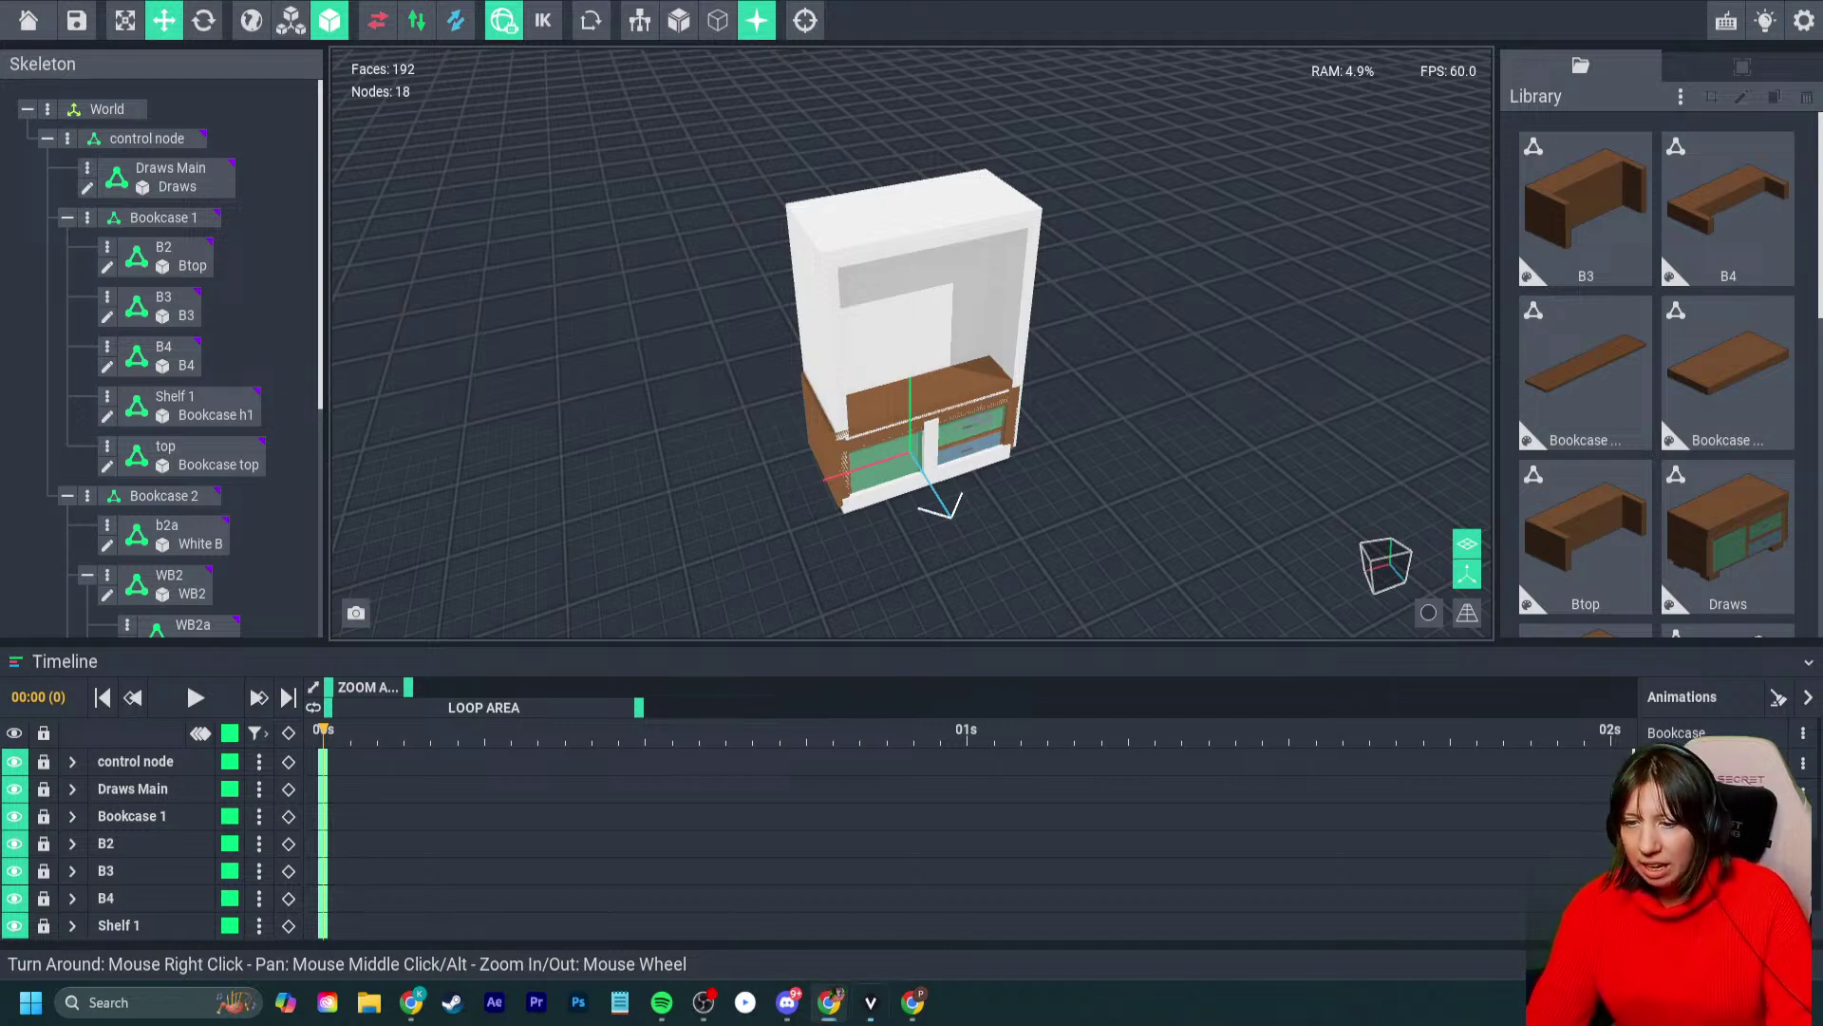
- Examine the furniture from the front and view the pose of the Bookcase Light Wood 01 animation
right_drag(911, 399, 940, 361)
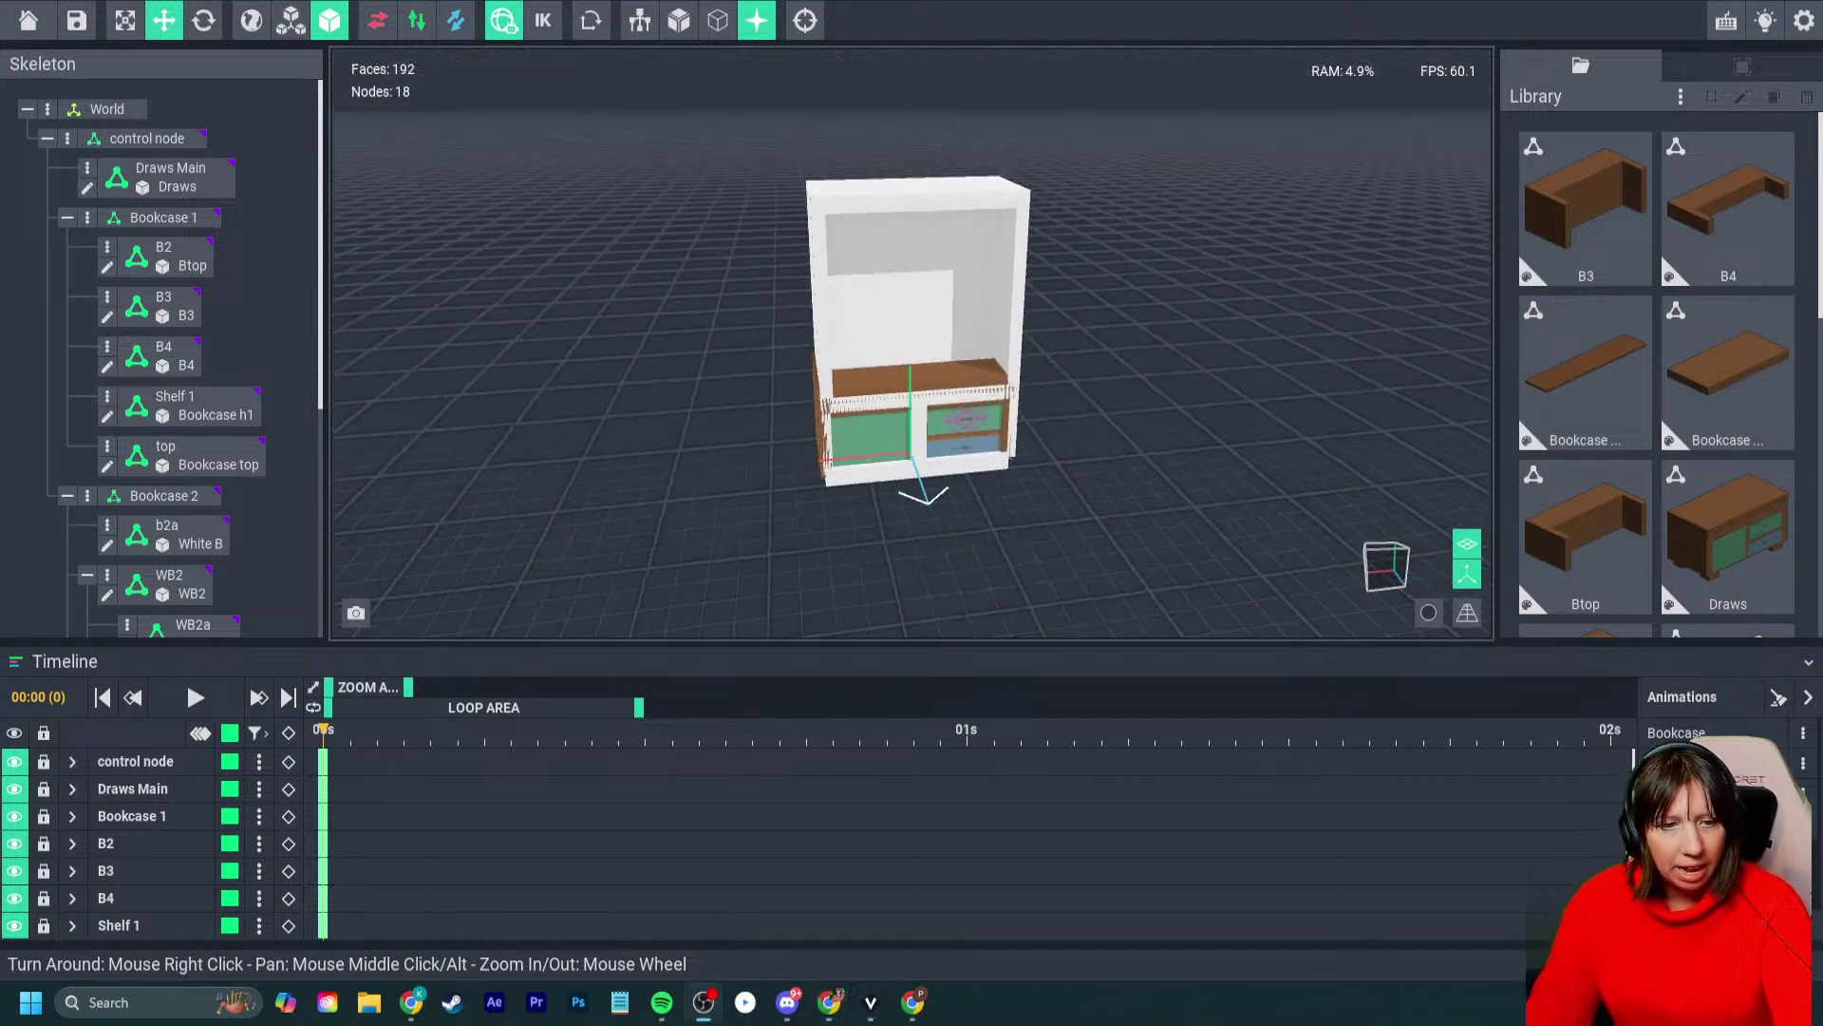
mouse_move(921, 446)
right_down()
mouse_move(897, 445)
mouse_move(940, 437)
right_up()
scroll(909, 452, up, 2)
scroll(897, 444, up, 2)
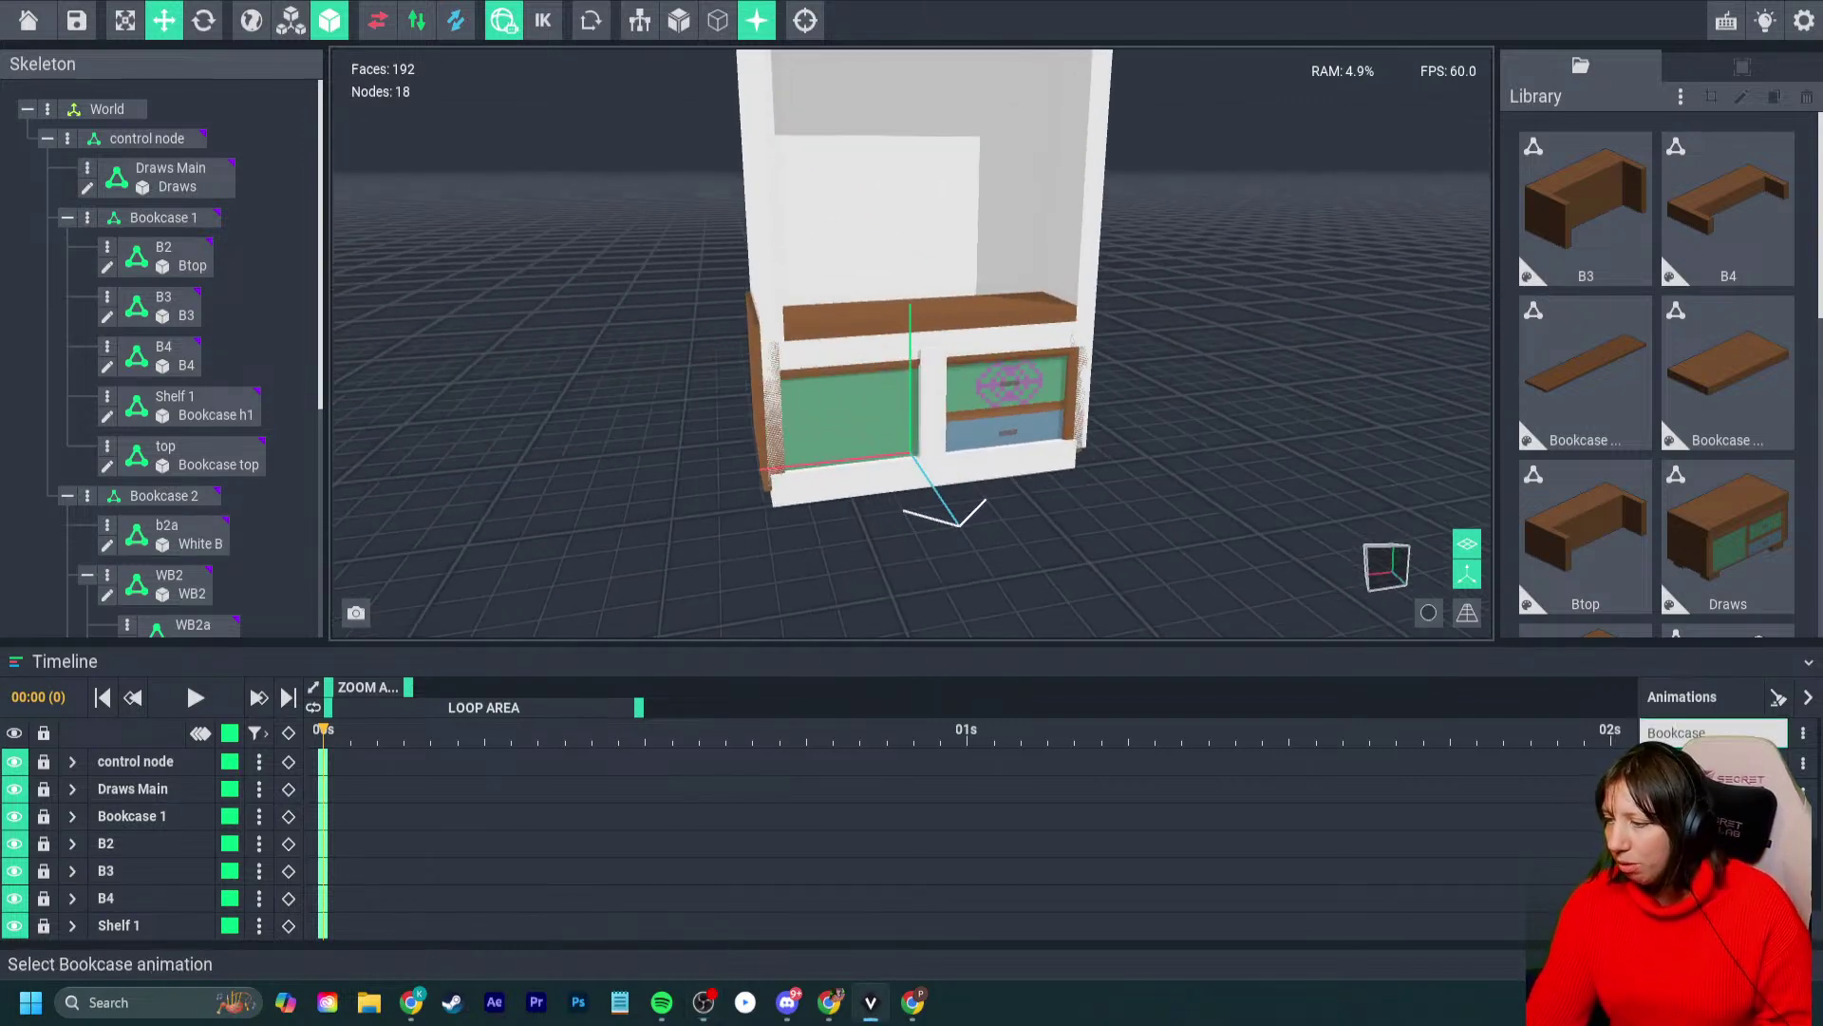
click(1676, 760)
scroll(912, 447, up, 3)
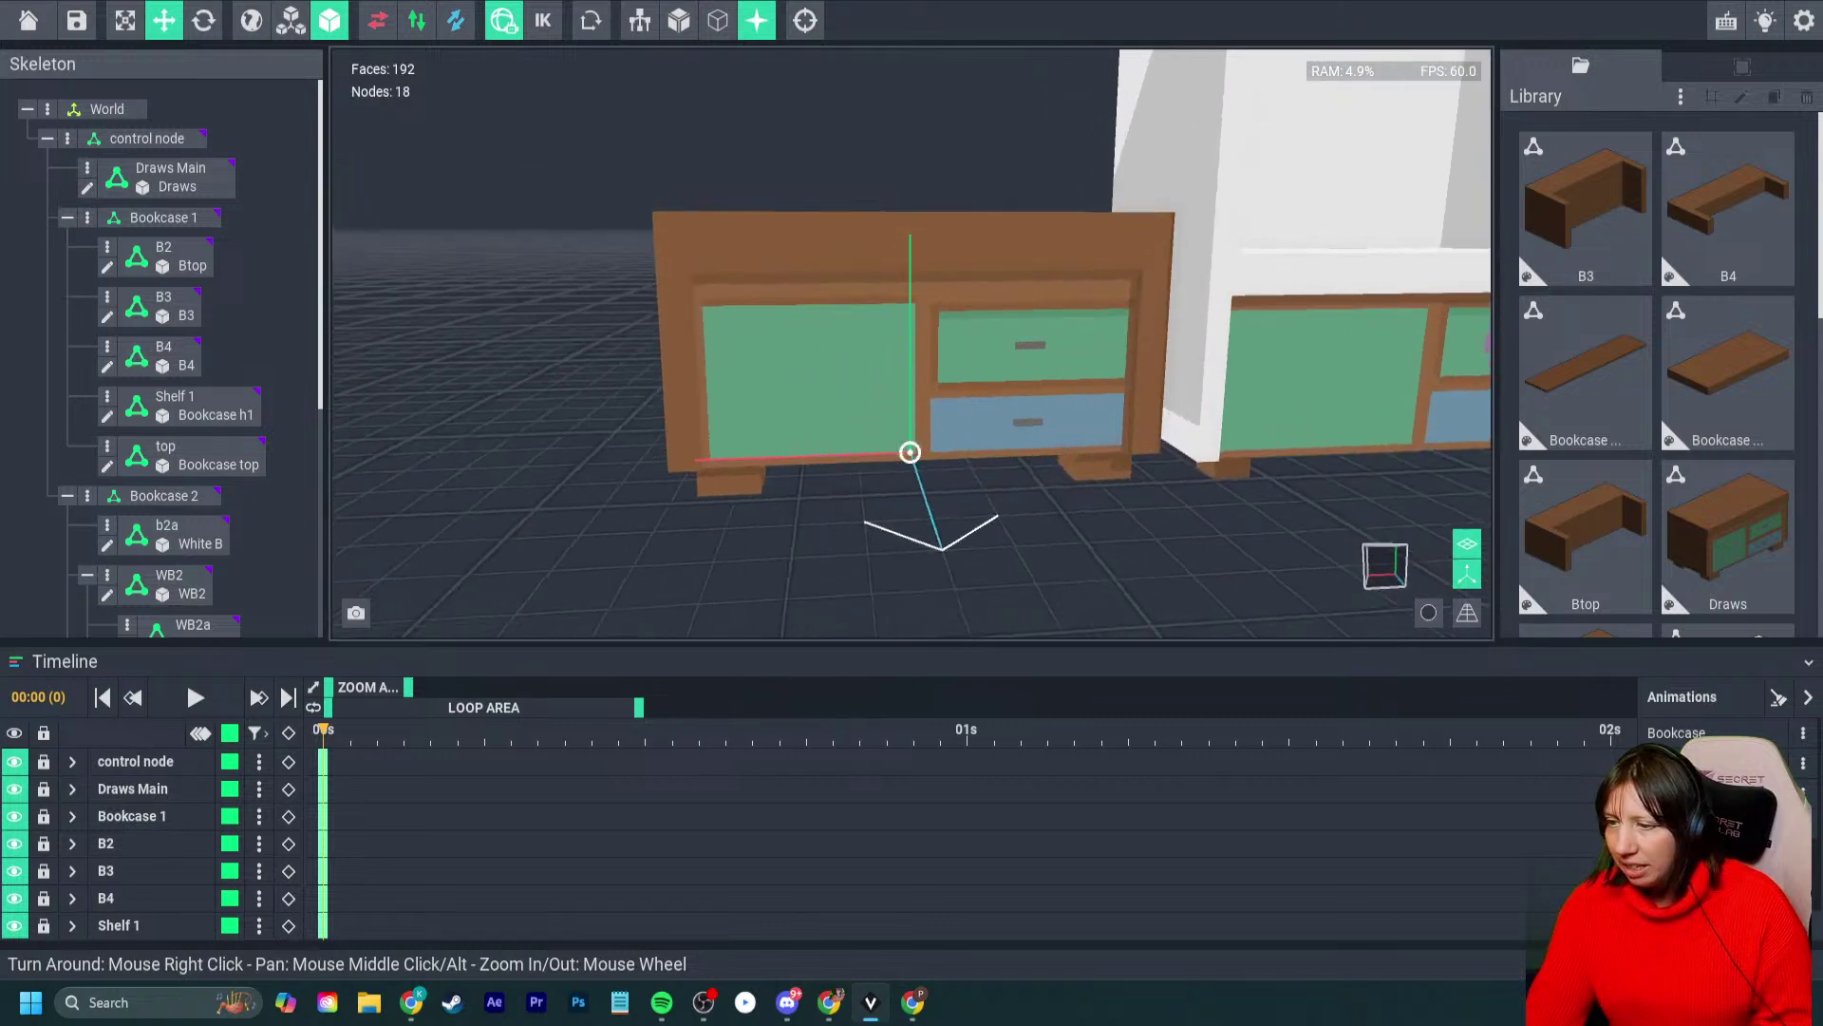
mouse_move(912, 448)
right_down()
mouse_move(959, 442)
mouse_move(860, 429)
right_up()
click(912, 447)
key(Escape)
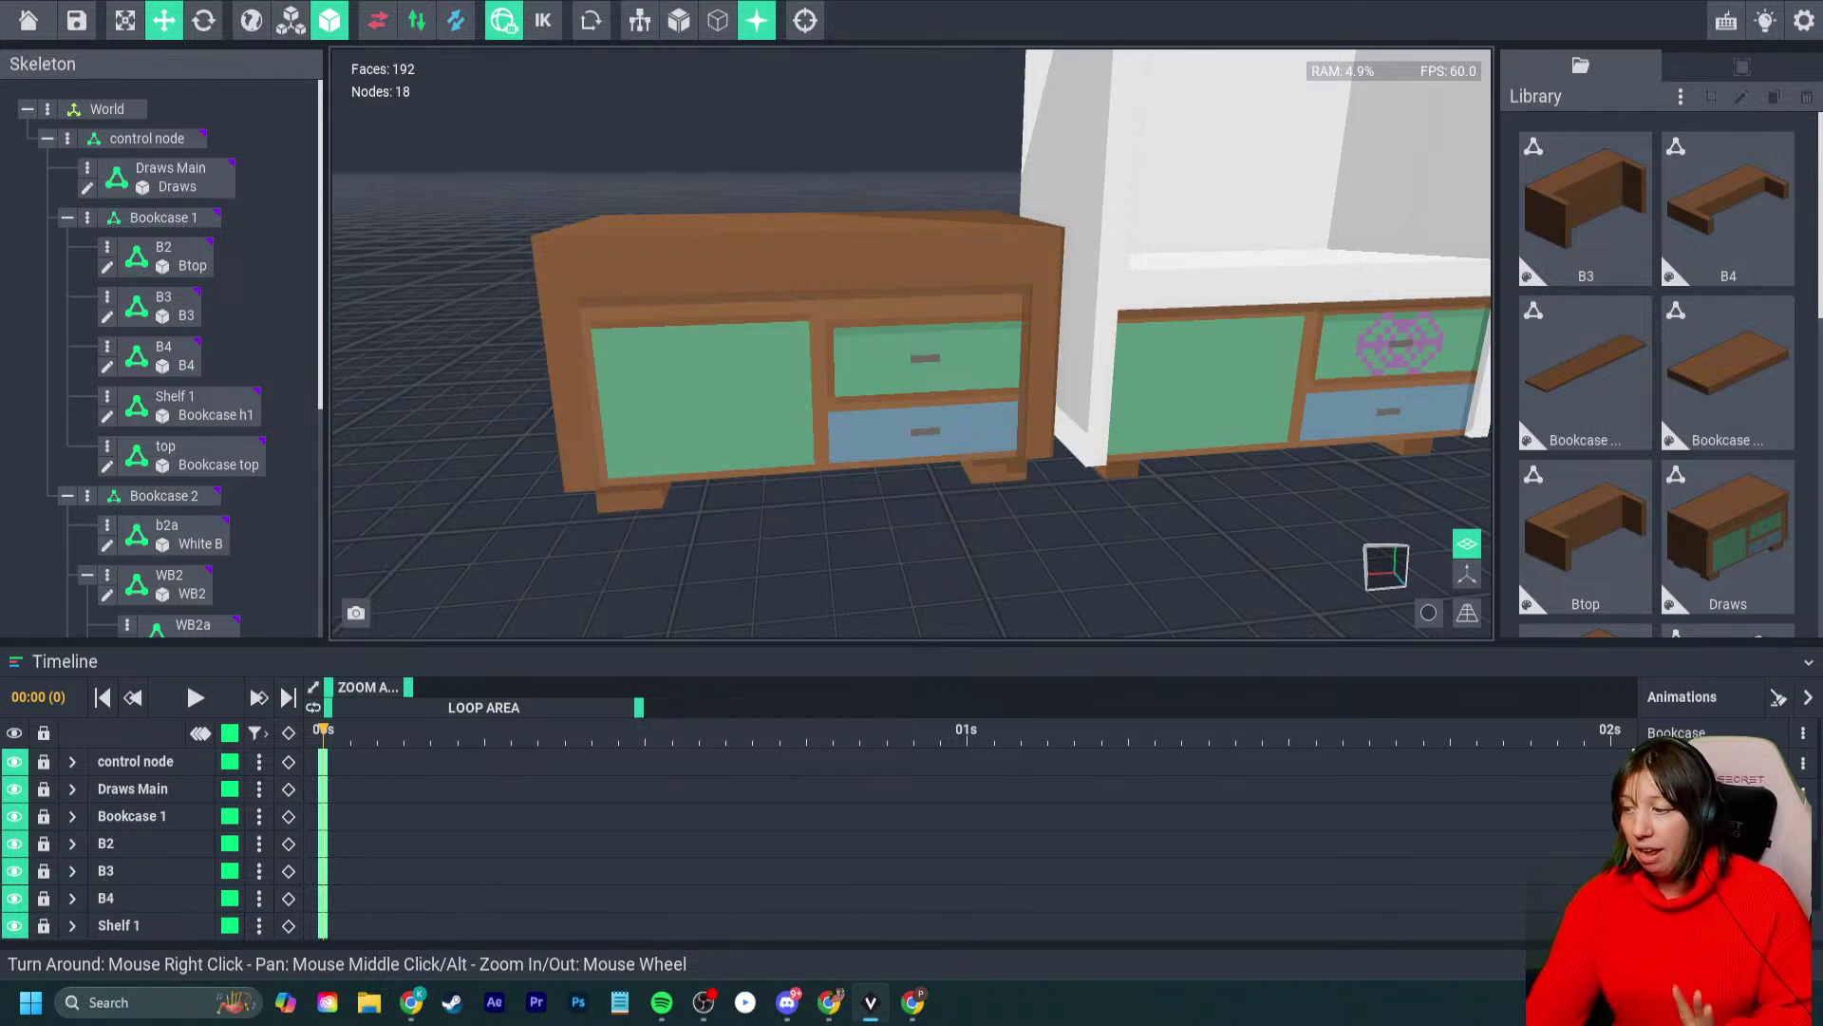
click(1710, 763)
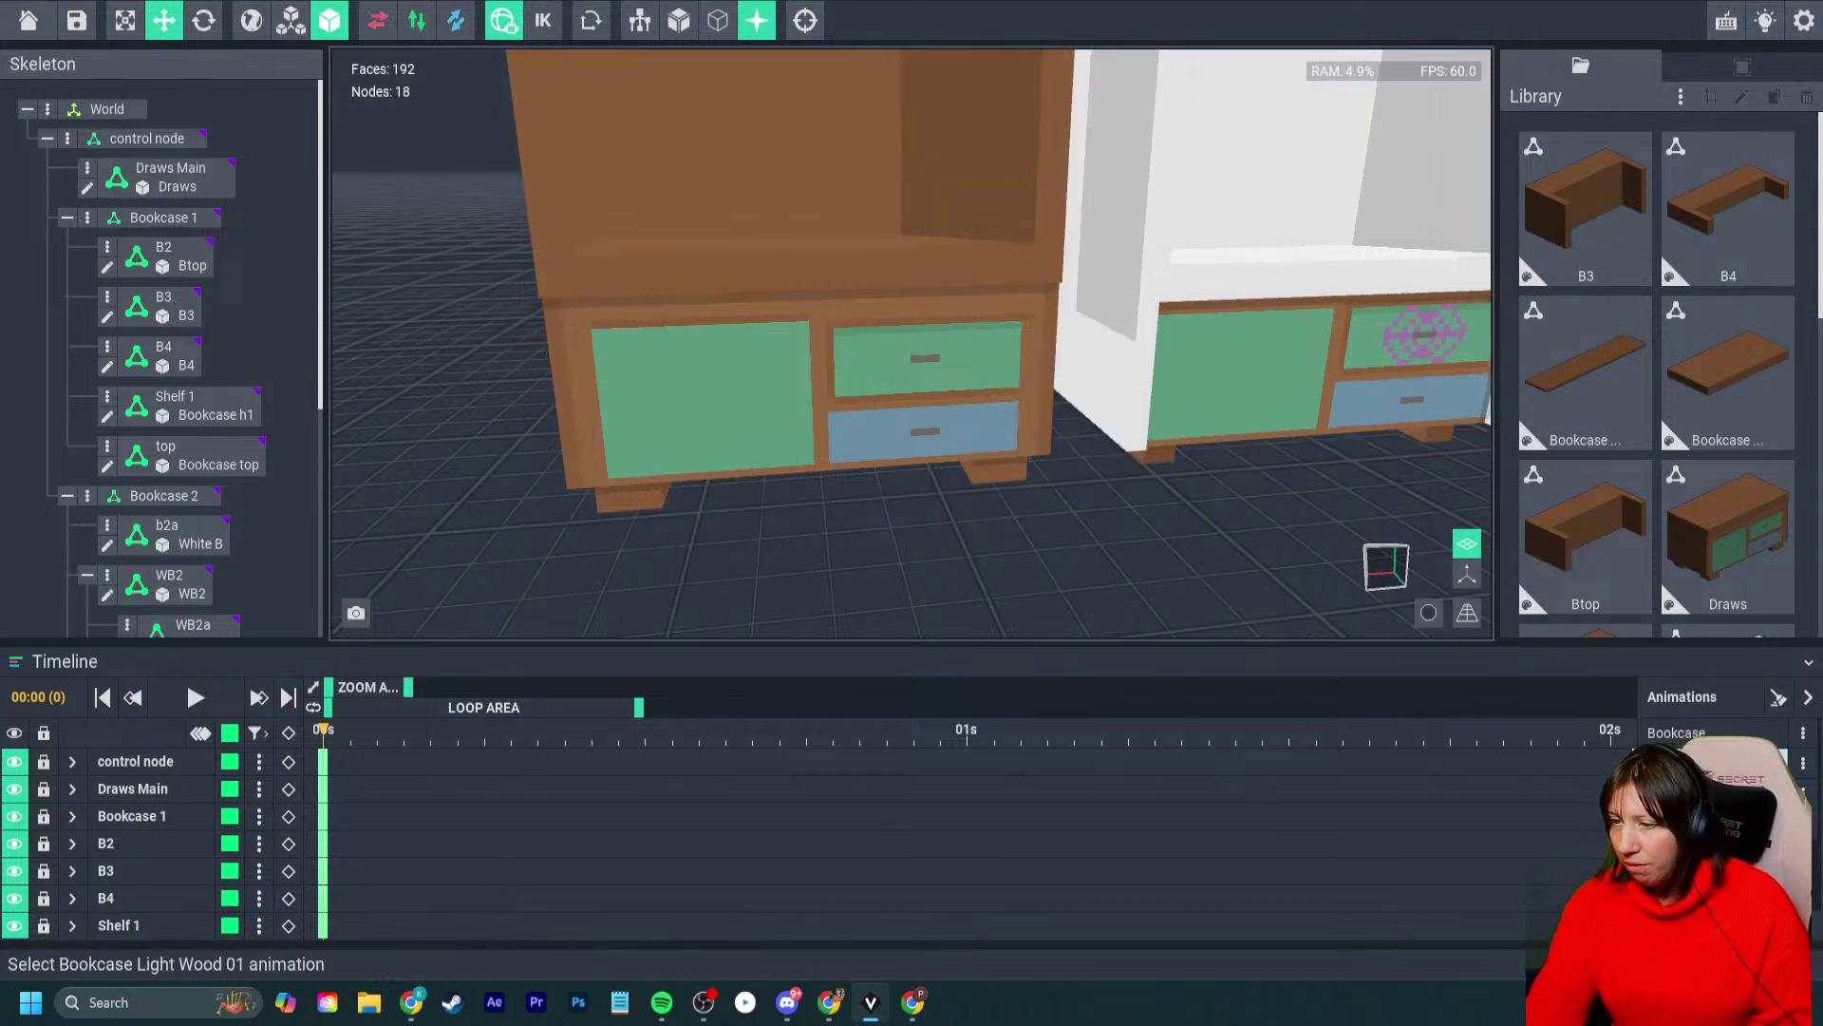
right_drag(935, 380, 974, 463)
scroll(960, 418, down, 5)
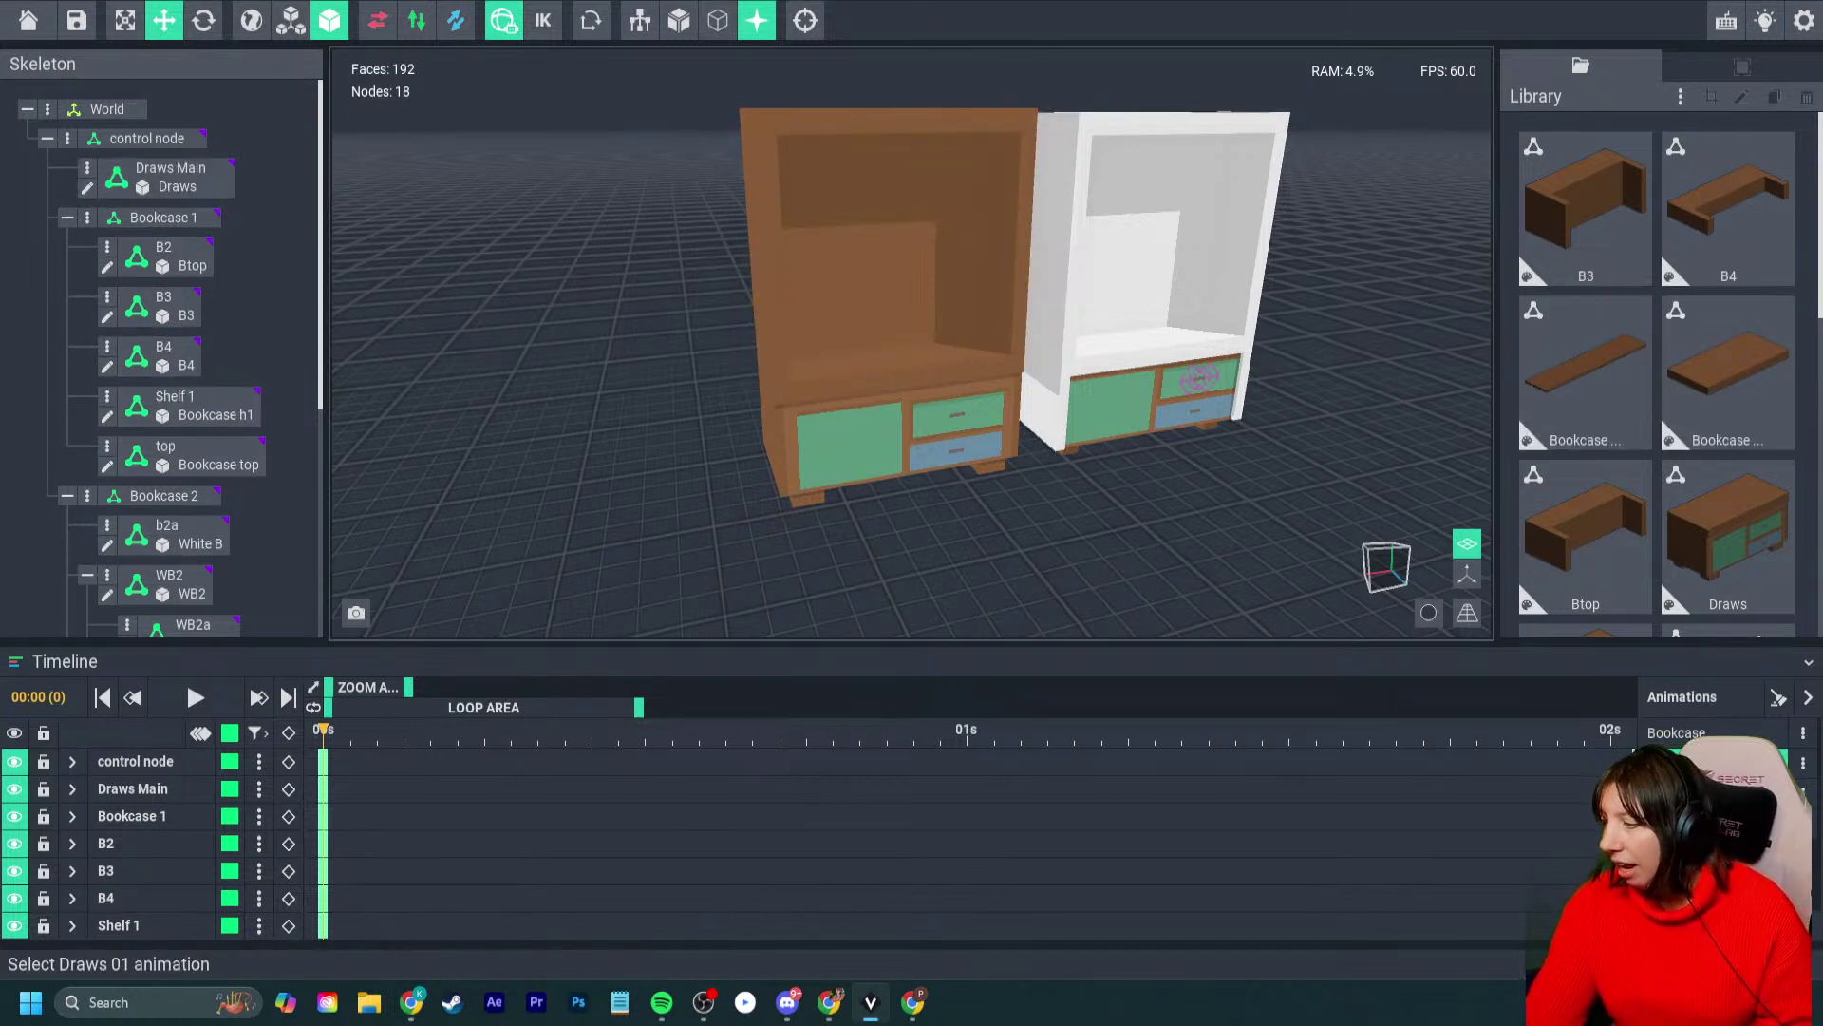
- Compare the poses stored in the Bookcase, Bookcase Light Wood 01, Draws 01 and Idle animations
click(1717, 733)
click(1717, 793)
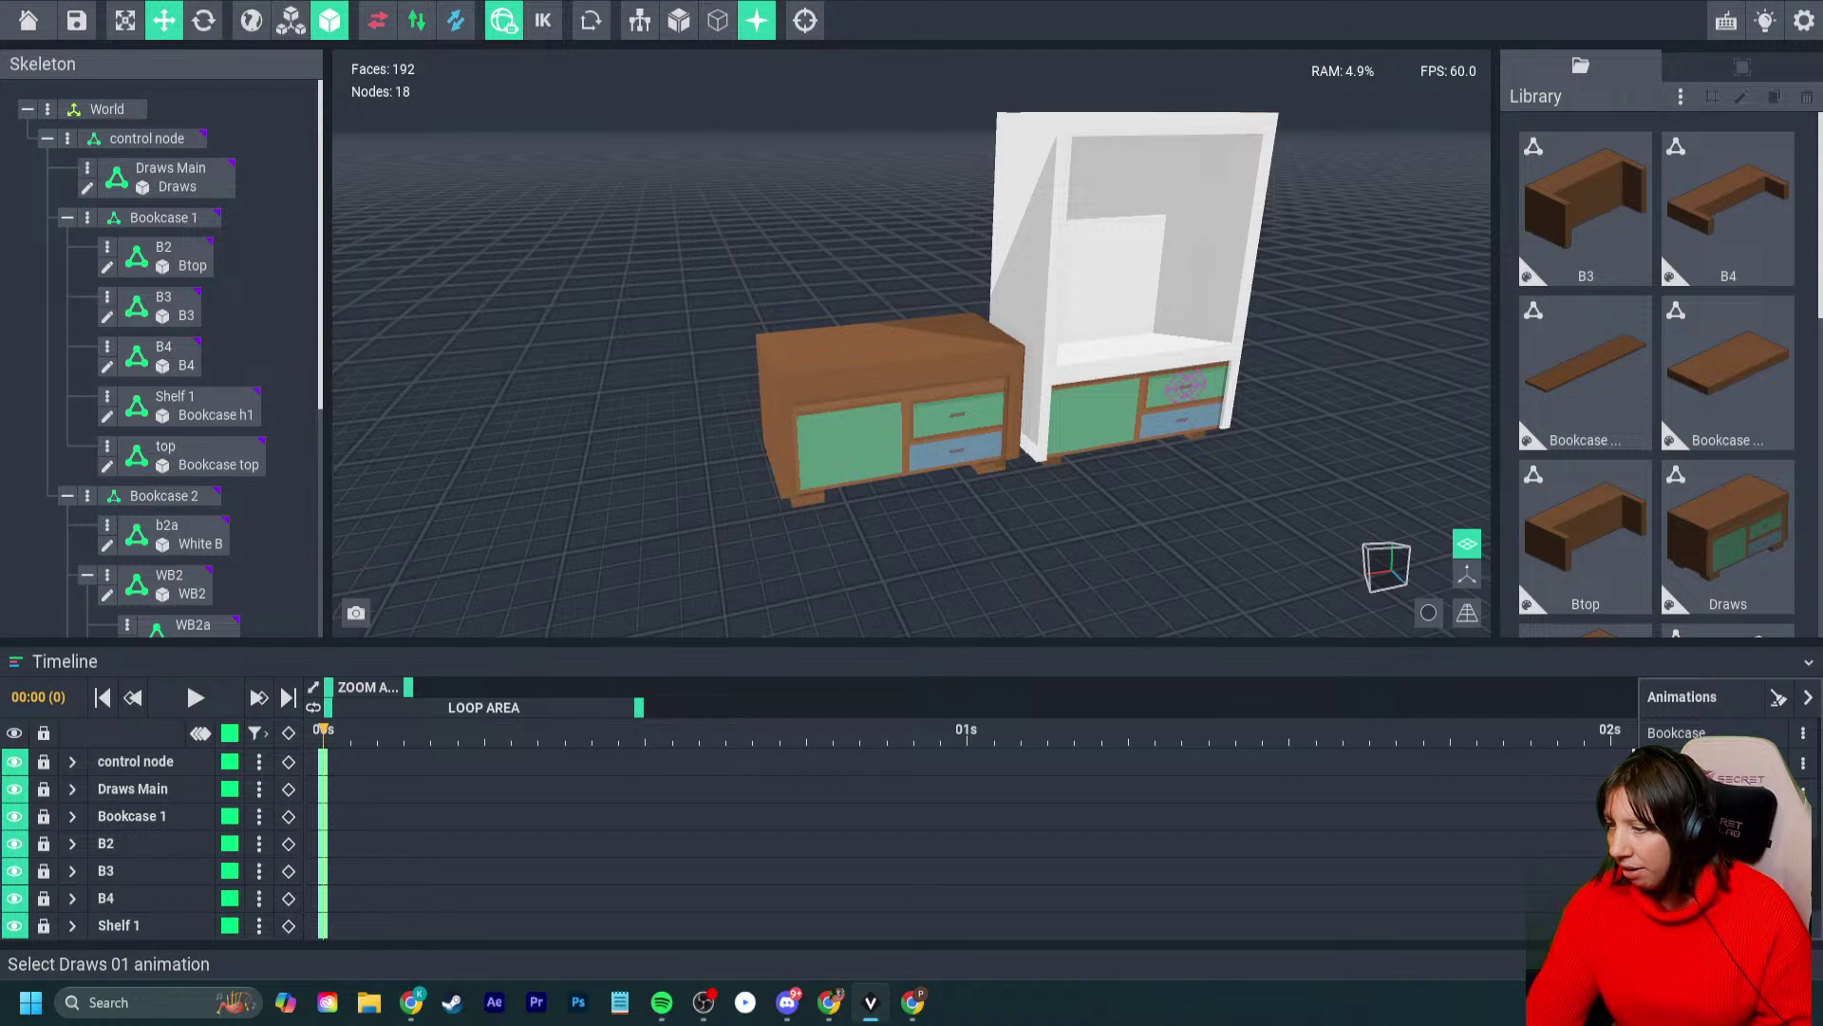
click(1717, 763)
click(1717, 822)
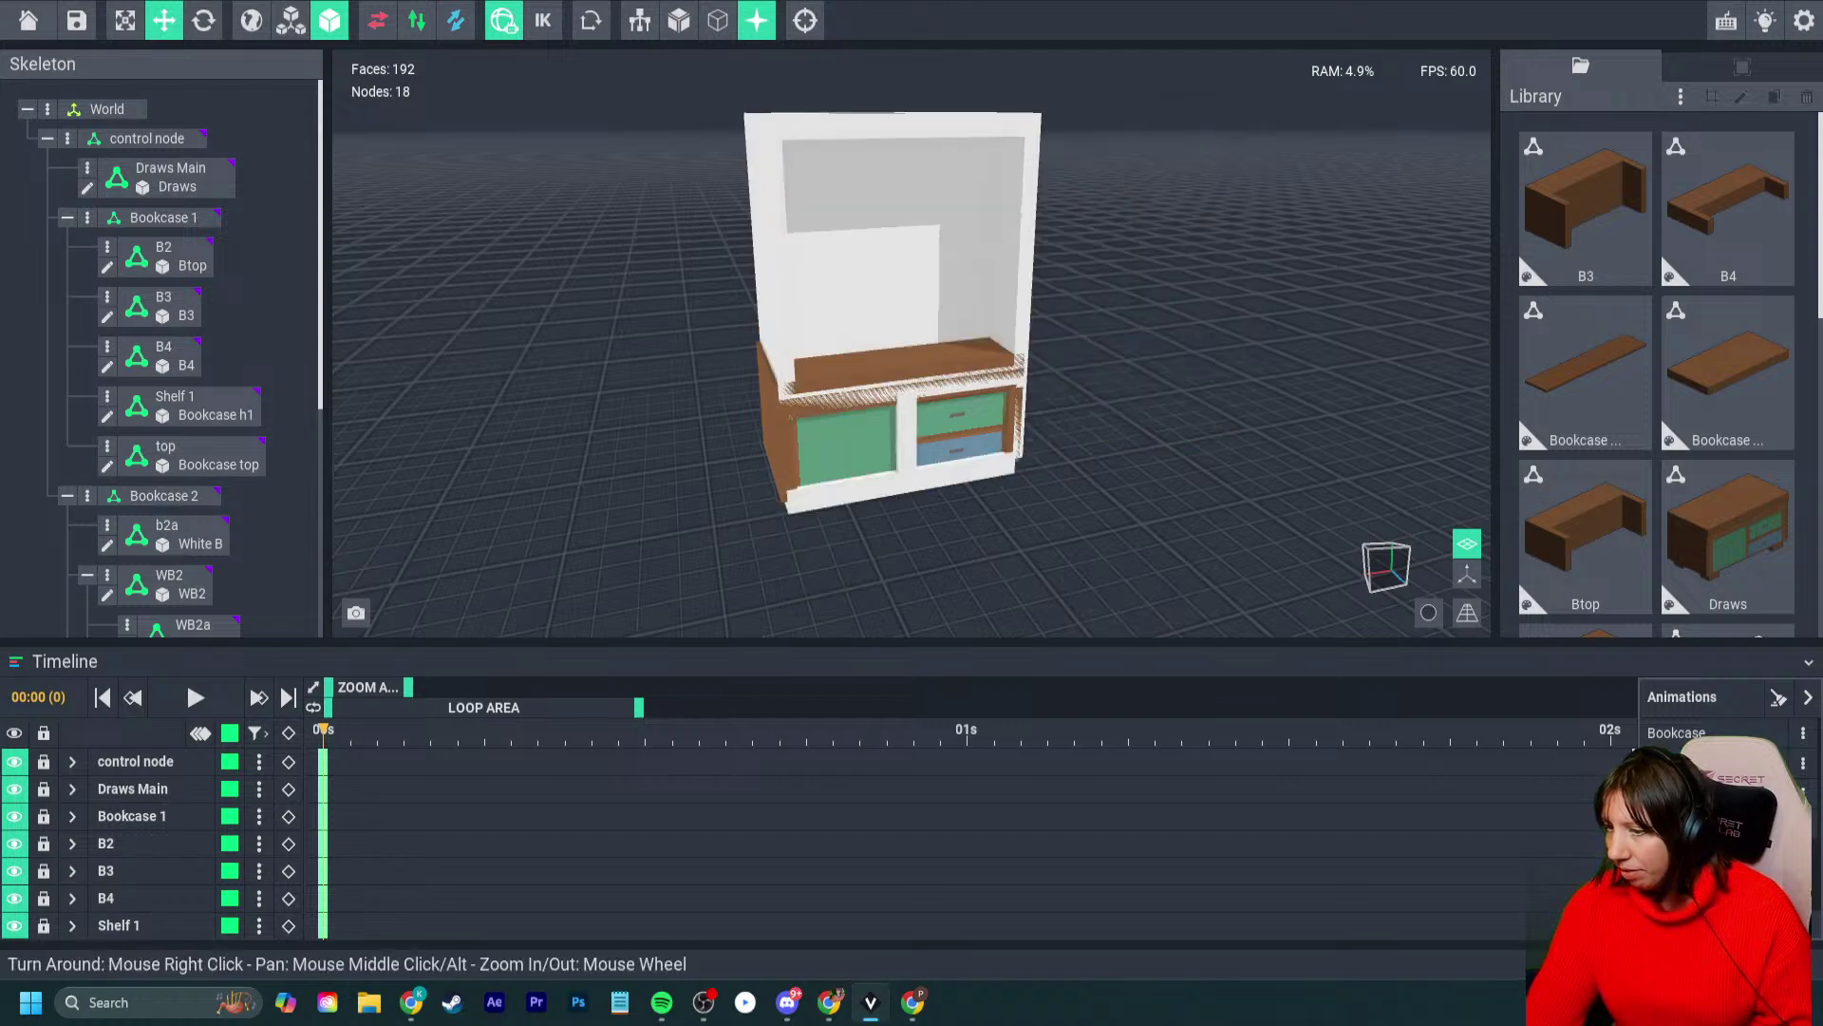
click(1717, 792)
click(1717, 762)
click(1717, 733)
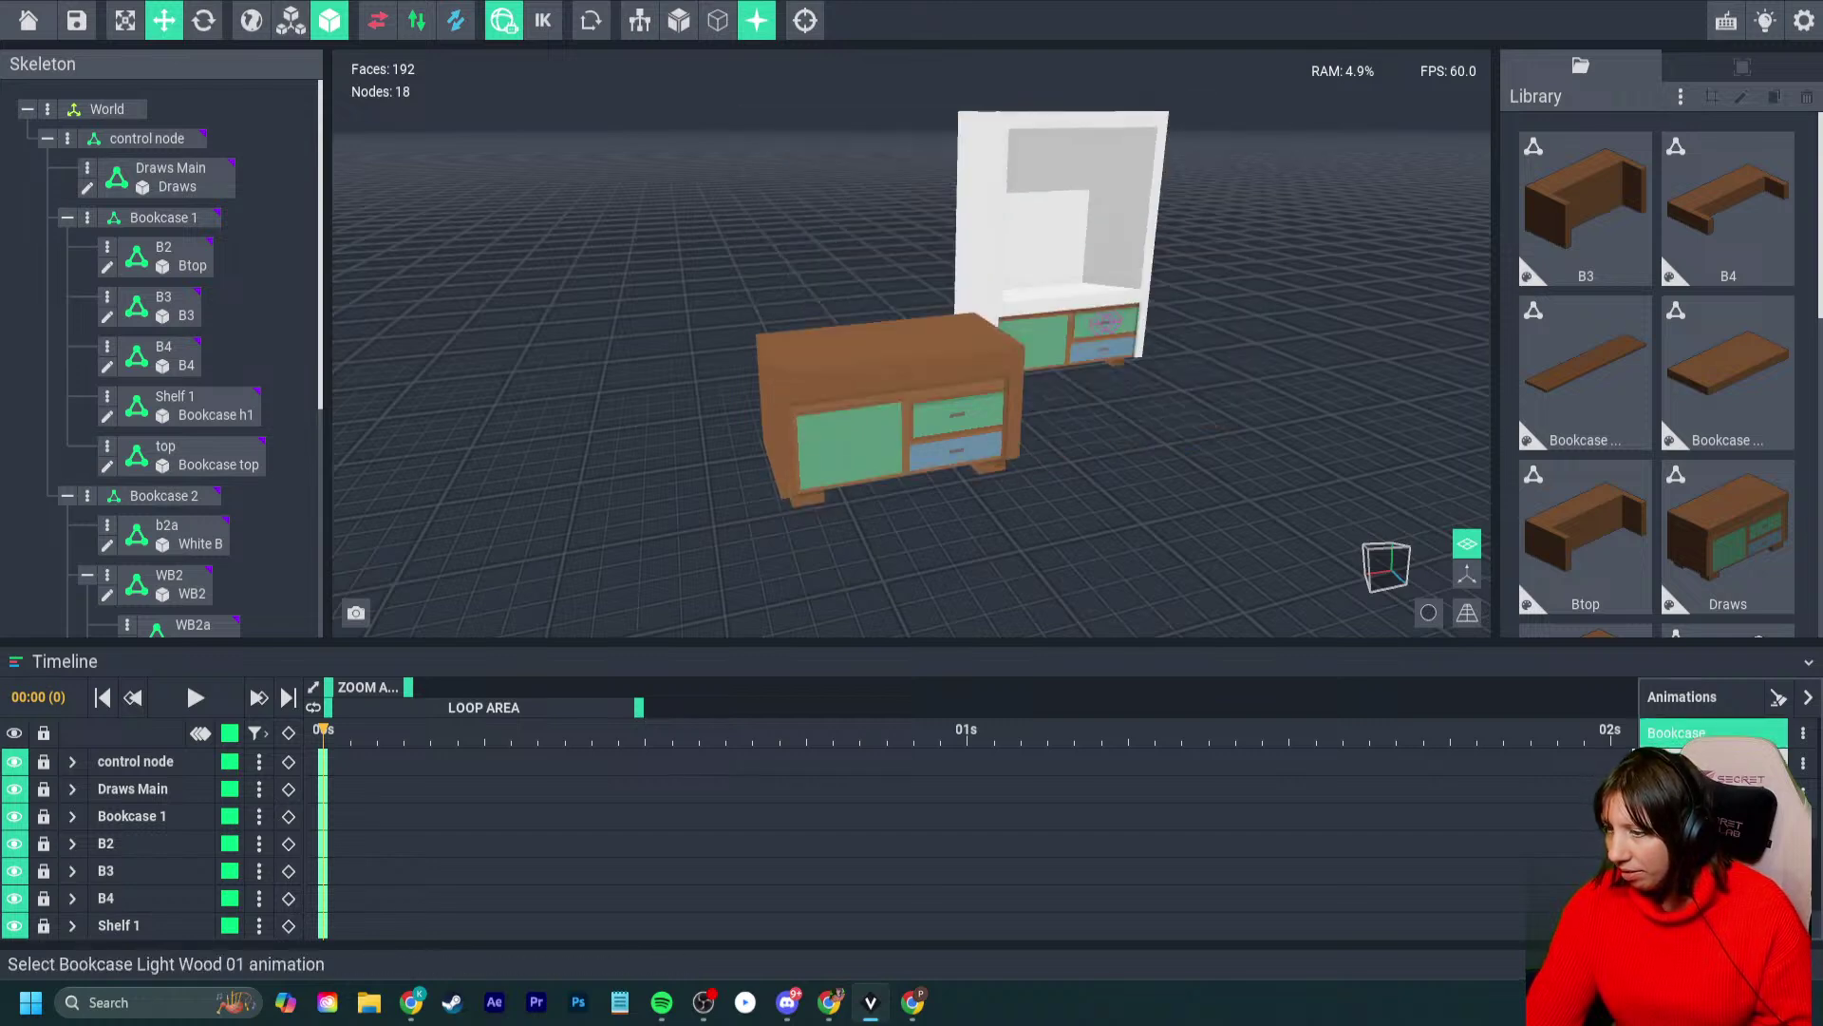
click(1717, 763)
click(1717, 733)
click(1717, 762)
click(1717, 792)
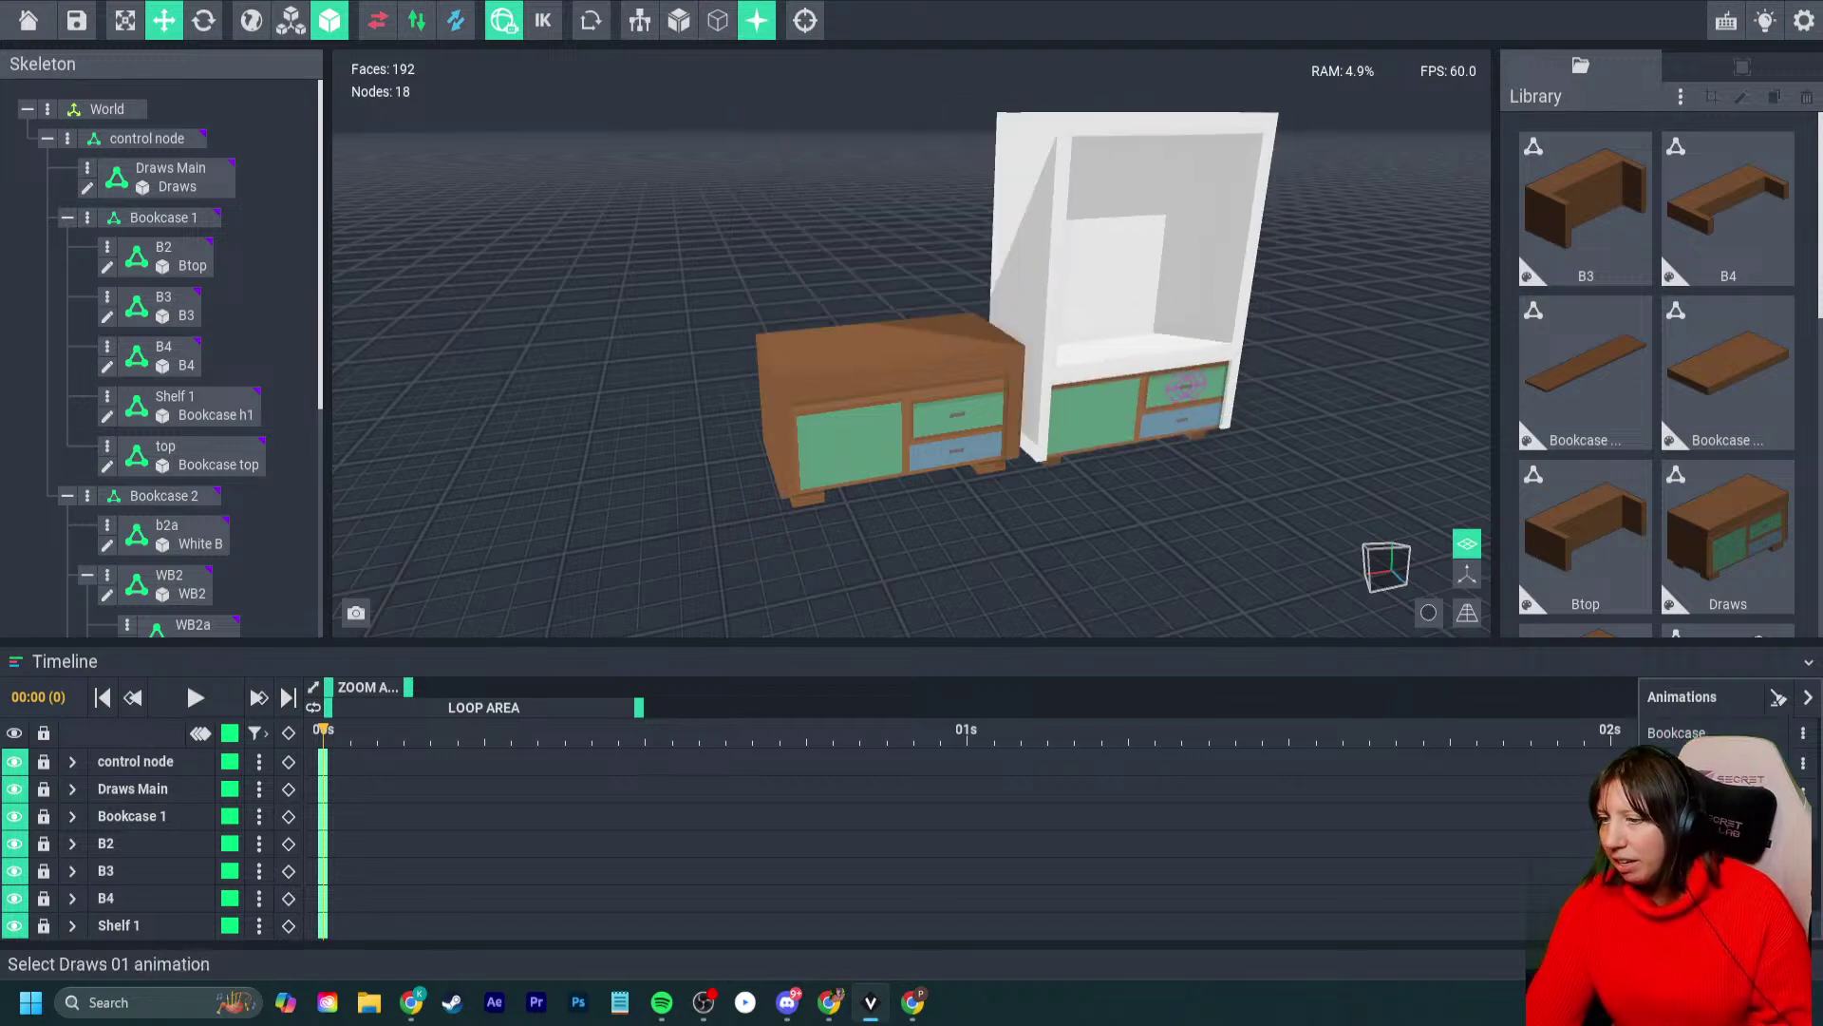
click(1717, 821)
click(1717, 792)
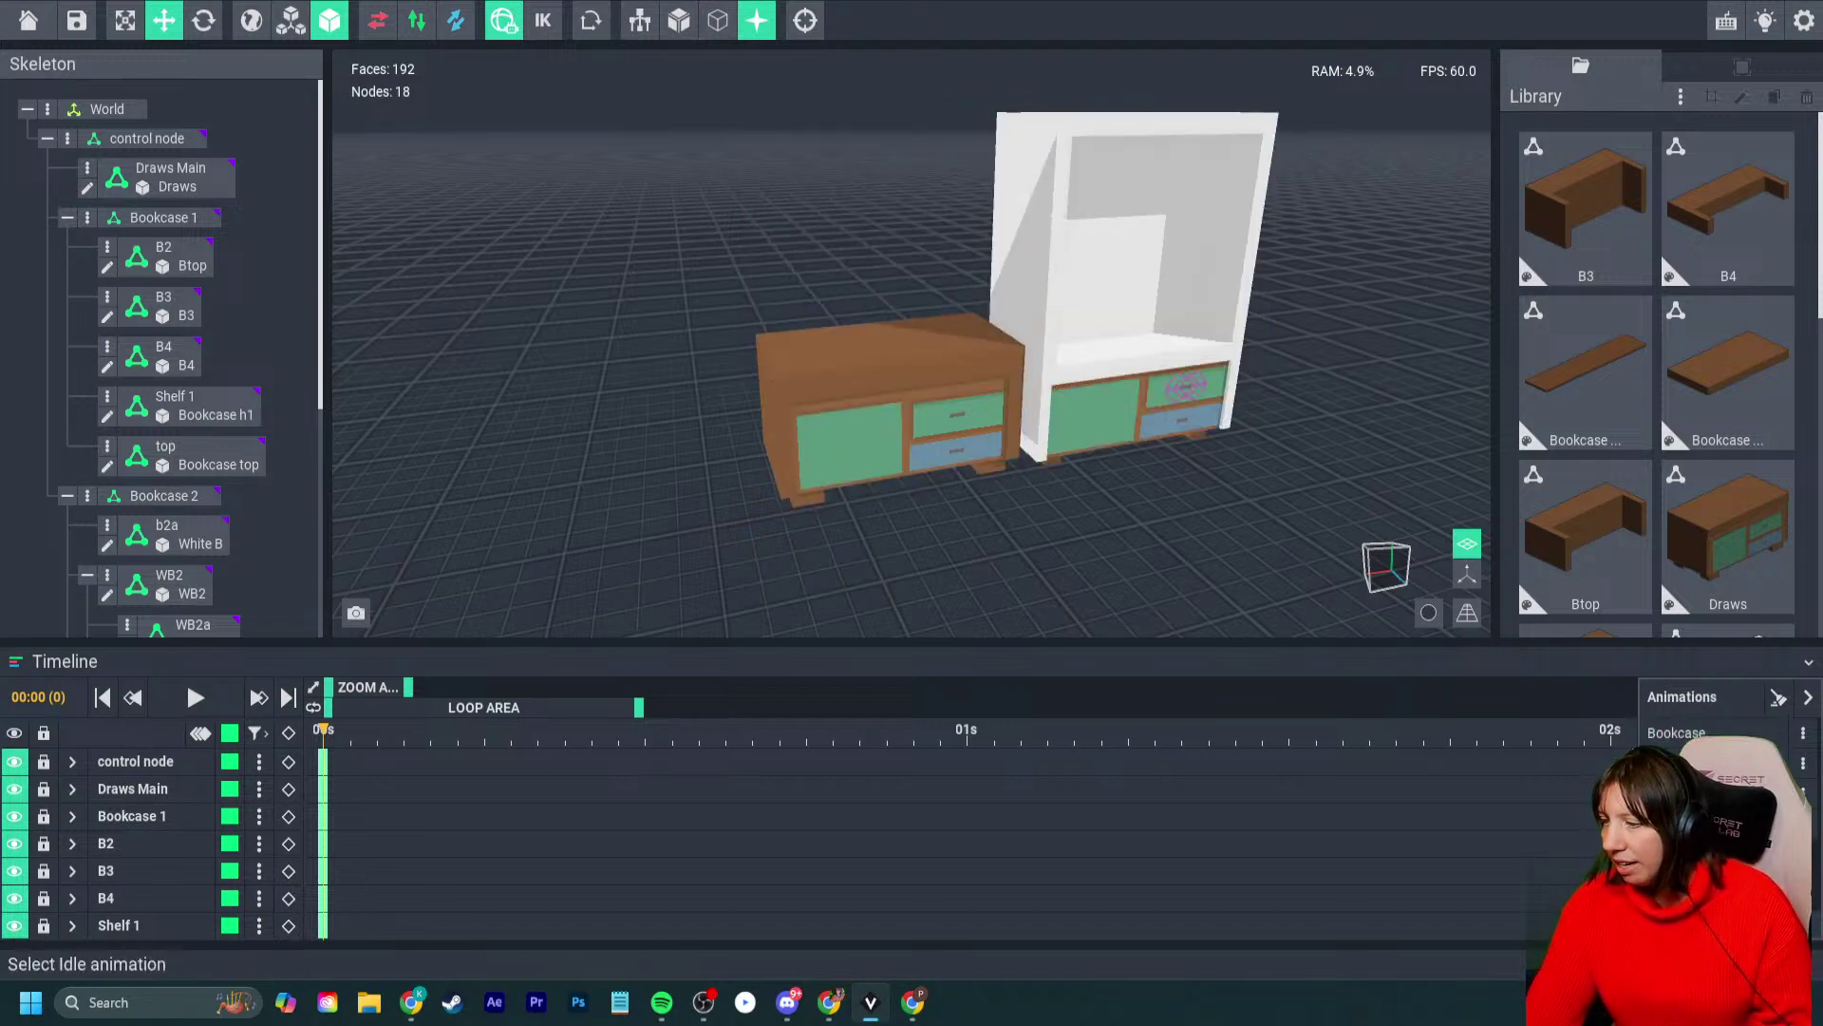
- Create a new animation with a name starting with "Bookecase"
right_drag(981, 460, 982, 462)
click(1730, 919)
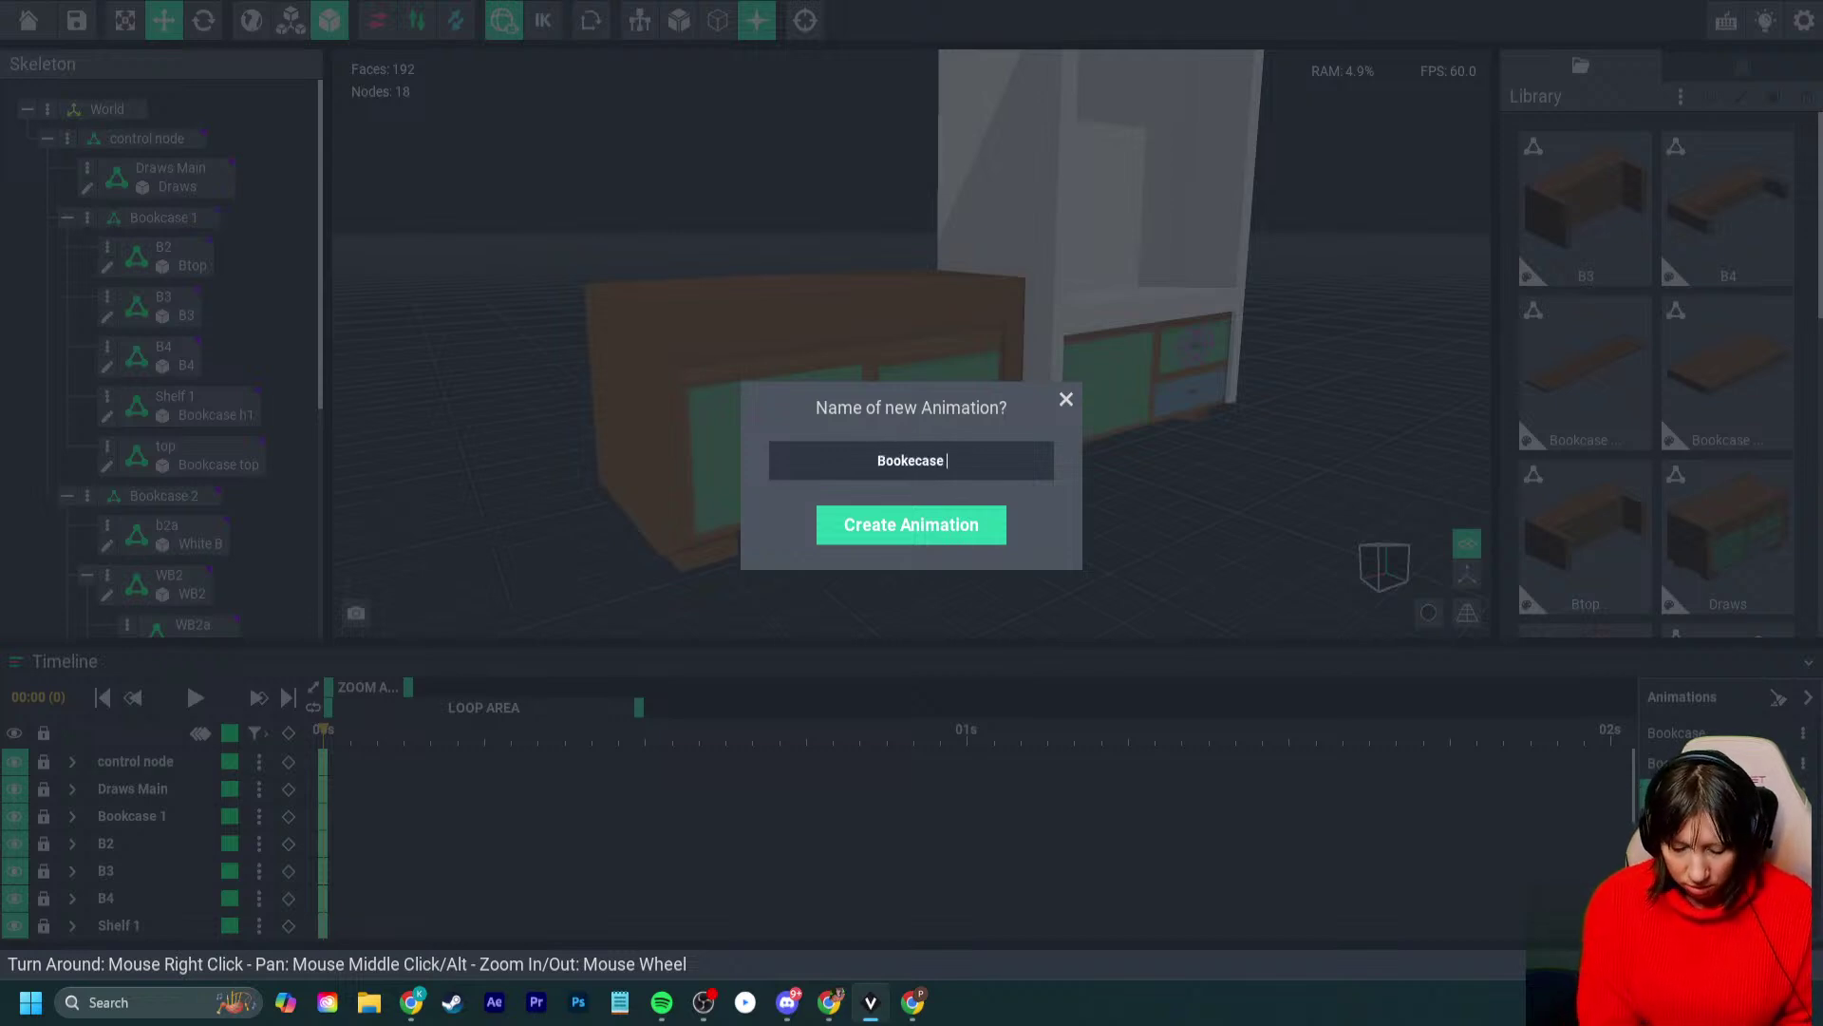
key(Return)
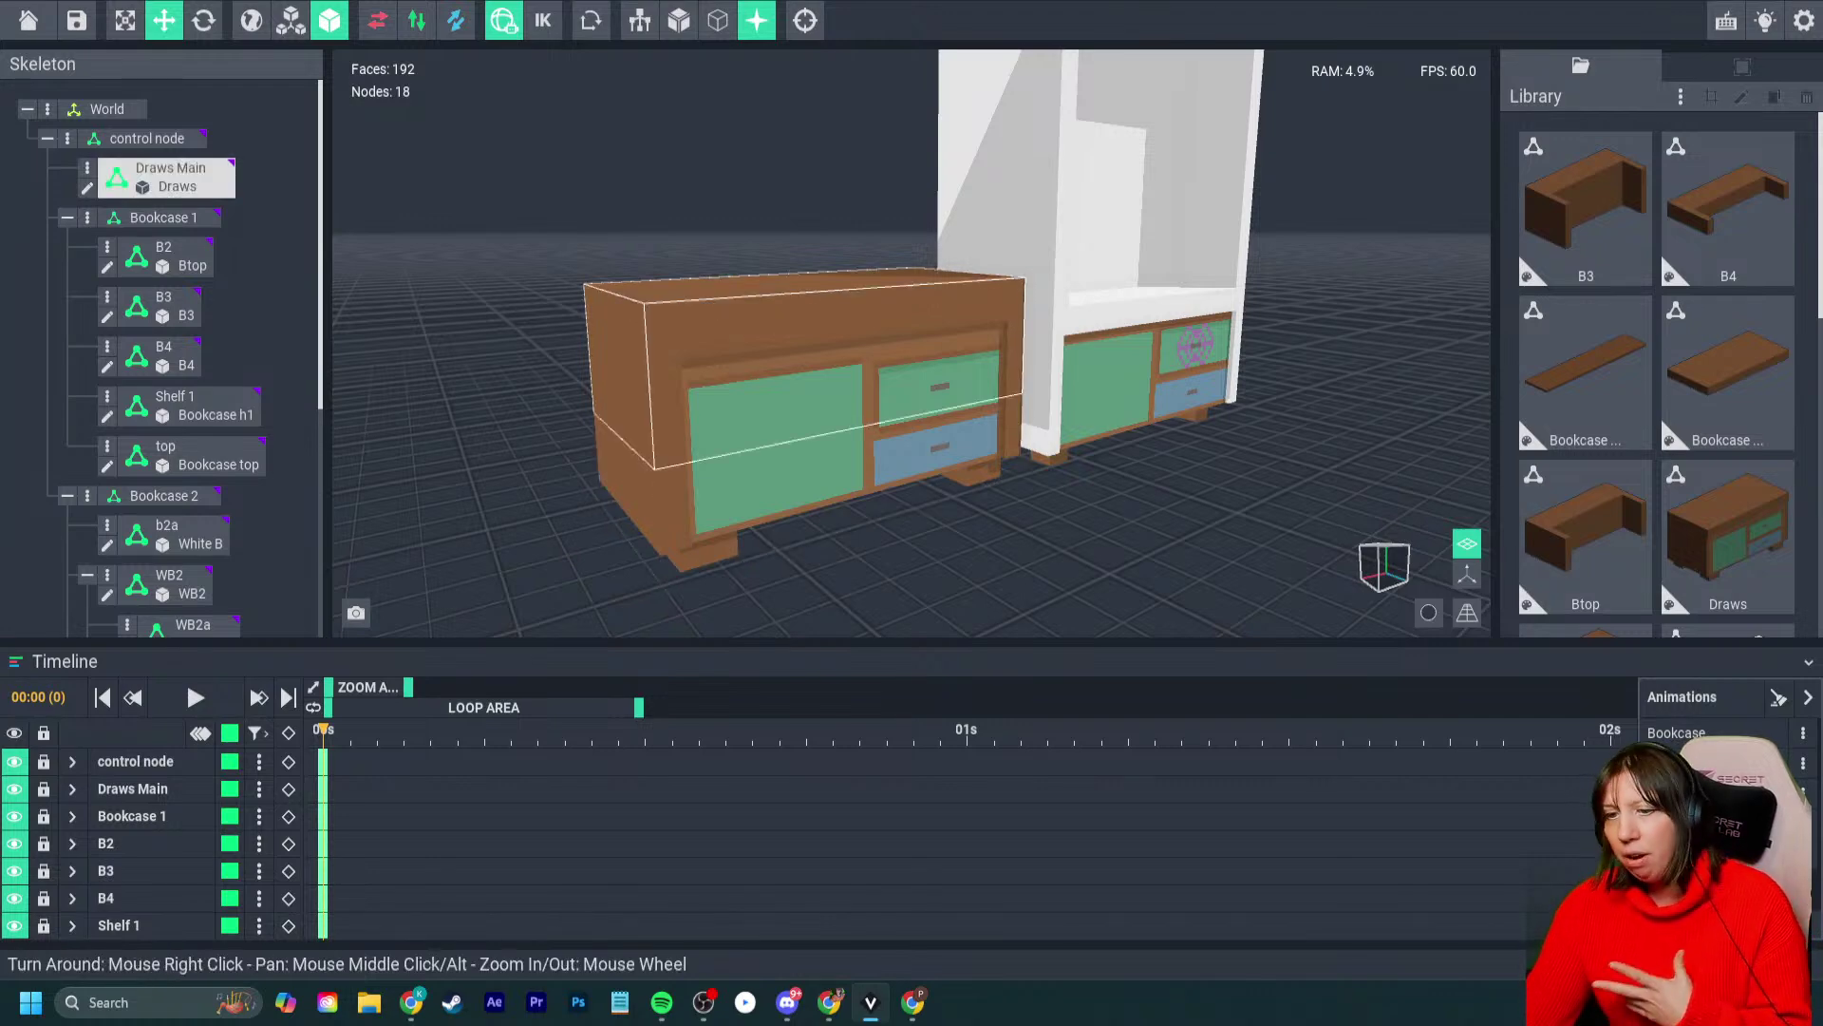
- Move the b2a white bookcase node inside Bookcase 2 farther away from the drawers cabinet along the X axis
click(164, 496)
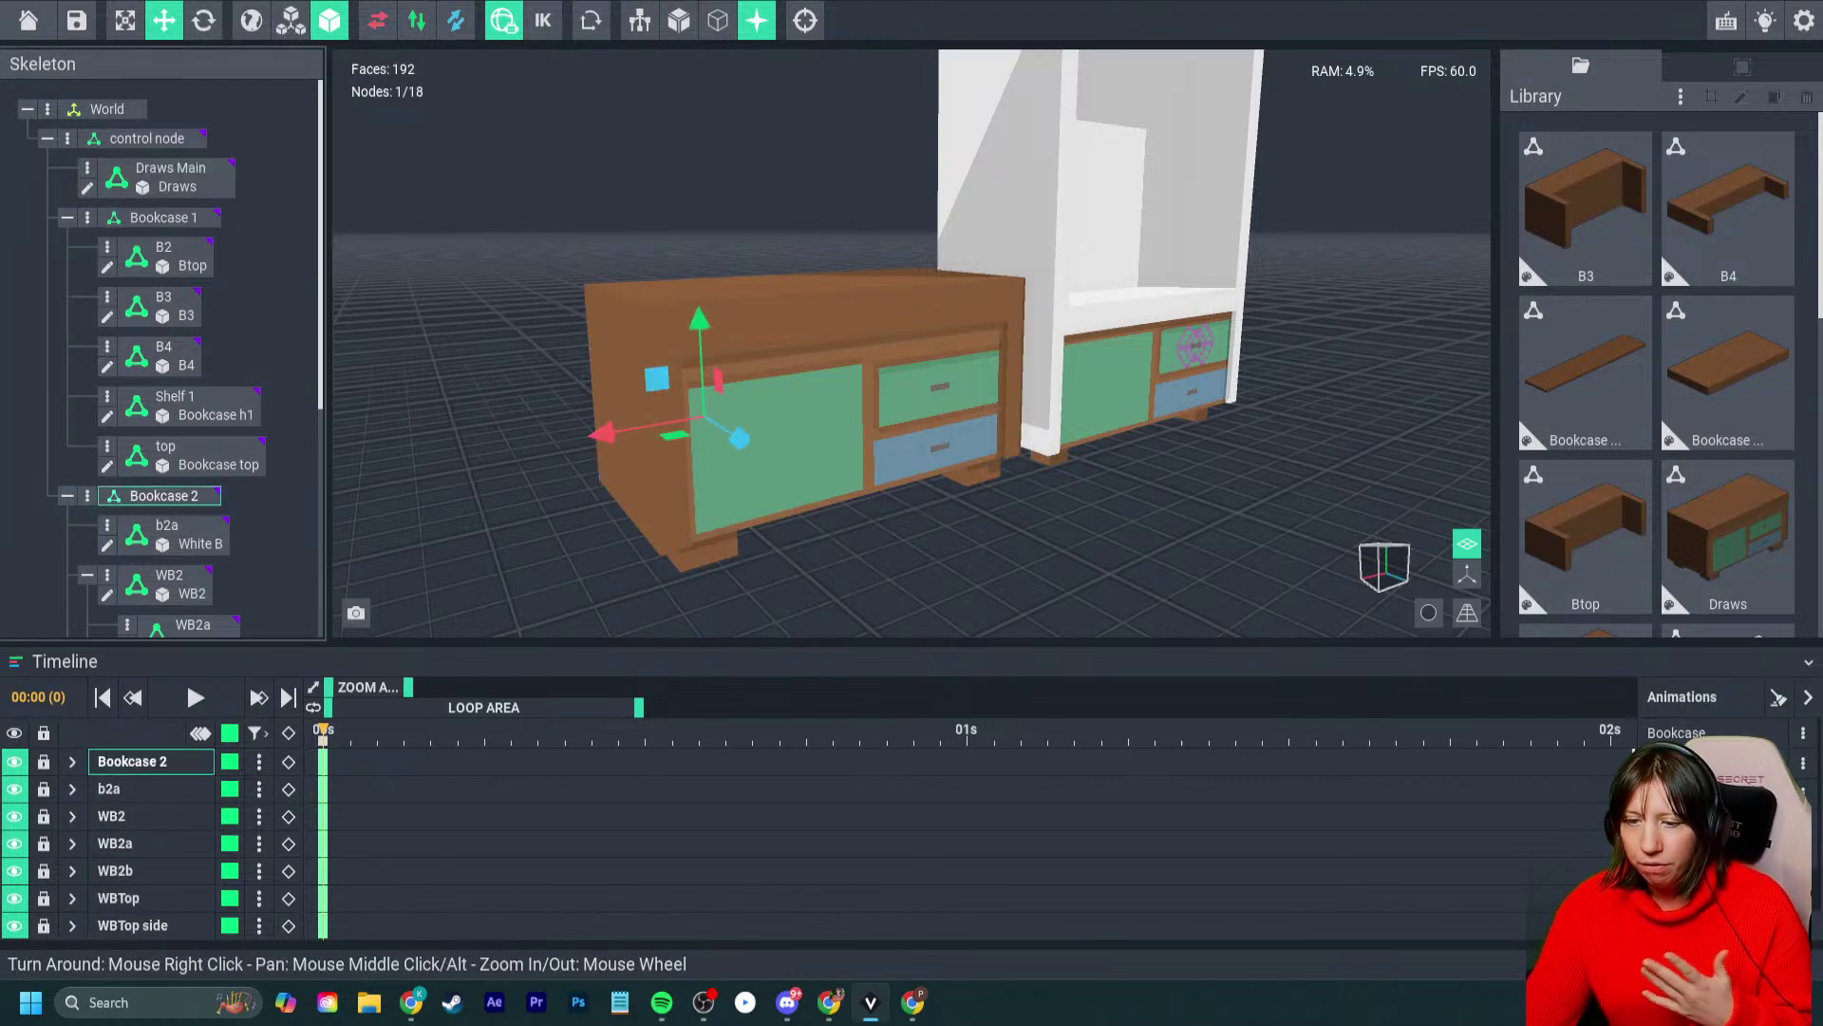
right_drag(456, 456, 532, 494)
click(174, 534)
right_drag(494, 285, 570, 313)
scroll(912, 380, down, 3)
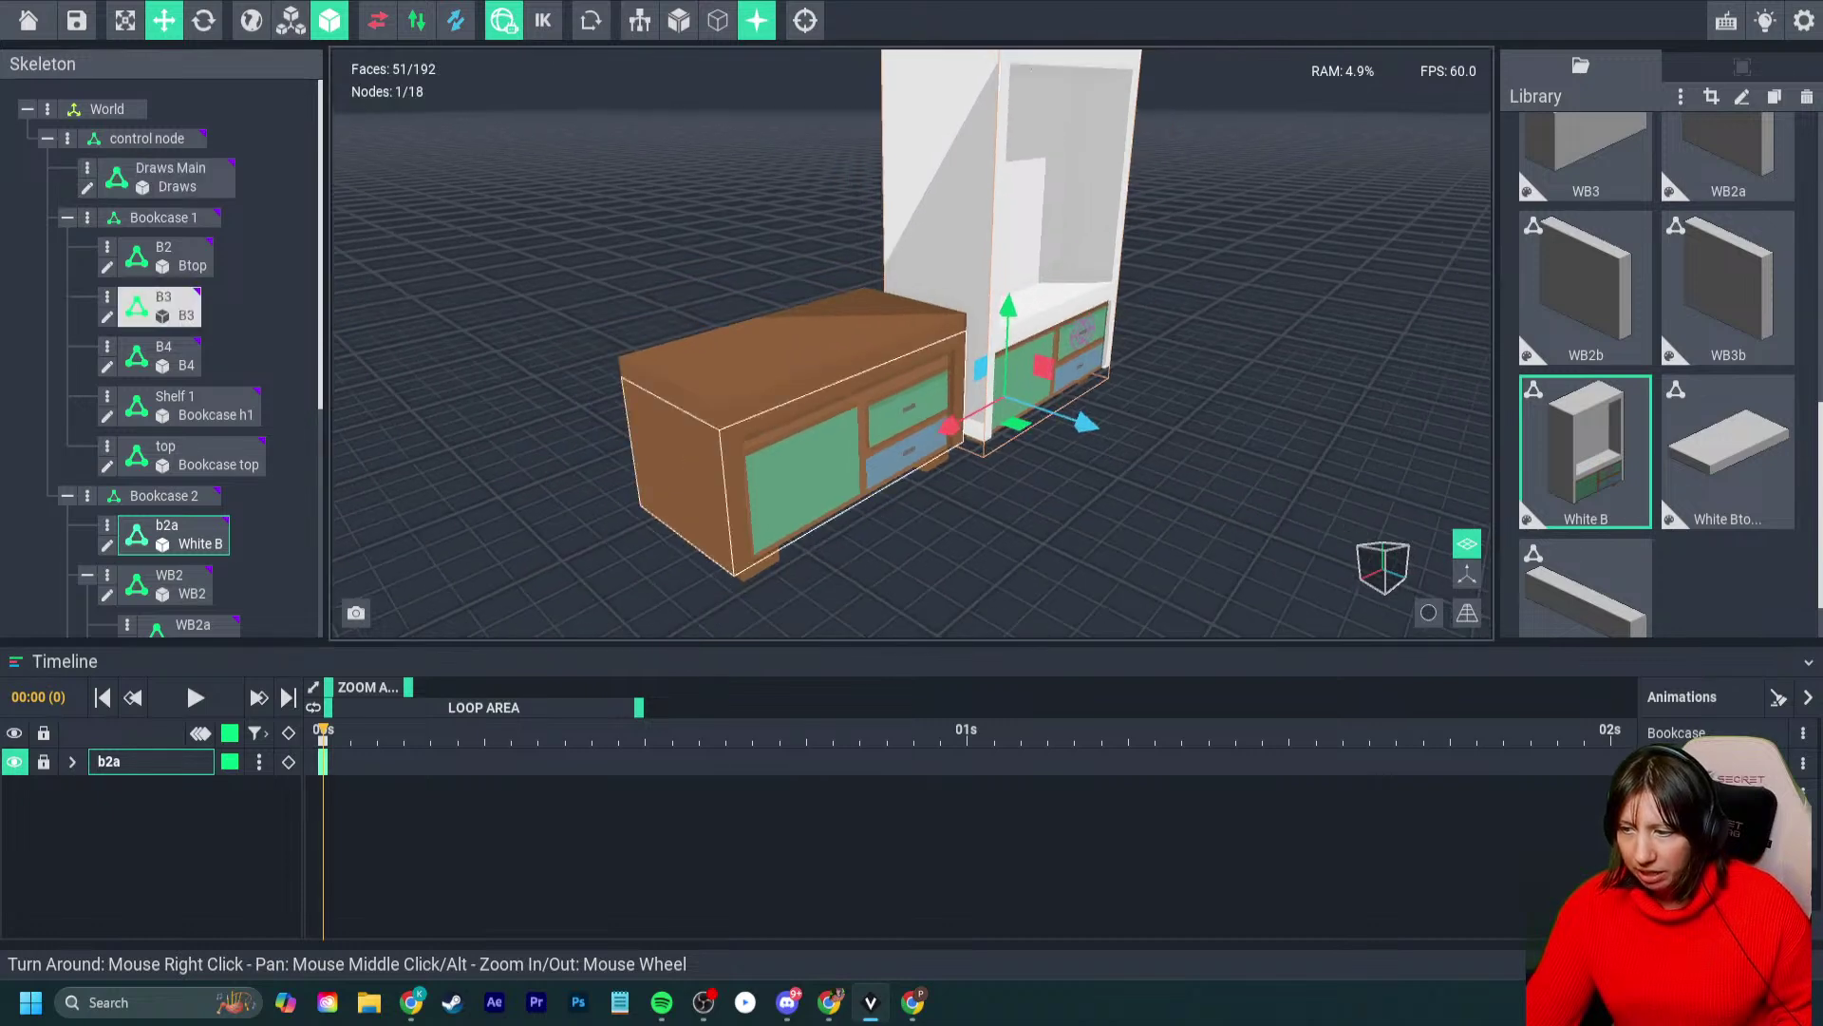
drag(956, 421, 1026, 390)
- Raise the WB2 node with its side panels out of the drawers cabinet so it sits above it
click(169, 584)
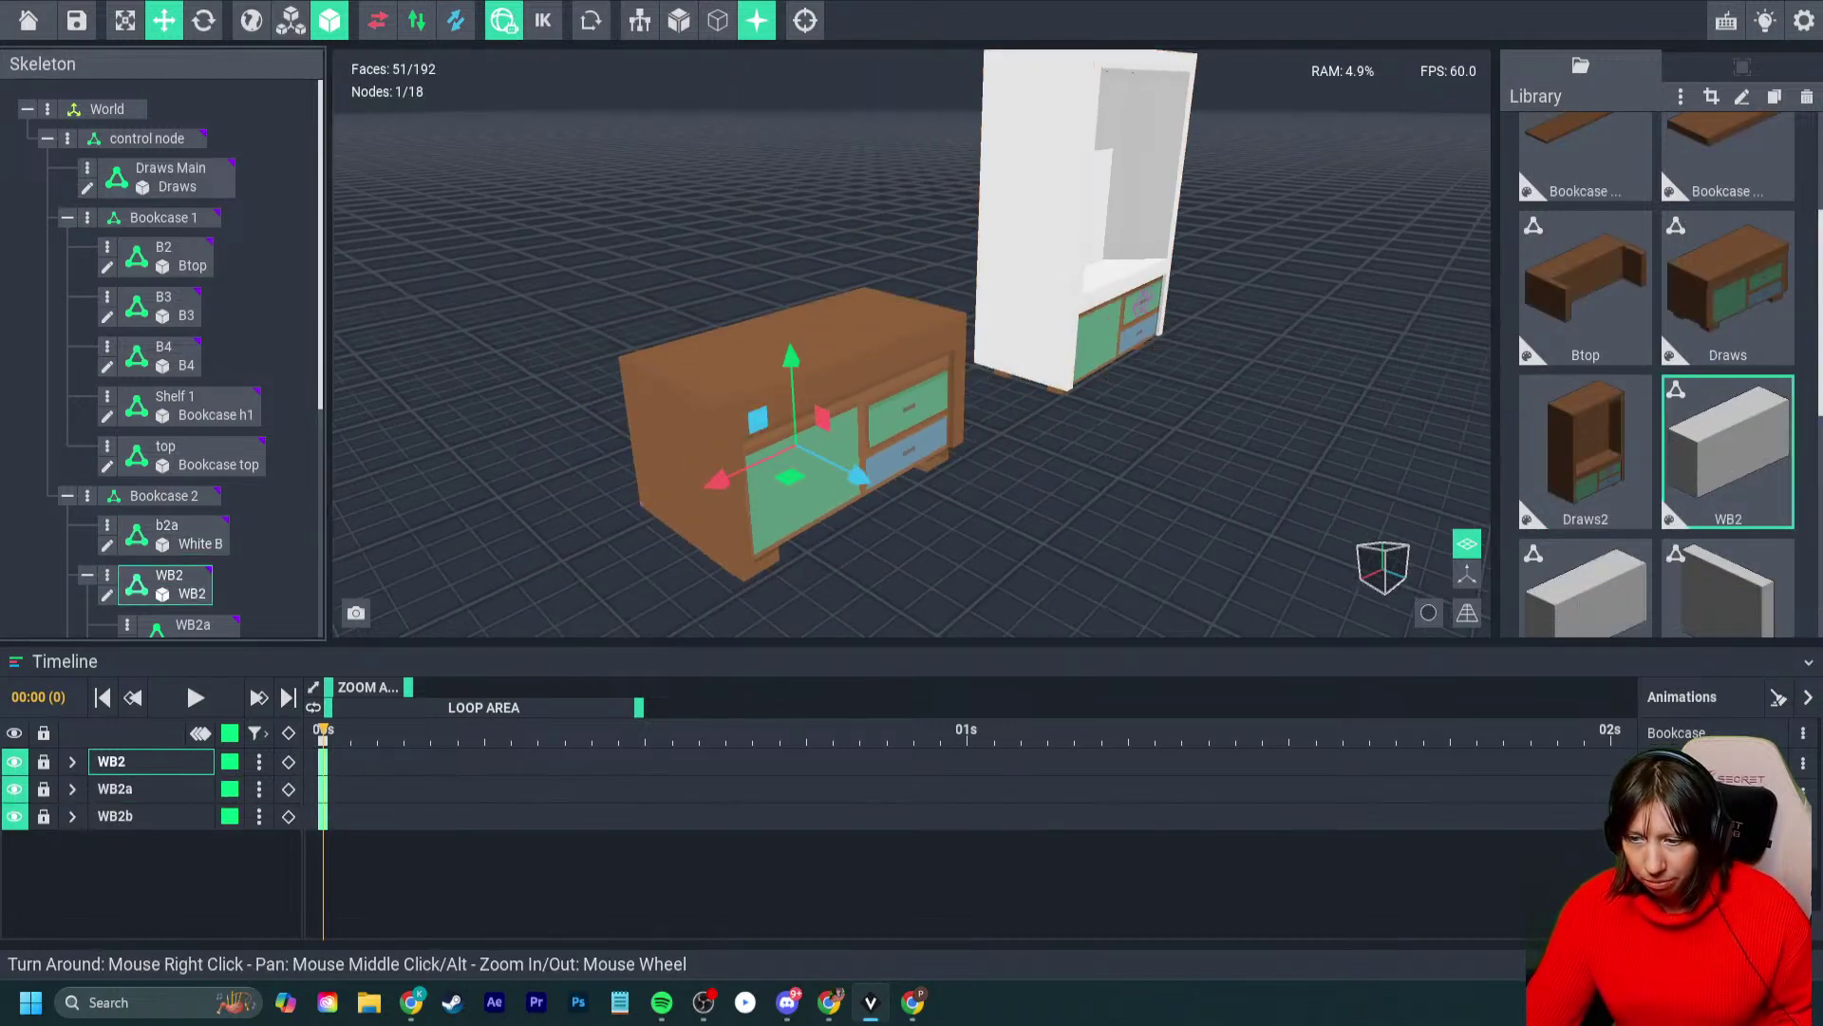
drag(791, 359, 787, 193)
right_drag(786, 204, 845, 261)
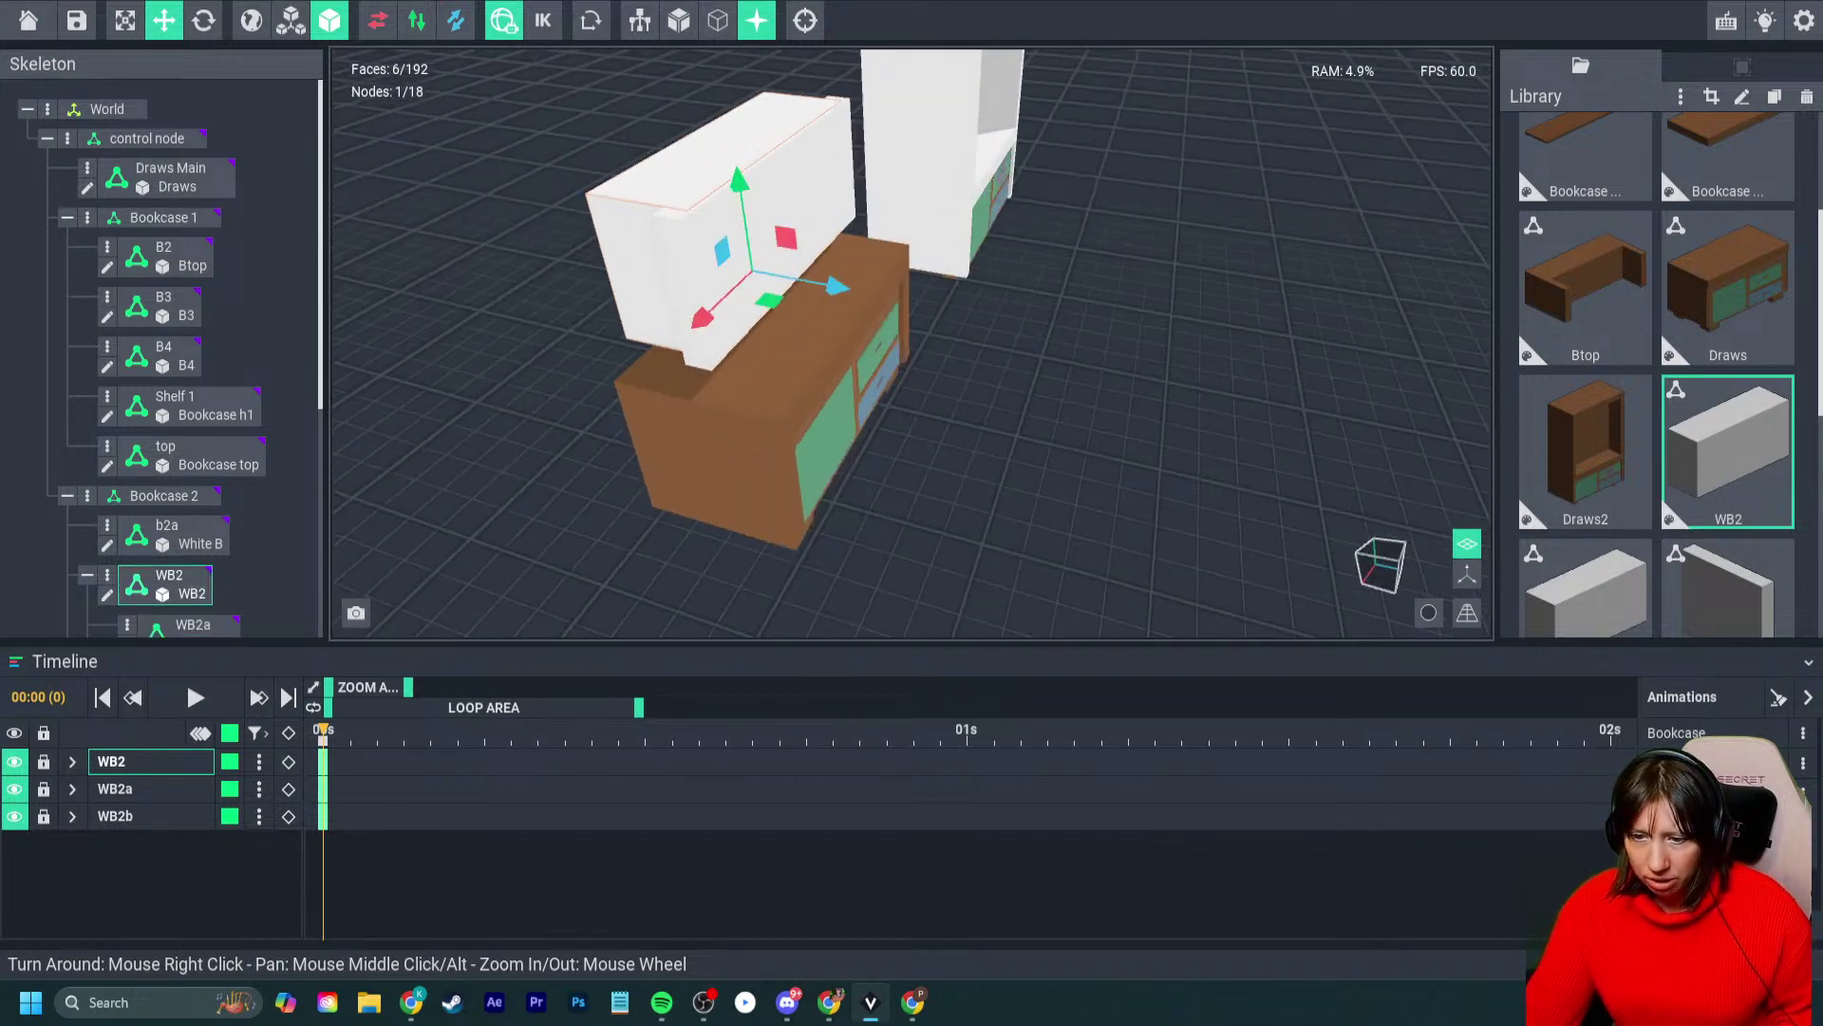
right_drag(654, 264, 679, 214)
scroll(171, 589, down, 3)
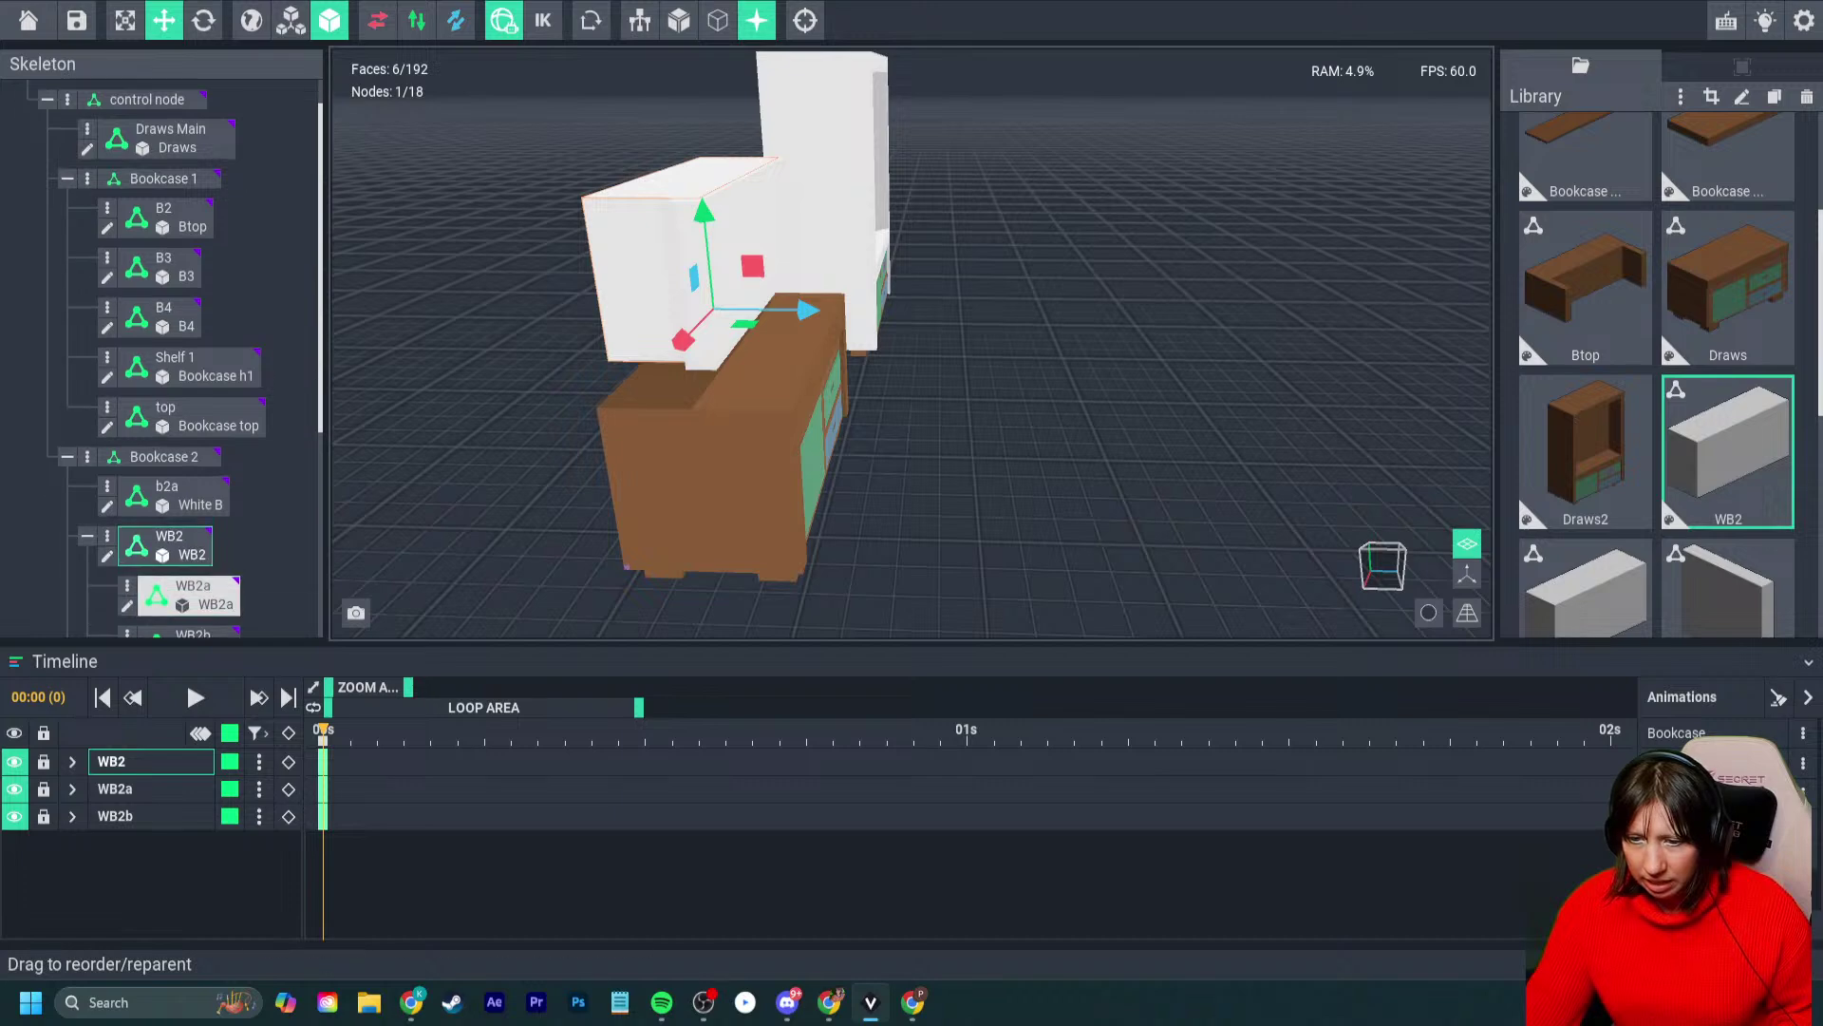
- Bring the WBTop node out of the cabinet, rotate it level and raise it above the WB2 panels
click(182, 598)
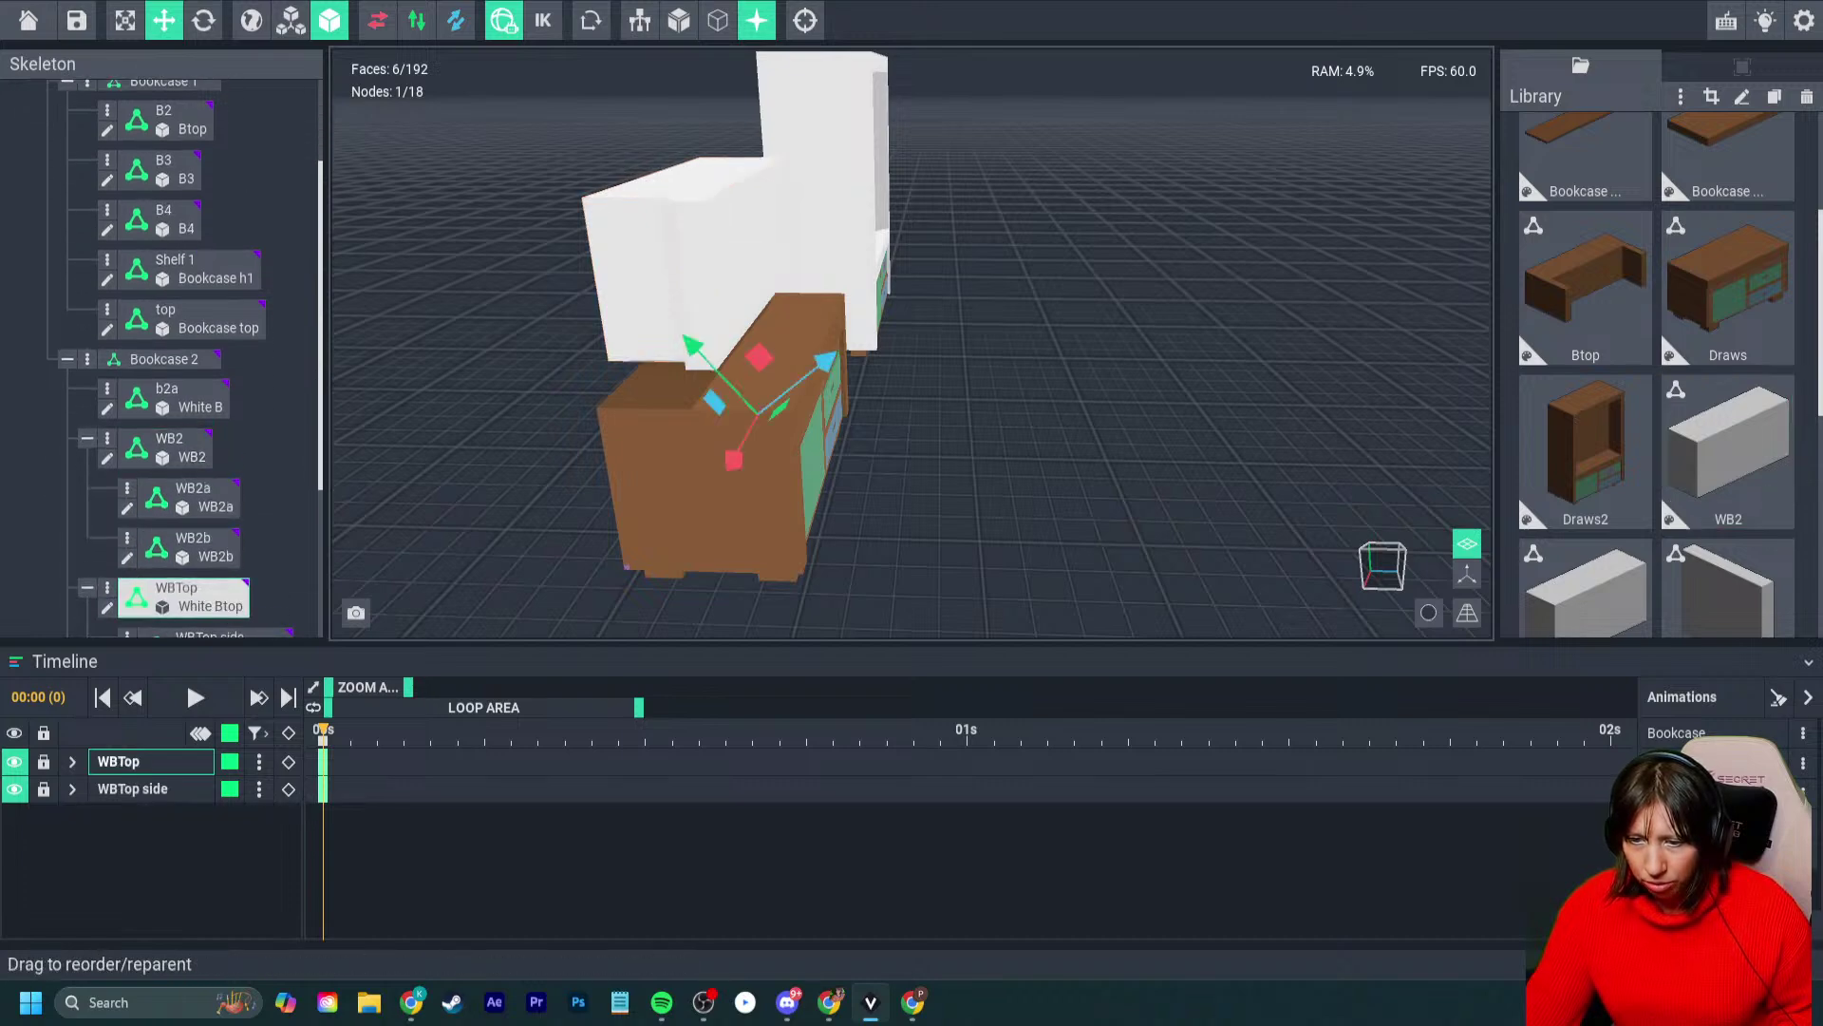
right_drag(655, 333, 638, 361)
drag(675, 376, 829, 258)
scroll(665, 379, up, 1)
click(203, 20)
click(165, 20)
drag(736, 158, 729, 61)
scroll(190, 556, down, 2)
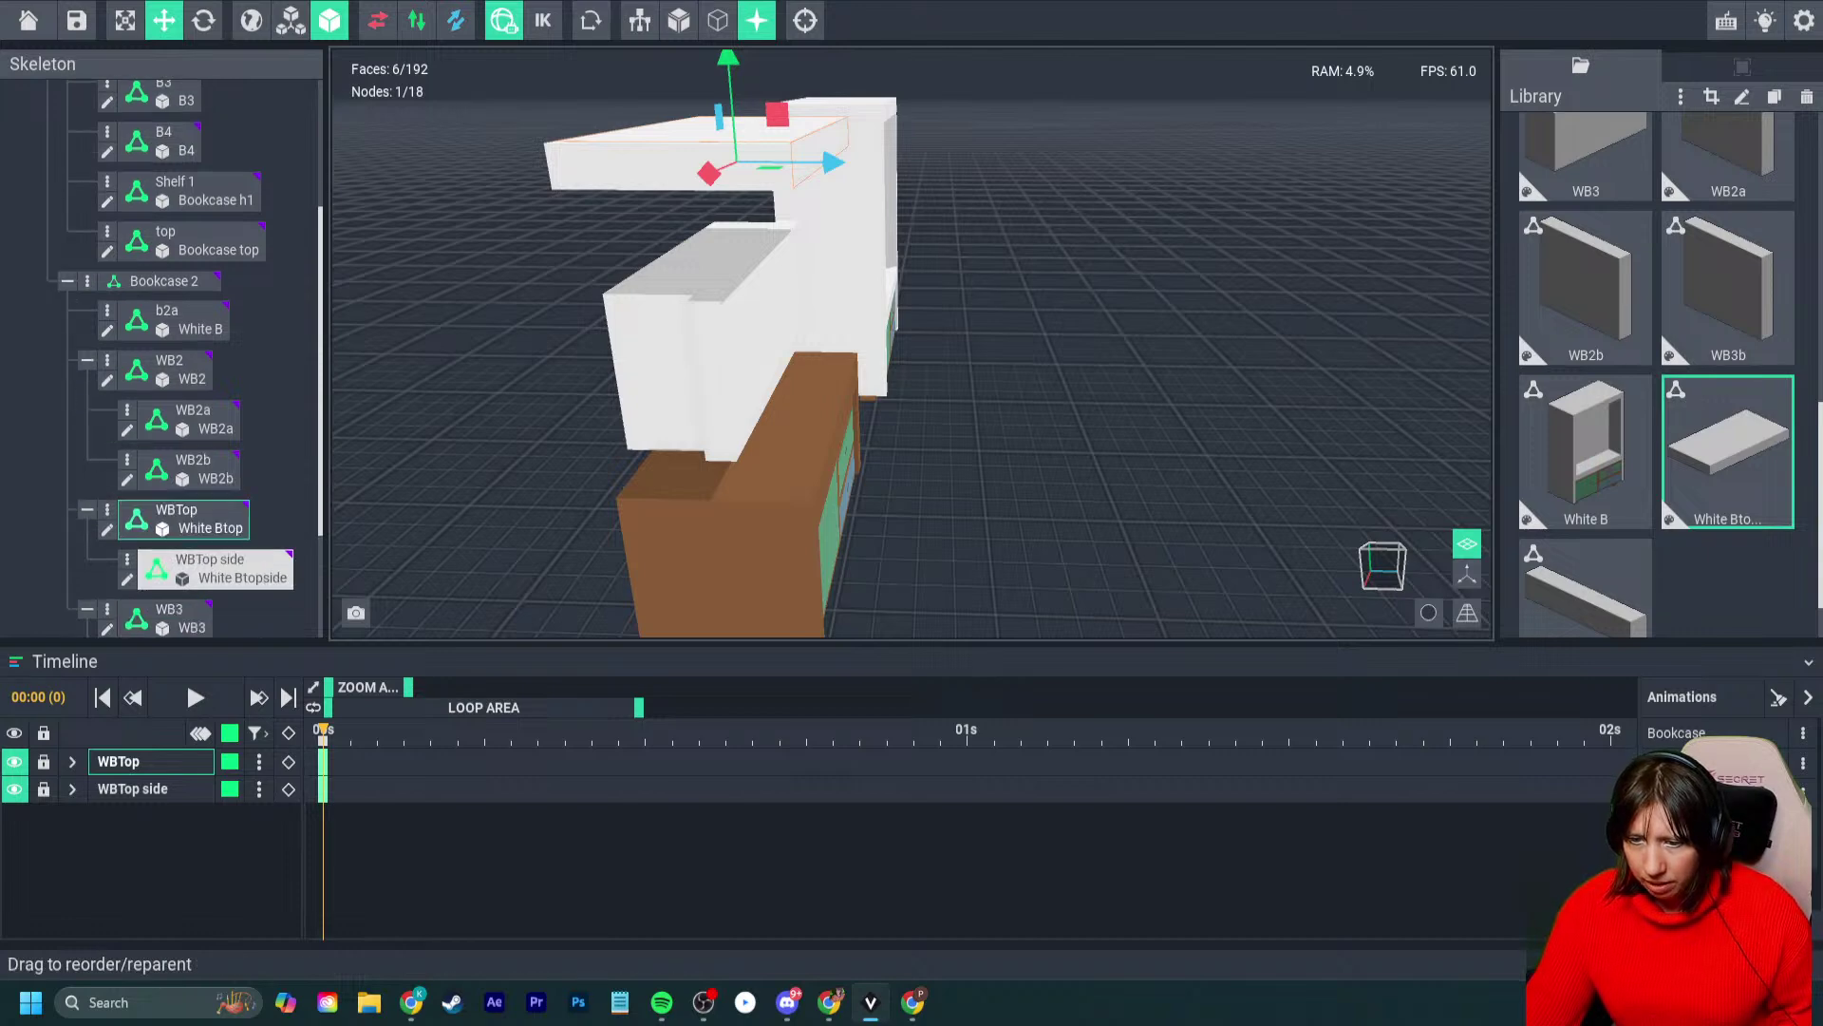
- Raise the WB3 node with its side panels to sit directly beneath WBTop
click(166, 560)
right_drag(793, 441, 750, 442)
drag(742, 454, 722, 193)
mouse_move(780, 309)
right_down()
mouse_move(584, 293)
mouse_move(835, 287)
mouse_move(783, 287)
right_up()
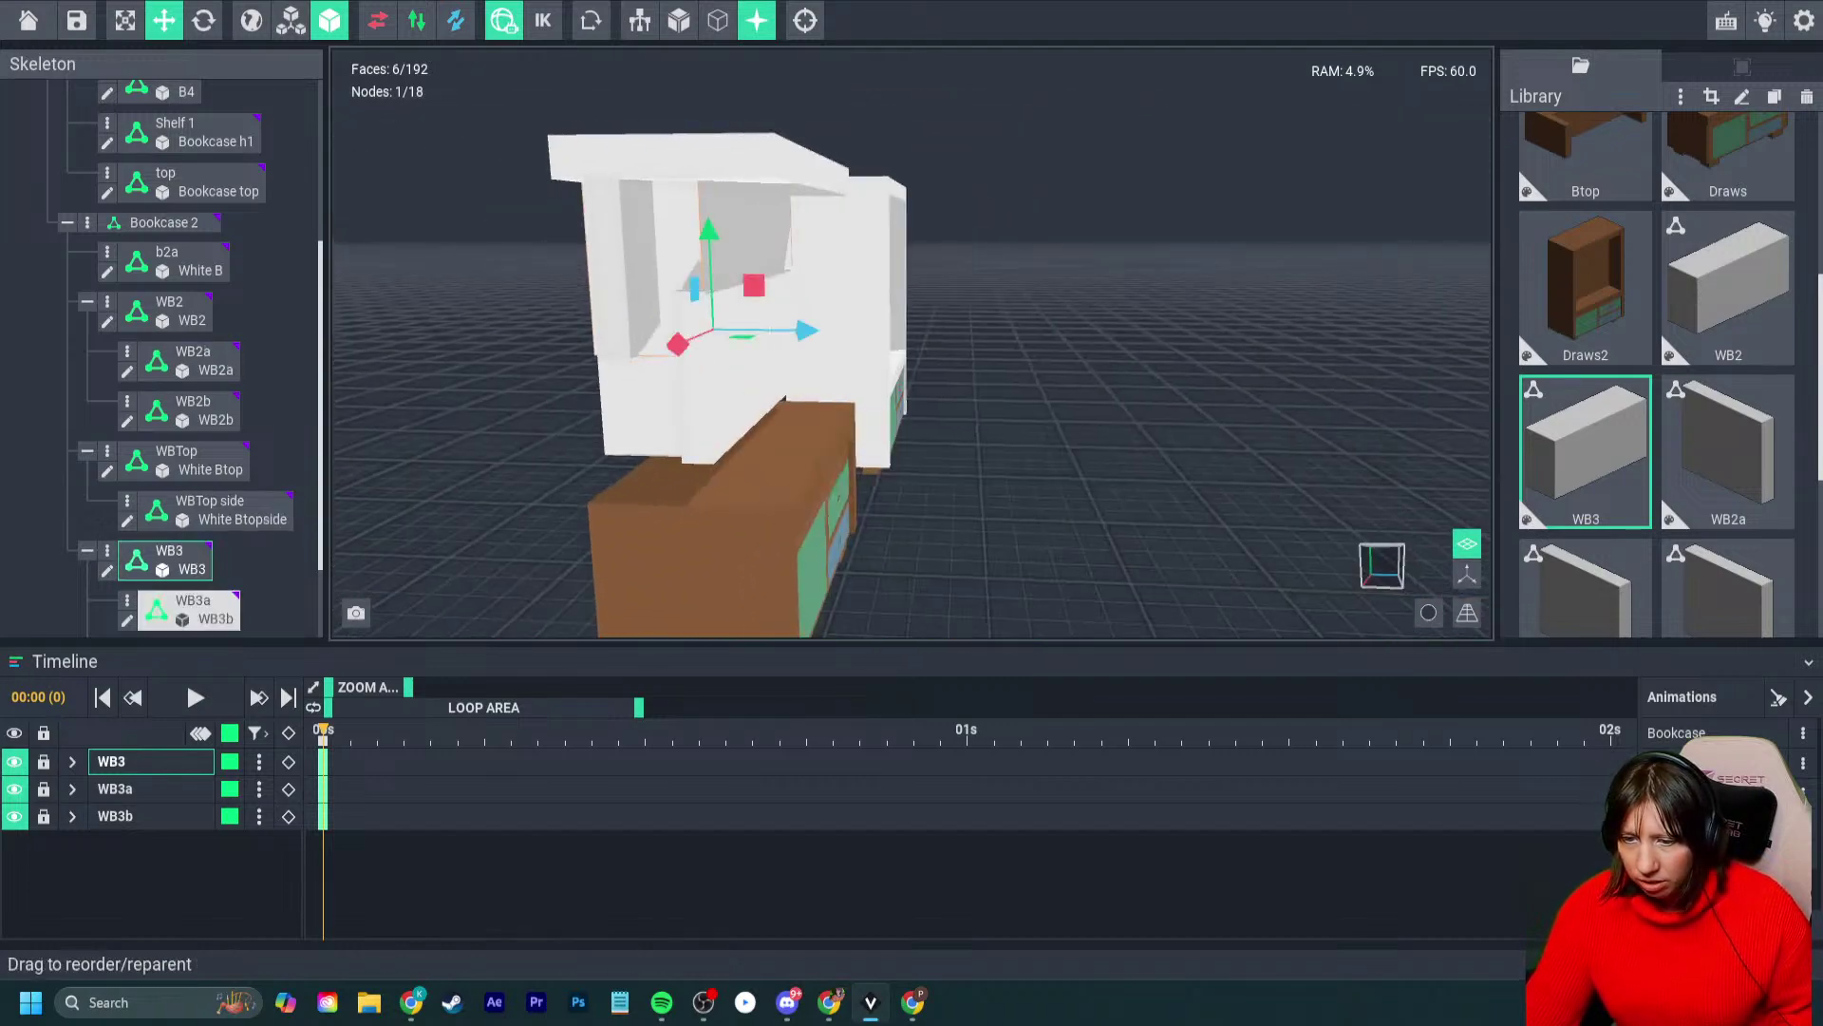
- Try to lower the WB3a side panel on its own toward the drawers cabinet
click(193, 610)
scroll(193, 611, down, 1)
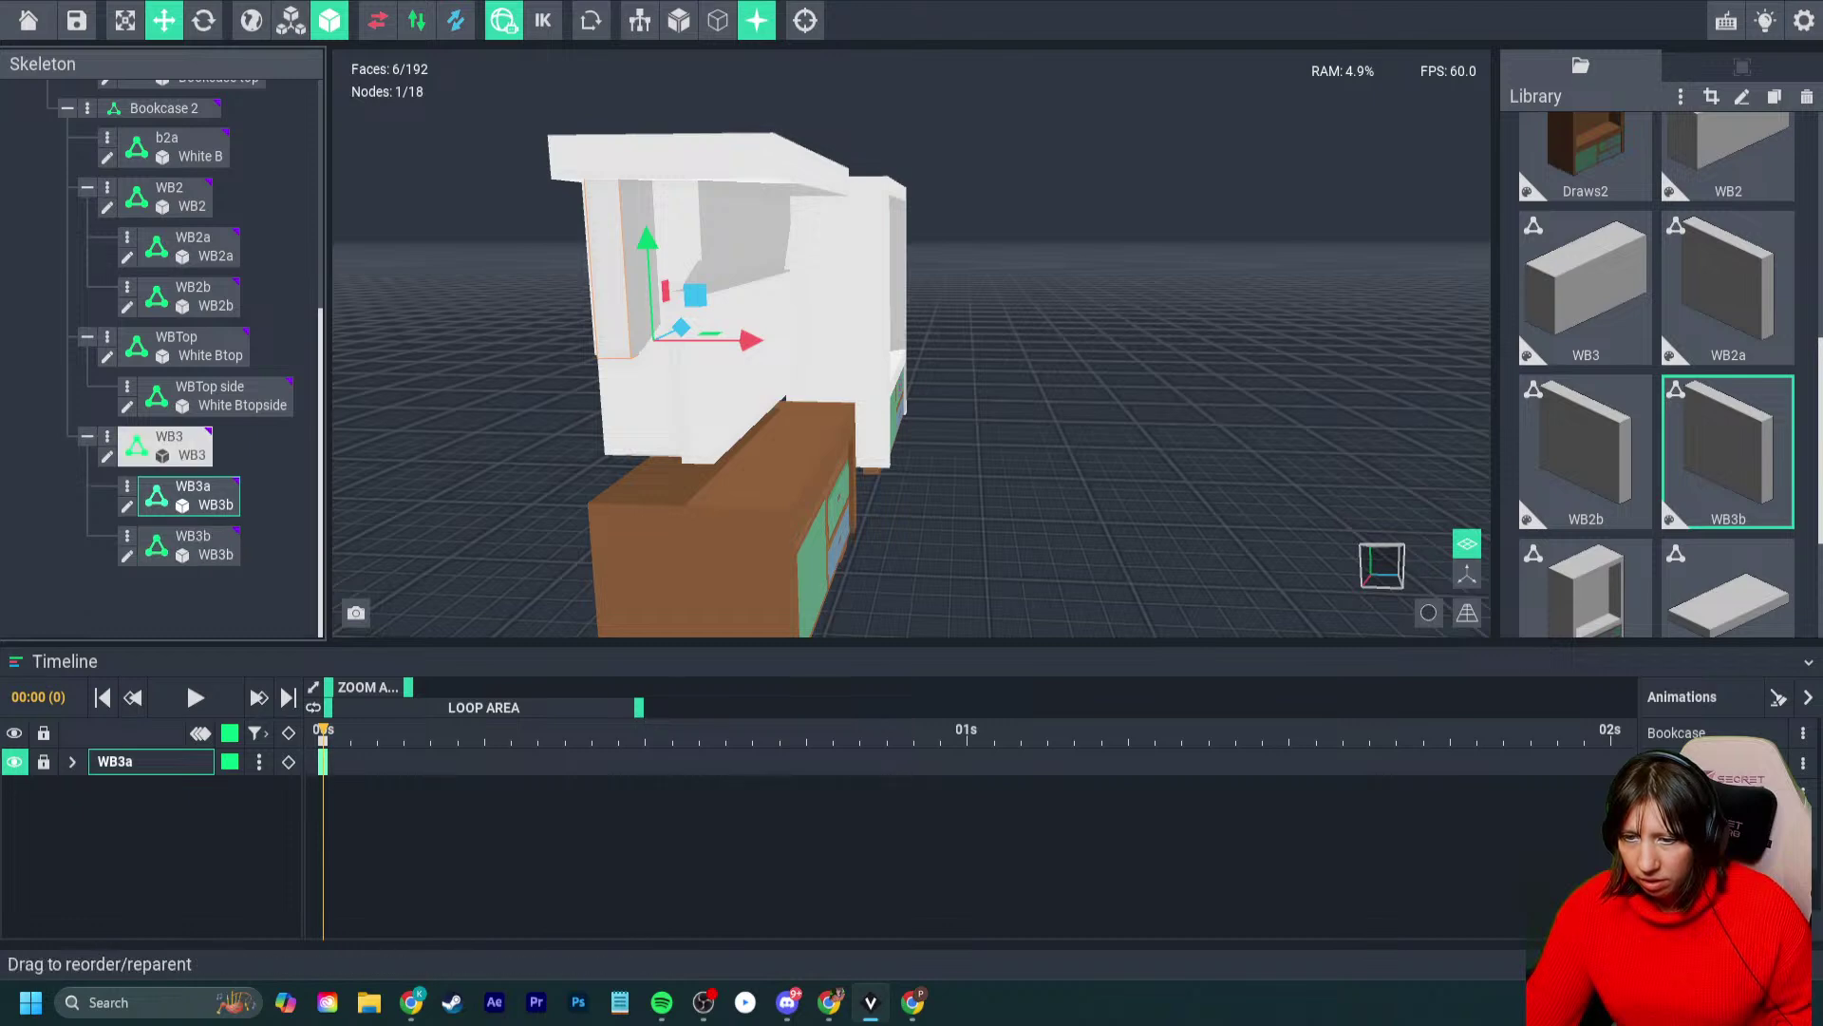
mouse_move(631, 327)
right_down()
mouse_move(731, 343)
mouse_move(627, 339)
right_up()
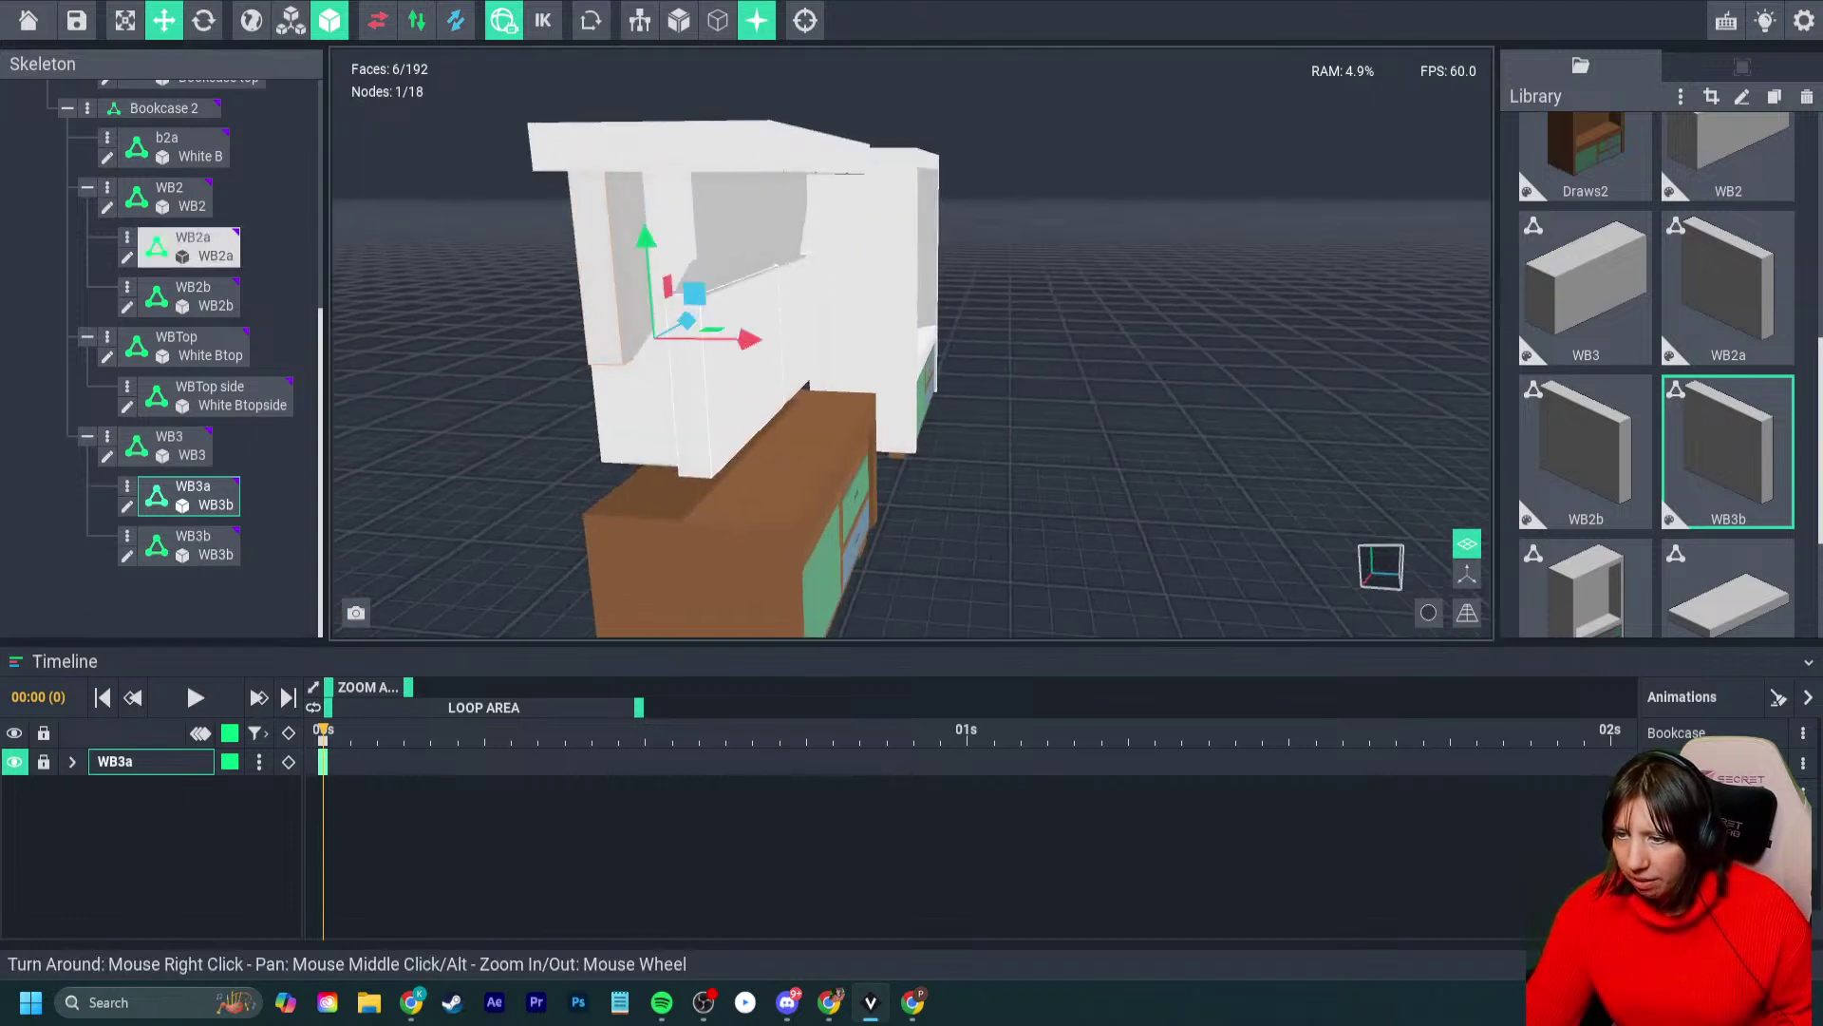
drag(748, 339, 750, 340)
drag(646, 238, 653, 483)
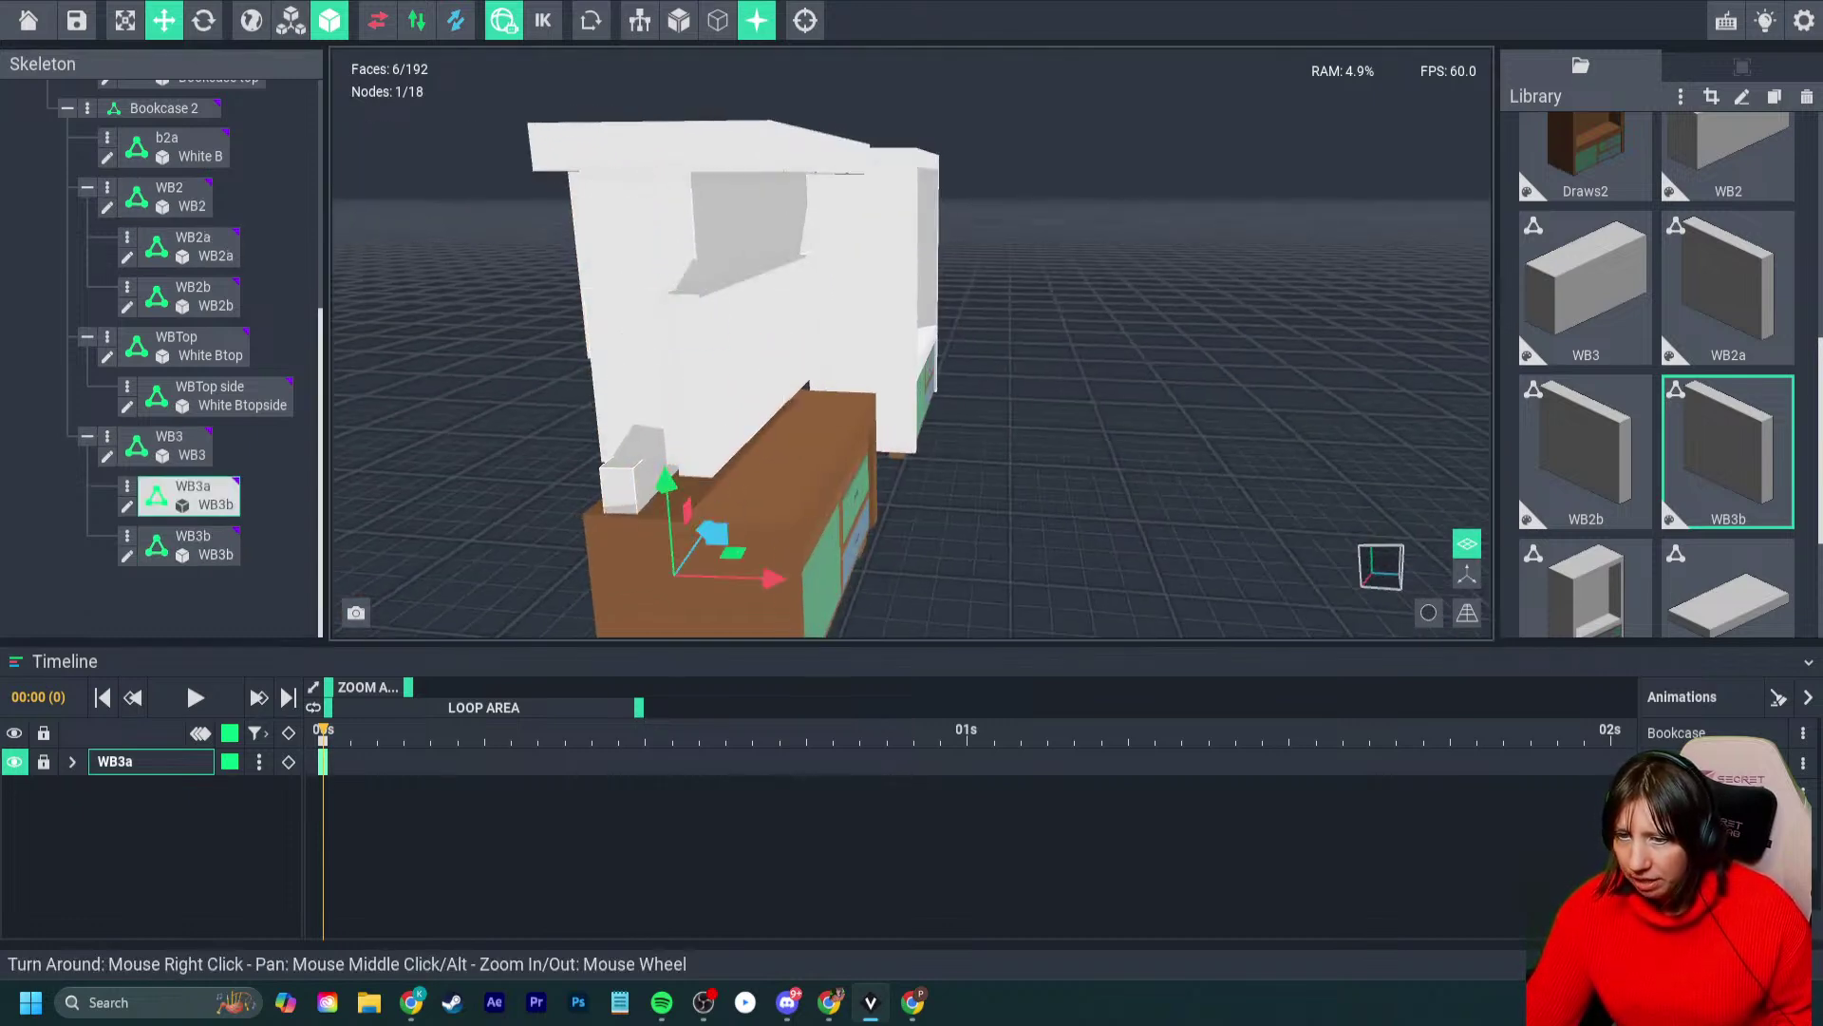
key(ctrl+z)
- Swap the two panel groups vertically, lowering WB3 to about Y 18 and raising WB2 to sit beneath WBTop
click(168, 445)
drag(716, 235, 726, 443)
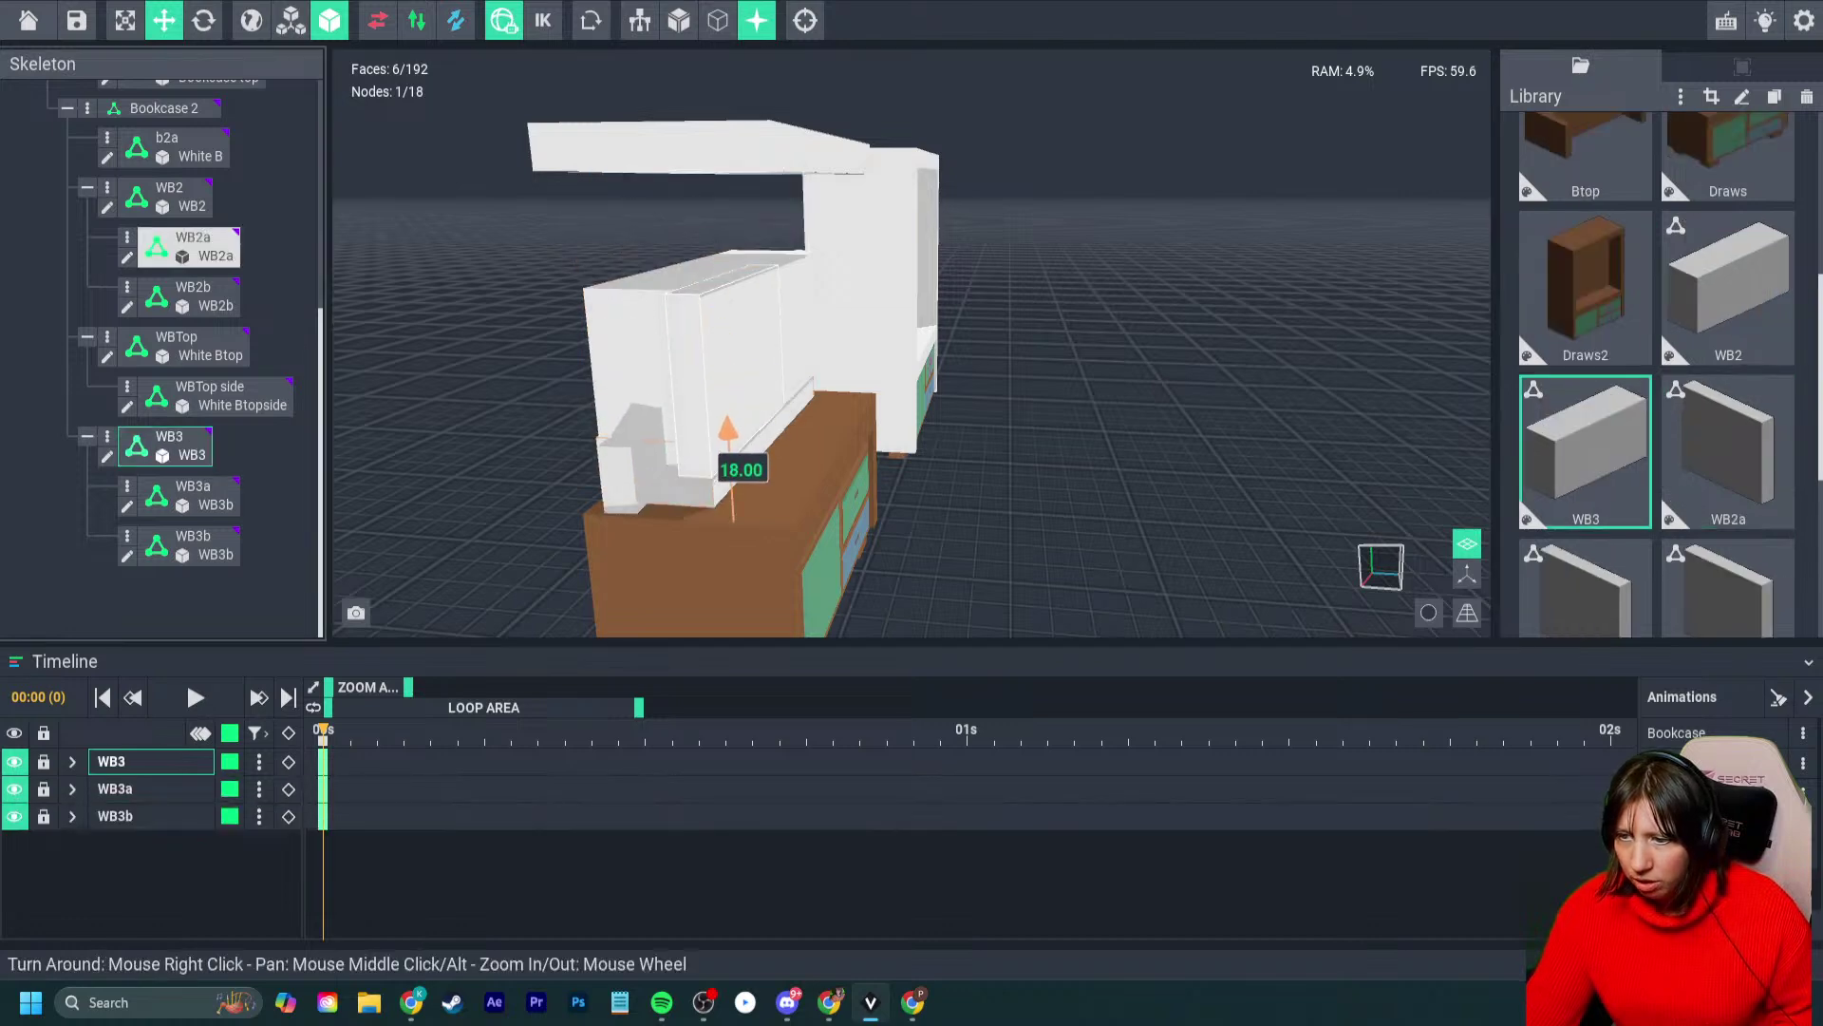
click(714, 360)
drag(717, 313, 719, 218)
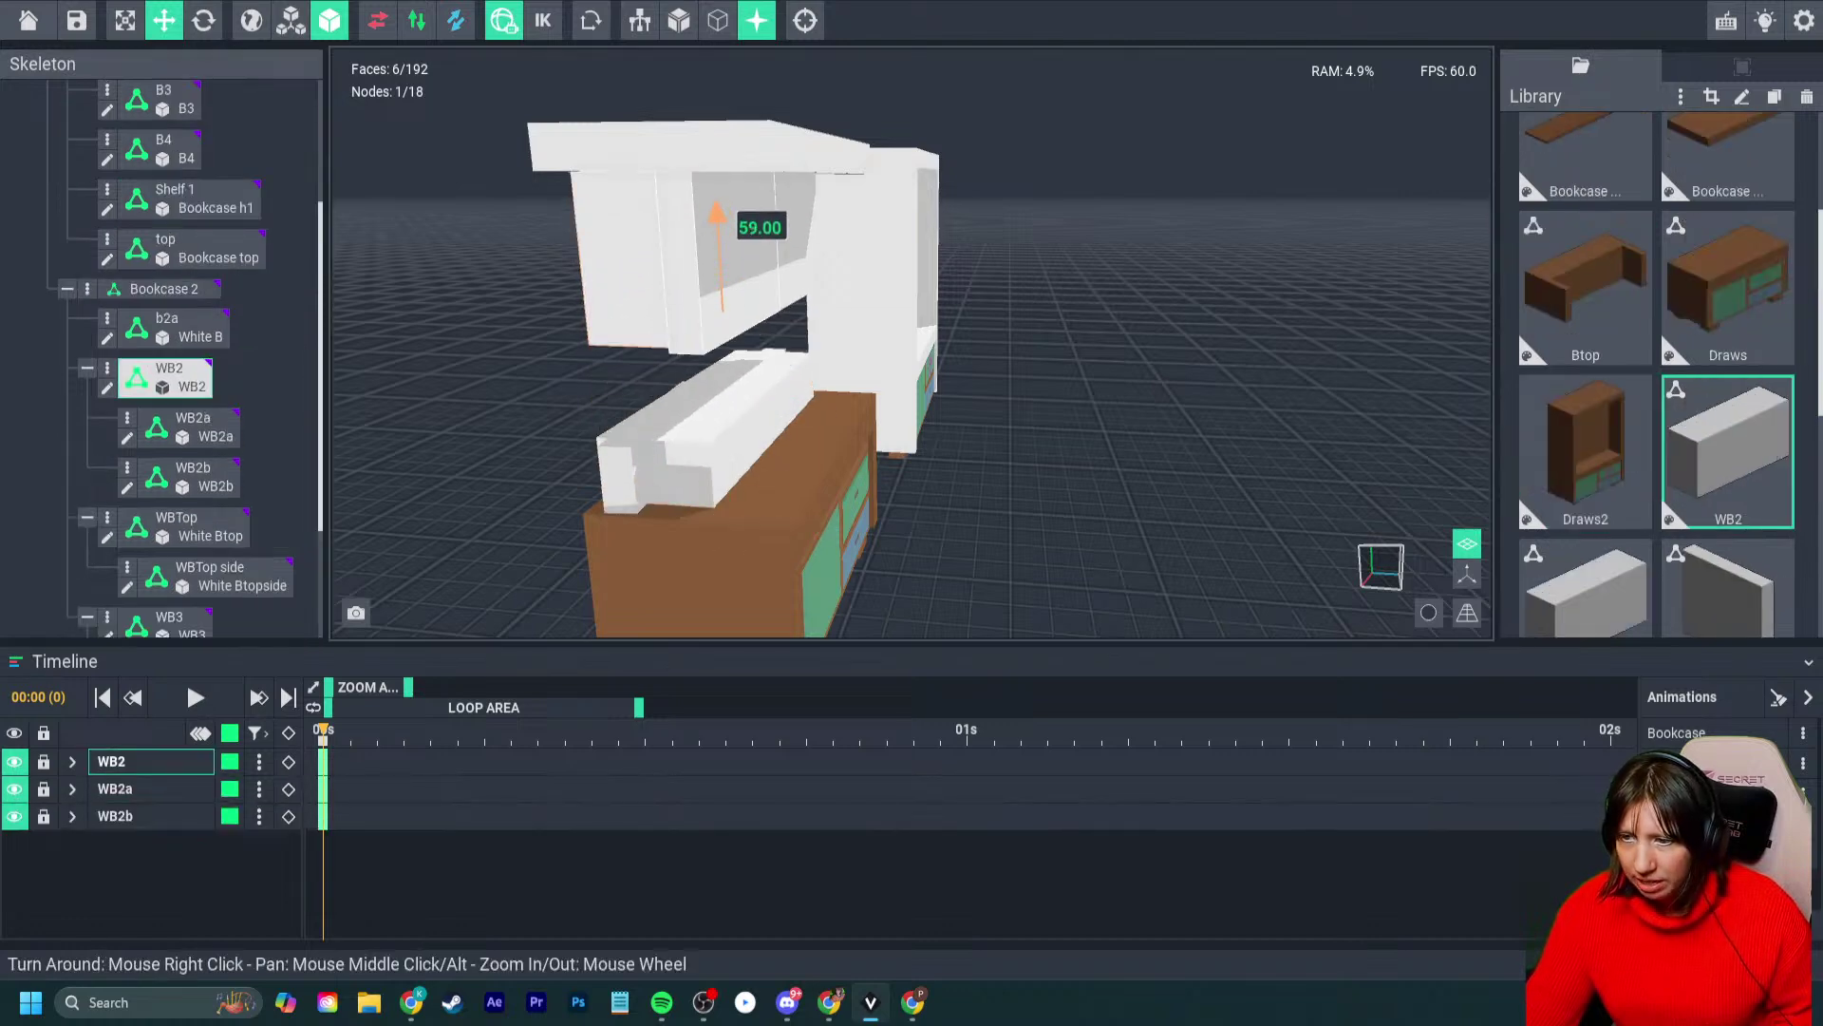
- Move the b2a white bookcase back close beside the parts being assembled as an alignment reference
right_drag(719, 216, 835, 275)
click(1235, 323)
drag(1209, 524, 1120, 594)
right_drag(1071, 467, 1062, 532)
- Raise WBTop slightly and shift it forward to about Z 59 to line up with the reference bookcase
click(928, 439)
drag(861, 182, 861, 171)
right_drag(862, 170, 935, 204)
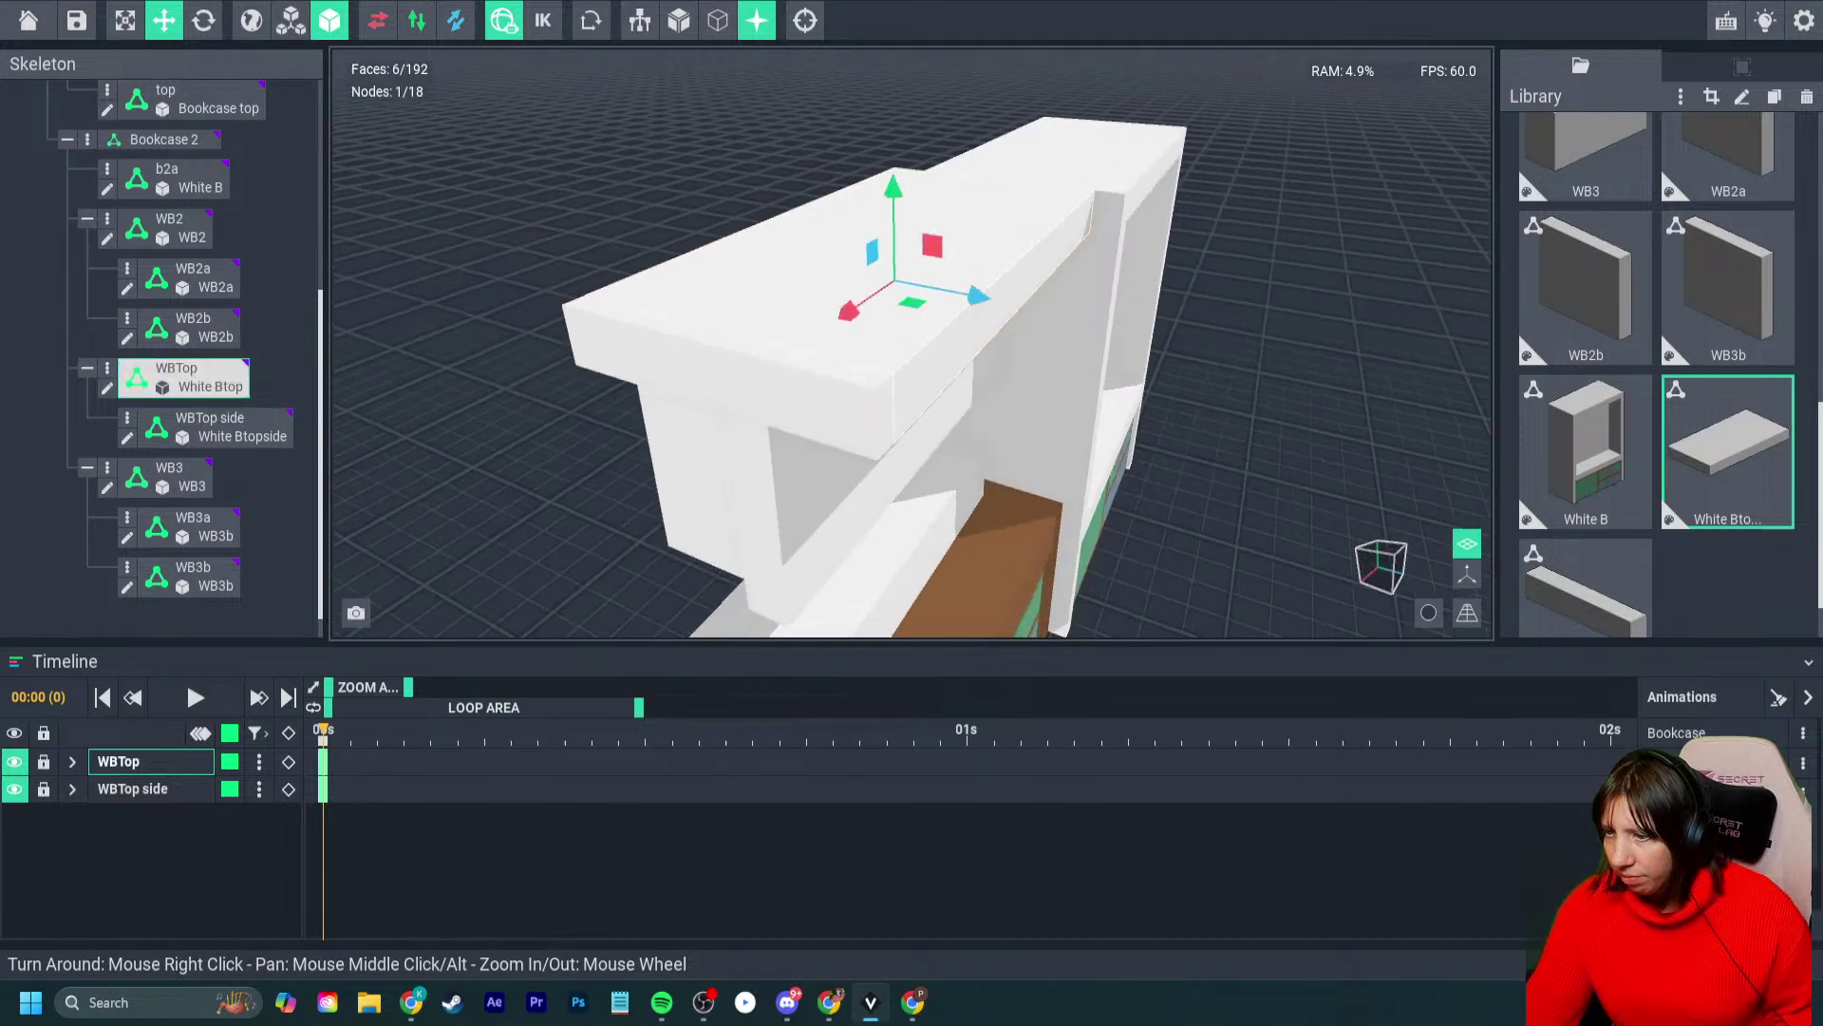
drag(978, 295, 1005, 302)
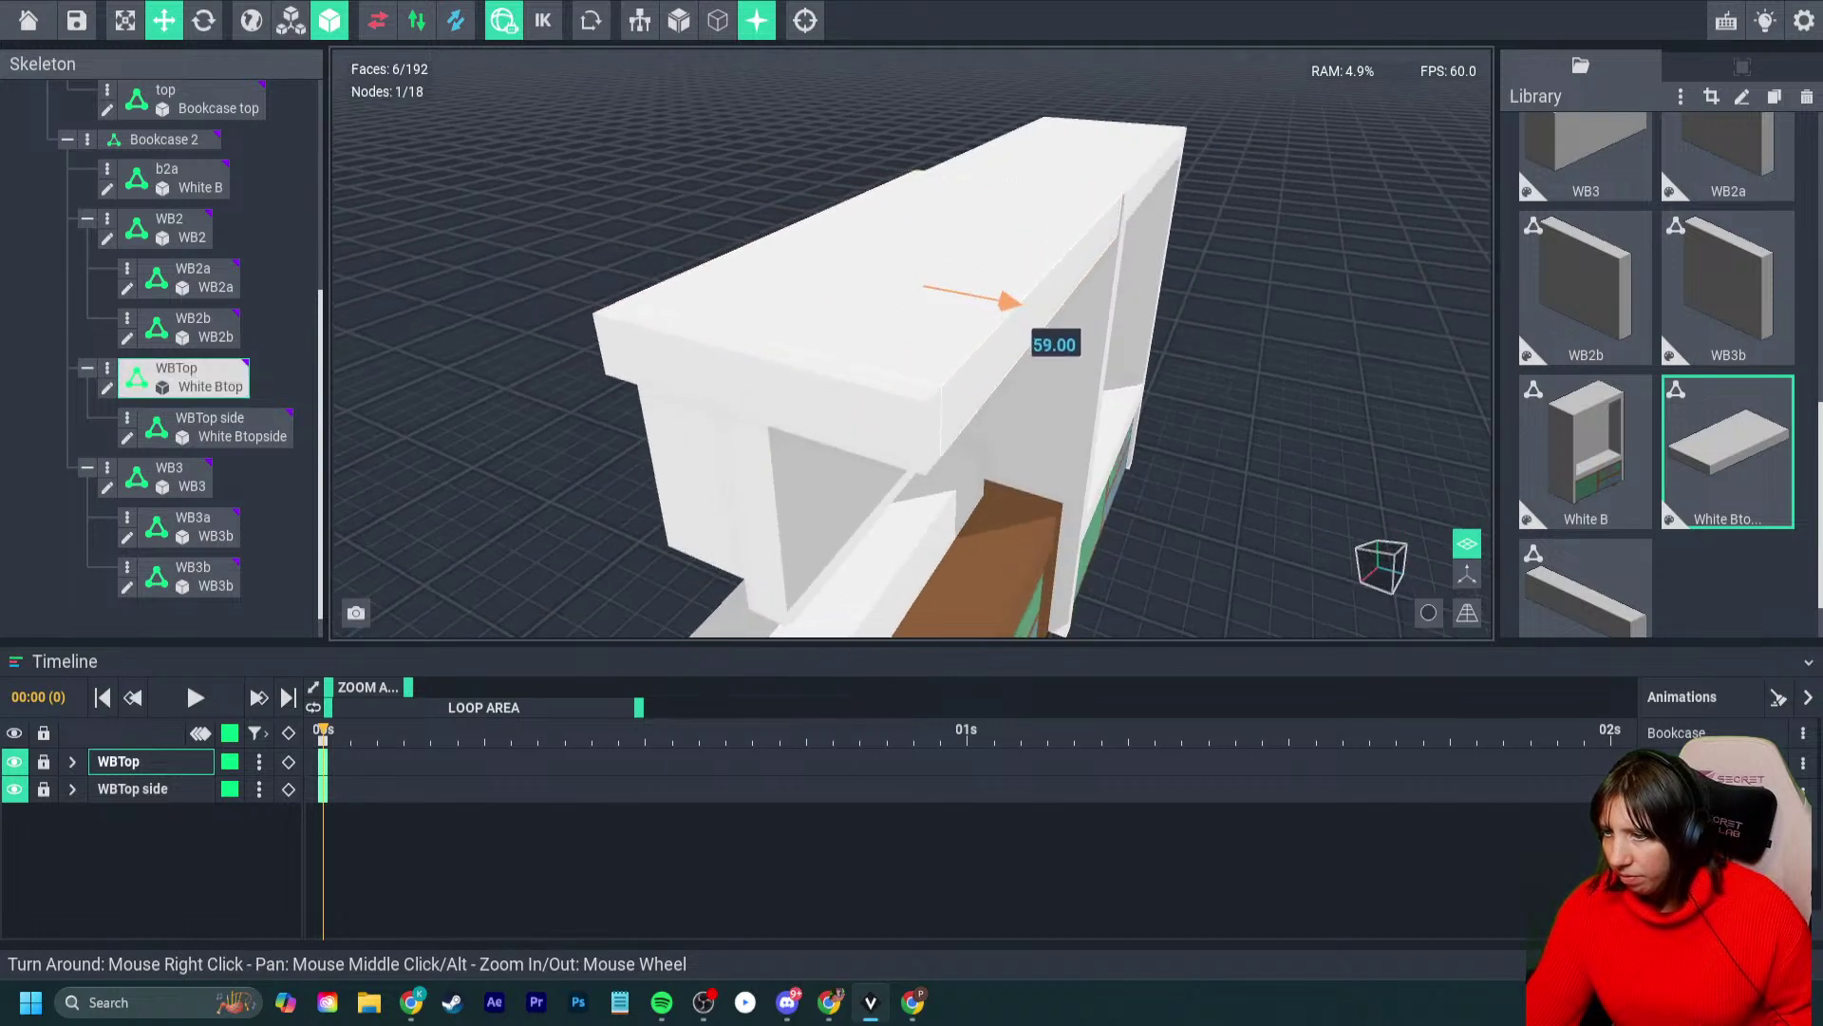
- Adjust the X position of the WBTop side piece at the end of the WBTop board
right_drag(981, 341, 891, 416)
click(902, 426)
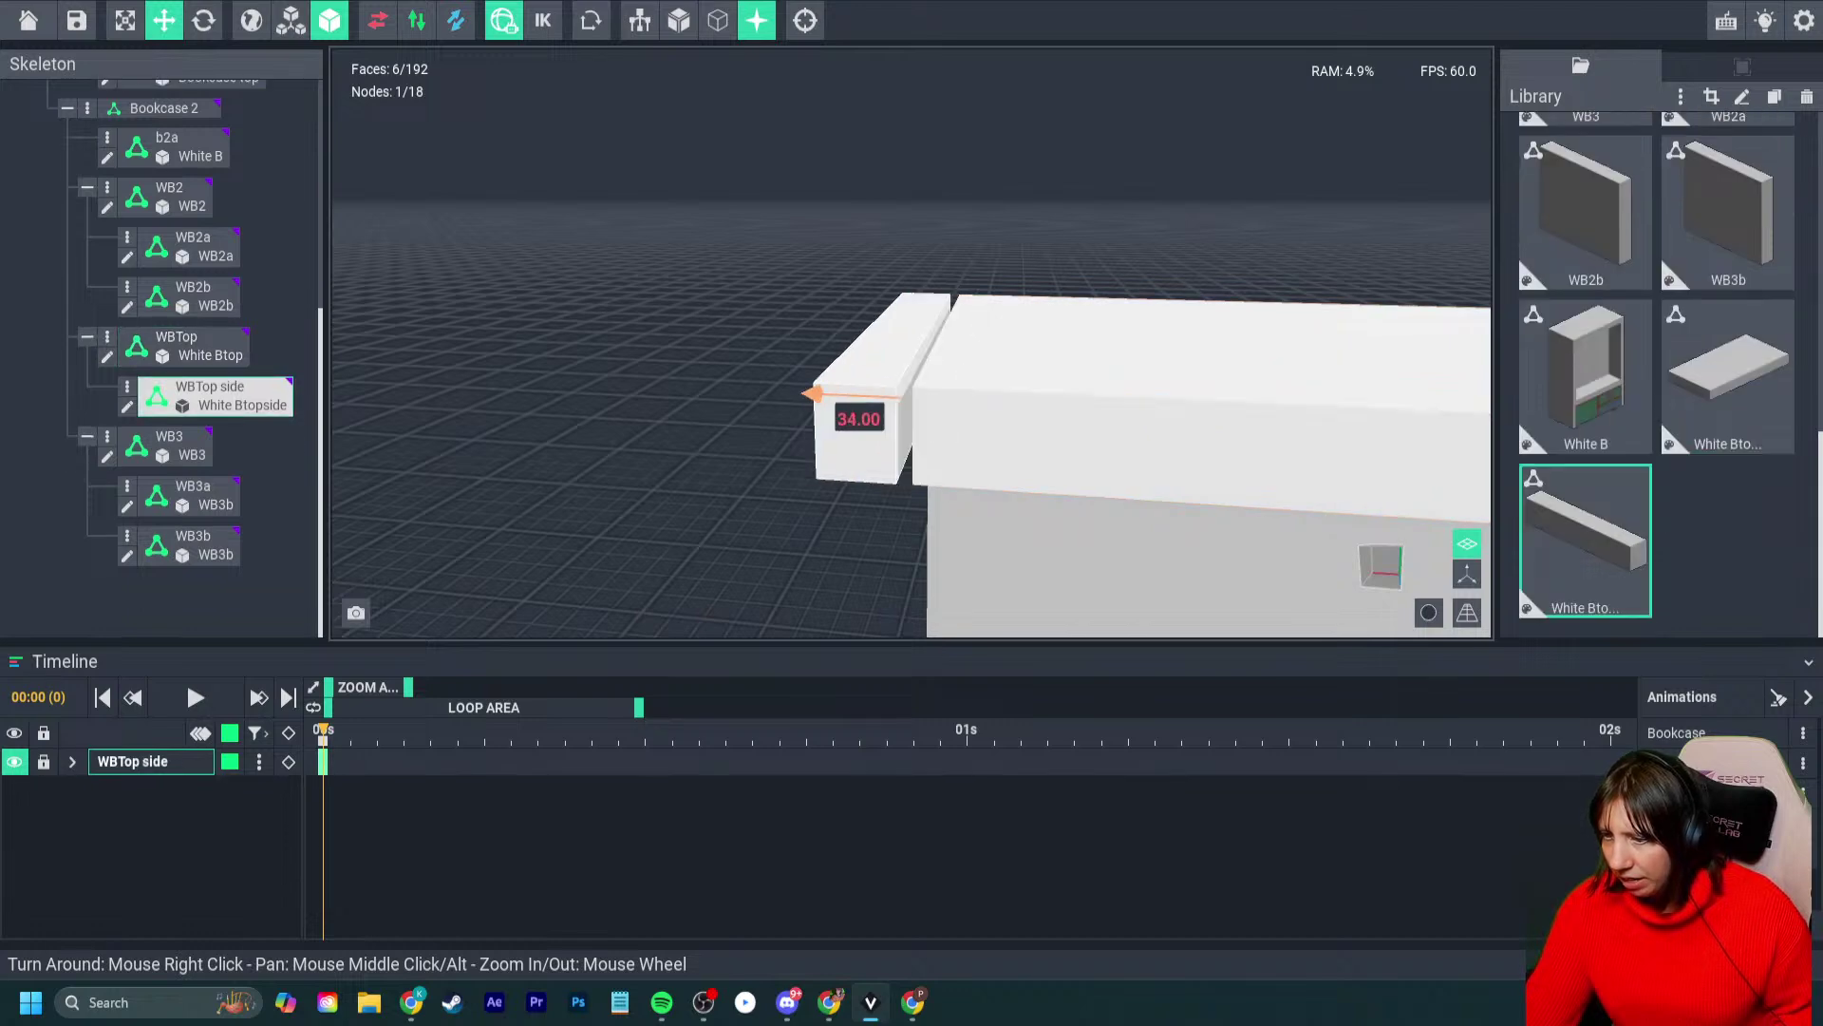
click(751, 409)
mouse_move(869, 447)
right_down()
mouse_move(981, 459)
mouse_move(988, 423)
mouse_move(868, 423)
right_up()
- Shift WB2 forward to Z 52.50 beneath WBTop and open its position properties
click(938, 447)
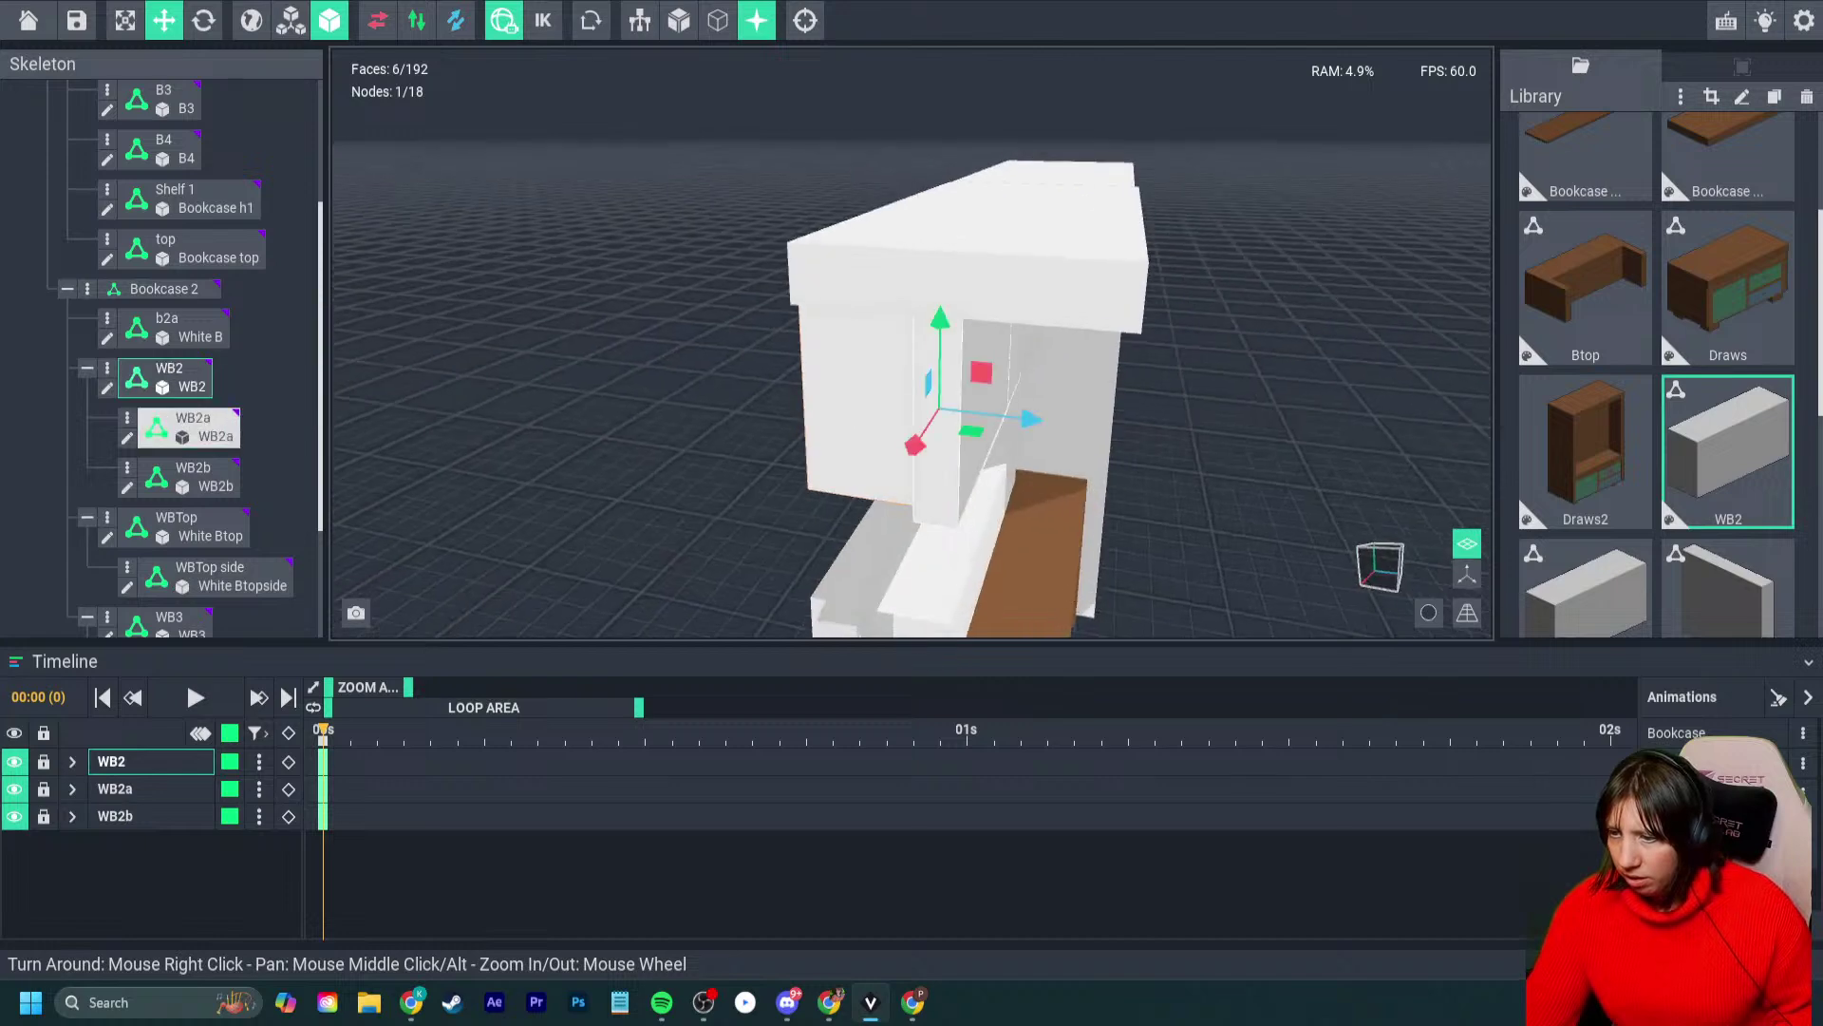
drag(1031, 420, 1042, 420)
right_drag(950, 432, 974, 478)
drag(1139, 370, 1151, 370)
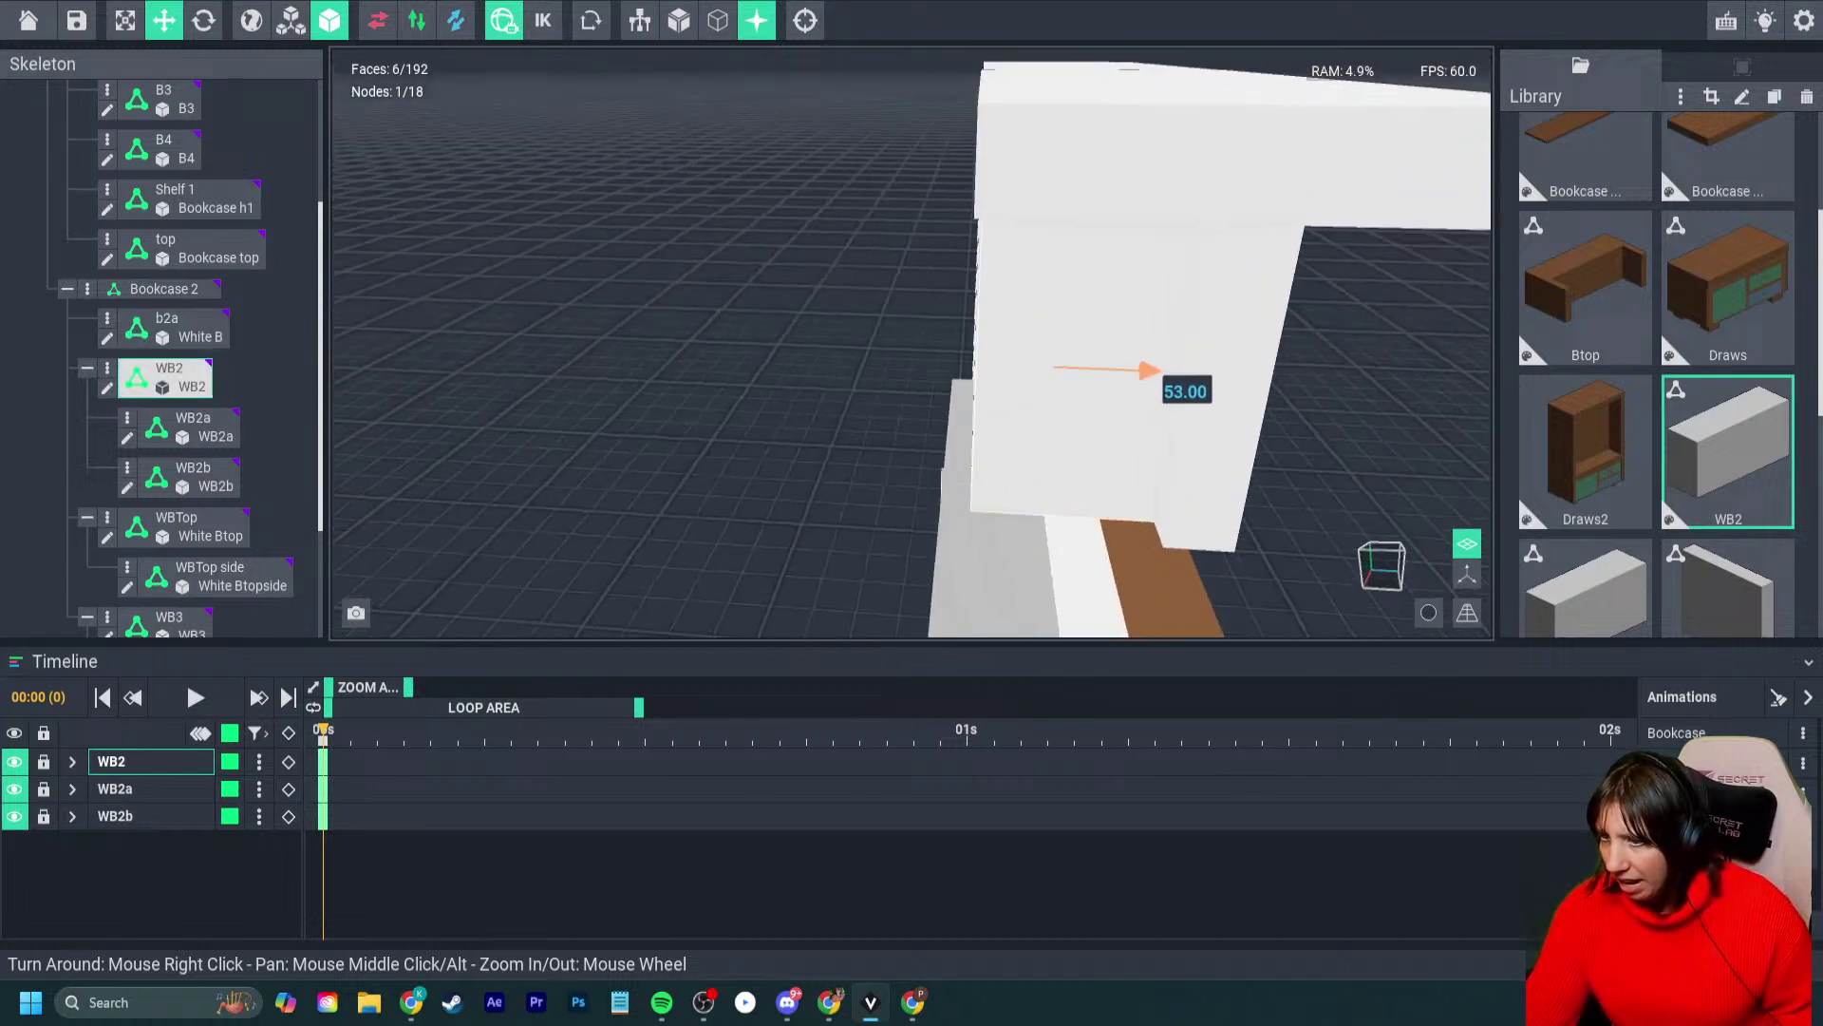
mouse_move(1149, 371)
right_down()
mouse_move(1210, 342)
mouse_move(1120, 385)
right_up()
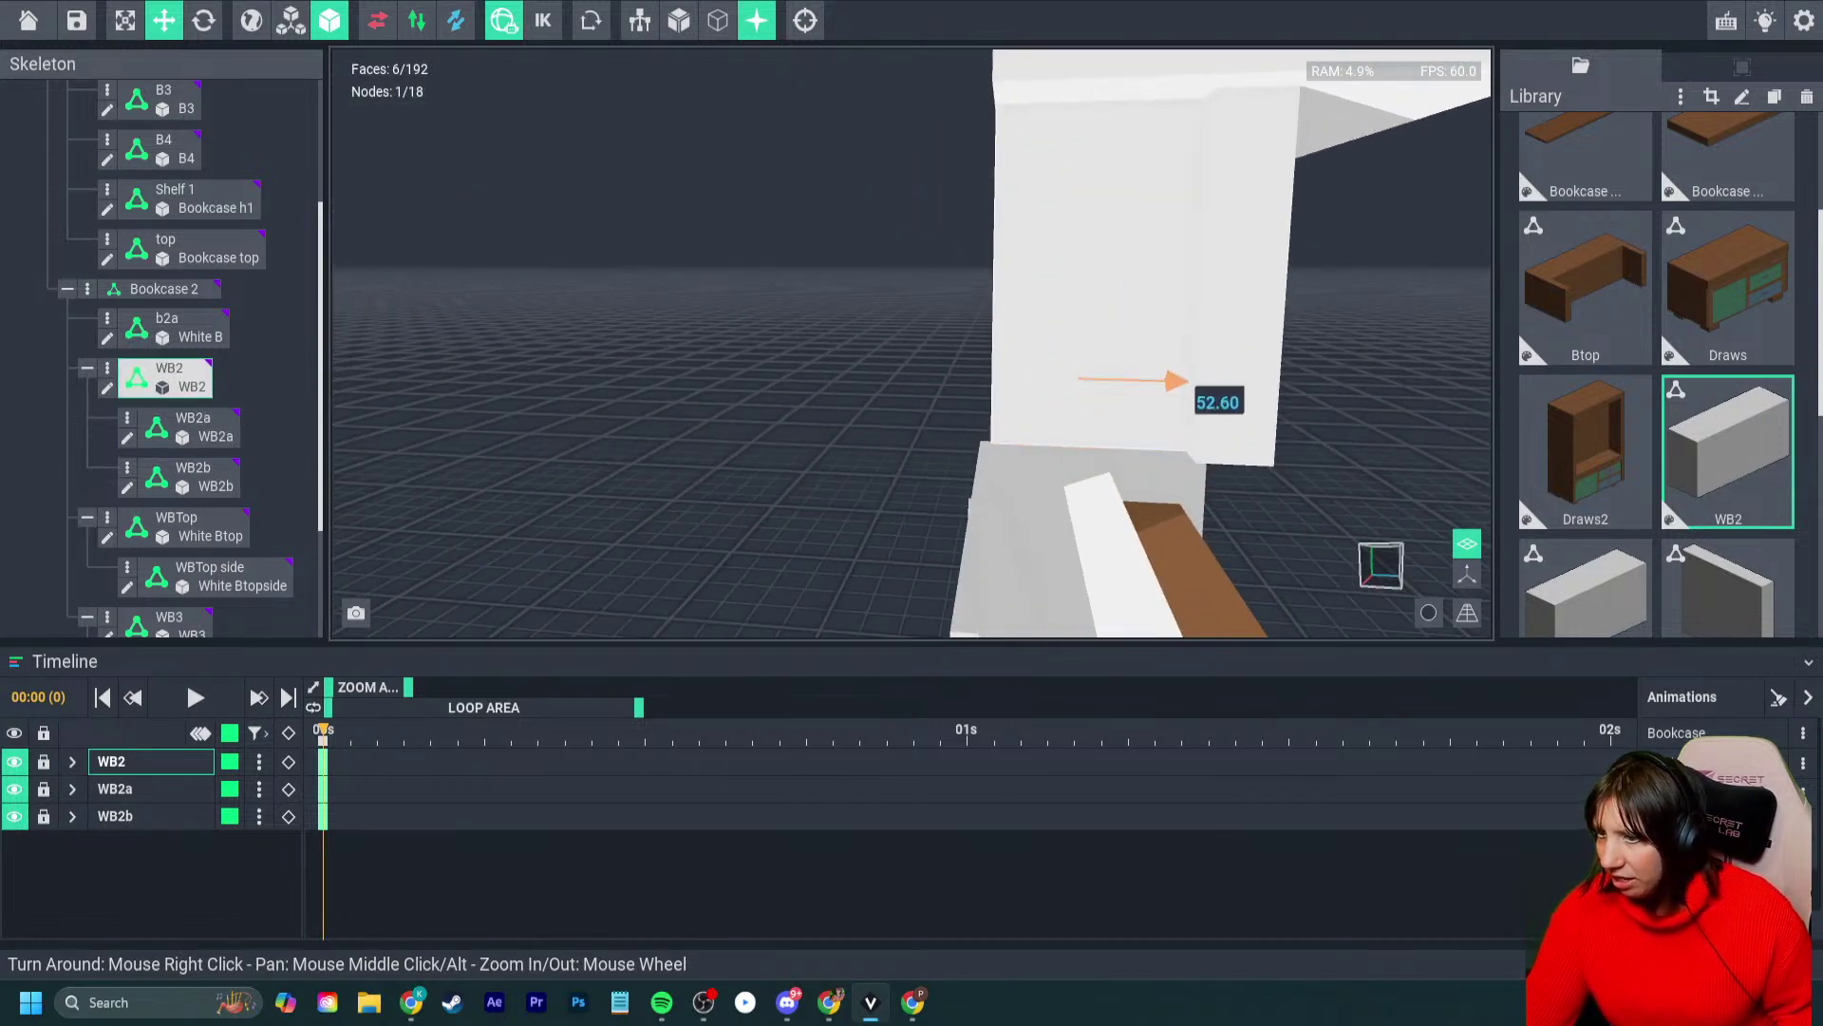
drag(1174, 380, 1174, 380)
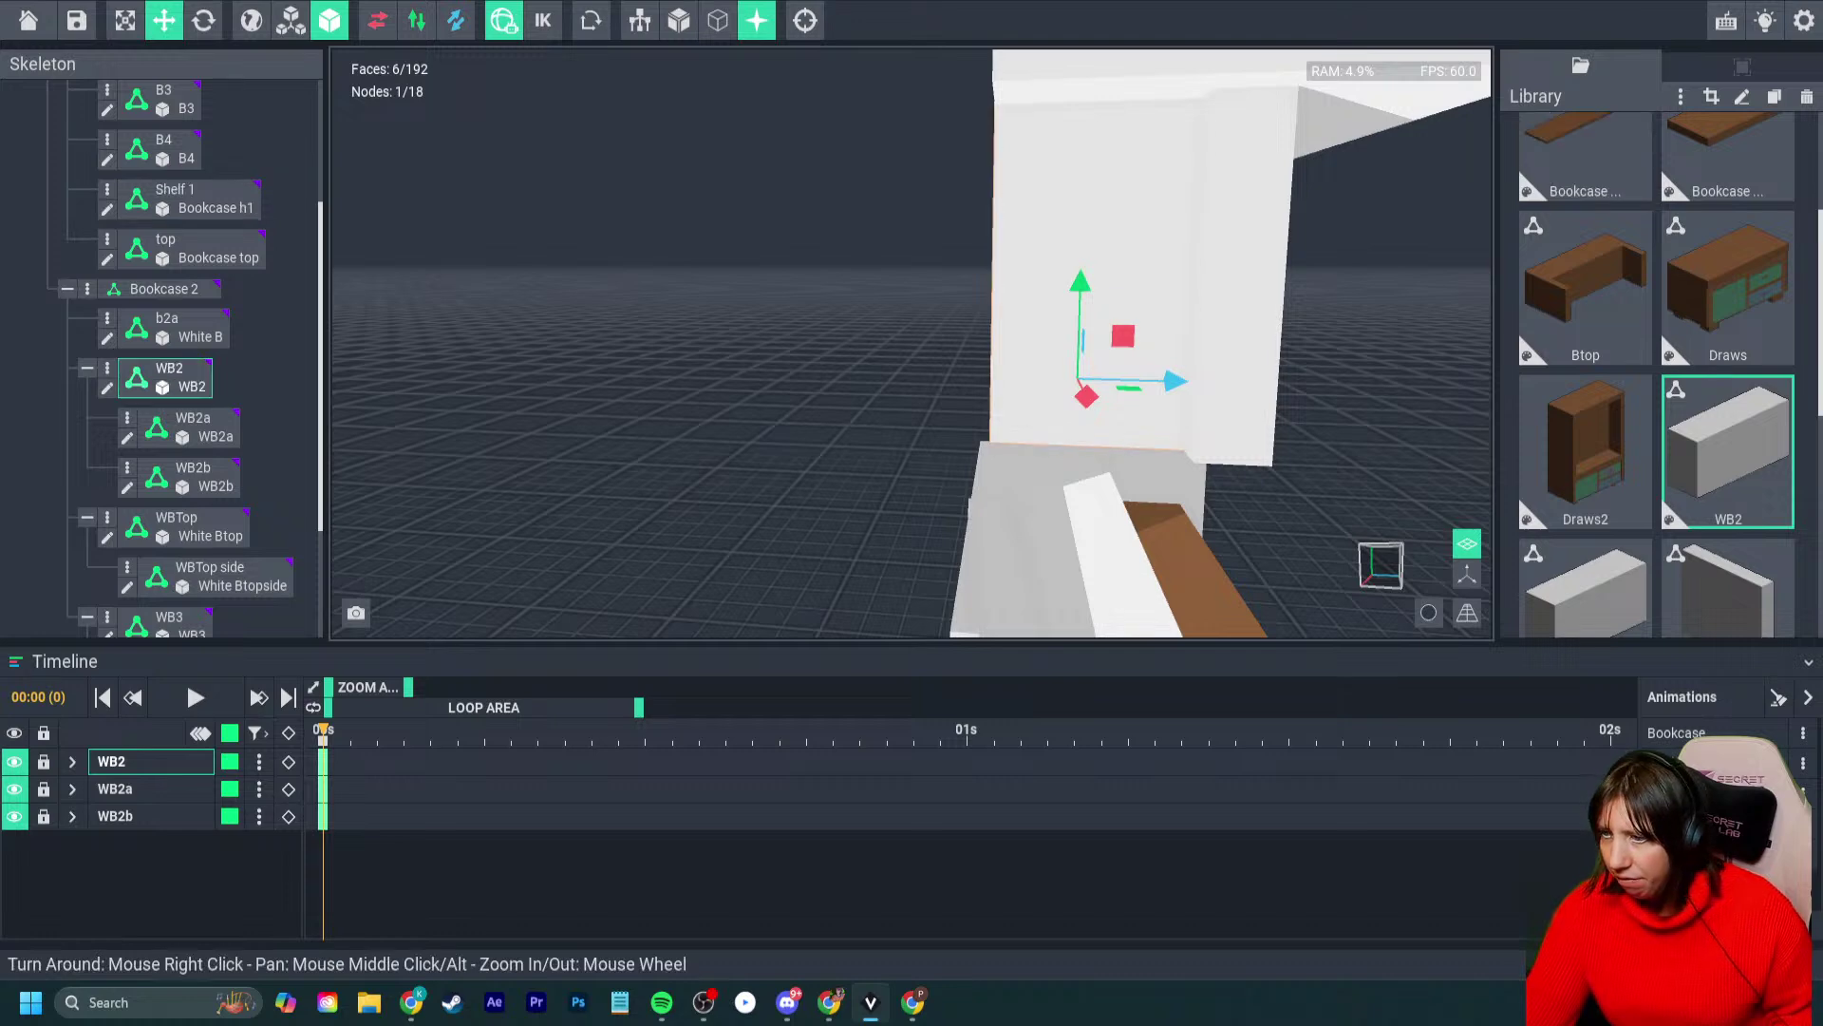
click(1743, 66)
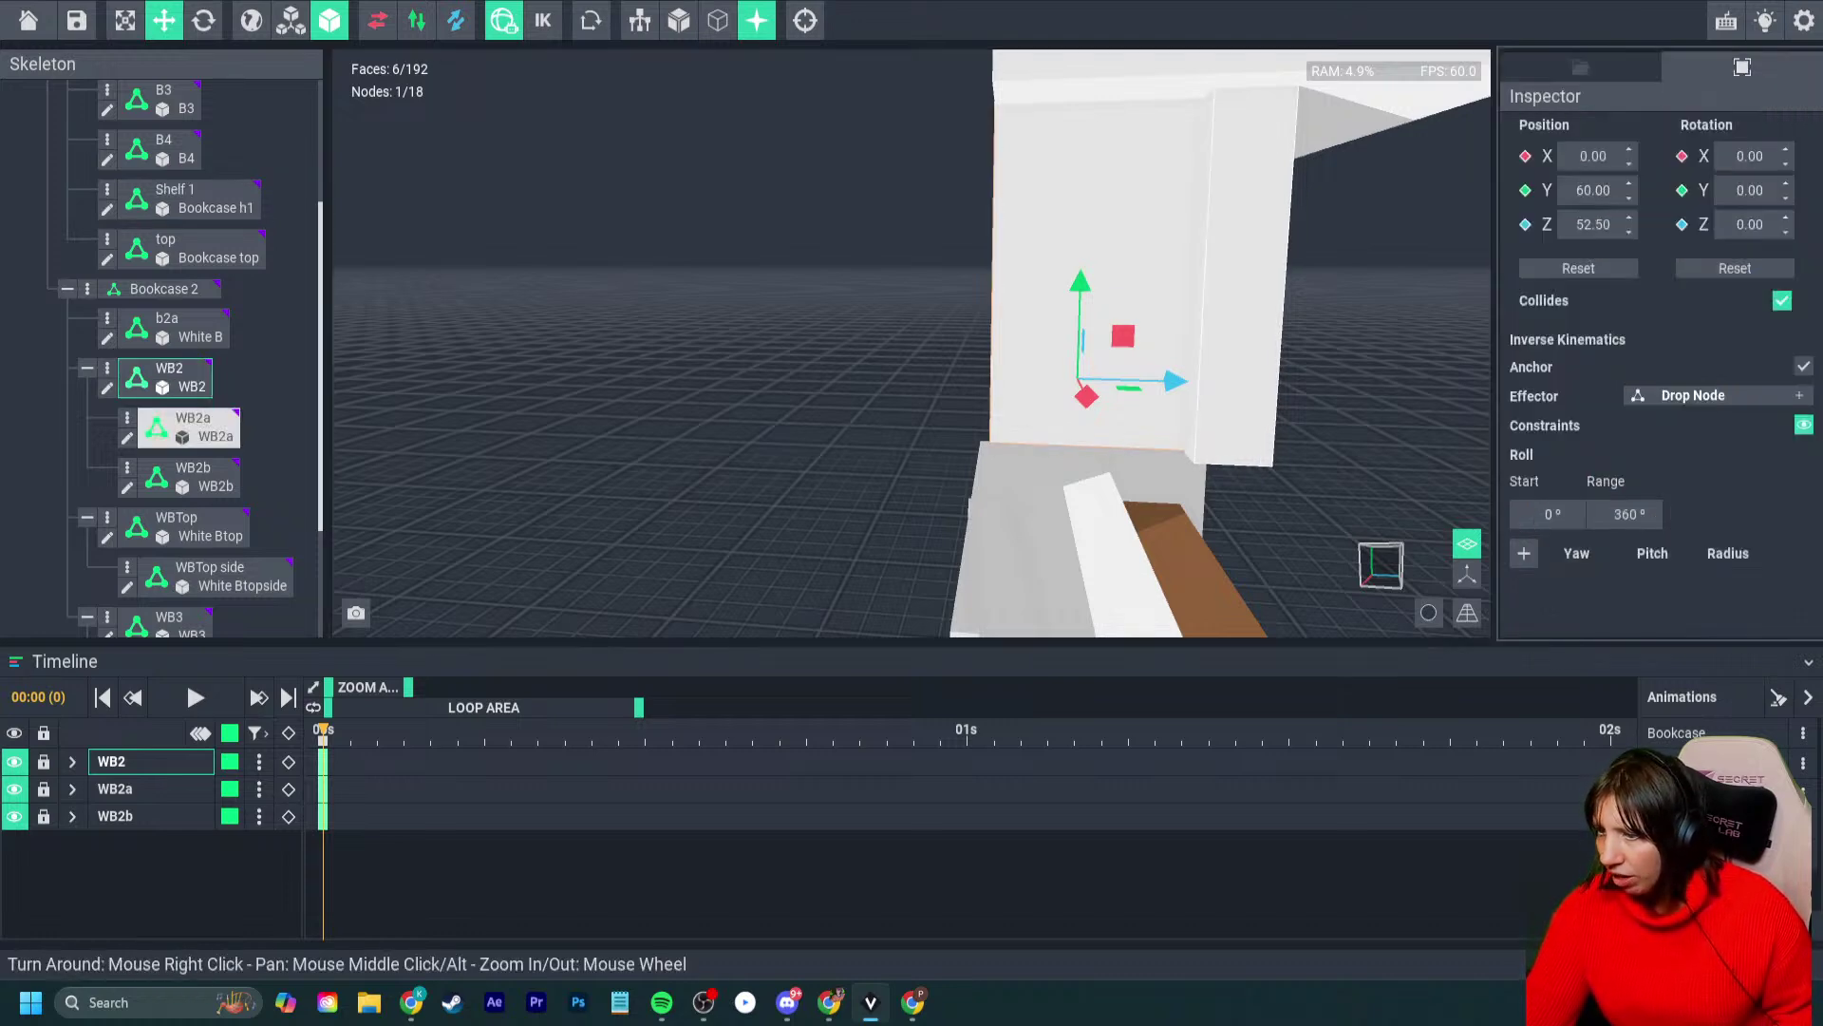
- Rotate WB2a about Y to 0° so that it stands perpendicular to the WB2 back board
right_drag(1160, 355, 1064, 366)
click(190, 427)
scroll(190, 399, down, 1)
click(203, 19)
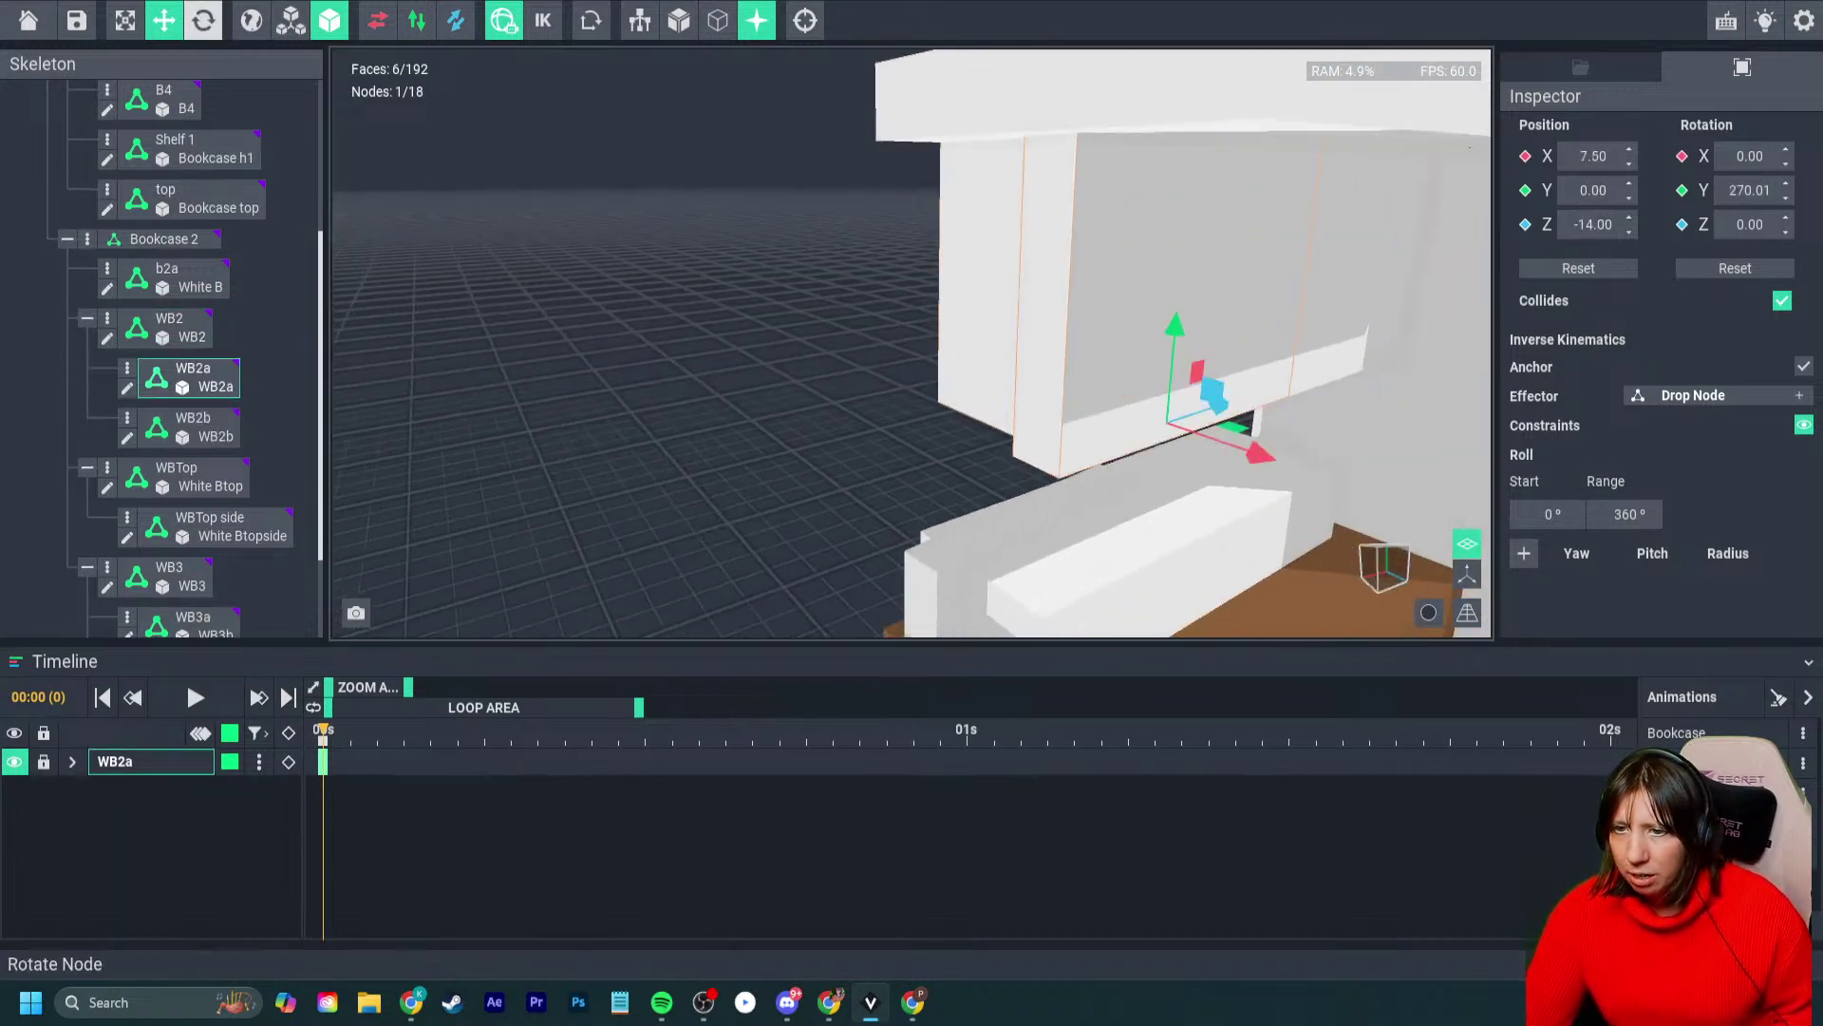
drag(1199, 463, 926, 481)
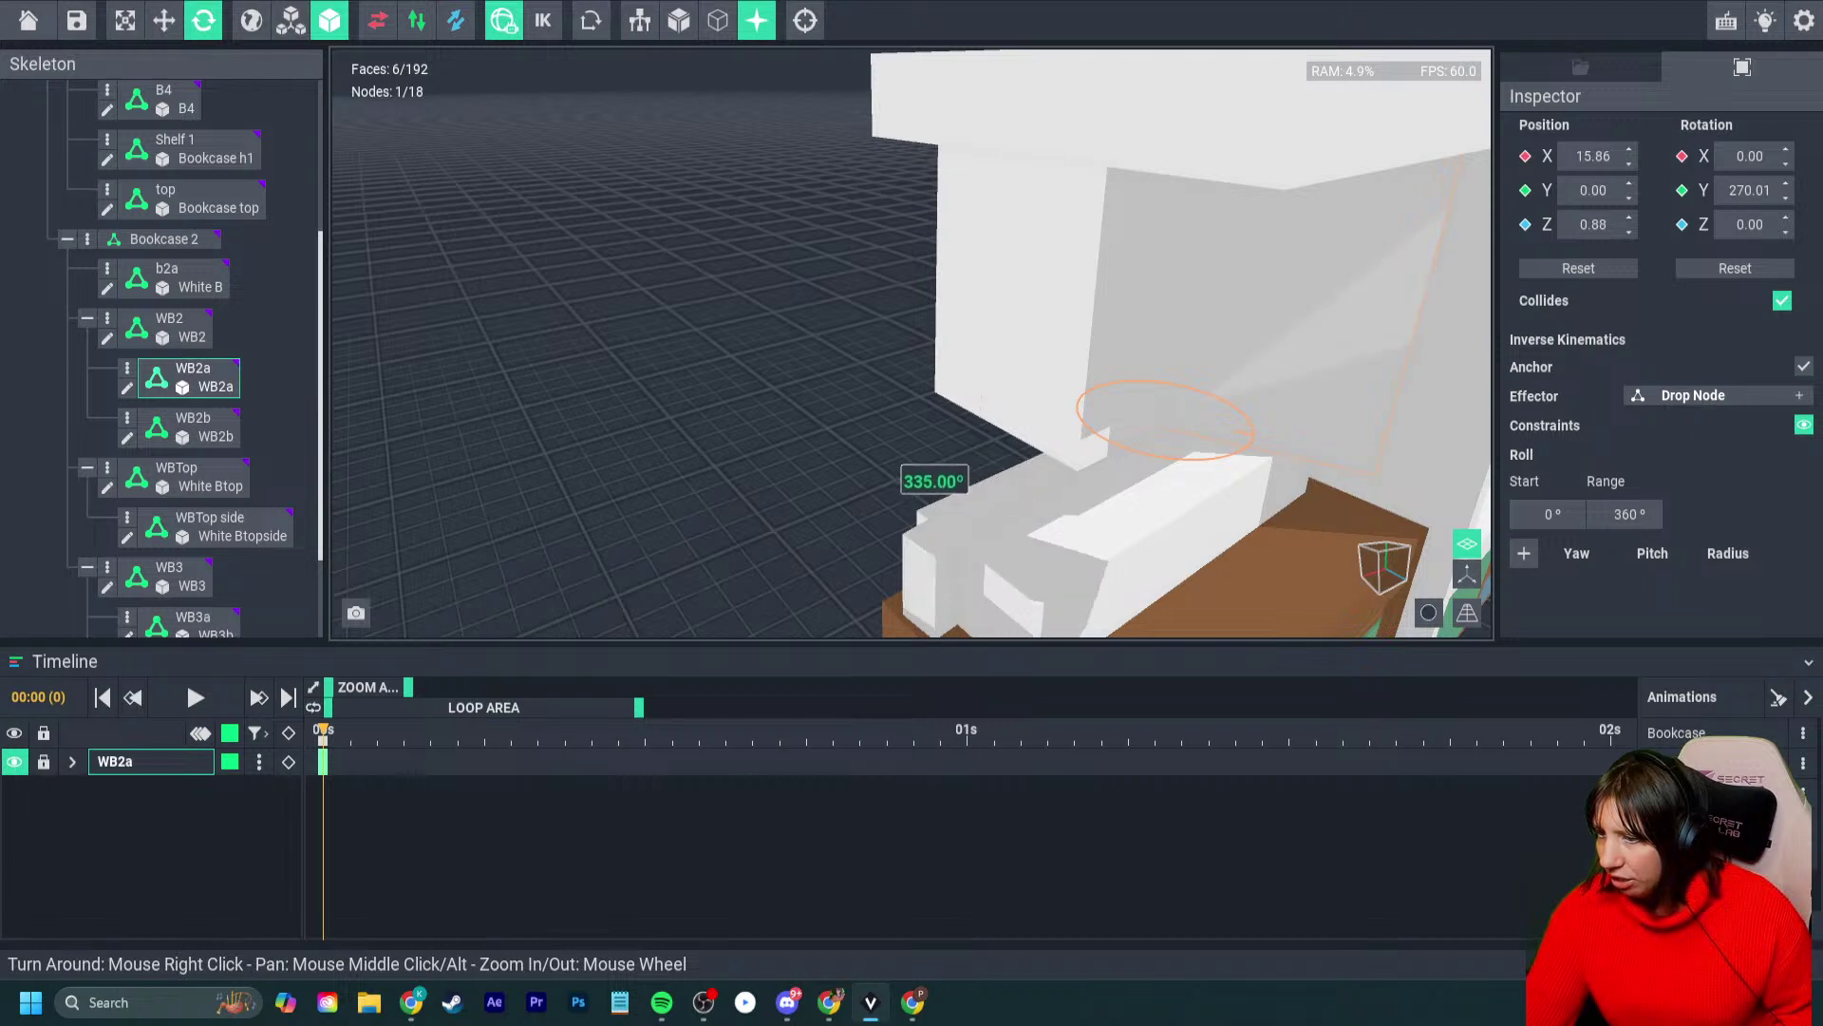
drag(473, 479, 473, 478)
right_drag(1130, 408, 1035, 411)
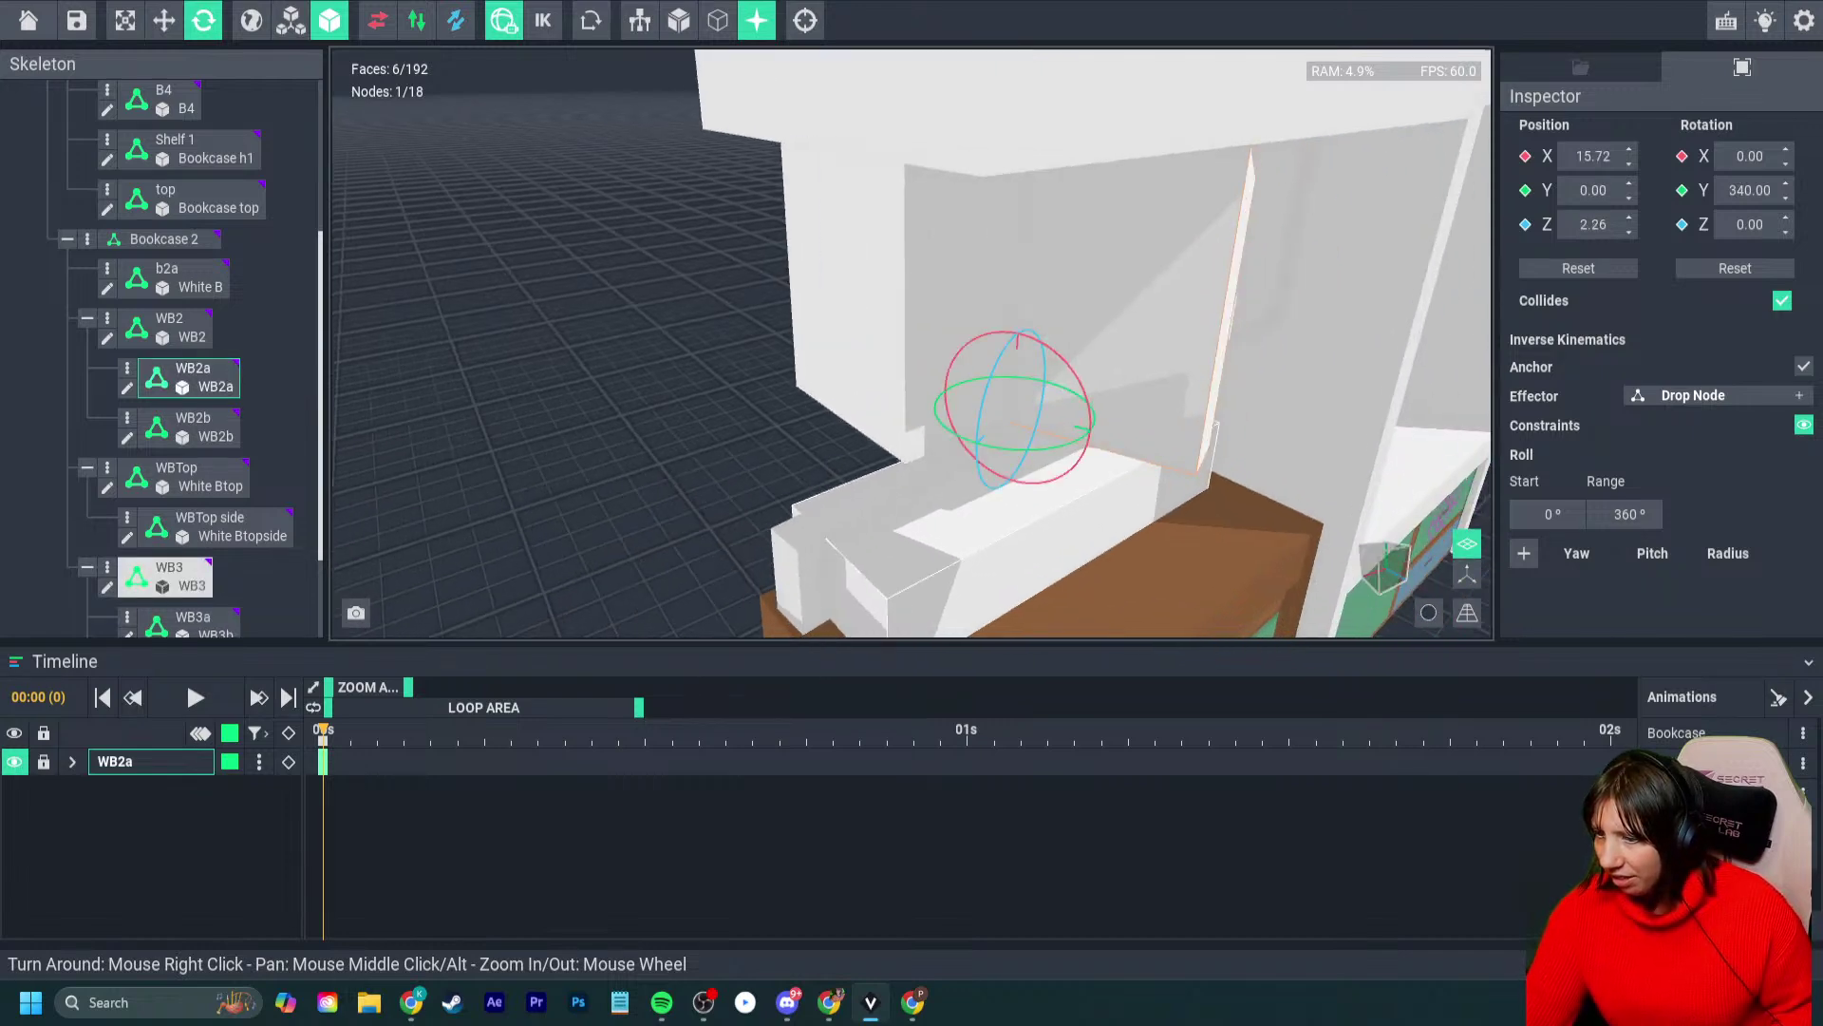
drag(1084, 435, 1050, 457)
right_drag(1064, 464, 874, 456)
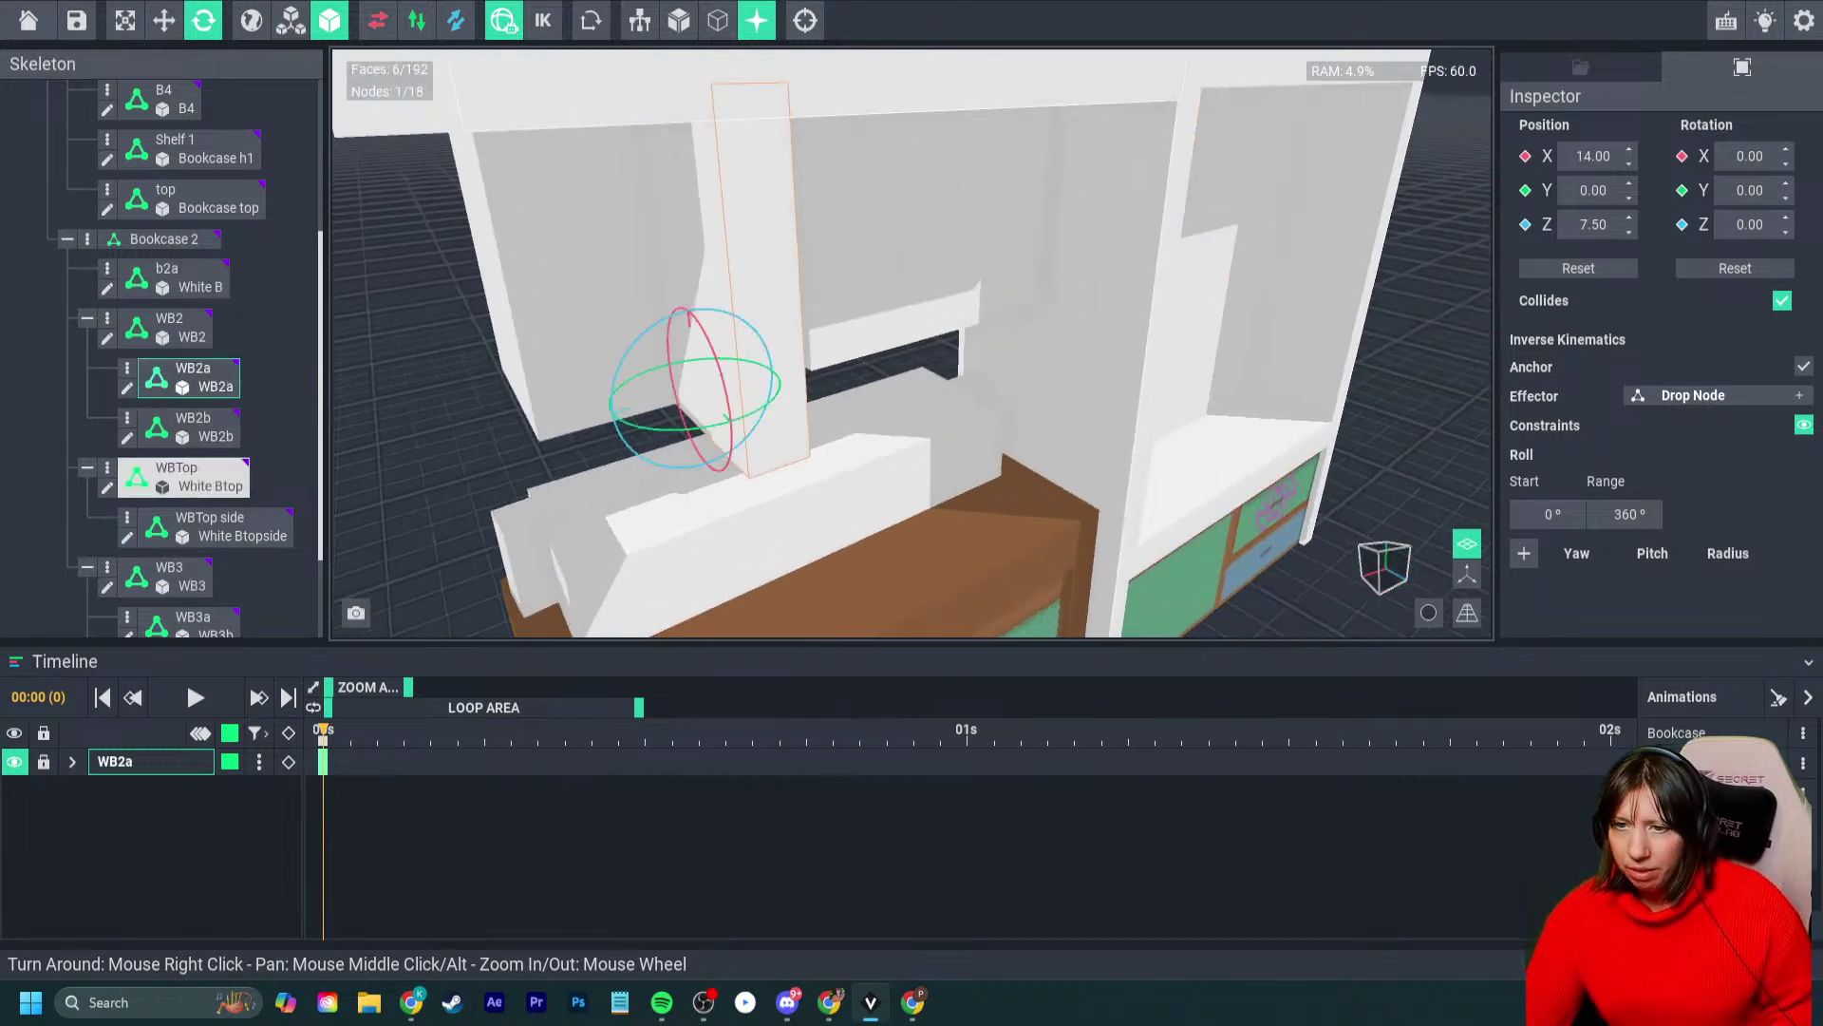
- Slide WB2a outward to X 29.00 so it forms the side wall under the end of WBTop
click(165, 20)
drag(598, 415, 385, 471)
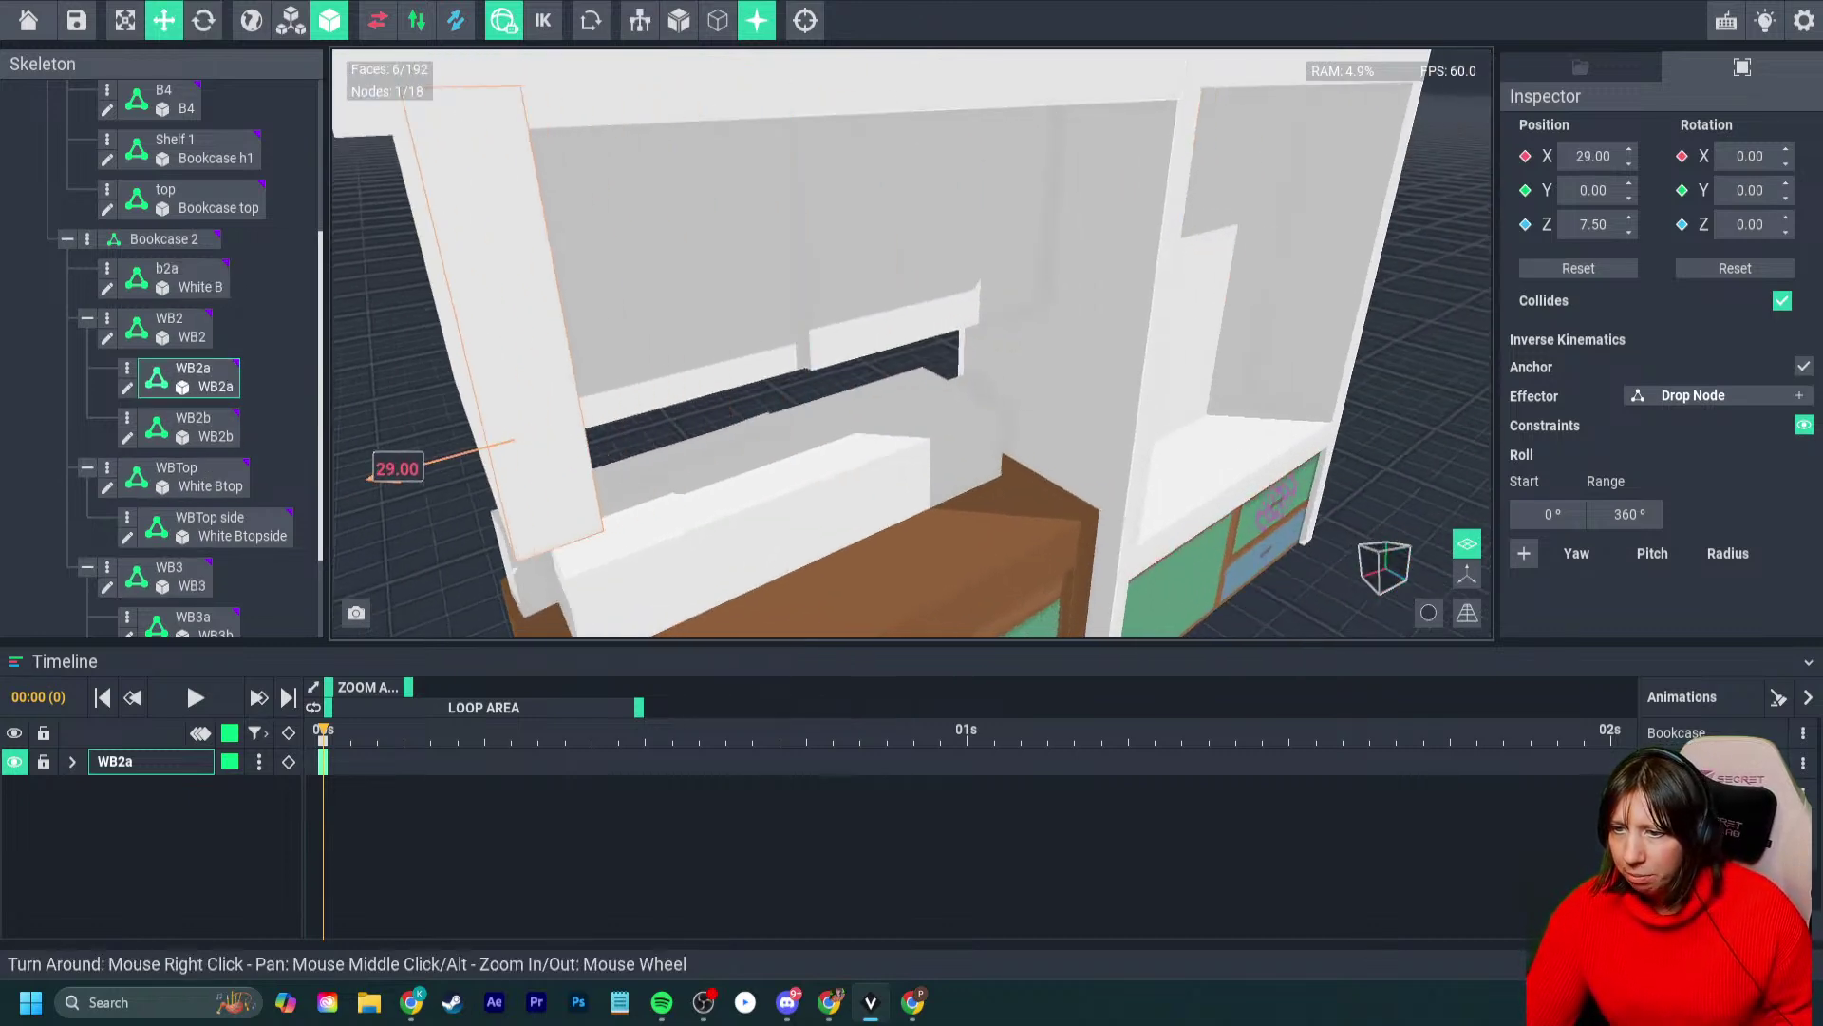
right_drag(399, 471, 665, 437)
scroll(484, 475, down, 4)
click(486, 470)
click(643, 409)
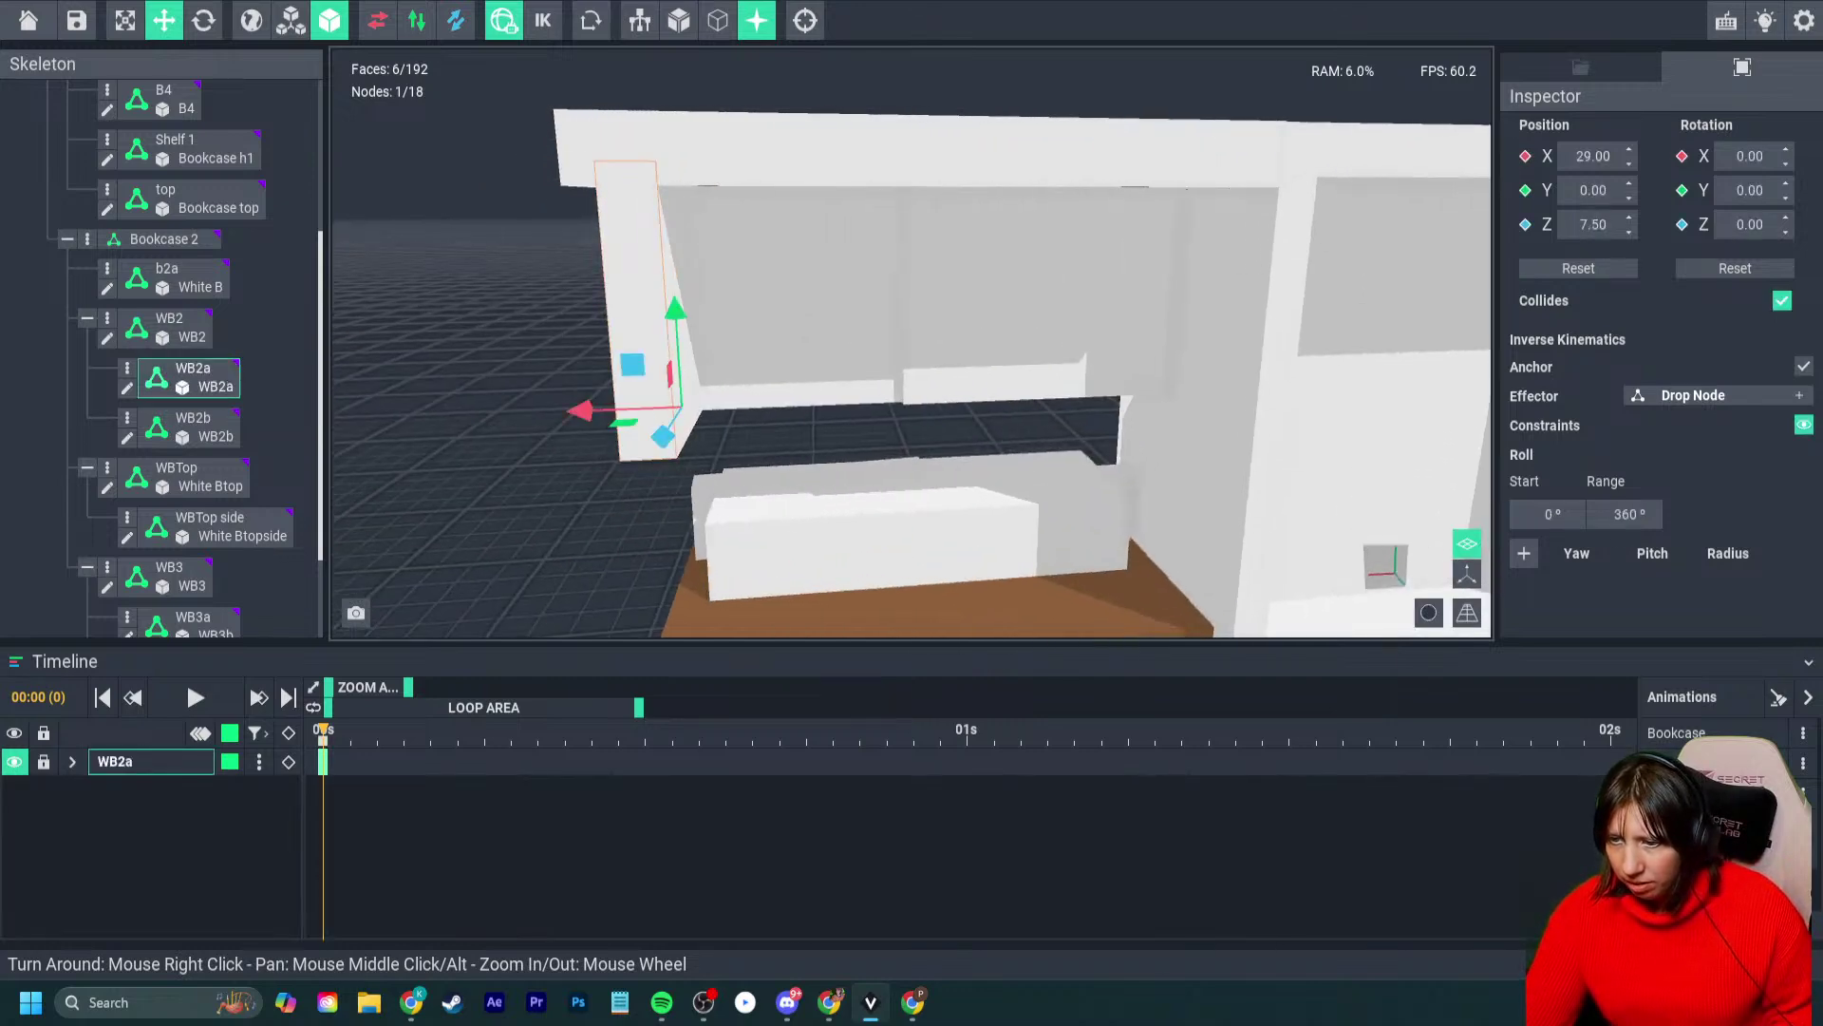
drag(580, 411, 581, 411)
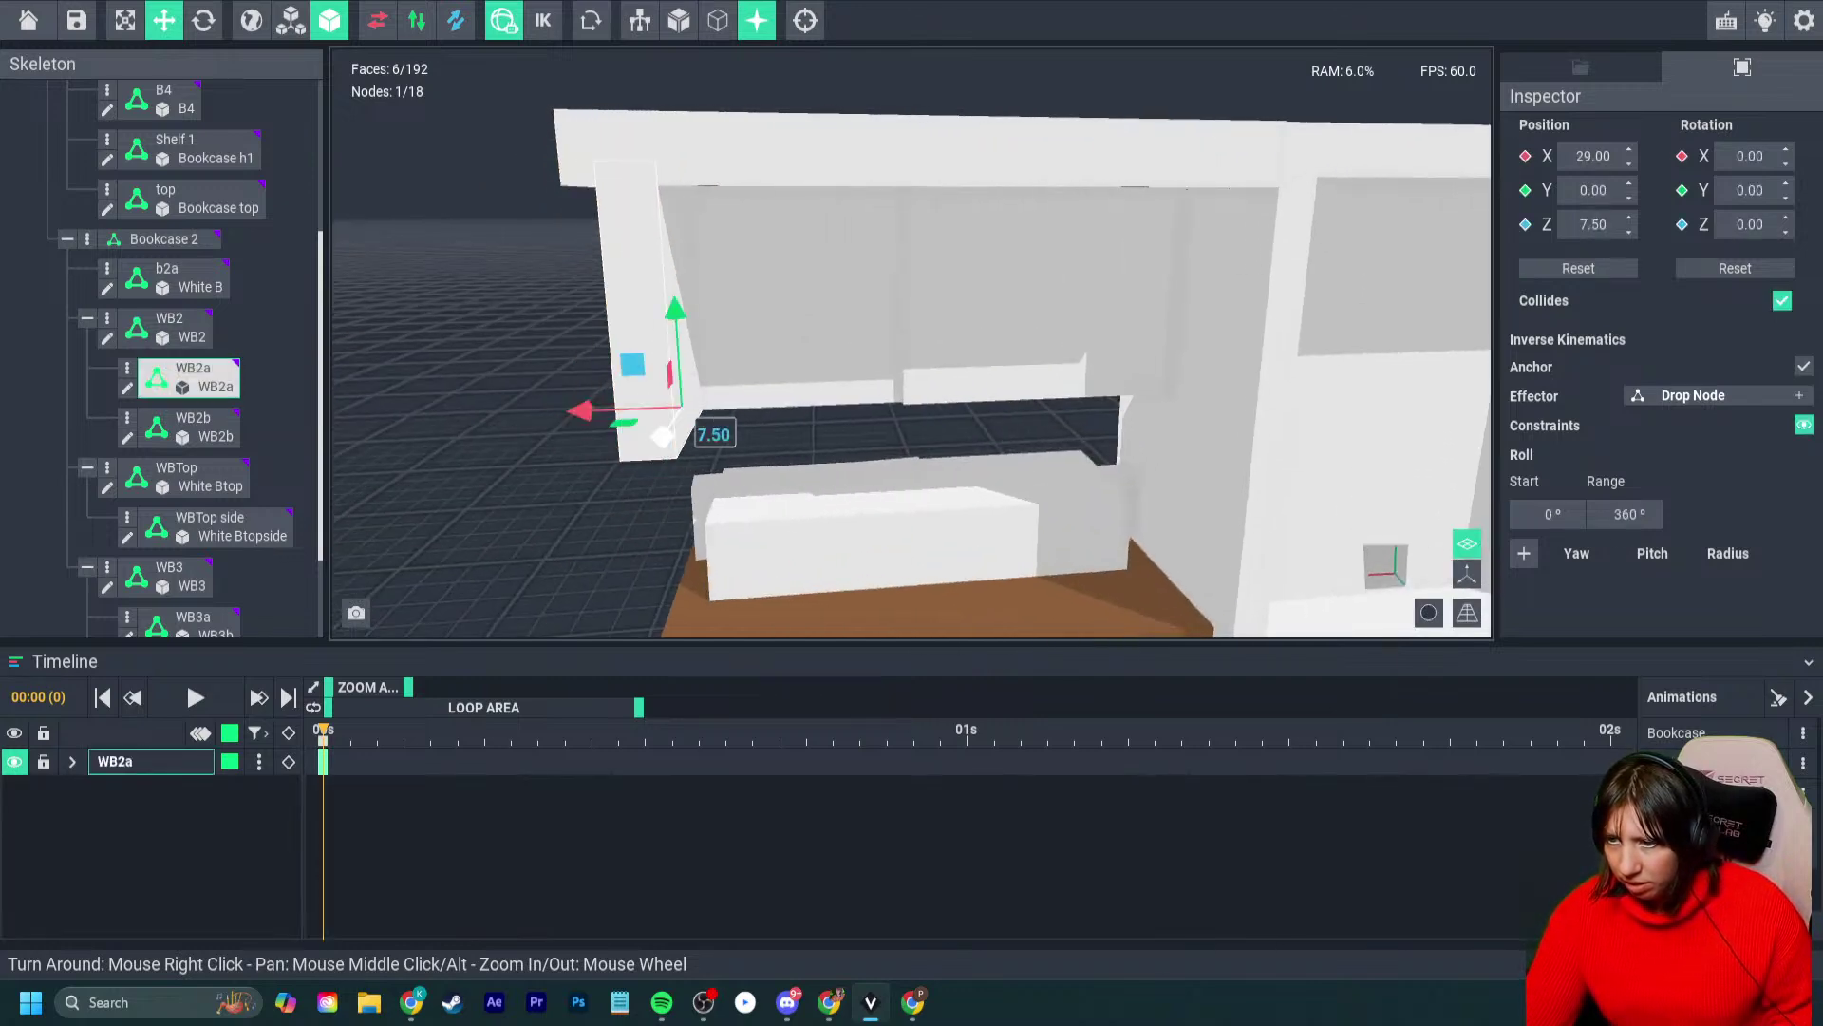
right_drag(663, 437, 664, 432)
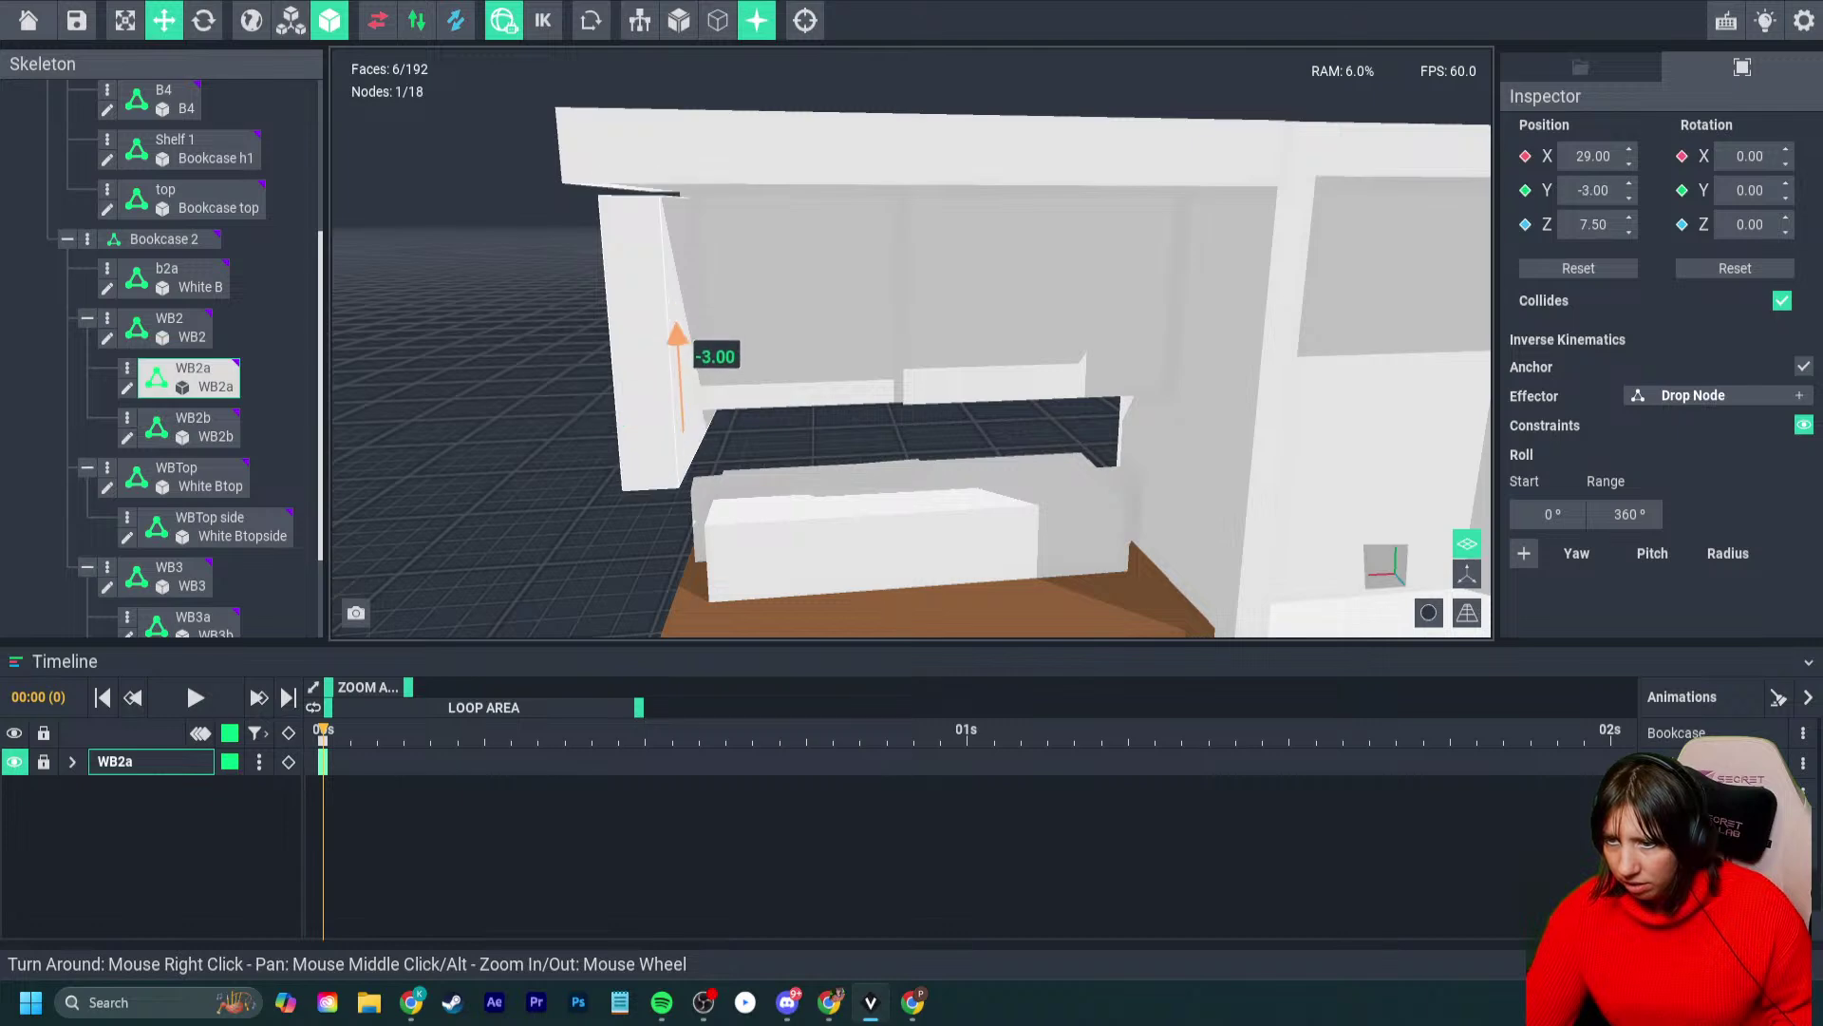
- Lower the WB2 back board with its side pieces to Y 58.00, beneath WBTop
click(871, 258)
right_drag(871, 256, 836, 258)
click(1026, 275)
right_drag(1026, 275, 1045, 274)
click(888, 247)
drag(892, 310, 892, 328)
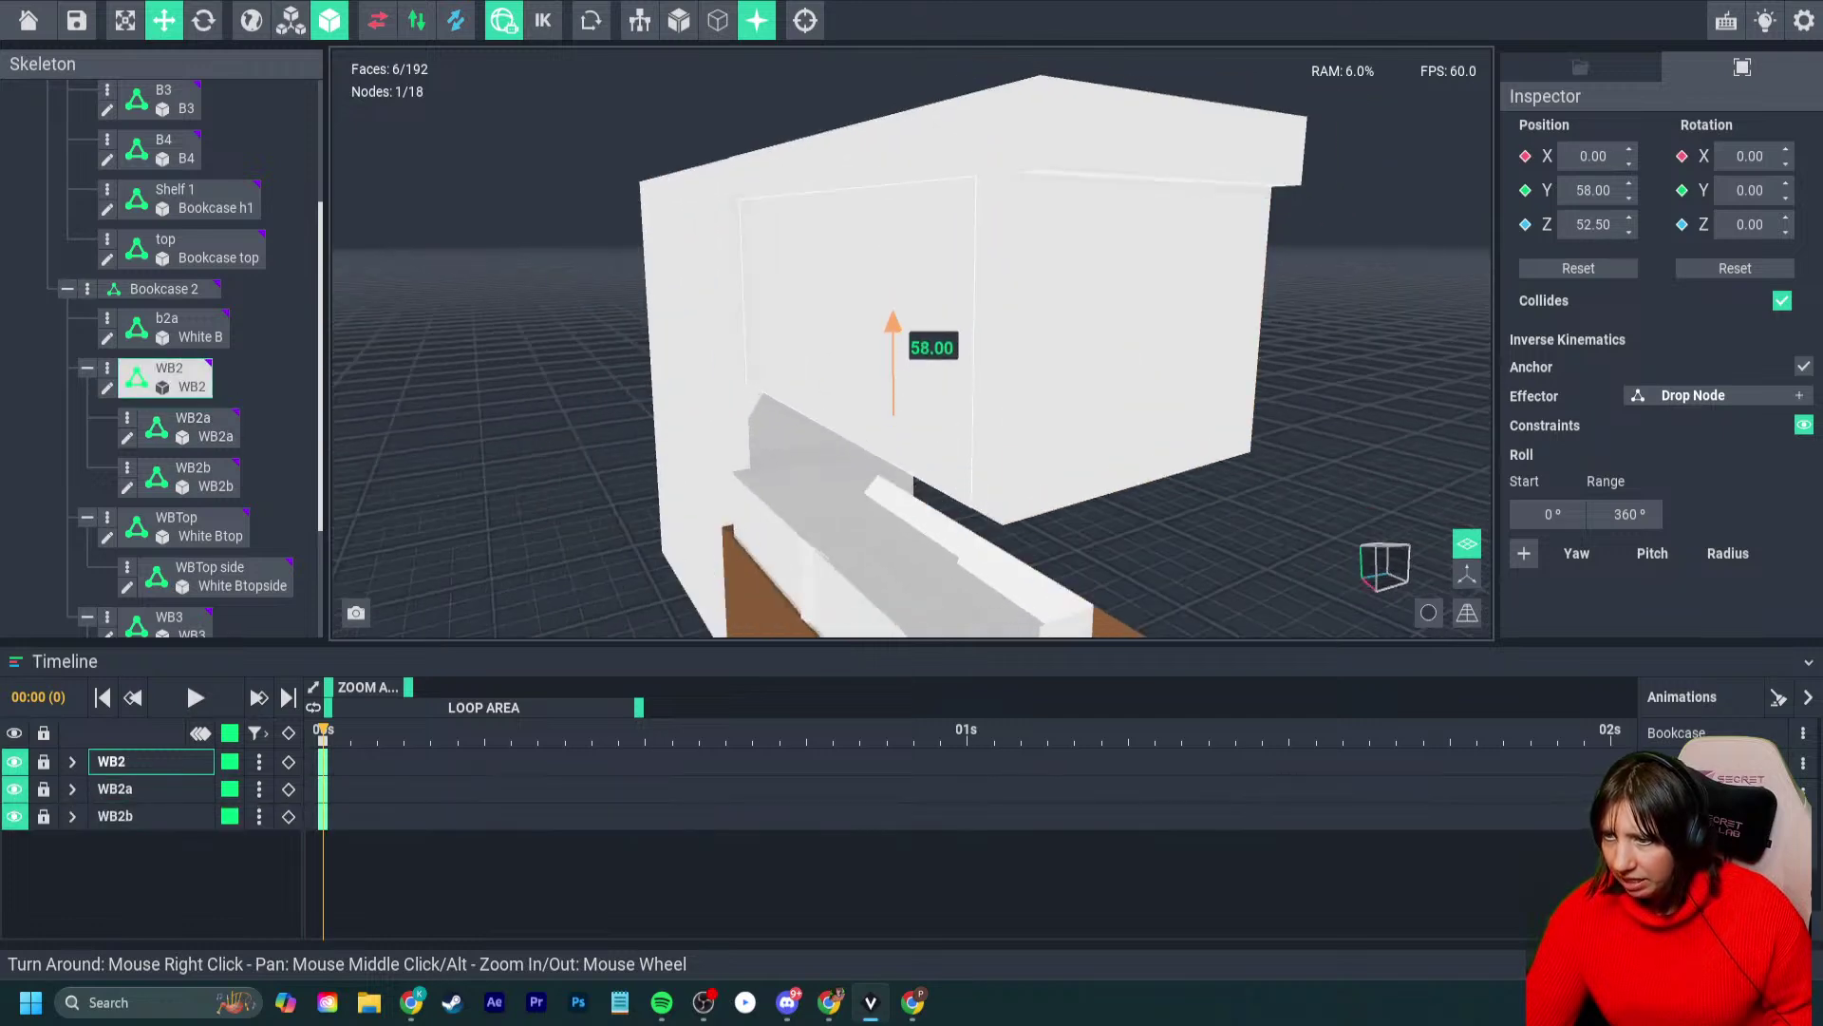
- Move the b2a reference bookcase away from the assembled parts to about X -84
right_drag(1121, 380, 1025, 383)
right_drag(1330, 376, 1204, 389)
scroll(1235, 383, up, 1)
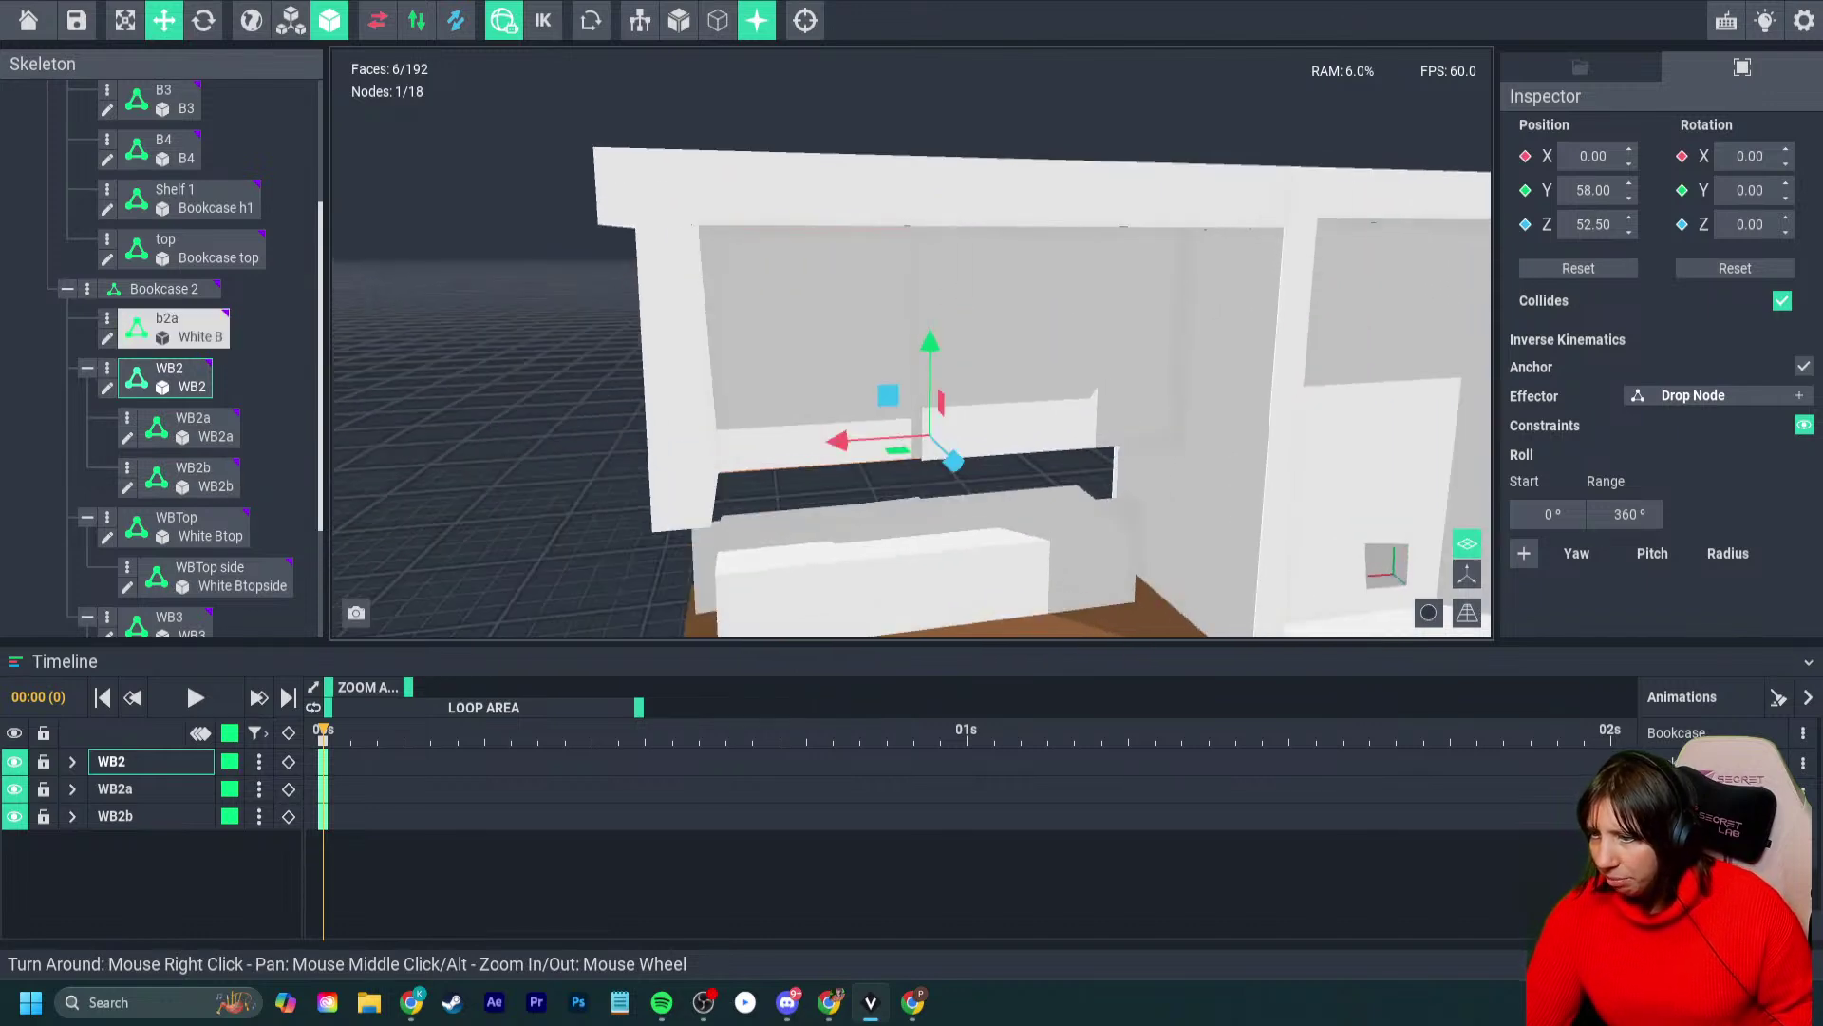
right_drag(1315, 378, 1225, 383)
scroll(1272, 380, down, 2)
click(1259, 381)
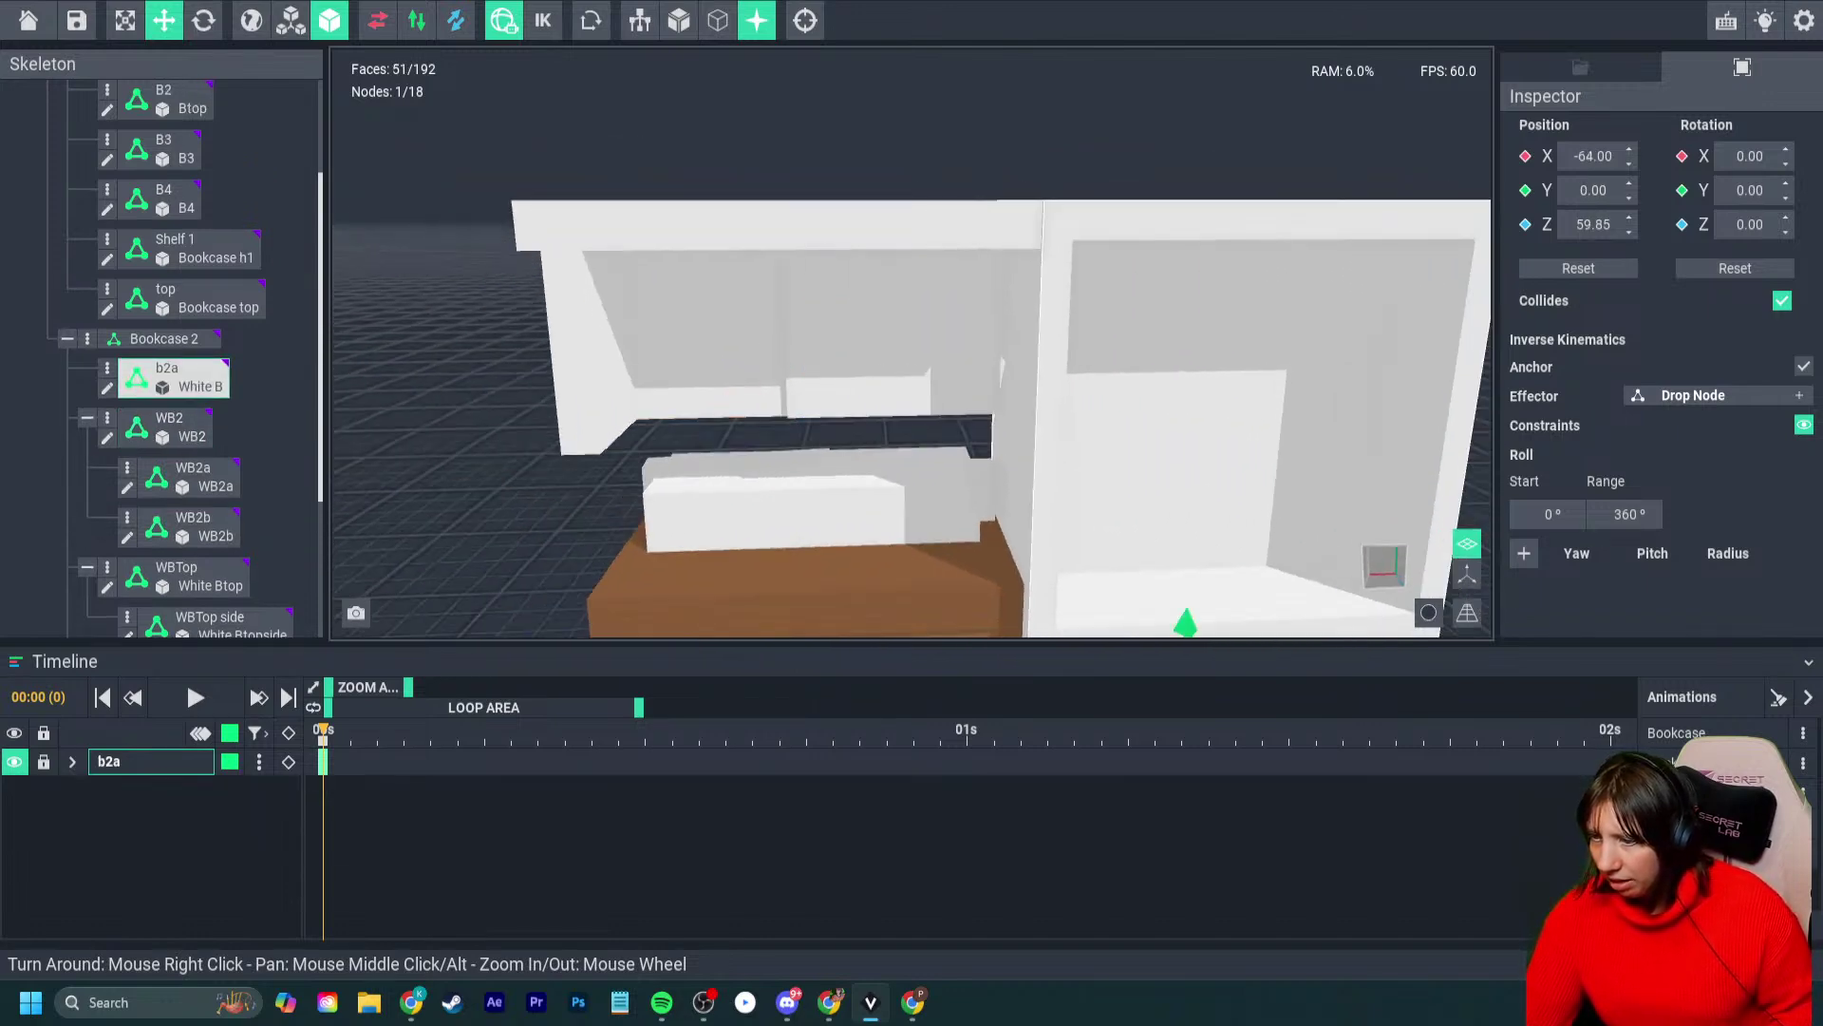
scroll(1225, 383, down, 3)
drag(1101, 560, 1187, 560)
scroll(1187, 560, up, 2)
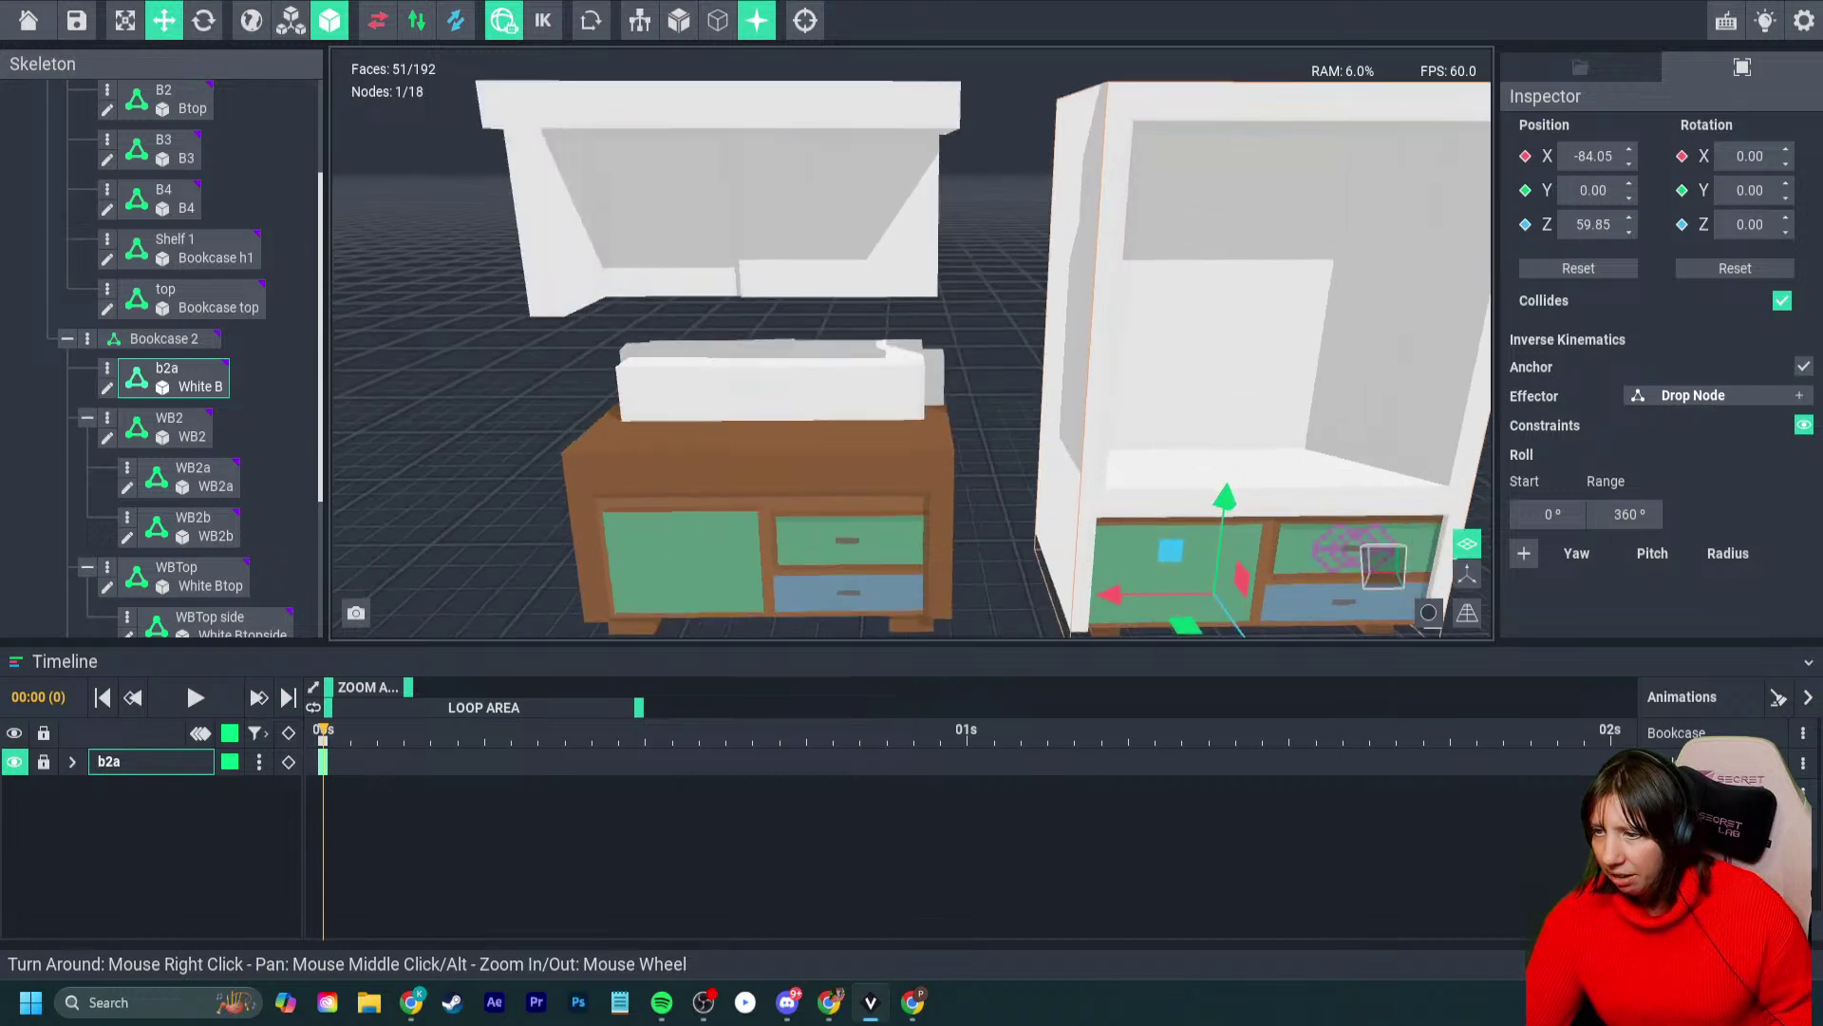
- Rotate WB2b about Y to 0° and slide it outward to X -28.00 at the free end of WB2
right_drag(1187, 561, 1092, 560)
click(865, 314)
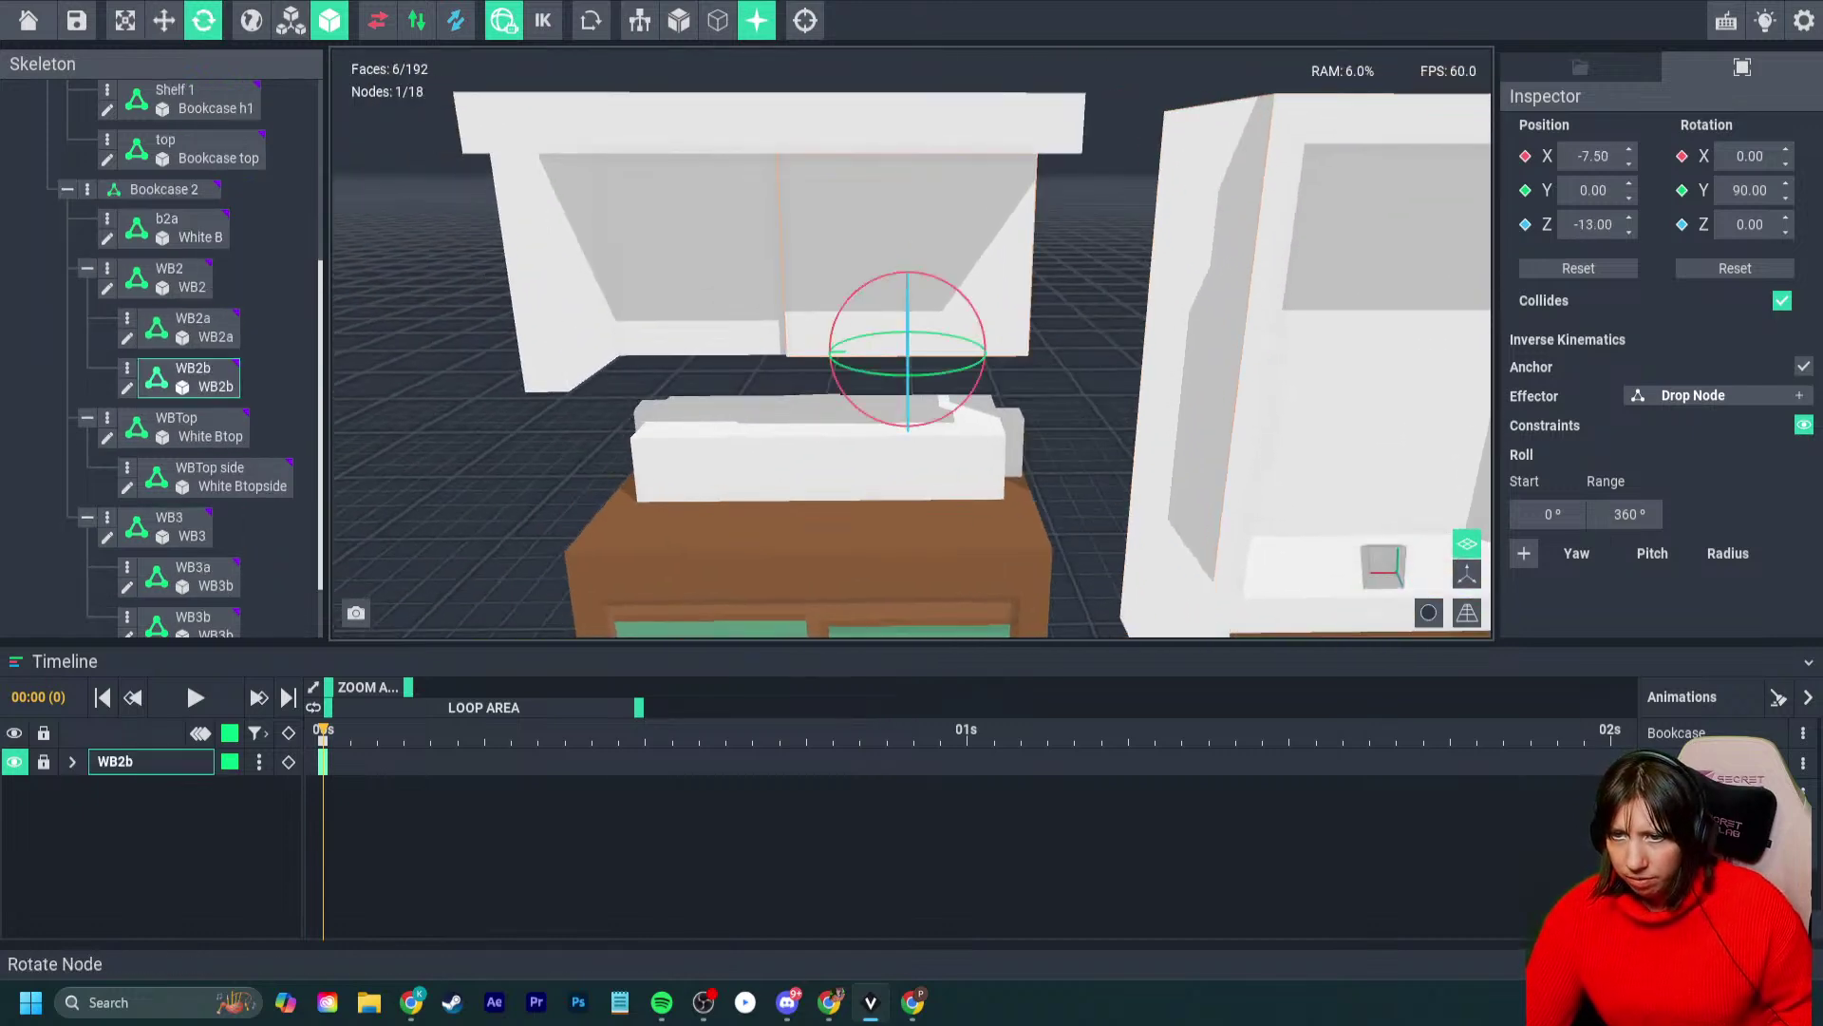
drag(907, 375, 1126, 410)
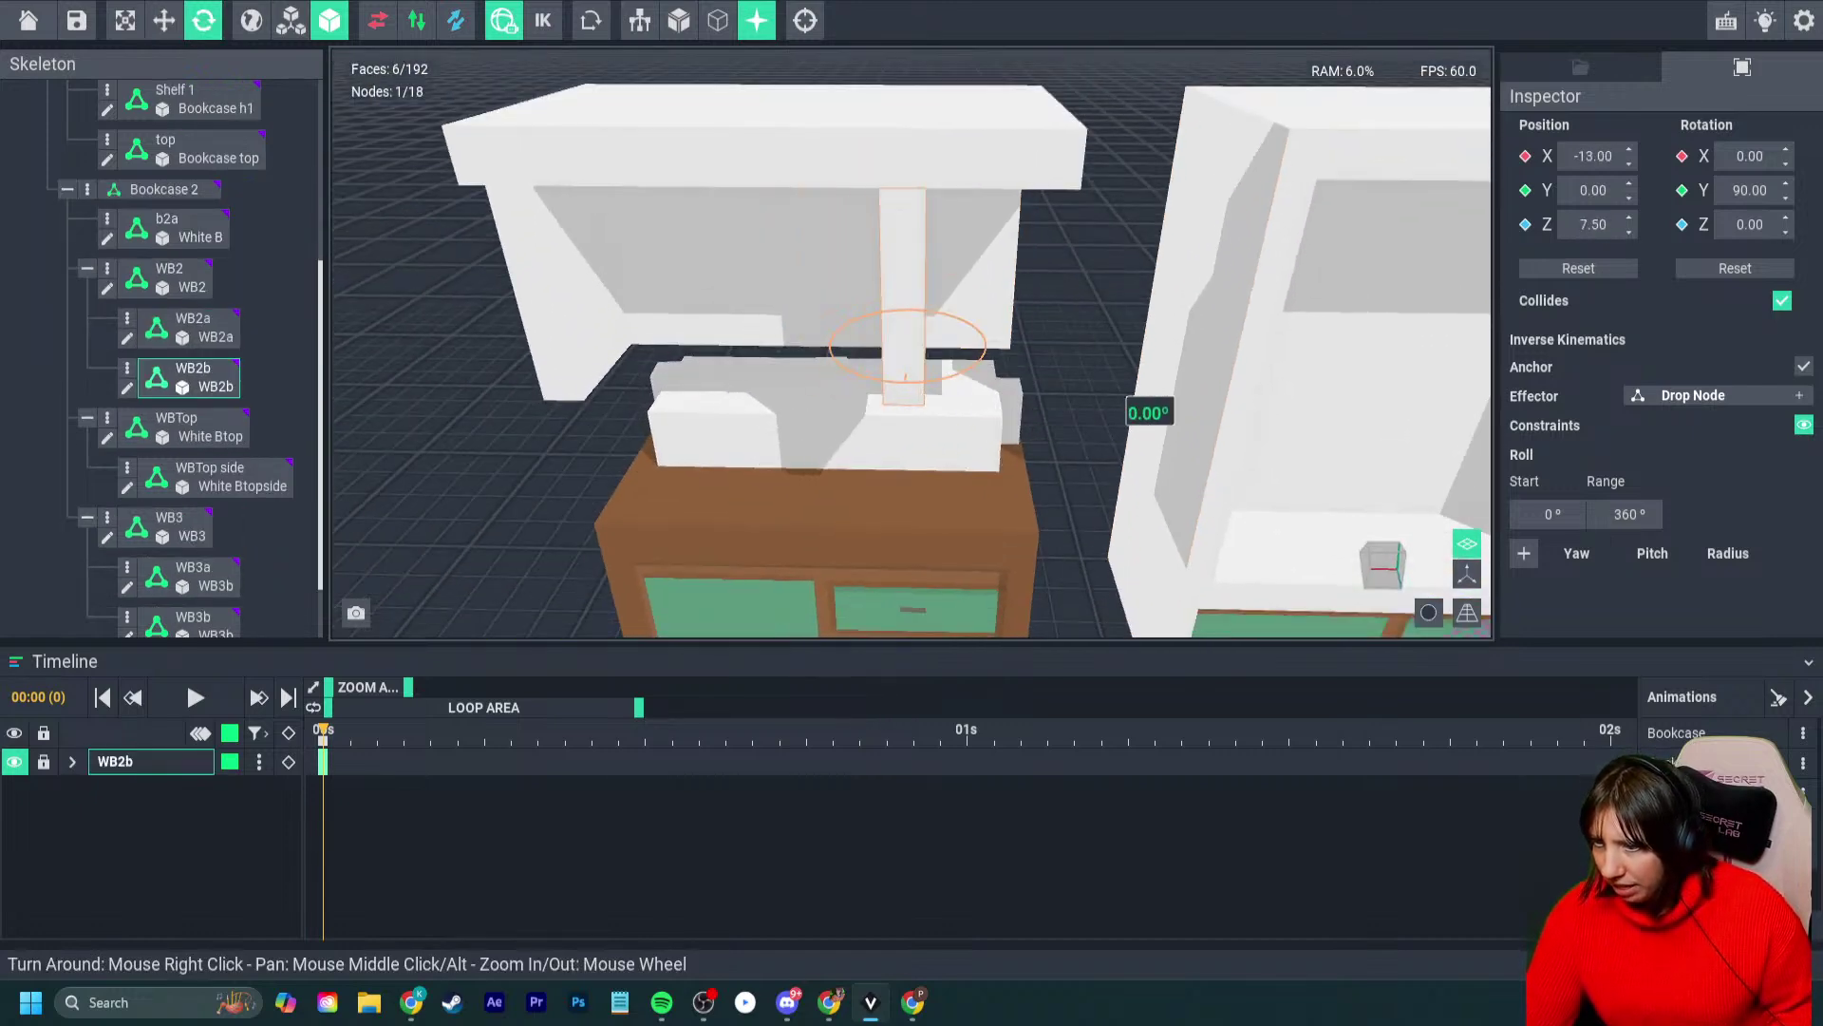
key(w)
drag(860, 363, 957, 367)
mouse_move(957, 367)
right_down()
mouse_move(912, 361)
mouse_move(950, 332)
right_up()
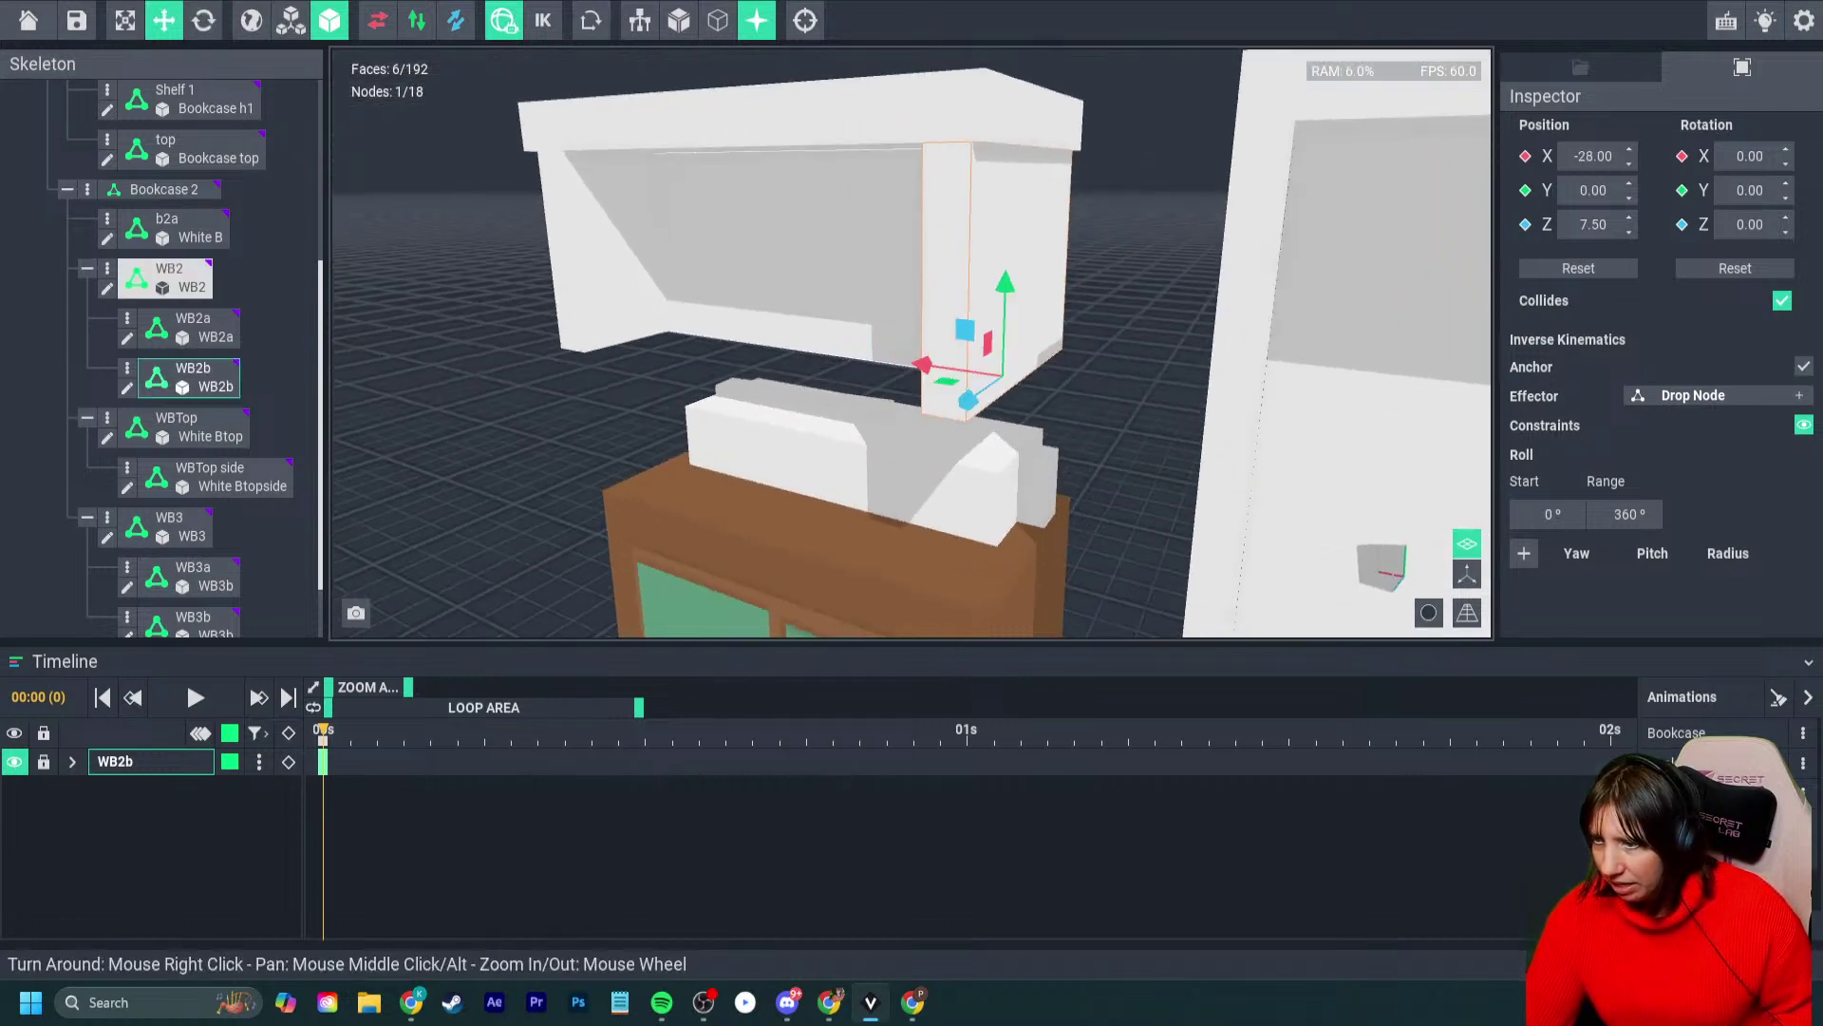
- Adjust WB2b to X -30.00 to line it up with the end of the WB2 back board
scroll(968, 298, up, 5)
scroll(969, 298, down, 3)
drag(893, 366, 892, 407)
right_drag(893, 406, 855, 408)
drag(860, 463, 935, 468)
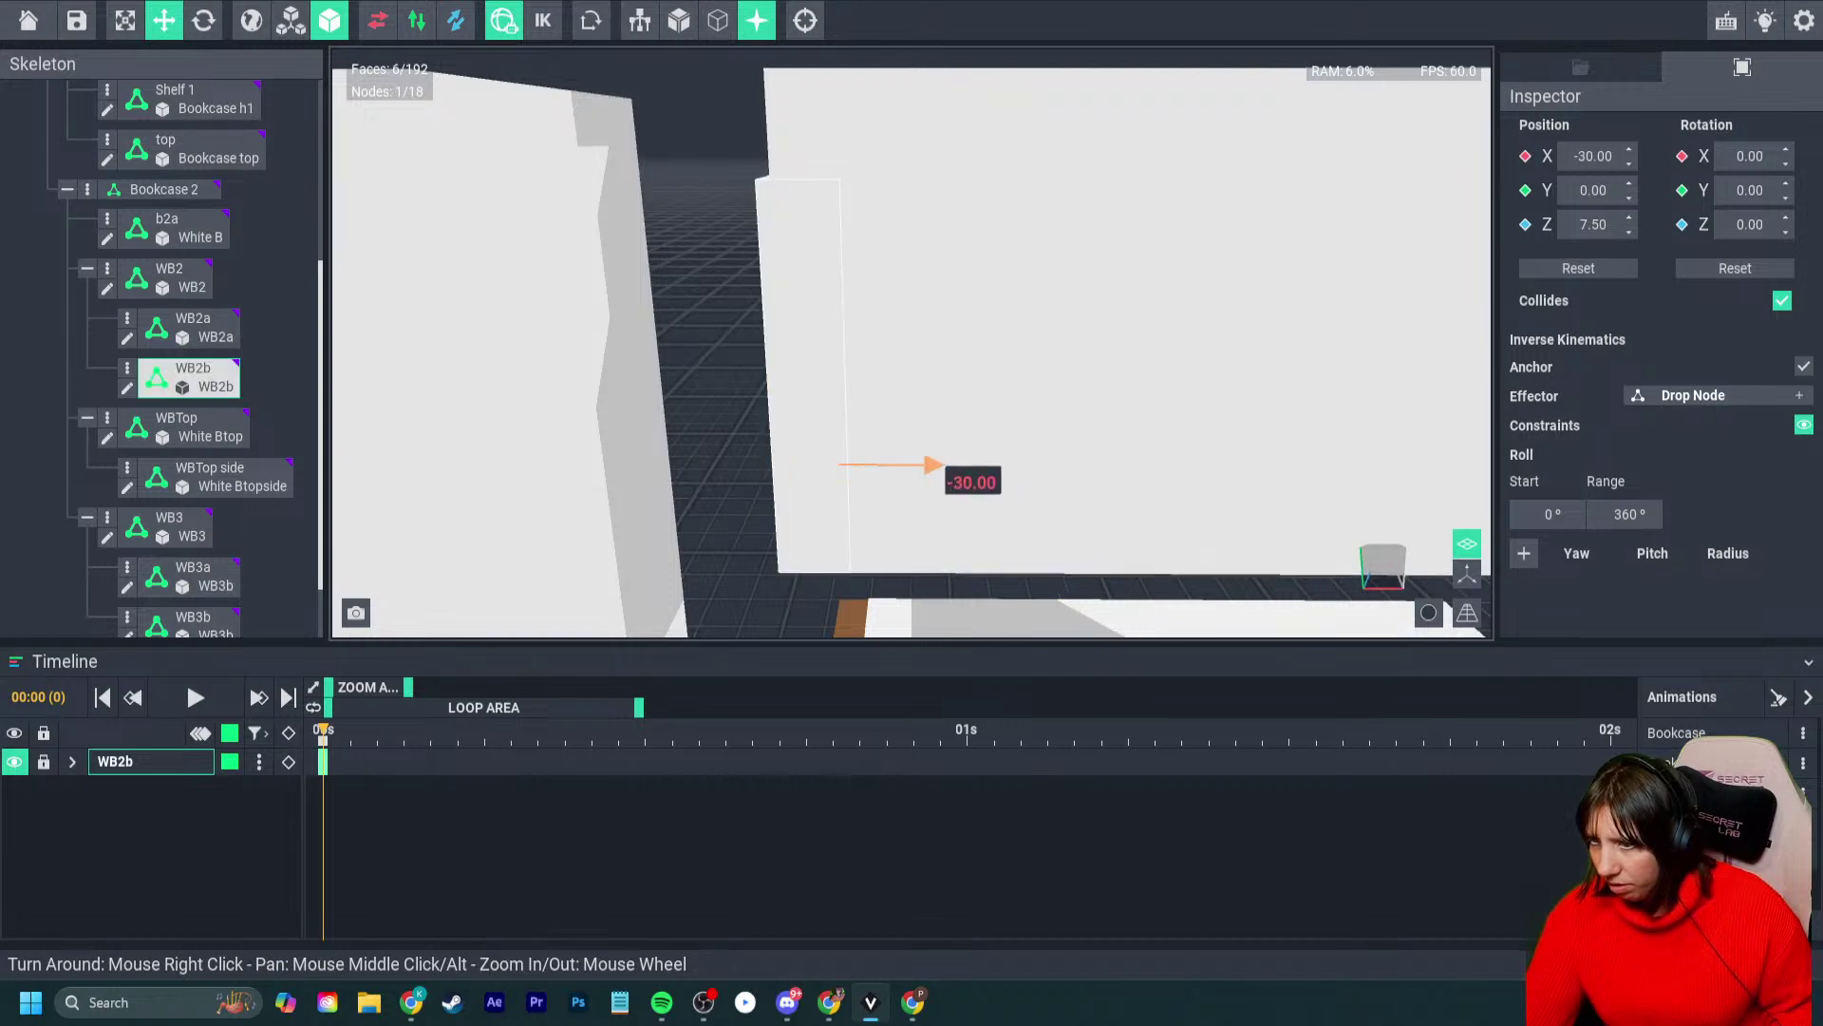
- Shift WBTop with its side piece to X -3.00 to align it over the WB2 section
right_drag(936, 469, 950, 285)
click(988, 118)
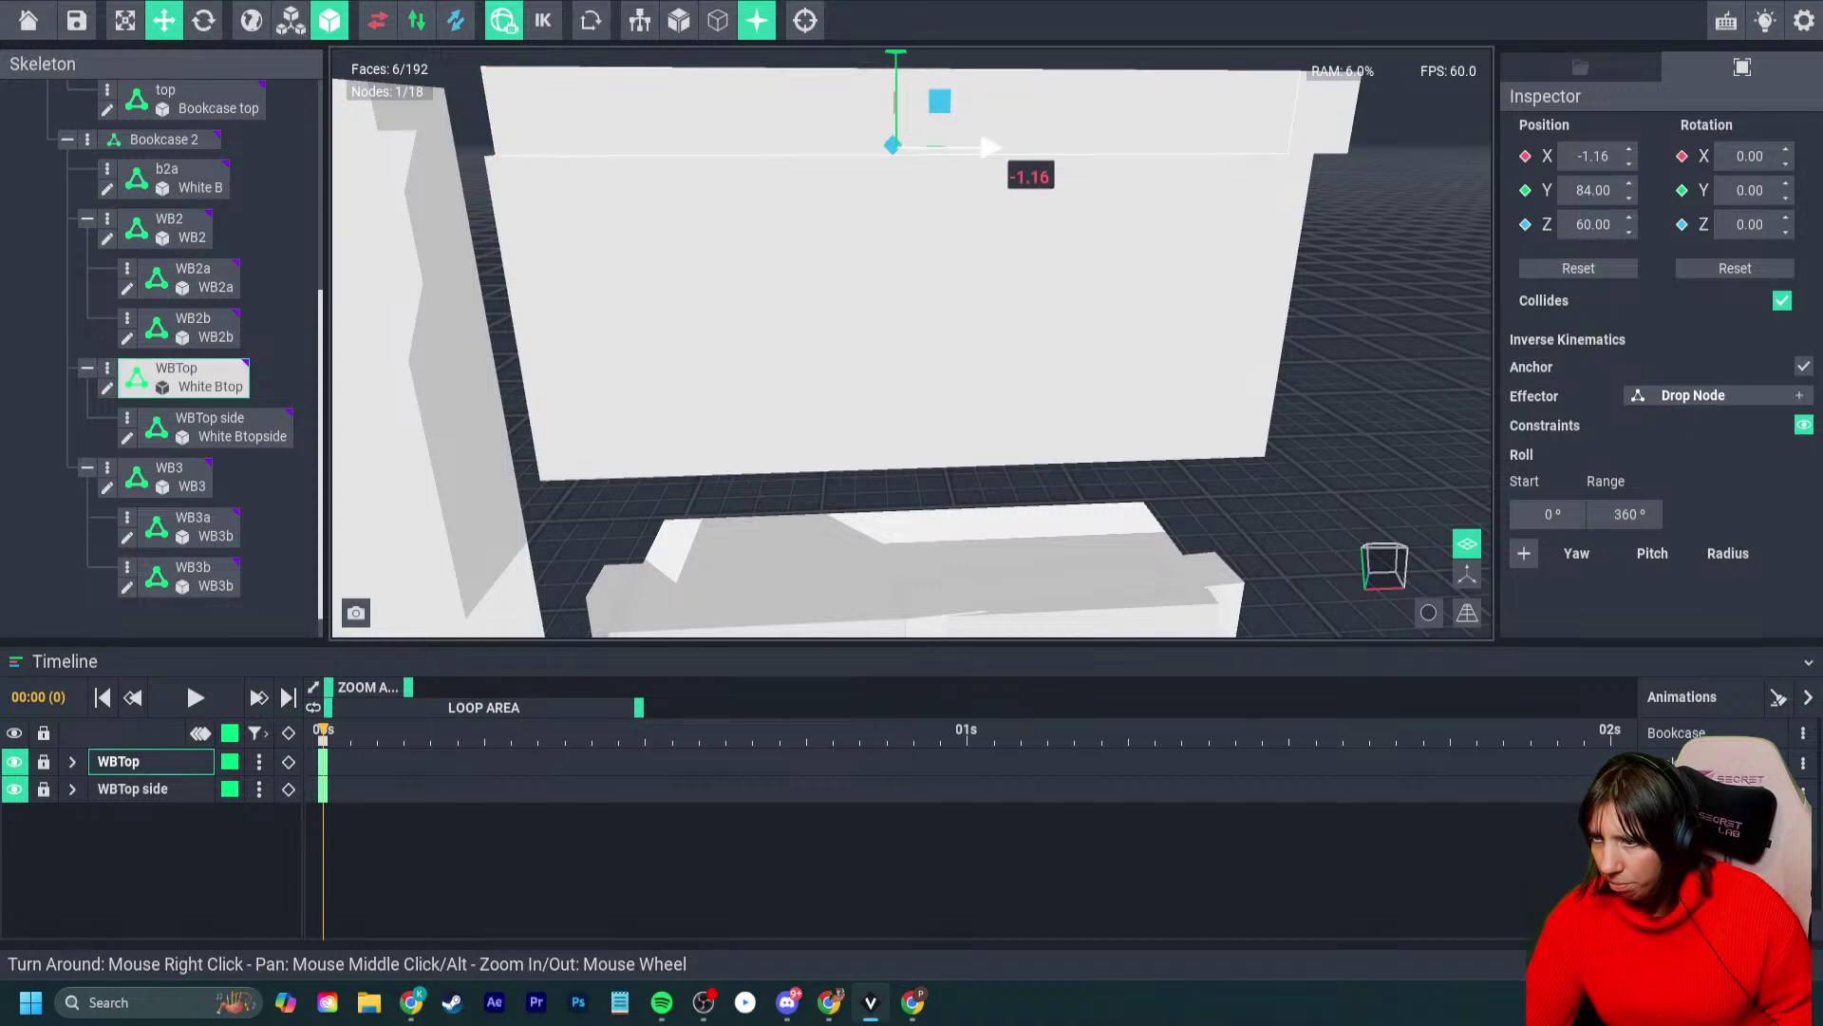
drag(978, 147, 978, 147)
click(978, 147)
click(978, 148)
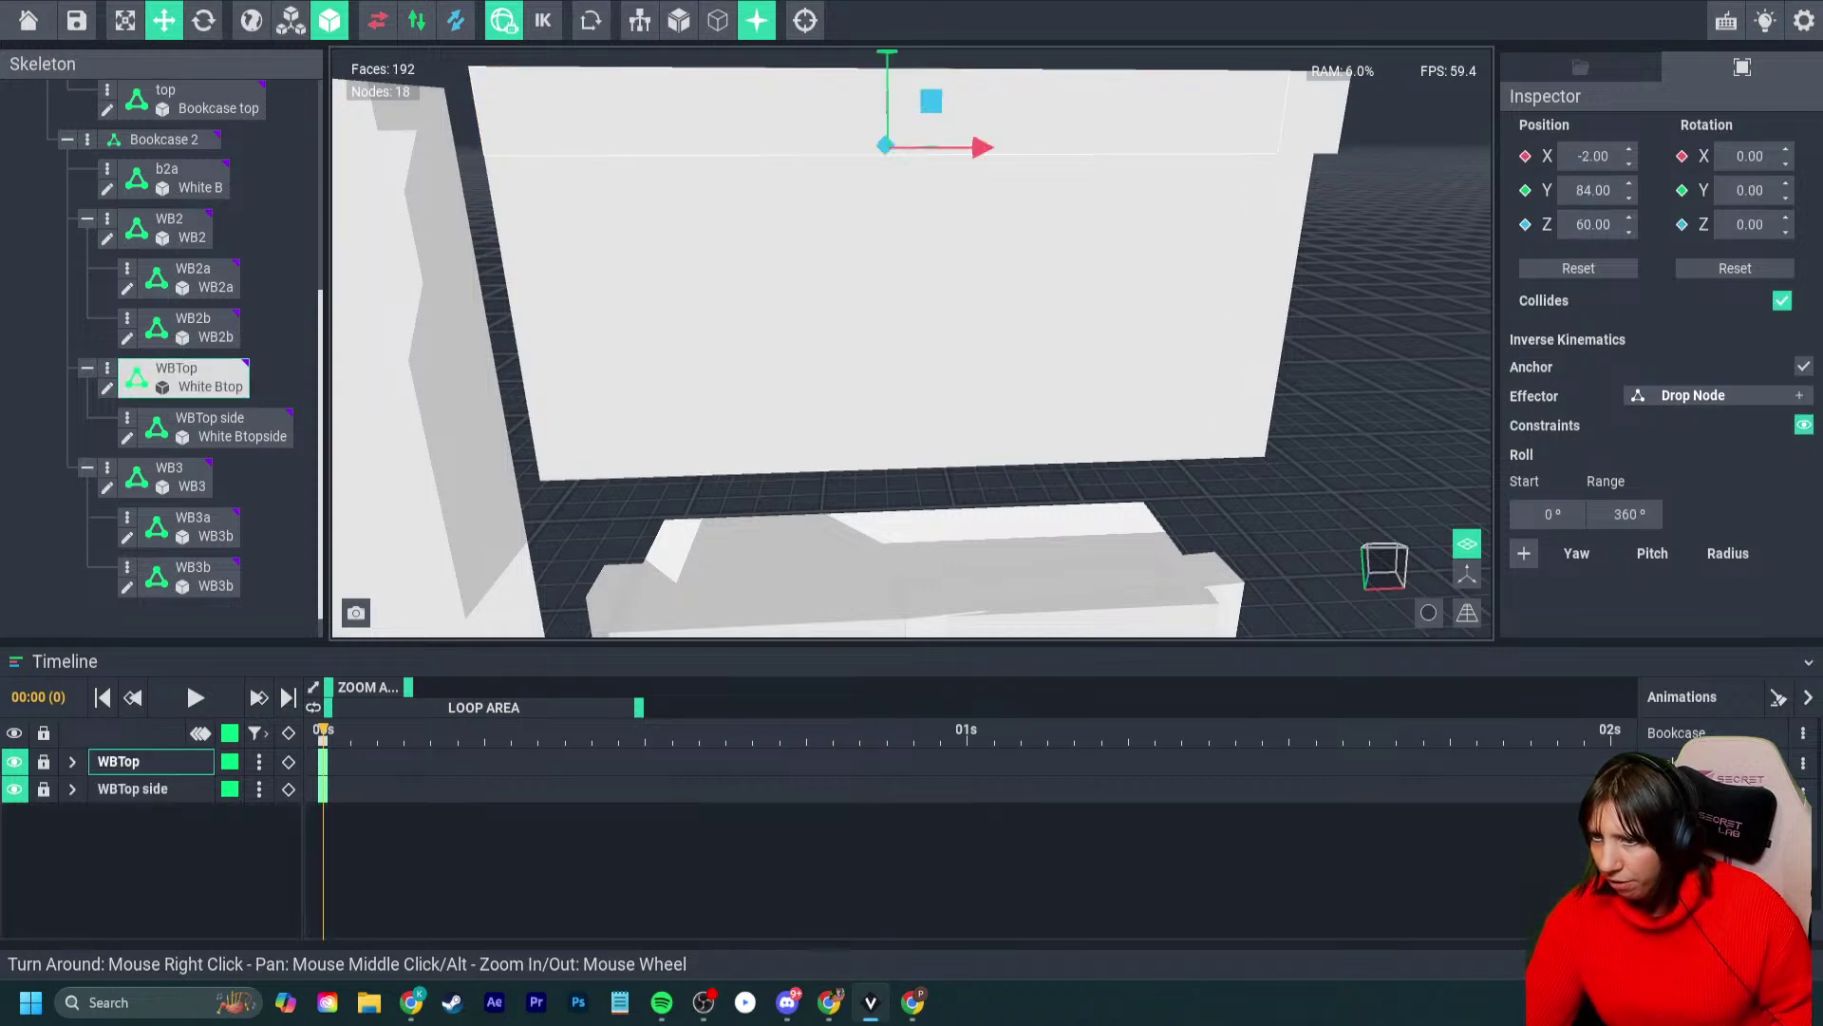
click(974, 147)
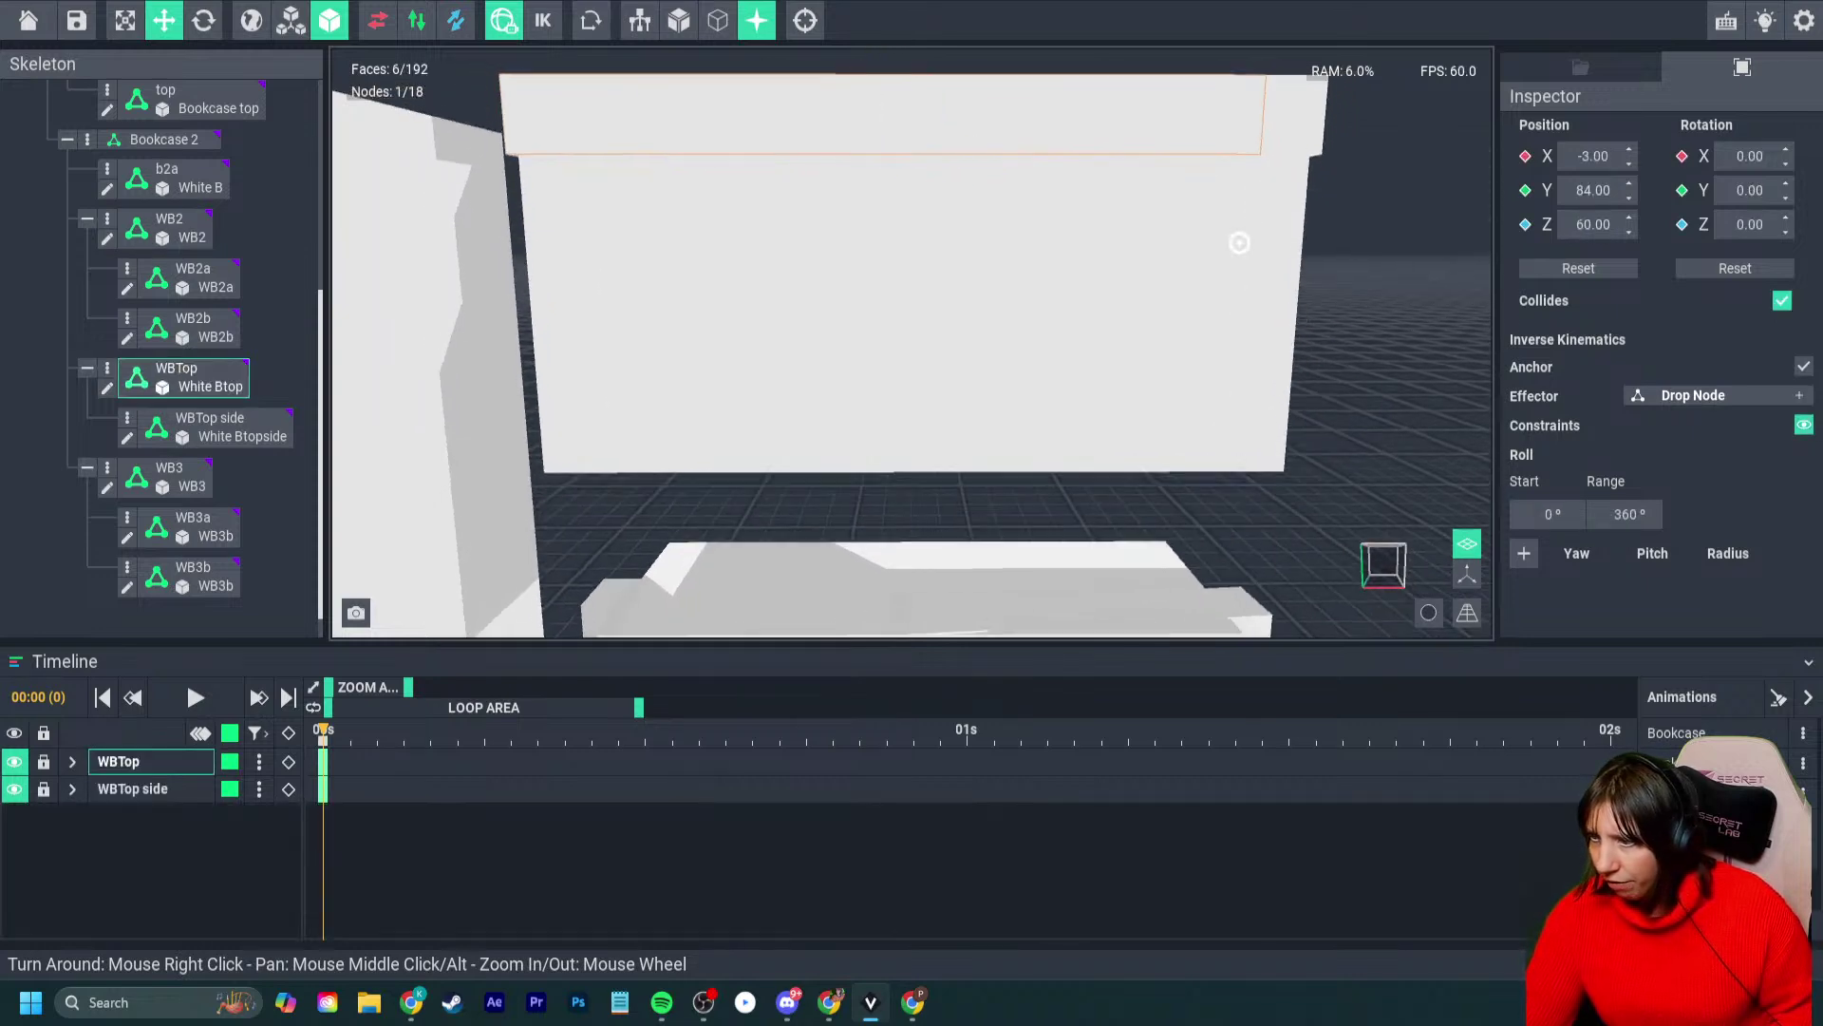
- Raise the WB3 board to about Y 29 above the drawers cabinet, beneath the WB2 section
scroll(909, 375, down, 10)
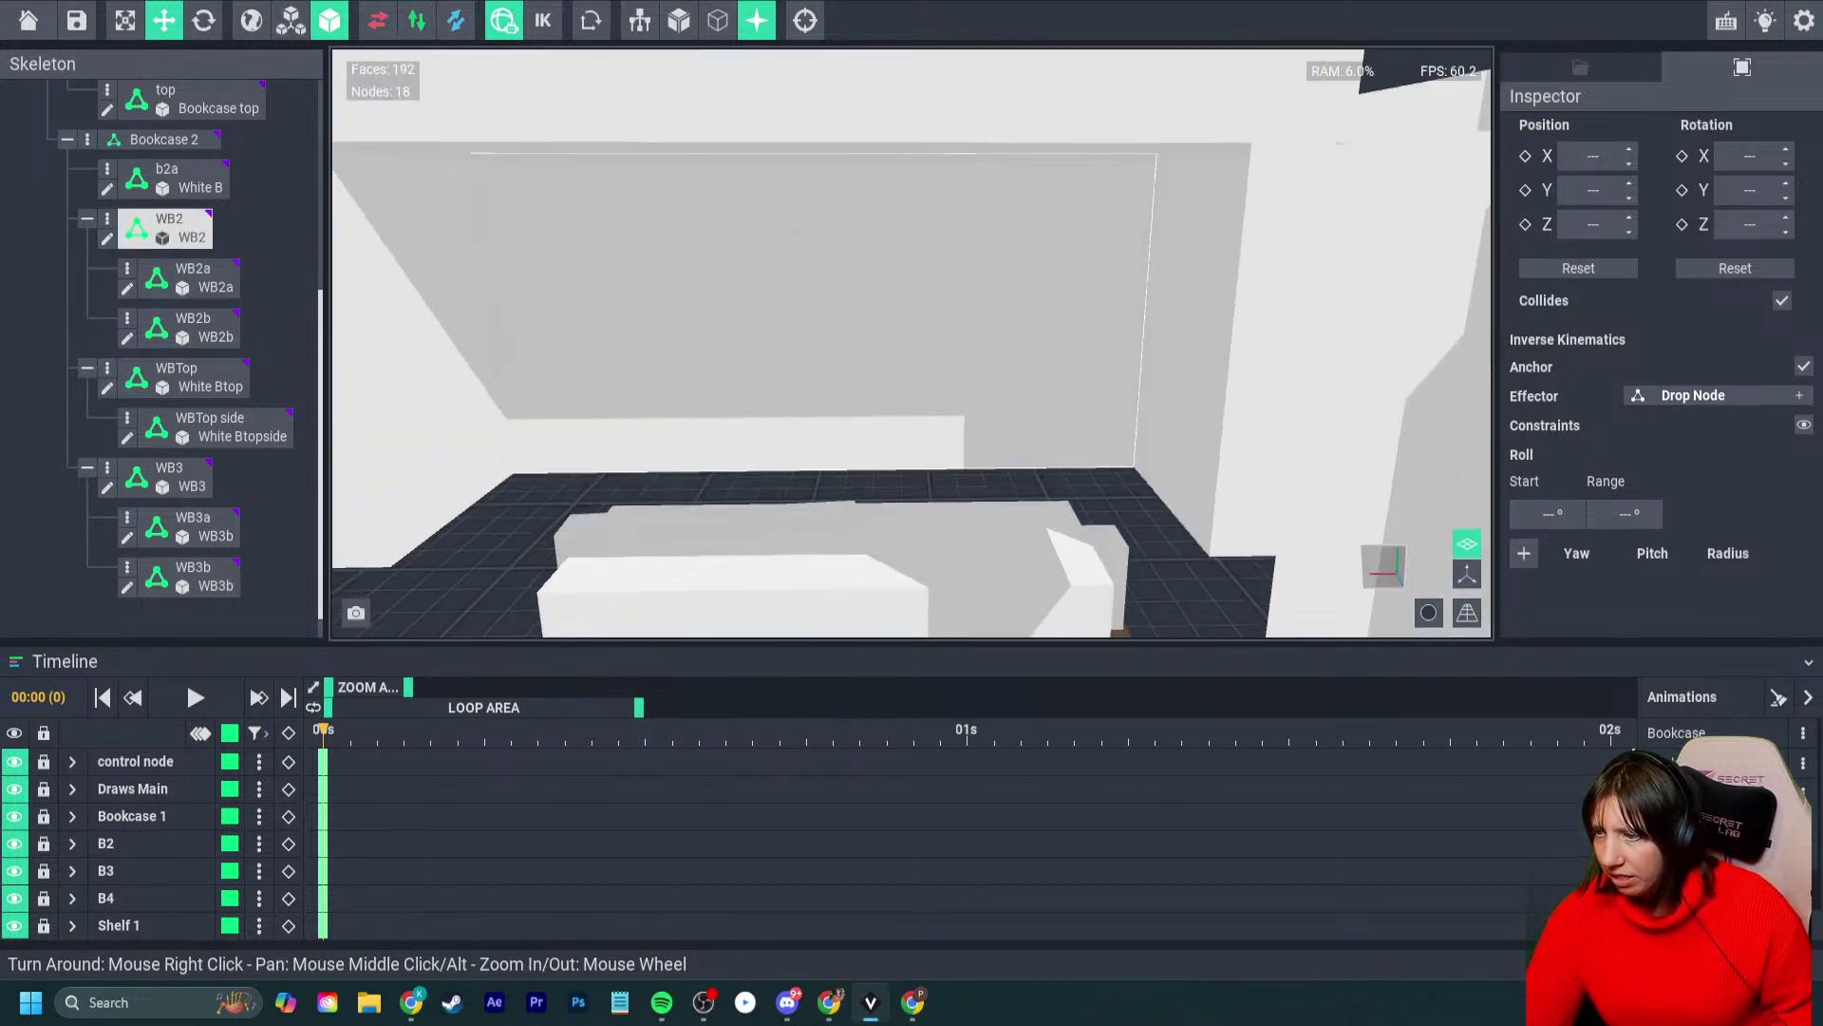
right_drag(909, 375, 904, 370)
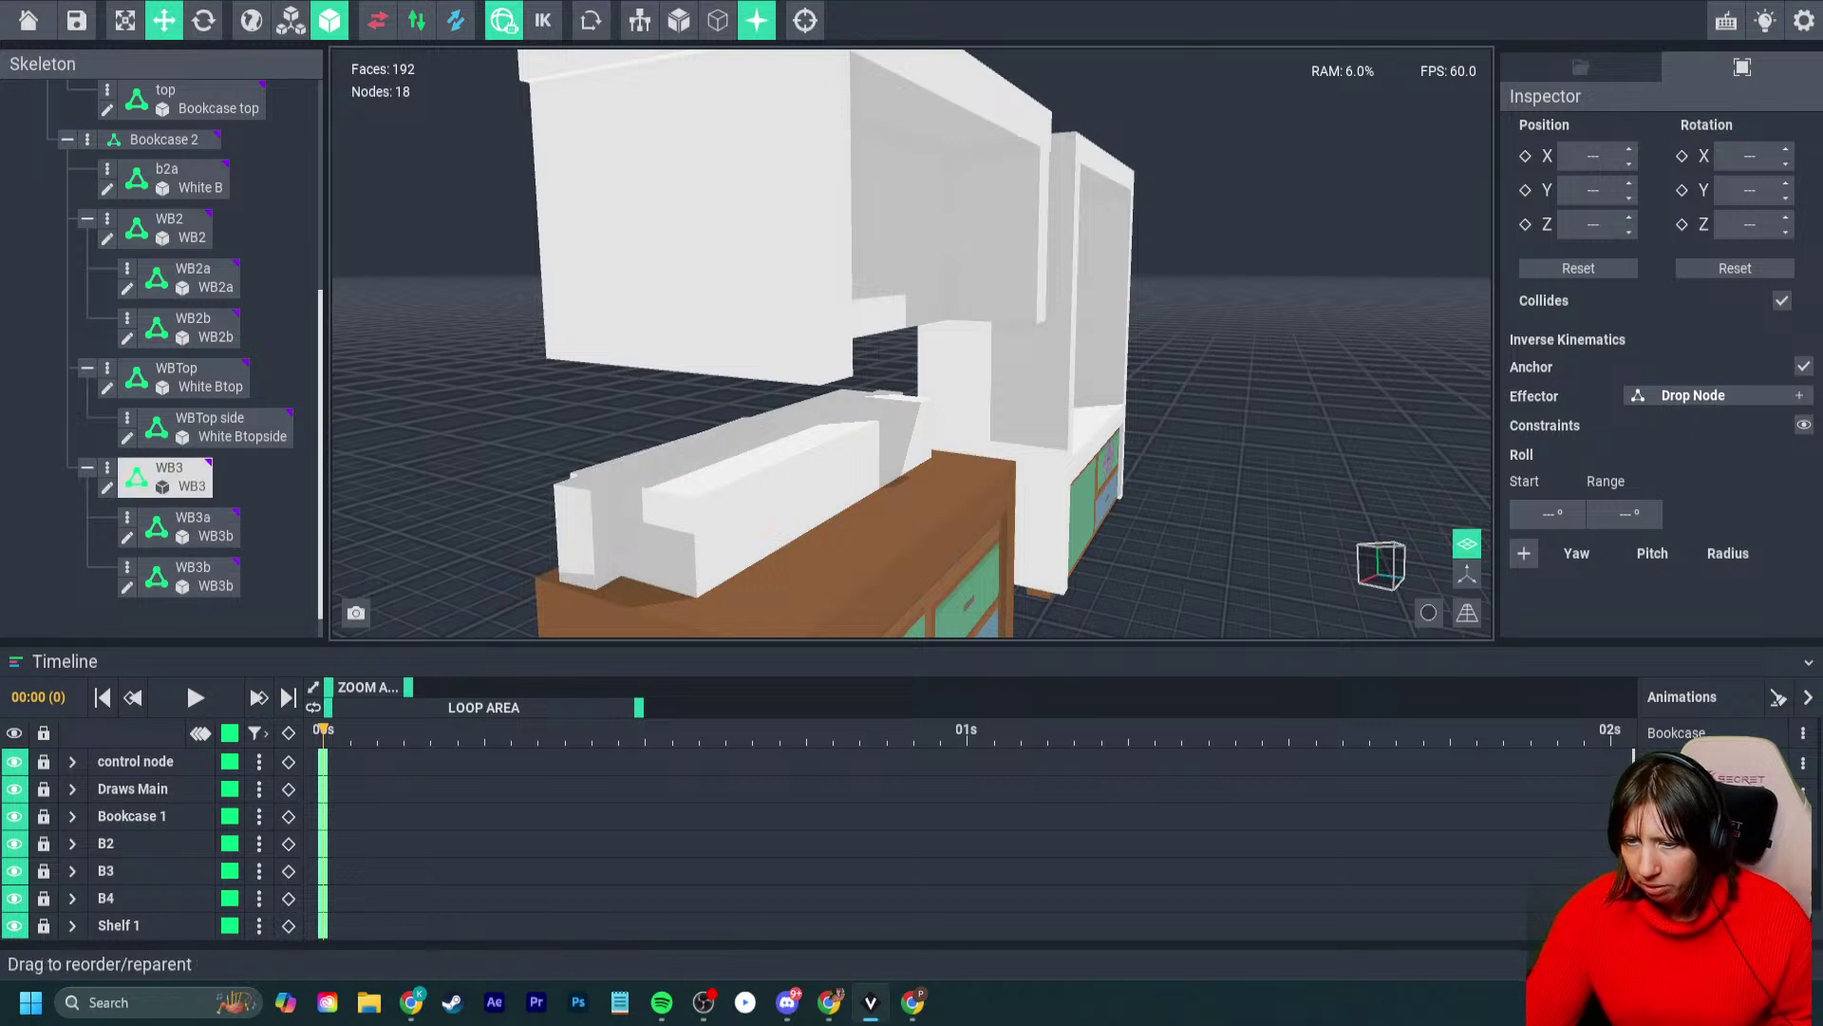
click(165, 476)
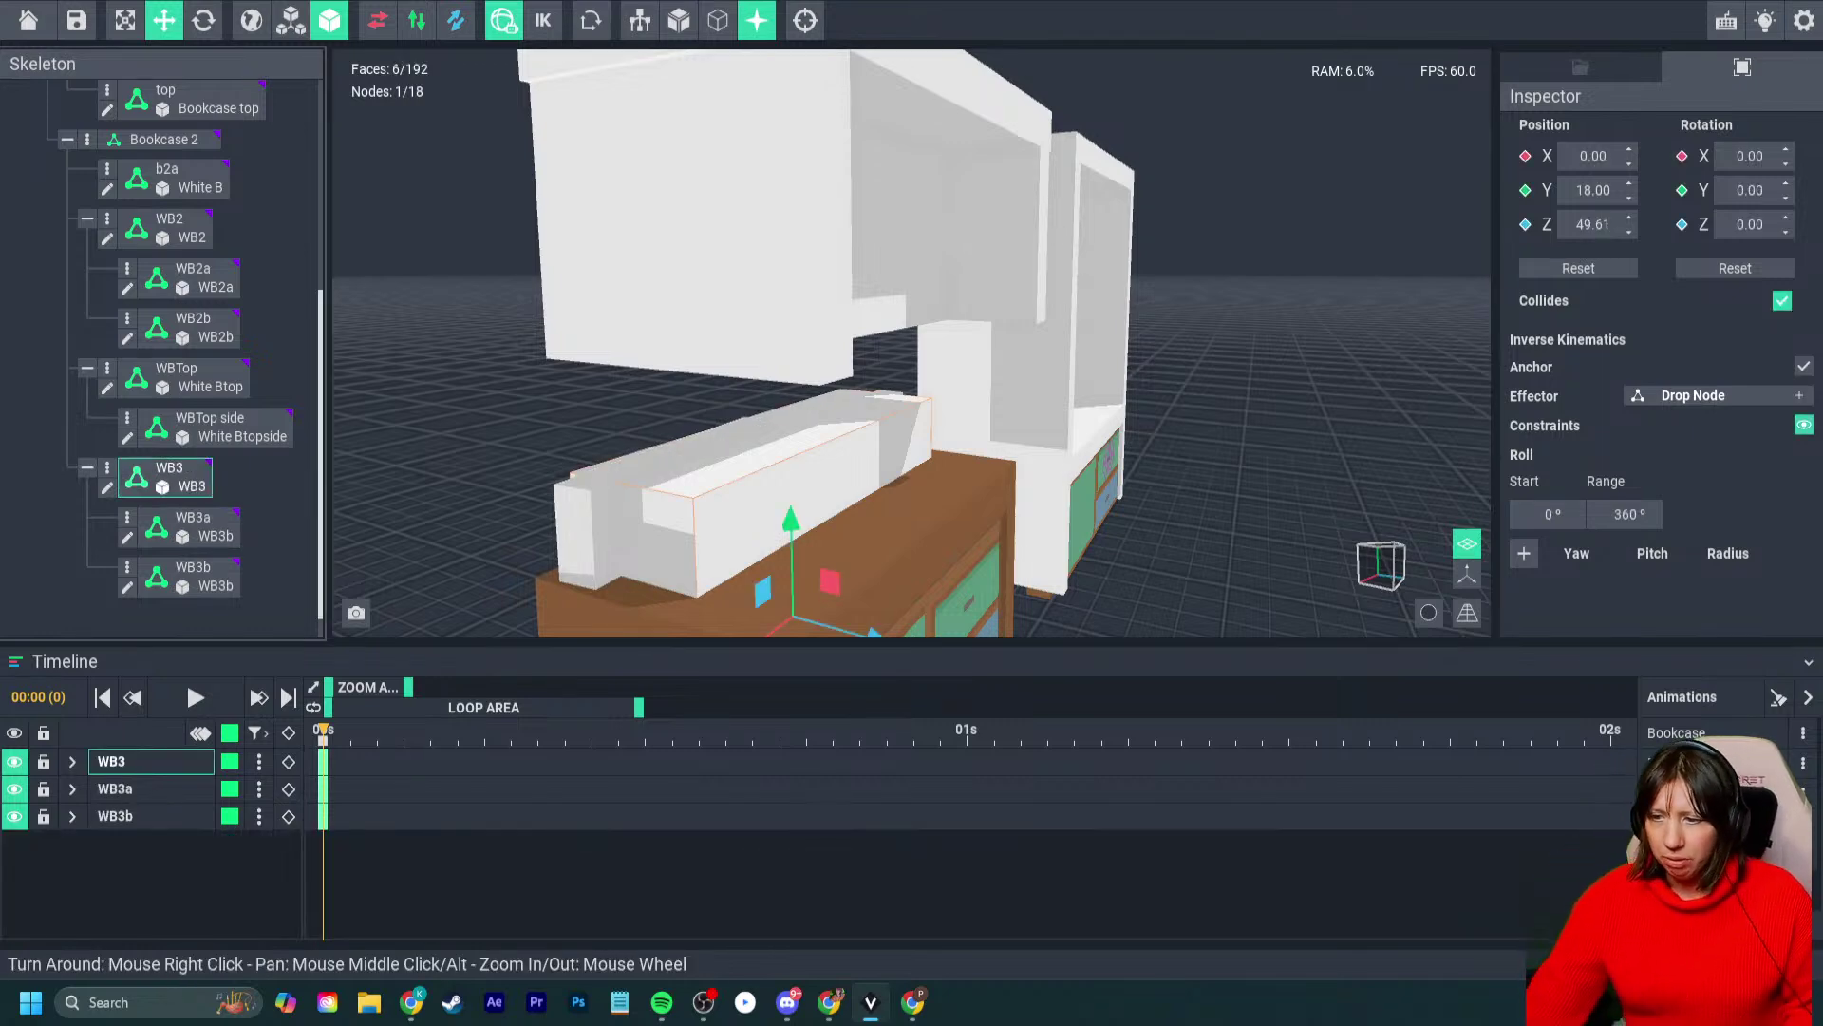
drag(790, 521, 789, 445)
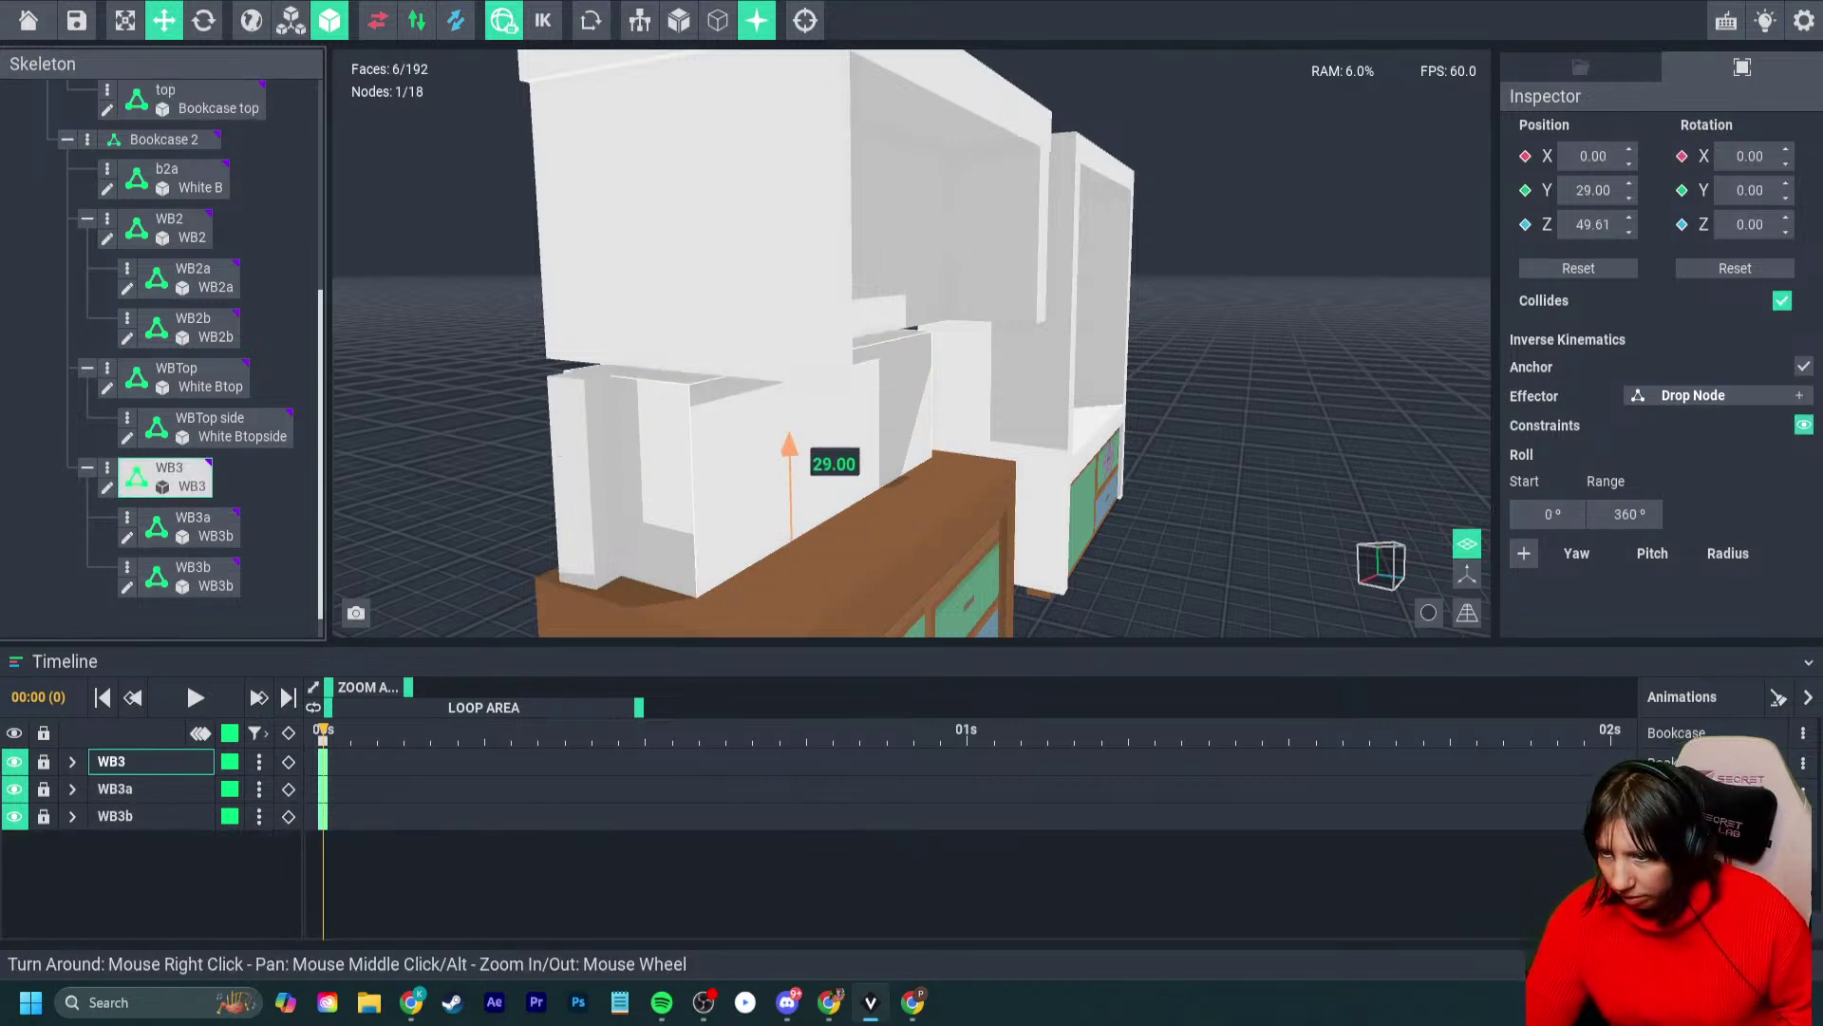
- Rotate the WB3a side piece about Y to 0° so that it stands perpendicular to WB3
right_drag(789, 444, 475, 454)
click(627, 313)
key(e)
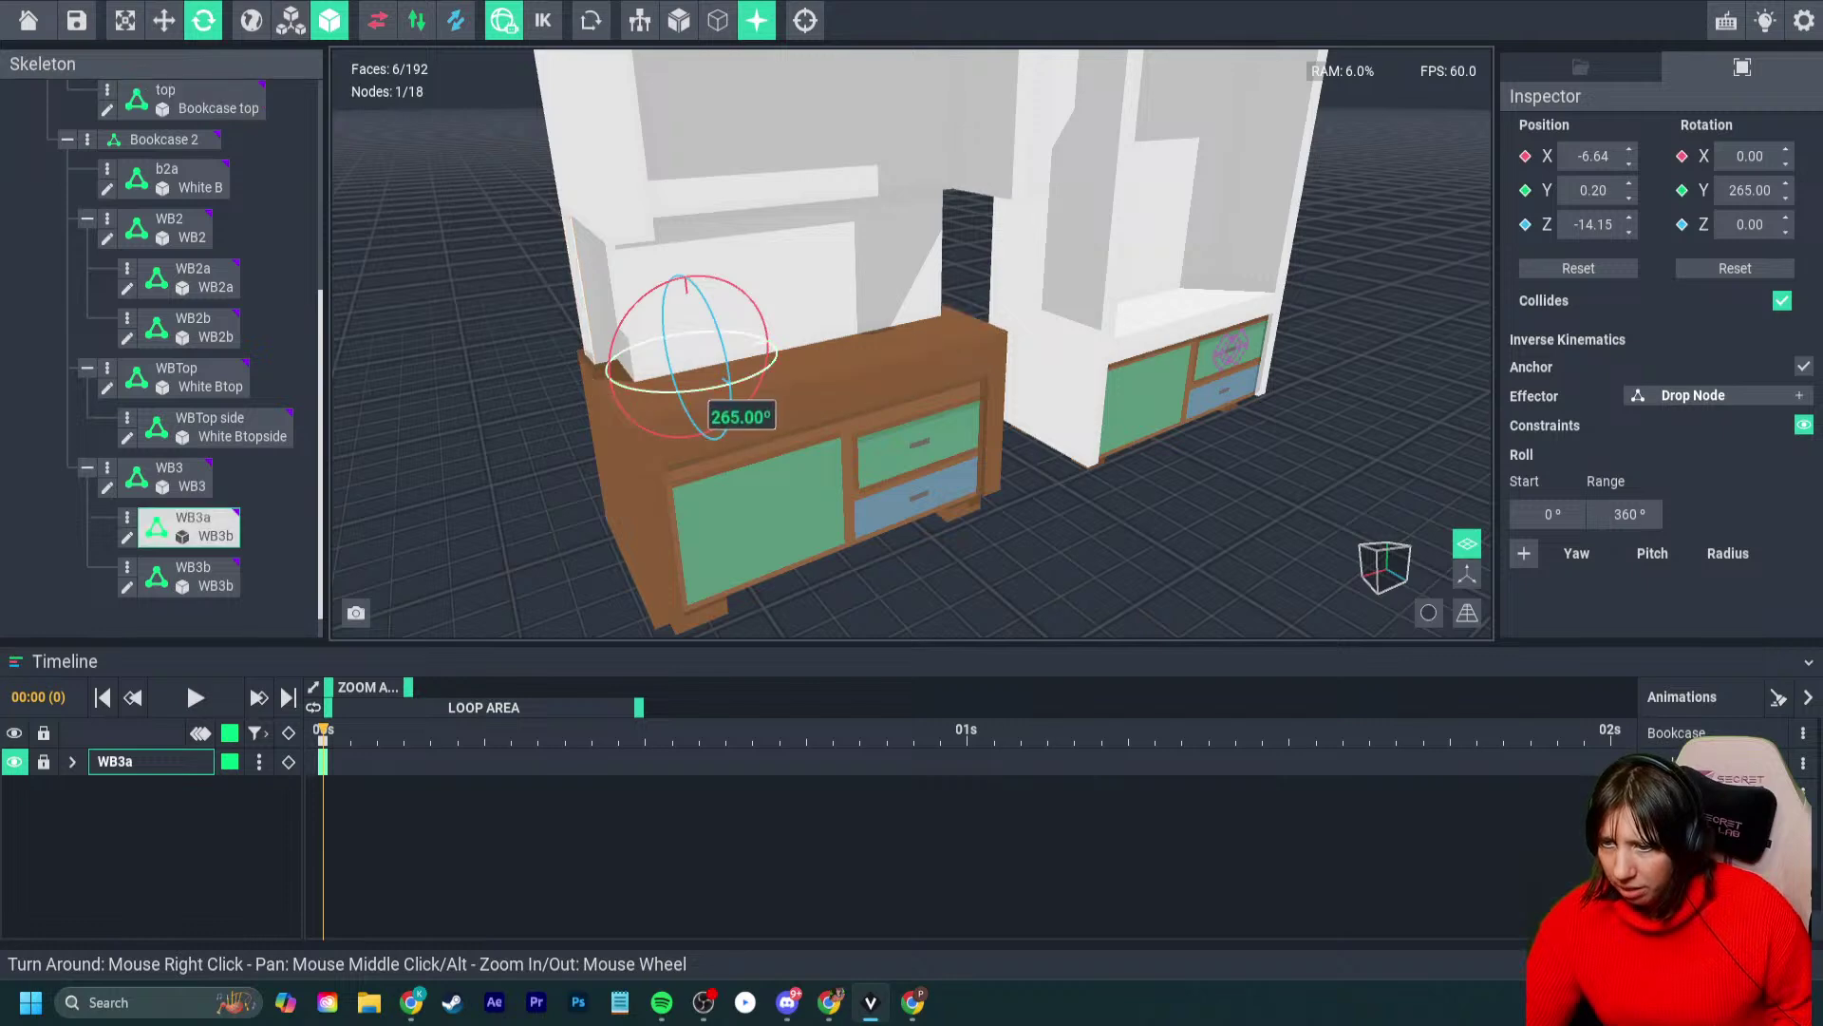
drag(551, 454, 408, 458)
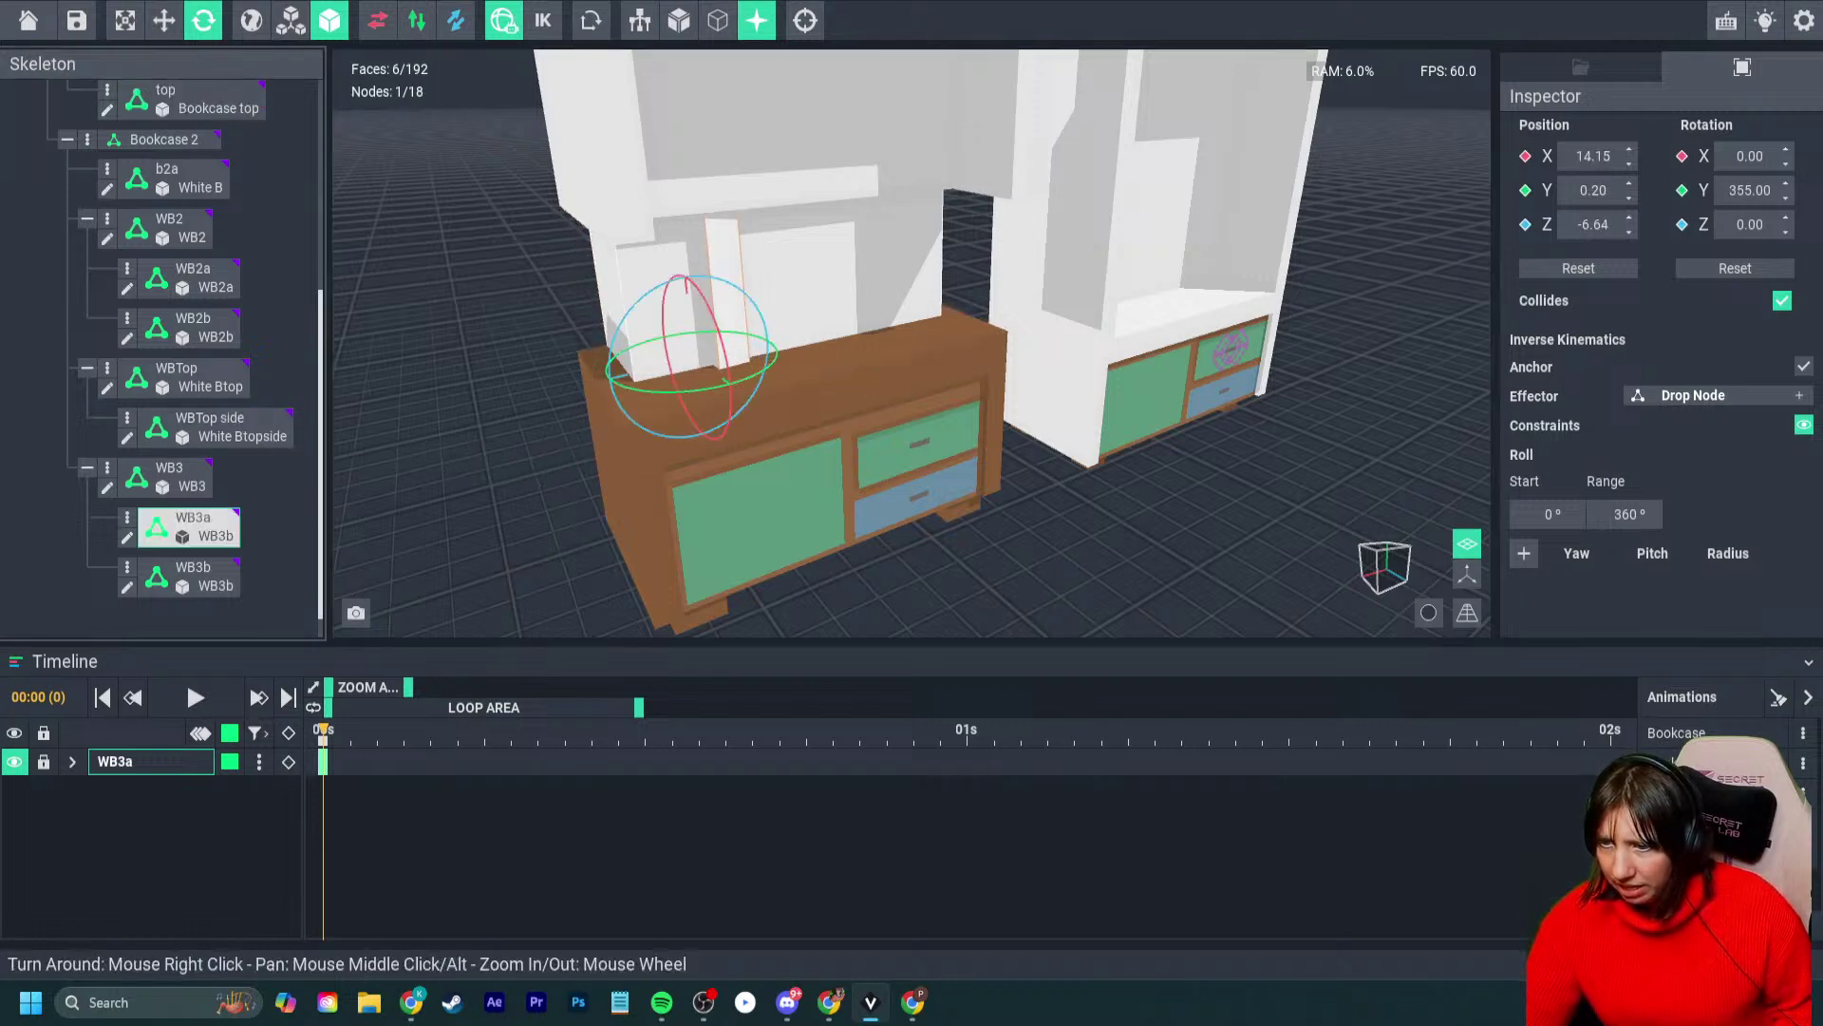
drag(607, 373, 736, 385)
- Move WB3a to X 28.00 and Z 7.00 at the end of WB3, on the cabinet's outer edge
key(w)
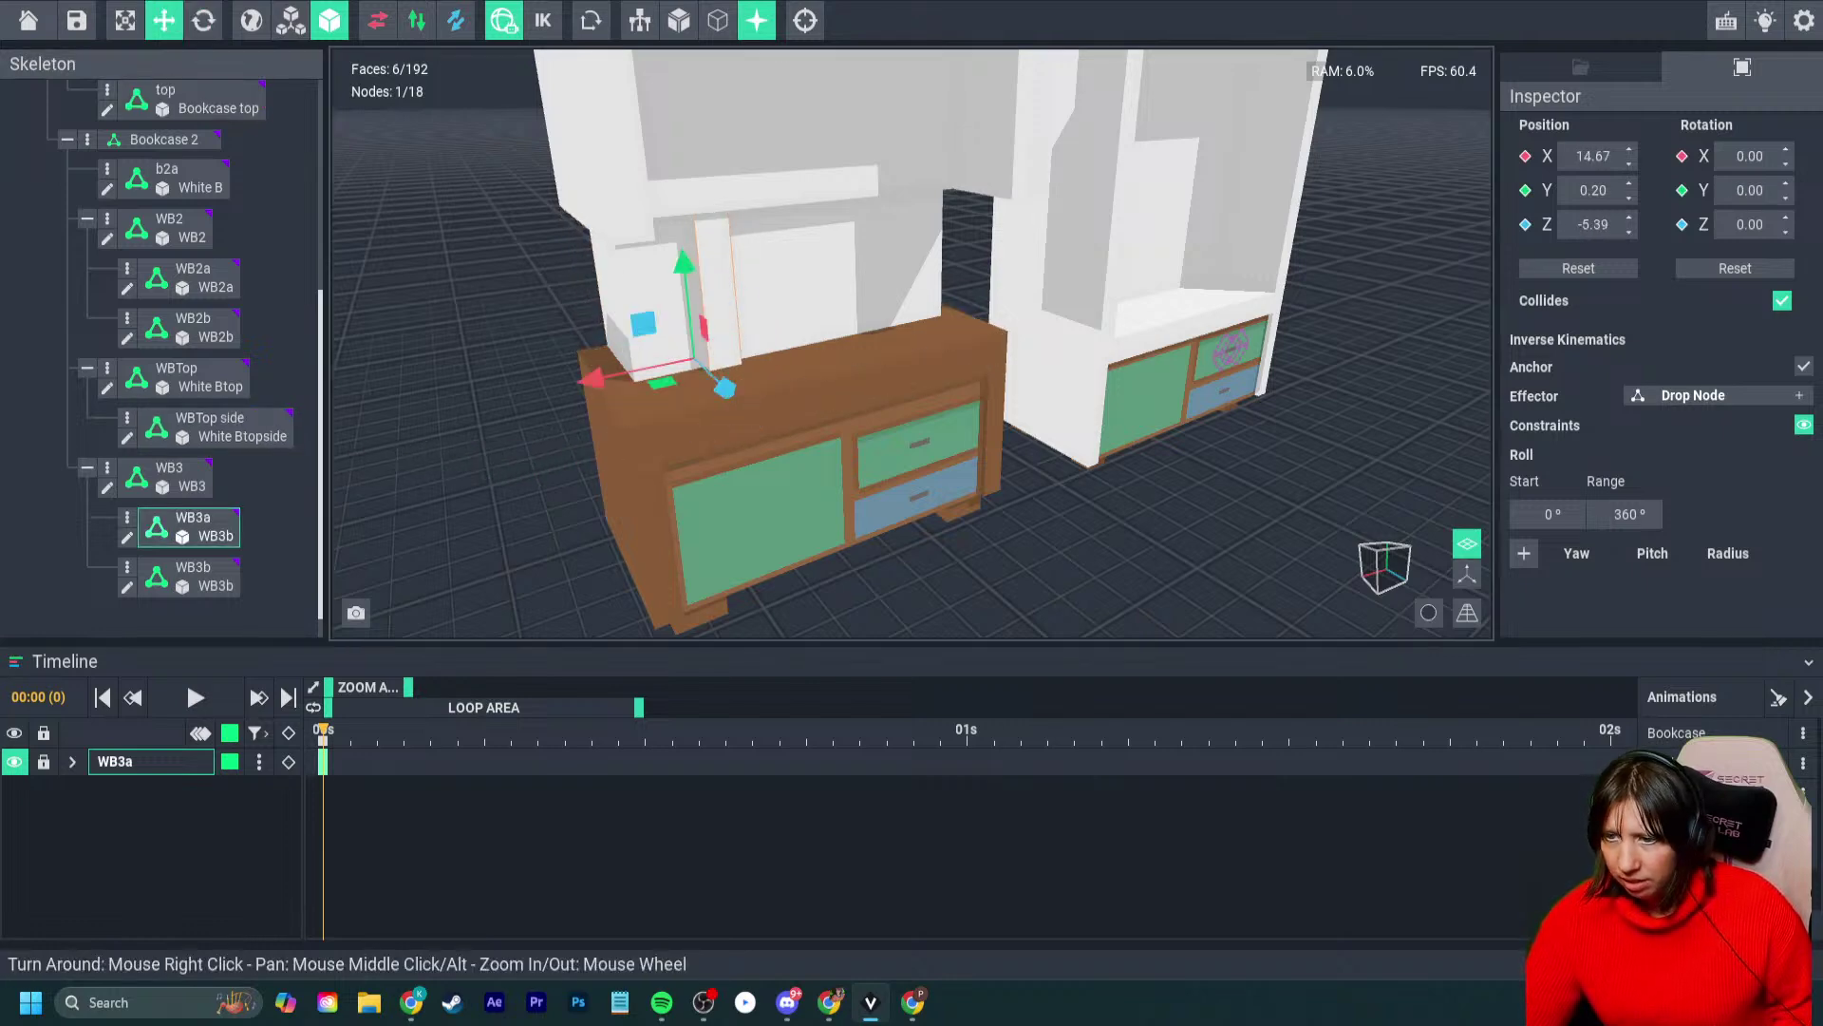
drag(607, 380, 513, 399)
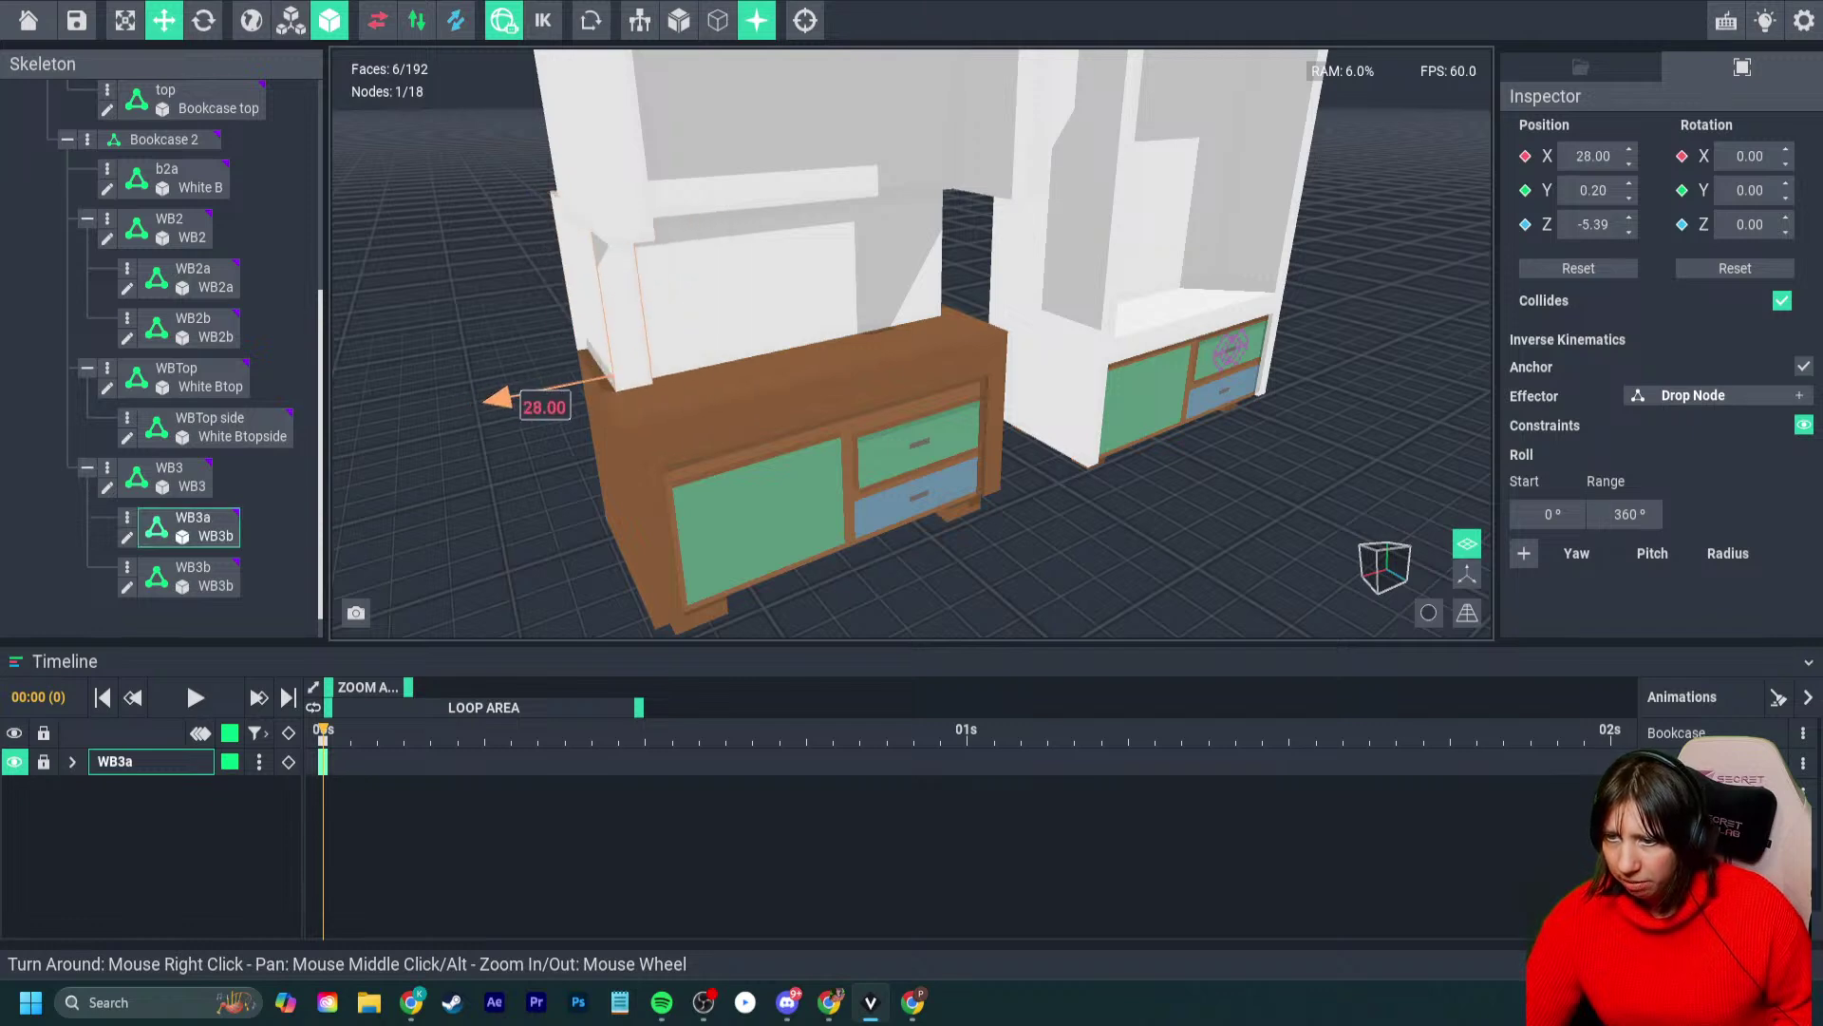
right_drag(517, 404, 646, 385)
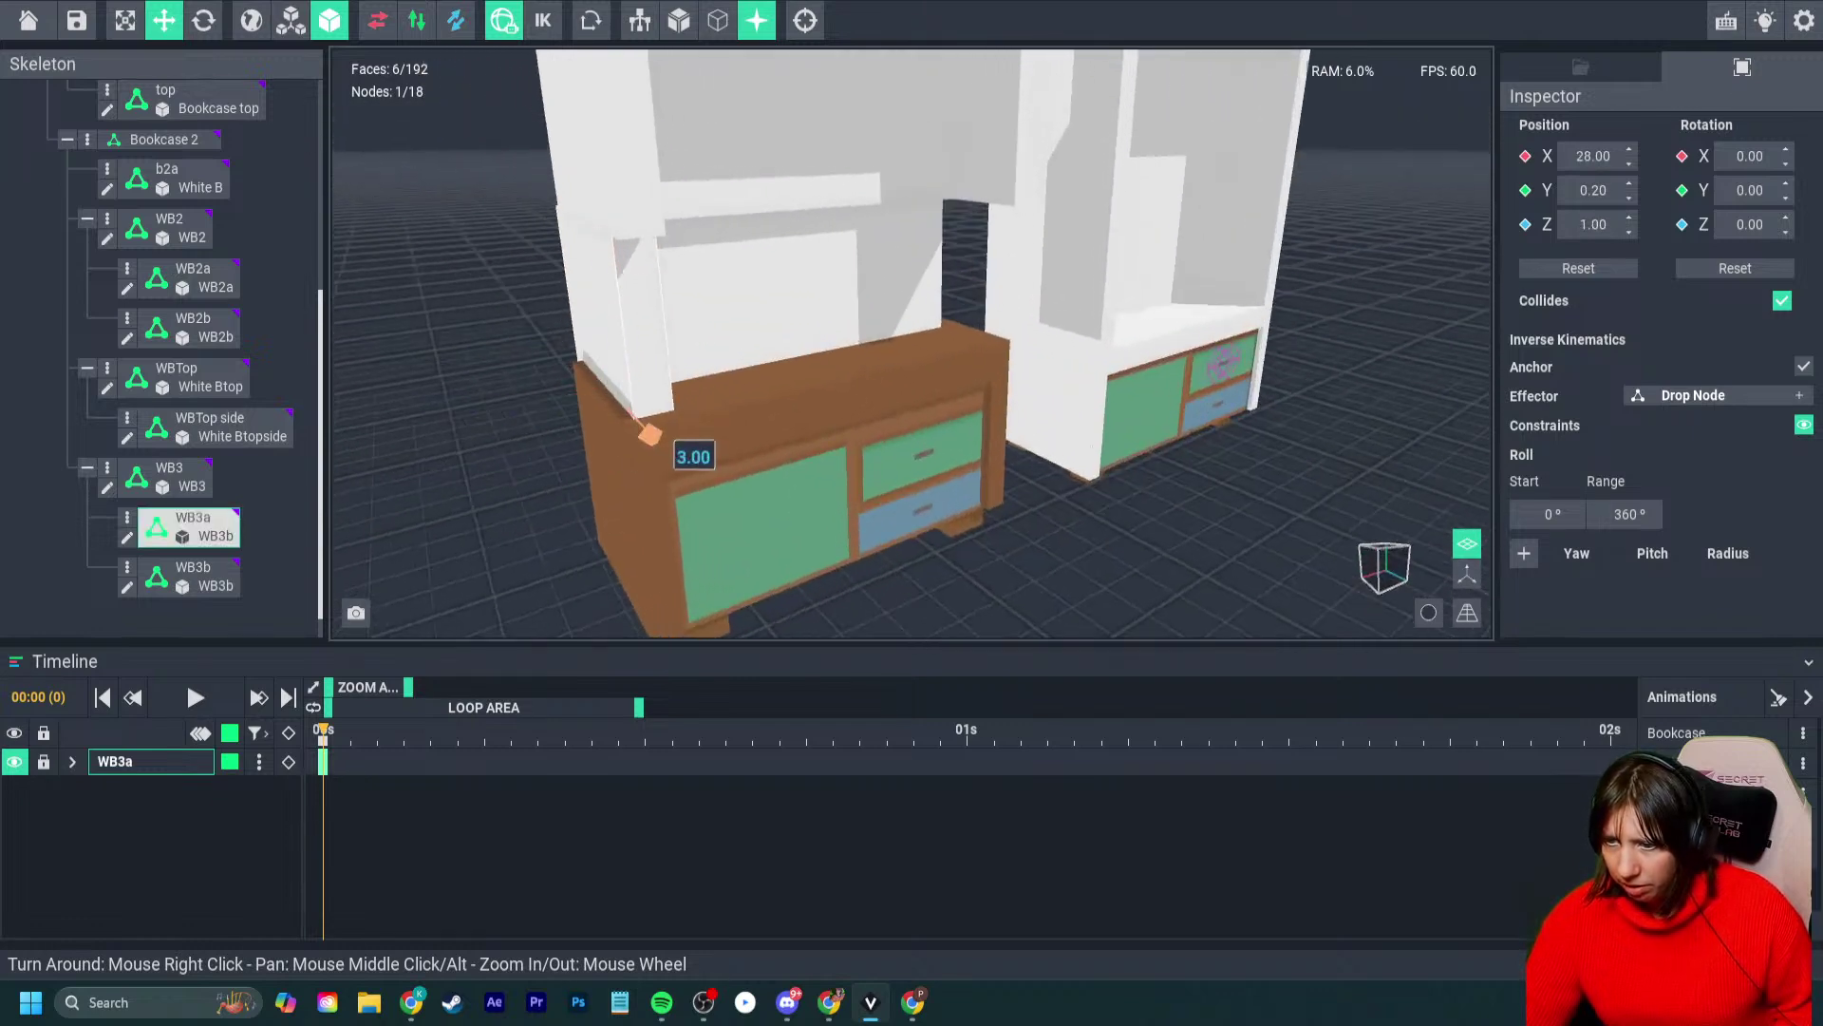
right_drag(691, 444, 970, 435)
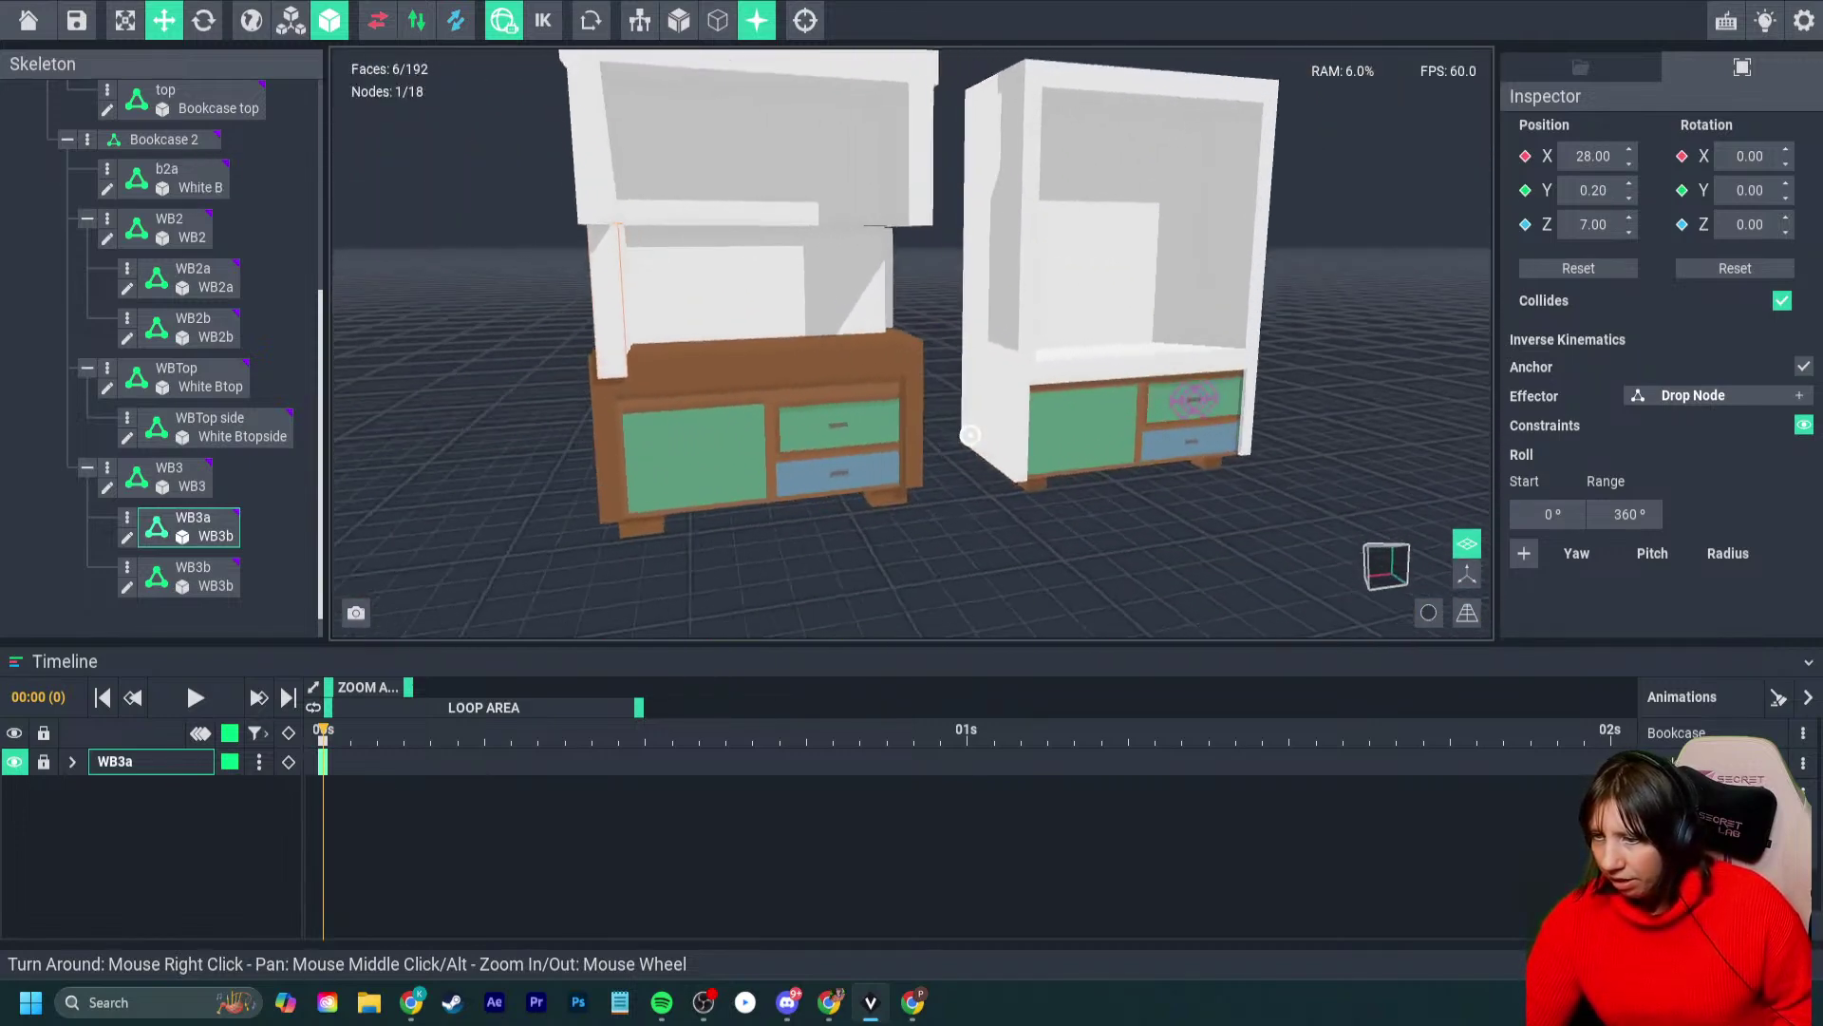
- Position WB3 at X 1.00, Y 31.00 and Z 53.00 on top of the drawers cabinet
right_drag(766, 411, 766, 411)
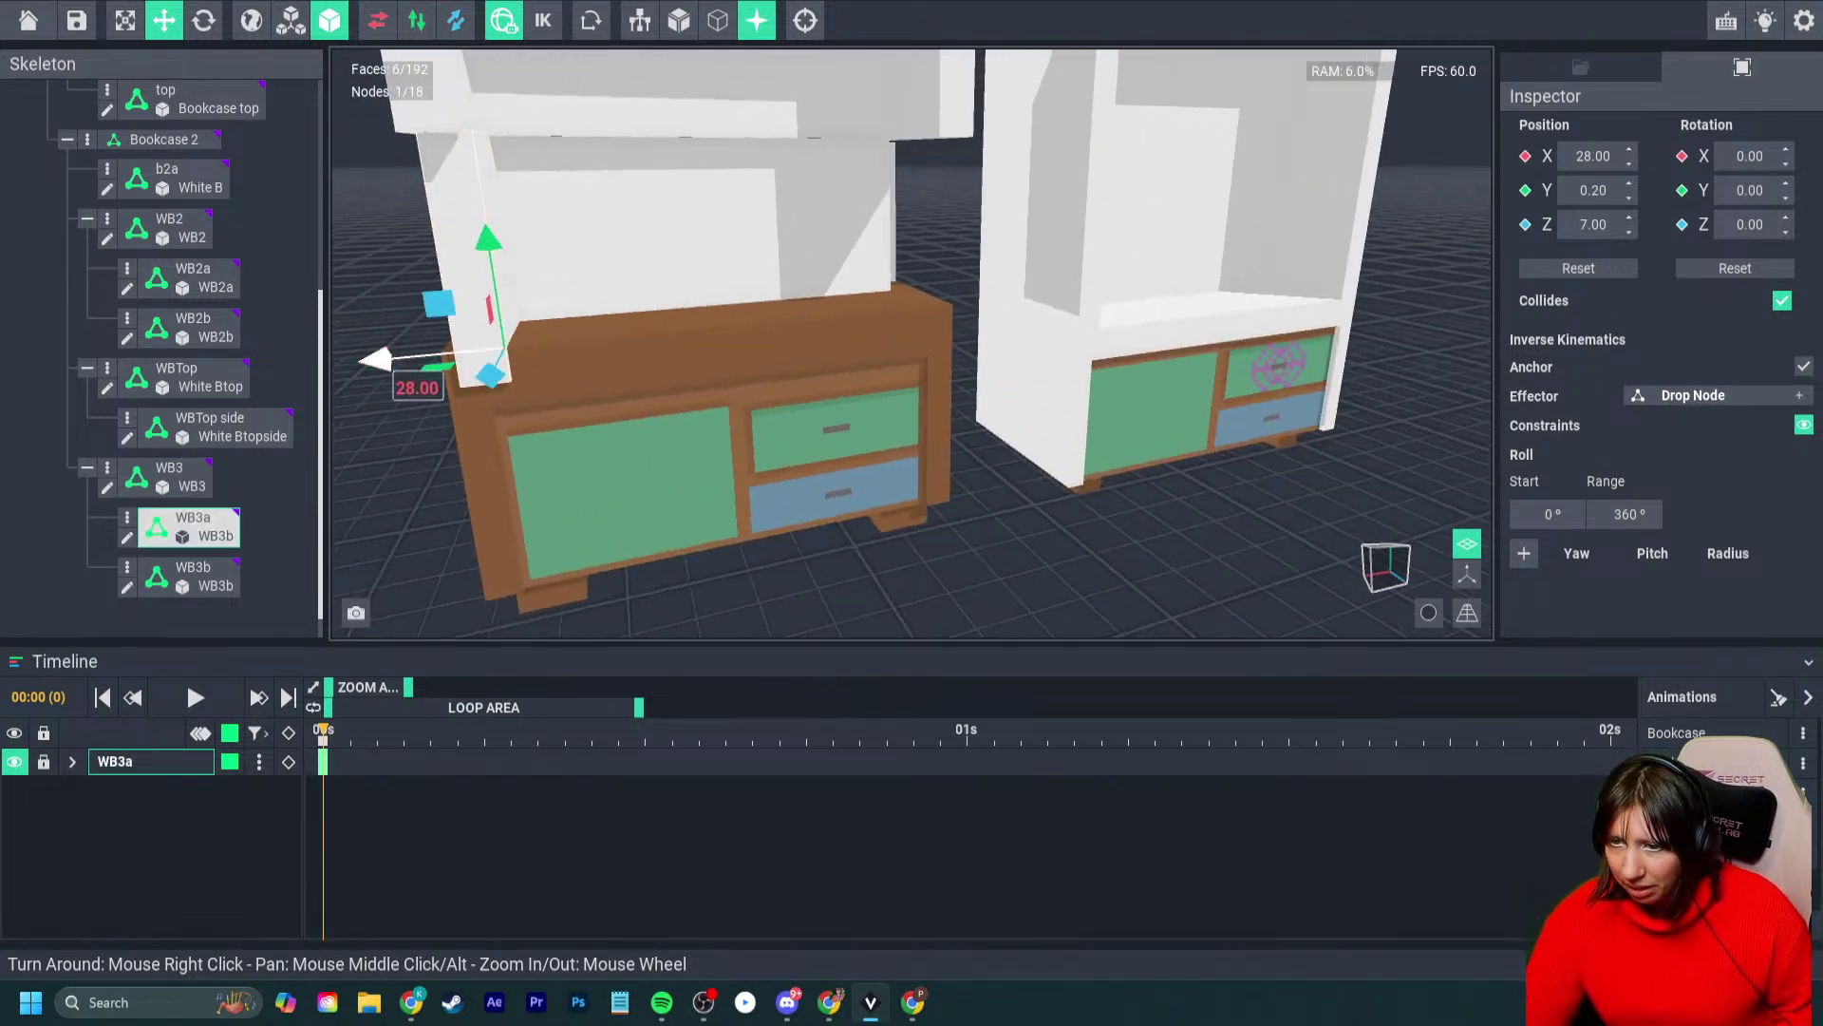
click(576, 266)
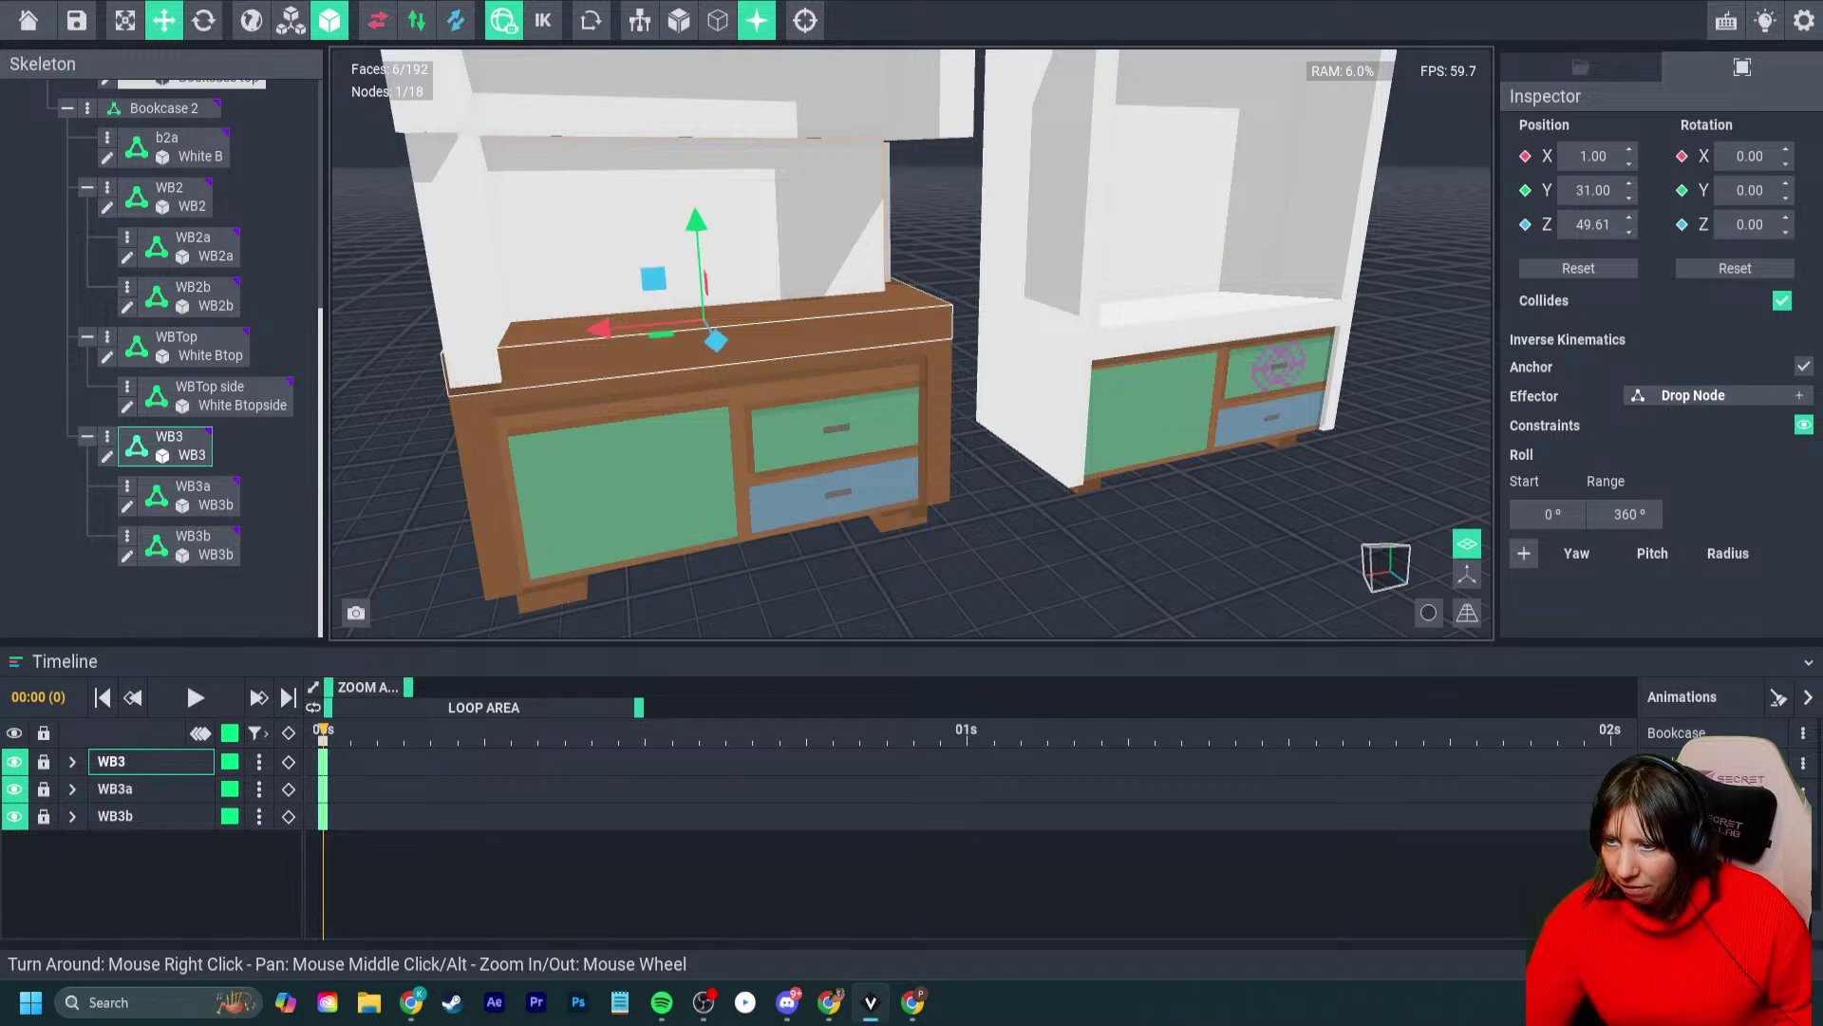
right_drag(570, 326, 612, 382)
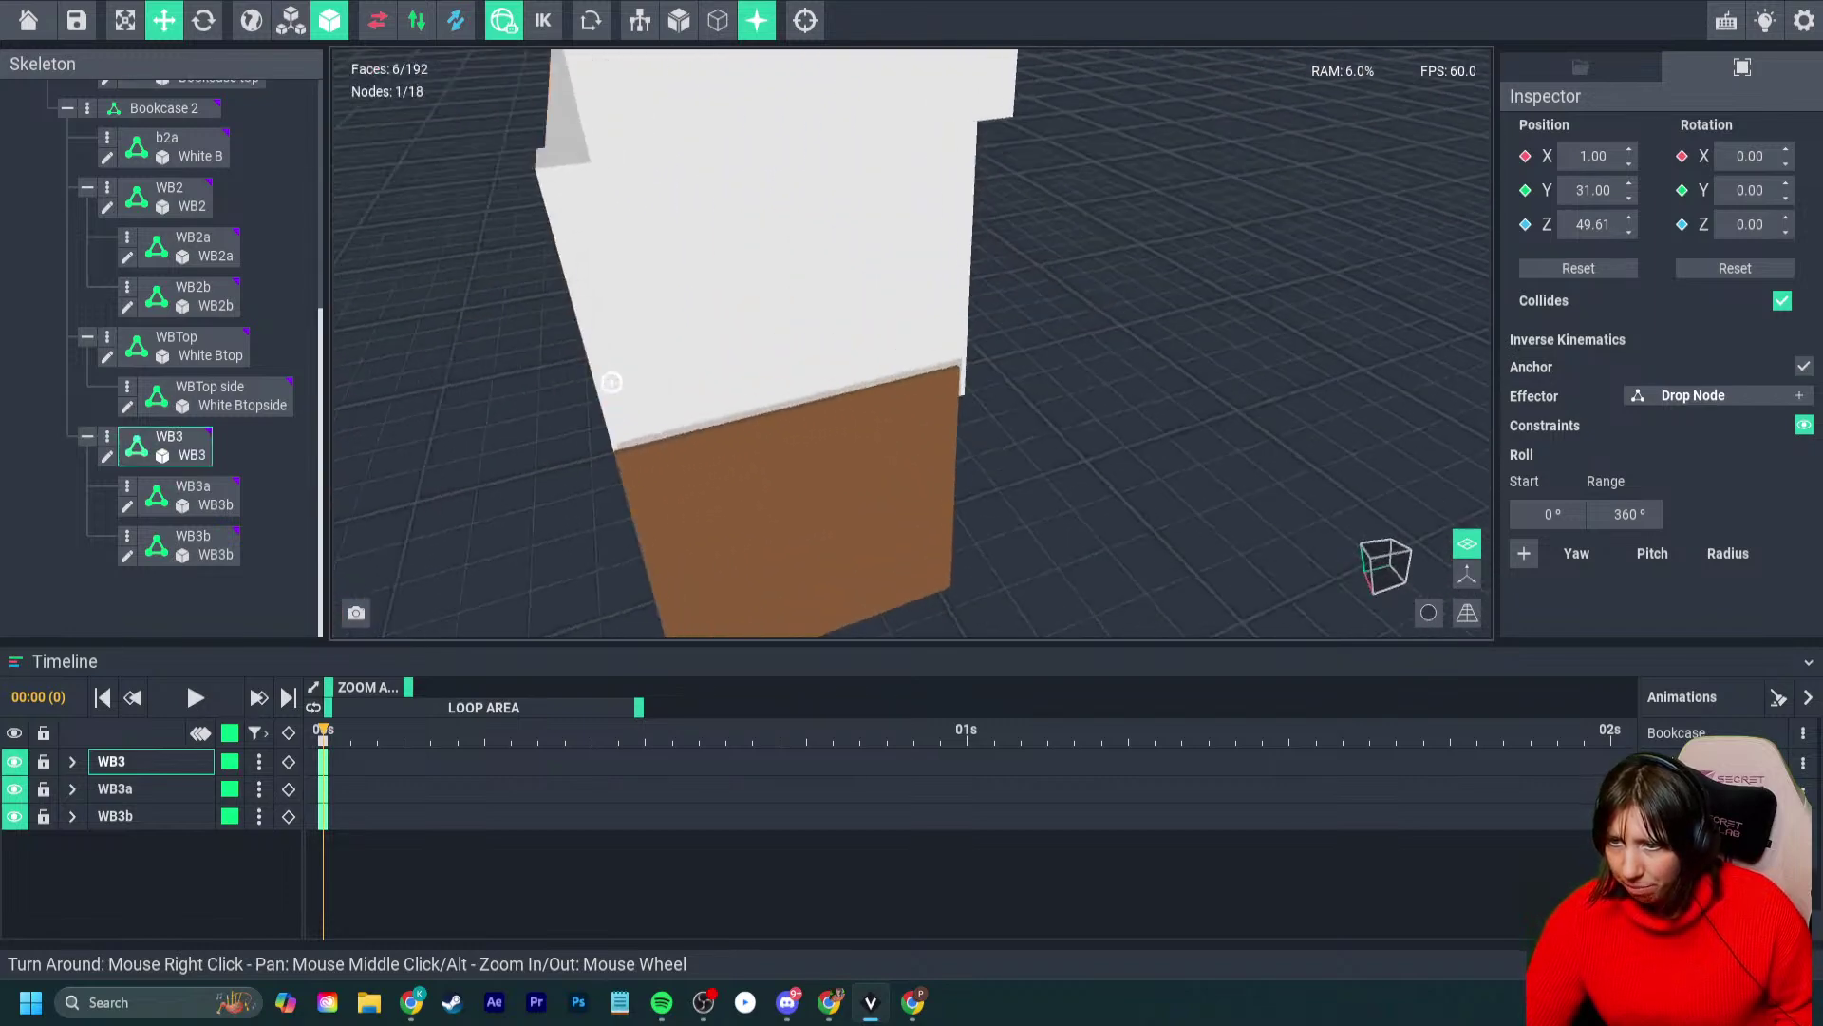
drag(703, 297, 812, 292)
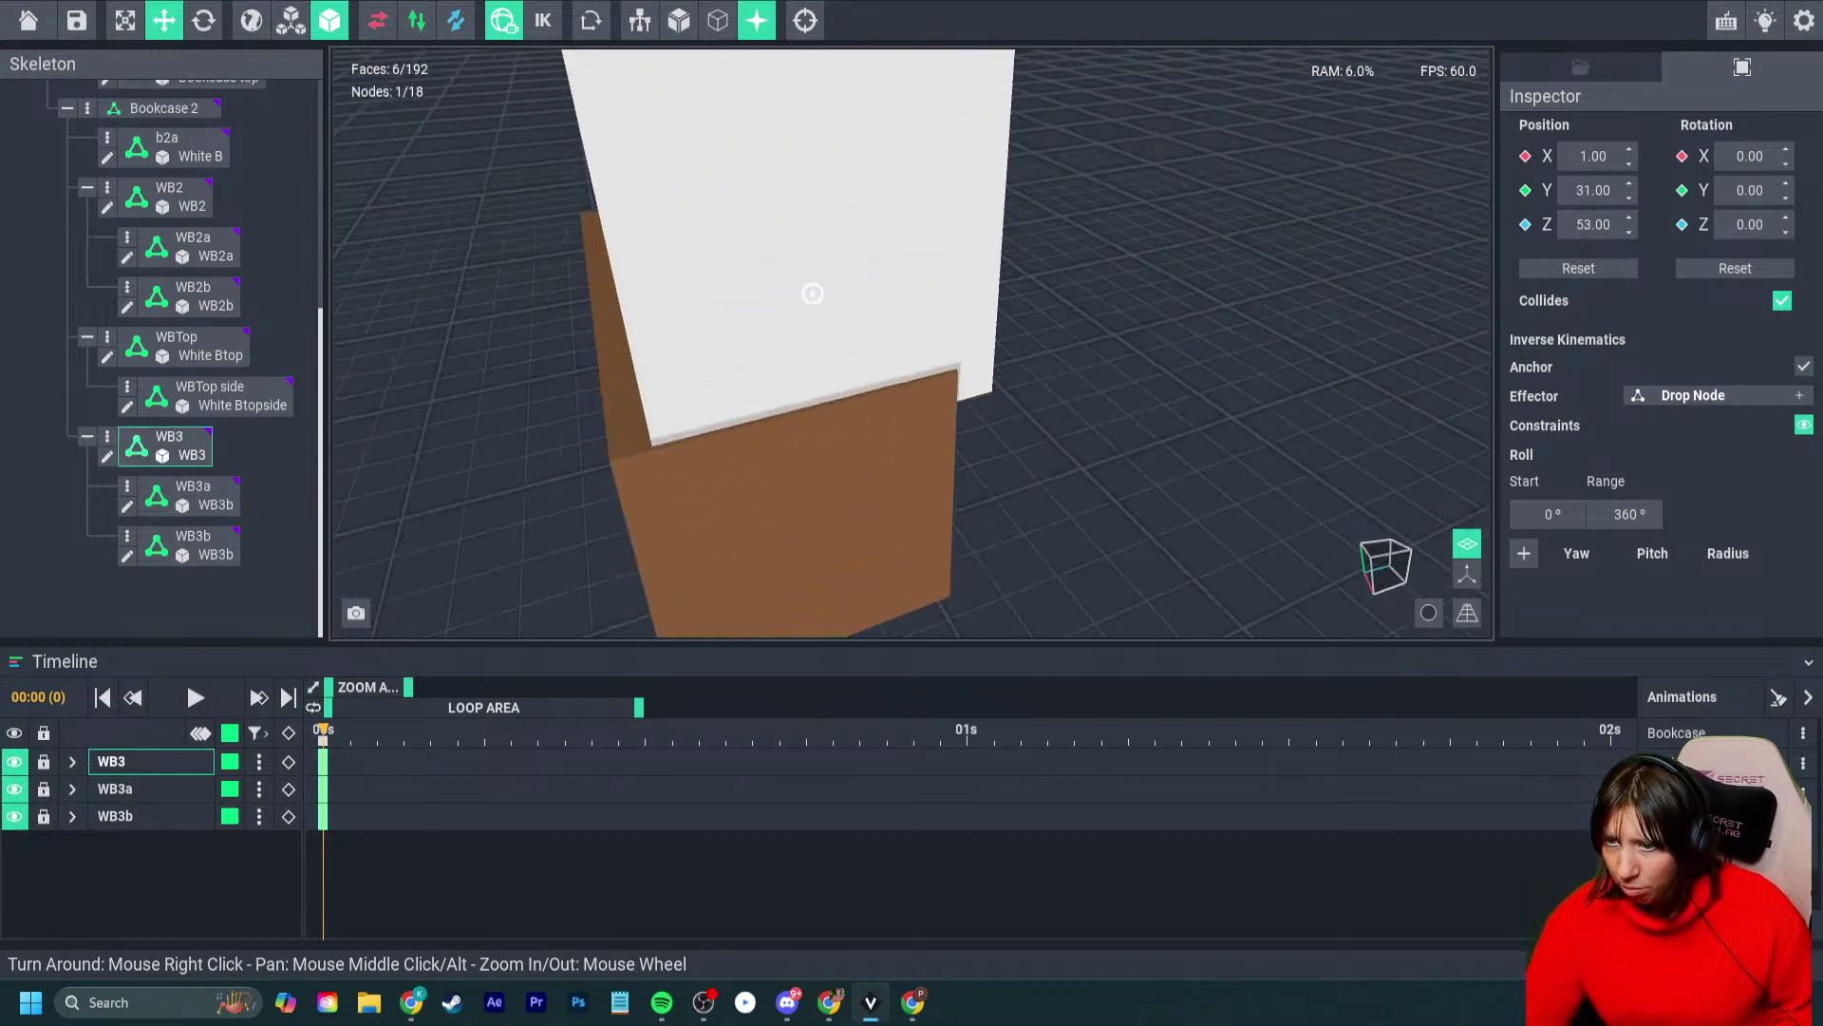
right_drag(812, 292, 959, 508)
scroll(846, 395, down, 5)
scroll(911, 494, up, 3)
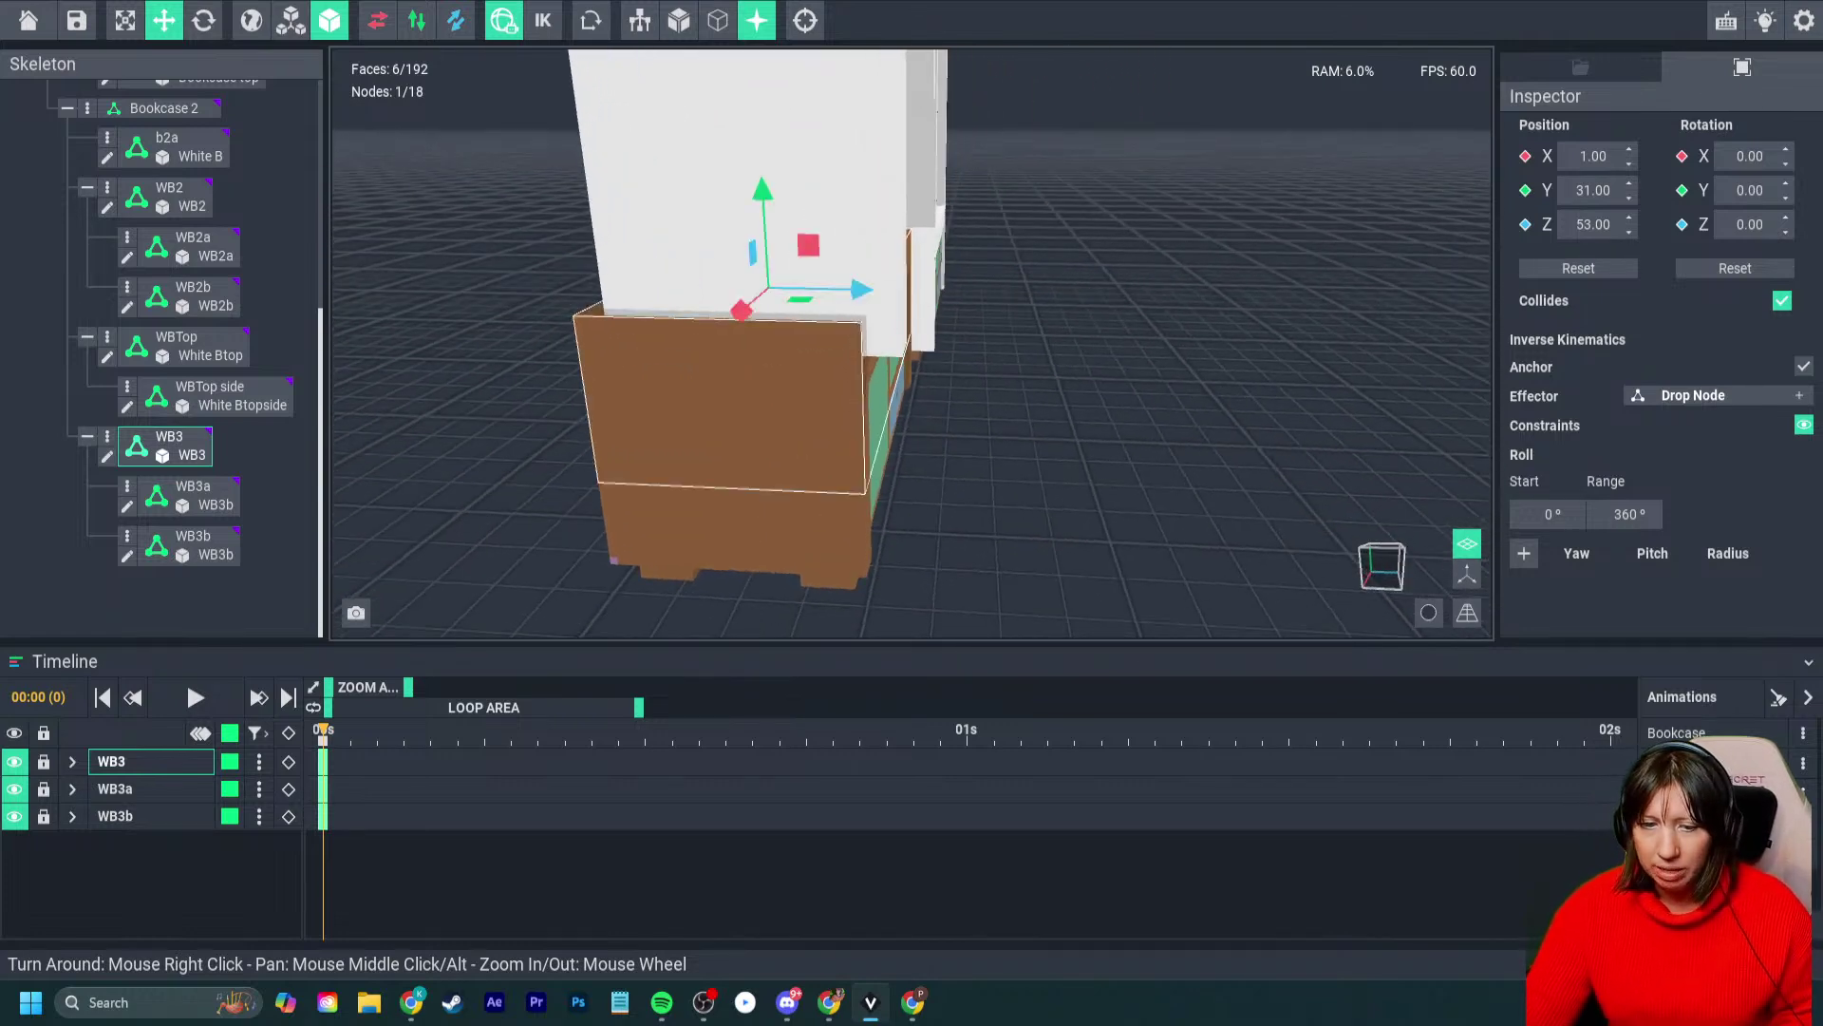
scroll(911, 494, up, 2)
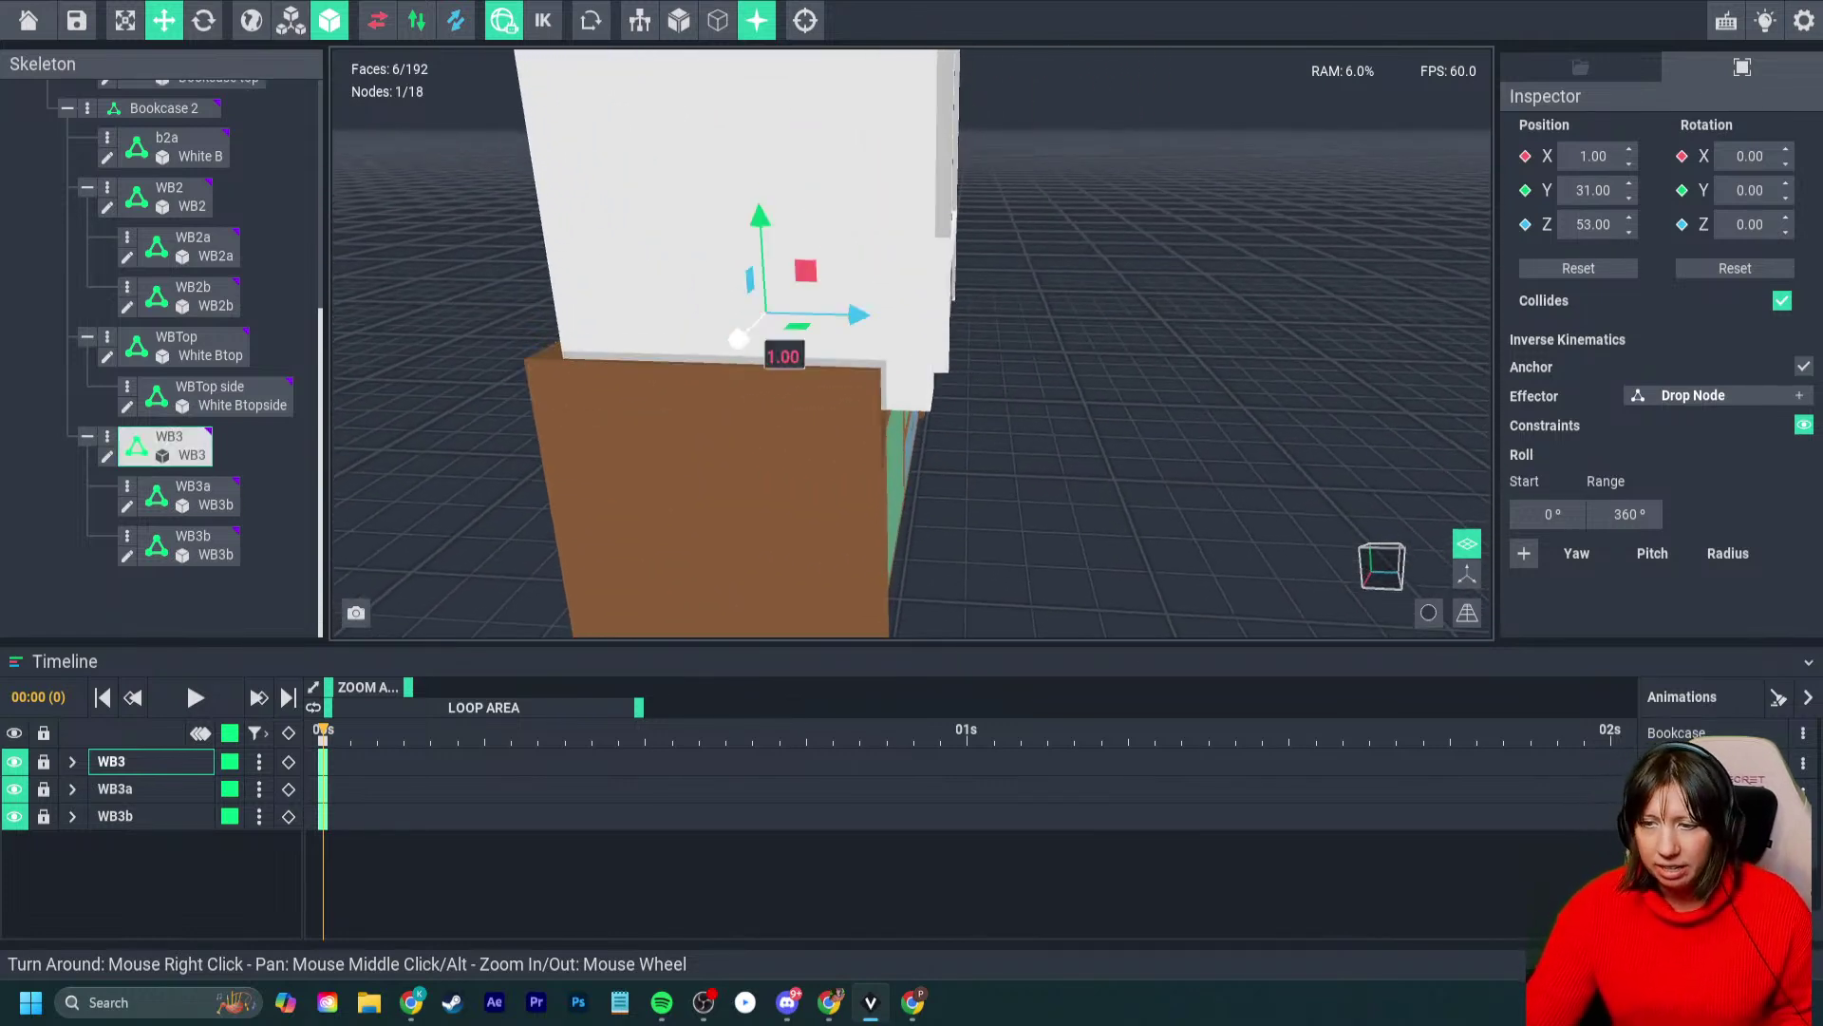
- Move the WB3a side piece along the depth axis to Z 8.00
mouse_move(802, 287)
right_down()
mouse_move(819, 285)
mouse_move(804, 285)
right_up()
scroll(814, 285, down, 2)
scroll(803, 284, up, 1)
click(800, 313)
scroll(836, 313, up, 2)
click(959, 385)
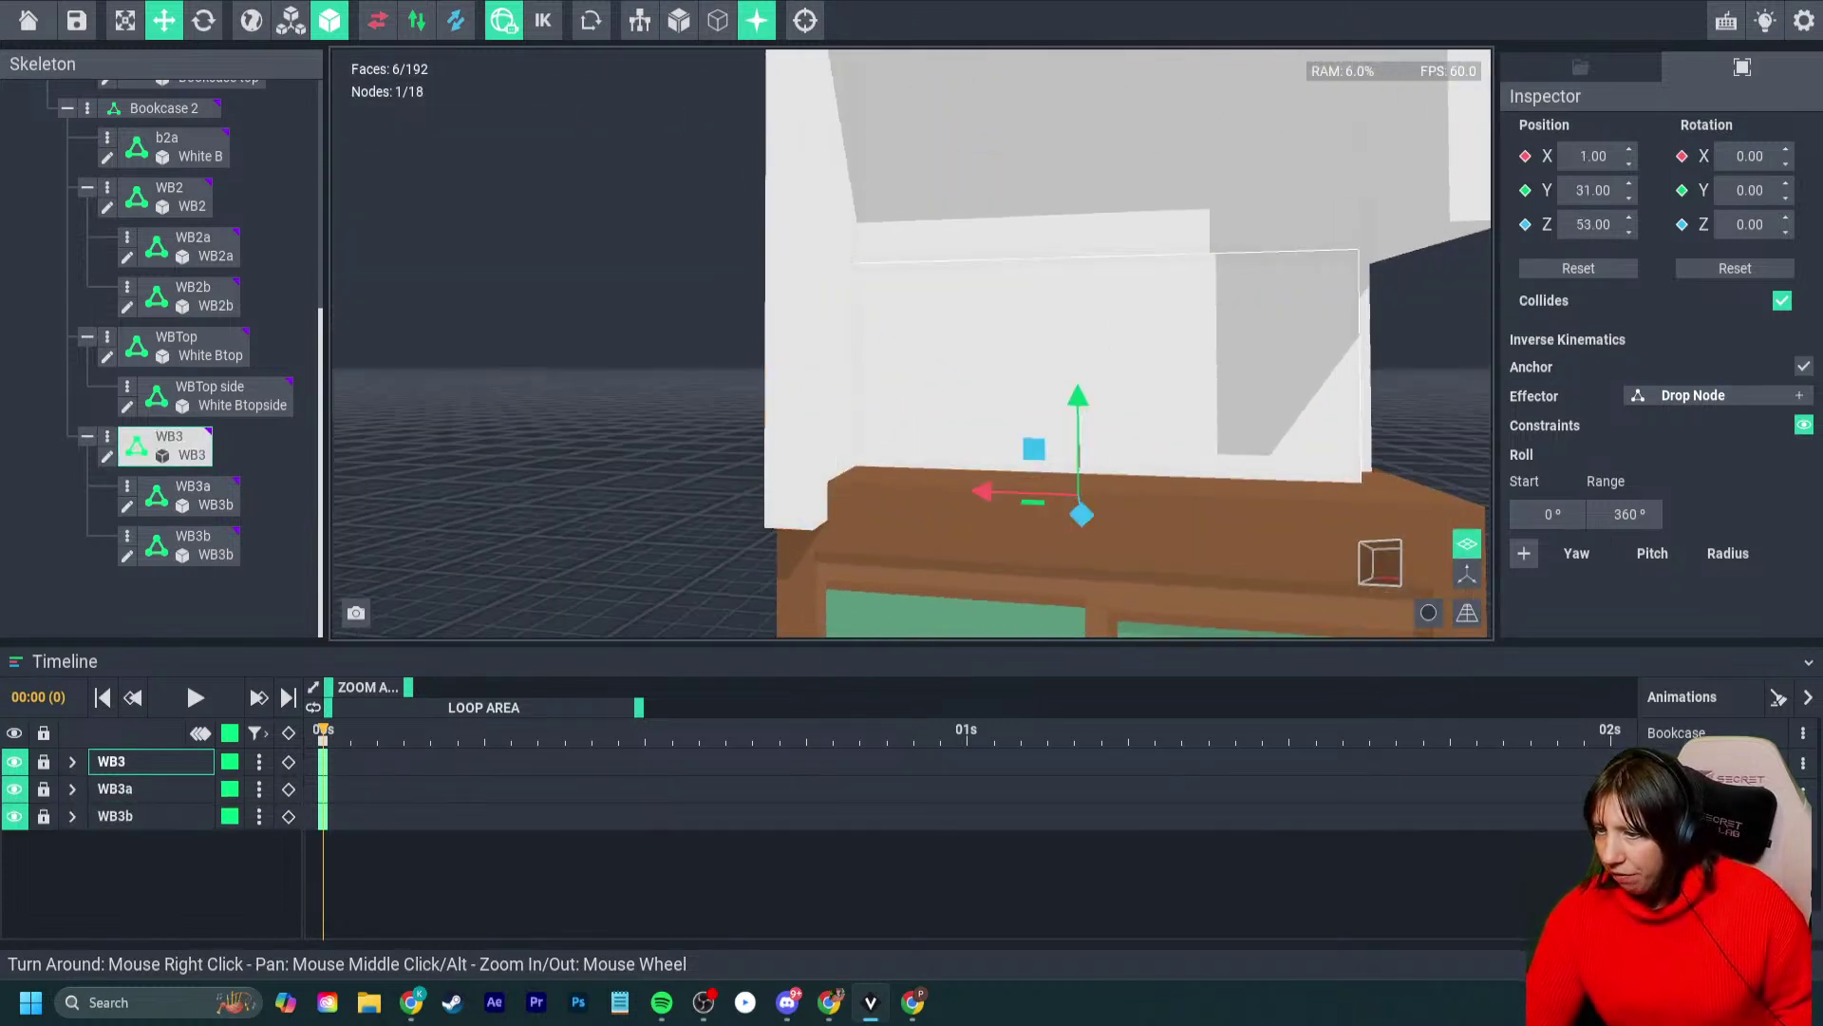
mouse_move(960, 384)
right_down()
mouse_move(982, 383)
mouse_move(926, 399)
right_up()
click(983, 385)
click(954, 384)
click(988, 394)
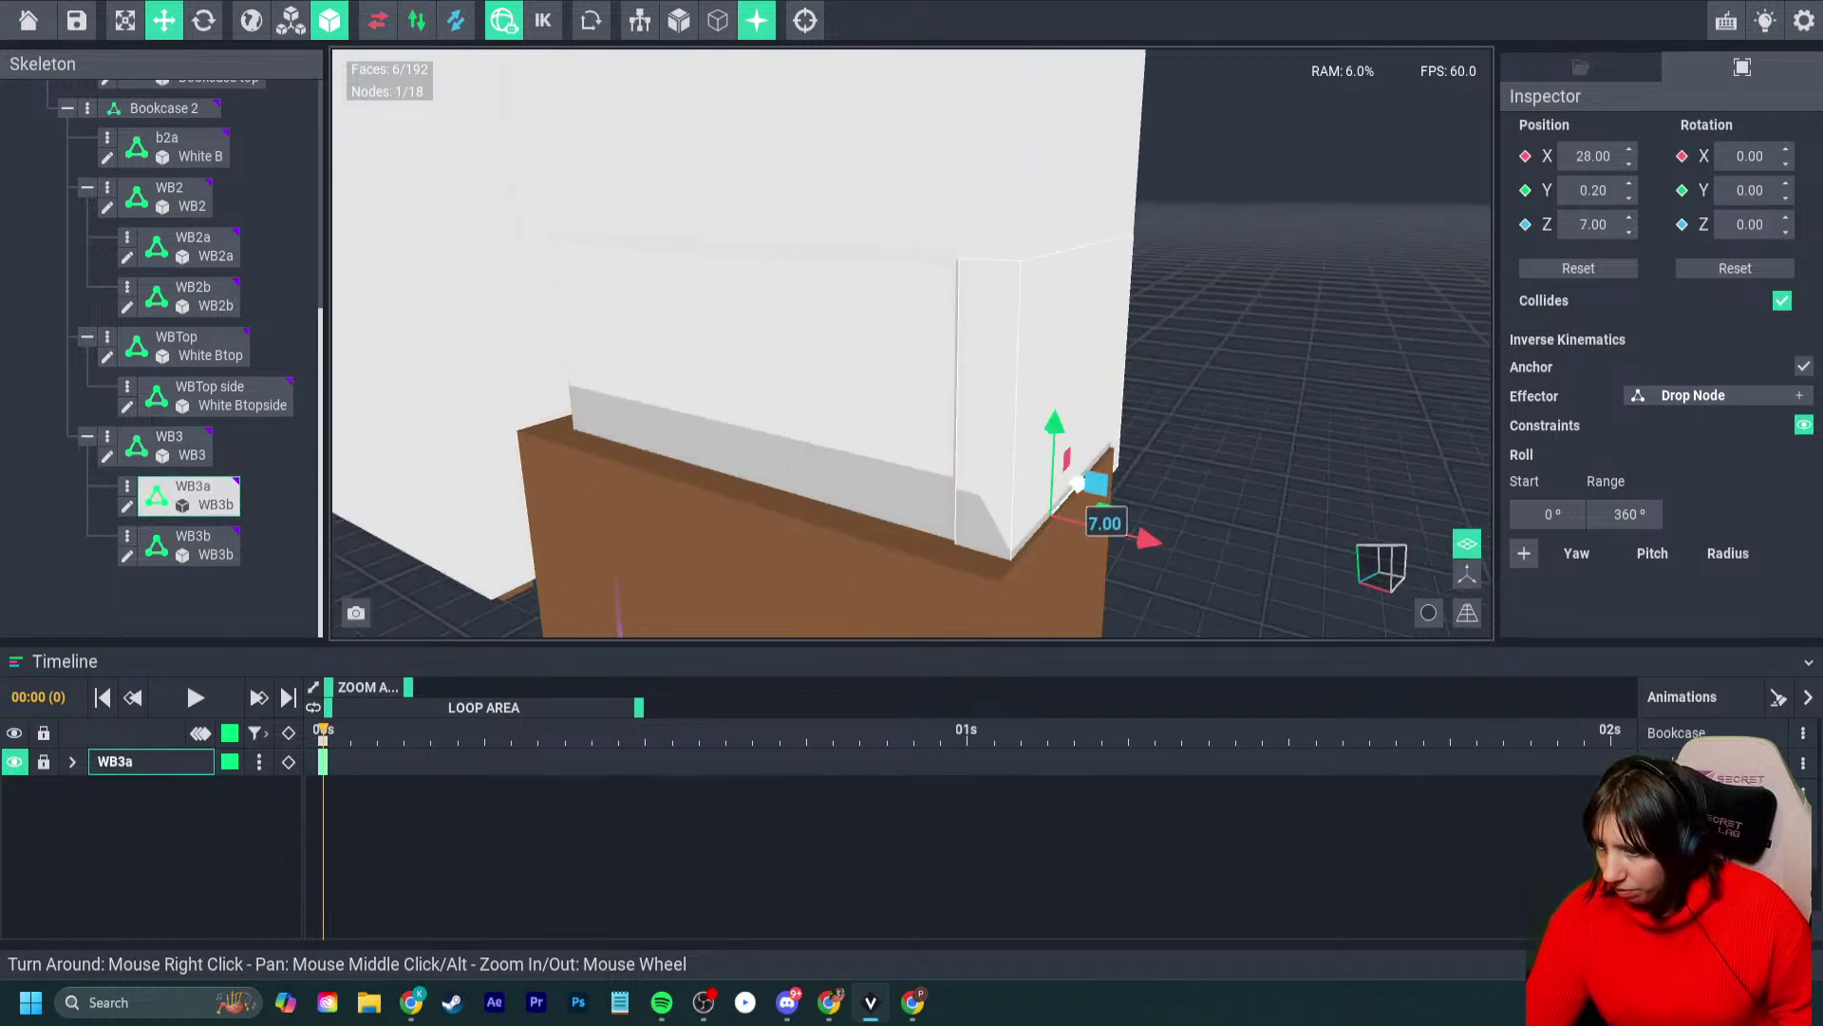
drag(1082, 482, 1113, 499)
right_drag(1113, 499, 1022, 481)
scroll(1007, 480, up, 1)
- Move WB3 to Z 52.50 and its WB3a side piece to Z 7.50 so their faces line up
click(1007, 480)
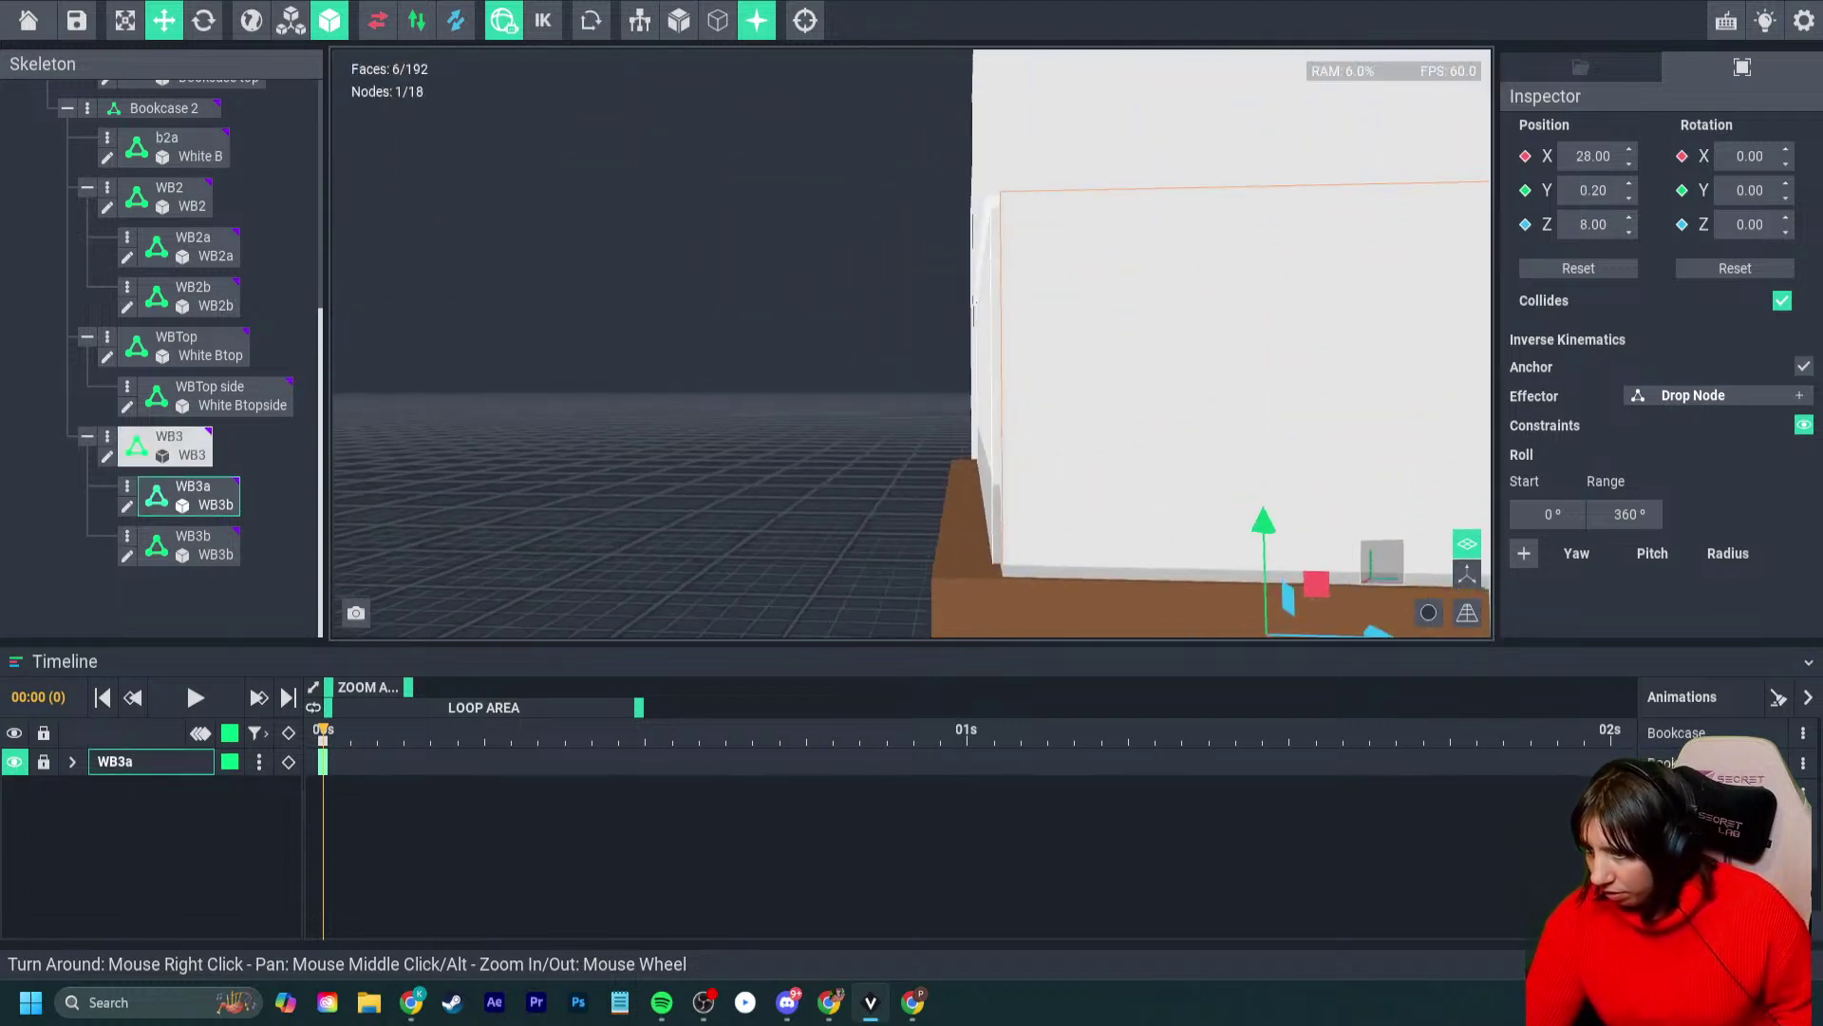
drag(1168, 537, 1161, 537)
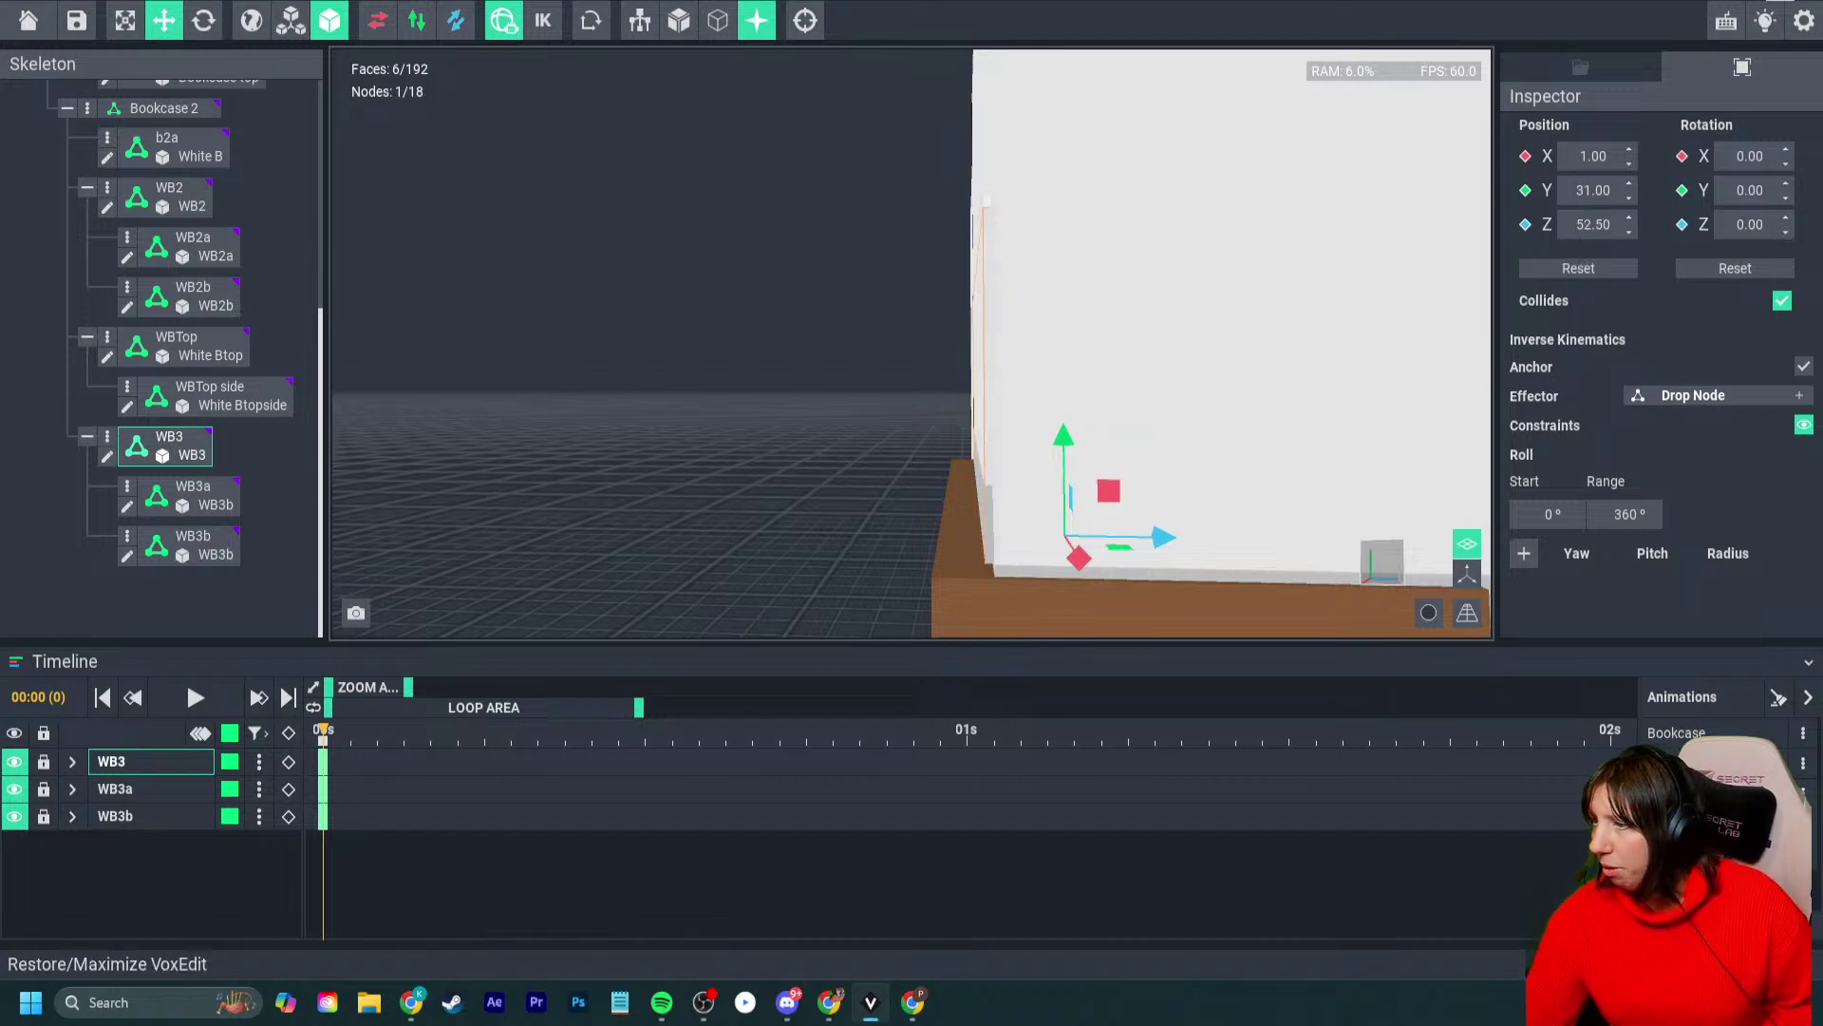
right_drag(1073, 313, 1125, 298)
click(1124, 300)
right_drag(1197, 556, 1266, 555)
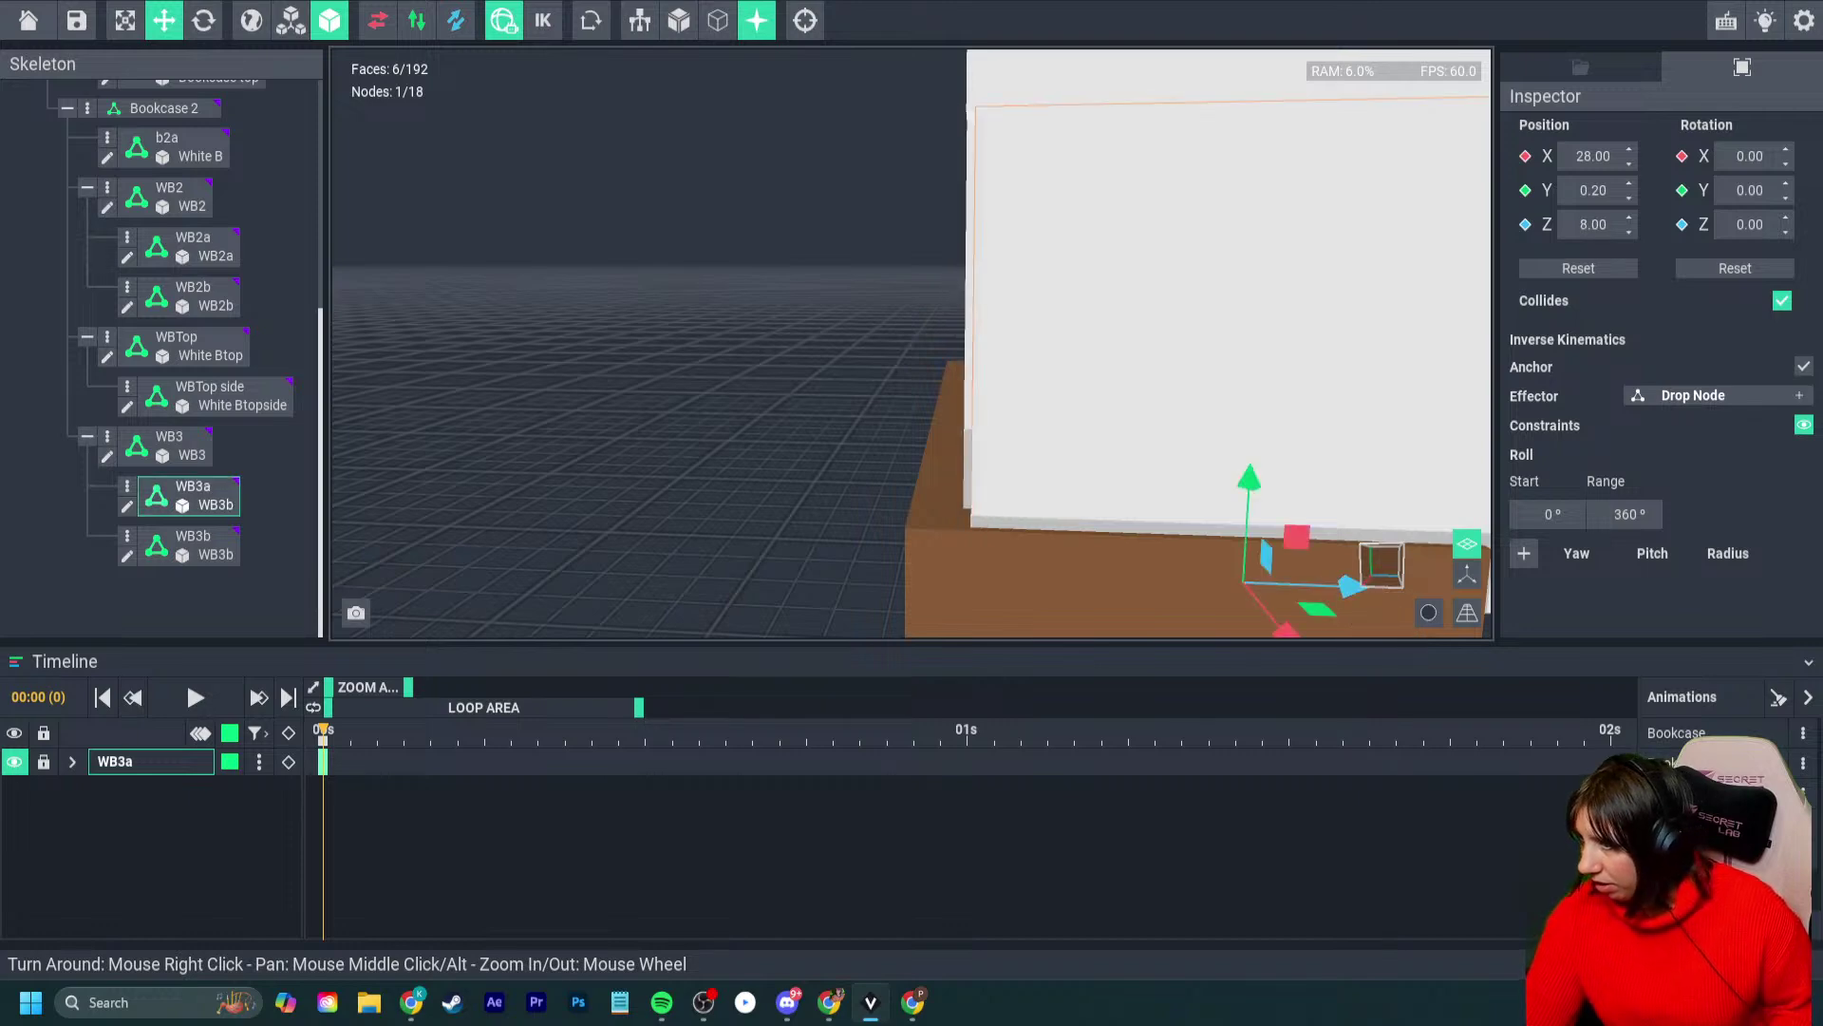
drag(1344, 584, 1342, 586)
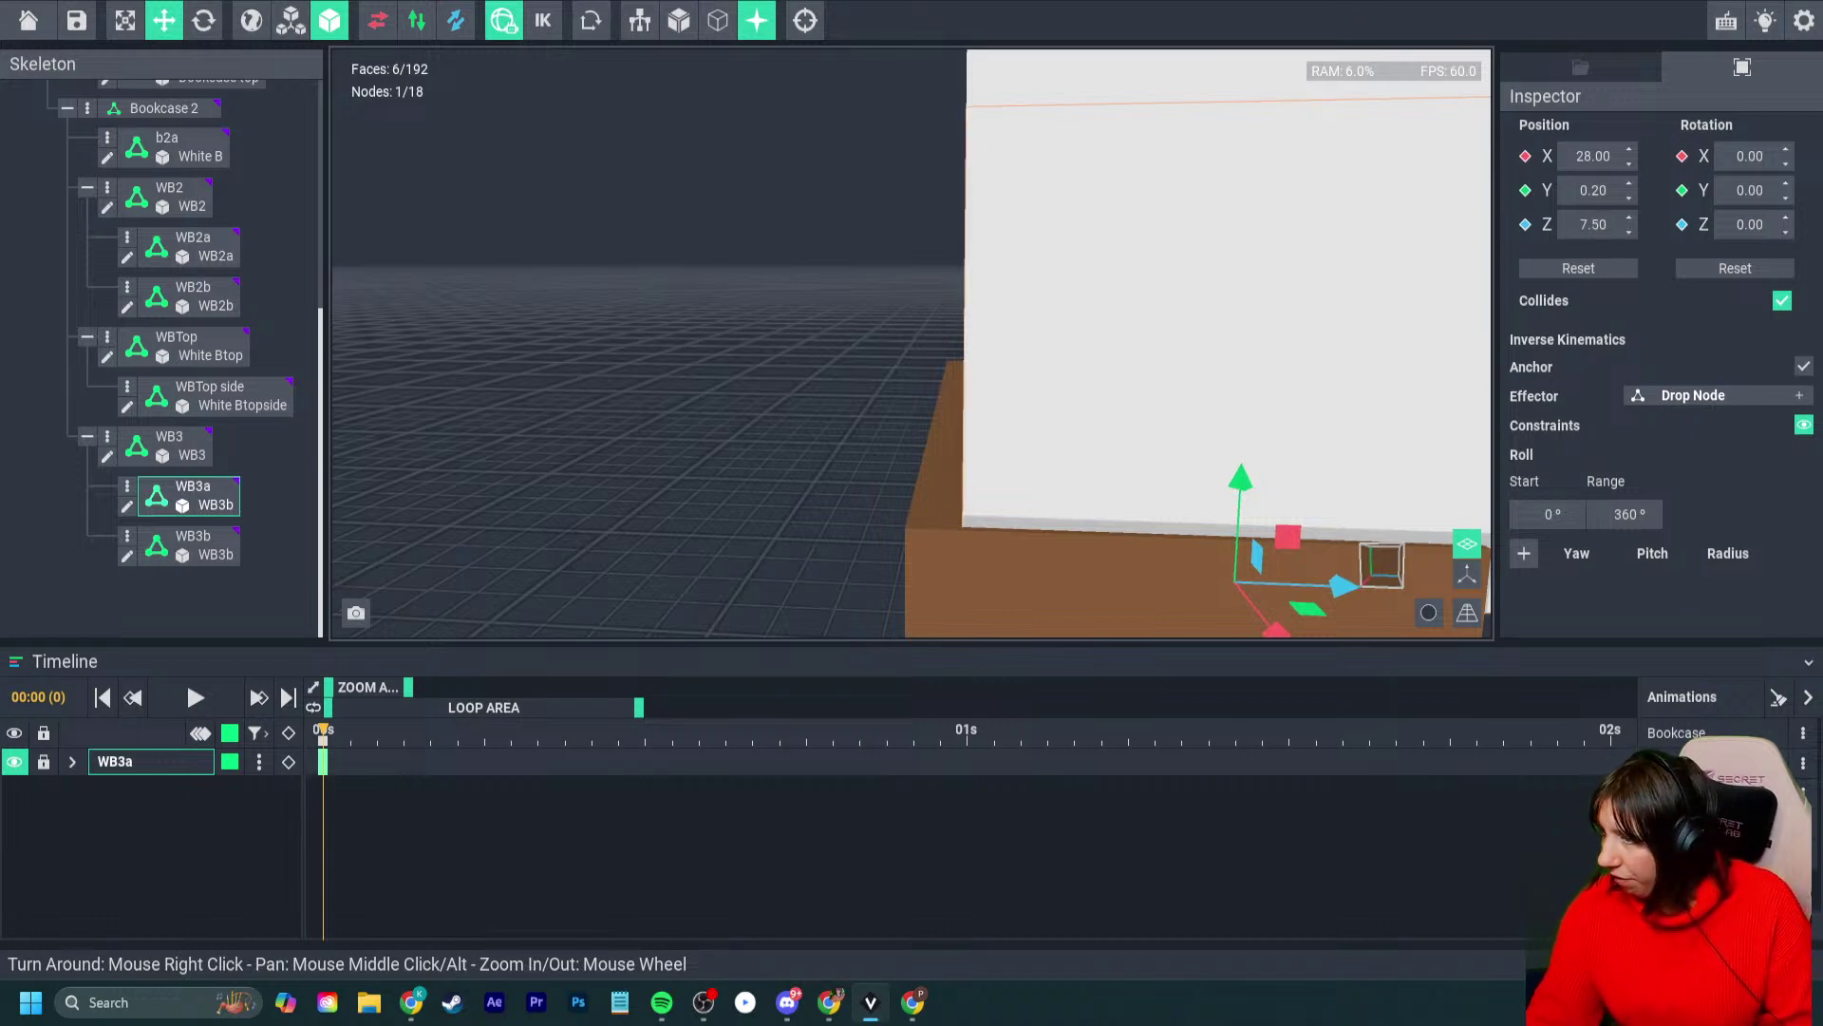
- Rotate the WB3b side piece about Y to 0° so that it stands perpendicular to WB3
click(722, 271)
right_drag(721, 271, 1074, 240)
right_drag(408, 337, 593, 343)
click(402, 333)
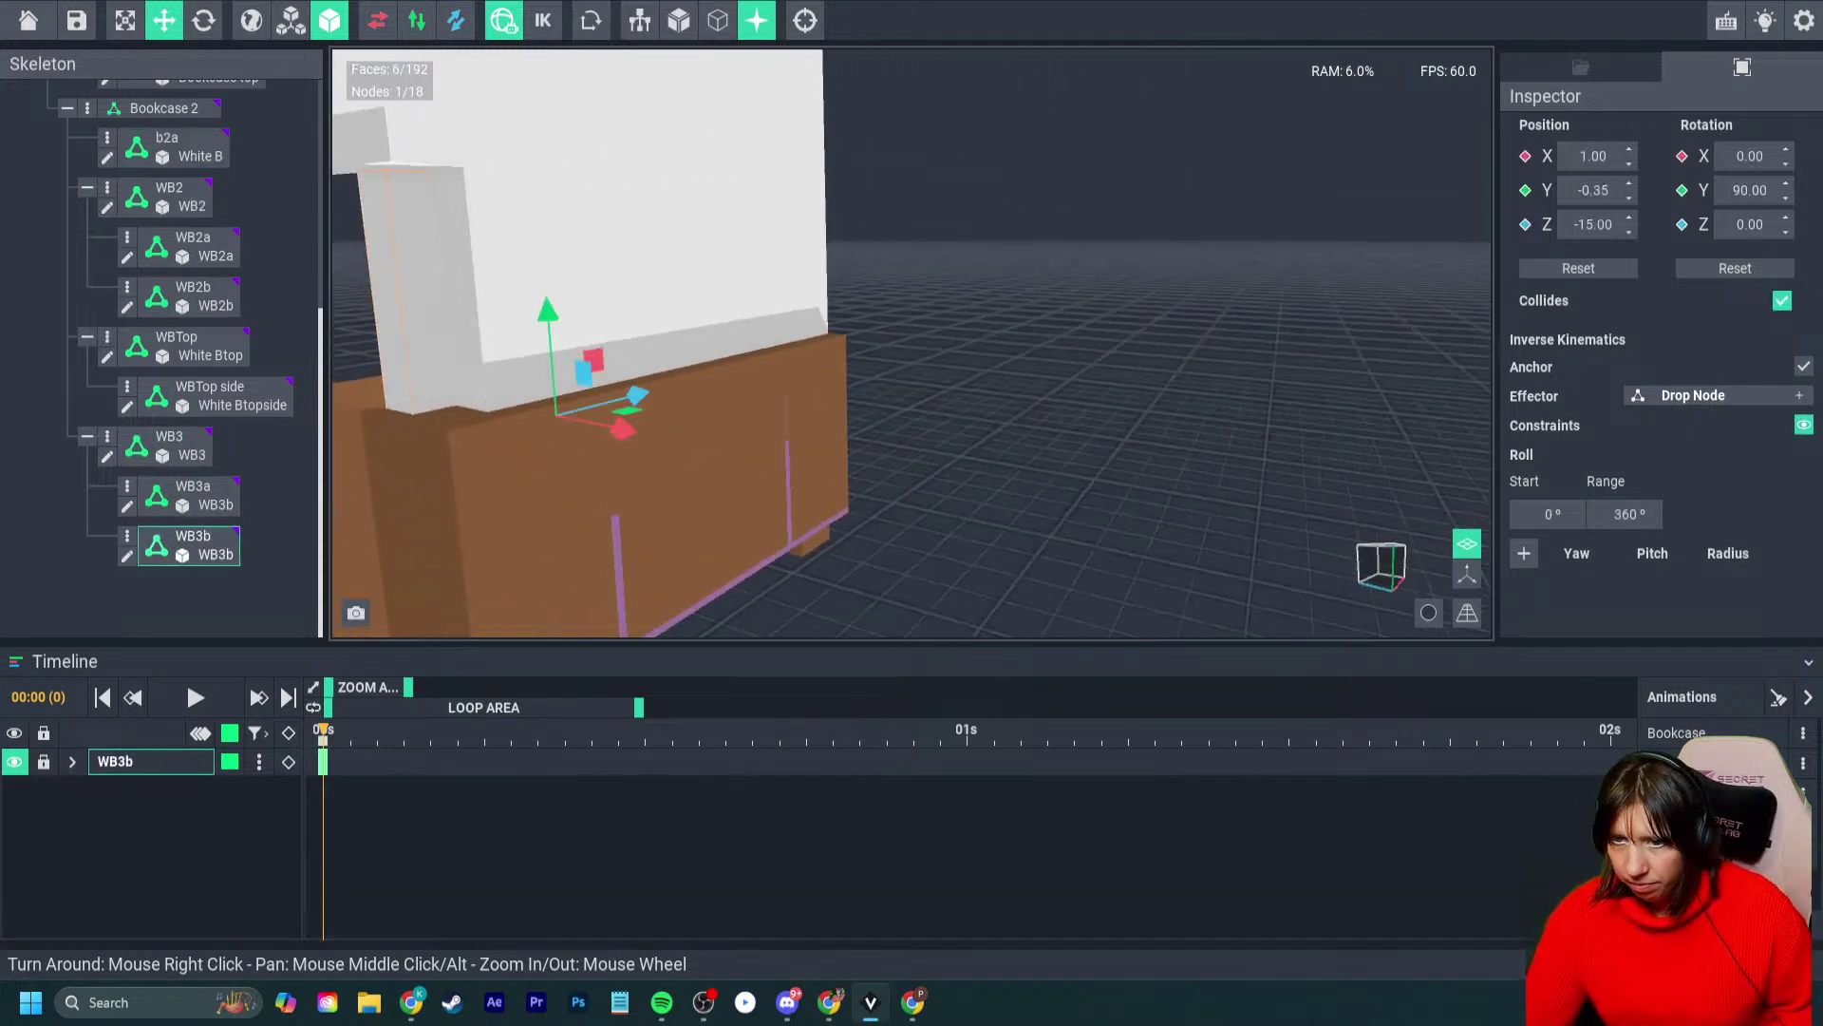
click(204, 20)
drag(556, 442, 1024, 373)
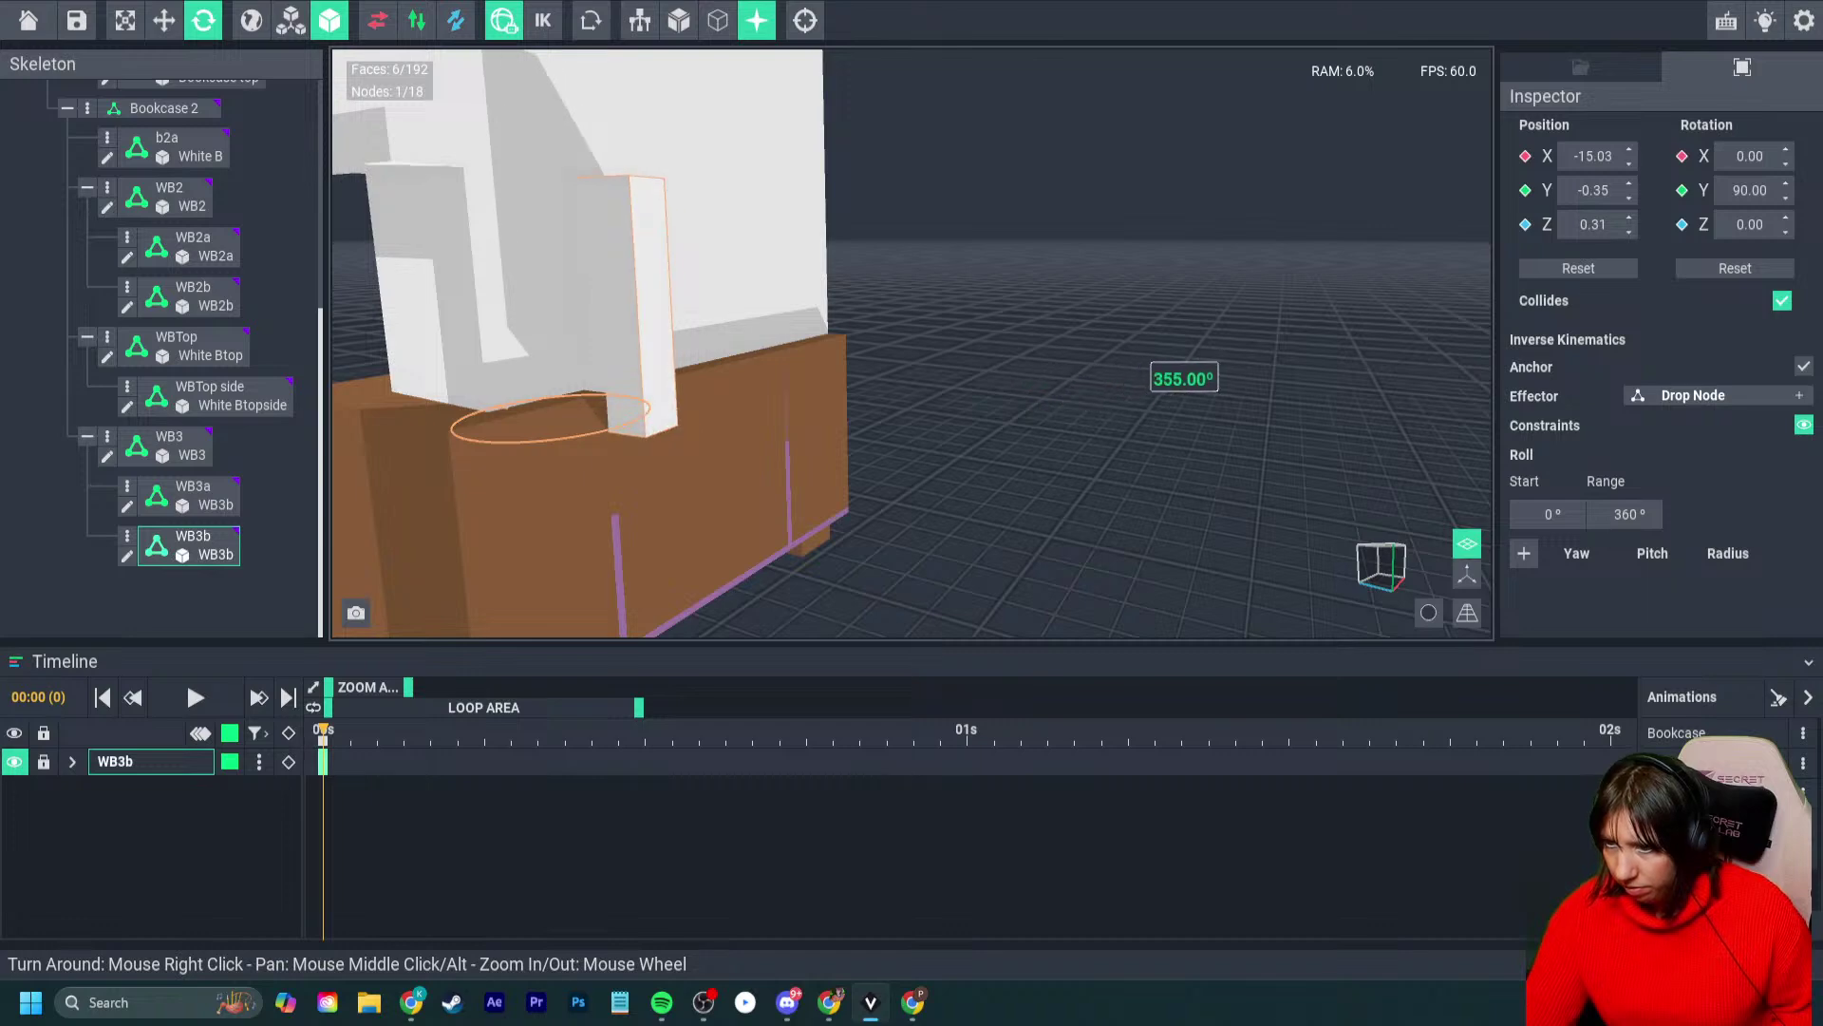
drag(1183, 344, 1186, 344)
mouse_move(635, 425)
mouse_down()
mouse_move(650, 425)
mouse_move(620, 425)
mouse_up()
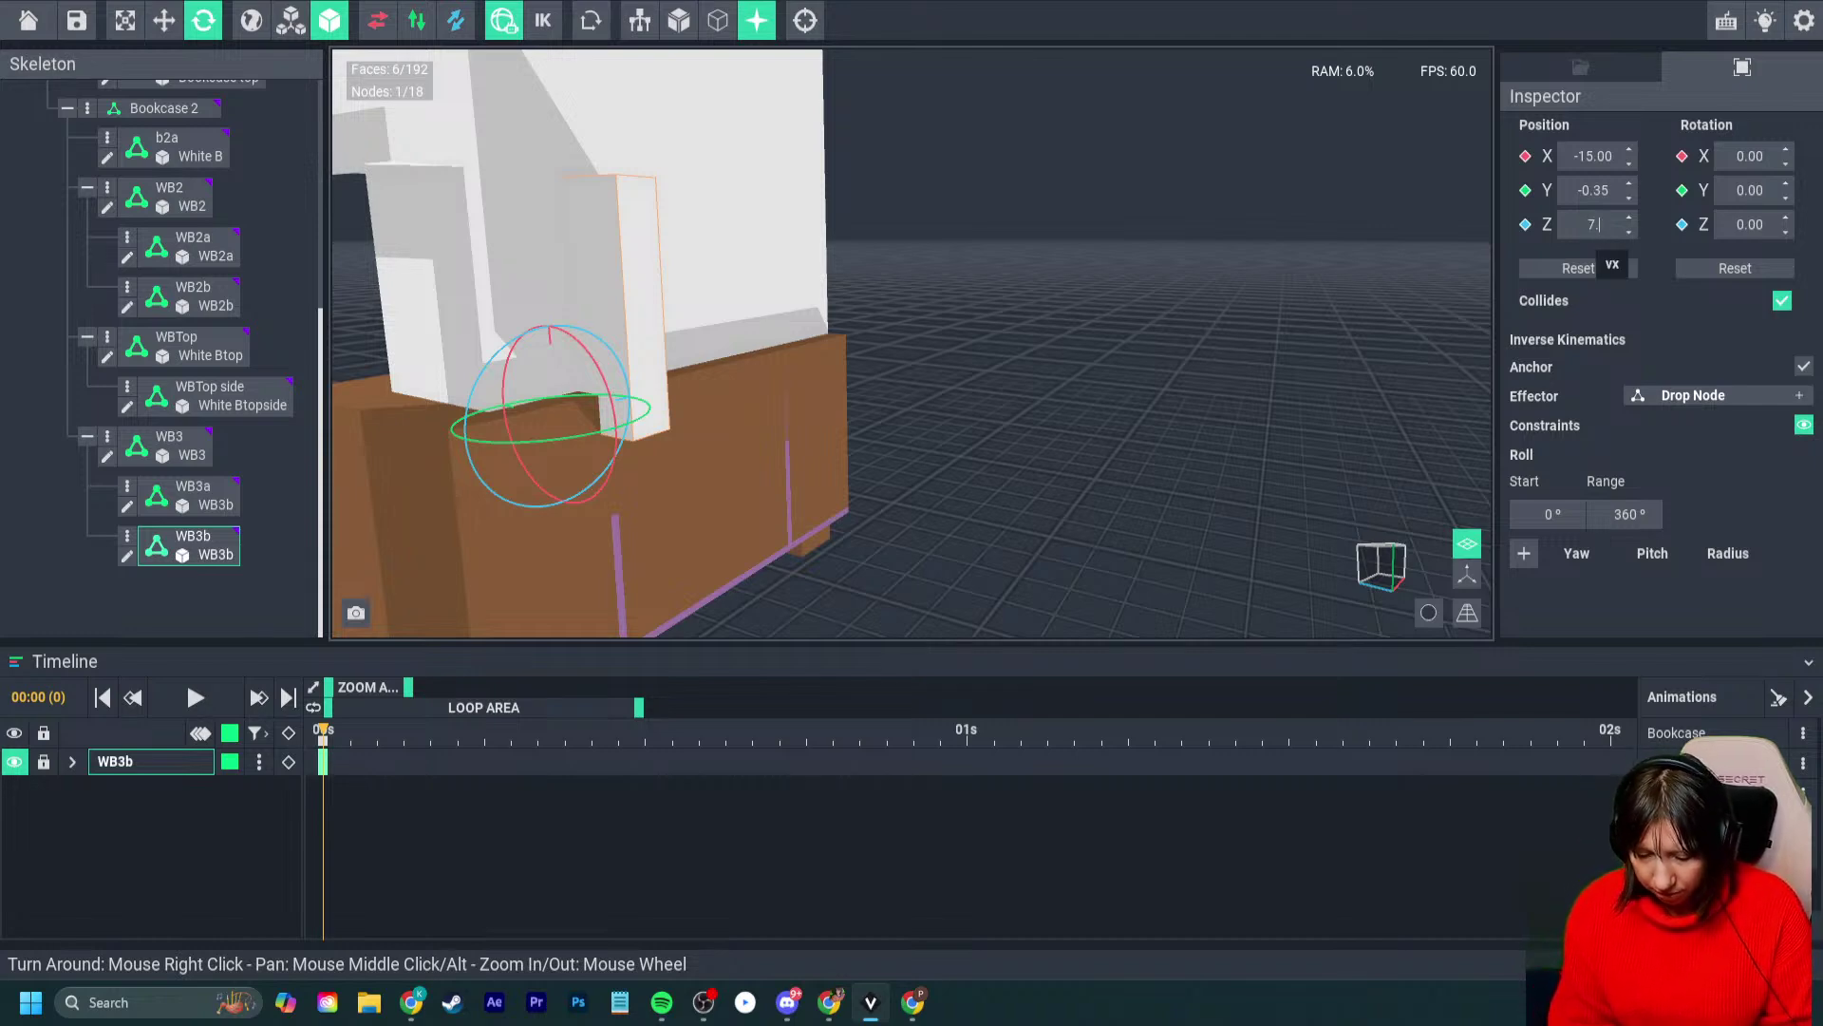
- Position WB3b at X -30.00, Y 0.00 and Z 7.50 at the opposite end of WB3
text(.5)
key(Return)
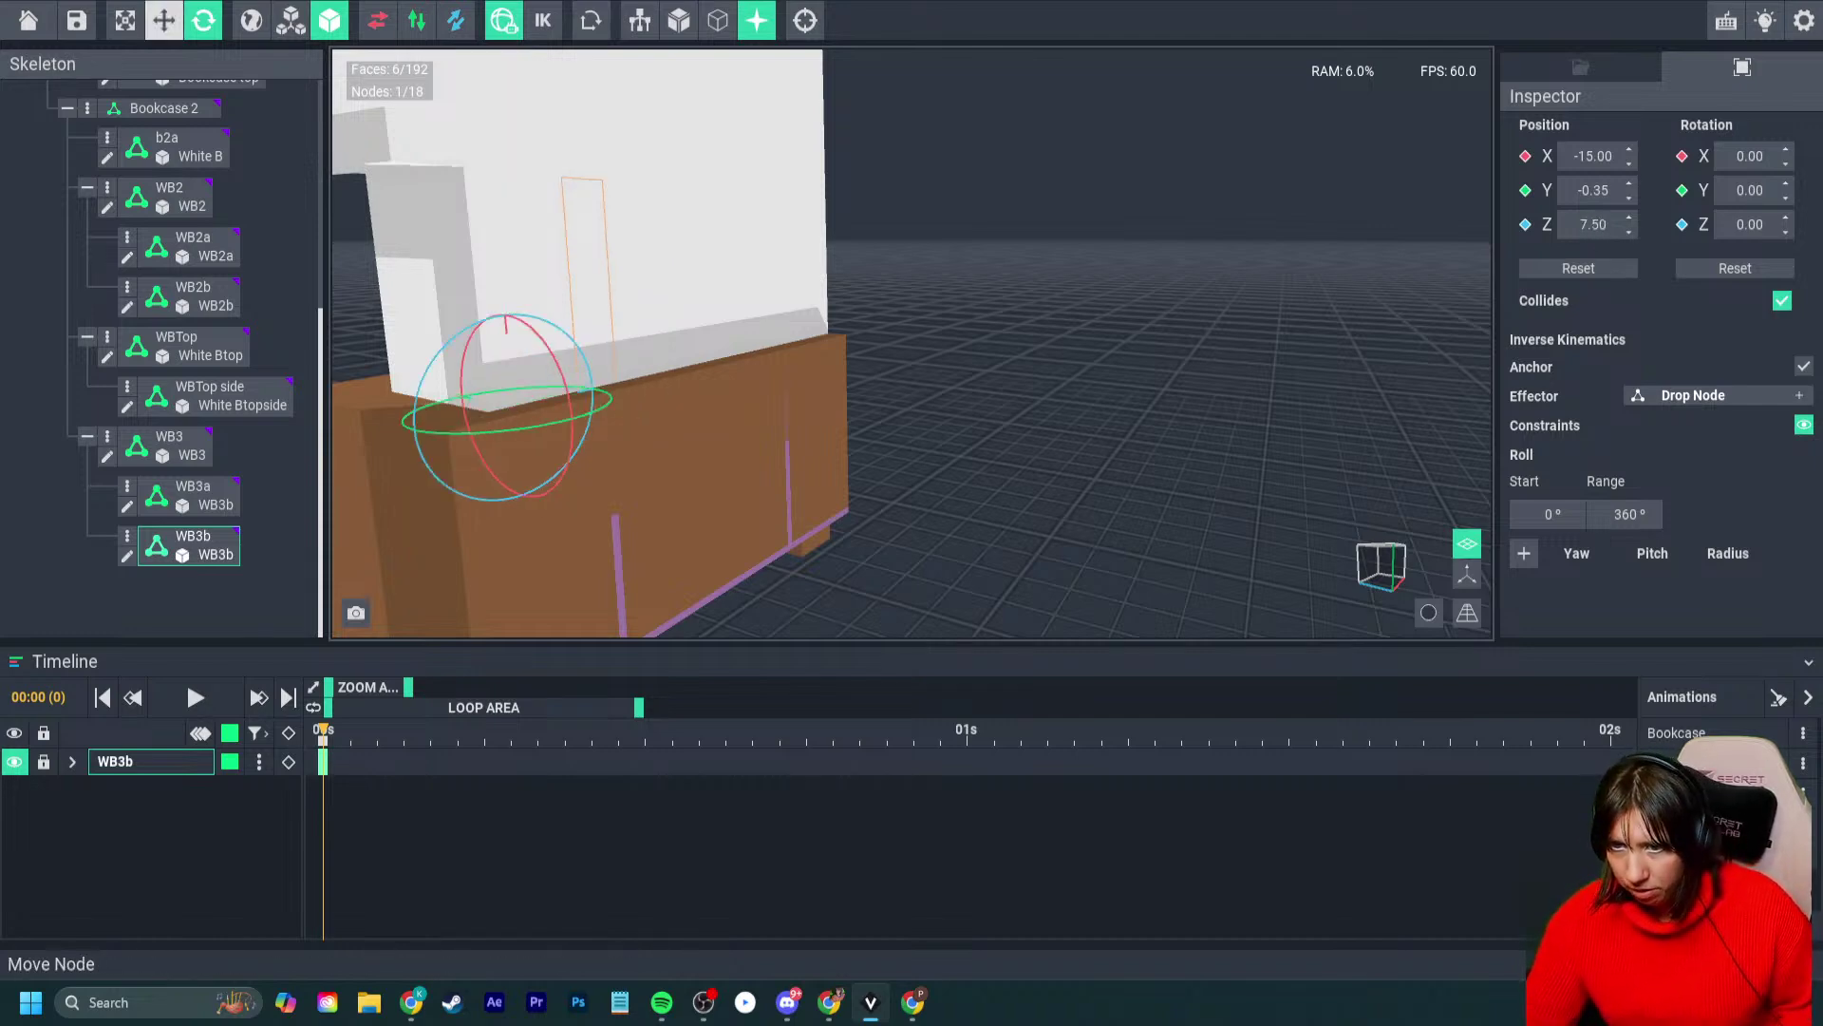
key(w)
drag(602, 386, 489, 411)
right_drag(489, 412, 518, 397)
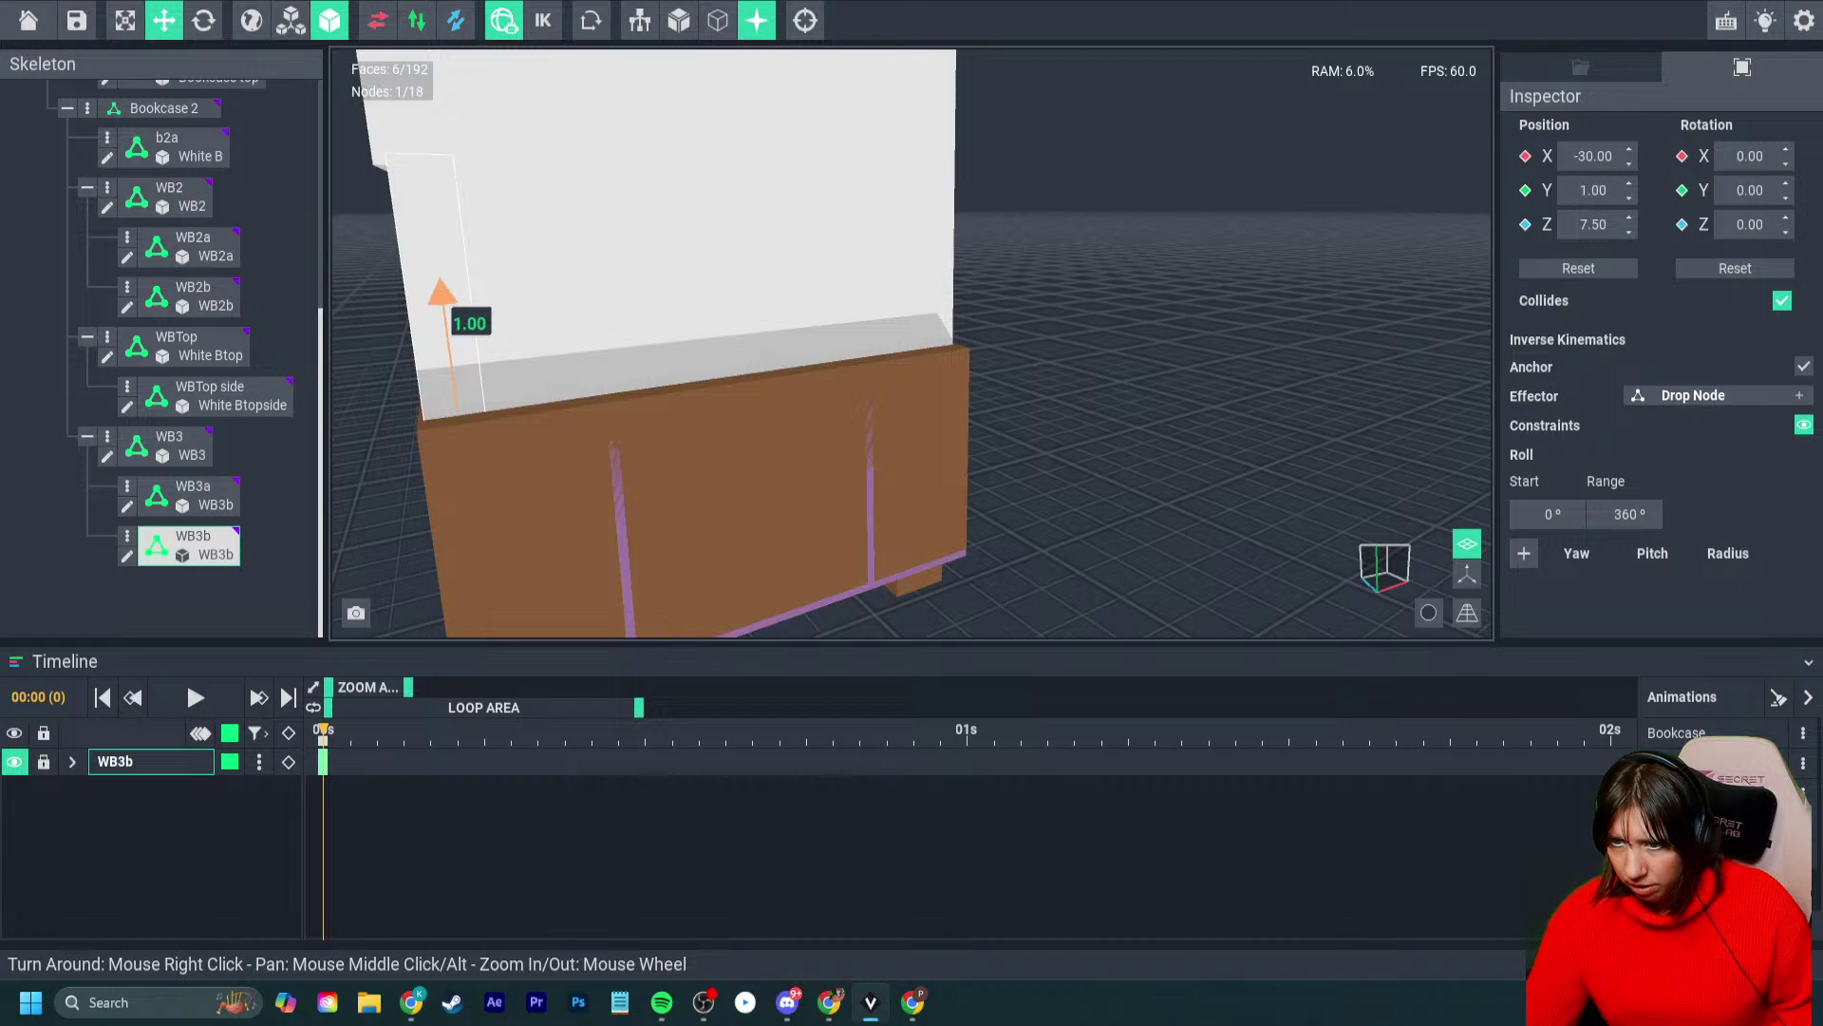
right_drag(452, 314, 665, 239)
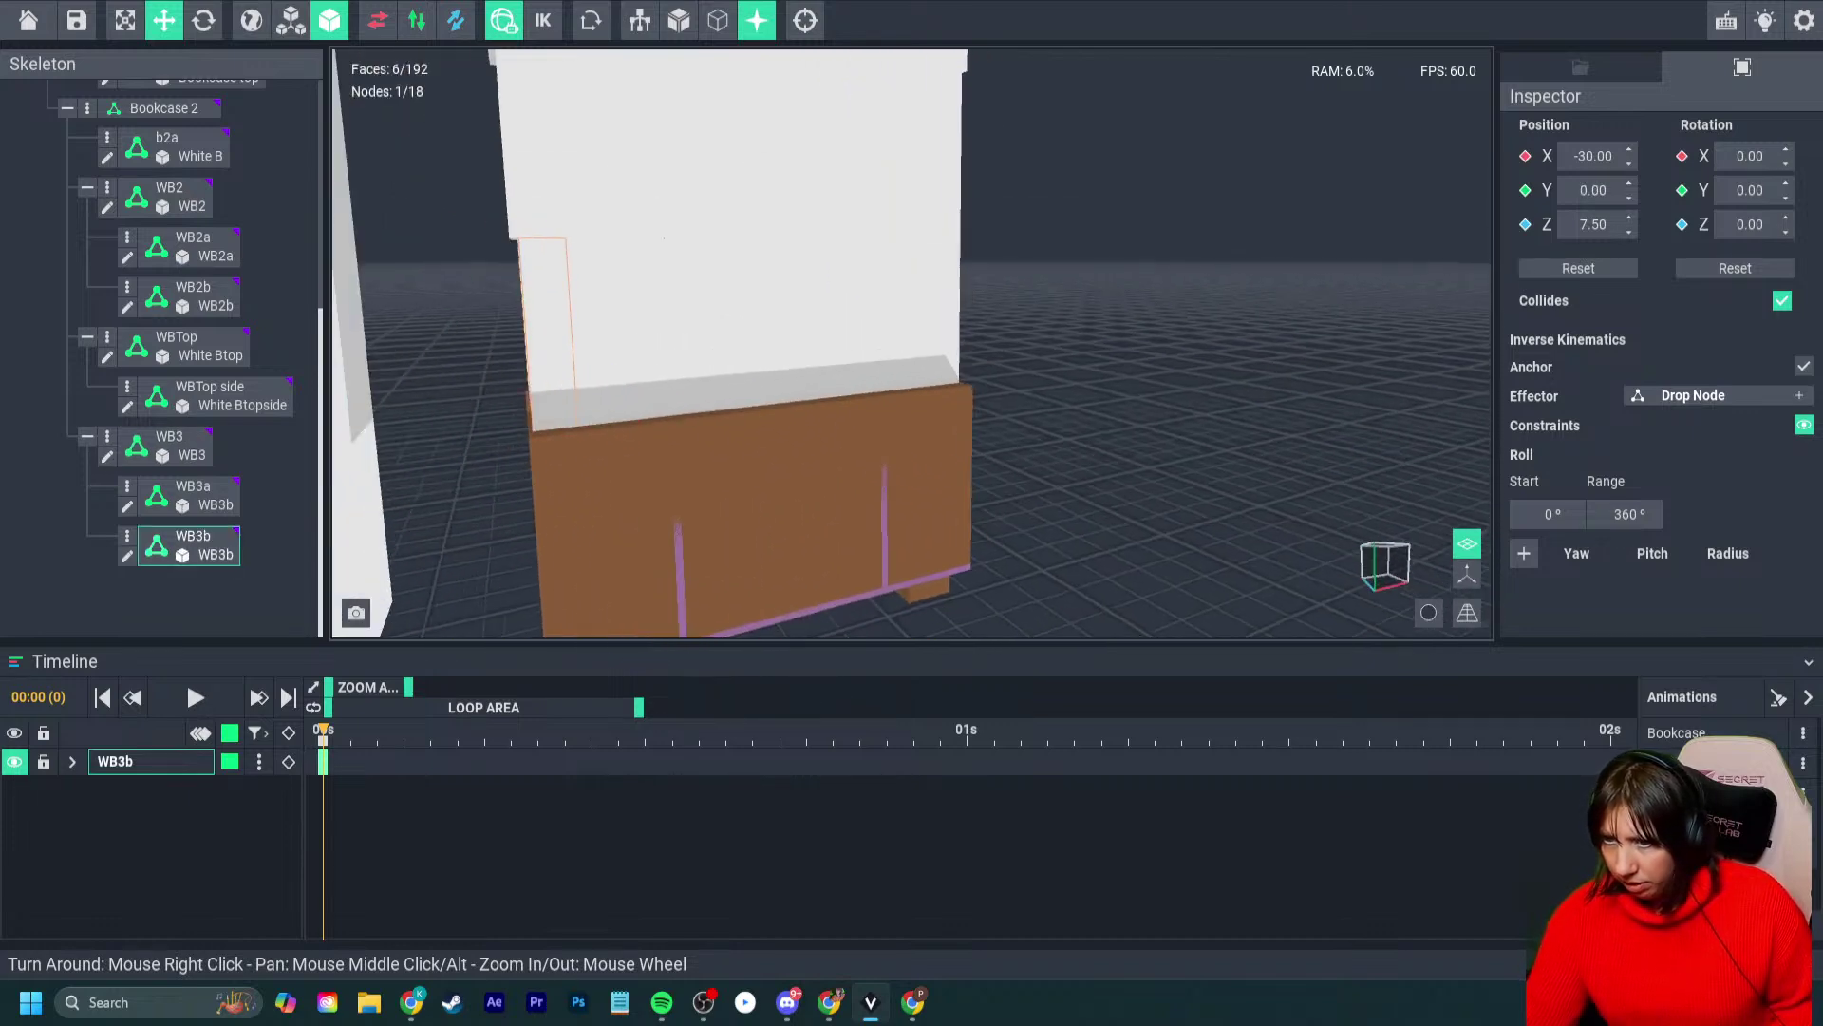
- Move WB3a outward to X 30.00 at its end of WB3
click(680, 362)
right_drag(680, 362, 539, 204)
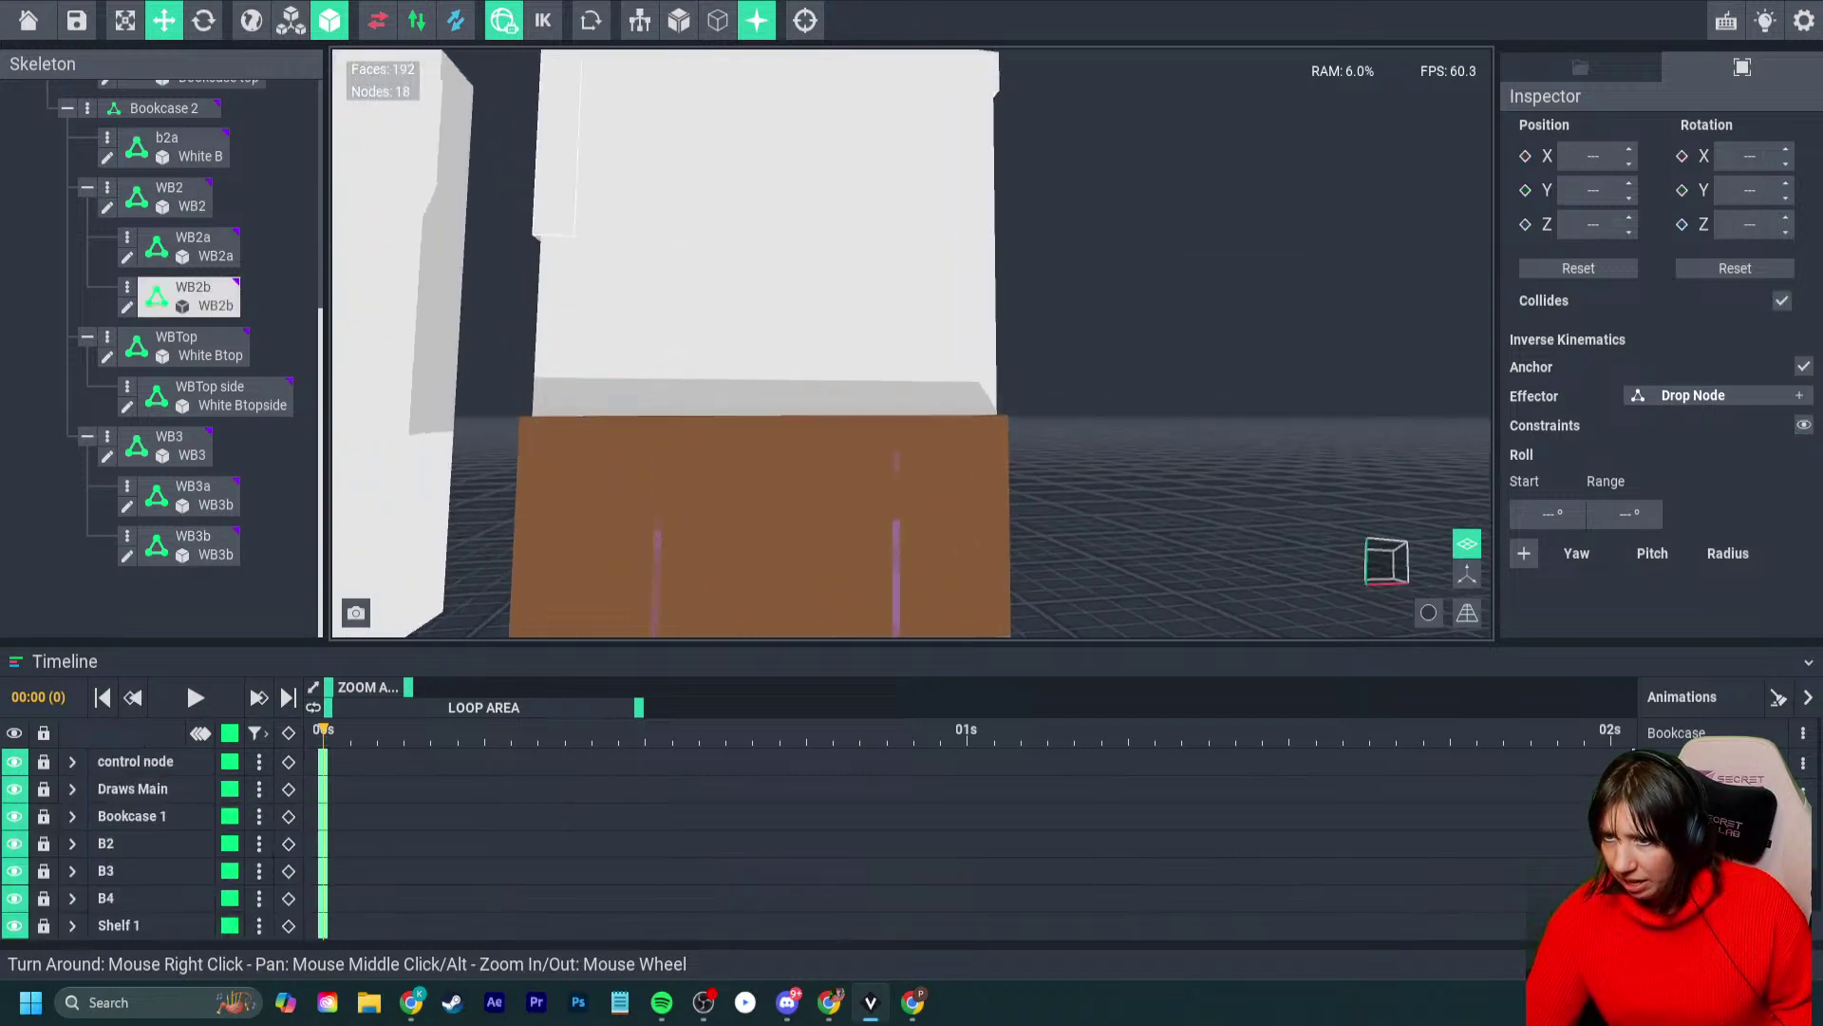
right_drag(941, 256, 981, 218)
right_drag(594, 181, 609, 178)
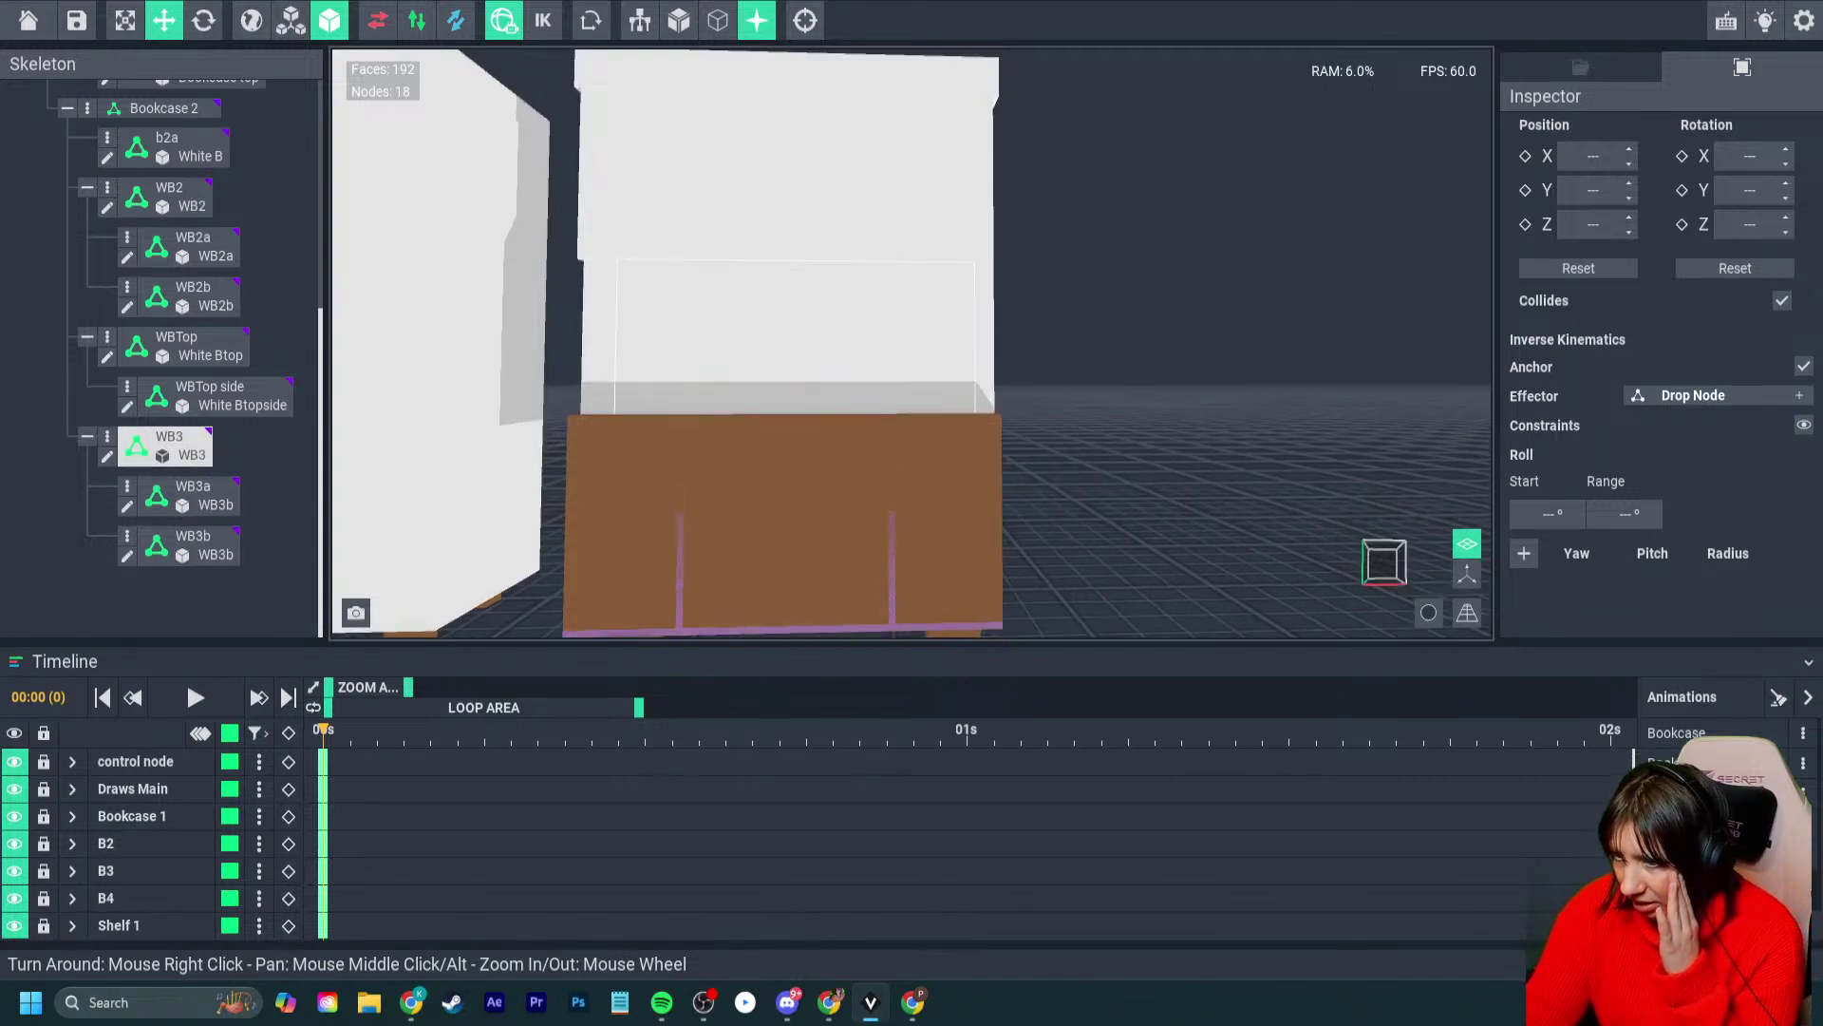
click(169, 442)
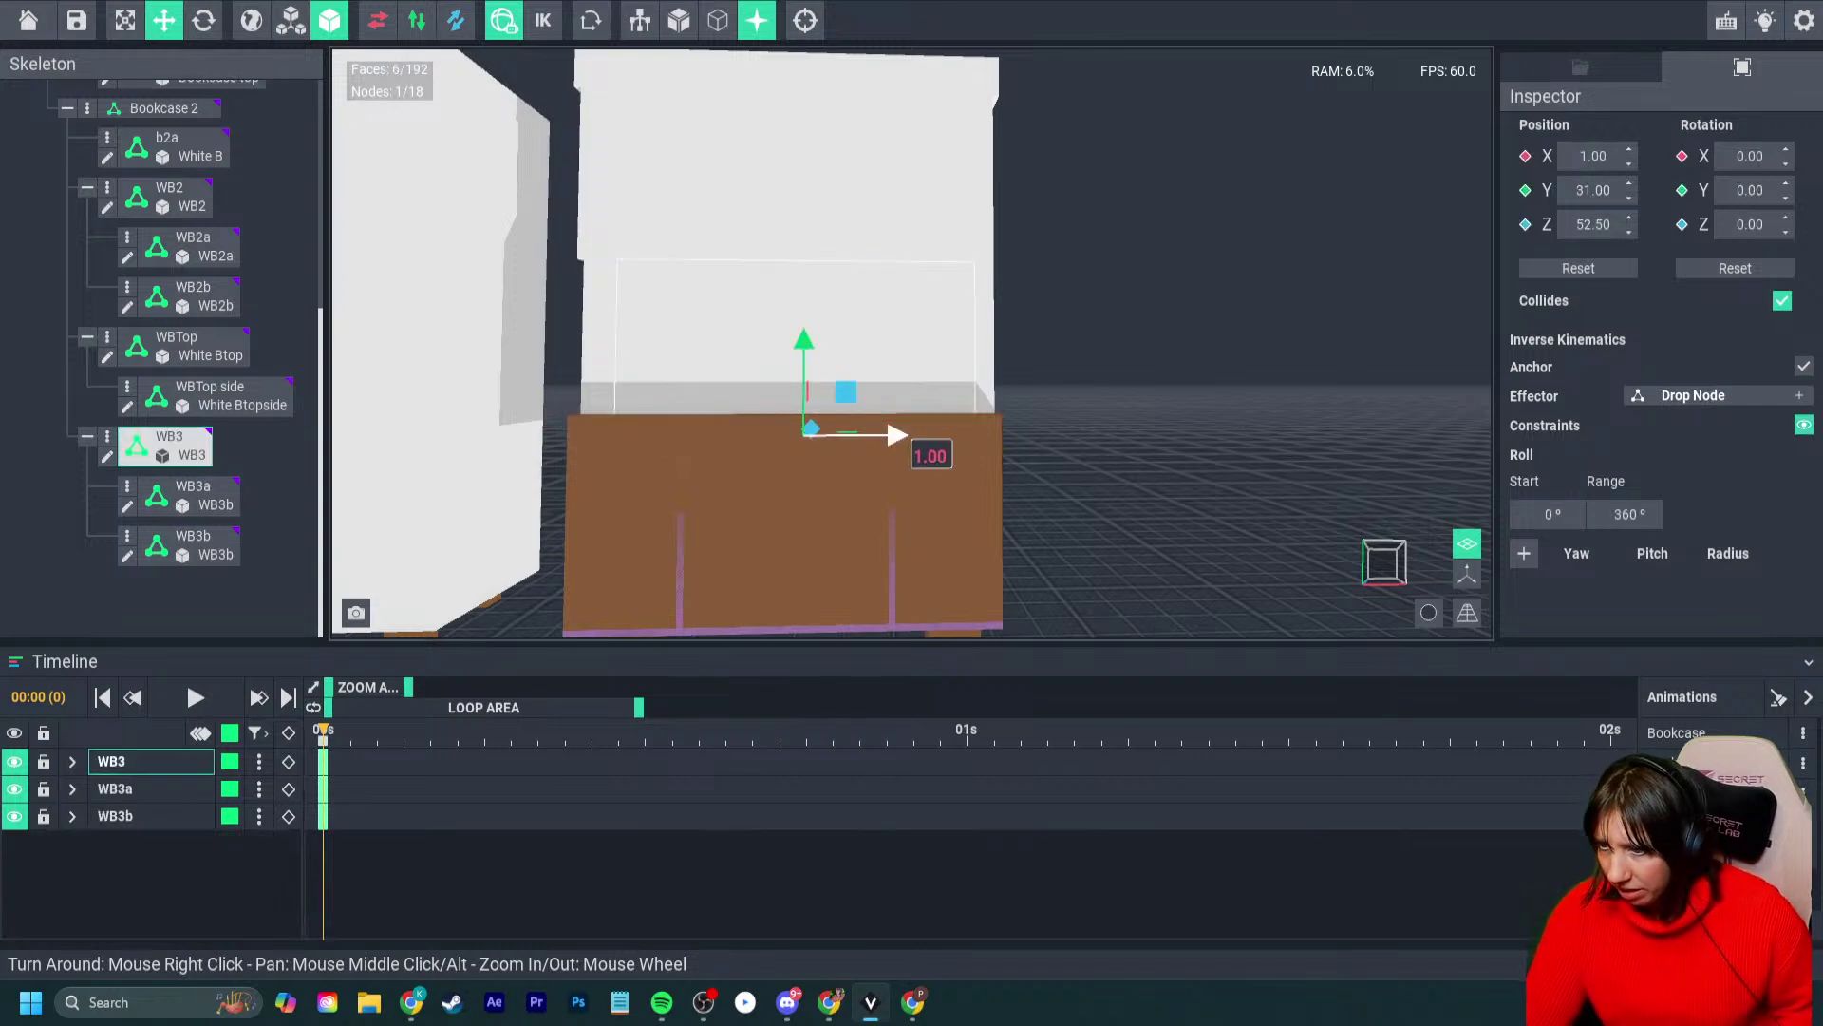
click(190, 493)
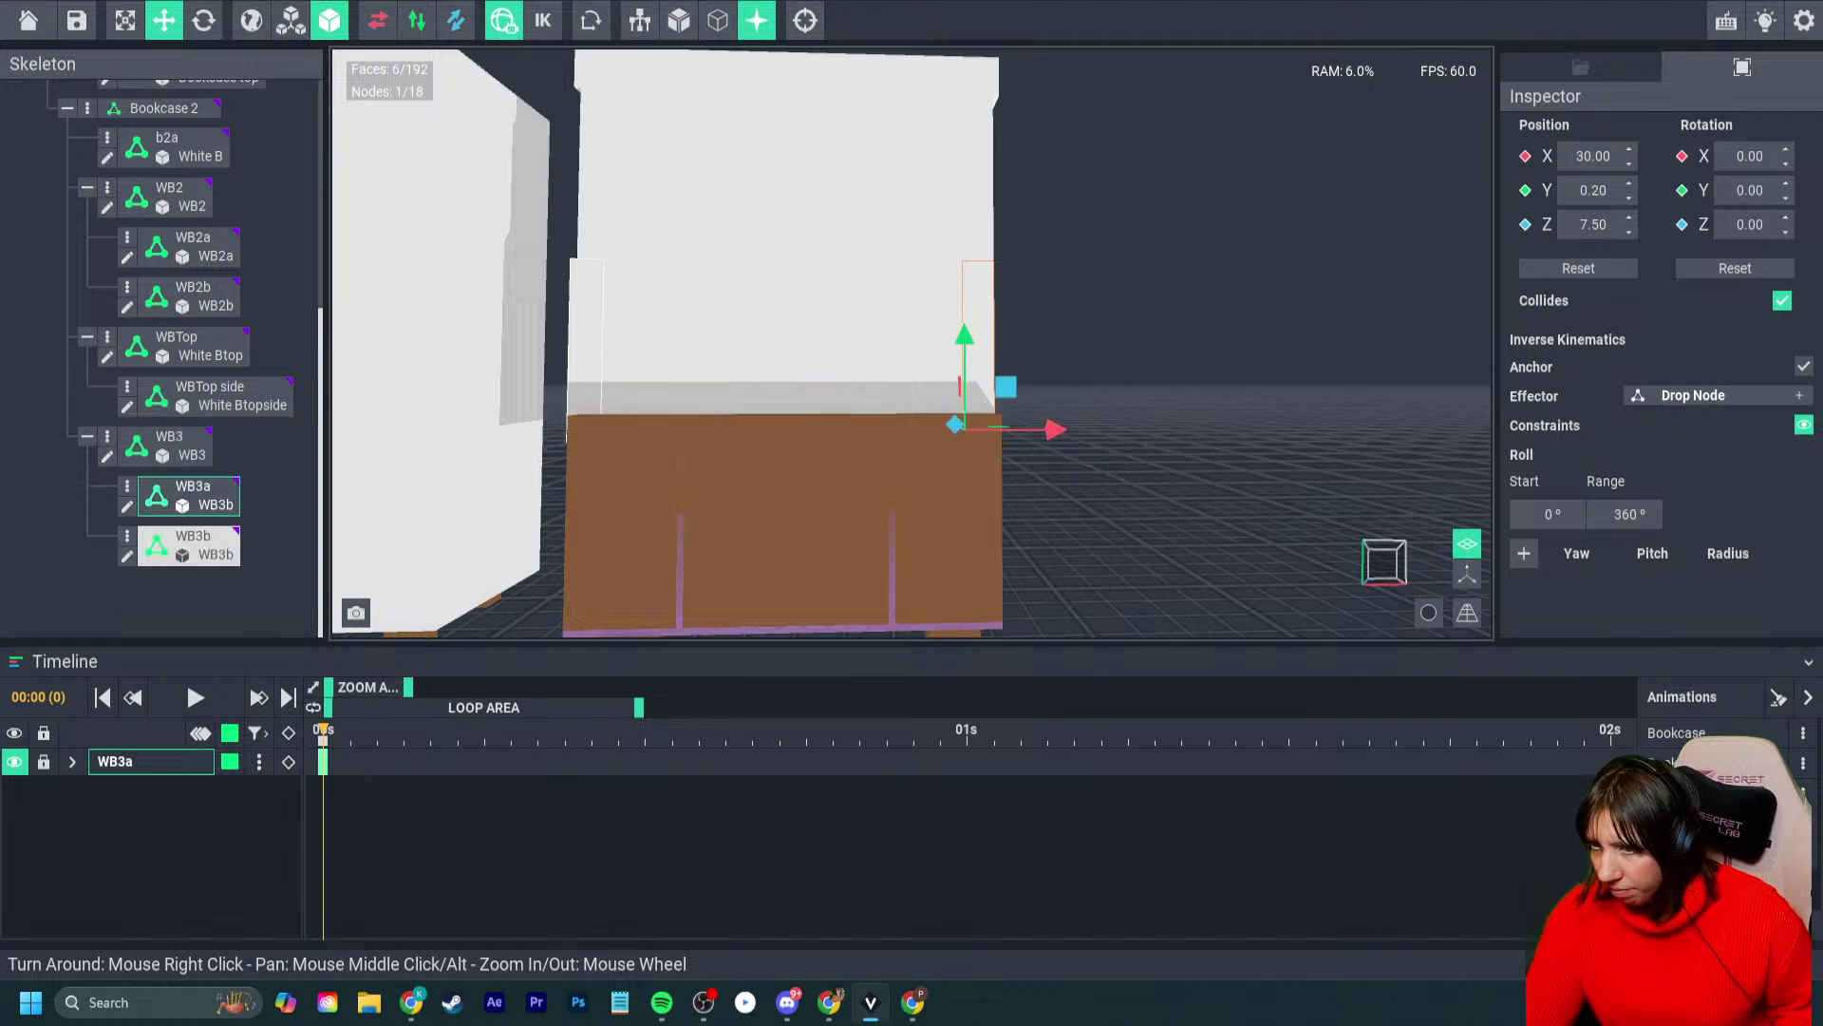
right_drag(591, 280, 620, 315)
scroll(629, 319, up, 3)
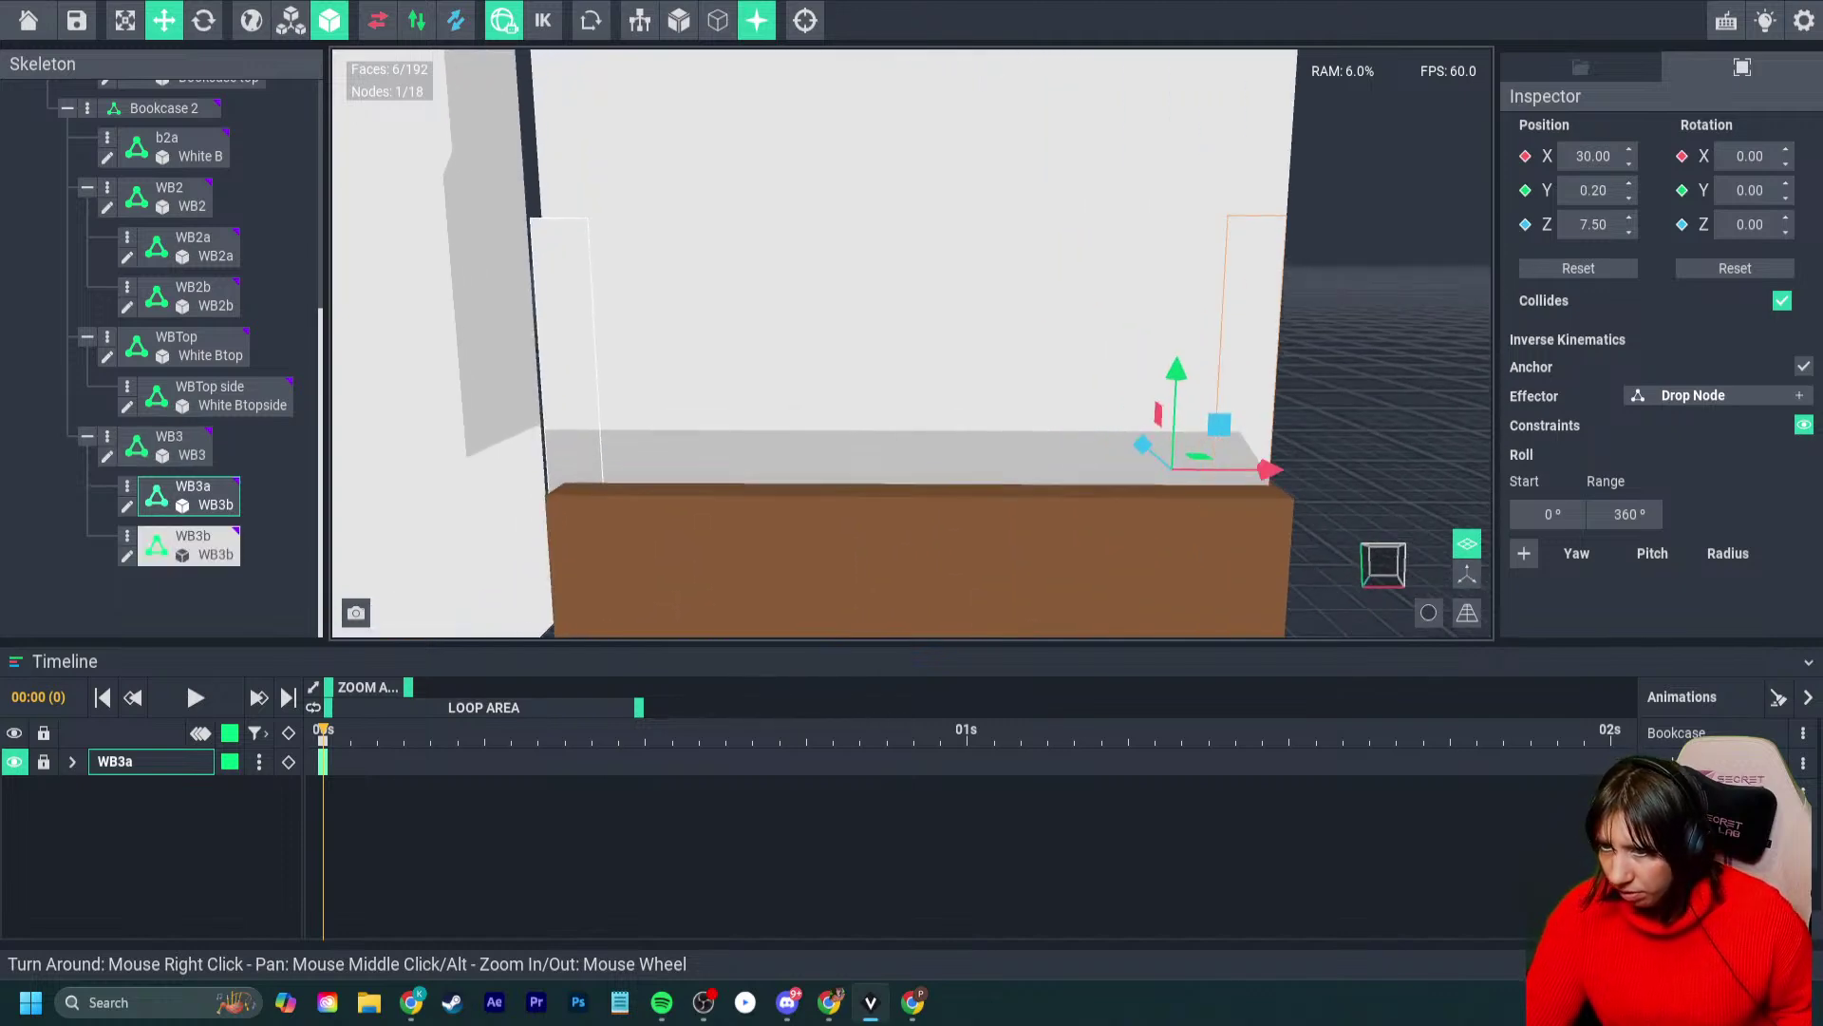
- Move WB3b inward to about X -29 to line up with the cabinet's side
right_drag(988, 323, 912, 323)
click(1368, 285)
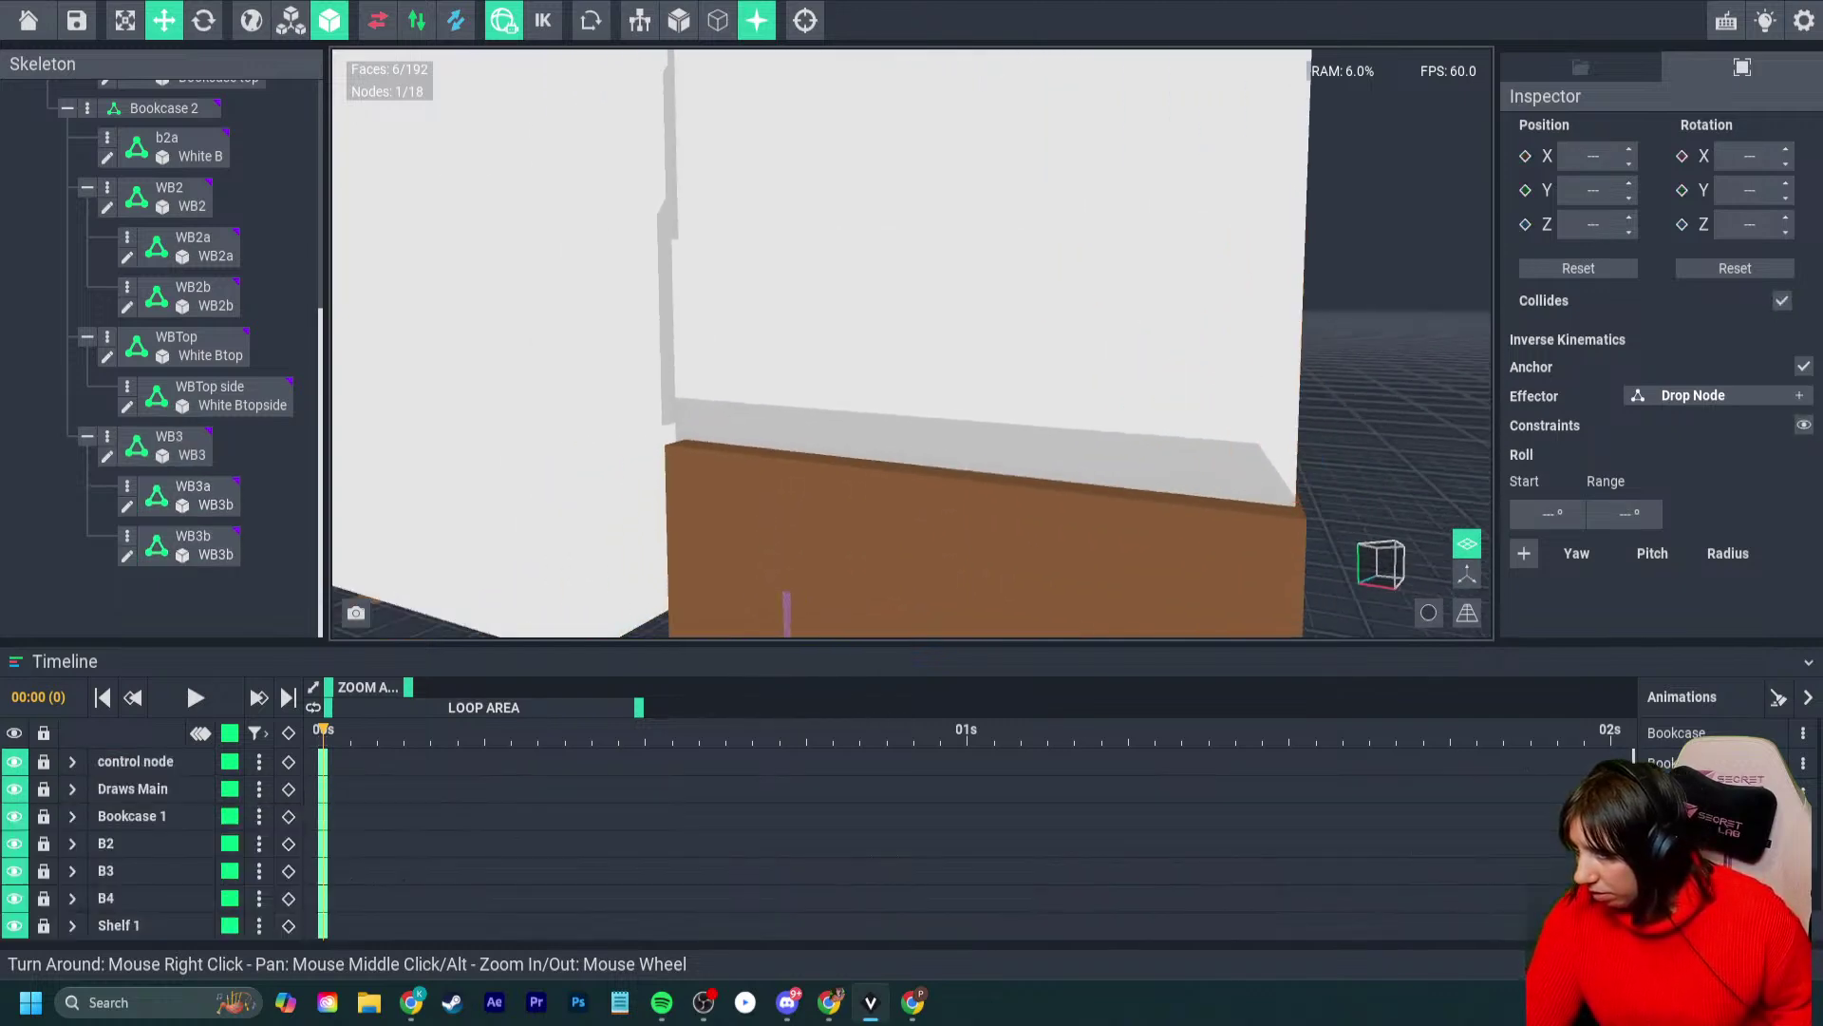
right_drag(1311, 294, 1377, 294)
scroll(950, 332, down, 2)
click(190, 544)
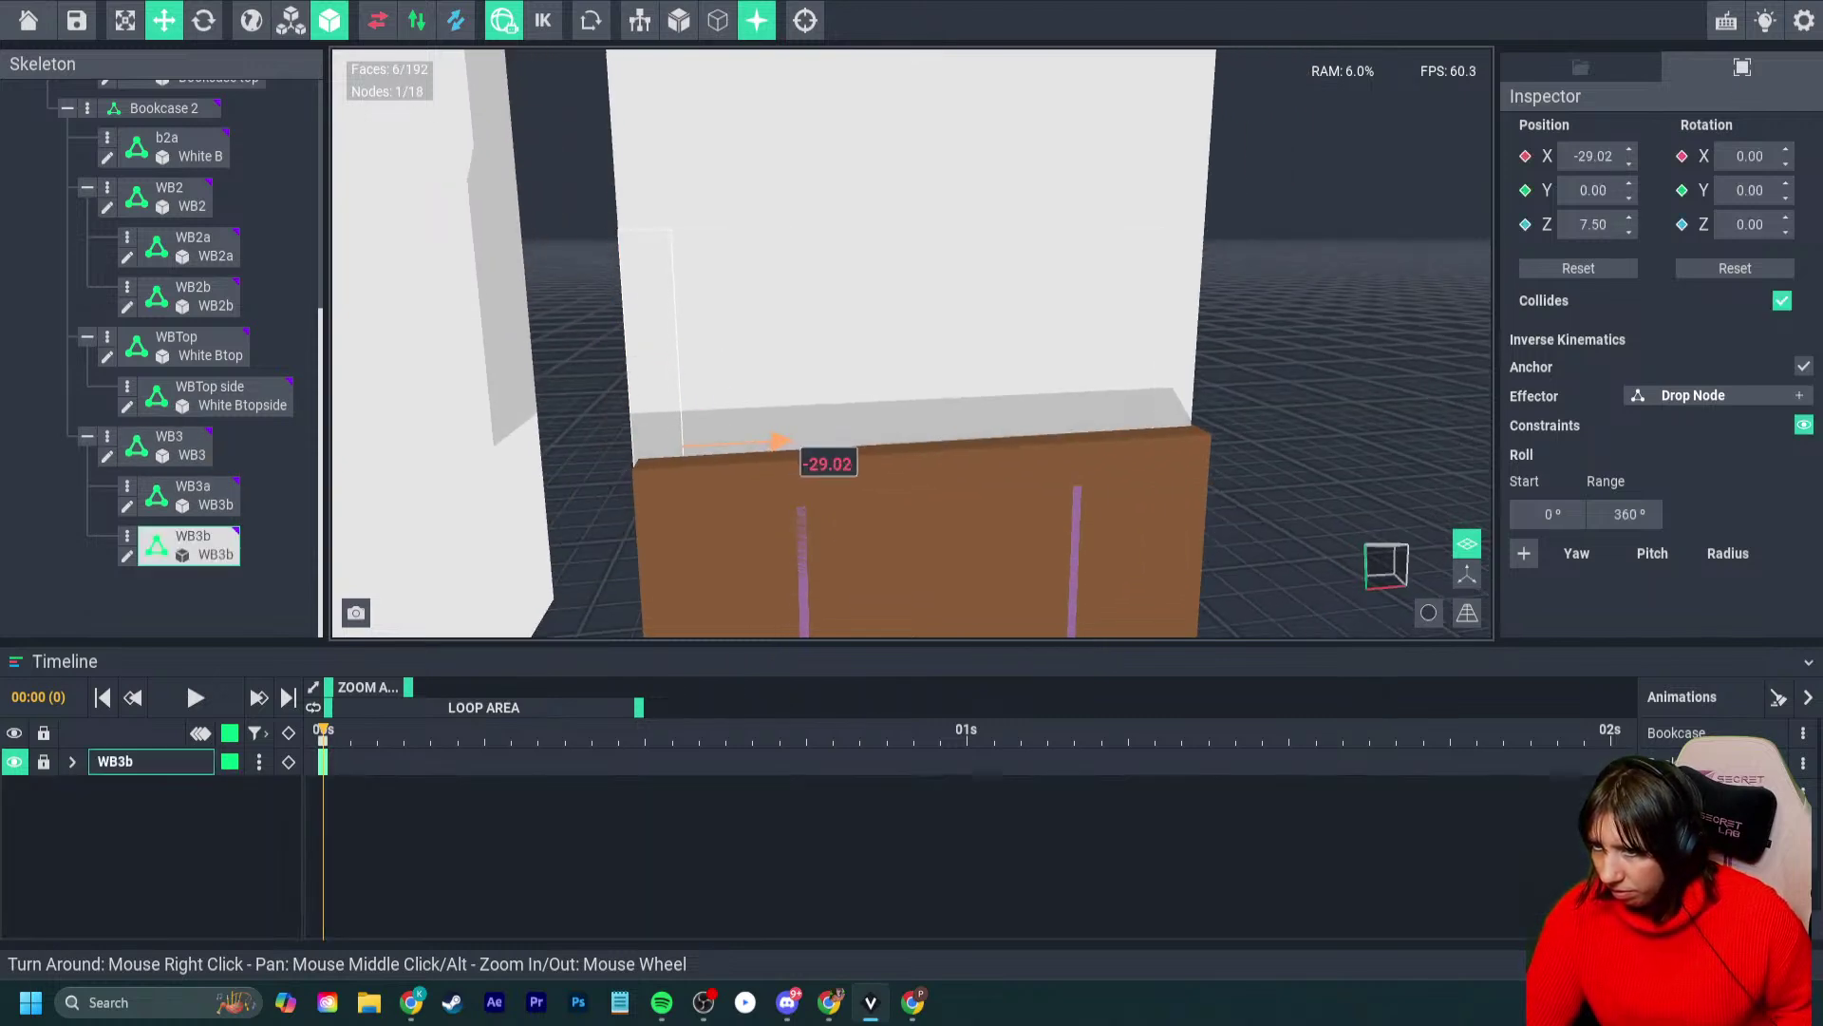
click(725, 337)
right_drag(724, 337, 665, 337)
- Try WB3a at X 29.00 against the cabinet's edge and return it to X 30.00
click(190, 495)
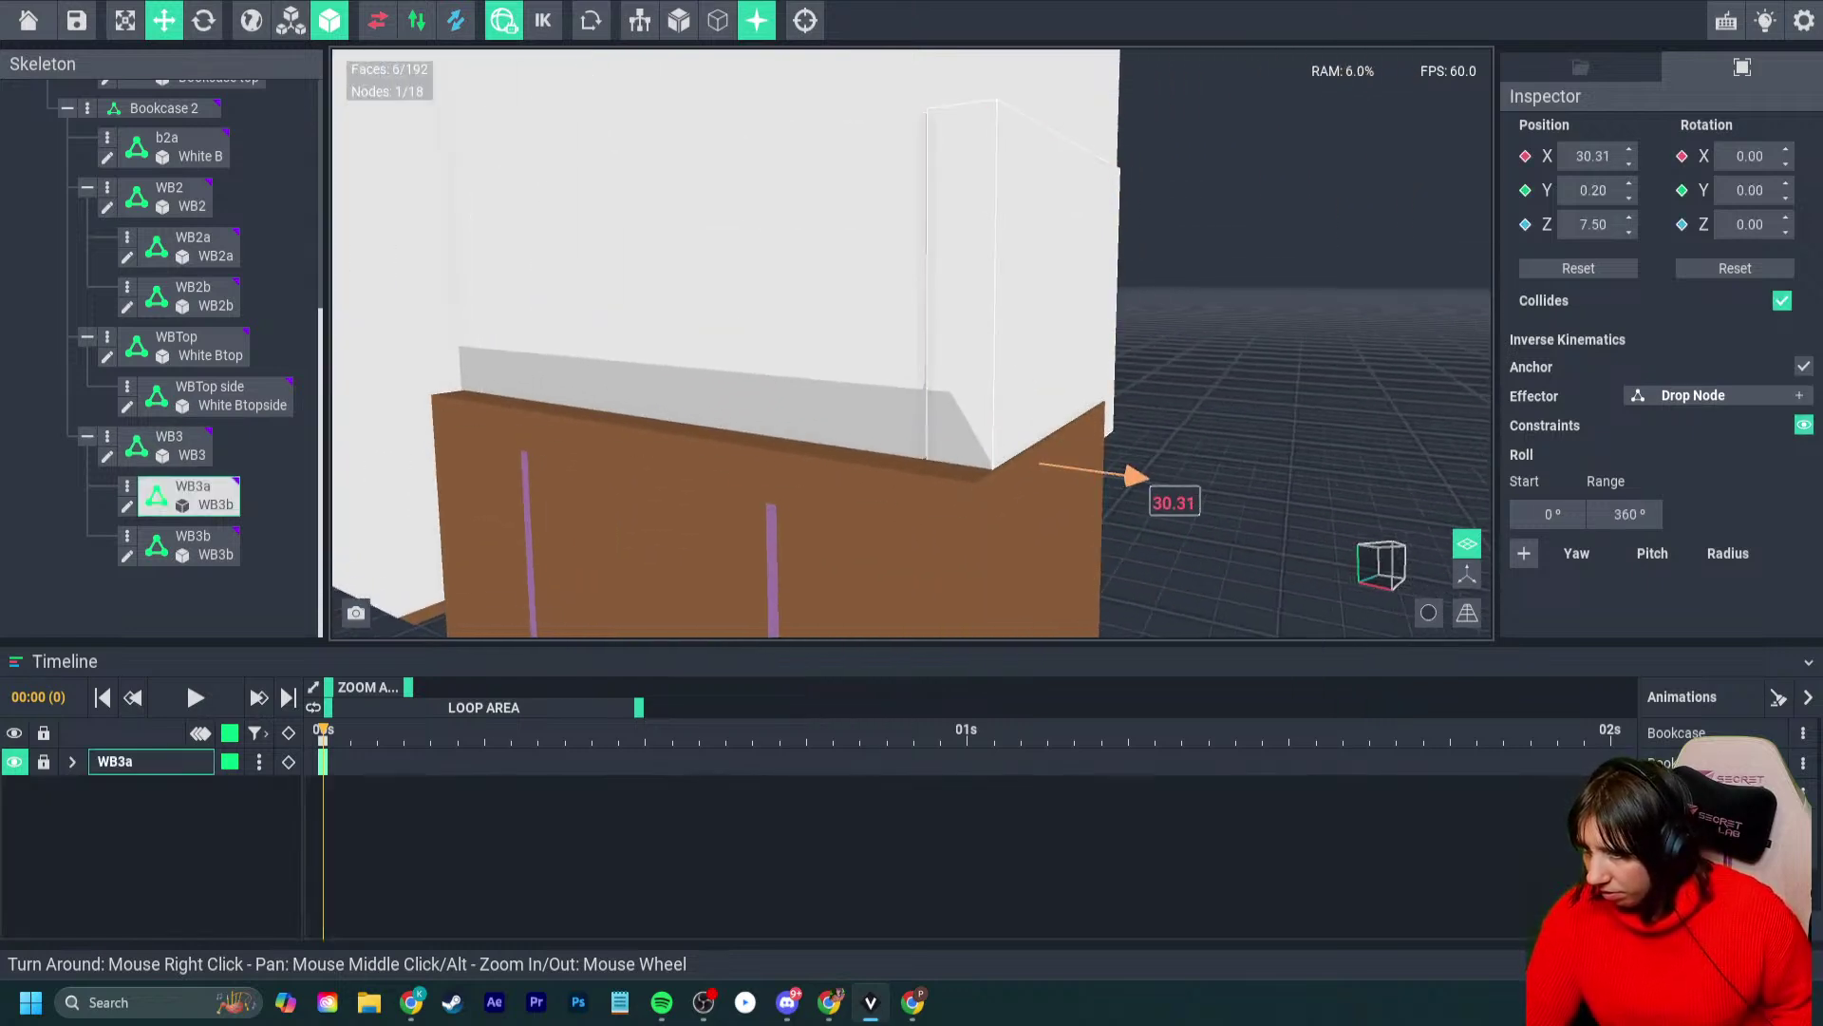
drag(1133, 475, 1119, 473)
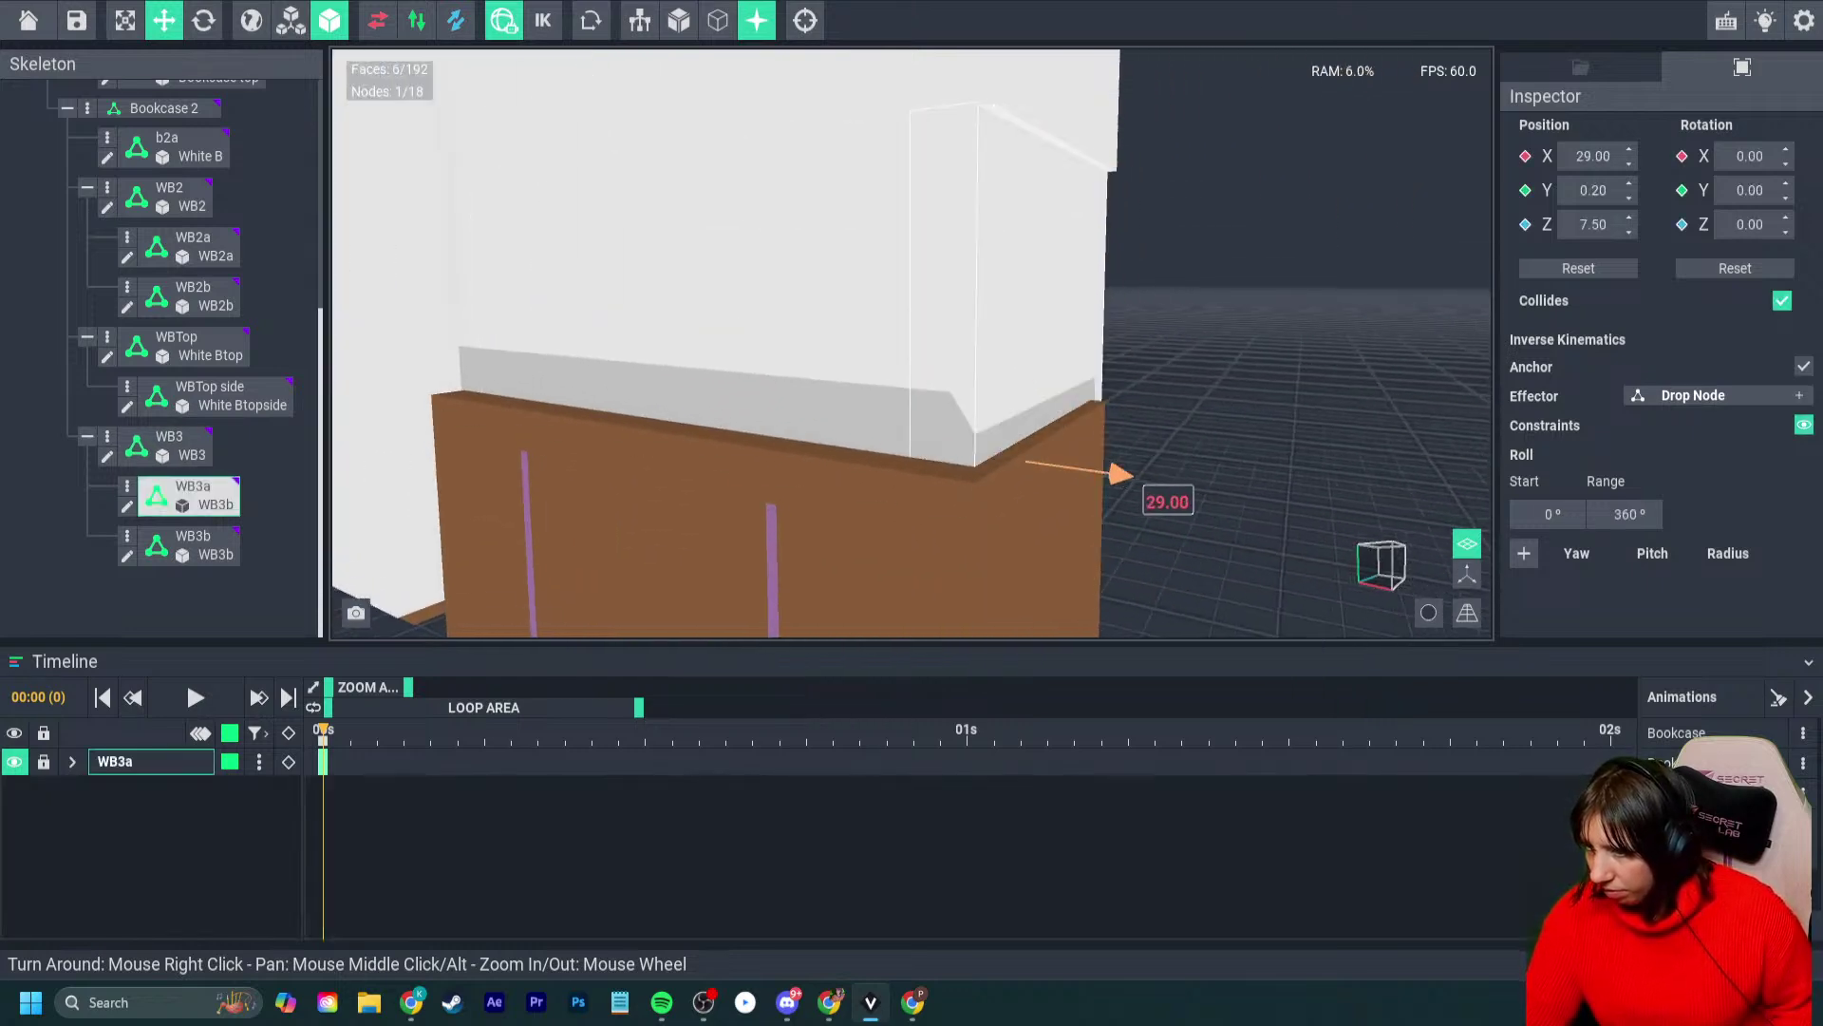
mouse_move(1133, 475)
right_down()
mouse_move(1102, 470)
mouse_move(1157, 460)
right_up()
scroll(1158, 460, down, 5)
scroll(190, 333, up, 3)
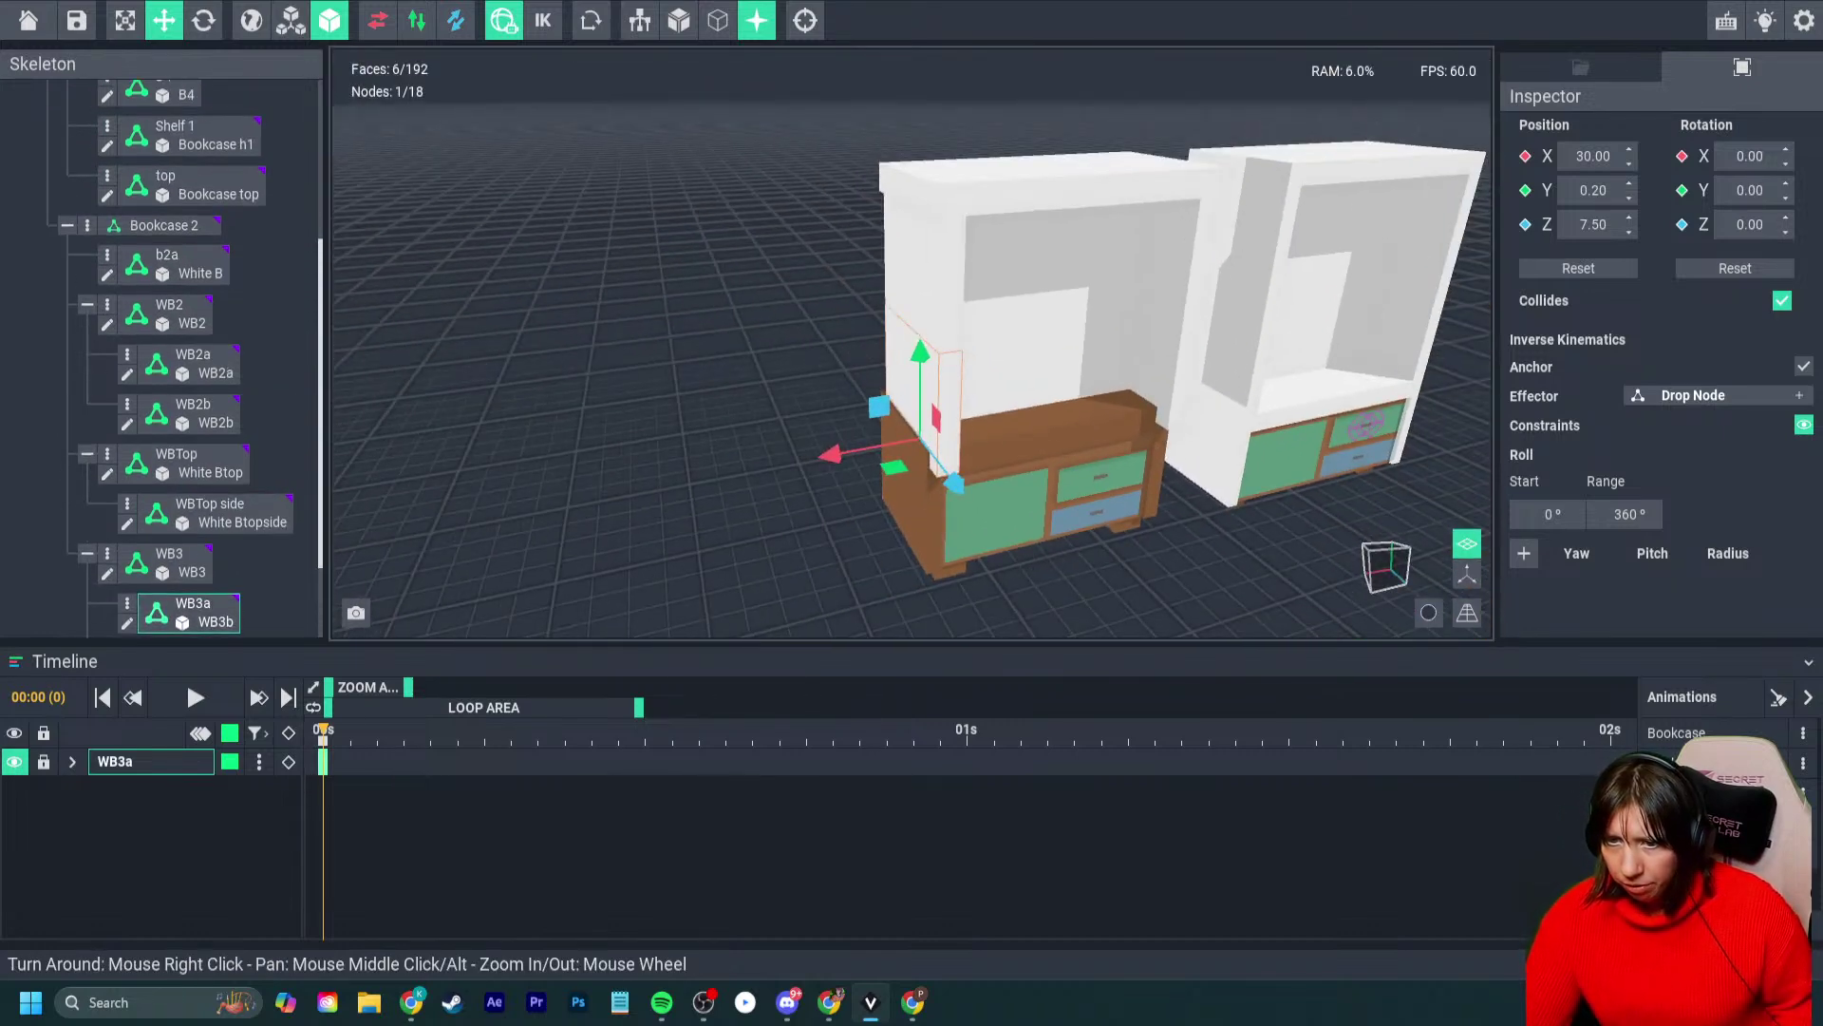
- Shift the Bookcase 2 group to X 1.90 and move the b2a reference bookcase to X -81.28
click(159, 225)
scroll(911, 342, up, 2)
drag(898, 441, 892, 442)
click(817, 466)
right_drag(816, 466, 731, 437)
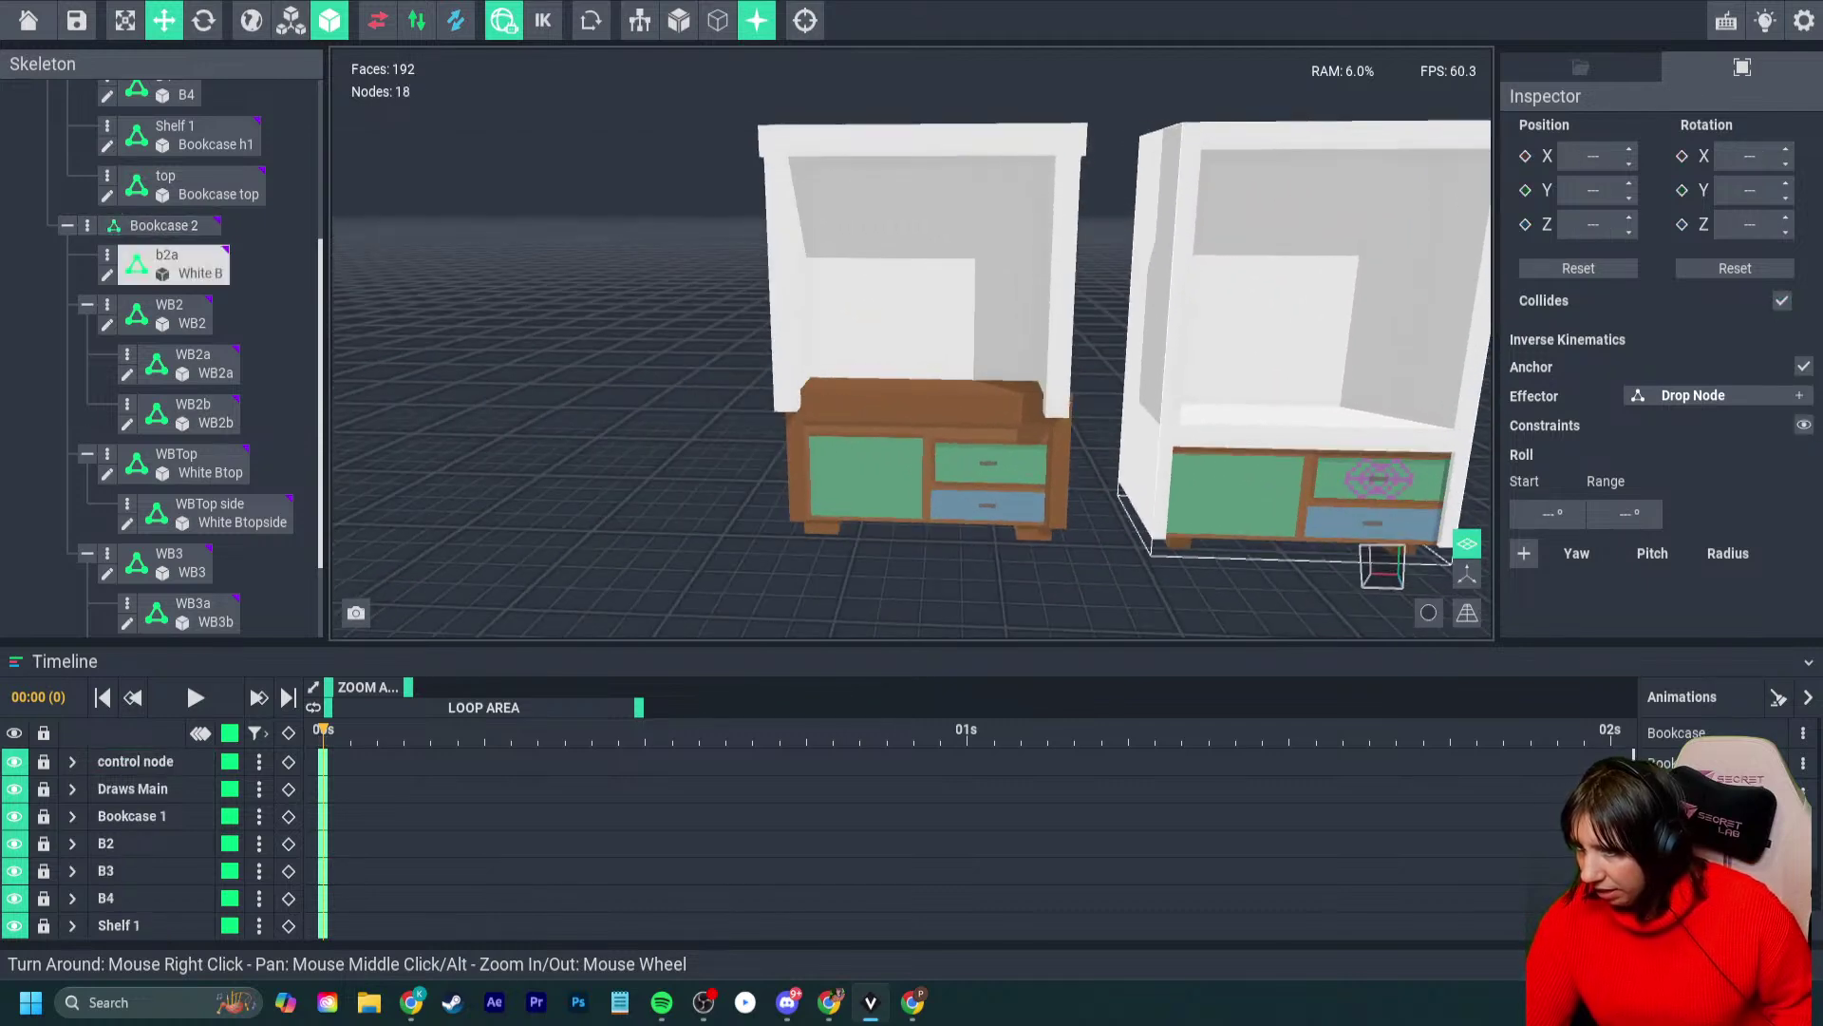
click(1151, 456)
mouse_move(1160, 525)
mouse_down()
mouse_move(1092, 520)
mouse_move(1154, 523)
mouse_up()
right_drag(1154, 523, 950, 437)
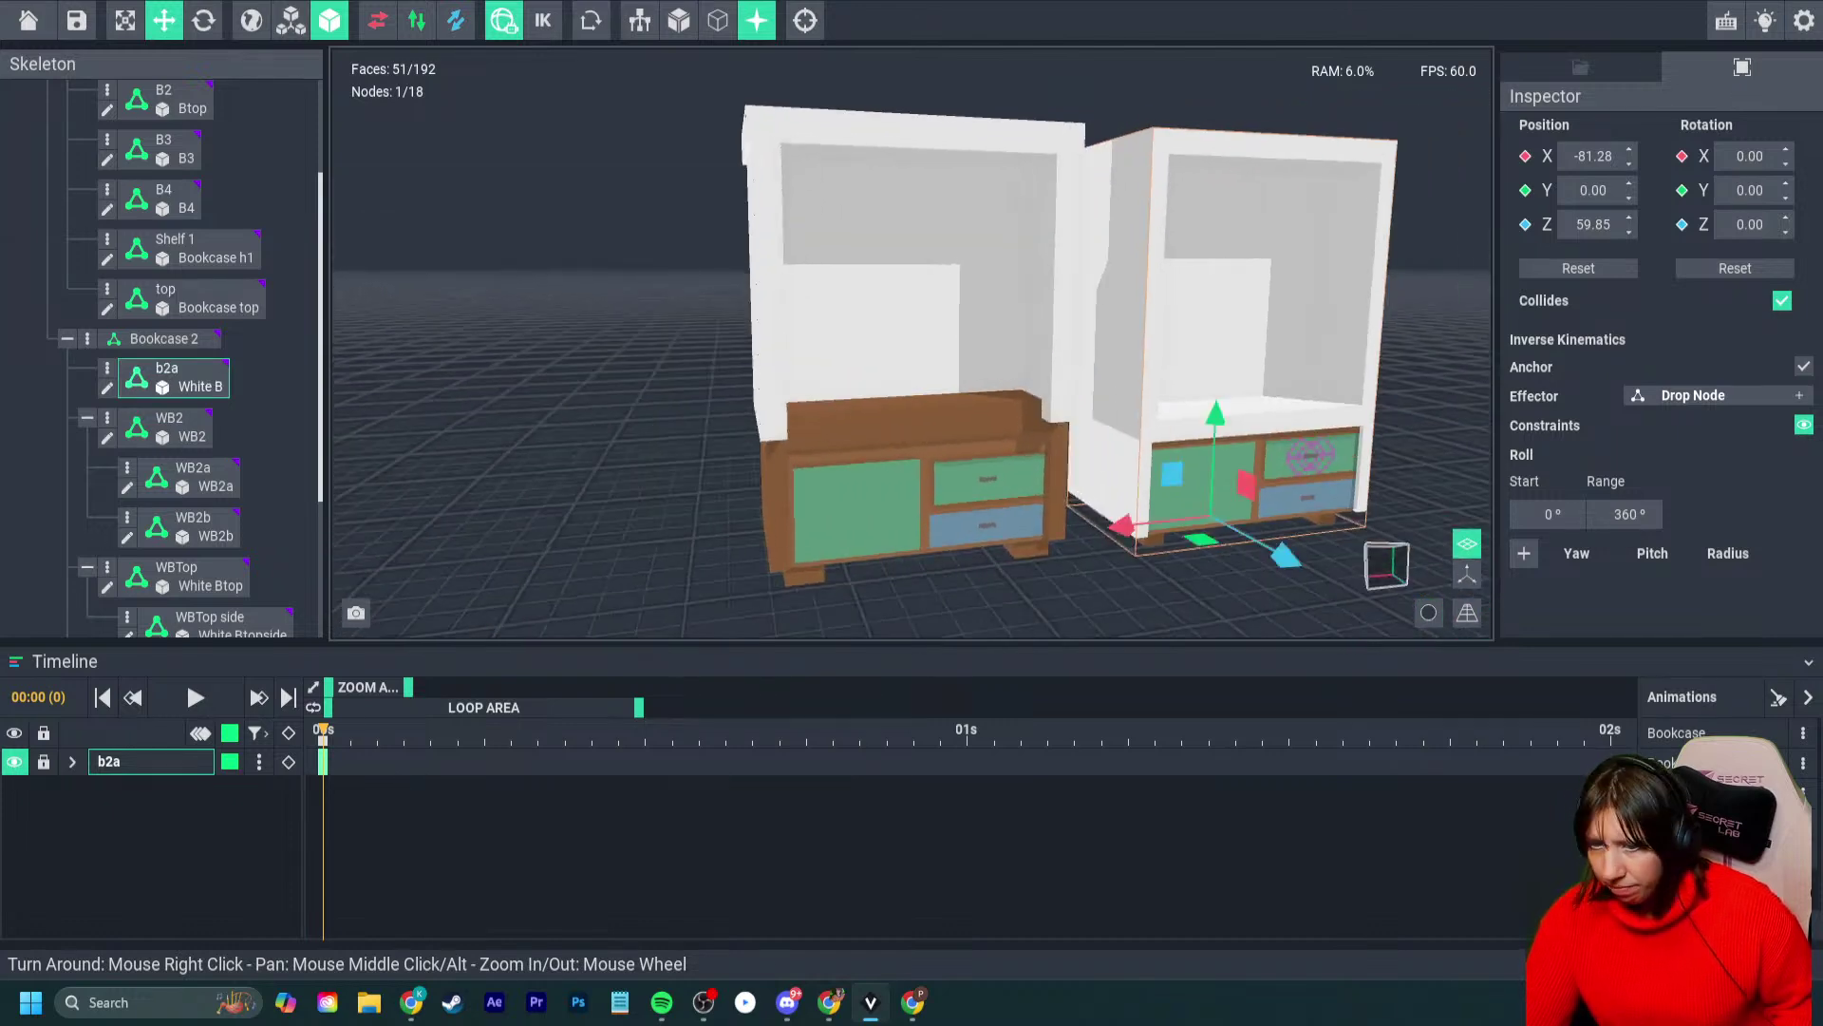
- Move the Bookcase 2 group to X 0.41 and Z -59.81 to align the white pieces with the drawers cabinet
click(193, 475)
click(192, 525)
right_drag(1045, 503, 1006, 508)
scroll(863, 500, up, 4)
right_drag(874, 500, 1102, 494)
scroll(817, 513, down, 3)
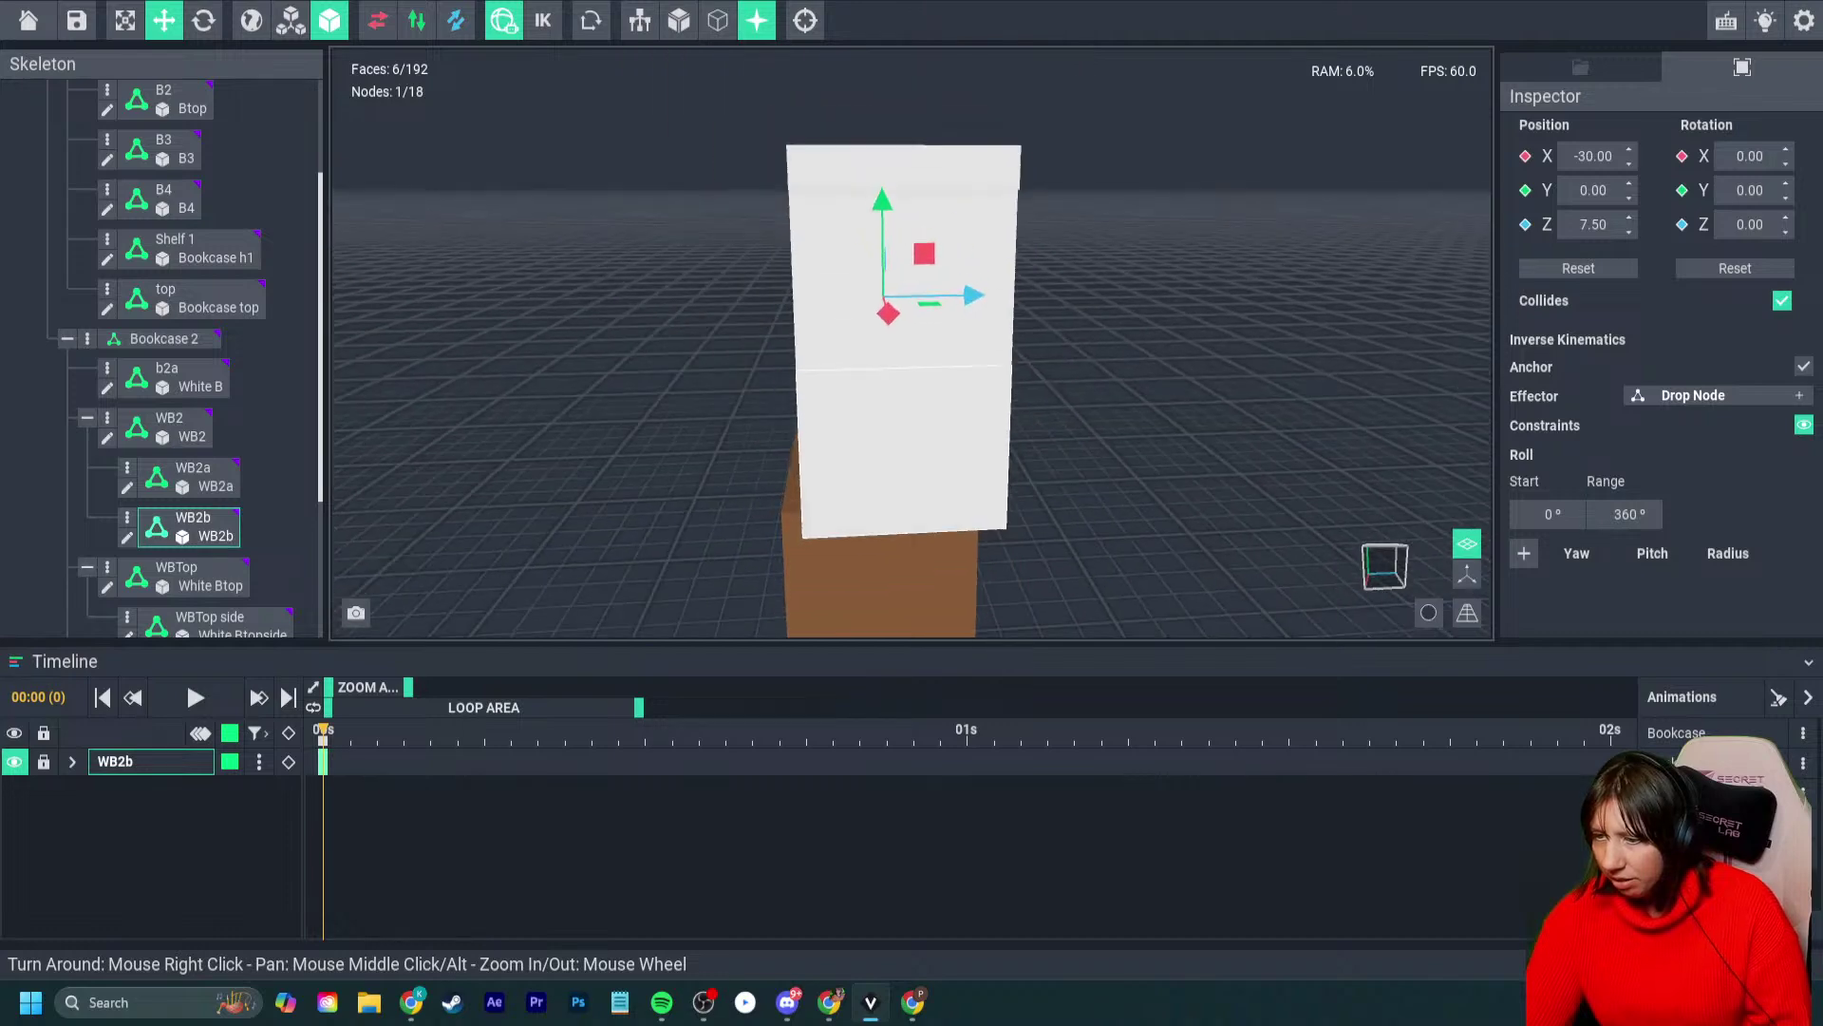
mouse_move(798, 518)
right_down()
mouse_move(868, 520)
mouse_move(826, 520)
right_up()
click(152, 338)
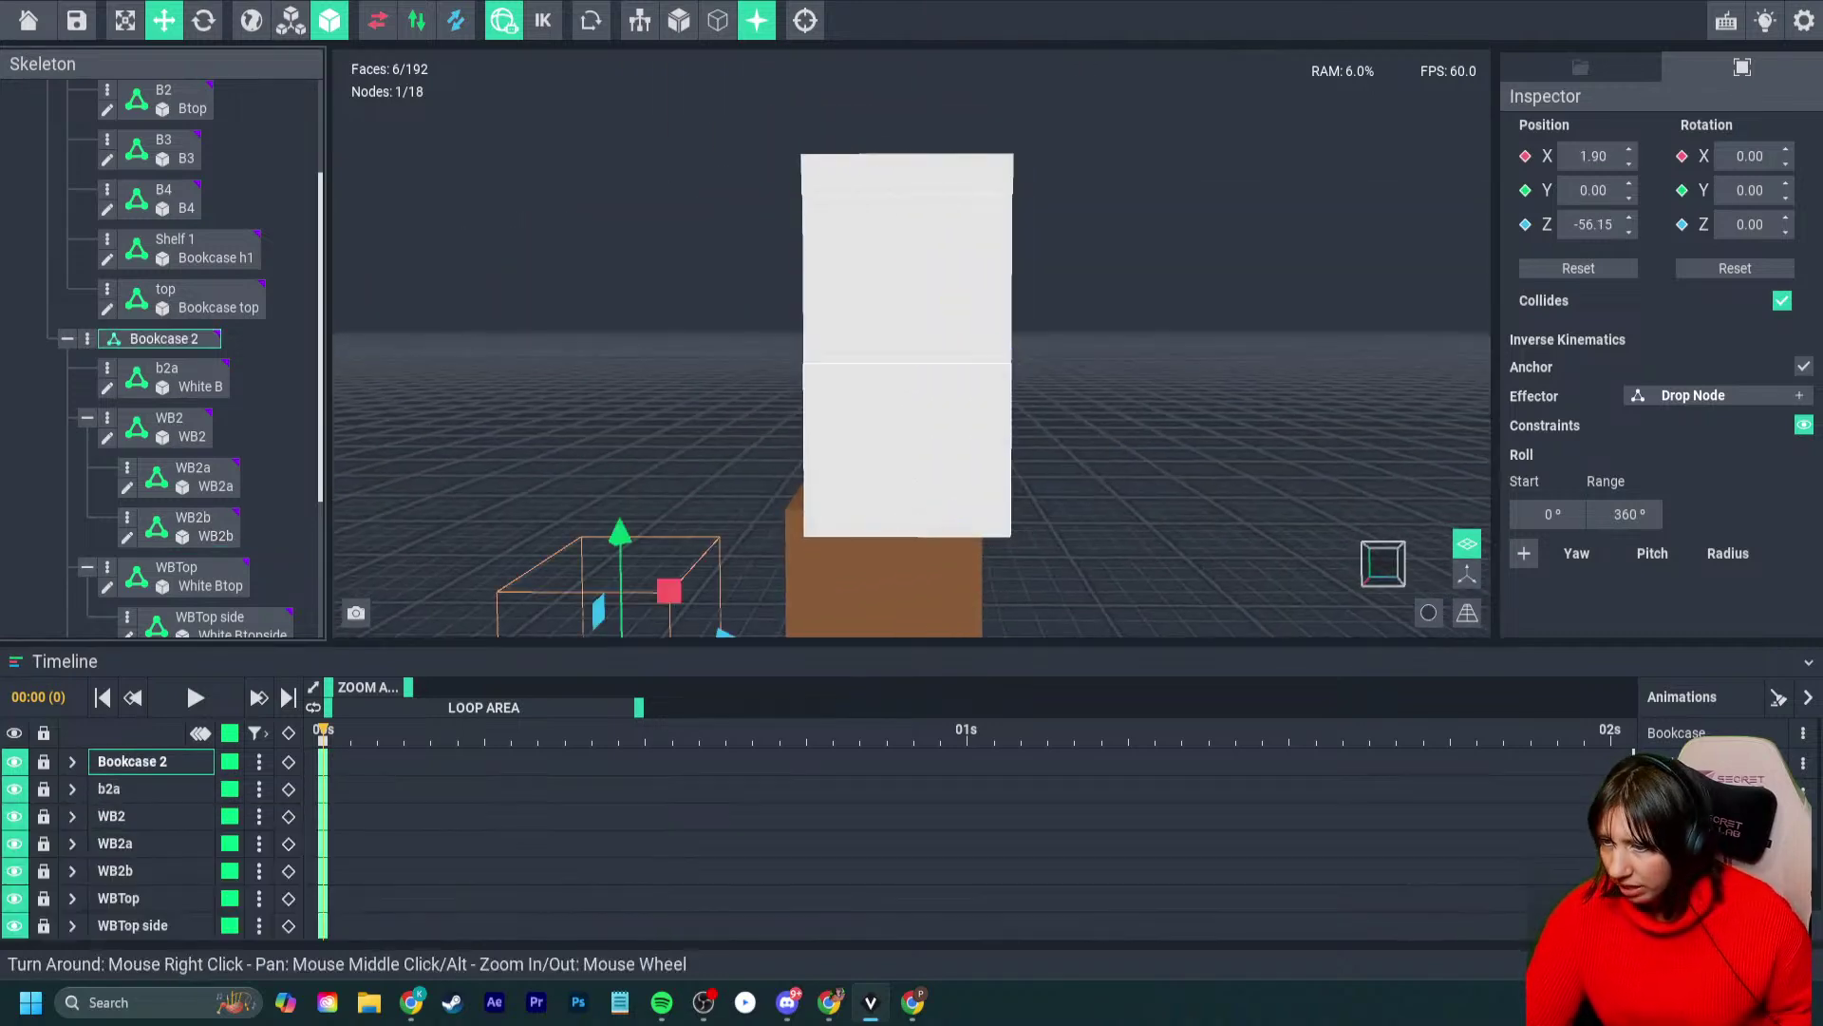
middle_drag(771, 619, 769, 592)
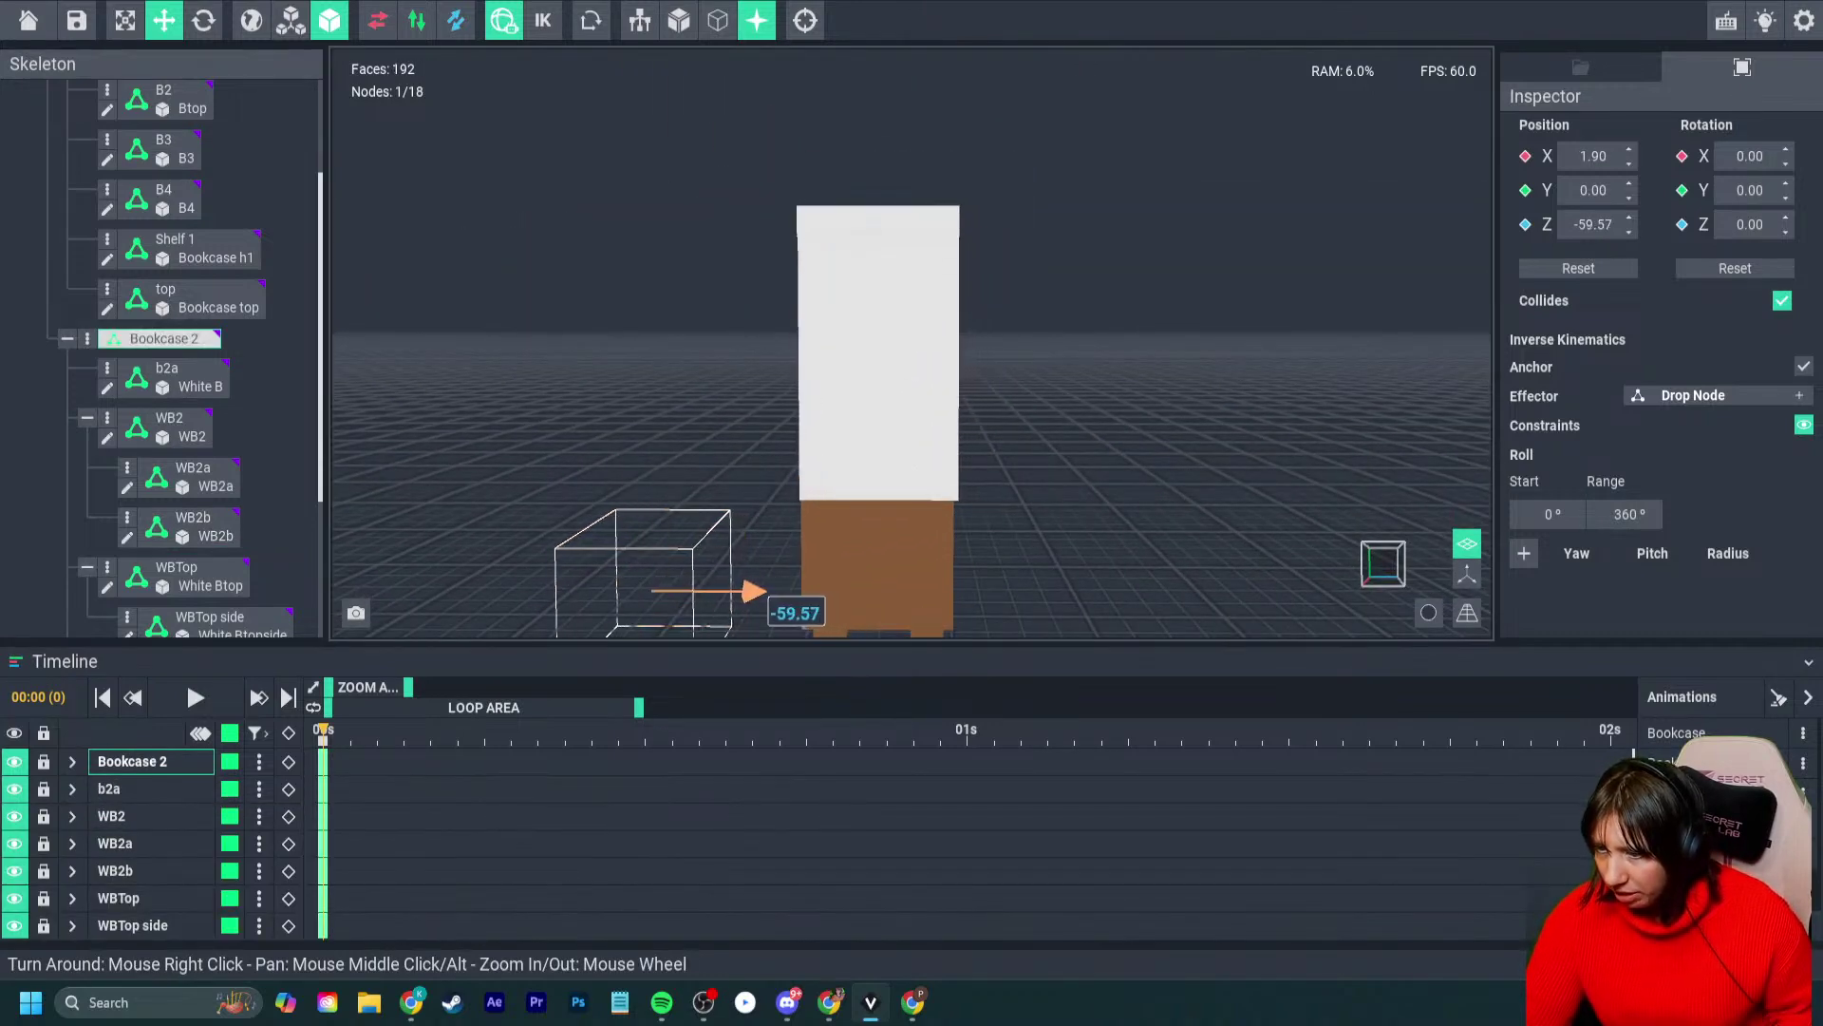
right_drag(936, 558, 808, 532)
scroll(929, 533, up, 5)
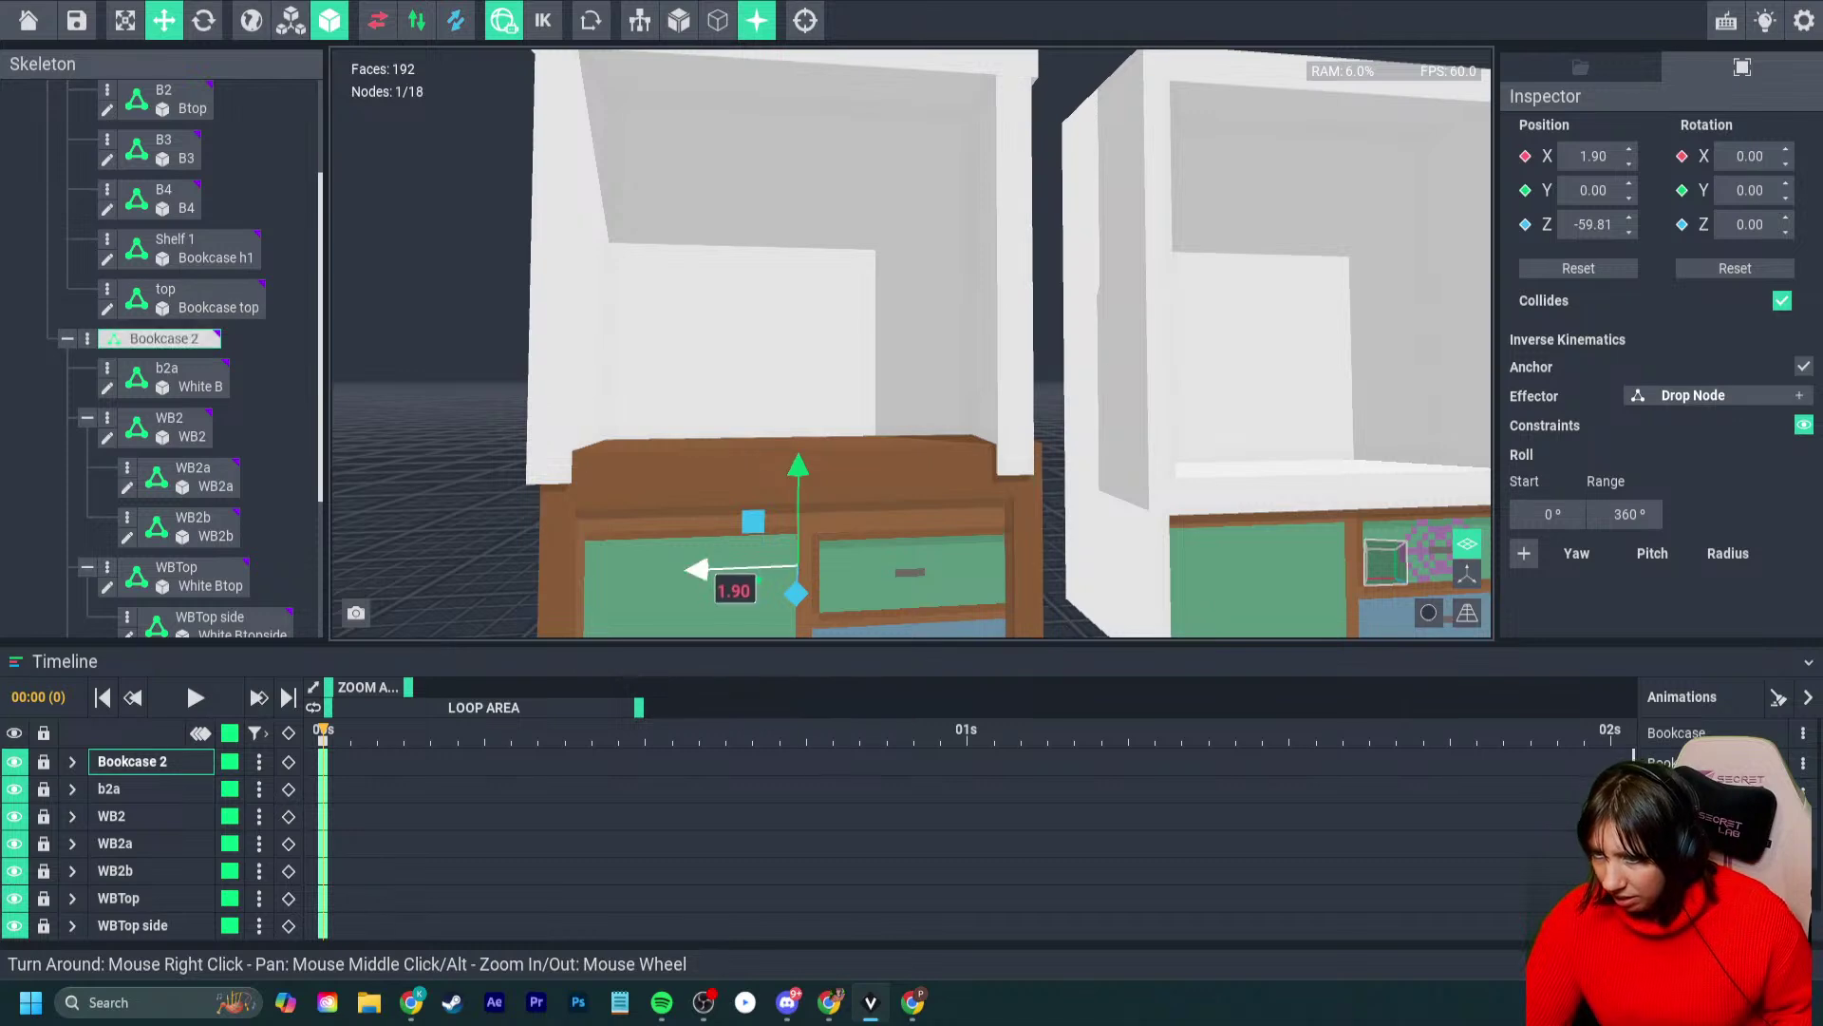
drag(696, 568, 704, 568)
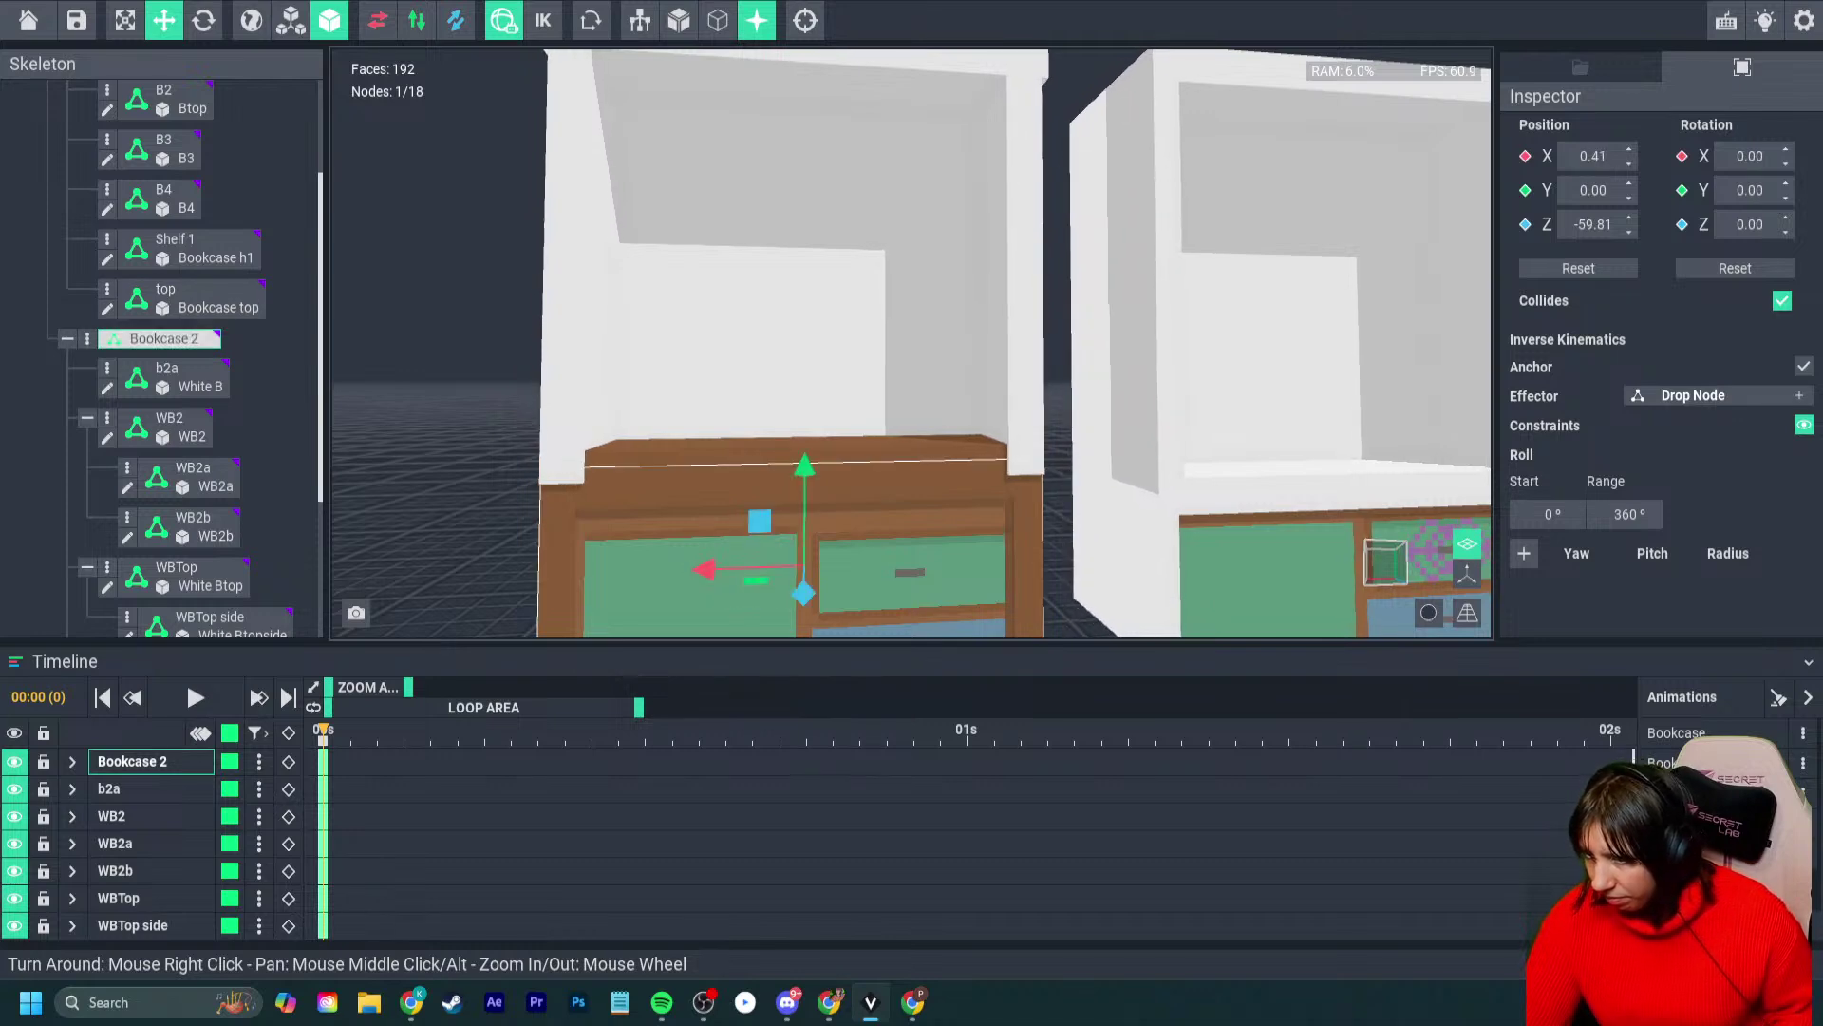
right_drag(819, 529, 814, 529)
- Move WB3b to about X -29.15, flush with the cabinet's side
right_drag(823, 378, 822, 378)
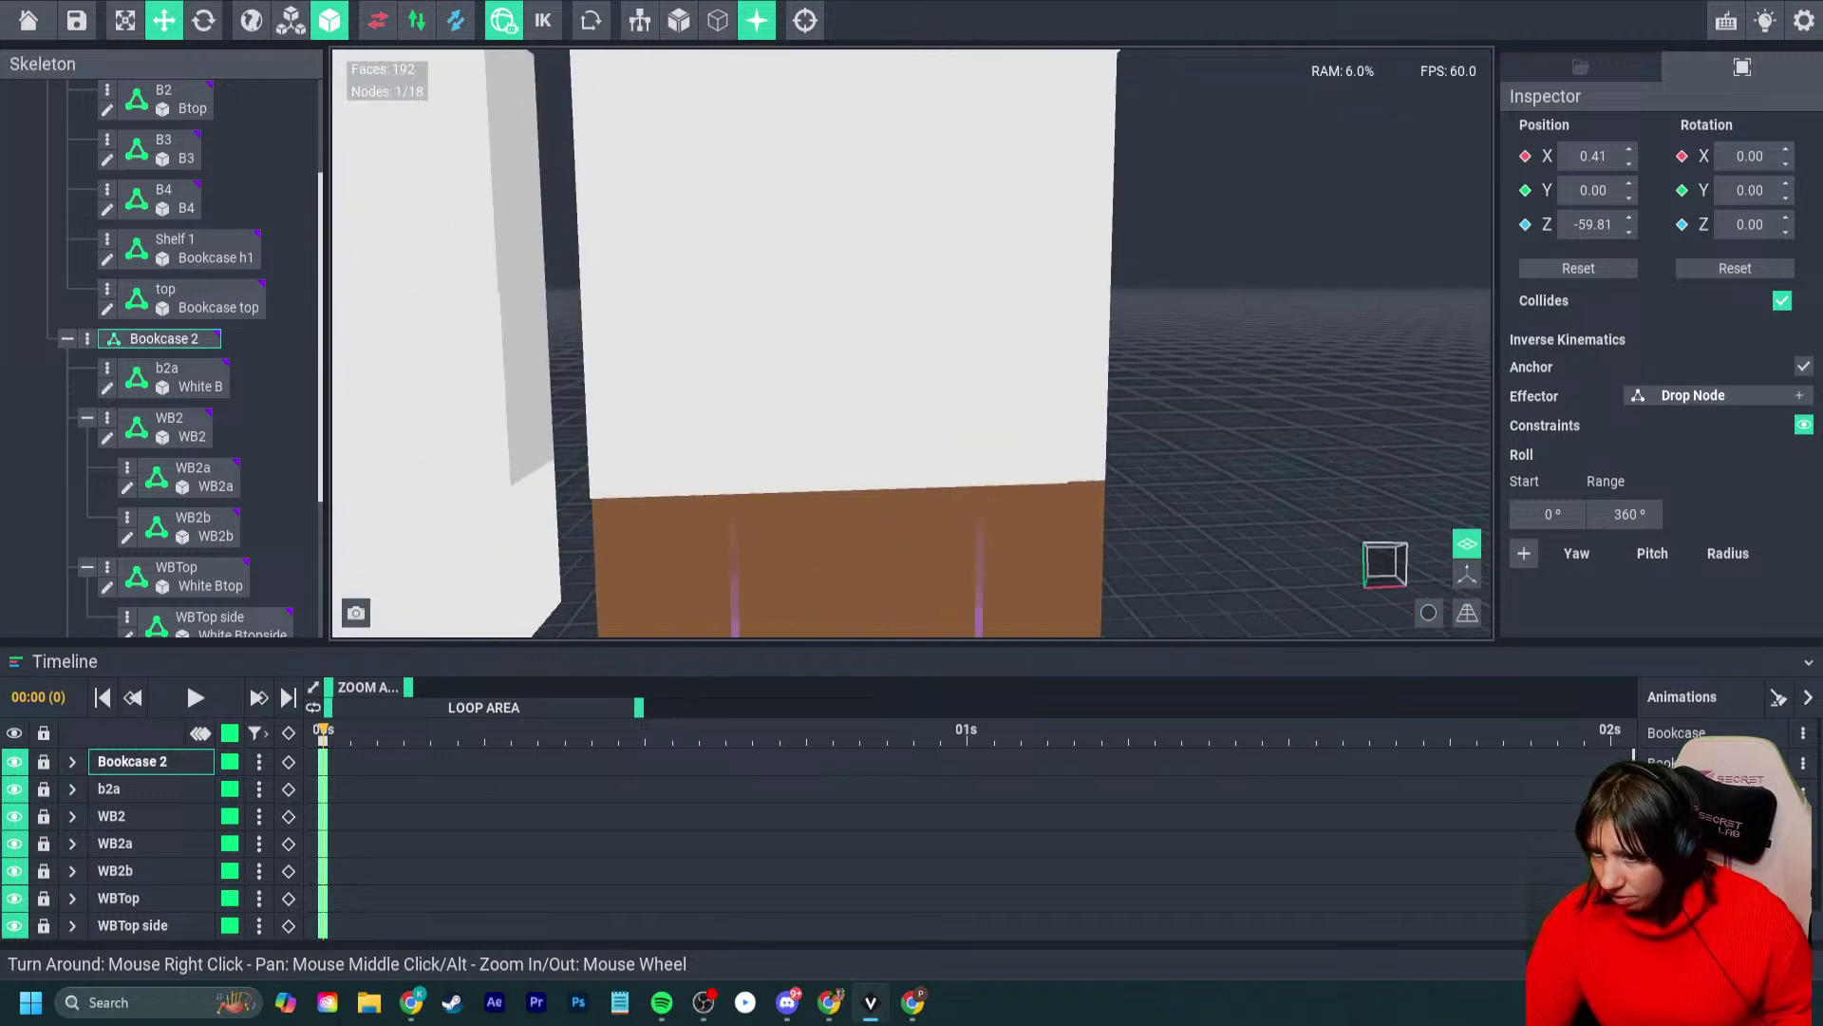
click(750, 462)
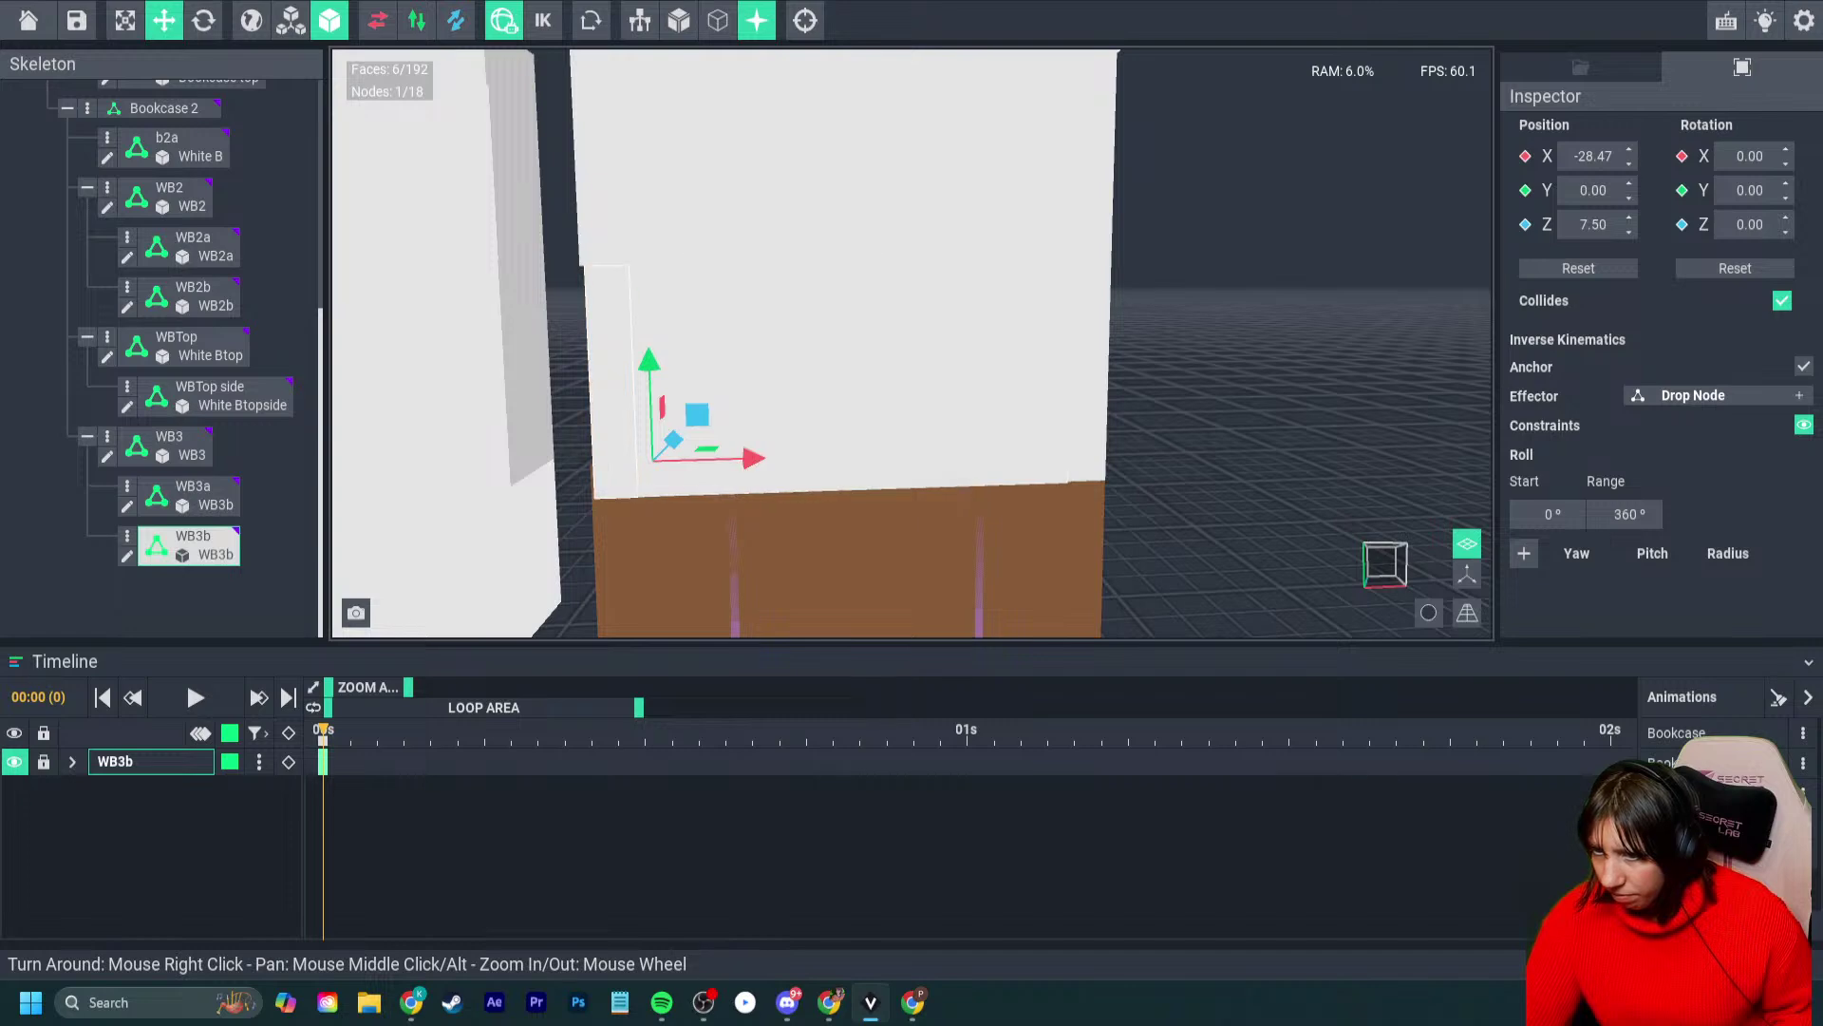
drag(753, 457, 748, 459)
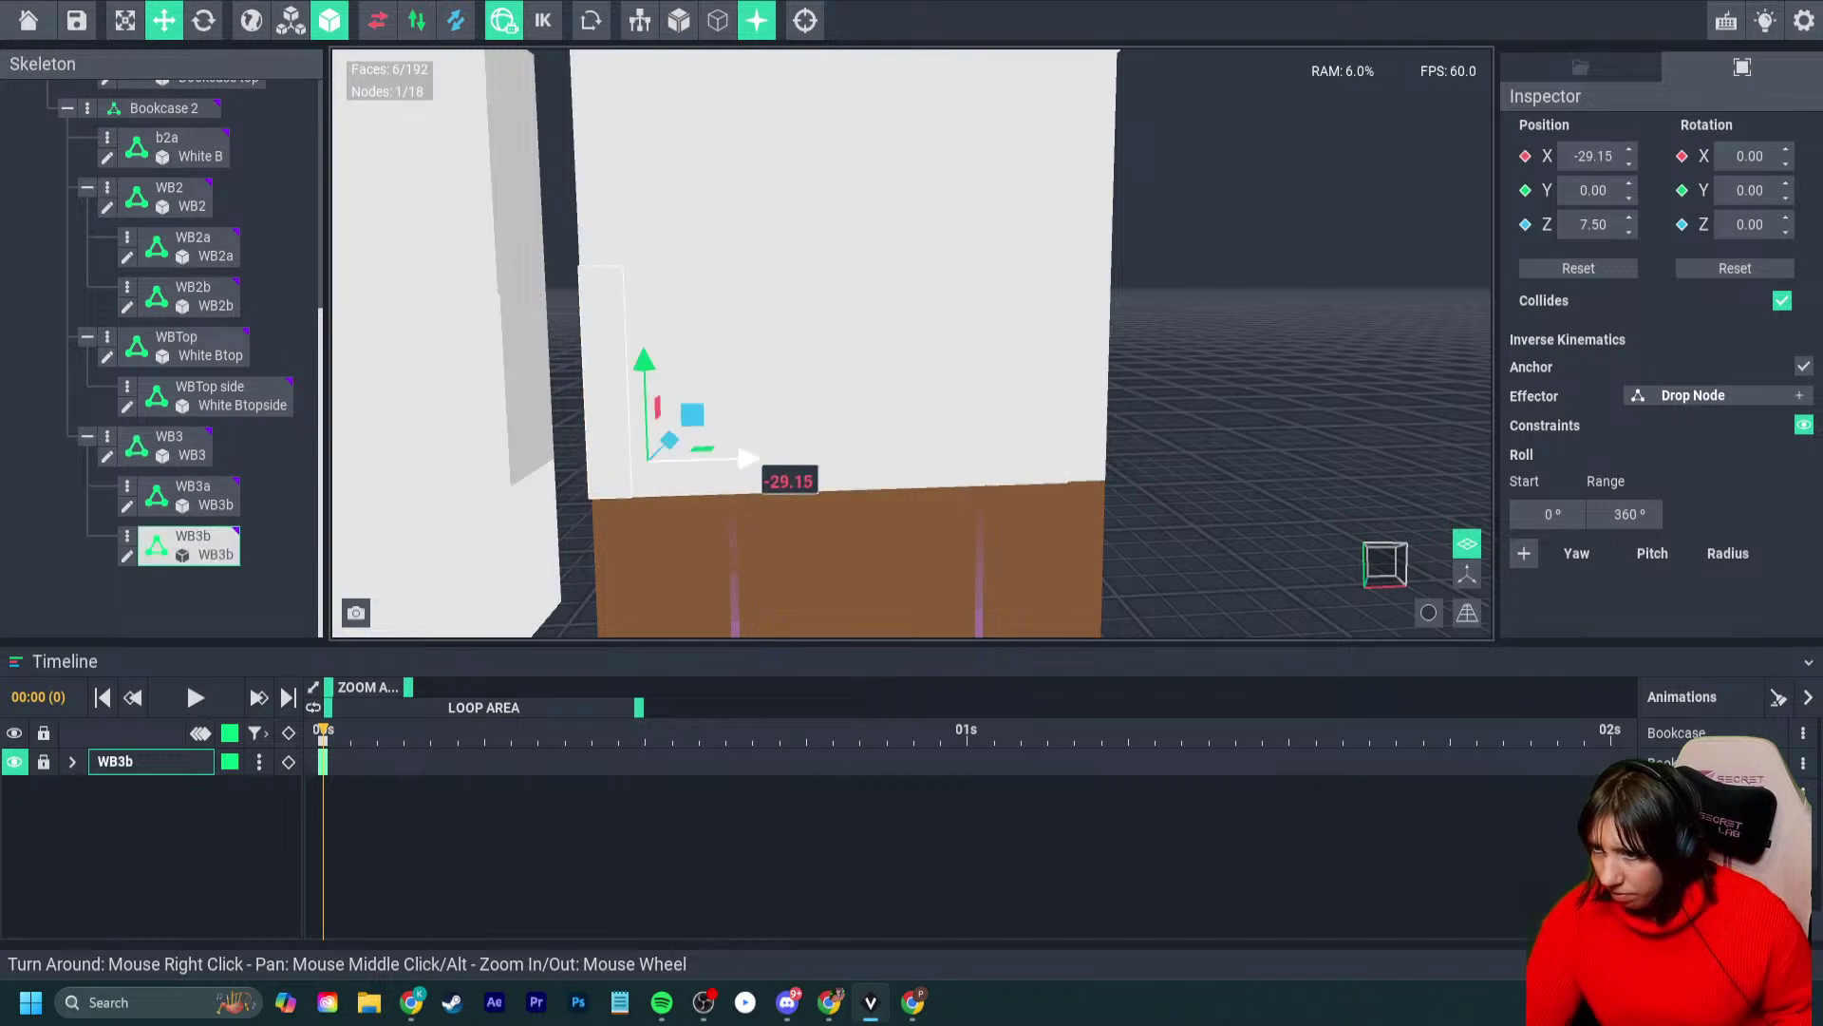
- Move WB3a to about X 30.33, flush with the side of the section above it
click(189, 488)
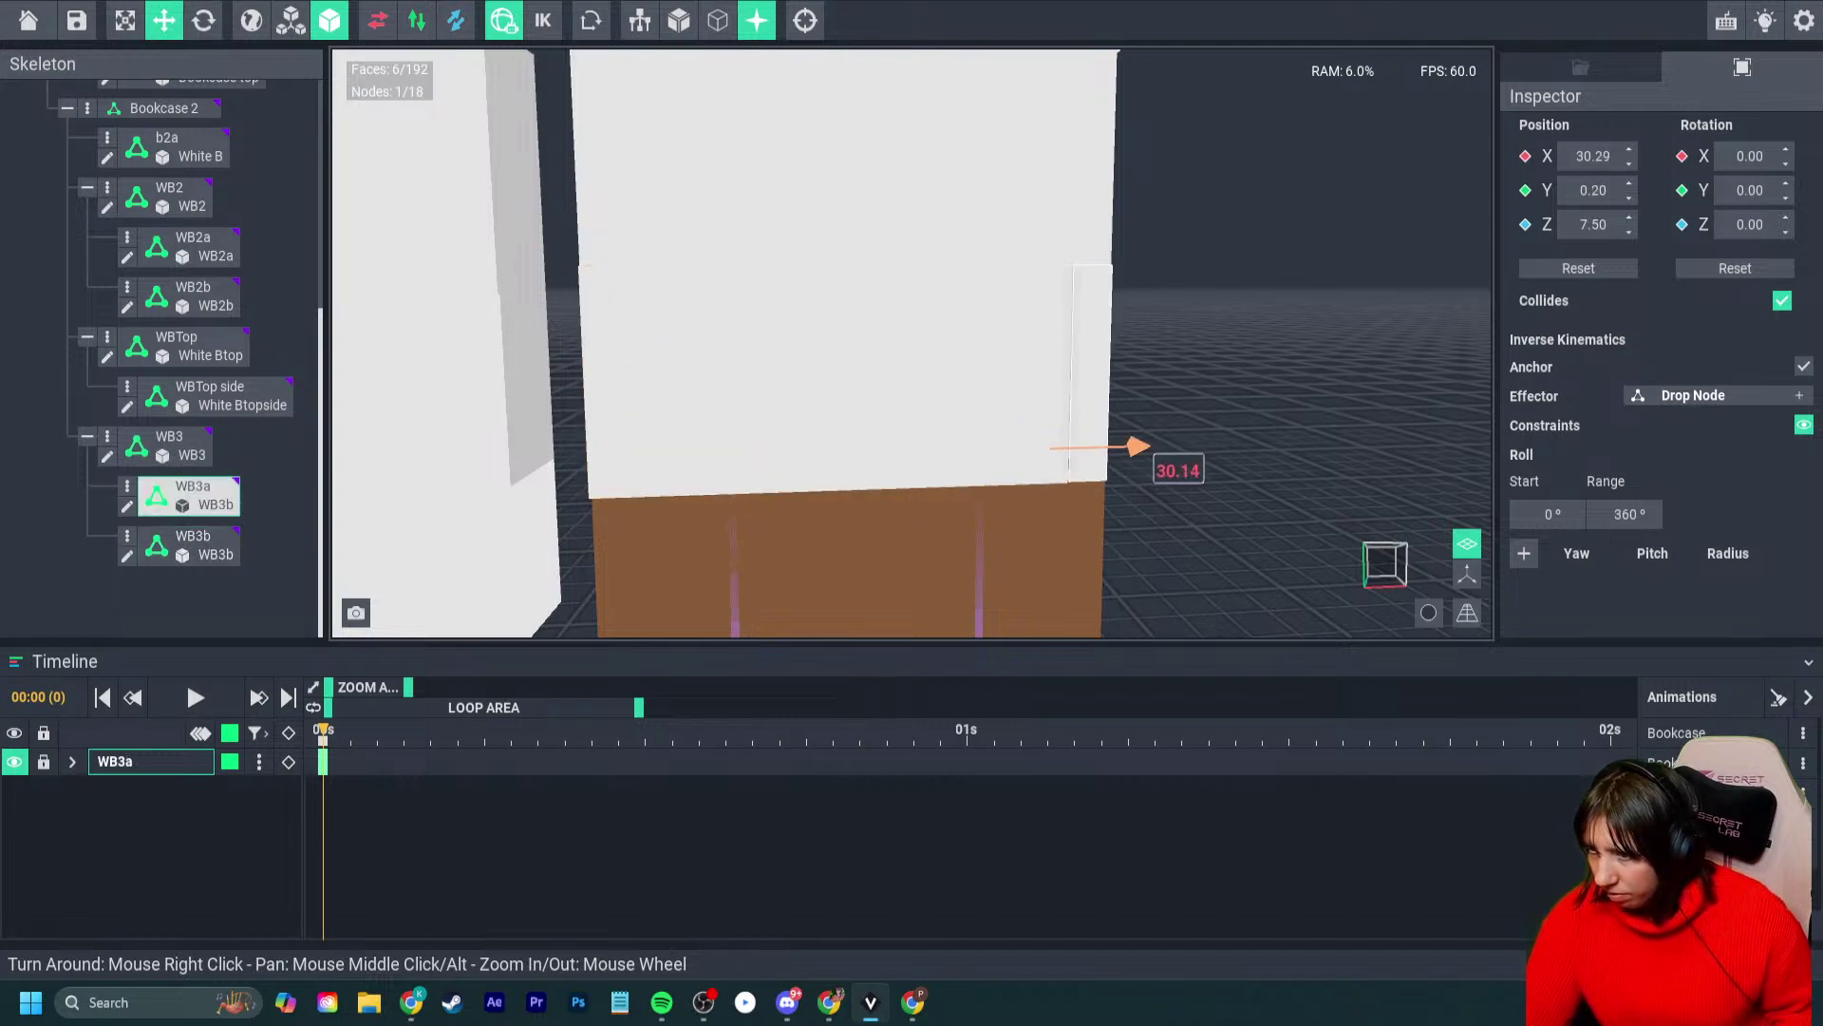
key(Escape)
scroll(822, 374, down, 3)
scroll(823, 374, up, 3)
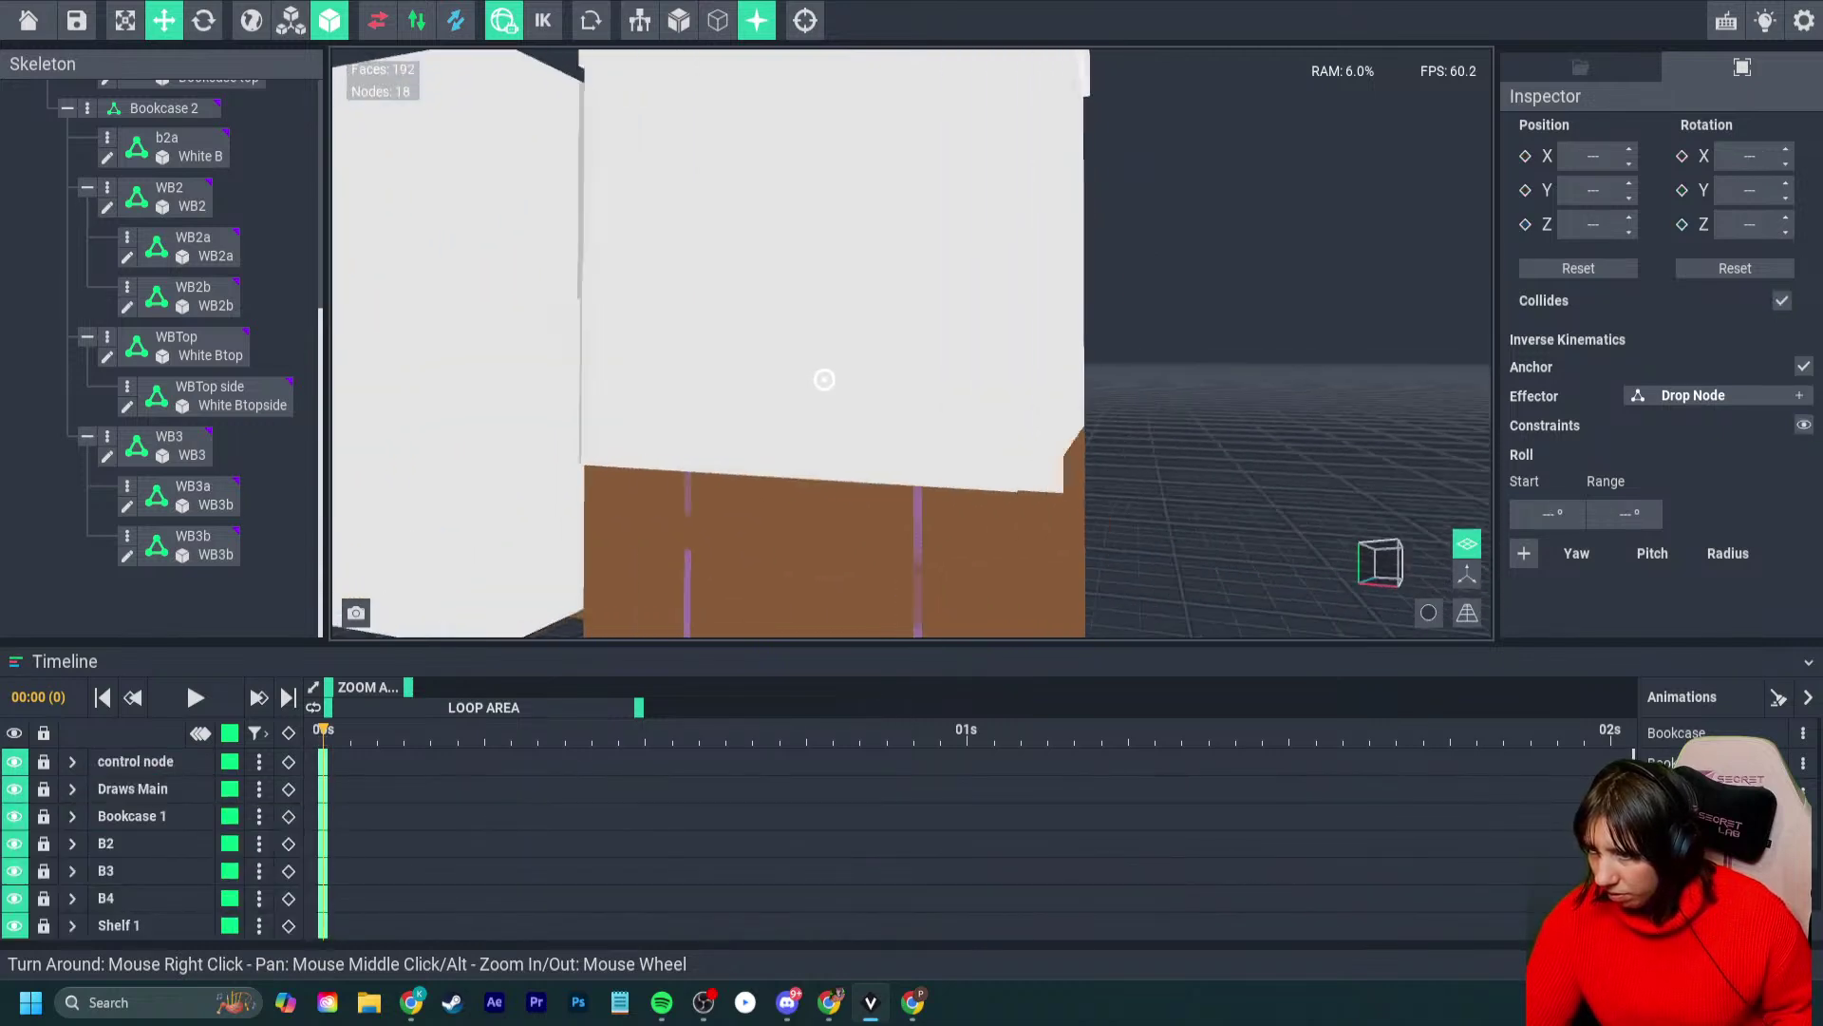
click(189, 492)
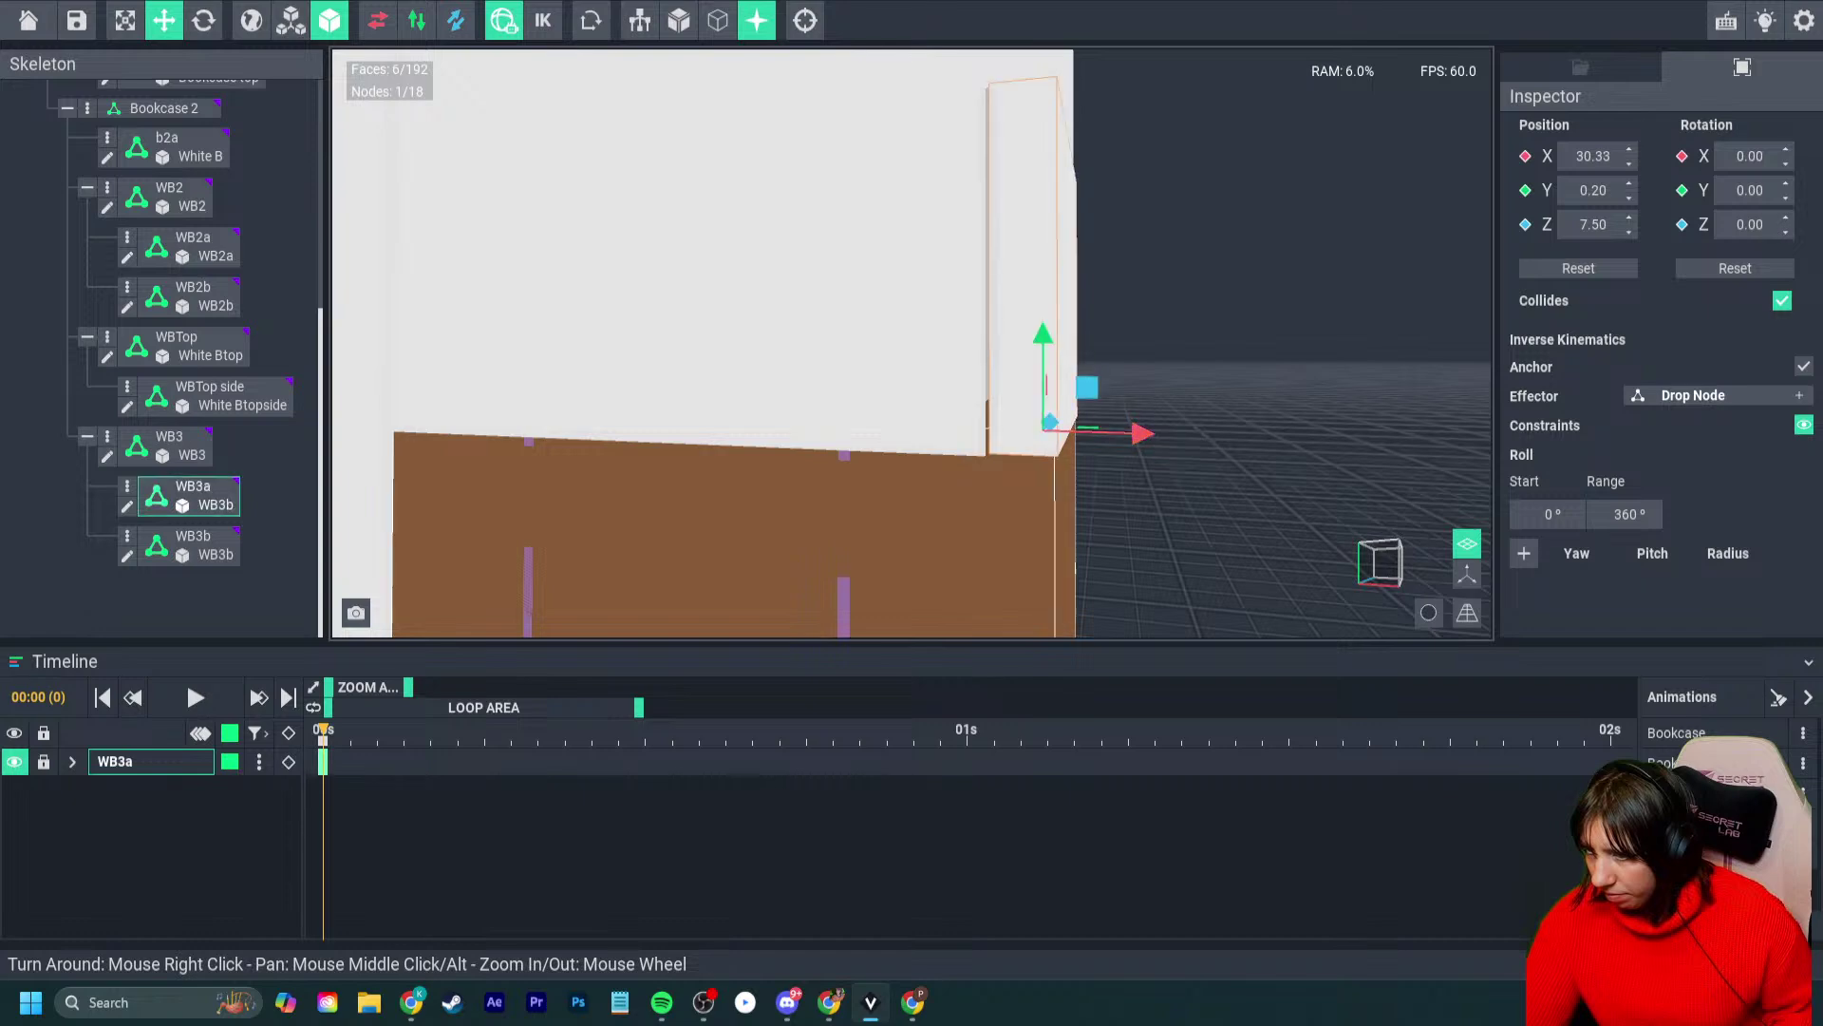
- Nudge WB3 along X, move WB3a to X 29.97 and Y 1.00 to line up the side piece, and save
mouse_move(950, 380)
right_down()
mouse_move(1058, 468)
mouse_move(950, 399)
right_up()
click(169, 445)
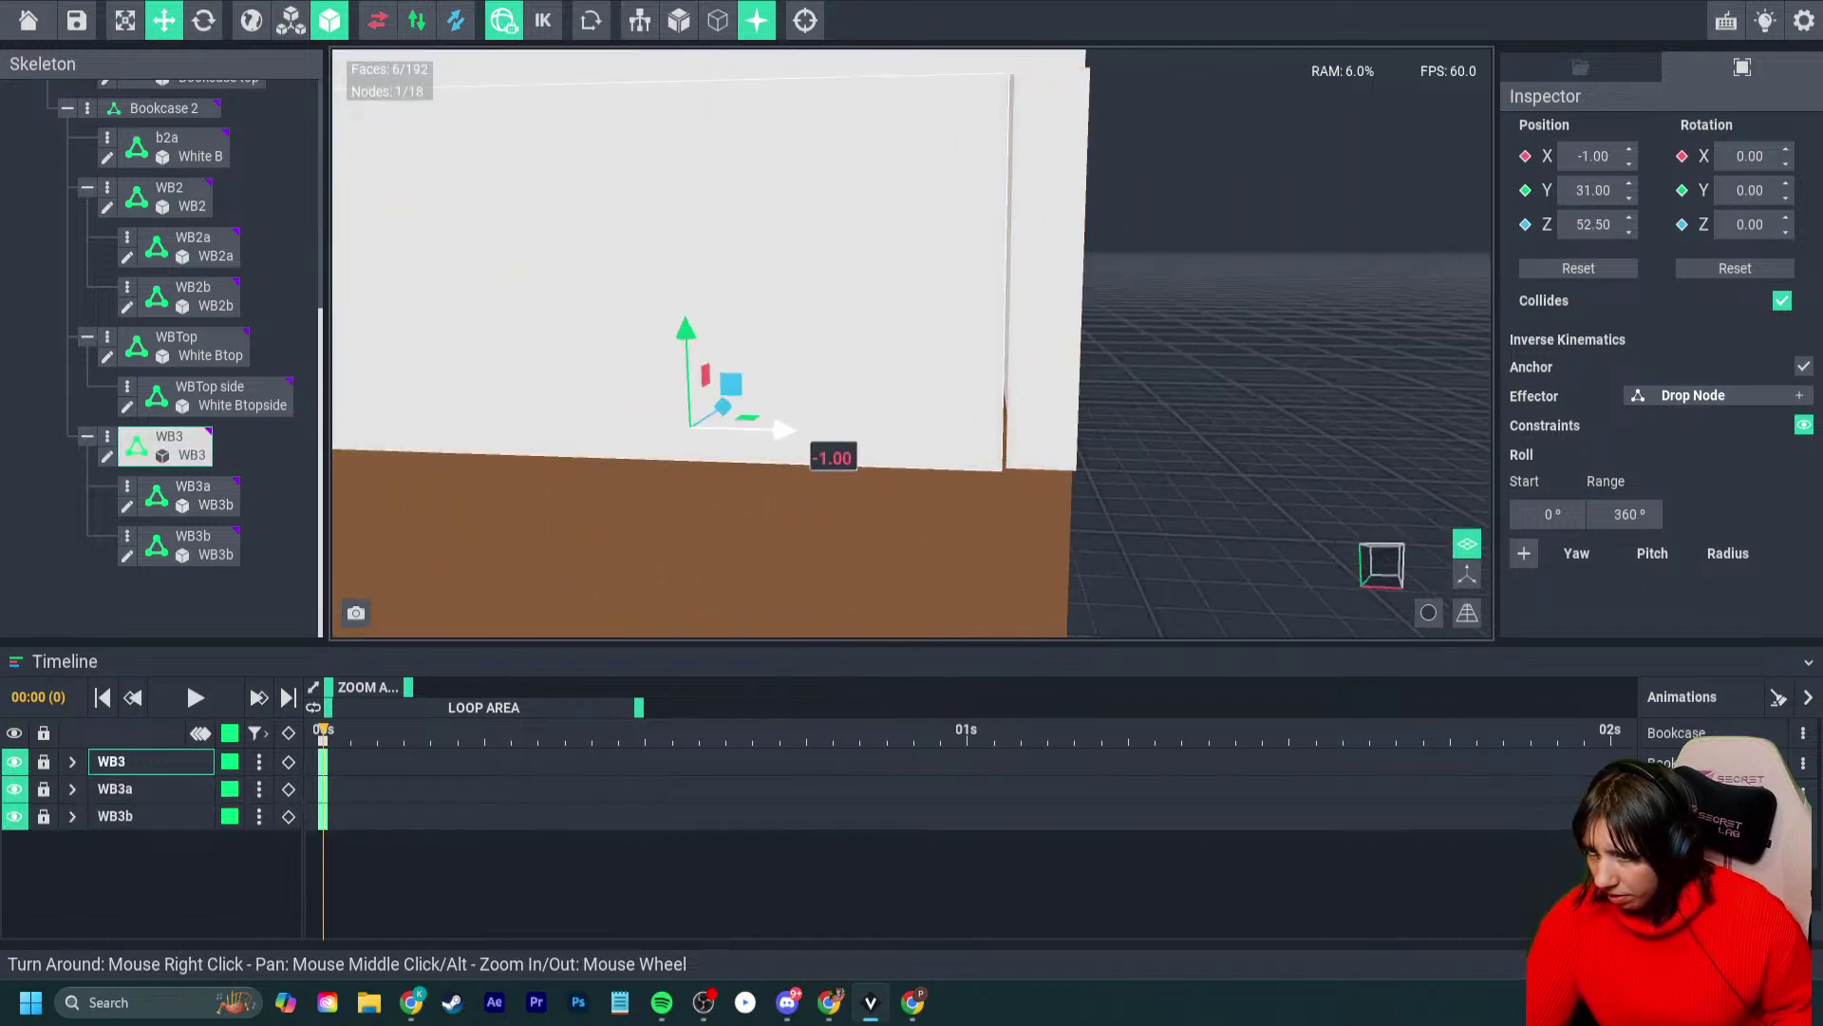
drag(782, 429, 788, 429)
click(189, 492)
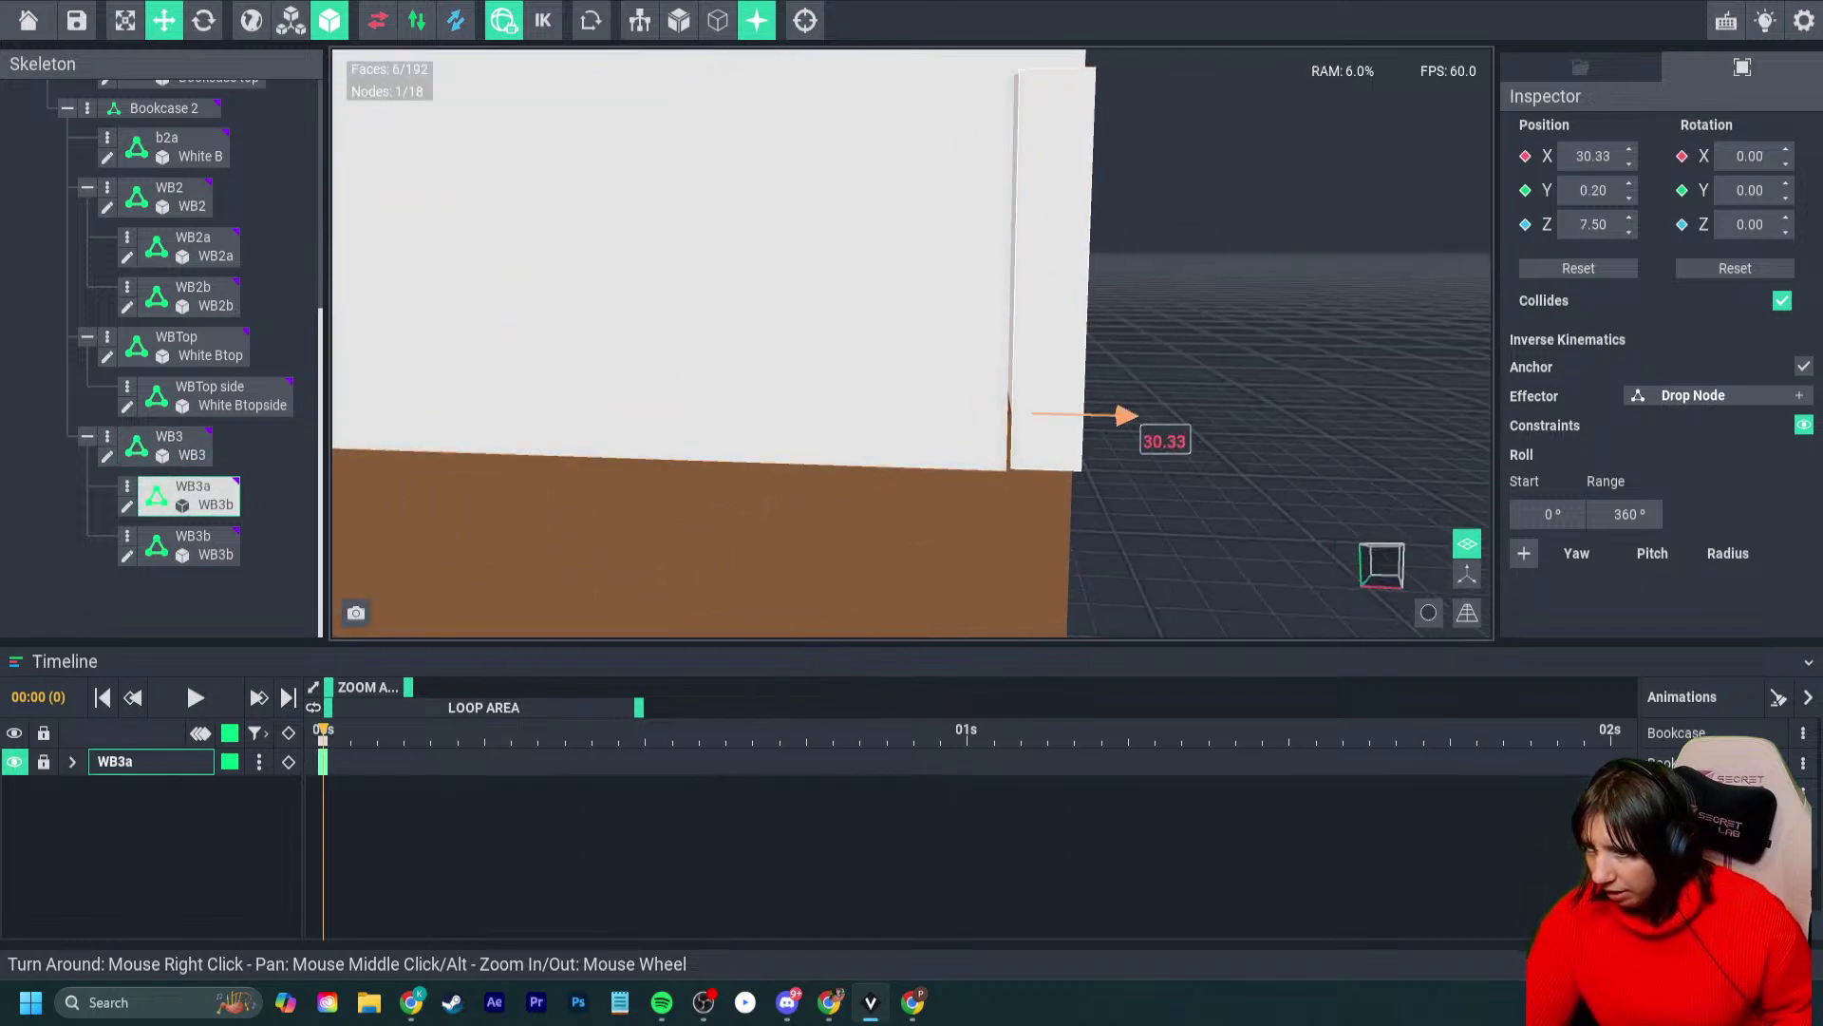
drag(1102, 415, 1098, 415)
key(ctrl+s)
right_drag(1097, 415, 1068, 466)
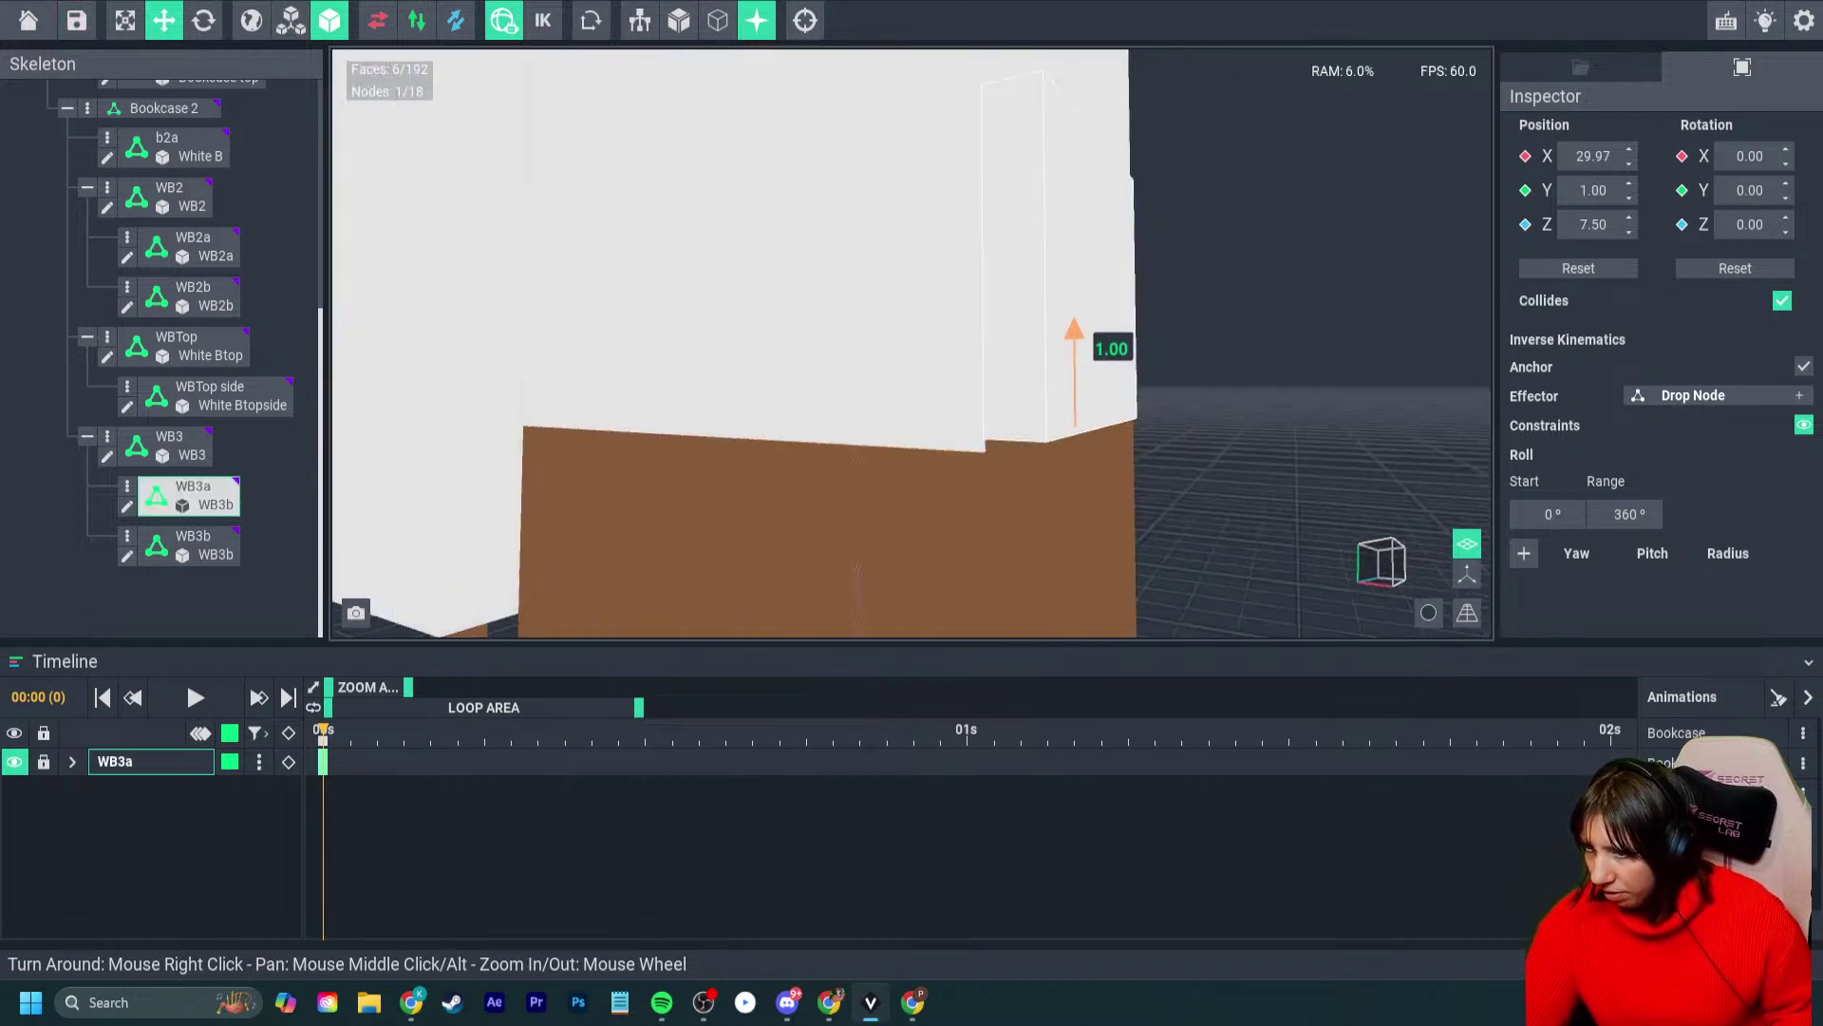
right_drag(1074, 380, 987, 403)
- Move WB3b to X -29.46 so that it sits flush with the cabinet's side
click(189, 543)
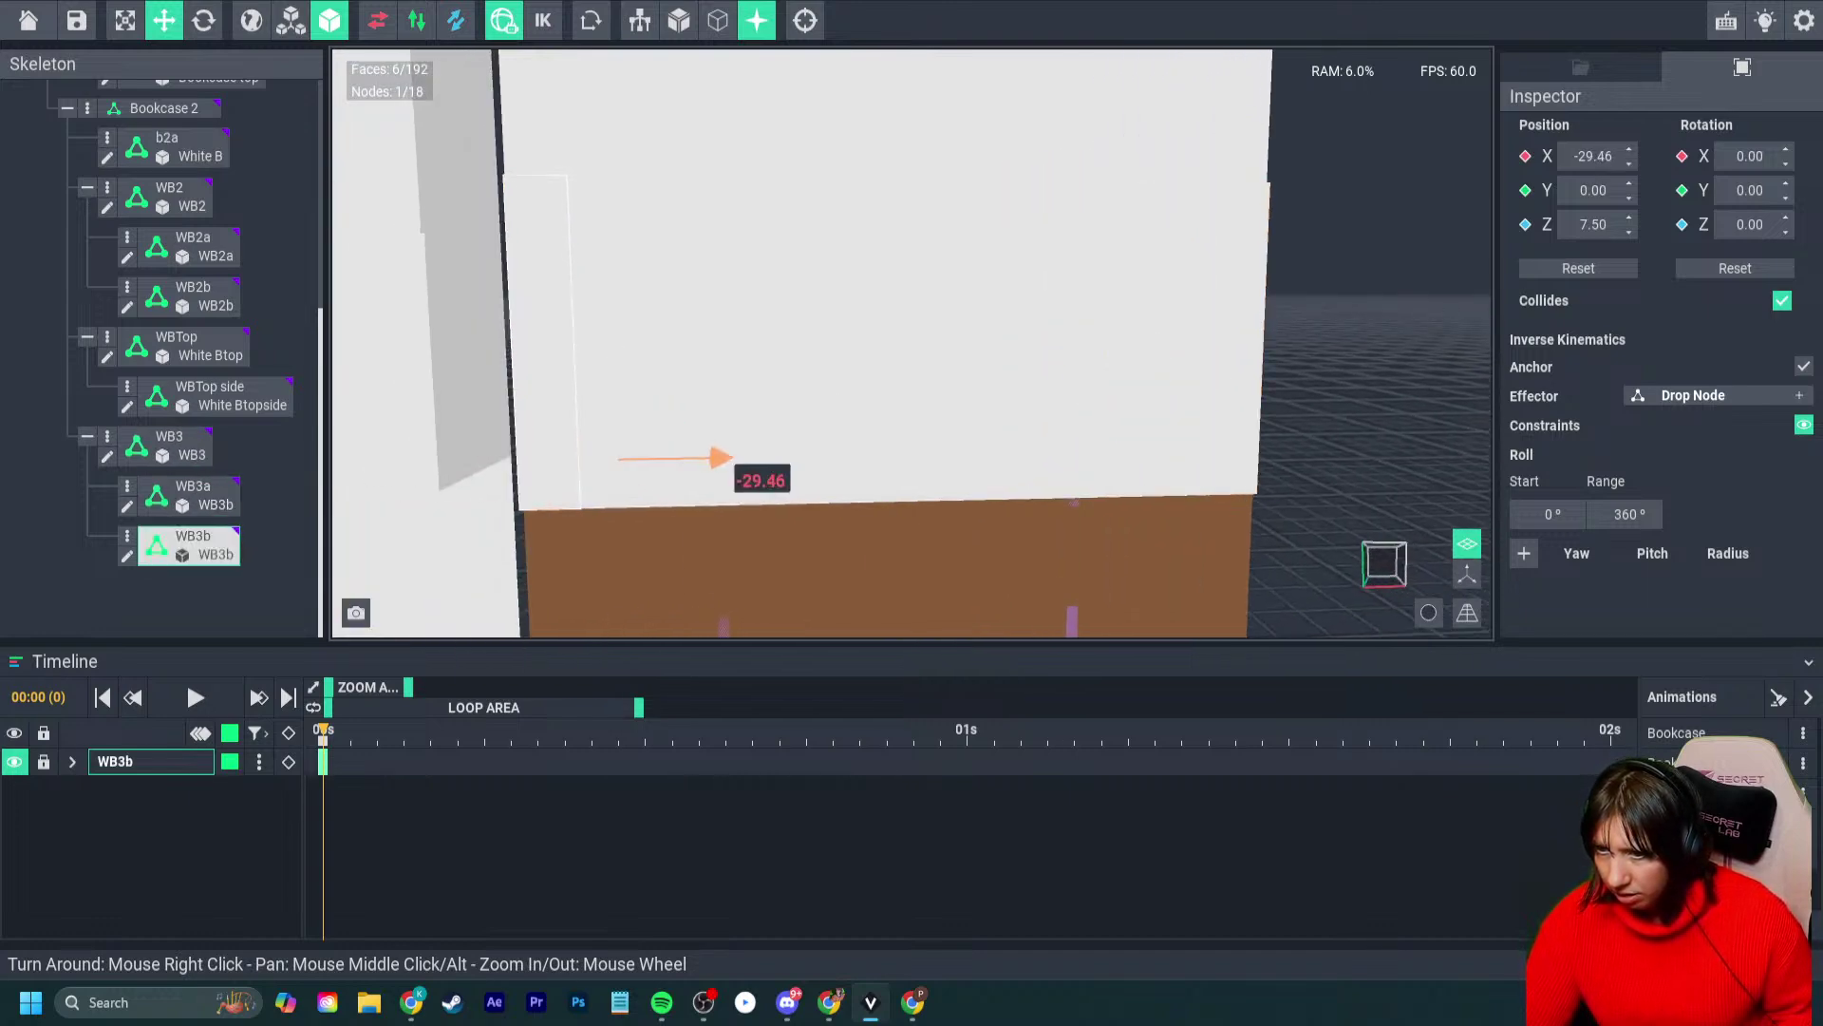
click(744, 558)
right_drag(745, 559, 743, 560)
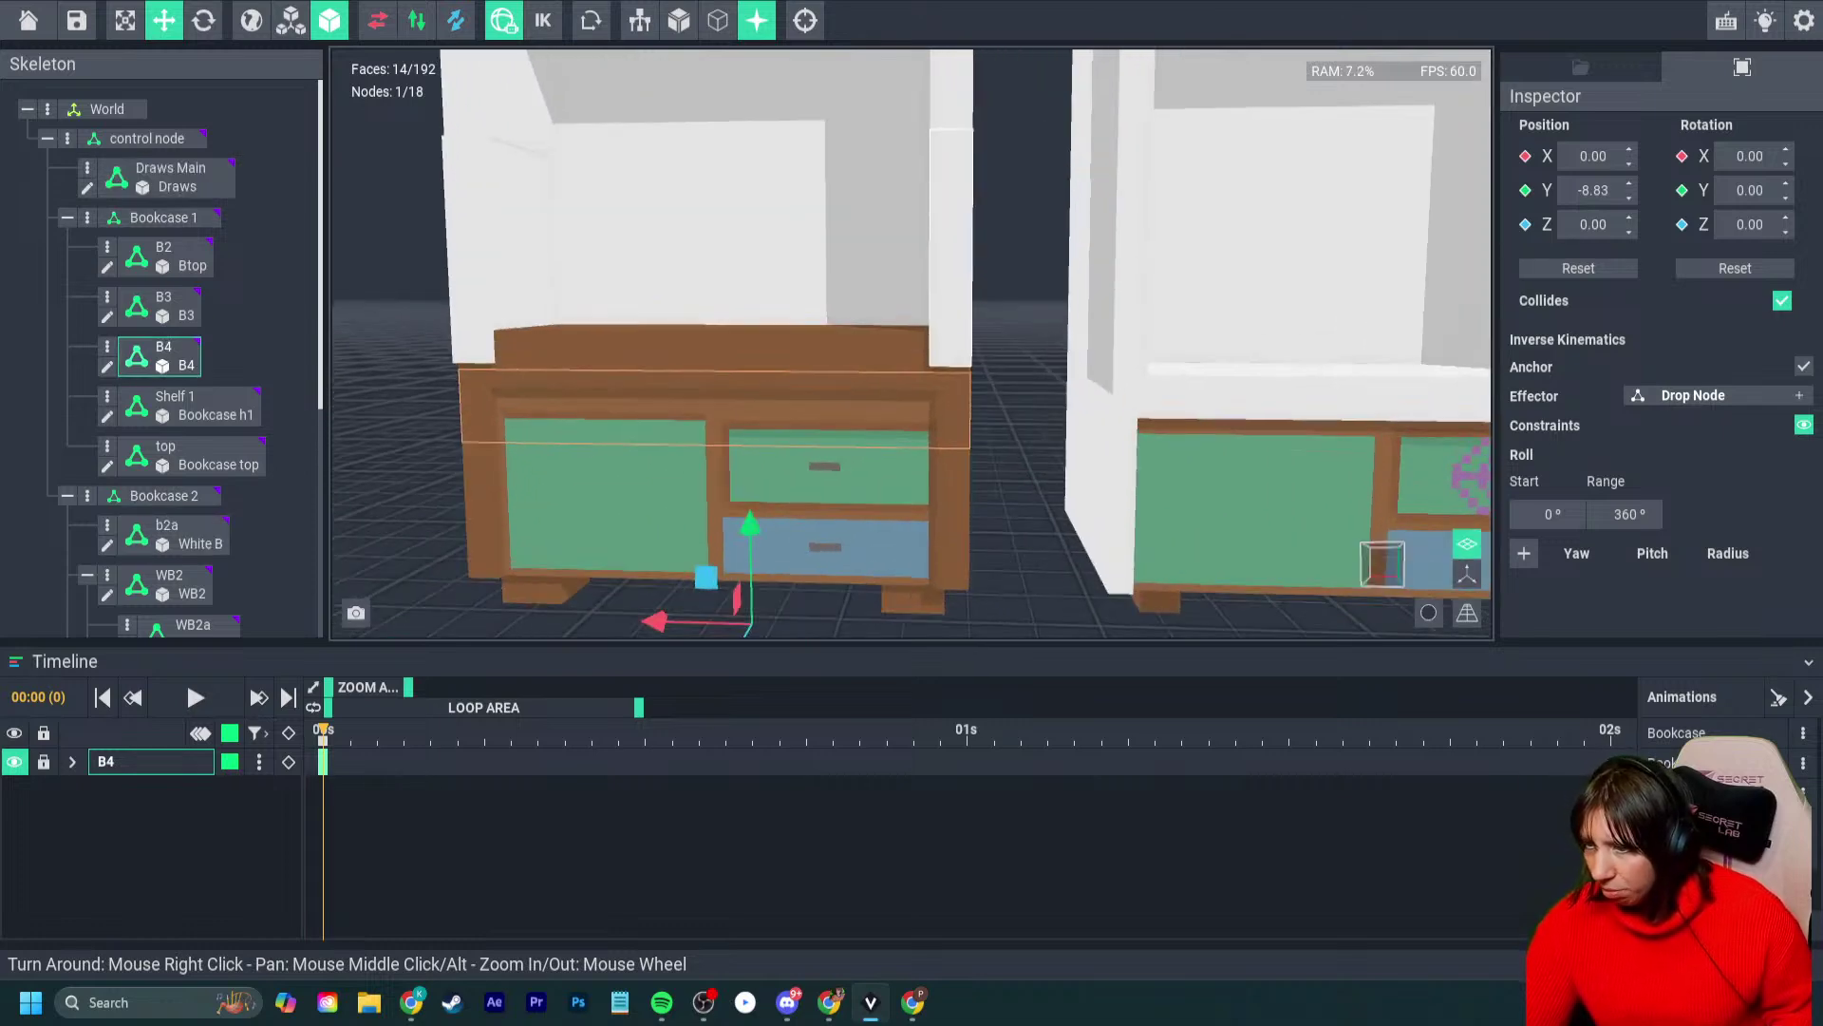
- Lower the Bookcase 1 top piece along Y until it sinks to the level of the drawers cabinet's top
scroll(944, 387, down, 5)
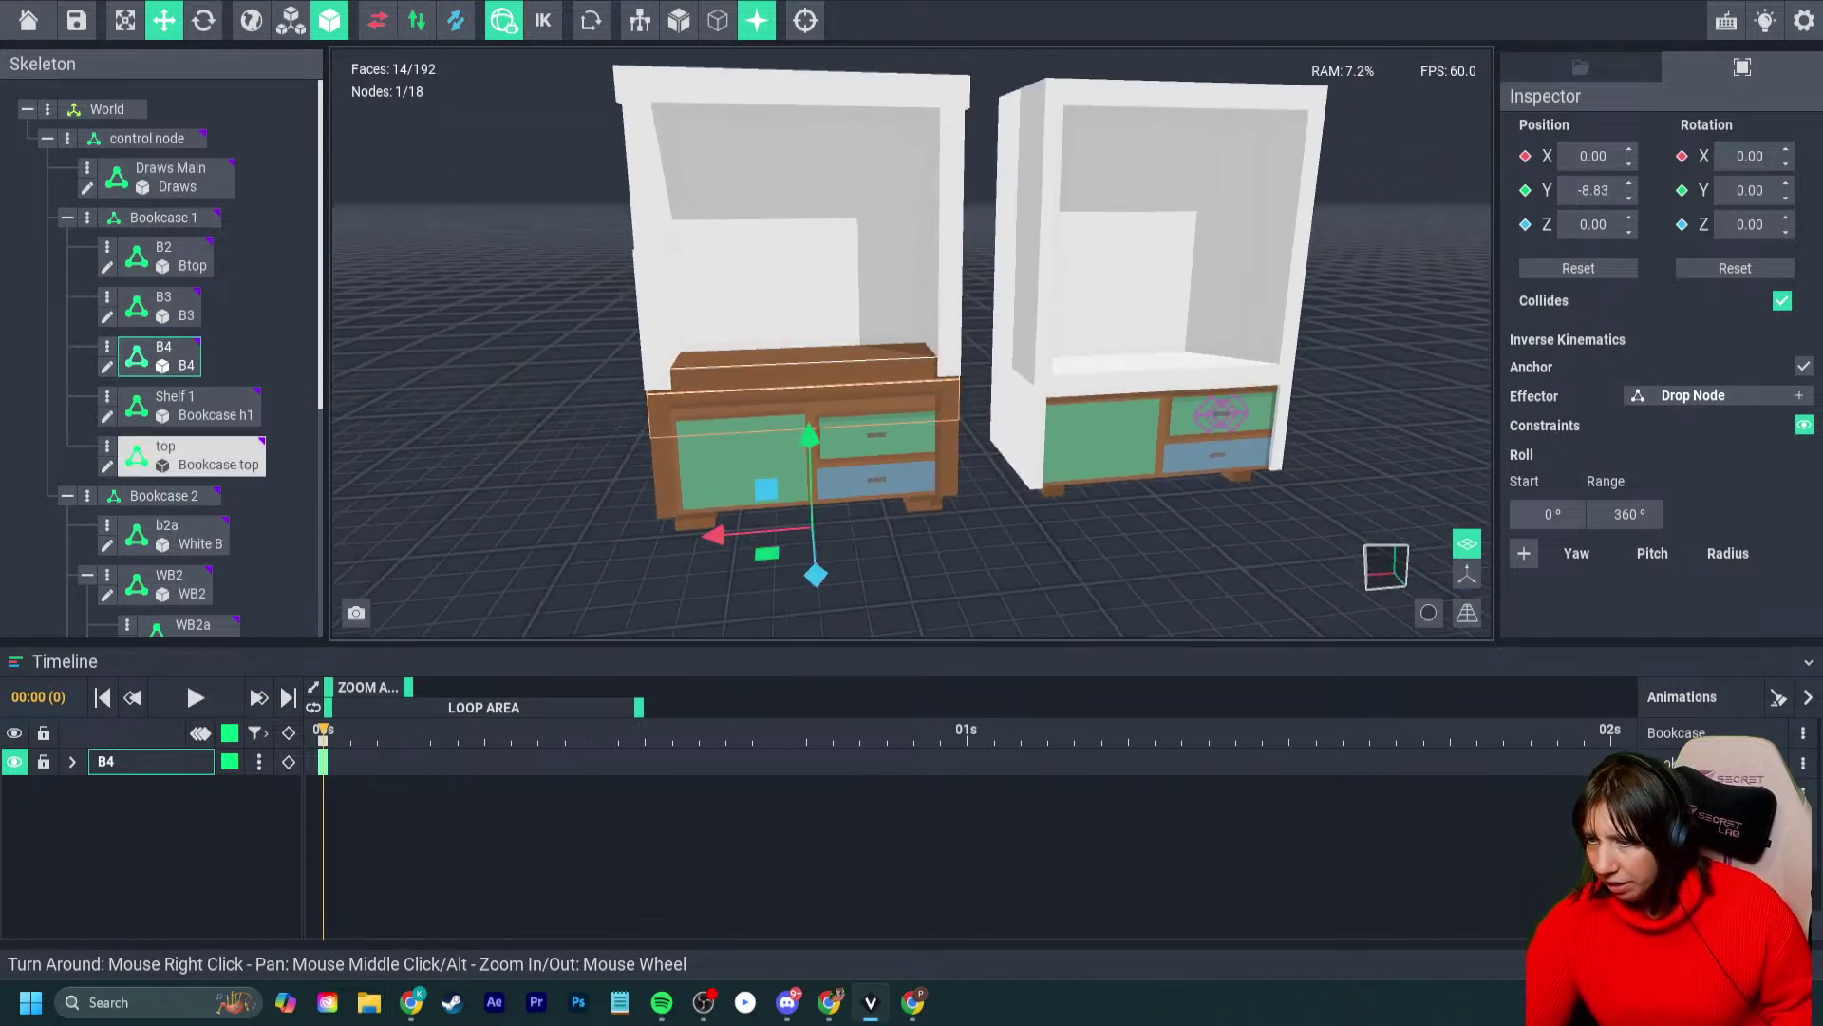
click(190, 455)
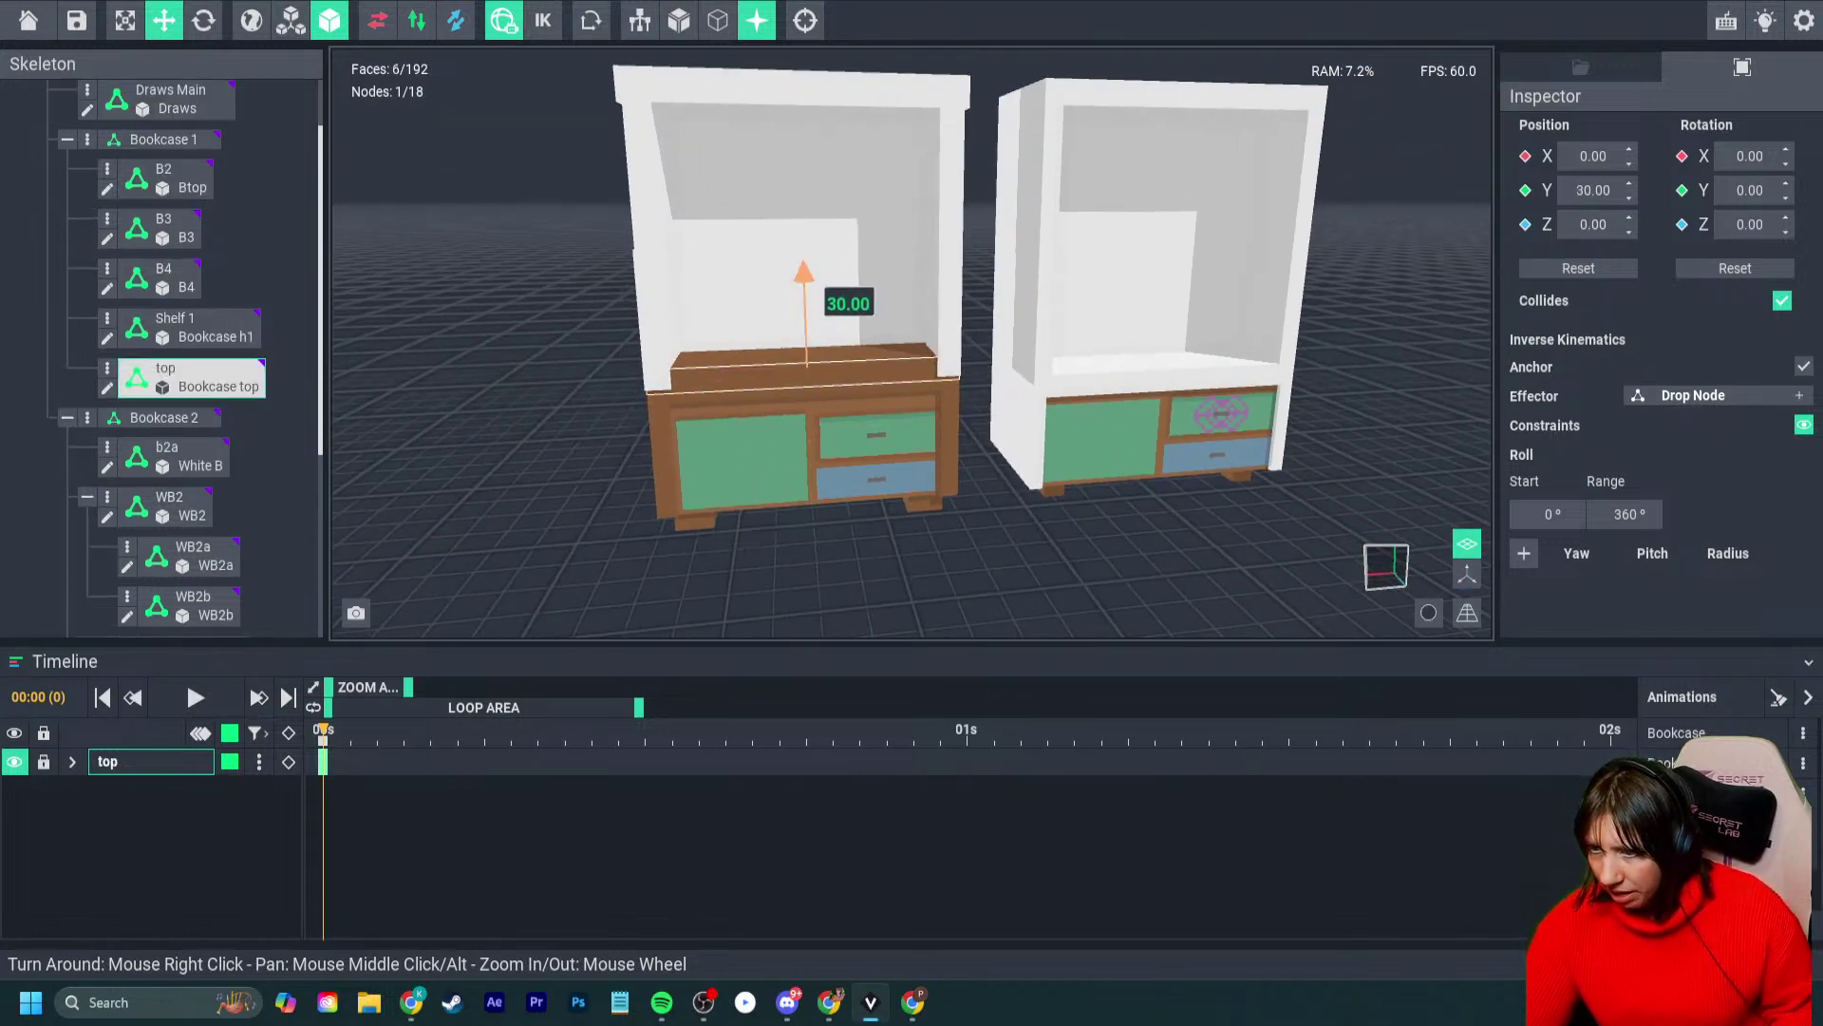
drag(804, 285, 803, 315)
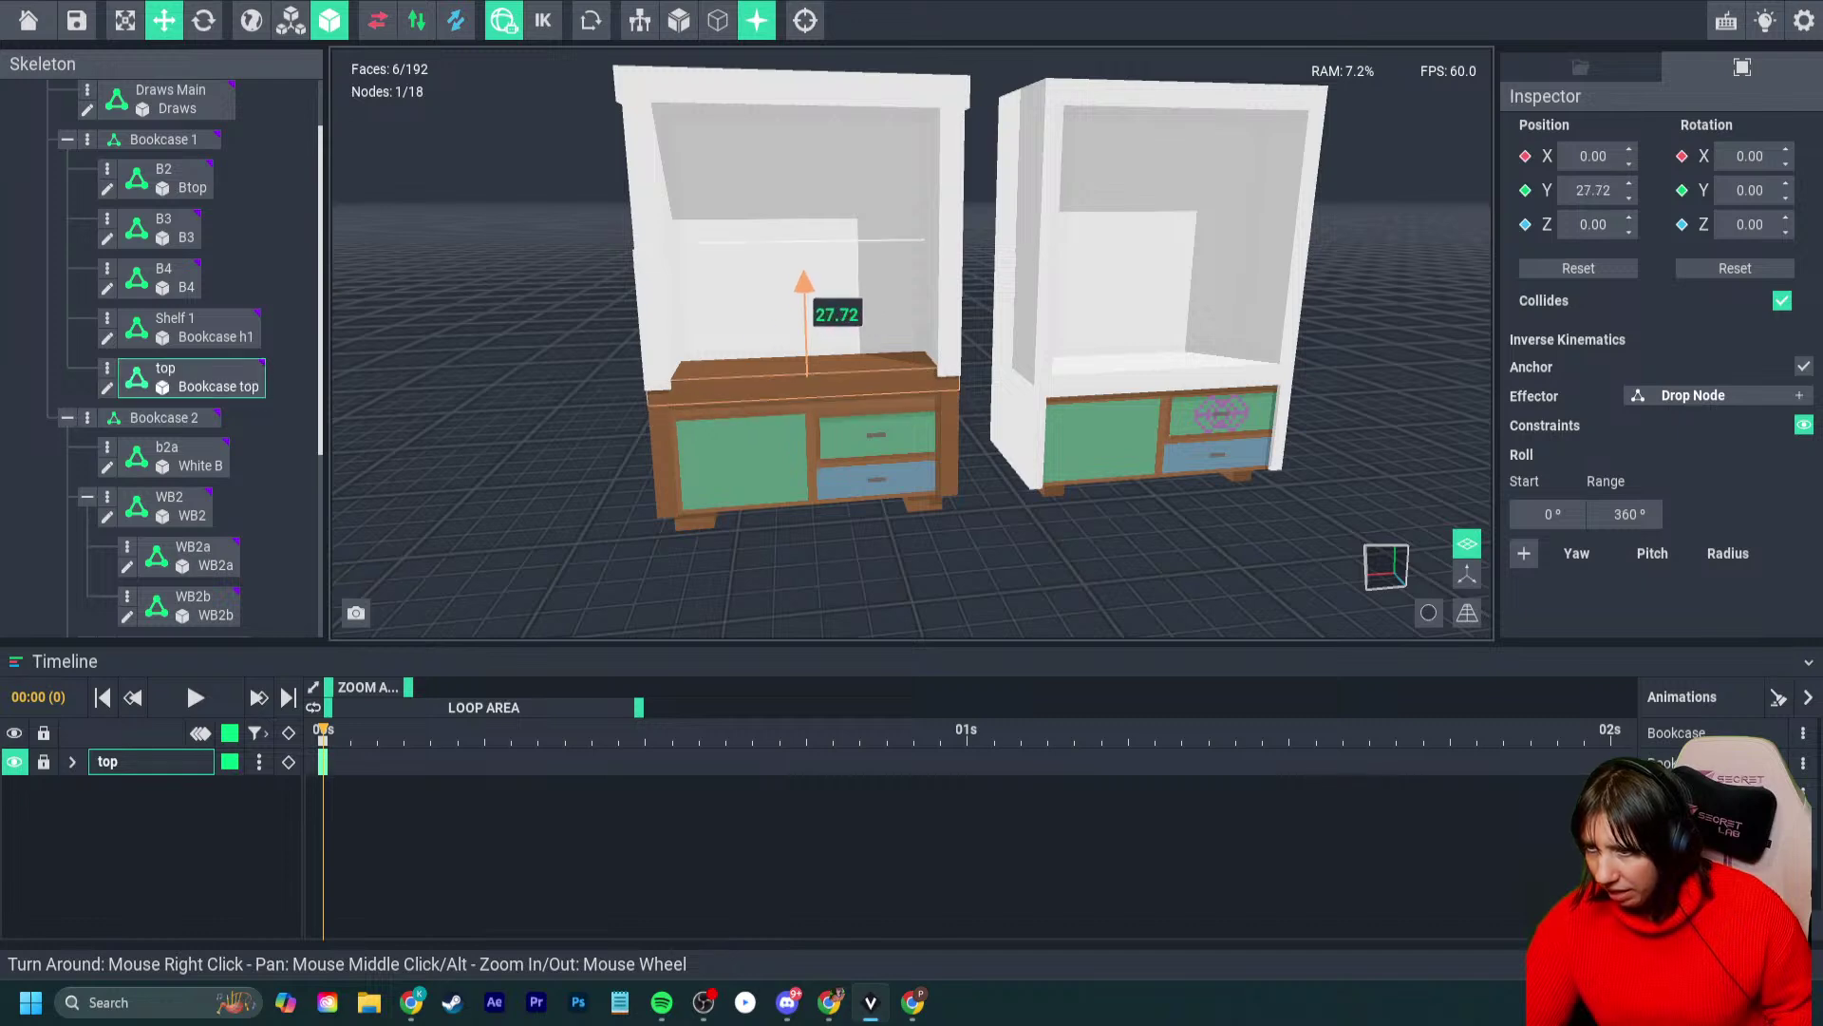
scroll(845, 470, up, 3)
right_drag(845, 471, 929, 539)
scroll(845, 470, down, 5)
right_drag(930, 539, 988, 563)
scroll(930, 539, up, 5)
middle_drag(930, 539, 983, 551)
mouse_move(655, 287)
mouse_down()
mouse_move(643, 214)
mouse_move(655, 292)
mouse_up()
right_drag(956, 509, 791, 479)
- Clone the White B library model under the name WBs1
click(1157, 494)
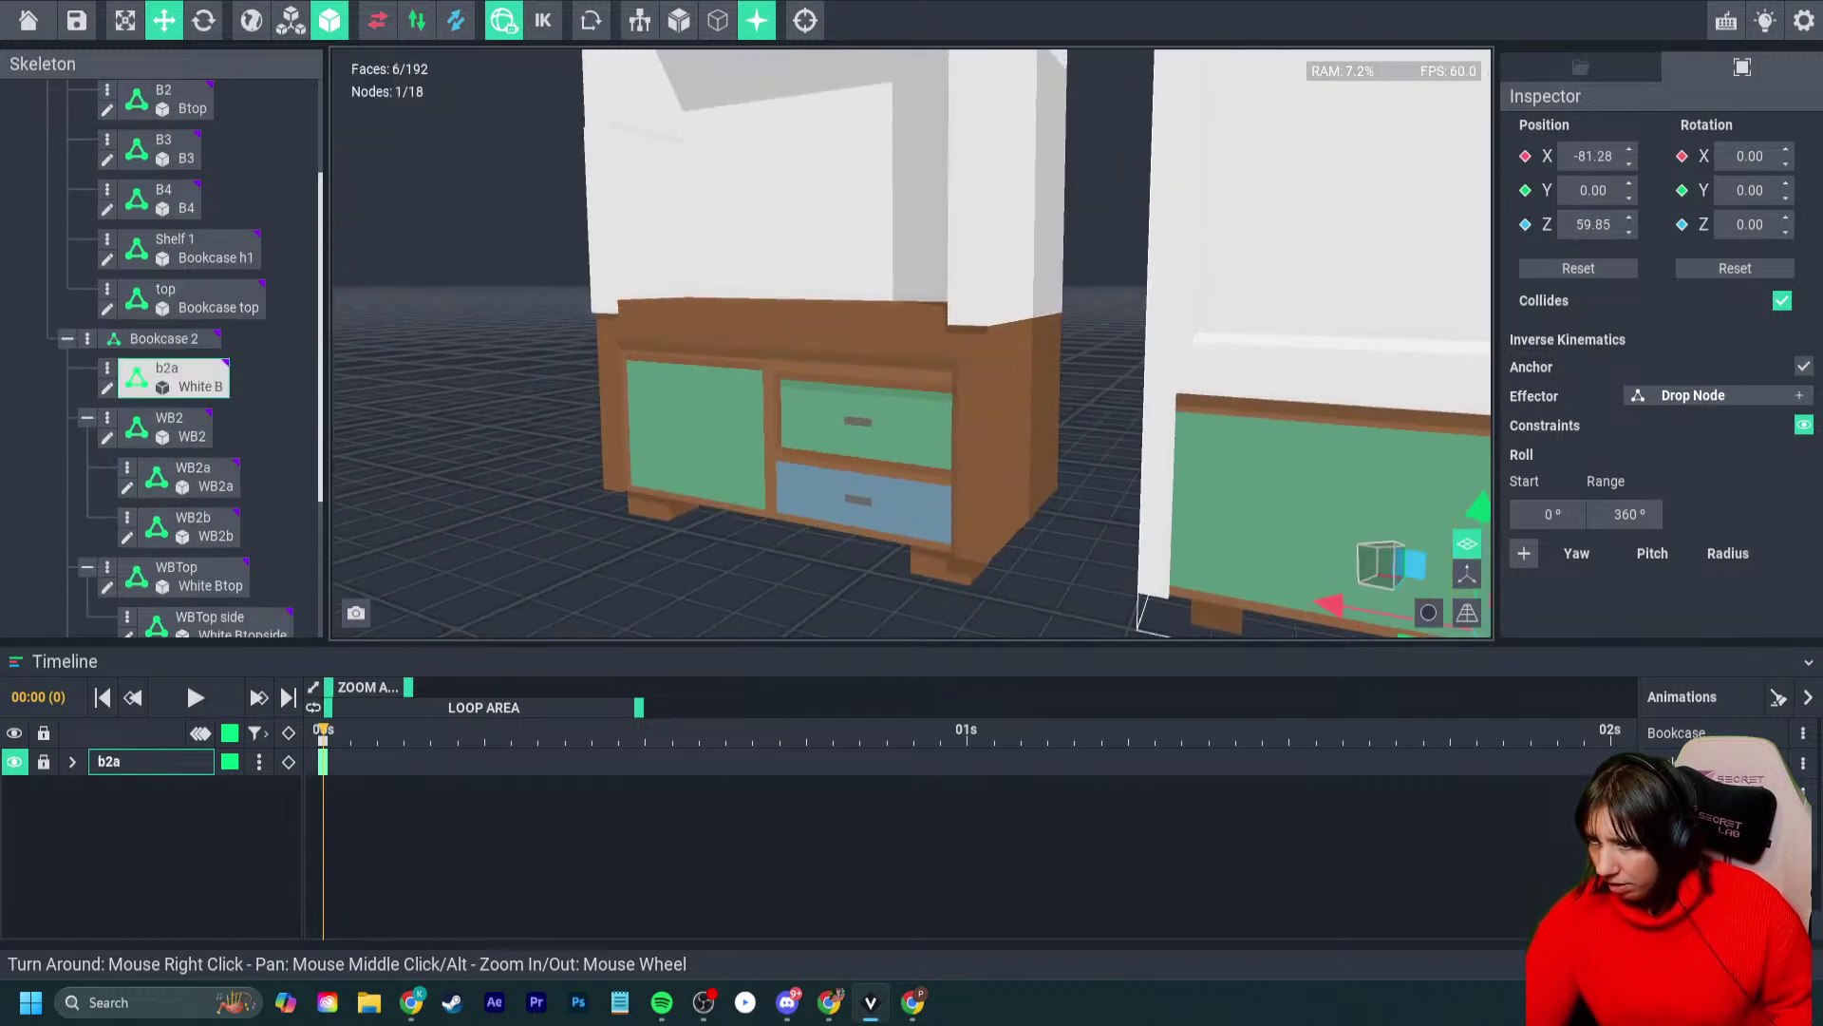
click(1581, 67)
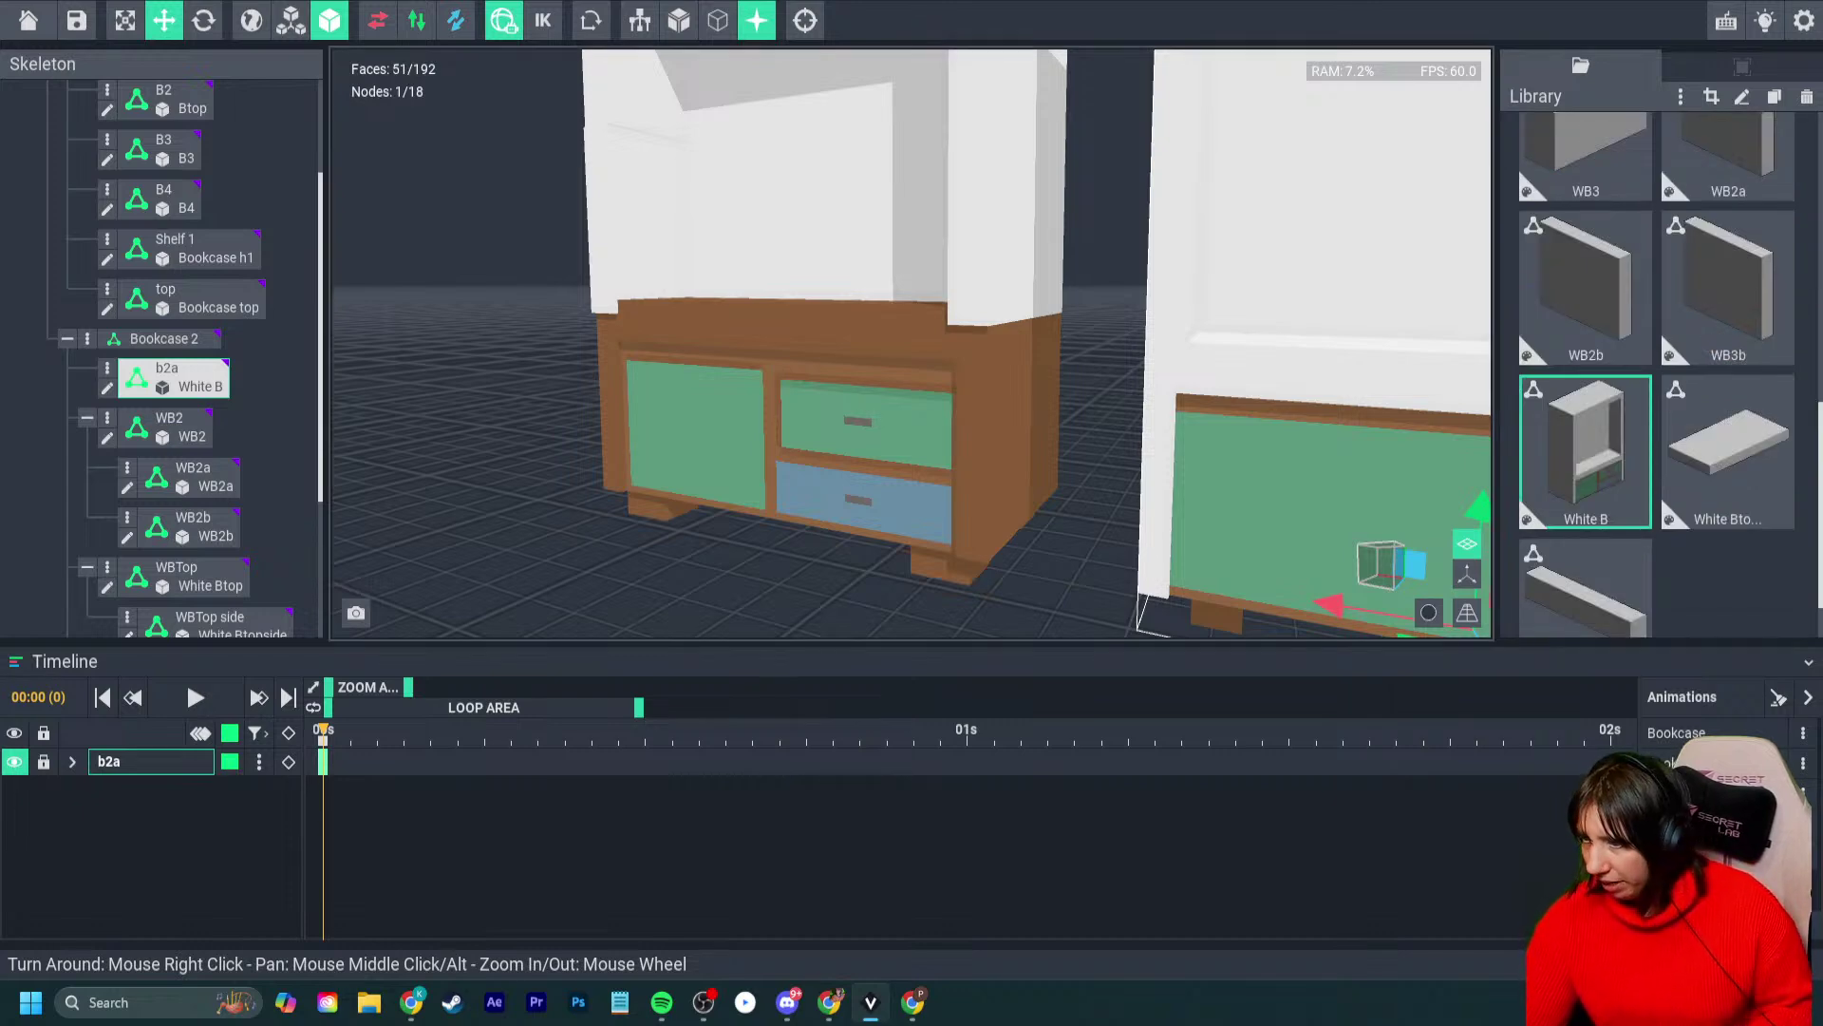
click(1586, 452)
key(ctrl+d)
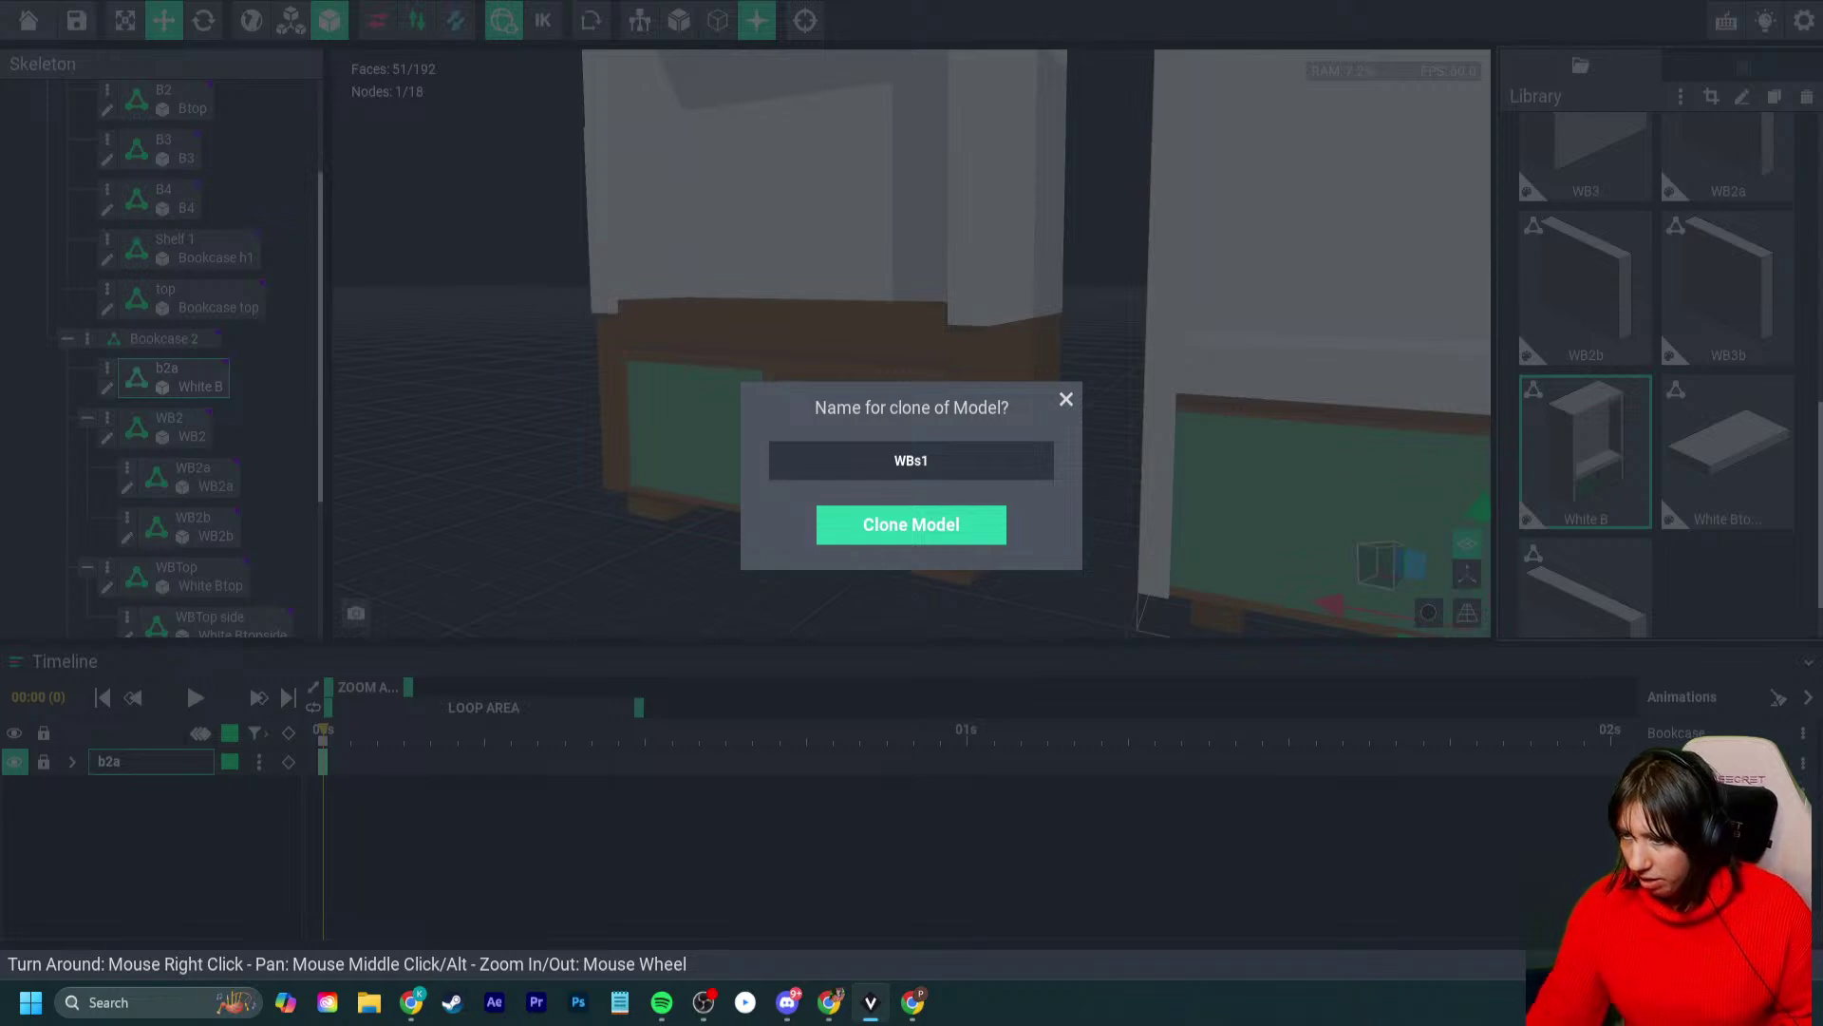
key(Return)
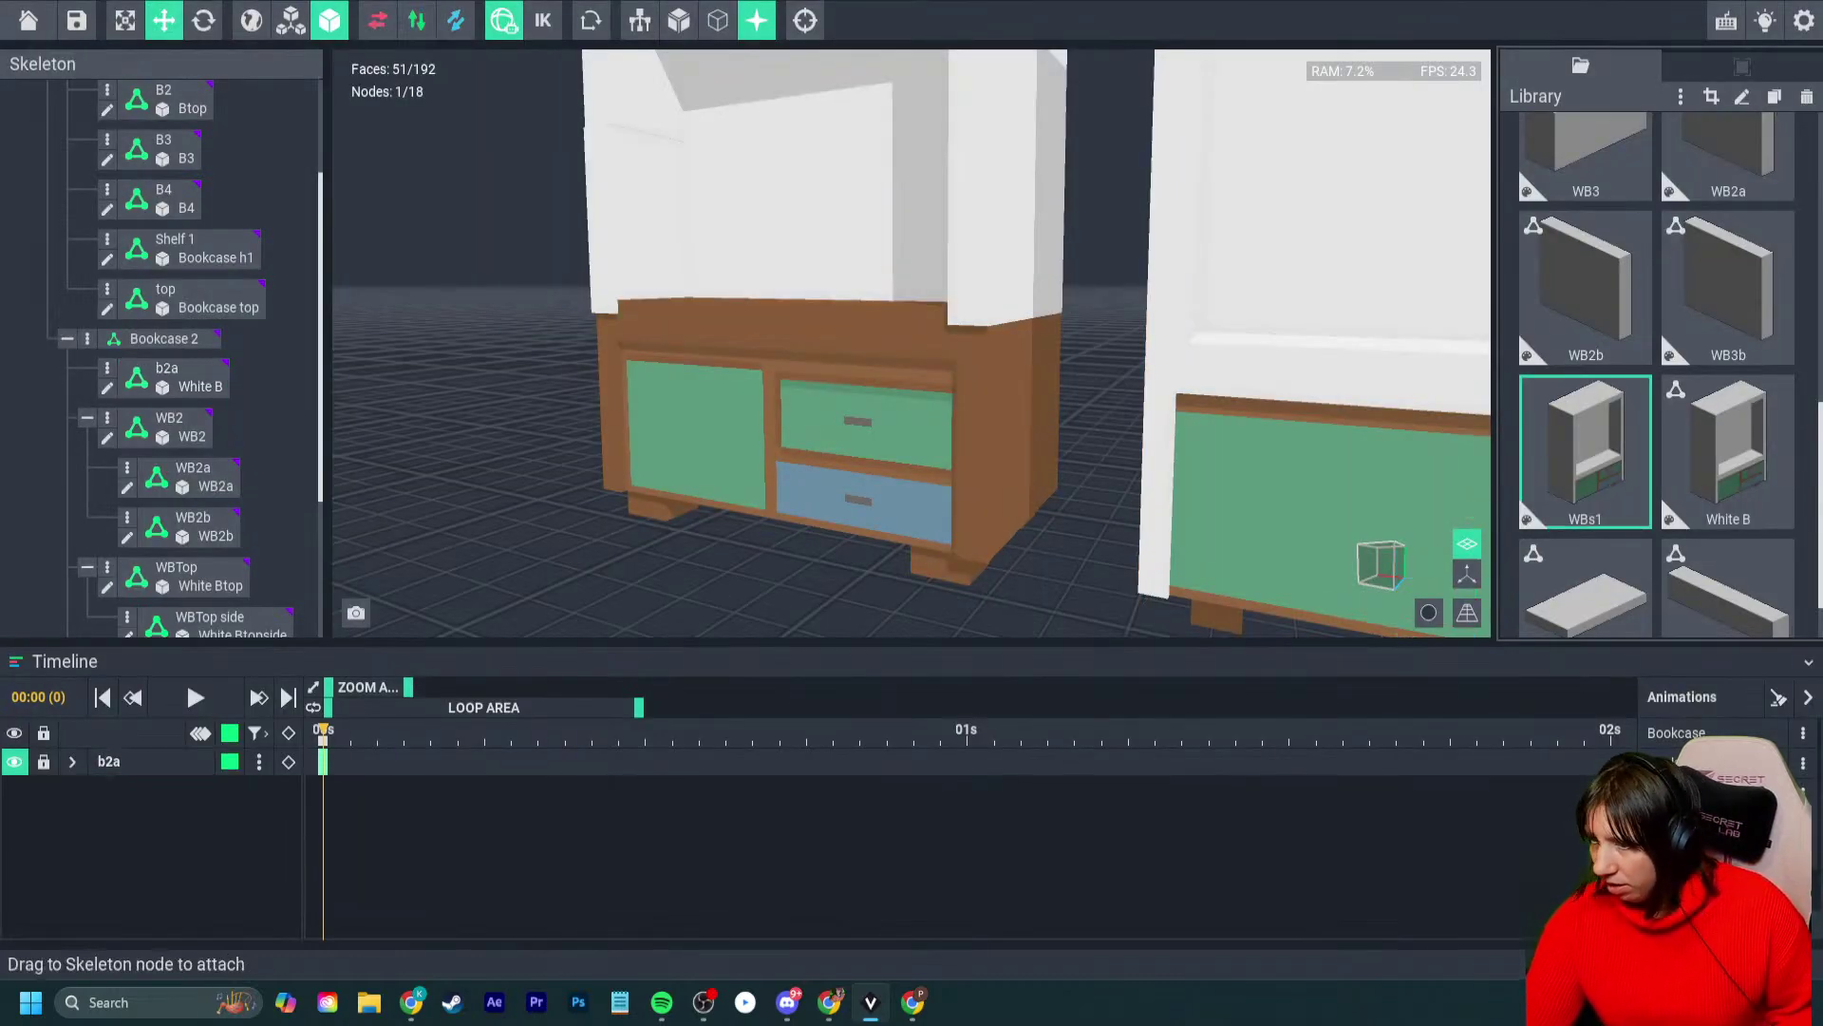
- Open the WBs1 model for voxel editing and set up the Face tool in erase mode
double_click(1585, 451)
right_drag(902, 474, 817, 448)
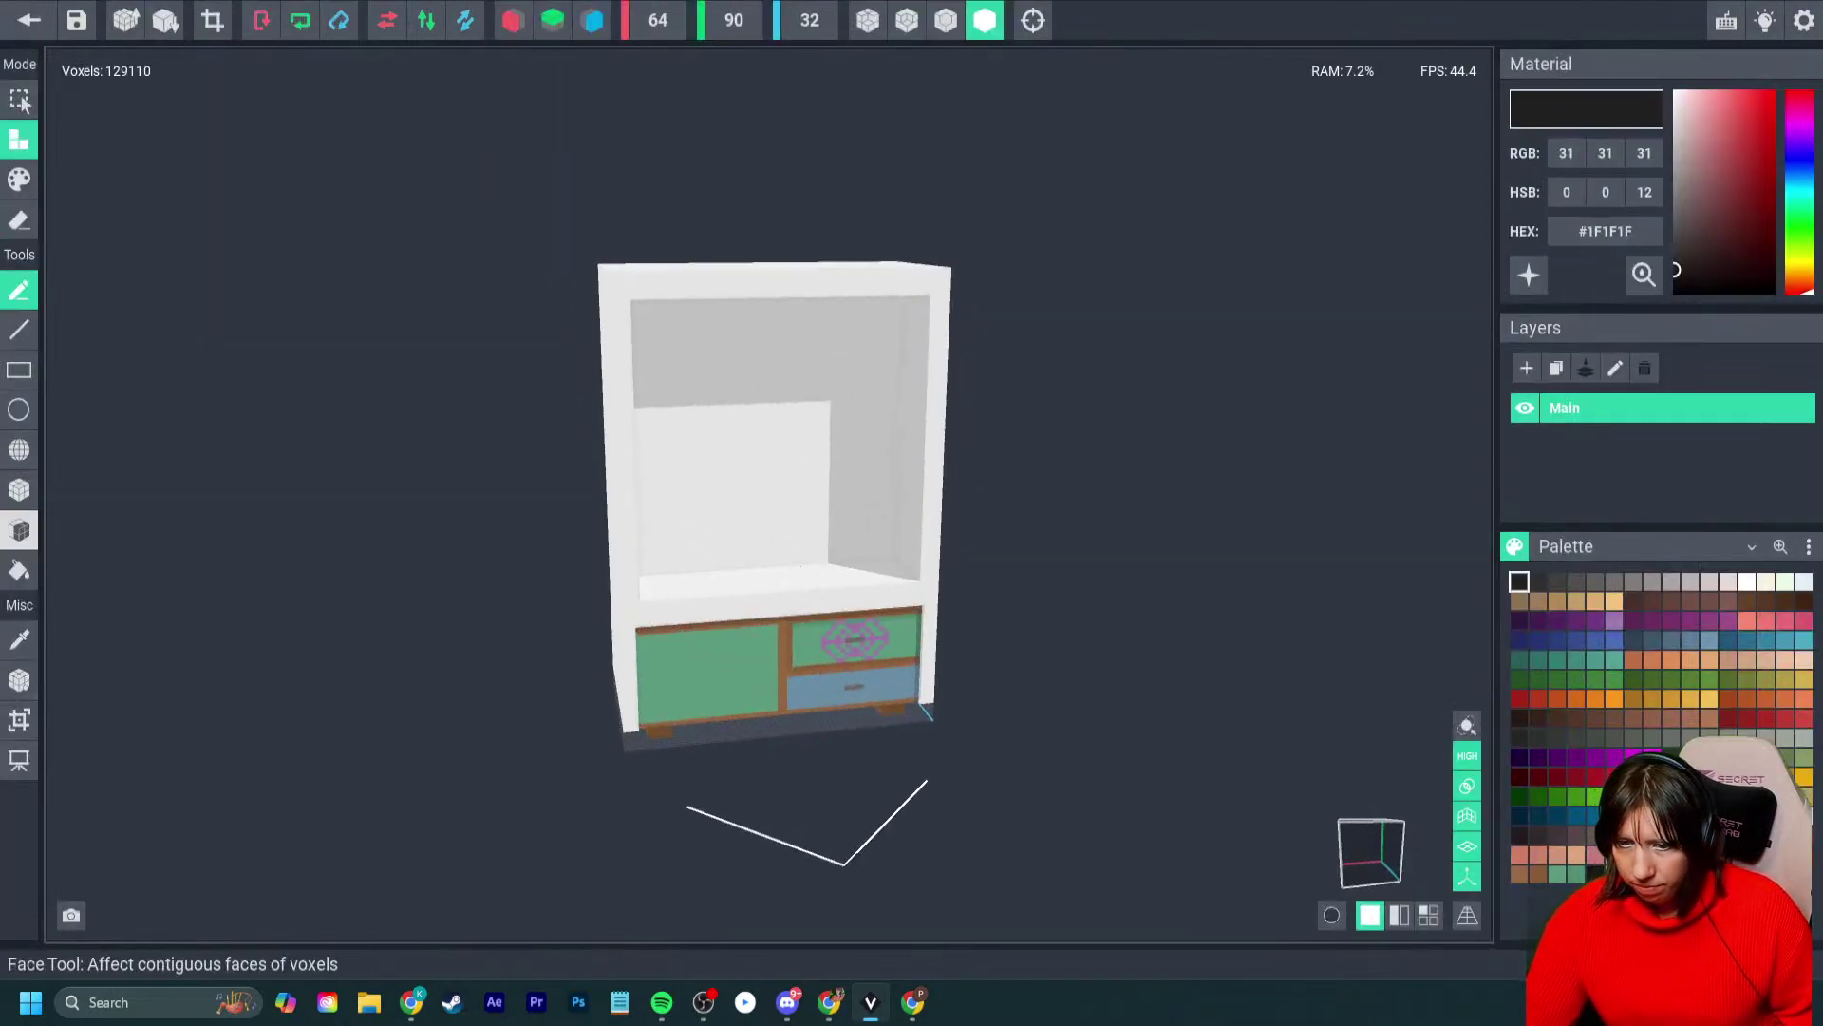
click(19, 530)
click(19, 221)
right_drag(1083, 461, 917, 467)
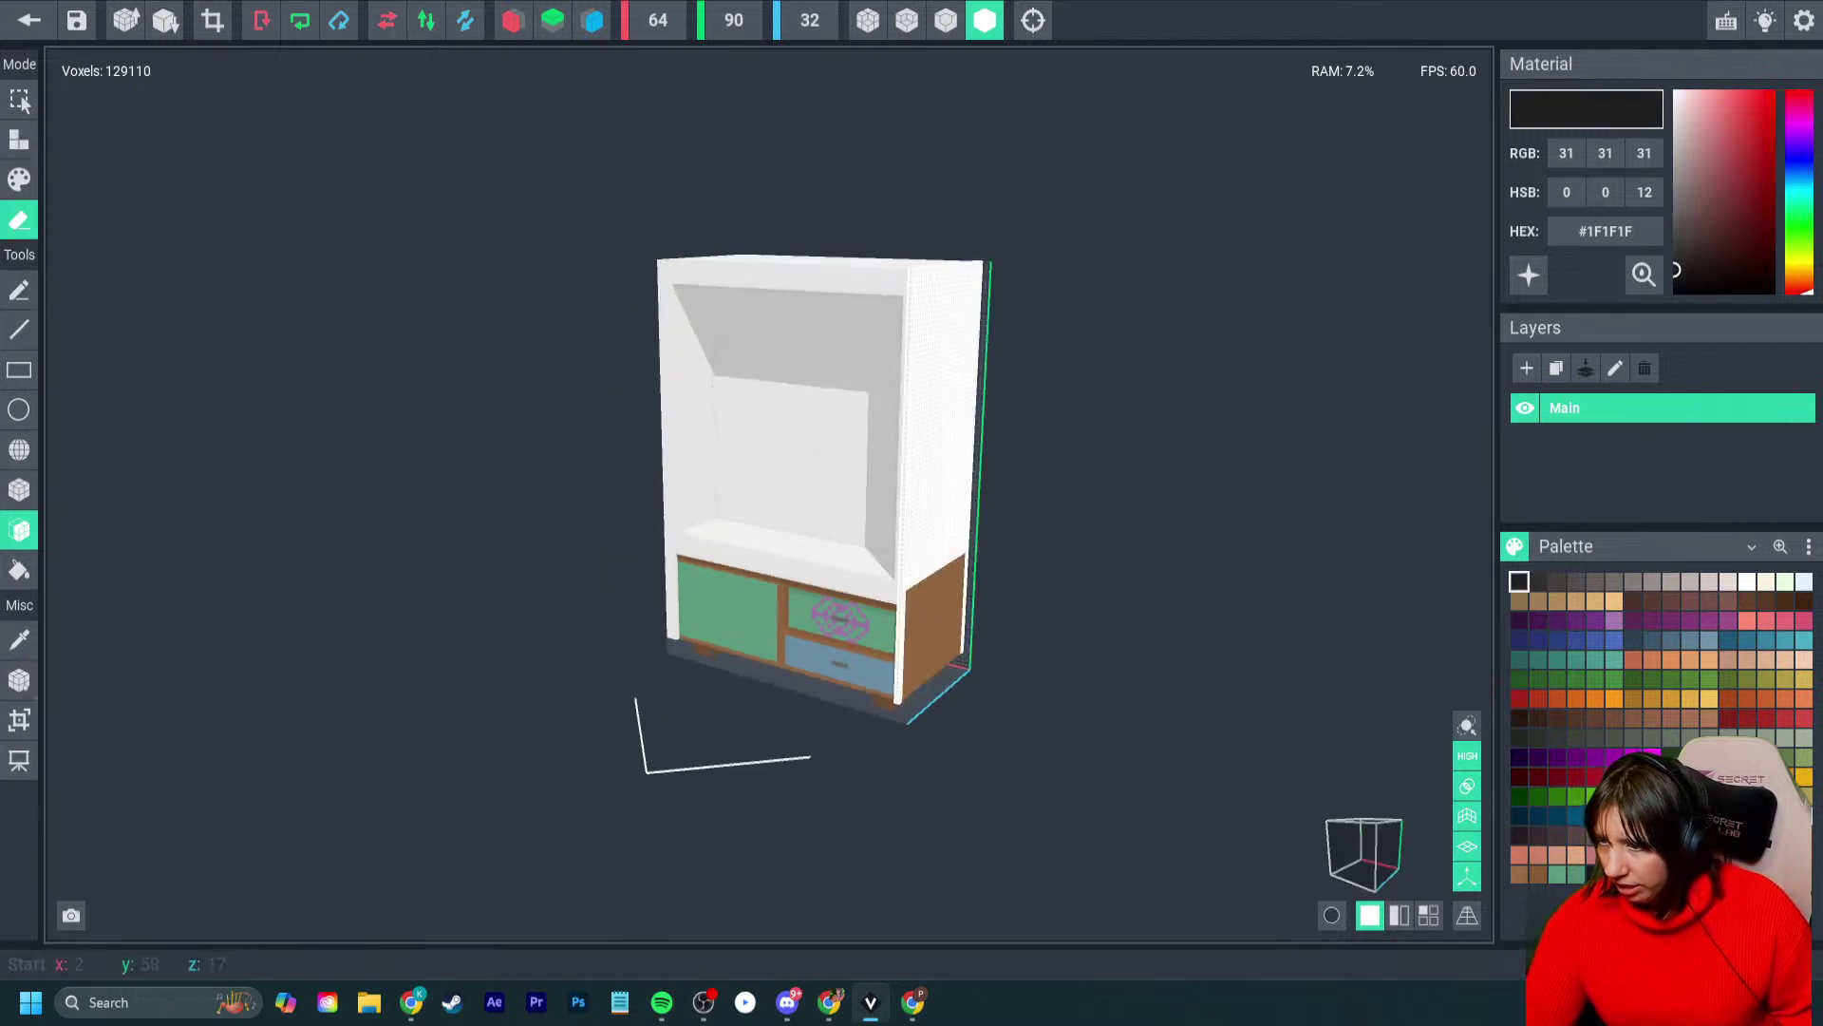
- Erase the white side panel next to the drawers, undoing any extra face removed, and show the model with edge outlines
click(924, 437)
click(878, 579)
key(ctrl+z)
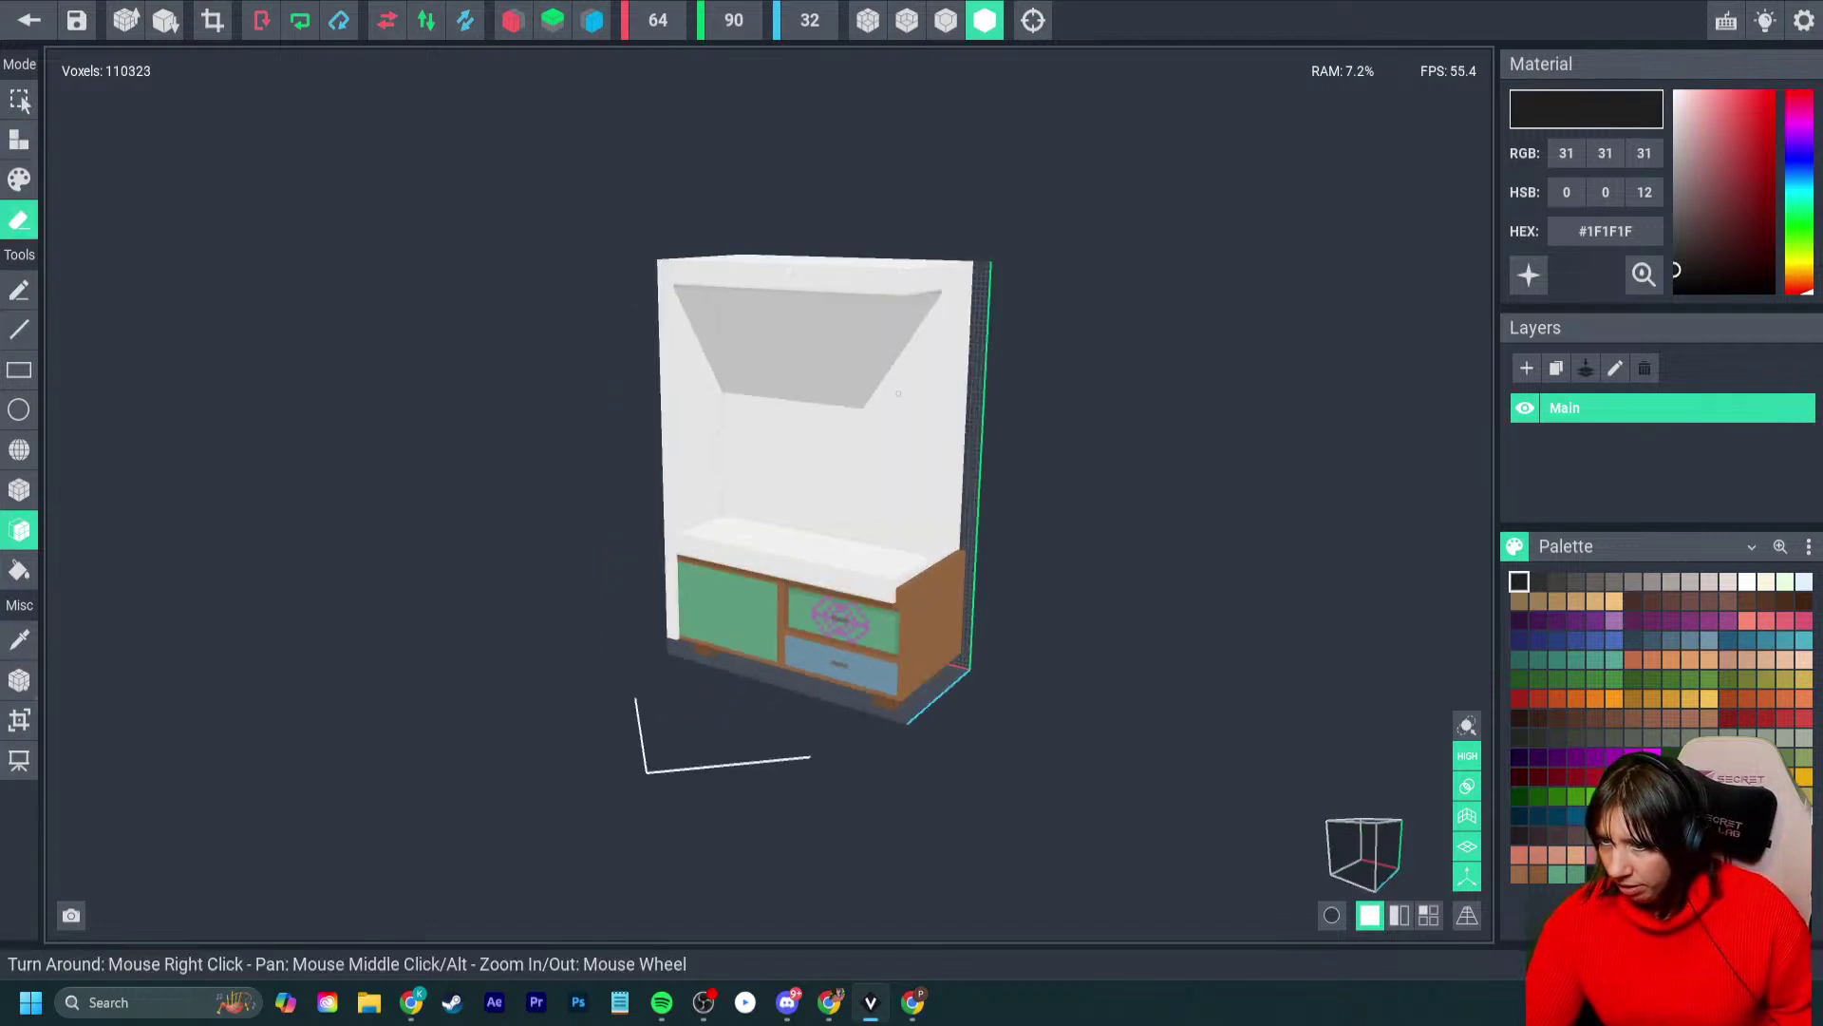
right_drag(1083, 390, 954, 385)
click(954, 384)
drag(954, 384, 935, 380)
click(946, 20)
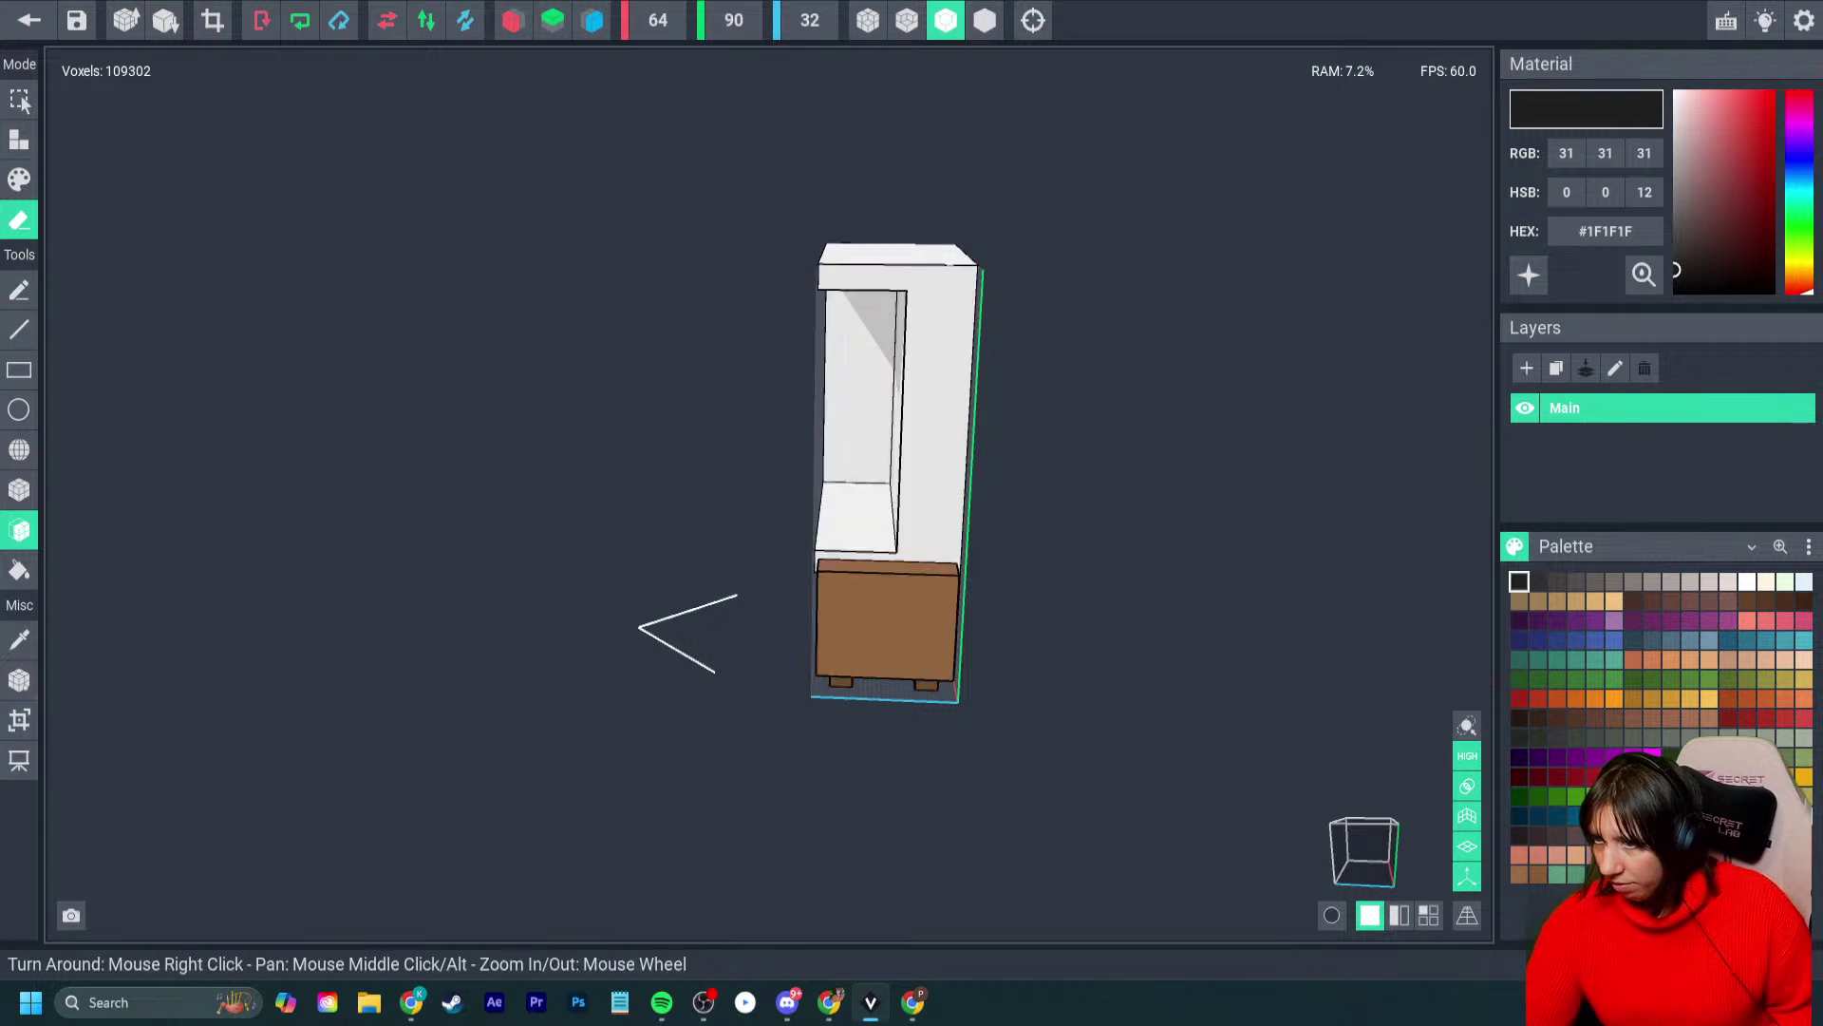
- Erase the bookcase's roof and upper walls layer by layer from above, down to a low rim around the shelf
right_drag(892, 285, 1140, 308)
right_drag(717, 247, 725, 317)
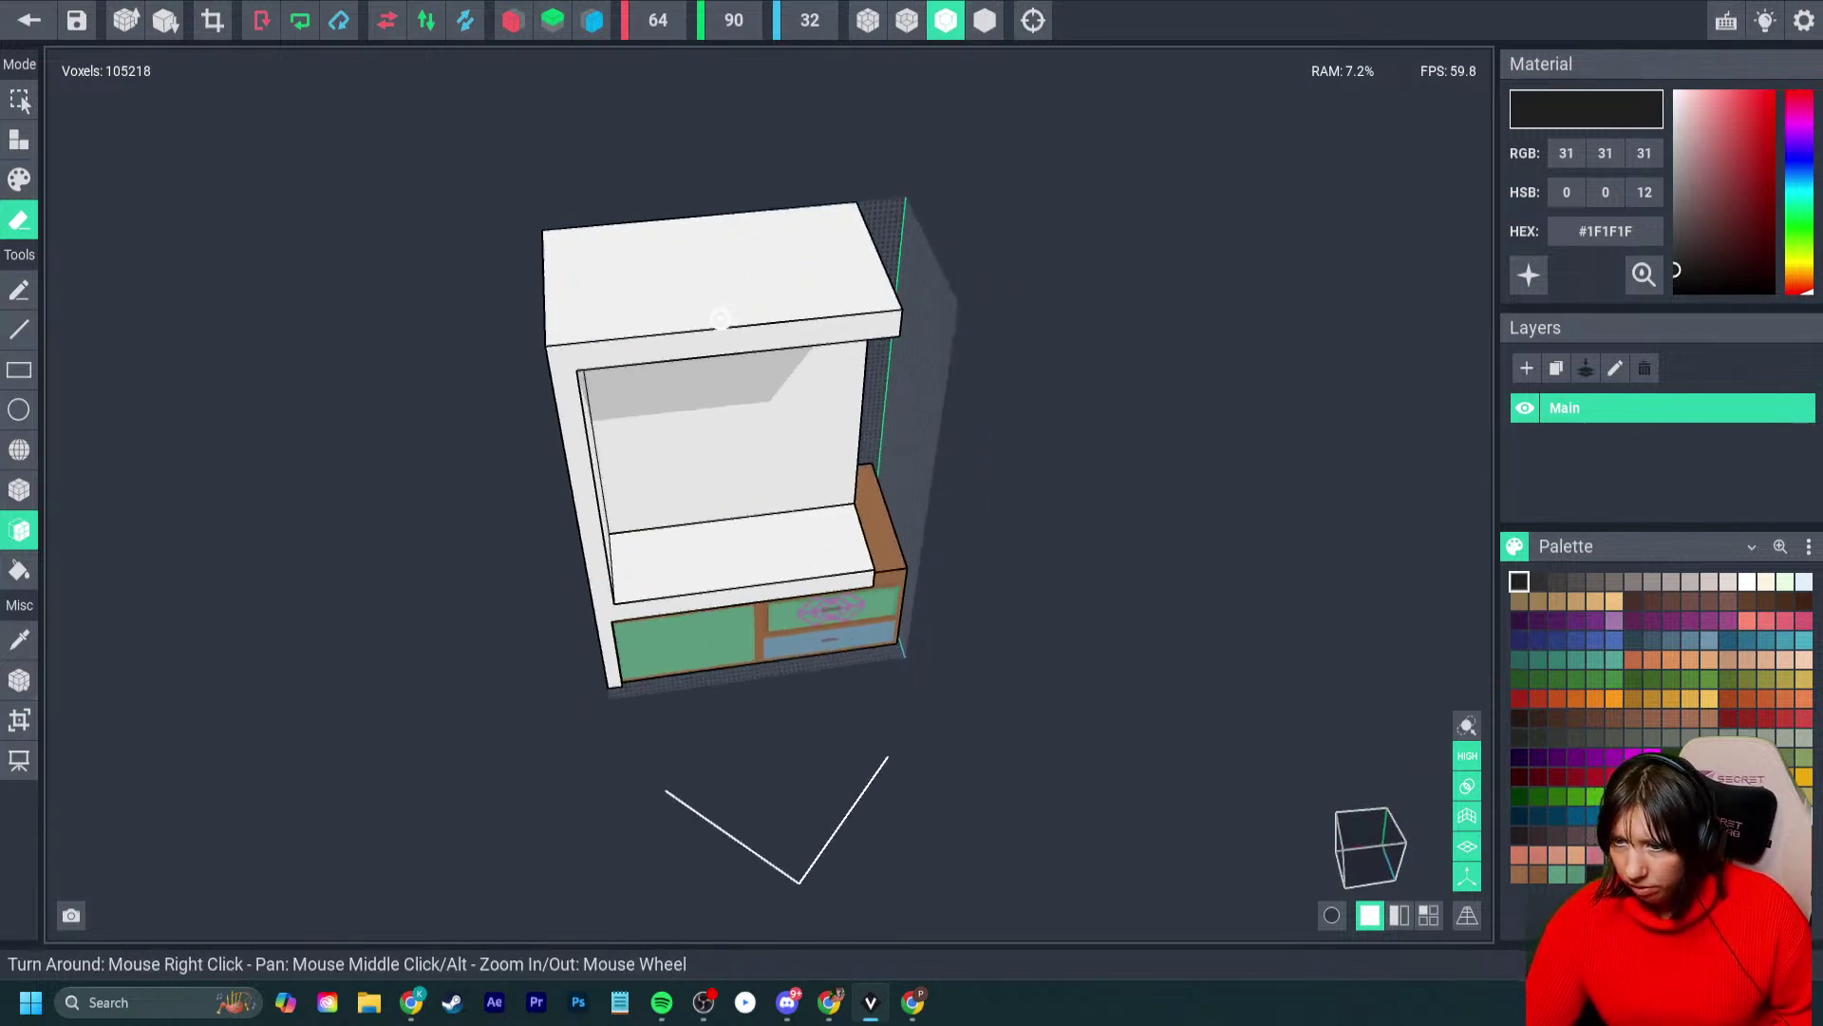
drag(725, 295, 727, 328)
click(572, 283)
click(573, 288)
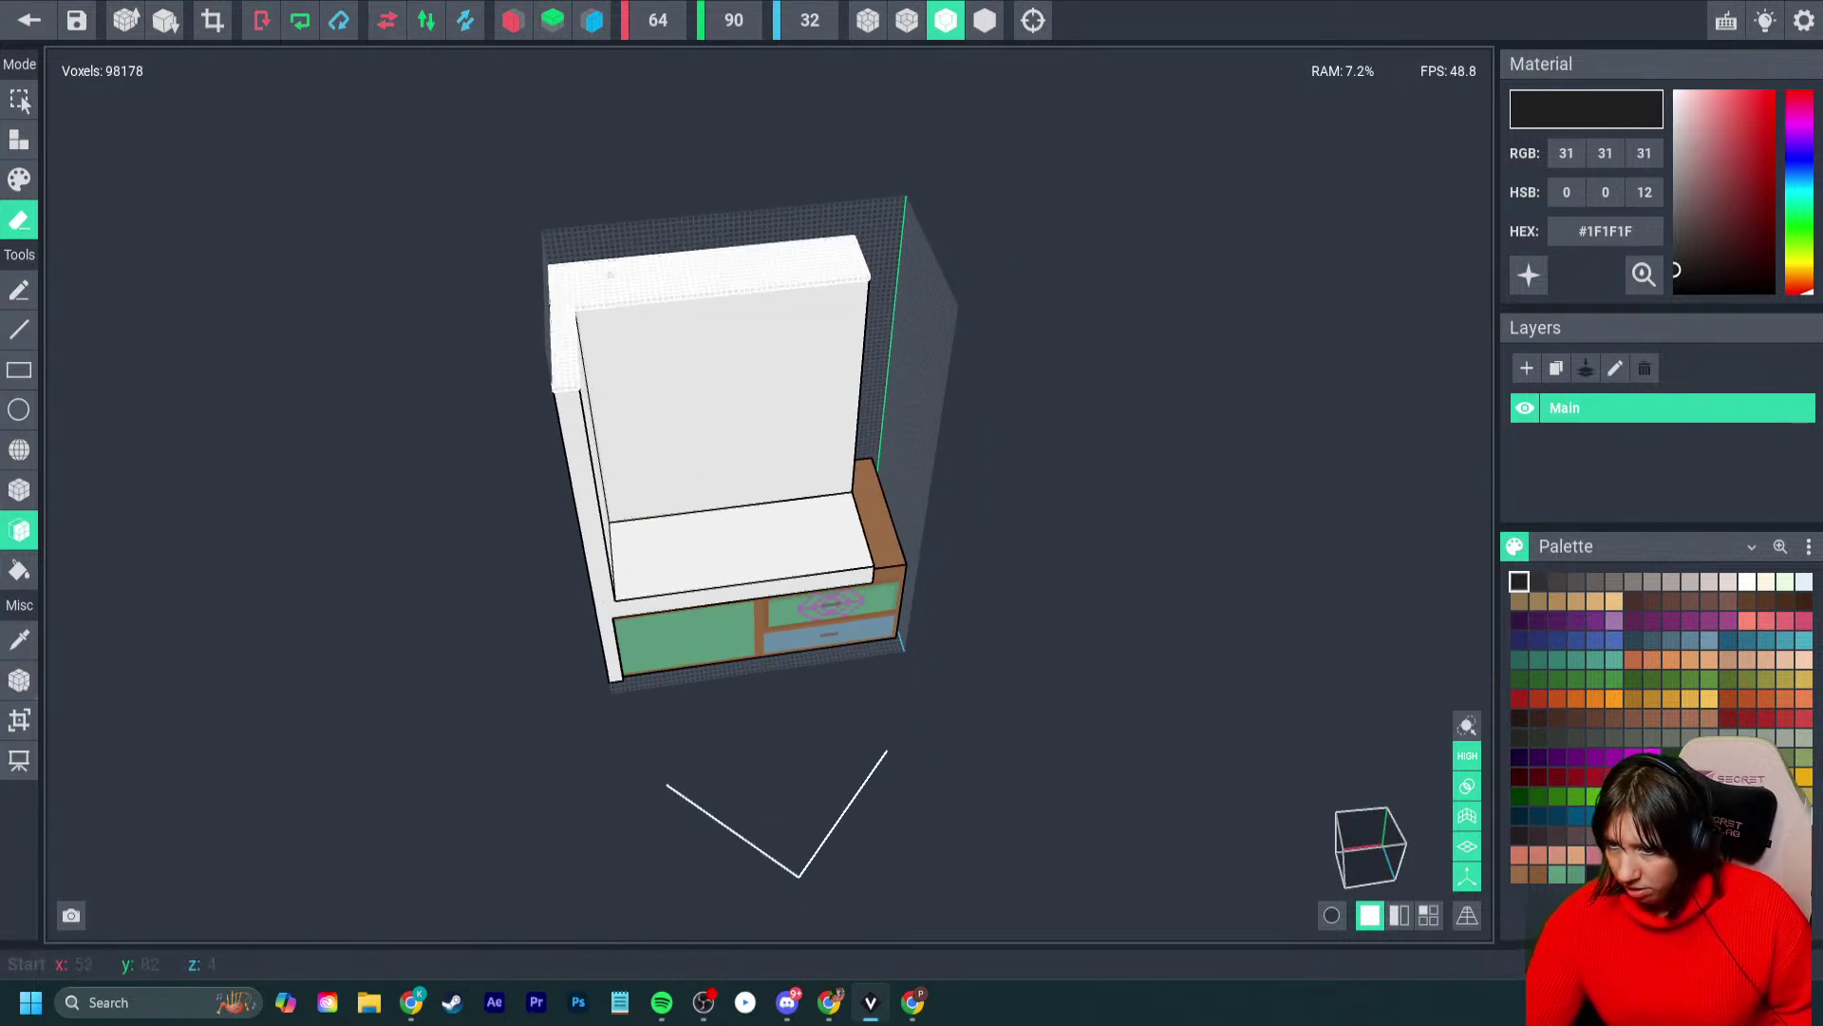
click(576, 296)
click(576, 302)
click(578, 310)
click(579, 316)
click(581, 324)
click(582, 330)
click(582, 331)
click(583, 338)
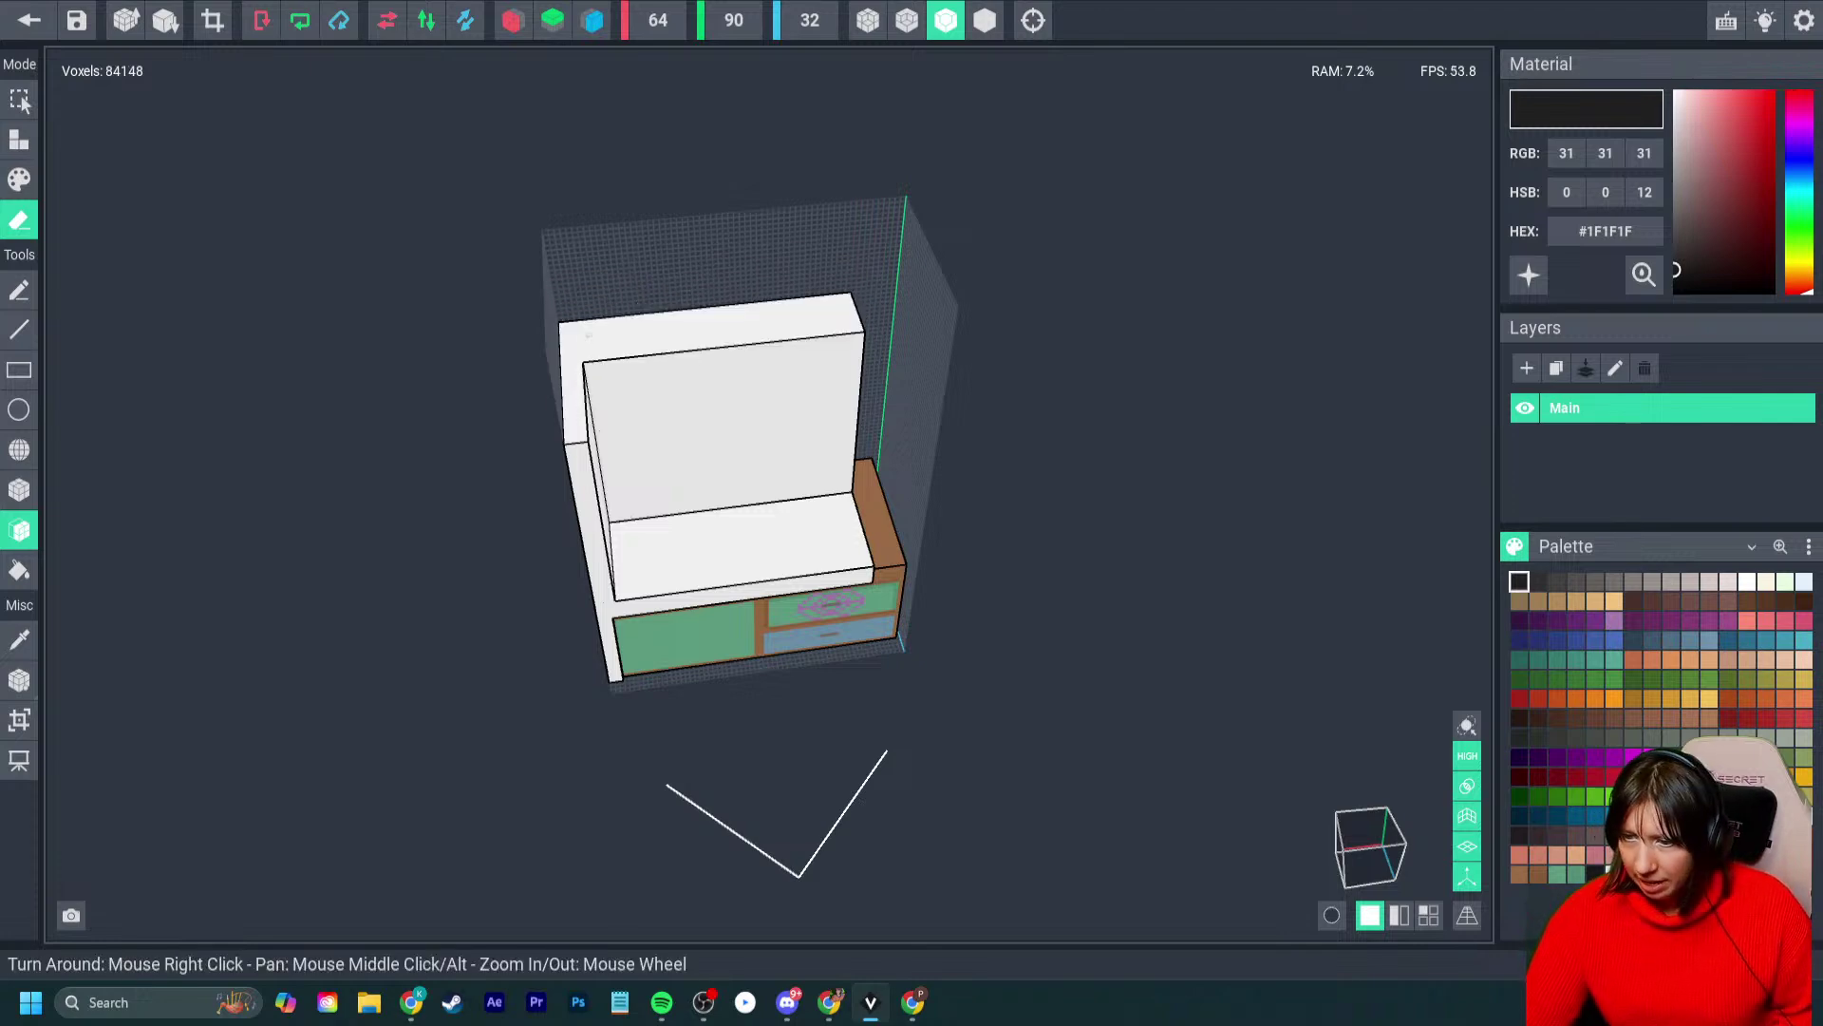
click(584, 345)
click(585, 352)
click(585, 358)
click(587, 365)
click(589, 372)
click(590, 377)
click(591, 381)
click(592, 387)
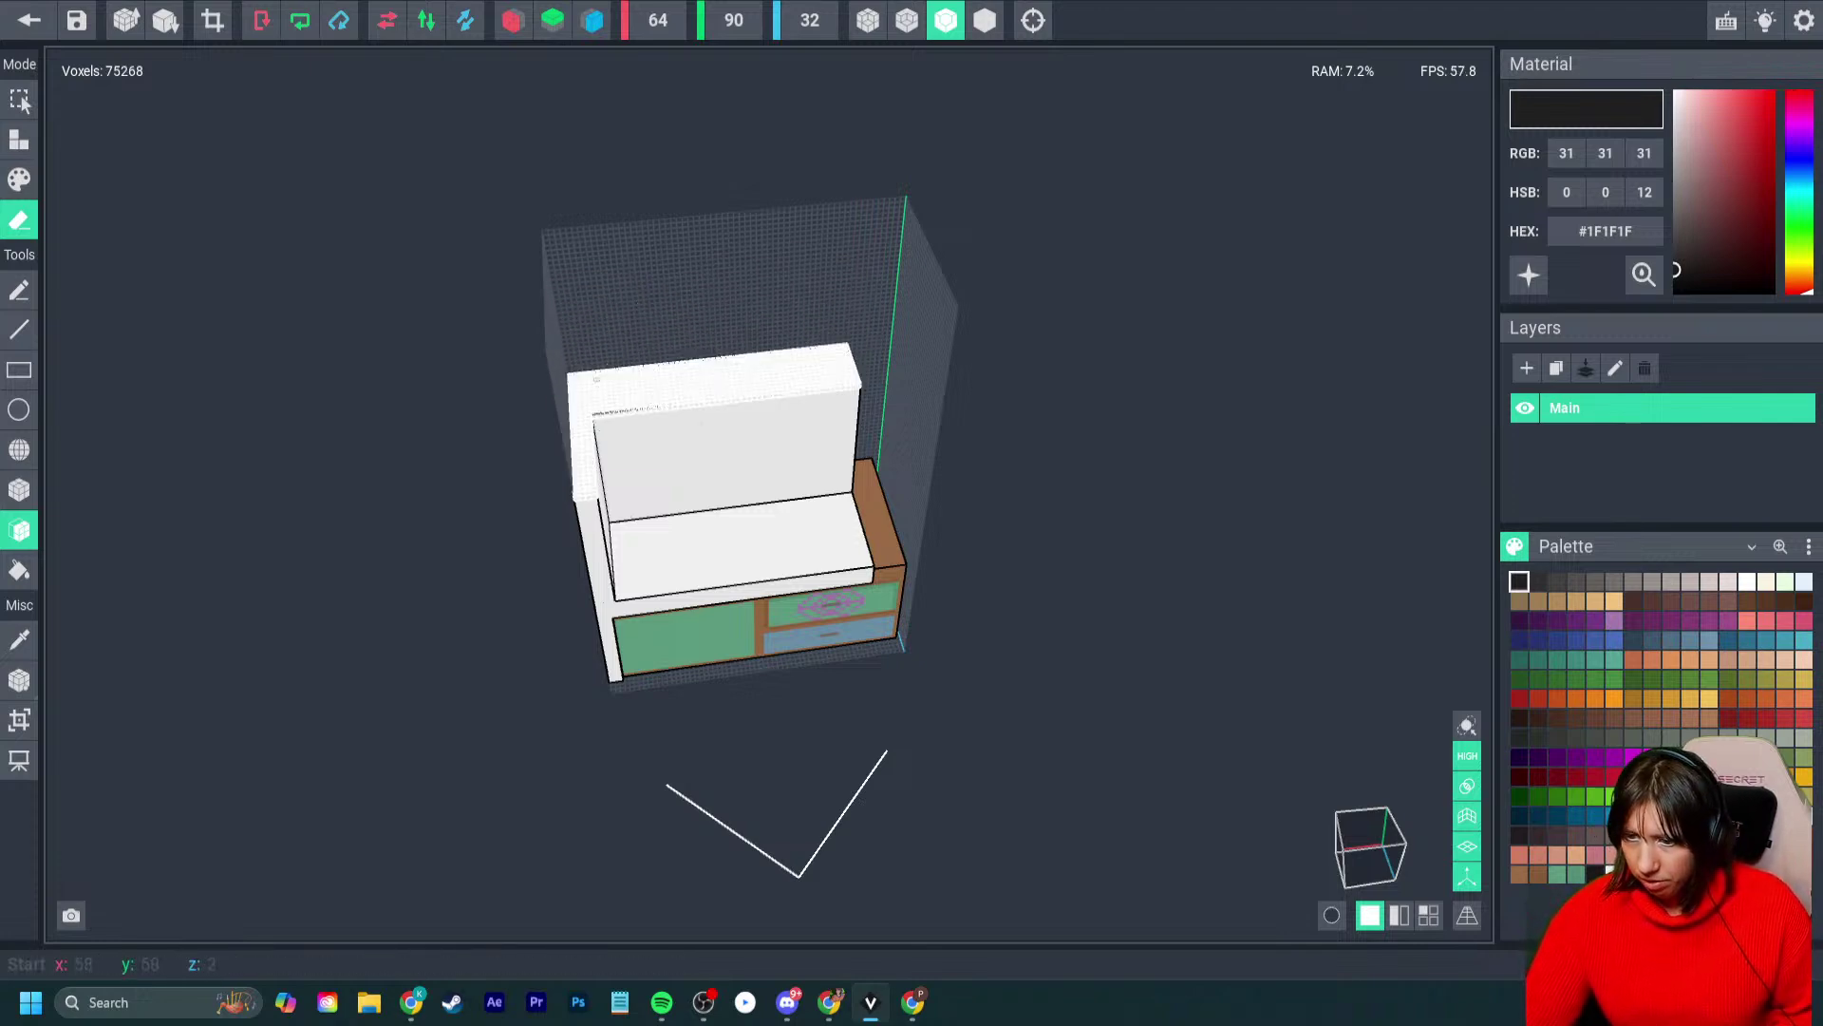
click(594, 392)
click(596, 397)
click(598, 403)
click(599, 410)
click(601, 416)
click(603, 422)
click(604, 425)
click(605, 431)
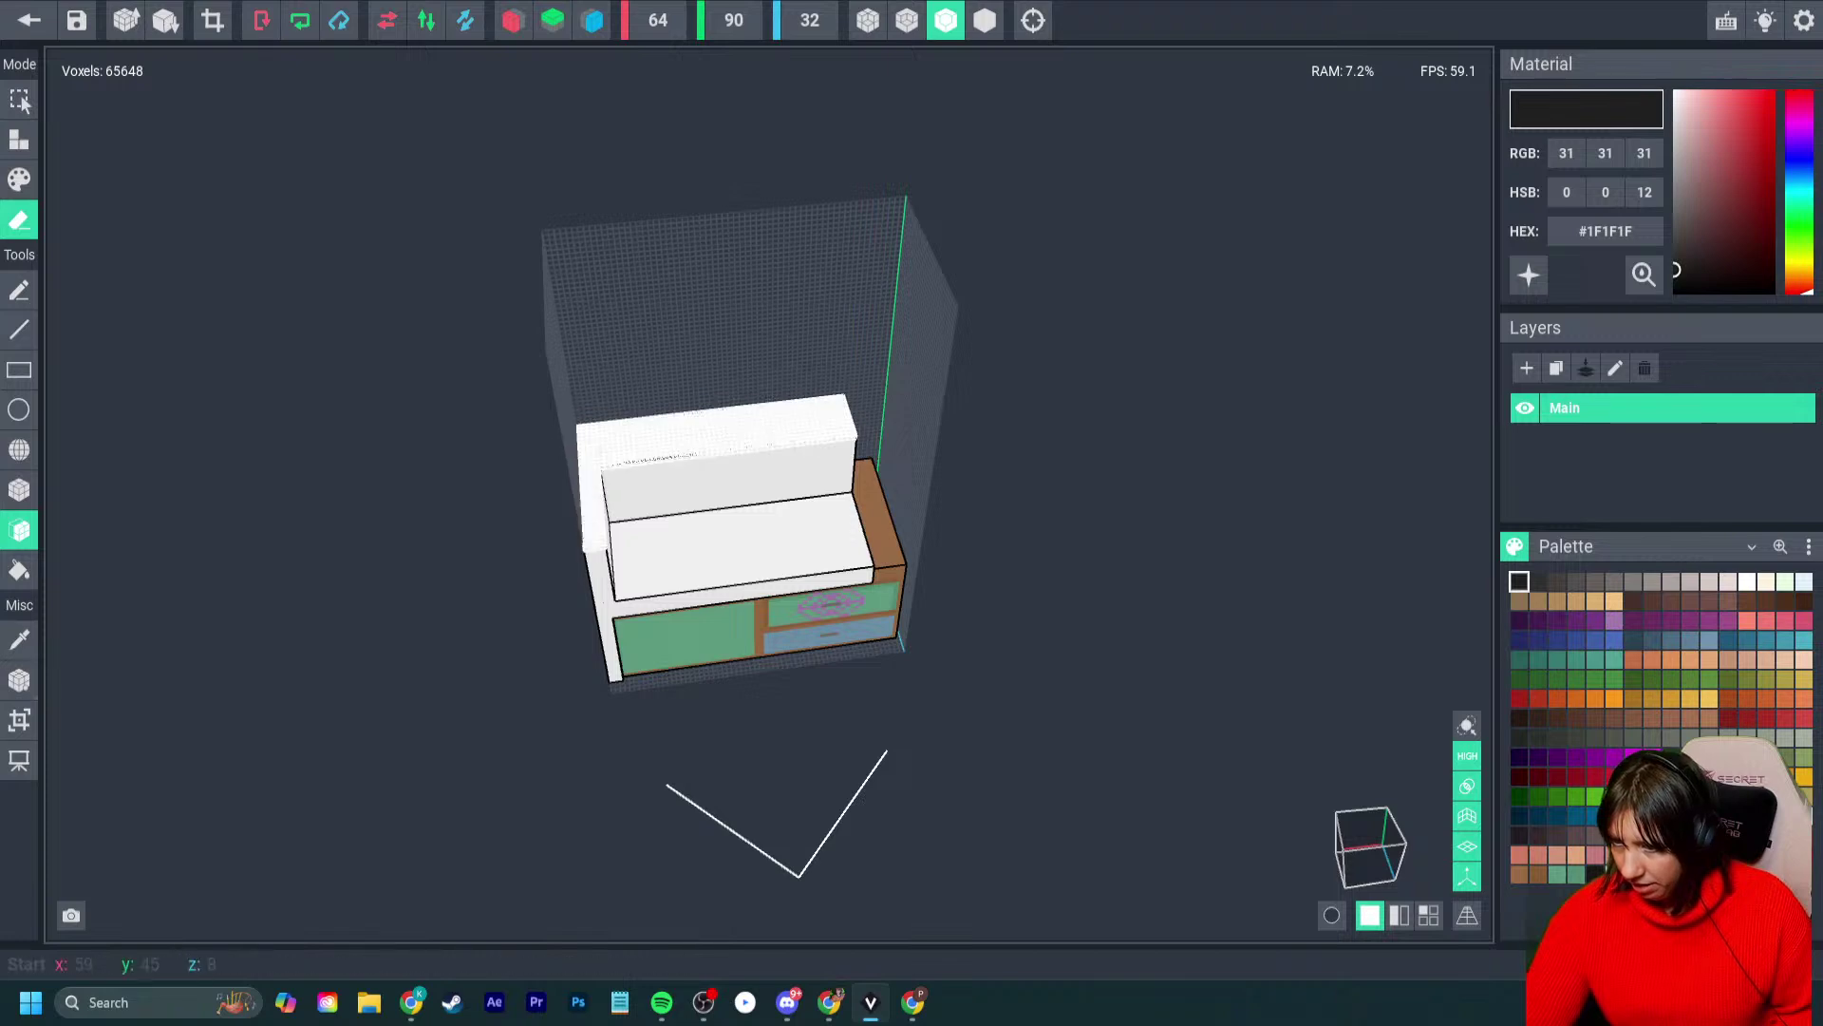
click(606, 437)
click(607, 441)
click(607, 447)
click(609, 452)
click(610, 458)
- Erase the remaining low back wall above the white shelf layer by layer
right_drag(612, 465, 670, 936)
right_drag(672, 548, 651, 546)
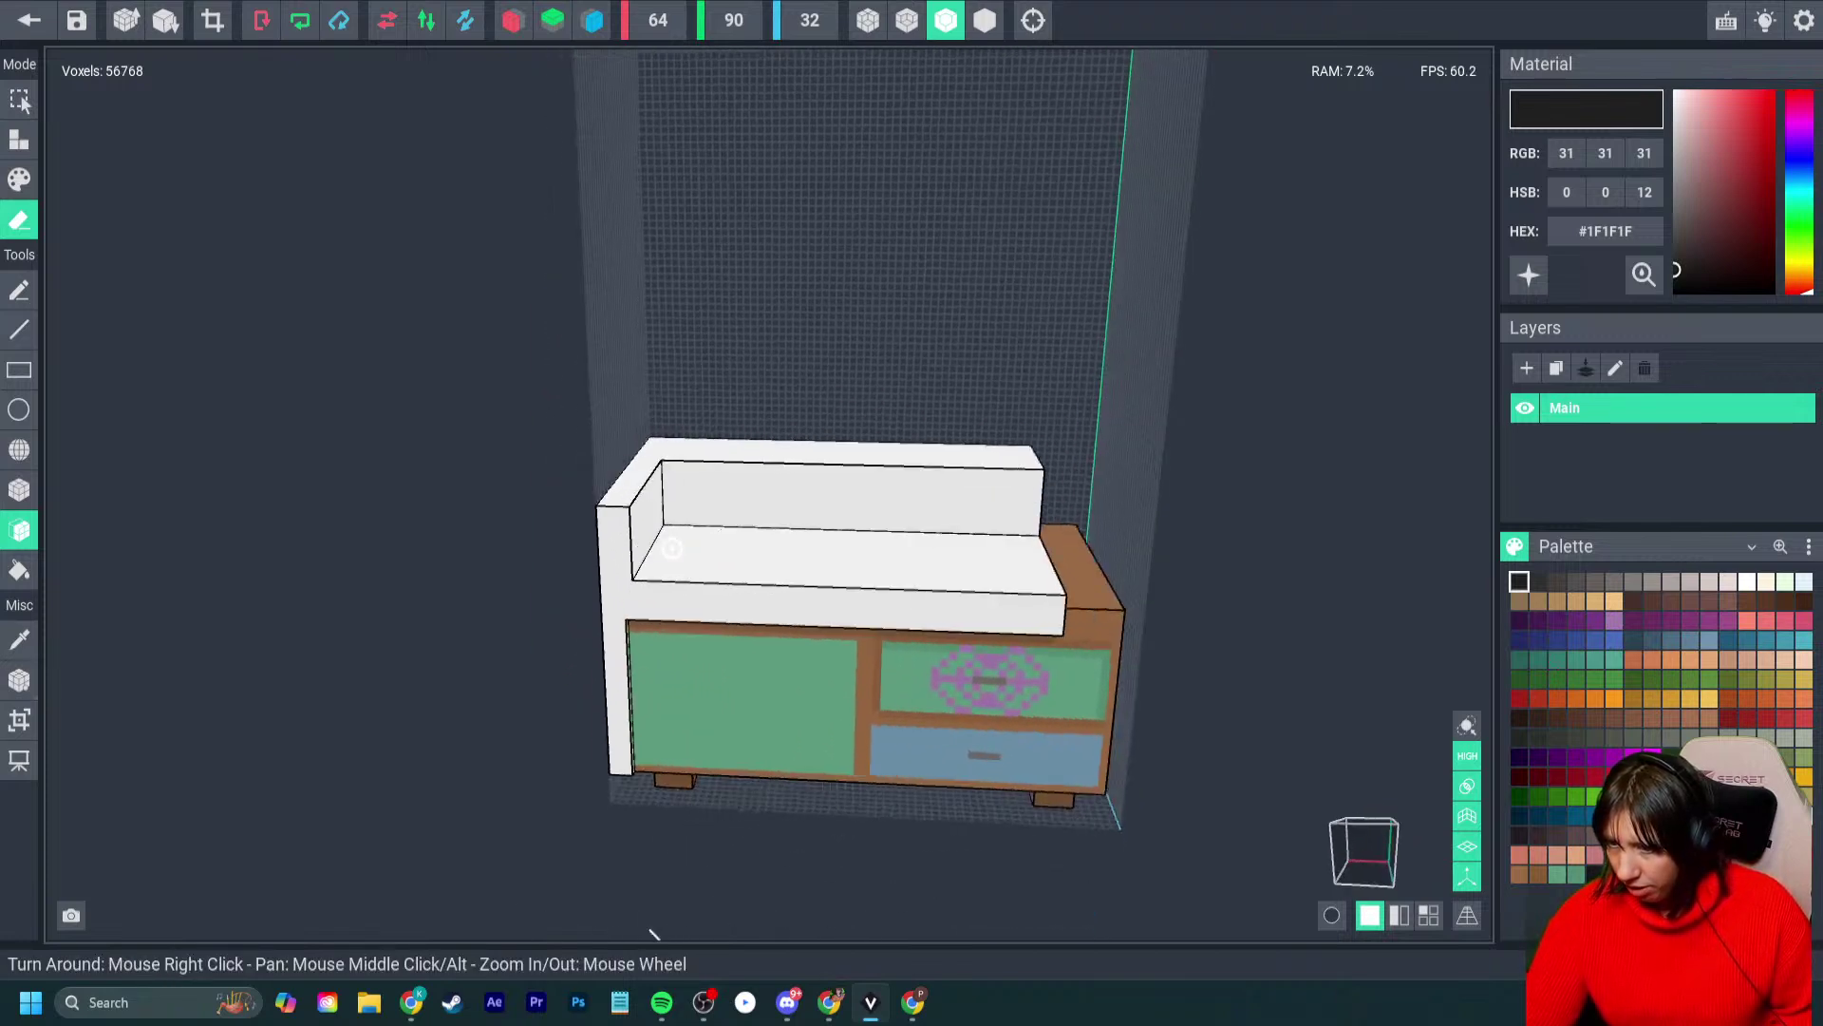
click(710, 494)
click(710, 494)
click(711, 492)
click(710, 492)
click(710, 490)
click(710, 490)
click(783, 482)
click(784, 482)
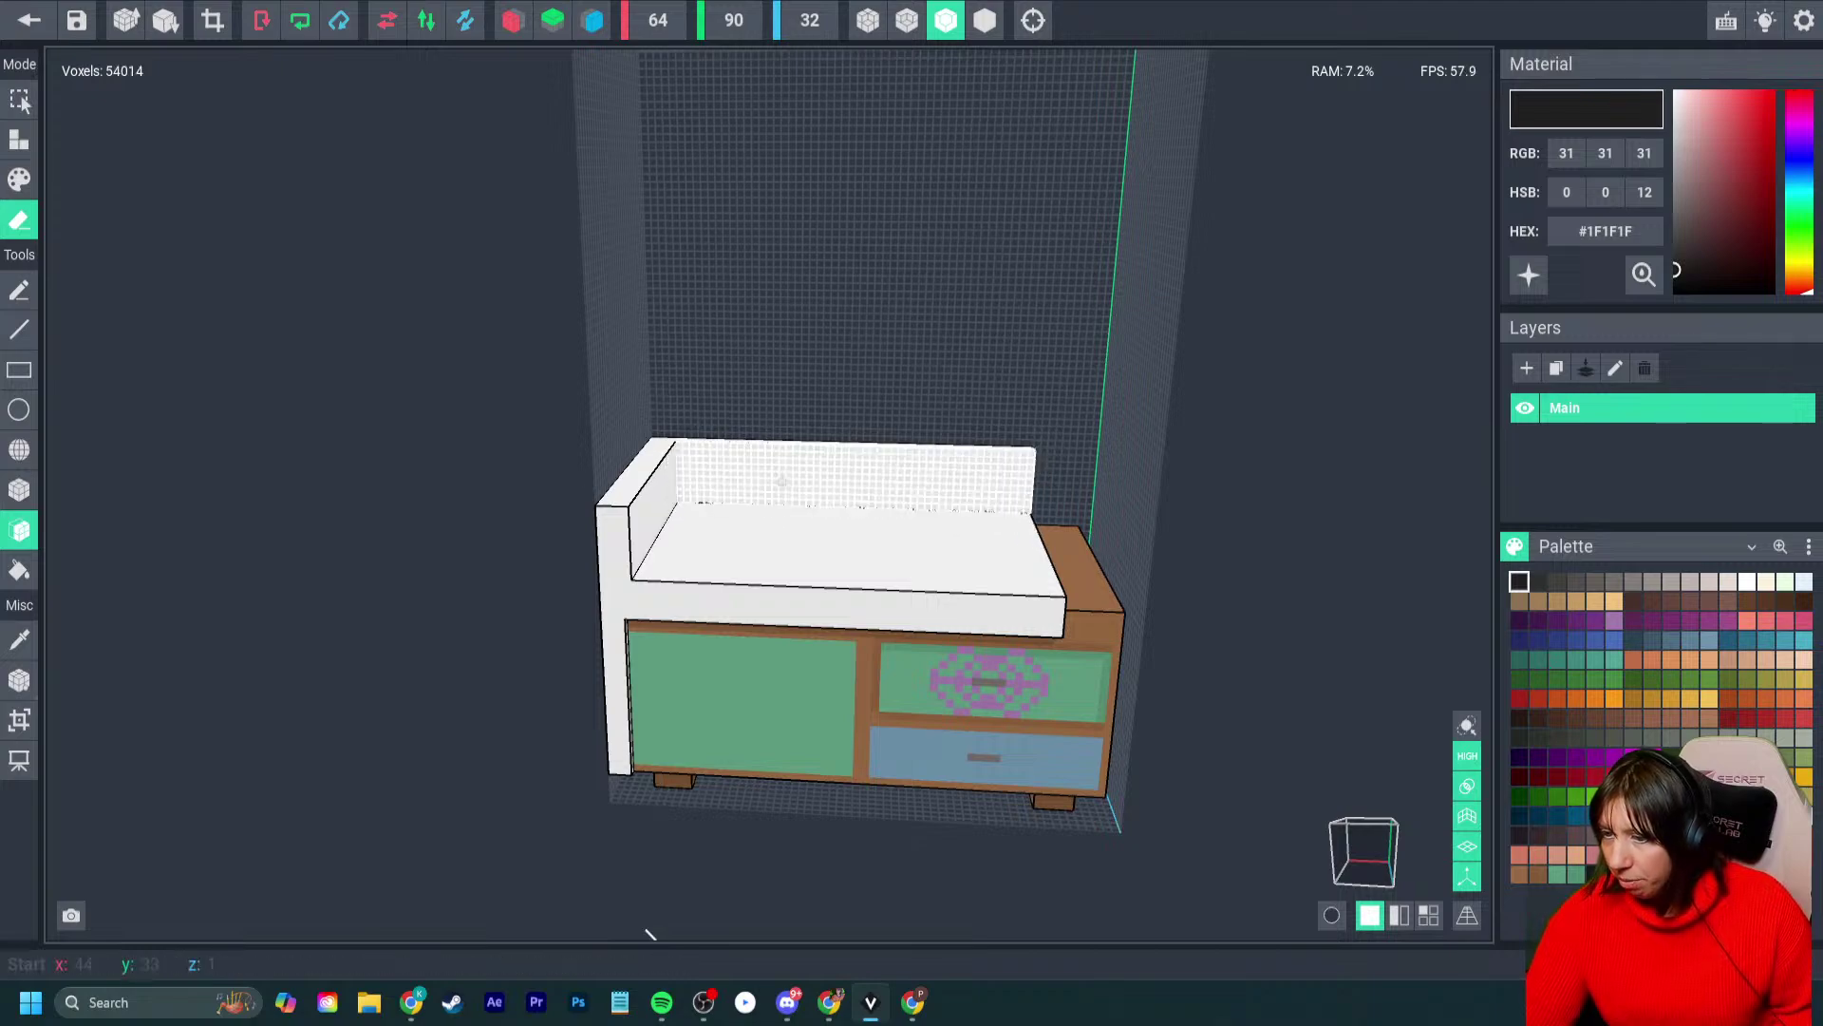
click(783, 483)
- Erase the white shelf slab and its front lip to expose the brown cabinet top
click(801, 572)
click(801, 574)
click(805, 578)
click(810, 583)
click(821, 608)
click(821, 608)
click(818, 627)
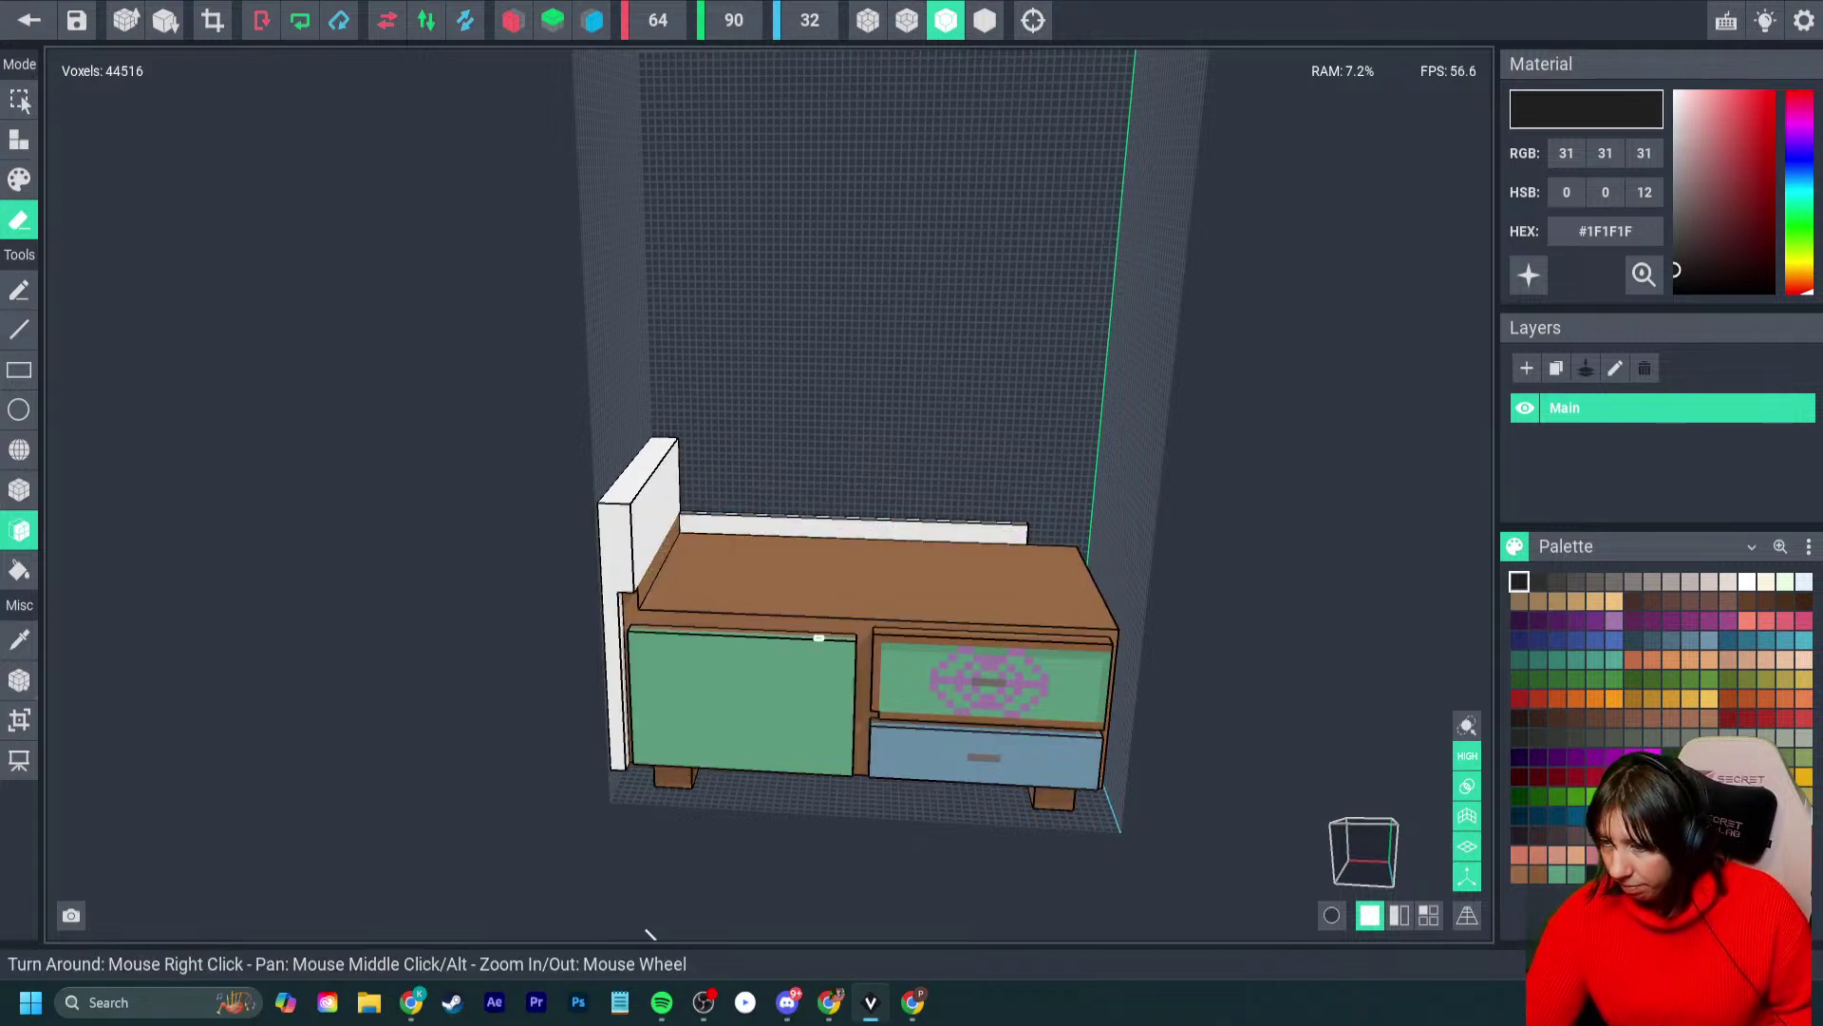
- Erase the green door with its brown frame and clear the brown voxels against the white side panel
click(814, 644)
click(784, 633)
click(780, 633)
click(731, 593)
click(705, 578)
click(701, 575)
click(701, 575)
click(699, 578)
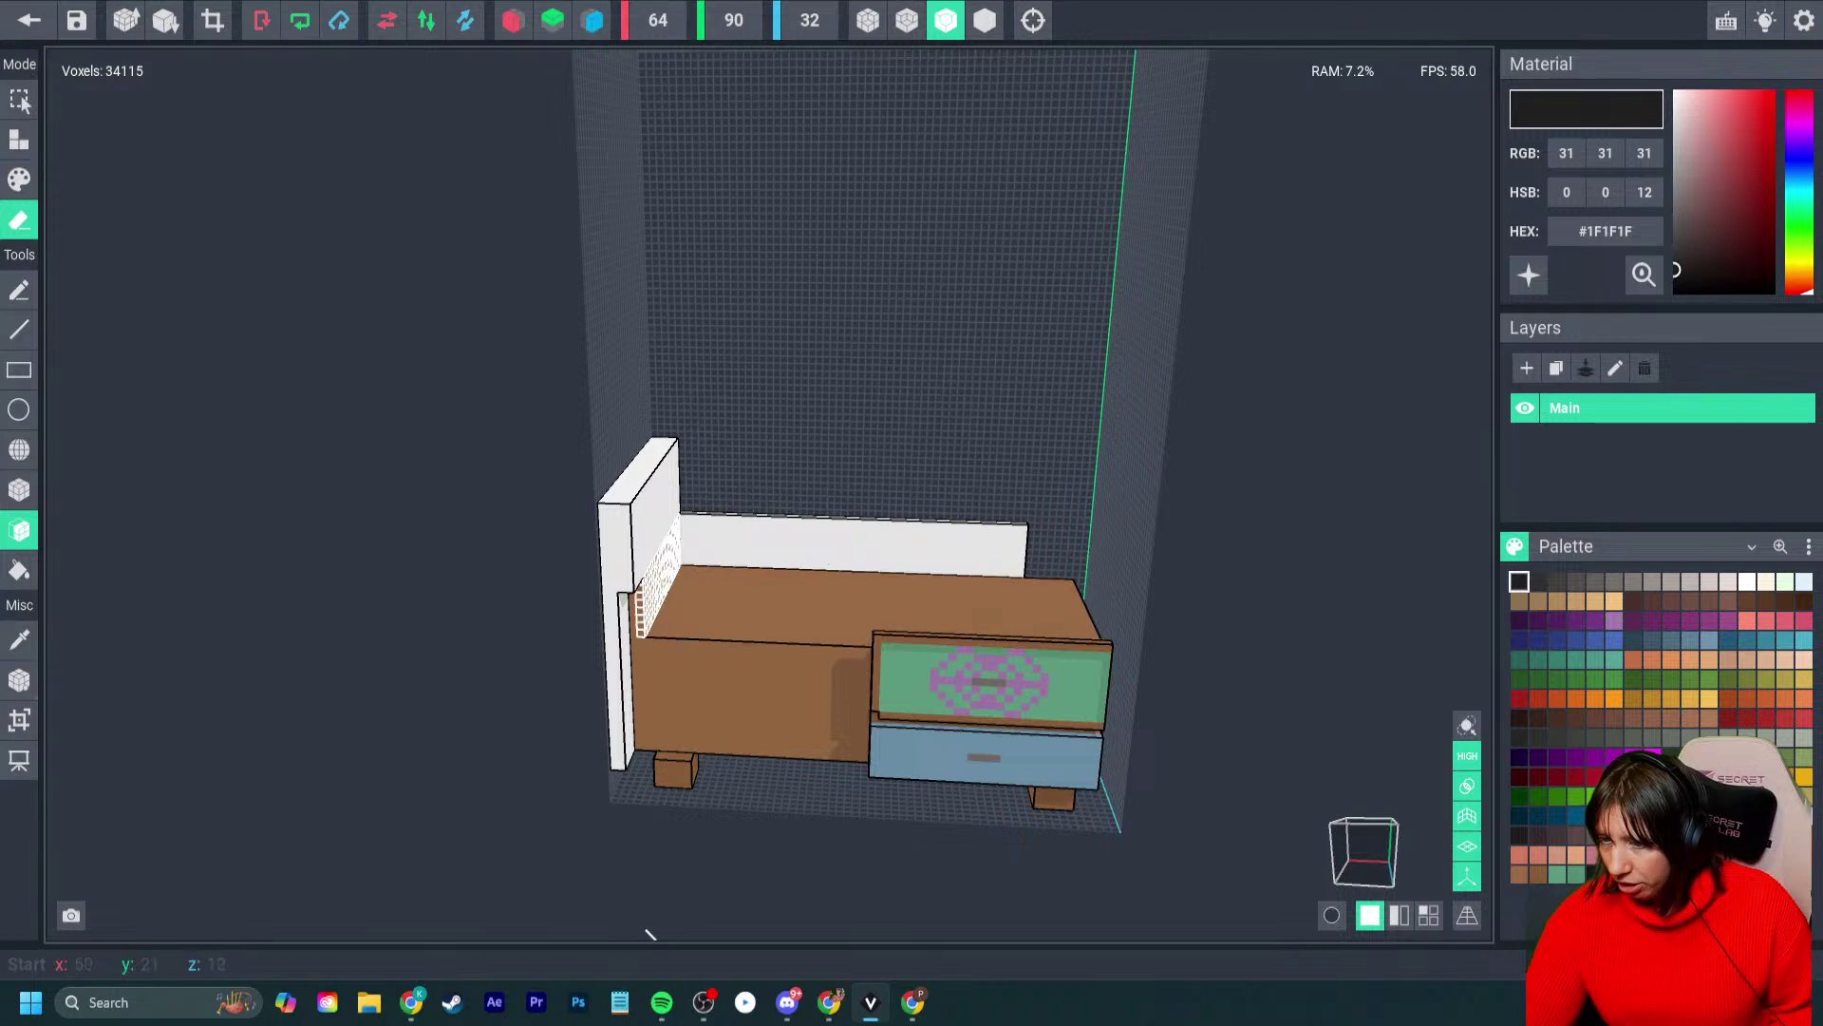
click(661, 578)
- Erase the front and upper layers of the brown body behind the removed door, plus part of the green drawer front
click(733, 677)
click(741, 676)
click(741, 676)
click(745, 672)
click(749, 613)
click(748, 615)
click(760, 669)
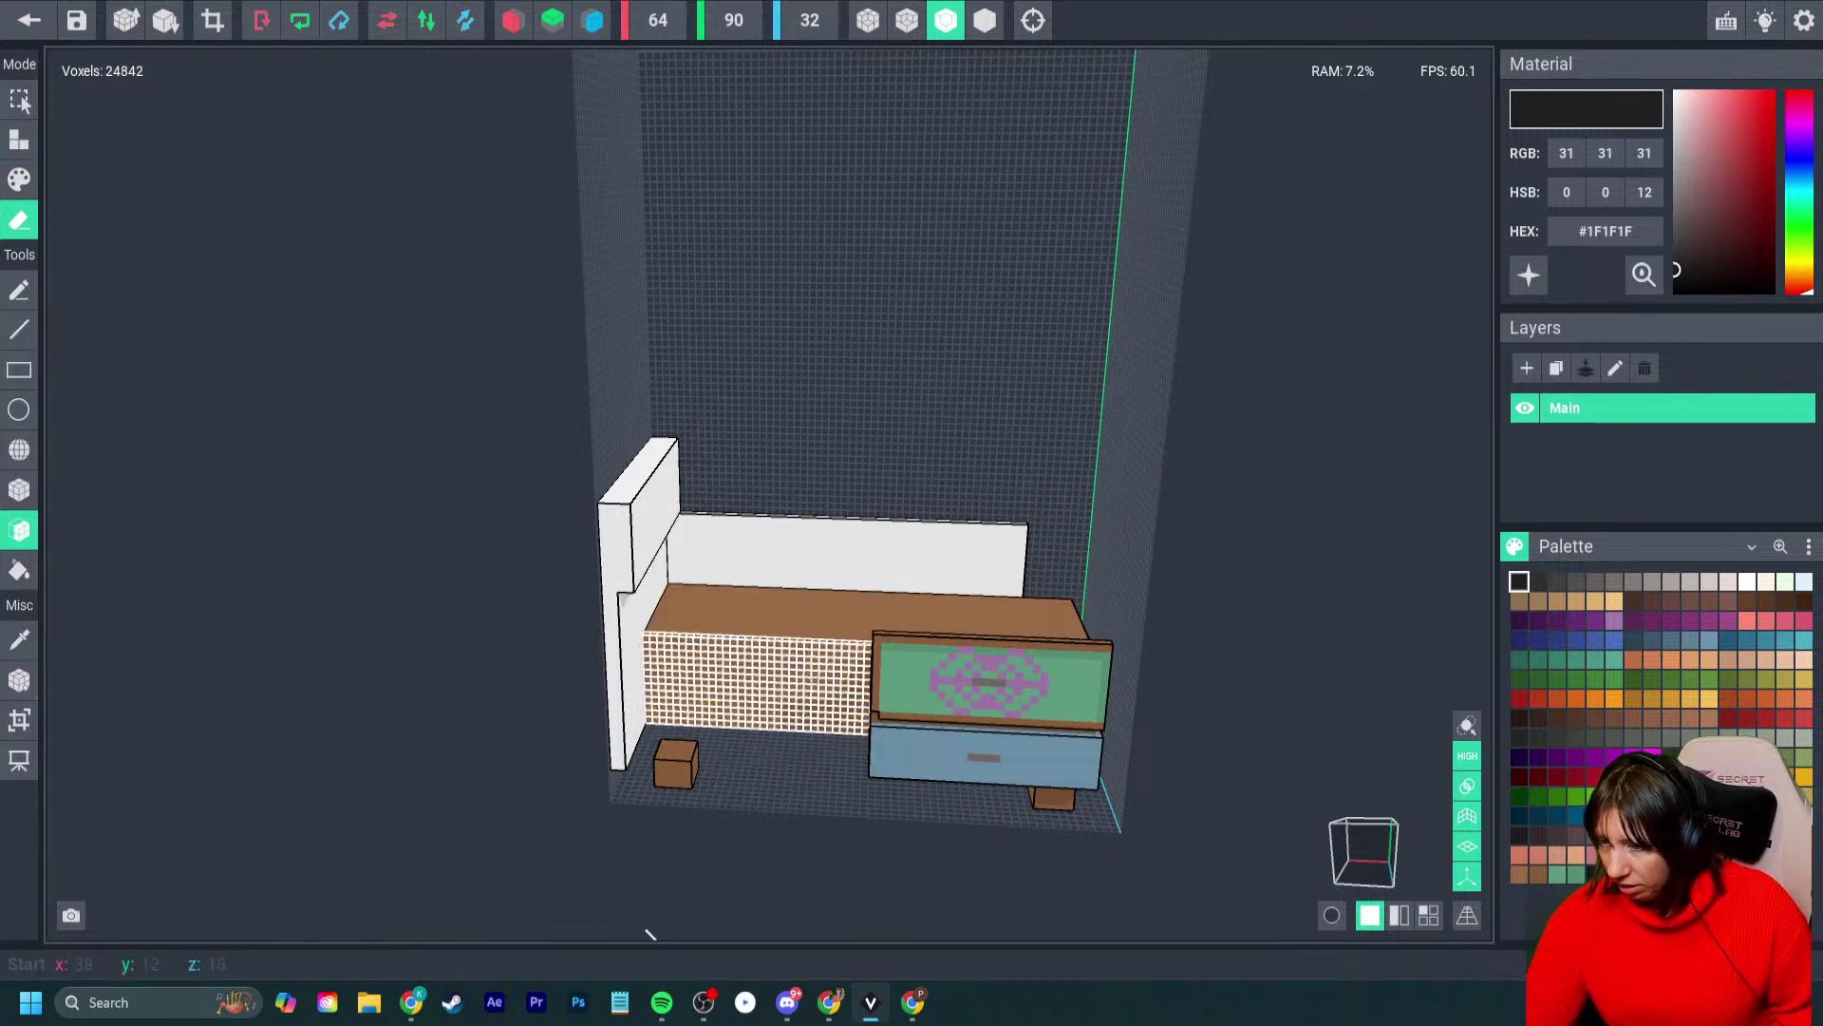
click(765, 674)
click(910, 688)
click(780, 632)
click(782, 640)
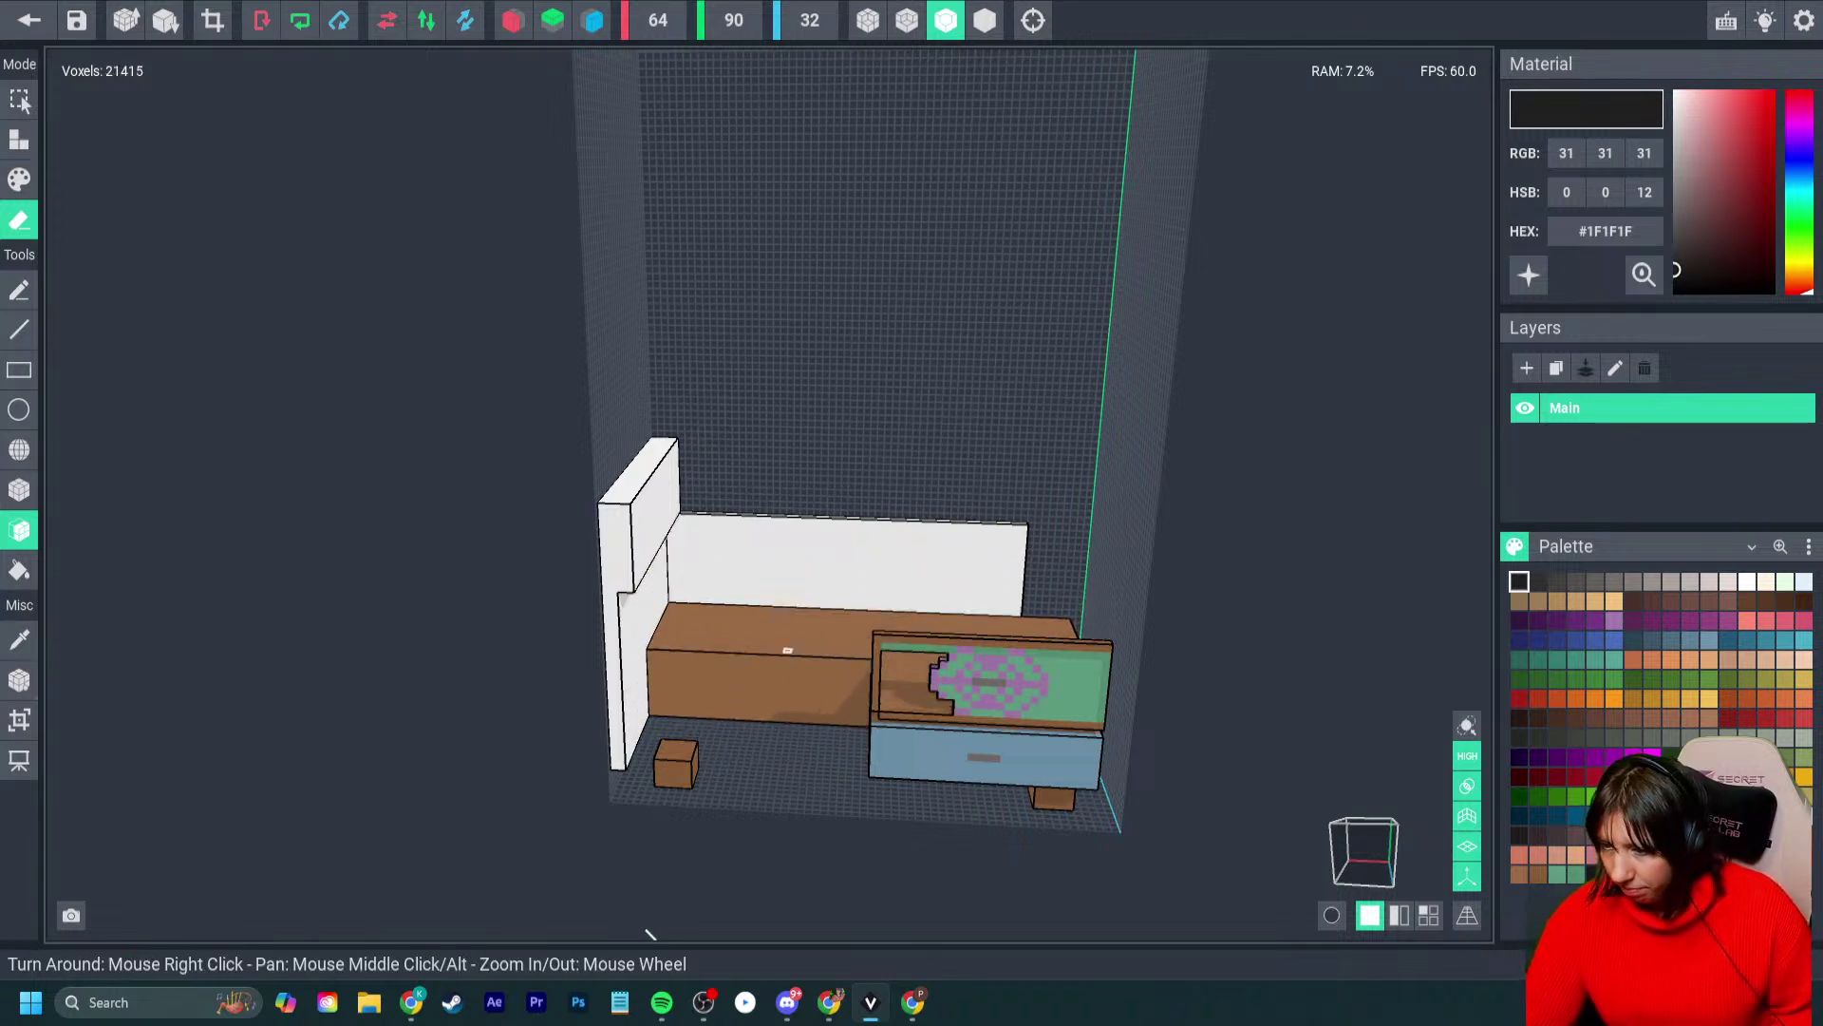
- Erase the rest of the brown body, more of the patterned drawer front and the two legs near the white side panel
click(797, 682)
click(800, 682)
click(800, 672)
click(798, 661)
click(798, 656)
click(798, 658)
click(797, 657)
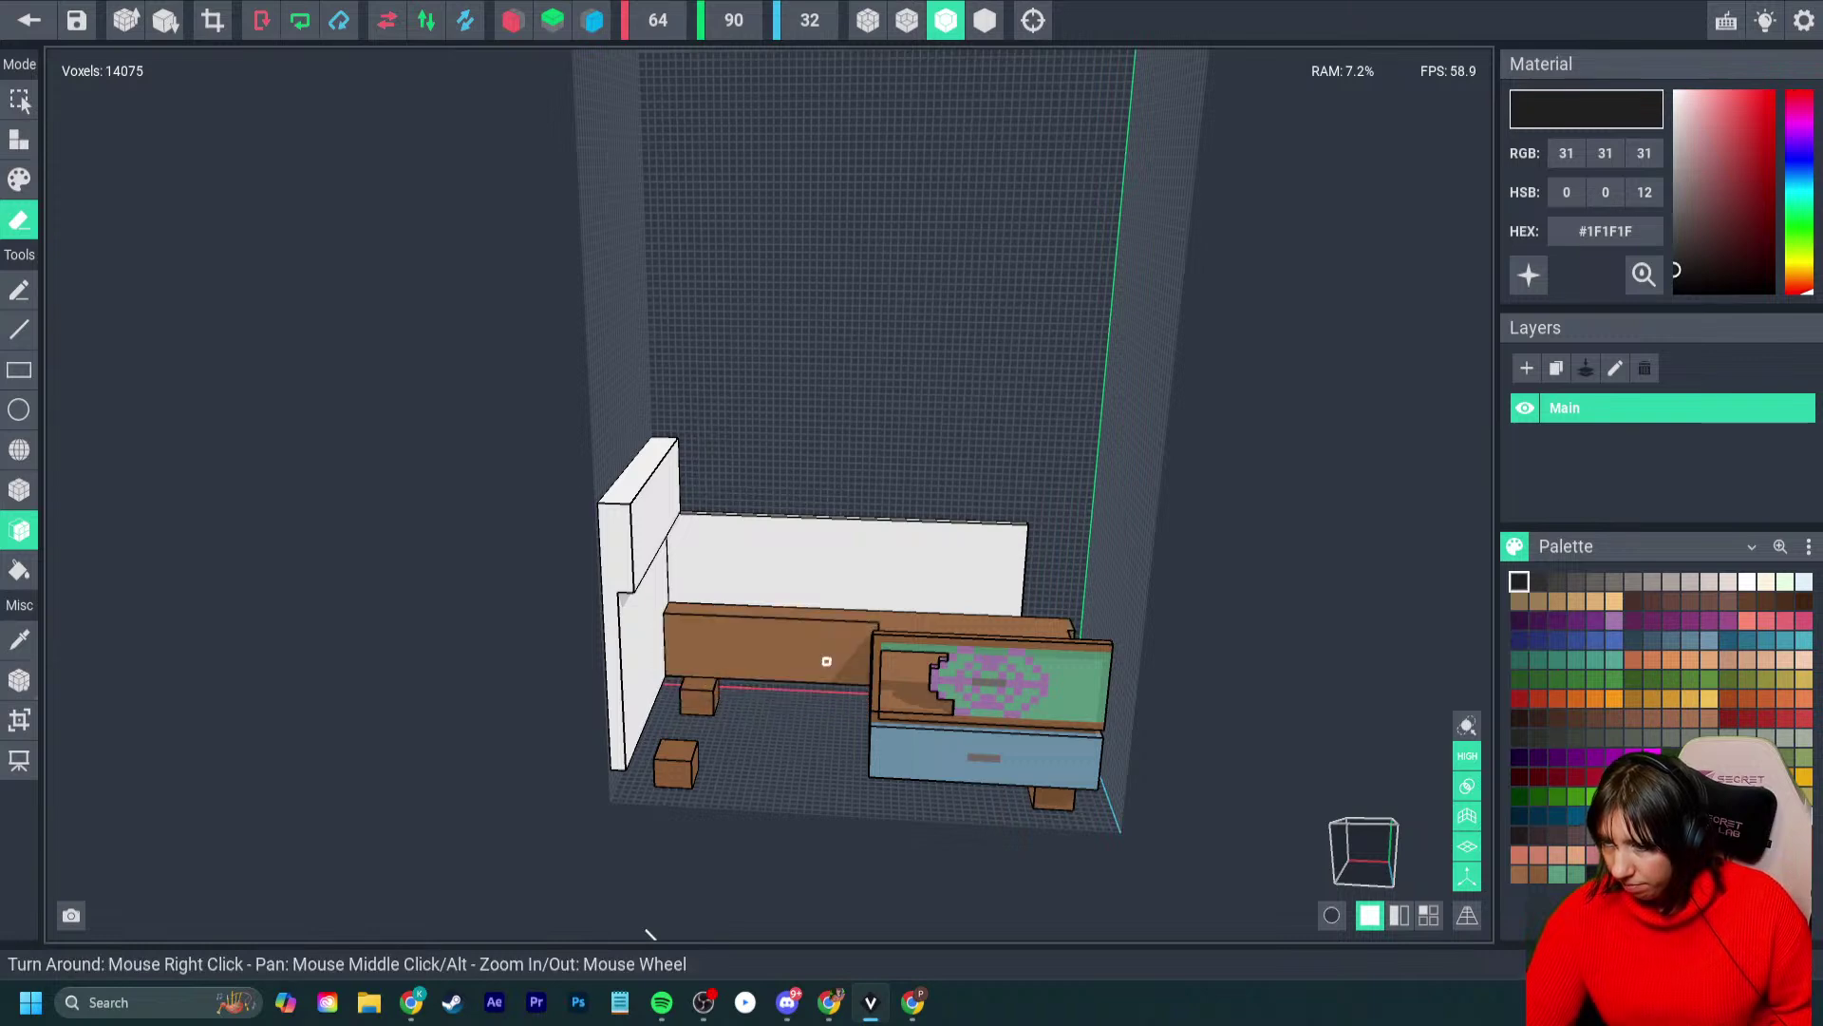
click(817, 656)
click(912, 679)
click(1045, 683)
click(959, 665)
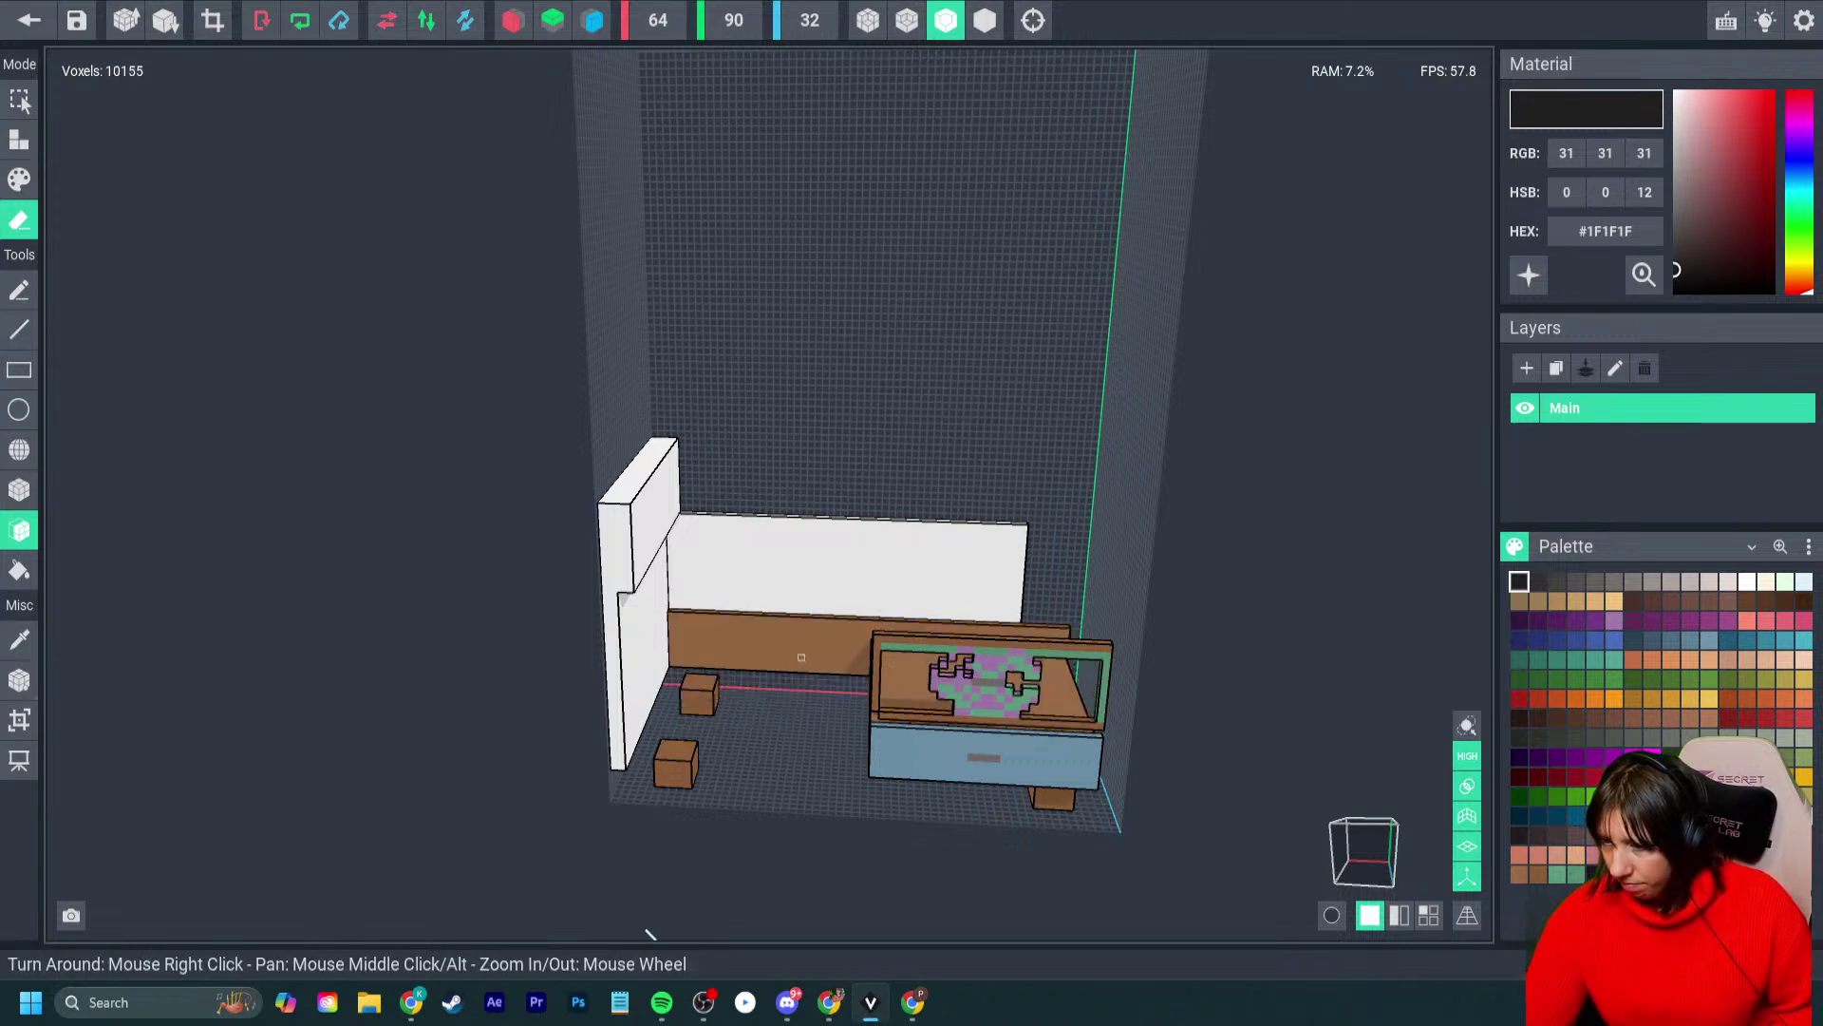
click(769, 646)
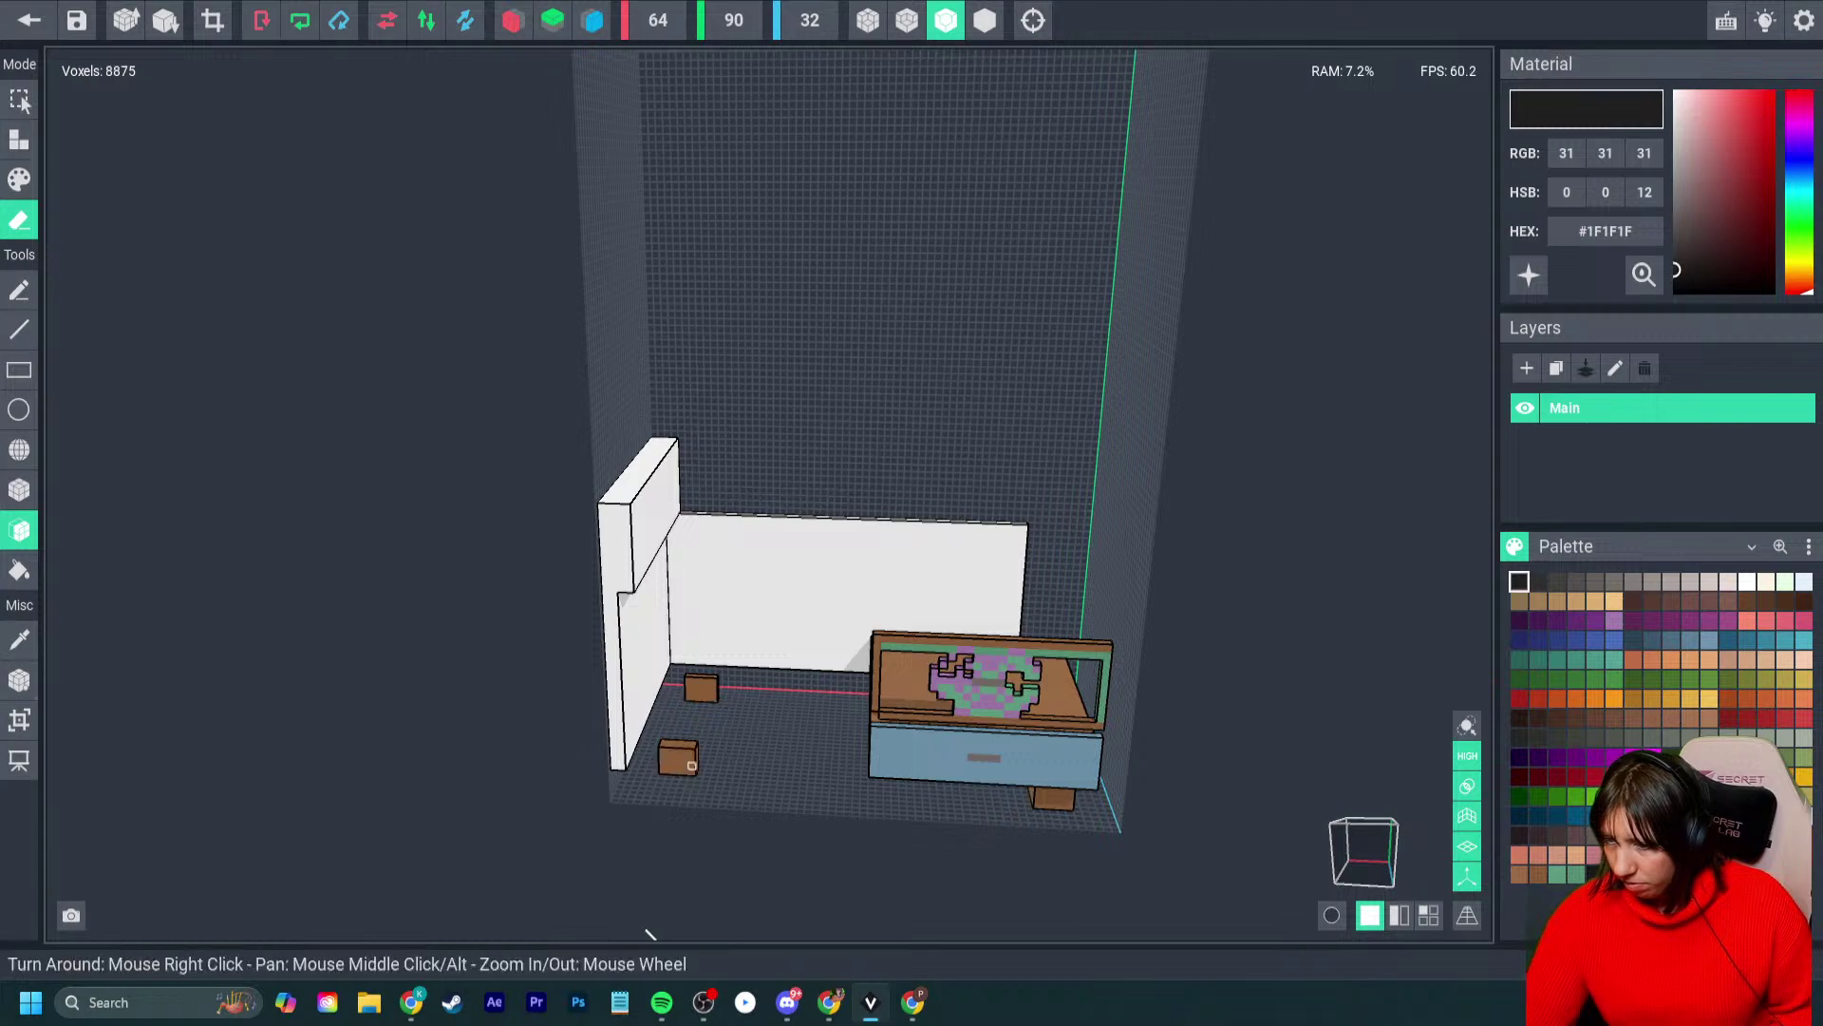
mouse_move(649, 935)
right_down()
mouse_move(722, 931)
mouse_move(627, 928)
right_up()
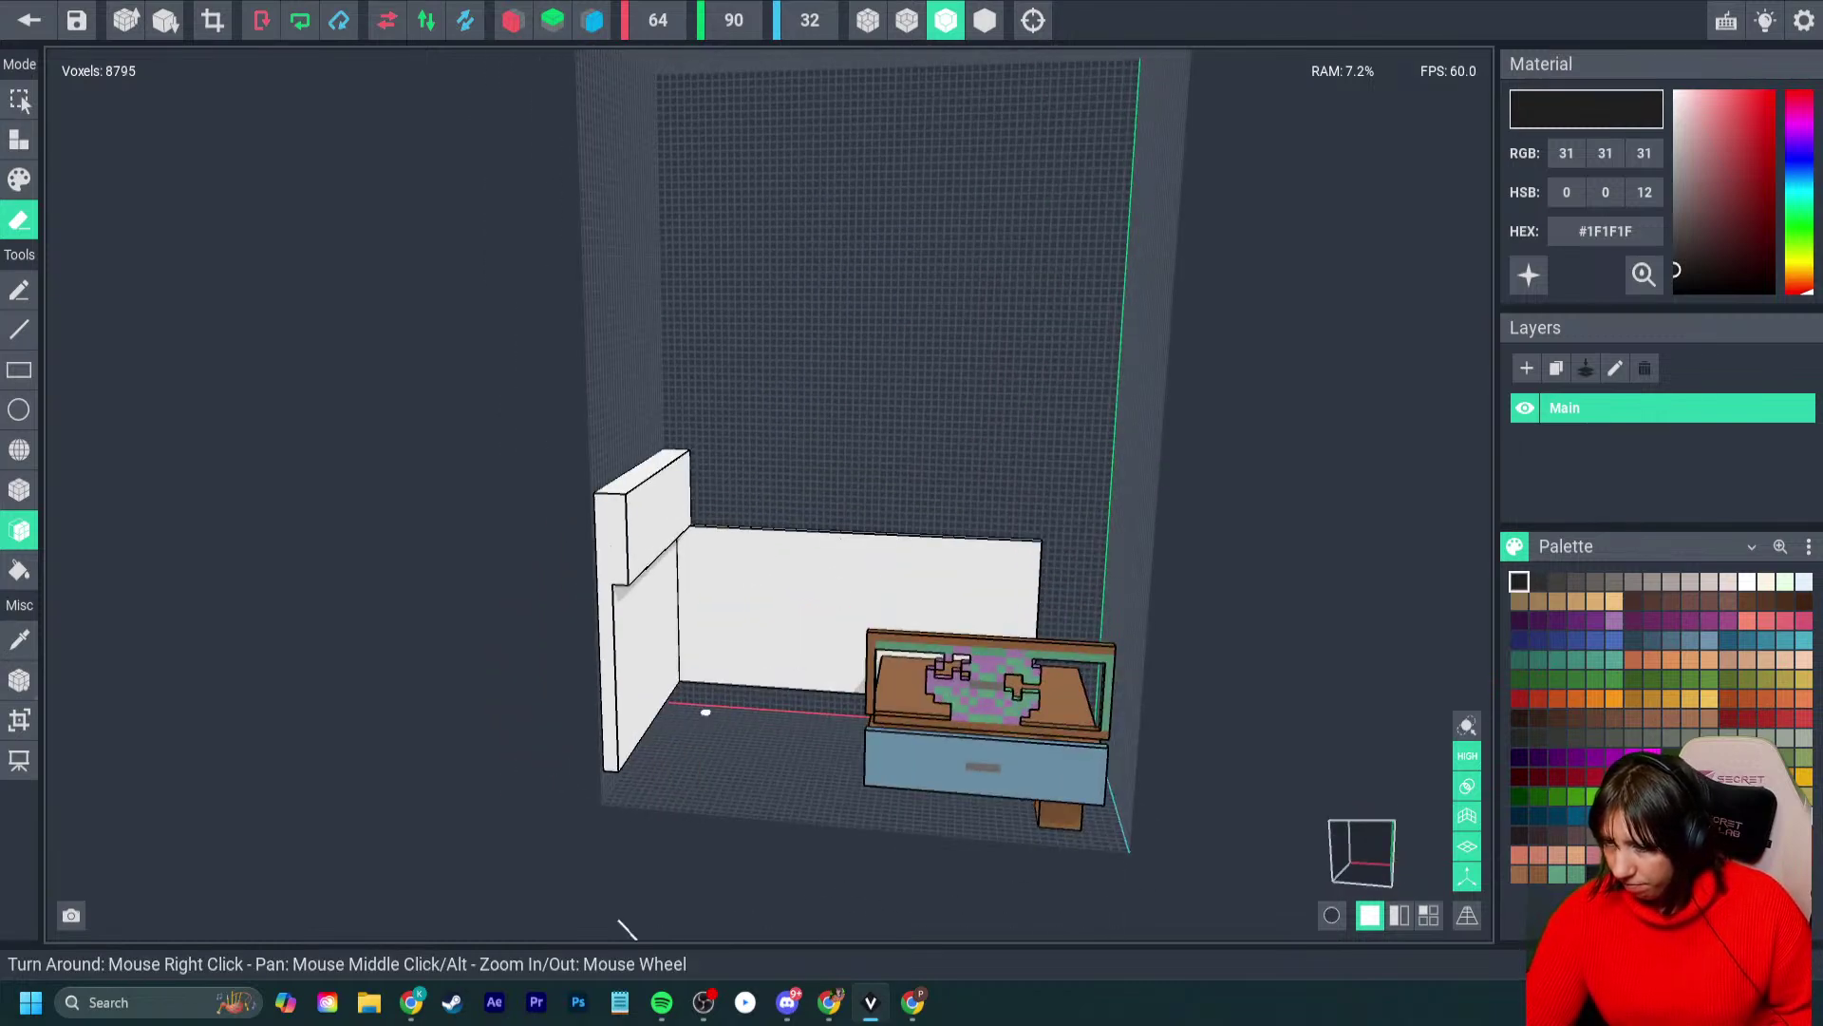
mouse_move(706, 713)
right_down()
mouse_move(928, 718)
mouse_move(932, 745)
mouse_move(1025, 729)
right_up()
- Erase the blue drawer, the brown base and upper frame around the drawers, and the last leg
click(944, 758)
click(944, 759)
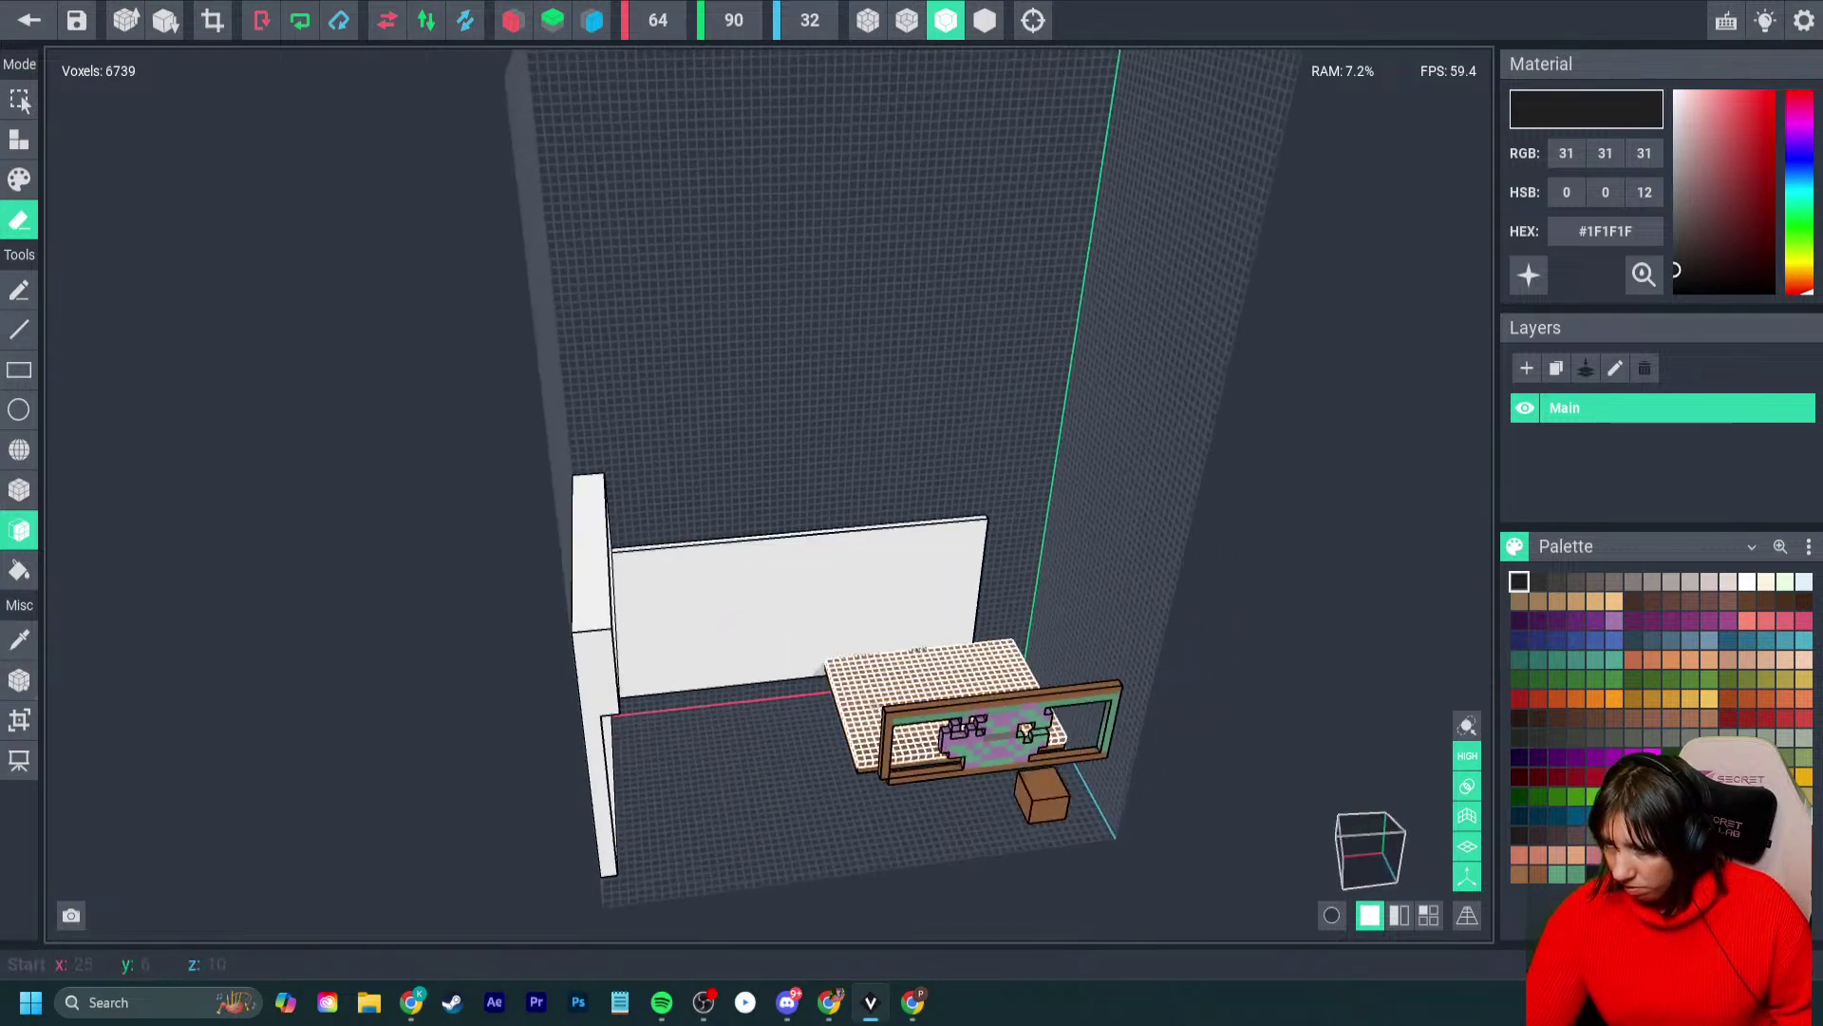
click(1026, 730)
click(987, 701)
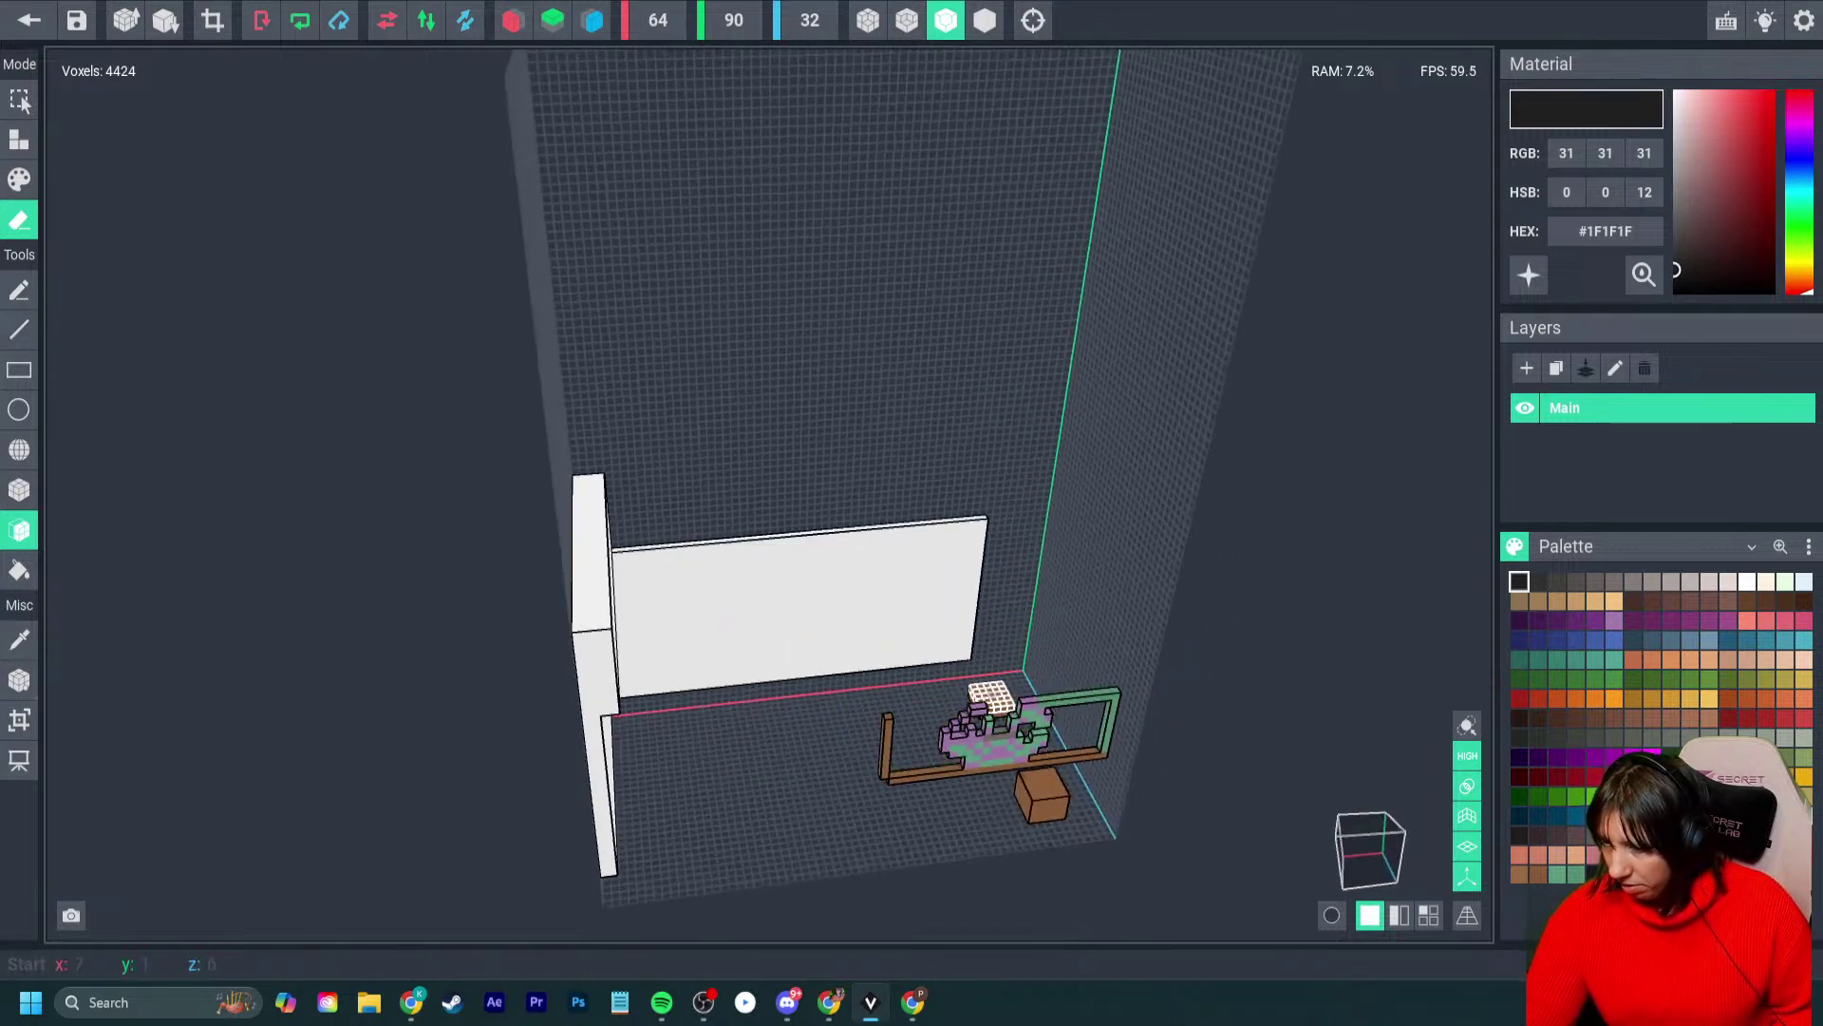
click(991, 699)
click(1043, 796)
- Erase the leftover patterned drawer front and frame with the Box tool, leaving only the white side and back panels
mouse_move(1043, 796)
right_down()
mouse_move(931, 745)
mouse_move(744, 513)
right_up()
click(19, 490)
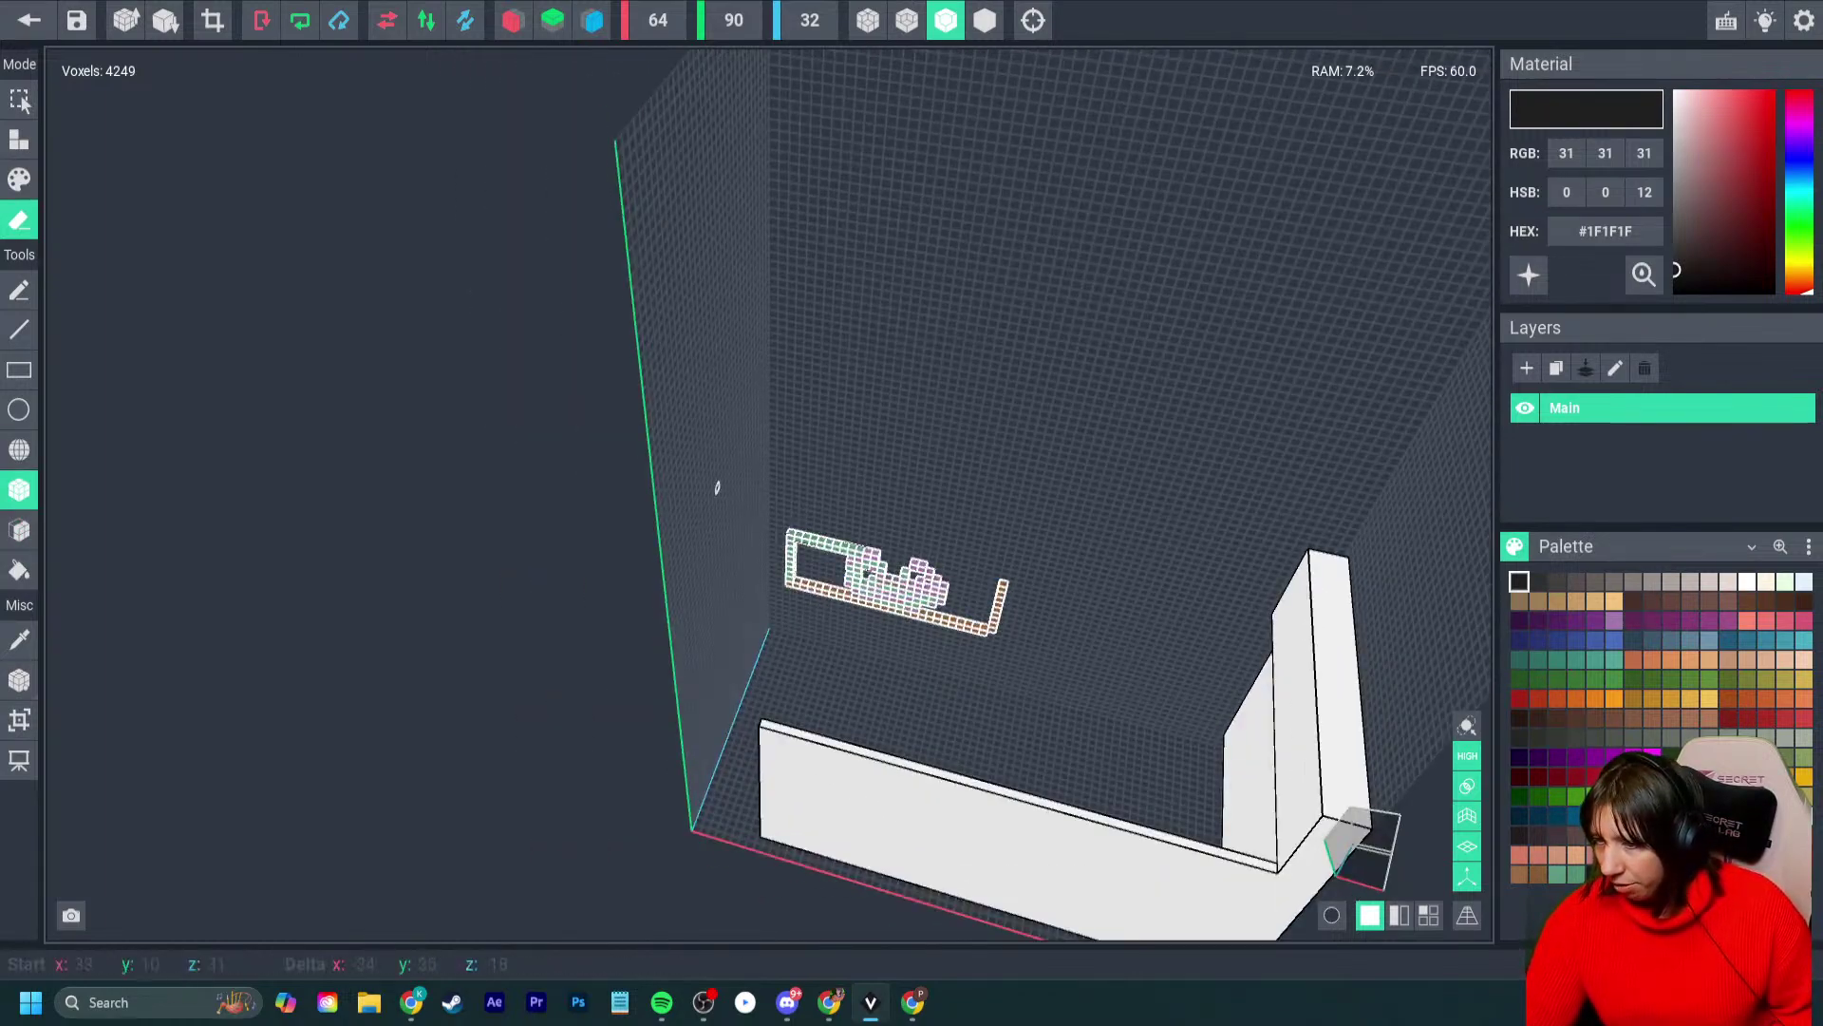
drag(717, 488, 714, 485)
mouse_move(802, 558)
right_down()
mouse_move(899, 697)
mouse_move(1042, 671)
right_up()
scroll(998, 666, up, 4)
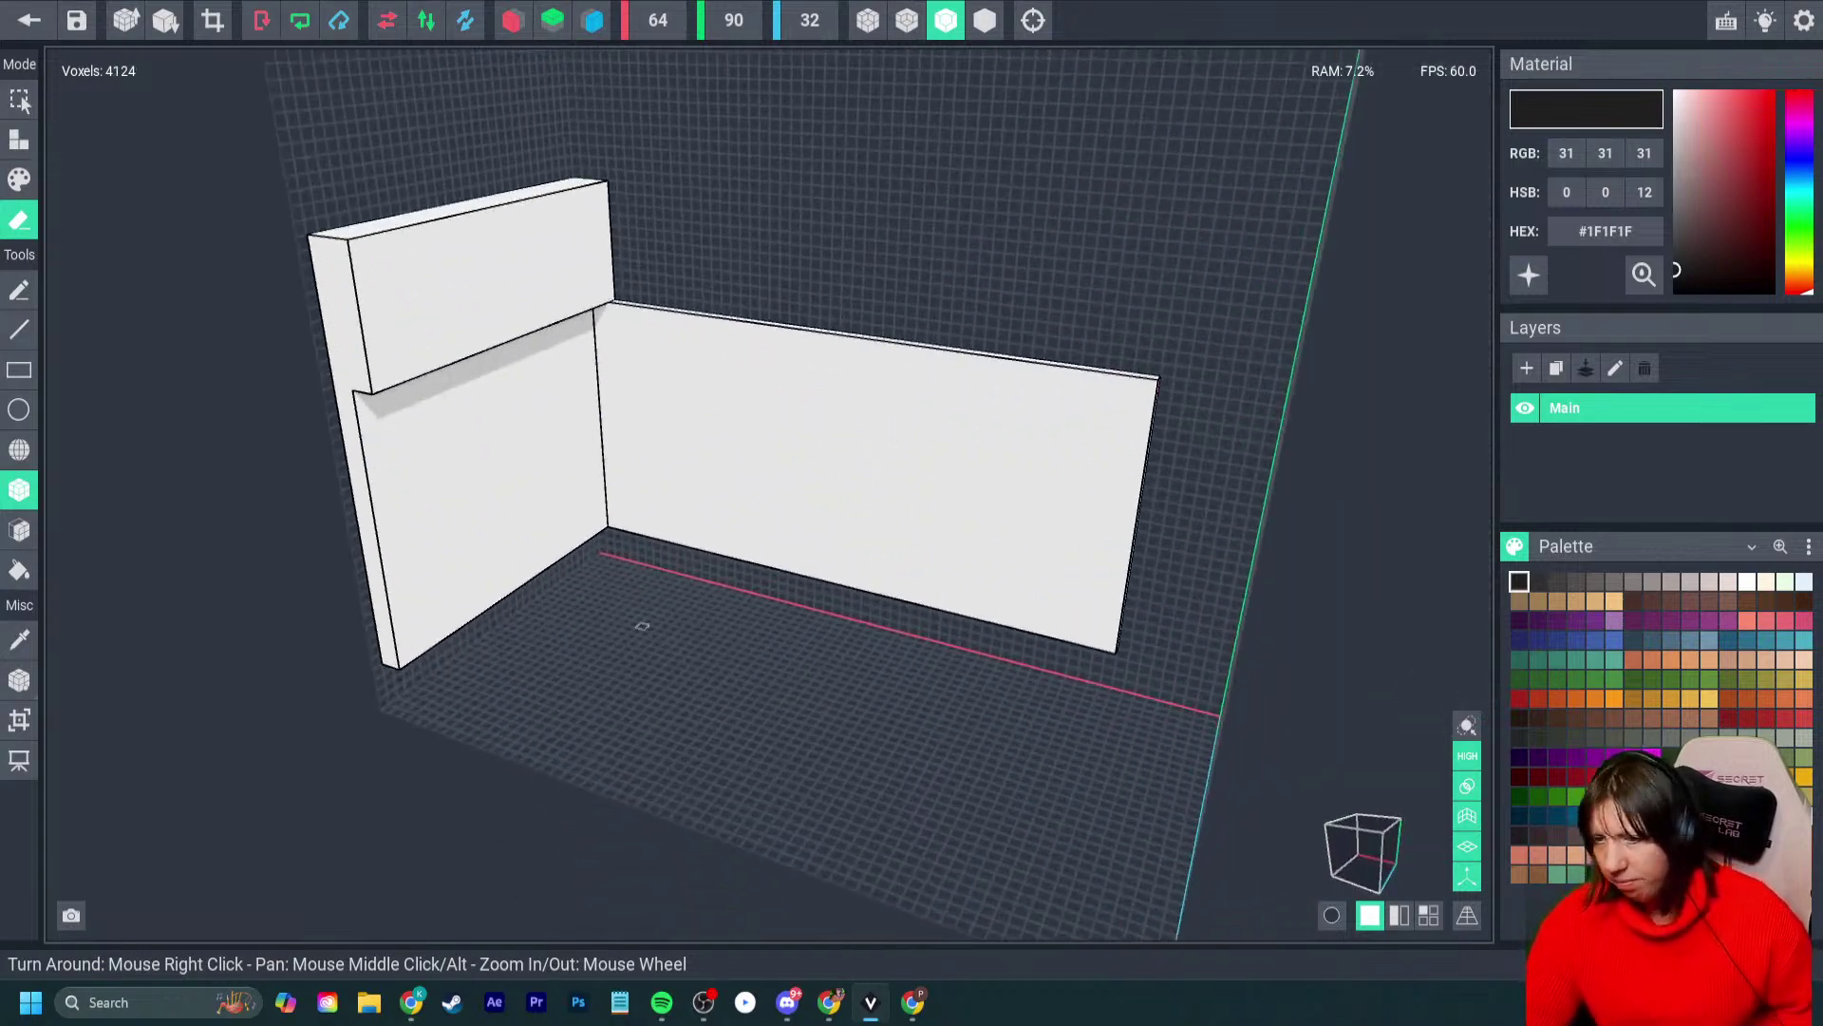
- Erase the whole white back panel, keeping only the stepped side panel
click(19, 530)
right_drag(924, 488, 923, 489)
click(923, 488)
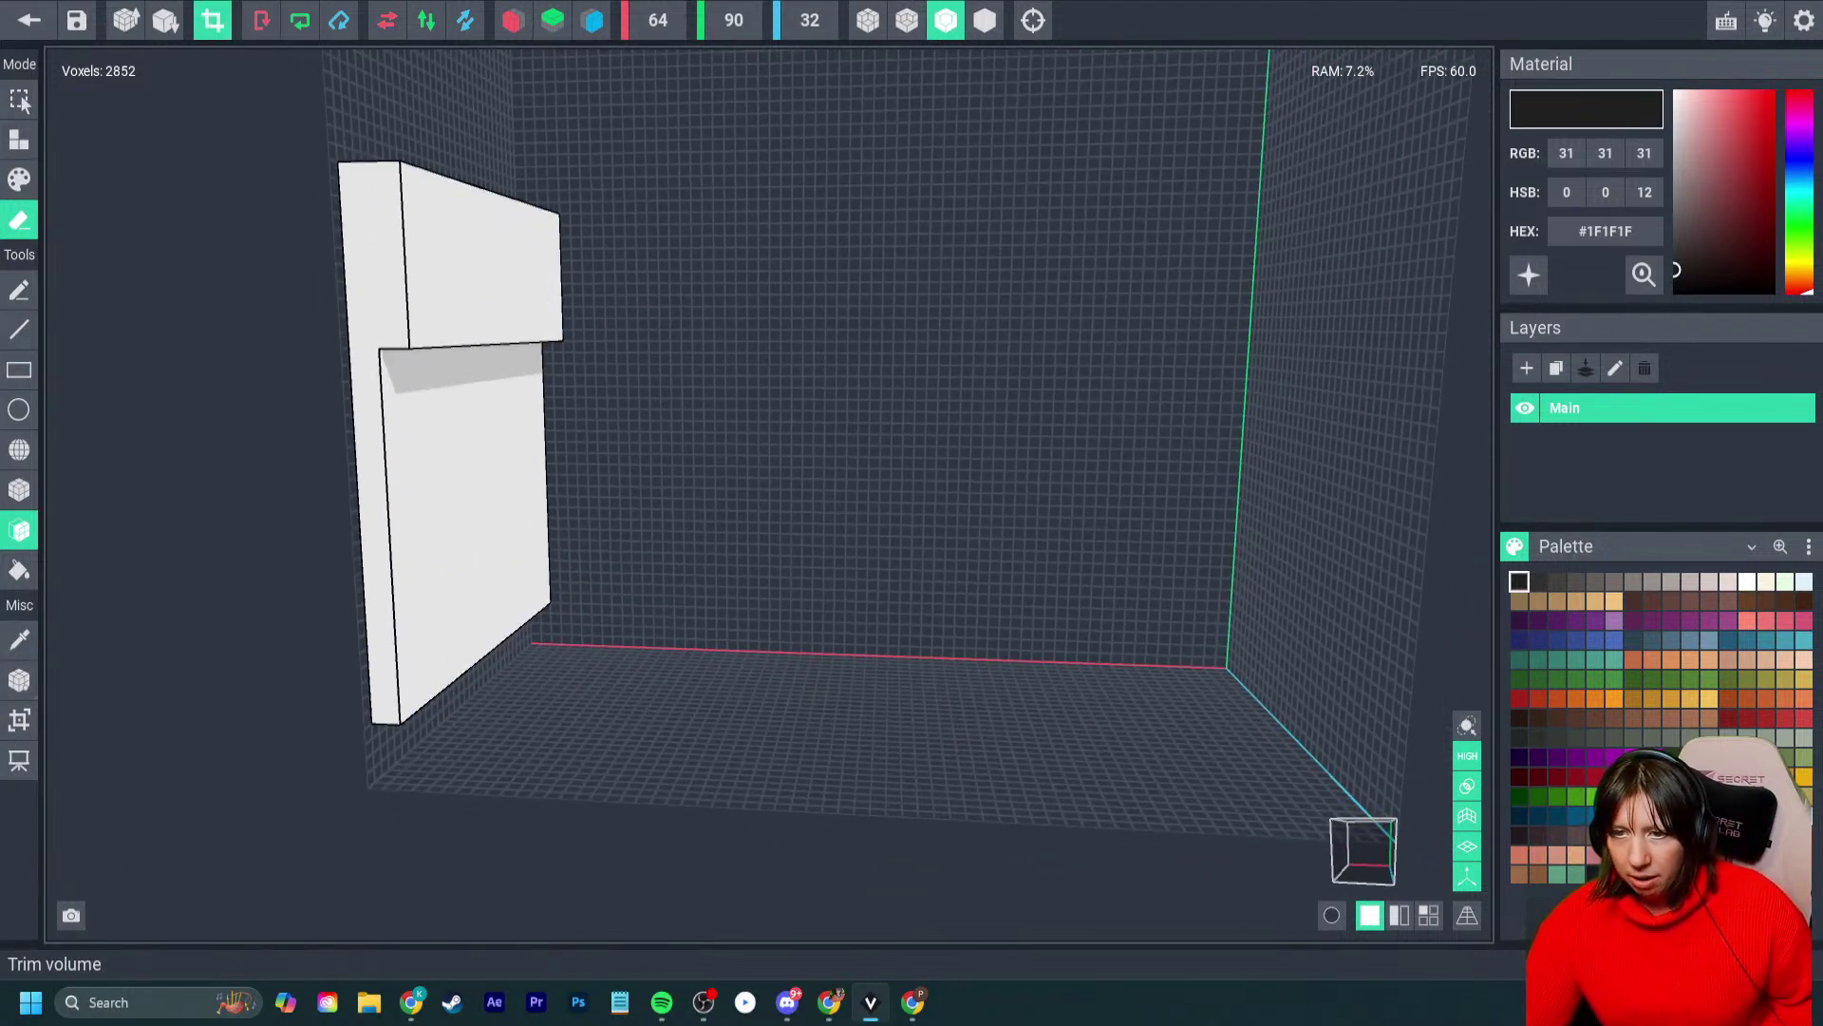
- Trim the WBs1 volume to the remaining side panel, then save and close the model
click(213, 20)
click(28, 19)
click(712, 346)
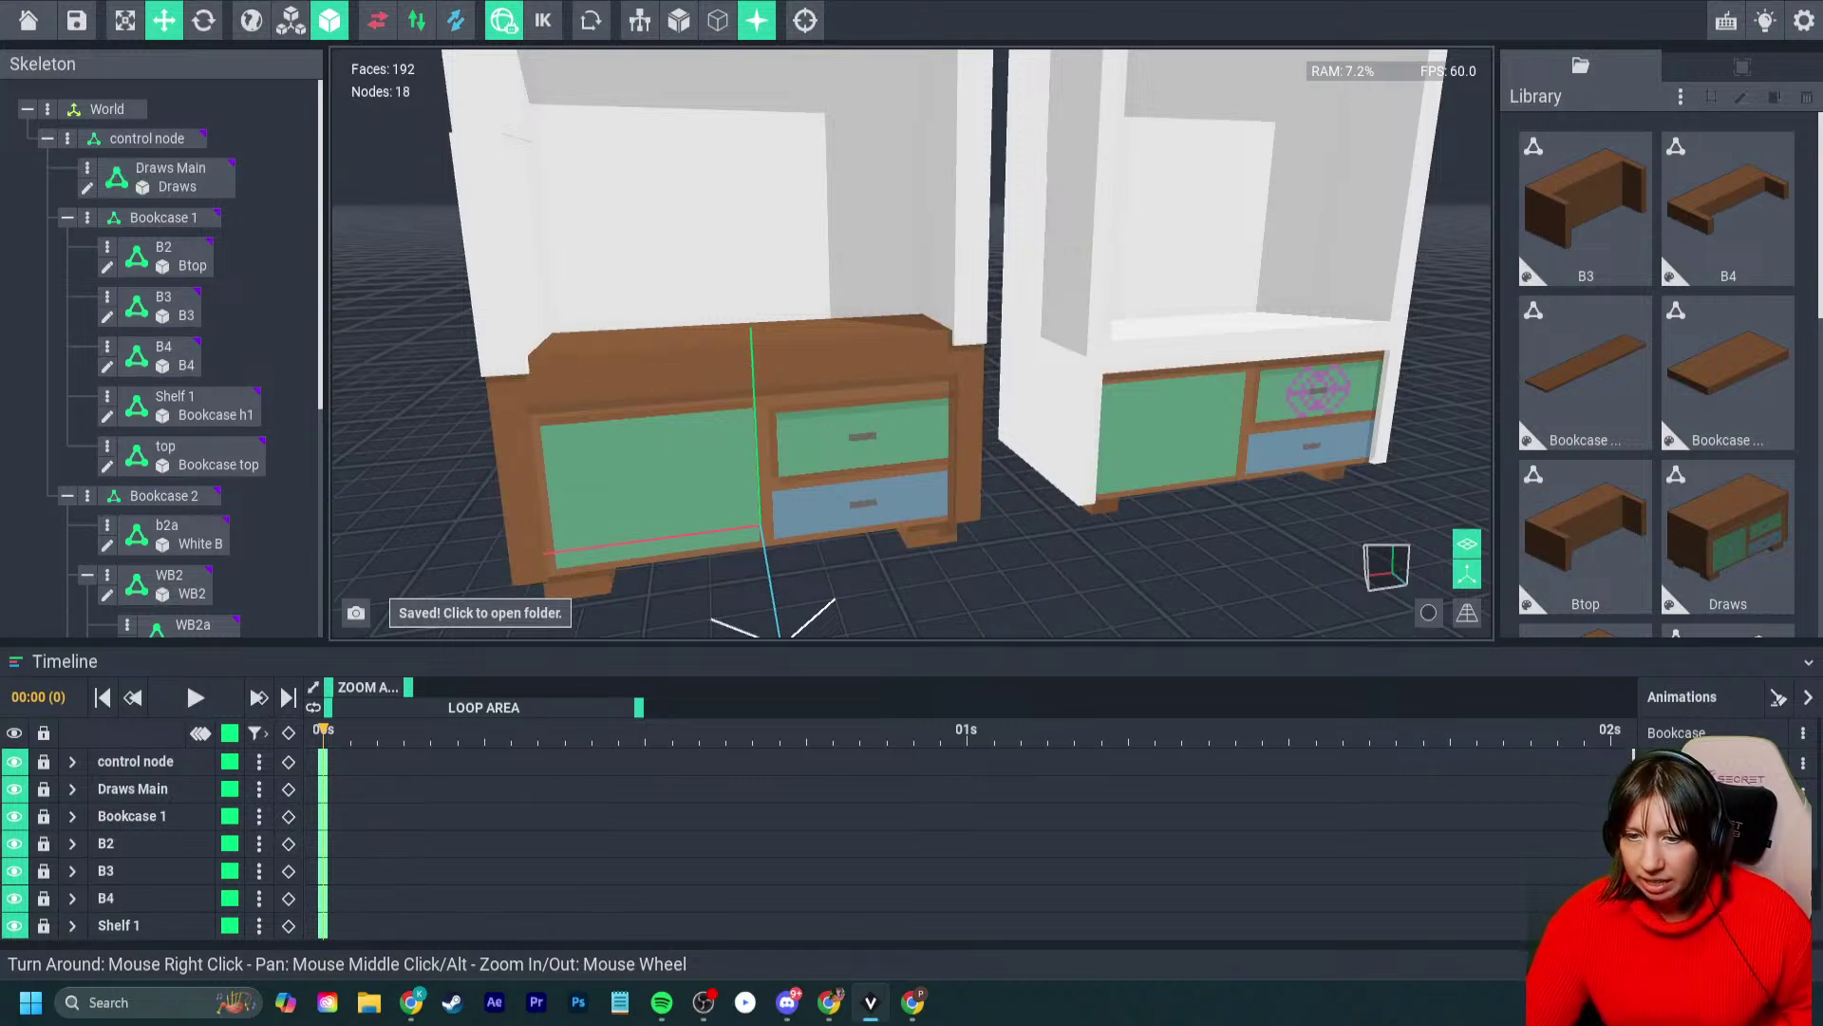
- Select the WB3a side panel above the drawers cabinet and nudge it slightly along the X axis
click(467, 247)
right_drag(479, 370, 513, 371)
scroll(513, 370, up, 1)
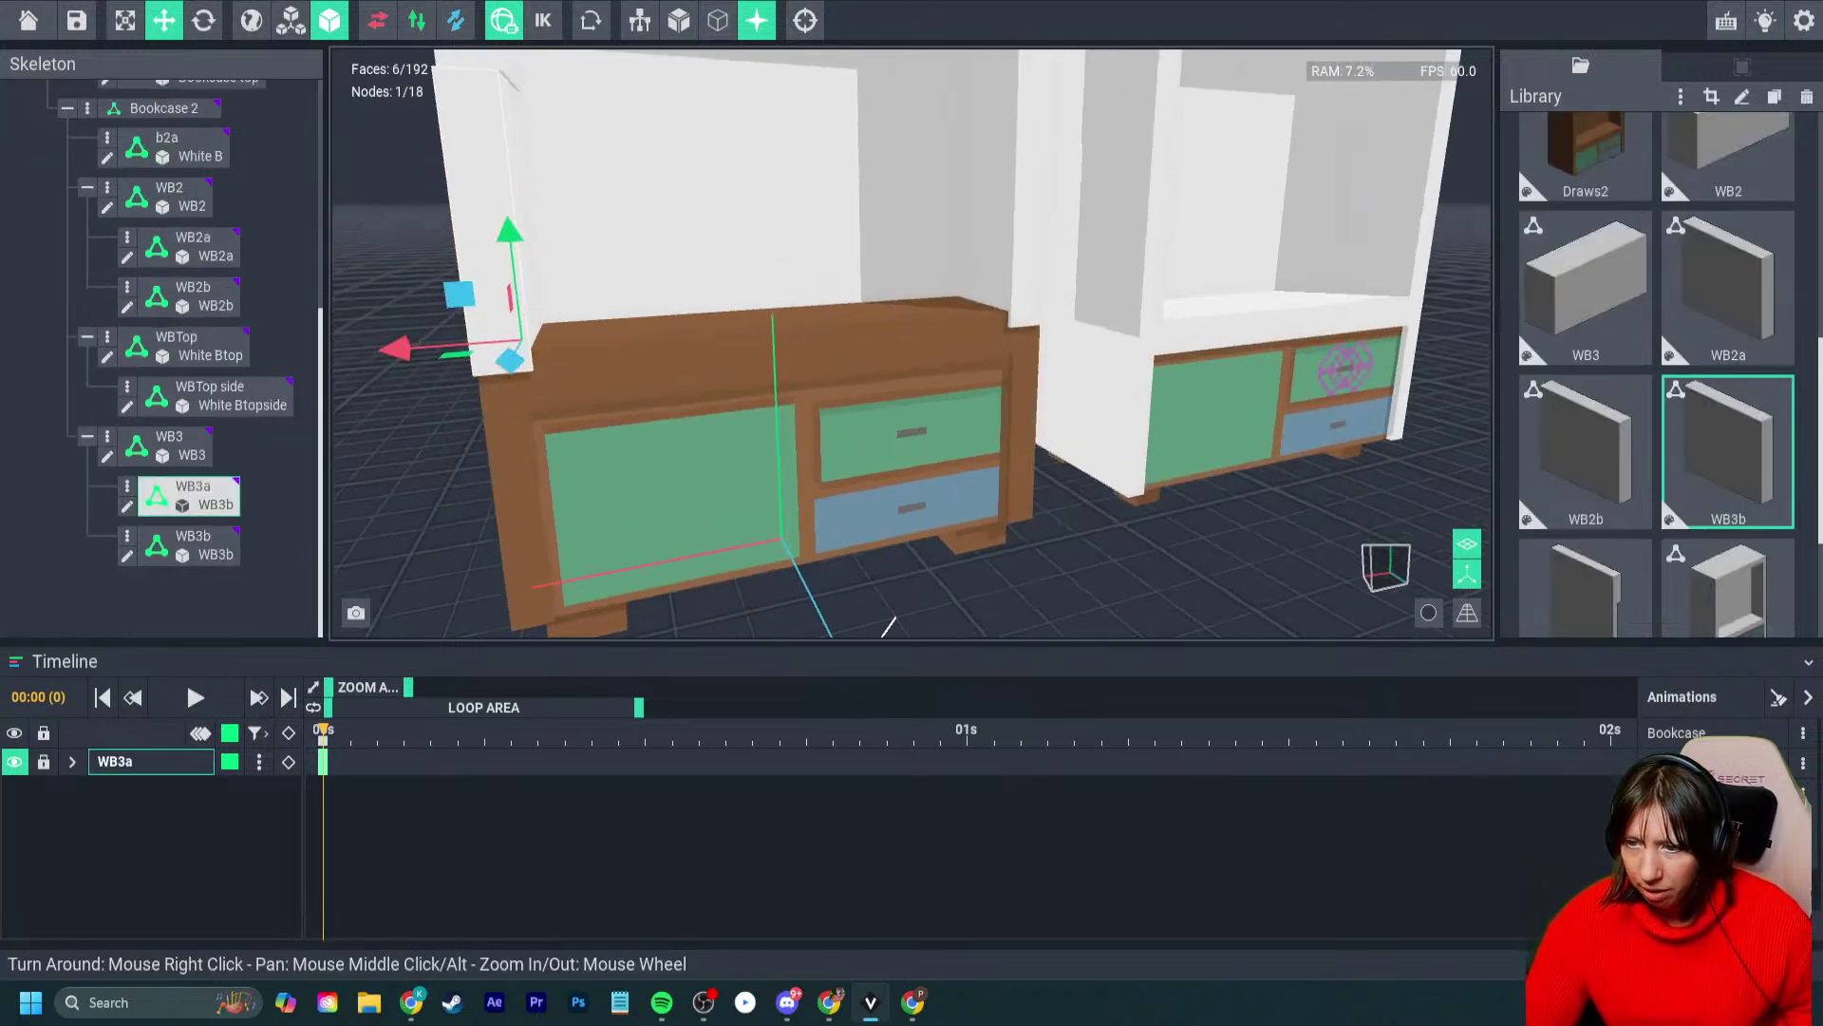
drag(402, 351, 406, 350)
right_drag(513, 383, 508, 380)
scroll(514, 384, up, 2)
right_drag(836, 466, 888, 456)
scroll(740, 403, down, 3)
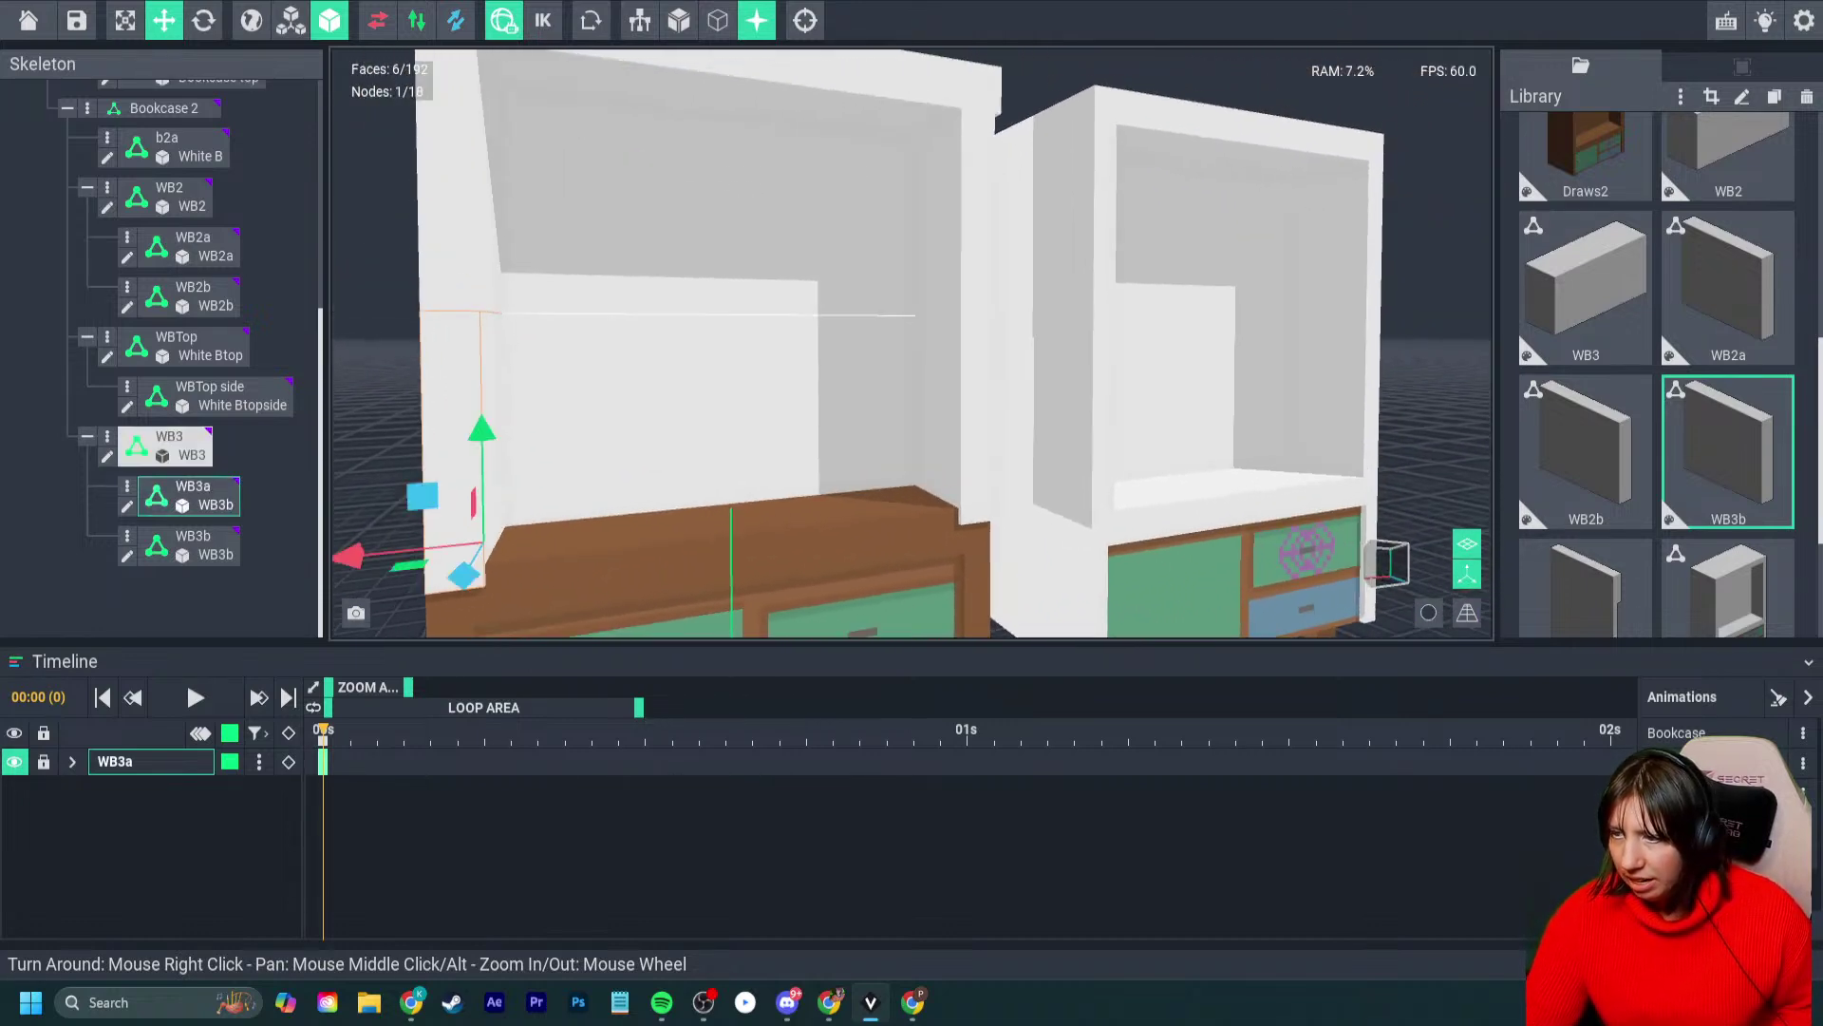
right_drag(741, 402, 651, 459)
scroll(651, 460, up, 3)
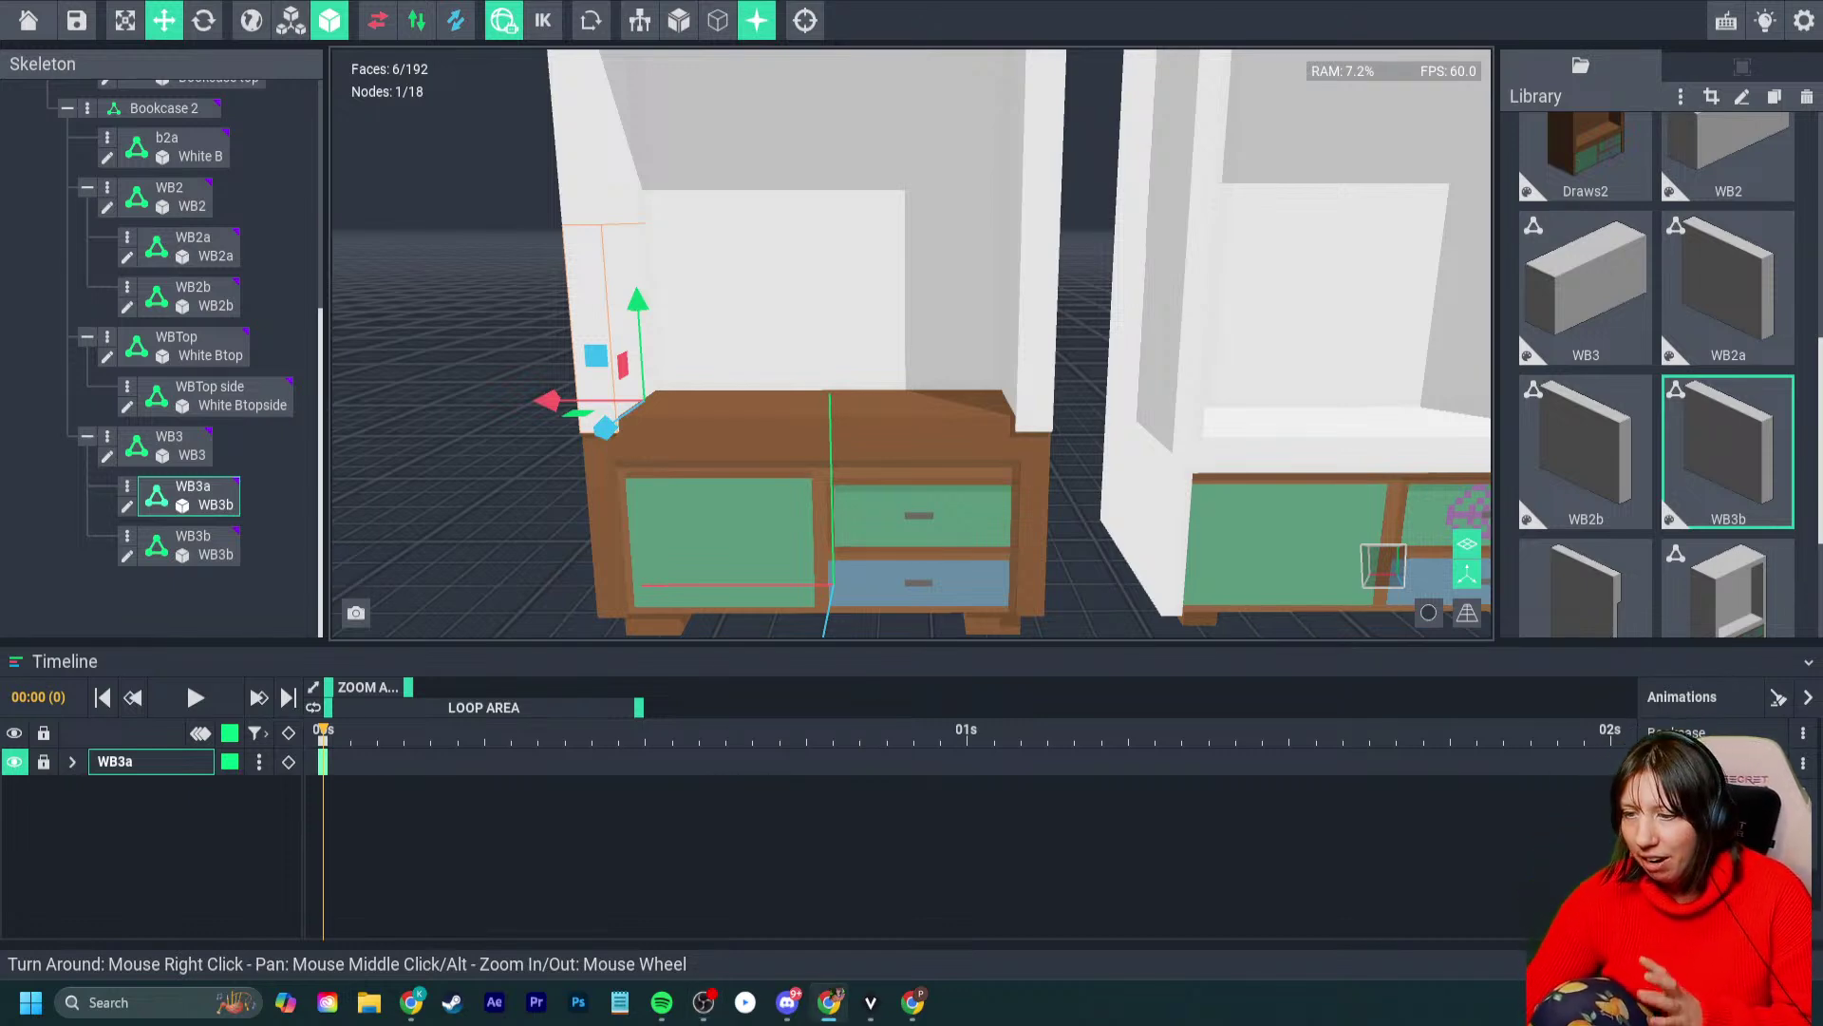
- Examine the brown bookcase, drawers-only and white bookcase animation states from several angles, comparing them with the finished white bookcase beside them
right_drag(684, 460, 617, 456)
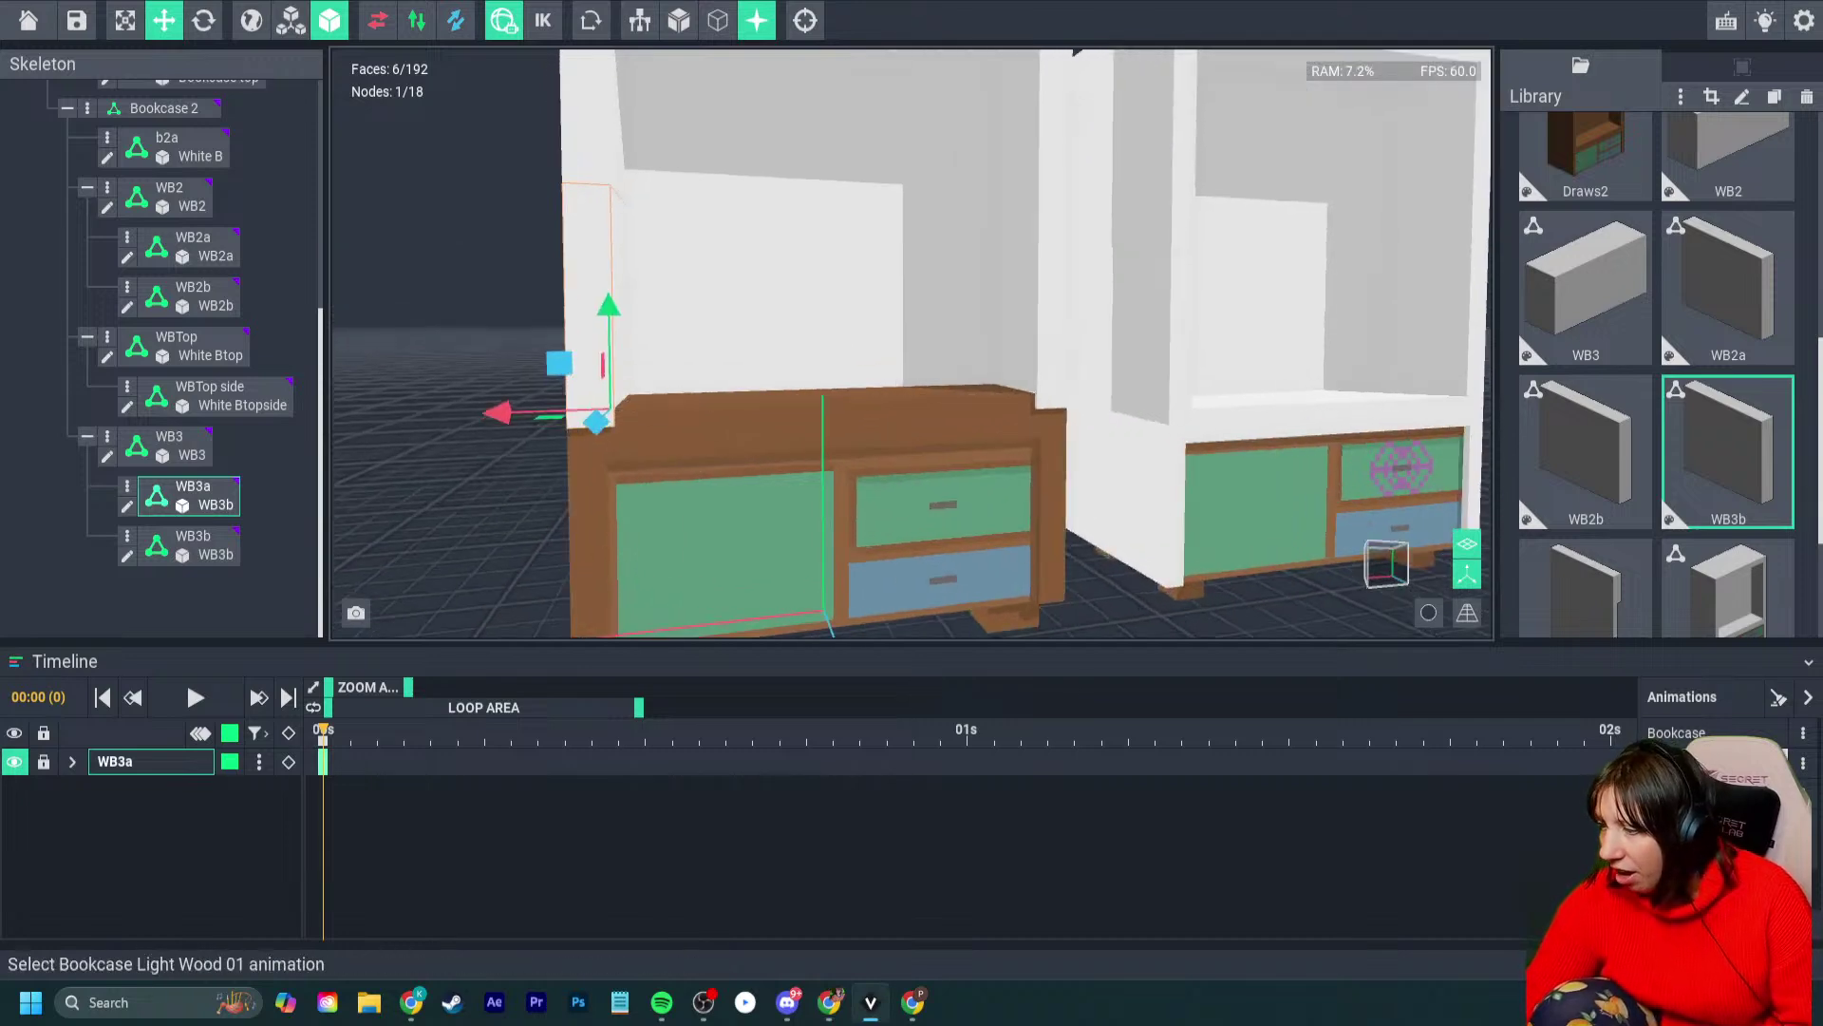
scroll(912, 342, down, 5)
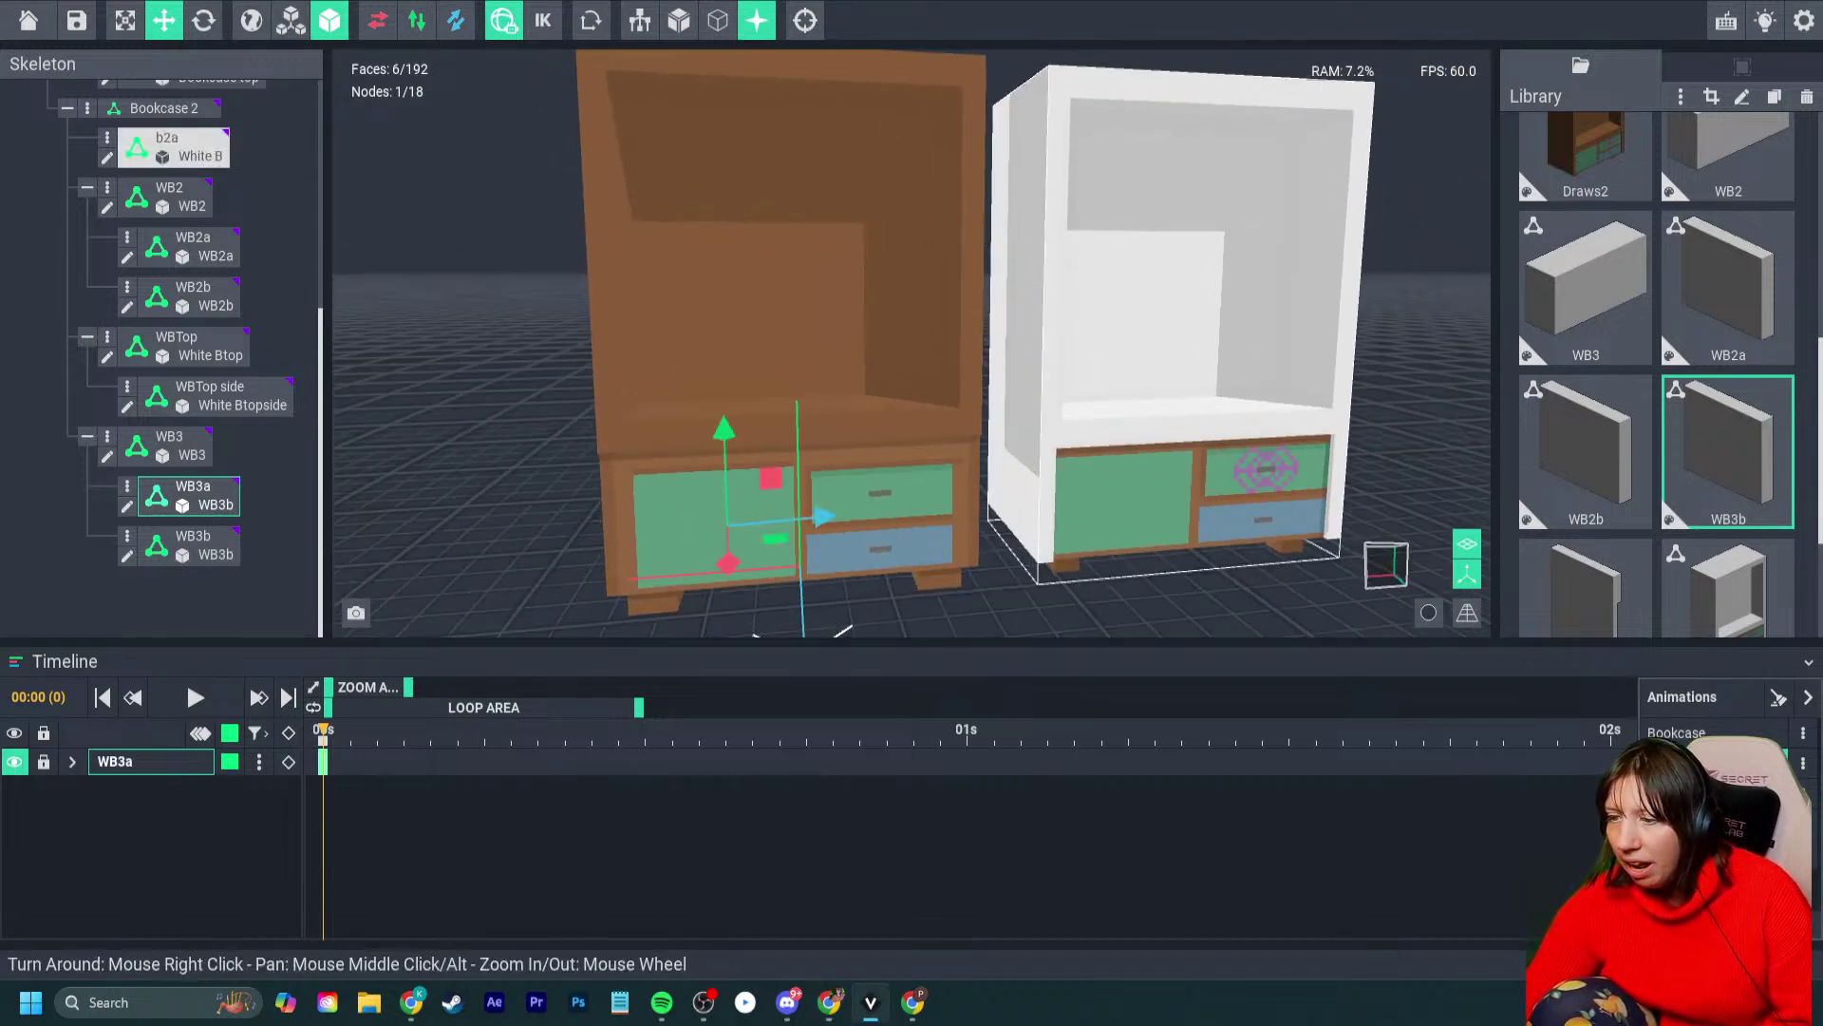
mouse_move(808, 280)
right_down()
mouse_move(722, 276)
mouse_move(788, 277)
right_up()
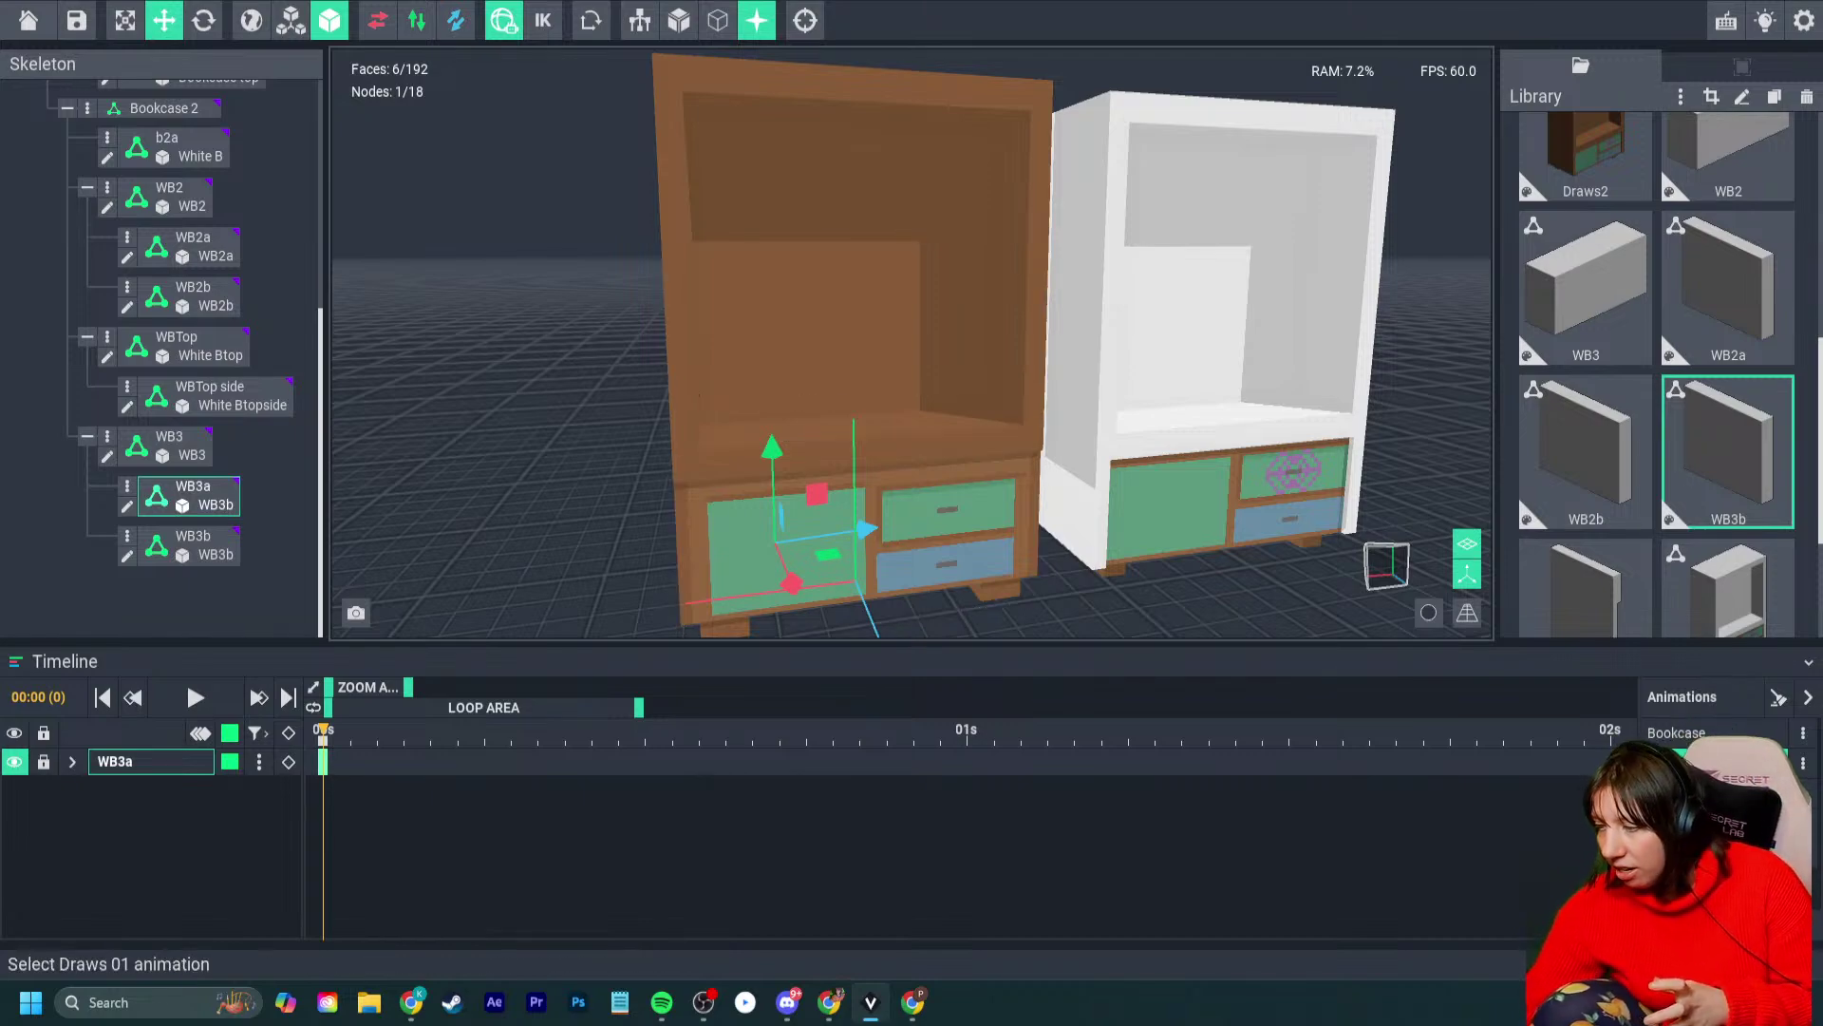
right_drag(911, 380, 949, 352)
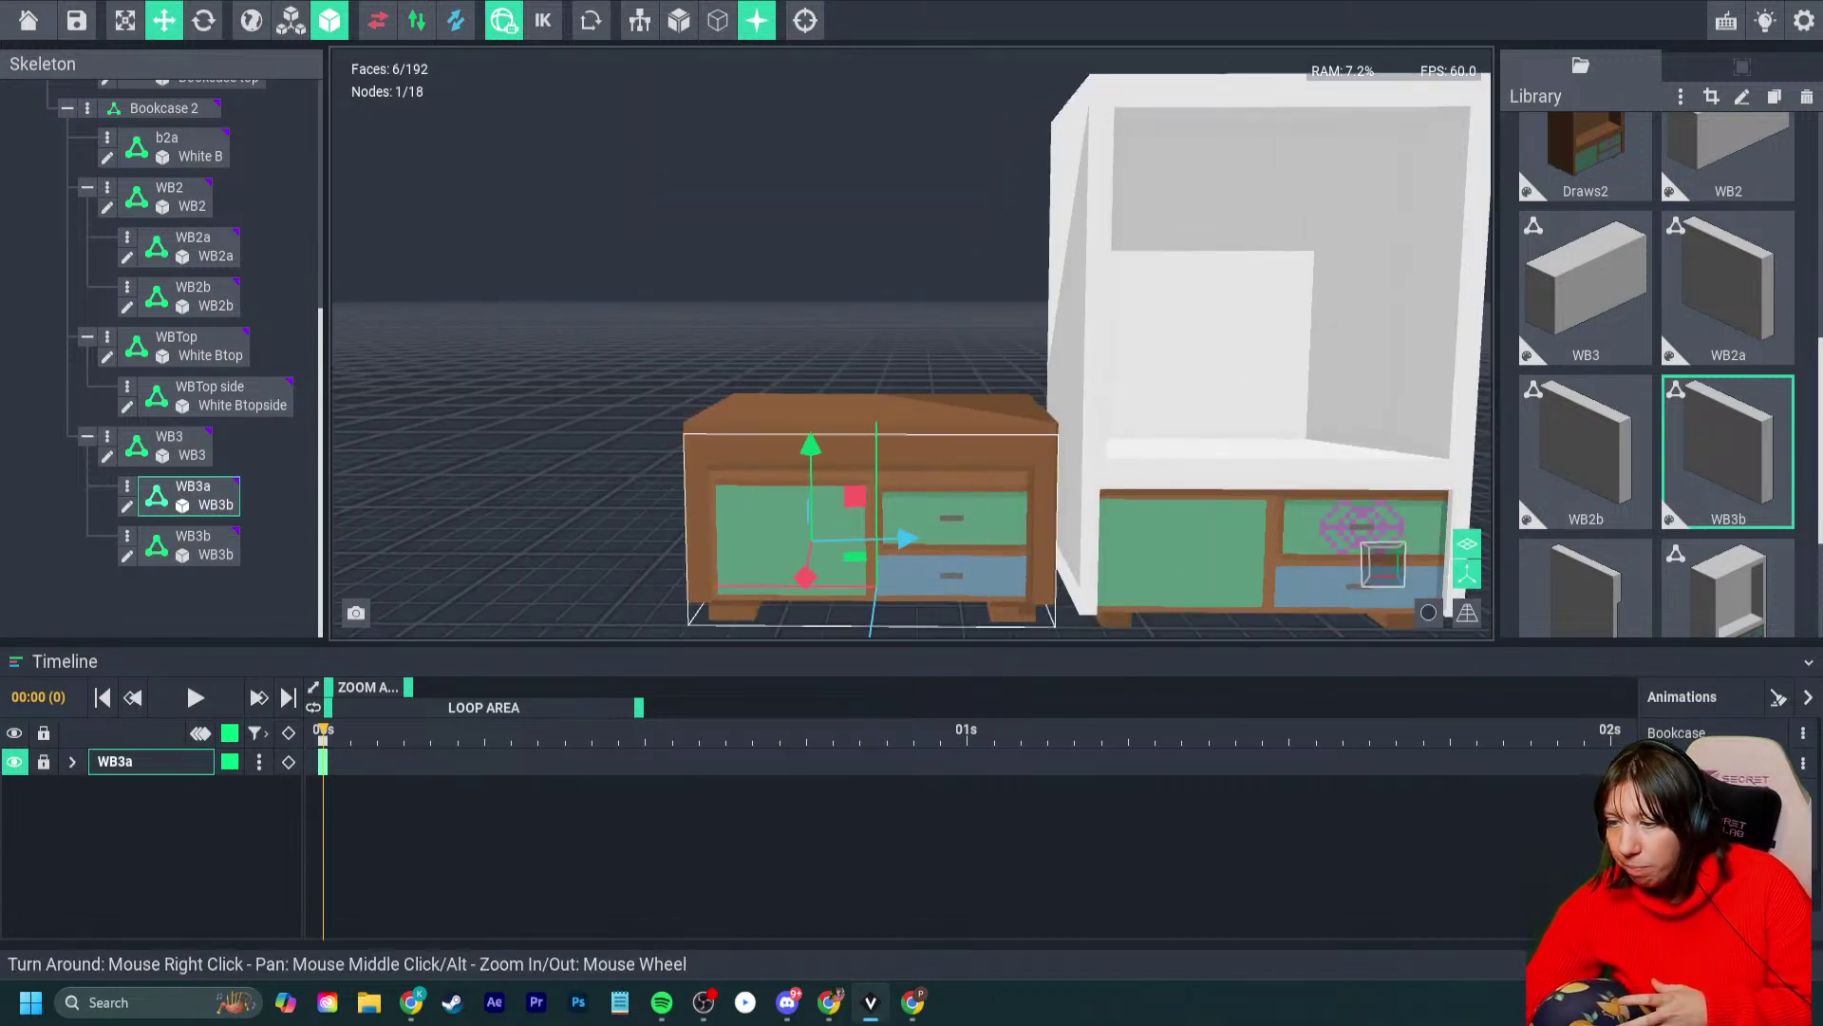
right_drag(850, 469, 851, 469)
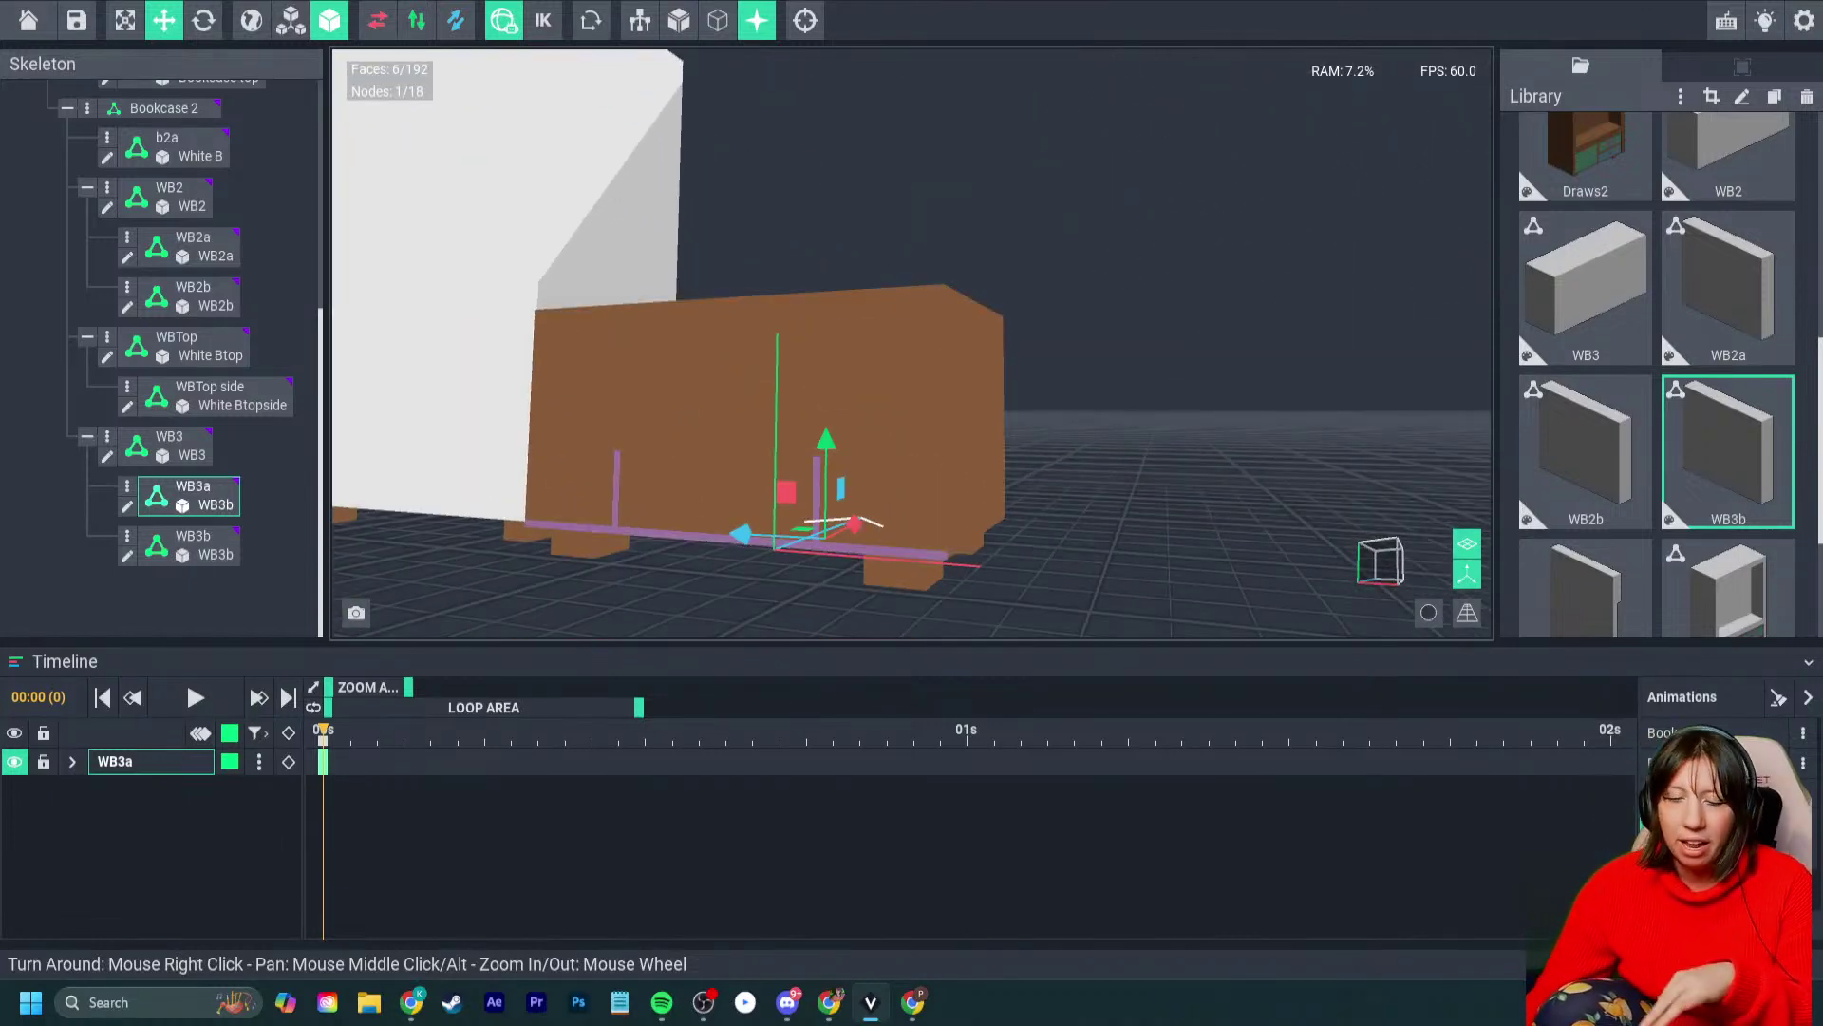
right_drag(837, 535, 617, 321)
scroll(912, 341, down, 5)
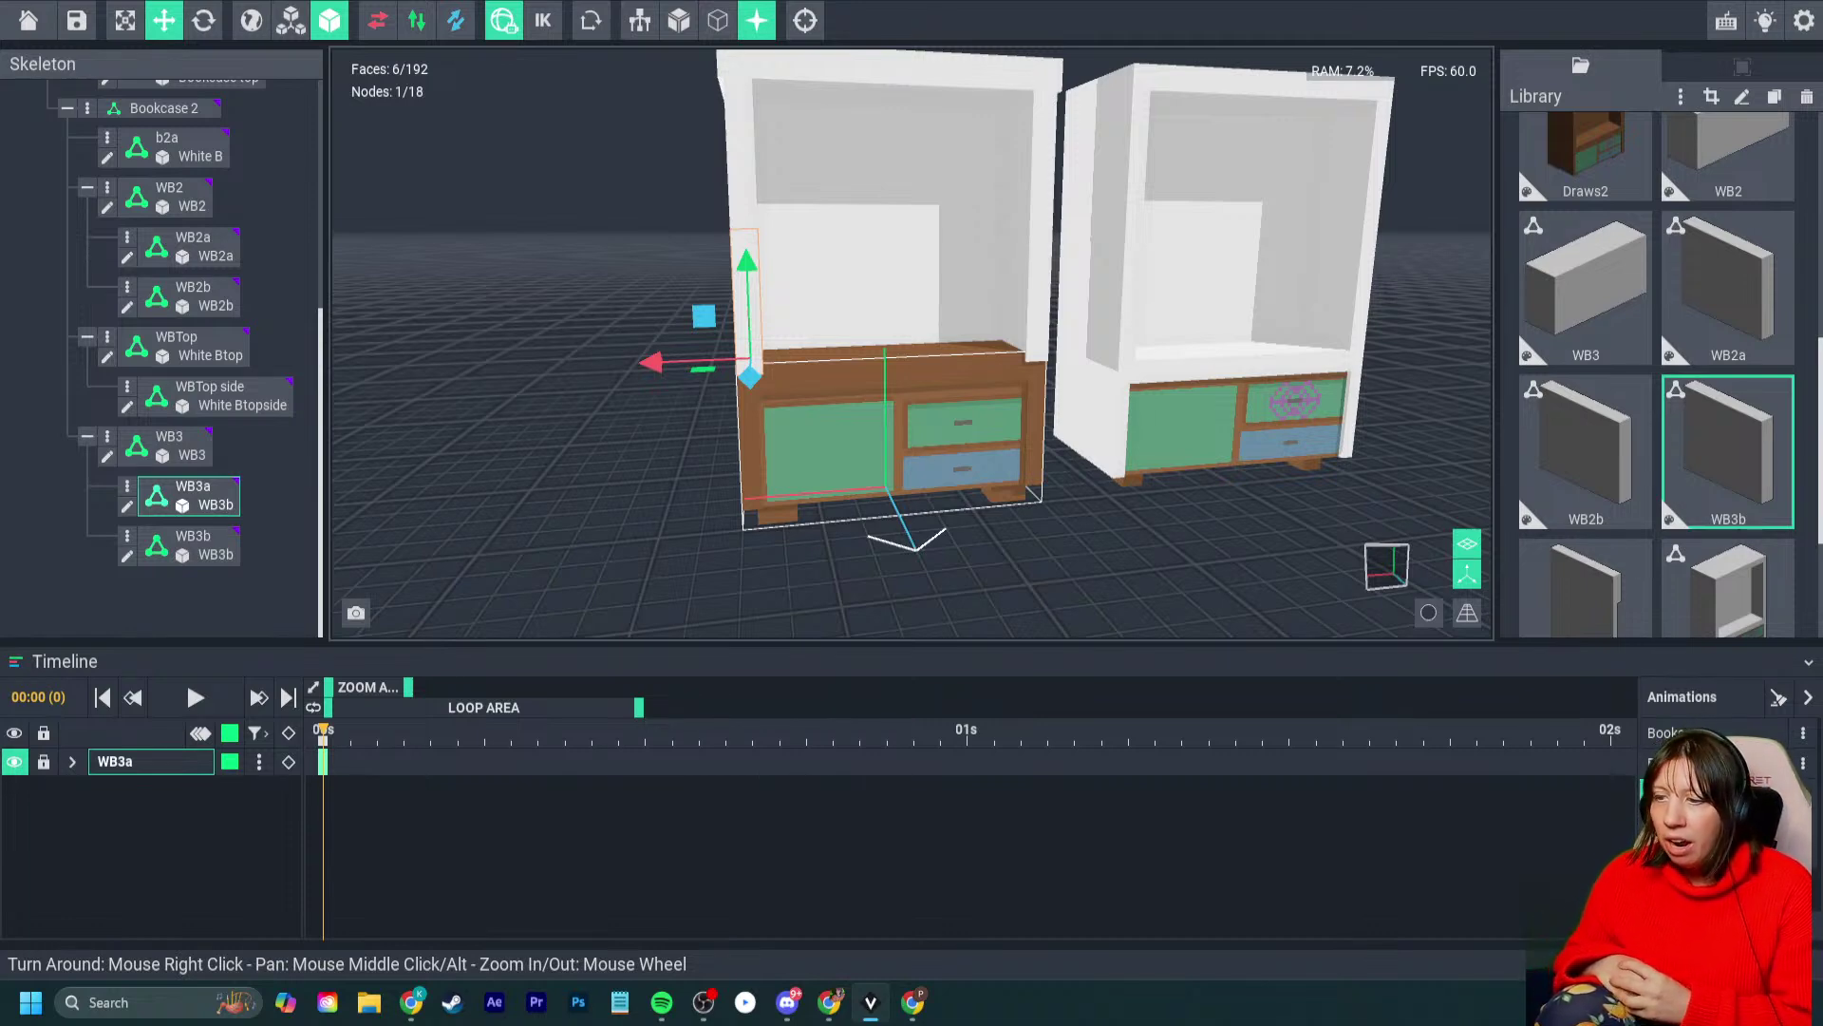
scroll(879, 317, up, 5)
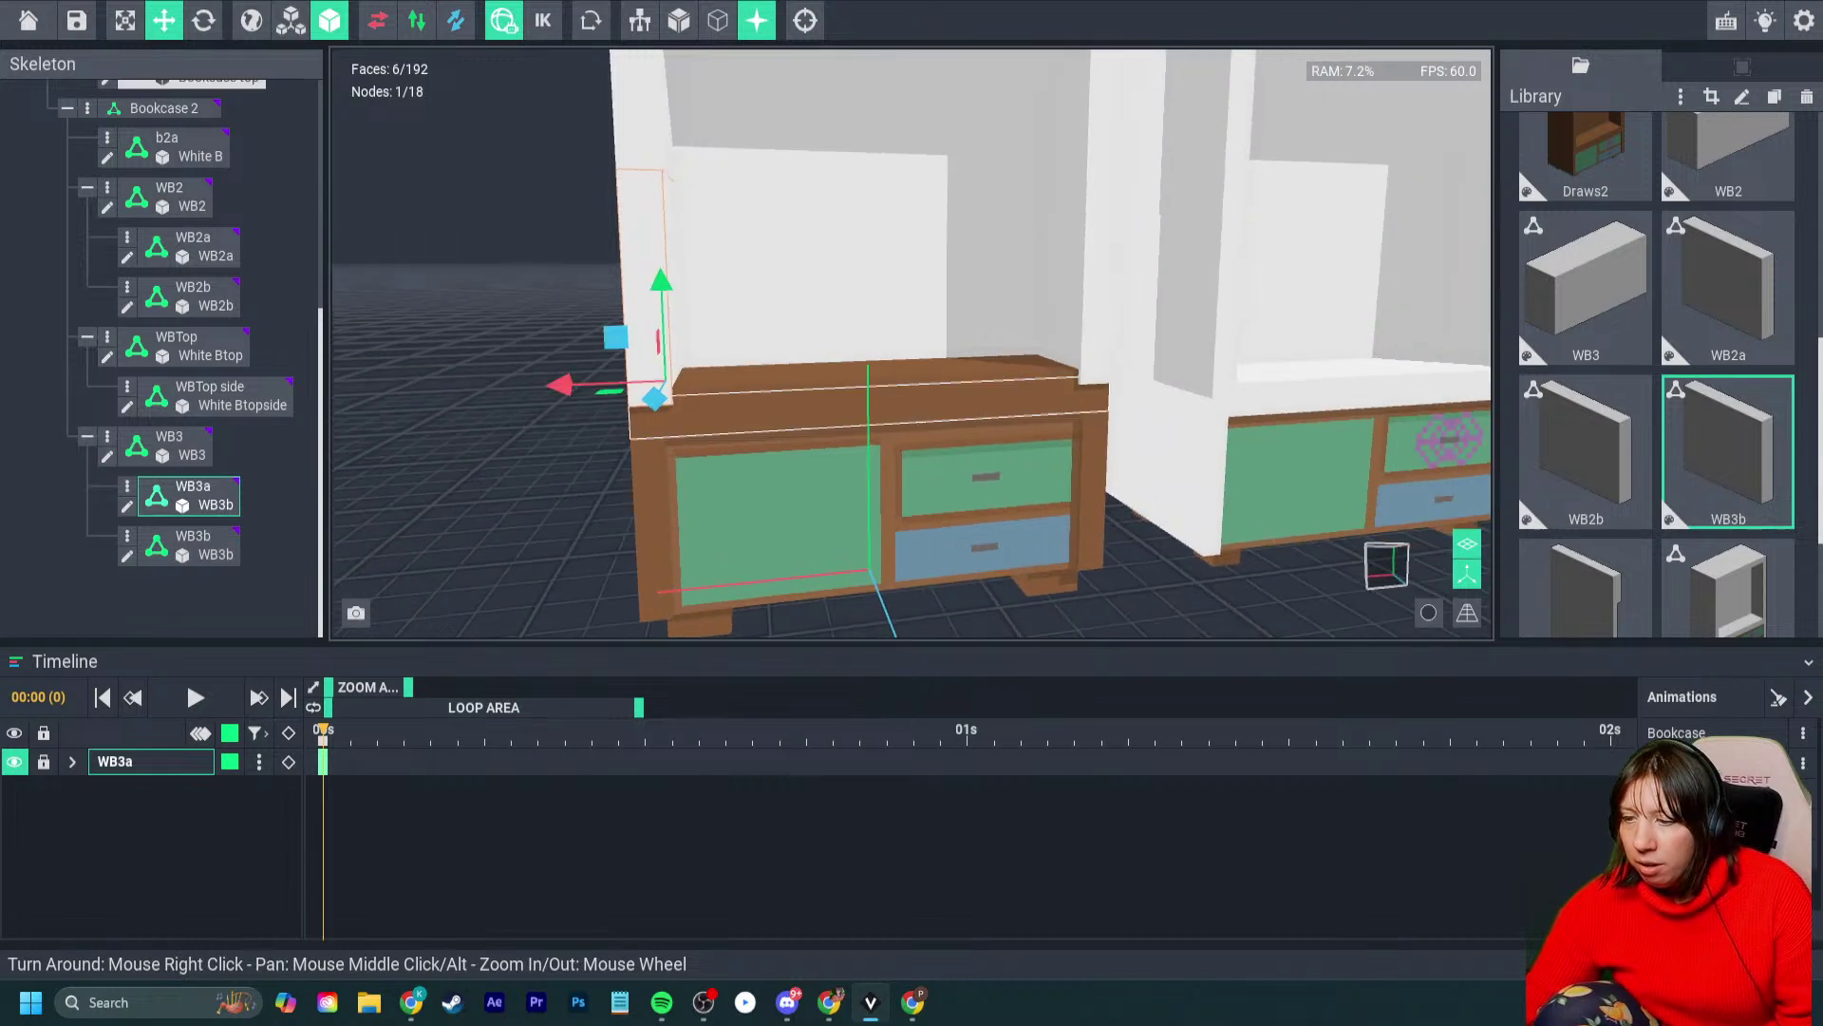
scroll(650, 399, down, 3)
right_drag(650, 399, 1139, 446)
scroll(650, 399, up, 3)
scroll(722, 399, down, 2)
scroll(700, 406, up, 2)
scroll(1025, 445, up, 3)
scroll(1024, 445, down, 3)
scroll(1176, 460, up, 2)
scroll(1140, 447, up, 2)
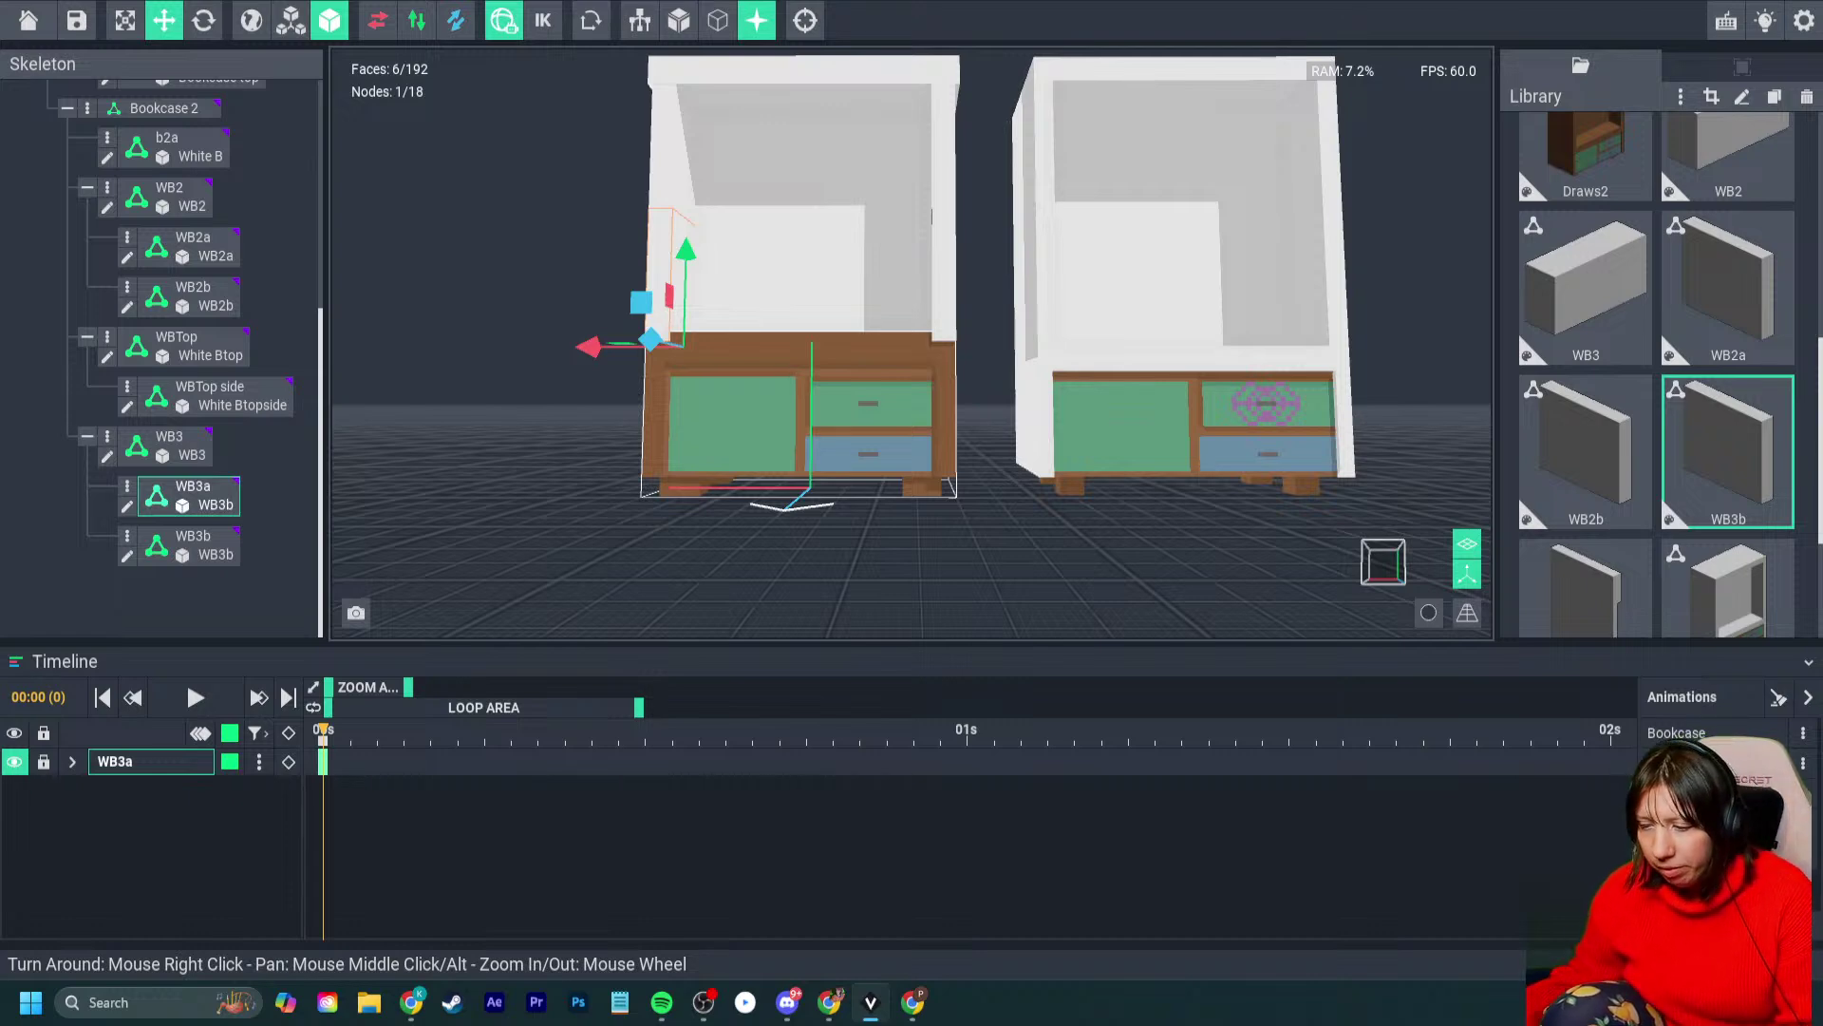
right_drag(817, 409, 1330, 461)
scroll(893, 422, up, 3)
scroll(1140, 451, up, 3)
scroll(1329, 461, down, 2)
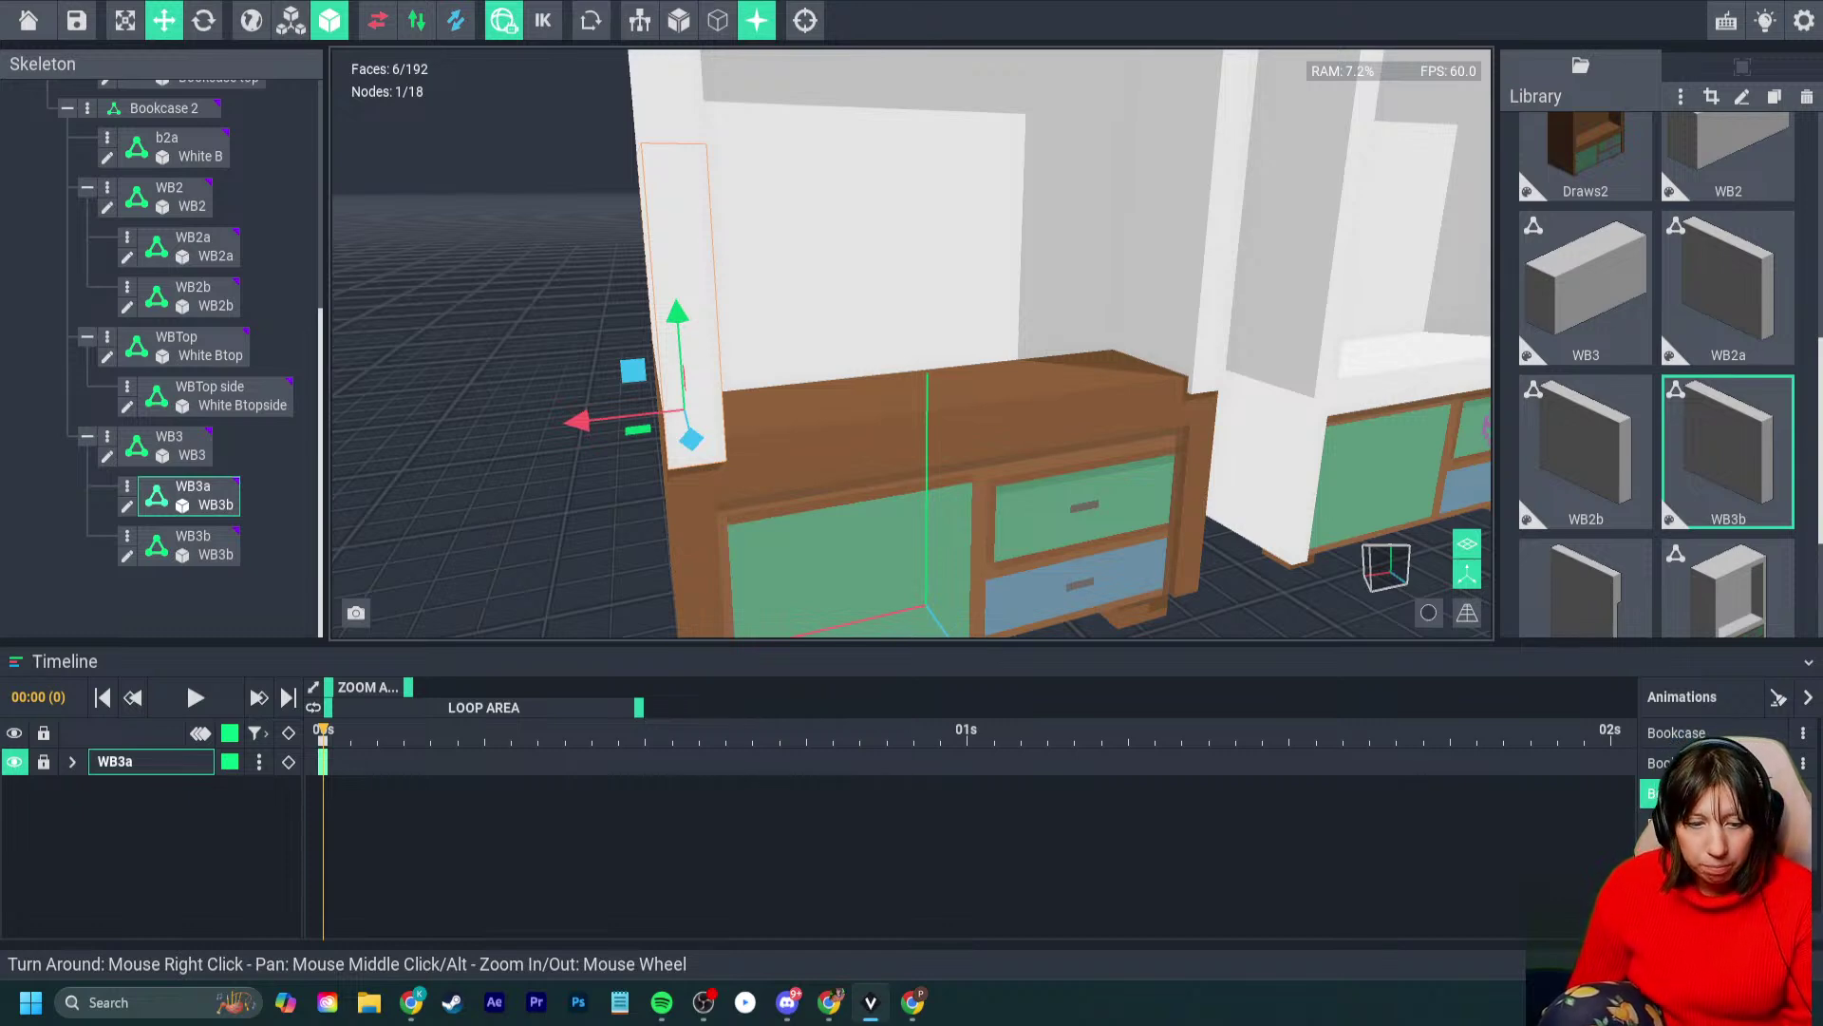
mouse_move(779, 404)
right_down()
mouse_move(838, 404)
mouse_move(793, 401)
right_up()
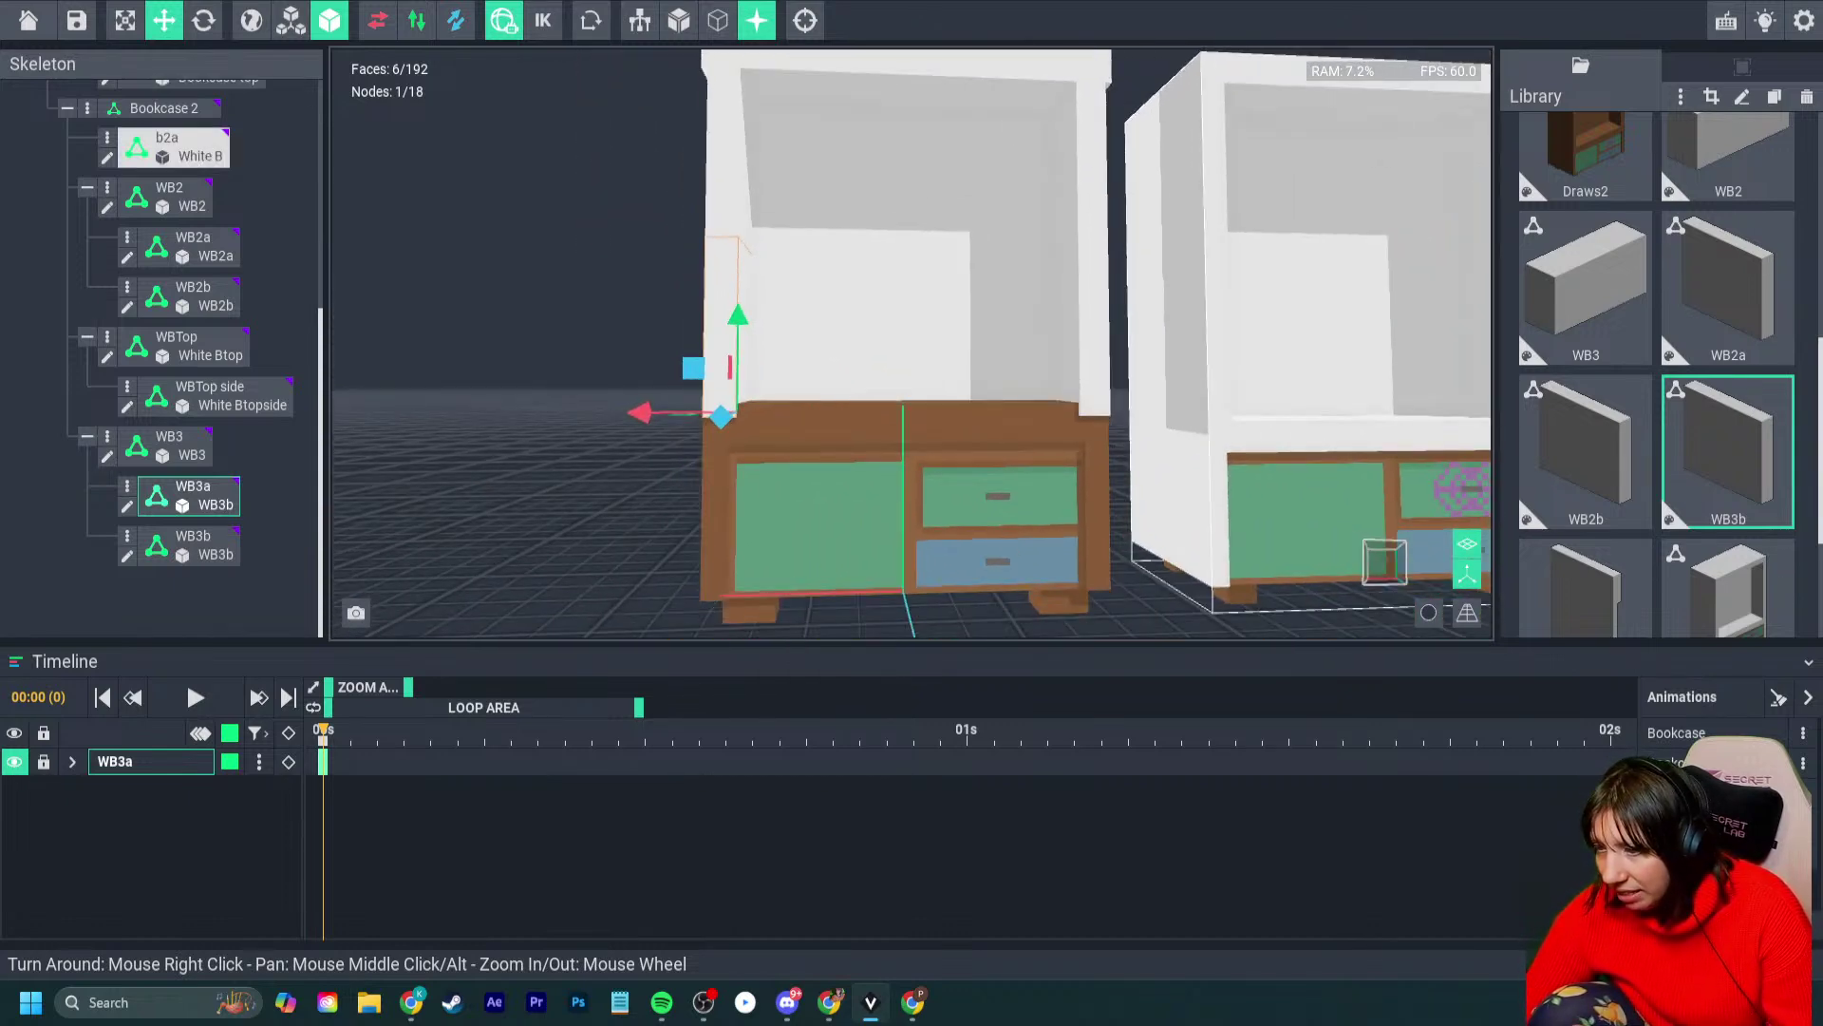
- Create a child node named WBSide1 under the Bookcase 2 node
scroll(143, 380, up, 2)
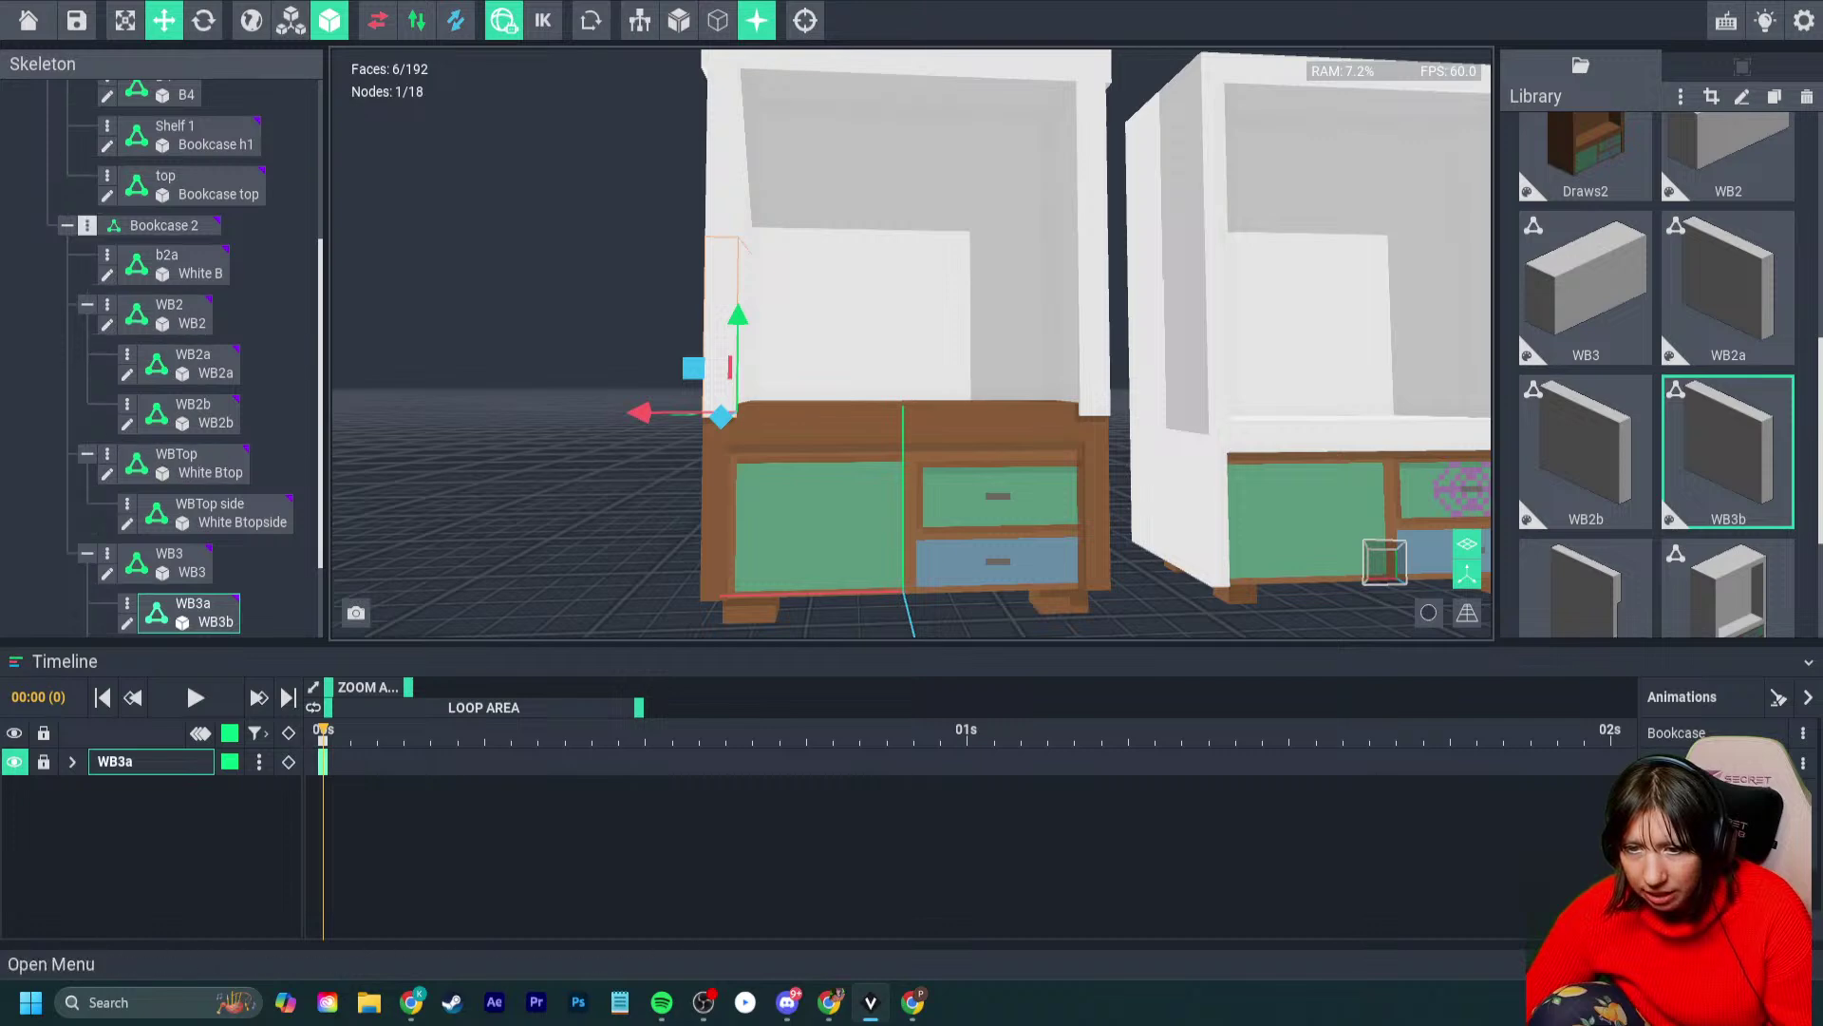
click(87, 225)
click(170, 245)
text(w)
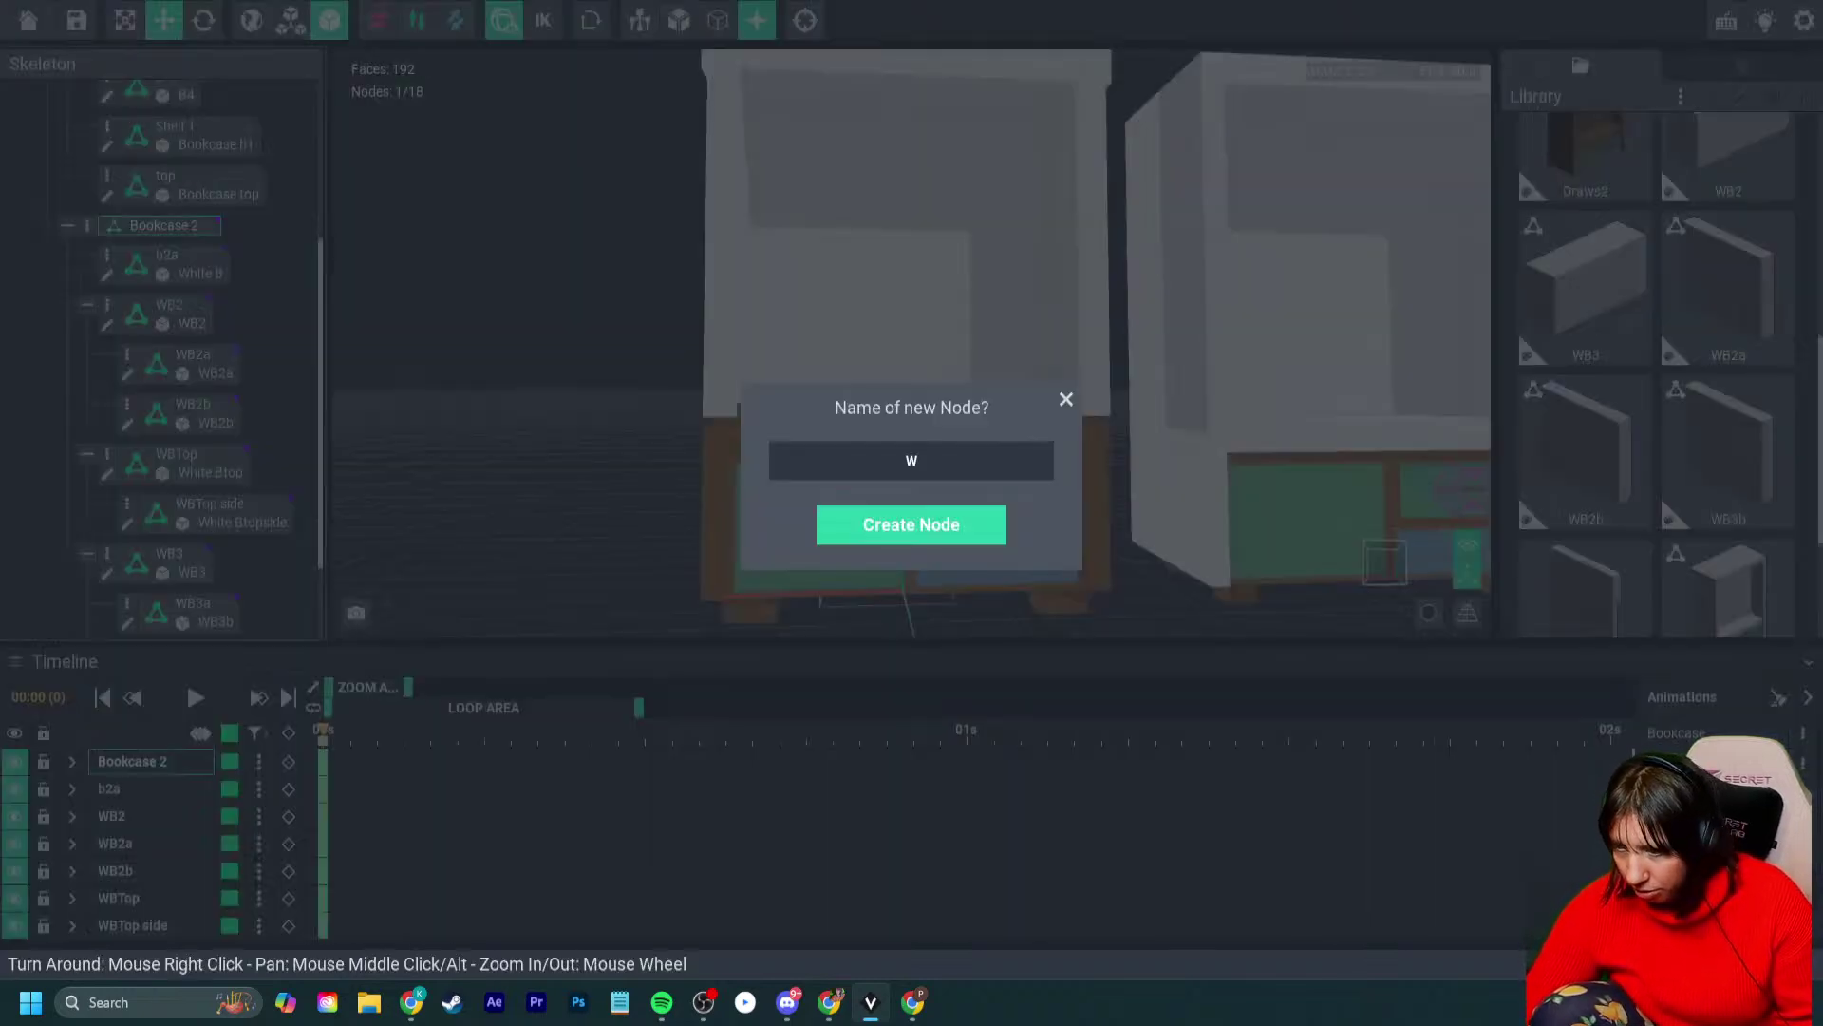
text(BSide1)
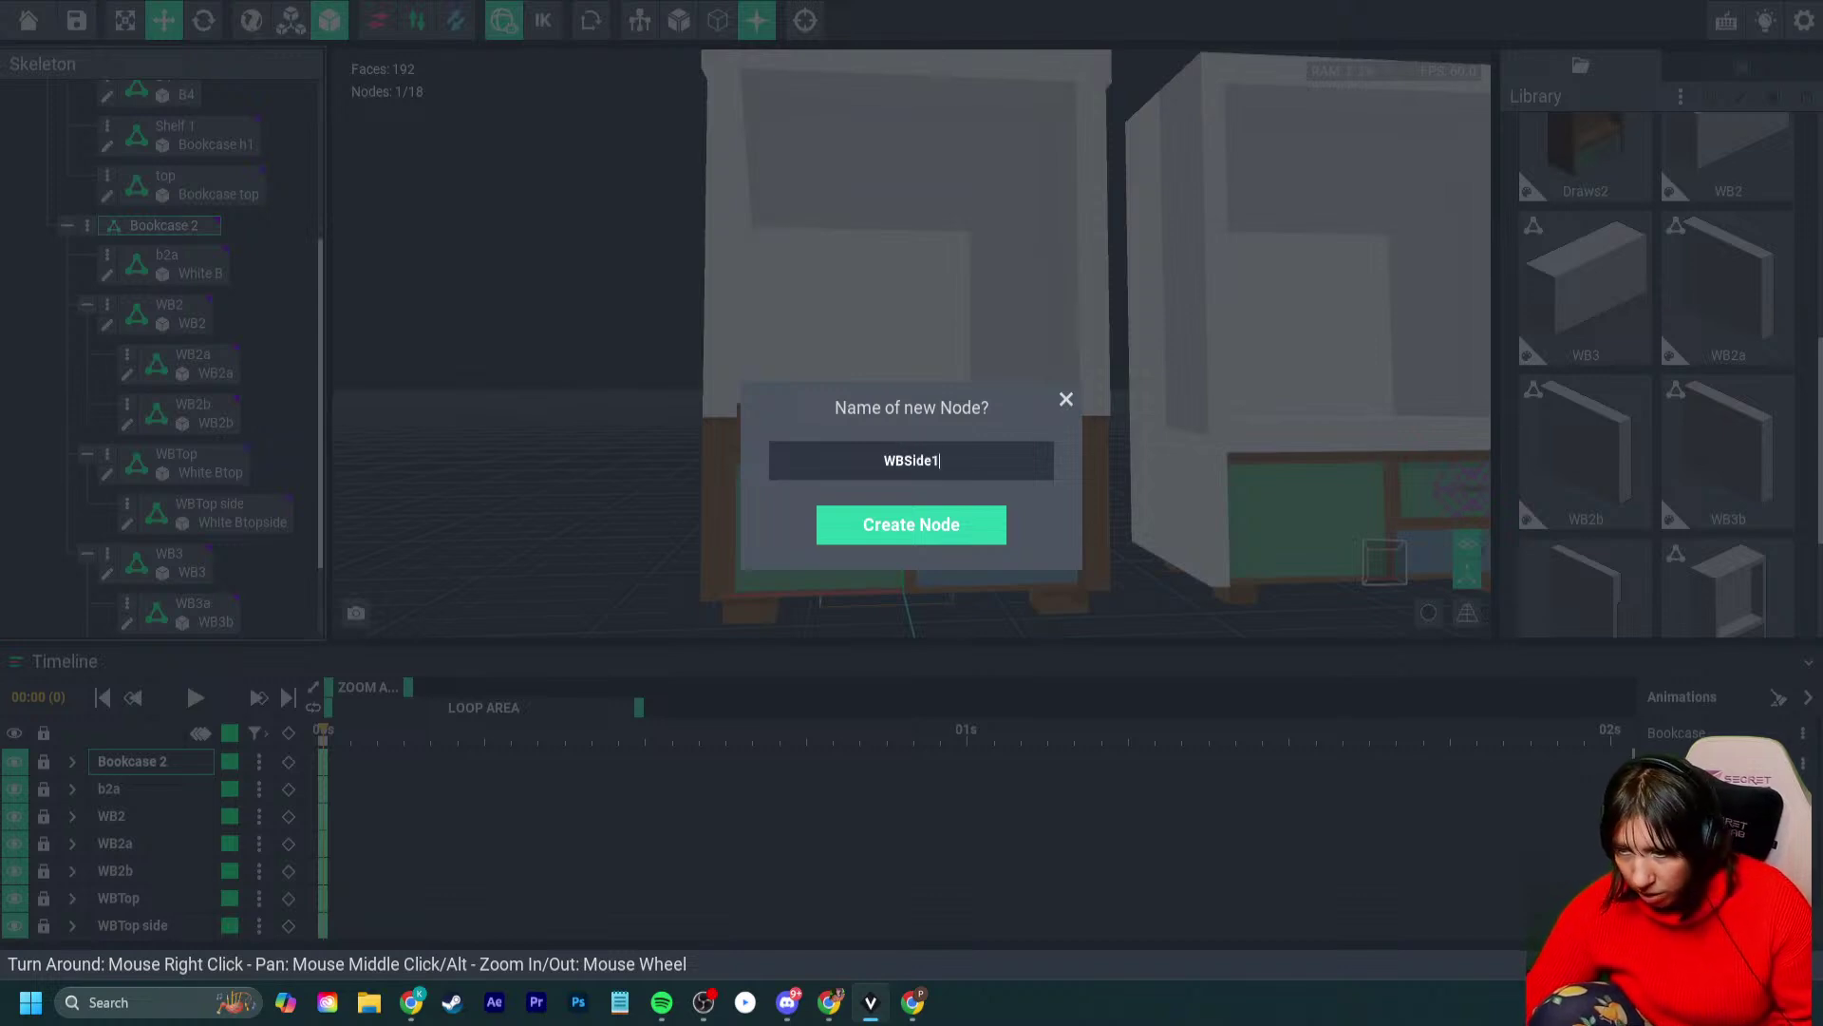
key(Return)
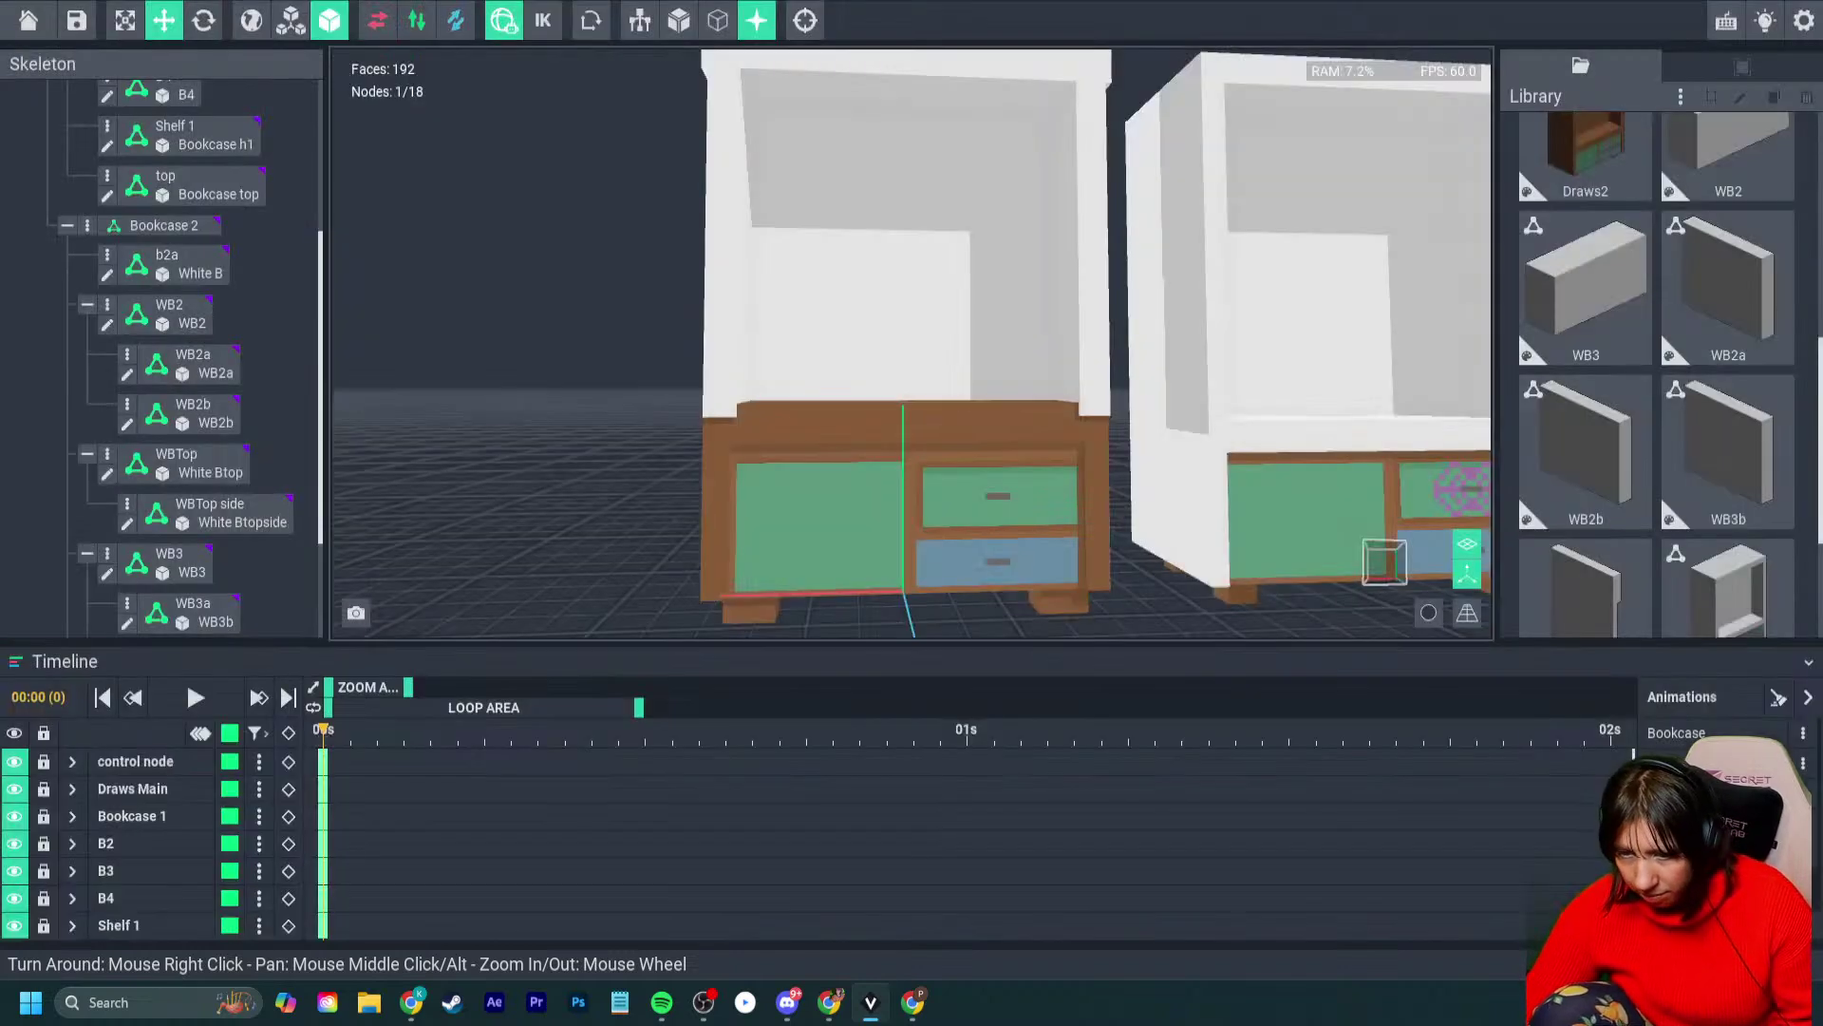
- Attach the WBs1 model to the WBSide1 node and move the panel about 16 units along X toward the cabinet's outer side
scroll(1586, 495, down, 3)
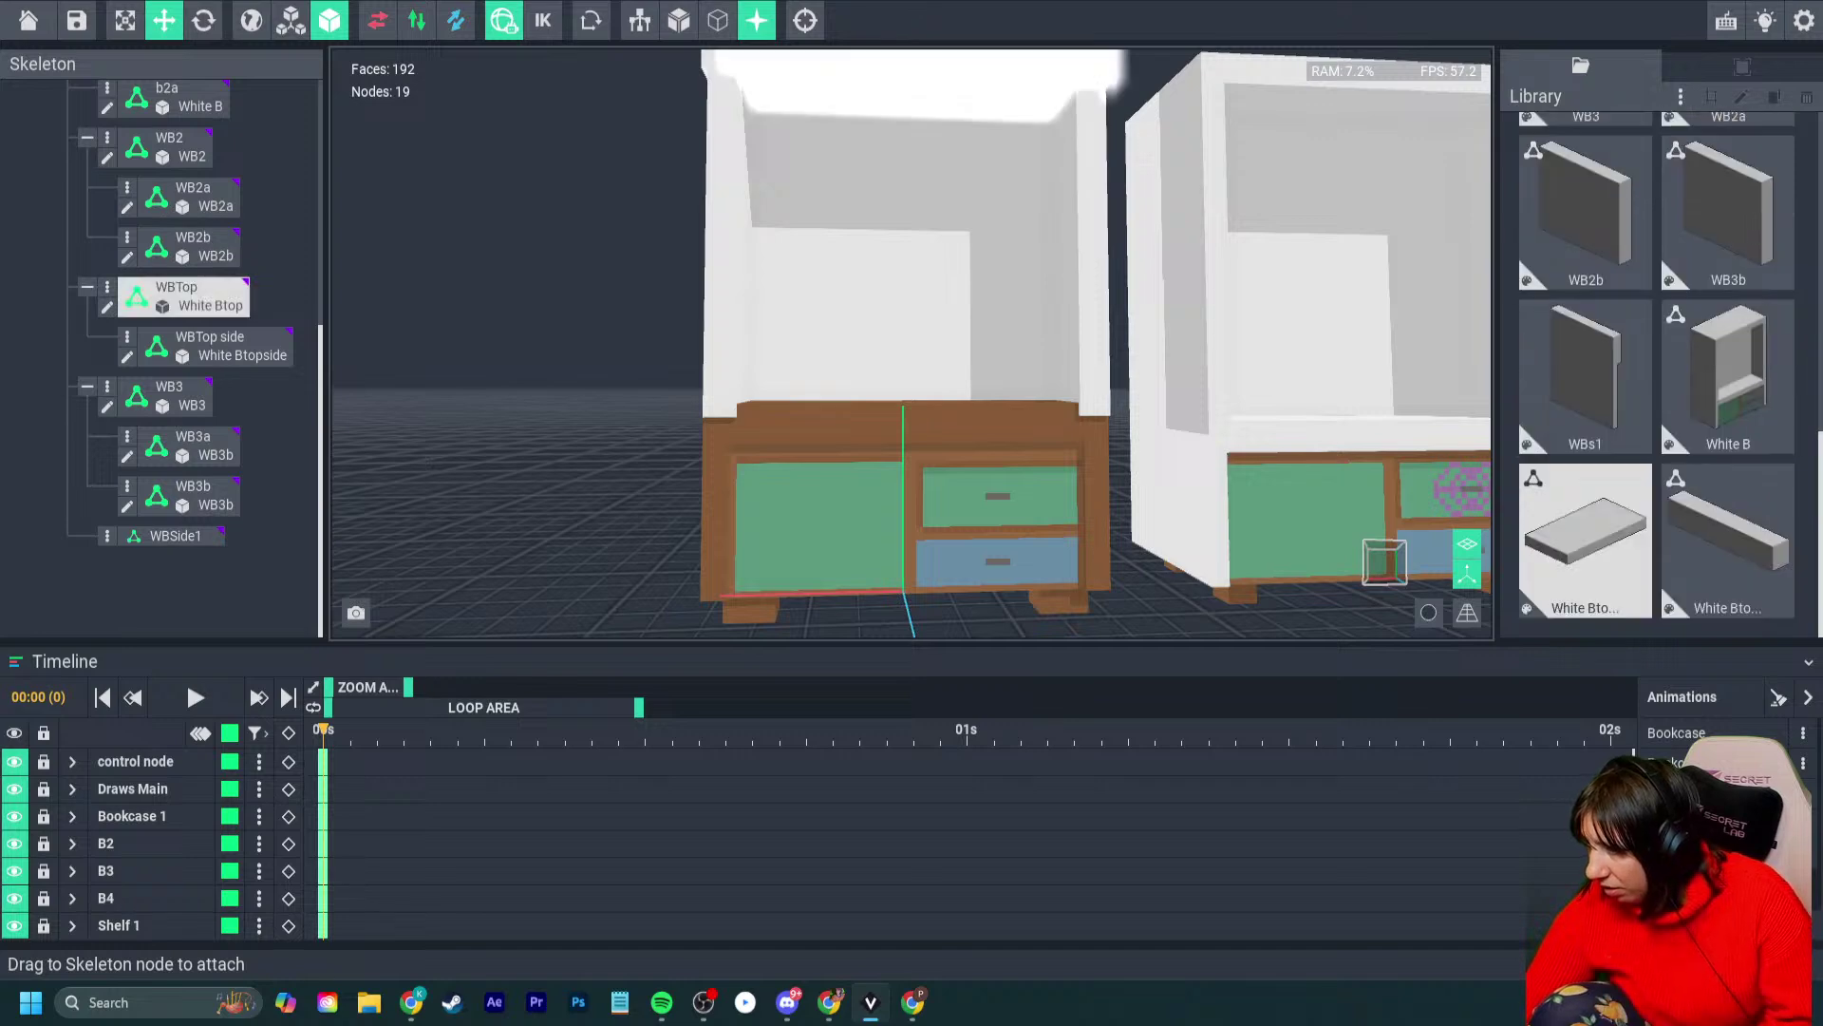
drag(1585, 408, 171, 537)
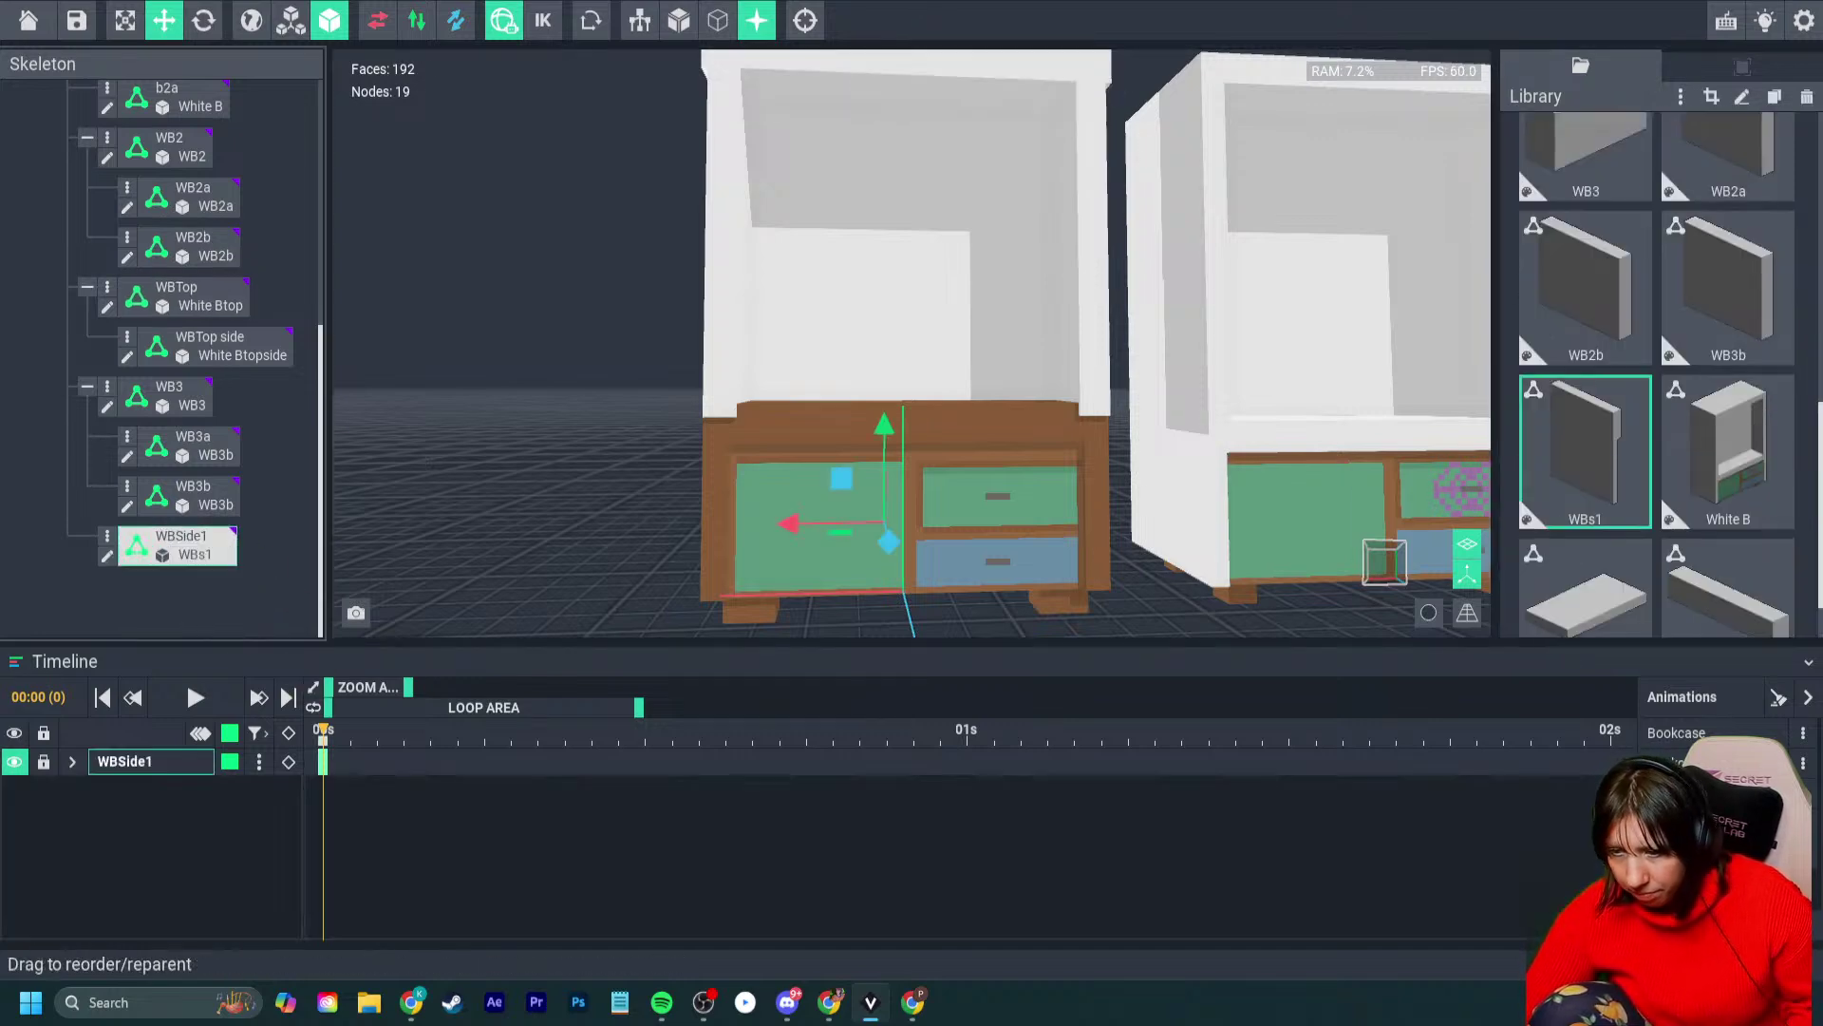
drag(781, 525, 725, 525)
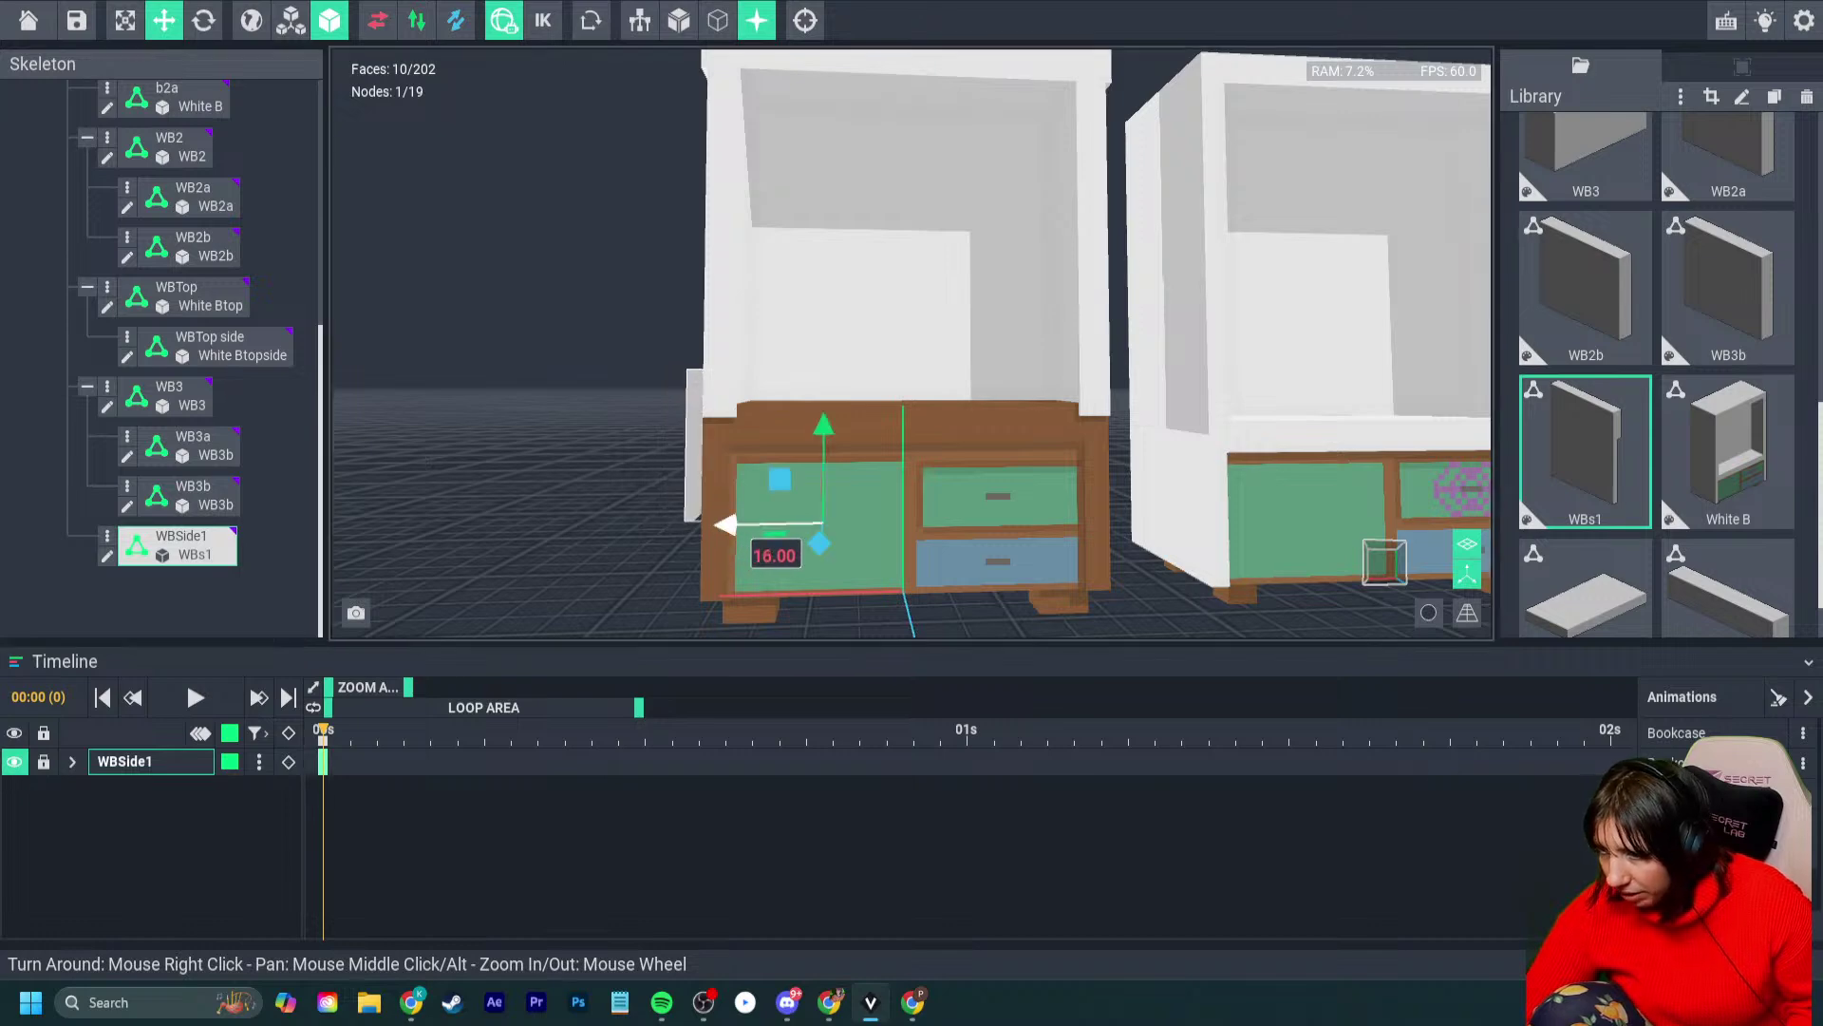
right_drag(726, 525, 769, 535)
drag(655, 545, 776, 607)
- Set the WBs1 pivot to the centre of the panel's bottom and save the model on closing
key(Tab)
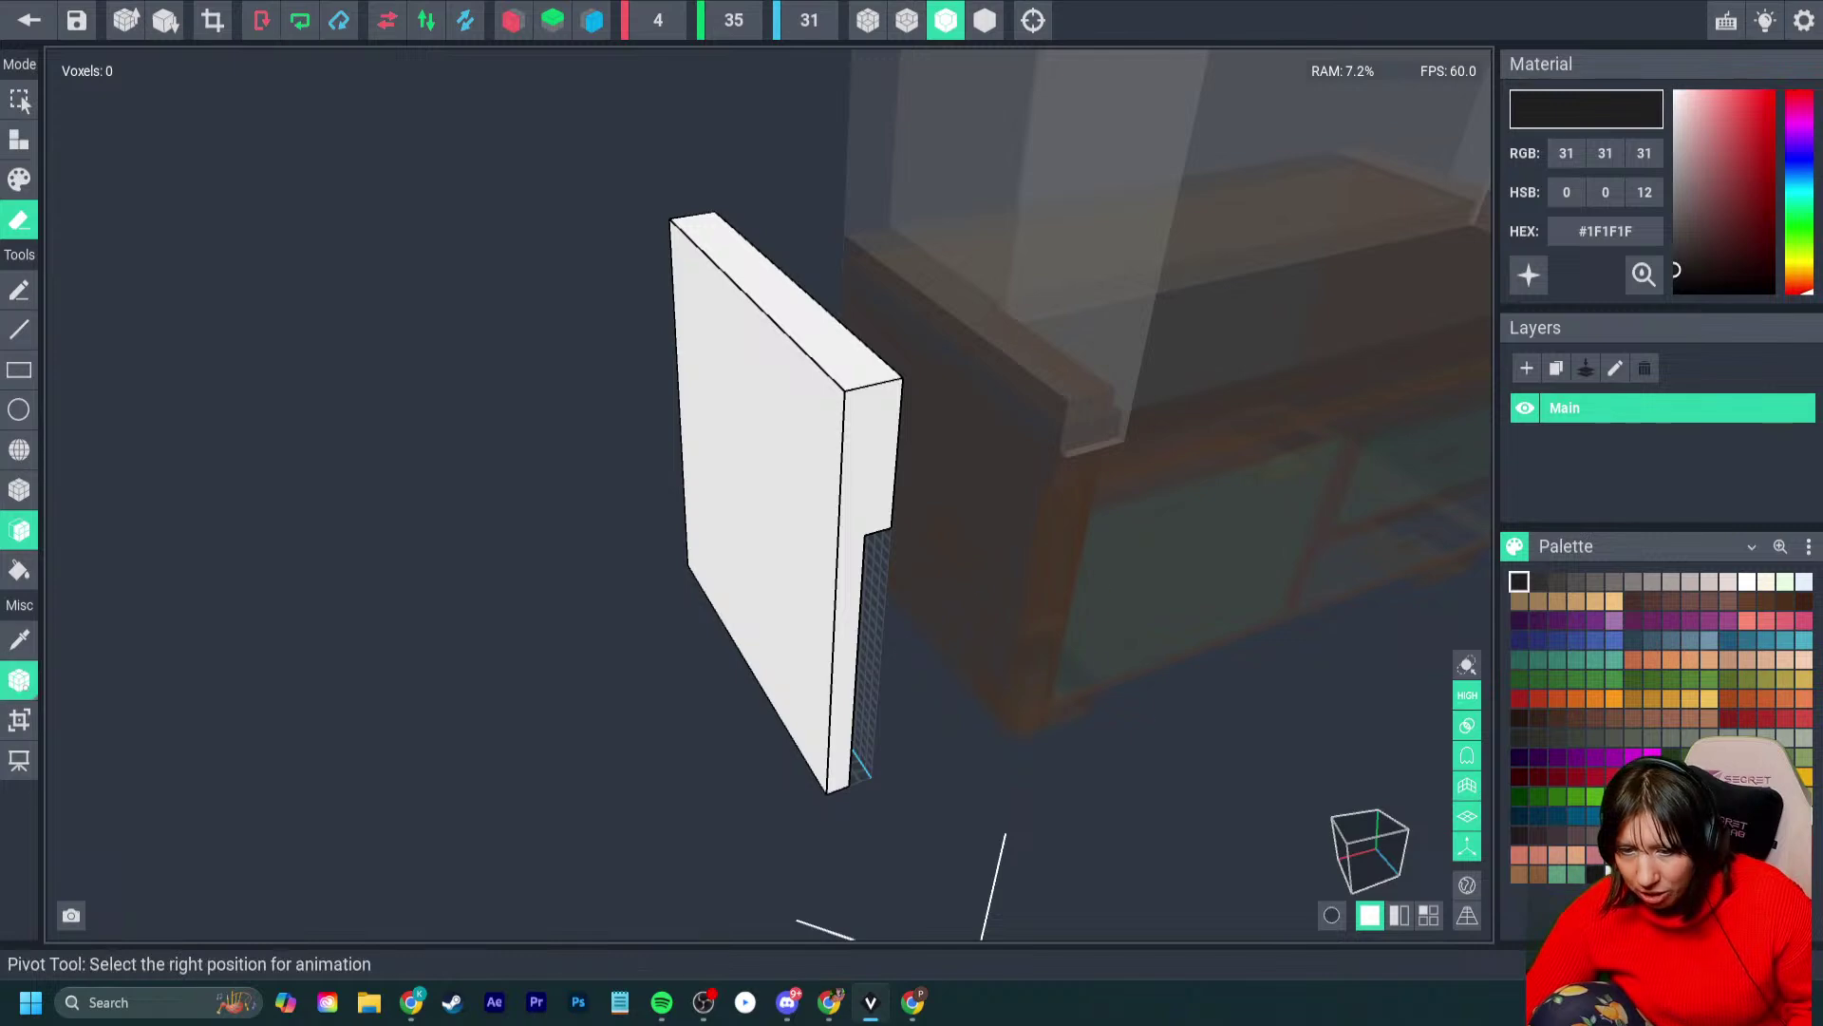
click(19, 680)
click(101, 730)
click(28, 20)
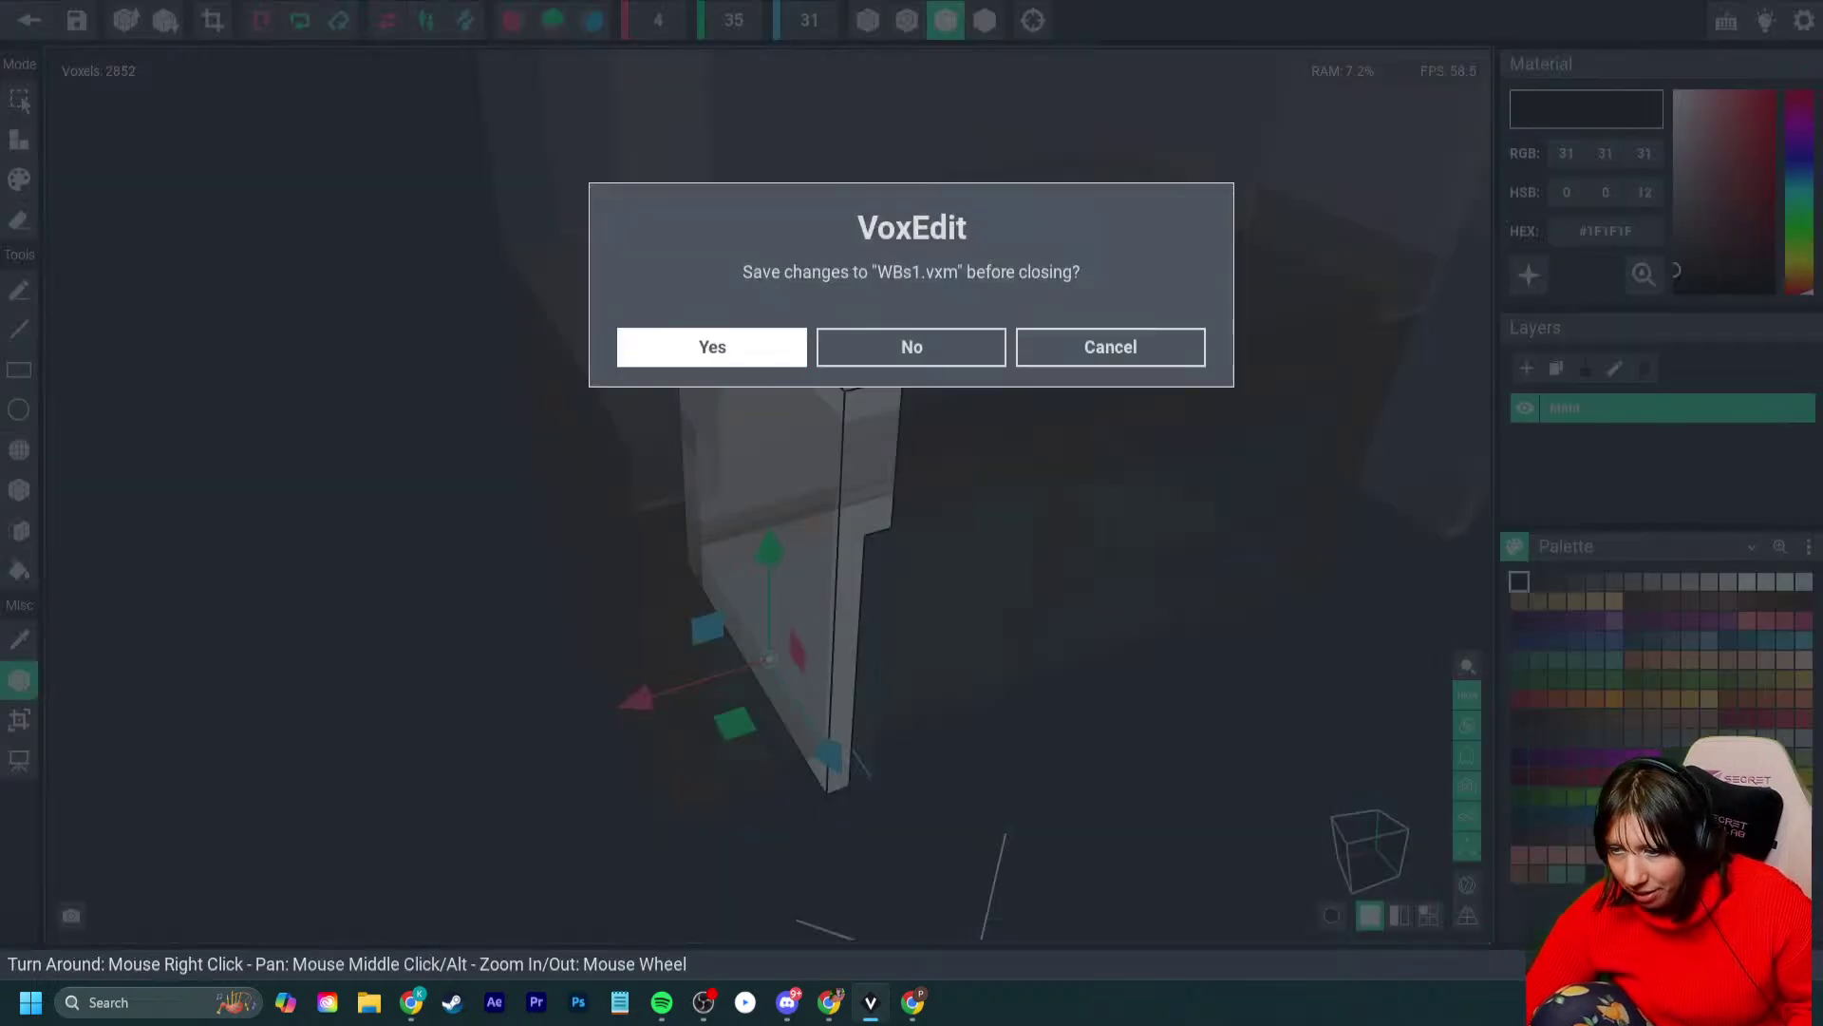
click(712, 347)
- Move the WBSide1 panel along X to -49 beside the reference white bookcase and raise it to Y 4
click(791, 532)
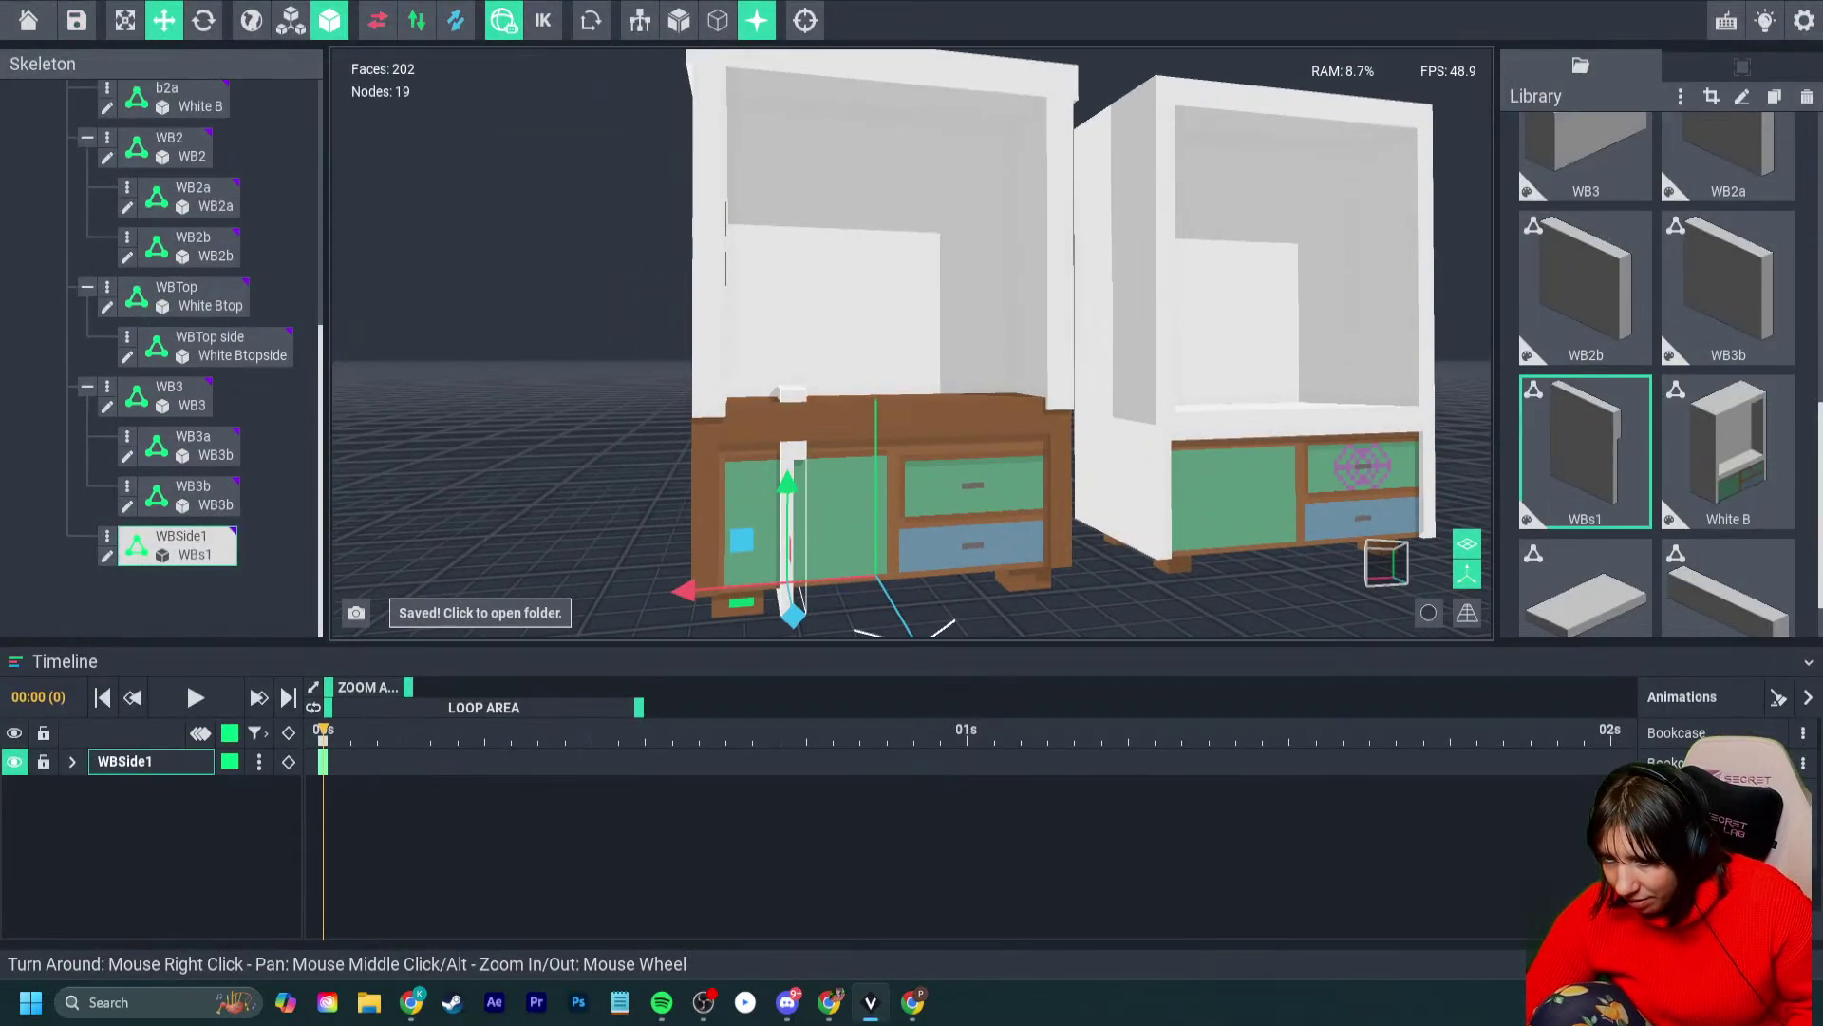
drag(692, 595, 983, 591)
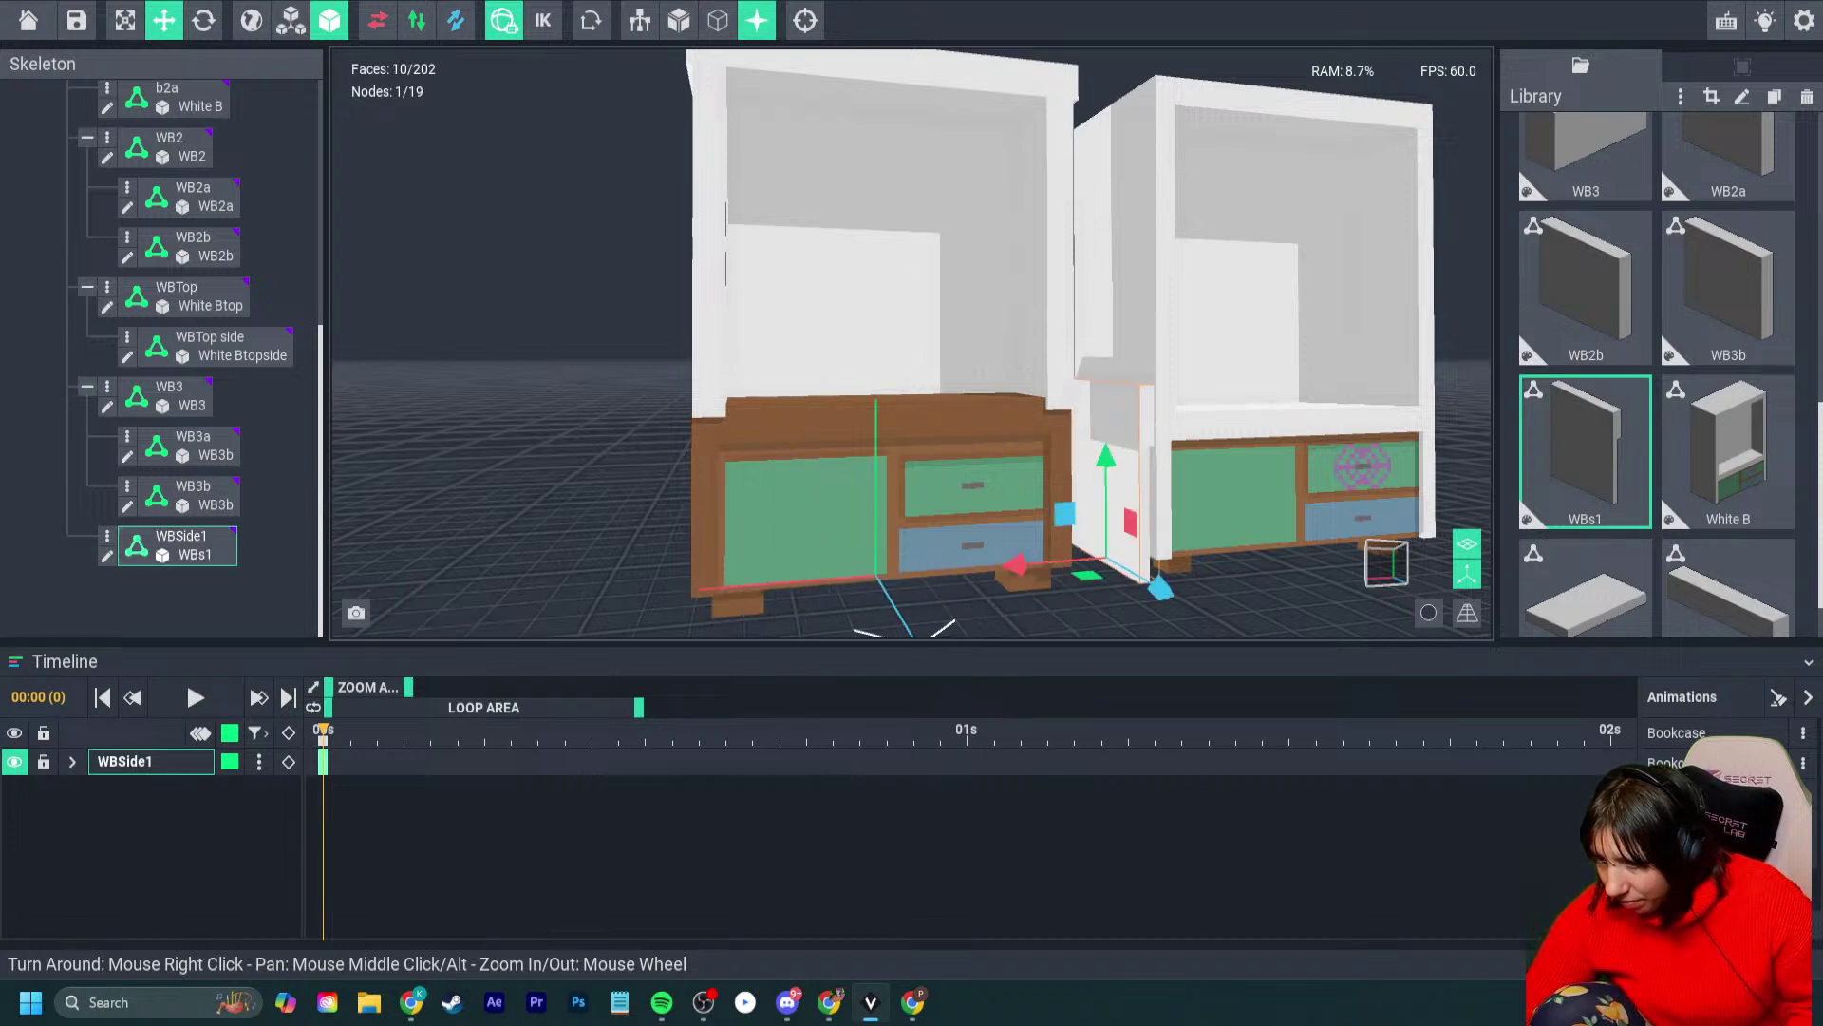
scroll(1074, 589, up, 5)
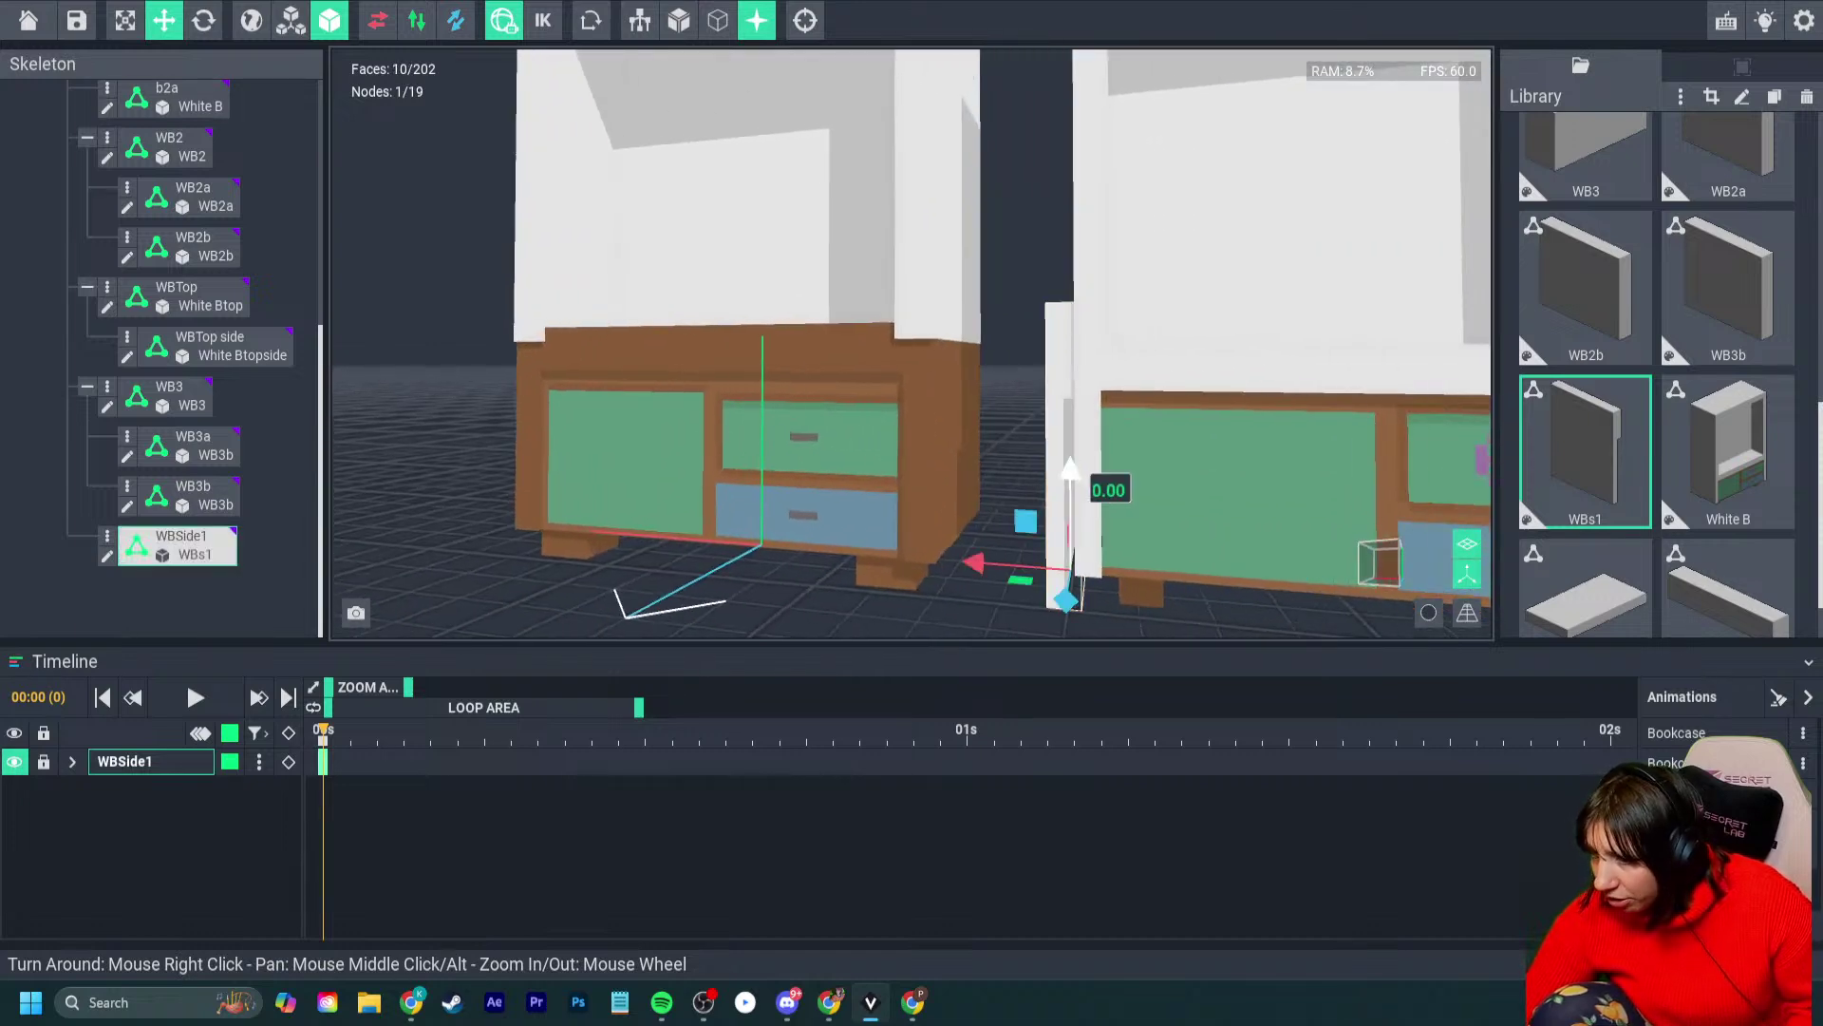
drag(1072, 473, 1076, 439)
right_drag(1076, 473, 1120, 427)
right_drag(1078, 551, 1055, 544)
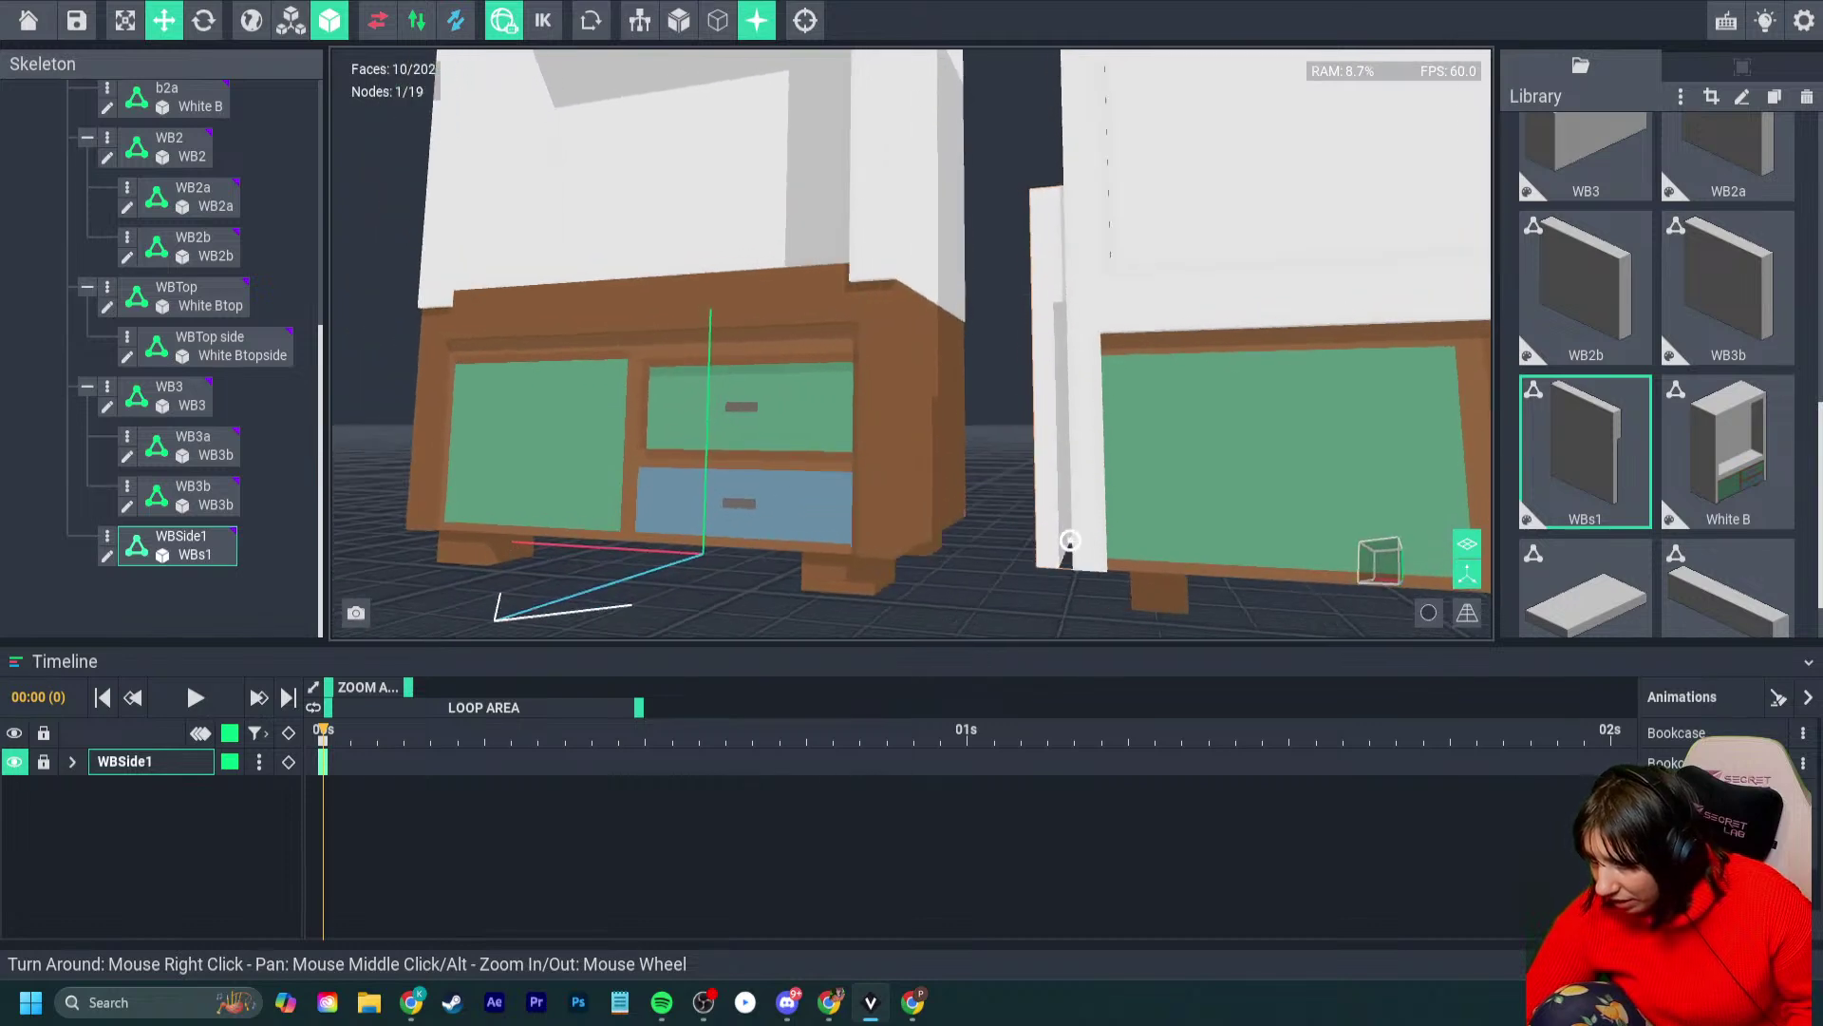
- Shift the WBSide1 panel along Z to about 60.3, in line with the reference bookcase's front, and show its position values
drag(1054, 543, 1097, 589)
scroll(1073, 560, up, 4)
scroll(1076, 560, down, 3)
right_drag(1097, 588, 1136, 608)
drag(1093, 591, 1085, 581)
right_drag(1085, 581, 1059, 566)
click(1741, 67)
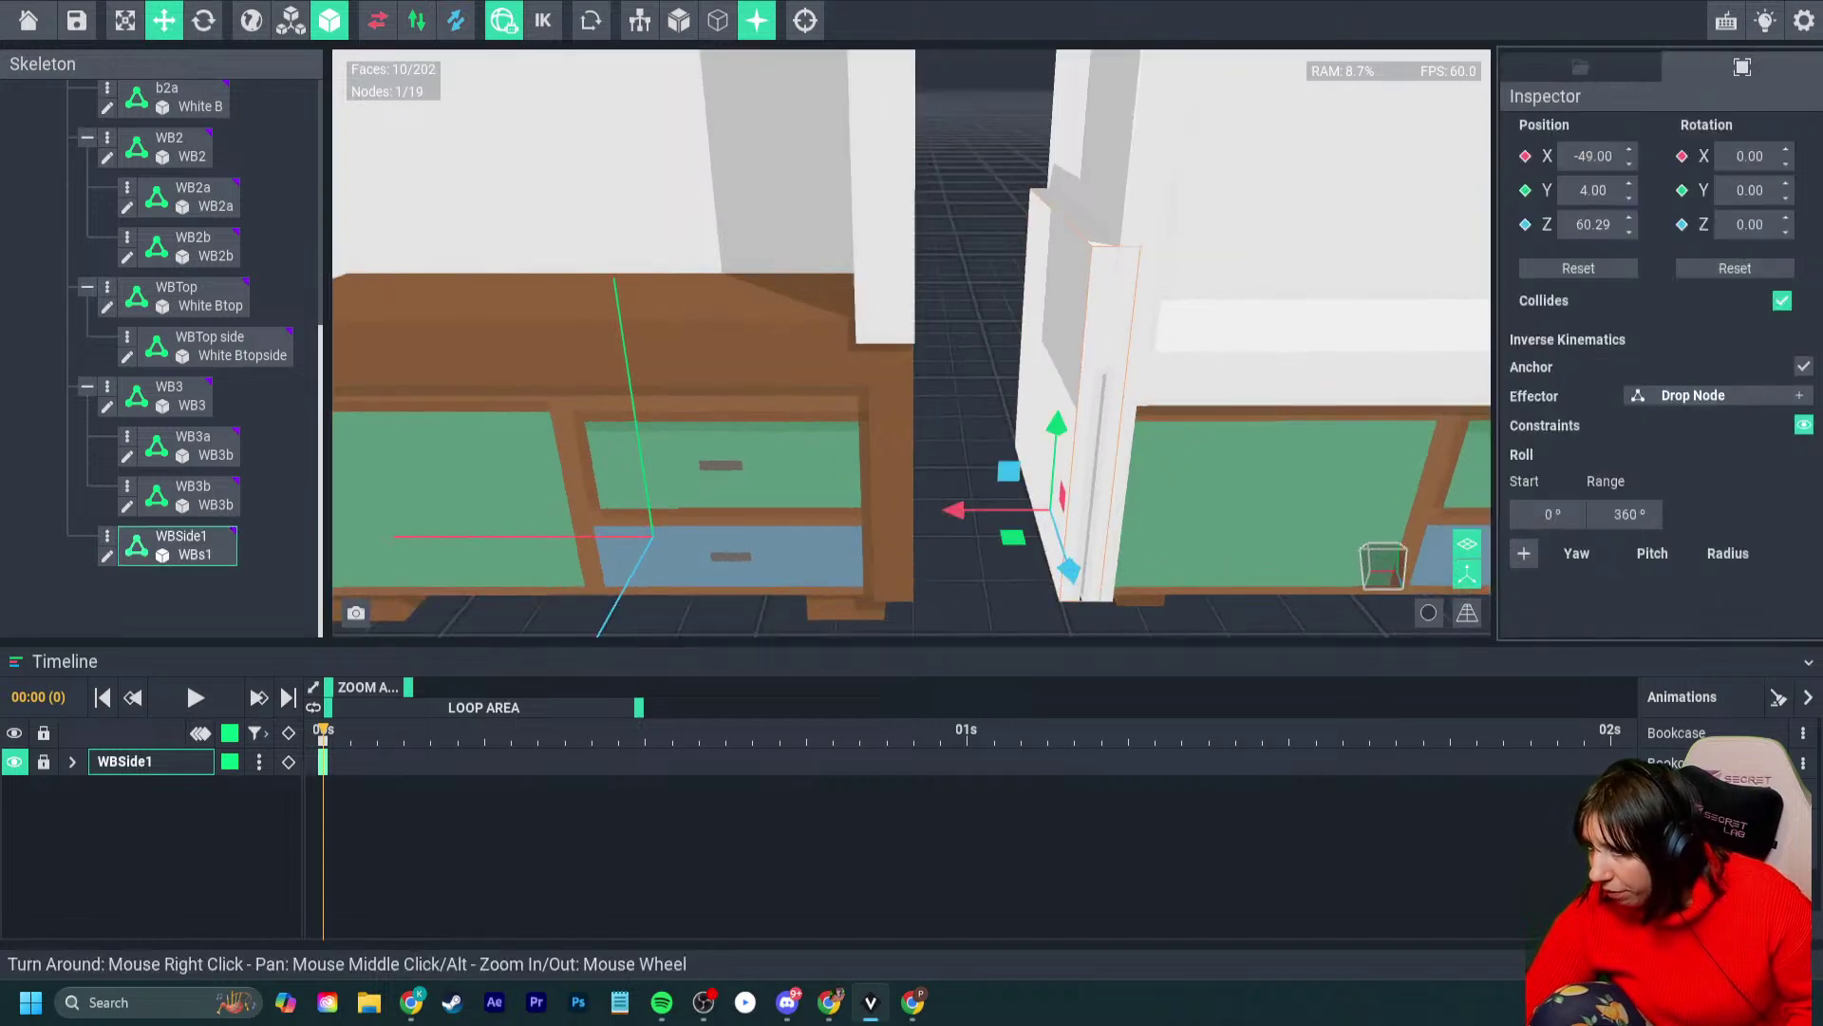
- Set the Z position of the WBSide1 panel to 6.5
double_click(1594, 225)
text(60)
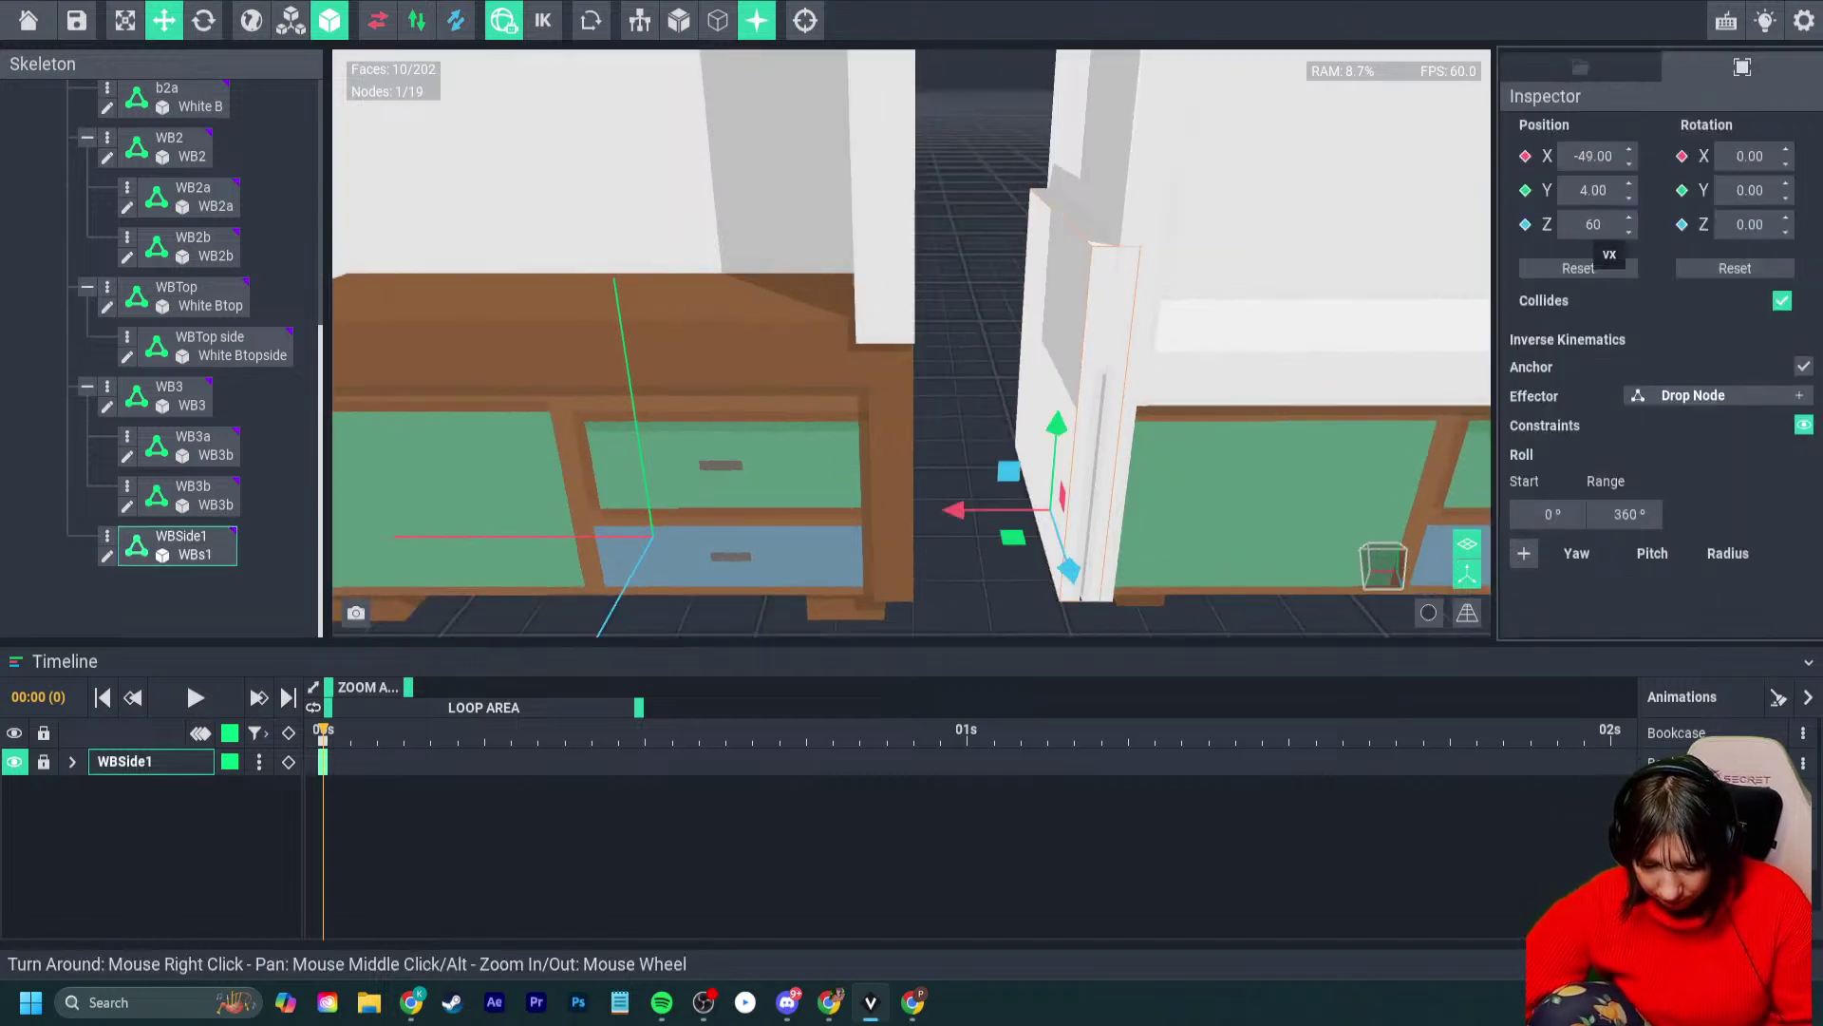
key(BackSpace)
text(.5)
key(Return)
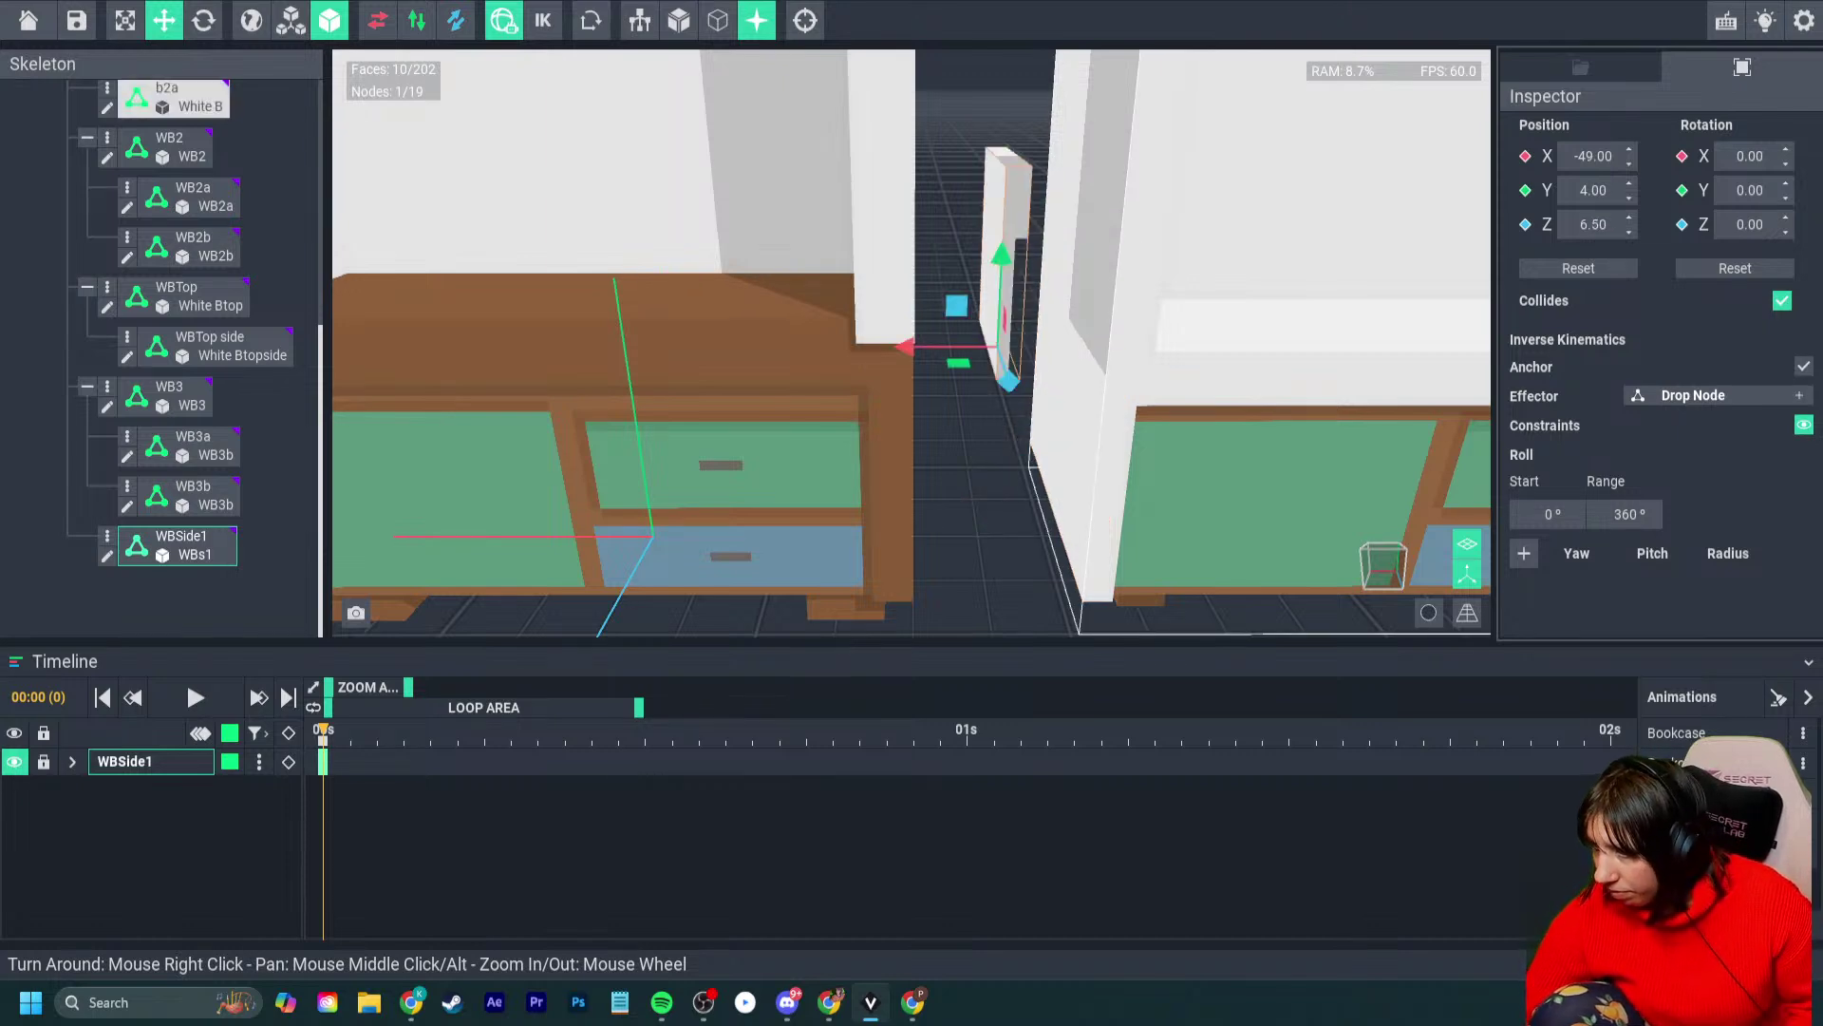
- Set the Z position of the WBSide1 panel to 60.5
double_click(1594, 224)
text(60)
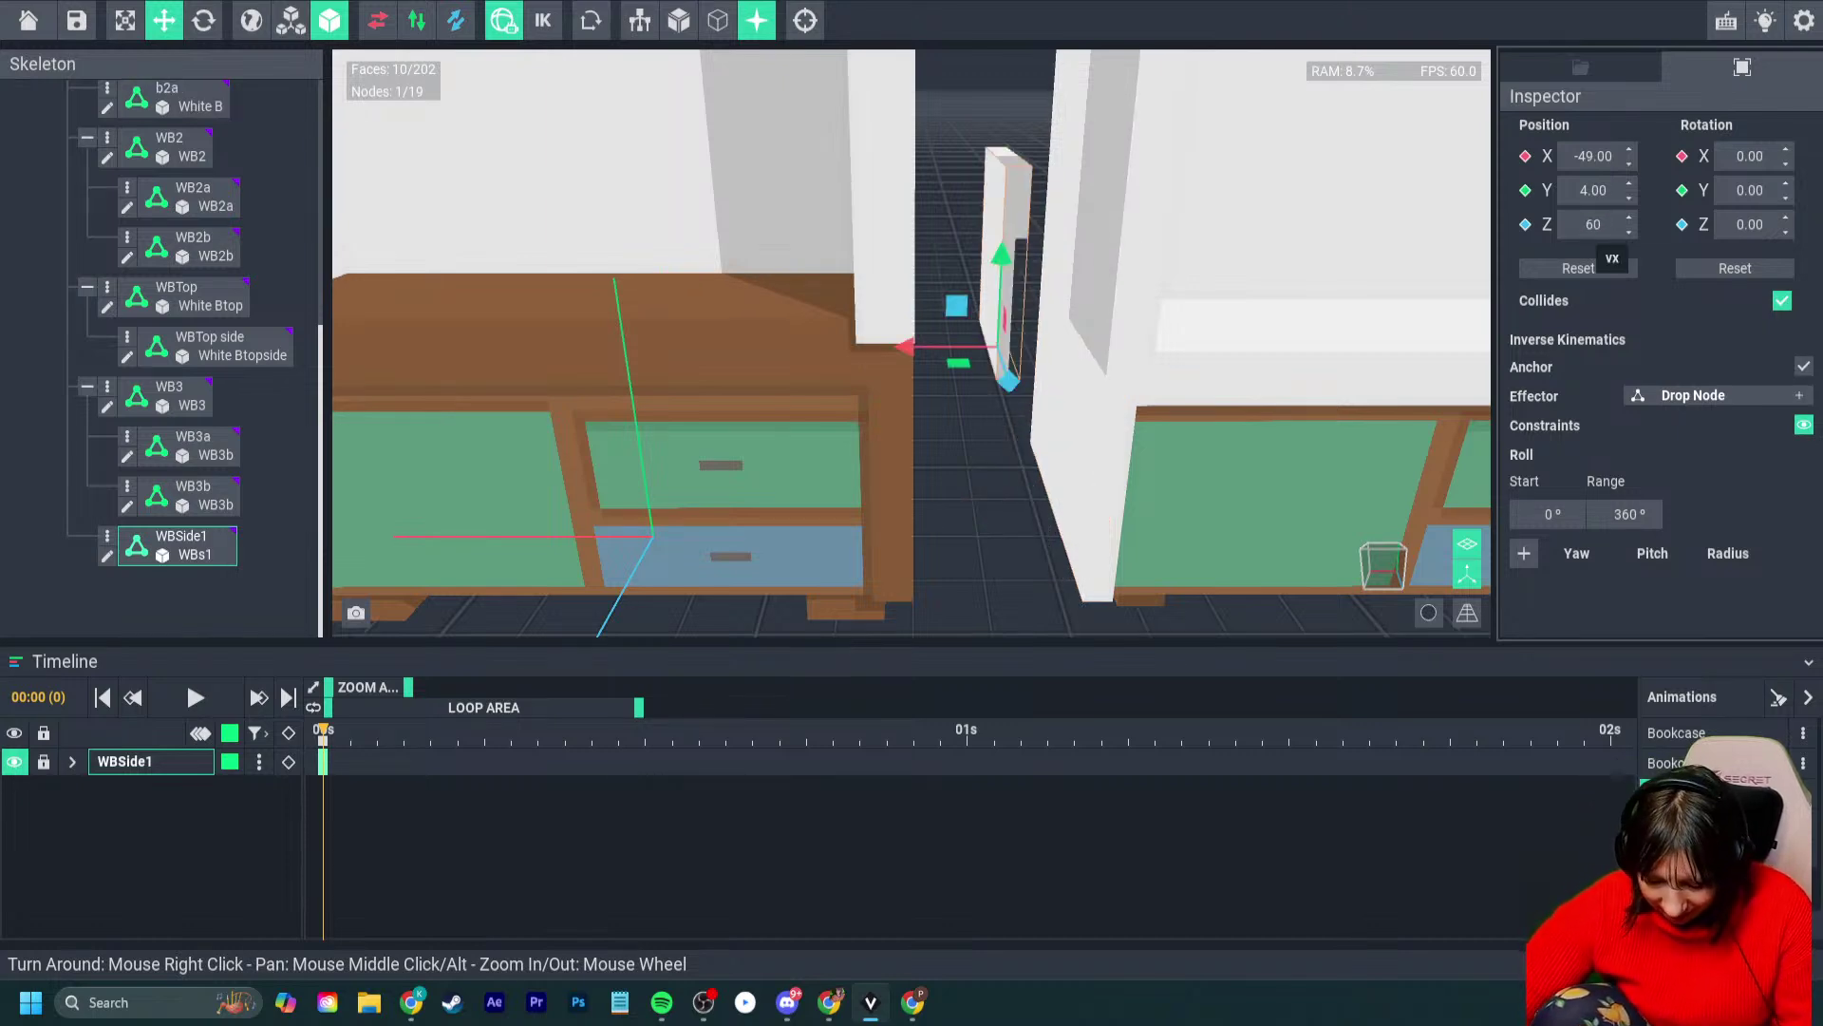
text(.5)
key(Return)
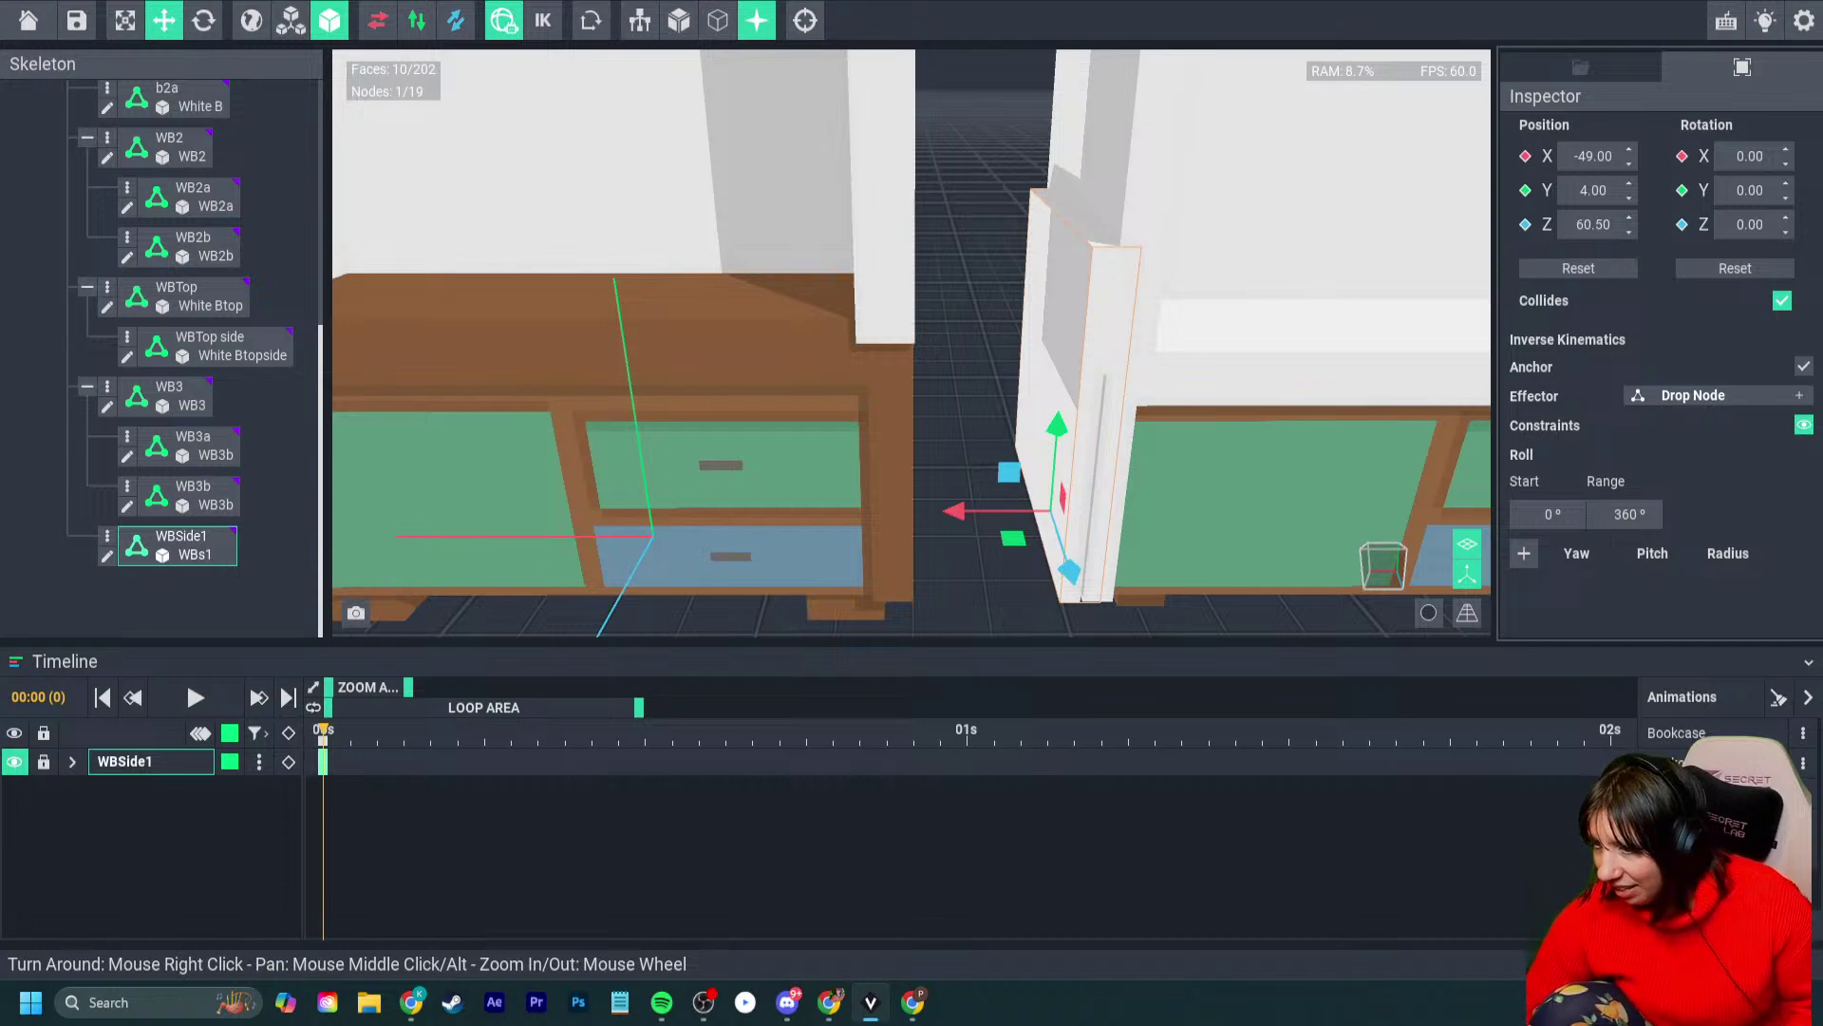
- Slide the WBSide1 panel along X from the reference bookcase onto the left side of the separate drawers cabinet
scroll(1026, 399, down, 2)
right_drag(1025, 399, 1009, 451)
drag(994, 456, 474, 418)
right_drag(551, 447, 774, 353)
scroll(722, 366, up, 1)
drag(474, 459, 519, 455)
right_drag(532, 454, 600, 275)
- Shift the WB3 back panel slightly along X to about -0.35, in line with the bookcase above the cabinet
click(169, 395)
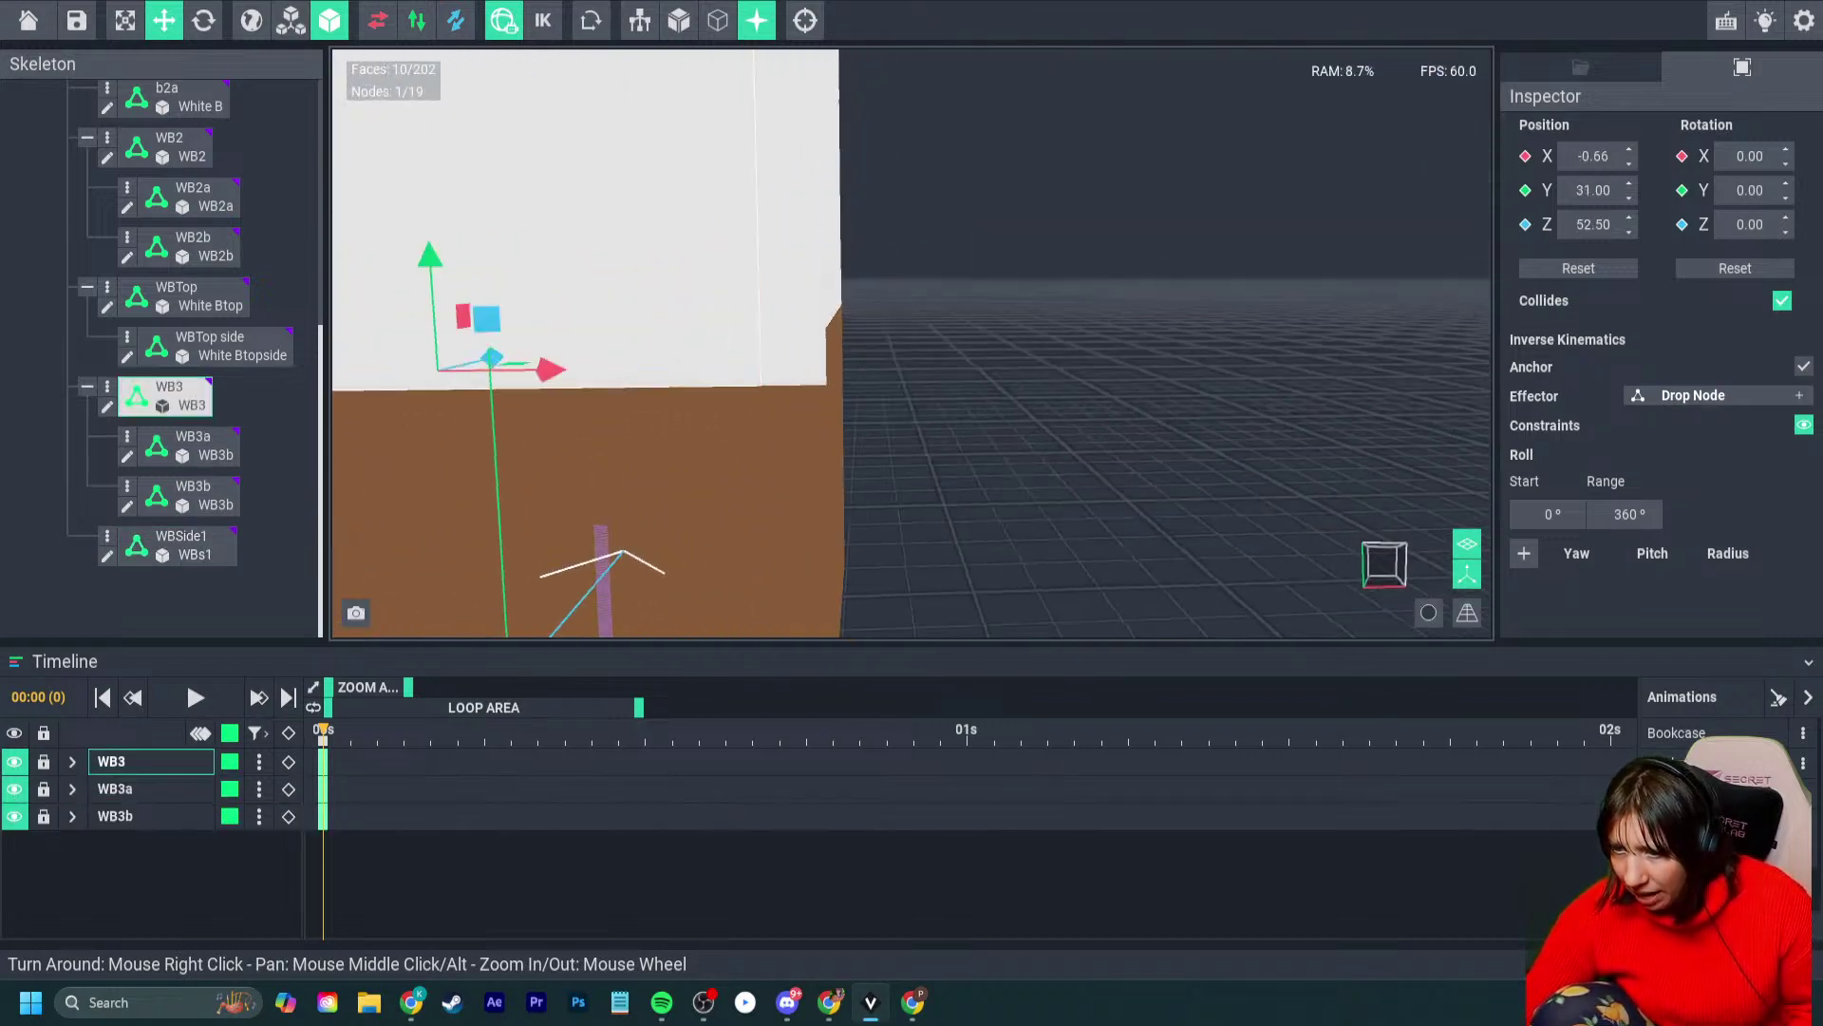
drag(549, 369, 598, 384)
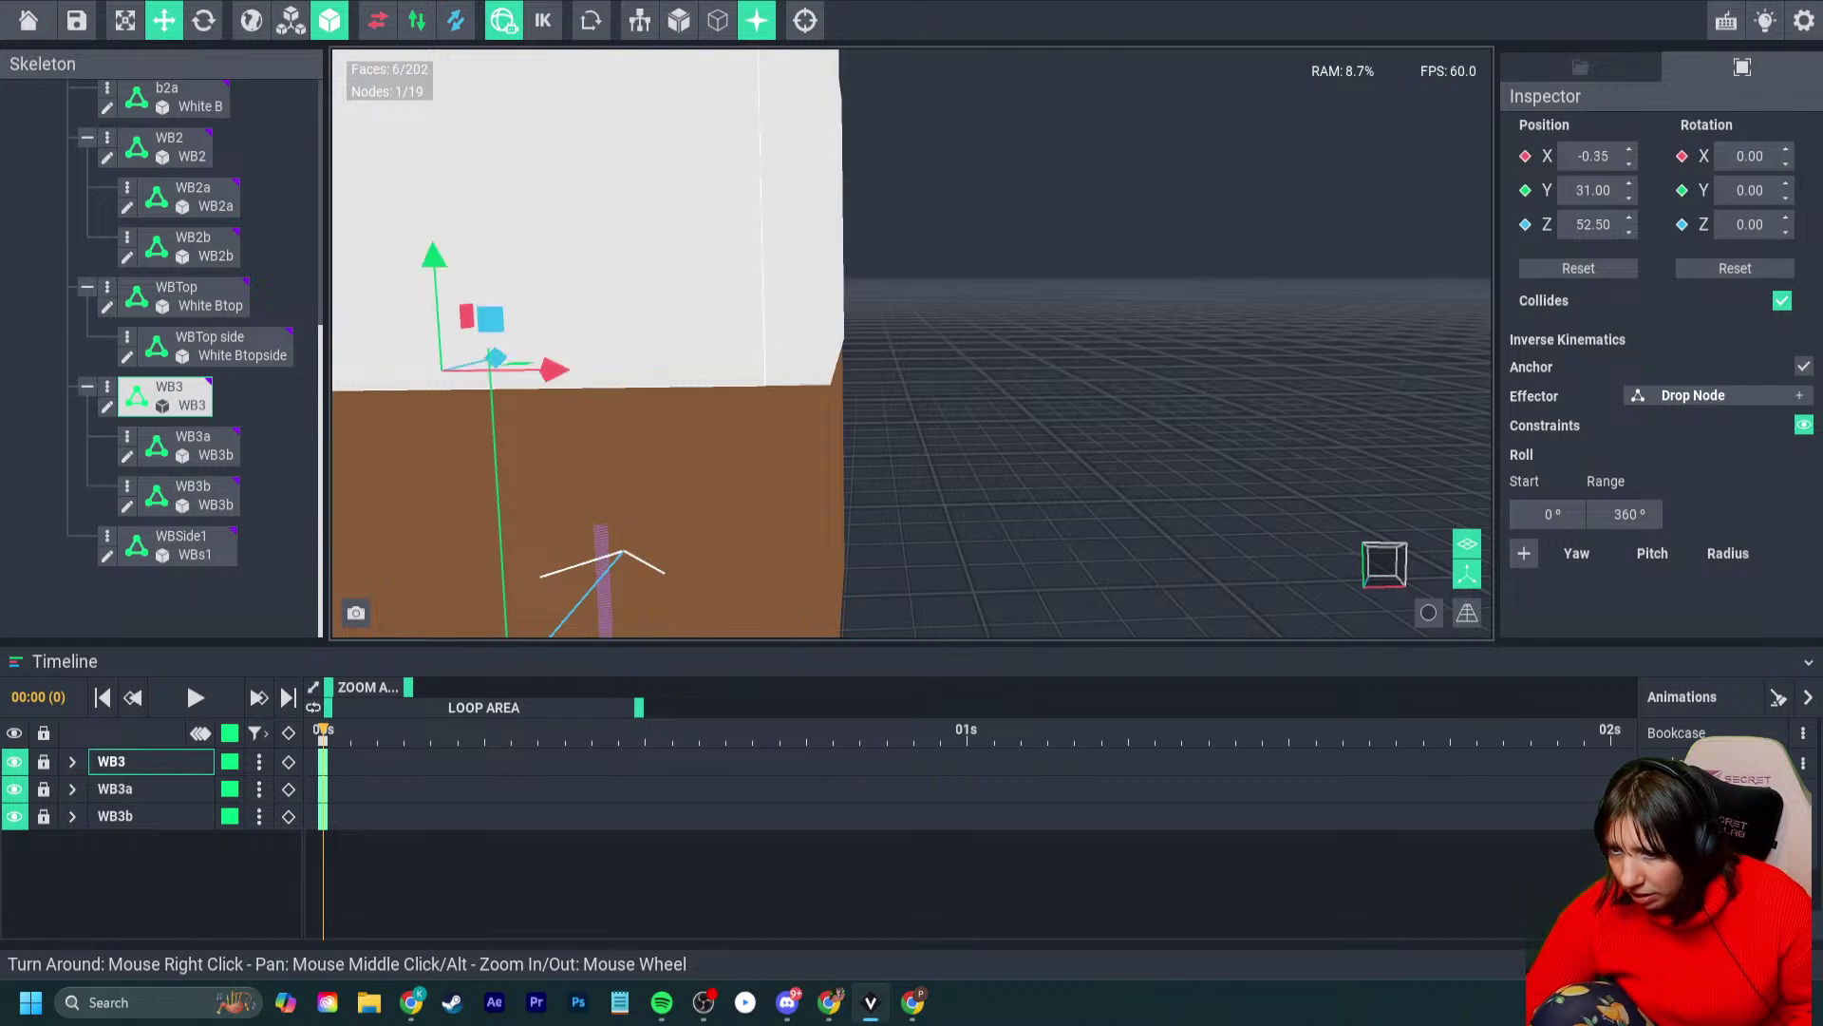
right_drag(598, 384, 640, 415)
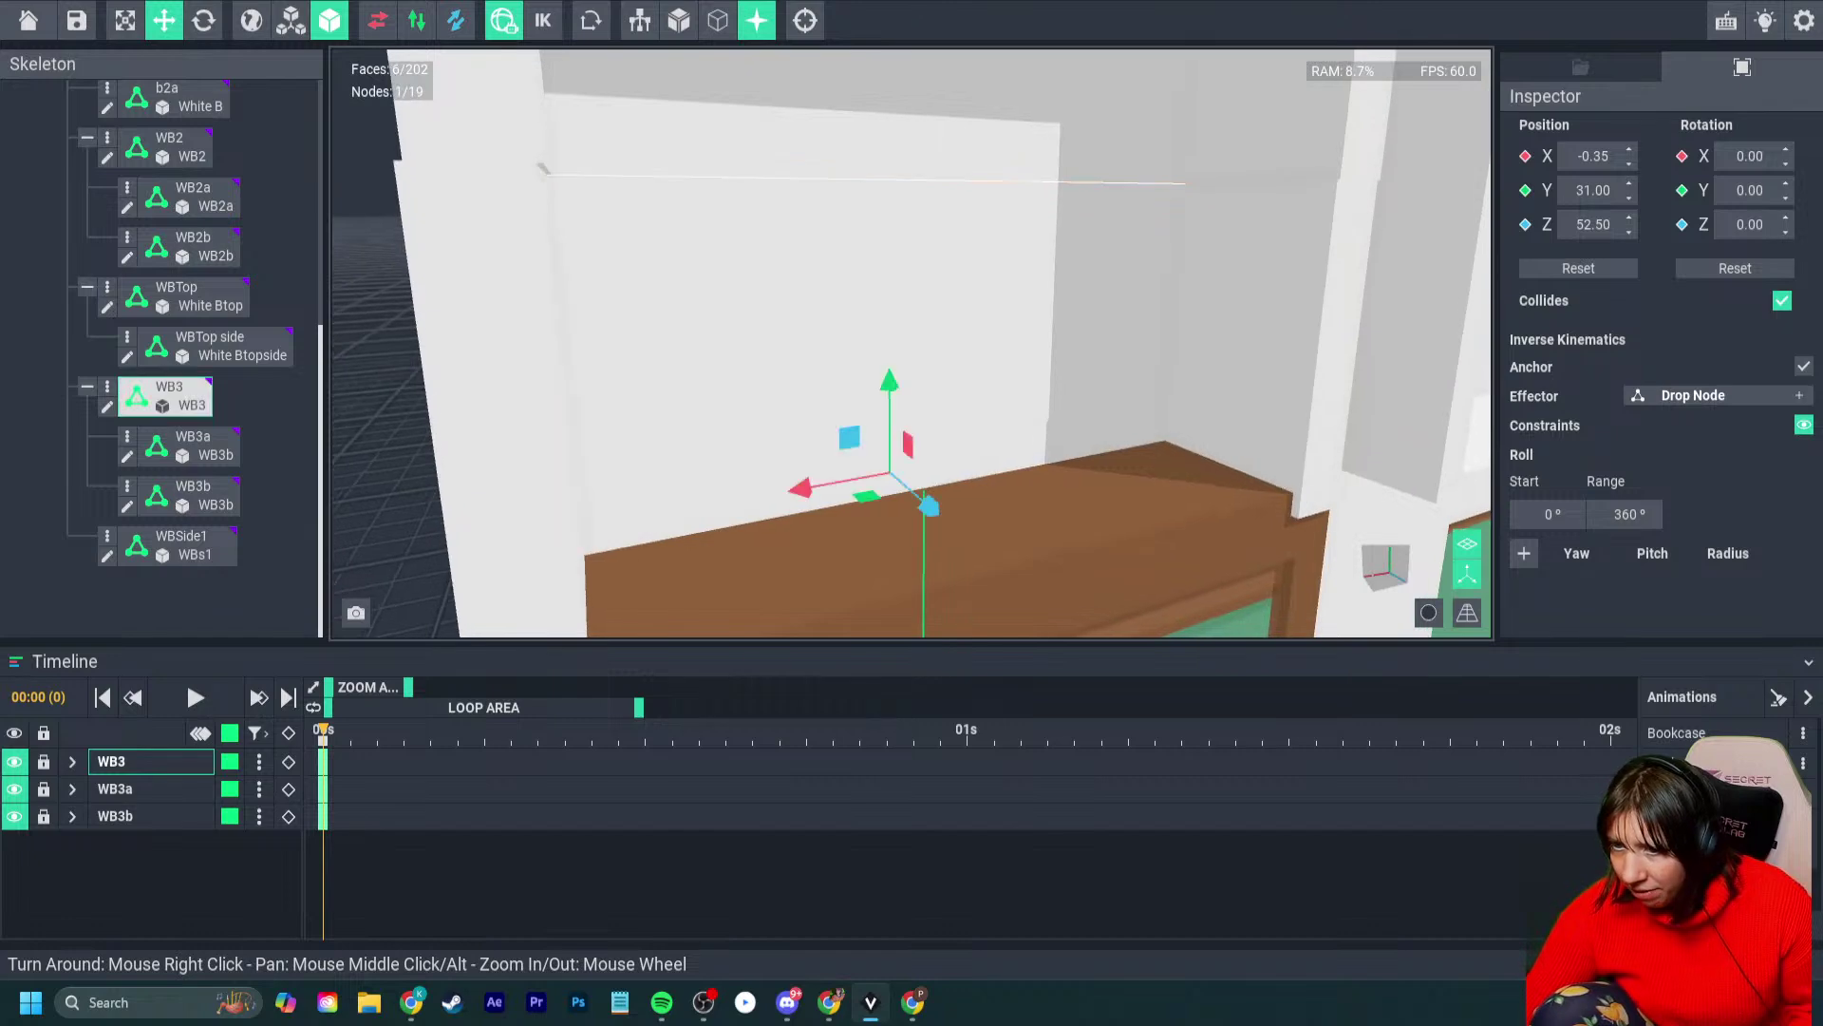
scroll(664, 266, down, 5)
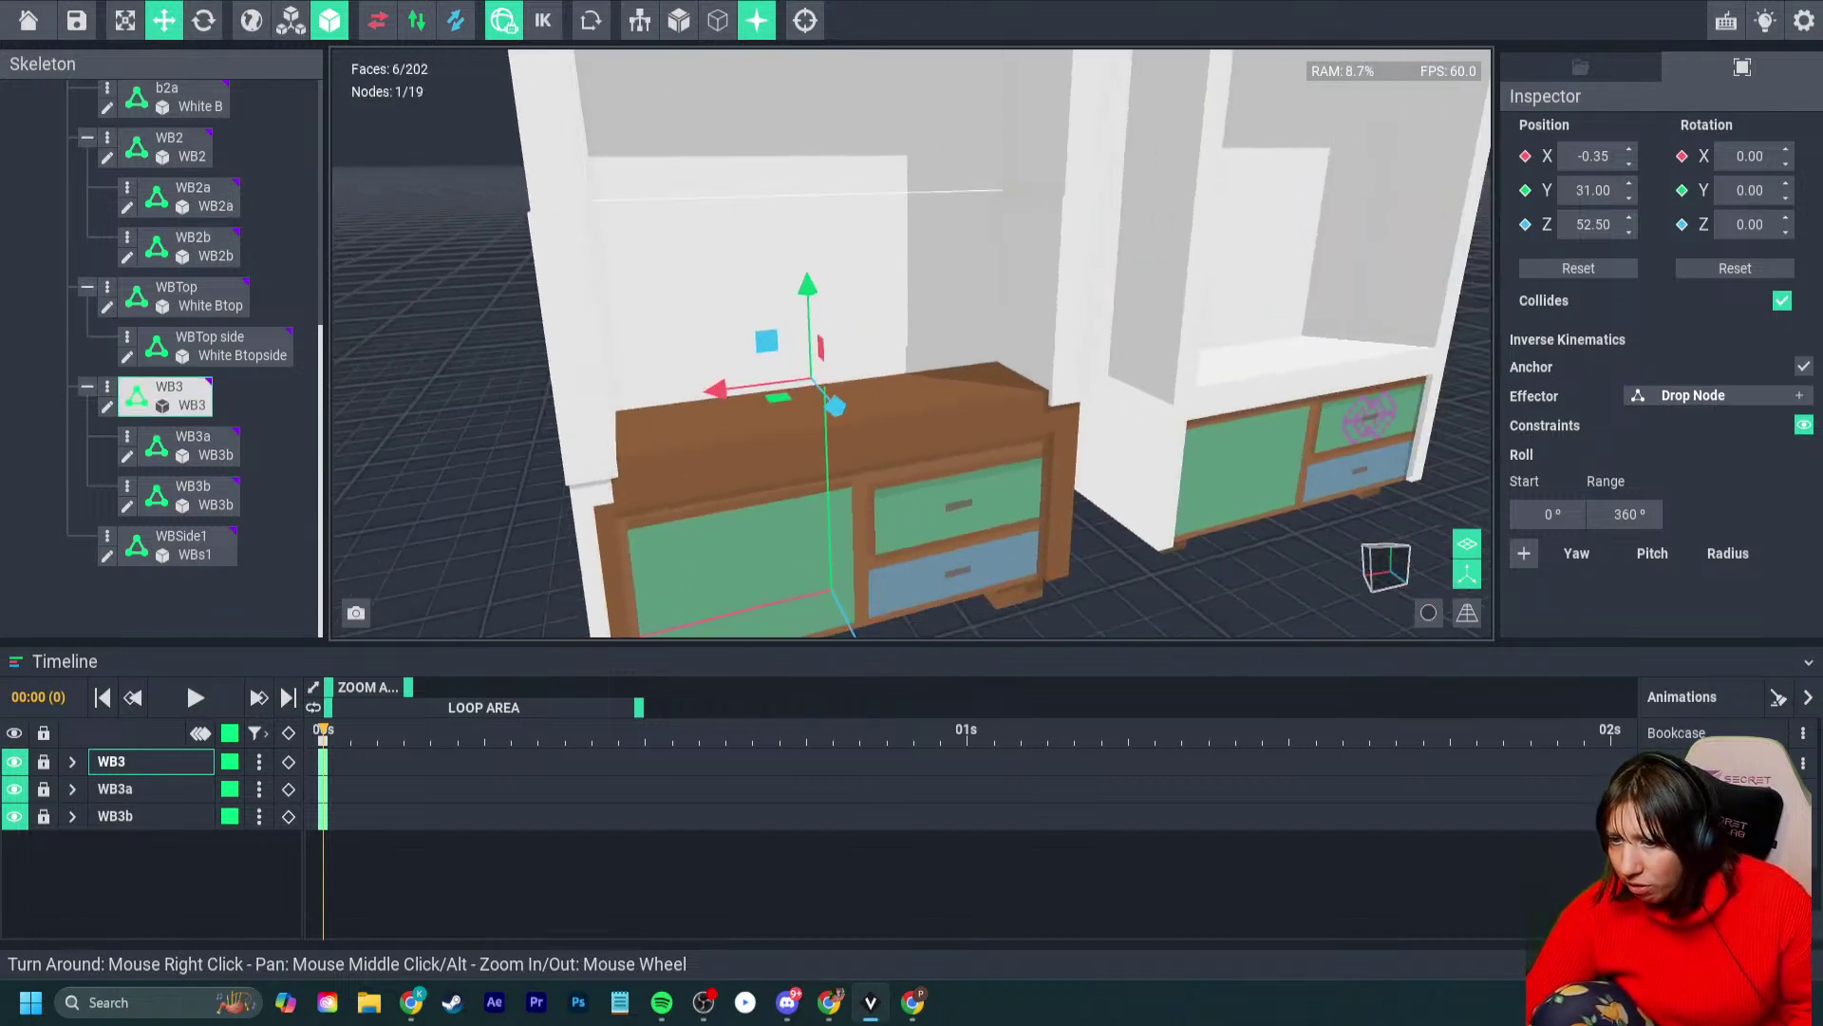
- Move the WB3b side piece along X to -30 and nudge the WB3a side piece on the opposite edge
scroll(637, 346, up, 5)
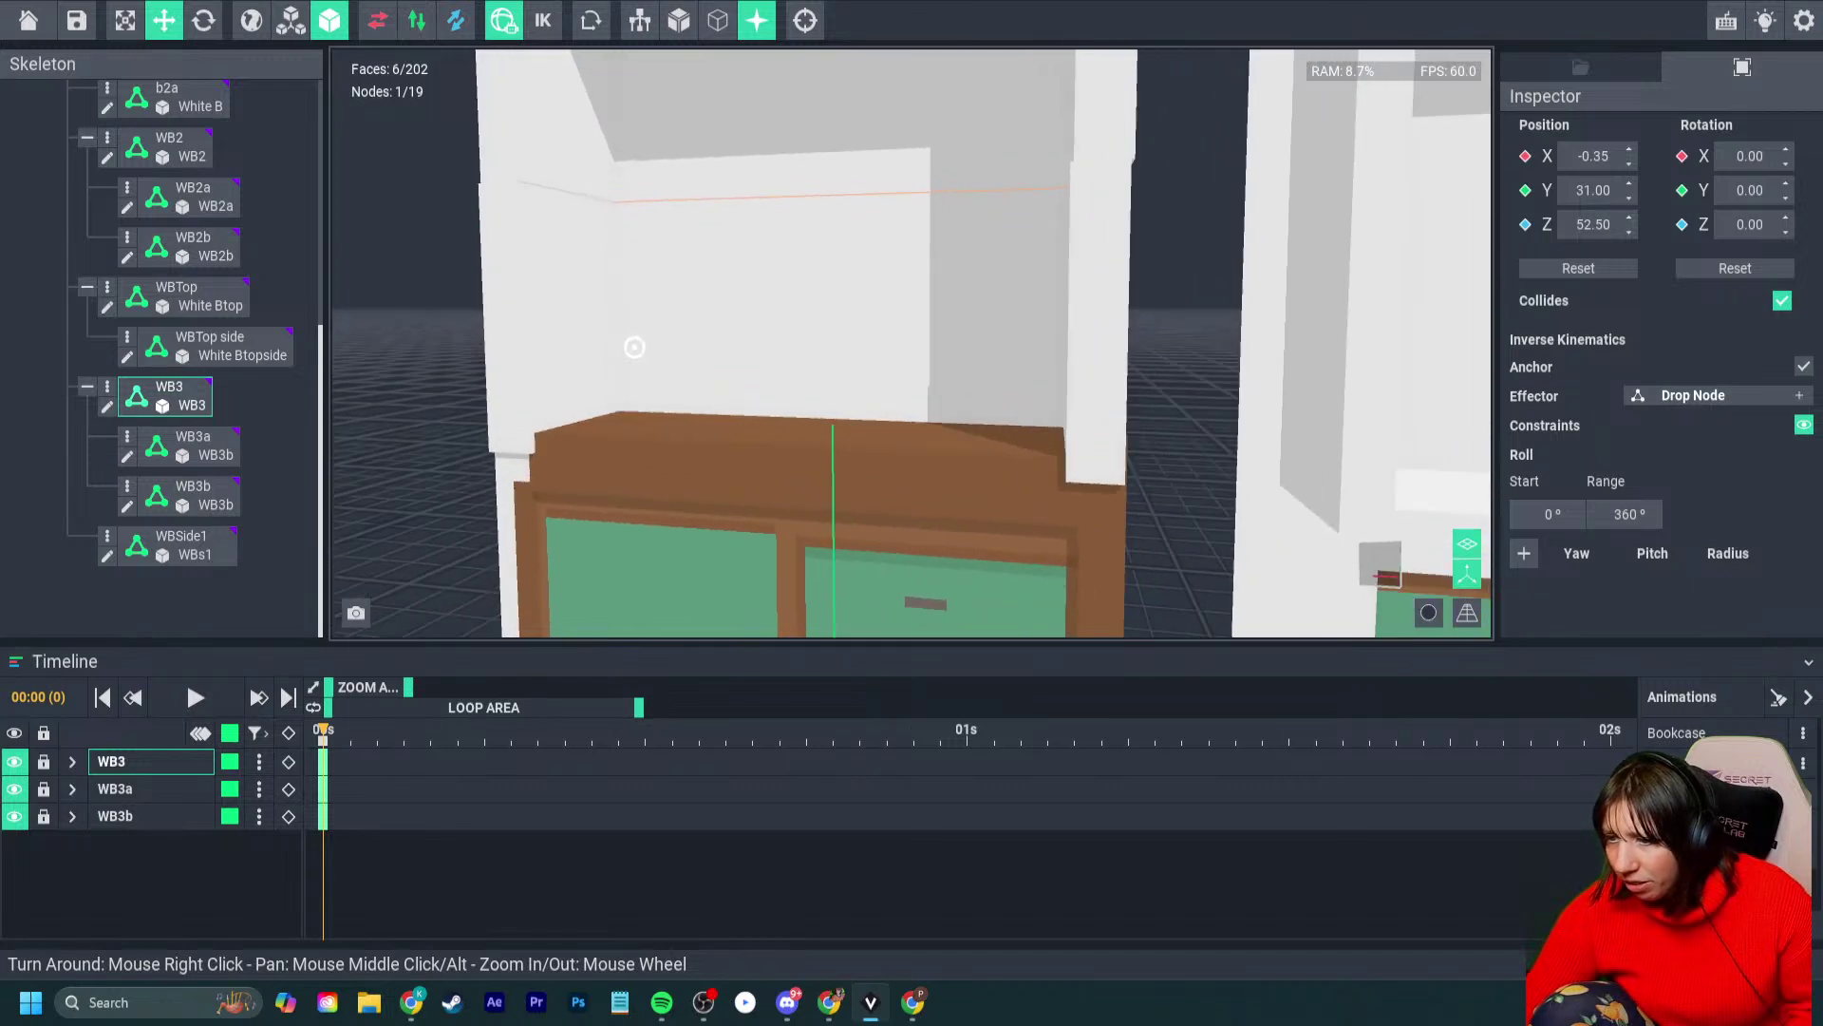
click(636, 347)
right_drag(1077, 304, 1078, 305)
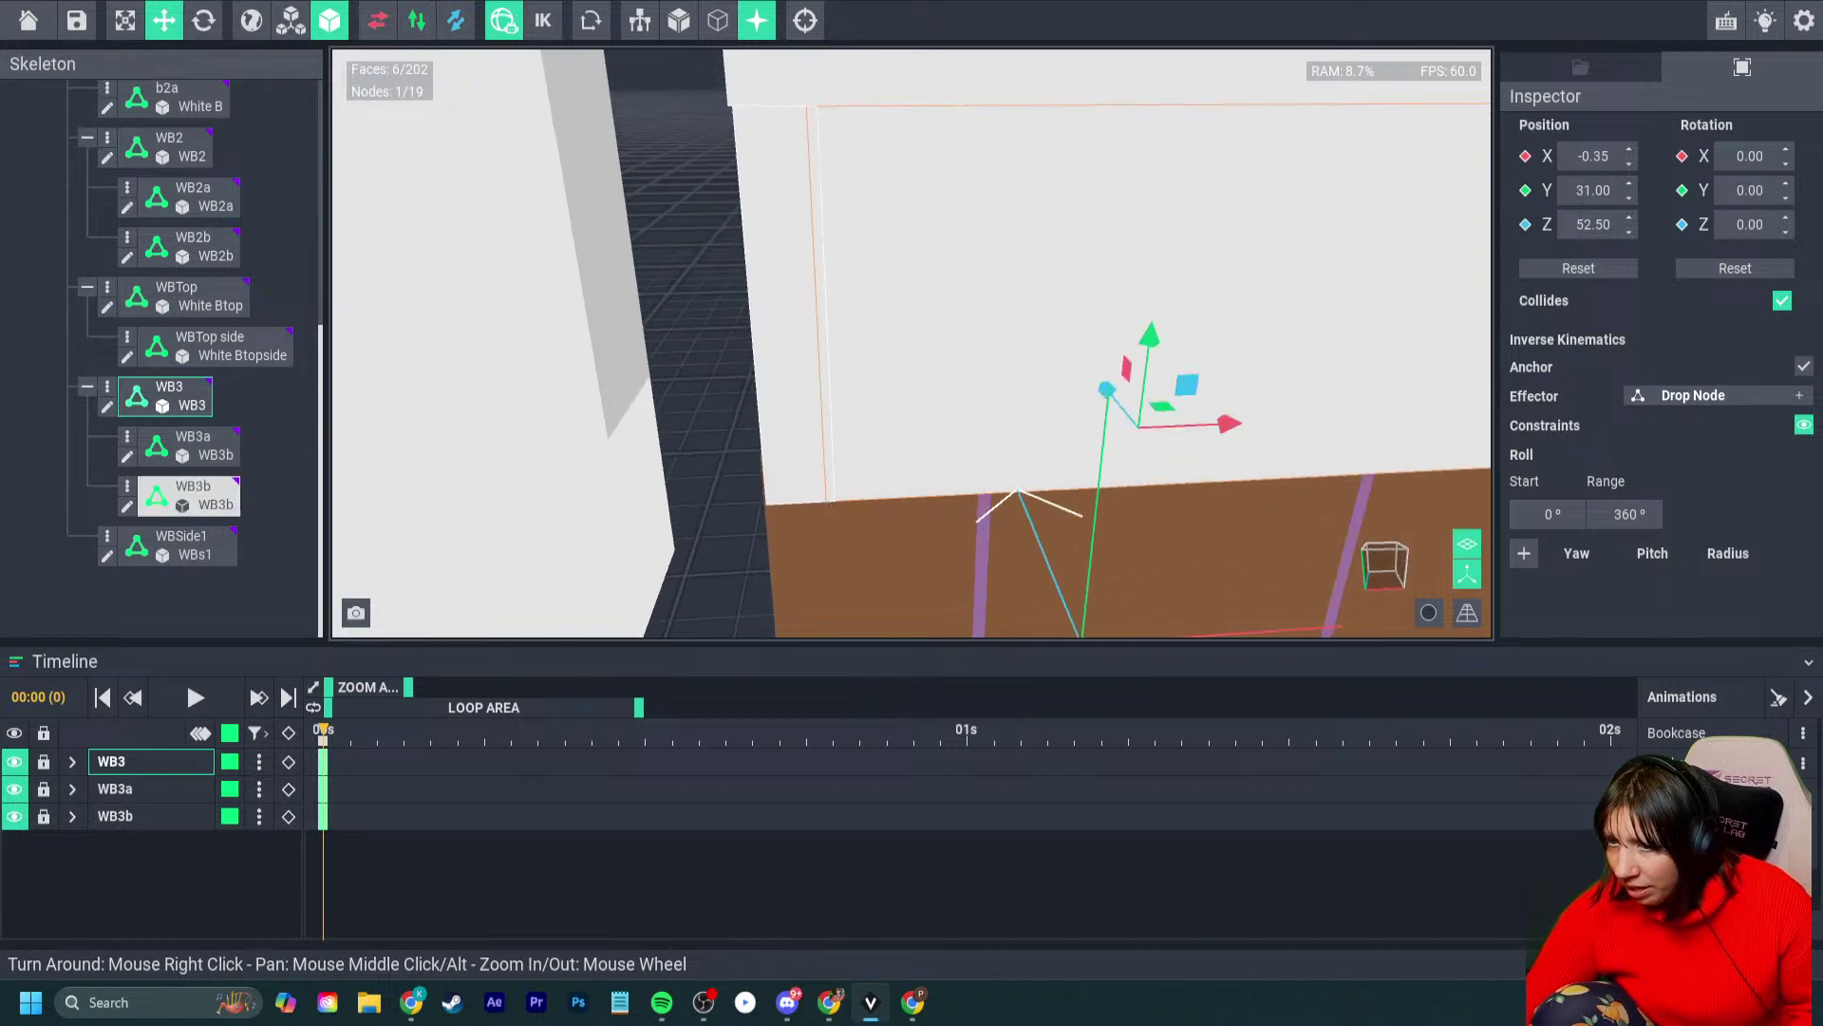
click(193, 495)
mouse_move(903, 412)
mouse_down()
mouse_move(873, 412)
mouse_move(893, 412)
mouse_up()
right_drag(894, 412, 721, 410)
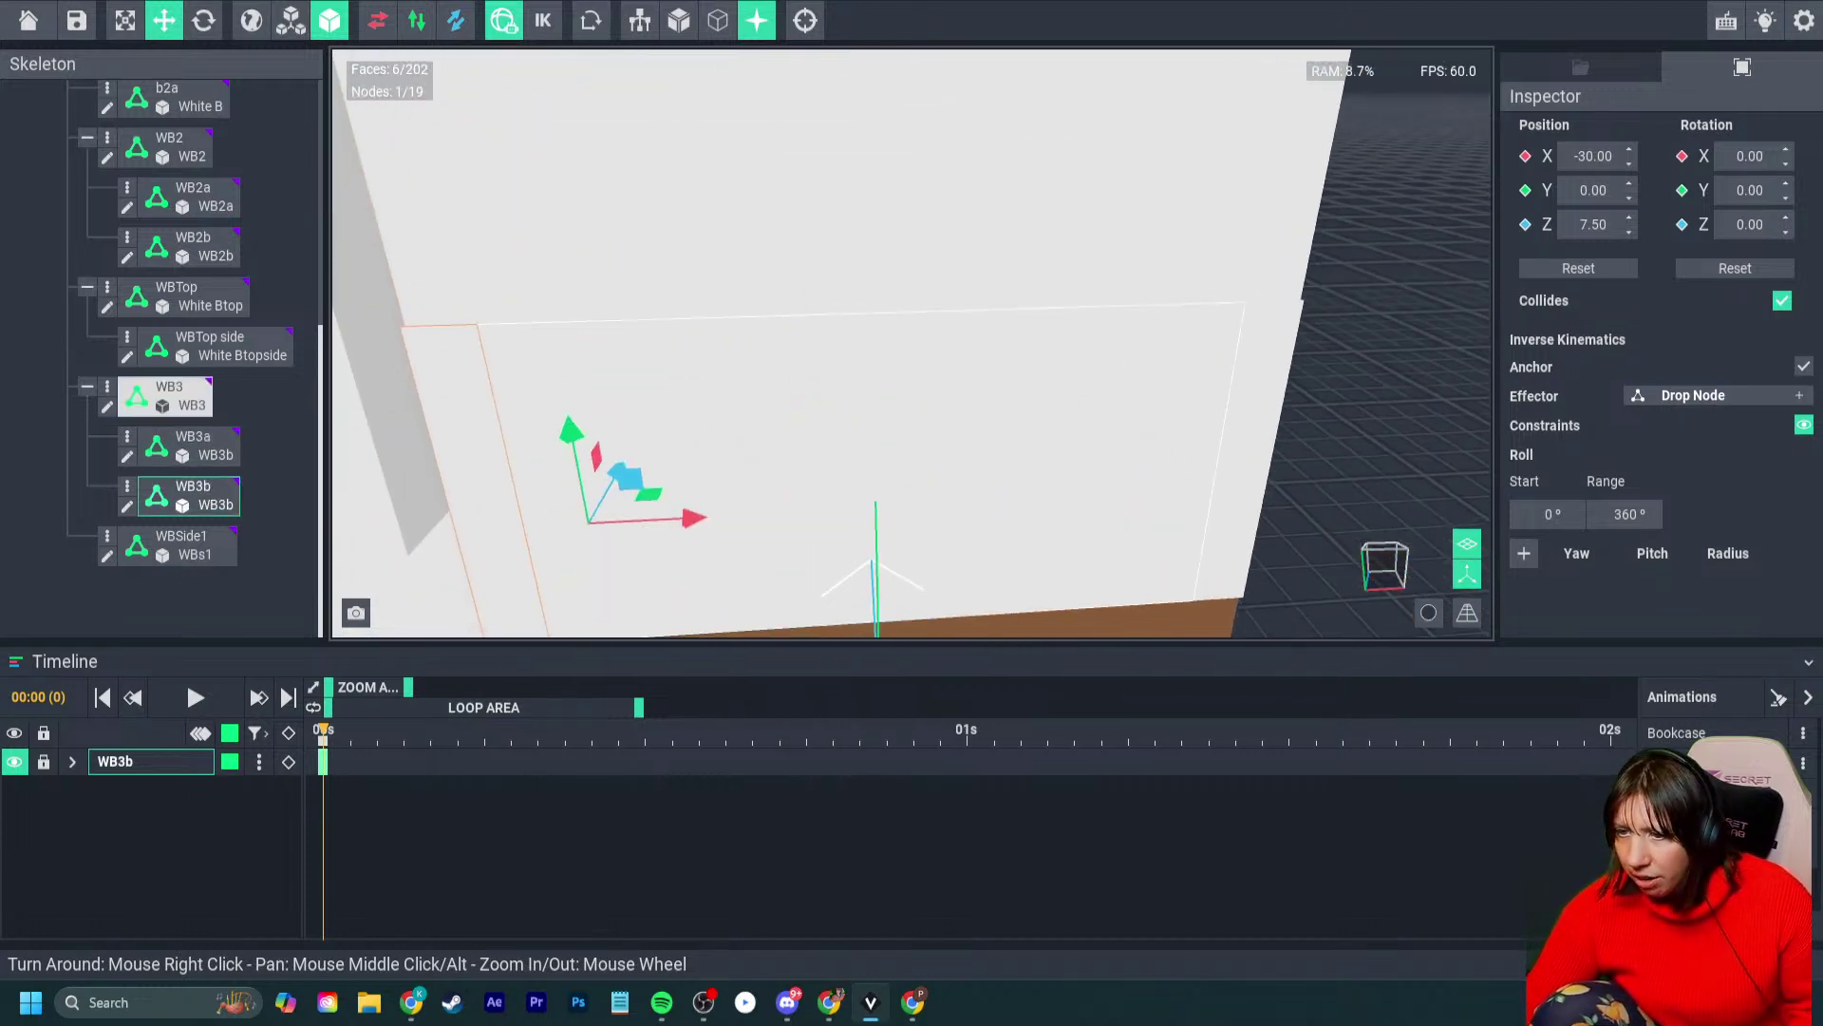
click(1253, 494)
drag(1234, 489, 1244, 496)
right_drag(1244, 495, 1206, 480)
- Move the WB2b side piece along X to -31, against the edge of the WB2 panel
click(190, 247)
scroll(190, 271, up, 3)
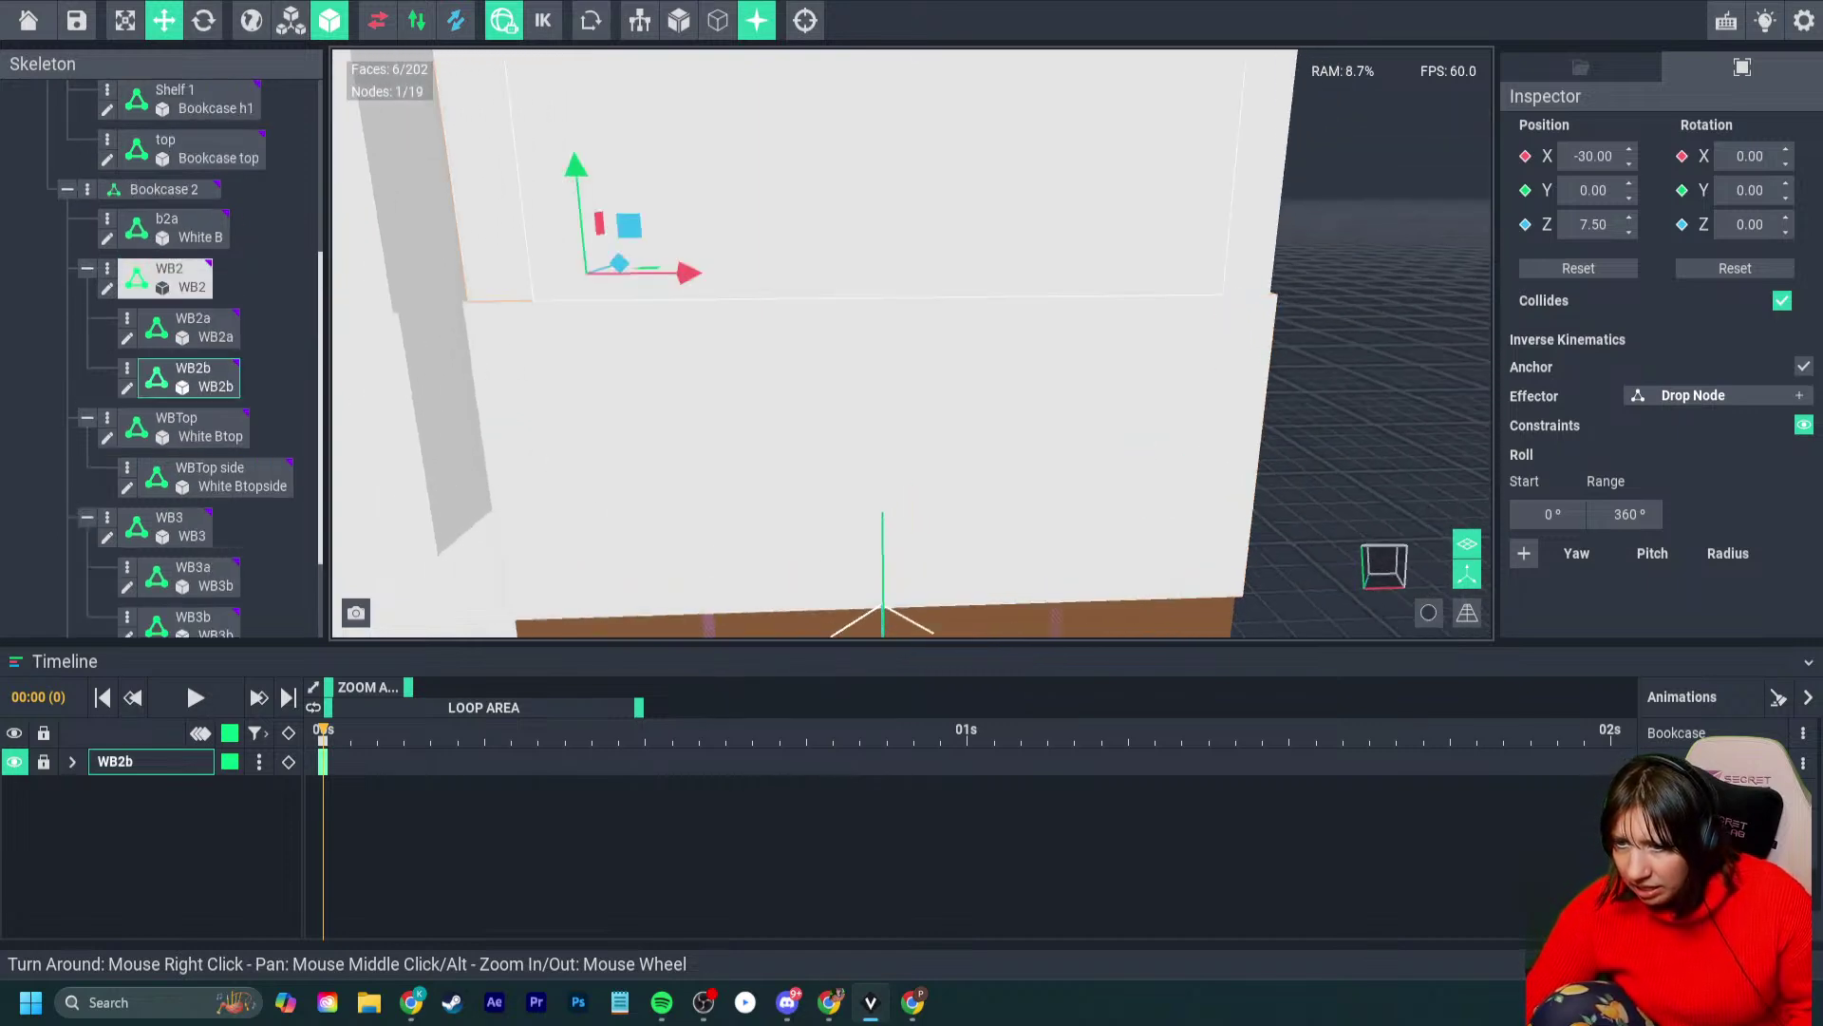
click(169, 277)
click(192, 377)
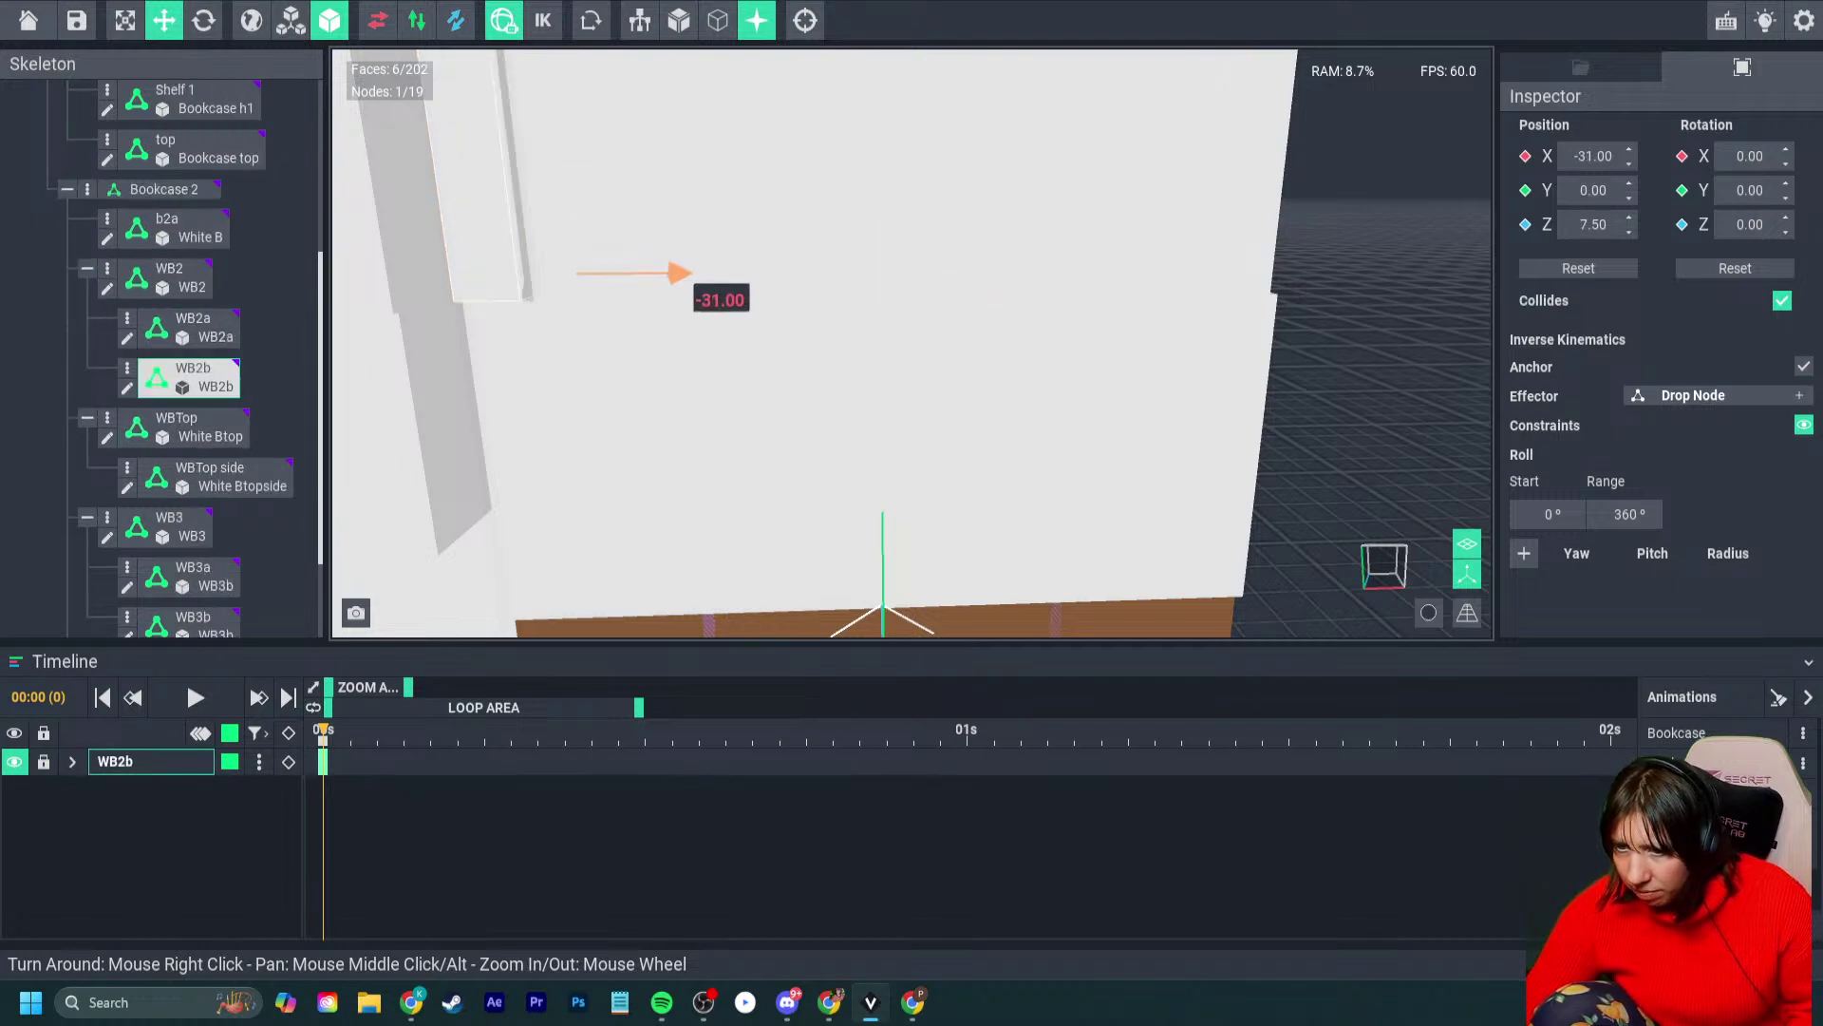
- Shift the WB2 panel along X to -1
click(169, 277)
scroll(169, 377, up, 2)
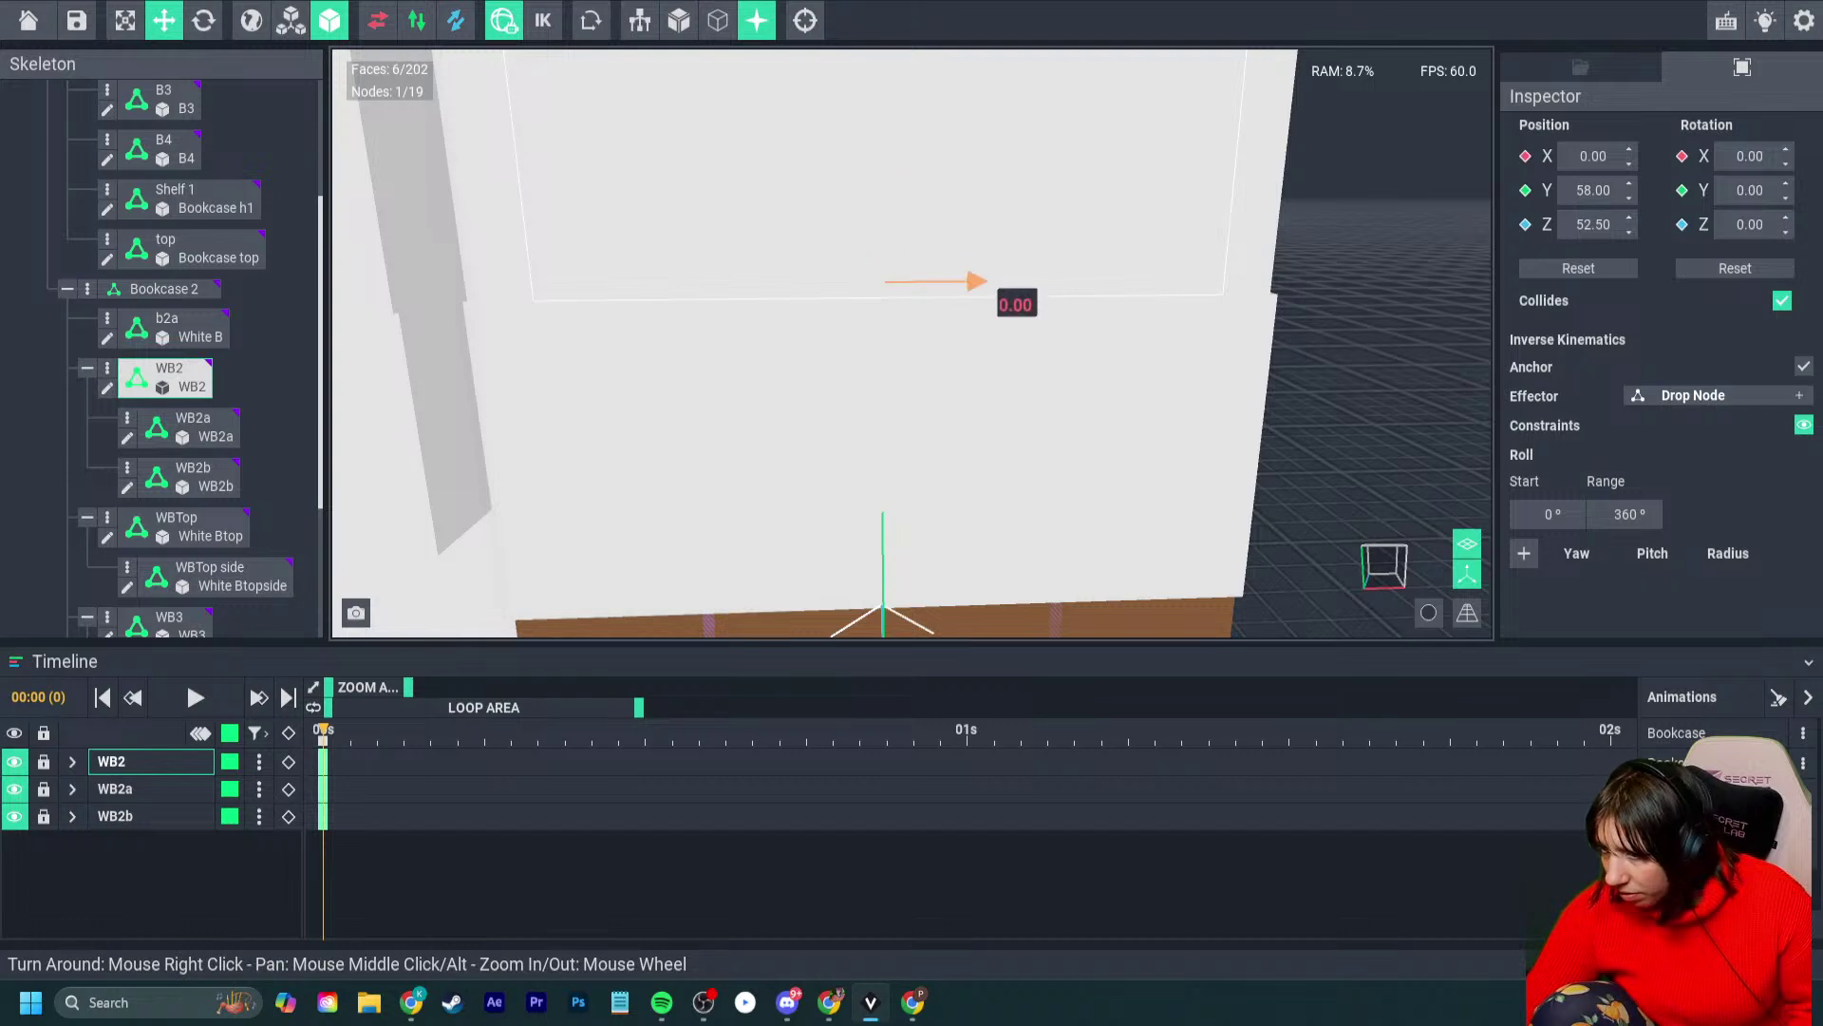
click(193, 427)
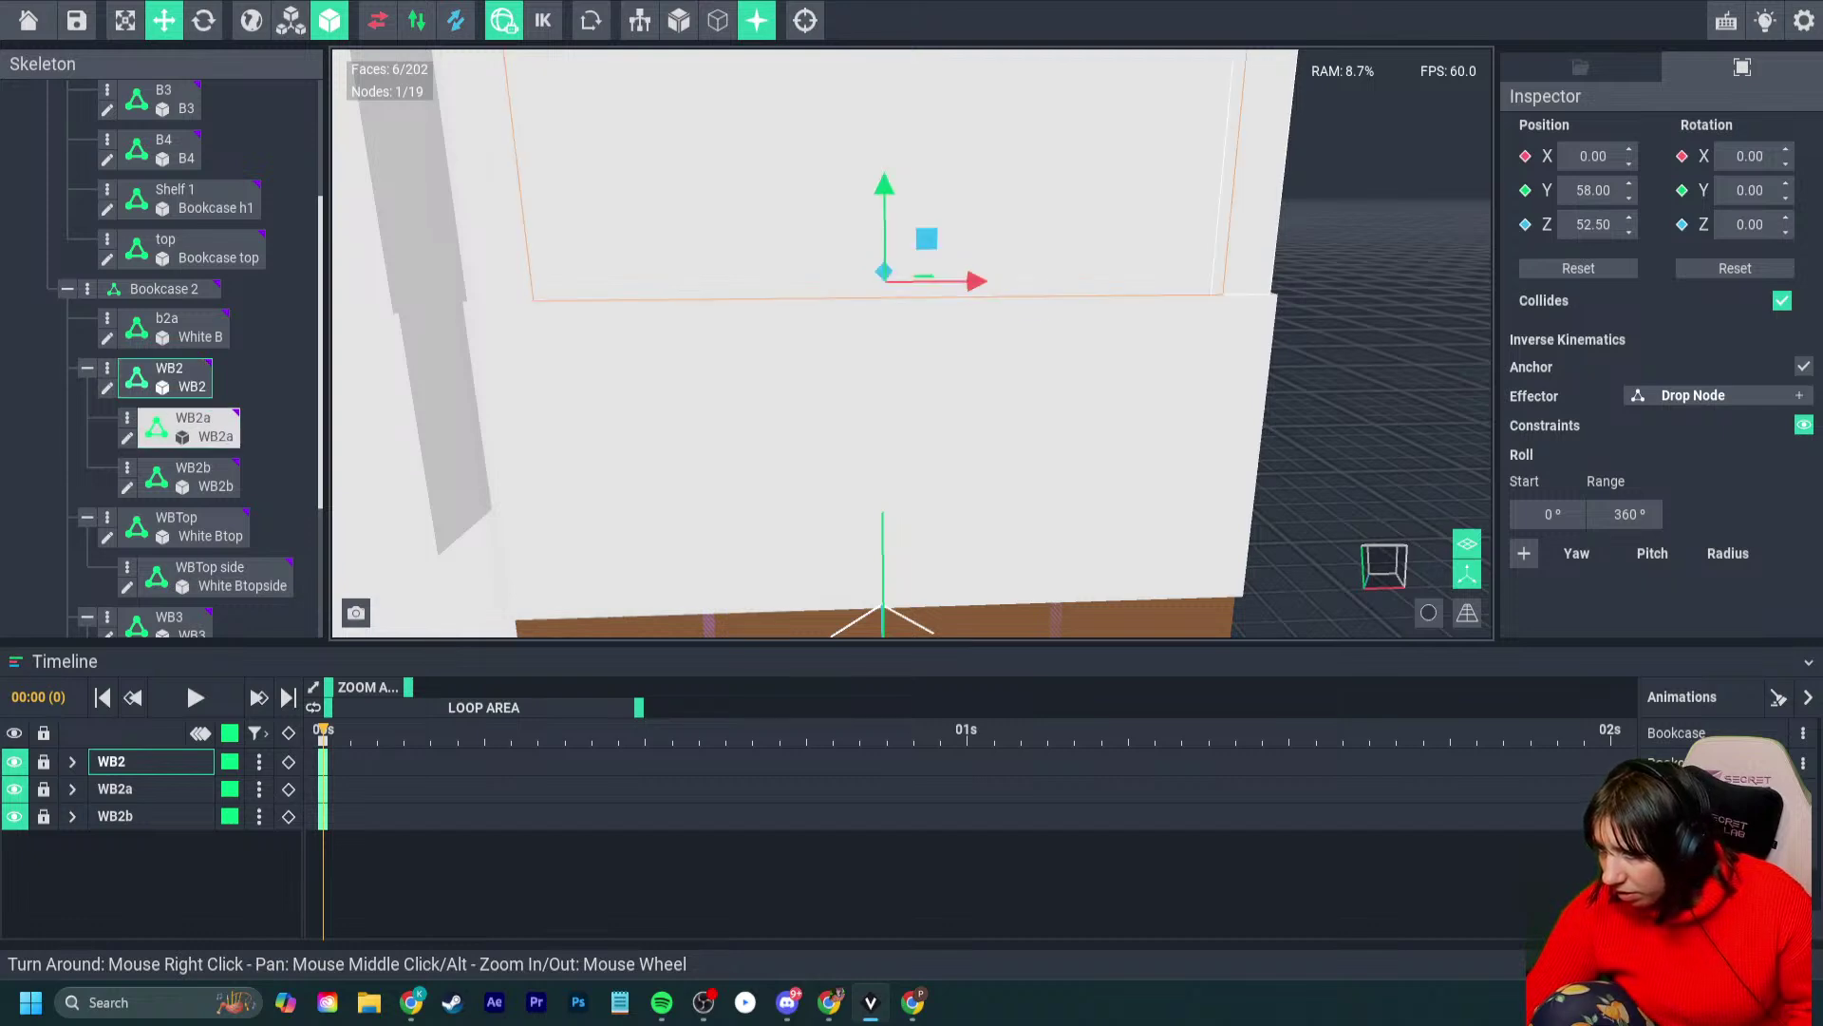
scroll(193, 426, down, 1)
click(170, 326)
scroll(169, 327, up, 1)
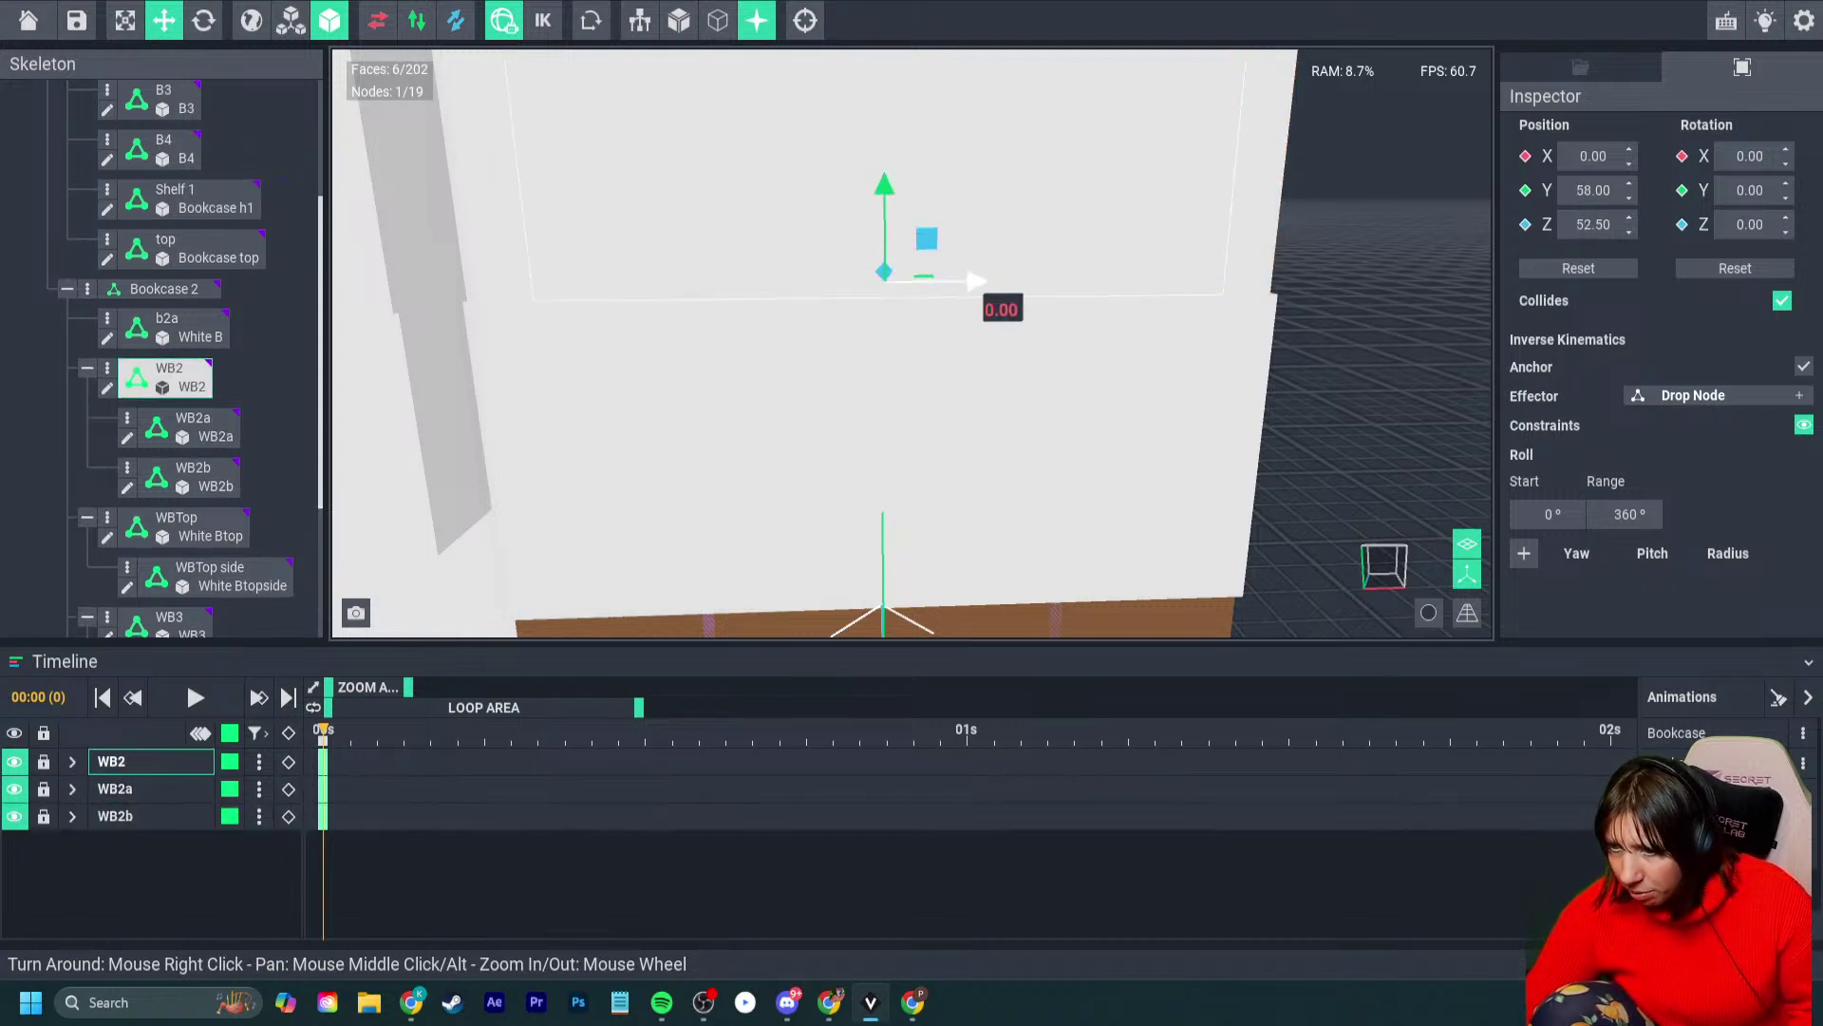
- Adjust the WB2a side piece along X around 31 at the opposite edge of the WB2 panel
click(192, 426)
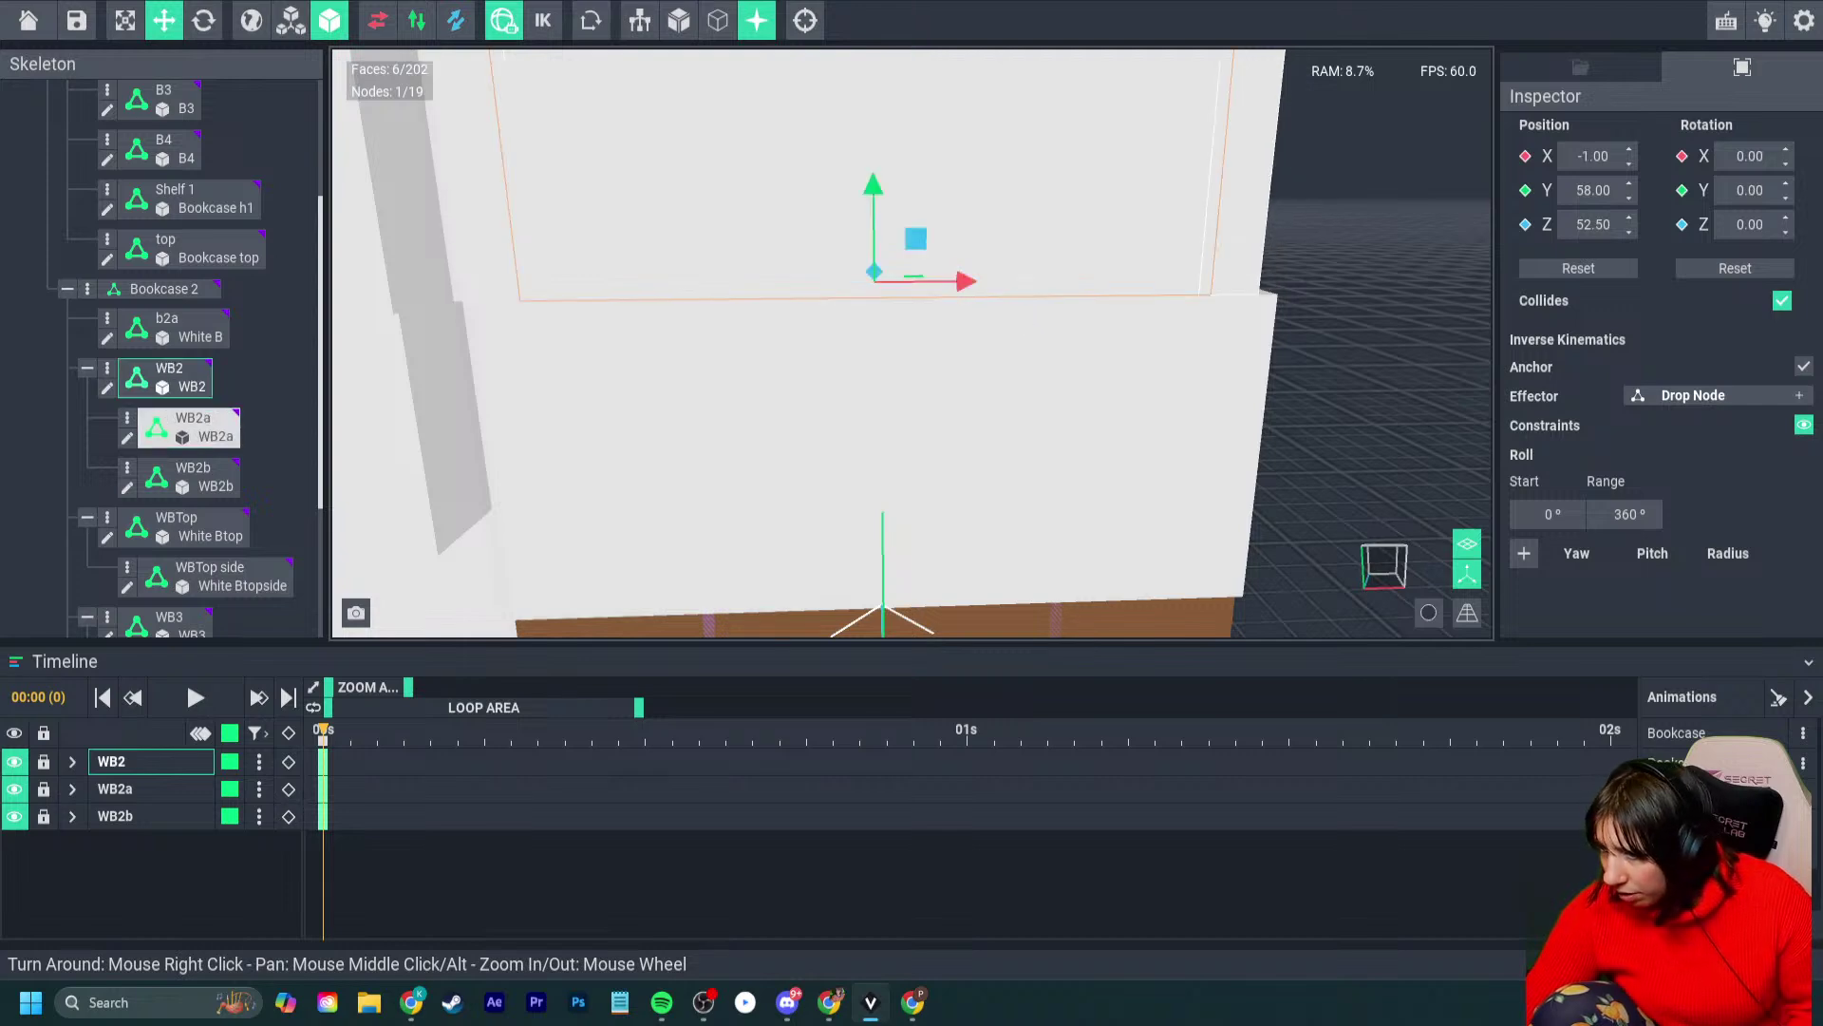
right_drag(1239, 269, 1306, 256)
drag(1311, 259, 1333, 262)
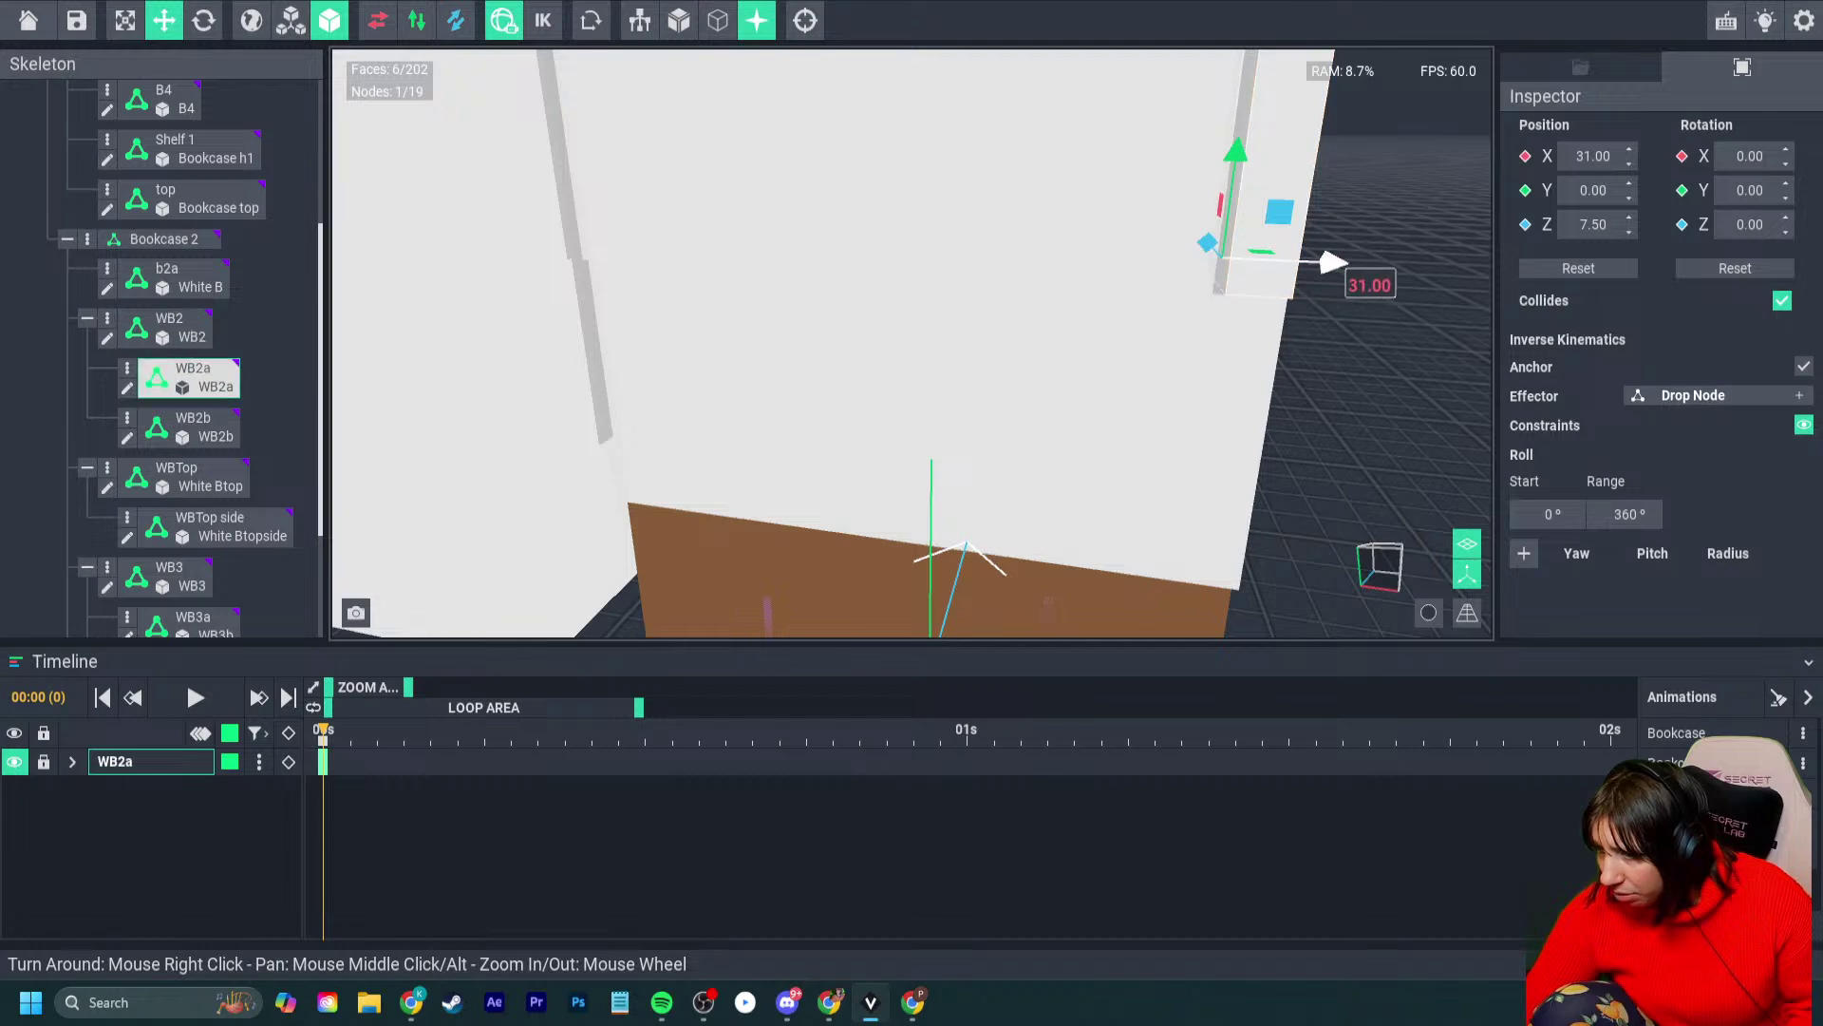
drag(1337, 263, 1328, 262)
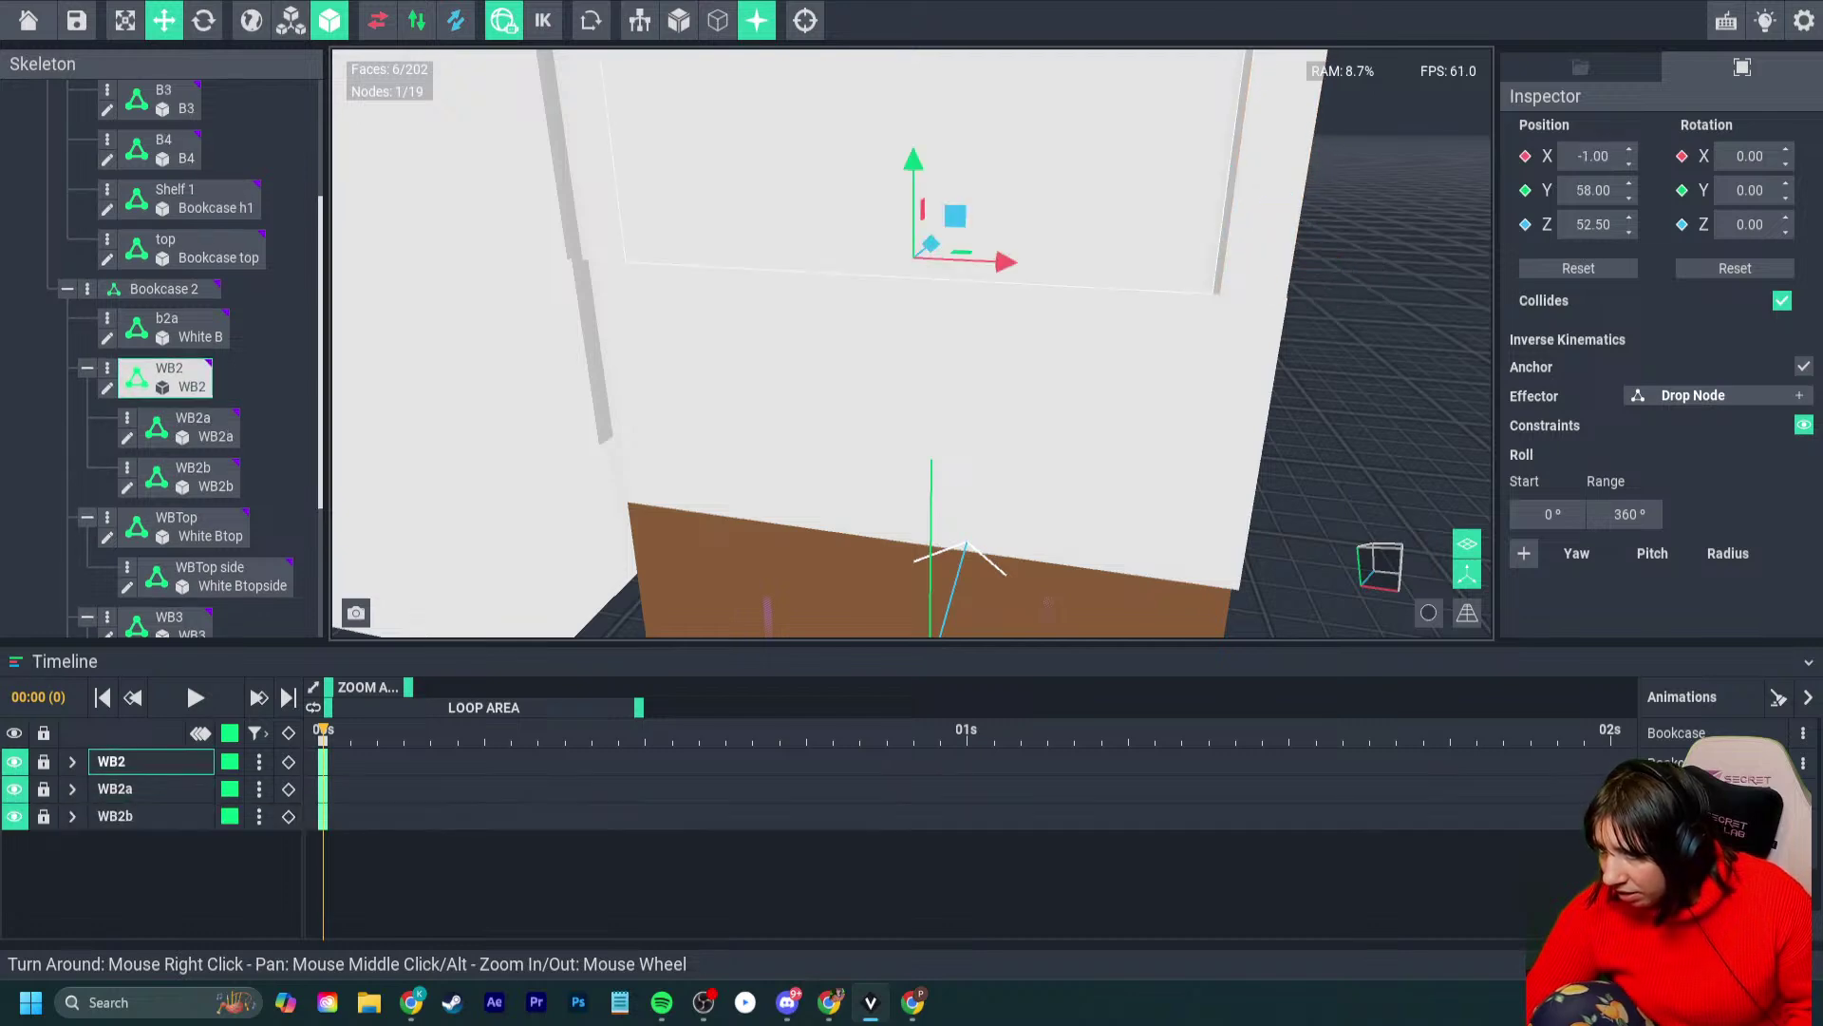
- Set the X position of the WB2 panel to 0
drag(1006, 262, 1026, 264)
right_drag(1026, 264, 1026, 264)
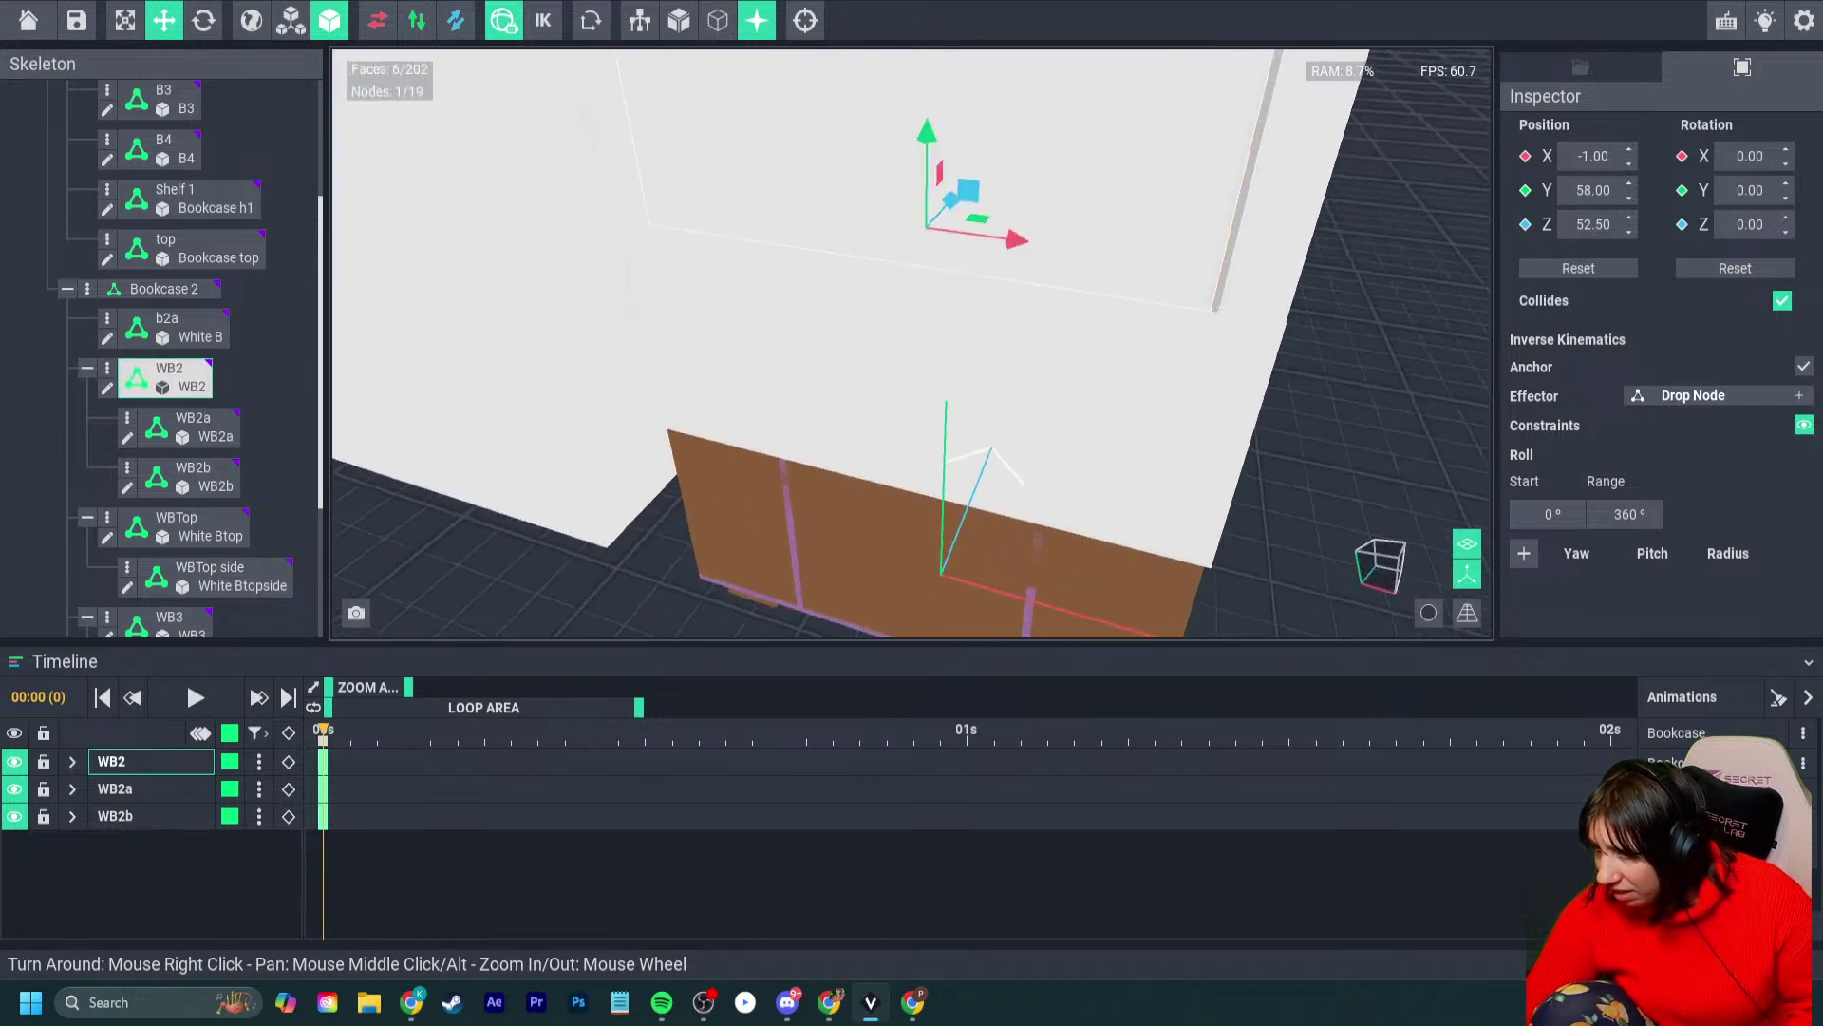
click(1016, 240)
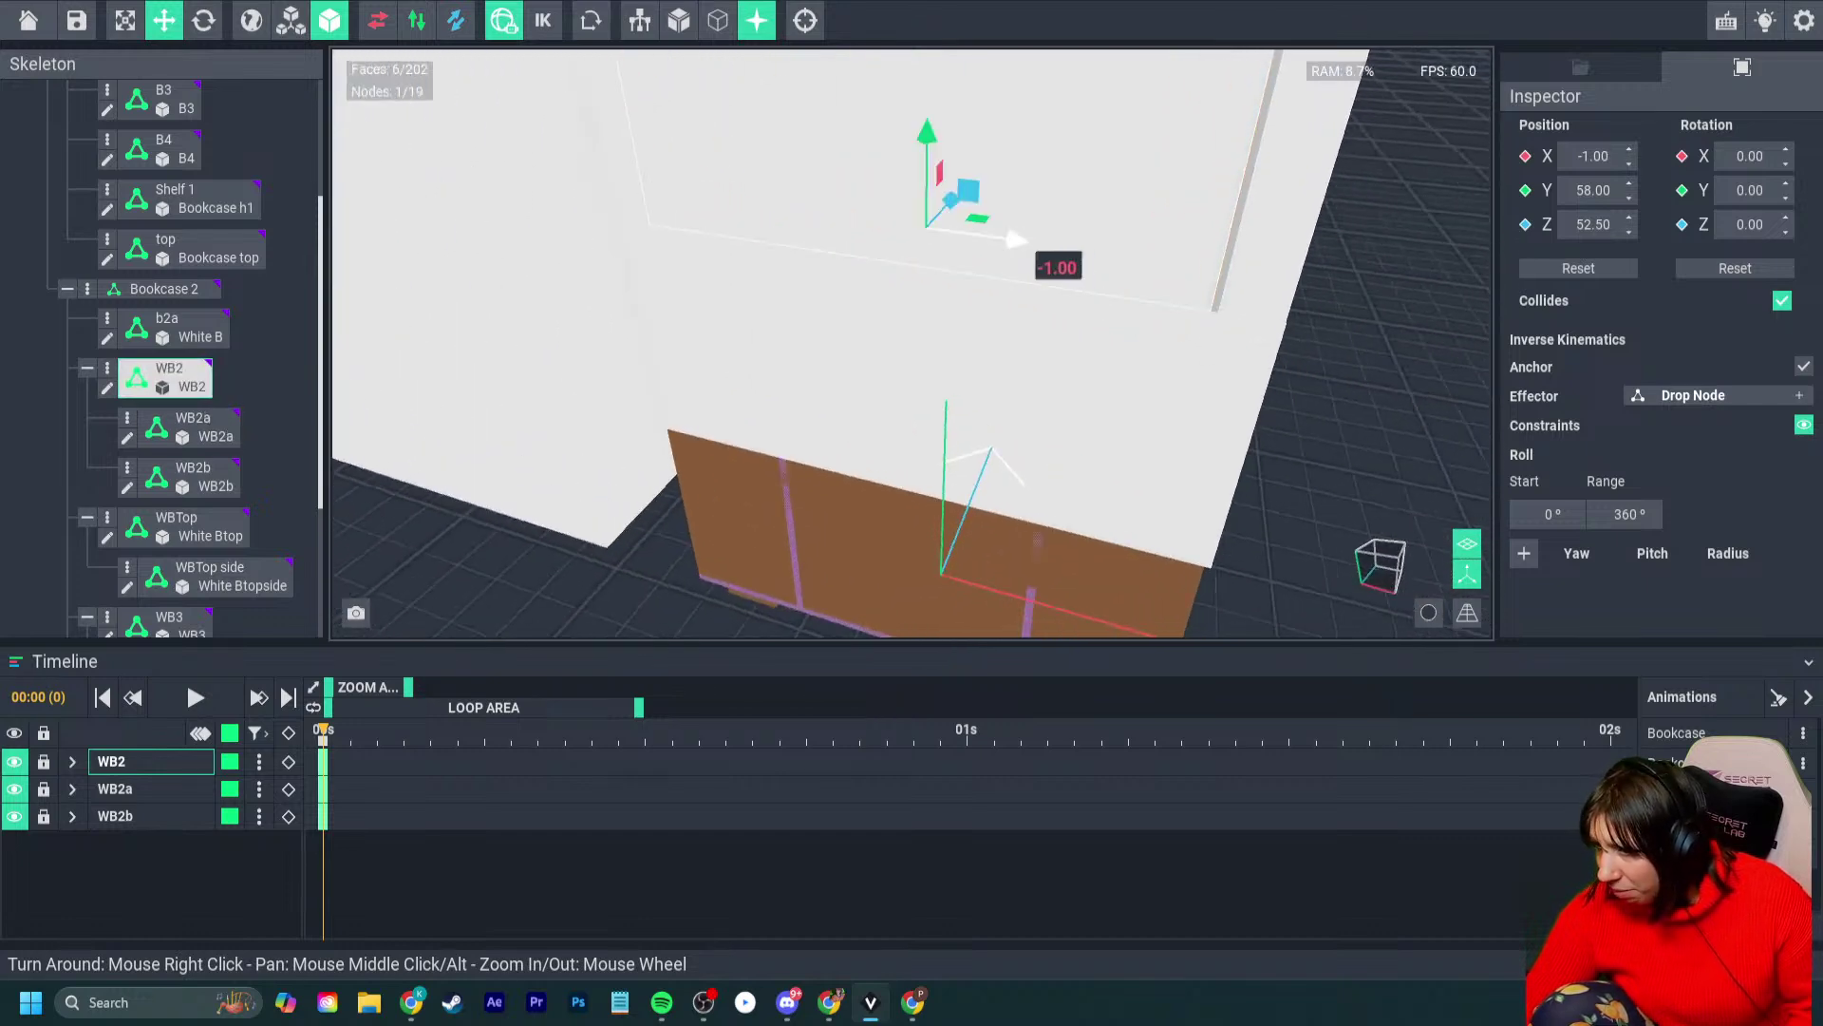
click(1594, 156)
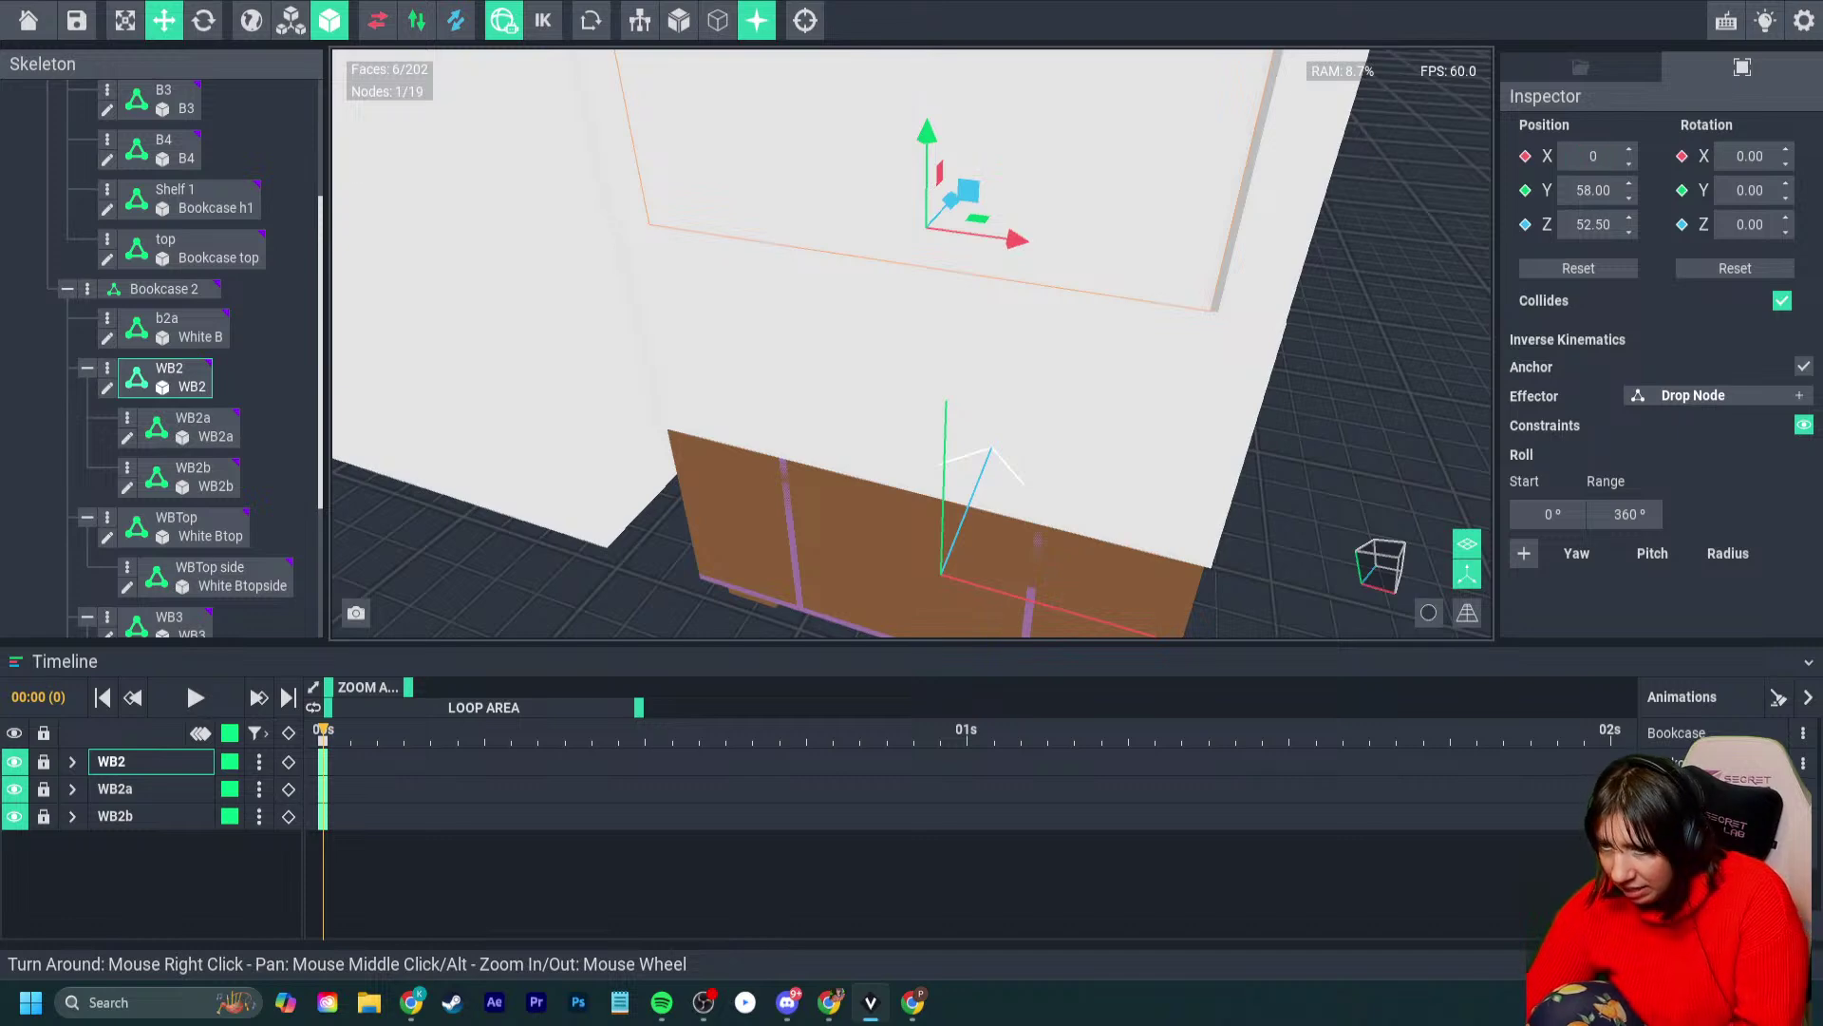
- Check the X position of the WB3 panel for reference and set the WB2 panel's X position to 0.35
scroll(190, 380, down, 3)
click(169, 394)
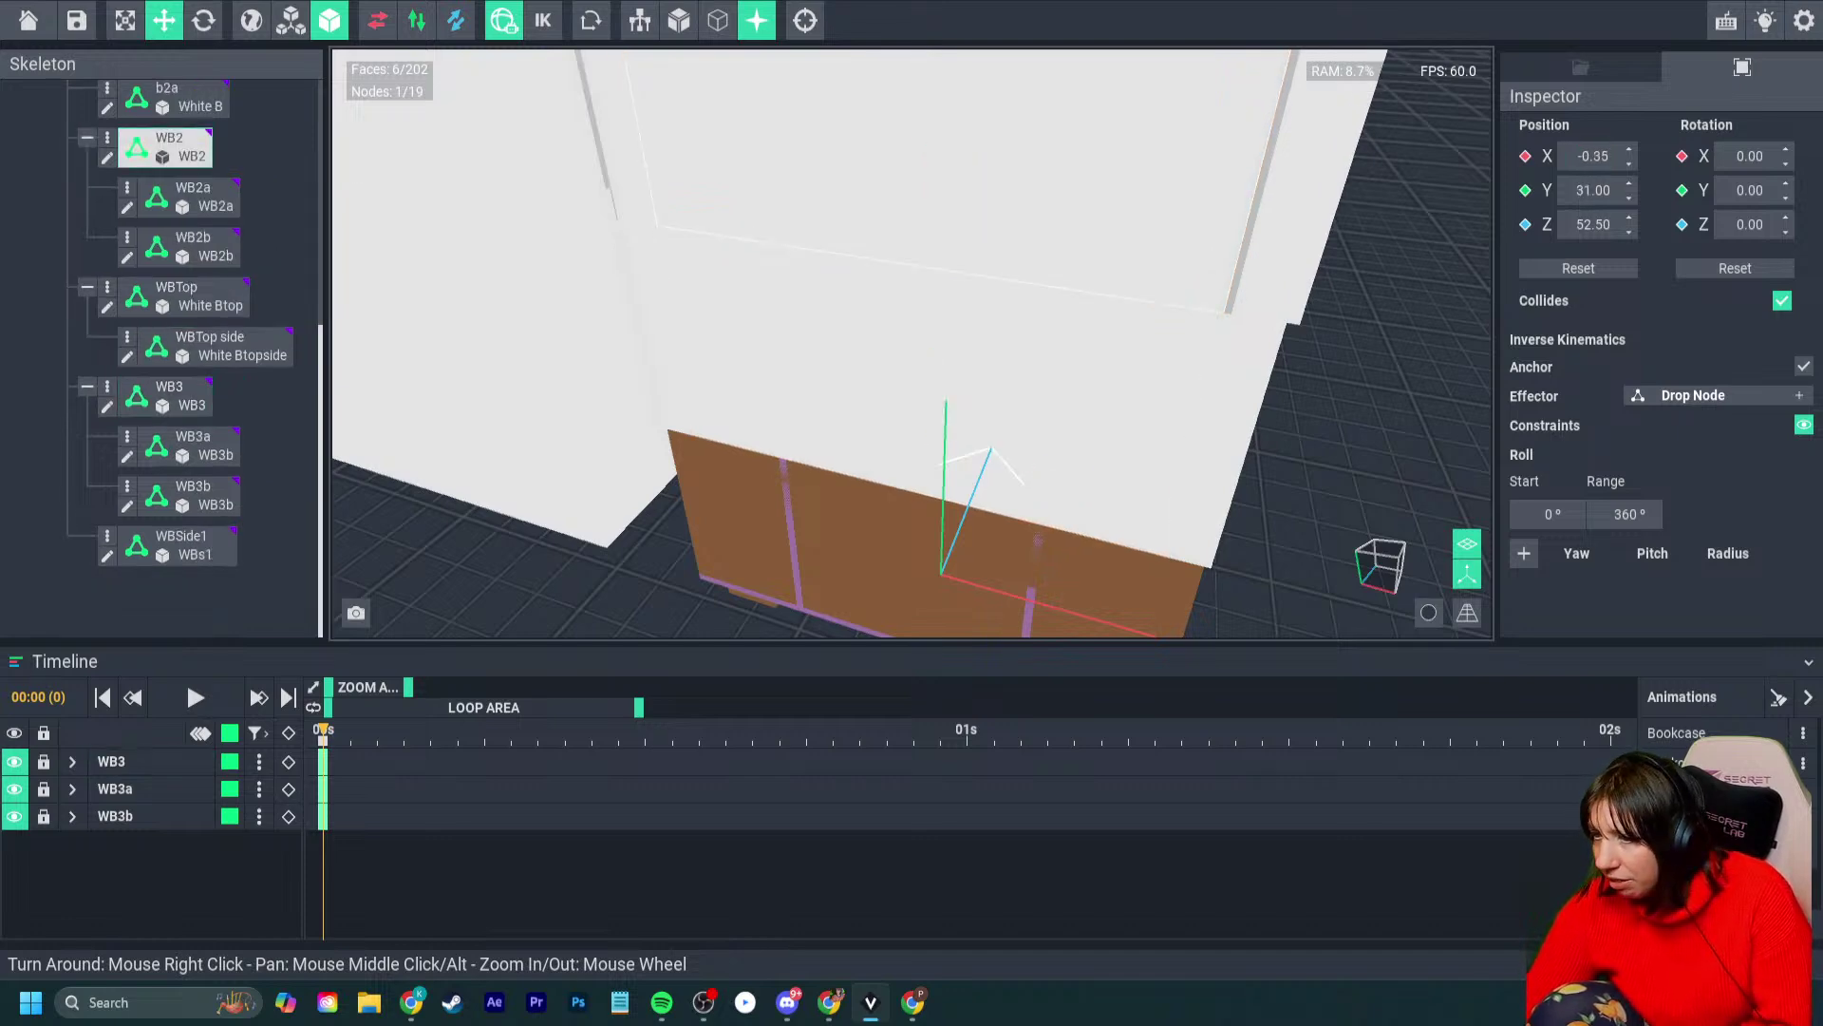
scroll(169, 379, up, 3)
click(169, 377)
click(1593, 156)
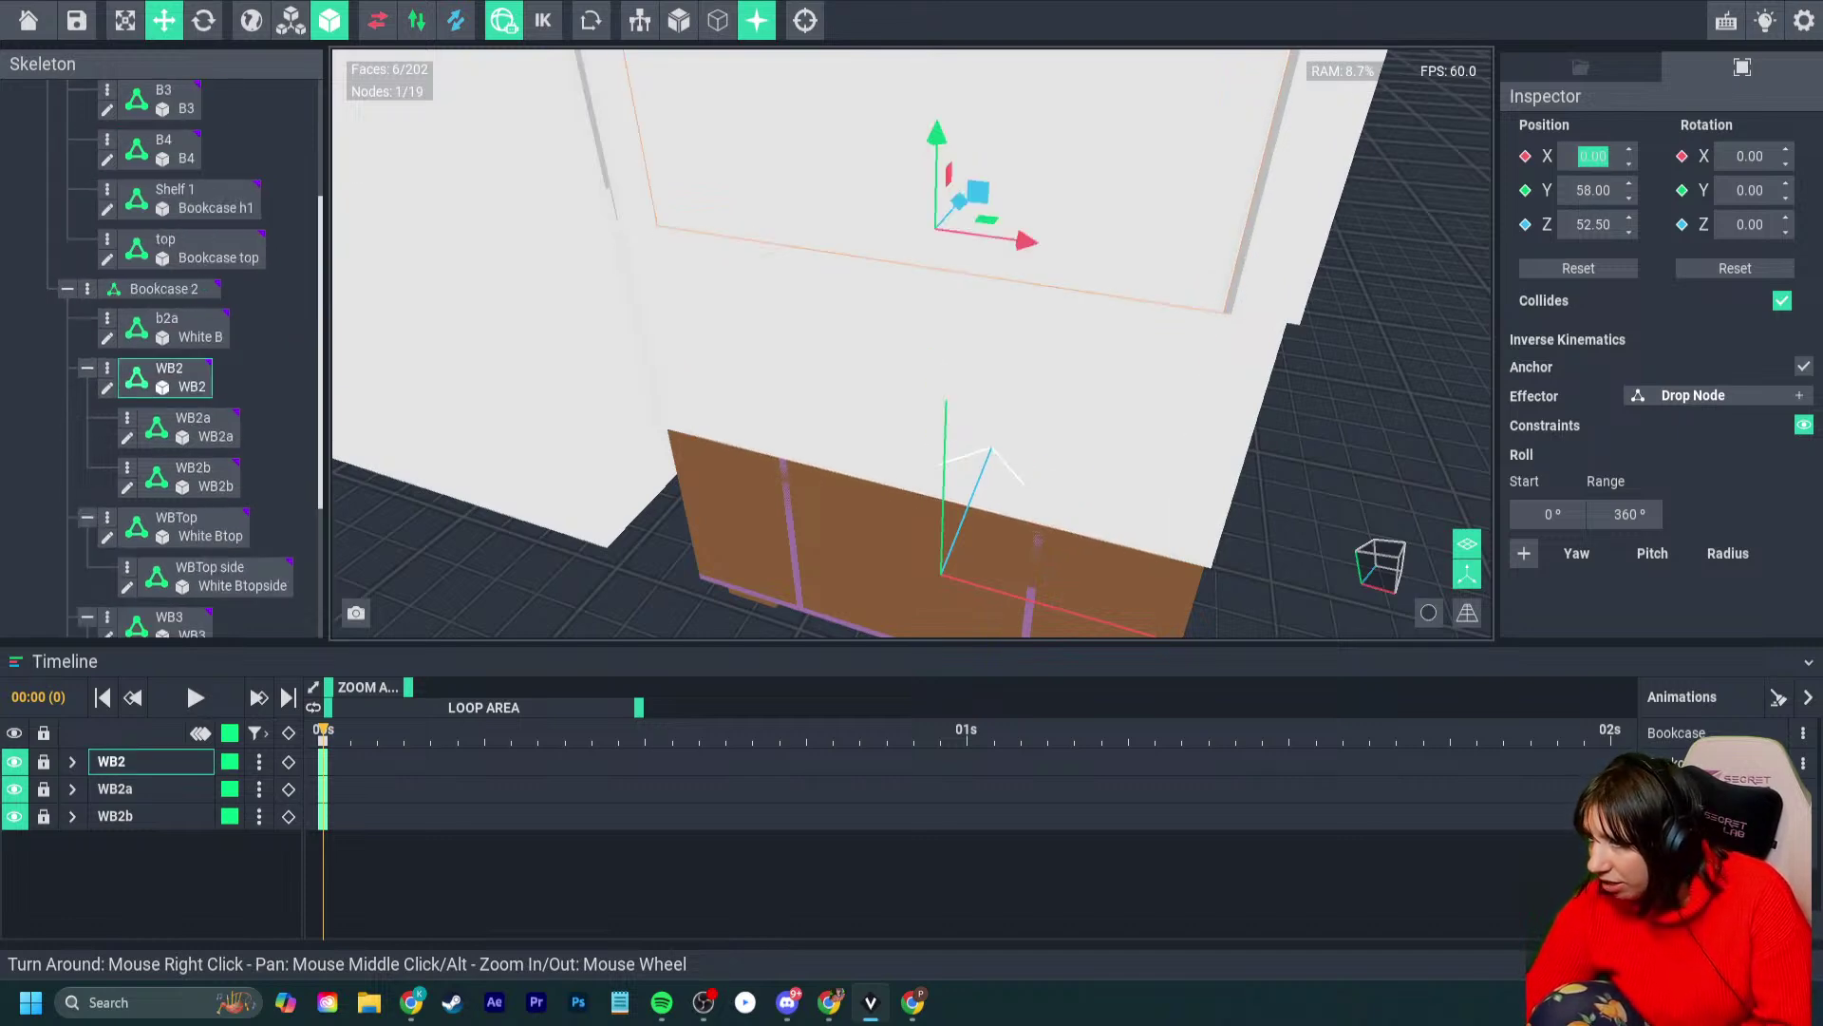
text(0)
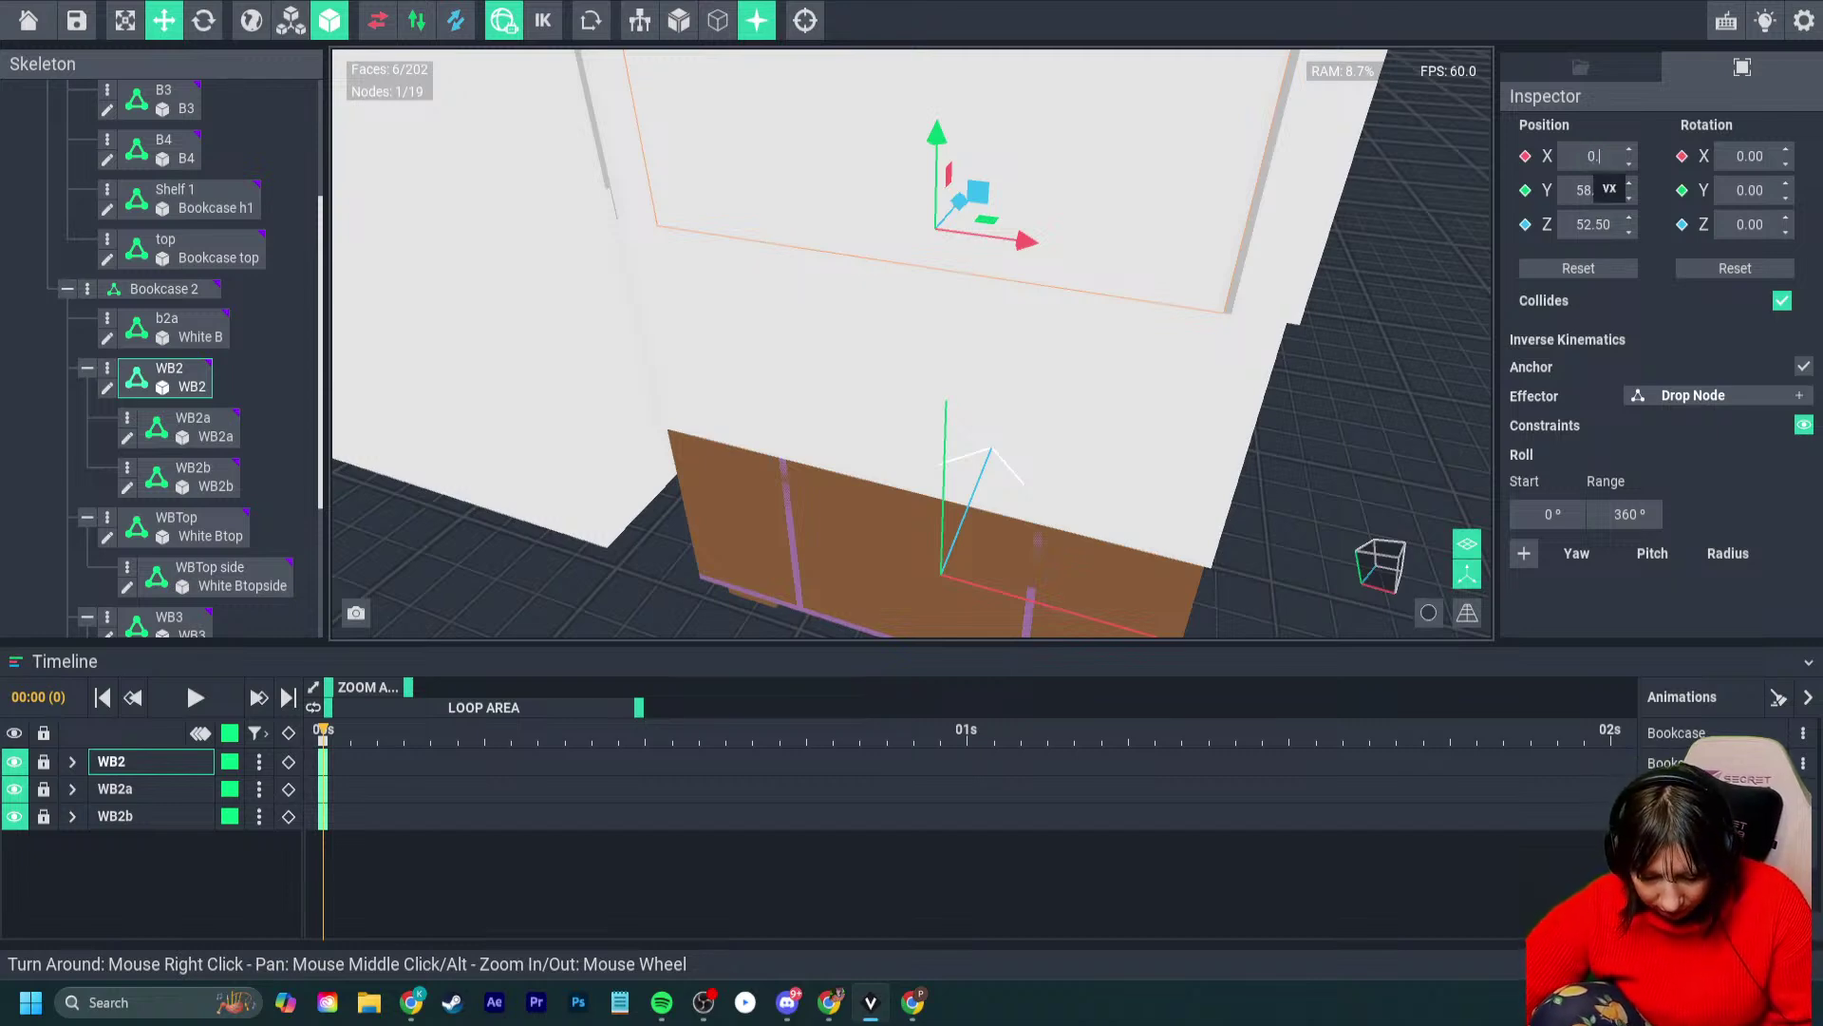
key(Return)
- Nudge the WB2a and WB2b side pieces along X to fit the outer edges of the bookcase
click(193, 427)
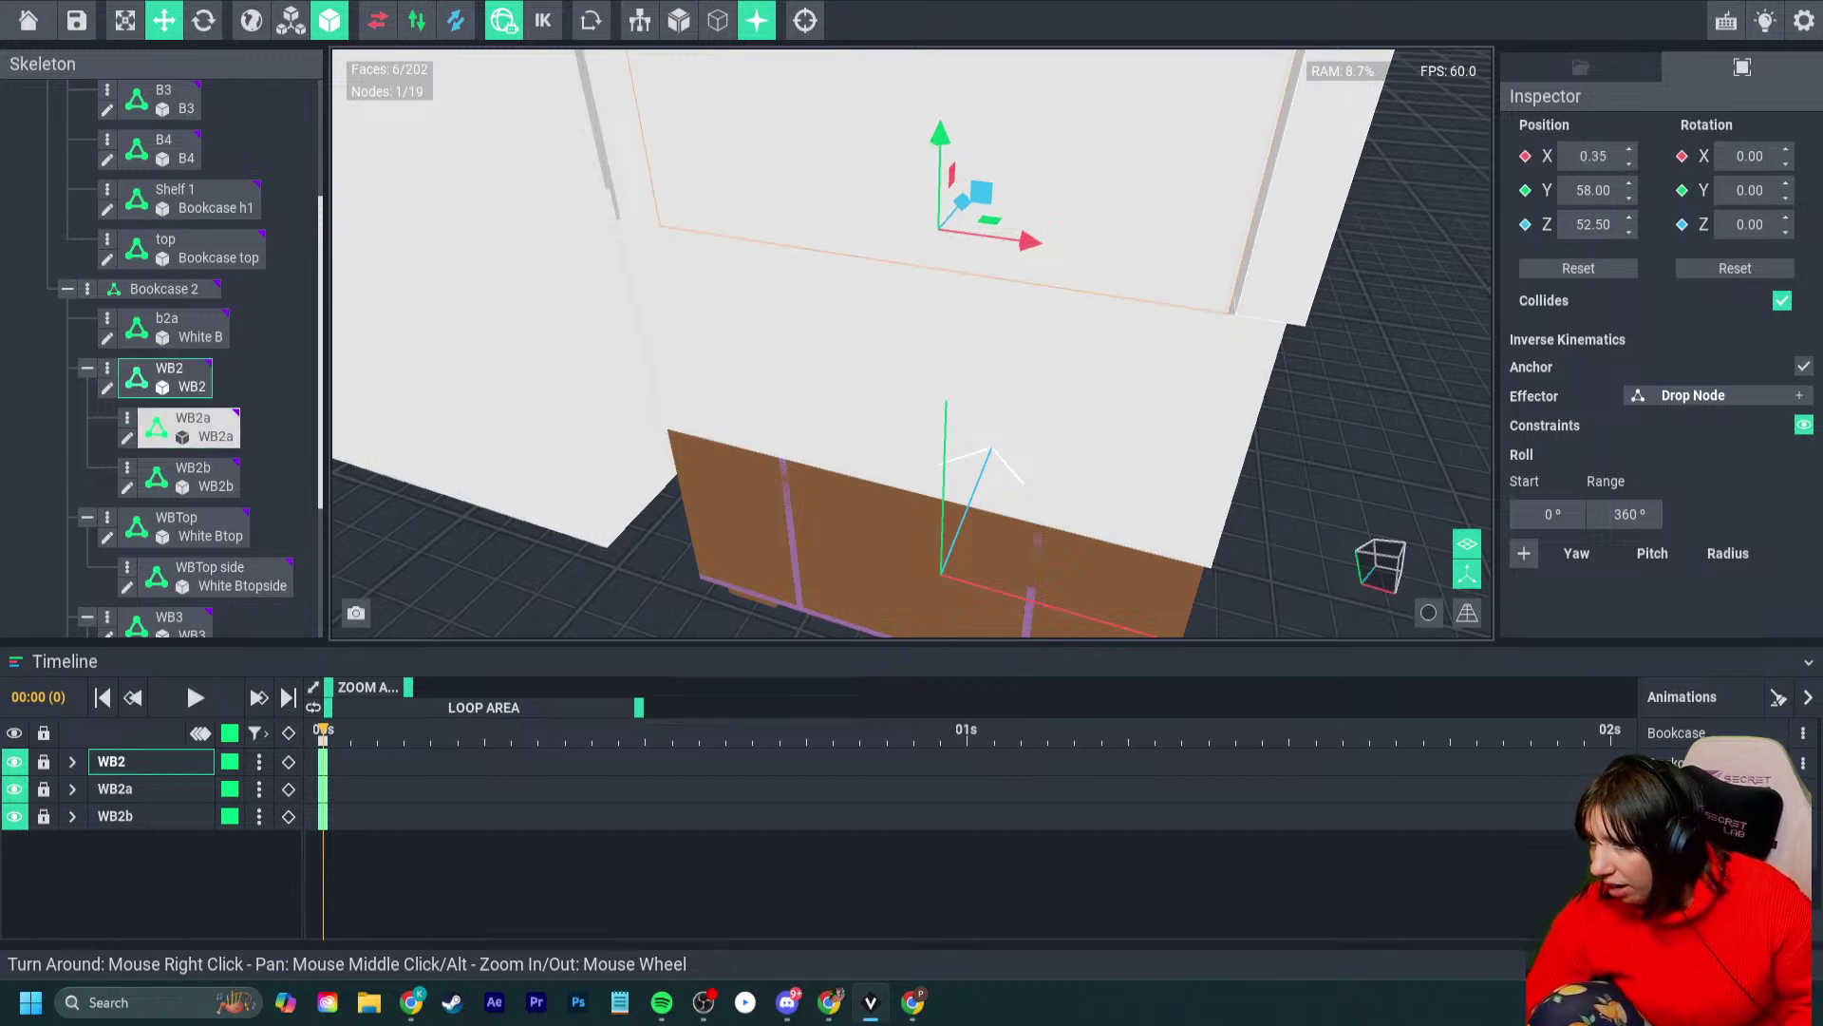
drag(1372, 256, 1360, 254)
right_drag(1121, 333, 1193, 272)
click(192, 427)
drag(715, 255, 705, 260)
mouse_move(705, 261)
right_down()
mouse_move(700, 281)
mouse_move(676, 276)
right_up()
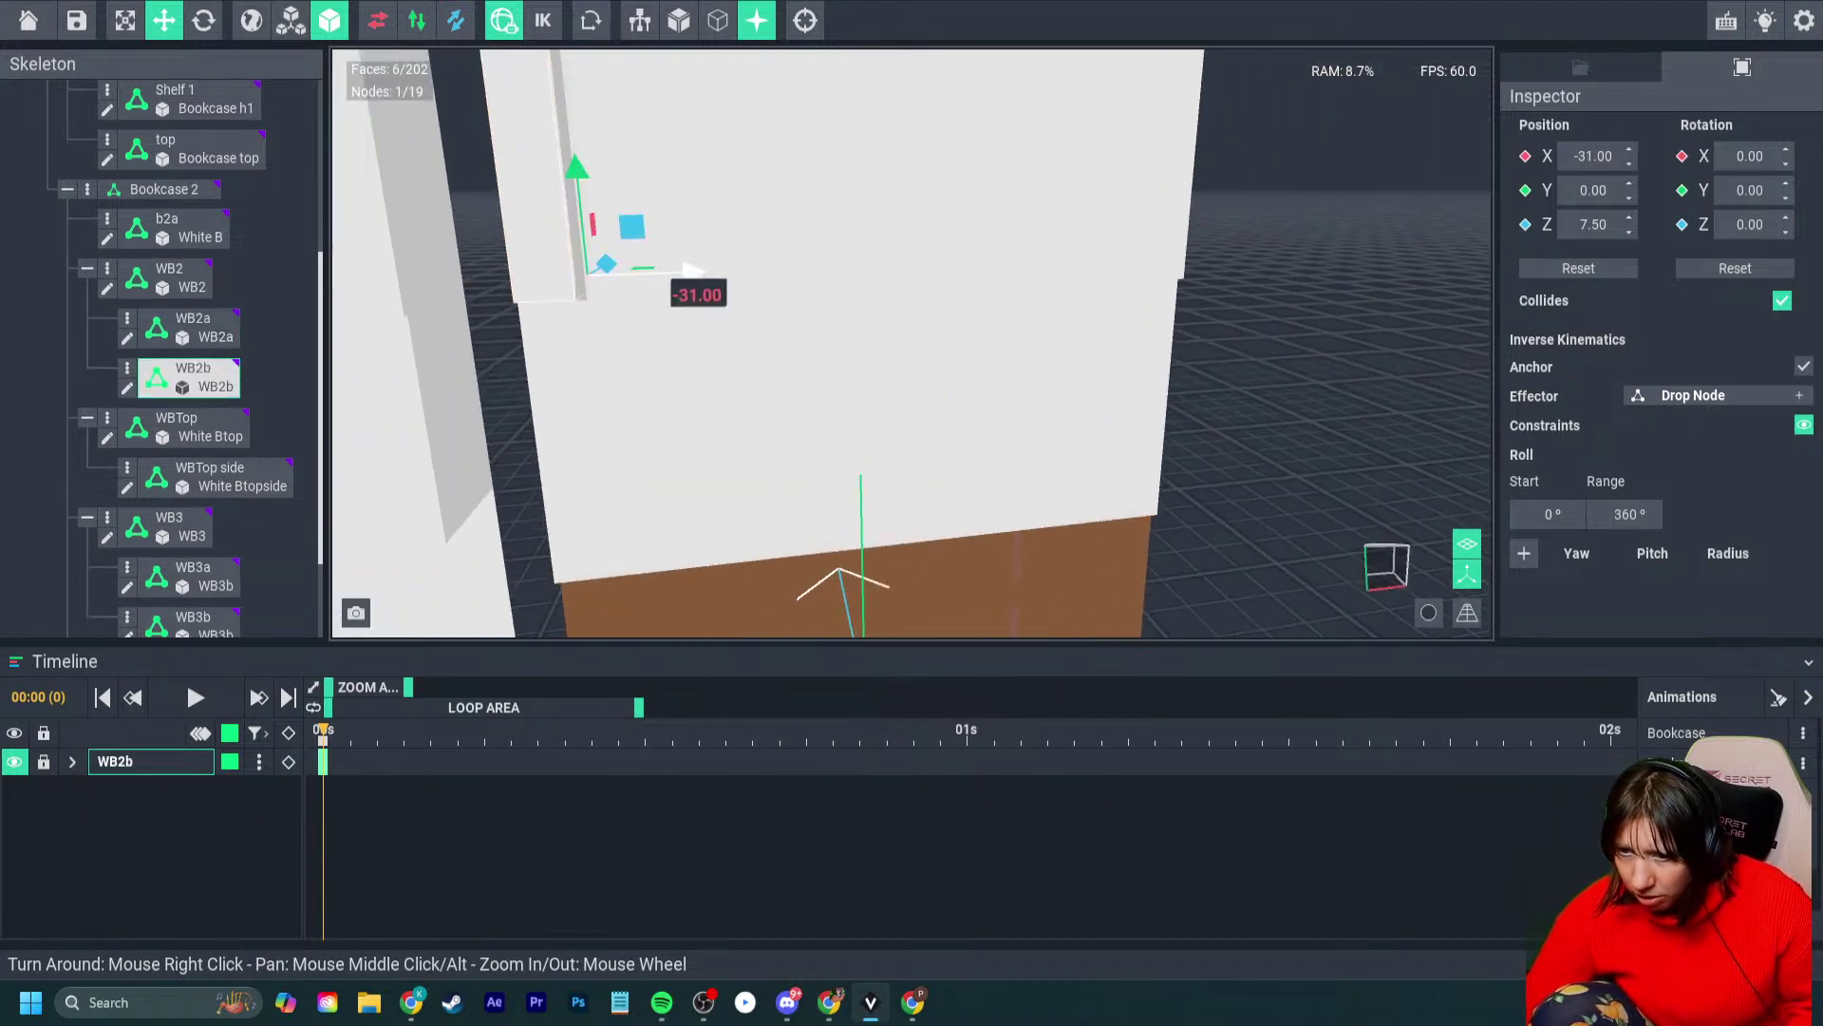
drag(701, 274, 710, 274)
- Shift the WB2 panel along X to about -0.31 so it lines up with the panels above and below
click(835, 254)
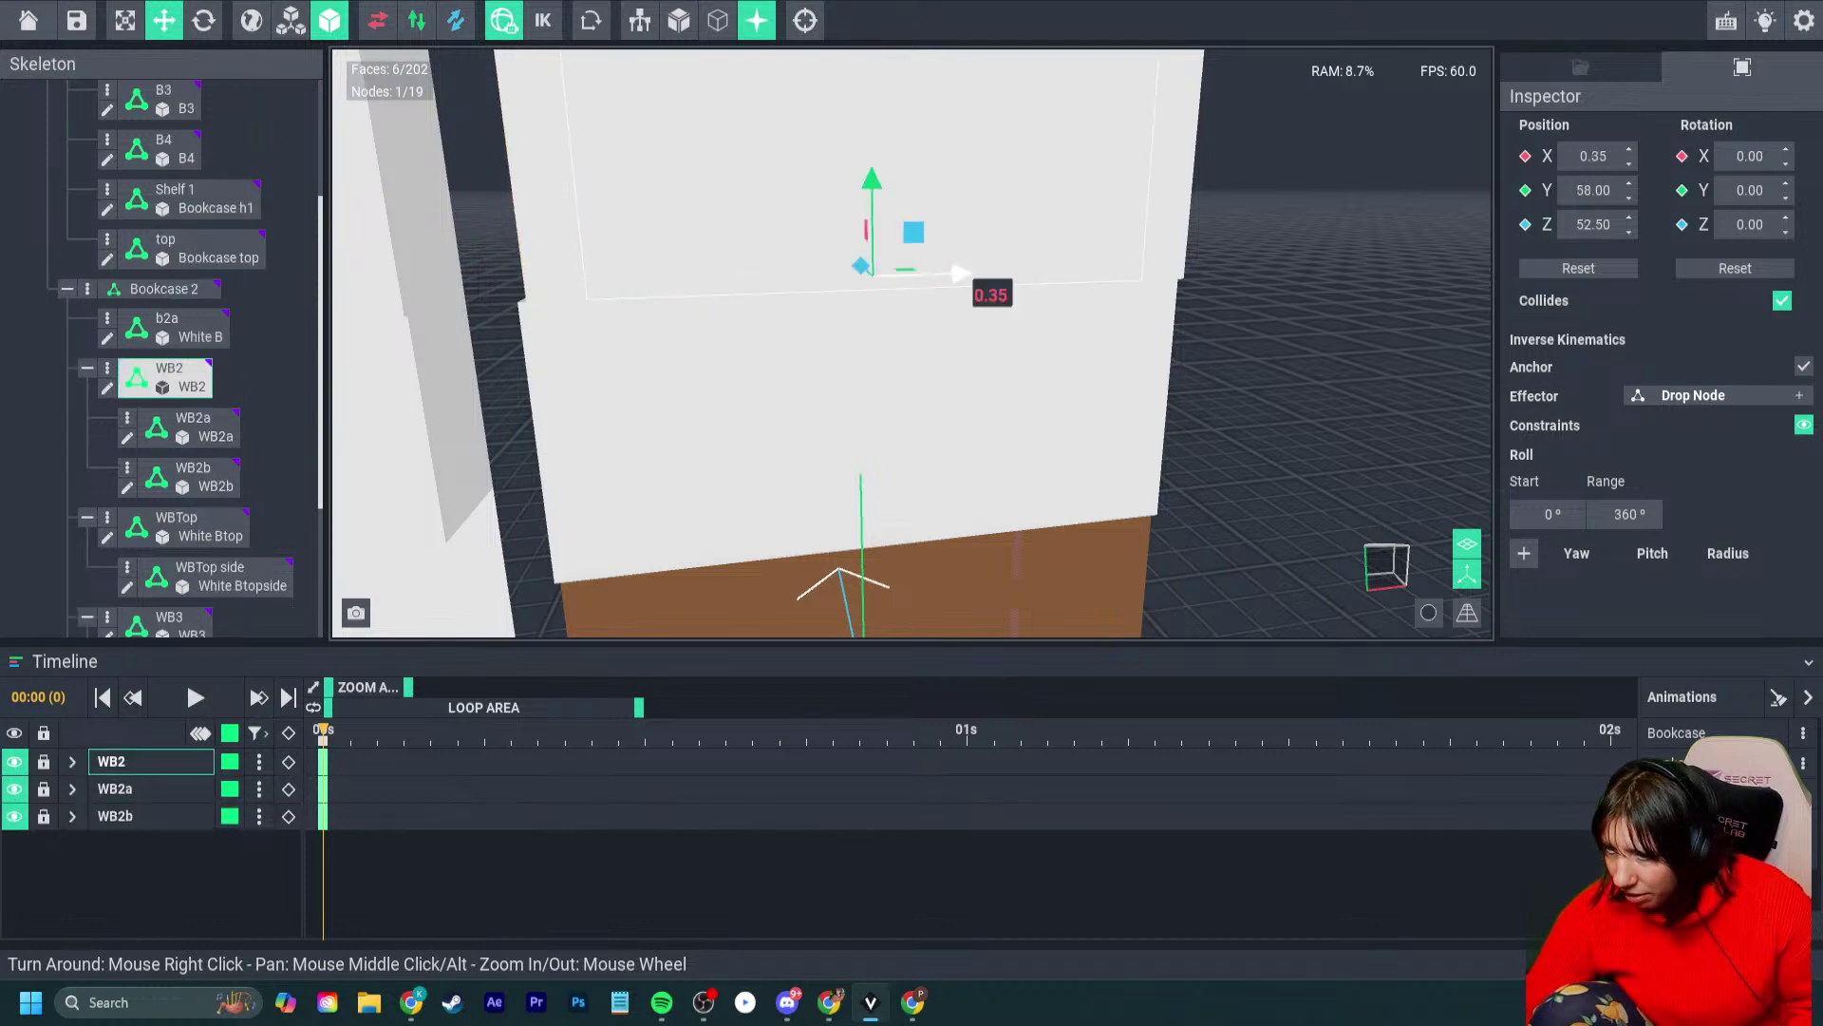
right_drag(954, 272, 892, 274)
drag(997, 274, 992, 273)
right_drag(926, 276, 805, 281)
scroll(822, 292, down, 2)
middle_drag(805, 281, 803, 399)
scroll(1038, 342, up, 1)
middle_drag(1037, 342, 1134, 354)
right_drag(1135, 354, 1125, 309)
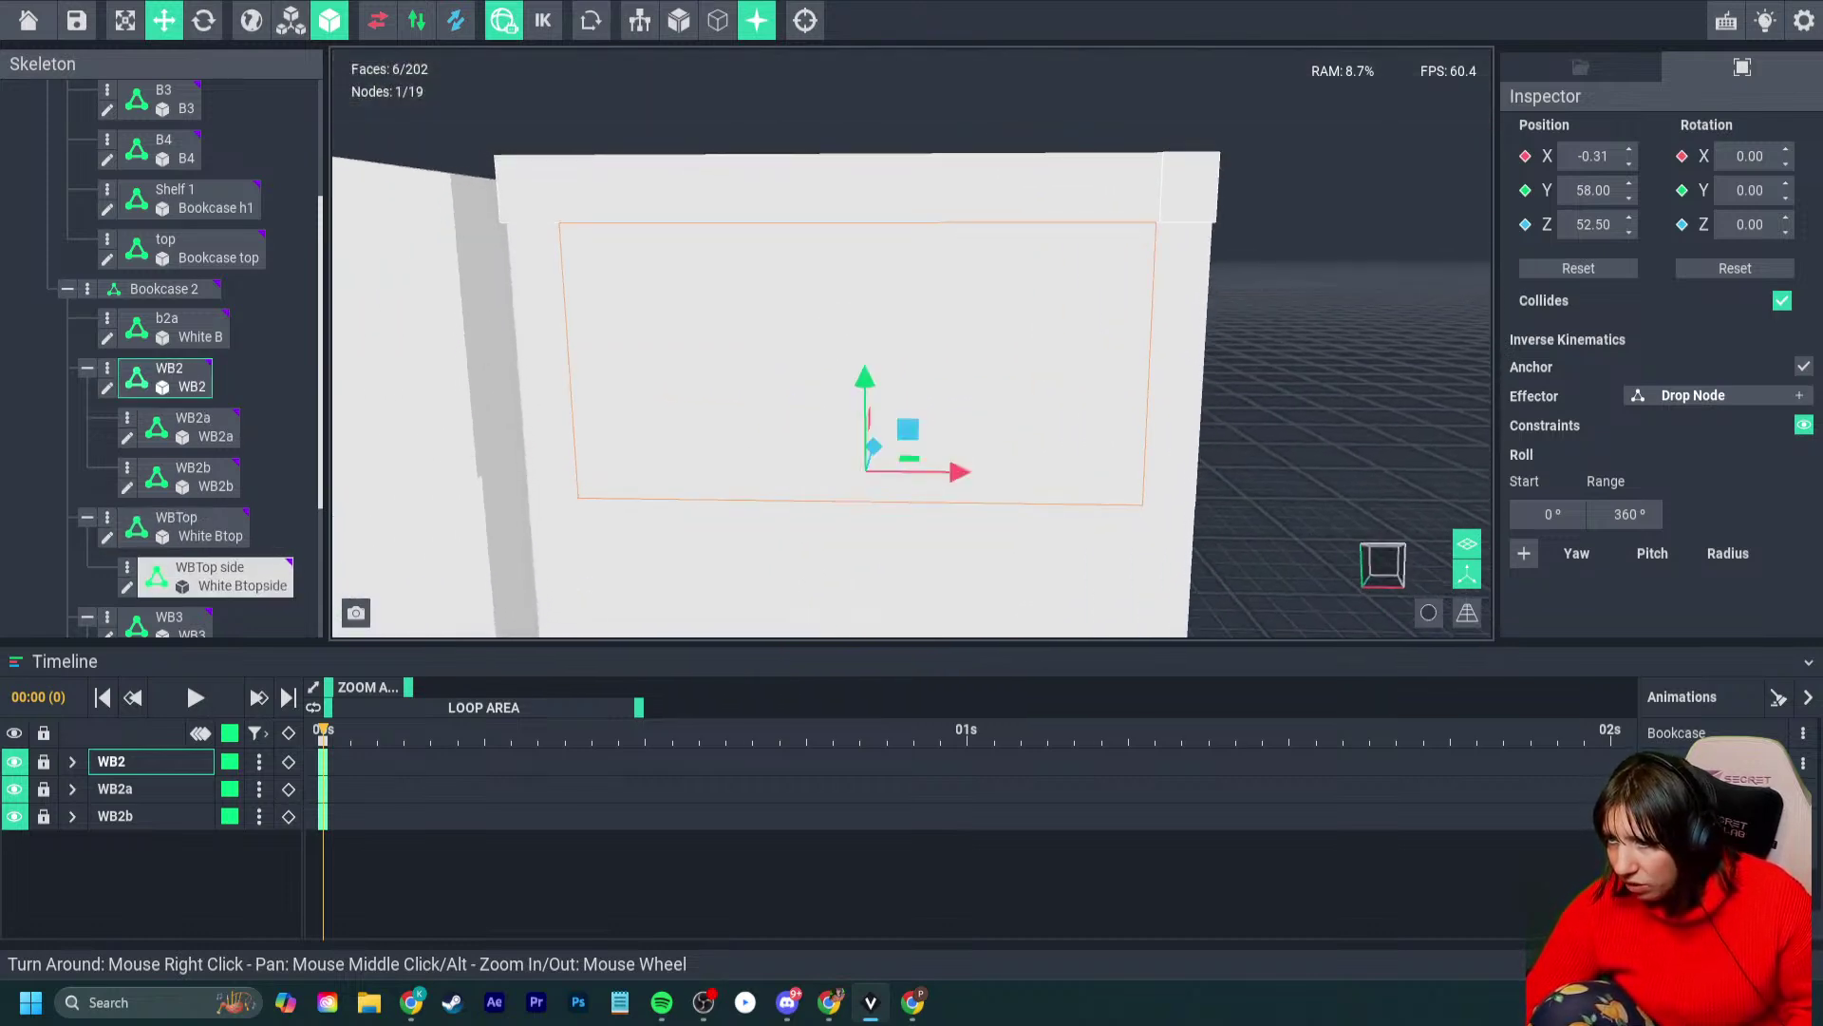
- Slide the WBSide1 panel outward along X to about 30.17 so it covers the side of the drawers cabinet
right_drag(1130, 313, 779, 309)
middle_drag(778, 309, 674, 133)
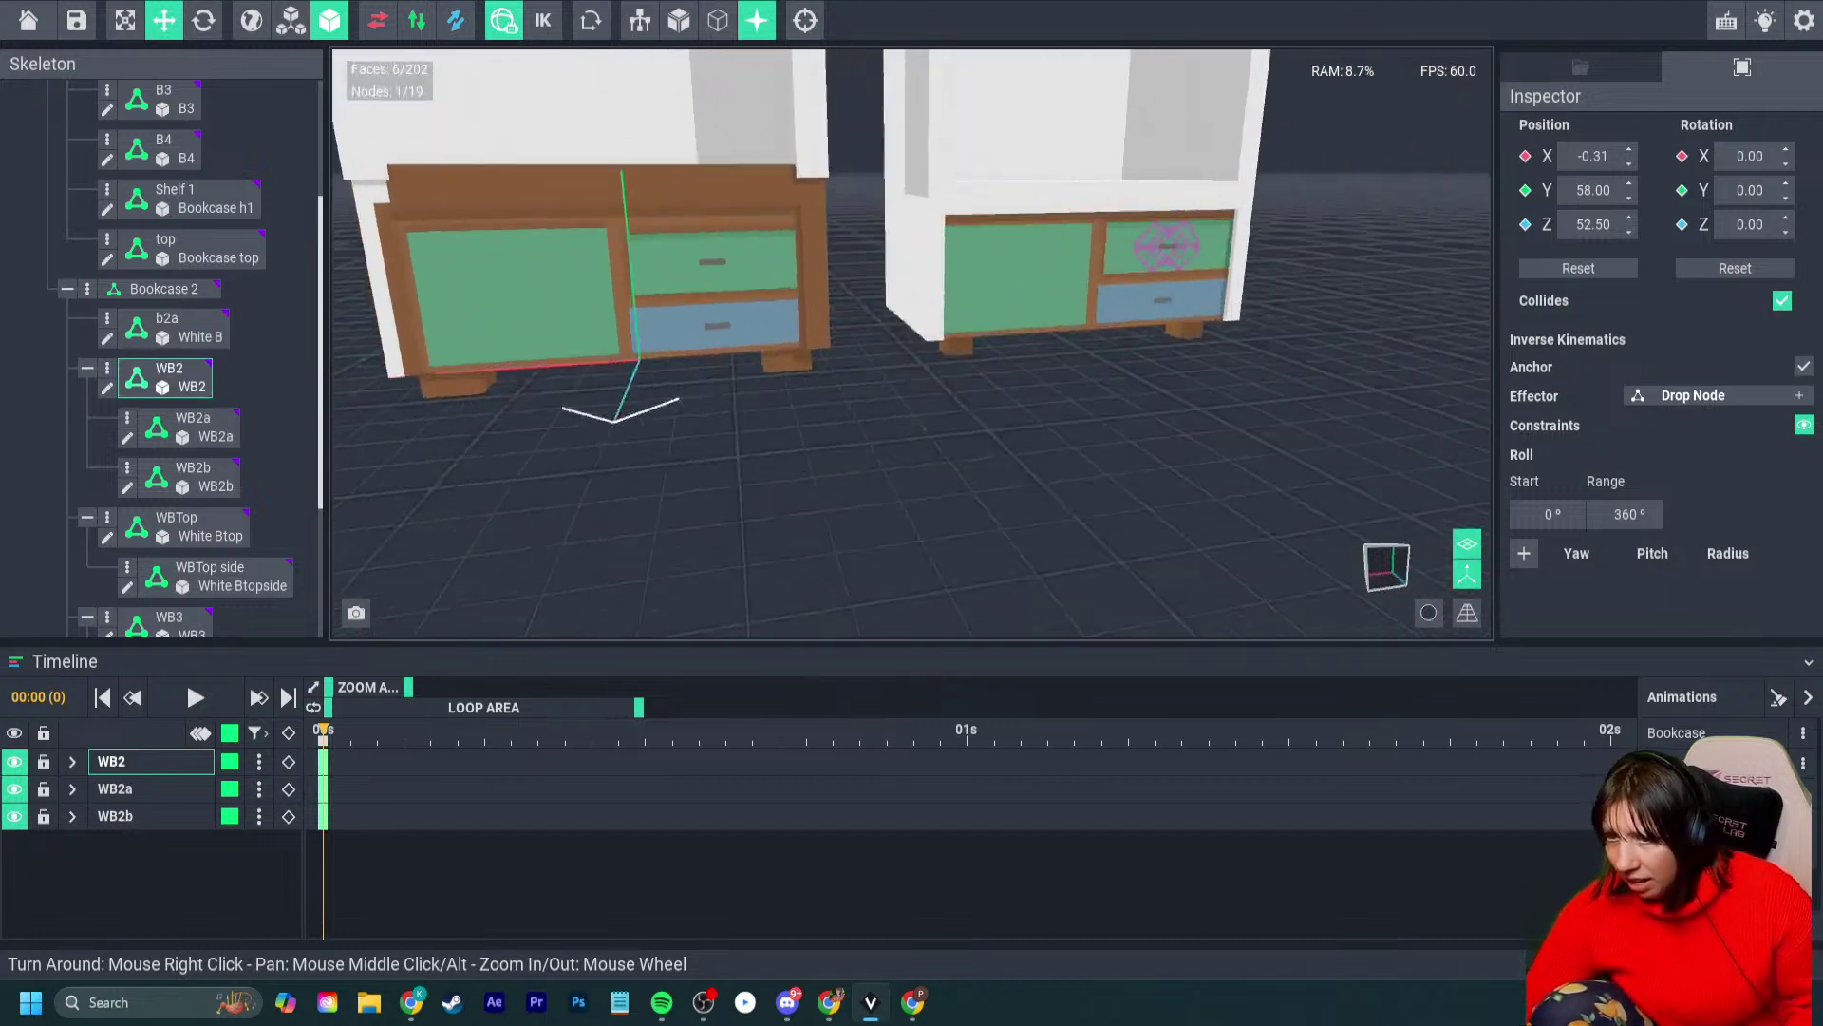
right_drag(675, 133, 740, 209)
middle_drag(665, 247, 751, 299)
scroll(684, 380, up, 2)
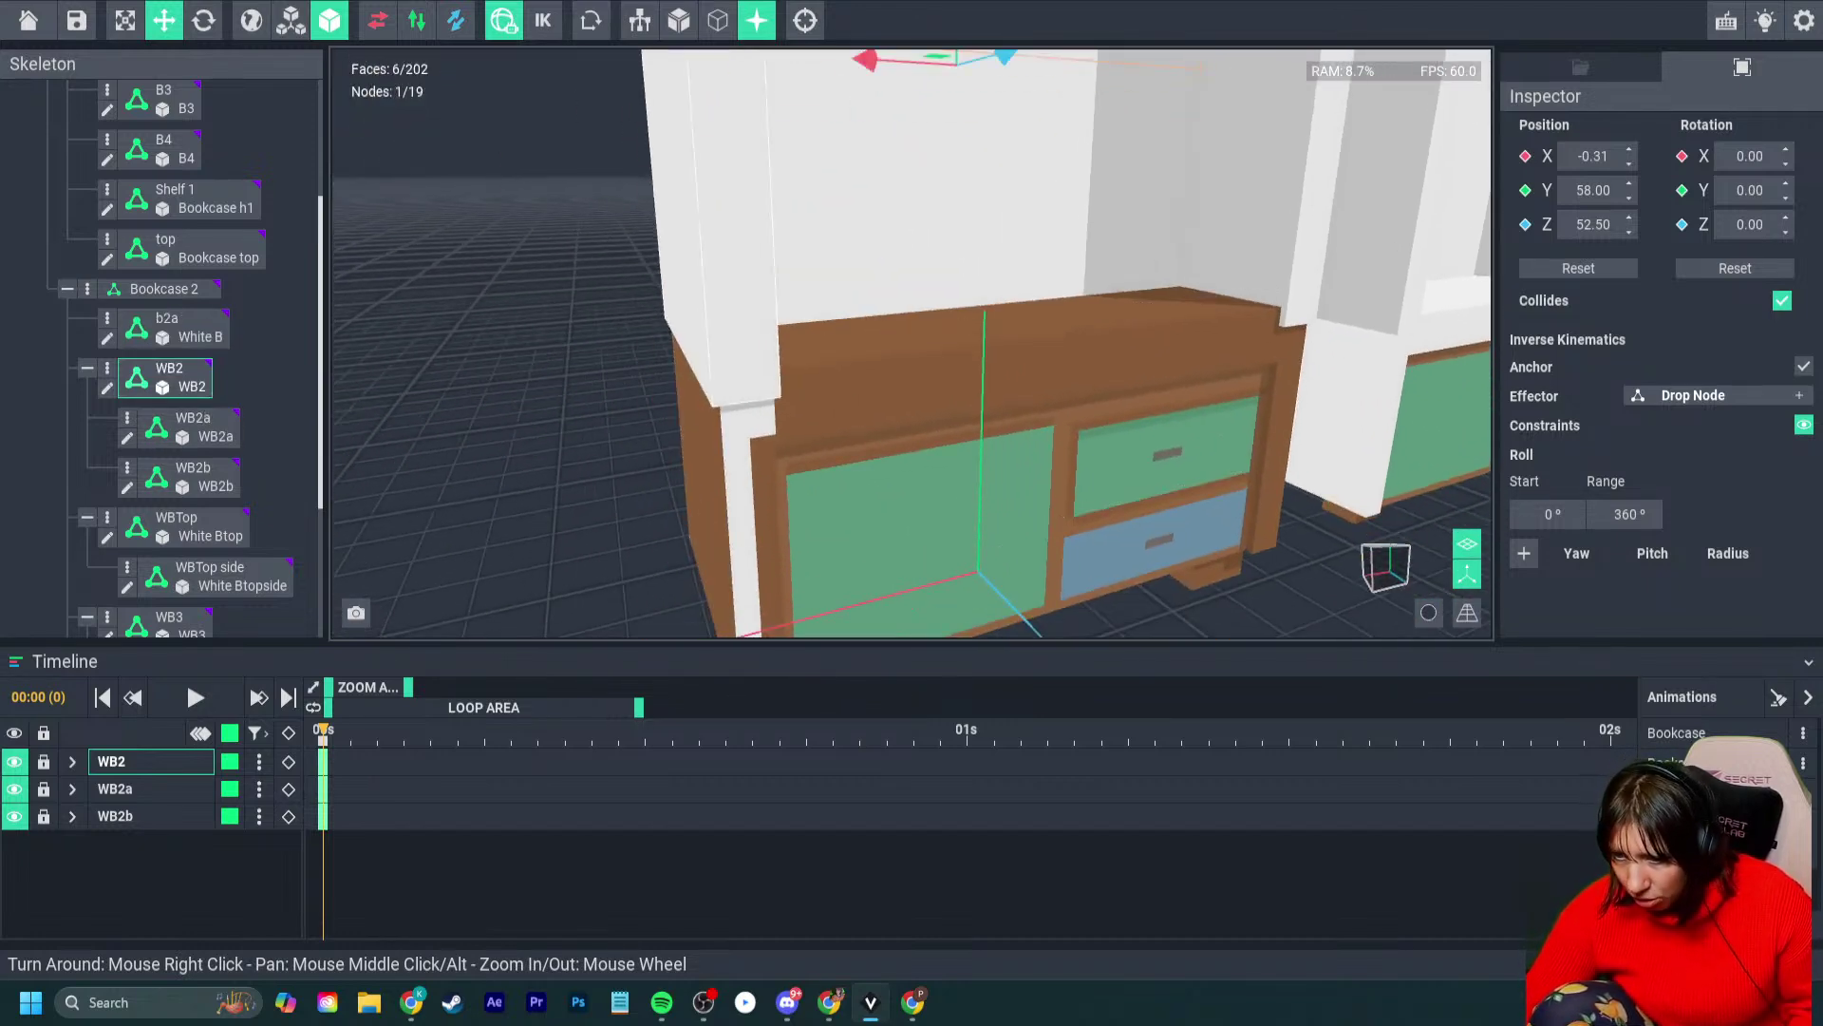
click(743, 479)
drag(627, 629, 616, 633)
right_drag(835, 380, 750, 351)
right_drag(771, 418, 935, 447)
right_drag(850, 380, 854, 314)
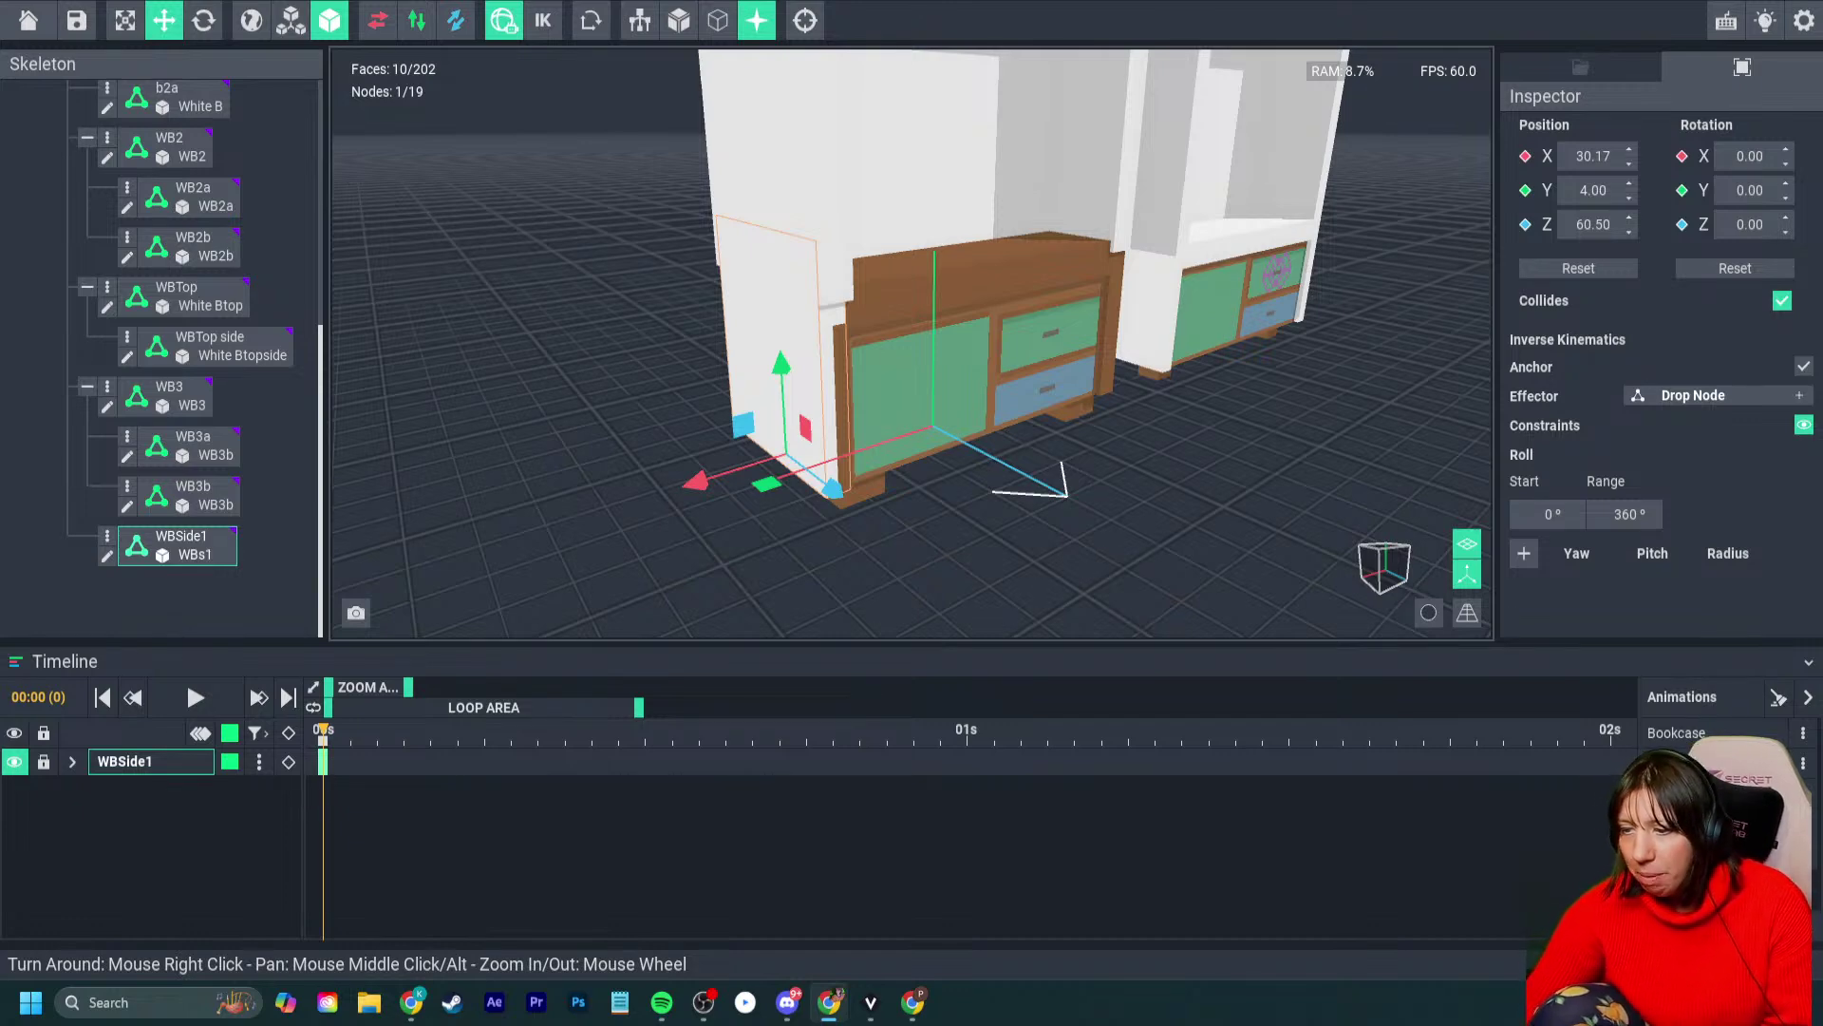
right_drag(1026, 380, 978, 387)
- Switch to the Draws 01 animation, set it as the default and inspect the drawers cabinet
click(1695, 794)
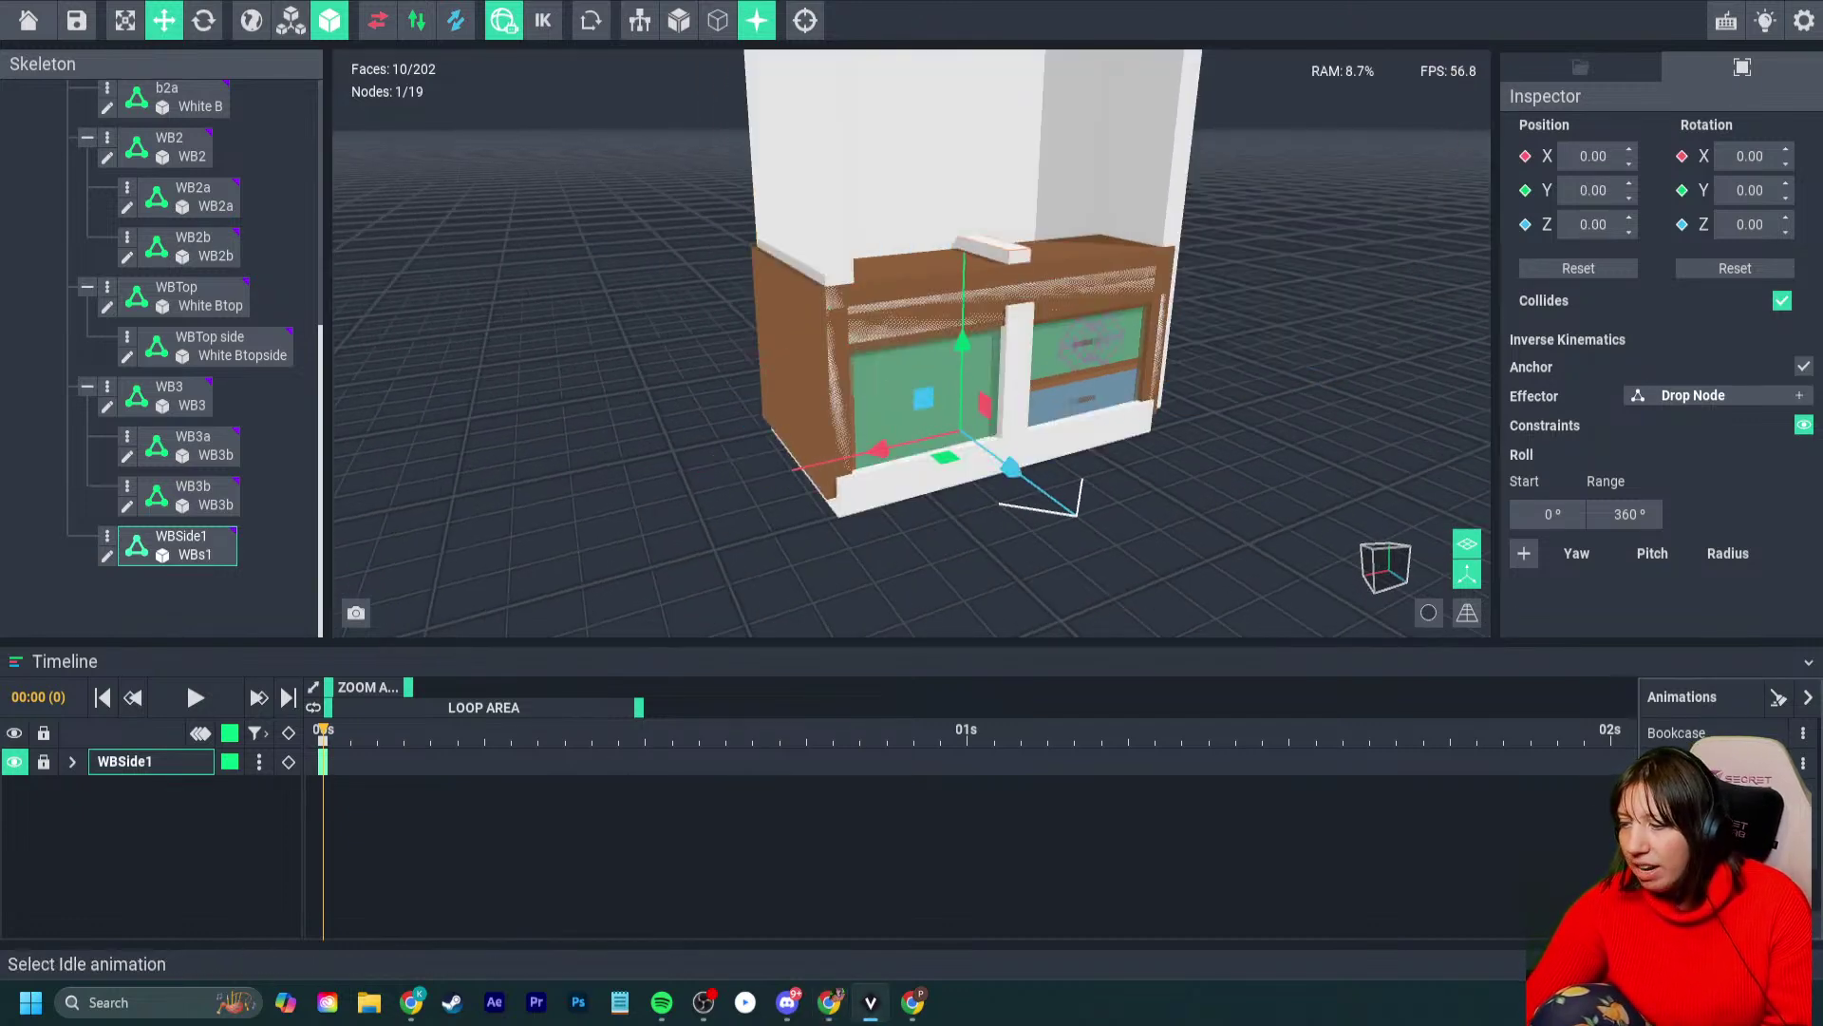
click(1710, 763)
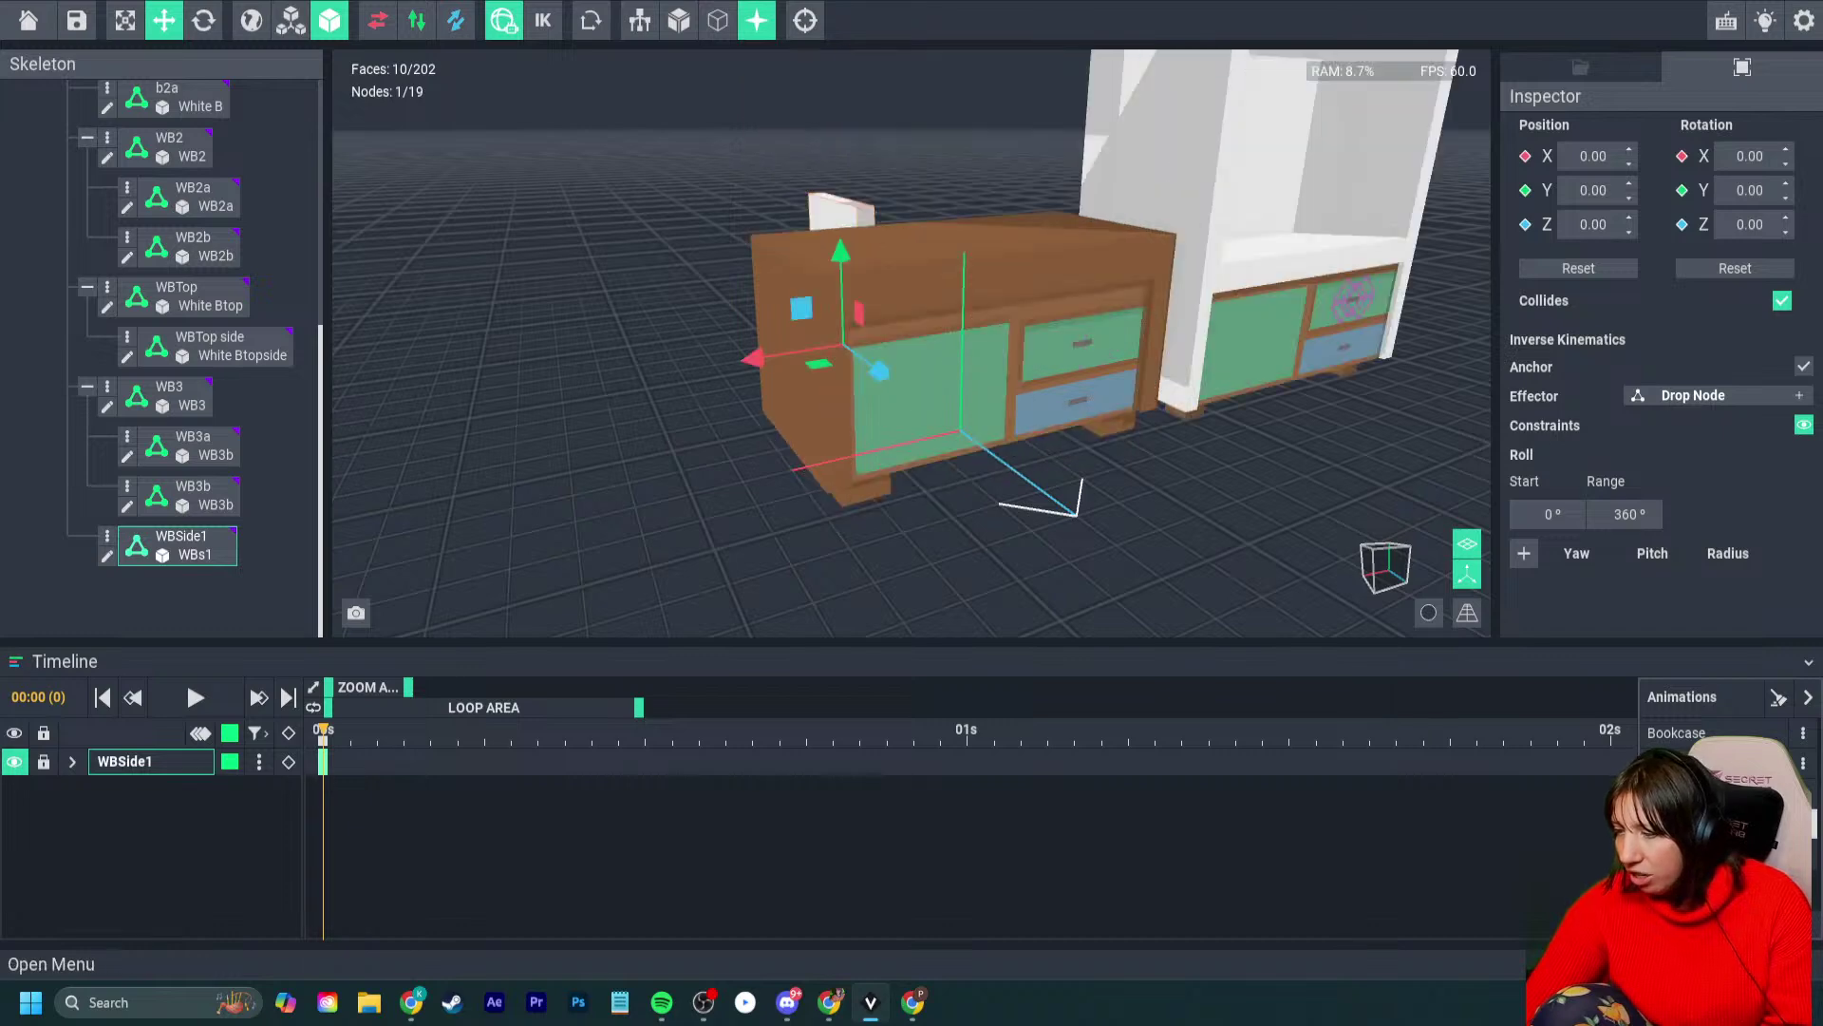
click(1803, 764)
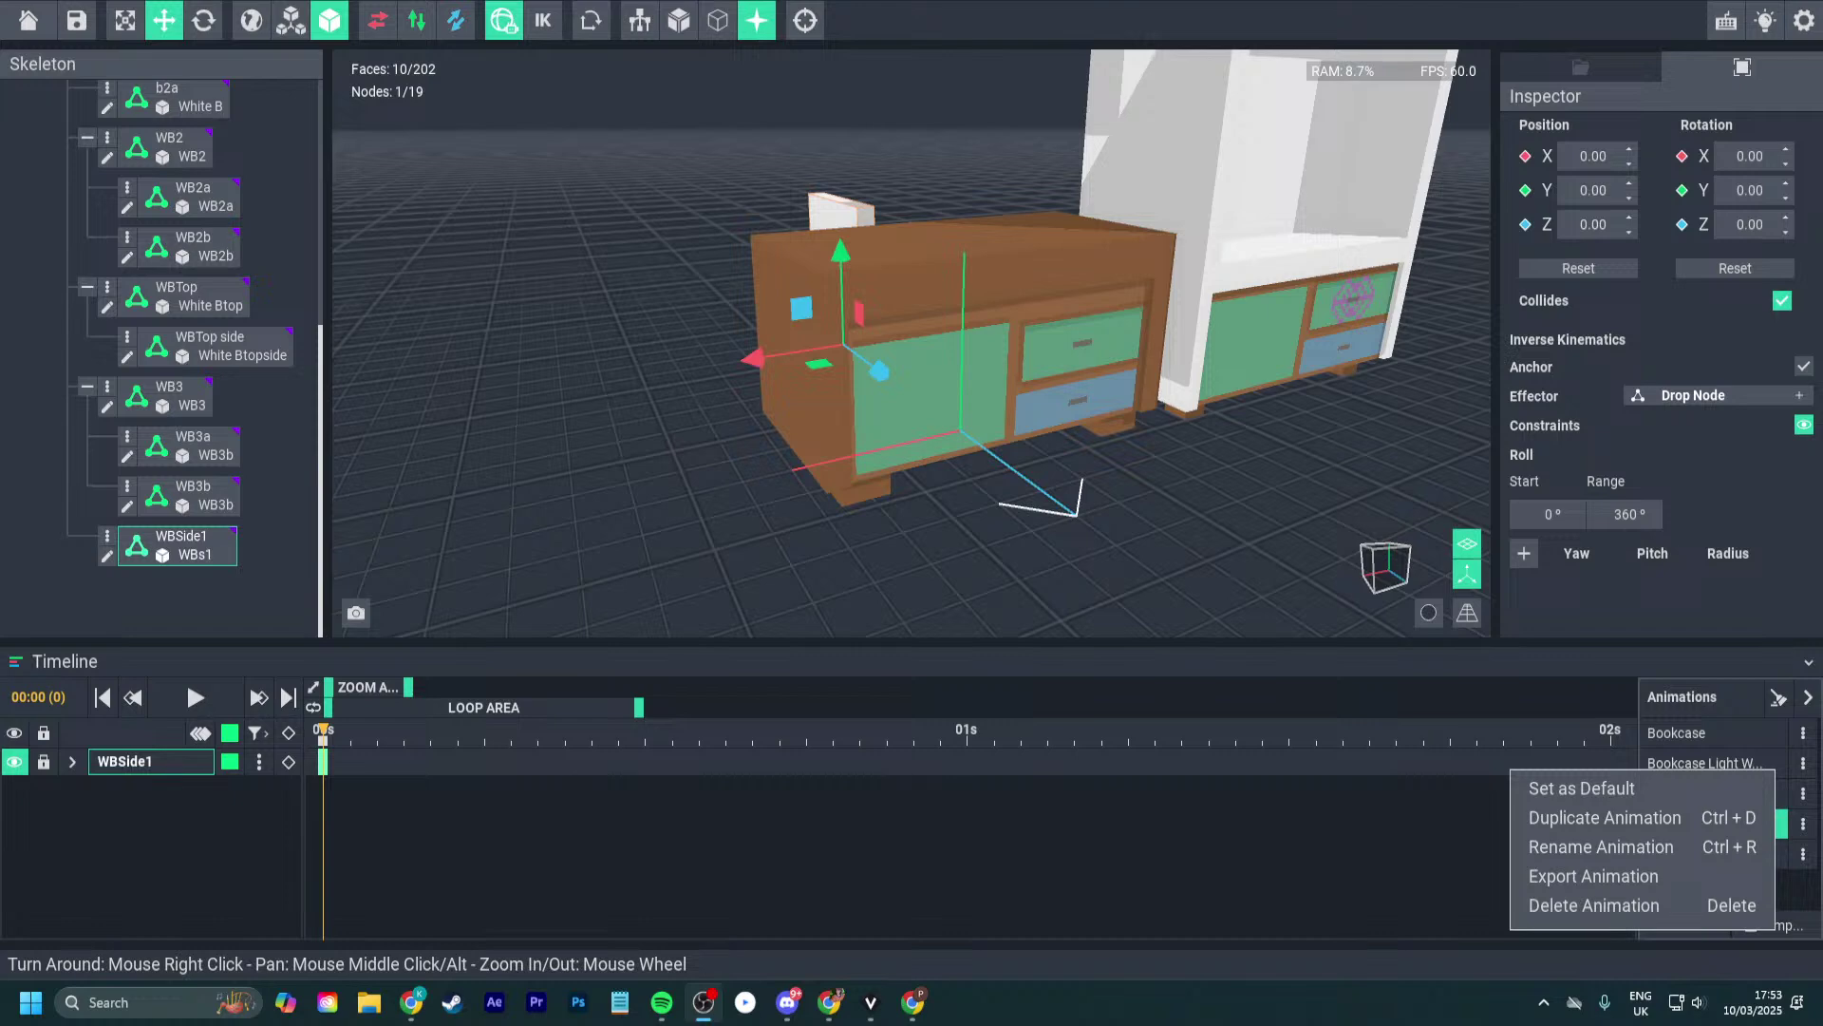
click(1700, 824)
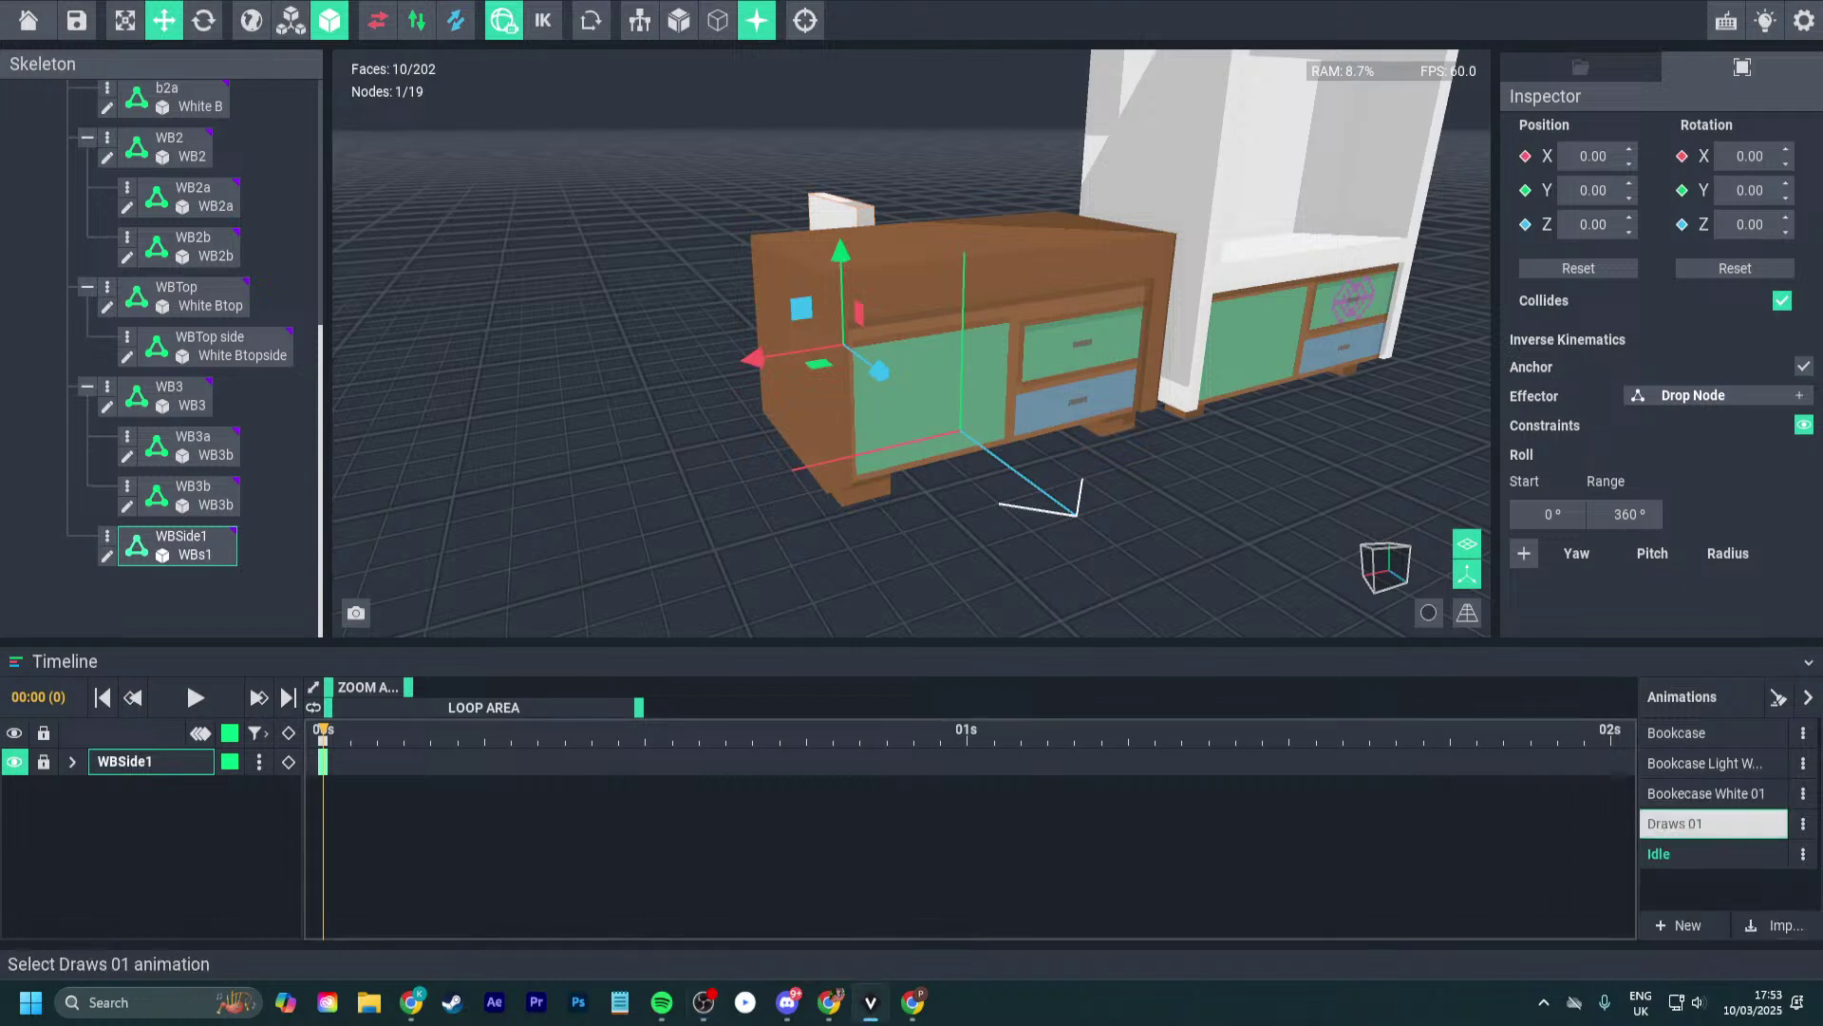
click(1802, 824)
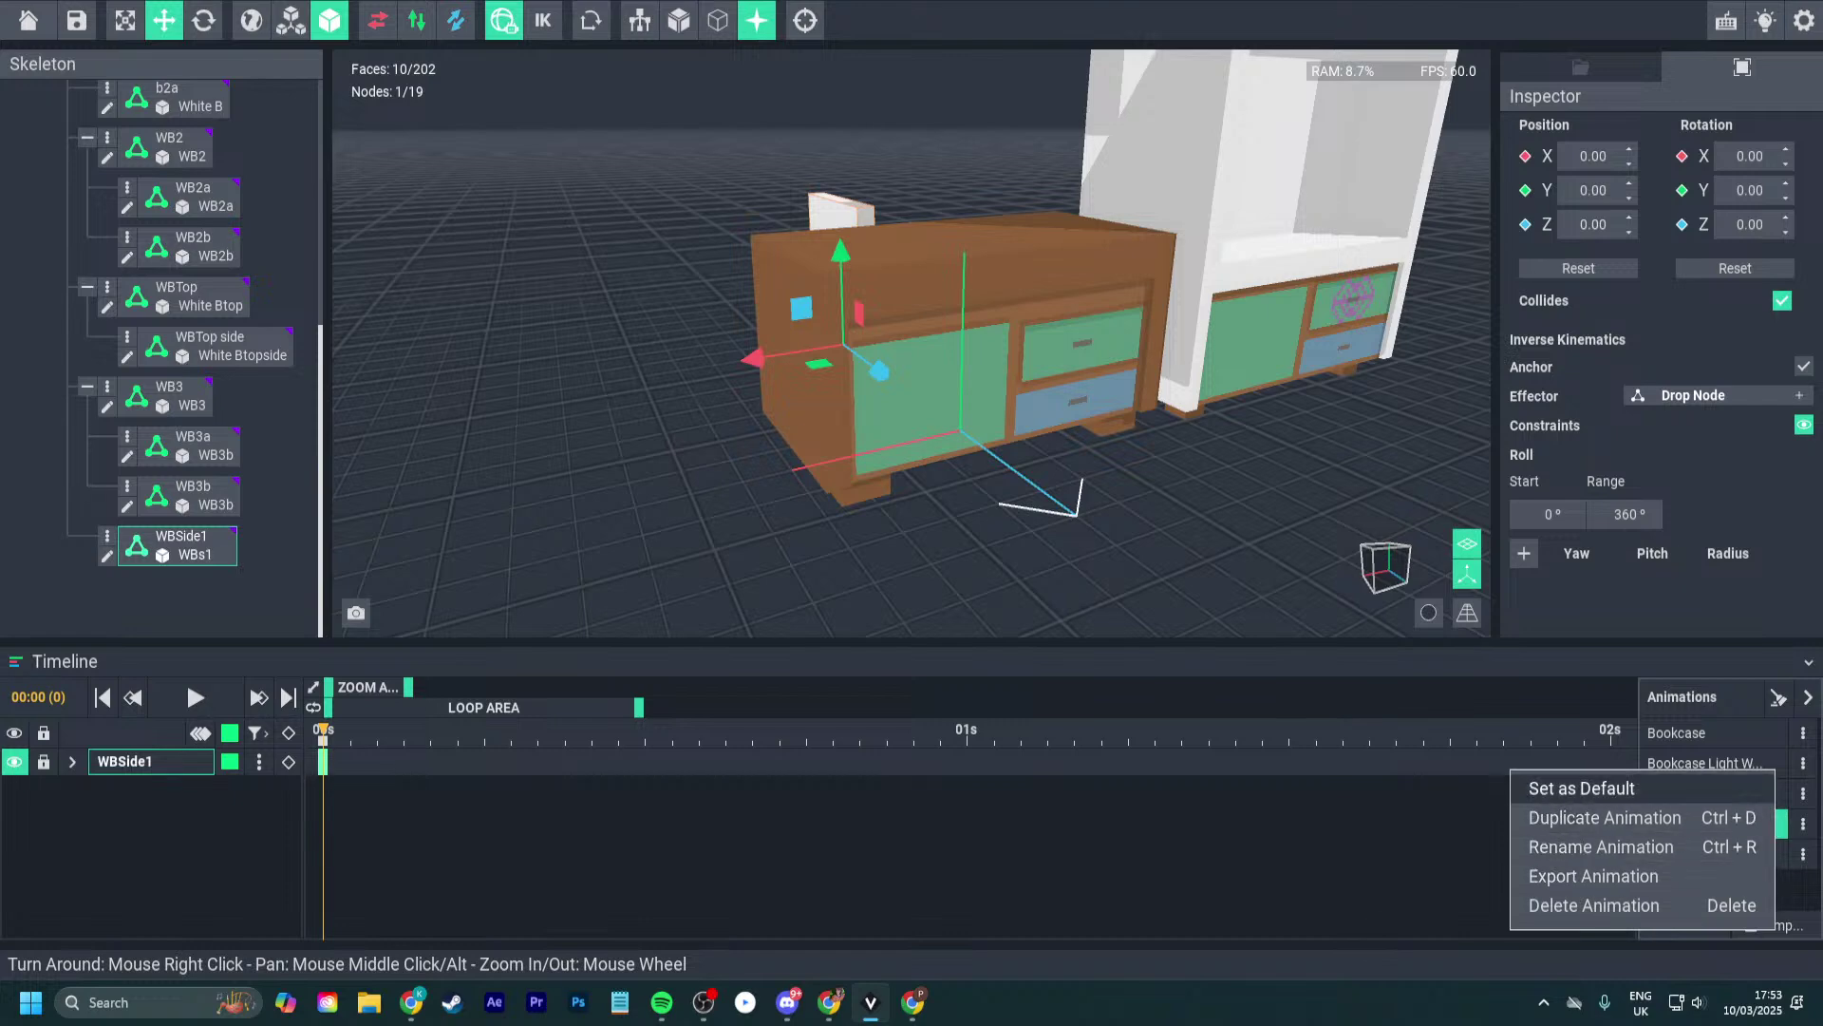
click(1581, 788)
right_drag(911, 313, 760, 314)
right_drag(817, 409, 627, 390)
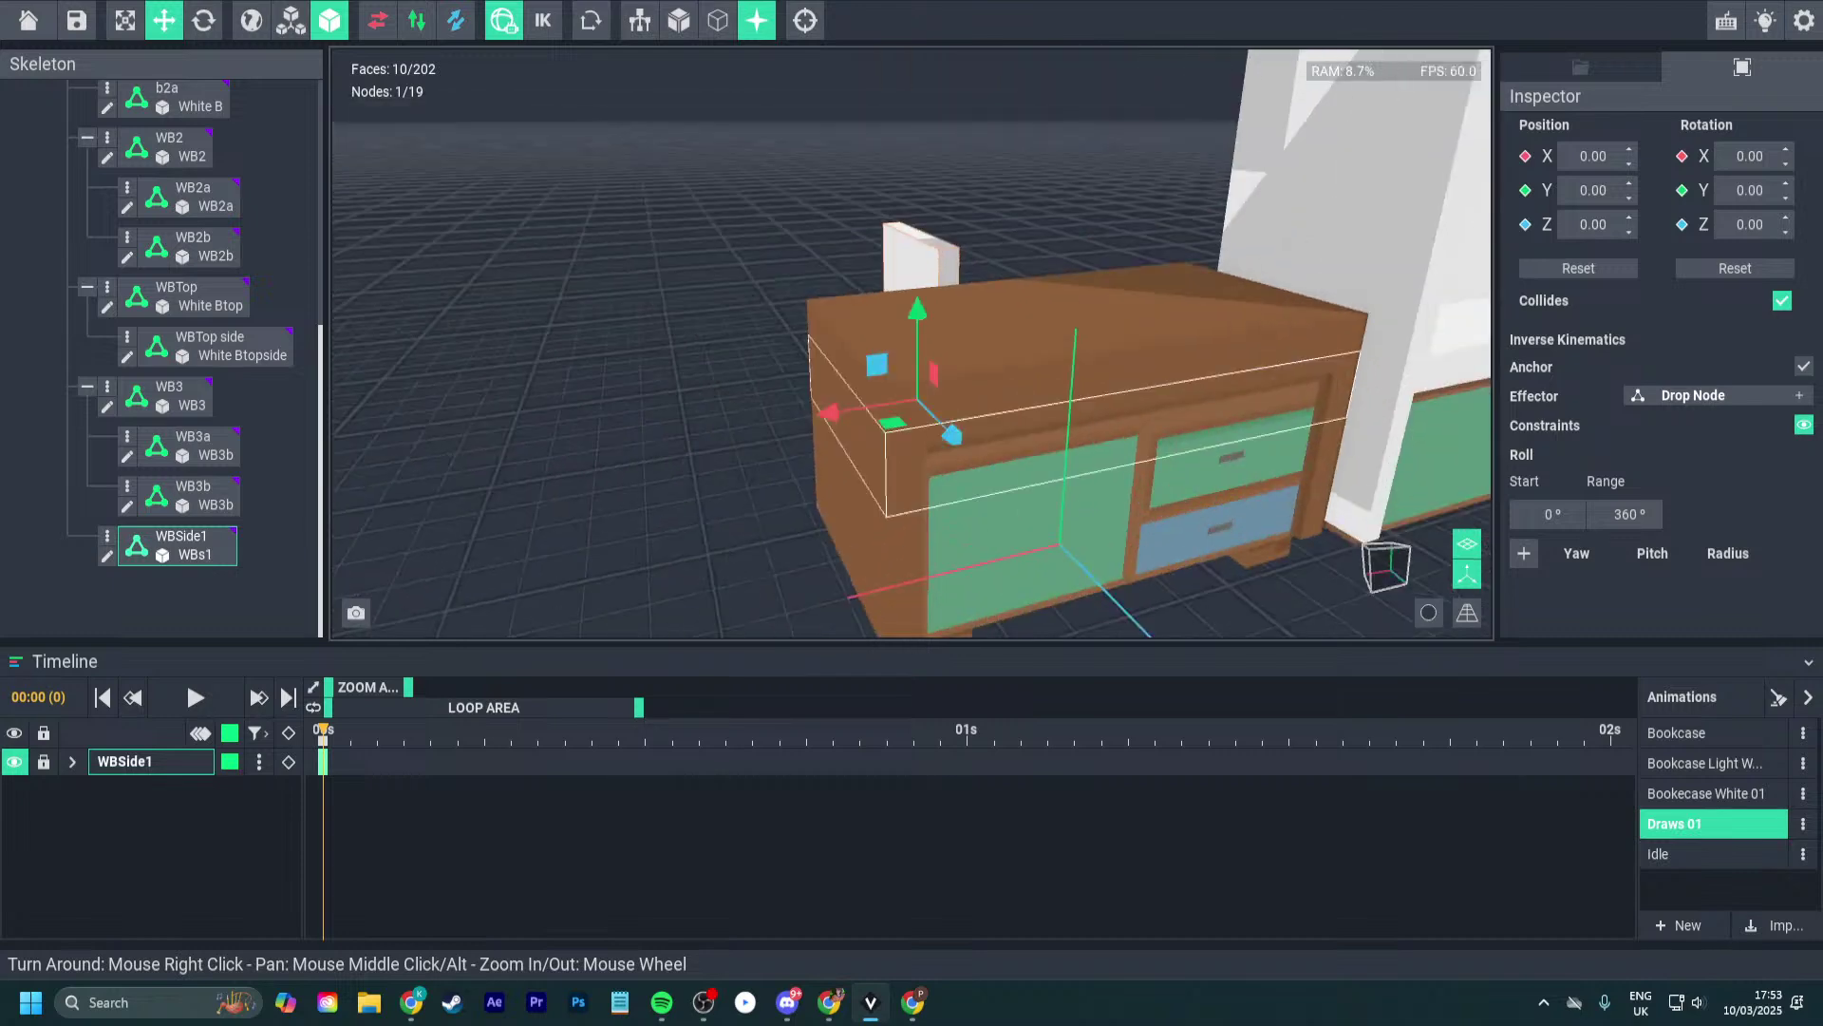
right_drag(950, 380, 1258, 408)
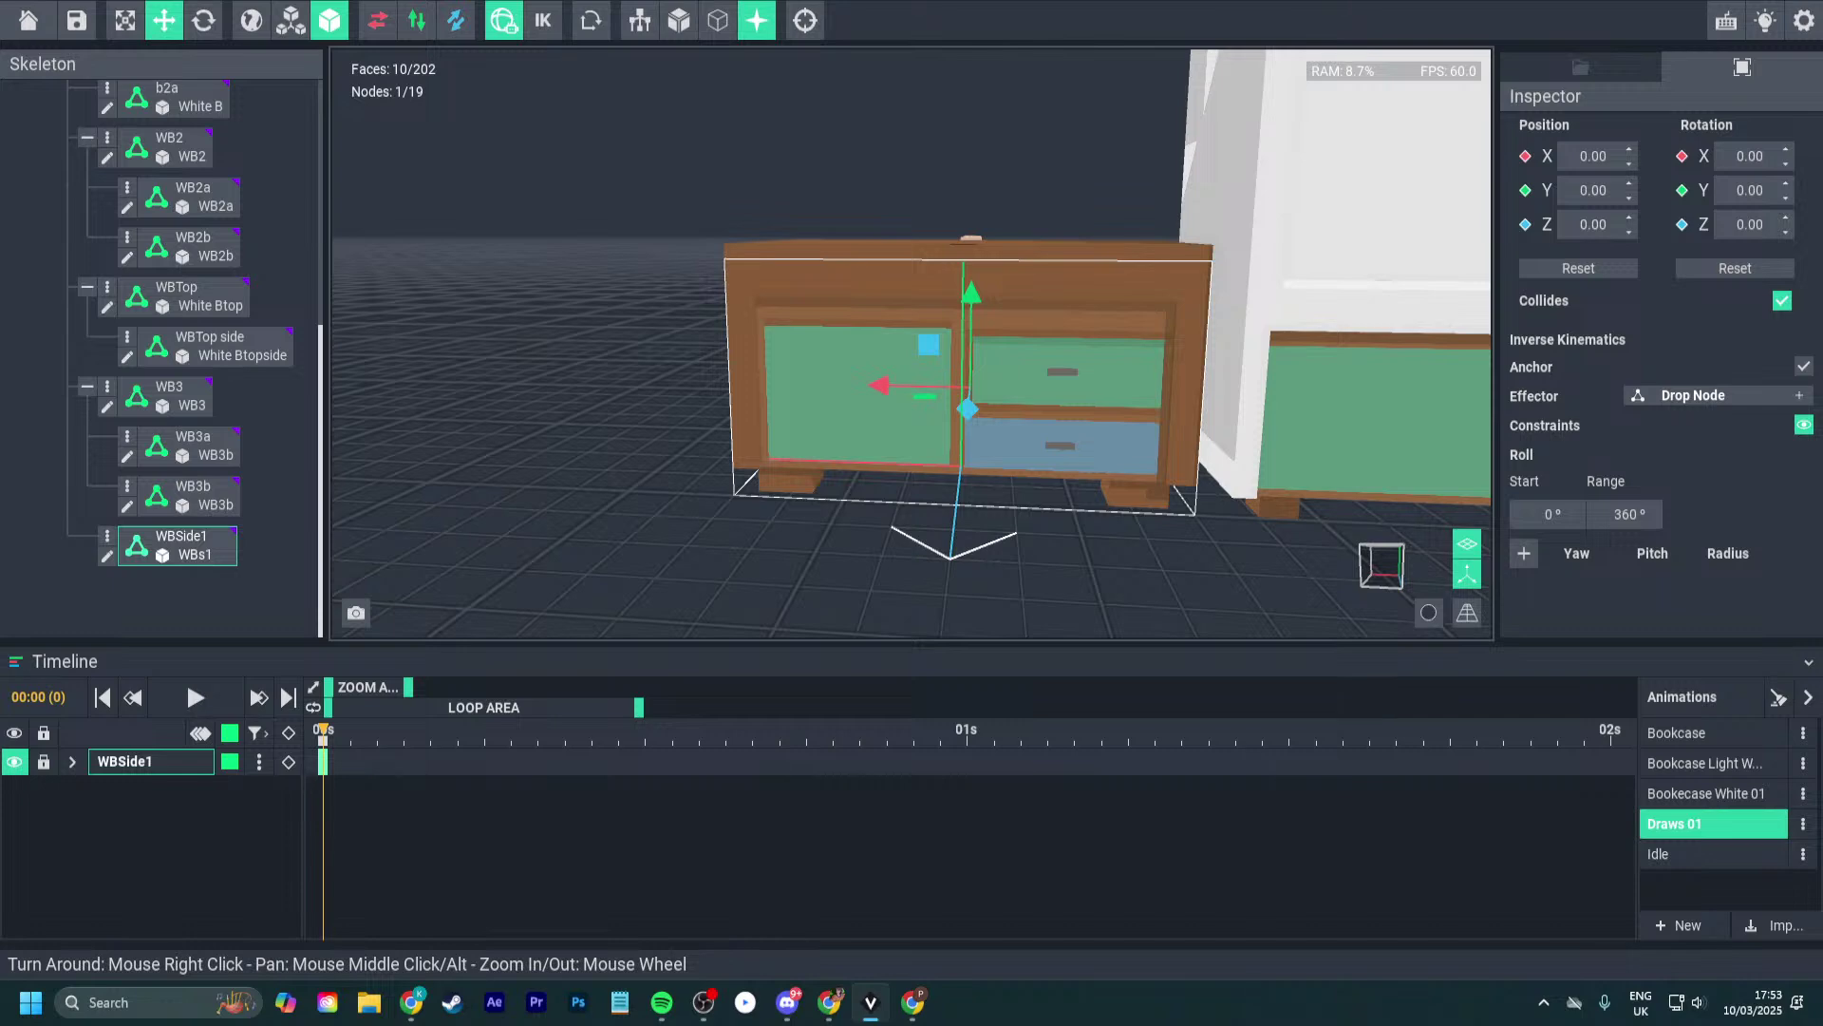
- Slide the white b2a bookcase along X to about -137.73 so it stands well clear of the drawers cabinet
scroll(1192, 399, down, 4)
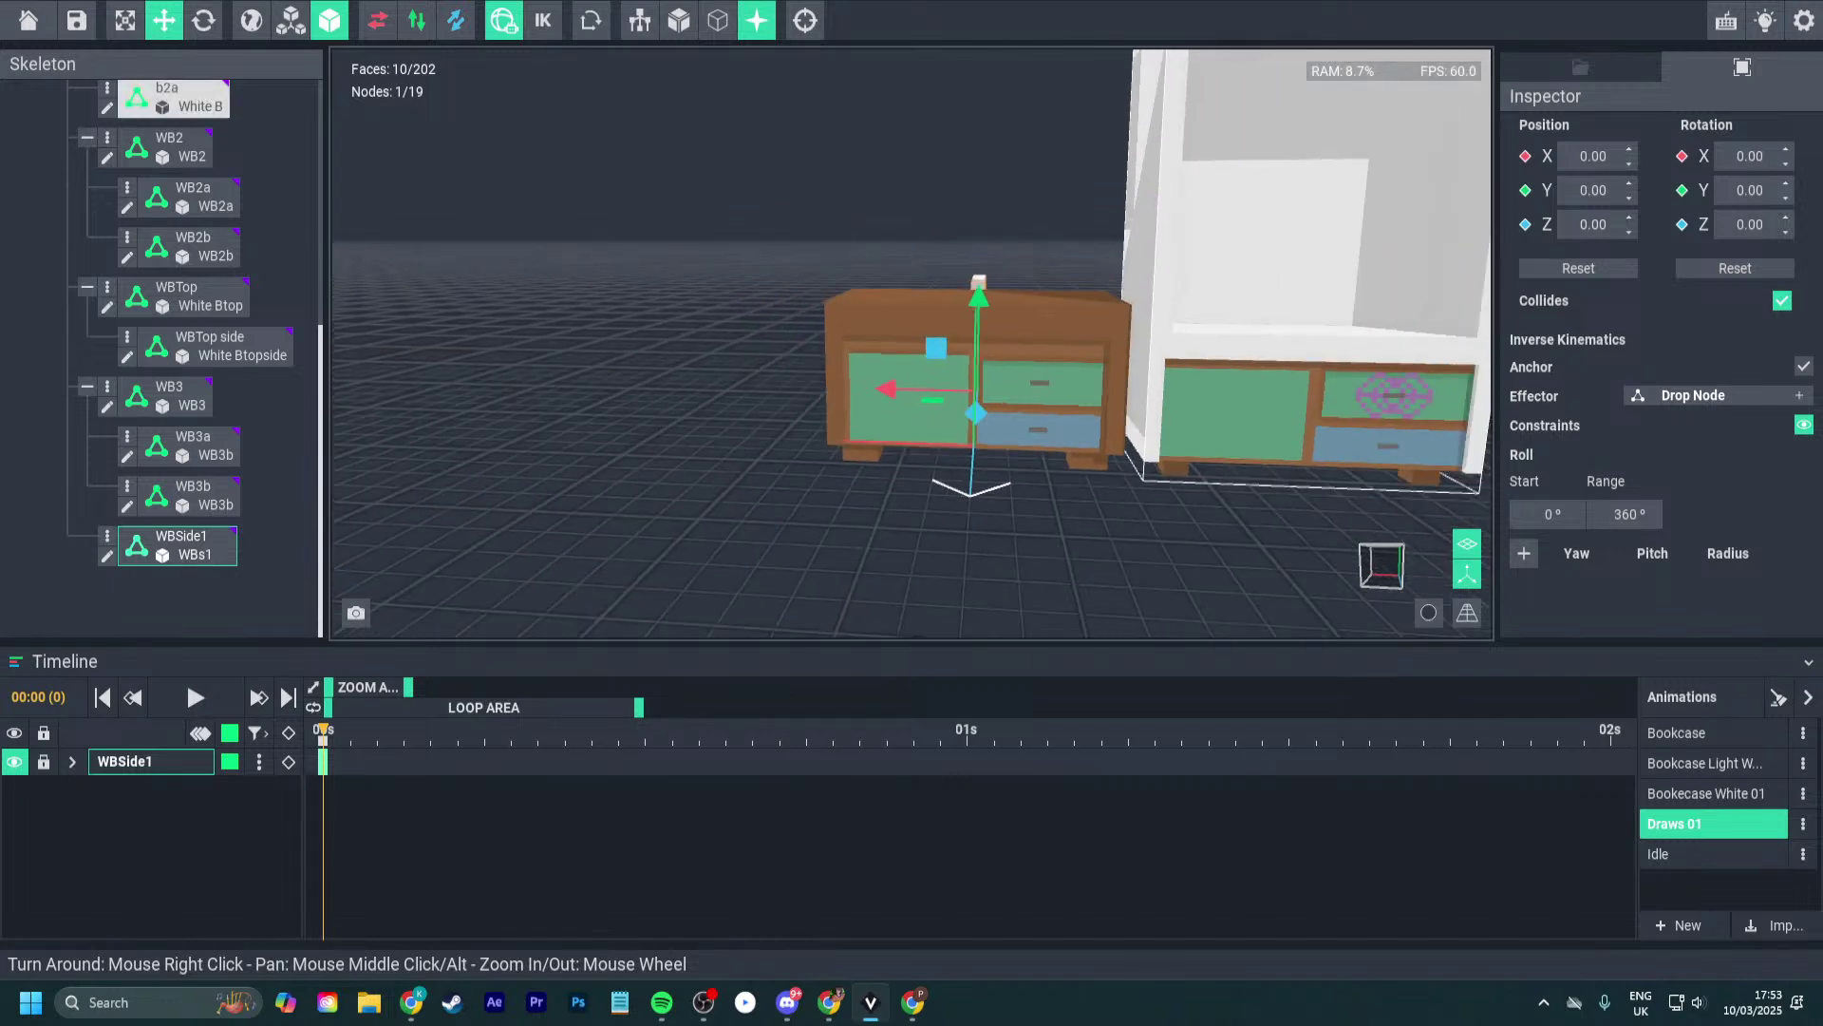
click(1146, 325)
right_drag(1144, 318, 1138, 350)
scroll(1140, 334, up, 2)
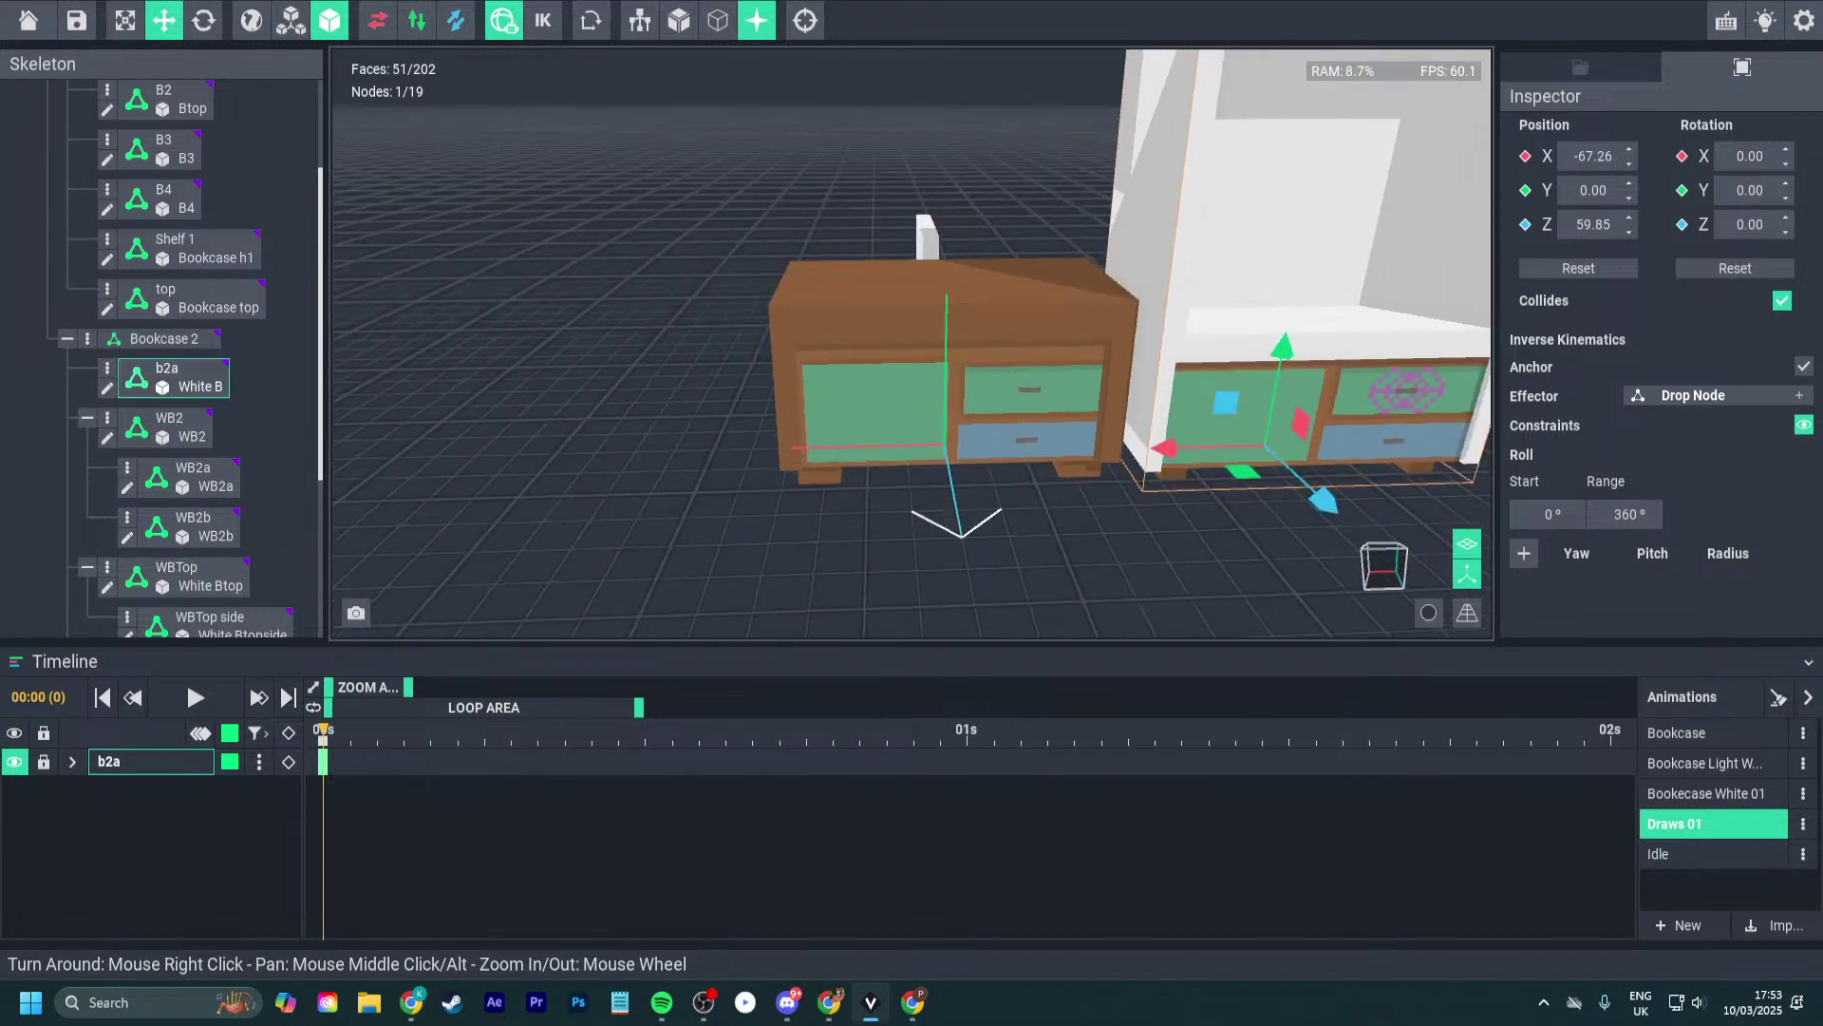
scroll(950, 332, up, 3)
right_drag(950, 333, 962, 270)
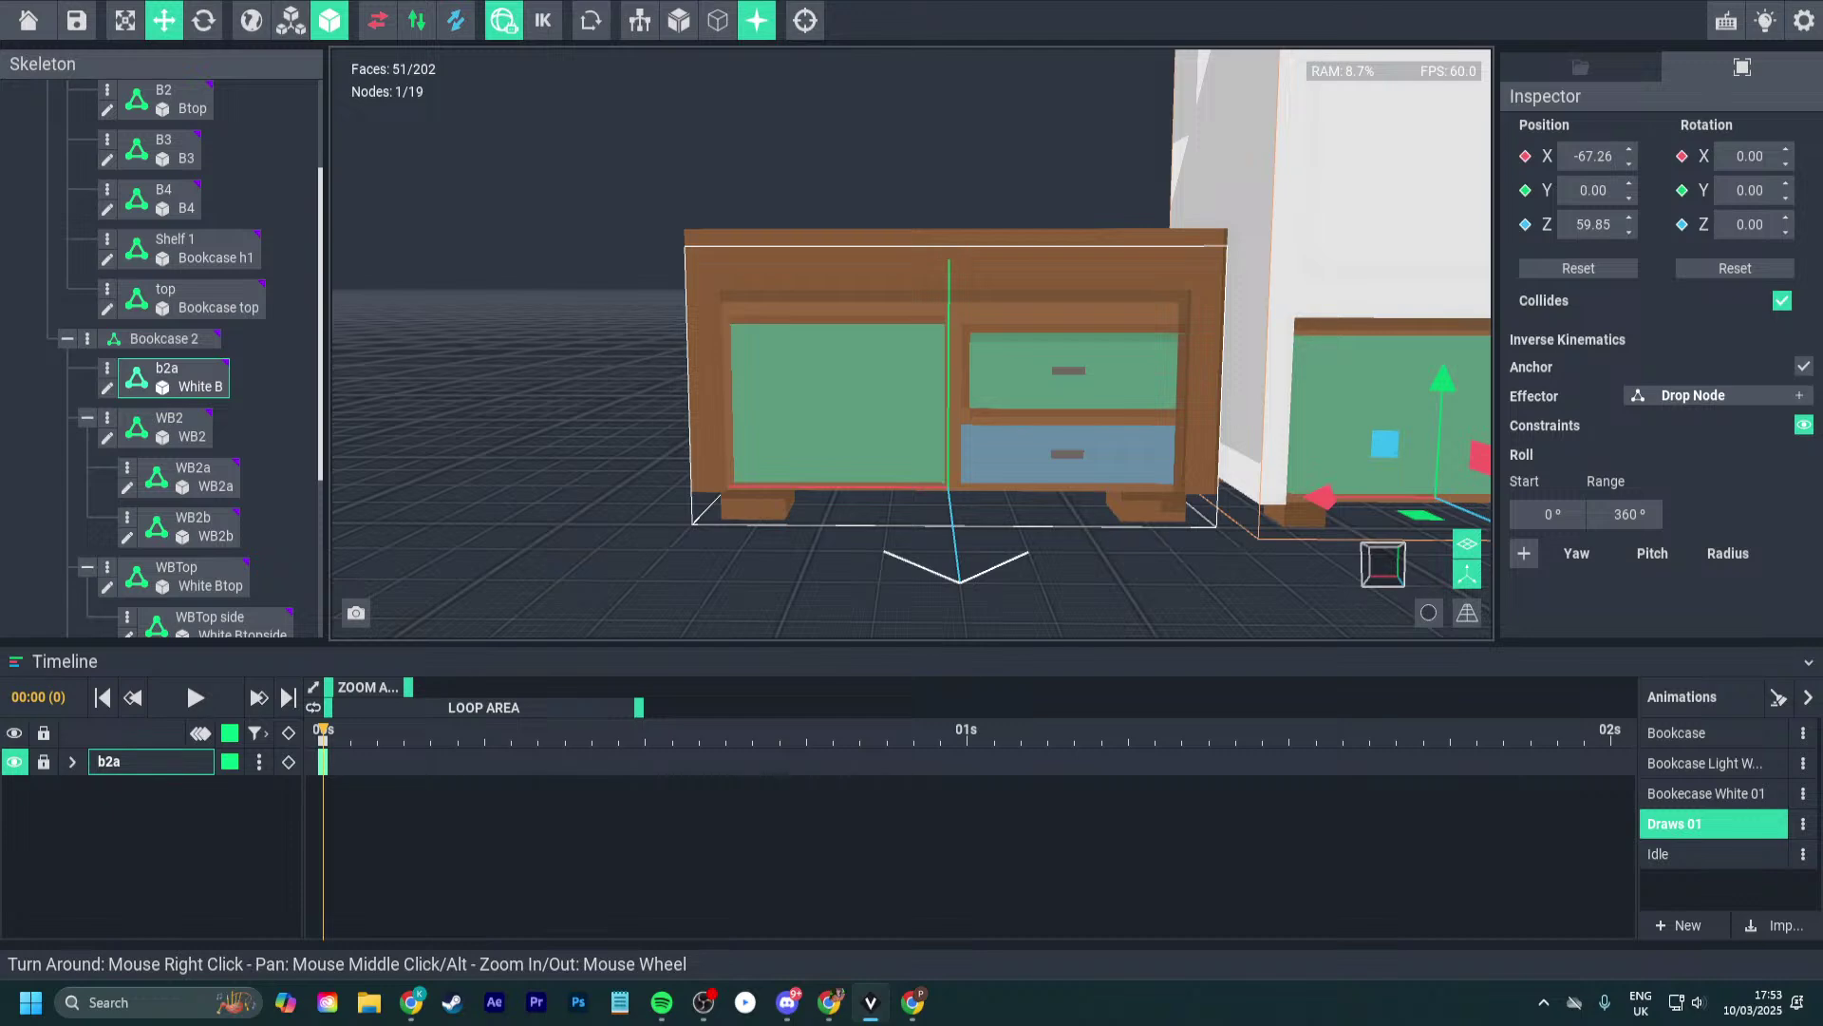
right_drag(950, 361, 1006, 371)
scroll(1006, 370, down, 3)
right_drag(1310, 285, 1216, 299)
drag(1121, 463, 1445, 457)
right_drag(950, 424, 925, 397)
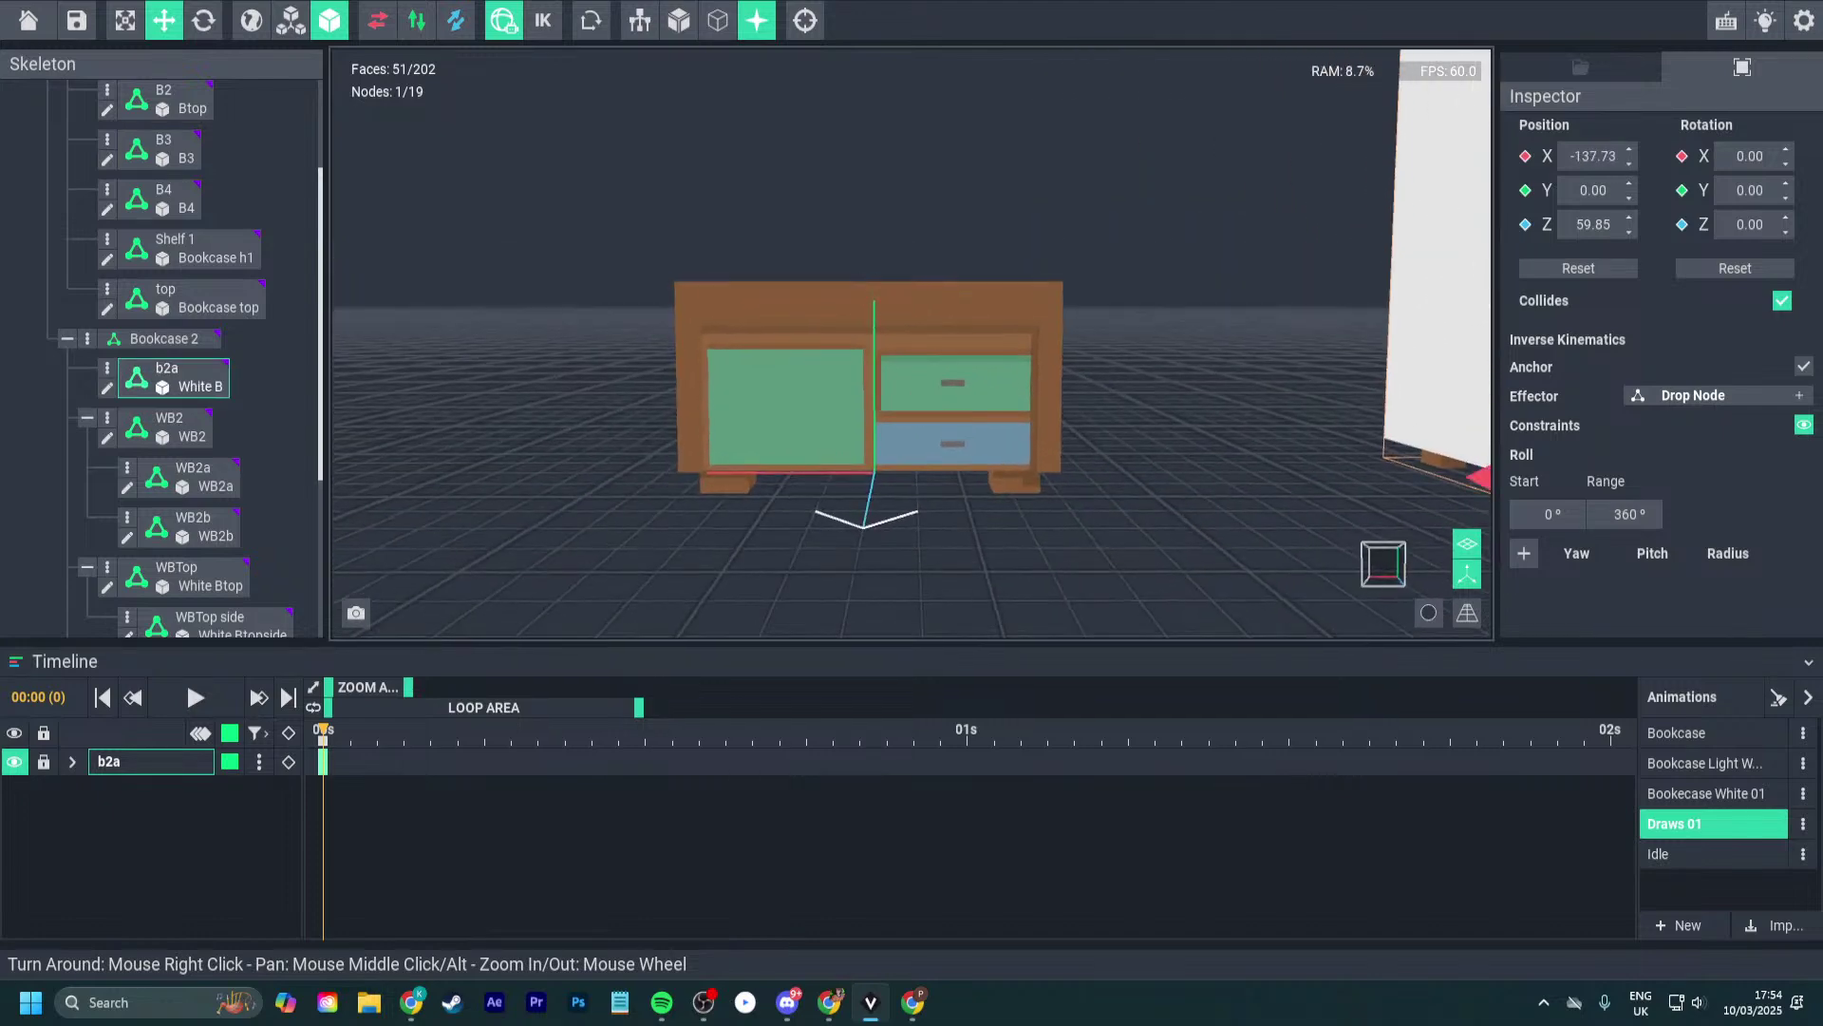
- Capture a snip of the drawers cabinet view and open it in Snipping Tool for markup
key(super+shift+s)
drag(465, 108, 1345, 598)
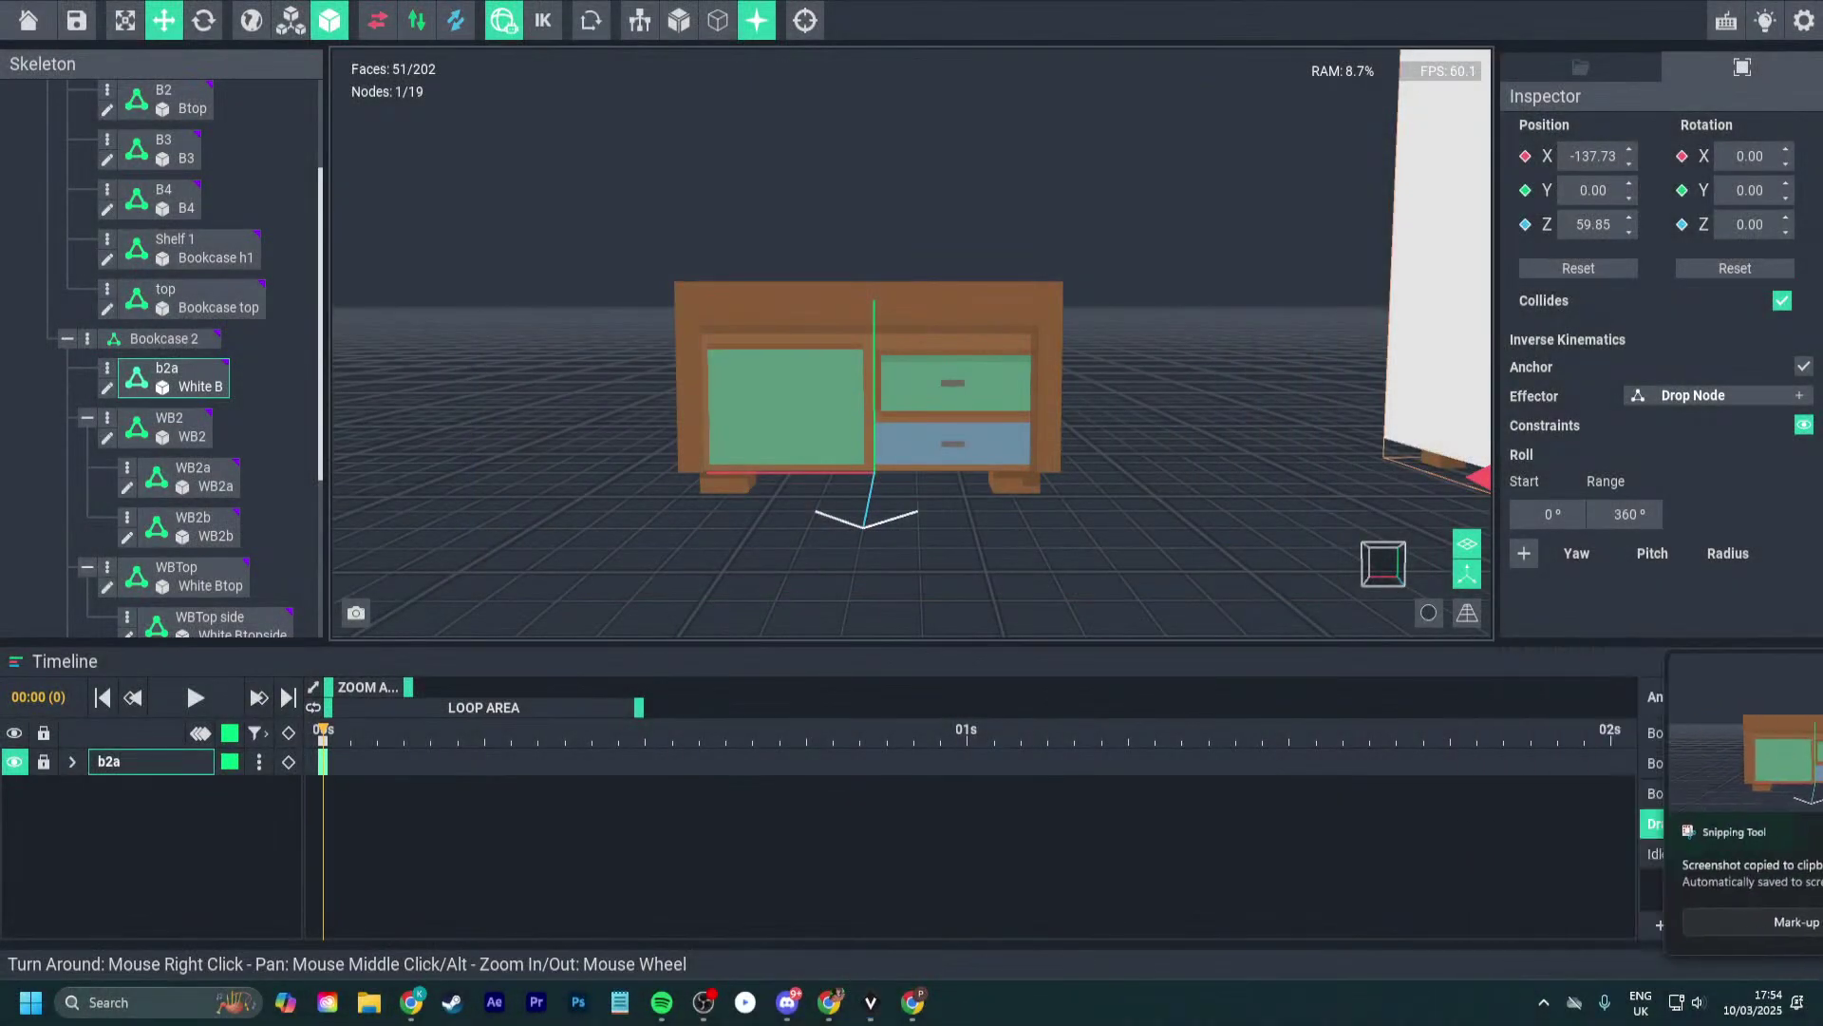
click(952, 1000)
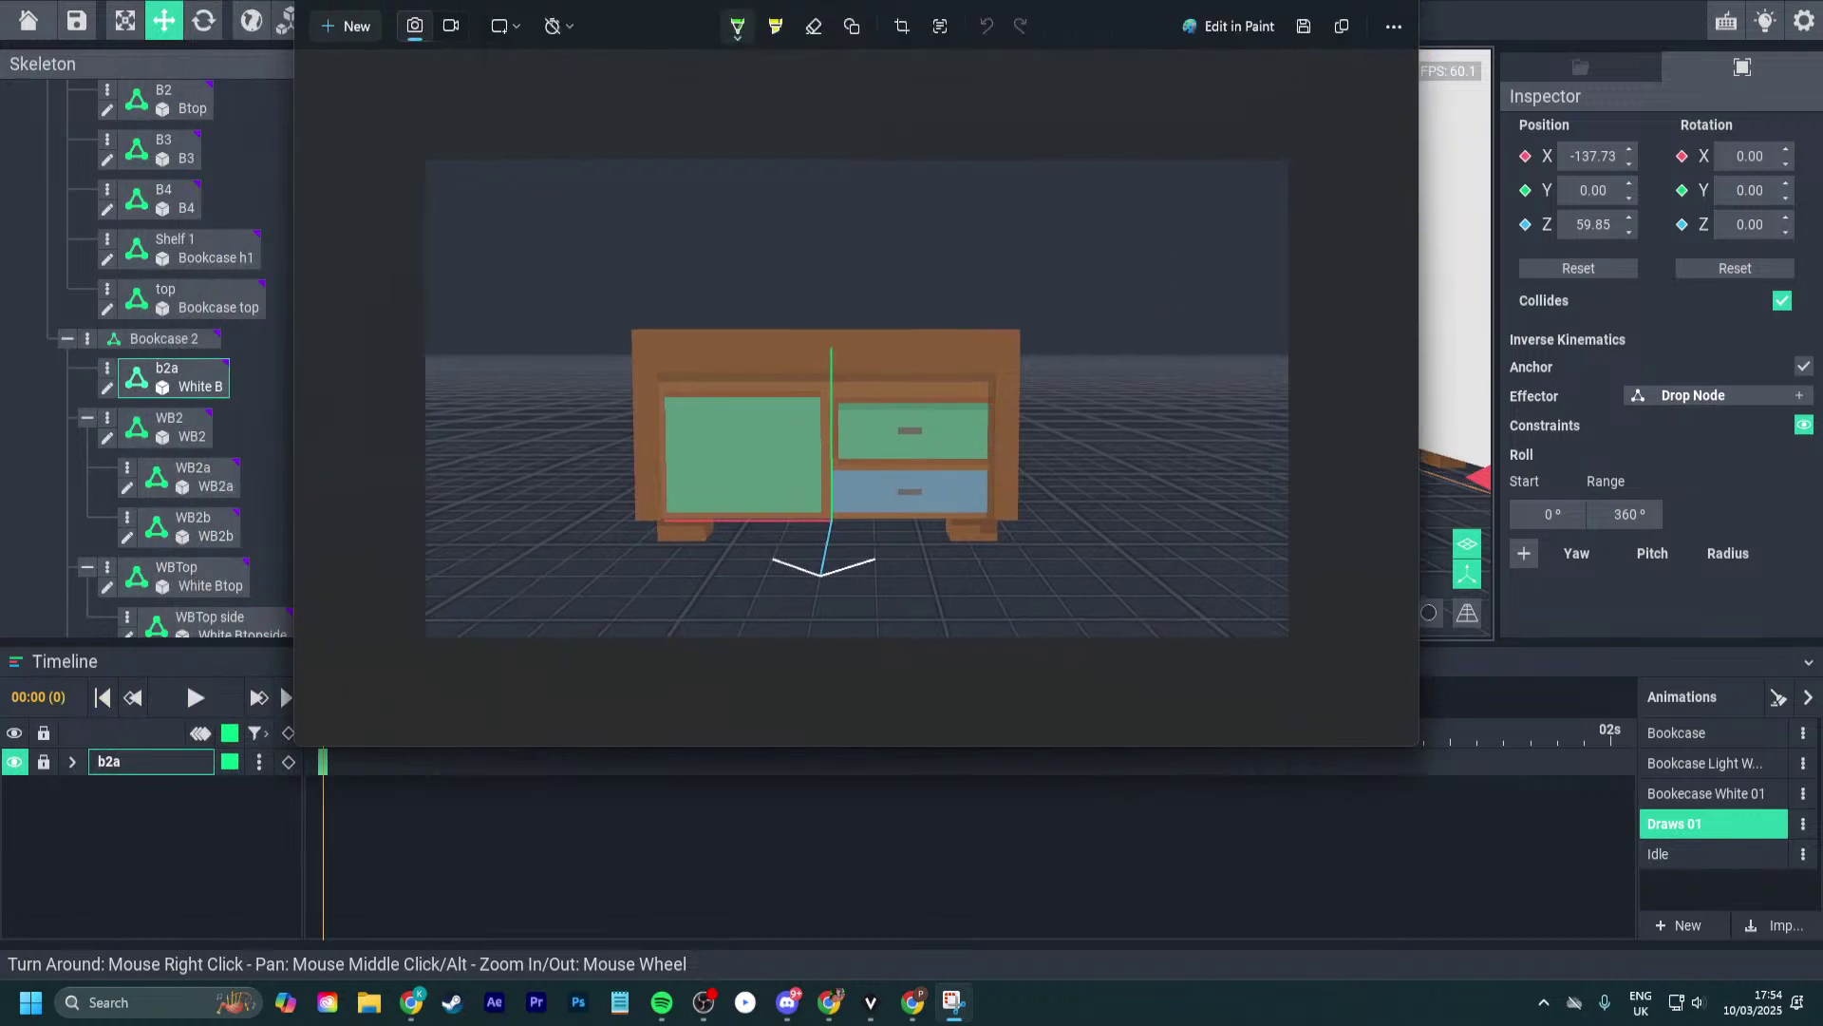
- Outline the cabinet's top and sides on the snip and sketch a stick figure standing on it, clearing the window away
mouse_move(628, 324)
mouse_down()
mouse_move(628, 550)
mouse_move(992, 338)
mouse_move(1027, 338)
mouse_move(1023, 565)
mouse_up()
mouse_move(803, 150)
mouse_down()
mouse_move(808, 229)
mouse_move(676, 167)
mouse_up()
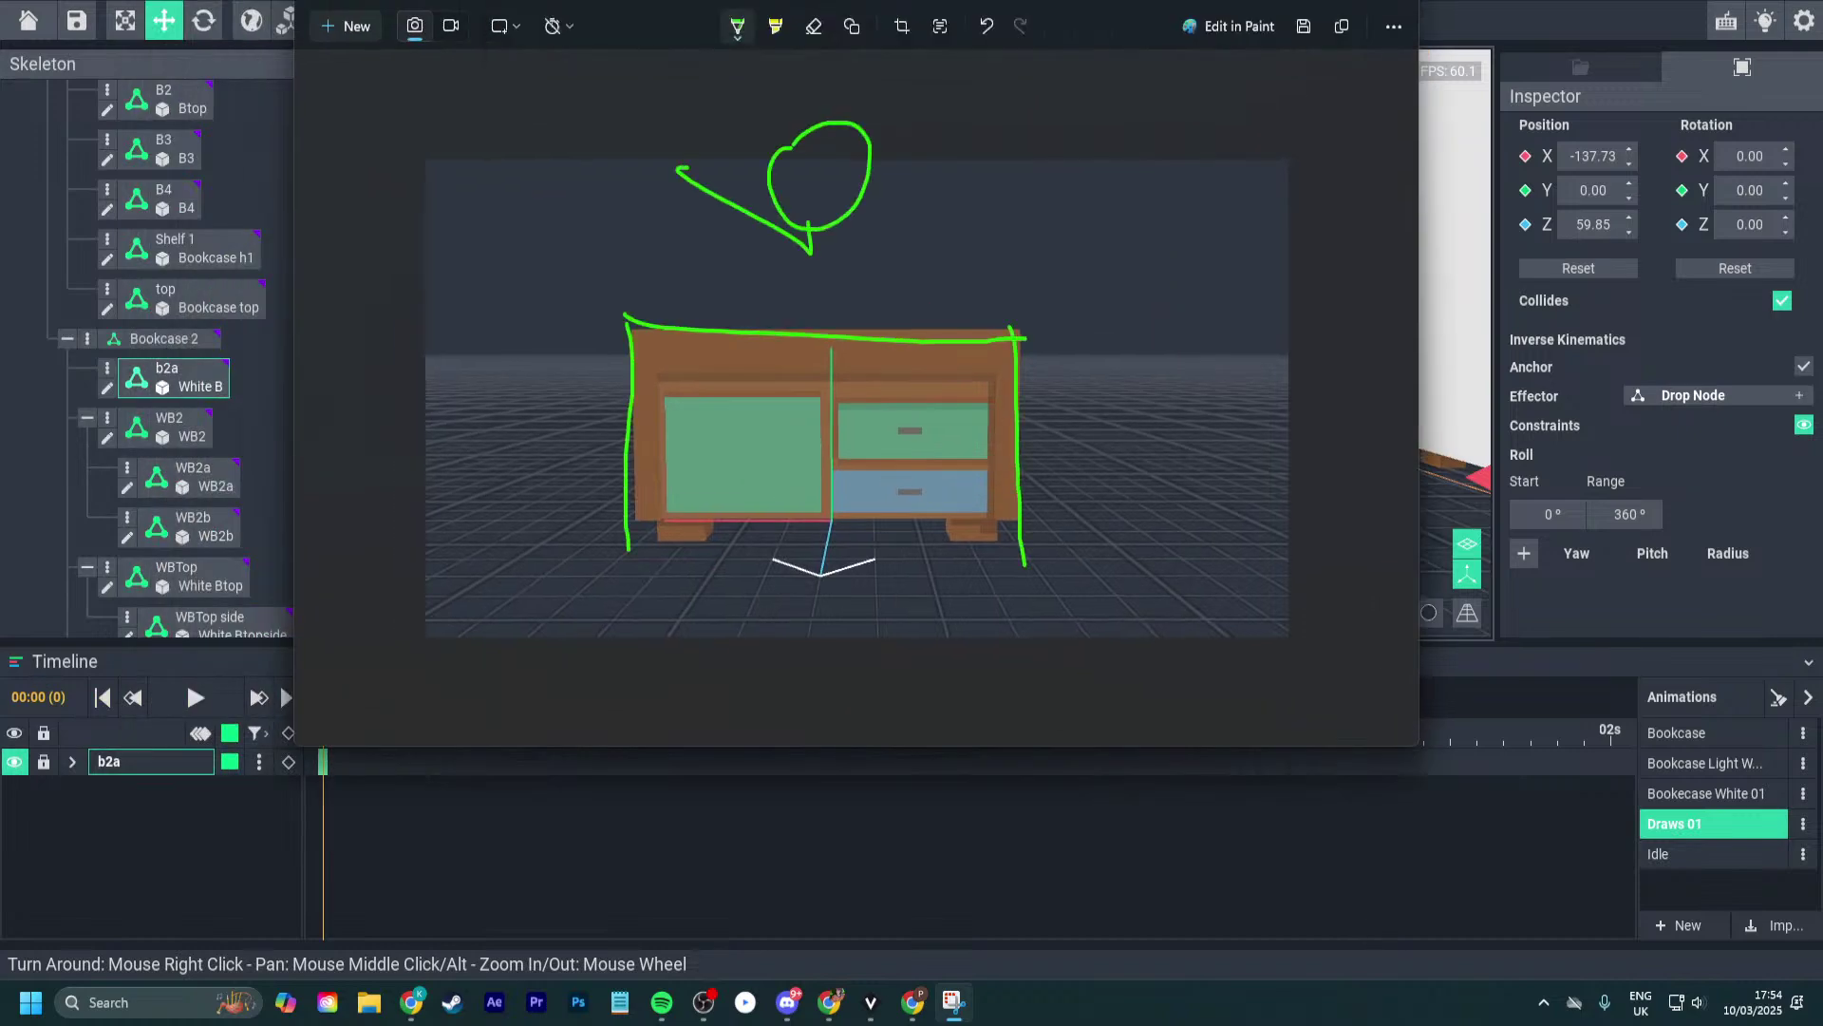
drag(839, 264, 953, 145)
mouse_move(809, 237)
mouse_down()
mouse_move(757, 330)
mouse_move(862, 336)
mouse_up()
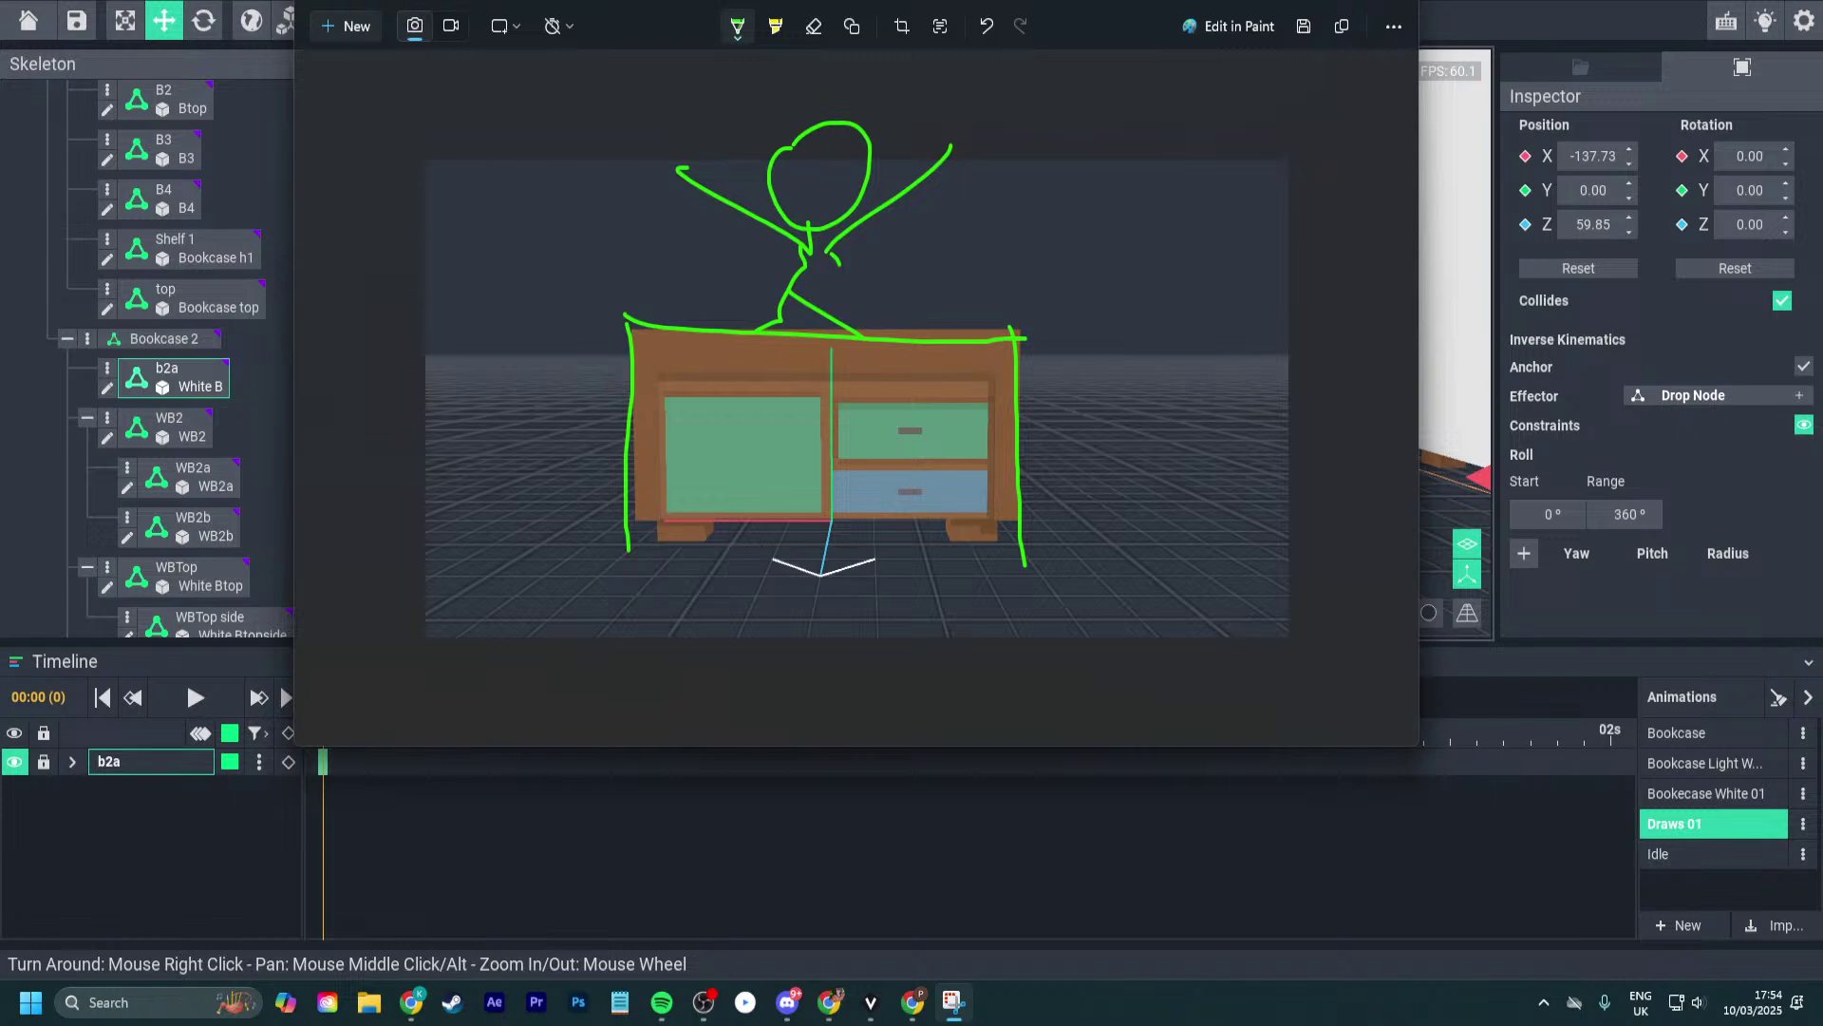
drag(1053, 2, 0, 219)
- Switch to the Bookcase Light Wood 01 animation and slide the b2a bookcase along X to about -133.01
click(1700, 763)
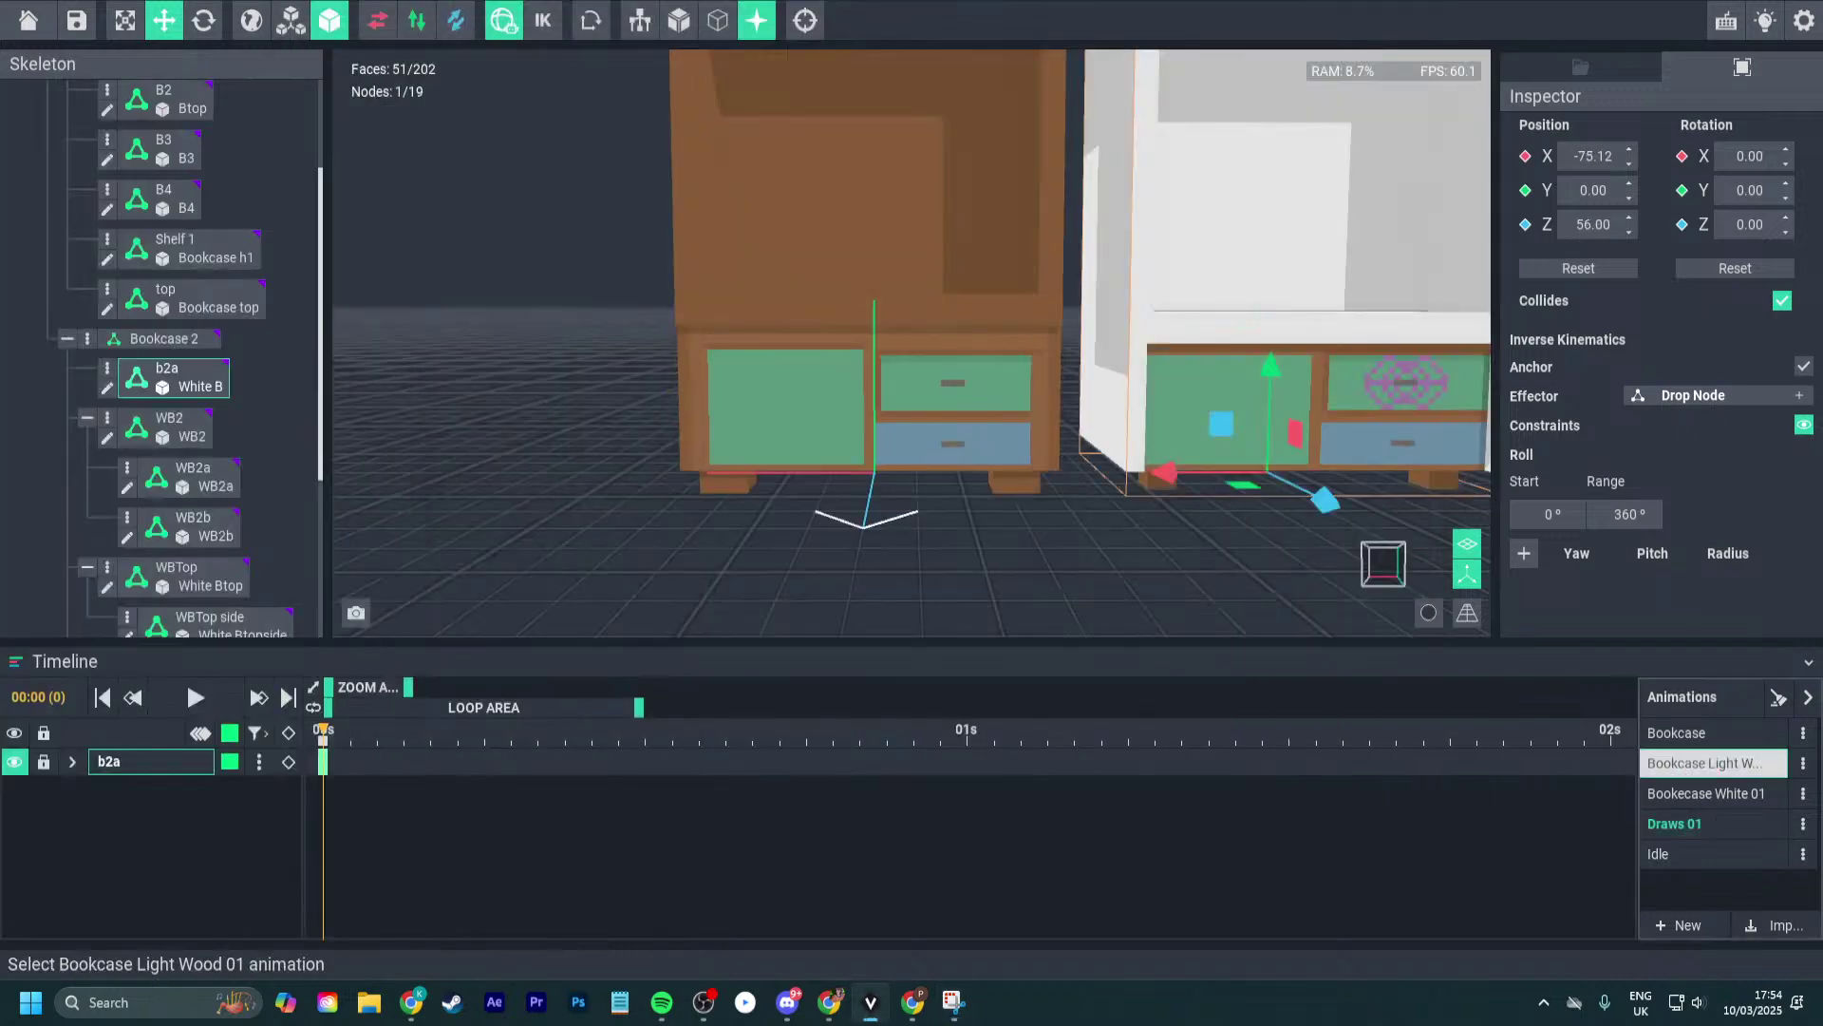
drag(1107, 556, 1352, 562)
scroll(1090, 534, down, 3)
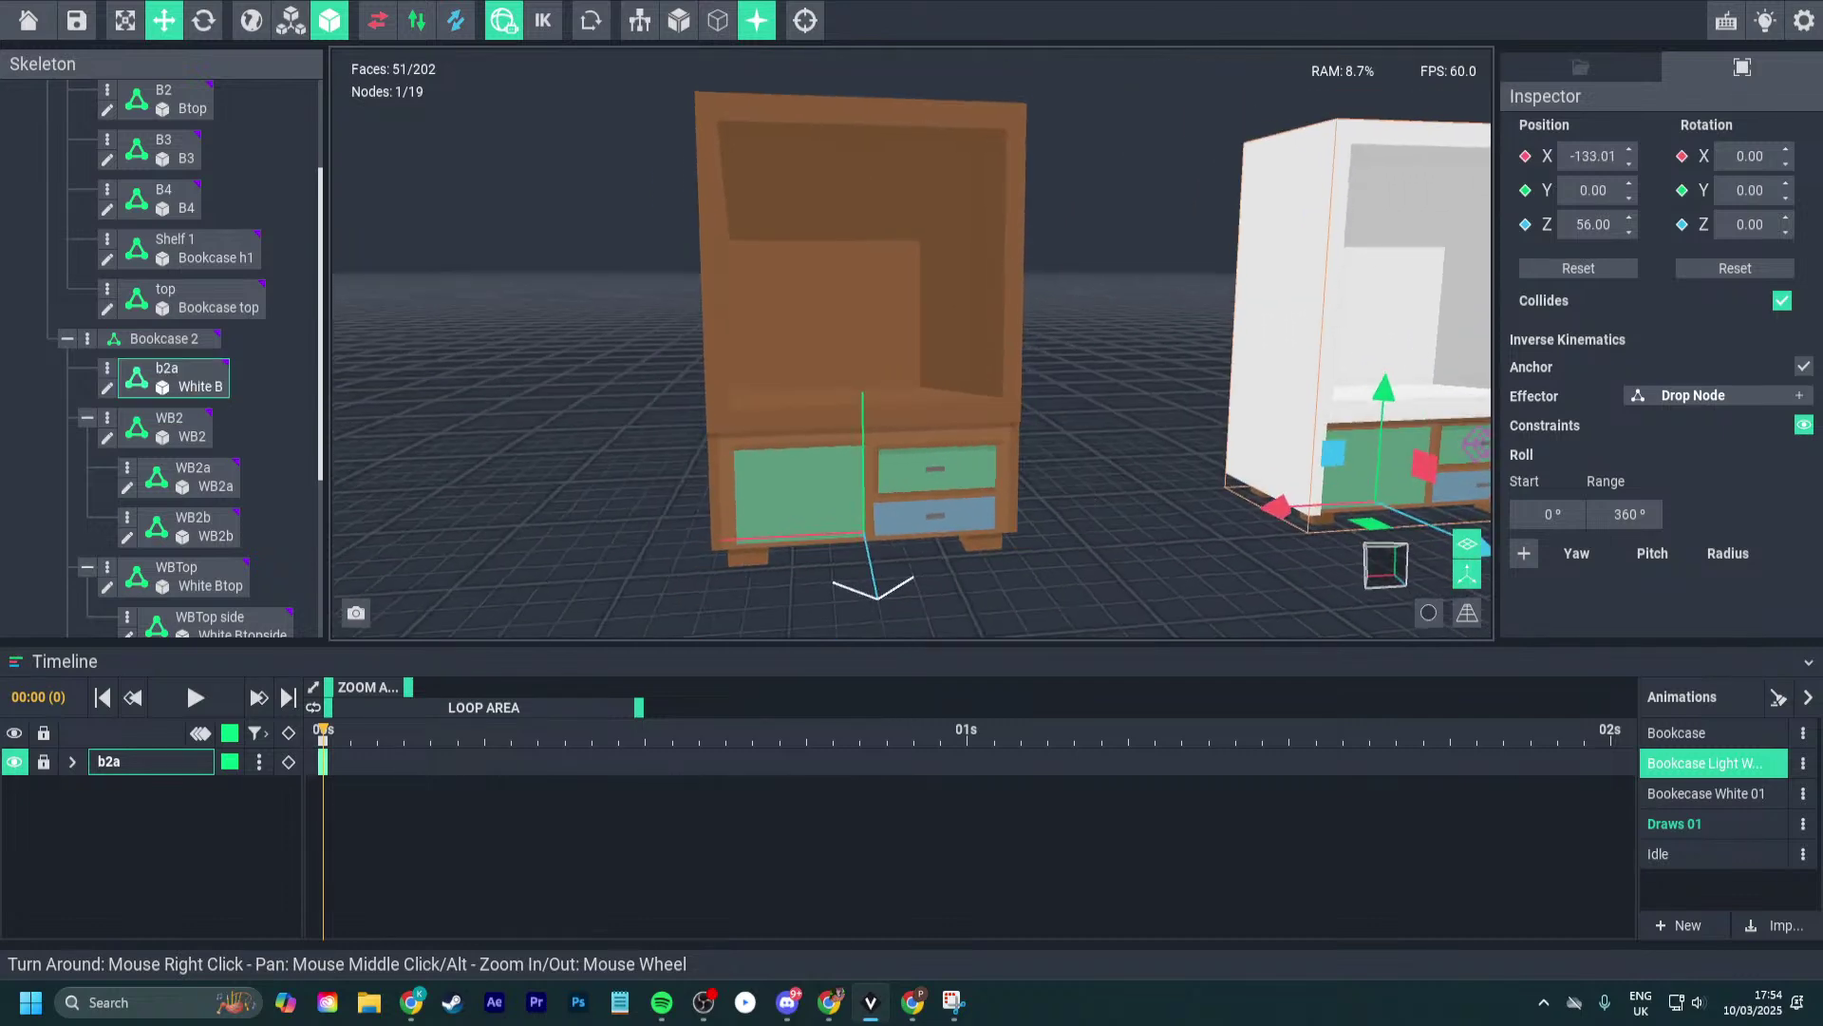
- Capture a snip of the full light wood bookcase and open it in Snipping Tool for markup
key(super+shift+s)
drag(565, 51, 1138, 618)
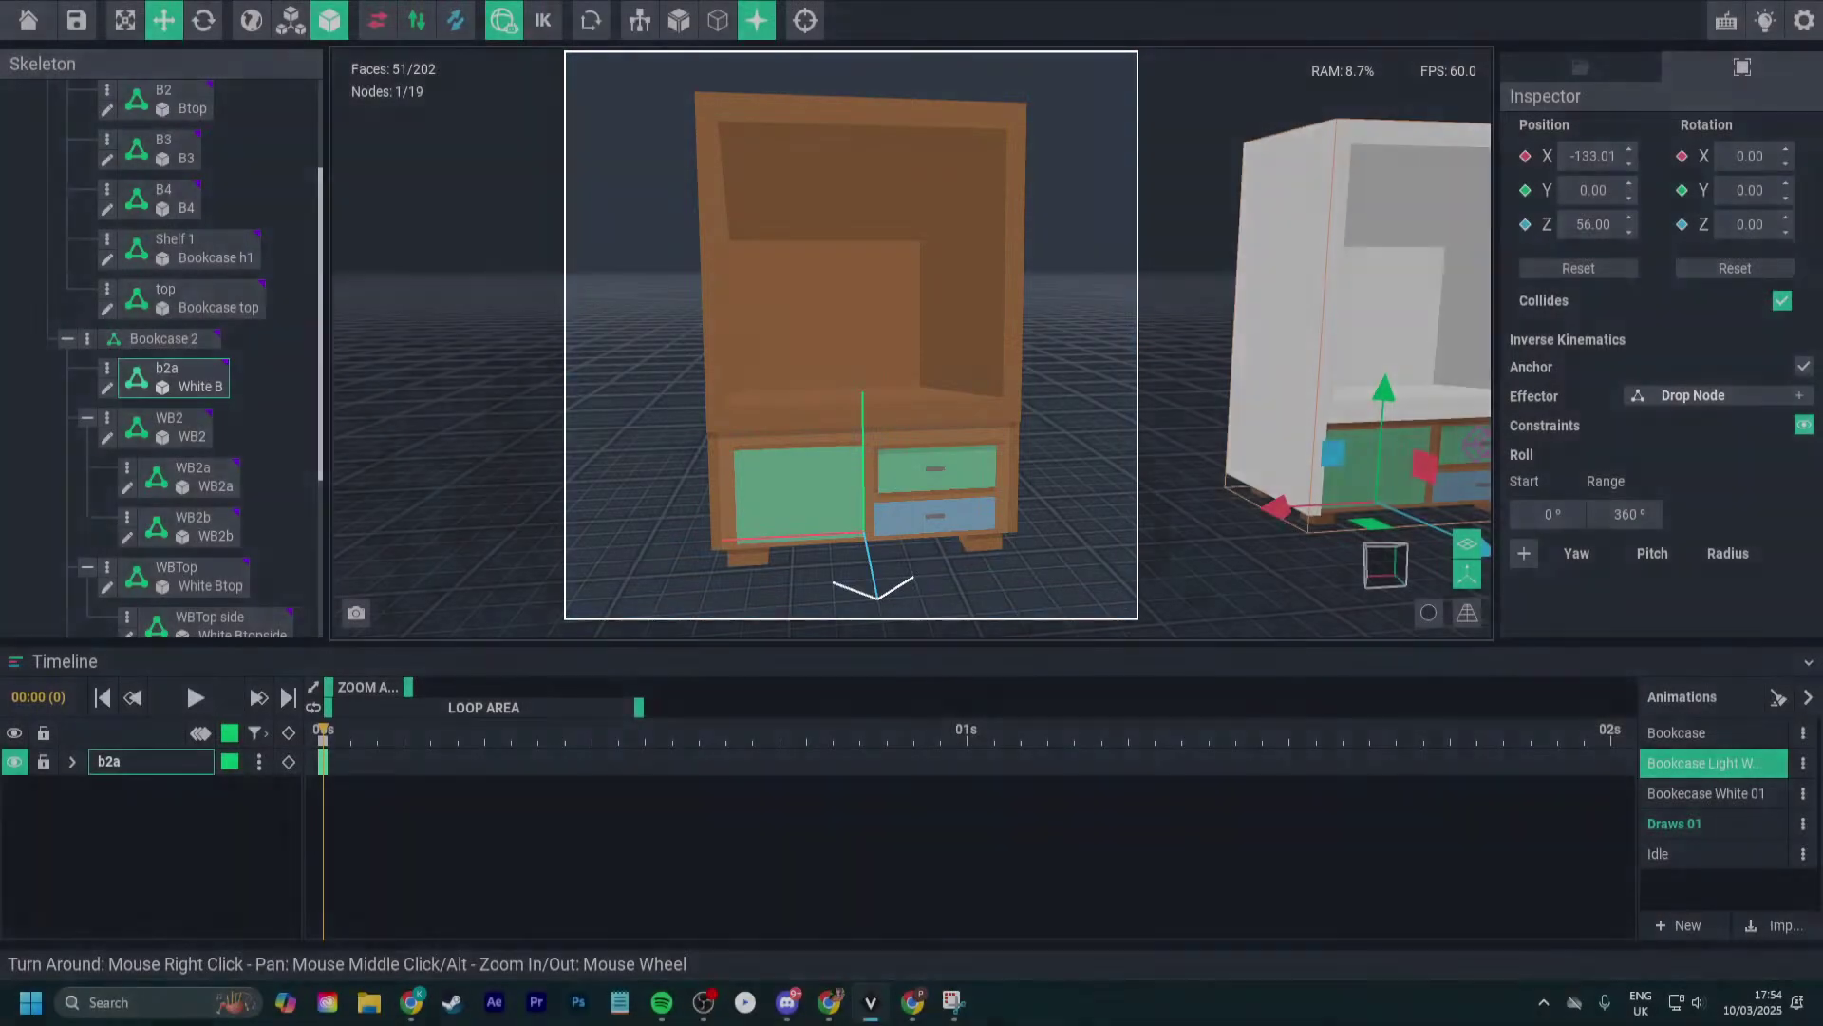
click(1614, 836)
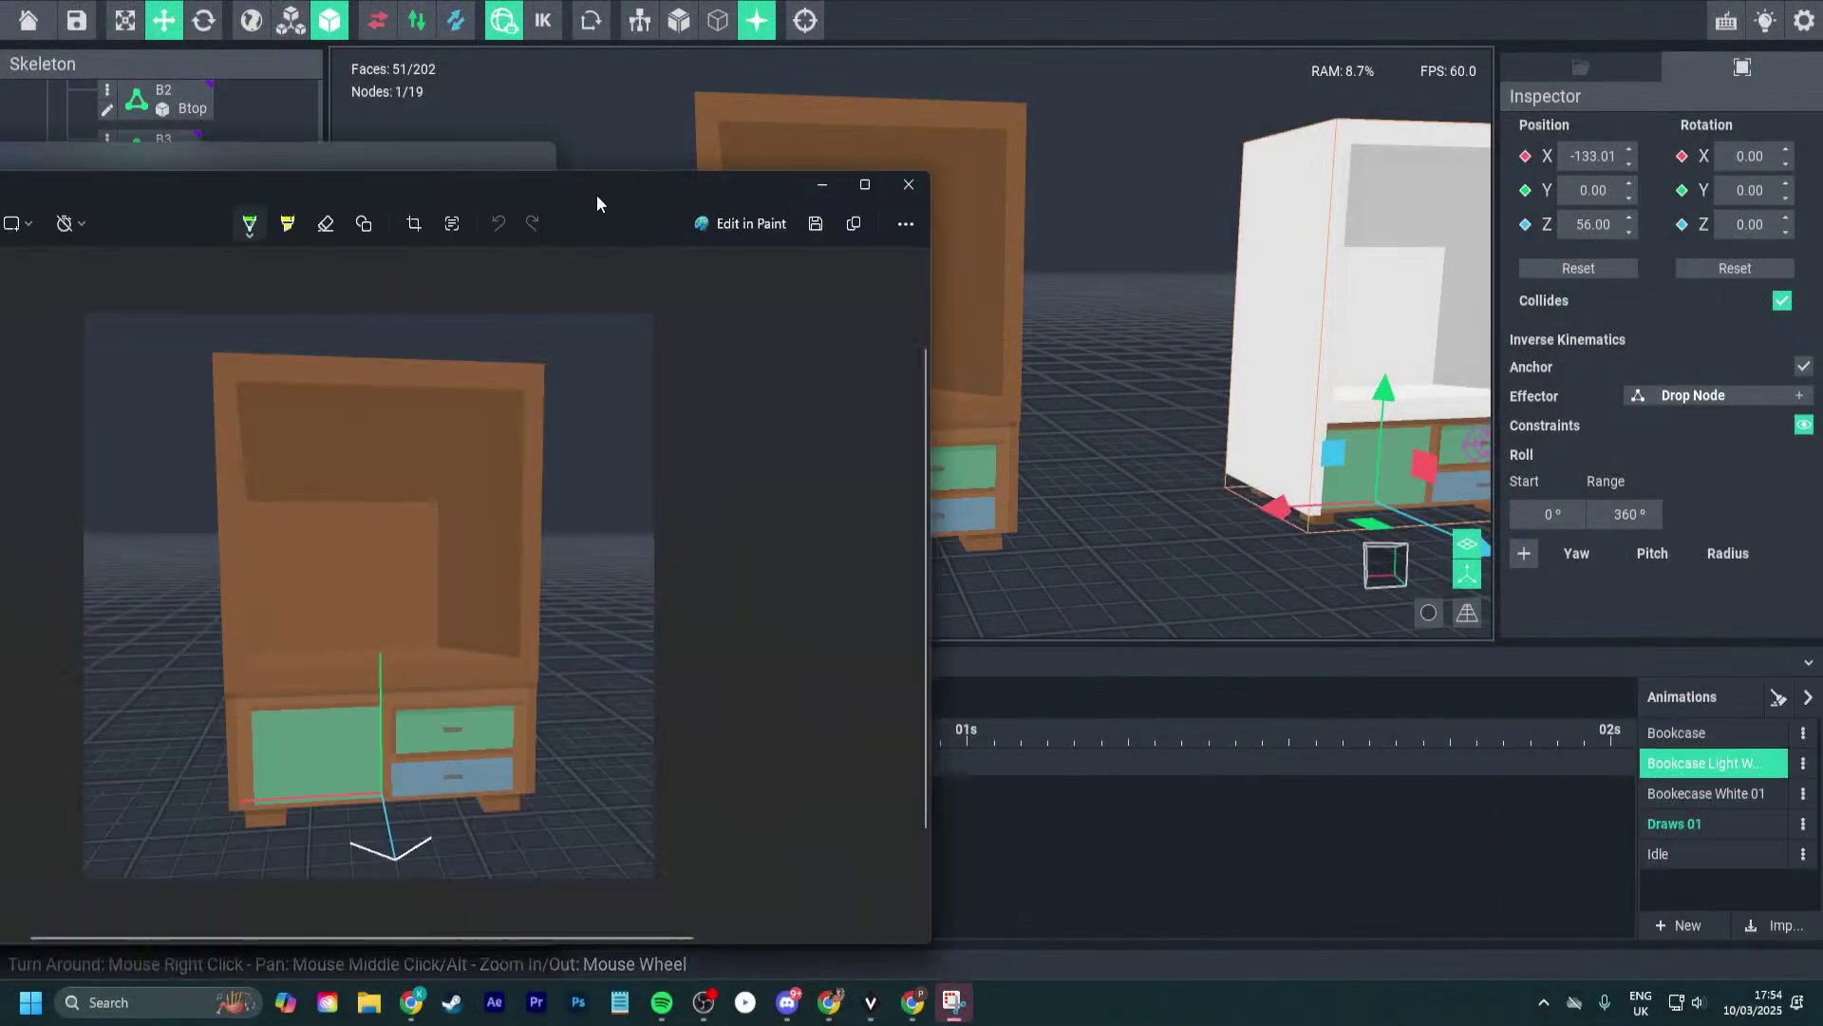
drag(597, 196, 1031, 34)
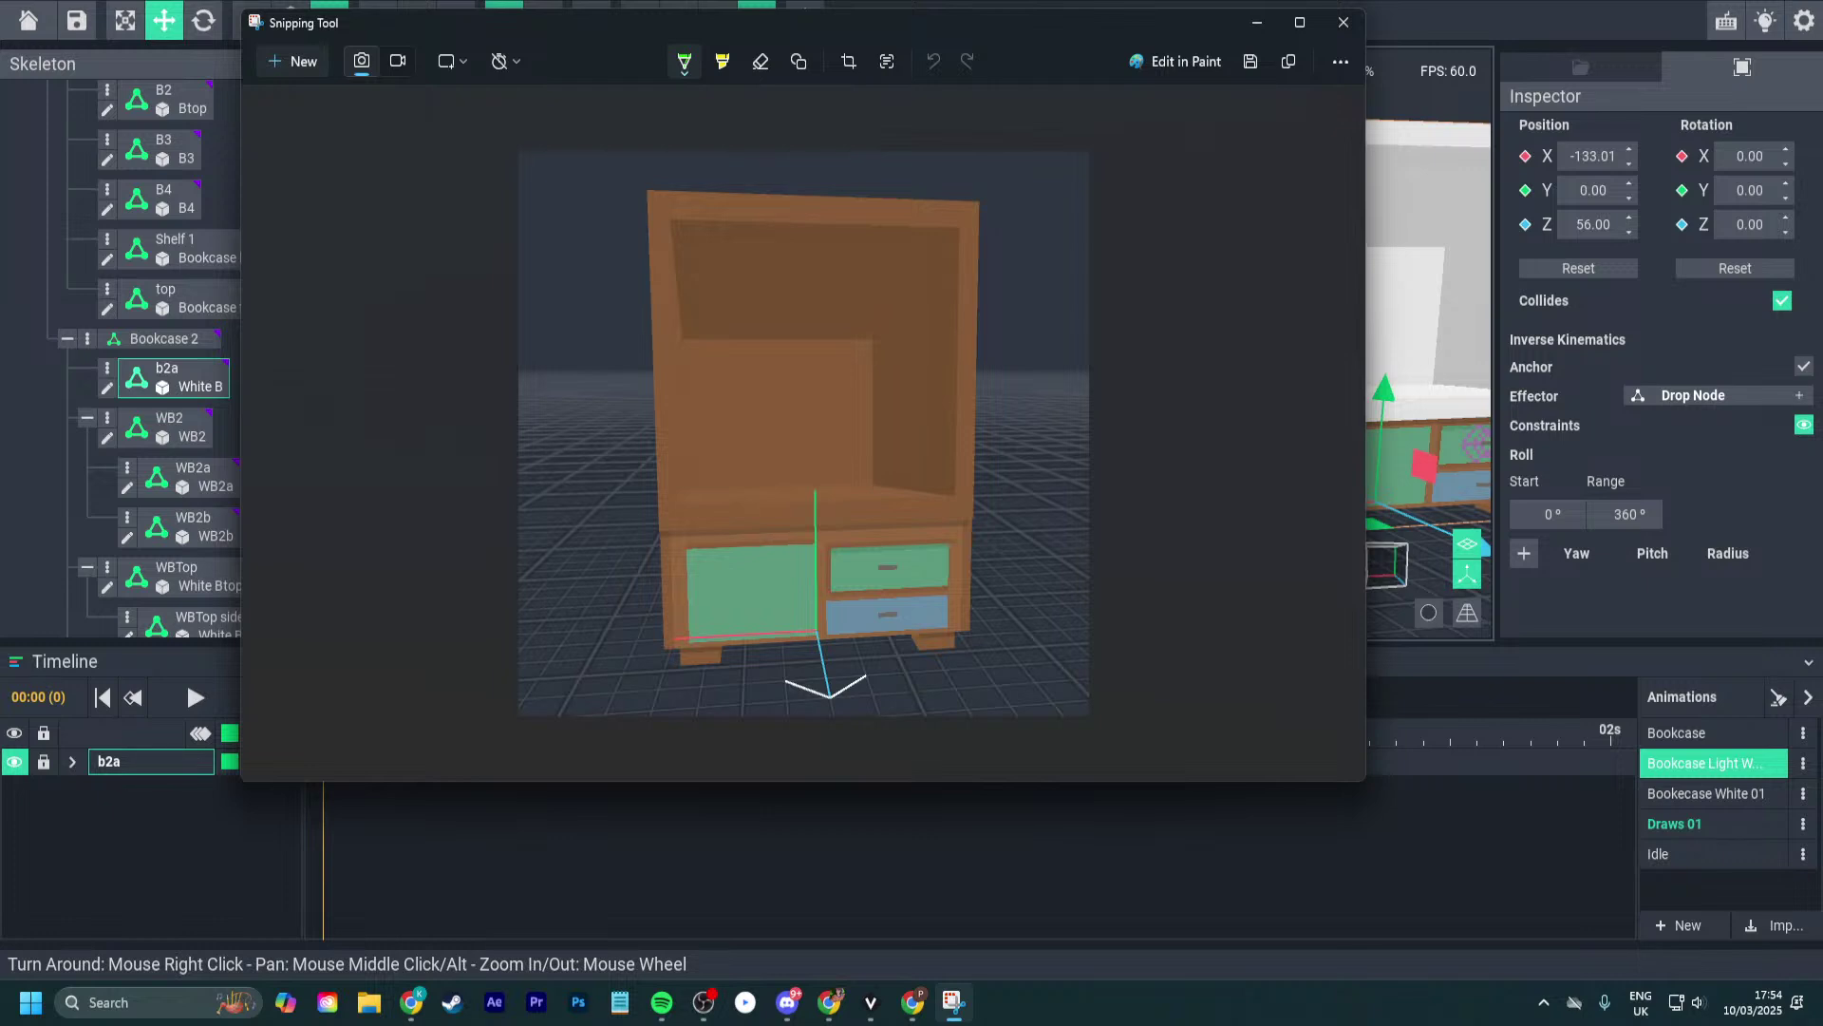
key(alt+Tab)
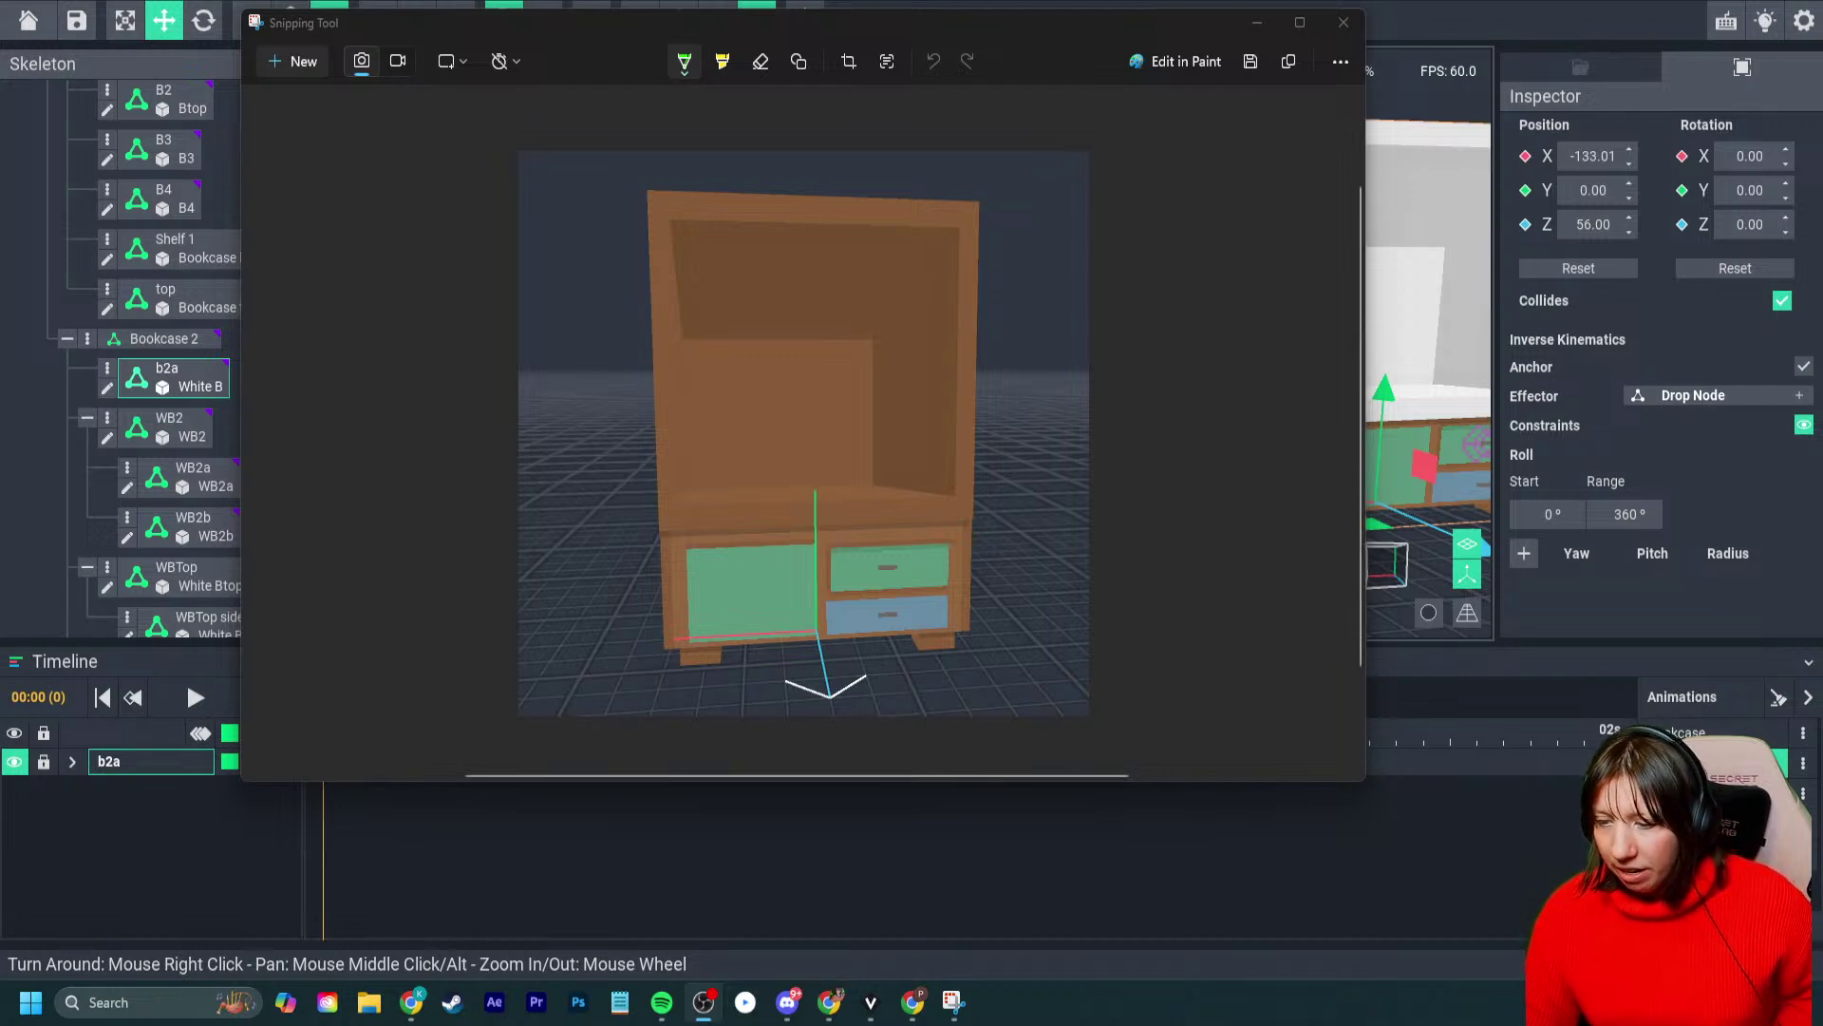
- Outline the lower drawers section on the snip and sketch a stick figure with outstretched arms standing on it
drag(657, 555, 666, 676)
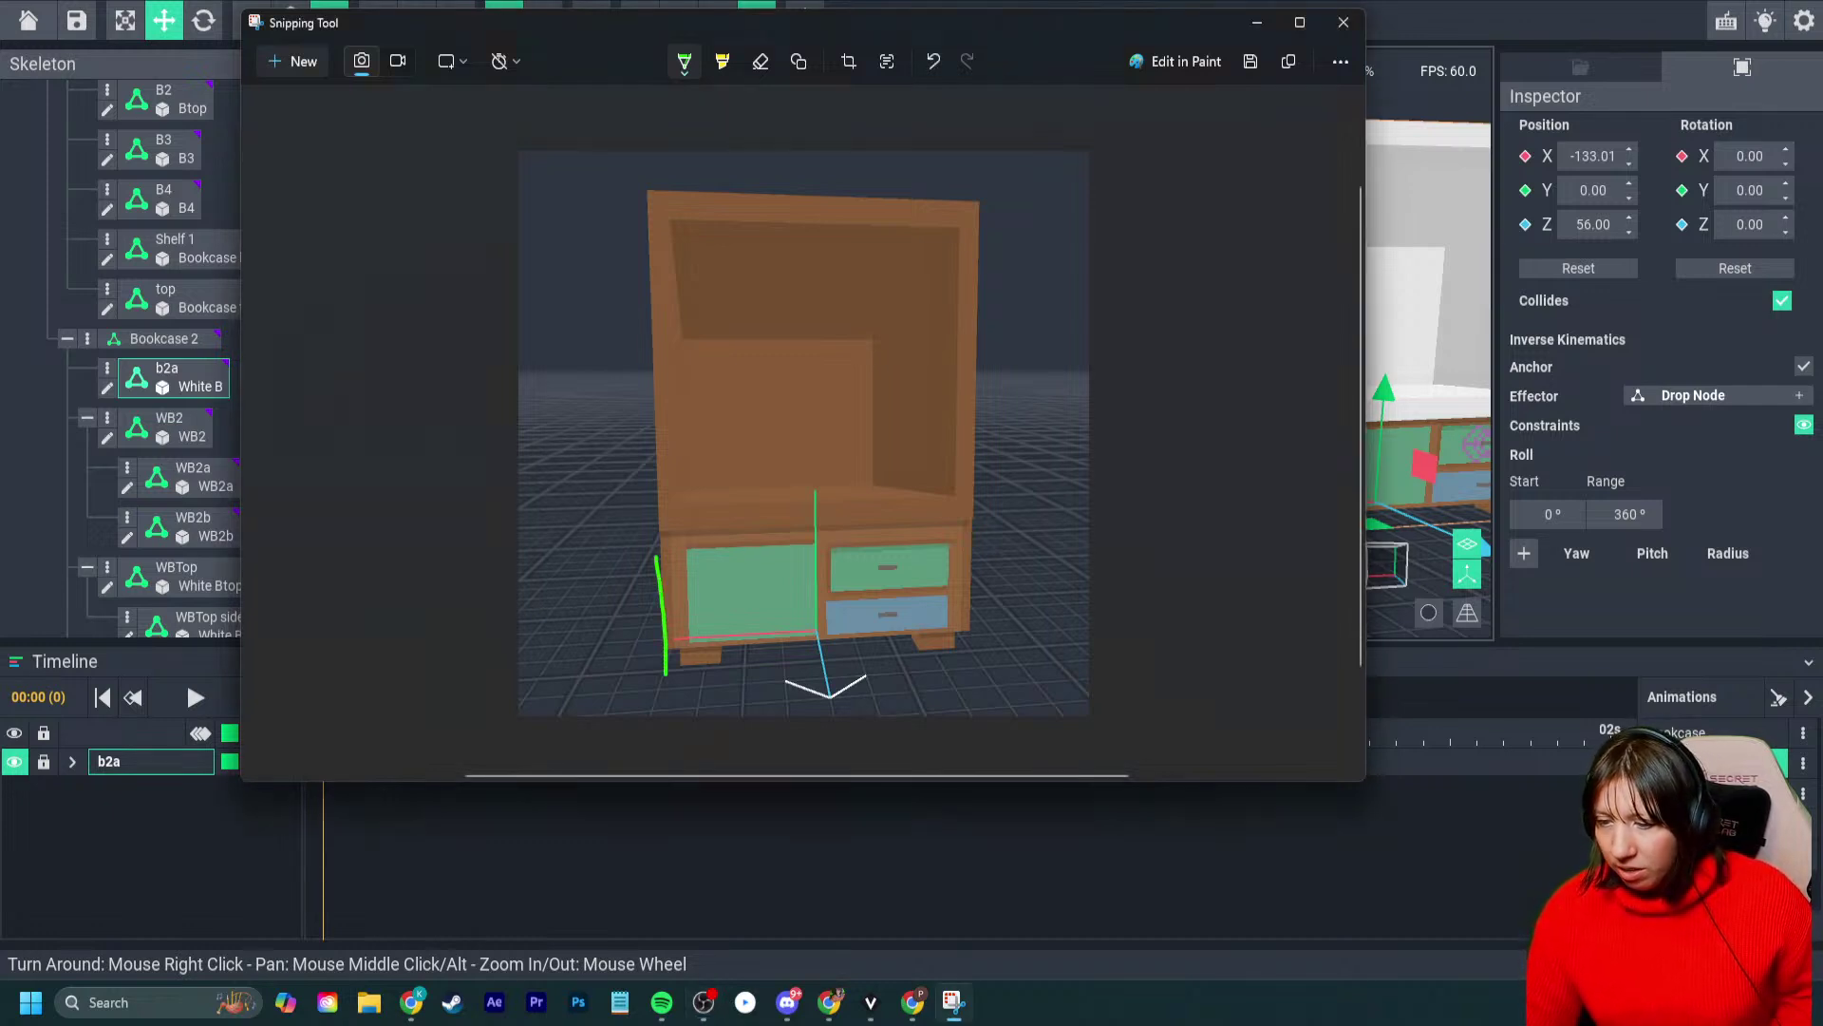
mouse_move(658, 513)
mouse_down()
mouse_move(967, 500)
mouse_move(985, 658)
mouse_up()
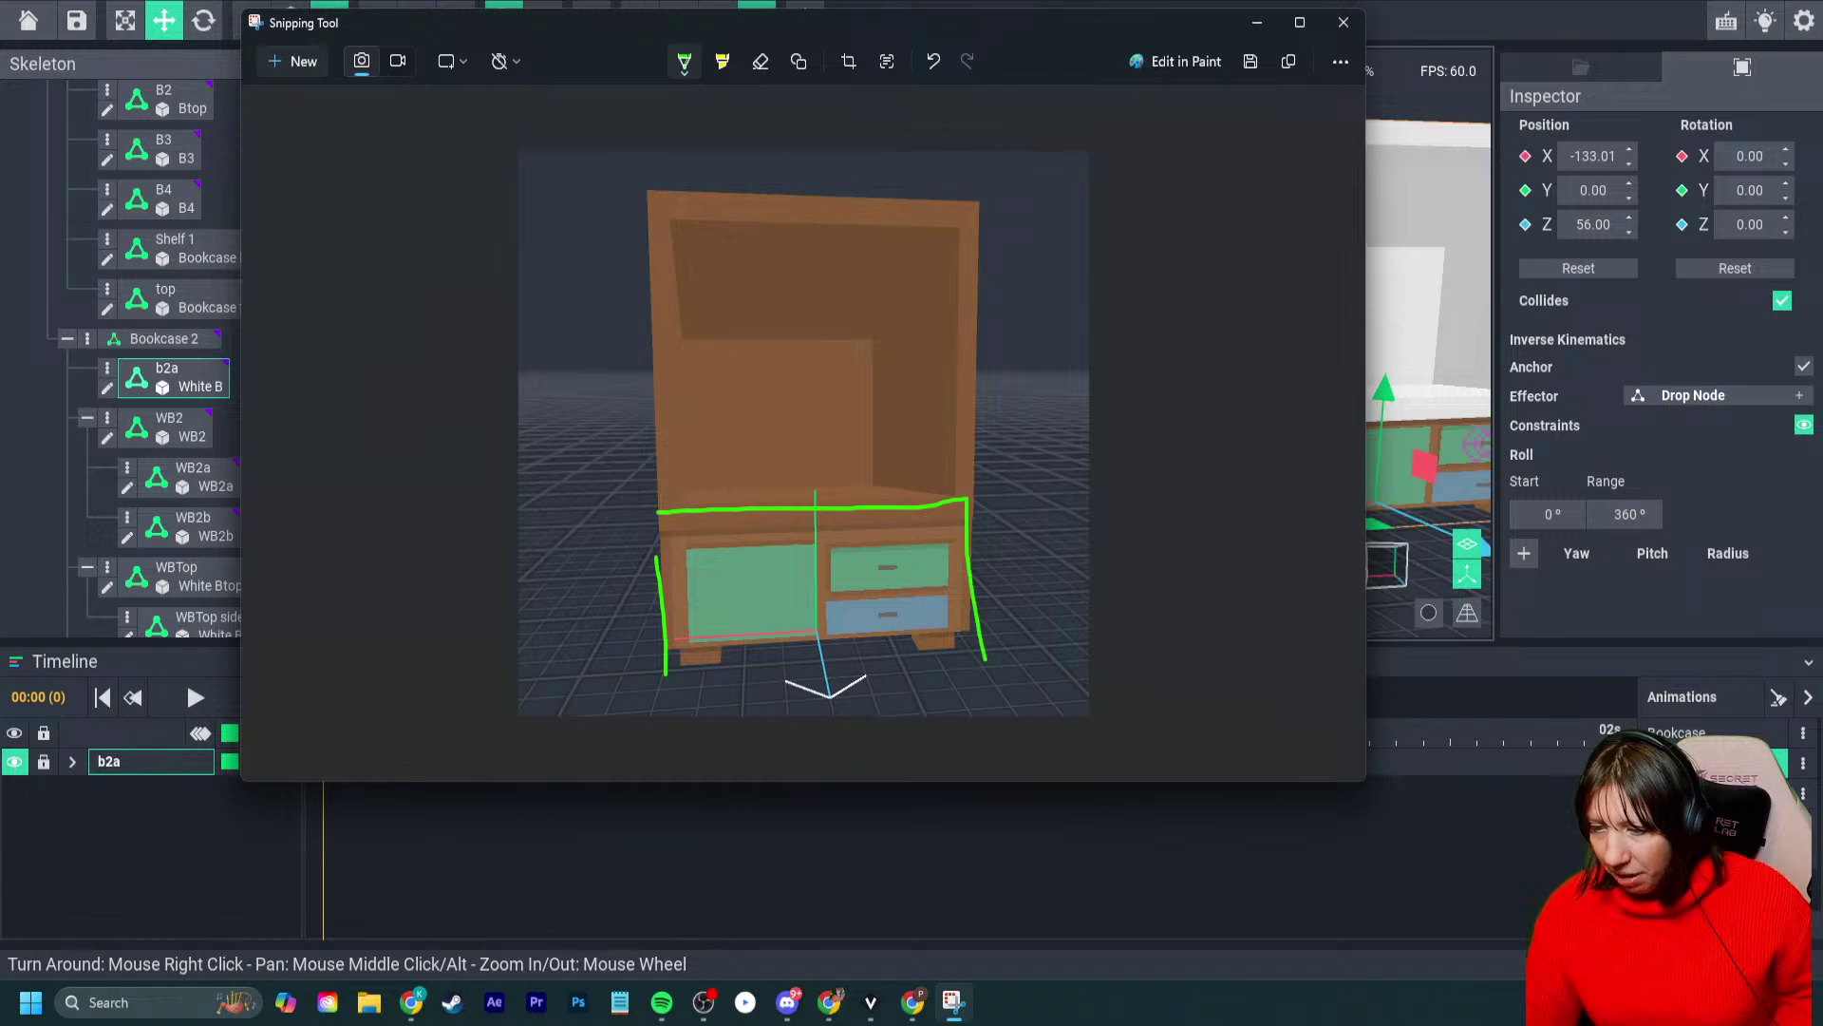
drag(656, 513, 658, 577)
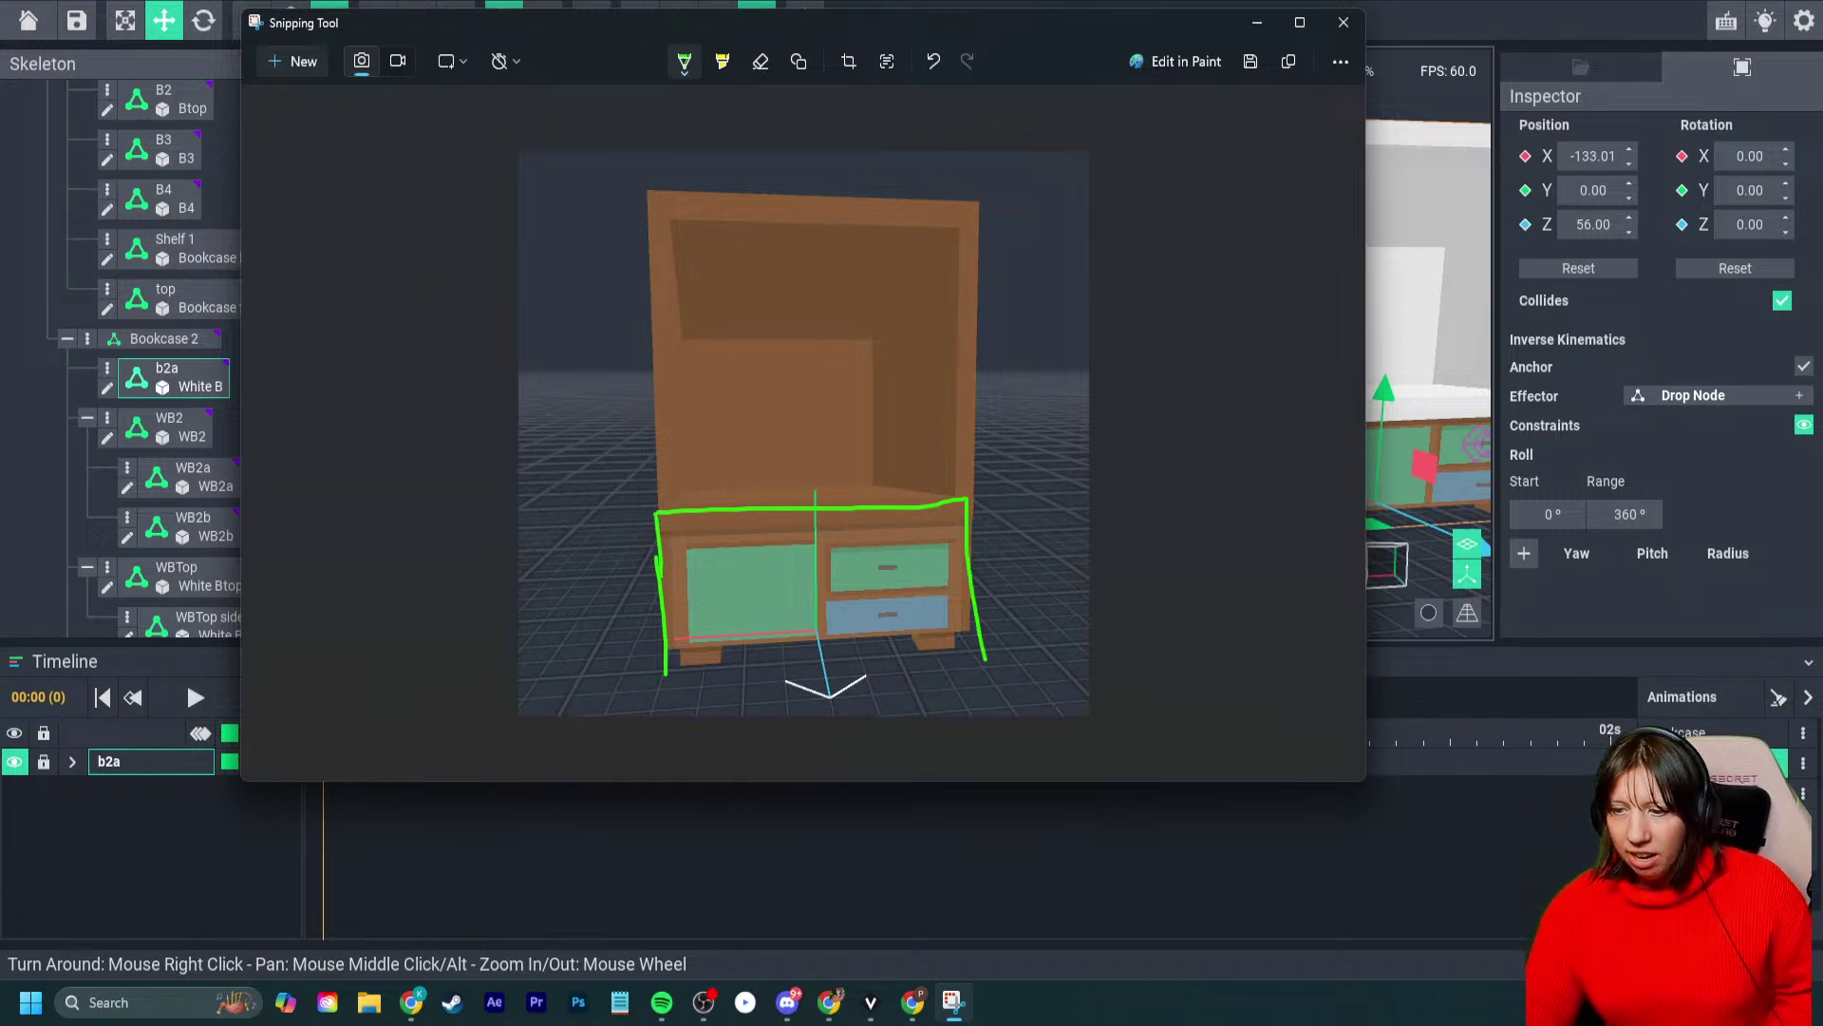
drag(802, 253, 807, 251)
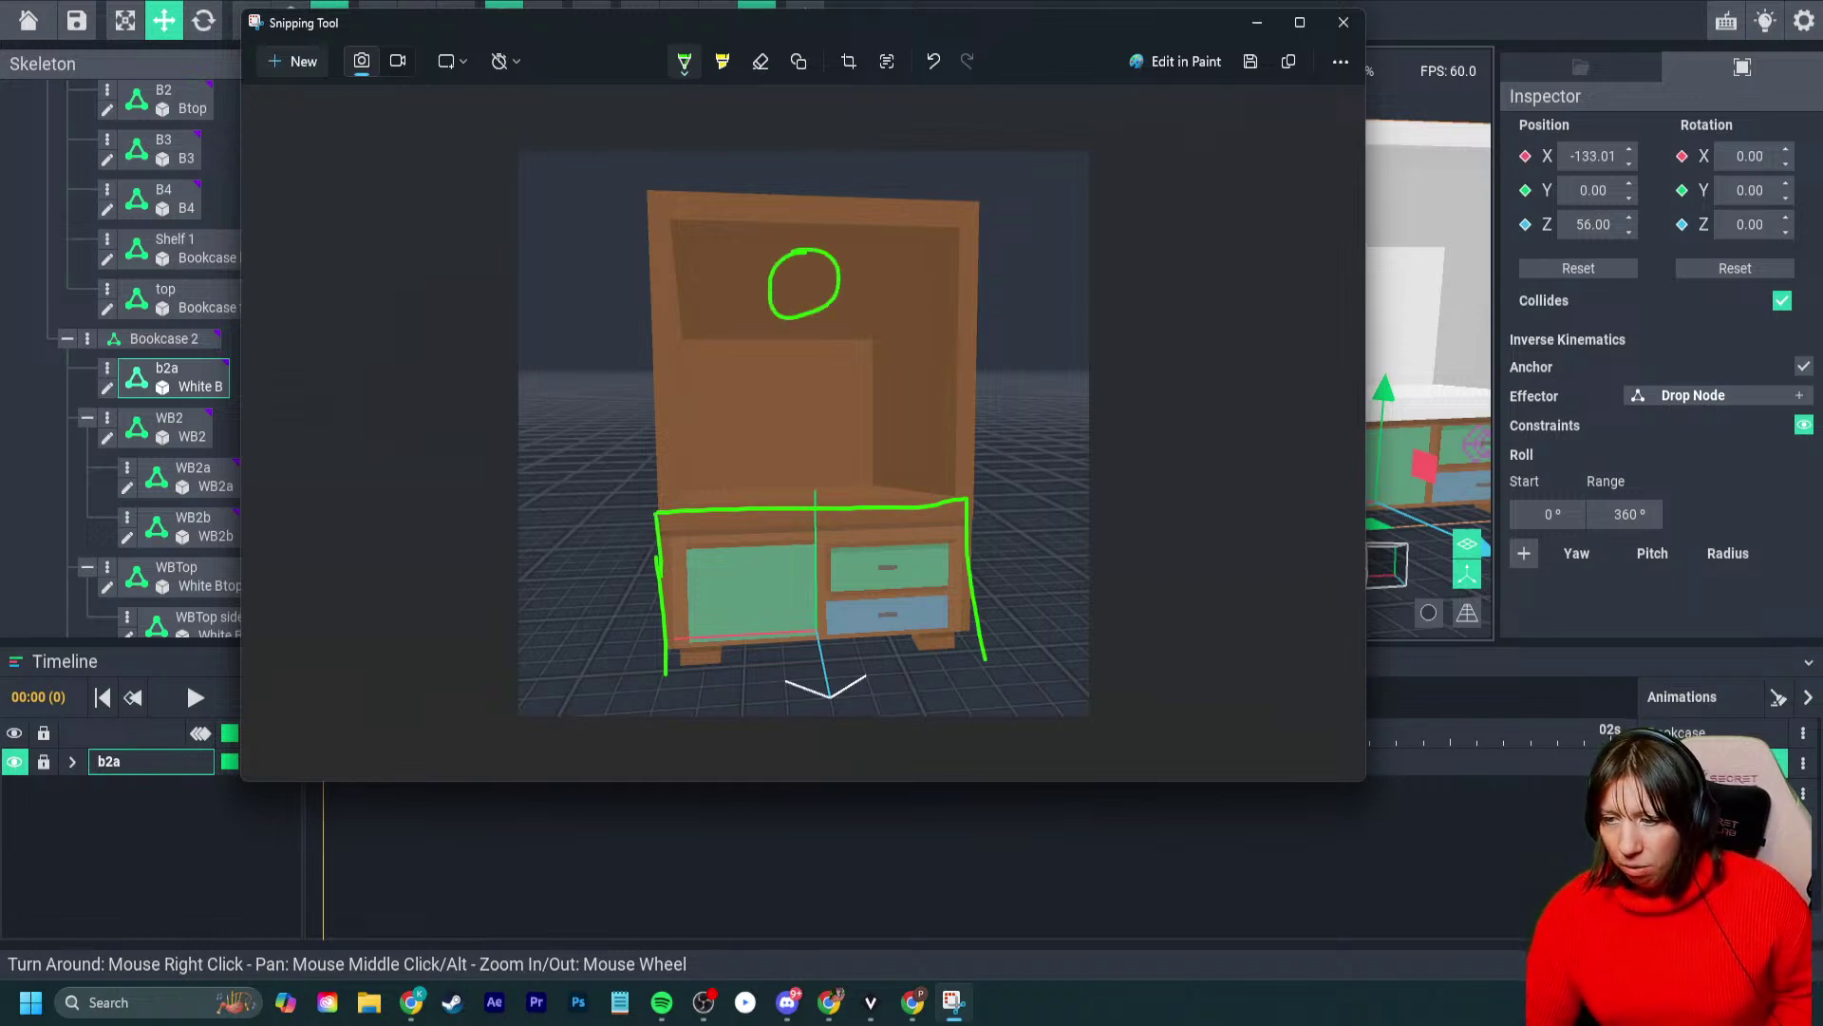
mouse_move(792, 331)
mouse_down()
mouse_move(870, 333)
mouse_move(827, 357)
mouse_move(794, 477)
mouse_move(765, 505)
mouse_up()
drag(794, 465, 834, 511)
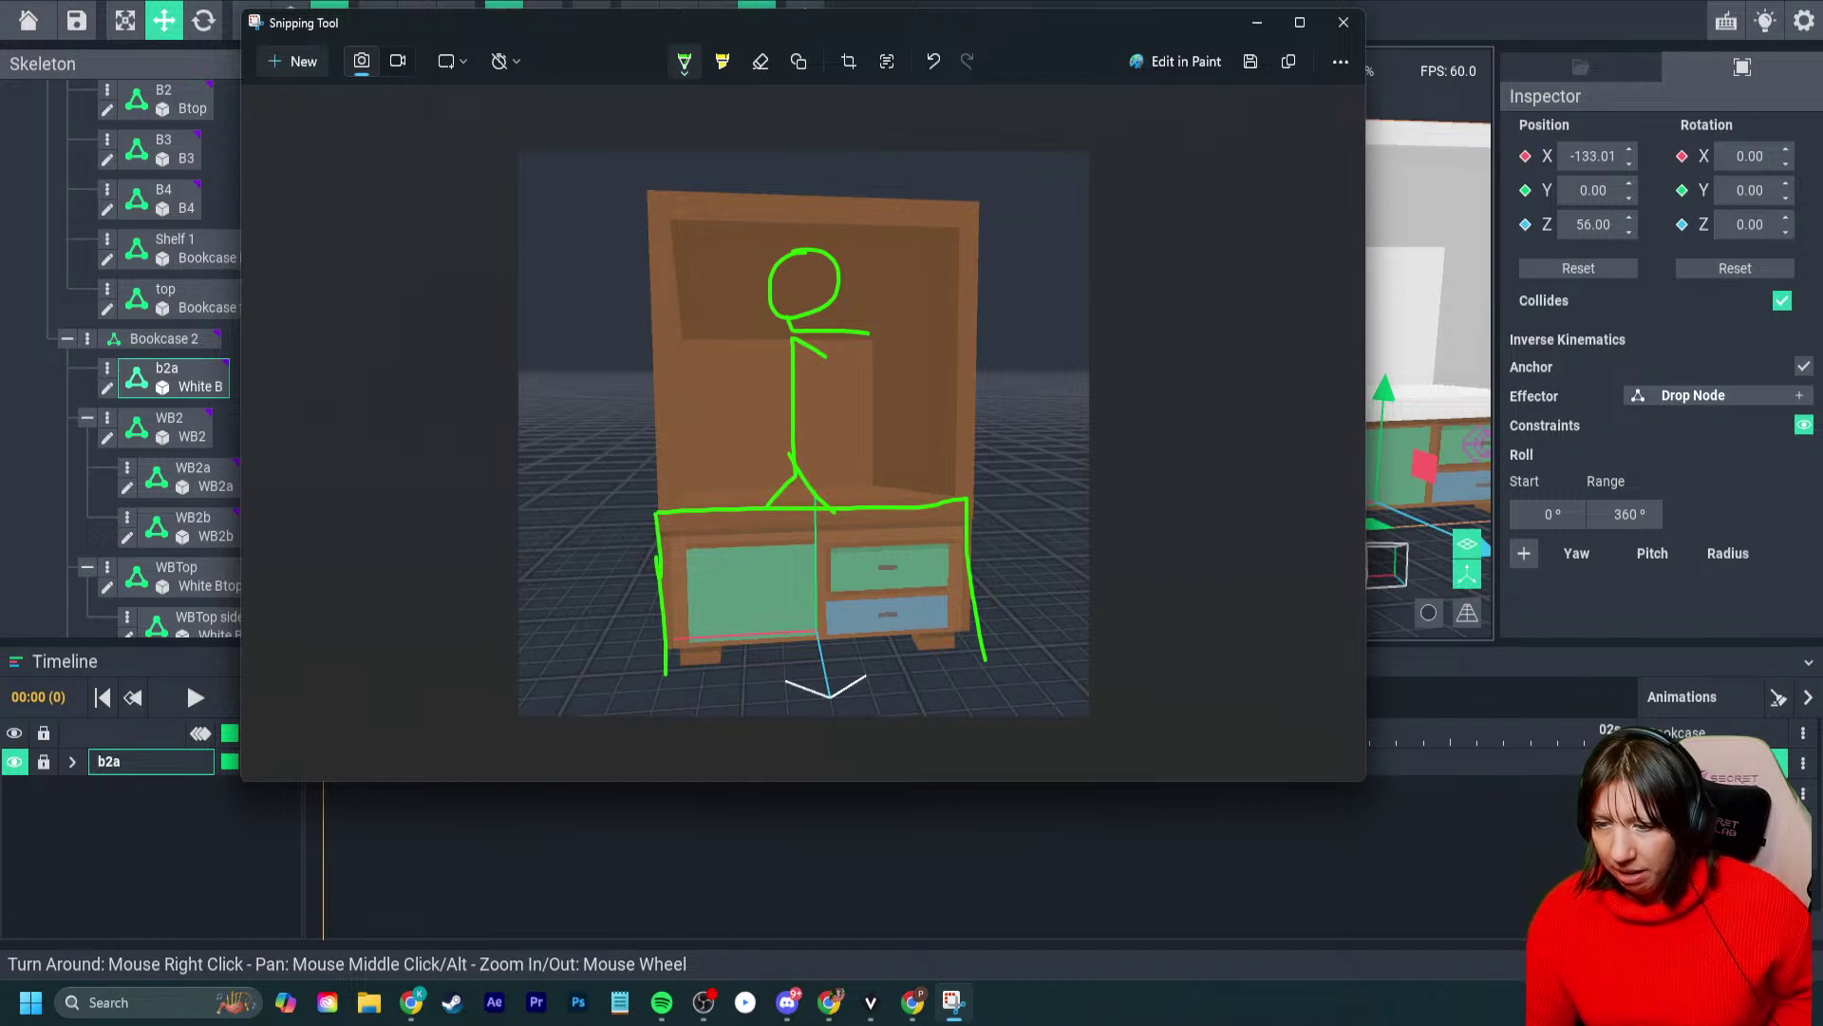
mouse_move(579, 375)
mouse_down()
mouse_move(607, 350)
mouse_move(1074, 364)
mouse_up()
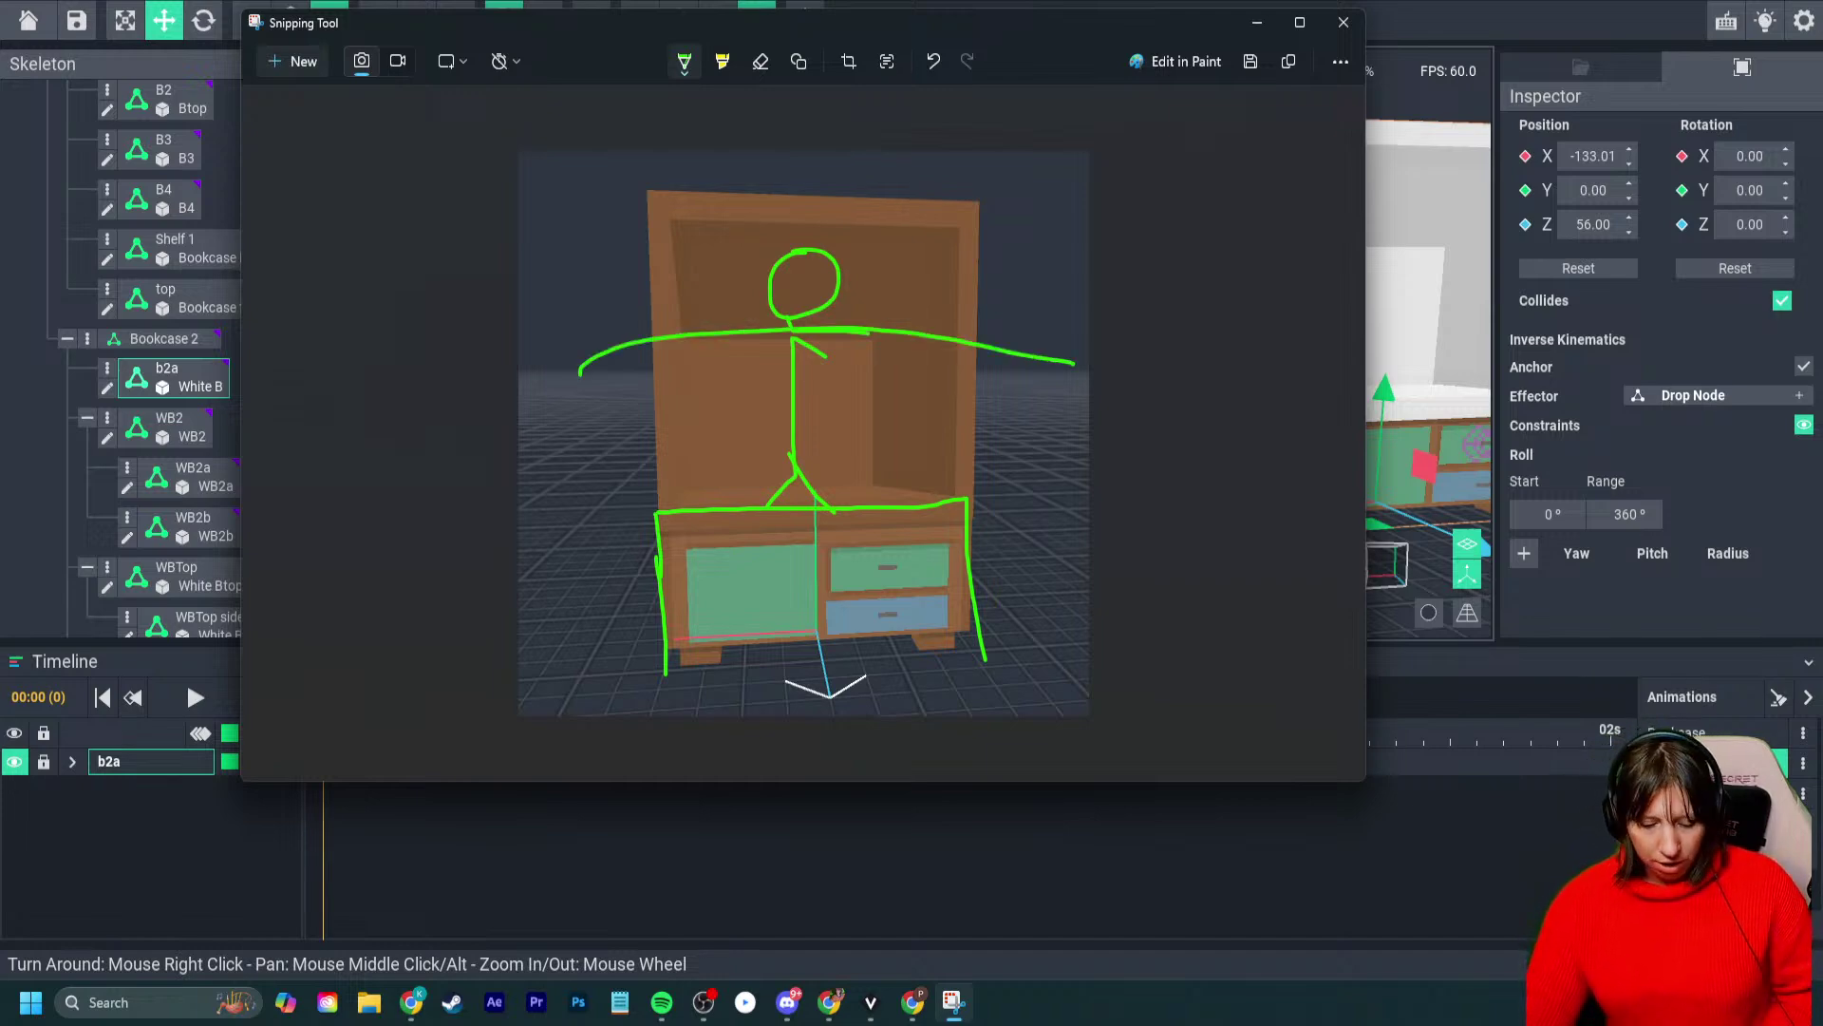
- Undo the stick figure and the drawers outline on the bookcase snip
key(ctrl+z)
key(ctrl+z)
key(ctrl+z)
key(ctrl+z)
key(ctrl+z)
key(ctrl+z)
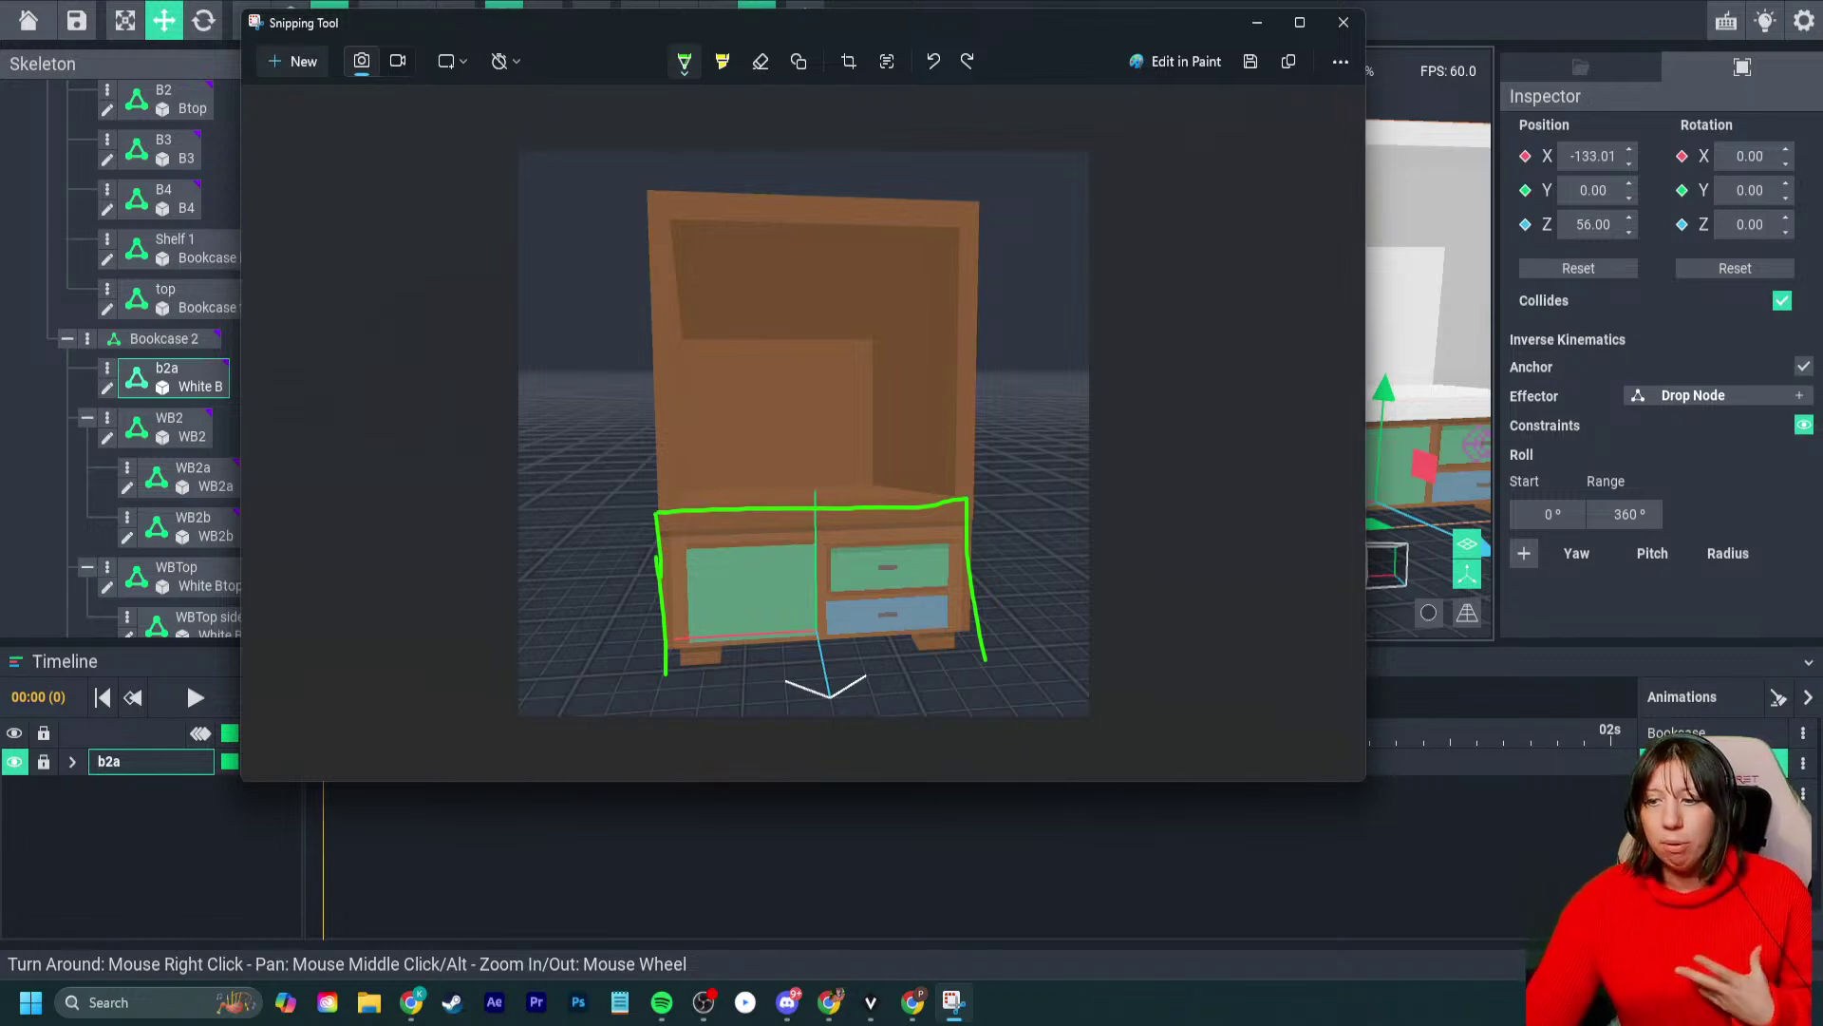
key(ctrl+z)
key(ctrl+z)
key(ctrl+z)
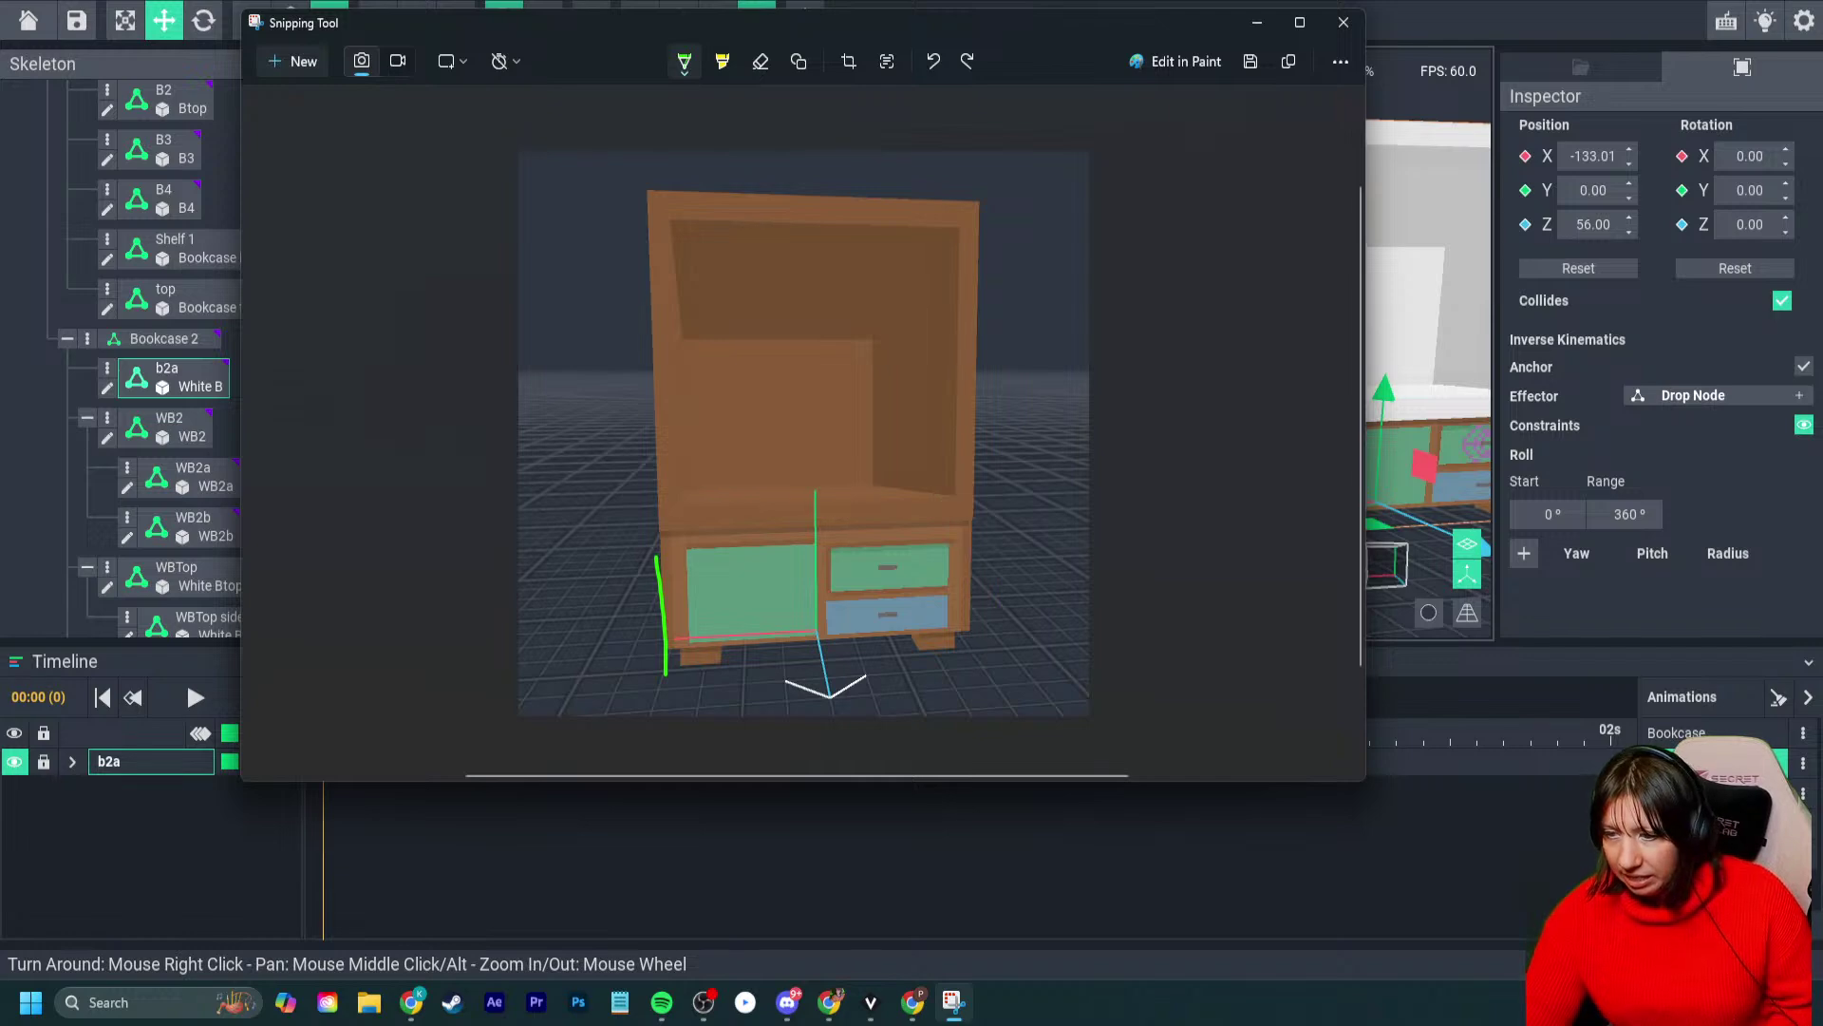
- Outline the whole bookcase along its top and both sides on the snip, and move the window aside
drag(647, 187, 671, 676)
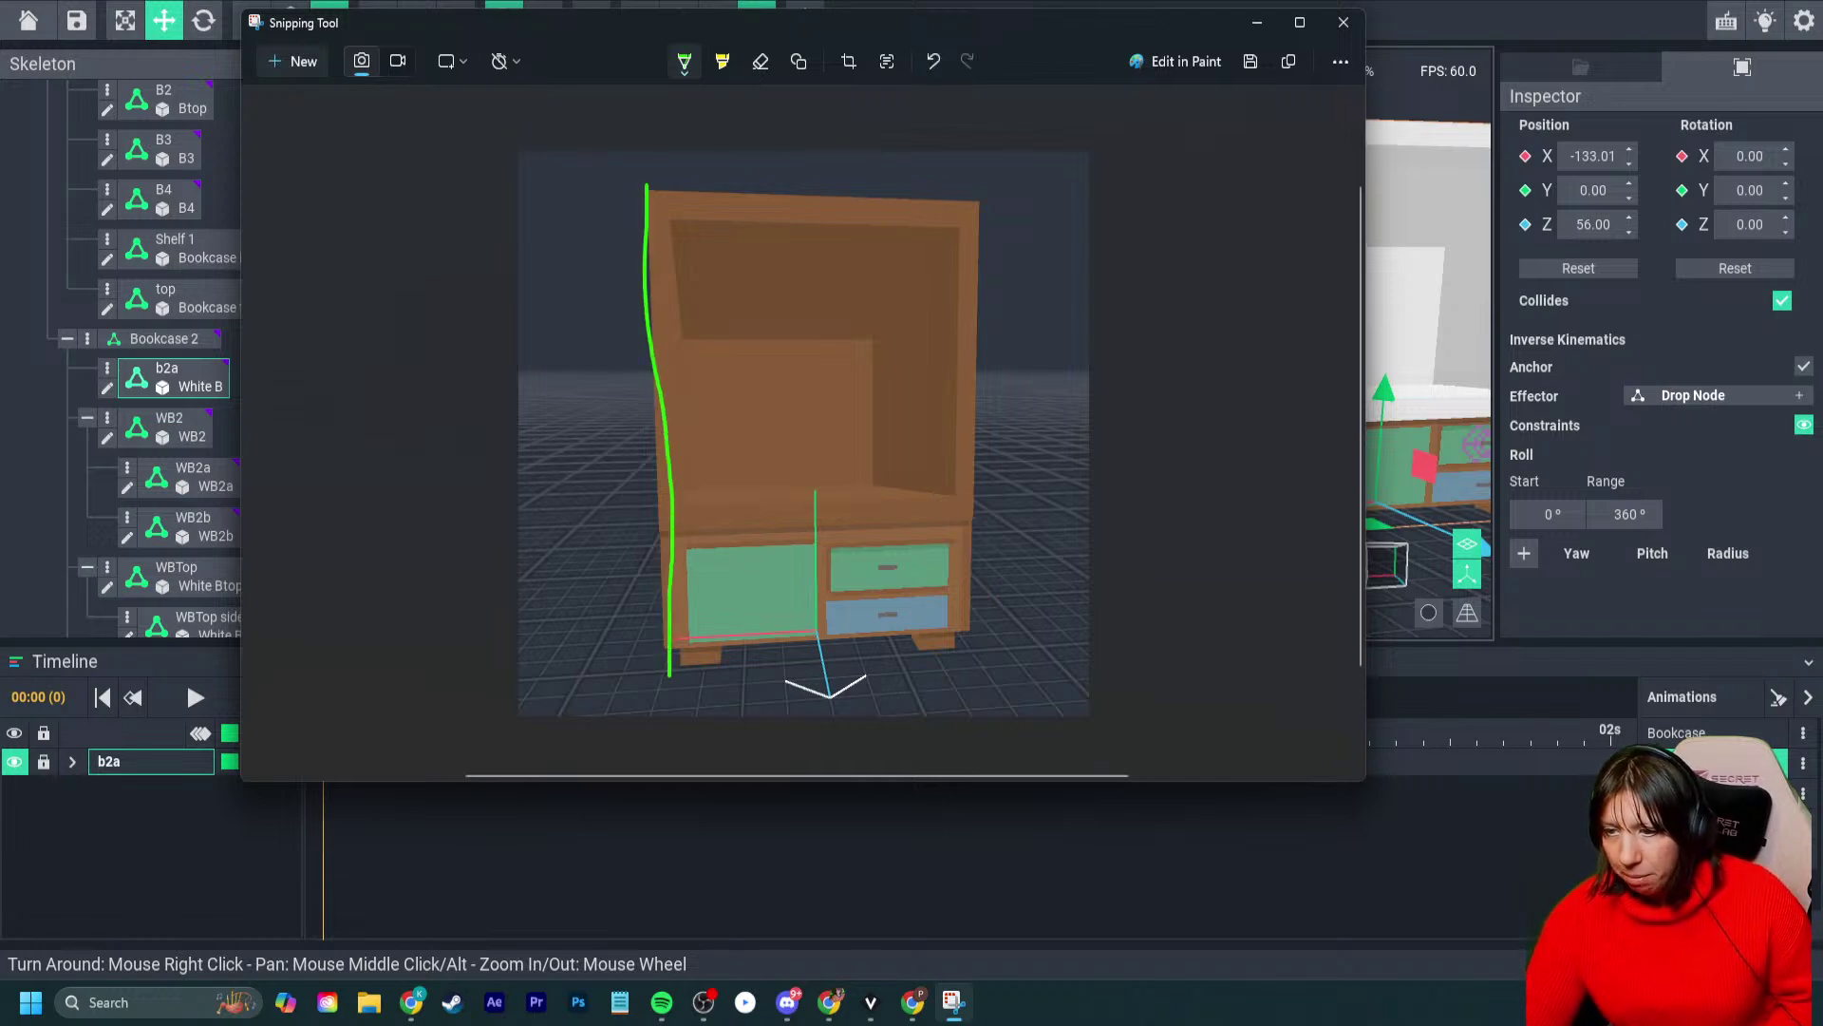
mouse_move(647, 187)
mouse_down()
mouse_move(981, 197)
mouse_move(991, 641)
mouse_up()
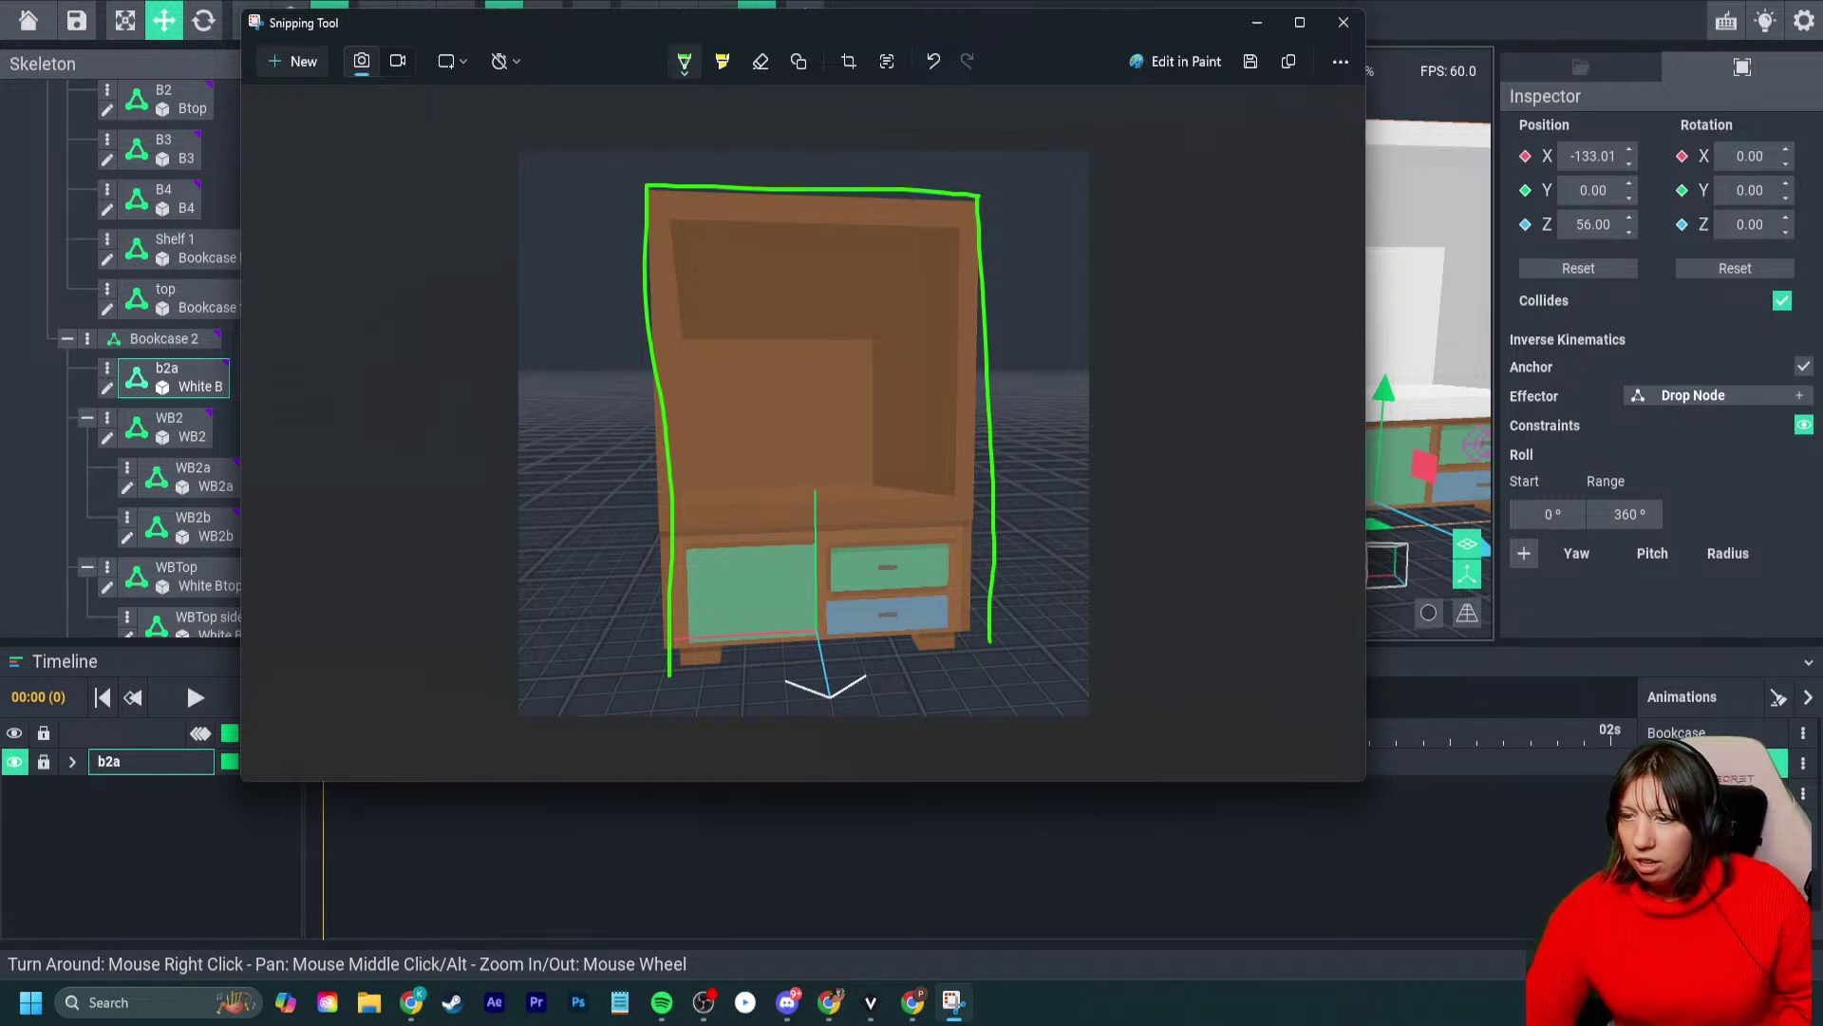
drag(626, 168, 643, 194)
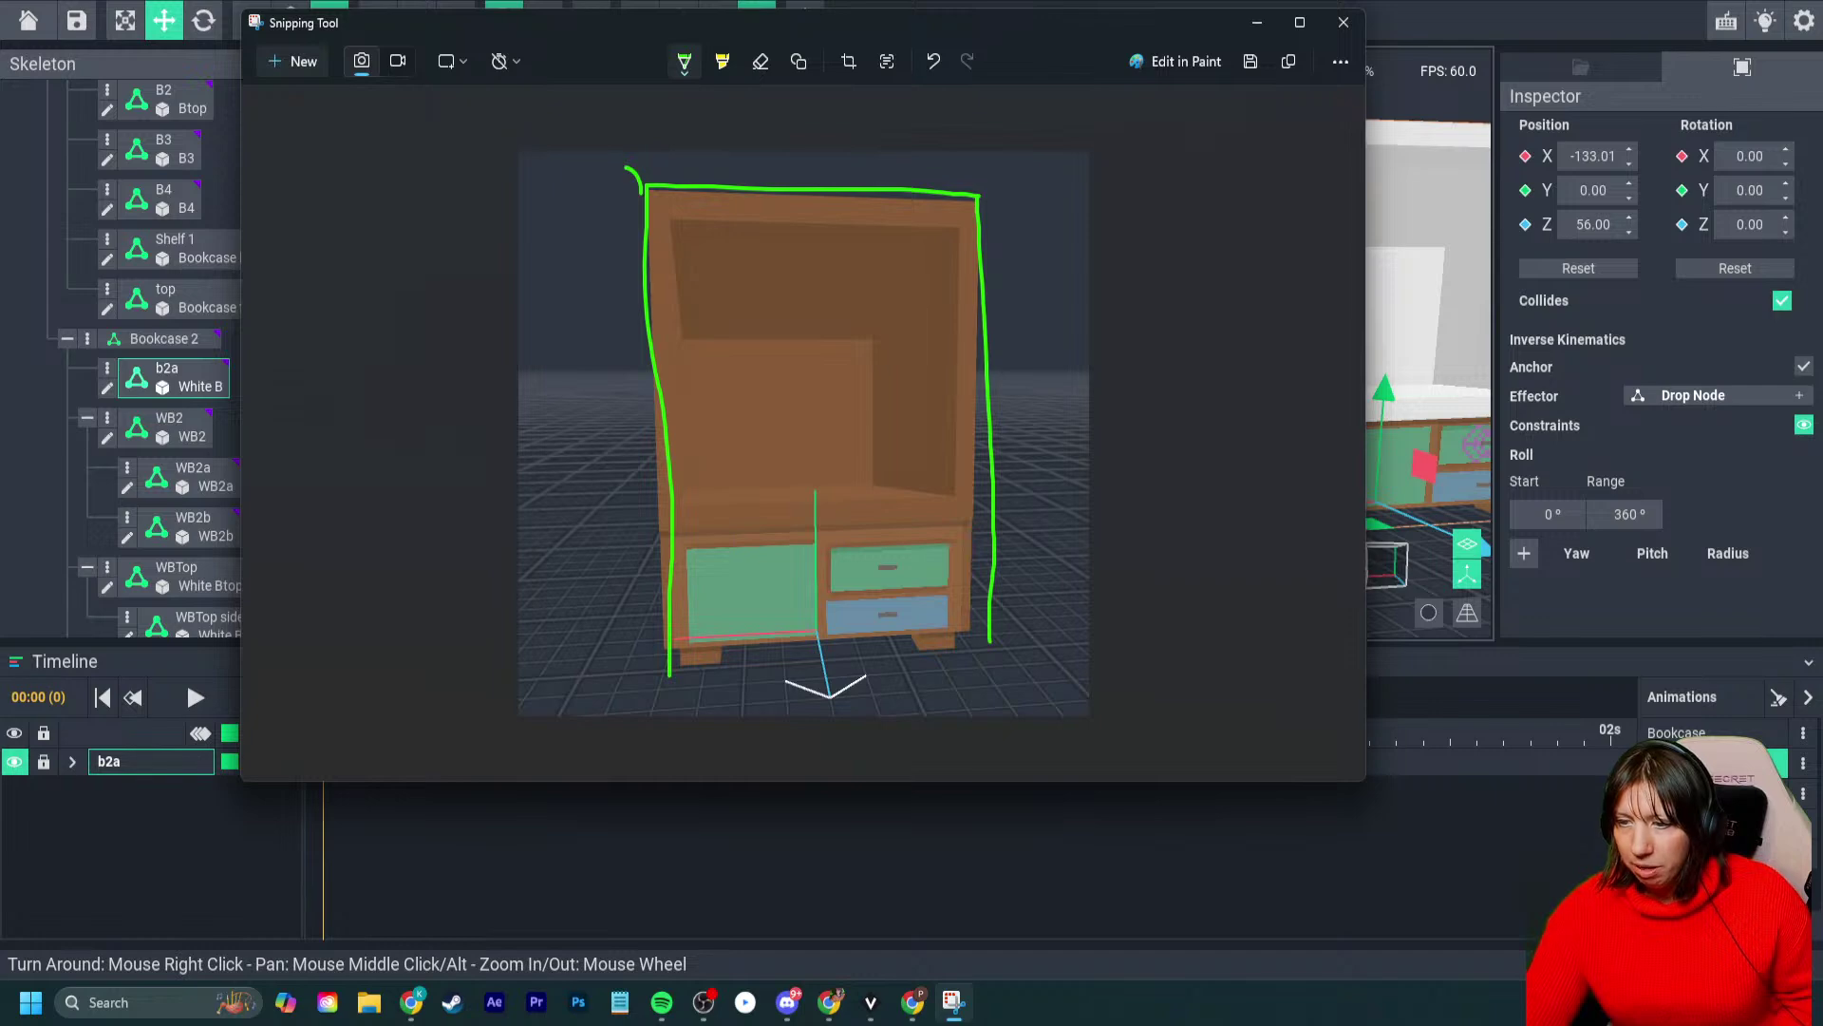
key(ctrl+z)
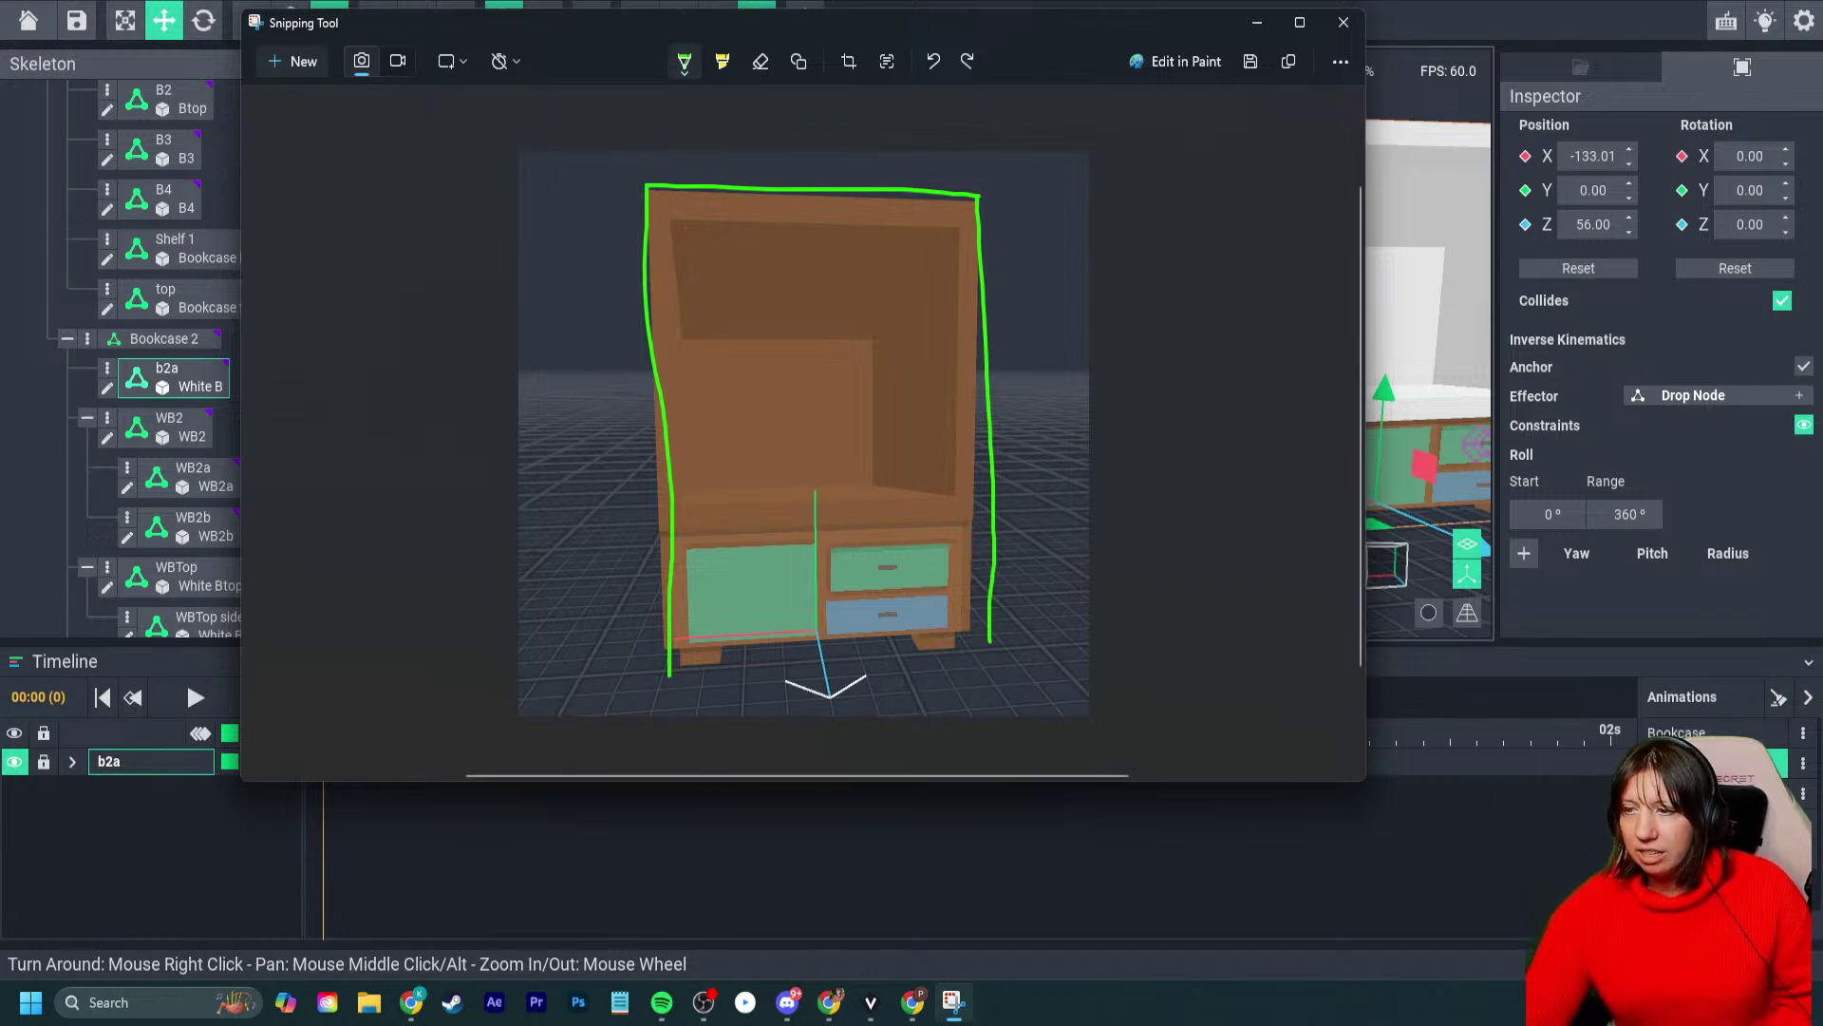
mouse_move(910, 10)
mouse_down()
mouse_move(910, 88)
mouse_move(667, 46)
mouse_up()
drag(1033, 63, 0, 255)
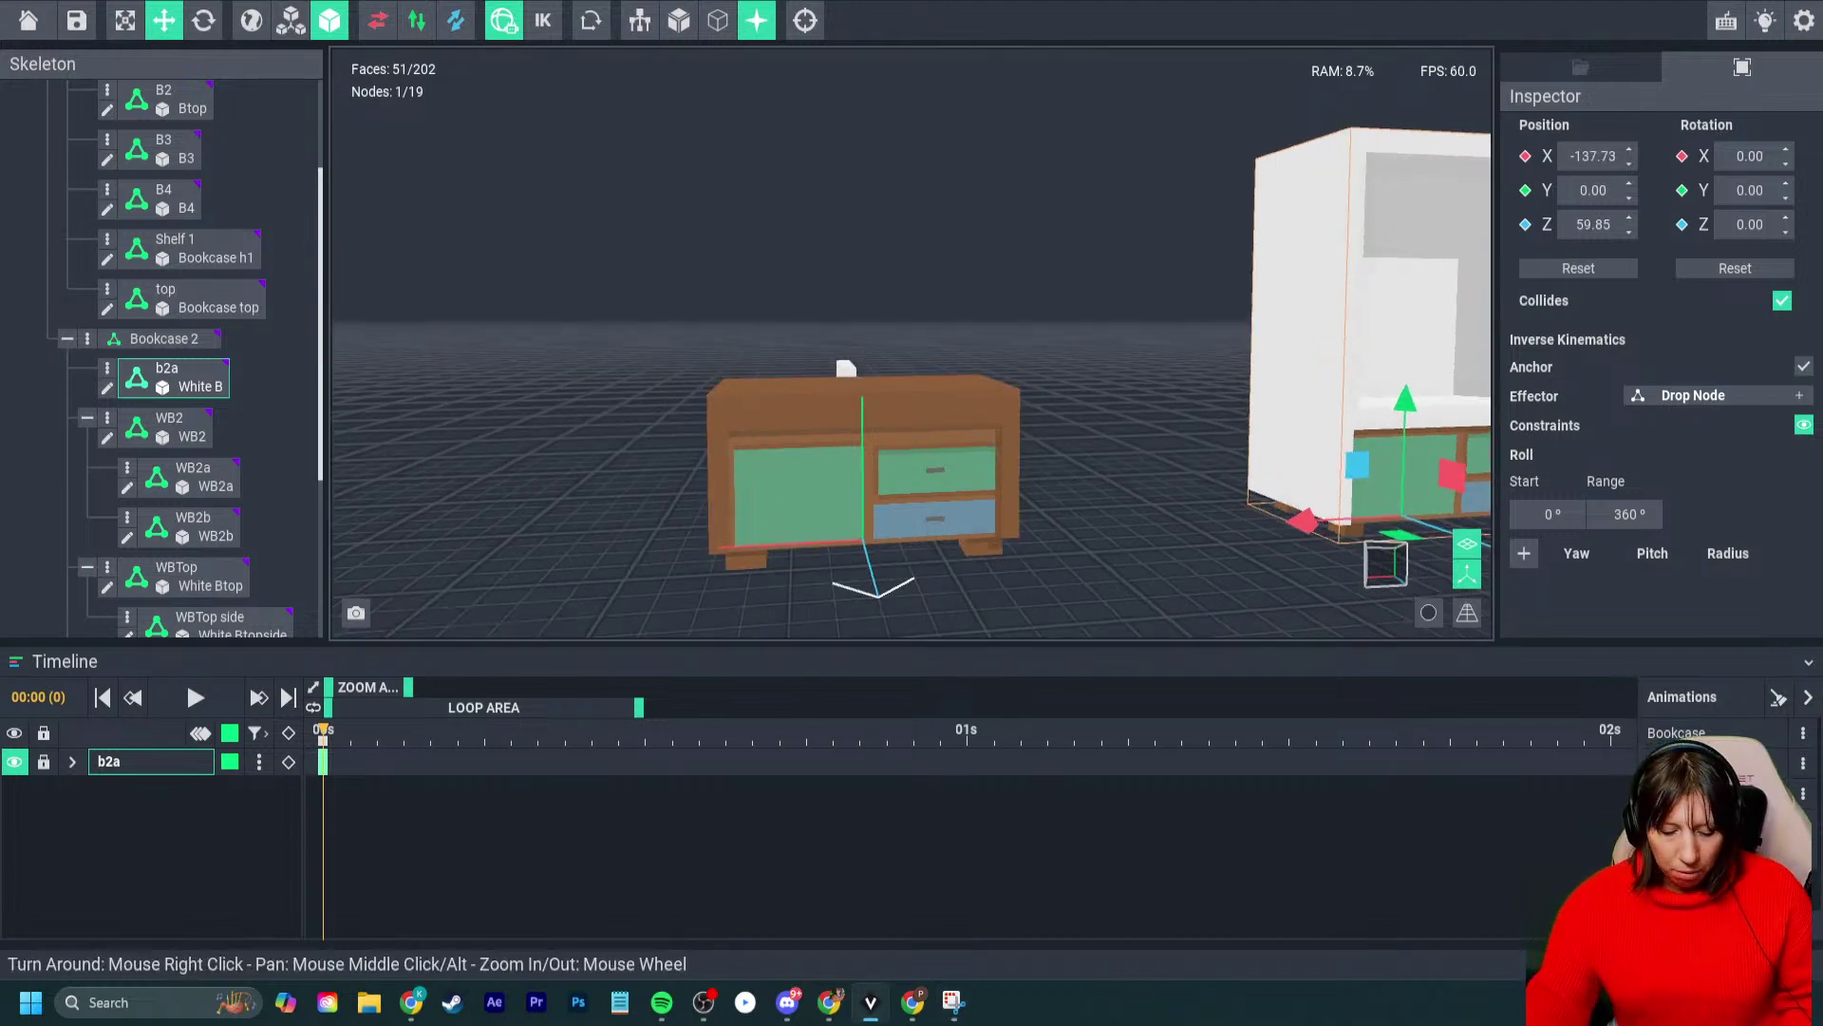
- Snip the Draws 01 view, sketch a hatched bookcase-height box over the cabinet with a stick figure on top, and close the snip
key(super+shift+s)
drag(626, 89, 1168, 622)
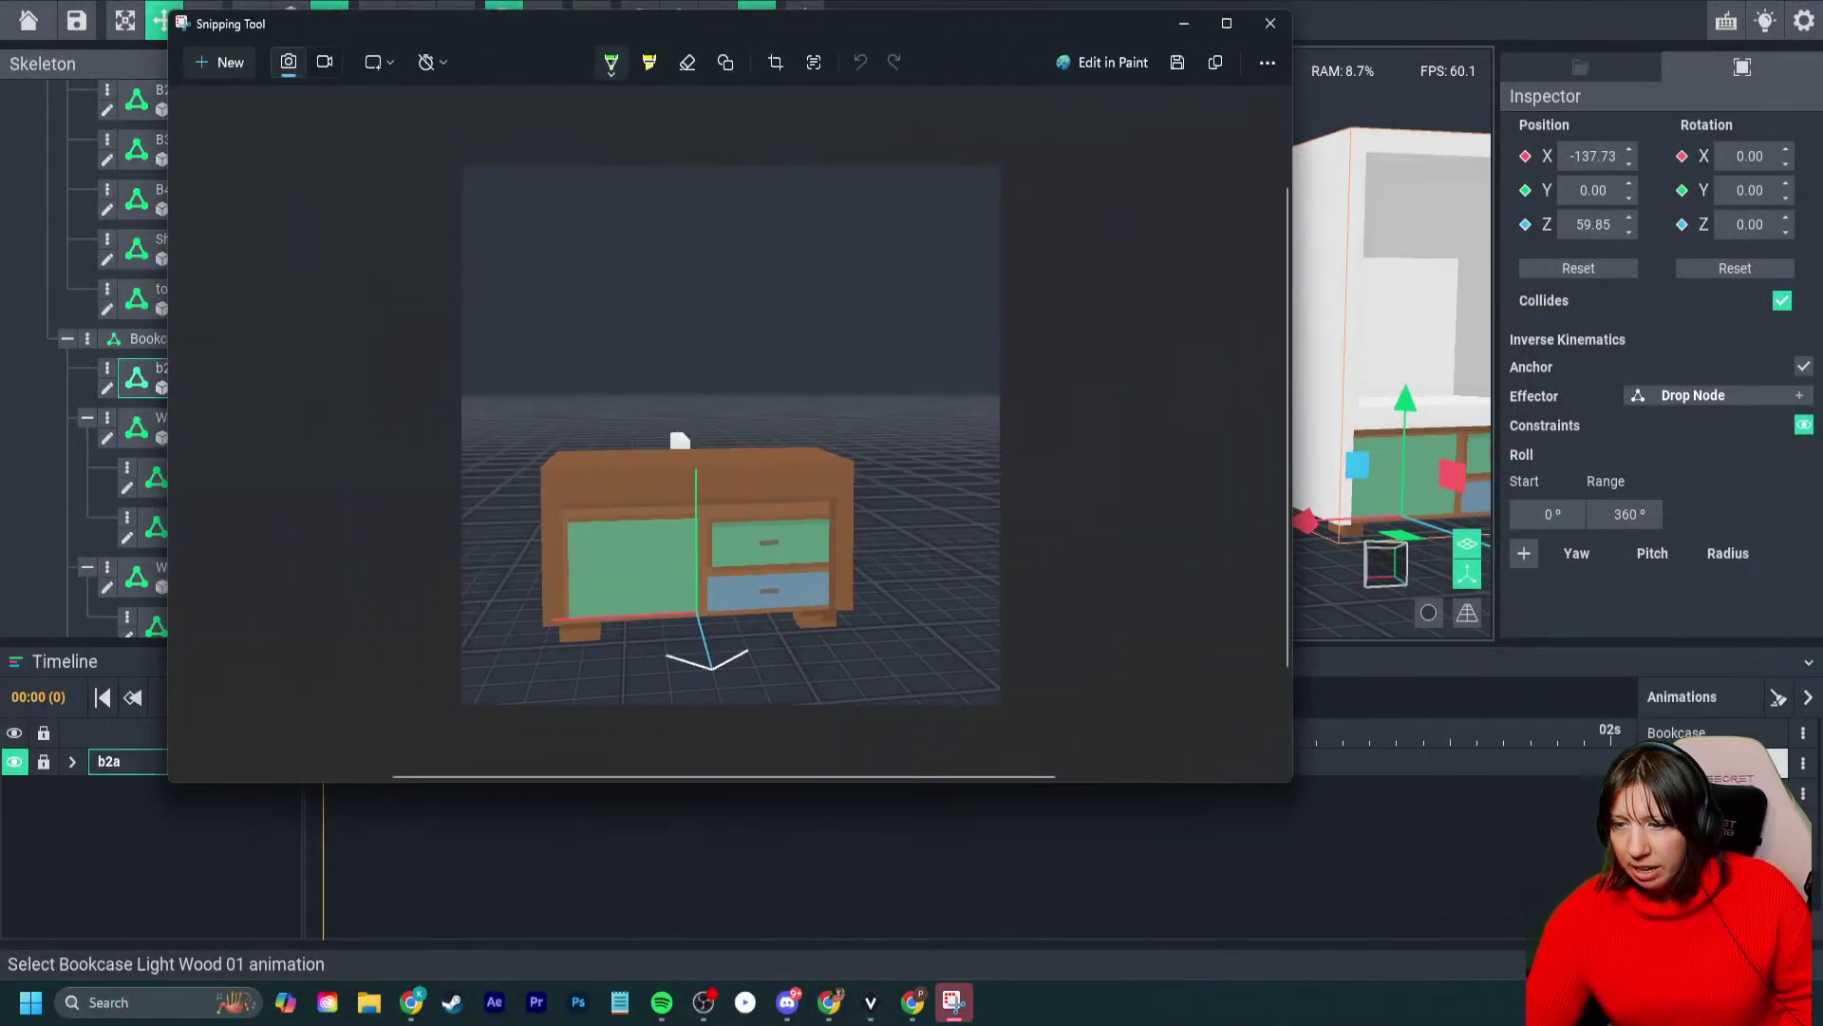
mouse_move(541, 646)
mouse_down()
mouse_move(554, 264)
mouse_move(672, 202)
mouse_move(846, 476)
mouse_move(860, 642)
mouse_up()
mouse_move(570, 235)
mouse_down()
mouse_move(594, 285)
mouse_move(575, 391)
mouse_move(797, 384)
mouse_move(698, 529)
mouse_move(736, 581)
mouse_up()
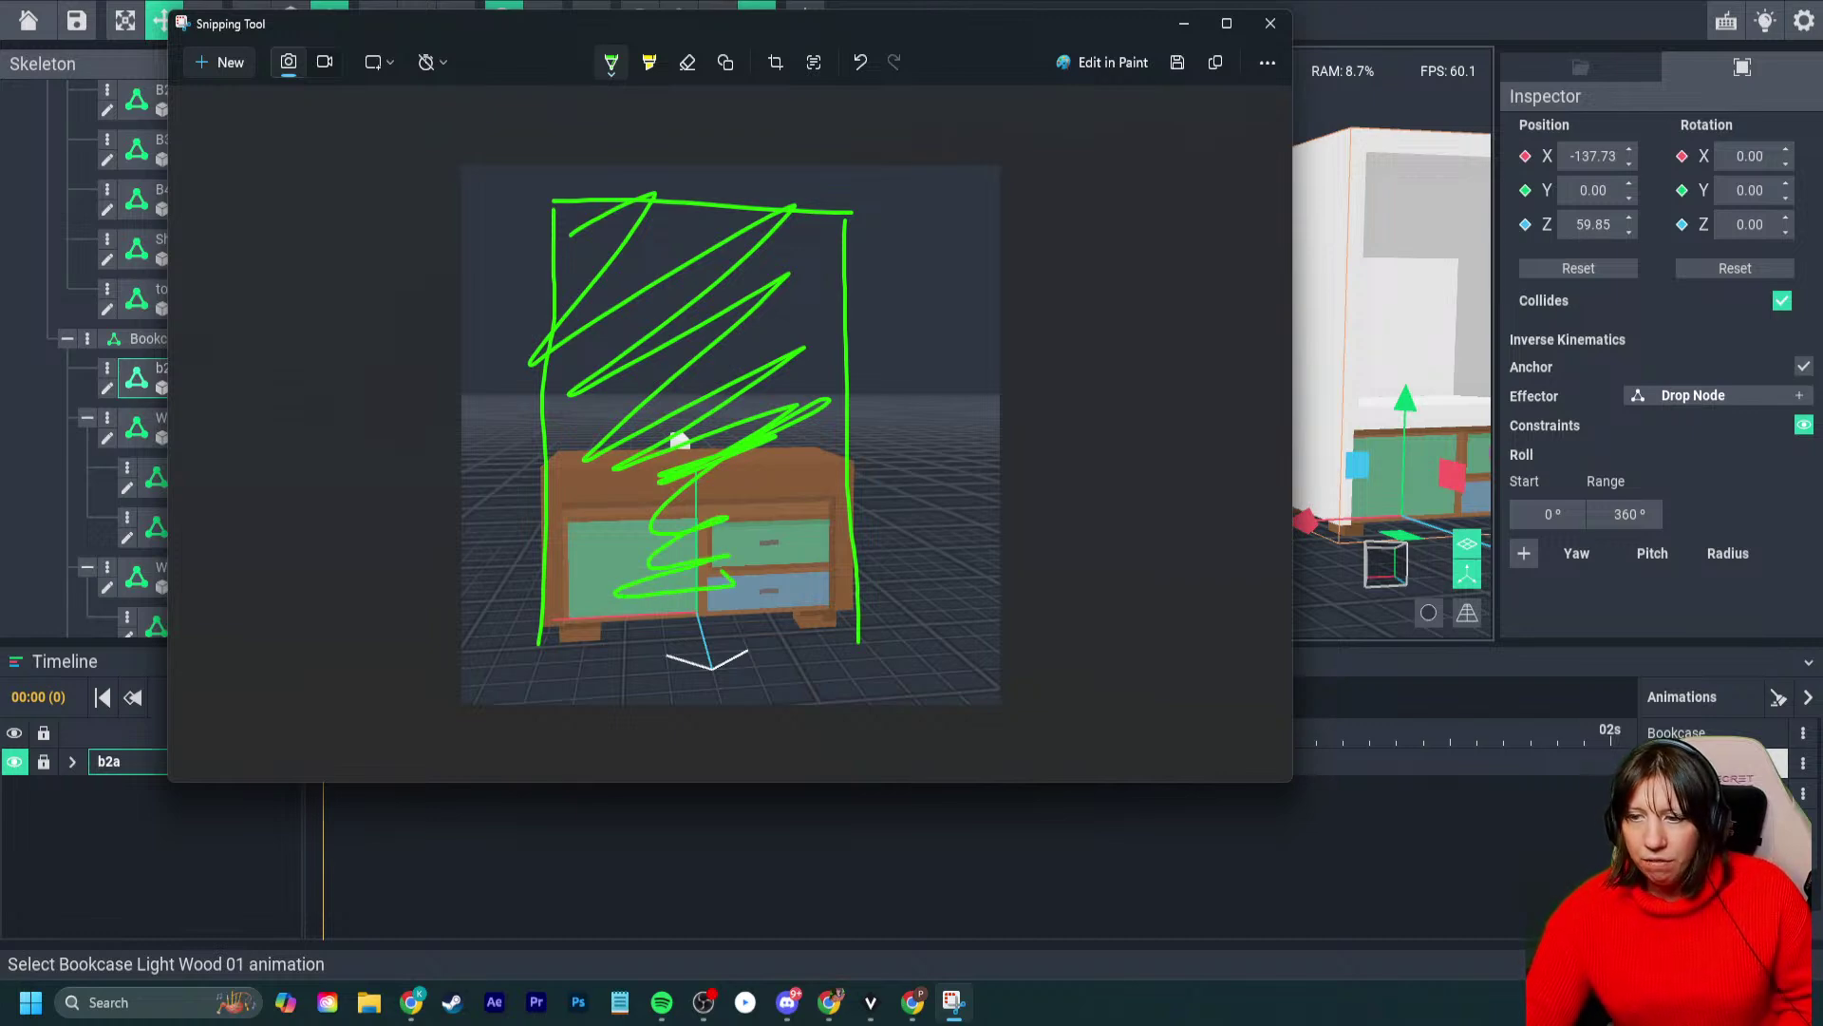
mouse_move(599, 144)
mouse_down()
mouse_move(564, 192)
mouse_move(624, 196)
mouse_move(660, 156)
mouse_up()
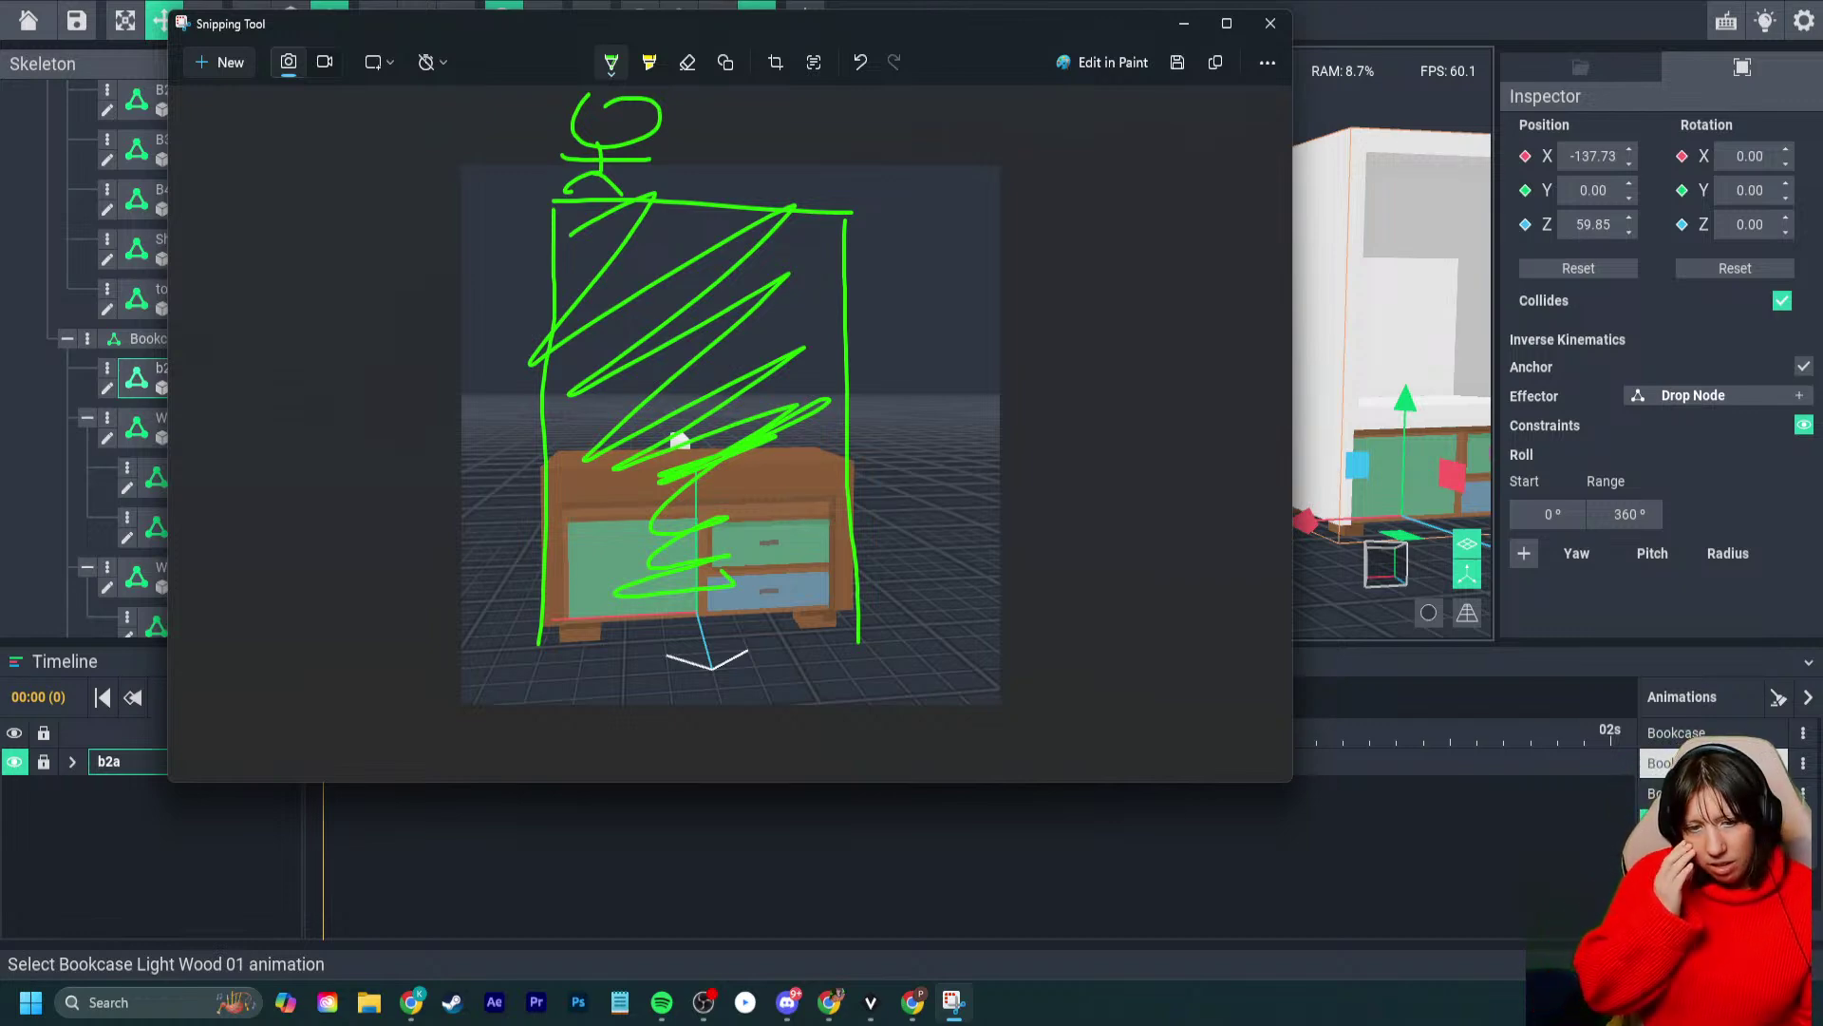
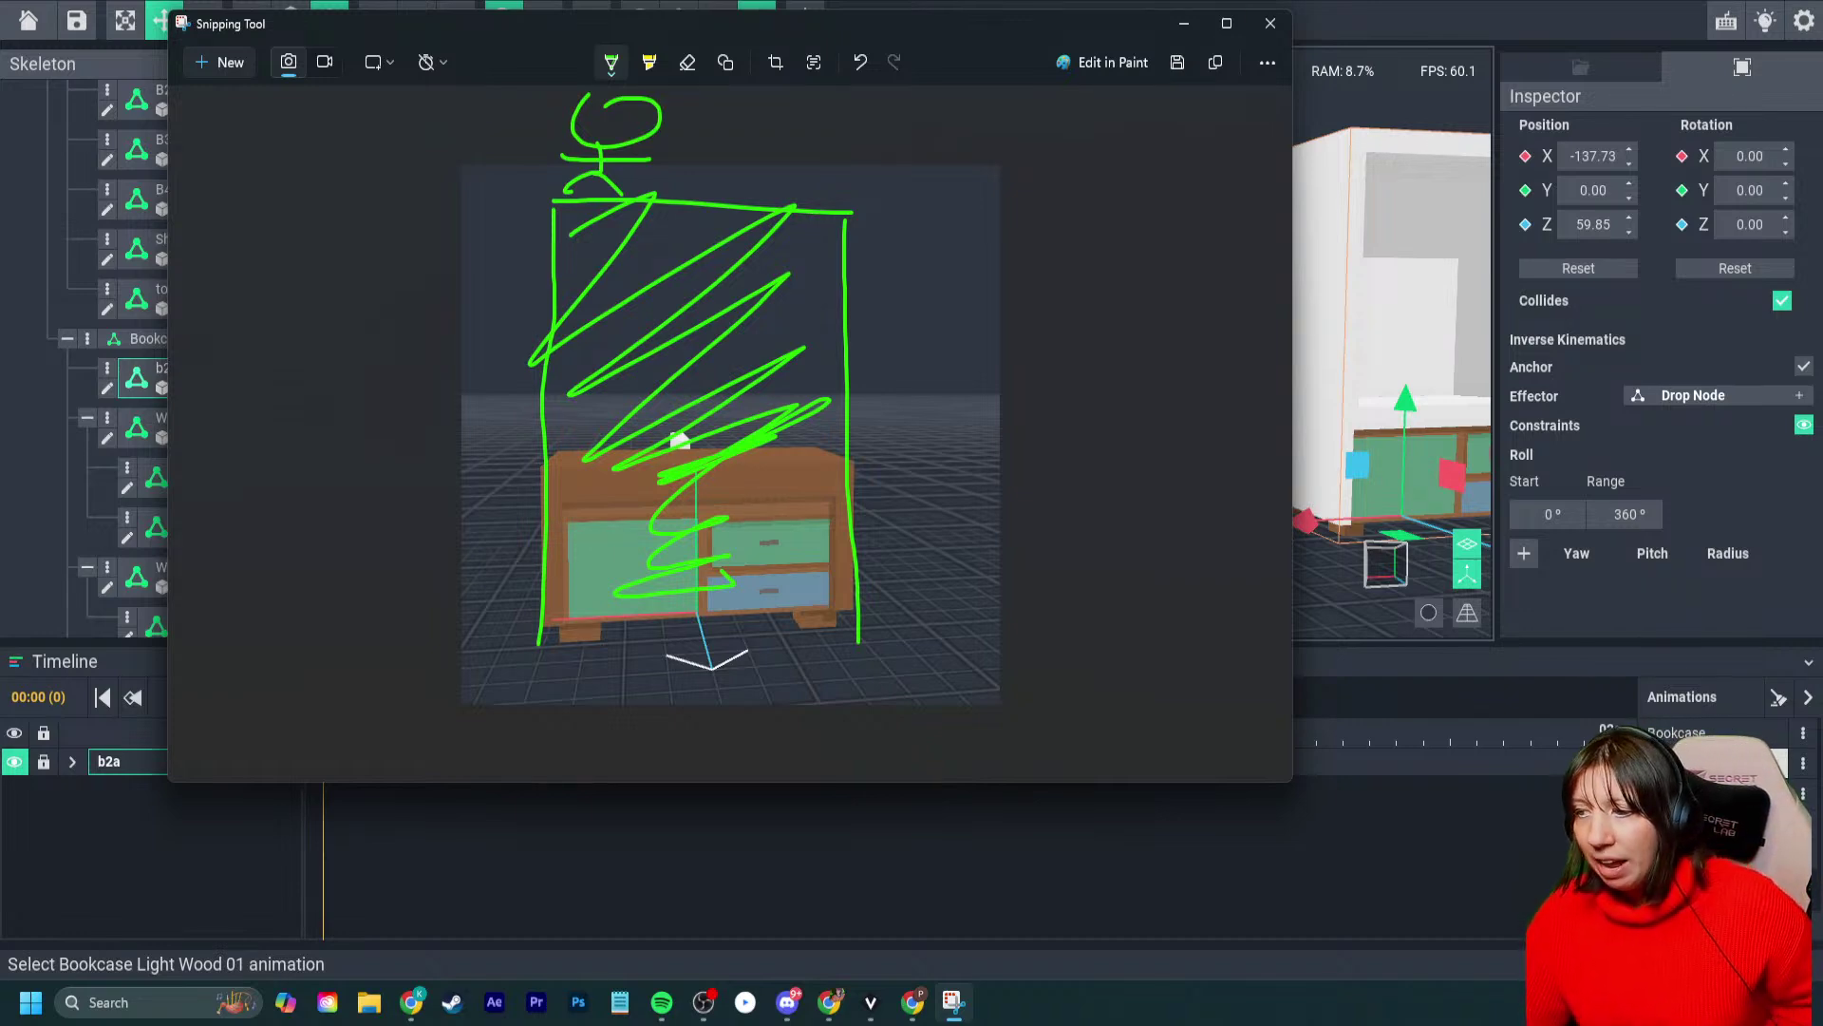
click(1270, 22)
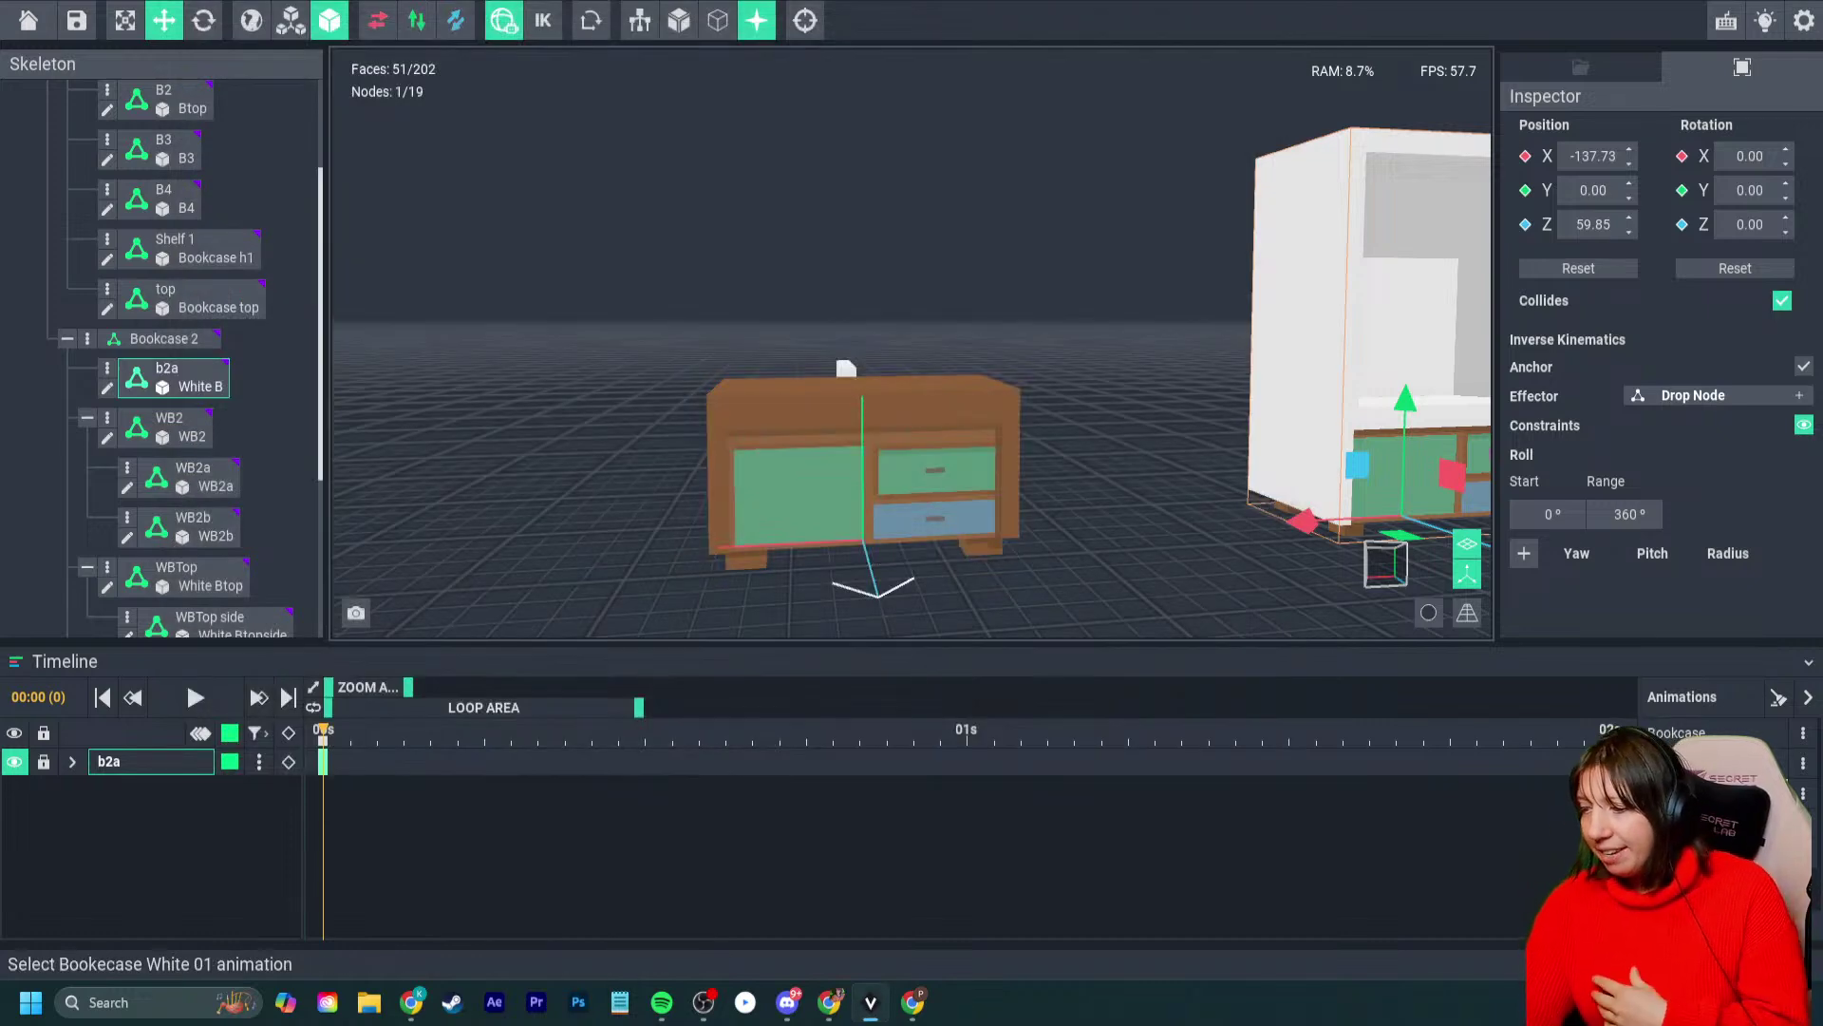
- In the Bookecase White 01 animation, move the WBSide1 panel along Z to about 61.20
click(1710, 793)
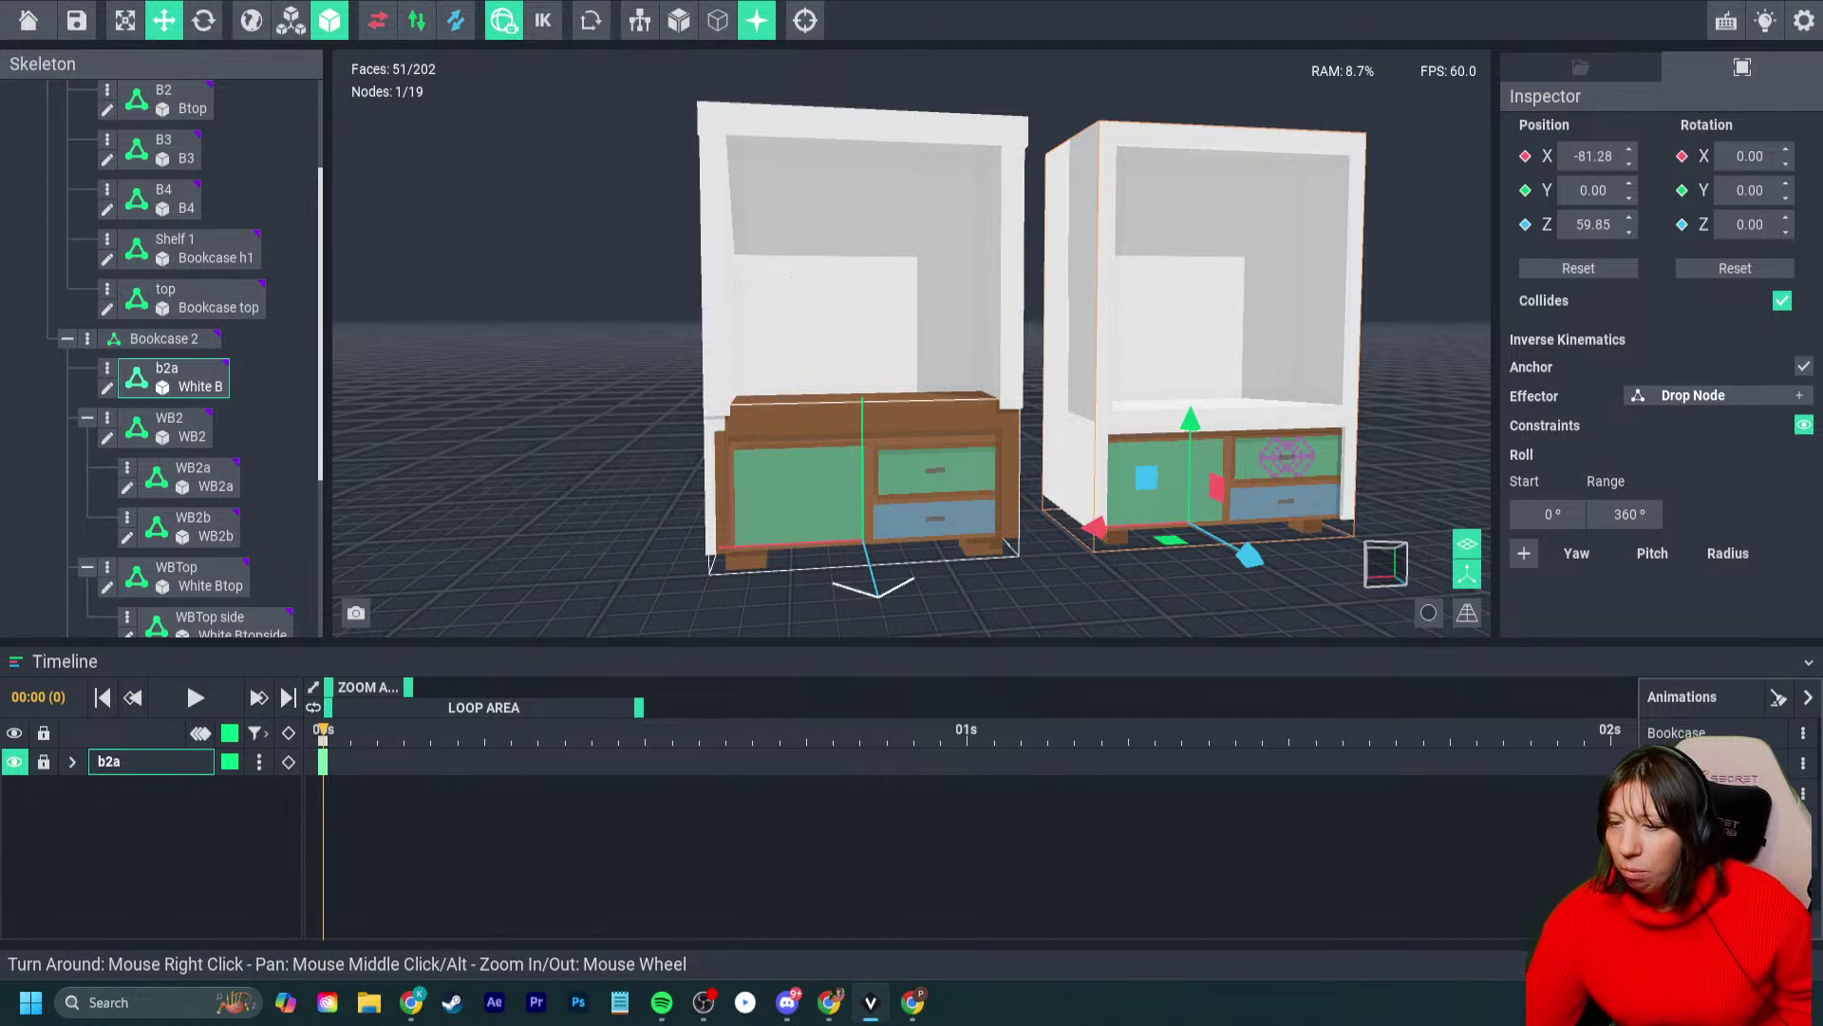
right_drag(855, 332, 1139, 332)
click(608, 493)
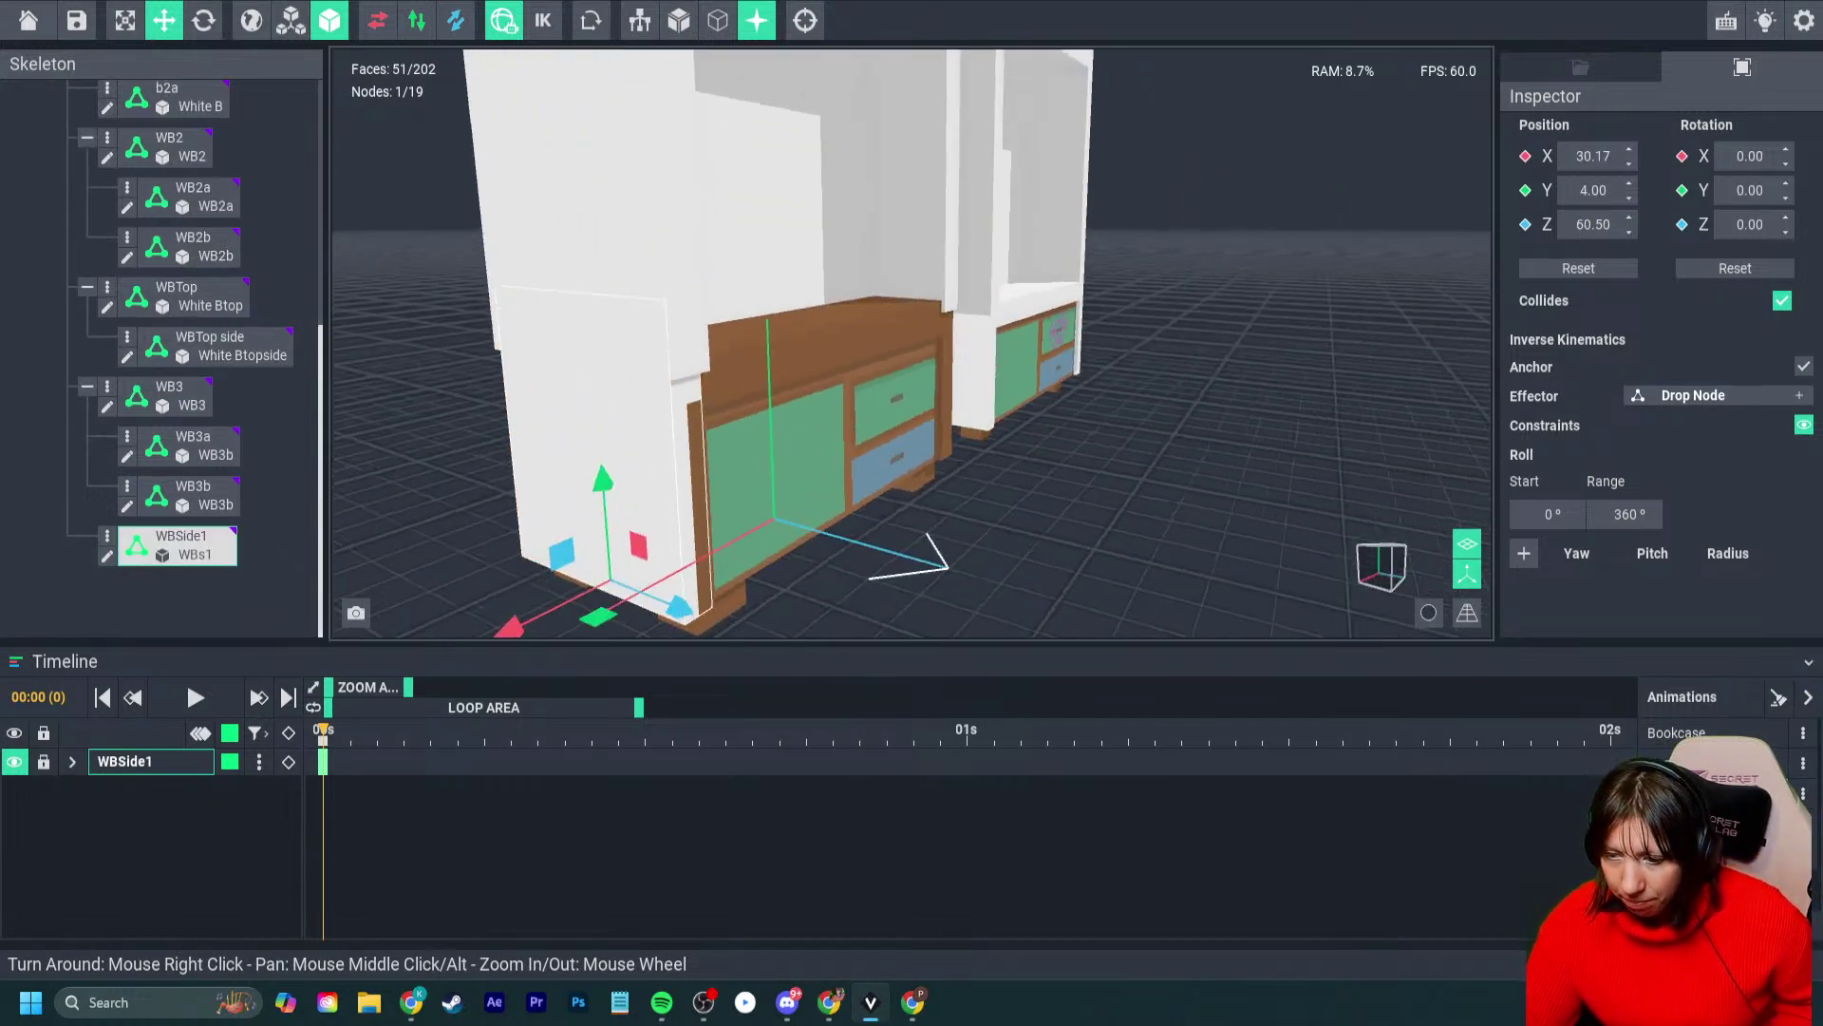
scroll(911, 342, up, 3)
scroll(912, 342, down, 3)
drag(688, 611, 701, 613)
middle_drag(551, 581, 657, 527)
right_drag(657, 528, 827, 518)
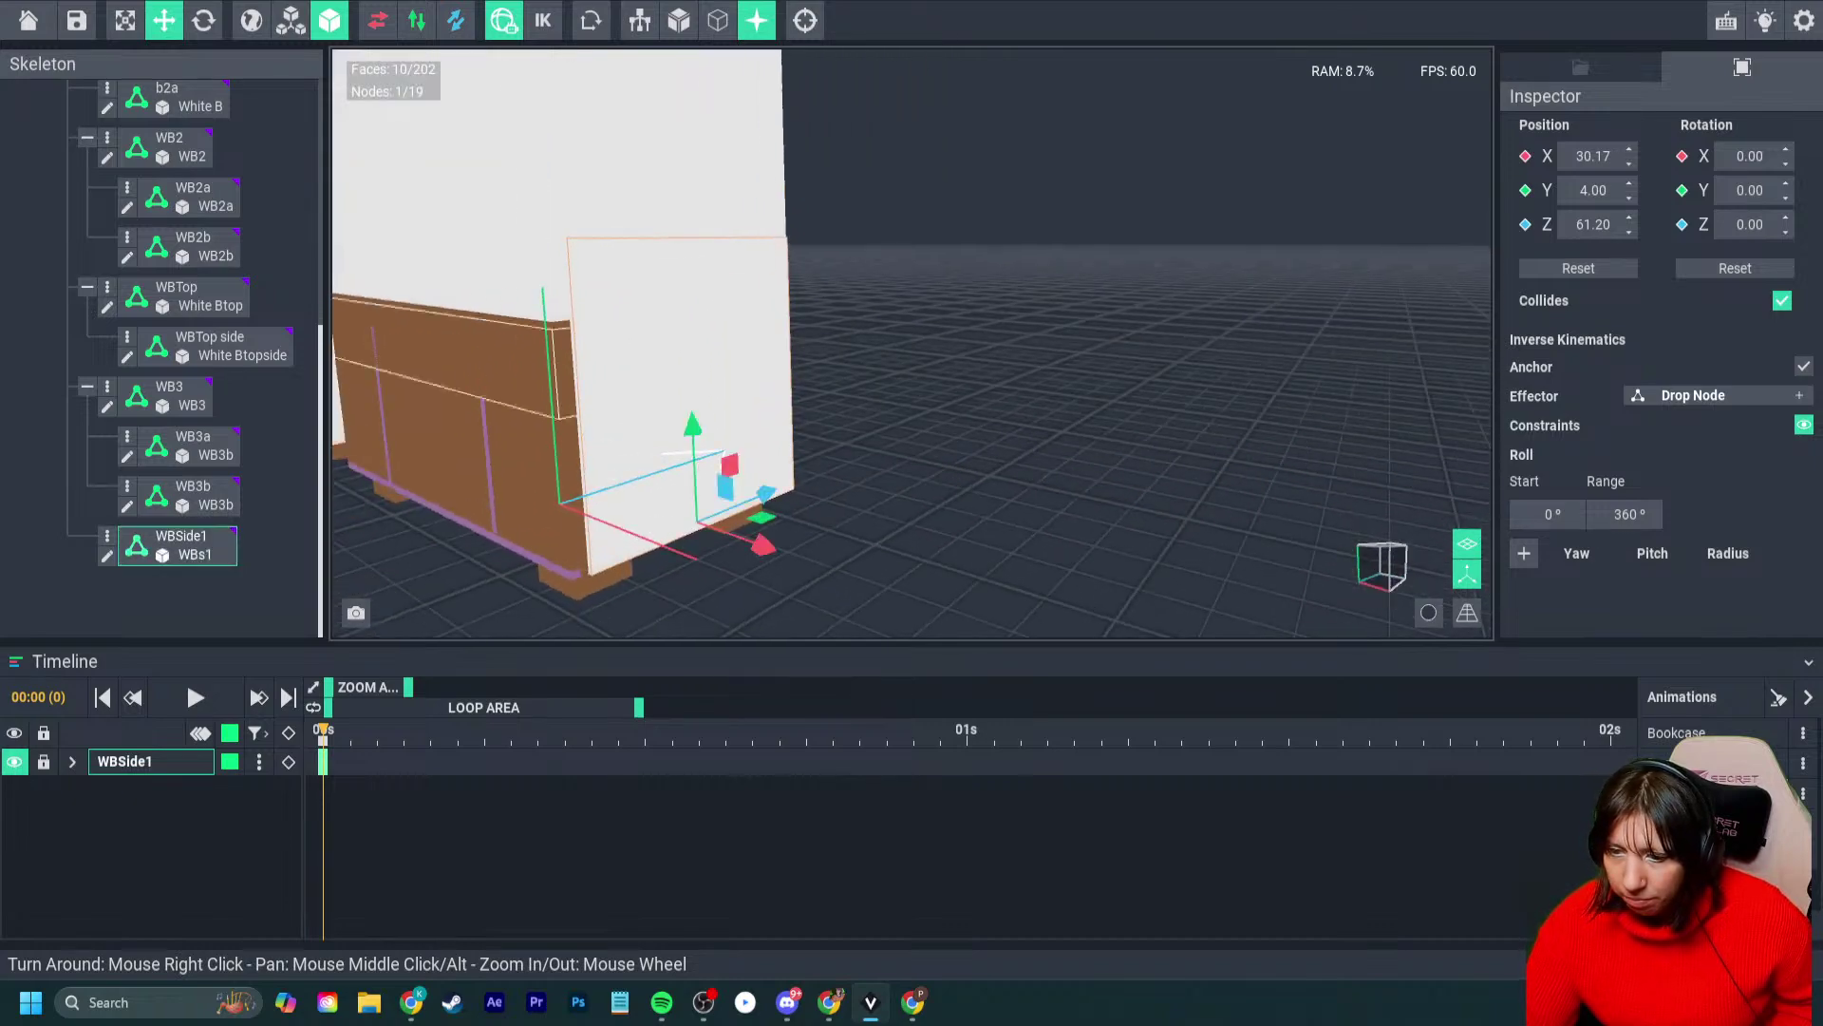
- Open the WBSide1 panel for voxel editing and enlarge its volume to 33 voxels along Z
right_drag(722, 399, 537, 246)
scroll(534, 246, up, 3)
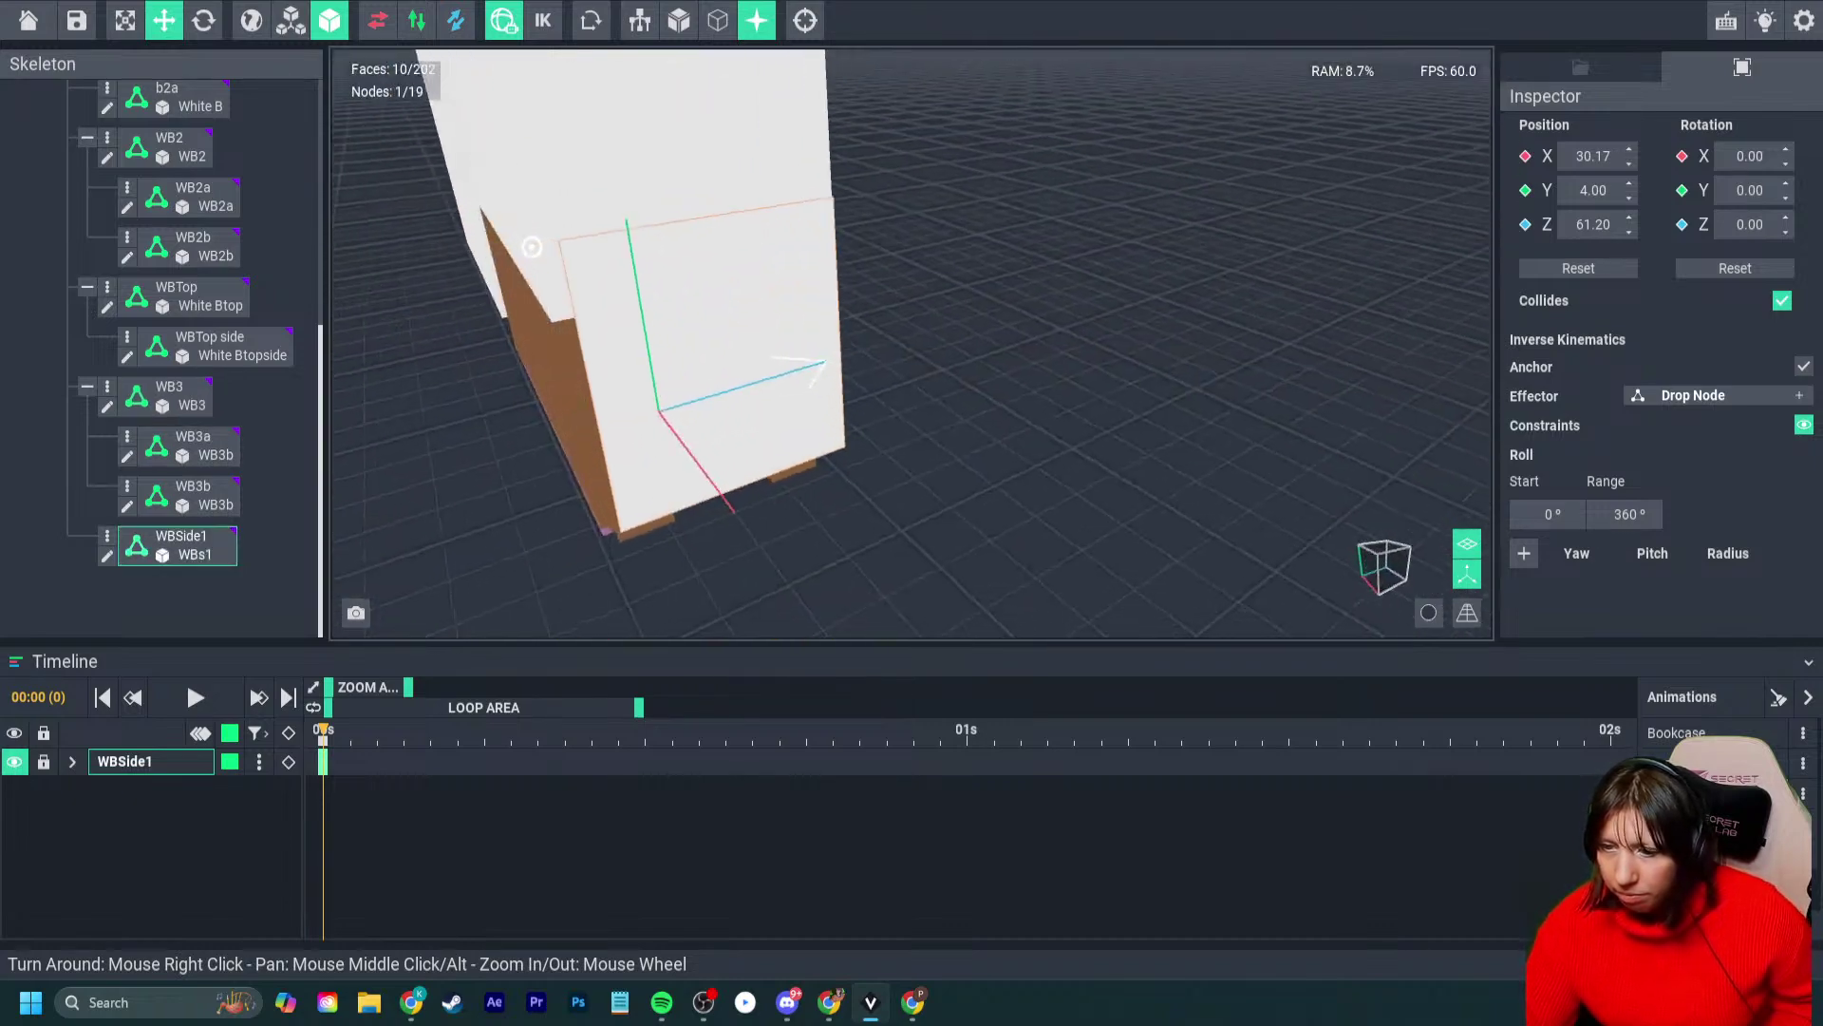
scroll(527, 245, down, 4)
scroll(527, 245, up, 3)
key(Tab)
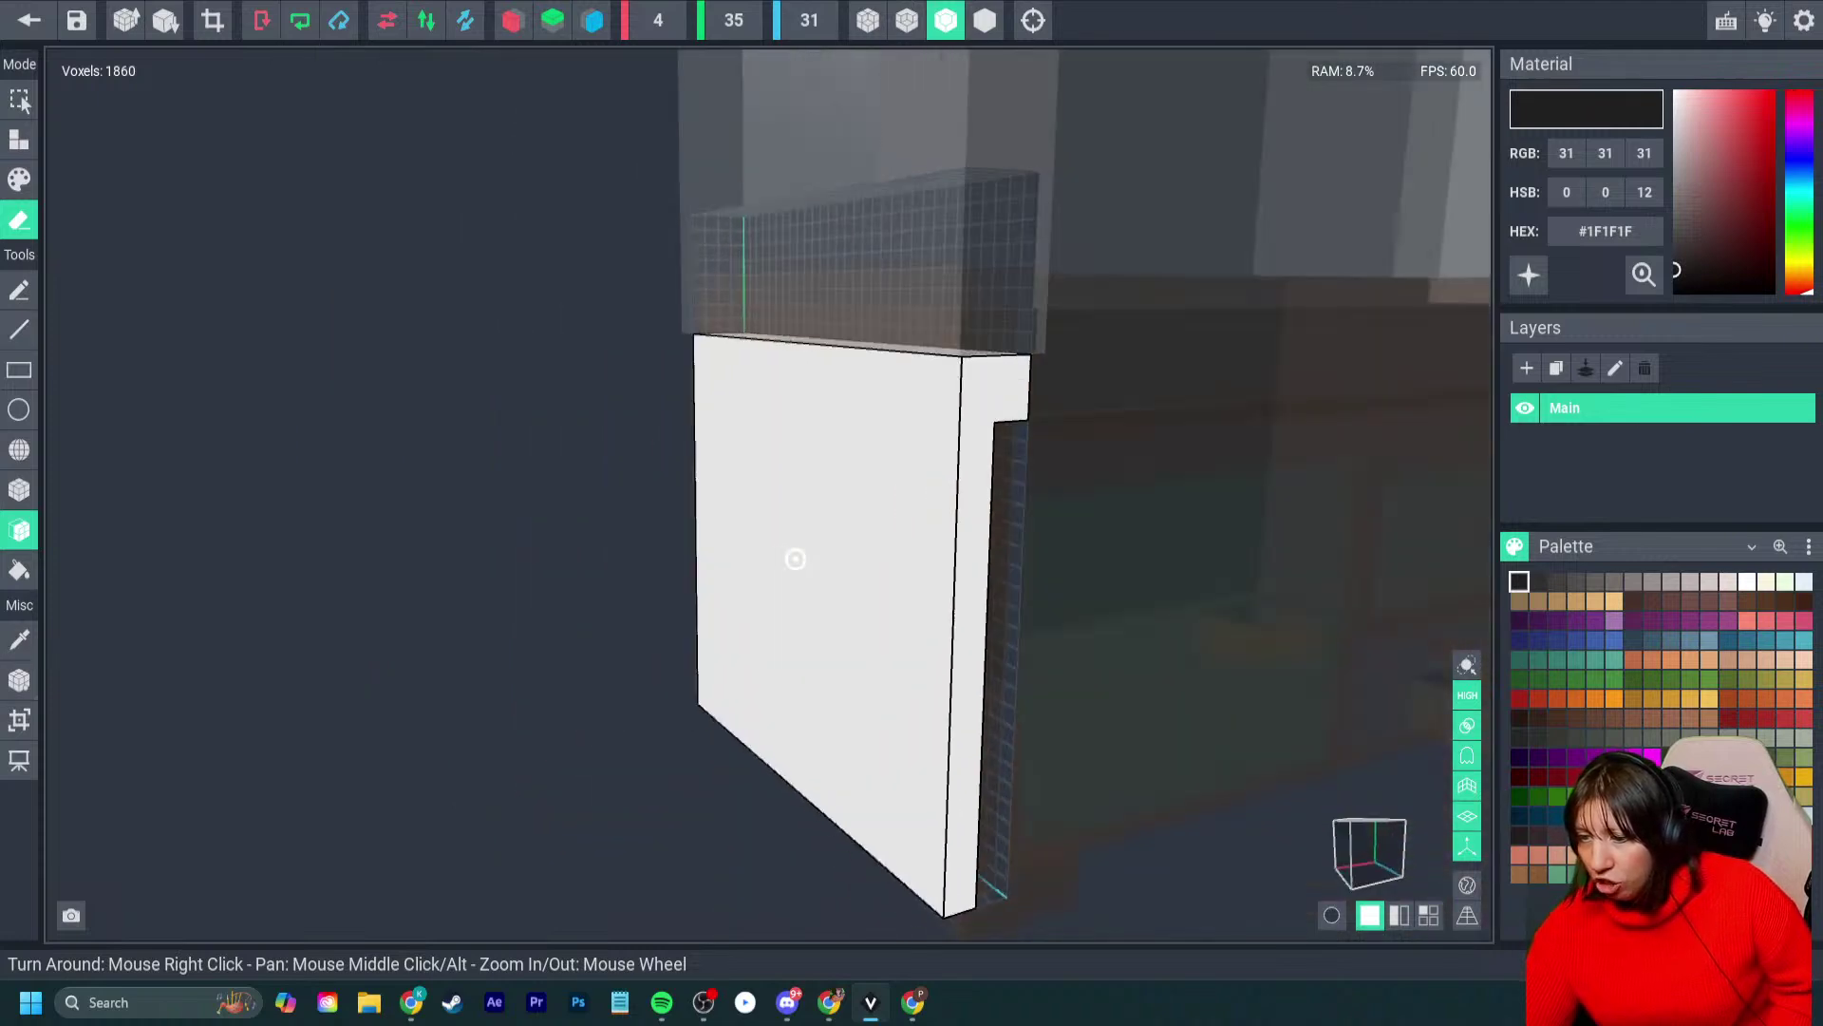
right_drag(831, 533, 805, 524)
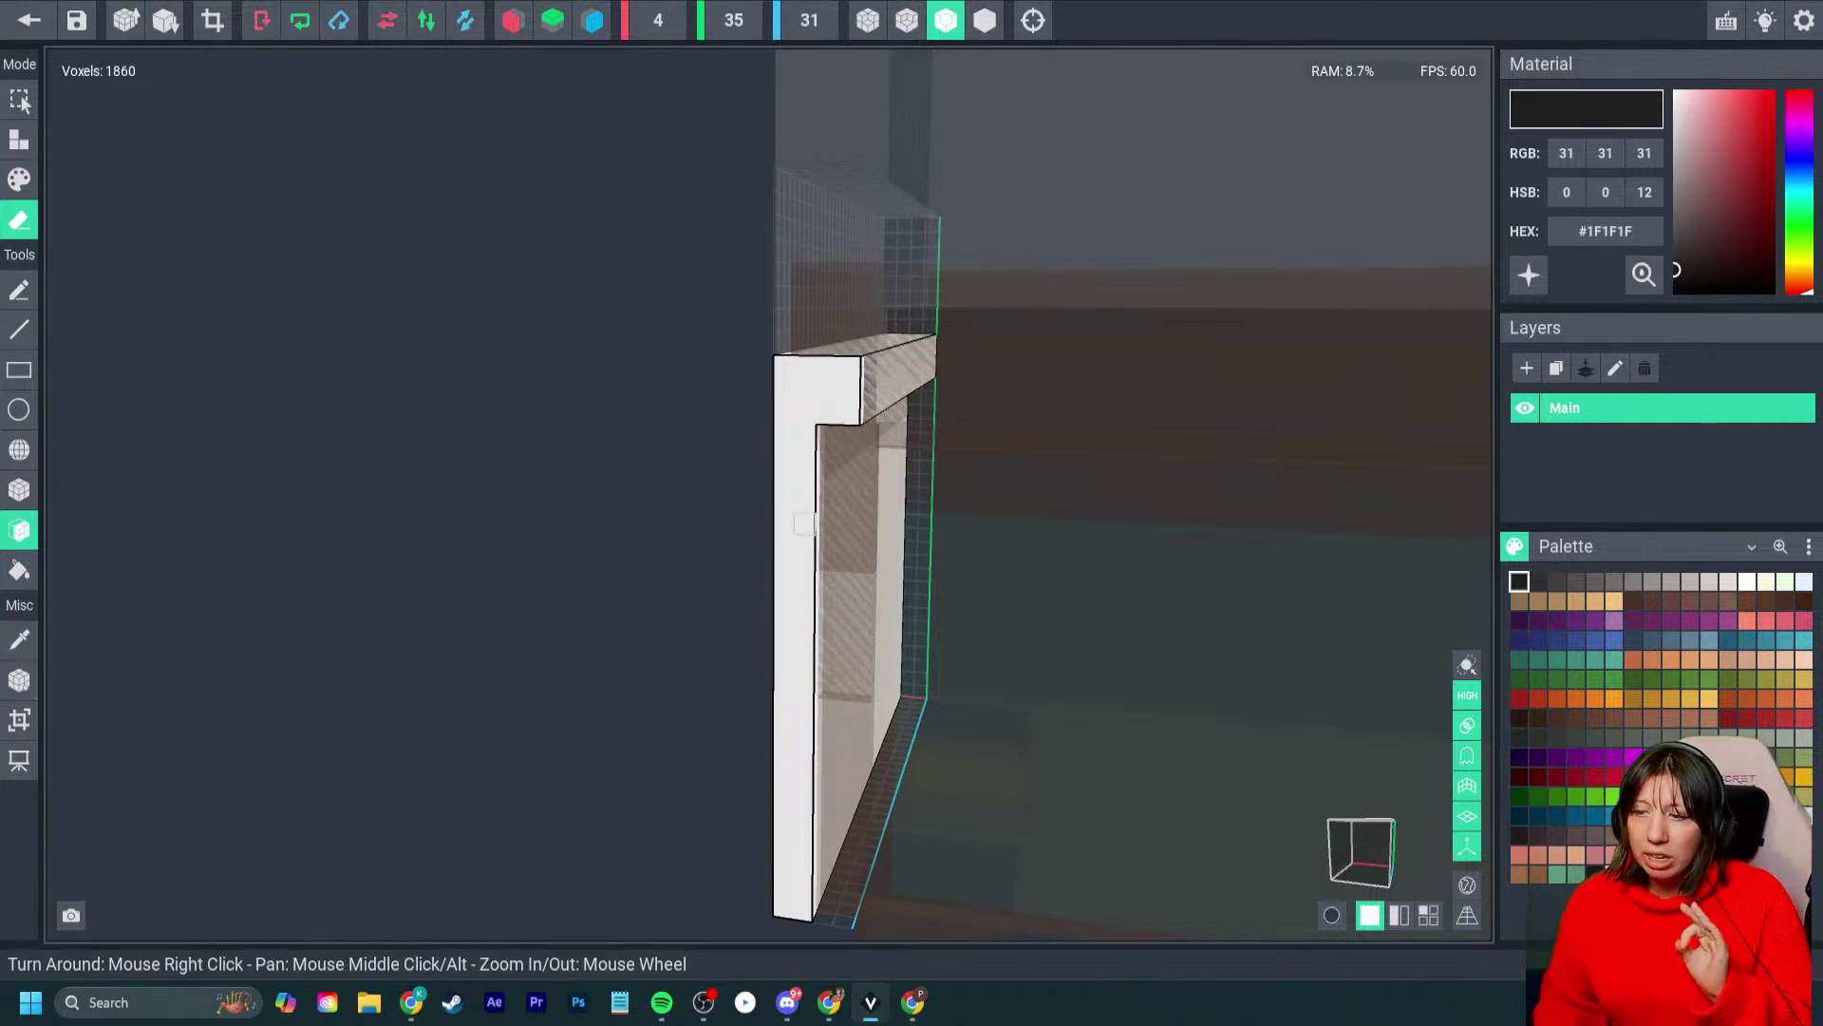
right_drag(805, 524, 773, 488)
click(19, 719)
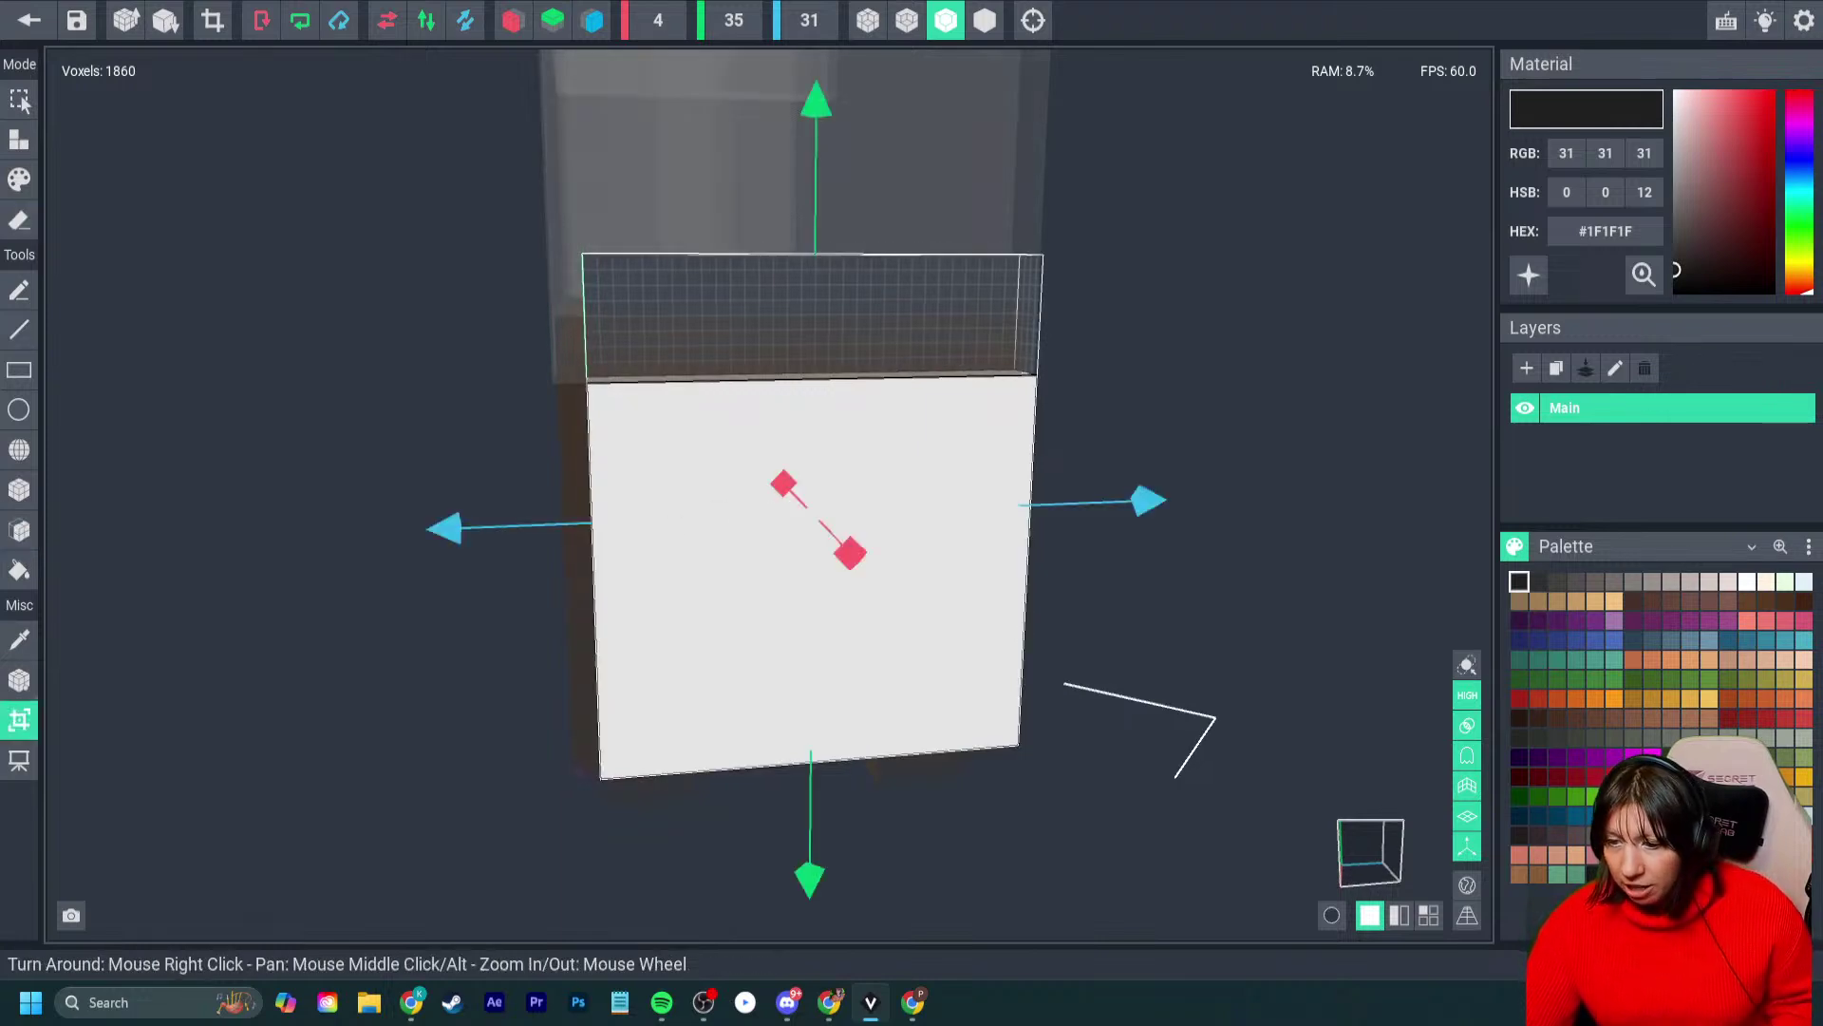
drag(461, 521, 399, 529)
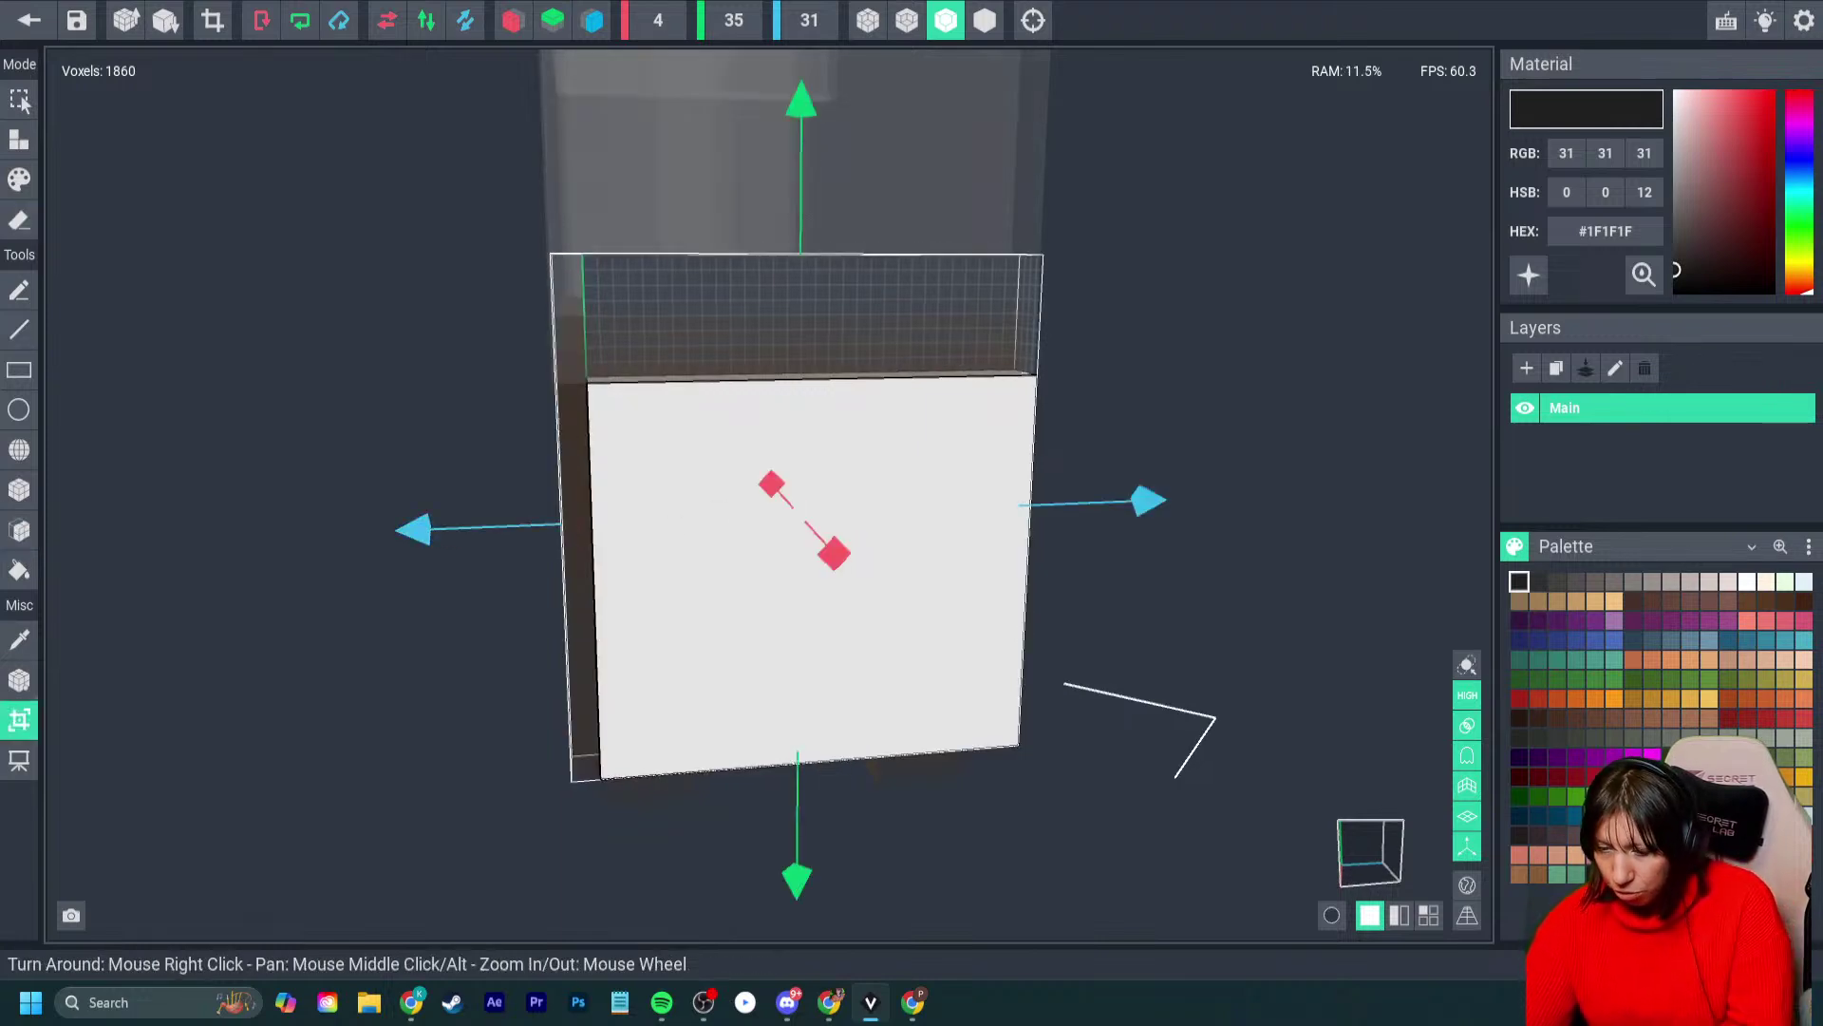
key(e)
- Fill the panel with white (#F0F0F0) voxels to its full 4-voxel thickness and 33-voxel depth
mouse_move(611, 529)
right_down()
mouse_move(673, 563)
mouse_move(570, 518)
mouse_move(621, 470)
mouse_move(635, 615)
mouse_move(608, 670)
mouse_move(684, 655)
right_up()
key(i)
click(673, 562)
key(p)
key(a)
click(570, 518)
click(600, 683)
click(698, 532)
right_drag(698, 532, 675, 733)
- Enlarge the panel's volume downward to a height of 39 voxels and extend its white underside to the new bottom
click(19, 718)
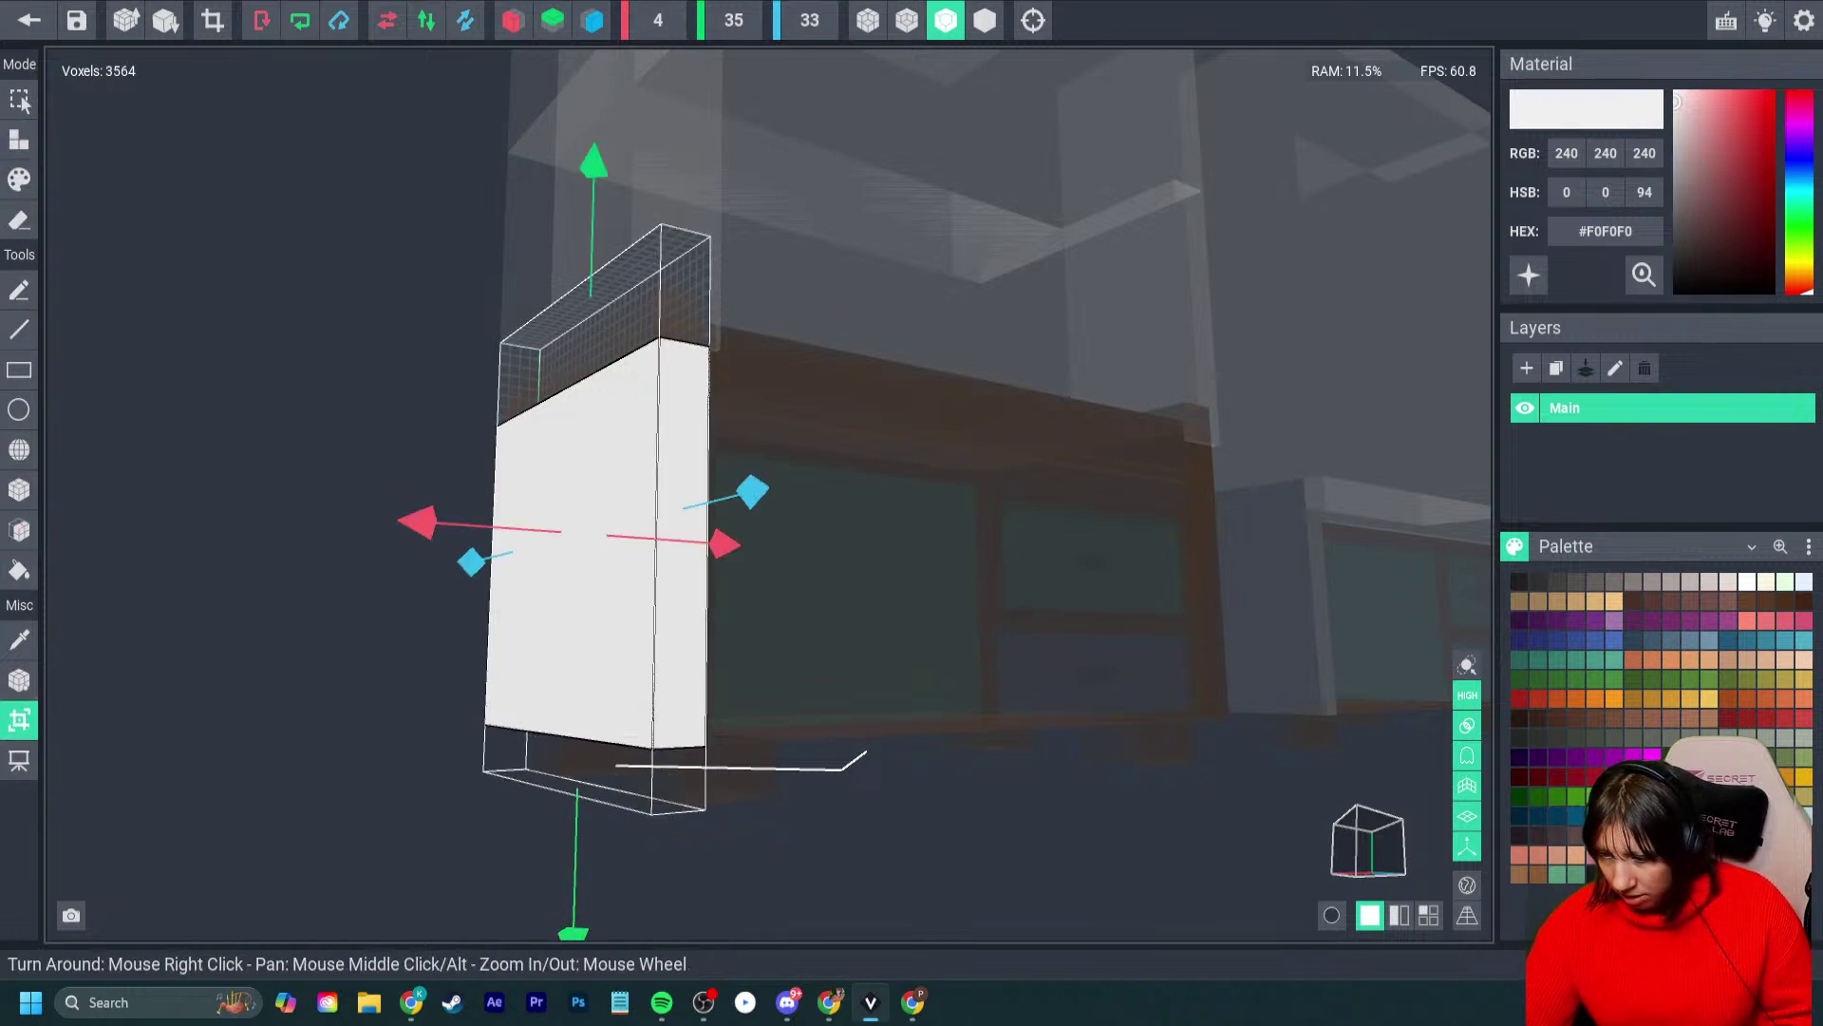
right_drag(788, 665, 696, 672)
key(f)
right_drag(561, 807, 619, 741)
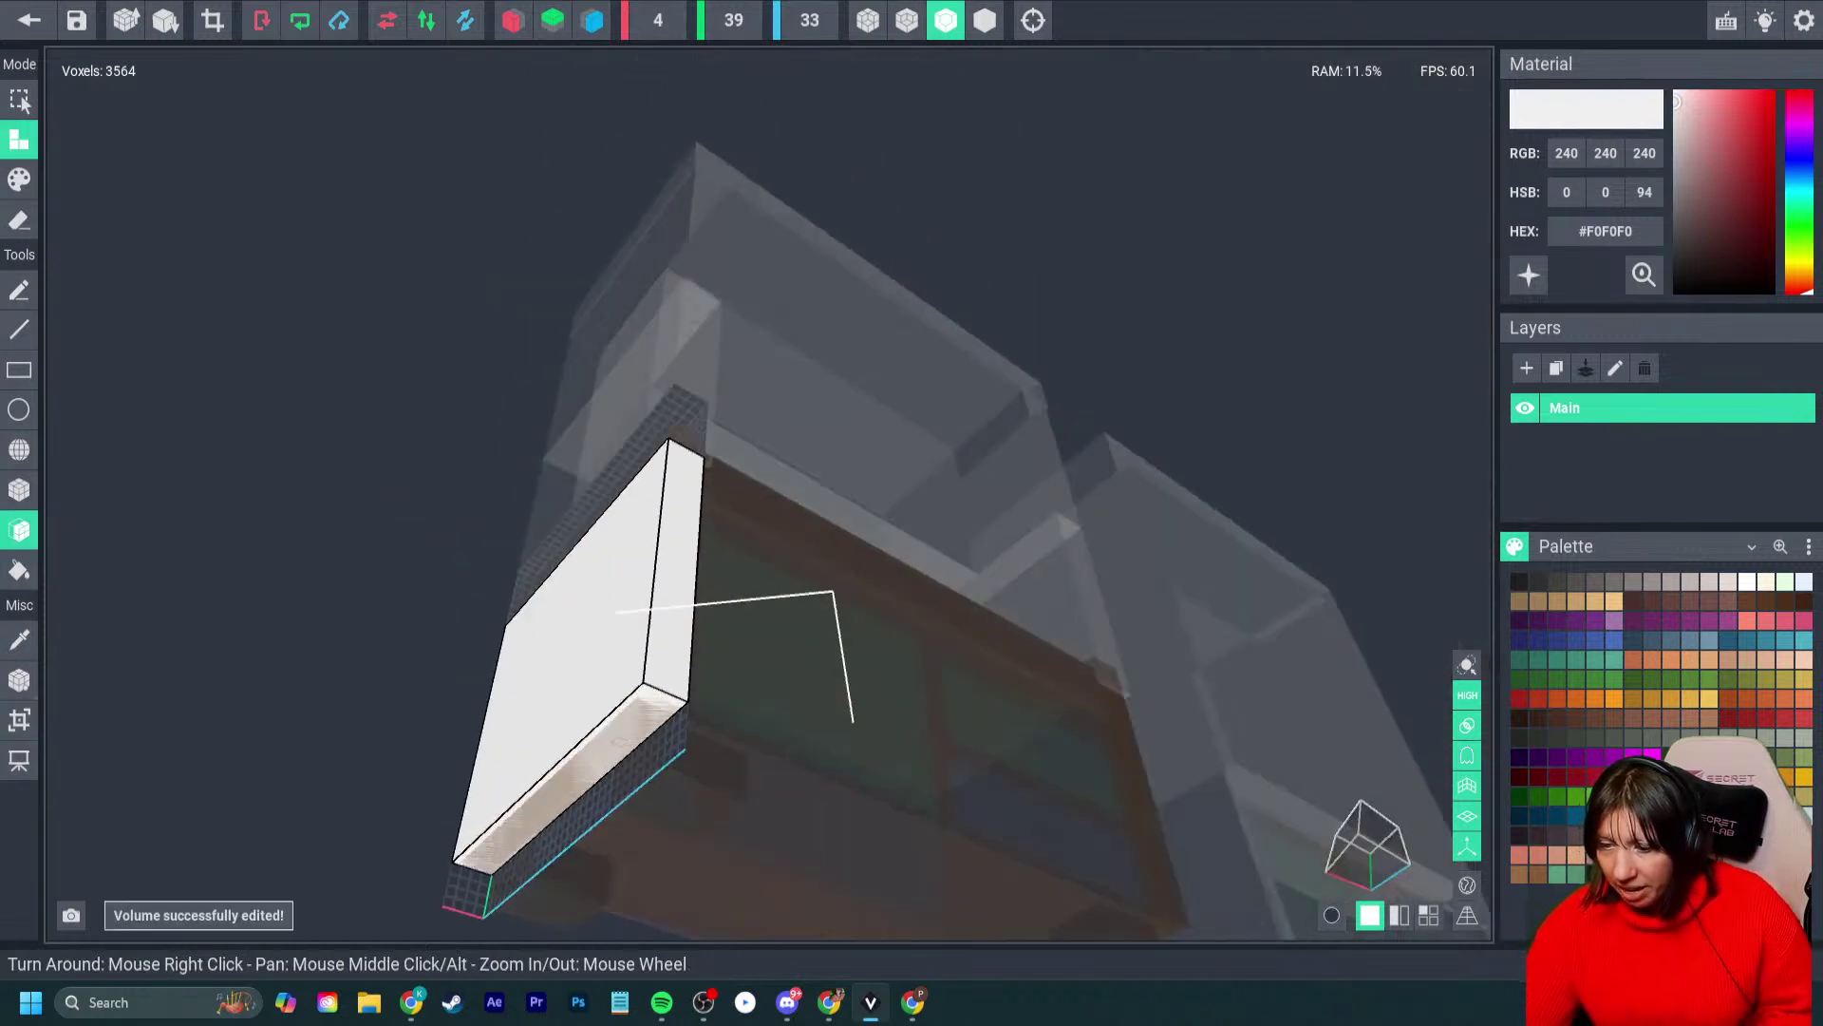
drag(619, 741, 618, 765)
mouse_move(617, 765)
right_down()
mouse_move(608, 793)
mouse_move(622, 768)
mouse_move(663, 761)
right_up()
- Paint a one-voxel-high dark stripe (#1F1F1F) across the panel's narrow front edge near its base
click(1519, 582)
click(19, 179)
click(19, 489)
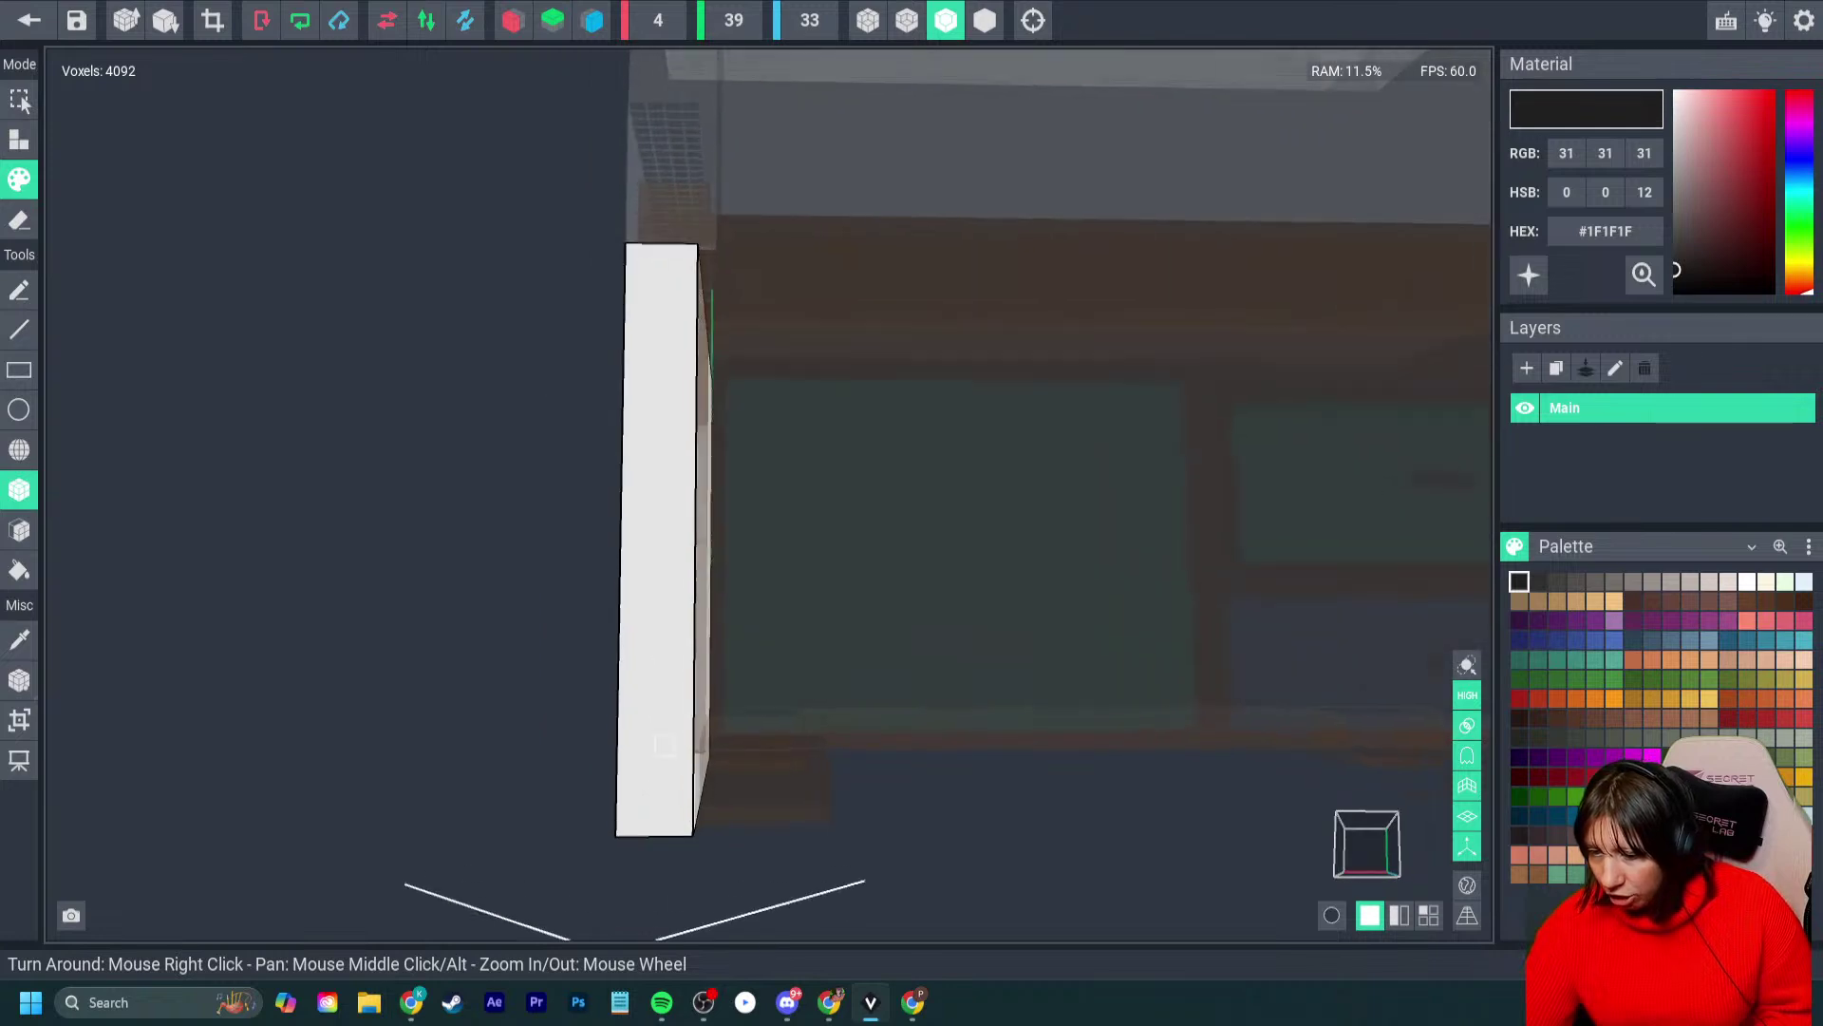
scroll(664, 761, up, 5)
scroll(665, 760, up, 2)
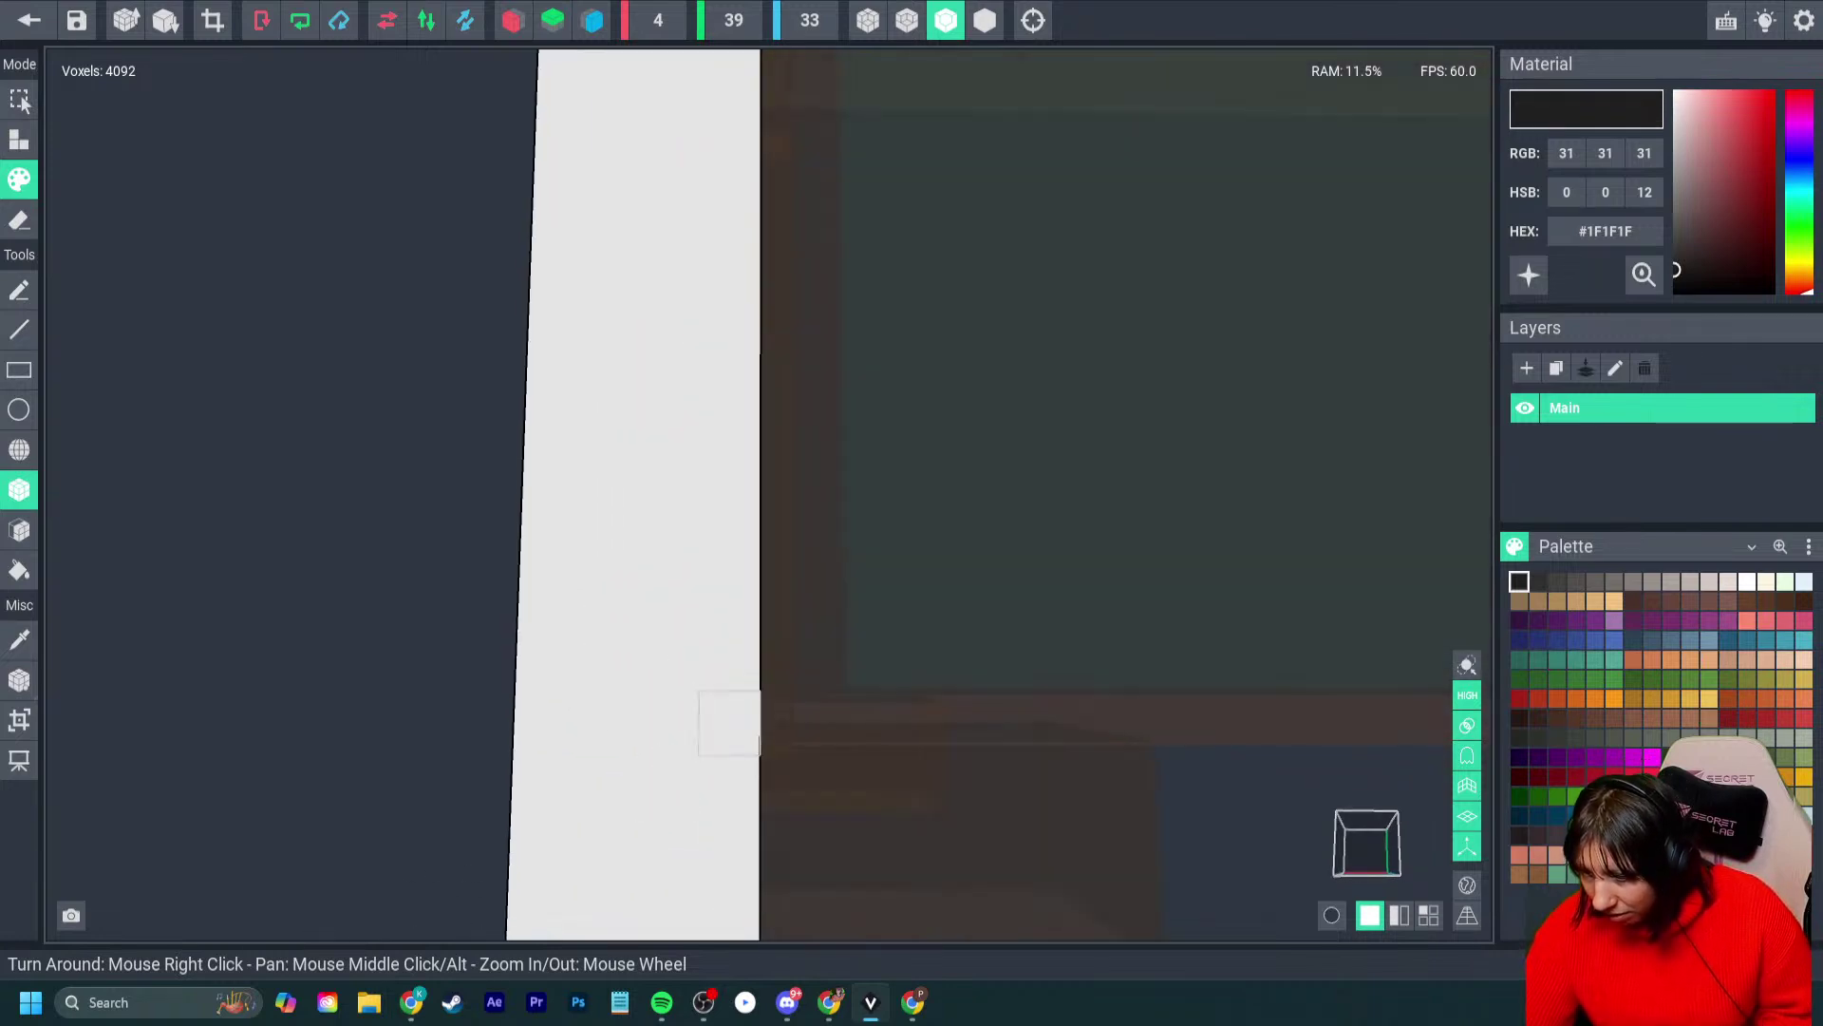
drag(730, 722, 541, 724)
key(ctrl+z)
drag(729, 788, 667, 788)
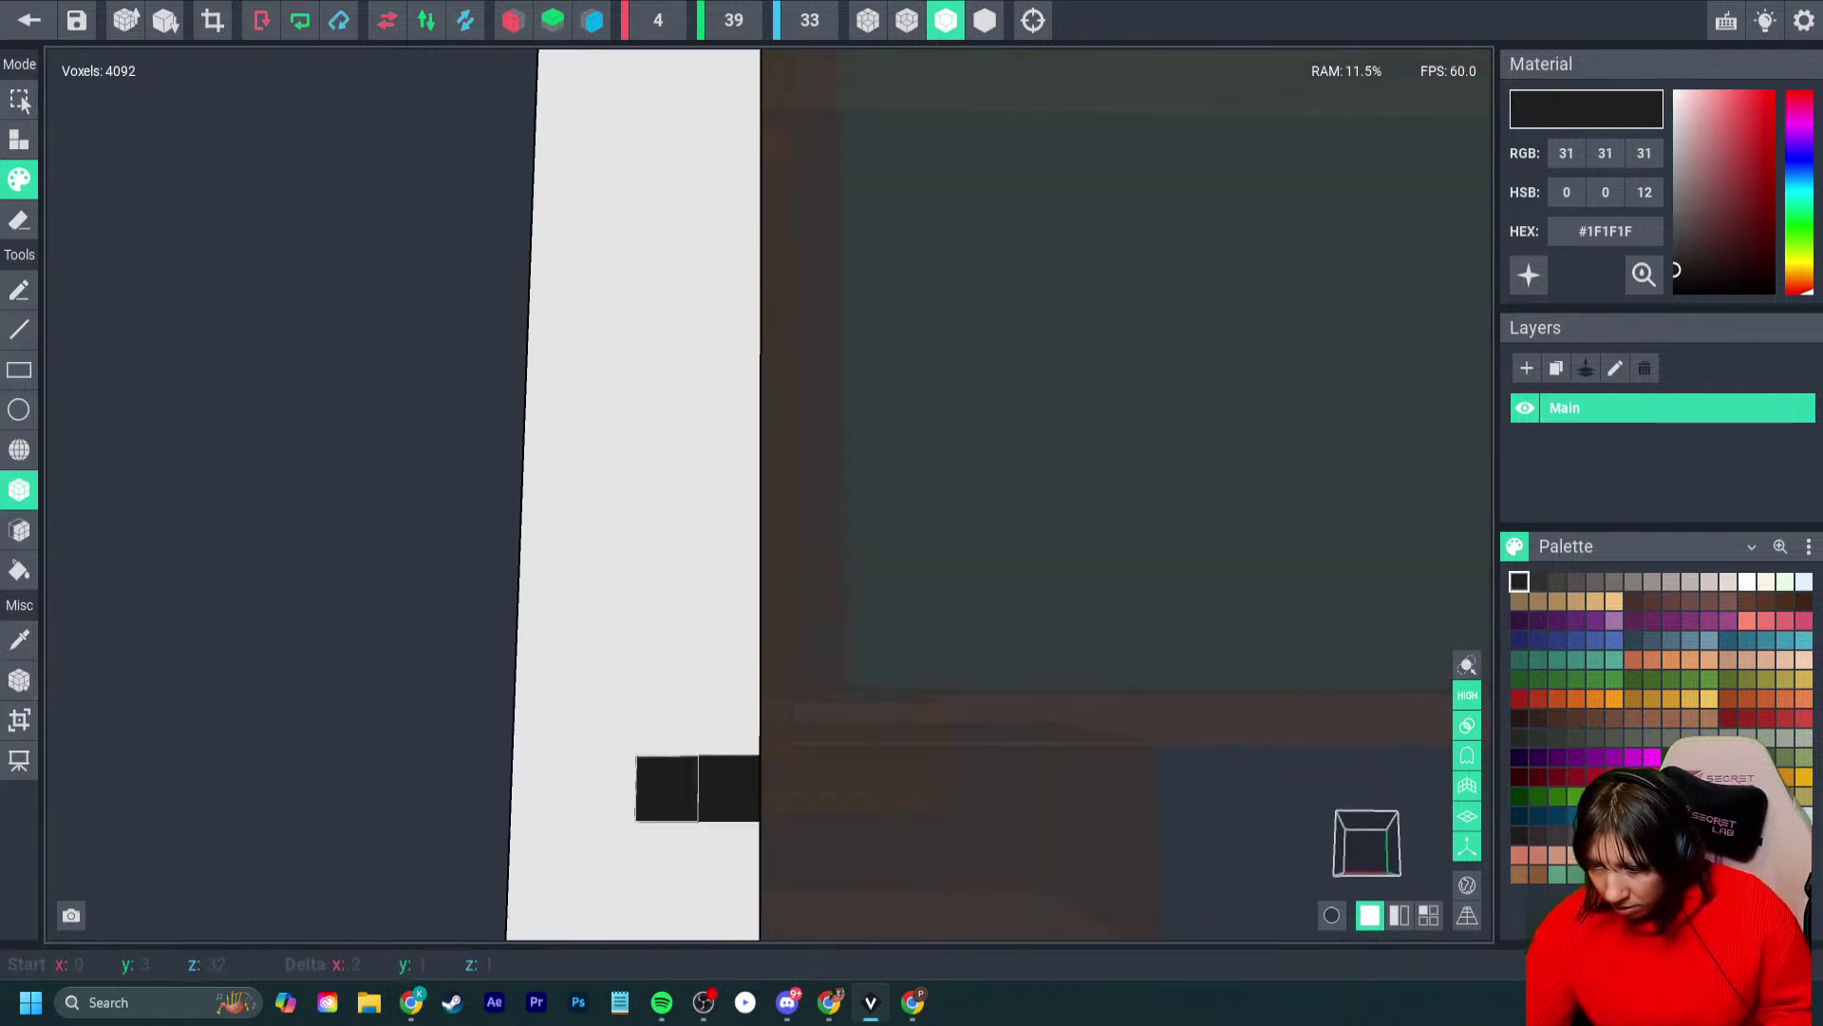
drag(542, 788, 544, 788)
- Continue the dark stripe along the full length of the panel's outer face
scroll(604, 788, down, 3)
right_drag(604, 787, 703, 750)
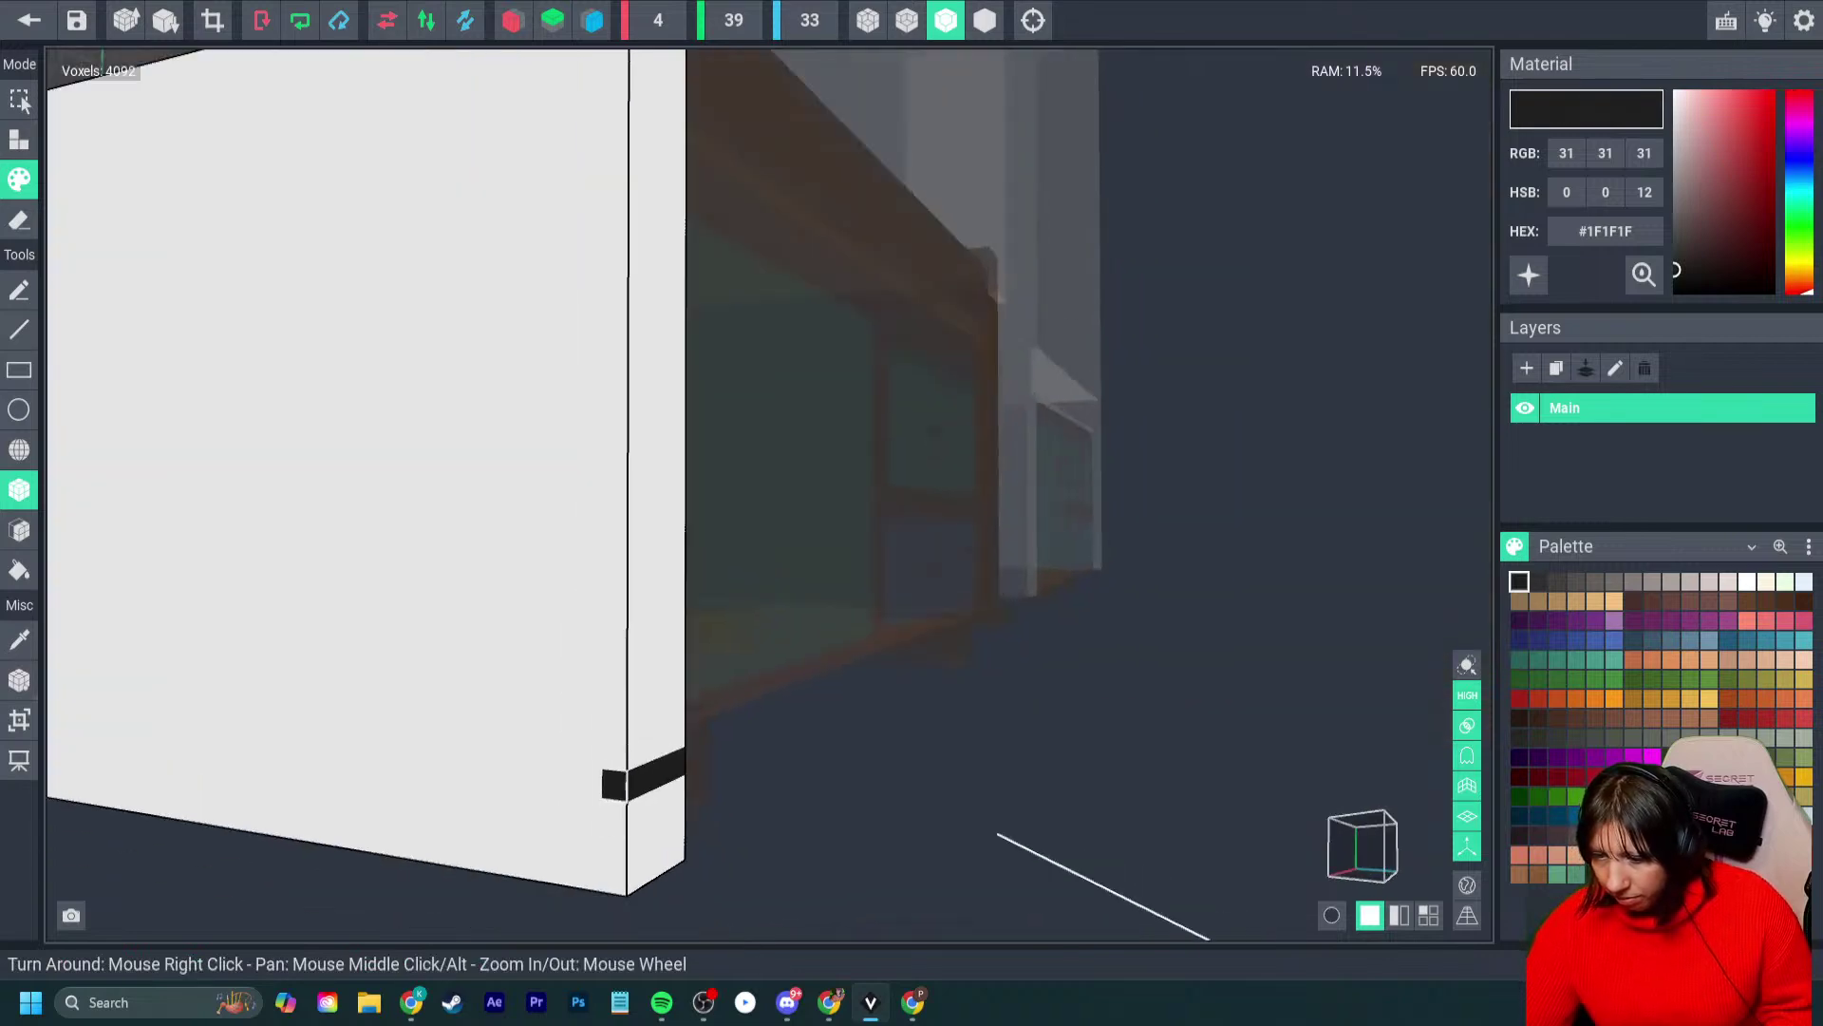
mouse_move(616, 786)
mouse_down()
mouse_move(131, 751)
mouse_move(50, 719)
mouse_up()
key(ctrl+z)
middle_drag(313, 751, 577, 751)
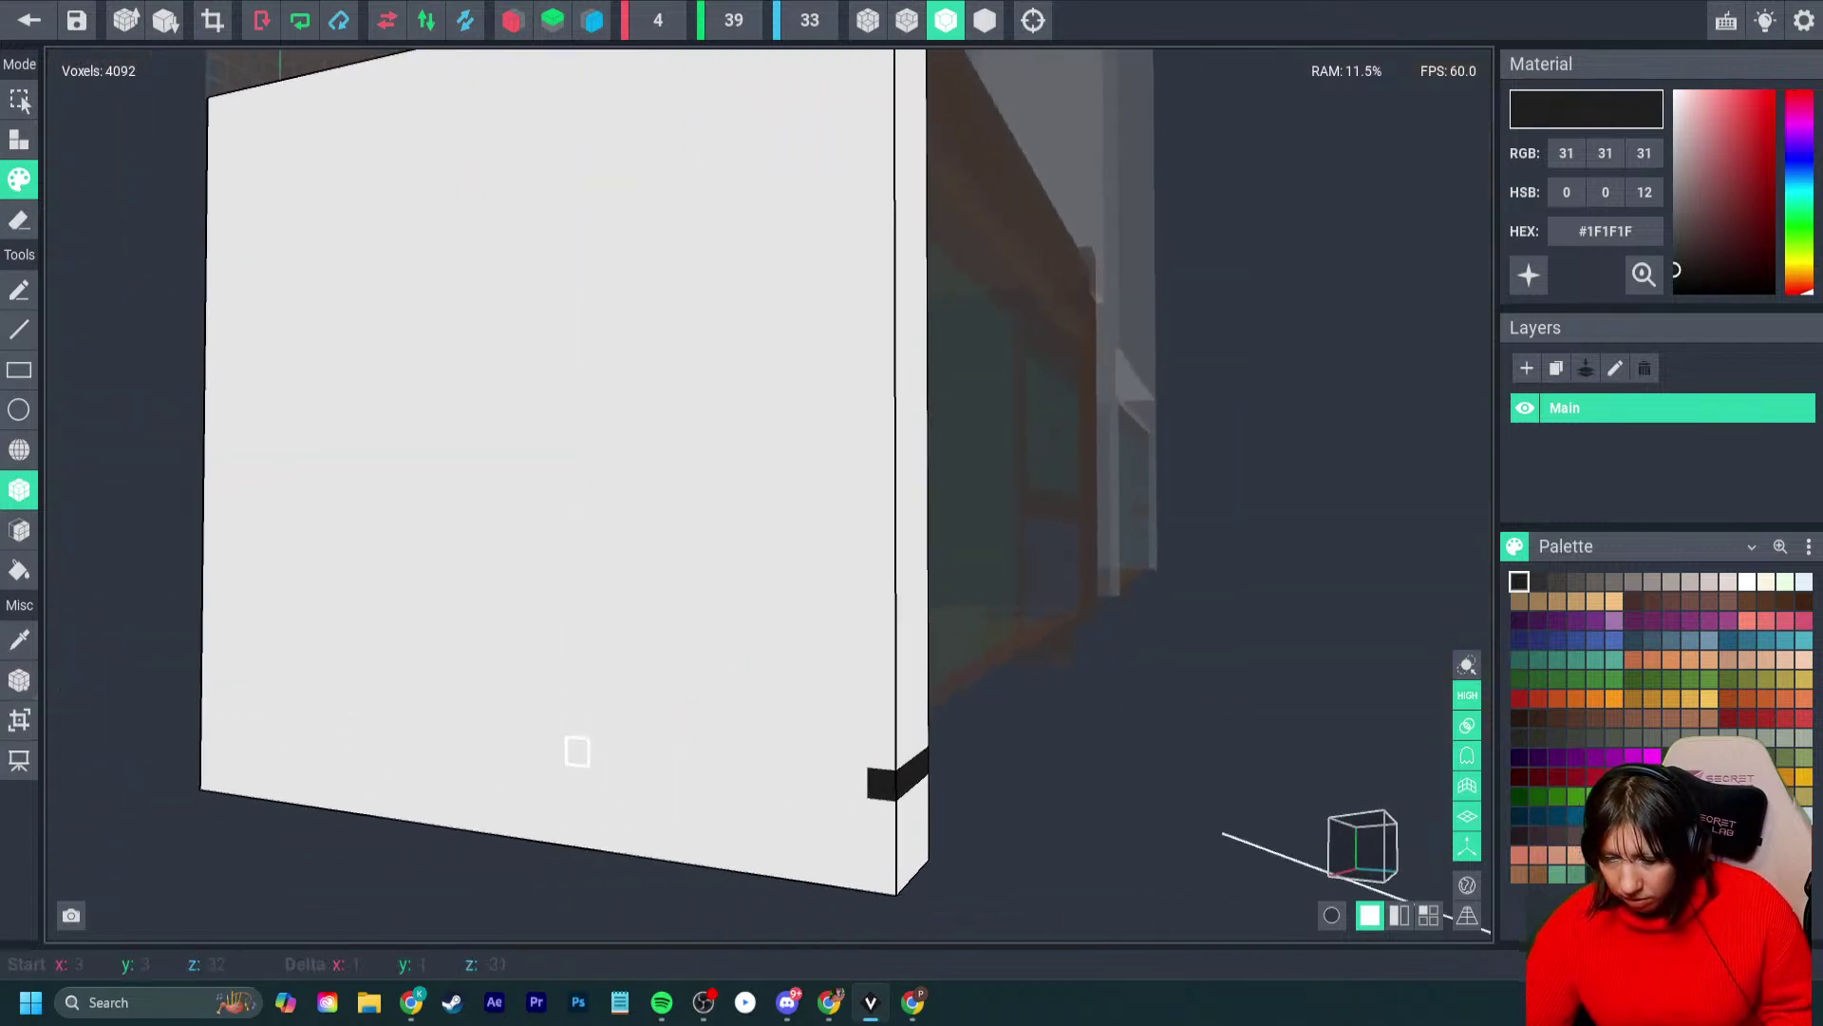
mouse_move(857, 781)
mouse_down()
mouse_move(242, 739)
mouse_move(206, 719)
mouse_up()
- Continue the dark stripe across the panel's inner face and its narrow back edge
right_drag(1177, 755, 915, 757)
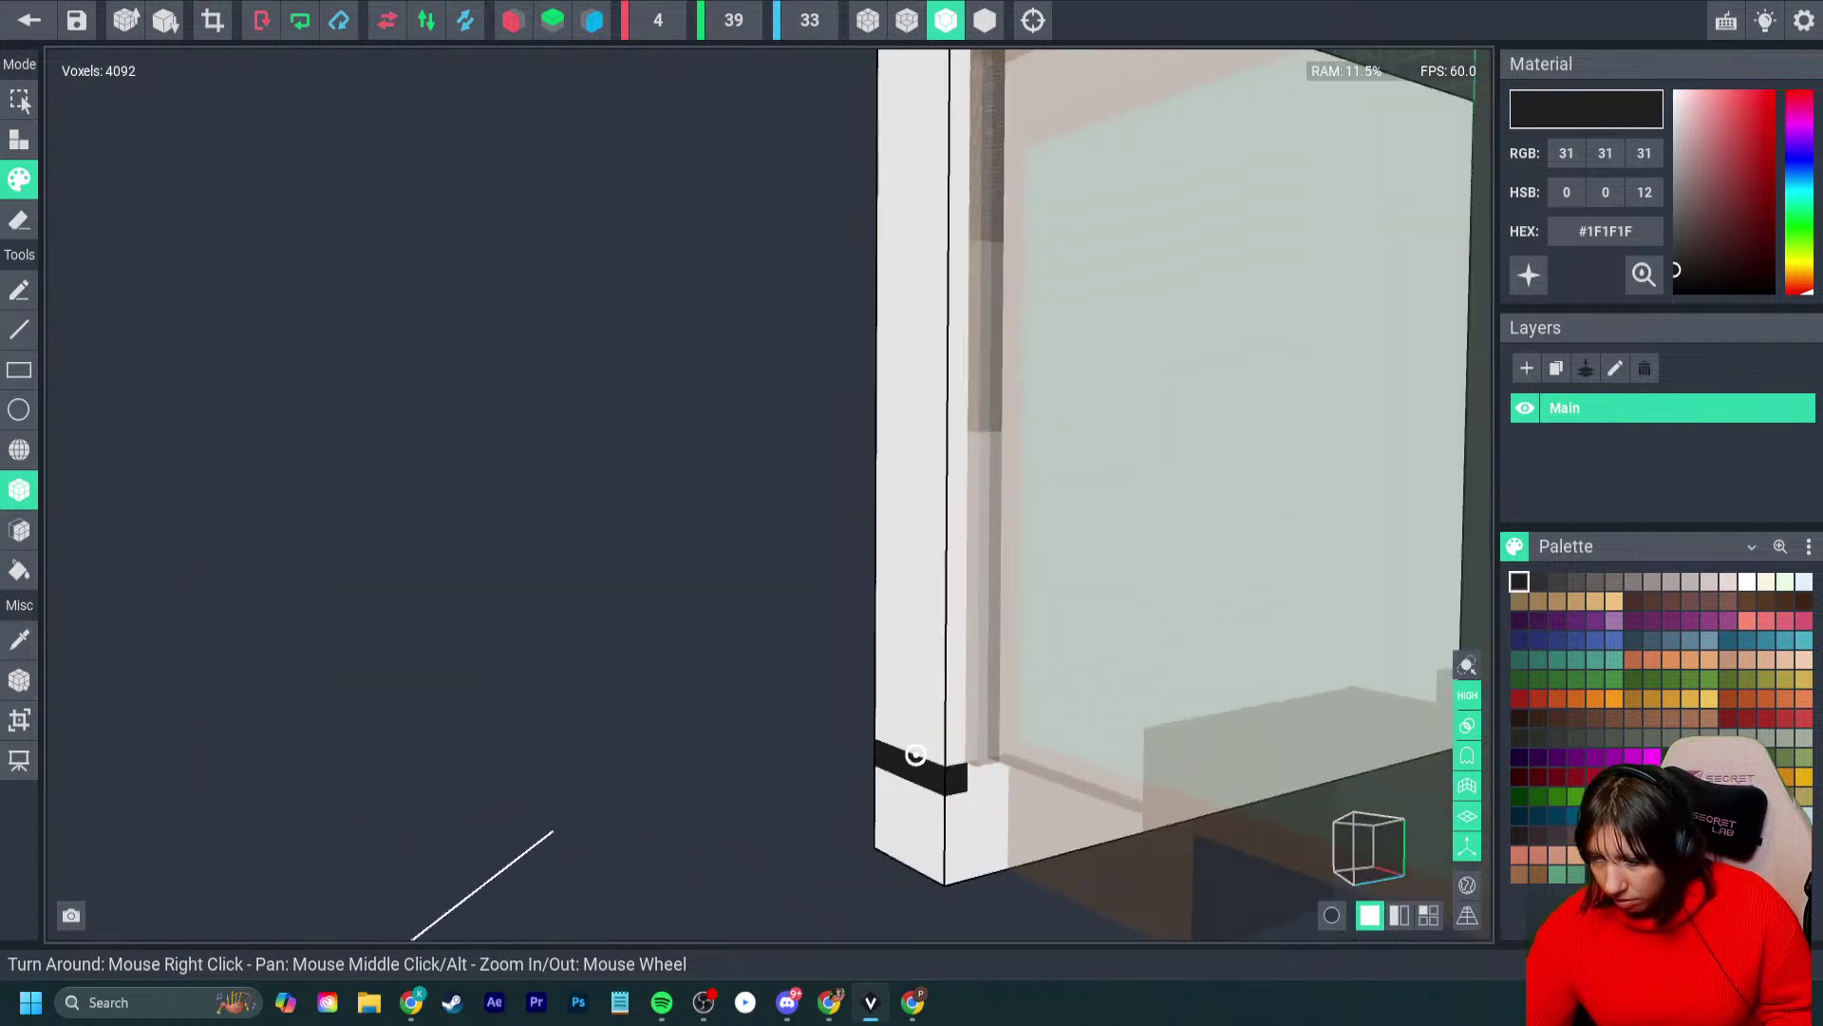
drag(979, 777, 1410, 685)
middle_drag(1430, 684, 1056, 686)
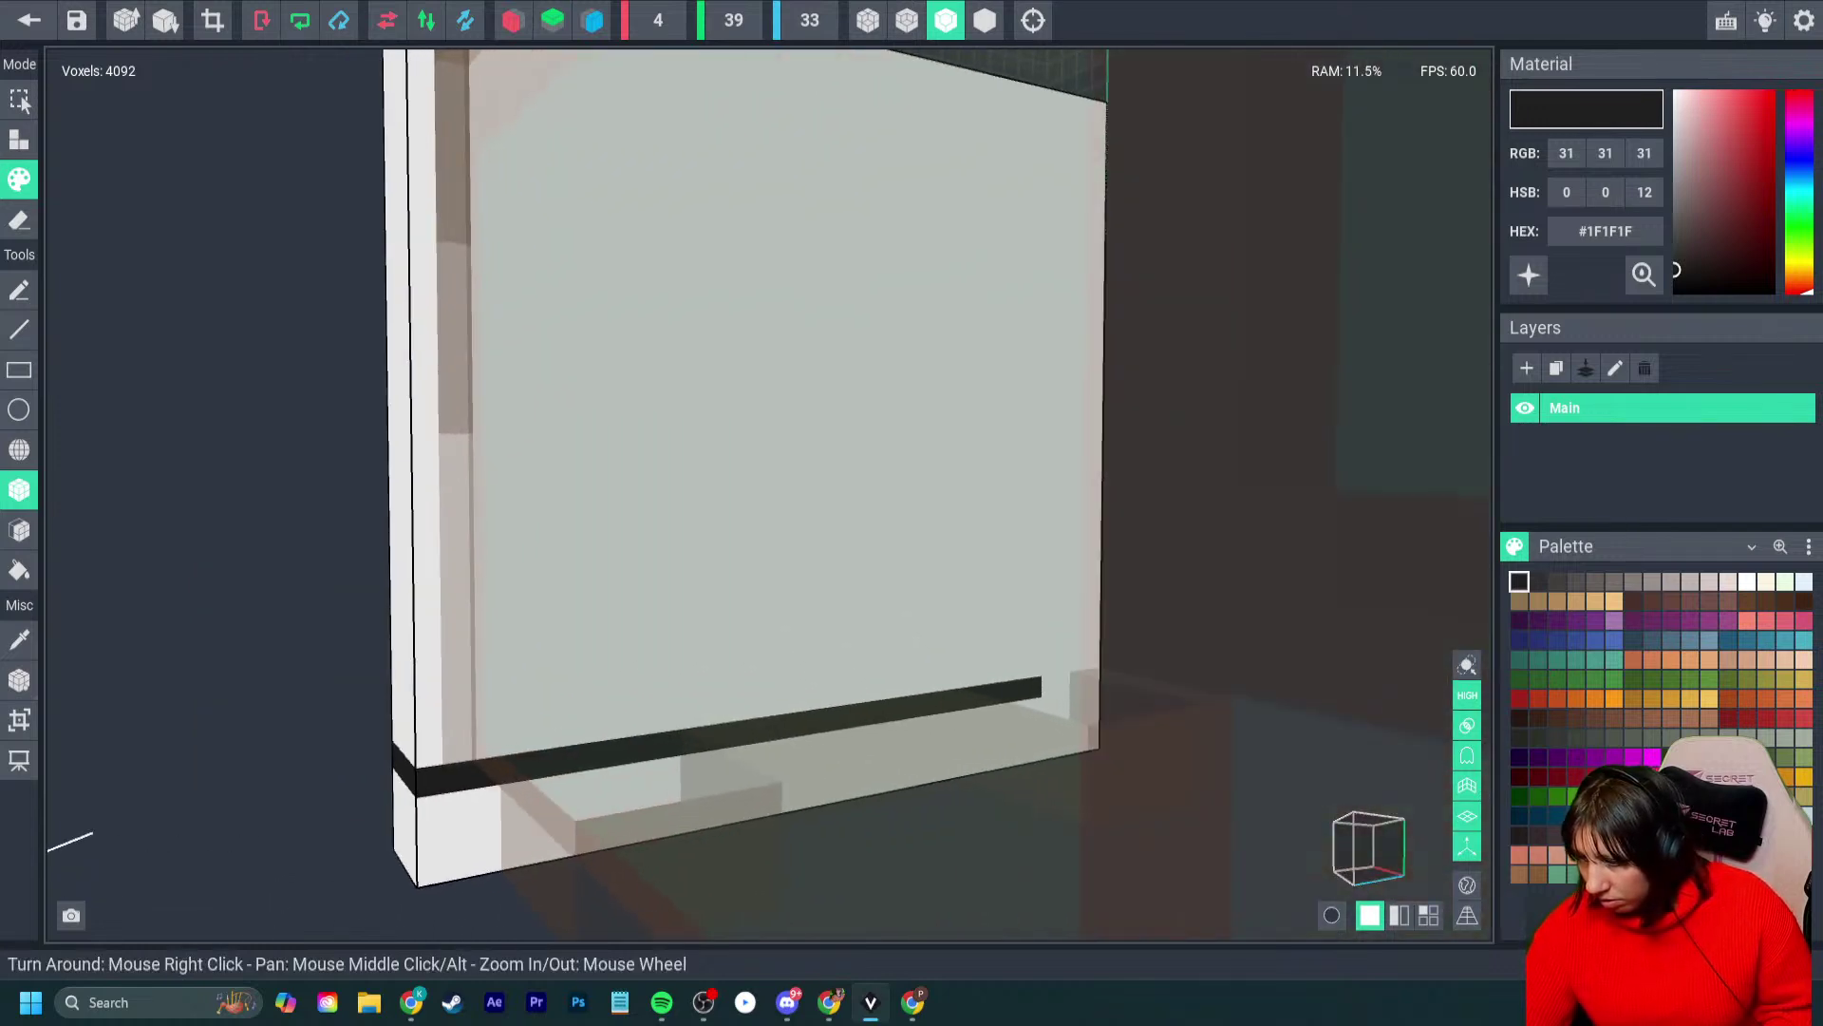
drag(1052, 685, 1091, 677)
right_drag(1089, 679, 1099, 696)
drag(1100, 696, 1067, 700)
middle_drag(1082, 699, 736, 712)
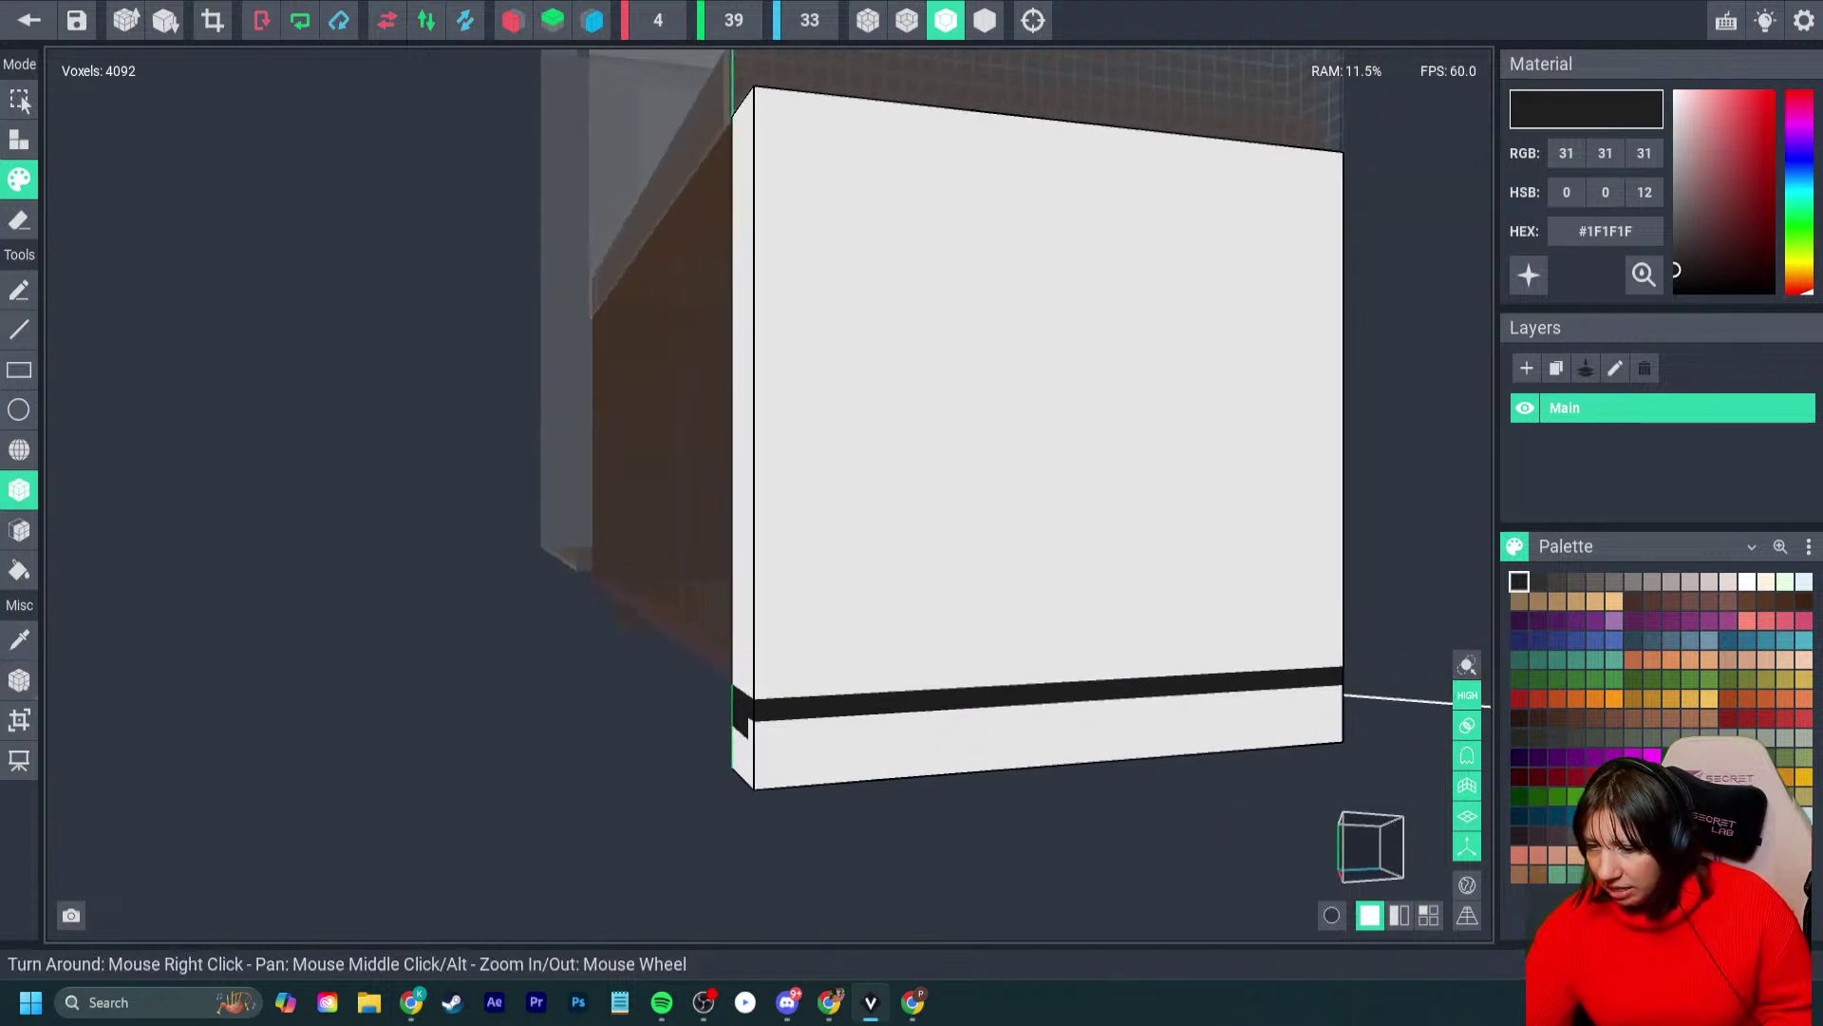
key(ctrl+z)
drag(752, 709, 739, 701)
- Crop the panel's volume to its voxels, then close the model and save the changes to WBs1.vxm
right_drag(1144, 686, 1268, 727)
middle_drag(1268, 727, 864, 746)
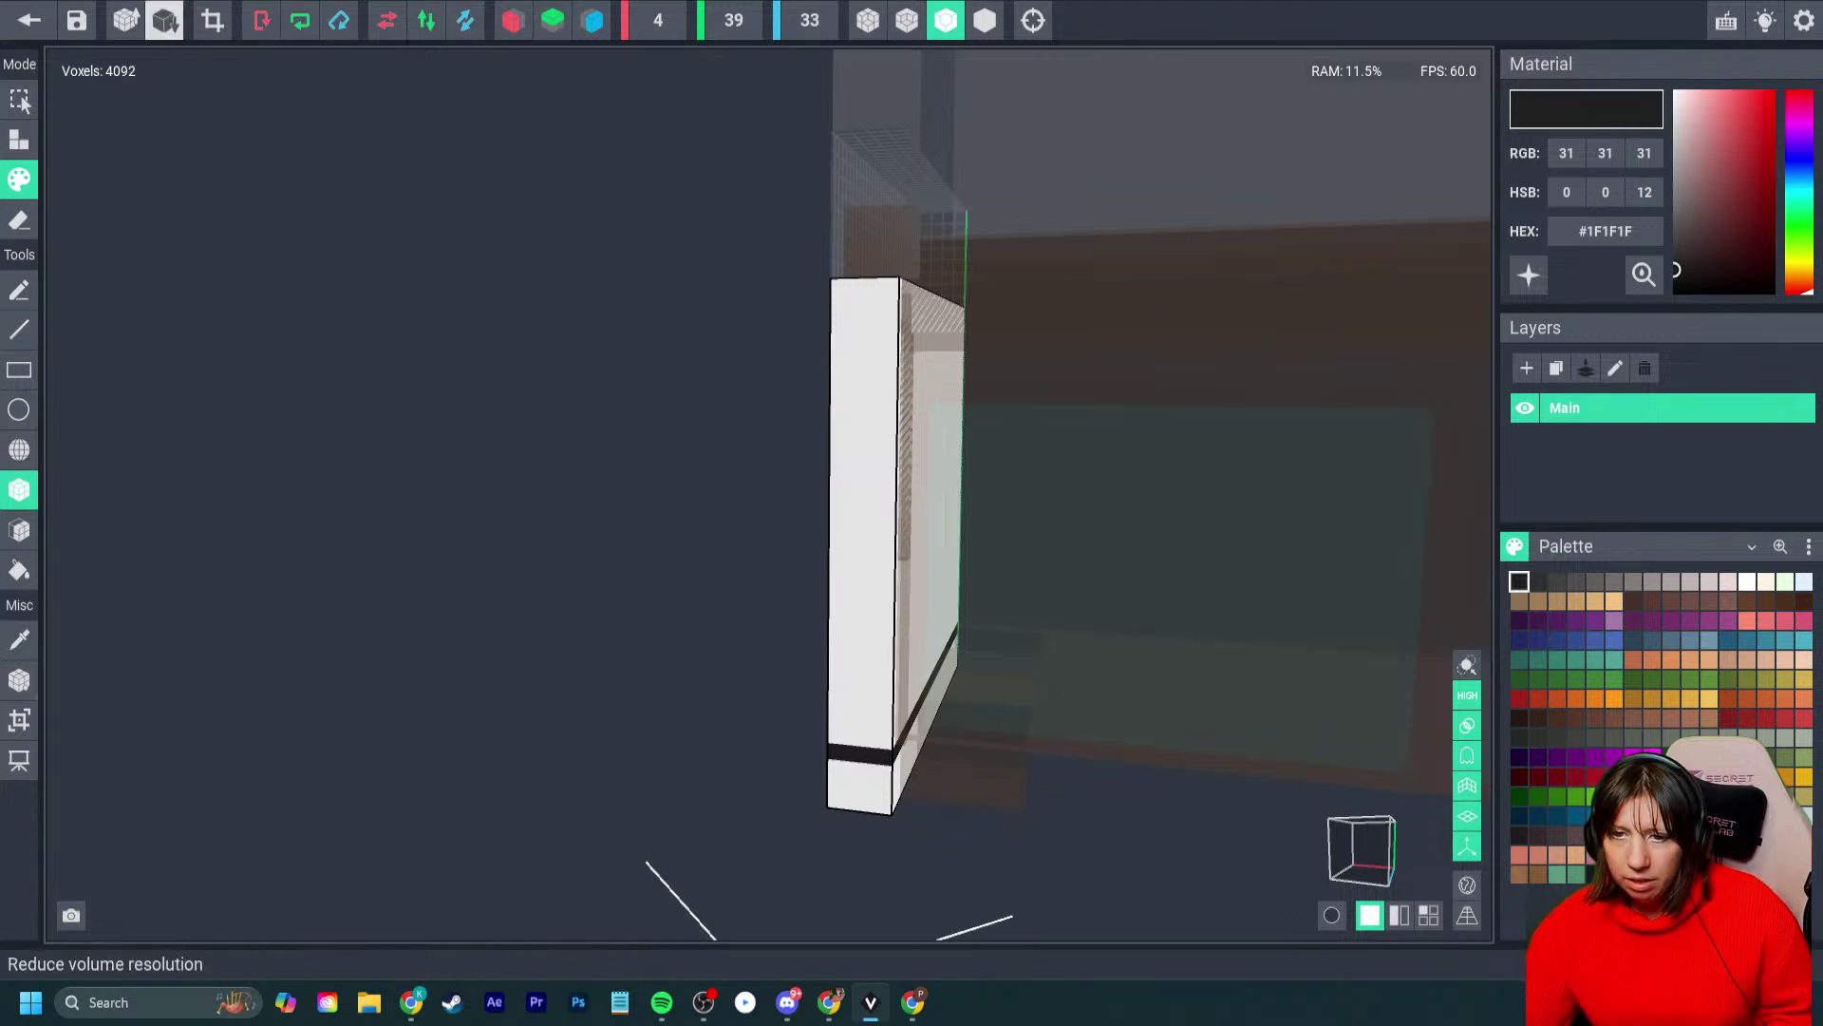
click(213, 20)
click(28, 20)
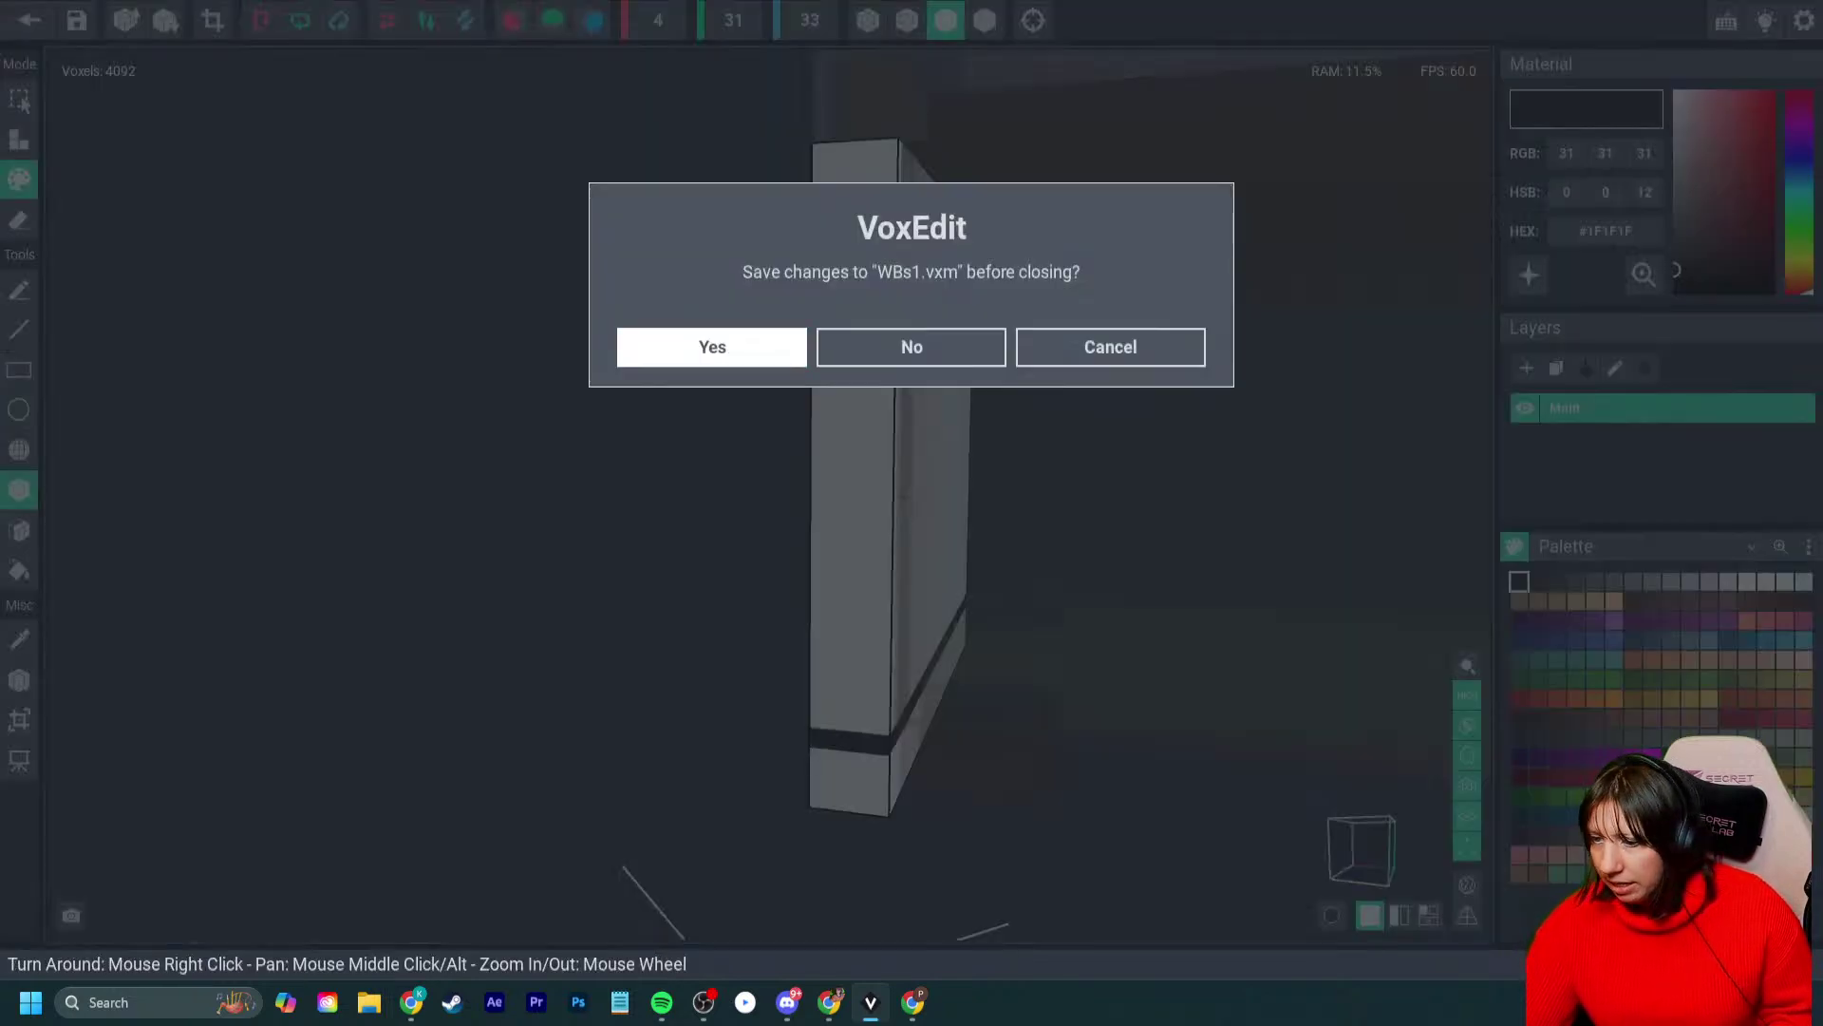
click(712, 347)
- Check the side panel against the cabinet, then reopen it for voxel editing and enlarge its volume to 5 voxels along X
click(549, 433)
right_drag(550, 432, 663, 407)
drag(551, 423, 546, 425)
right_drag(561, 427, 651, 404)
click(533, 411)
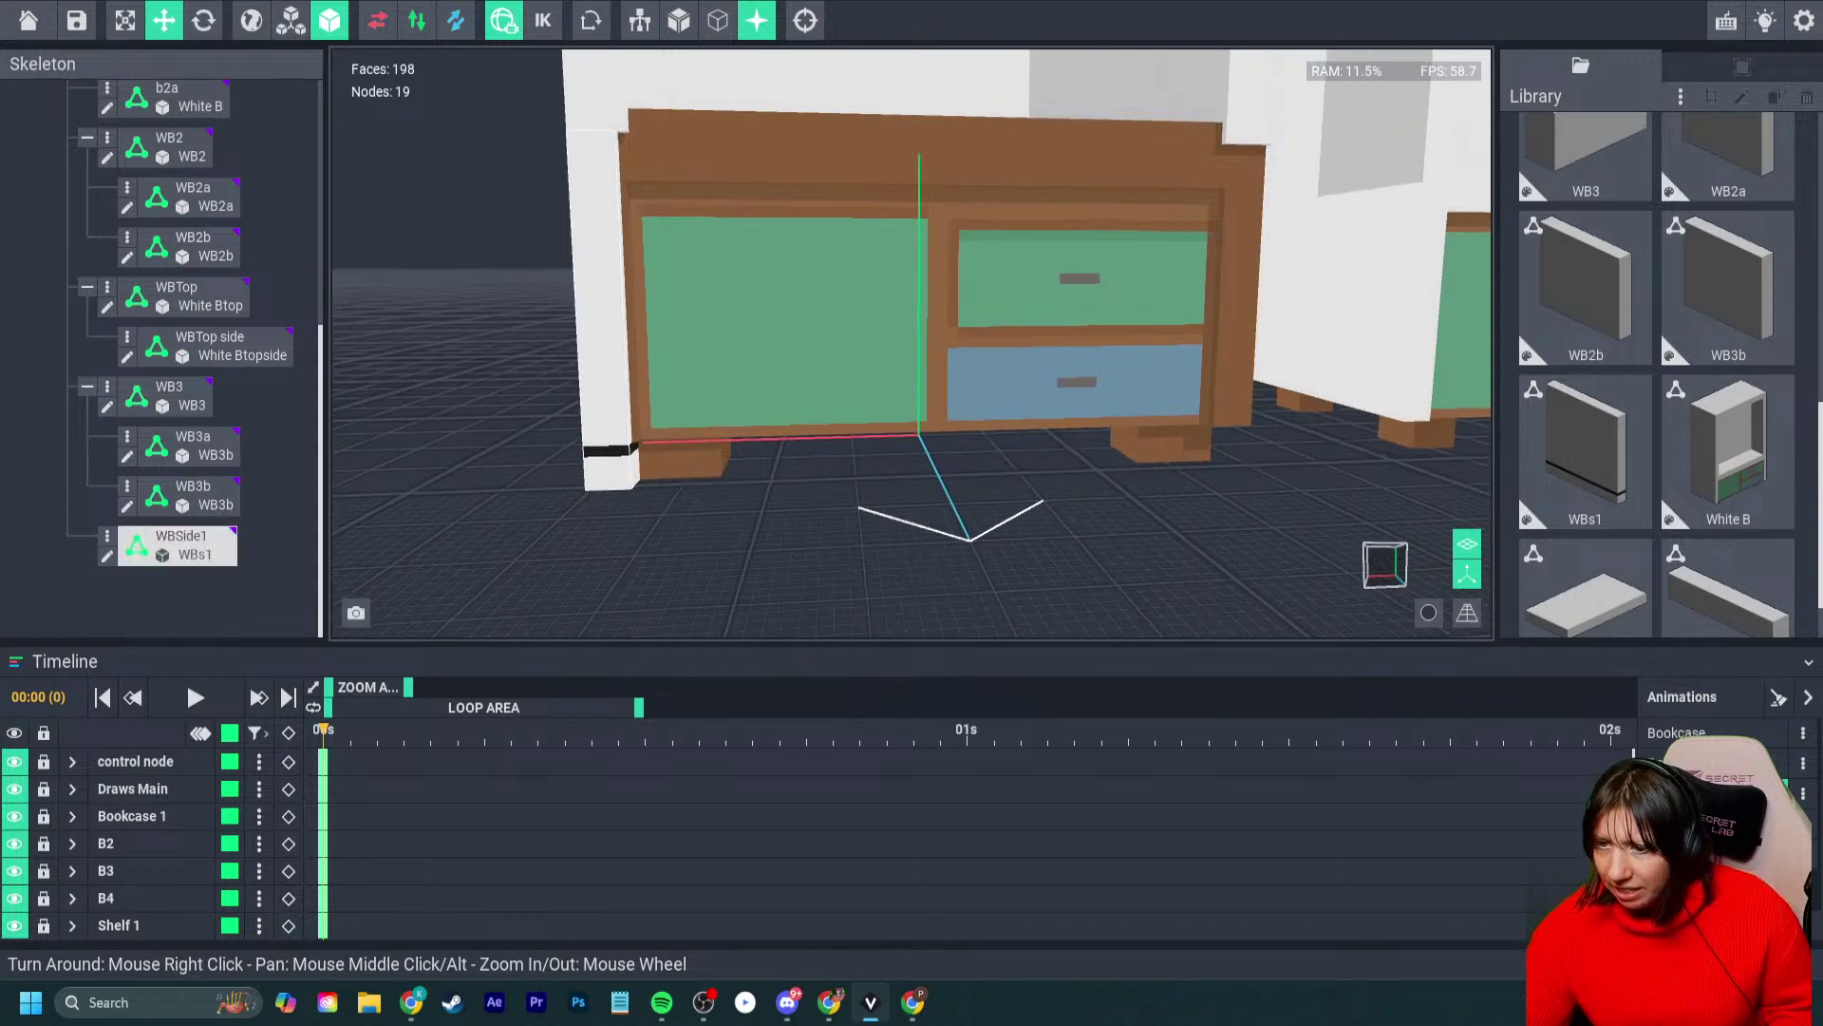
click(631, 403)
double_click(608, 399)
right_drag(921, 579, 760, 593)
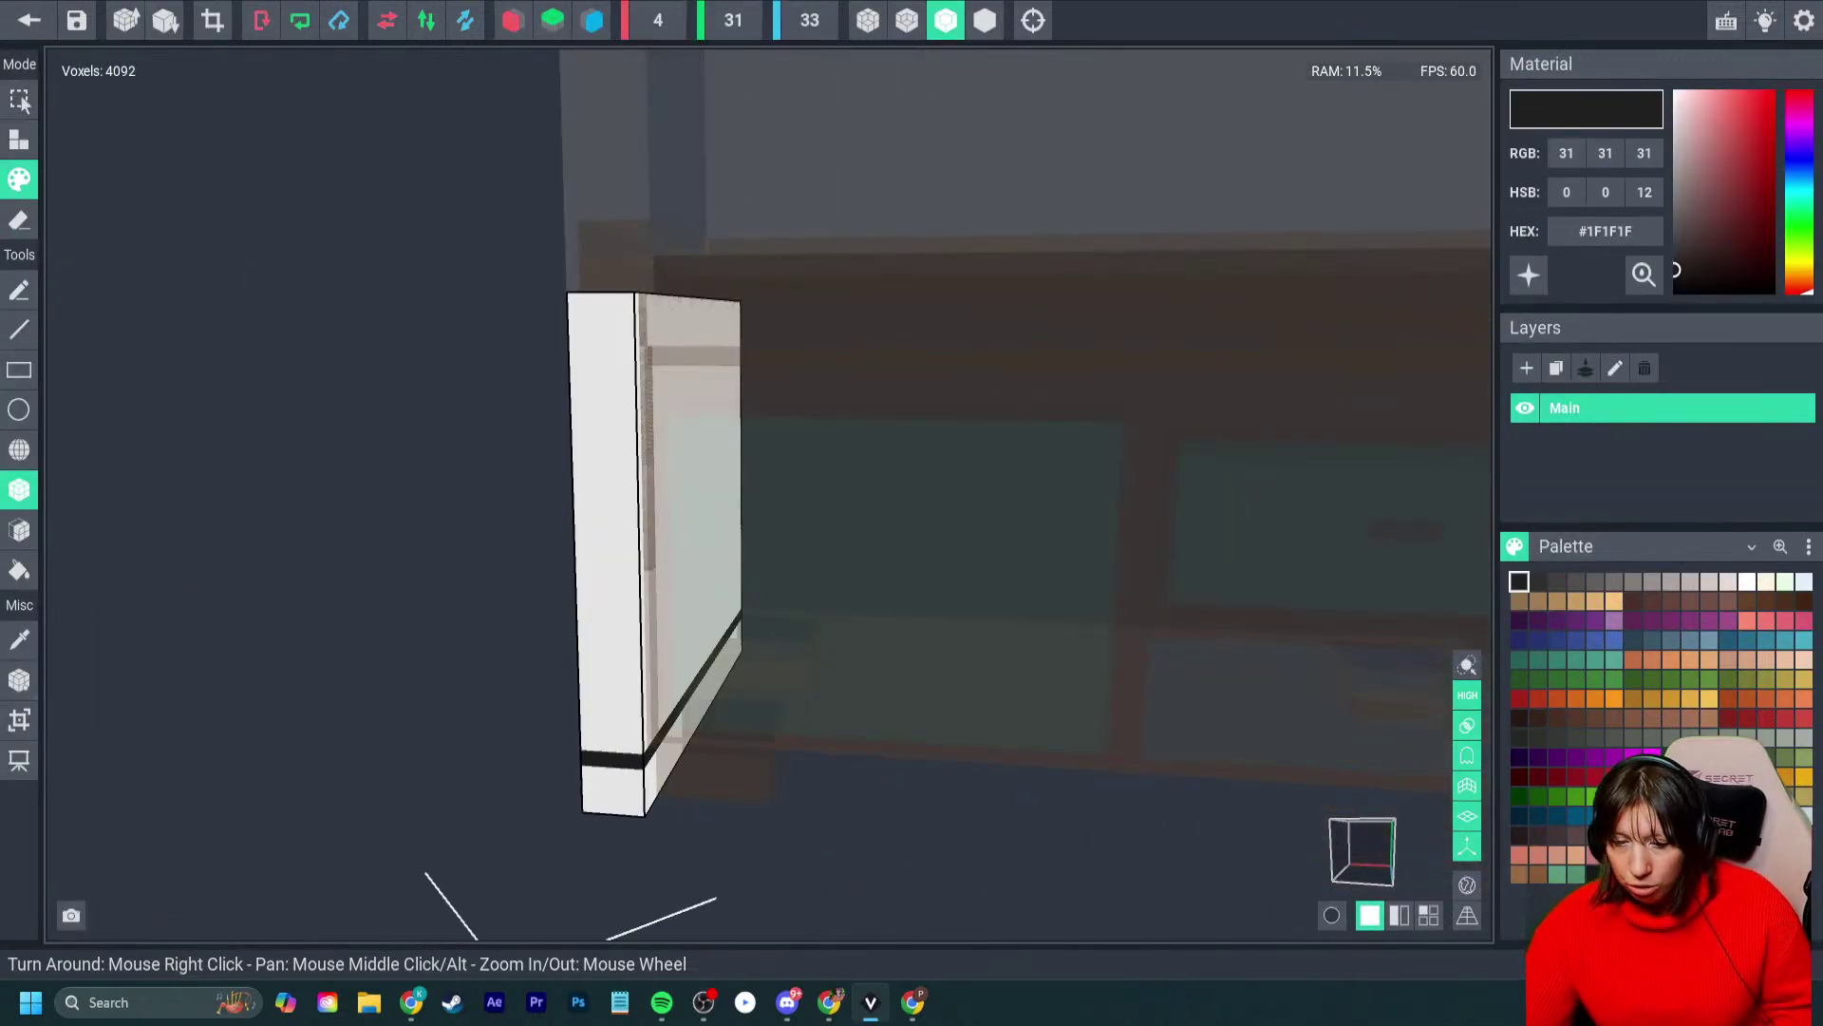
click(19, 719)
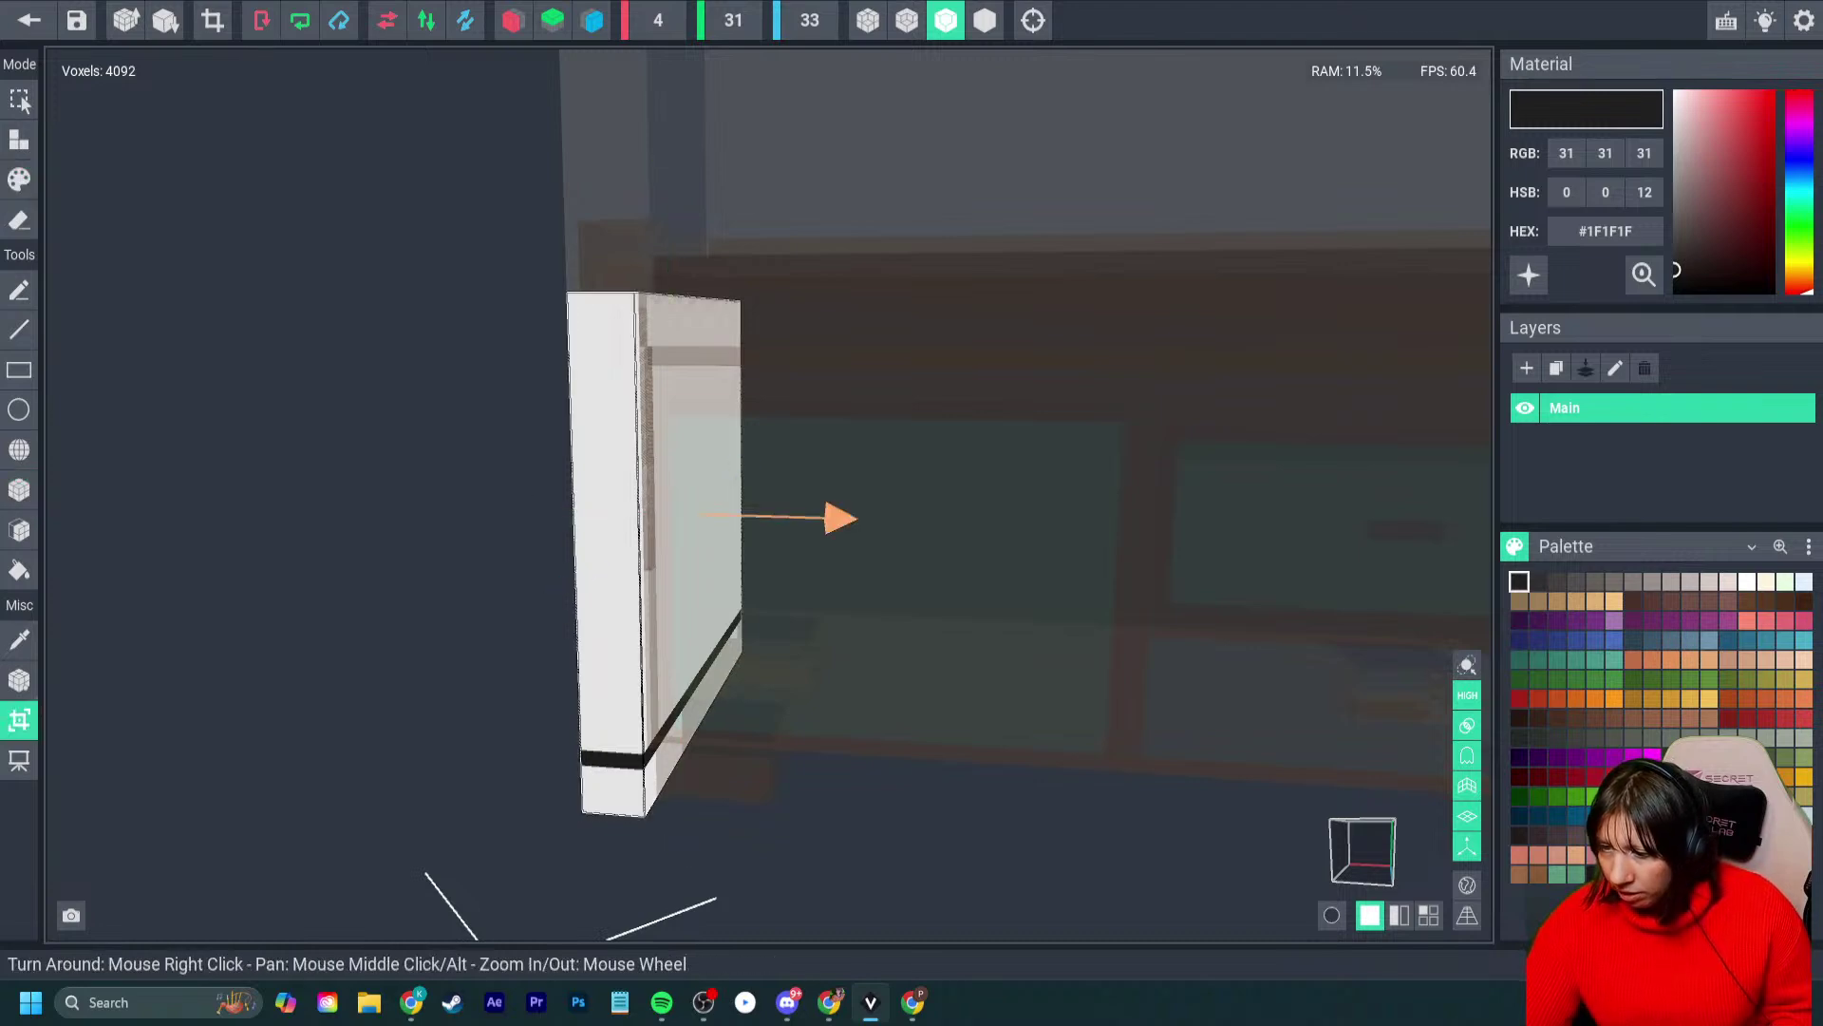
drag(840, 519, 855, 518)
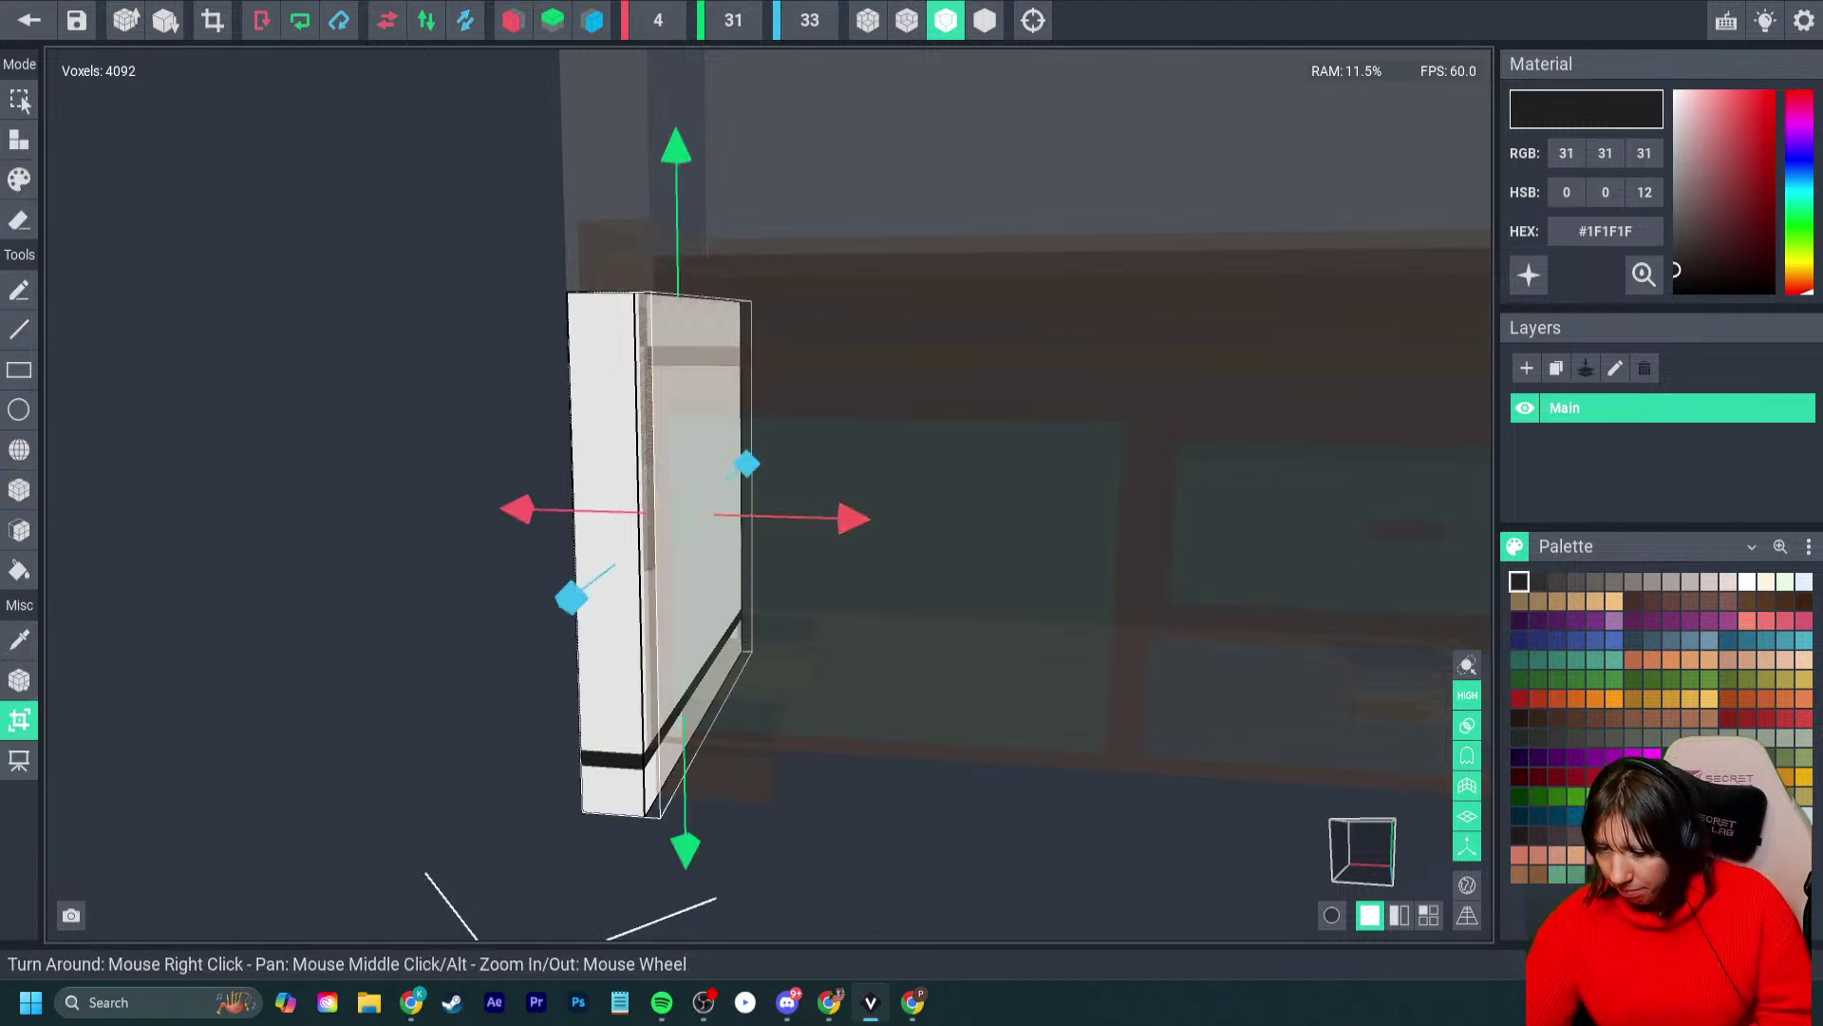
key(Return)
- Thicken the panel's inner face by one layer of white (#F0F0F0) voxels above and below the dark stripe
right_drag(854, 518, 742, 539)
key(i)
click(696, 466)
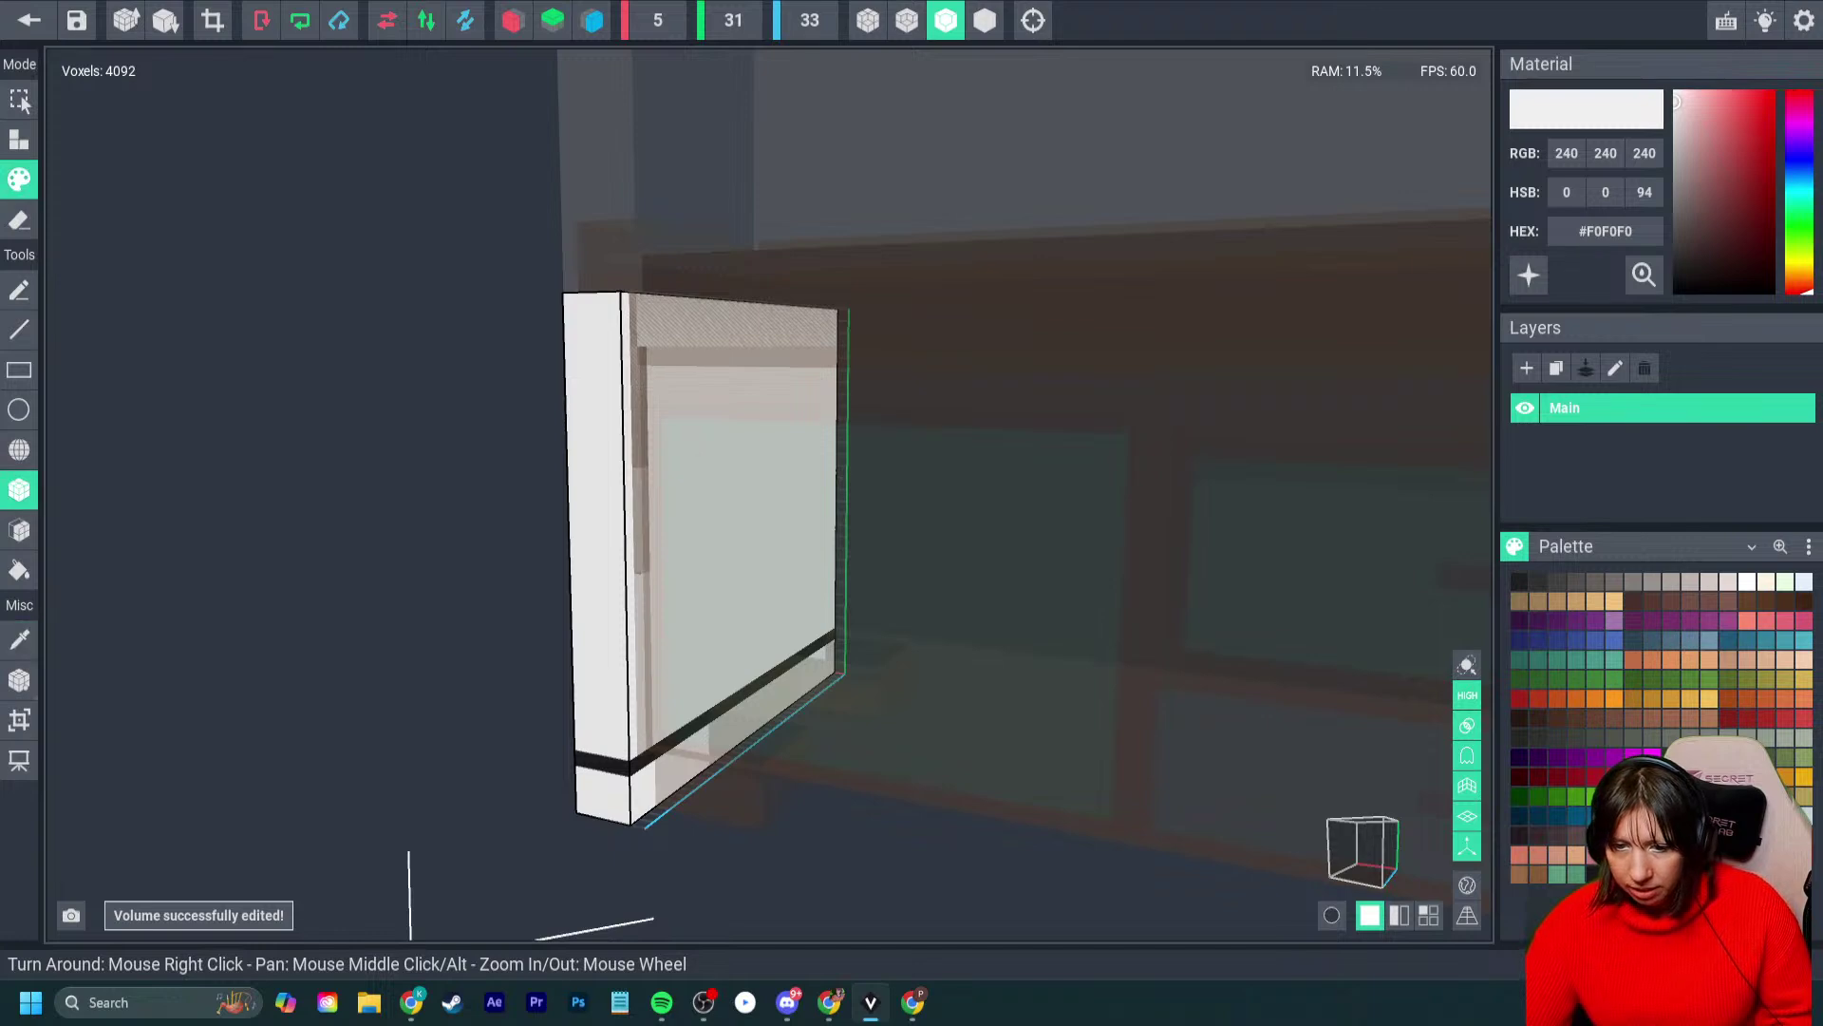
click(19, 530)
click(19, 140)
click(723, 589)
click(710, 747)
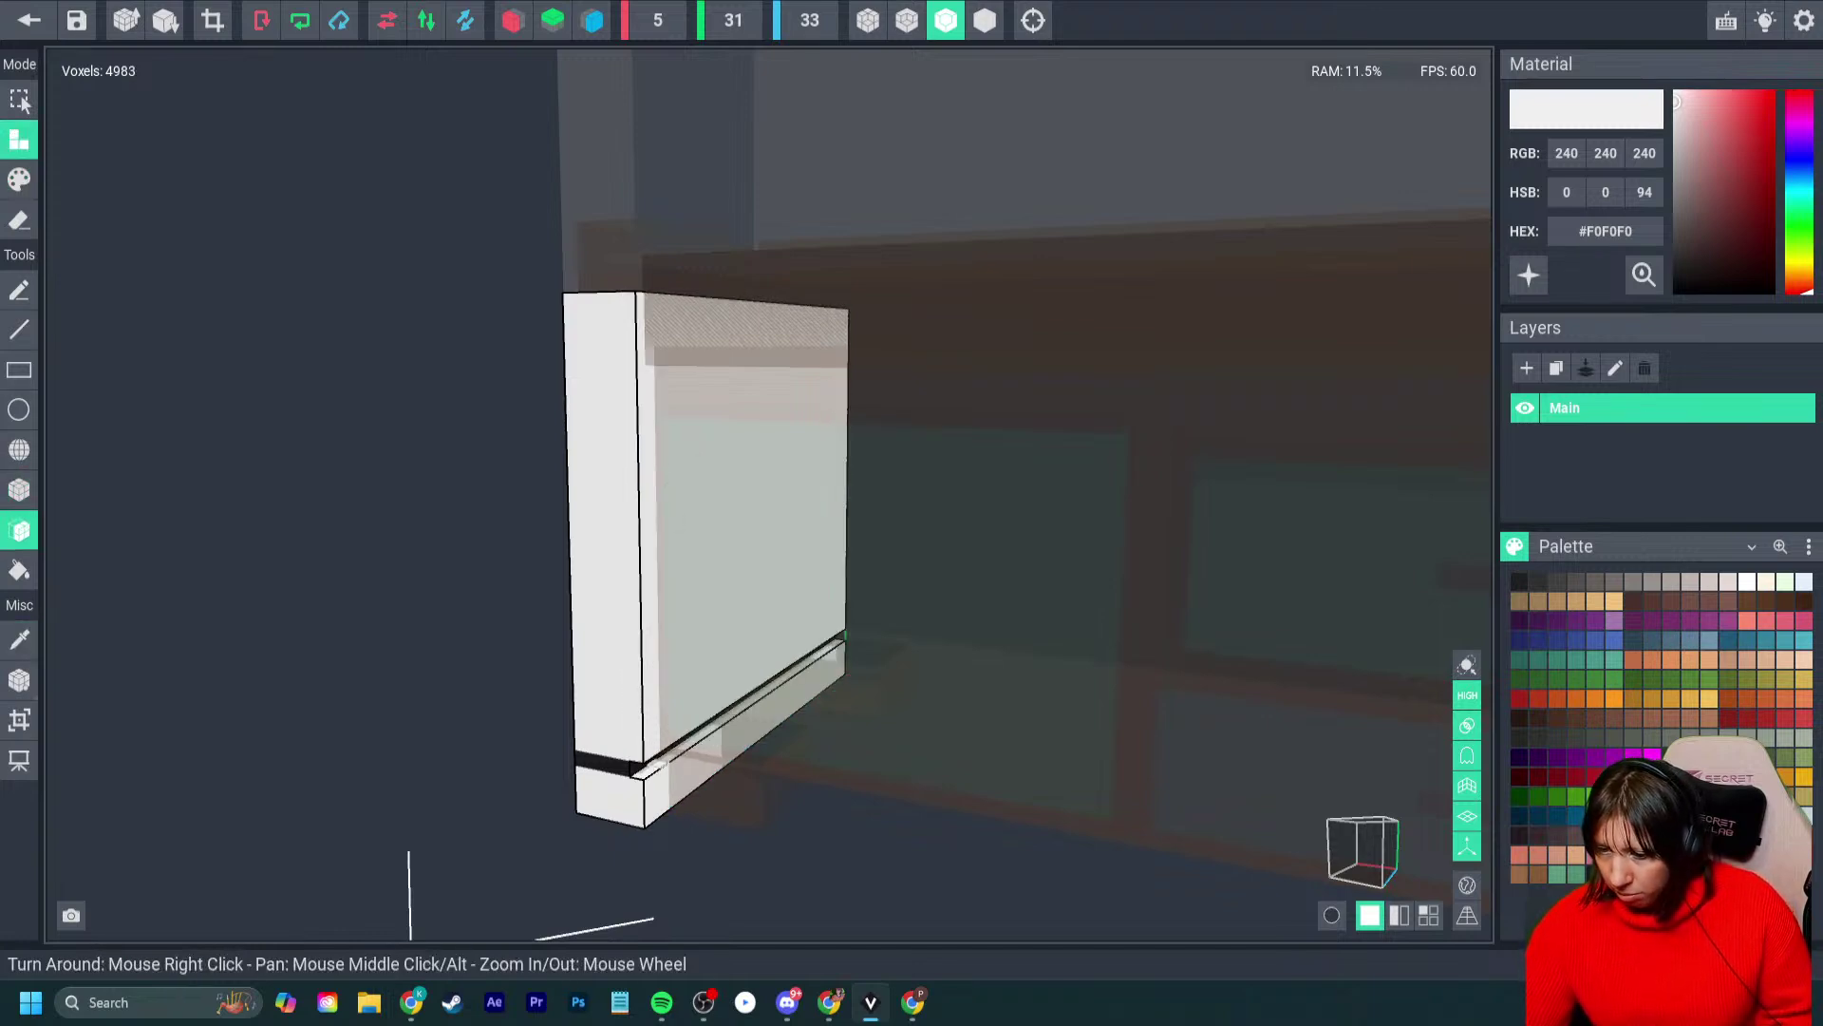
- Fill the stripe's gap on the inner face with #1F1F1F voxels, then close the model and save WBs1.vxm
key(i)
click(634, 763)
click(29, 20)
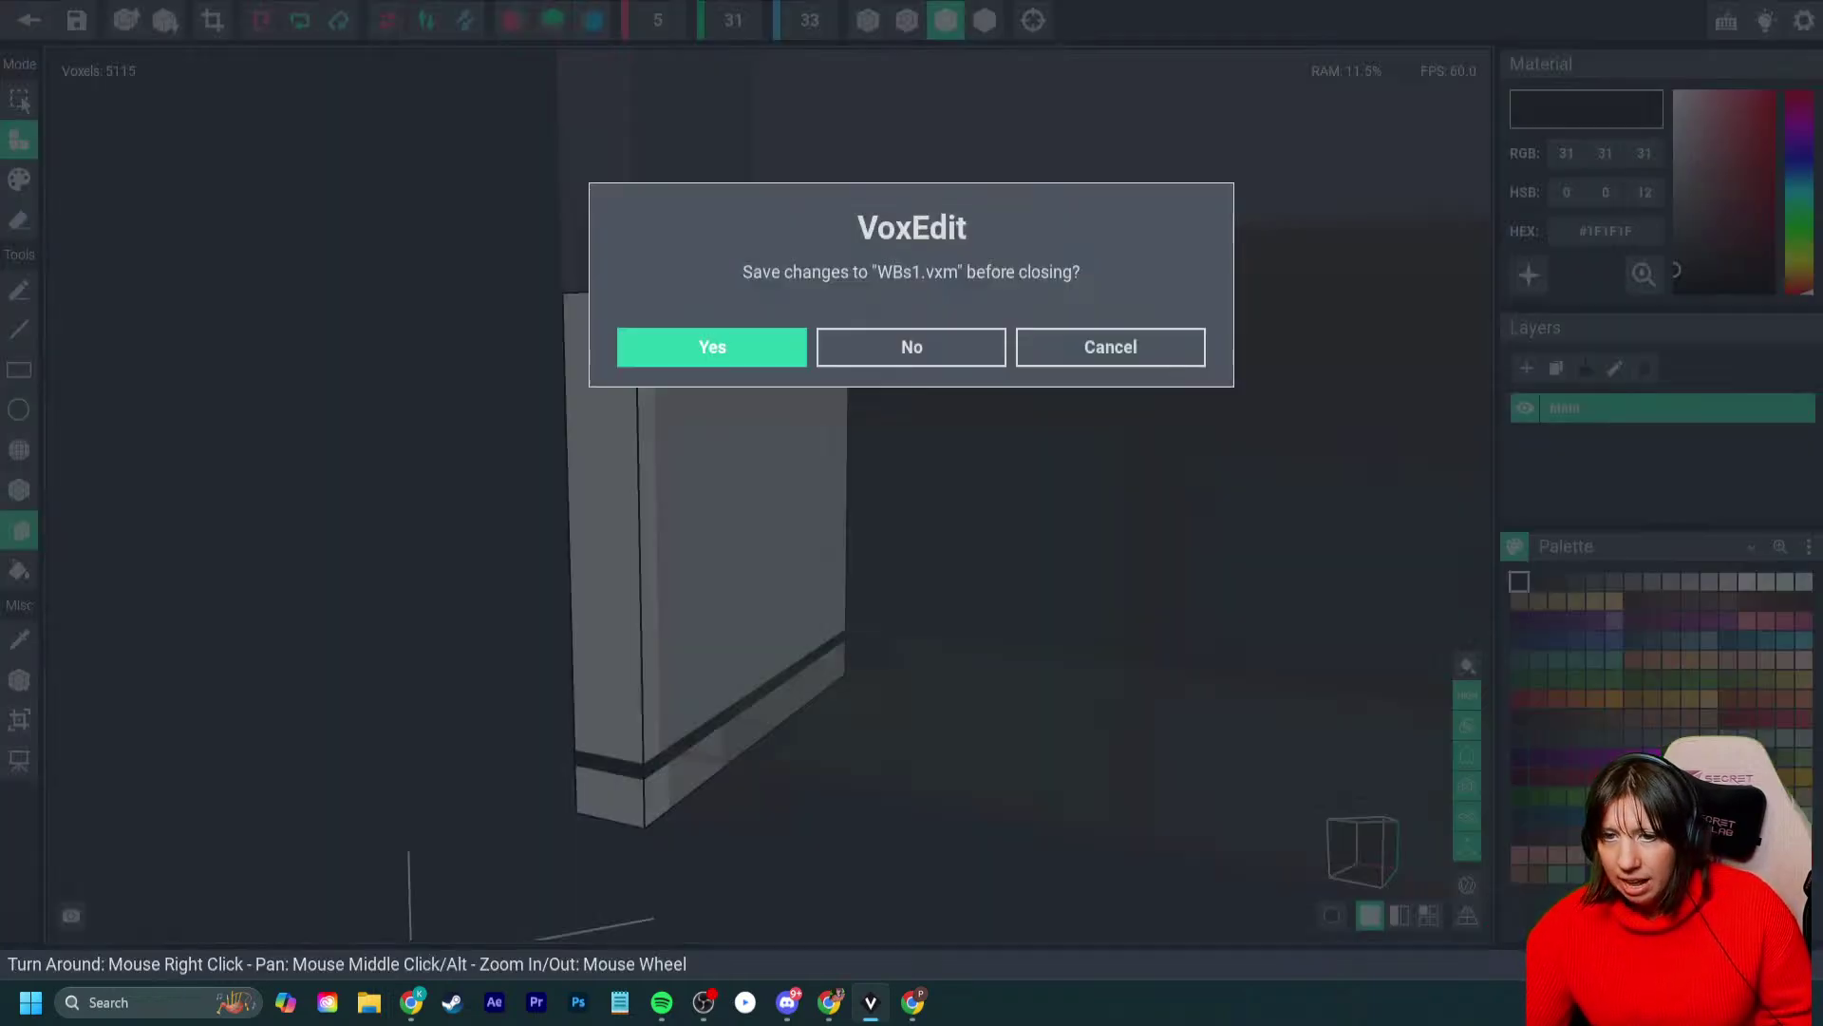
click(712, 345)
- Duplicate the WBSide1 panel along X to the opposite side of the drawers cabinet
scroll(805, 424, down, 3)
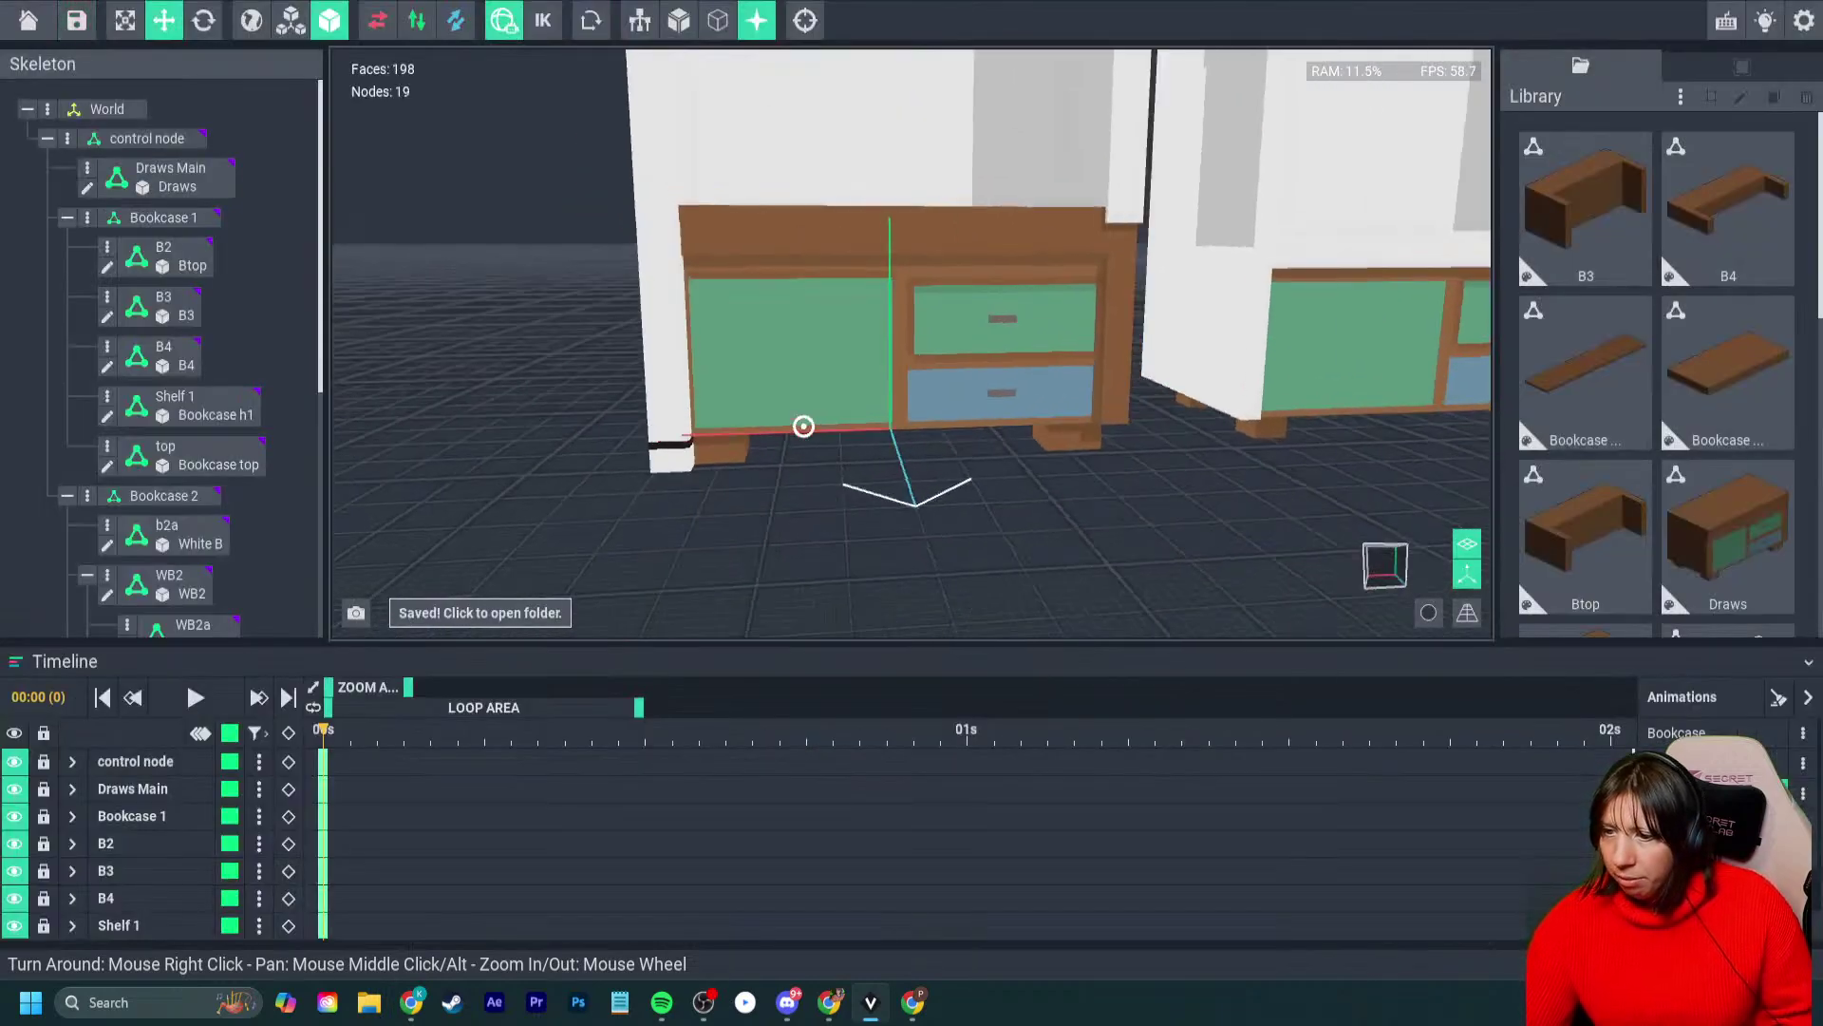
right_drag(806, 424, 750, 439)
click(671, 445)
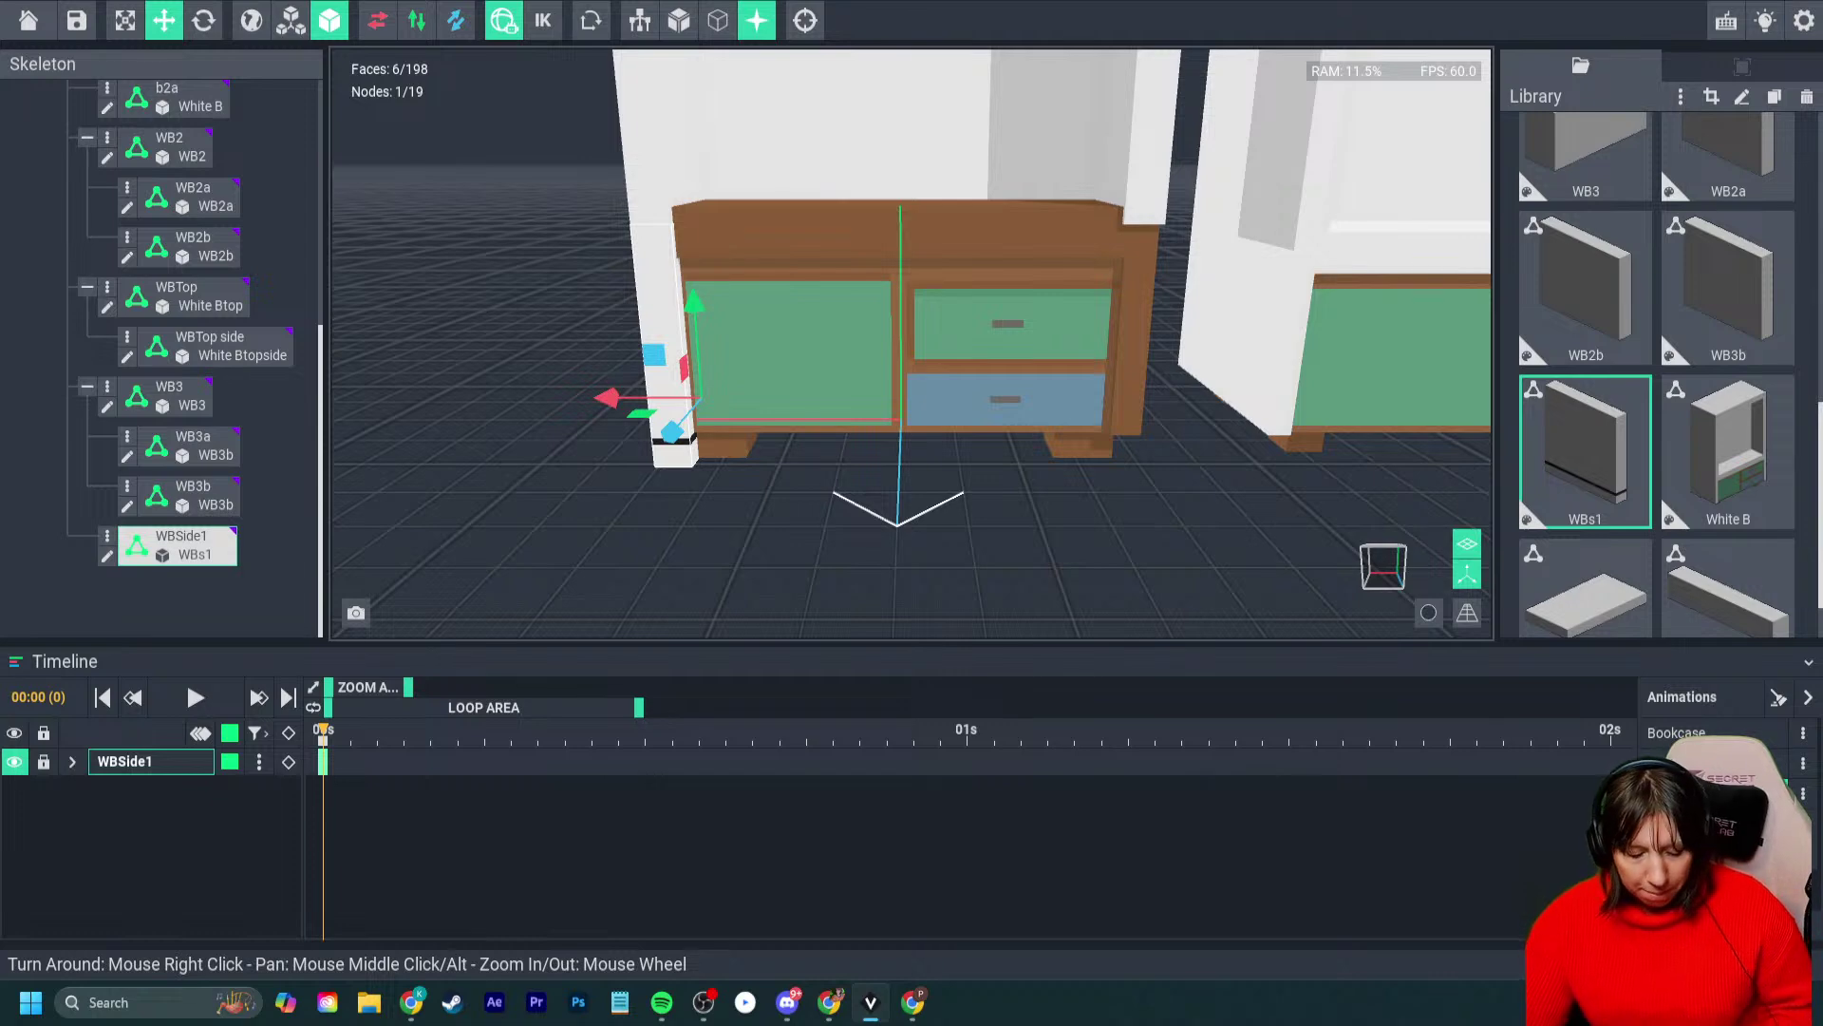
mouse_move(617, 398)
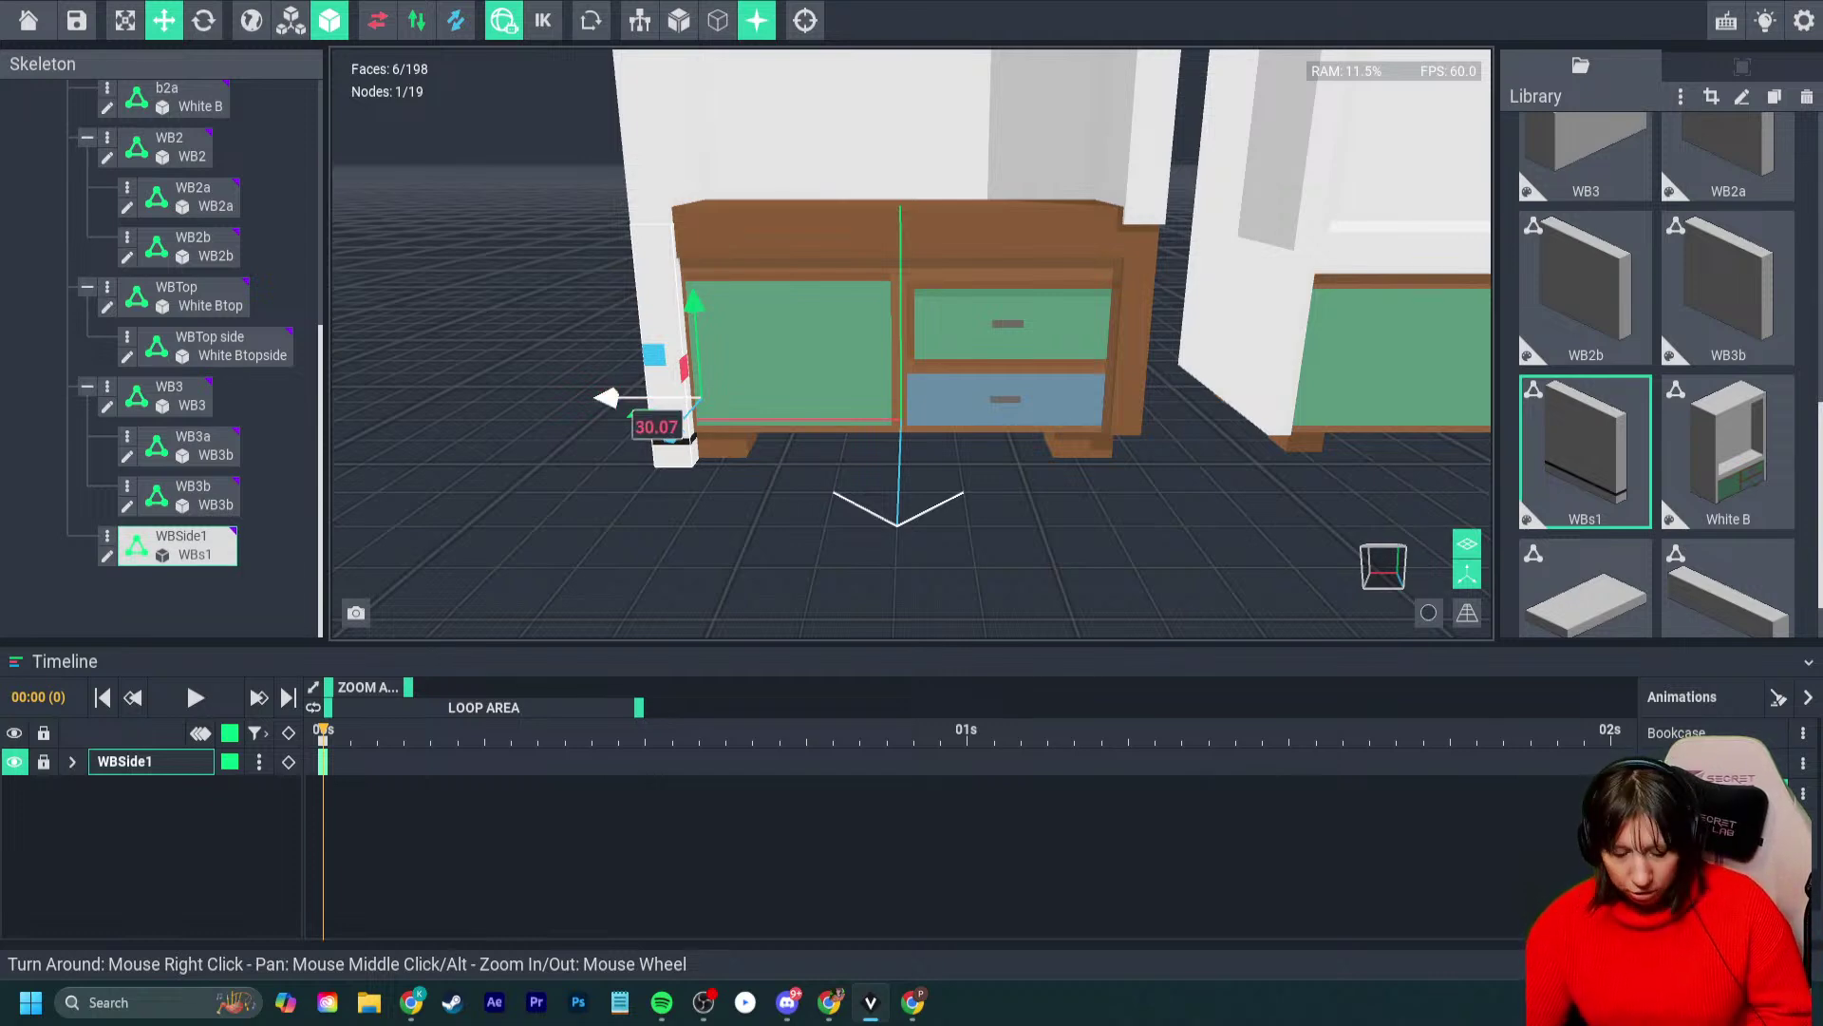
shift+drag(613, 398, 1004, 416)
- Nudge the duplicated side panel along X to about -29.82, lining it up with the bookcase side above
right_drag(1004, 416, 935, 441)
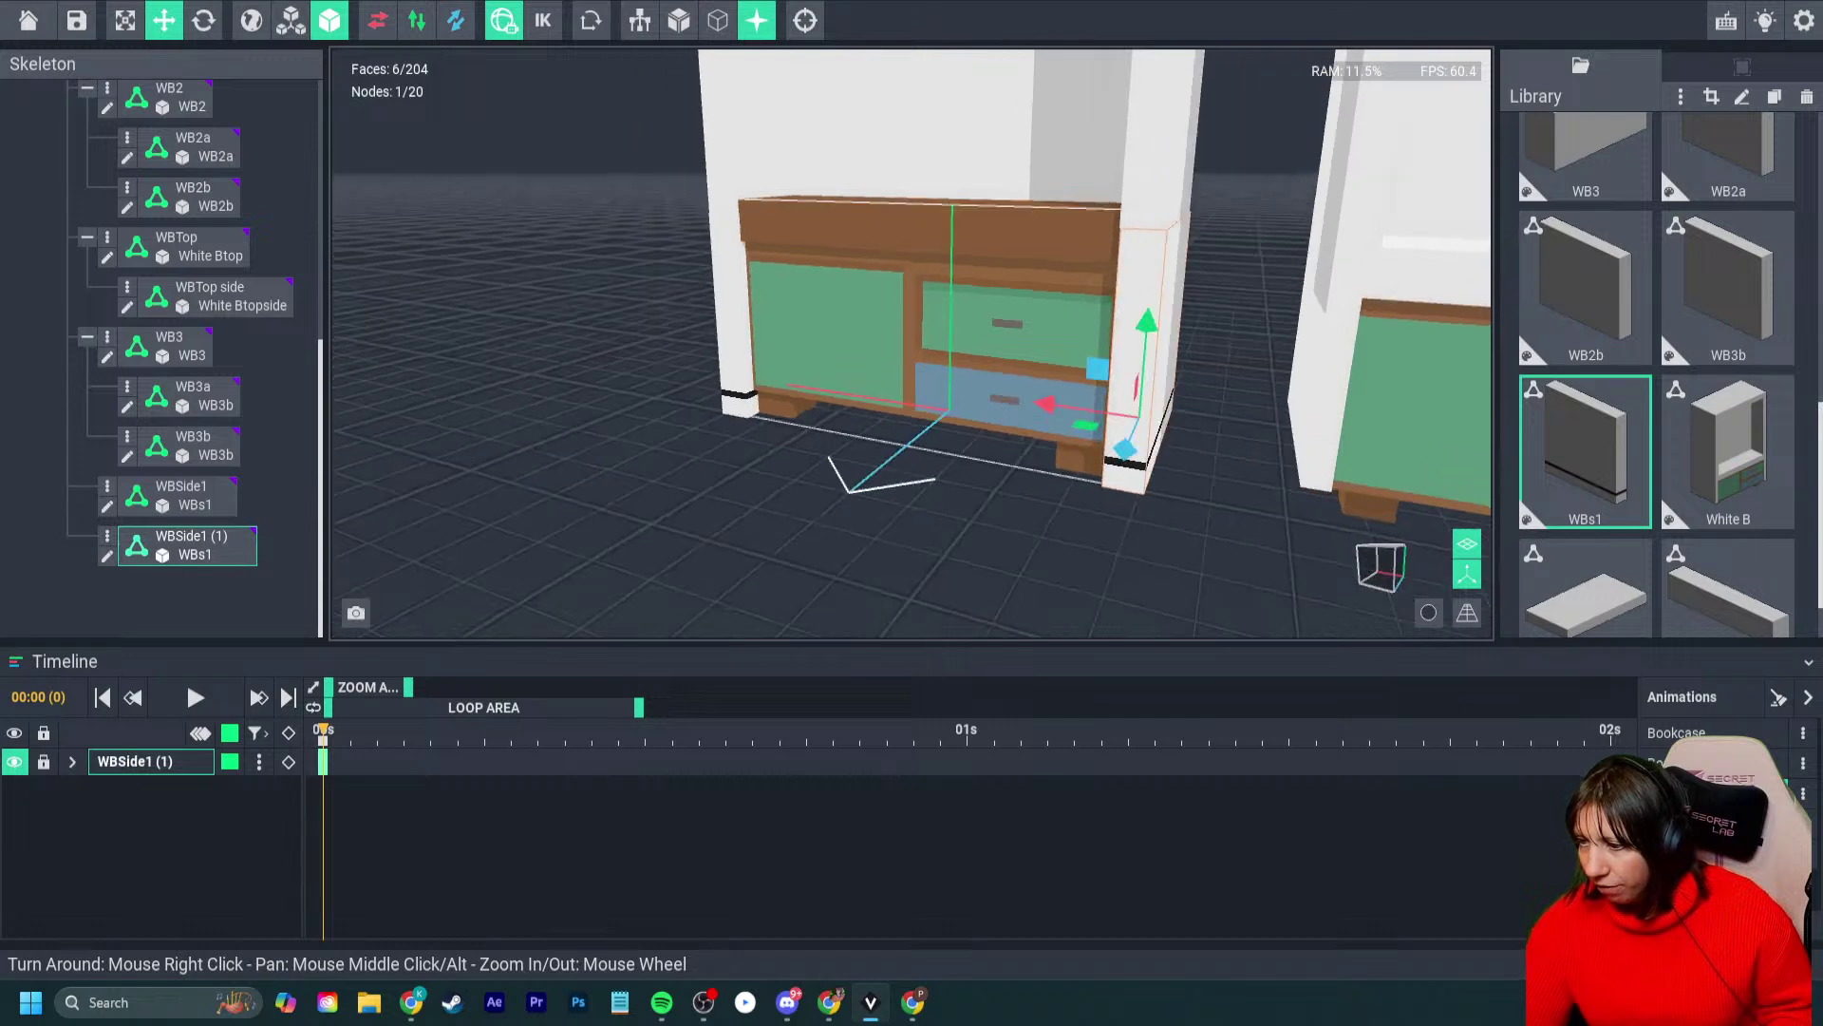
scroll(1006, 436, up, 3)
middle_drag(1111, 413, 997, 456)
right_drag(997, 456, 1059, 453)
click(946, 431)
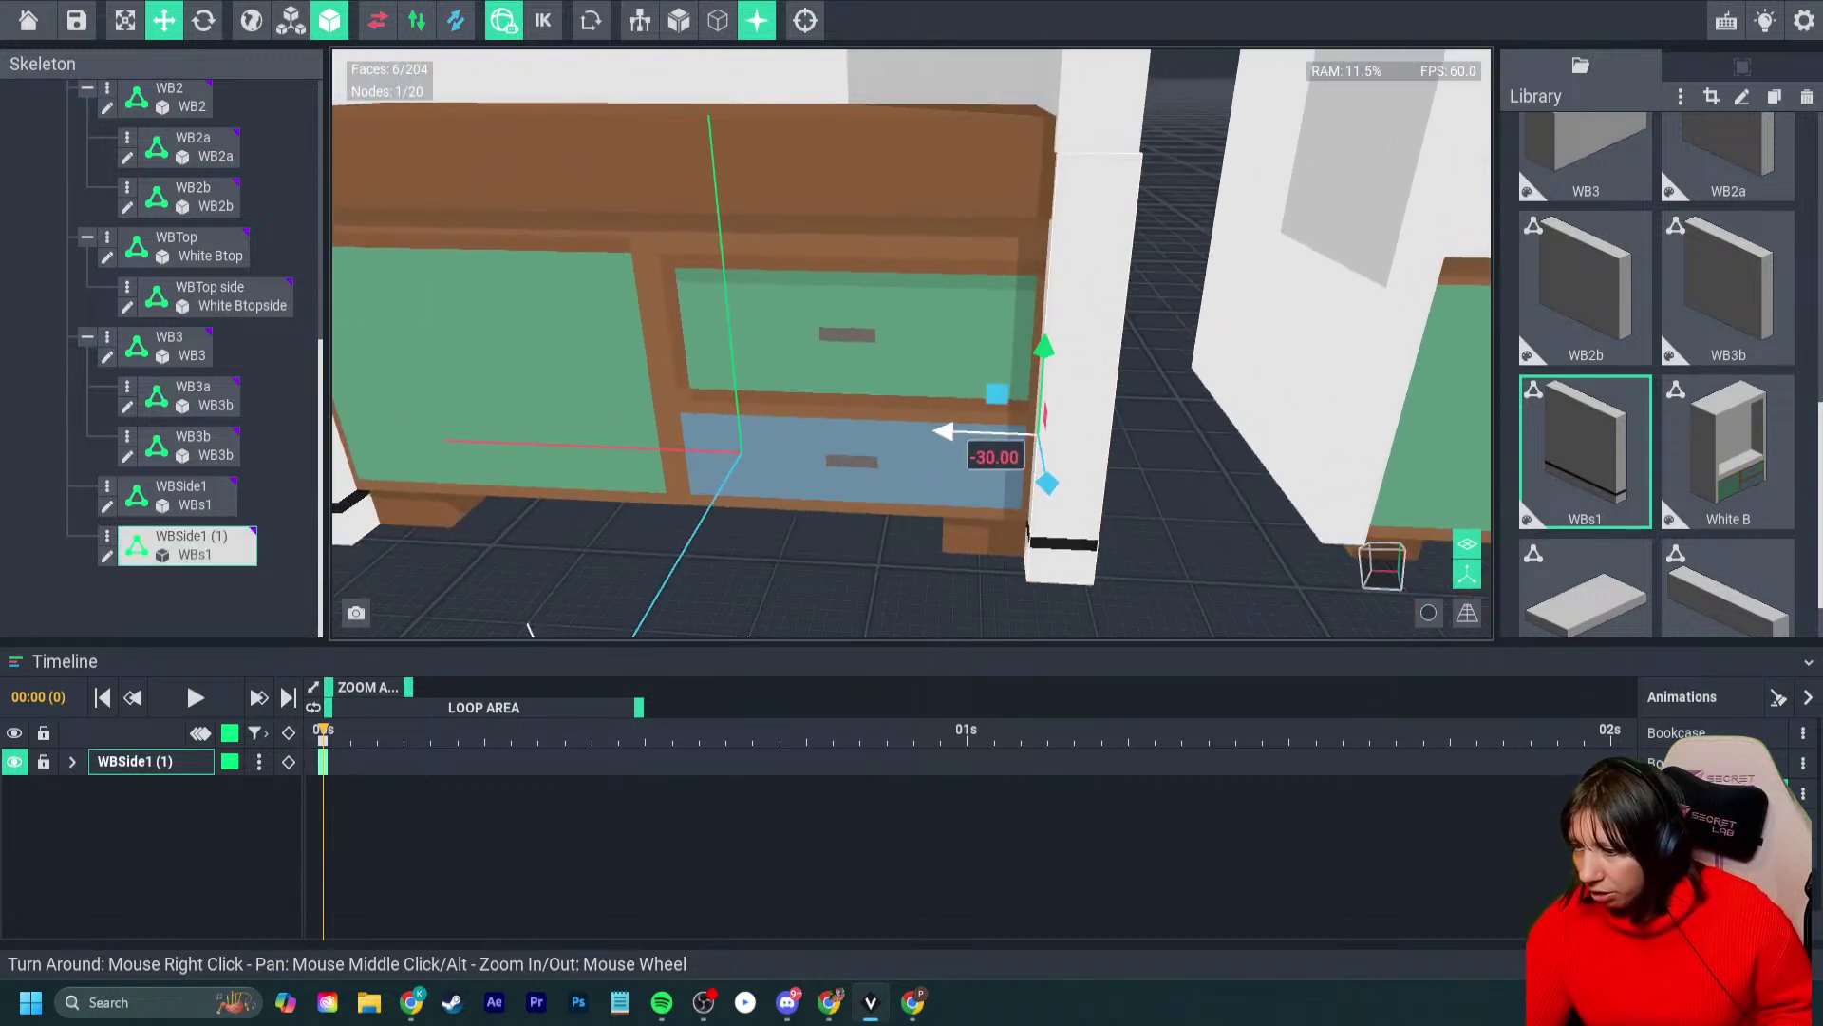
click(936, 439)
click(1068, 433)
drag(948, 431, 941, 431)
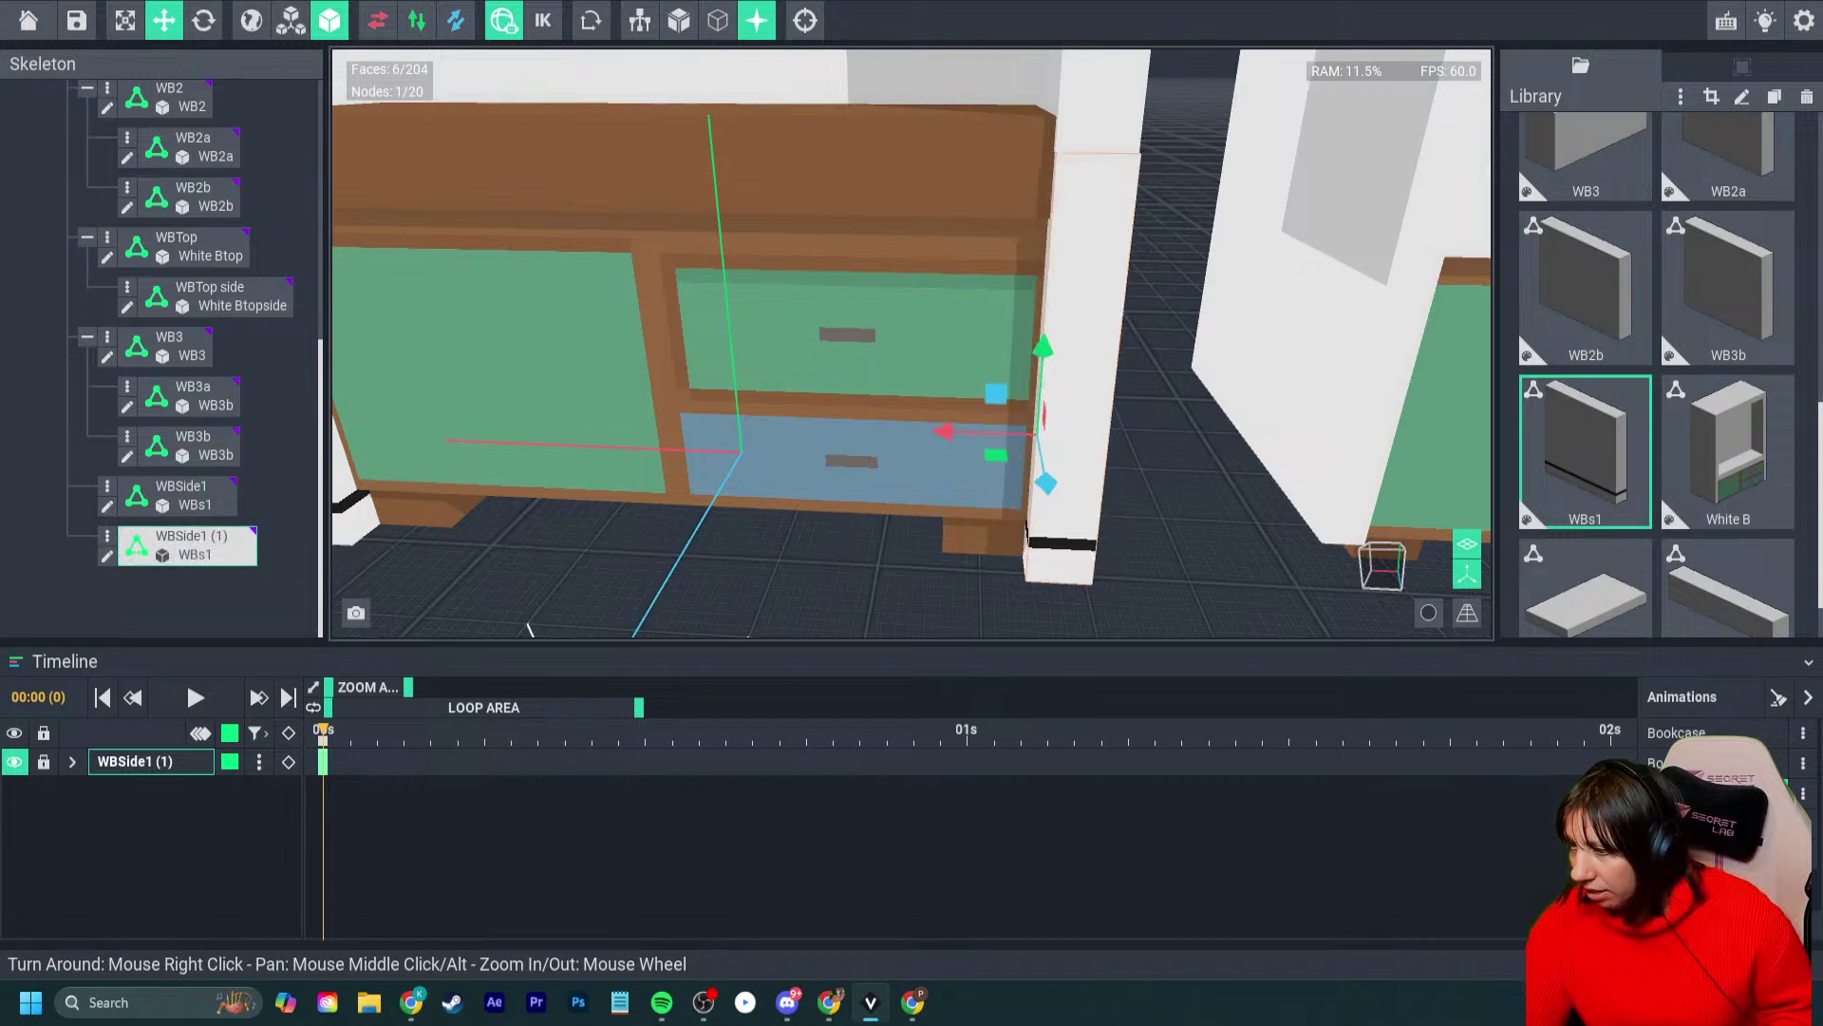
right_drag(1056, 433, 1018, 445)
drag(975, 427, 963, 428)
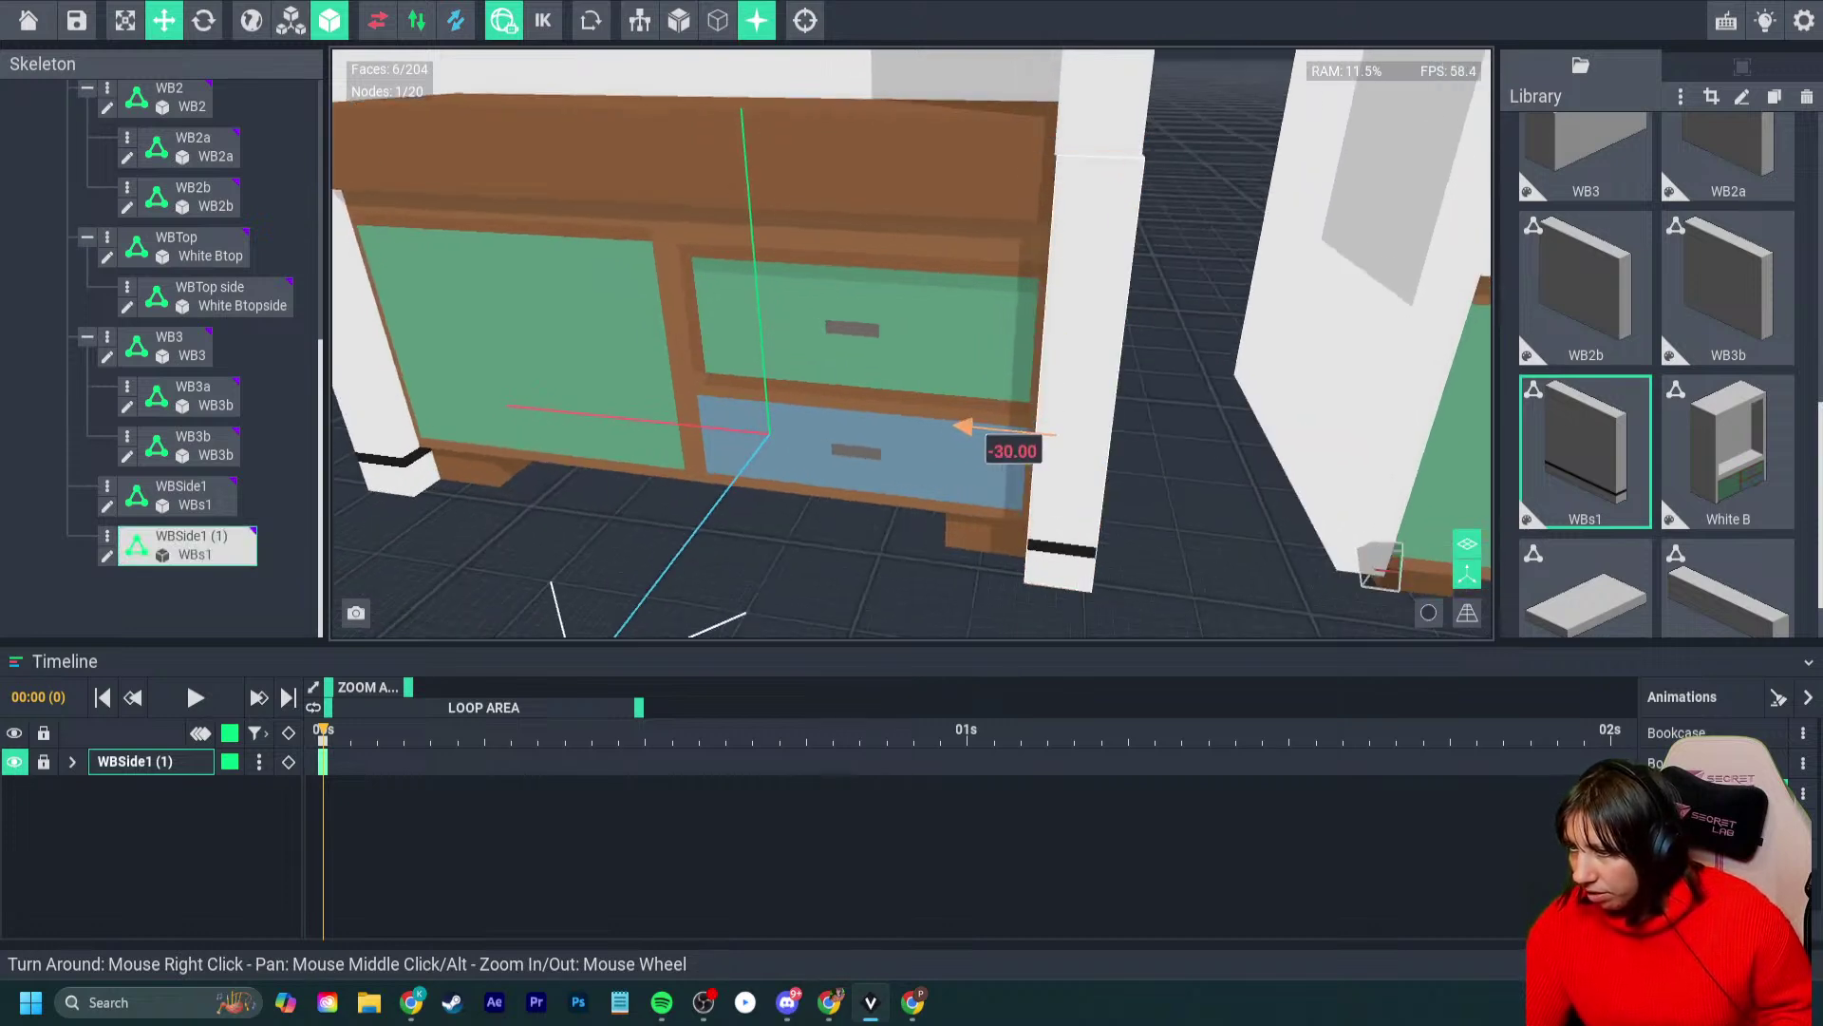
right_drag(1064, 389, 1030, 423)
drag(979, 418, 966, 418)
- Set the duplicated side panel's X position to -29.5, correcting the mistaken entry of 29.5
click(1742, 67)
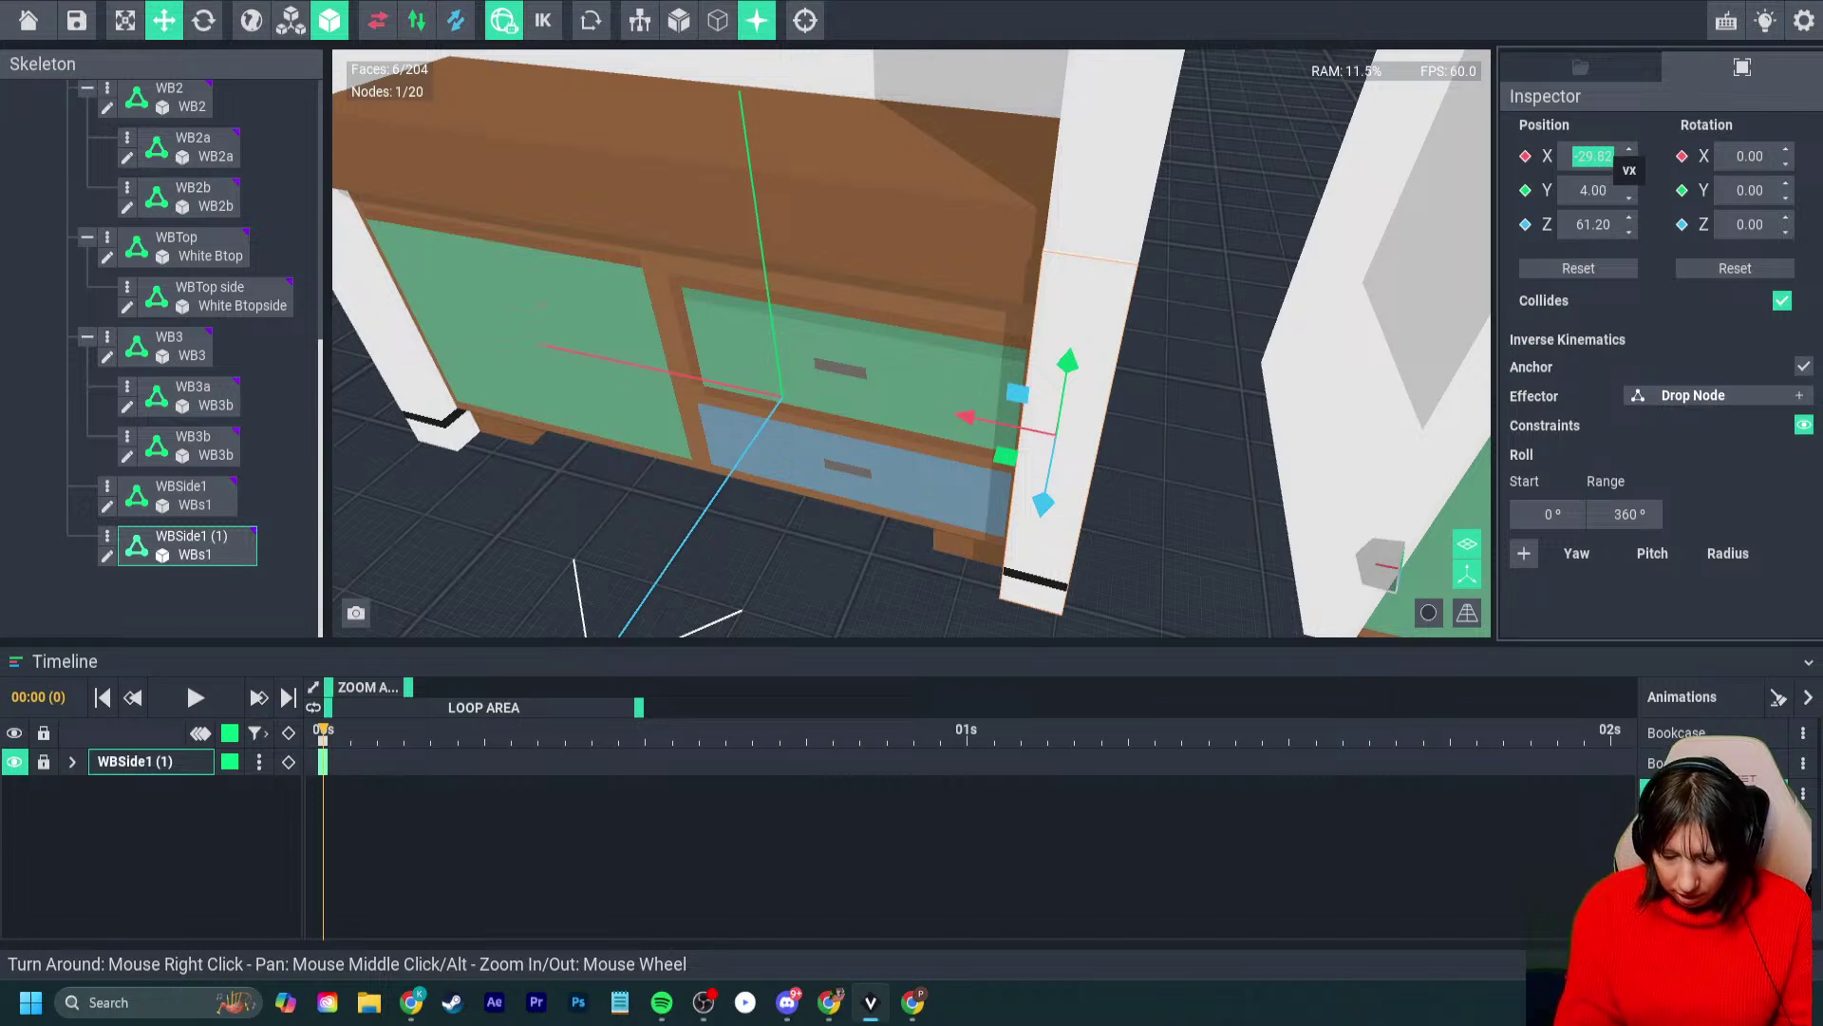
text(29.5)
key(Return)
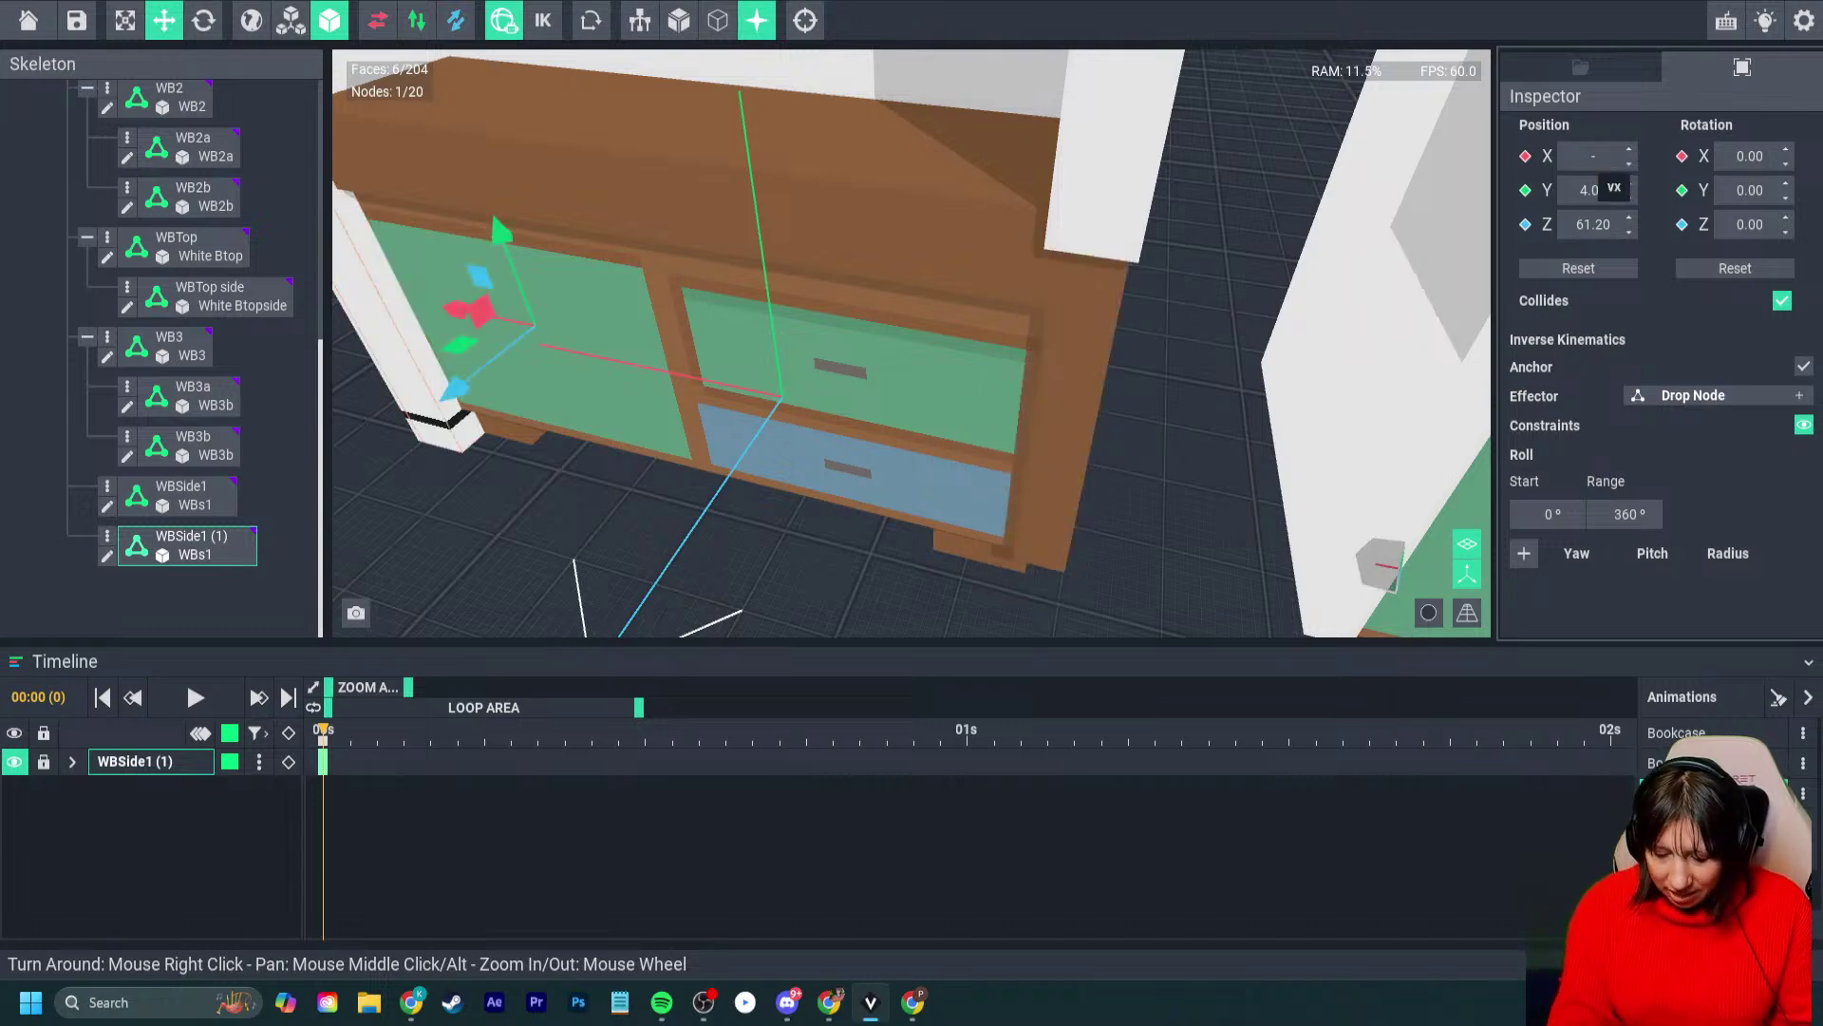
text(-29.5)
key(Return)
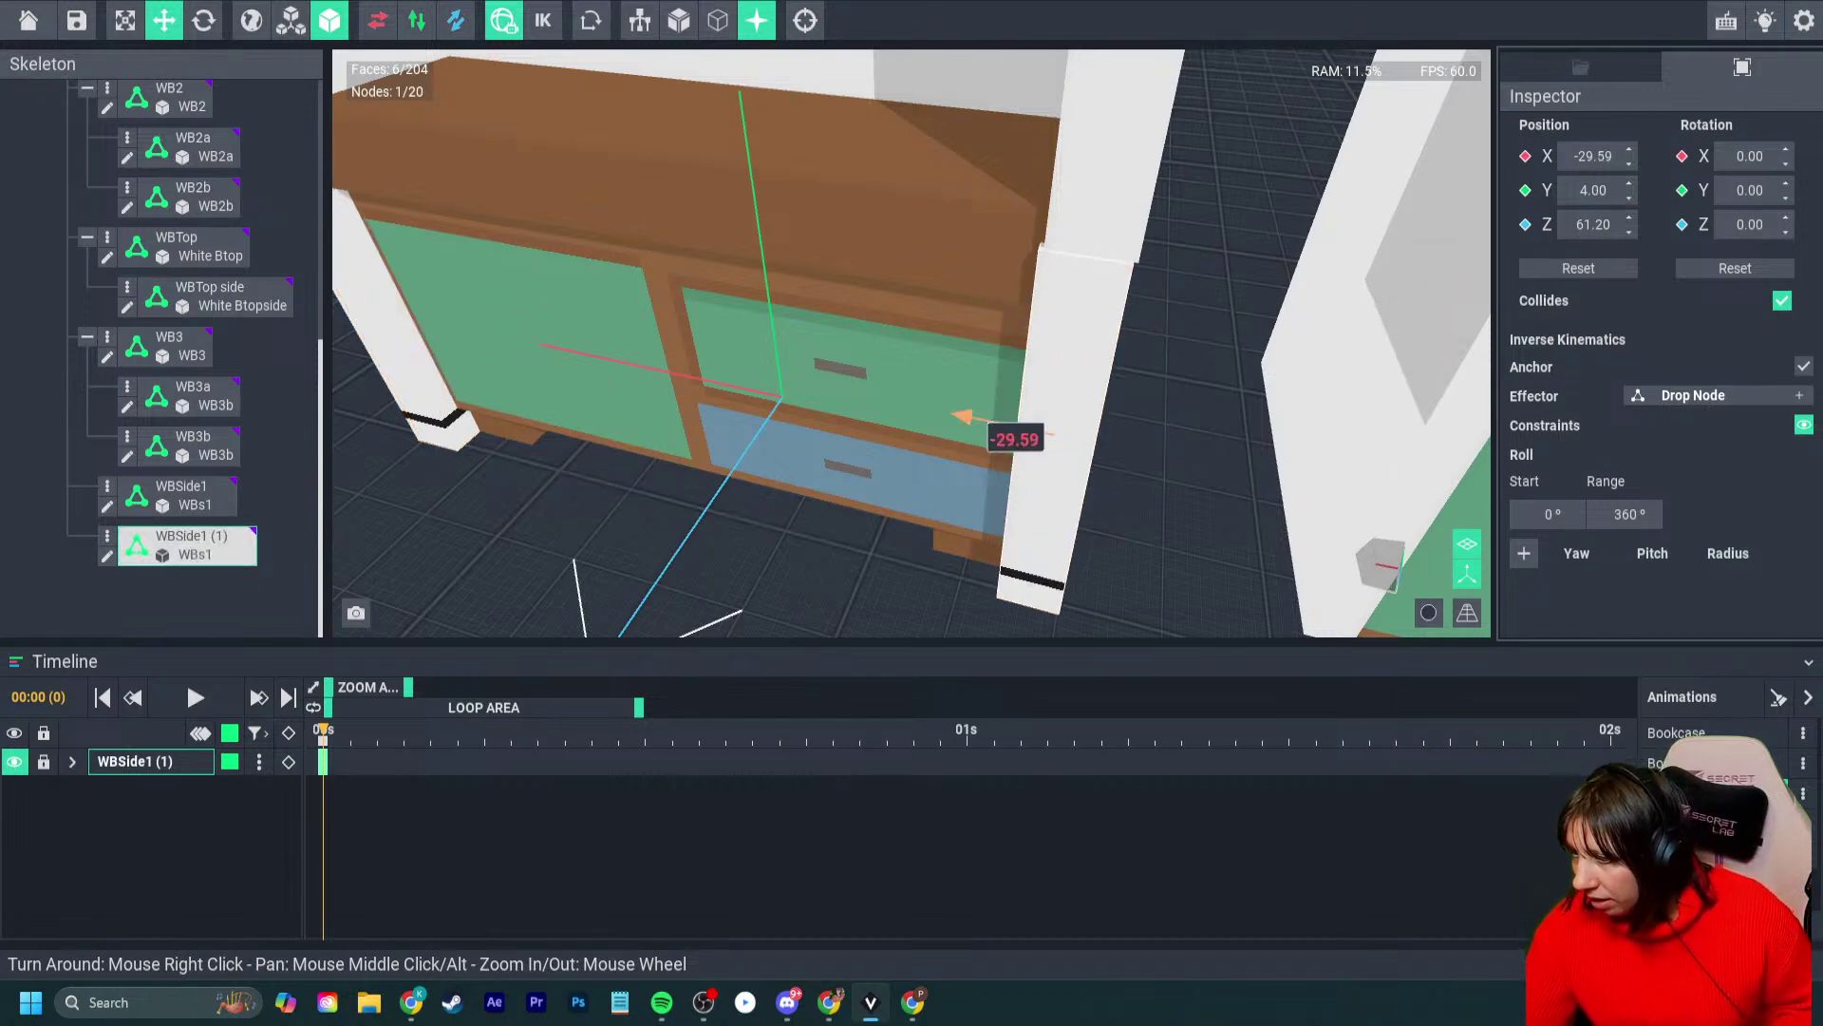
- Move the duplicated side panel along X to about -29.86 and check its alignment from the side
right_drag(964, 418, 1120, 432)
right_drag(992, 446, 855, 366)
scroll(997, 366, down, 2)
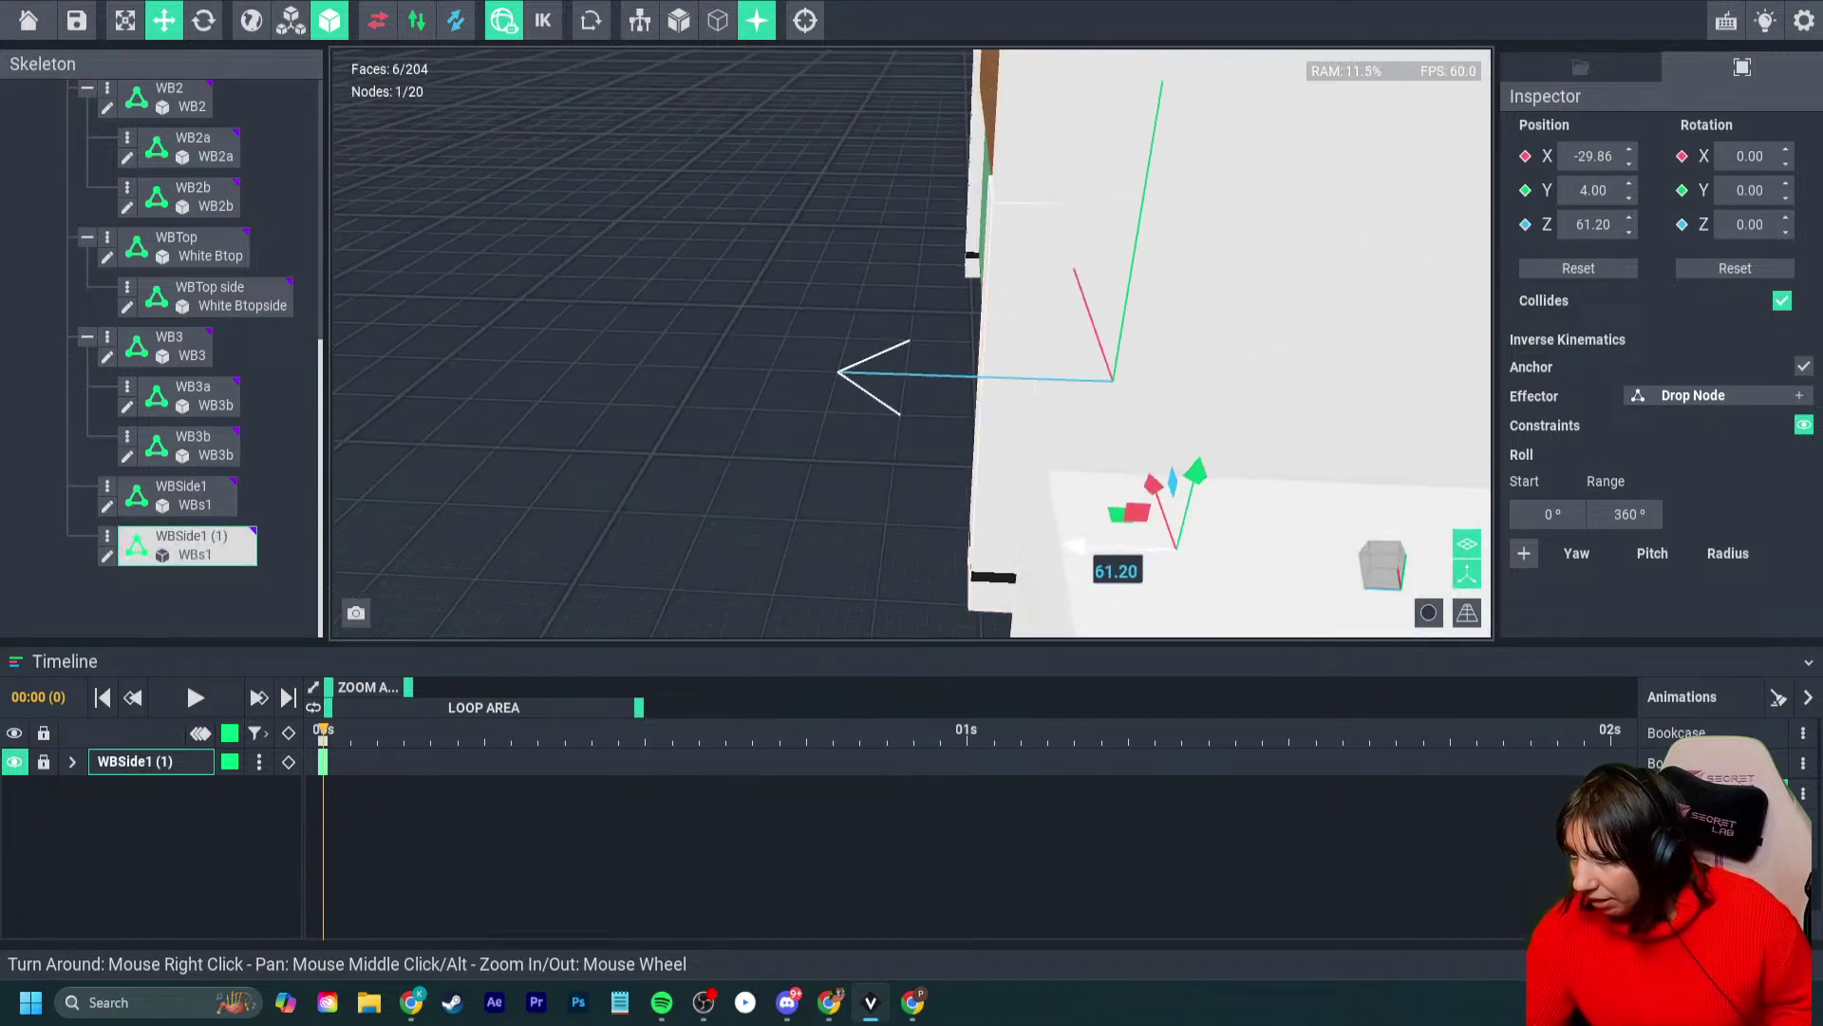
- Move the duplicated side panel along Z to about 60.99 and check its alignment with the bookcase from both sides
right_drag(588, 427, 817, 442)
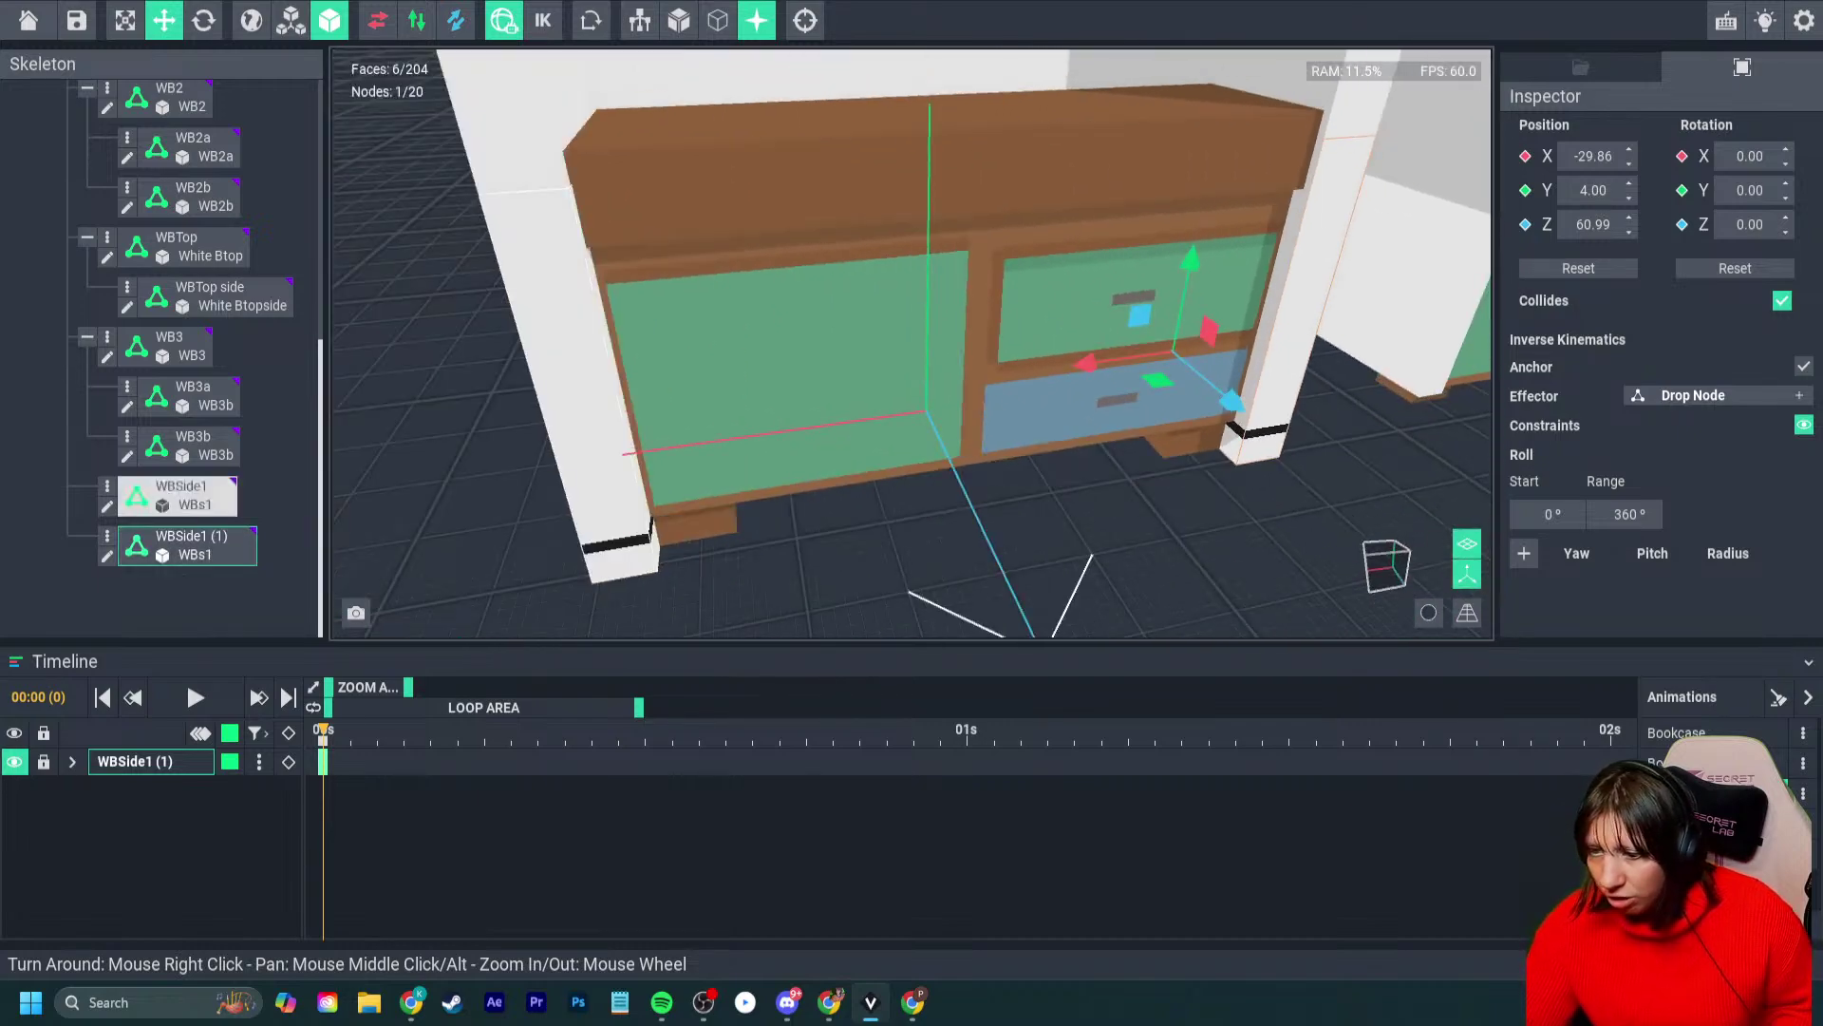
right_drag(484, 437, 689, 451)
scroll(688, 451, down, 2)
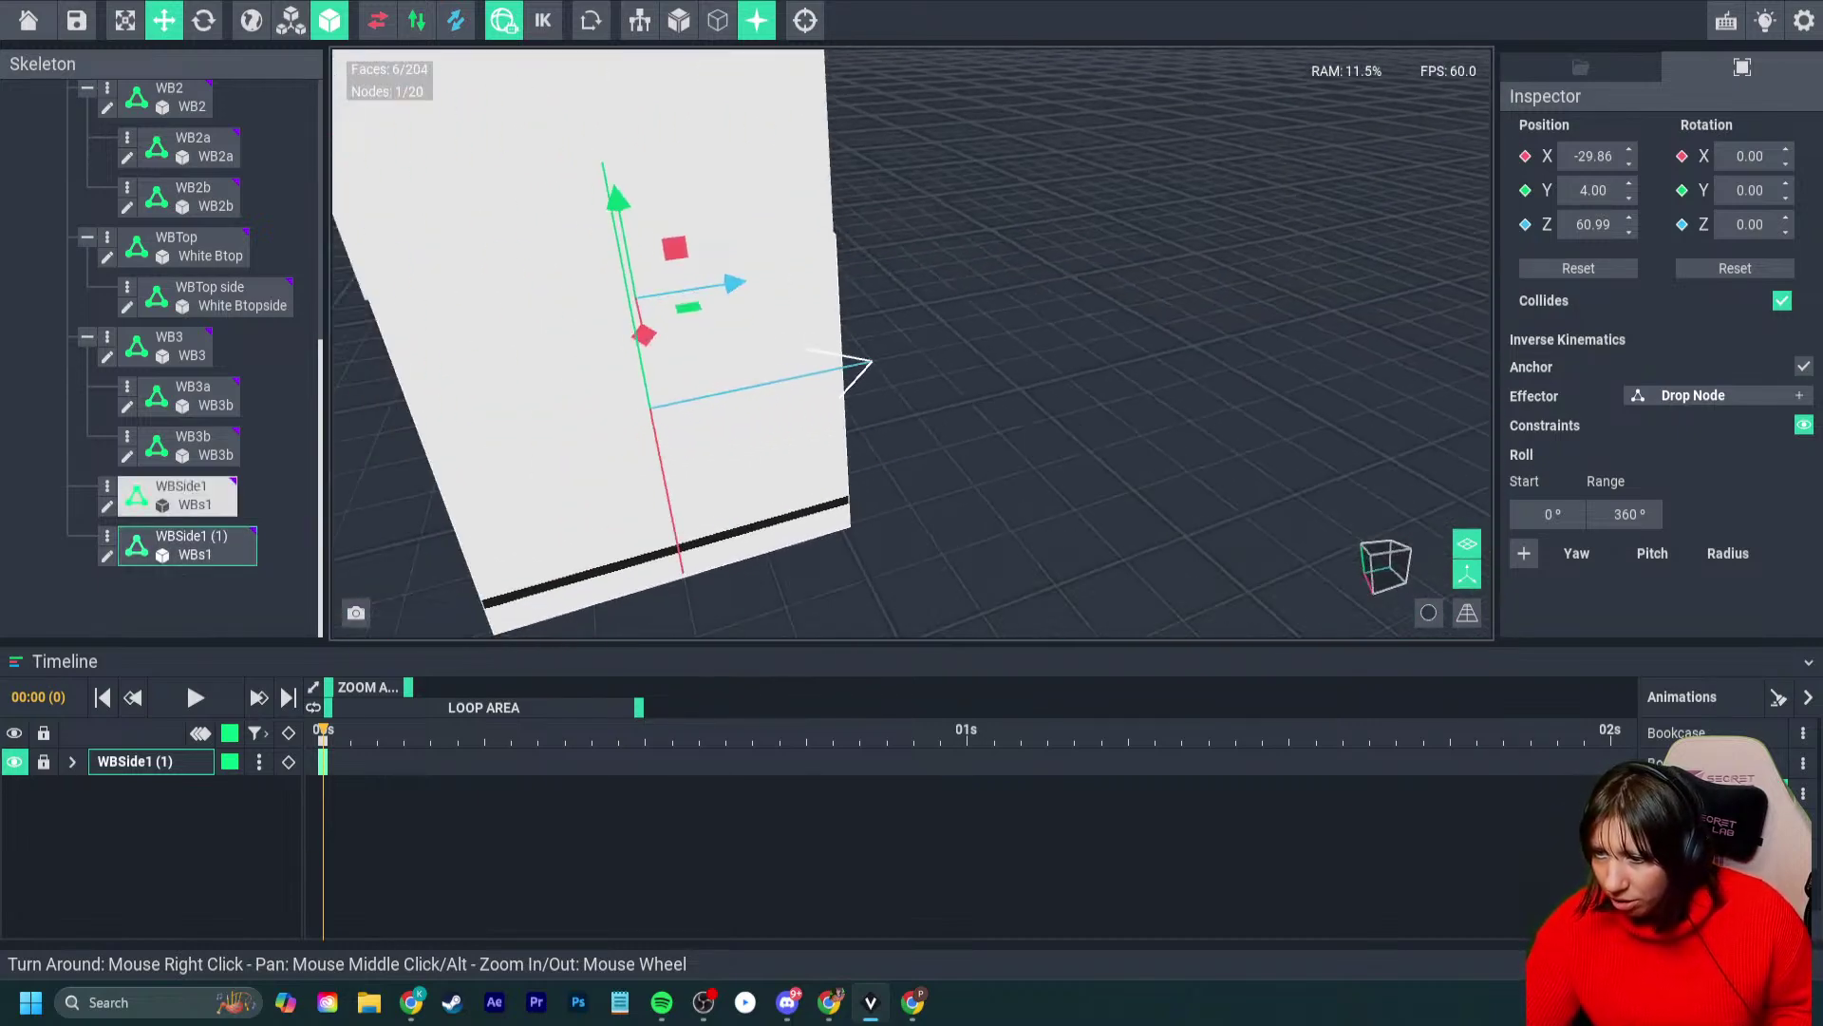
click(689, 451)
drag(784, 501, 778, 502)
right_drag(1177, 437, 1012, 394)
click(1016, 347)
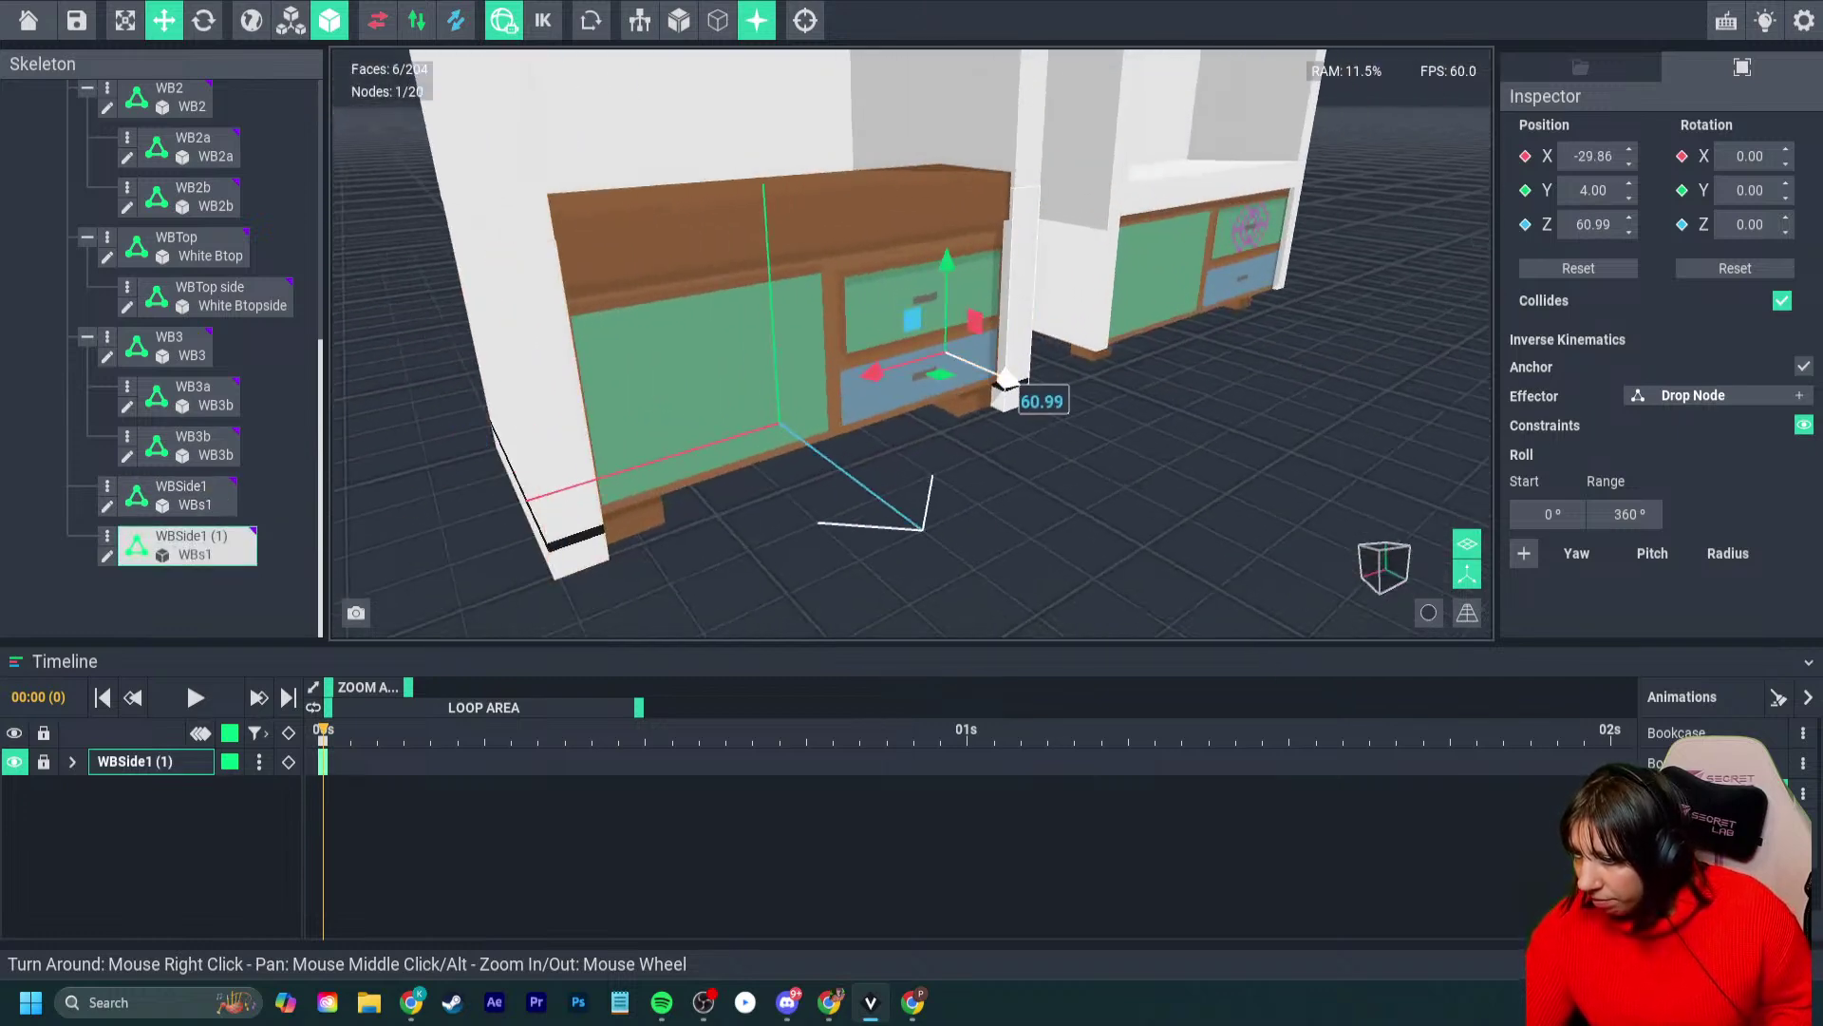
drag(1006, 378, 1010, 381)
click(1092, 465)
right_drag(1092, 465, 883, 598)
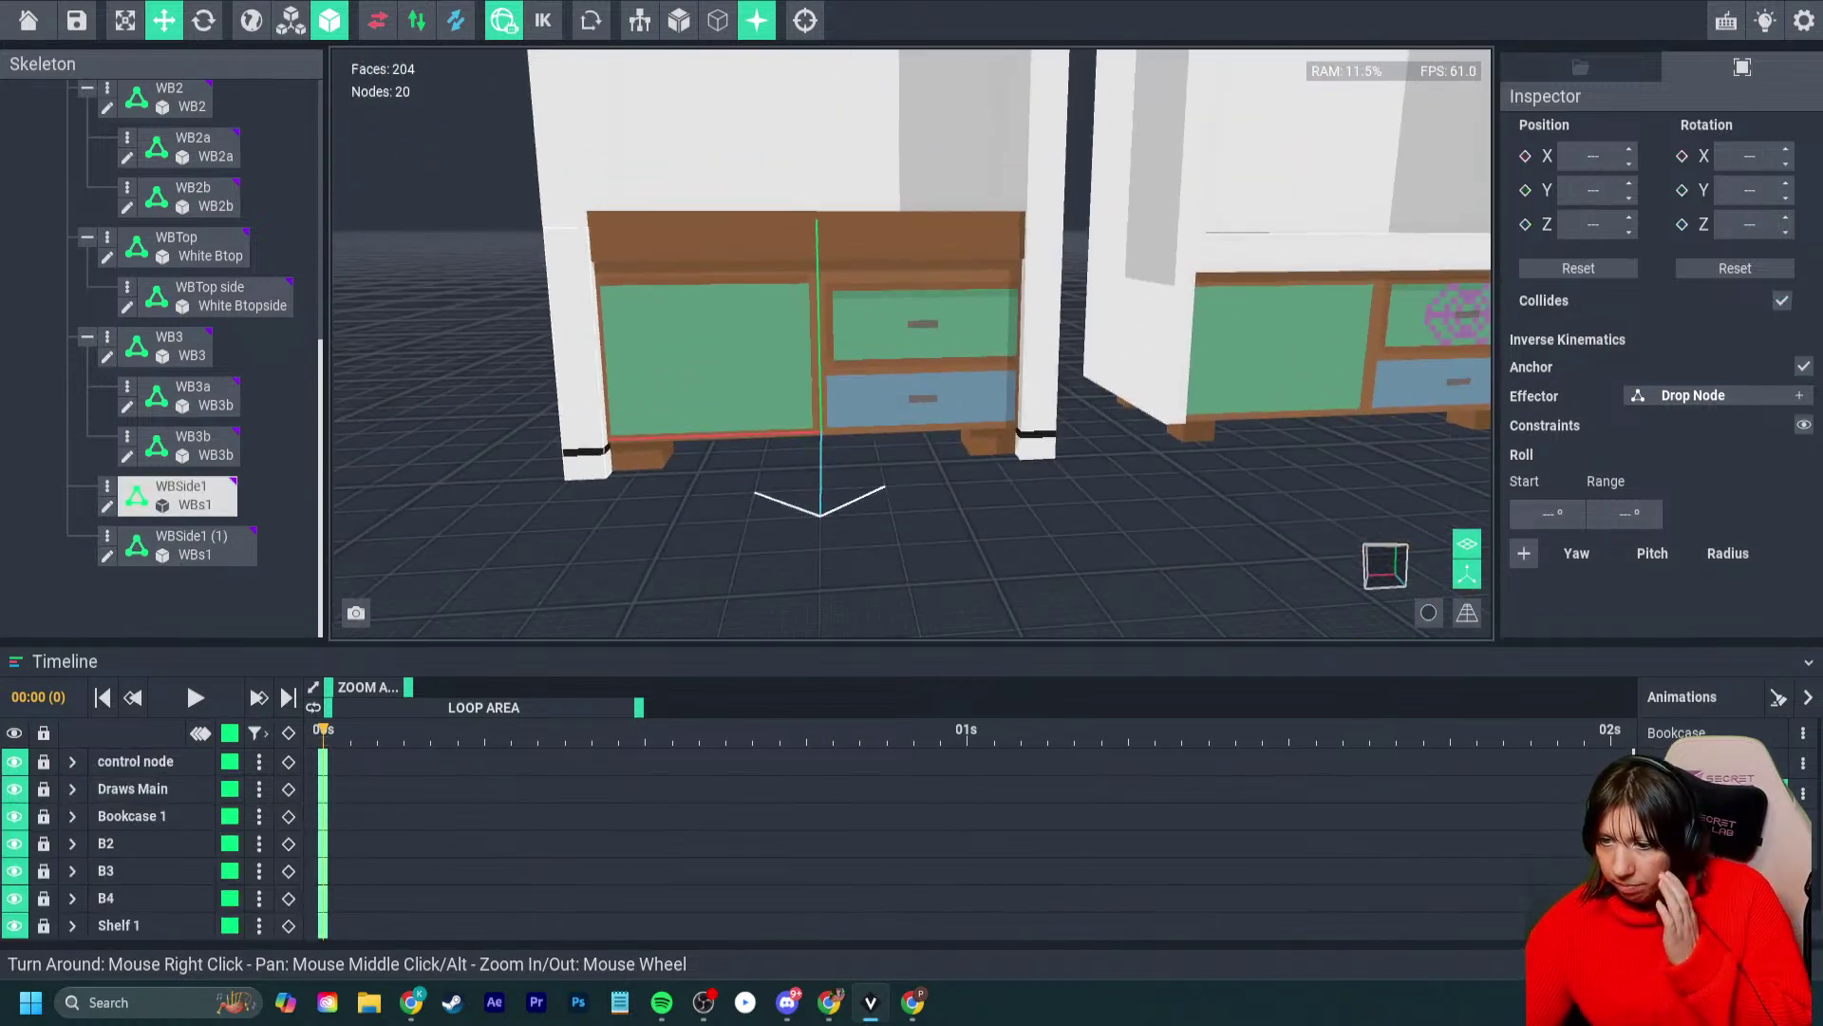
- Pull the original WBSide1 panel away from the bookcase to X 15, Y 12, Z 85
click(582, 403)
right_drag(581, 403, 640, 456)
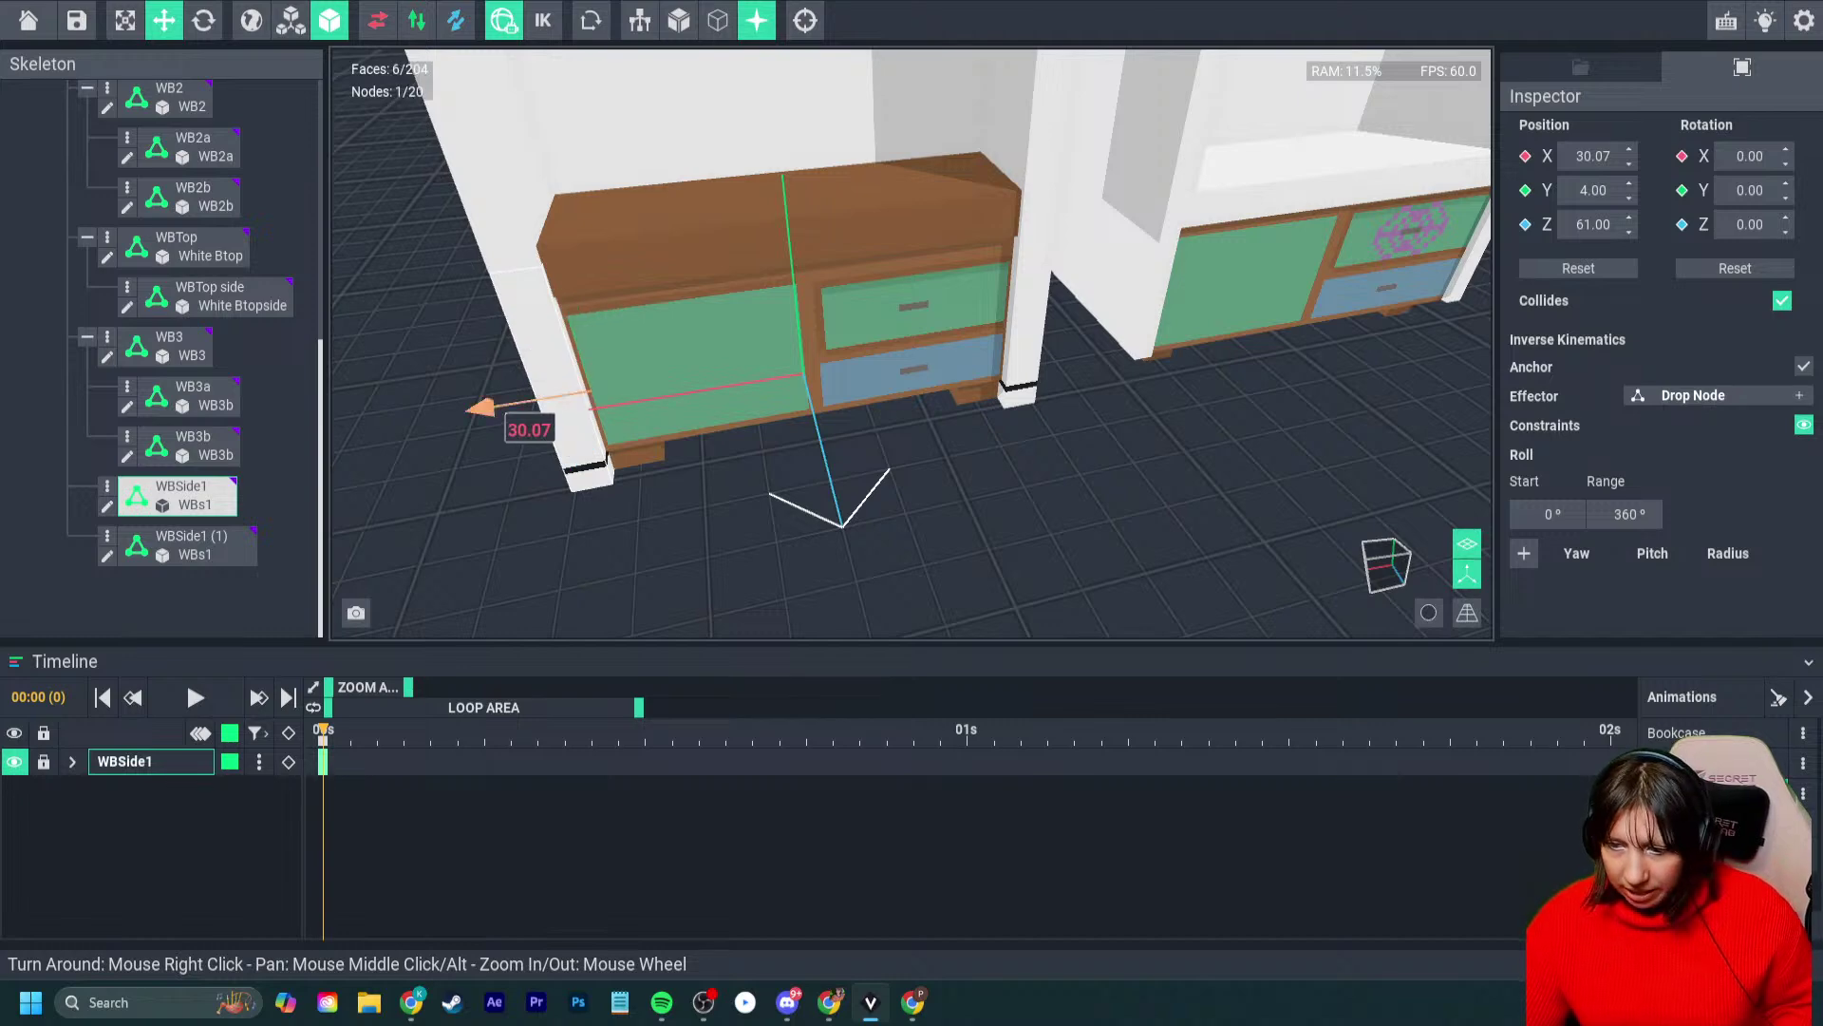
drag(479, 408, 584, 427)
drag(676, 323, 676, 185)
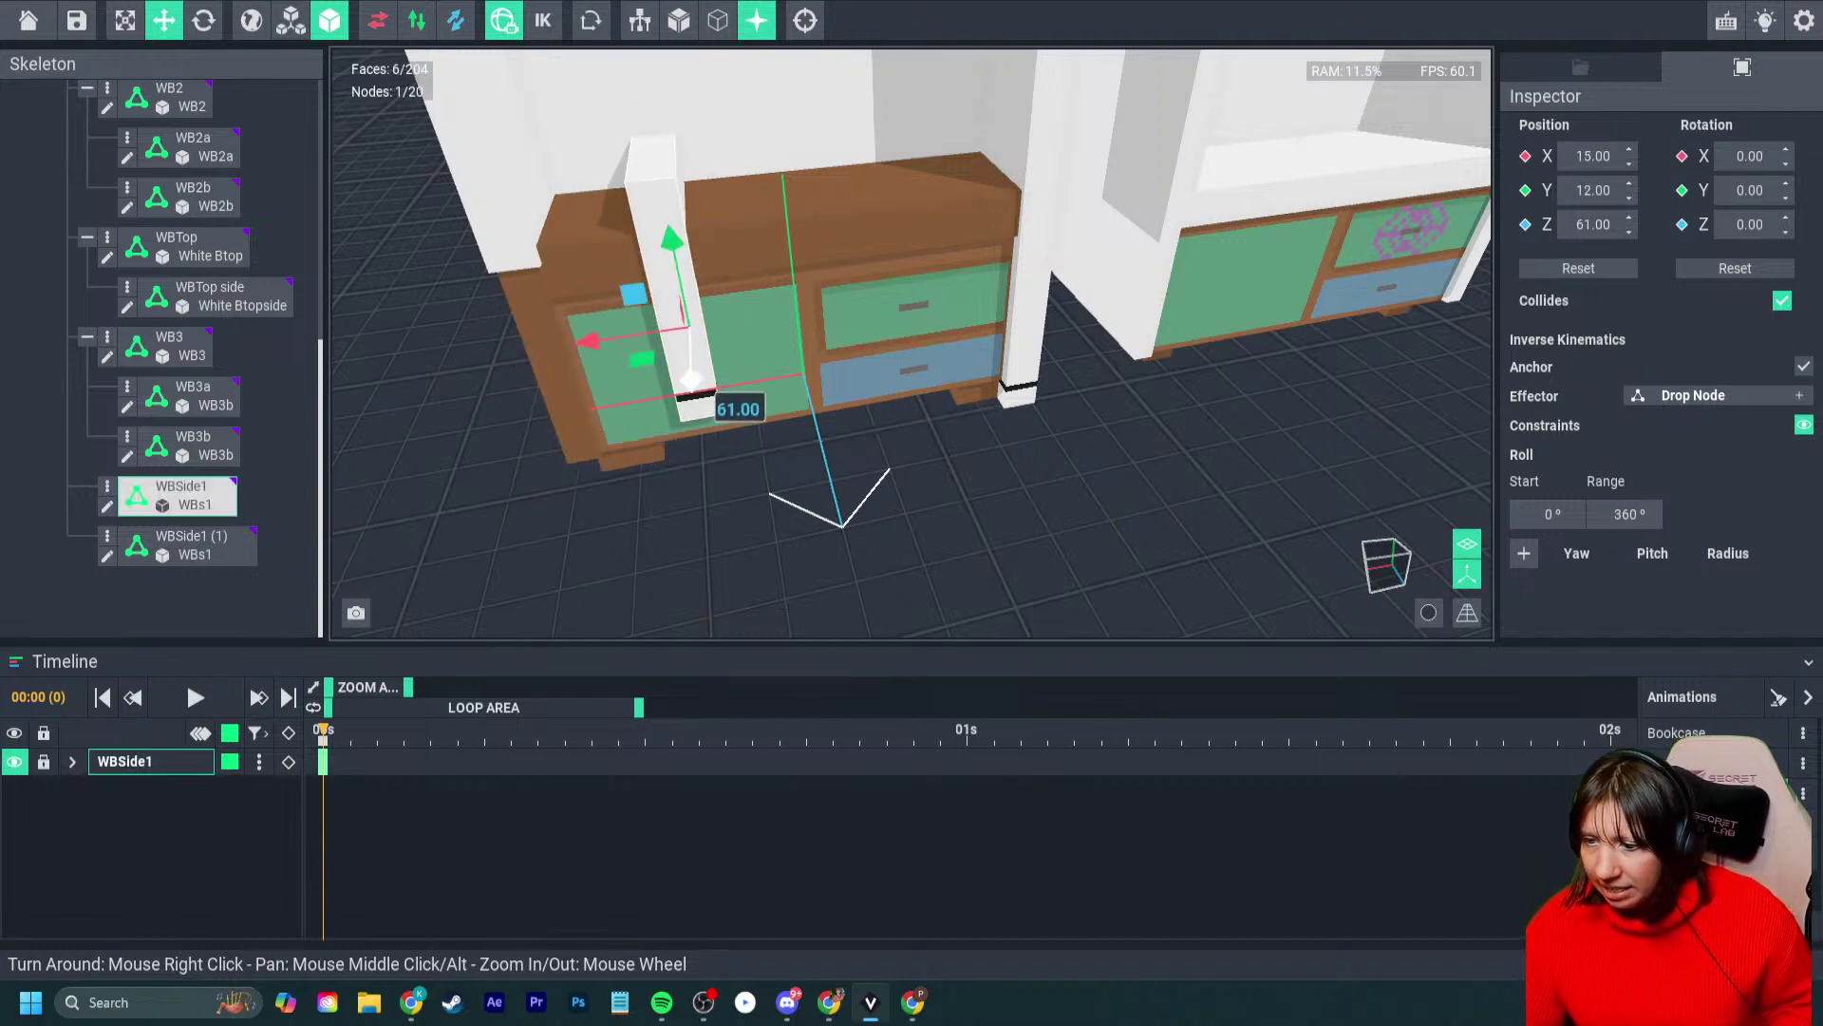
drag(690, 385, 713, 517)
- Rotate the WBSide1 panel around the Y axis to about 270° so it faces the front of the cabinet
right_drag(712, 518, 798, 522)
click(203, 20)
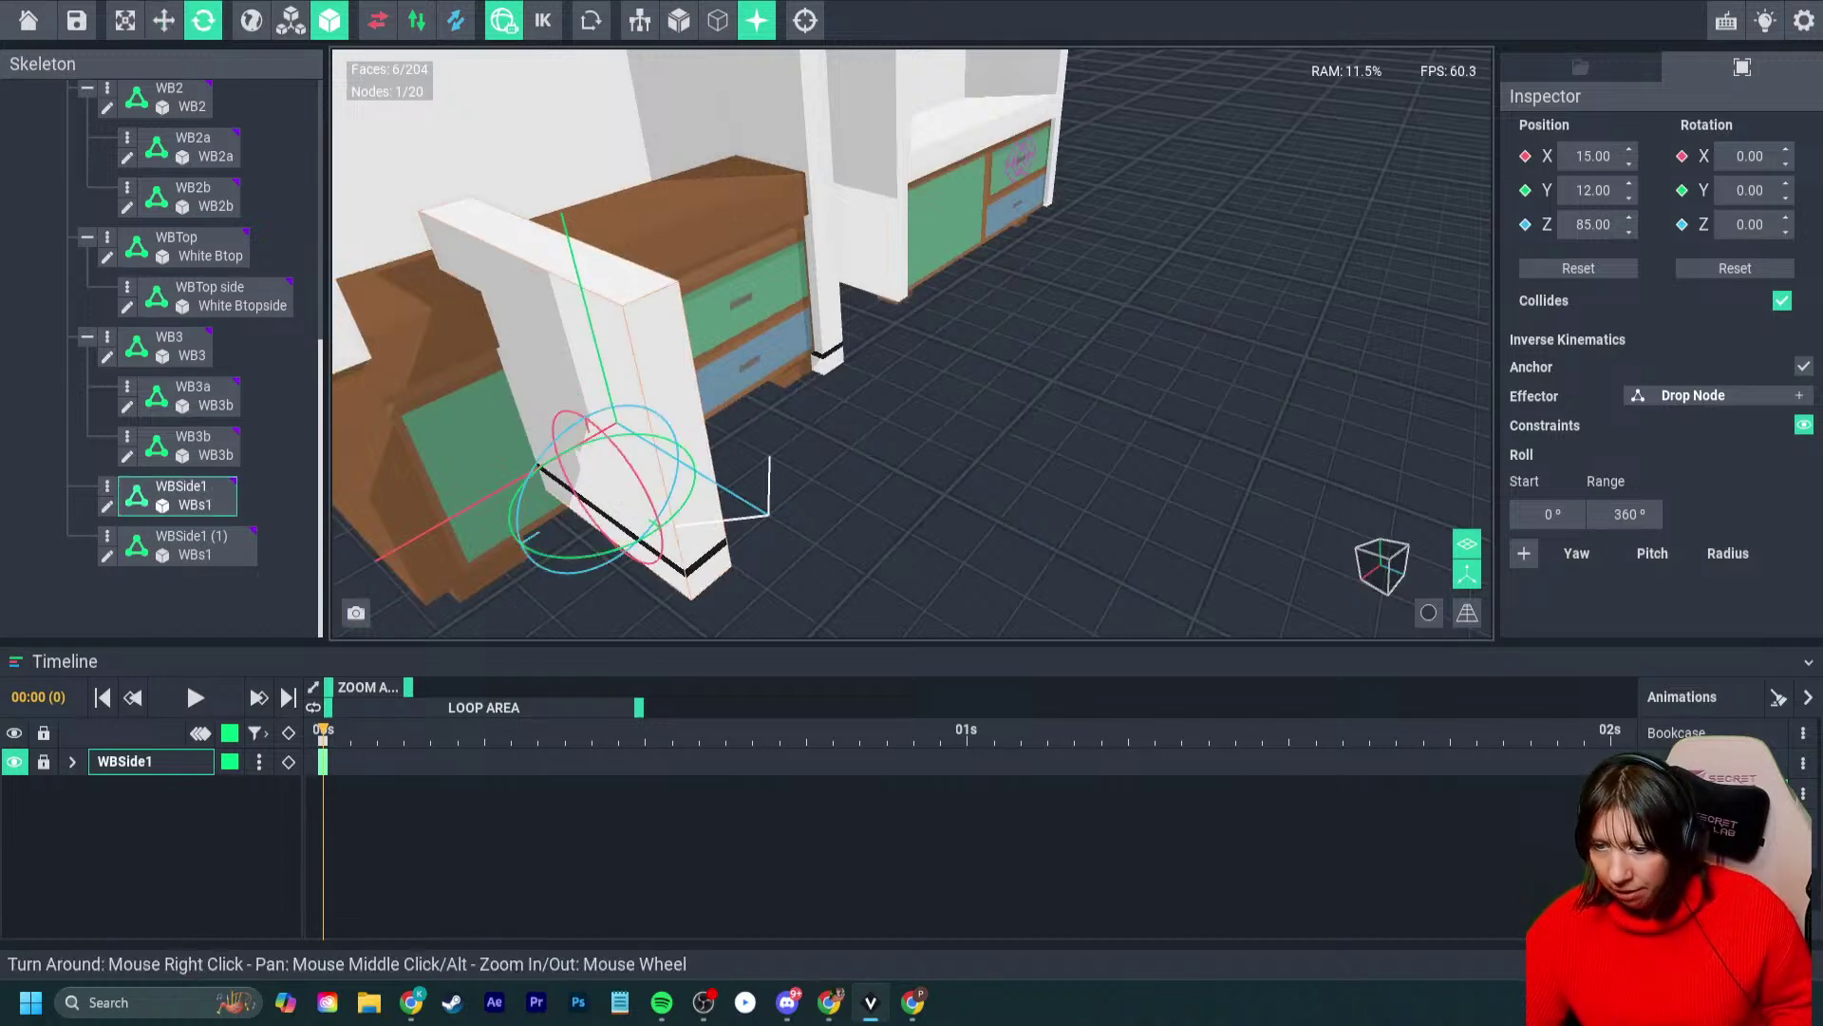
mouse_move(664, 560)
mouse_down()
mouse_move(731, 520)
mouse_move(671, 570)
mouse_move(692, 561)
mouse_up()
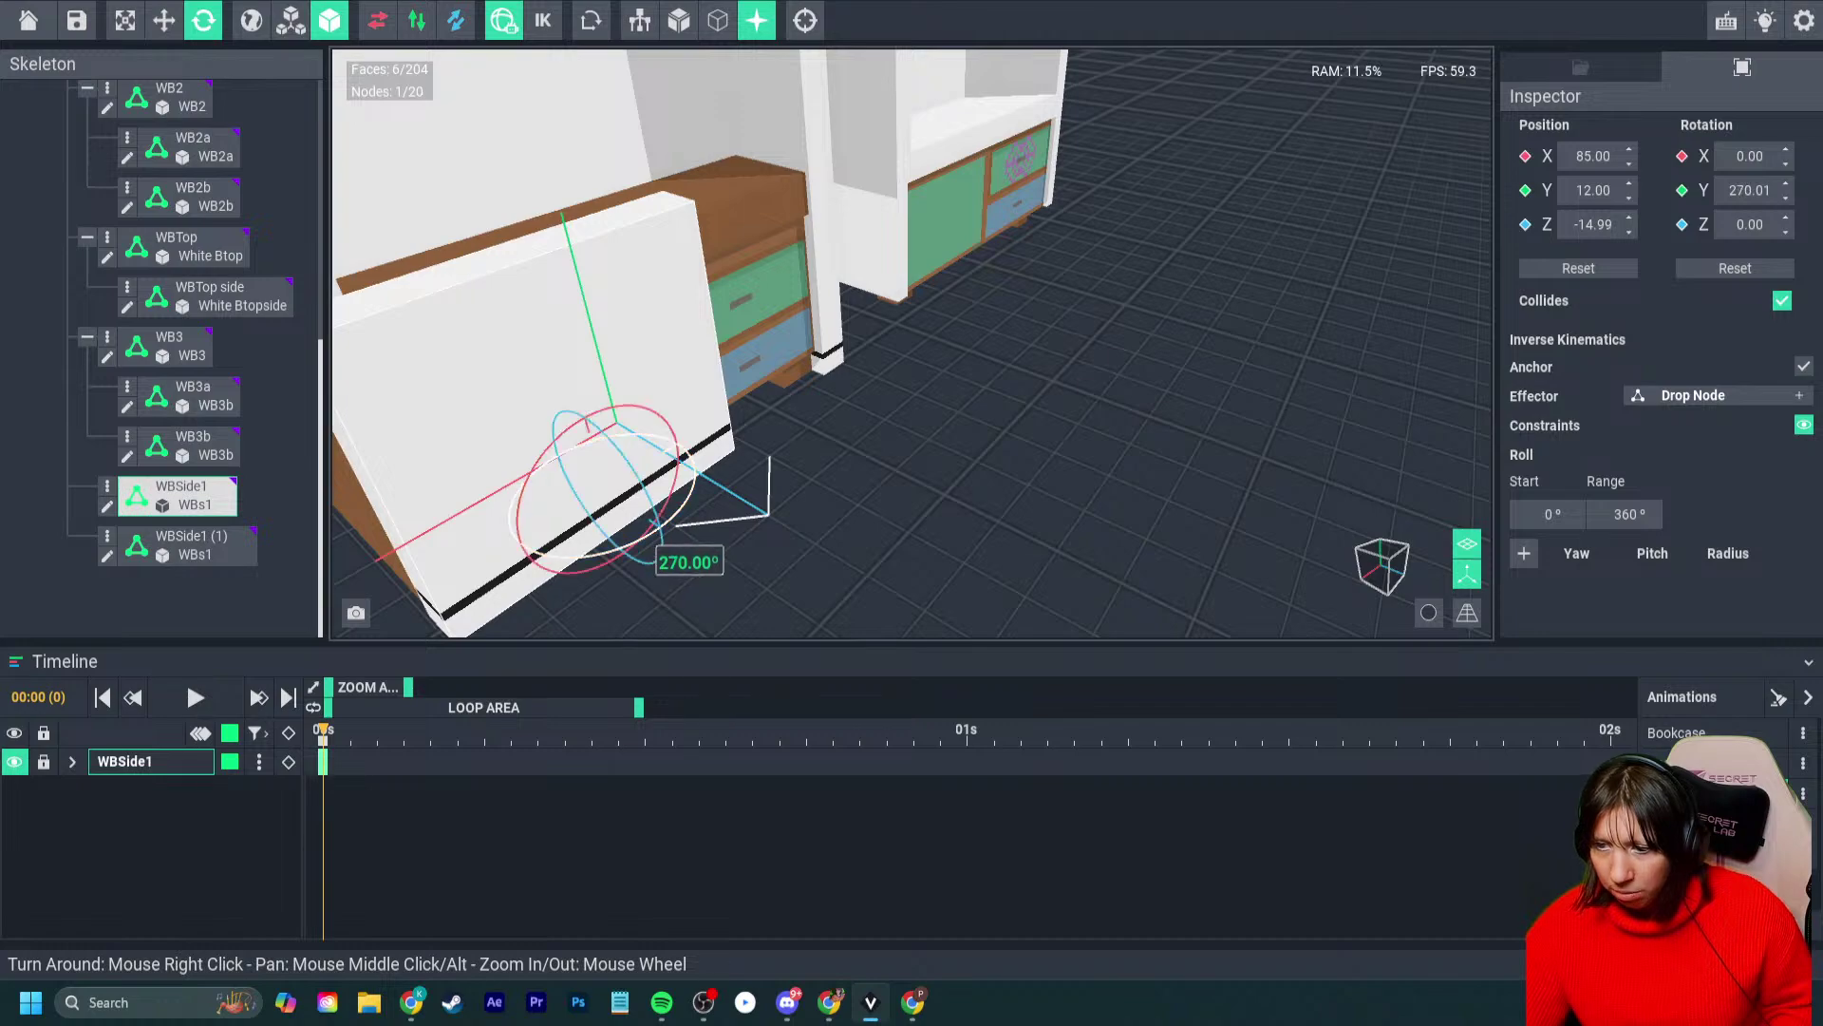
right_drag(693, 561, 722, 532)
- Move the rotated WBSide1 panel along its axes to X 71, Y 8, Z 4
key(w)
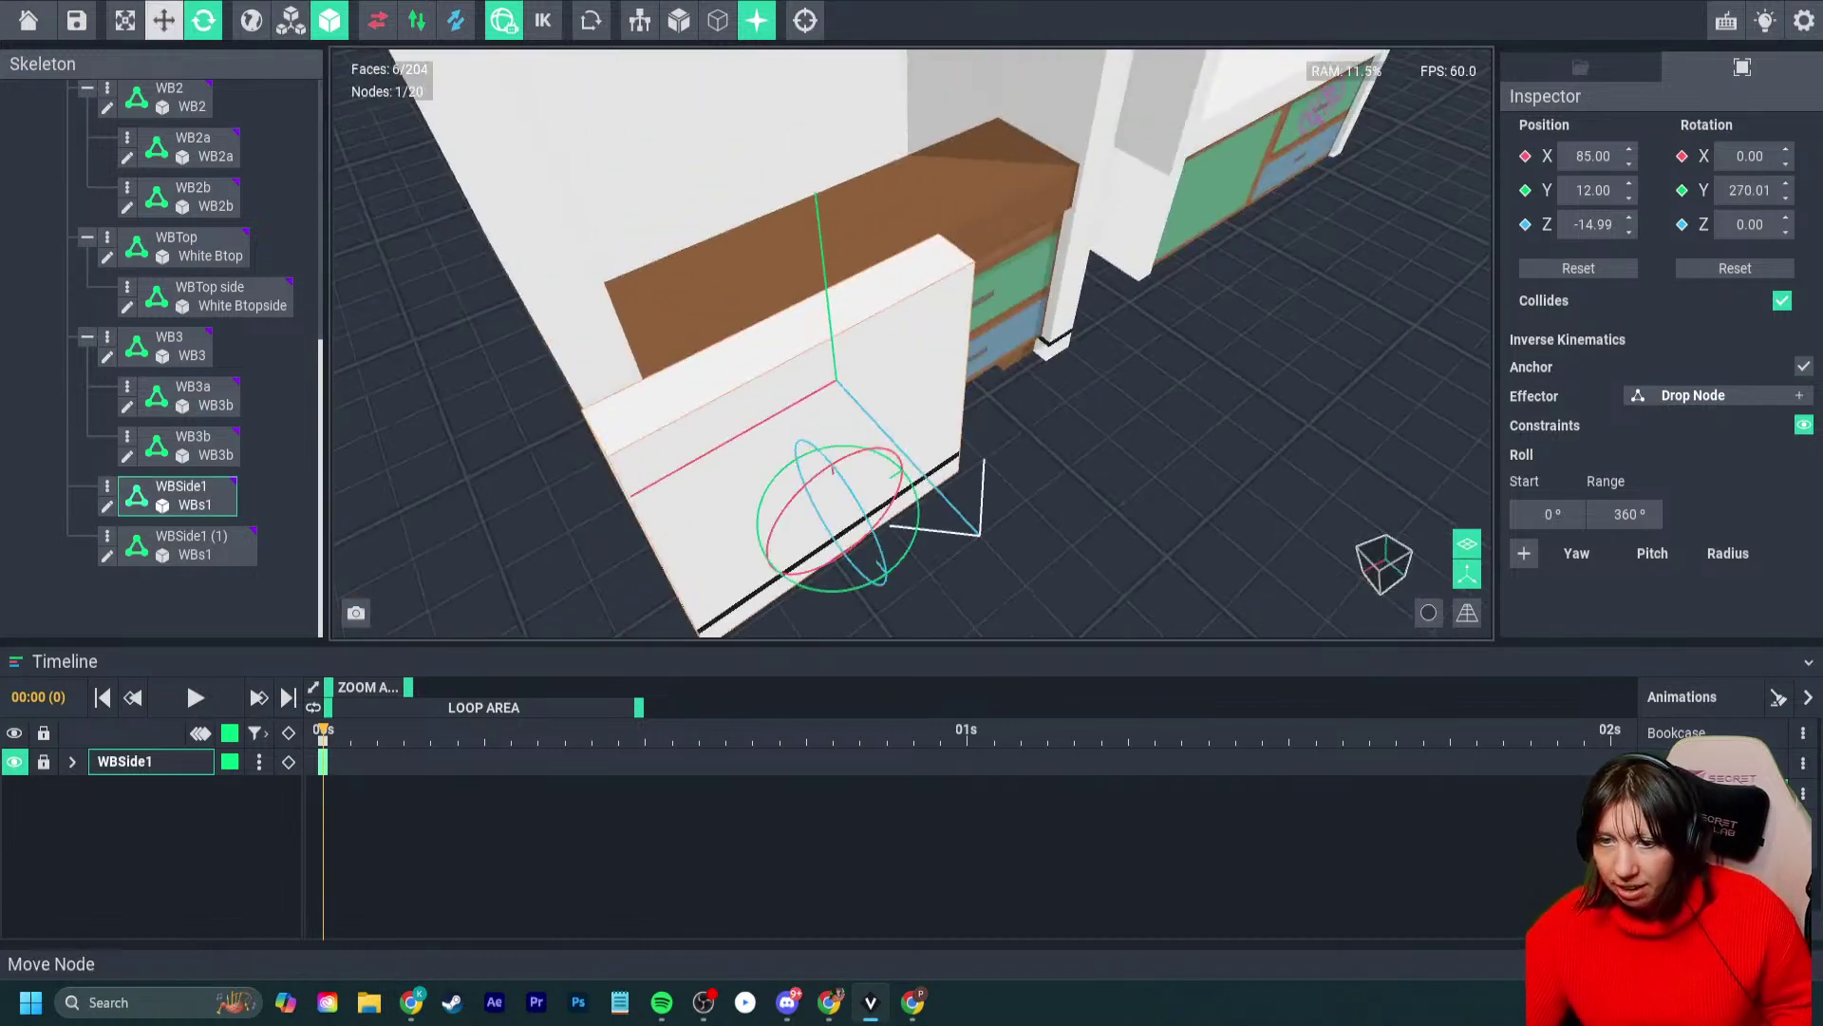
drag(912, 465, 1031, 383)
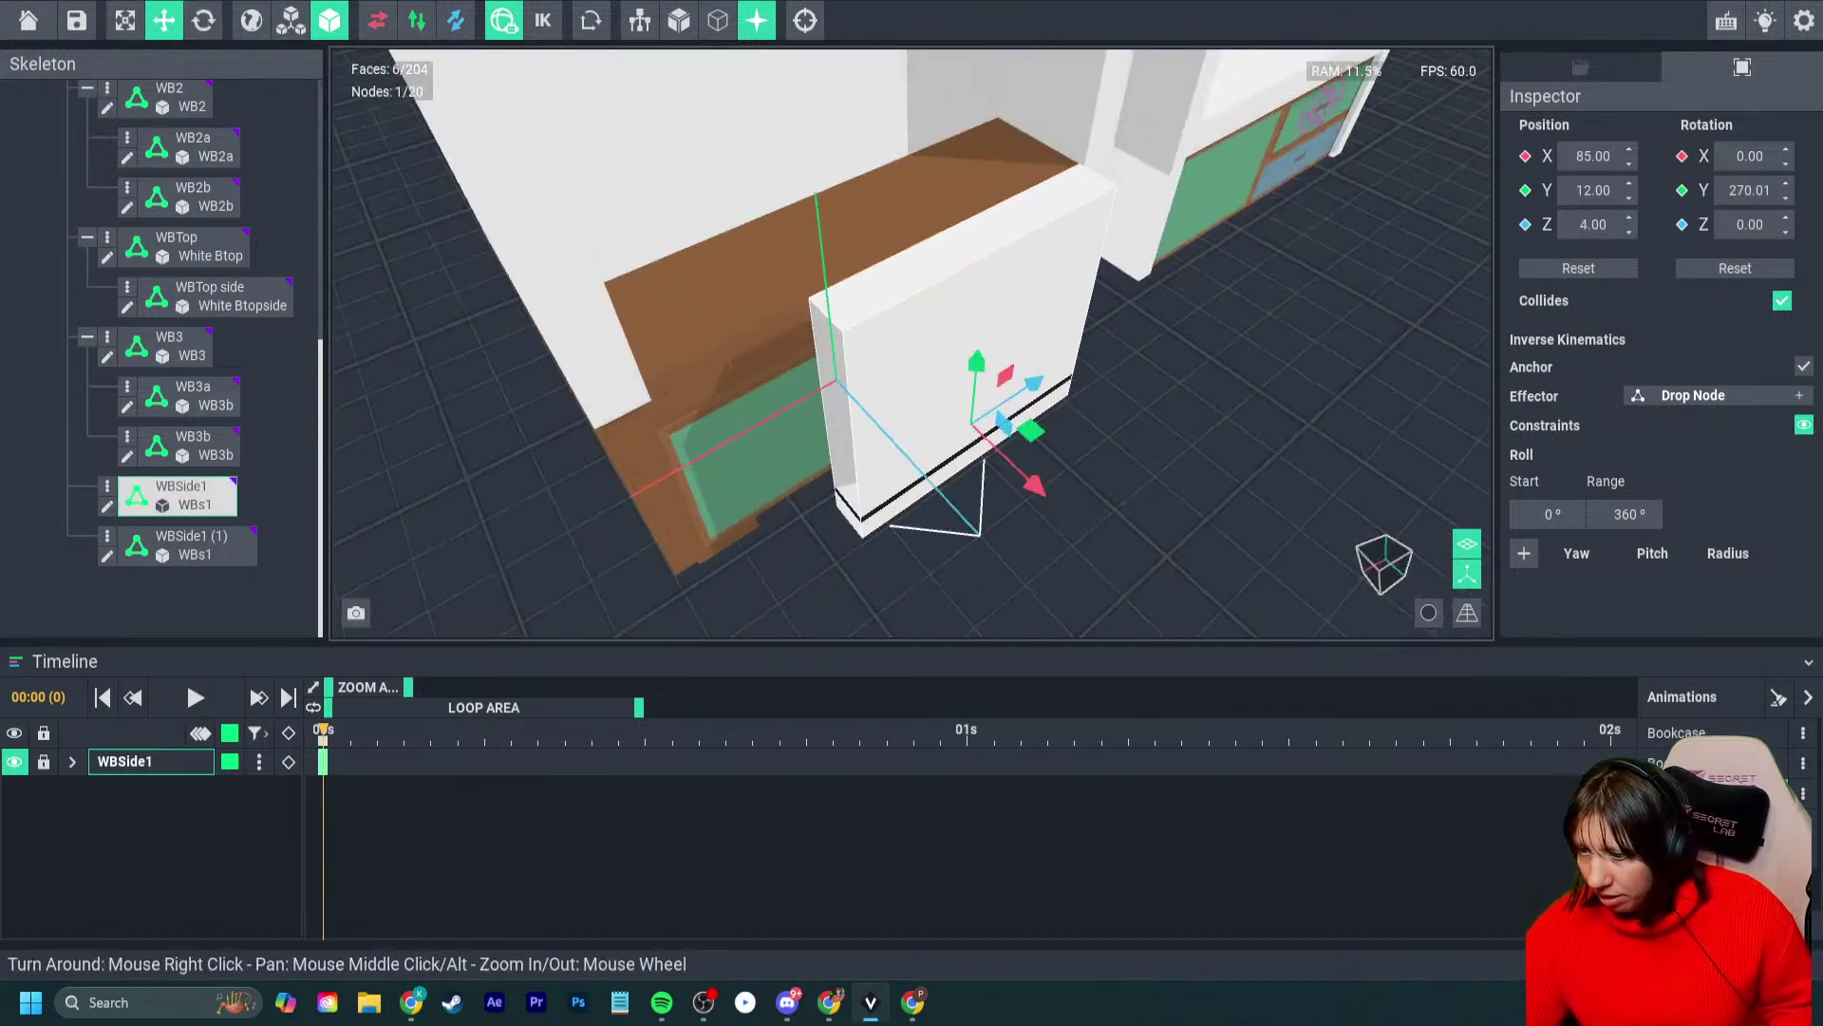
drag(1030, 482, 953, 408)
right_drag(953, 408, 926, 365)
mouse_move(925, 344)
mouse_down()
mouse_move(926, 397)
mouse_move(926, 379)
mouse_up()
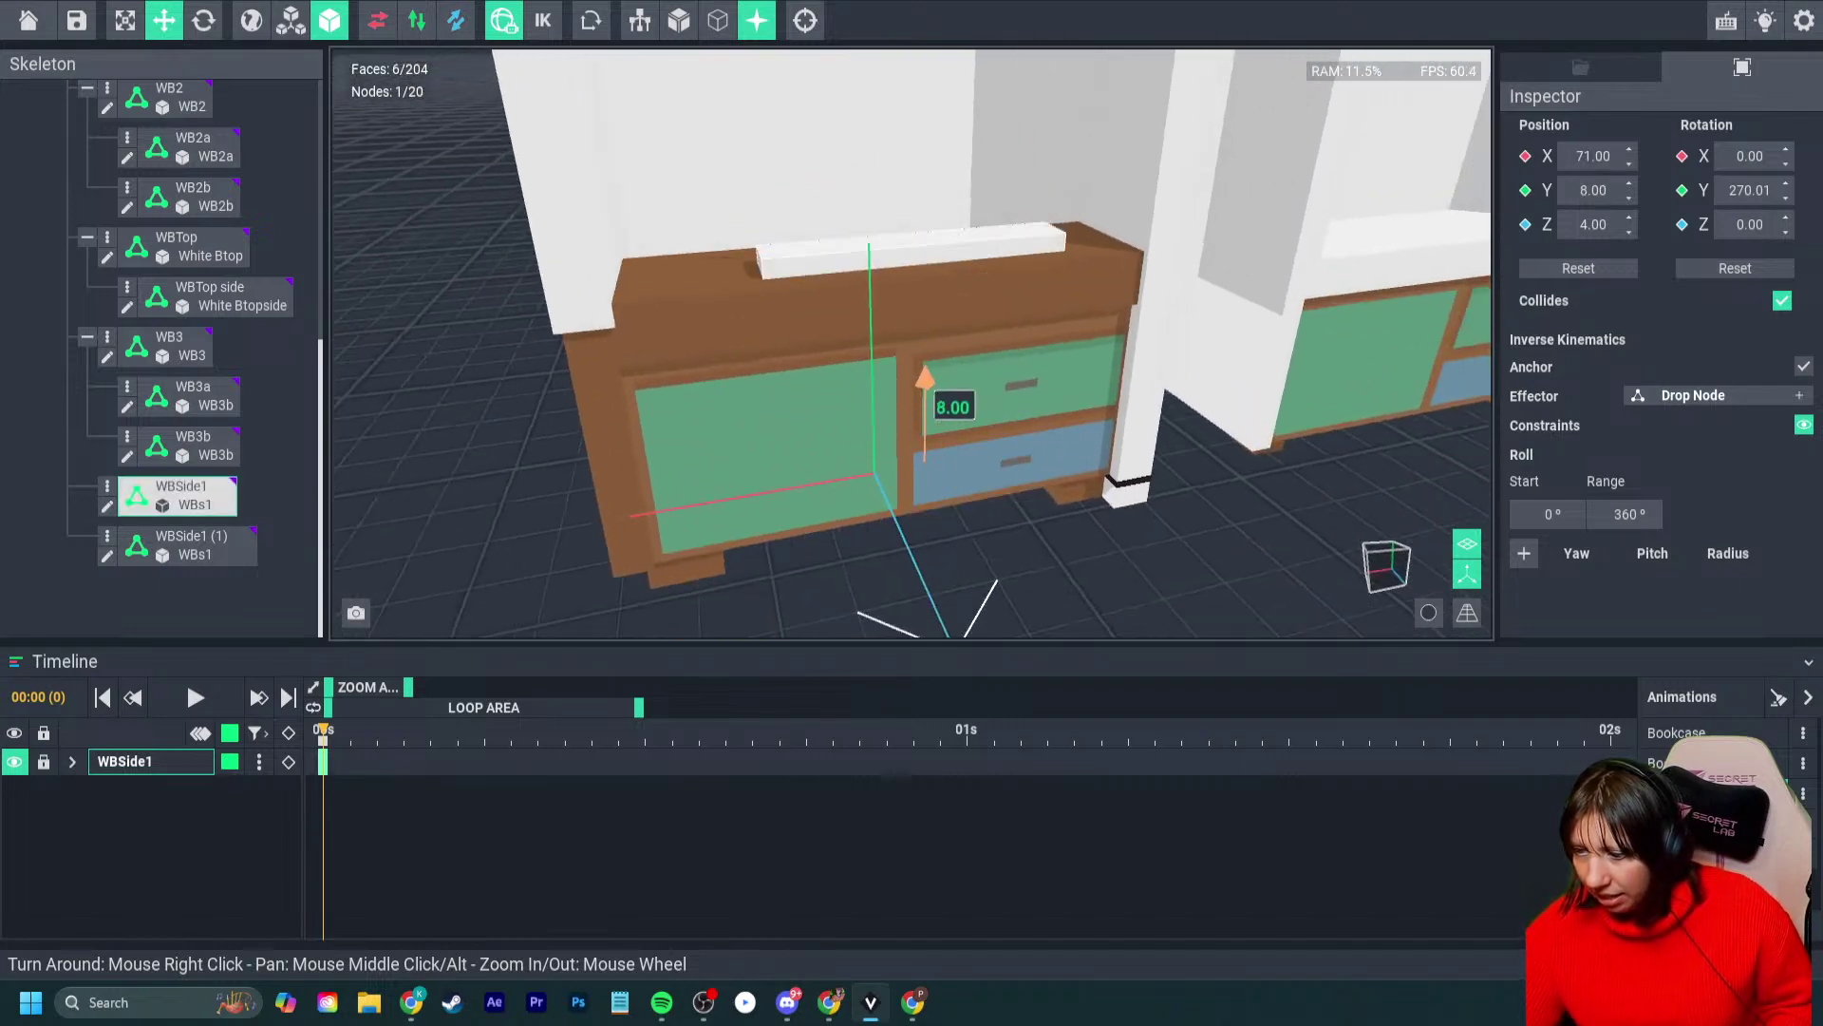
- Raise the WBSide1 panel to about Y 8.48, then tilt it to rotation X 90, Y 300, Z about 270
right_drag(892, 459, 892, 460)
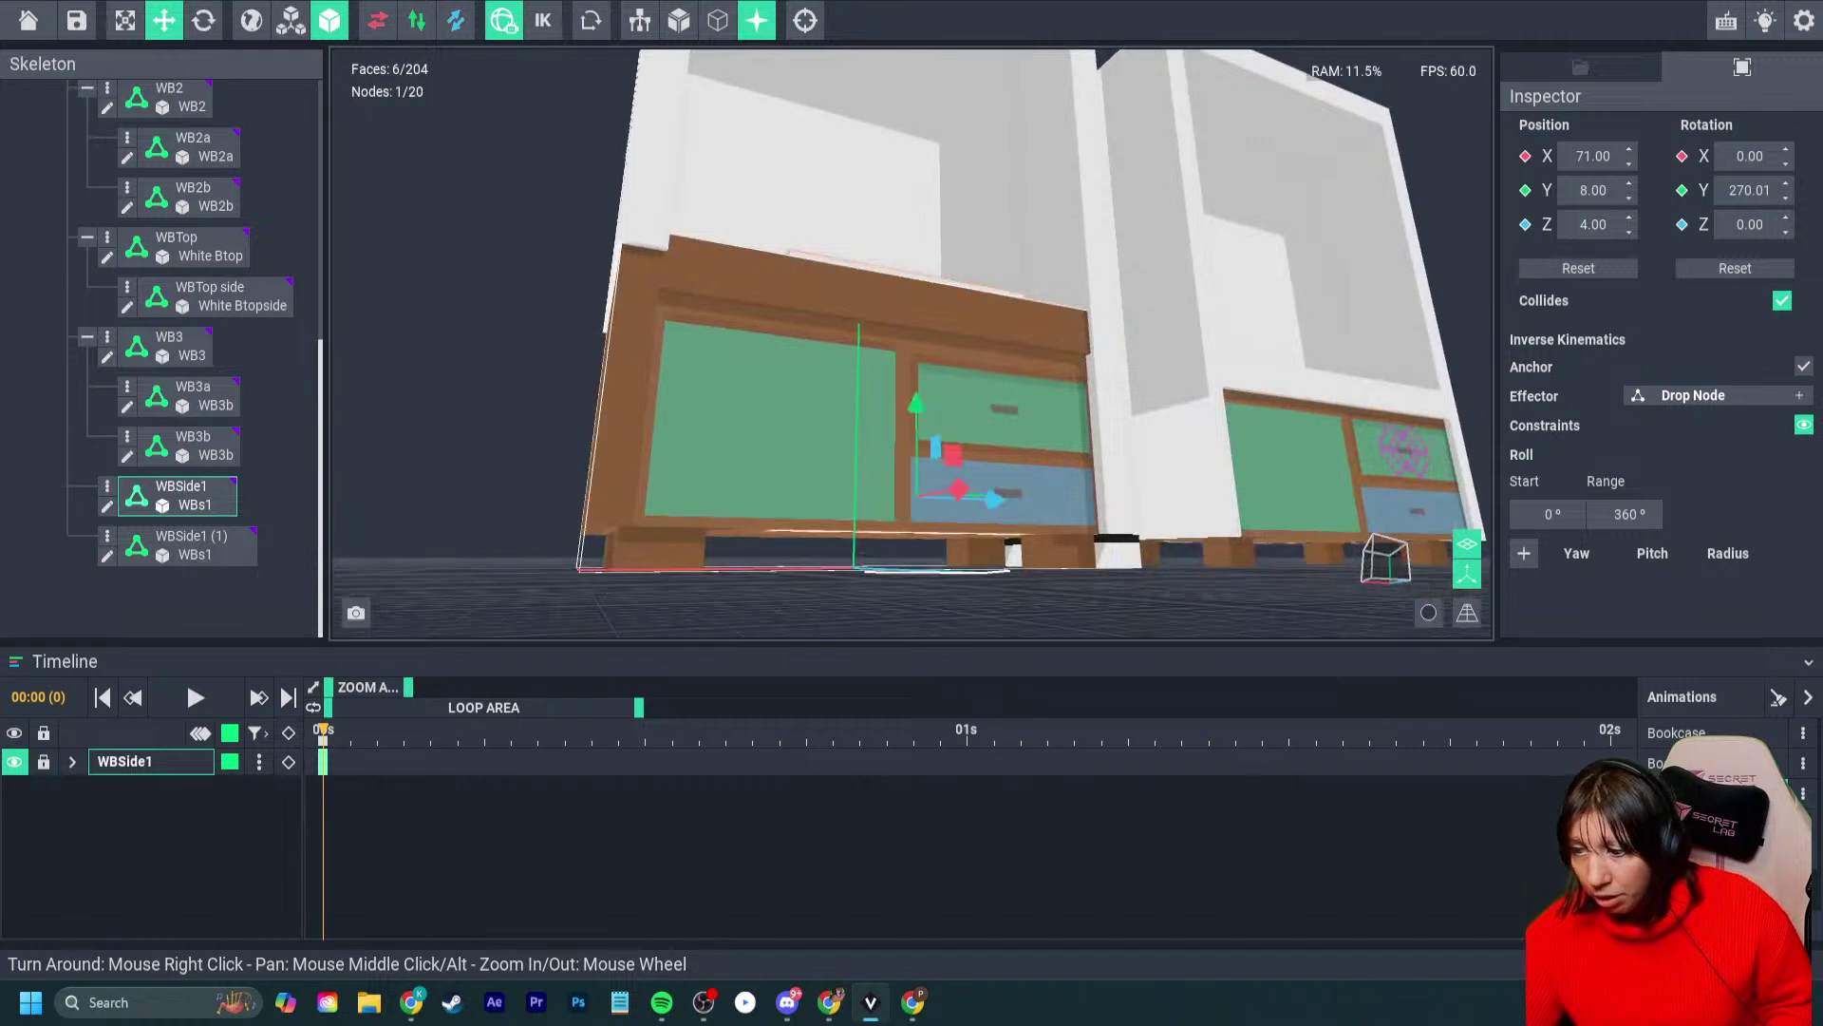
drag(916, 411, 916, 403)
right_drag(892, 426, 892, 428)
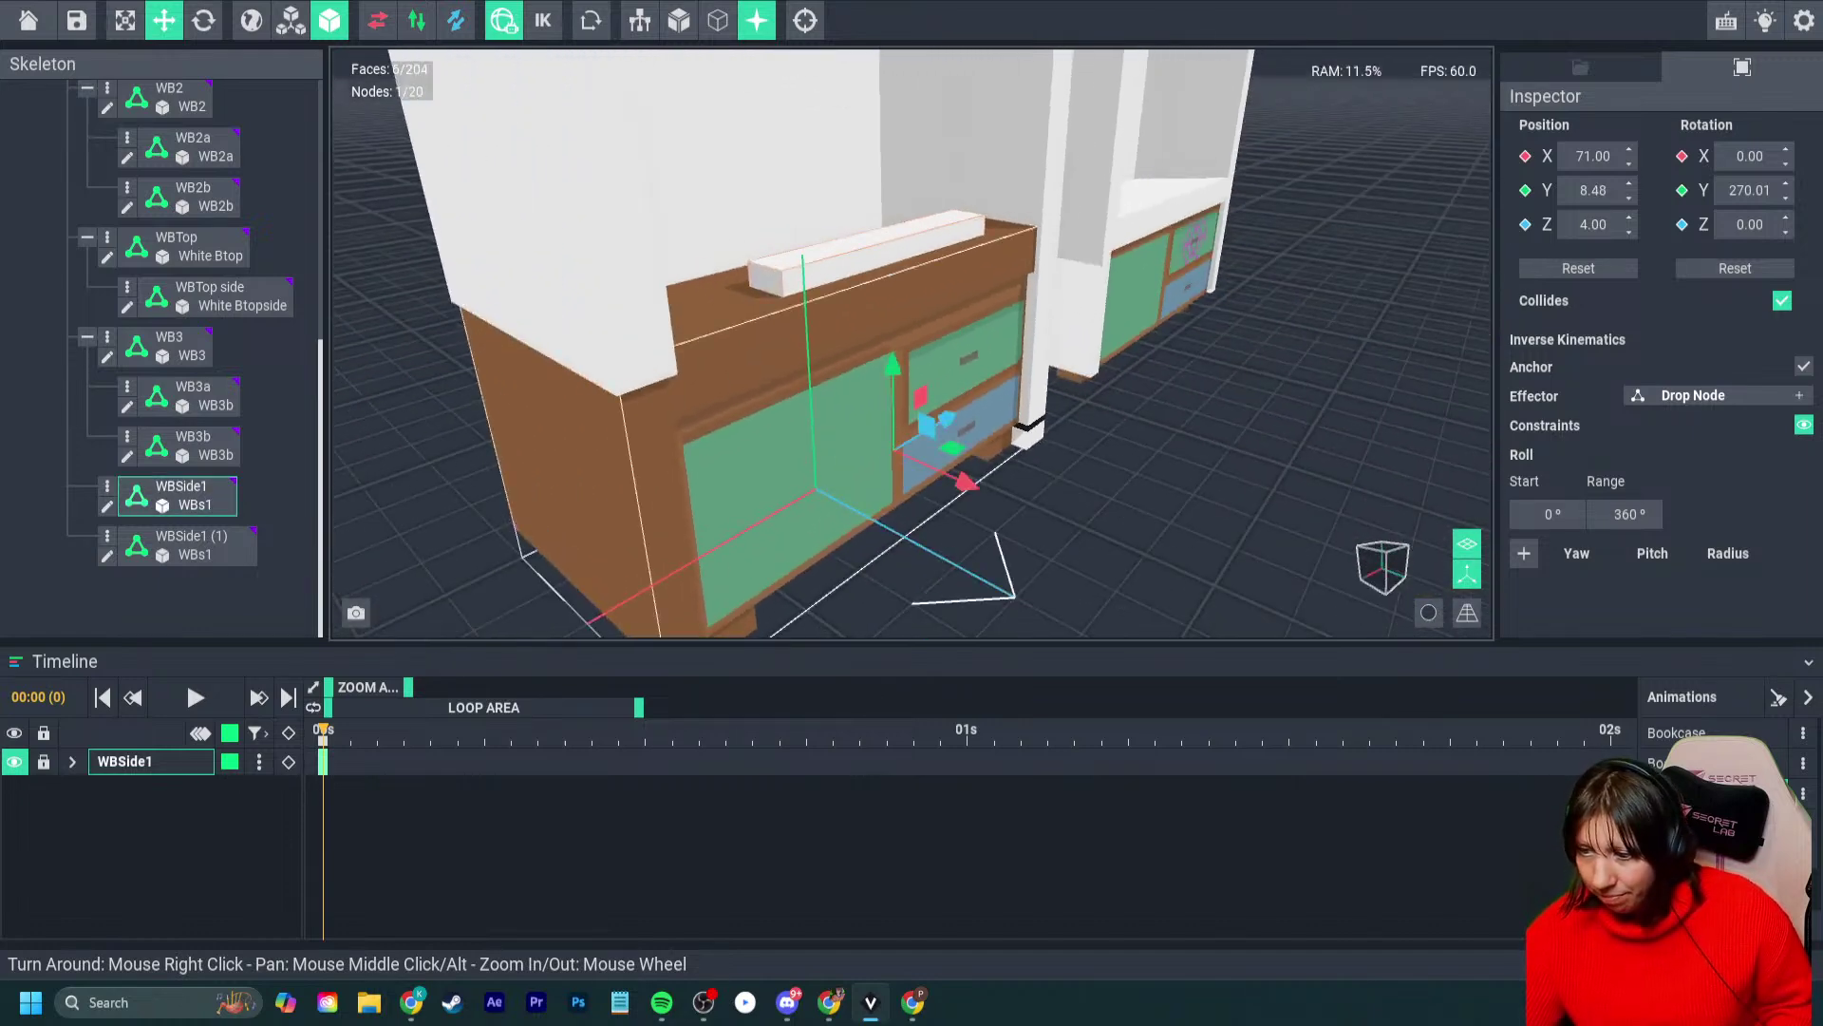
key(e)
drag(936, 391, 971, 449)
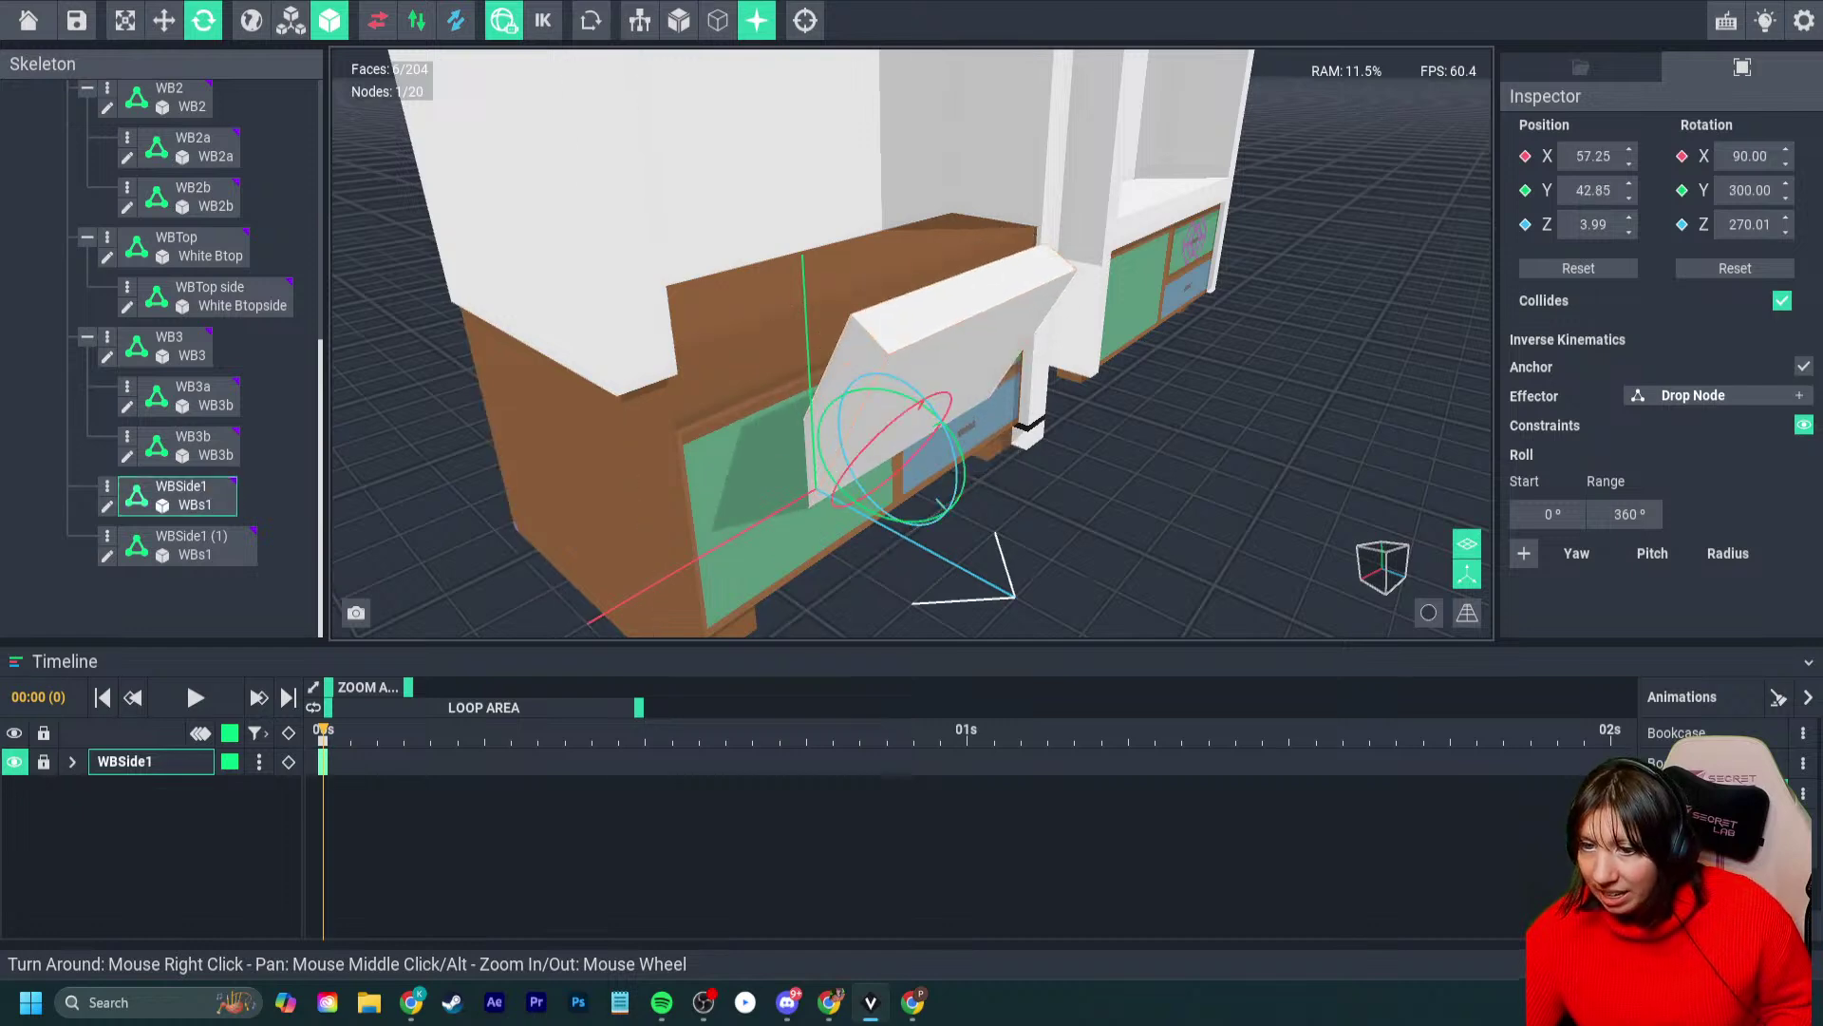
- Try to place the tilted WBSide1 panel inside the drawers cabinet at about X 39.16, Y 32.27
click(165, 20)
drag(953, 518, 906, 465)
drag(881, 344, 869, 369)
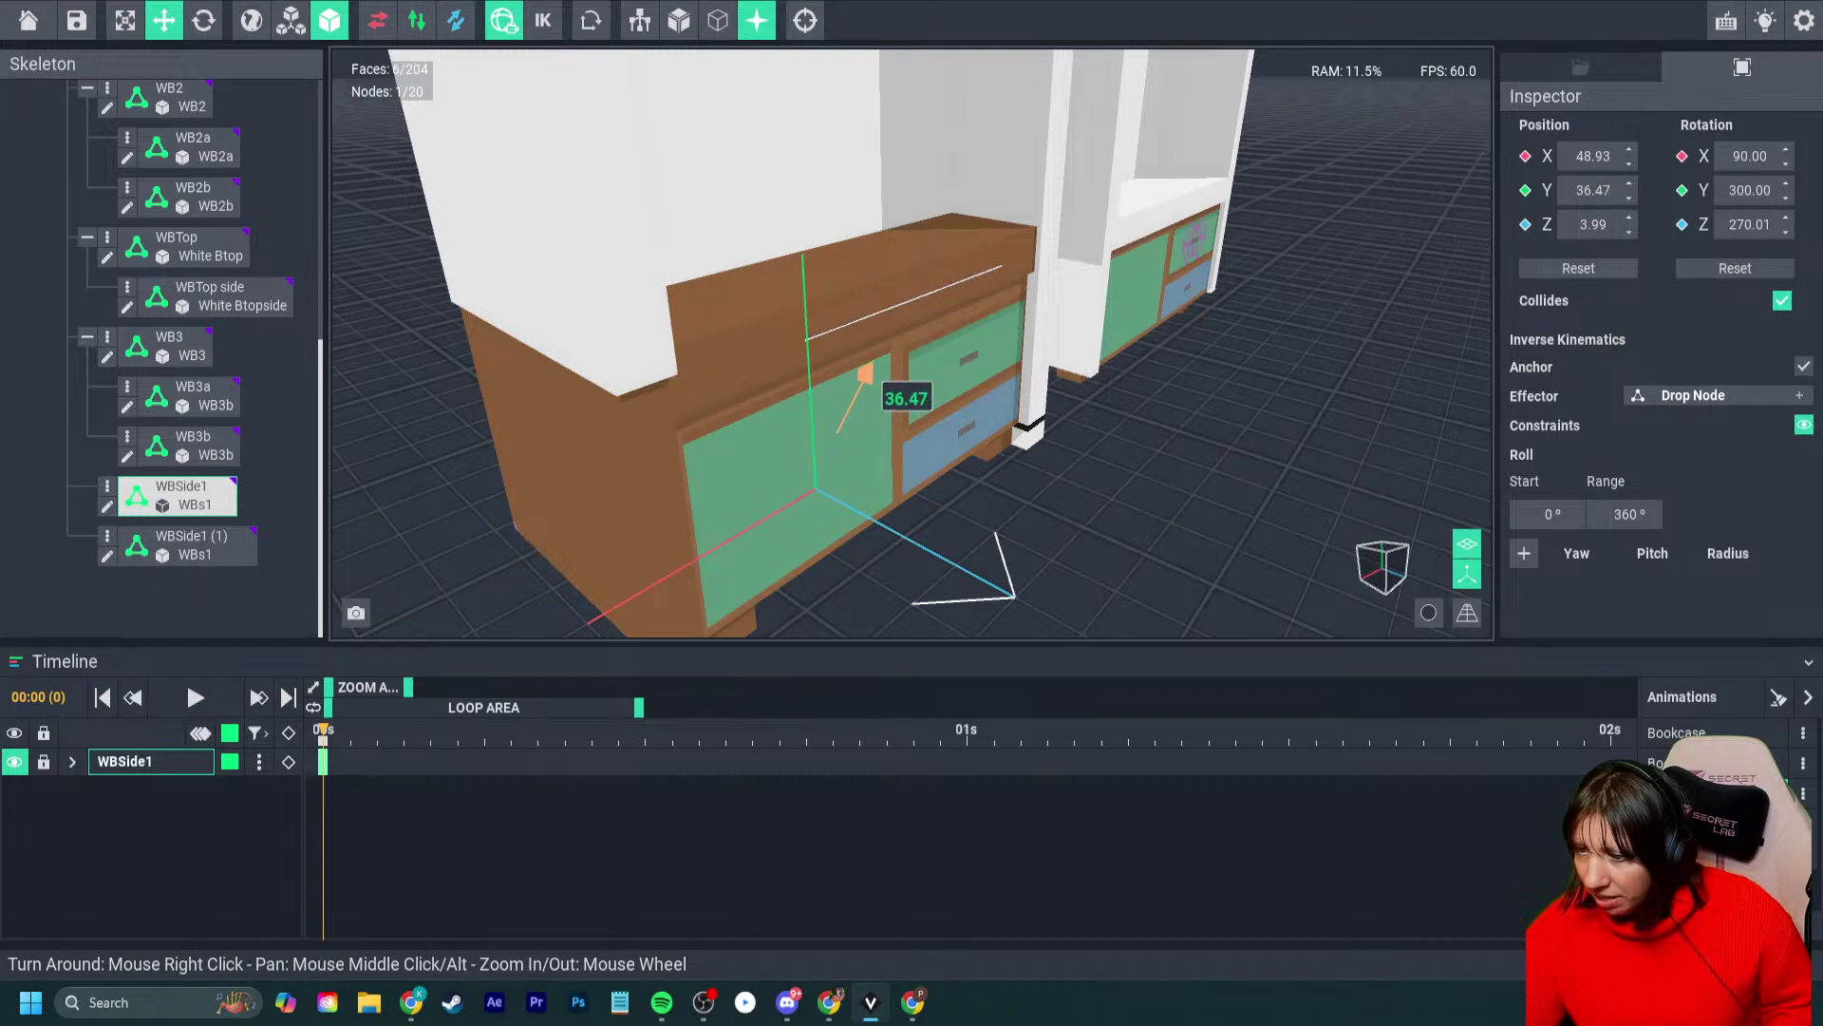
right_drag(865, 375, 790, 446)
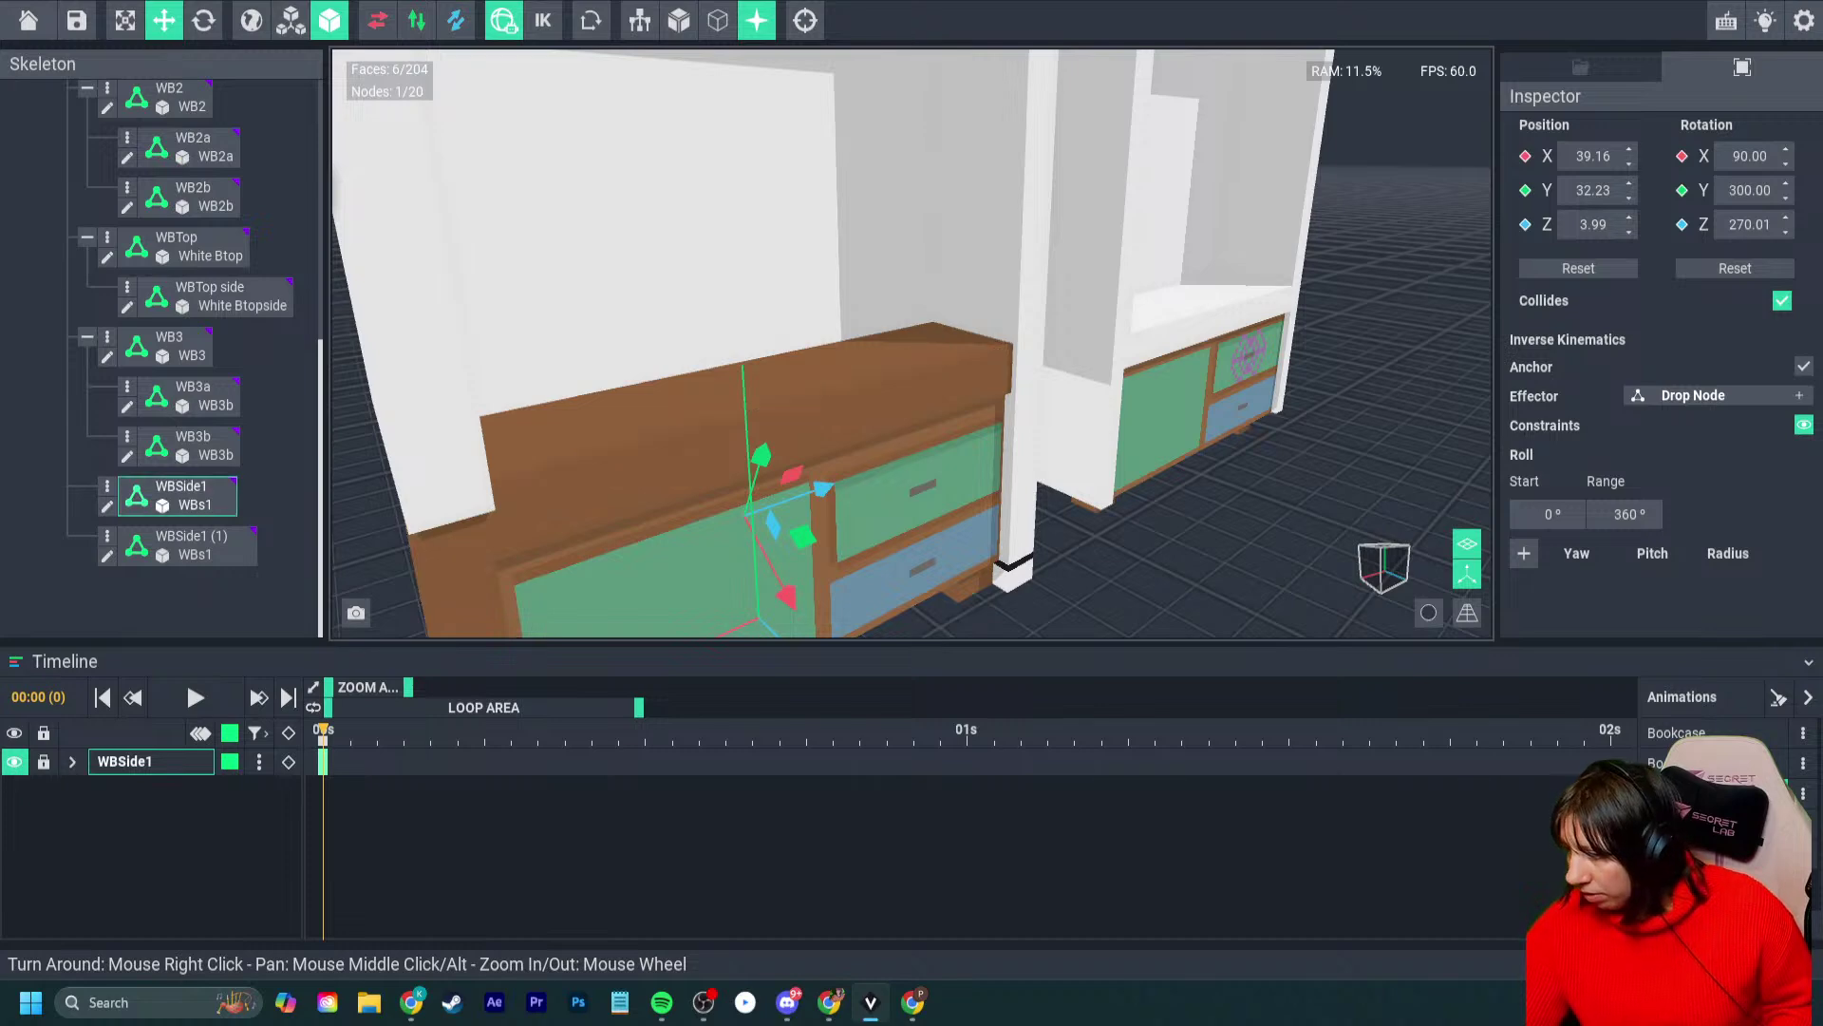
mouse_move(761, 455)
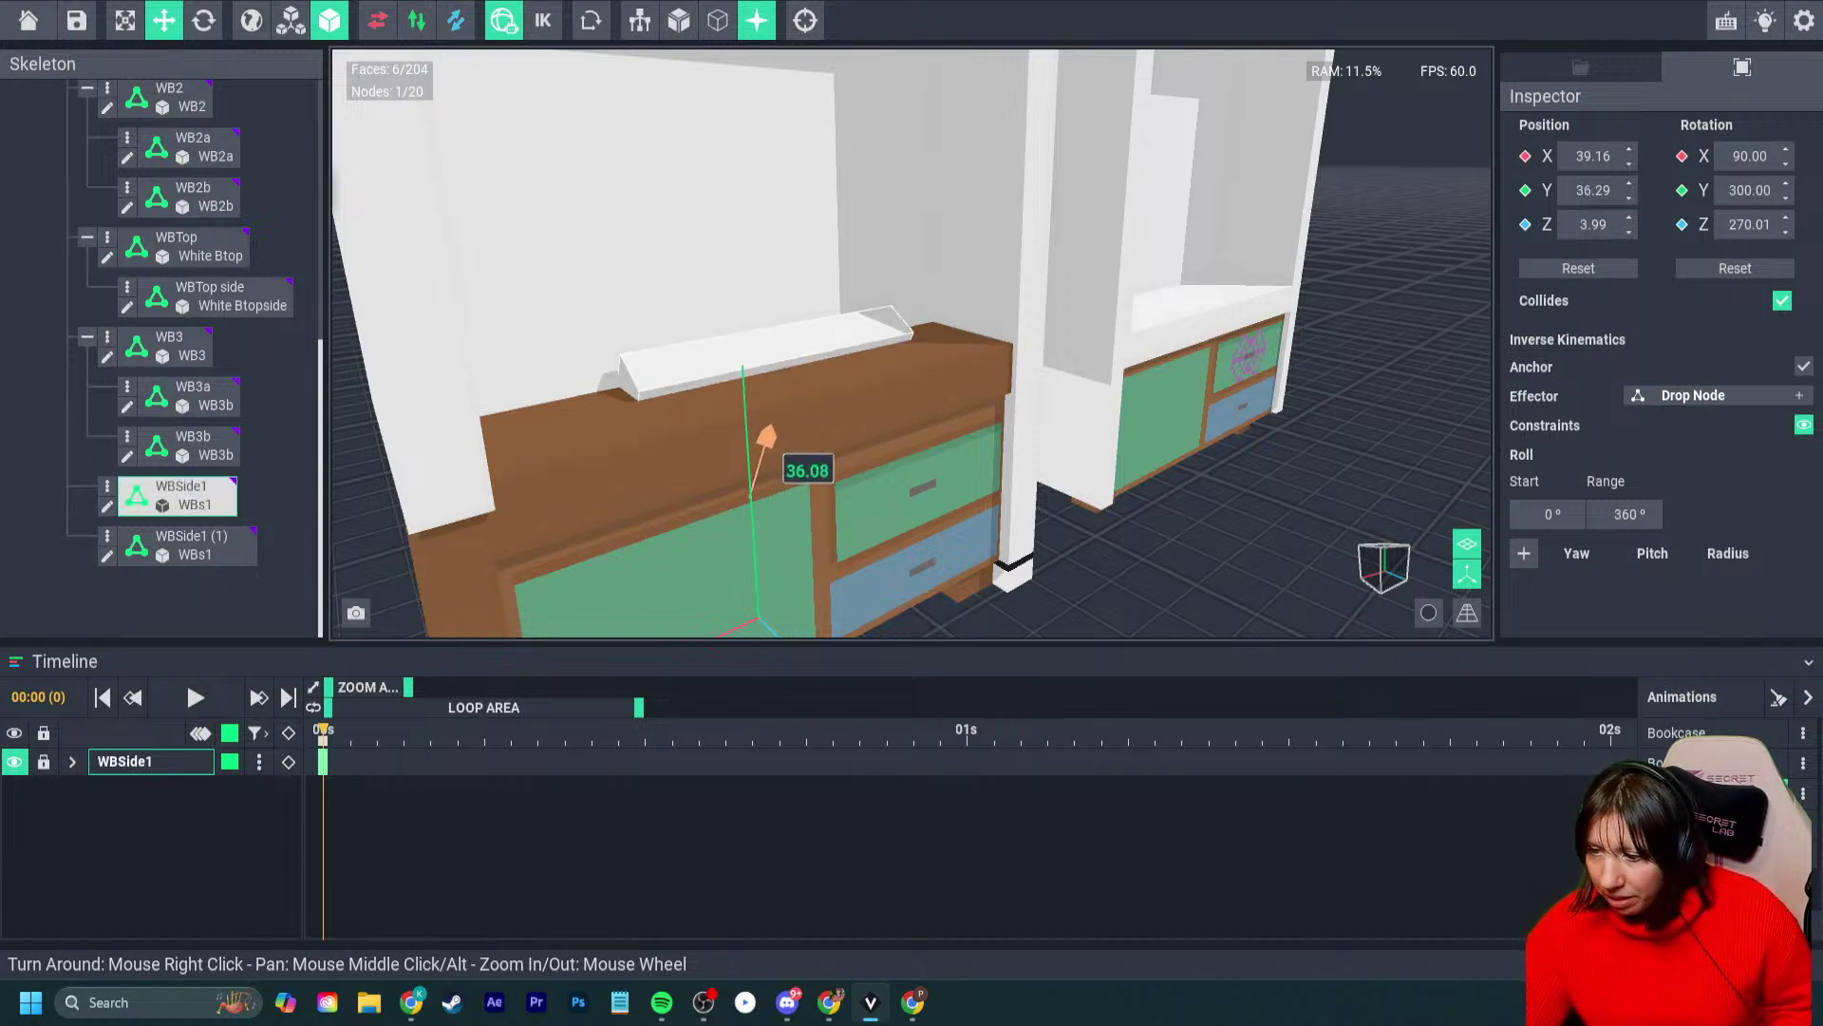
mouse_move(761, 455)
right_down()
mouse_move(760, 537)
mouse_move(766, 450)
right_up()
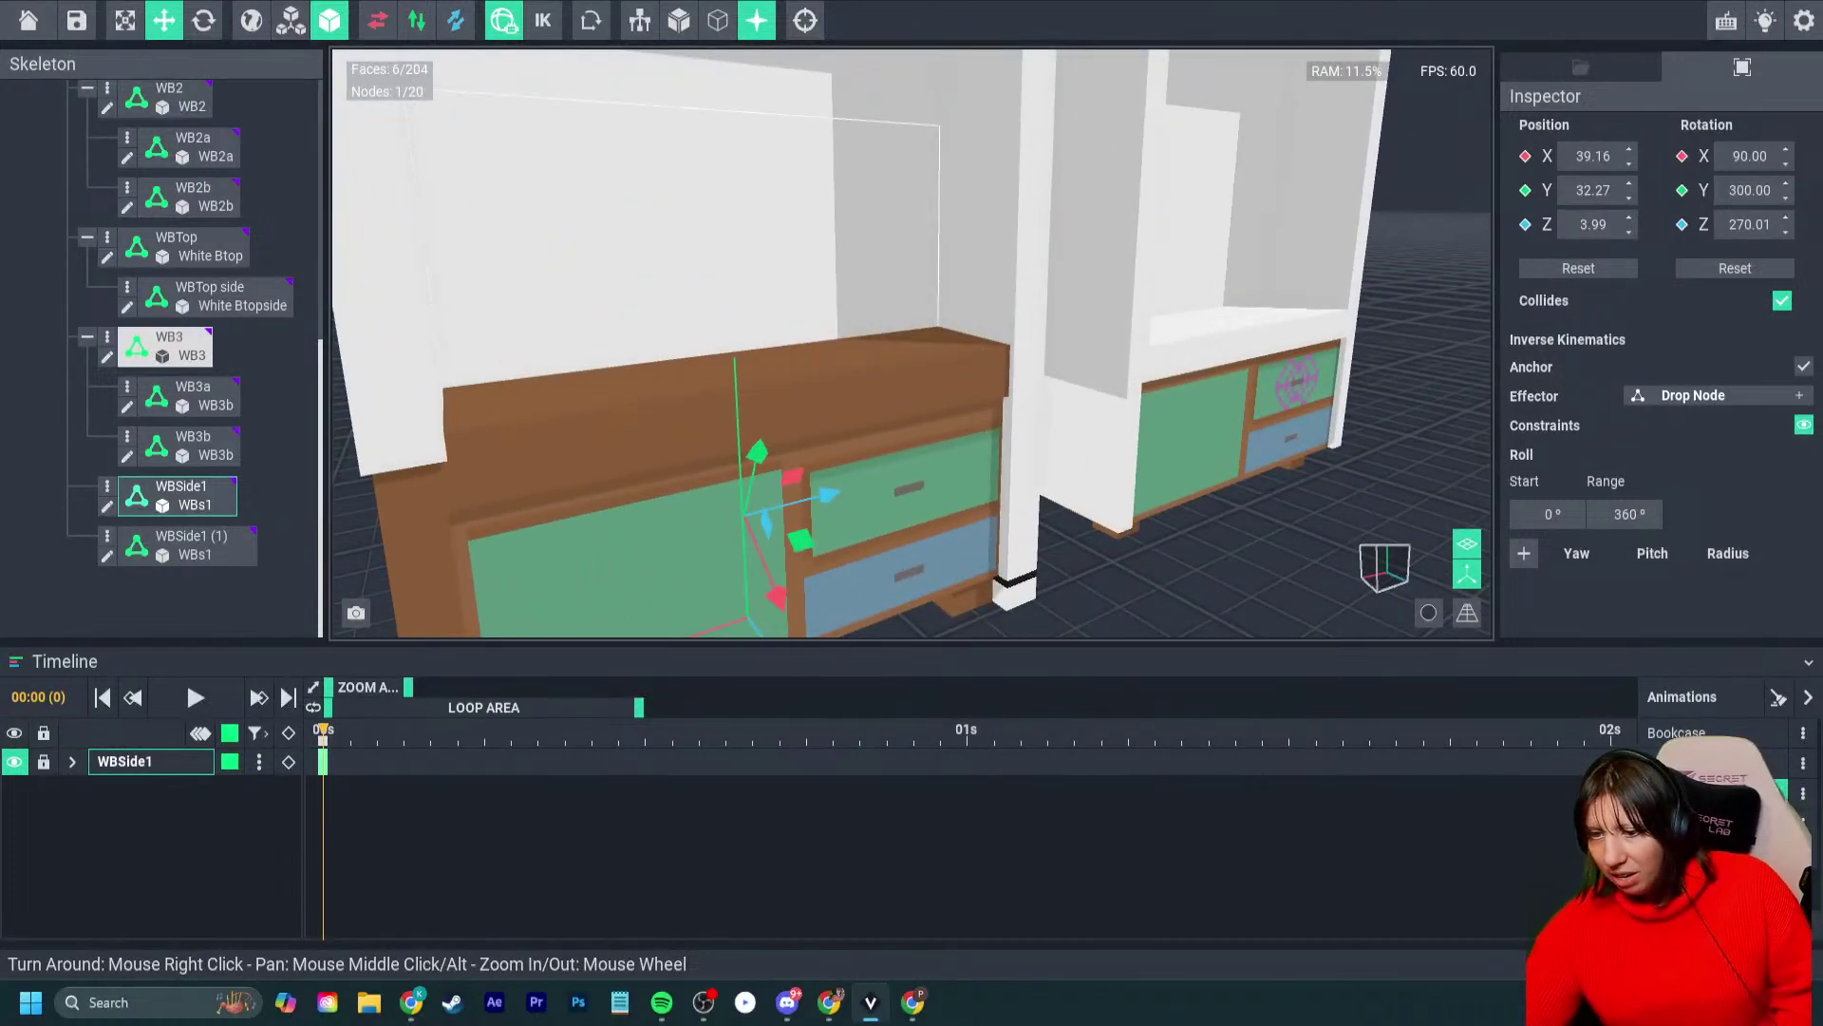
- Move the WB3 back panel out of the way along X to 58
click(167, 346)
drag(613, 366, 366, 417)
right_drag(760, 427, 731, 422)
- Try to hide the tilted WBSide1 panel within the cabinet by moving it to about Y 31.12 and X 36.89
click(181, 517)
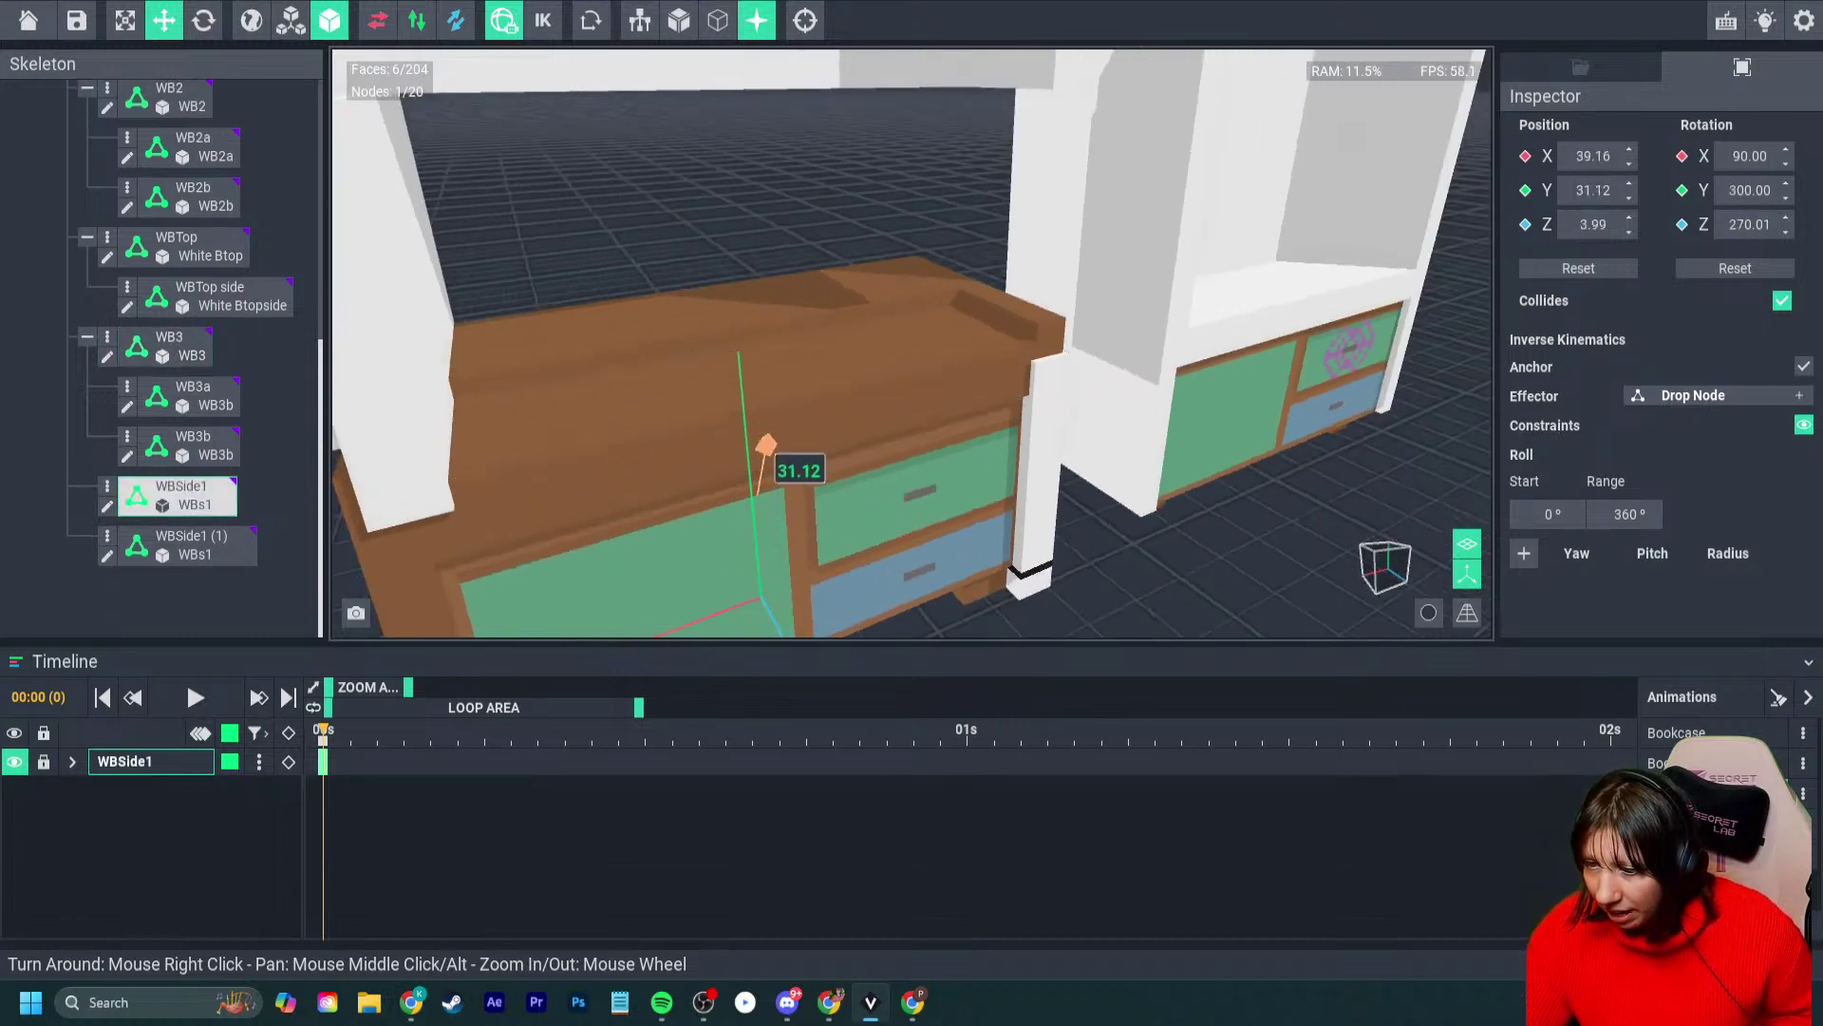
right_drag(765, 509, 727, 491)
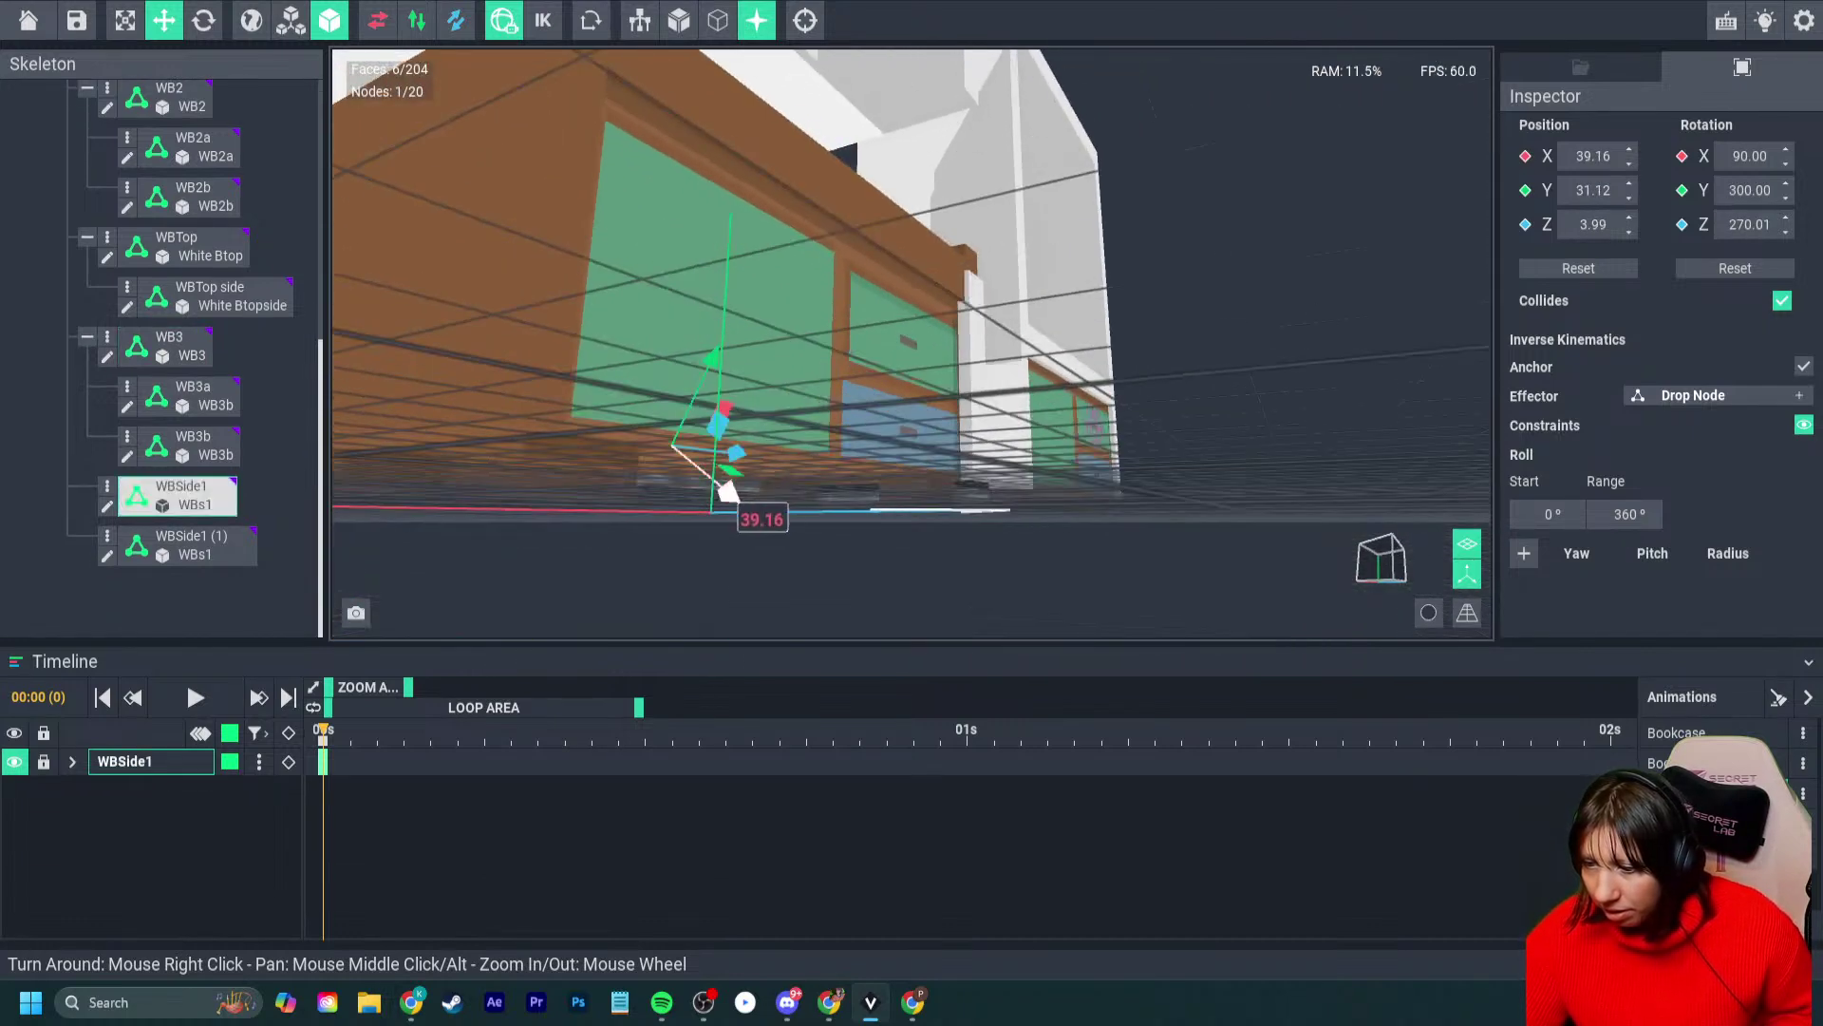
drag(722, 486, 717, 487)
right_drag(668, 436, 662, 442)
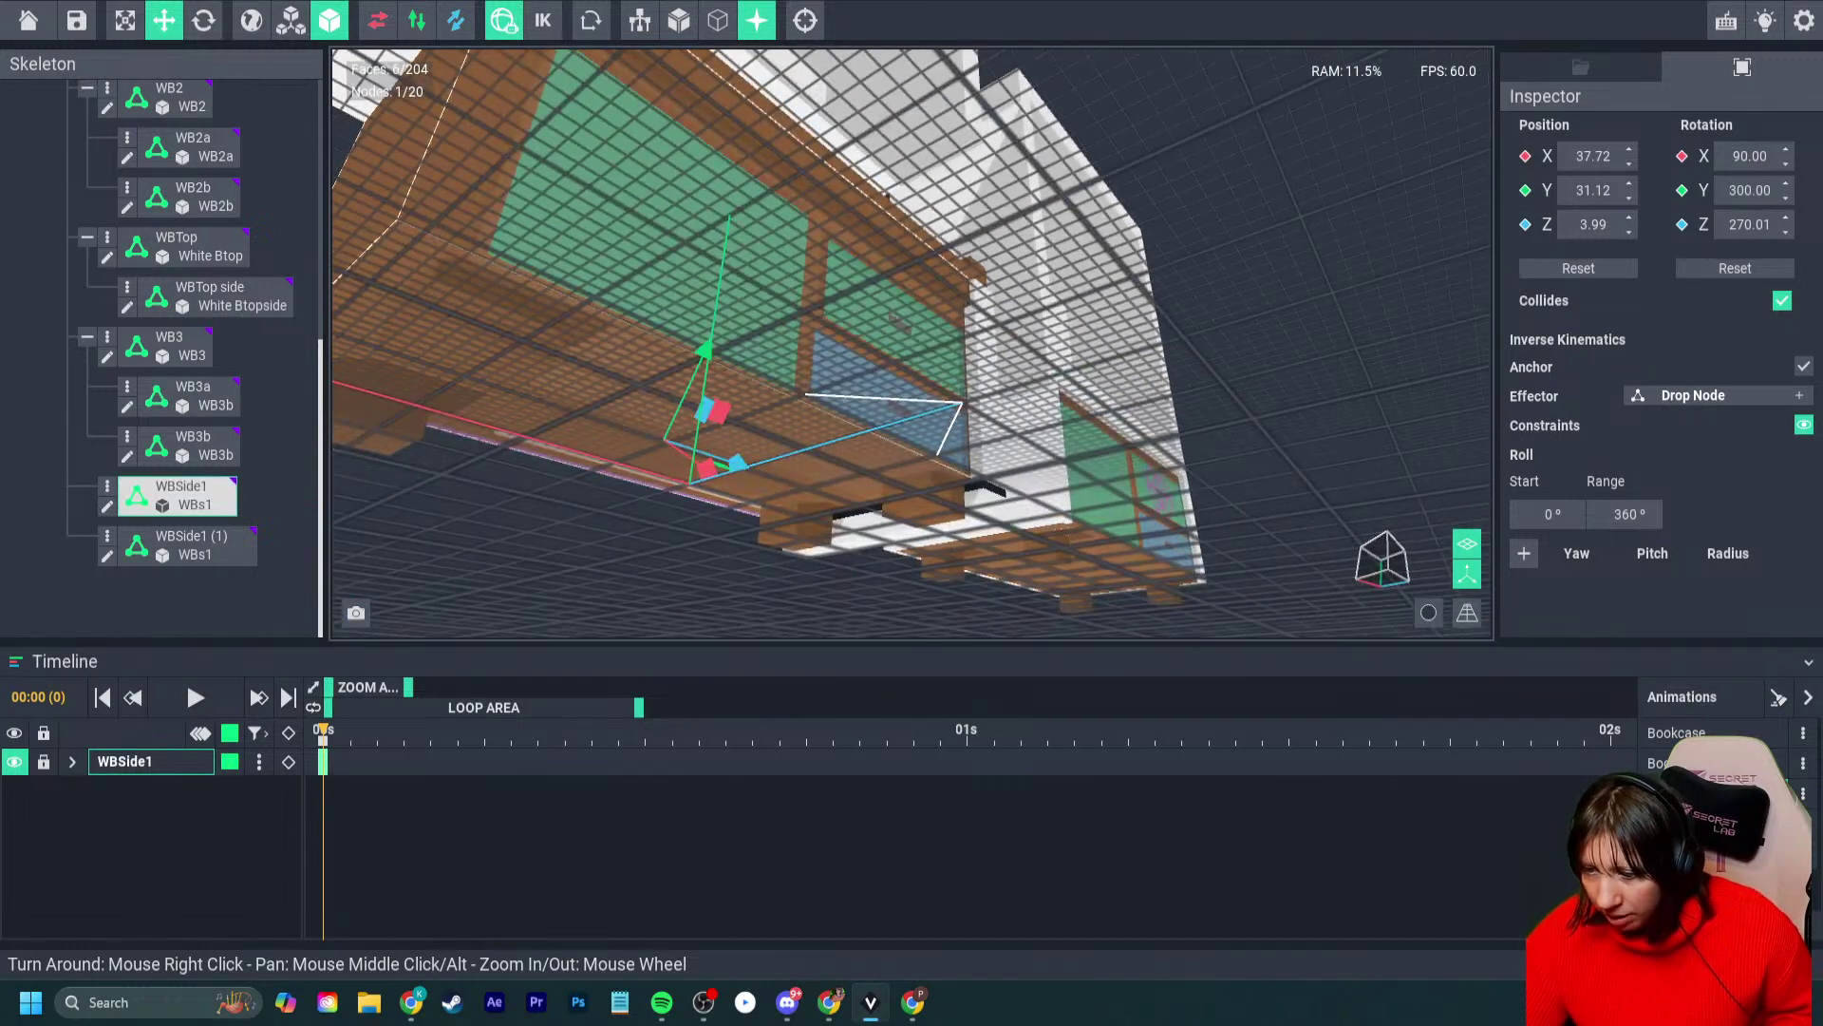
drag(721, 485, 712, 482)
right_drag(712, 481, 675, 484)
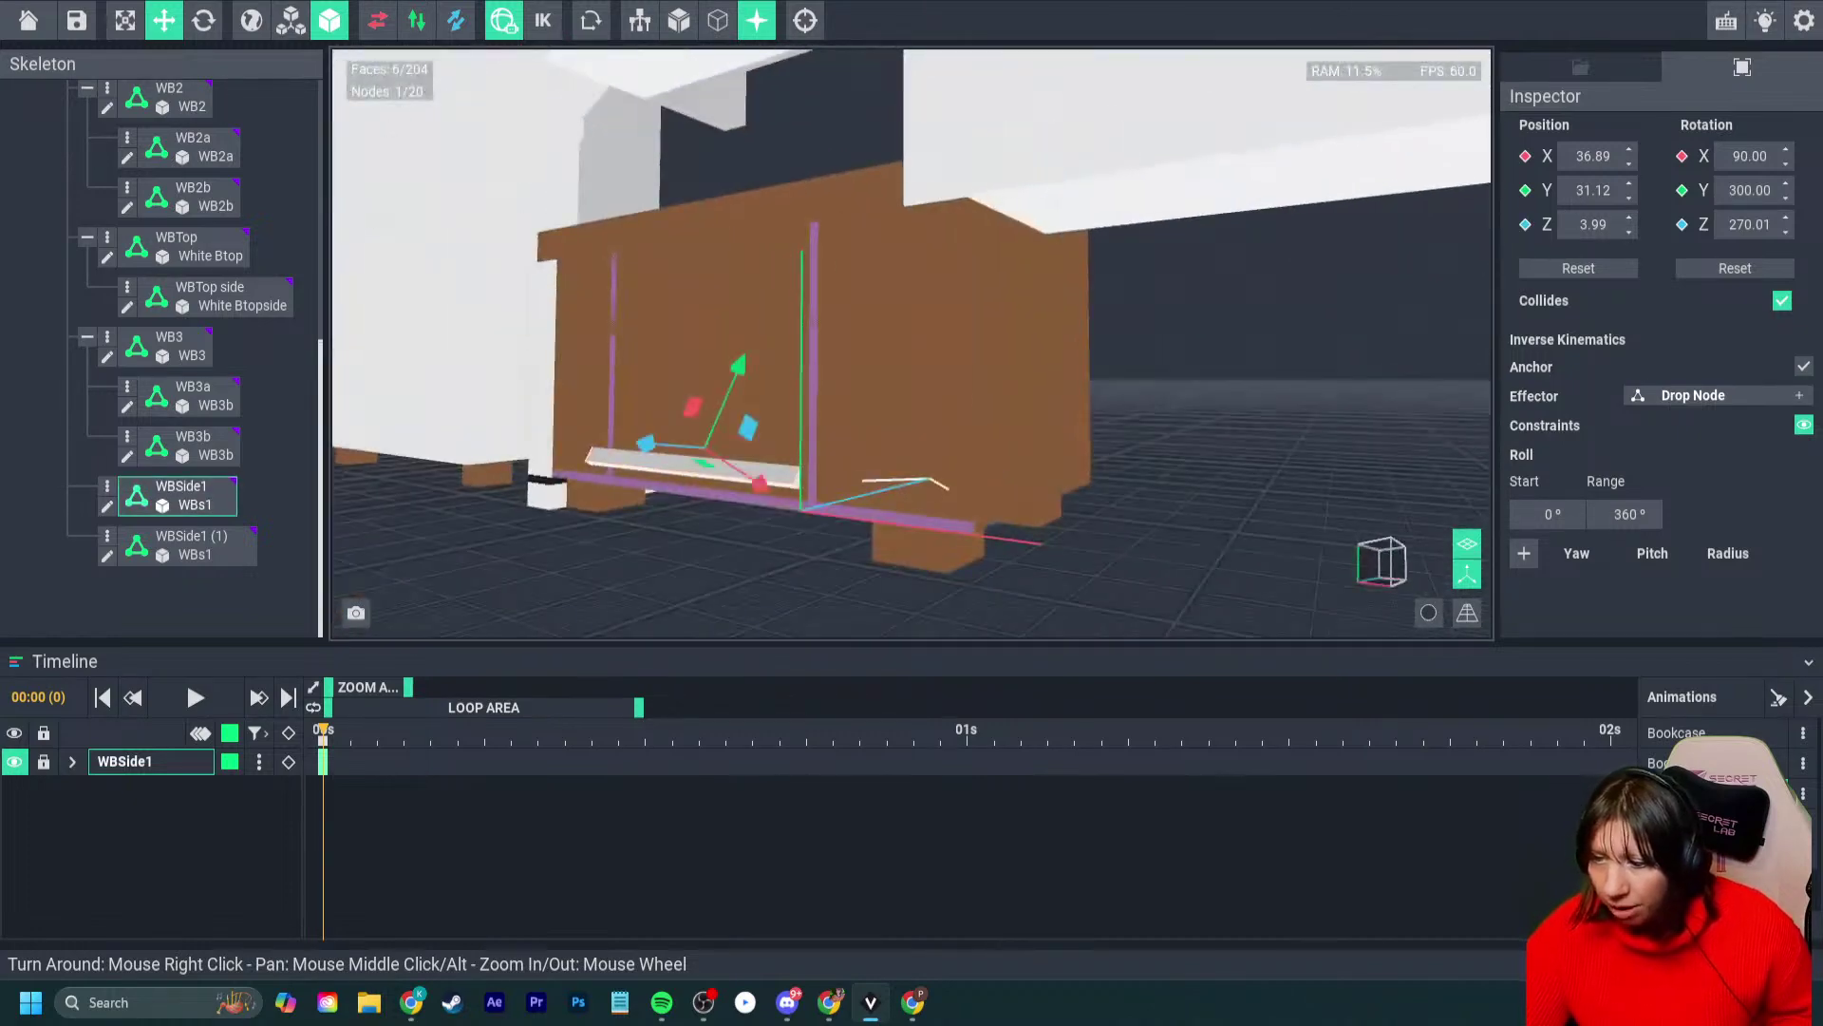
- Raise the tilted WBSide1 panel above the cabinet top to X 42, Y 47
click(707, 464)
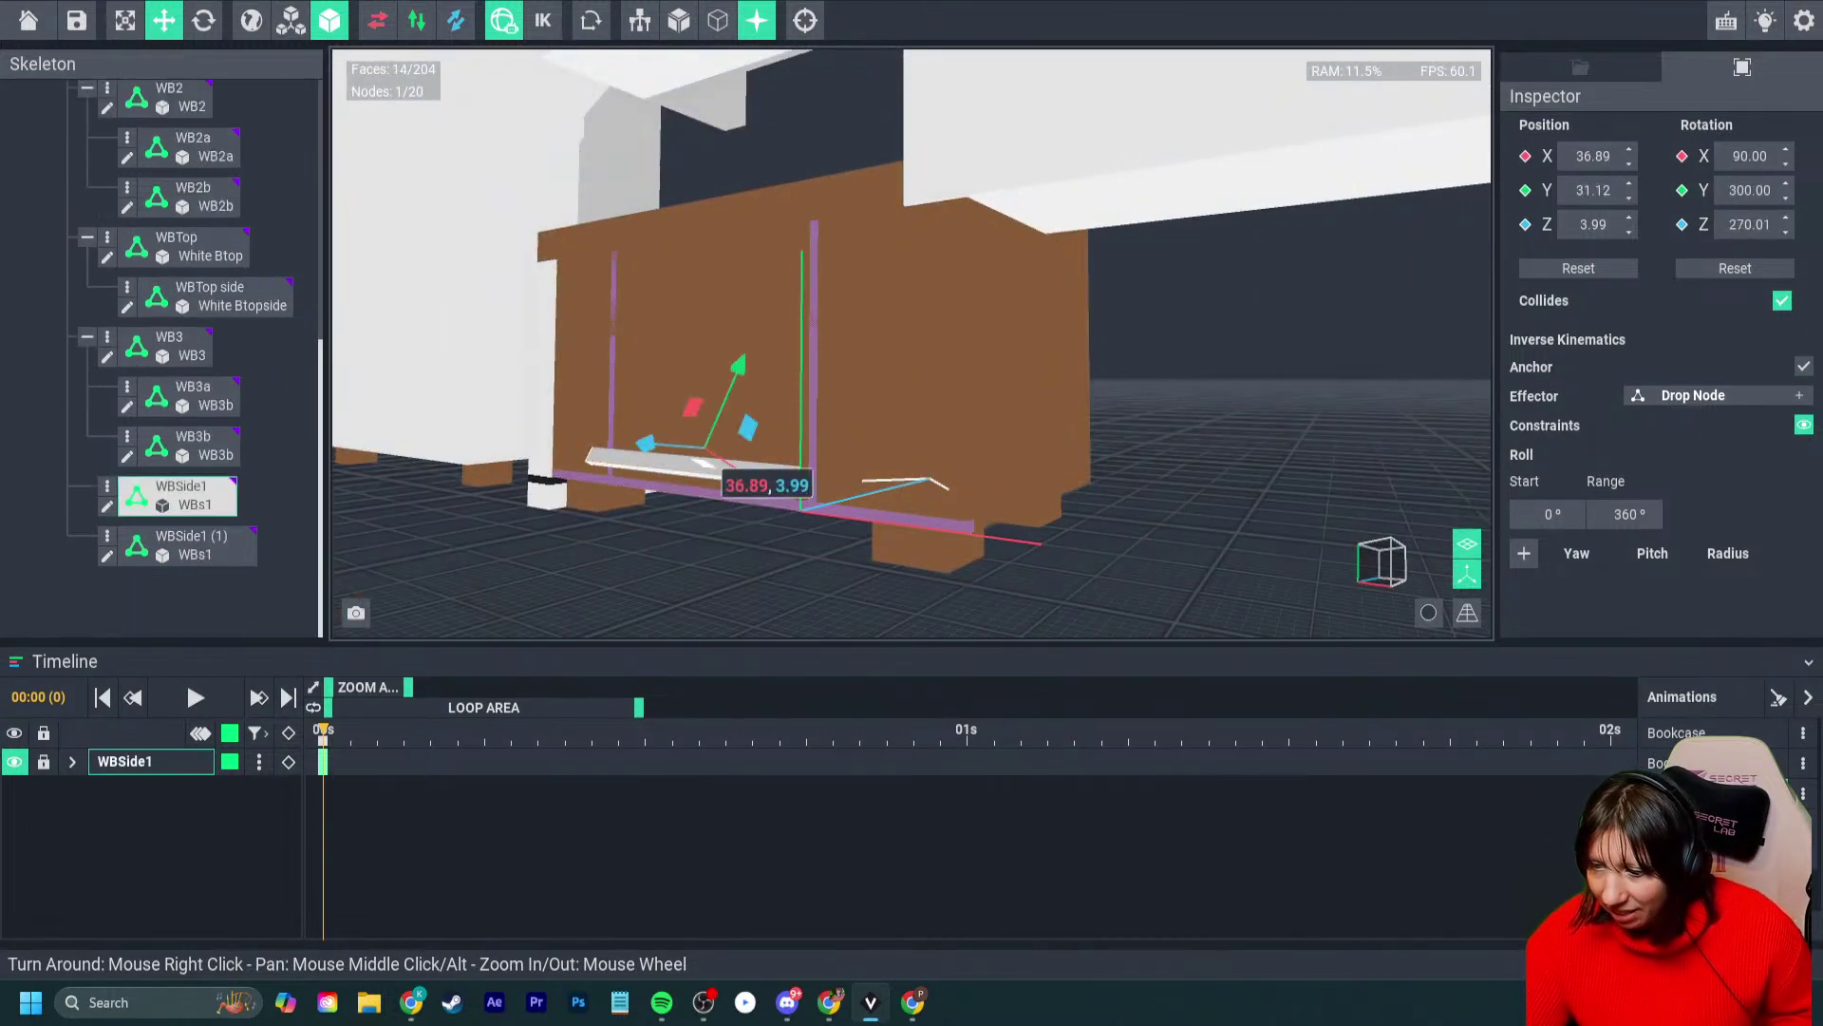
drag(743, 354, 744, 375)
right_drag(745, 374, 744, 374)
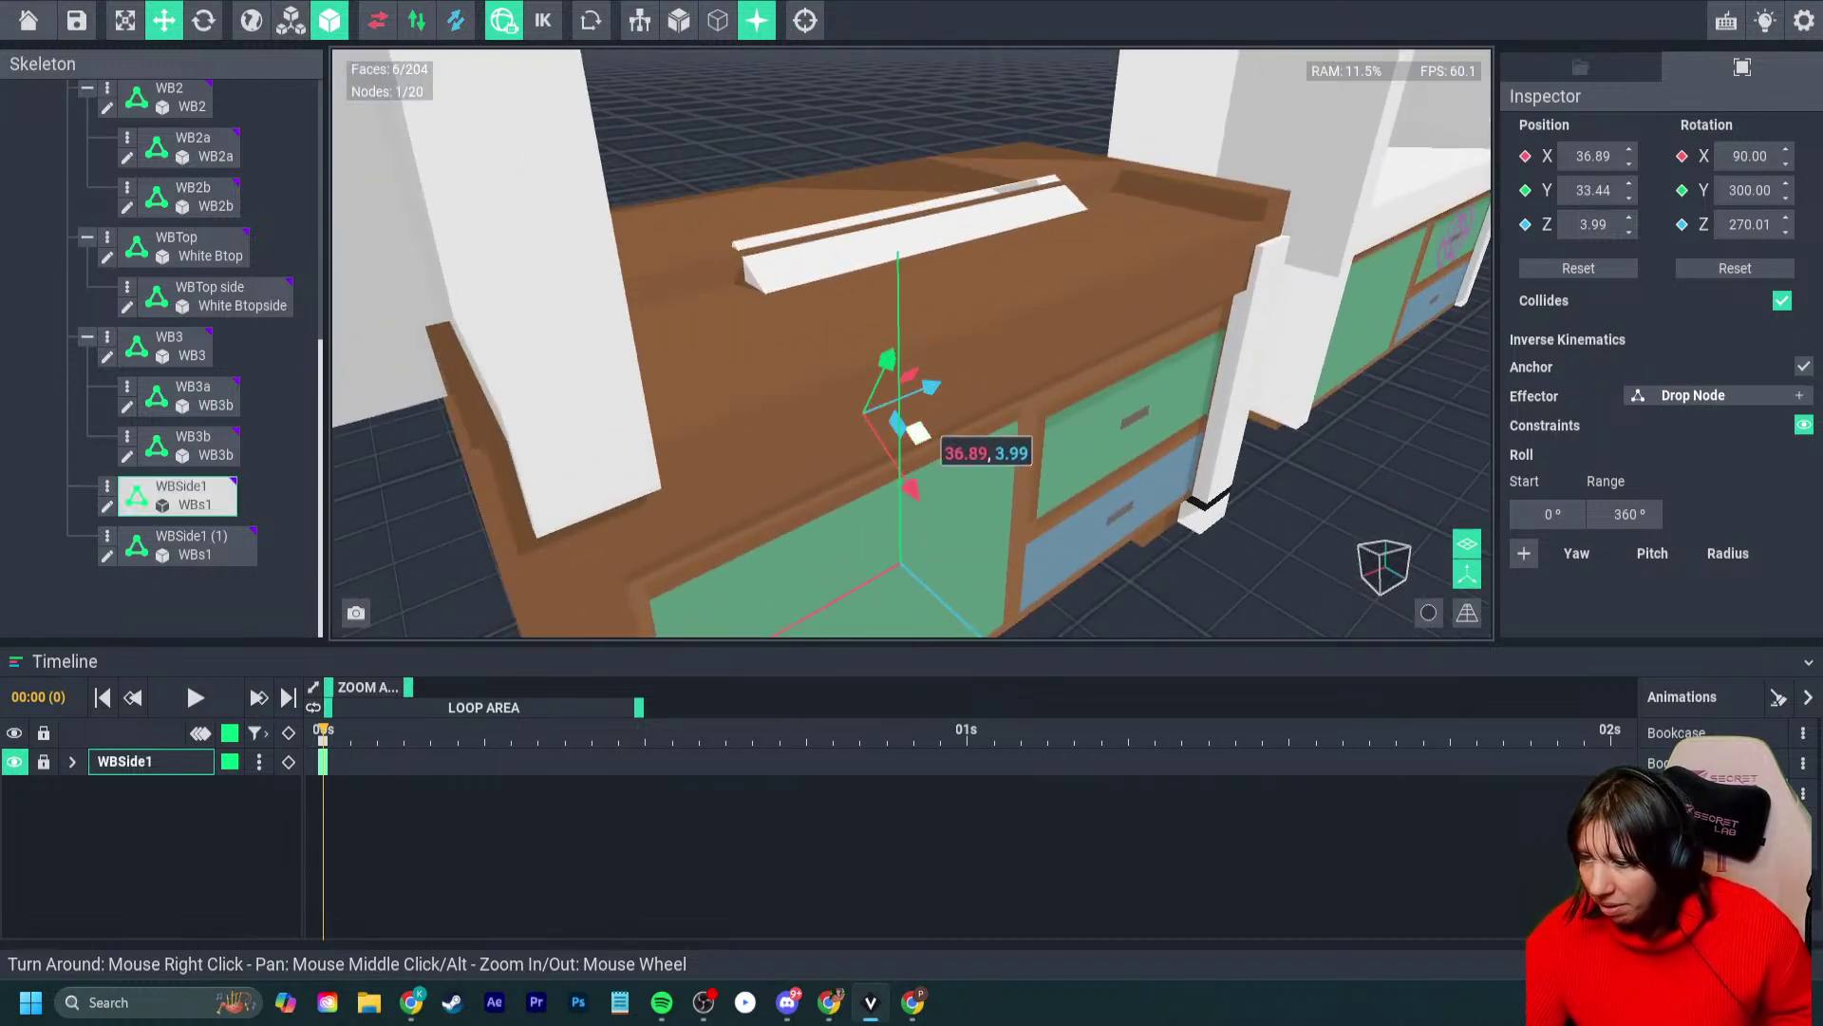
drag(910, 489, 938, 532)
drag(950, 412, 978, 388)
right_drag(978, 387, 917, 399)
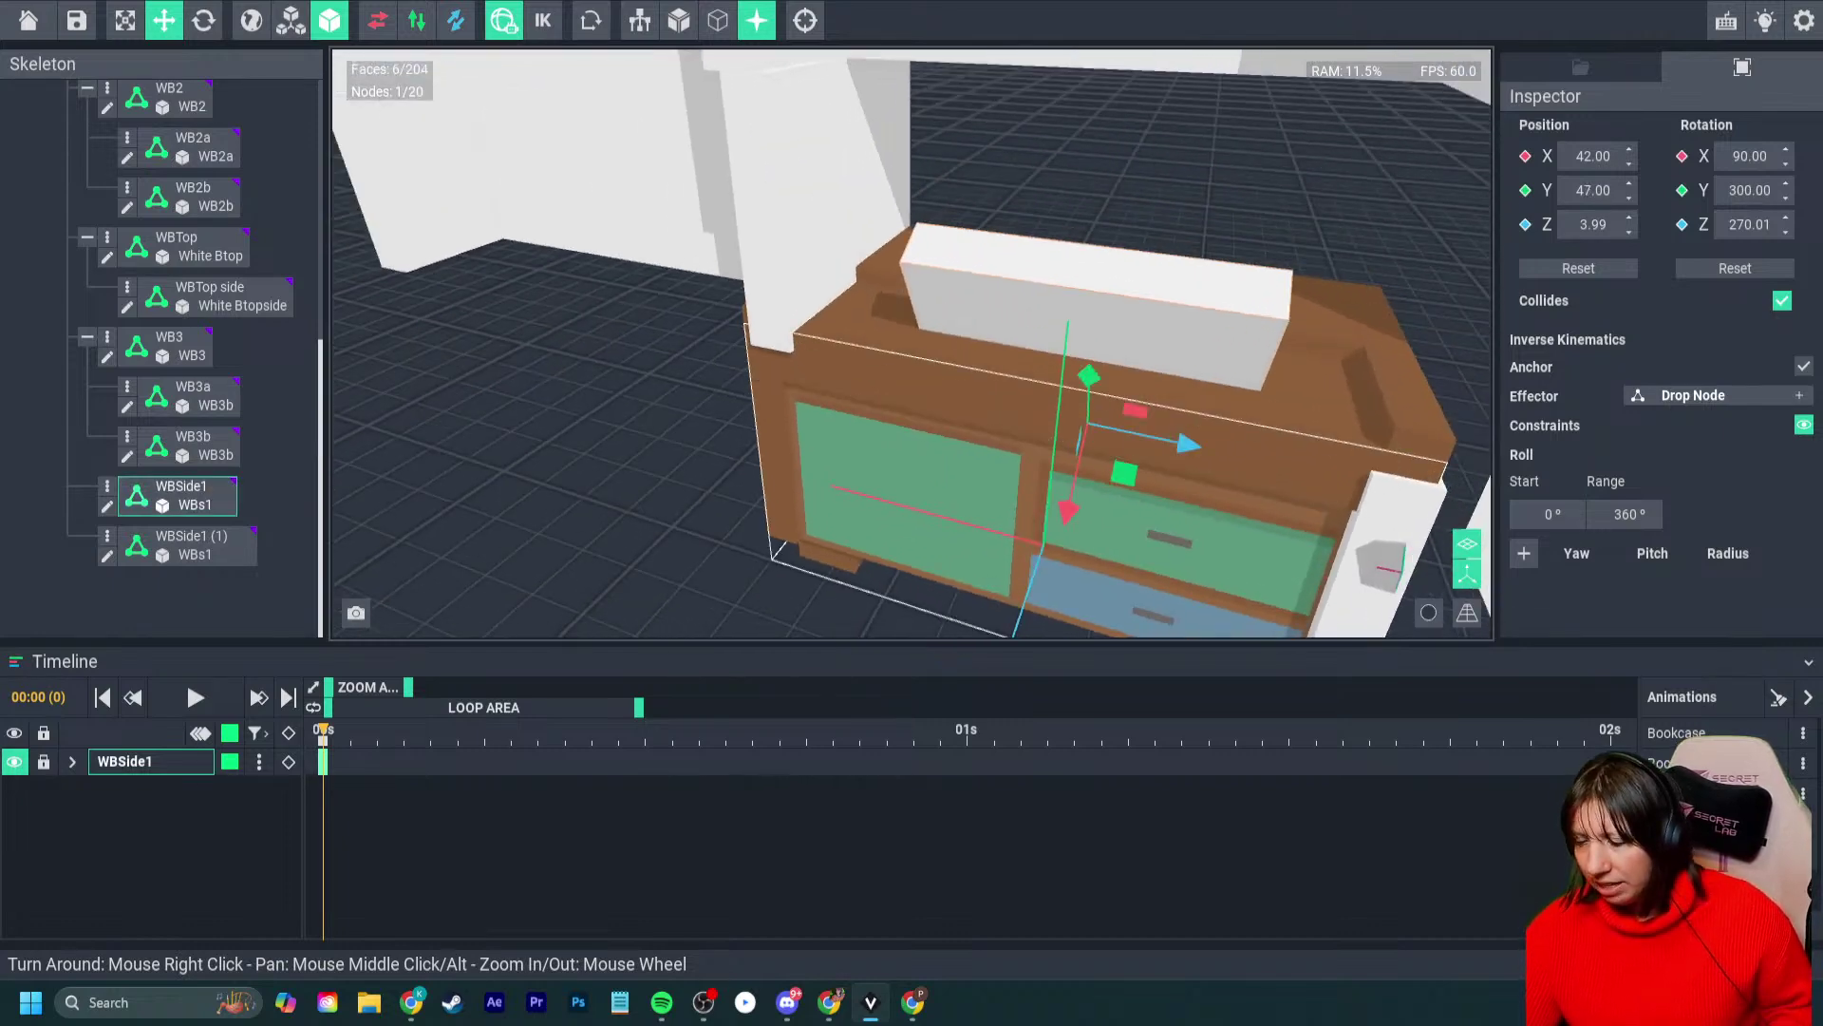
- Try to adjust the WBSide1 panel's tilt to a Y rotation of about 310°
click(202, 20)
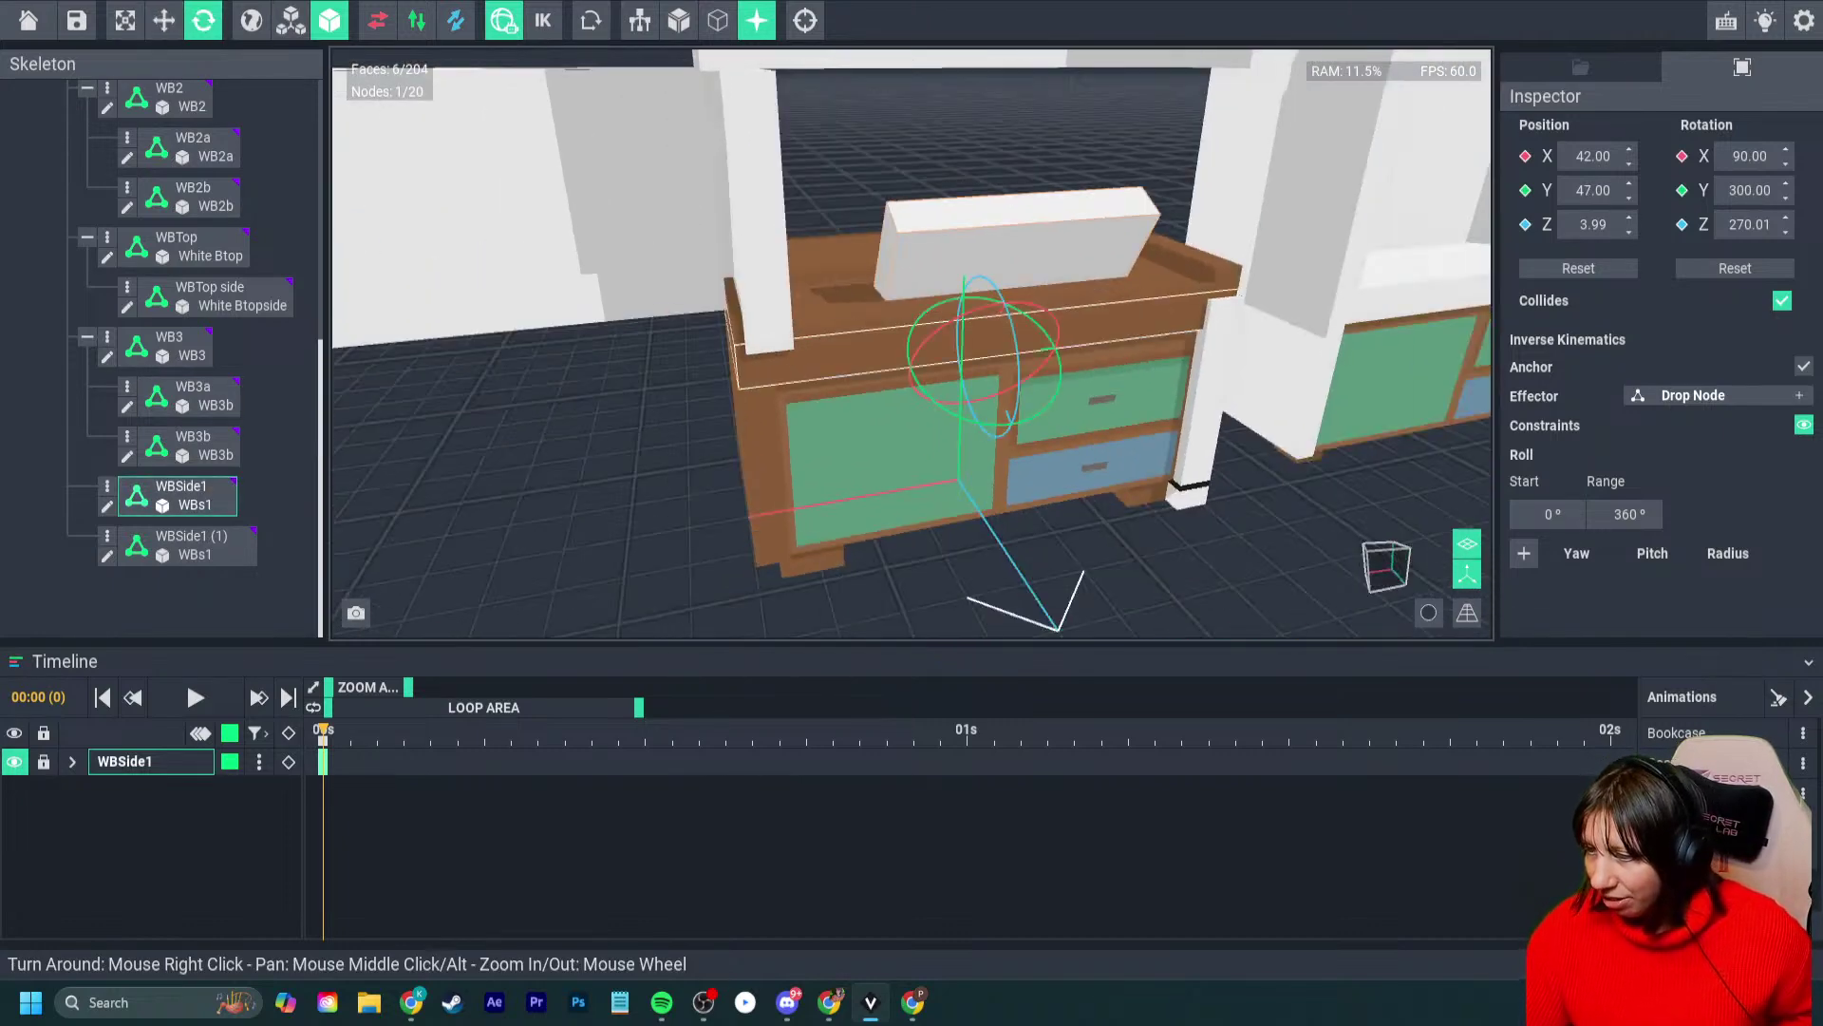
click(1016, 233)
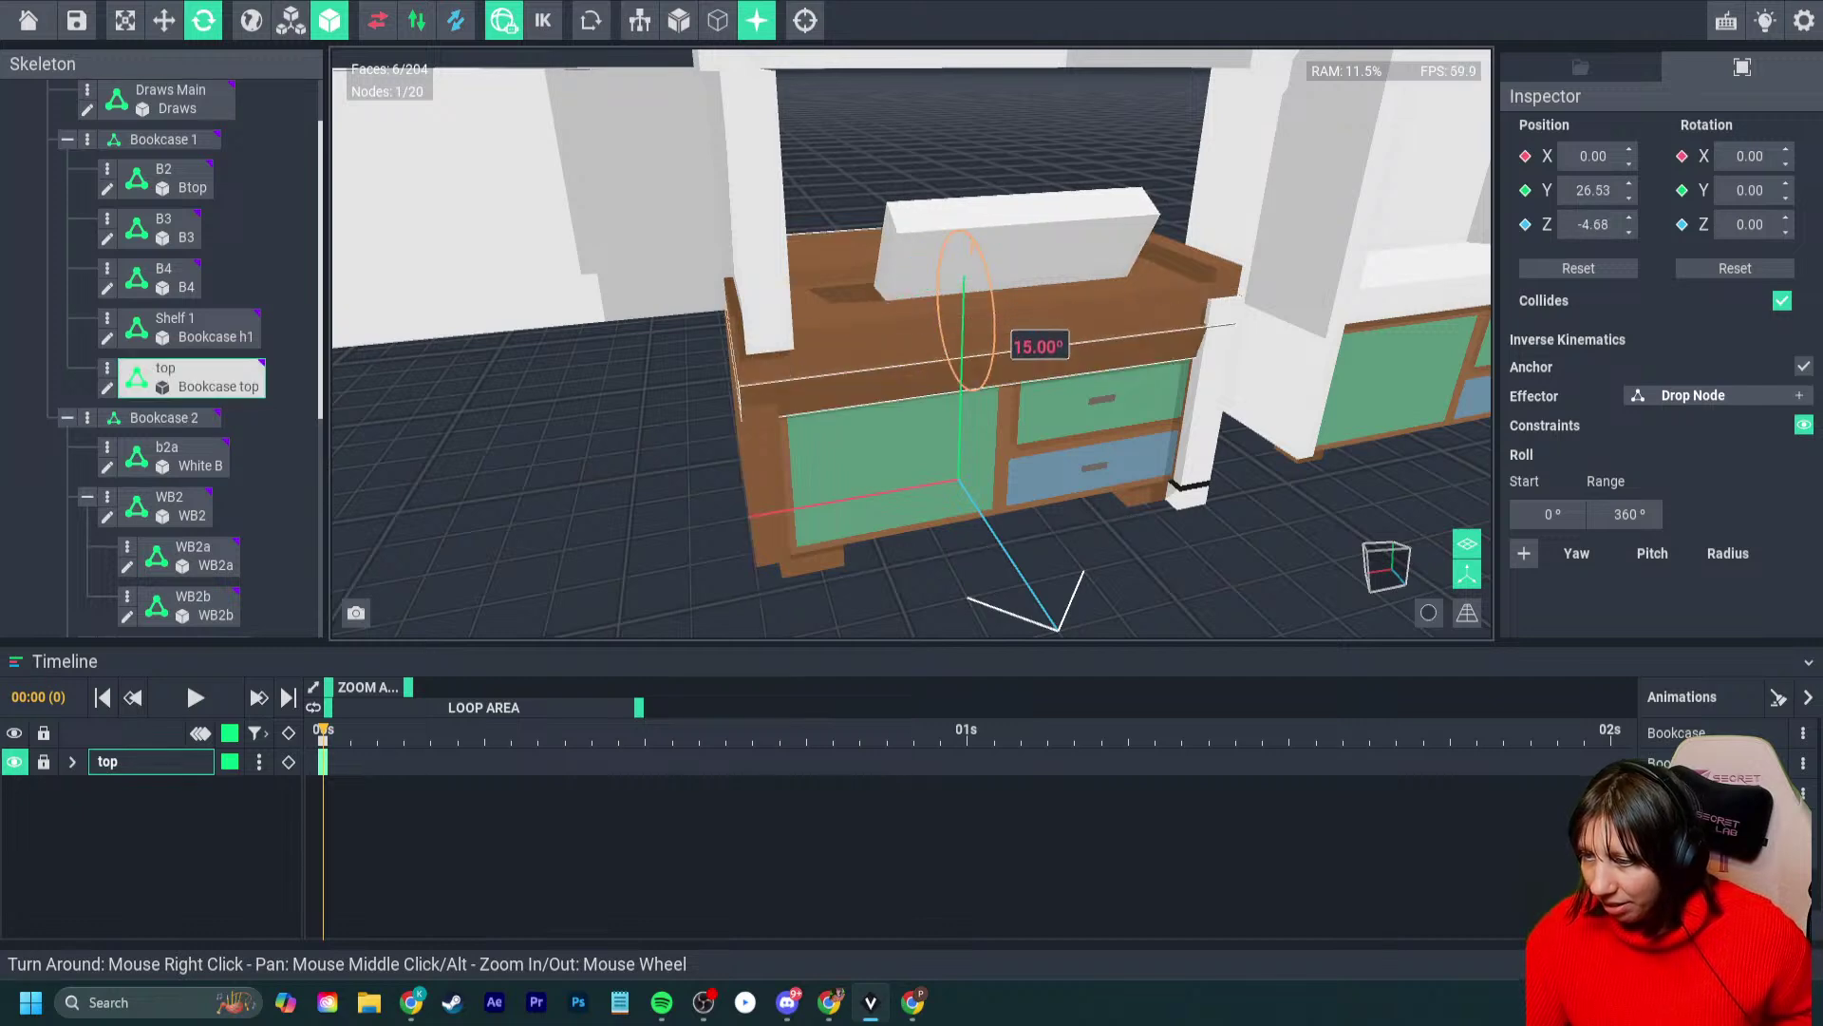
click(1174, 338)
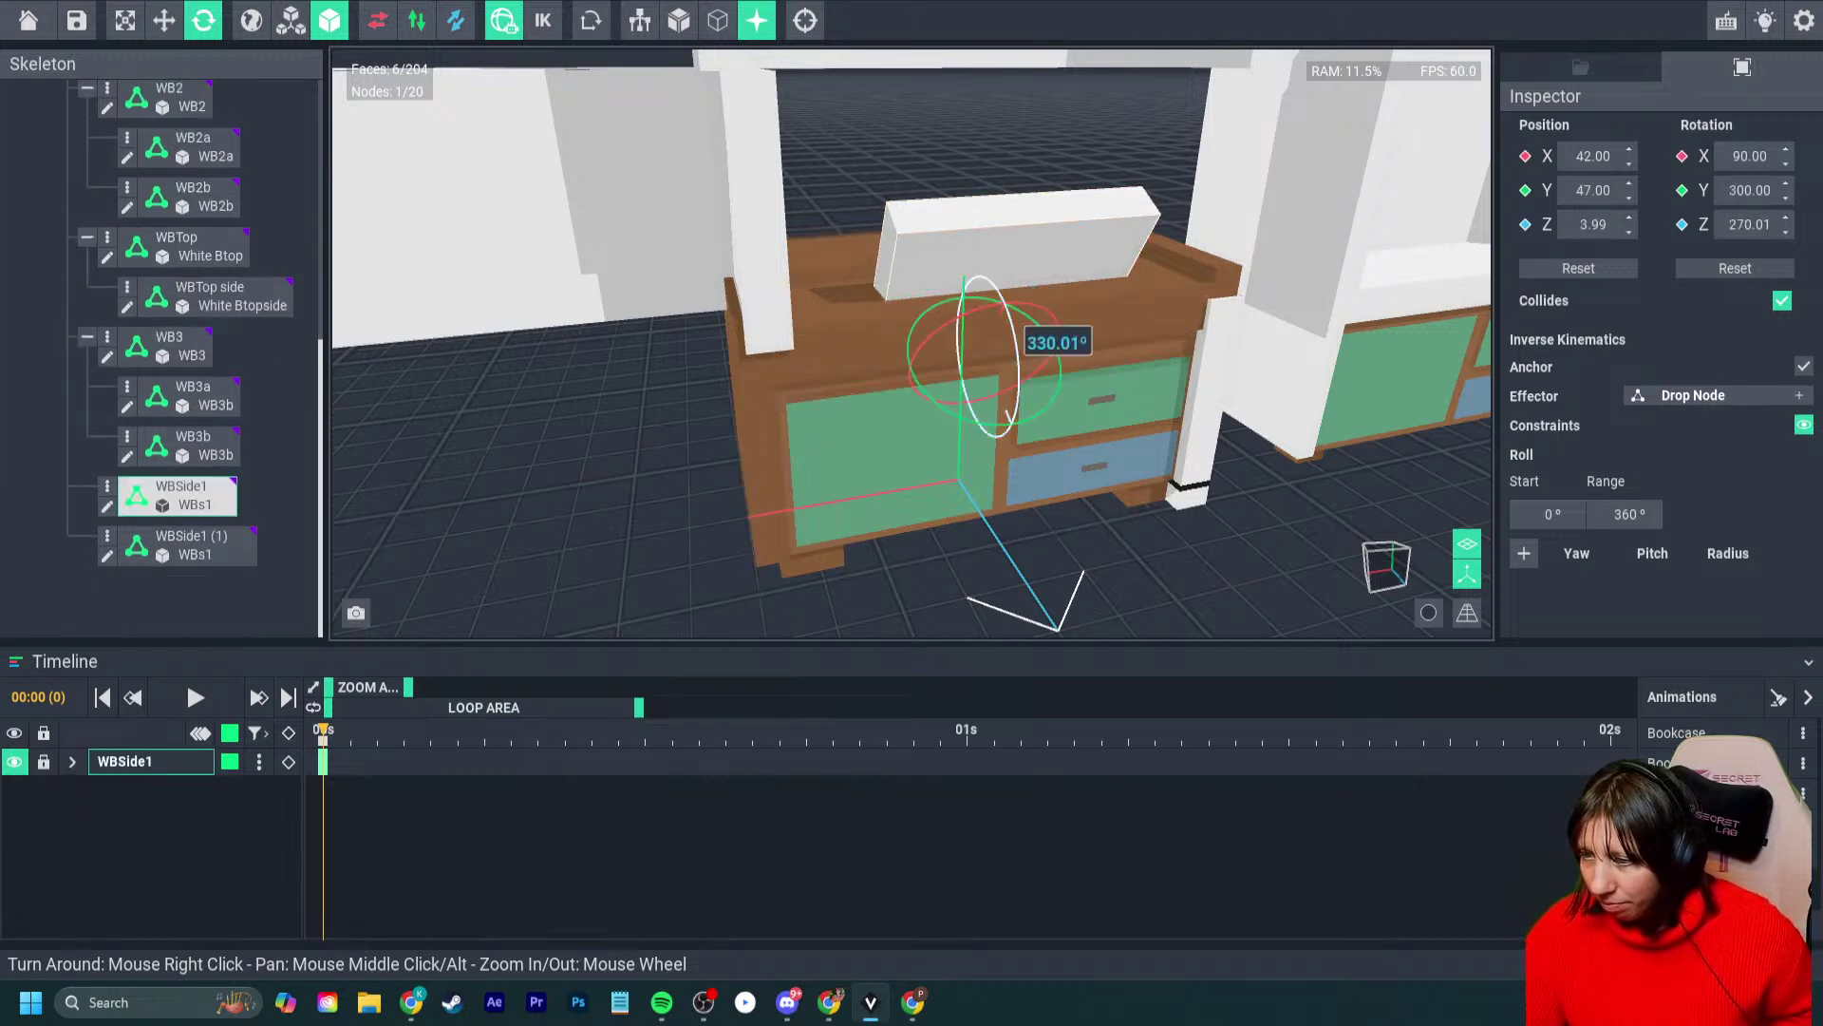
drag(1030, 342, 1032, 356)
drag(1006, 418, 1005, 408)
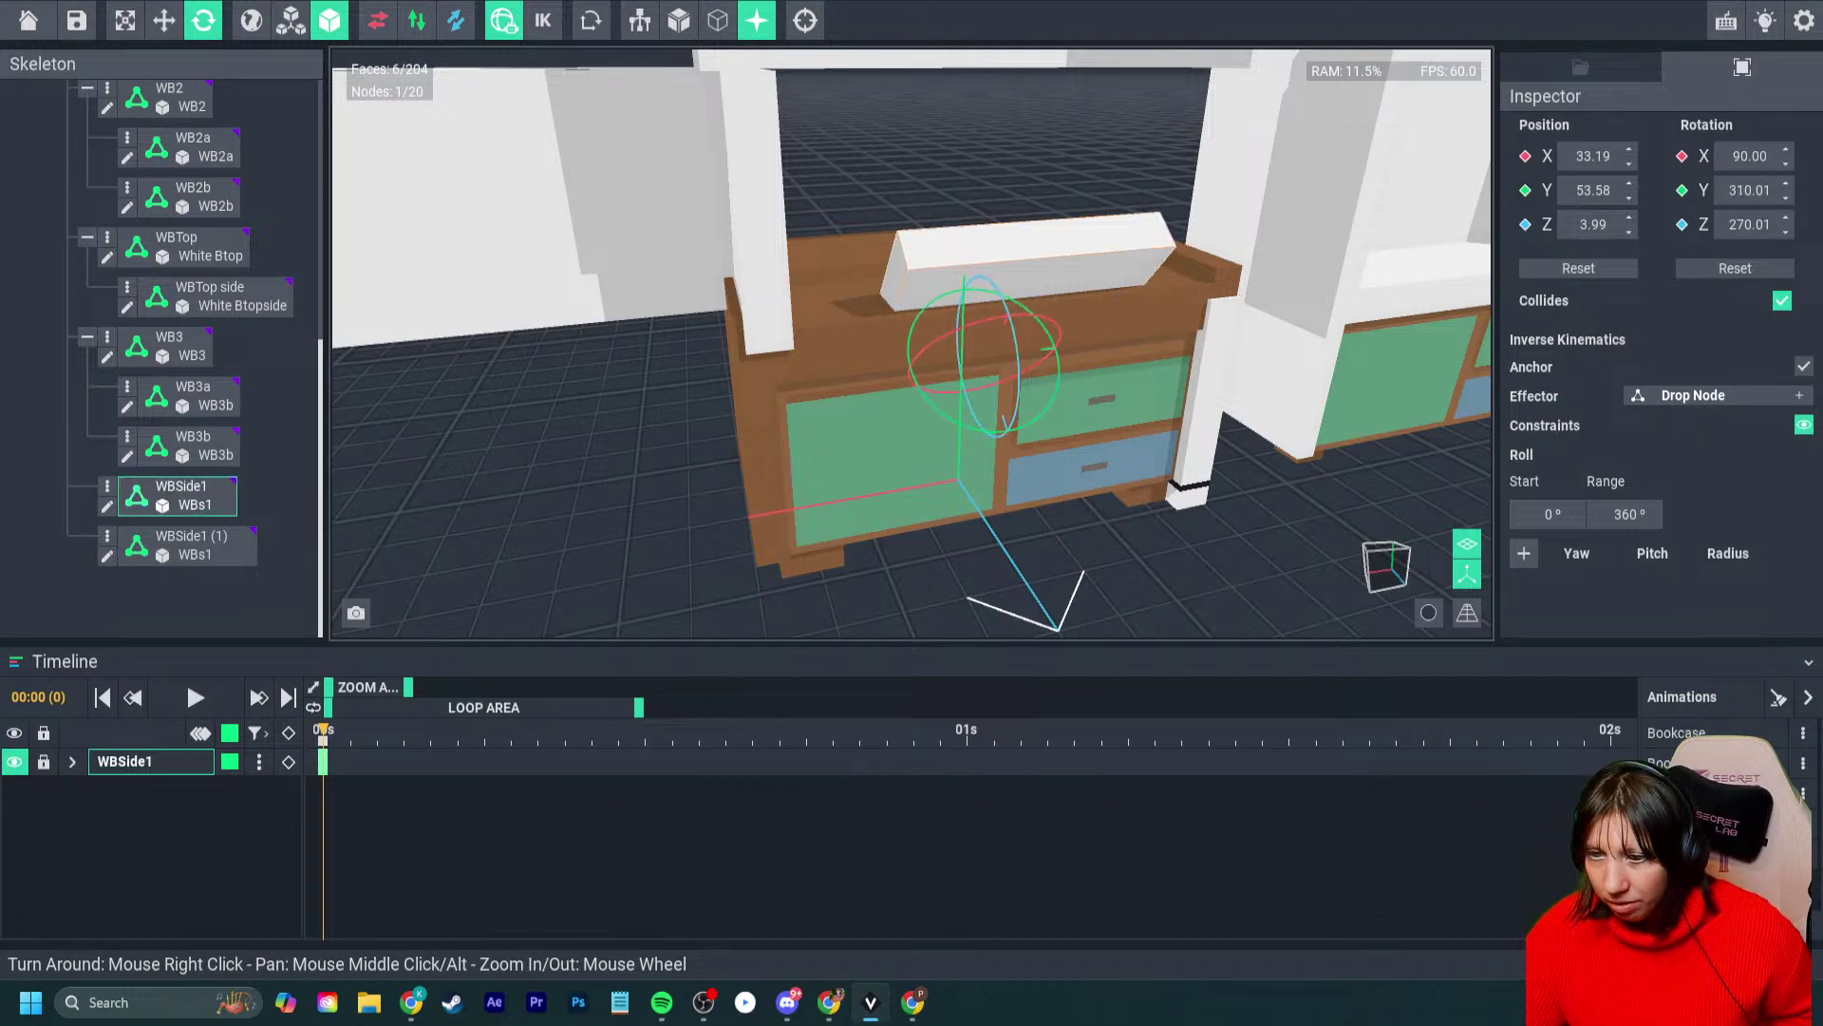
- Lower the tilted WBSide1 panel back into the cabinet to about Y 41.09
click(163, 20)
drag(992, 303, 964, 393)
right_drag(964, 393, 945, 390)
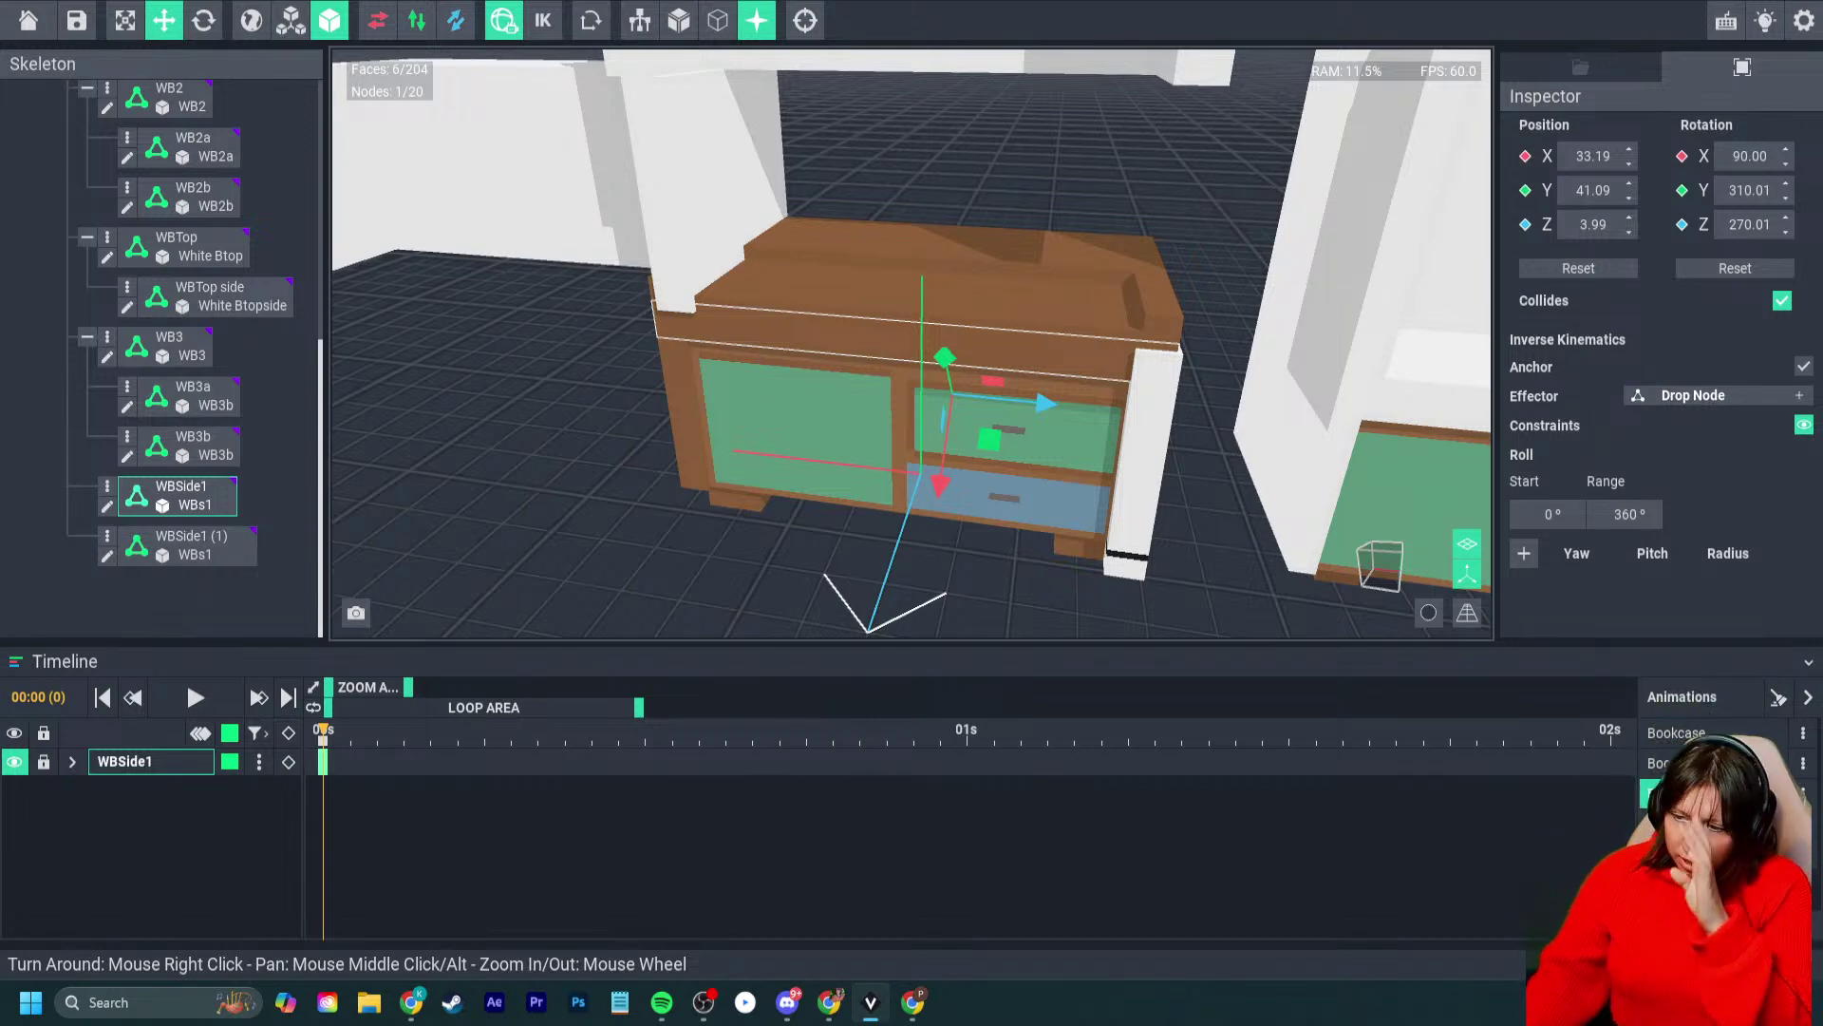
right_drag(798, 427, 898, 399)
- Undo the recent moves and tilts of the WBSide1 panel until it stands upright inside the drawers cabinet
click(171, 345)
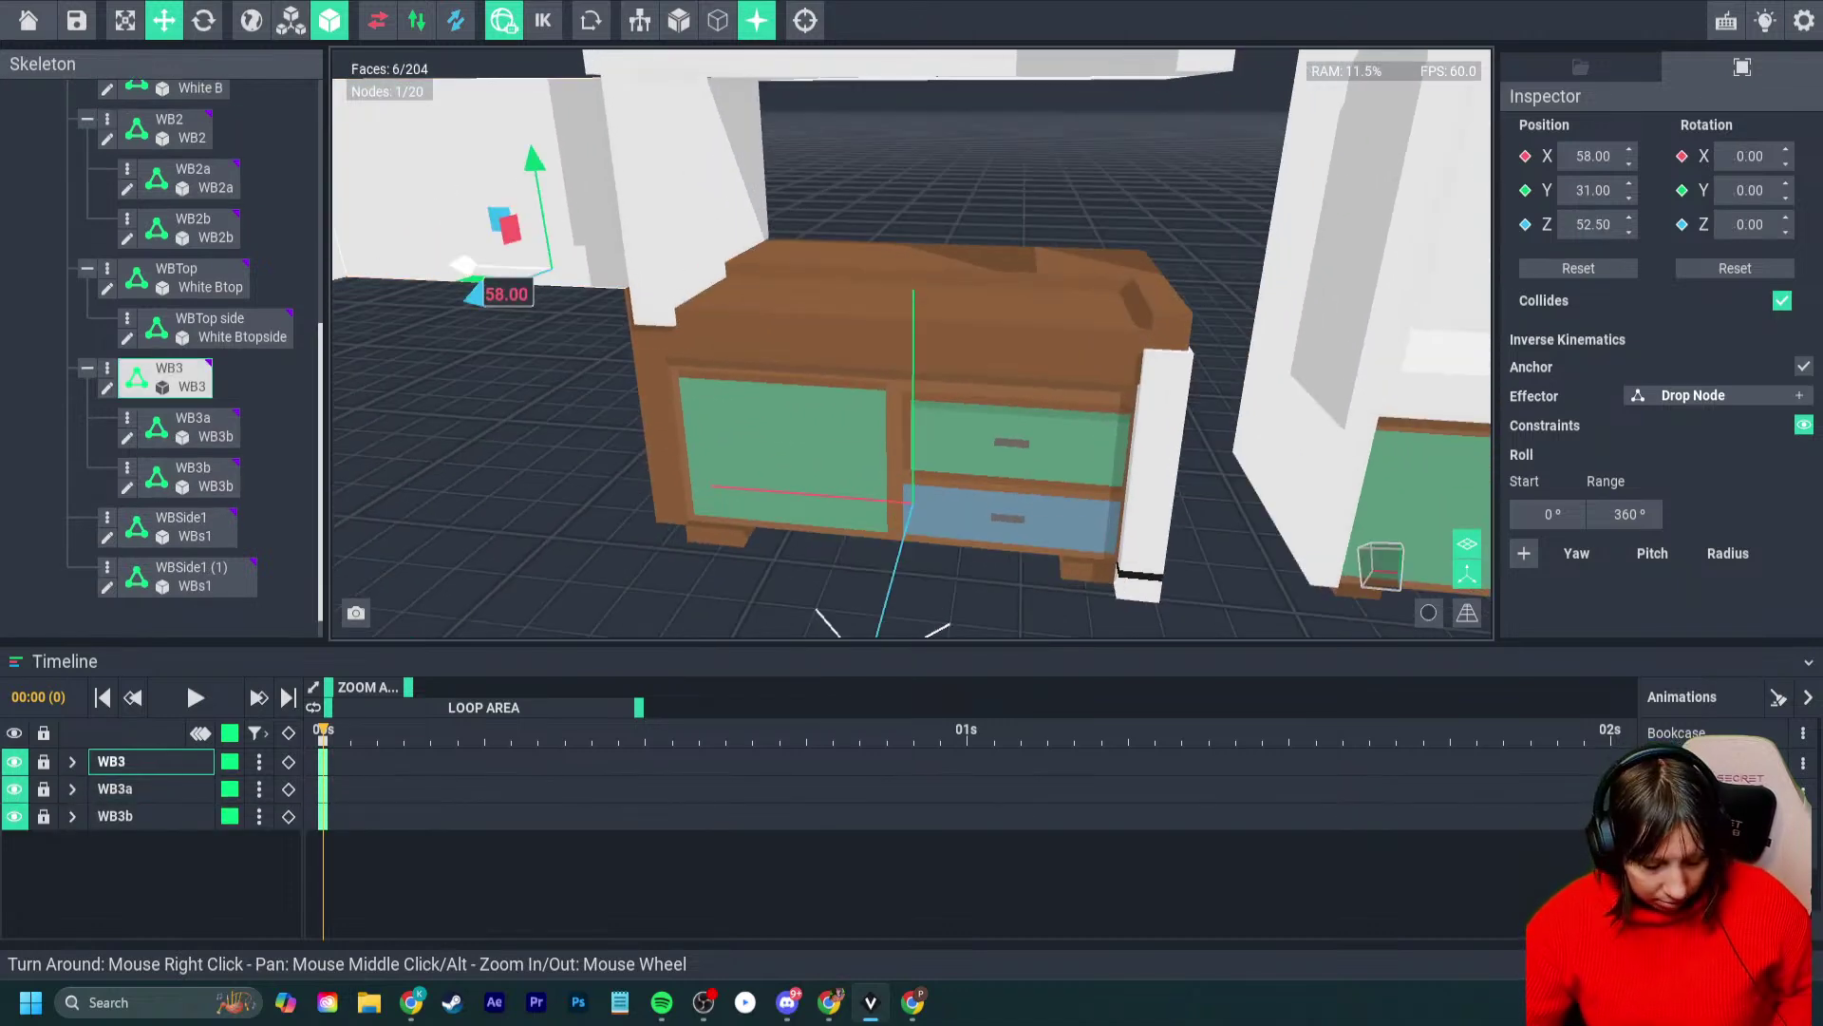
key(ctrl+z)
key(ctrl+z)
key(ctrl+z)
key(ctrl+z)
key(ctrl+z)
key(ctrl+z)
key(ctrl+z)
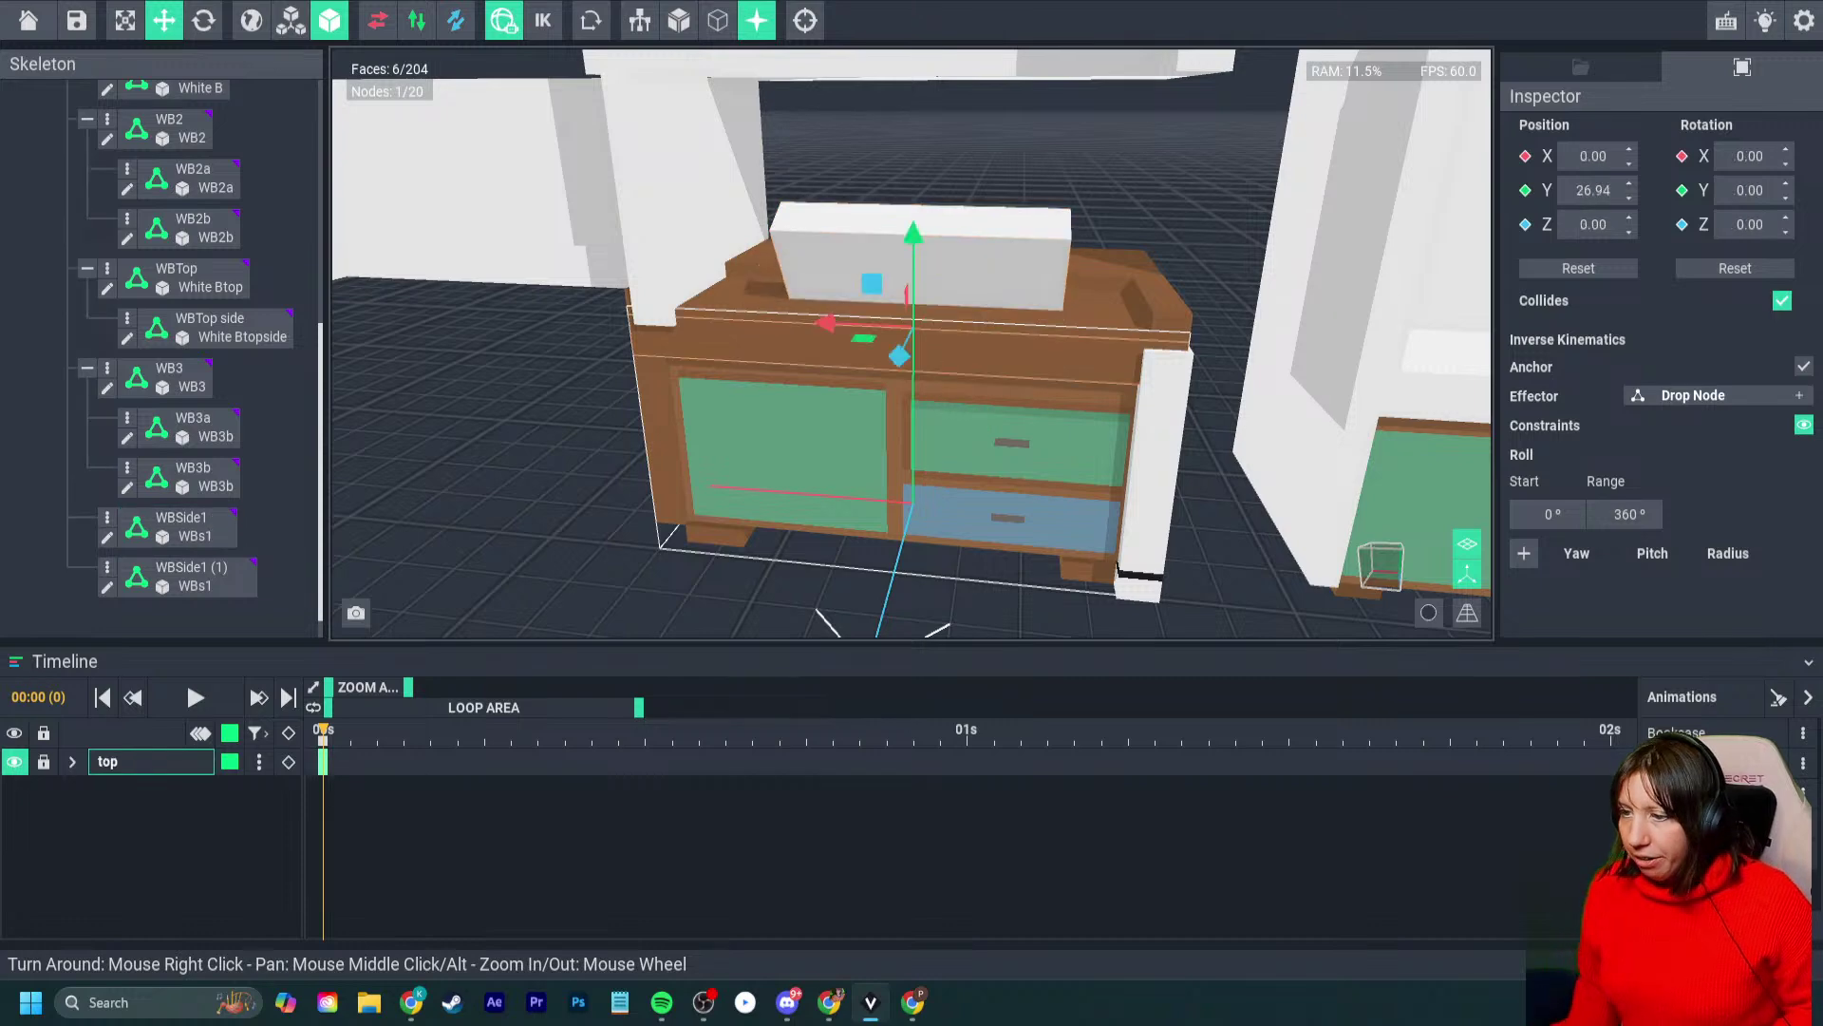
key(ctrl+z)
key(ctrl+z)
key(ctrl+z)
key(ctrl+z)
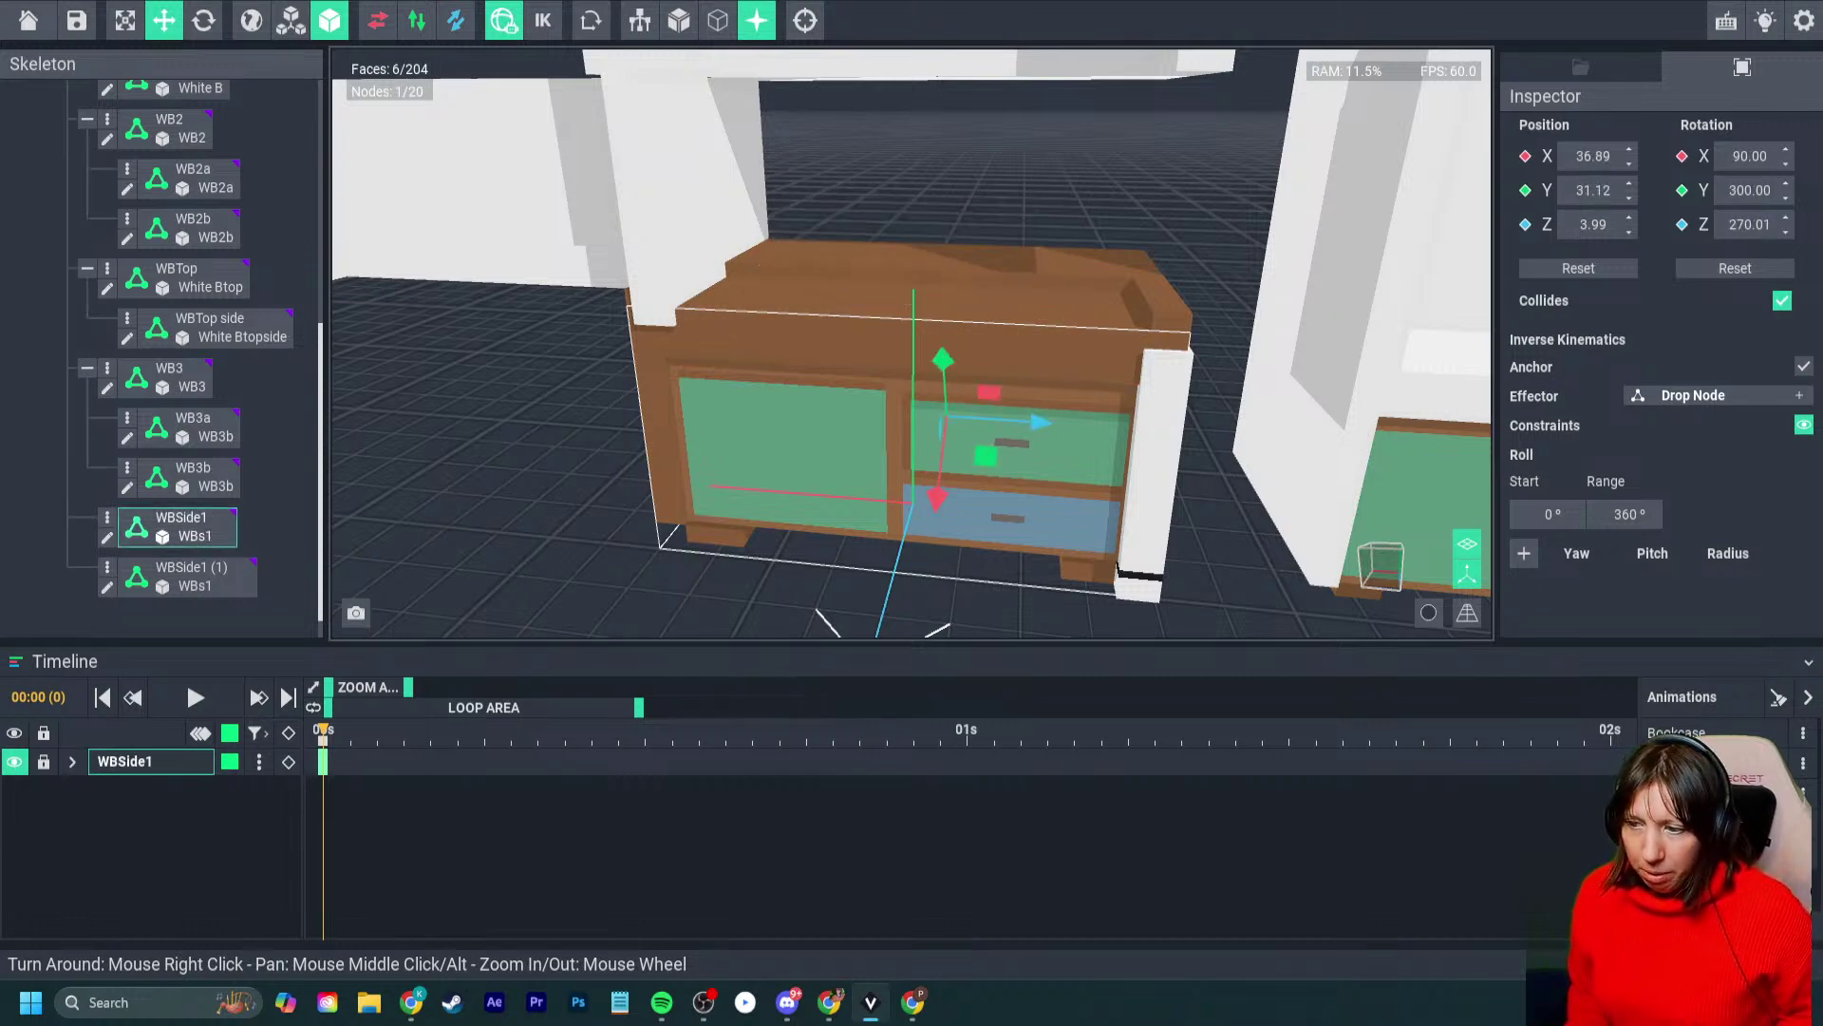
key(ctrl+z)
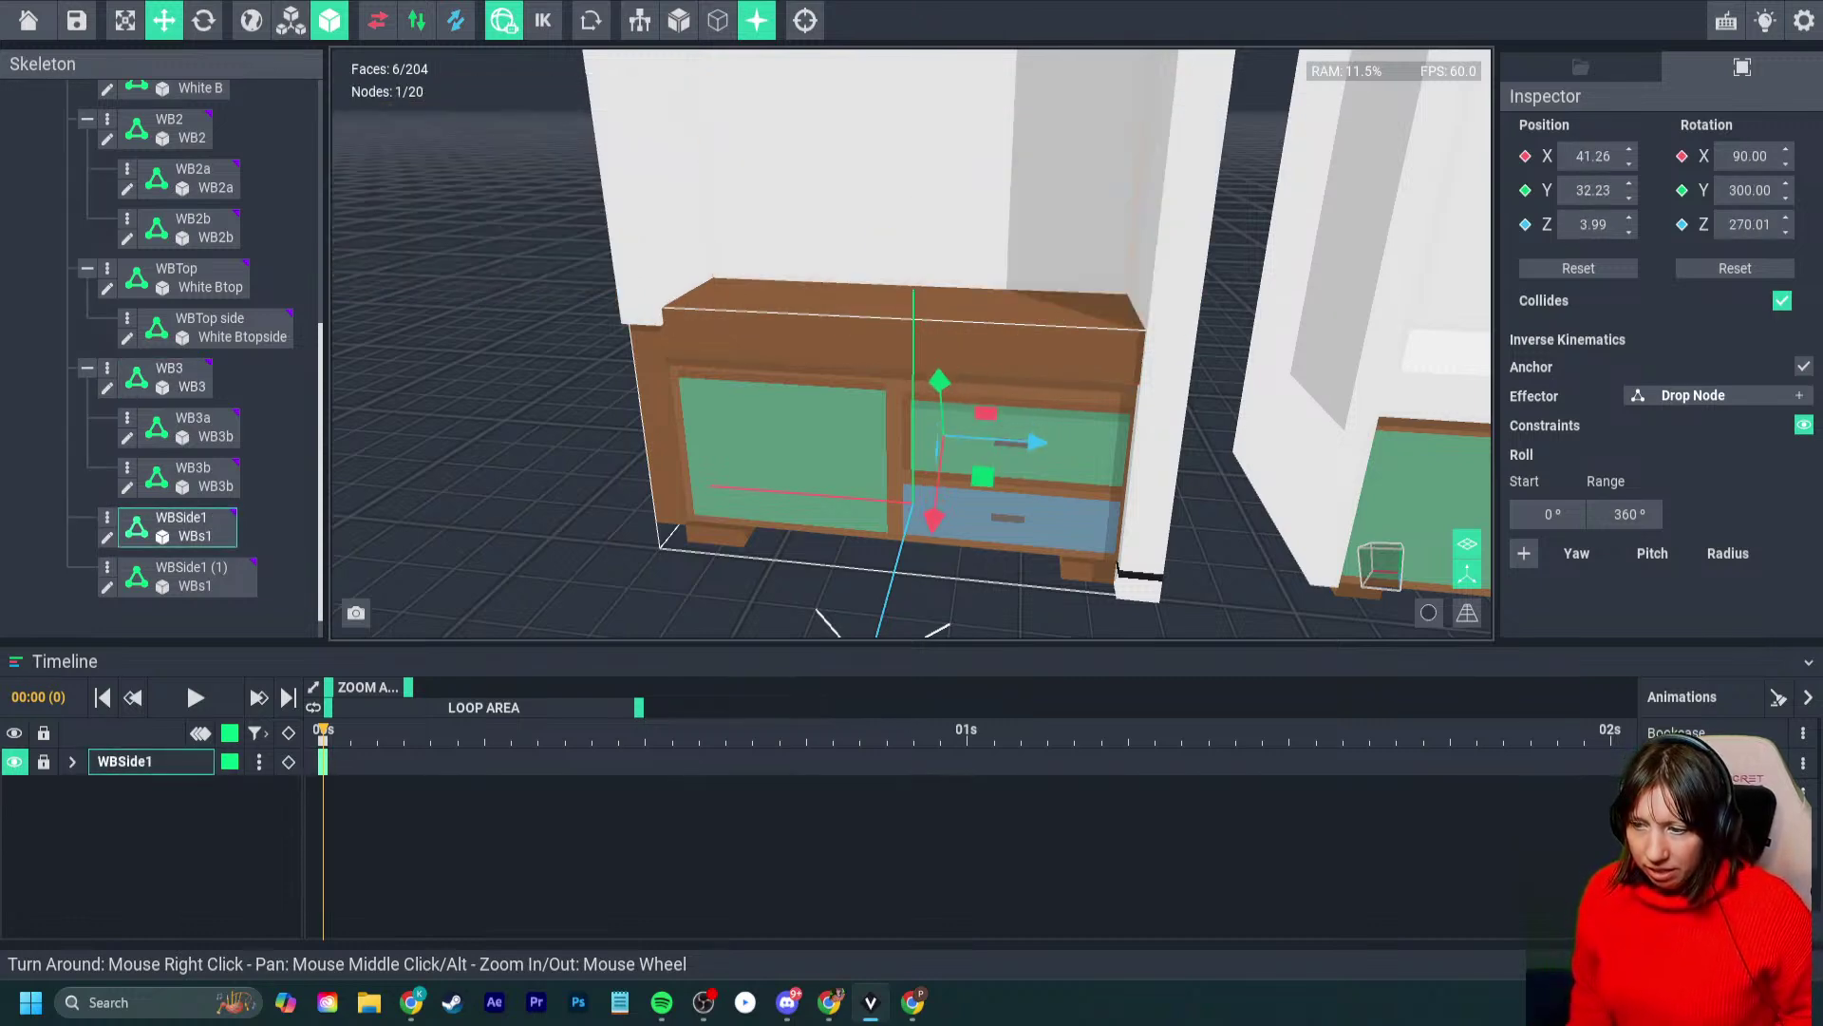
key(ctrl+z)
key(ctrl+z)
key(ctrl+z)
key(ctrl+z)
key(ctrl+z)
key(ctrl+z)
key(ctrl+z)
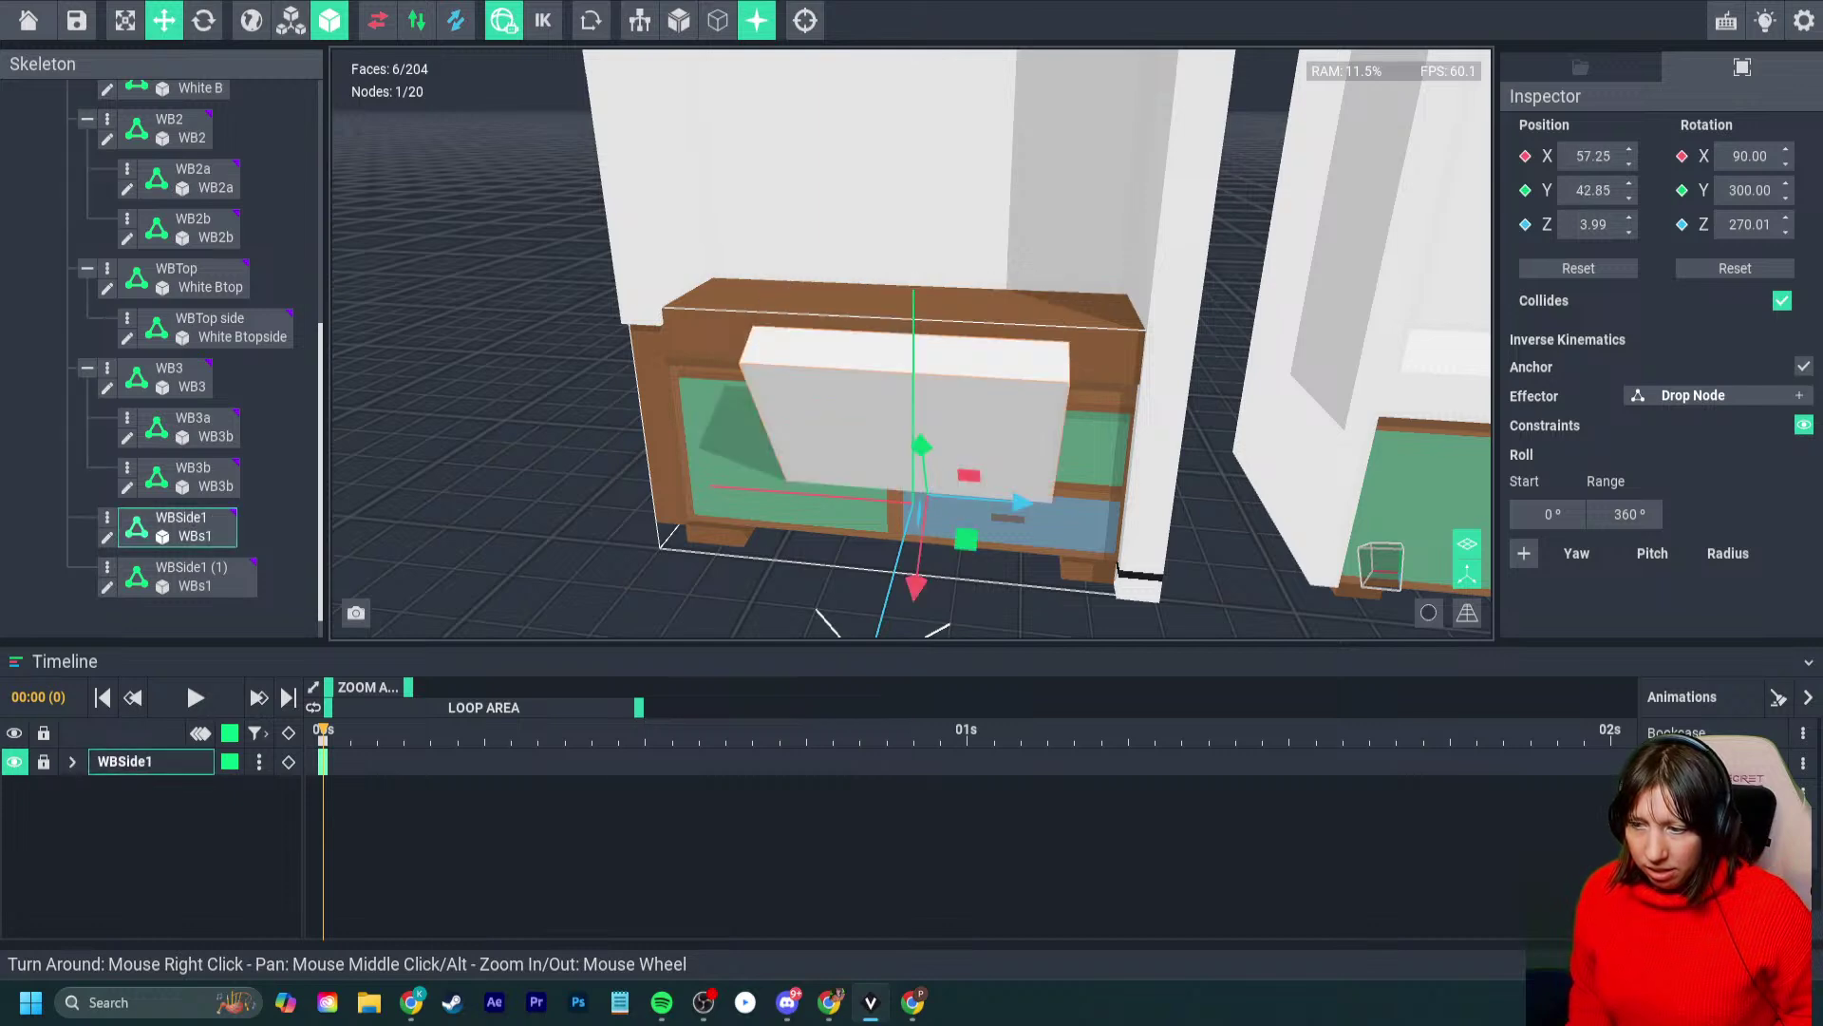
key(ctrl+z)
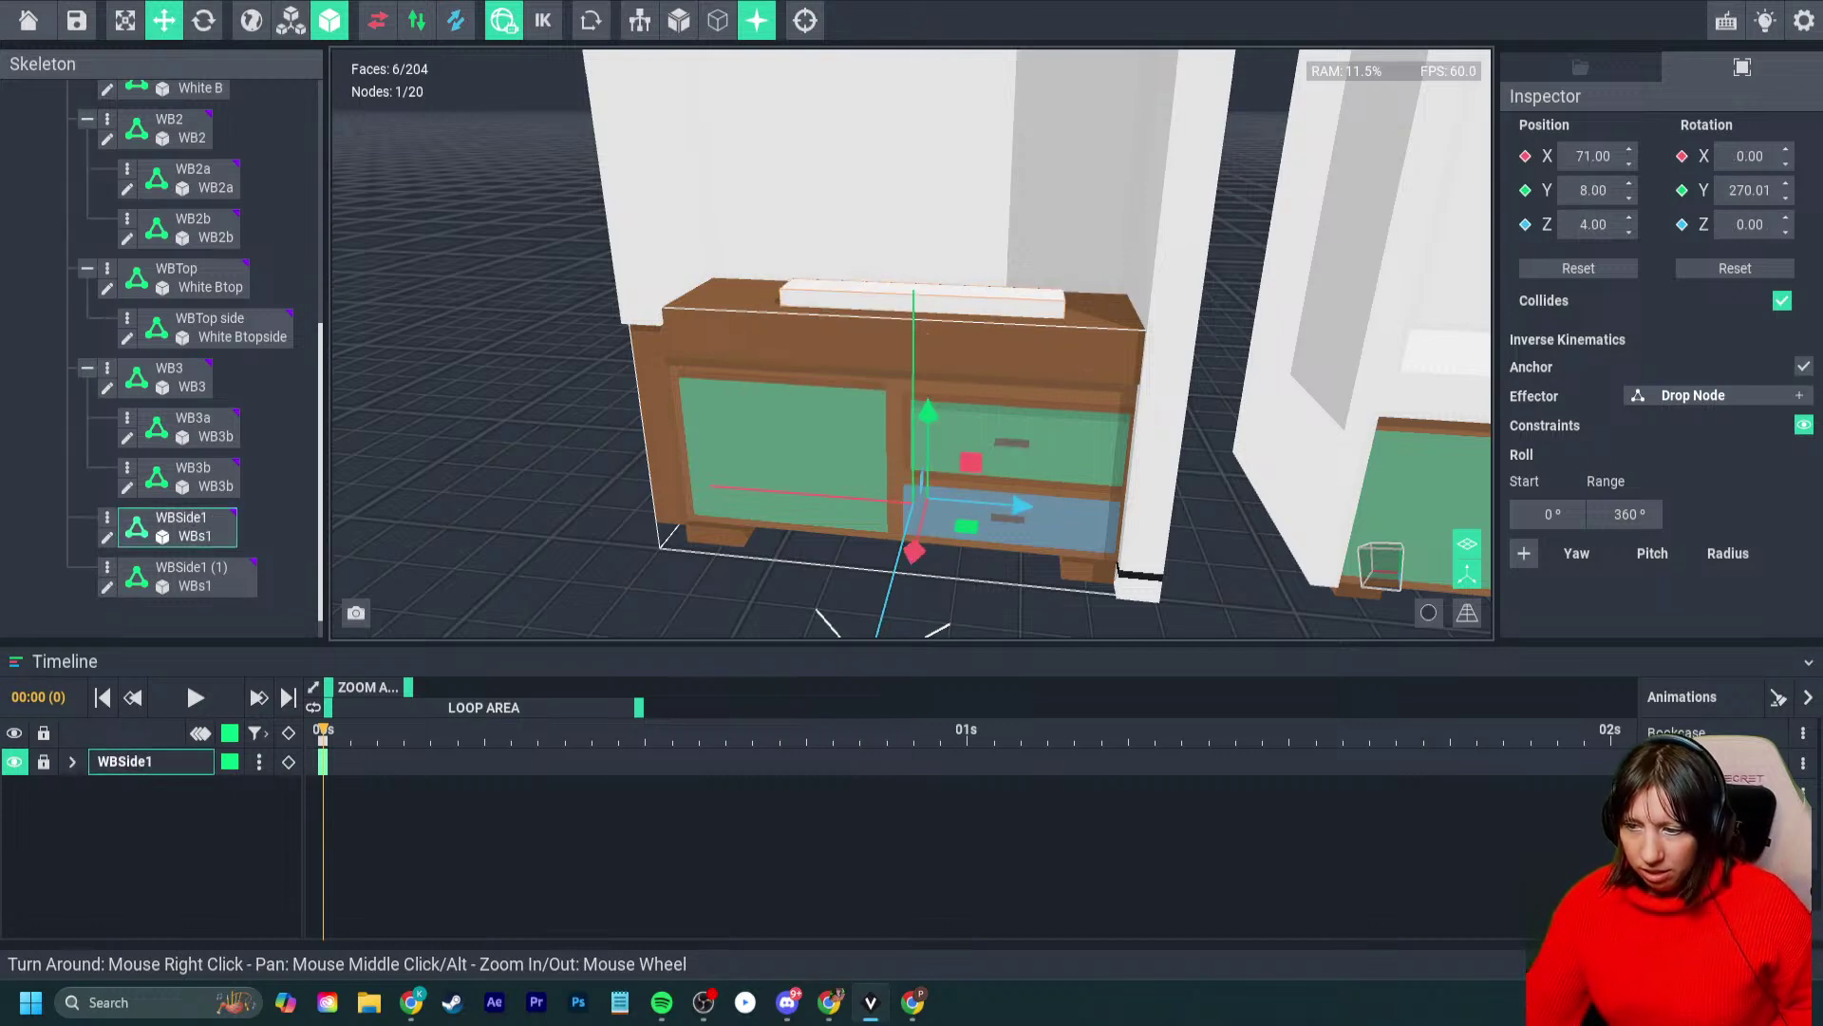
- Rotate the WBSide1 panel about Y to 0°
click(203, 20)
drag(943, 545, 470, 463)
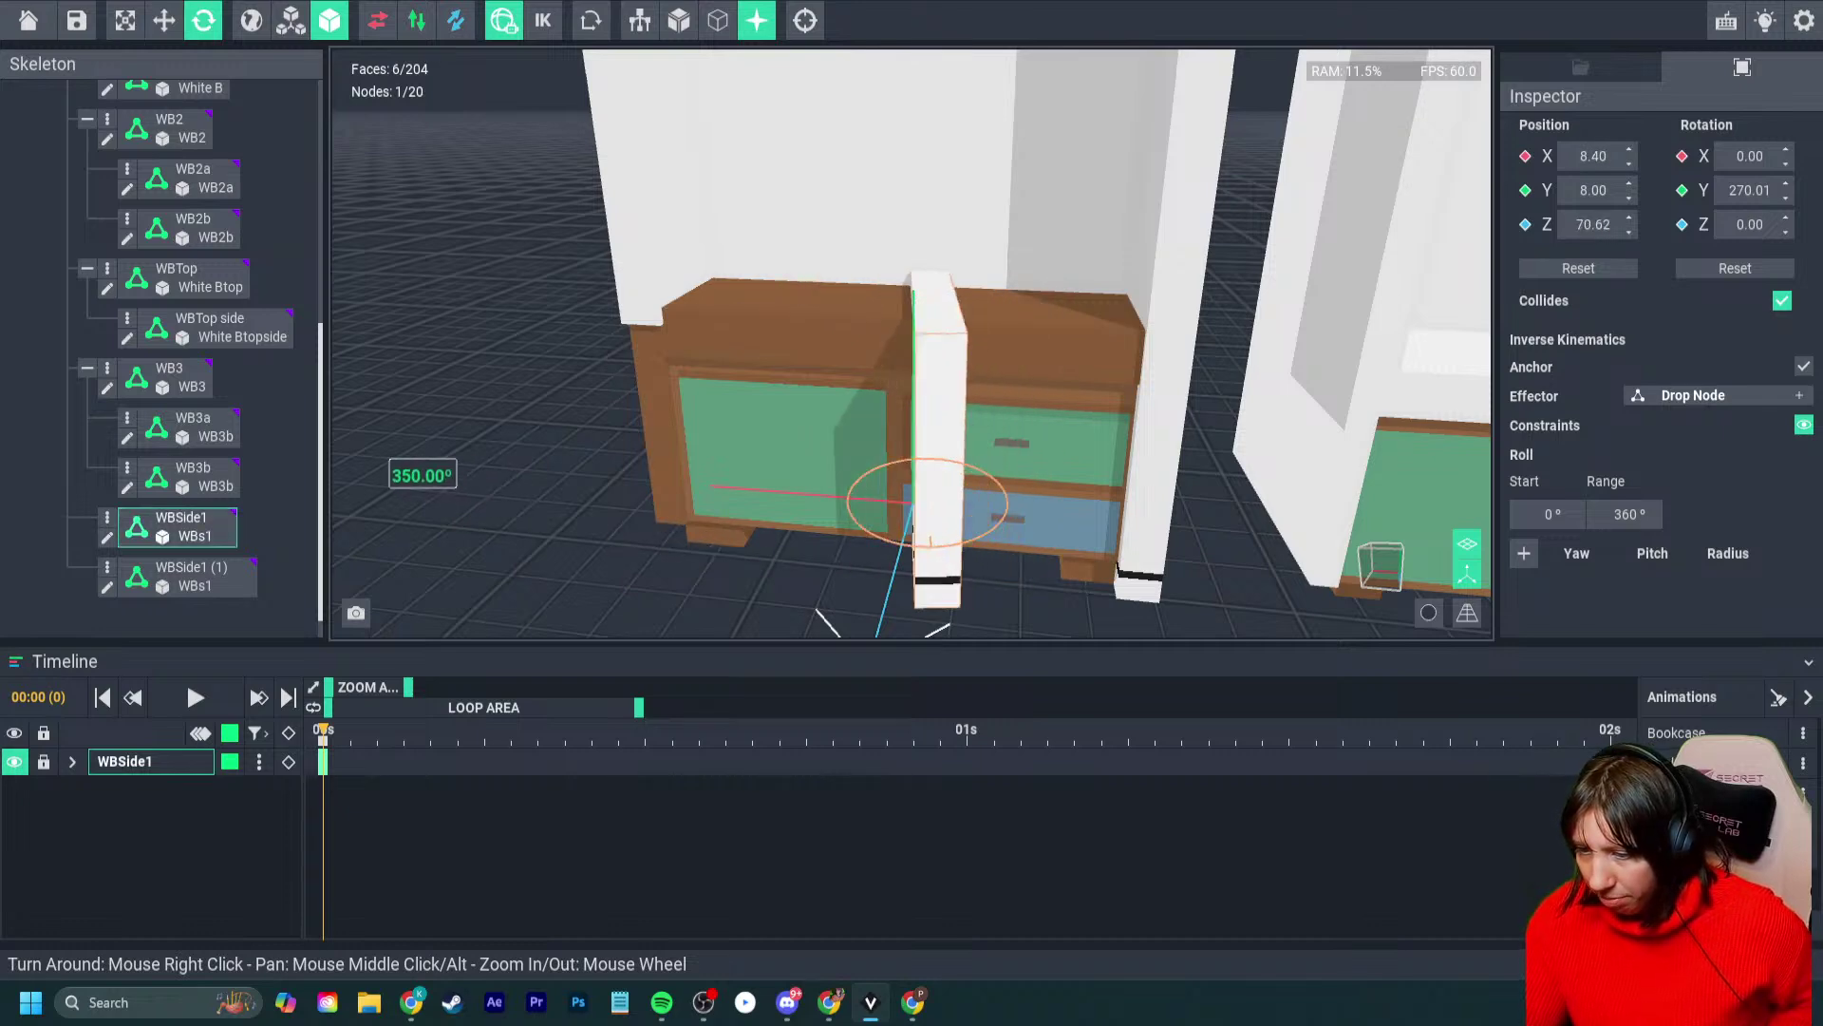
drag(333, 452, 319, 446)
drag(943, 545, 905, 545)
- Move the WBSide1 panel against the cabinet's outer side at X 30, Y 4, Z 61
click(163, 20)
drag(836, 494, 600, 475)
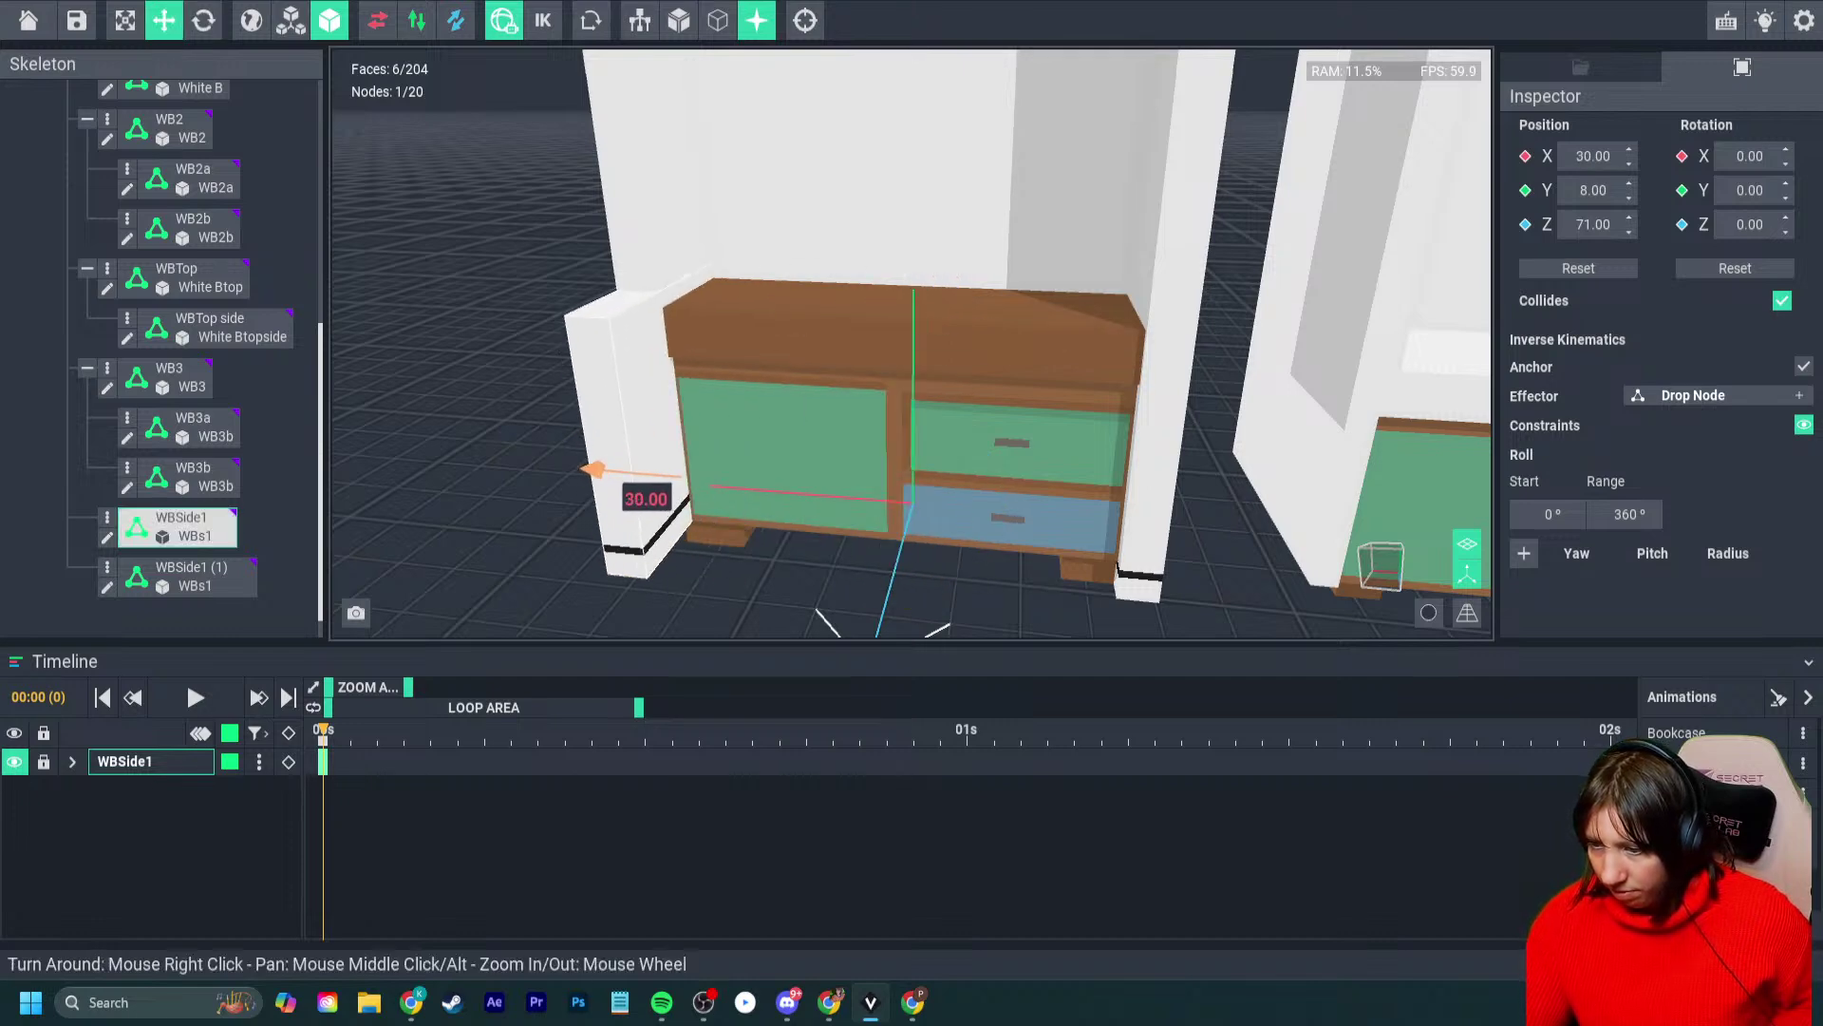
right_drag(600, 475, 686, 484)
drag(710, 517, 685, 487)
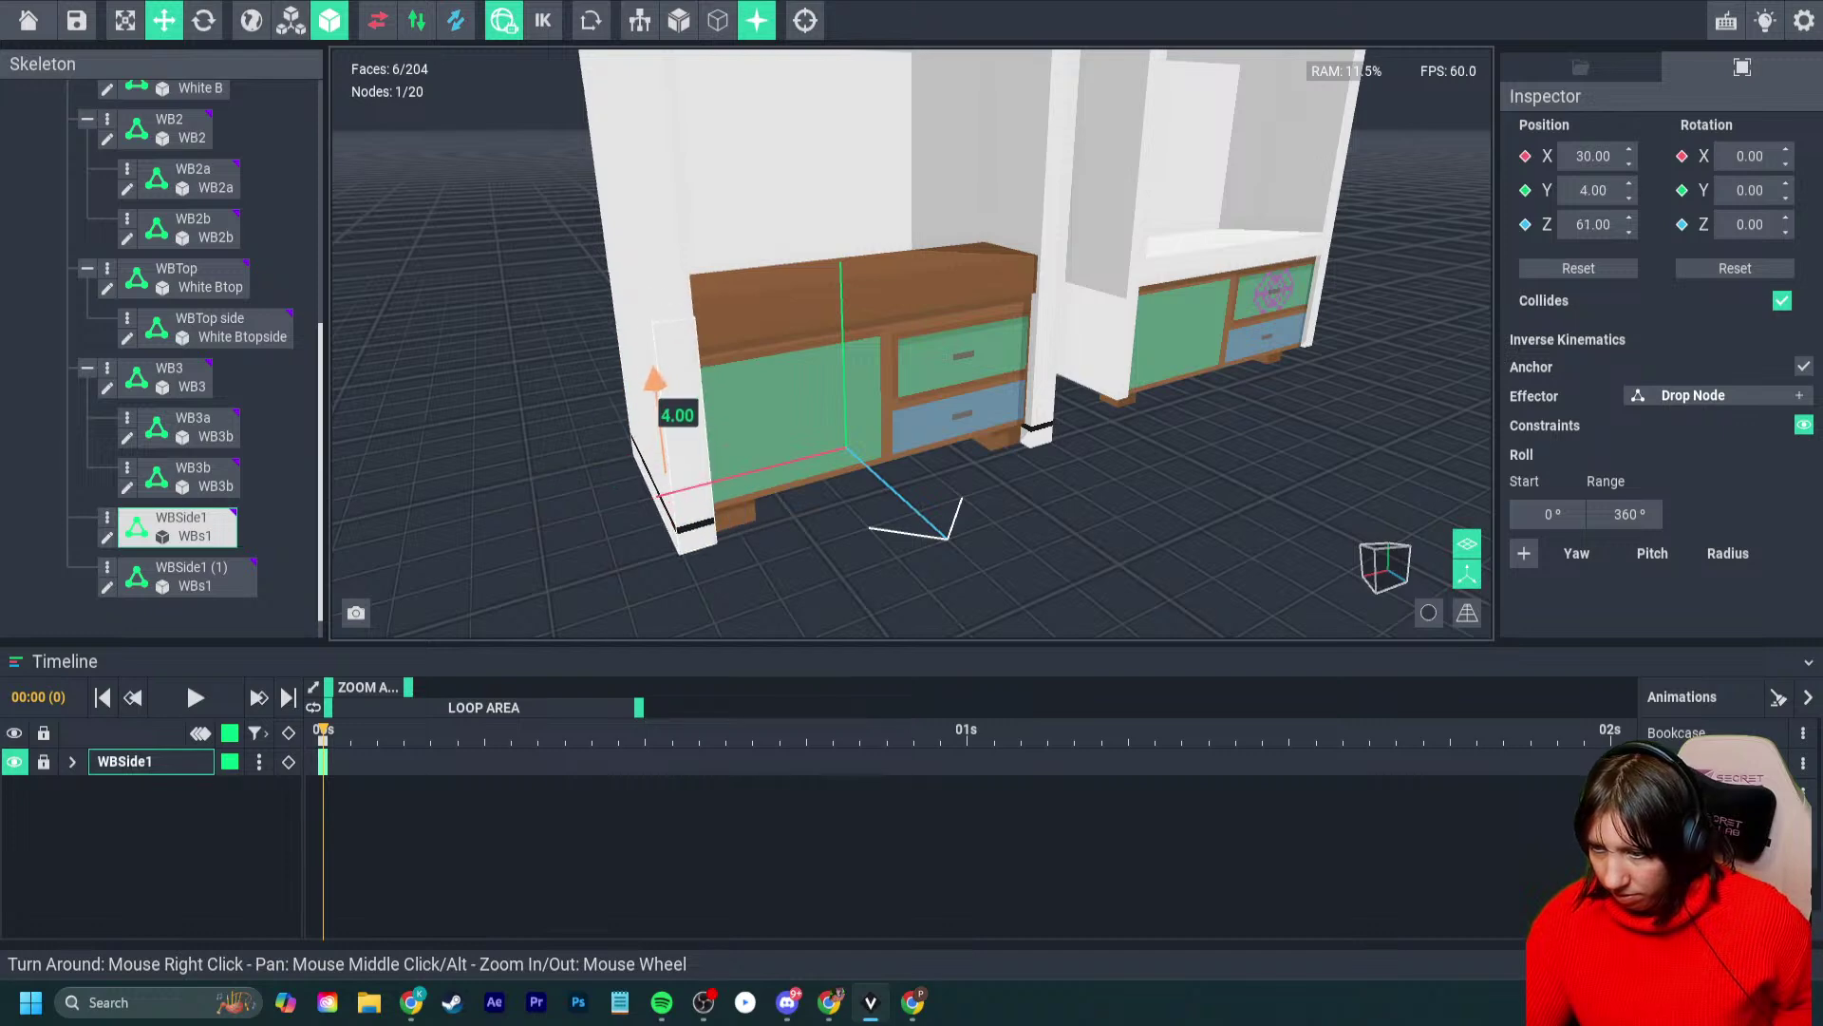
- Add a child node named WBSide back under the duplicated side panel WBSide1 (1)
right_drag(737, 397, 743, 397)
scroll(711, 458, down, 2)
right_drag(708, 460, 709, 459)
middle_drag(709, 460, 899, 466)
right_drag(665, 429, 627, 473)
click(169, 377)
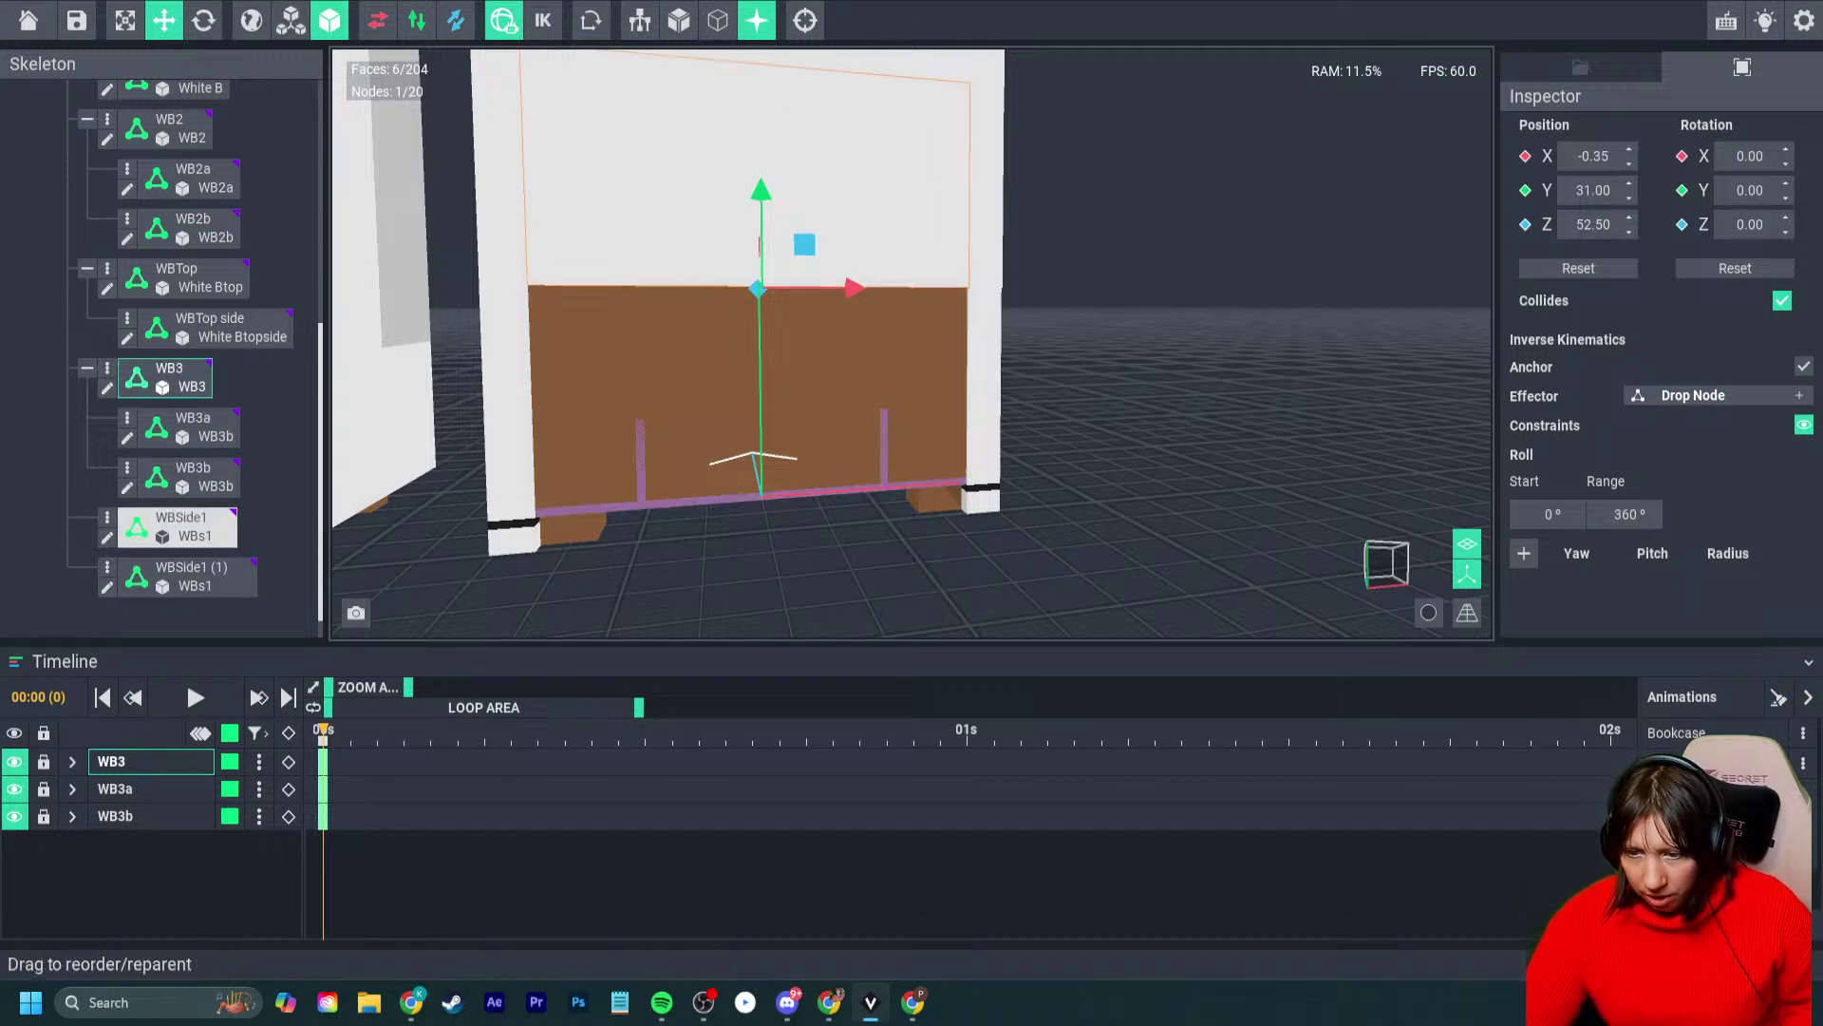
click(108, 567)
click(195, 583)
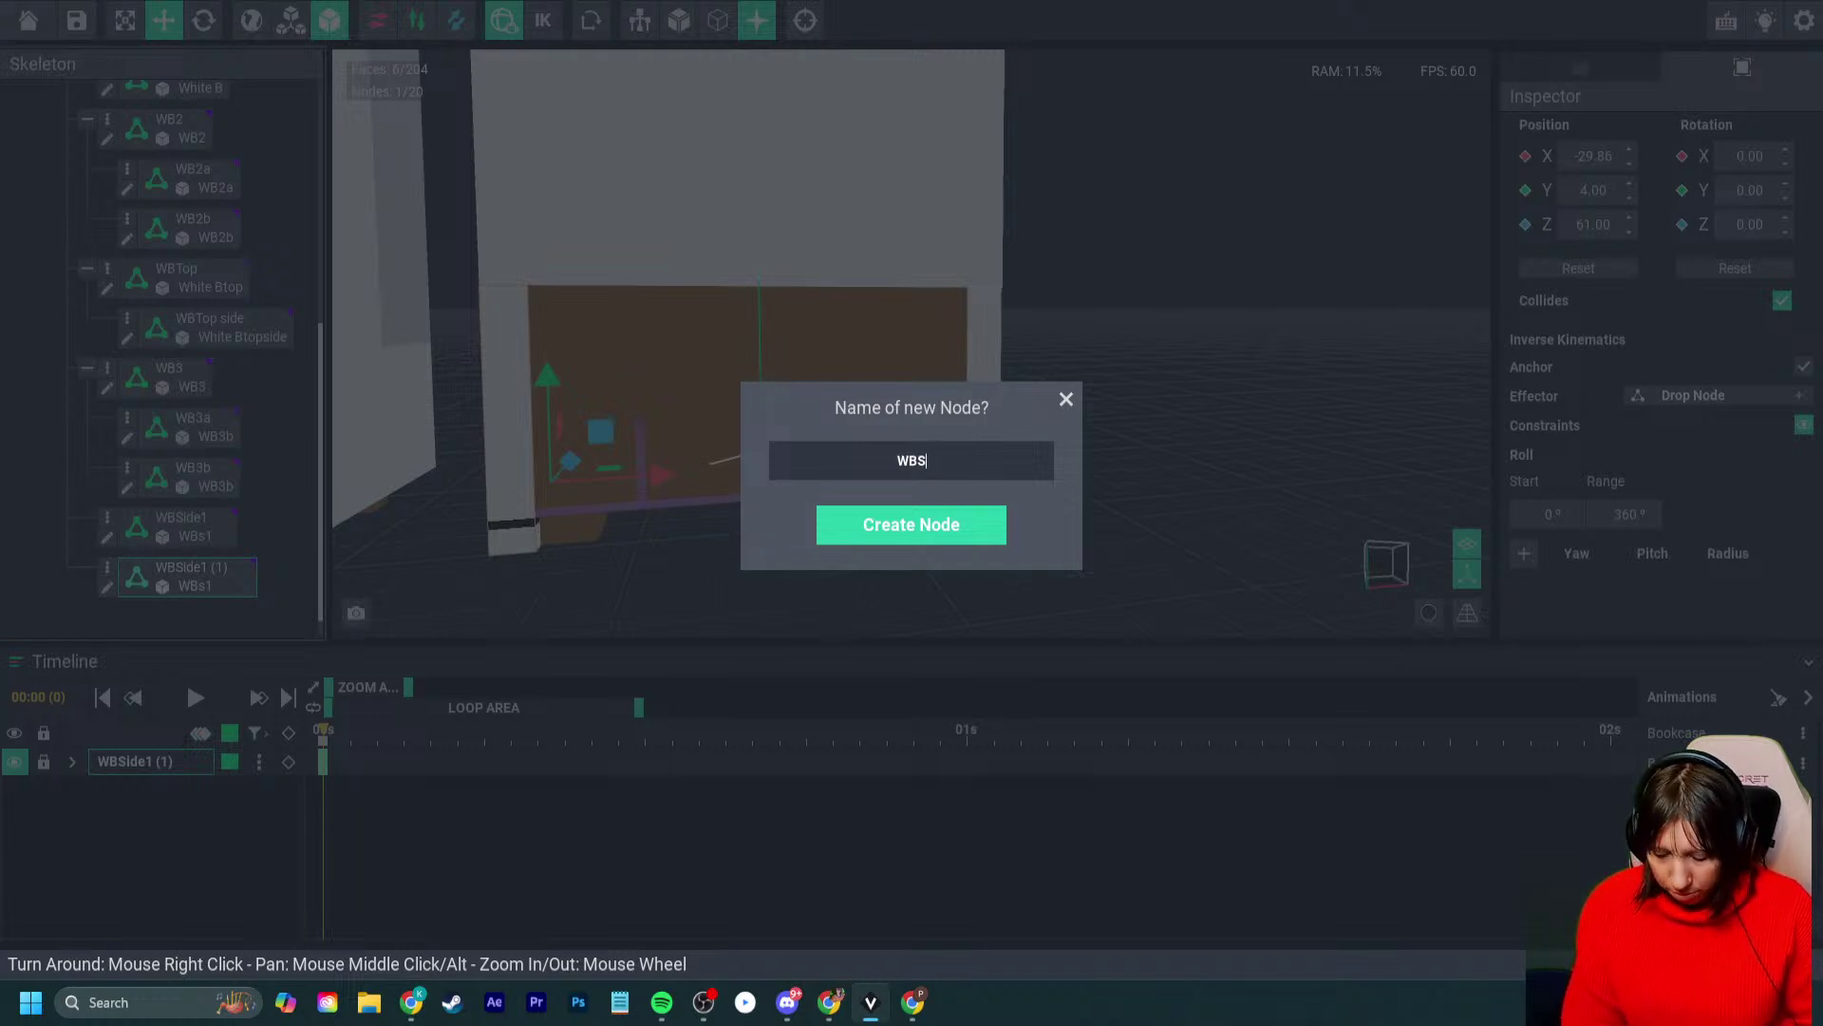
key(Return)
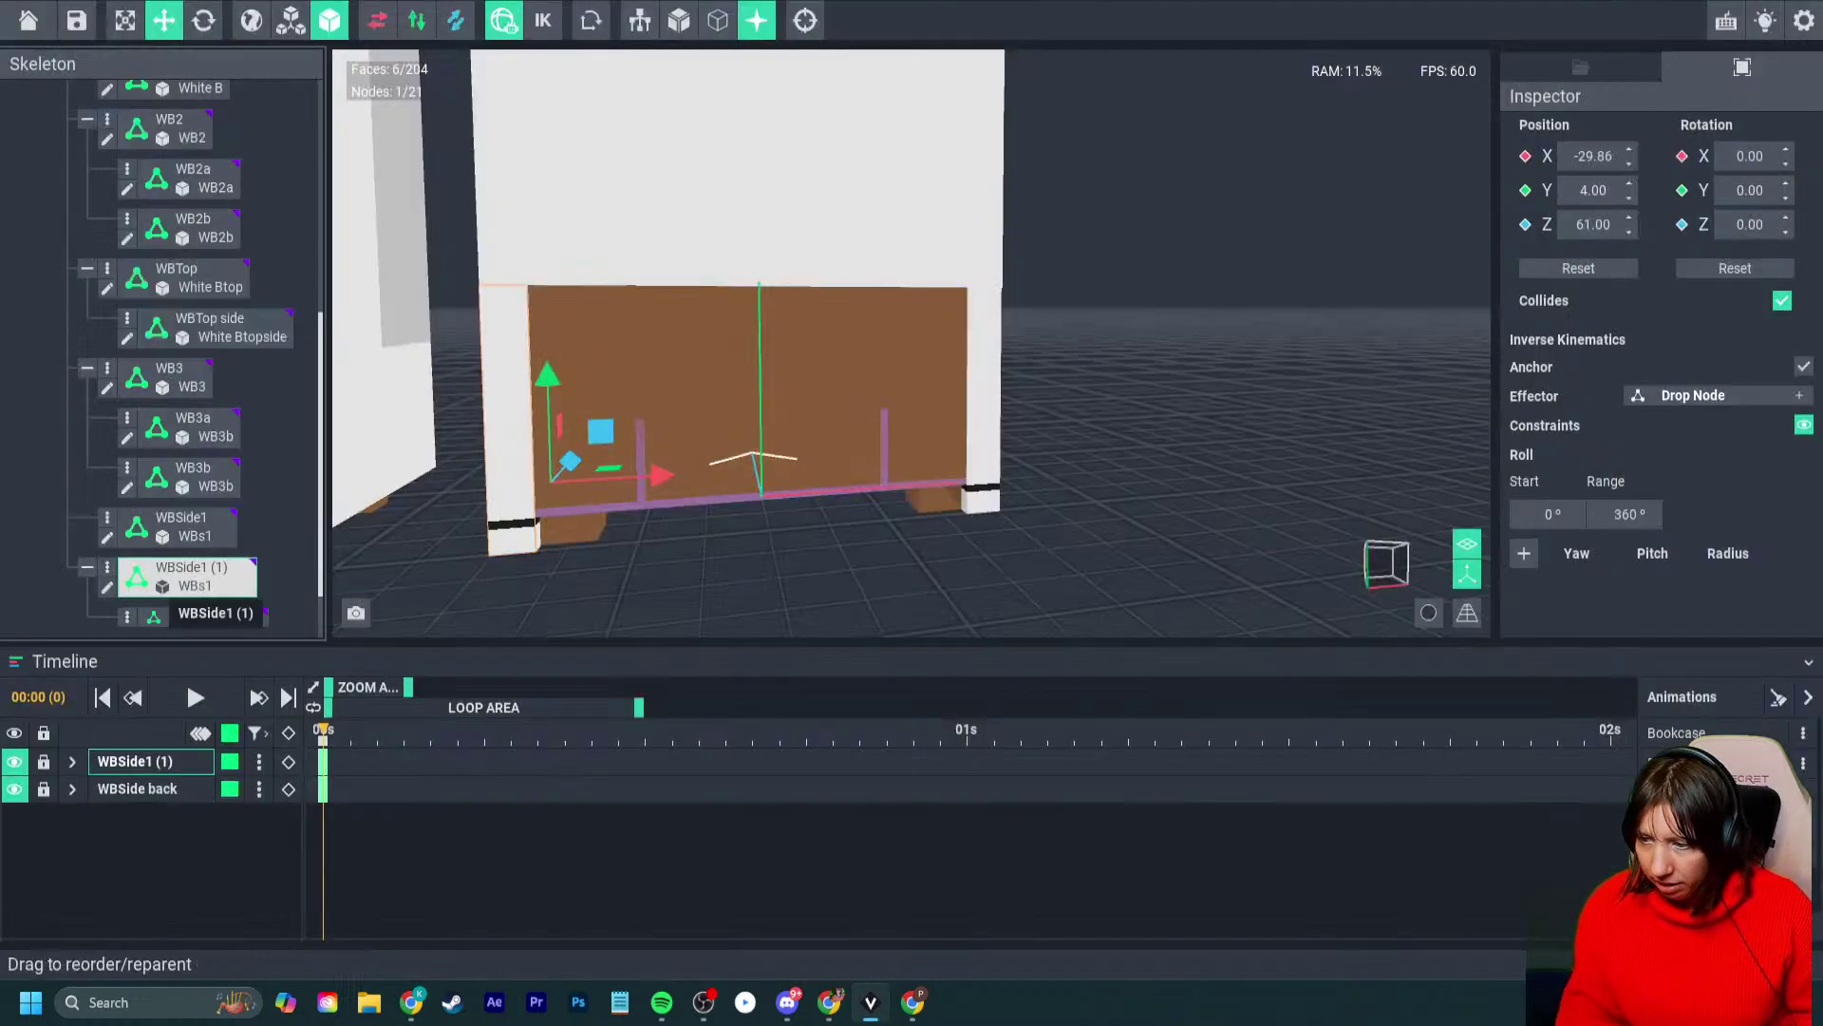
- Attach the WB3 model from the library to the WBSide back node
click(1581, 68)
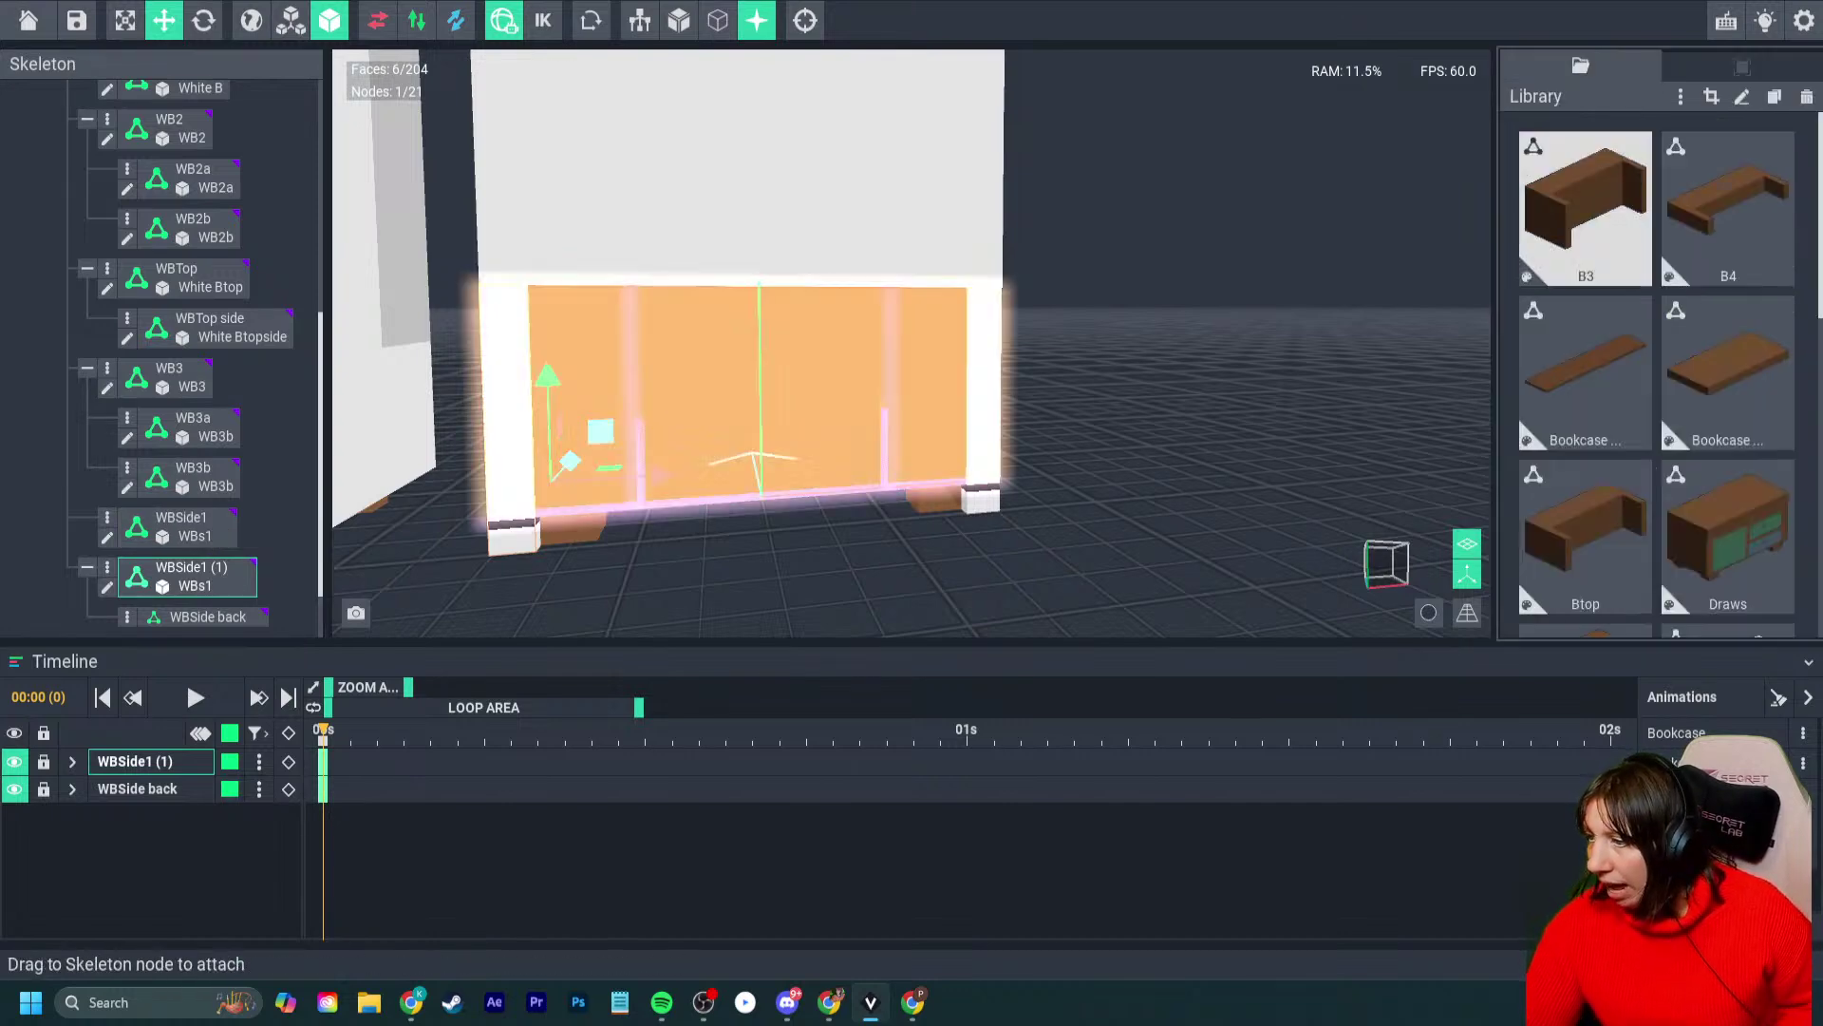
scroll(1586, 532, down, 6)
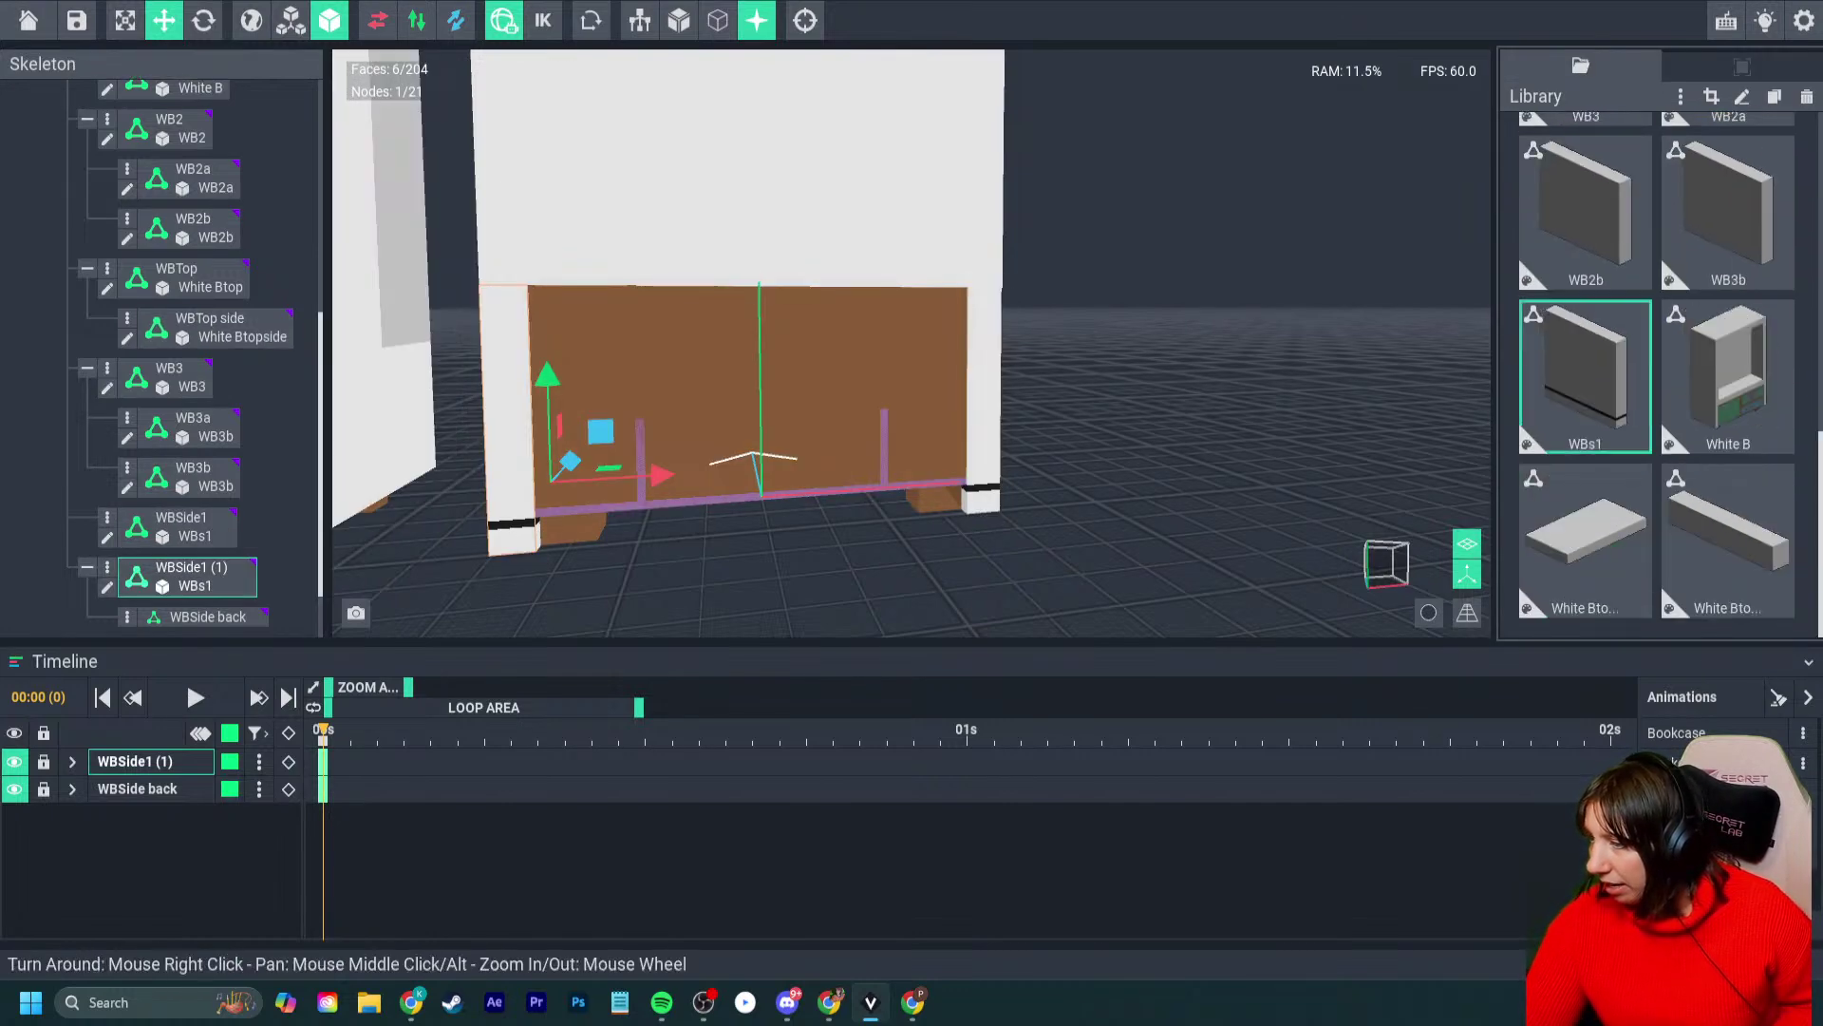
scroll(1657, 375, up, 3)
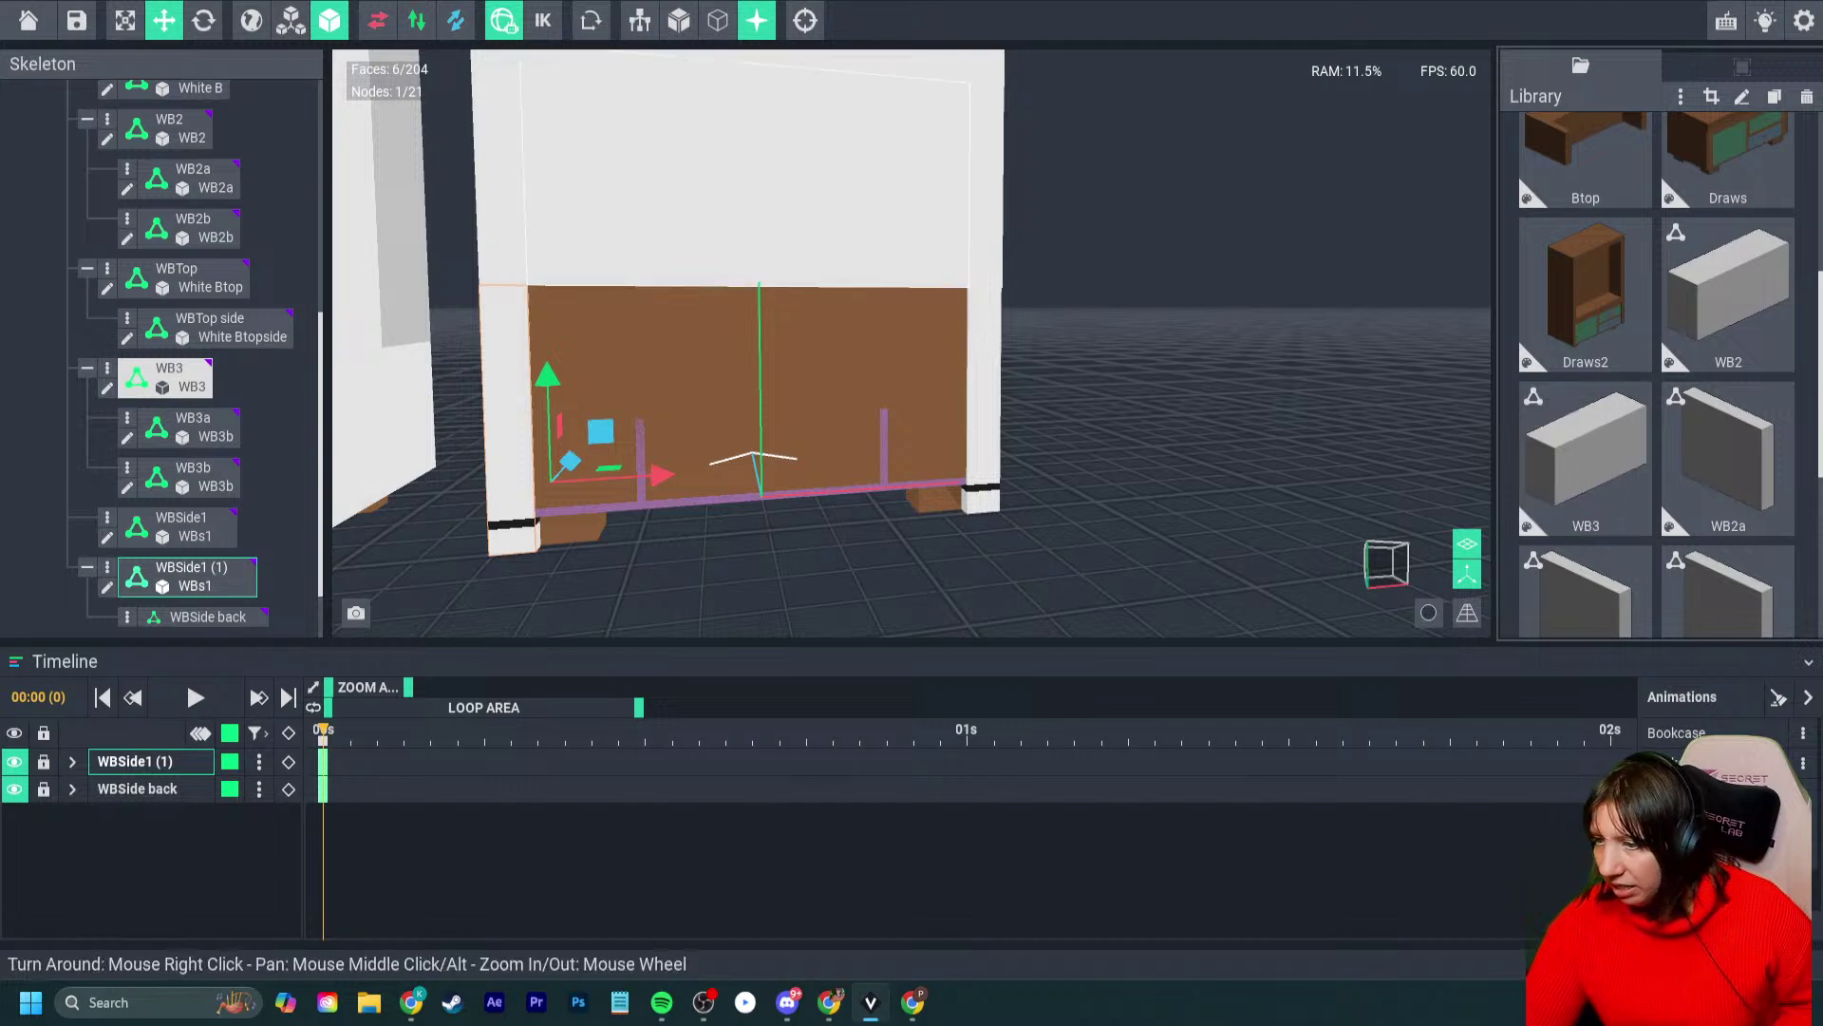
click(169, 376)
drag(1586, 446, 204, 619)
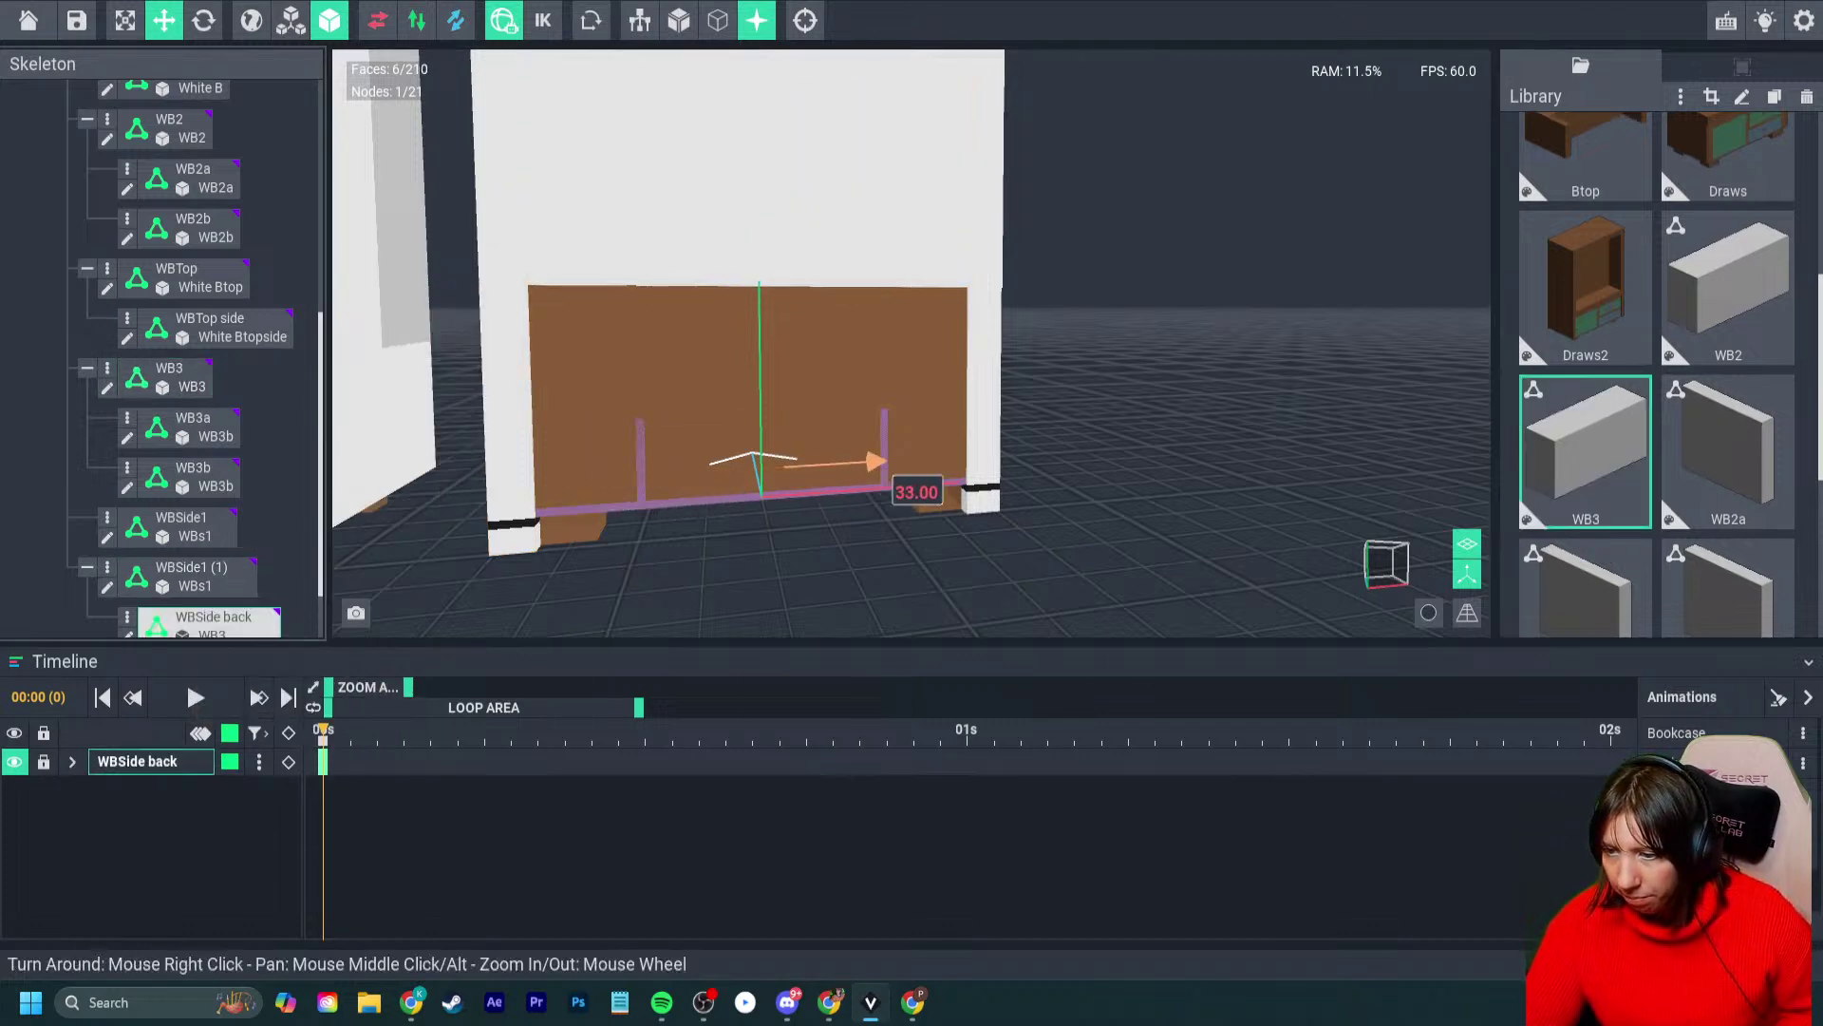
- Fit the WBSide back node between the two side panels at about X 29.5, Y -1, Z -8.26
mouse_move(787, 476)
mouse_down()
mouse_move(771, 475)
mouse_move(786, 470)
mouse_up()
right_drag(807, 446, 608, 423)
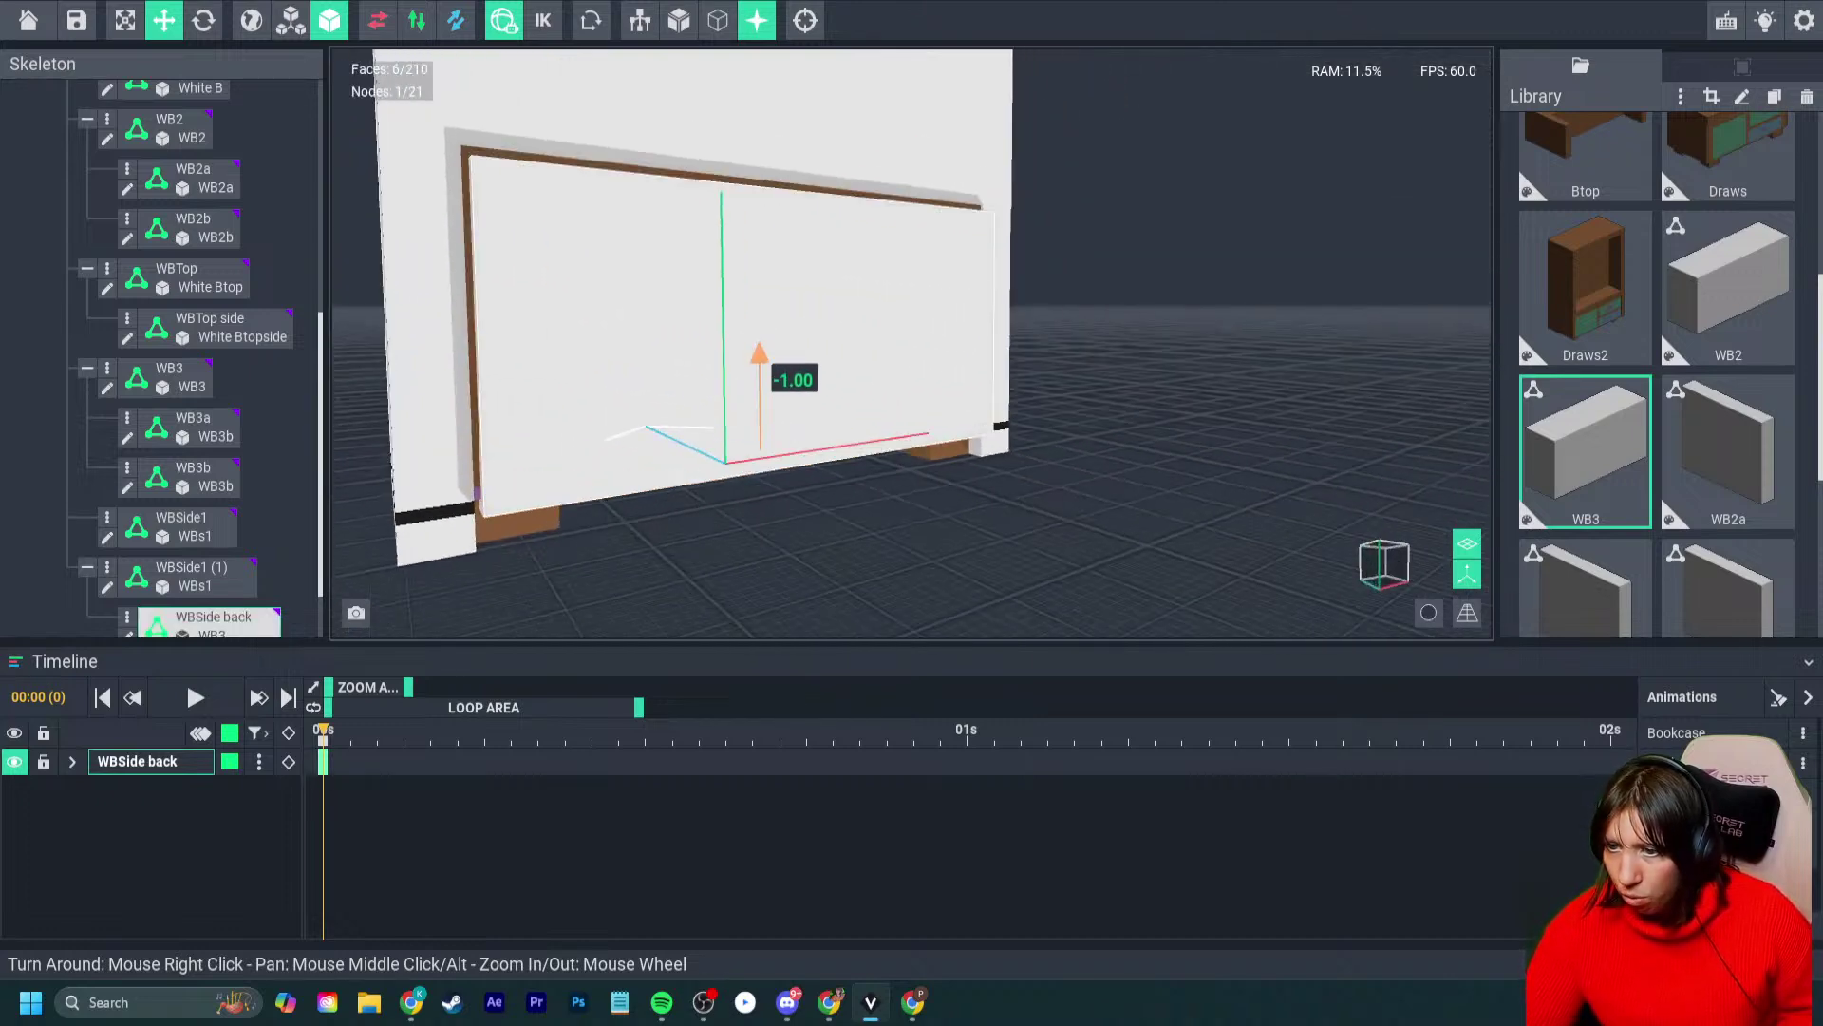
drag(727, 430, 720, 427)
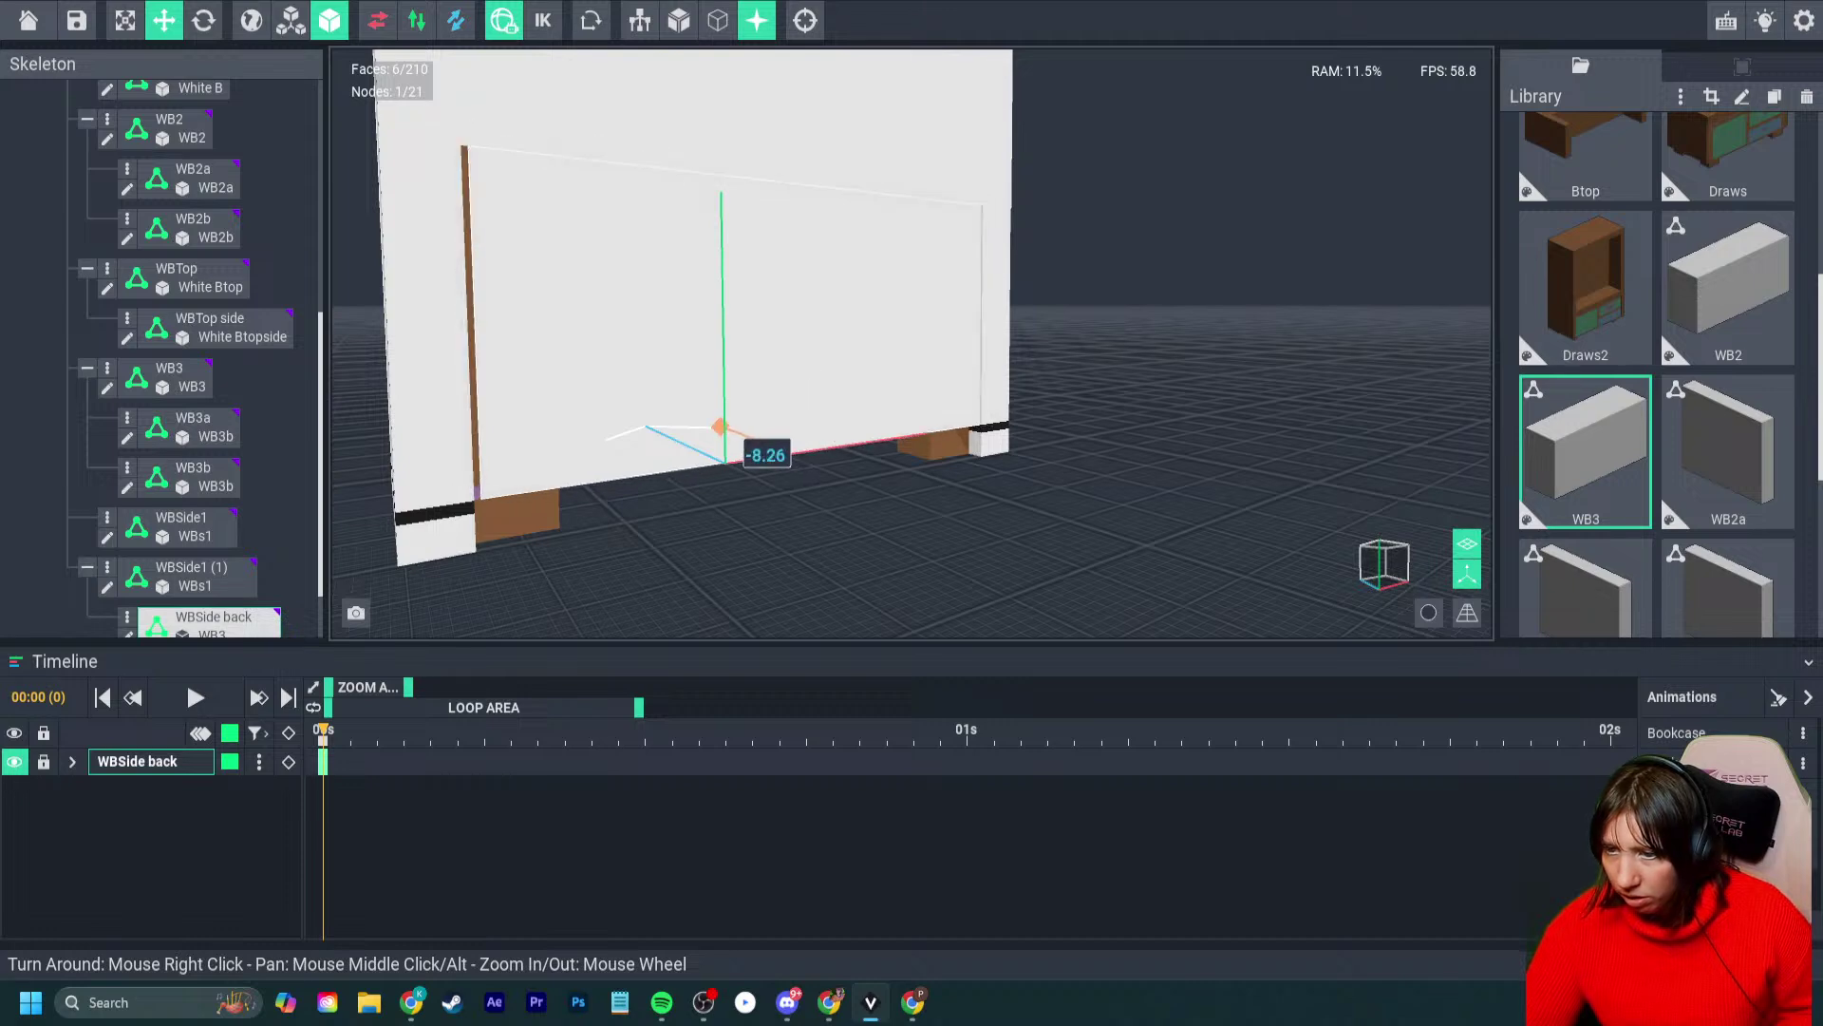
right_drag(719, 428, 745, 456)
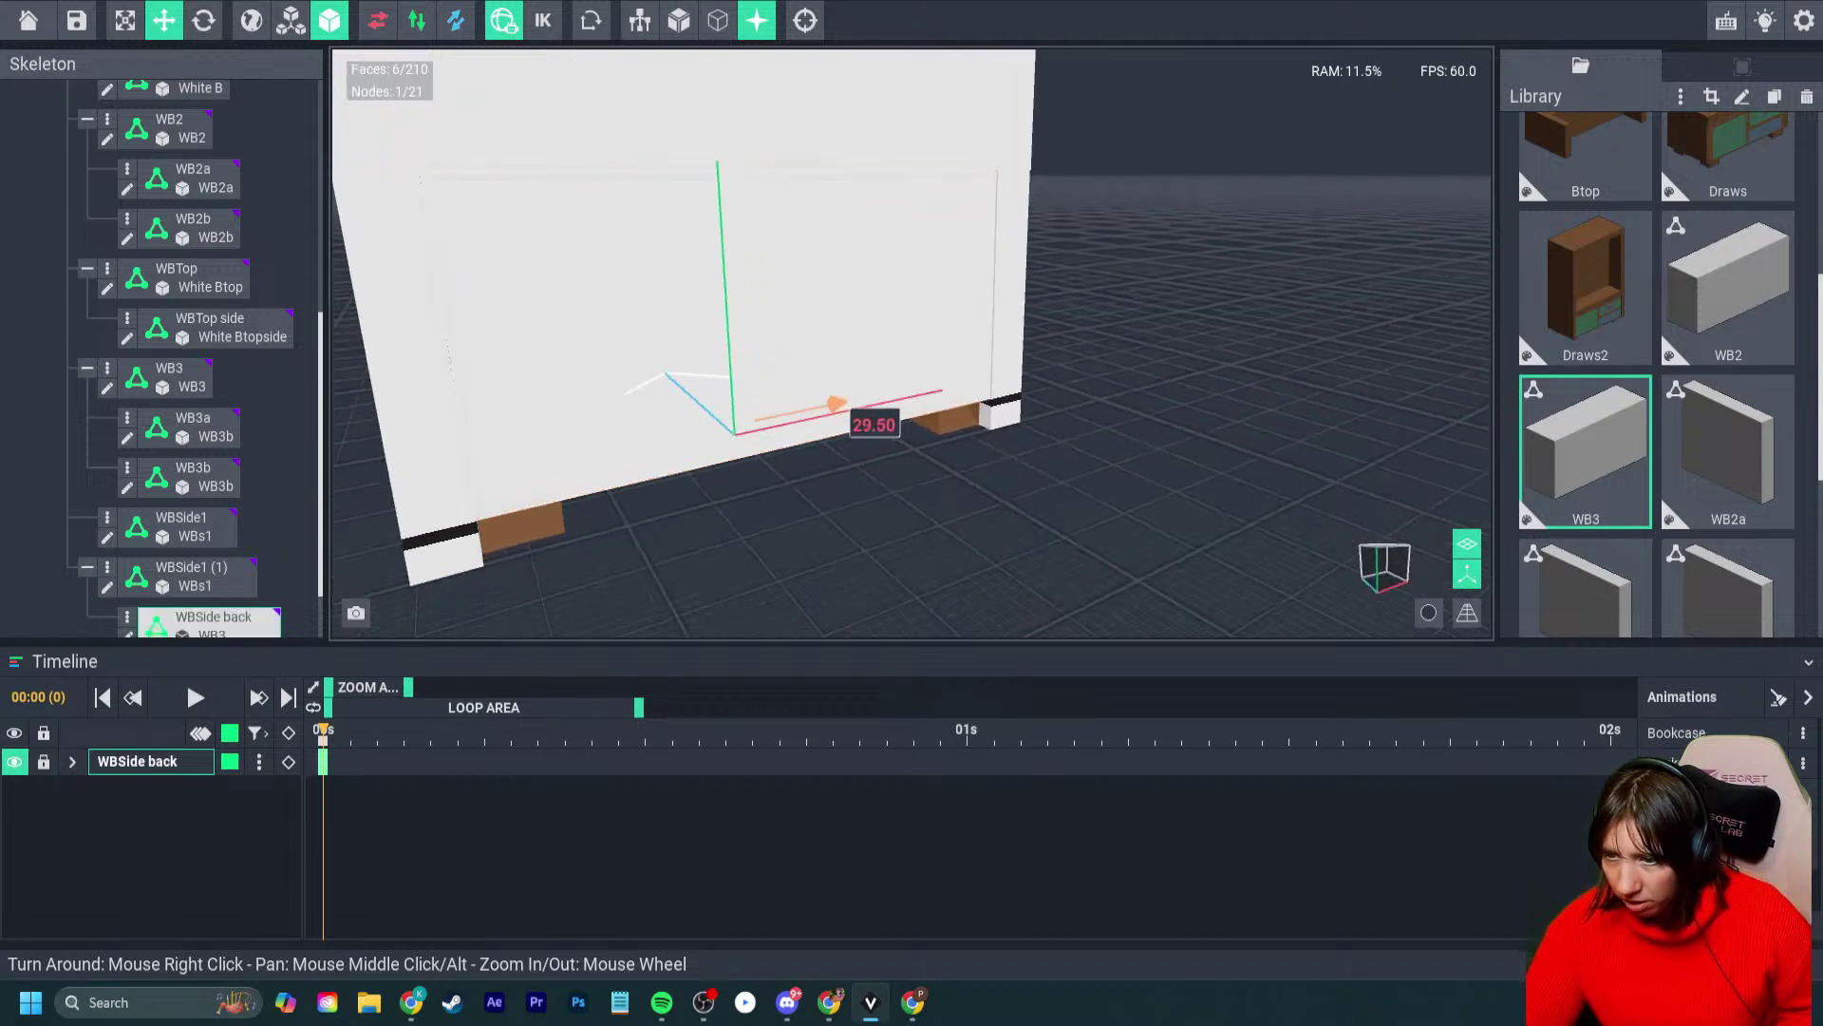
drag(833, 405, 837, 405)
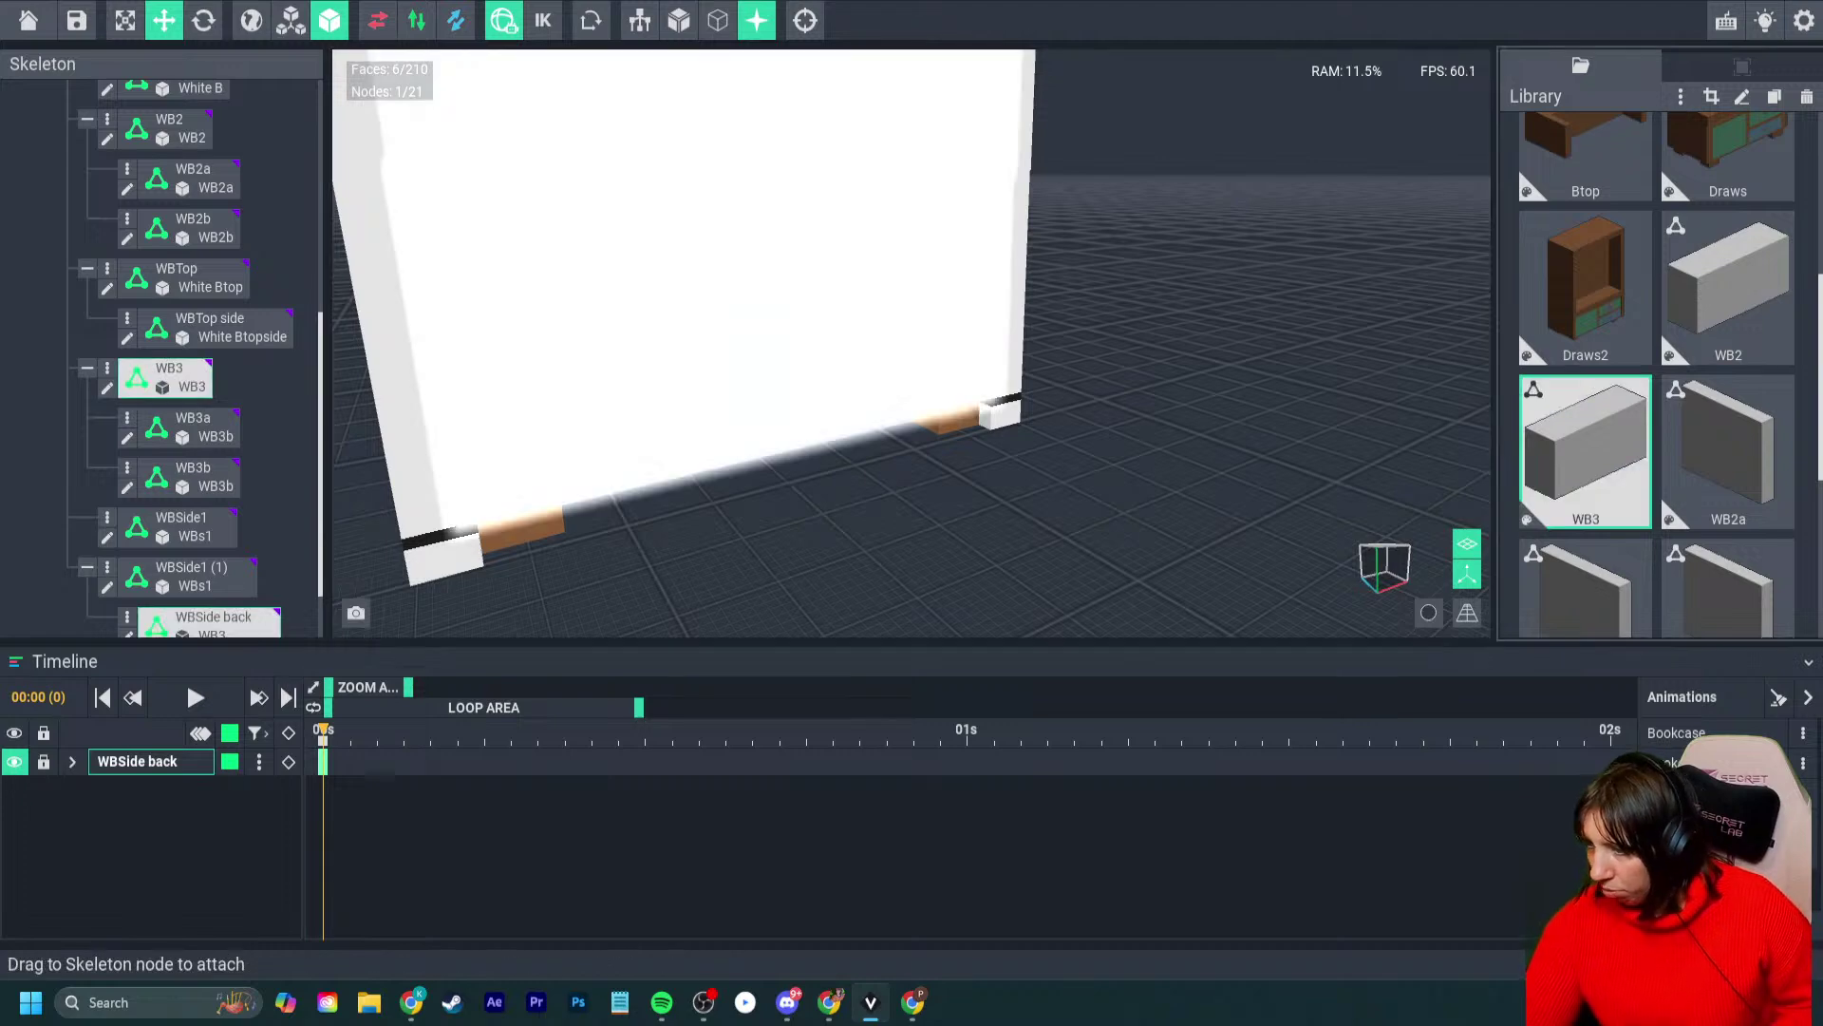
- Clone the WB3 model as WBside back and attach the clone to the WBSide back node
key(ctrl+d)
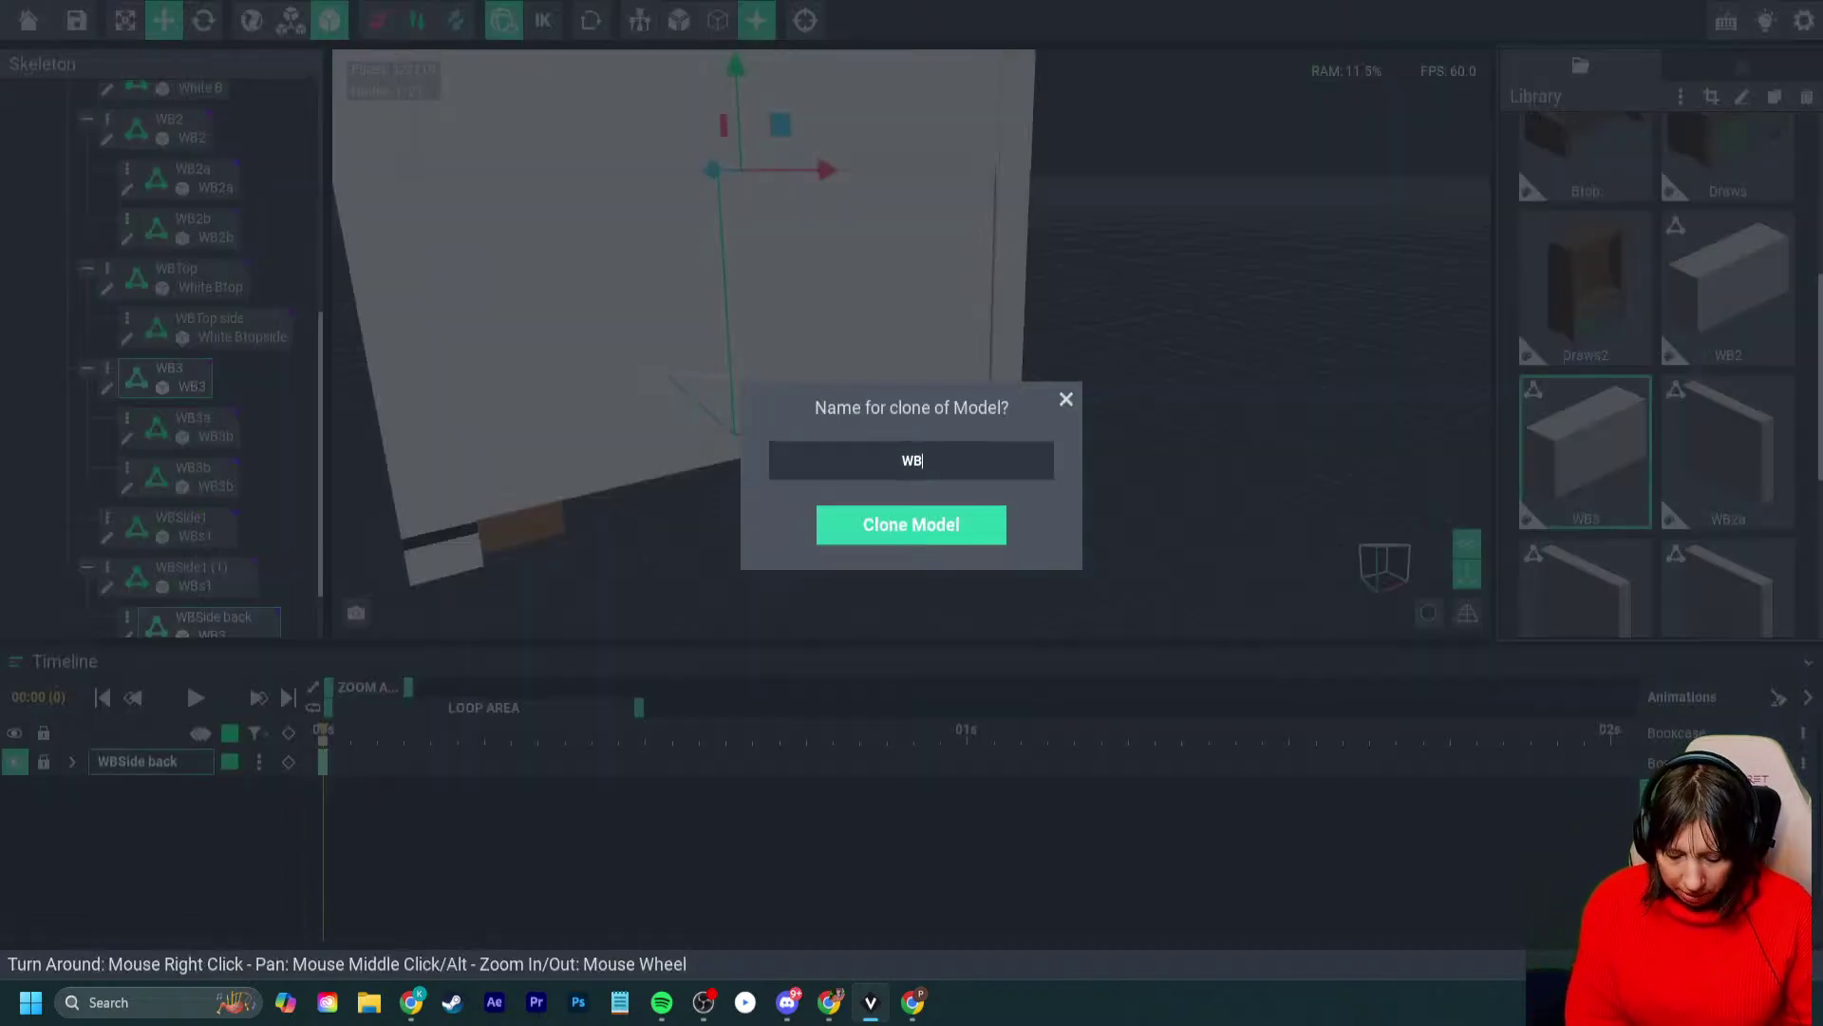
key(Return)
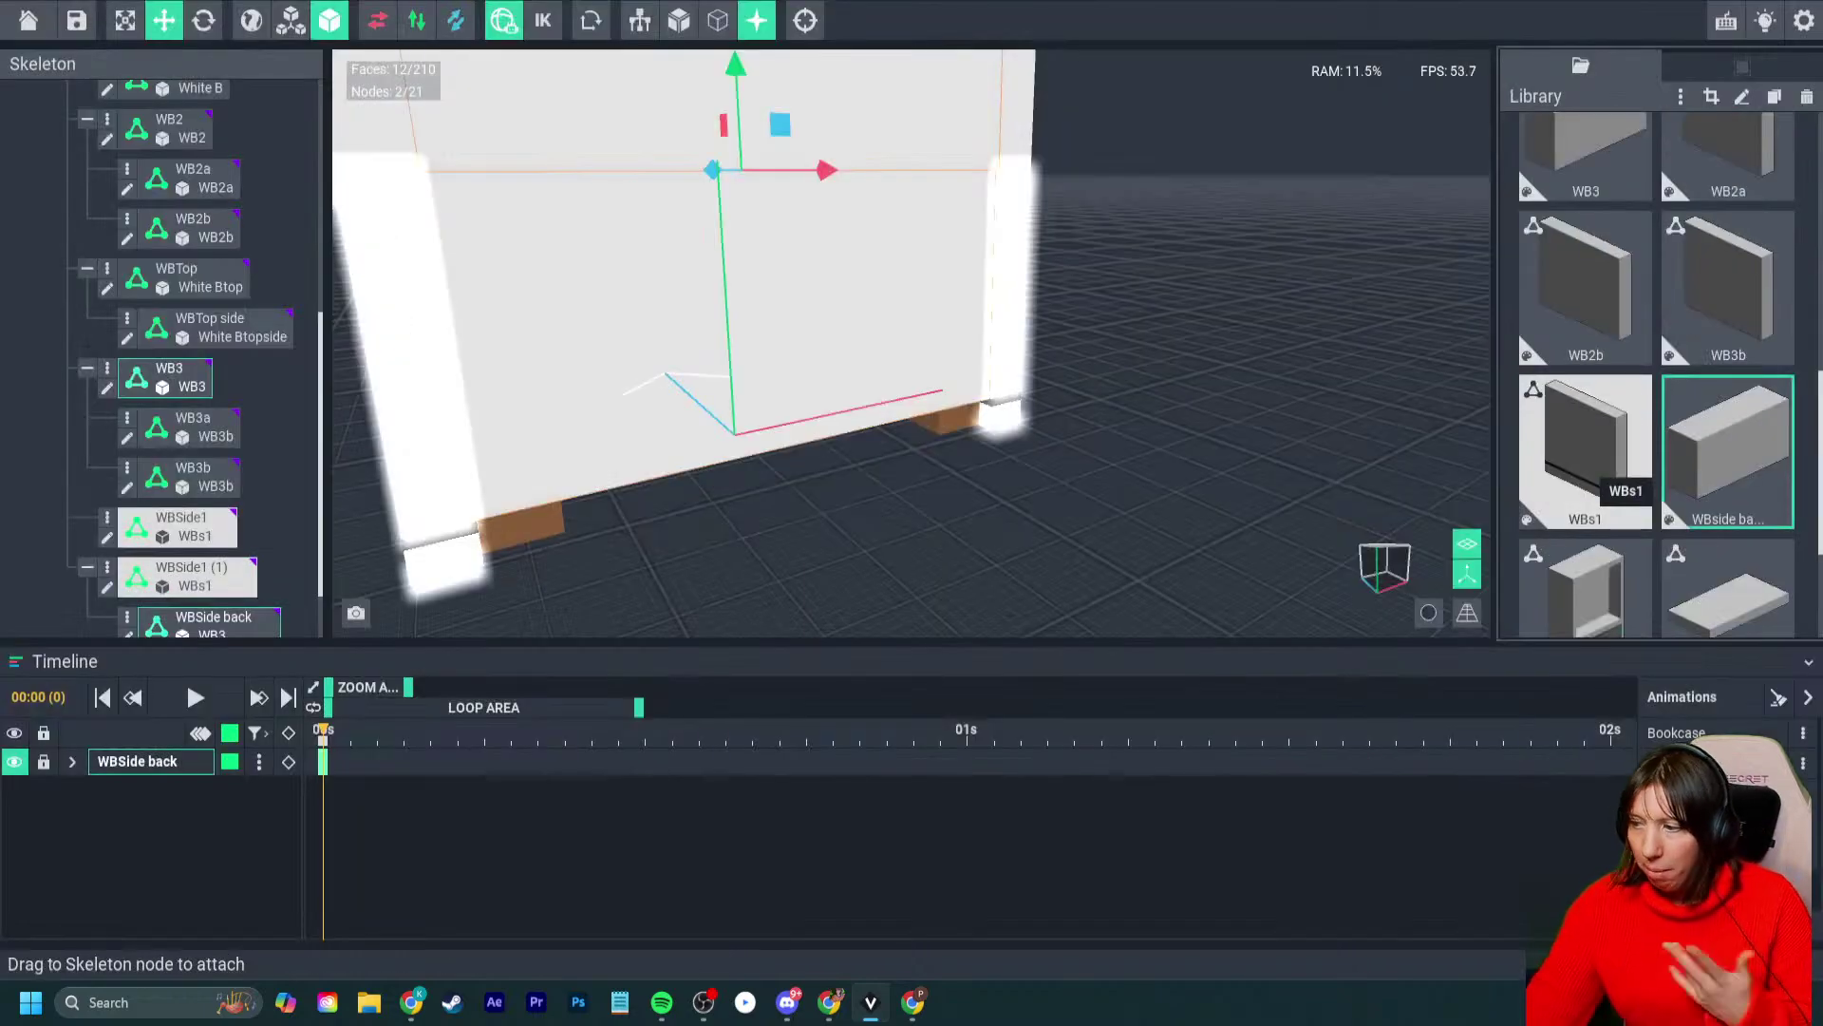
drag(1724, 448, 883, 418)
- Open the WBside back model for editing and erase its face layers until only a one-voxel-thick back panel remains
right_drag(882, 418, 816, 384)
click(826, 342)
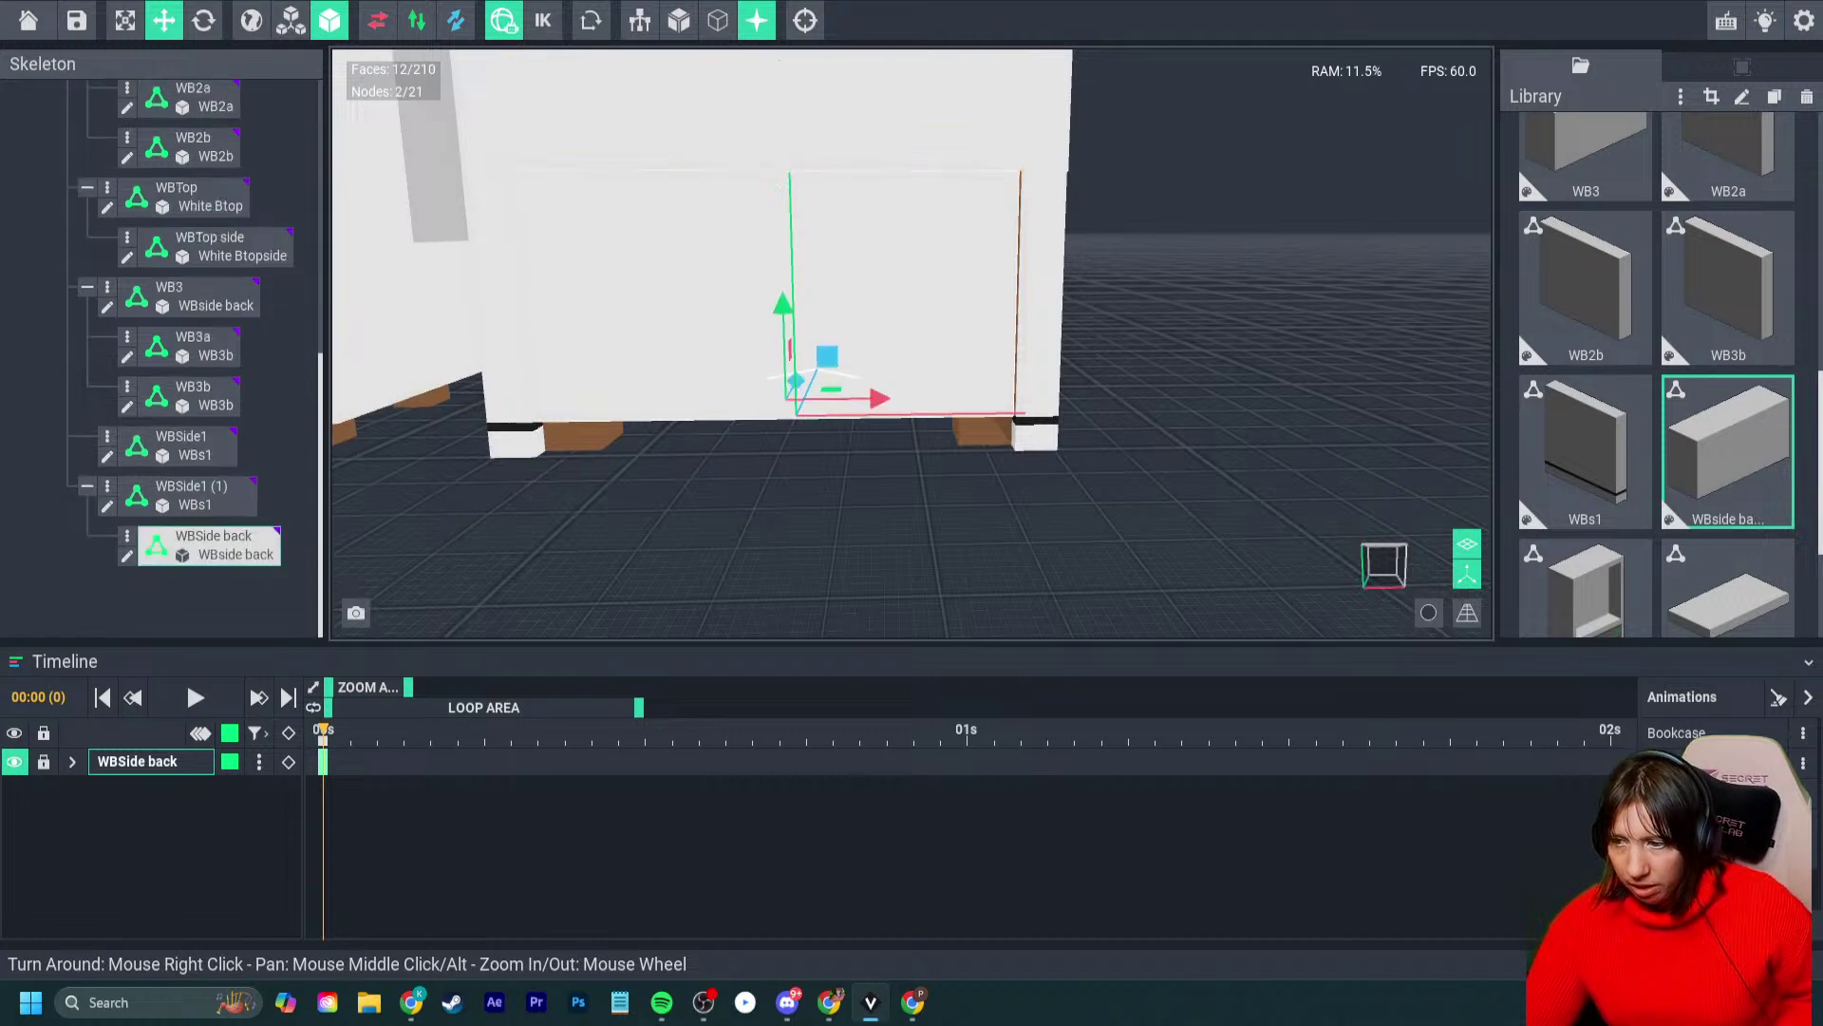
double_click(940, 395)
right_drag(940, 395, 855, 389)
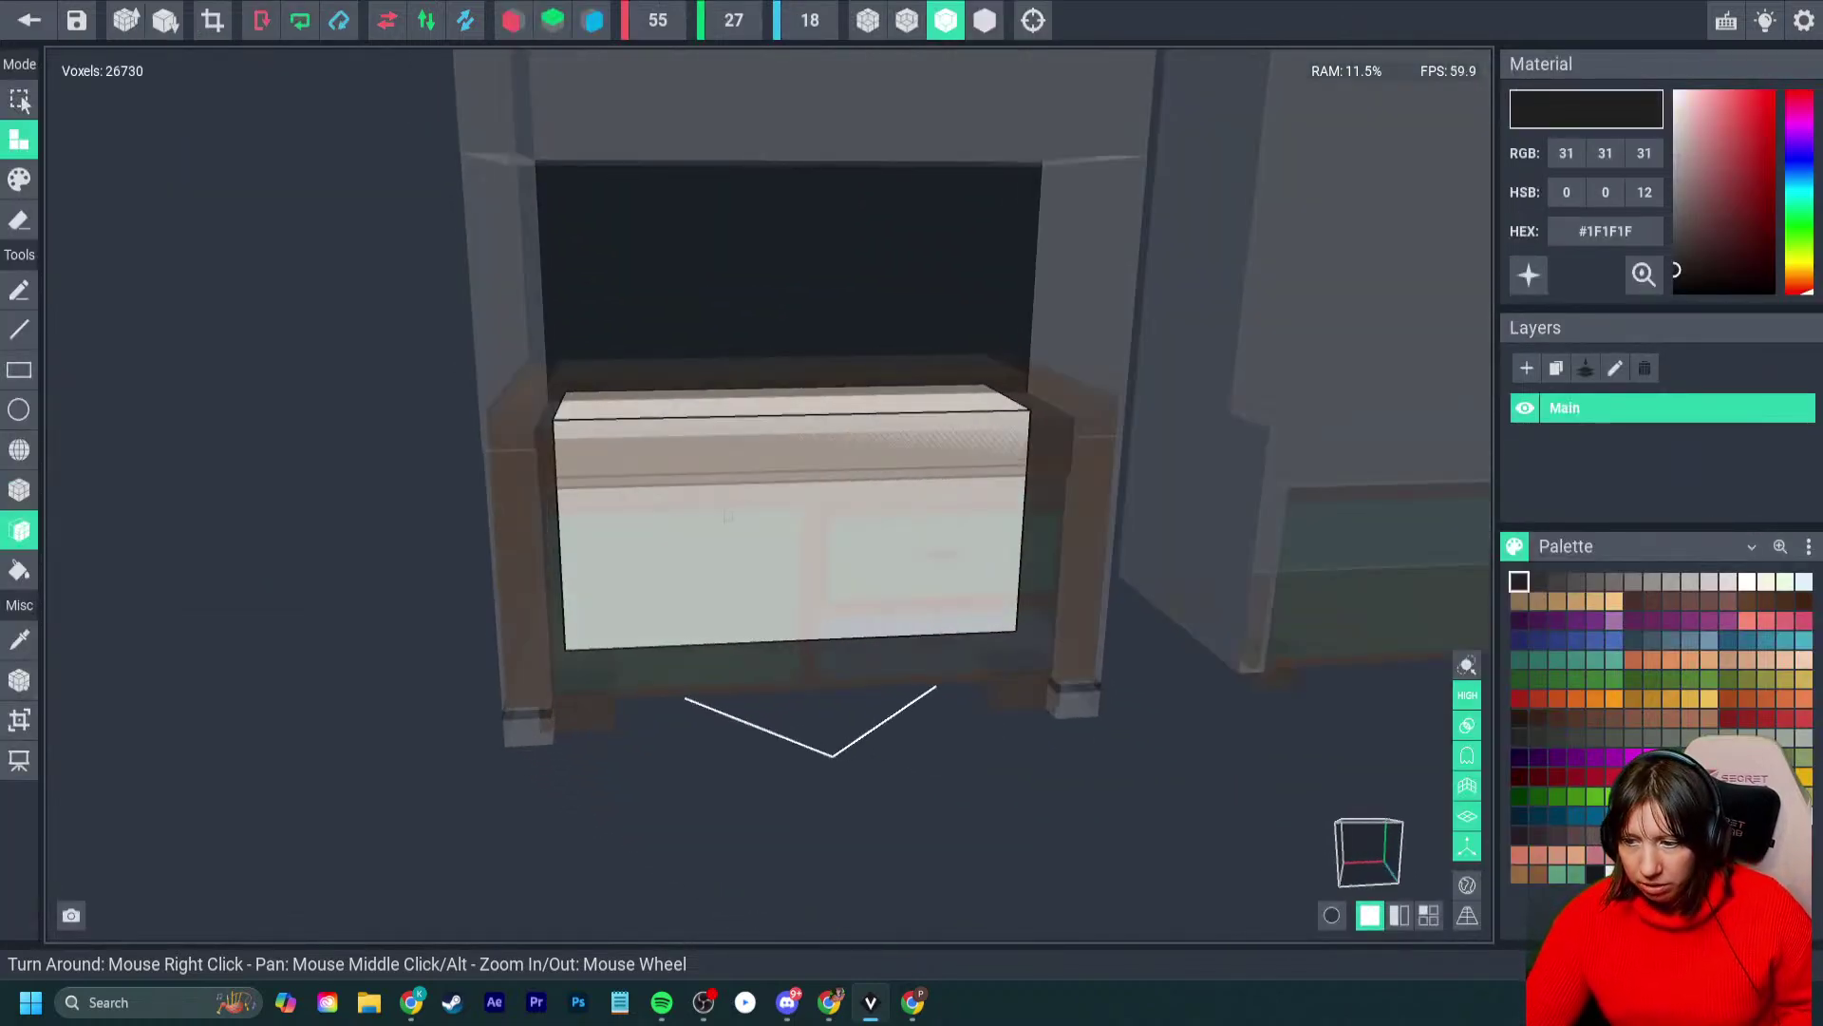
key(e)
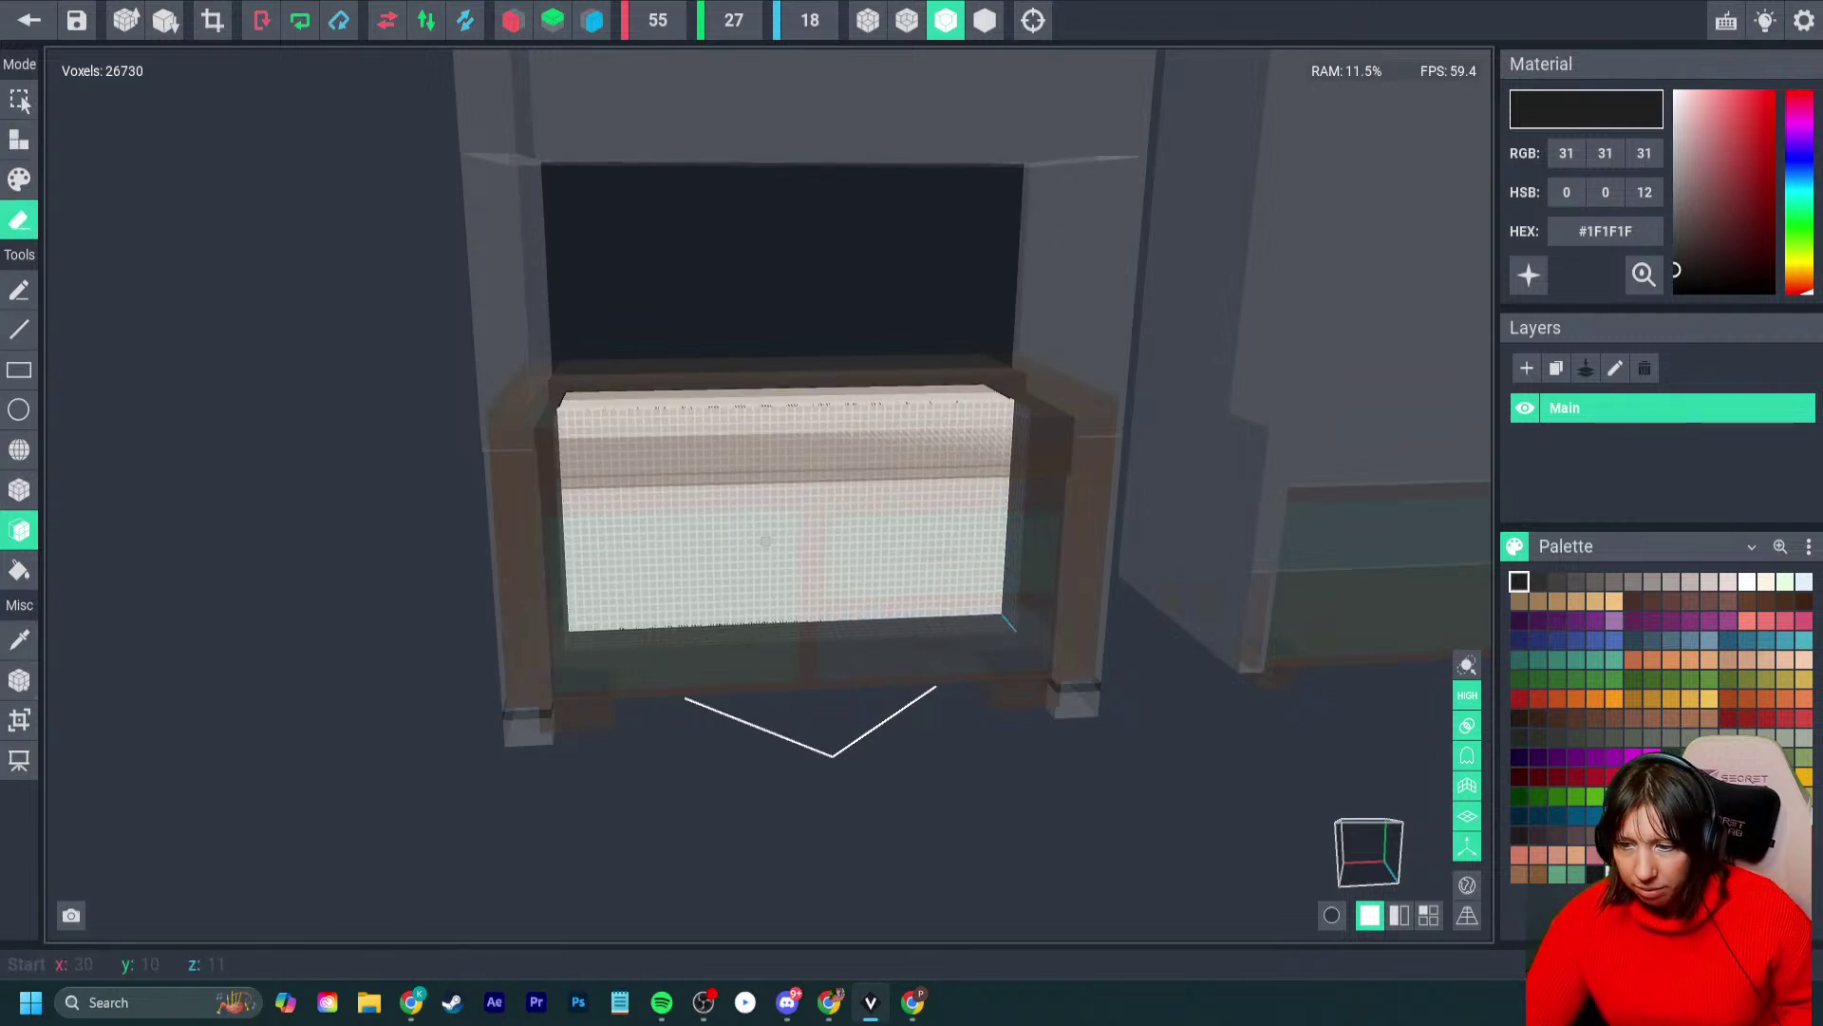
click(765, 541)
click(766, 541)
mouse_move(750, 545)
right_down()
mouse_move(749, 523)
mouse_move(704, 529)
mouse_move(692, 501)
right_up()
click(749, 522)
click(704, 529)
click(693, 500)
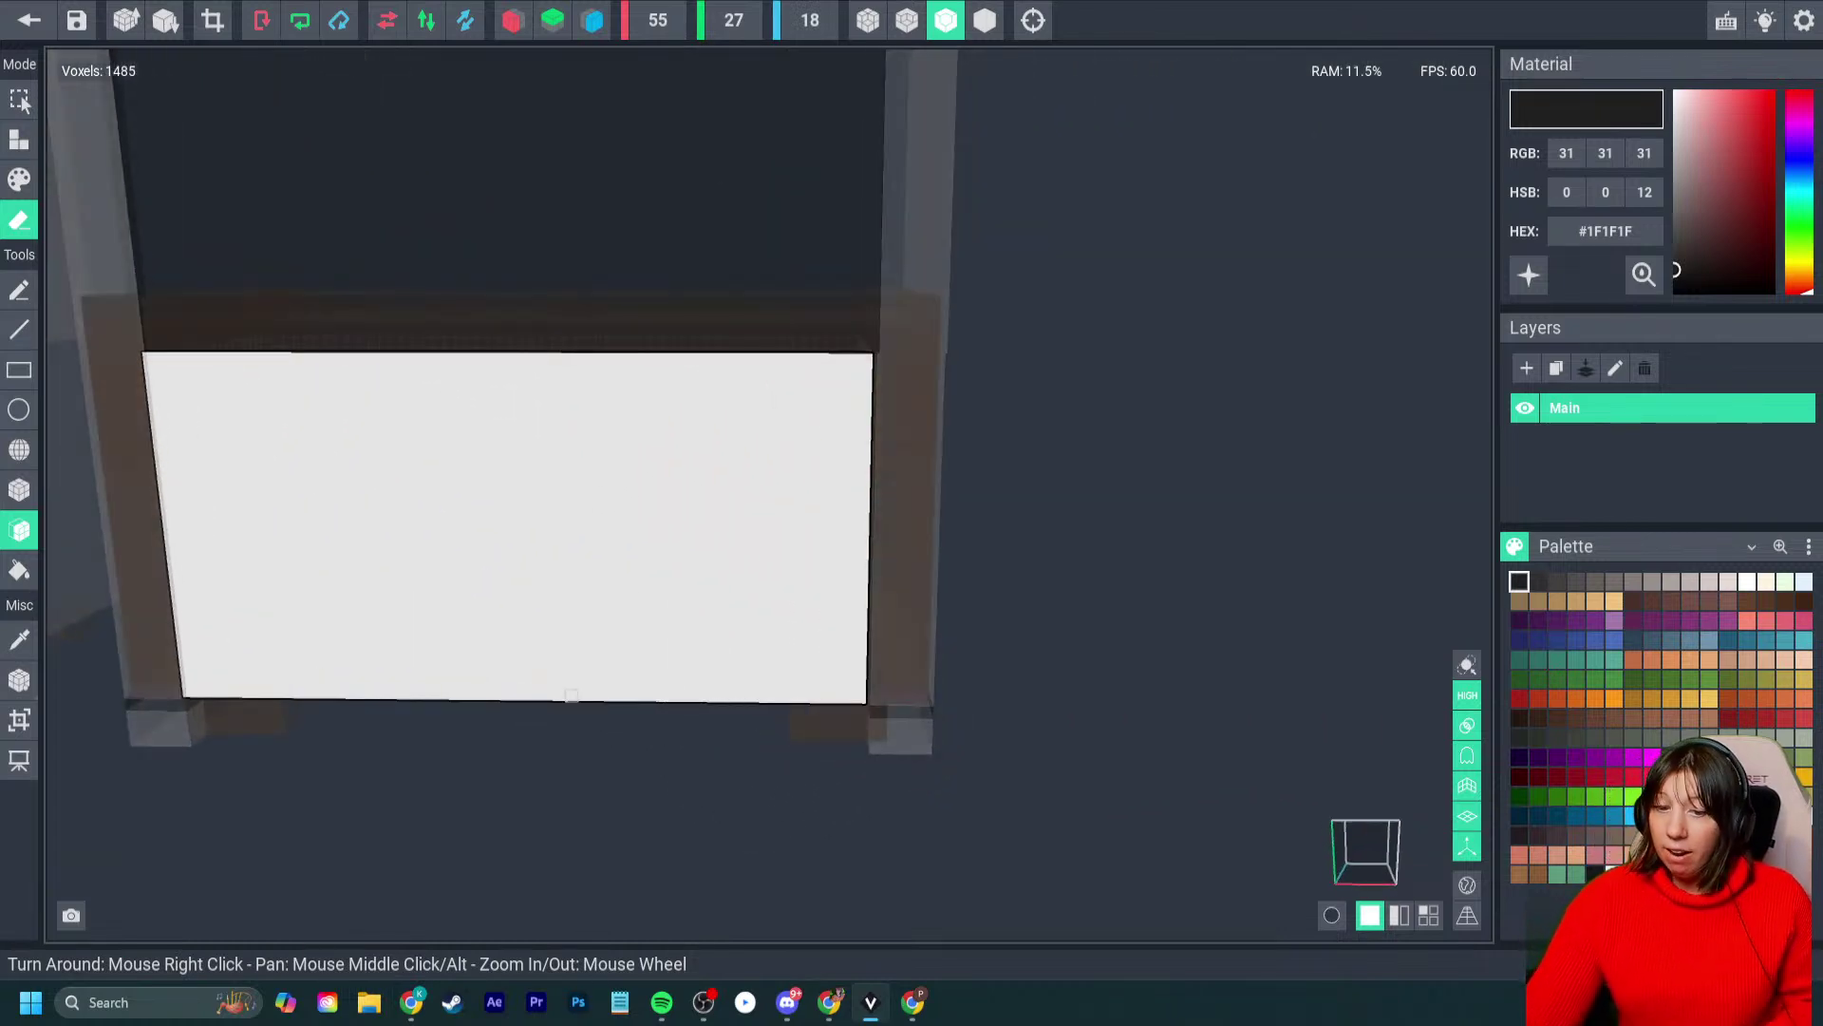
- Extend the WBside back model's volume downward to a height of 31 voxels
click(19, 720)
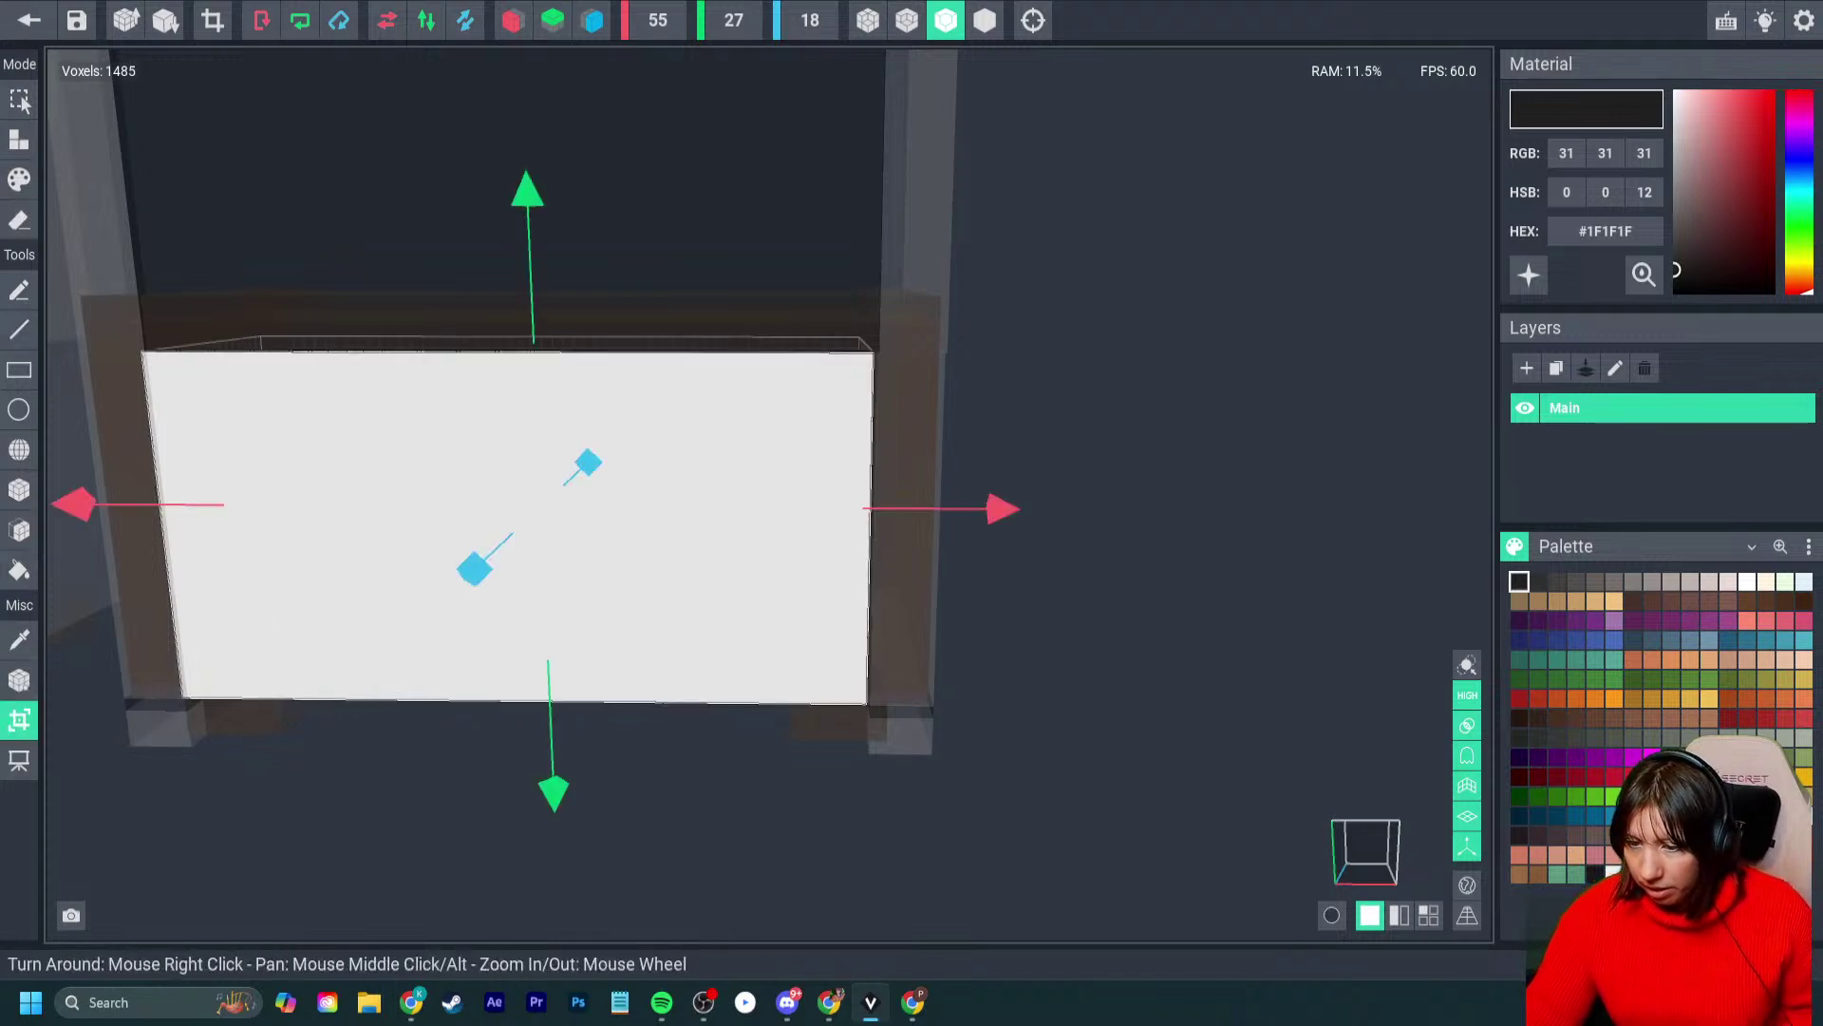
drag(712, 763, 711, 795)
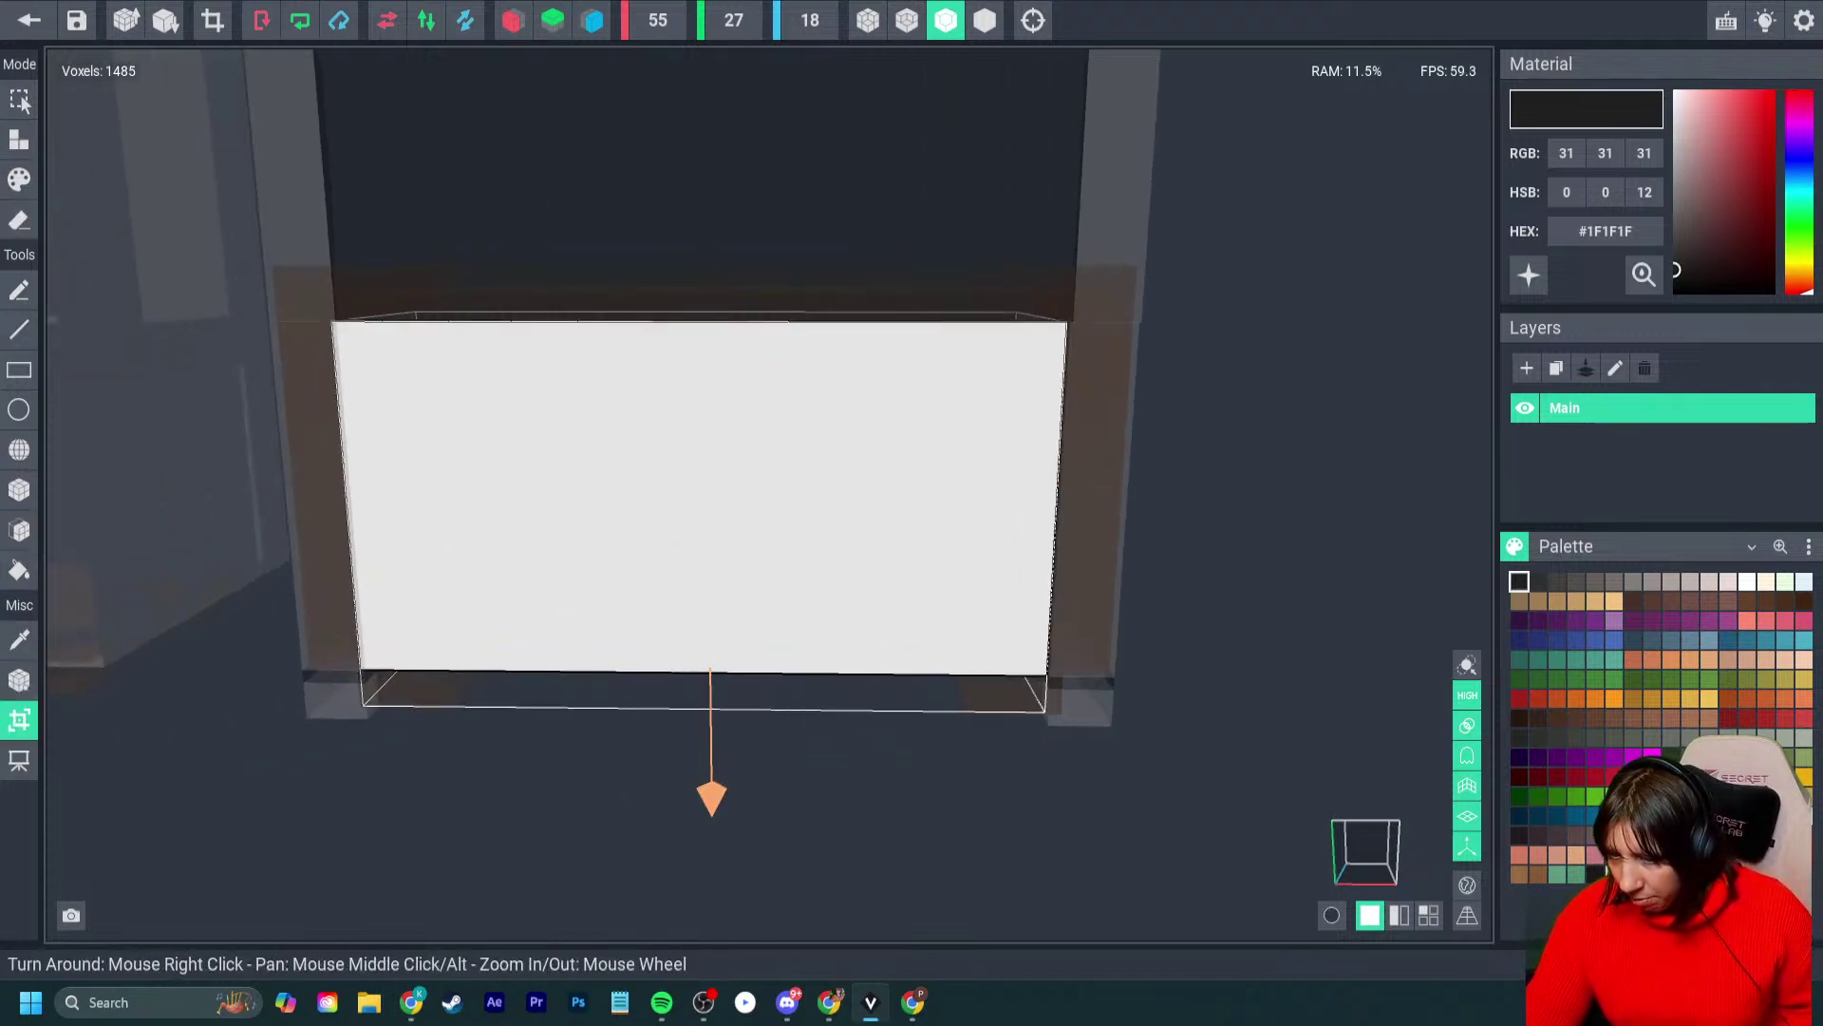
right_drag(897, 615, 896, 615)
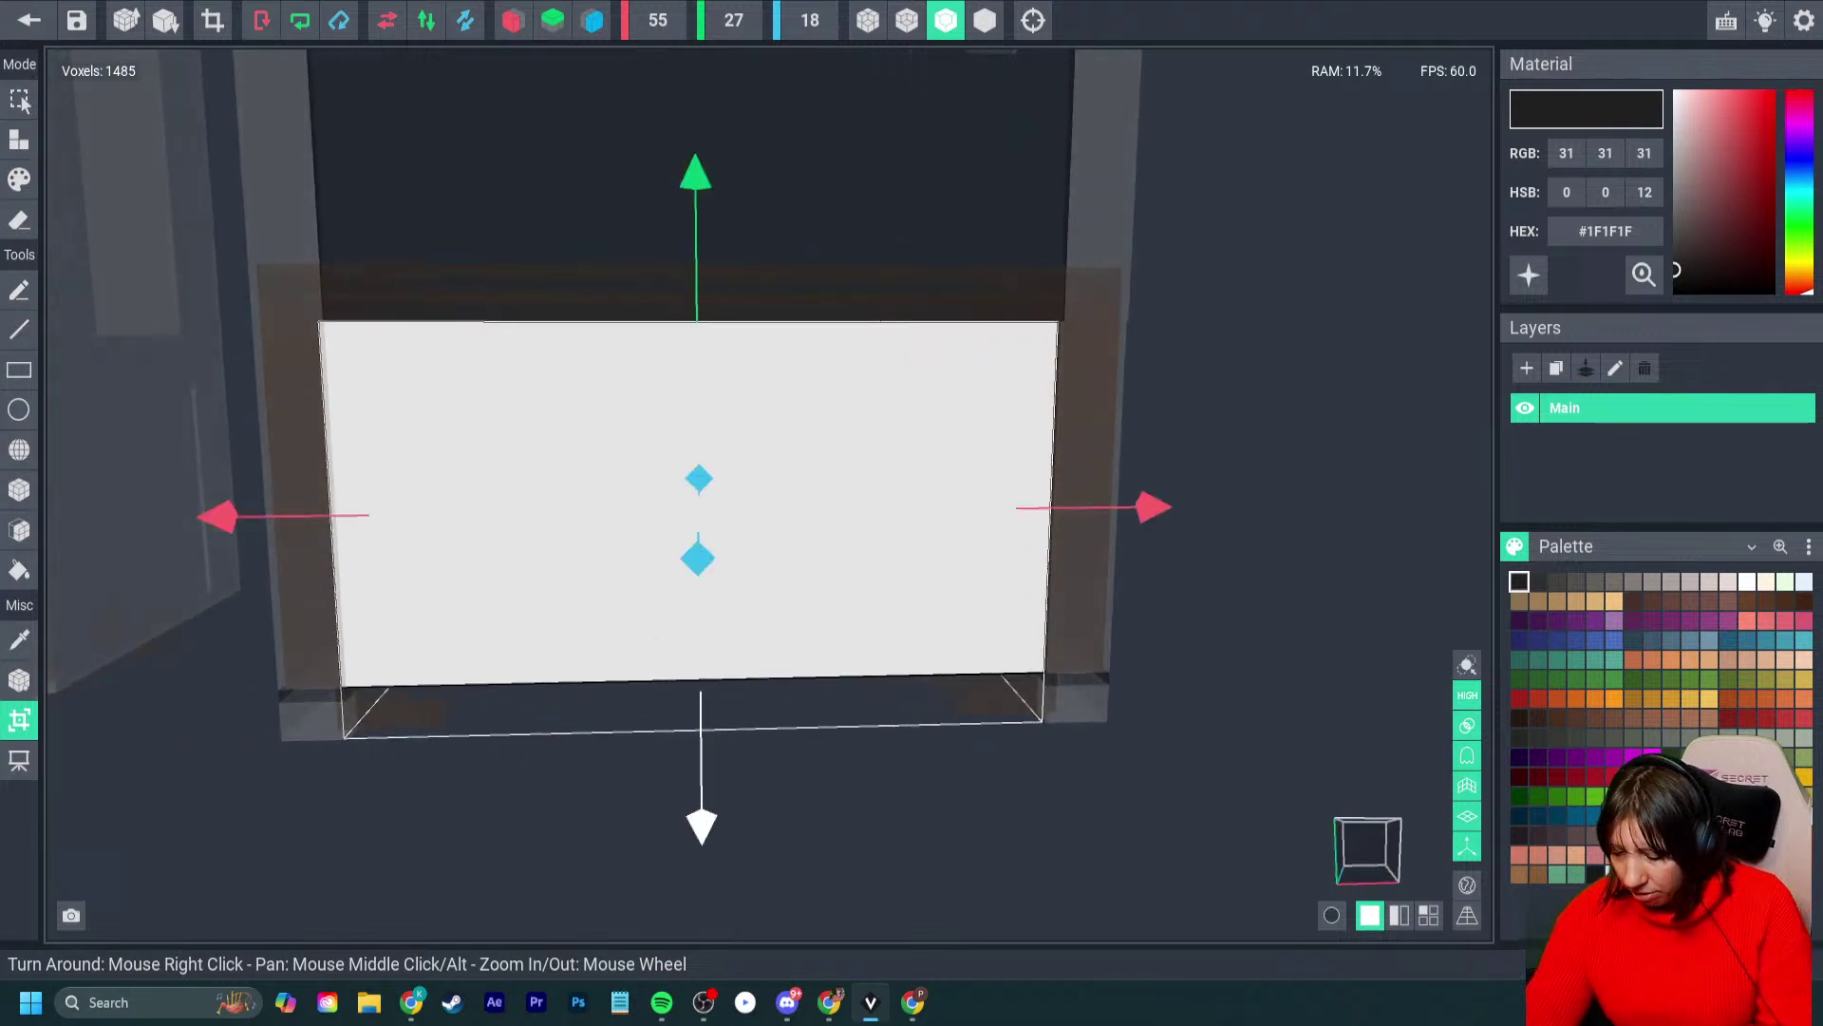
right_drag(562, 644, 542, 607)
key(Return)
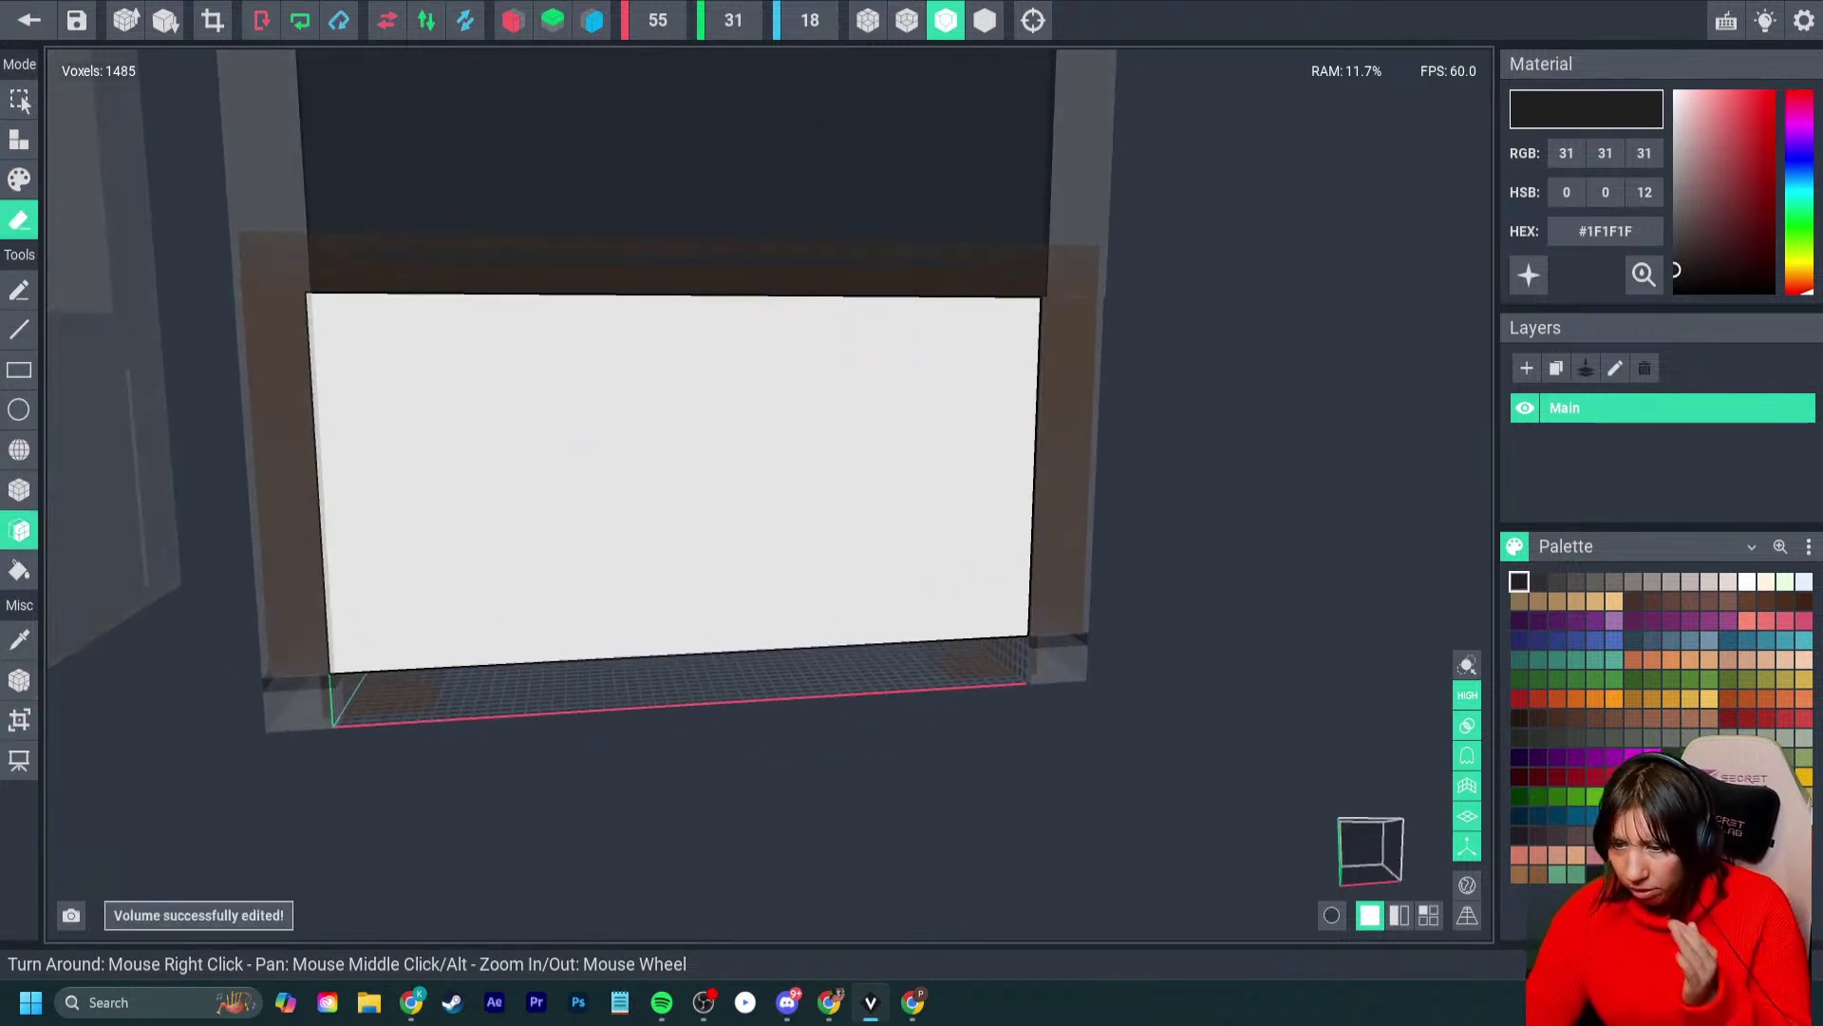
- Sample the panel's white #F0F0F0 and extend its bottom face down to fill the added volume
right_drag(433, 415, 433, 415)
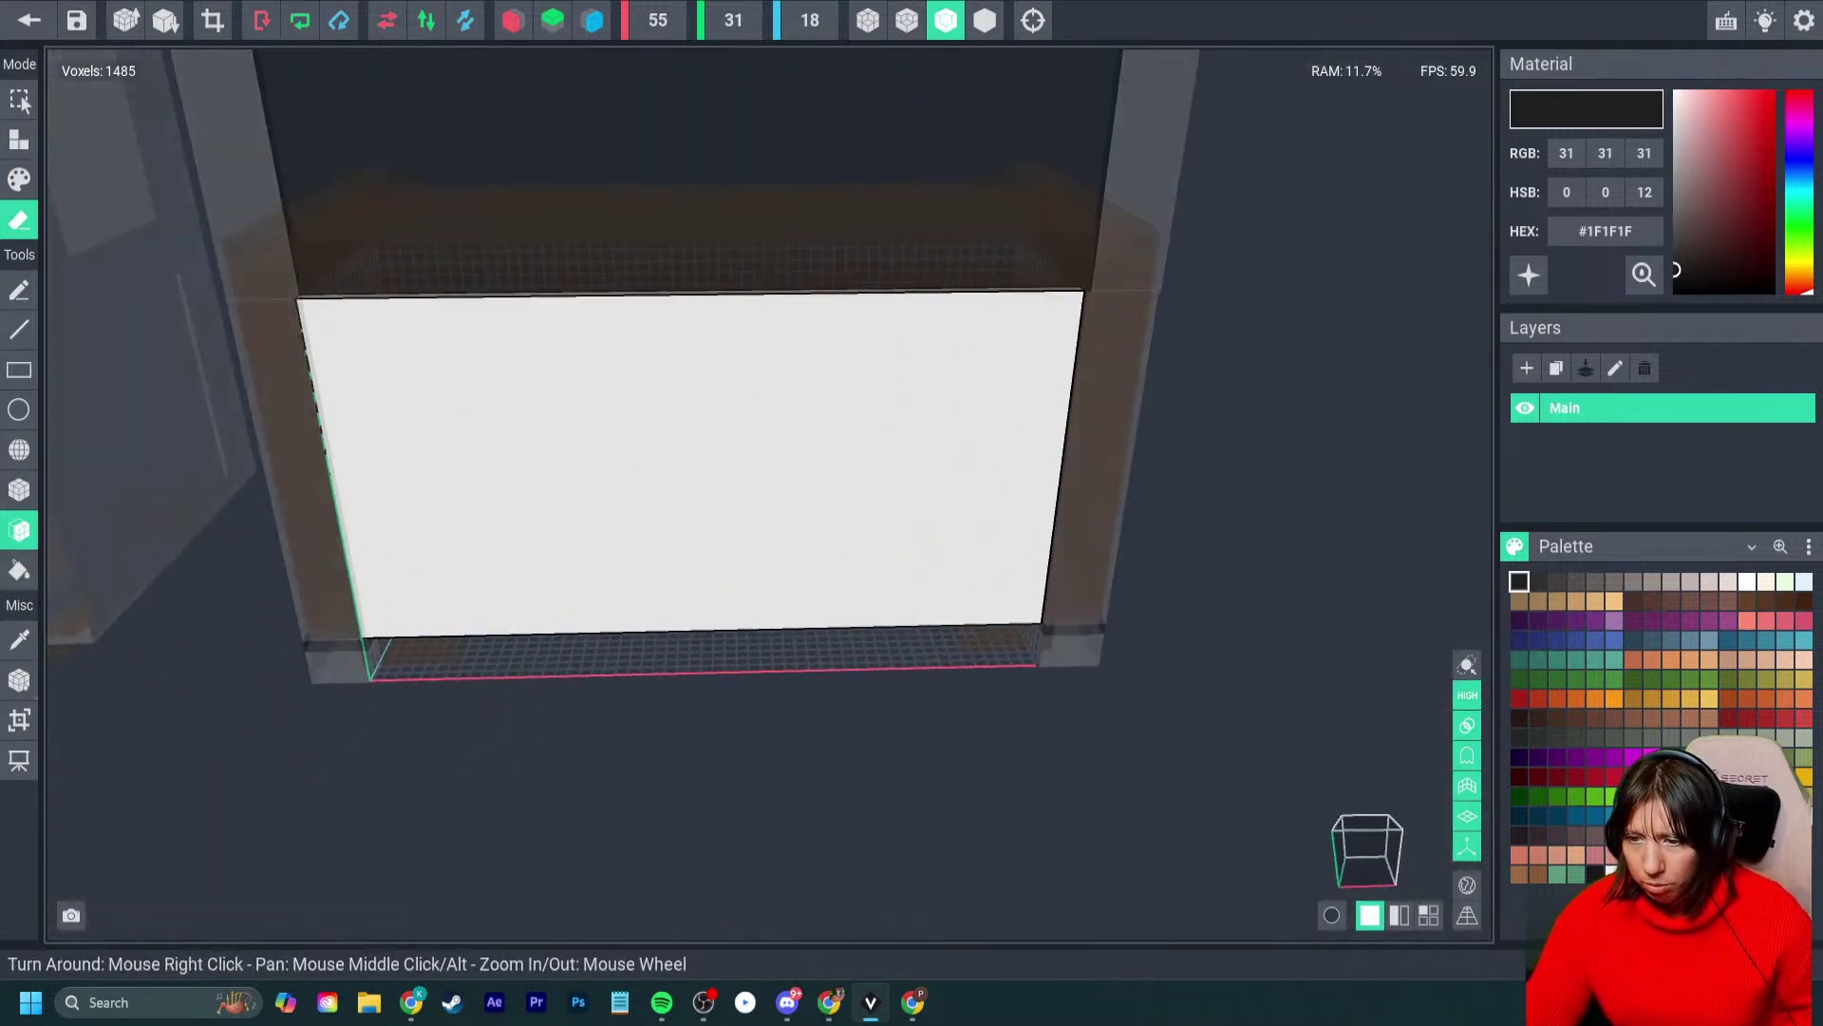
right_drag(645, 466, 611, 465)
key(i)
click(610, 465)
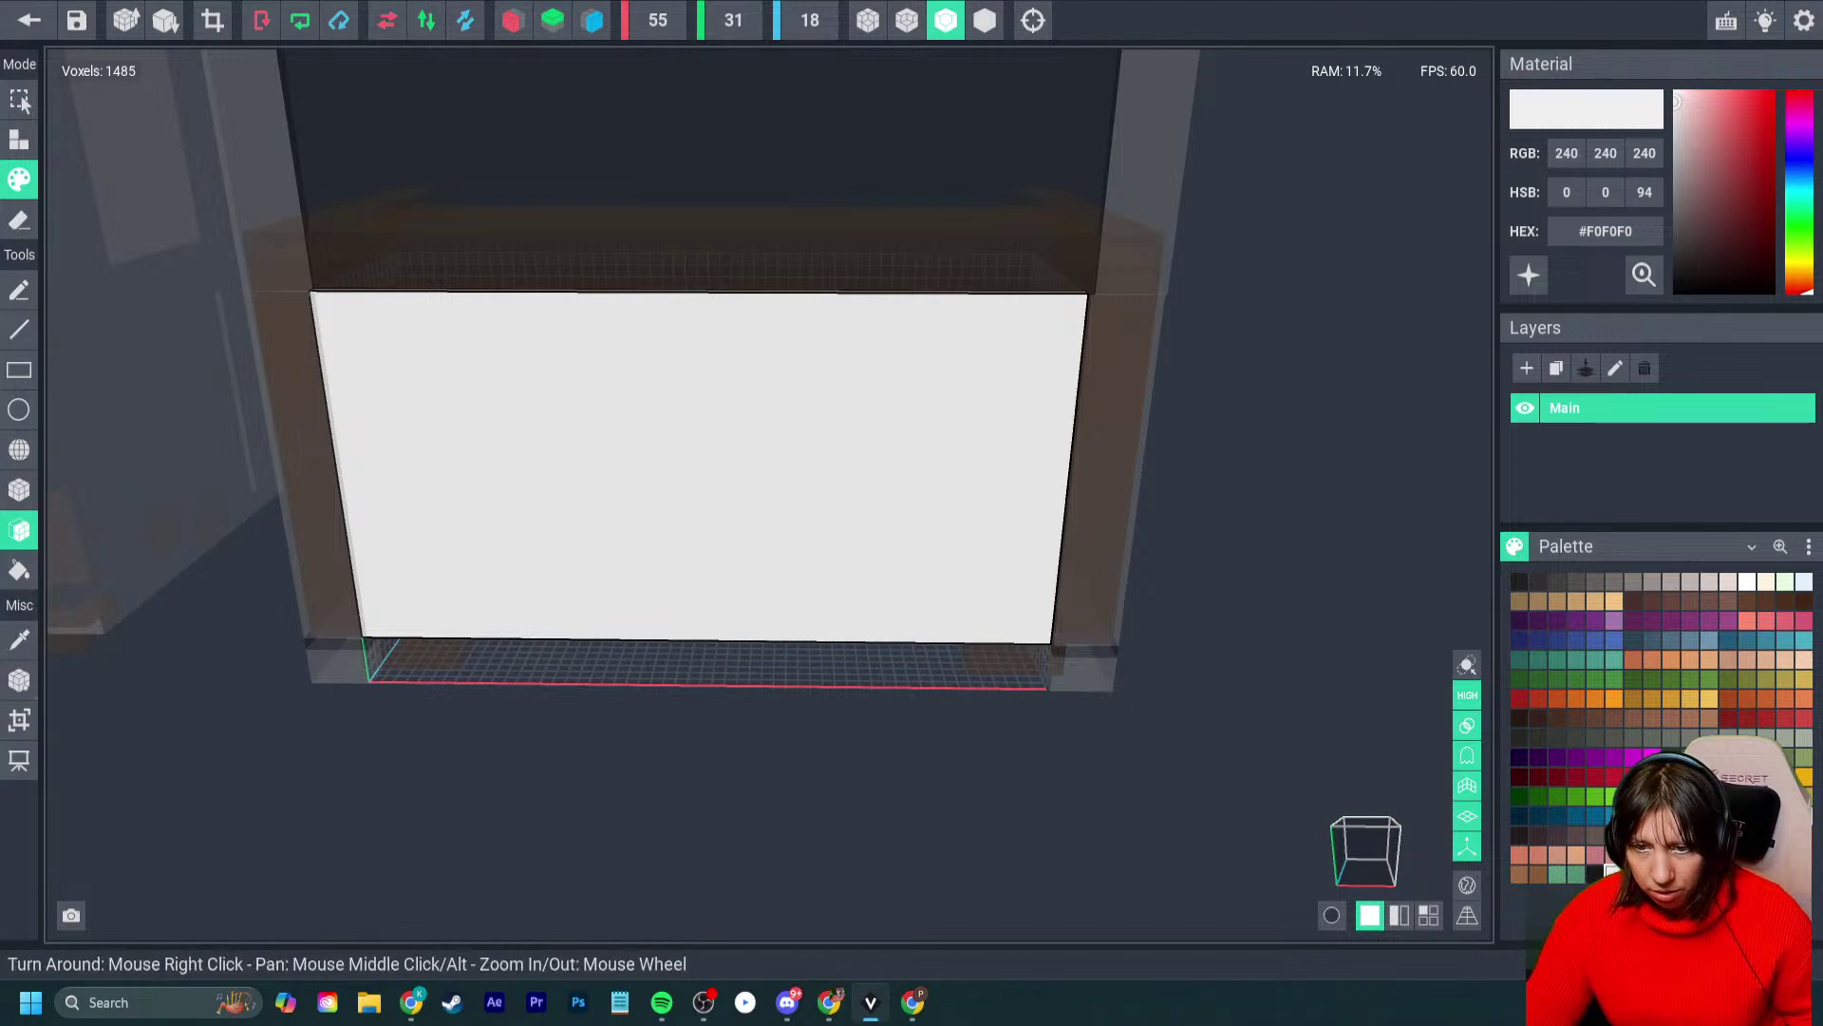
click(19, 140)
click(467, 655)
key(ctrl+z)
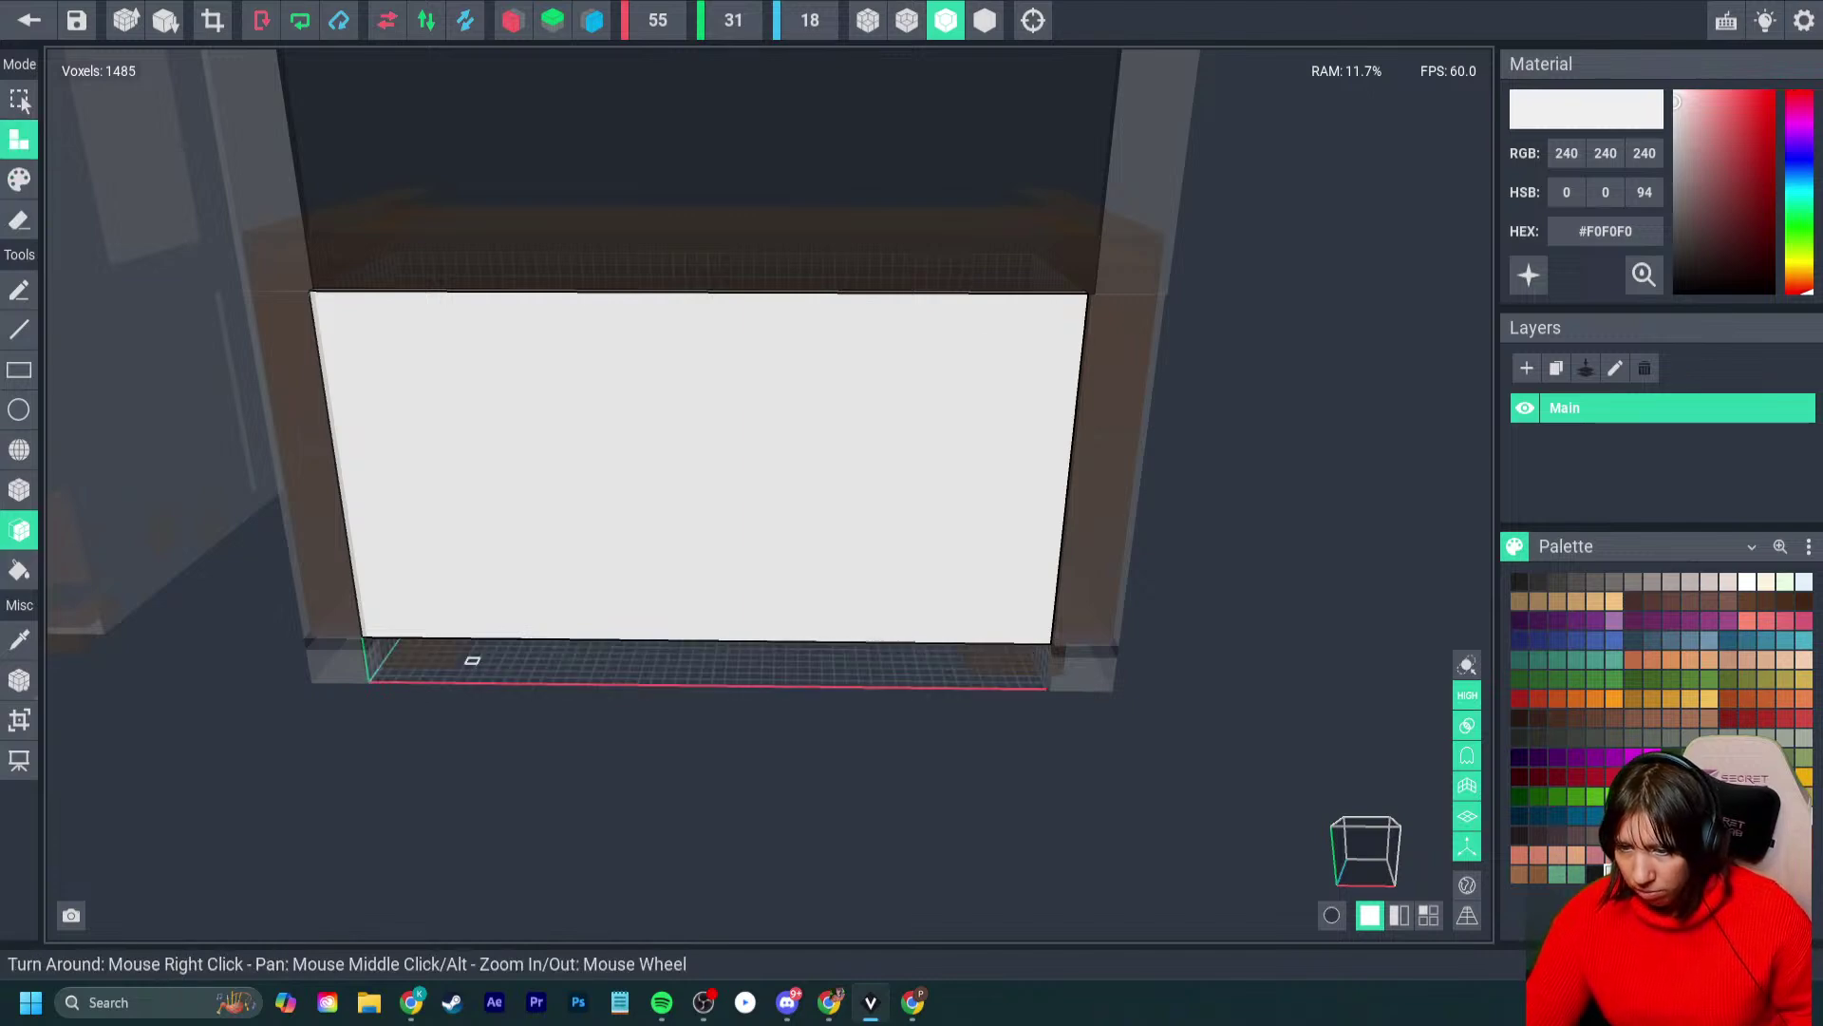
mouse_move(472, 659)
right_down()
mouse_move(623, 466)
mouse_move(522, 745)
mouse_move(509, 602)
right_up()
click(503, 738)
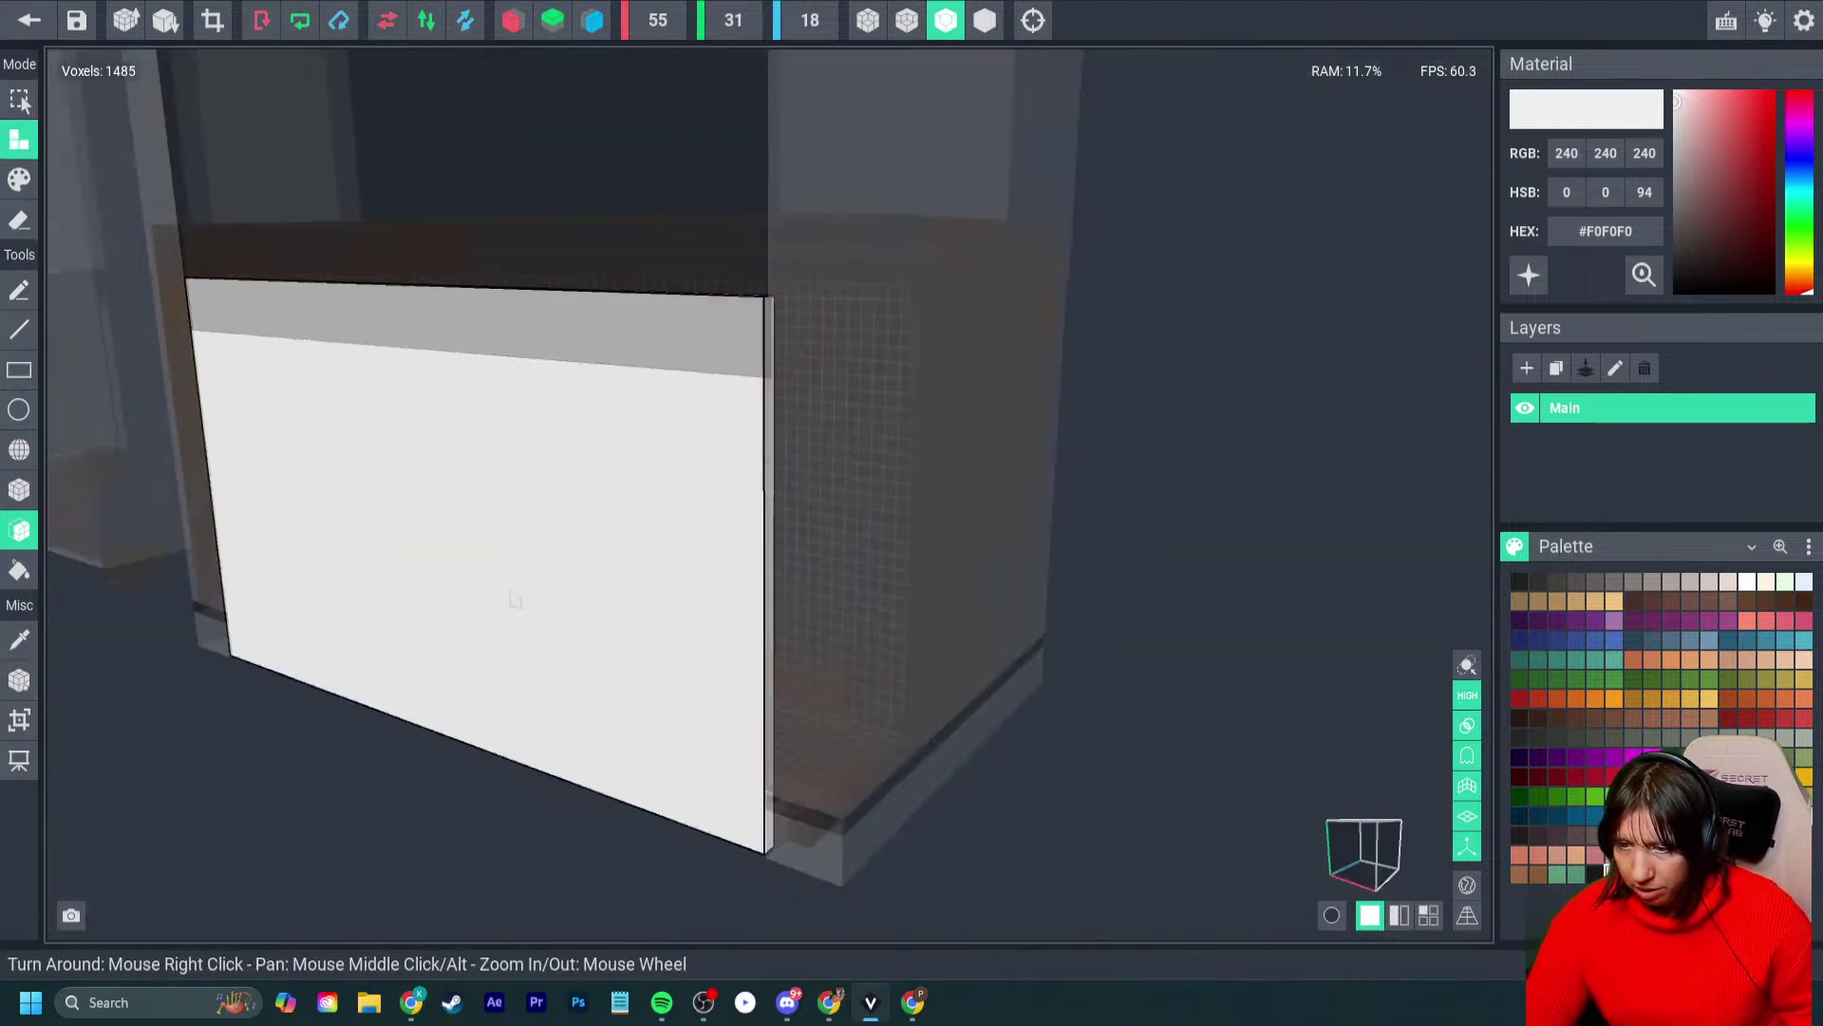
- Crop the WBside back model's volume to its voxels, set its pivot to the floor, and return to the skeleton
click(212, 20)
click(14, 681)
right_click(11, 683)
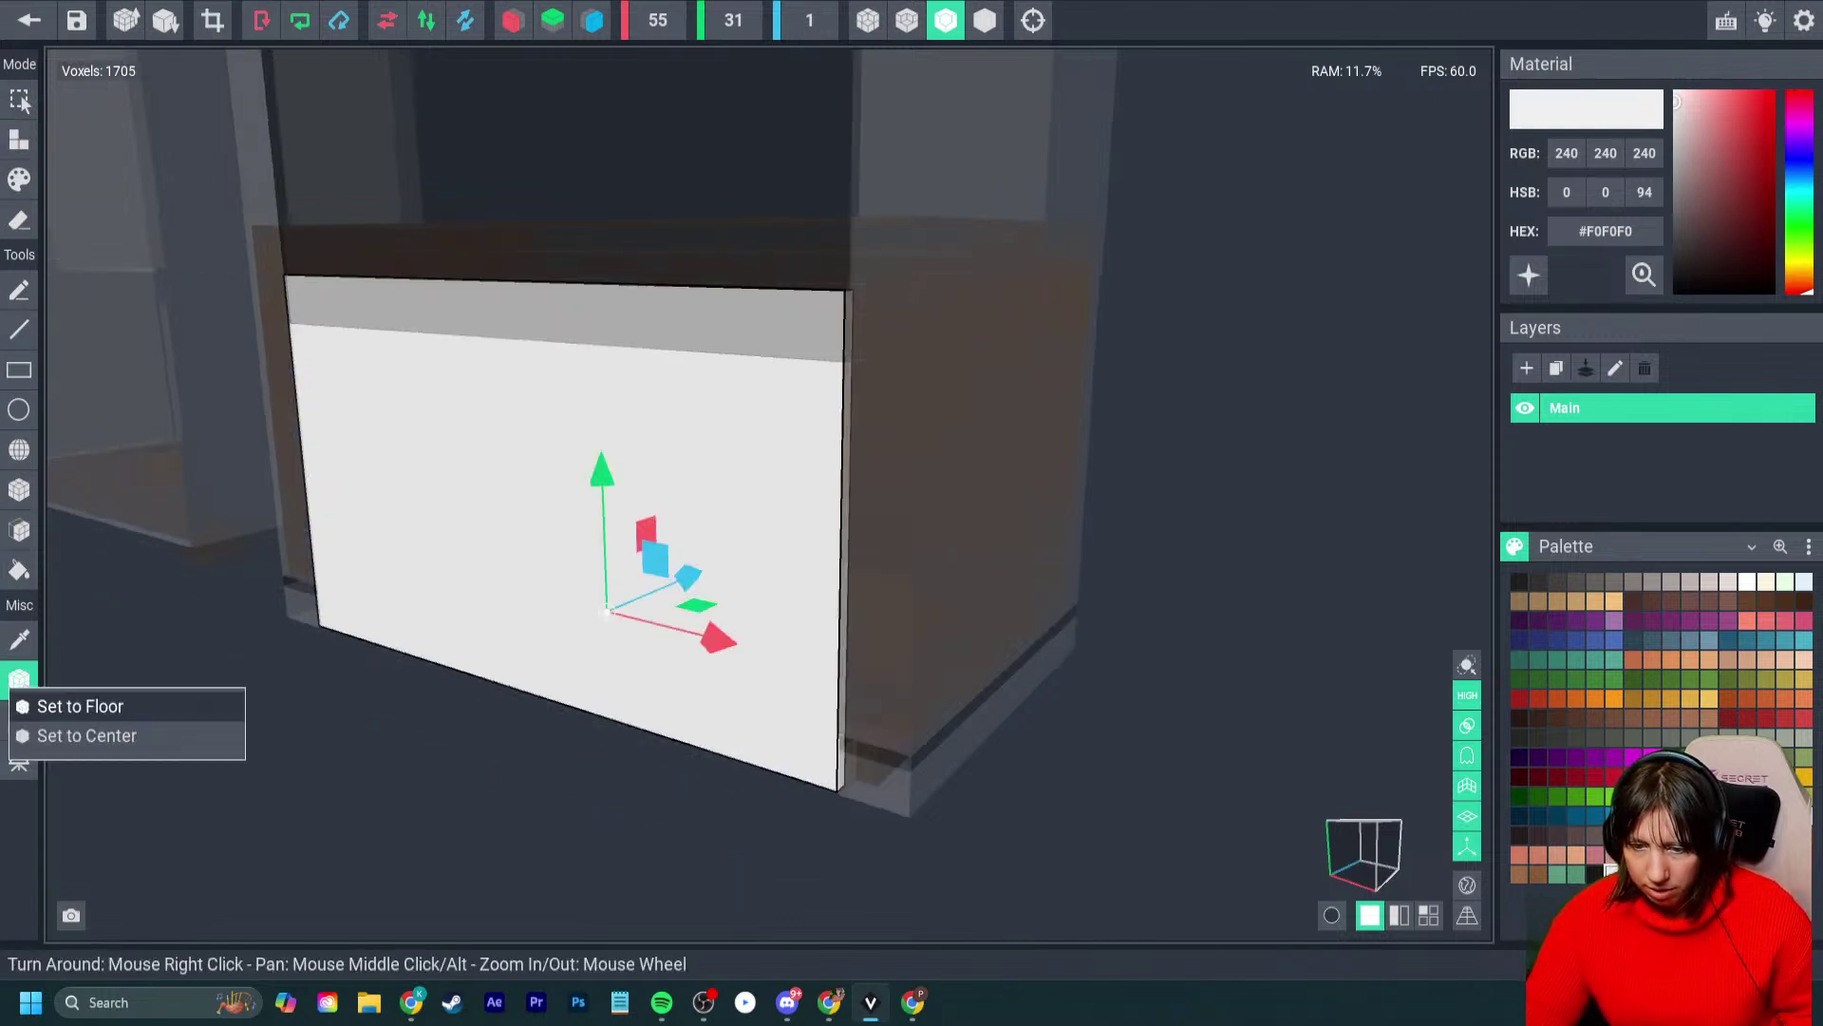
click(66, 706)
click(29, 20)
- Undo the WB3 node's move and attach the WB3 model to it in place of WBside back
click(713, 346)
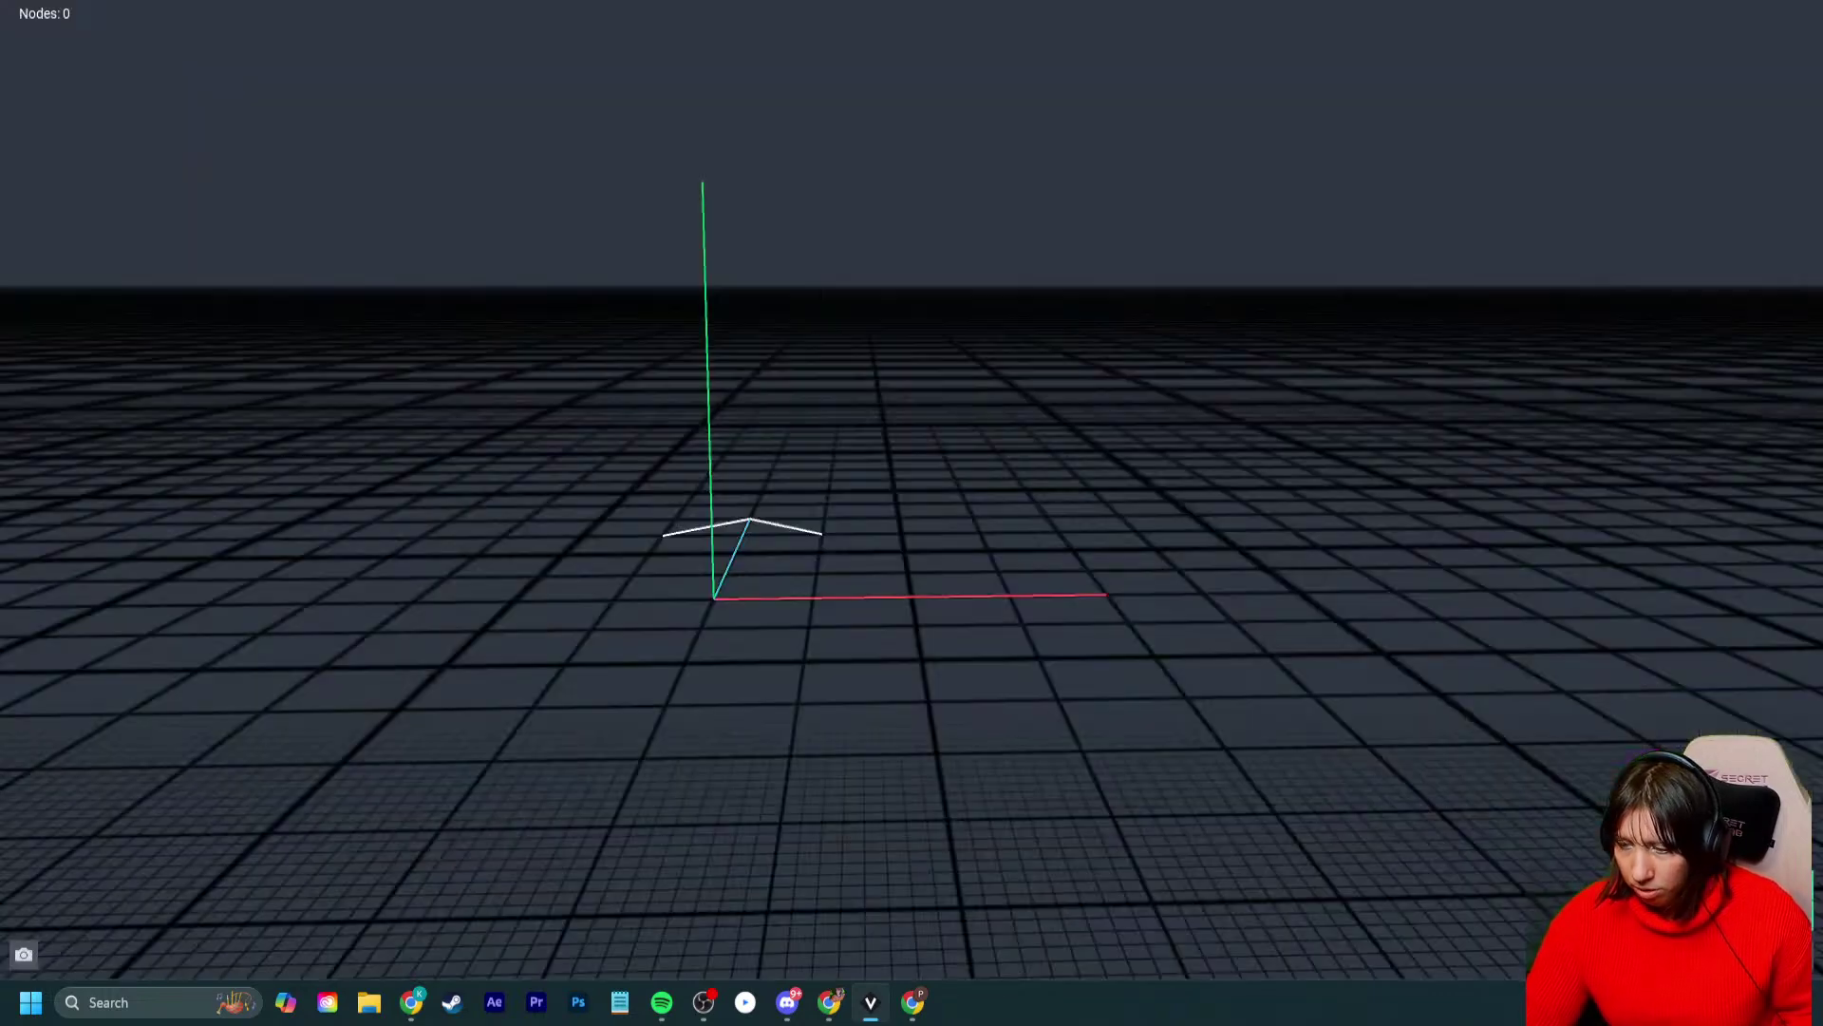
click(682, 366)
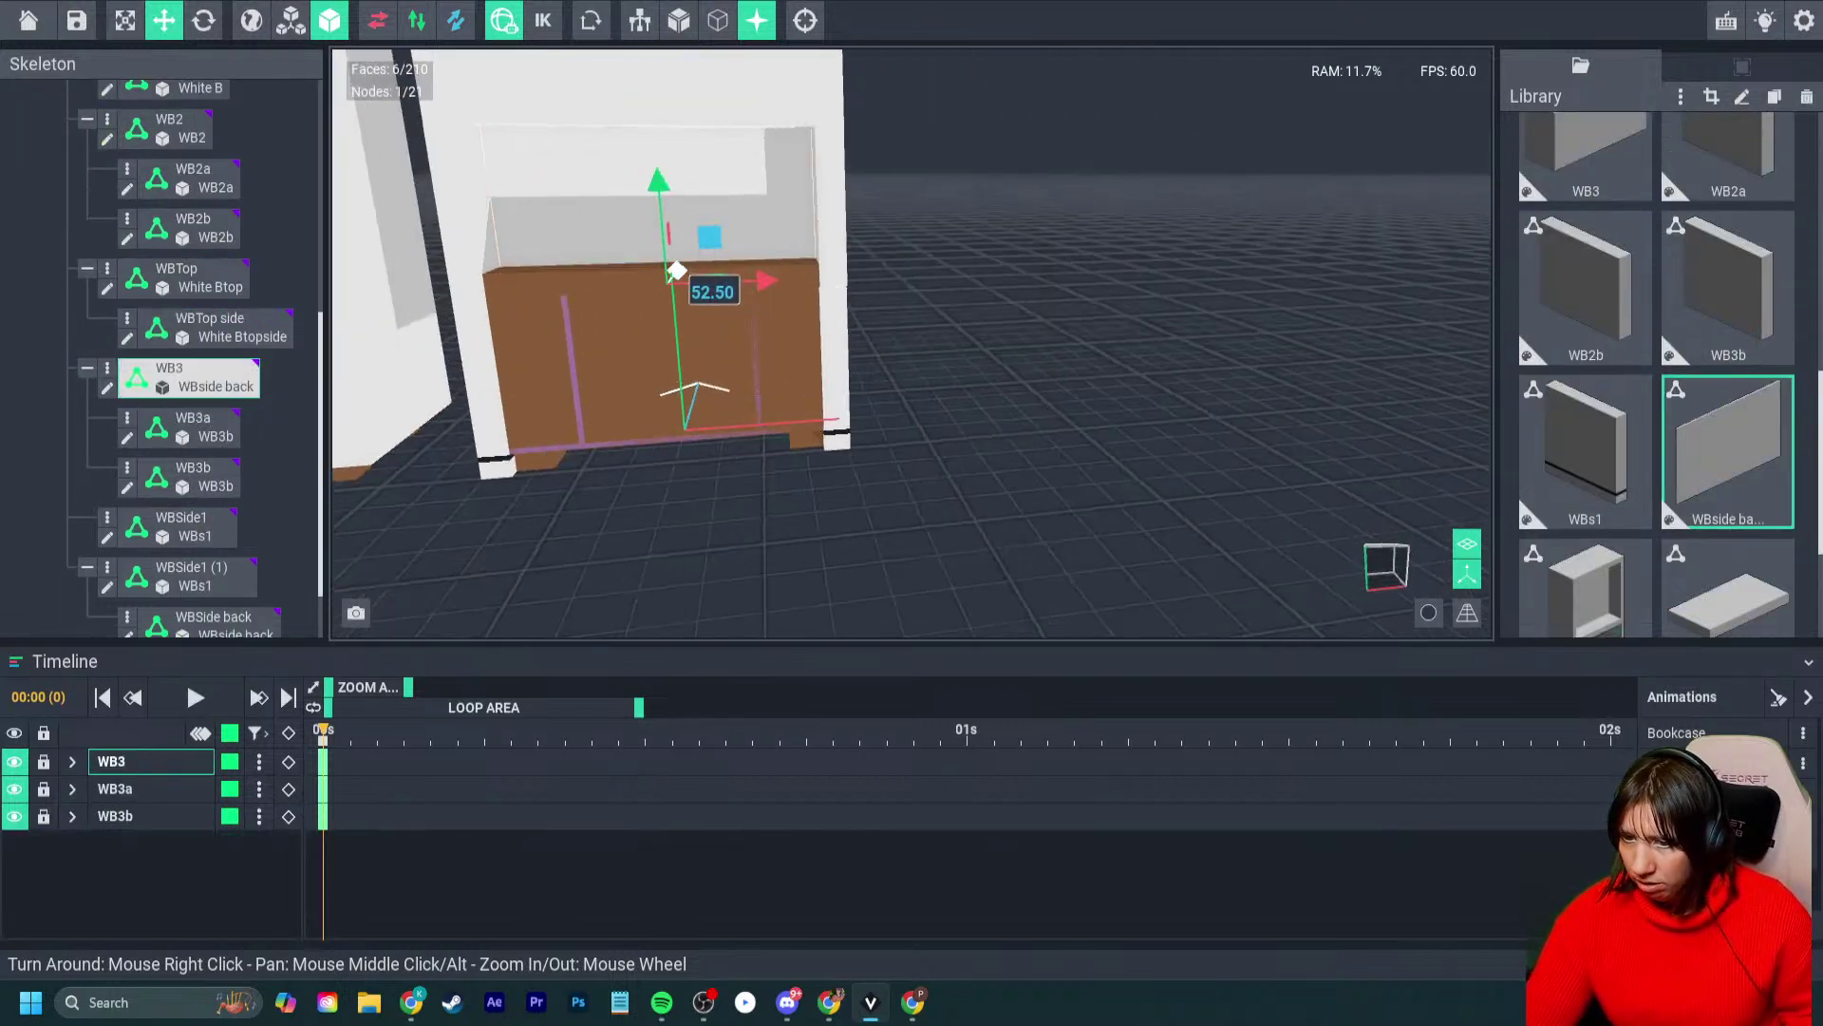
drag(676, 272, 666, 286)
right_drag(684, 294, 760, 333)
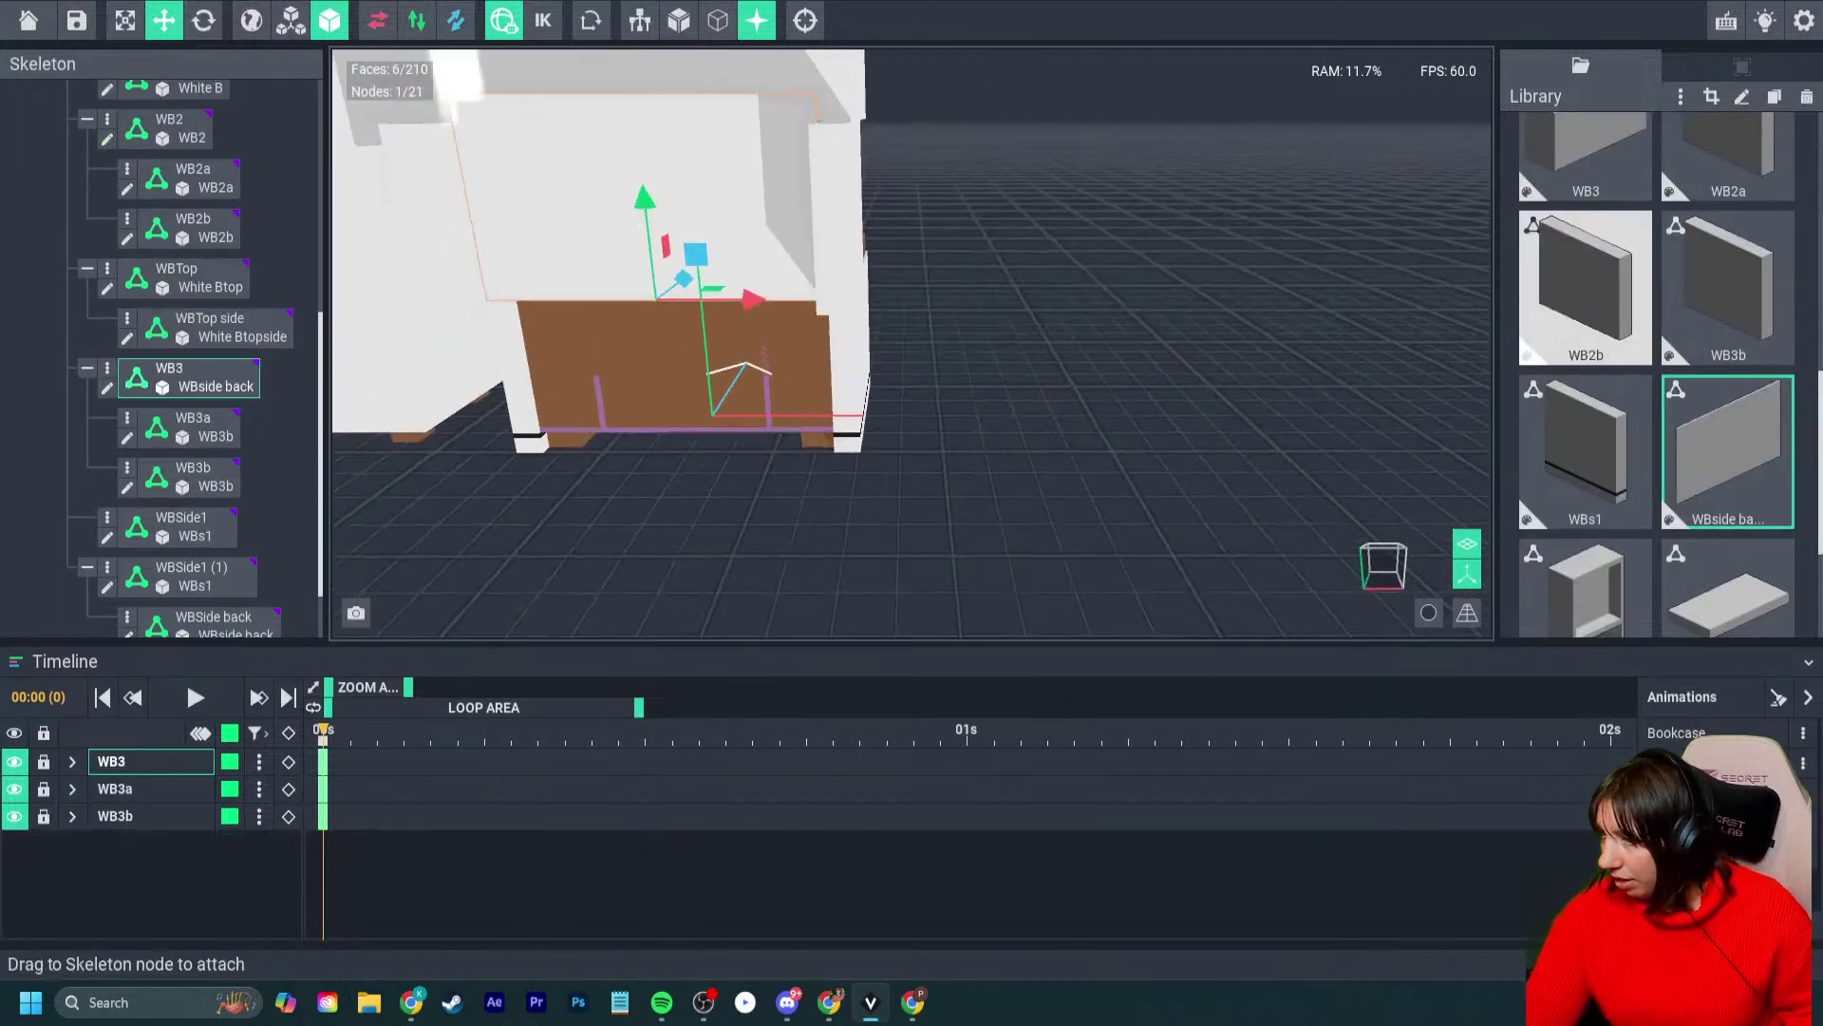
scroll(1657, 380, up, 1)
drag(1586, 204, 762, 254)
right_drag(762, 253, 627, 308)
key(ctrl+z)
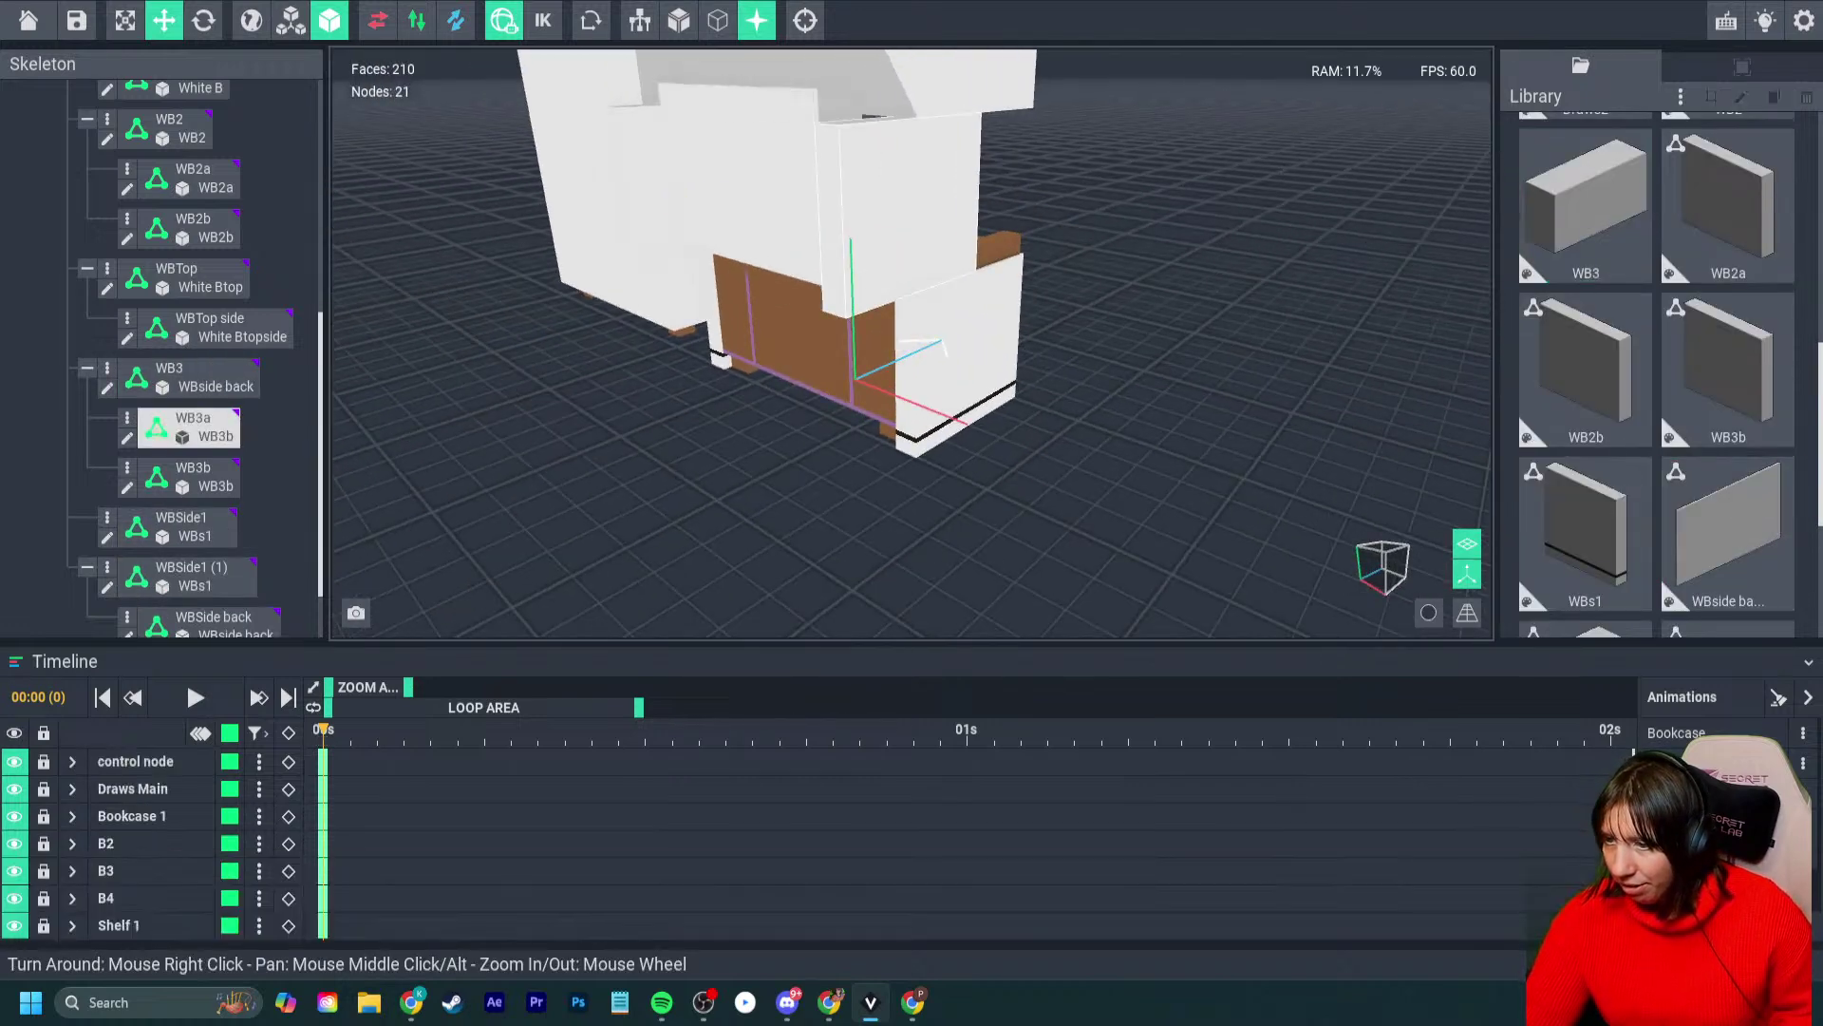
drag(1586, 204, 817, 228)
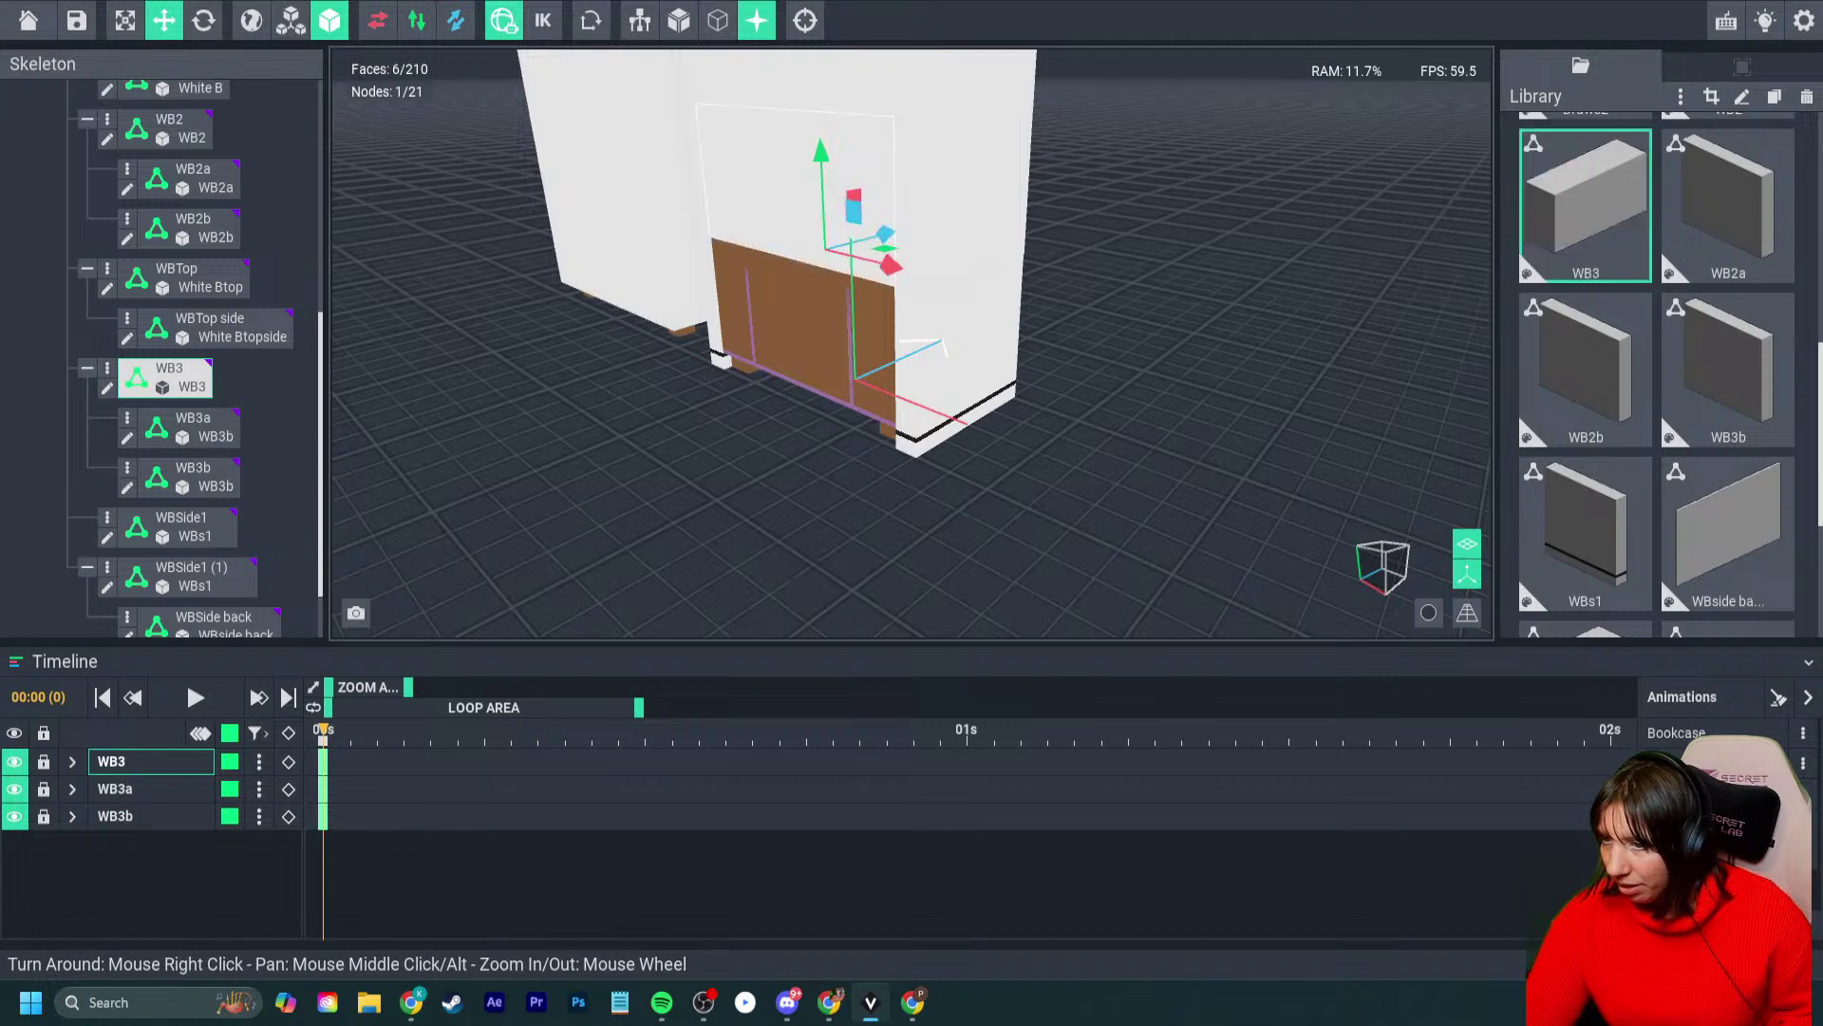
- Position the WBSide back node behind the drawers cabinet at Y -4 and Z -17
scroll(190, 428, down, 1)
click(213, 545)
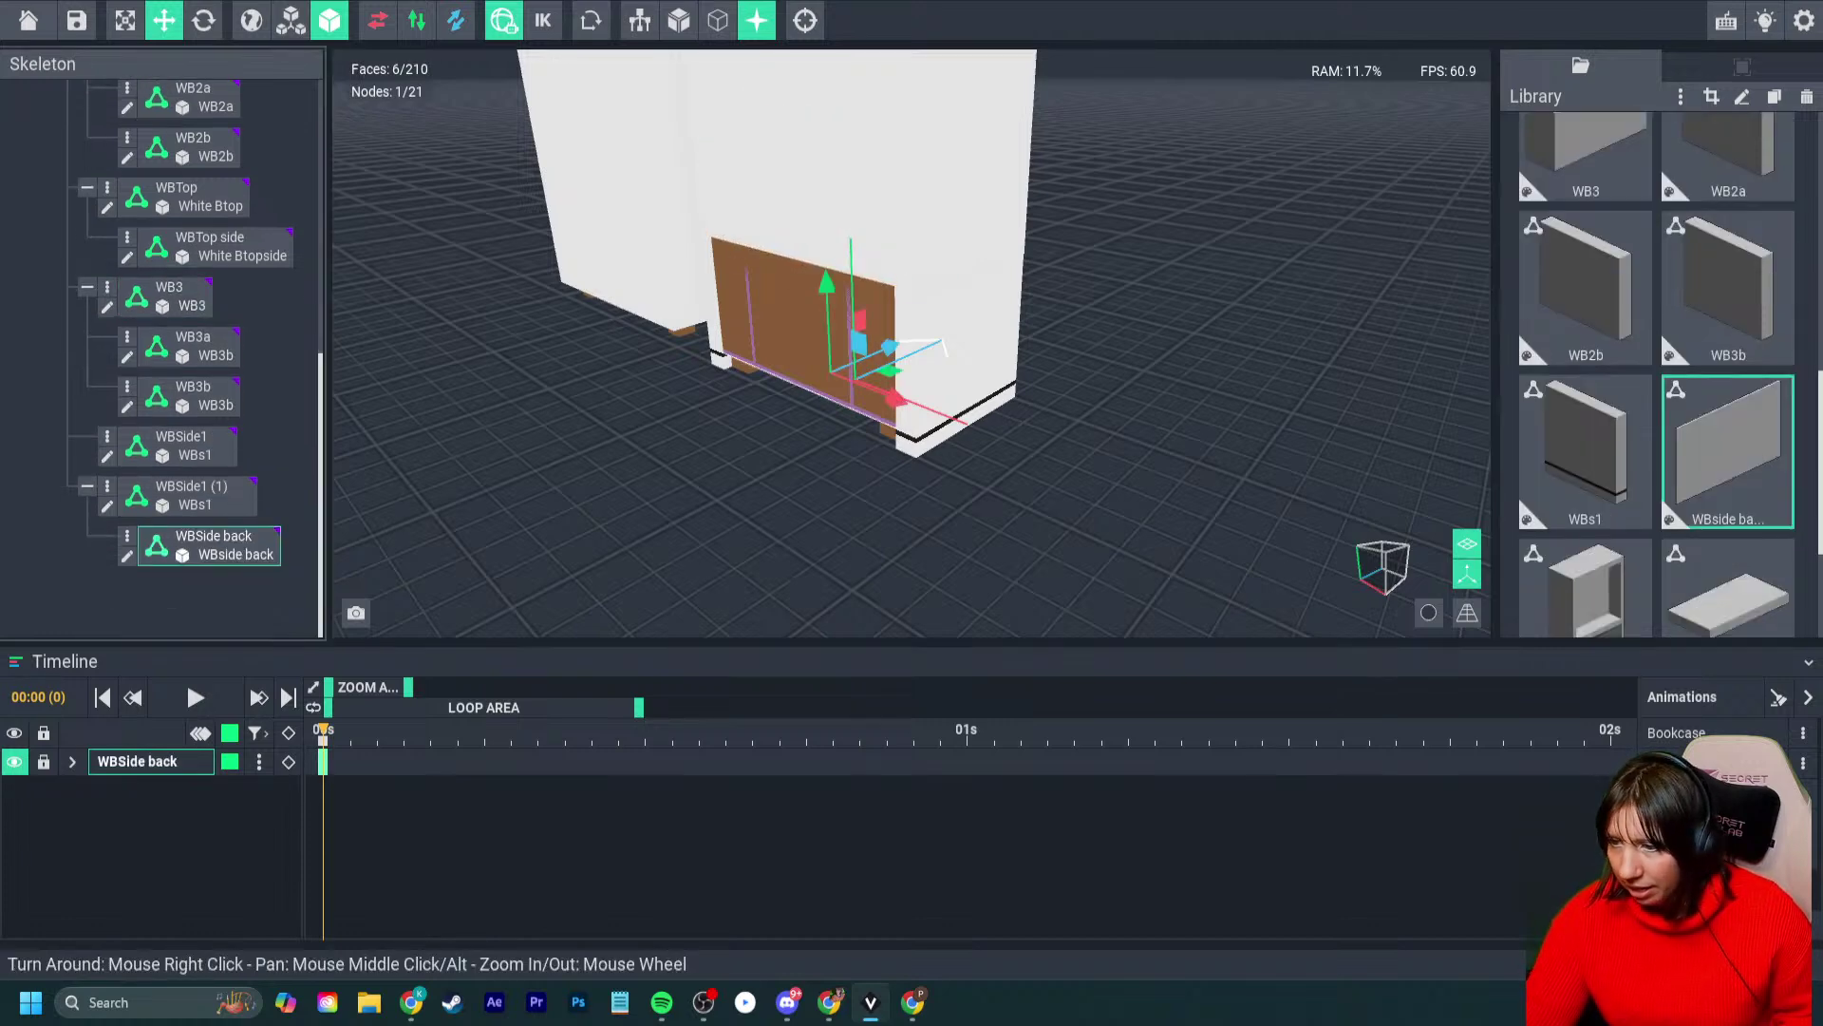
drag(890, 347, 850, 369)
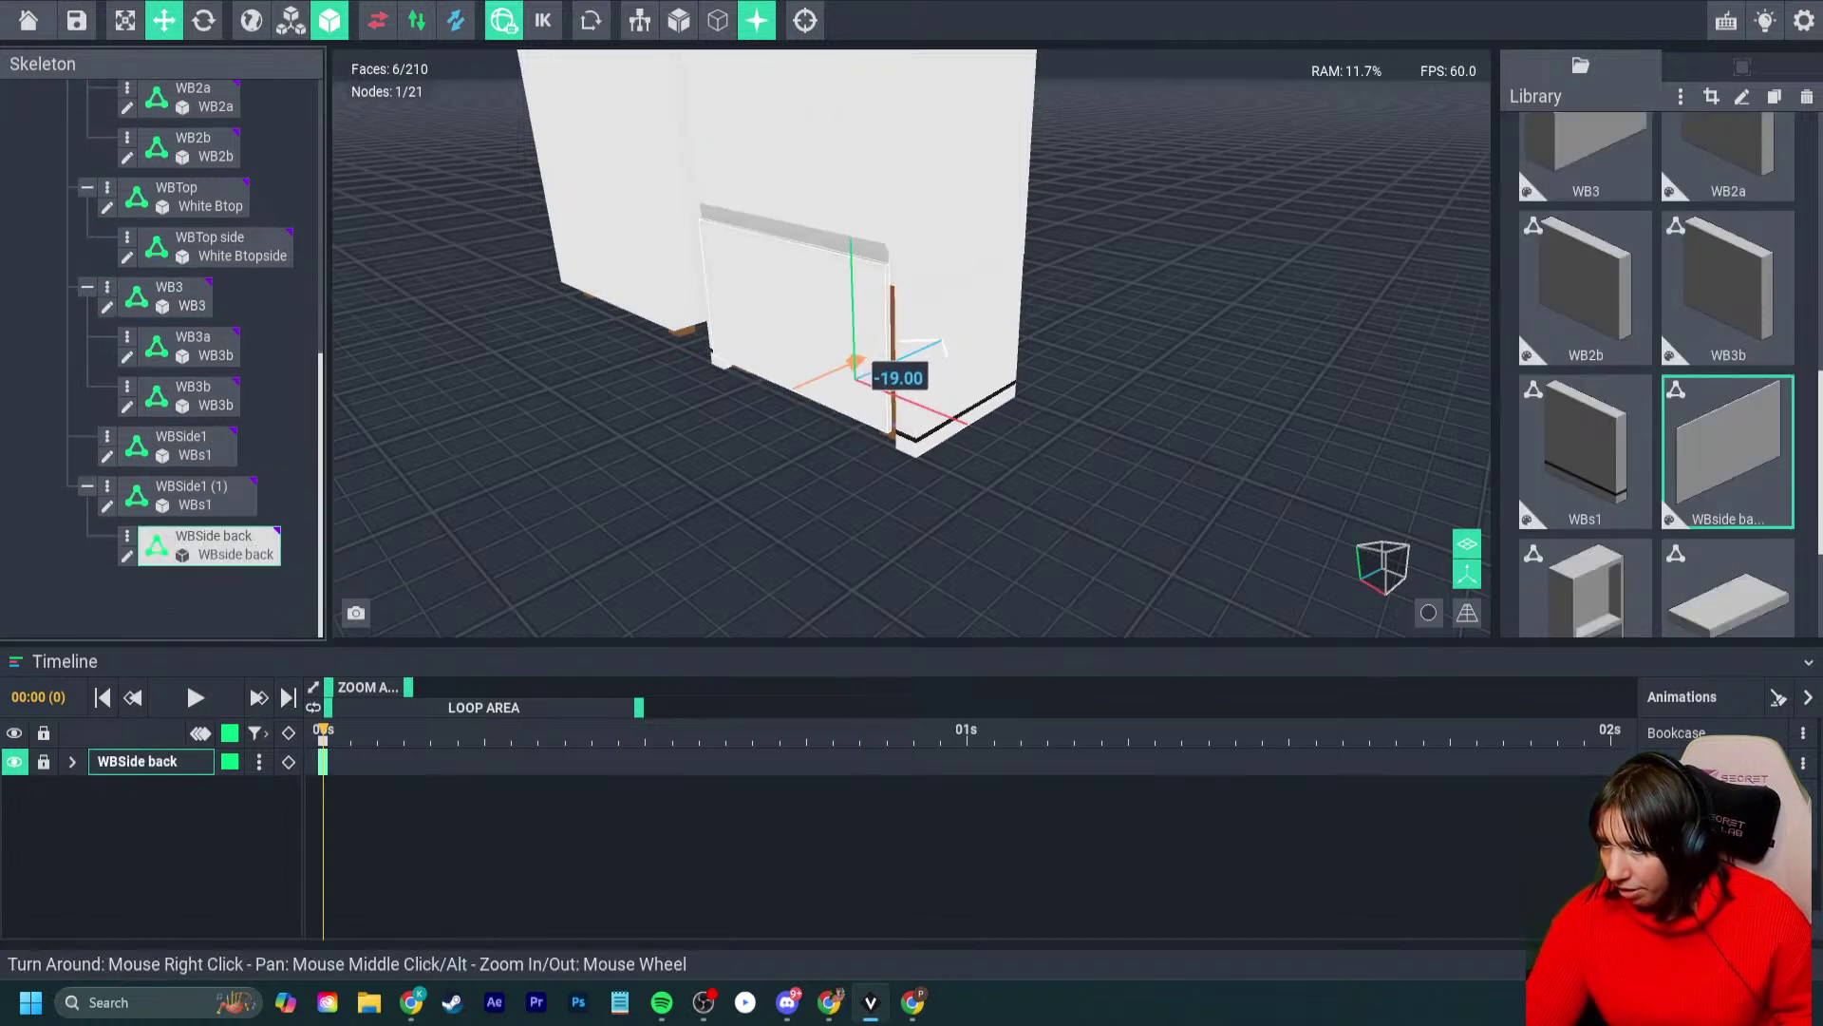
right_drag(940, 347, 817, 352)
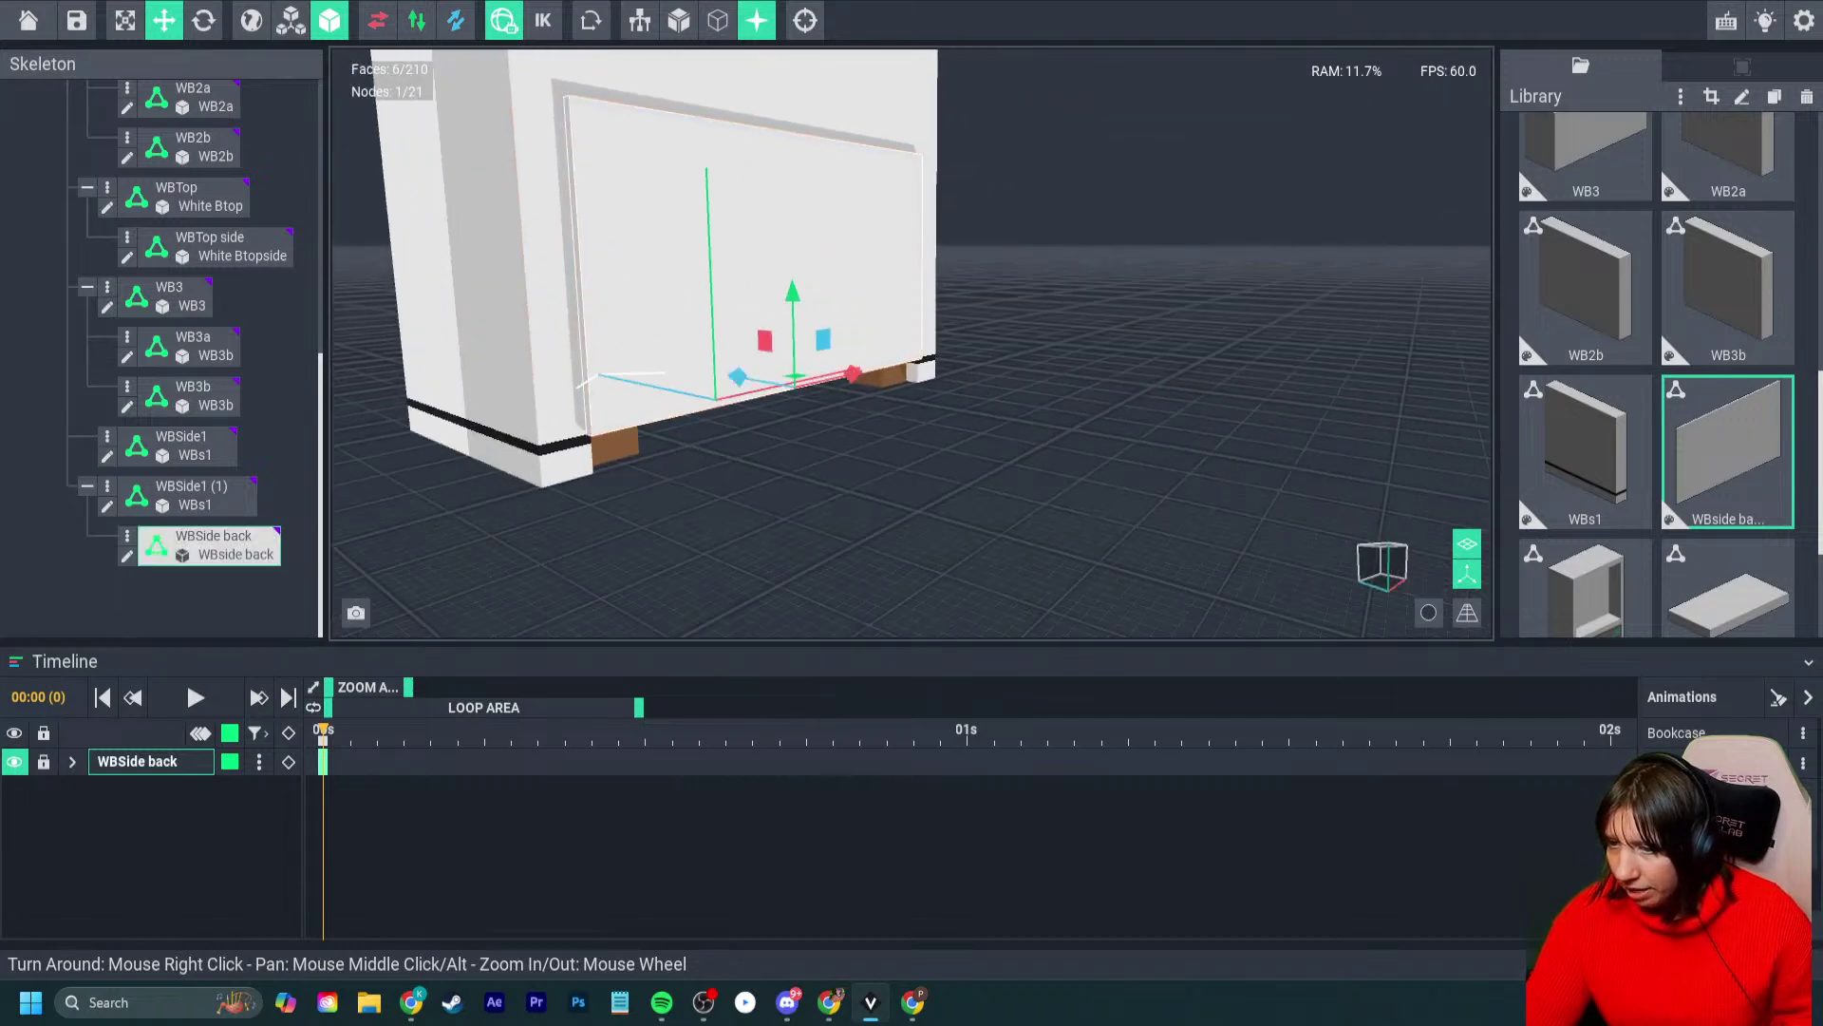
drag(834, 337, 832, 355)
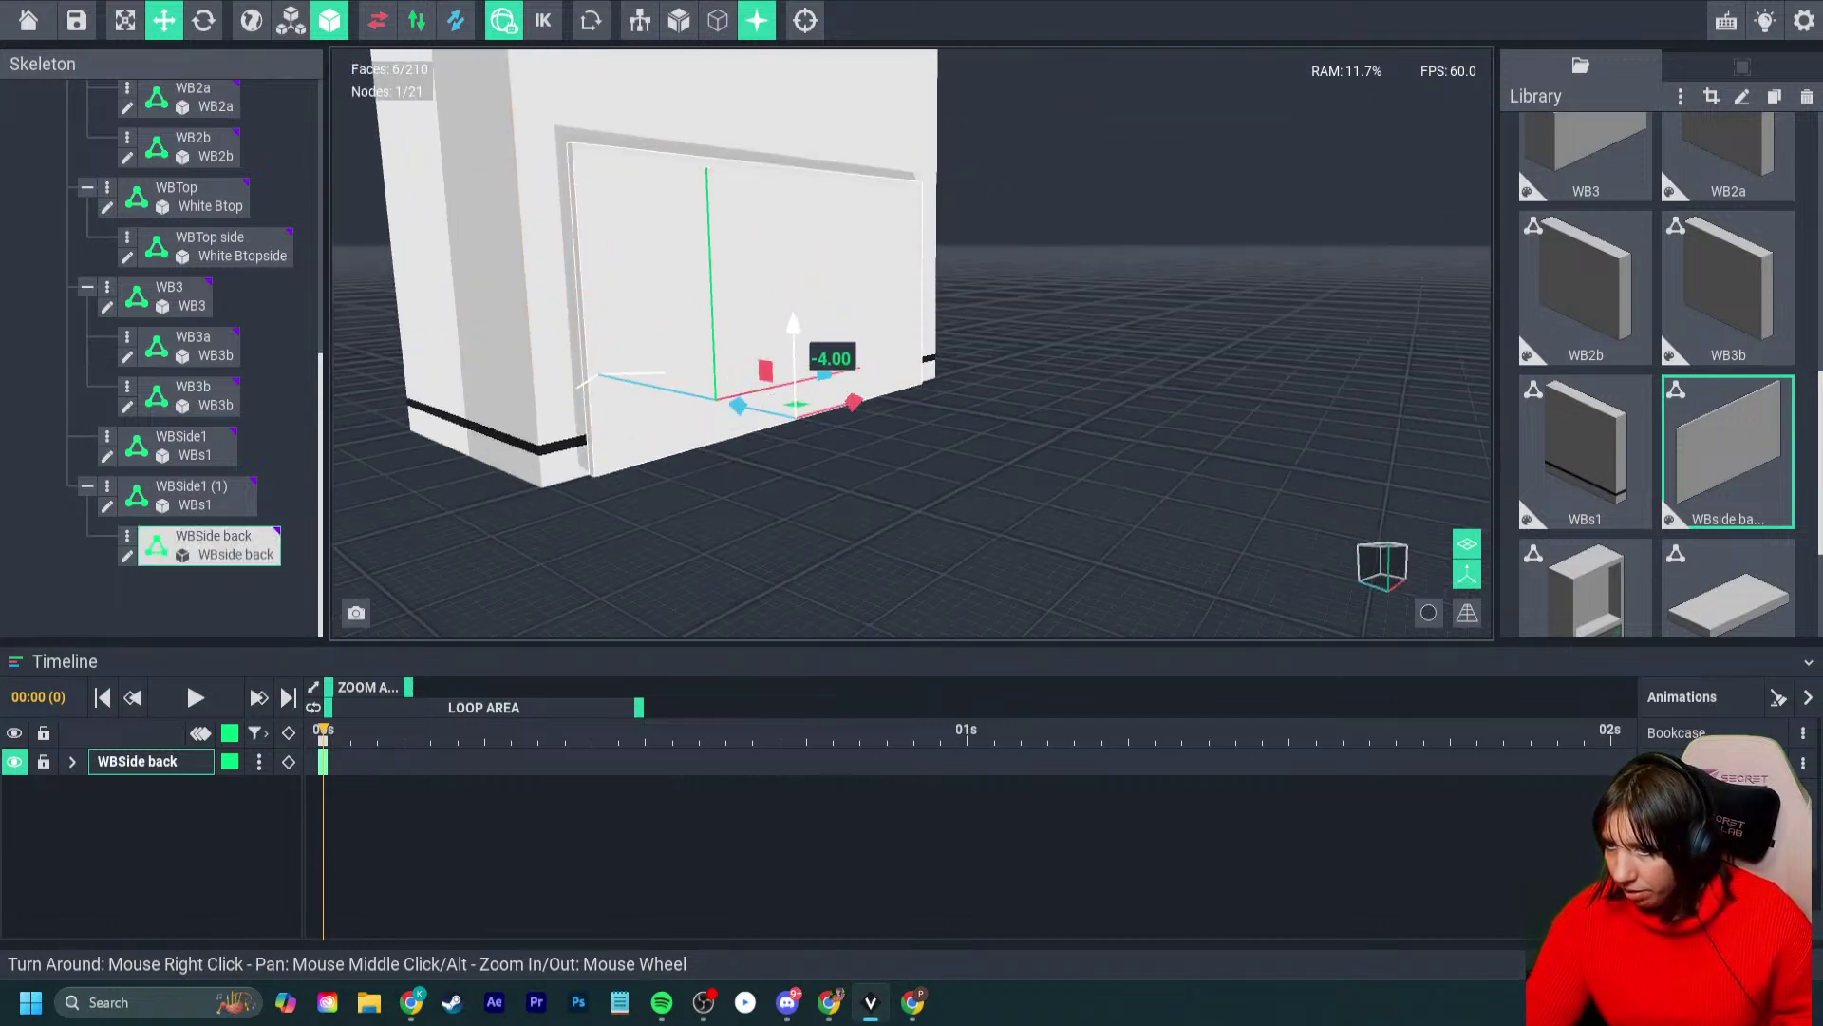
right_drag(627, 377, 1006, 318)
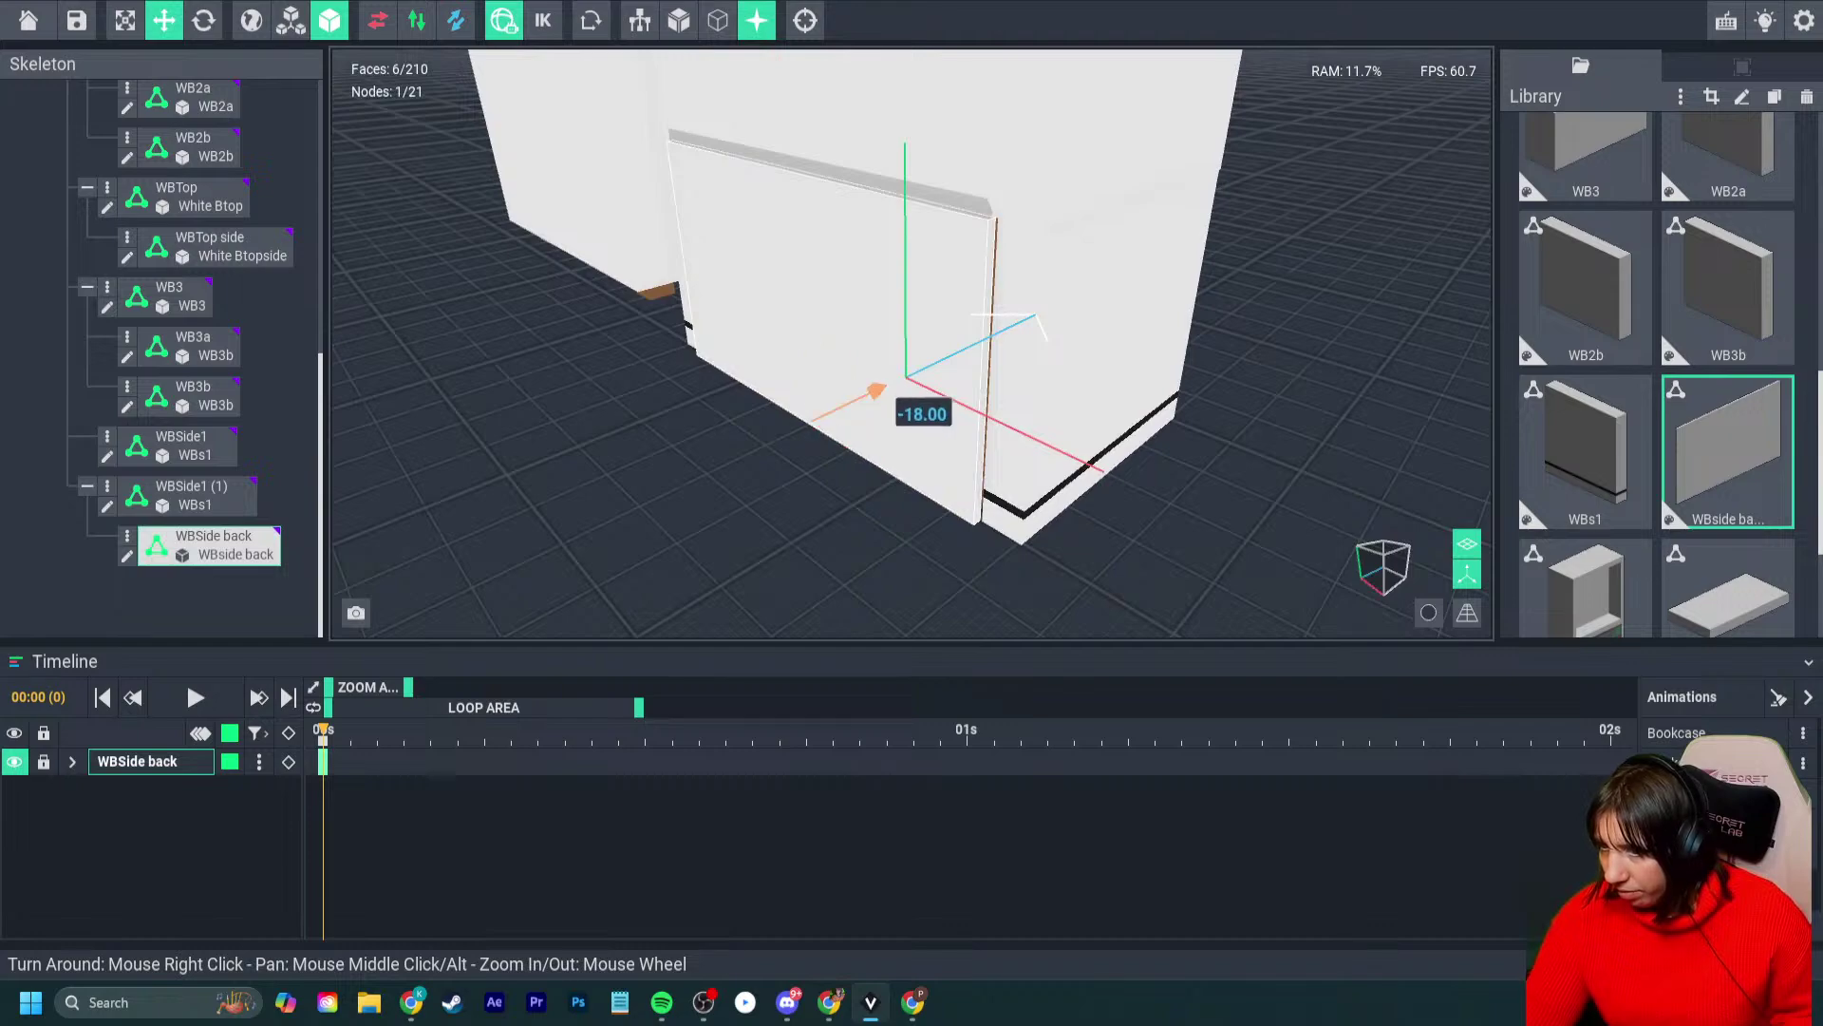
drag(876, 391, 883, 395)
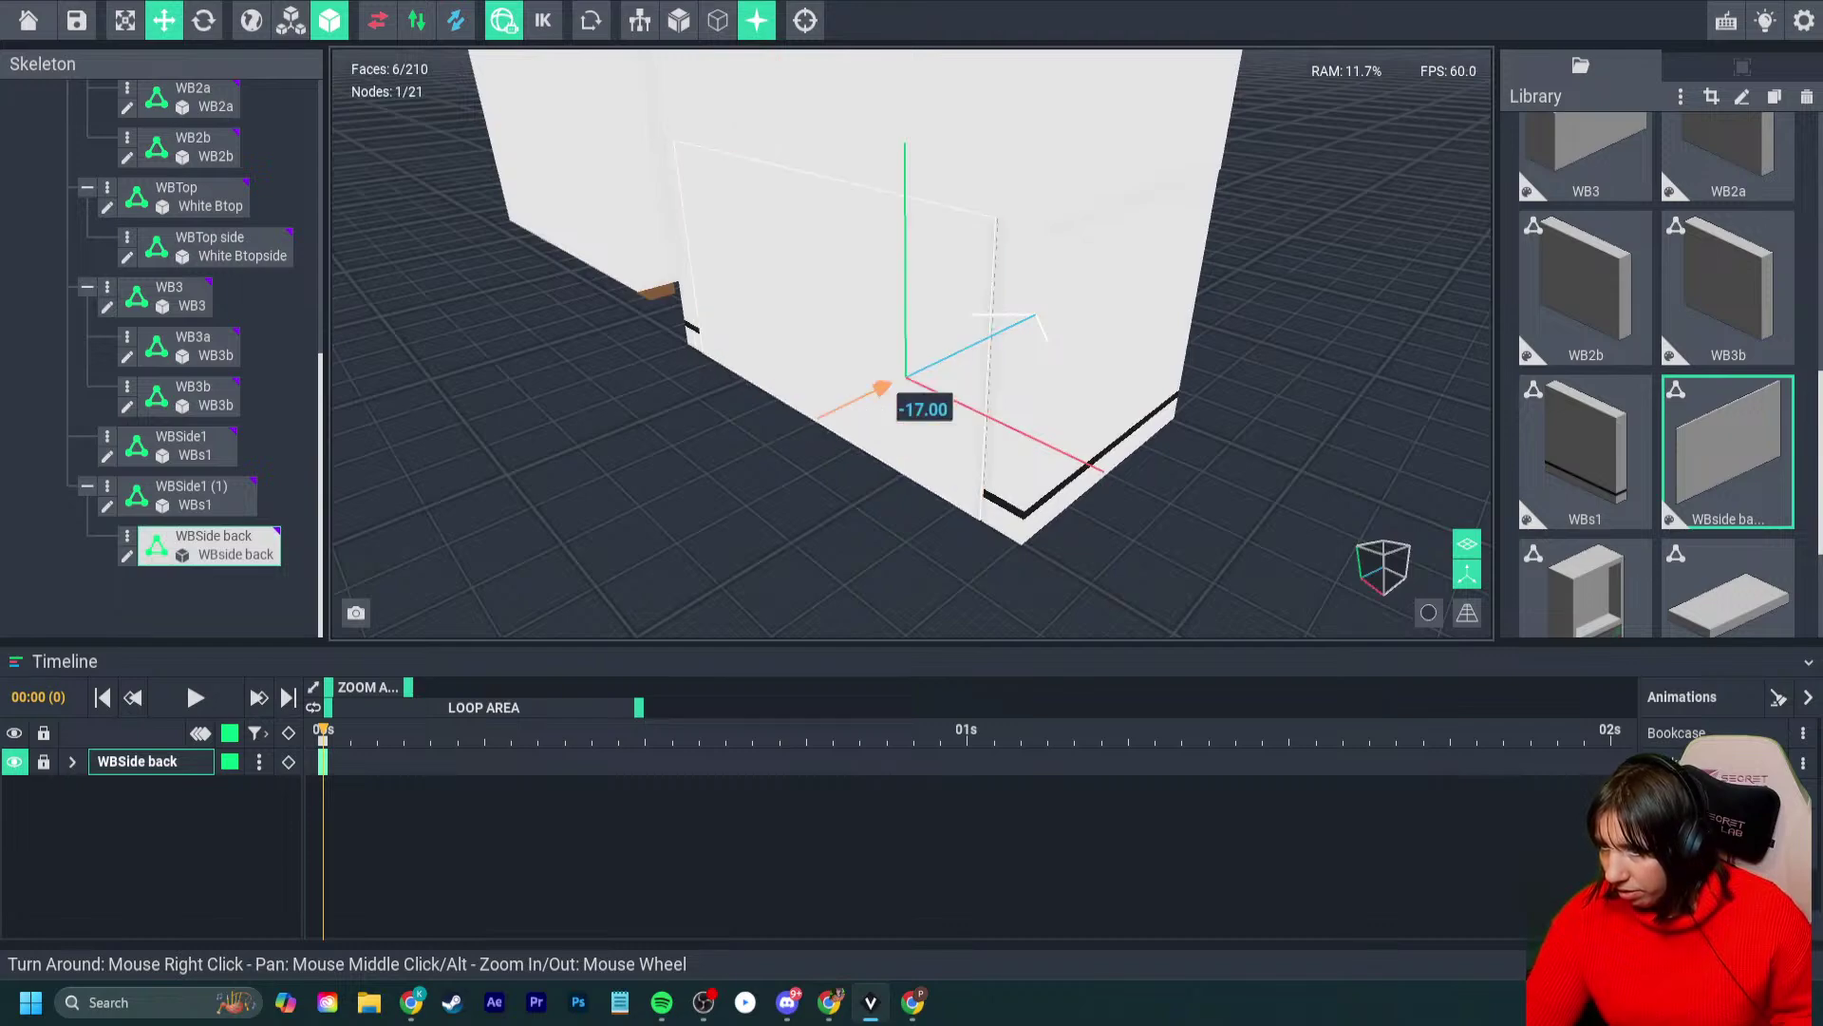
- Shift the WBSide back node sideways to about X 29.6 so the panel fits between the two side panels
click(884, 395)
right_drag(884, 395, 798, 409)
click(814, 338)
click(214, 545)
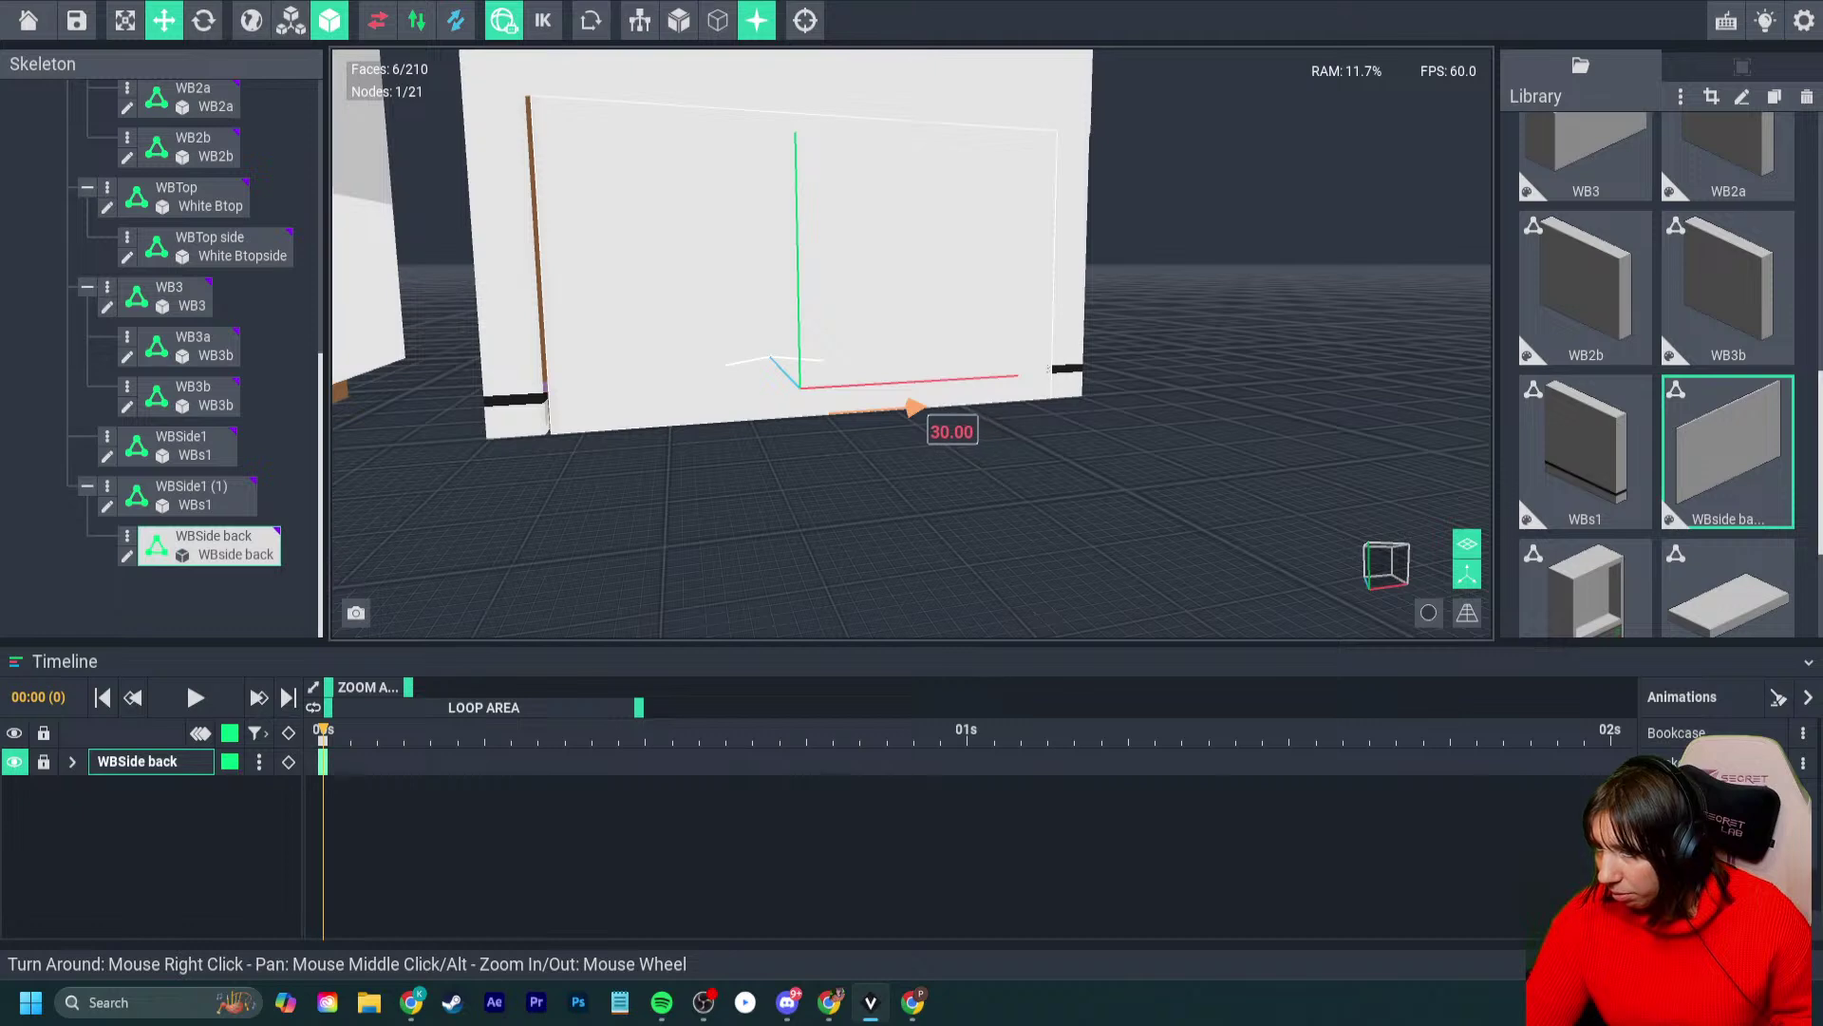
click(905, 408)
right_drag(905, 409, 911, 435)
click(911, 435)
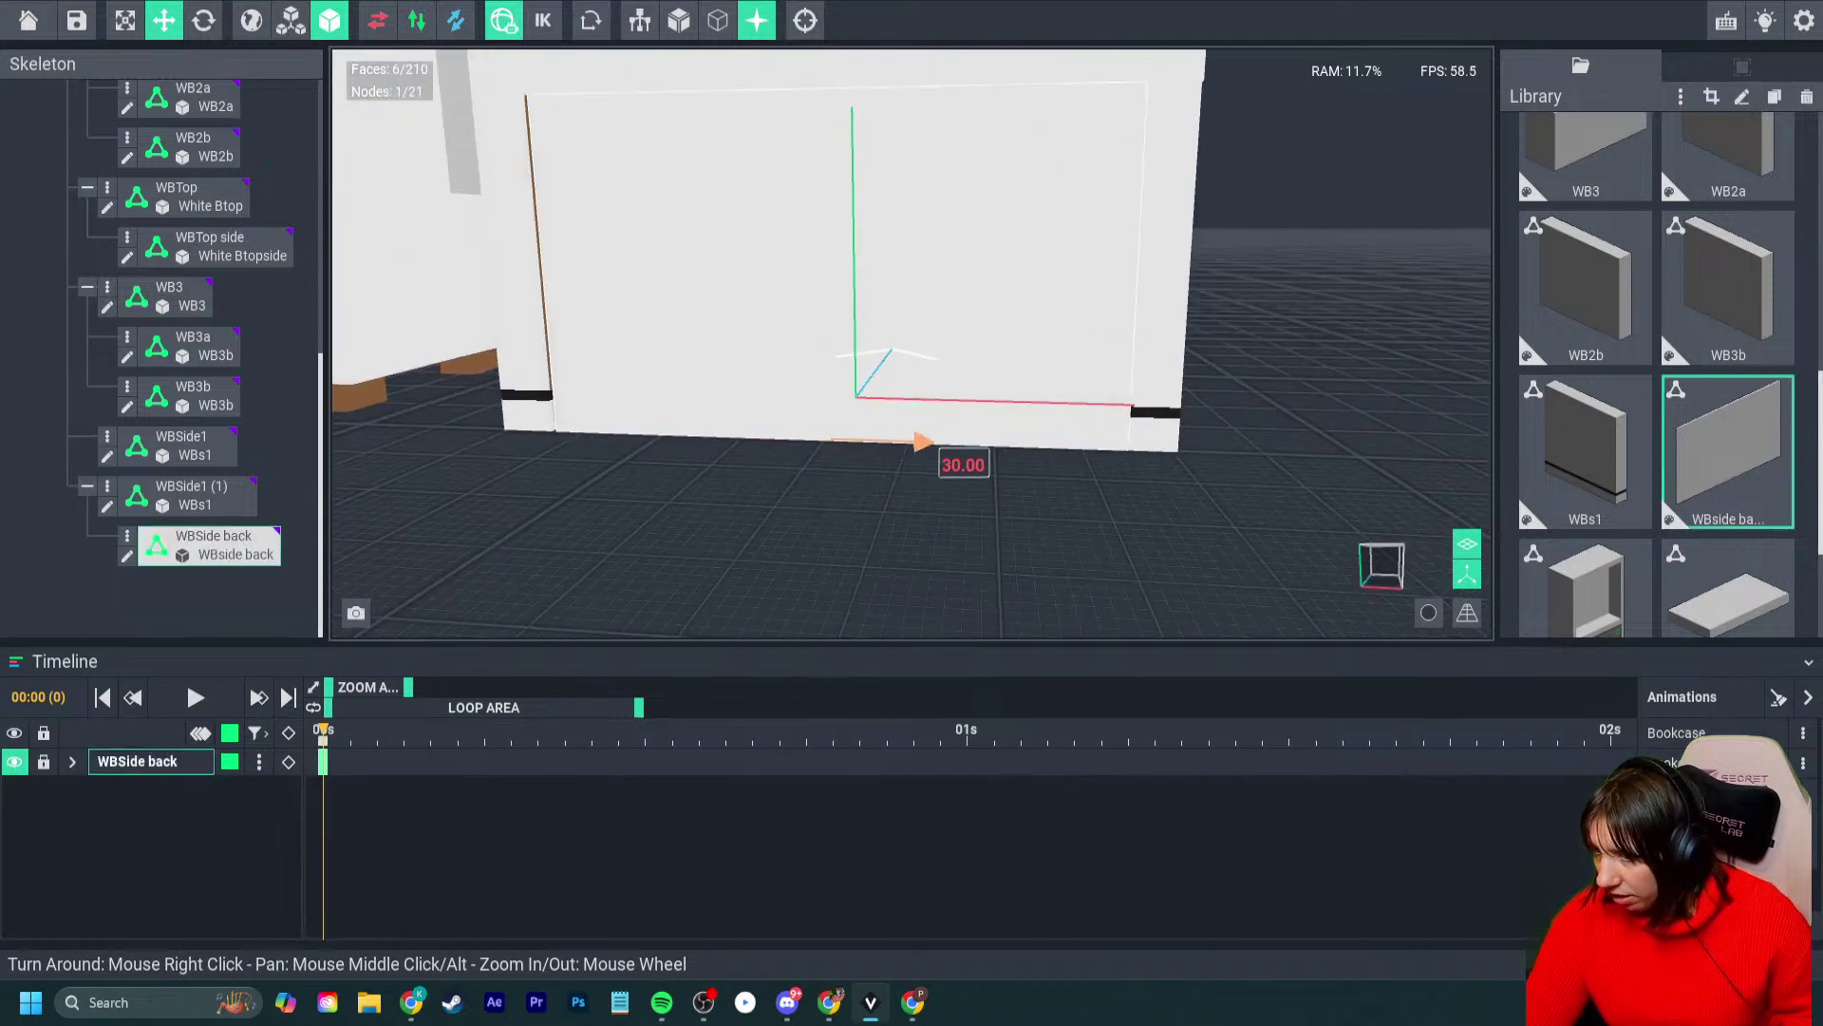
click(921, 441)
right_drag(921, 441, 865, 441)
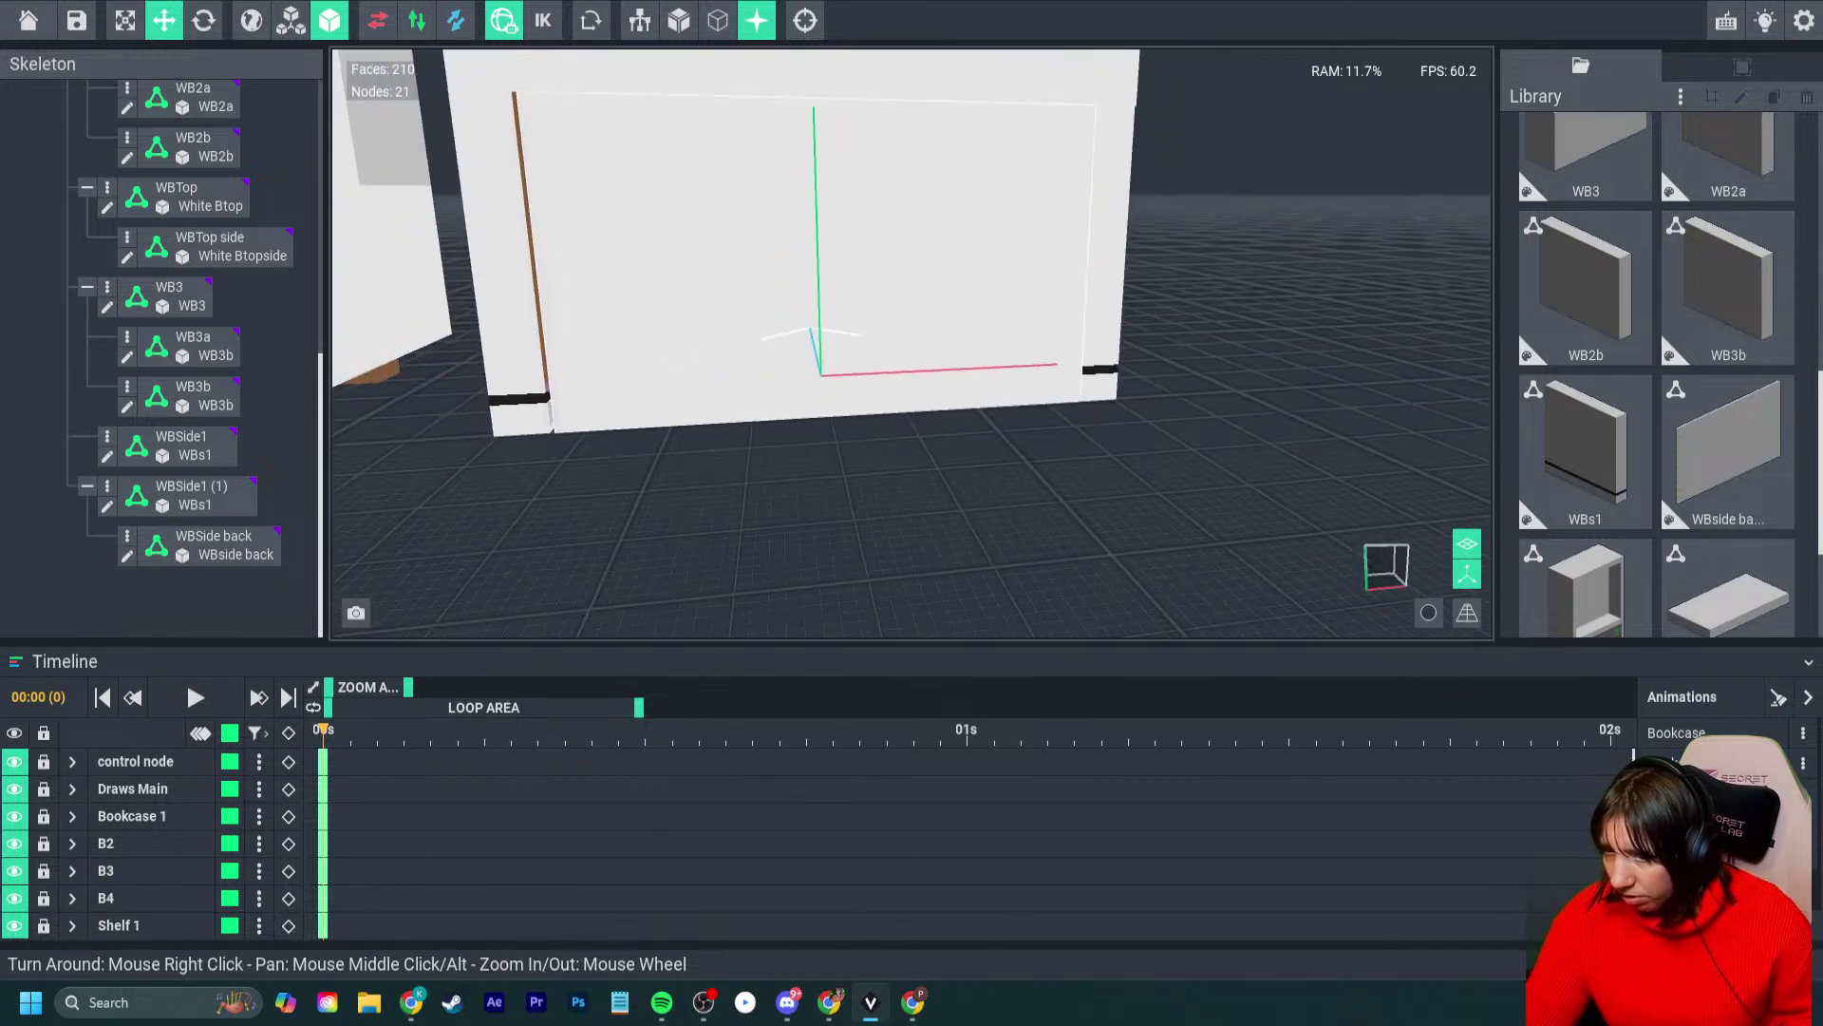
click(923, 409)
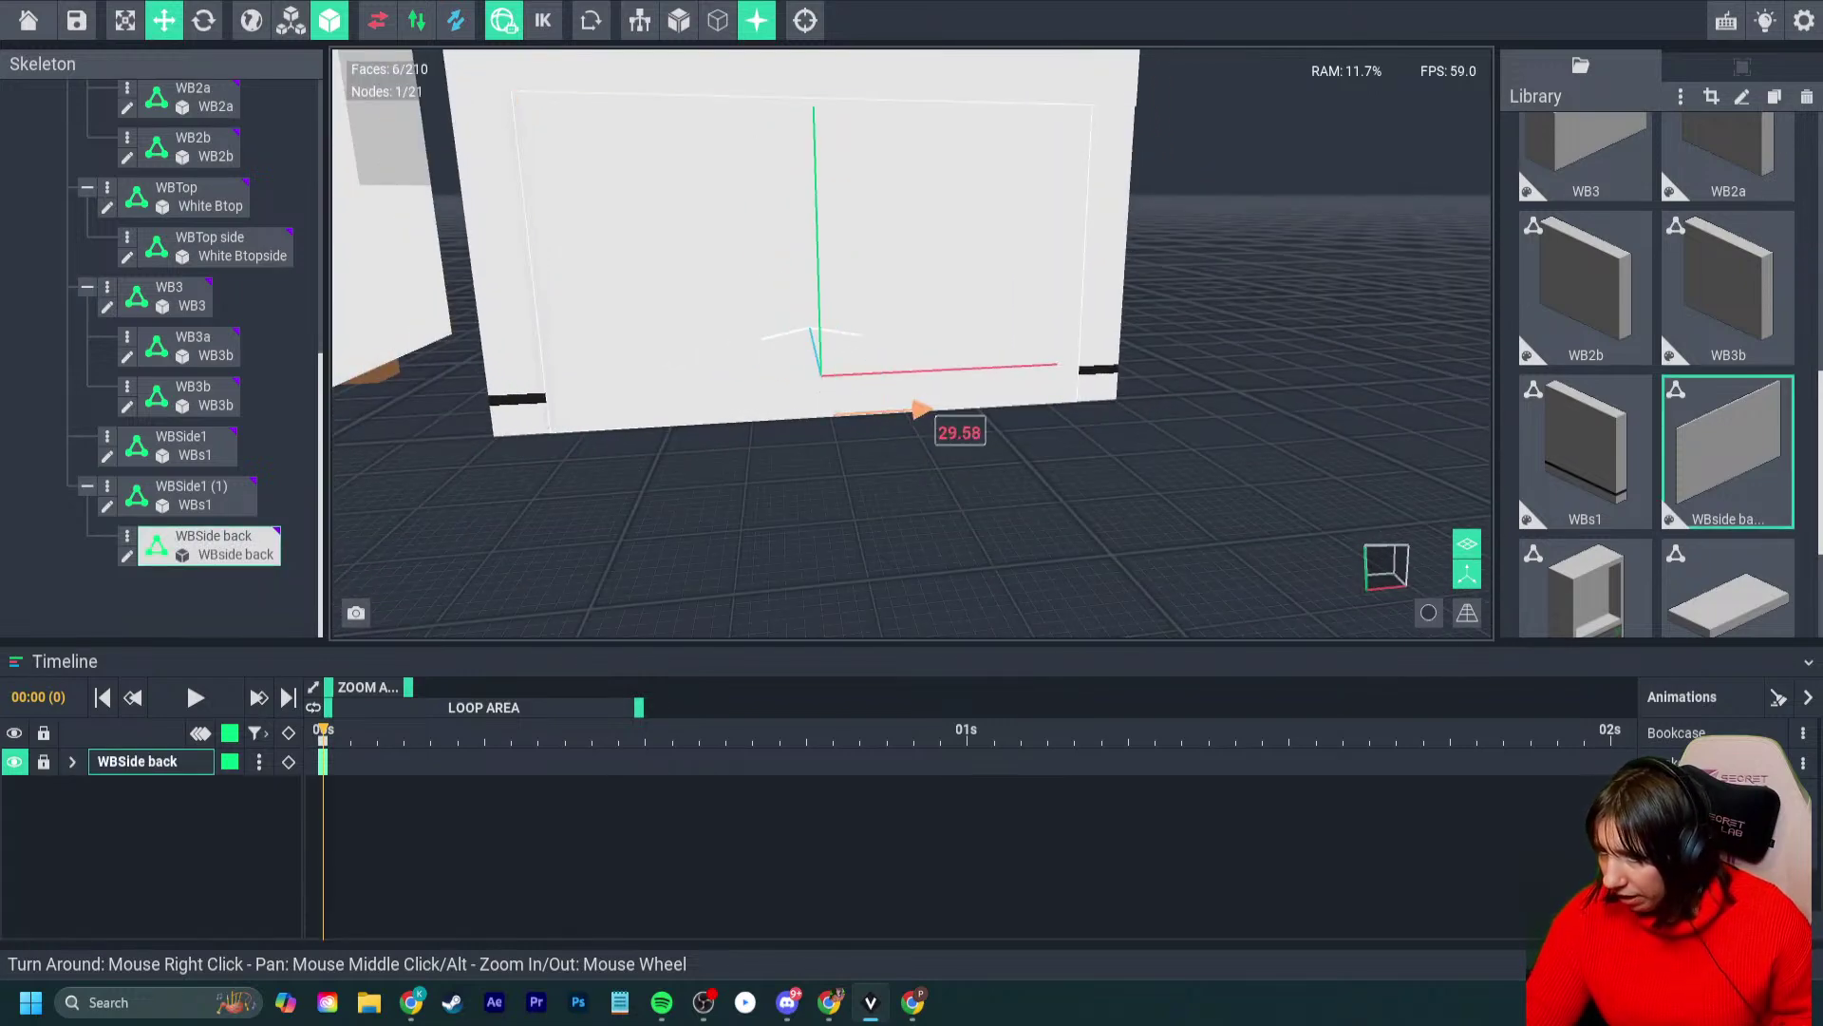
click(923, 409)
right_drag(923, 410, 758, 446)
right_drag(574, 401, 1048, 353)
- Save the bookcase project
click(180, 197)
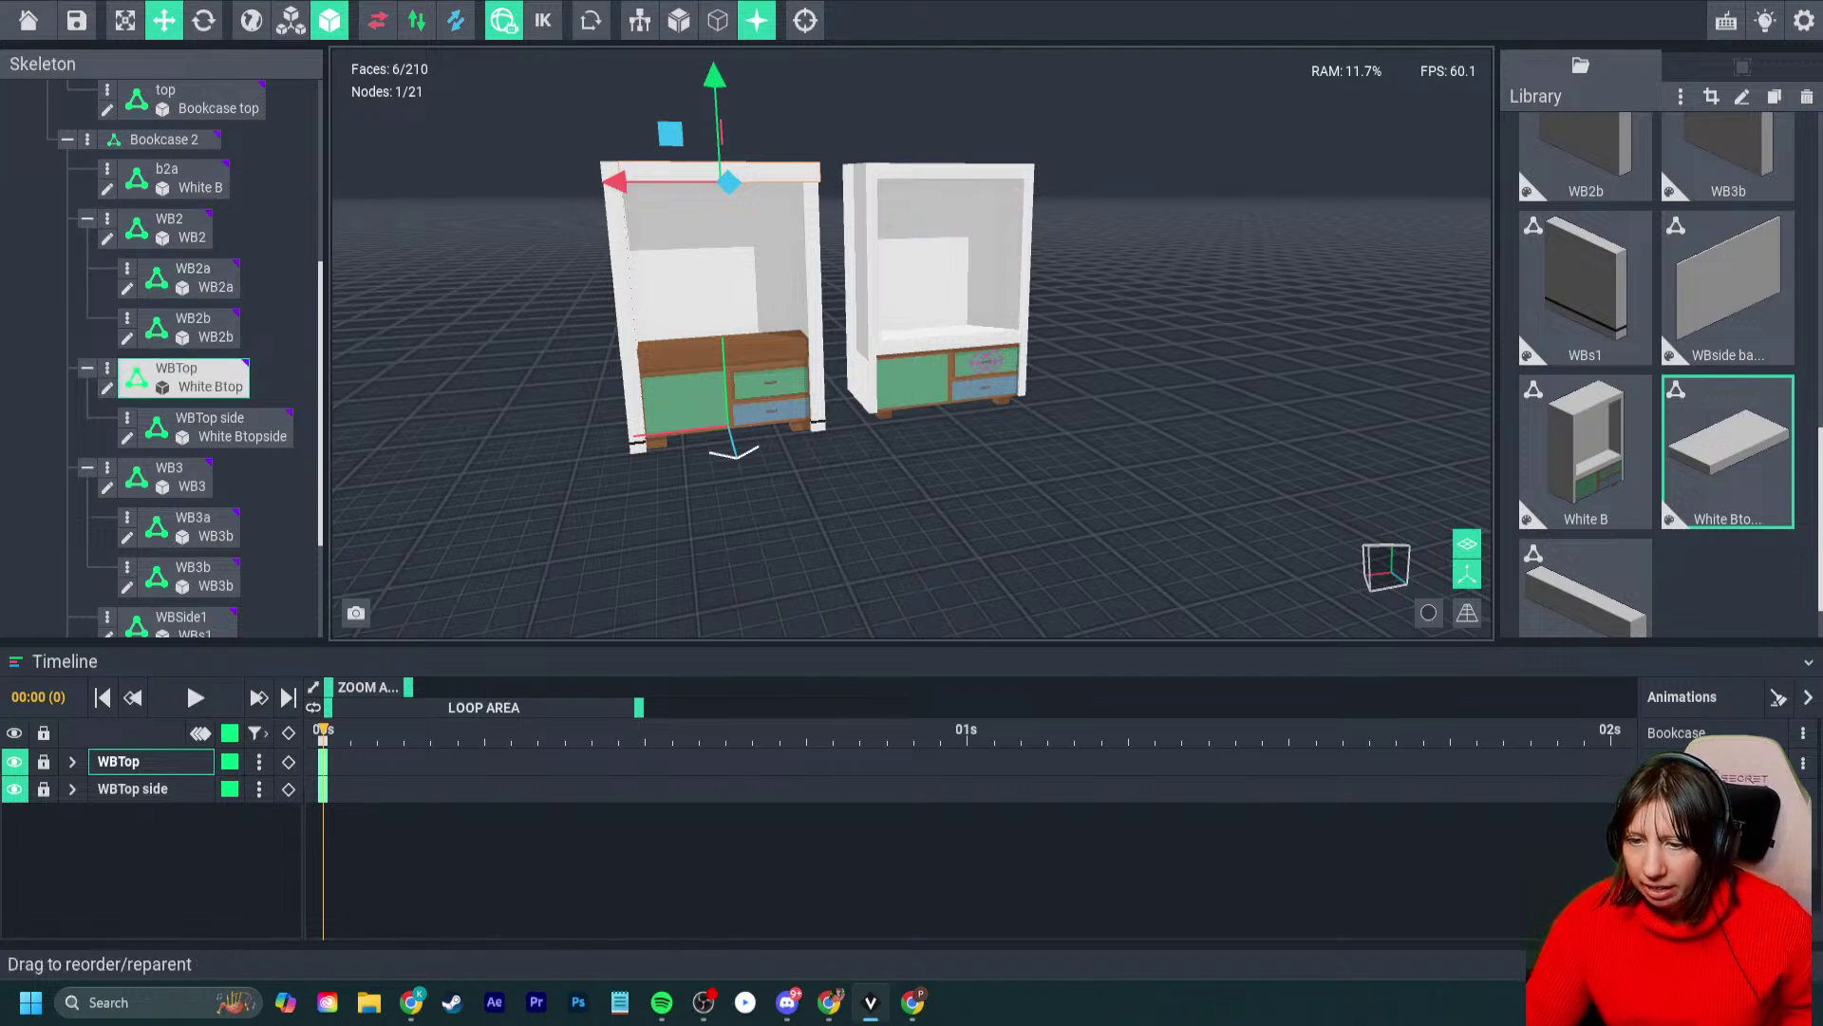
scroll(181, 380, down, 3)
scroll(181, 380, up, 5)
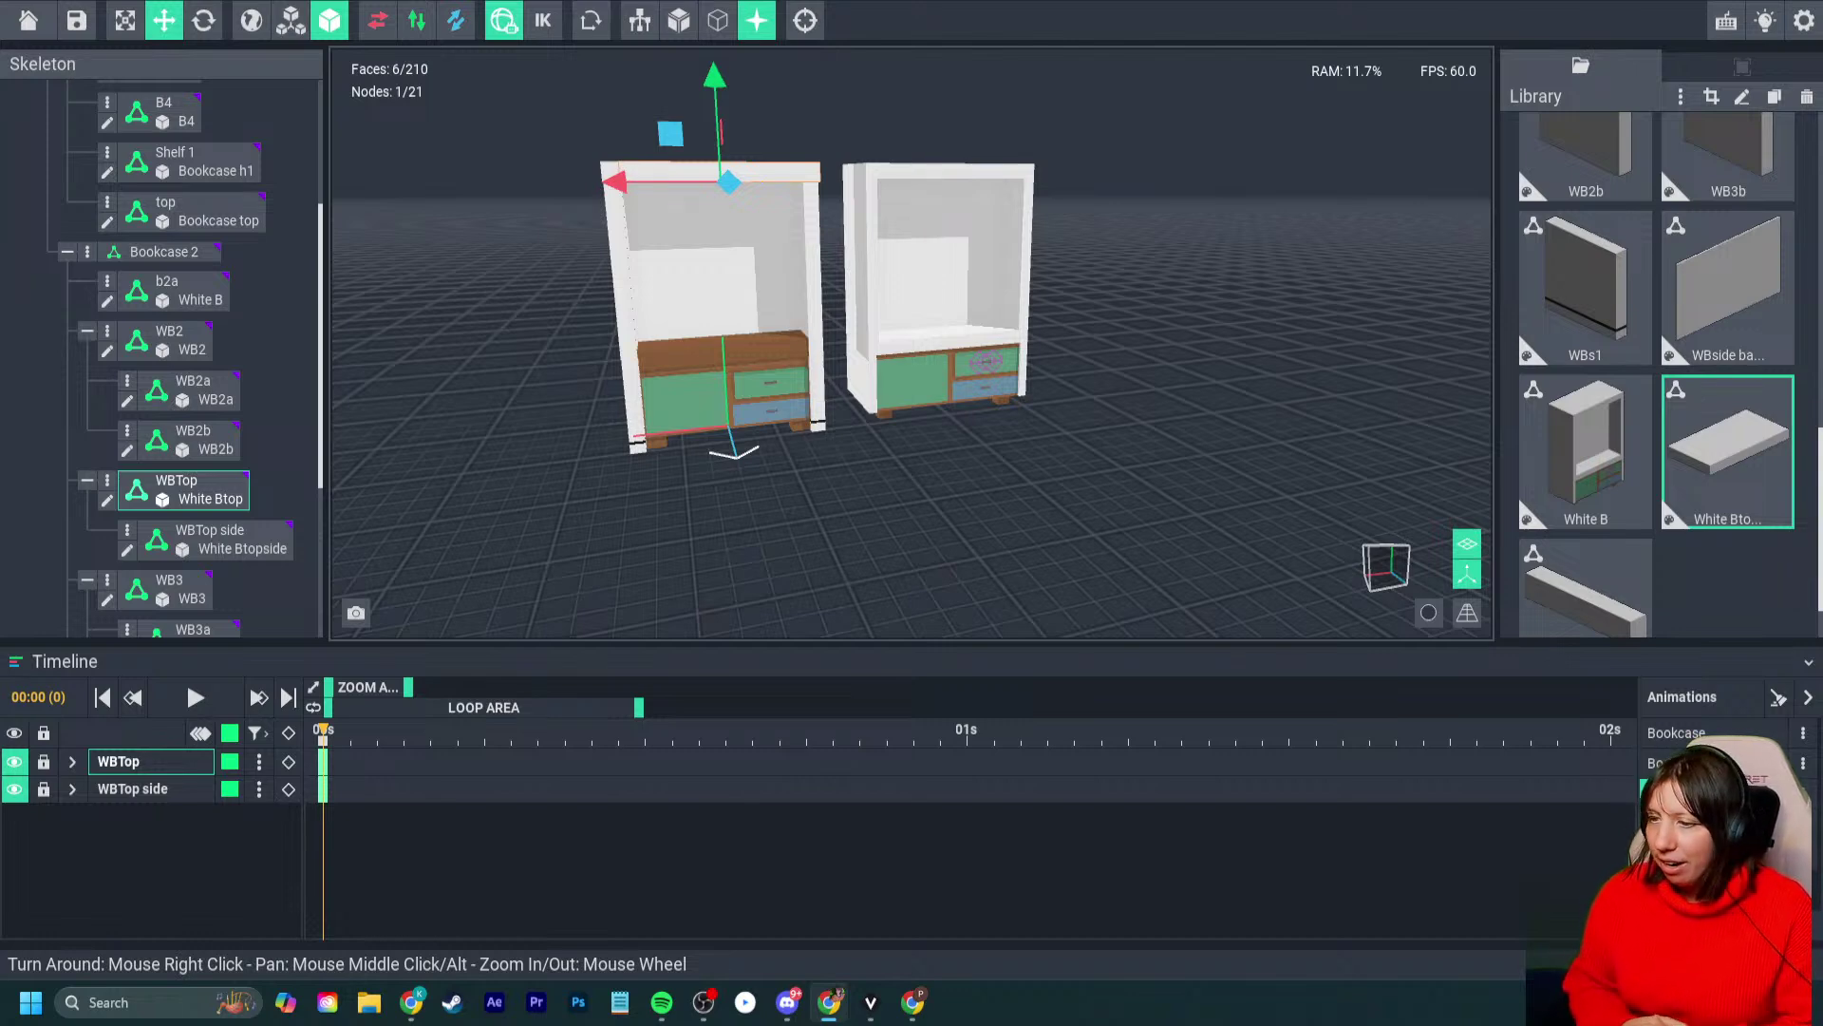
key(ctrl+s)
- Add a new child node named WB base under the Bookcase 2 node
scroll(912, 342, up, 5)
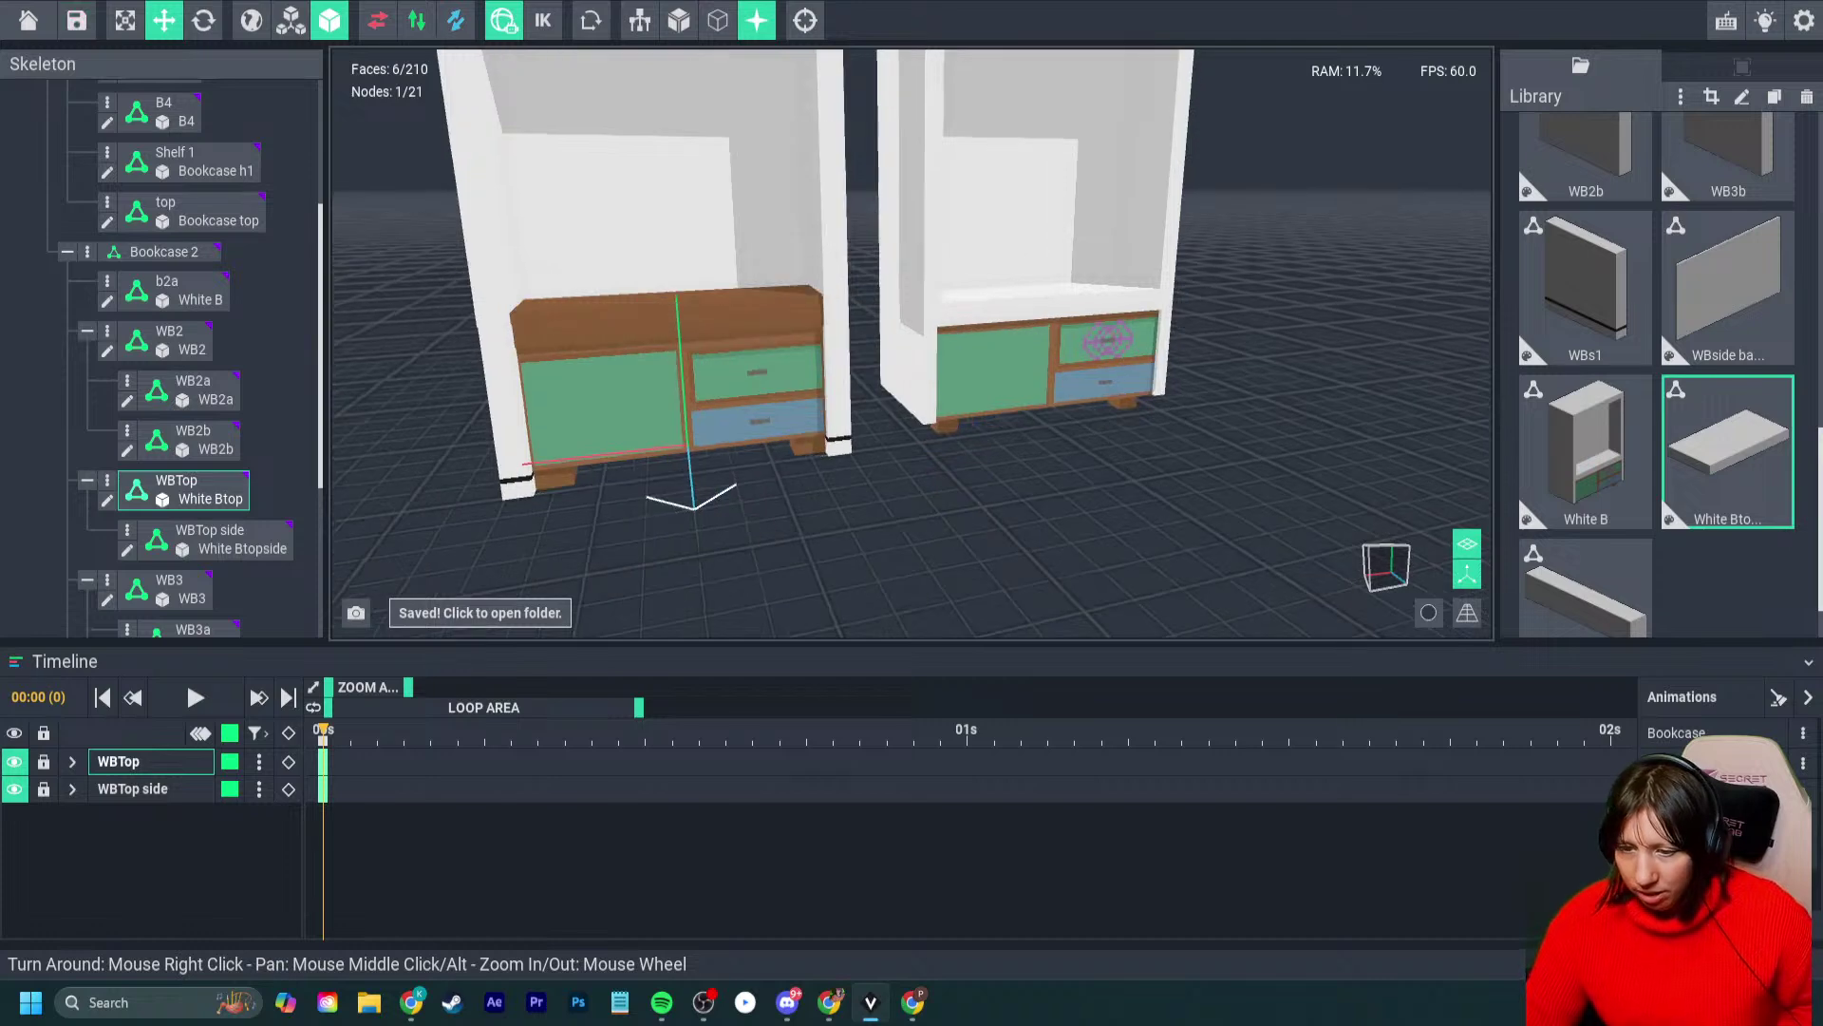
click(608, 406)
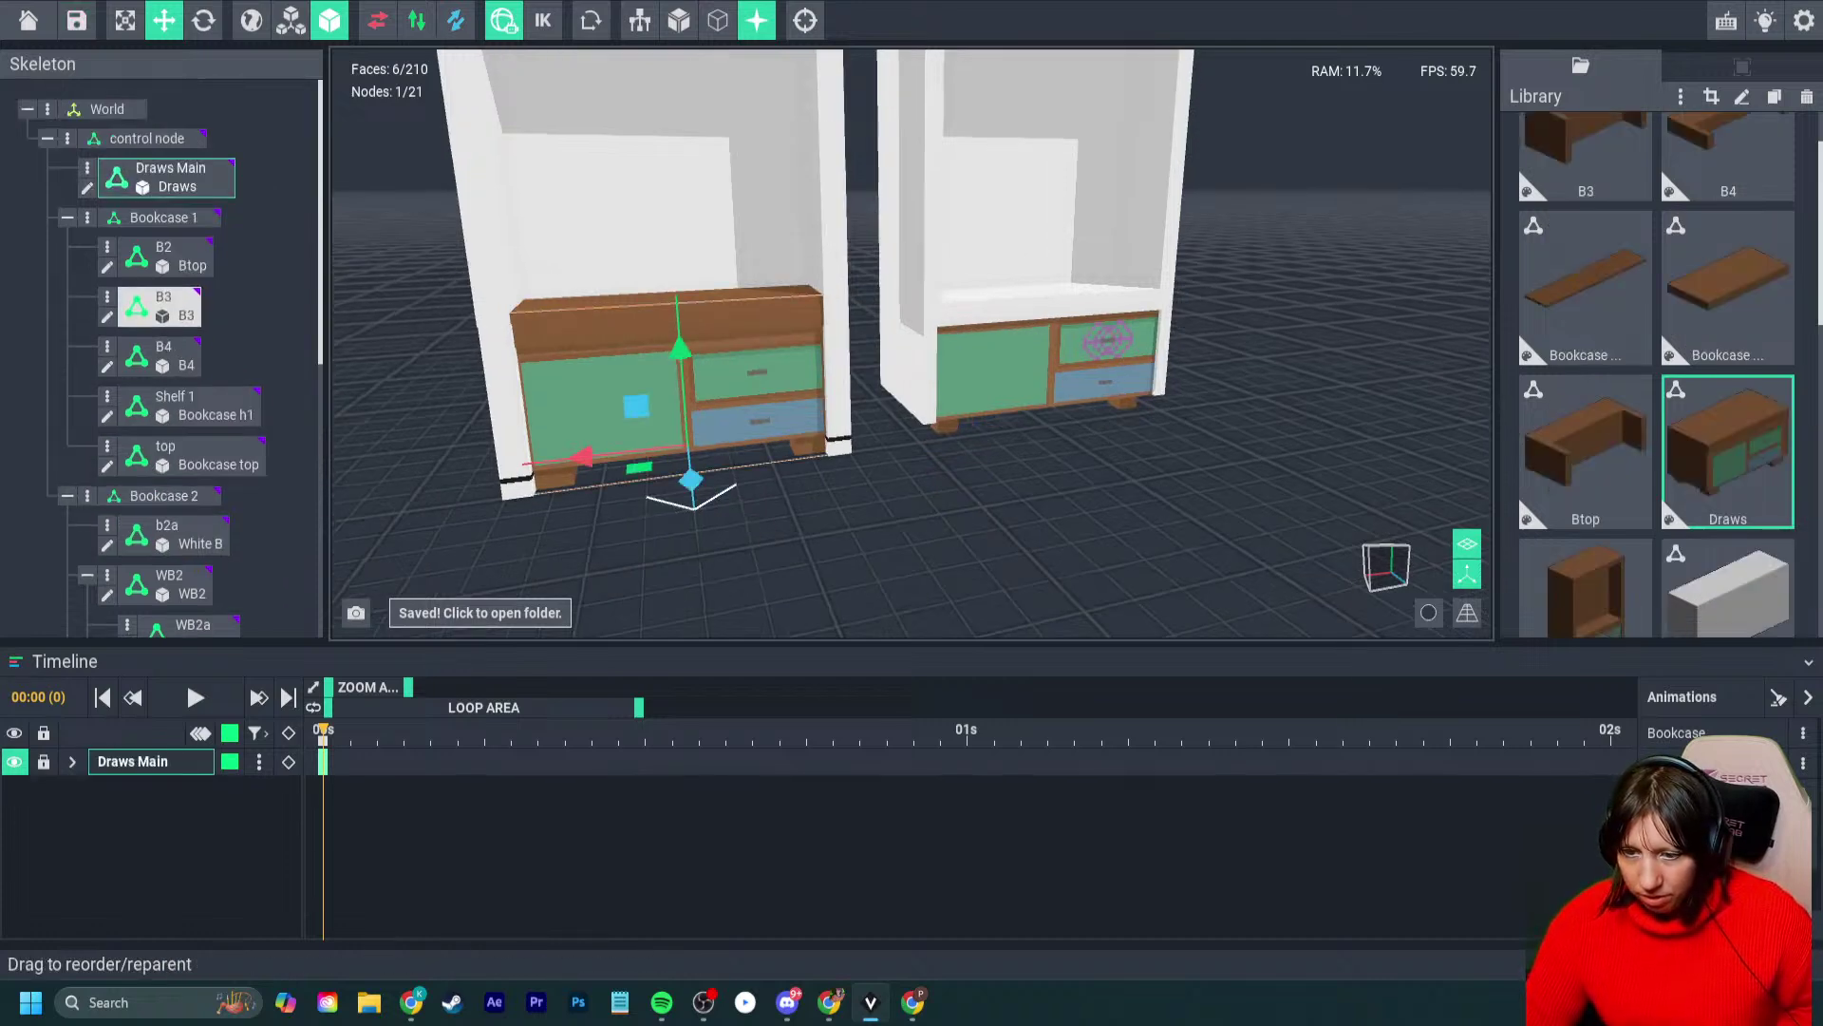
click(163, 495)
scroll(181, 475, down, 6)
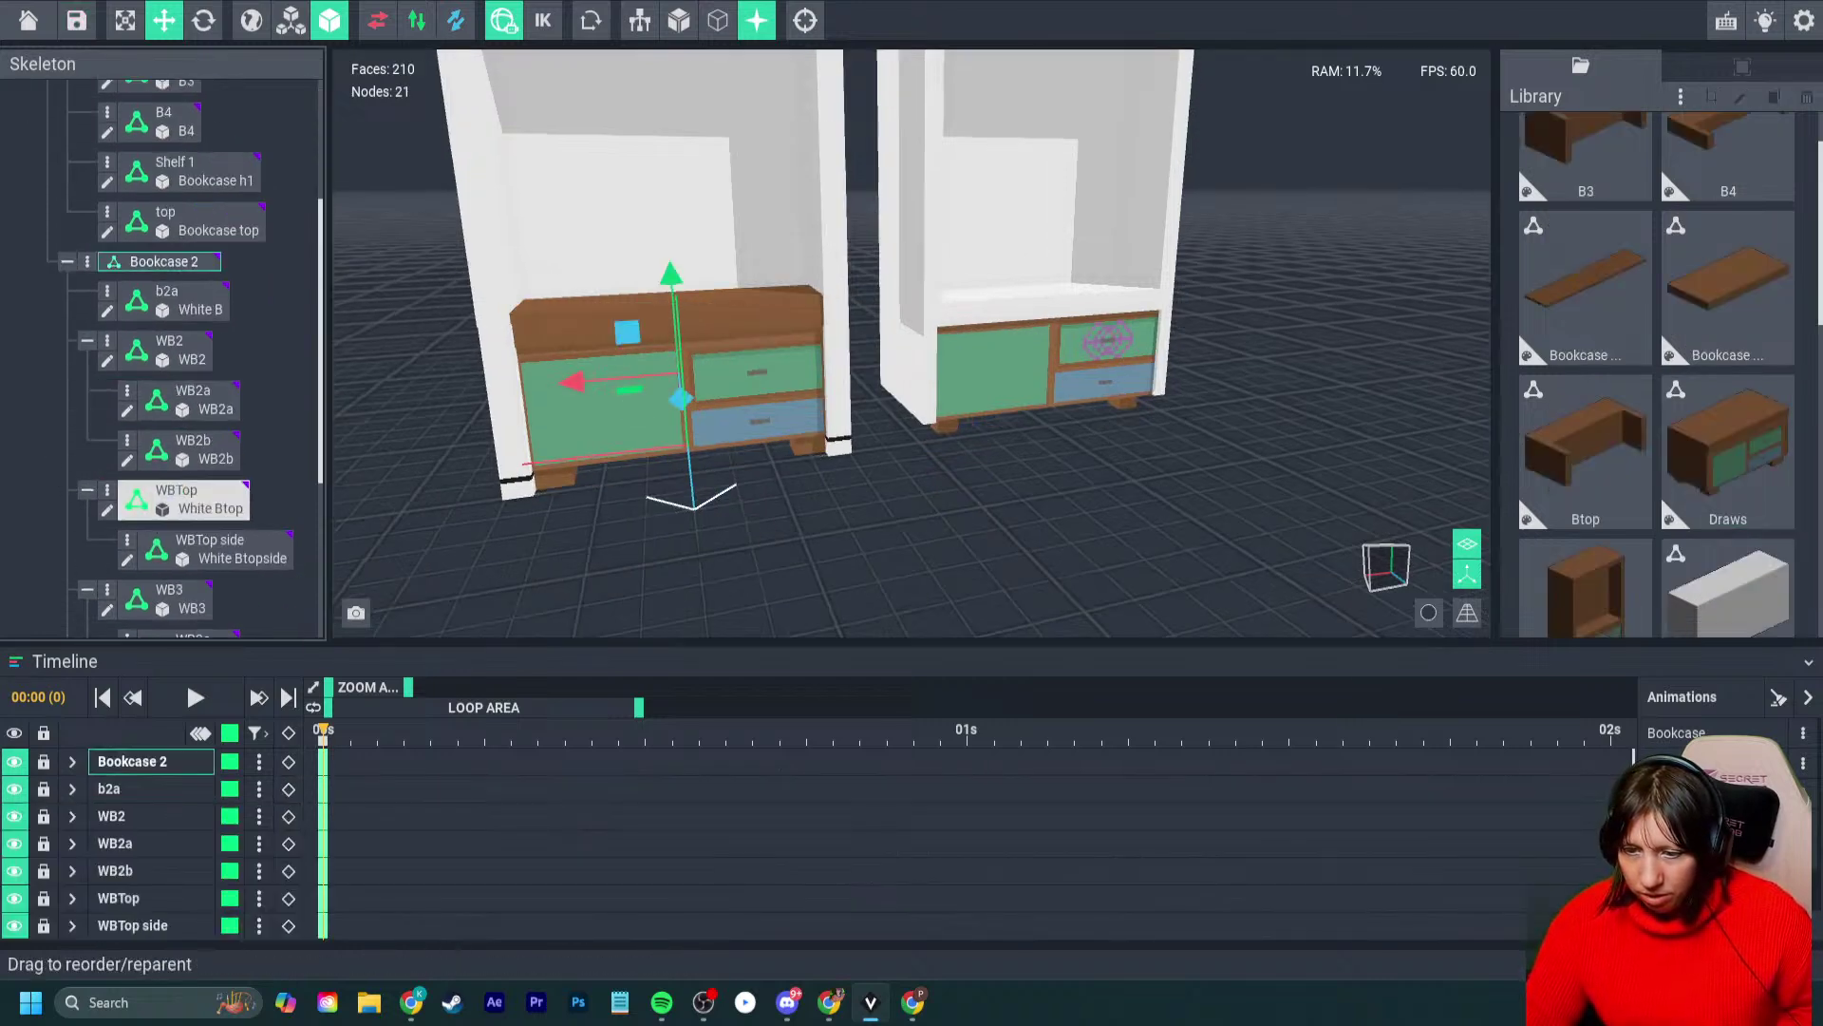
scroll(161, 361, up, 3)
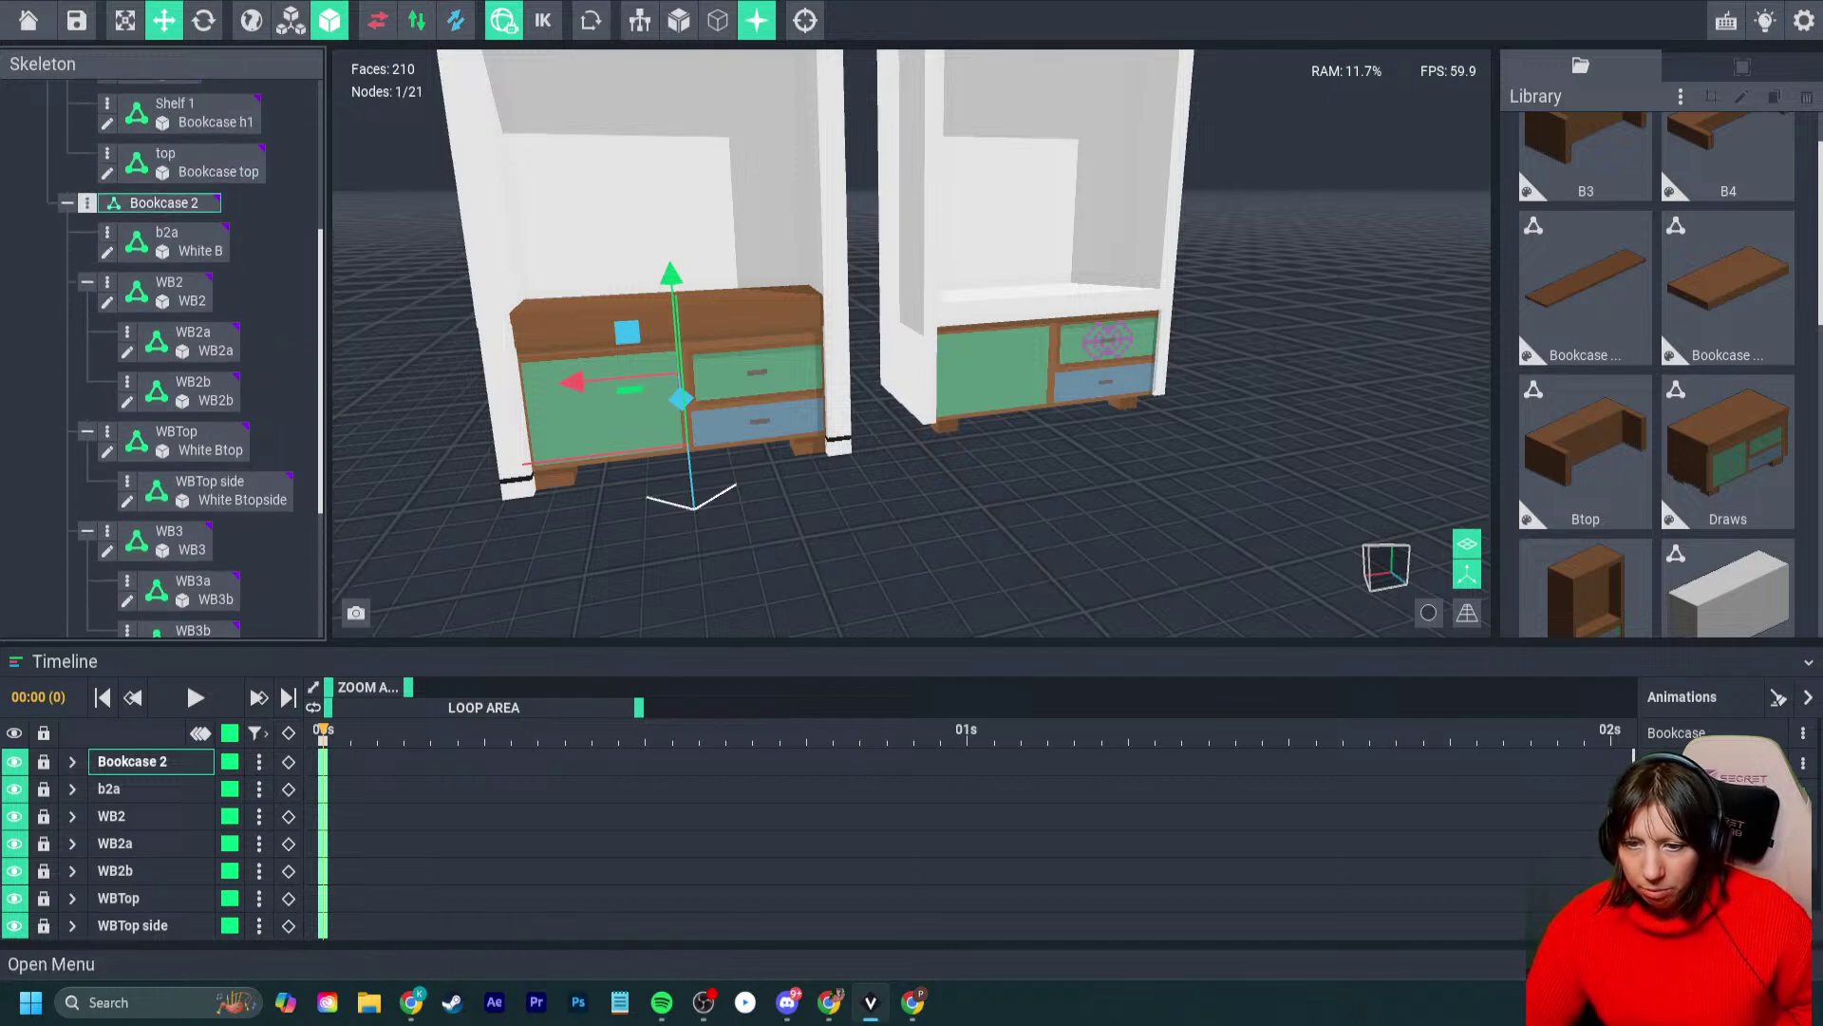
click(86, 203)
click(142, 224)
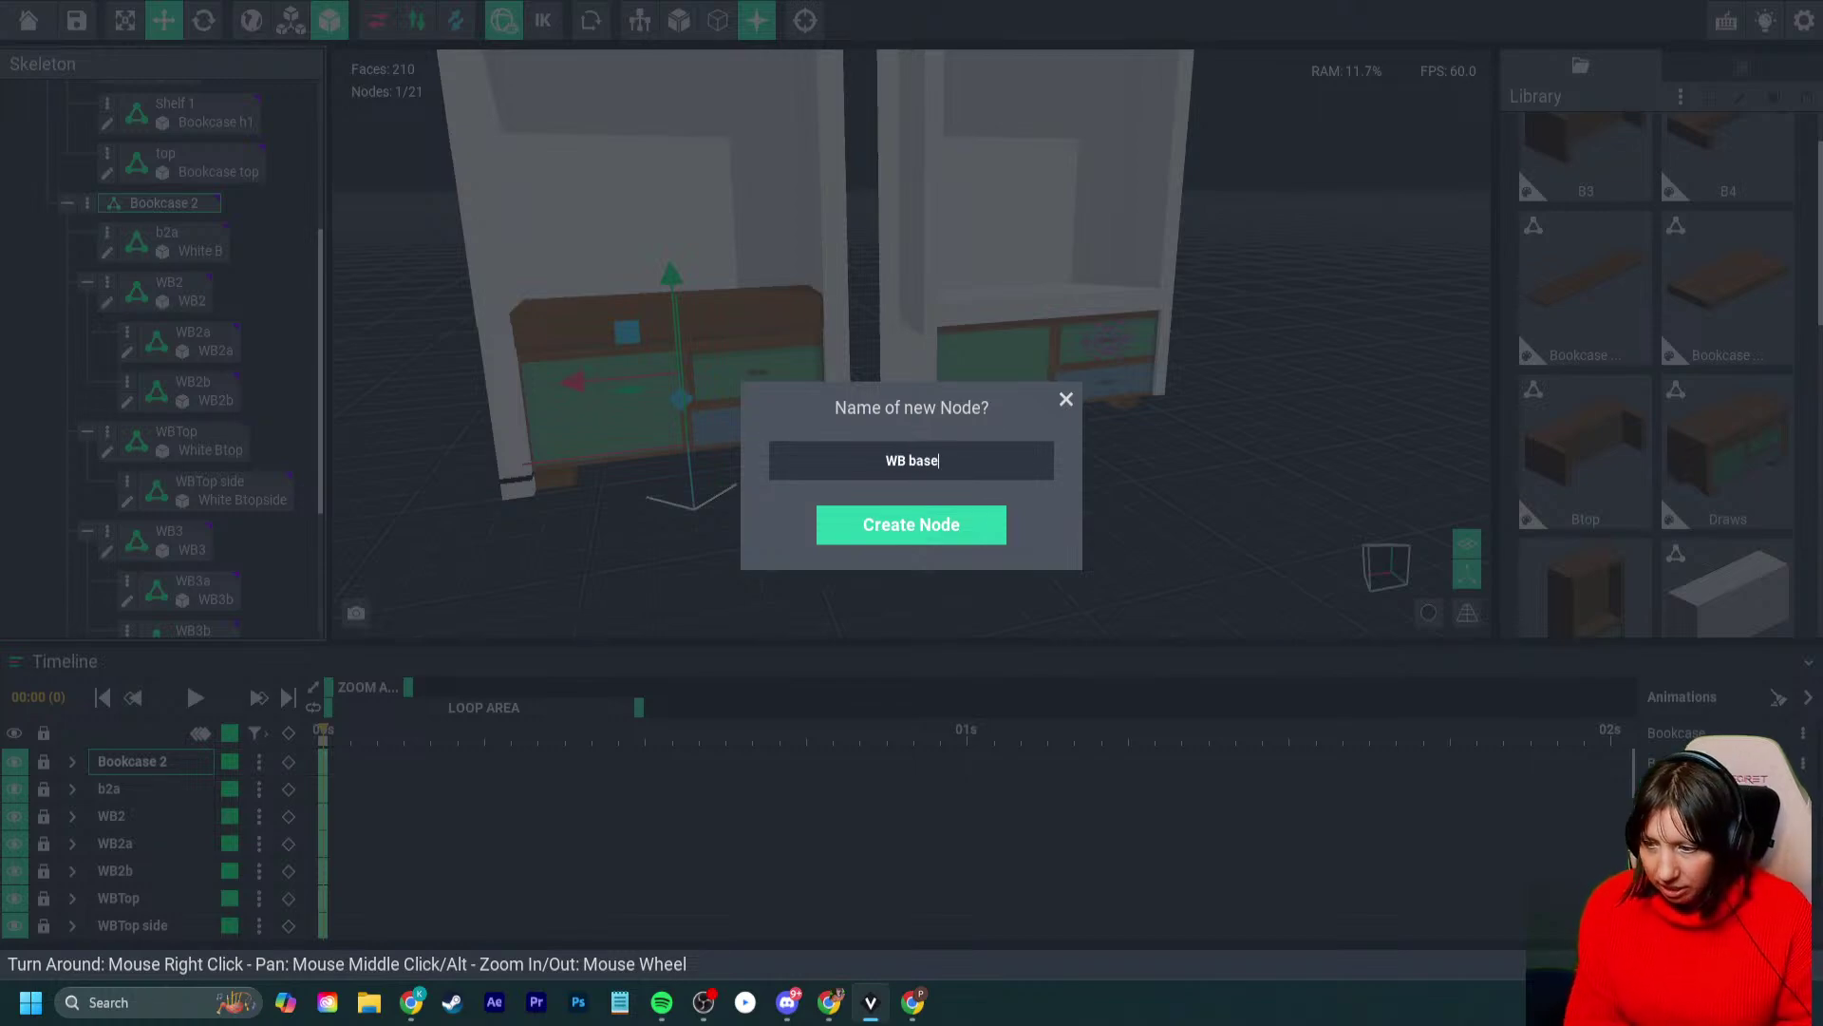
- Create a node named "WB base" under Bookcase 2 and attach the White Btop model to it
text(WB base)
key(Return)
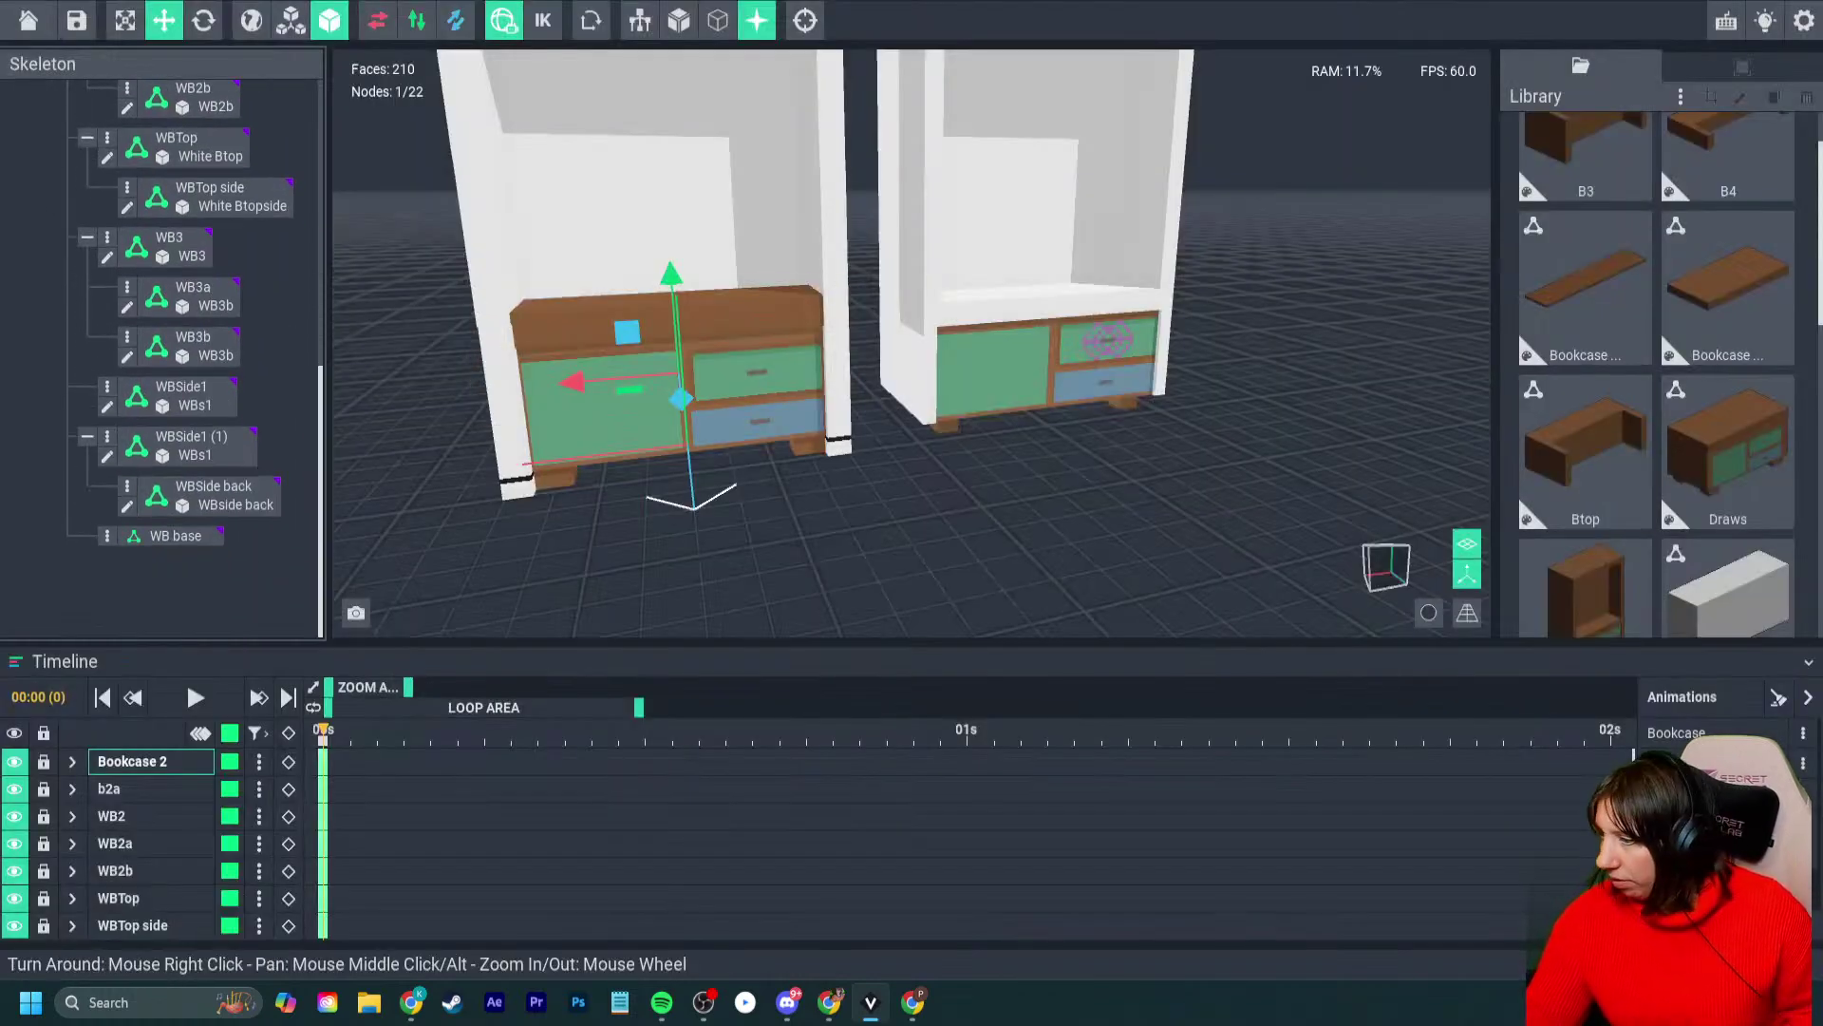
scroll(1657, 380, down, 8)
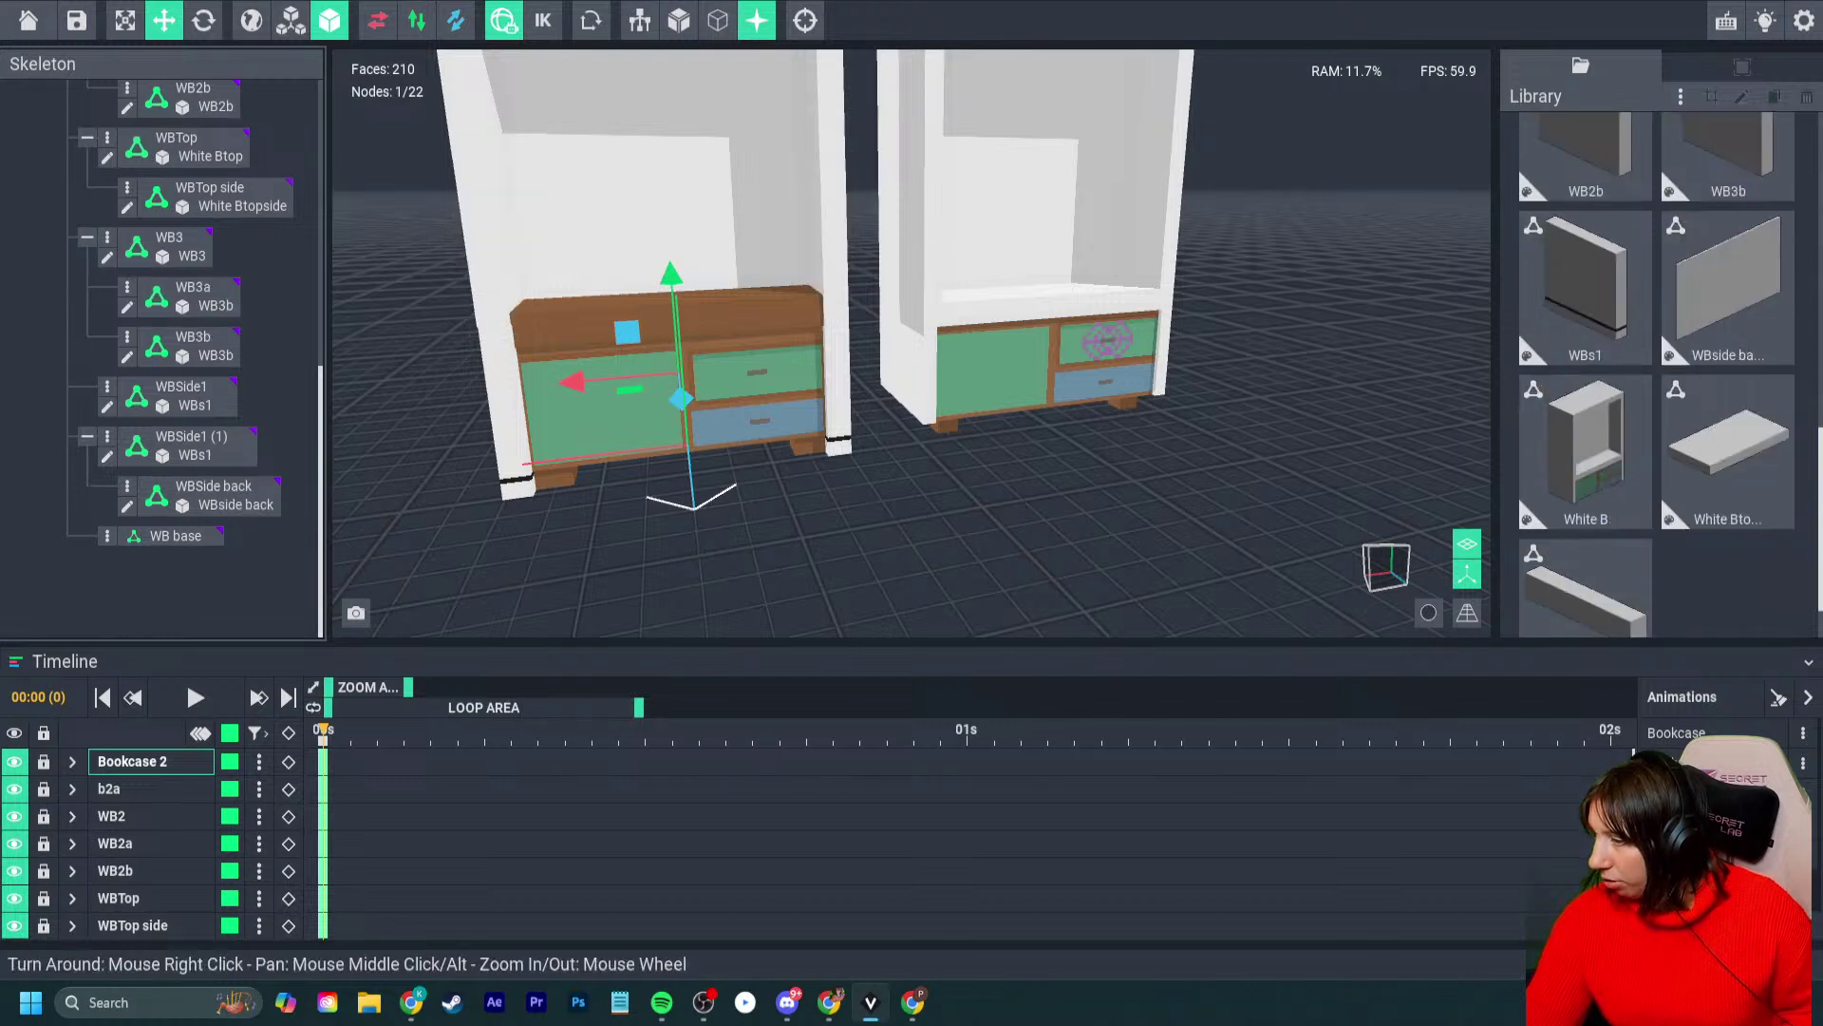
scroll(1605, 513, down, 2)
drag(1729, 385, 1753, 460)
scroll(204, 568, down, 3)
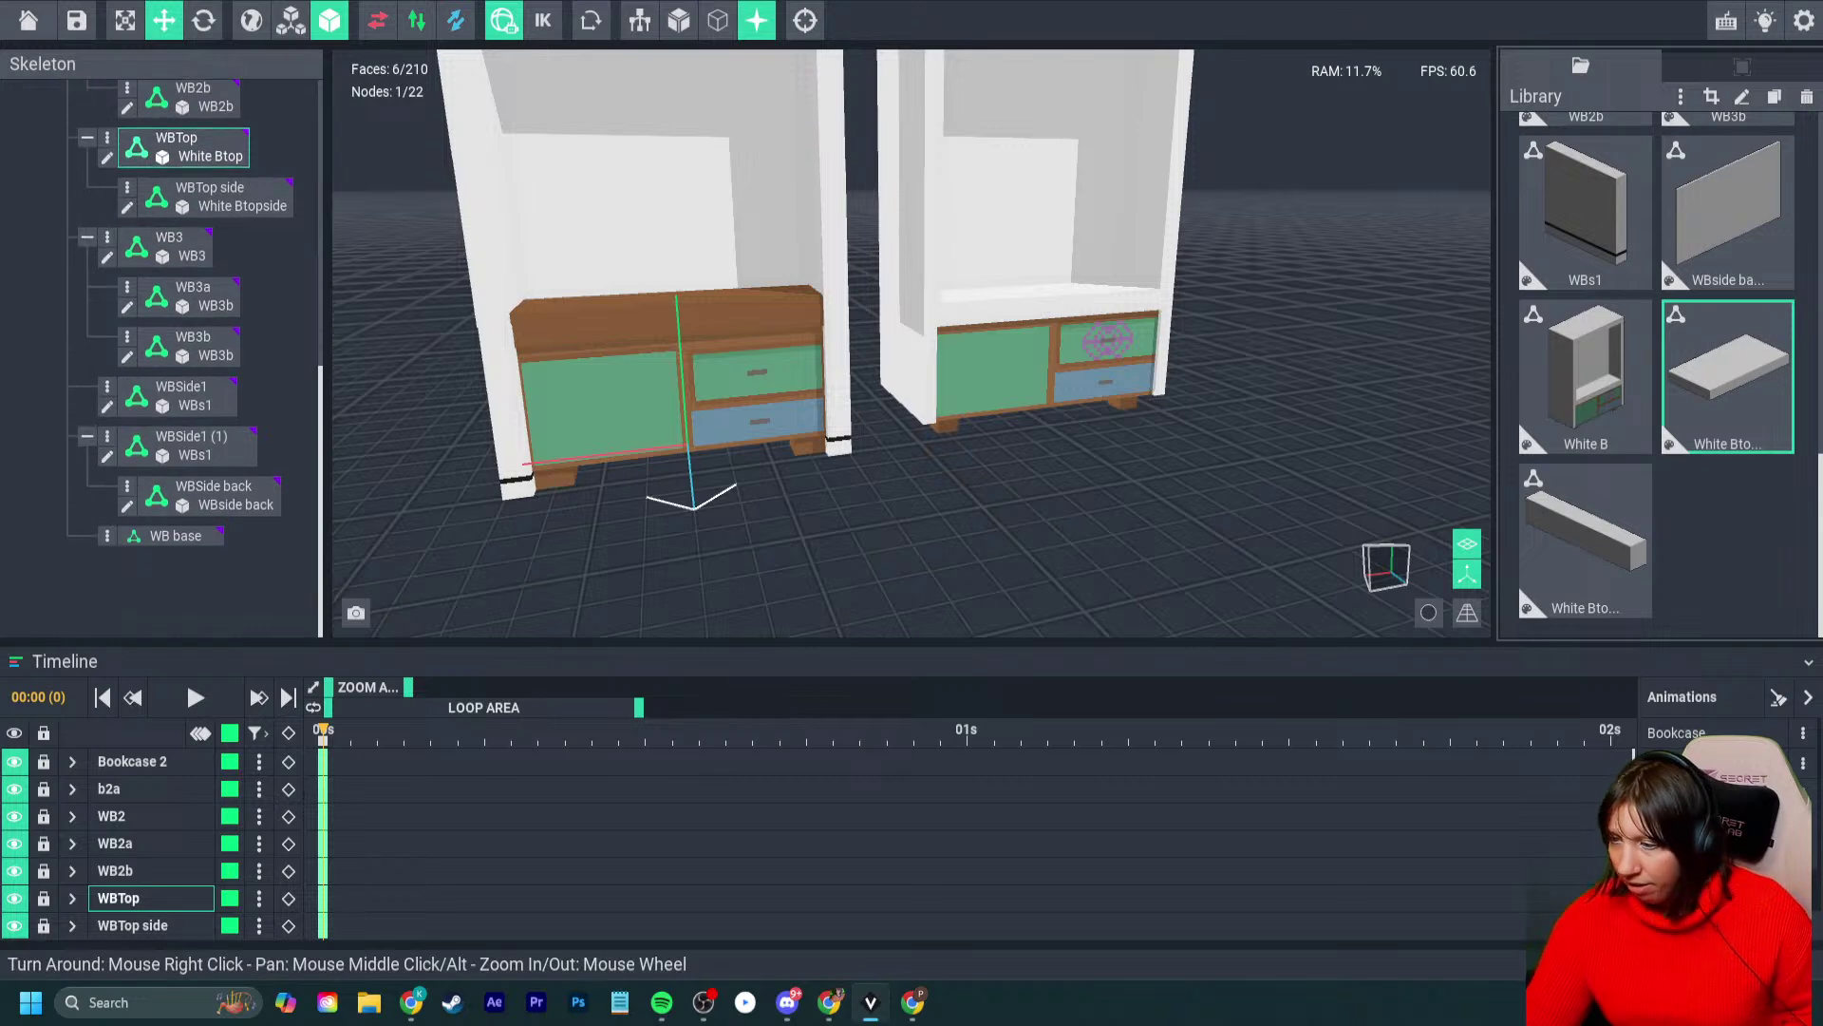
drag(1728, 380, 181, 539)
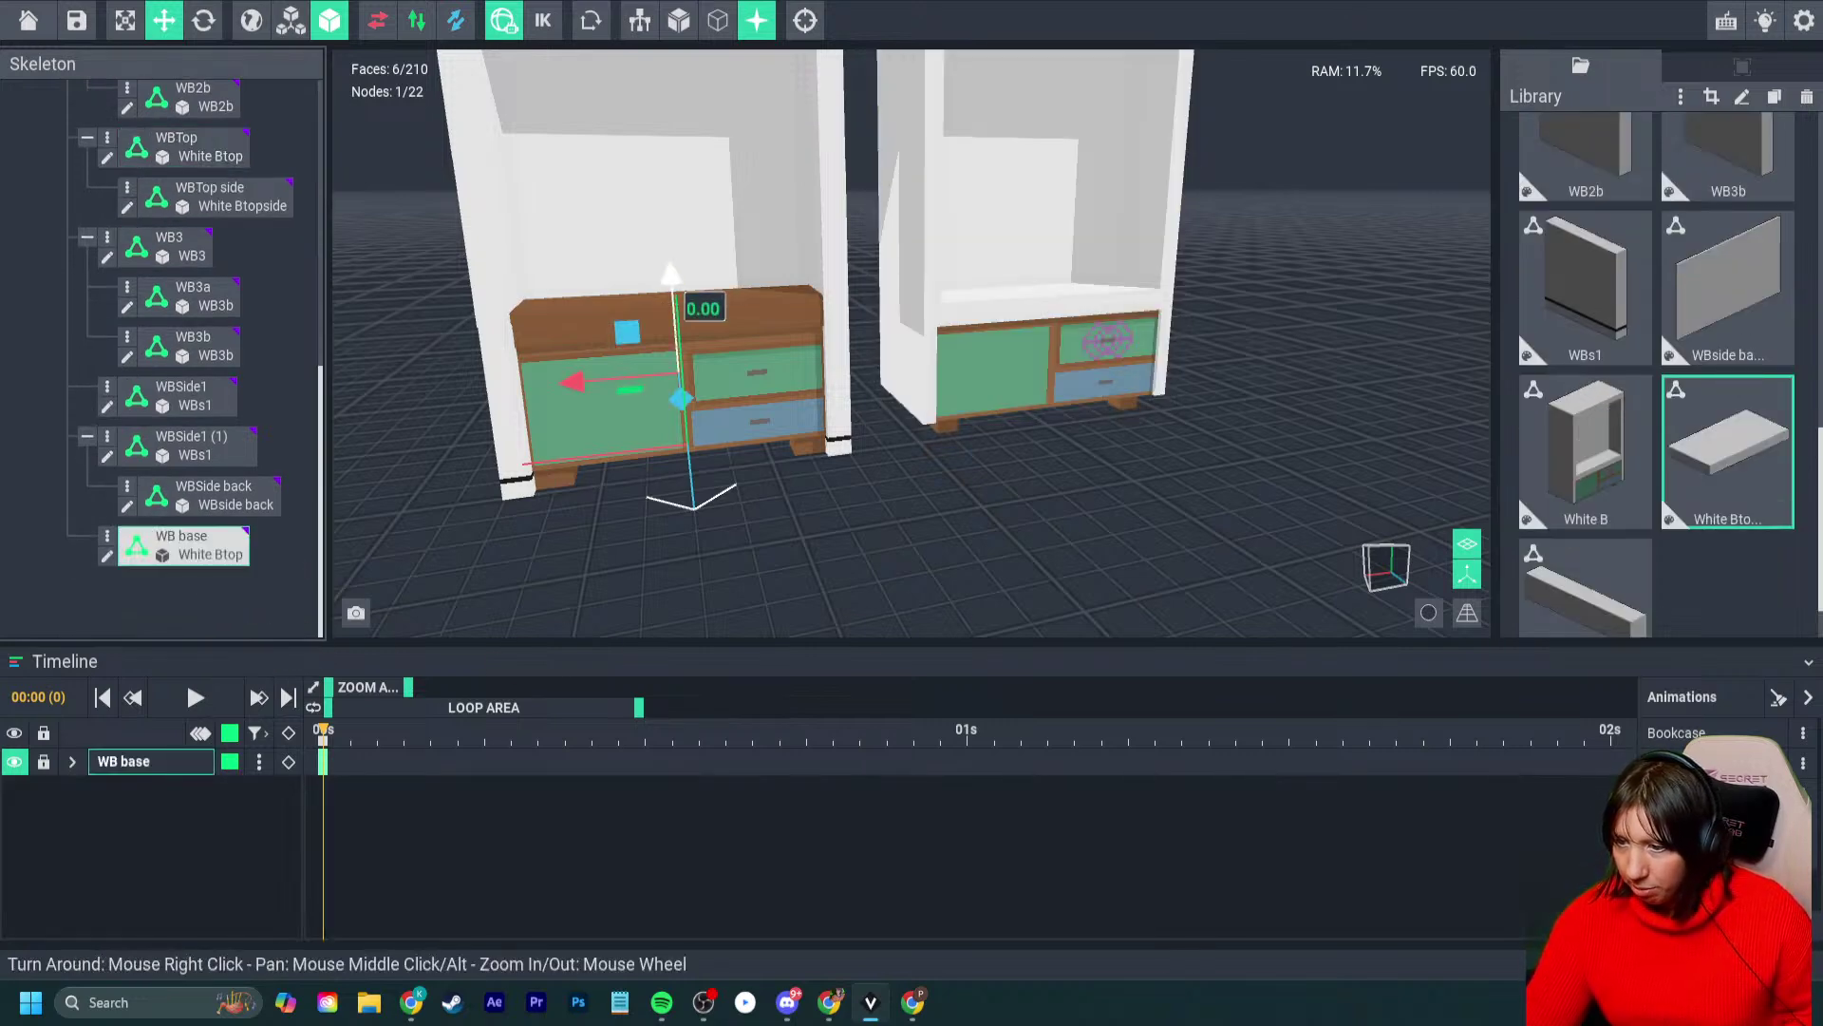
- Position the WB base slab below the drawers, between the two white side panels at floor level, at a depth of about 59
drag(671, 277, 676, 353)
scroll(684, 465, up, 3)
drag(649, 499, 651, 564)
right_drag(650, 565, 712, 530)
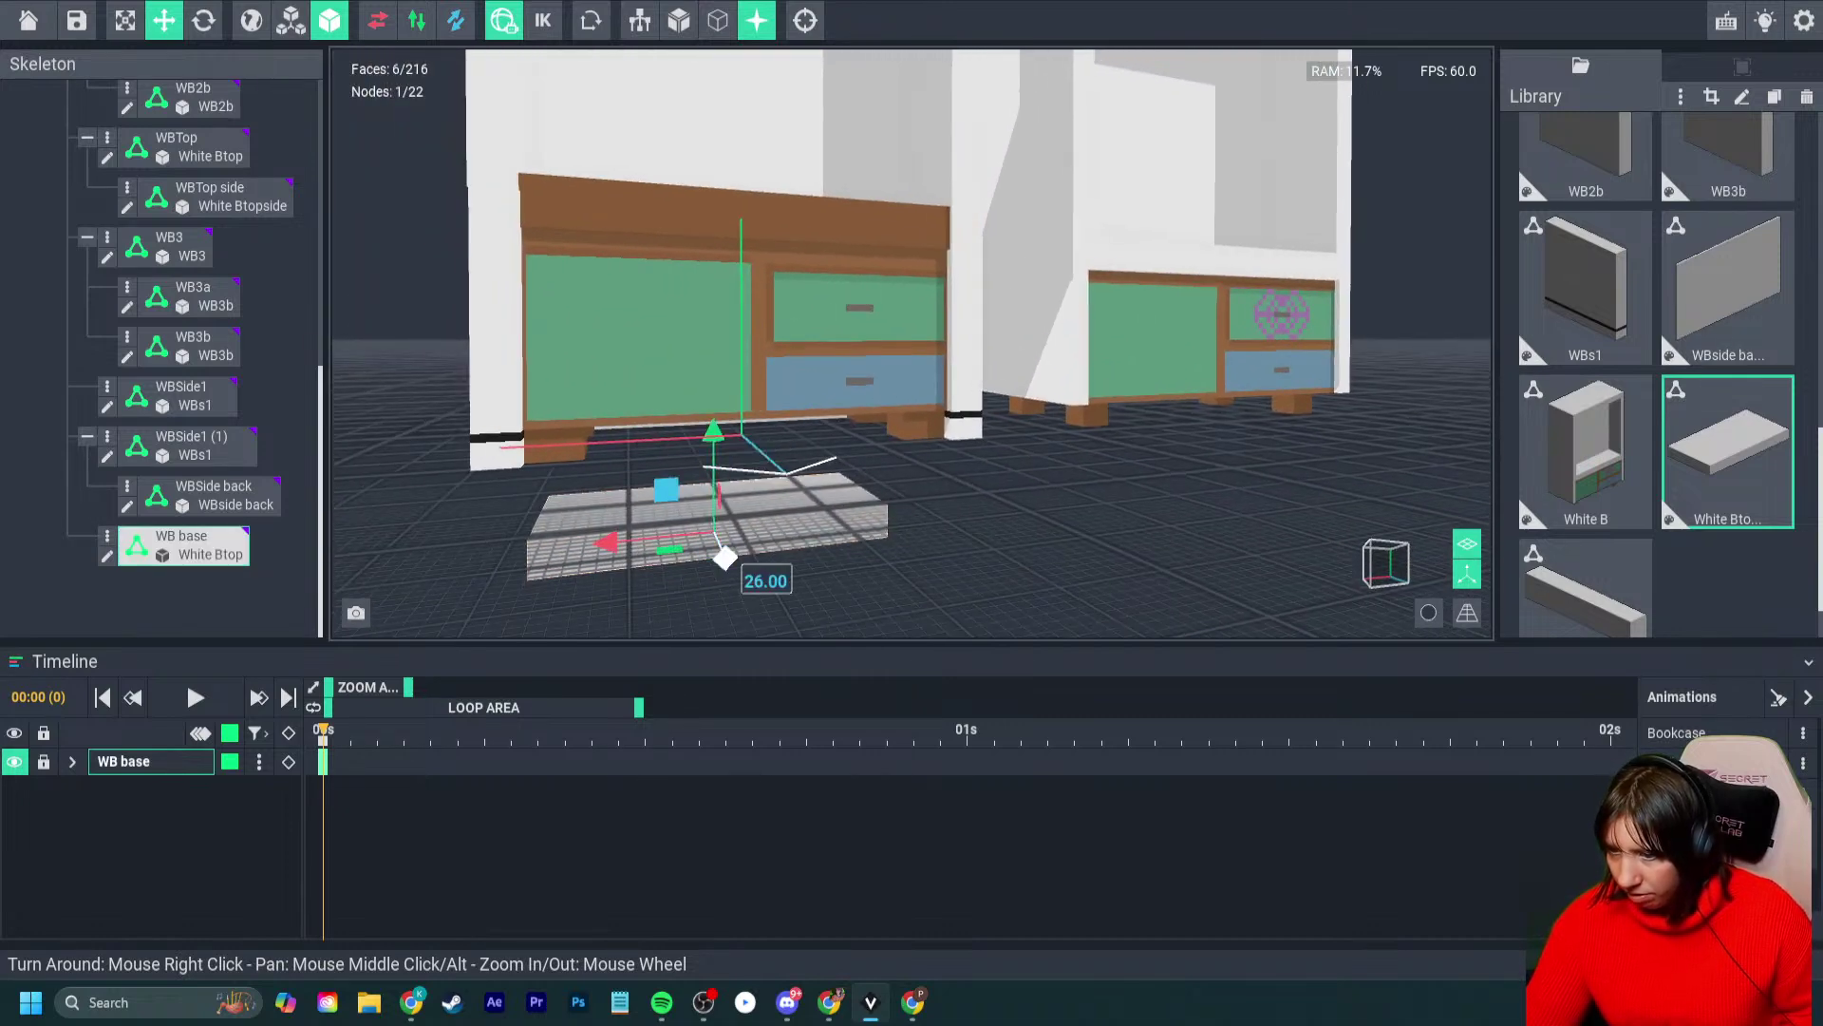
drag(724, 558, 736, 361)
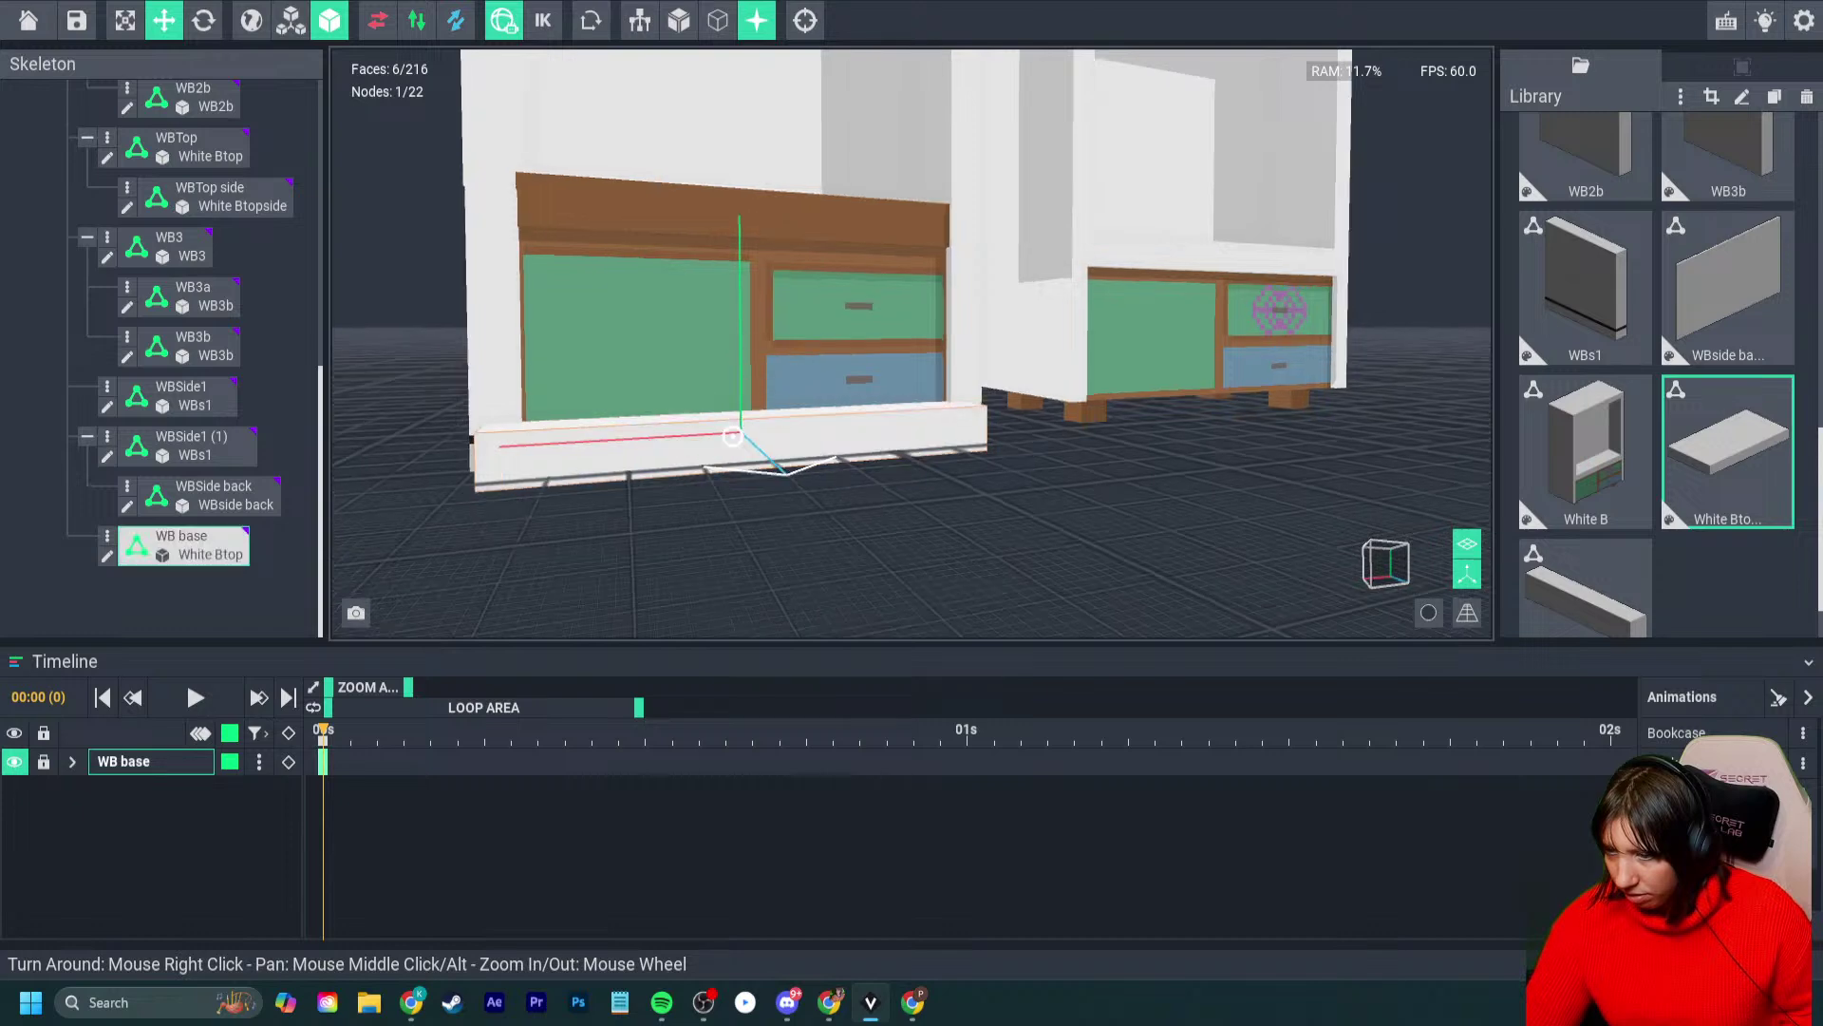
right_drag(732, 436, 745, 435)
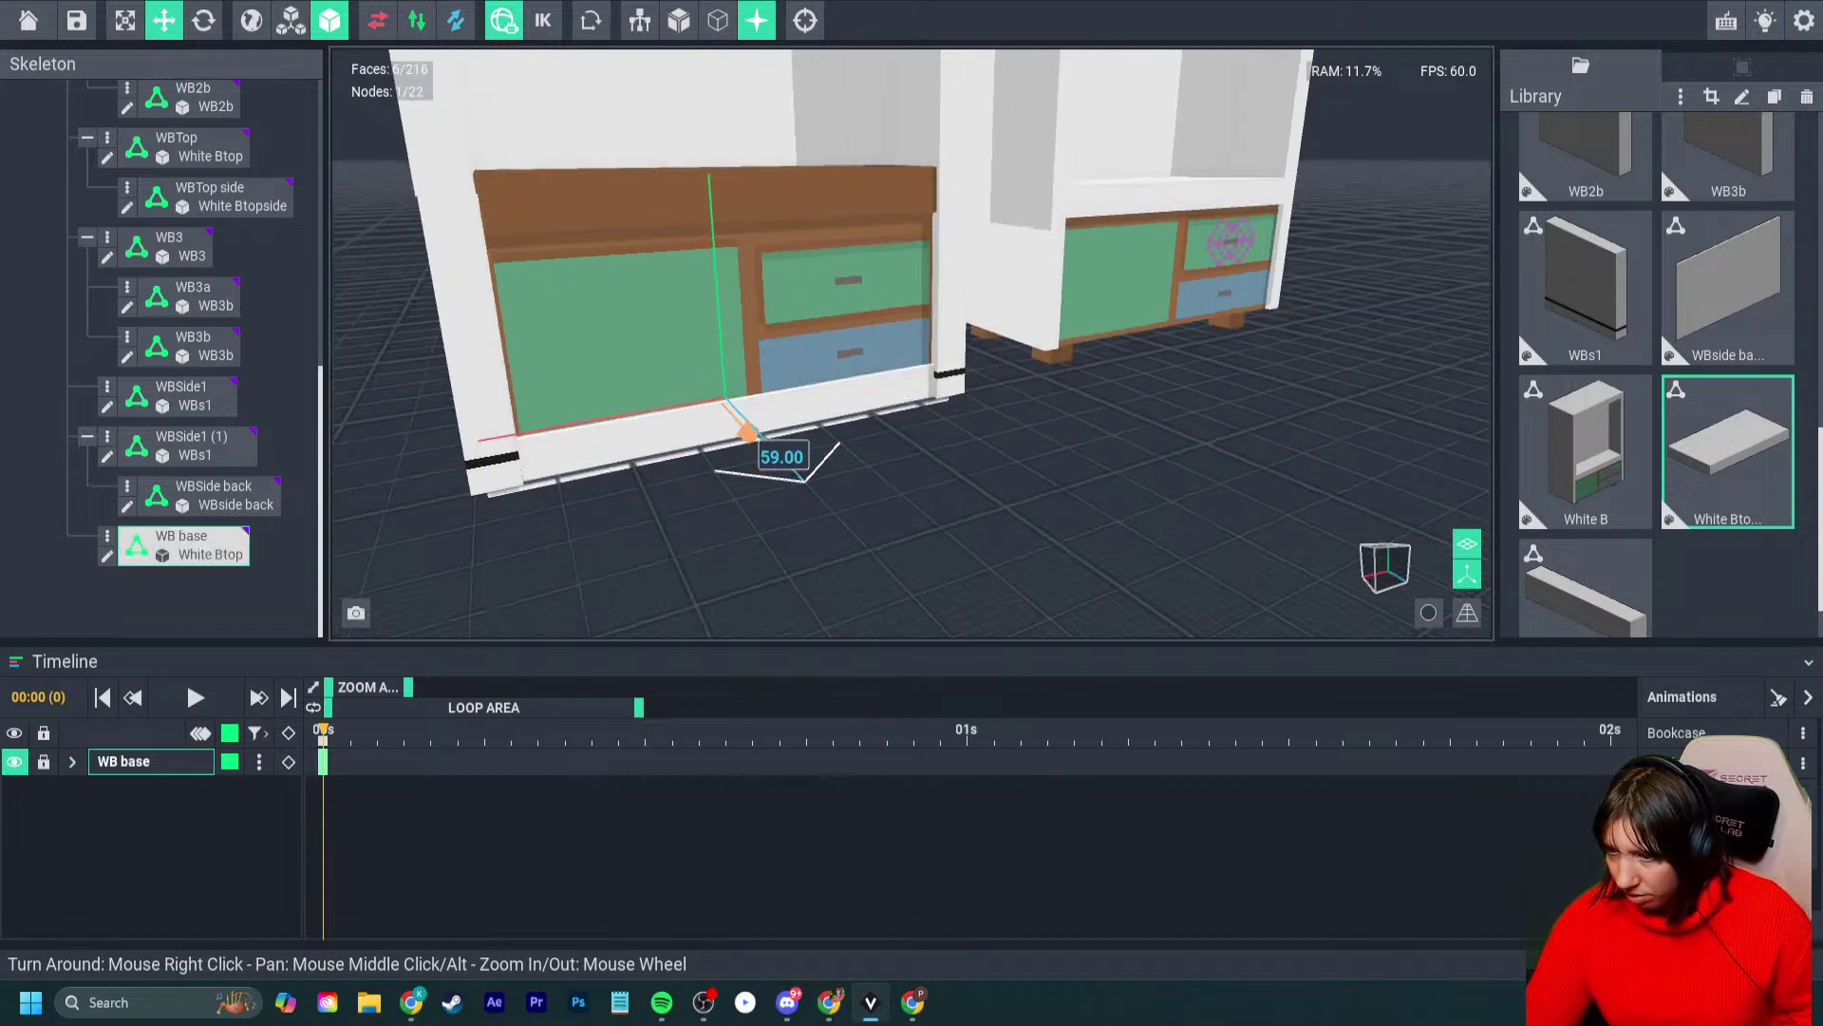
scroll(747, 433, up, 5)
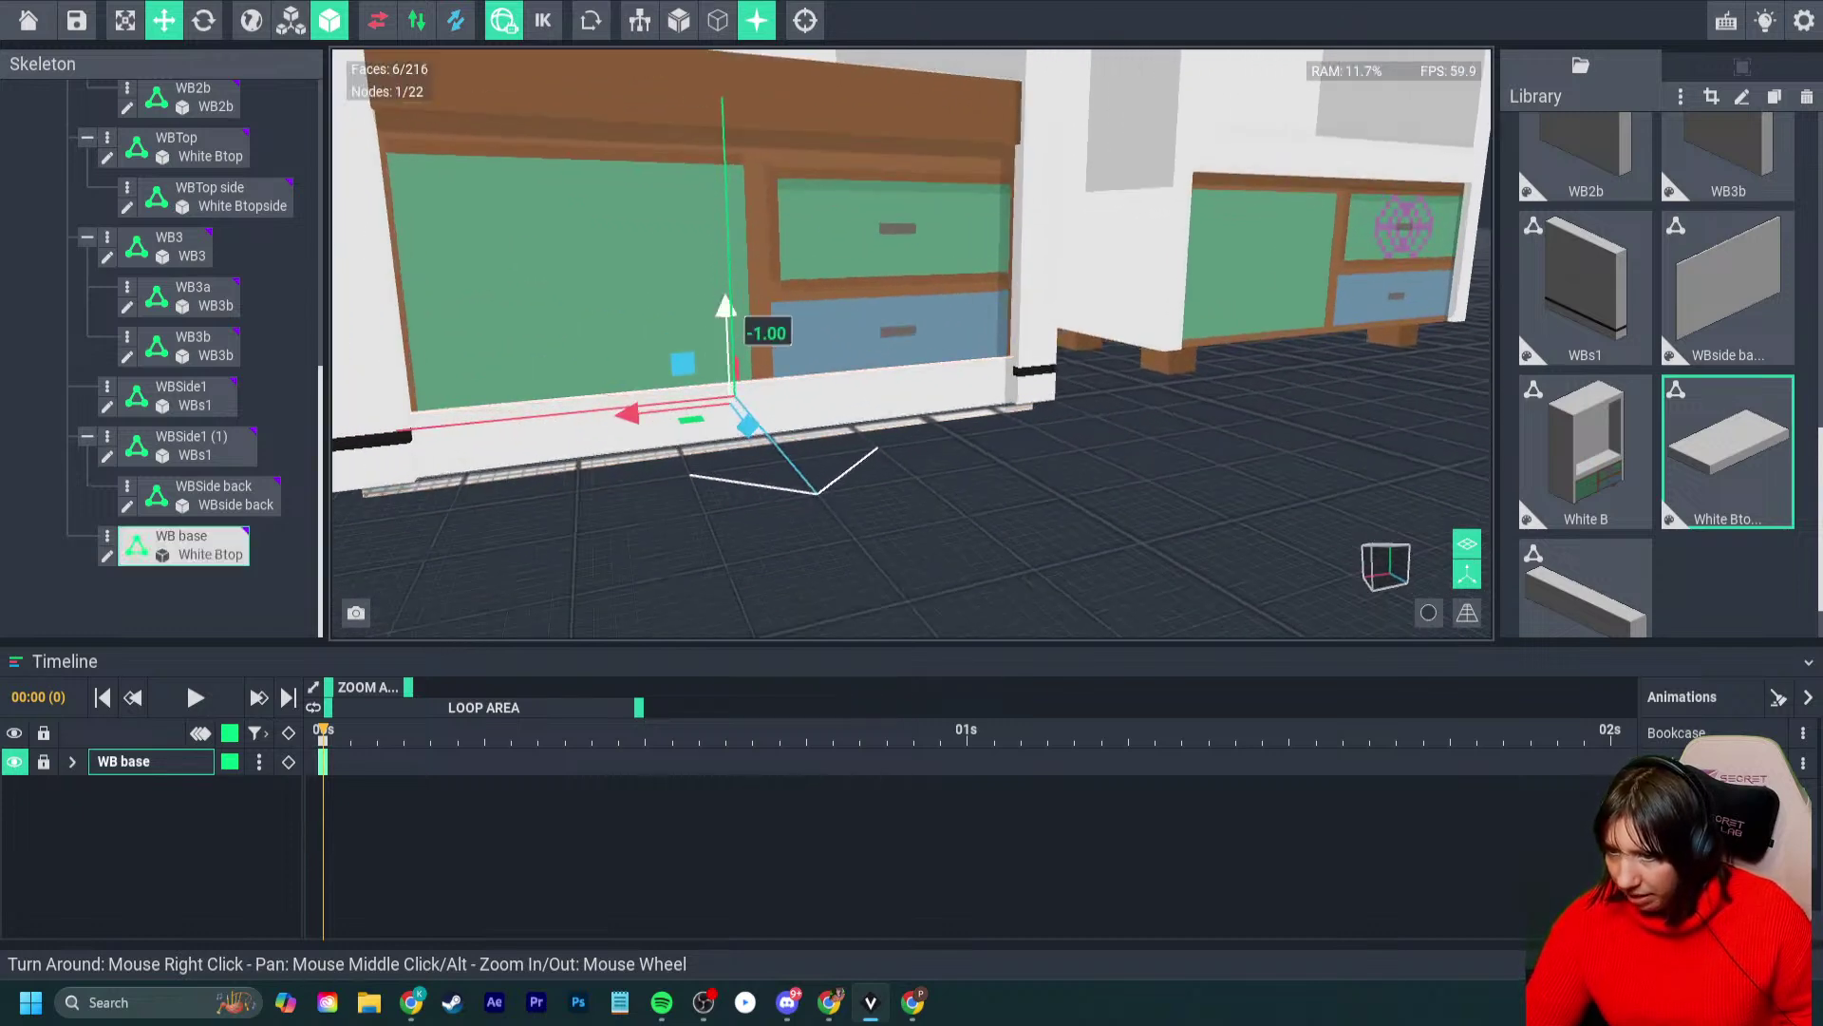
right_drag(771, 380, 708, 332)
- Clone the White Btop model as "White Base" and attach the clone to the WBTop node
drag(1729, 446, 181, 147)
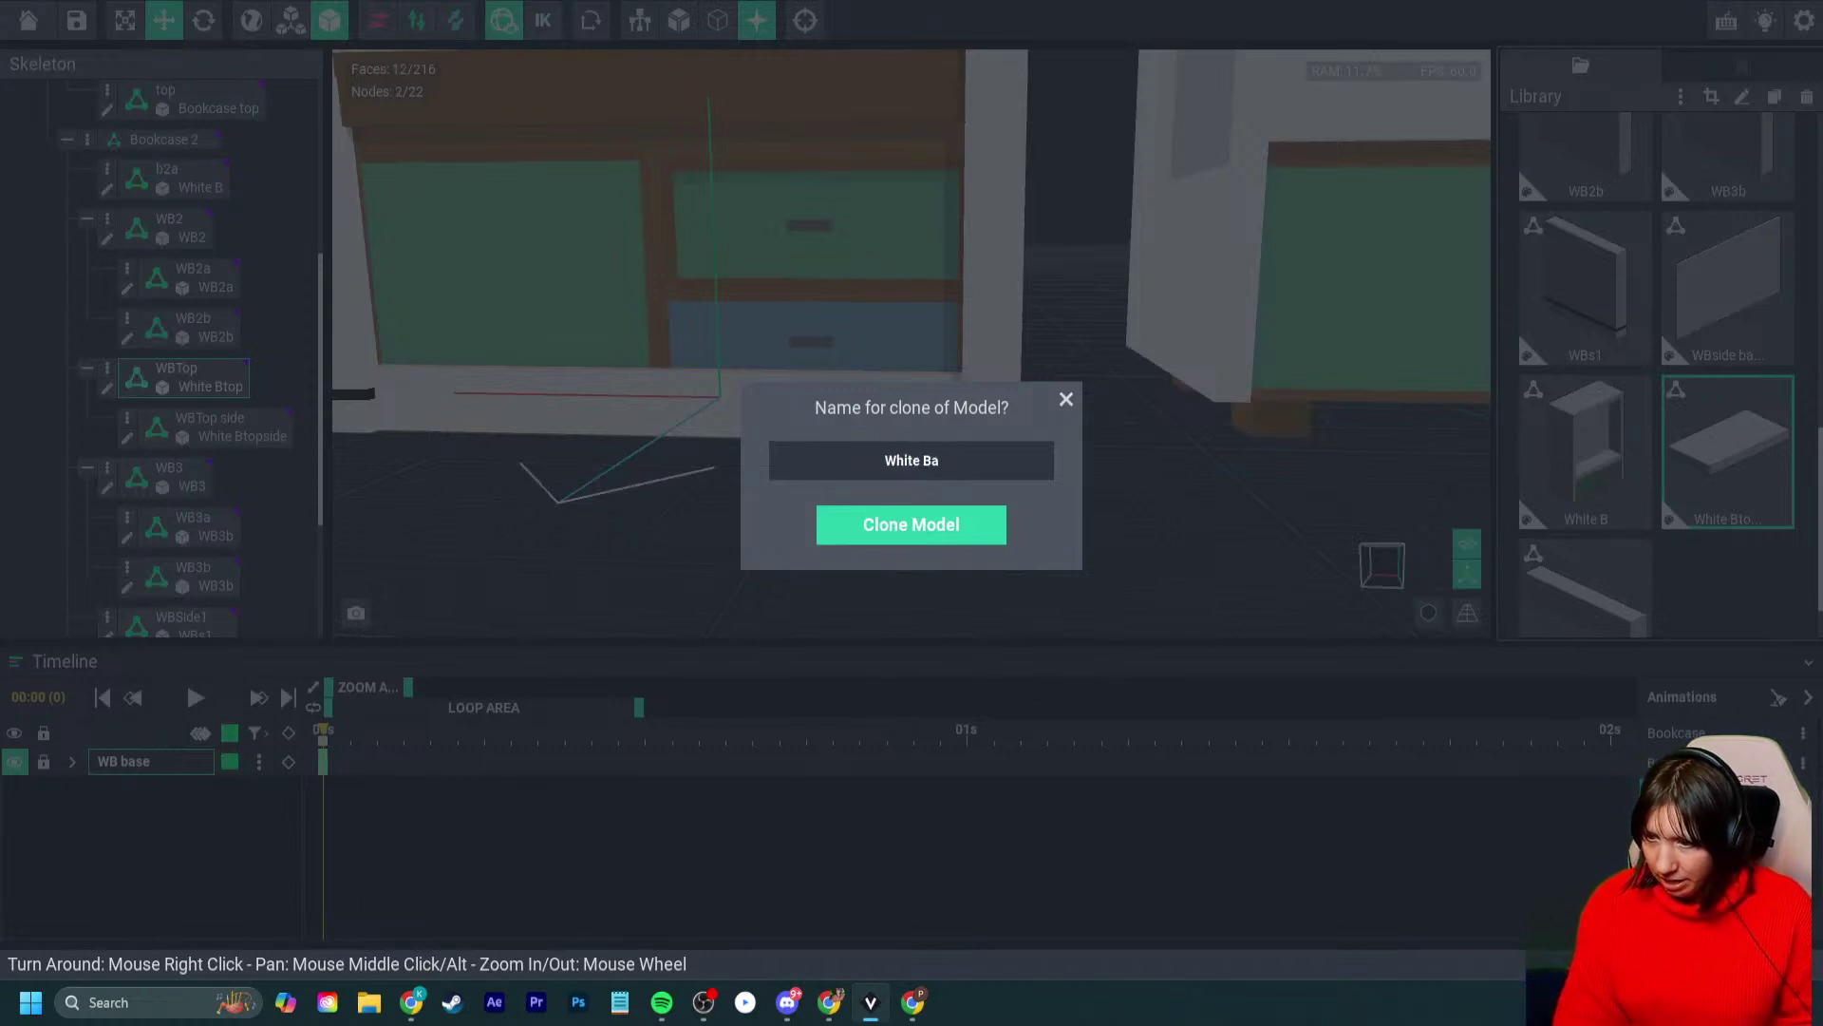
text(se)
key(Return)
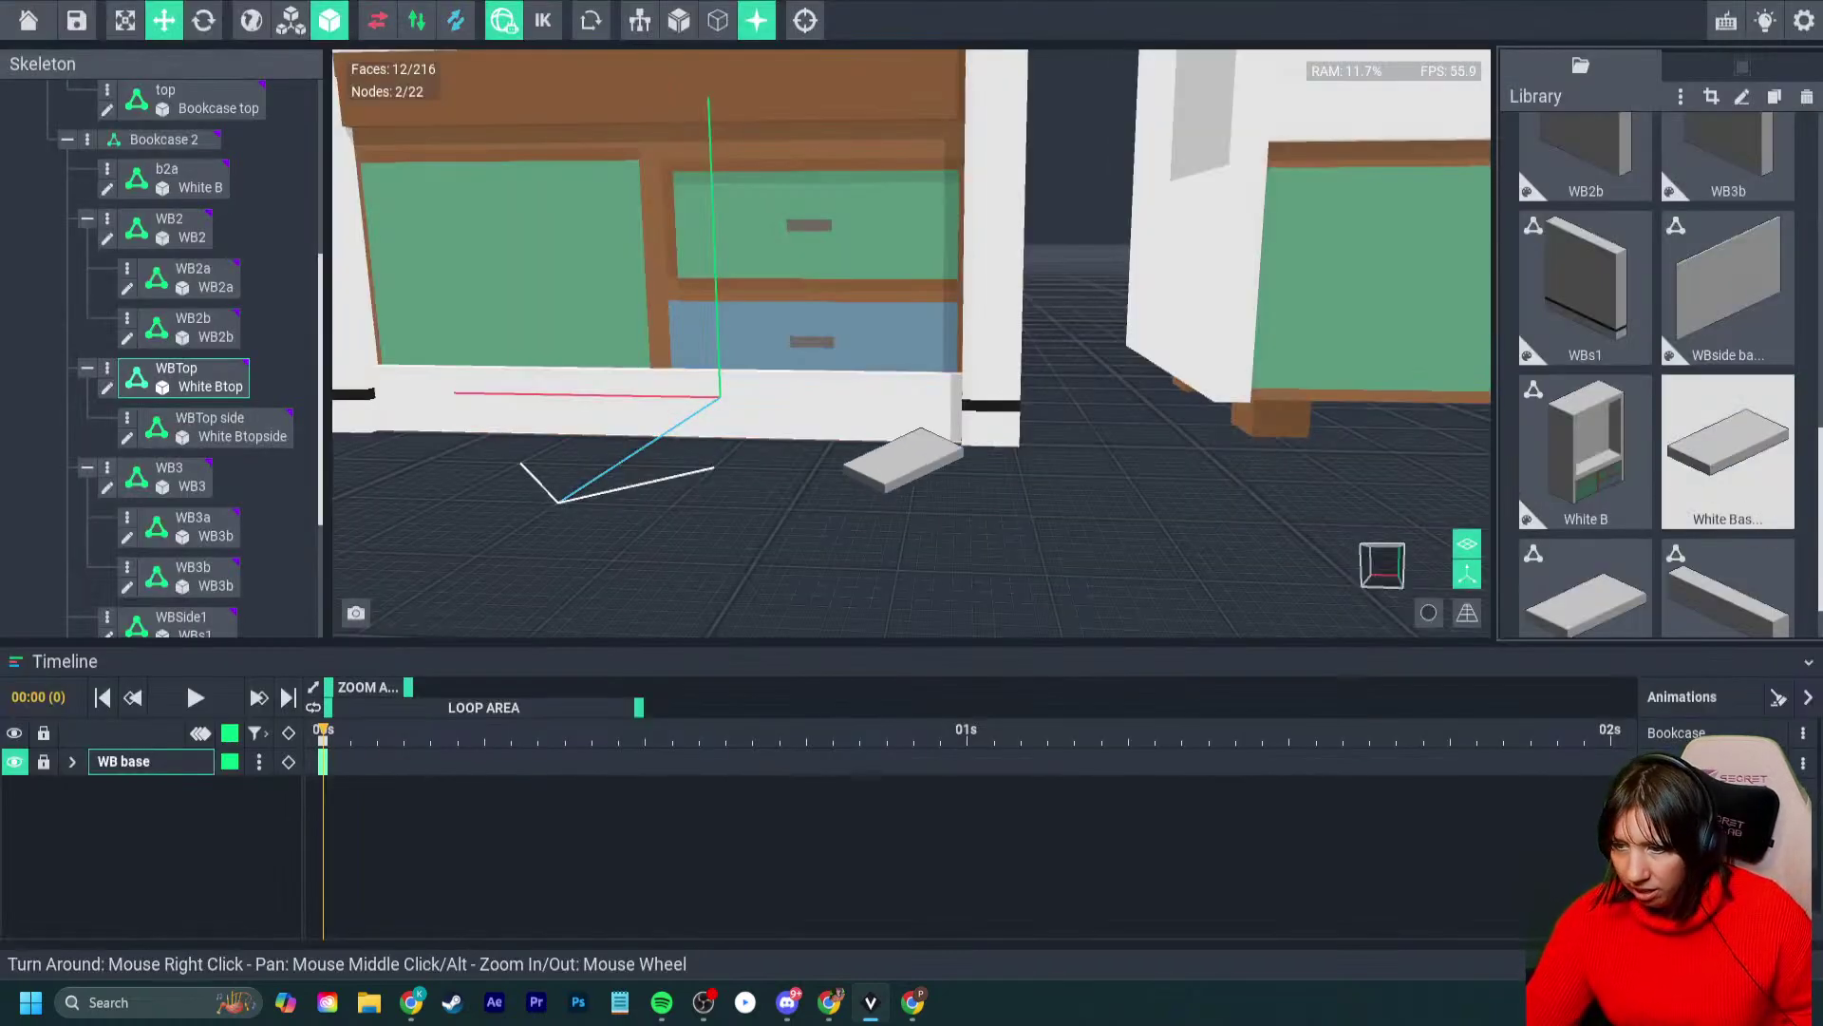
drag(904, 460, 183, 378)
- Erase the end faces of the White Base slab until it is 56 voxels wide, crop the model and save it
click(107, 387)
right_drag(959, 532, 818, 502)
scroll(818, 501, up, 3)
click(19, 569)
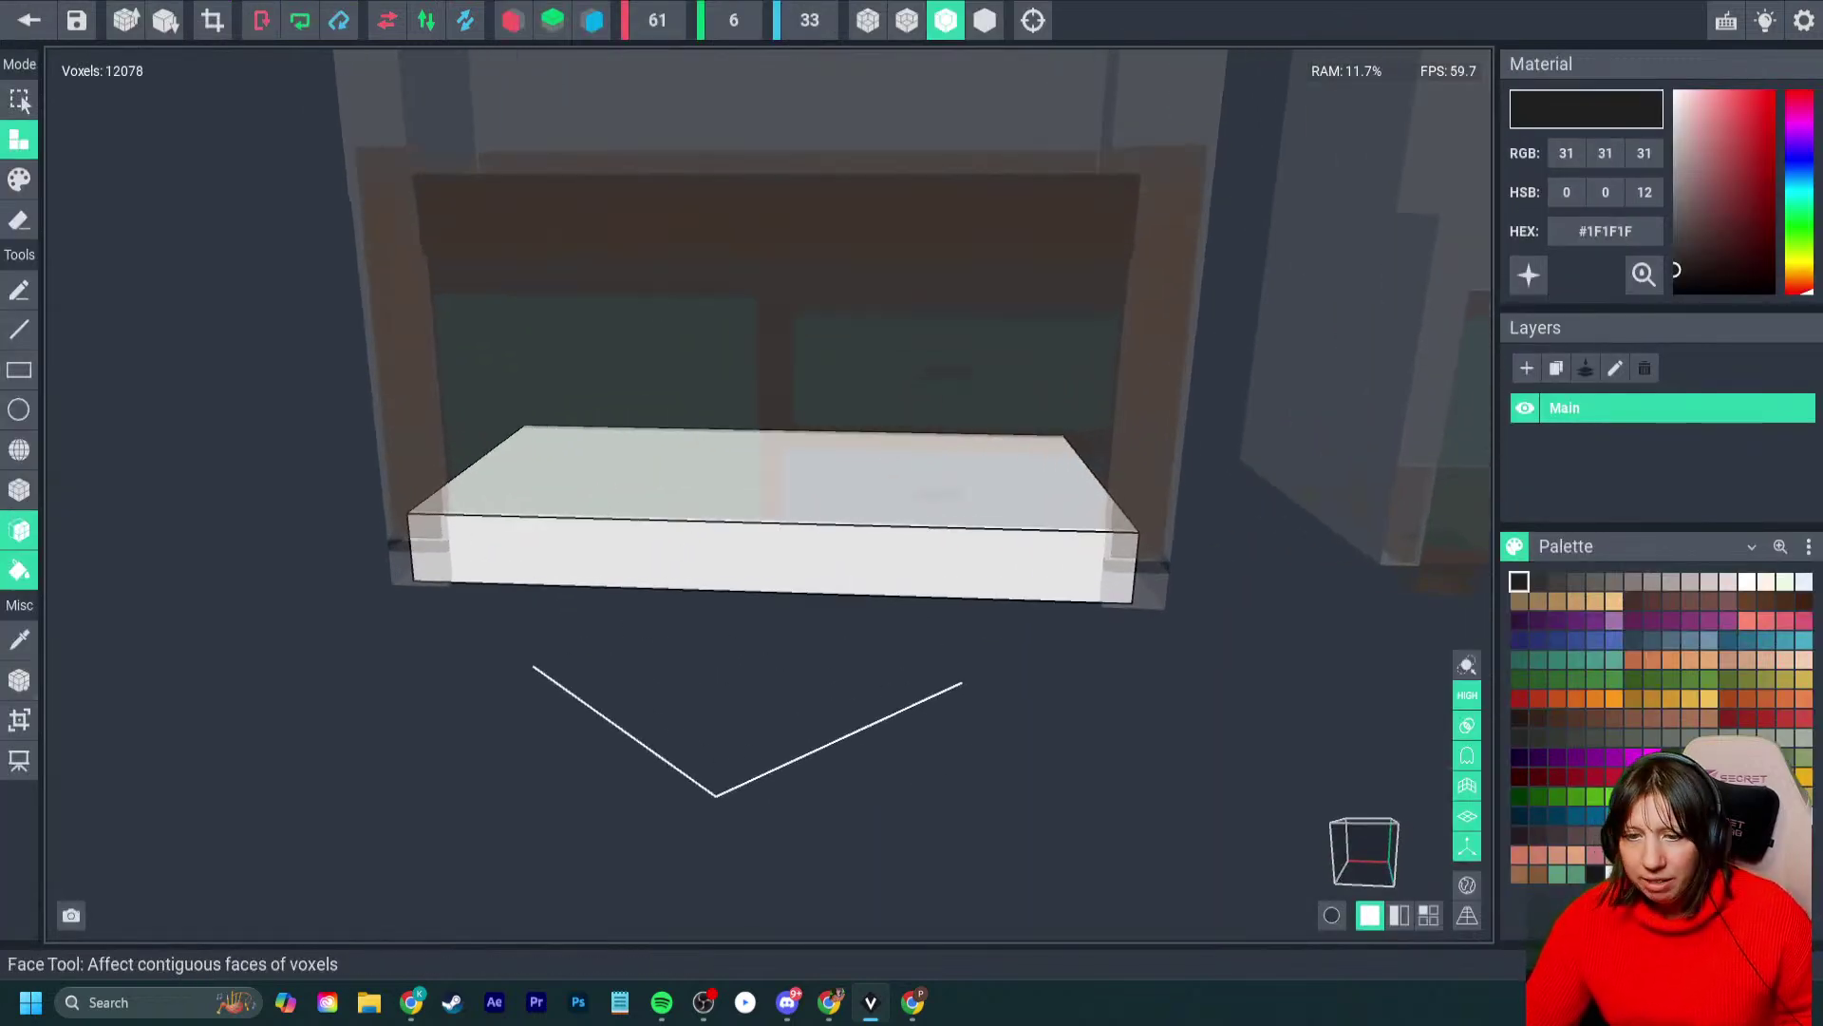
click(19, 530)
click(19, 219)
right_drag(380, 532, 574, 561)
click(409, 639)
right_drag(1187, 551, 861, 508)
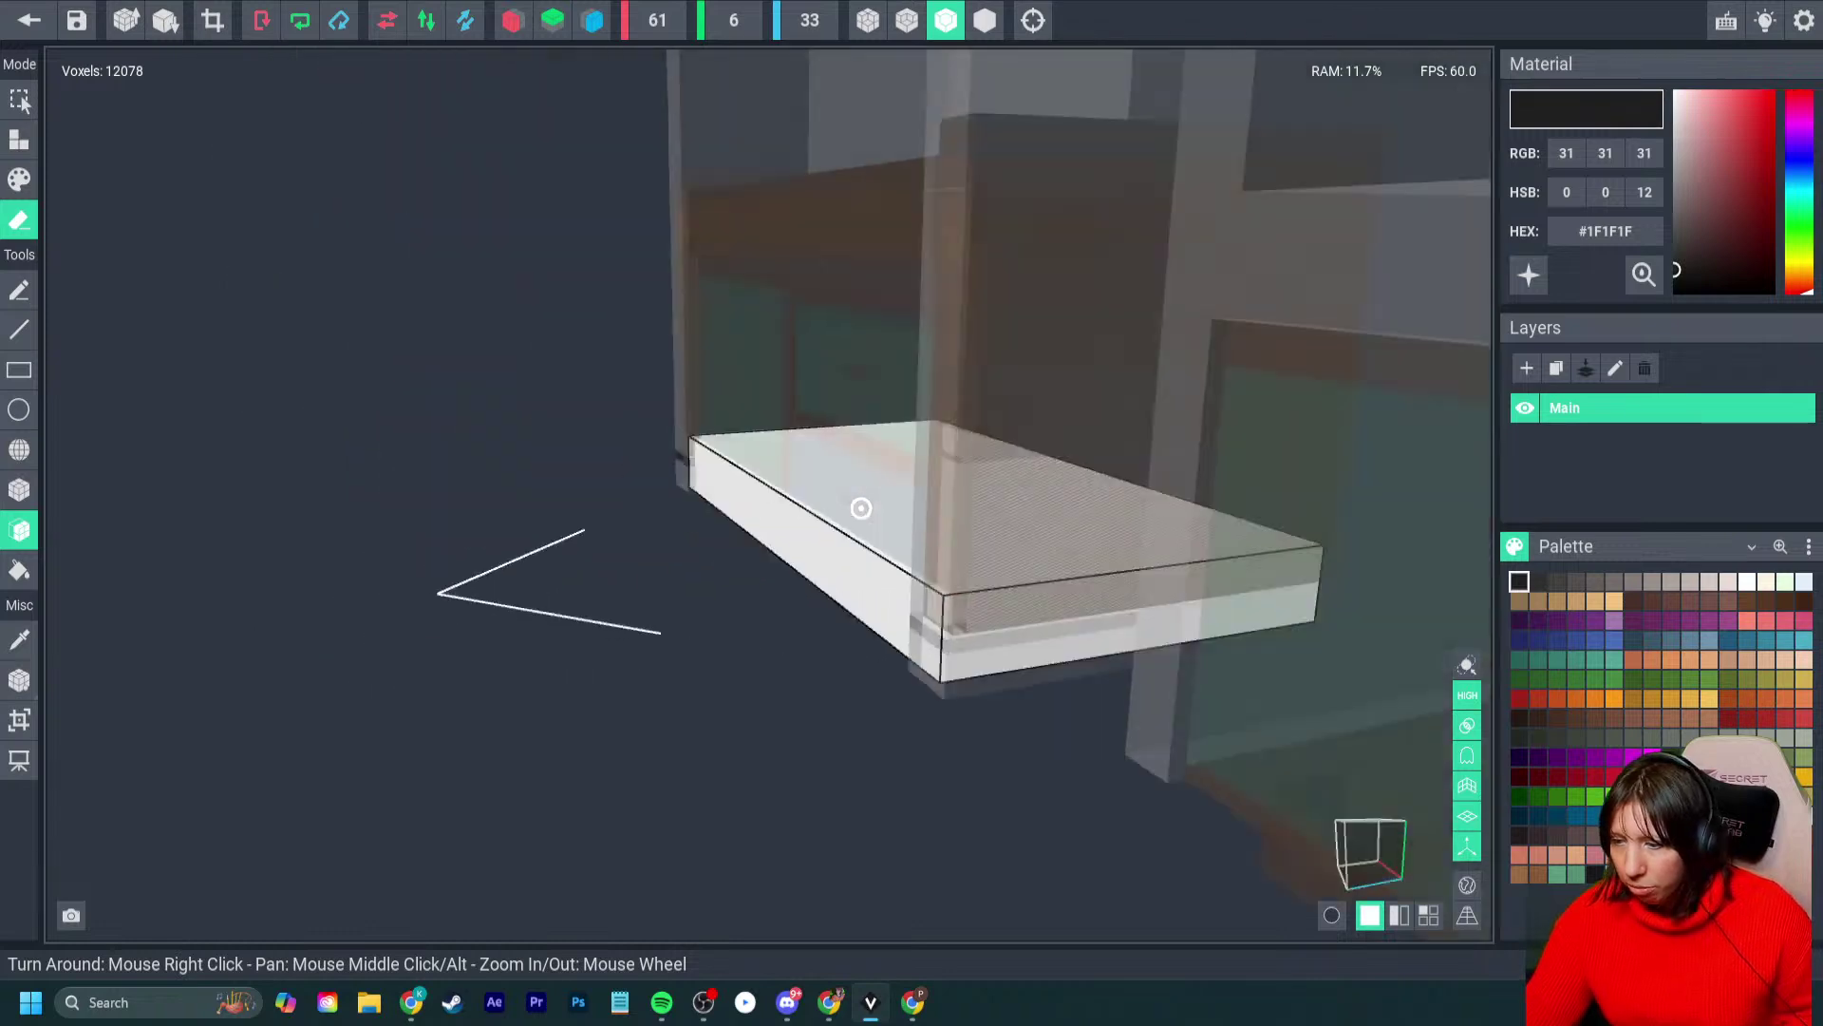
click(1102, 613)
mouse_move(1102, 613)
right_down()
mouse_move(489, 712)
mouse_move(1224, 644)
right_up()
click(1012, 618)
click(413, 711)
click(413, 711)
click(212, 20)
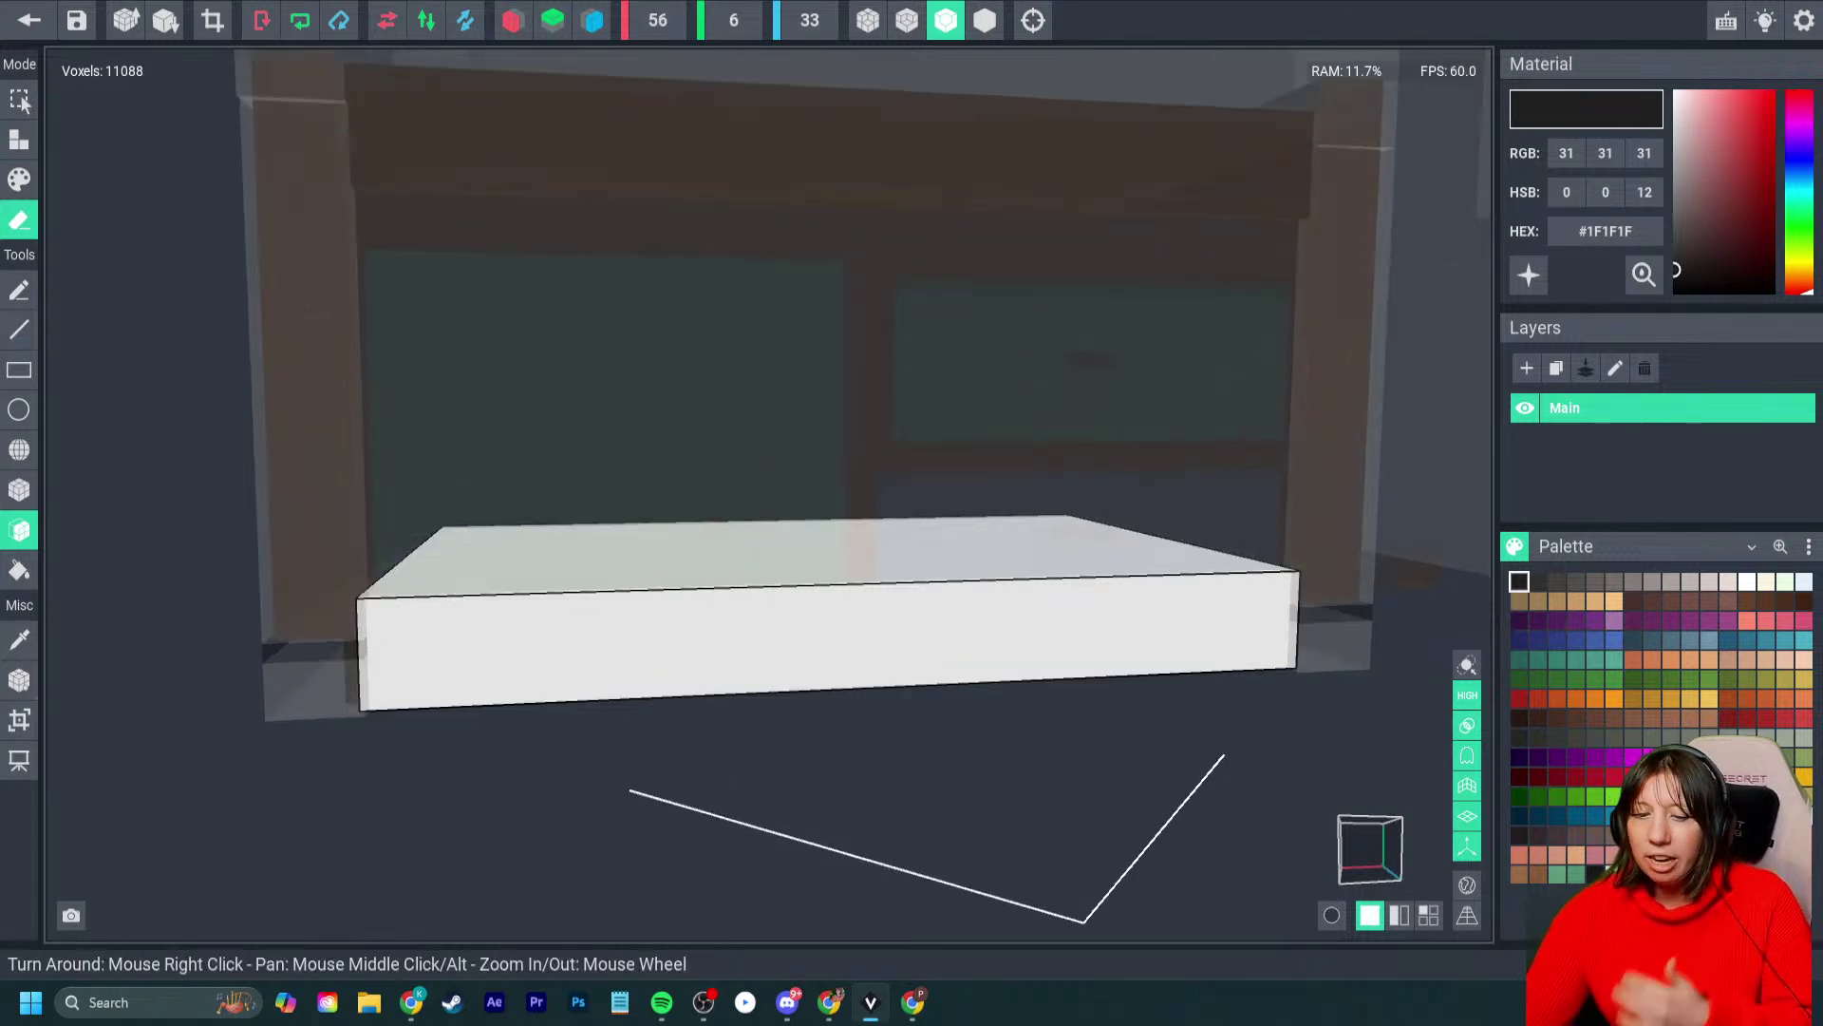
click(29, 20)
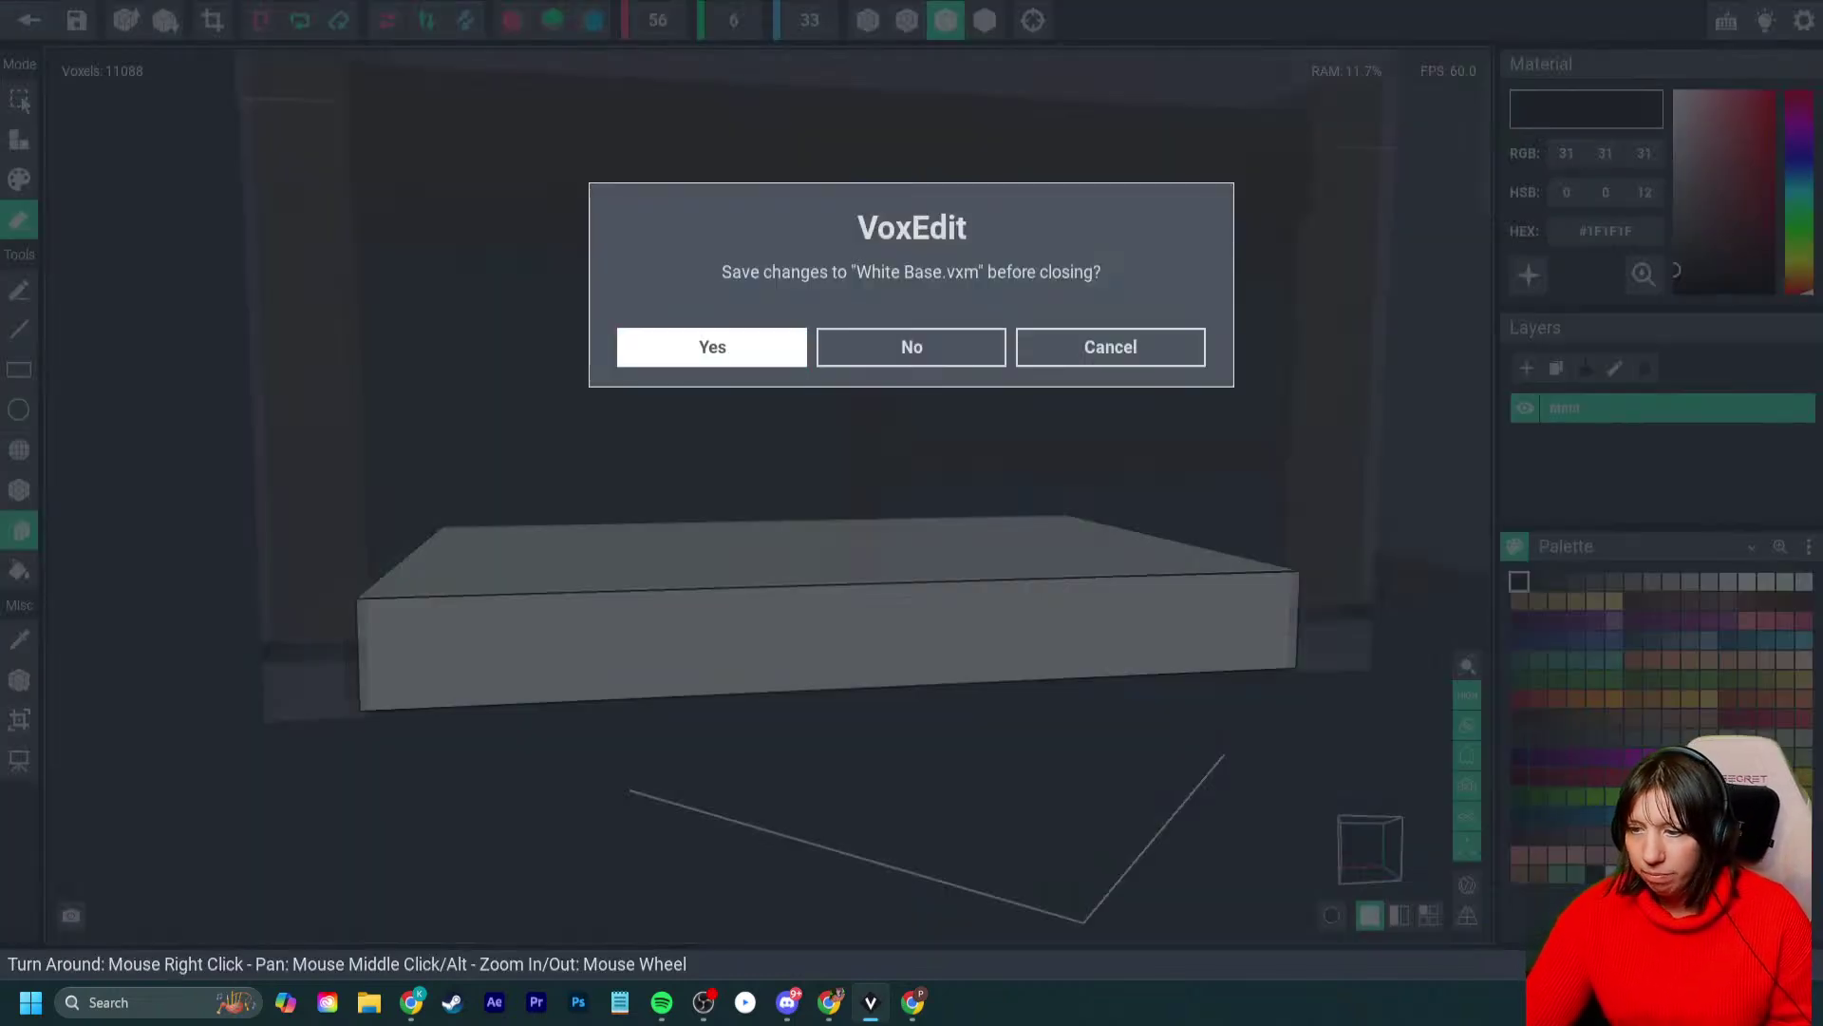
click(712, 346)
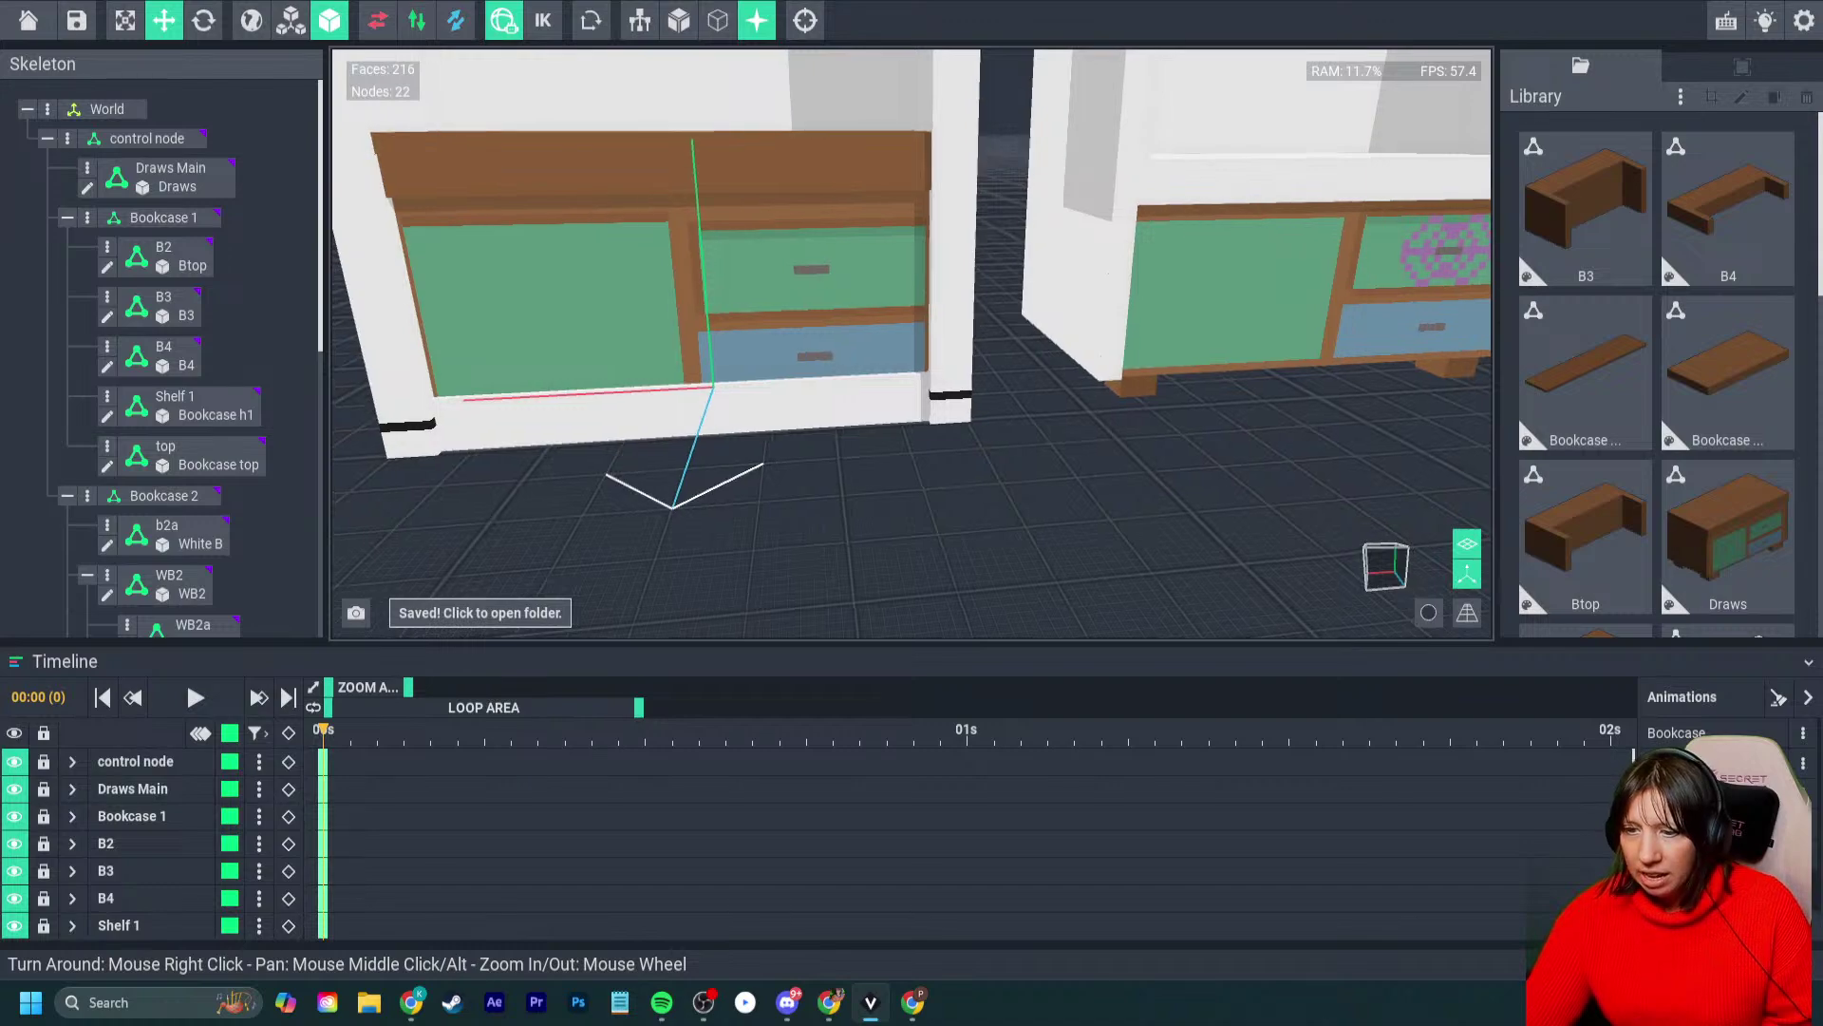
- Shift the WB base slab along its depth so its front sits flush between the side panels
right_drag(993, 456, 942, 420)
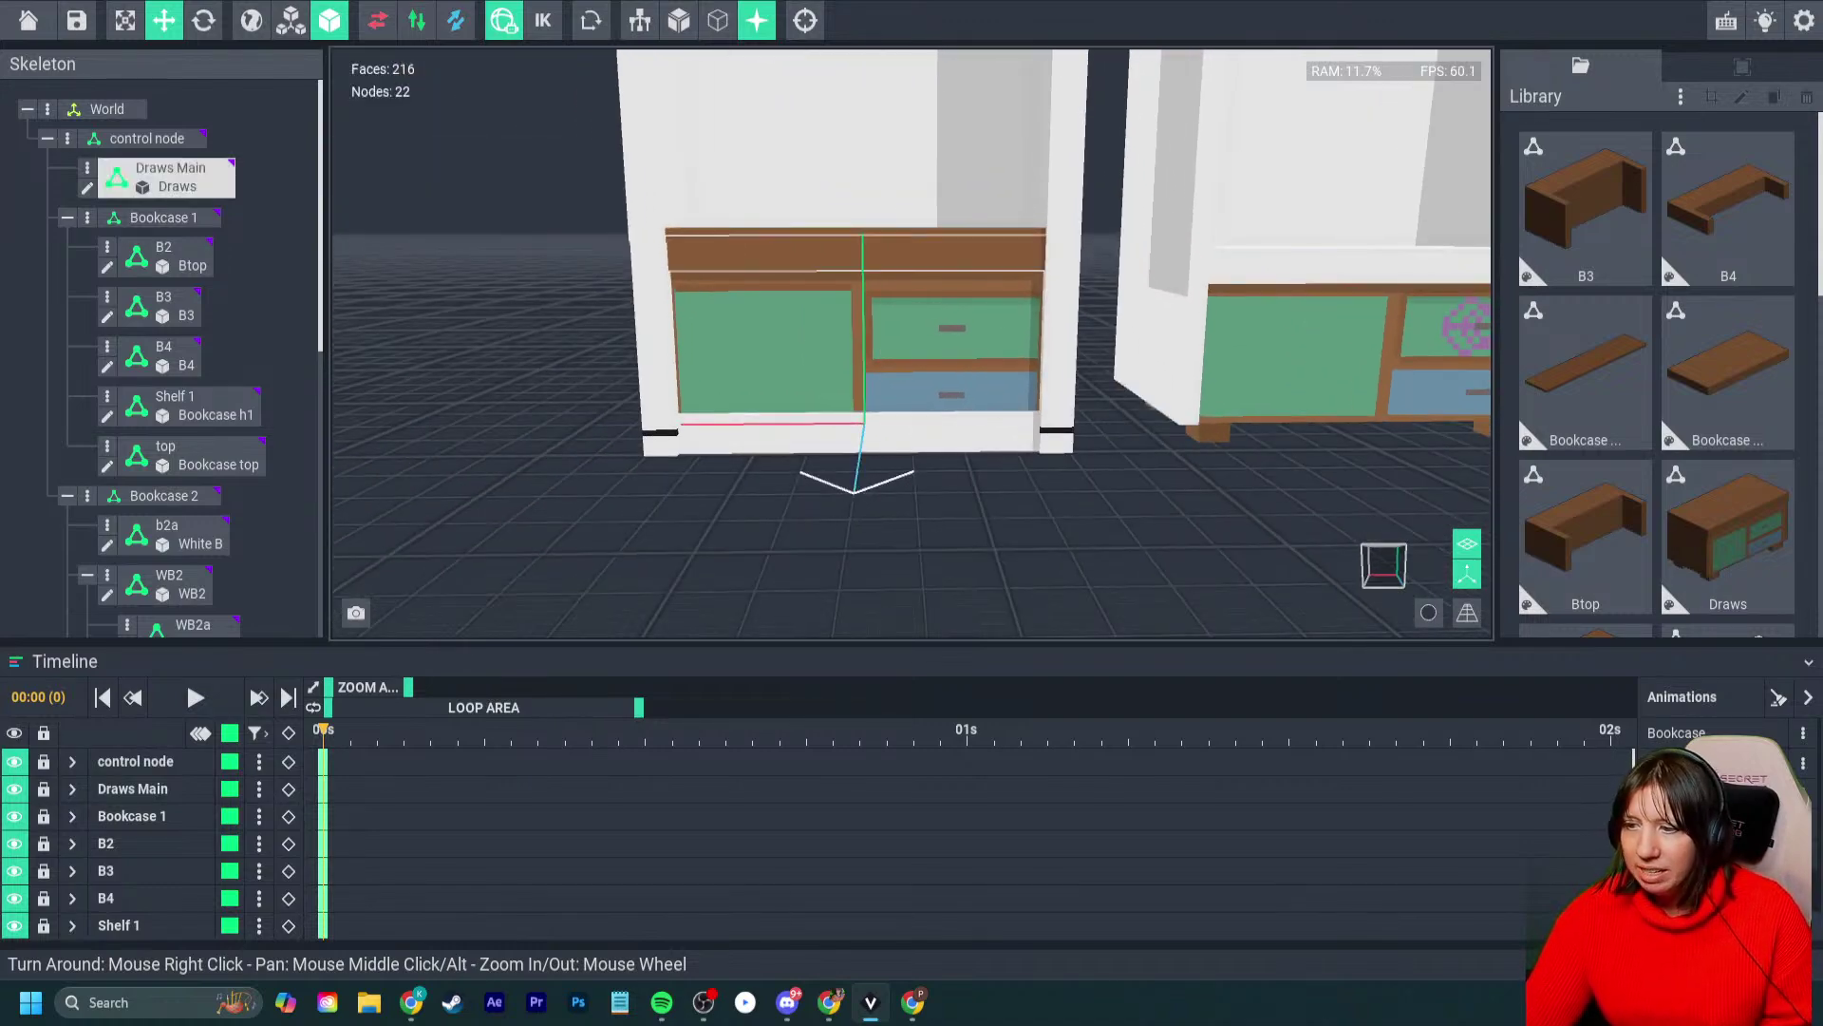
mouse_move(727, 338)
right_down()
mouse_move(785, 389)
mouse_move(726, 372)
mouse_move(769, 370)
mouse_move(757, 294)
mouse_move(908, 330)
mouse_move(836, 327)
mouse_move(916, 329)
mouse_move(888, 365)
right_up()
scroll(836, 327, down, 4)
click(891, 376)
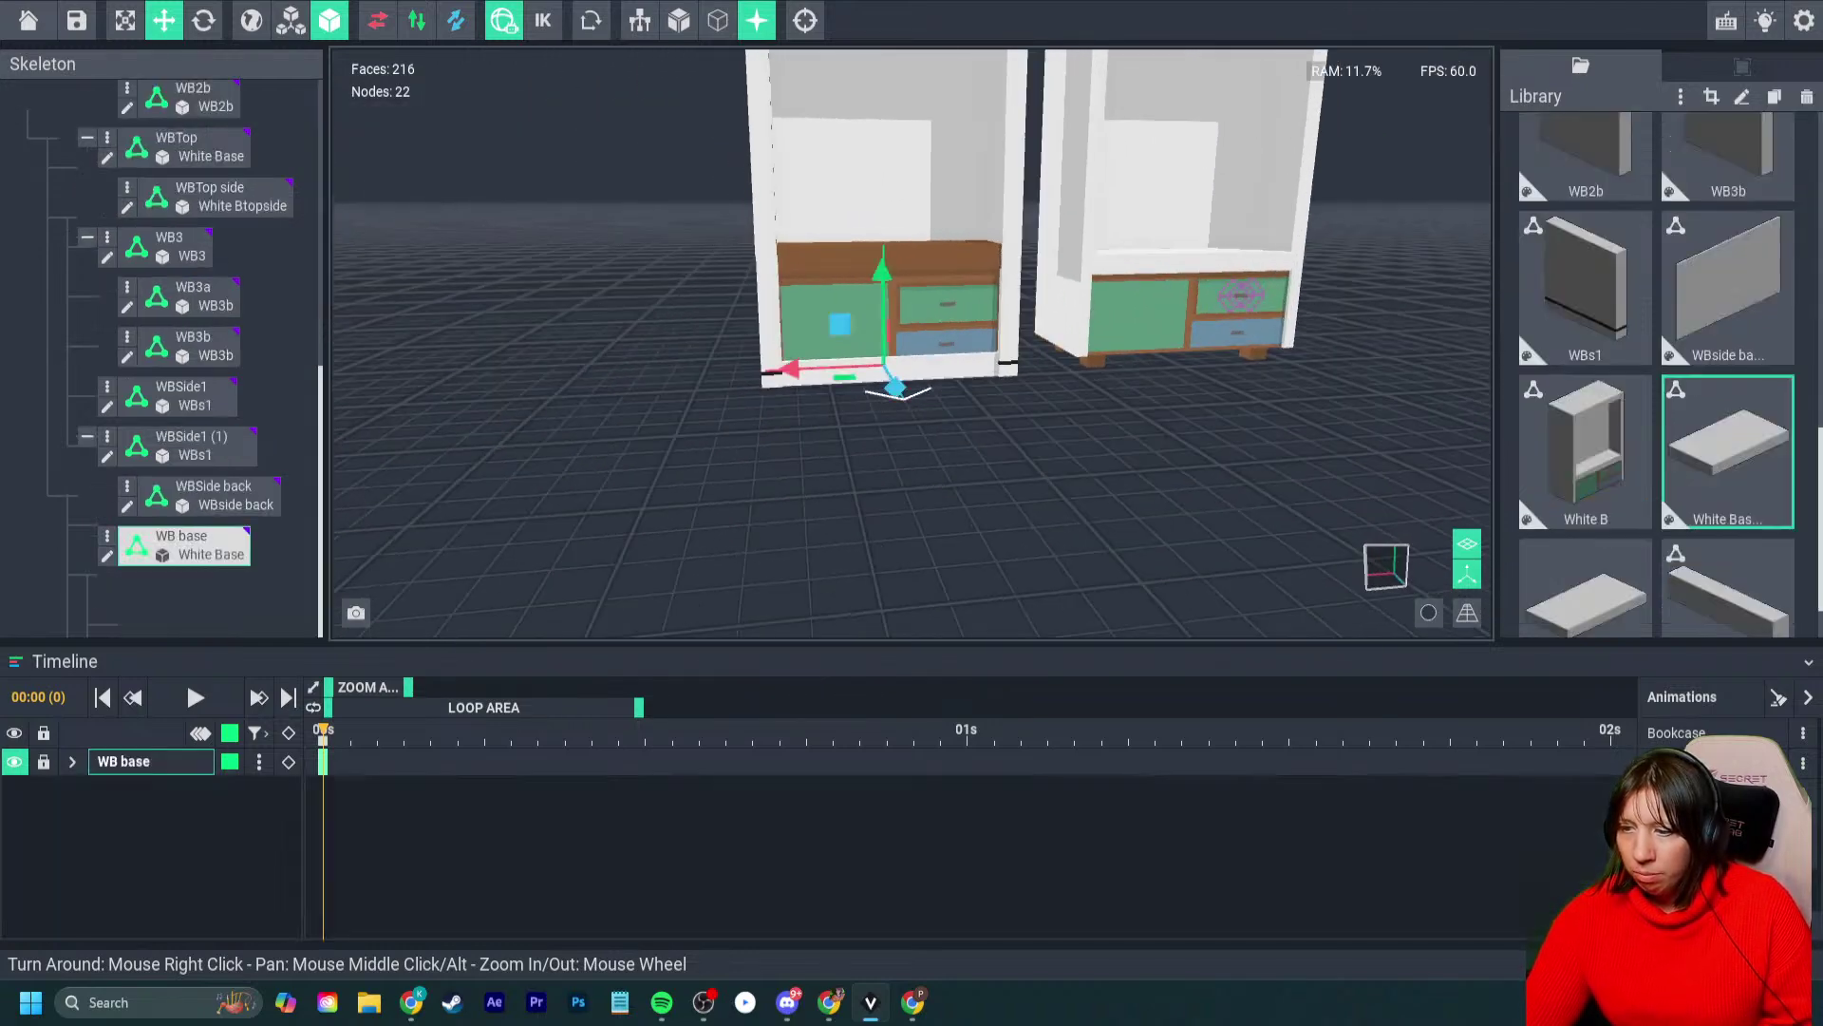
drag(895, 386, 902, 399)
click(902, 427)
scroll(902, 427, up, 3)
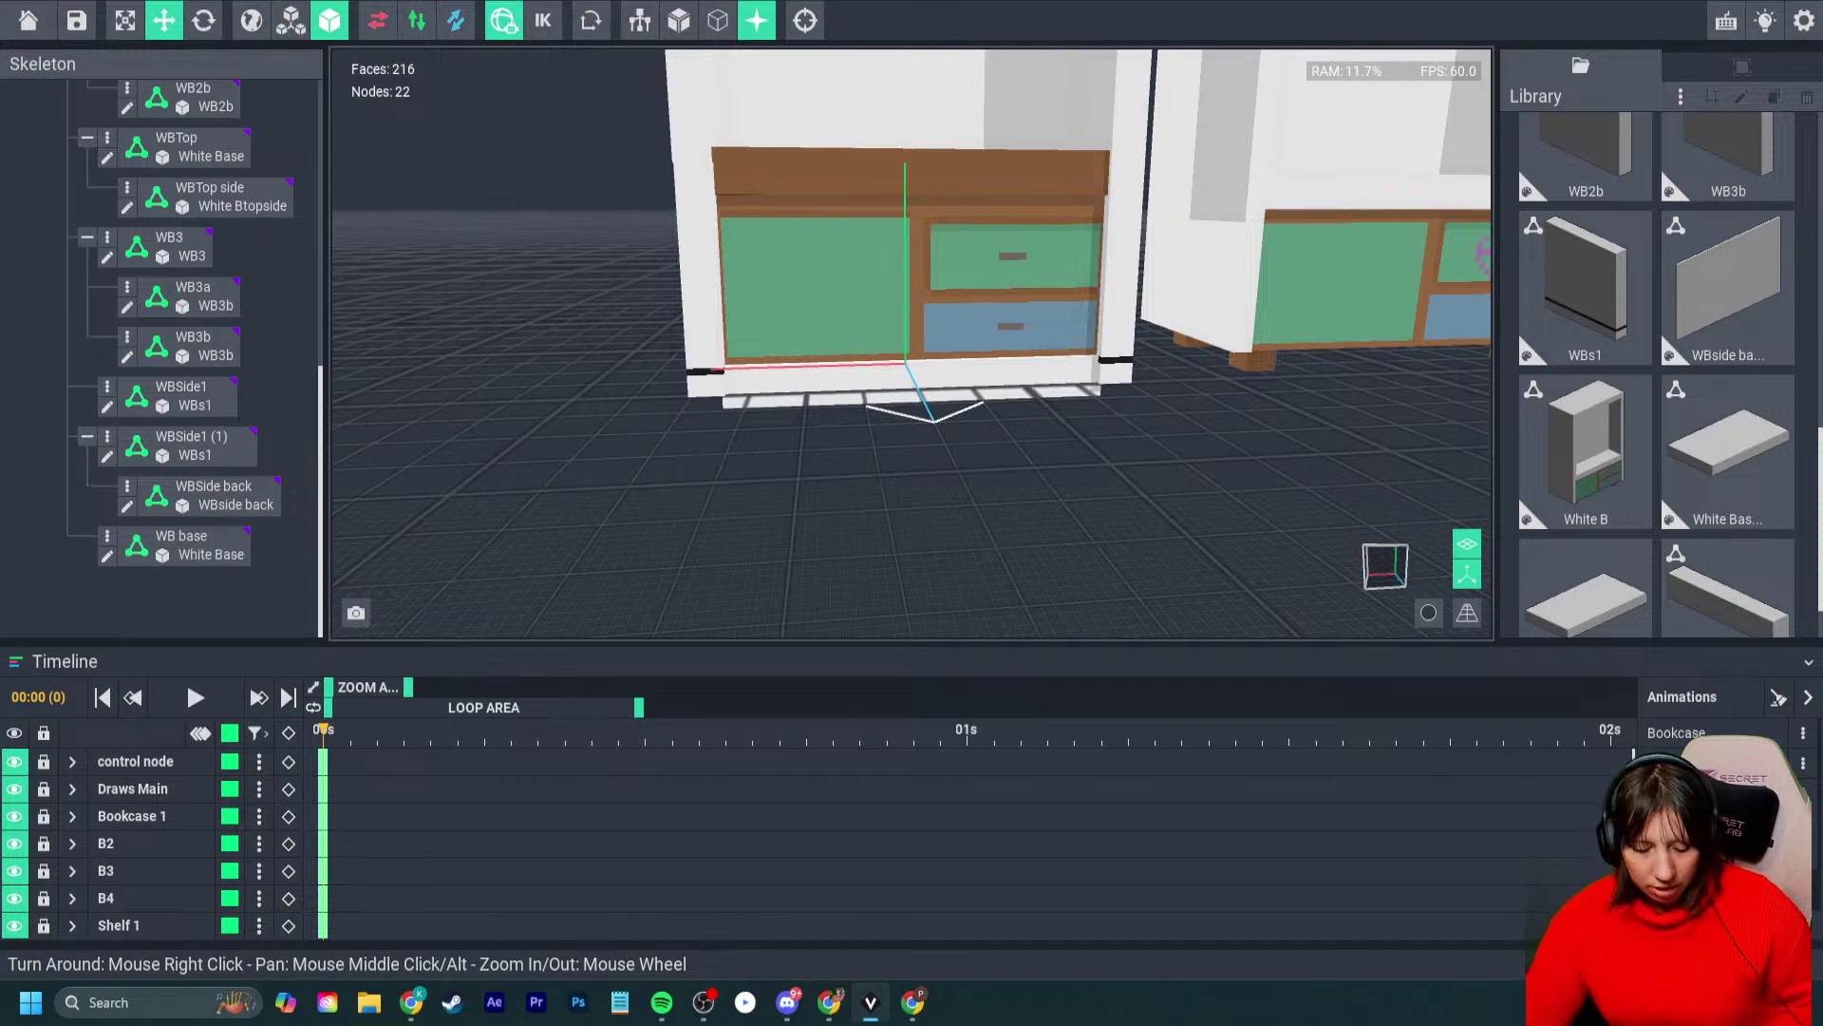
scroll(912, 342, down, 5)
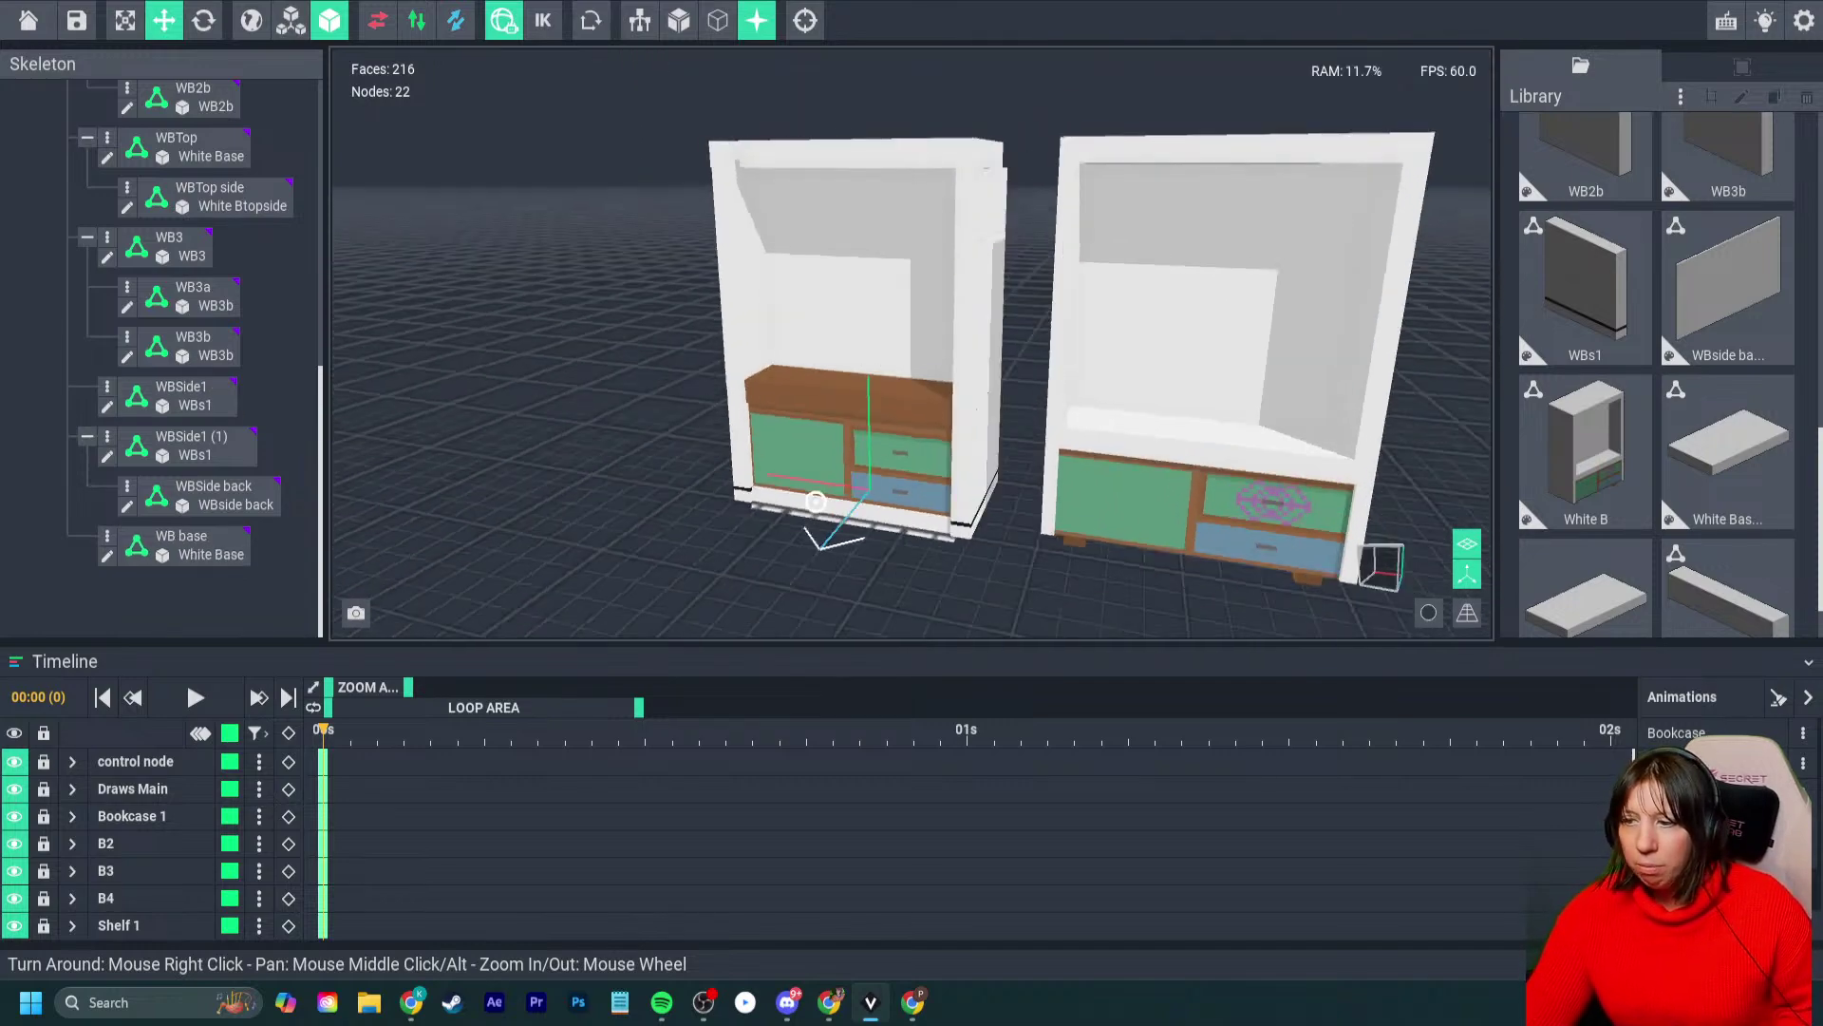
click(854, 505)
drag(866, 534, 864, 526)
right_drag(893, 579, 883, 561)
click(883, 560)
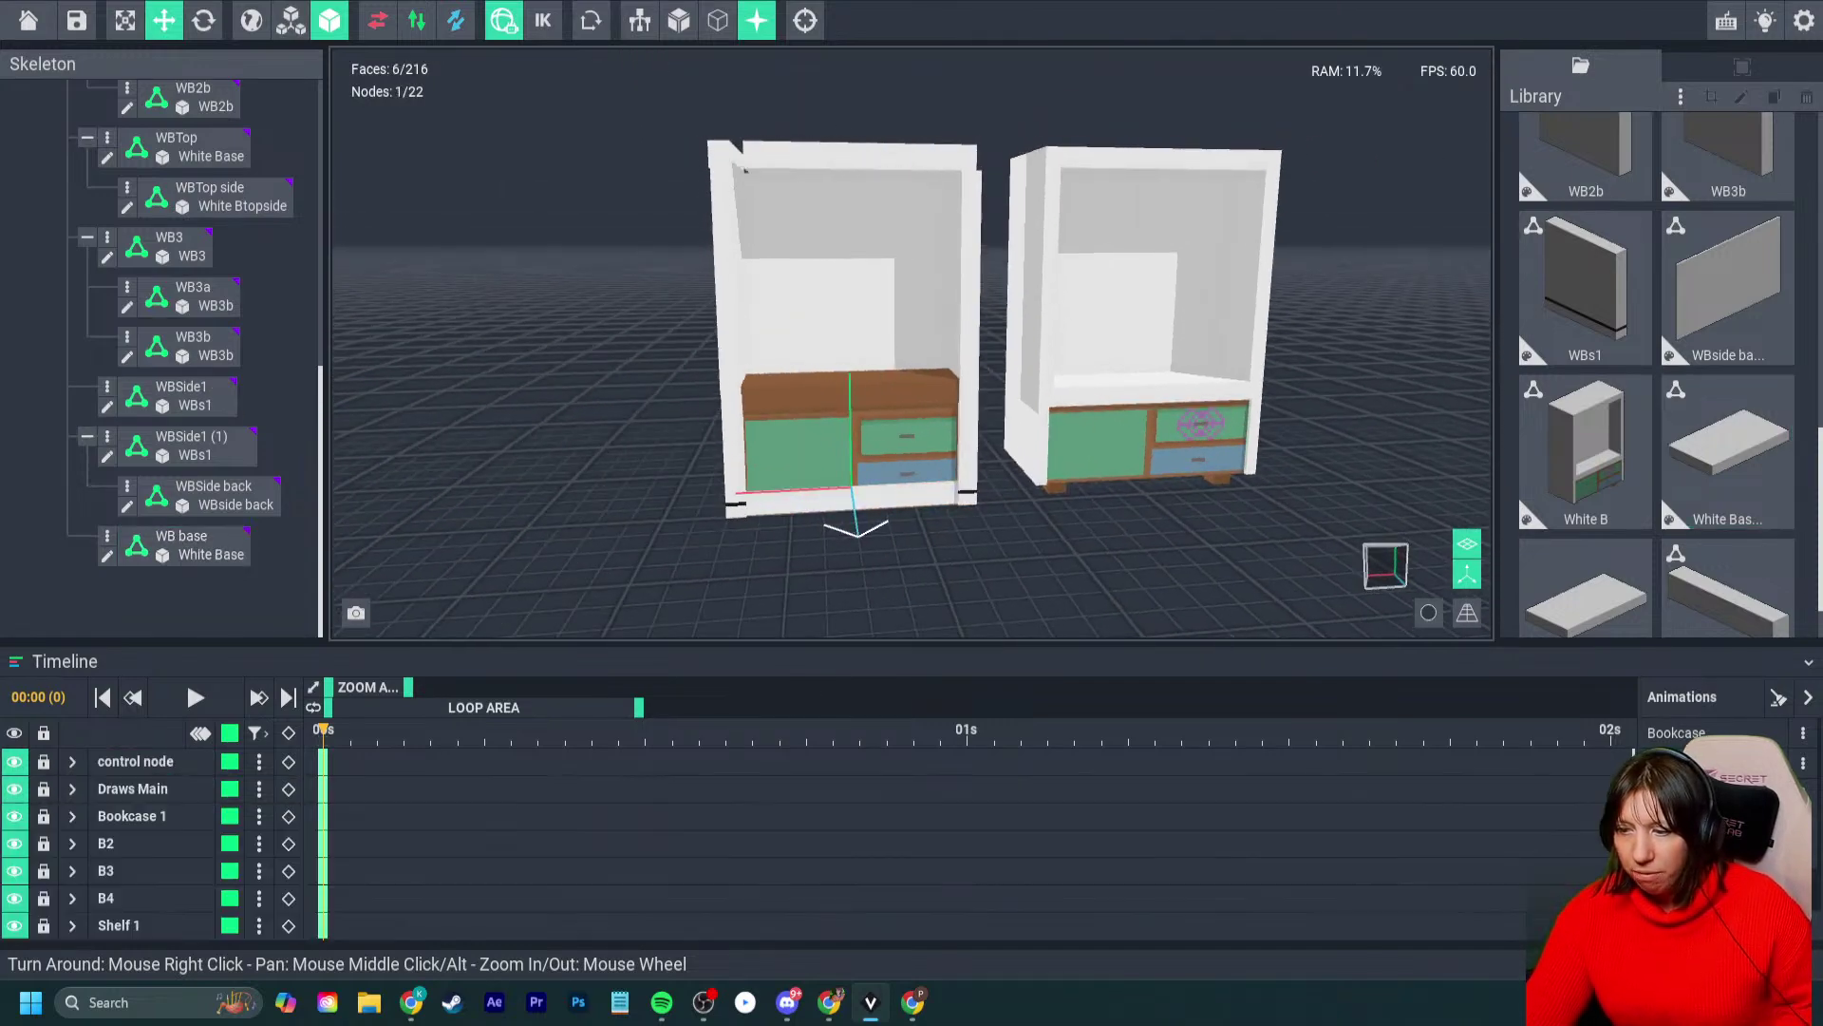
scroll(855, 456, up, 4)
click(854, 322)
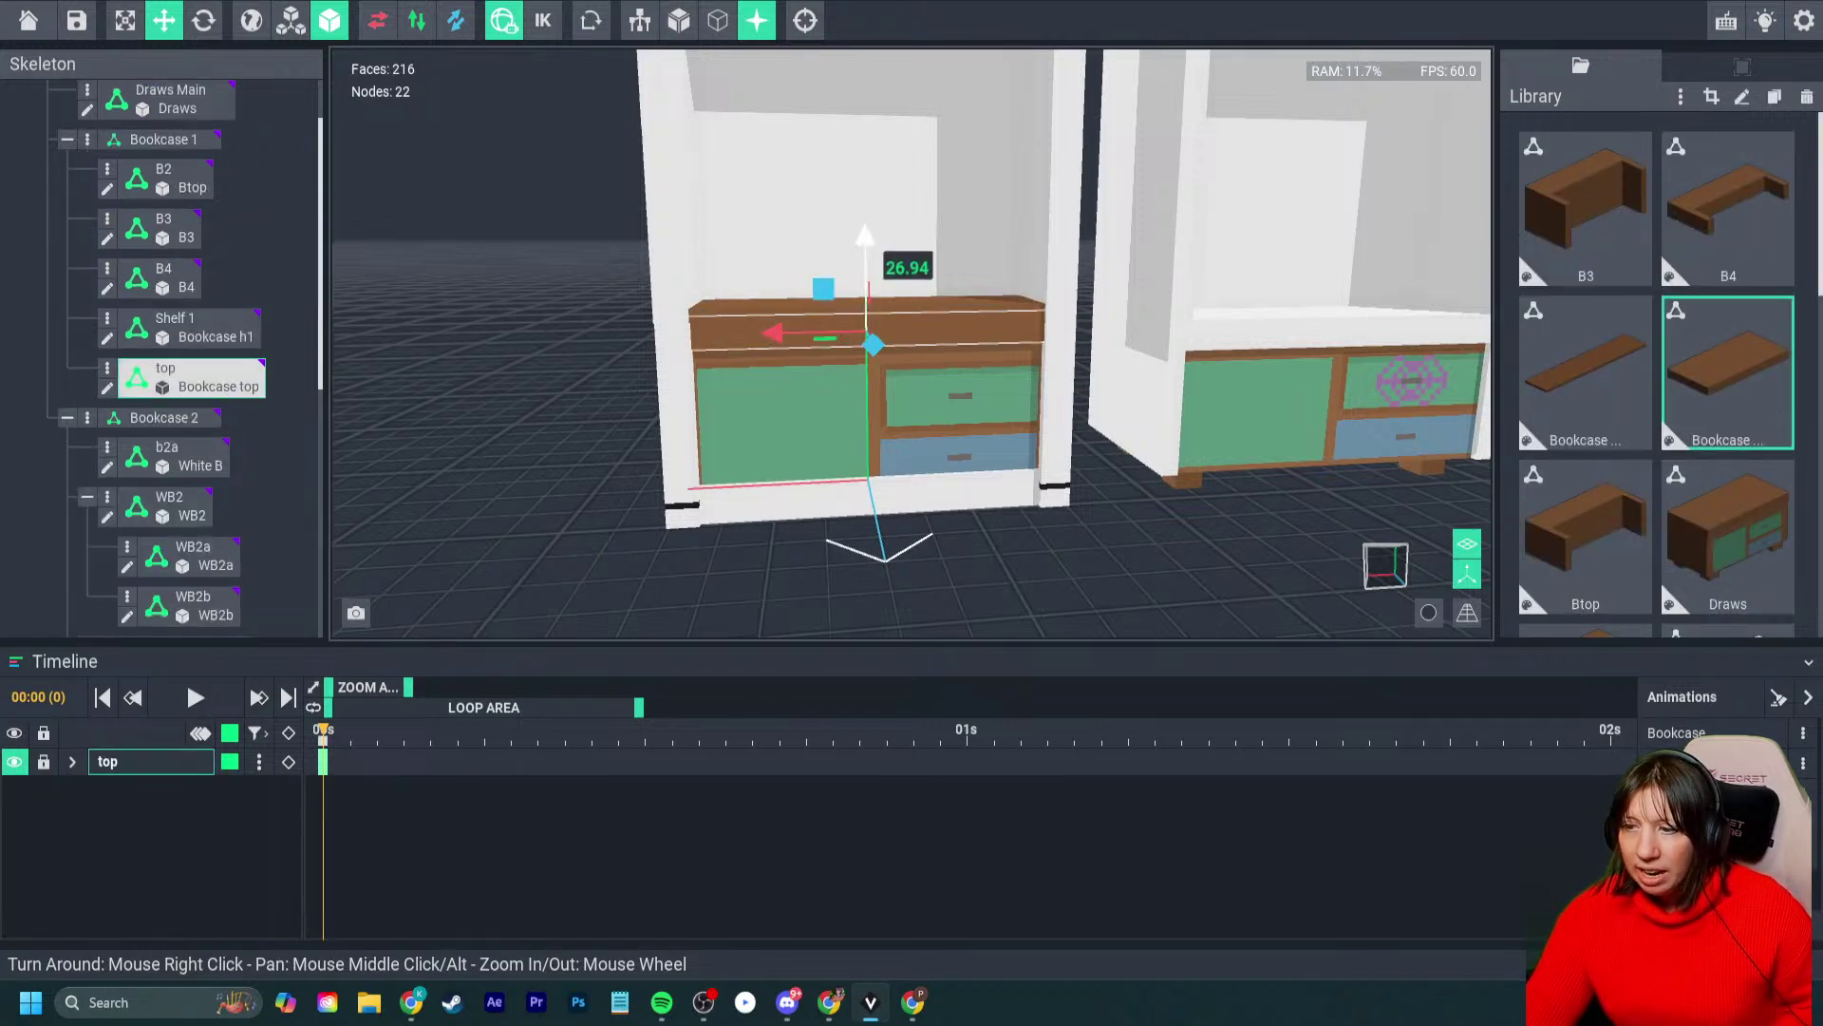
drag(865, 279, 865, 230)
click(580, 285)
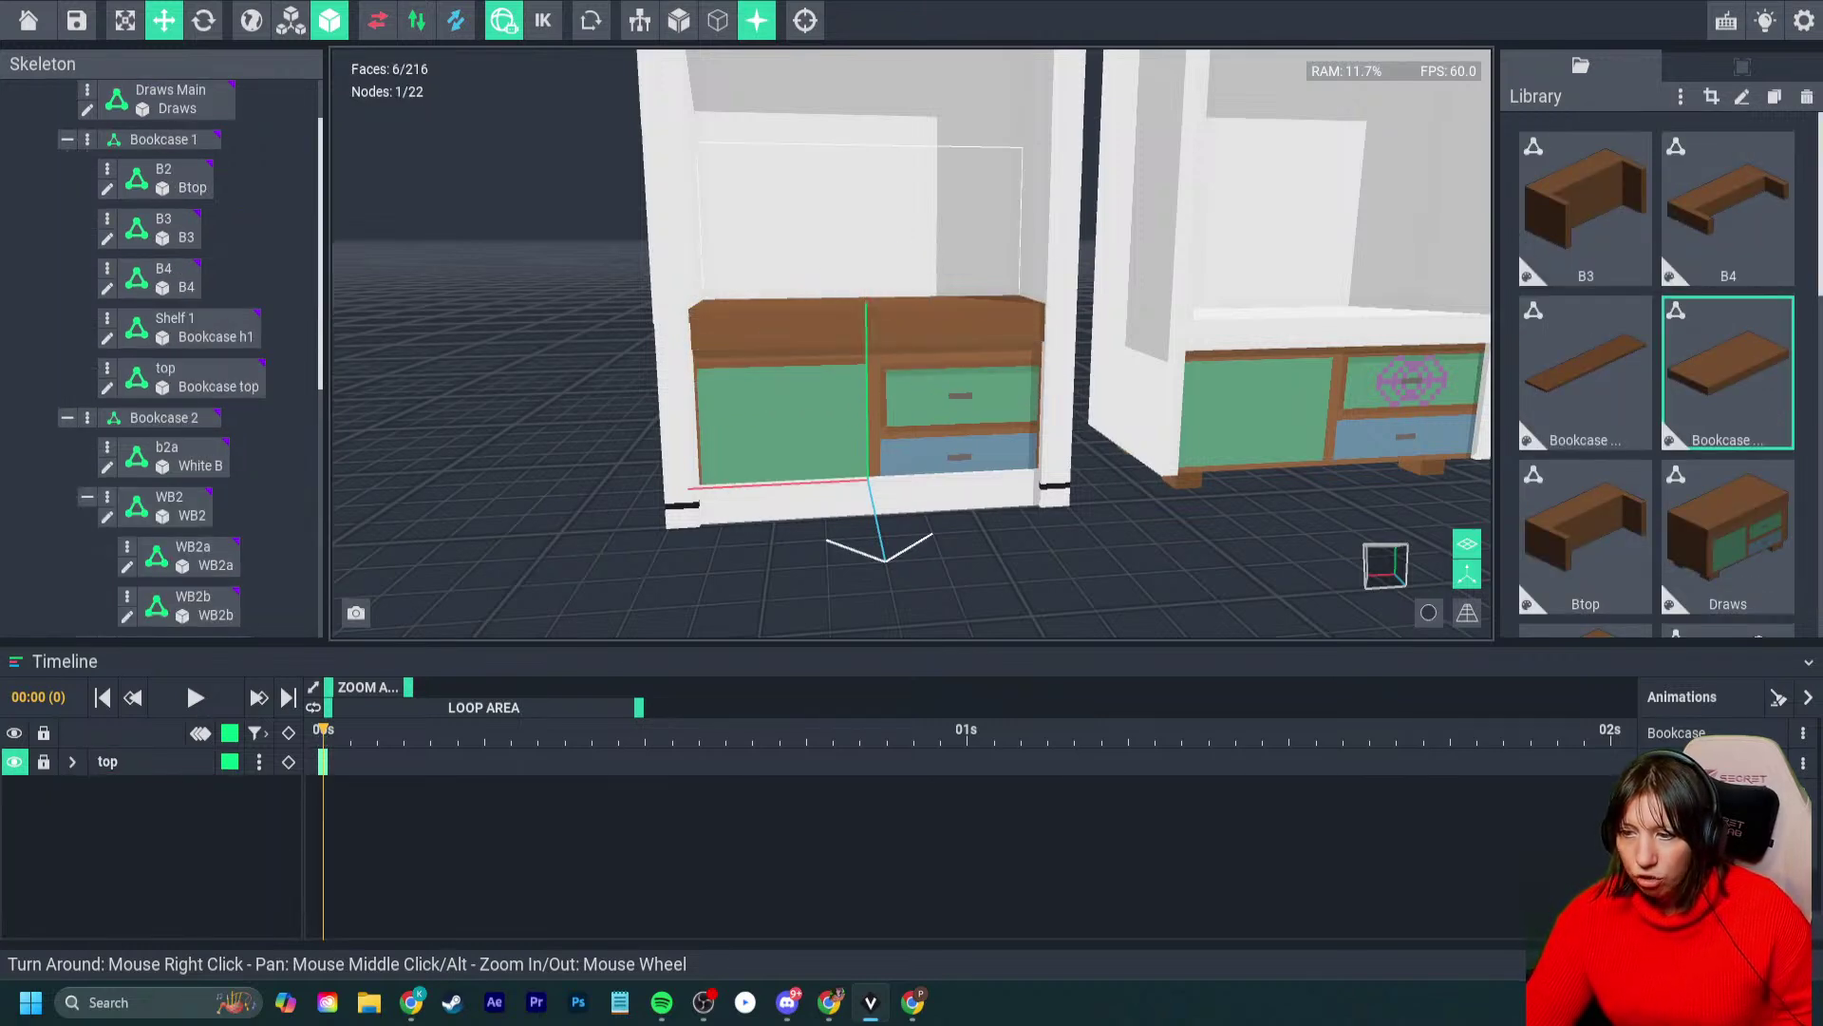
click(190, 375)
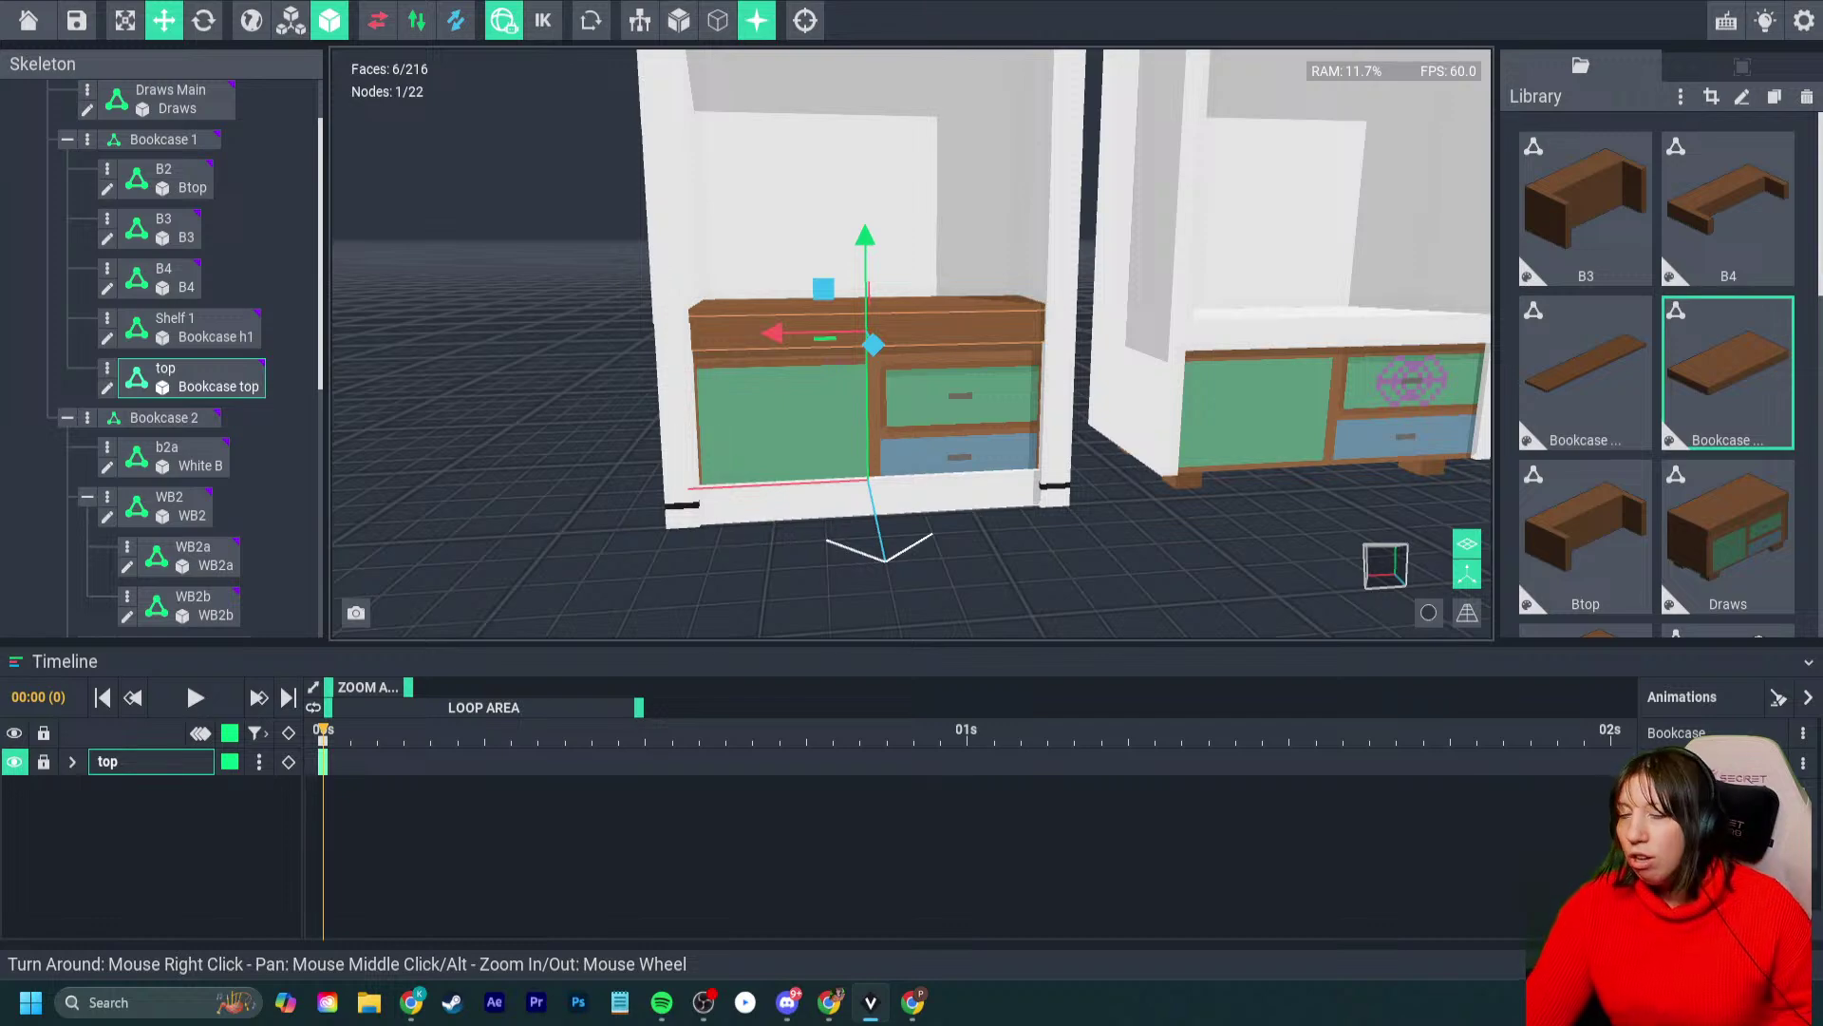
scroll(912, 408, down, 3)
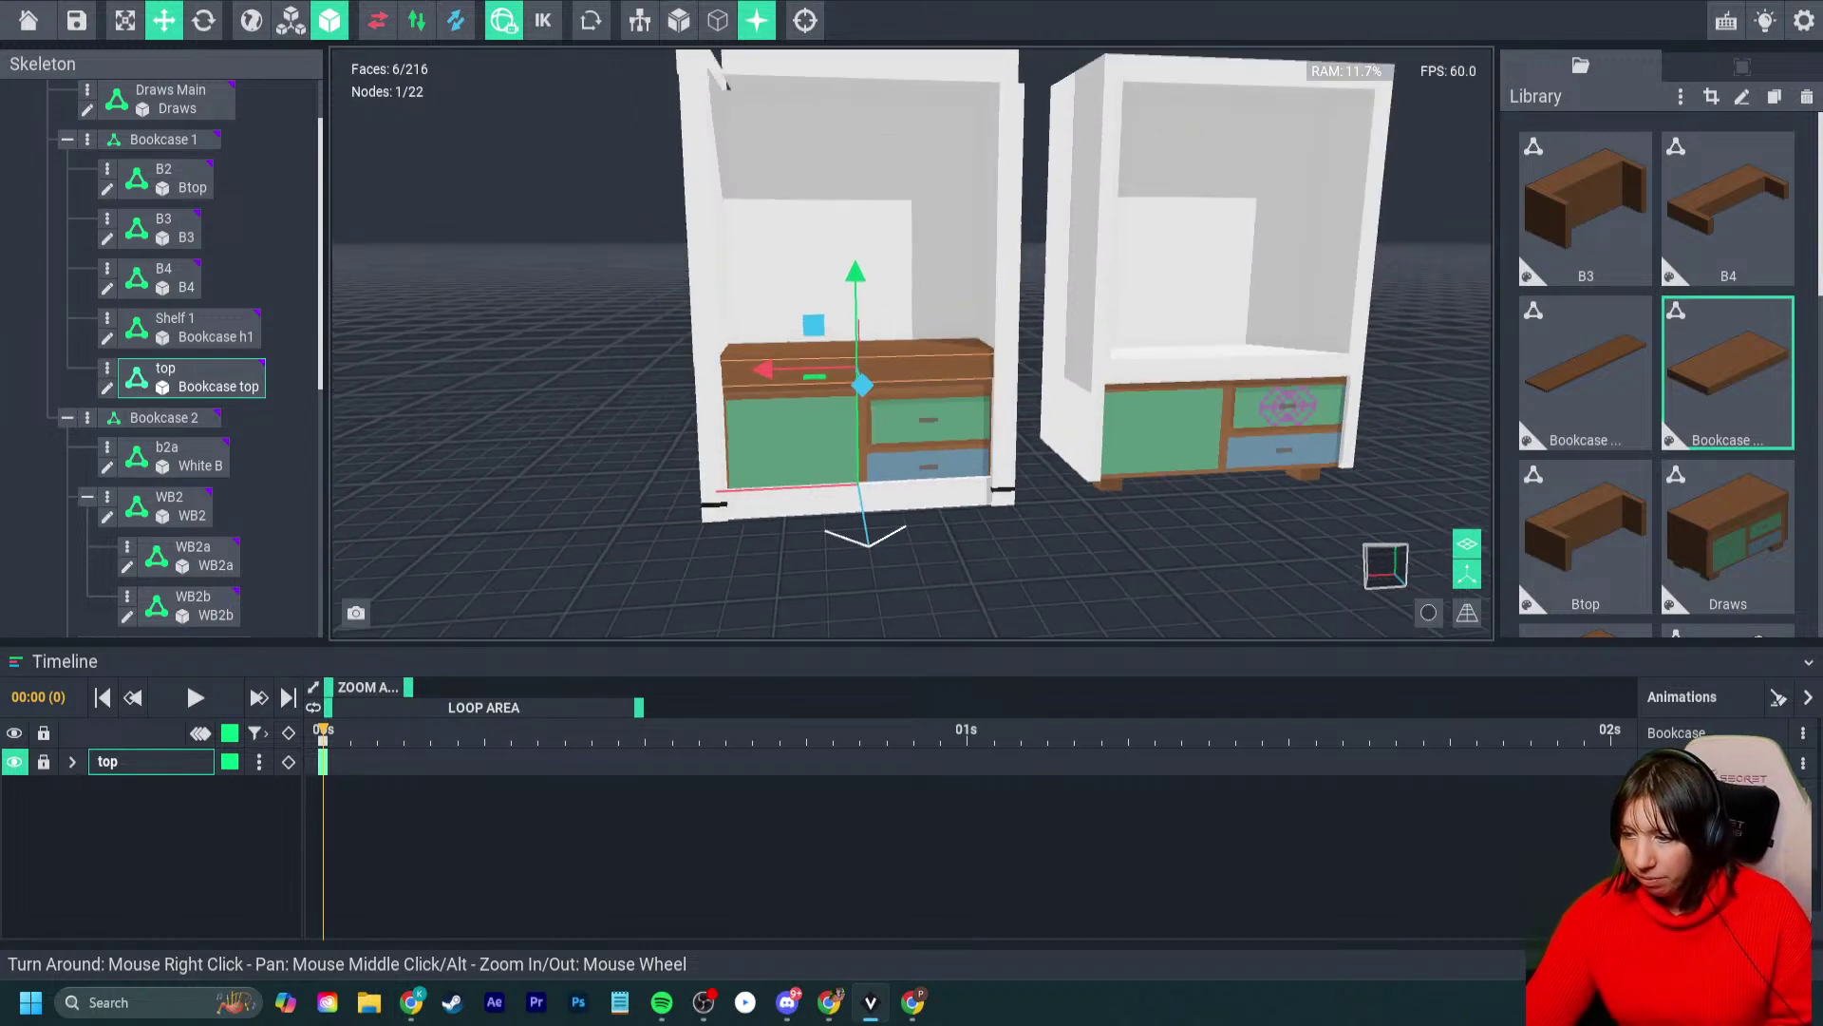
mouse_move(912, 409)
right_down()
mouse_move(836, 418)
mouse_move(950, 460)
mouse_move(912, 451)
right_up()
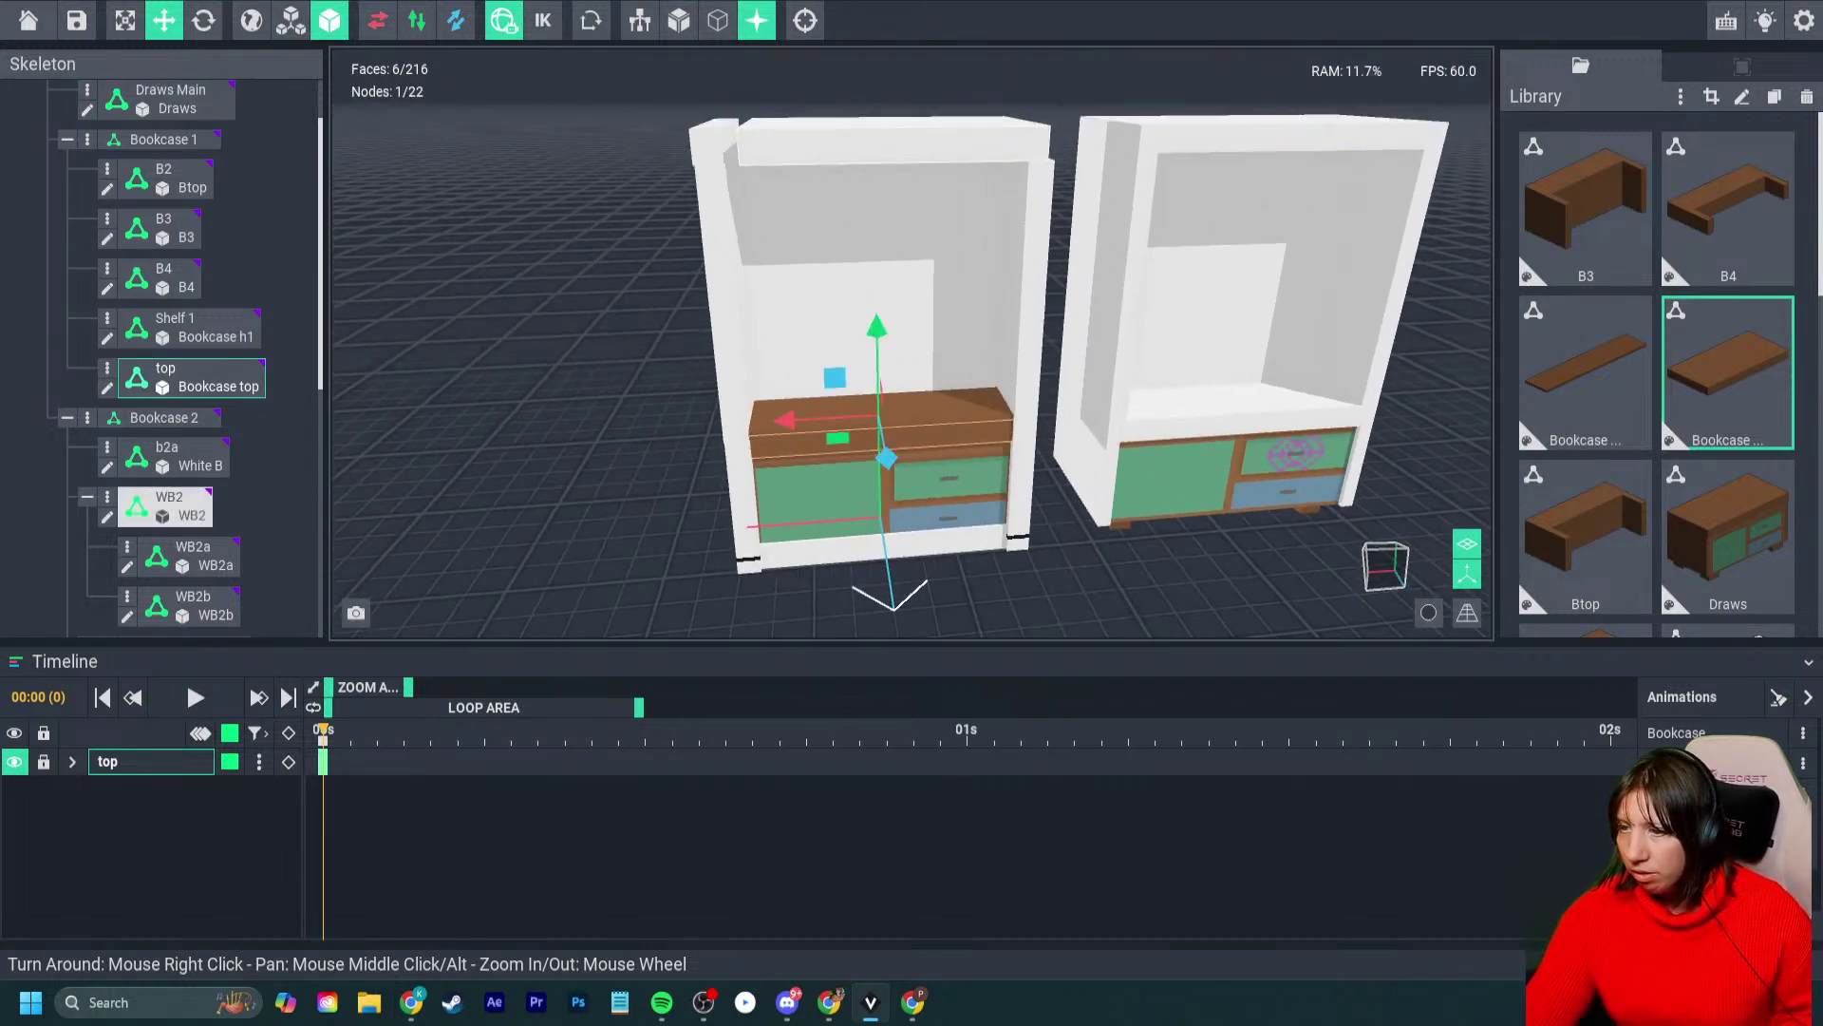
- Reattach the original White Btop model to the WBTop node in place of White Base
scroll(181, 427, down, 3)
click(181, 377)
scroll(1728, 517, up, 1)
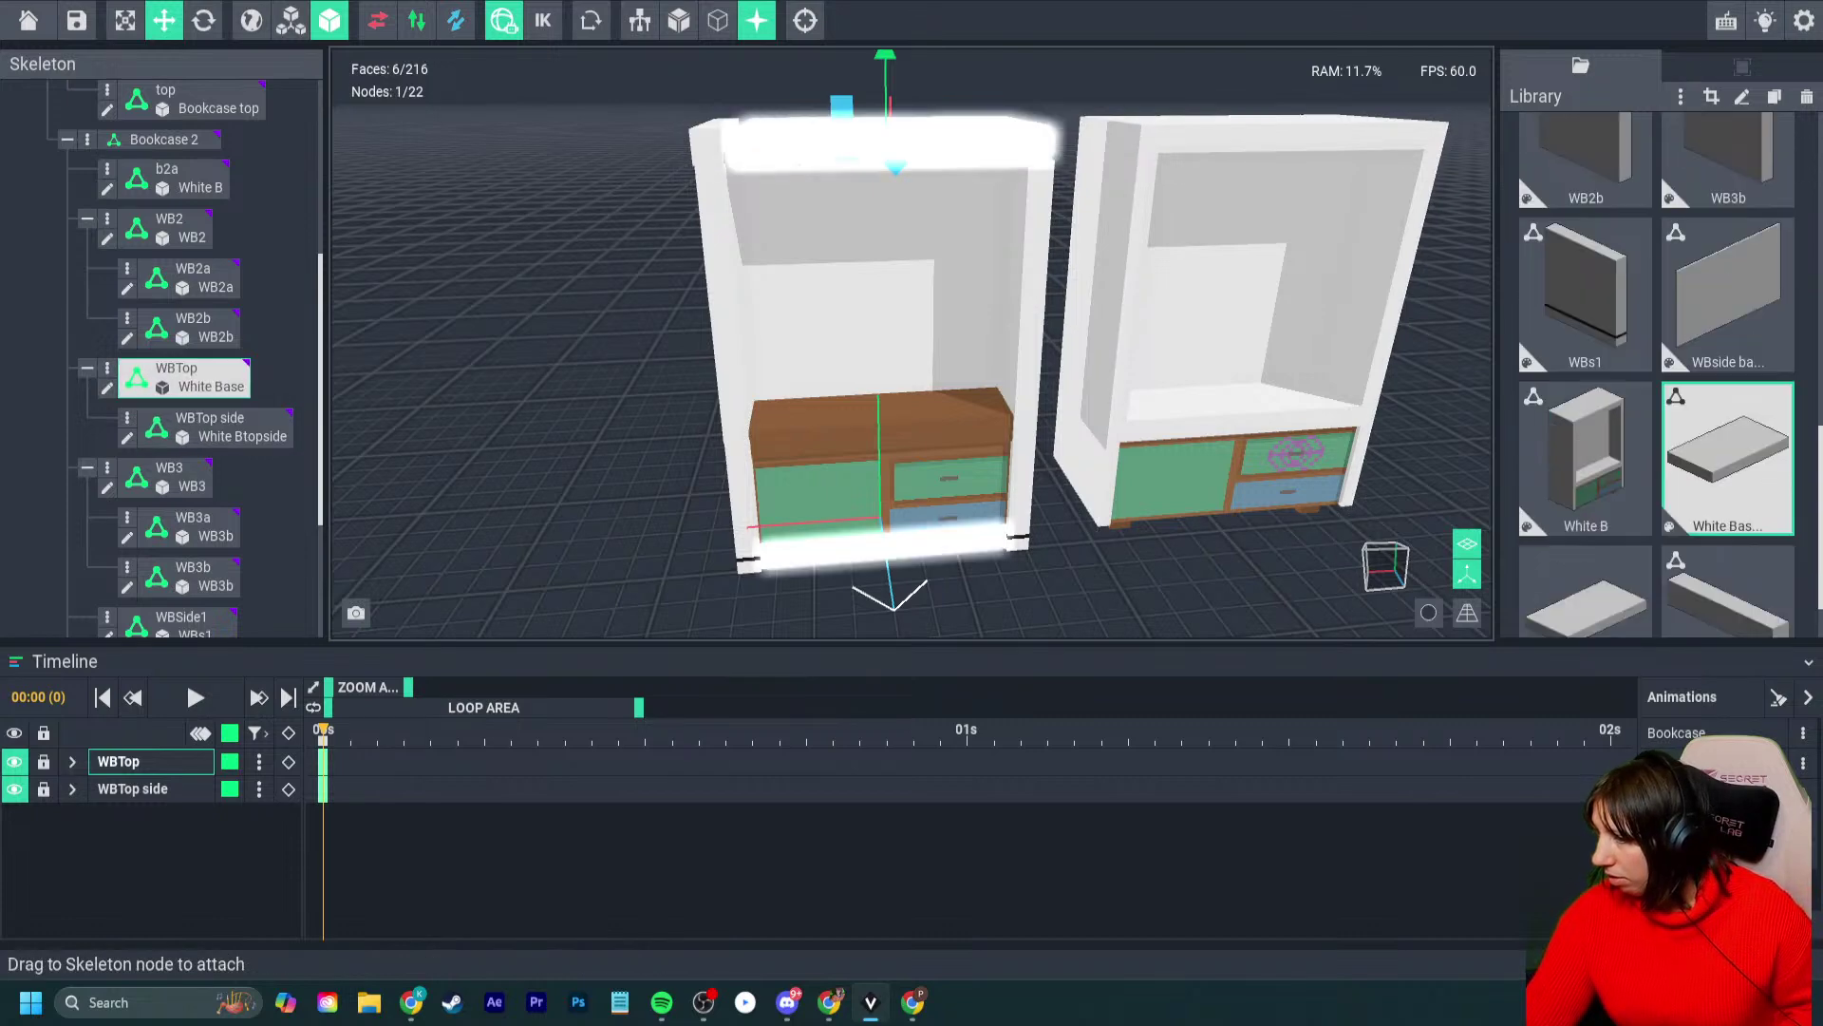
scroll(1729, 518, down, 1)
click(1586, 539)
drag(1586, 540, 185, 378)
click(588, 285)
right_drag(588, 285, 560, 237)
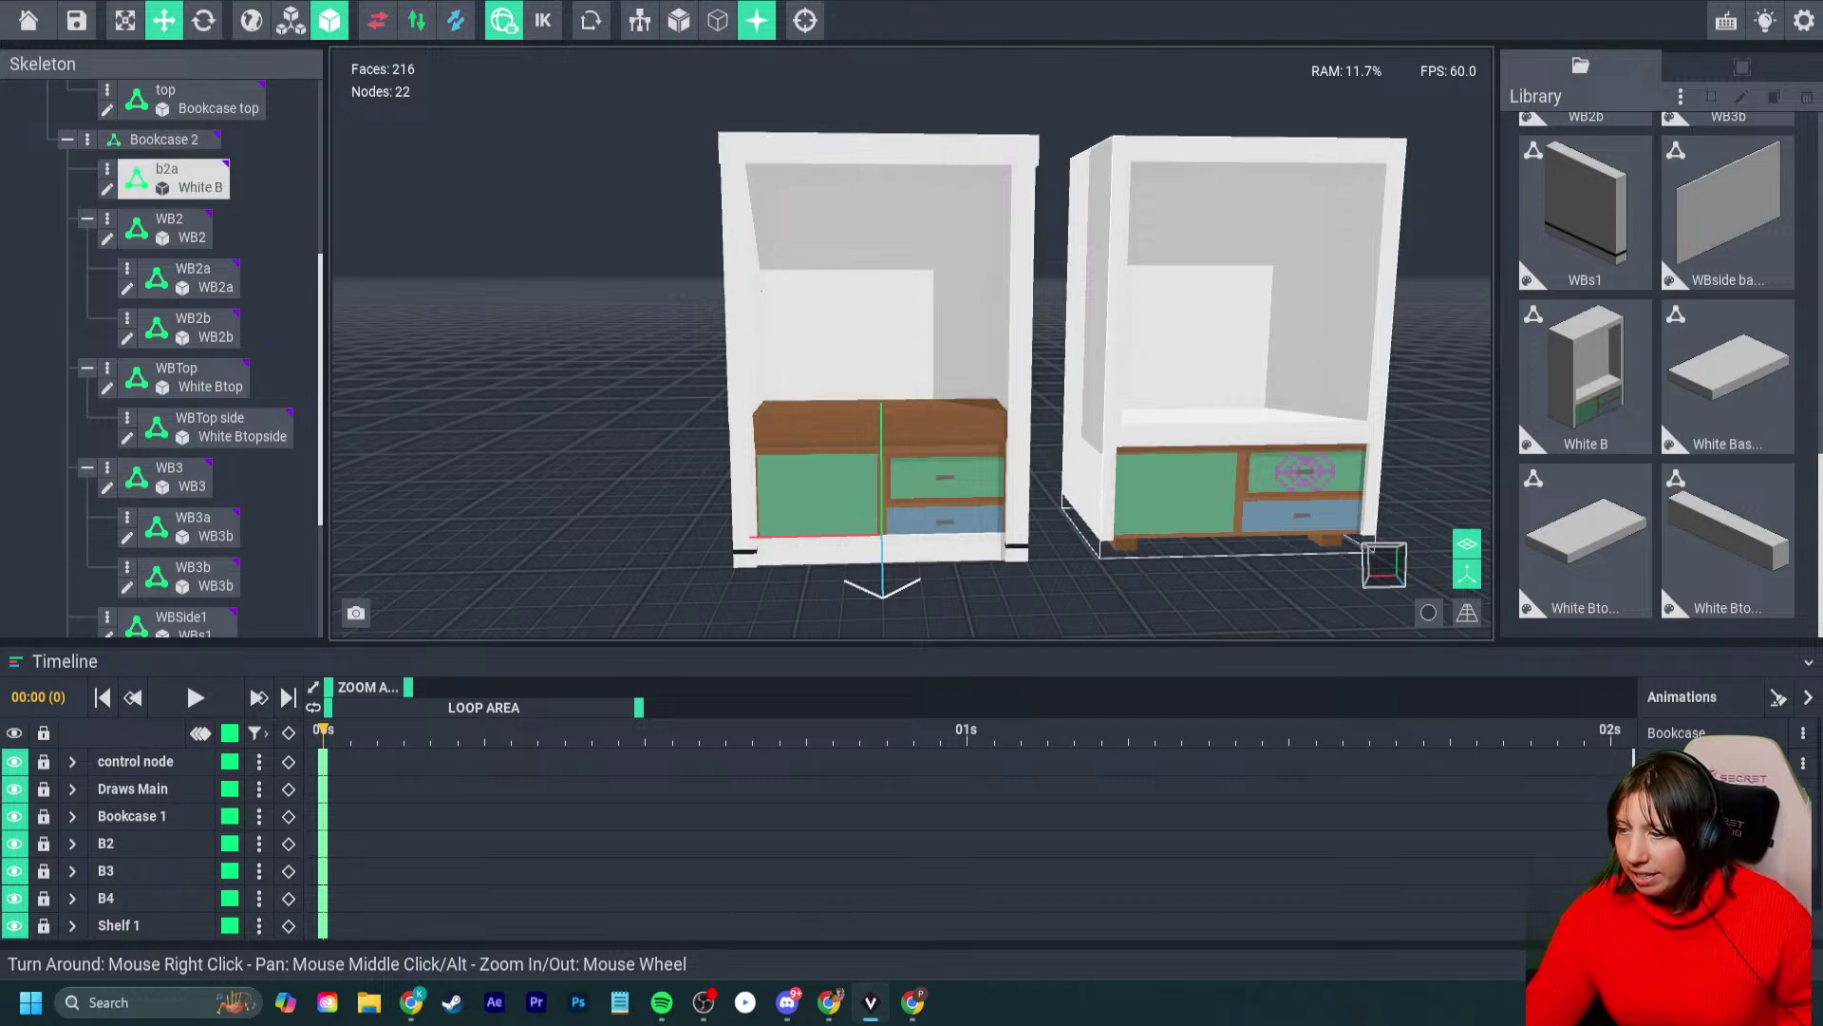
- Duplicate the WB base slab and raise the copy to cover the brown drawer top as a white shelf, at a depth of about 60
scroll(1045, 361, up, 5)
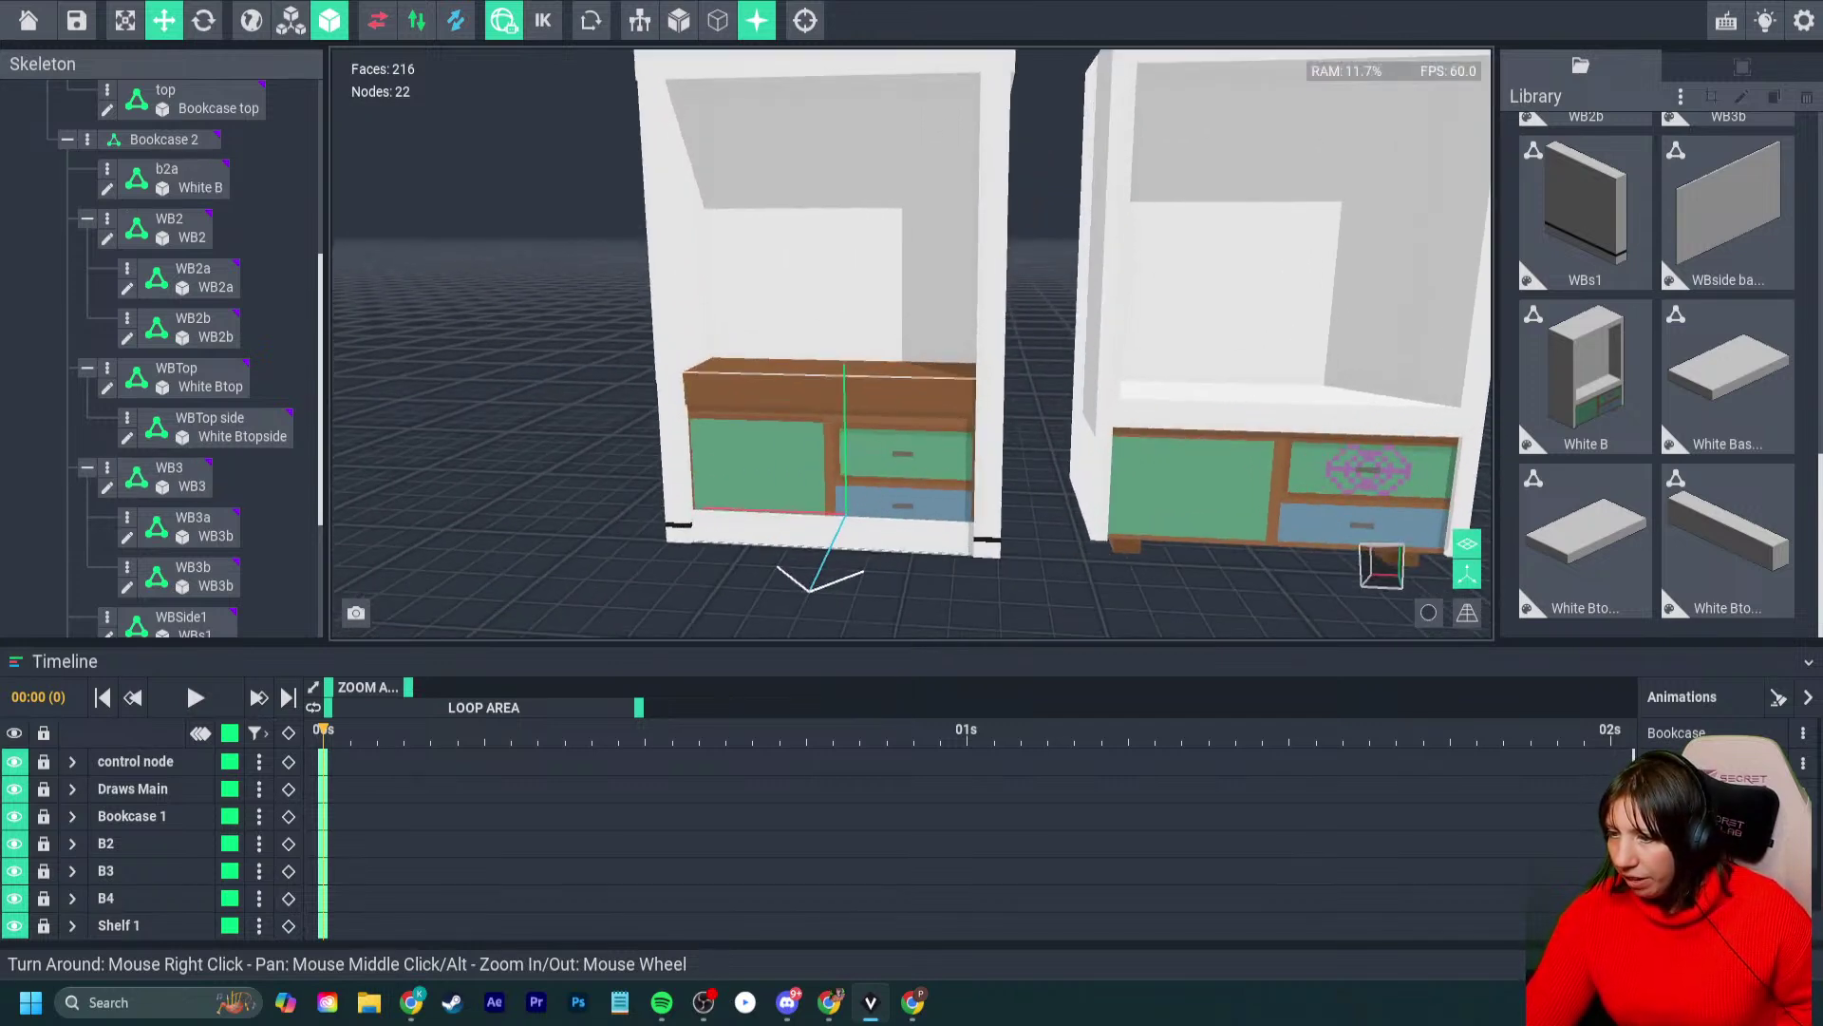
click(760, 549)
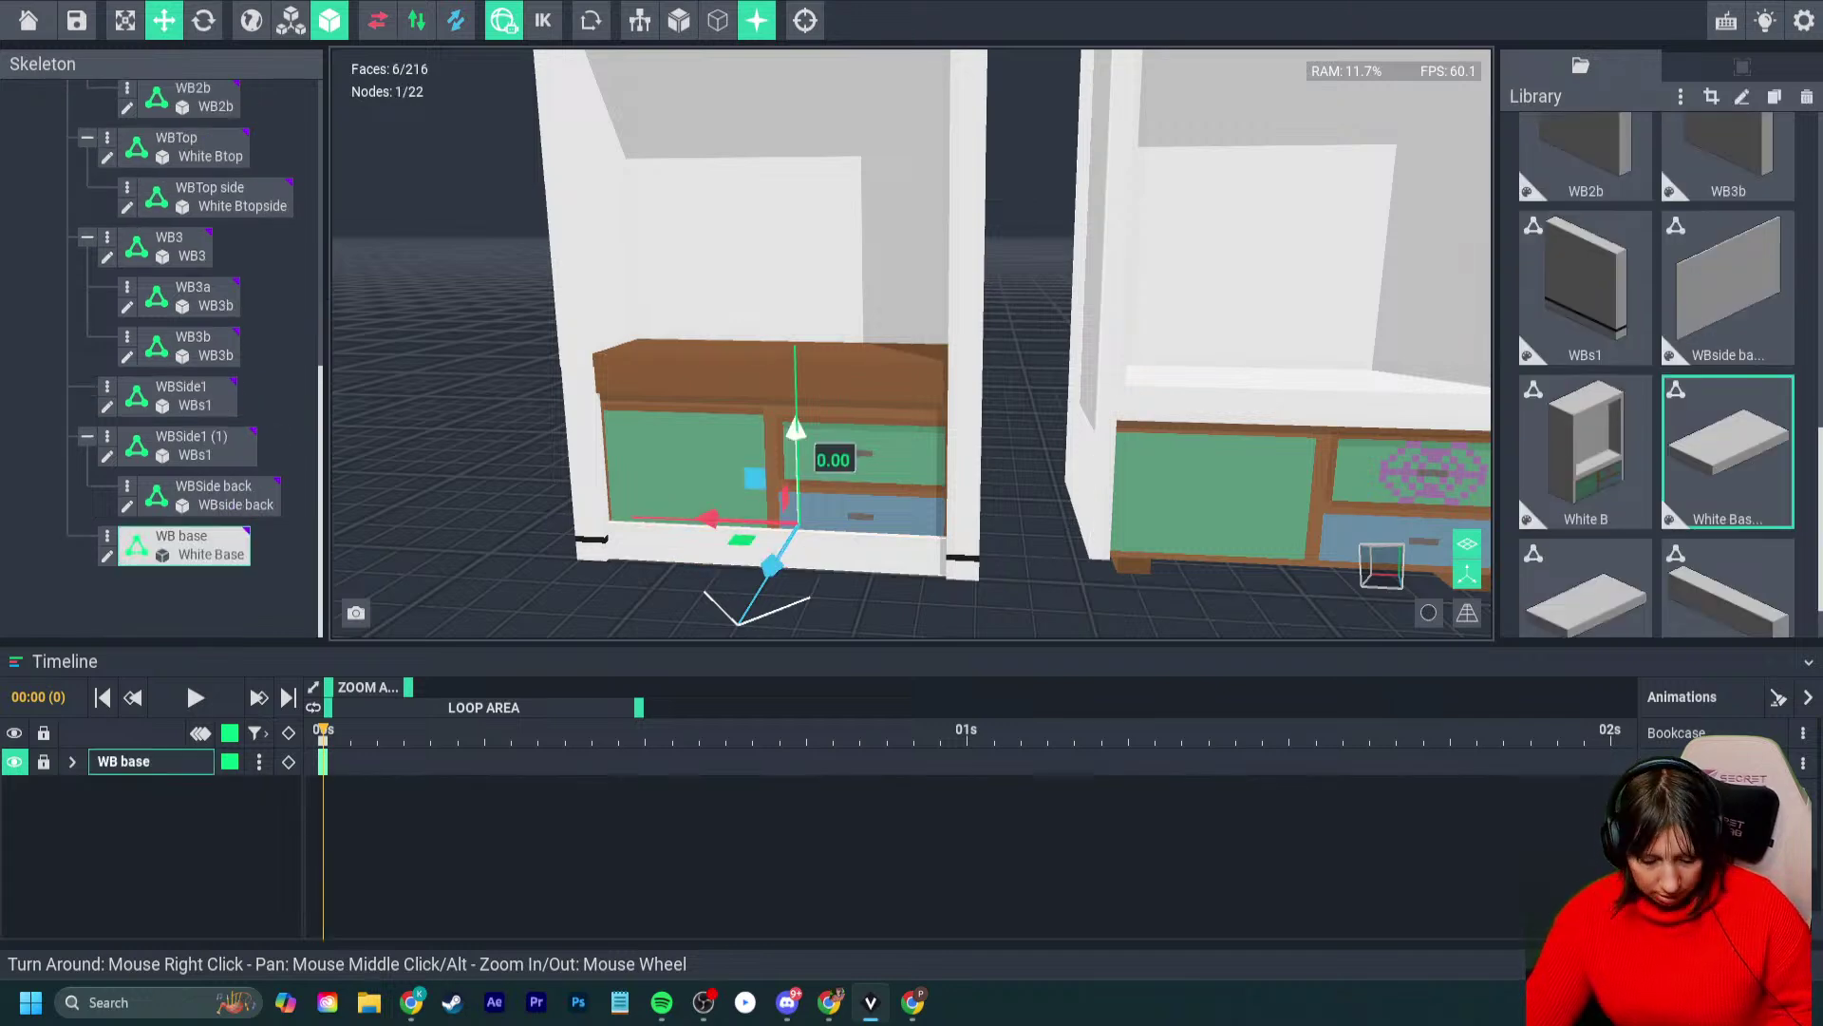
key(ctrl+d)
drag(795, 430, 796, 265)
drag(745, 375, 766, 387)
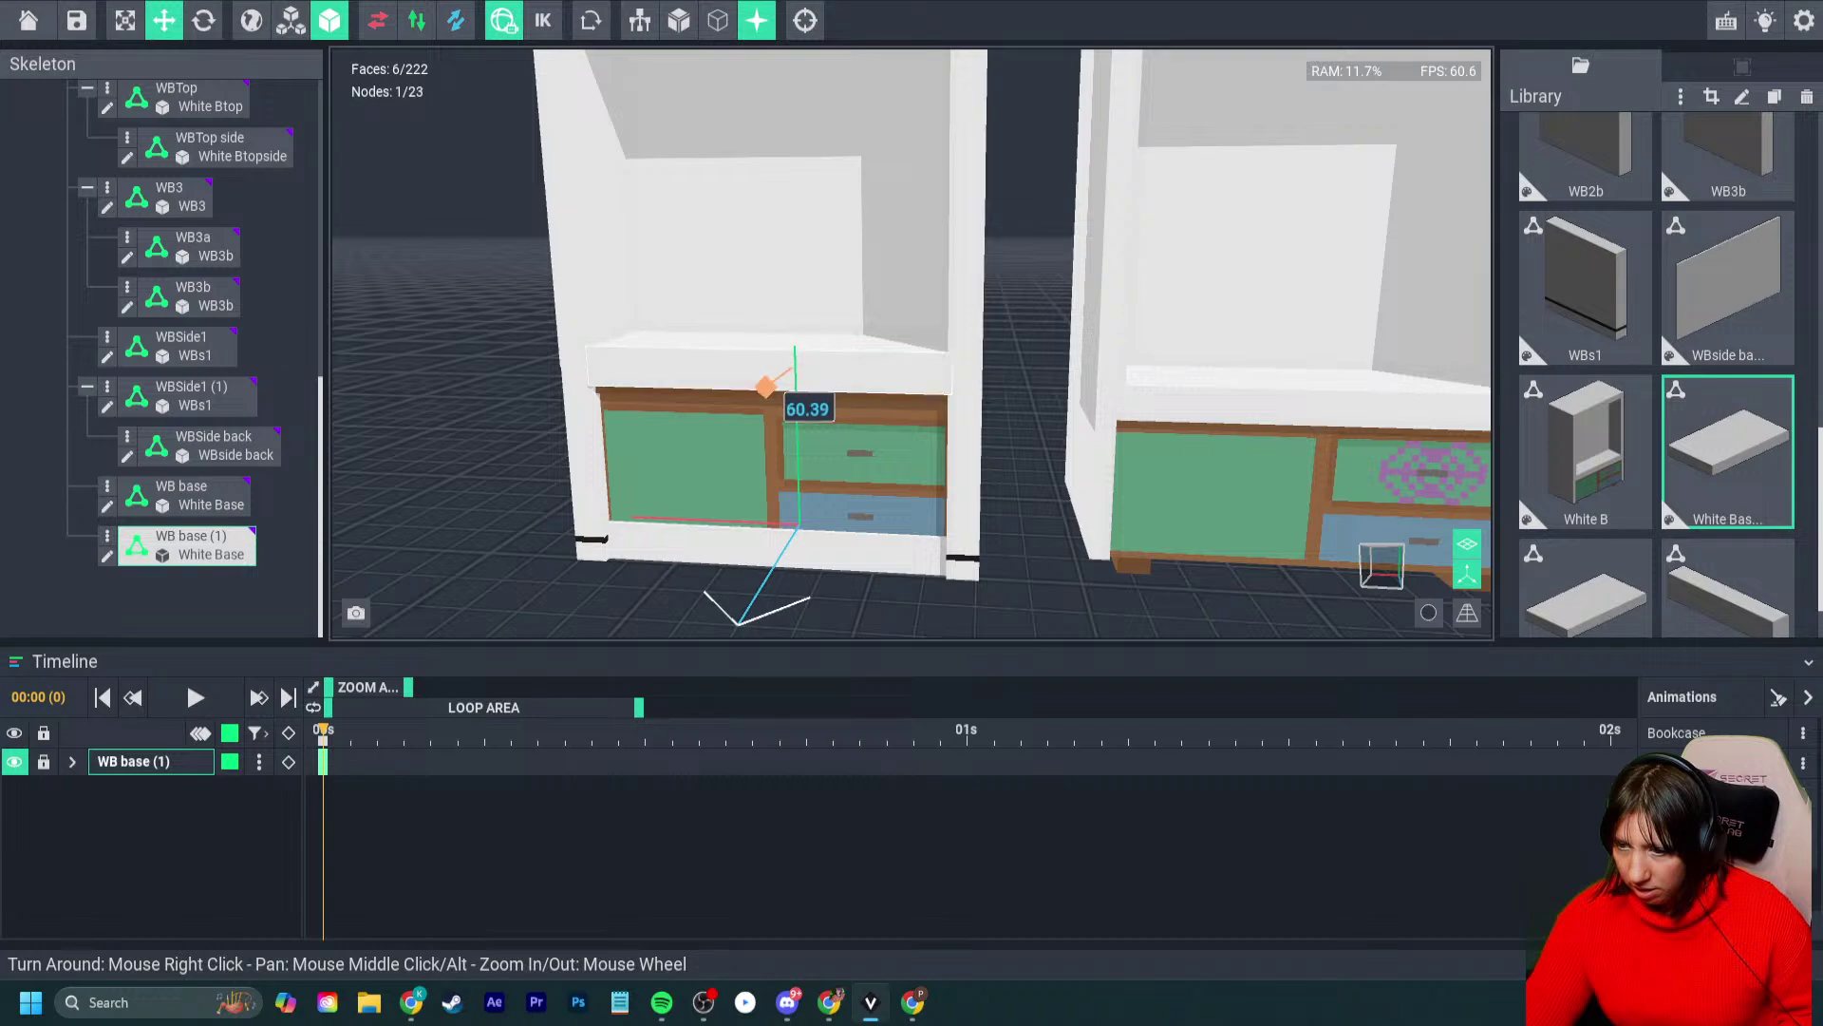
right_drag(727, 420, 679, 489)
scroll(757, 444, up, 2)
scroll(679, 489, down, 3)
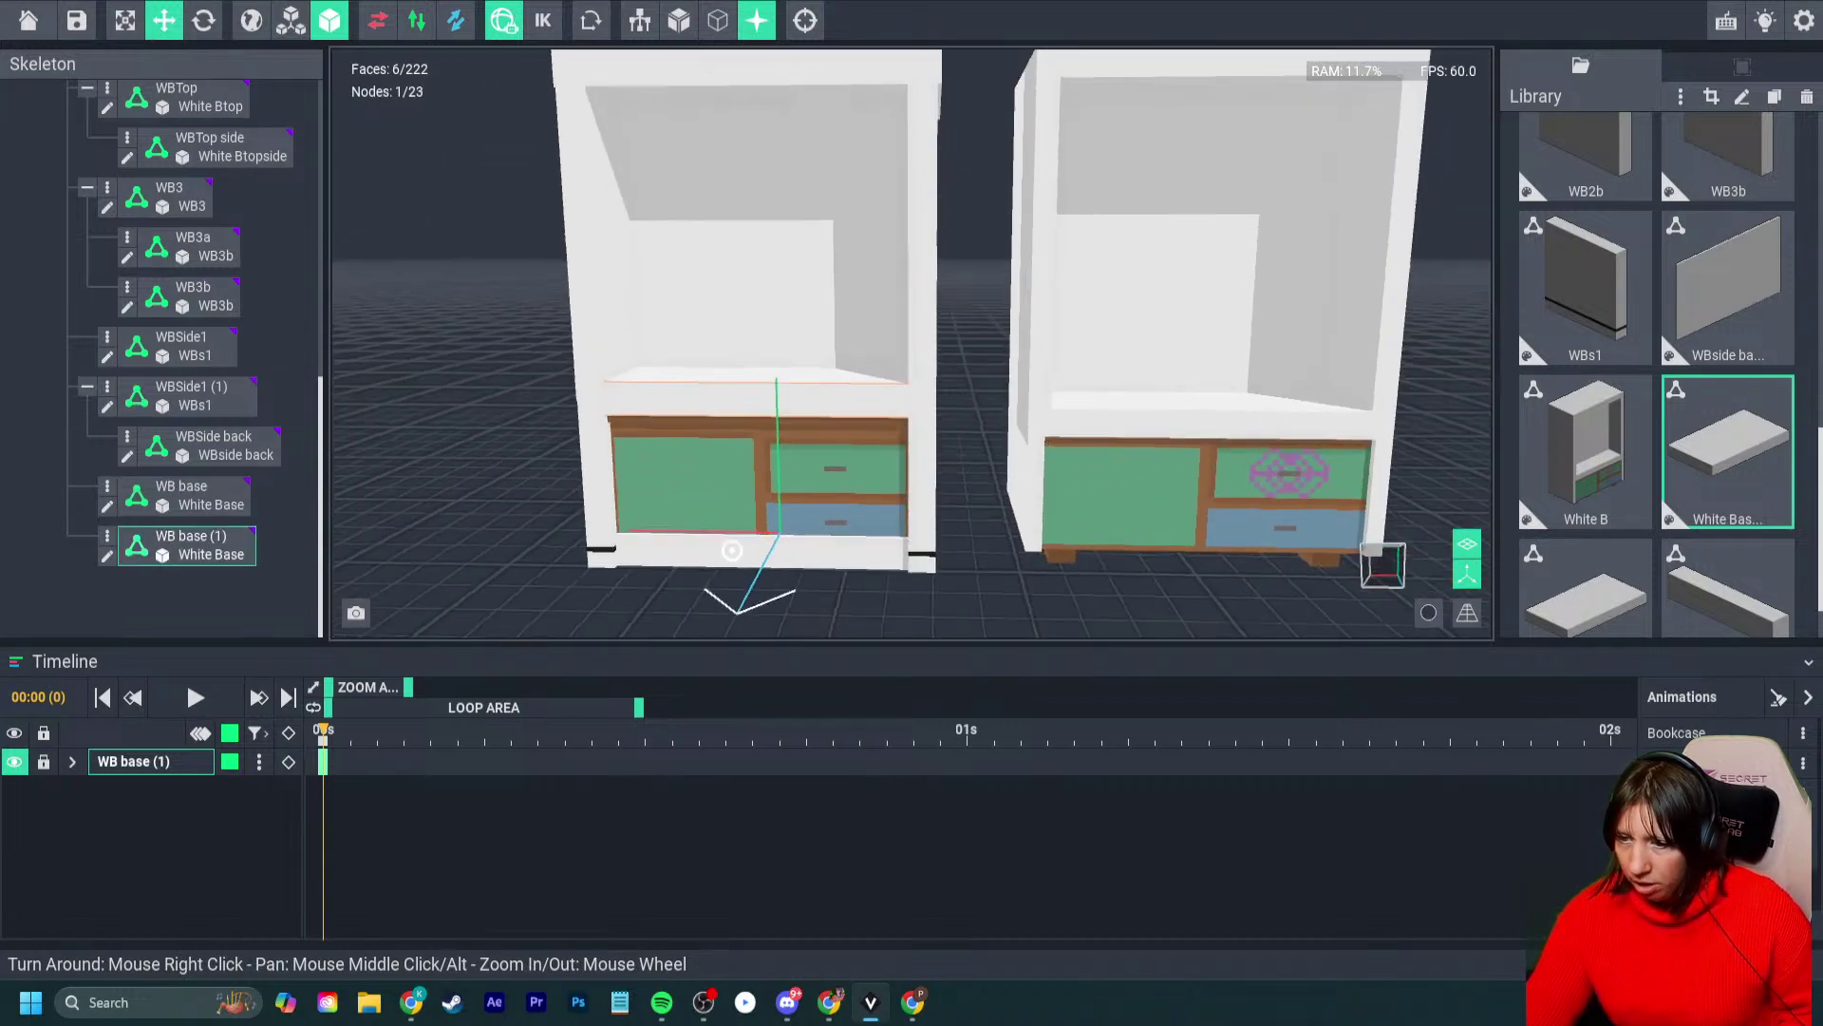
- Clone the Draws model under a new name for the white bookcase and open the clone for voxel editing
click(1121, 399)
scroll(1657, 380, up, 10)
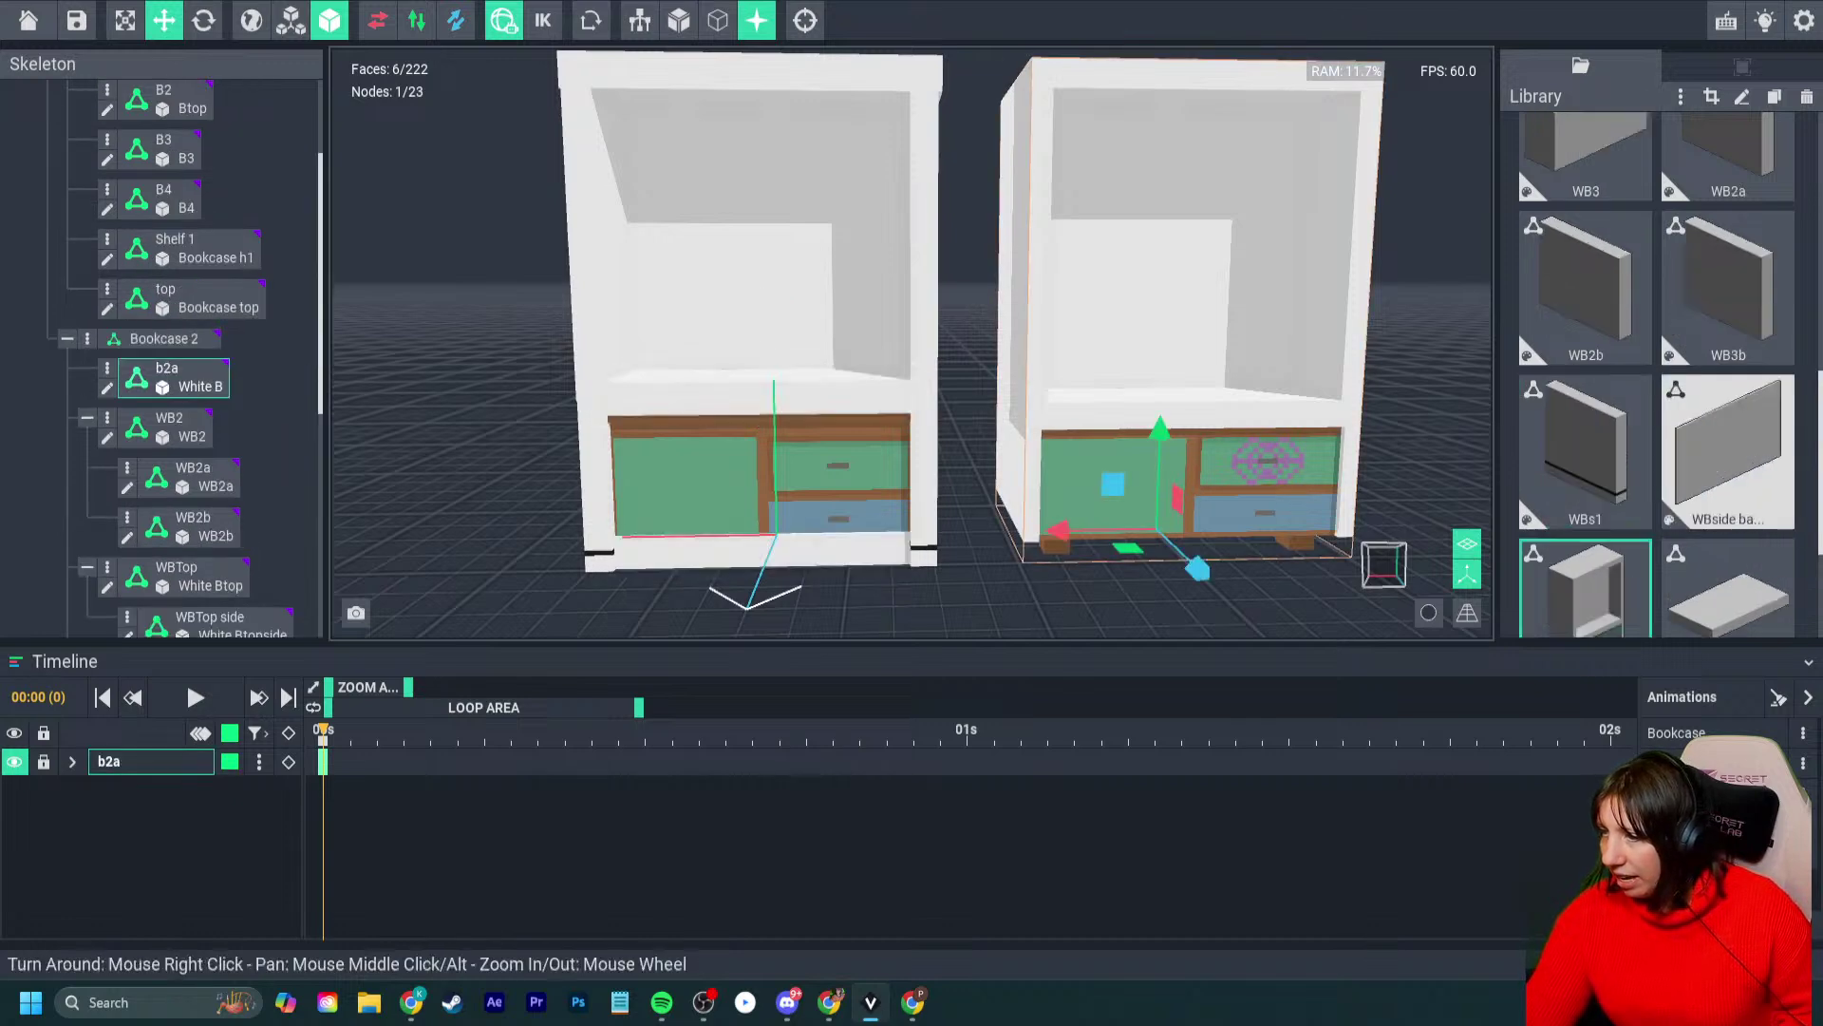
drag(1729, 532, 731, 489)
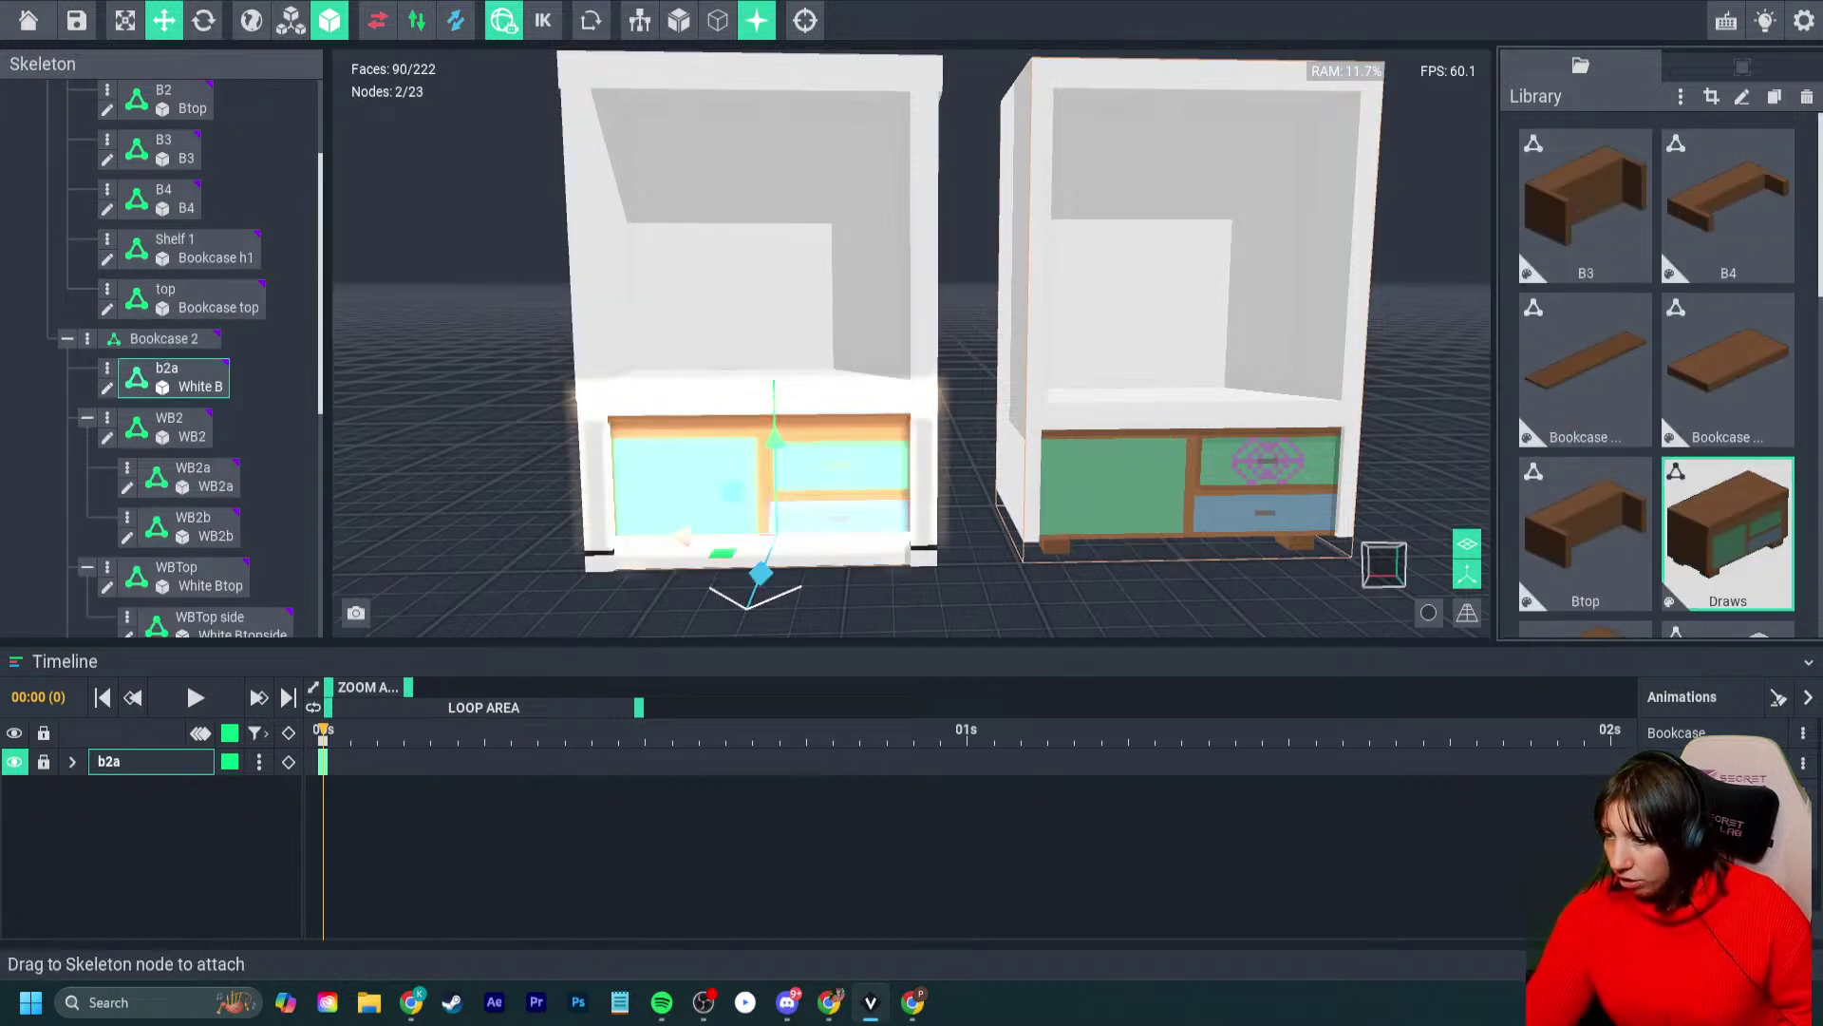
key(ctrl+d)
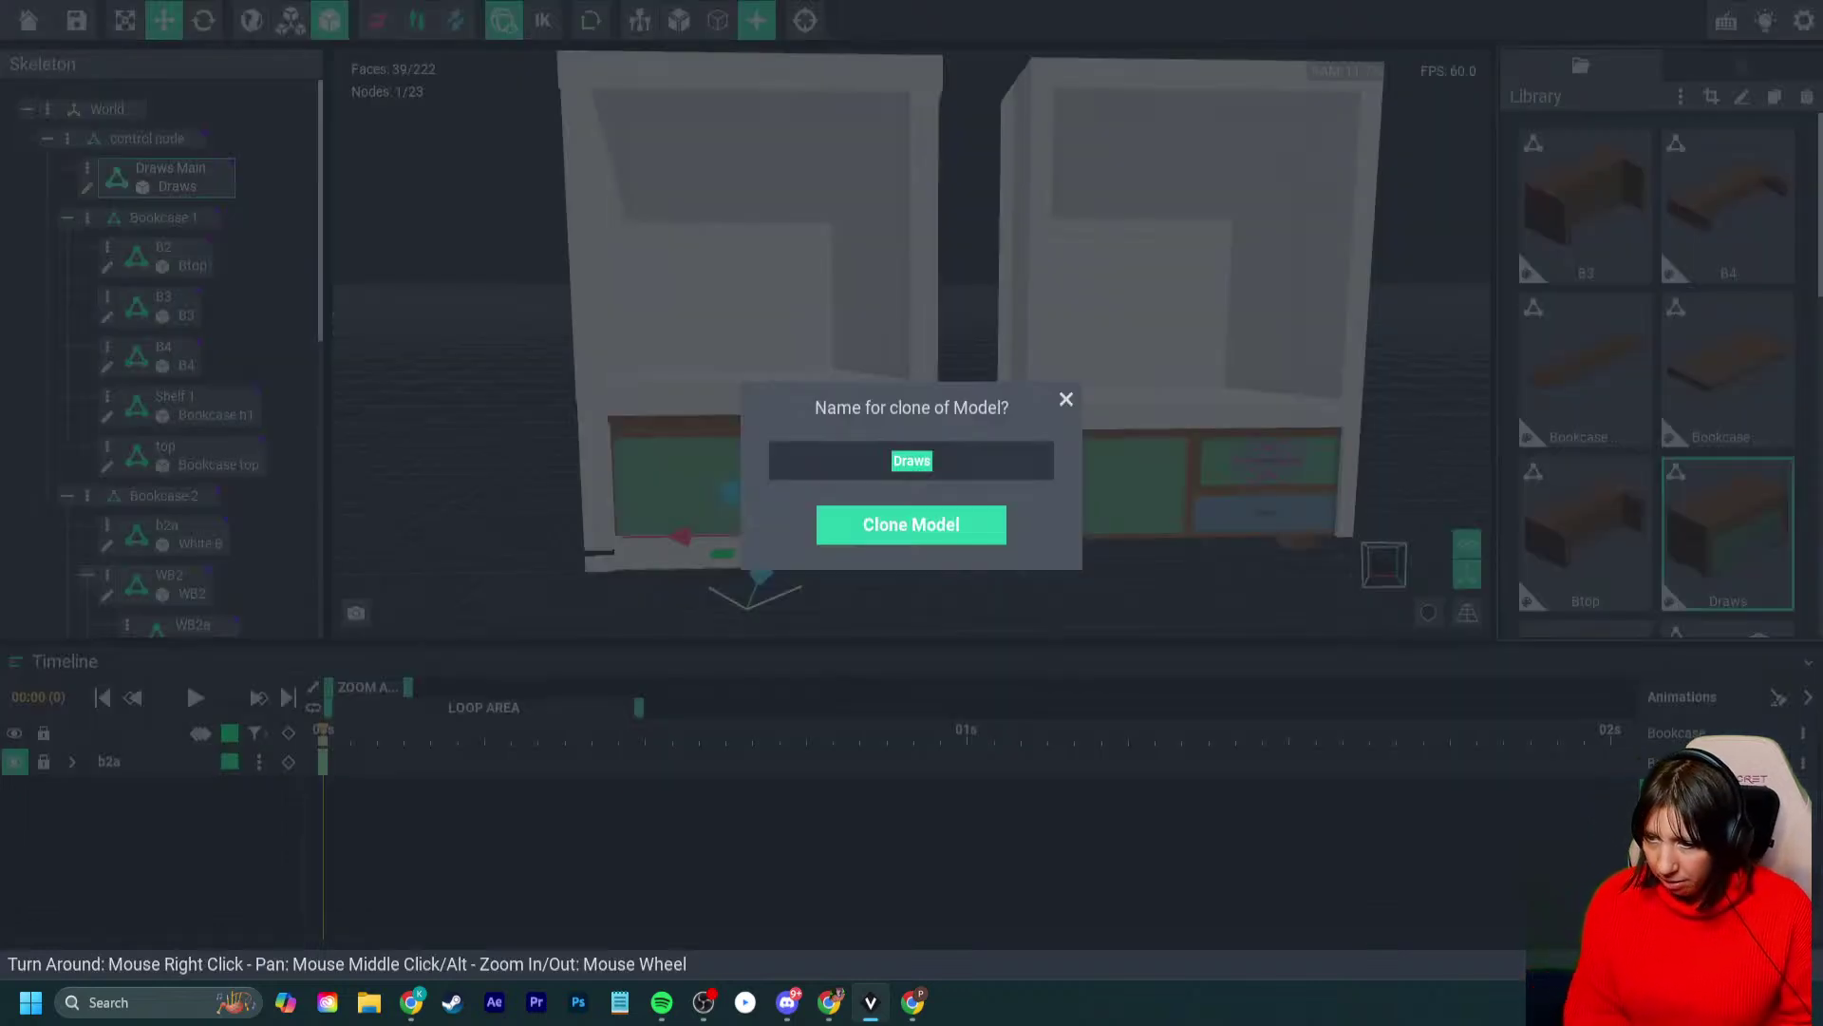
text(w)
key(Return)
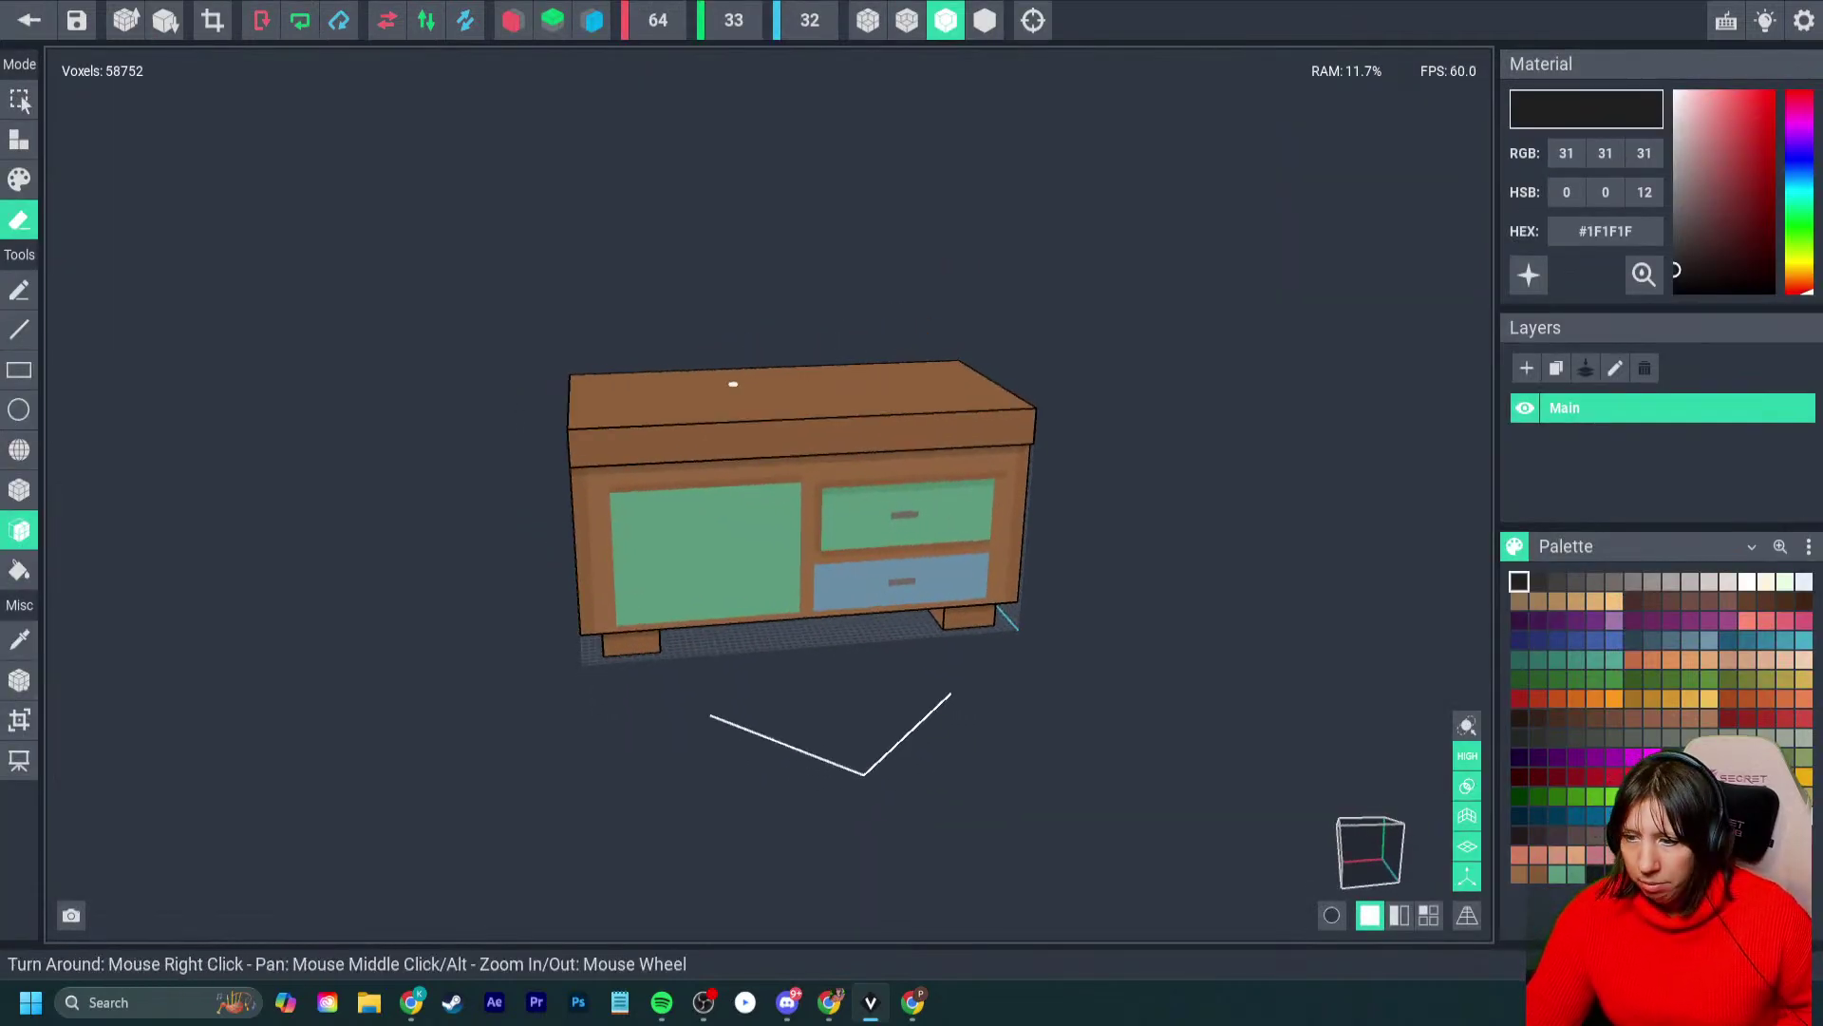
- Erase the overhanging top slab and all four feet from the drawer unit, using X-axis mirroring for the feet
click(681, 427)
right_drag(681, 428, 679, 424)
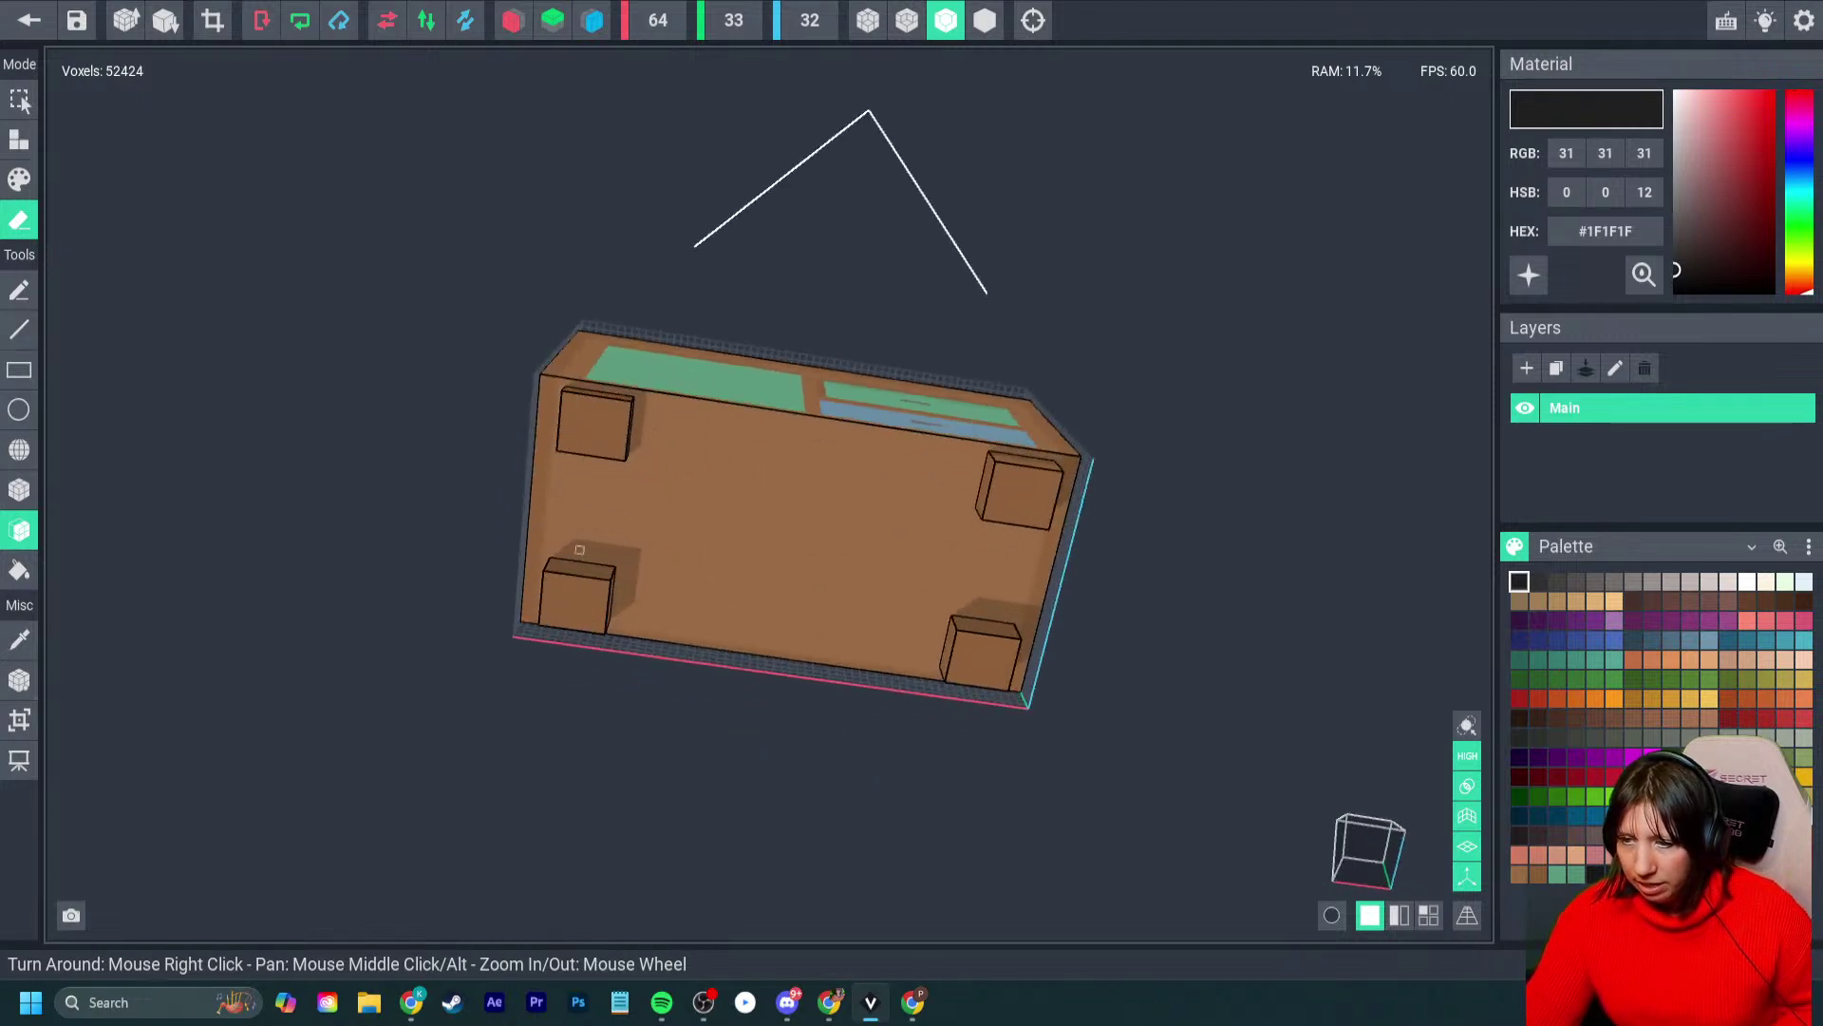
click(513, 20)
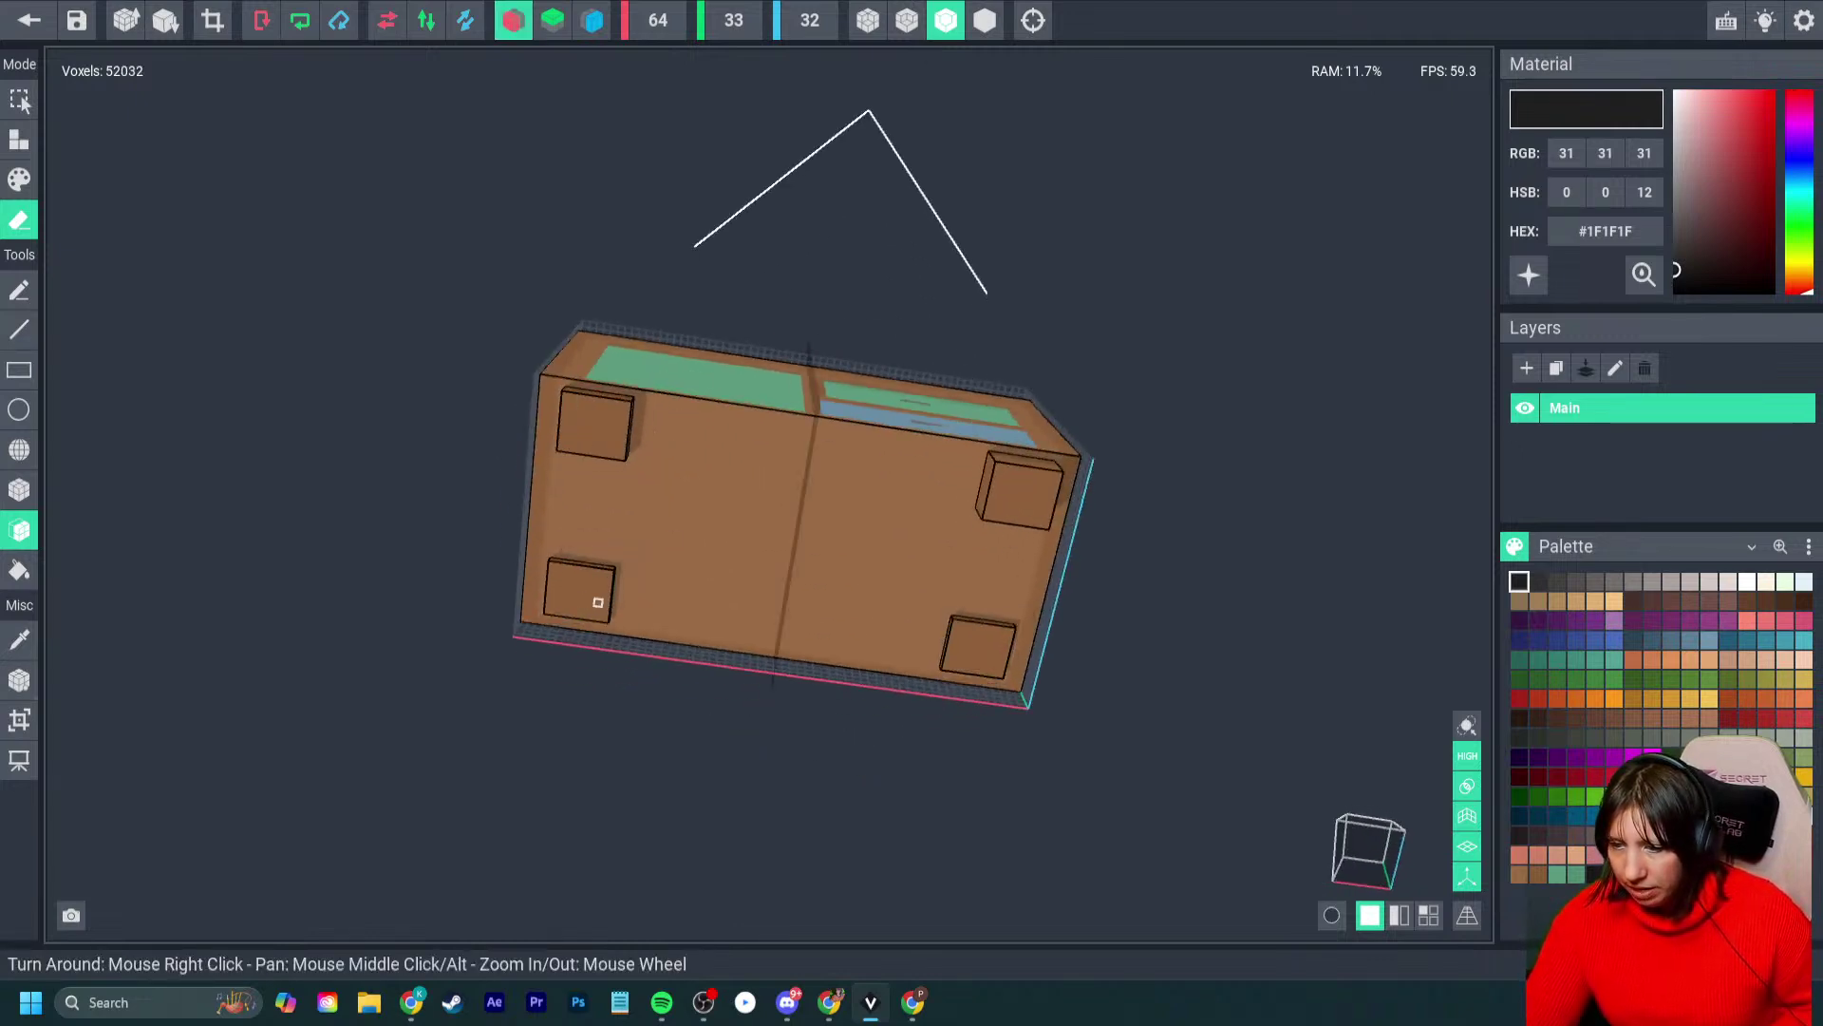
click(598, 602)
click(1008, 502)
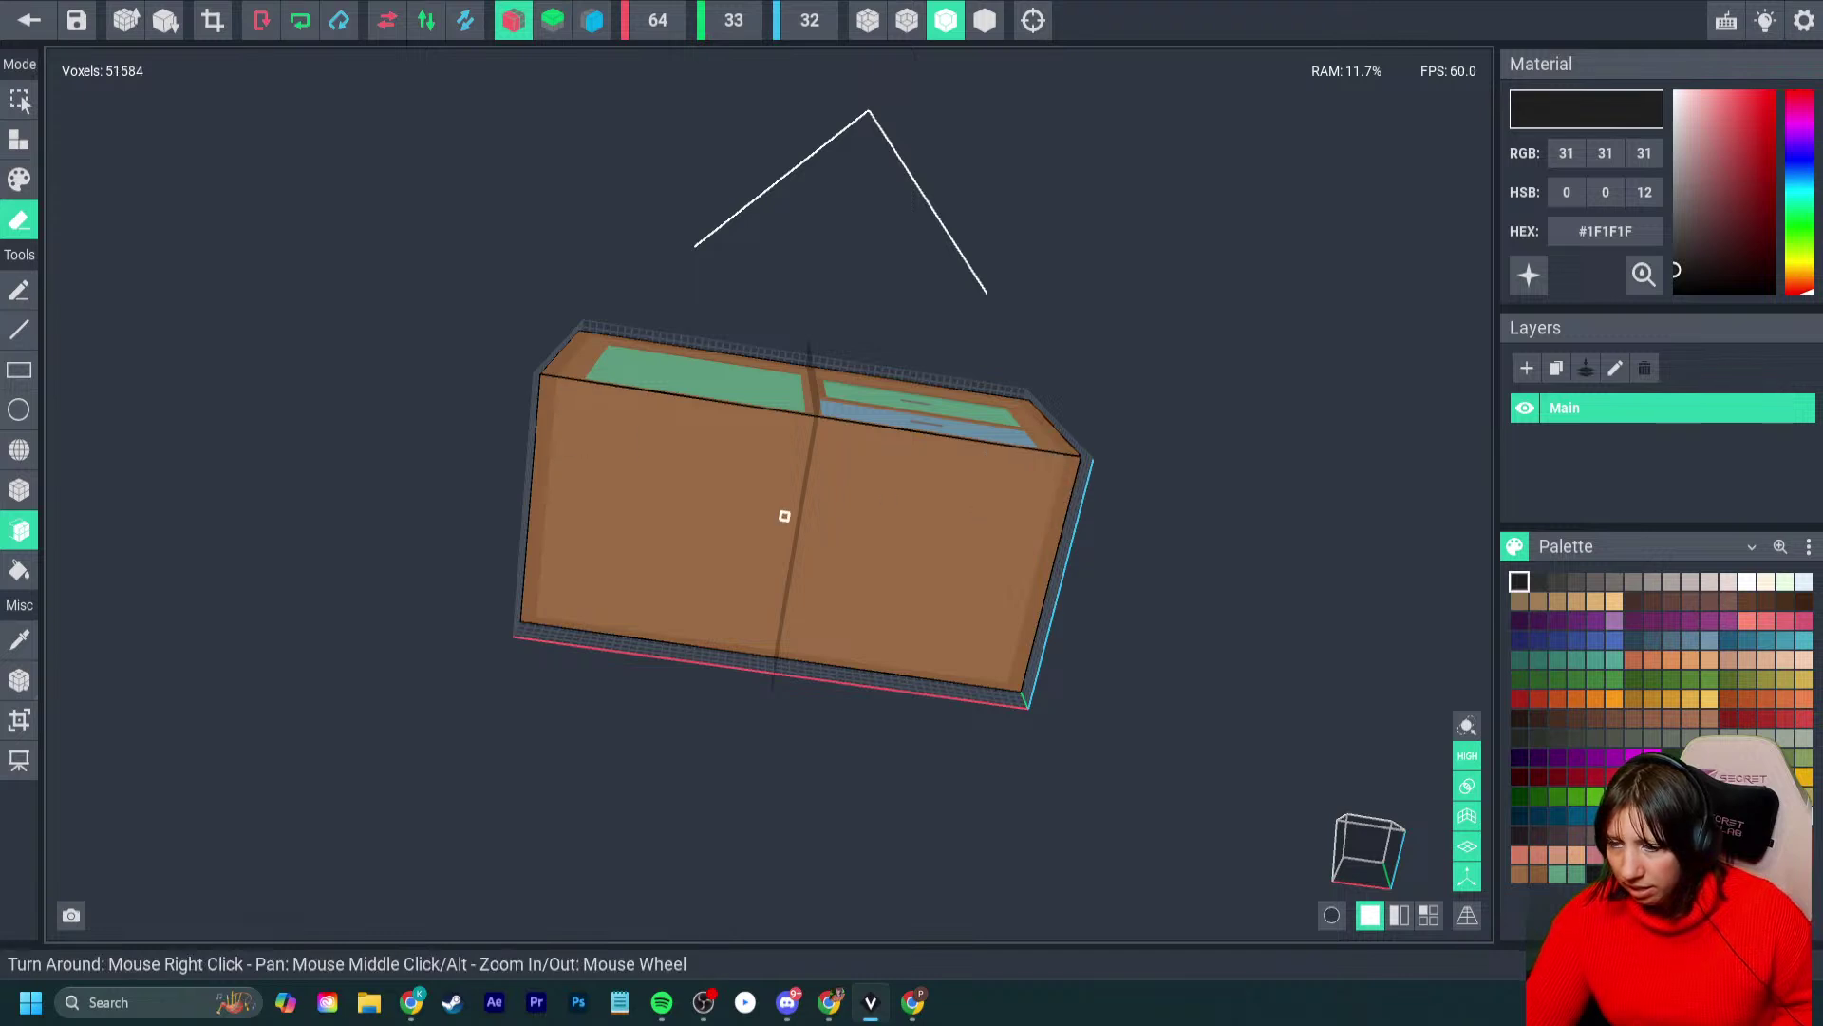
right_drag(787, 518, 985, 430)
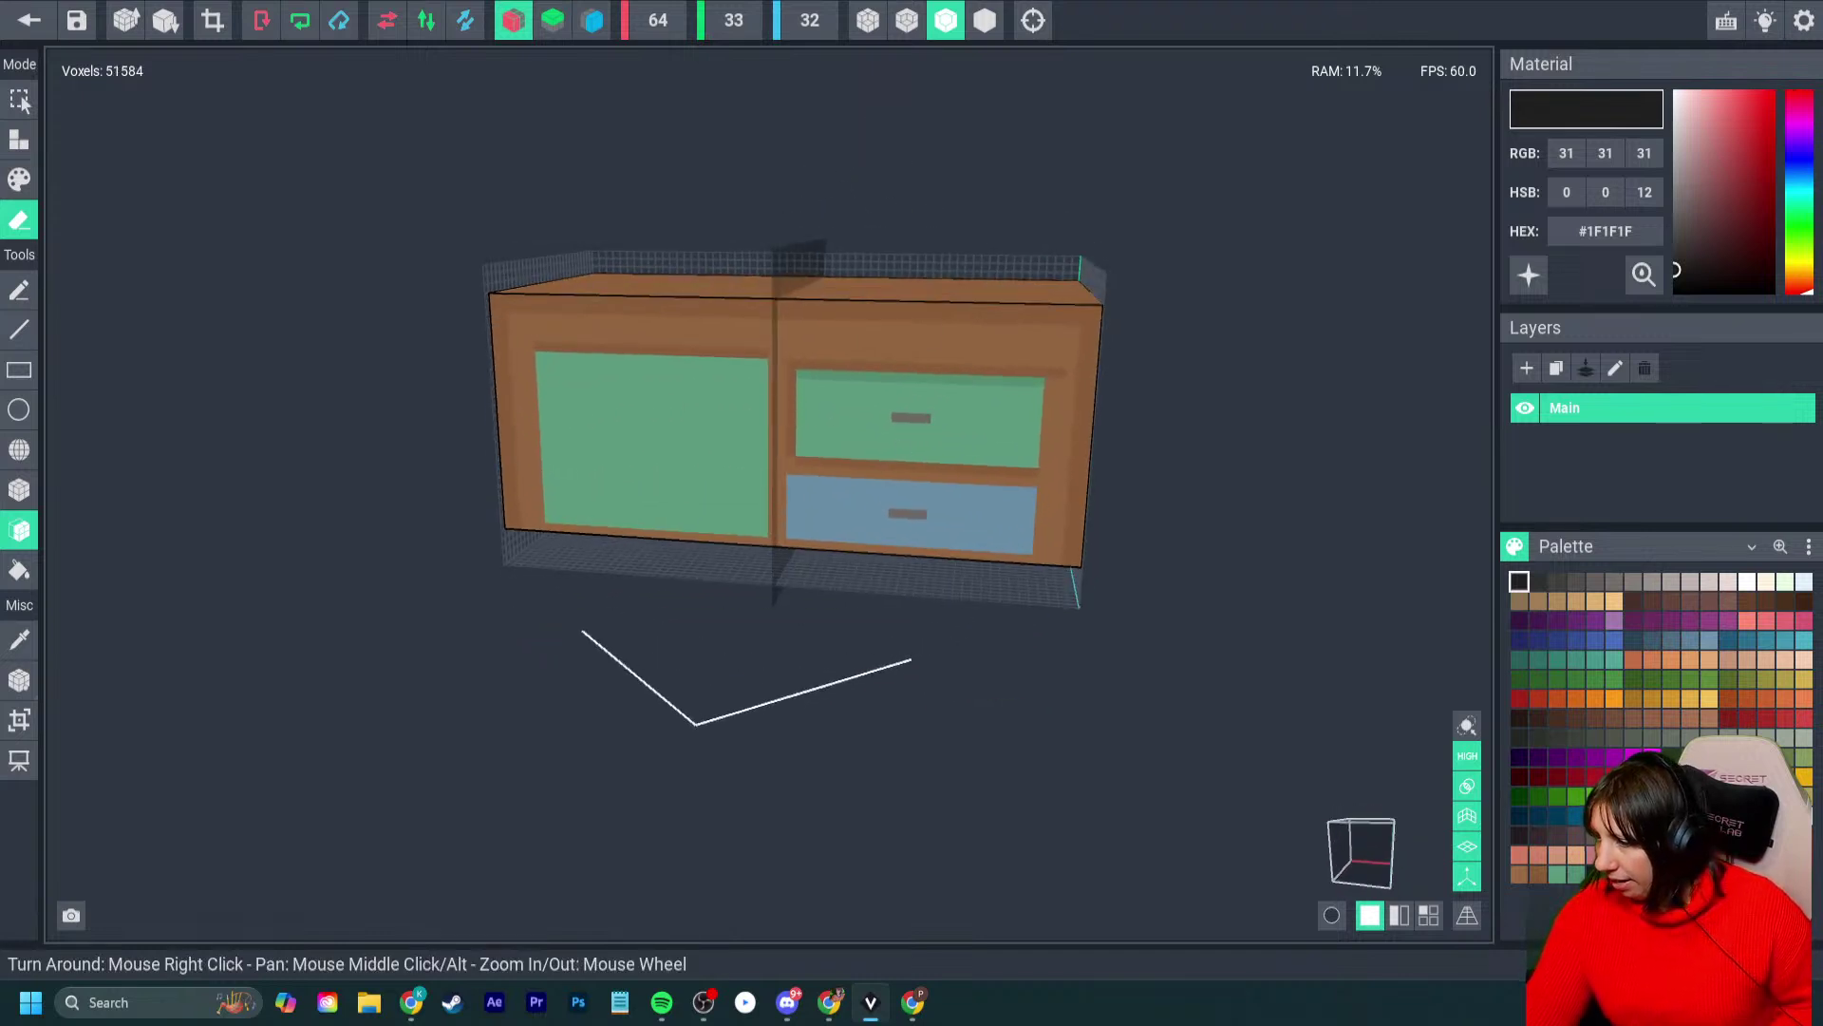
- Paint the brown body and frame of the drawer unit white (#FFFFFF) with the Bucket tool
click(1747, 580)
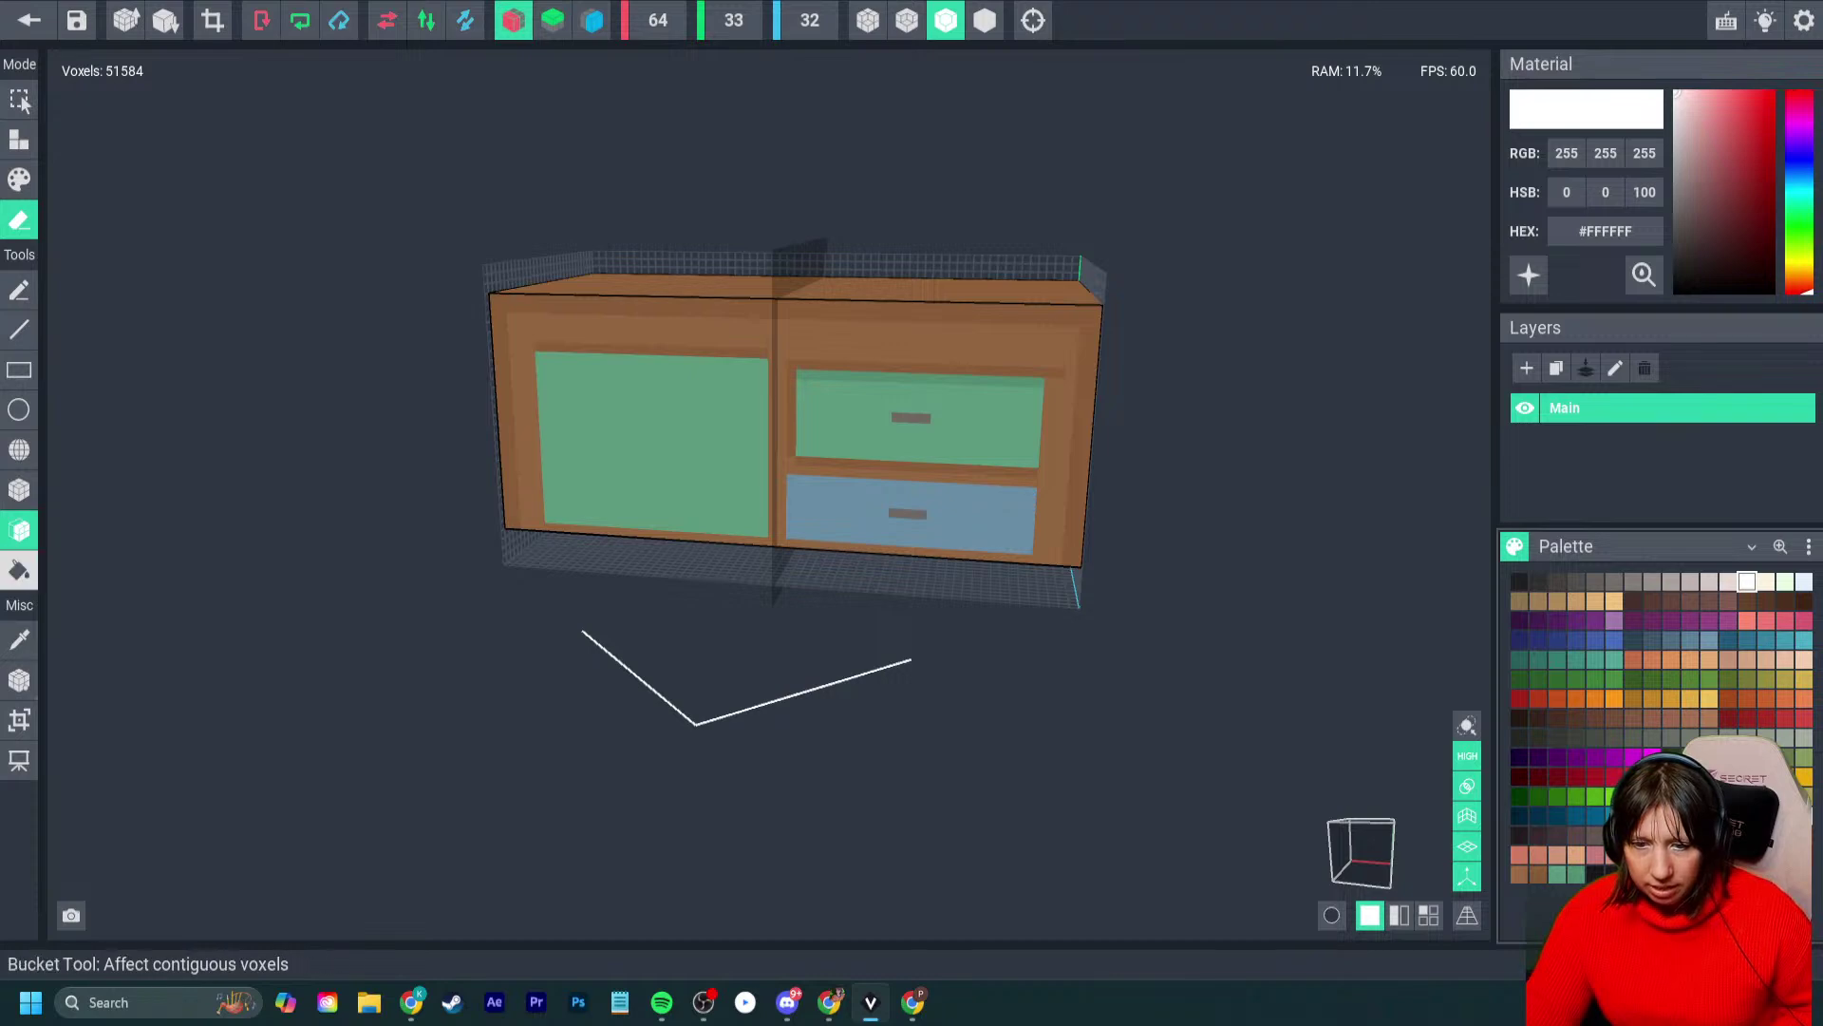
click(19, 570)
click(19, 179)
click(607, 350)
right_drag(607, 349, 1040, 537)
- Paint all four drawer fronts, including their leftover green and brown edges, orange-gold #D4972E
click(1672, 698)
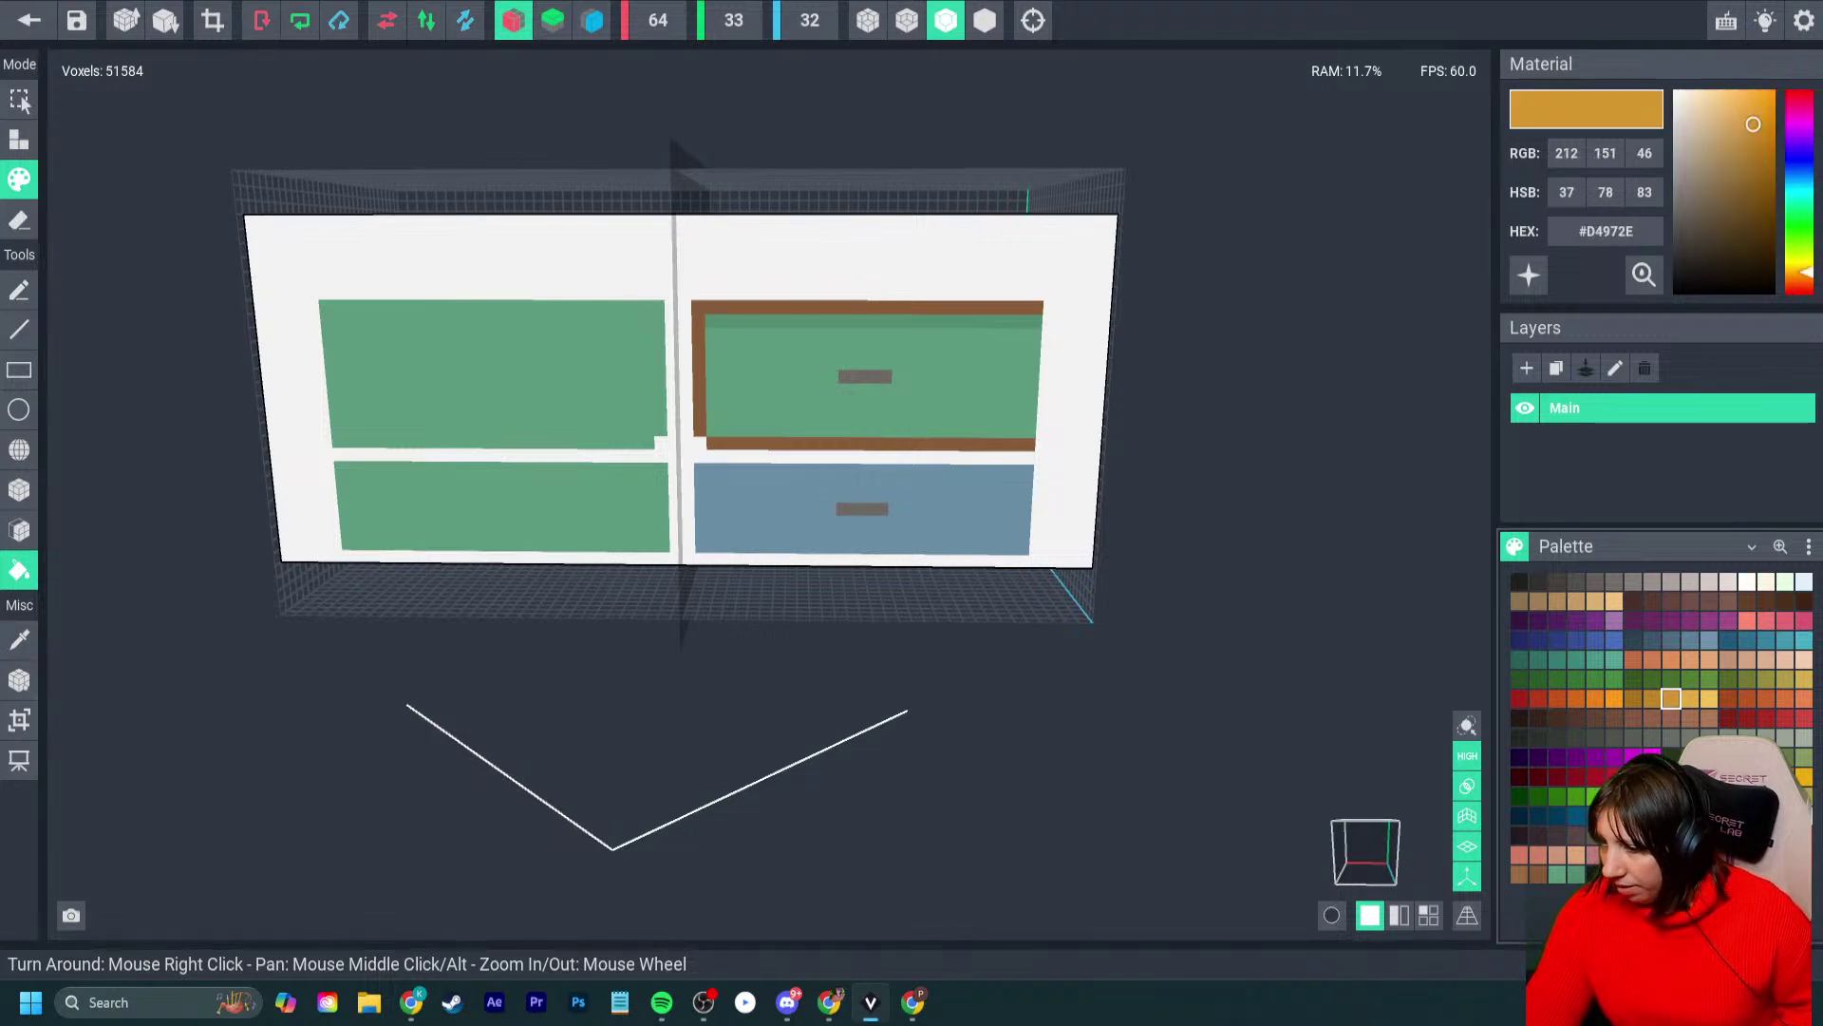
click(972, 521)
click(844, 403)
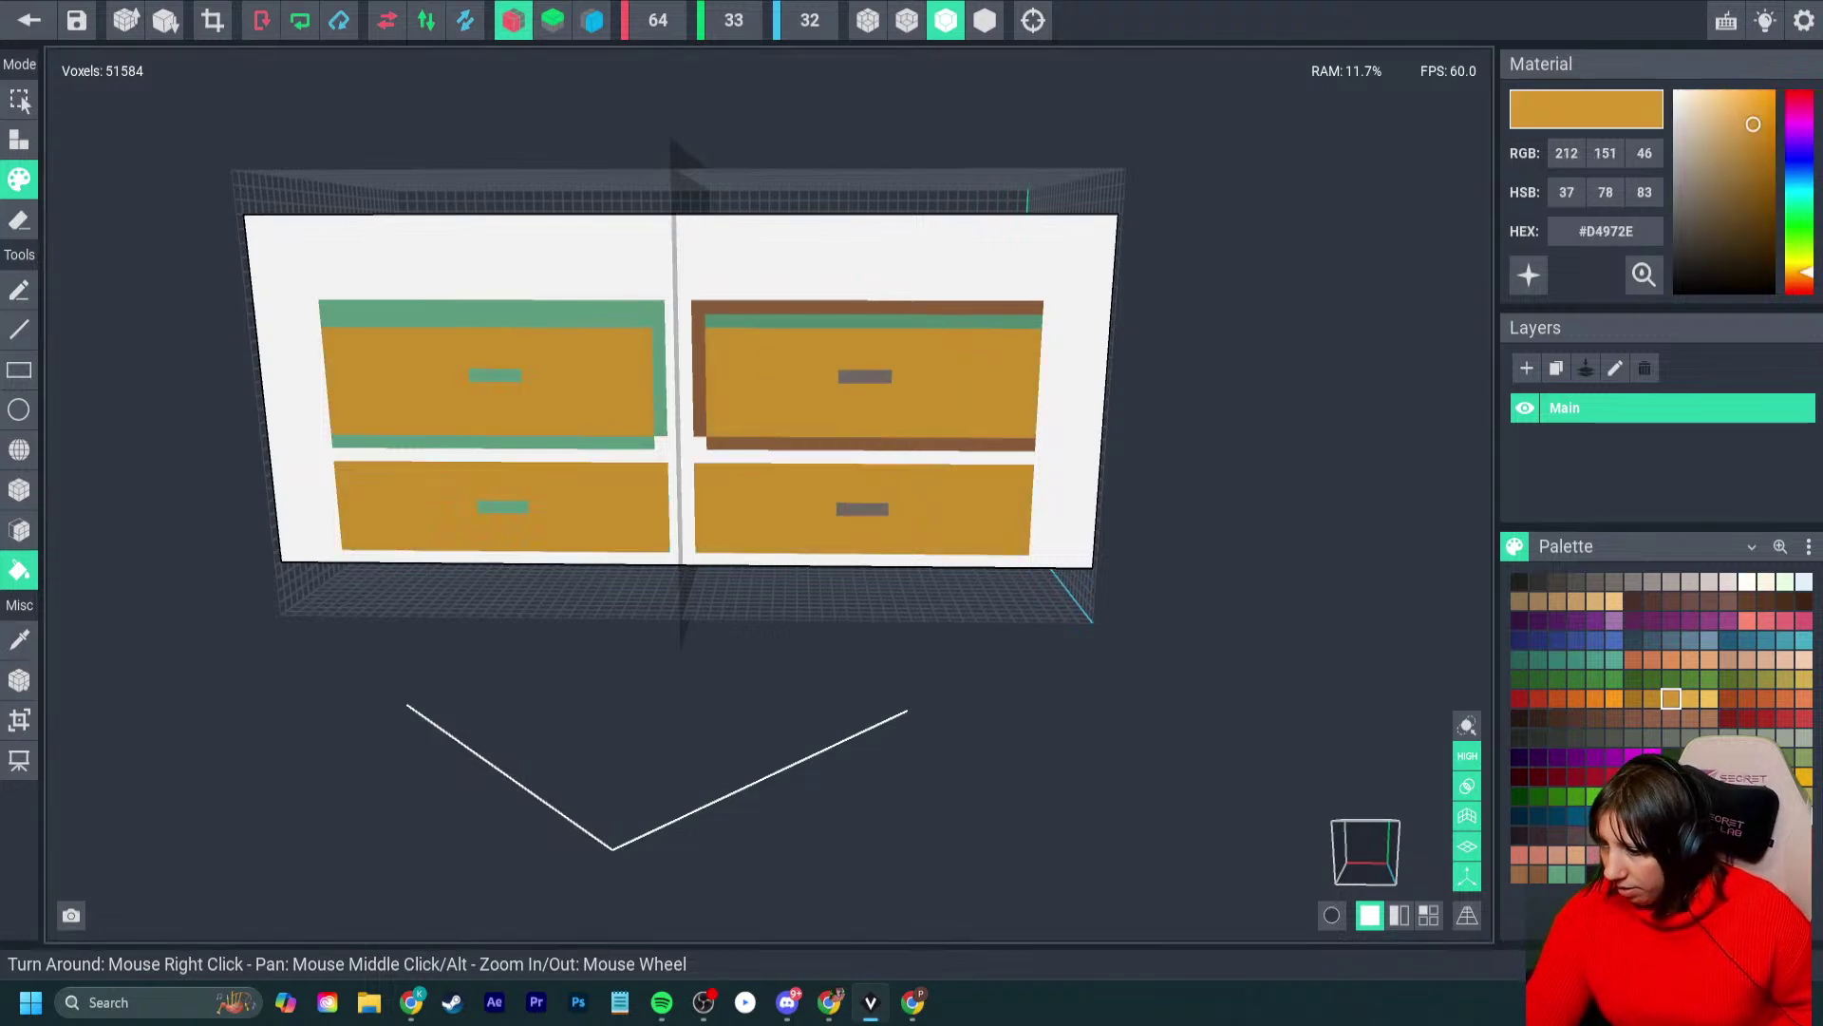
click(617, 307)
click(582, 441)
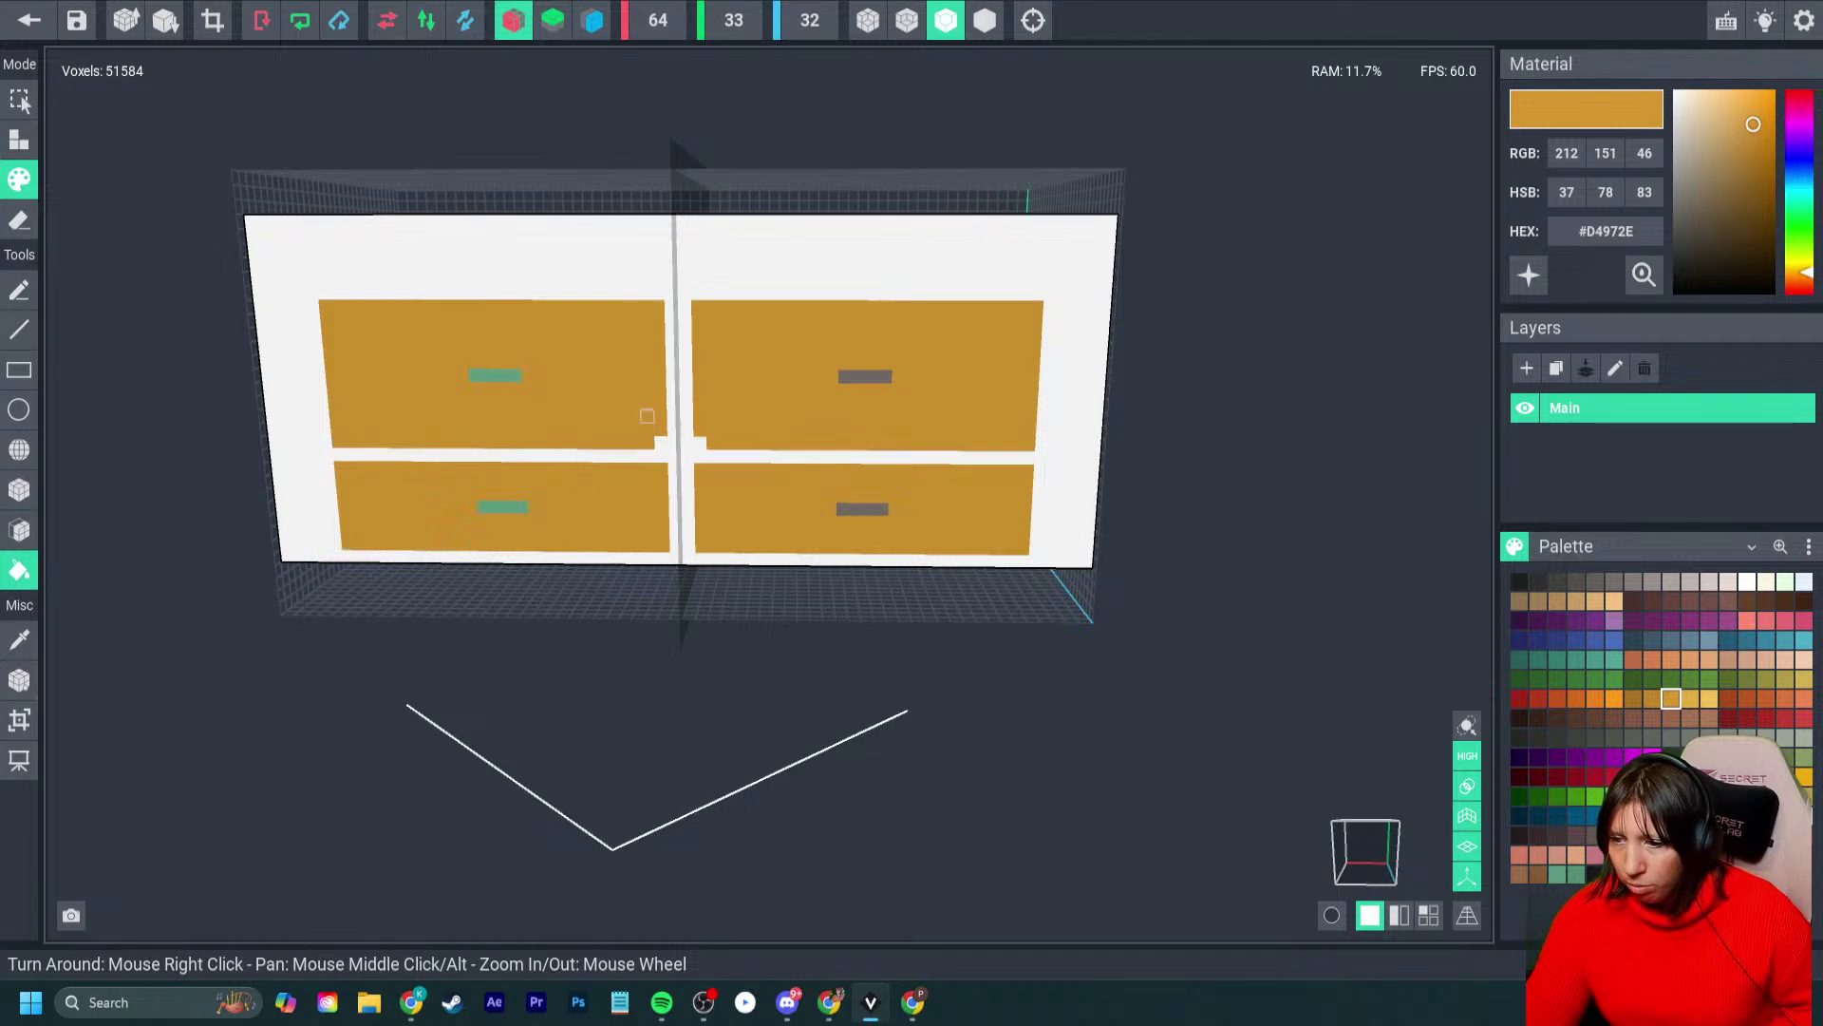
click(19, 489)
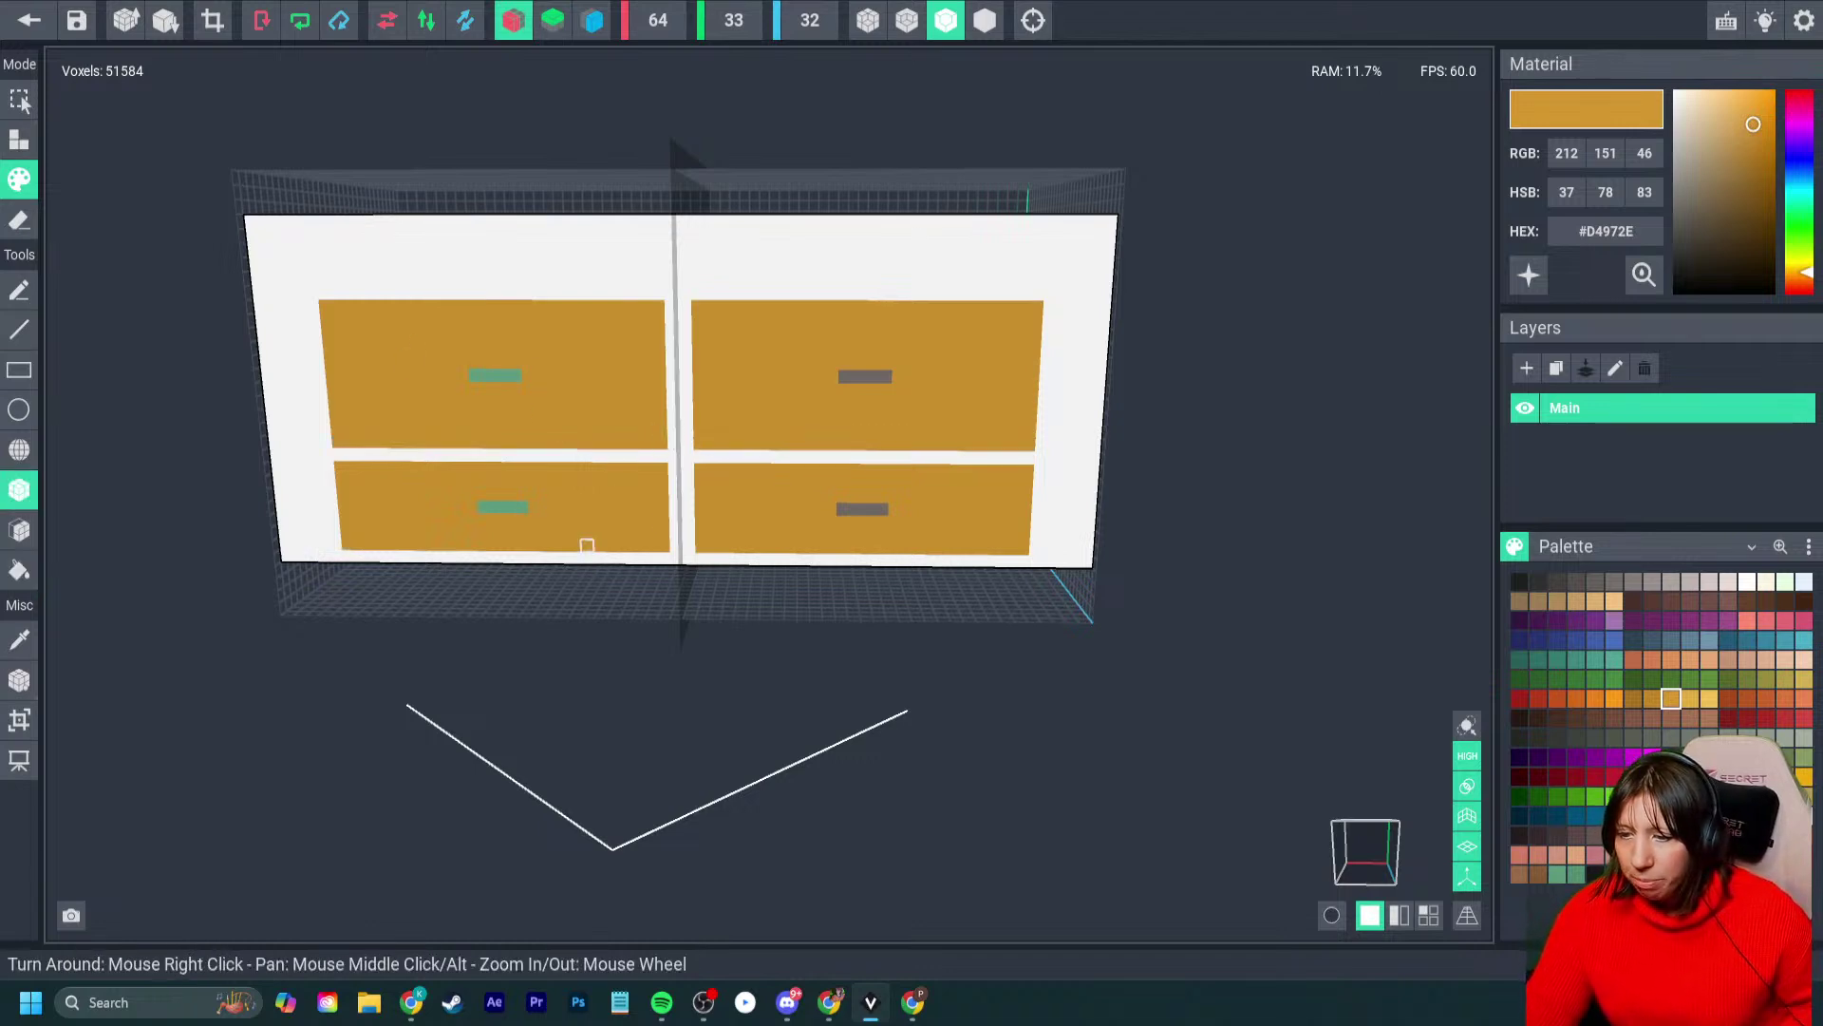
right_drag(587, 547, 598, 532)
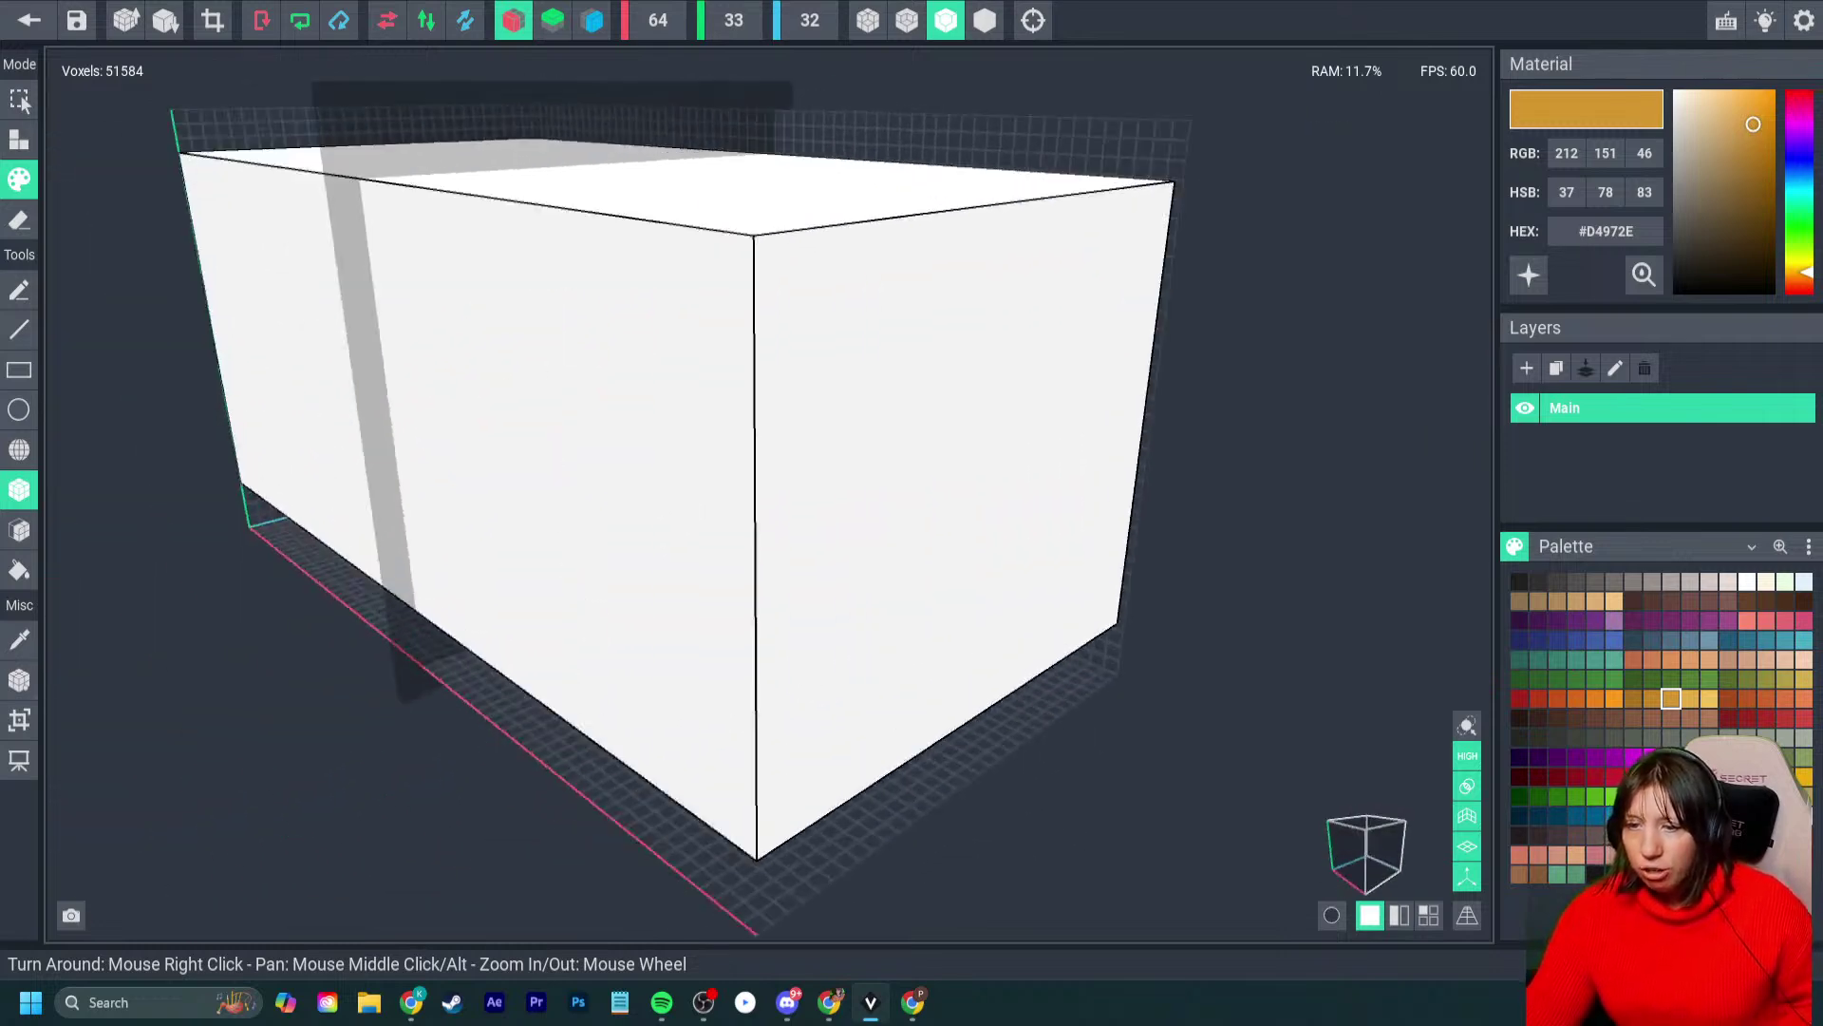
- Erase several voxel layers from the back of the drawer unit to make it shallower
scroll(655, 533, down, 3)
click(19, 530)
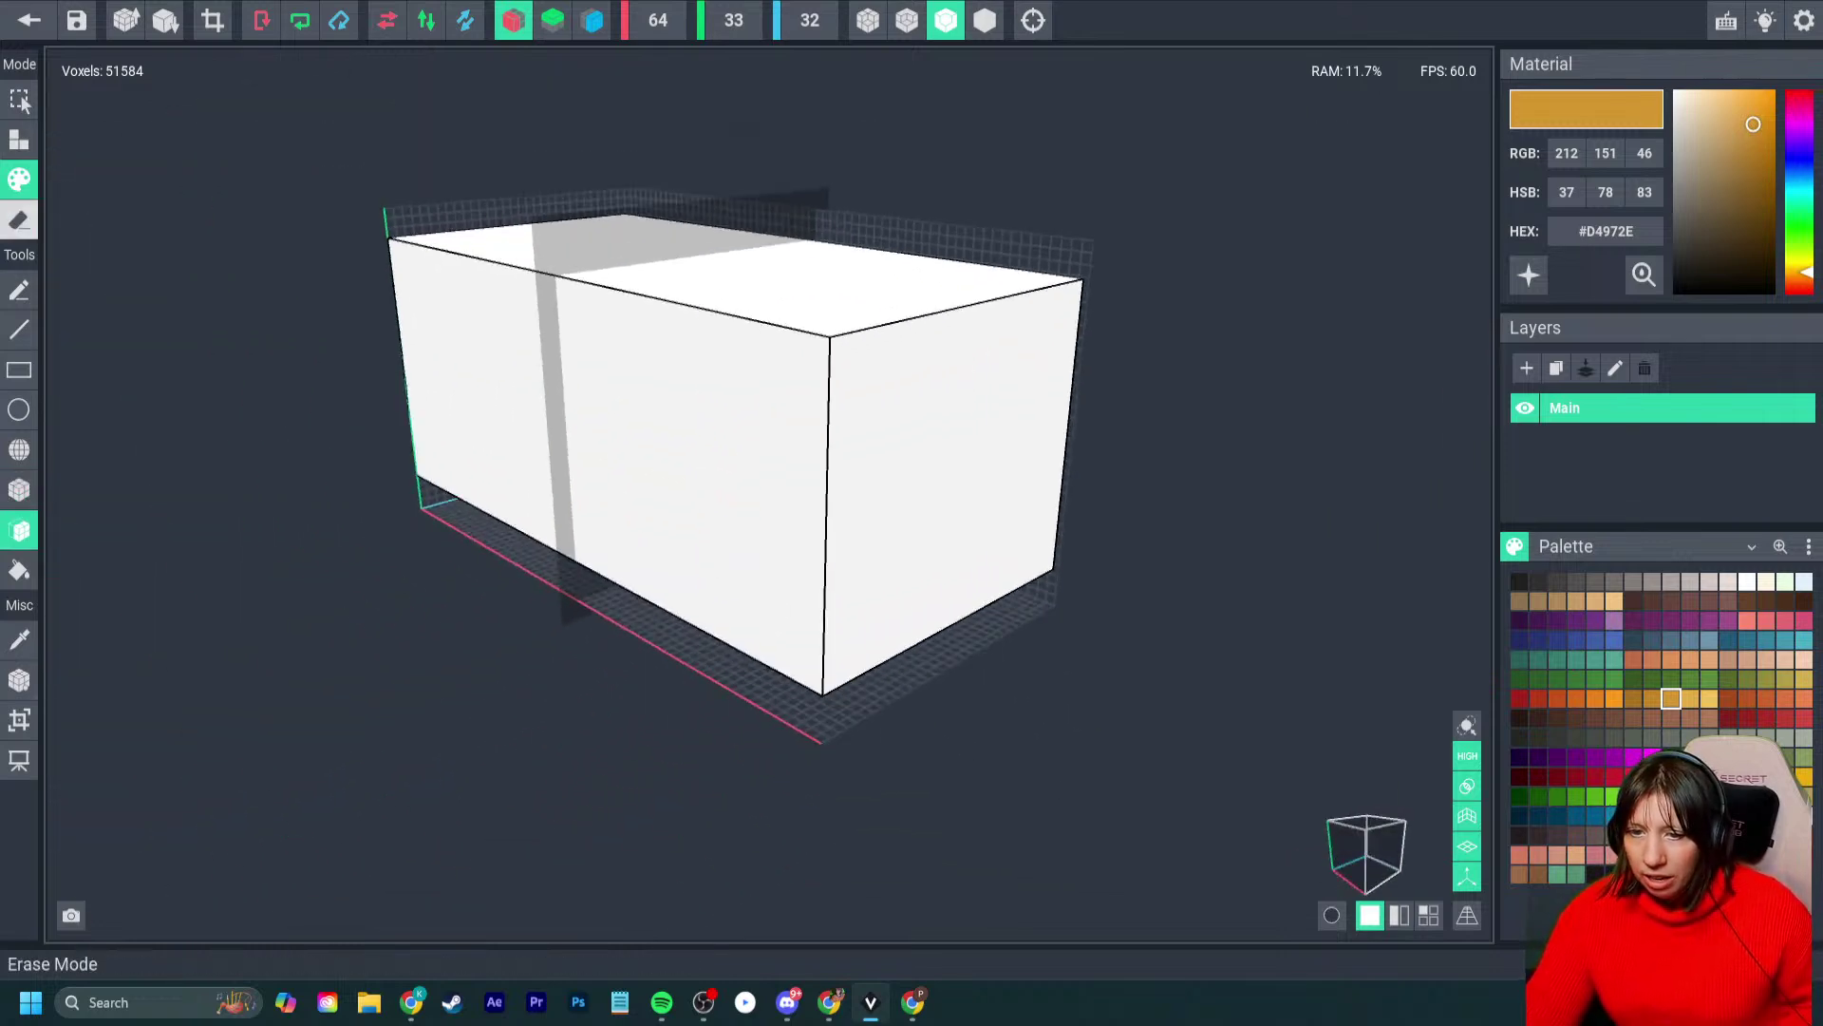
click(19, 220)
click(814, 464)
right_drag(829, 483, 883, 475)
right_drag(1040, 569, 1025, 532)
click(1024, 546)
right_drag(1024, 546, 979, 599)
middle_drag(1059, 546, 883, 475)
right_drag(1016, 567, 893, 541)
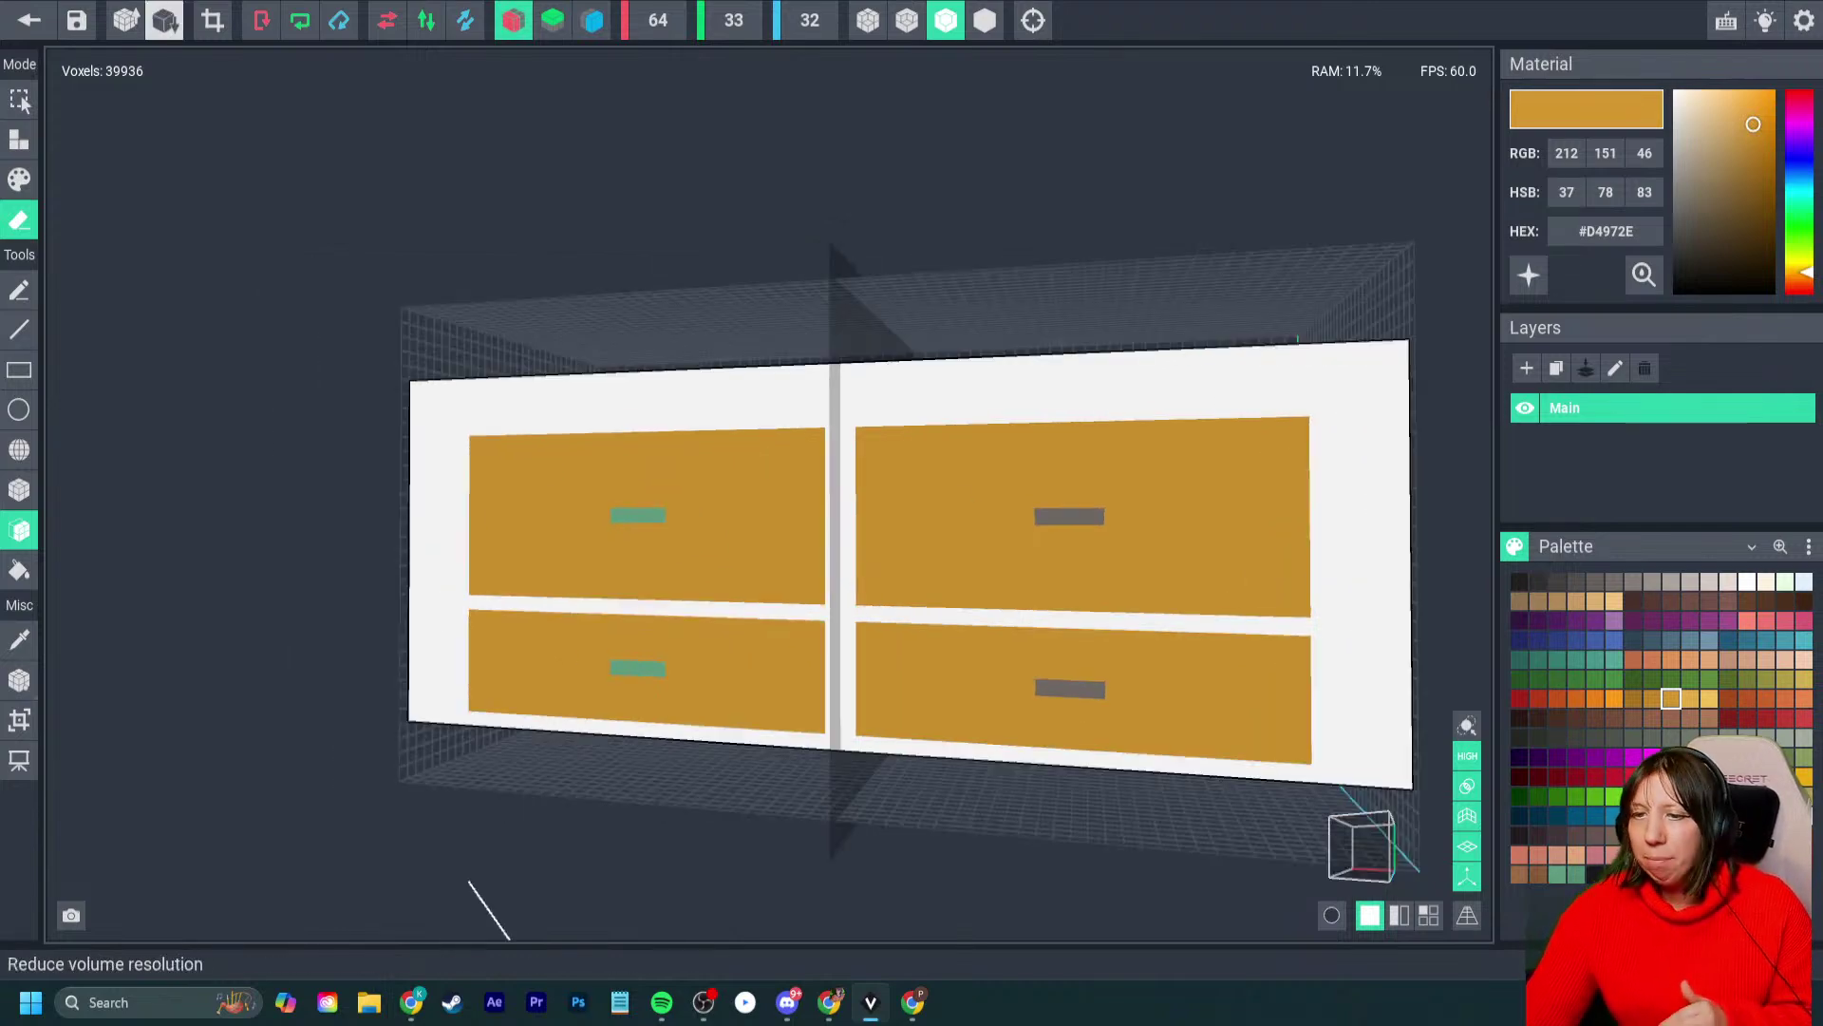
- Back in the skeleton, create a child node named draw under Bookcase 2 and attach the Draws w model to it
click(29, 20)
click(712, 346)
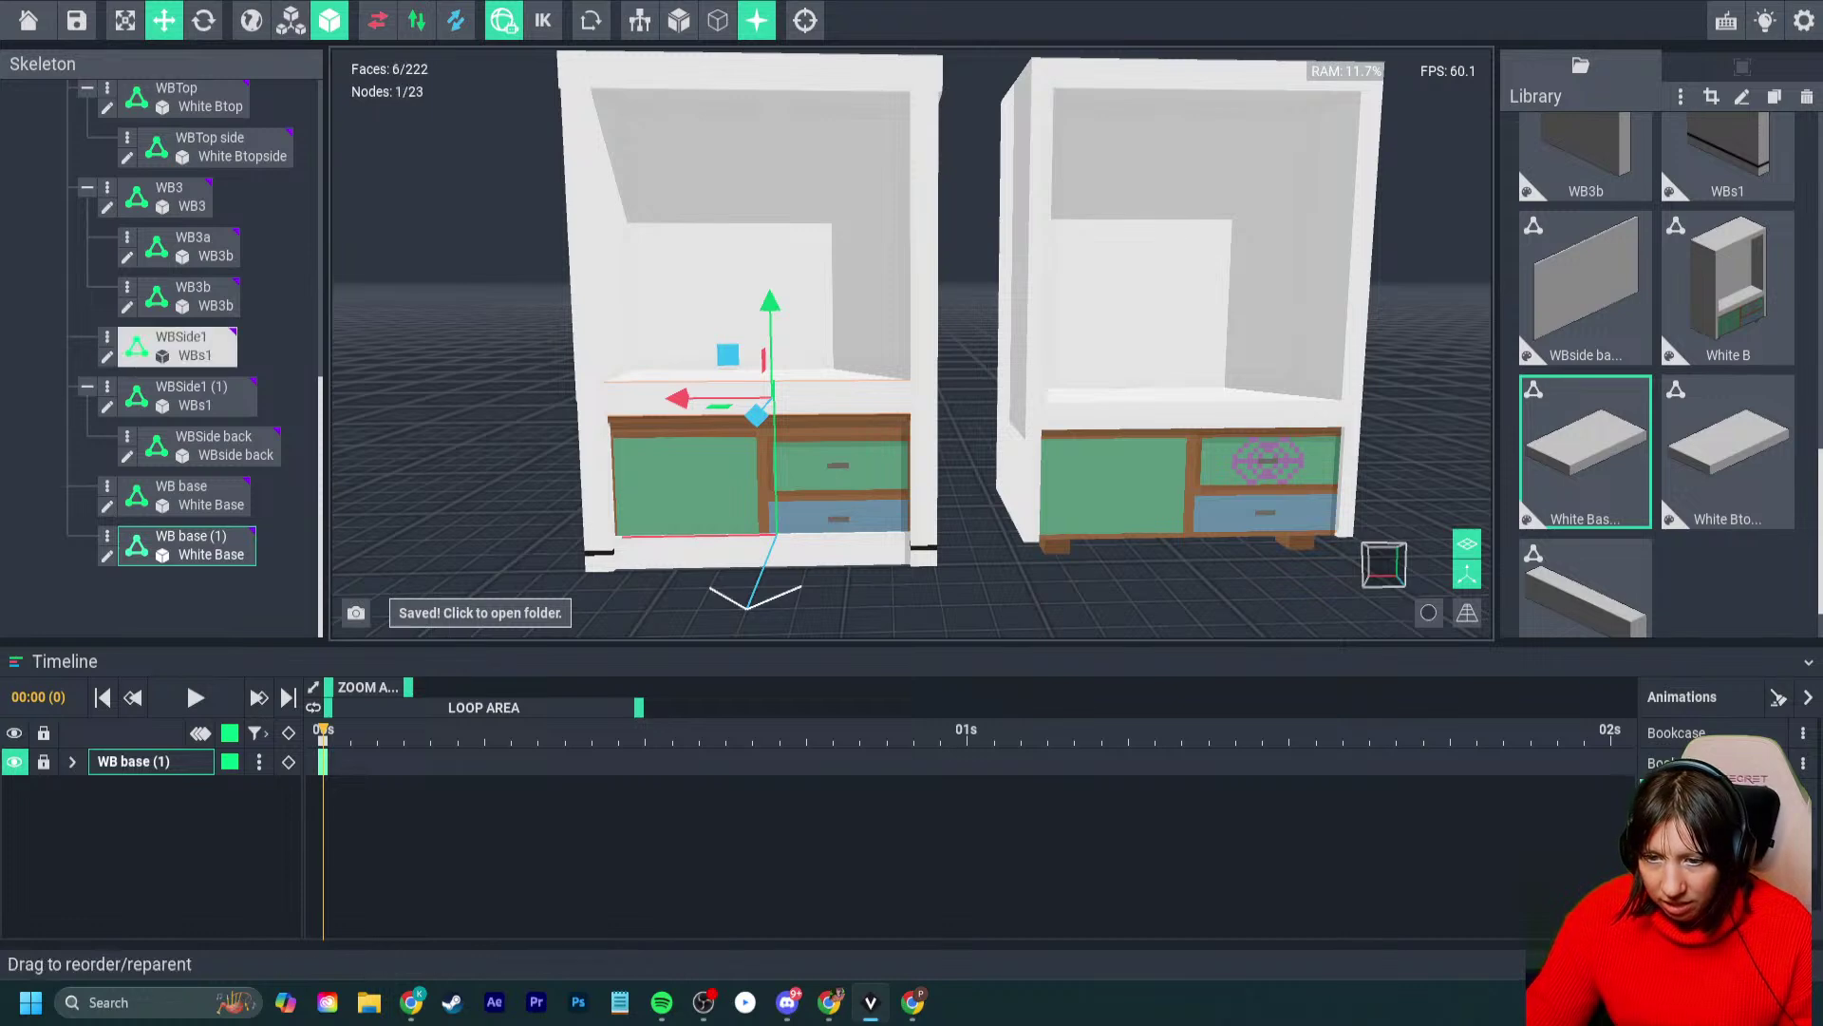
scroll(161, 352, up, 5)
click(86, 191)
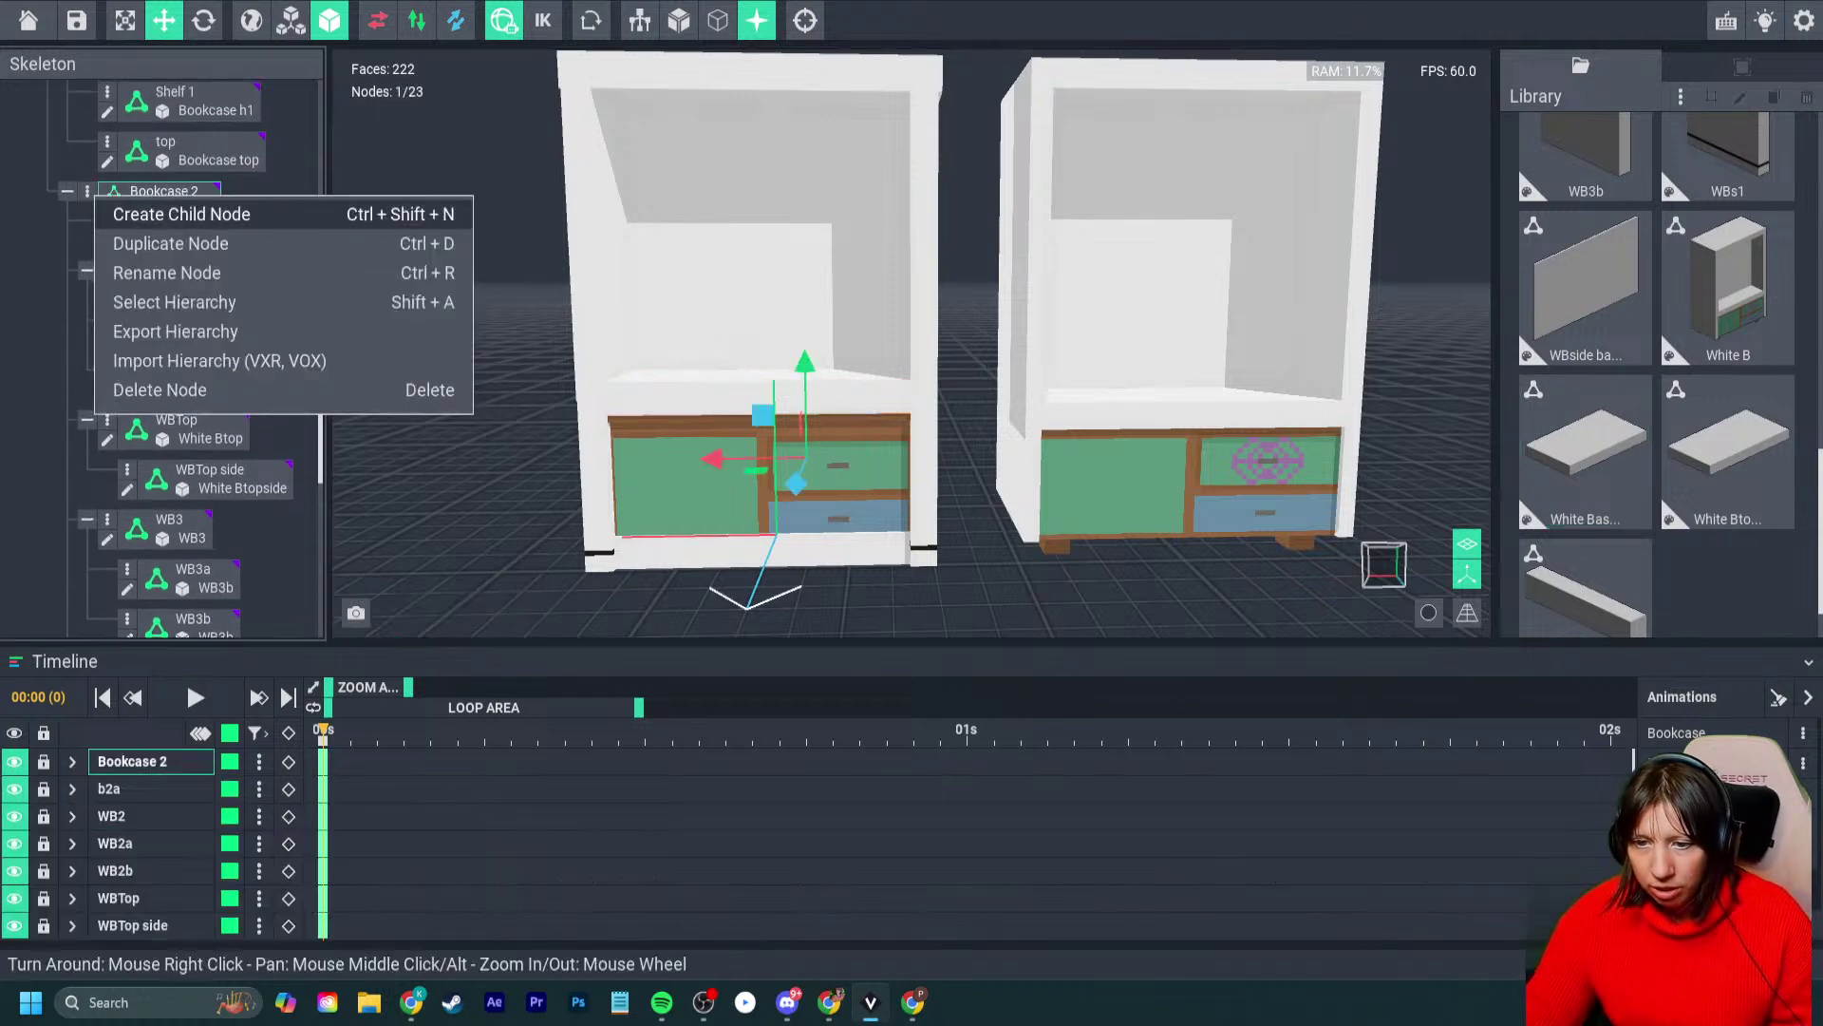
click(114, 212)
text(draw)
key(Return)
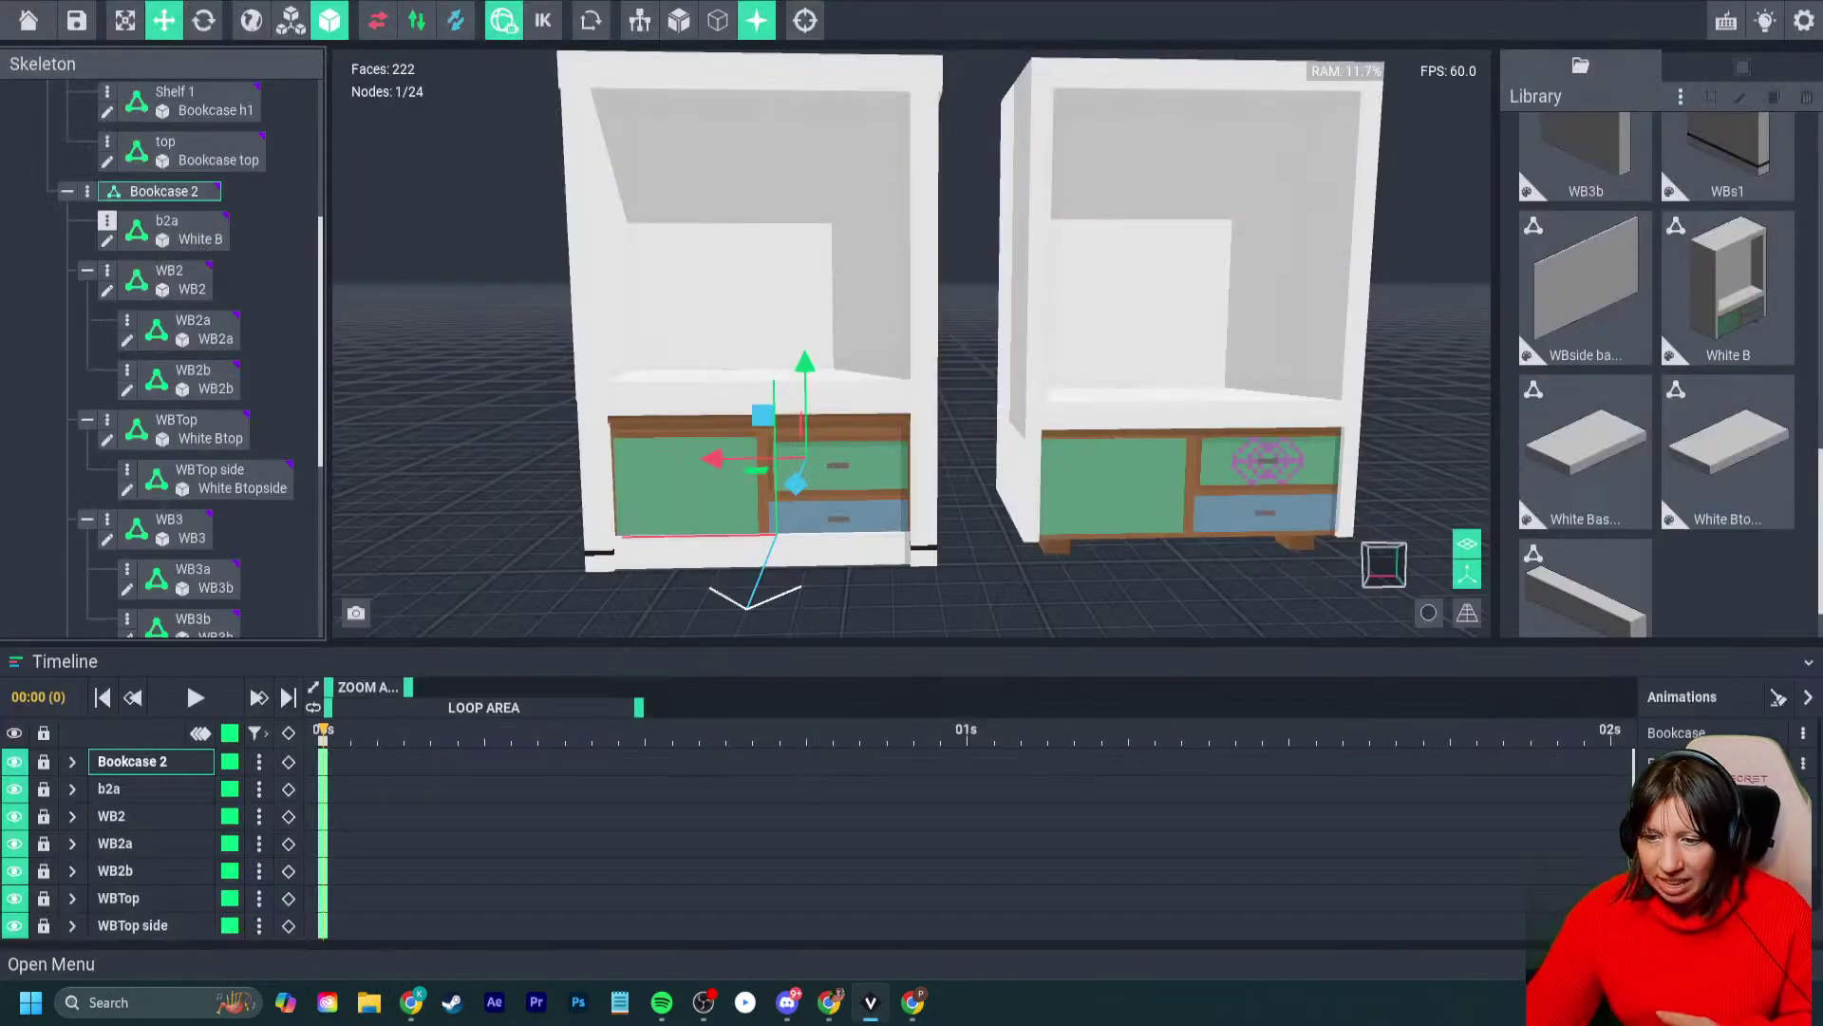
scroll(161, 352, down, 5)
scroll(1657, 380, up, 5)
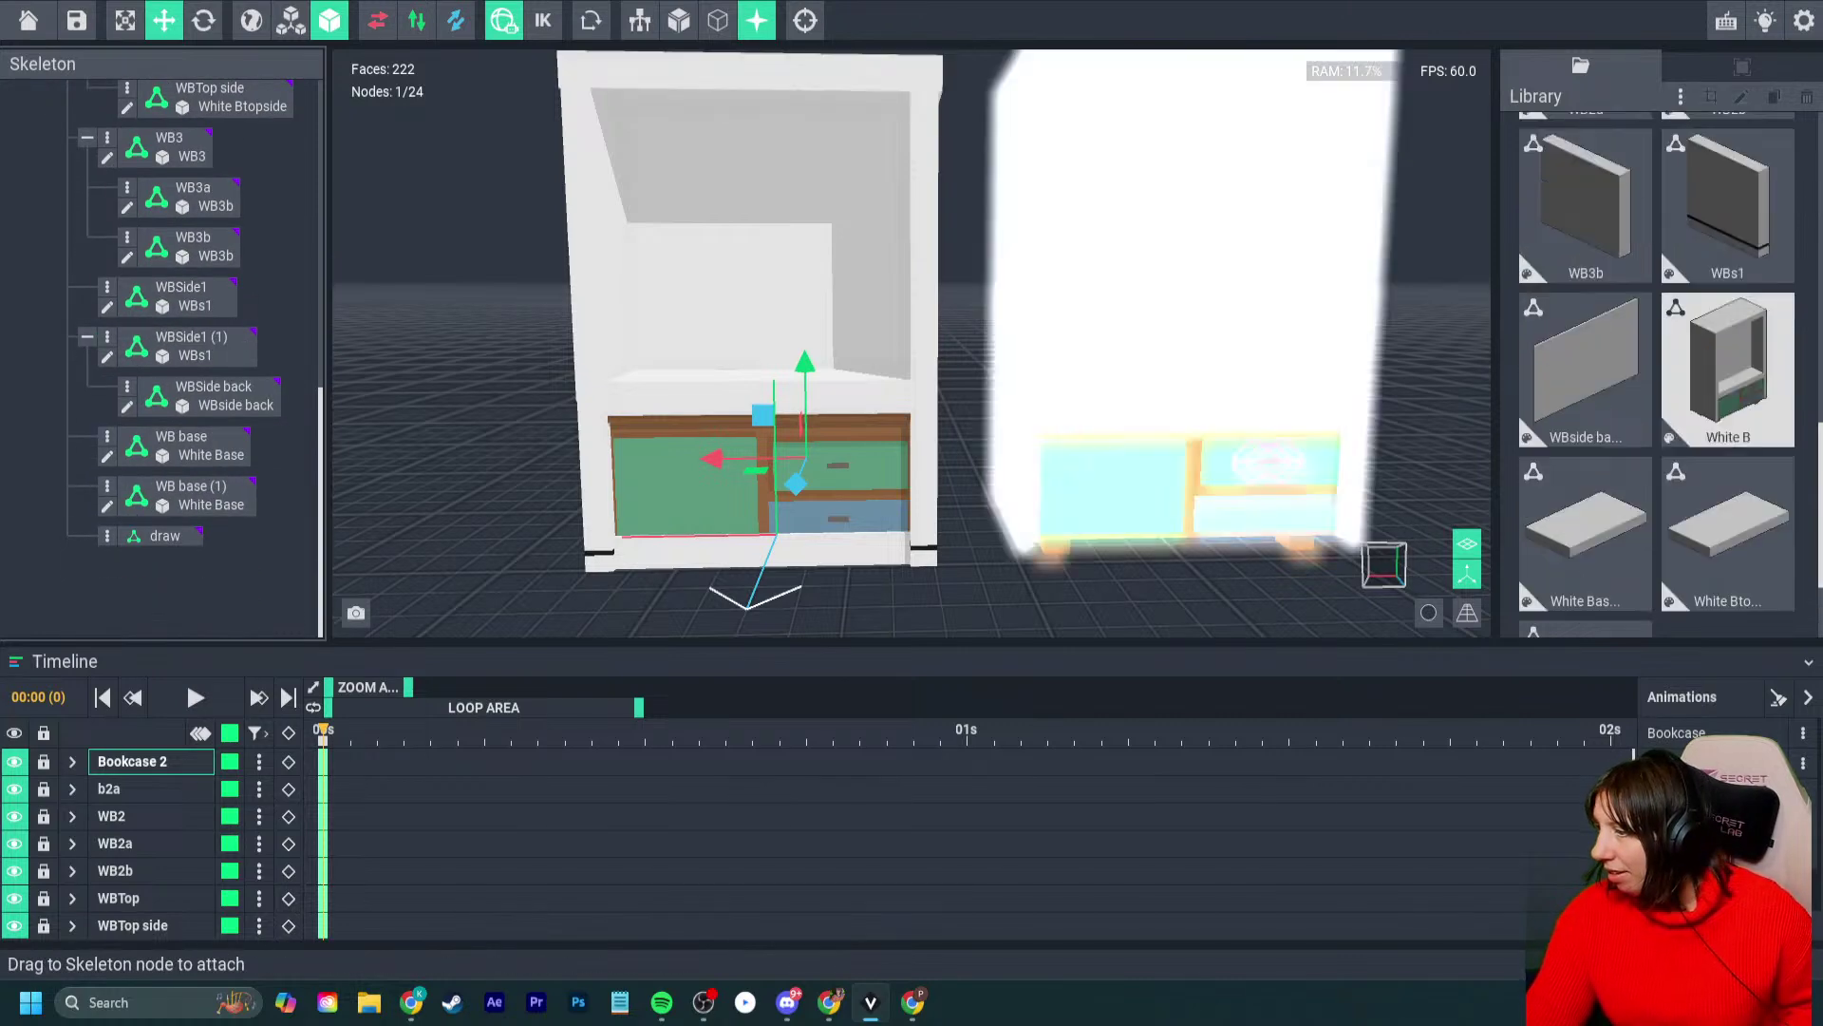
drag(1729, 451, 171, 546)
- Move the draw node forward between the side panels in front of the brown unit, at a height of about 1.72
mouse_move(798, 480)
mouse_down()
mouse_move(783, 560)
mouse_move(757, 573)
mouse_up()
right_drag(756, 574, 734, 550)
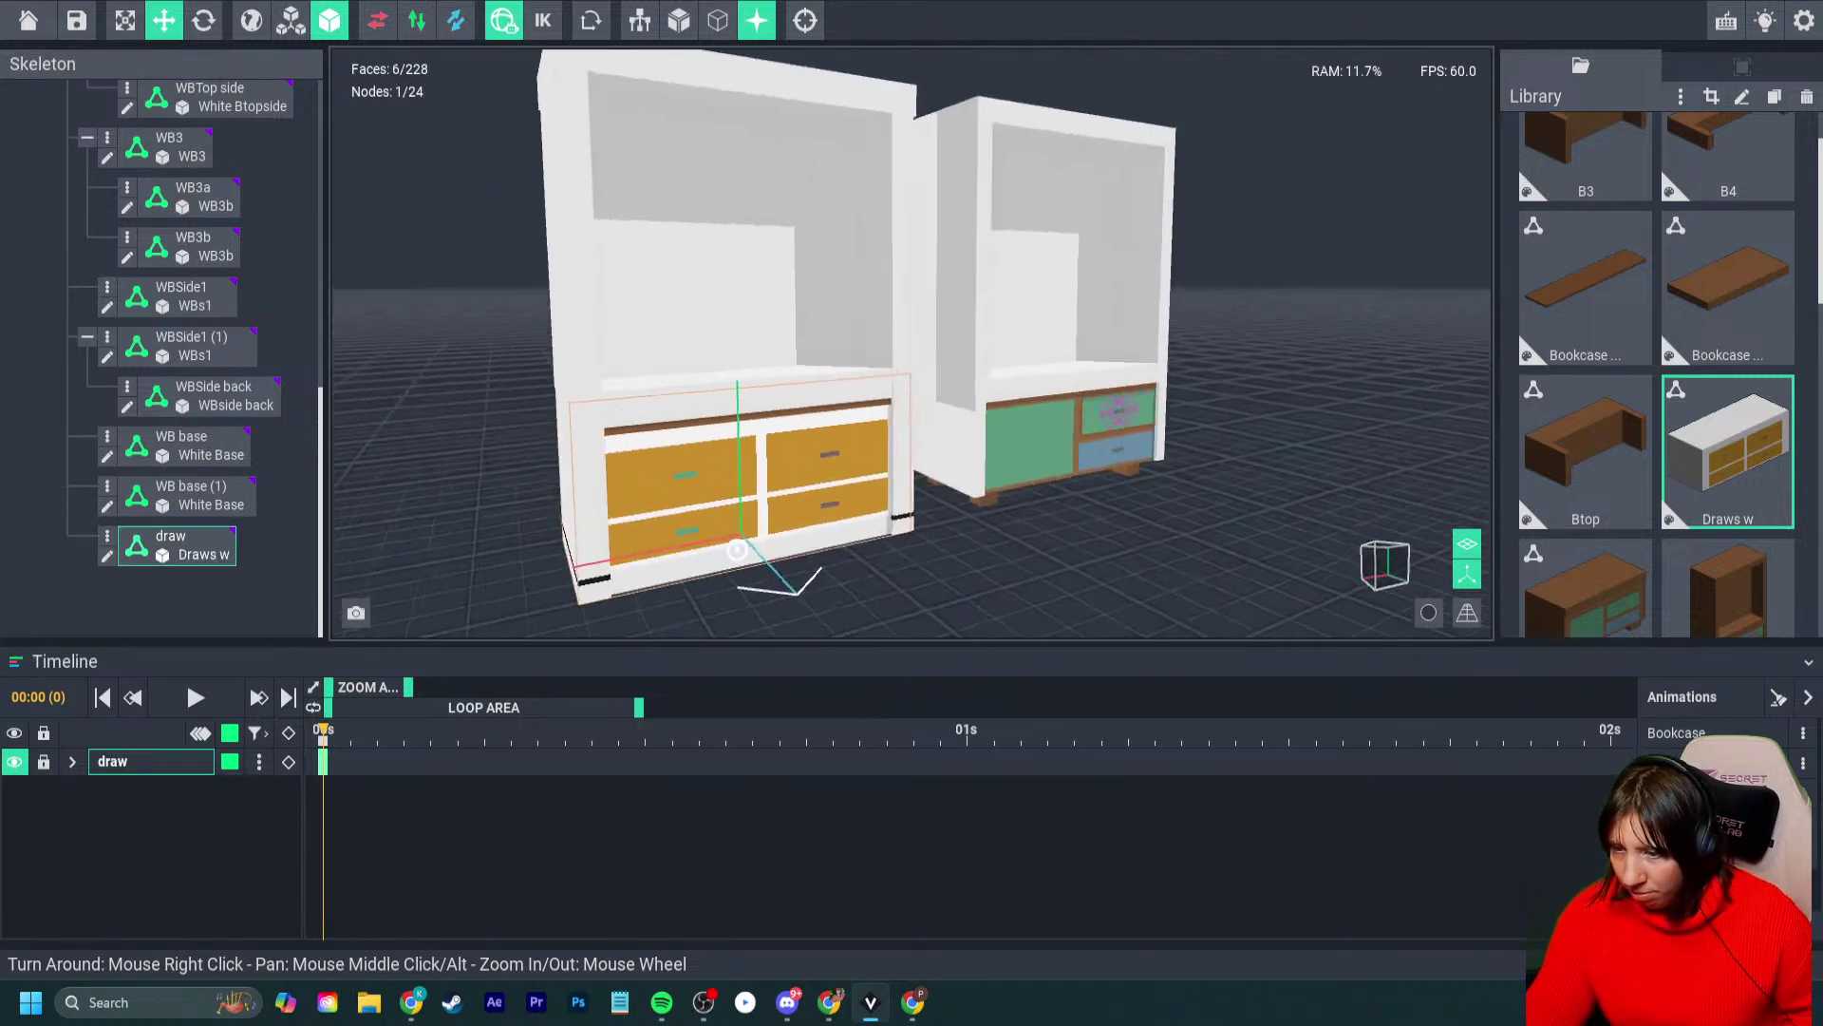
scroll(733, 550, up, 3)
drag(739, 433, 741, 427)
scroll(741, 437, up, 3)
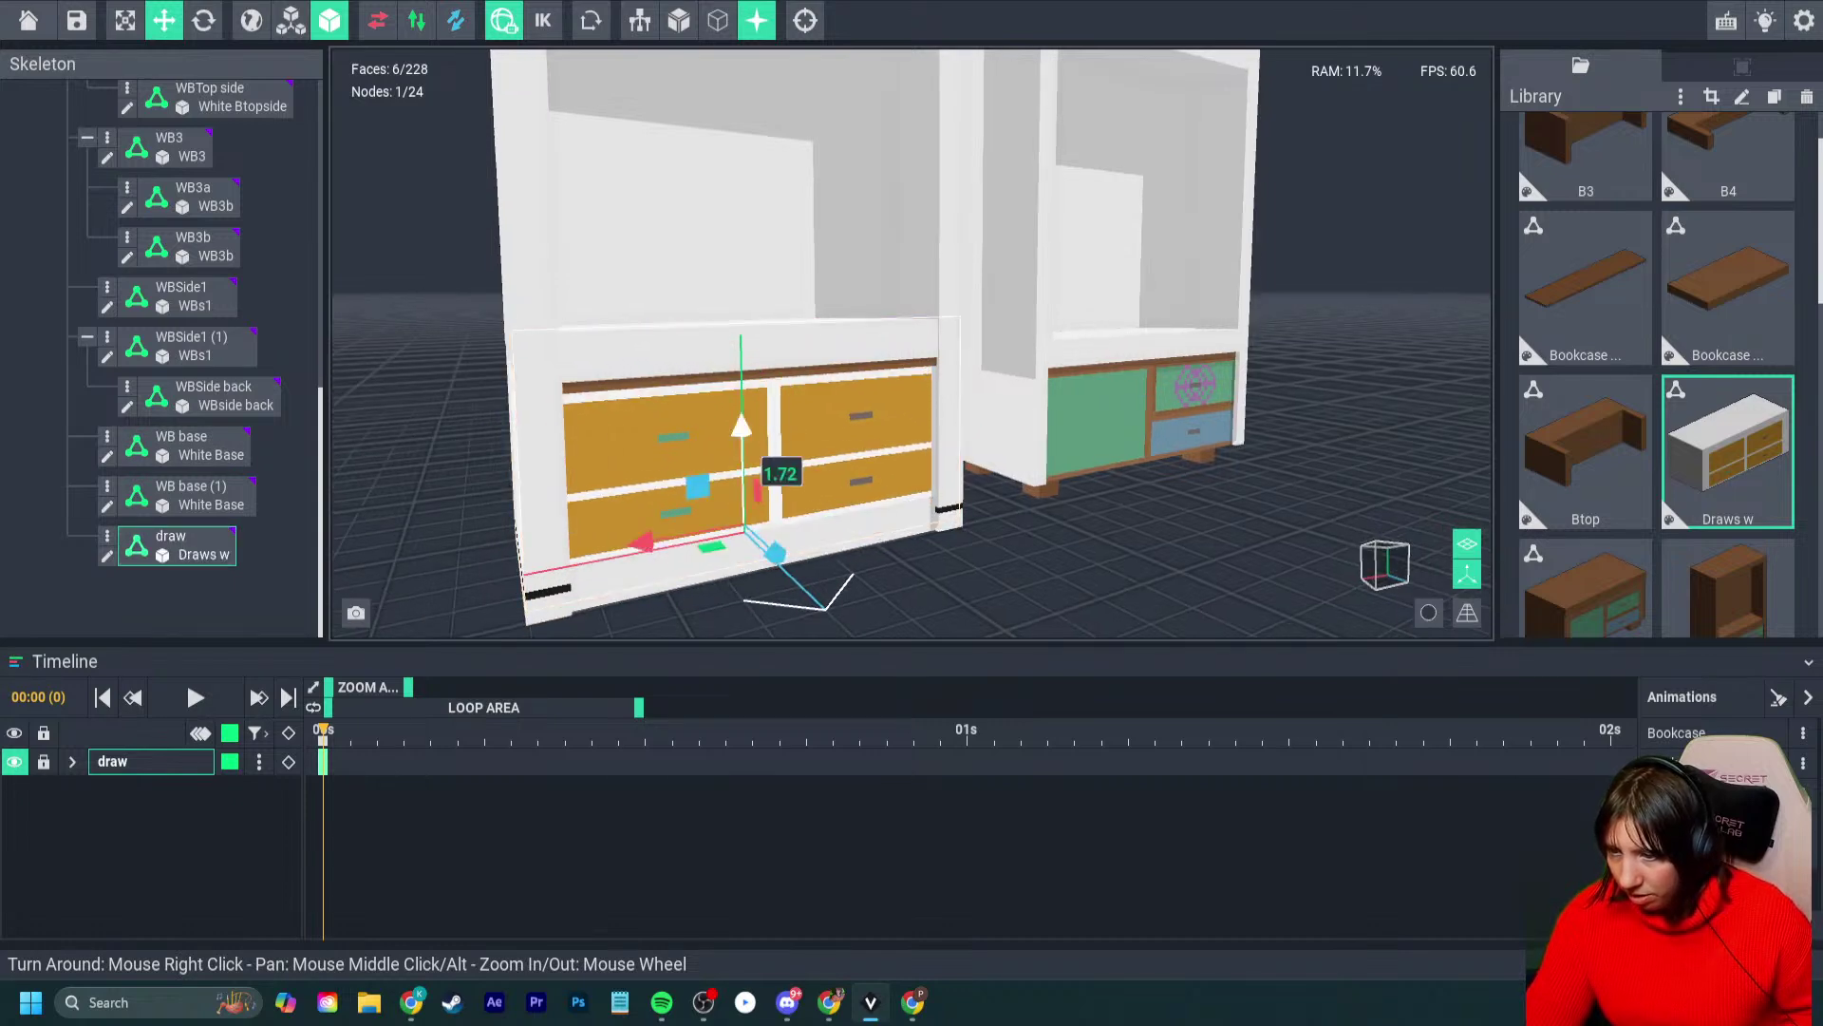
- Lower the WB base (1) shelf until it meets the top of the new white drawer unit
click(705, 264)
scroll(704, 267, up, 2)
drag(741, 276, 750, 200)
right_drag(750, 199, 760, 247)
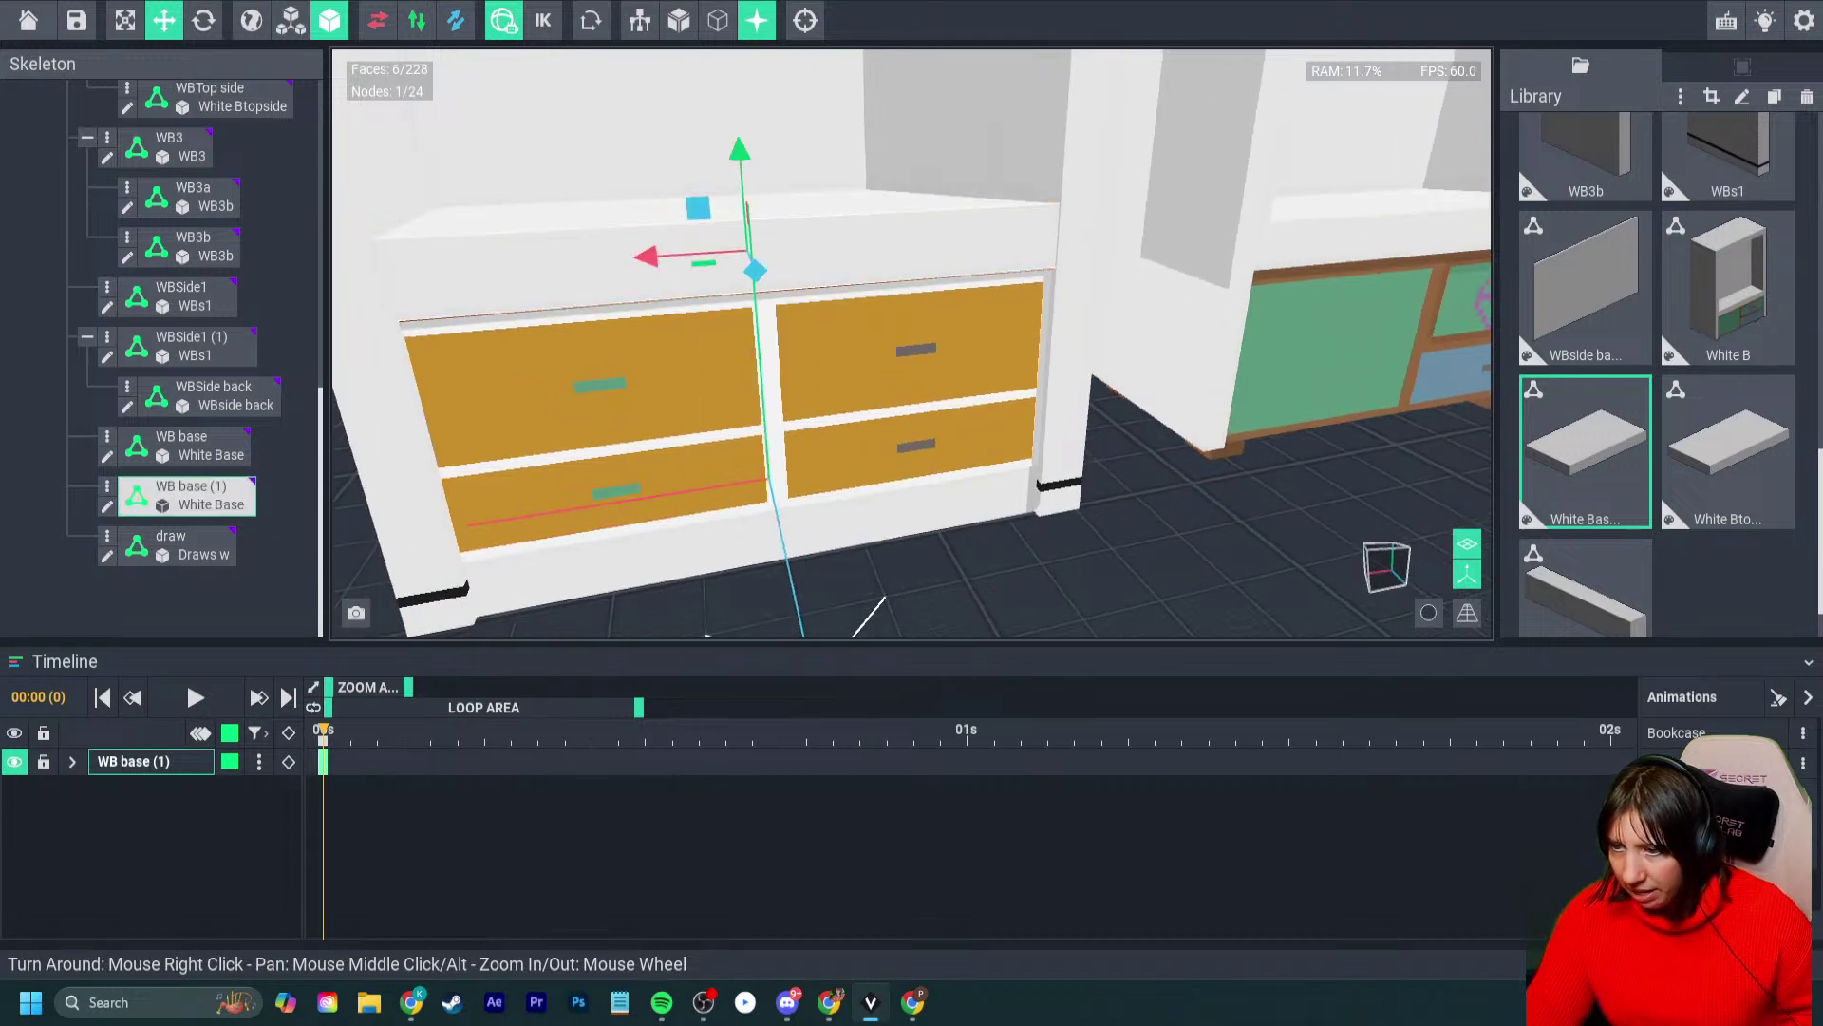
drag(740, 164, 745, 166)
key(Escape)
- Lower the brown Draws Main unit slightly so its top is hidden beneath the white shelf
click(752, 207)
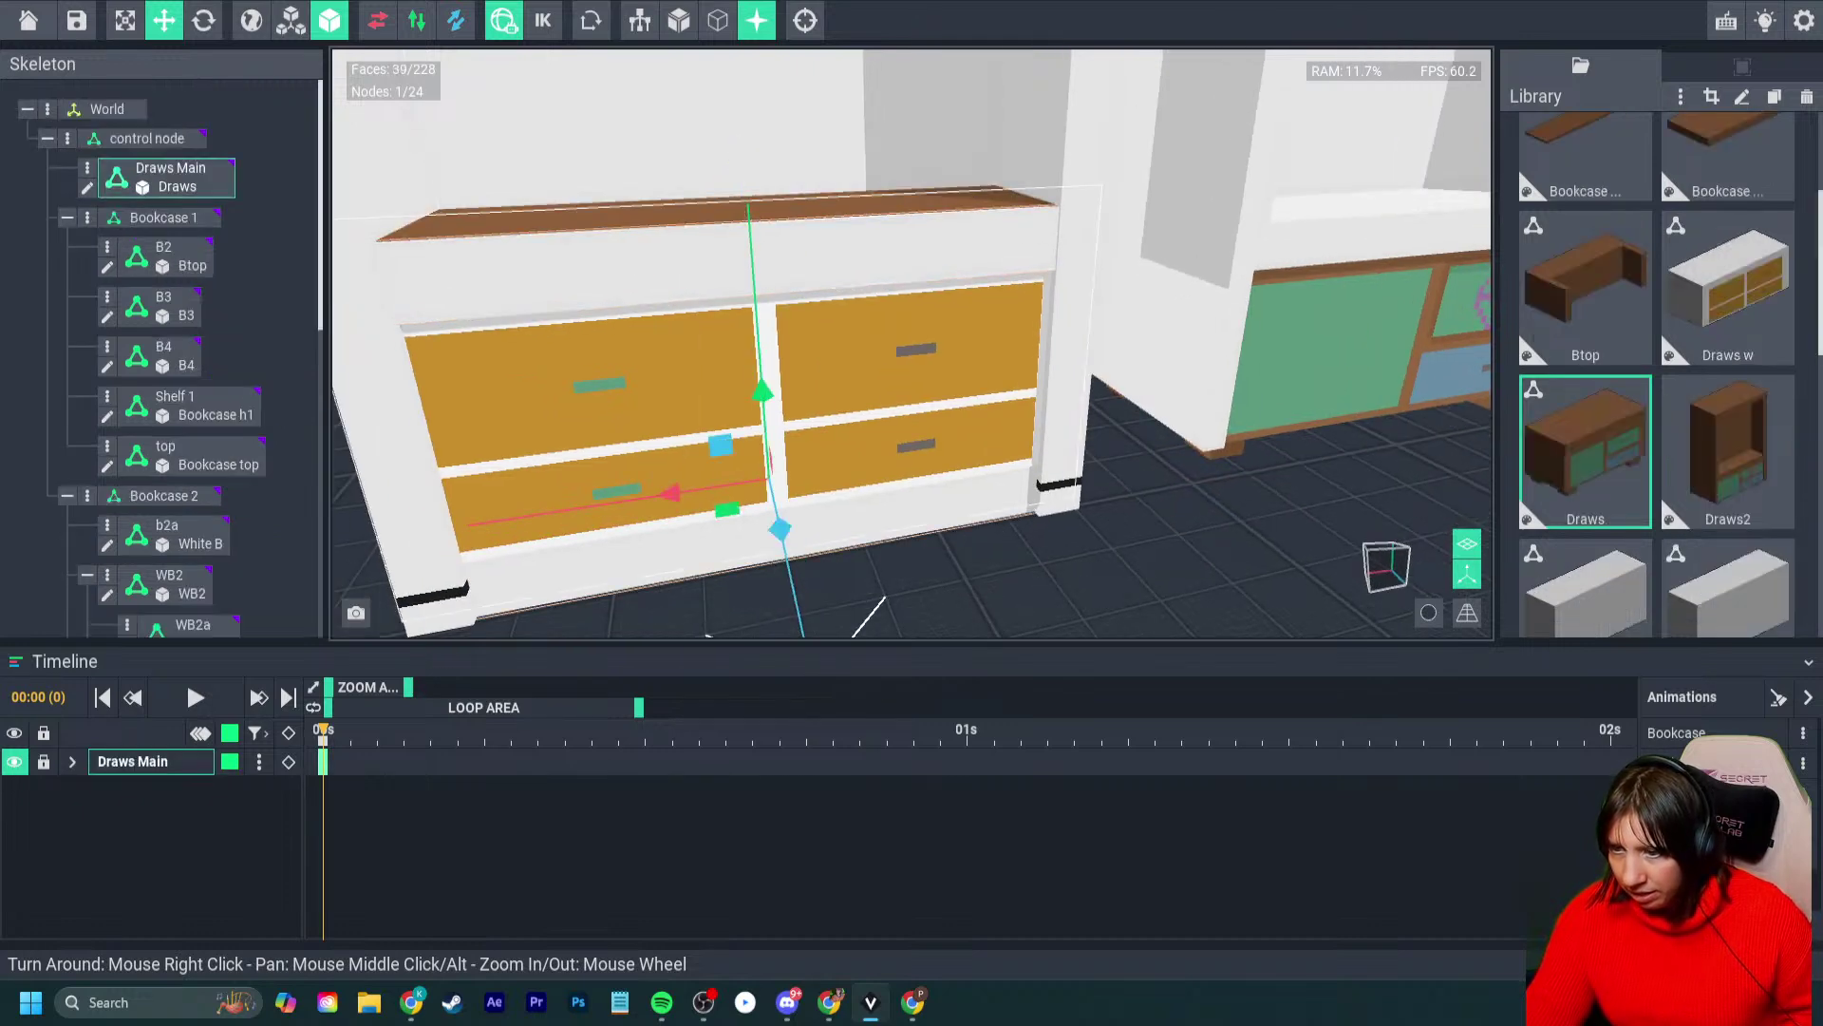
drag(757, 393, 765, 402)
right_drag(765, 405, 821, 429)
scroll(820, 429, down, 8)
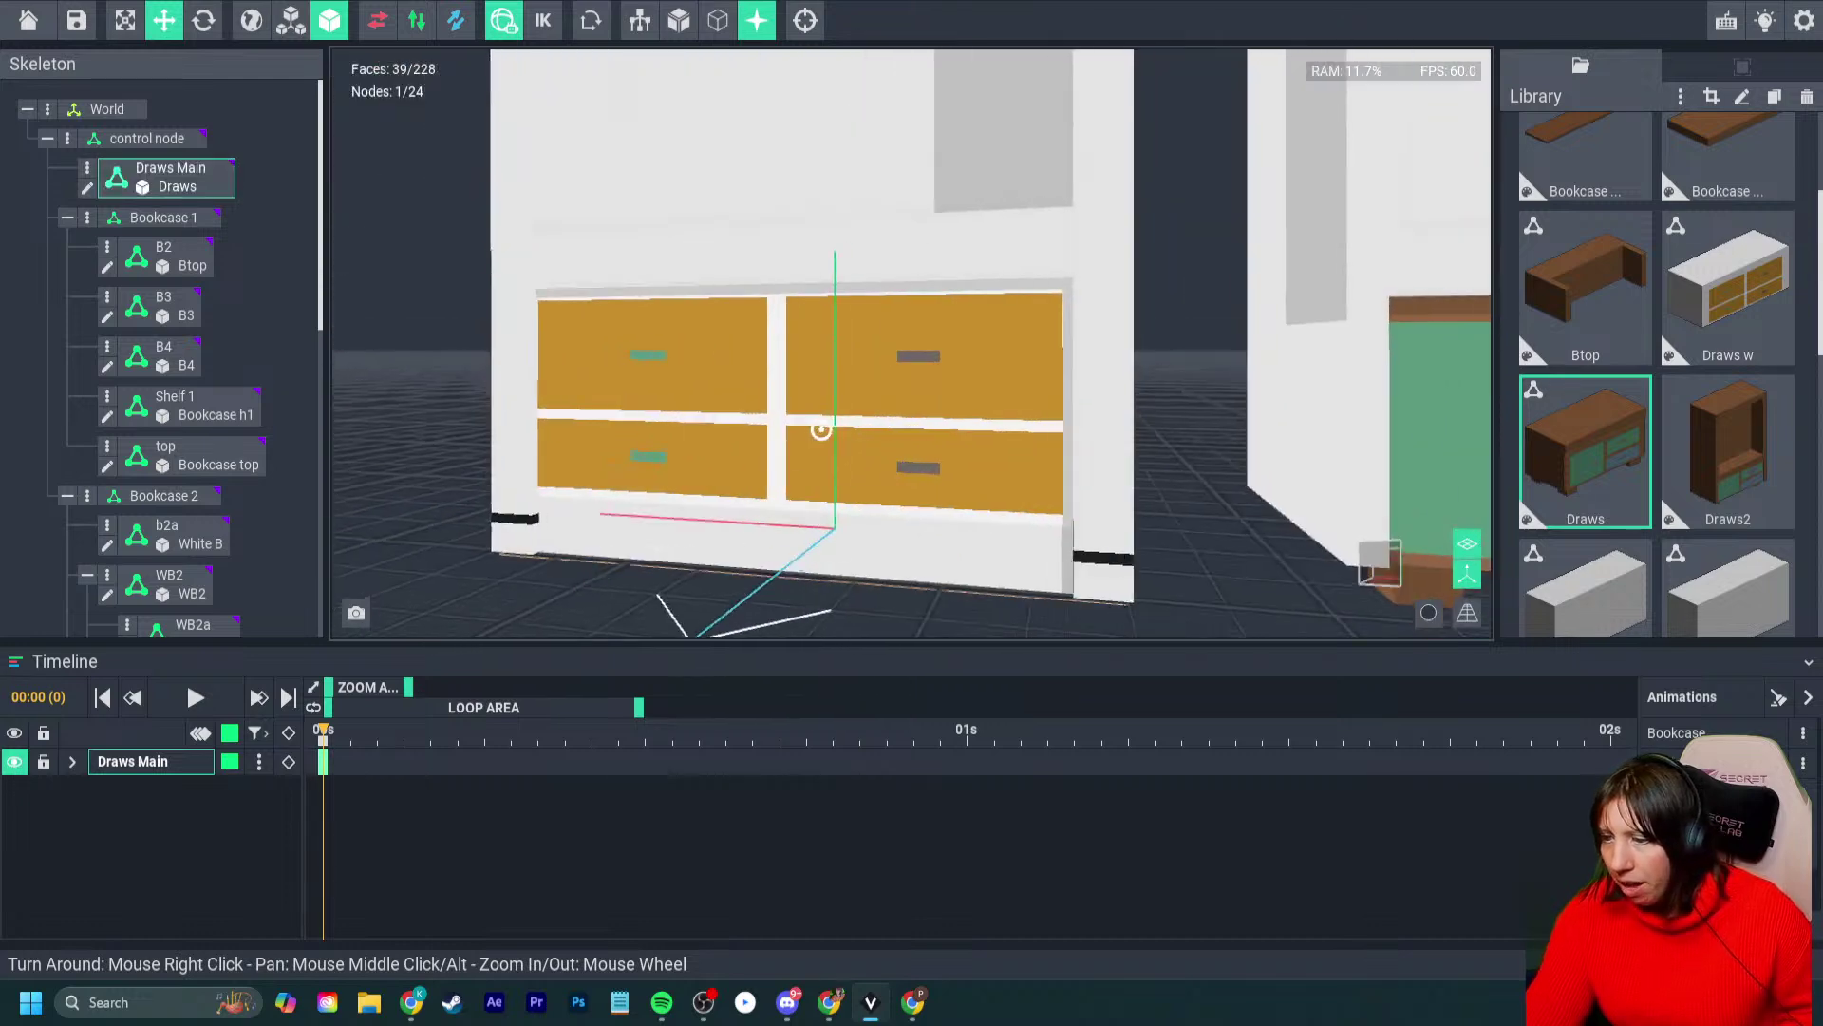
key(Escape)
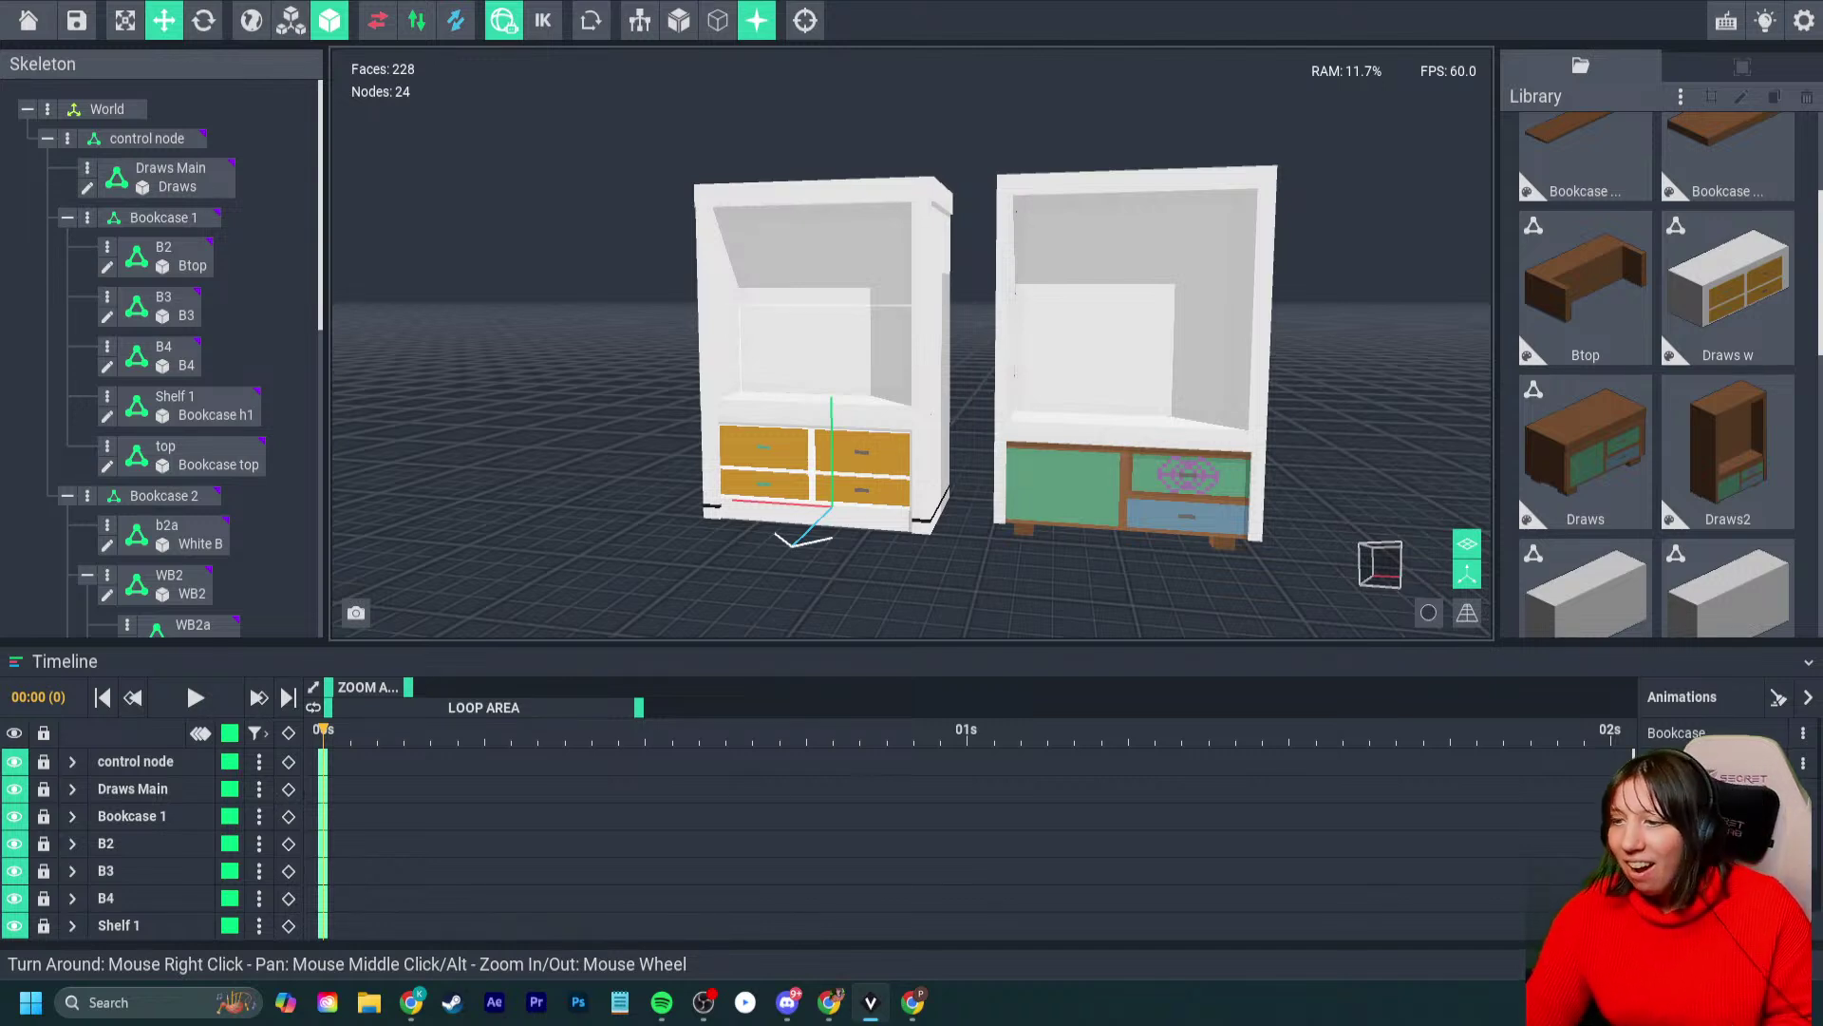
- Compare the rebuilt white bookcase with the reference bookcase, examining the drawer fronts, frame and feet
scroll(911, 379, up, 5)
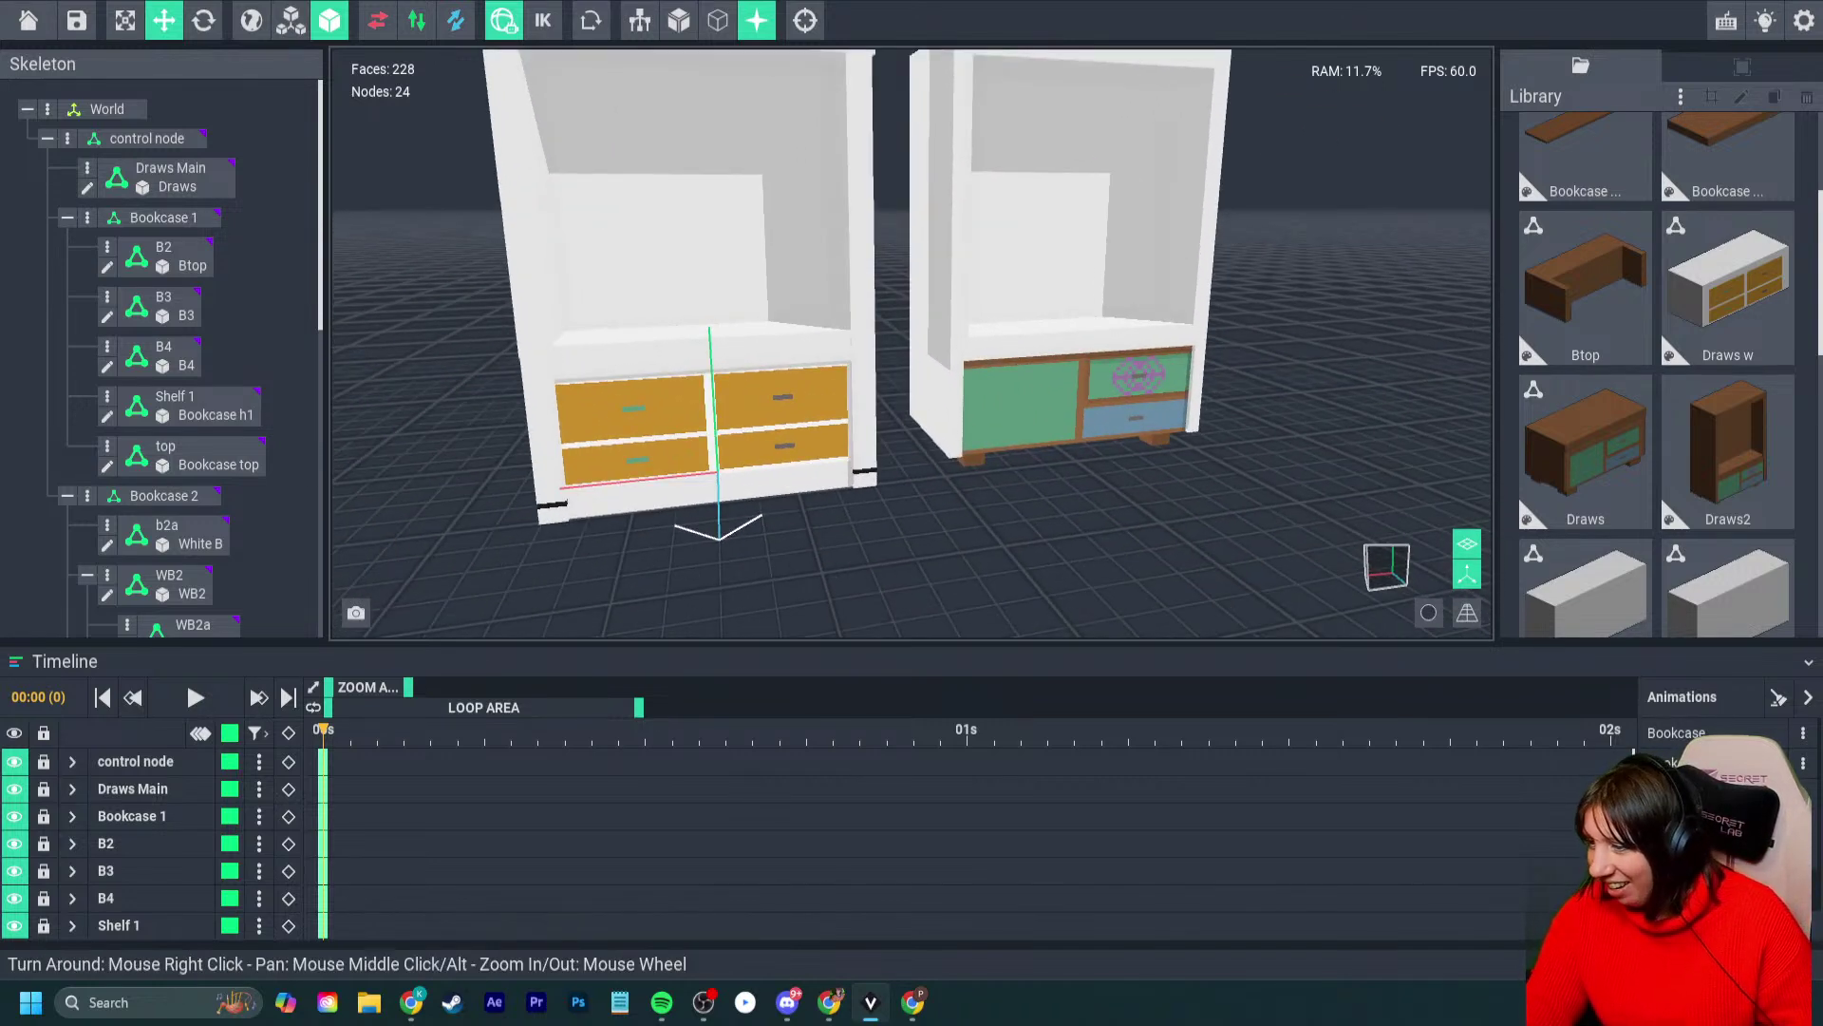
key(Escape)
scroll(912, 342, up, 2)
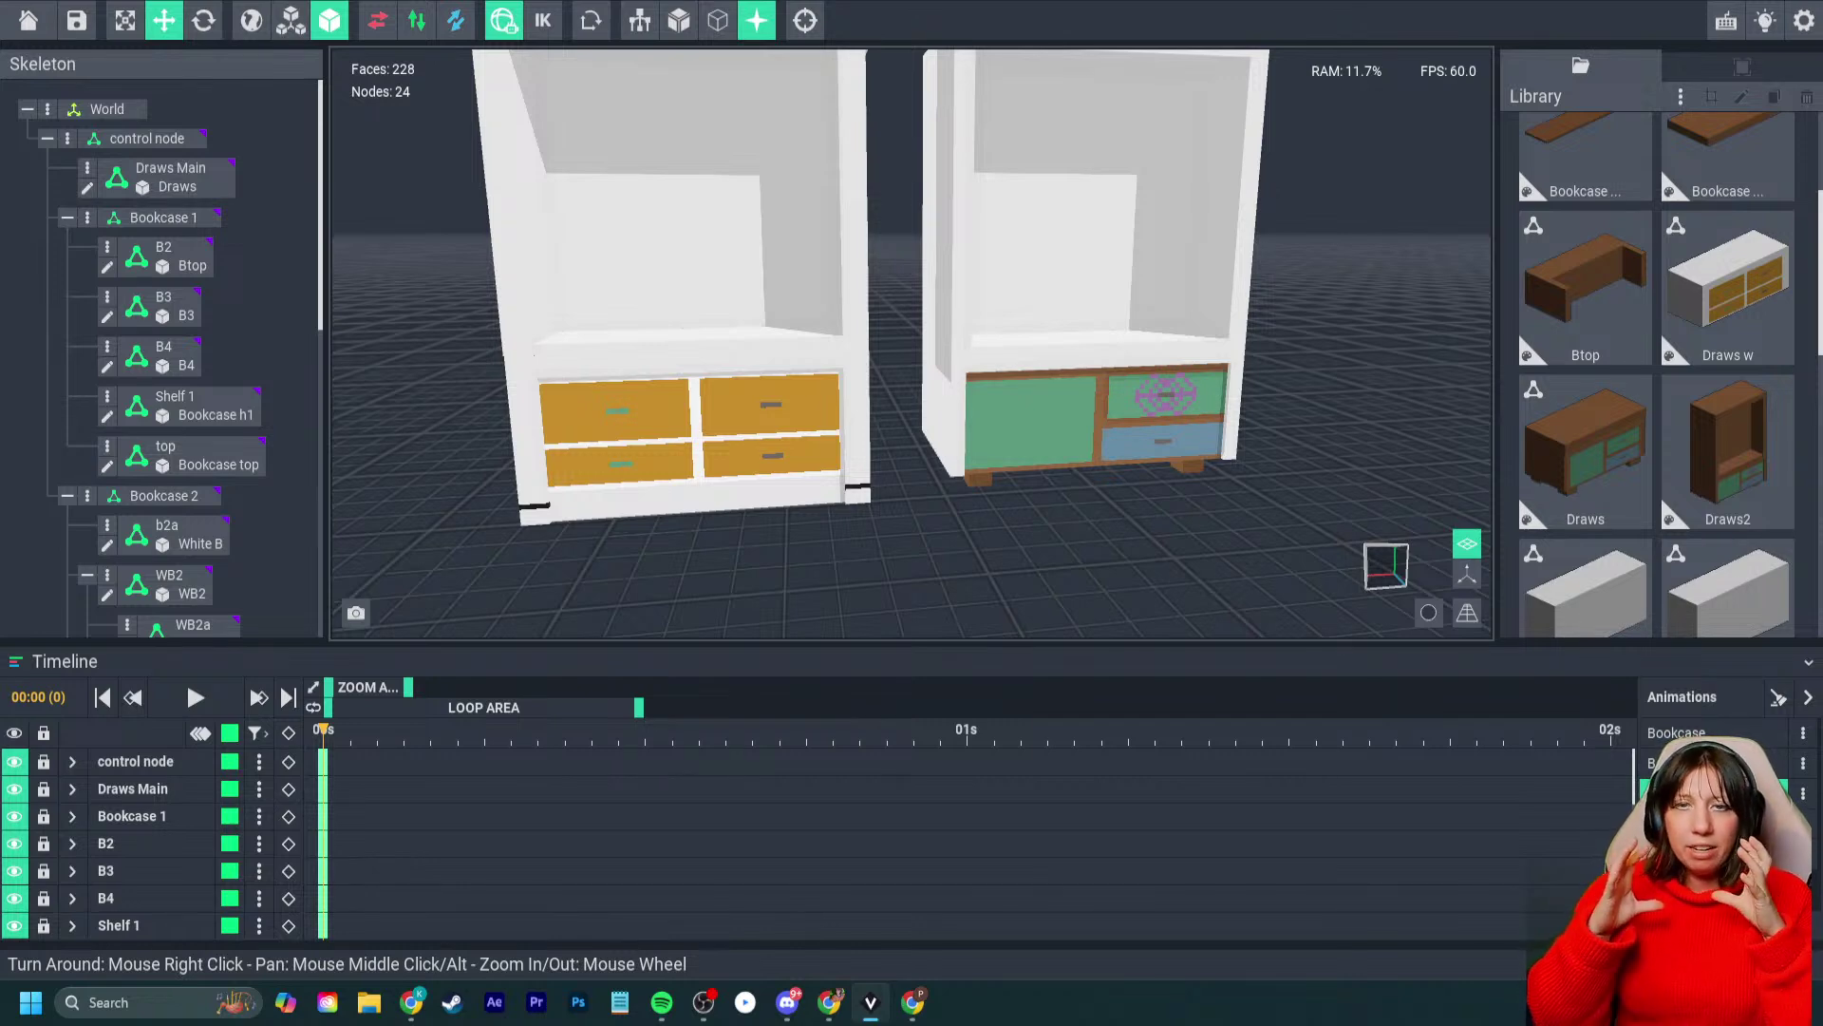
right_drag(1249, 418, 1194, 399)
scroll(1214, 391, up, 5)
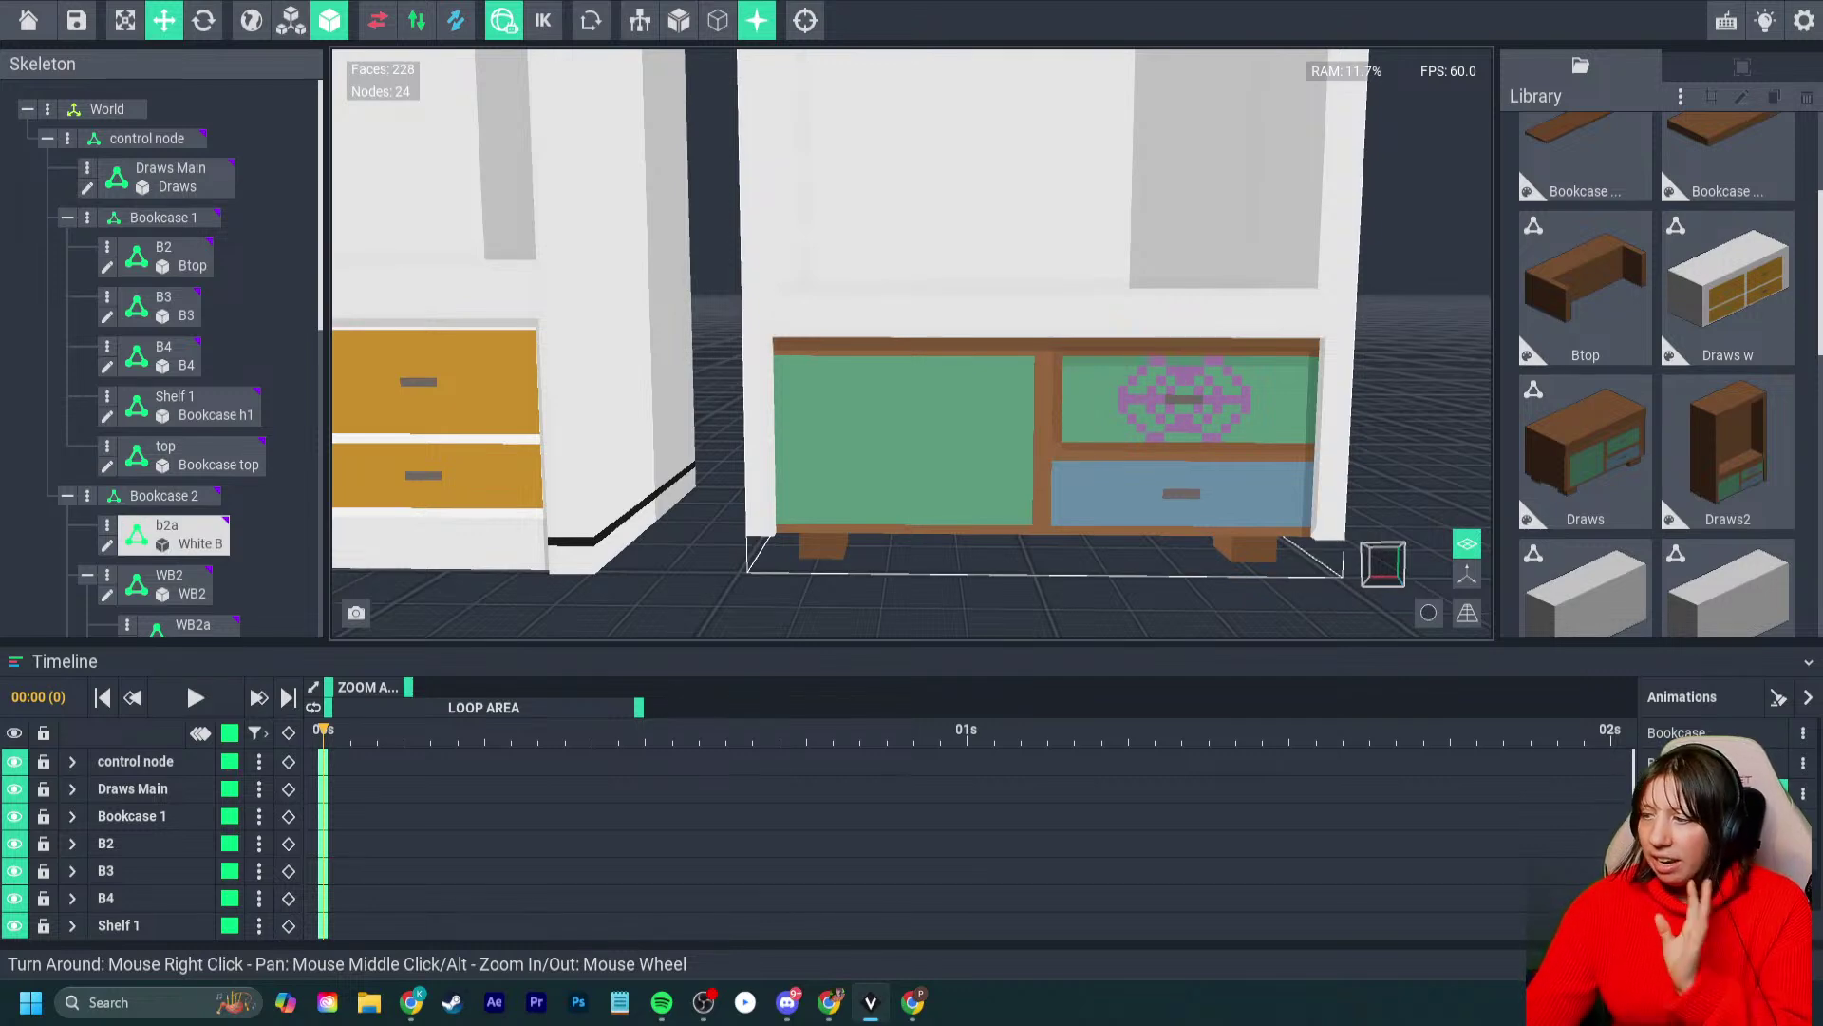
click(1585, 452)
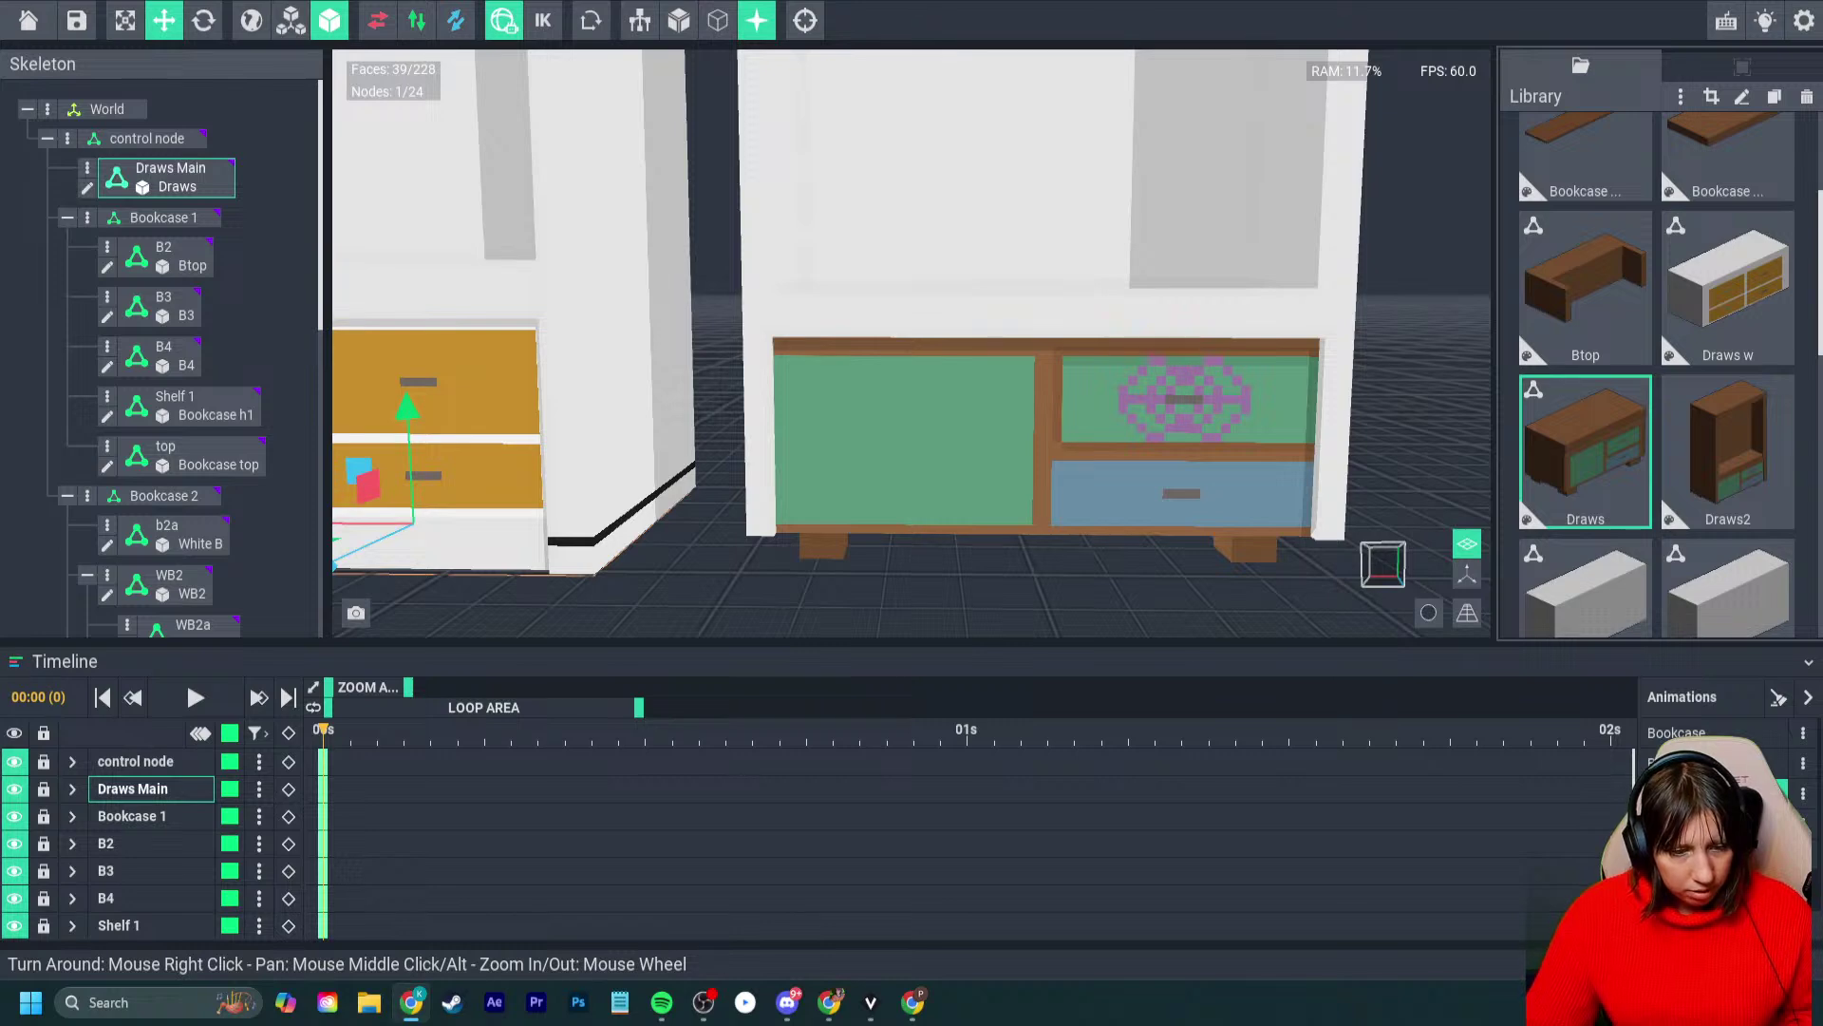
key(alt+Tab)
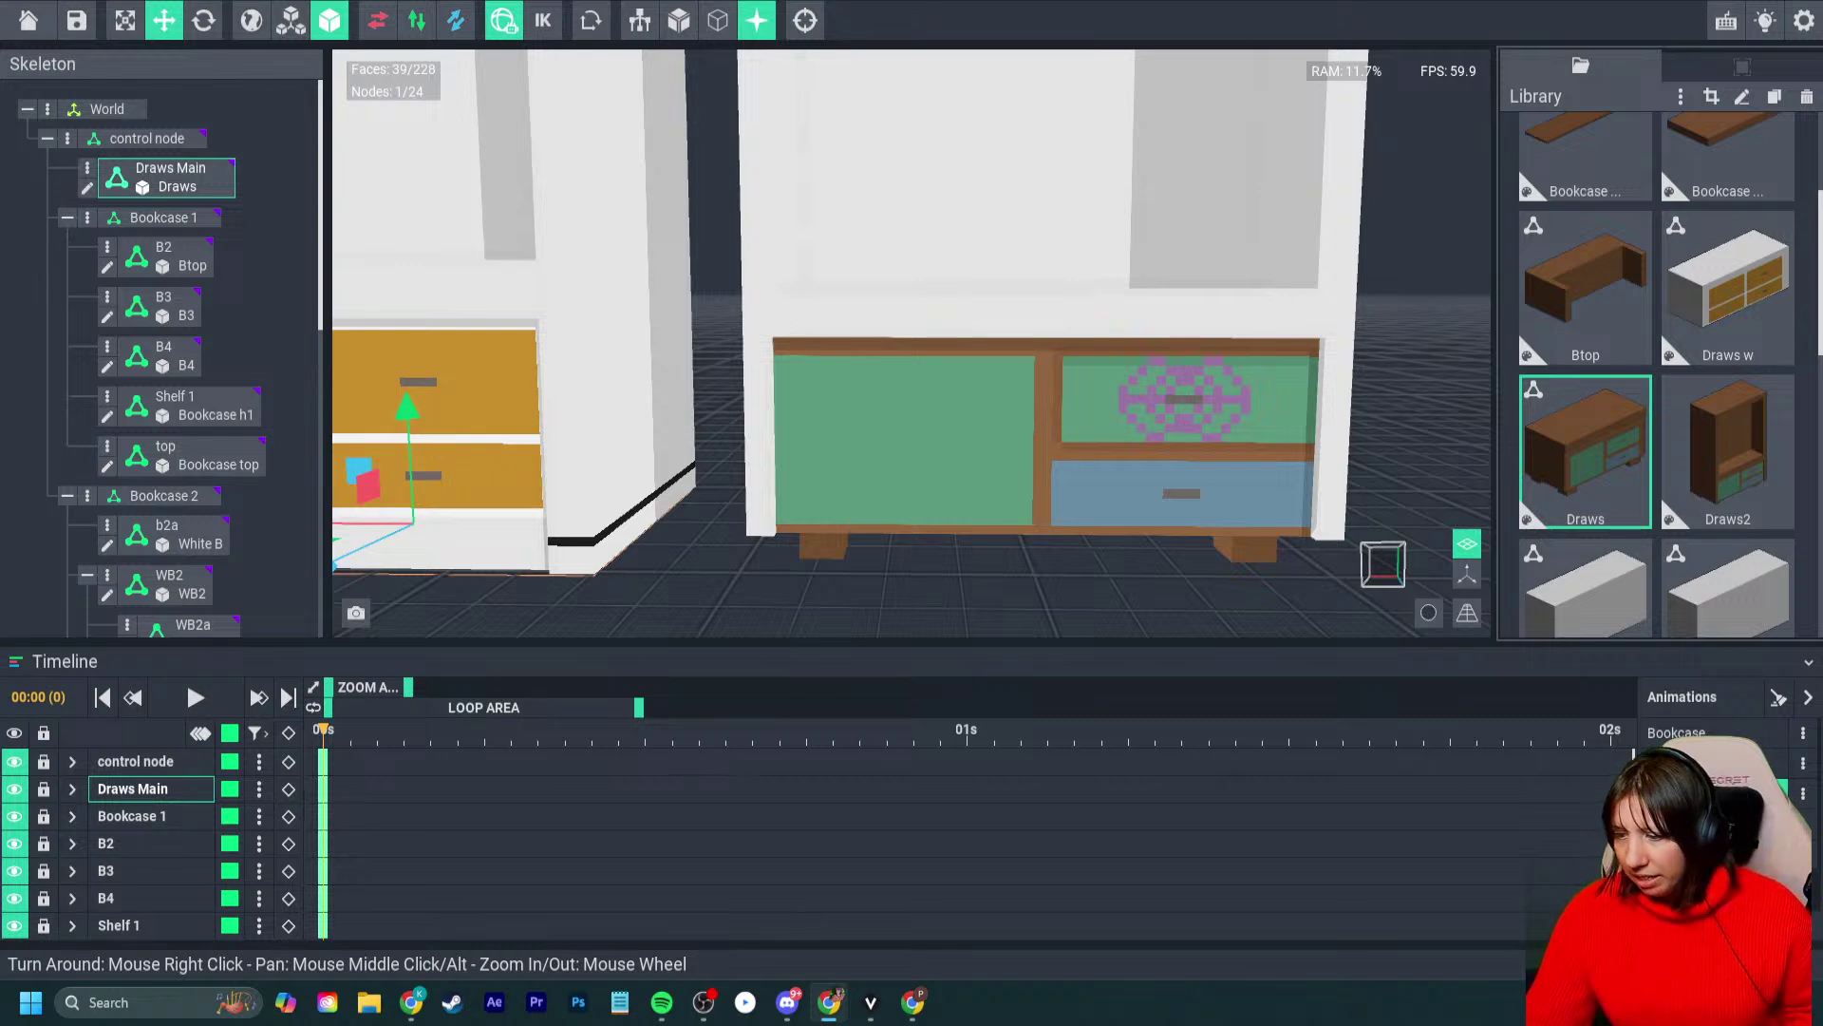
right_drag(855, 380, 931, 404)
scroll(912, 380, down, 5)
middle_drag(759, 399, 978, 380)
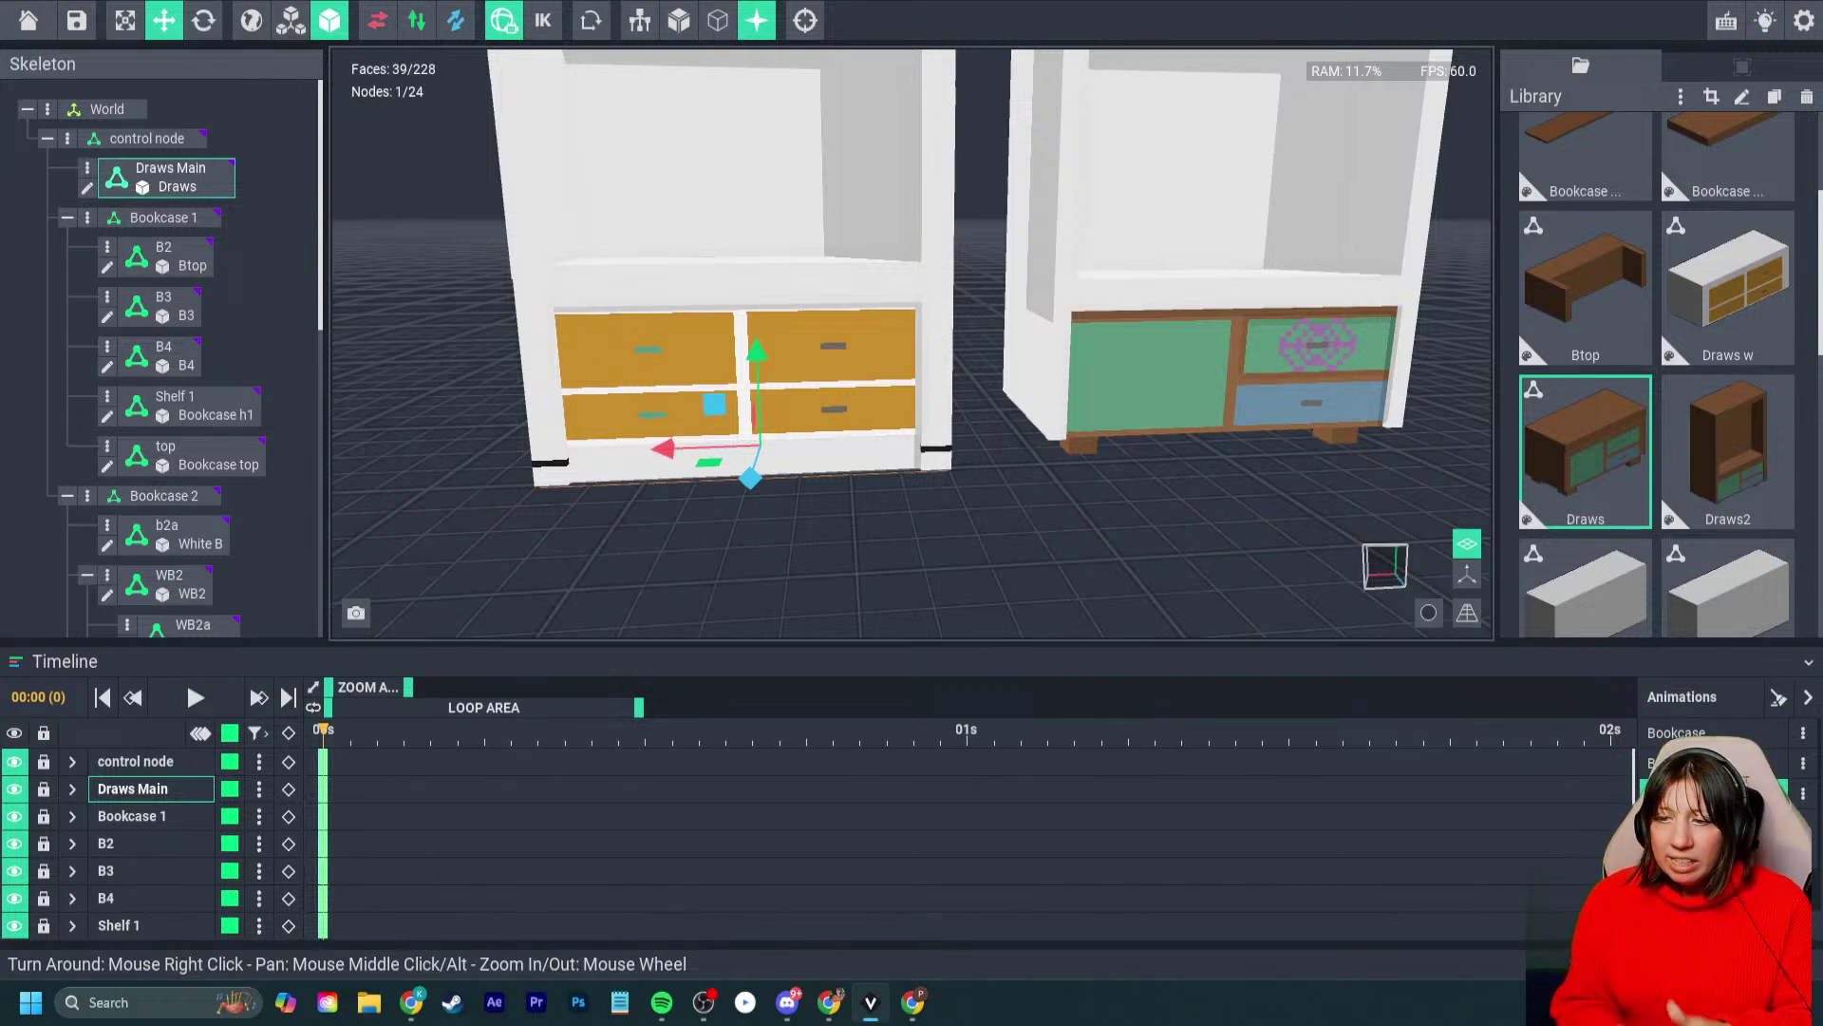
scroll(911, 379, down, 1)
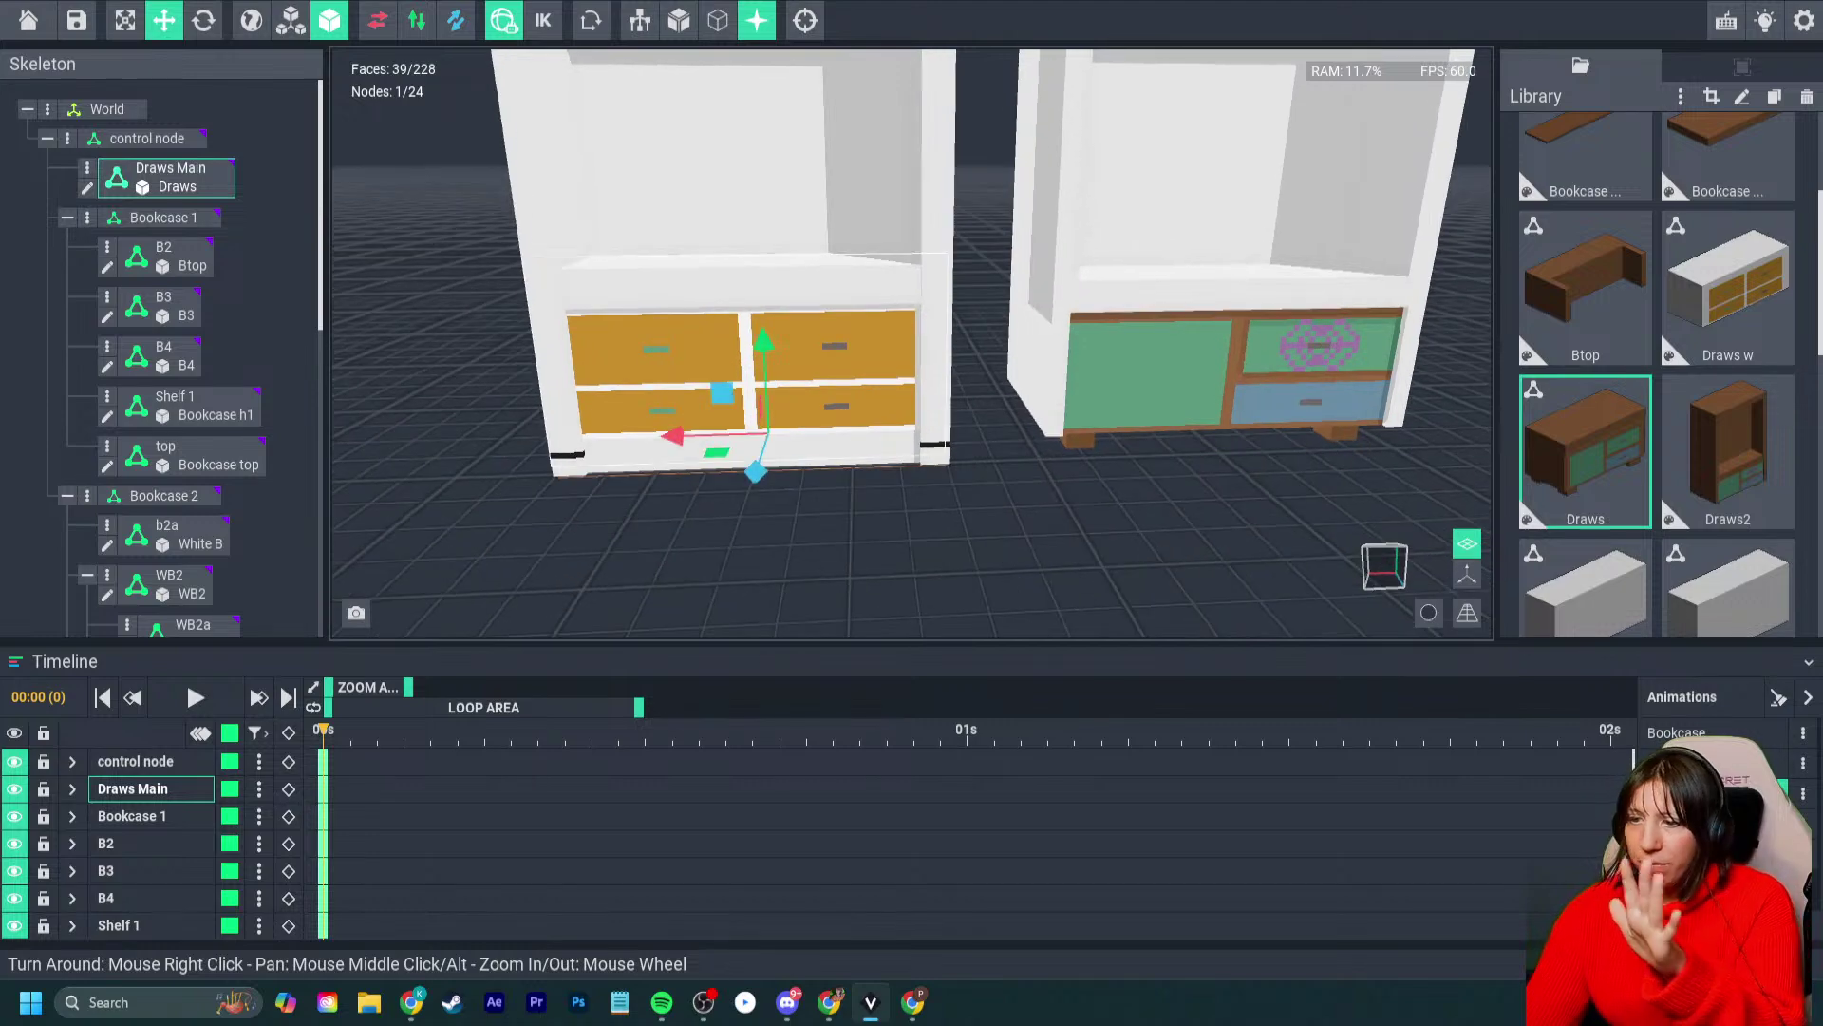
mouse_move(807, 399)
right_down()
mouse_move(1102, 371)
mouse_move(1017, 399)
mouse_move(892, 394)
right_up()
- In the Idle animation, move the draw node along its depth into the brown drawer unit and raise it slightly
click(1709, 793)
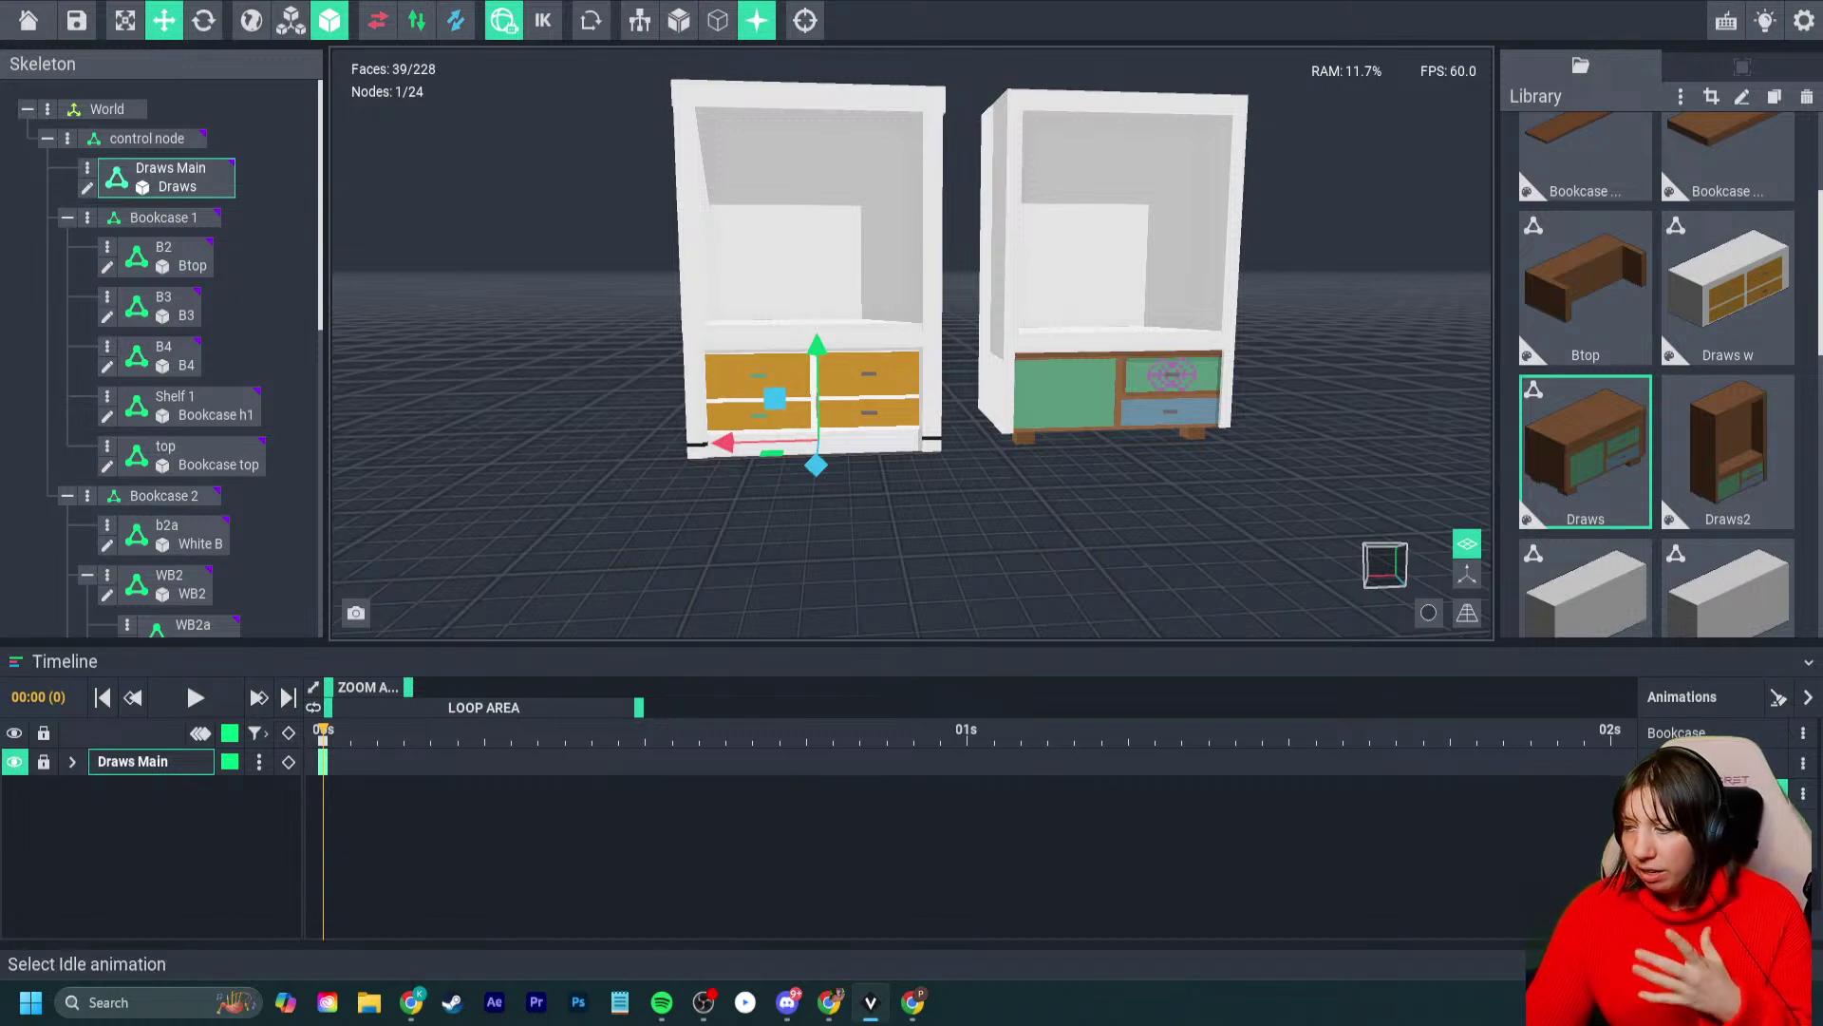
right_drag(836, 427, 922, 427)
click(574, 417)
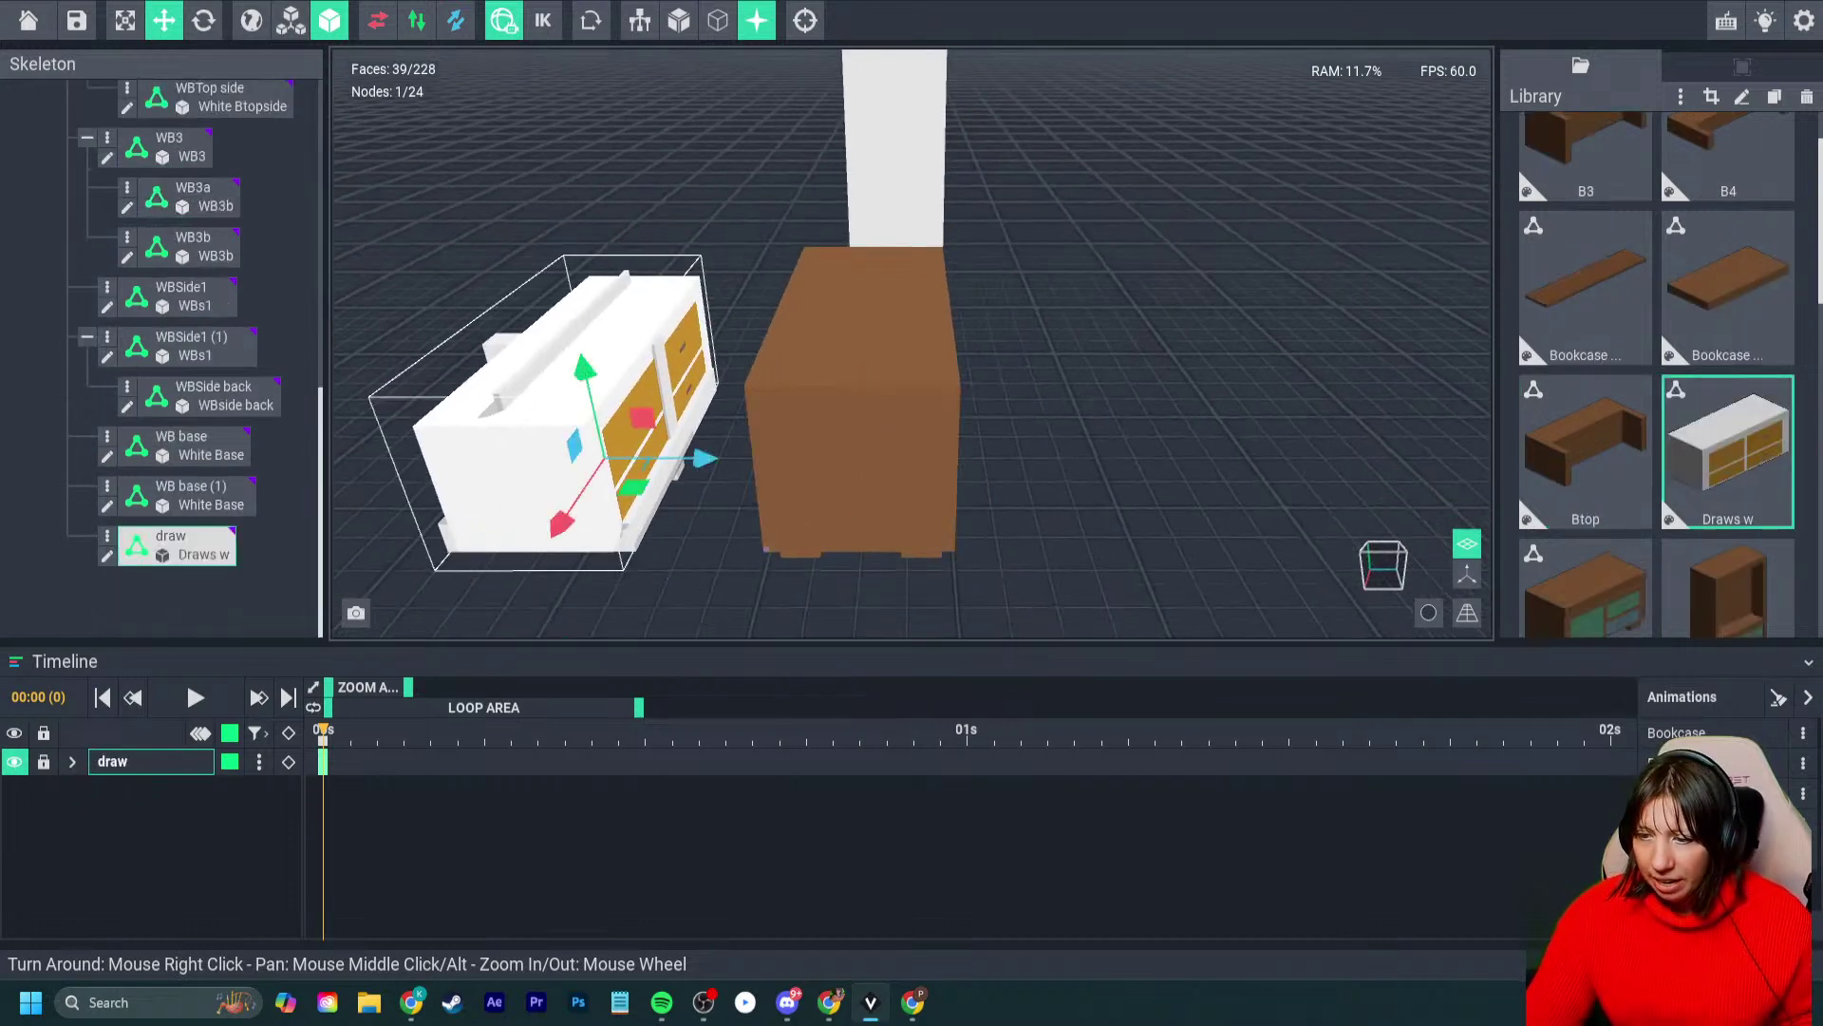
drag(693, 460, 960, 458)
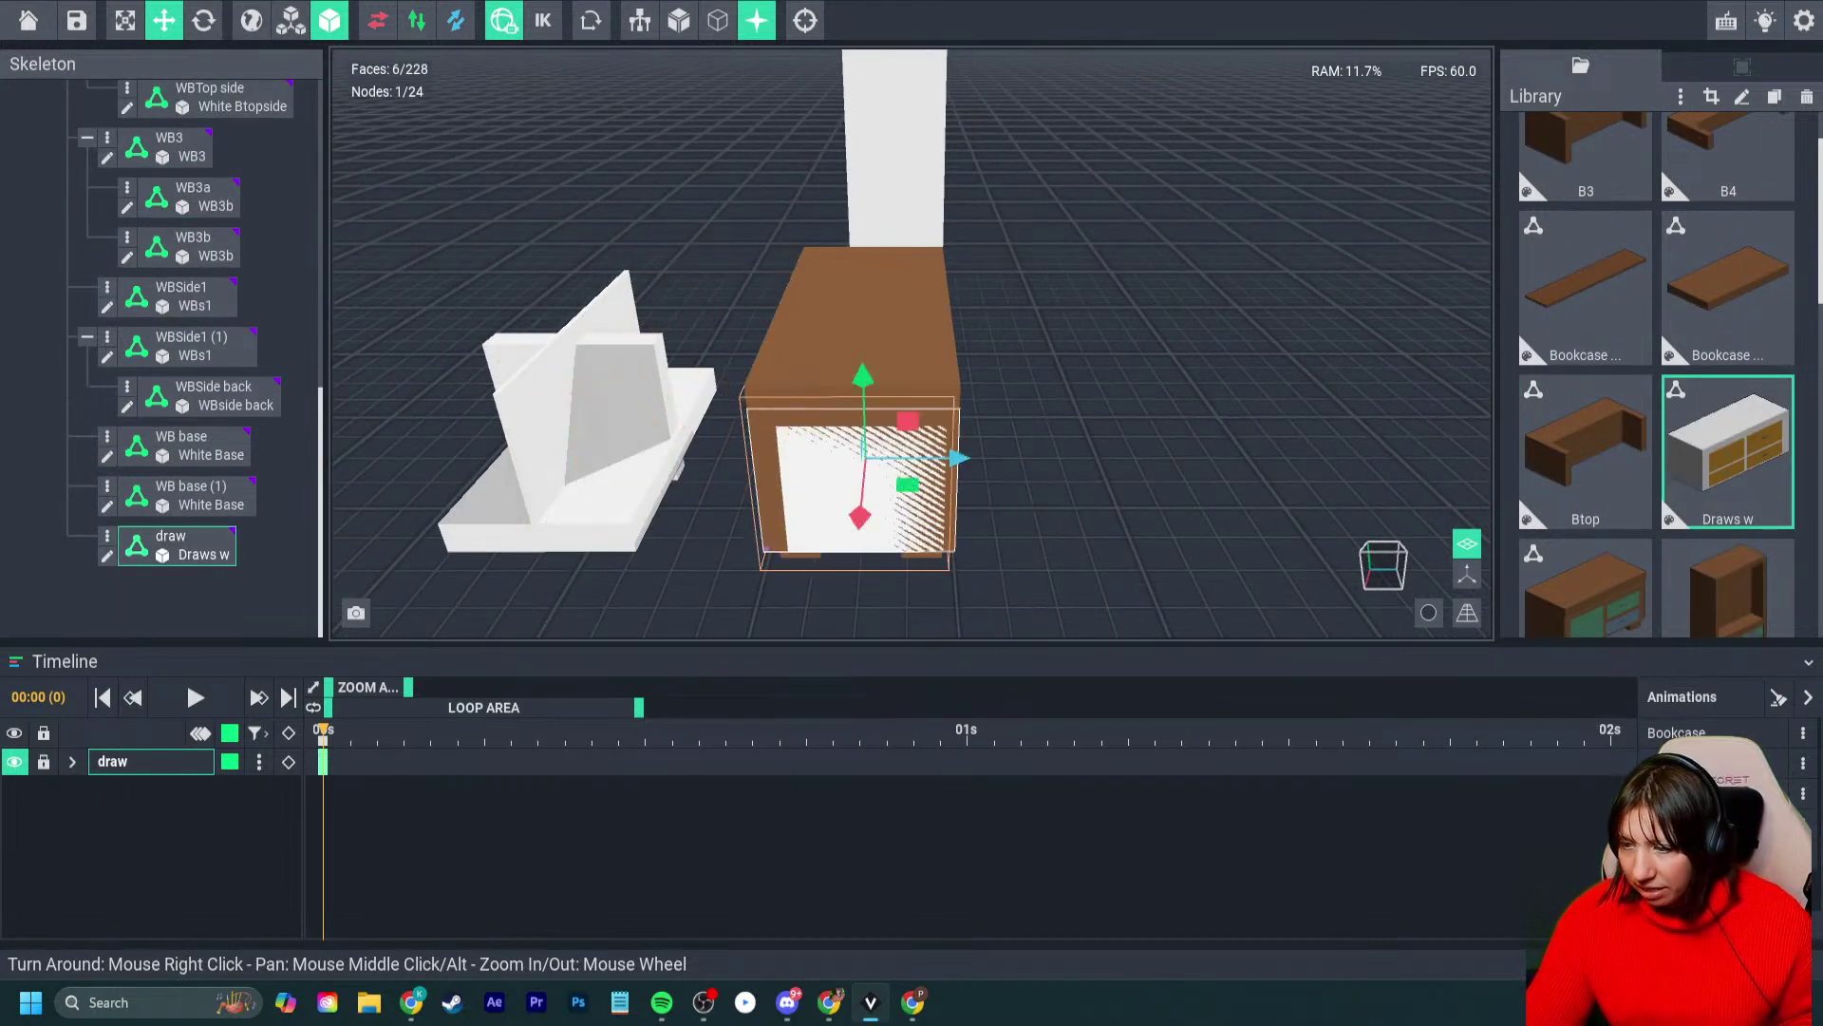
drag(862, 378, 861, 351)
mouse_move(871, 375)
right_down()
mouse_move(589, 323)
mouse_move(884, 404)
mouse_move(895, 427)
right_up()
scroll(770, 436, down, 3)
right_drag(769, 436, 722, 446)
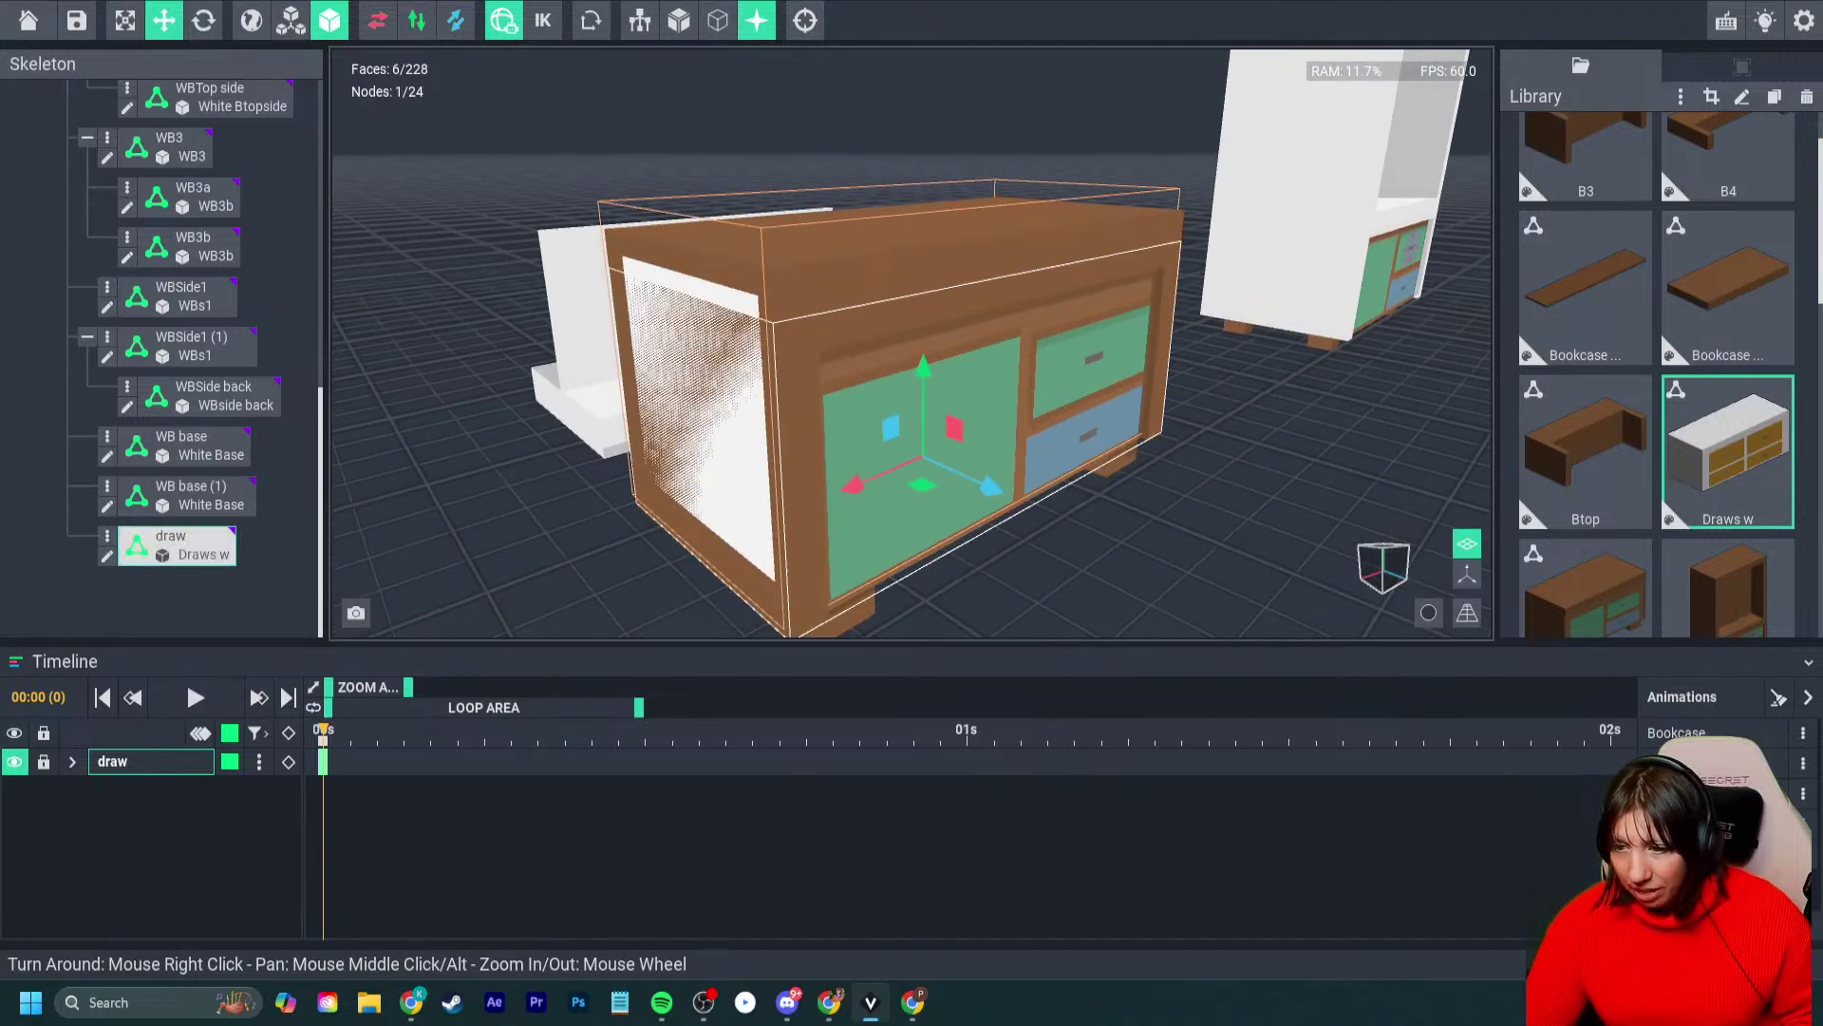
- Return to the assembled bookcase pose and open the draw node's Draws w model for voxel editing
mouse_move(883, 418)
right_down()
mouse_move(798, 423)
mouse_move(874, 430)
right_up()
scroll(911, 418, up, 5)
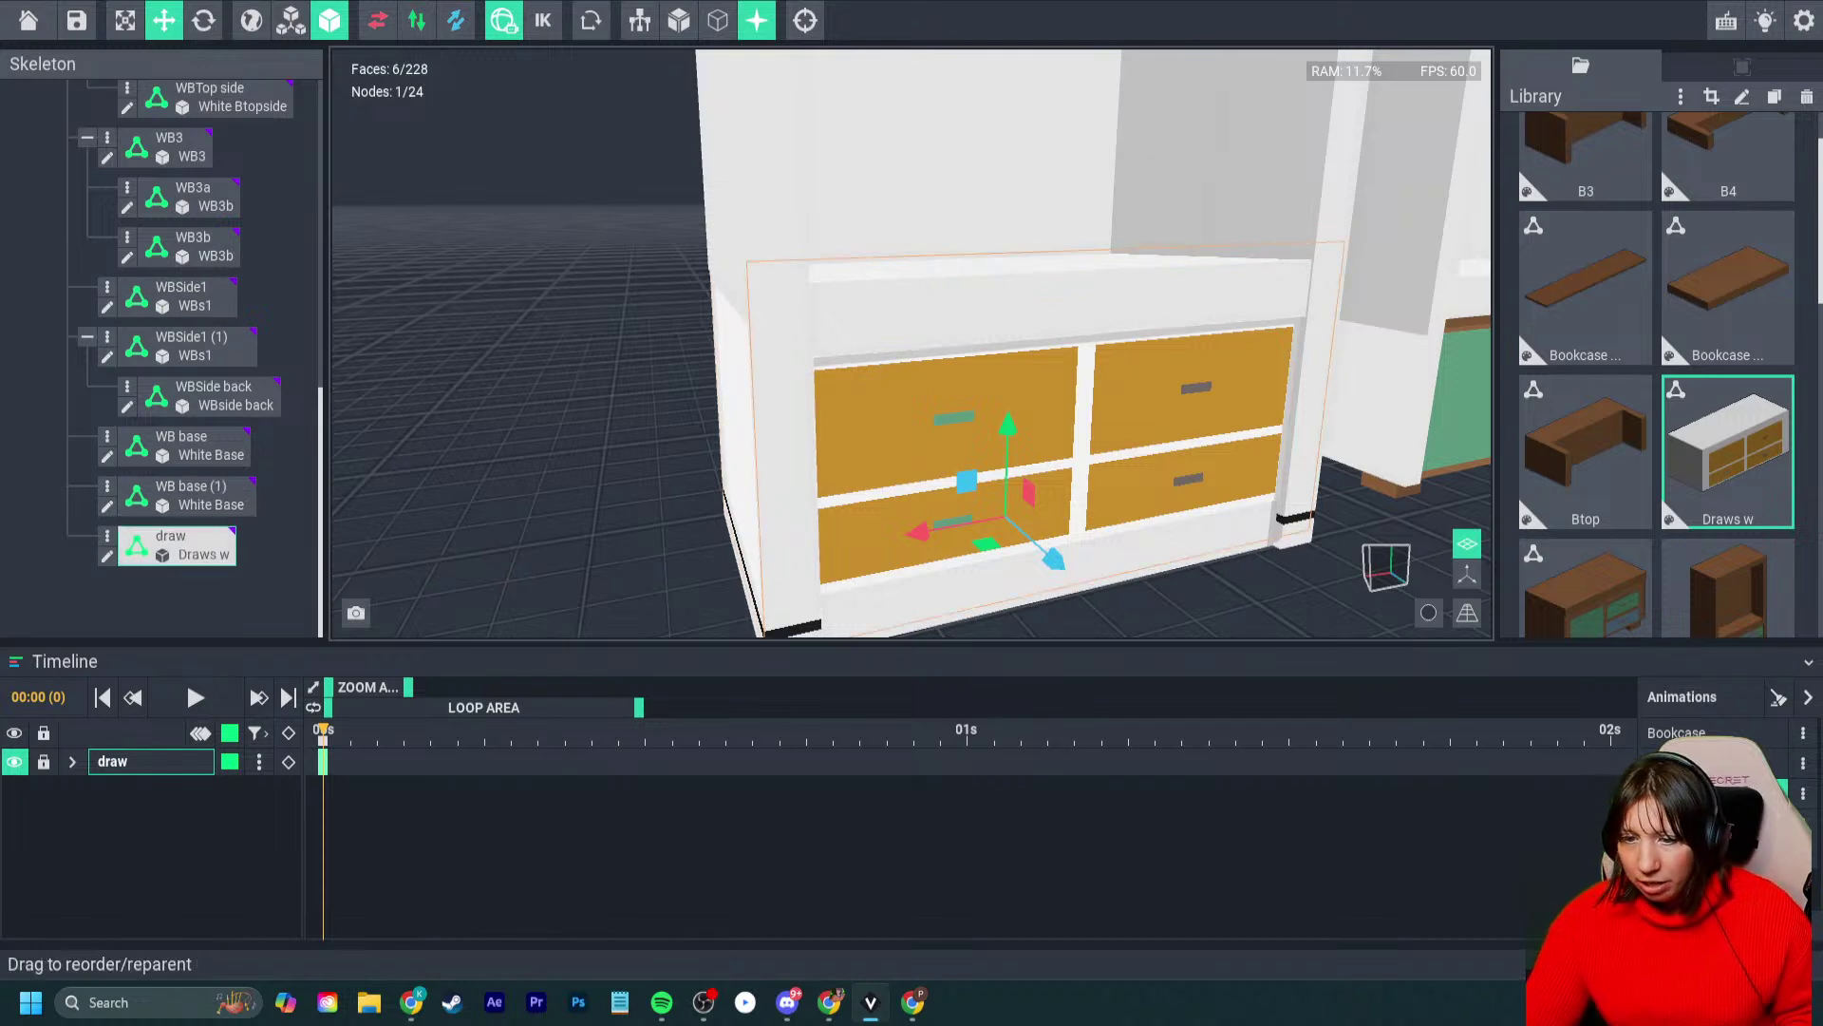
click(106, 555)
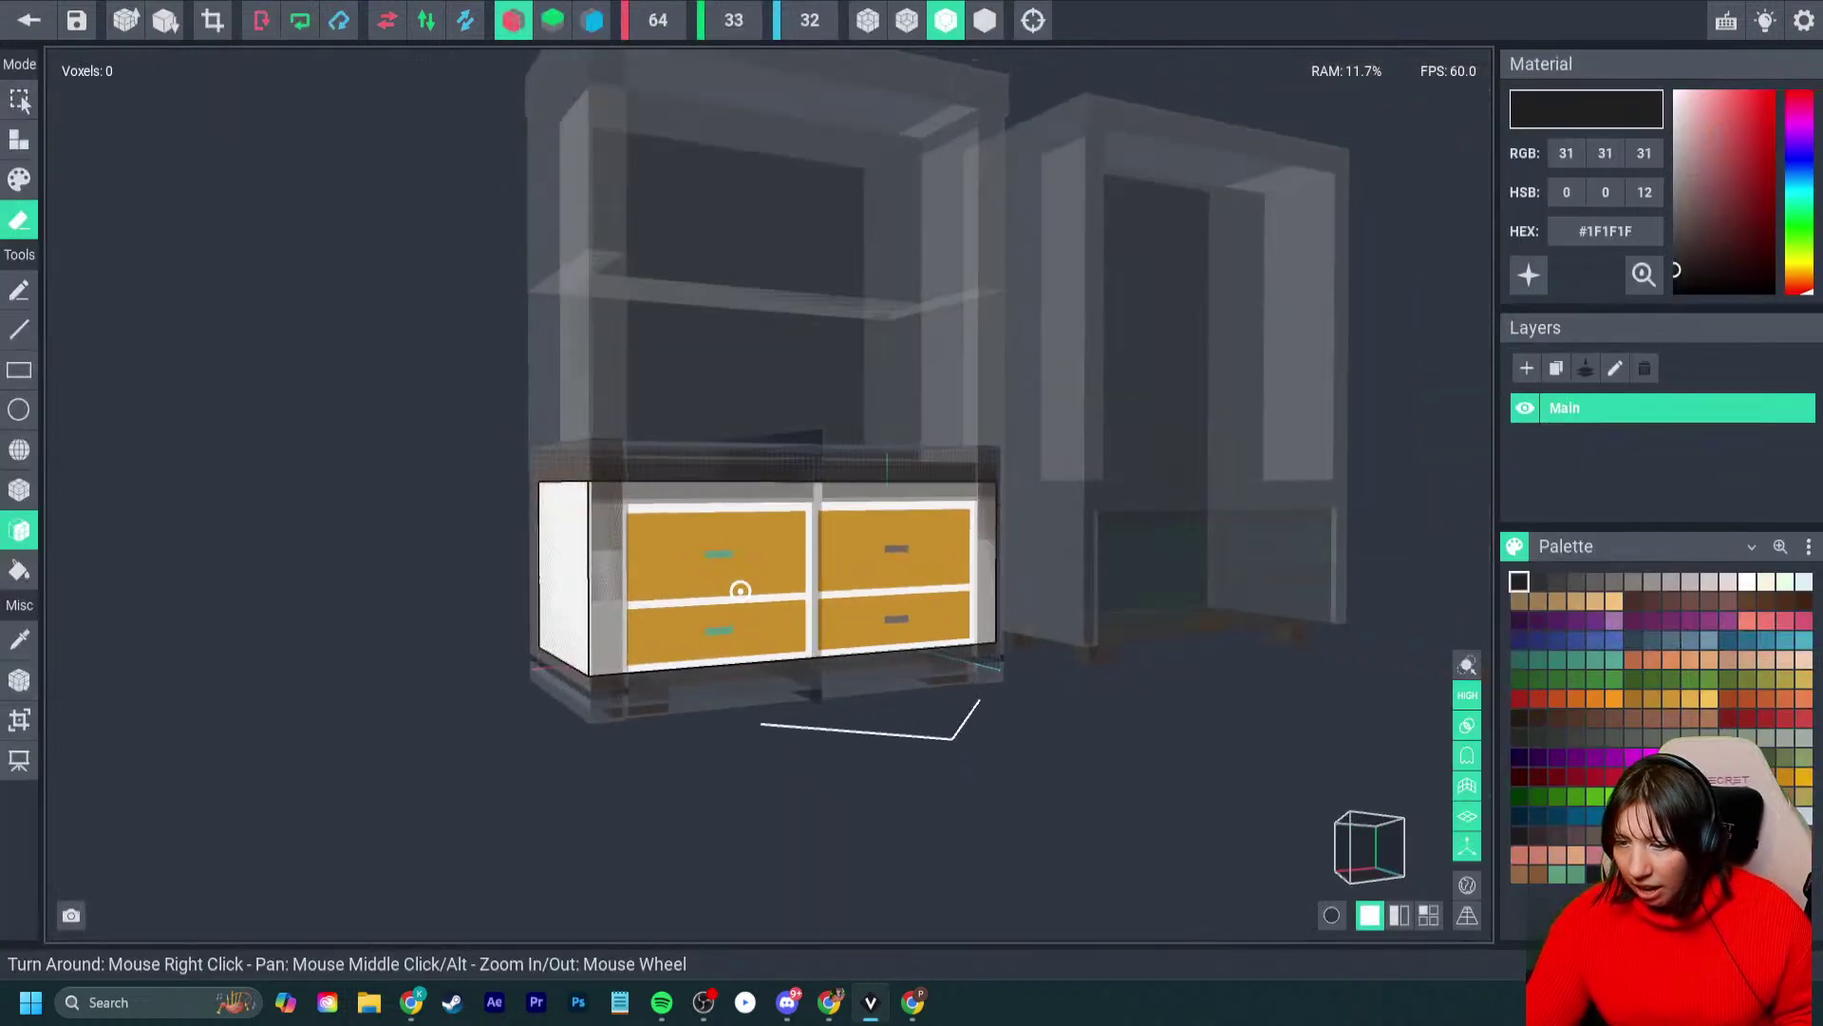
- Erase voxel layers from the side ends of the Draws w drawer unit until it is 58 voxels wide
scroll(721, 608, up, 4)
right_drag(929, 519, 969, 541)
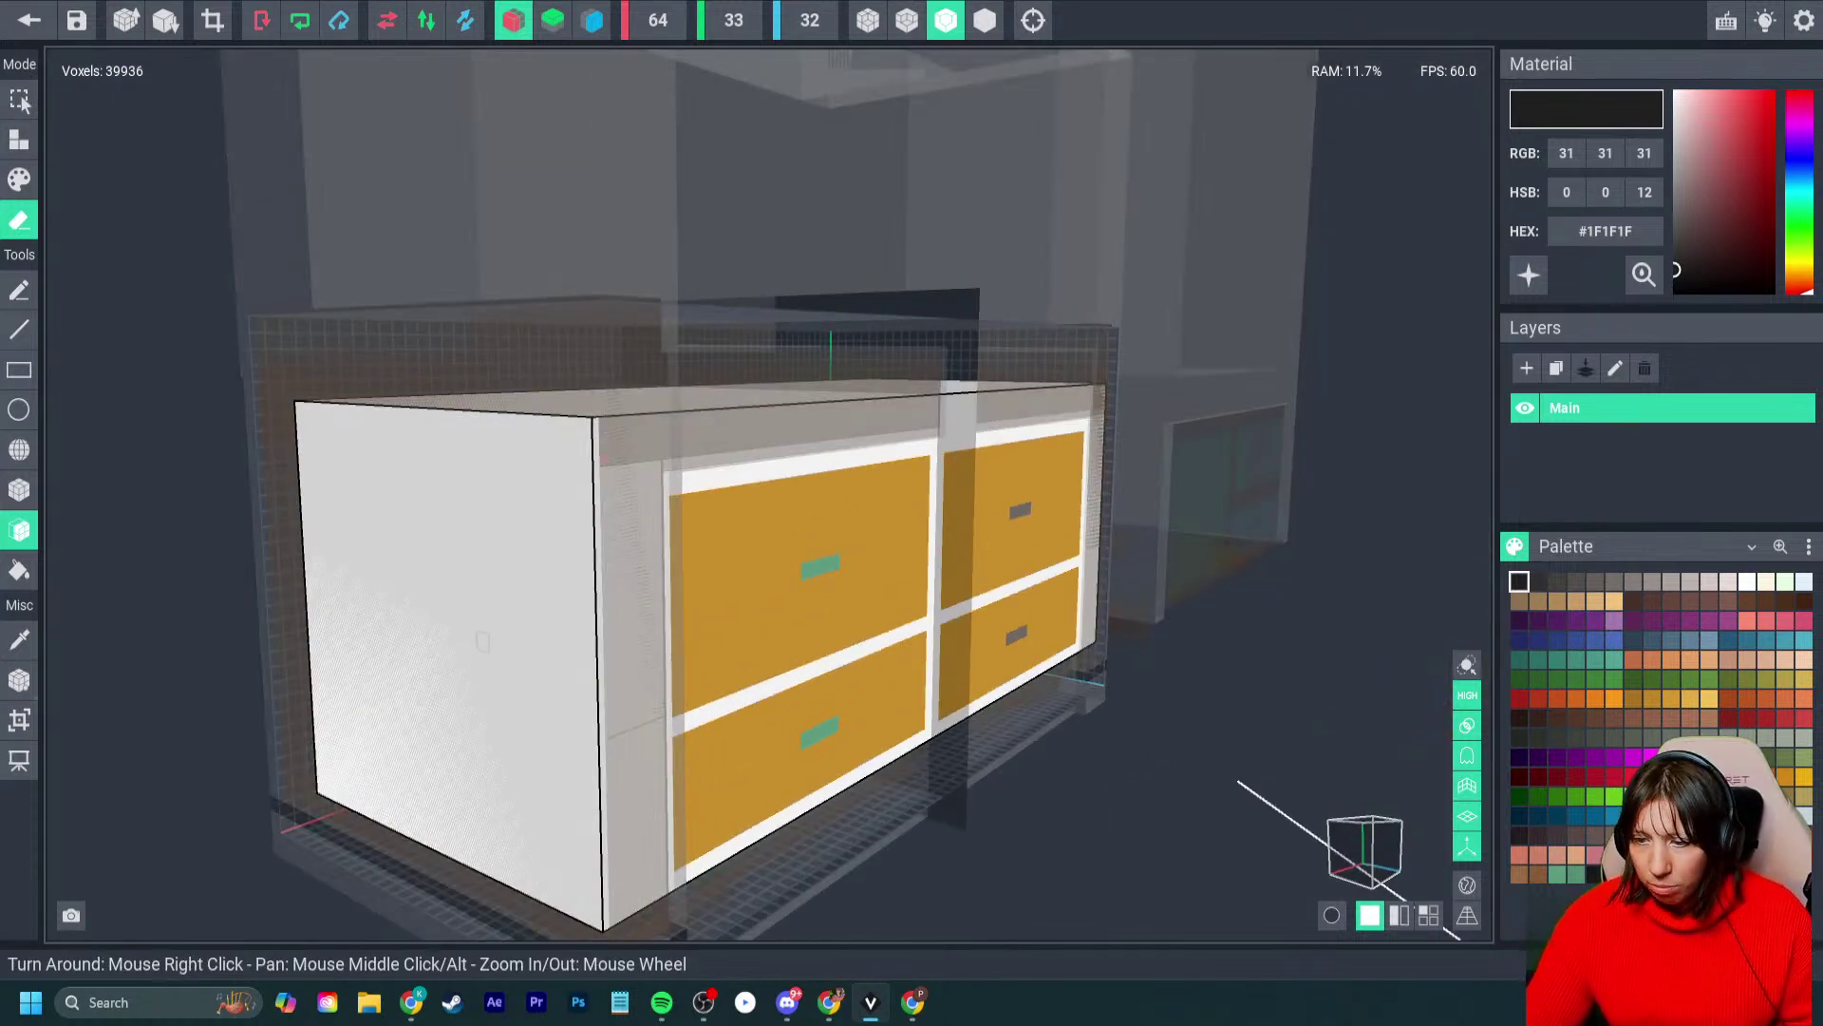
click(475, 579)
click(475, 579)
mouse_move(1040, 538)
right_down()
mouse_move(989, 535)
mouse_move(677, 638)
right_up()
click(696, 623)
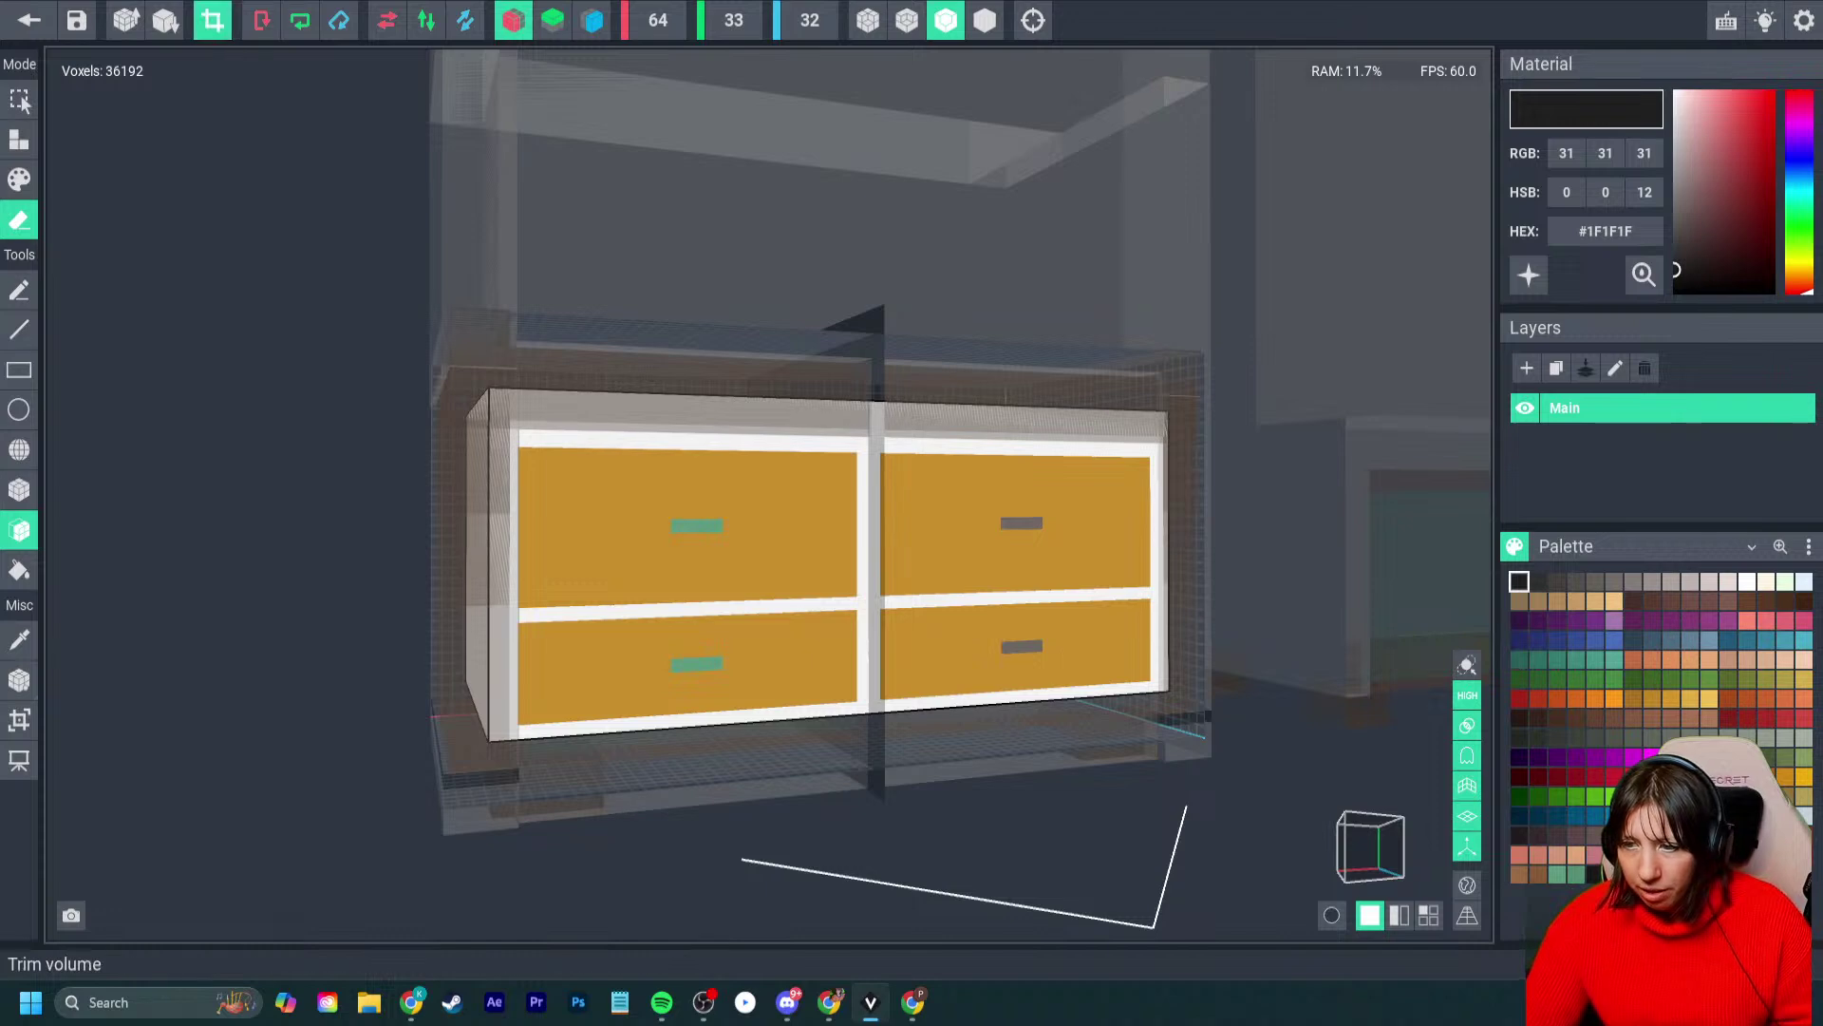
- Trim the Draws w volume to its voxels, set its pivot to the floor, and return to the project with the changes saved
click(213, 20)
click(19, 680)
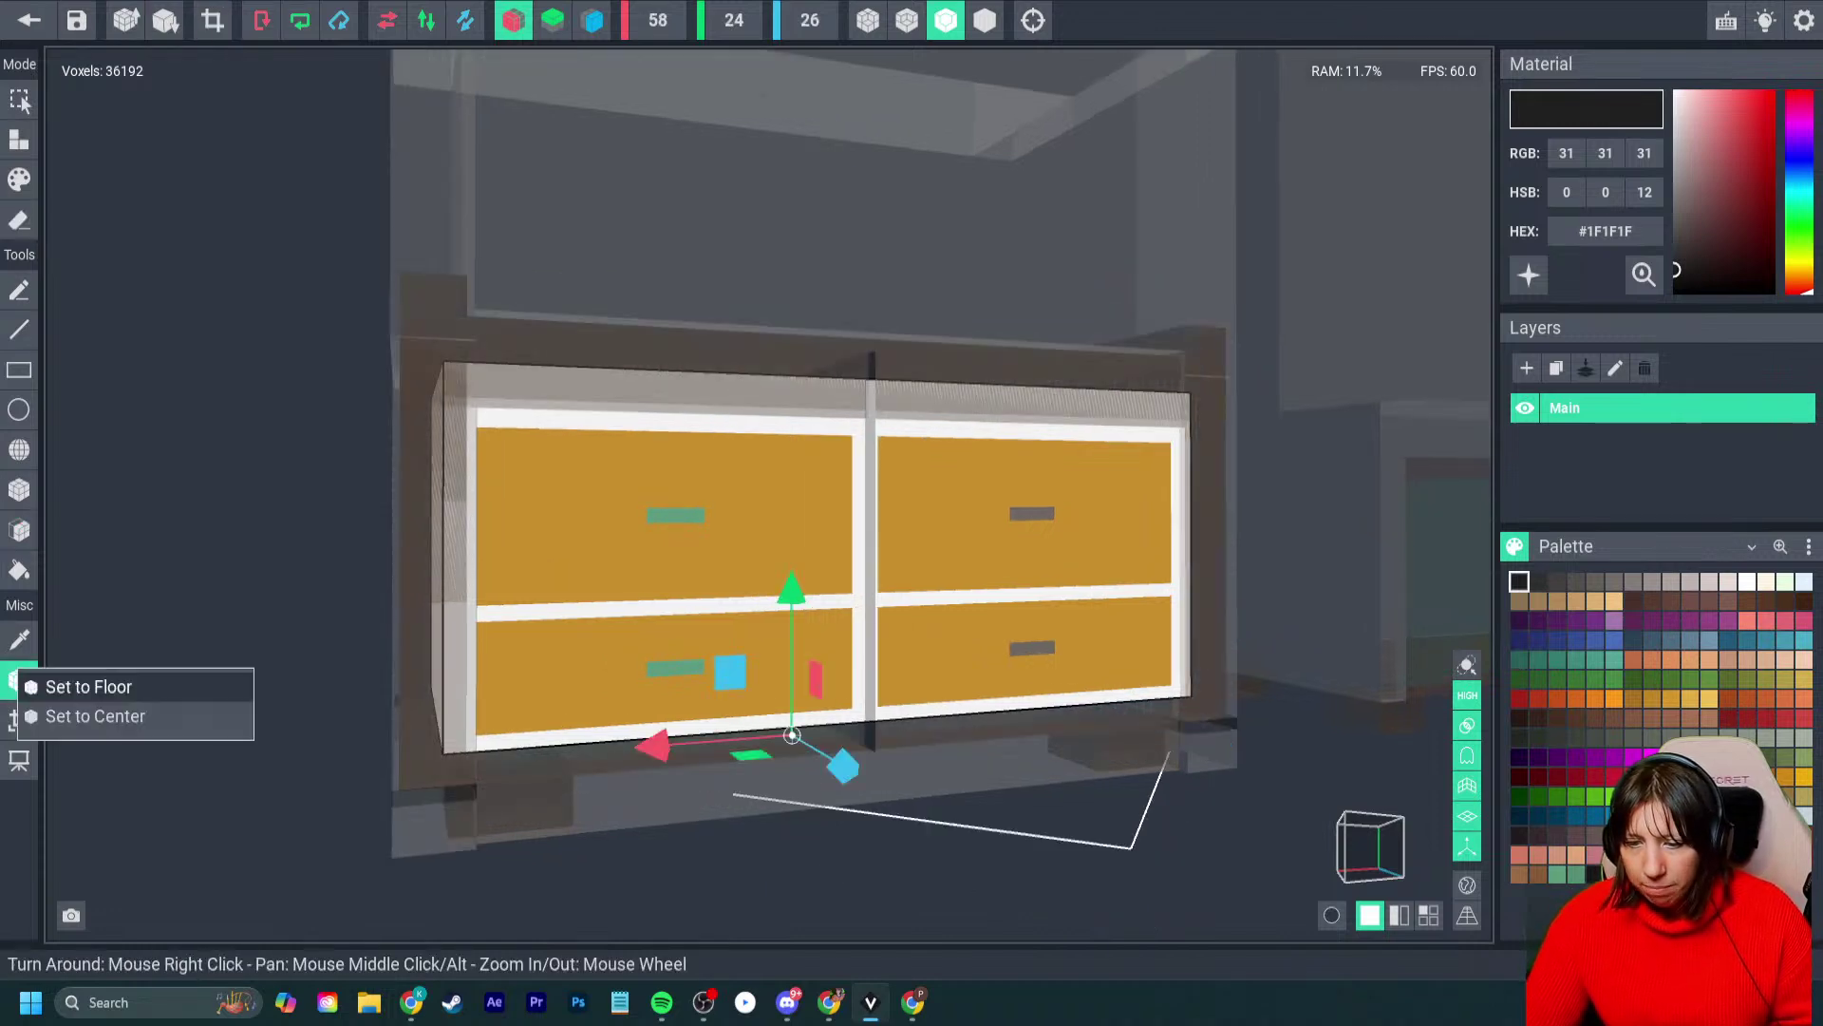
click(88, 687)
click(29, 20)
click(712, 347)
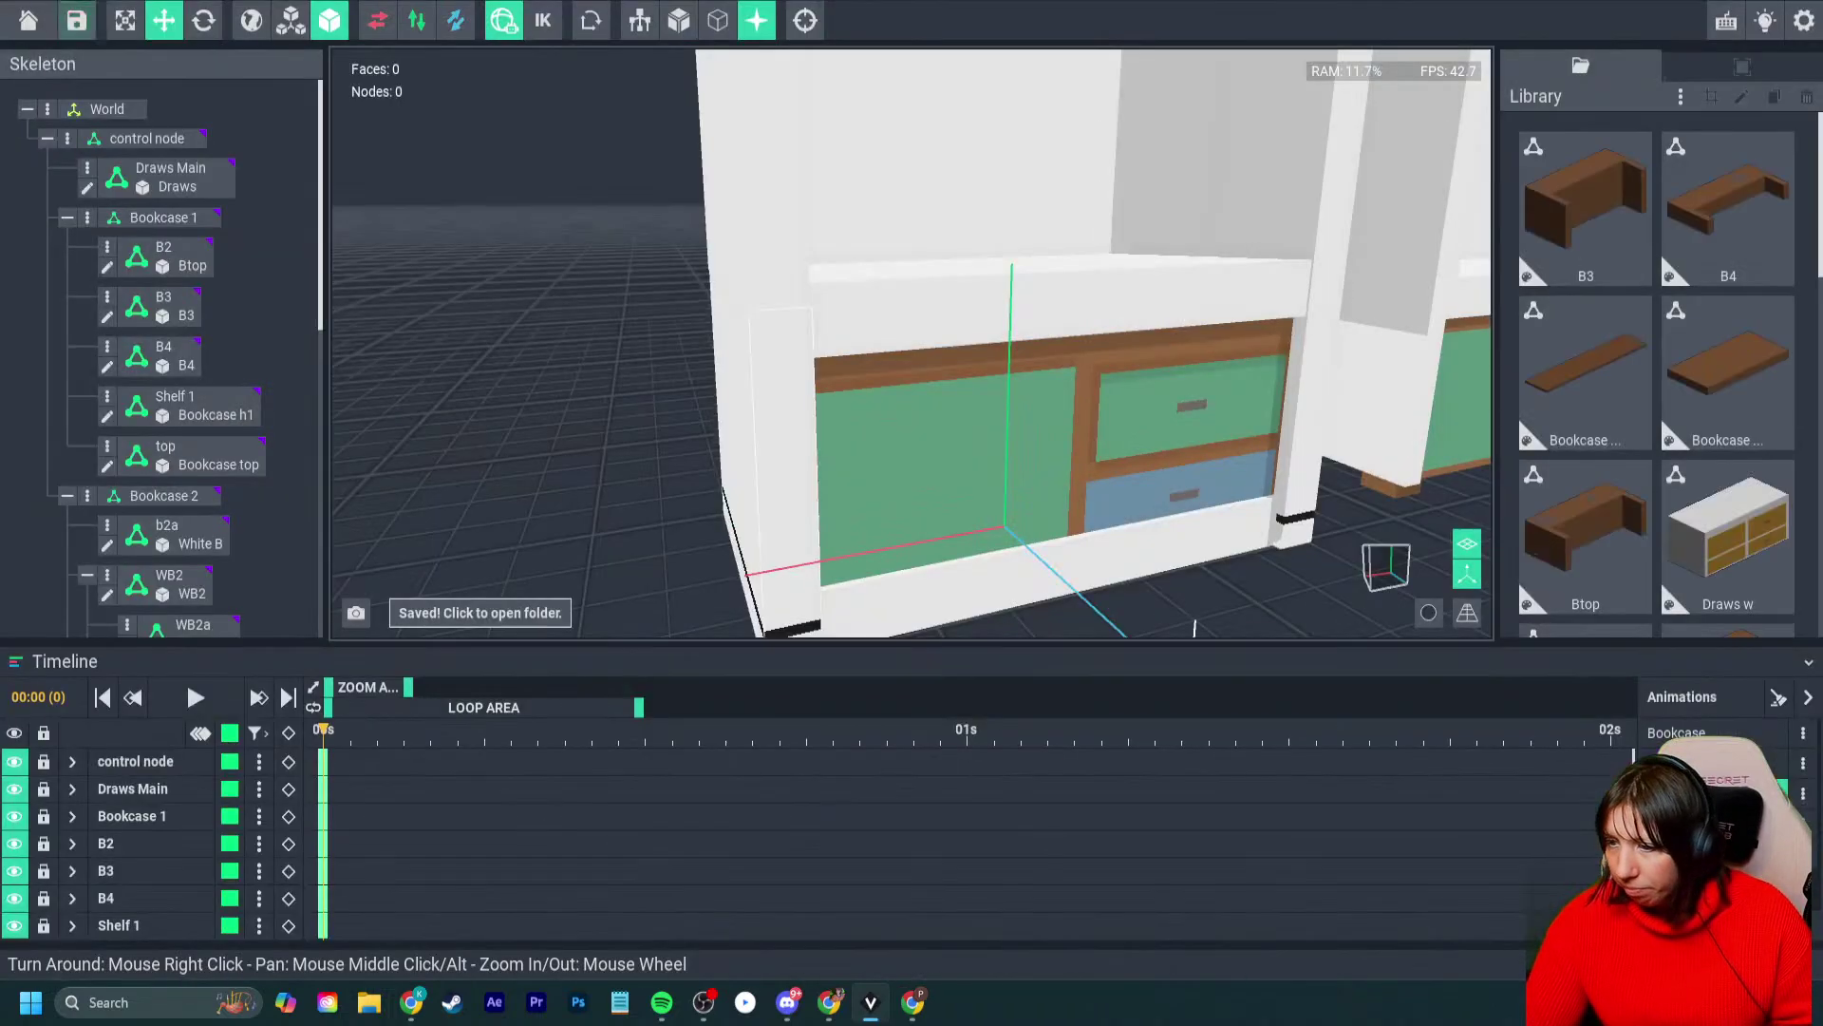
- In the Bookcase White 01 animation, bring the draw node forward so its orange fronts cover the brown drawers, and adjust its height
right_drag(912, 447, 978, 409)
middle_drag(978, 456, 910, 395)
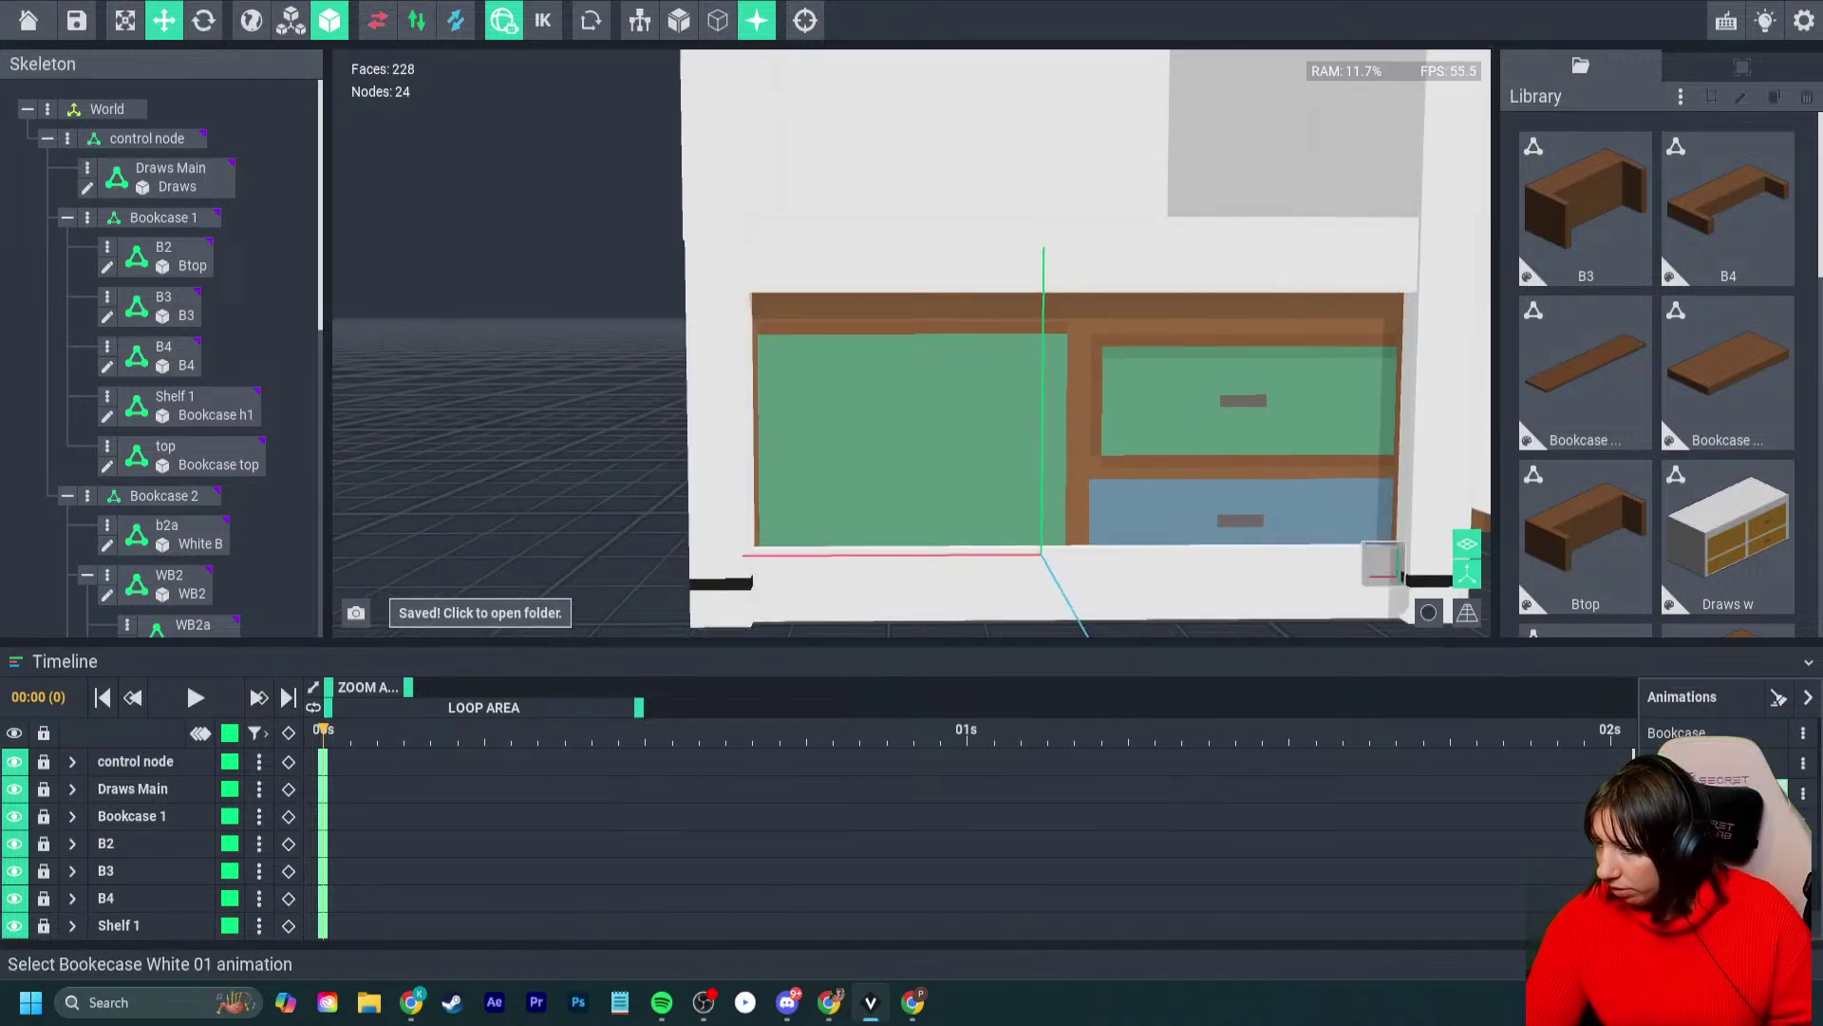
right_drag(878, 451, 1026, 493)
scroll(945, 531, down, 4)
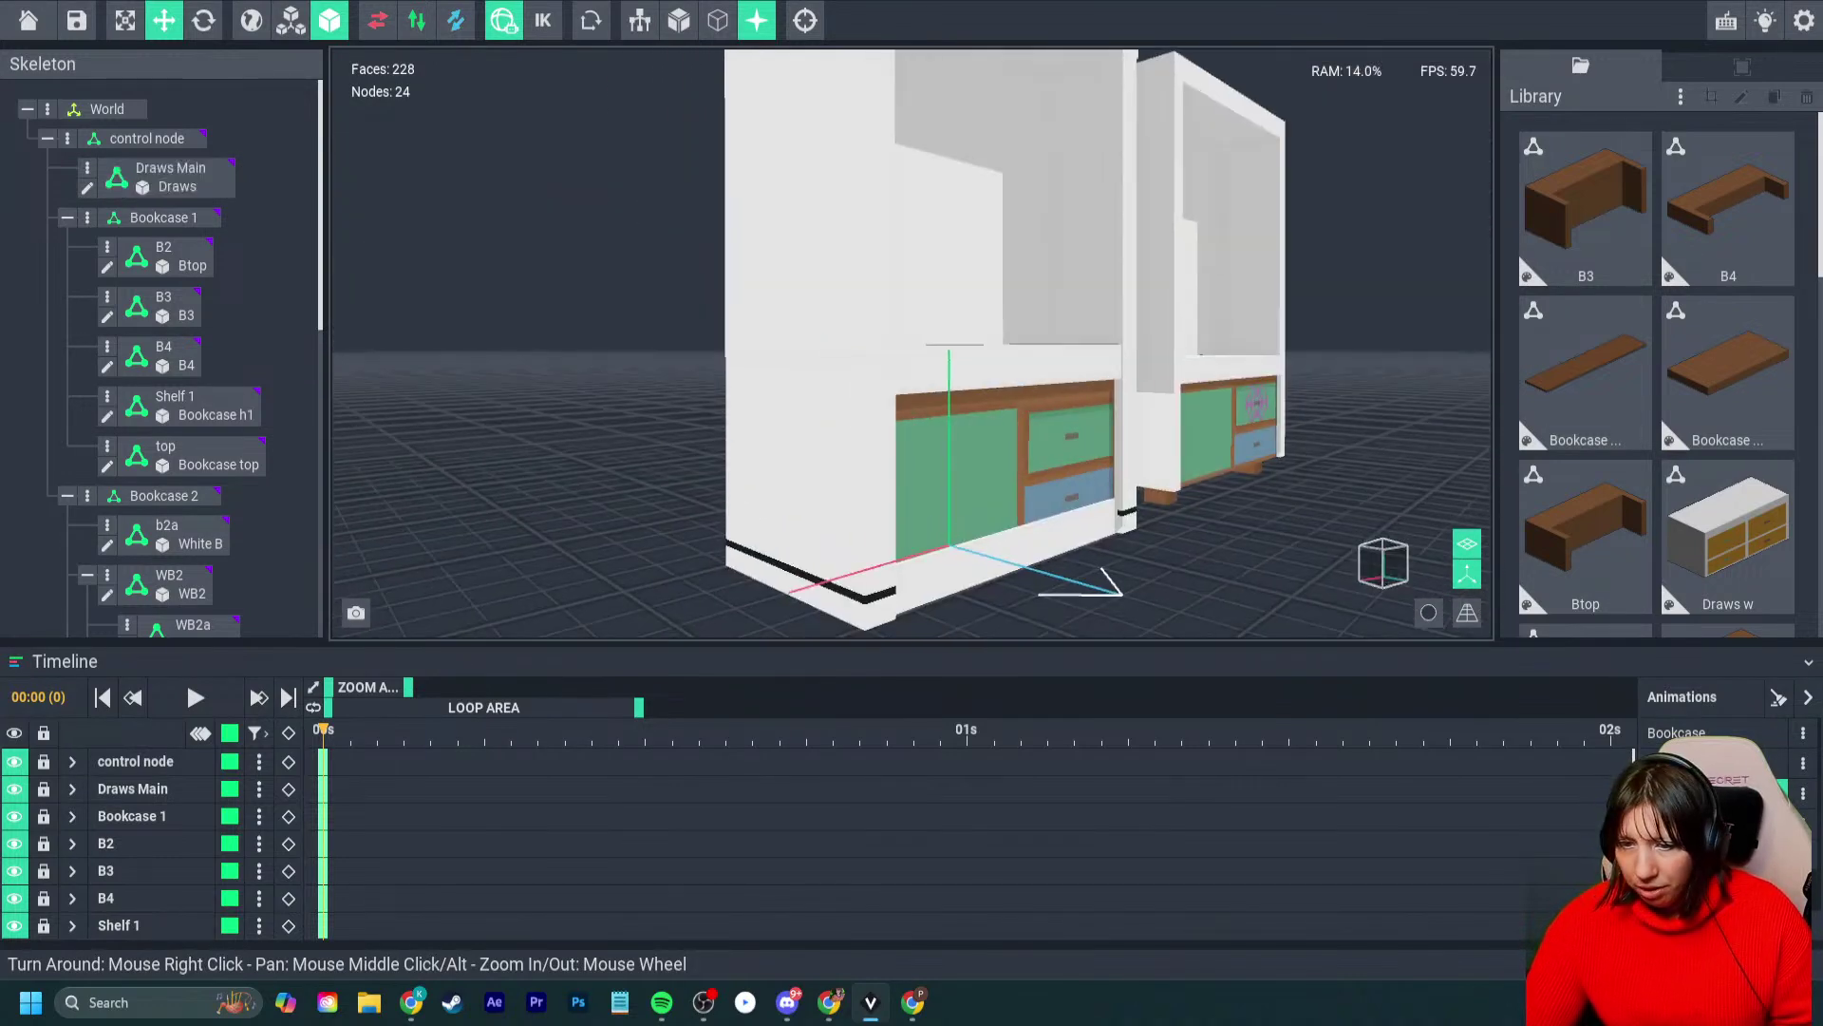
scroll(175, 567, down, 10)
click(175, 565)
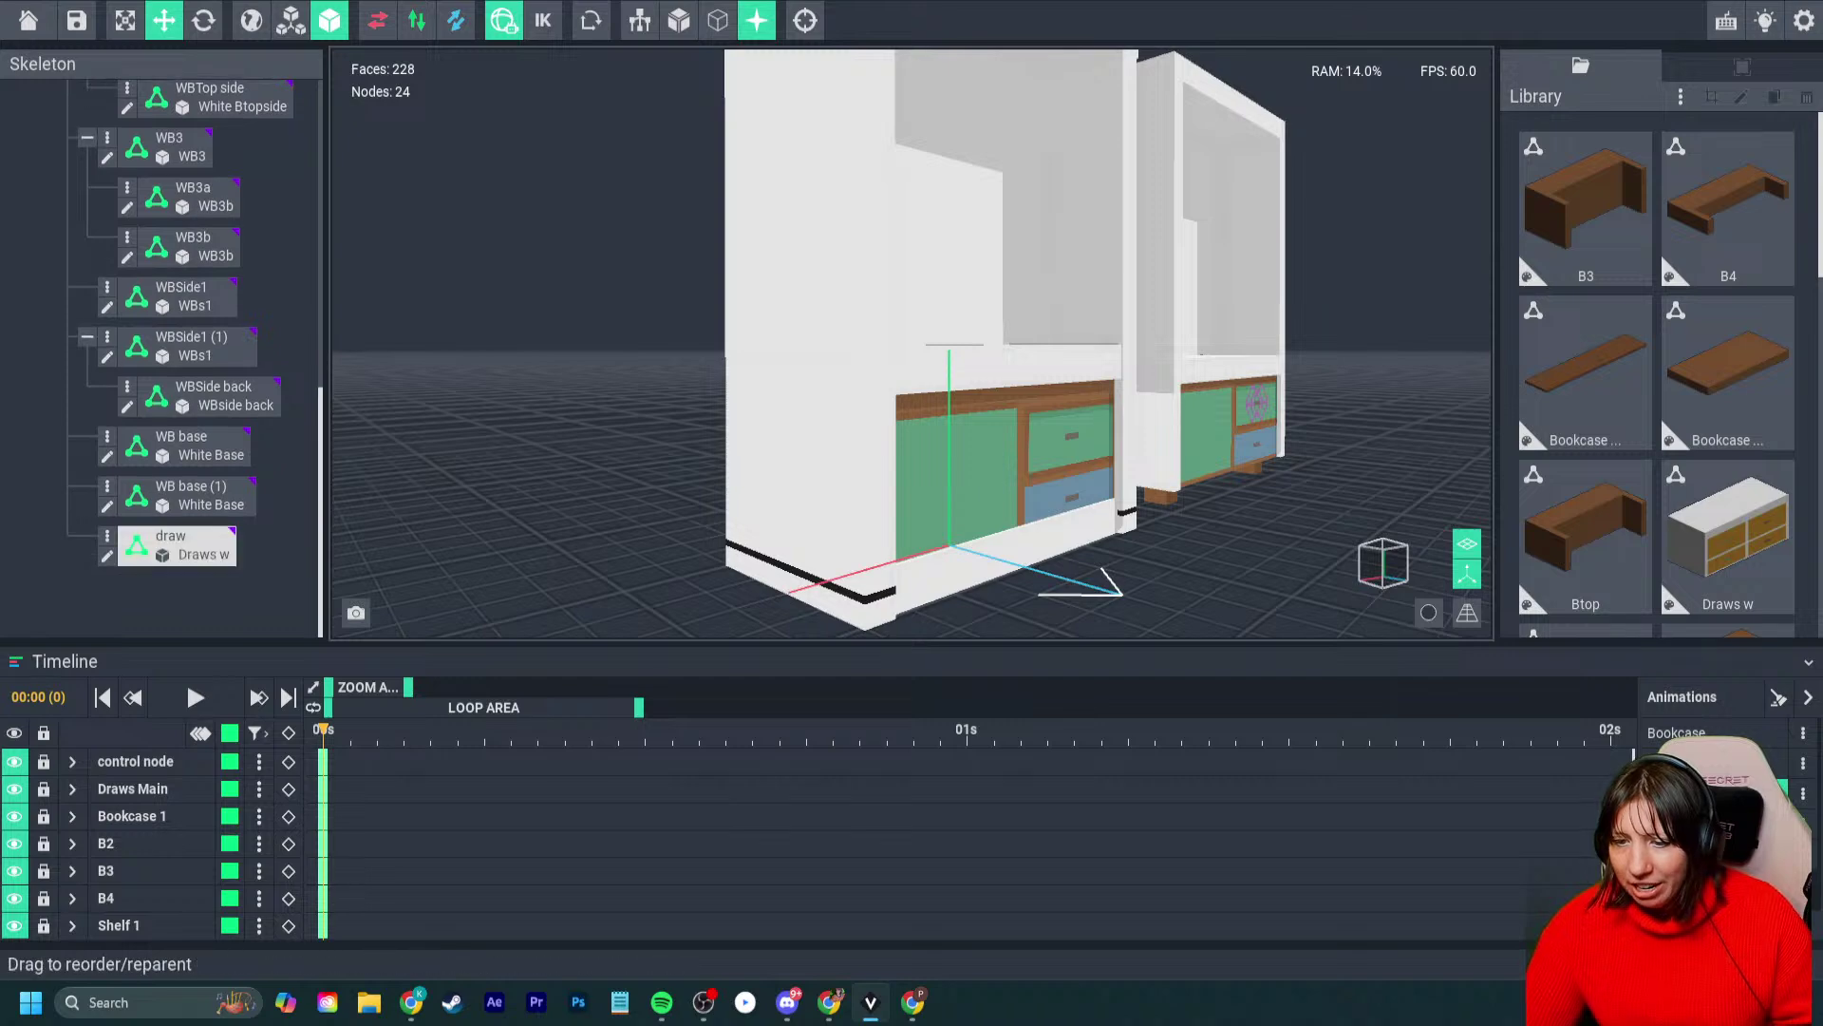
drag(1026, 558, 1039, 561)
drag(962, 446, 962, 435)
- Fine-tune the draw node's depth to about 62.58 and raise it slightly beneath the white shelf
right_drag(988, 444, 926, 435)
scroll(965, 437, up, 2)
drag(1072, 579, 1070, 577)
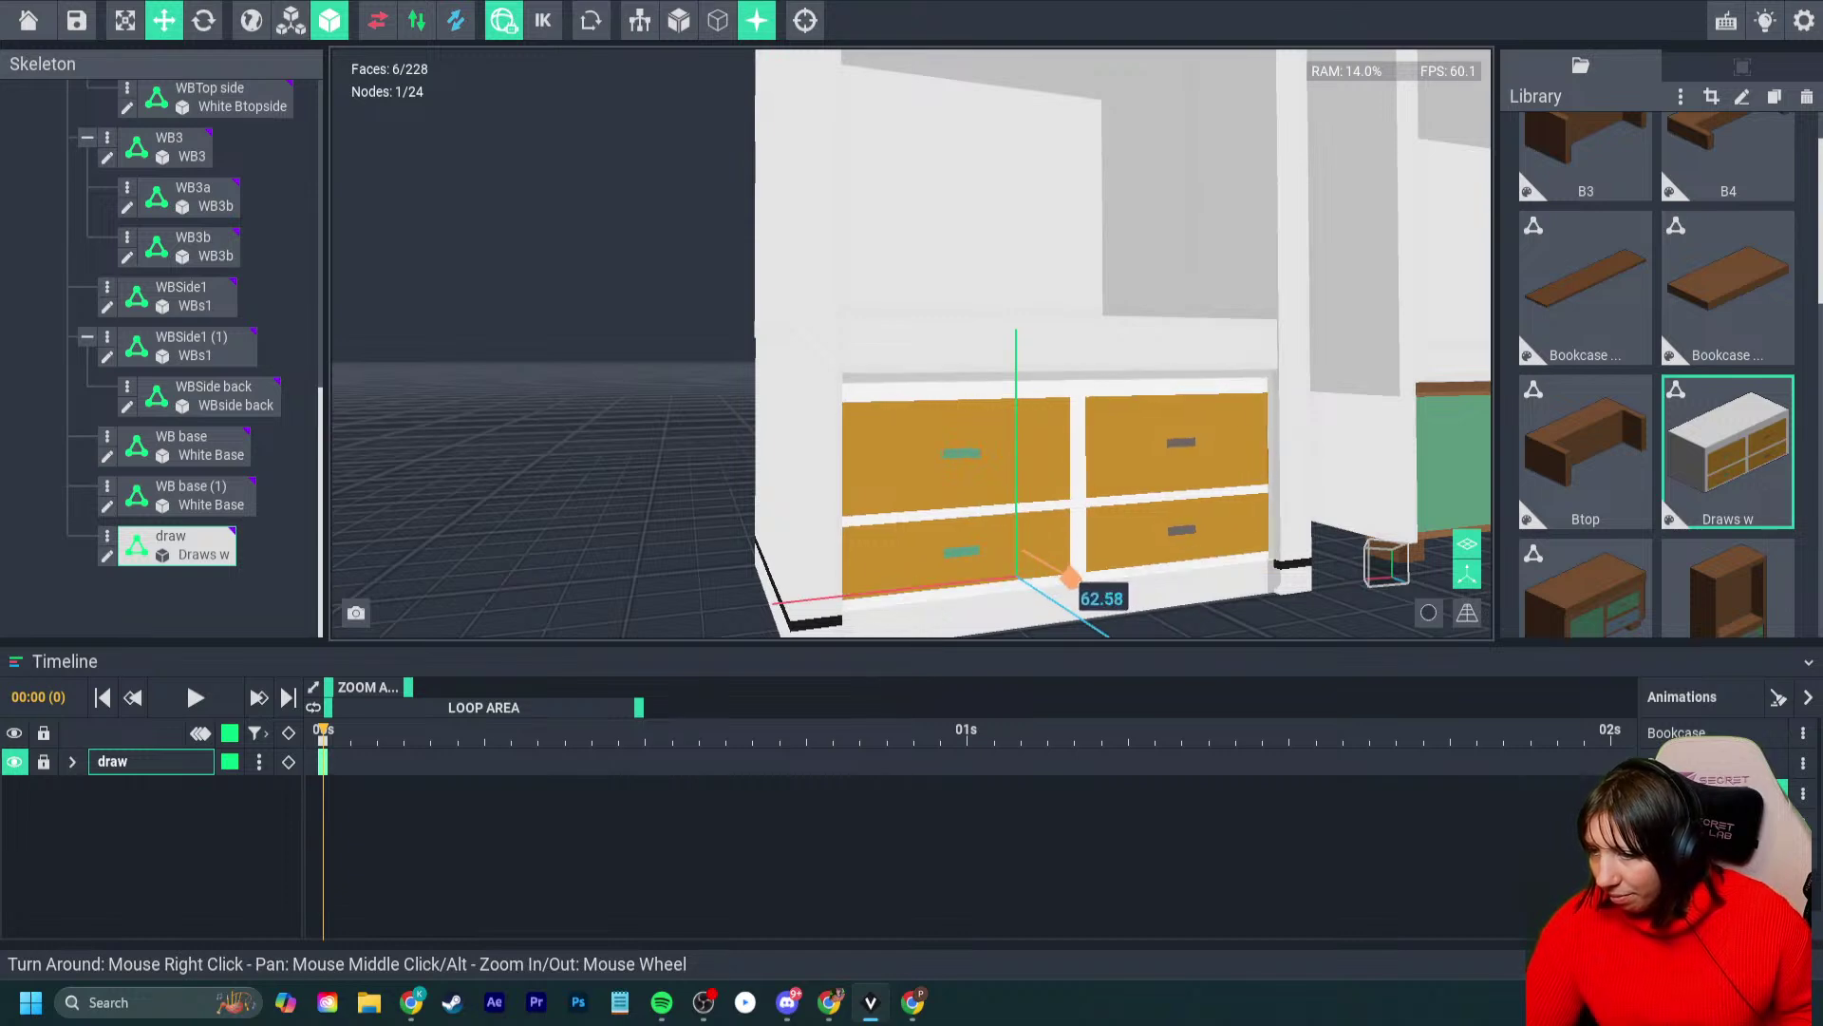
drag(1023, 453, 1023, 444)
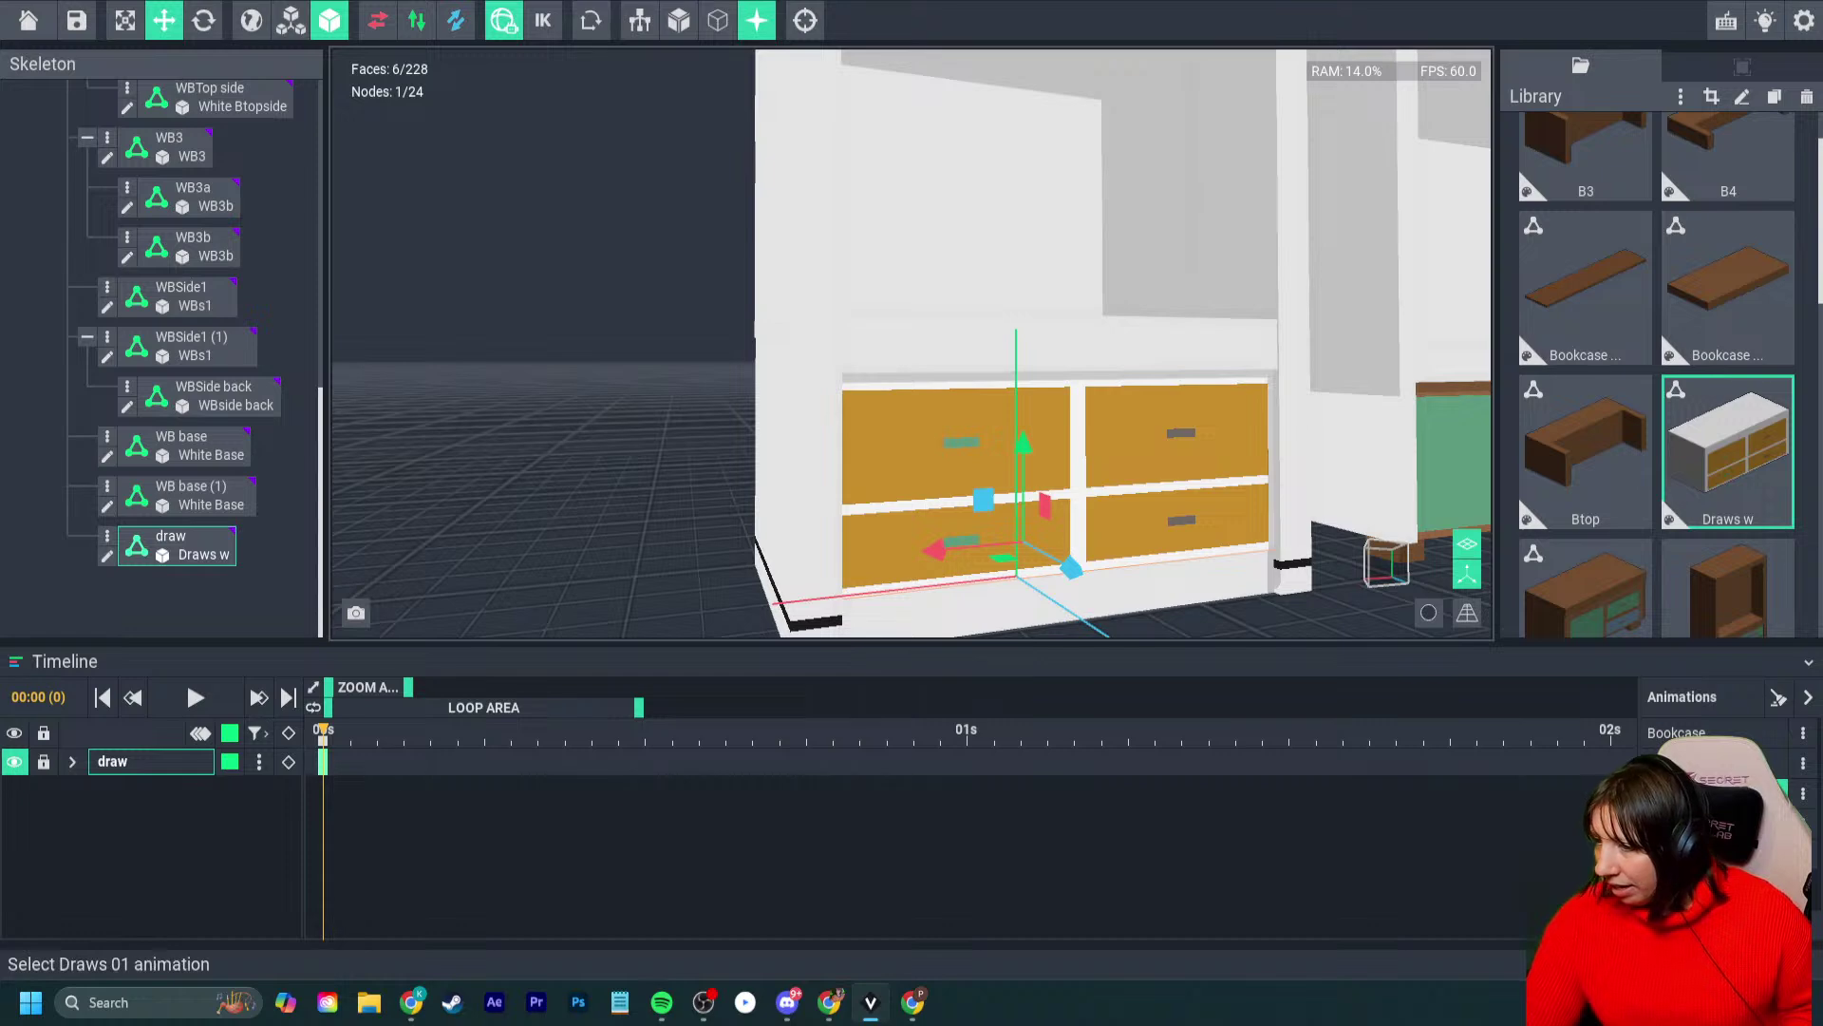
- Switch to the Draws 01 animation and move WBSide1 (1), with its back panel, along its depth into the brown drawer unit
right_drag(798, 481, 798, 489)
drag(986, 554, 986, 555)
right_drag(986, 554, 797, 489)
click(494, 505)
right_drag(494, 505, 561, 532)
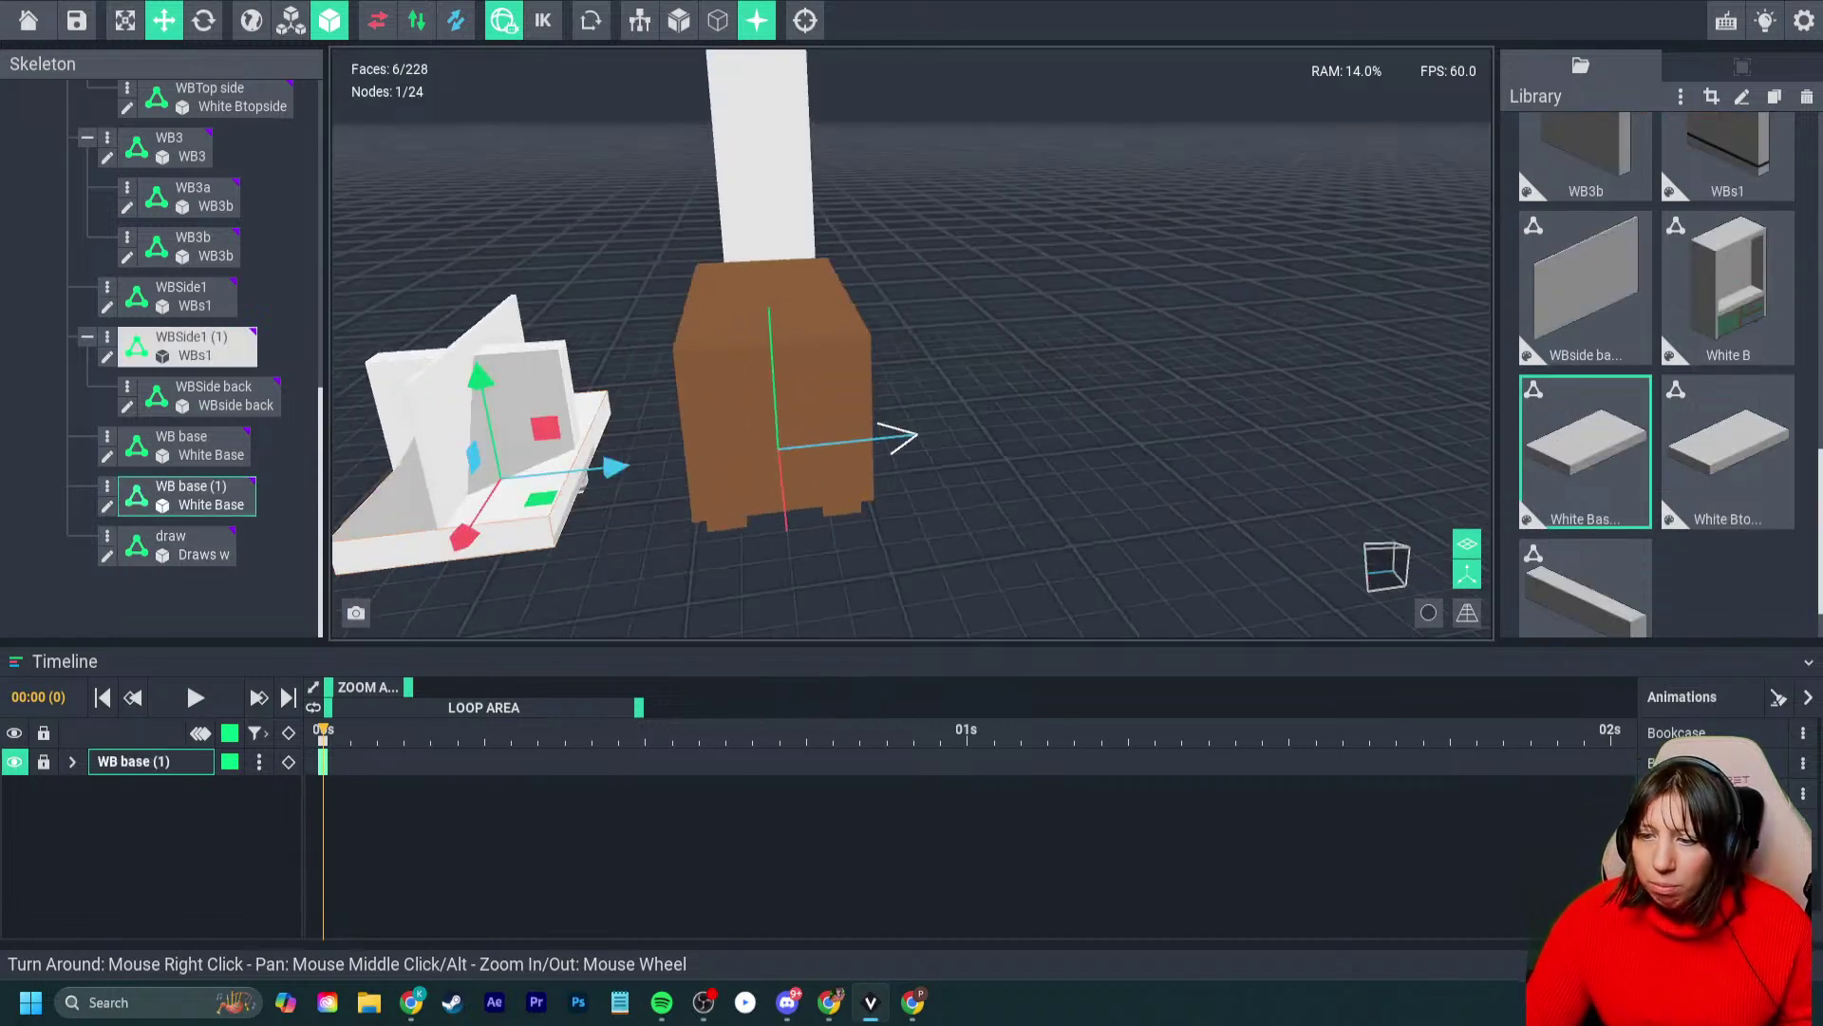
click(501, 418)
drag(613, 469, 869, 436)
right_drag(869, 437, 800, 471)
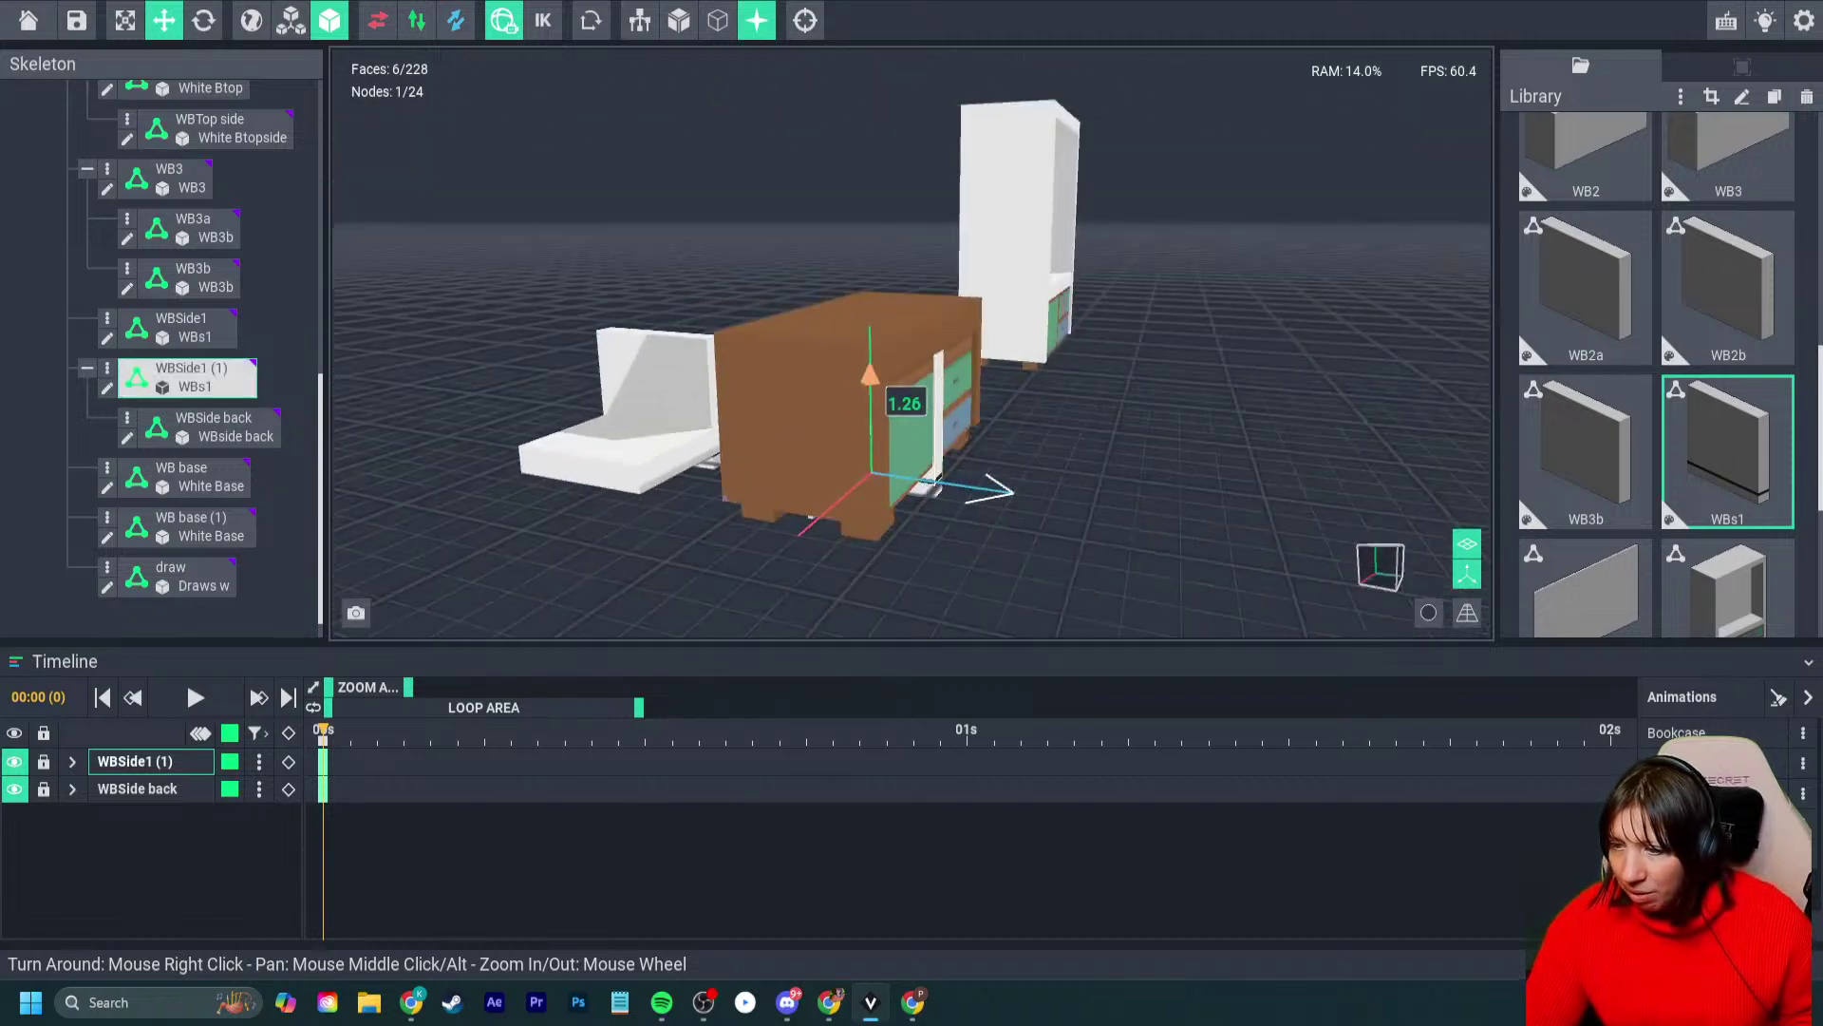
- Adjust the height of WBSide1 (1) and set its depth to about 56.12 inside the brown drawer unit
drag(869, 275, 866, 263)
right_drag(855, 285, 917, 341)
drag(839, 230, 840, 242)
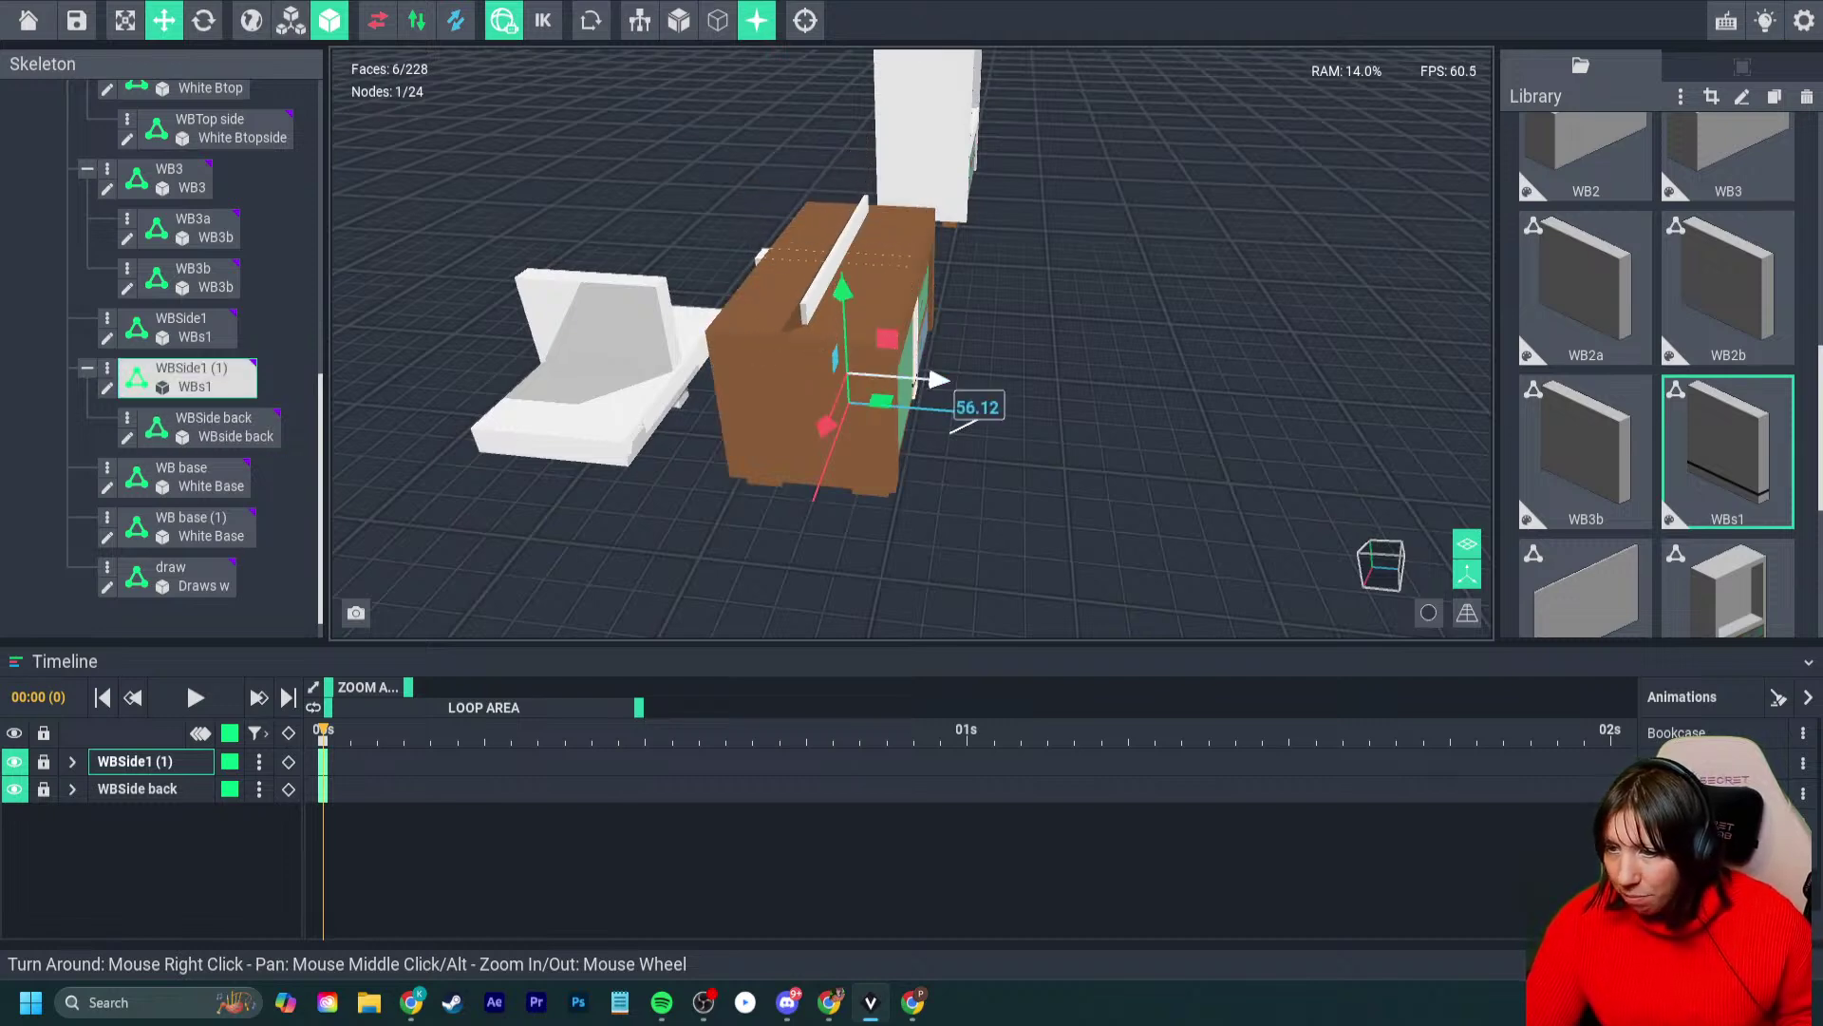
drag(943, 381, 946, 380)
right_drag(918, 350, 890, 341)
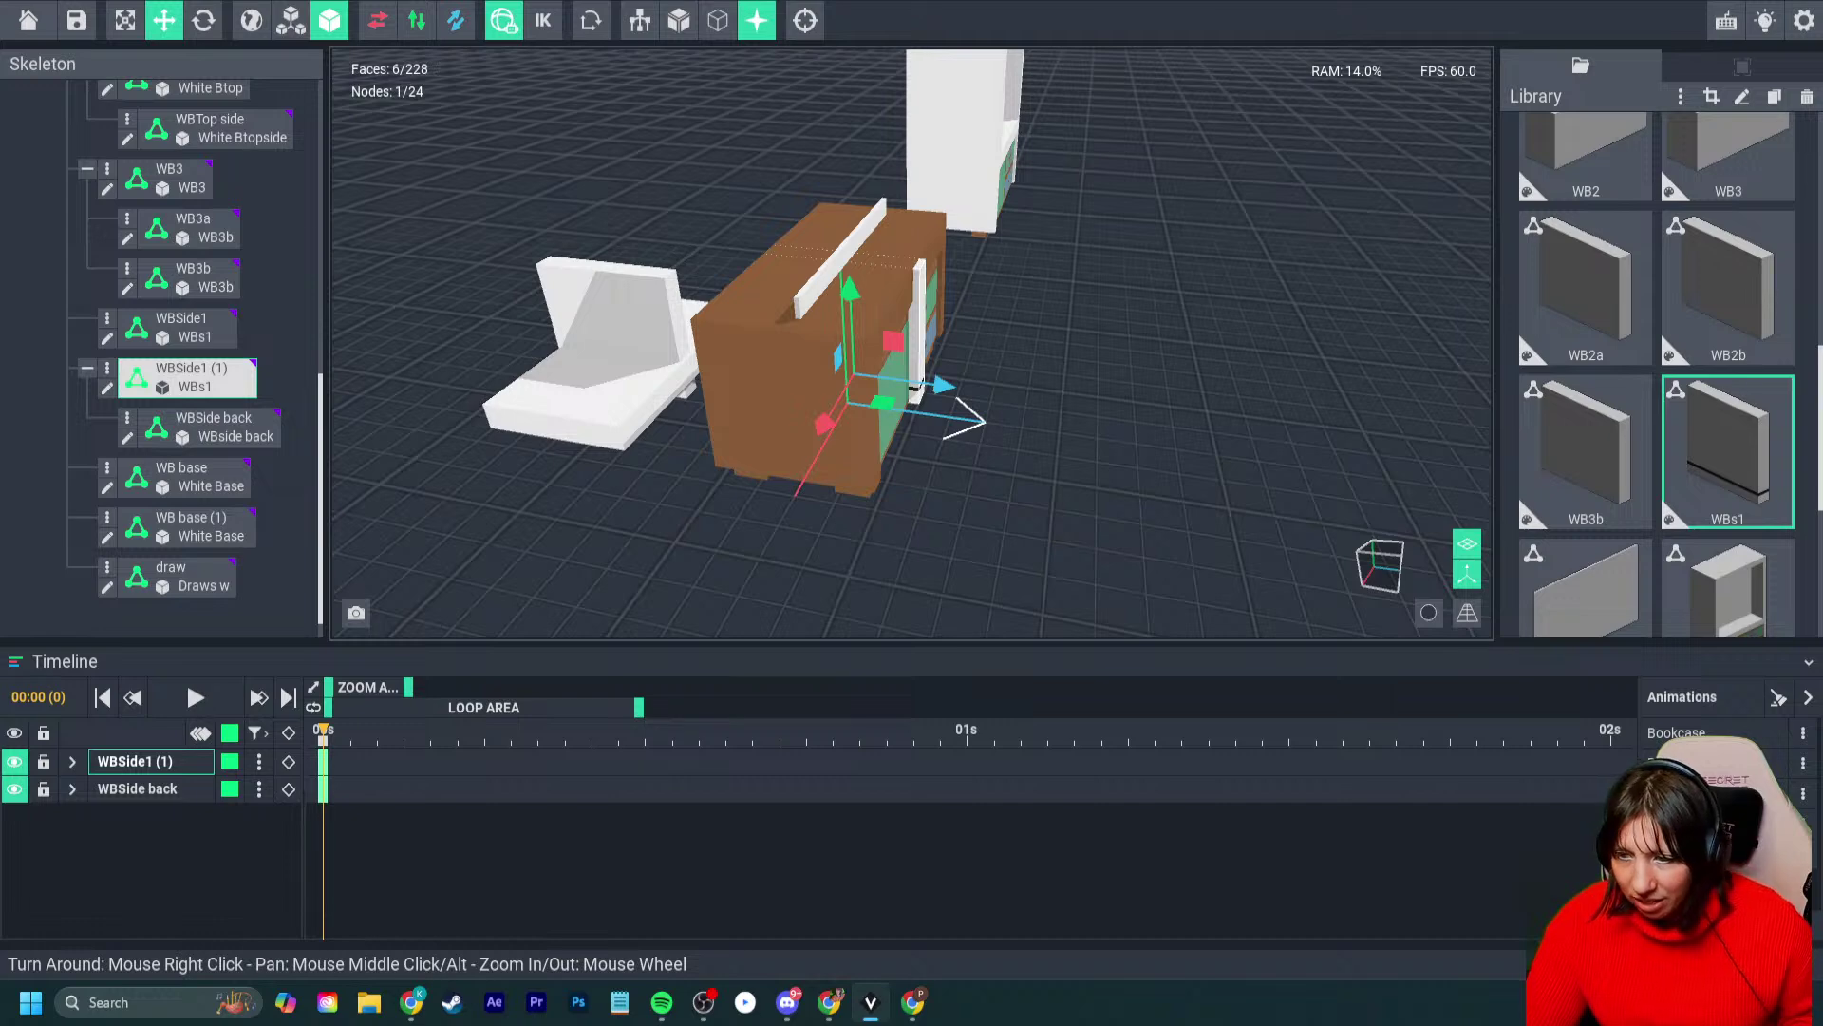
- Rotate WBSide1 (1) about its vertical axis so the side panel lies within the brown drawer unit
key(e)
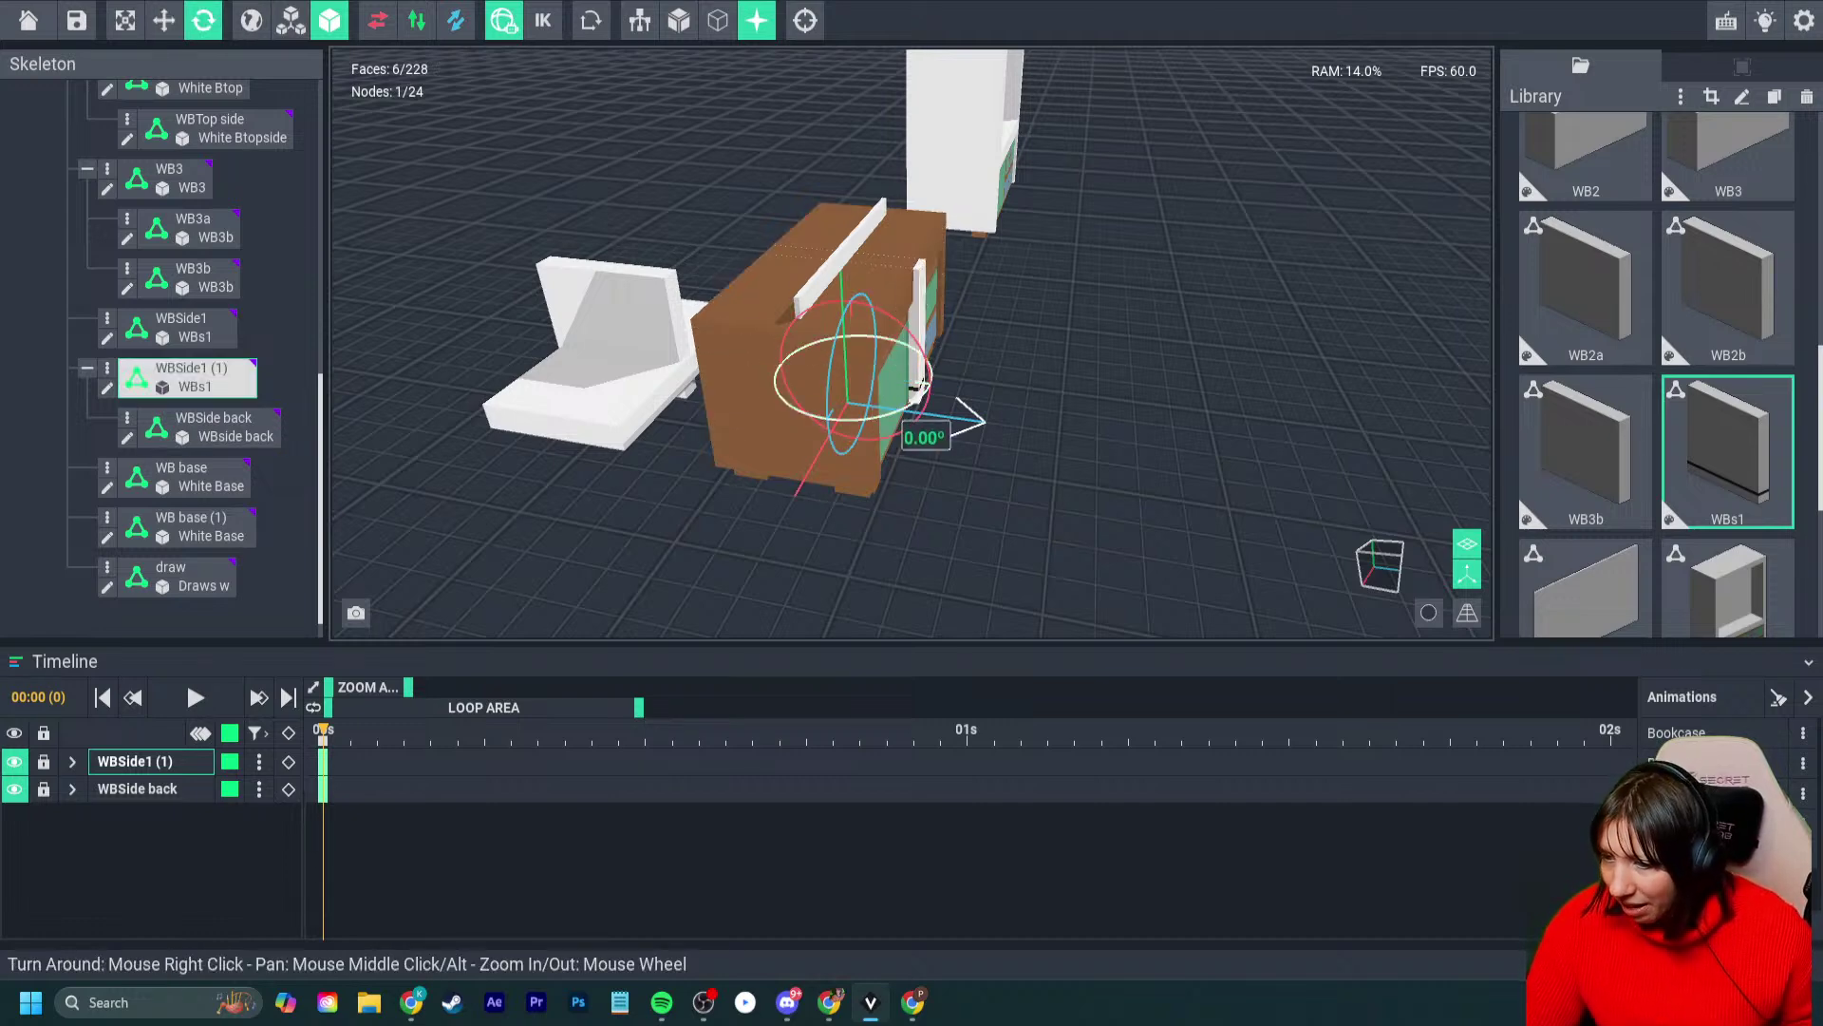
drag(864, 420, 309, 406)
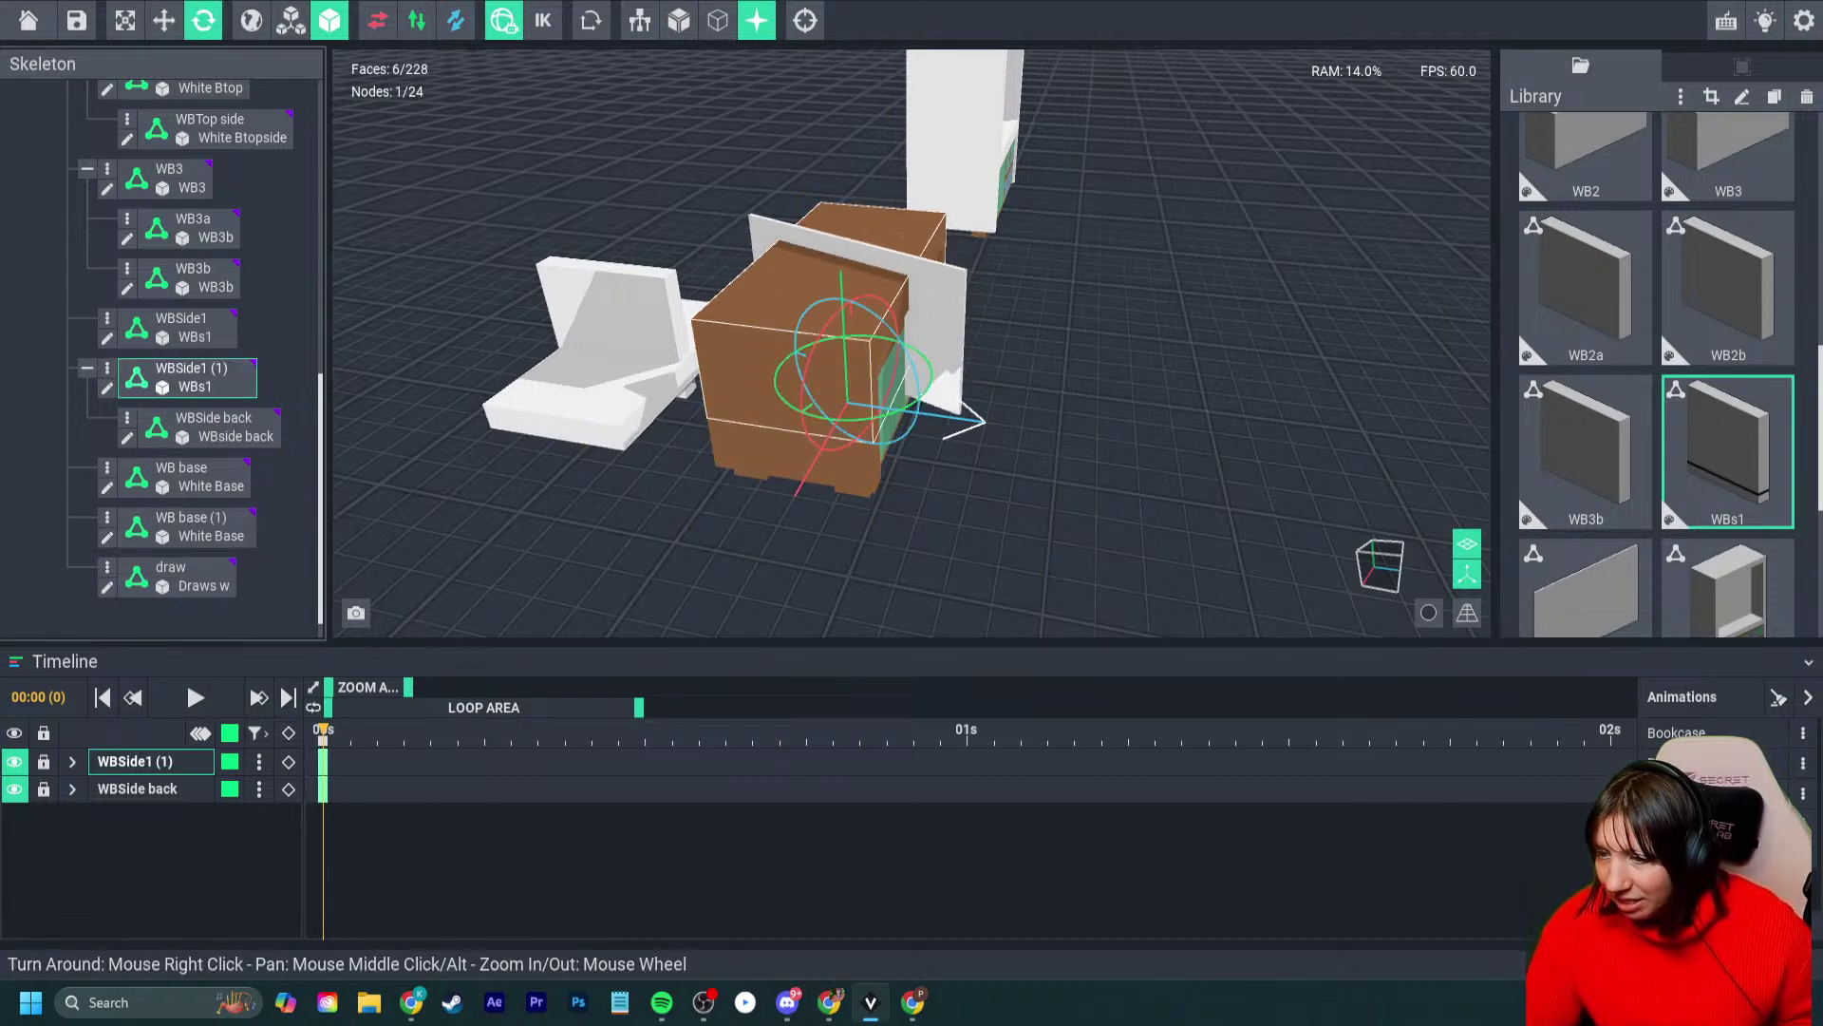
right_drag(351, 408, 513, 380)
drag(841, 415, 885, 418)
right_drag(766, 419, 762, 418)
right_drag(919, 370, 883, 390)
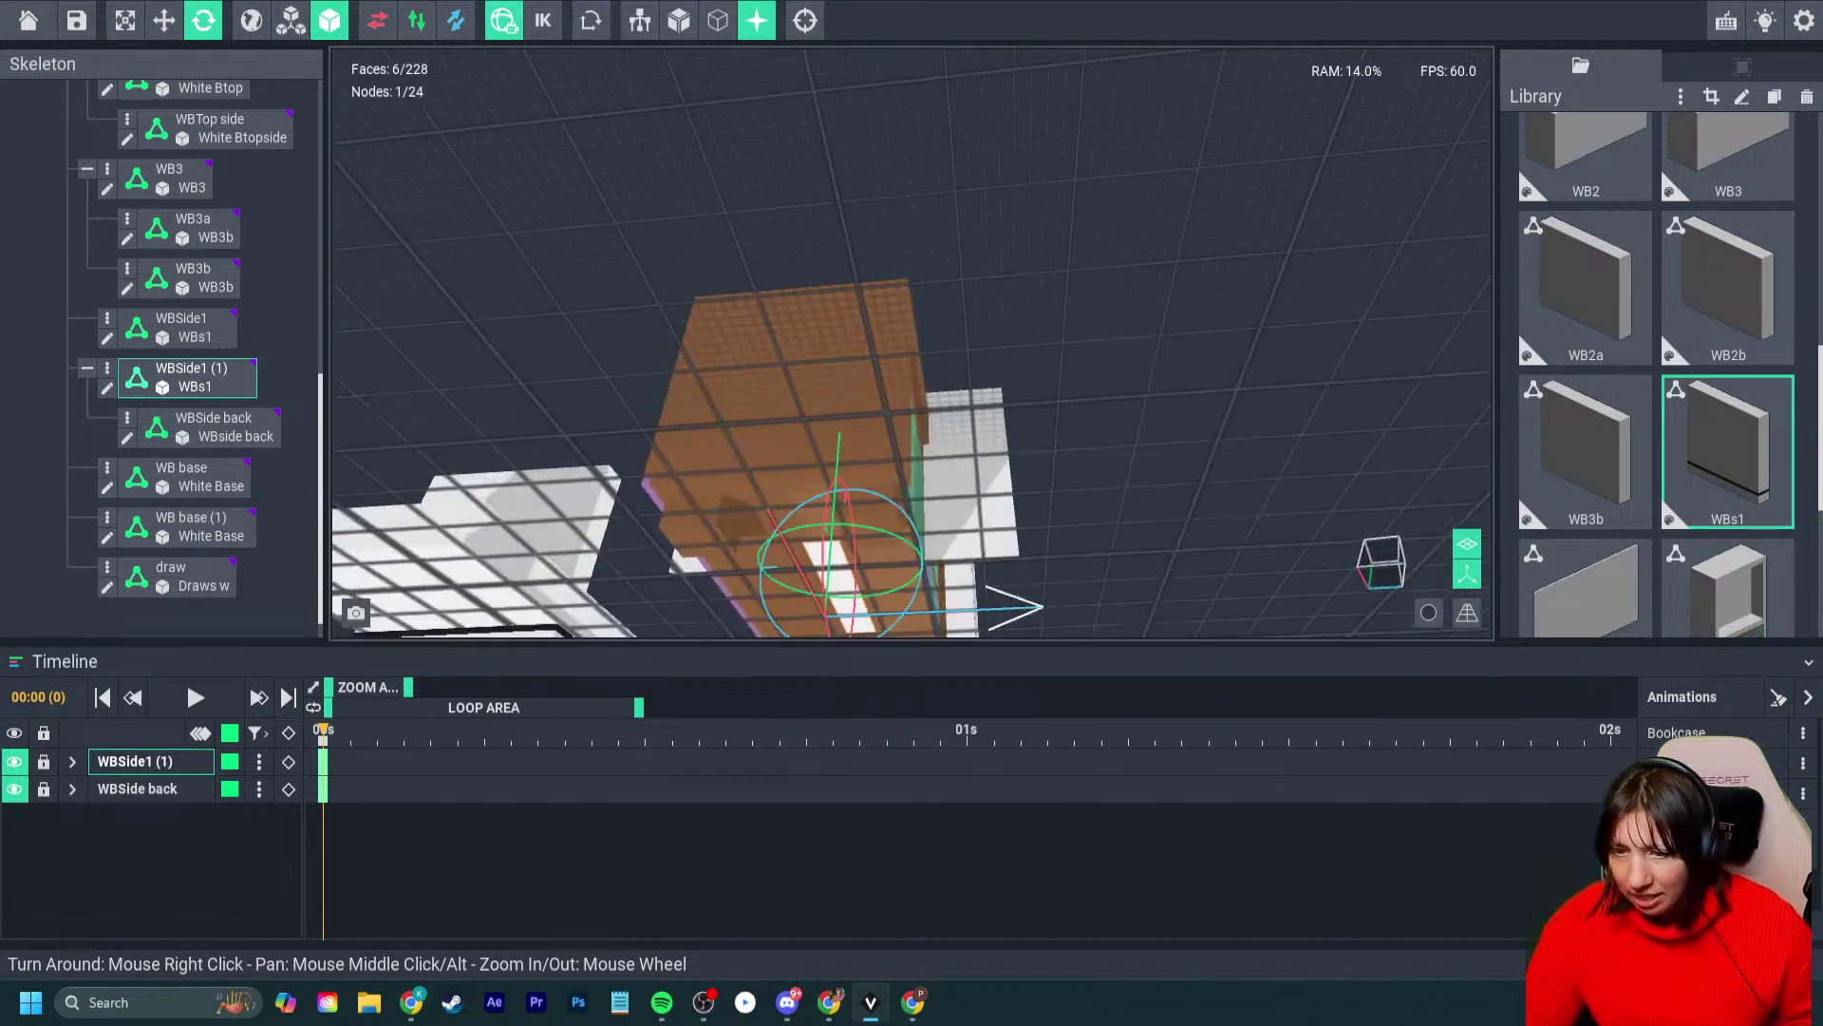
- Shift WBSide1 (1) and the brown bookcase top node slightly in height to tuck them into the brown drawer unit
click(163, 20)
drag(845, 480, 845, 474)
right_drag(867, 472, 867, 472)
click(848, 224)
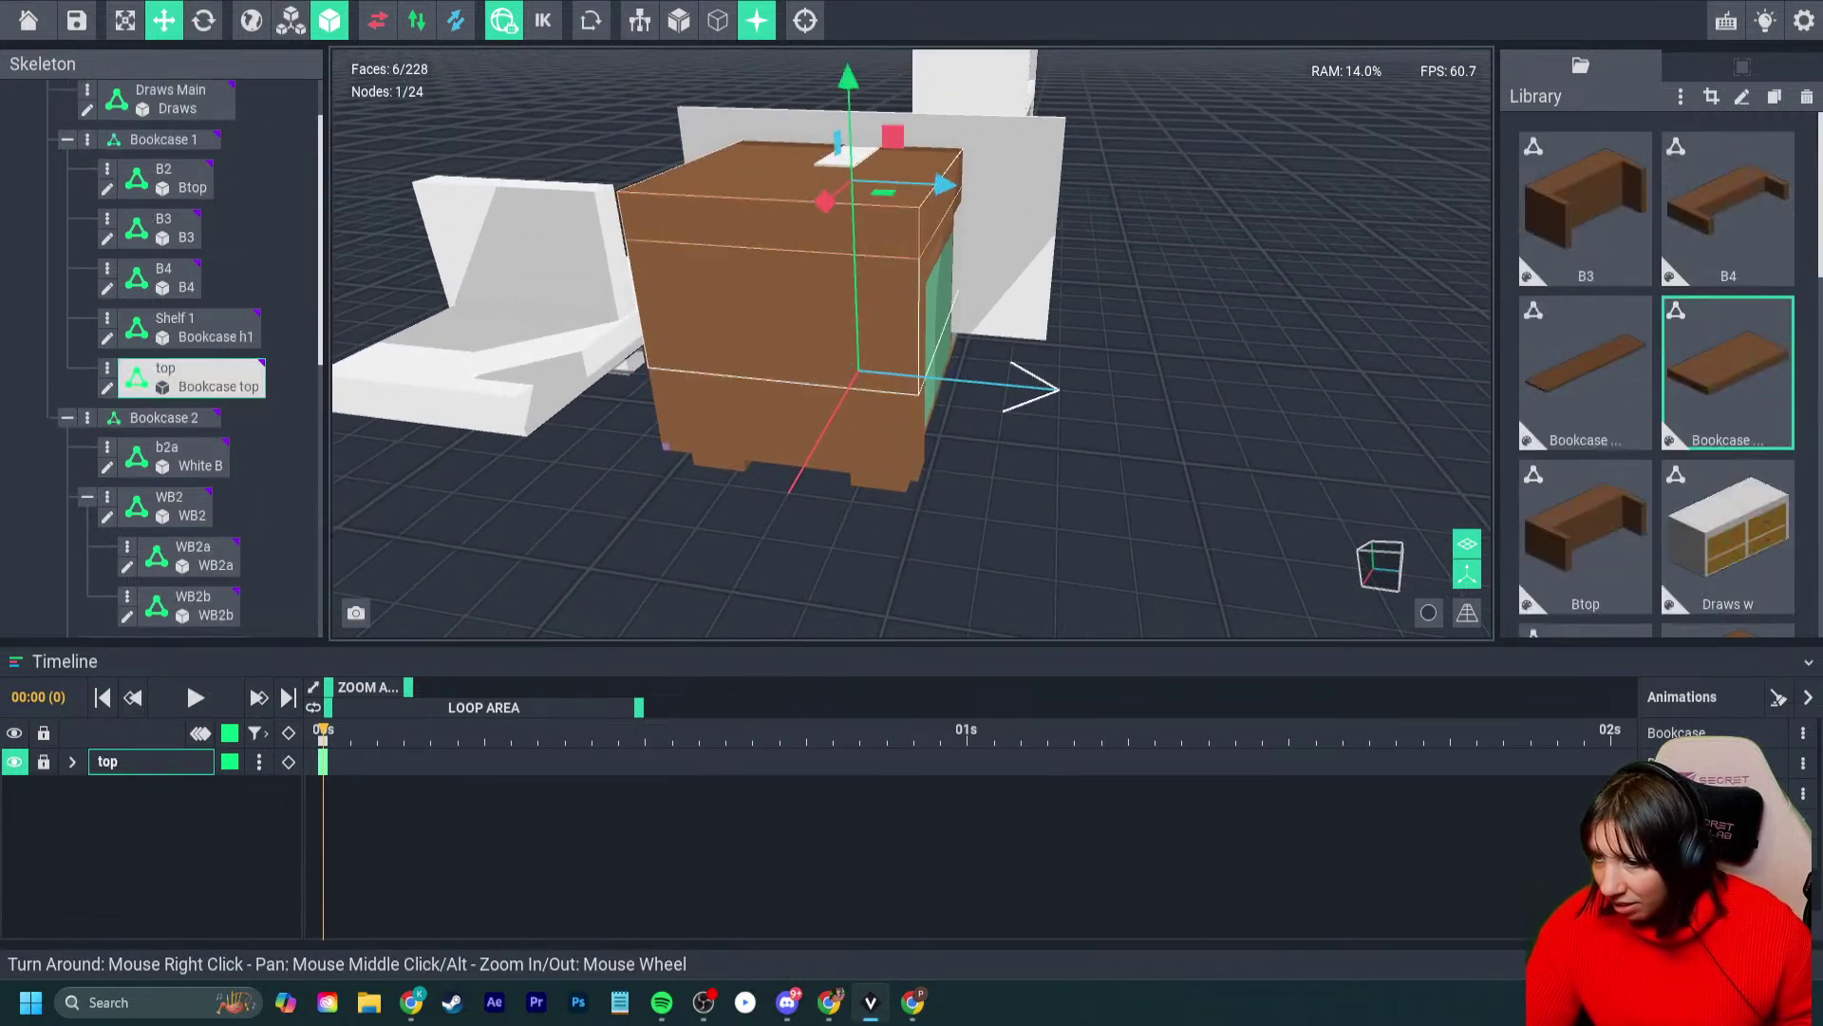
drag(848, 90, 848, 90)
right_drag(867, 276, 867, 277)
- Rotate the WBSide back panel about its vertical axis and move it inside the brown drawer unit
click(956, 314)
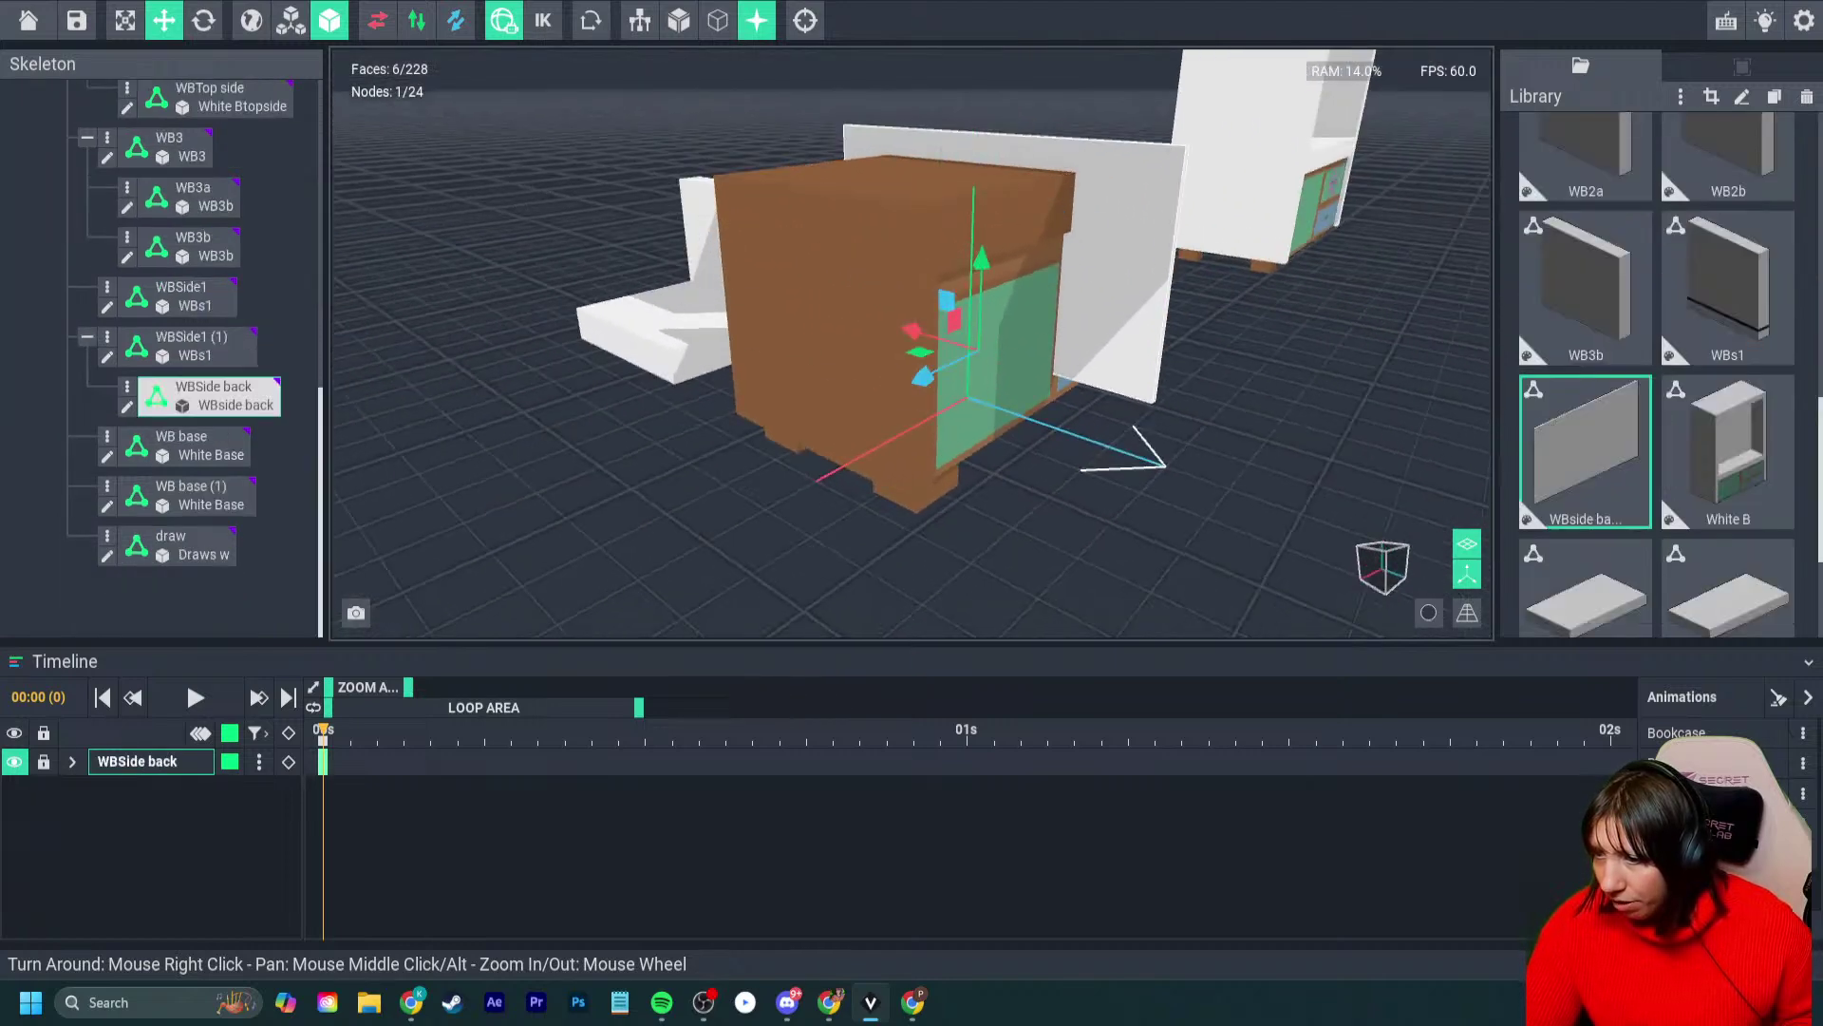
scroll(956, 314, up, 2)
click(203, 20)
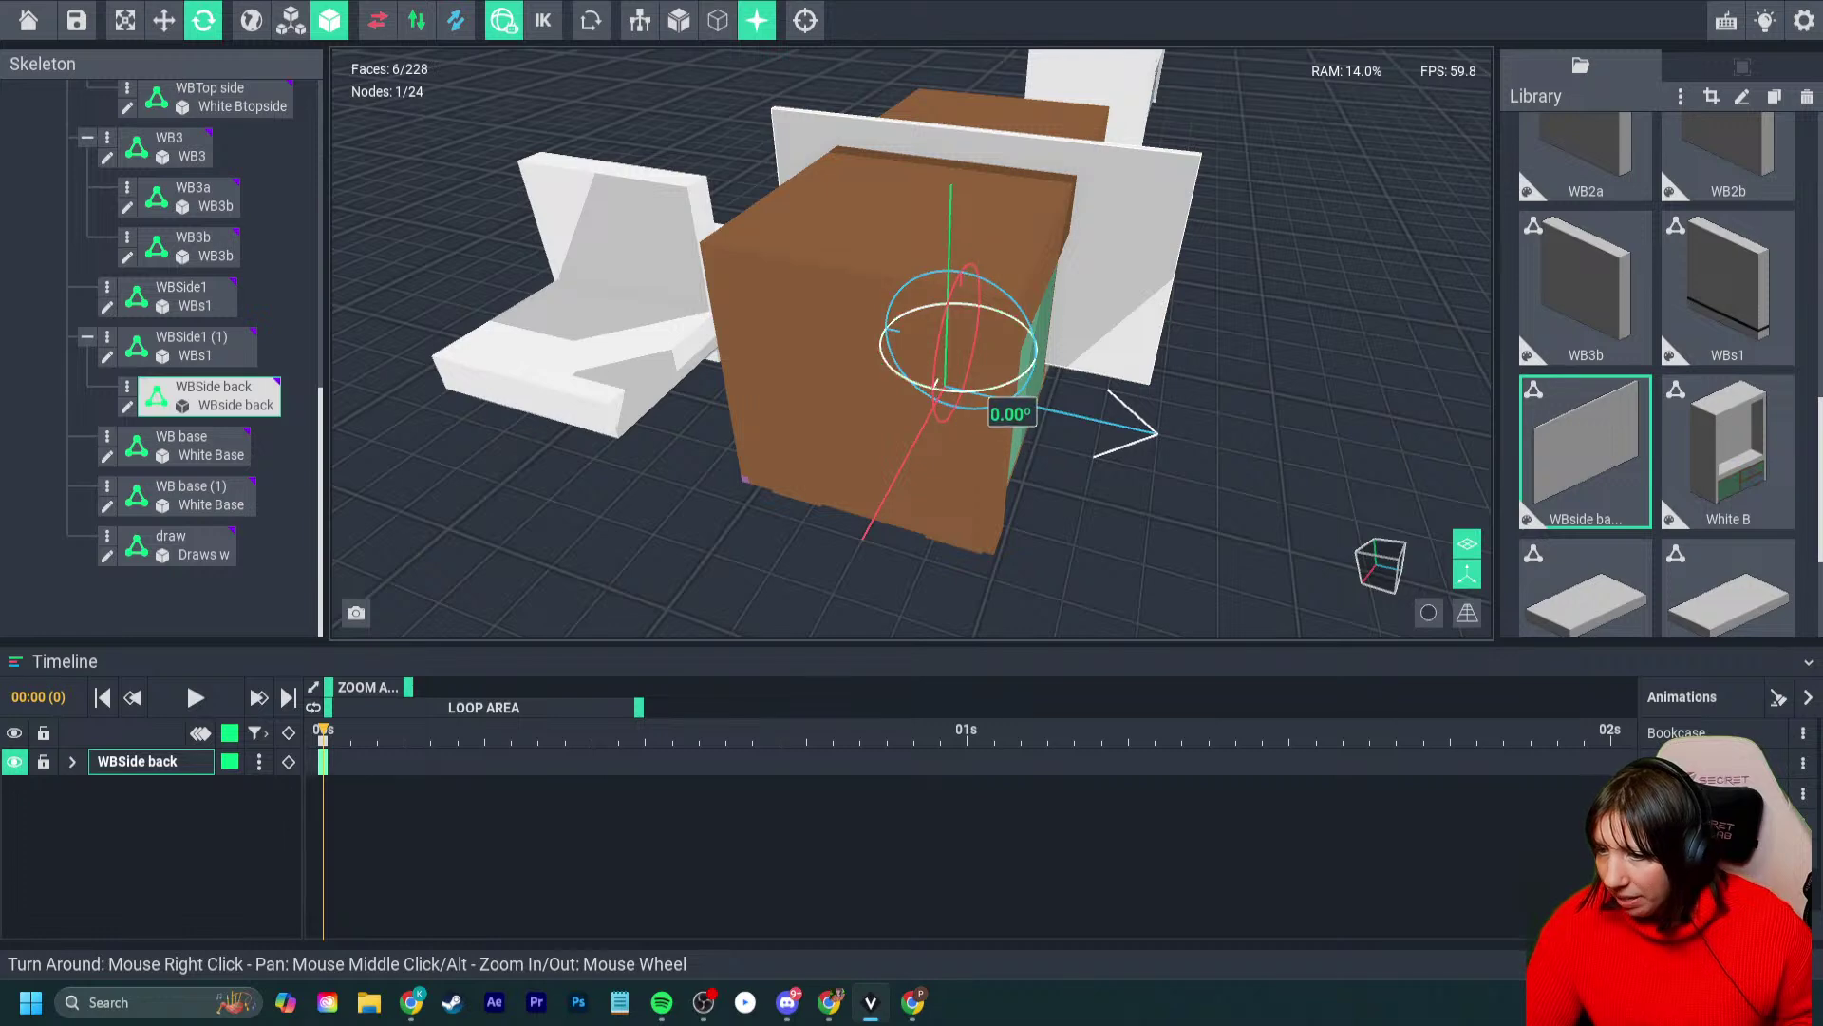
drag(1006, 408, 788, 398)
right_drag(788, 399, 722, 372)
click(164, 20)
drag(895, 323, 893, 324)
mouse_move(892, 325)
right_down()
mouse_move(894, 228)
mouse_move(913, 220)
mouse_move(935, 308)
mouse_move(898, 347)
right_up()
- Move WBSide1 along its depth to about 56.42 at the brown drawer unit and raise it about 7.62
click(190, 342)
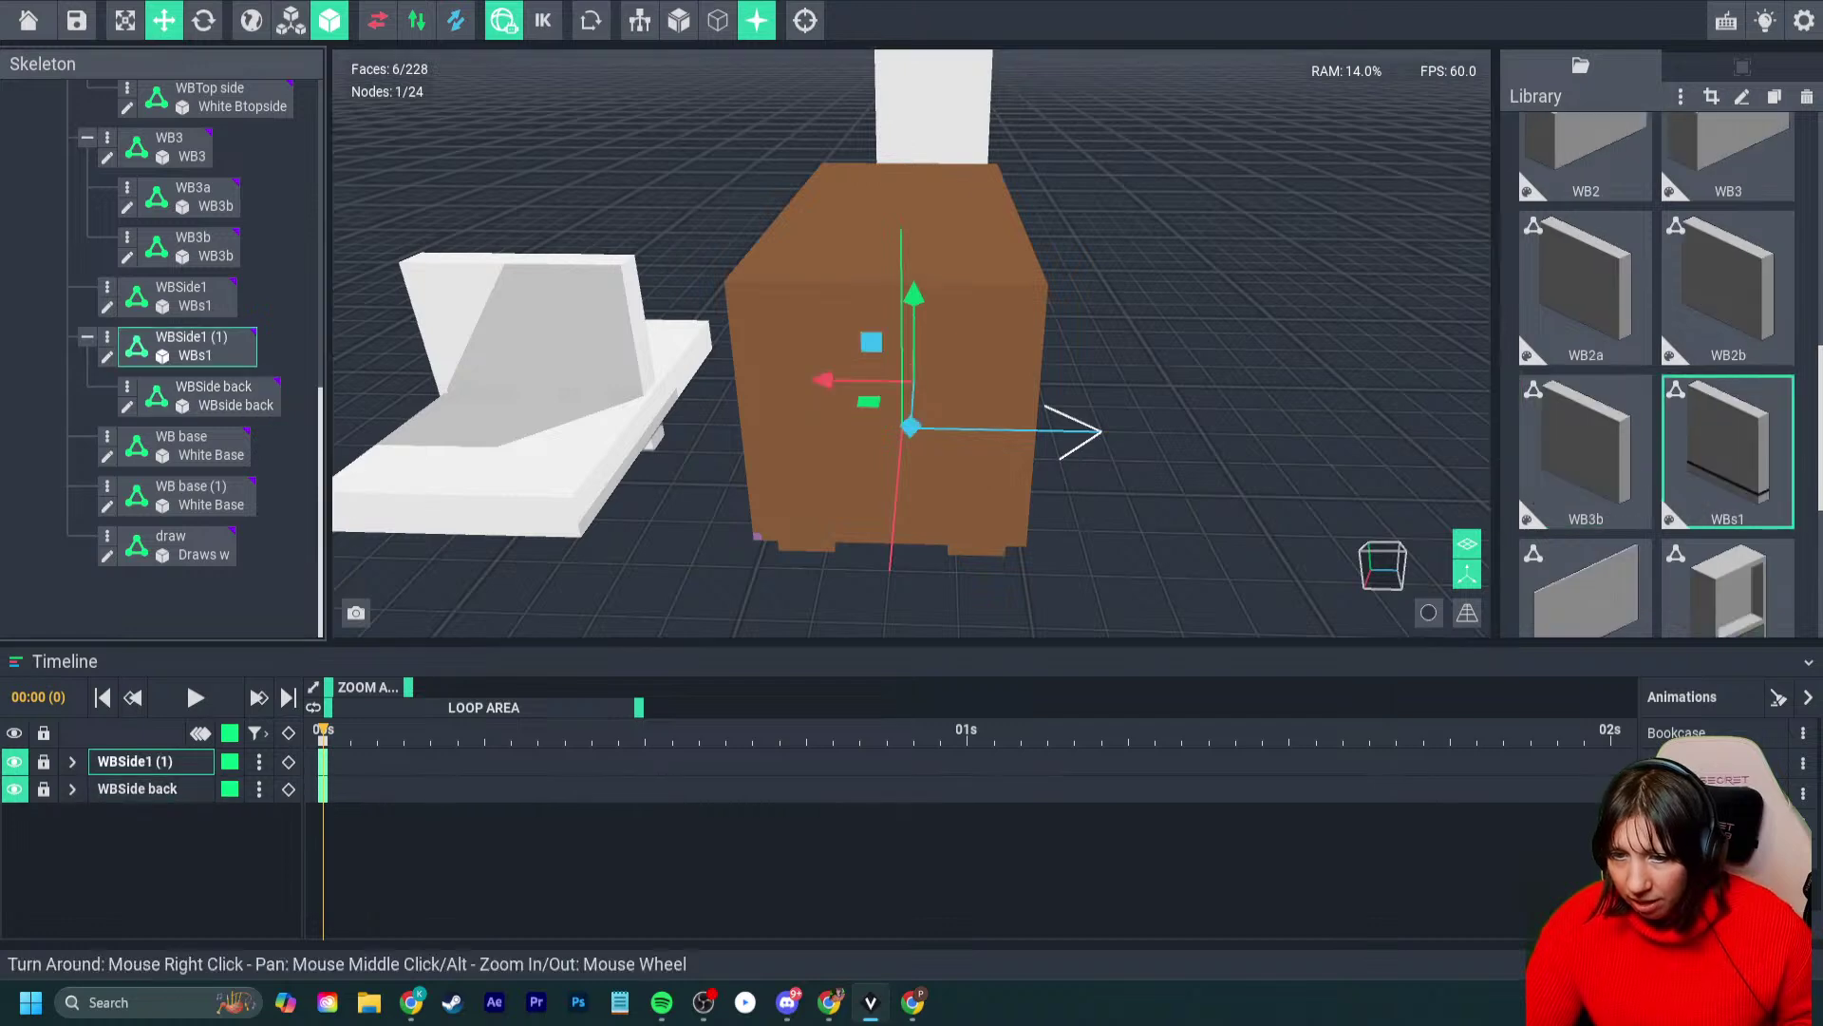
click(181, 295)
drag(662, 423, 1004, 428)
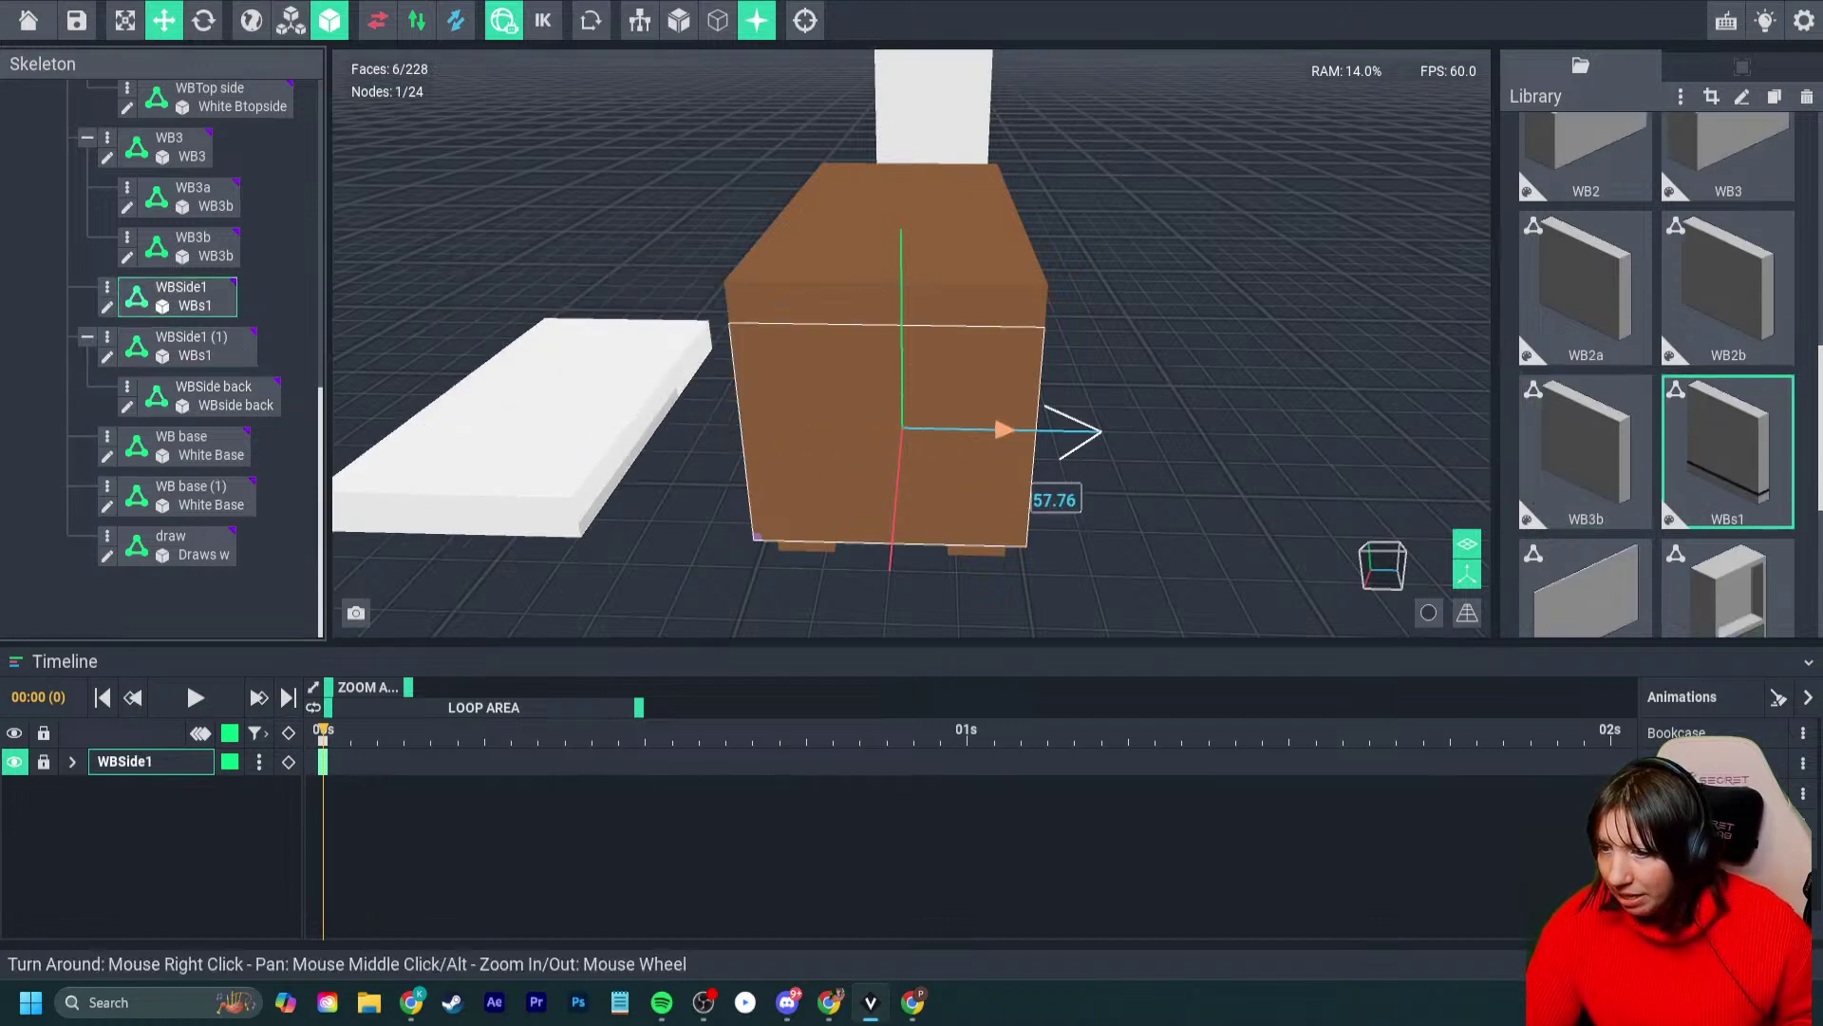
drag(914, 344, 913, 285)
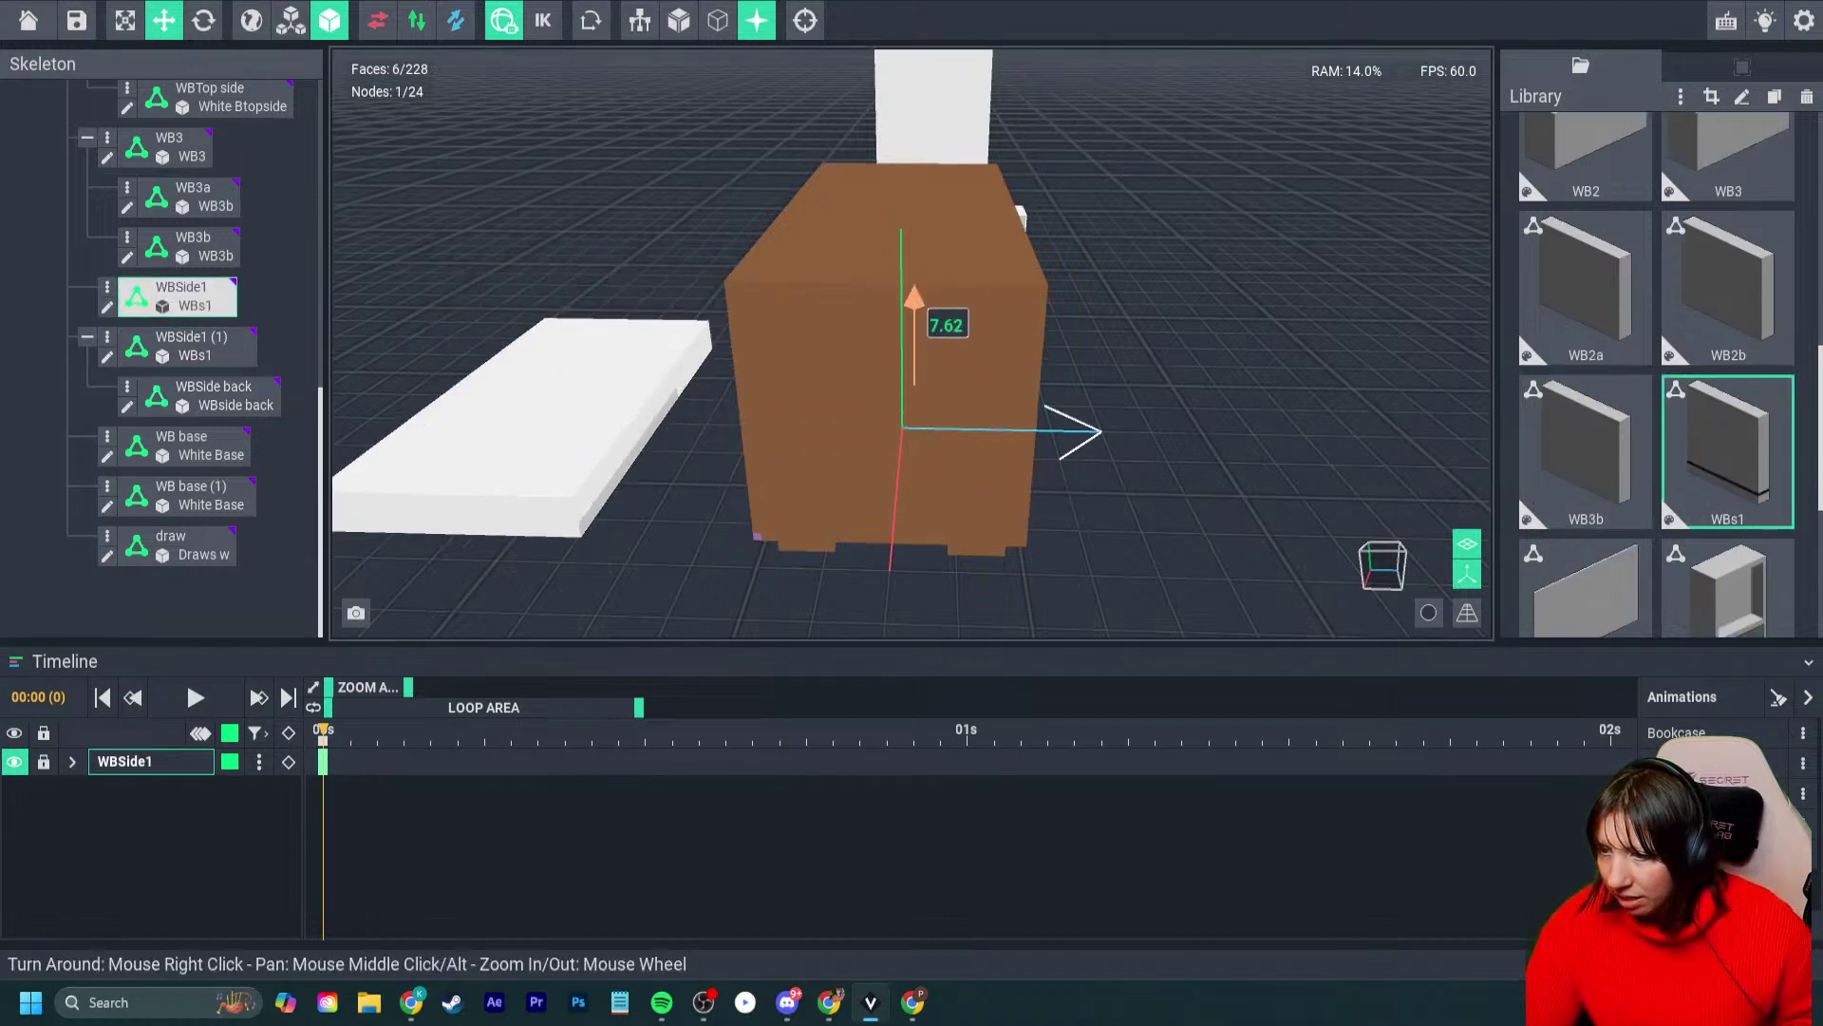
right_drag(914, 293, 910, 382)
drag(975, 403, 983, 402)
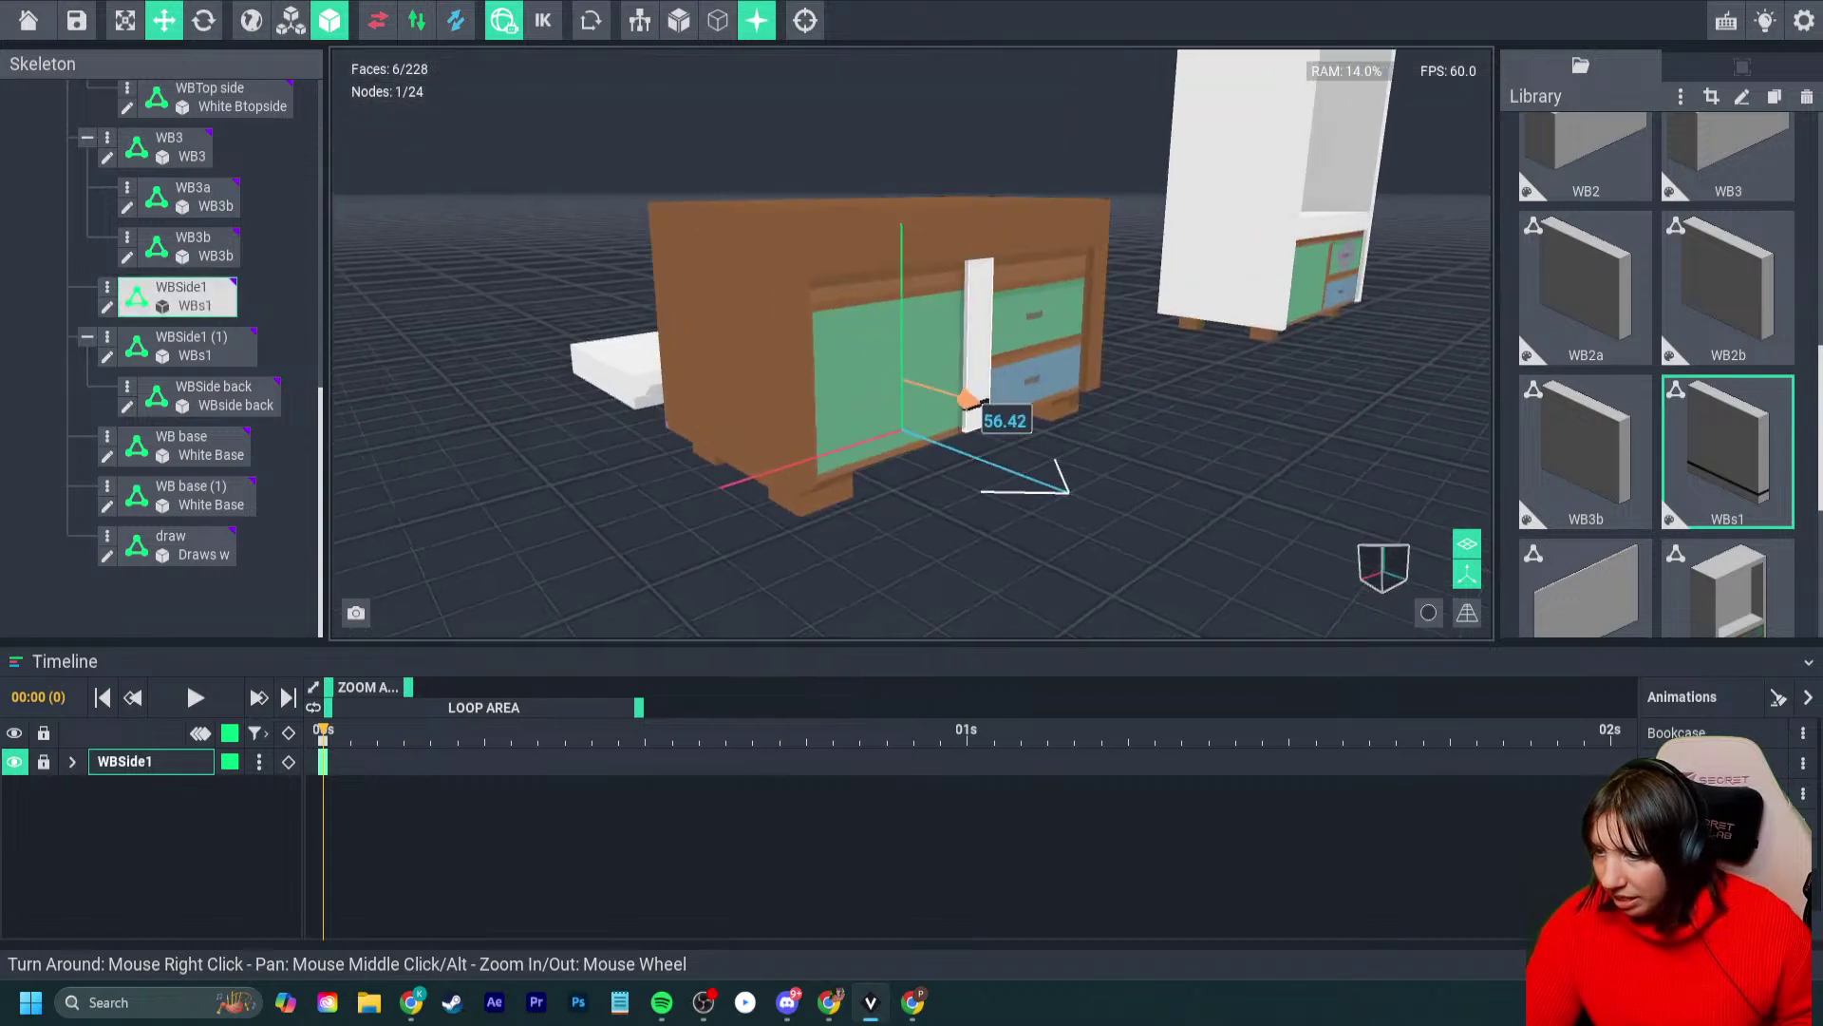
right_drag(965, 399, 1106, 465)
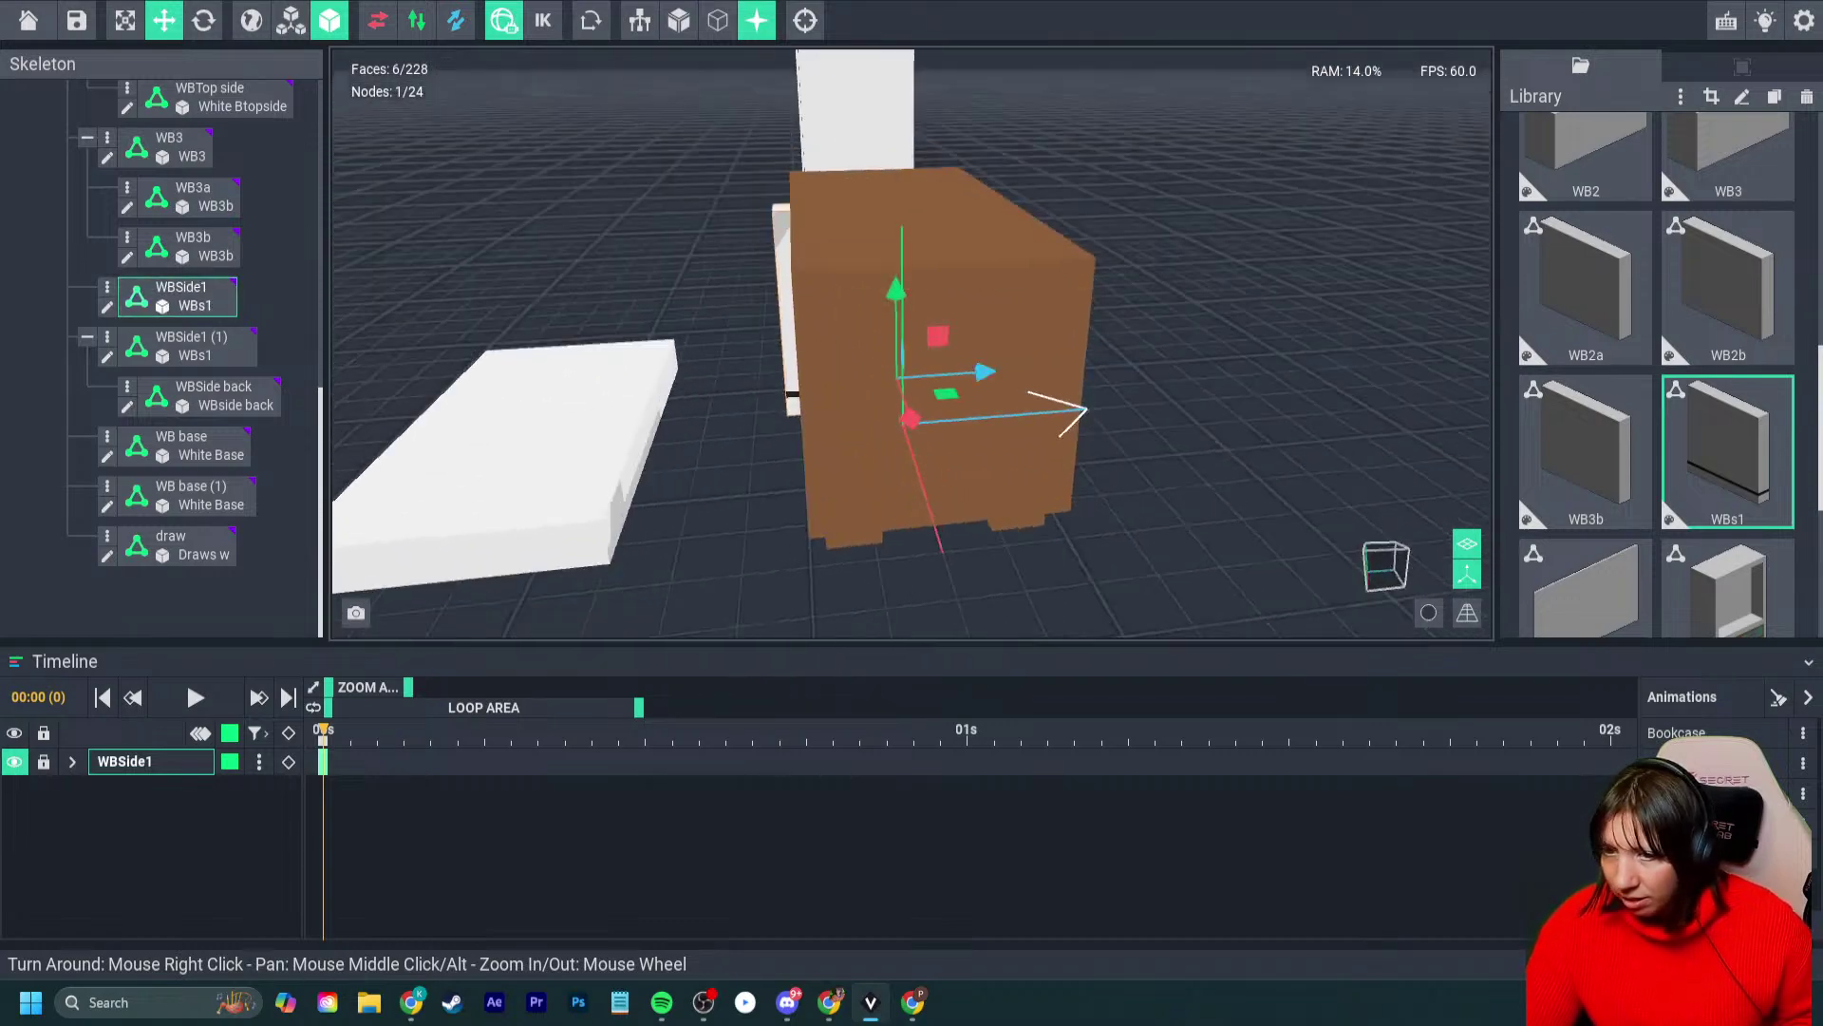
- Rotate WBSide1 about its vertical axis until the panel is hidden inside the brown drawer unit
click(203, 20)
right_drag(619, 399, 625, 467)
drag(897, 427, 1092, 441)
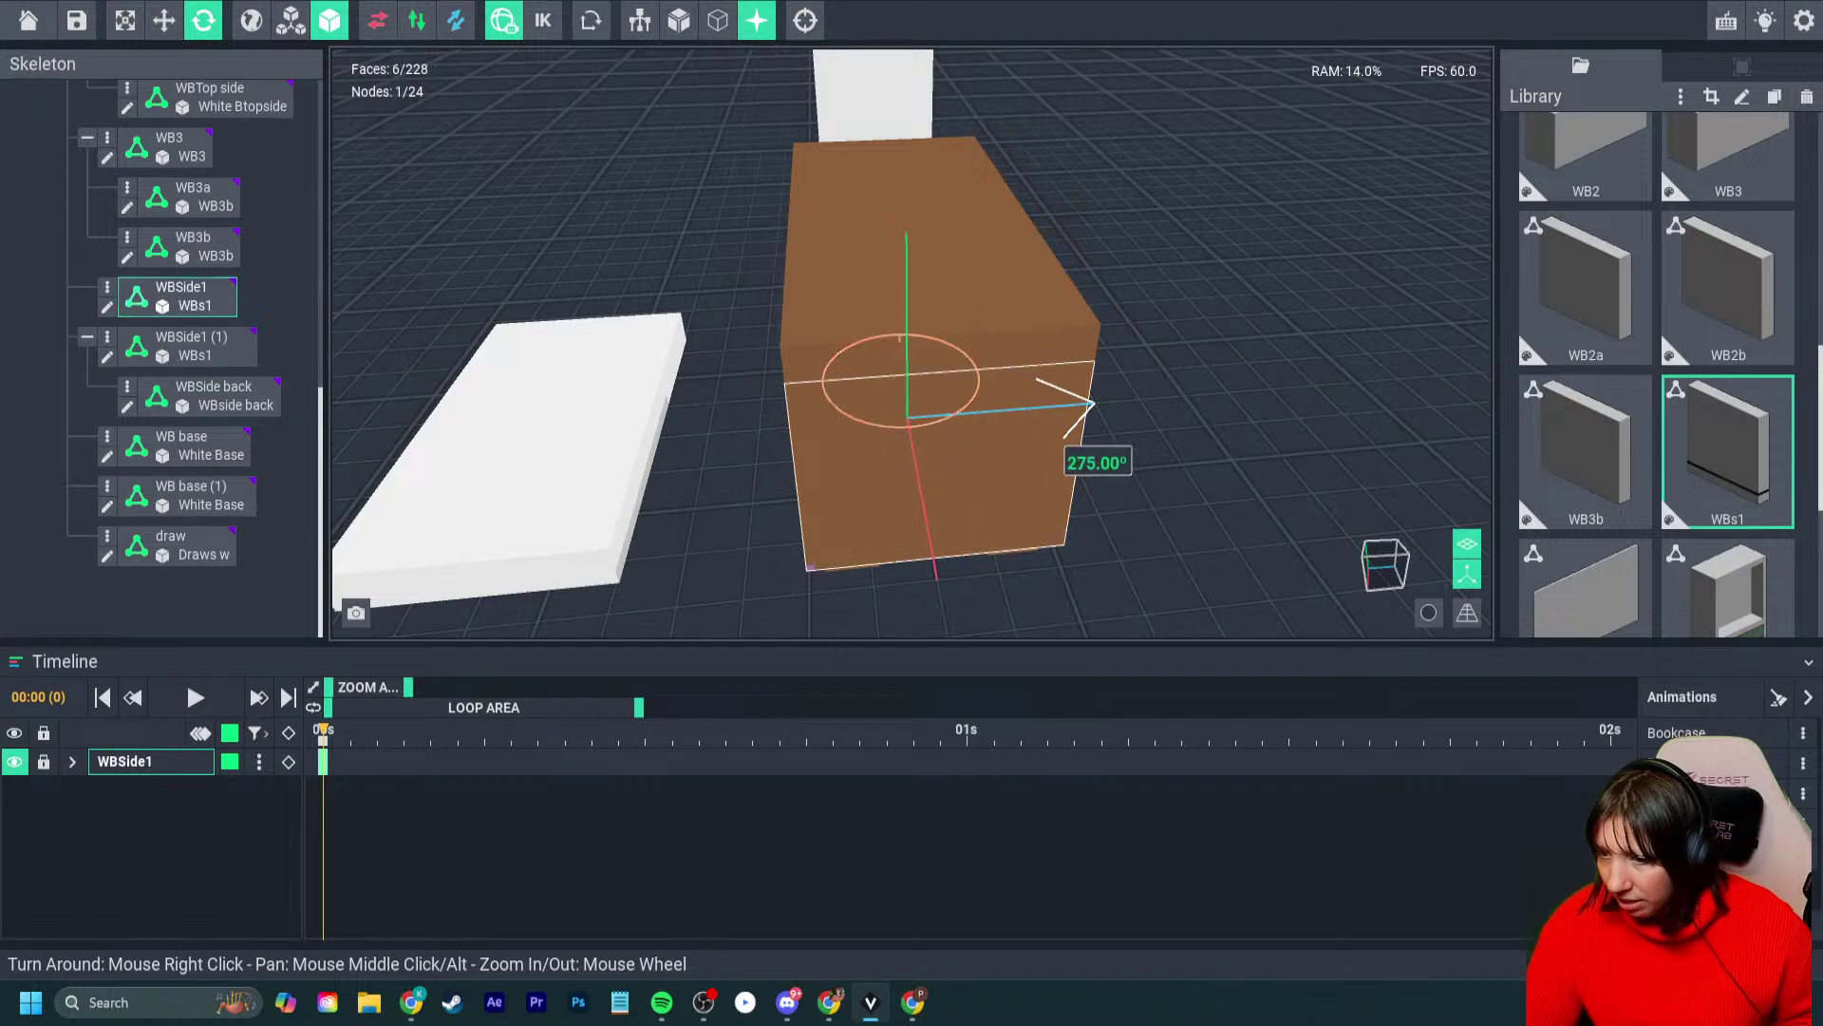
right_drag(1028, 431, 1030, 432)
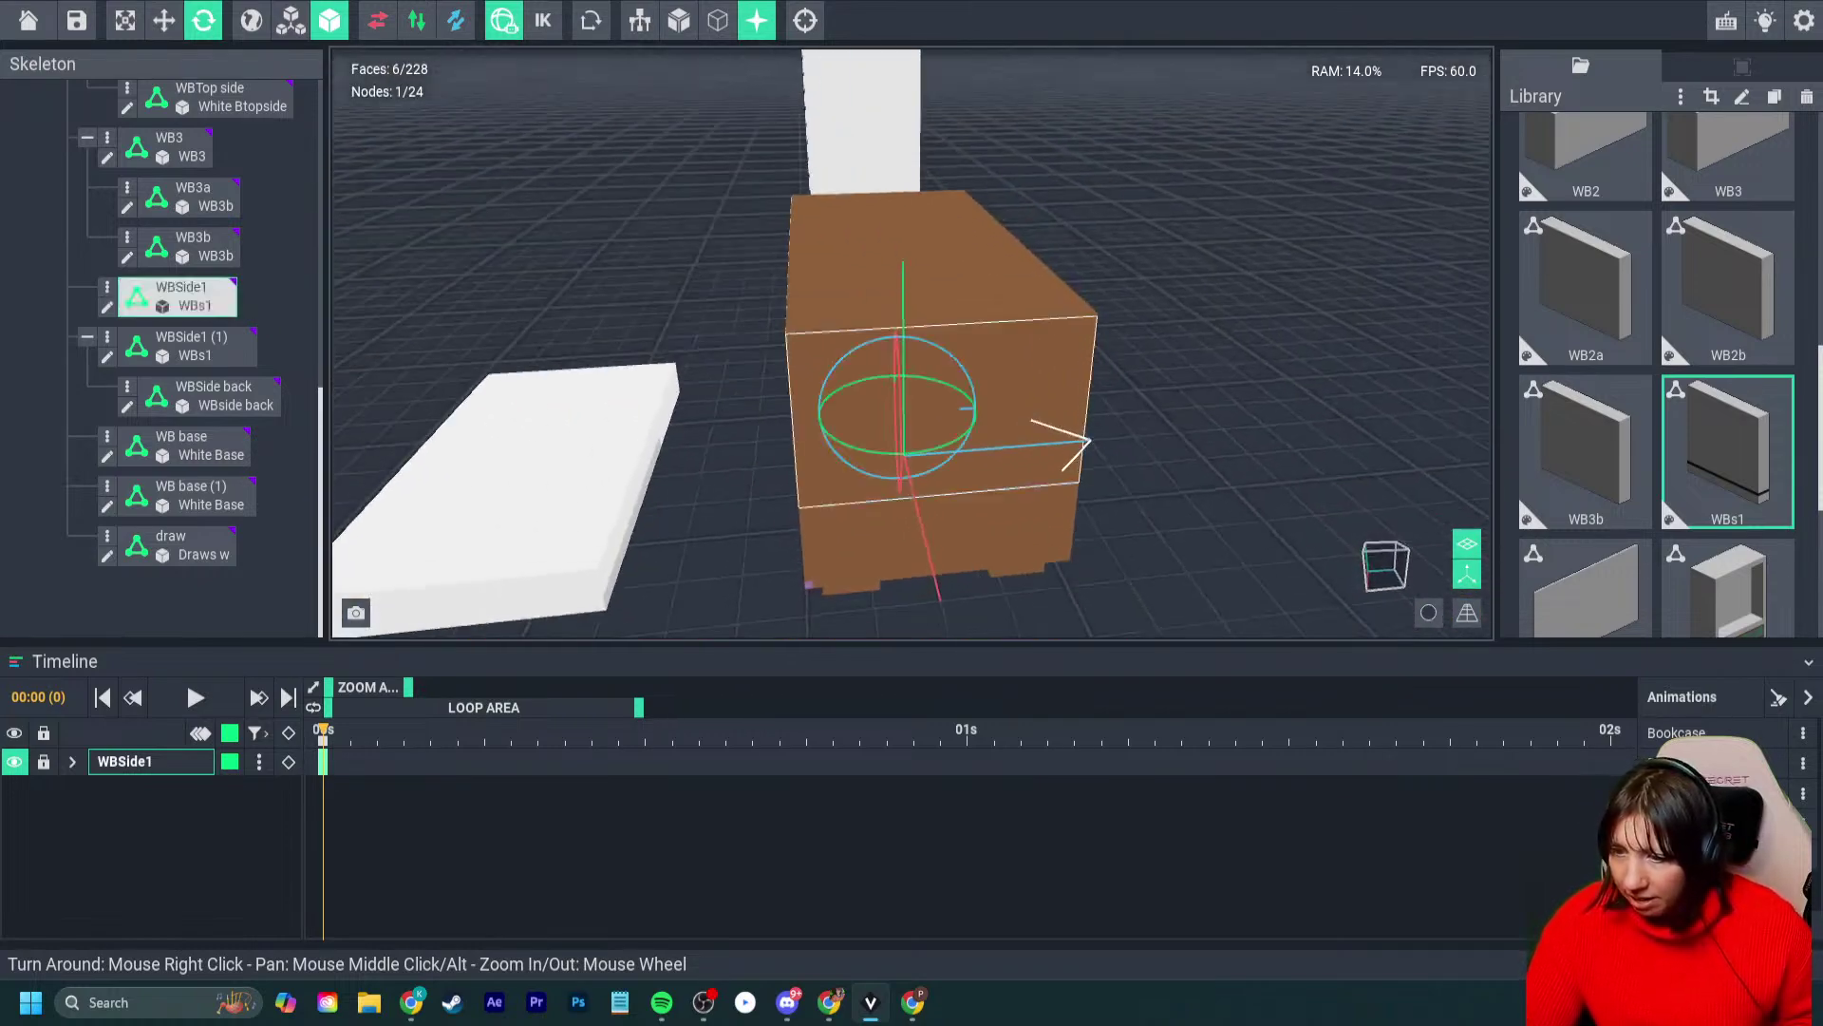
- Move WB base (1) along its depth into the brown drawer unit and adjust its height and depth until it is hidden
click(190, 495)
key(w)
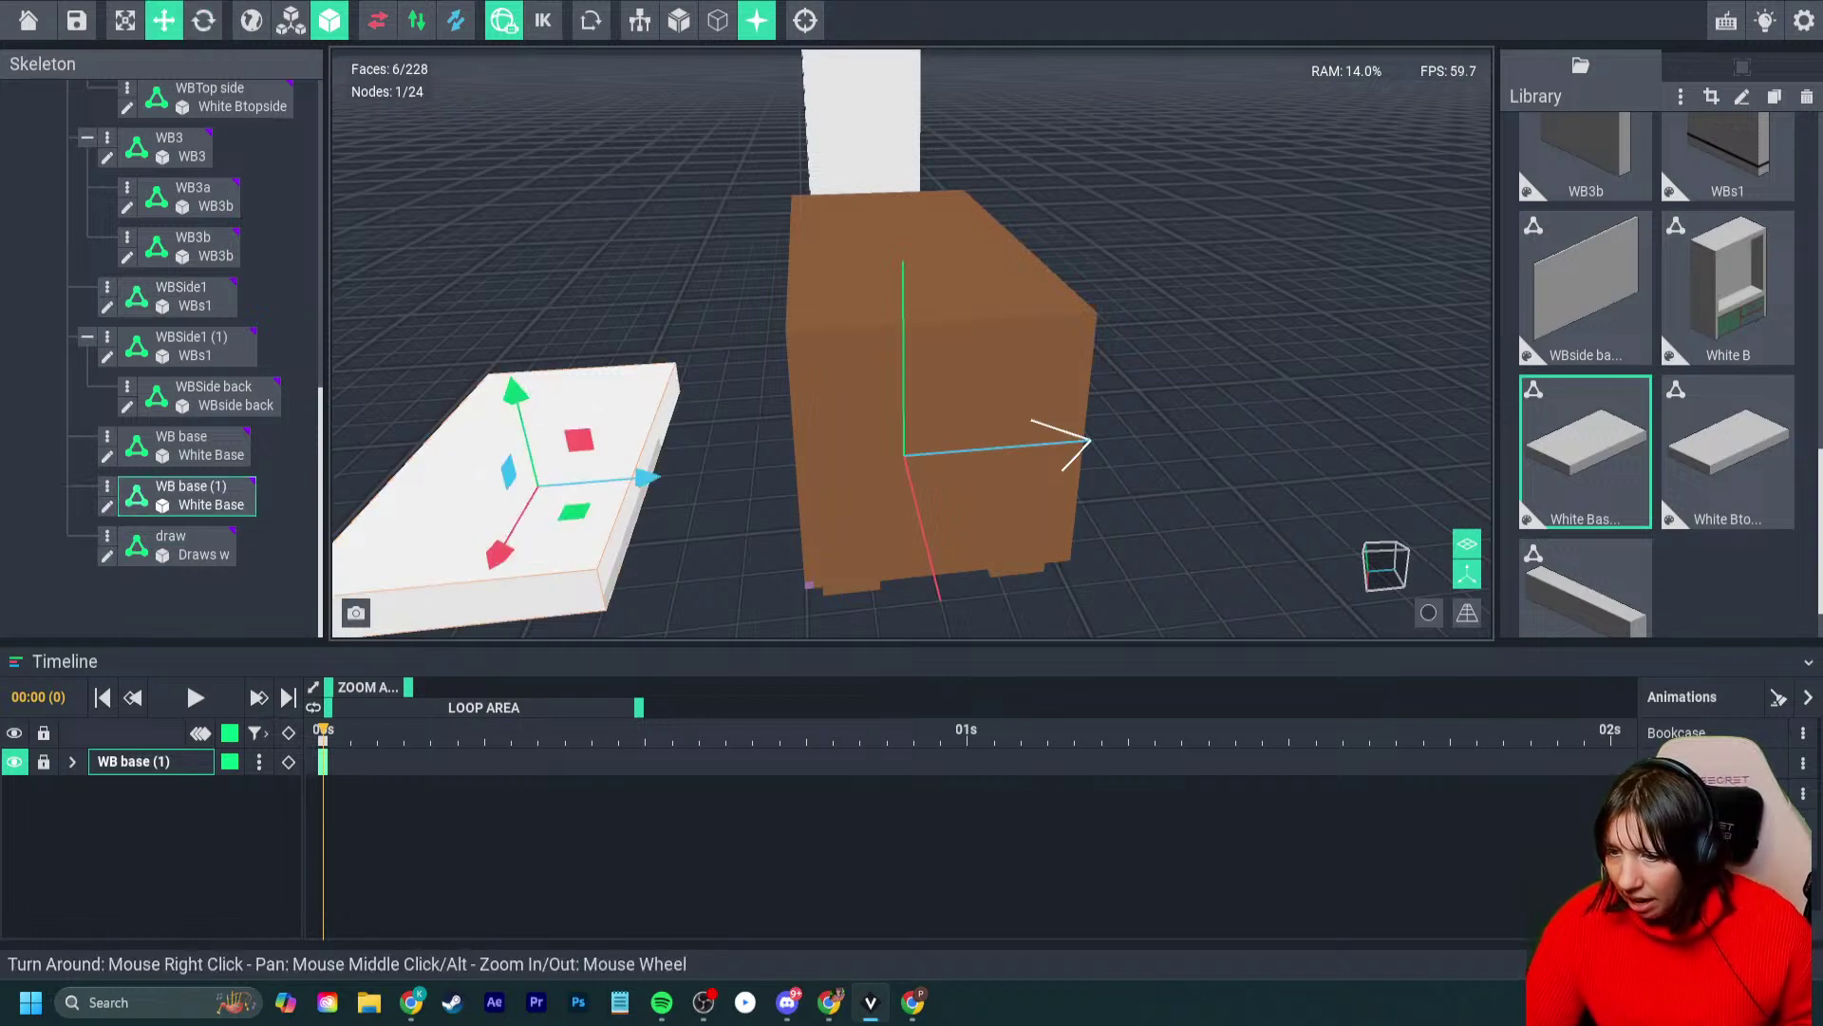
click(1089, 440)
drag(904, 380, 918, 176)
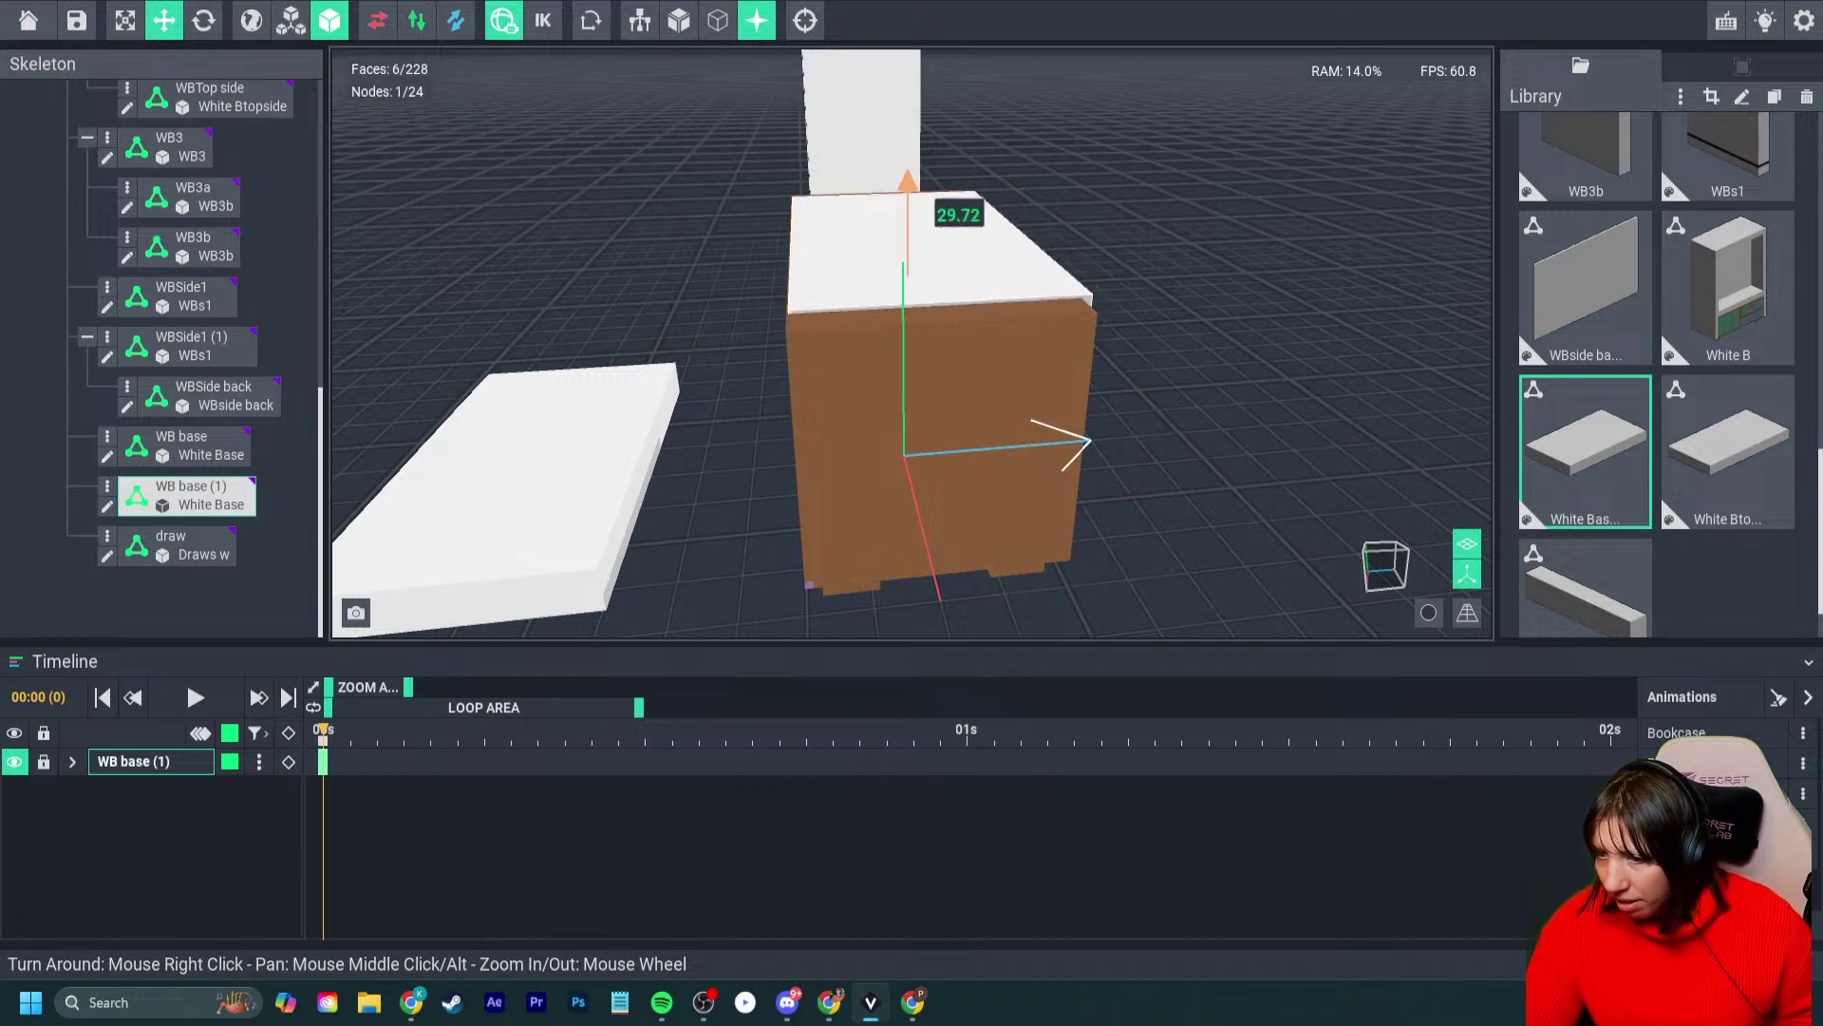
drag(908, 182, 909, 245)
right_drag(910, 244, 808, 268)
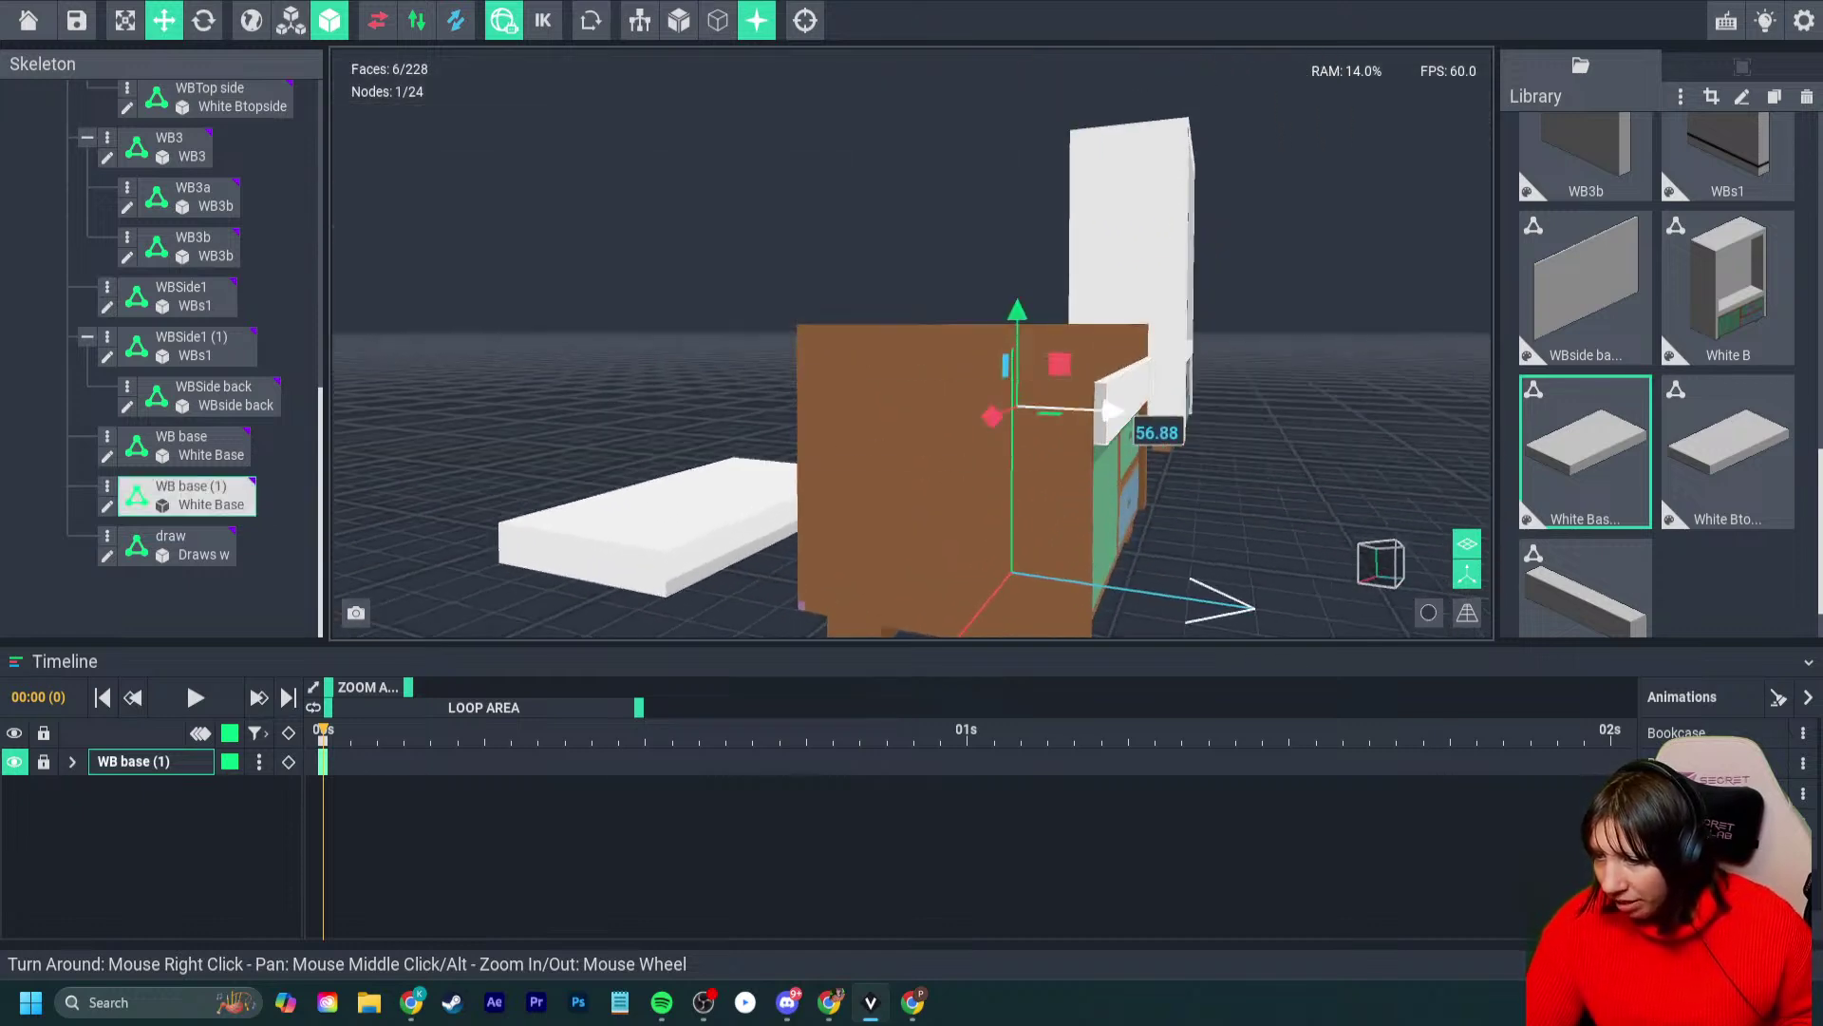
right_drag(1005, 407, 1045, 406)
mouse_move(1092, 408)
mouse_down()
mouse_move(908, 399)
mouse_move(1103, 425)
mouse_up()
right_drag(1104, 426, 950, 314)
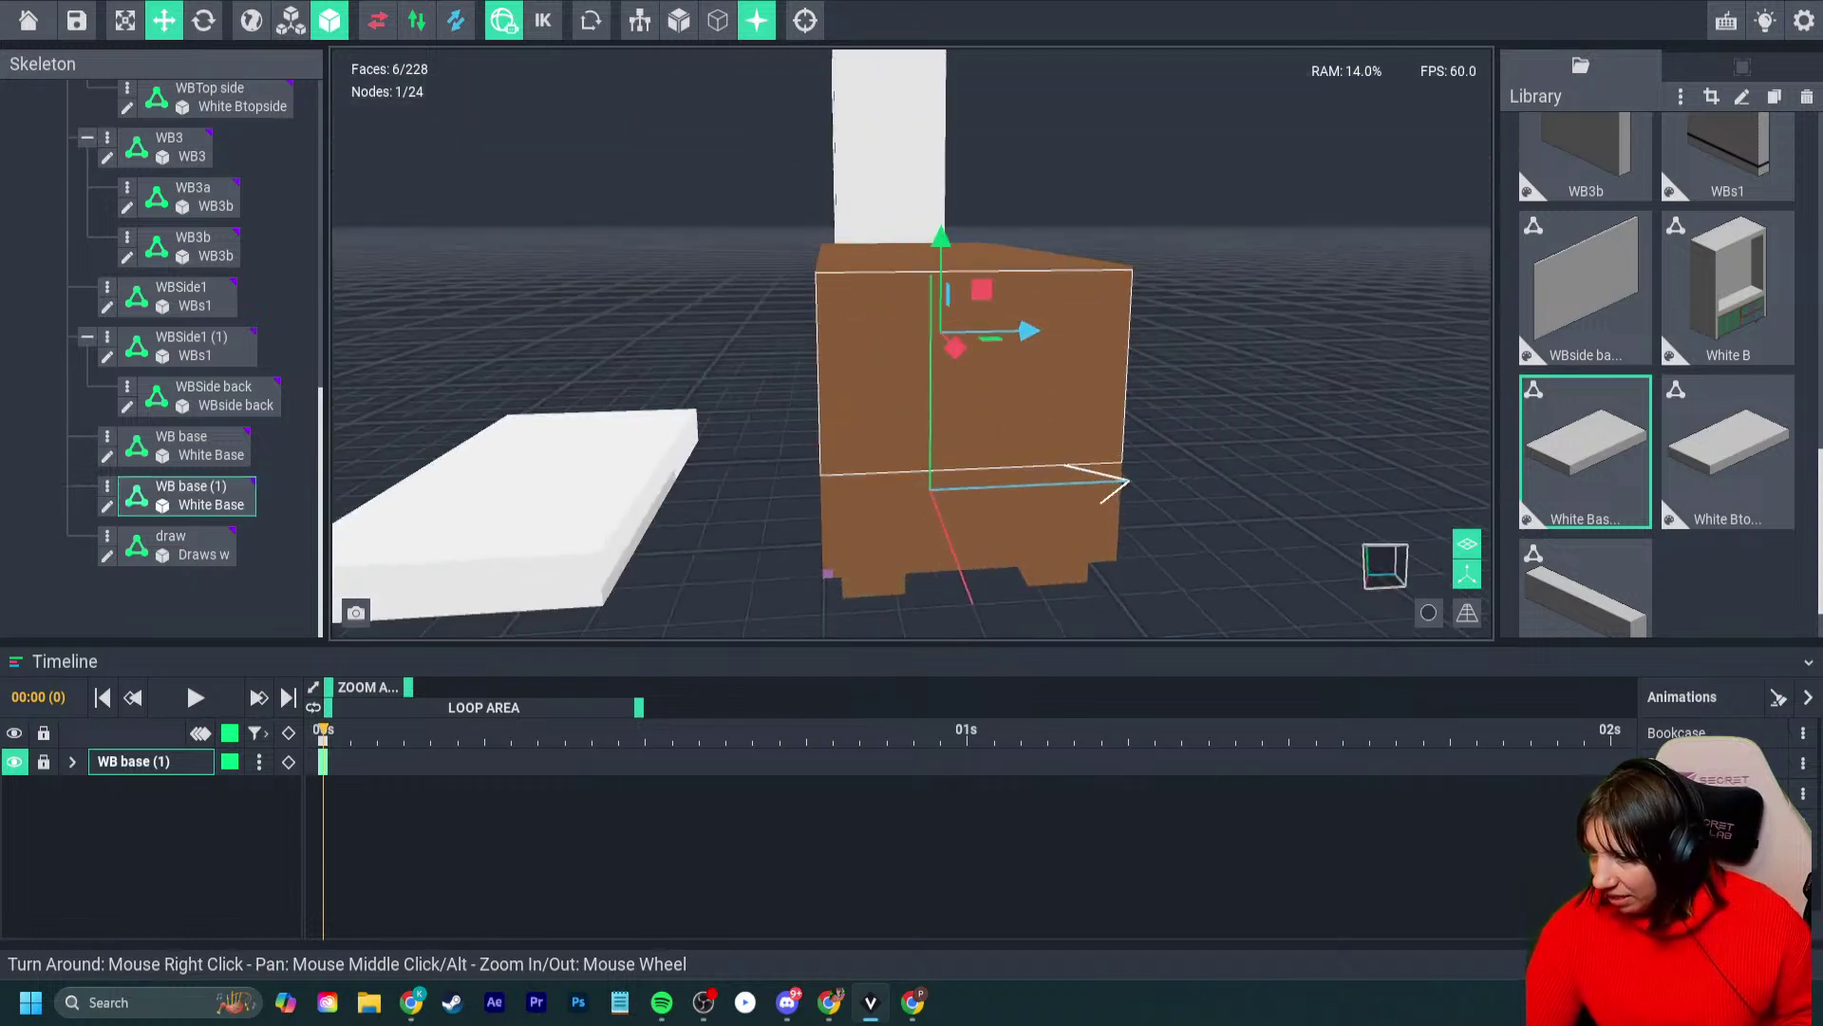
drag(1021, 331, 1025, 332)
- In the Bookcase White 01 animation, set the WB base node's depth to about 59.96 between the side panels
scroll(1058, 492, up, 5)
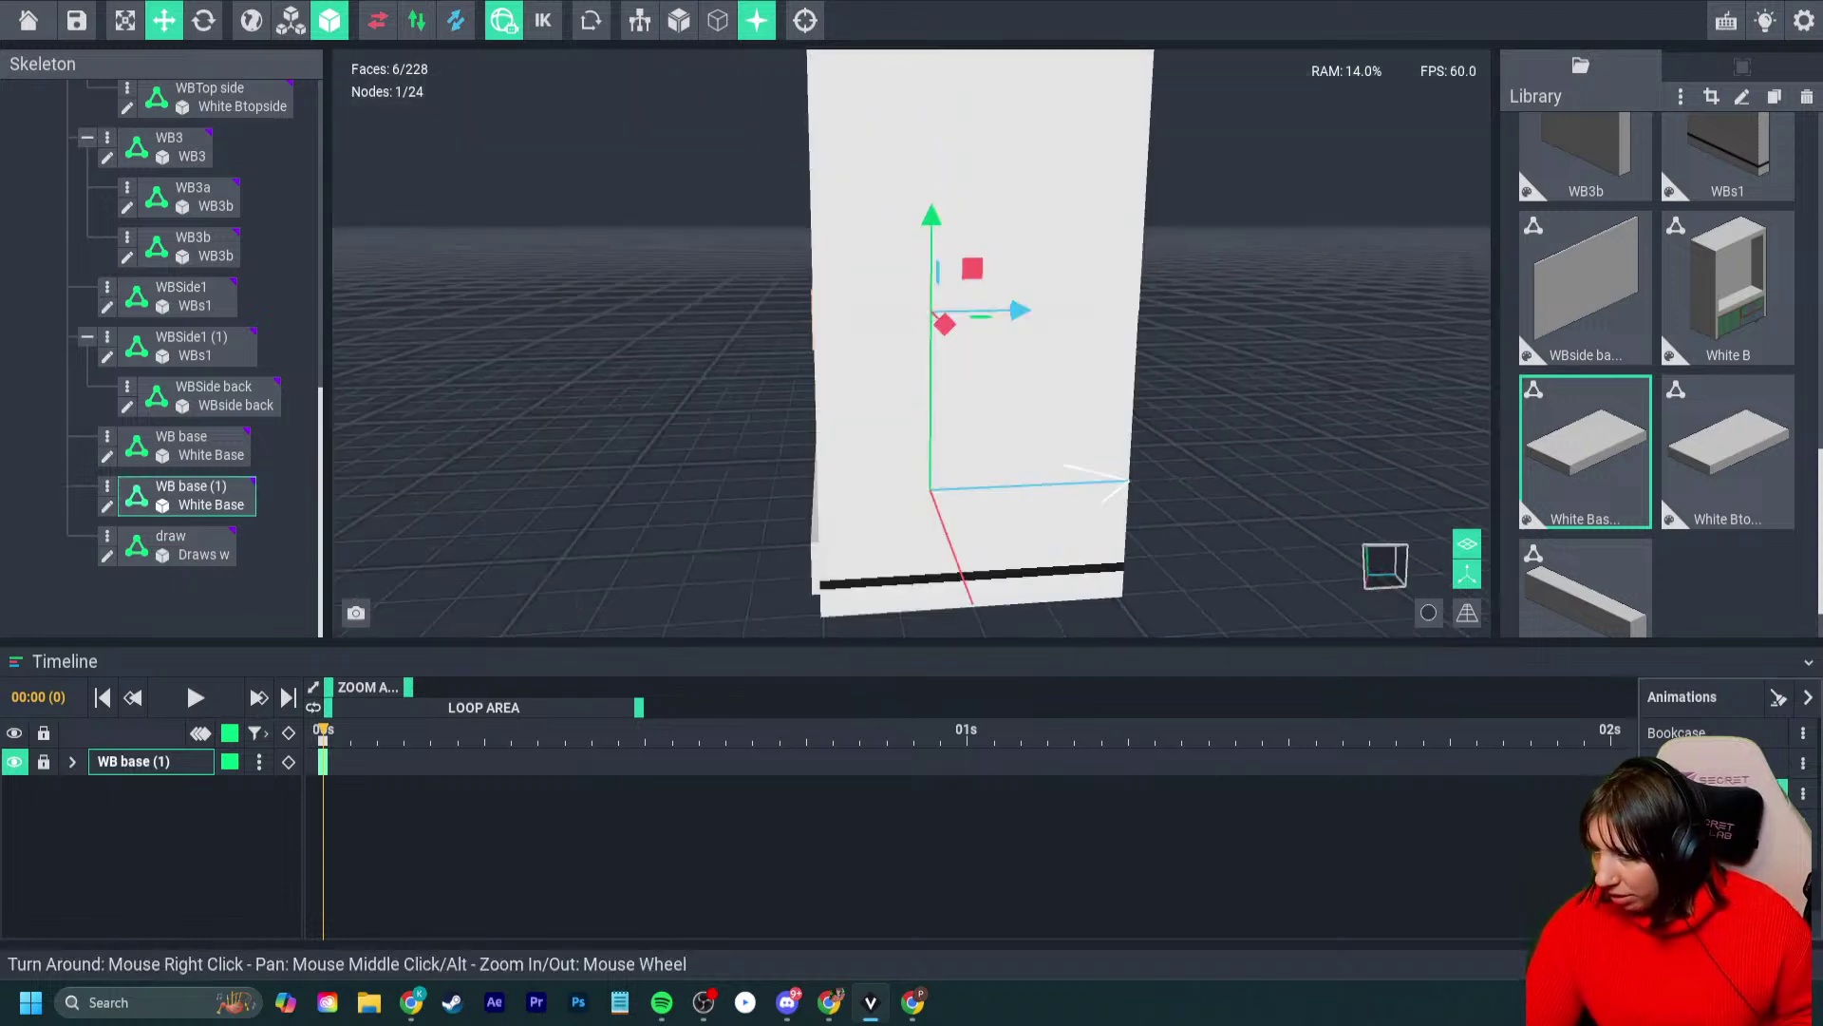
right_drag(1058, 492, 912, 460)
click(180, 443)
scroll(721, 551, down, 3)
scroll(722, 550, up, 4)
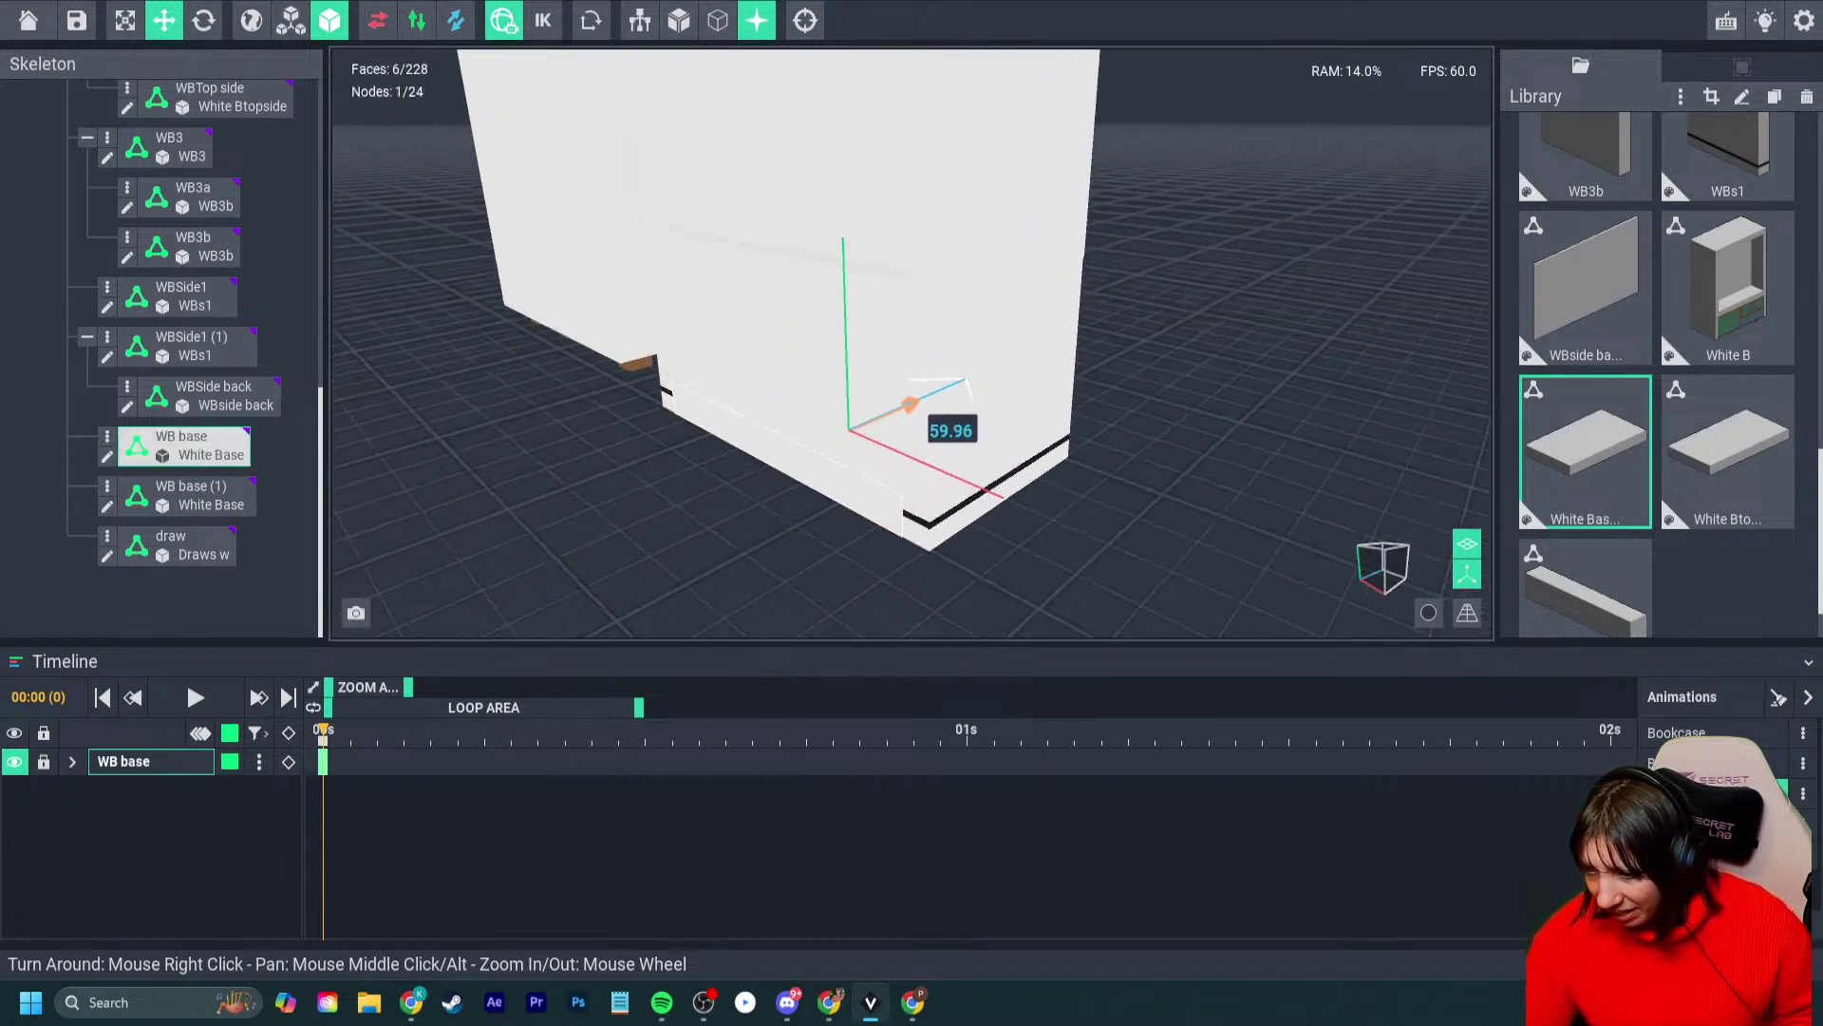
right_drag(912, 460, 1121, 555)
- Open the White Base model for voxel editing and erase its end layer, reducing its depth to 32 voxels
double_click(1092, 560)
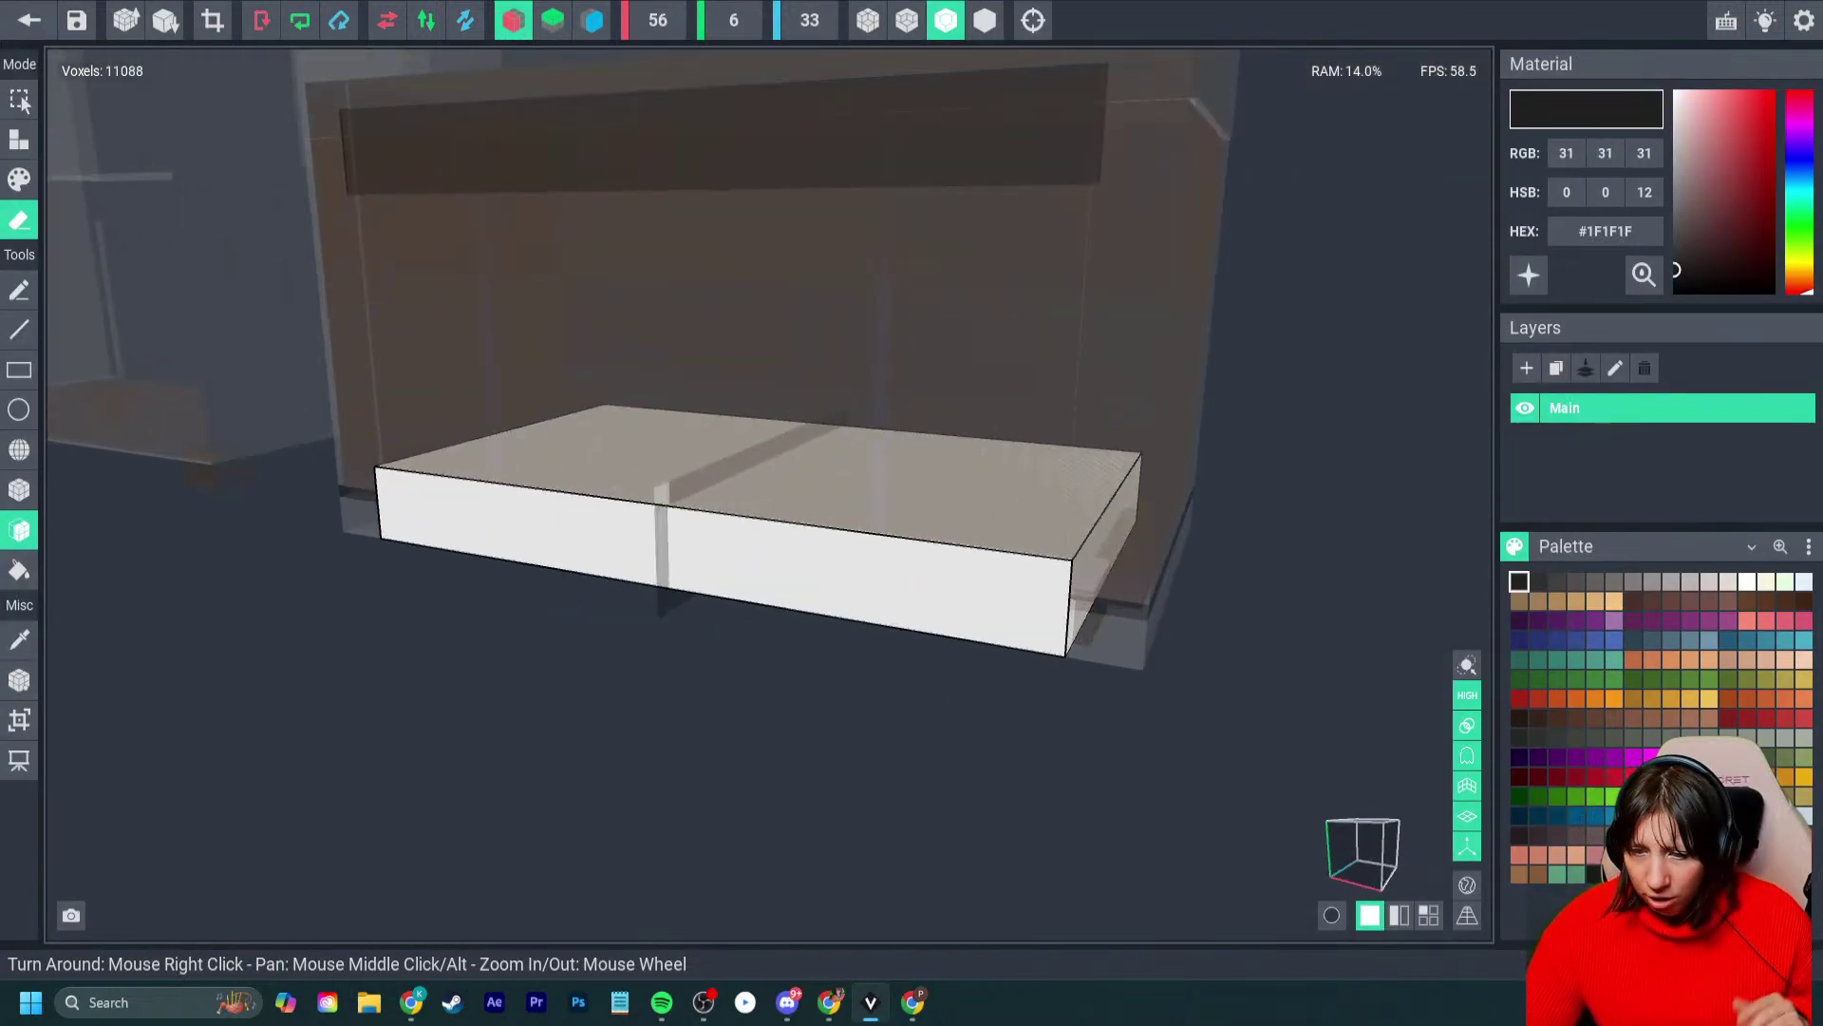
right_drag(1092, 561, 893, 568)
click(911, 652)
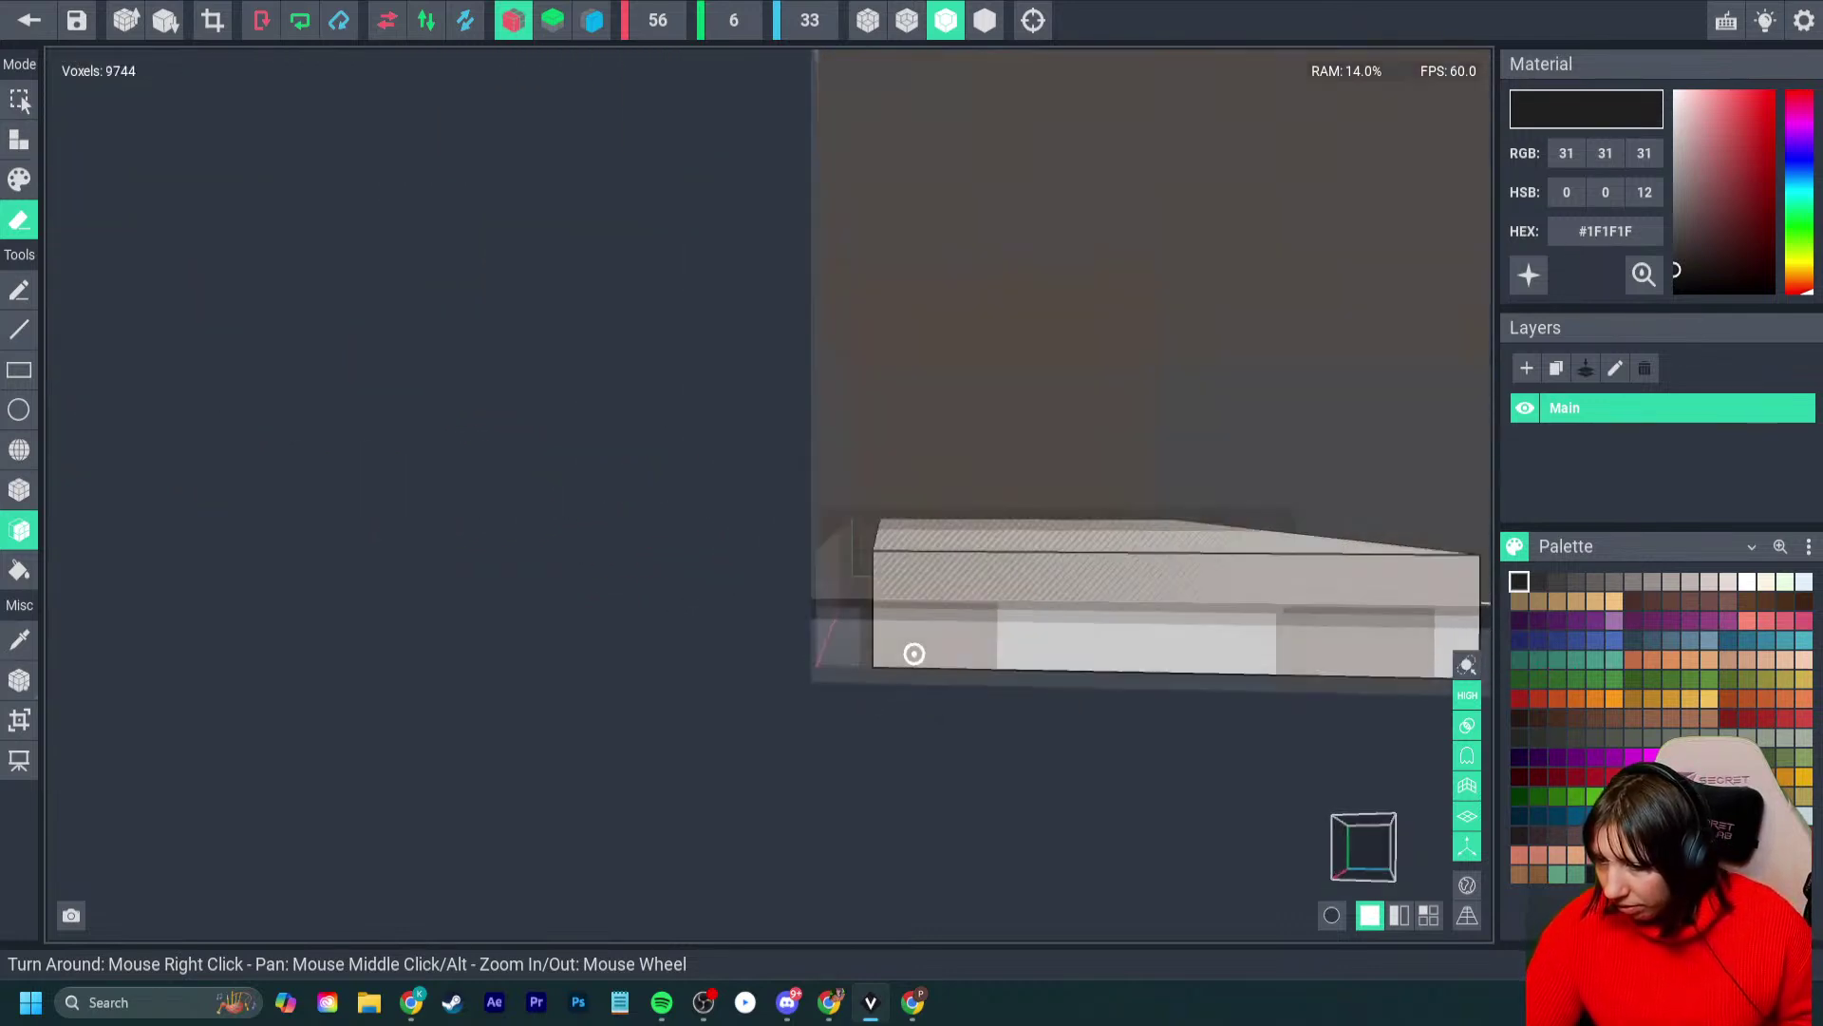
right_drag(913, 653, 684, 622)
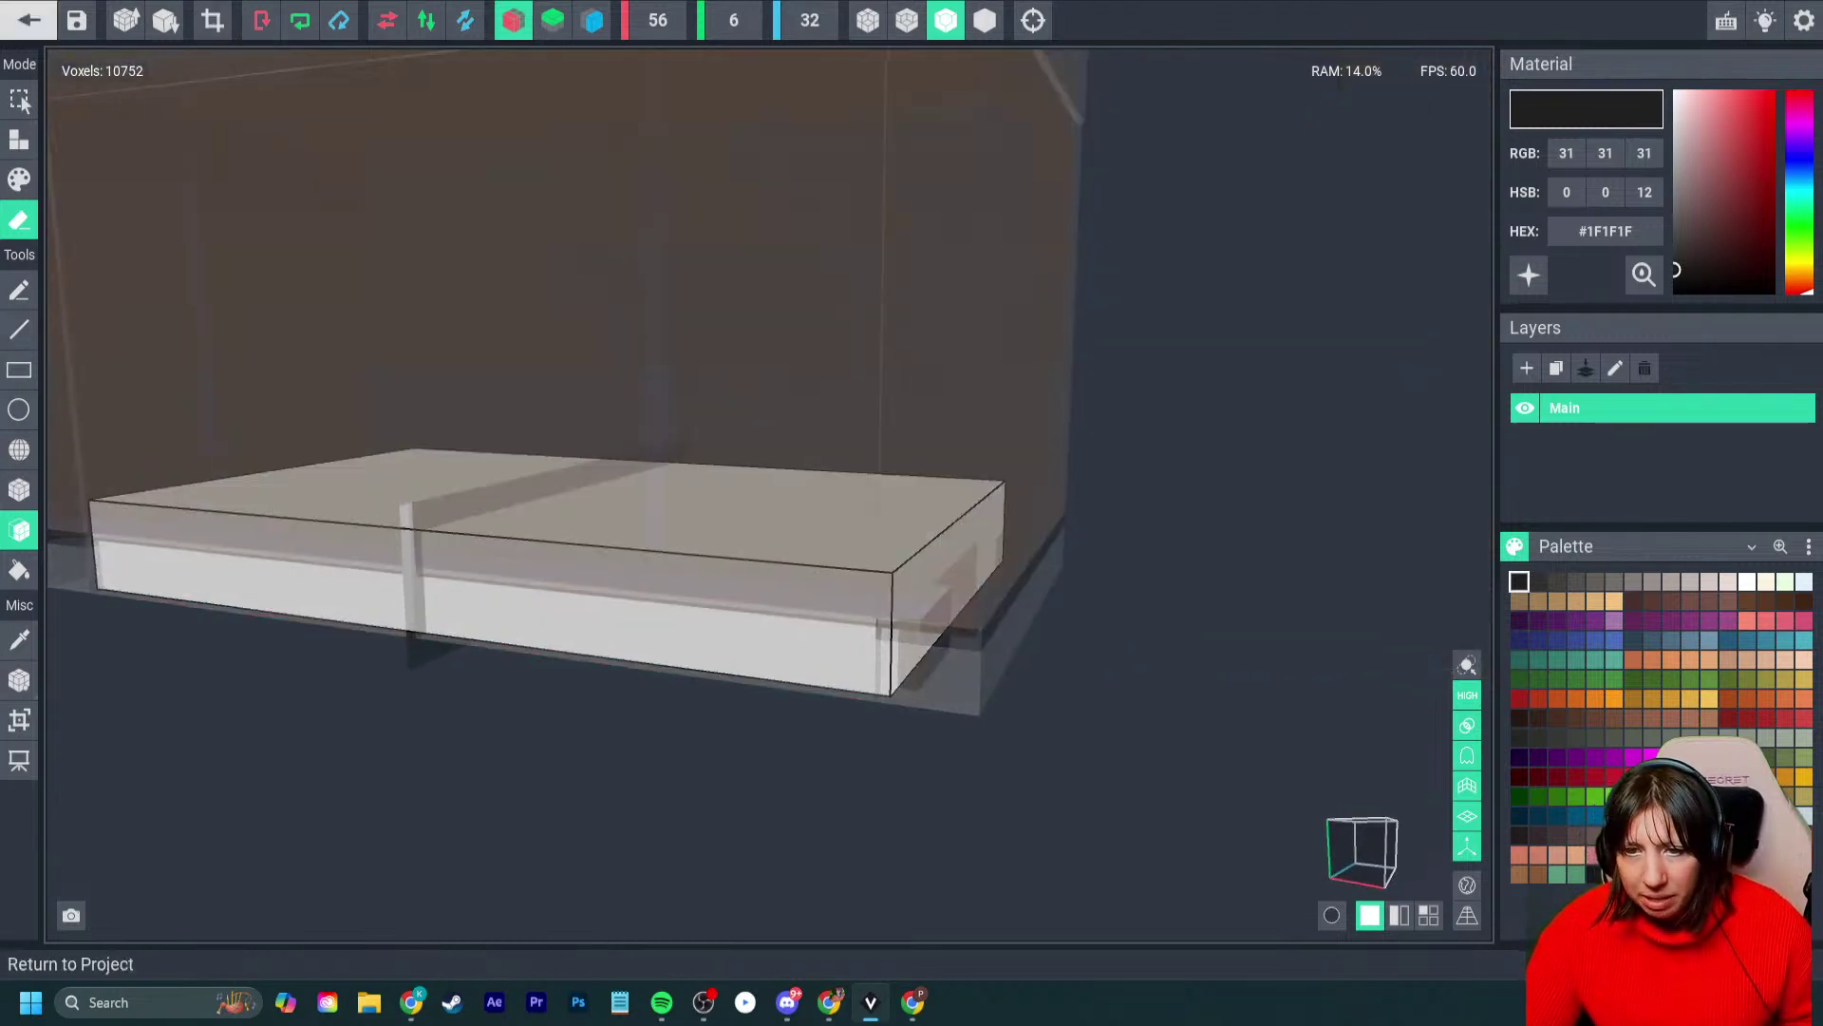
- Save the edited White Base model, return to the project and adjust the WB base node's height to about -0.07
click(29, 20)
click(703, 348)
right_drag(937, 429, 997, 493)
click(998, 494)
key(f)
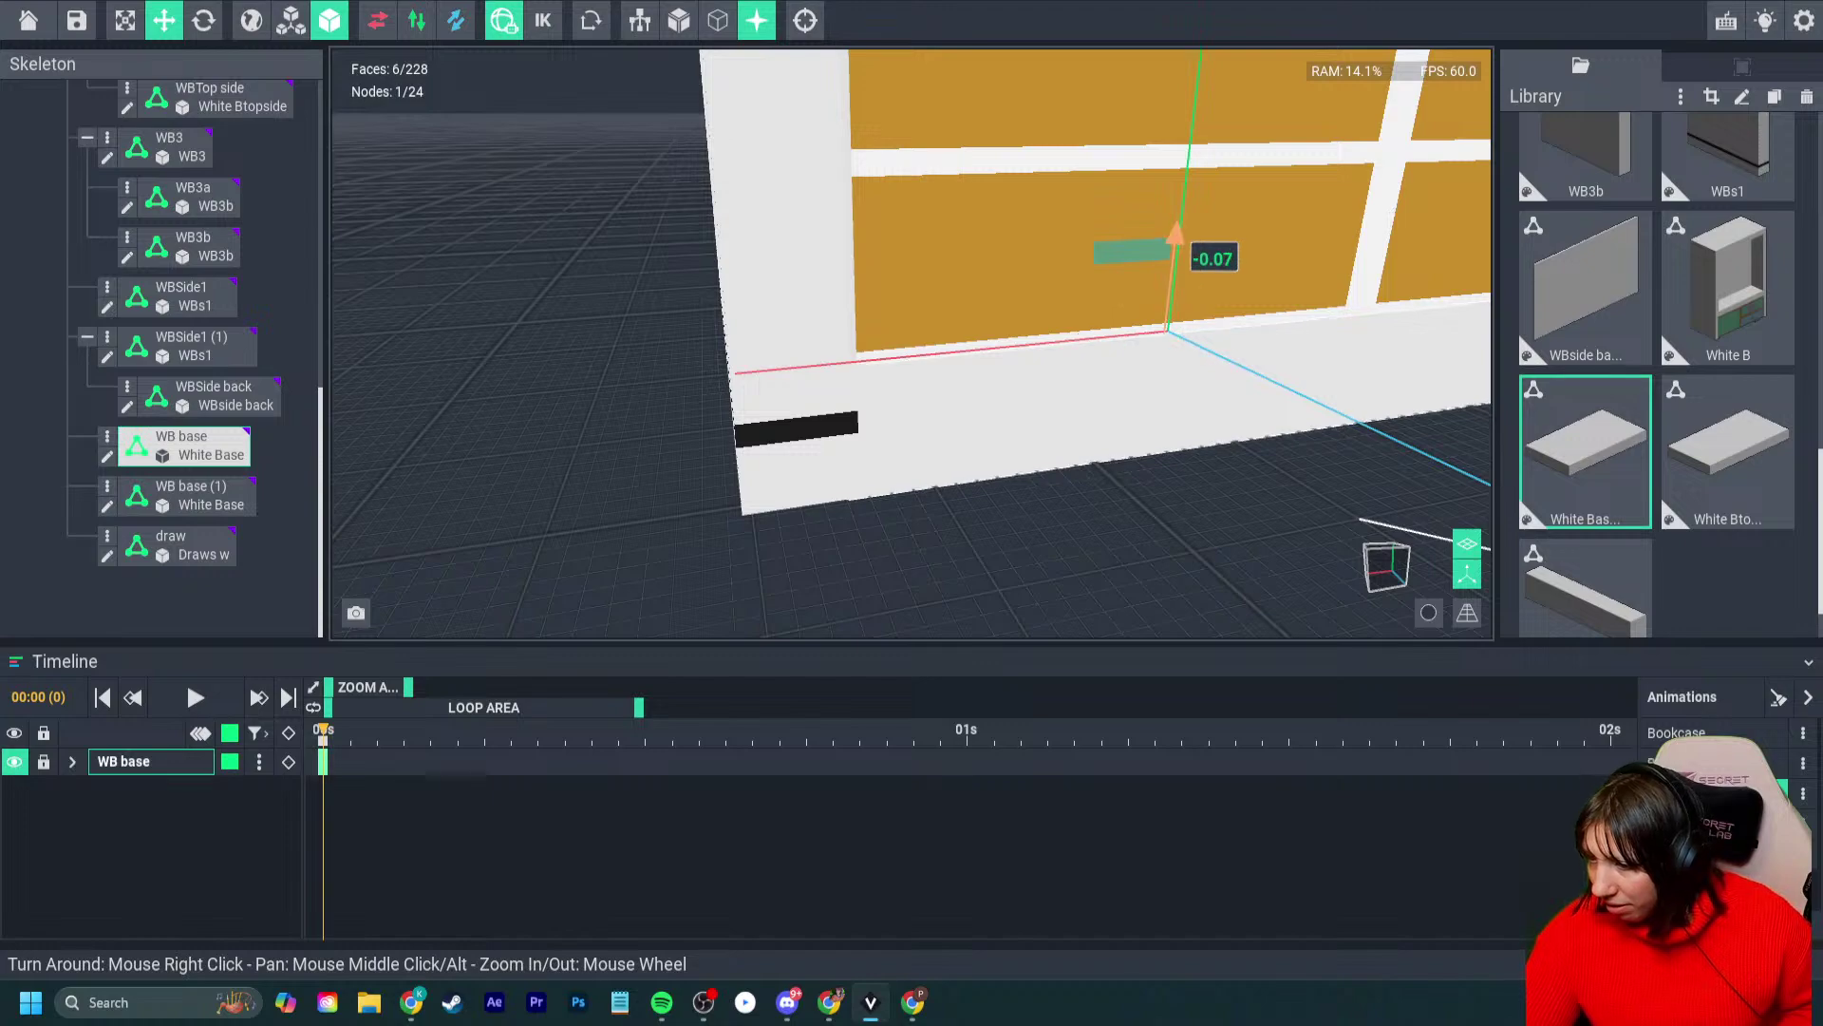
drag(1176, 248, 1176, 249)
- Shift the WB base node sideways to about 1.31 to fit it between the white side panels
right_drag(1107, 437, 1073, 252)
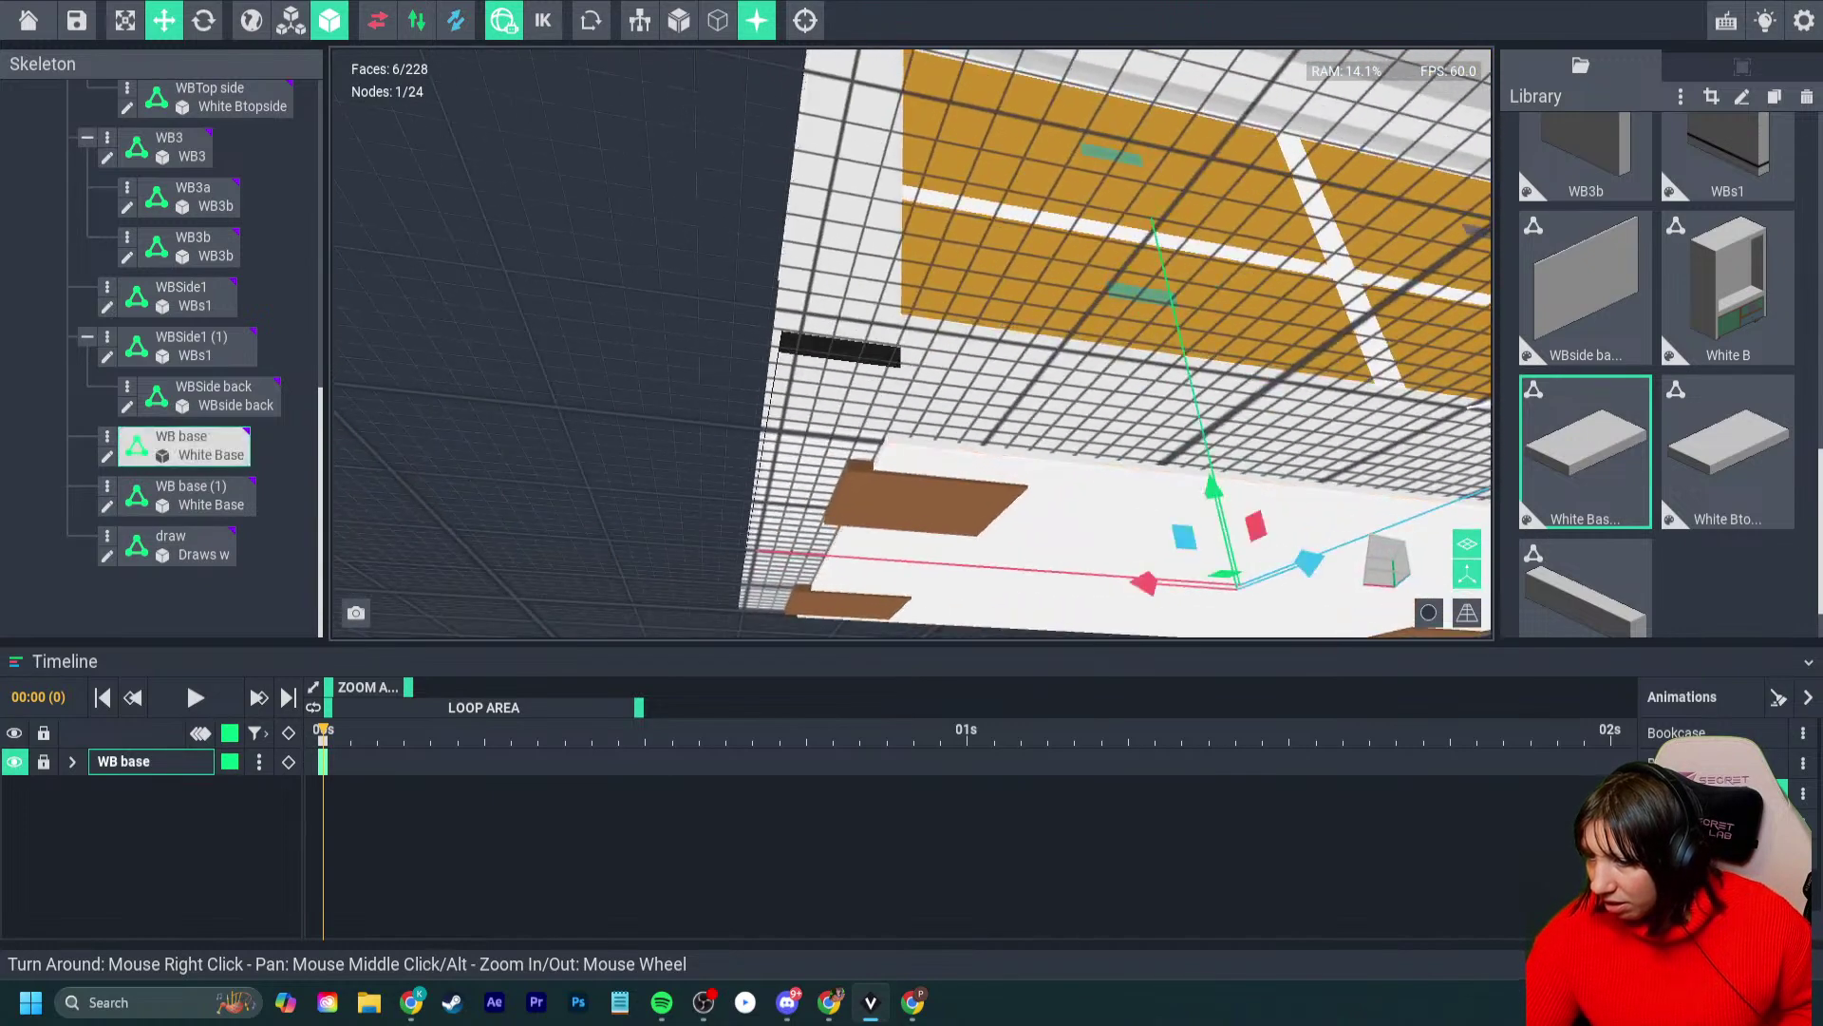
middle_drag(1074, 252, 949, 226)
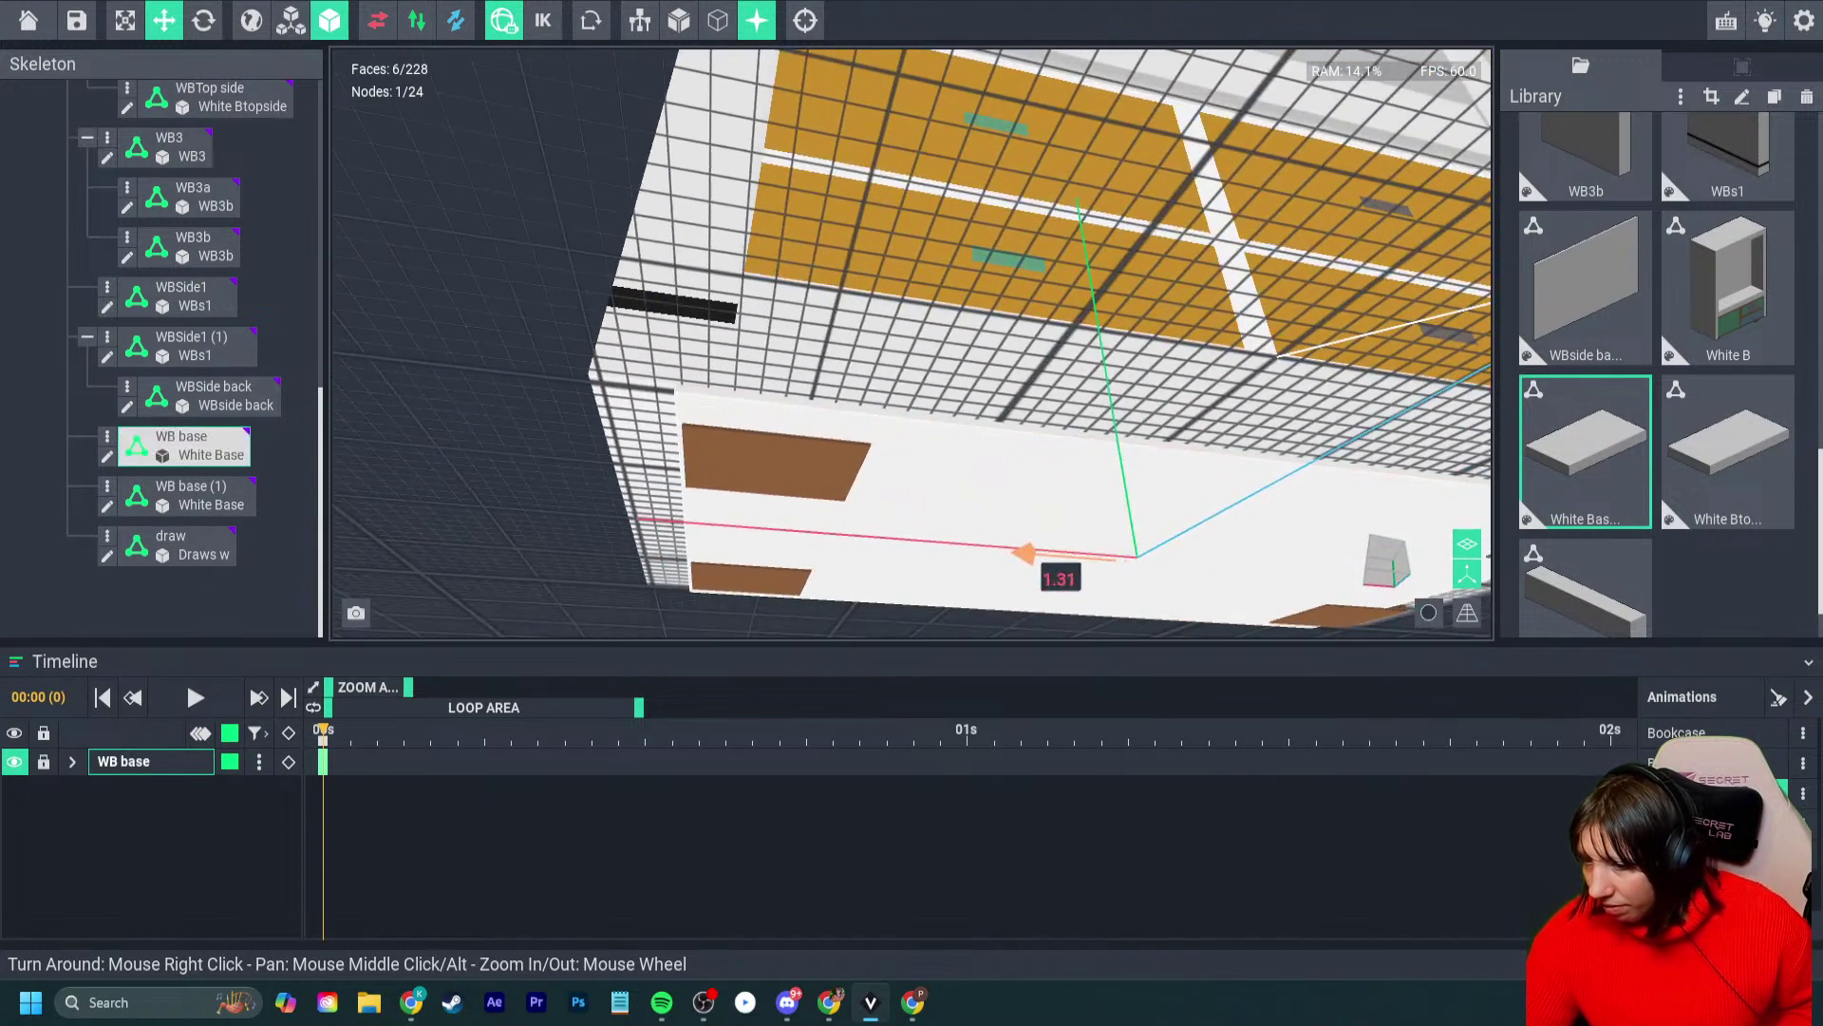
drag(1024, 553, 1025, 554)
middle_drag(1024, 541, 860, 484)
right_drag(912, 418, 955, 465)
drag(973, 427, 973, 429)
- Lower the WB base node to a height of about -0.55 under the orange drawers and save the project
right_drag(964, 409, 959, 460)
scroll(959, 461, down, 3)
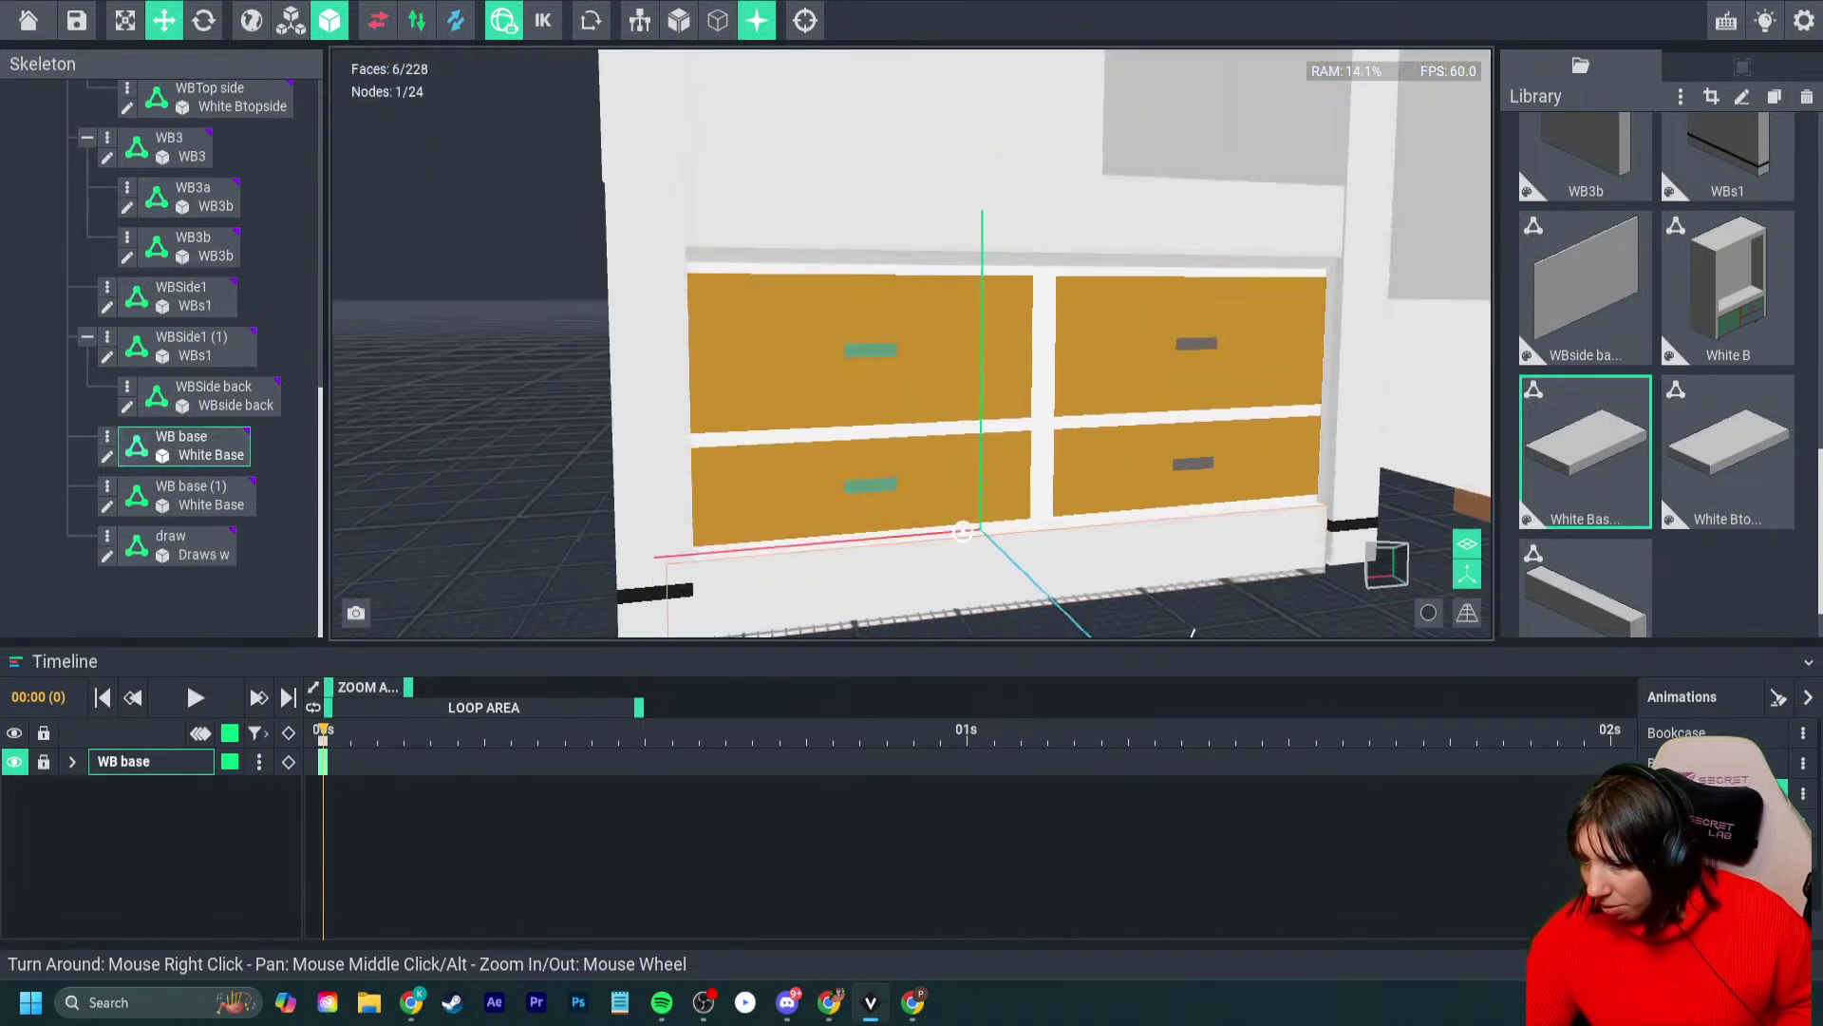
right_drag(969, 522, 1002, 399)
click(960, 589)
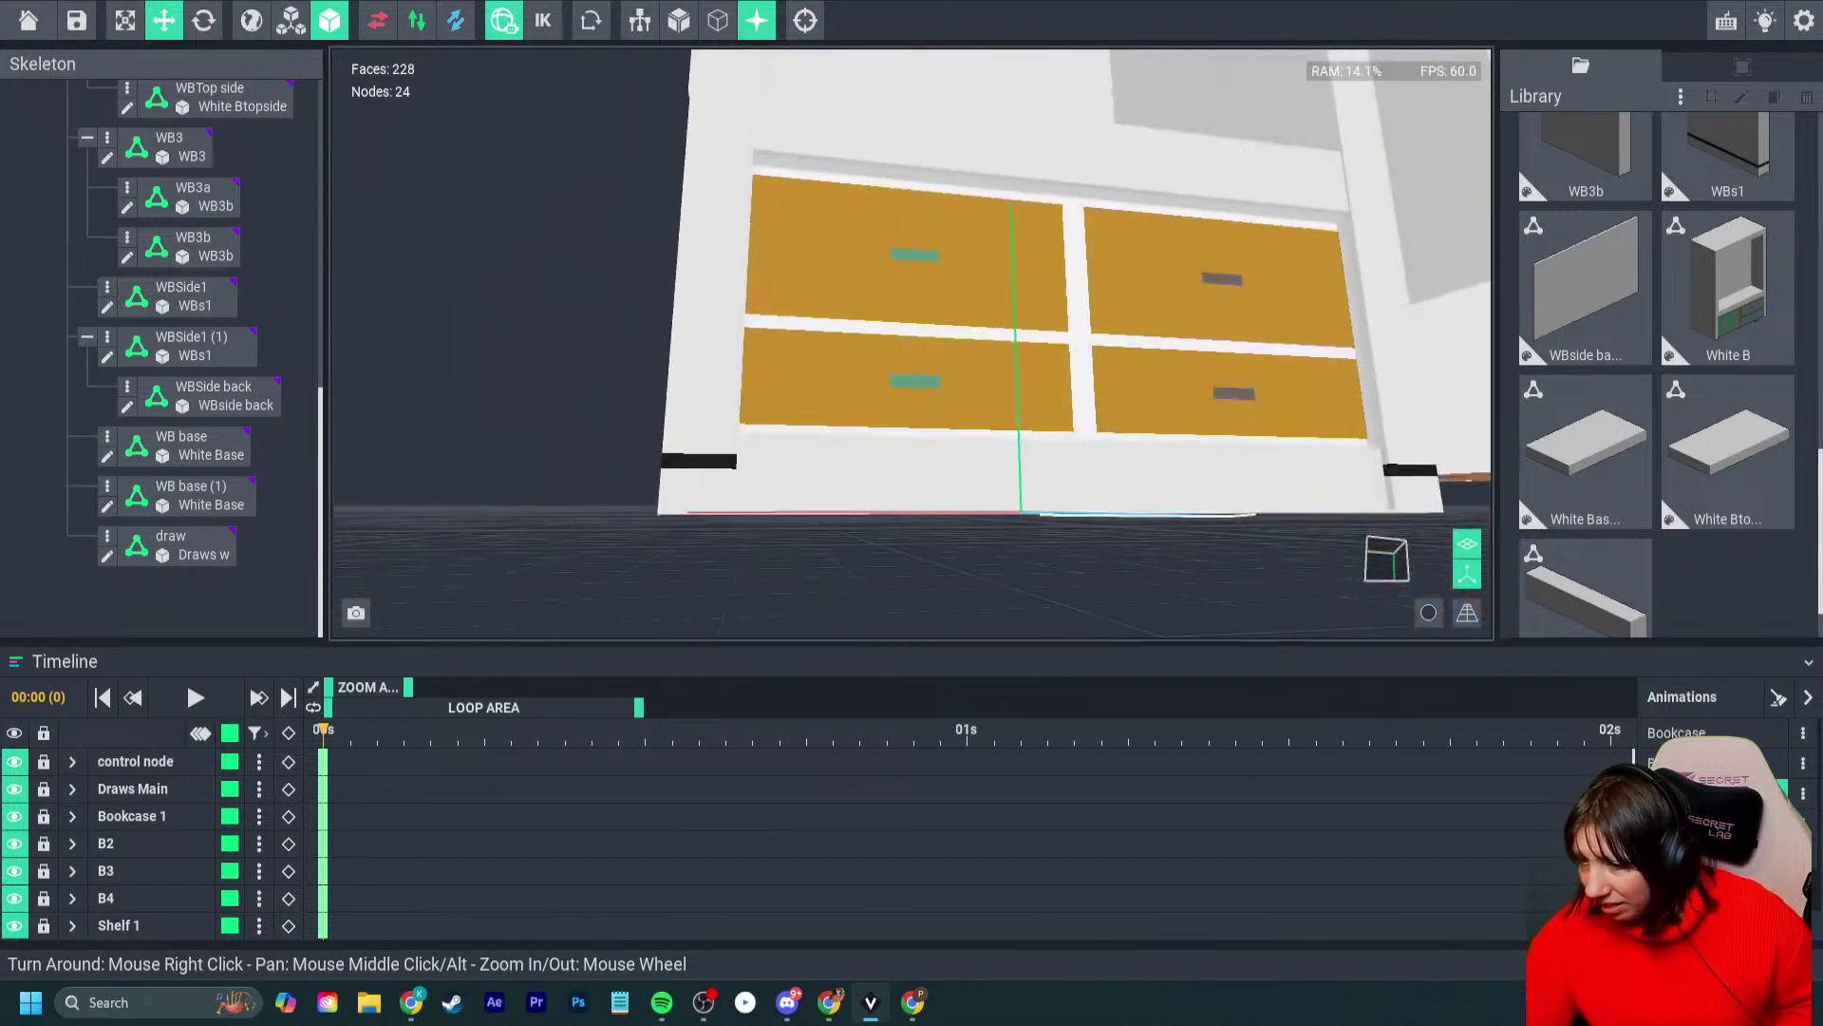
right_drag(1024, 473, 1017, 505)
click(1016, 494)
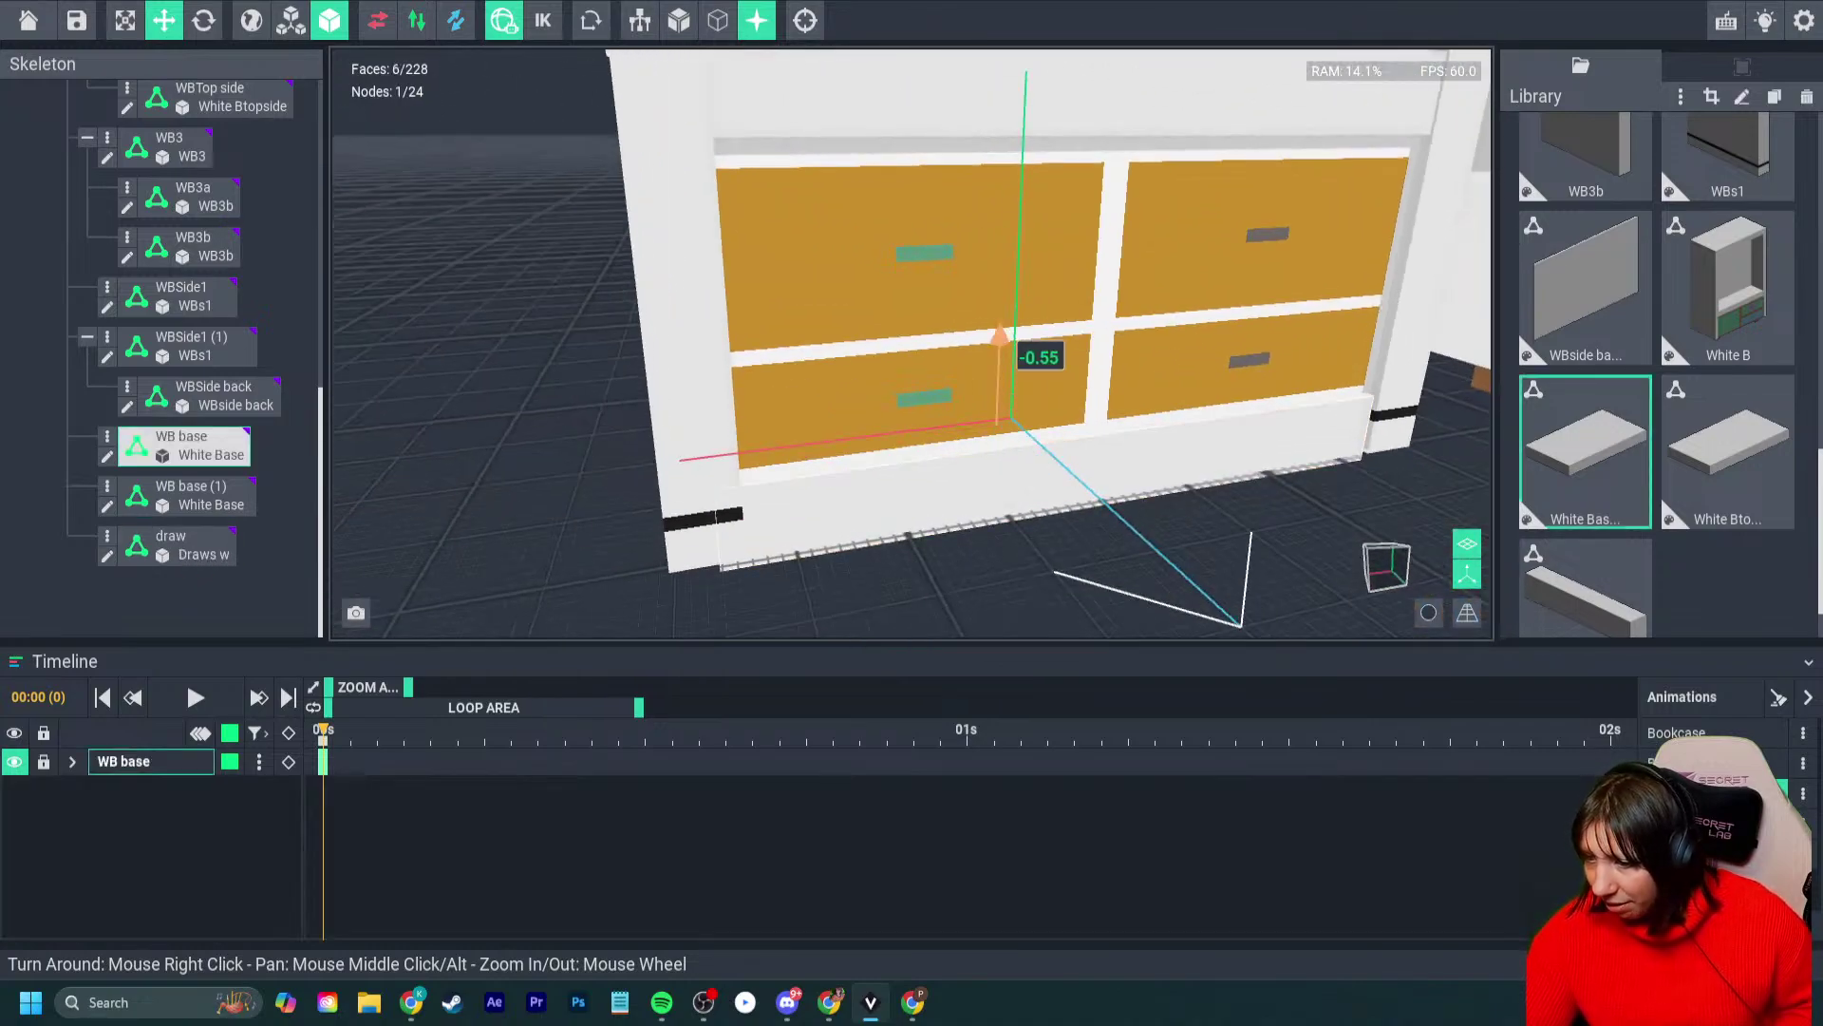
right_drag(1018, 480, 988, 468)
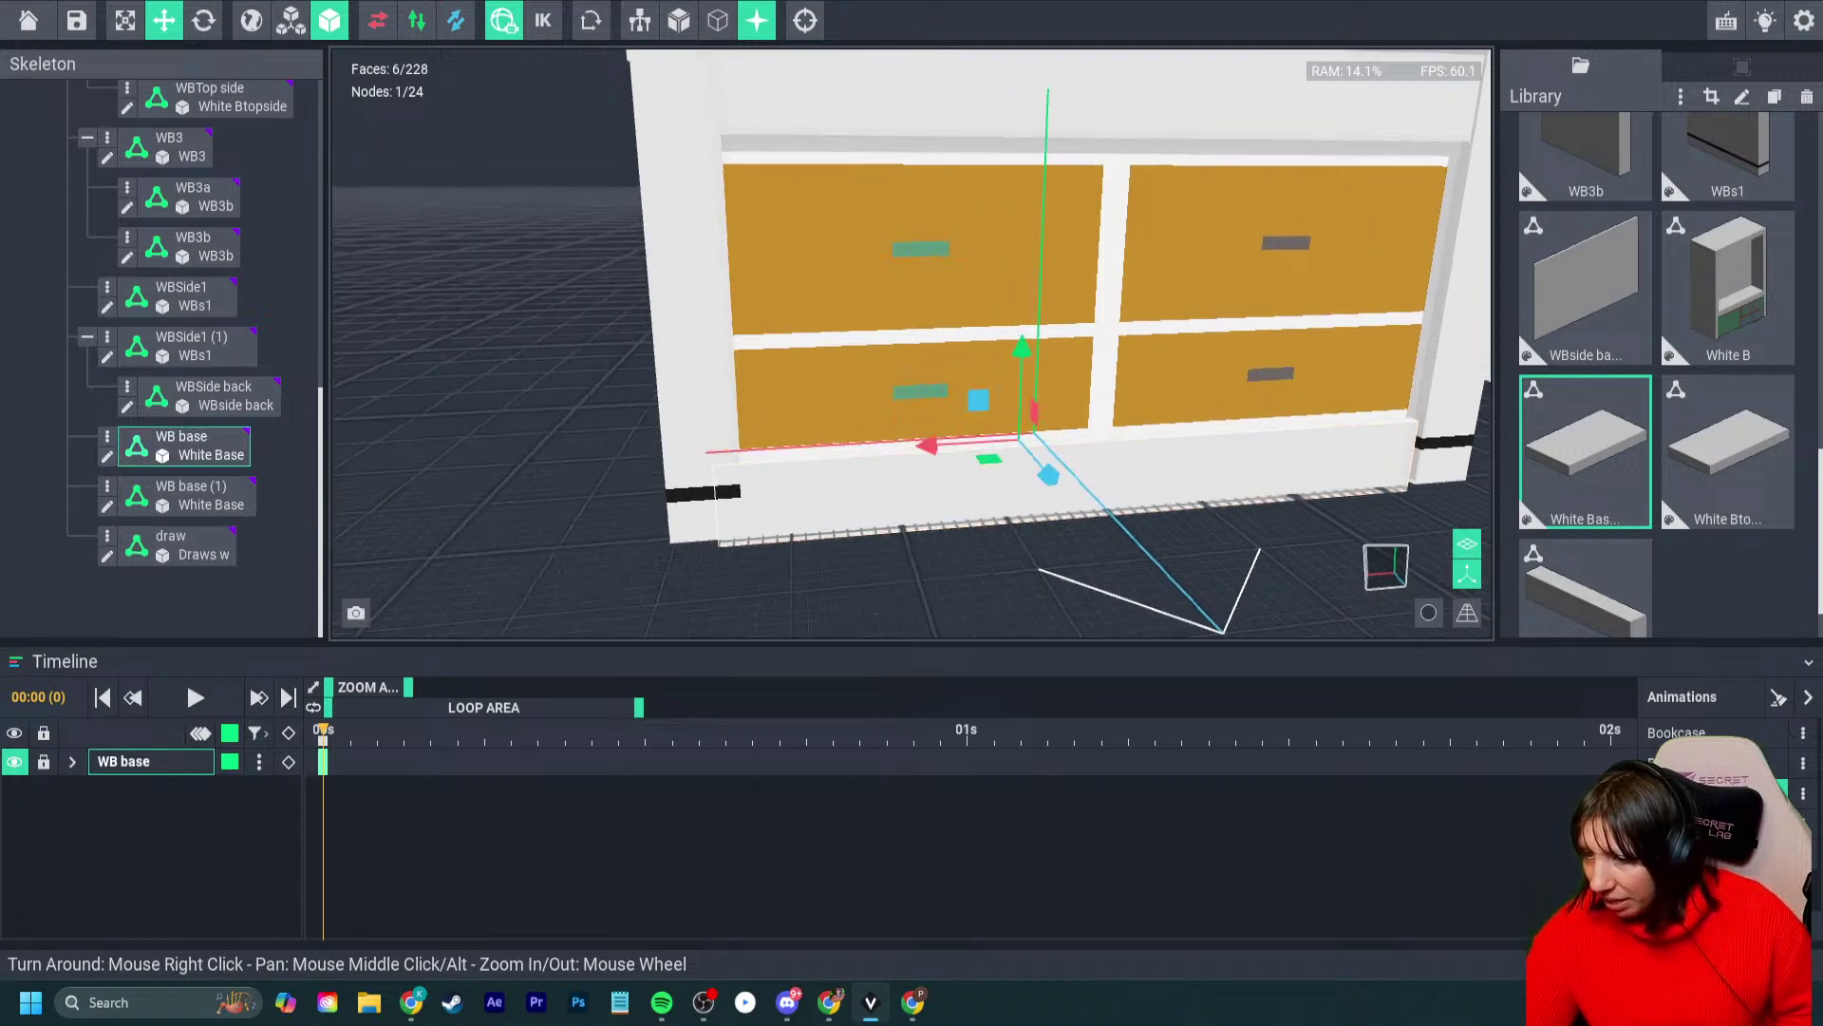
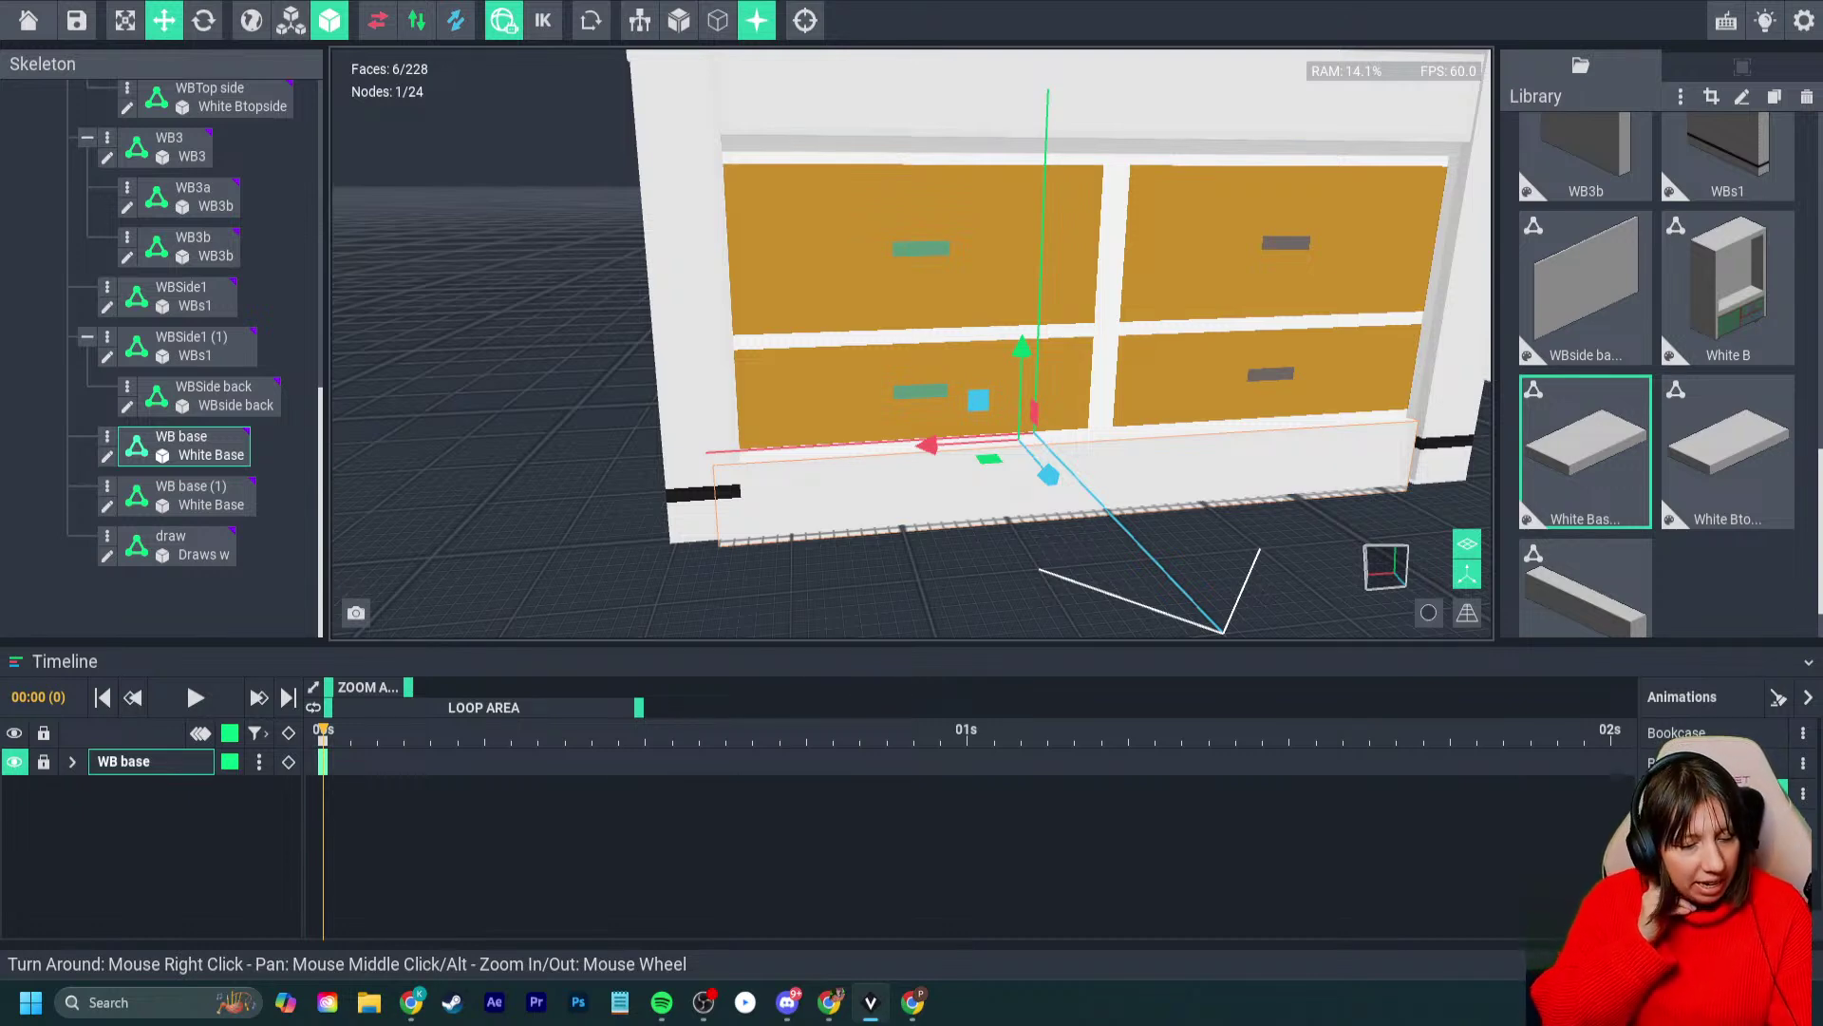
key(ctrl+s)
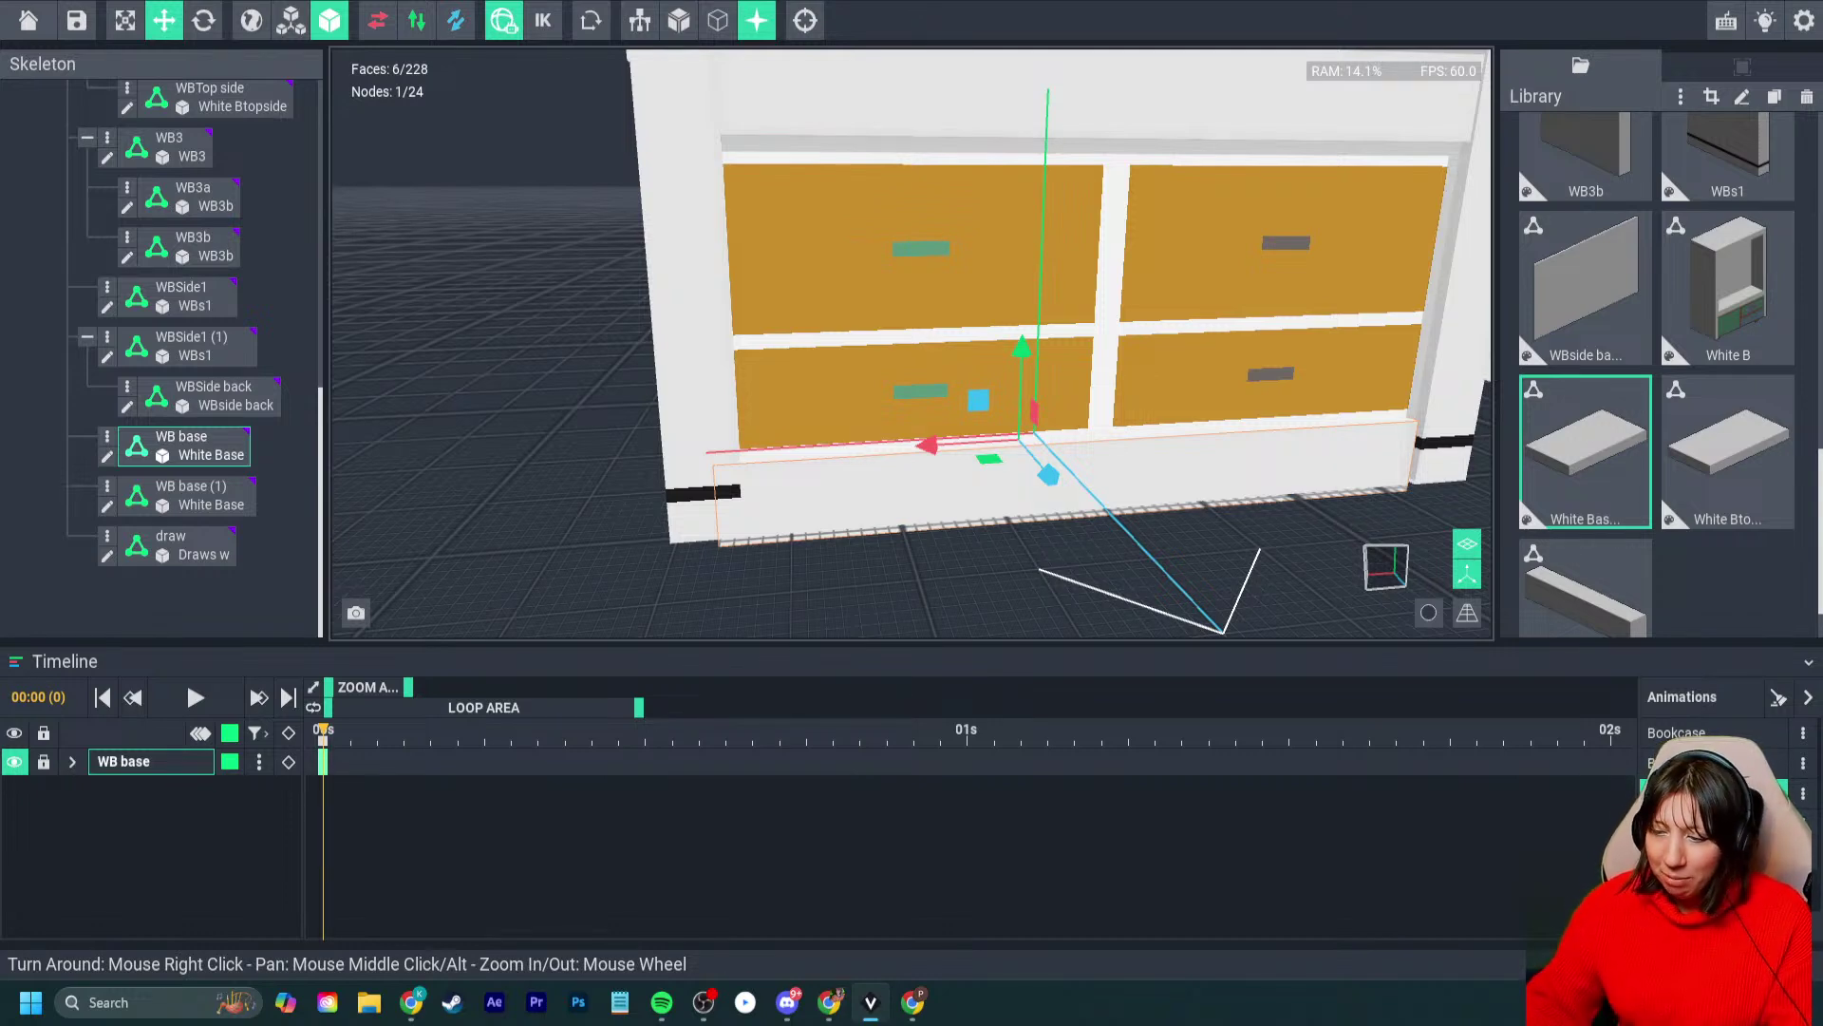
- In the Draws animation, move WB base (1) to a depth of about 55.34 and adjust its height inside the brown drawer unit
click(1006, 579)
right_drag(949, 551, 1063, 541)
scroll(987, 531, down, 5)
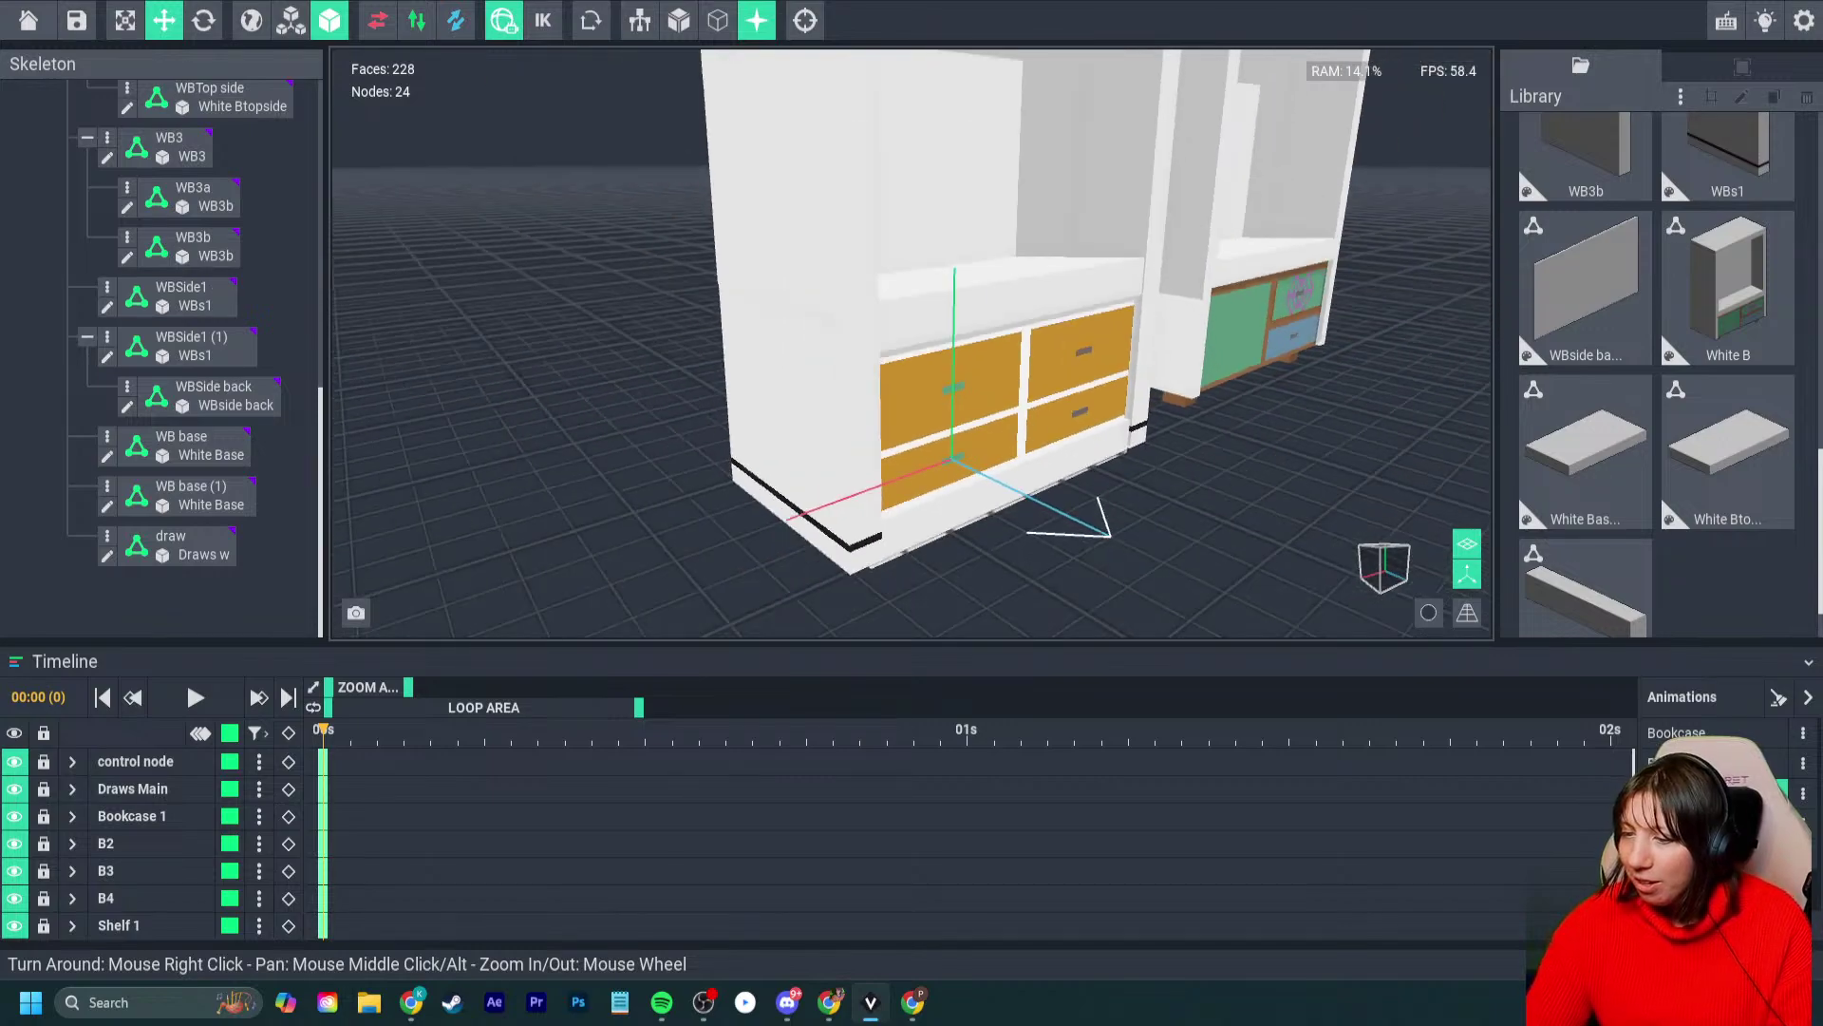
right_drag(779, 588, 935, 645)
click(1710, 823)
right_drag(855, 475, 1130, 493)
click(701, 375)
drag(872, 334, 882, 334)
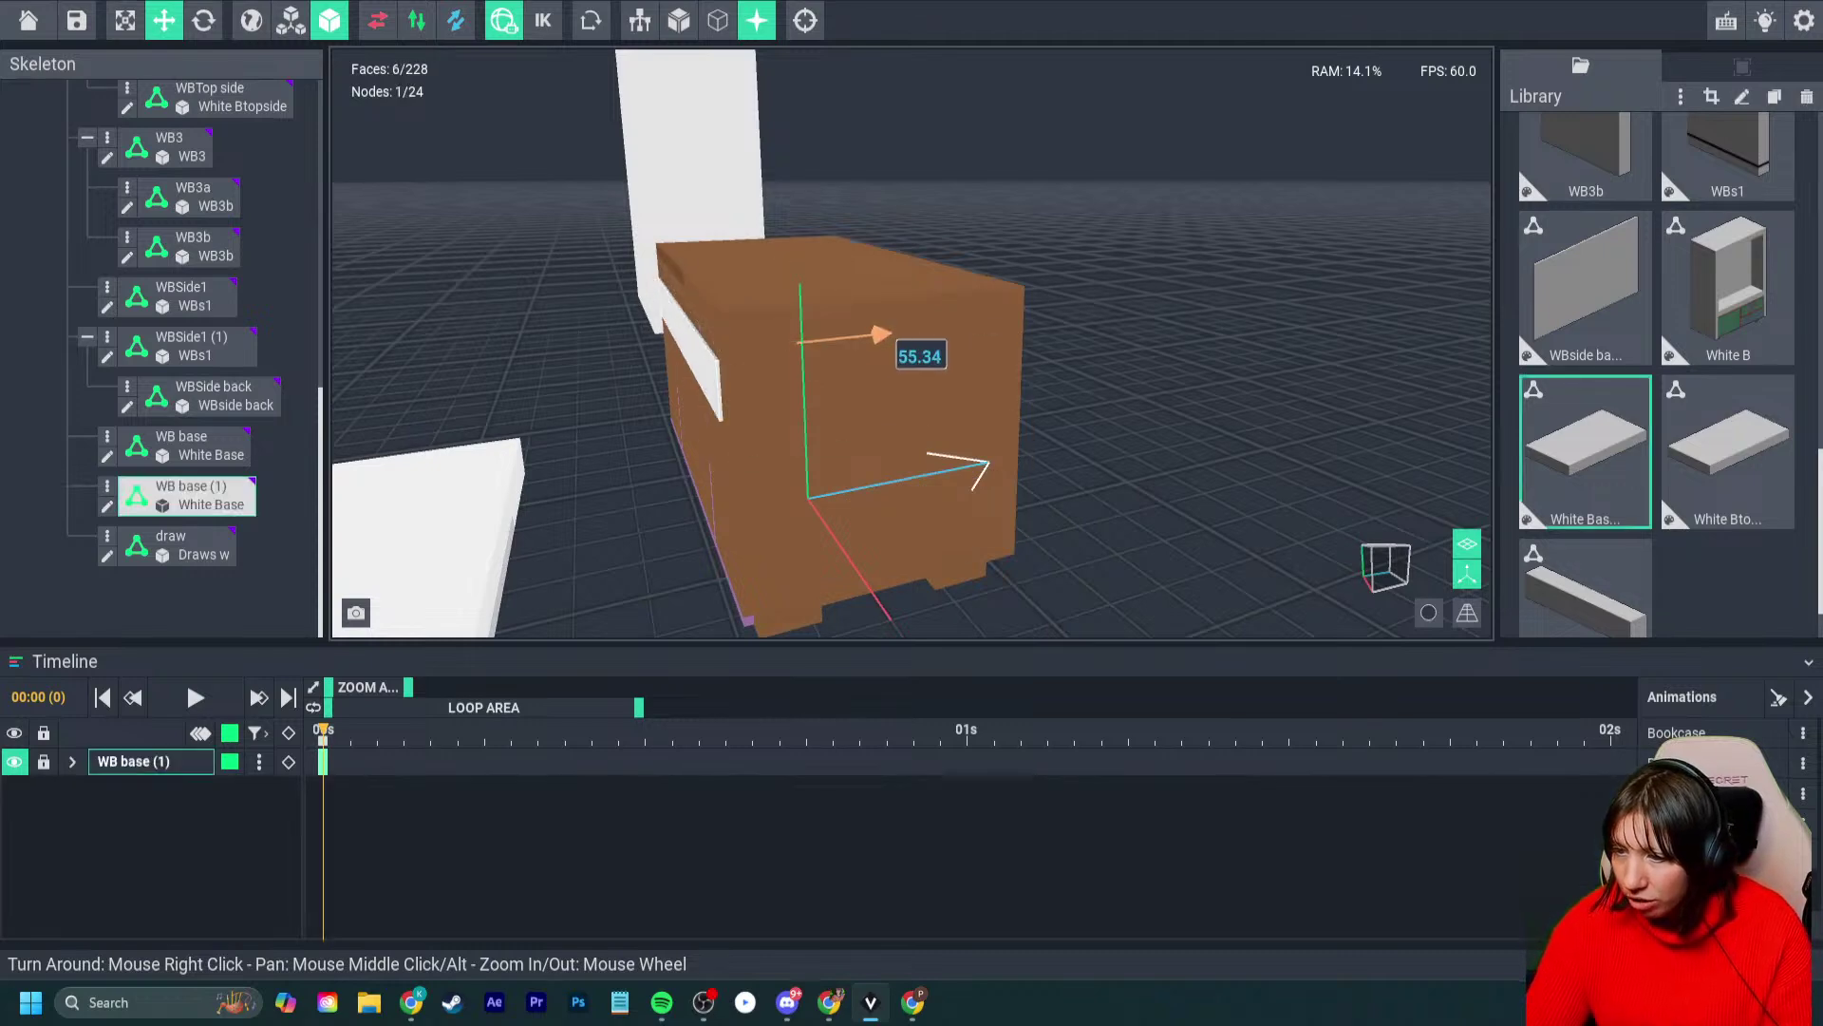
right_drag(889, 336, 736, 340)
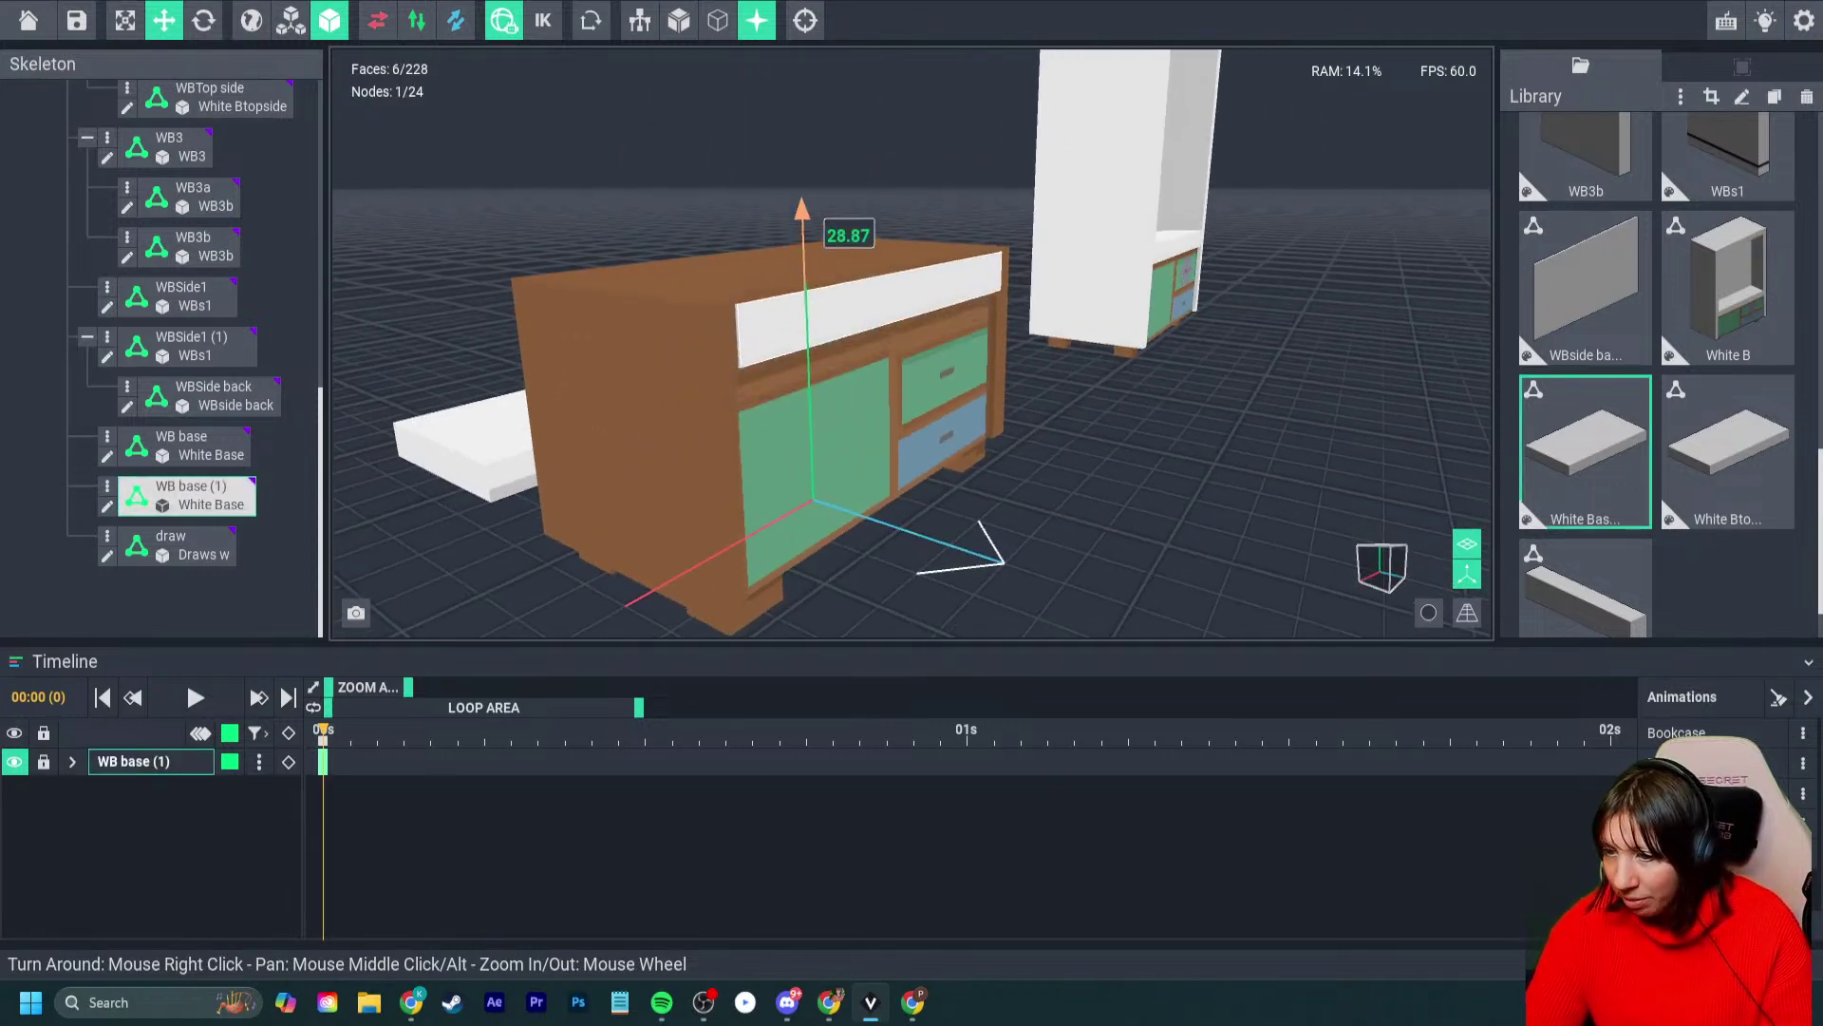
drag(803, 214, 805, 215)
drag(876, 318, 872, 325)
right_drag(872, 325, 836, 328)
- Rotate WB base (1) upright about its red axis and shift it until it is hidden inside the brown drawer unit
click(203, 20)
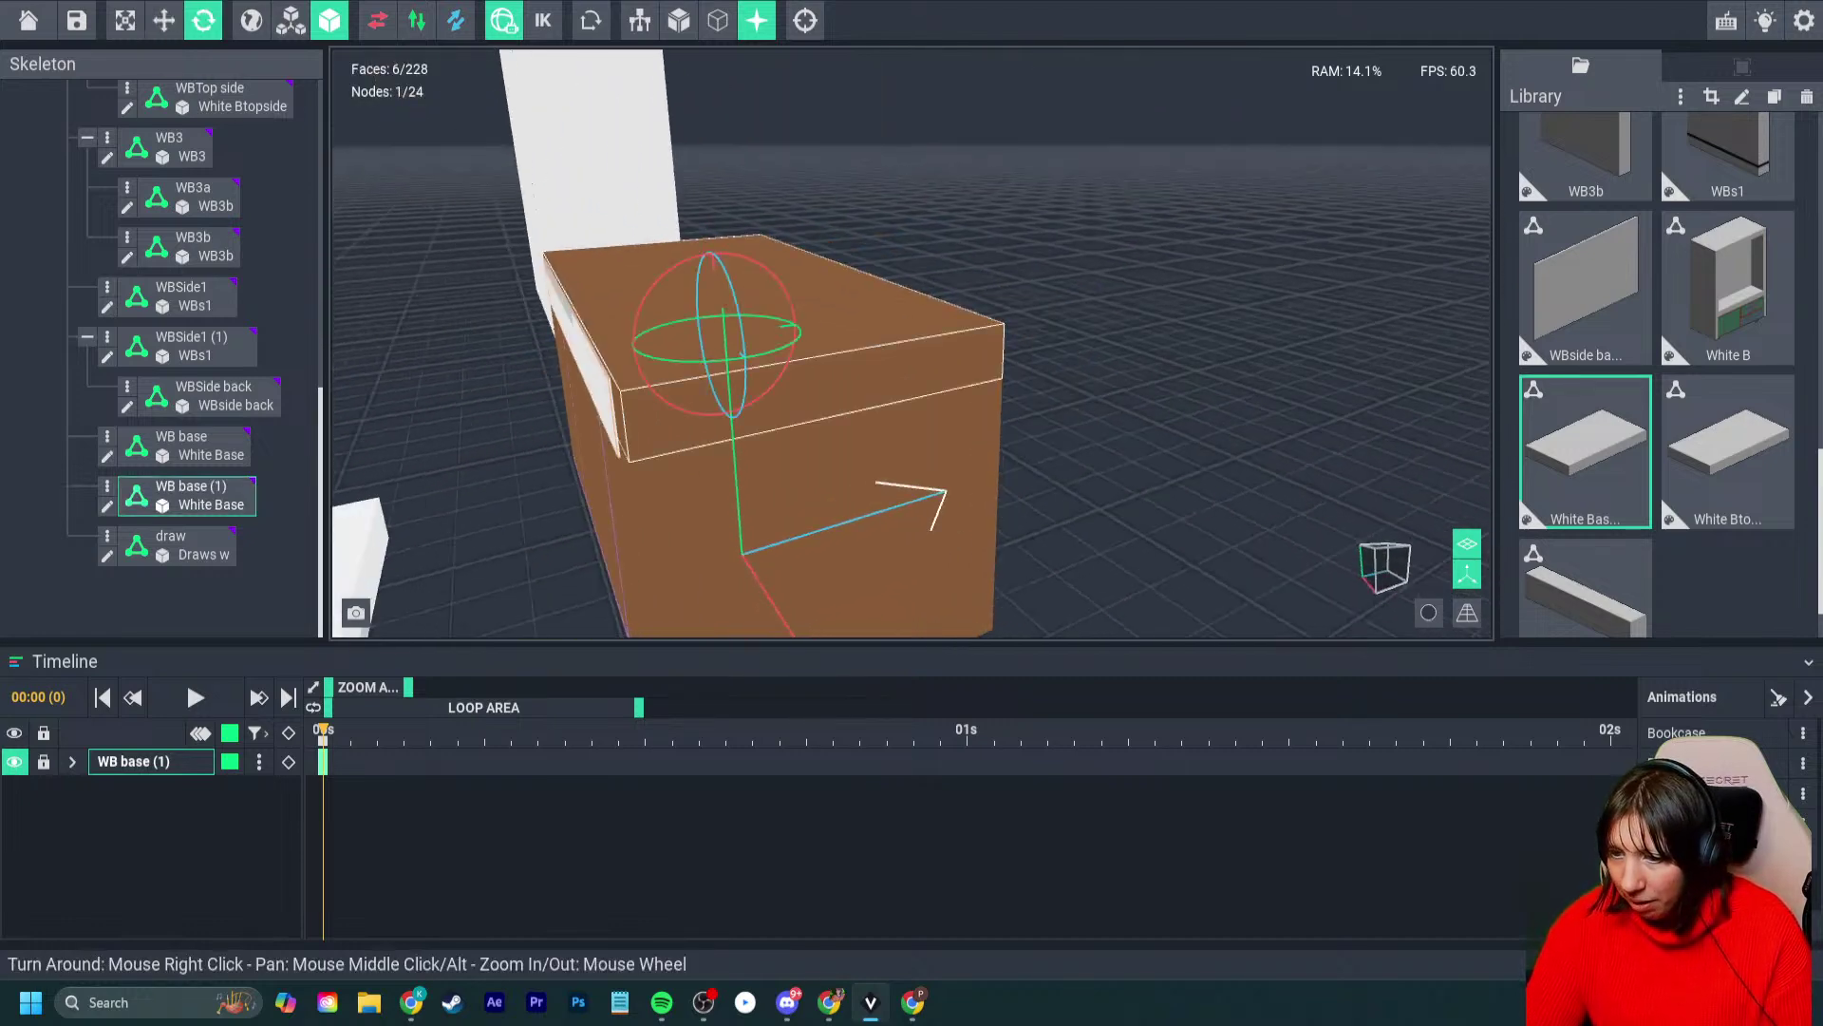
mouse_move(664, 391)
mouse_down()
mouse_move(698, 414)
mouse_move(684, 404)
mouse_up()
click(163, 19)
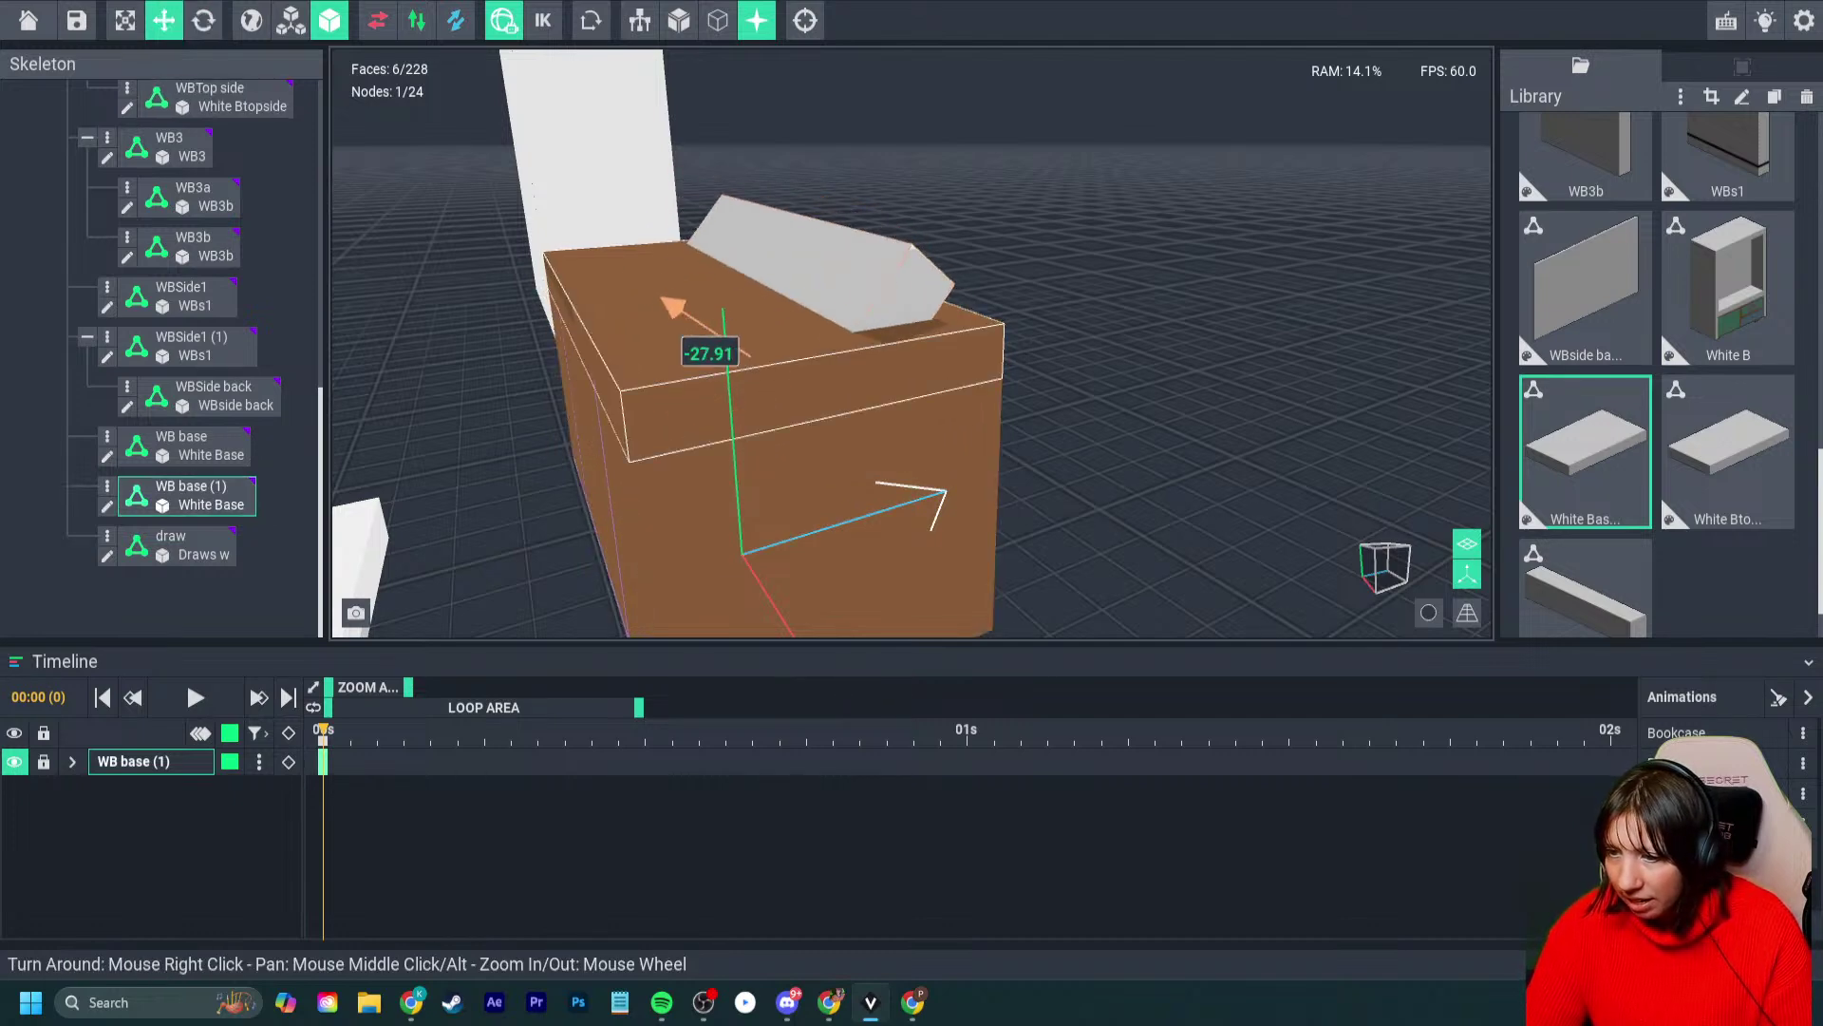
mouse_move(830, 300)
mouse_down()
mouse_move(841, 321)
mouse_move(813, 330)
mouse_up()
right_drag(807, 408, 803, 346)
middle_drag(802, 513, 797, 407)
right_drag(798, 407, 745, 366)
scroll(785, 408, down, 5)
- Move the WB base node along its depth into the brown drawer unit and raise it to the unit's upper part
click(184, 445)
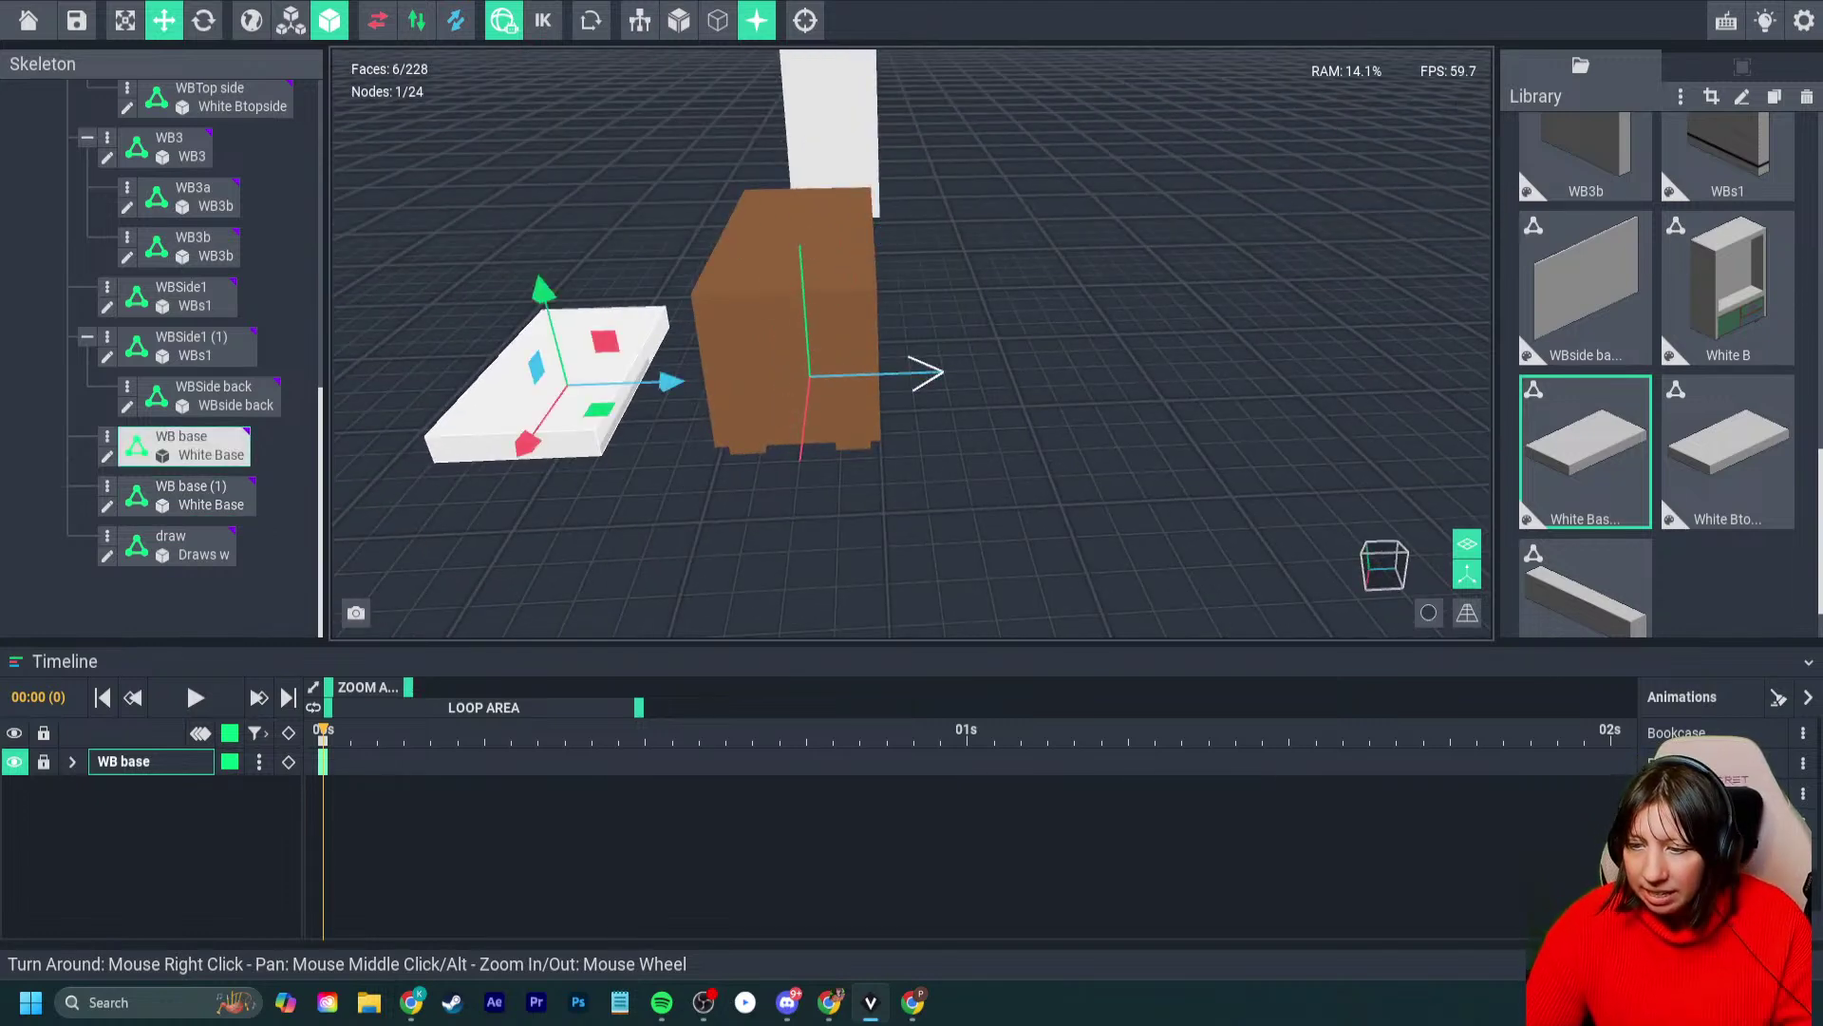
drag(670, 381, 671, 381)
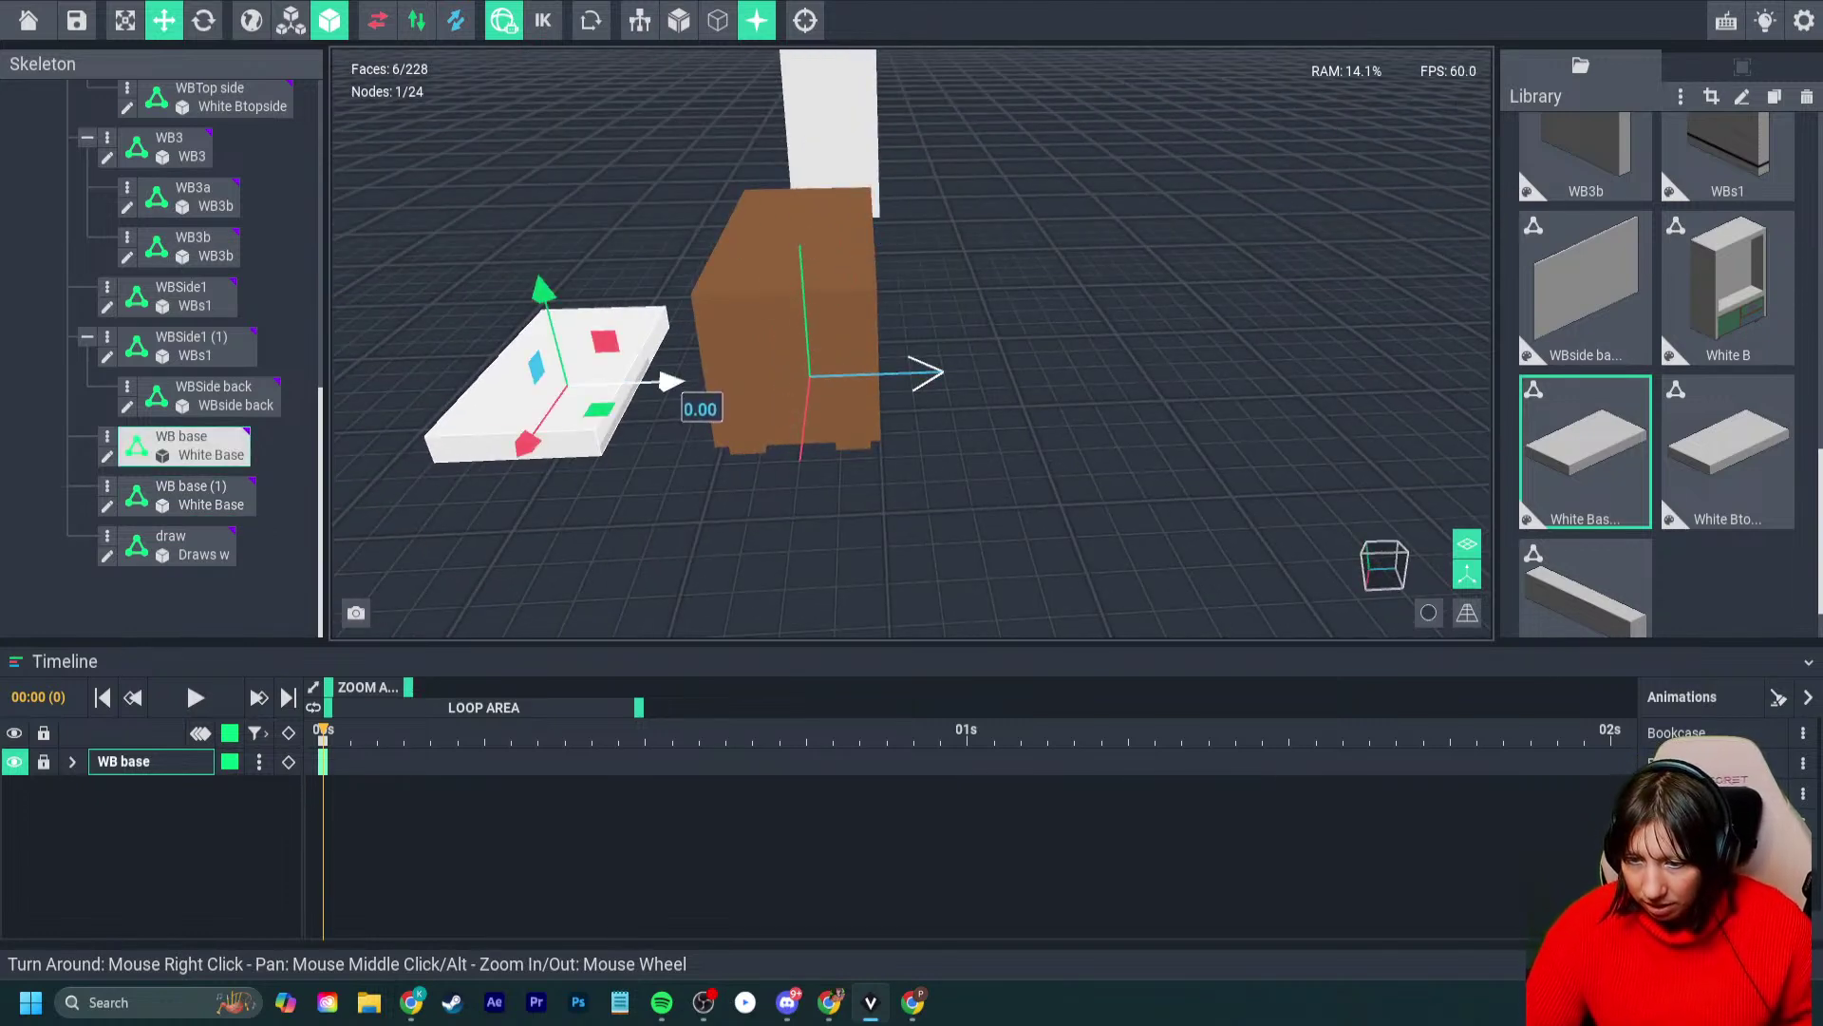
click(190, 495)
click(186, 447)
click(190, 494)
click(186, 449)
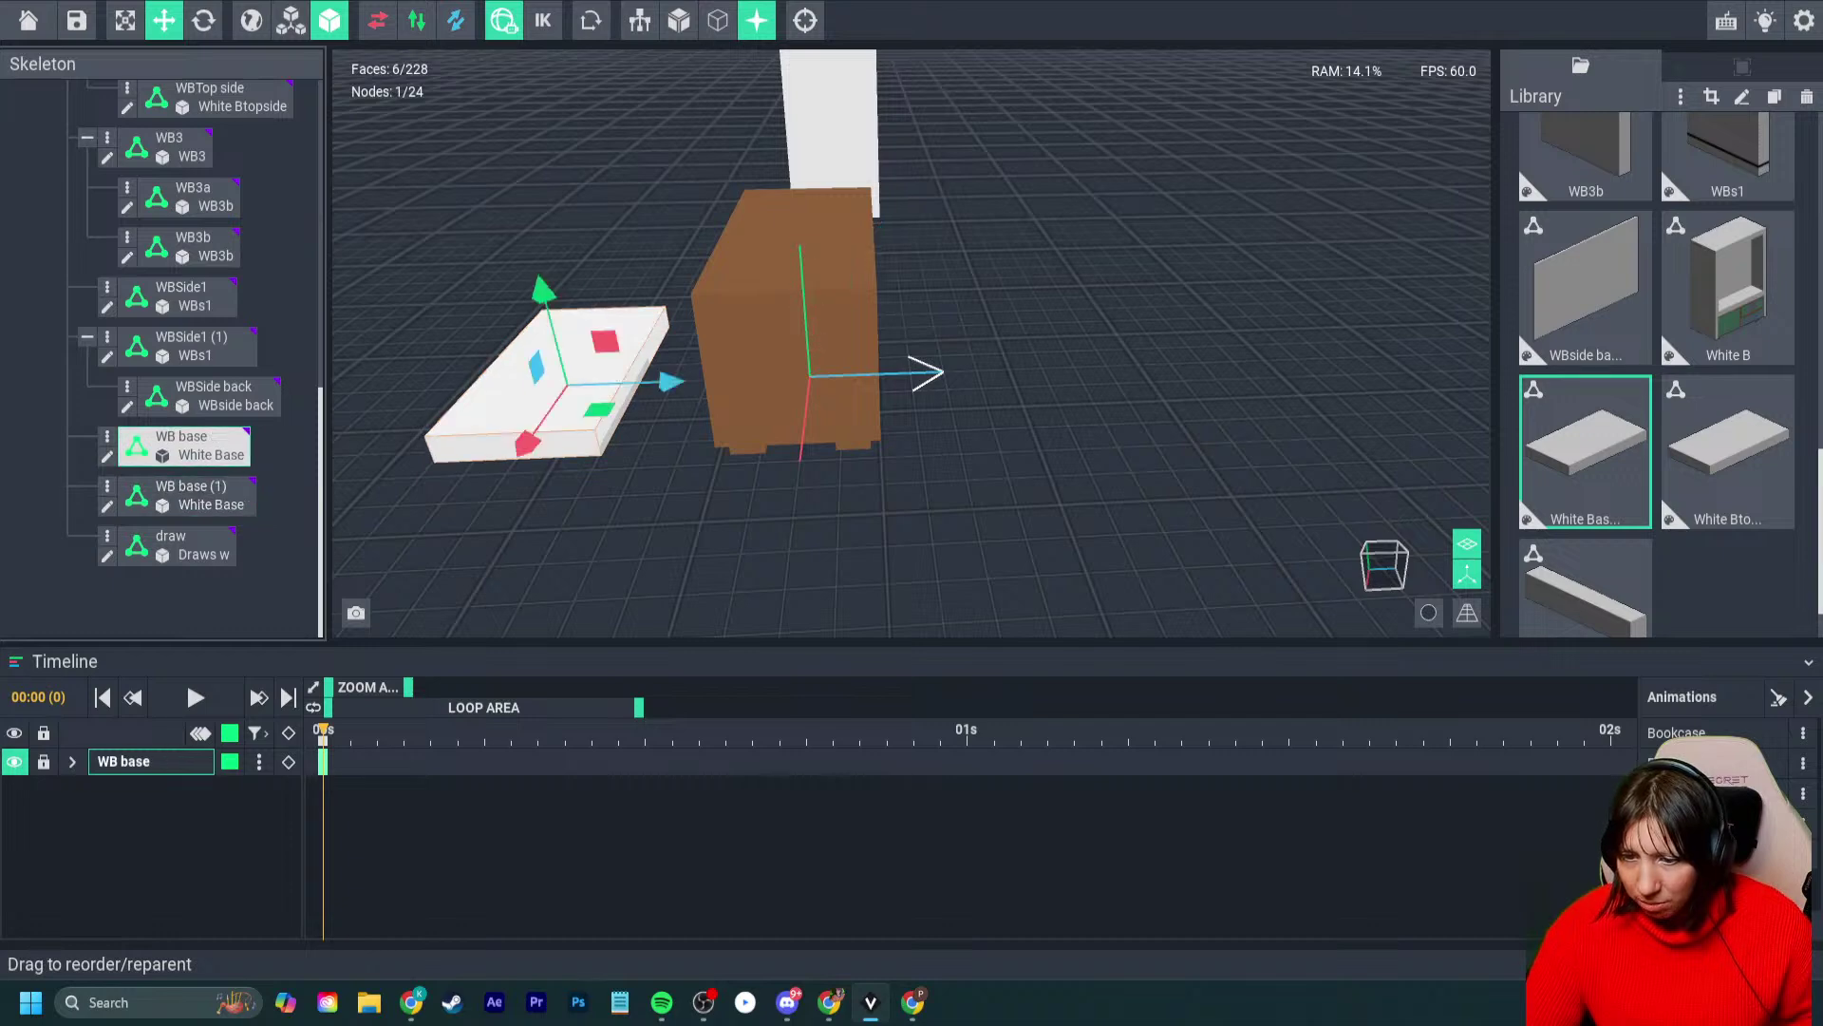
drag(670, 380, 902, 405)
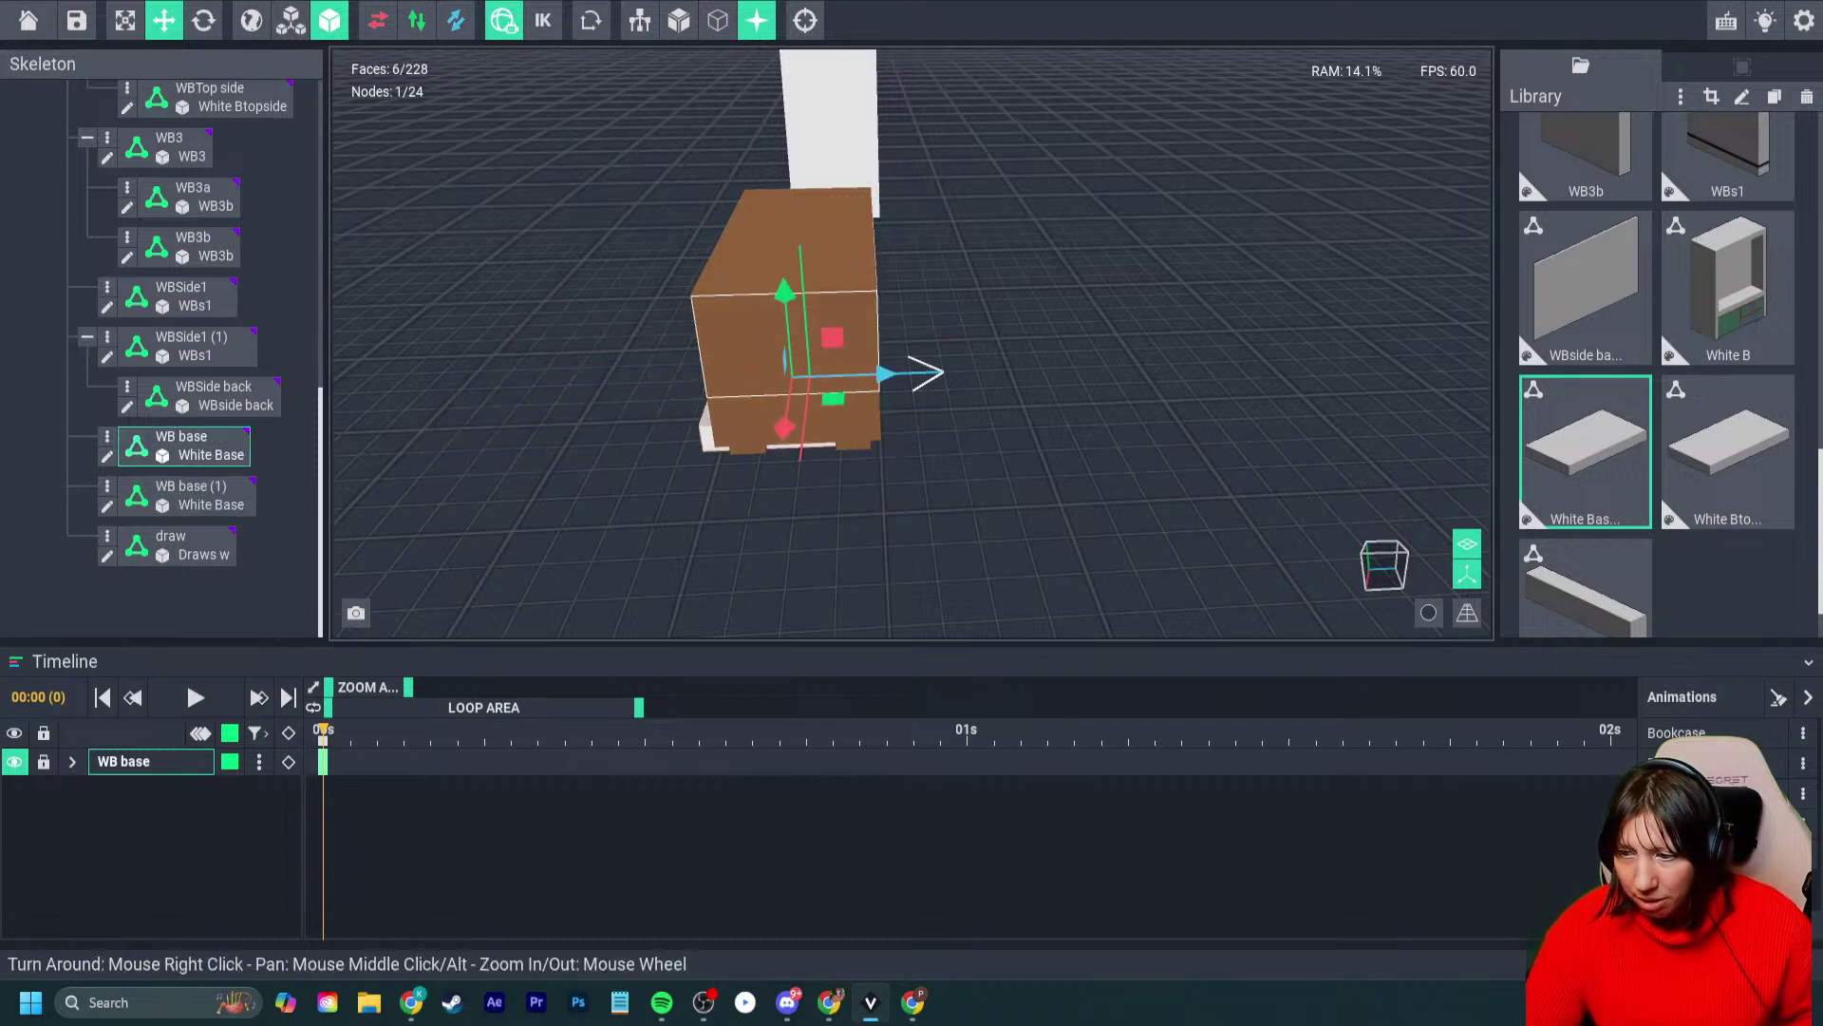
drag(785, 290, 774, 166)
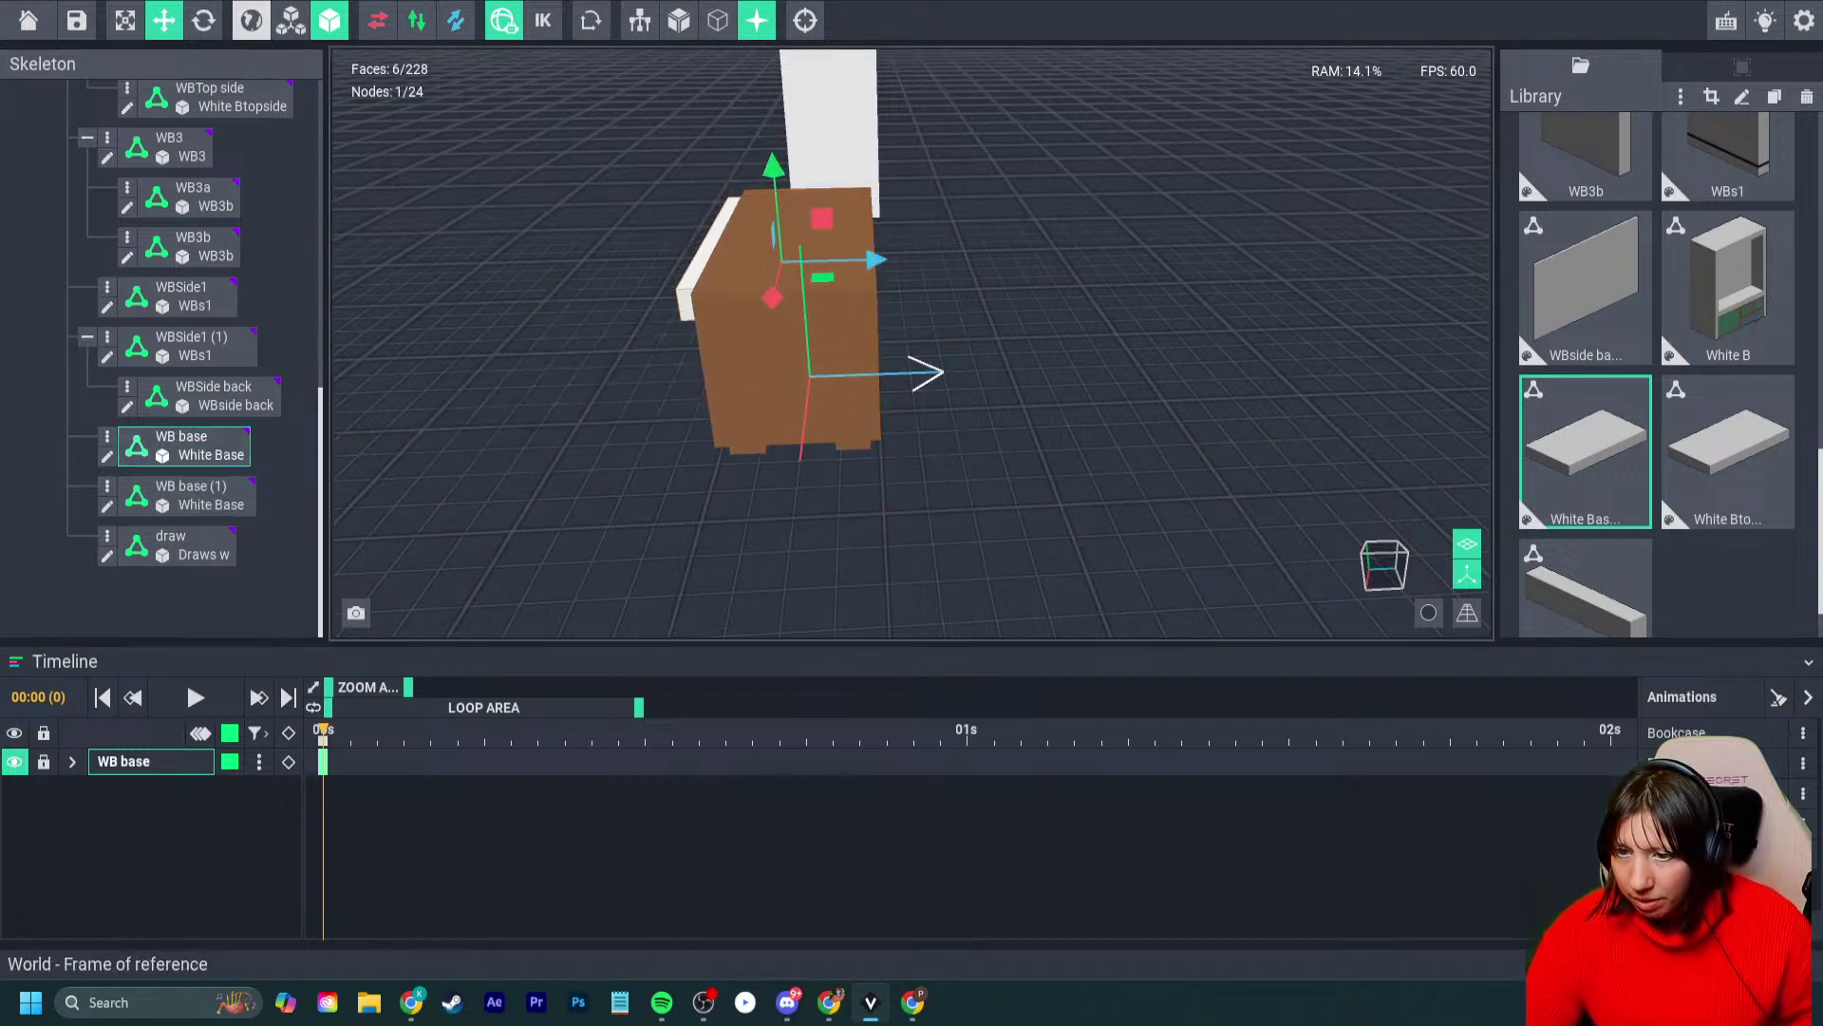
- Rotate the WB base node upright and reposition it until it is hidden inside the brown drawer unit
click(203, 20)
drag(722, 228, 726, 323)
click(165, 20)
drag(710, 196, 731, 241)
right_drag(736, 247, 1025, 228)
right_drag(807, 301, 760, 347)
- Open the B3 model, recolor its purple lines with the sampled brown #8F613B, and save it back to the project
double_click(760, 349)
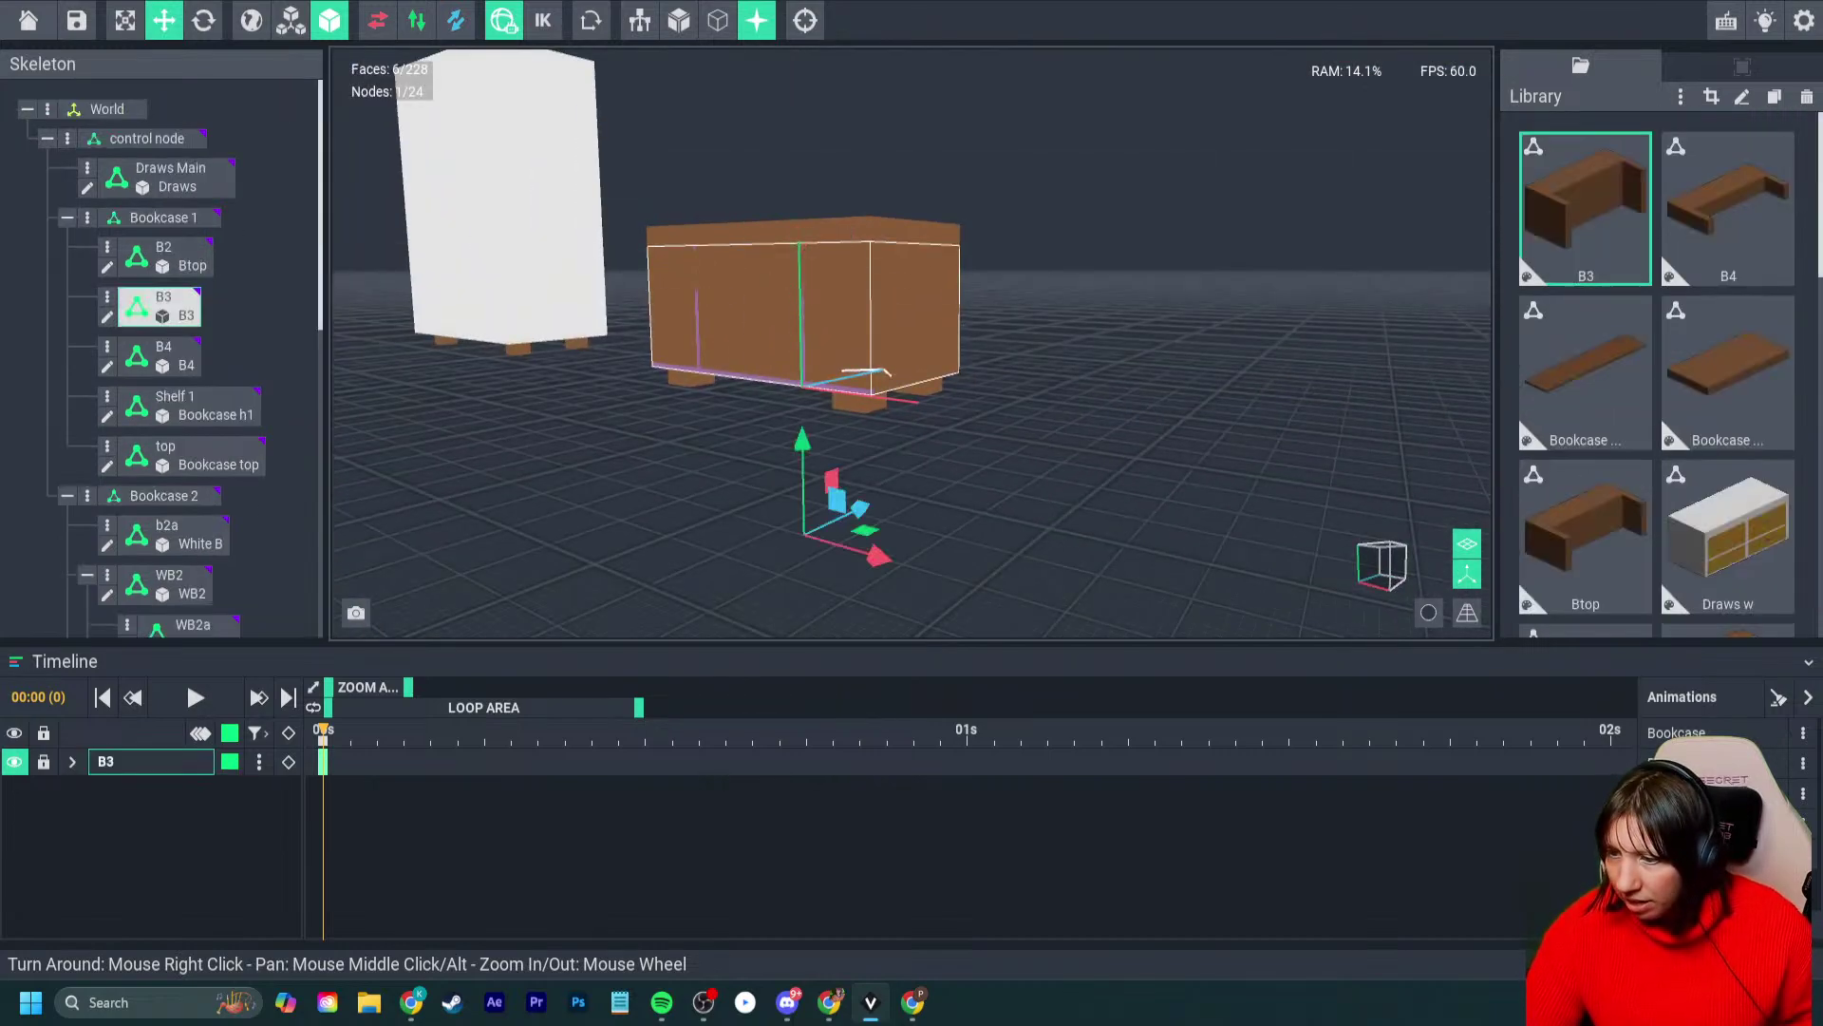
alt+click(838, 542)
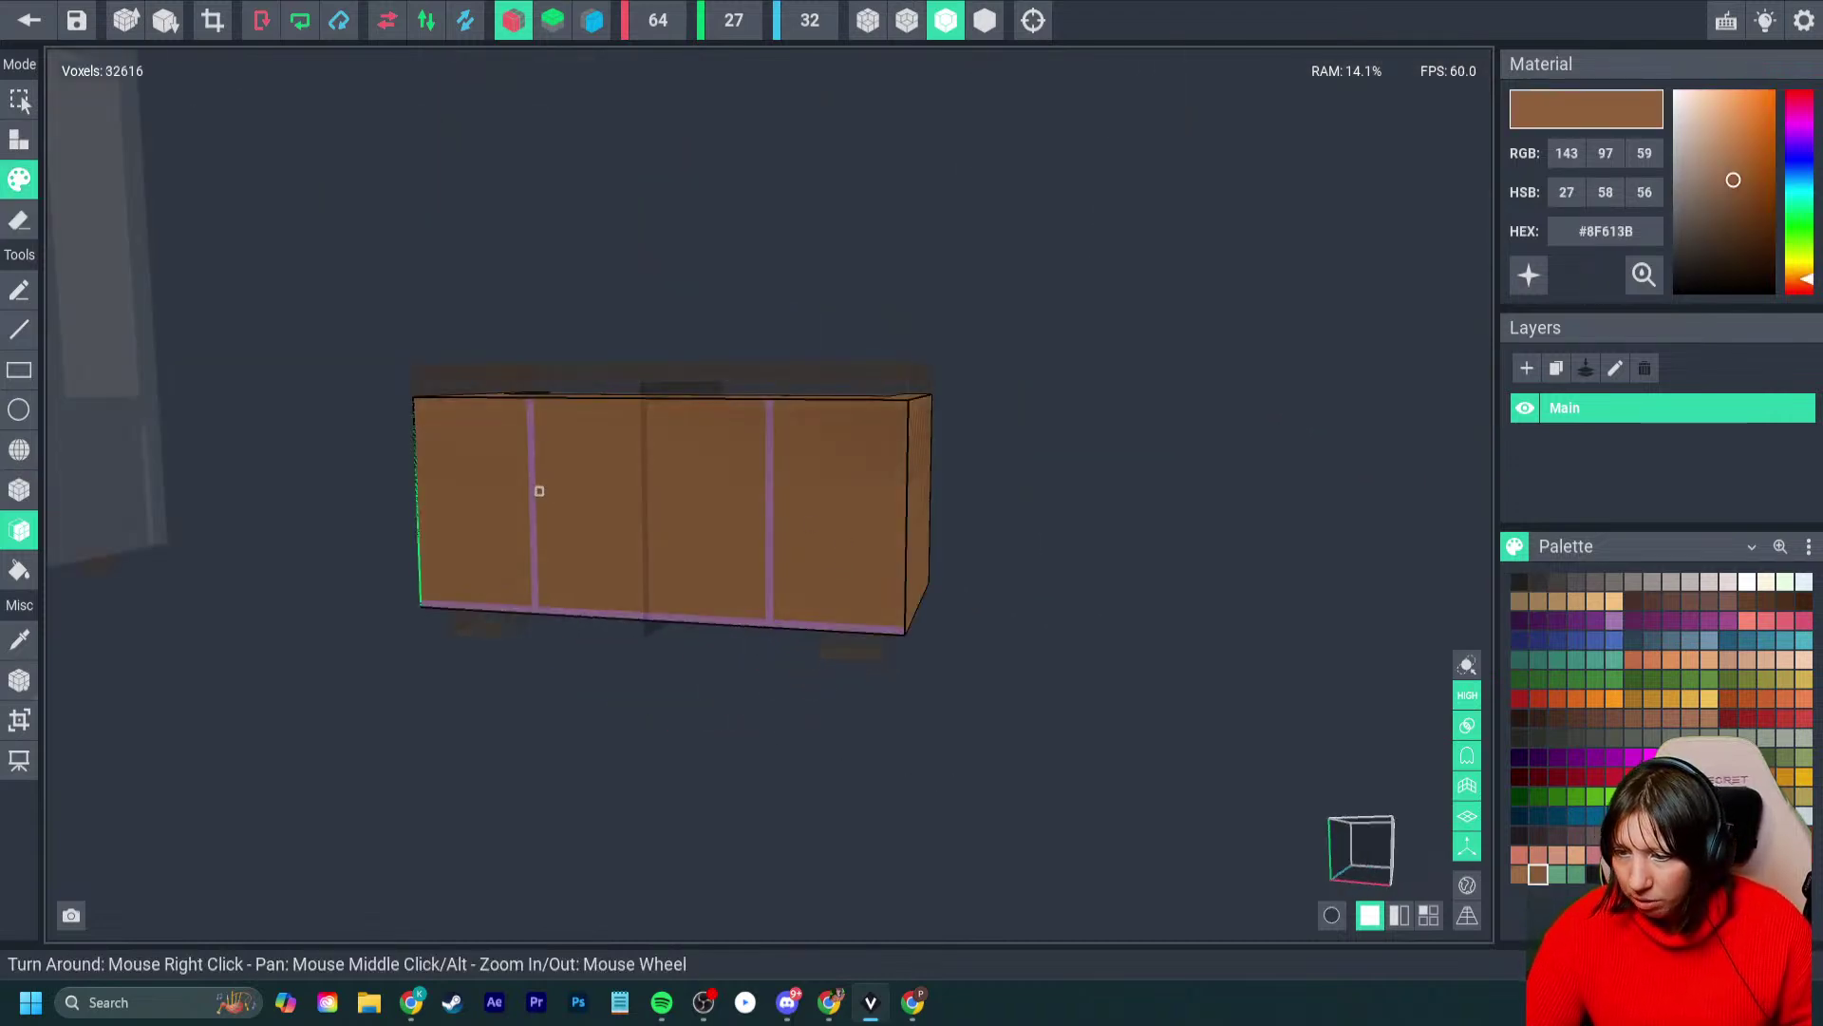
click(28, 20)
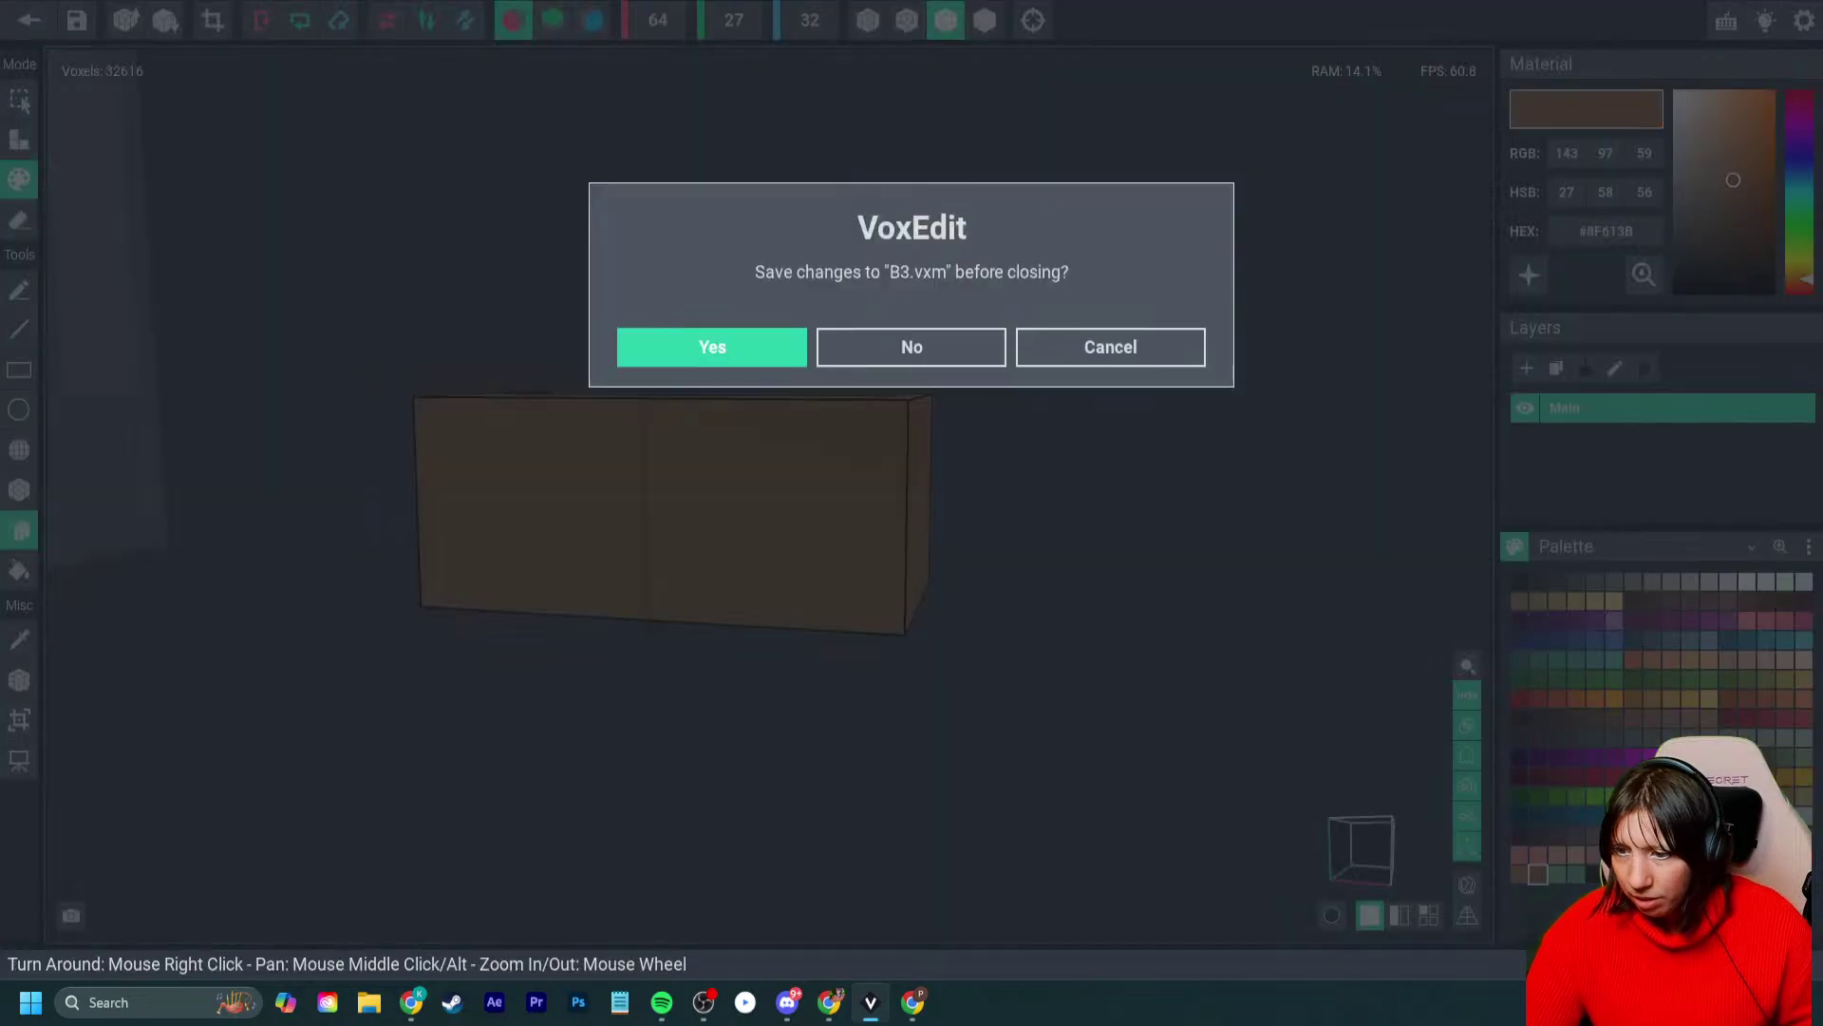
click(712, 346)
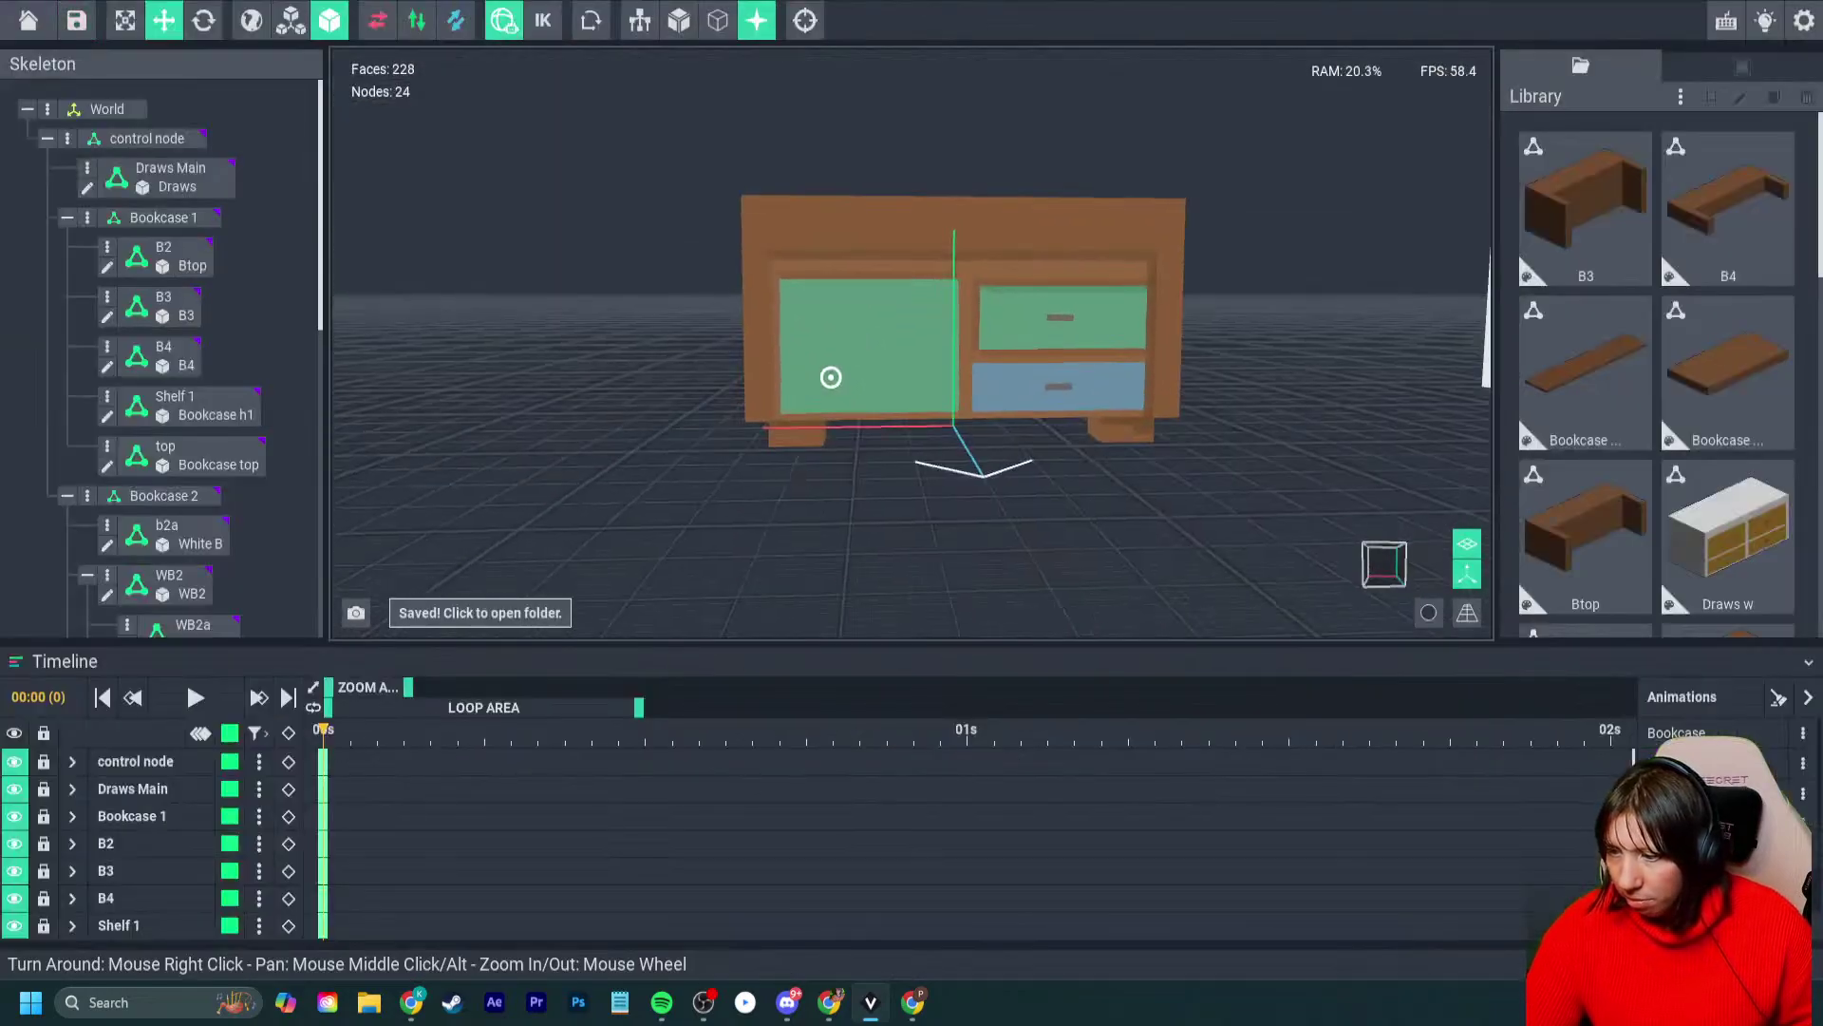
- Check the Bookcase Light Wood 01 animation, switch to Bookecase White 01 and examine the bases and side panels around the orange drawers
right_drag(831, 377, 826, 378)
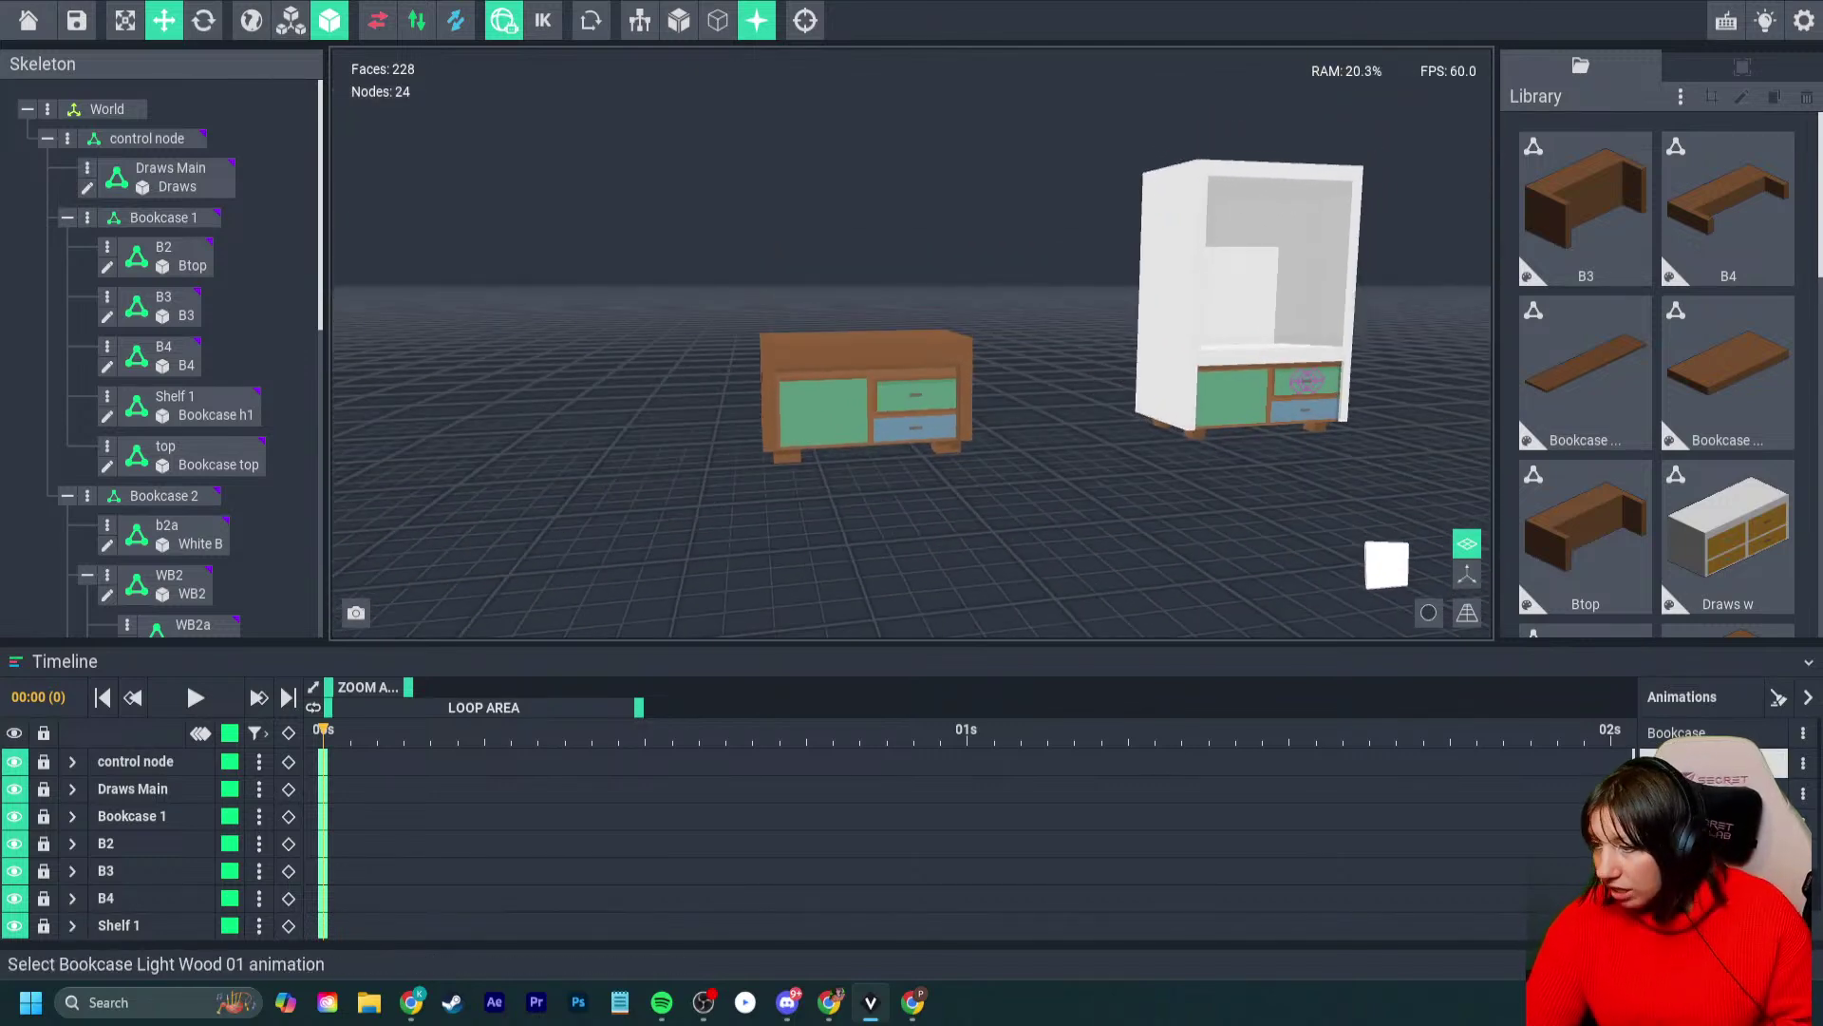
click(1709, 763)
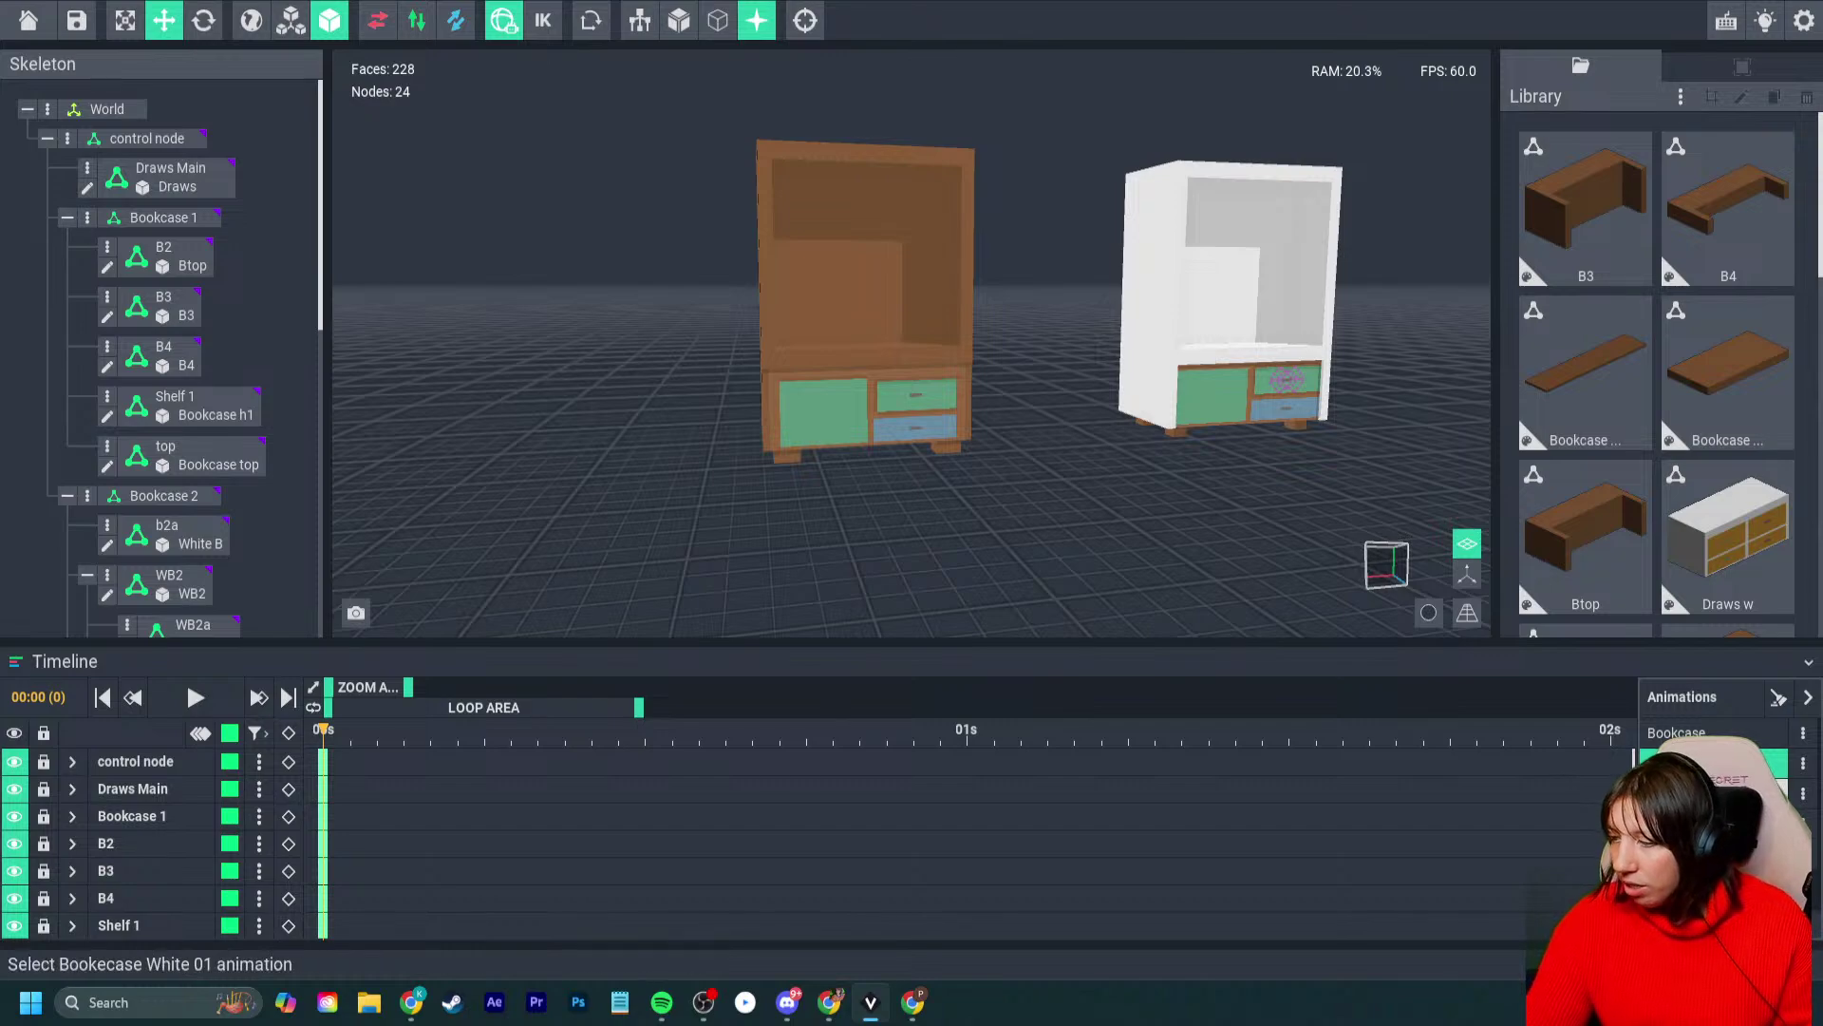
click(1709, 793)
scroll(807, 409, up, 5)
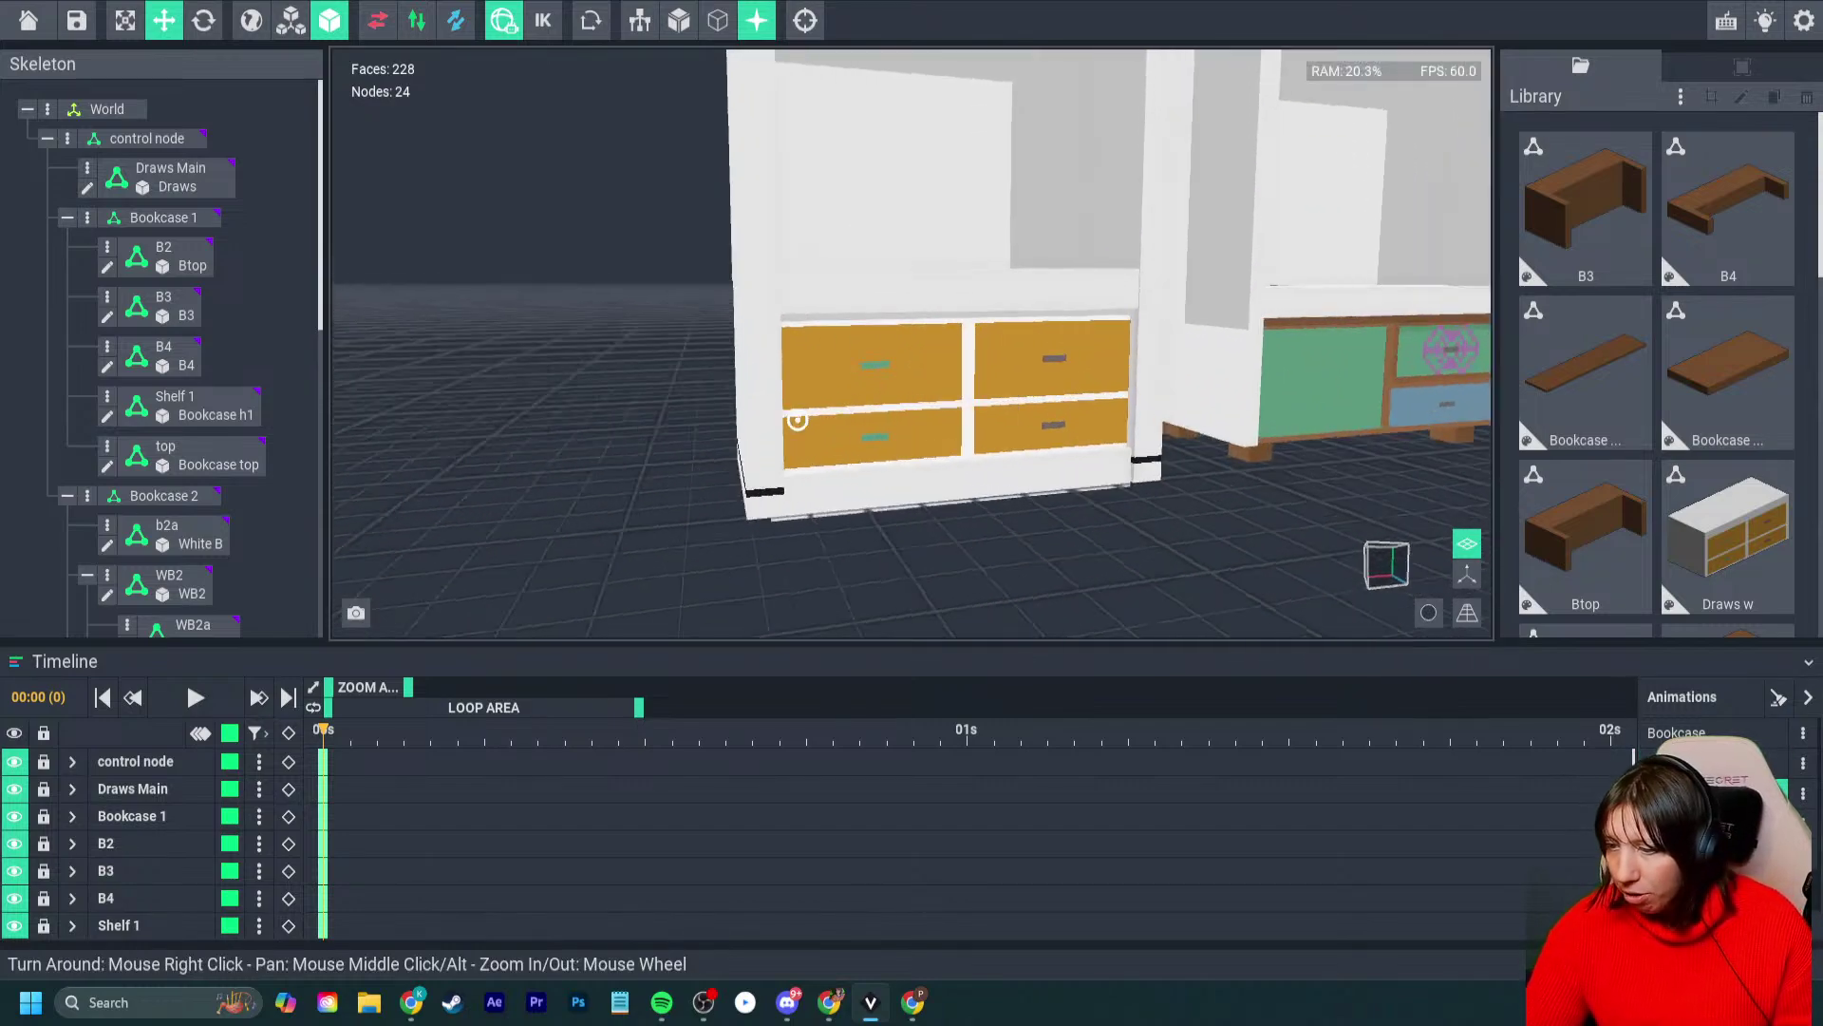
click(795, 420)
mouse_move(796, 420)
right_down()
mouse_move(878, 394)
mouse_move(903, 256)
mouse_move(788, 409)
right_up()
scroll(789, 408, up, 2)
click(760, 220)
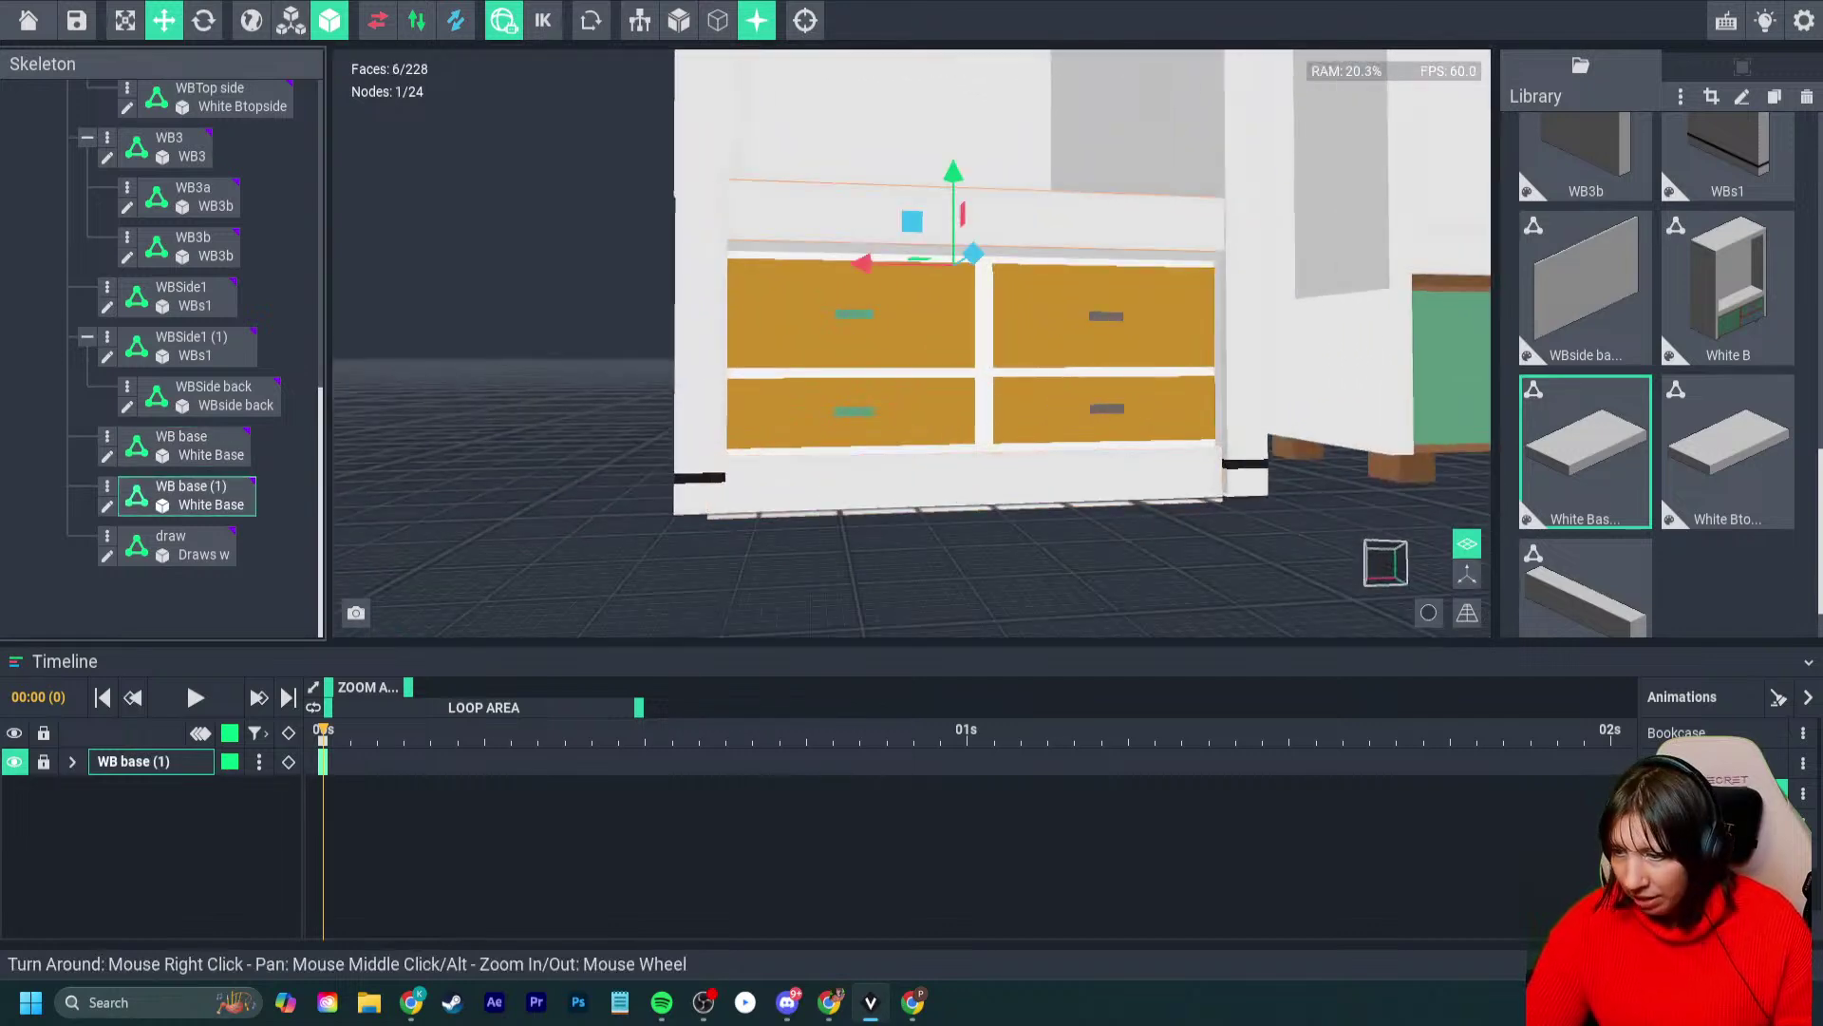
right_drag(760, 220, 717, 289)
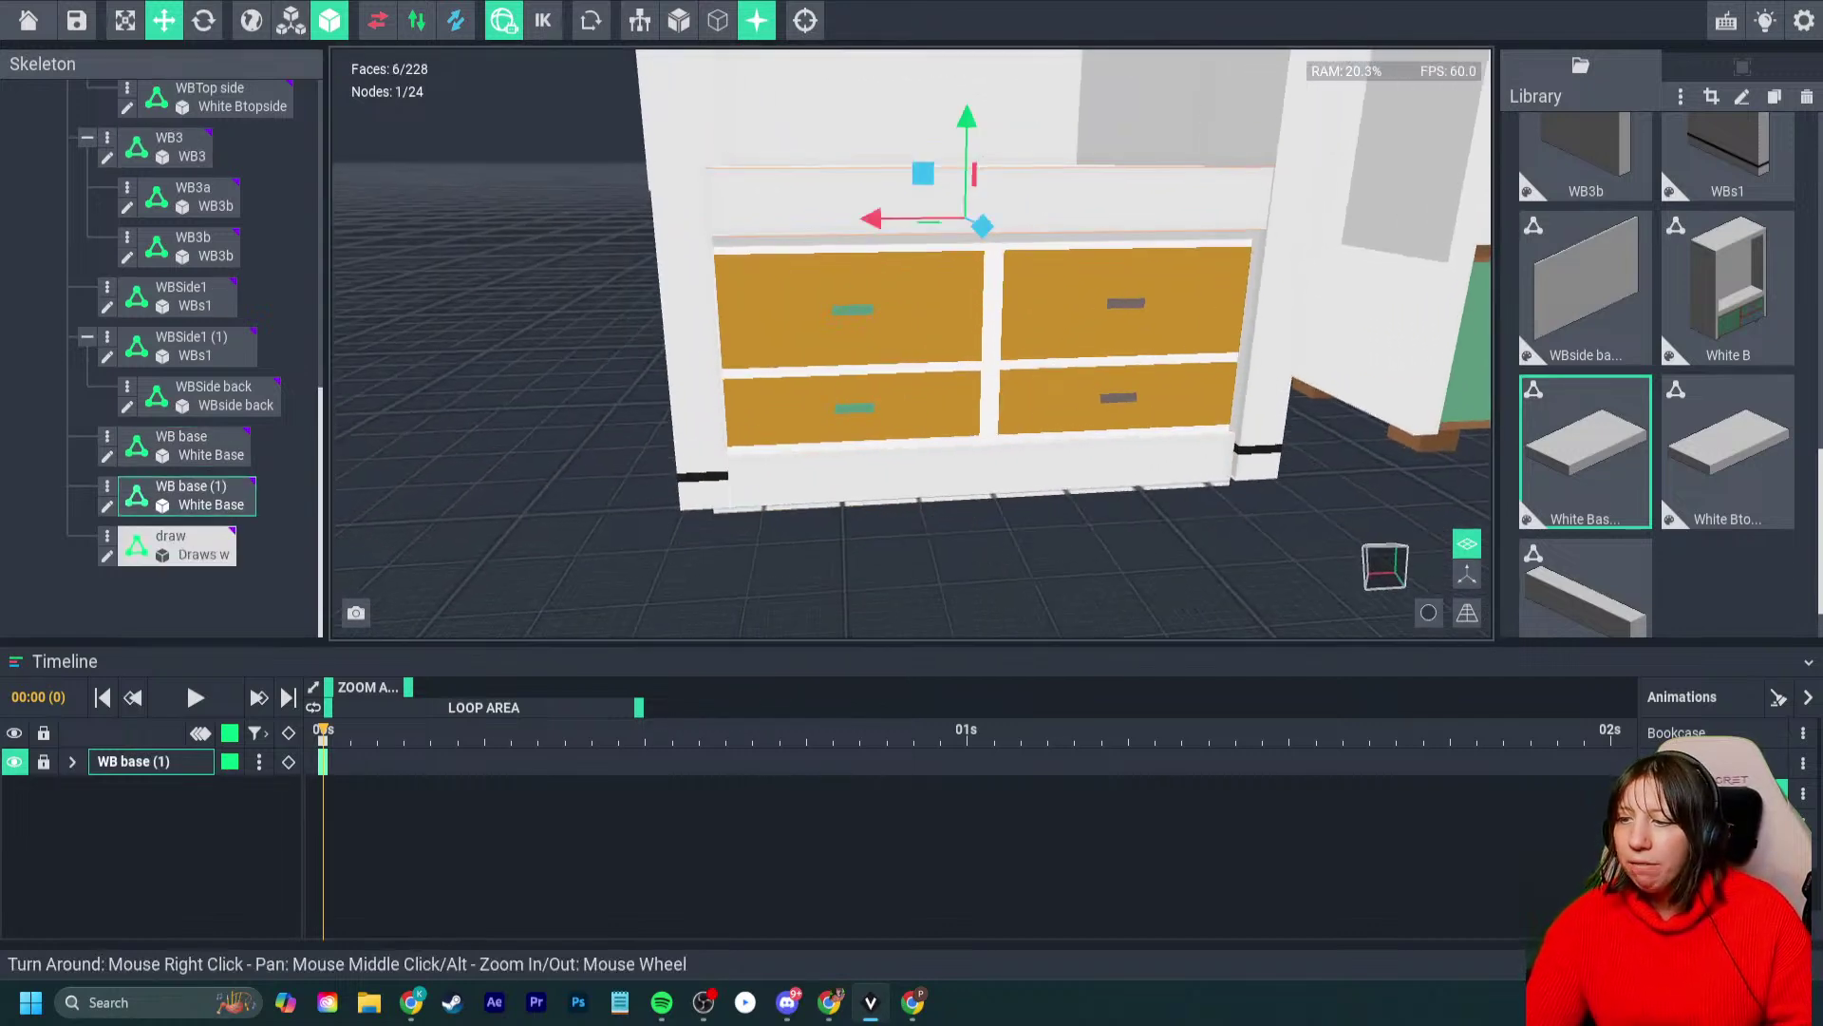
right_drag(817, 366, 869, 361)
click(854, 463)
right_drag(855, 463, 917, 432)
scroll(917, 432, up, 3)
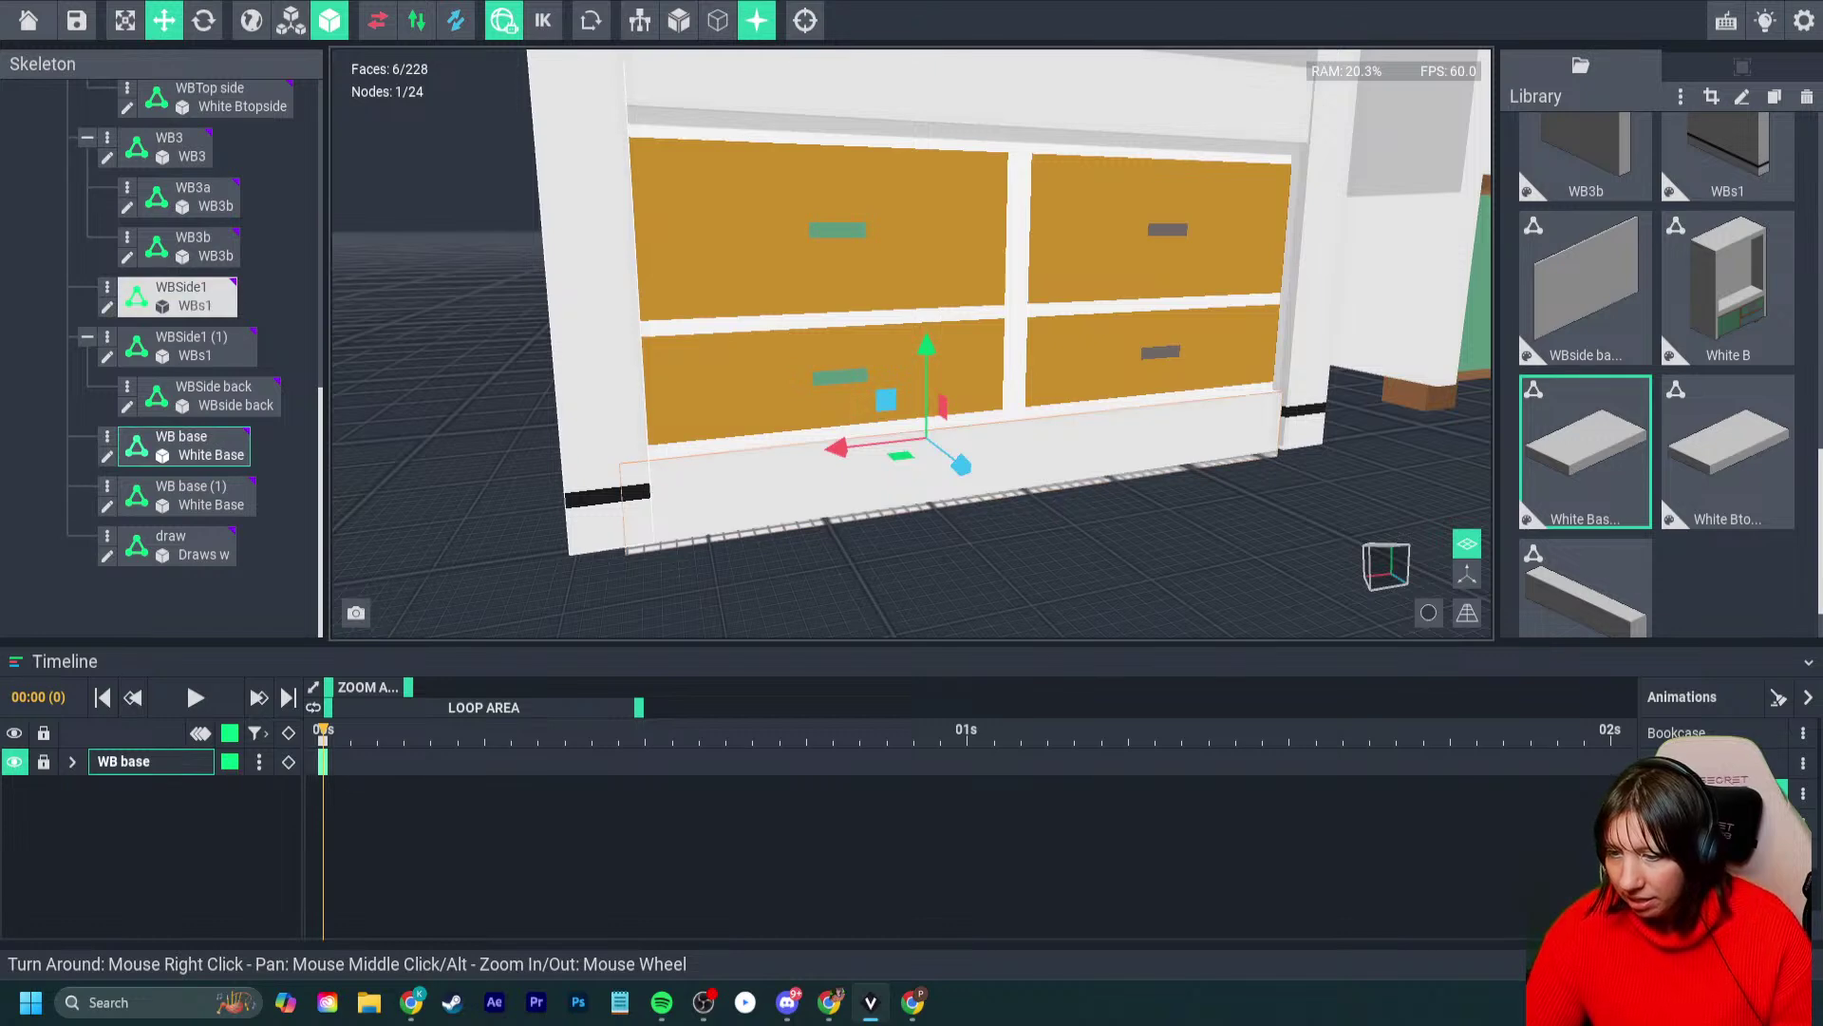
- Open the WBs1 side panel model, paint its dark stripe with the panel's white #F0F0F0, and save it back to the project
double_click(594, 470)
right_drag(608, 532, 861, 634)
shift+click(809, 600)
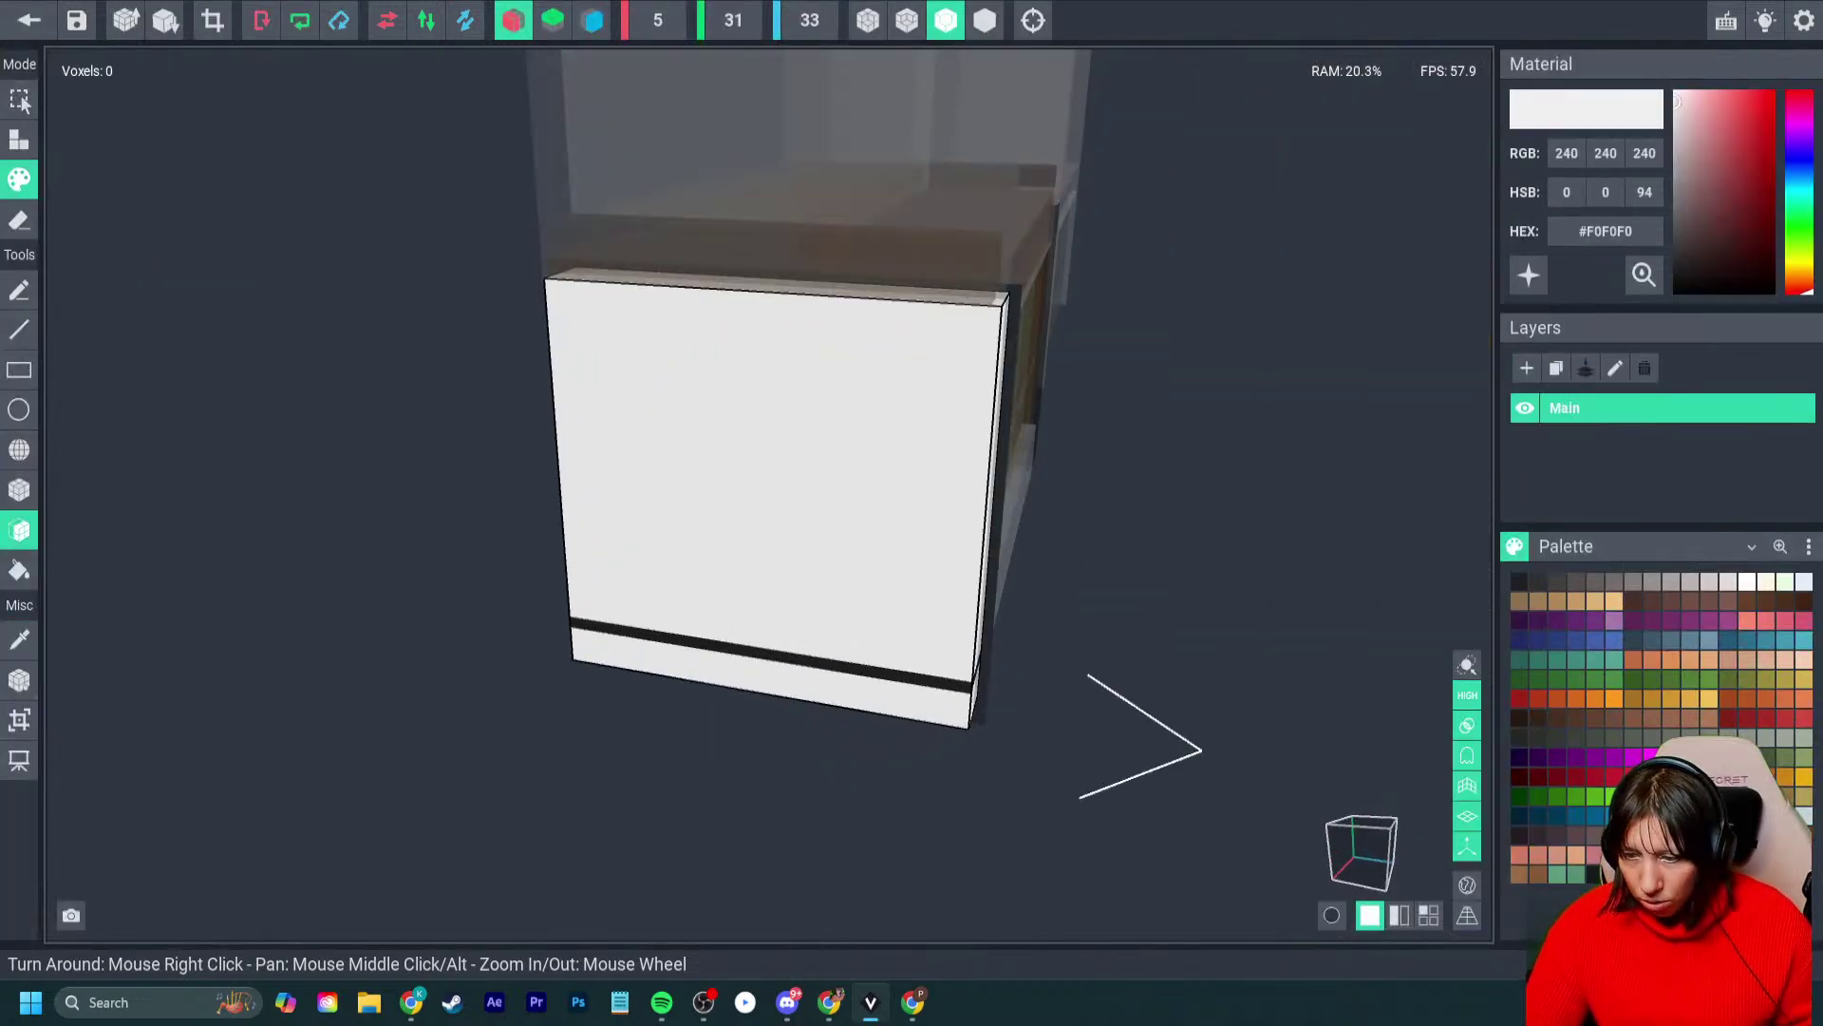
click(19, 220)
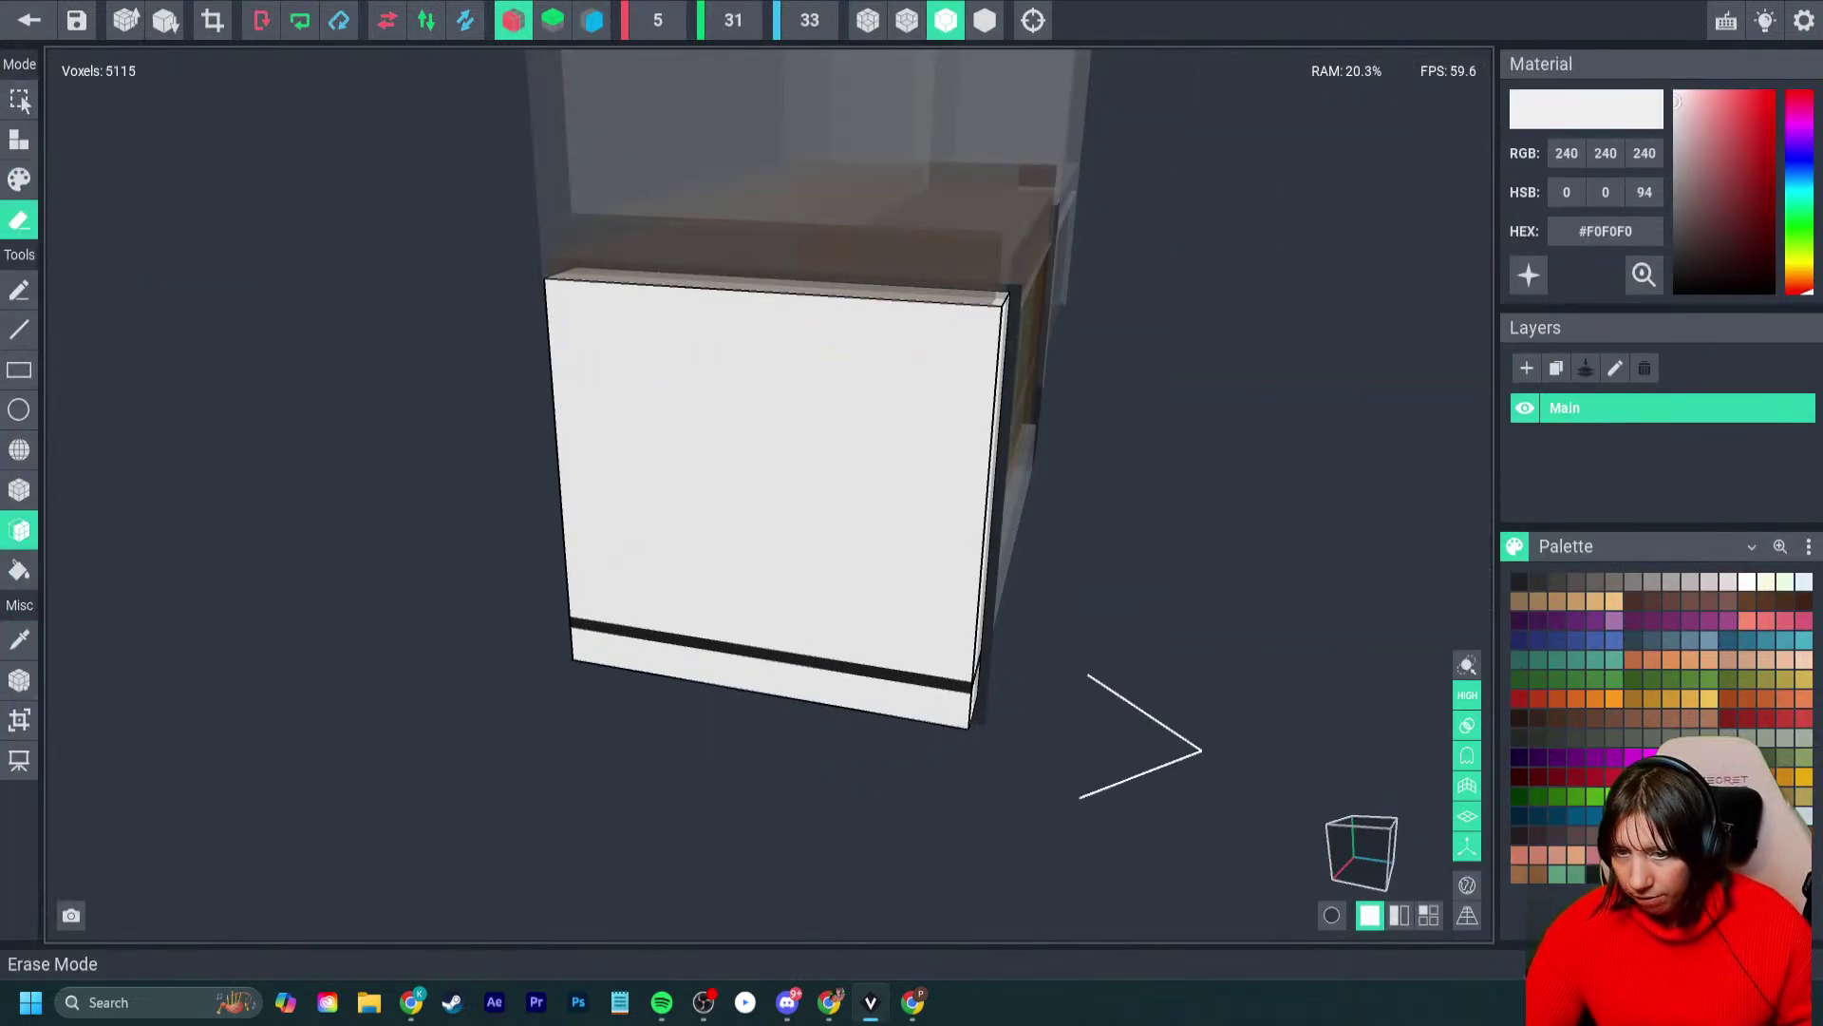
click(19, 179)
click(665, 636)
mouse_move(664, 636)
right_down()
mouse_move(907, 639)
mouse_move(835, 646)
mouse_move(954, 703)
mouse_move(788, 665)
right_up()
right_drag(1259, 791, 959, 783)
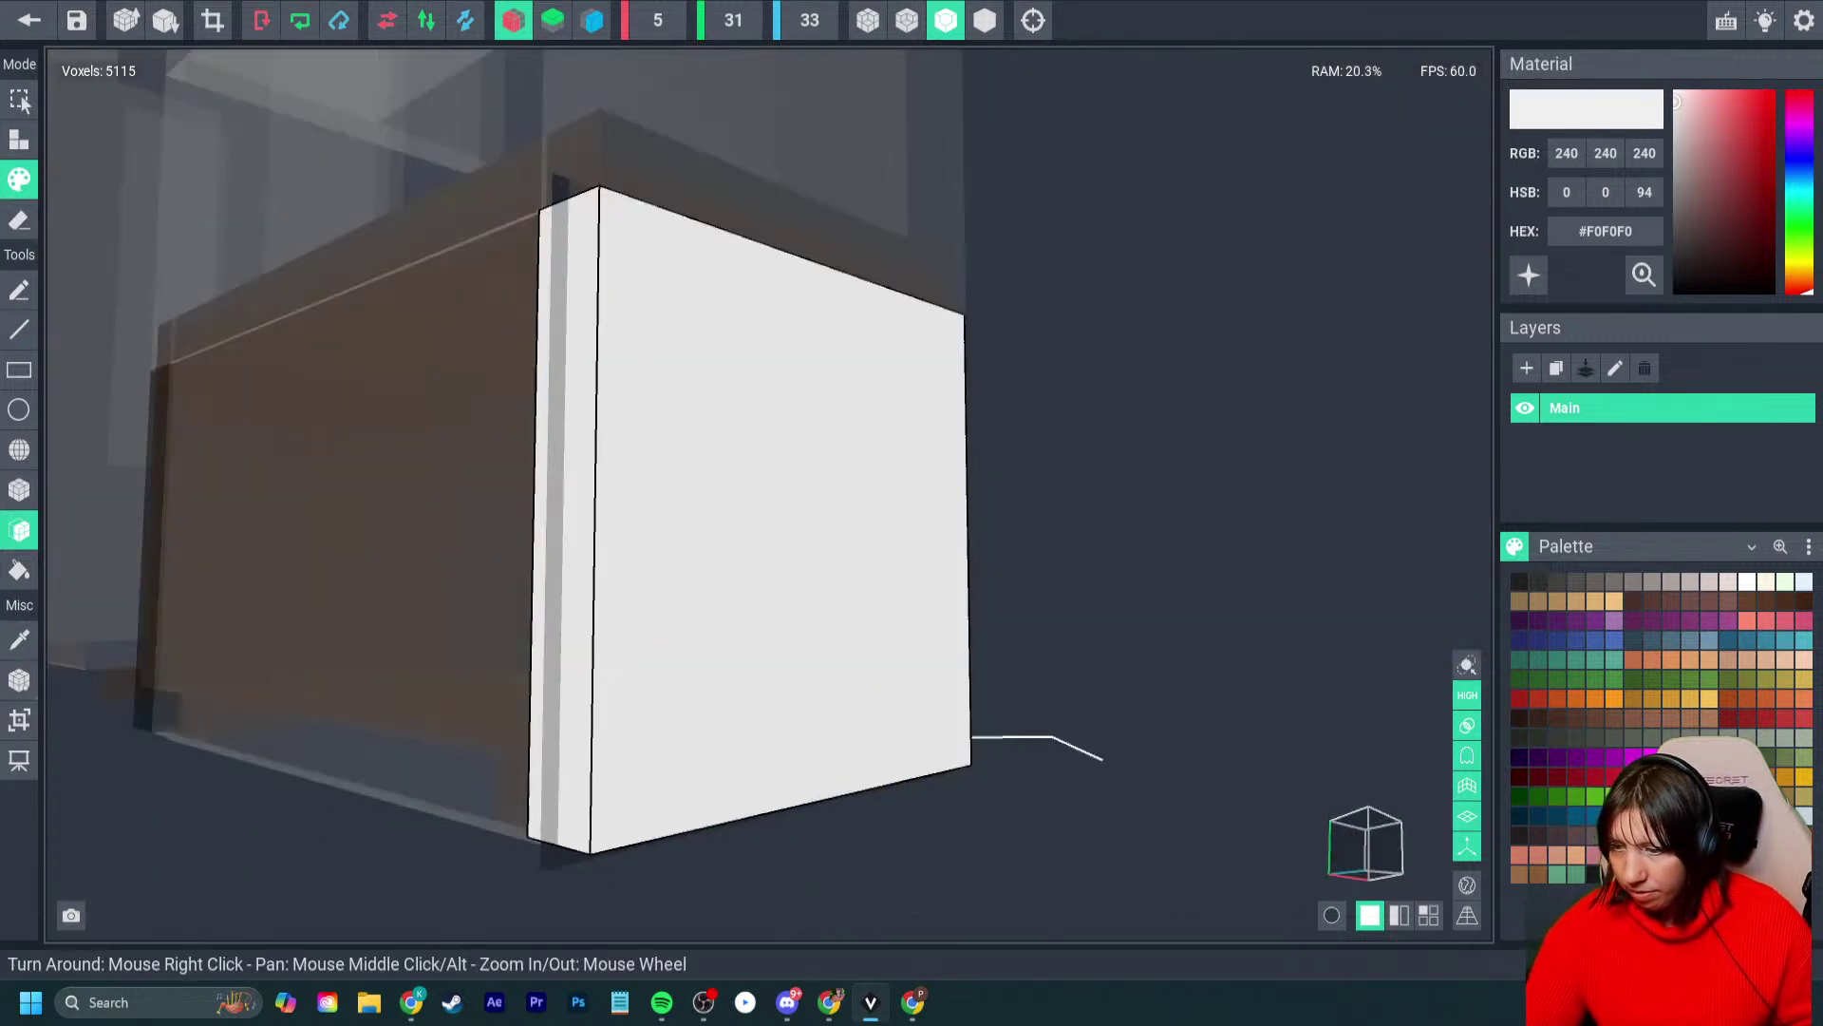
click(28, 20)
click(712, 345)
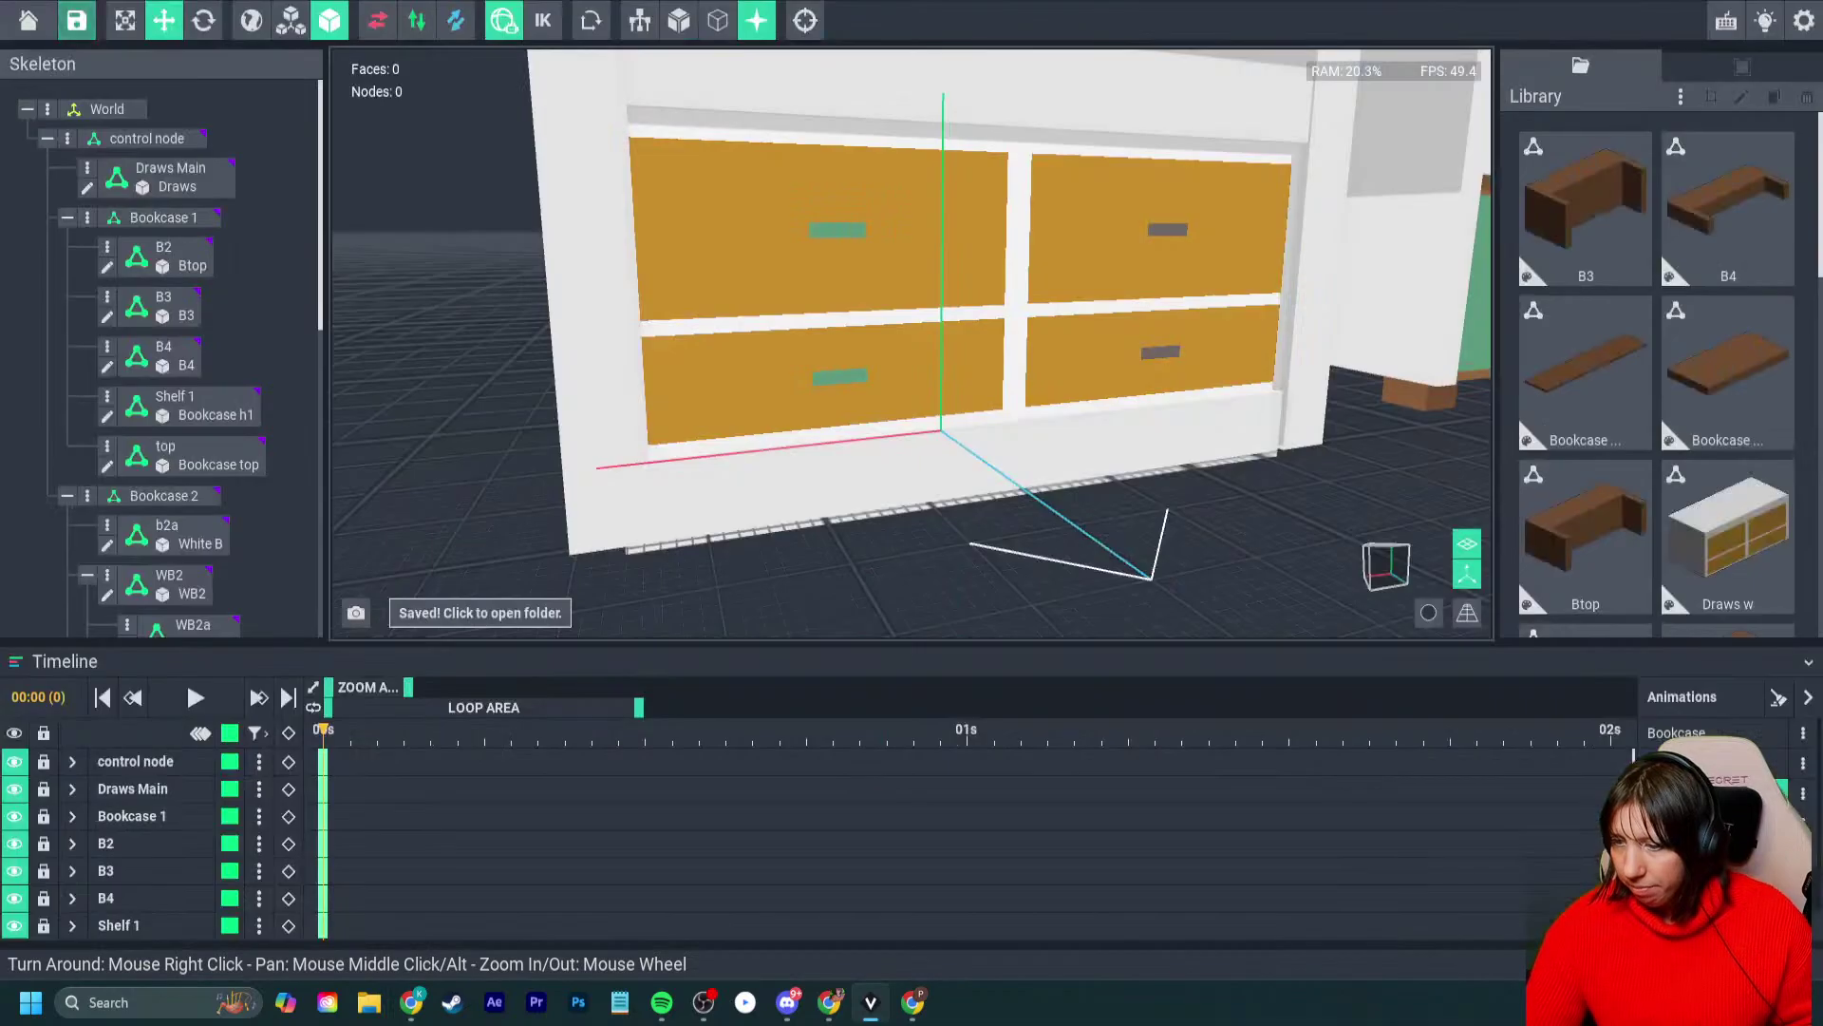
- Select the WB base under the orange drawers and shift it sideways to meet one of the white side panels
scroll(912, 342, down, 3)
right_drag(912, 342, 817, 351)
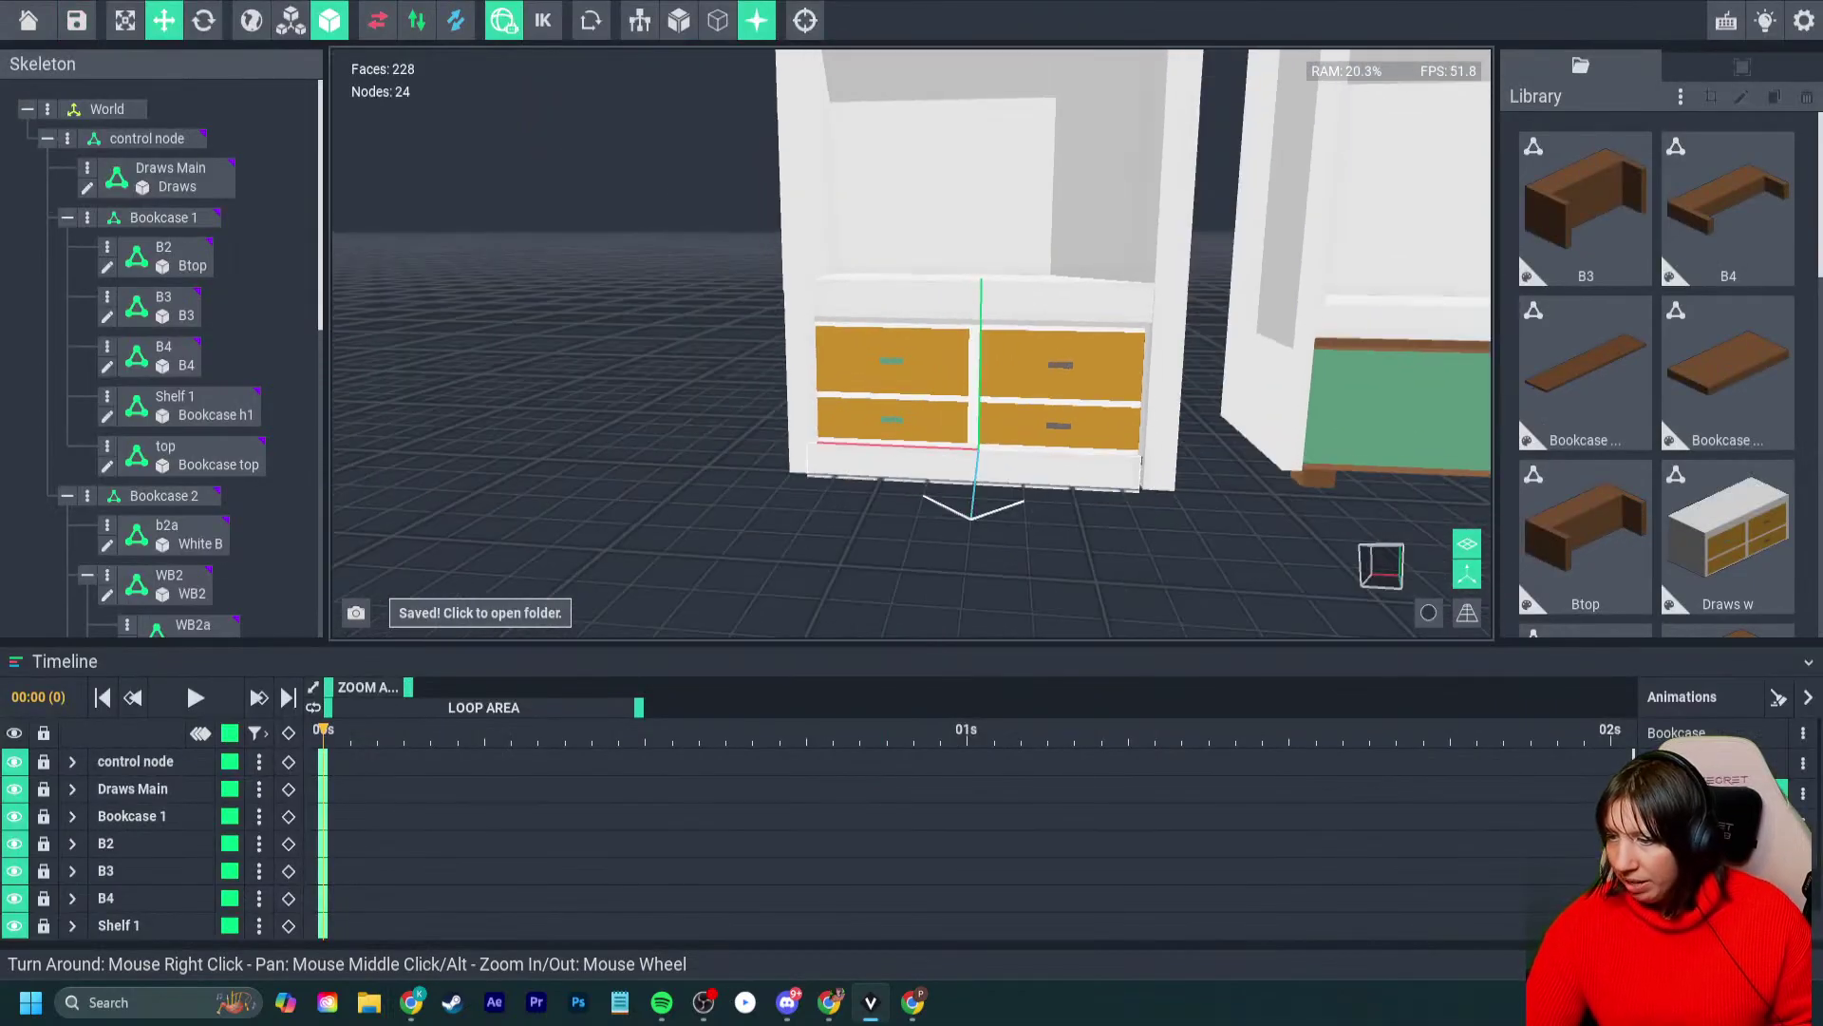
click(950, 470)
scroll(845, 439, up, 4)
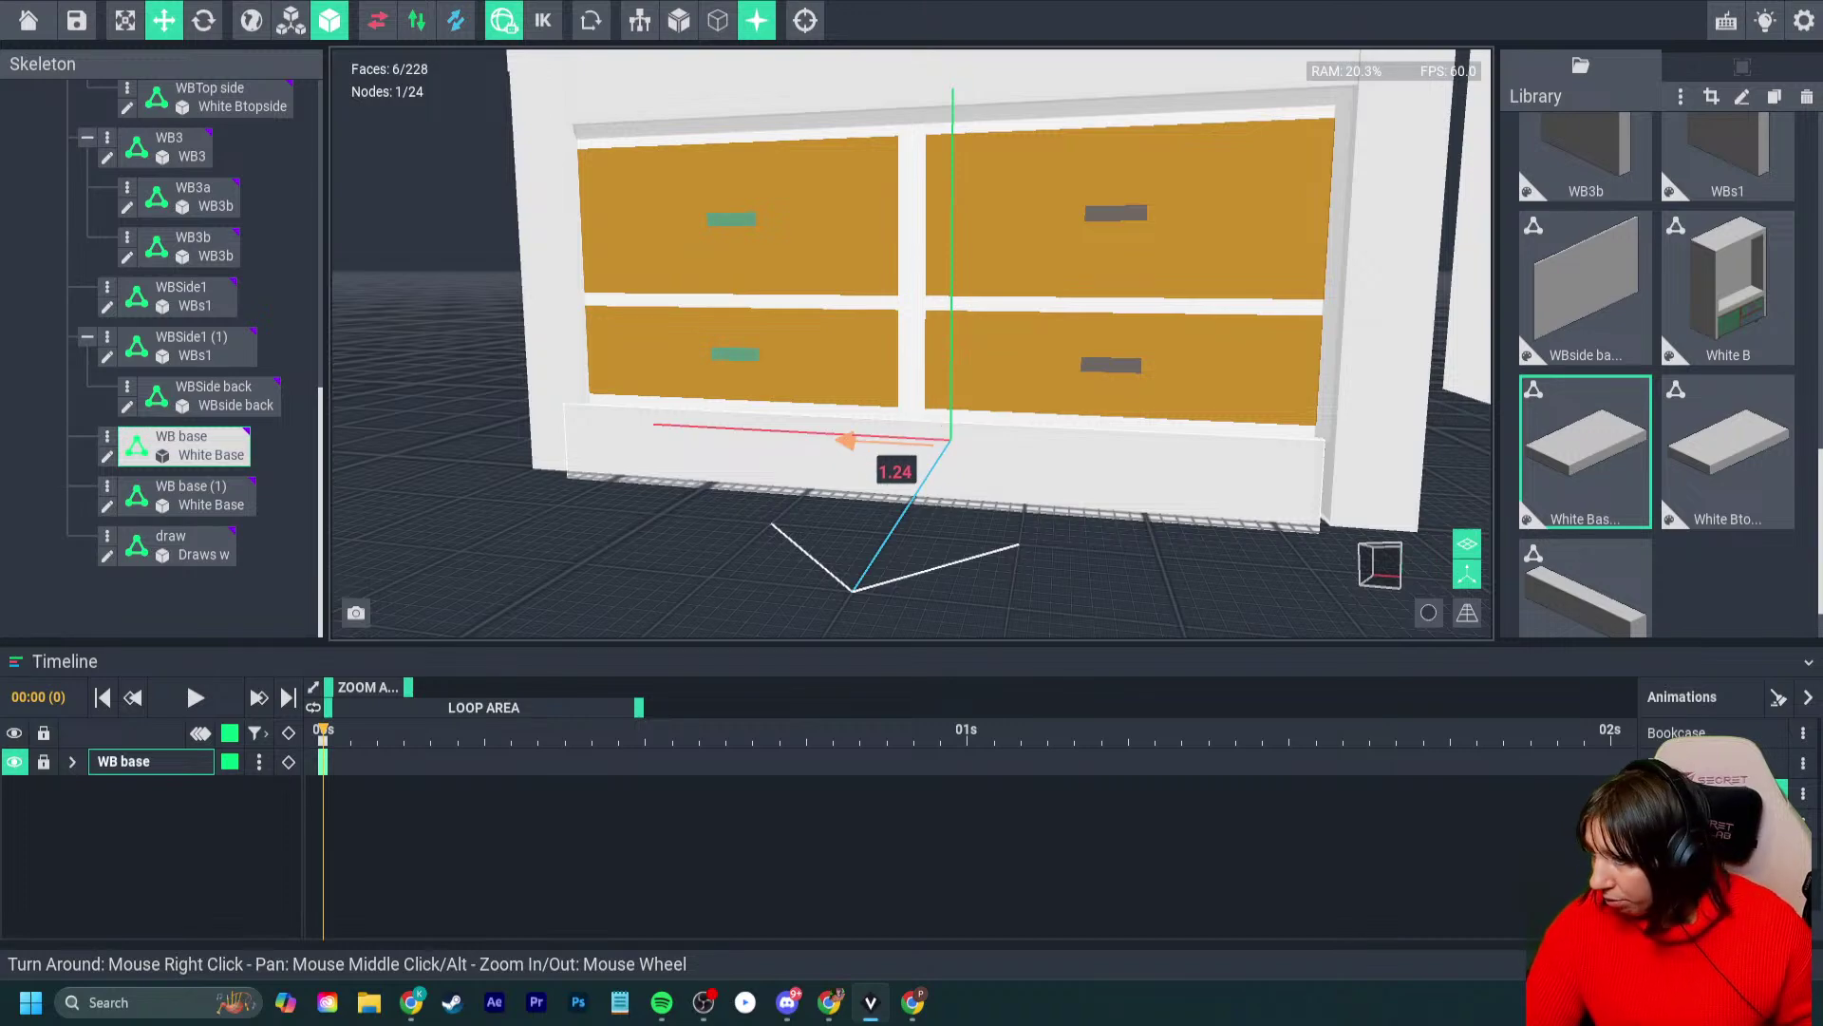
click(926, 475)
right_drag(912, 475, 854, 523)
click(863, 528)
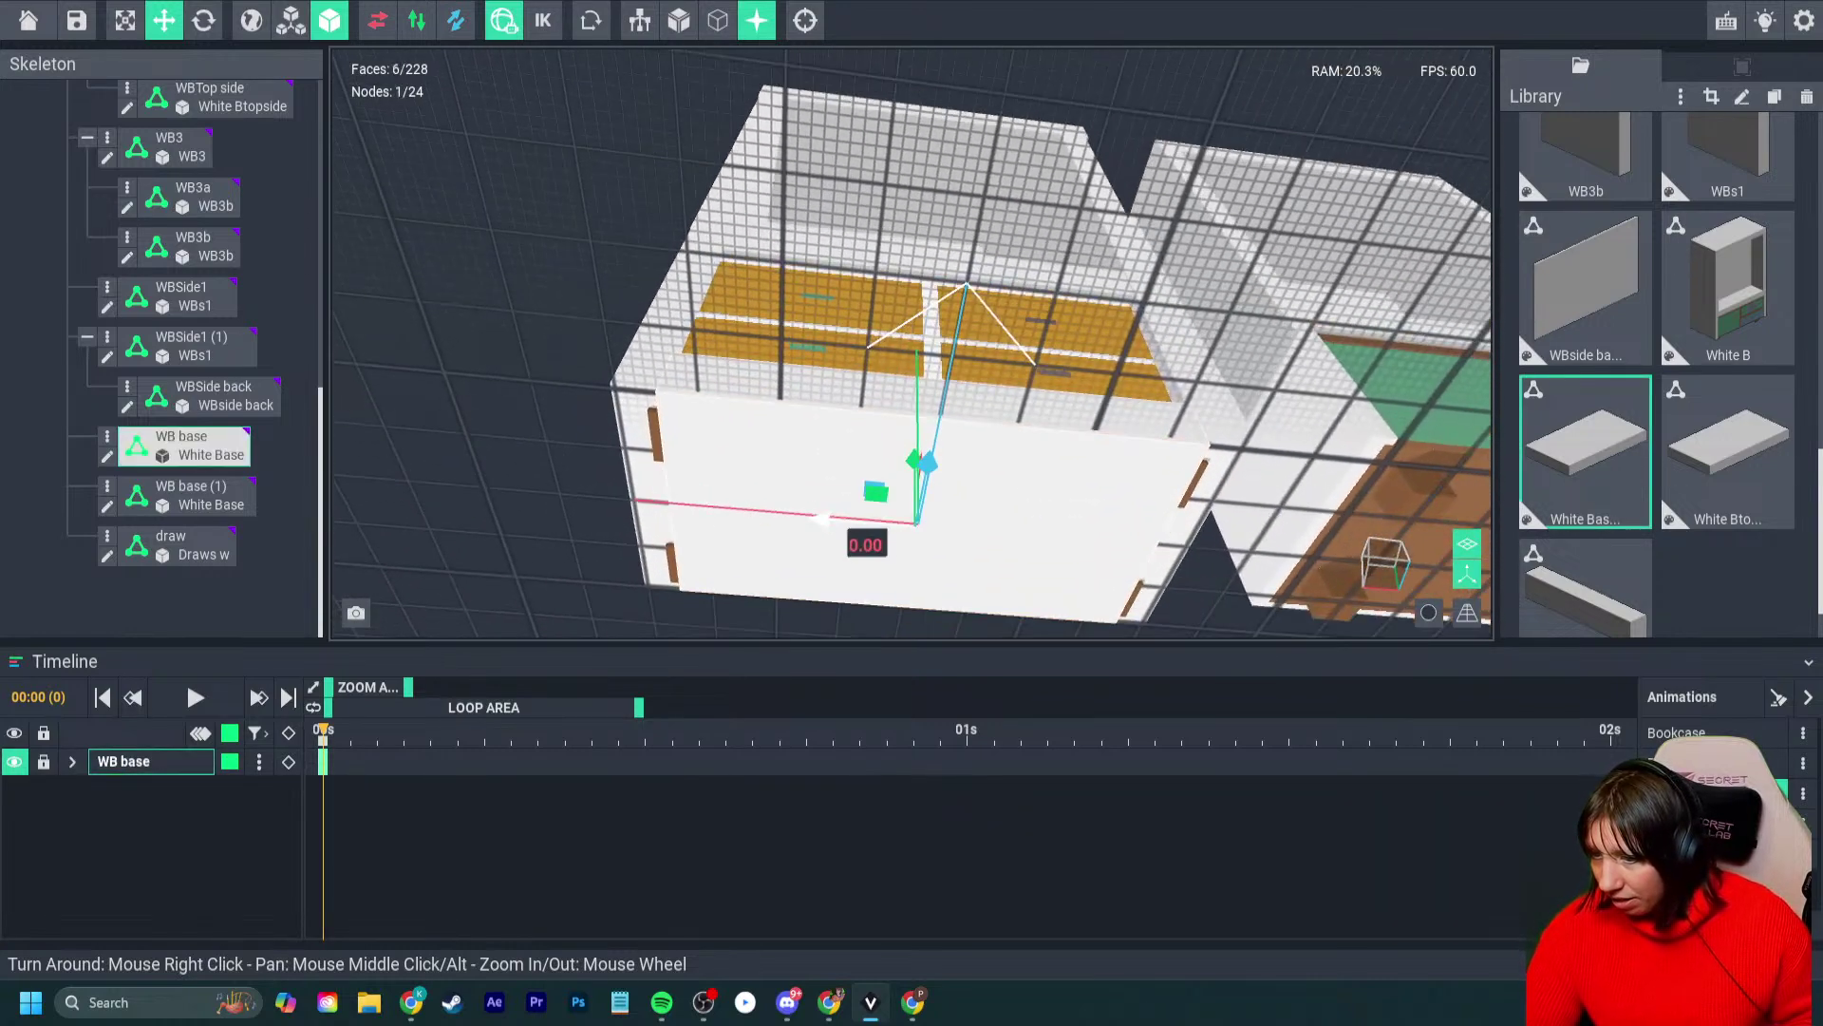
drag(820, 519, 807, 518)
right_drag(807, 518, 811, 561)
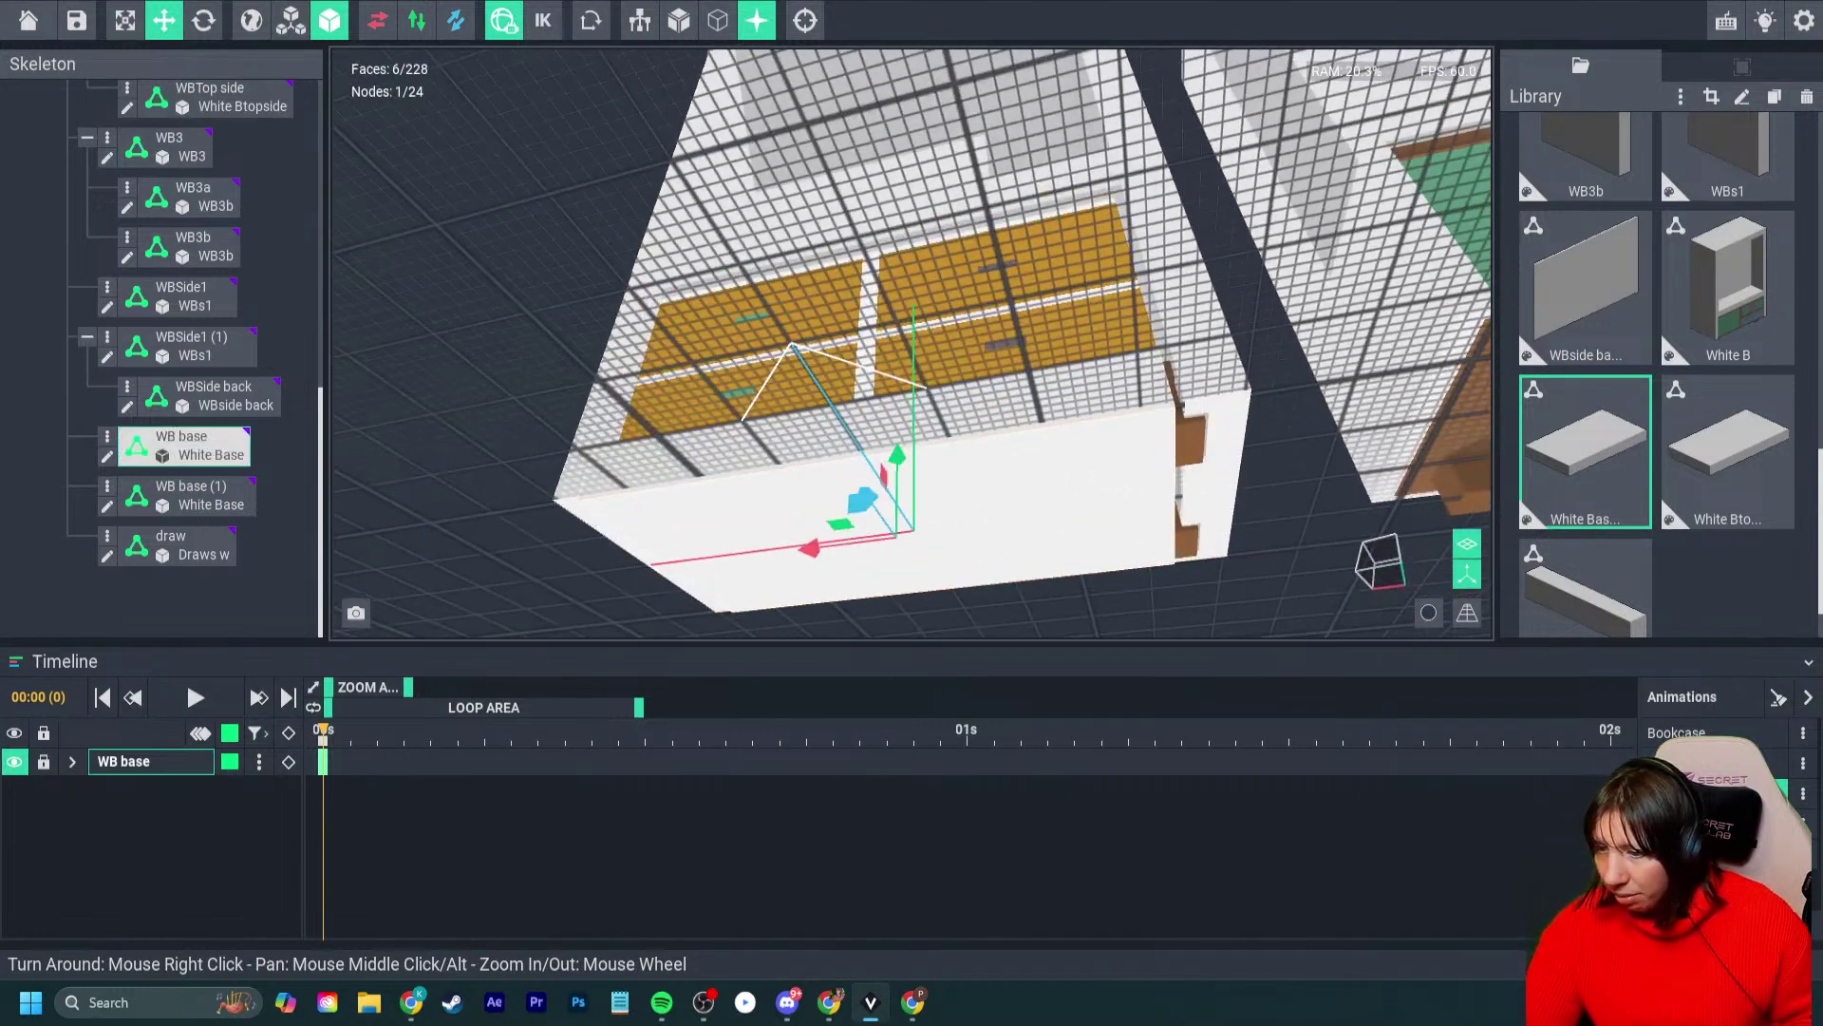
- Open the White Base model and extend its volume at one end to a width of 59 voxels
double_click(811, 560)
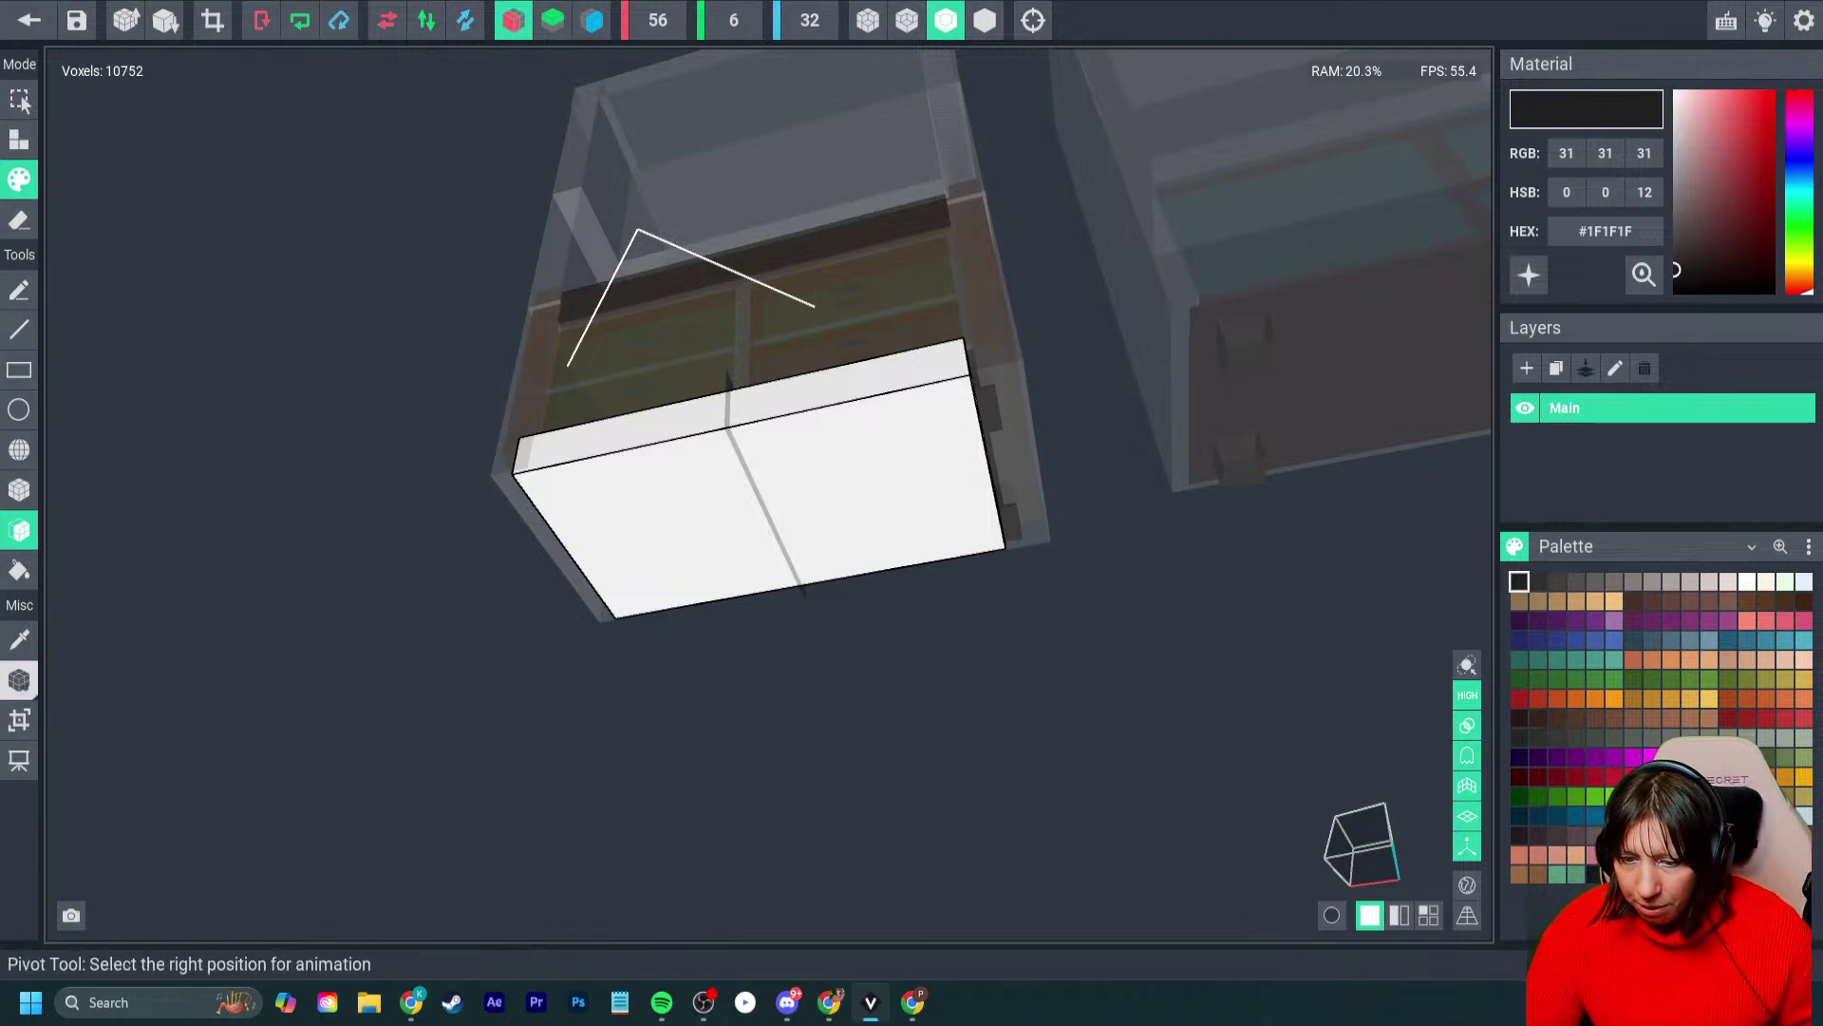
click(19, 719)
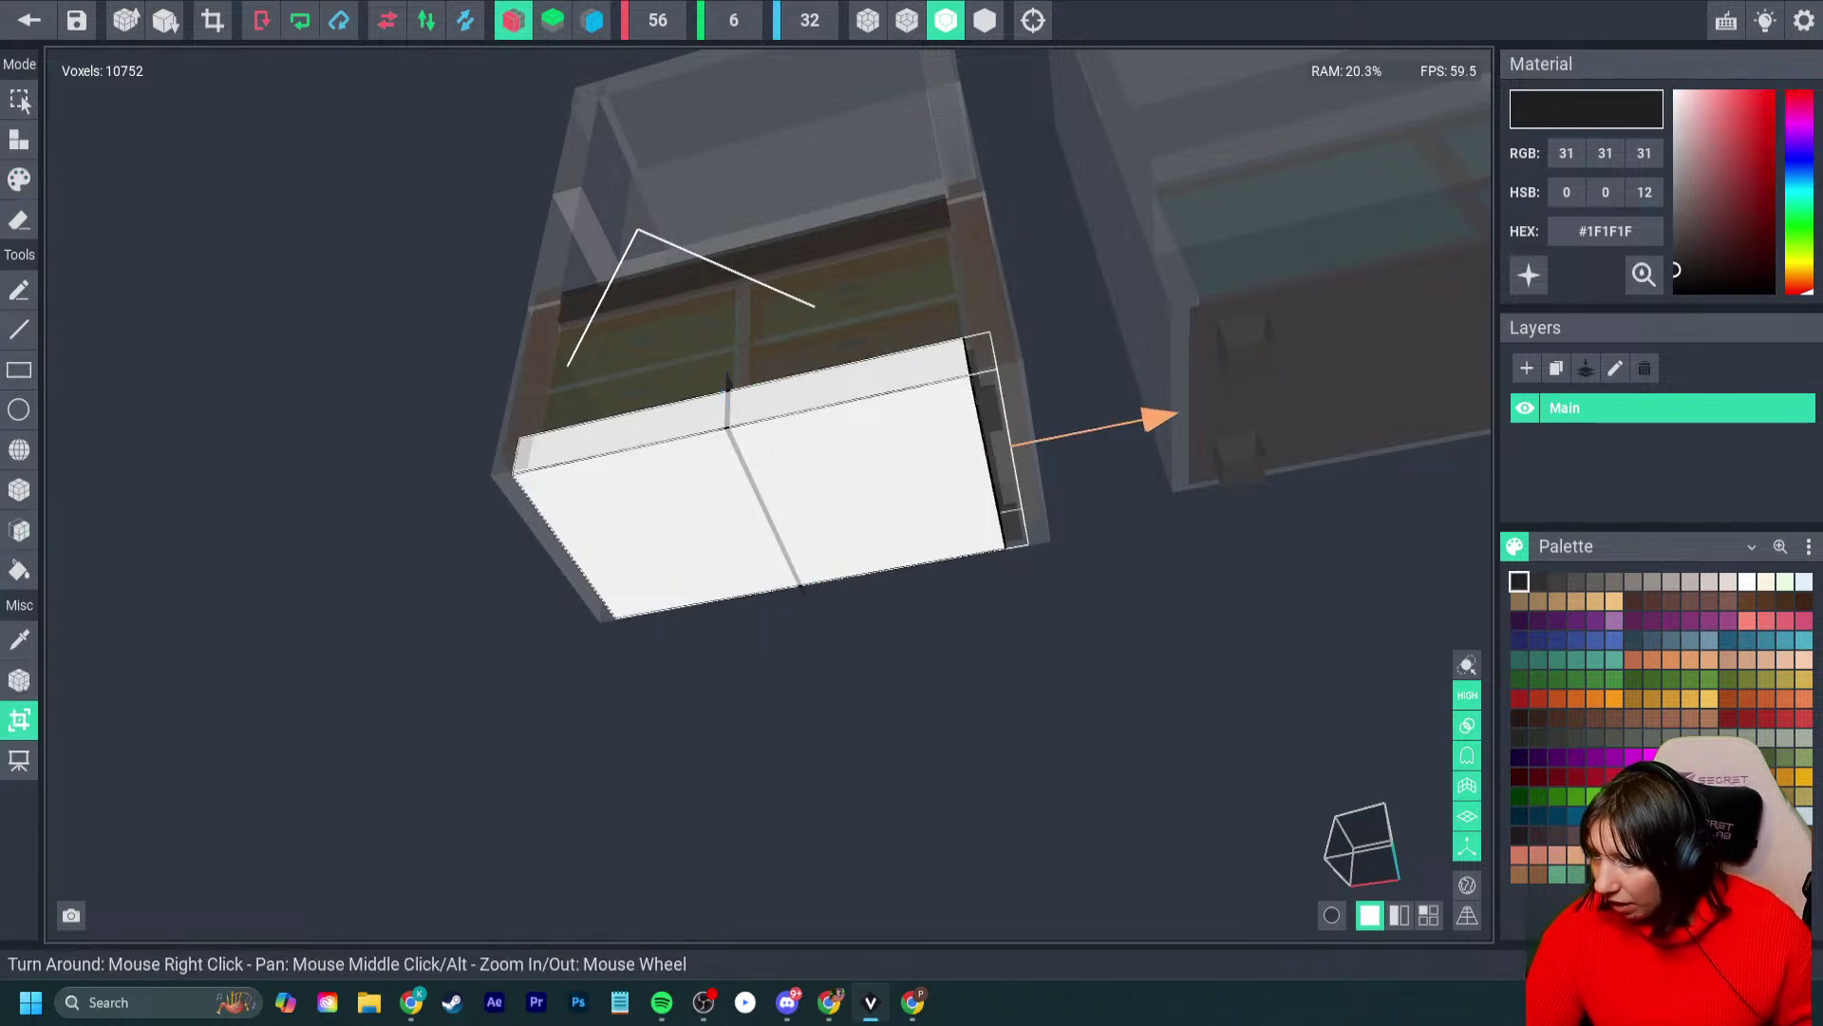
drag(1154, 418, 1178, 419)
key(Return)
scroll(855, 467, up, 2)
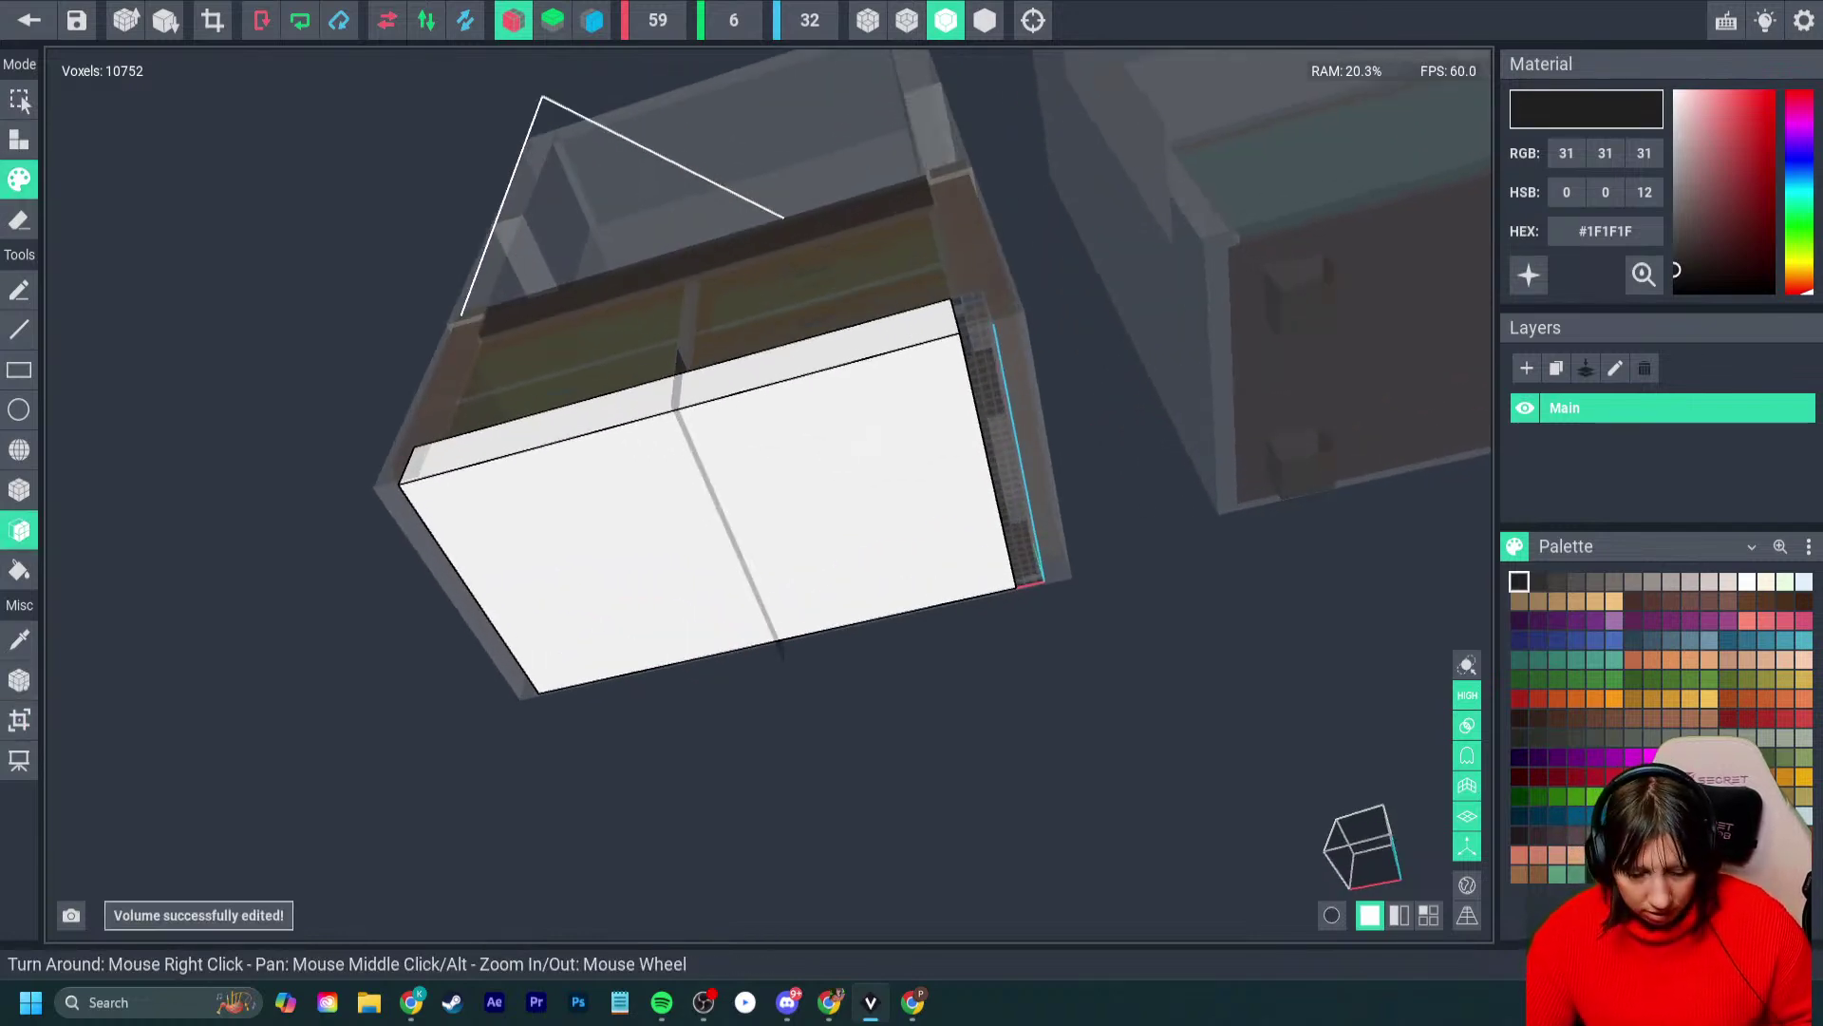
- Sample the base's white #F0F0F0, extrude its end face to fill the added width, and save White Base.vxm back to the project
alt+click(722, 494)
mouse_move(760, 569)
right_down()
mouse_move(883, 522)
mouse_move(760, 427)
right_up()
click(19, 140)
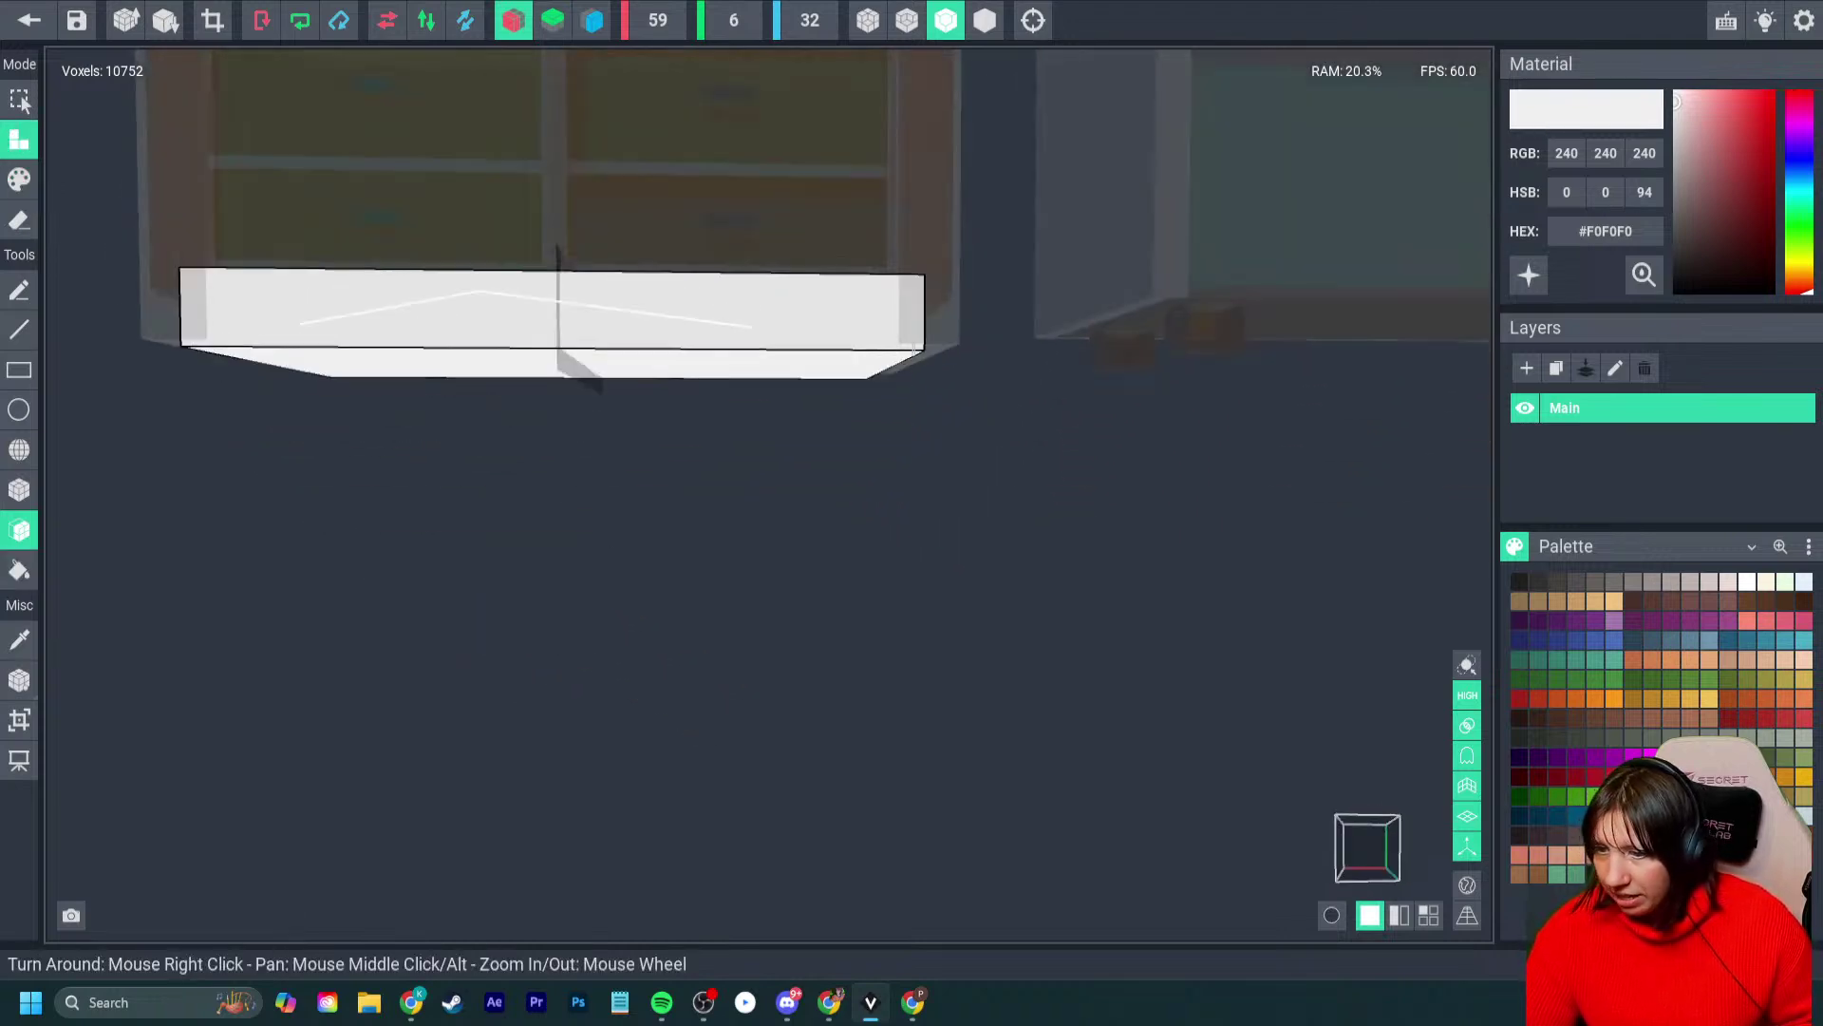
click(19, 680)
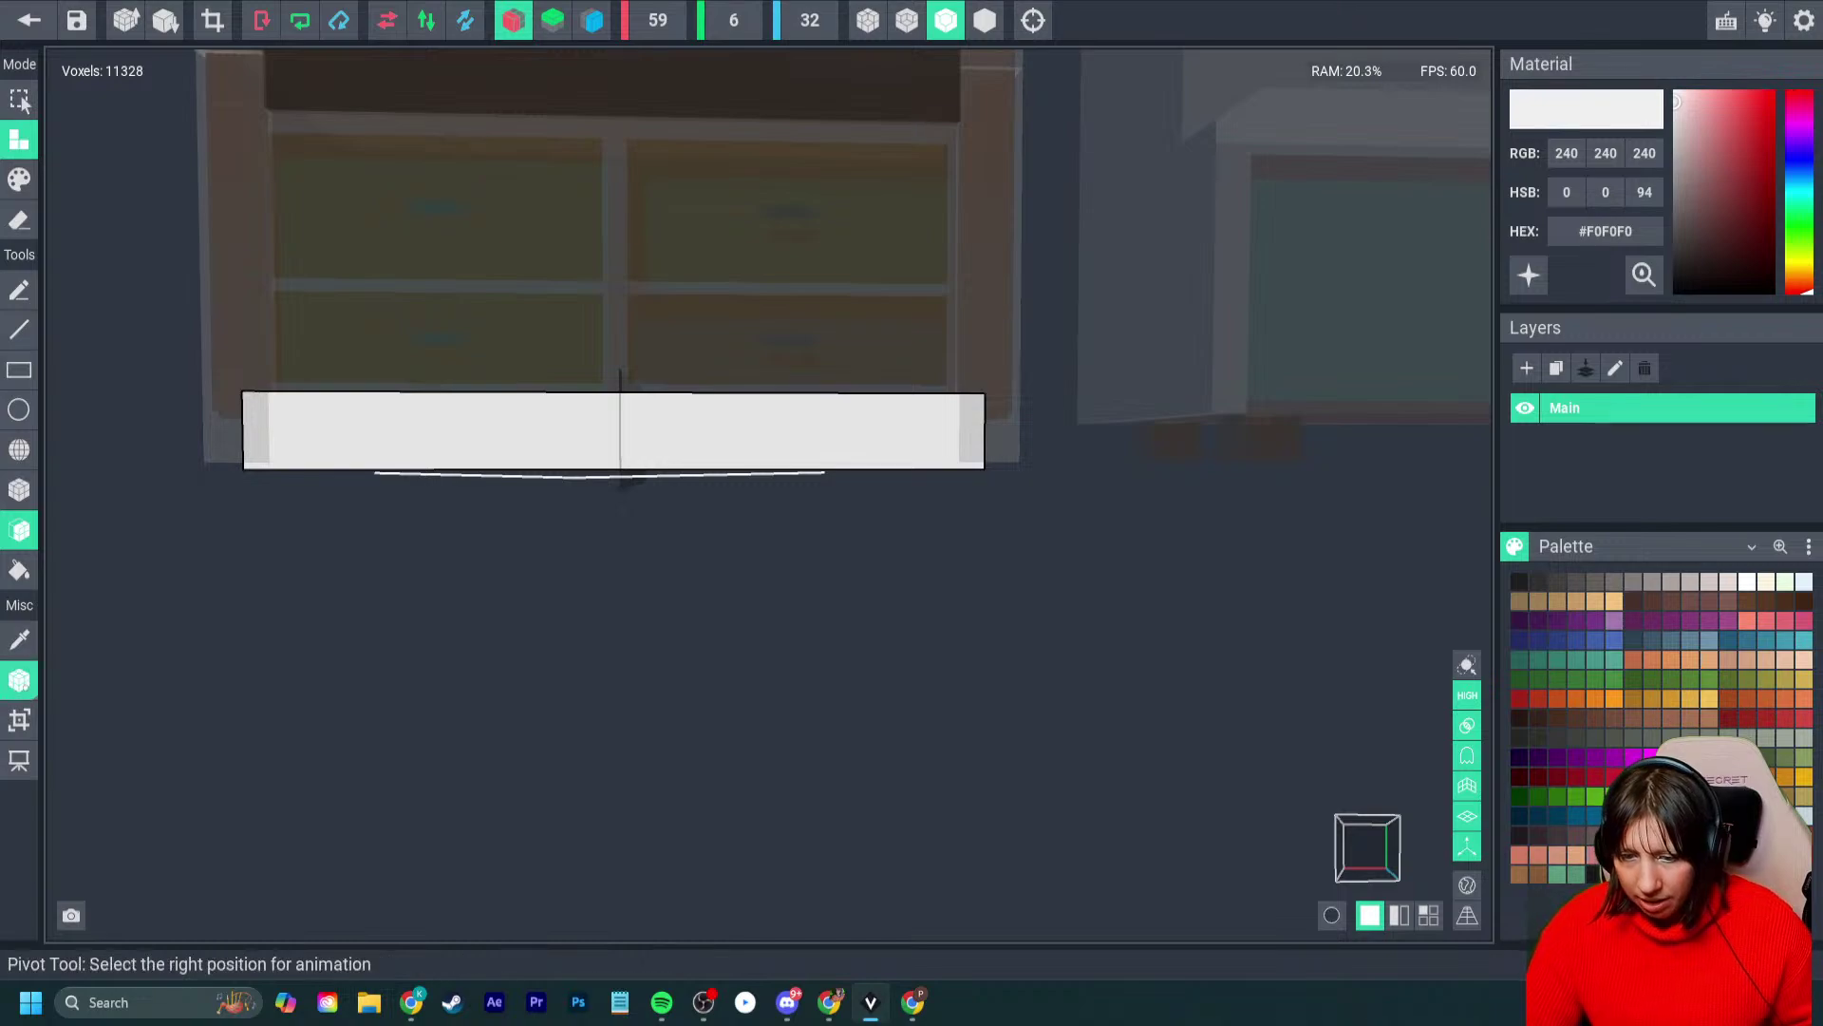
click(28, 20)
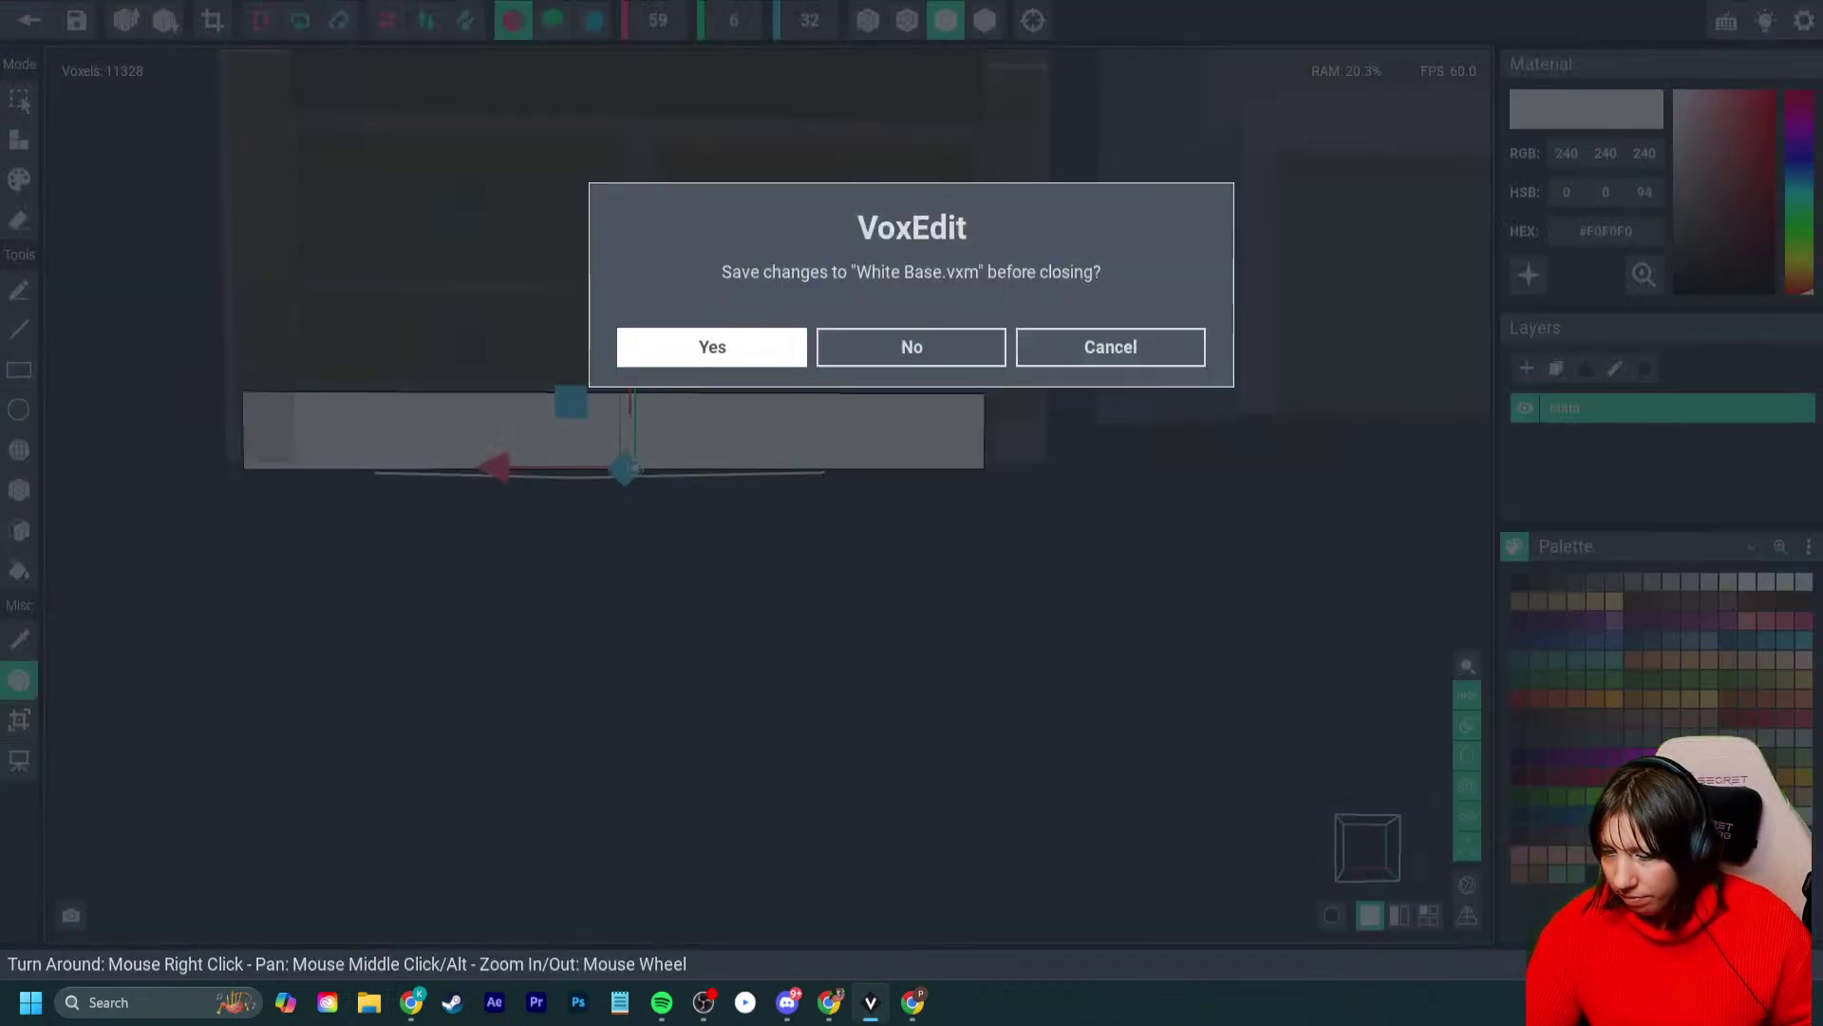
click(713, 347)
- Nudge the widened WB base into line between the white side panels and deselect it
click(903, 532)
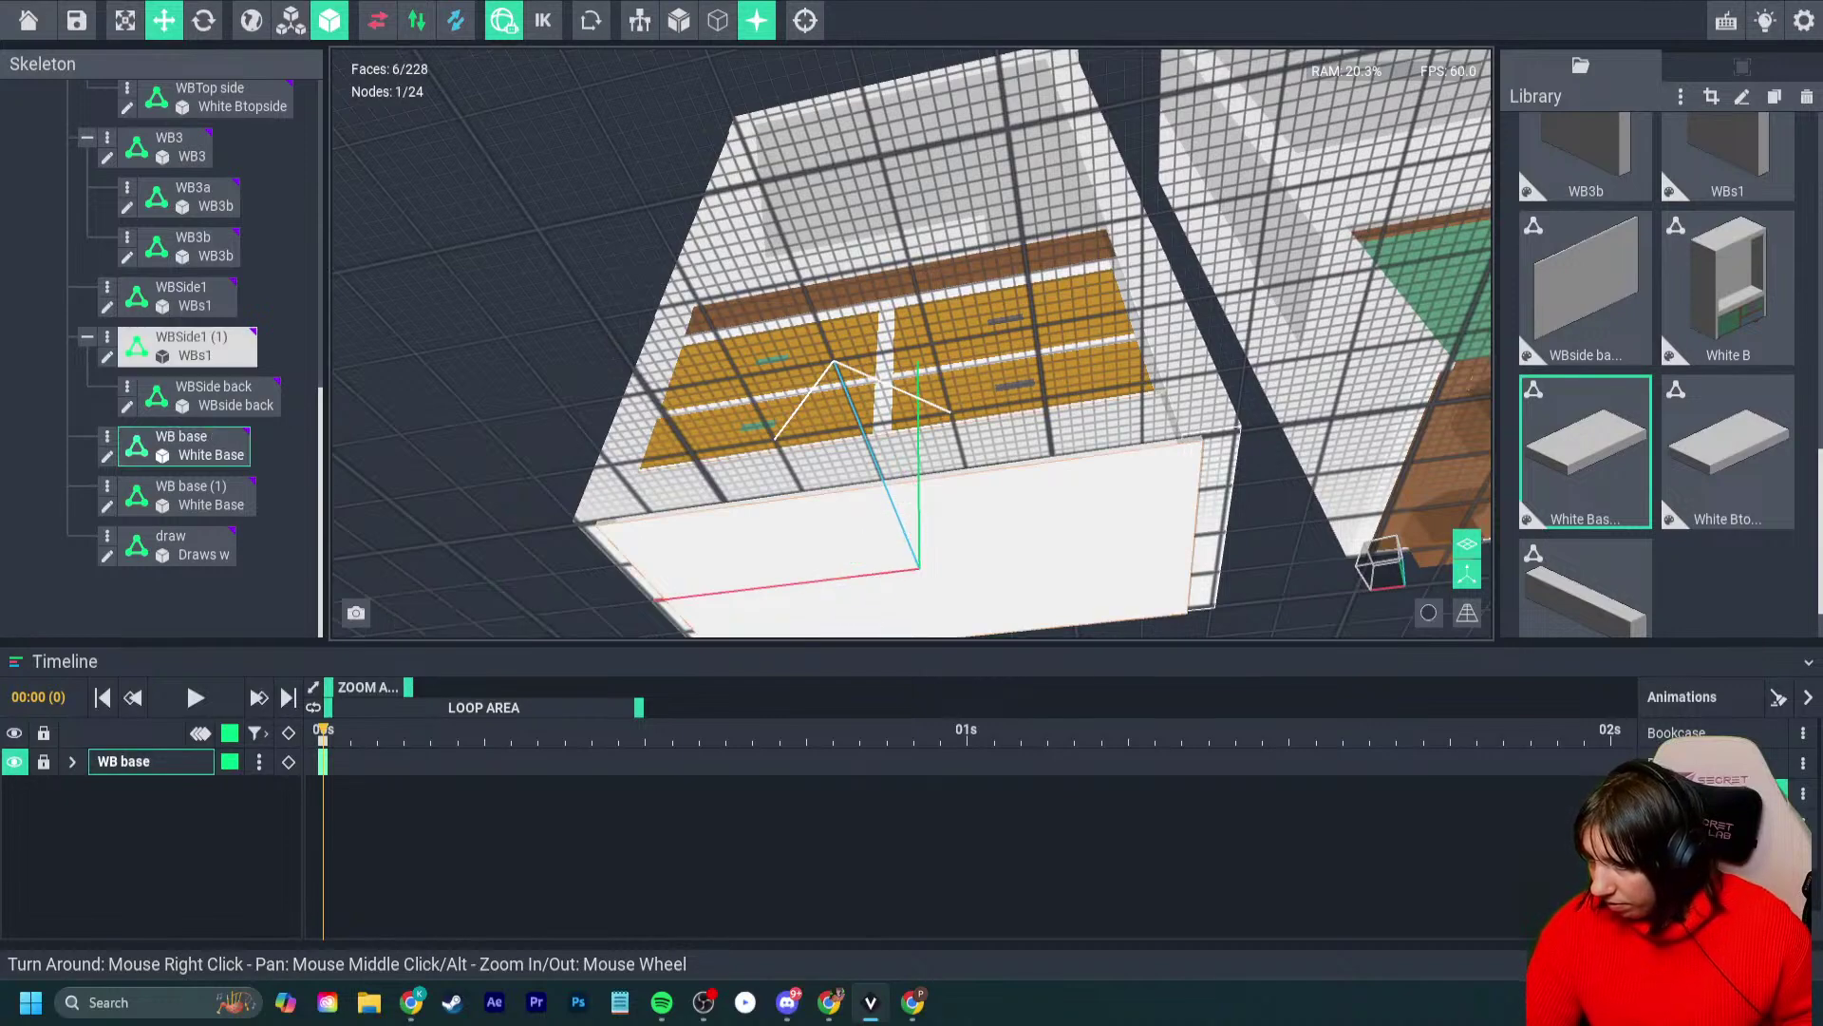
right_drag(911, 380, 912, 332)
drag(931, 495, 931, 498)
right_drag(931, 499, 1140, 536)
click(935, 570)
- Examine the base and side panels of the orange-drawer bookcase from the front and side, comparing it with the neighbouring white bookcase
scroll(1168, 536, down, 3)
scroll(921, 460, up, 5)
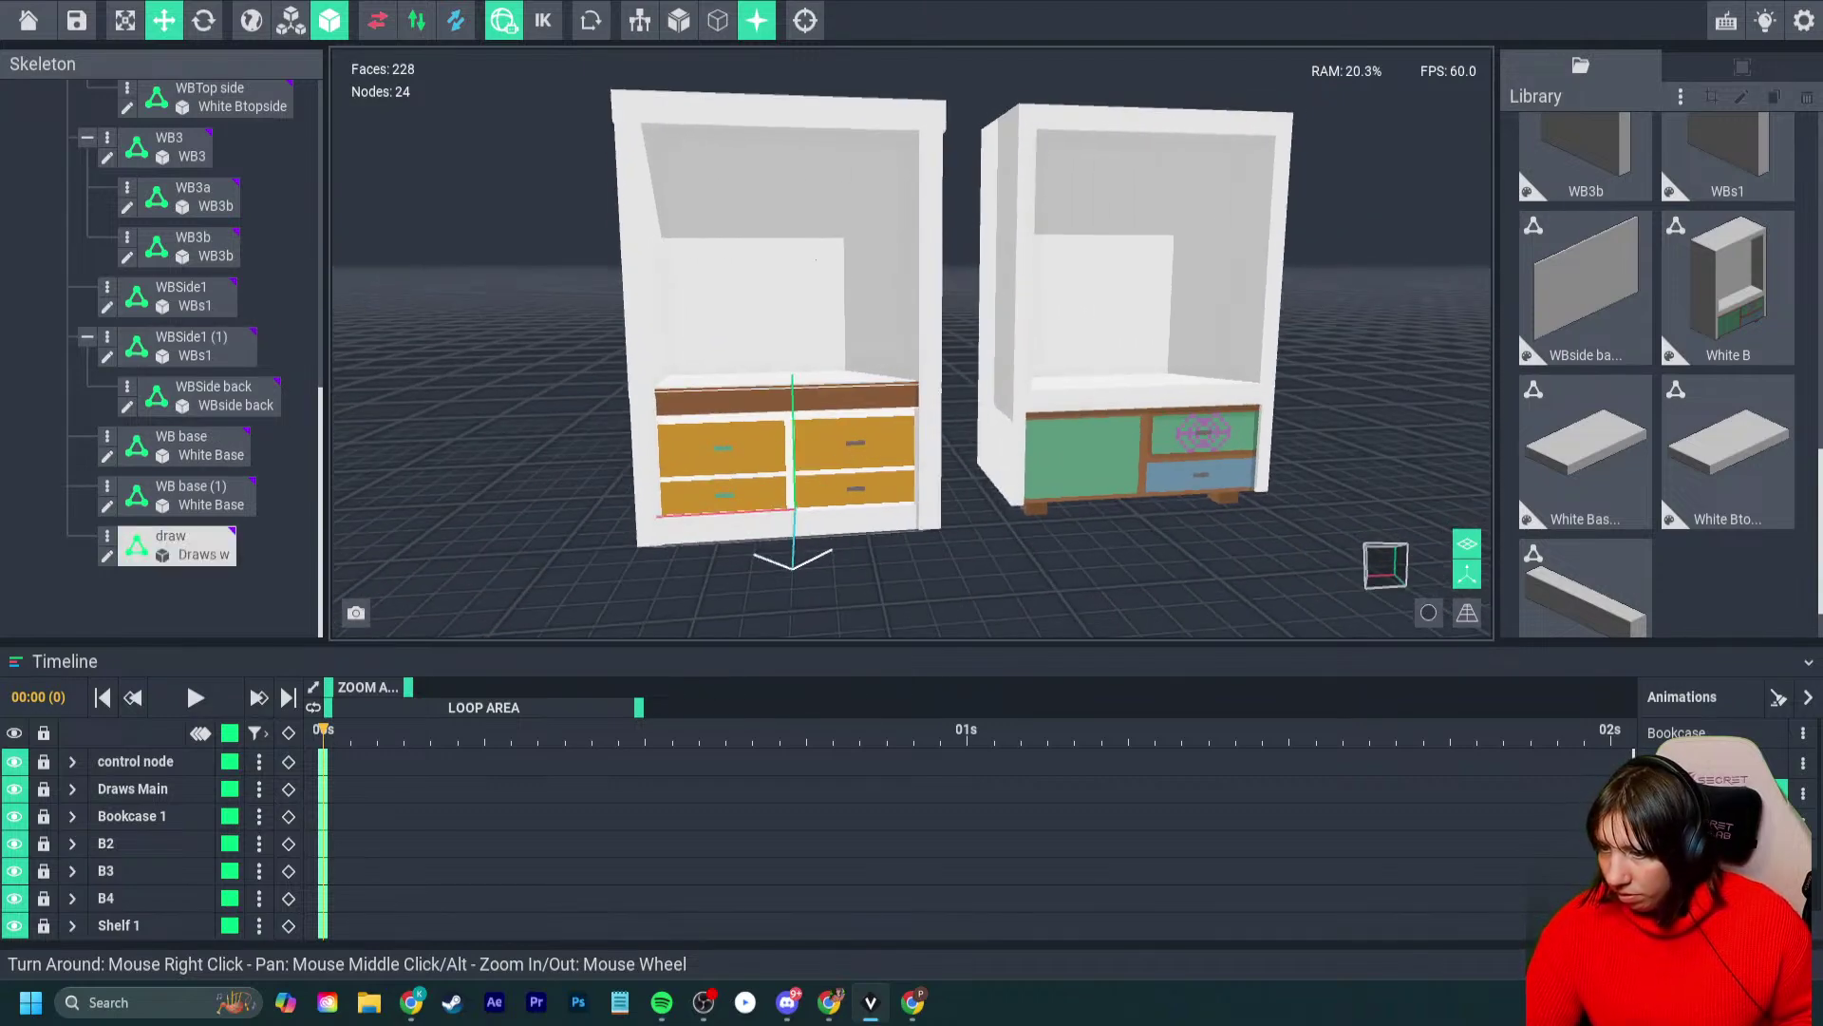
click(789, 513)
right_drag(788, 513, 803, 393)
key(Escape)
scroll(803, 393, up, 6)
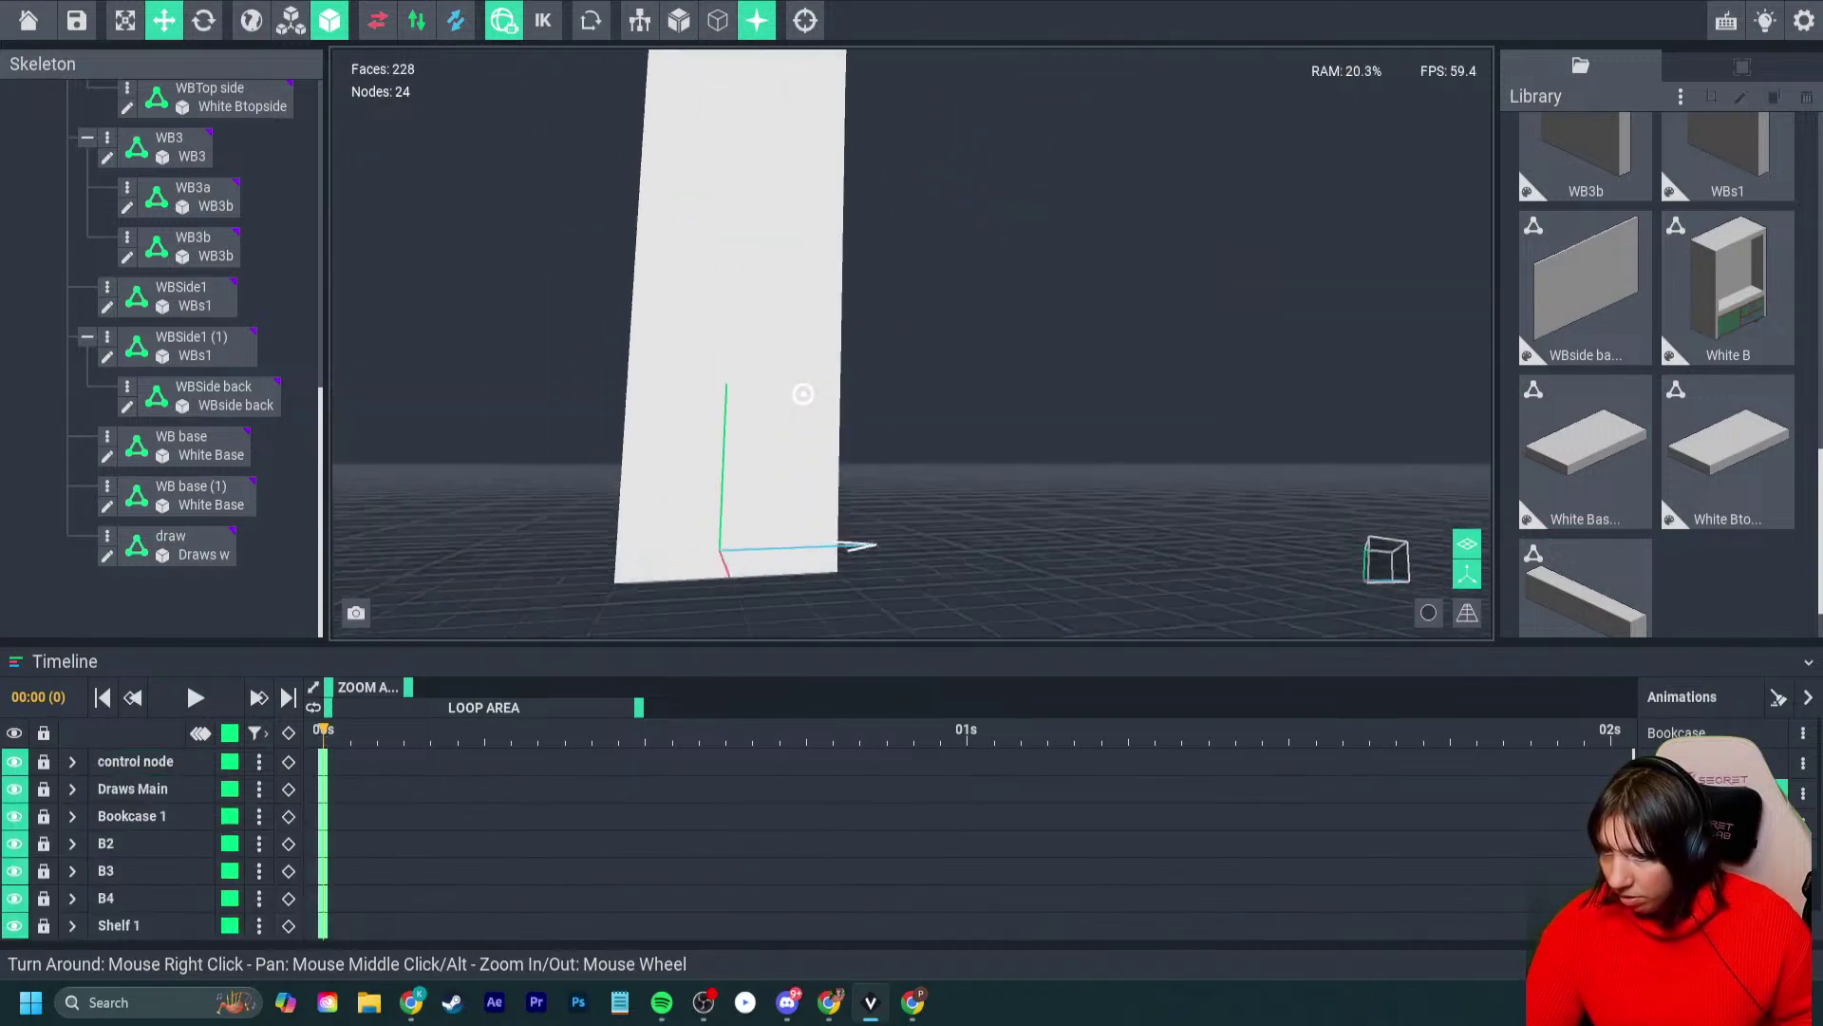
scroll(803, 393, down, 8)
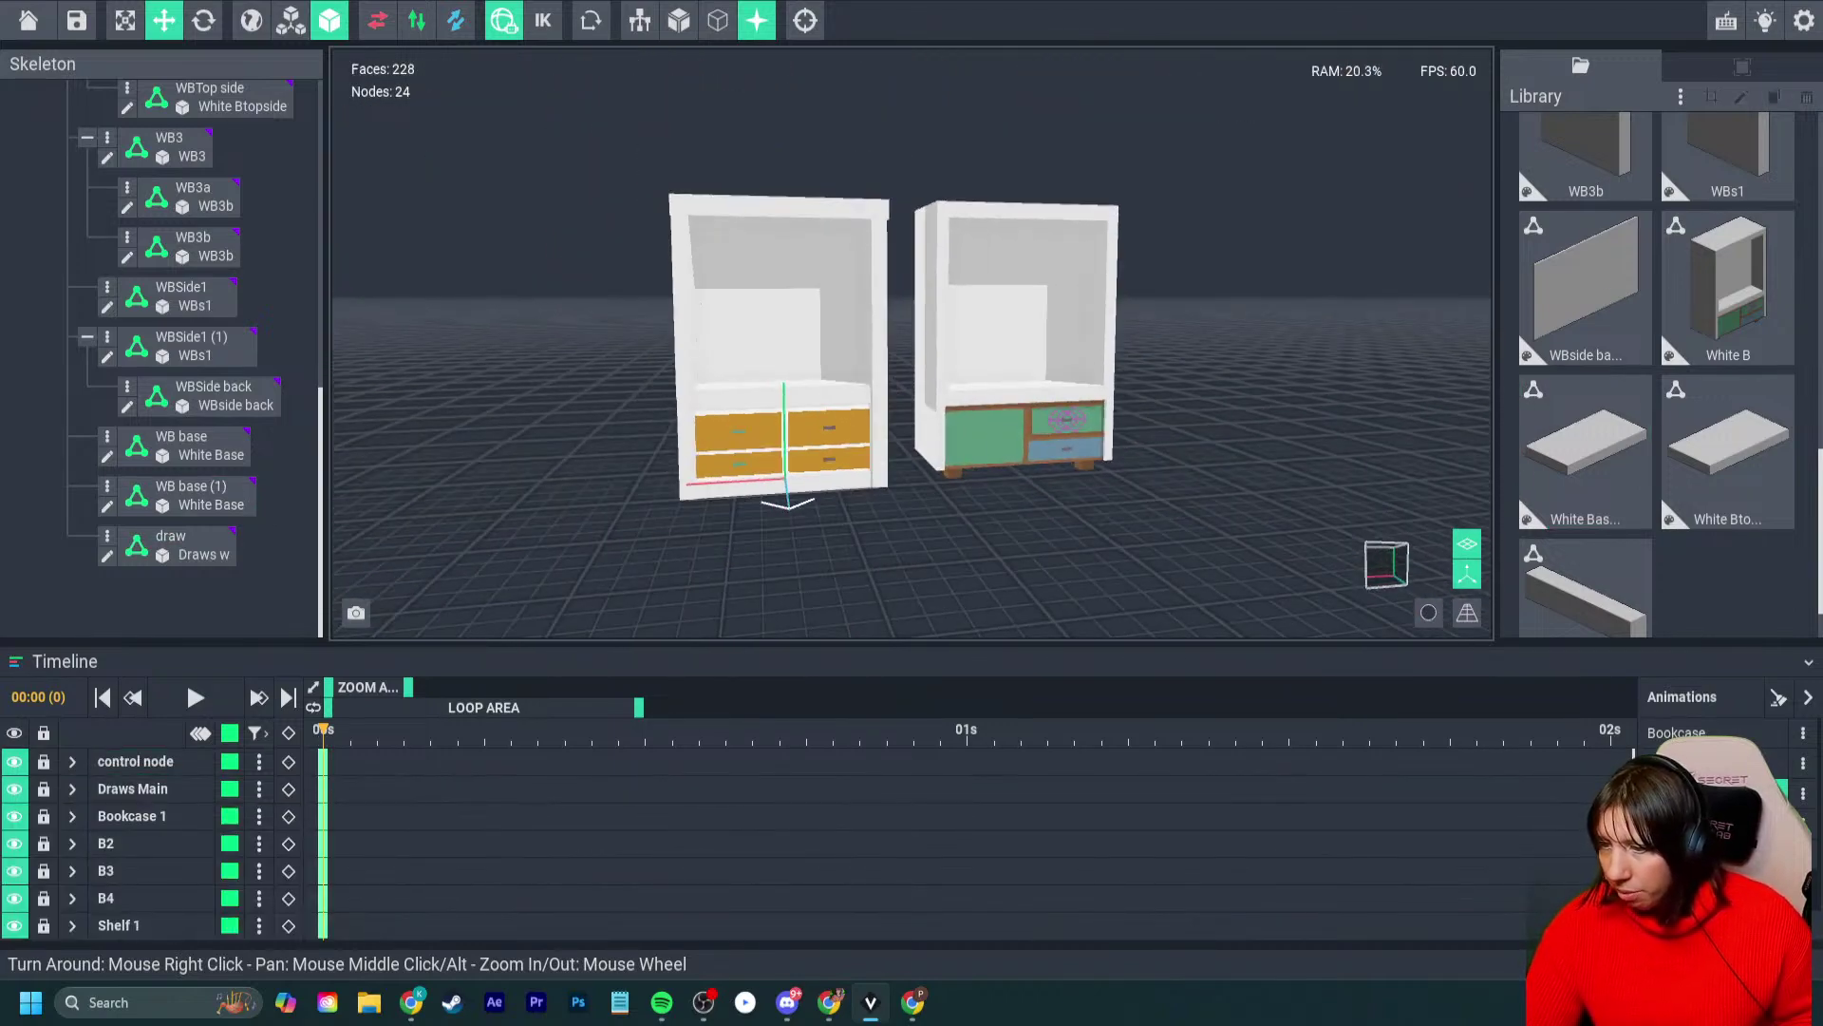
right_drag(803, 393, 774, 399)
scroll(774, 399, up, 1)
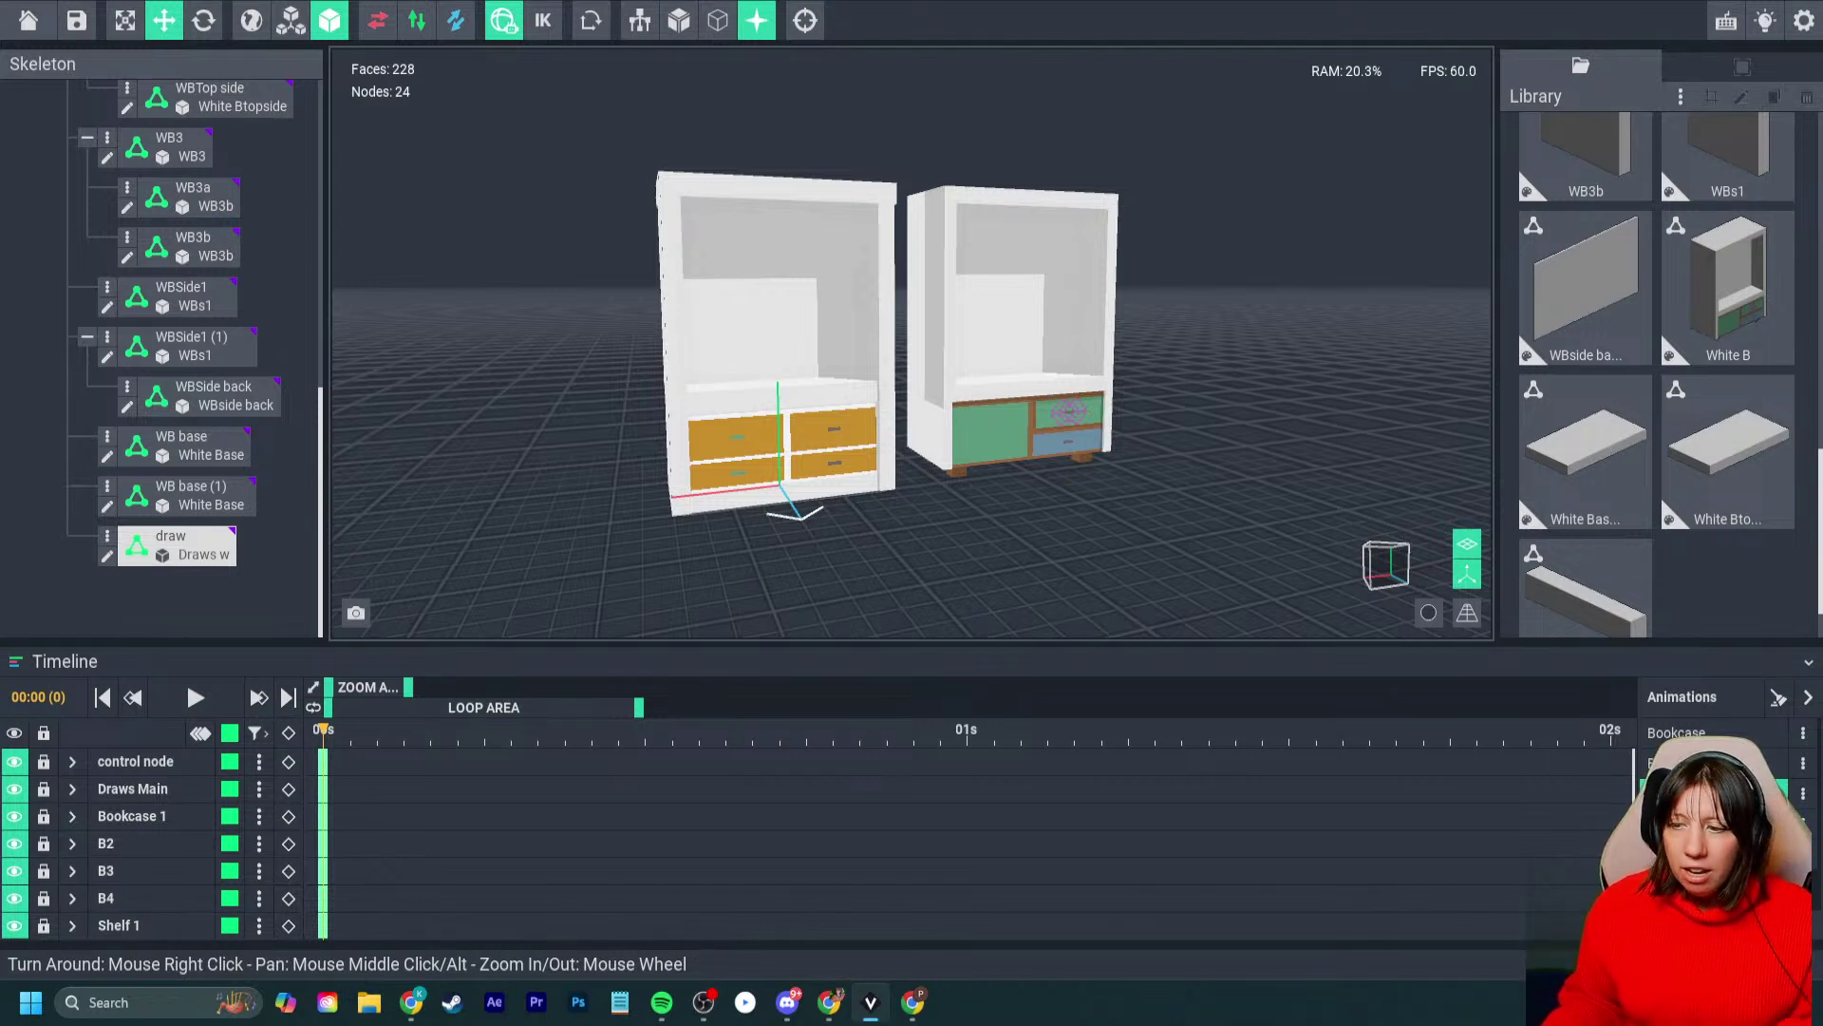
- Delete the White B reference bookcase with green drawers from the scene and look through the remaining library models
click(1029, 423)
key(Delete)
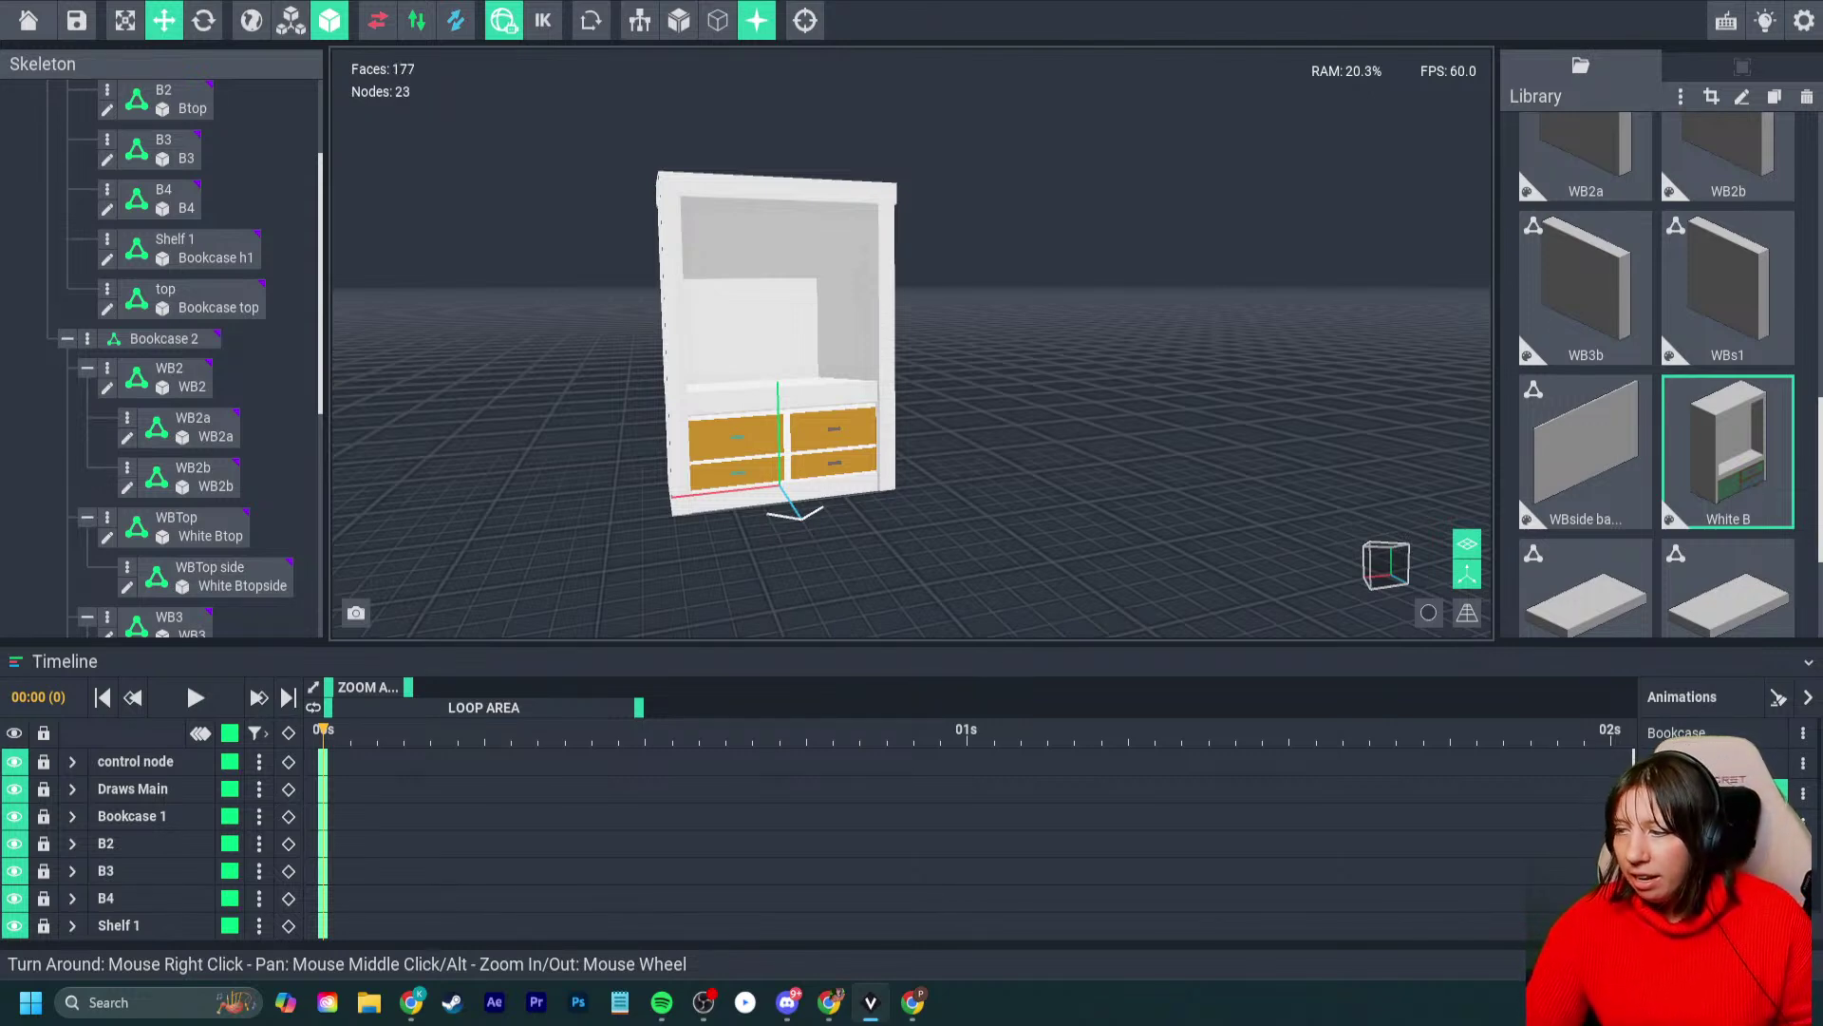
scroll(1728, 536, up, 5)
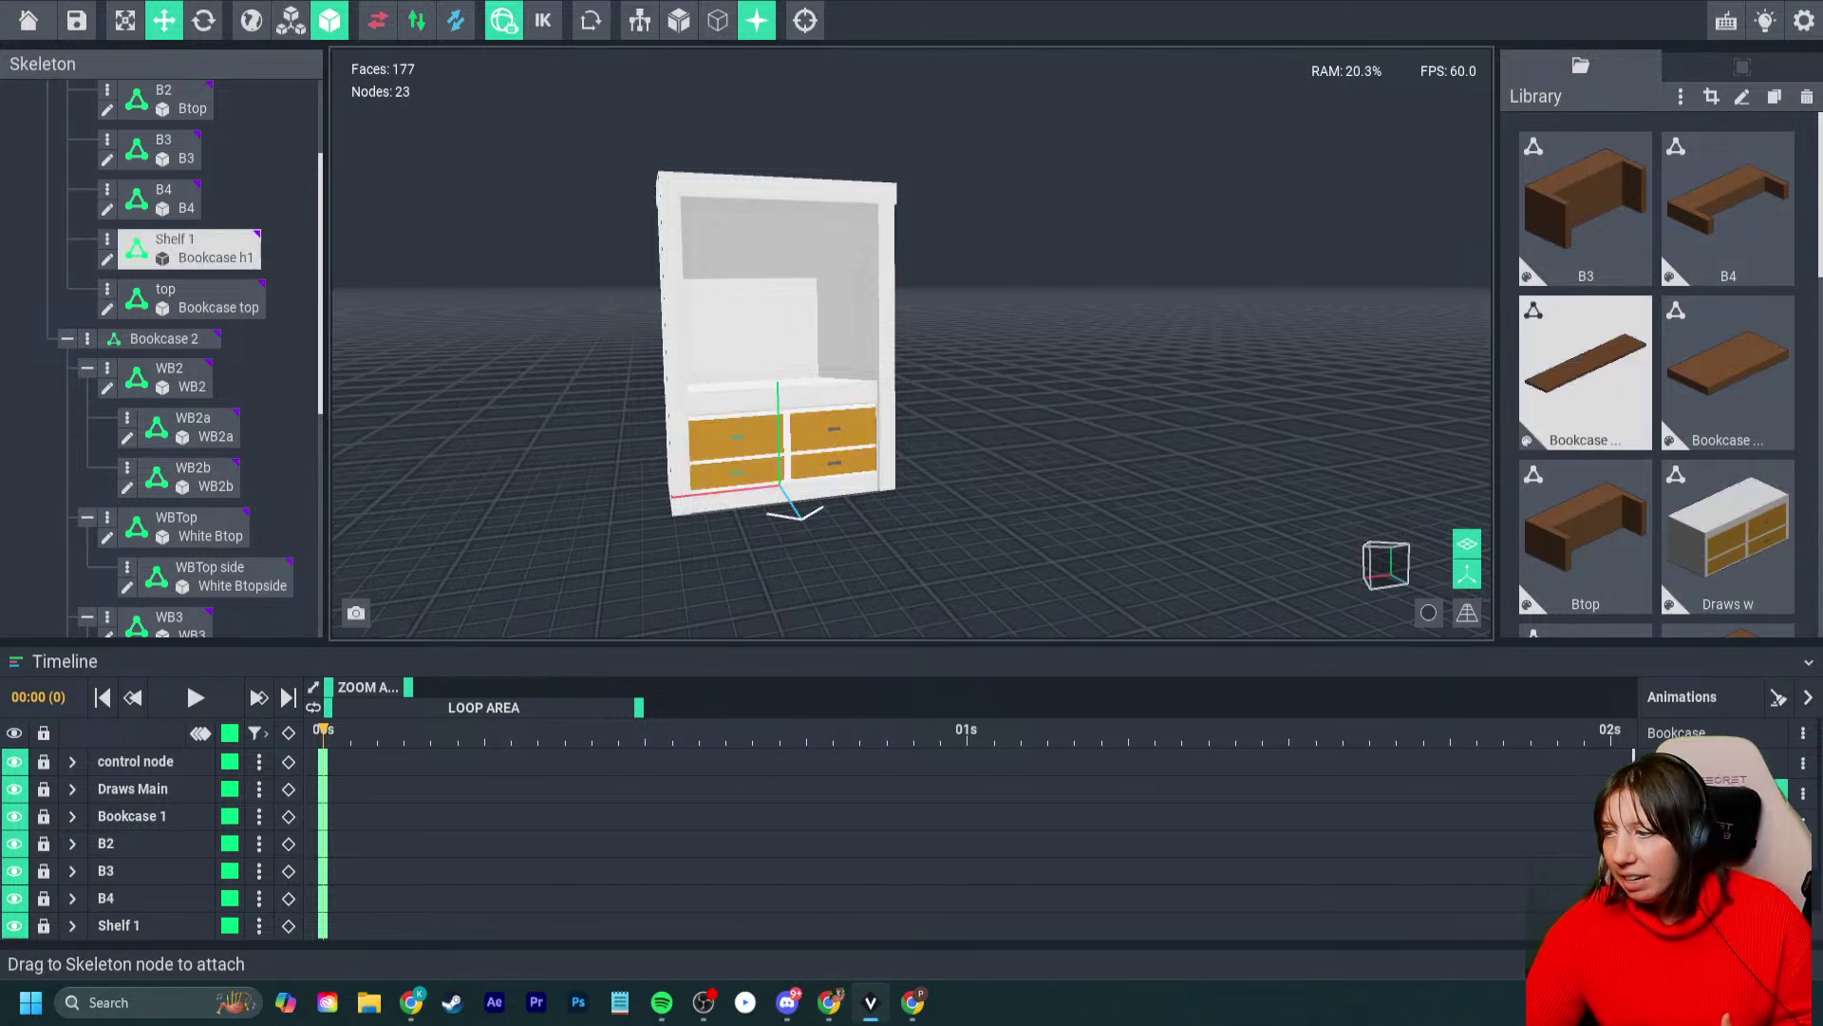
scroll(1658, 380, down, 5)
scroll(1586, 433, up, 2)
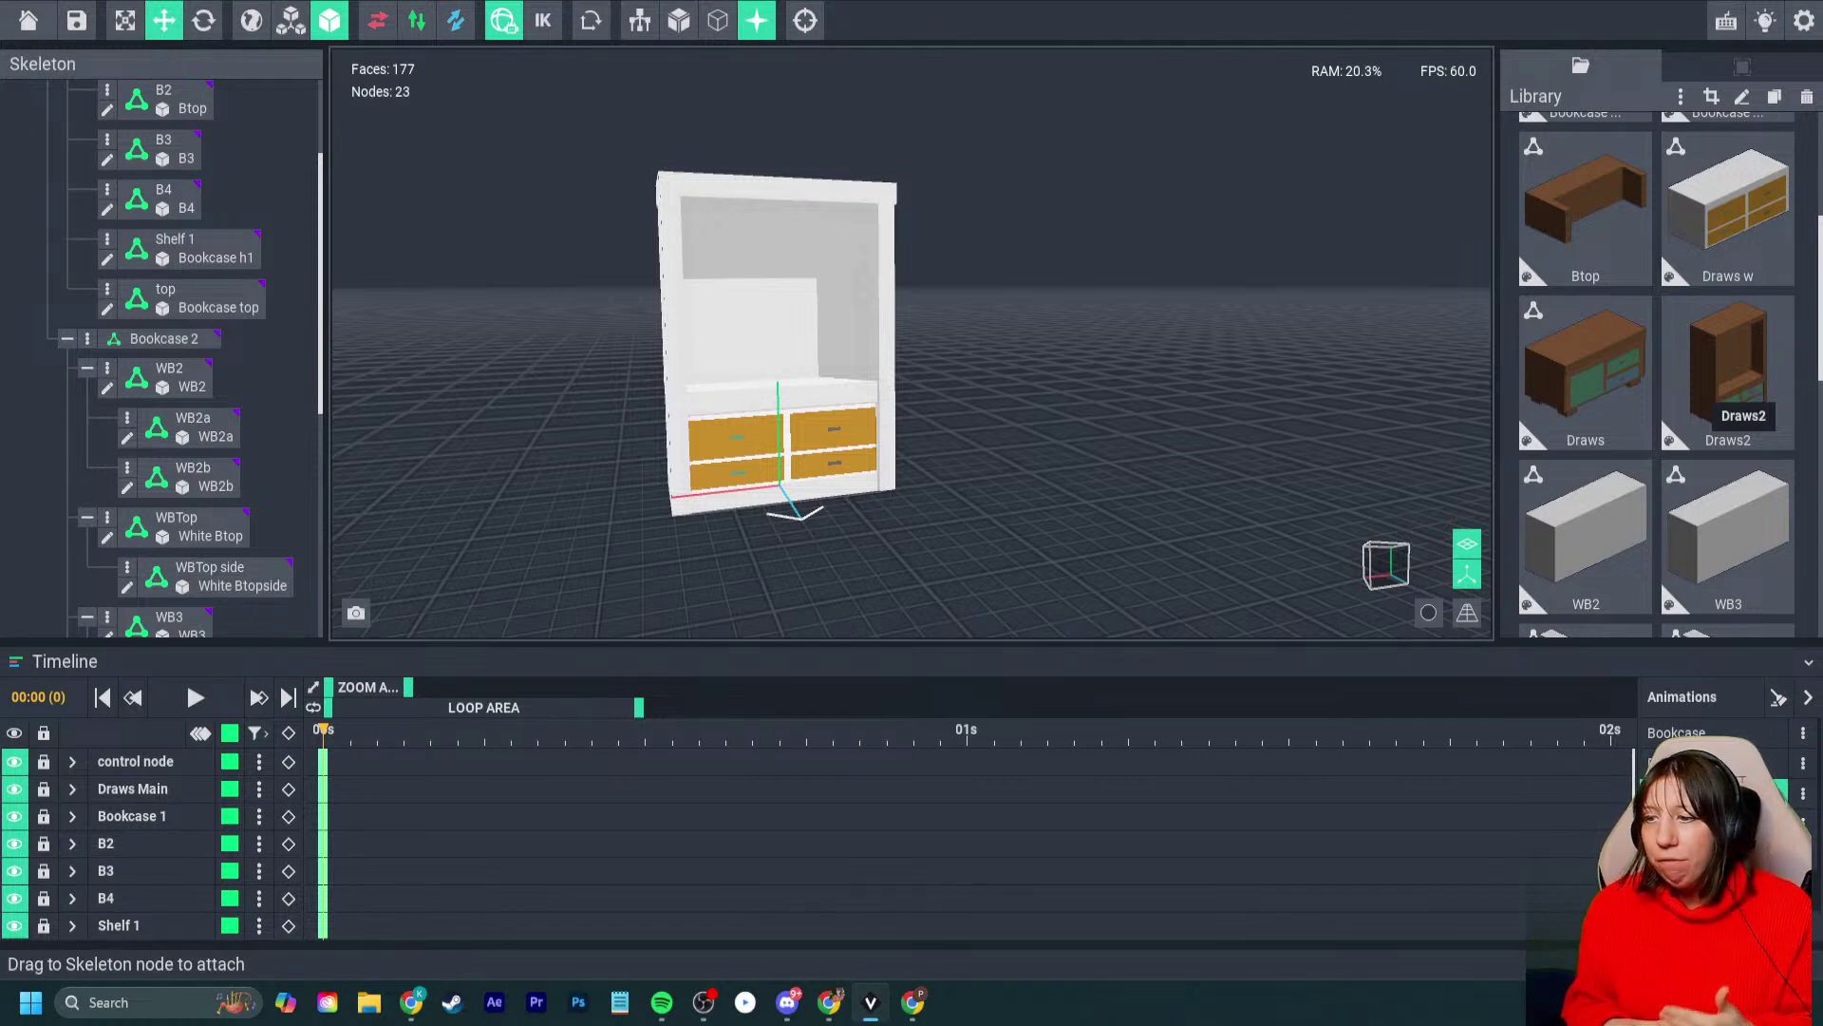
- Select the Bookcase 1 node and switch to the Bookcase Light Wood 01 animation to view the brown bookcase
scroll(190, 475, up, 3)
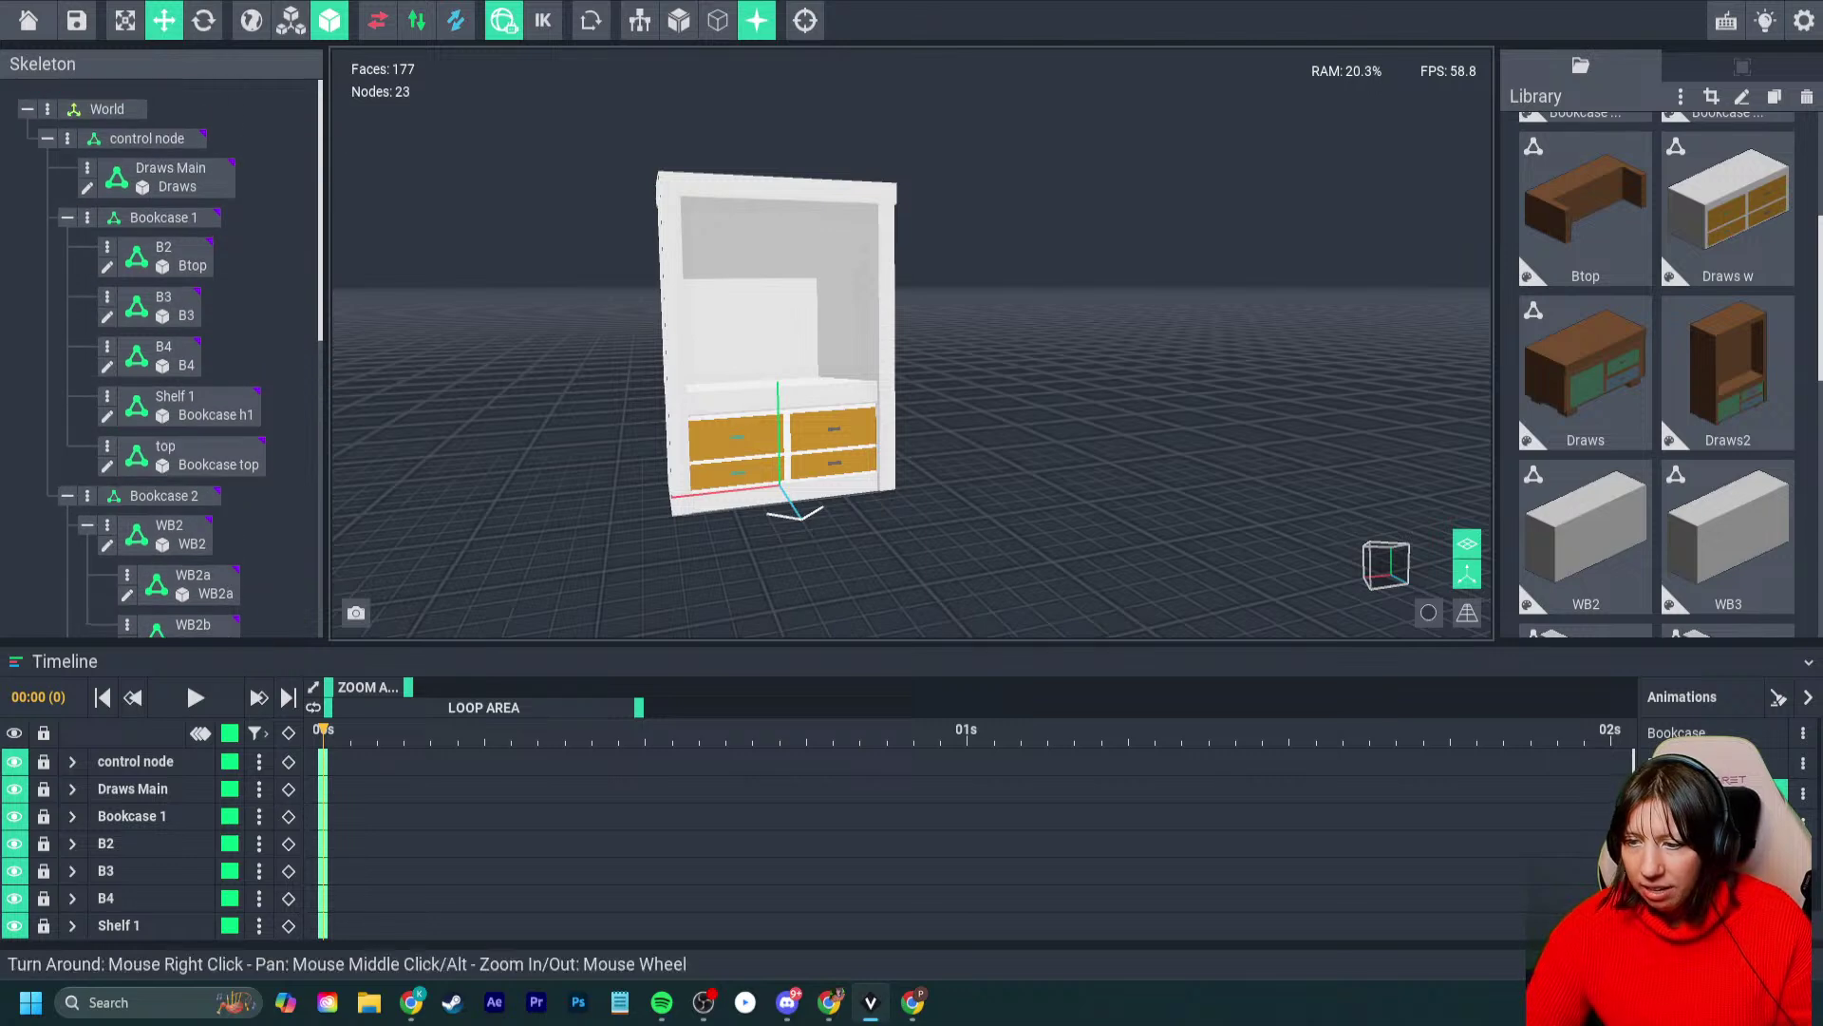
click(162, 218)
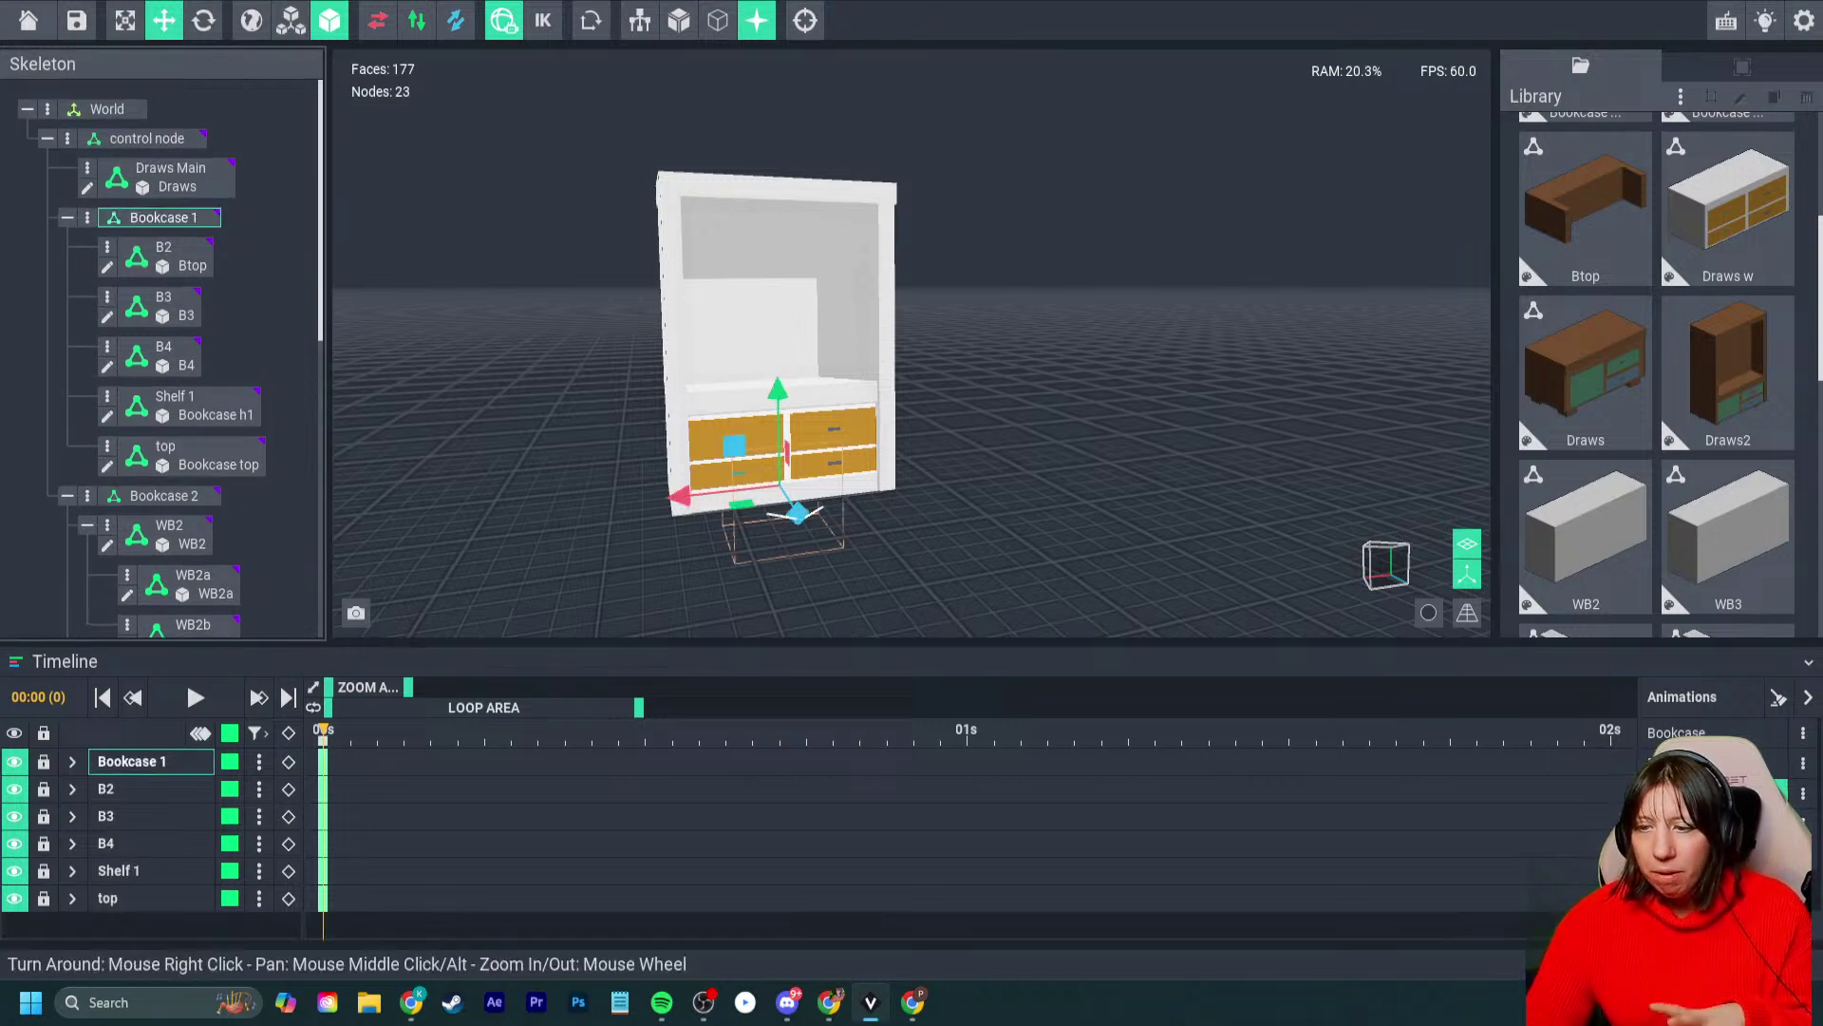
click(1710, 763)
mouse_move(760, 366)
right_down()
mouse_move(883, 428)
mouse_move(717, 437)
right_up()
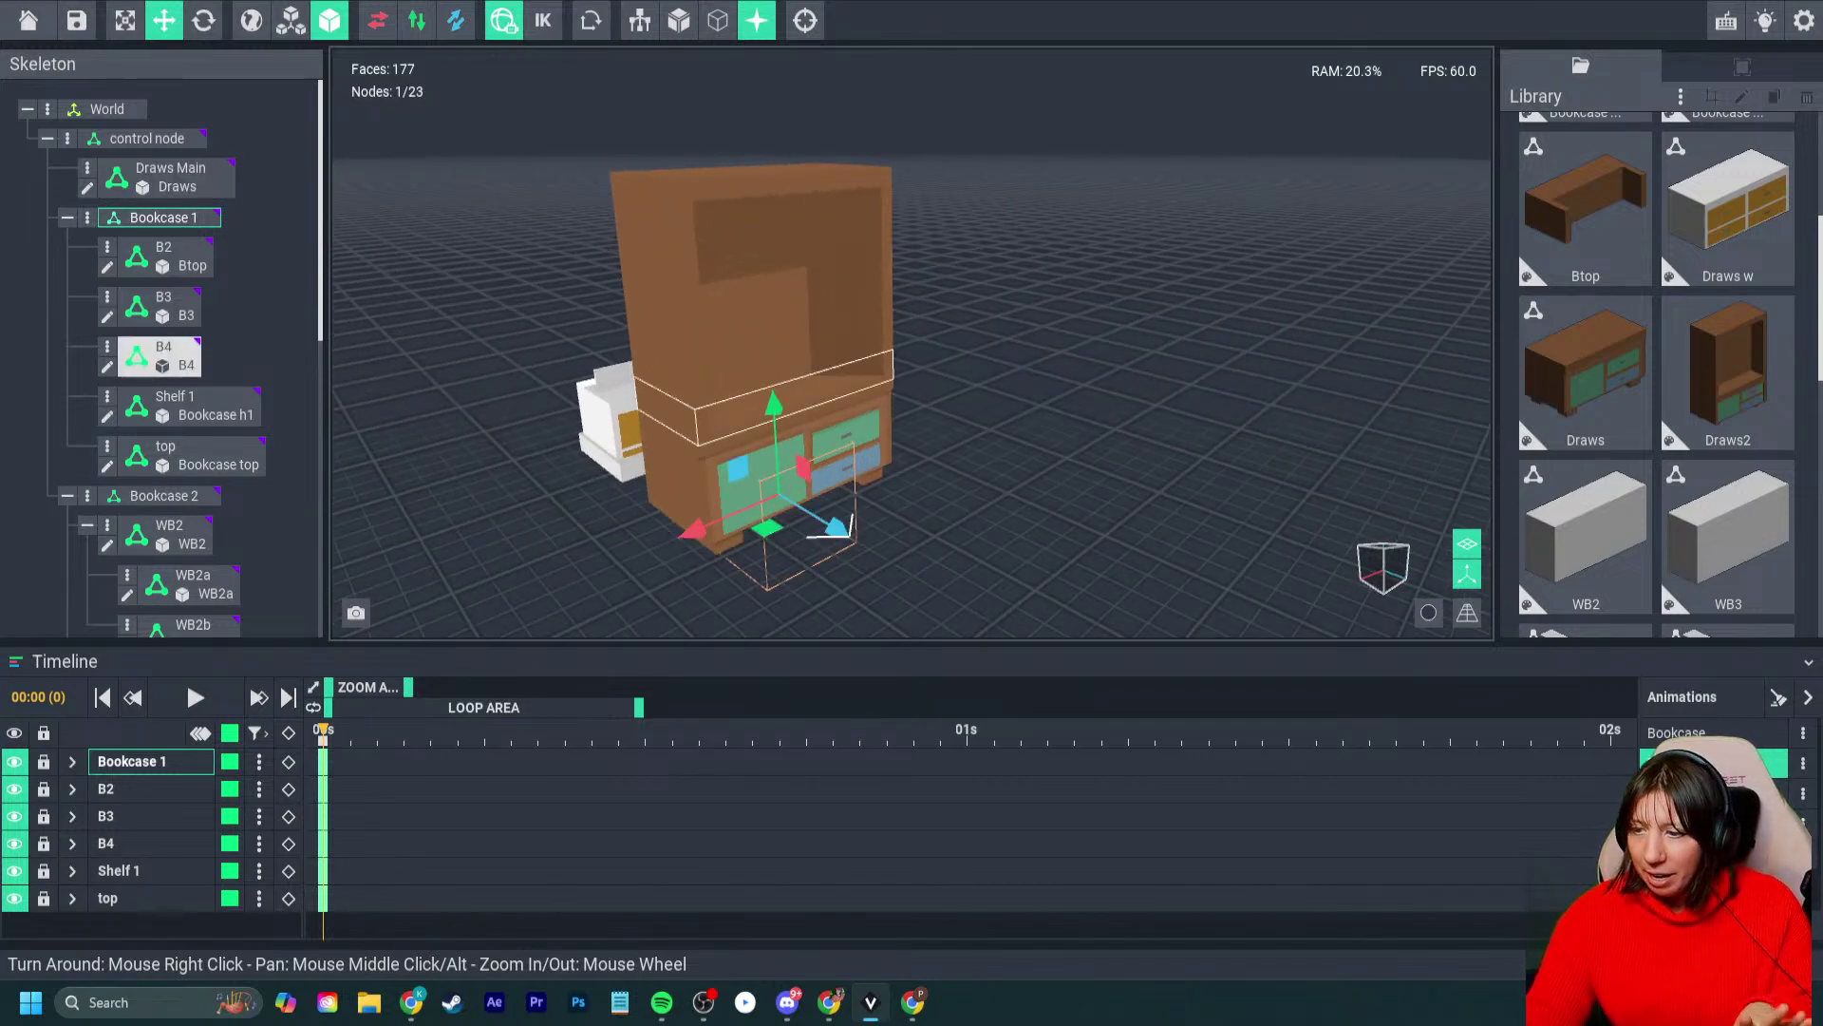
right_drag(807, 399, 727, 370)
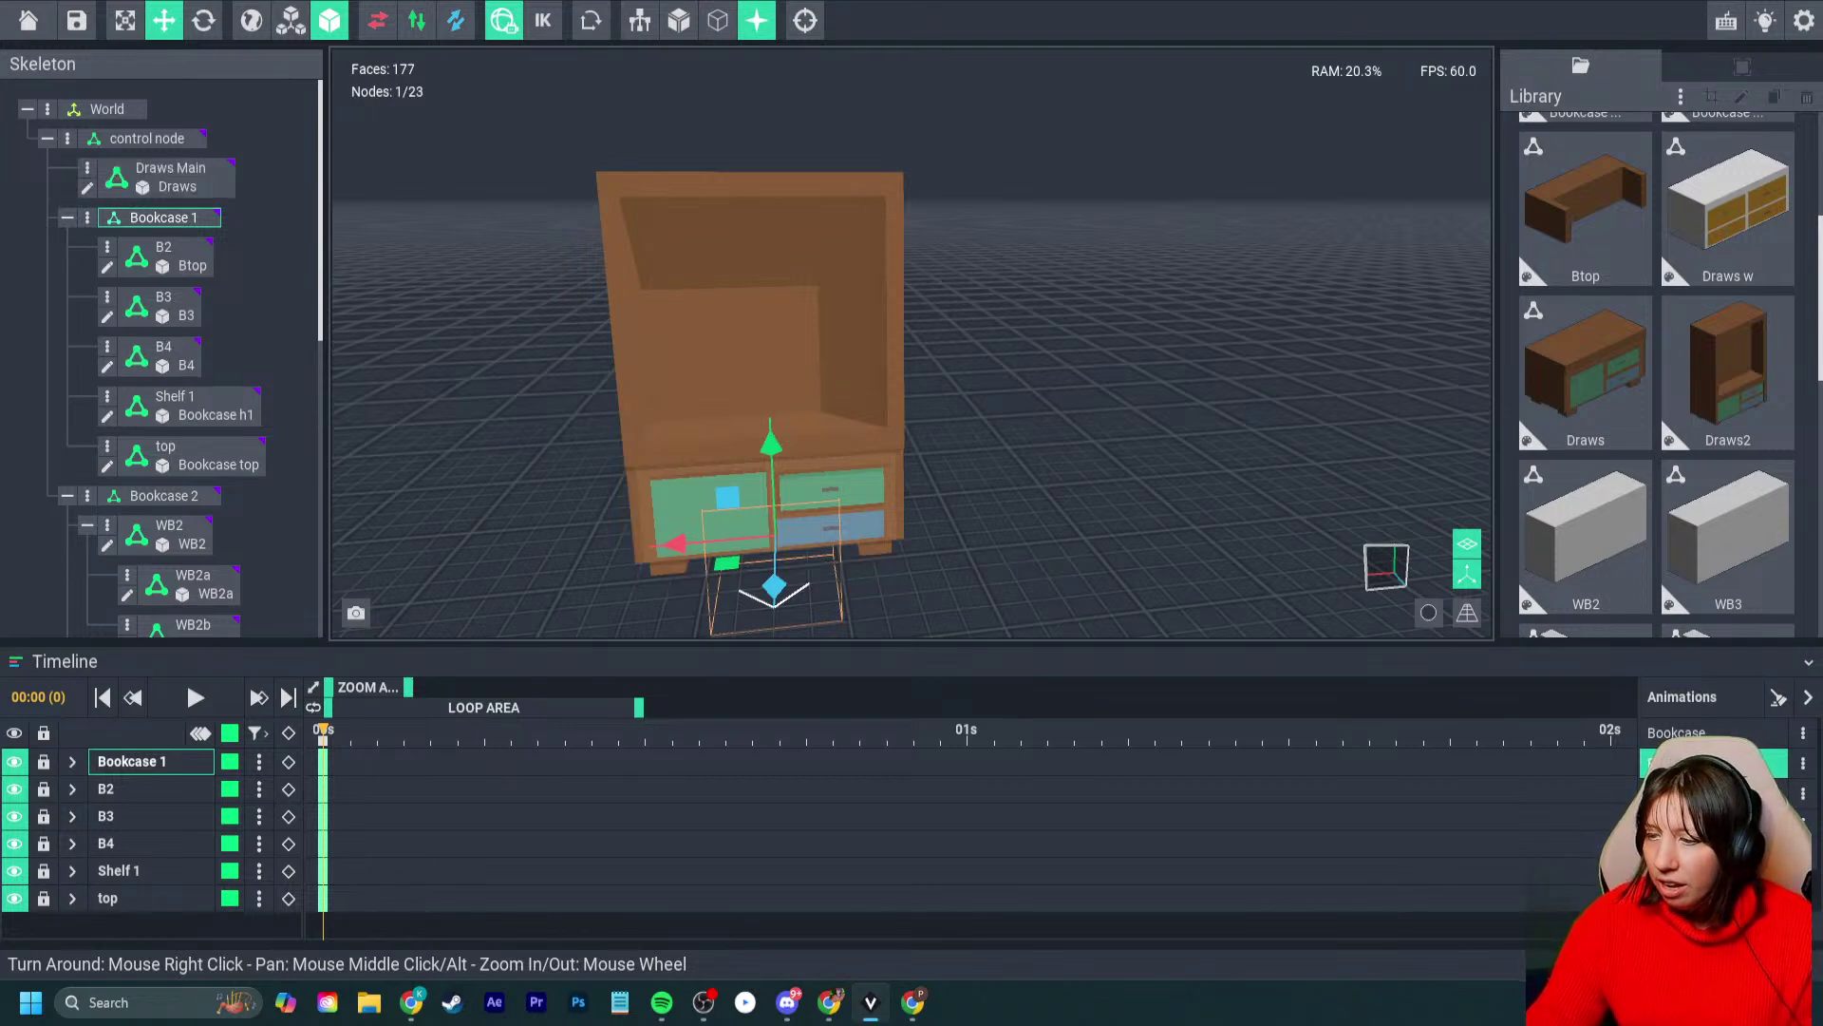
- Deselect Bookcase 1 and hide the axes display in the viewport
click(1101, 418)
click(1467, 574)
right_drag(1120, 427, 1111, 403)
mouse_move(807, 480)
right_down()
mouse_move(838, 457)
mouse_move(788, 461)
right_up()
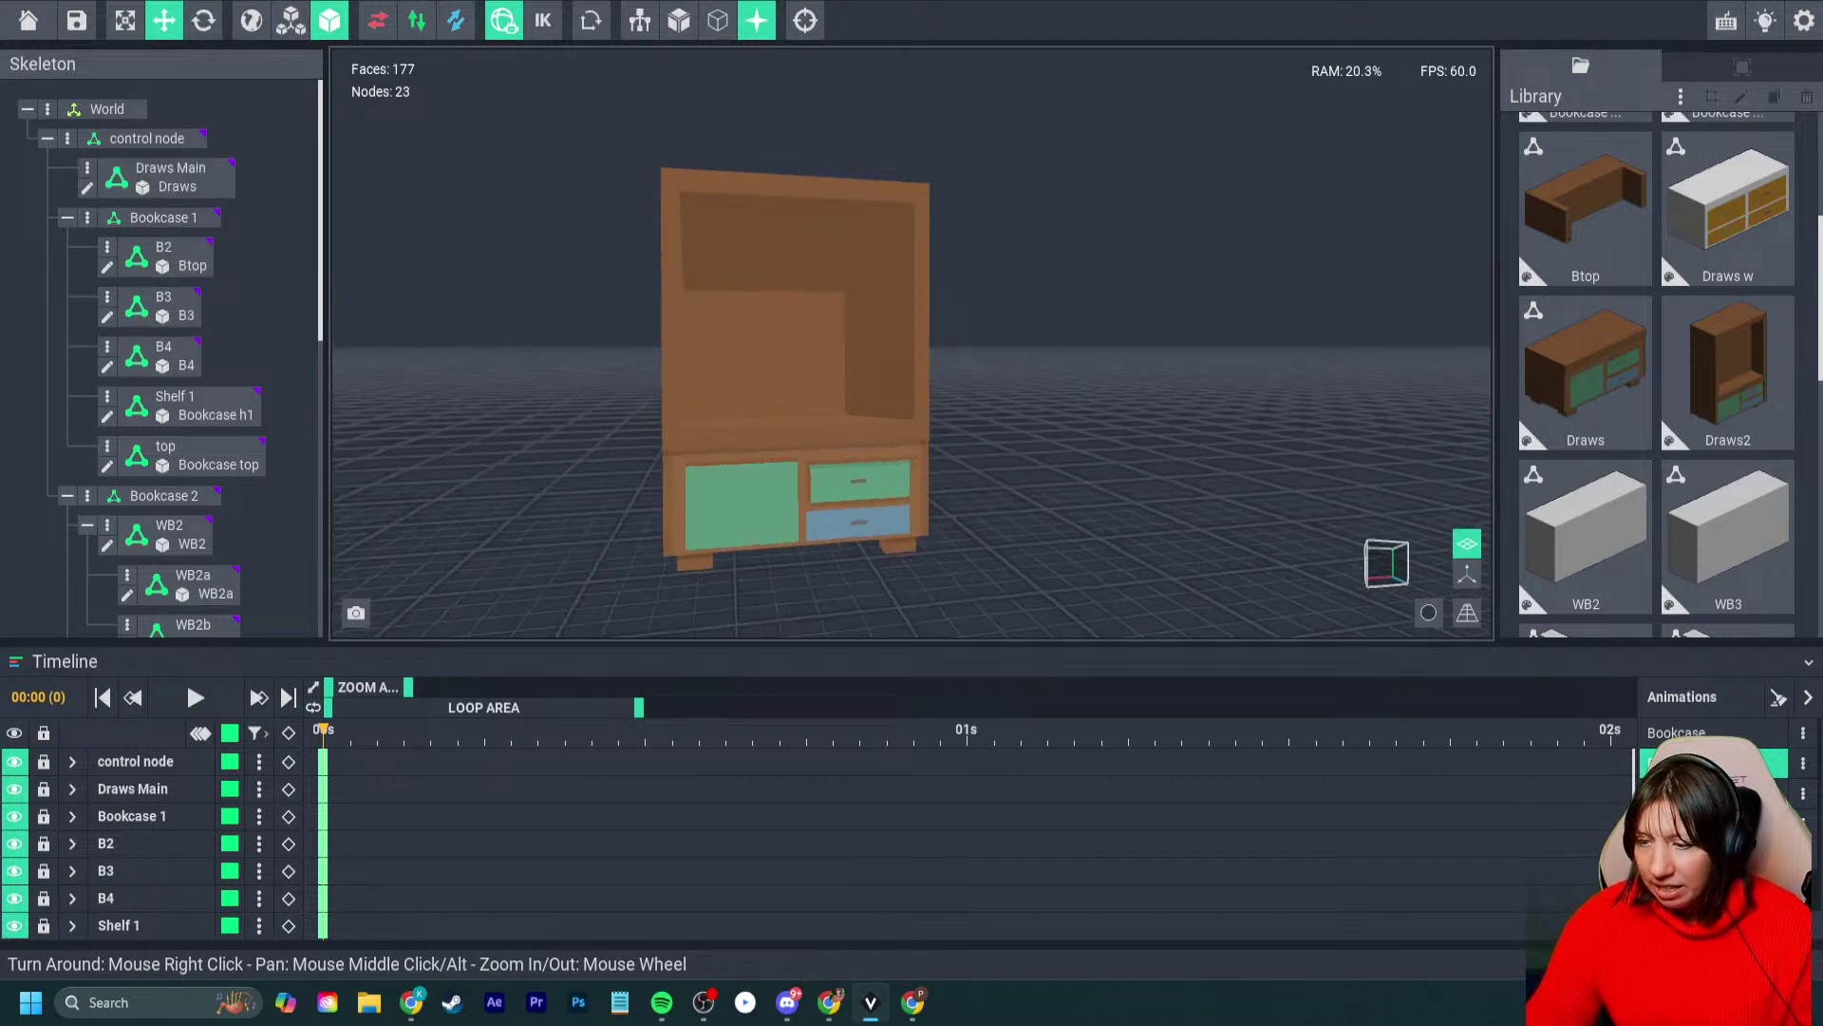
- Inspect the brown bookcase's top, B2, B3 and B4 pieces from several angles, and return to the Bookecase White 01 animation
scroll(789, 461, up, 3)
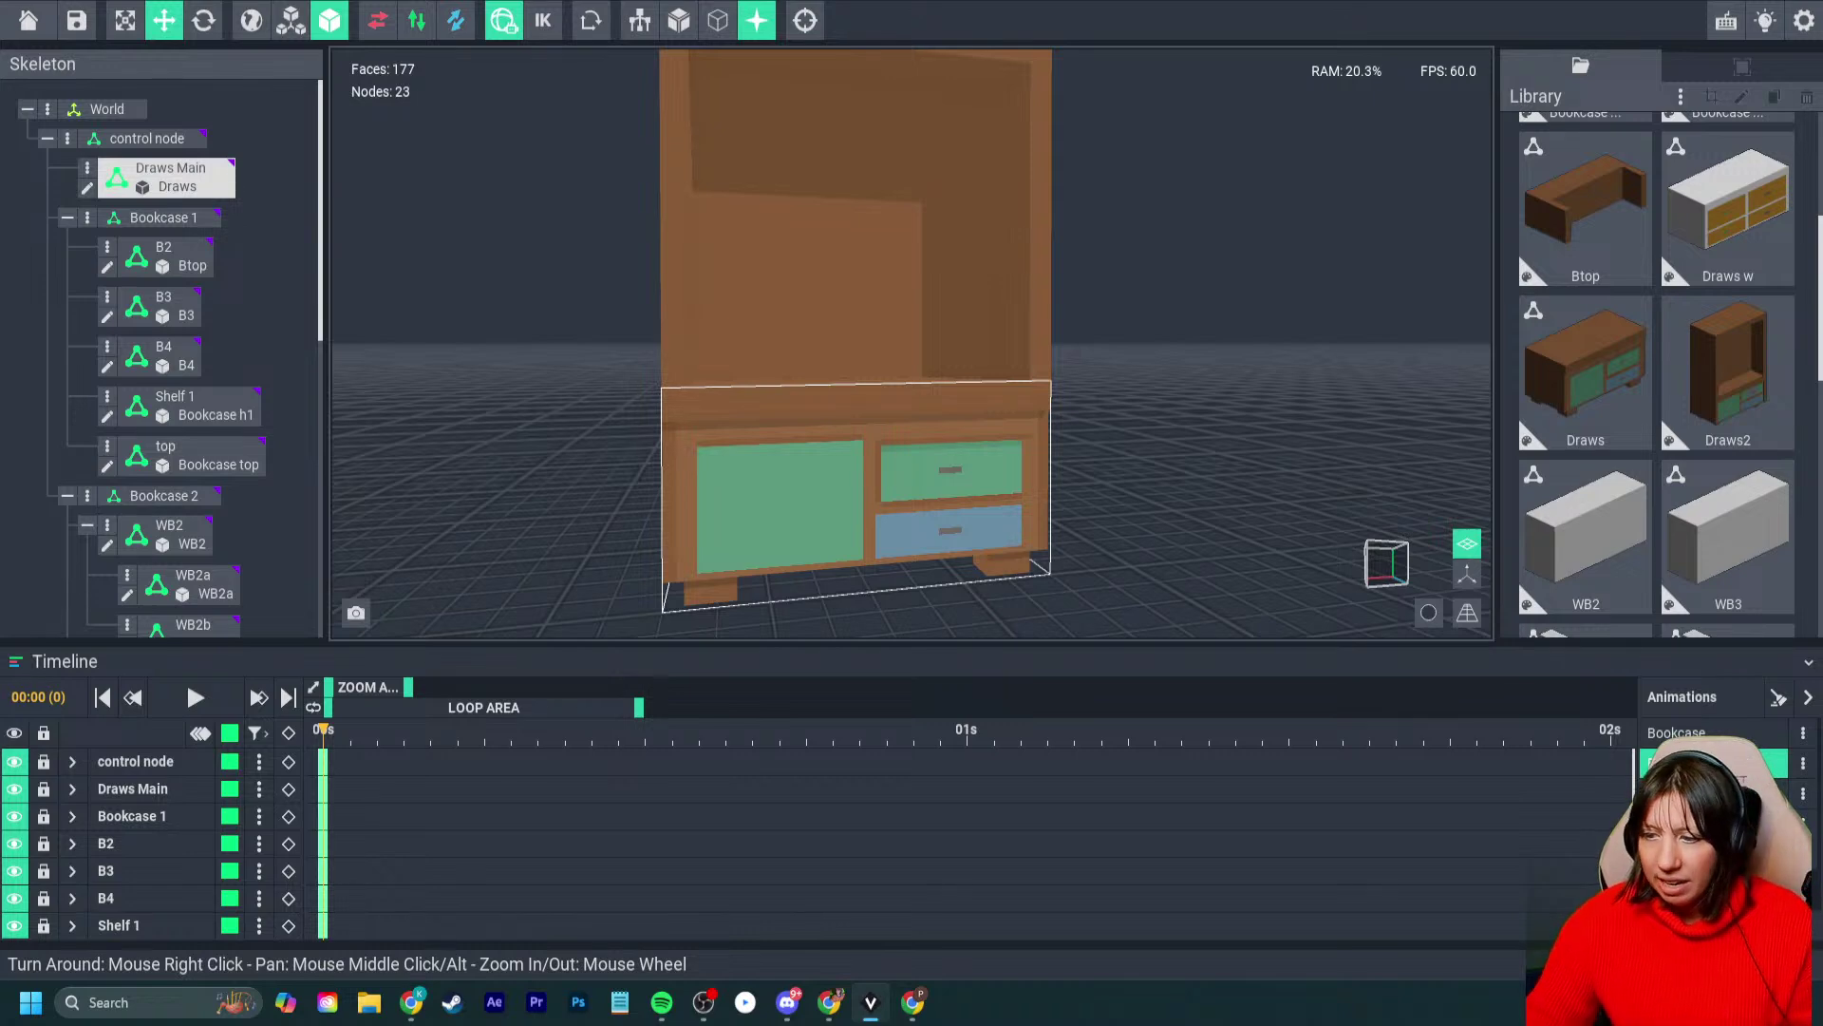
right_drag(746, 375, 767, 407)
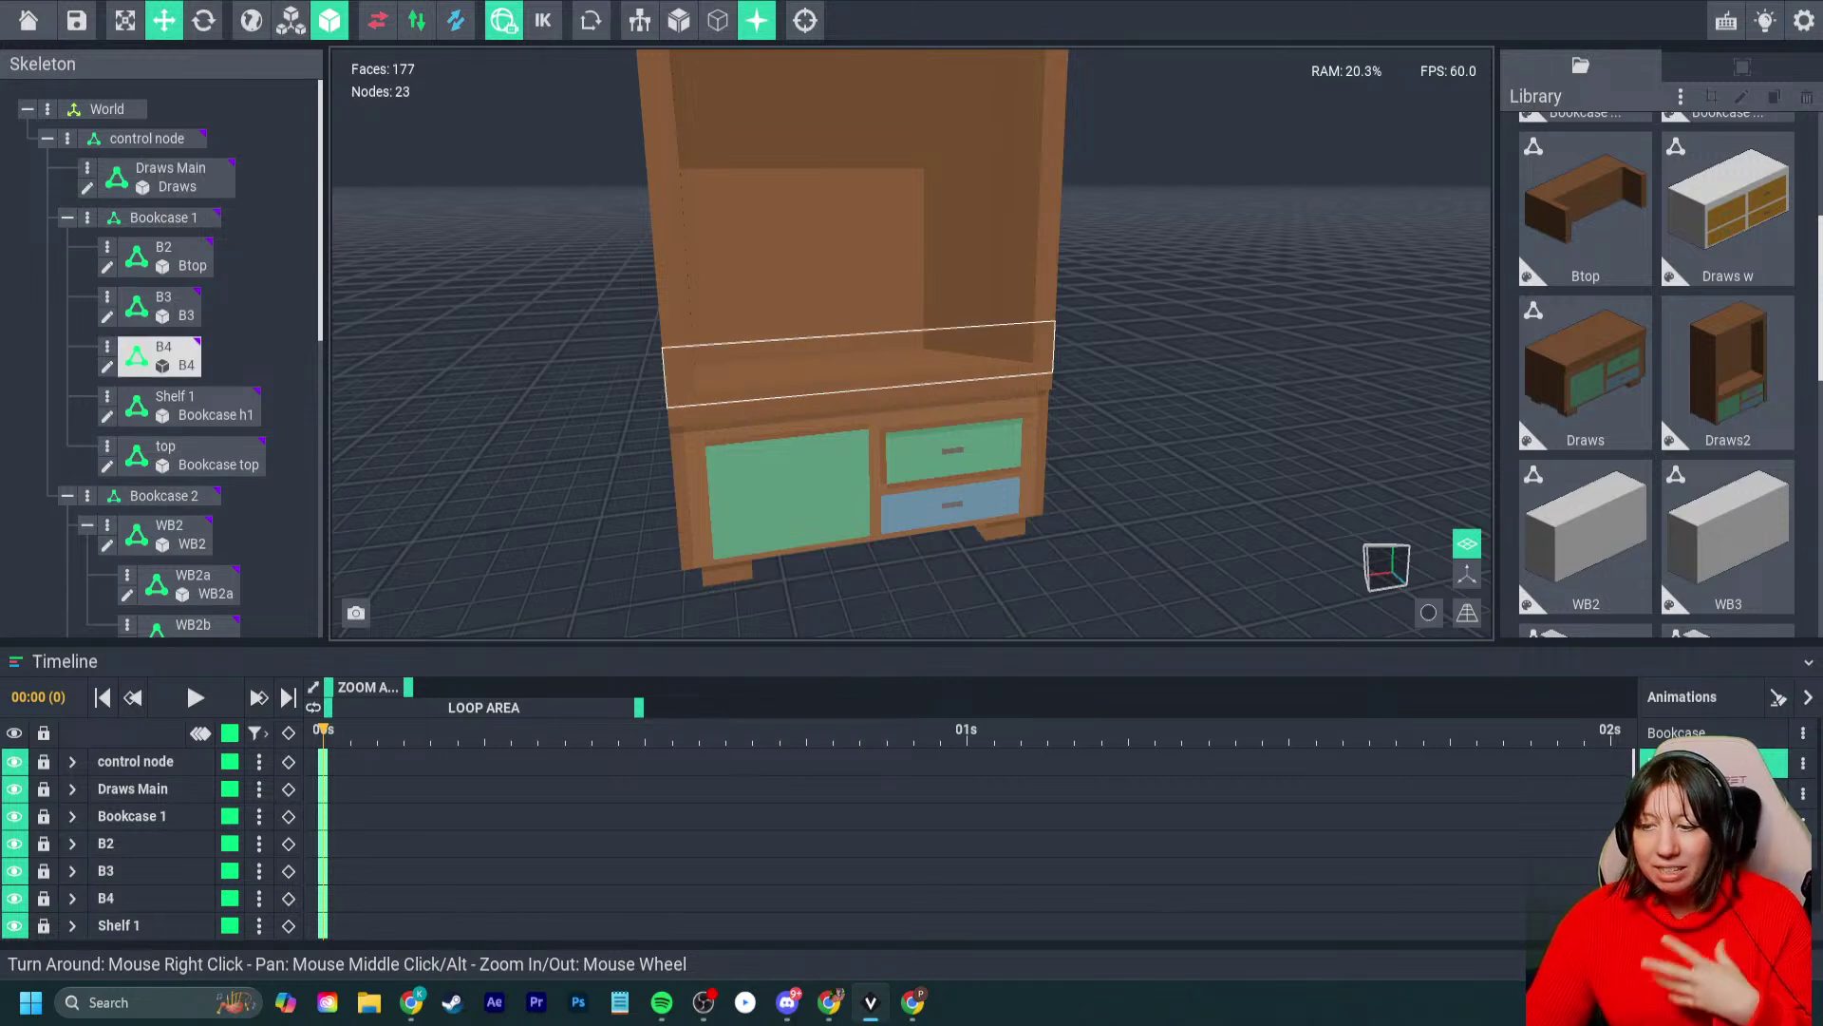
right_drag(836, 532, 835, 475)
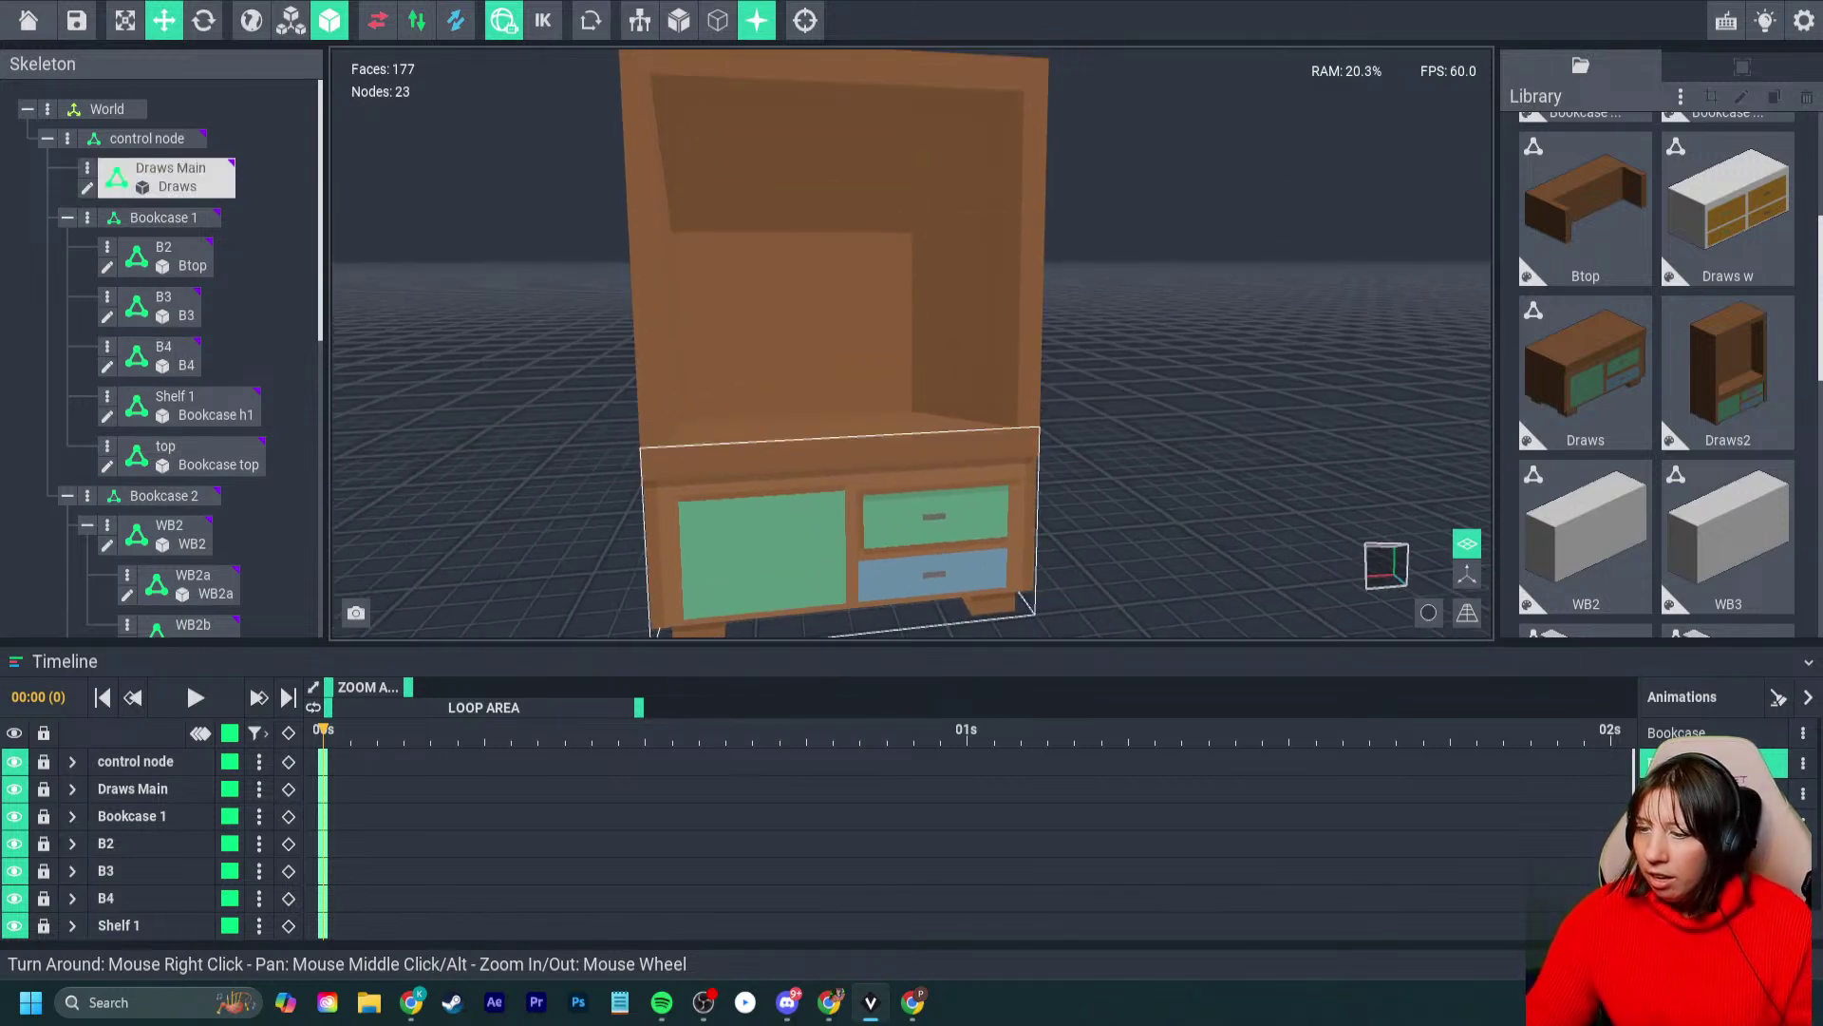
click(834, 68)
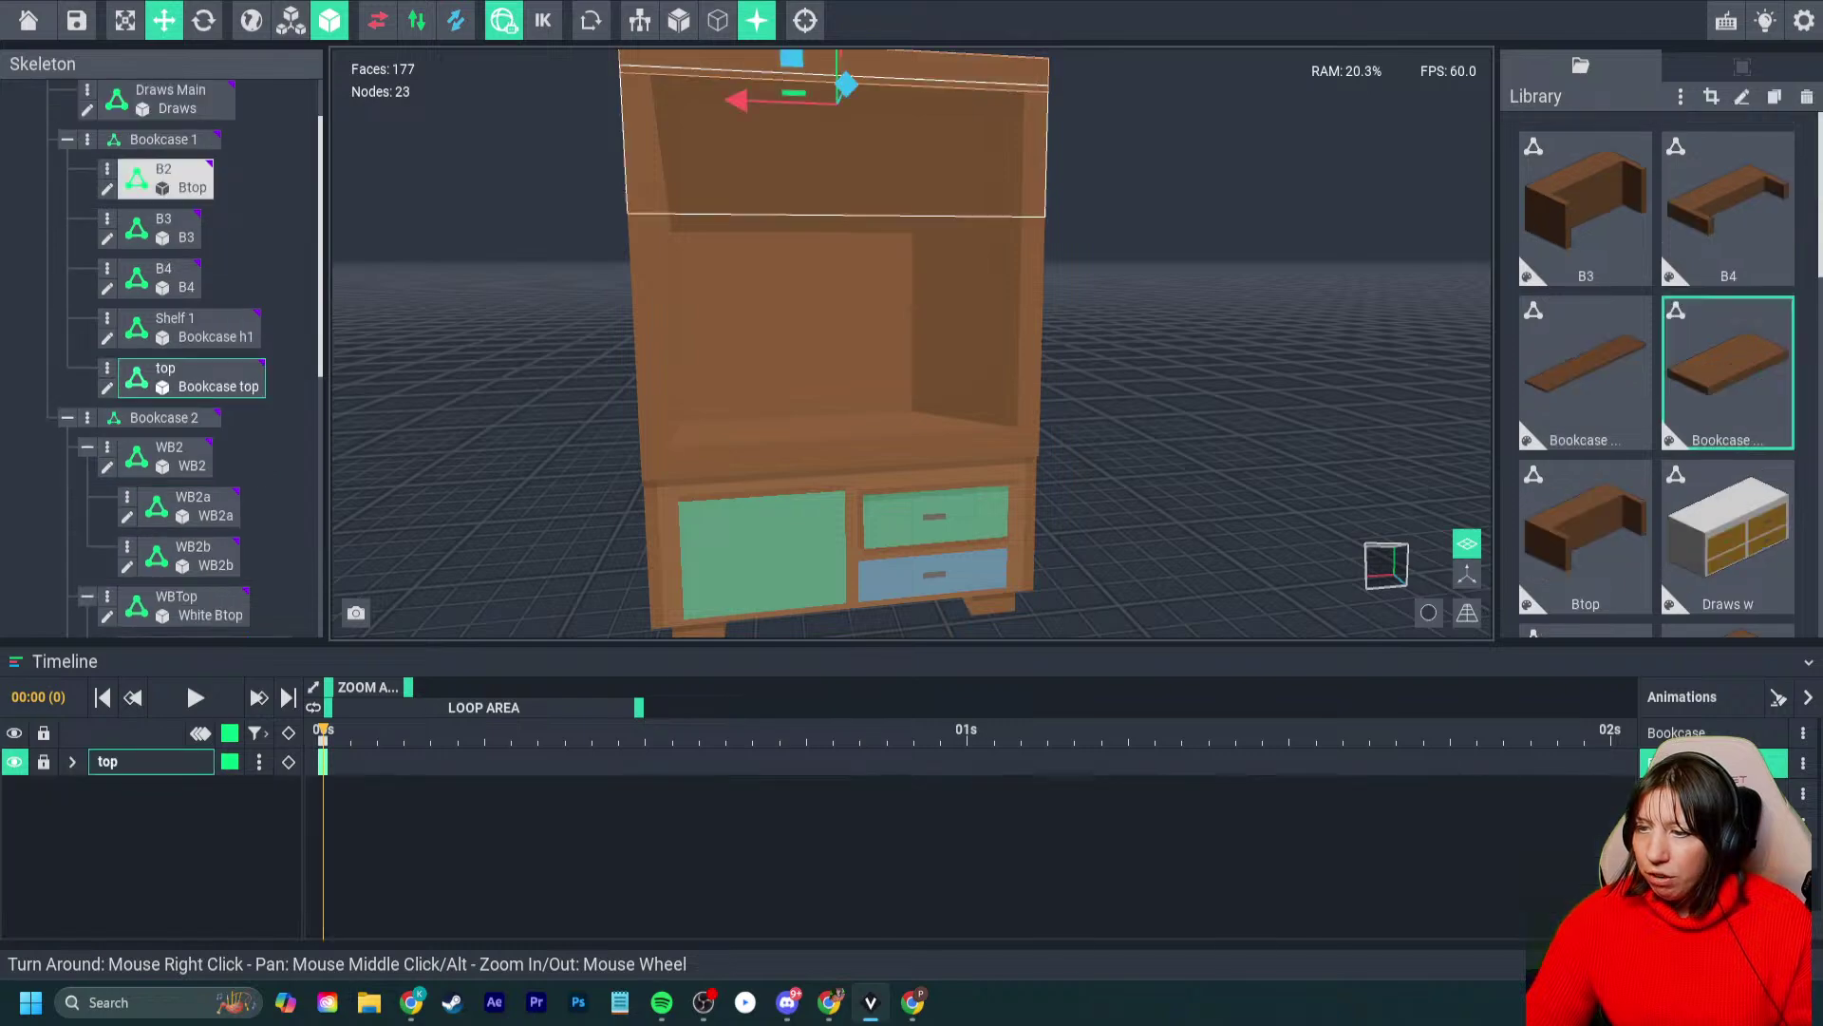
right_drag(835, 427, 836, 399)
click(637, 220)
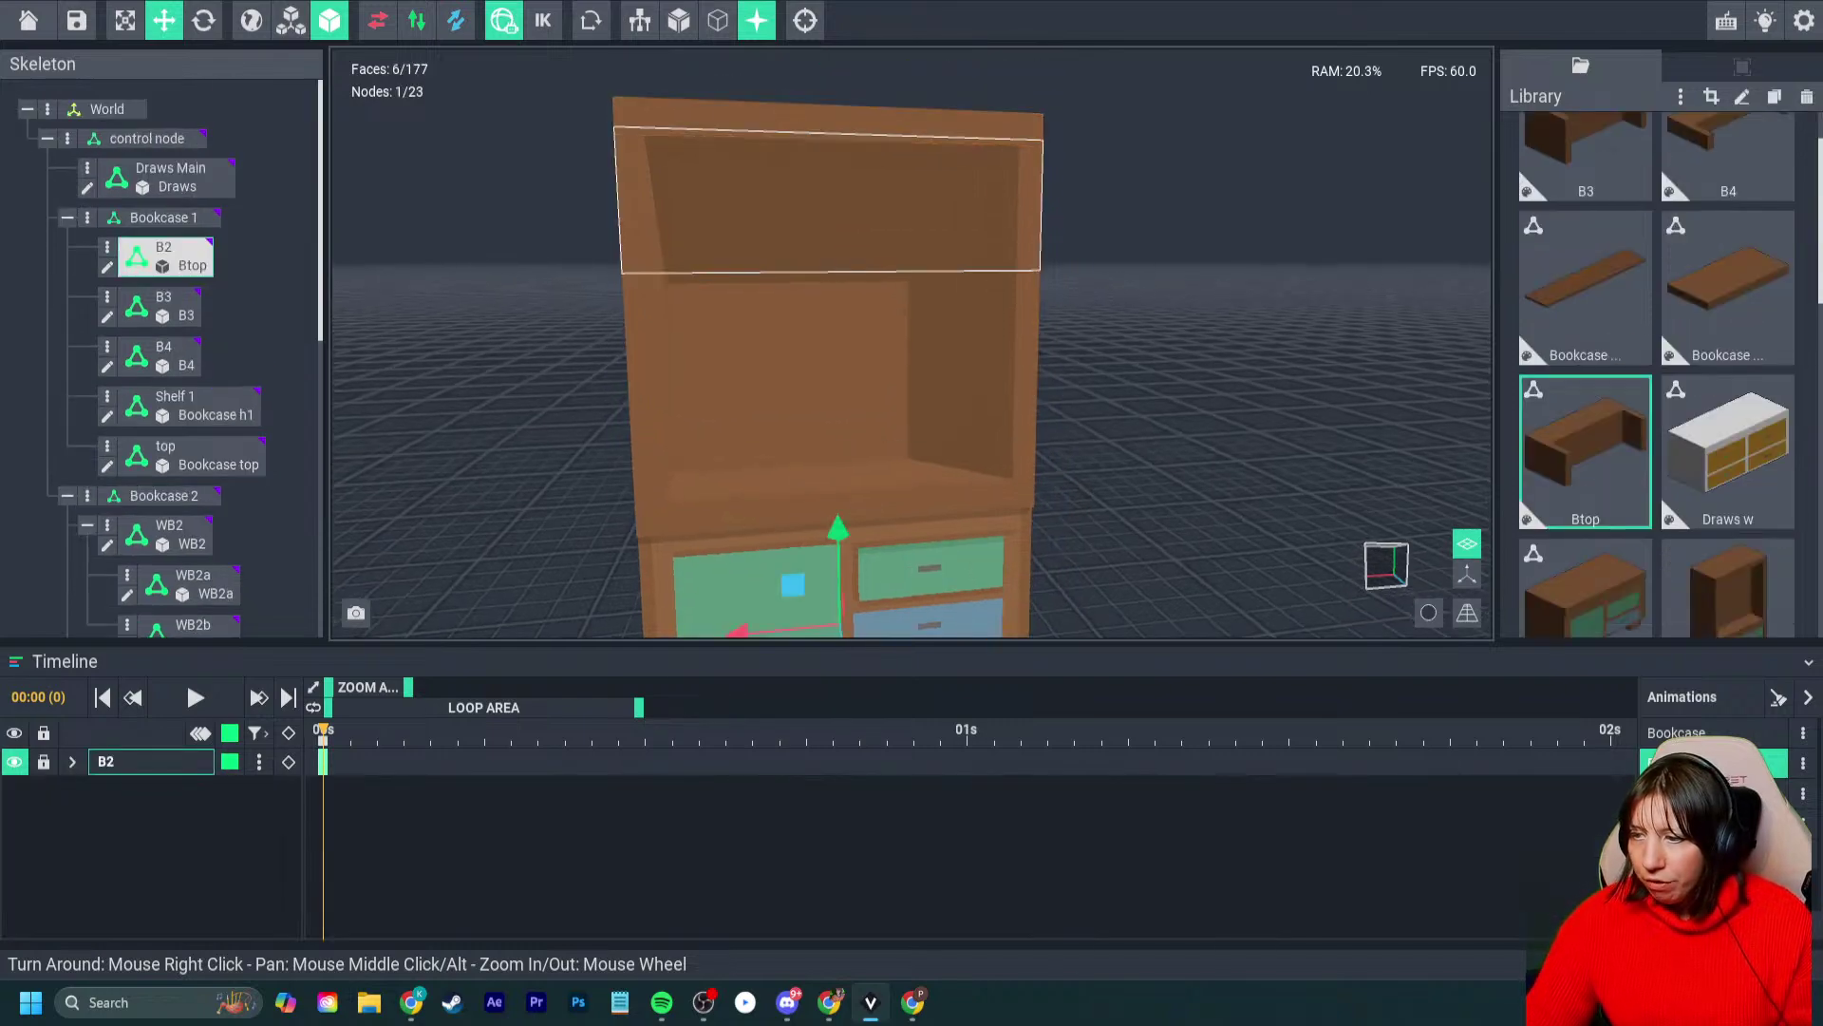
right_drag(599, 219, 1130, 205)
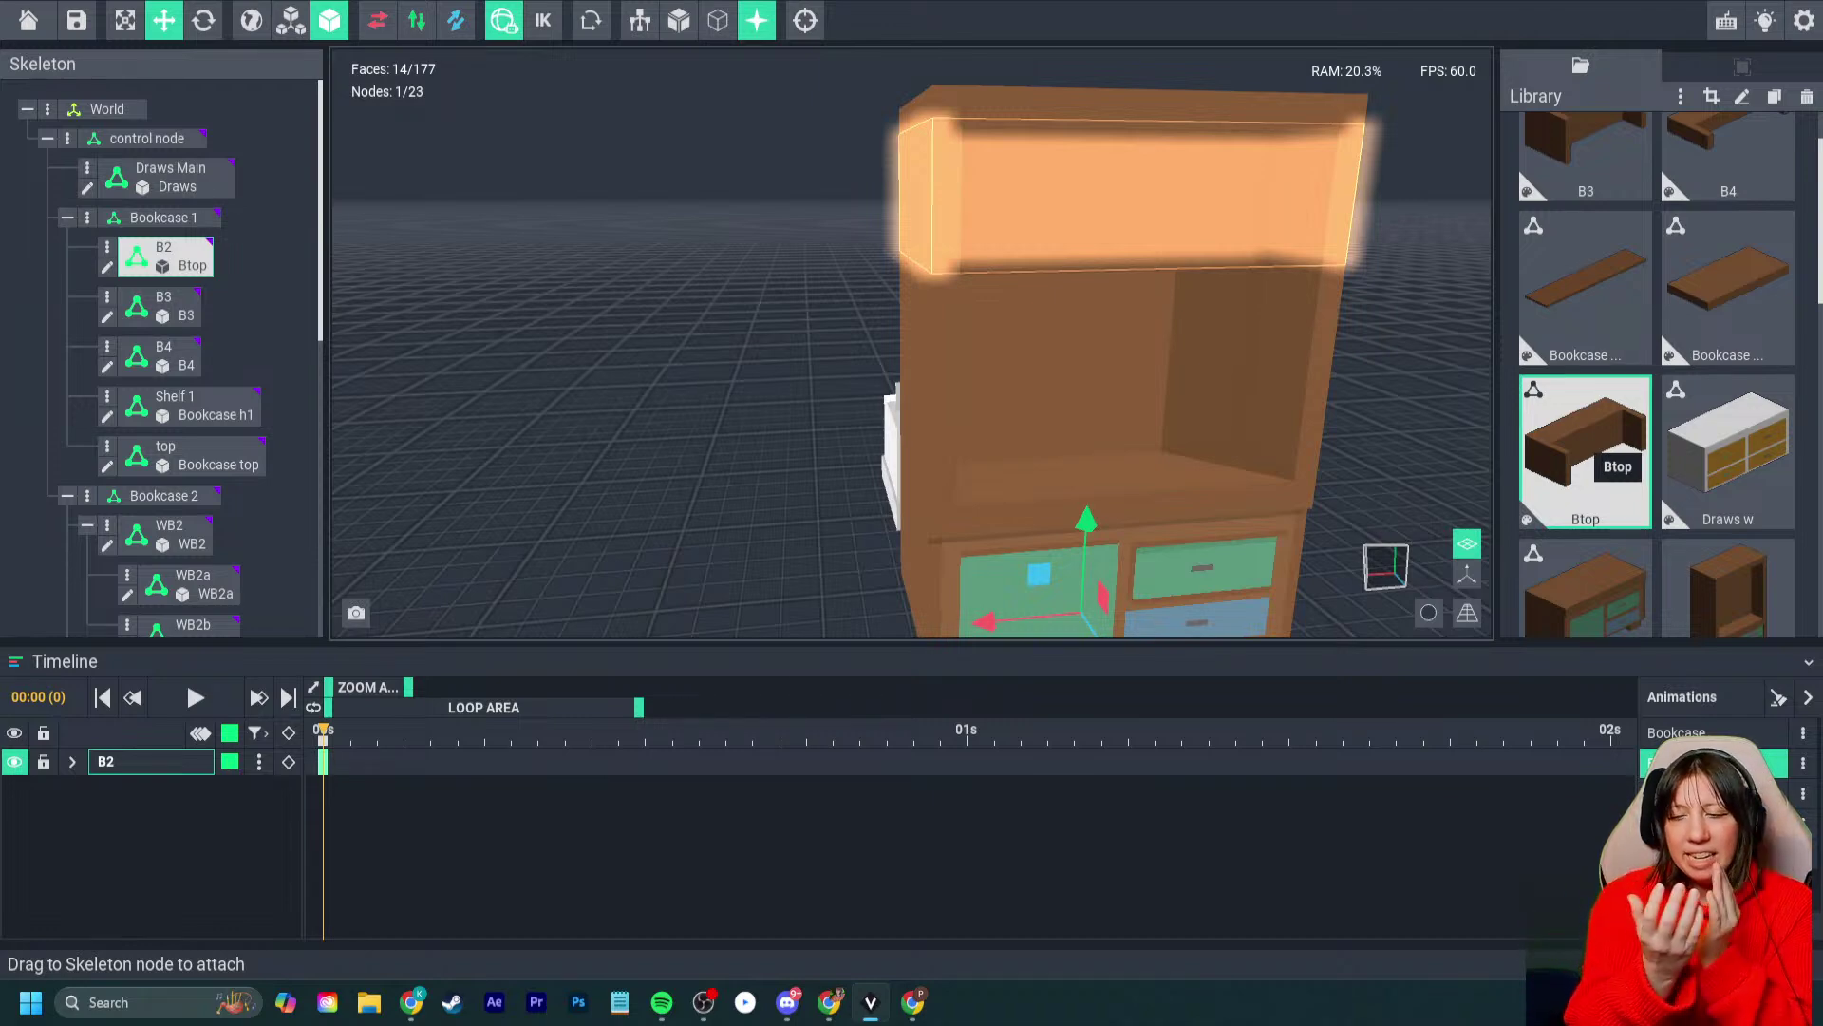
click(1154, 365)
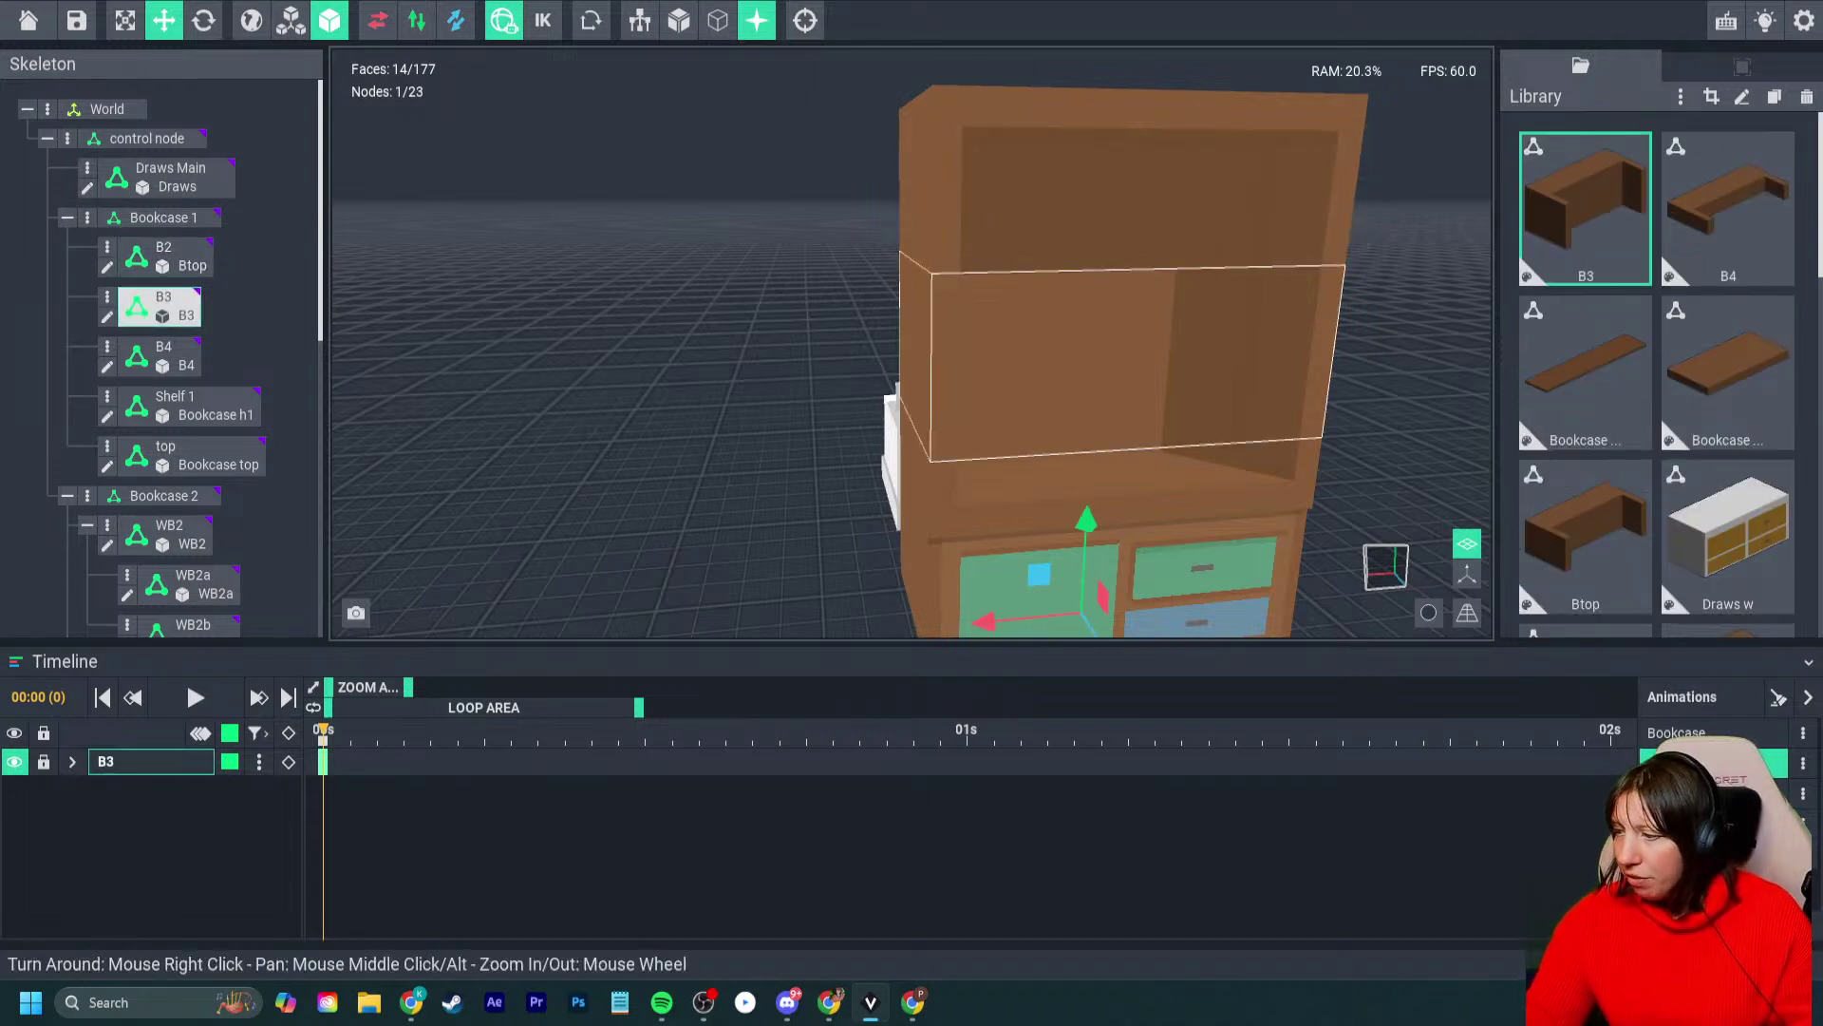
scroll(1154, 351, down, 2)
right_drag(1059, 373, 1140, 342)
click(1140, 432)
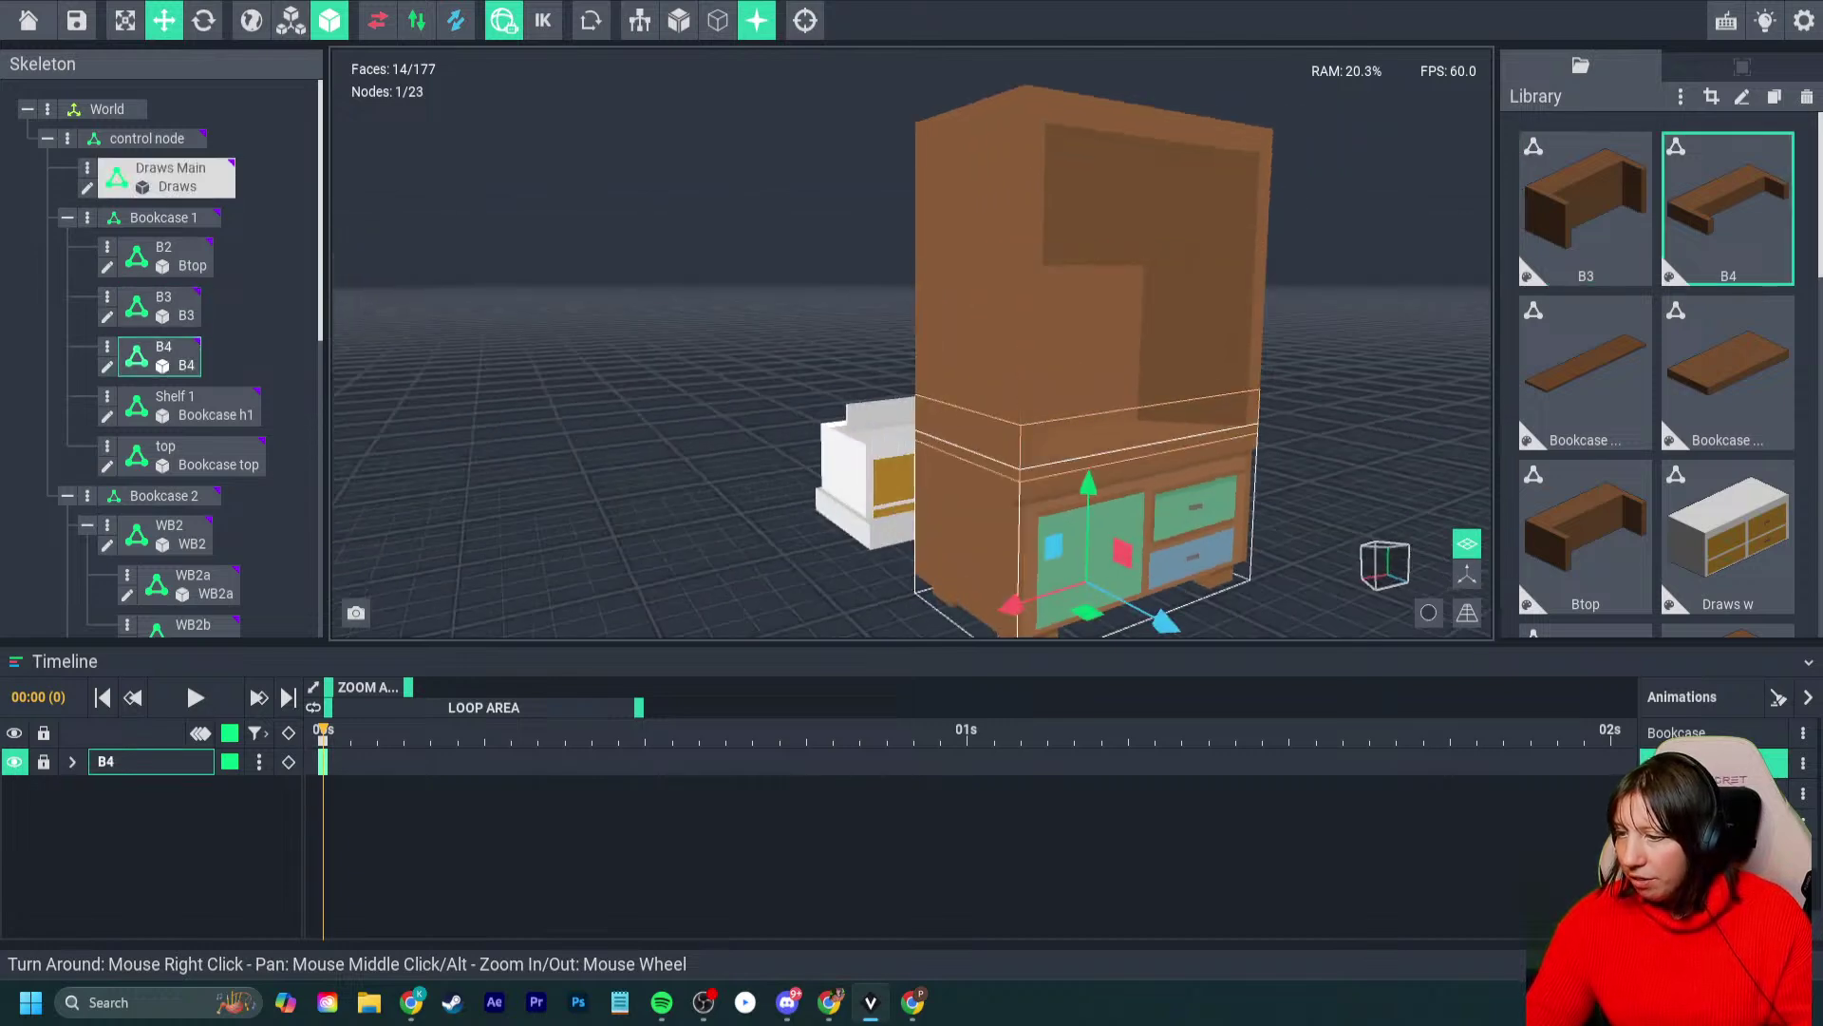
middle_drag(1130, 503, 997, 463)
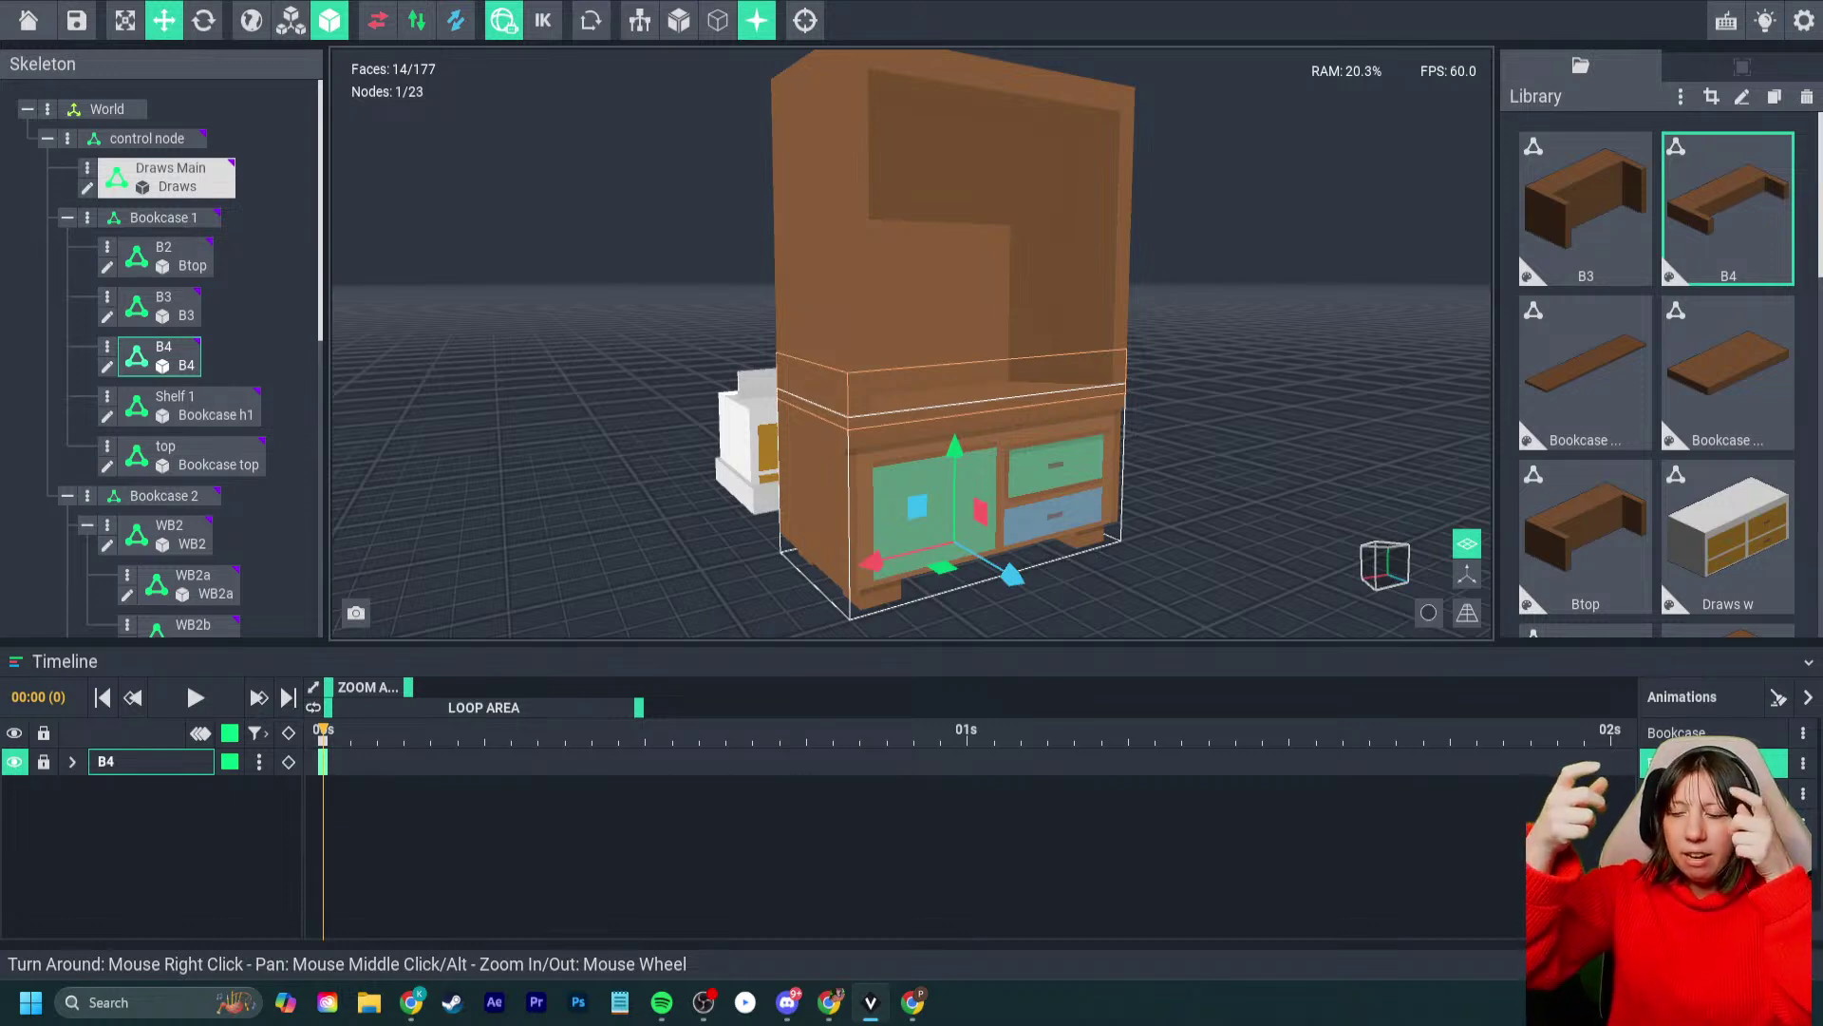
right_drag(1330, 464, 1557, 463)
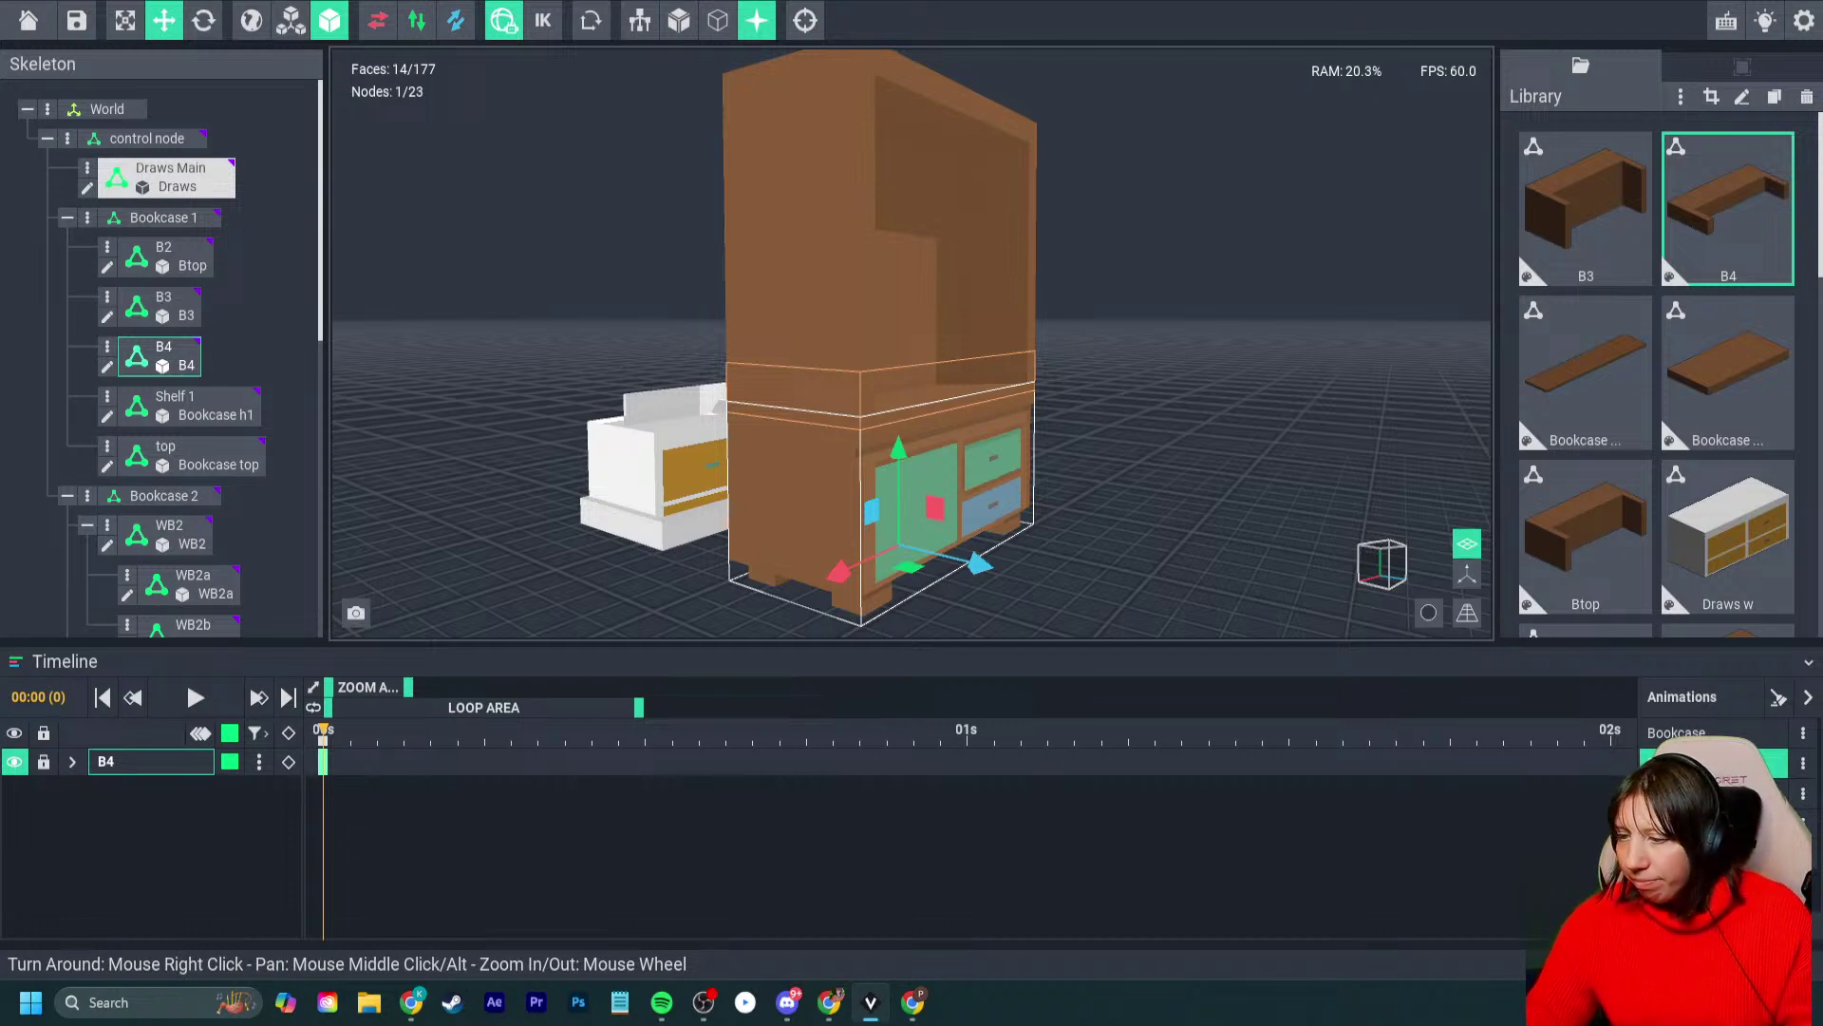
right_drag(997, 485, 828, 465)
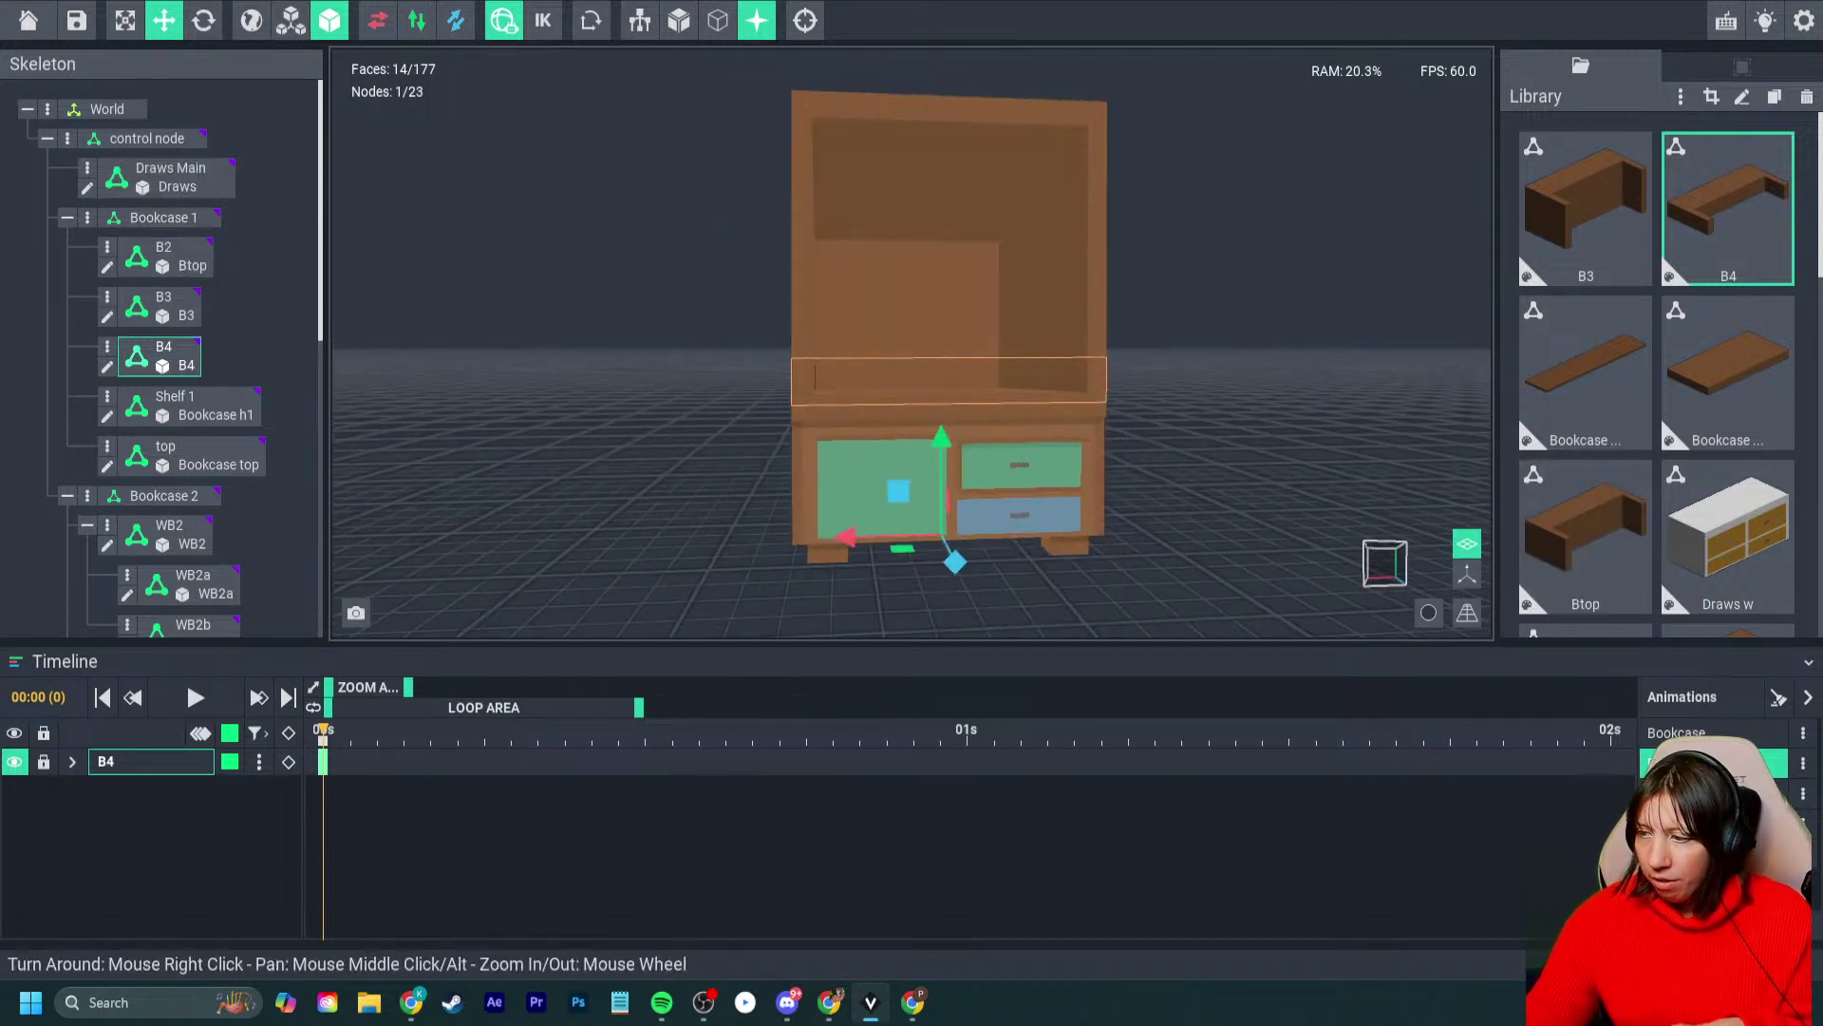
click(1714, 793)
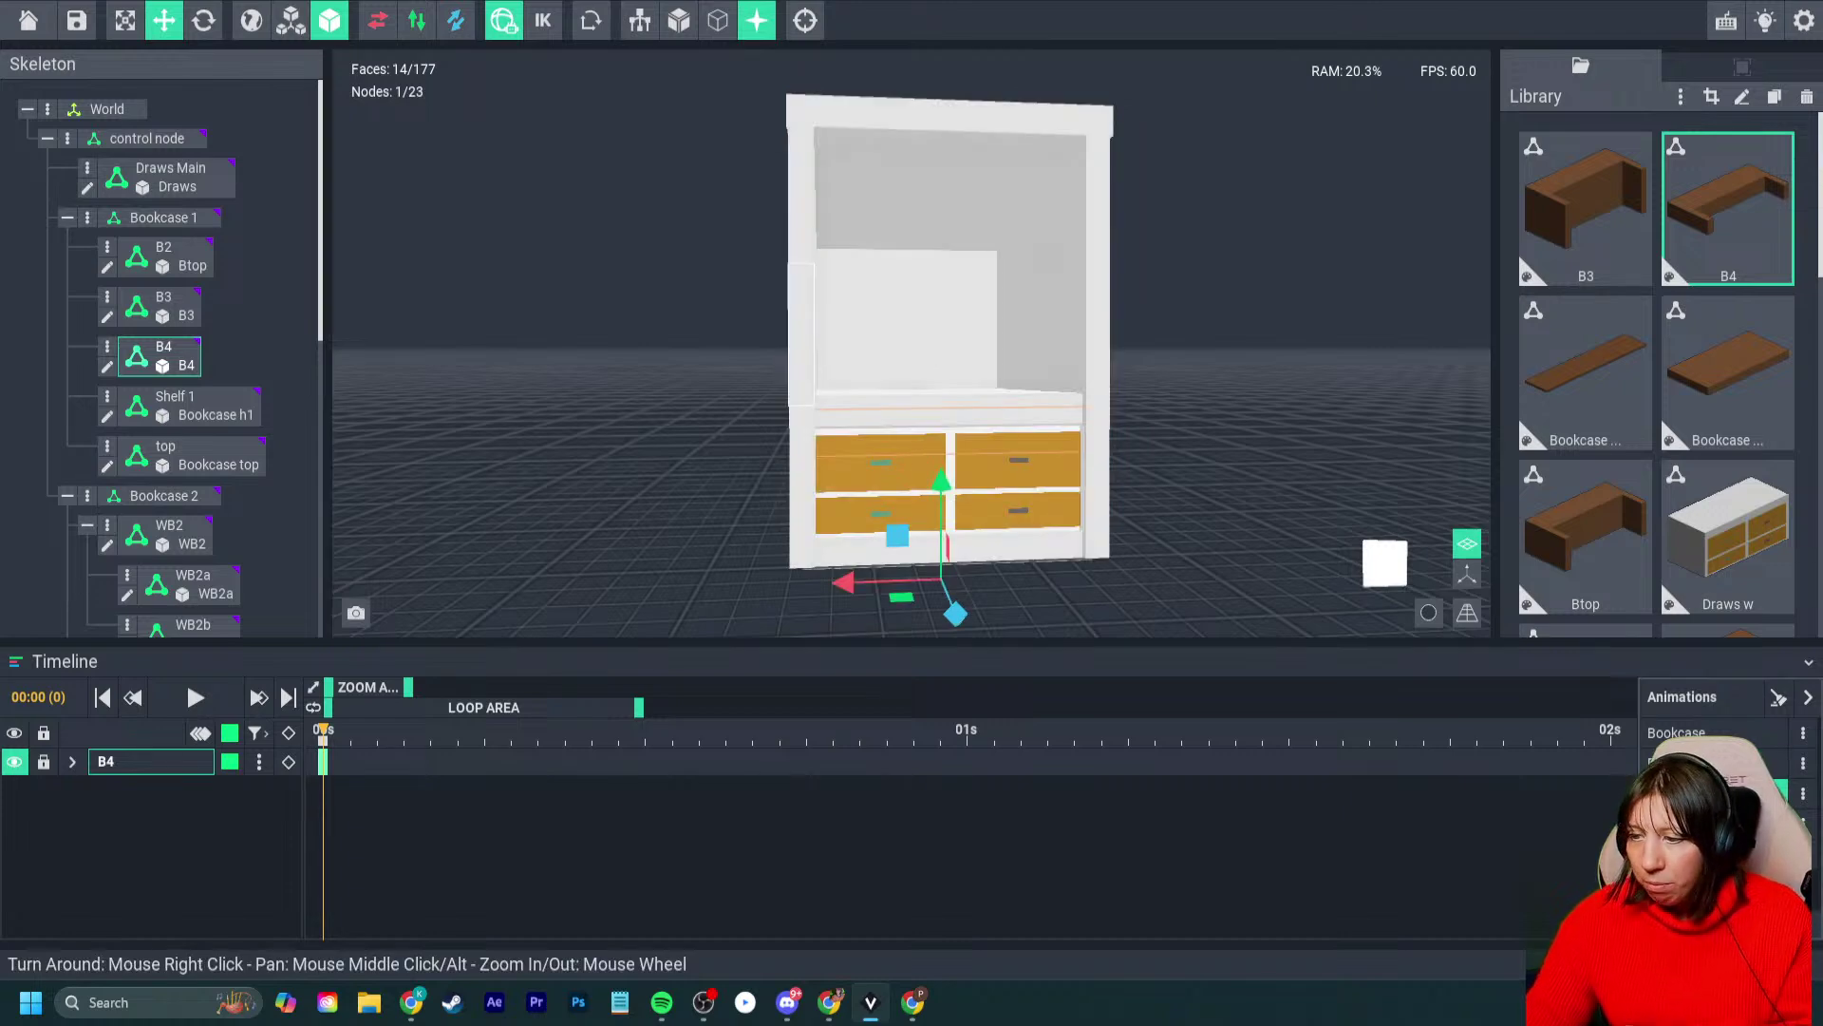
- Examine the front, interior shelf and sides of the white bookcase from several angles
right_drag(808, 351, 879, 418)
scroll(846, 394, up, 3)
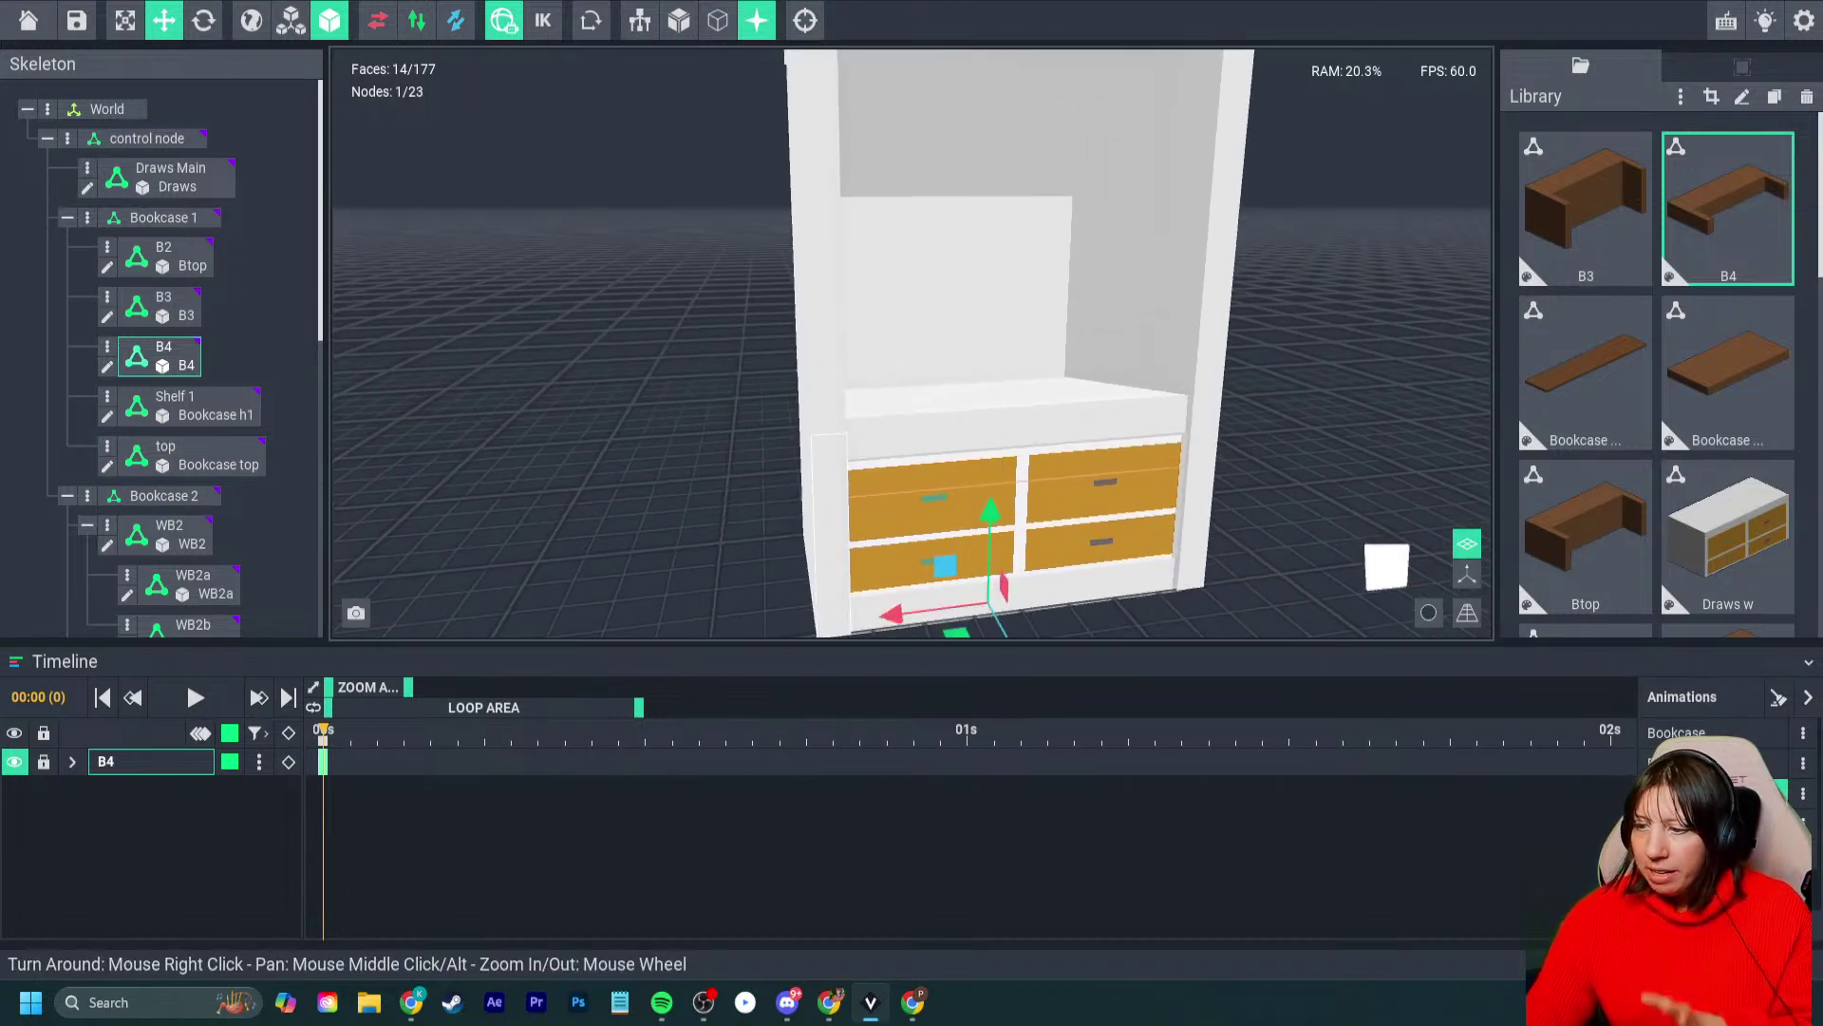
middle_drag(888, 451, 816, 454)
right_drag(826, 456, 784, 466)
scroll(810, 446, down, 2)
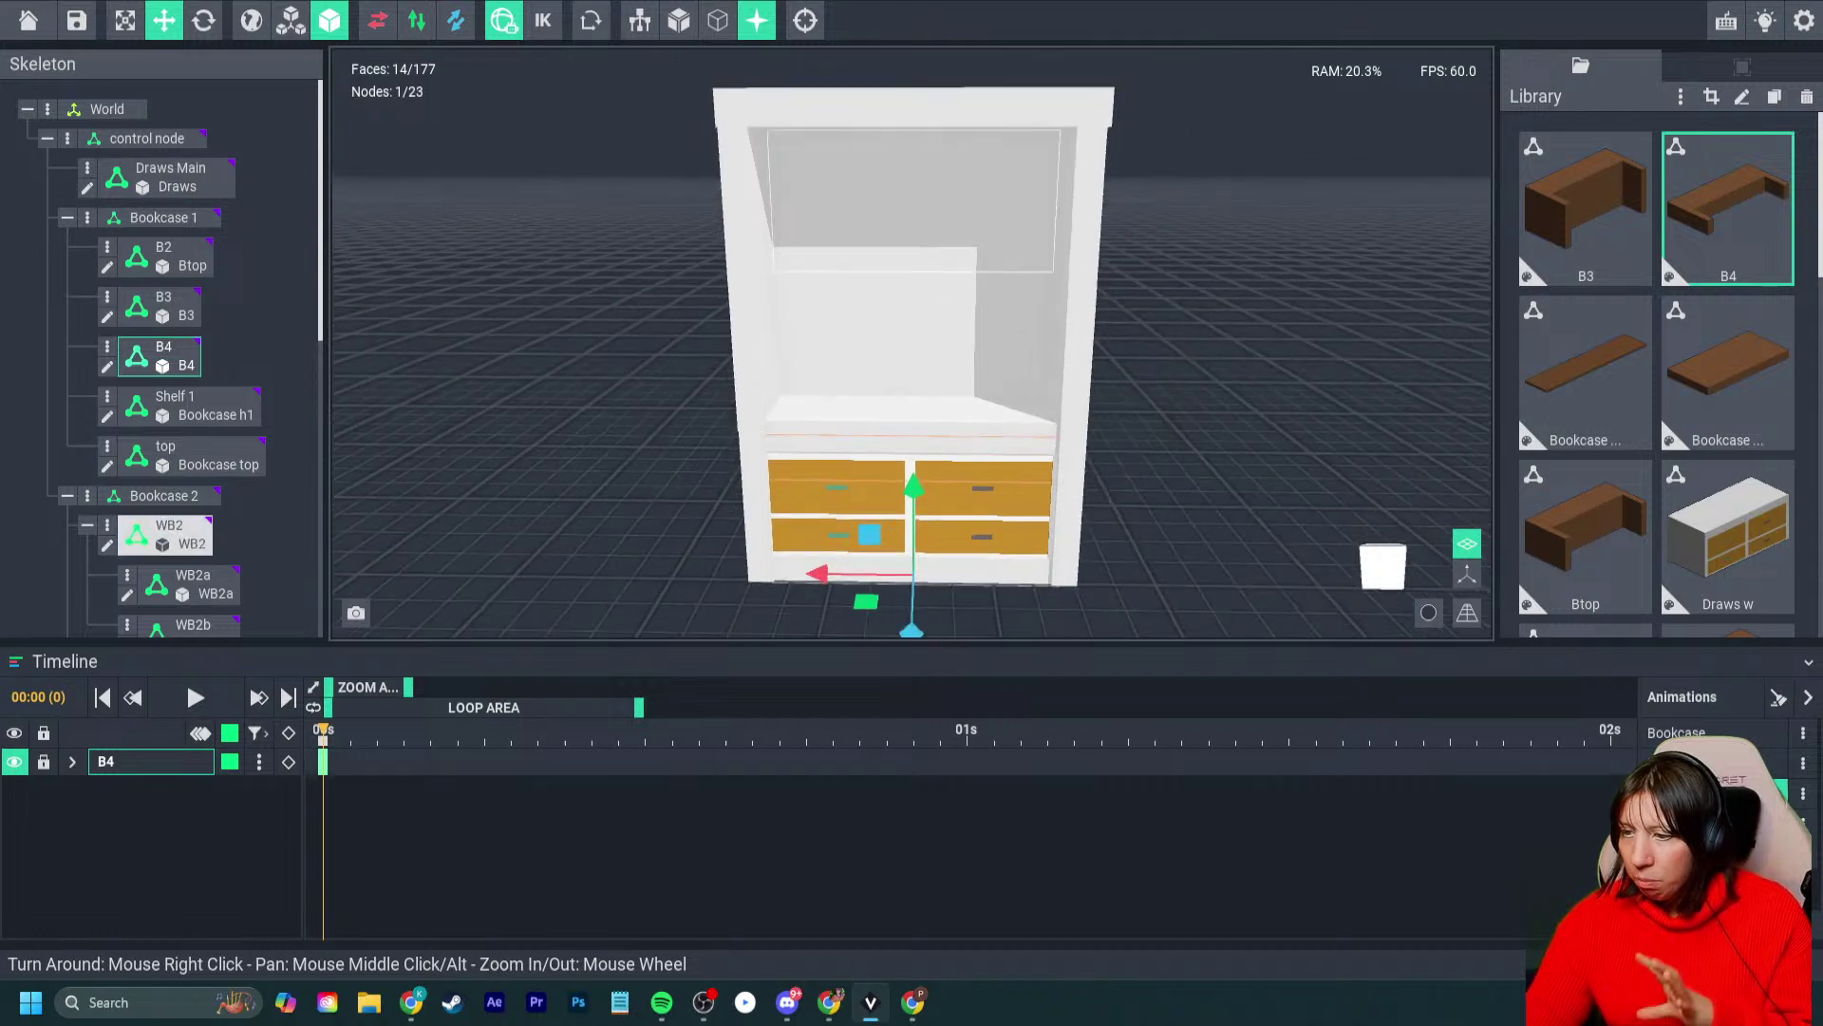
right_drag(780, 397, 832, 365)
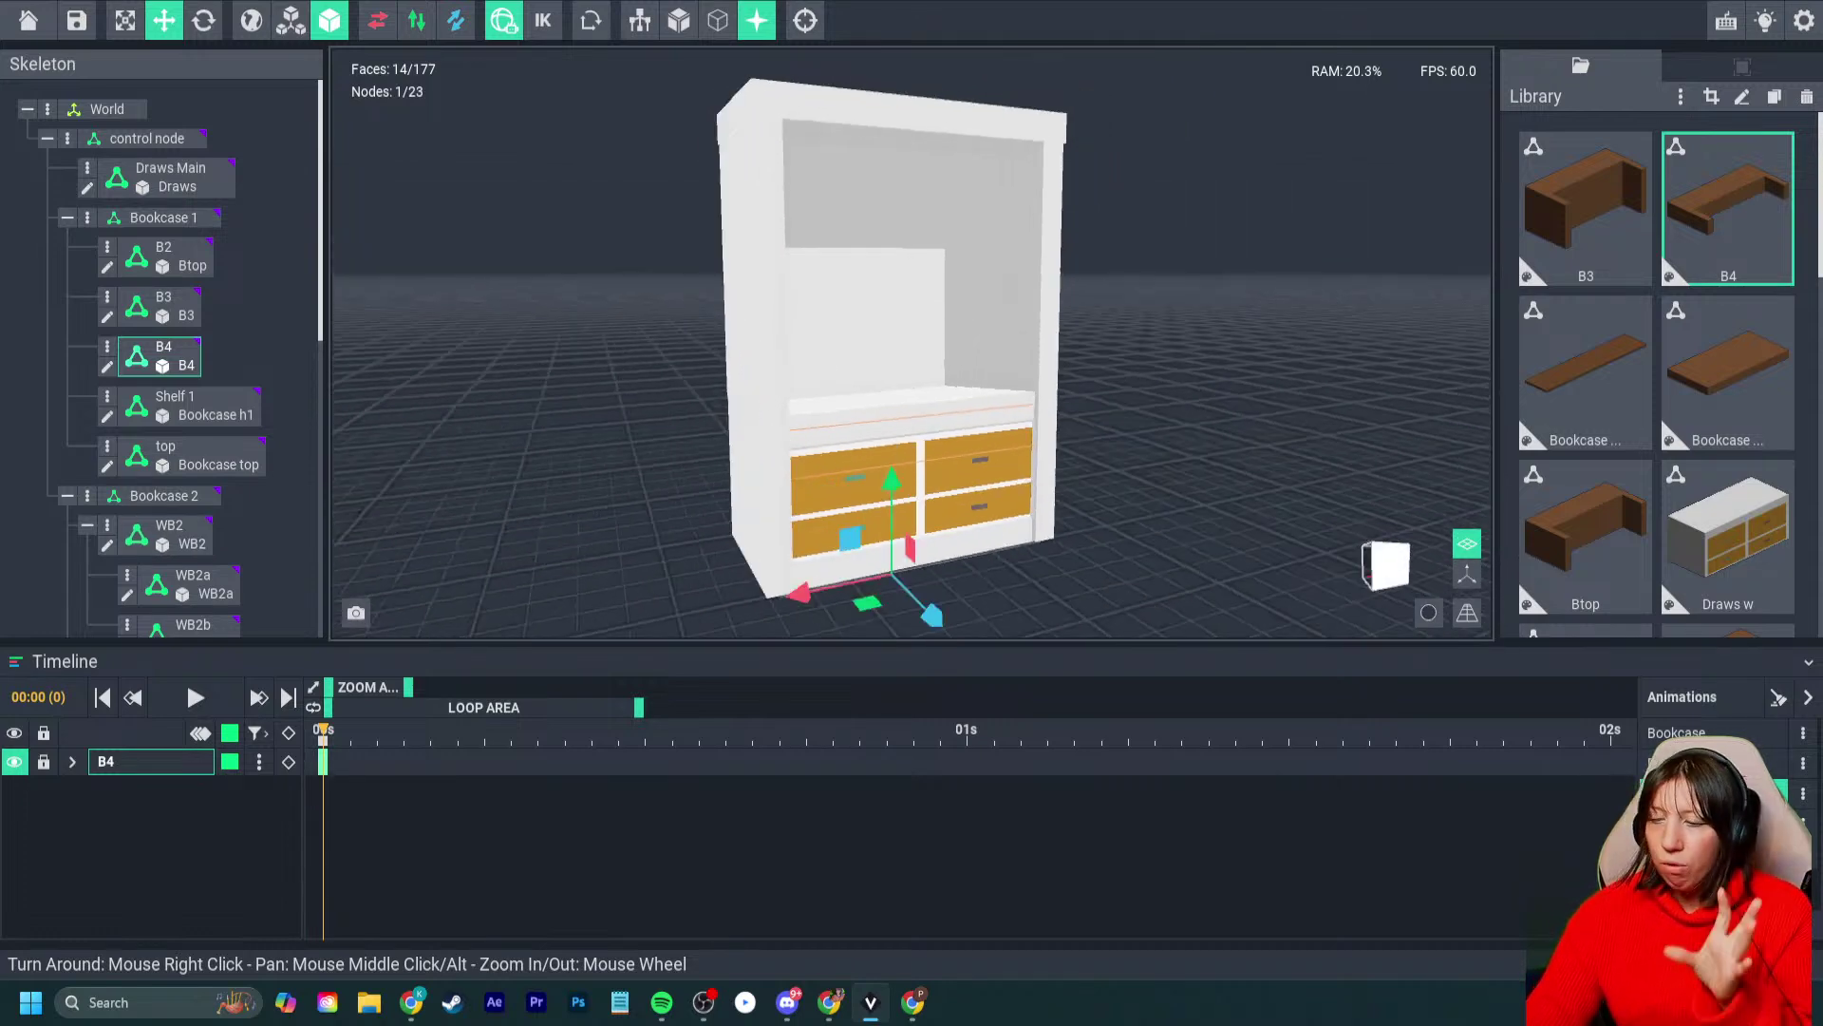
right_drag(777, 227, 781, 183)
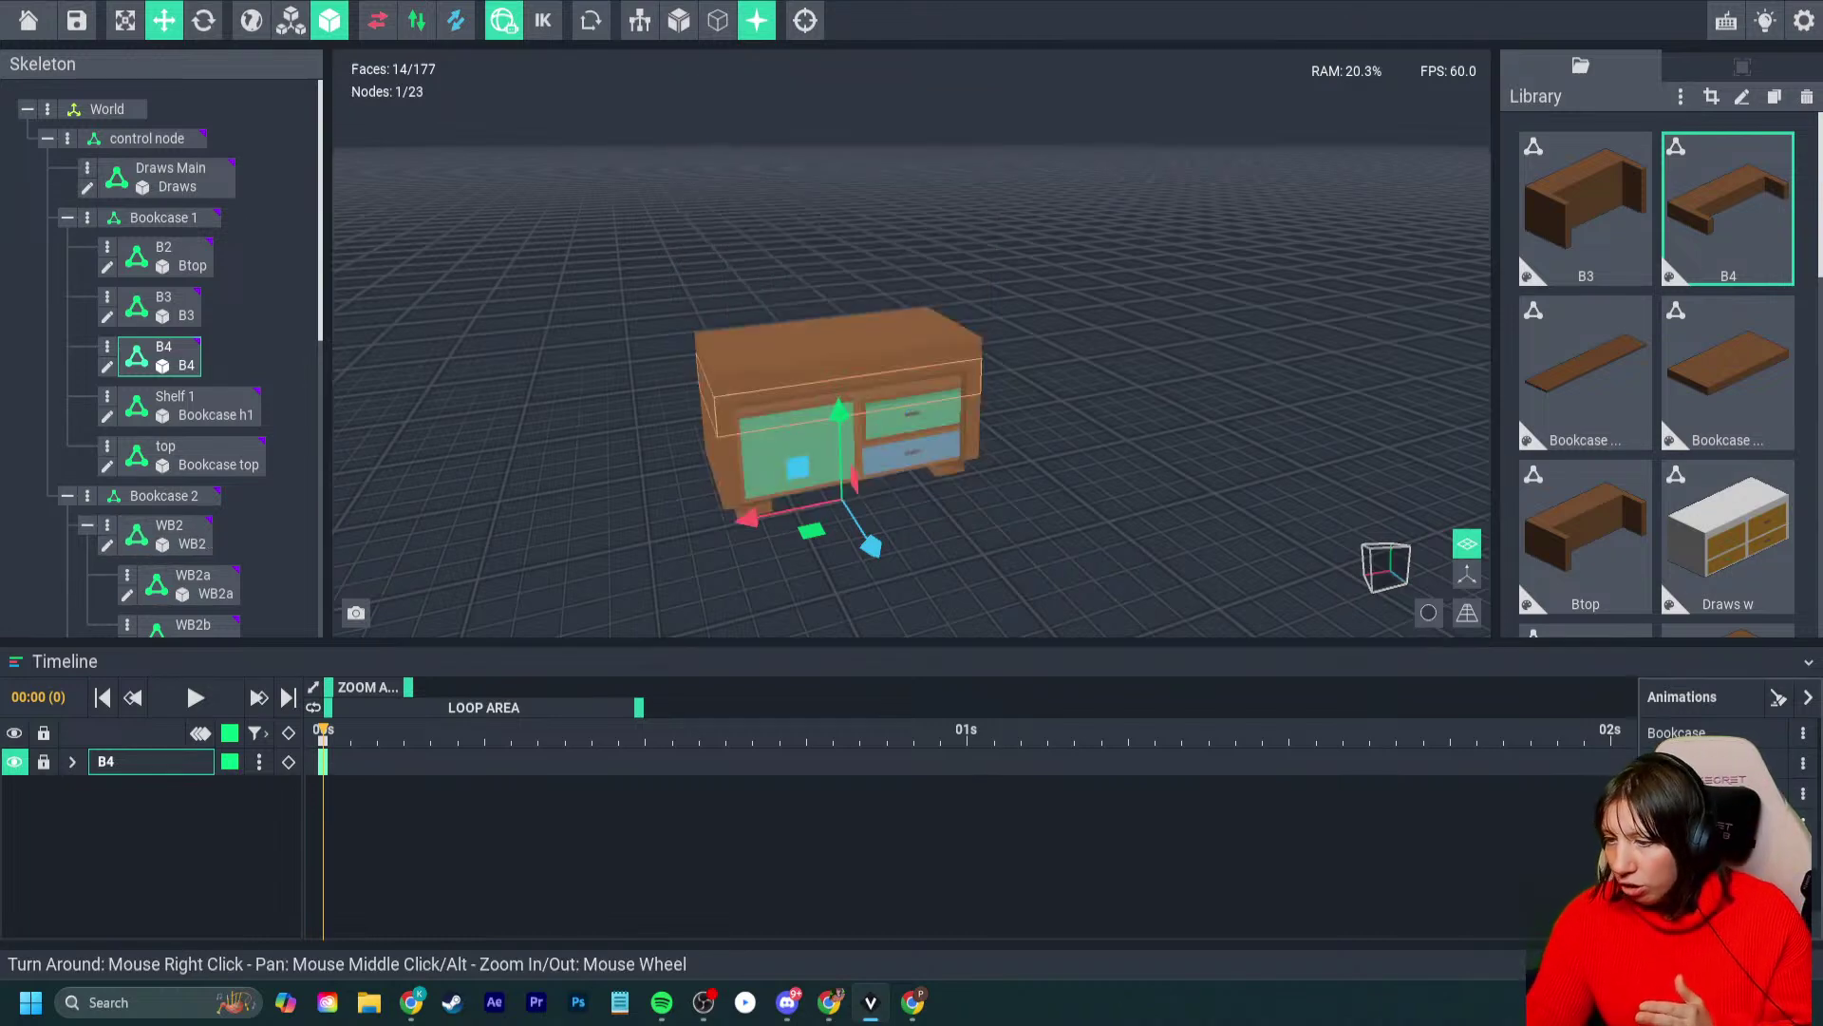
- Select the B3 node and examine the brown cabinet from its side
click(160, 306)
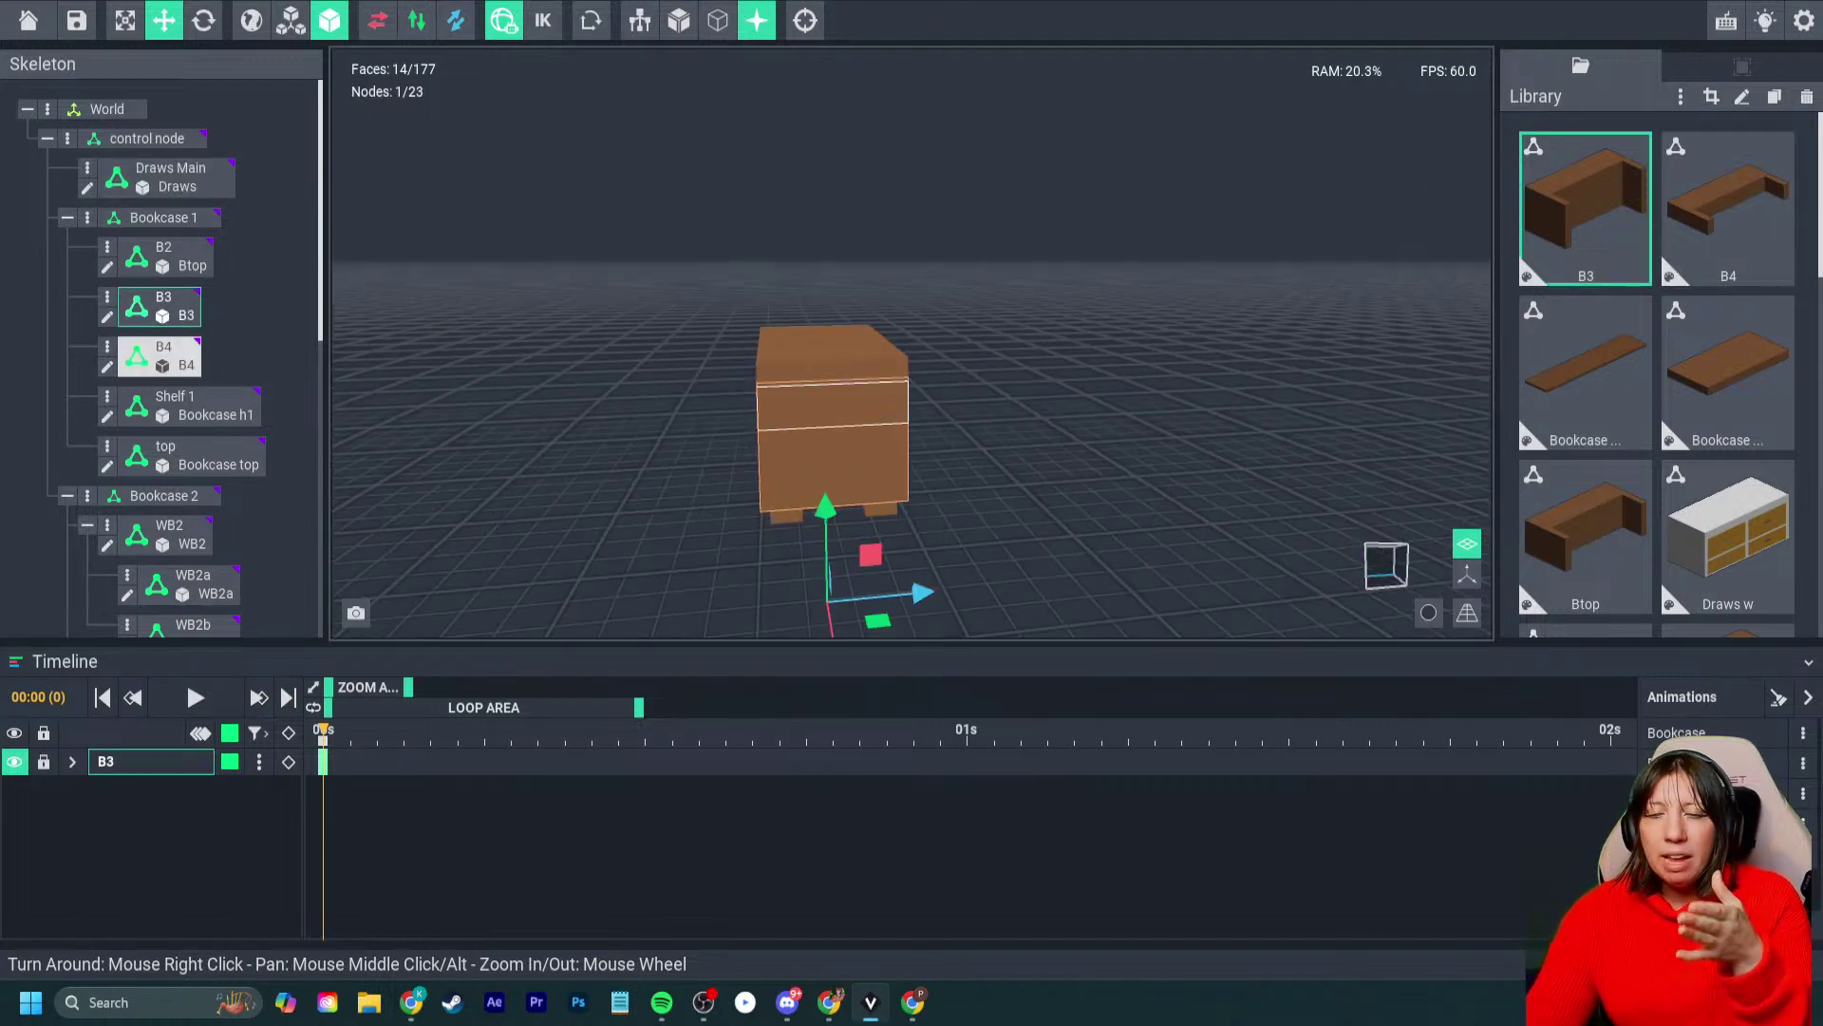
mouse_move(879, 508)
right_down()
mouse_move(827, 504)
mouse_move(912, 494)
right_up()
scroll(874, 475, up, 3)
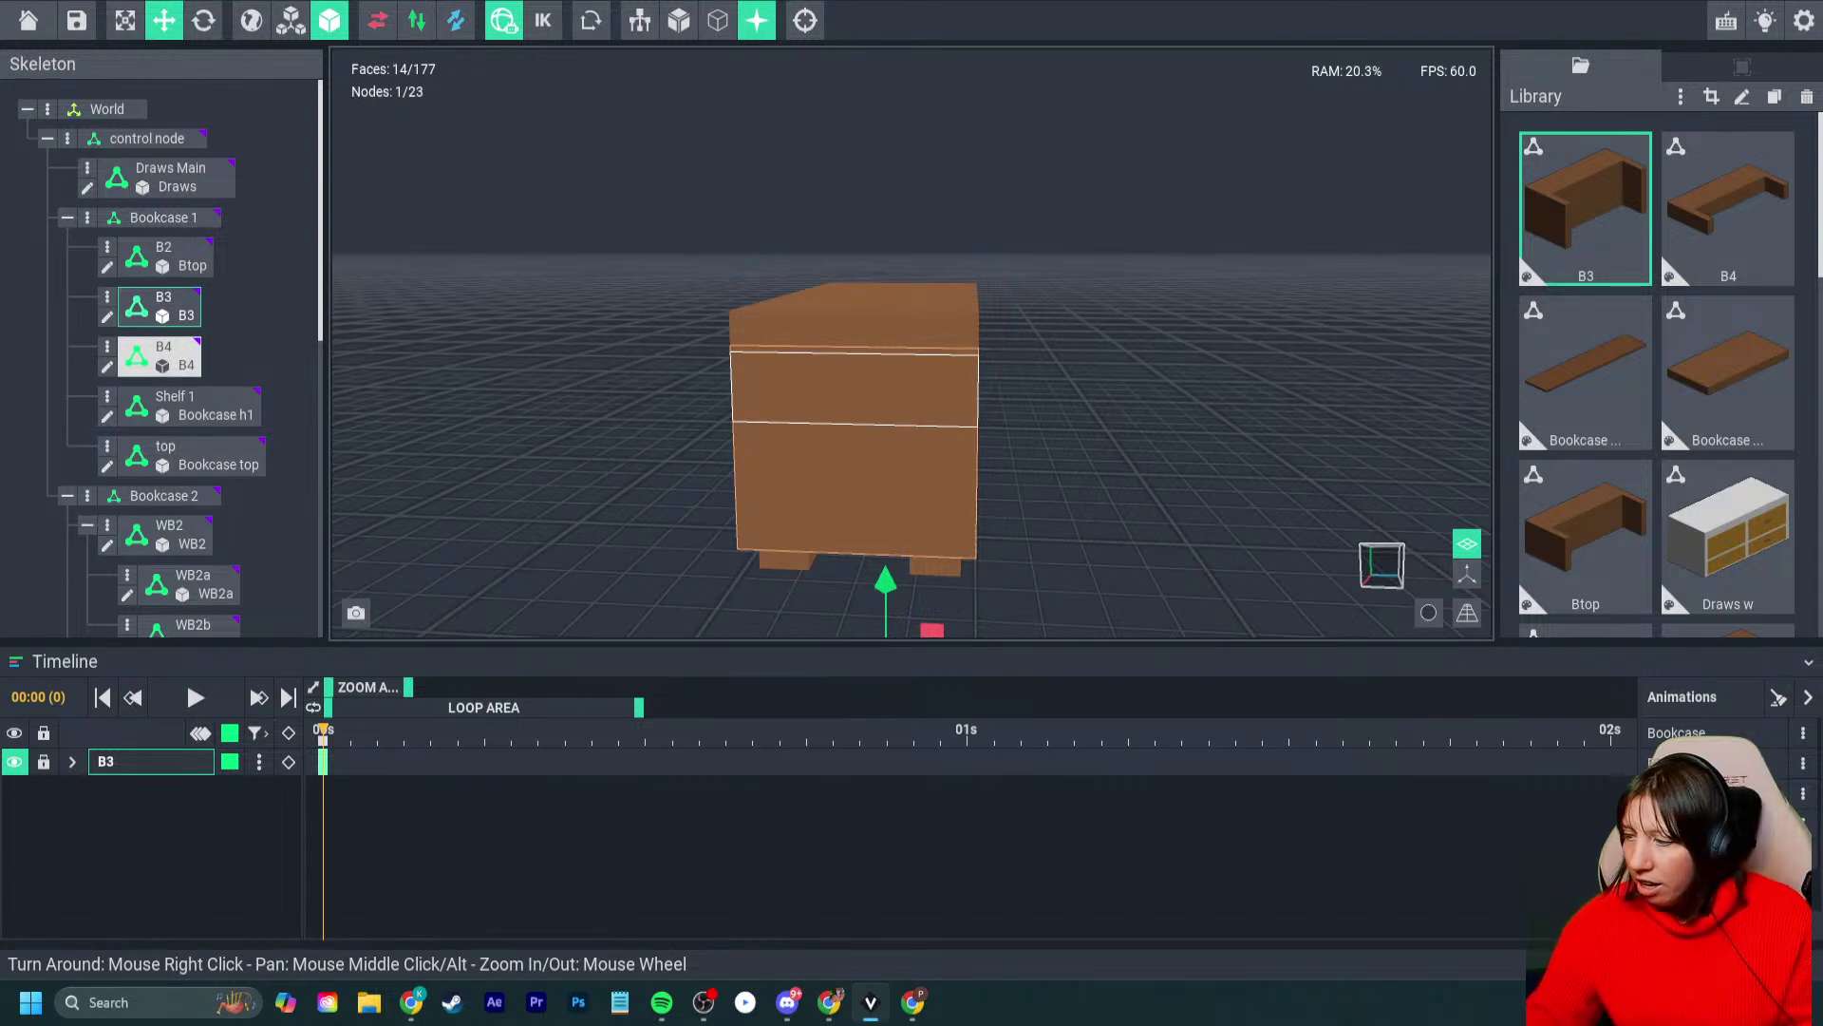
- Return to the Bookecase White 01 animation and examine the white bookcase from the front and side
click(1700, 793)
right_drag(888, 430, 868, 339)
scroll(867, 338, down, 3)
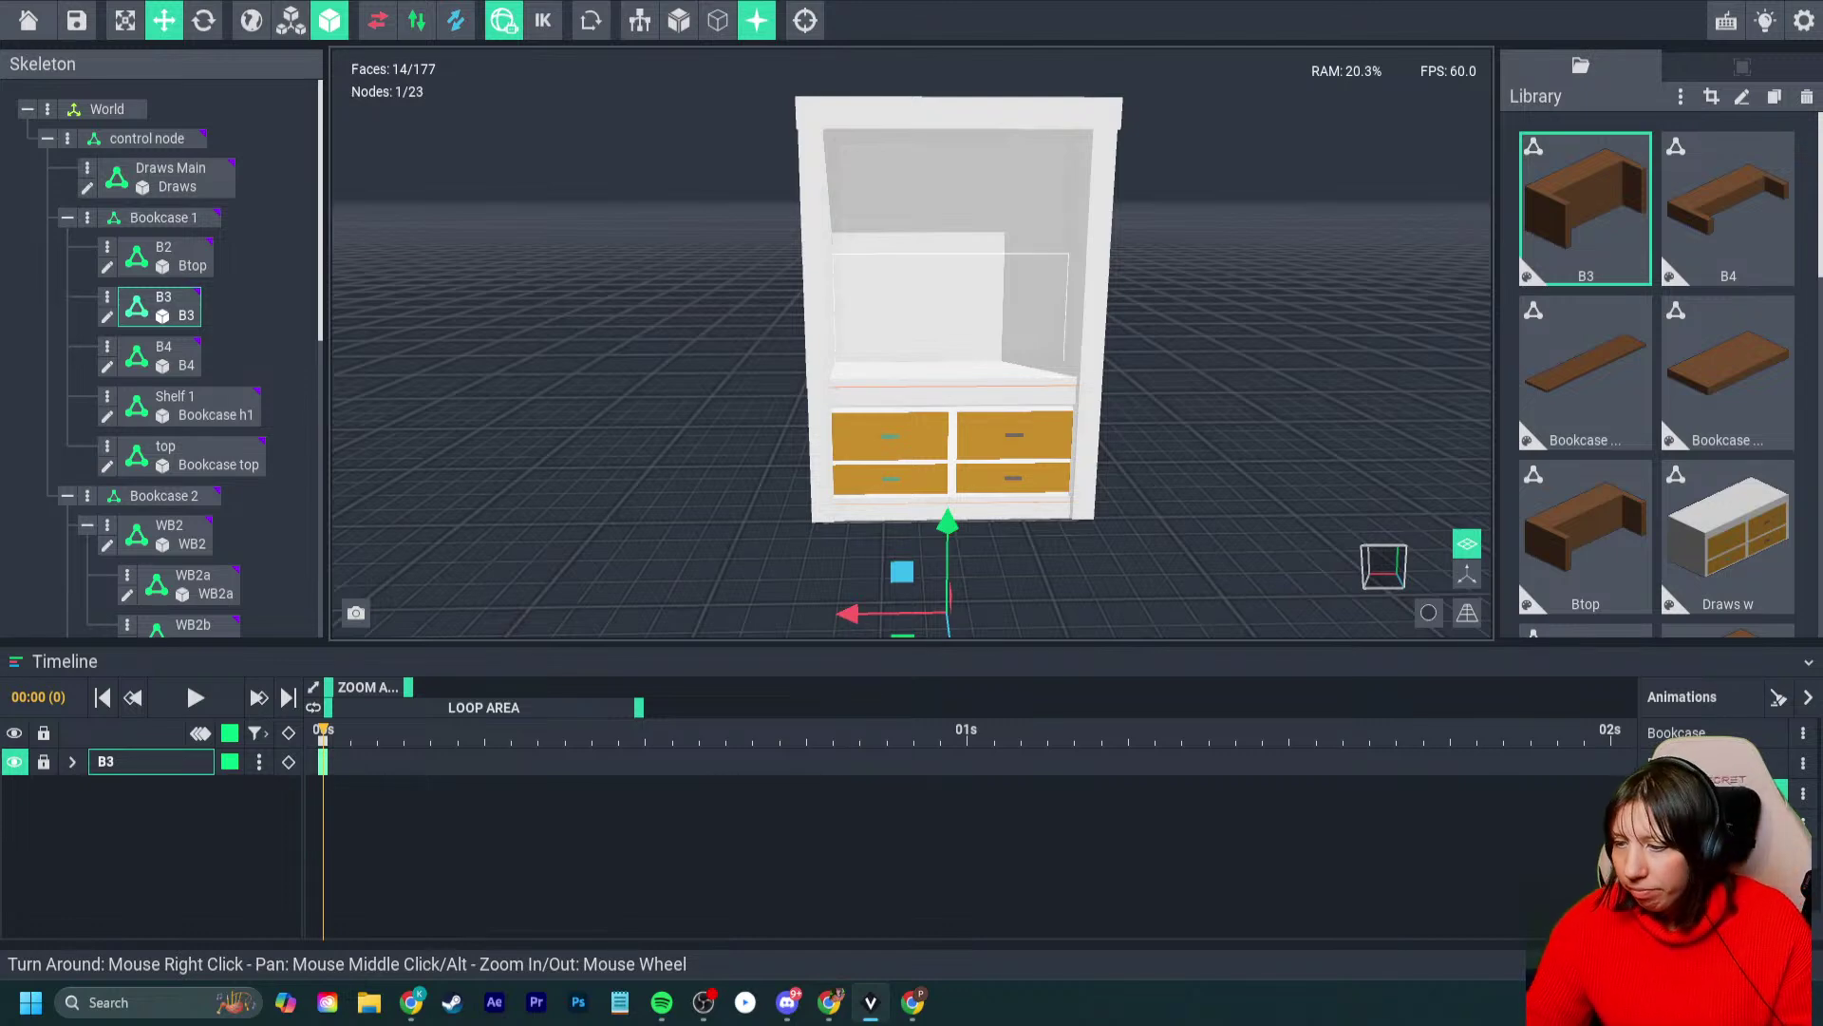
right_drag(912, 342, 896, 383)
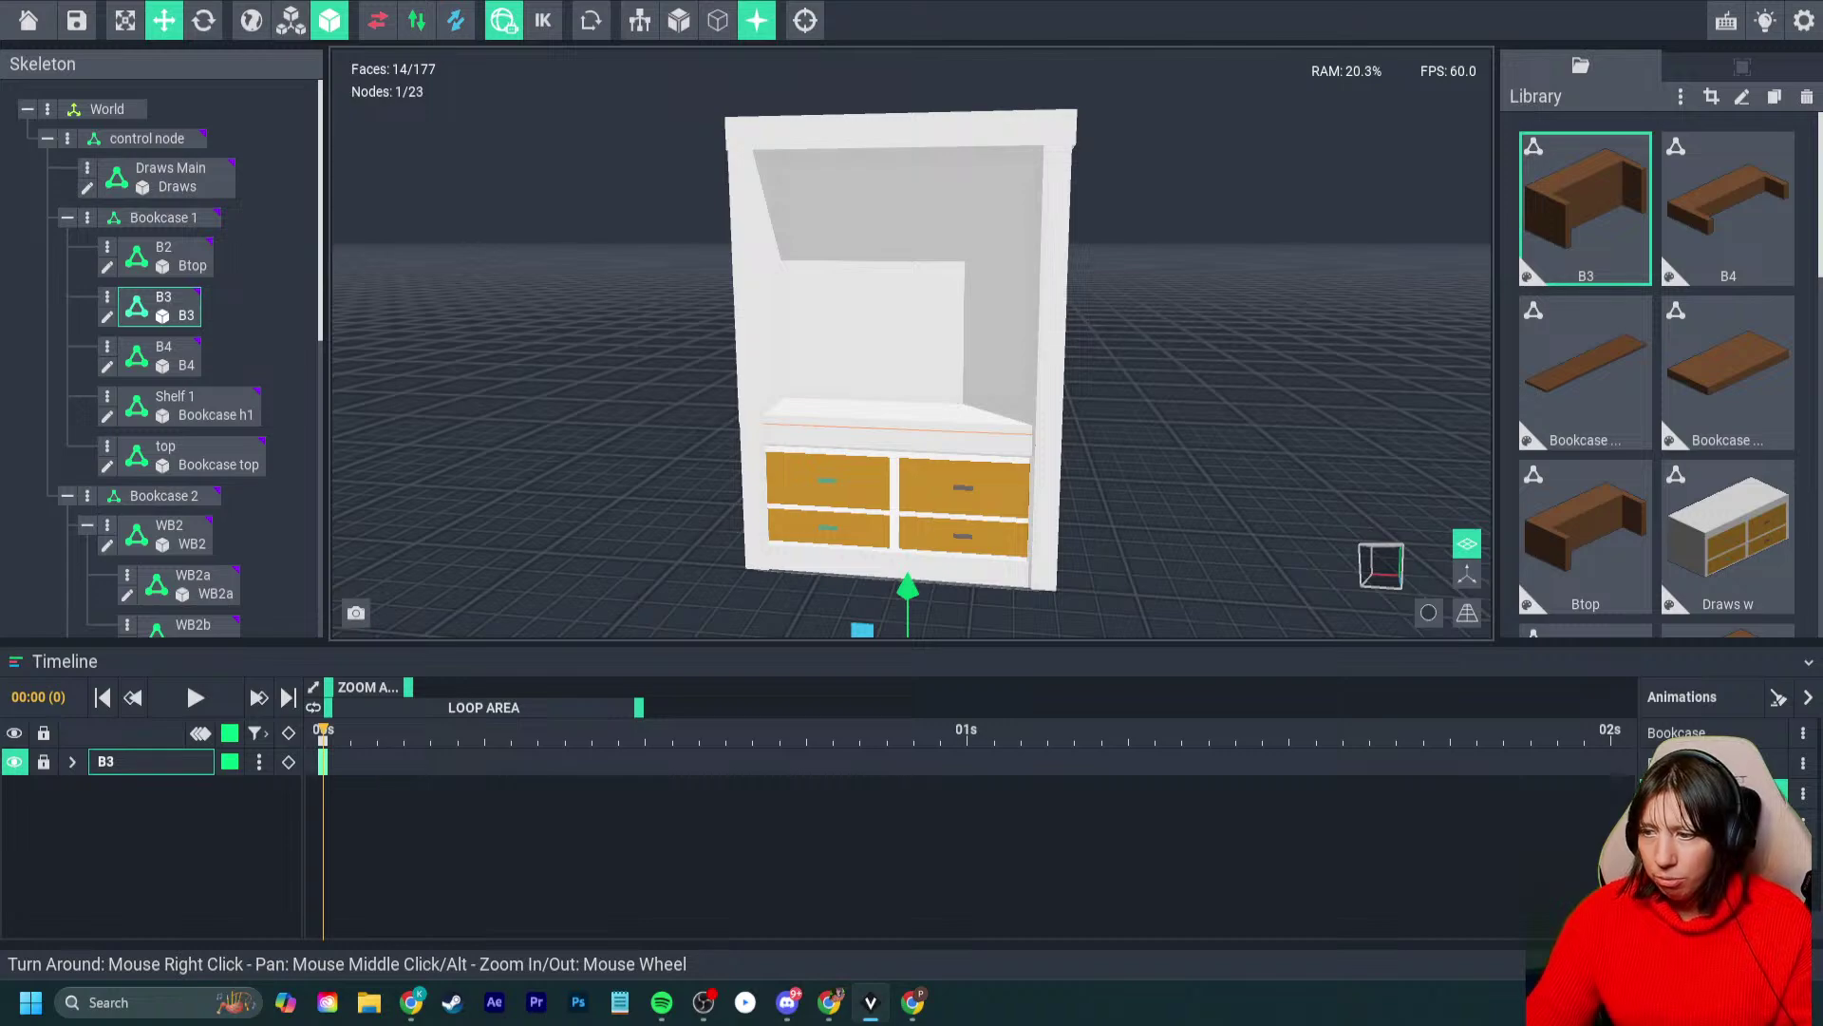
right_drag(896, 384, 912, 383)
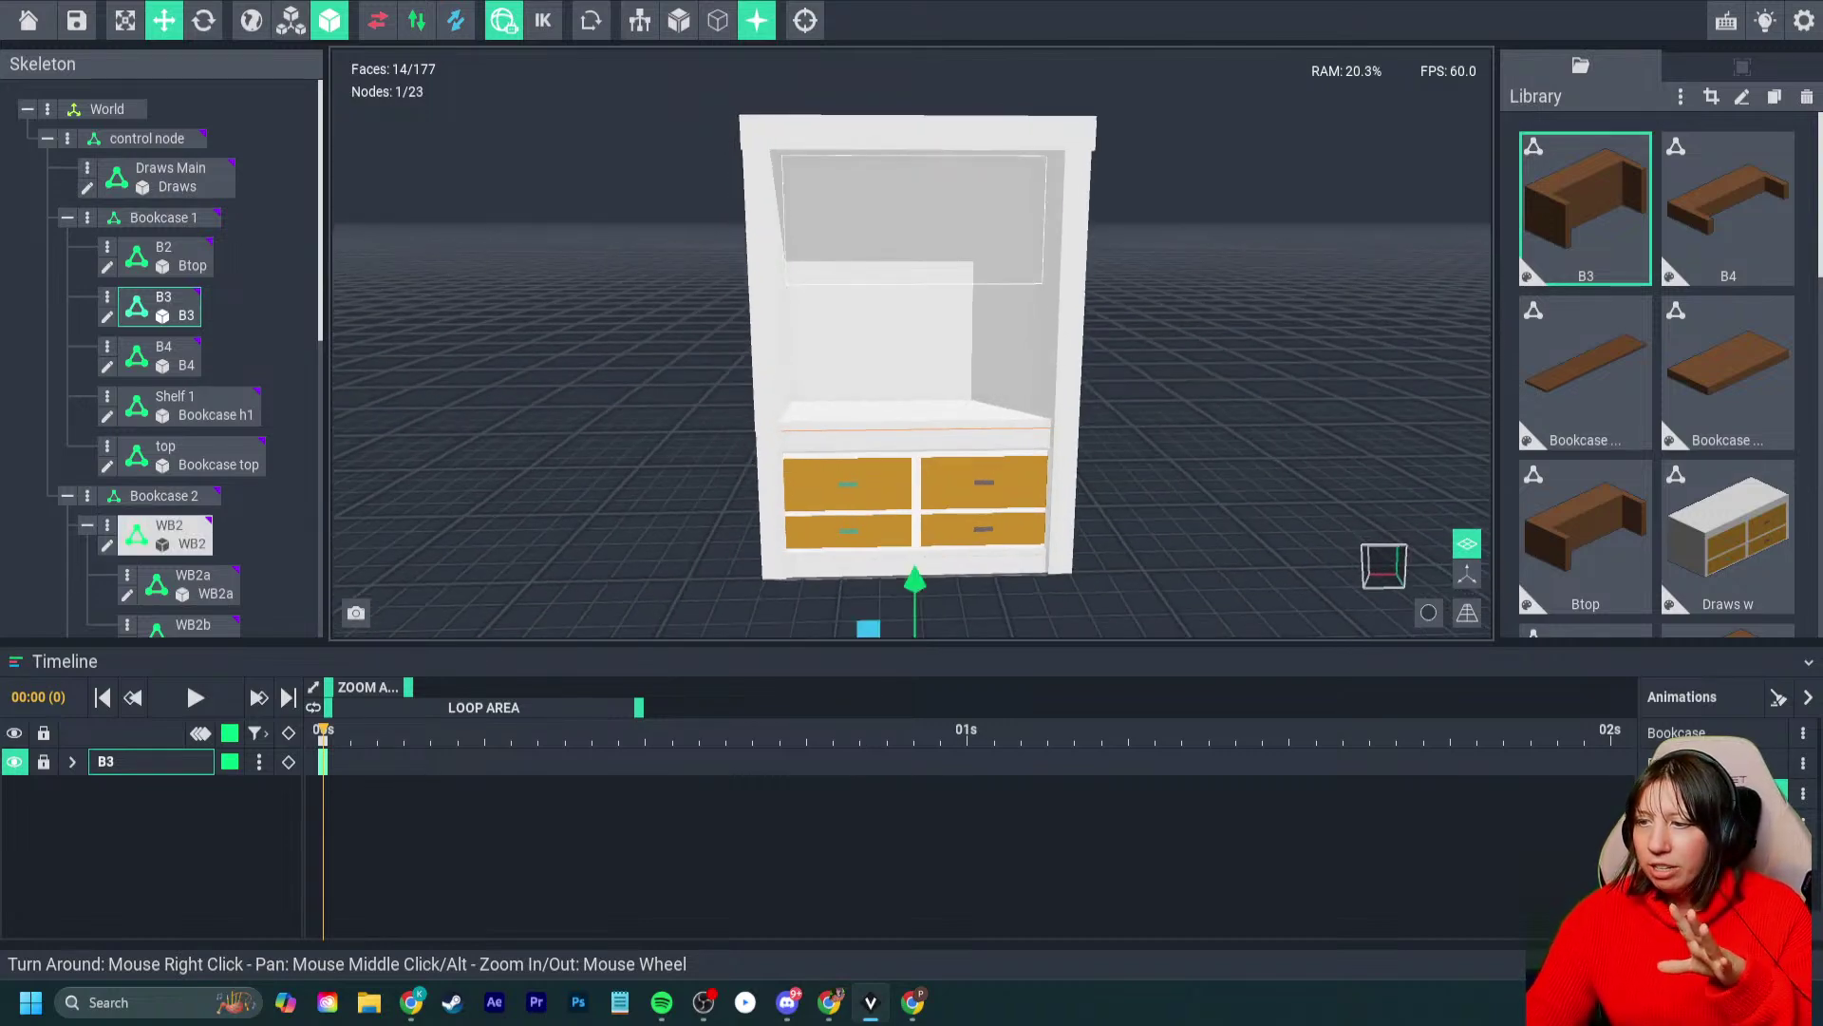
right_drag(868, 237, 893, 248)
- Select WB2, WB2a, WB2b and WB3 in turn to check which part of the white bookcase each node forms
click(170, 531)
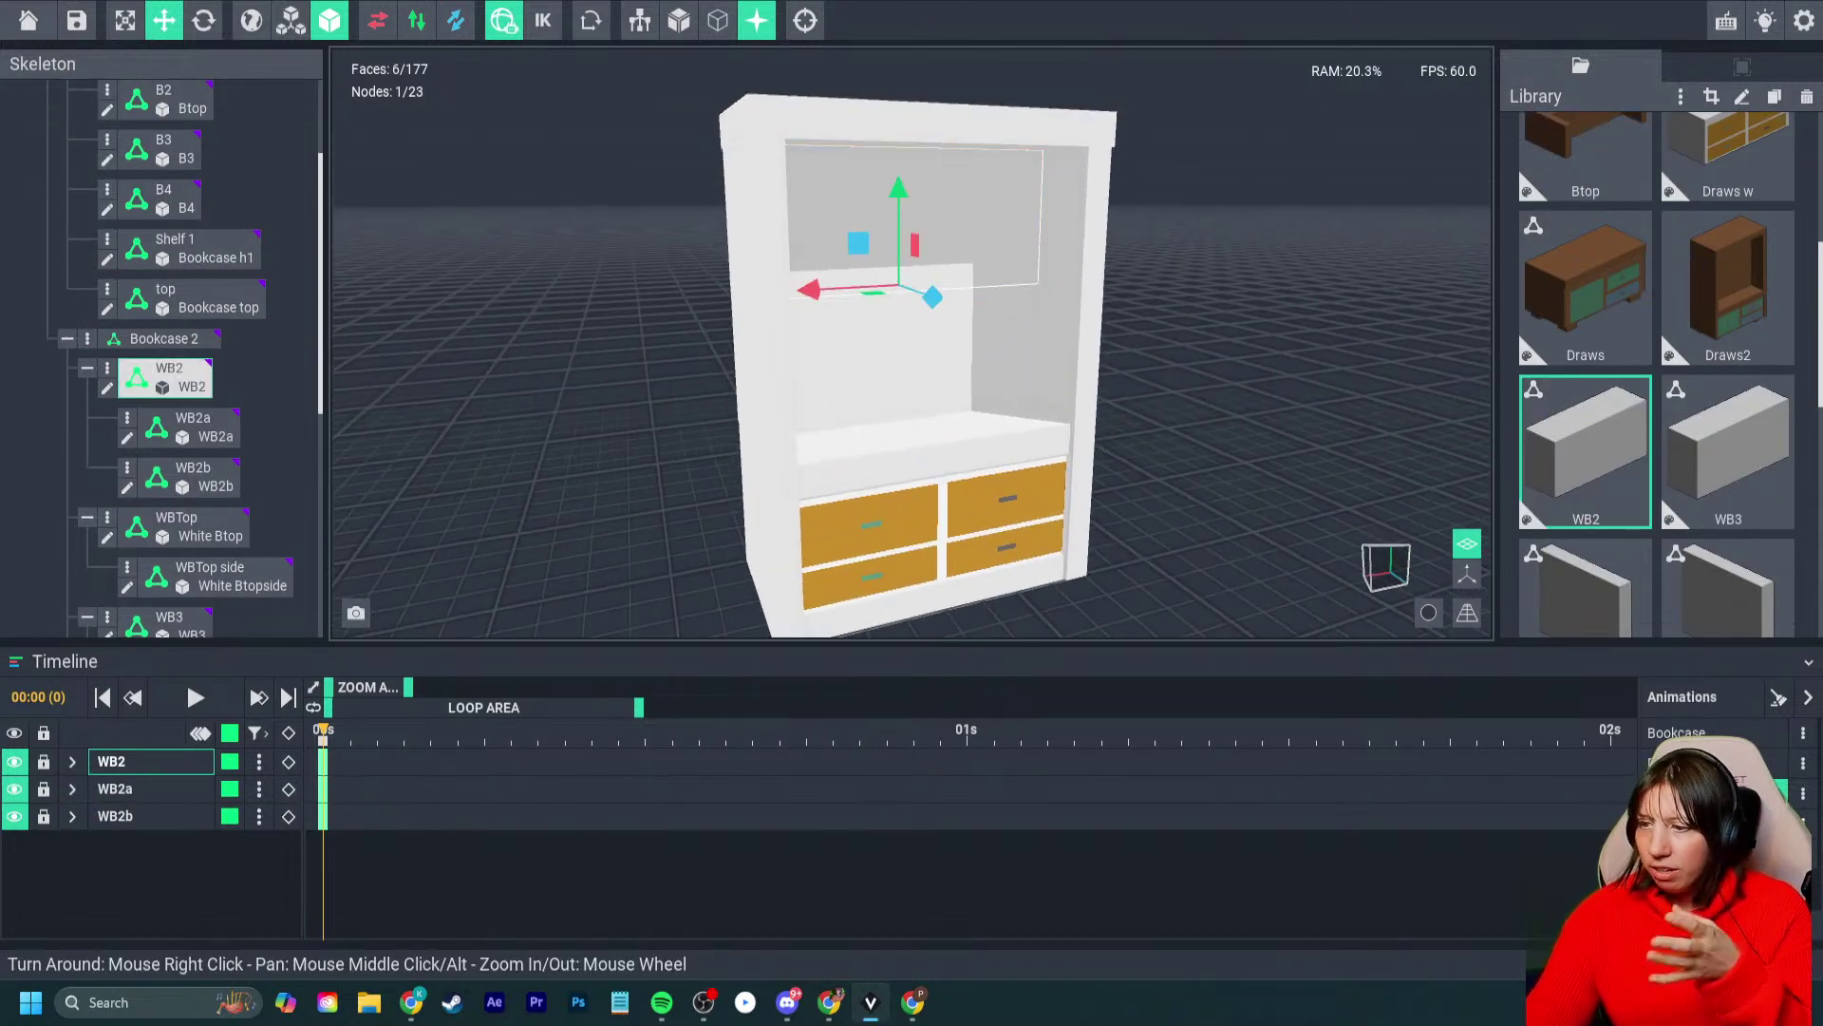
click(193, 426)
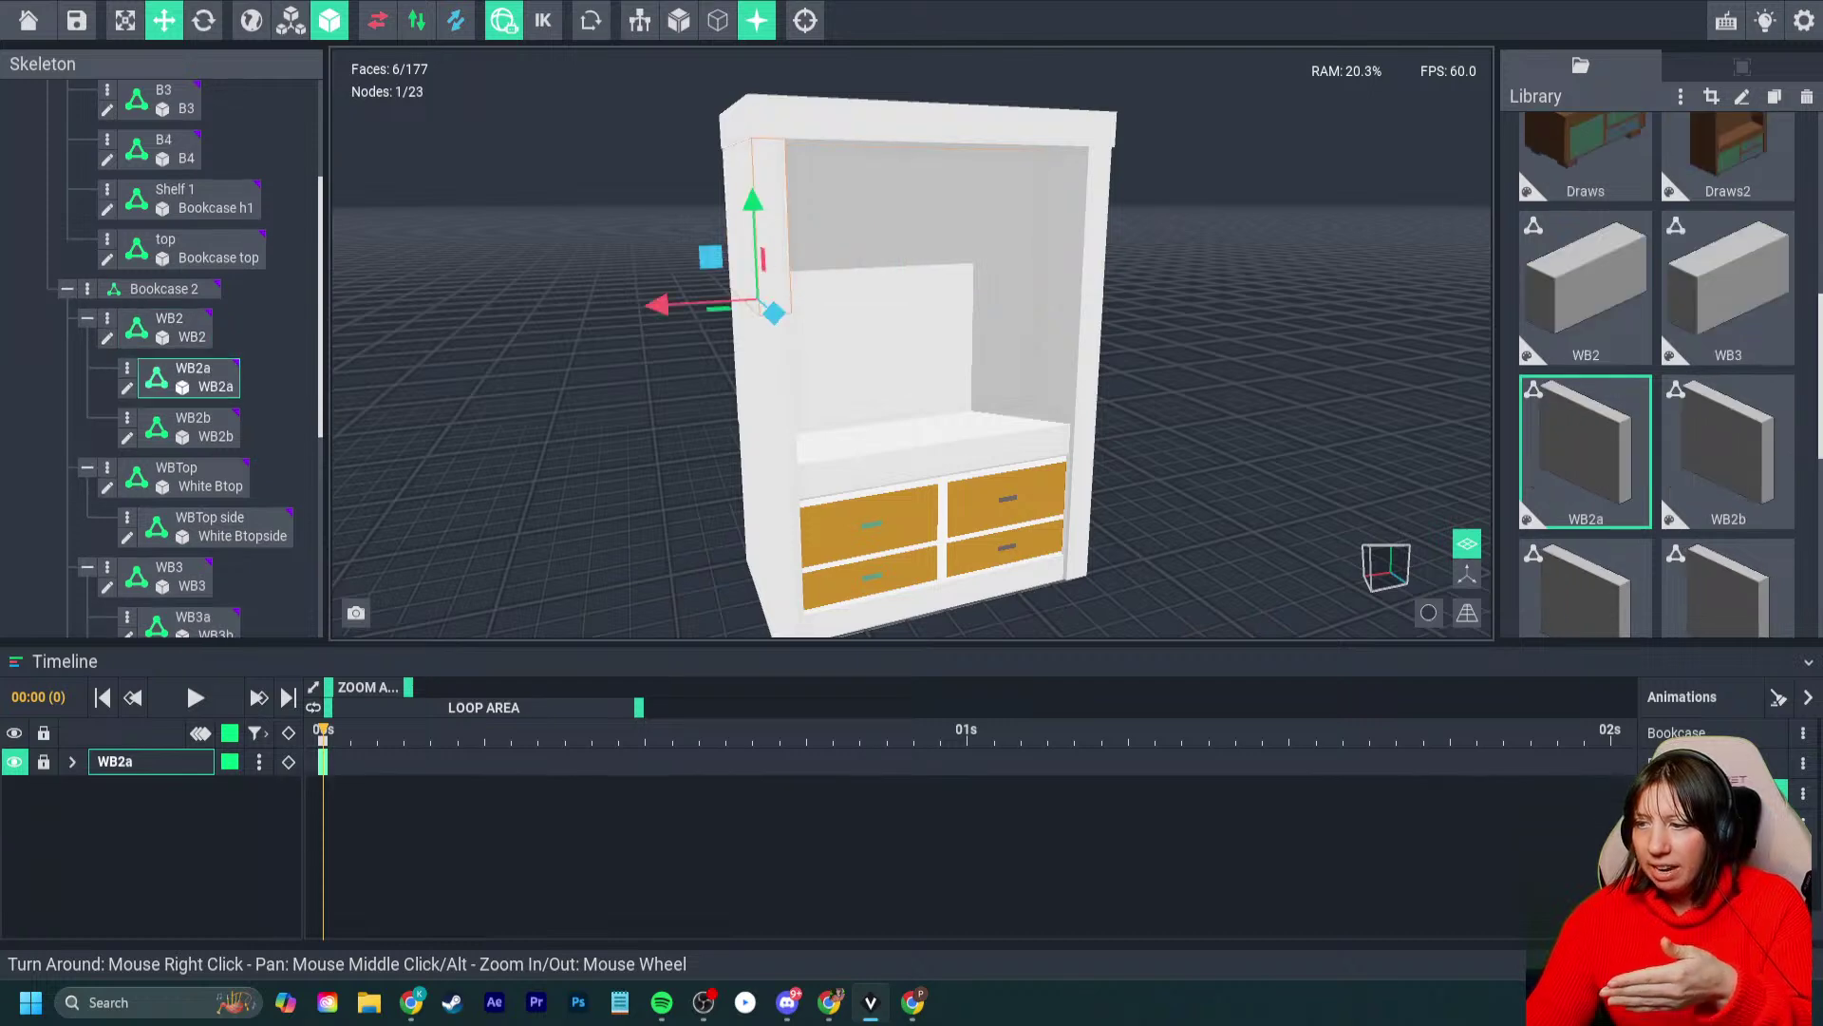
click(193, 476)
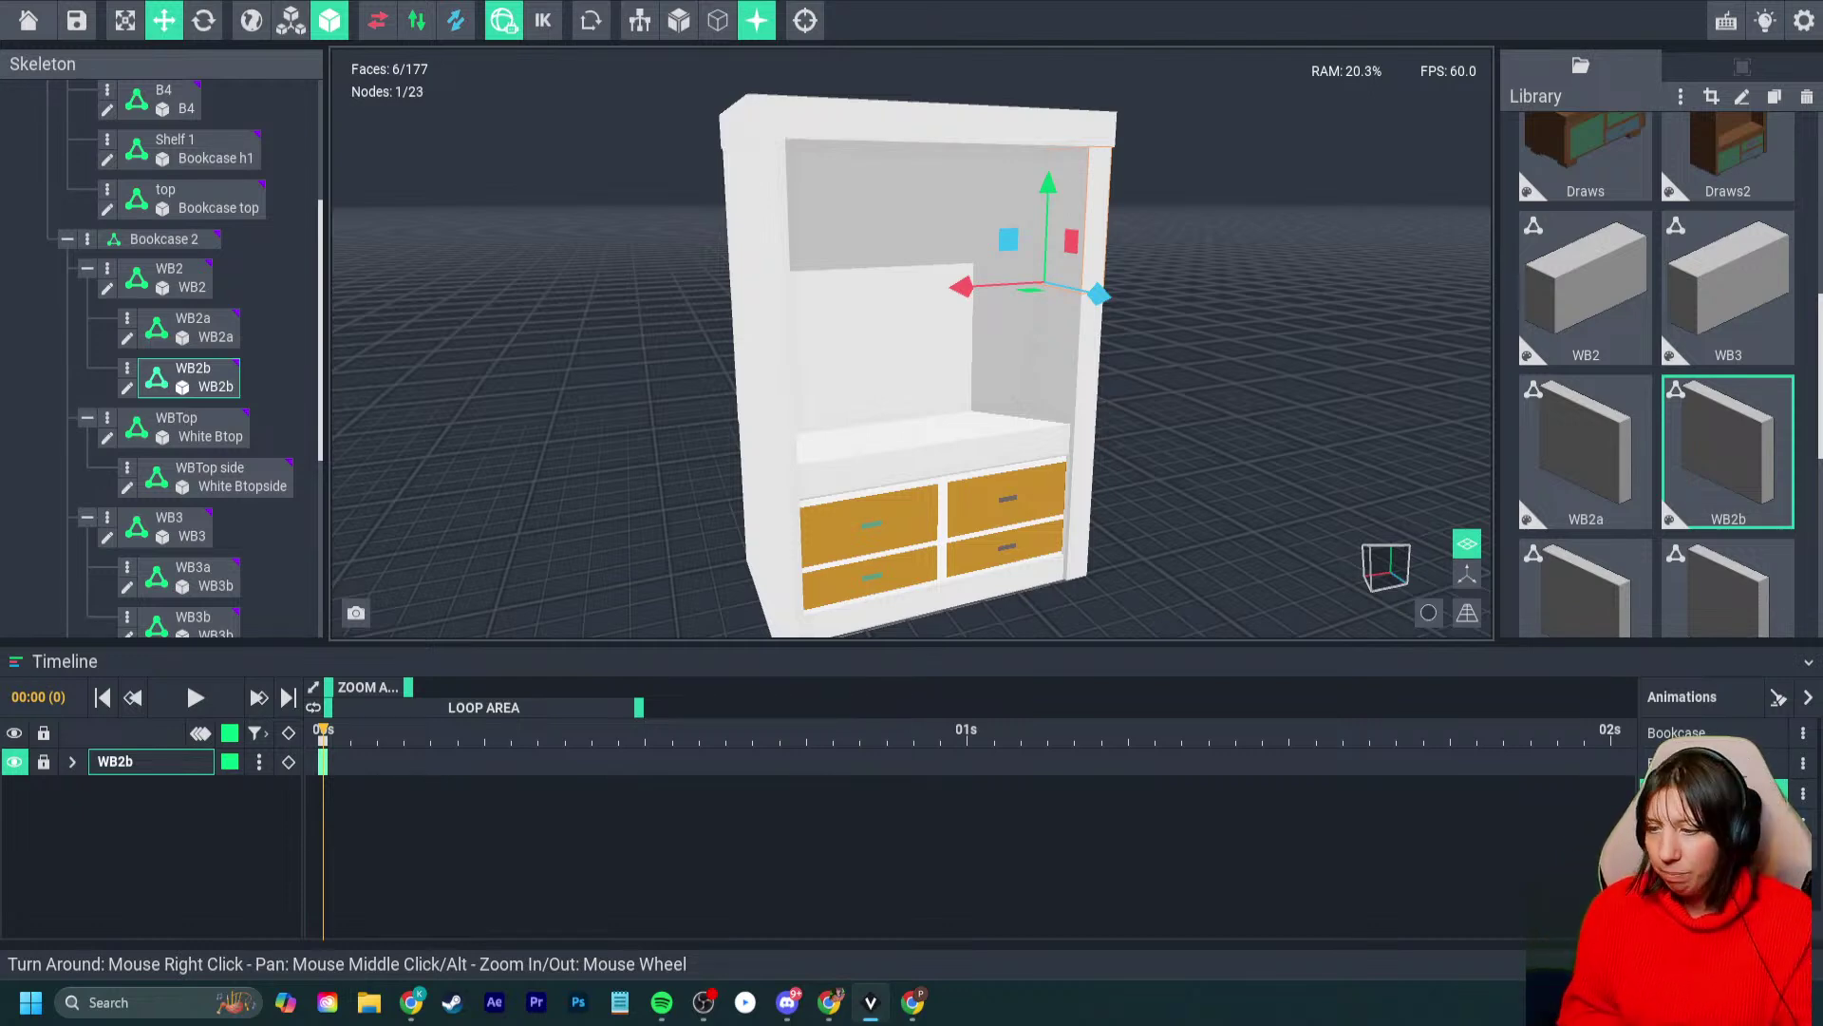
click(169, 526)
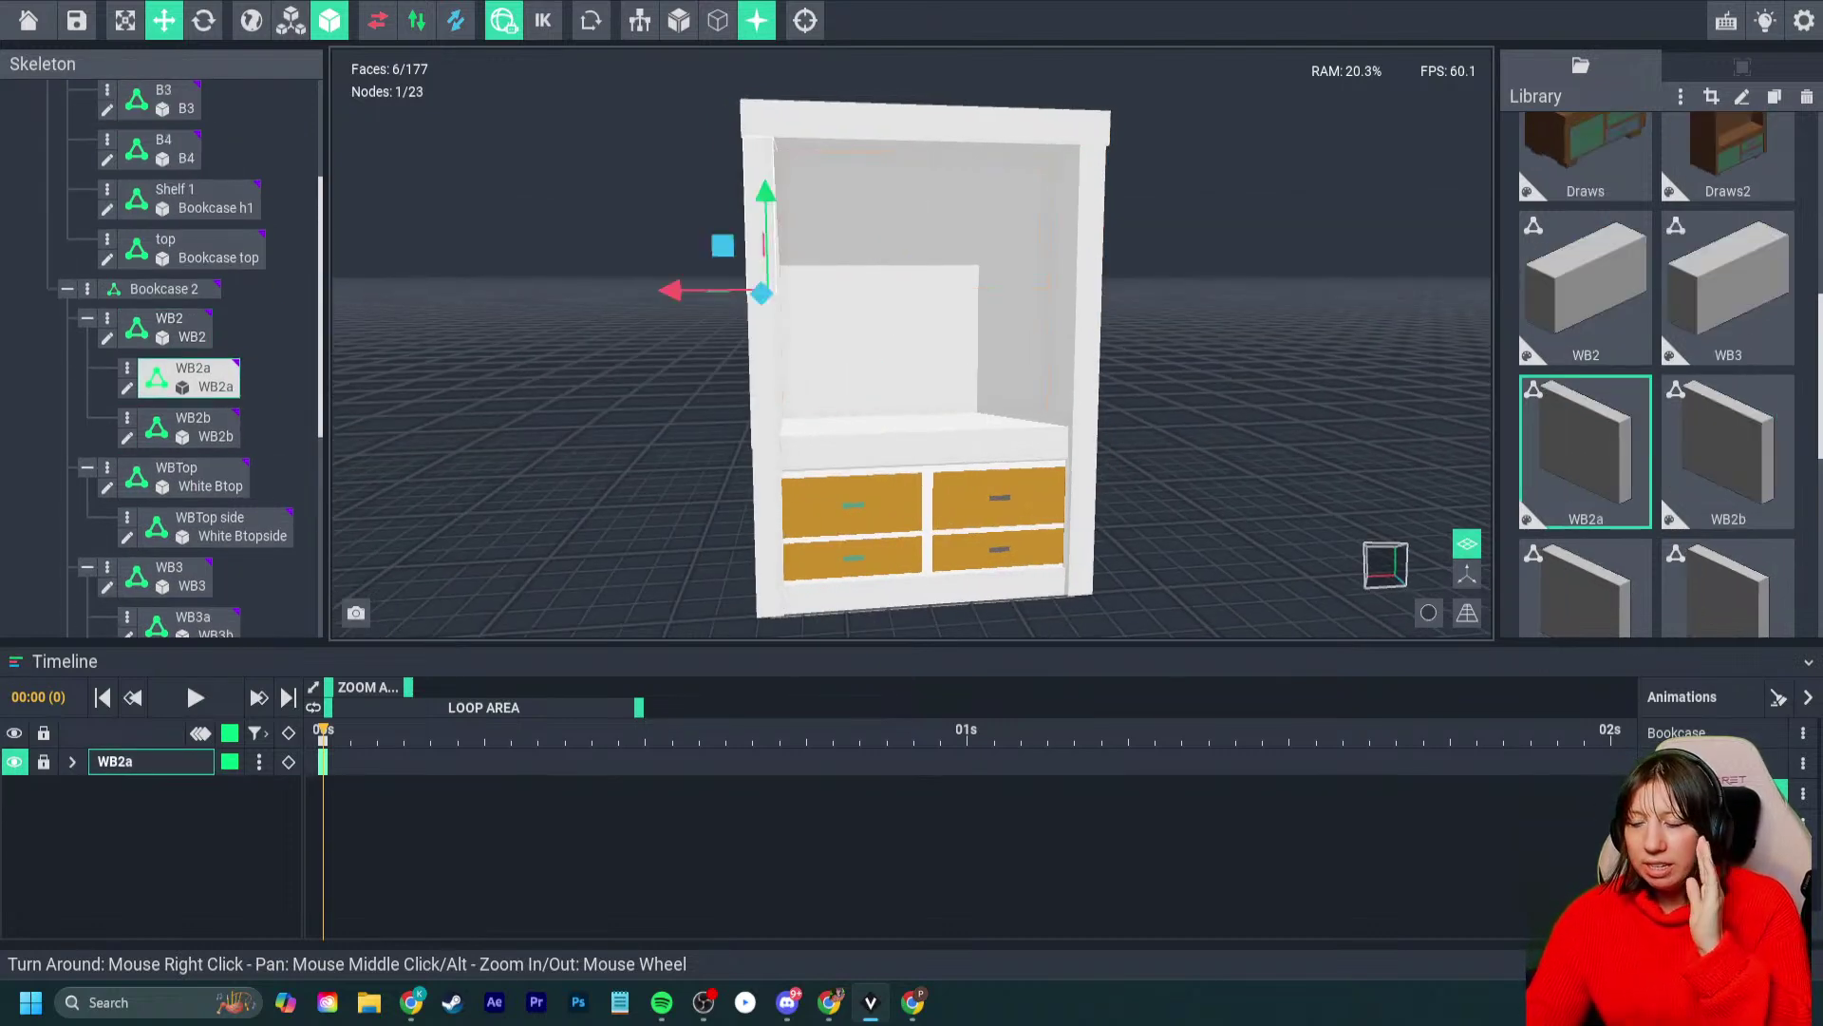
click(169, 377)
click(170, 622)
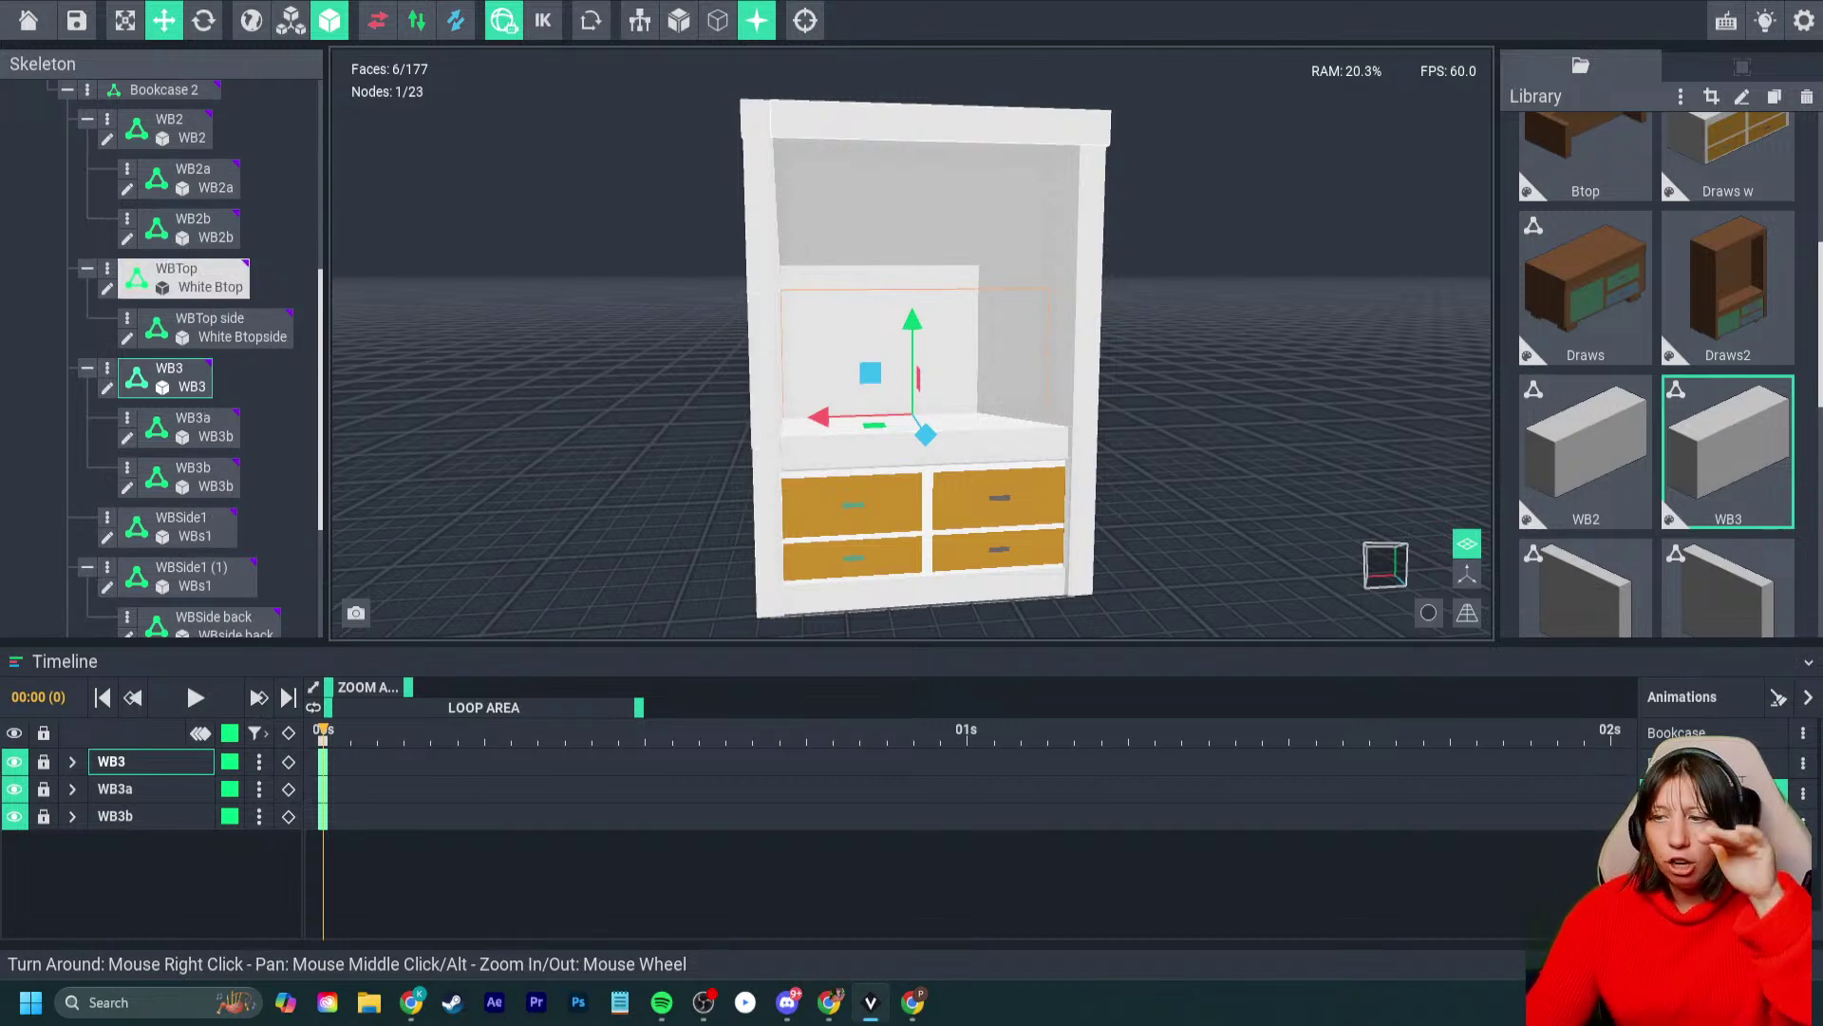
- Select the draw node to check its Draws w model, deselect it, and examine the bookcase's empty upper part
scroll(912, 380, down, 2)
right_drag(855, 380, 941, 404)
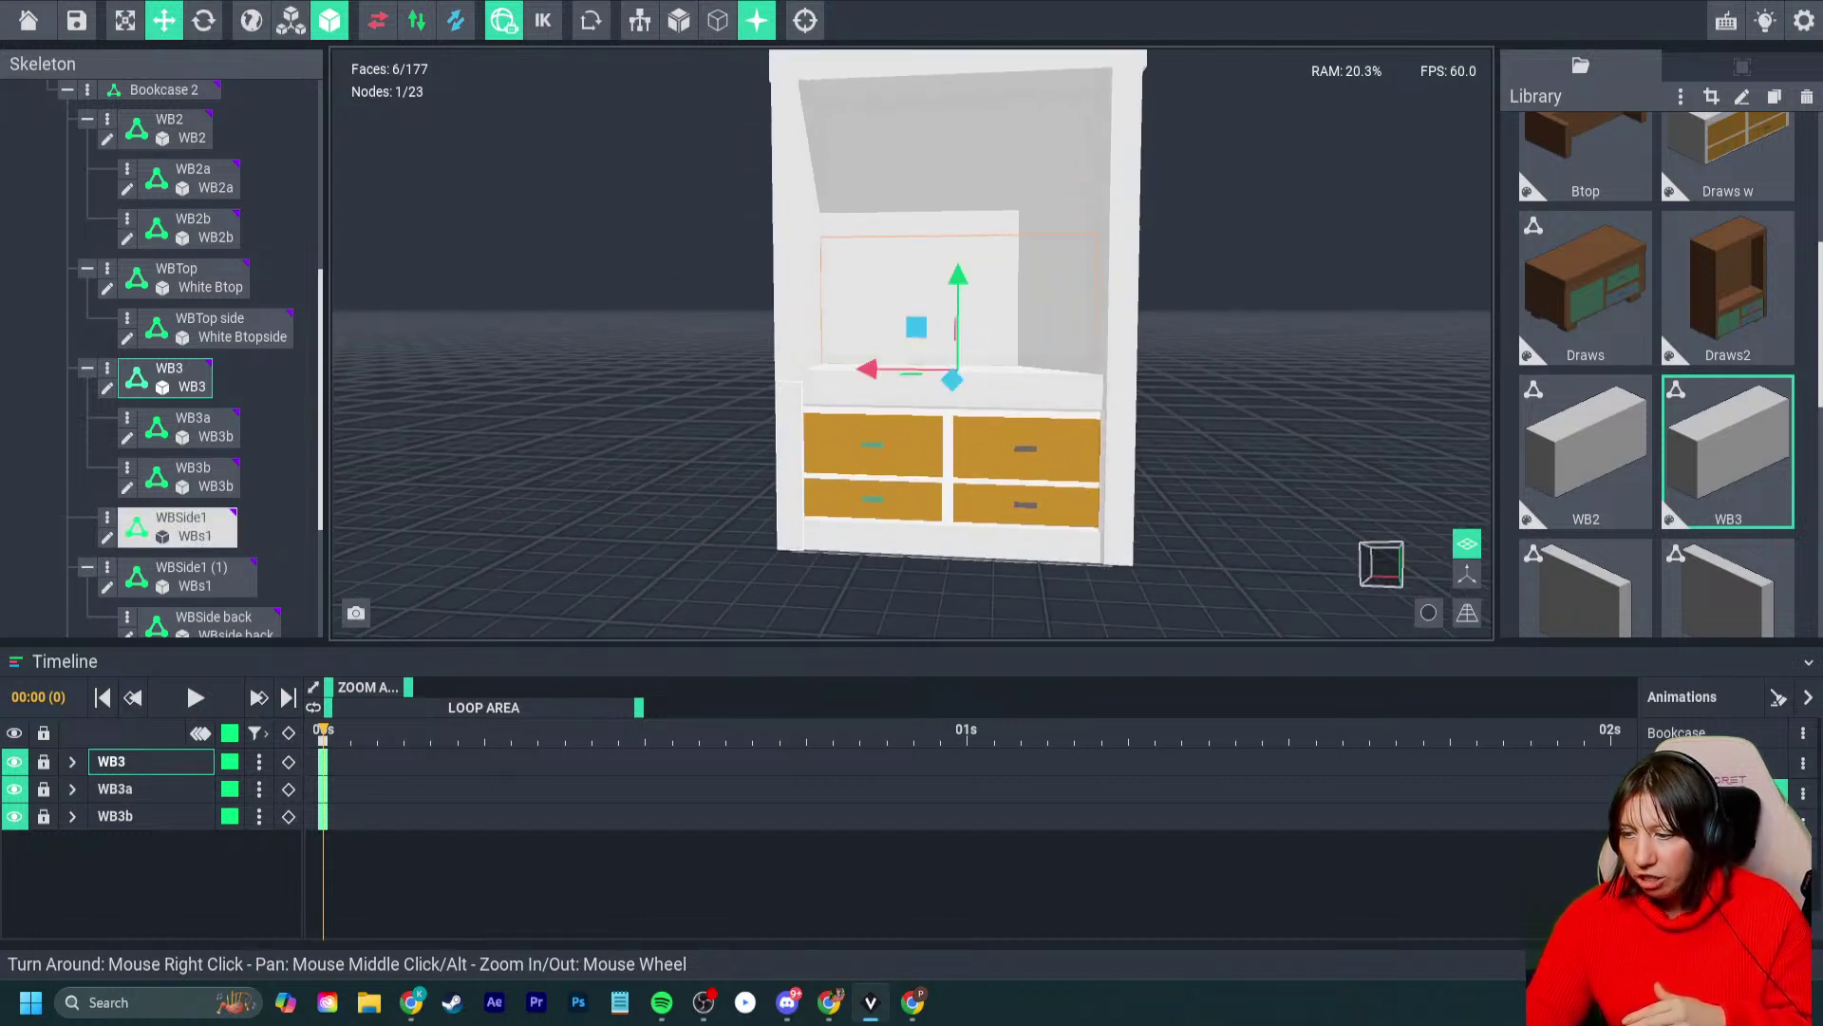
click(910, 460)
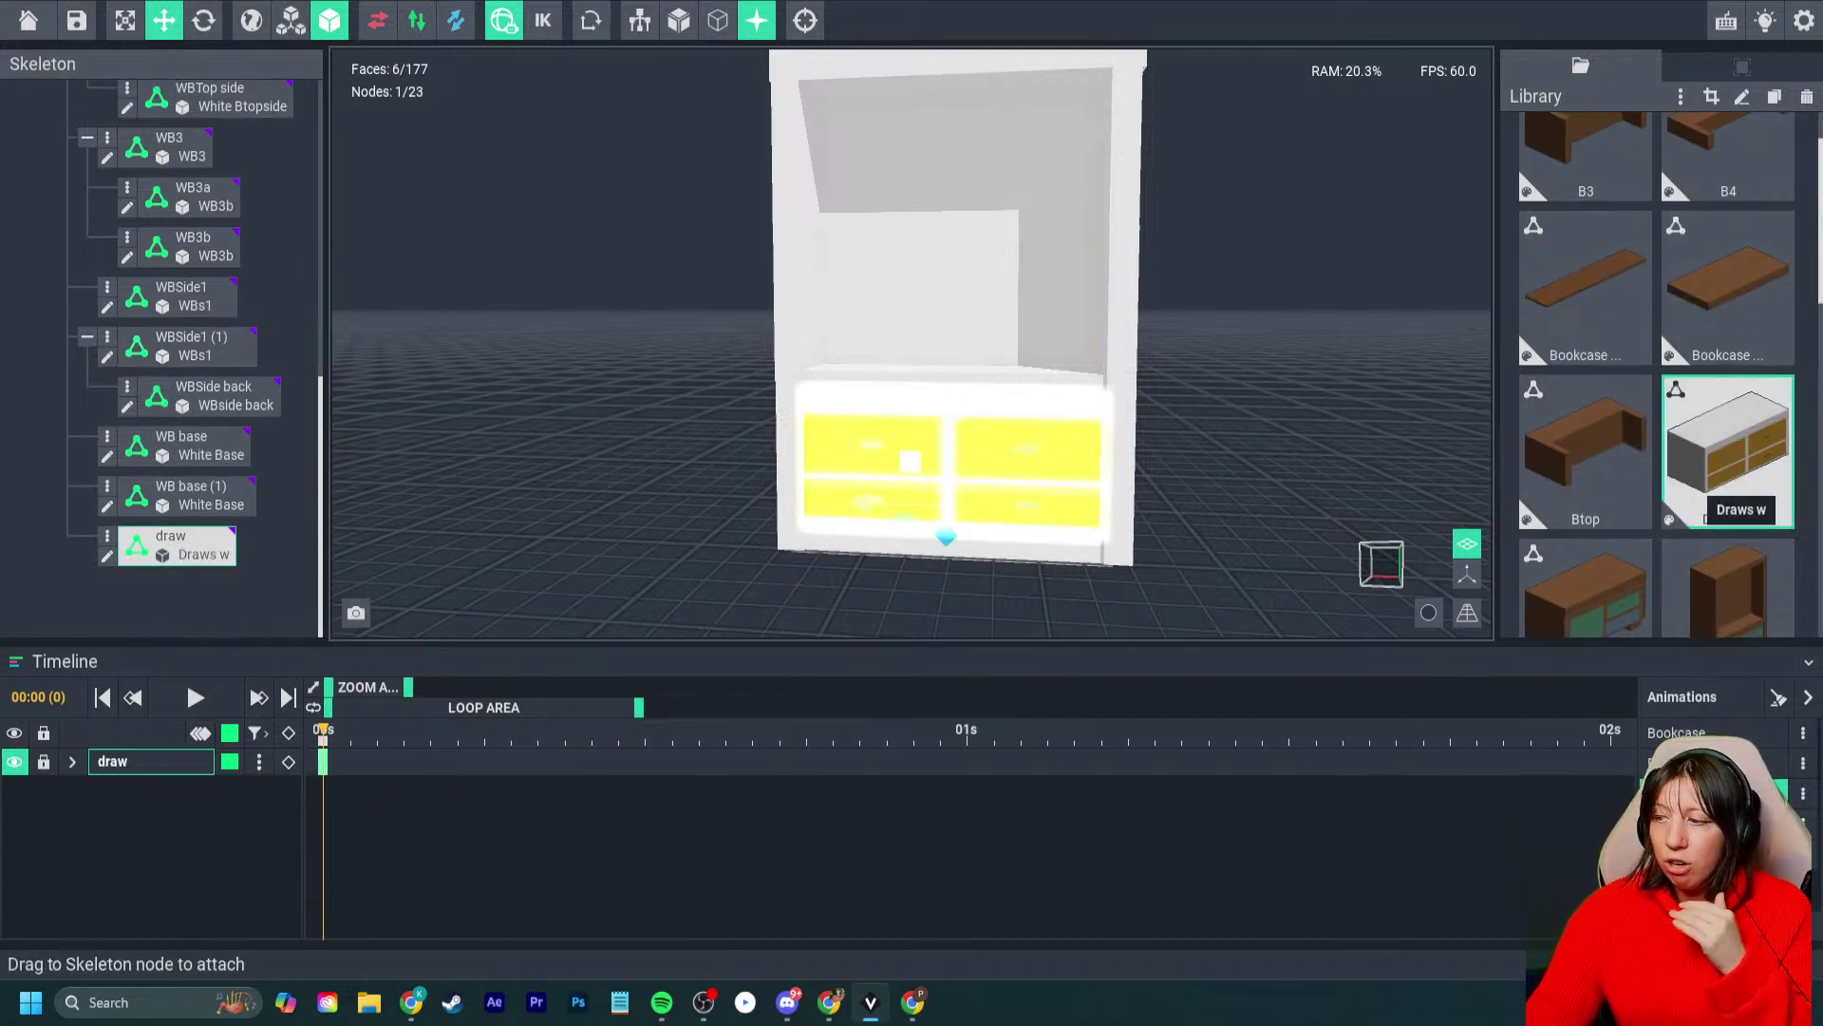
right_drag(926, 532, 1082, 513)
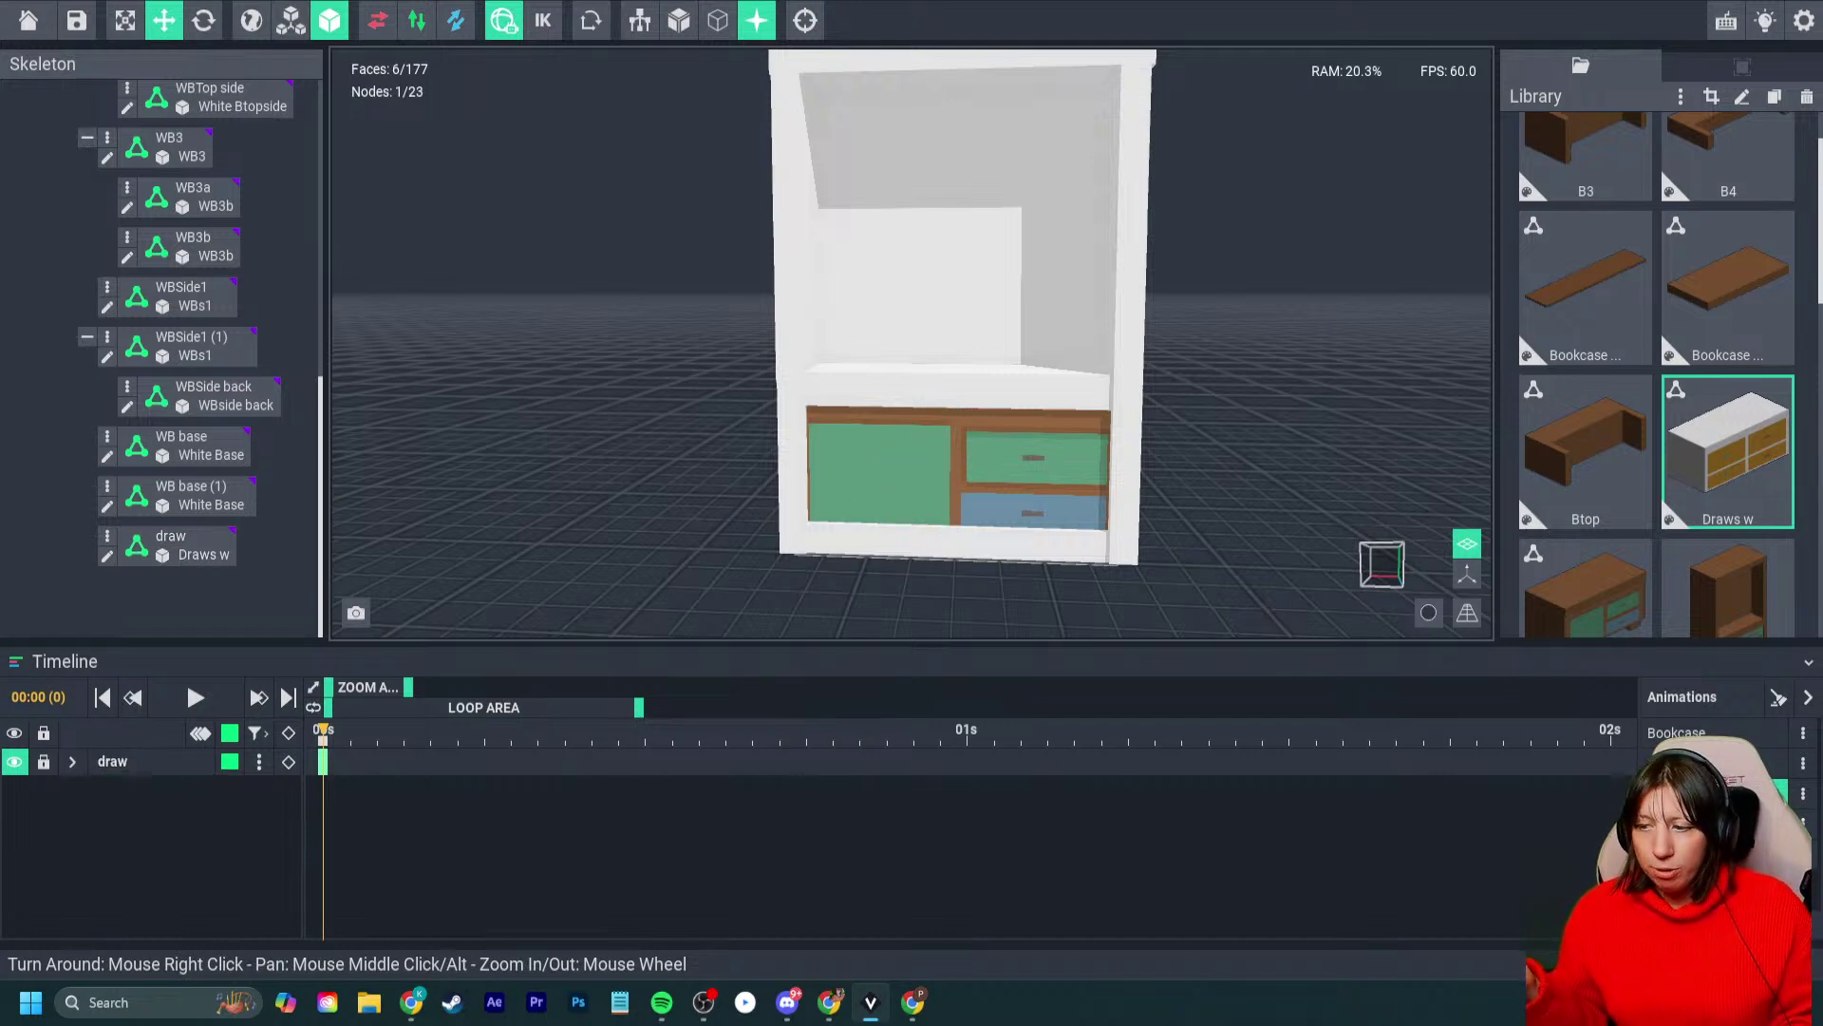
key(Escape)
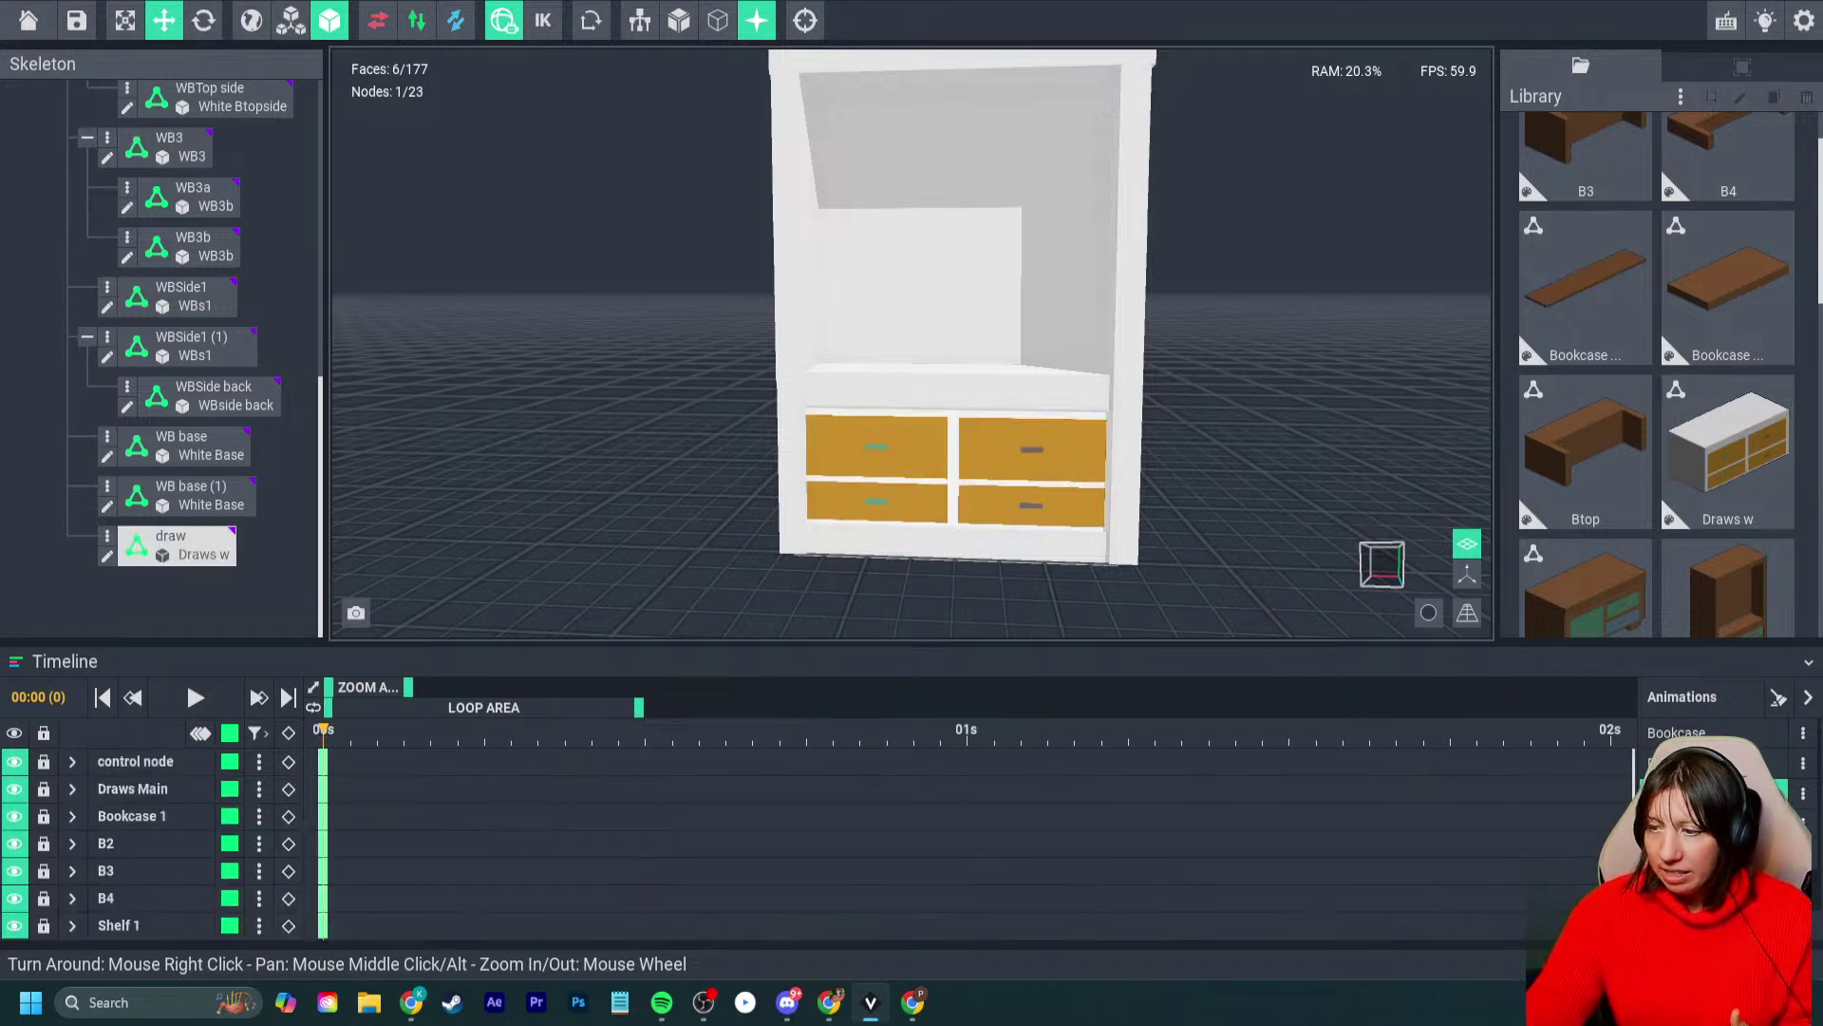
right_drag(1064, 276, 1130, 252)
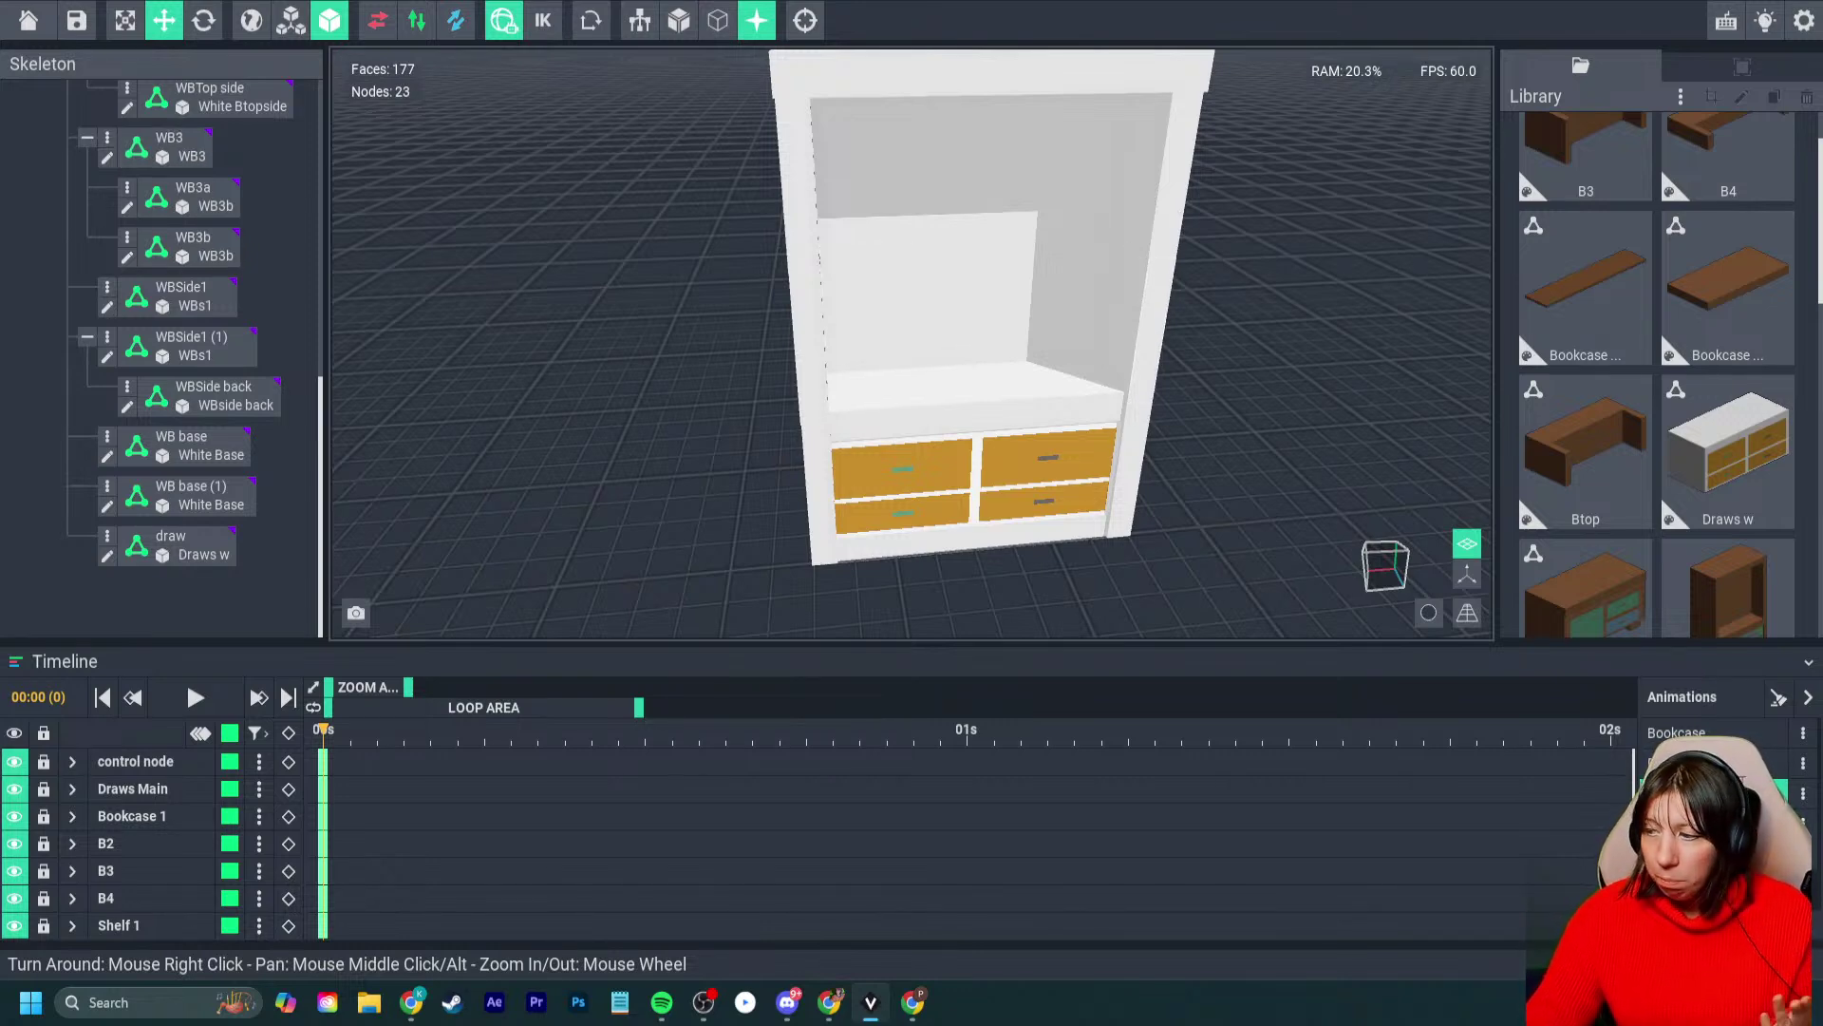
- Select the WB3 node, save the project, and clone its model under the name WBshelf
click(166, 147)
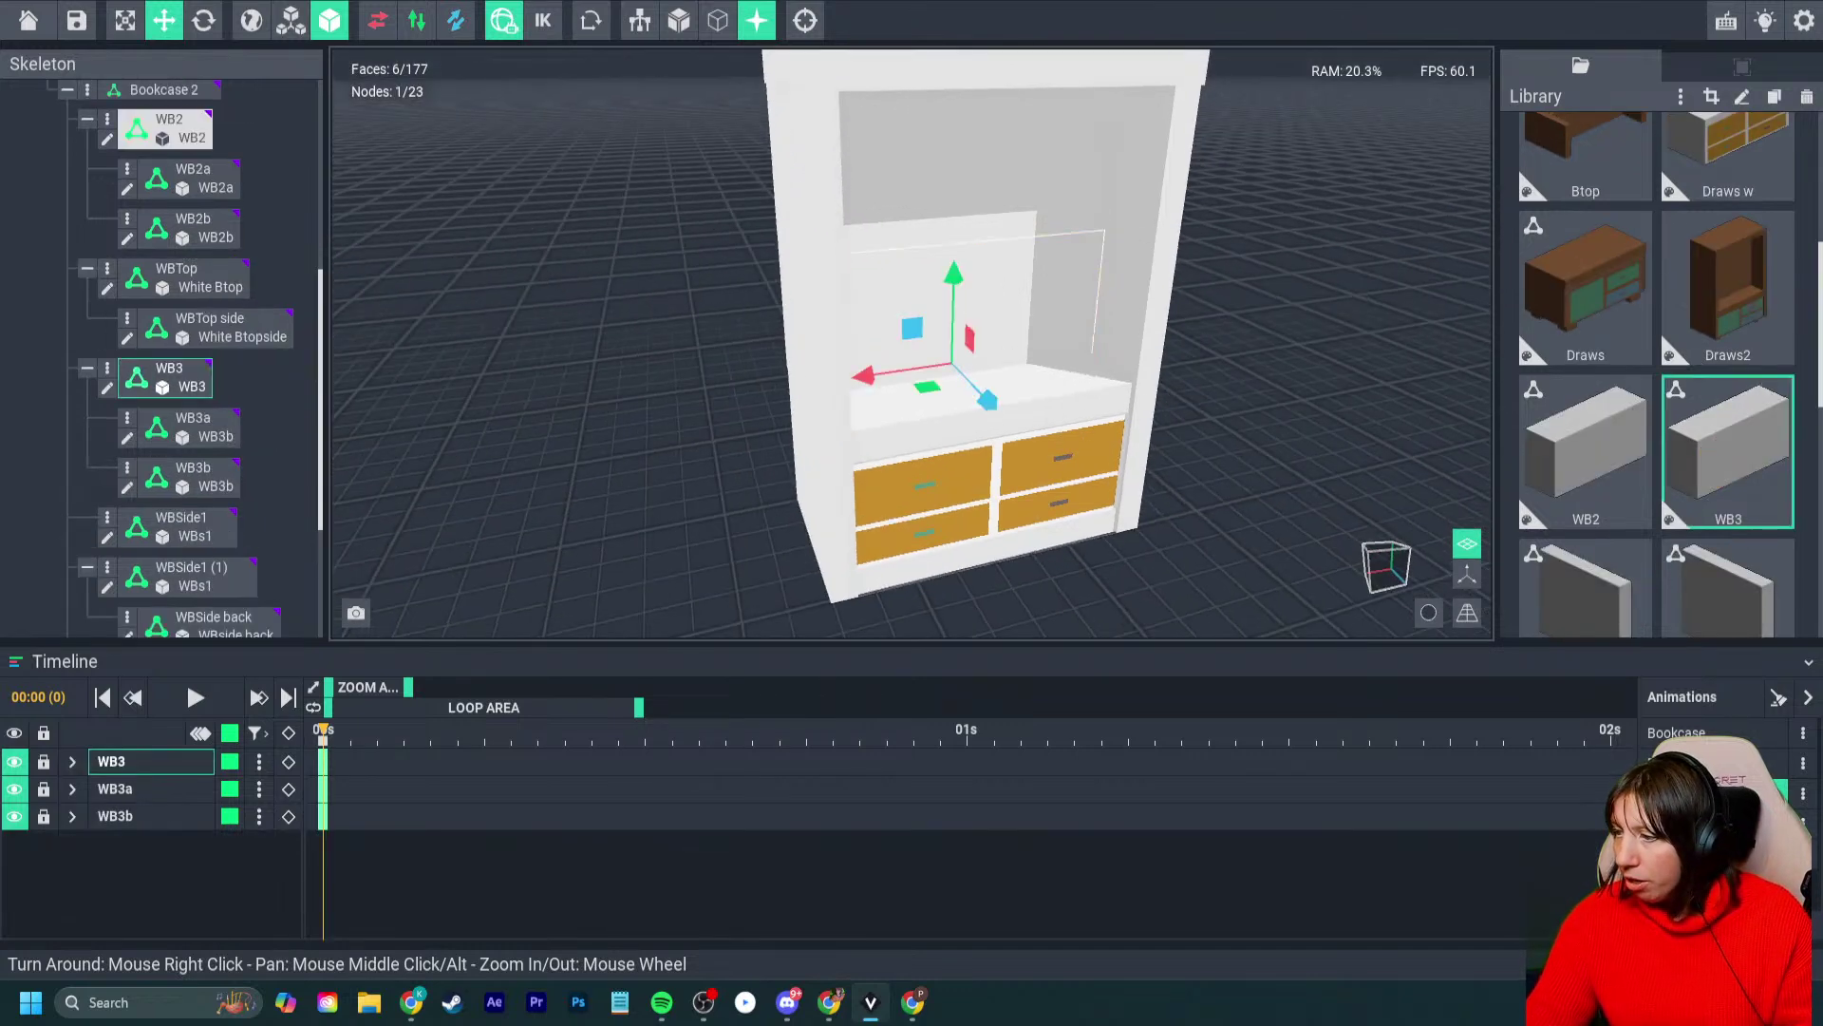
right_drag(608, 333, 587, 322)
right_drag(1126, 353, 1066, 322)
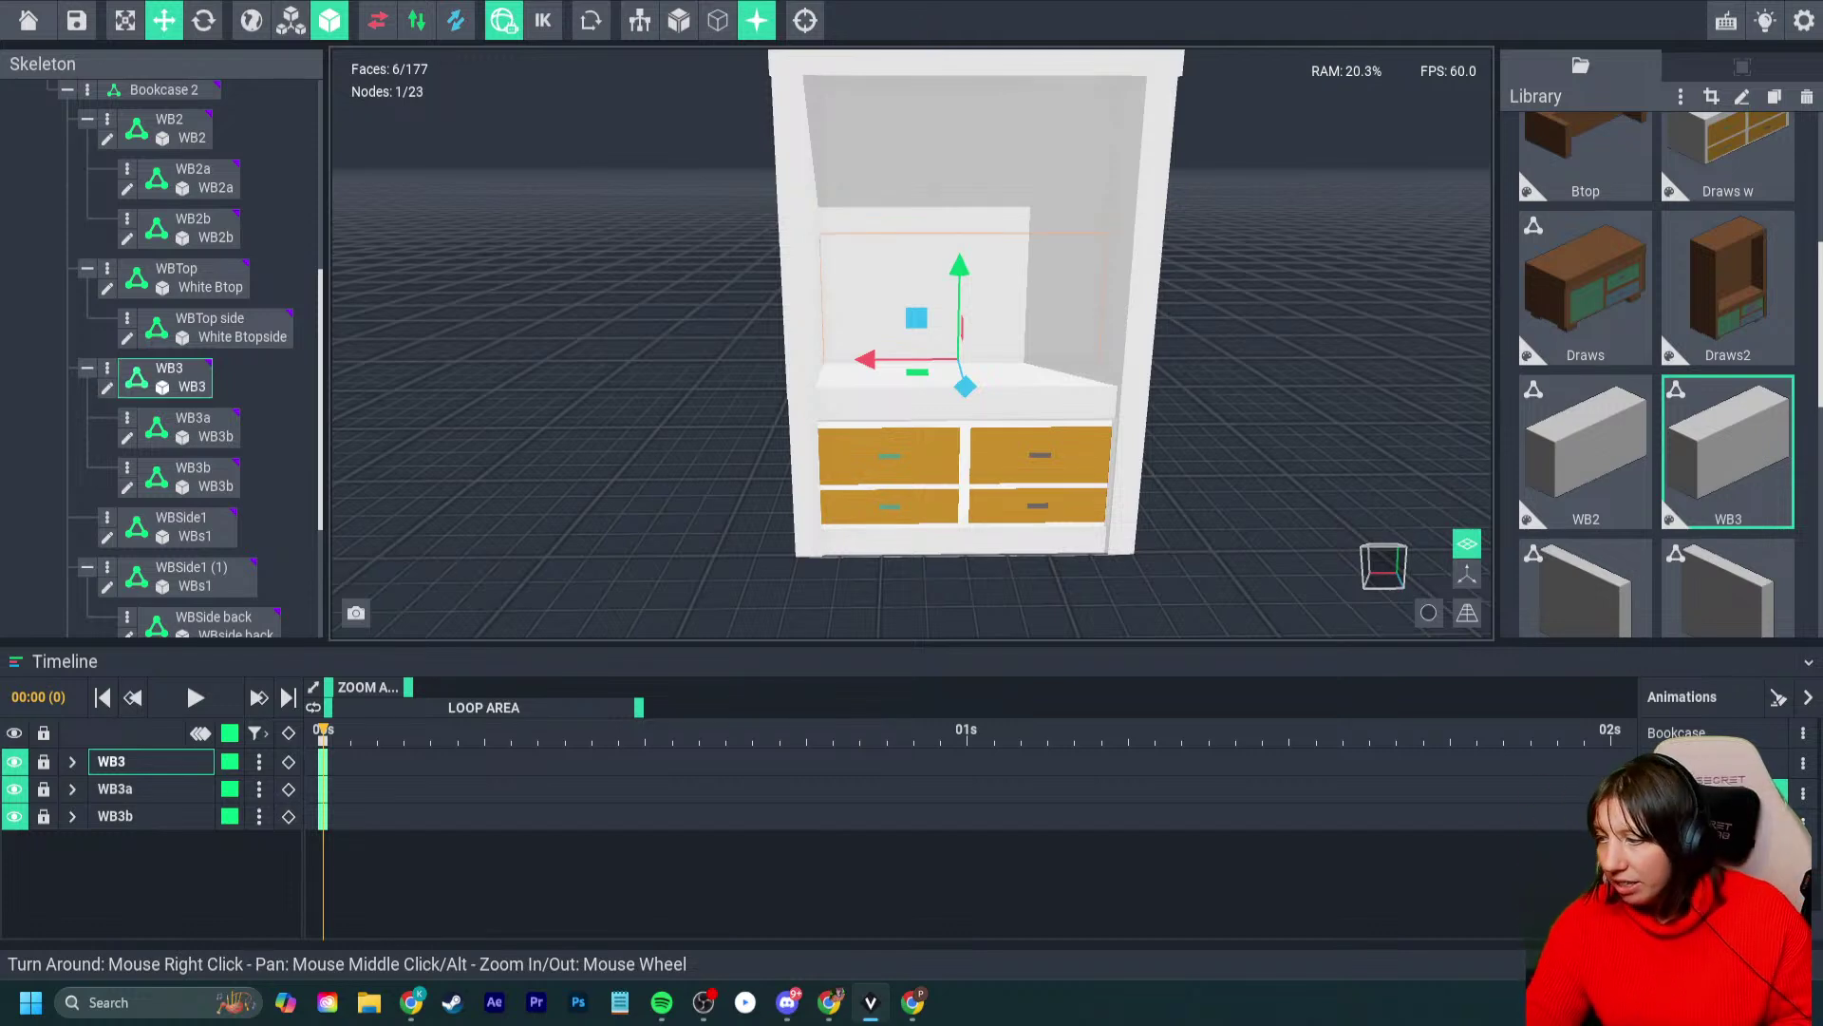
key(ctrl+s)
key(ctrl+d)
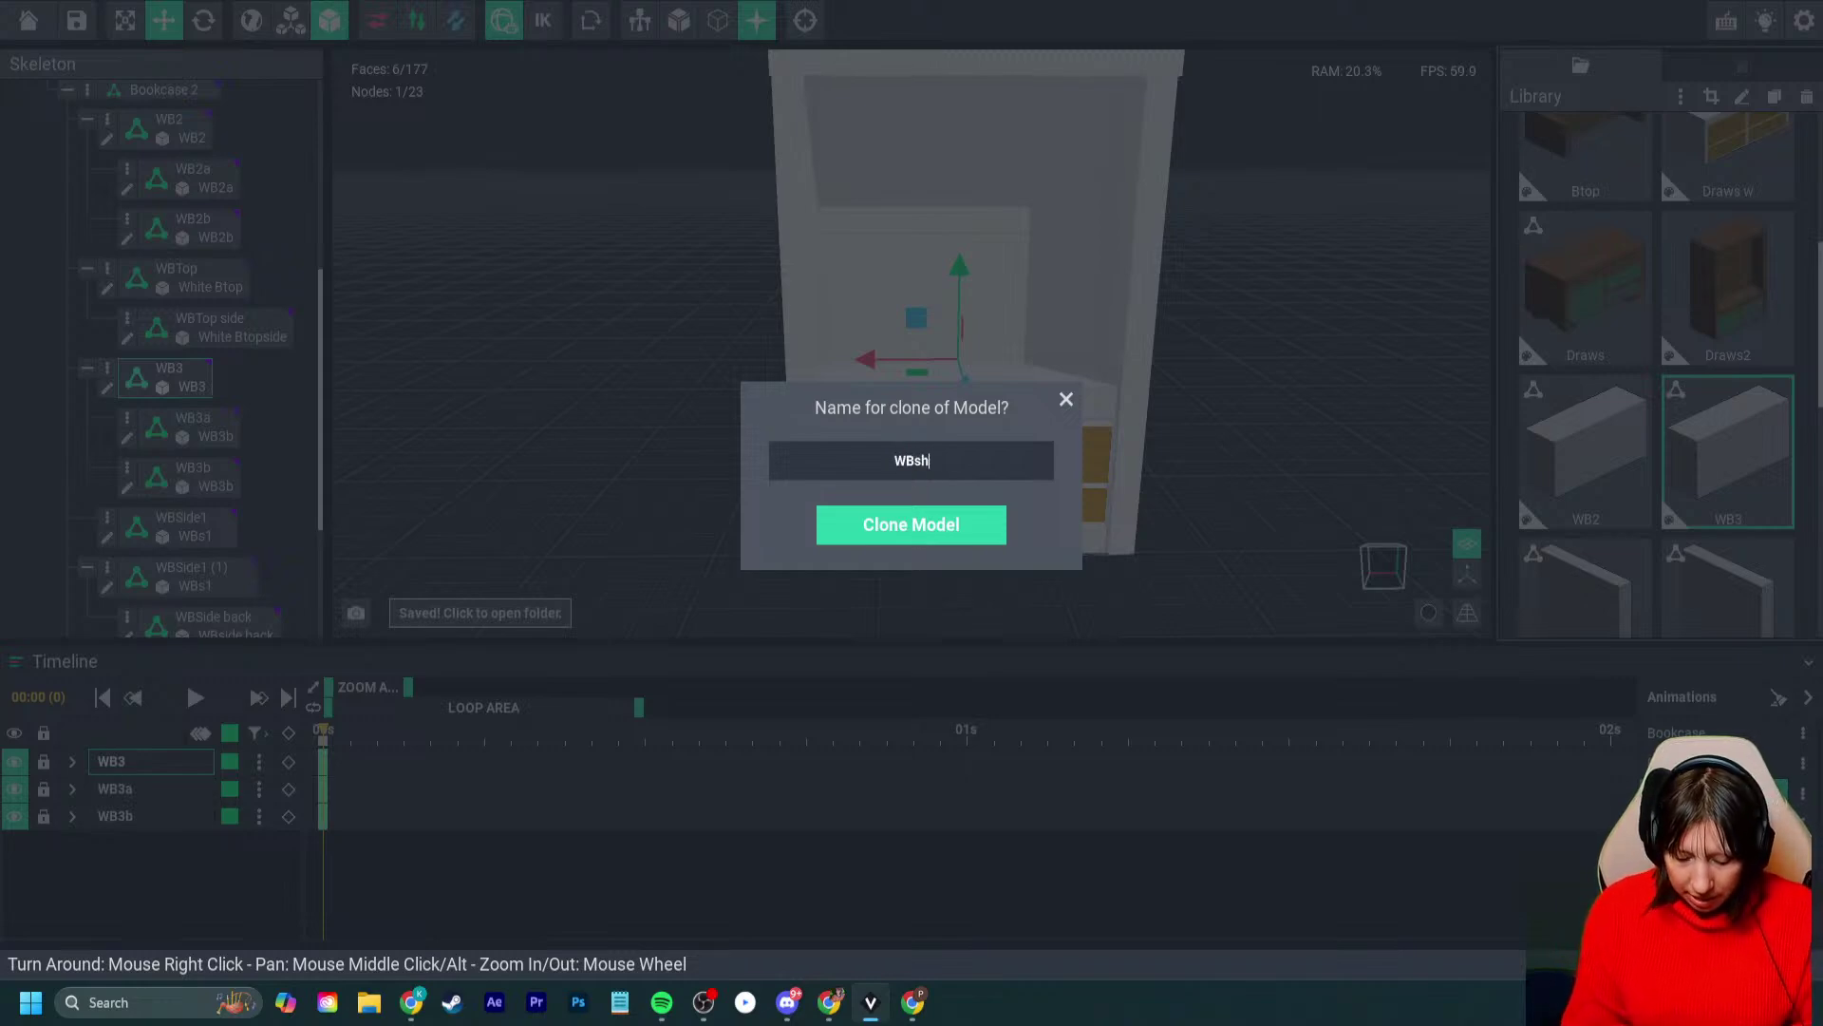
key(Return)
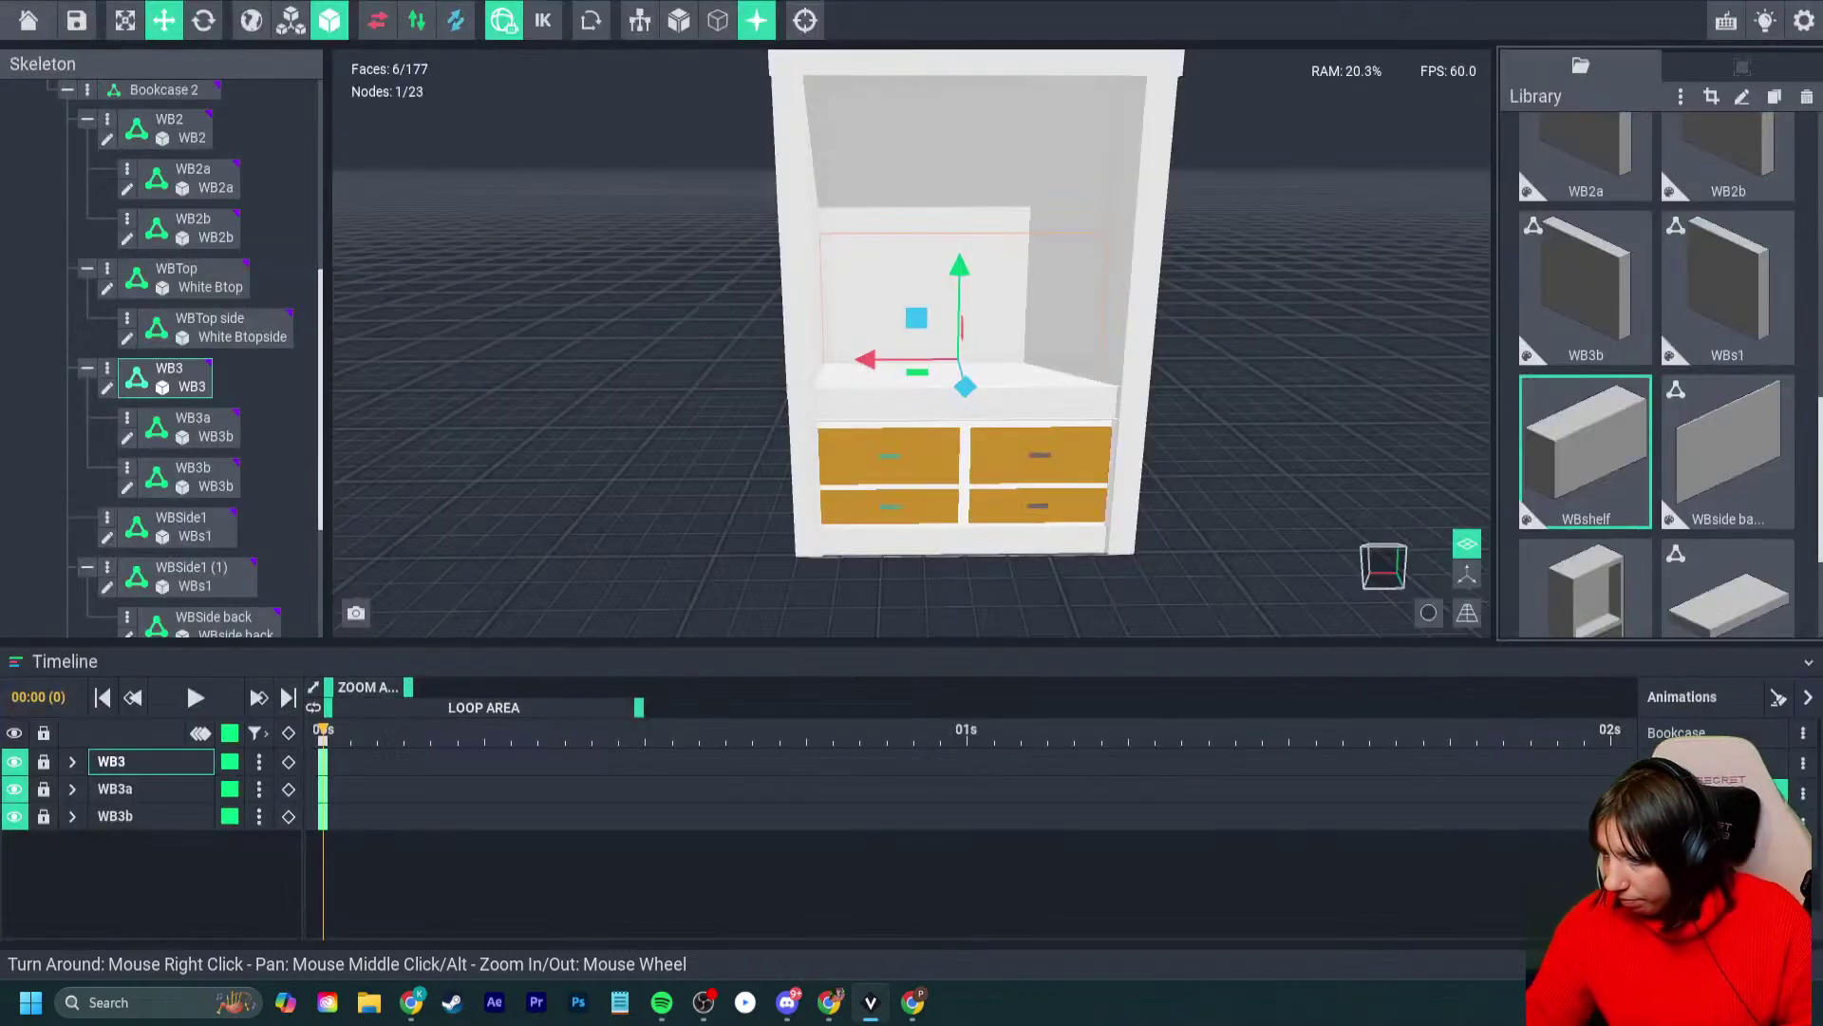
- Open the WBshelf model for editing and erase whole layers from its top until a slab three voxels thick remains
double_click(1586, 451)
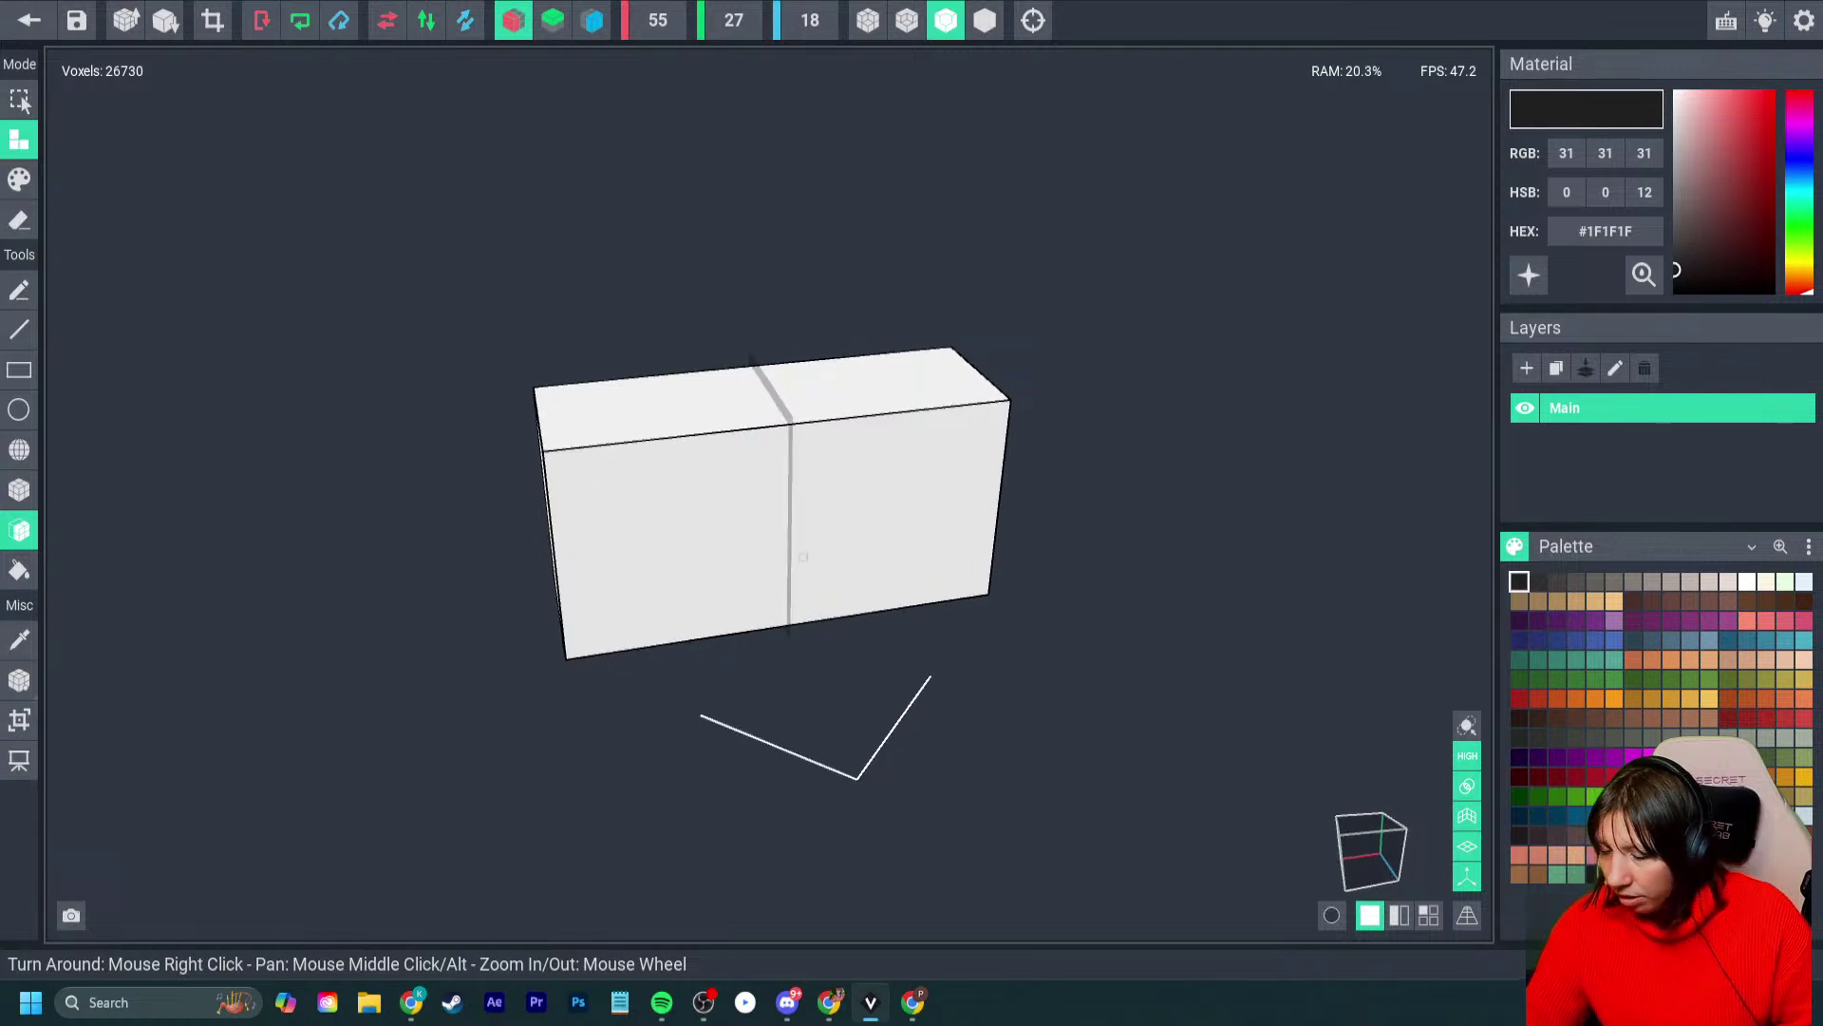
right_drag(456, 485, 594, 481)
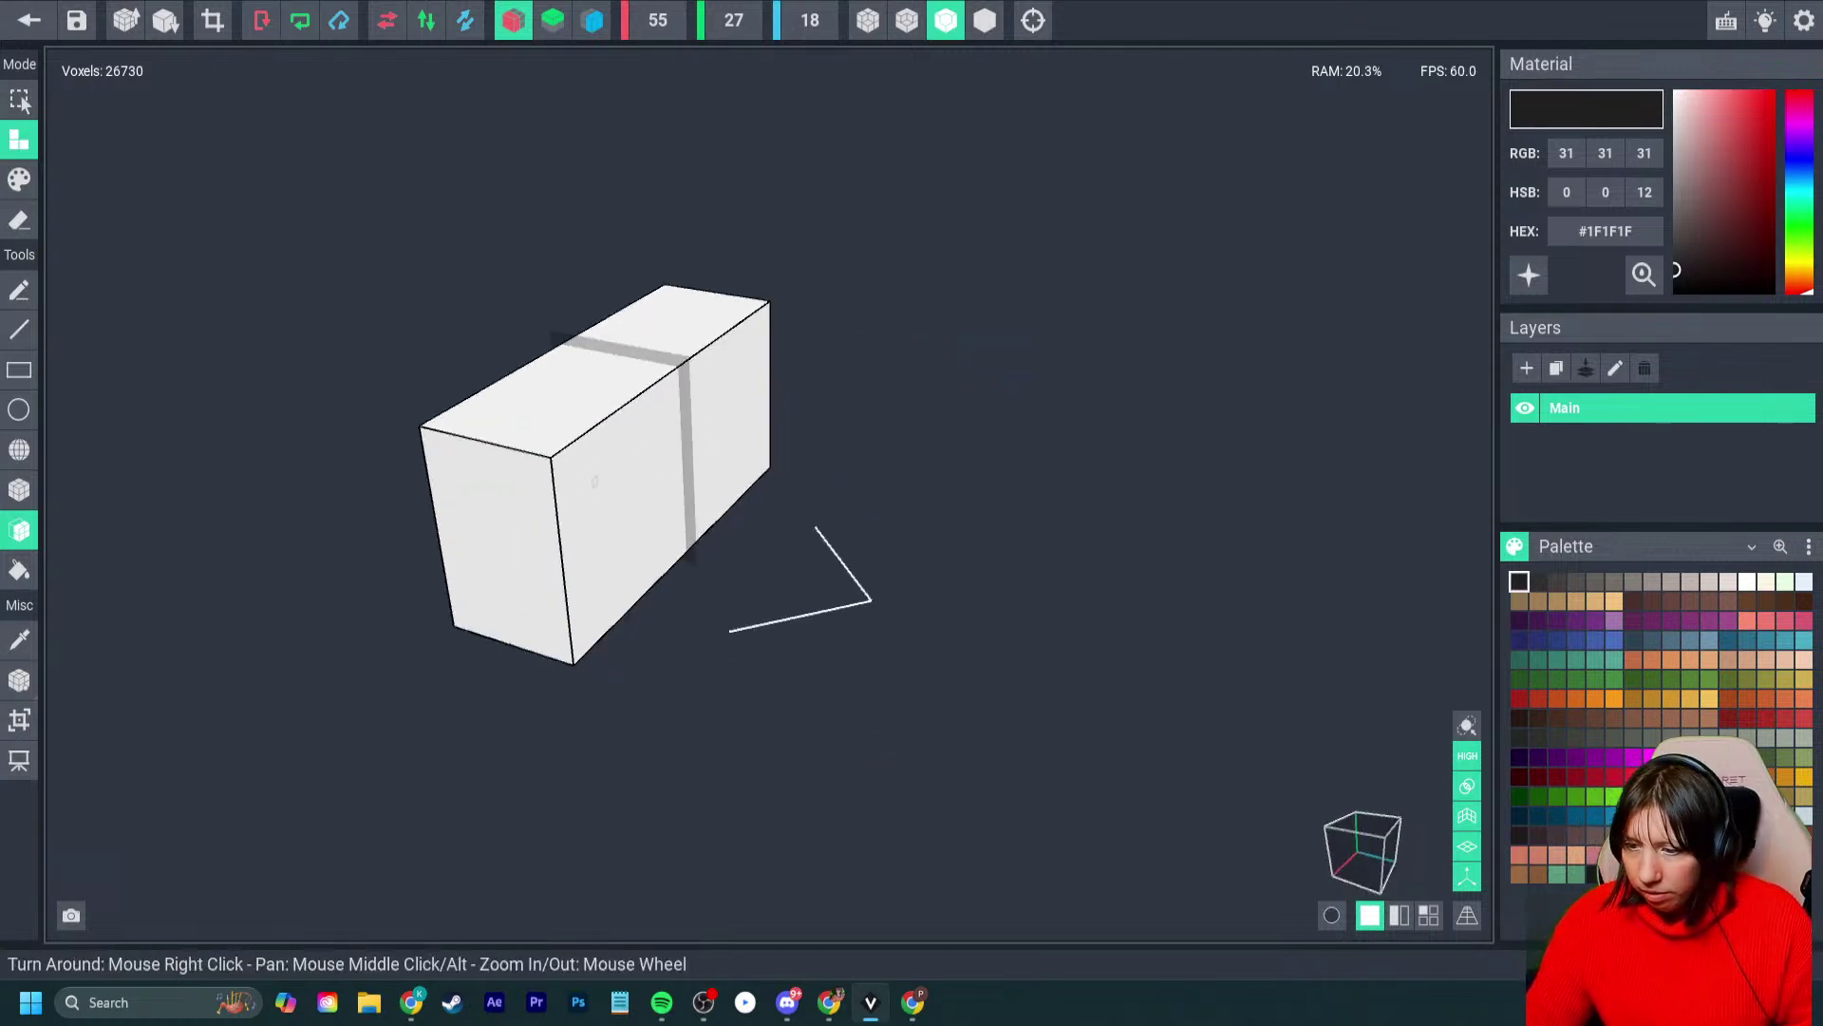
click(19, 220)
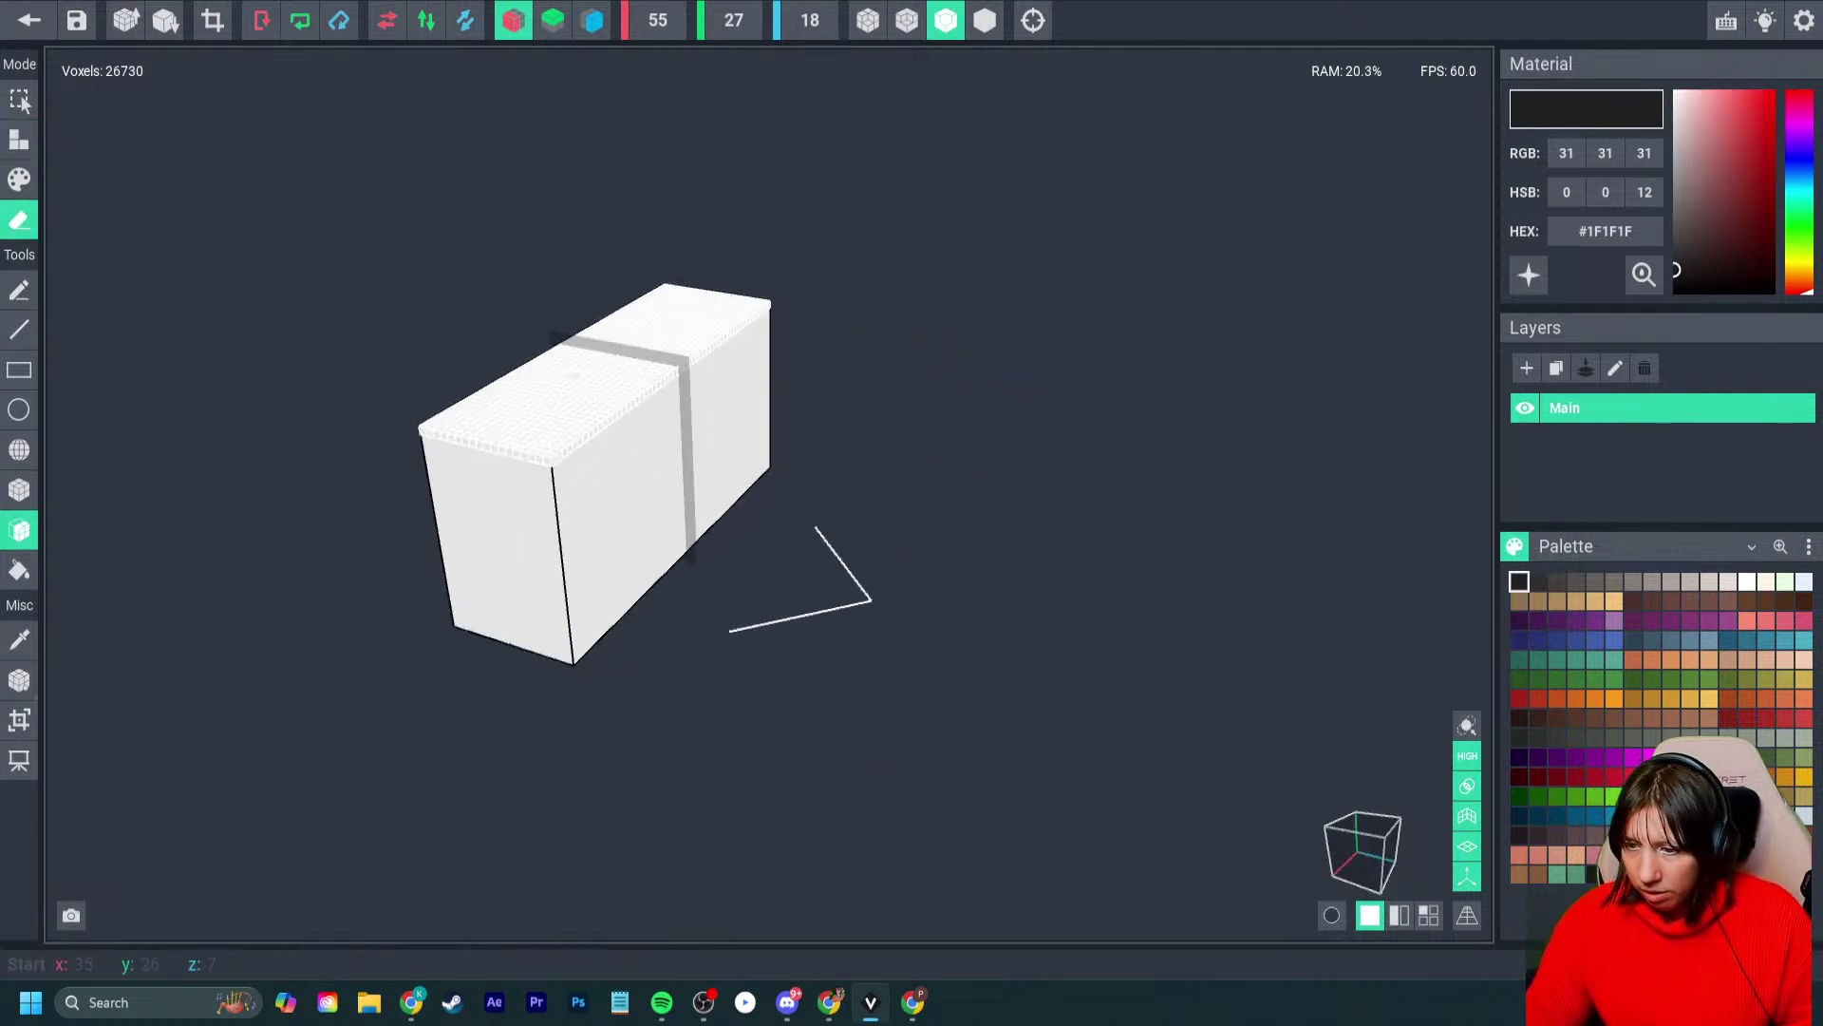
drag(556, 475, 556, 541)
click(555, 542)
click(556, 542)
click(555, 543)
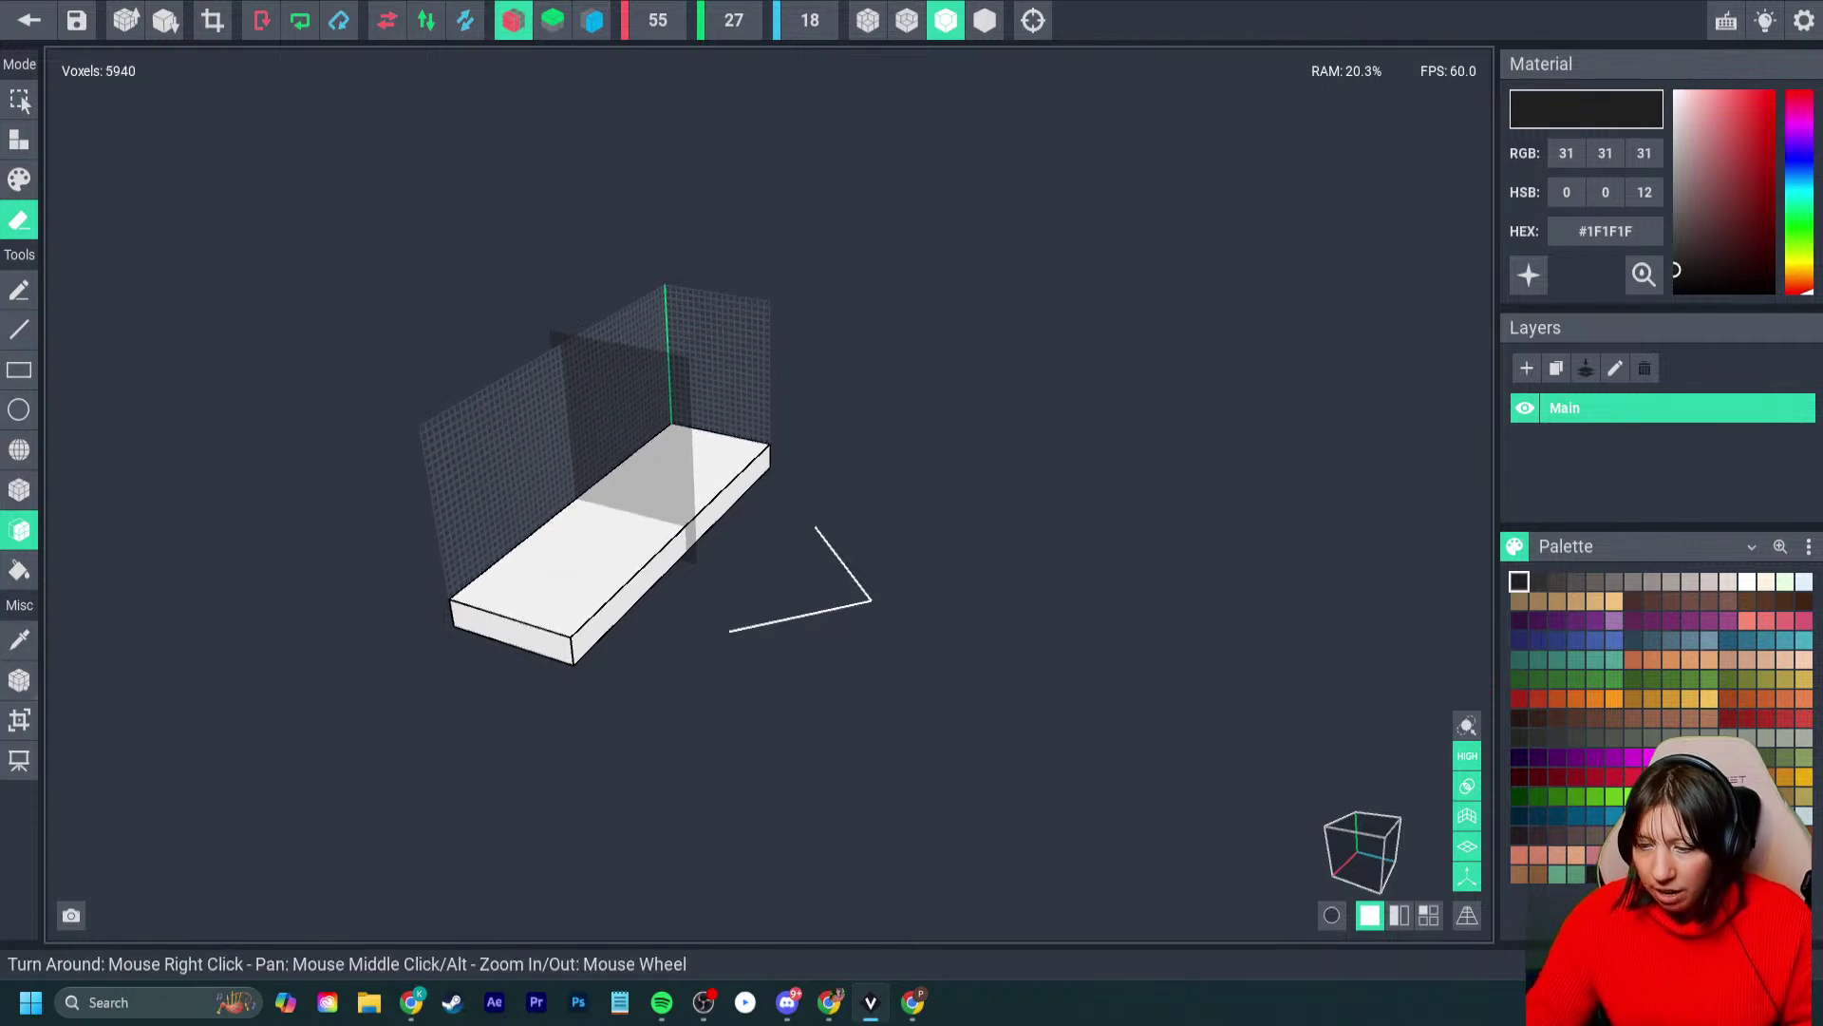
right_drag(555, 542, 532, 513)
click(544, 577)
right_drag(551, 579, 538, 591)
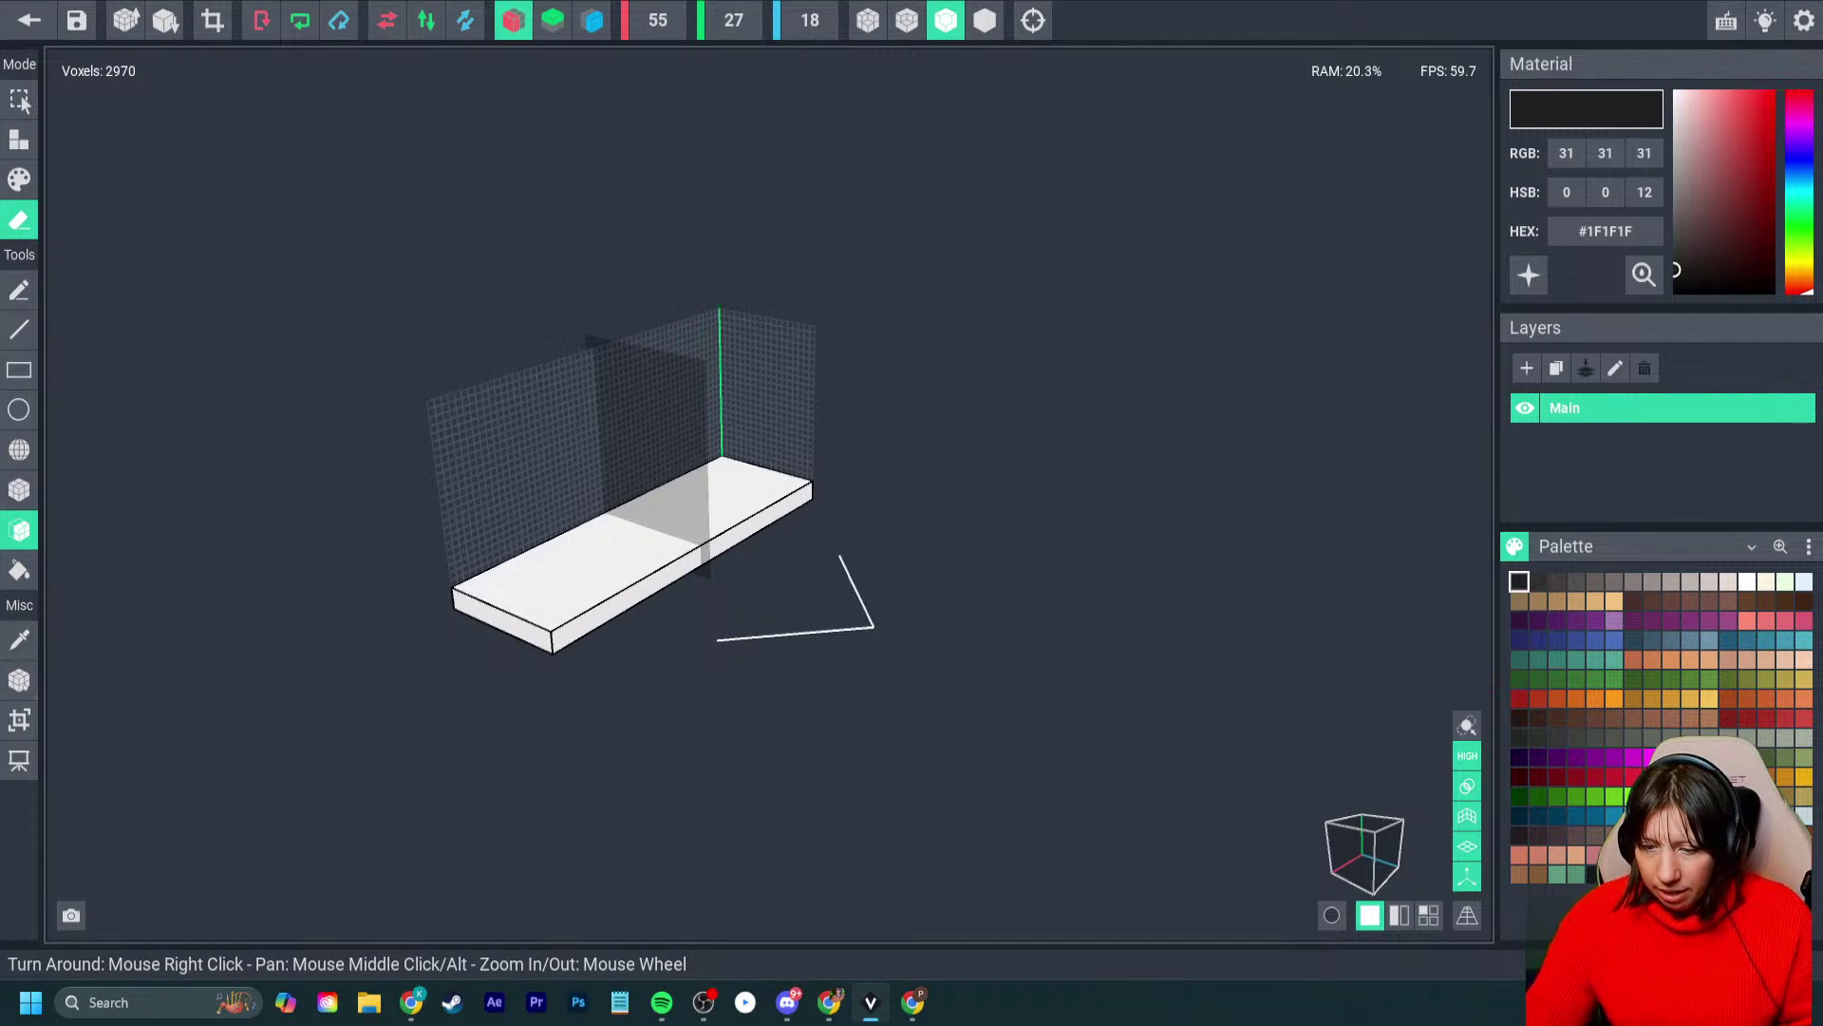
- Increase the volume's depth to 23 and extend the slab's front face to fill it, using its sampled white #F0F0F0
click(19, 719)
drag(815, 506, 844, 518)
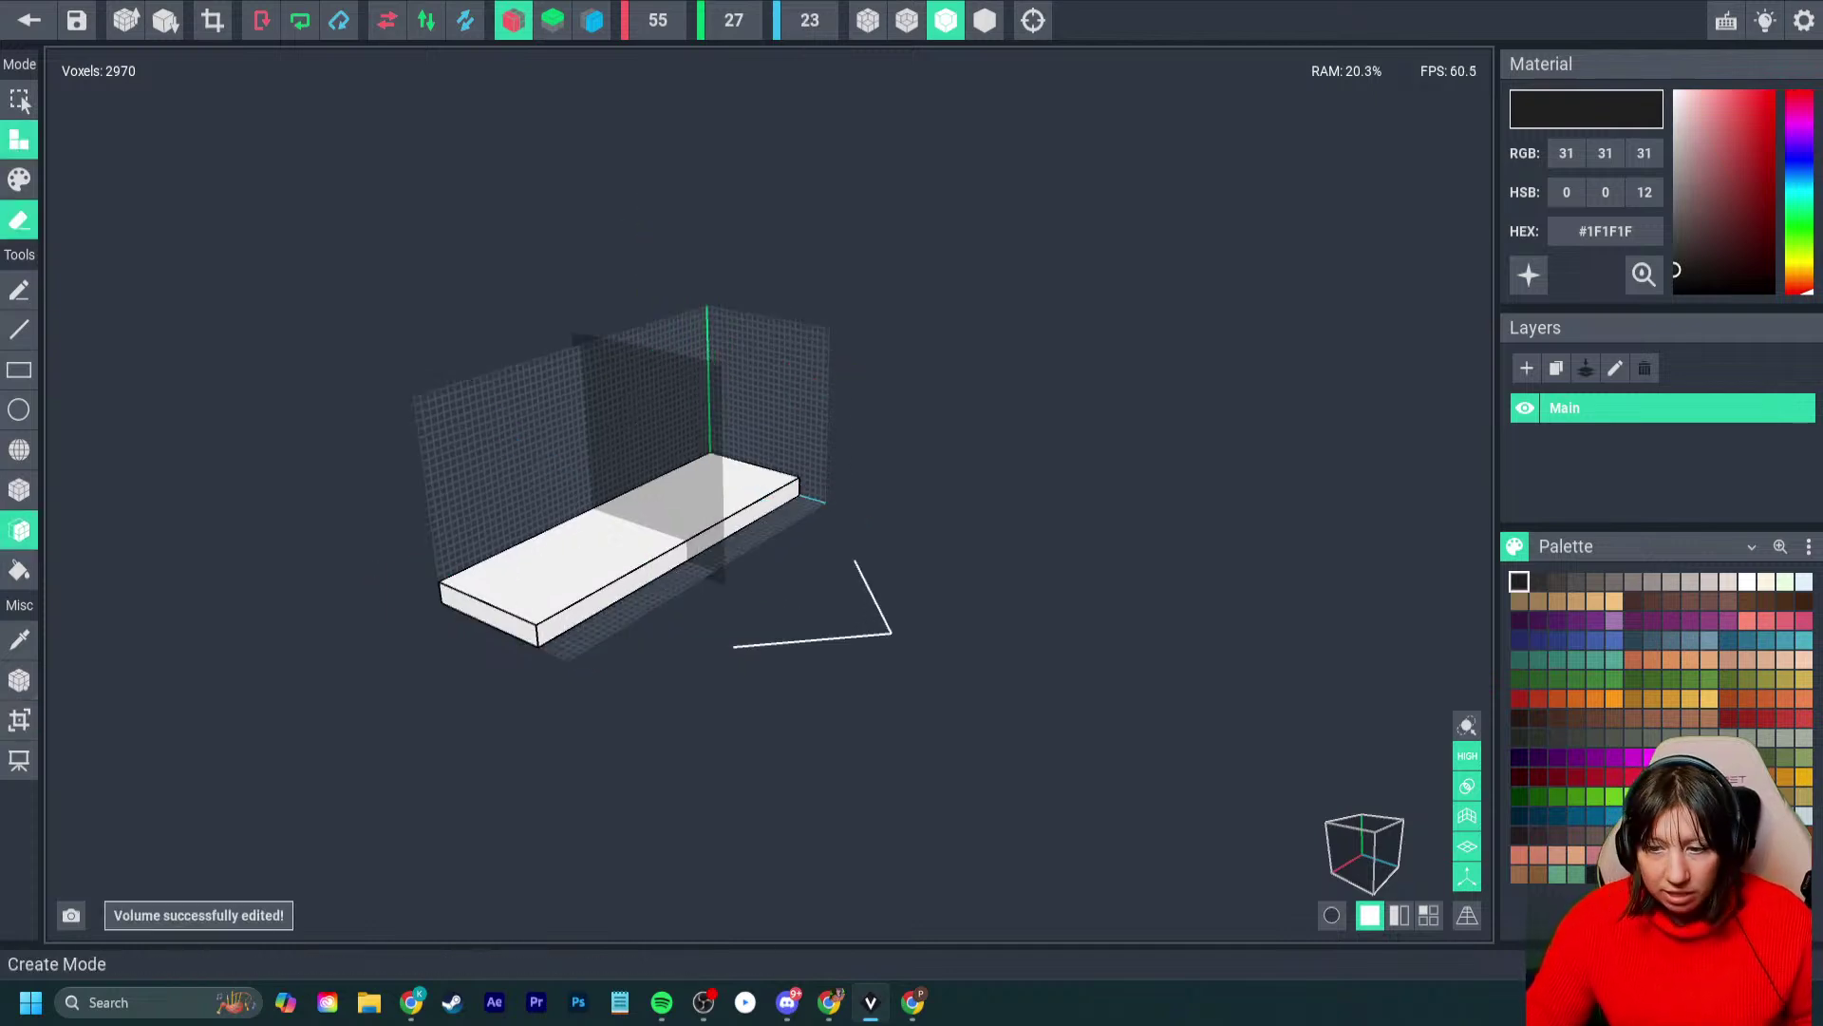
click(19, 140)
key(i)
click(622, 603)
click(622, 602)
click(622, 602)
click(622, 602)
click(623, 602)
click(622, 602)
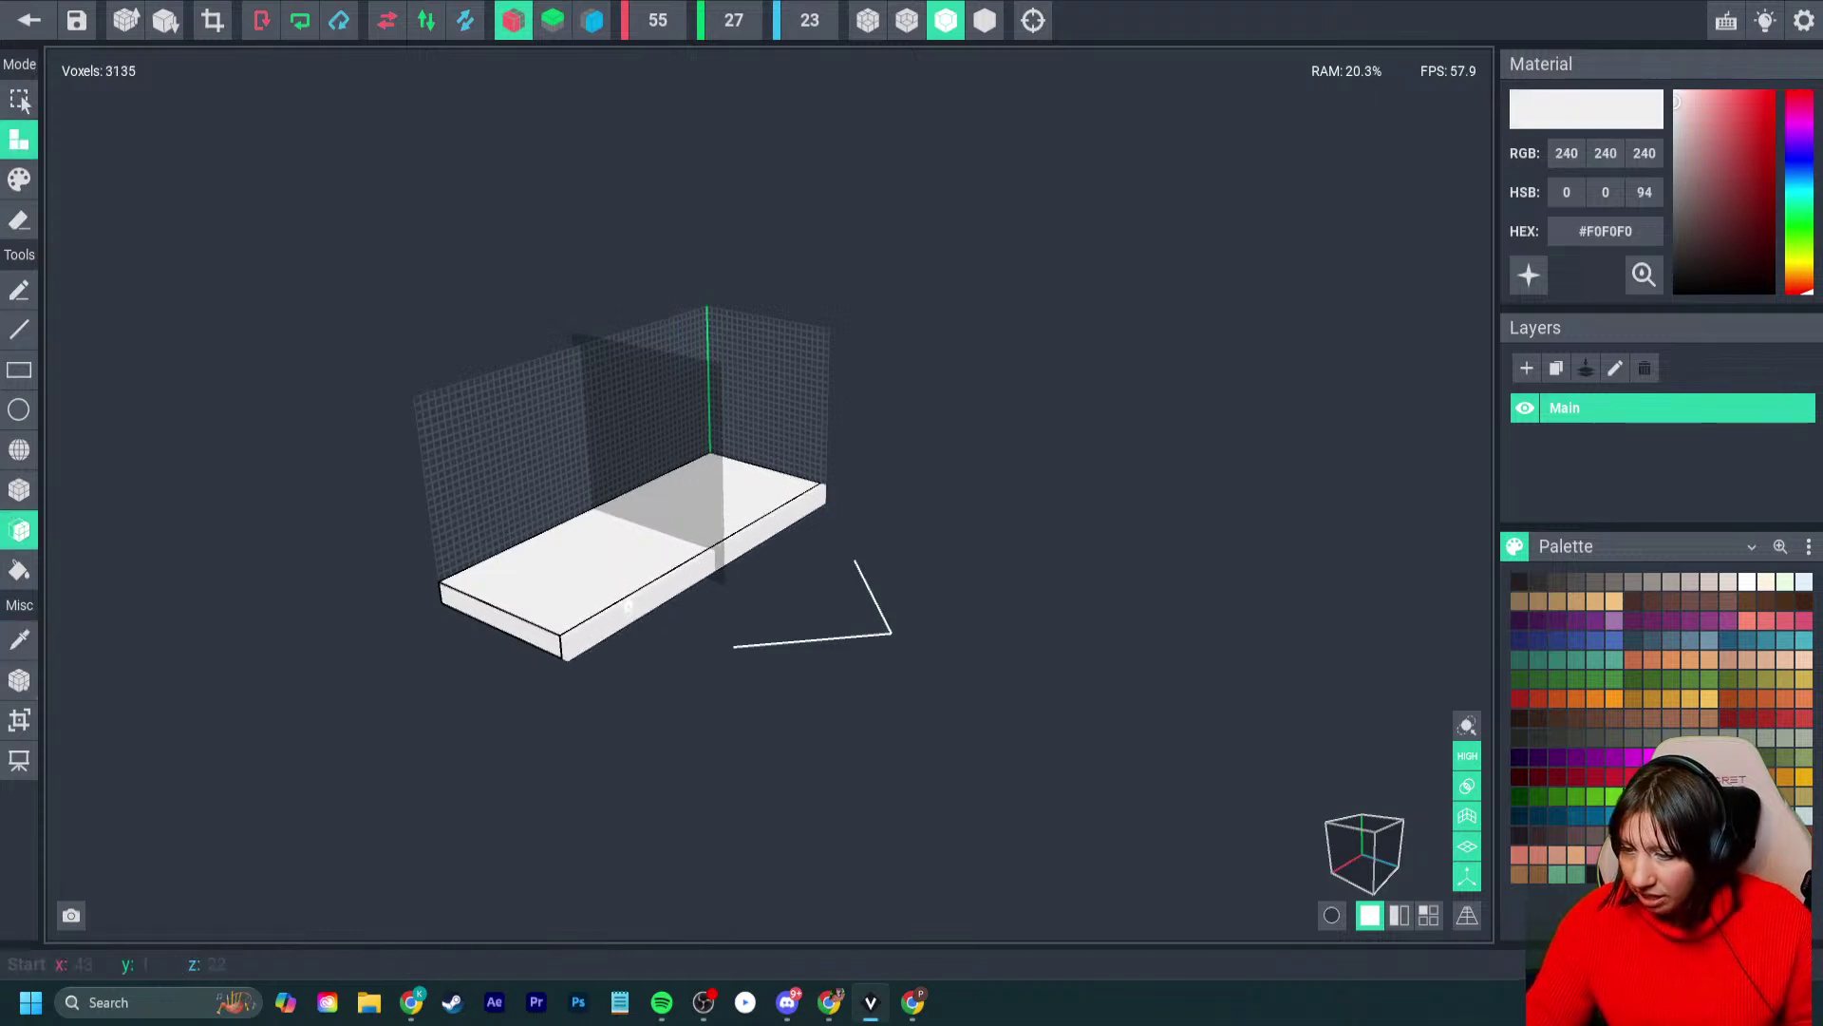
- Crop the volume to the slab, place its pivot at the middle of the back edge, and save the model
click(213, 20)
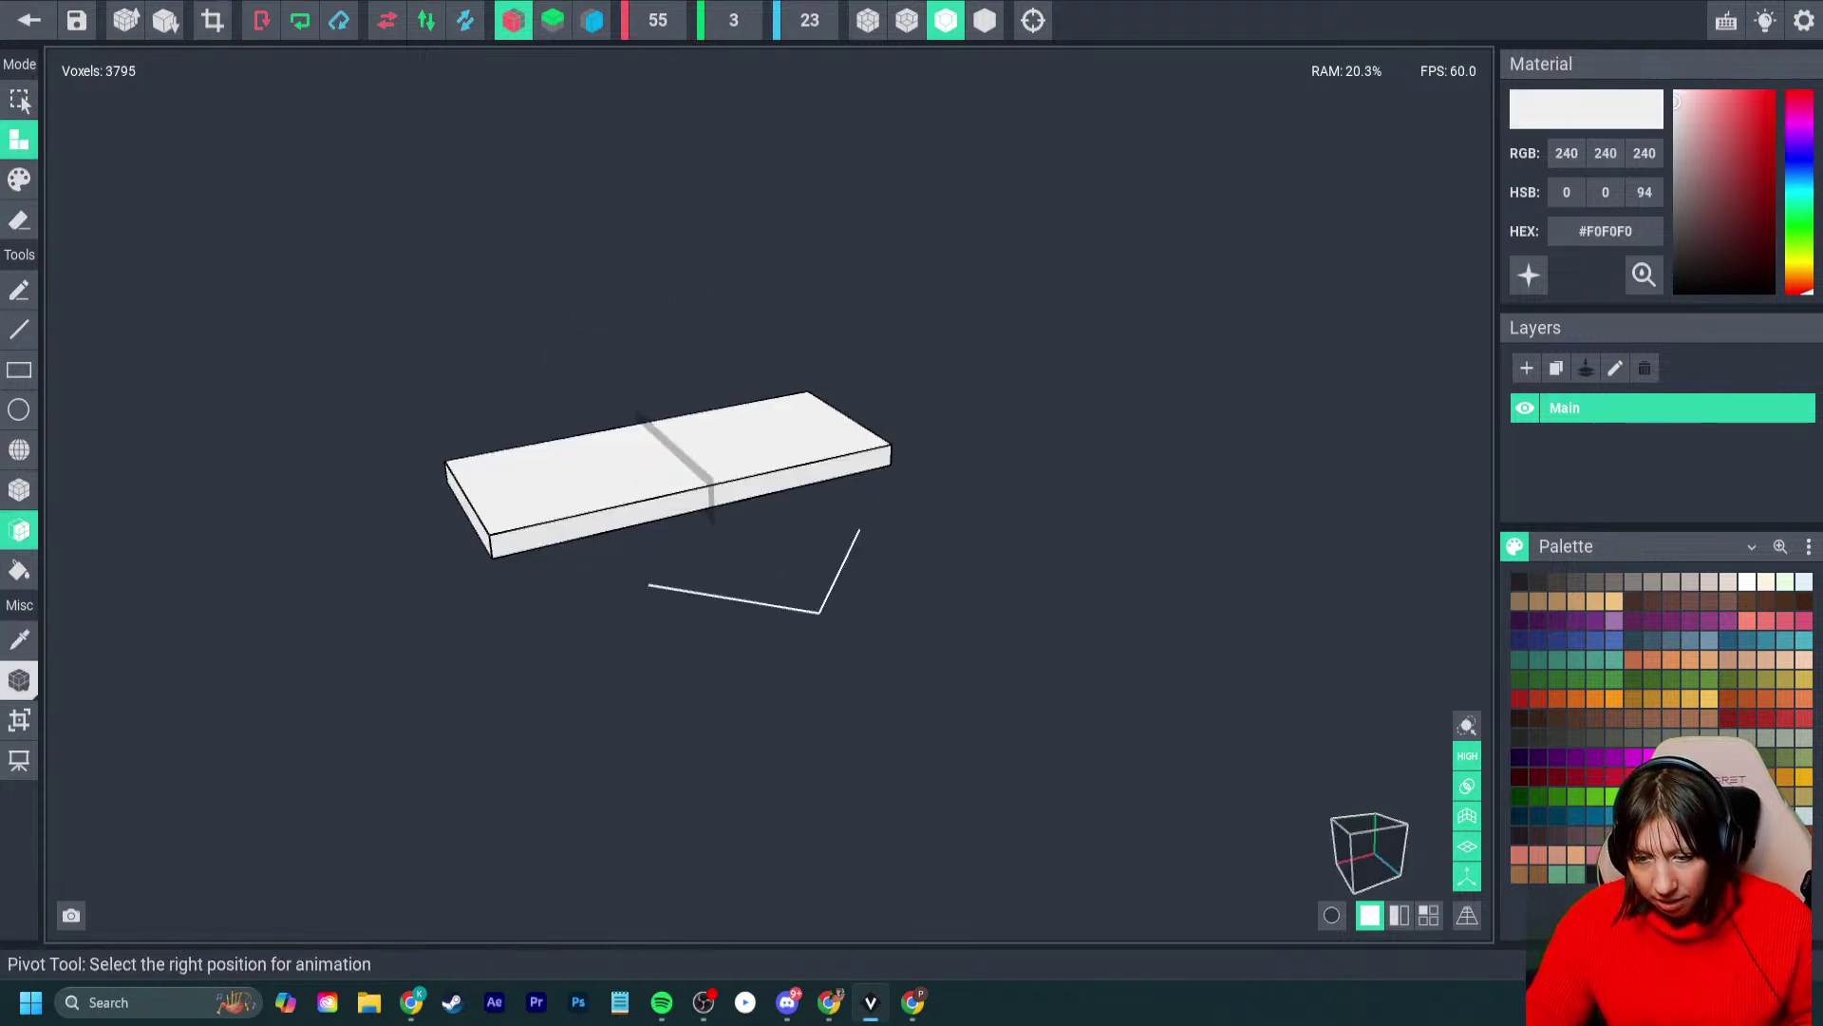
click(19, 681)
click(65, 705)
right_drag(399, 589, 656, 579)
click(19, 681)
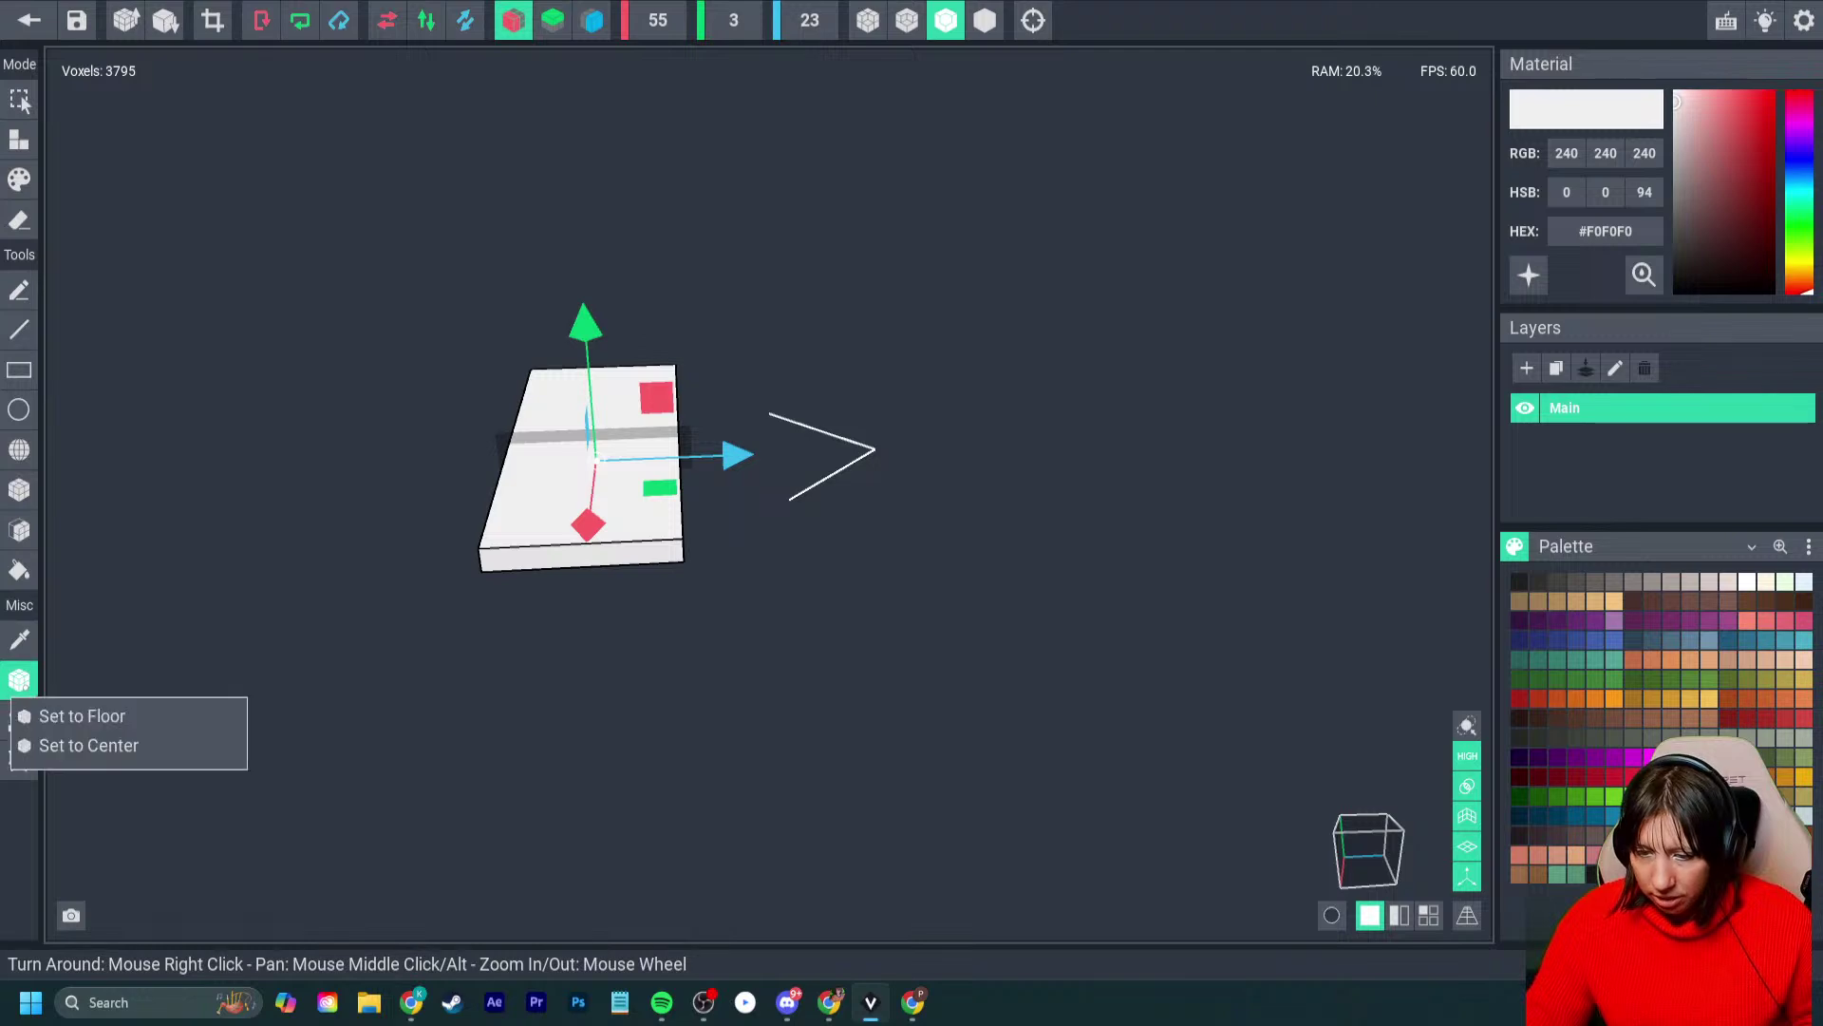
click(65, 745)
drag(736, 443, 496, 455)
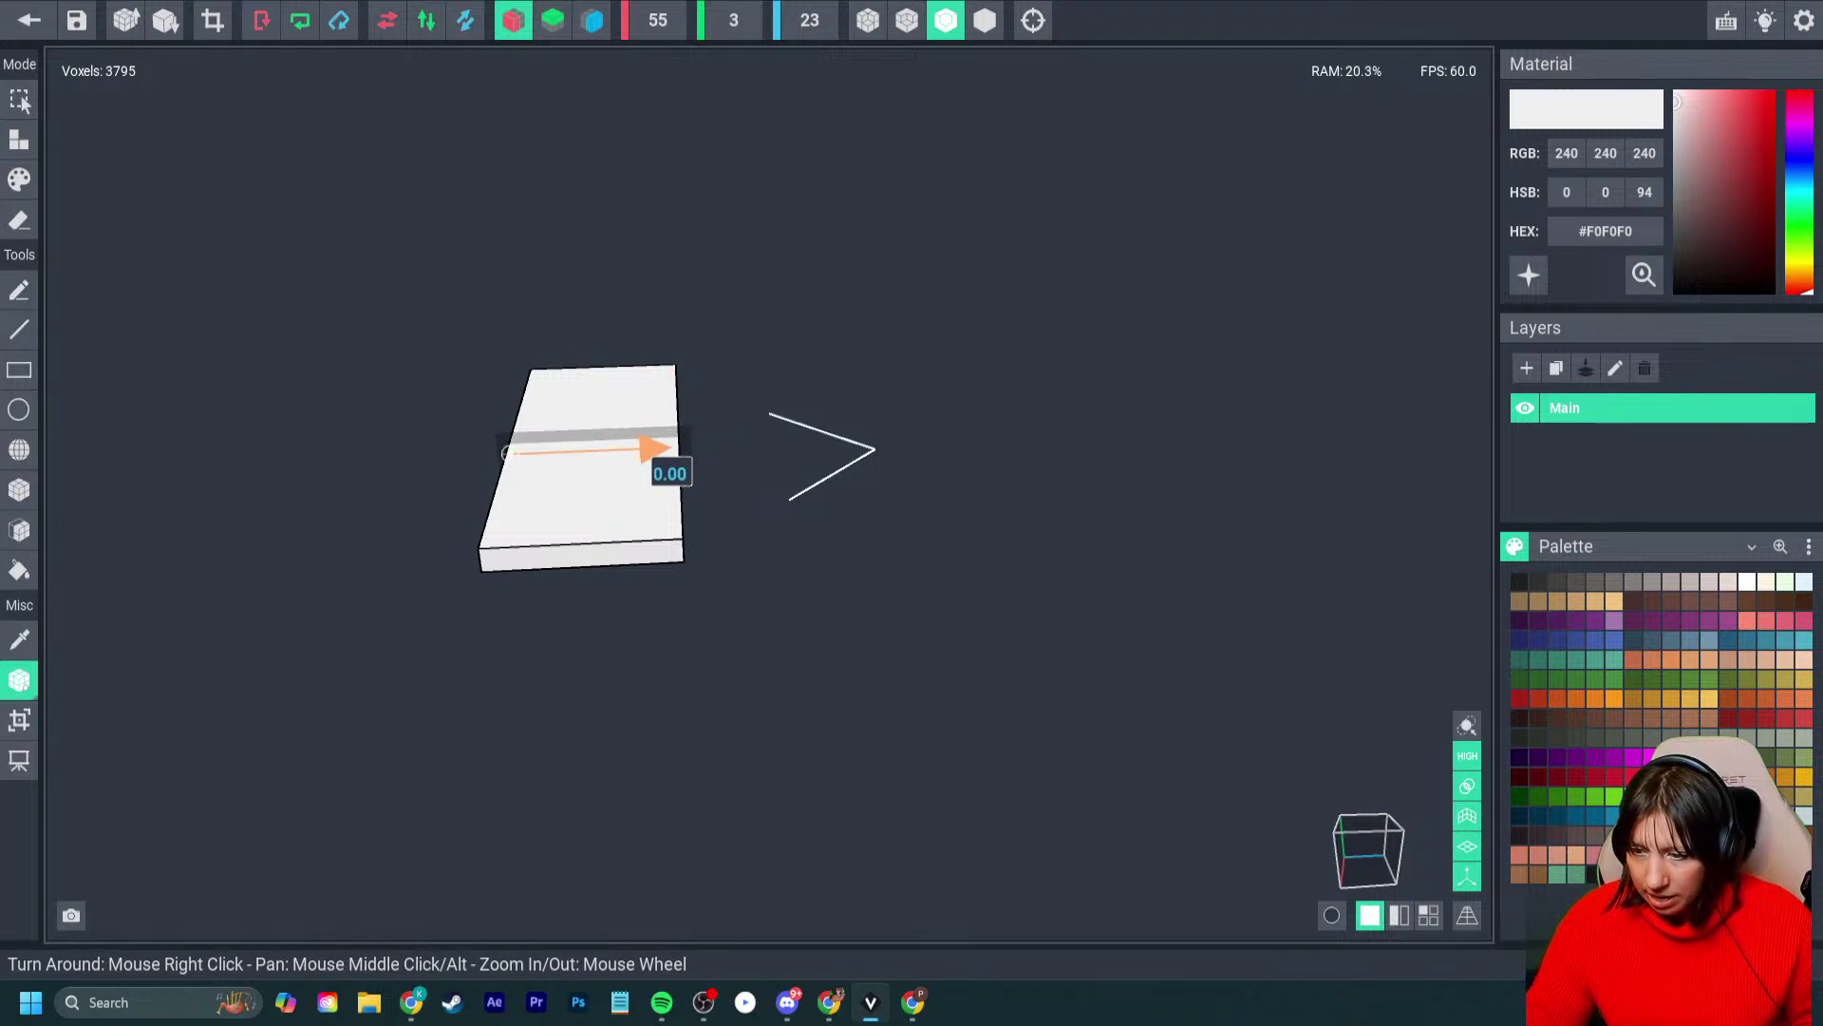
right_drag(654, 452, 712, 423)
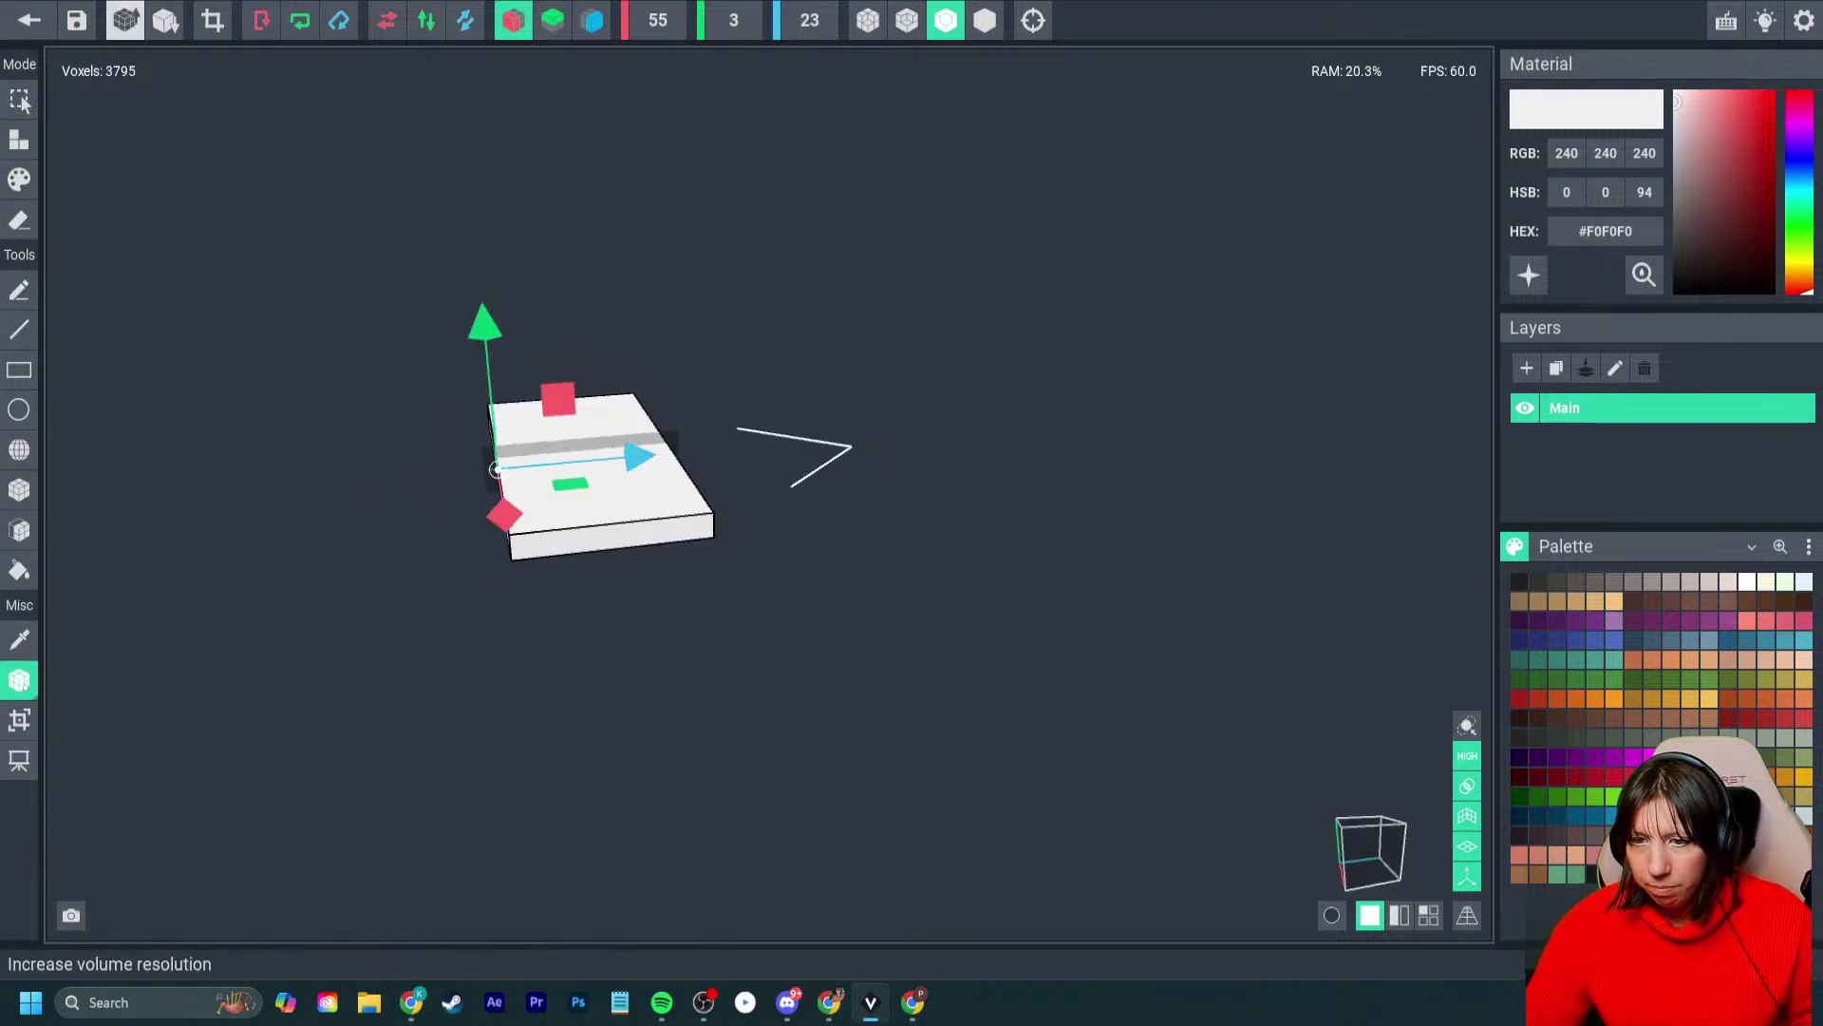
click(29, 20)
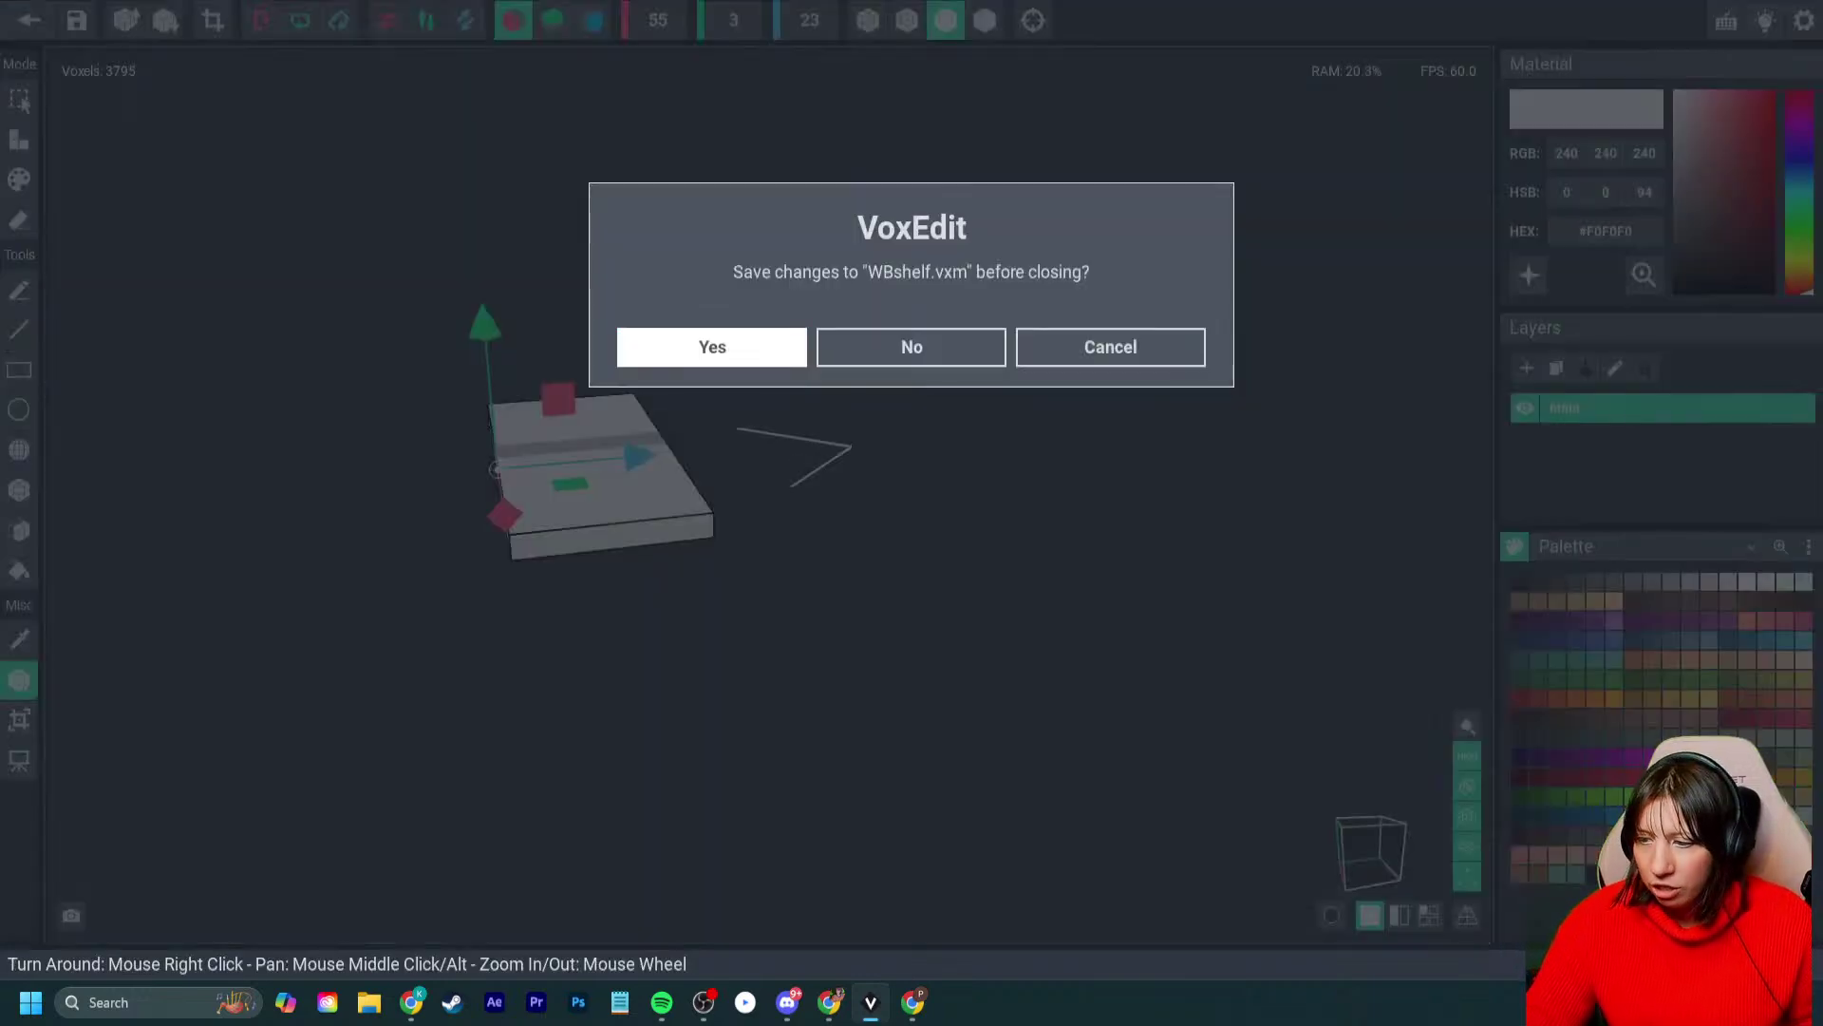
click(712, 348)
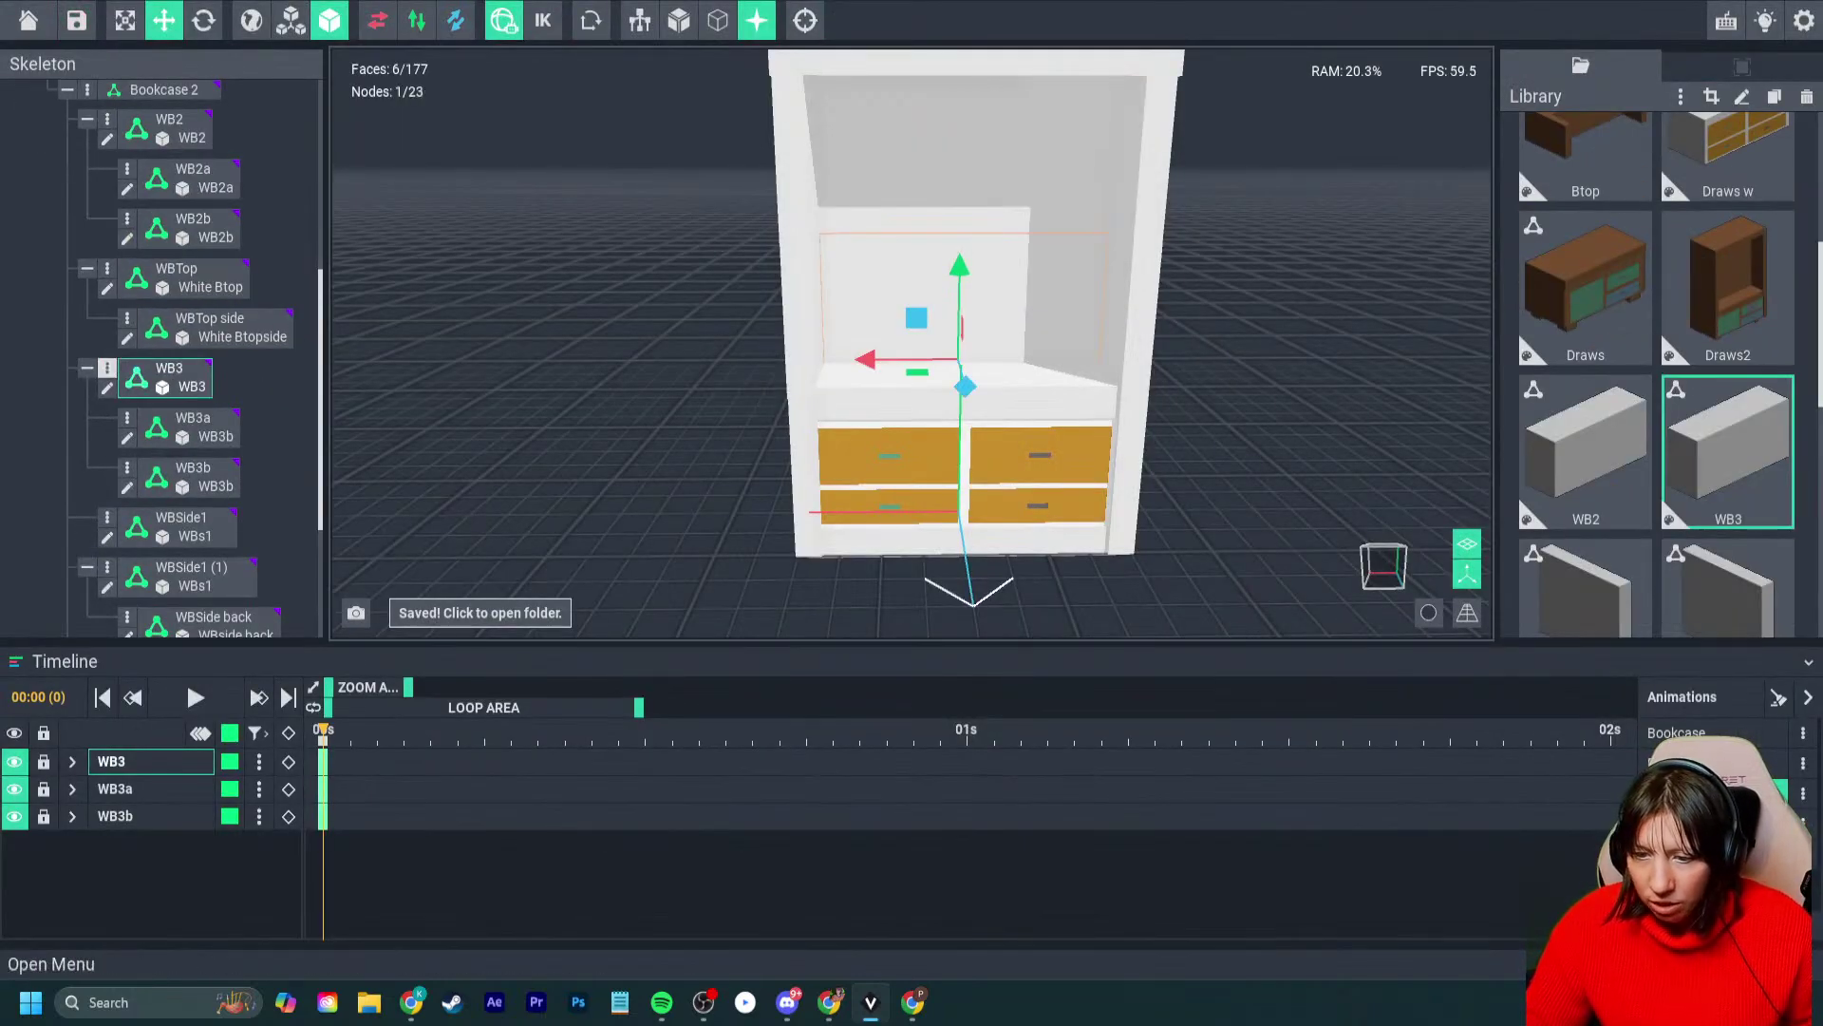
- Create a child node named WBShelf 1 under the Bookcase 2 node
scroll(190, 380, up, 2)
click(86, 206)
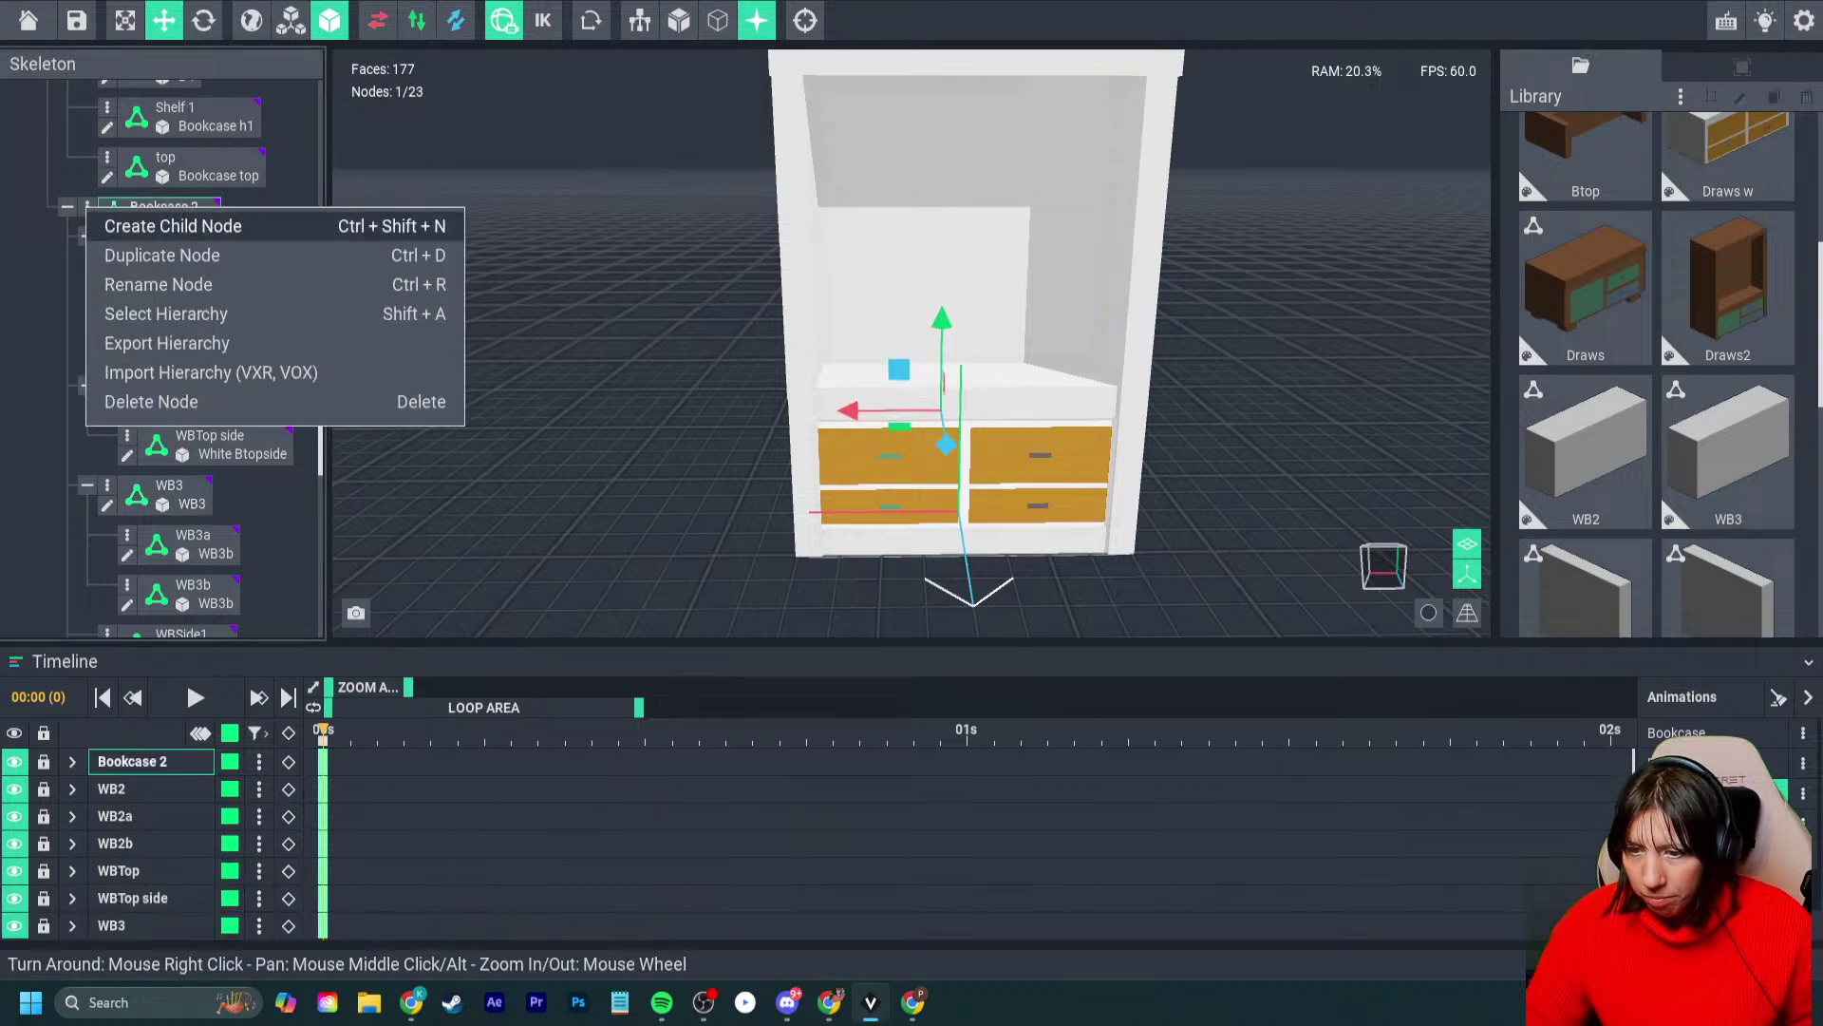
click(195, 224)
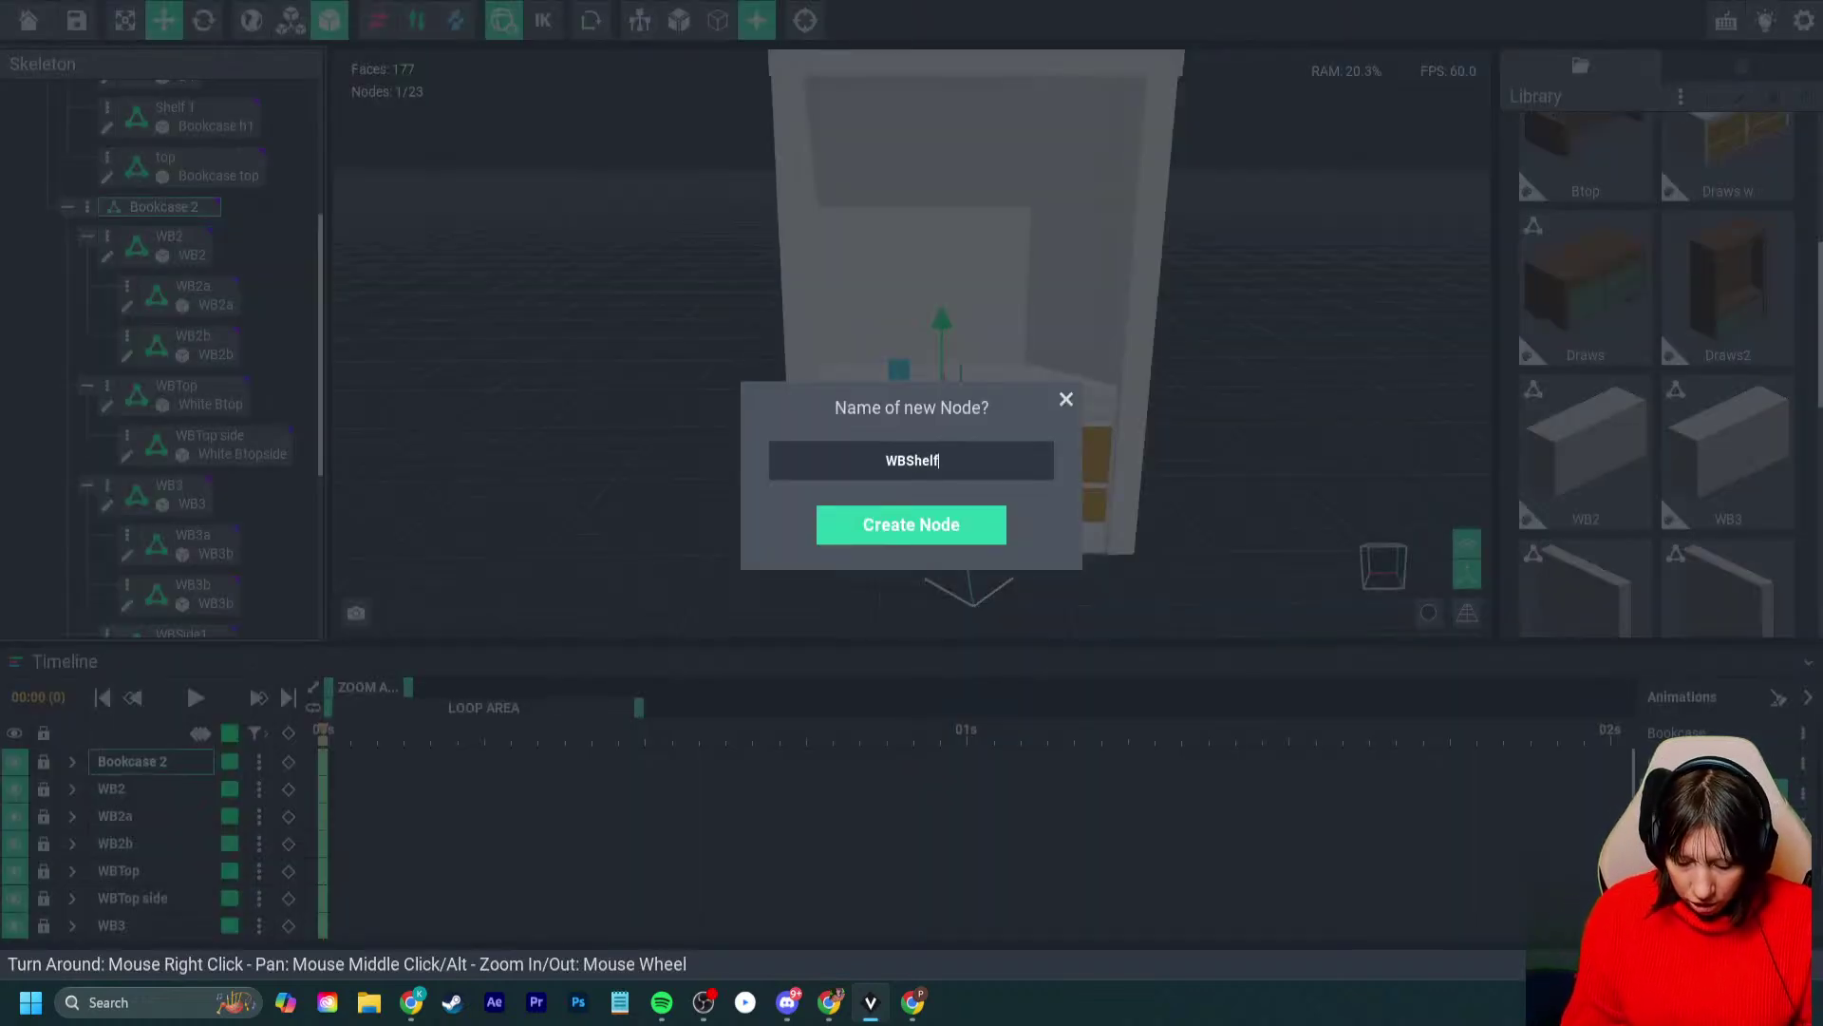
text(WBShelf)
key(Return)
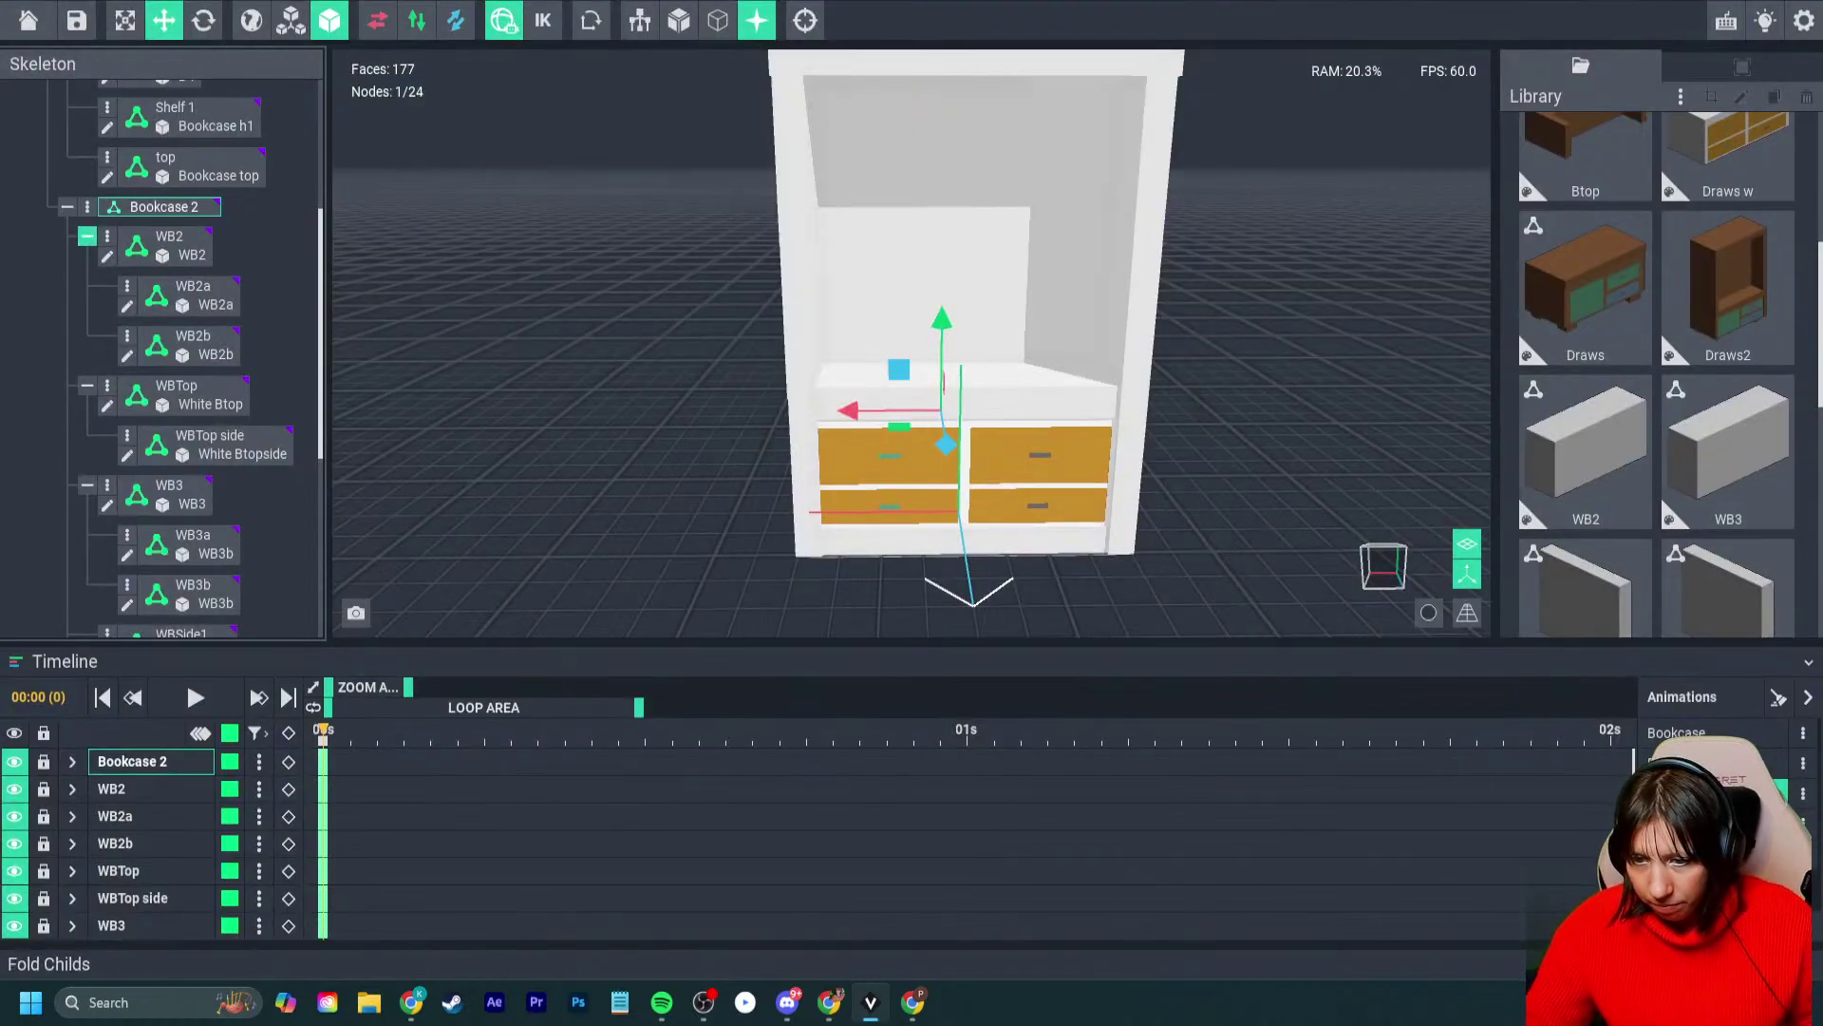
- Collapse the WB2, WBTop, WB3 and WBSide1 (1) nodes and assign the WBshelf model to the WBShelf 1 node
click(86, 235)
click(87, 285)
click(87, 335)
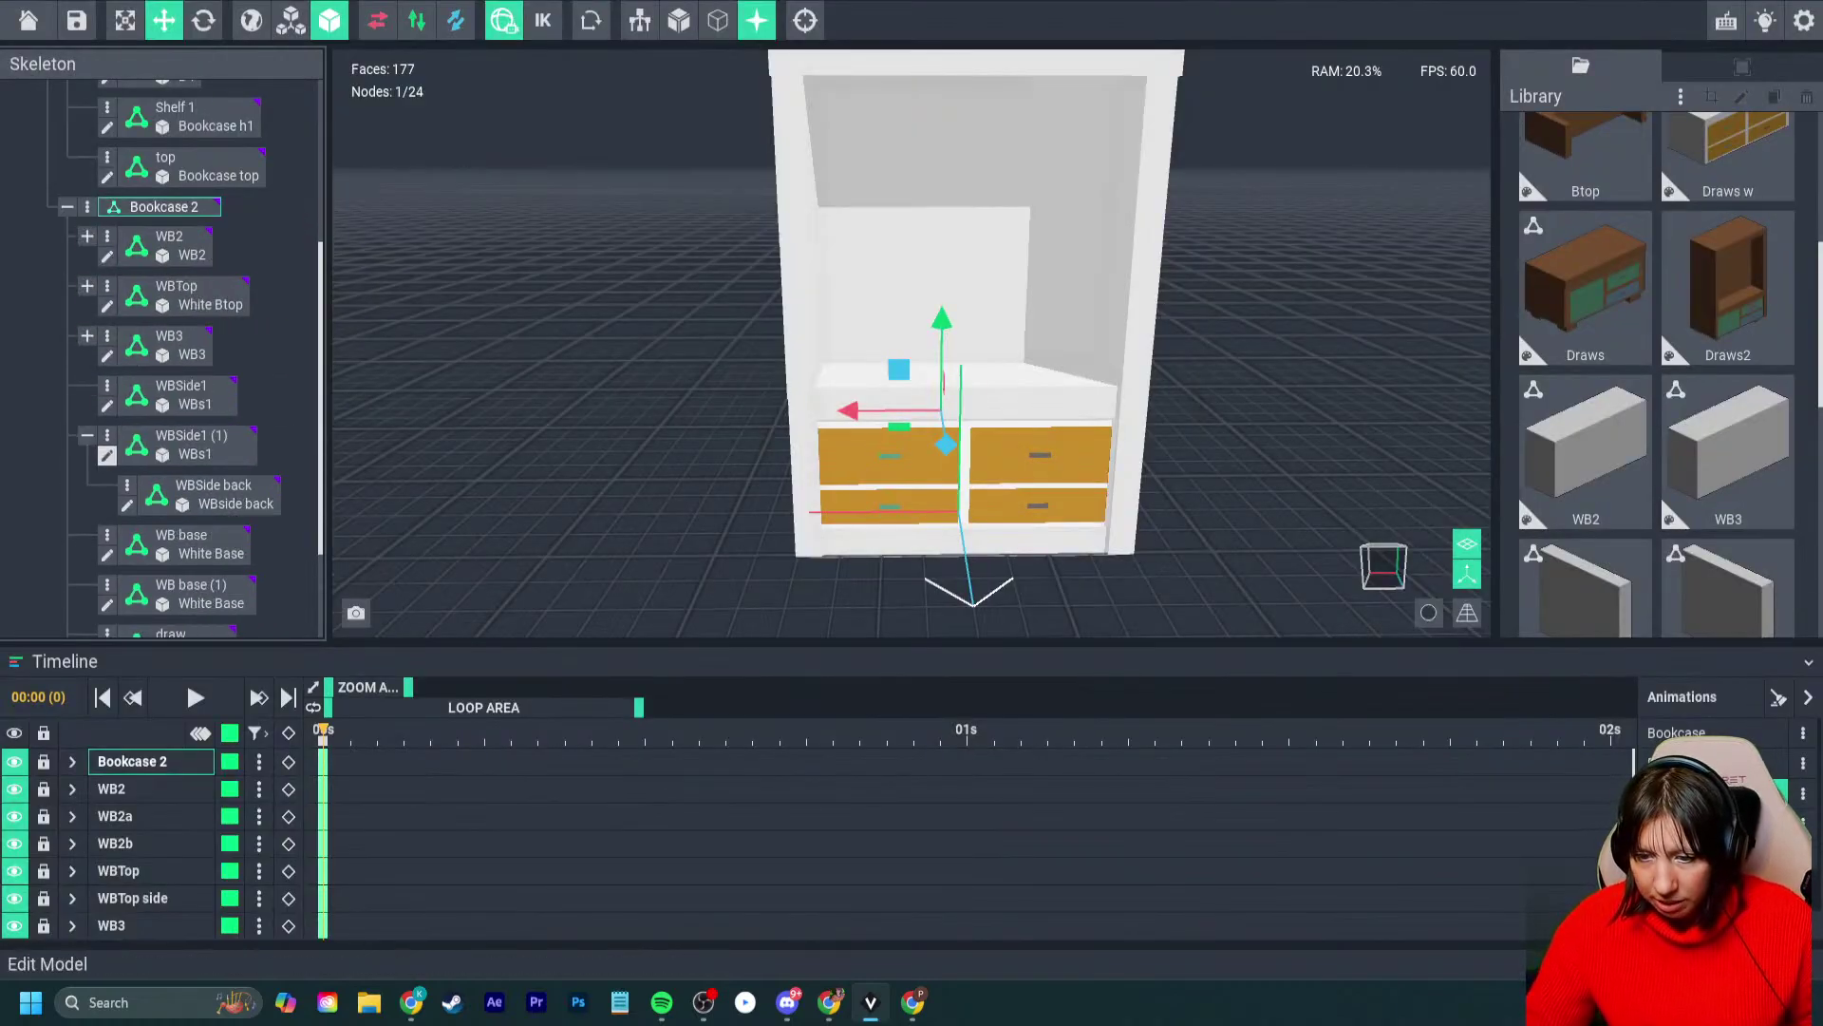
click(87, 434)
scroll(107, 485, down, 2)
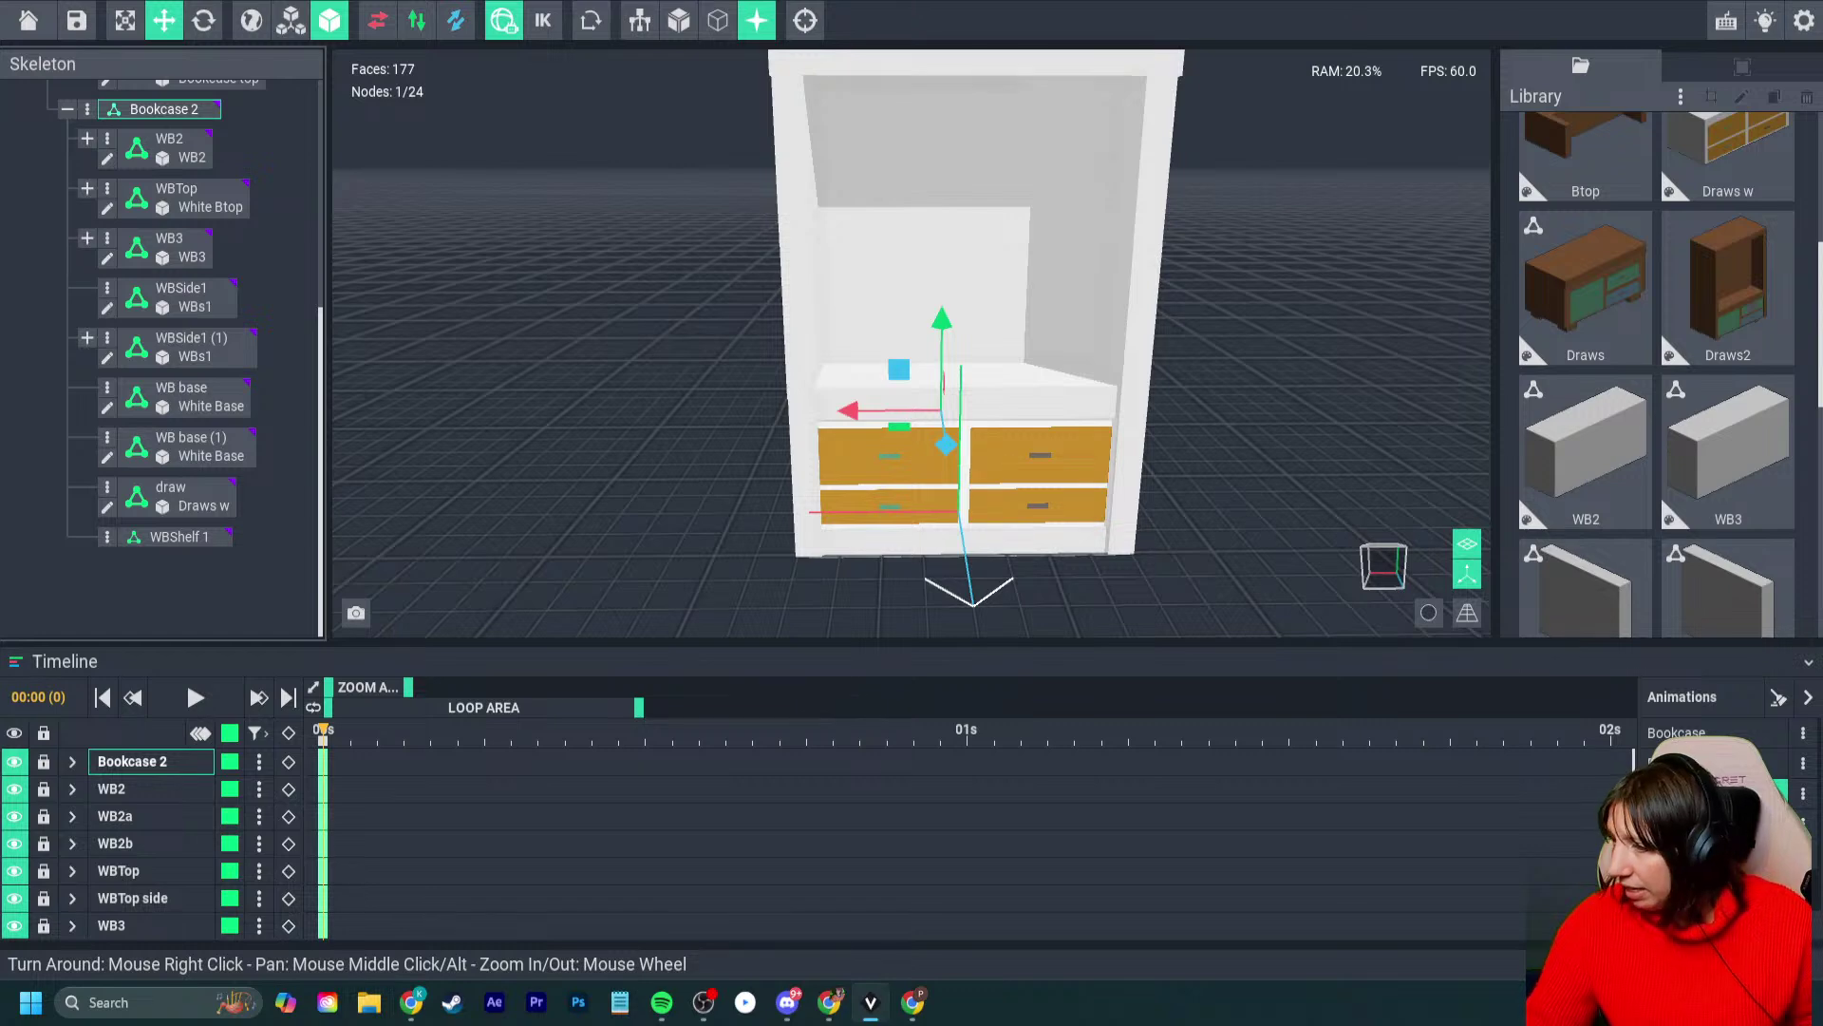
scroll(1657, 380, down, 5)
mouse_move(1728, 532)
mouse_down()
mouse_move(1054, 594)
mouse_move(201, 543)
mouse_move(1695, 546)
mouse_up()
drag(1596, 380, 165, 537)
- Move the WBShelf 1 shelf up and into the bookcase, between its side panels above the drawers
right_drag(570, 380, 703, 399)
drag(801, 302, 938, 382)
drag(907, 266, 909, 185)
right_drag(978, 227, 988, 295)
scroll(988, 295, up, 2)
drag(955, 316, 927, 279)
right_drag(1001, 311, 902, 324)
scroll(897, 325, up, 2)
right_drag(879, 327, 809, 332)
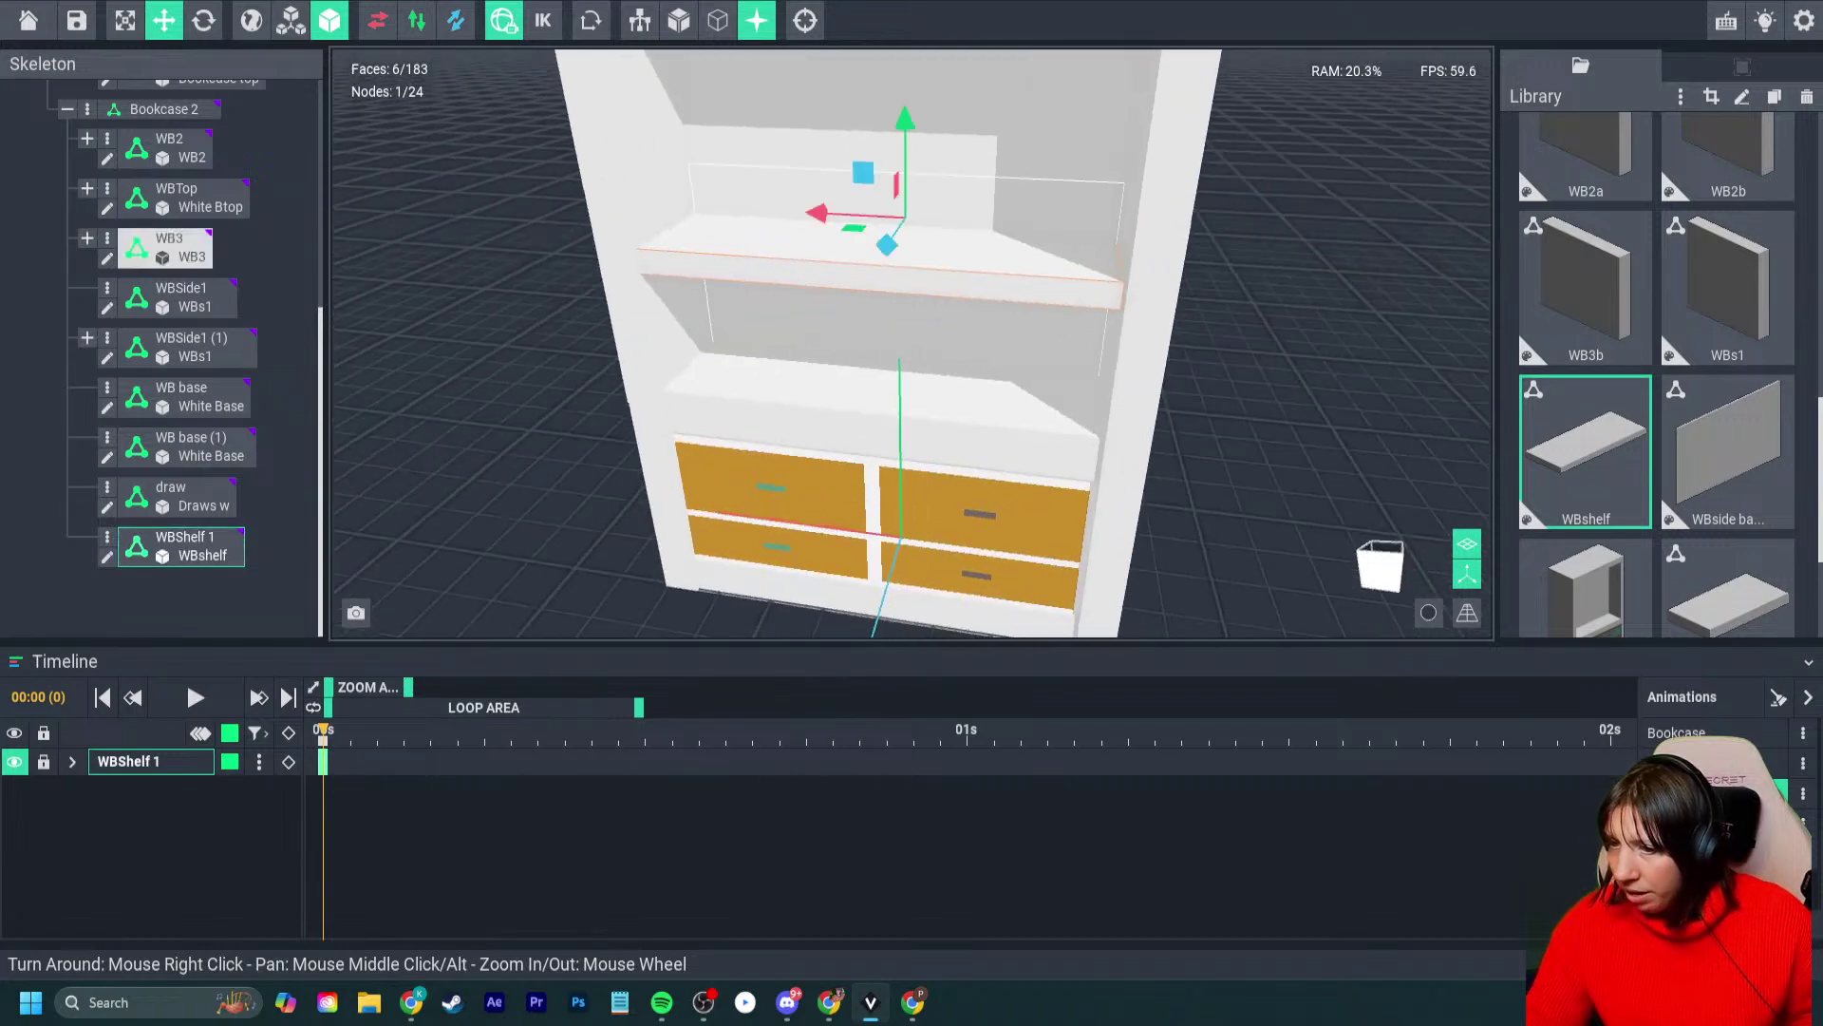
- Open the WBshelf model for editing, pick the light grey #E3E3E3 as its colour, and save the model
click(108, 556)
right_drag(912, 489, 825, 503)
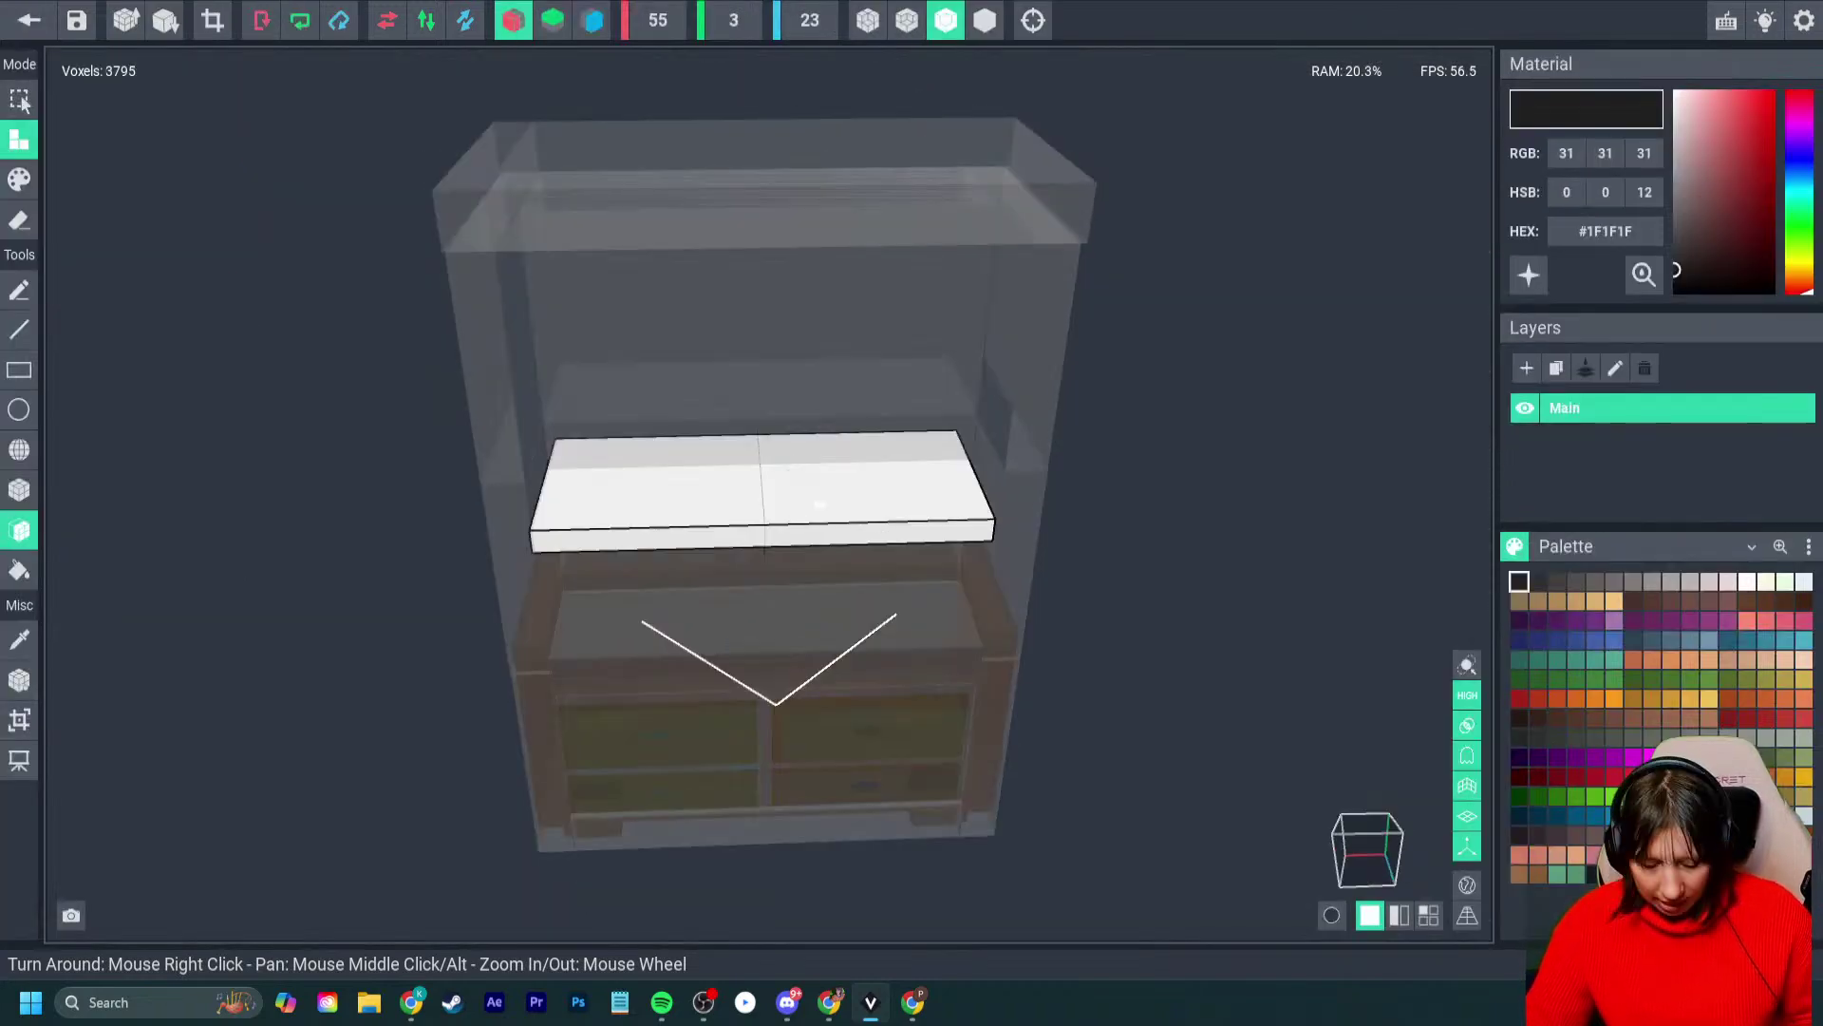
key(i)
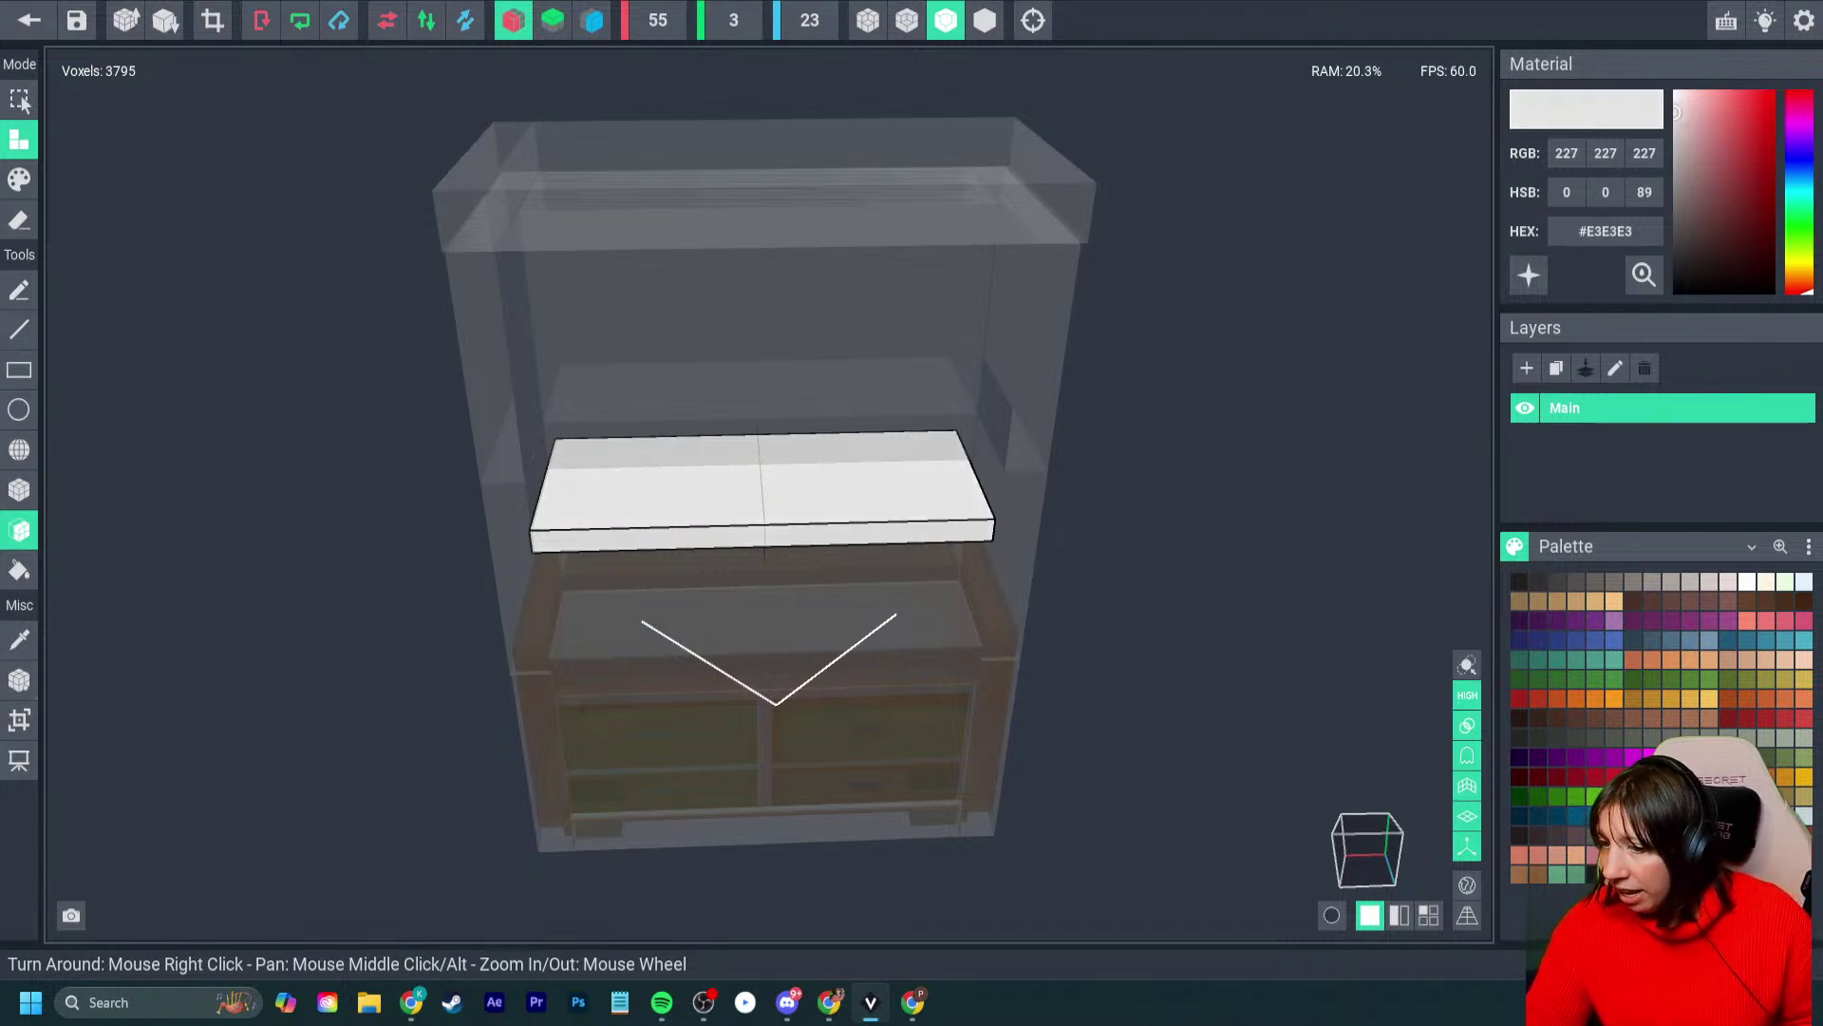
click(28, 19)
click(713, 347)
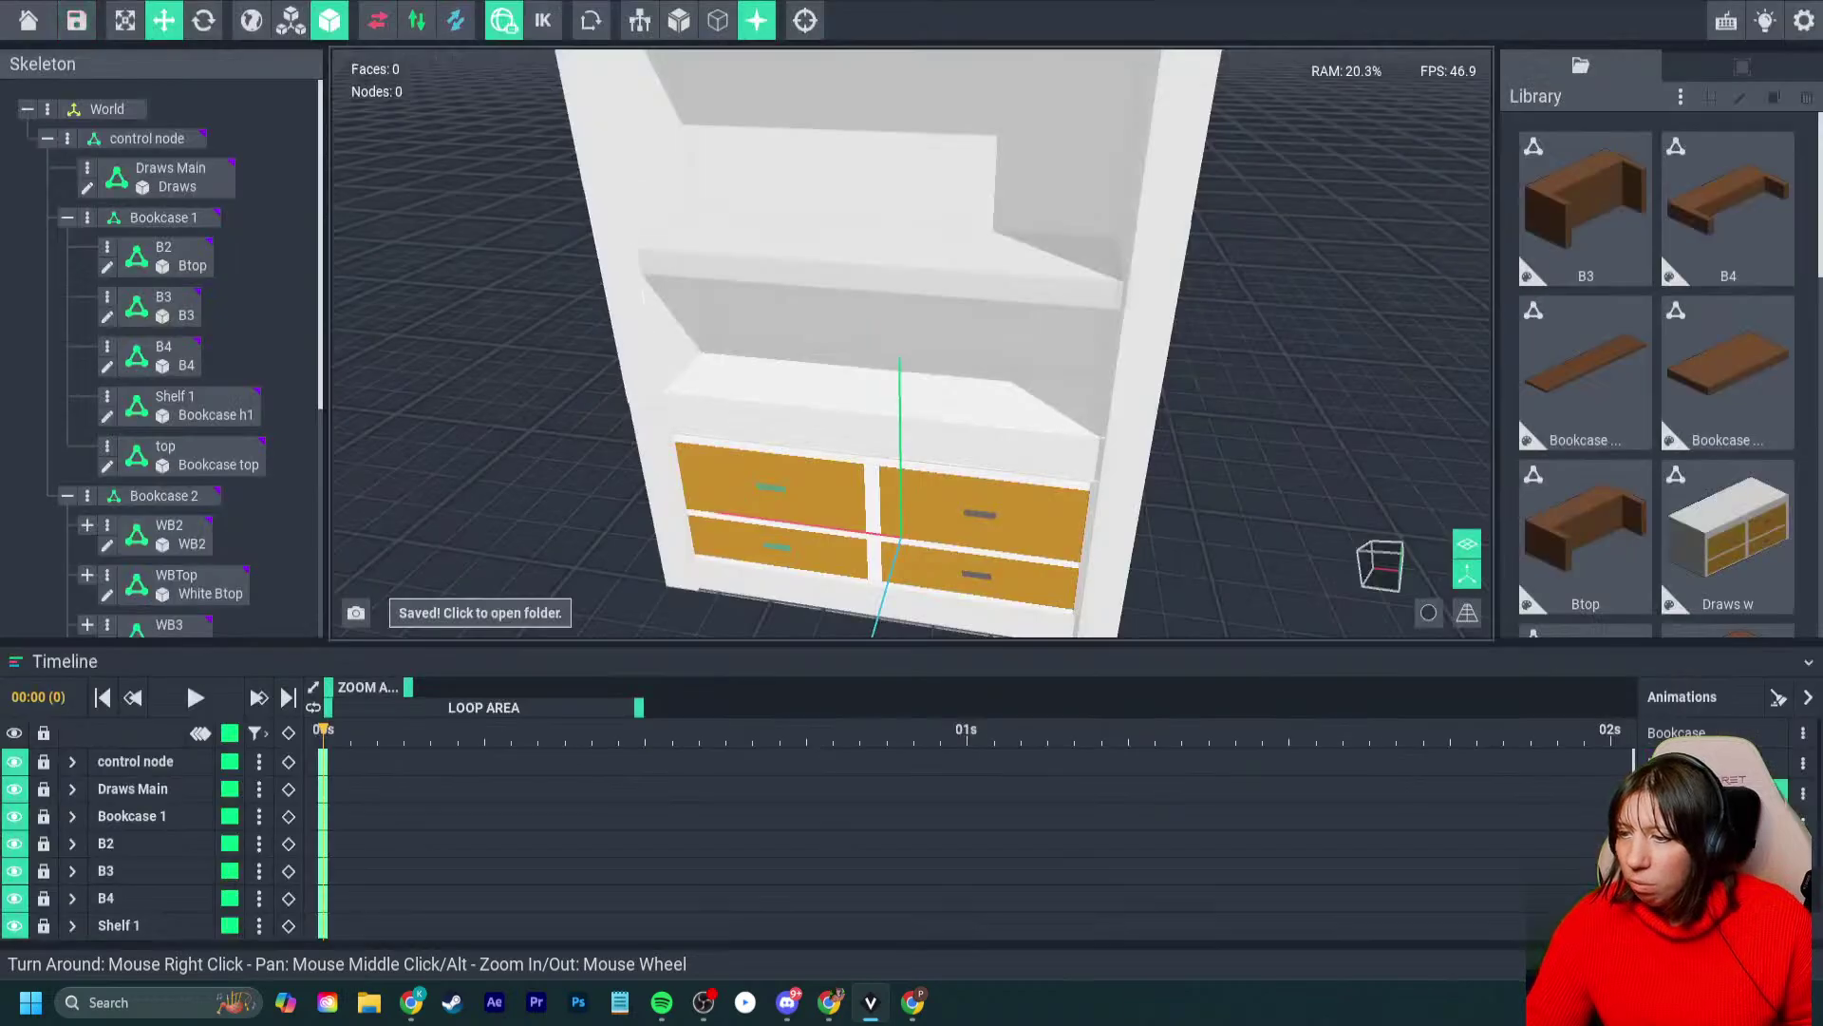
- Lower the WBShelf 1 shelf slightly in the bookcase and deselect it
right_drag(807, 332, 897, 350)
click(883, 261)
drag(845, 99, 846, 114)
click(608, 327)
right_drag(792, 359, 874, 342)
scroll(791, 359, down, 2)
- Duplicate the WBShelf 1 shelf twice upward to make two more shelves in the bookcase's upper part
click(916, 321)
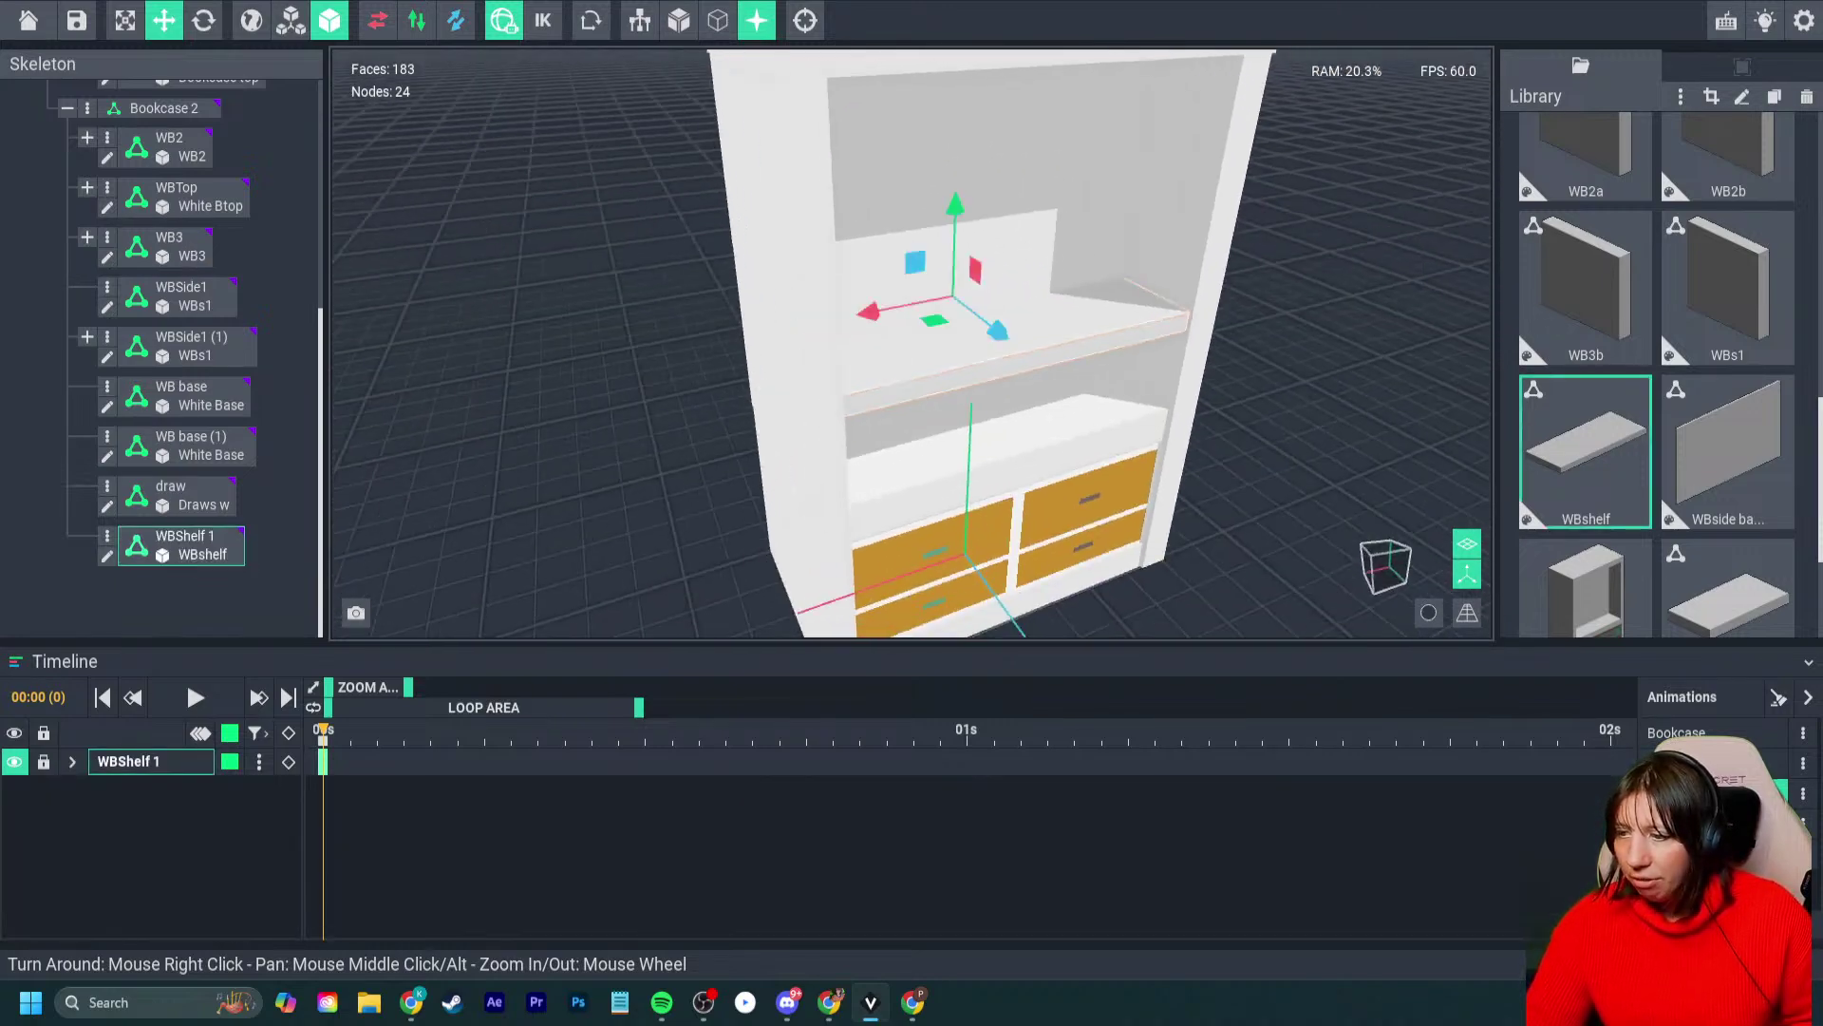
middle_drag(957, 456, 796, 457)
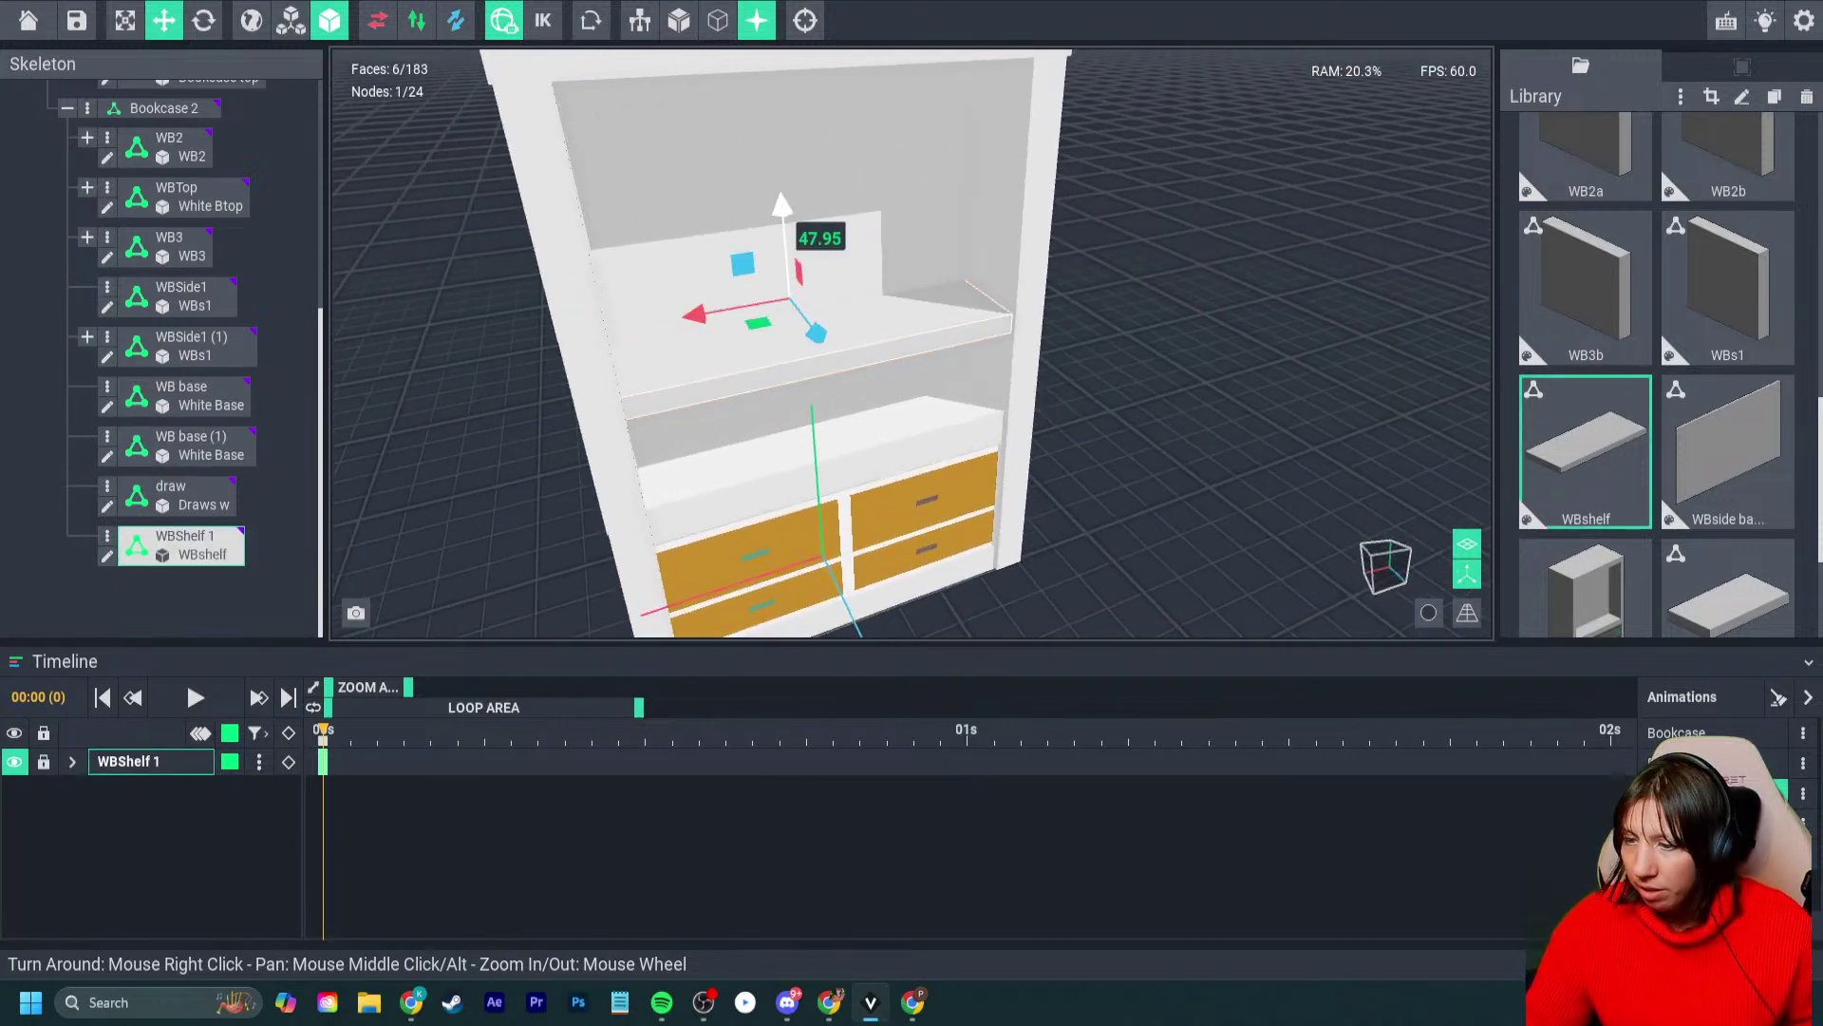
shift+drag(782, 207, 766, 17)
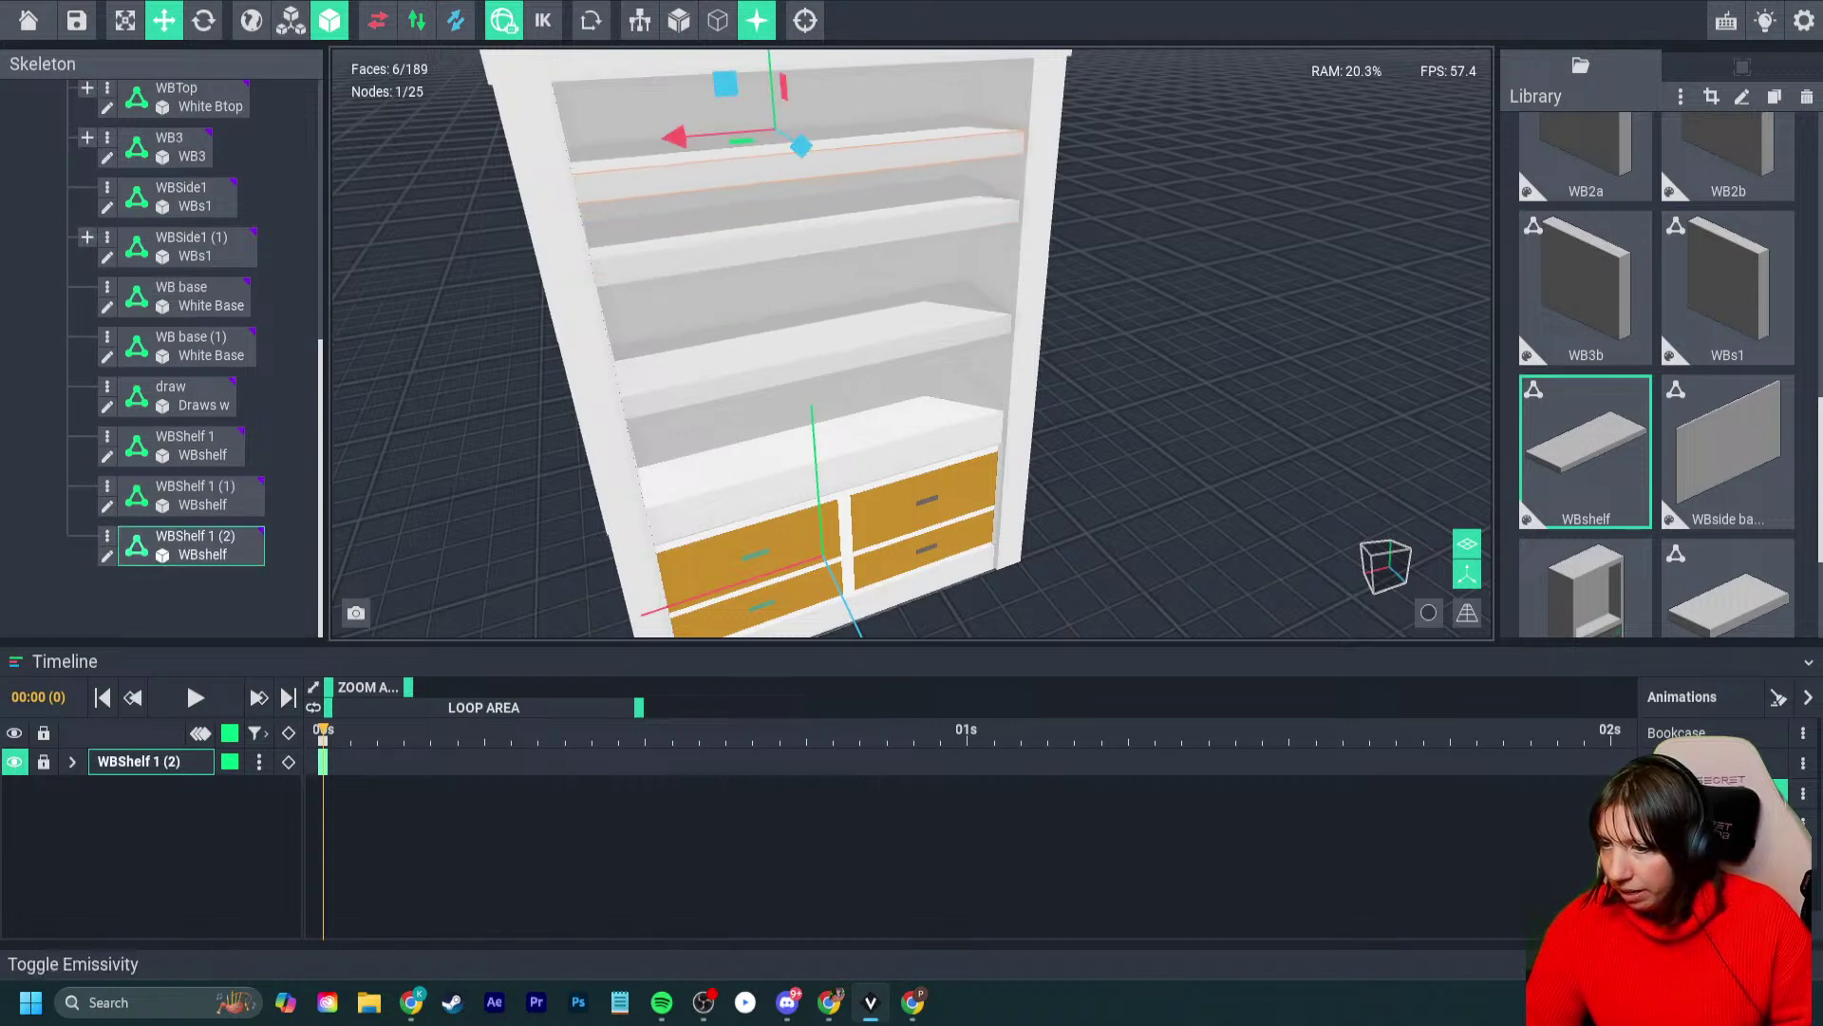
- Lower the three shelves one by one to space them out in the bookcase, and deselect them
click(812, 357)
drag(781, 207, 782, 237)
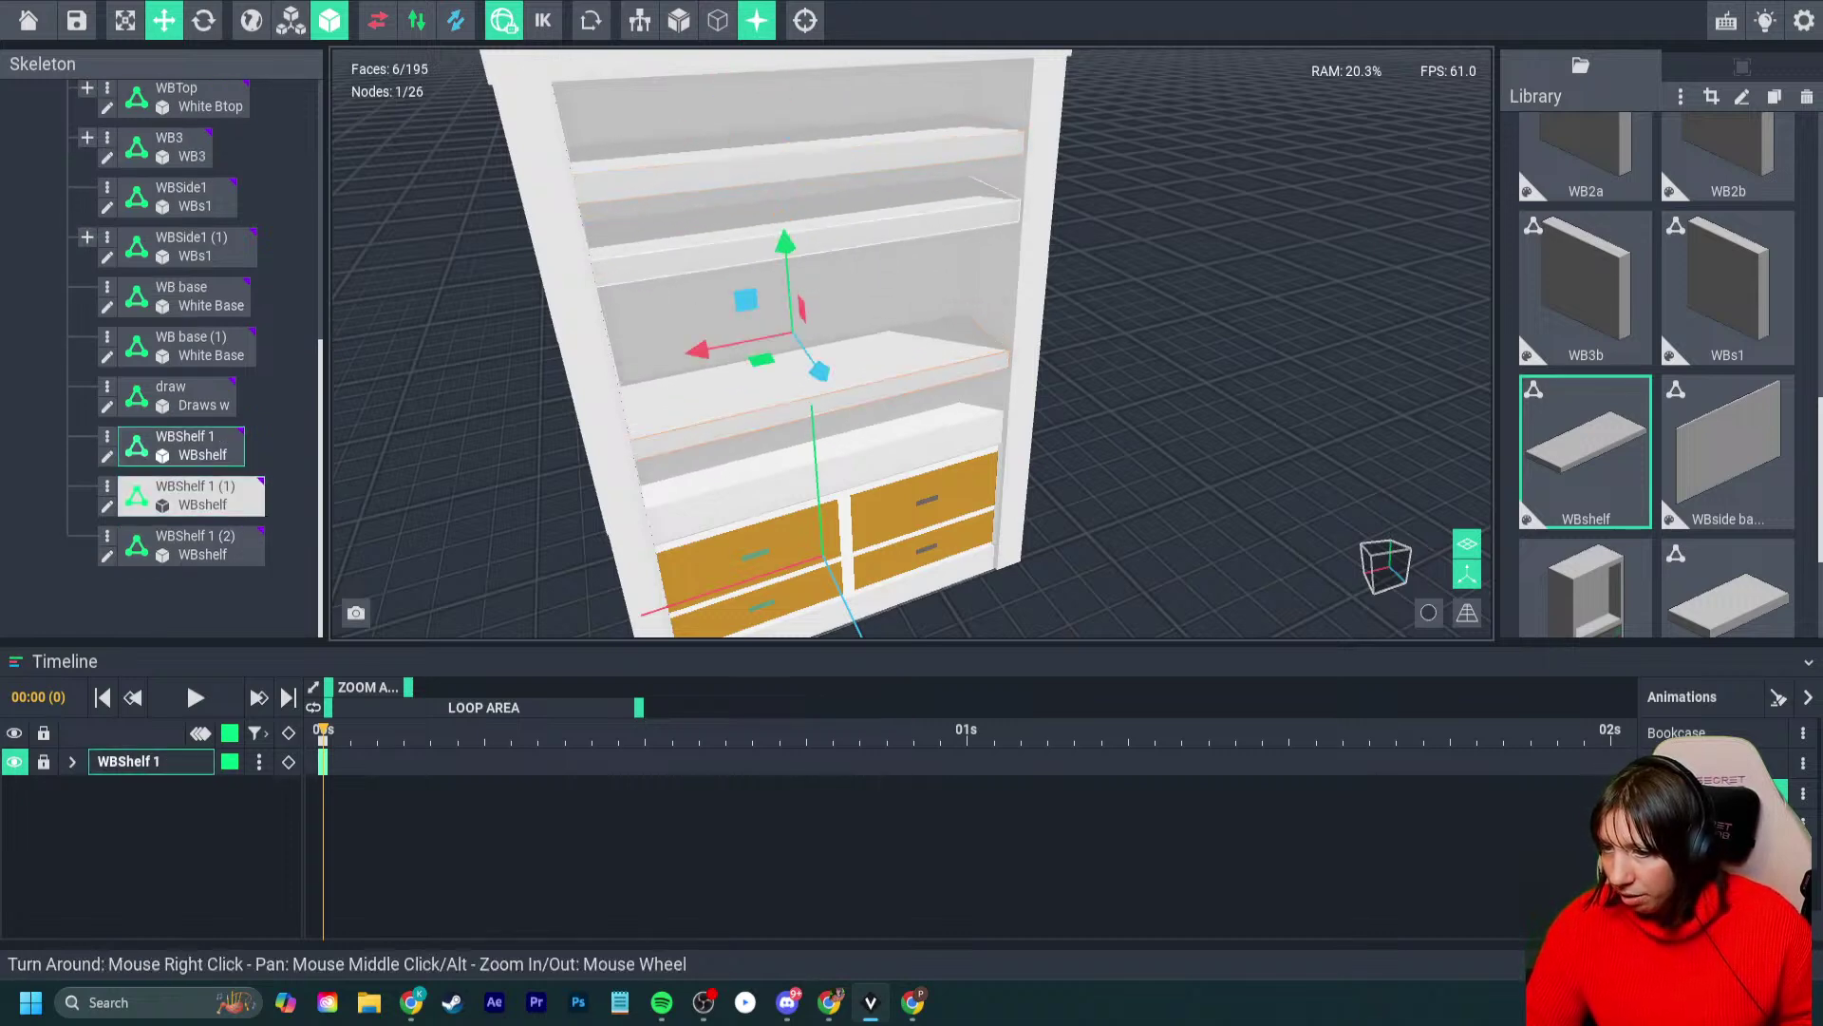
click(803, 219)
mouse_move(774, 156)
mouse_down()
mouse_move(778, 142)
mouse_move(774, 183)
mouse_up()
click(788, 152)
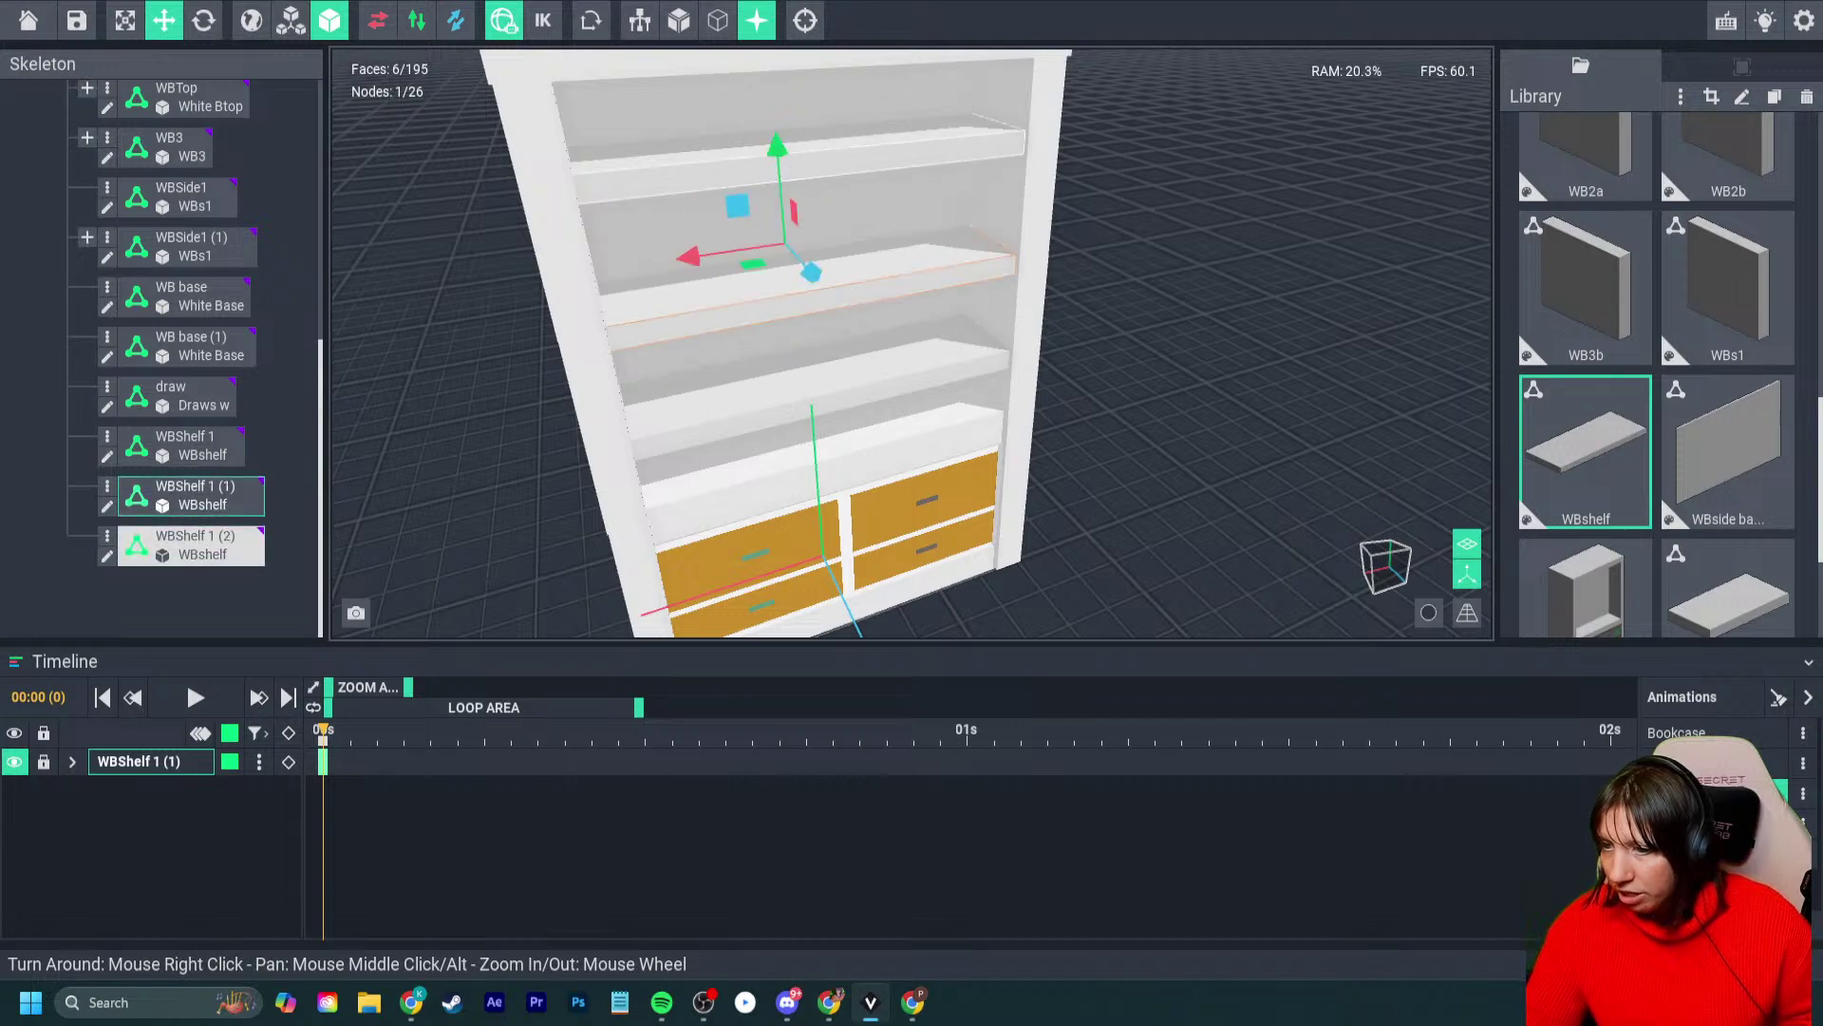
mouse_move(774, 121)
mouse_down()
mouse_move(778, 106)
mouse_move(786, 134)
mouse_up()
click(1140, 380)
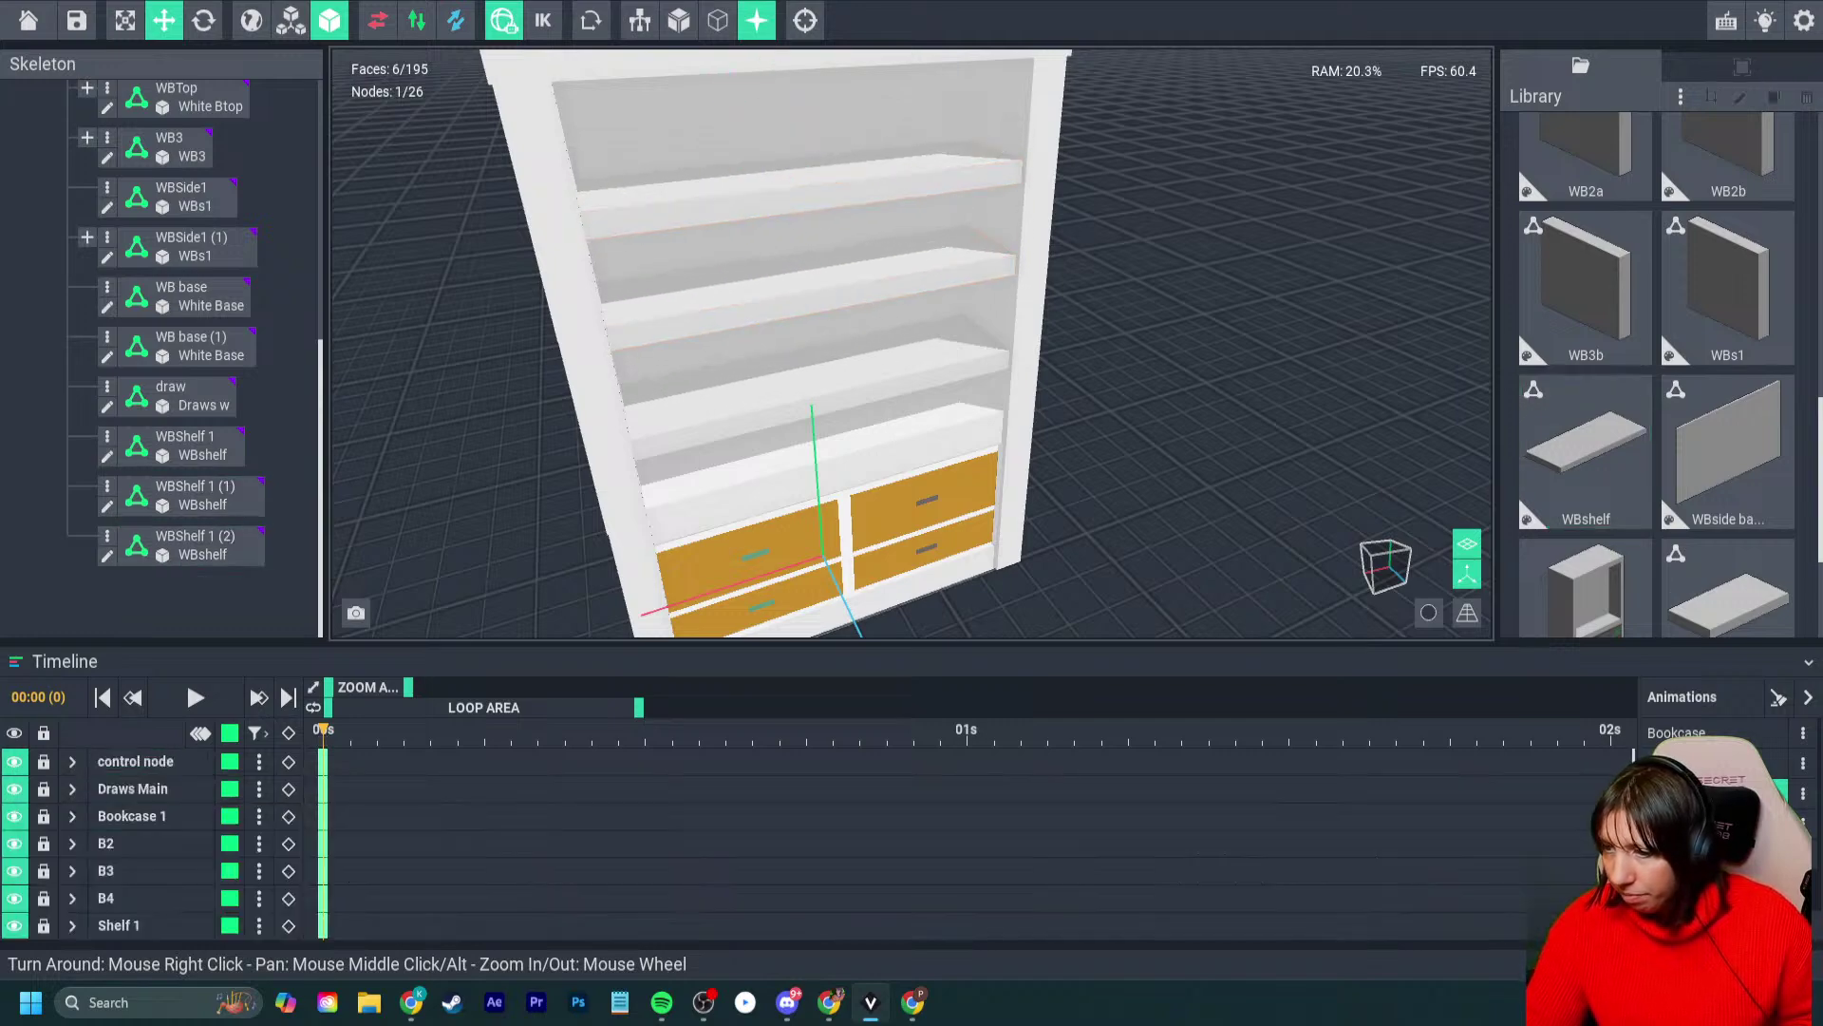
right_drag(1120, 427, 838, 418)
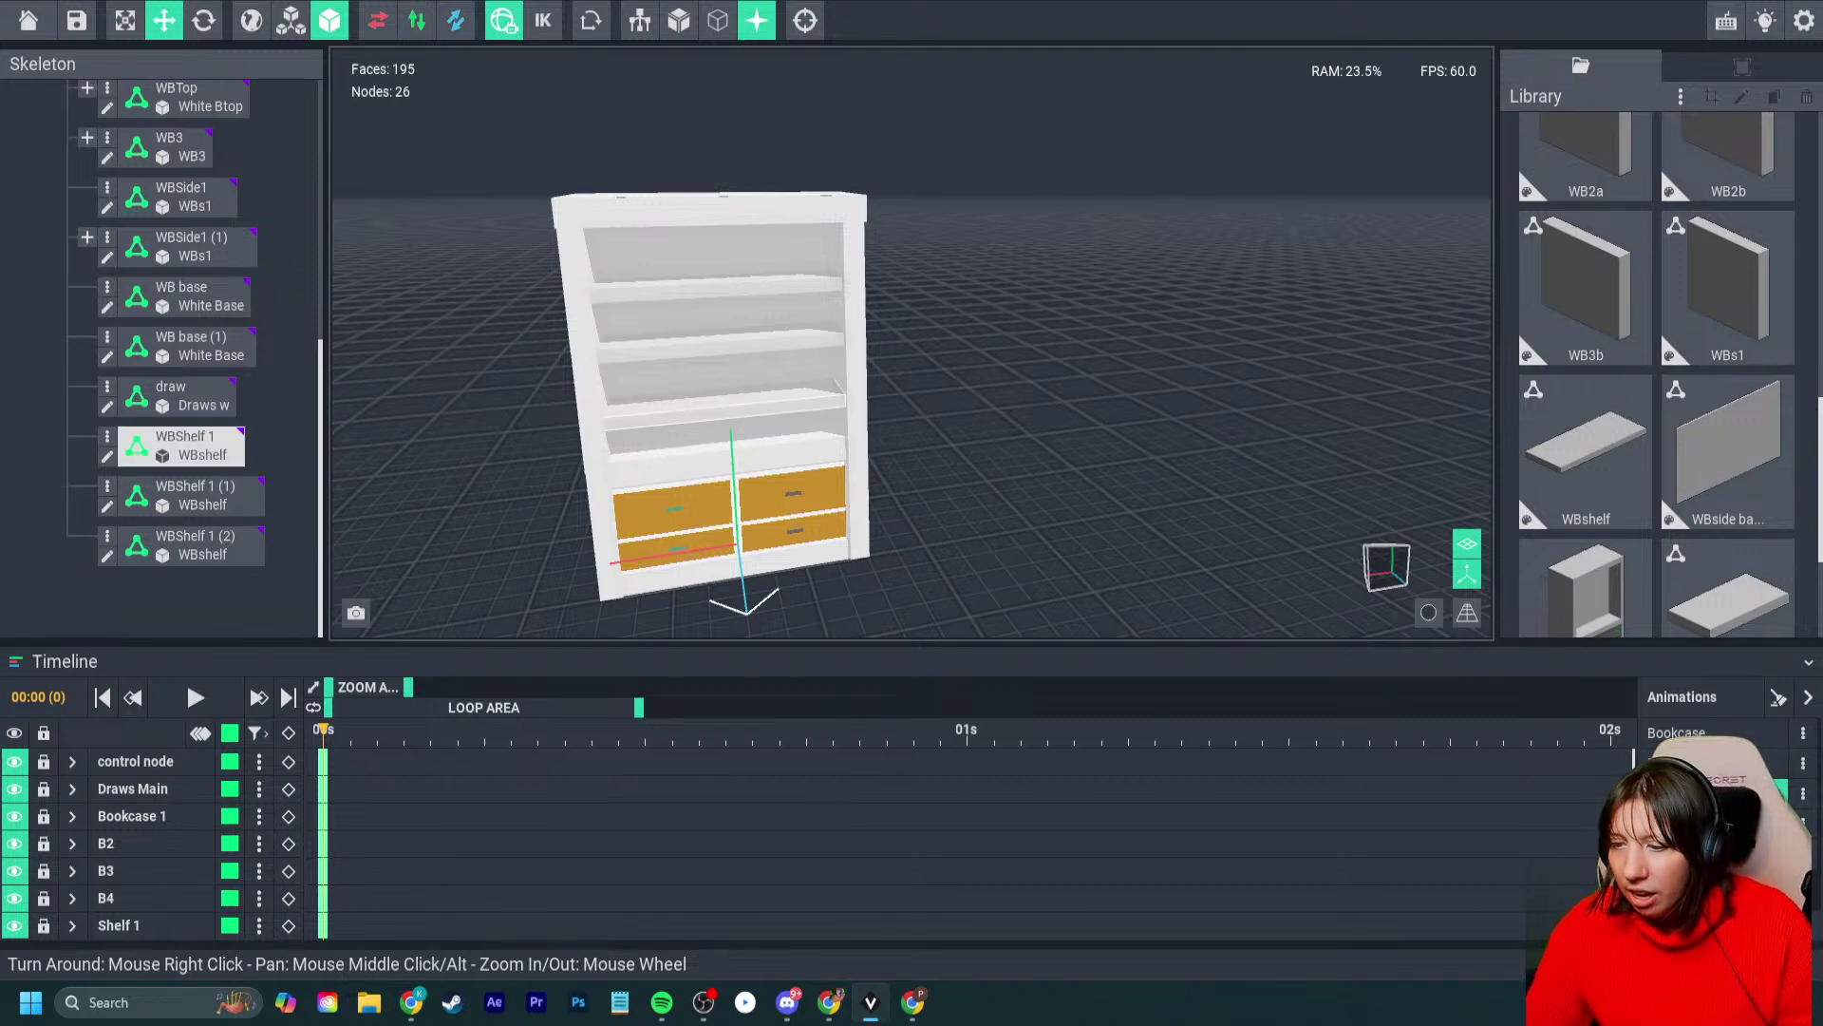
- Lower the WBShelf 1 shelf further toward the drawer unit and inspect the shelf spacing
click(722, 401)
mouse_move(719, 290)
mouse_down()
mouse_move(727, 404)
mouse_move(721, 308)
mouse_up()
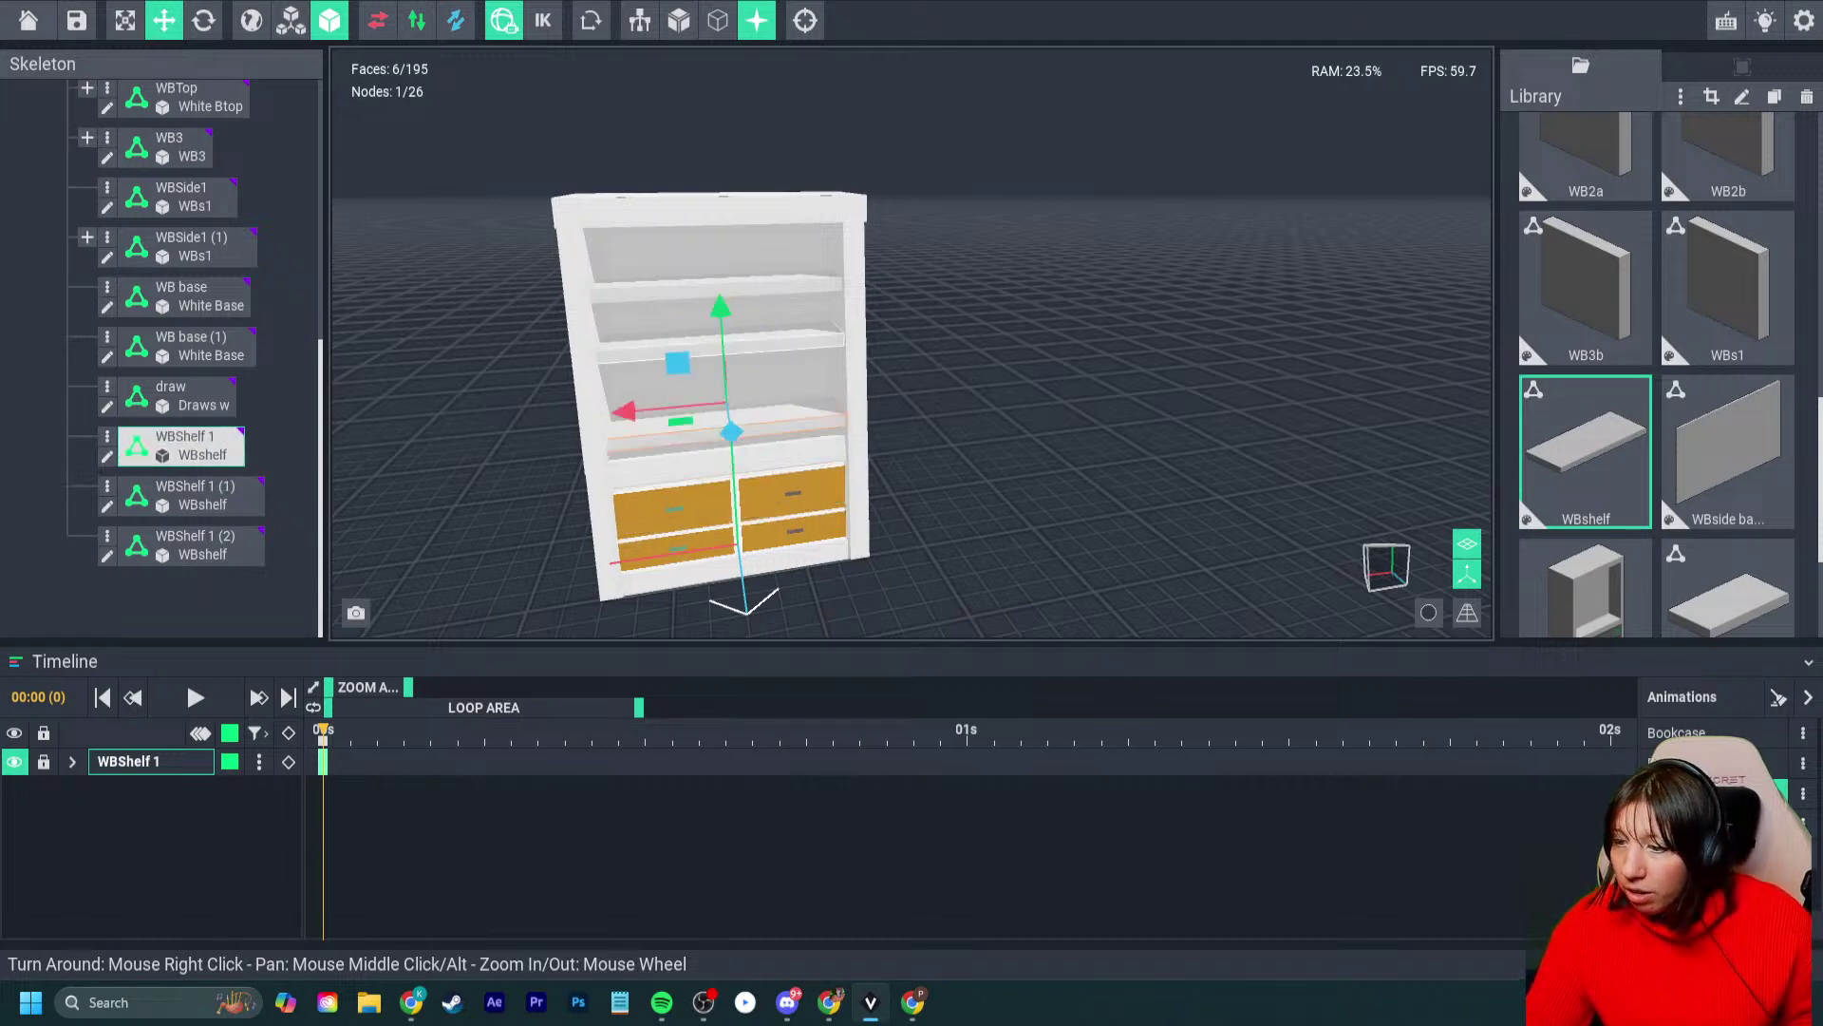
scroll(717, 484, up, 4)
right_drag(679, 490, 732, 501)
drag(732, 501, 712, 476)
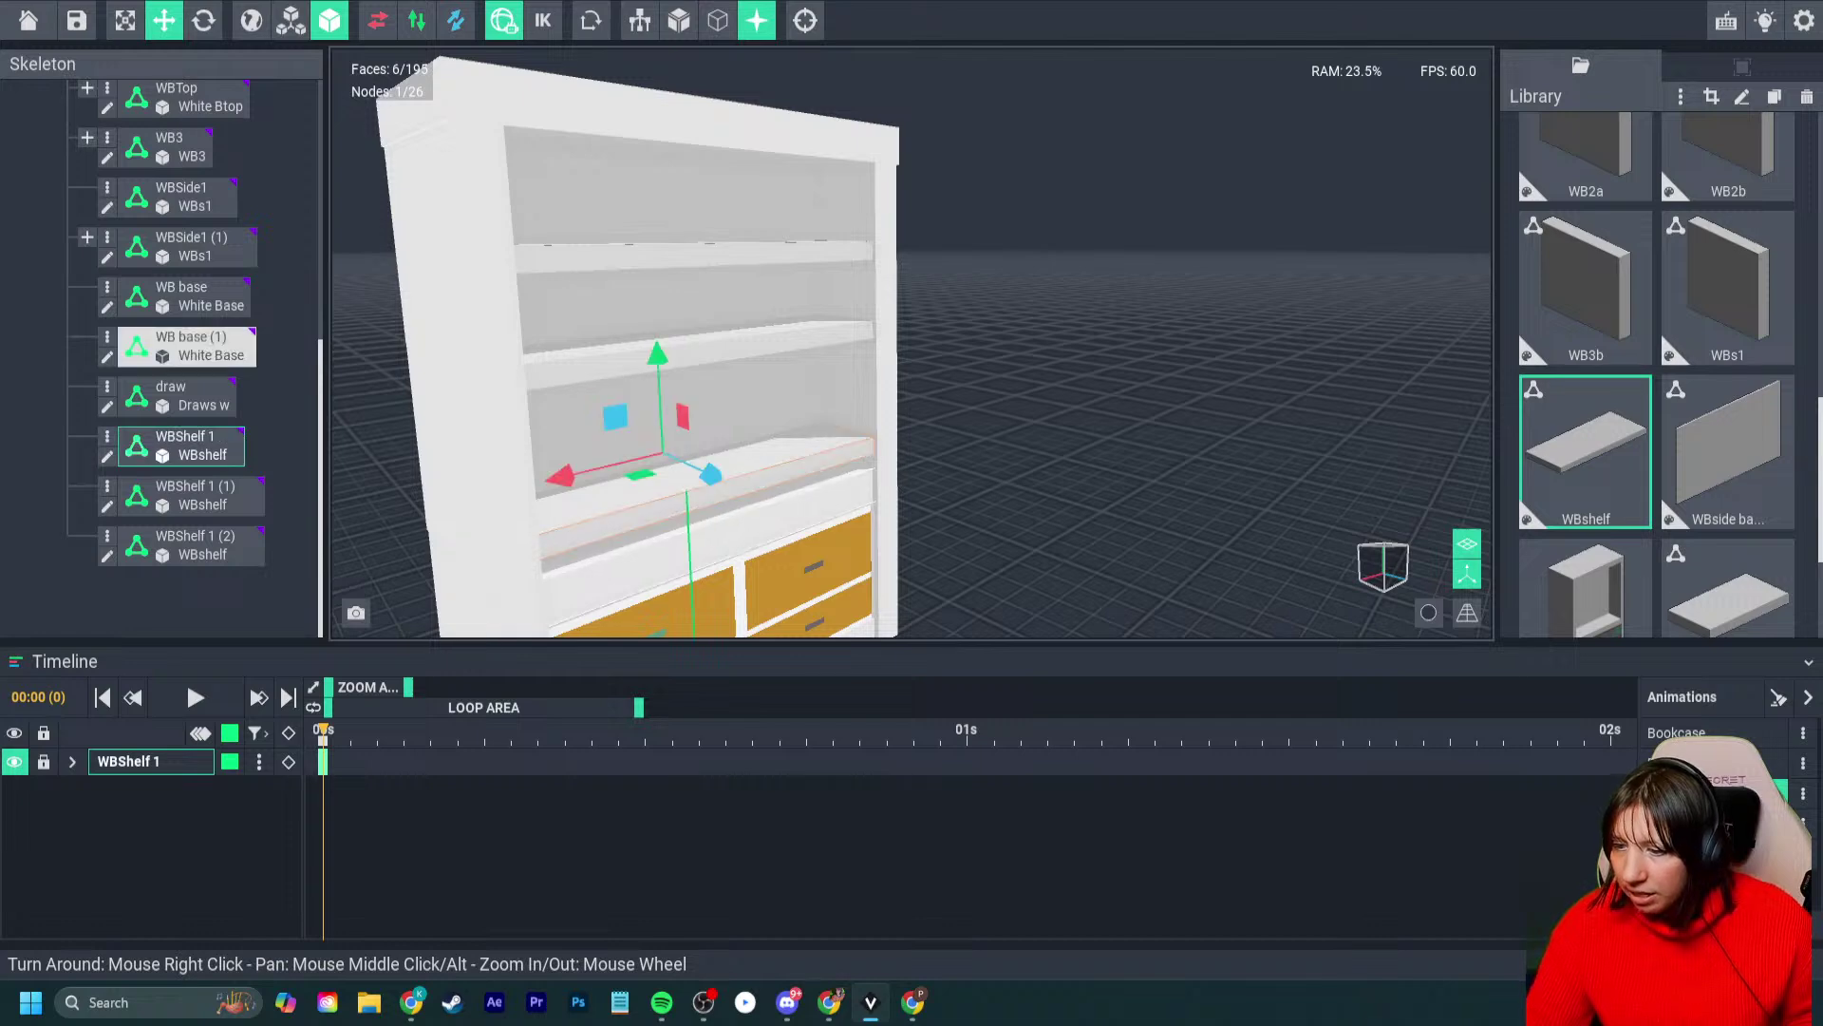
mouse_move(736, 496)
right_down()
mouse_move(721, 497)
mouse_move(750, 518)
right_up()
middle_drag(750, 520, 732, 424)
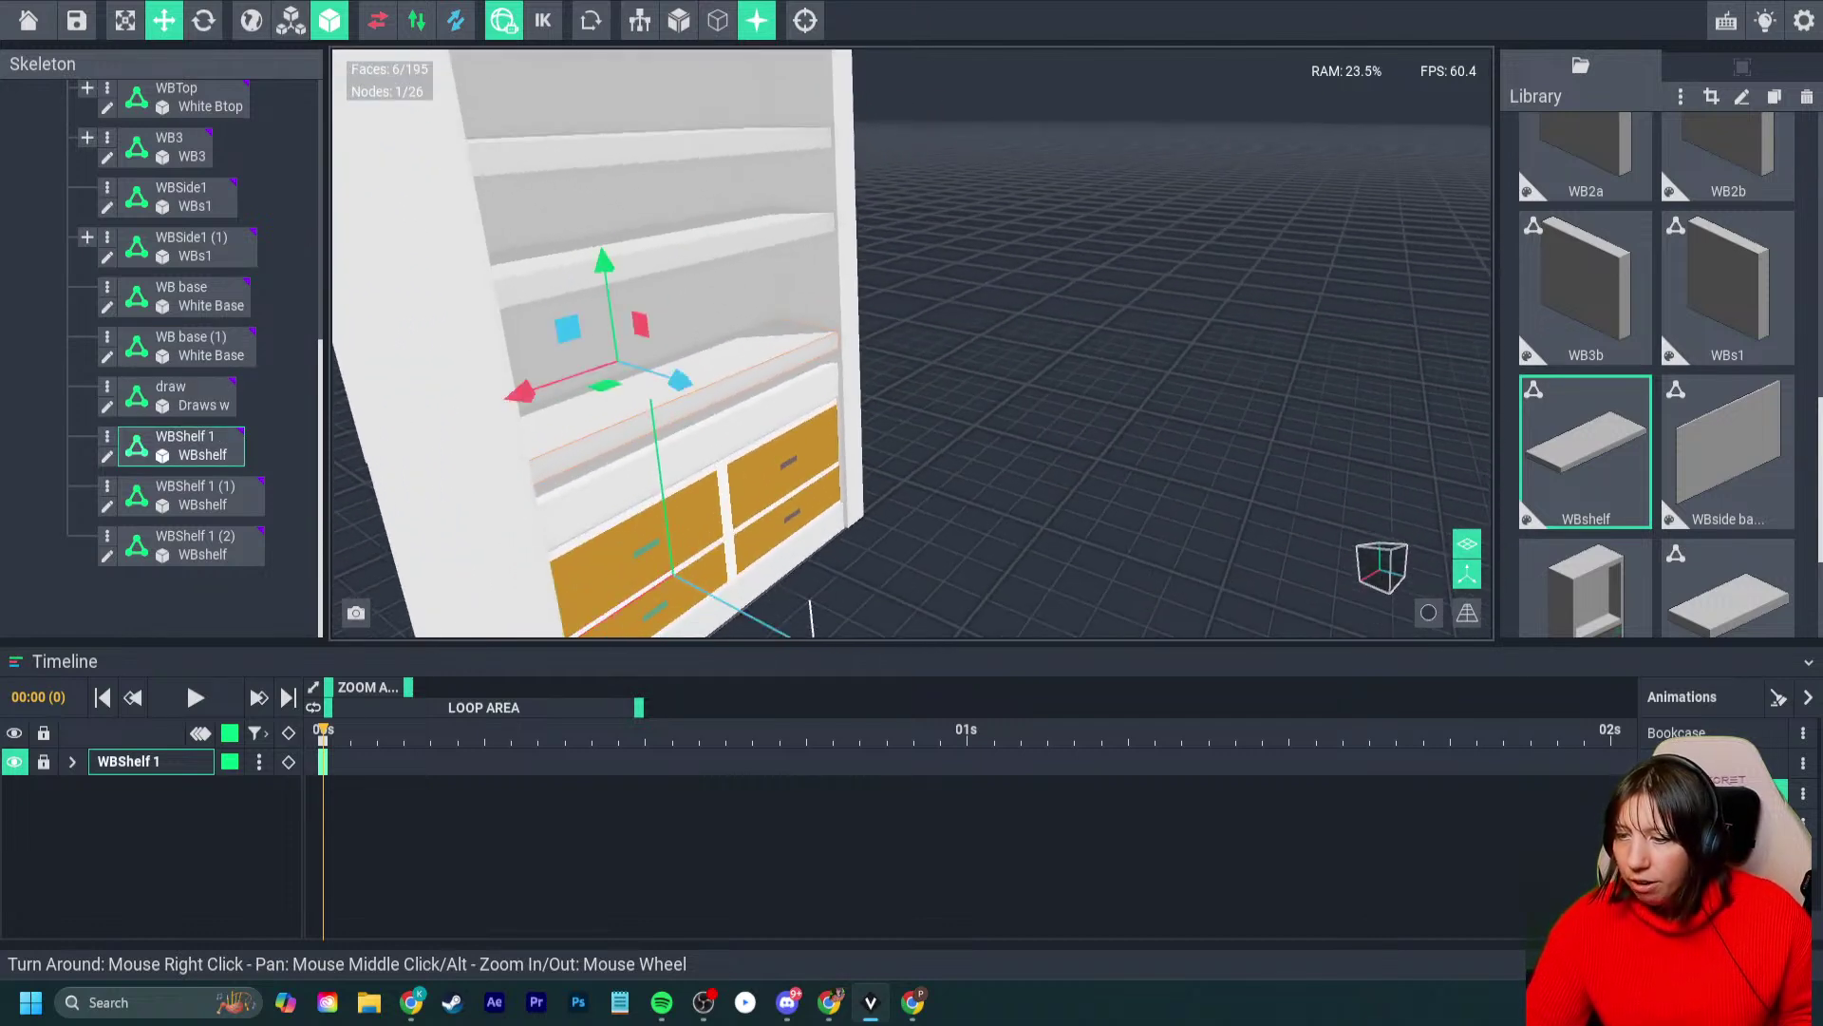
right_drag(734, 446, 688, 429)
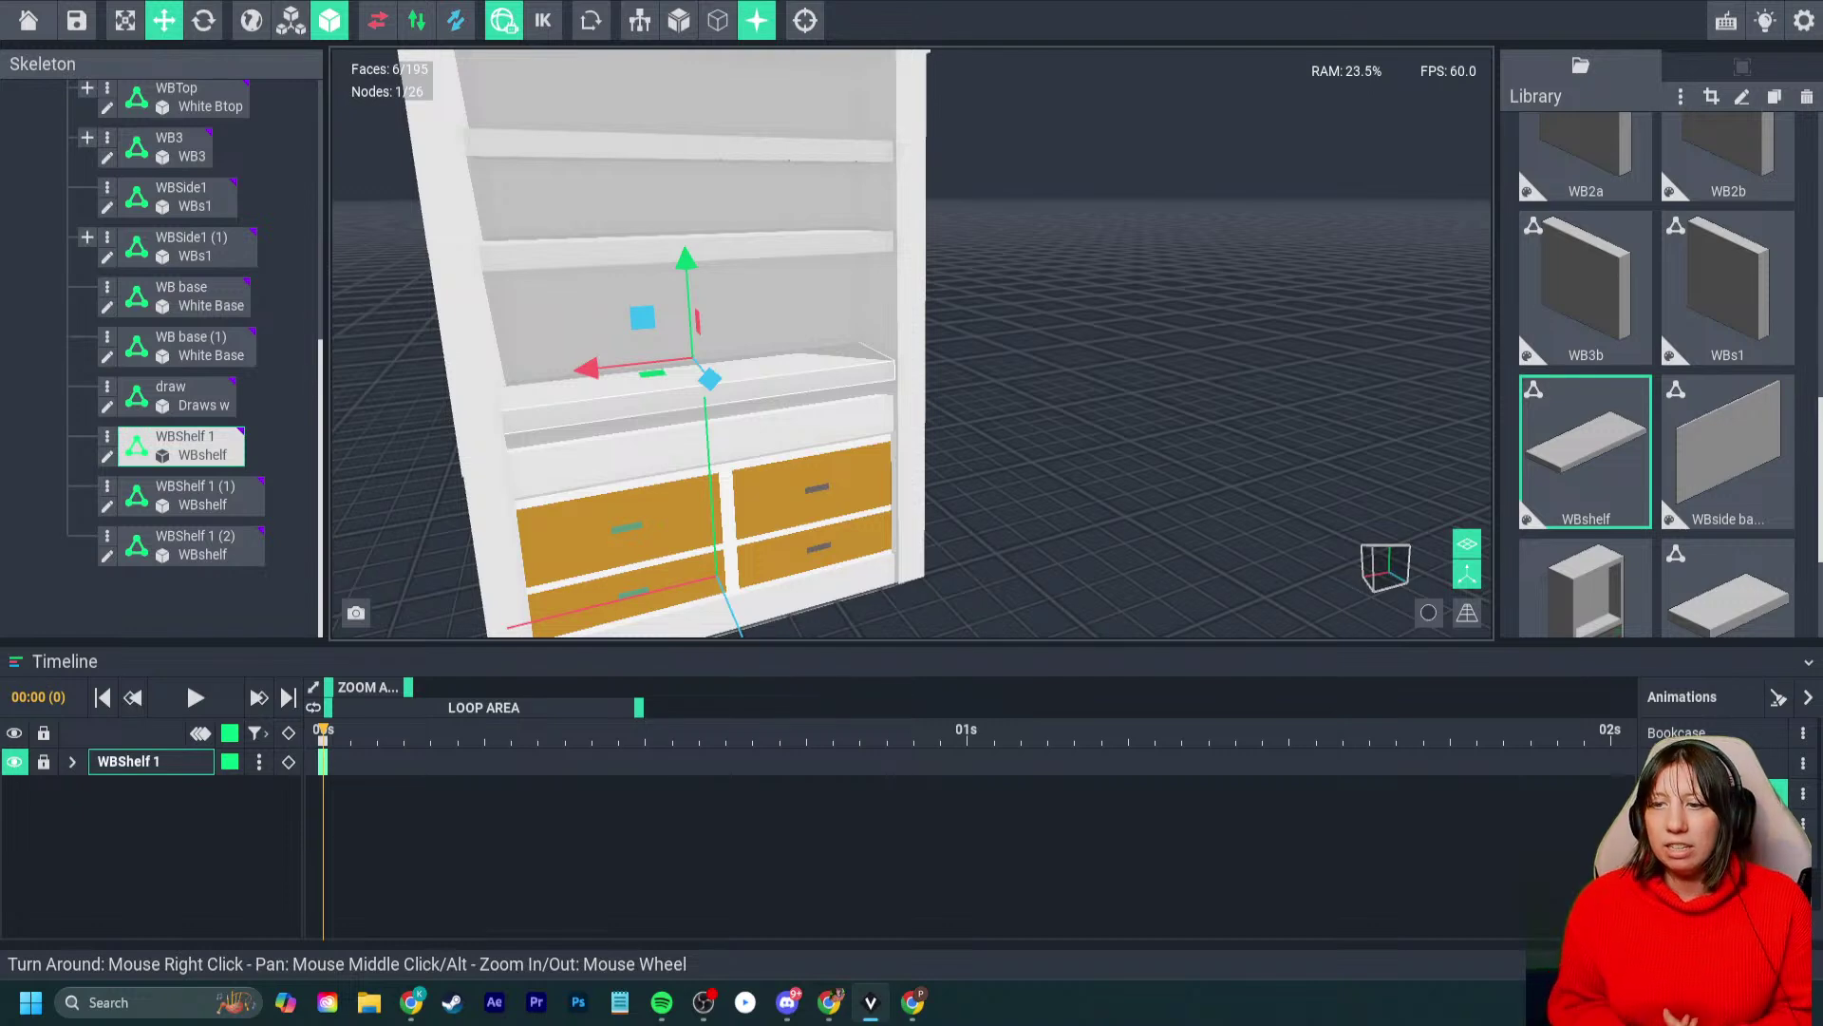
click(1045, 323)
scroll(1045, 323, down, 3)
right_drag(1045, 323, 931, 351)
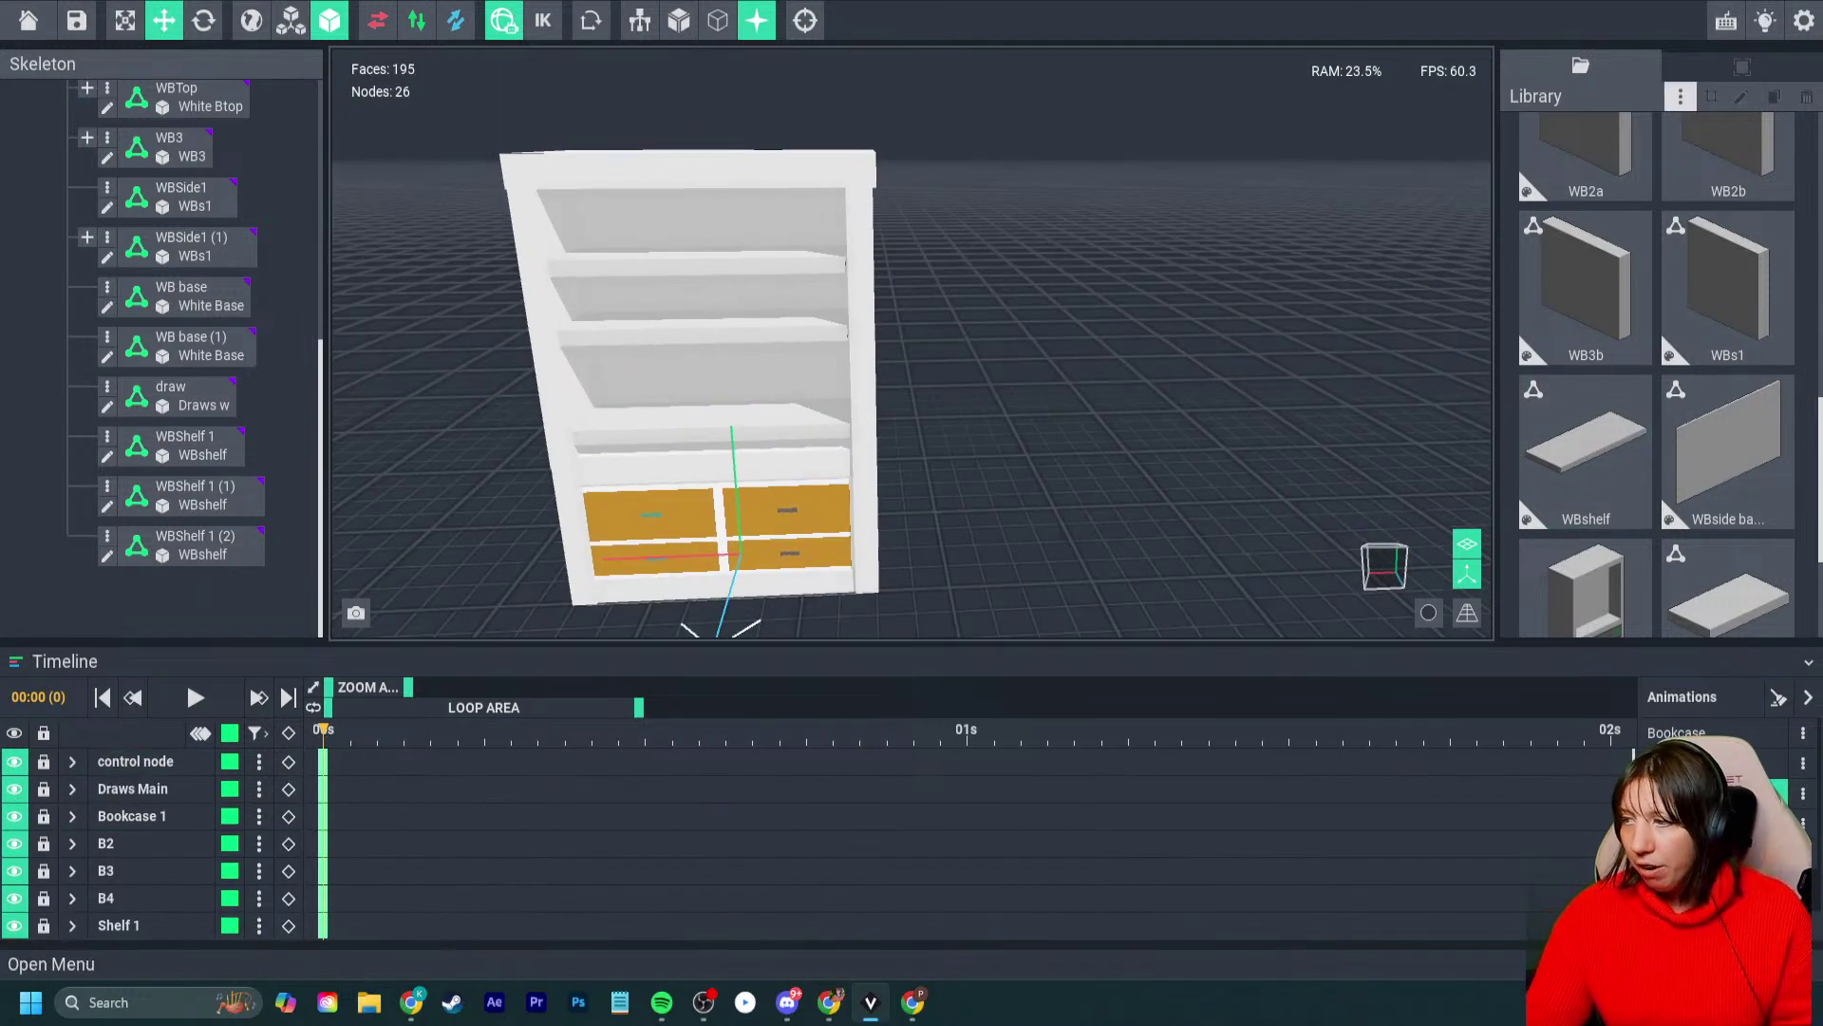
- Start importing a model into the library and browse to the Every day folder inside the Sandbox stream folder
click(1681, 95)
click(1577, 146)
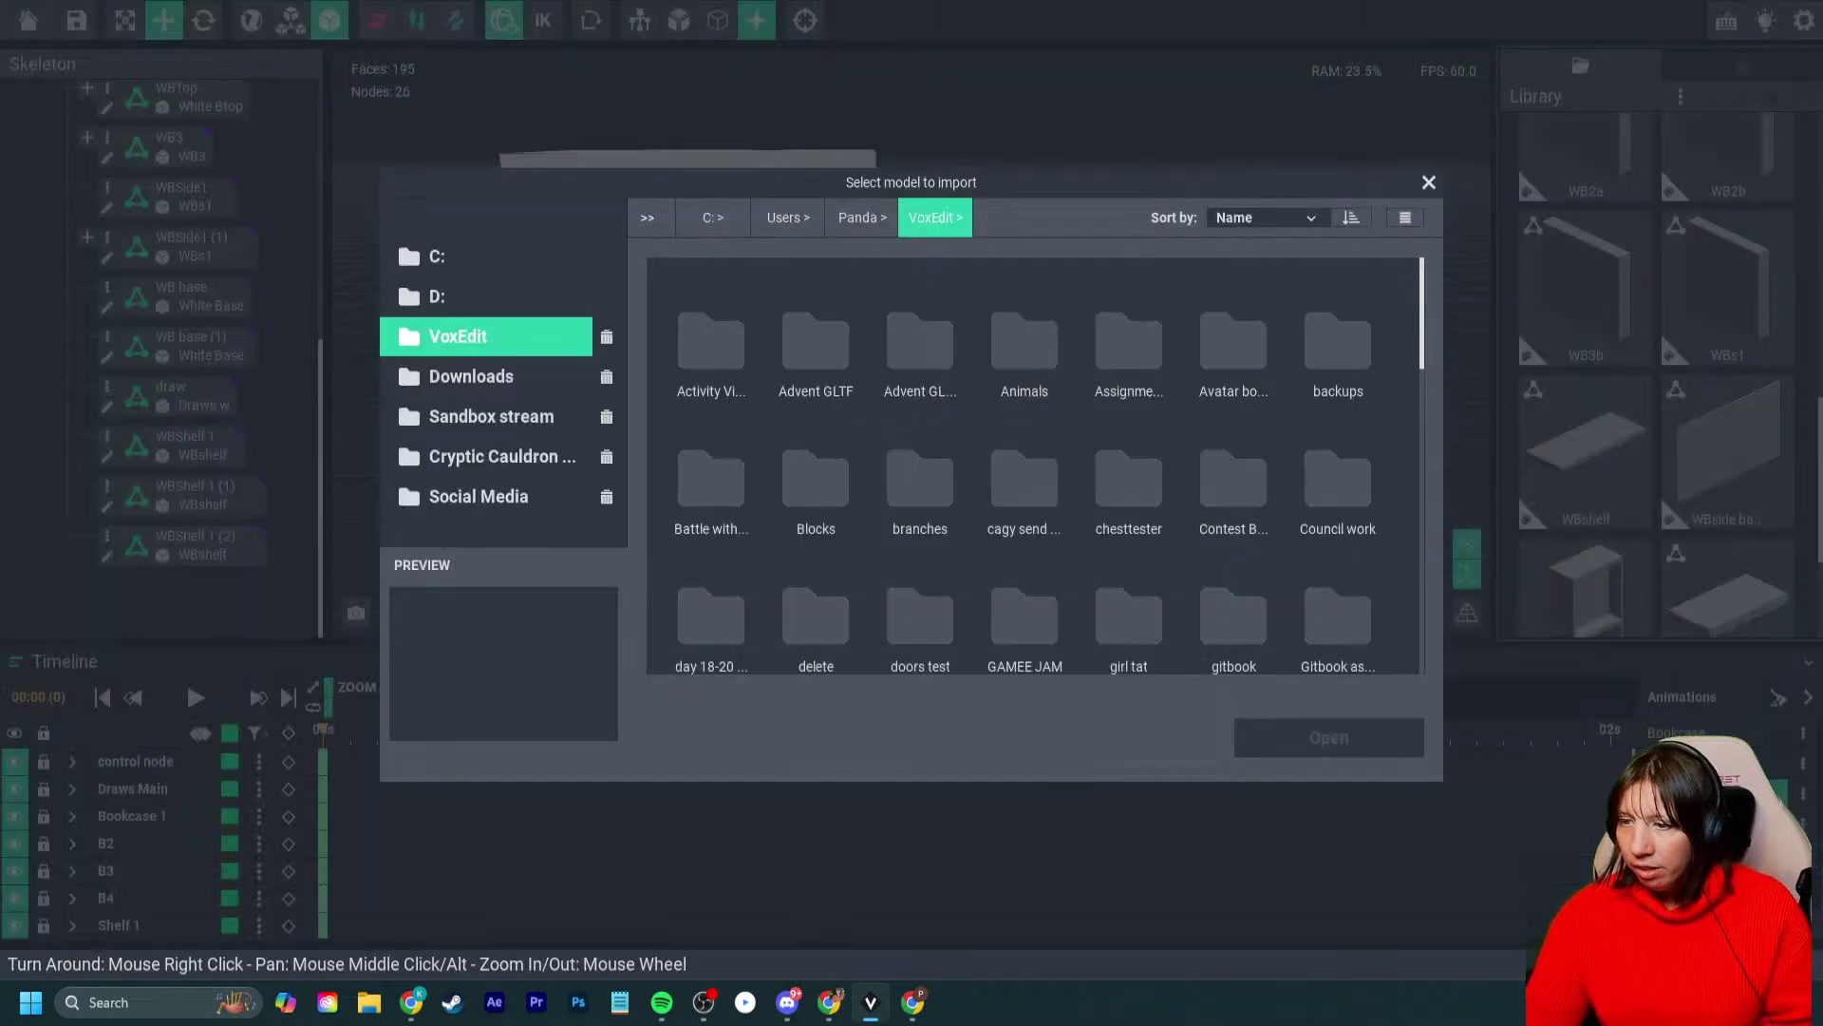
click(493, 456)
click(859, 217)
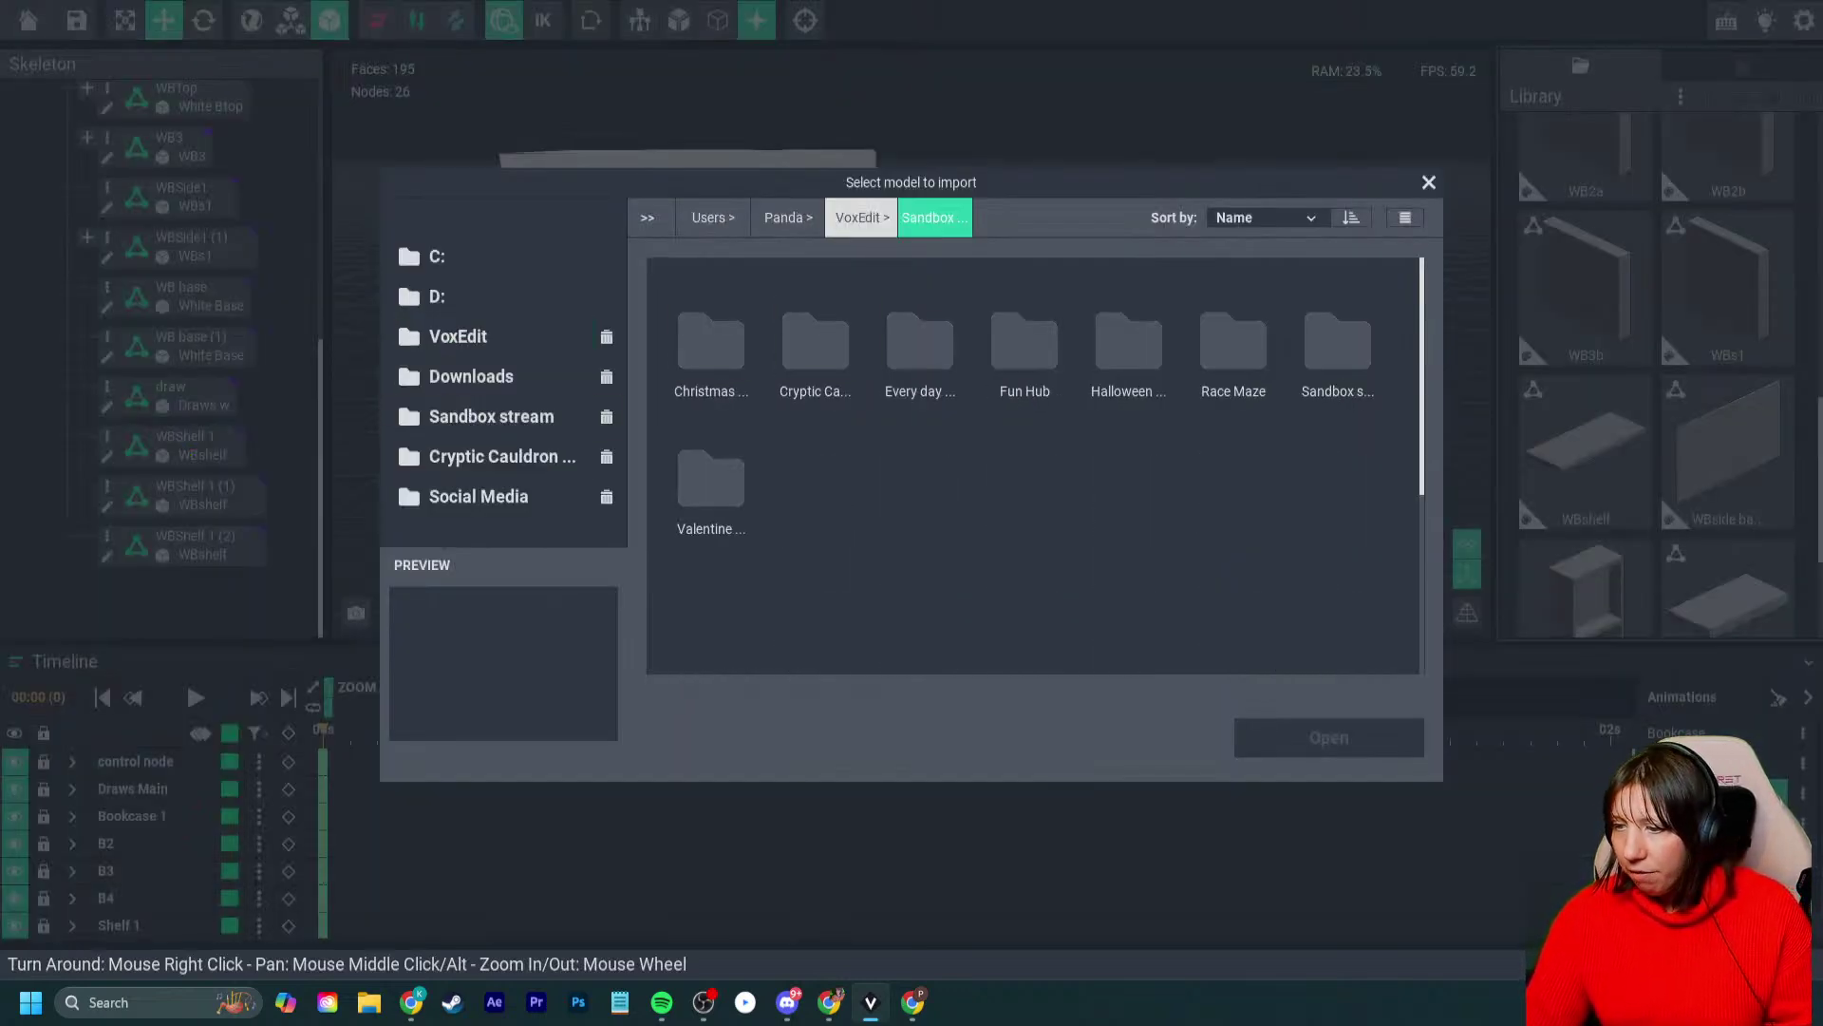
double_click(919, 337)
- Find the day 18 asset folder inside Every day and import the Books 4 model from it into the library
scroll(1021, 404, down, 2)
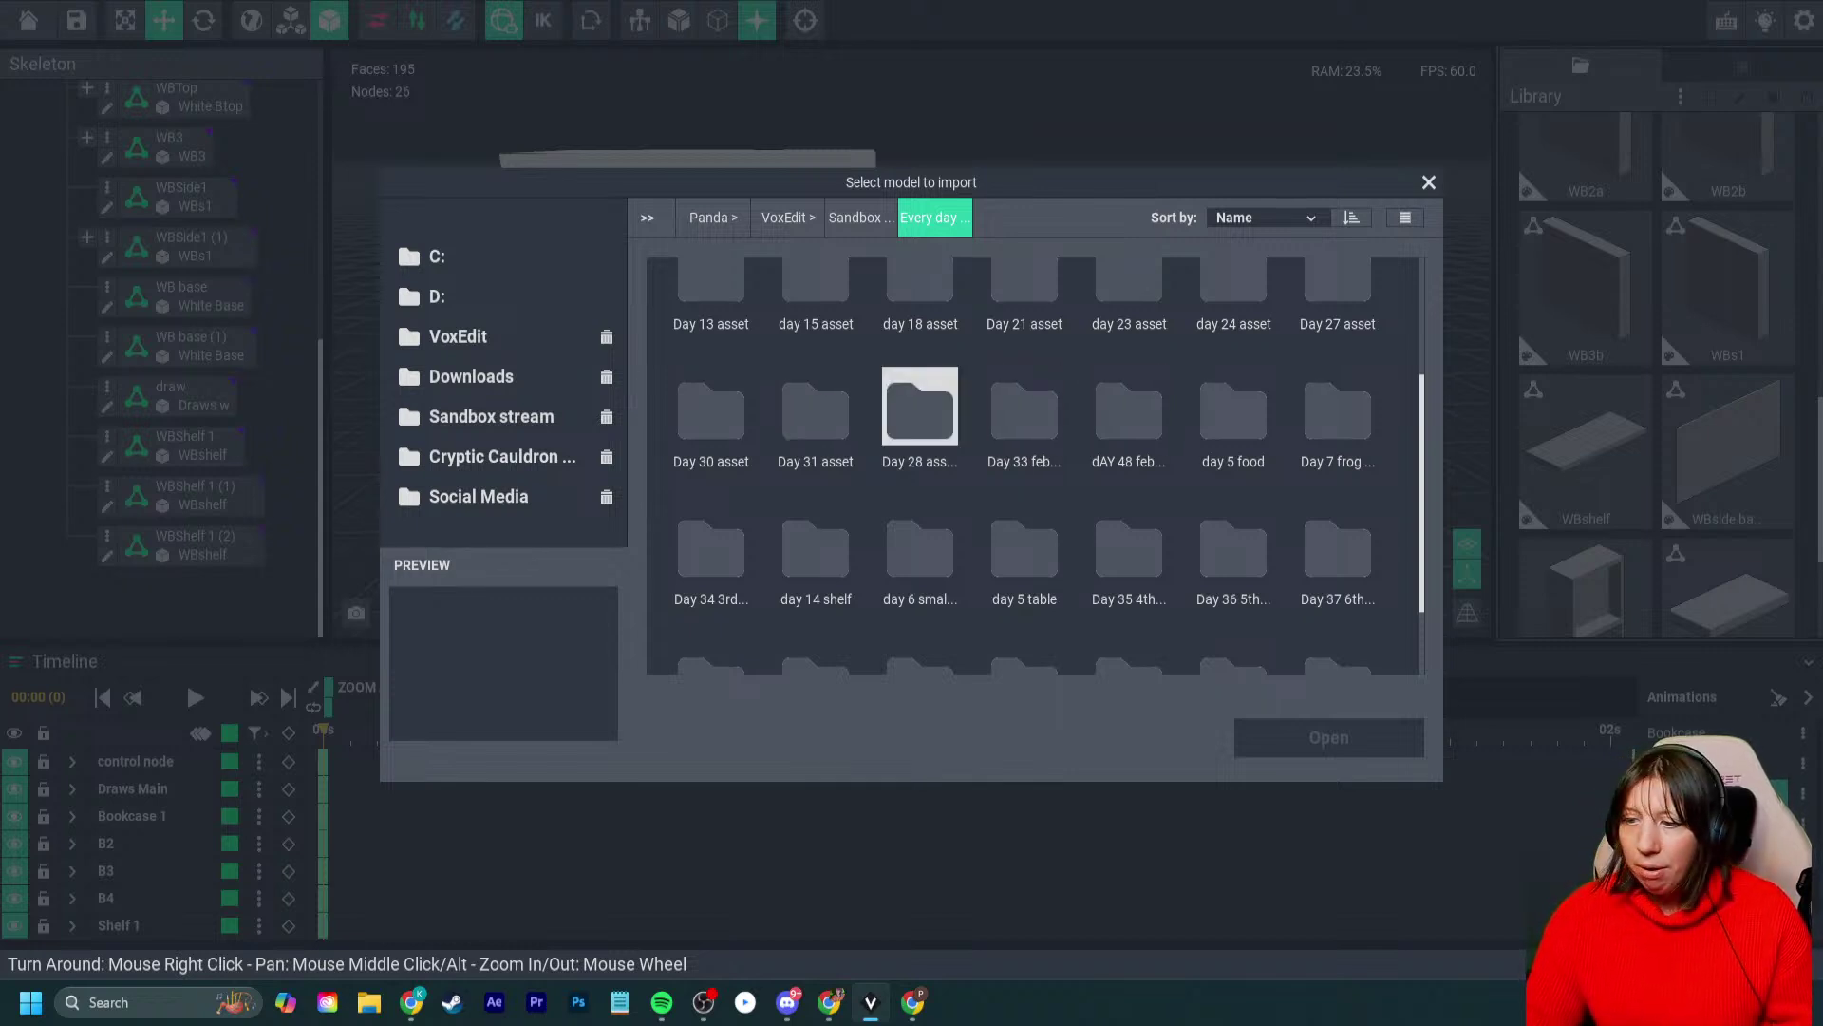
double_click(919, 405)
click(860, 217)
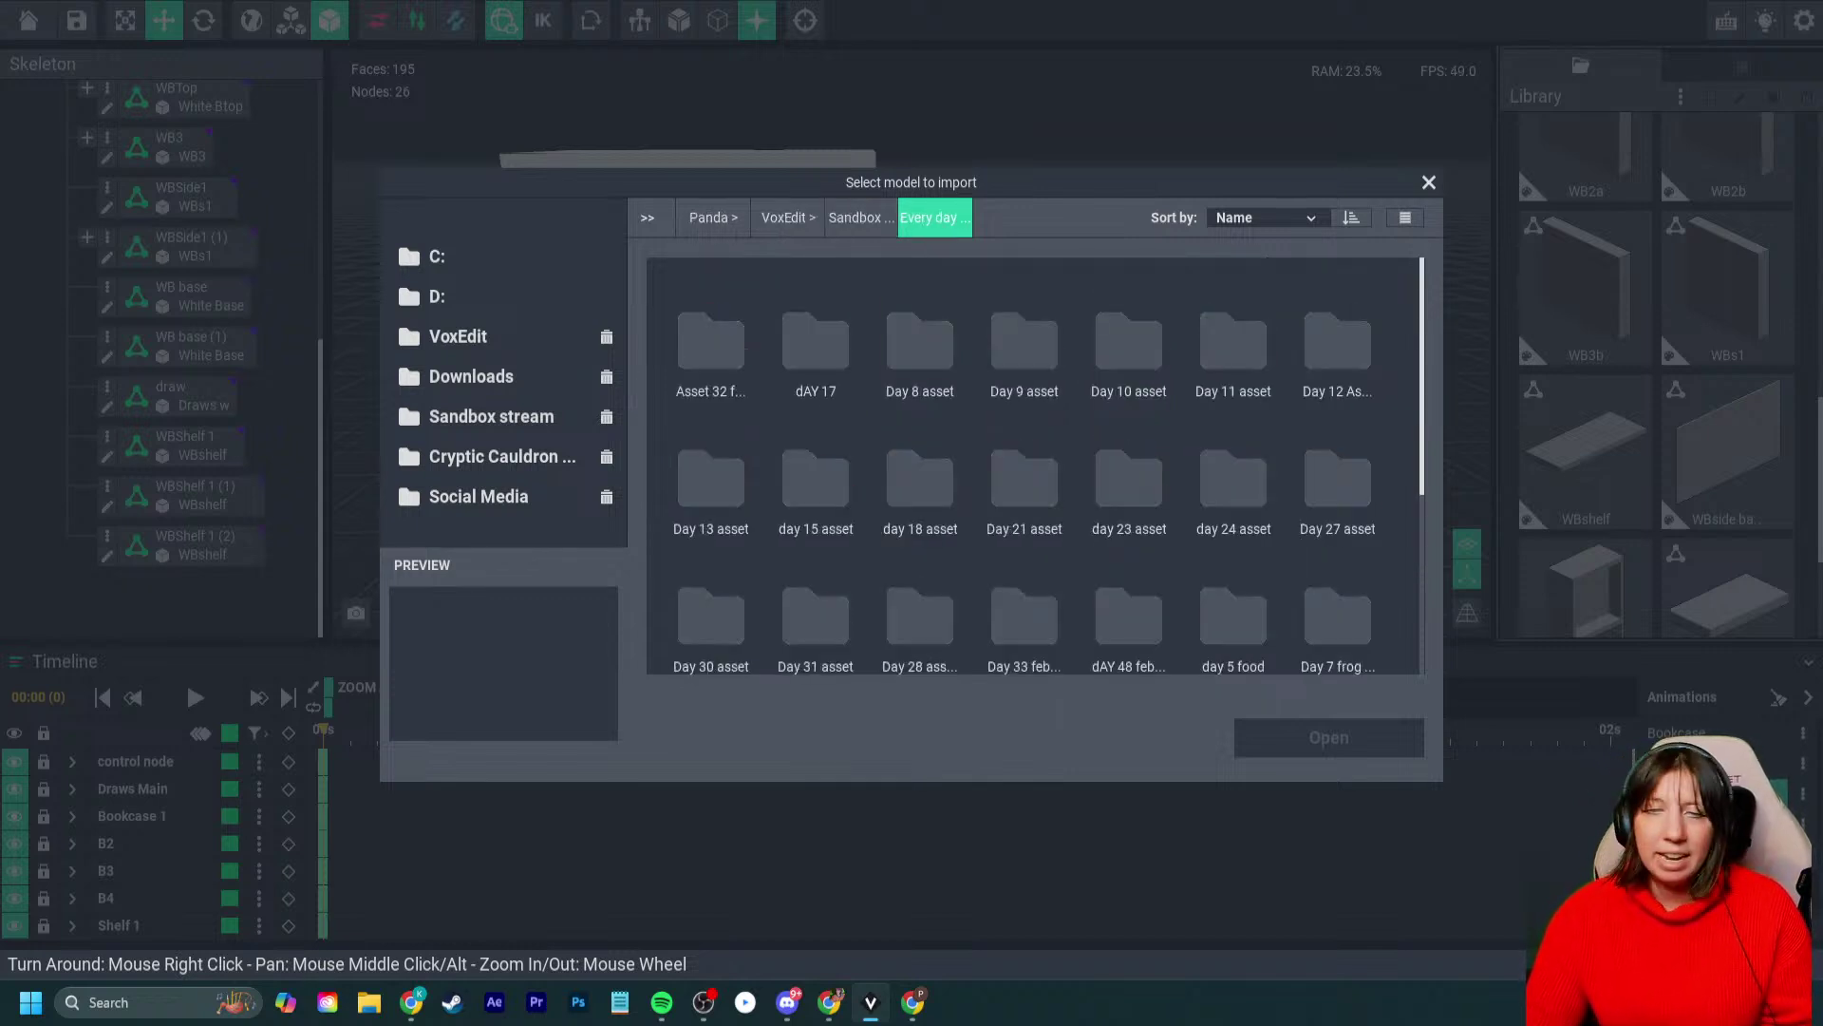
scroll(1130, 475, down, 1)
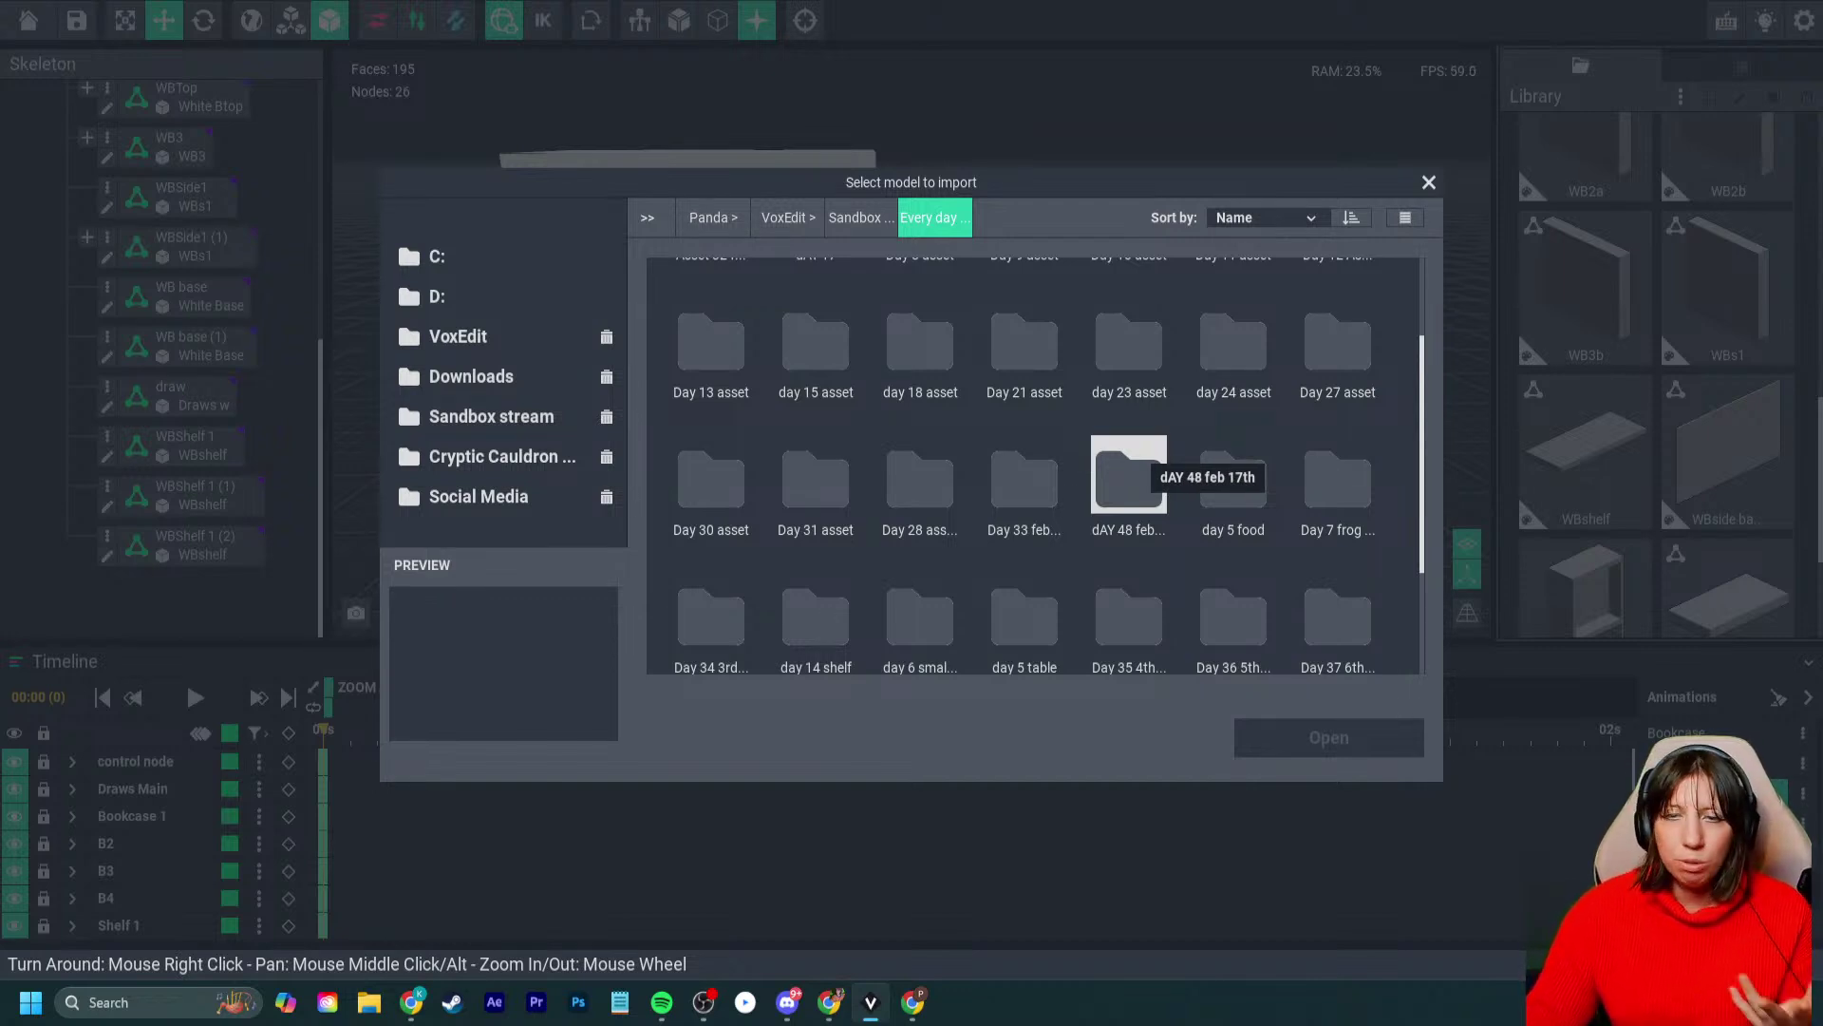
scroll(1130, 475, up, 2)
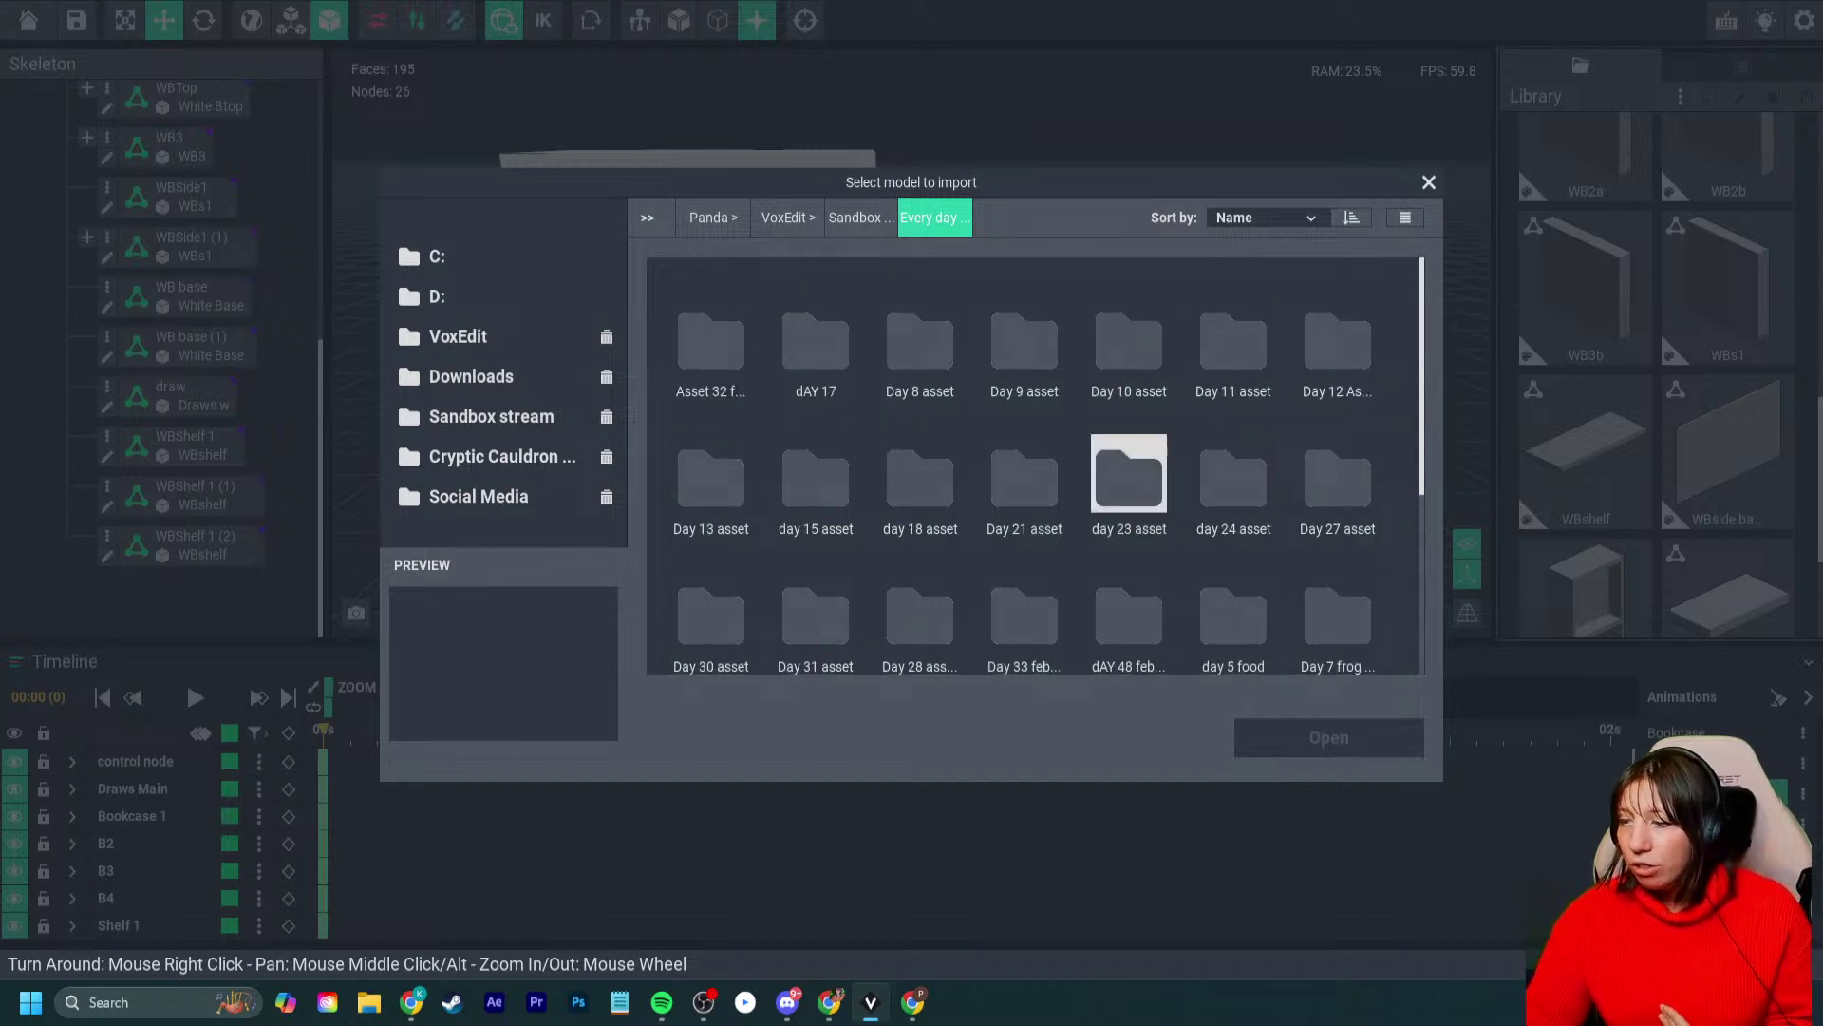
double_click(920, 410)
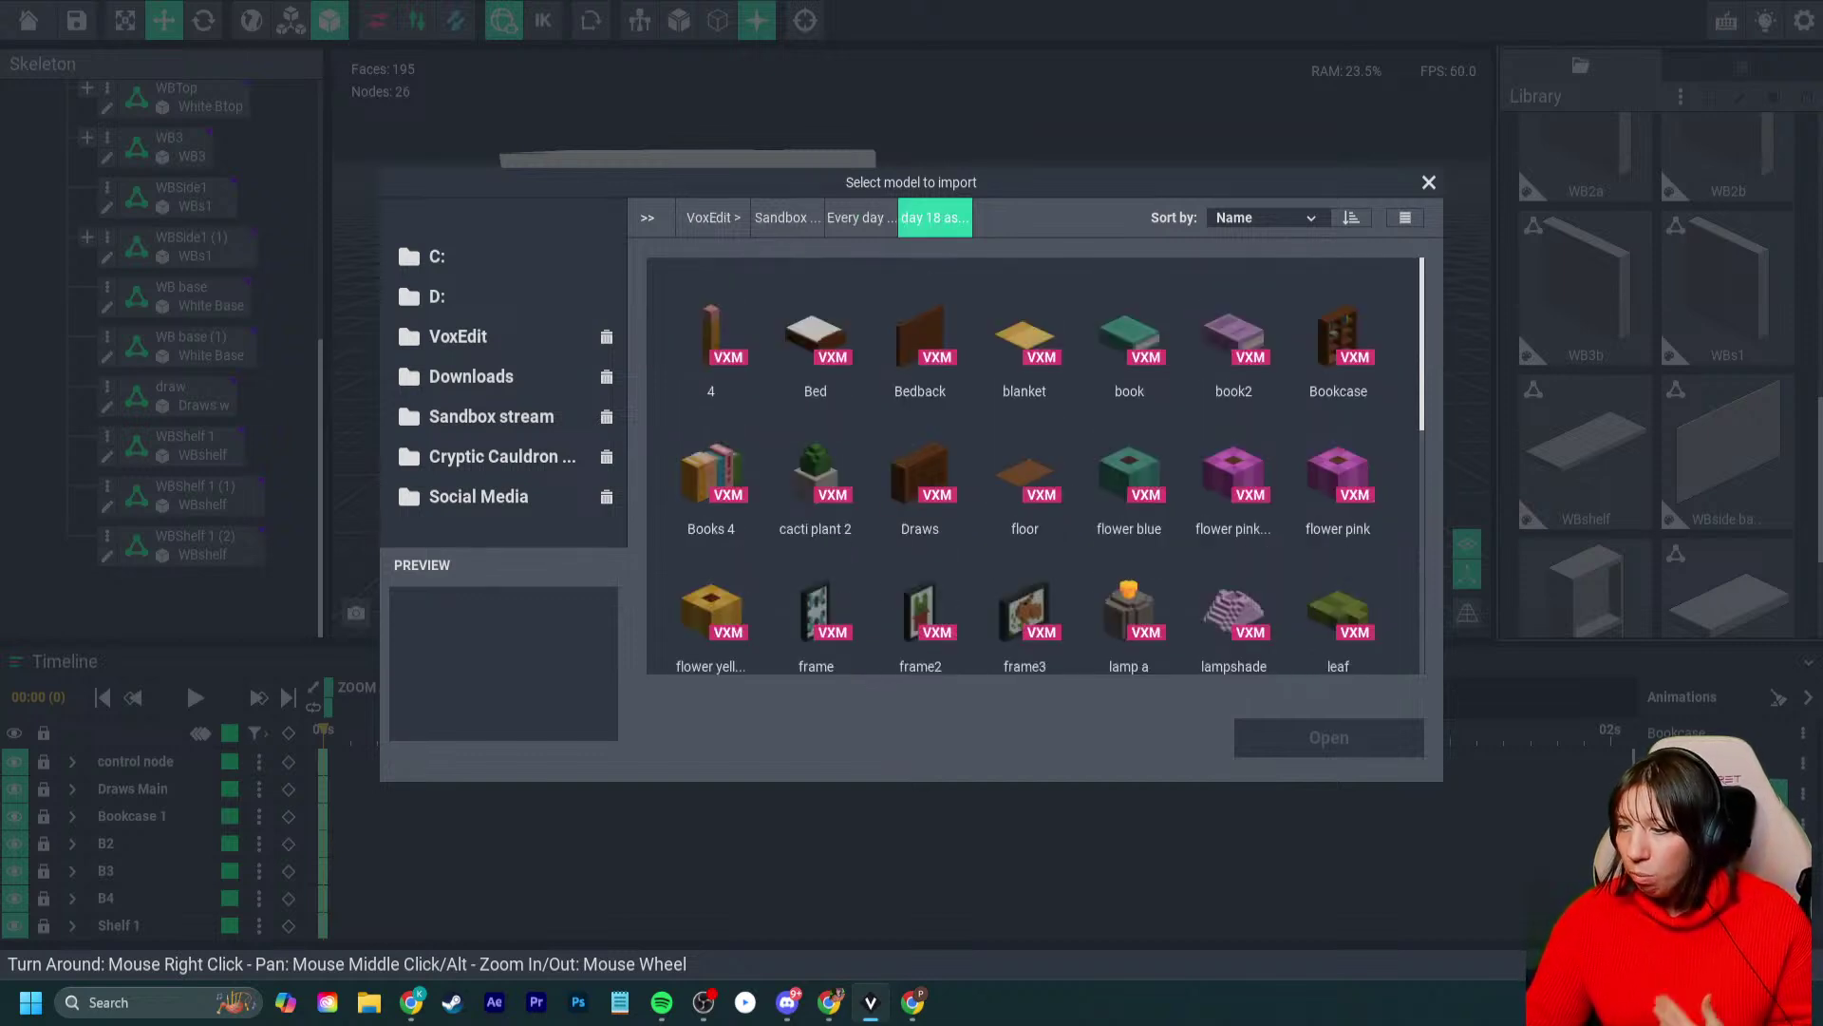
click(710, 475)
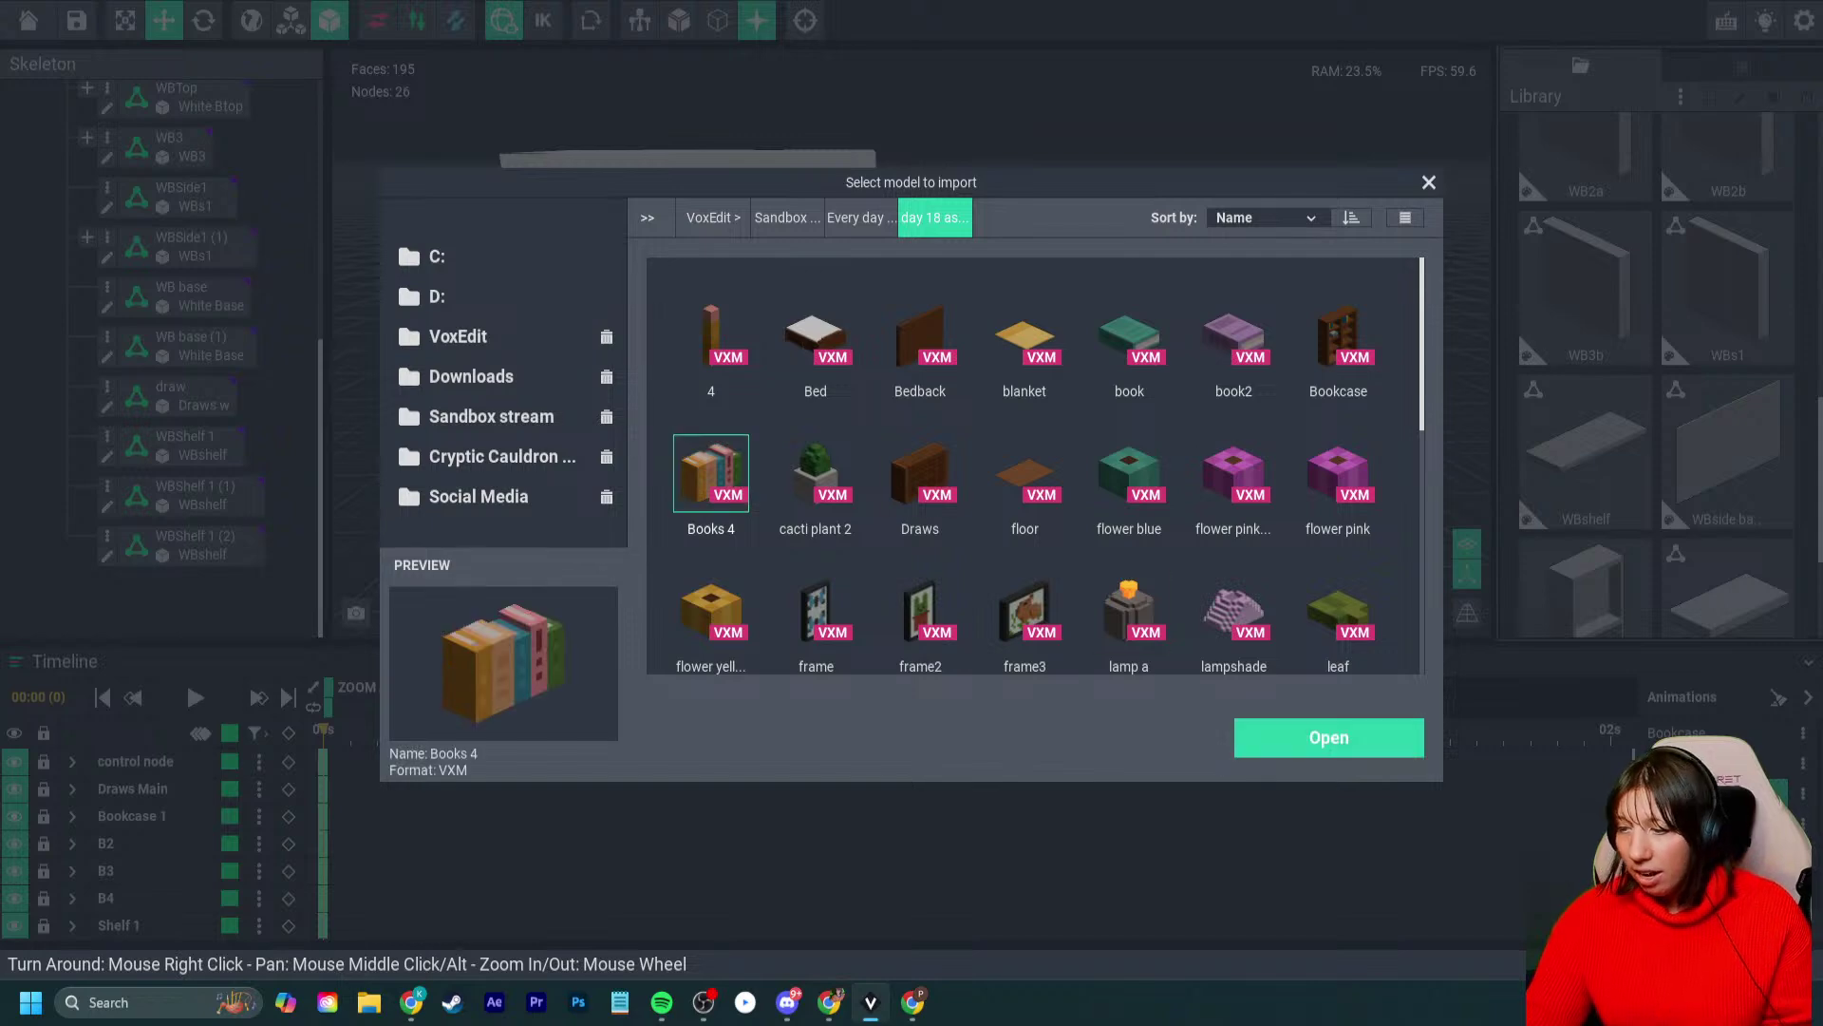
key(Return)
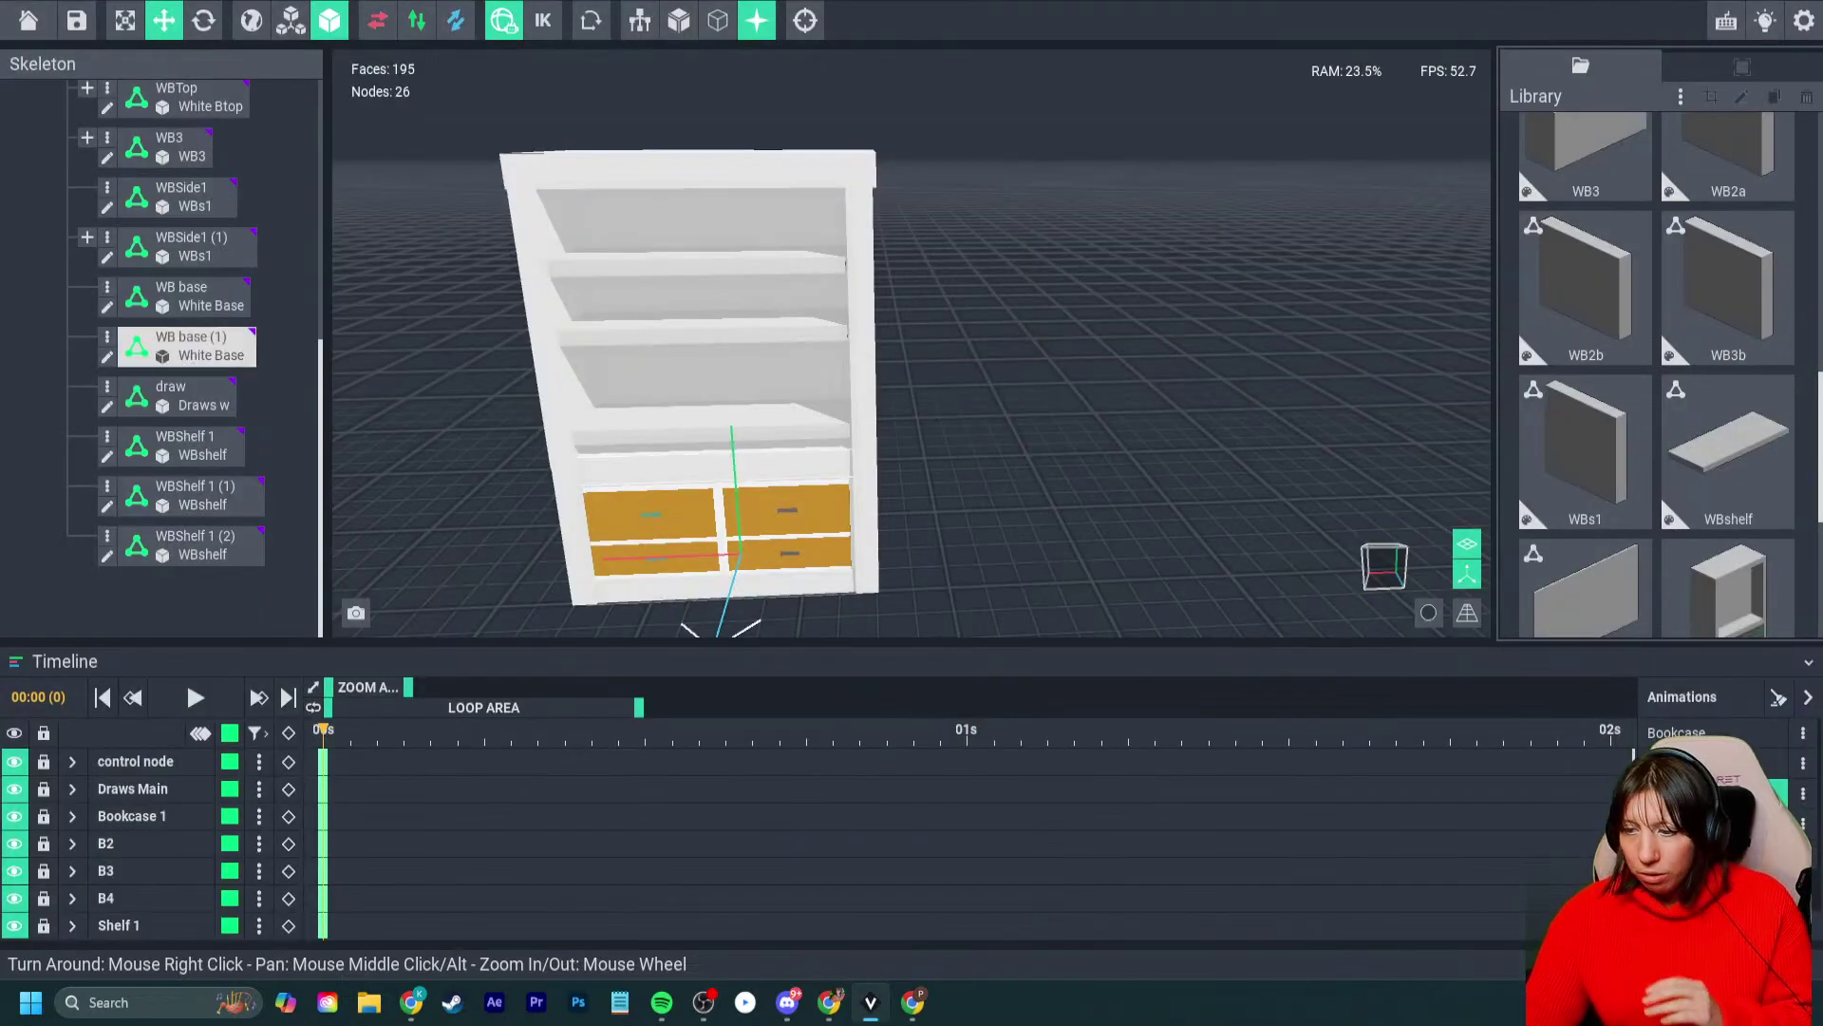
- Adjust the heights of the WB base (1) board and the WBShelf 1 shelf to even out the spacing above the drawers
click(180, 446)
drag(685, 302, 686, 276)
key(Escape)
click(665, 423)
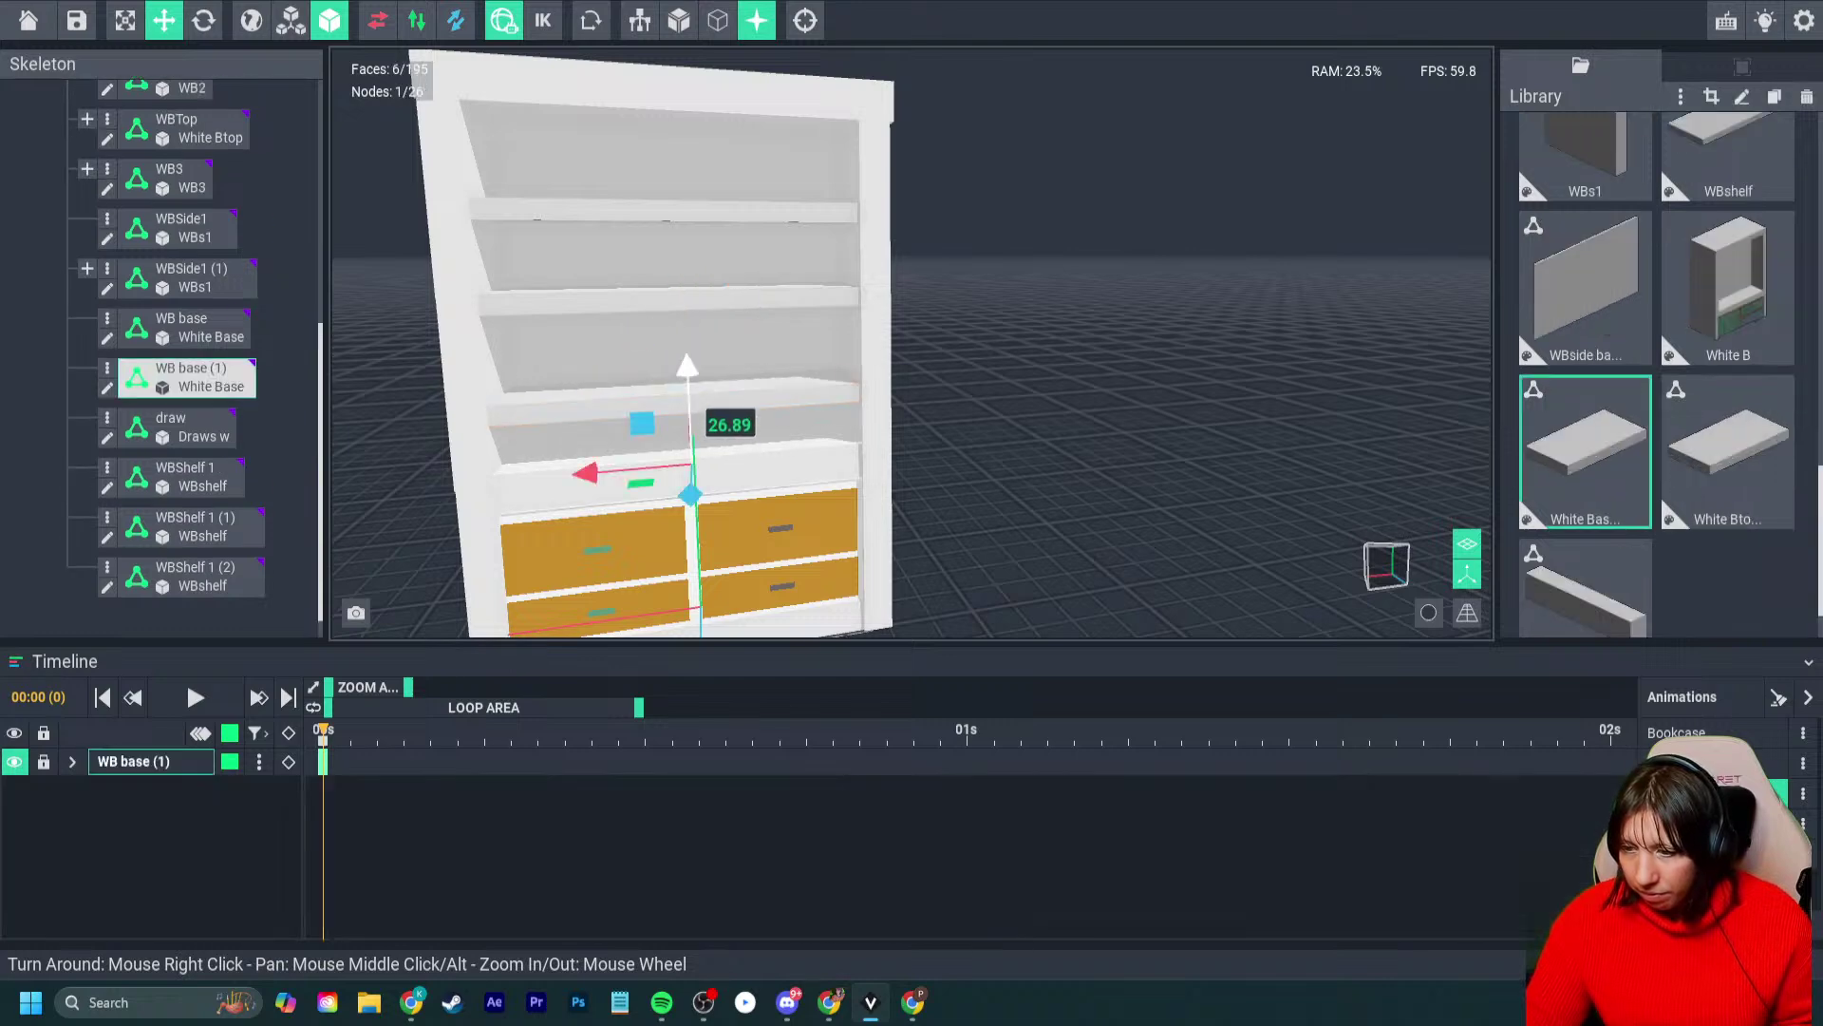
key(Escape)
scroll(665, 380, up, 5)
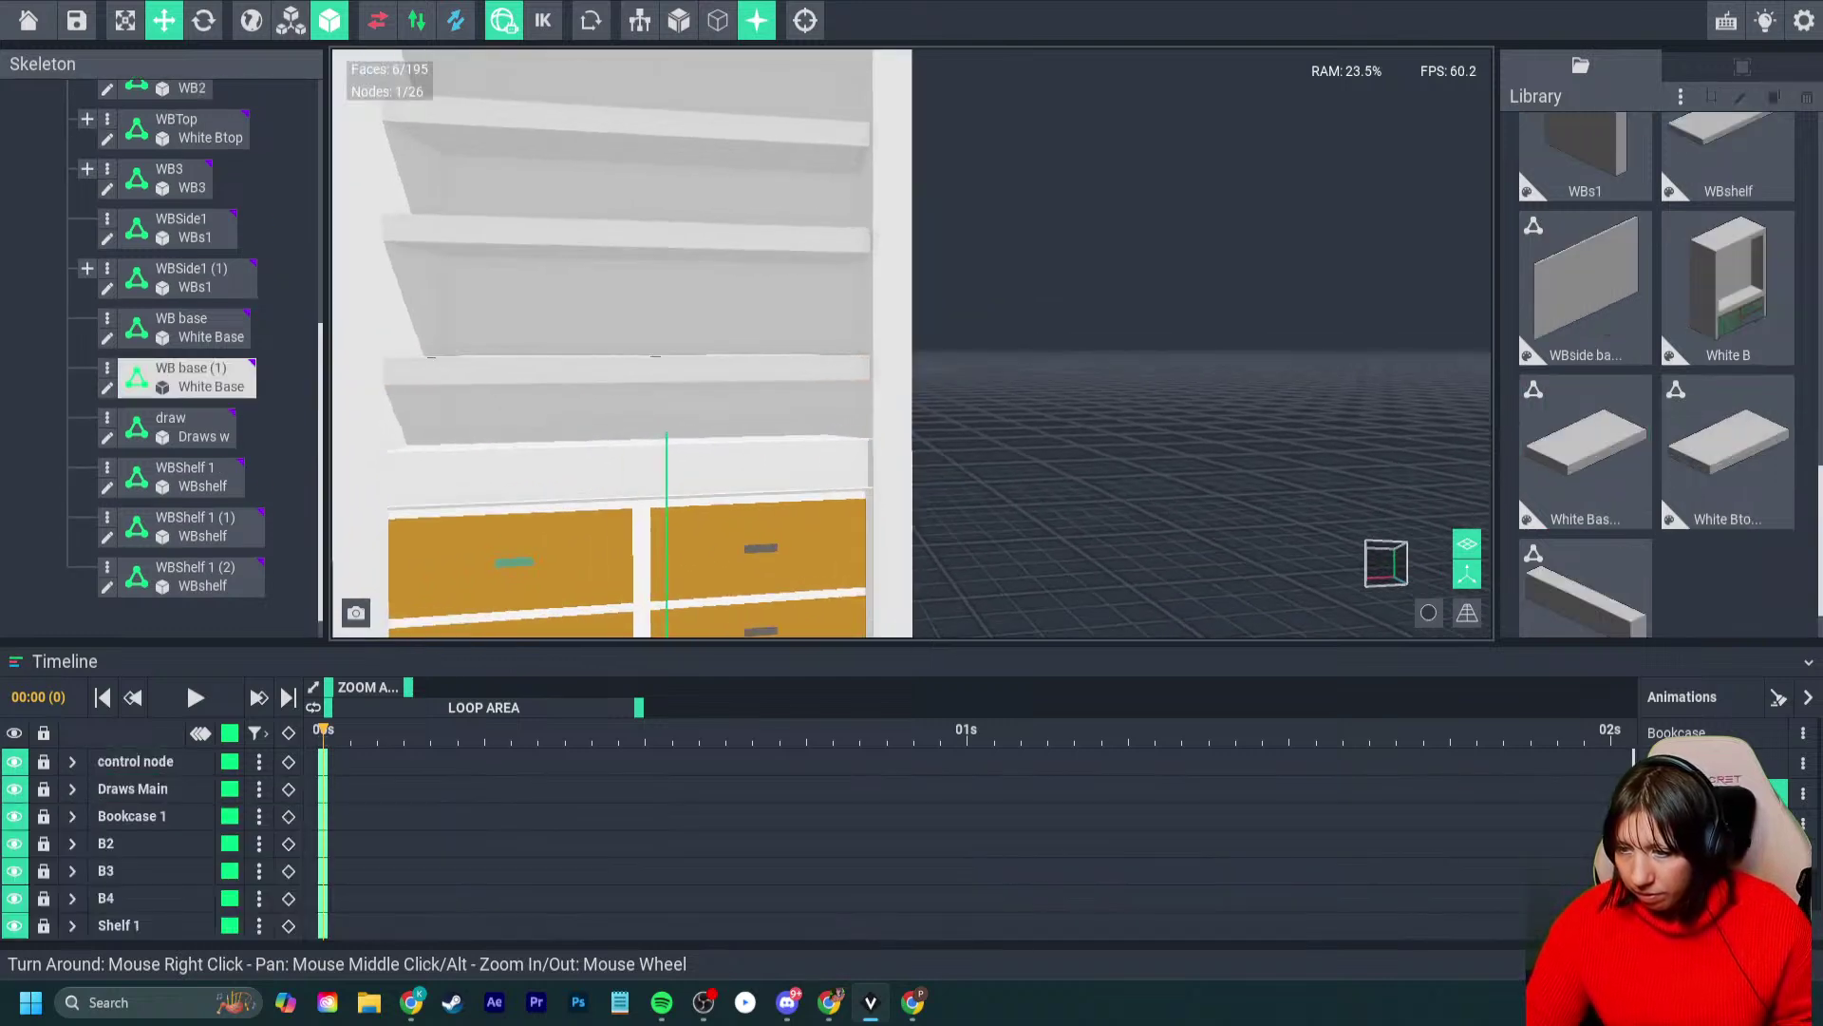
click(712, 365)
drag(728, 235, 729, 216)
key(Escape)
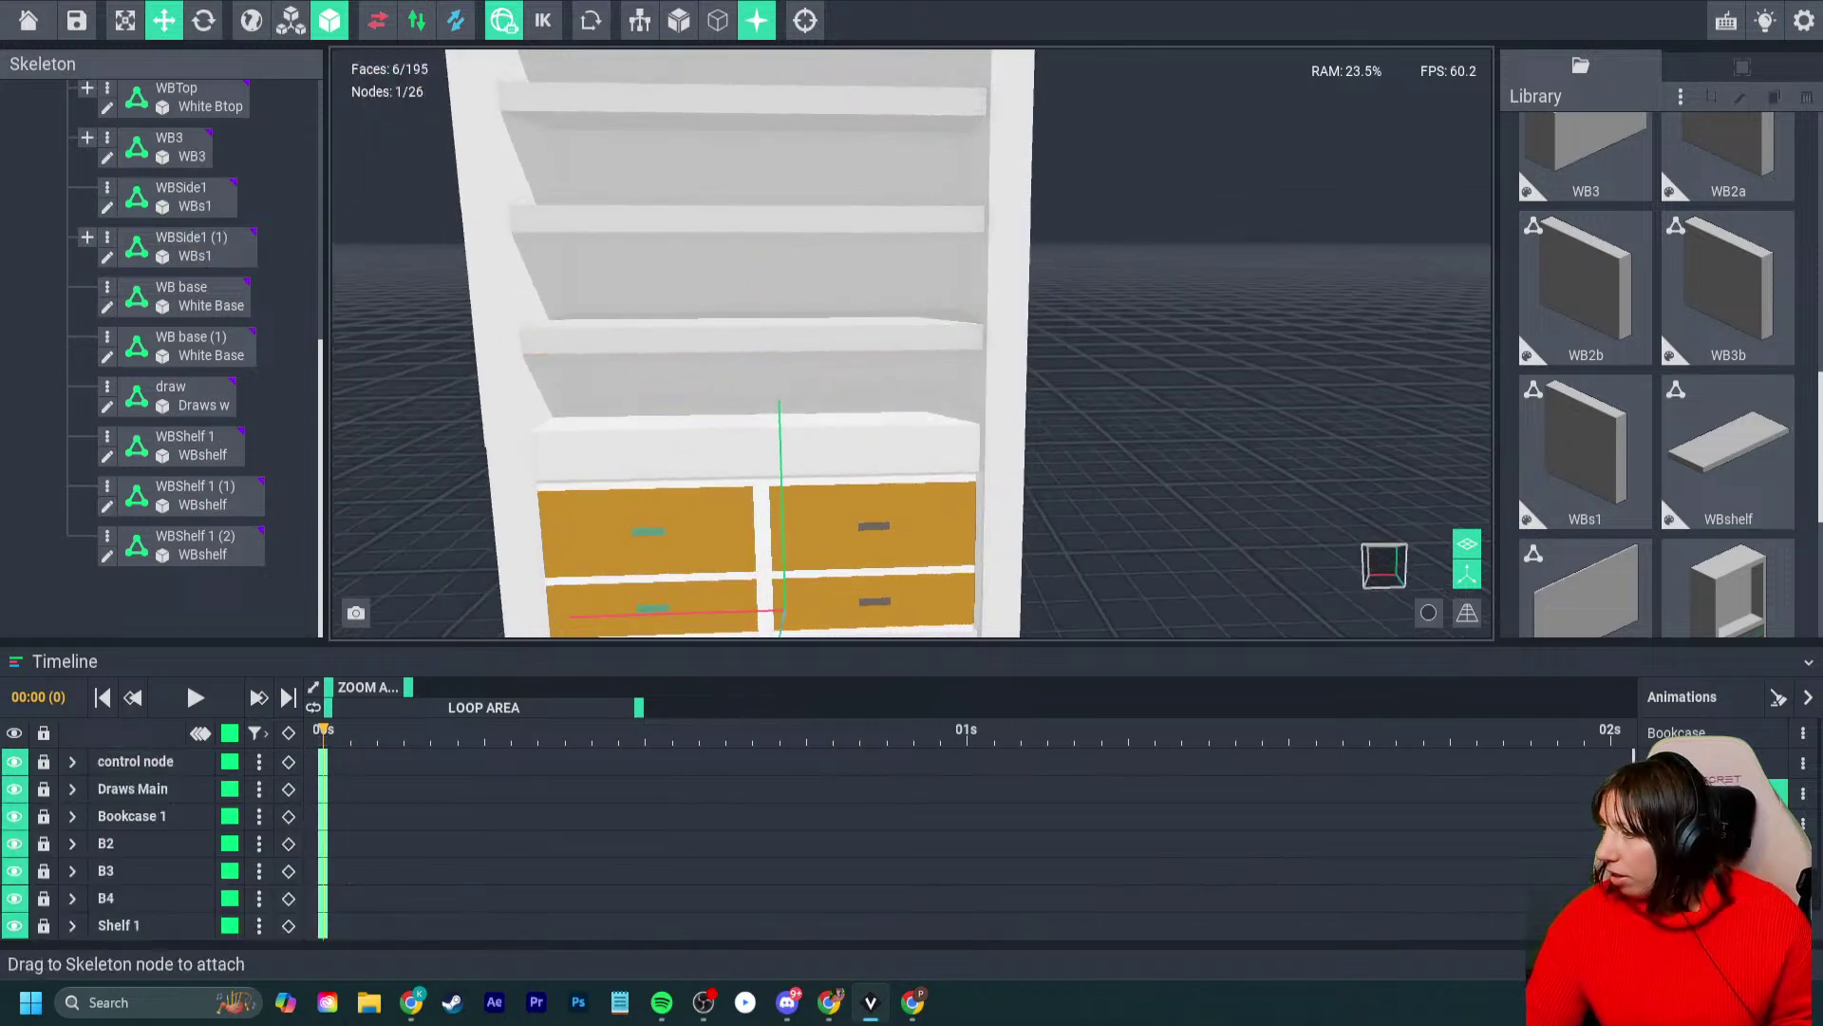
- Create a child node named book1 under WBShelf 1 and attach the Books 4 model to it
scroll(1657, 380, up, 2)
scroll(1658, 380, up, 4)
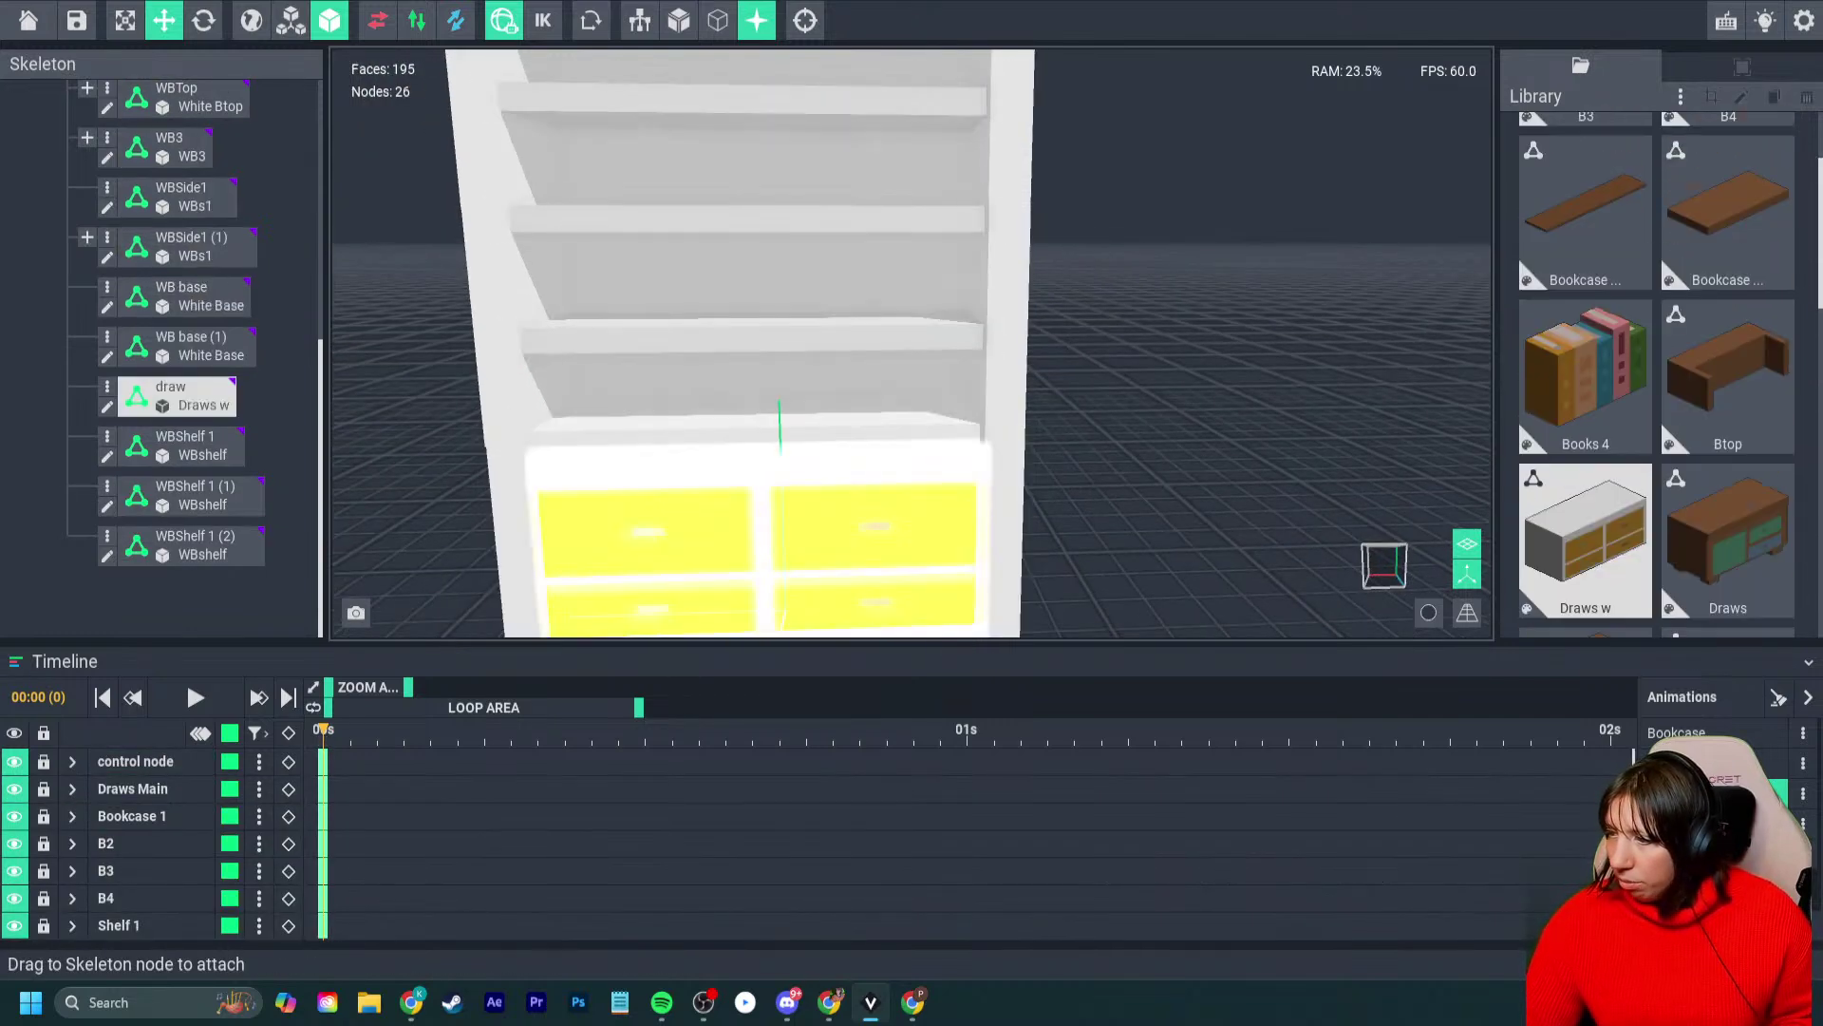
click(750, 337)
right_click(164, 440)
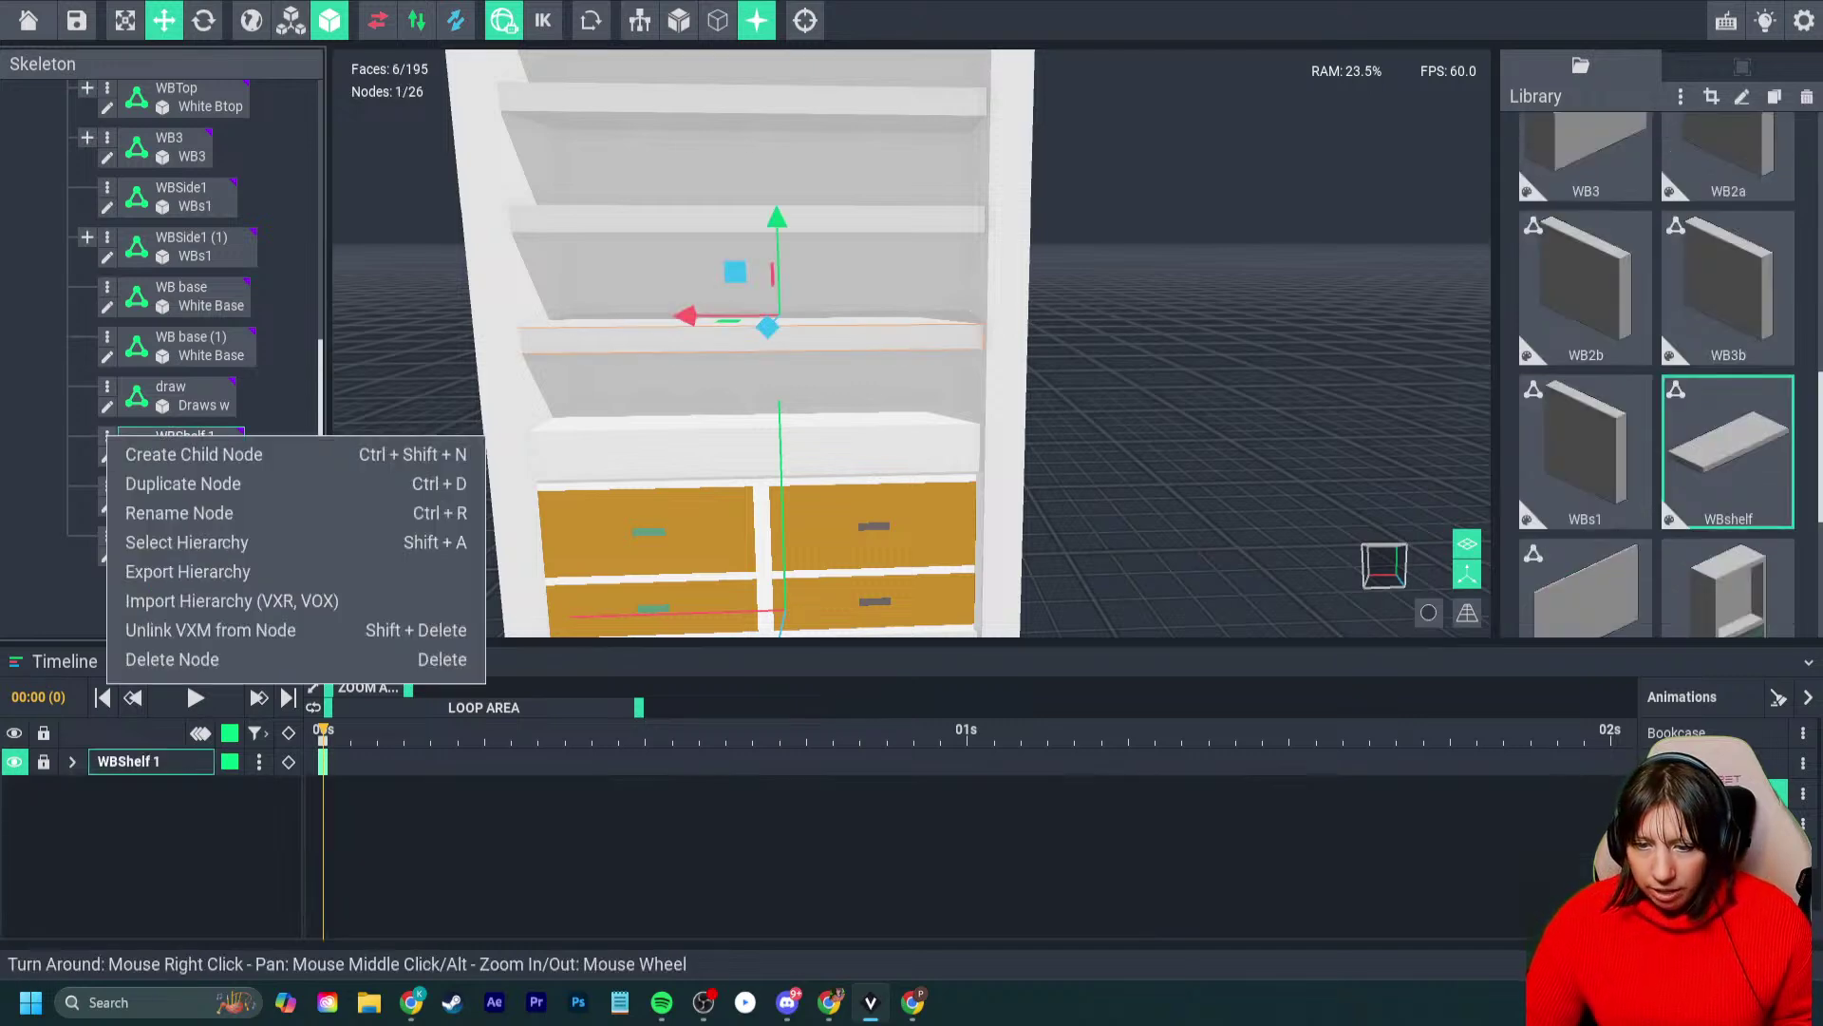
click(237, 454)
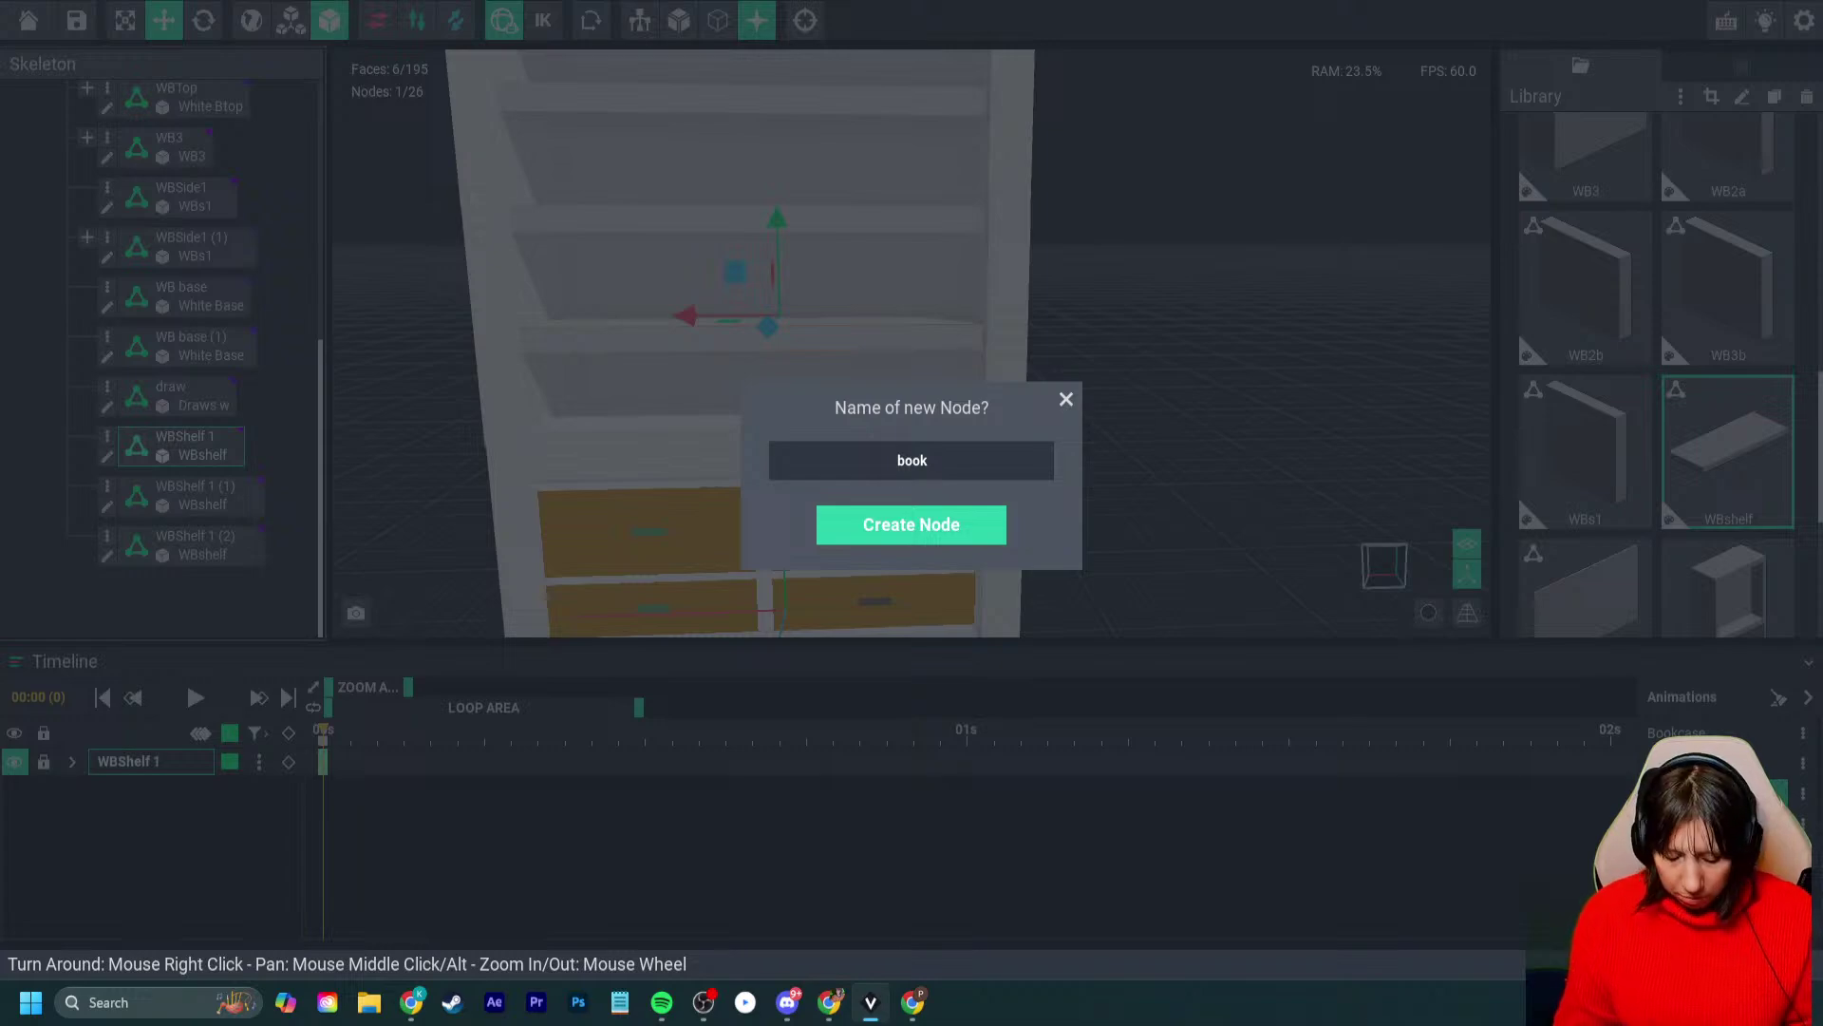
text(book1)
key(Return)
scroll(1657, 380, up, 3)
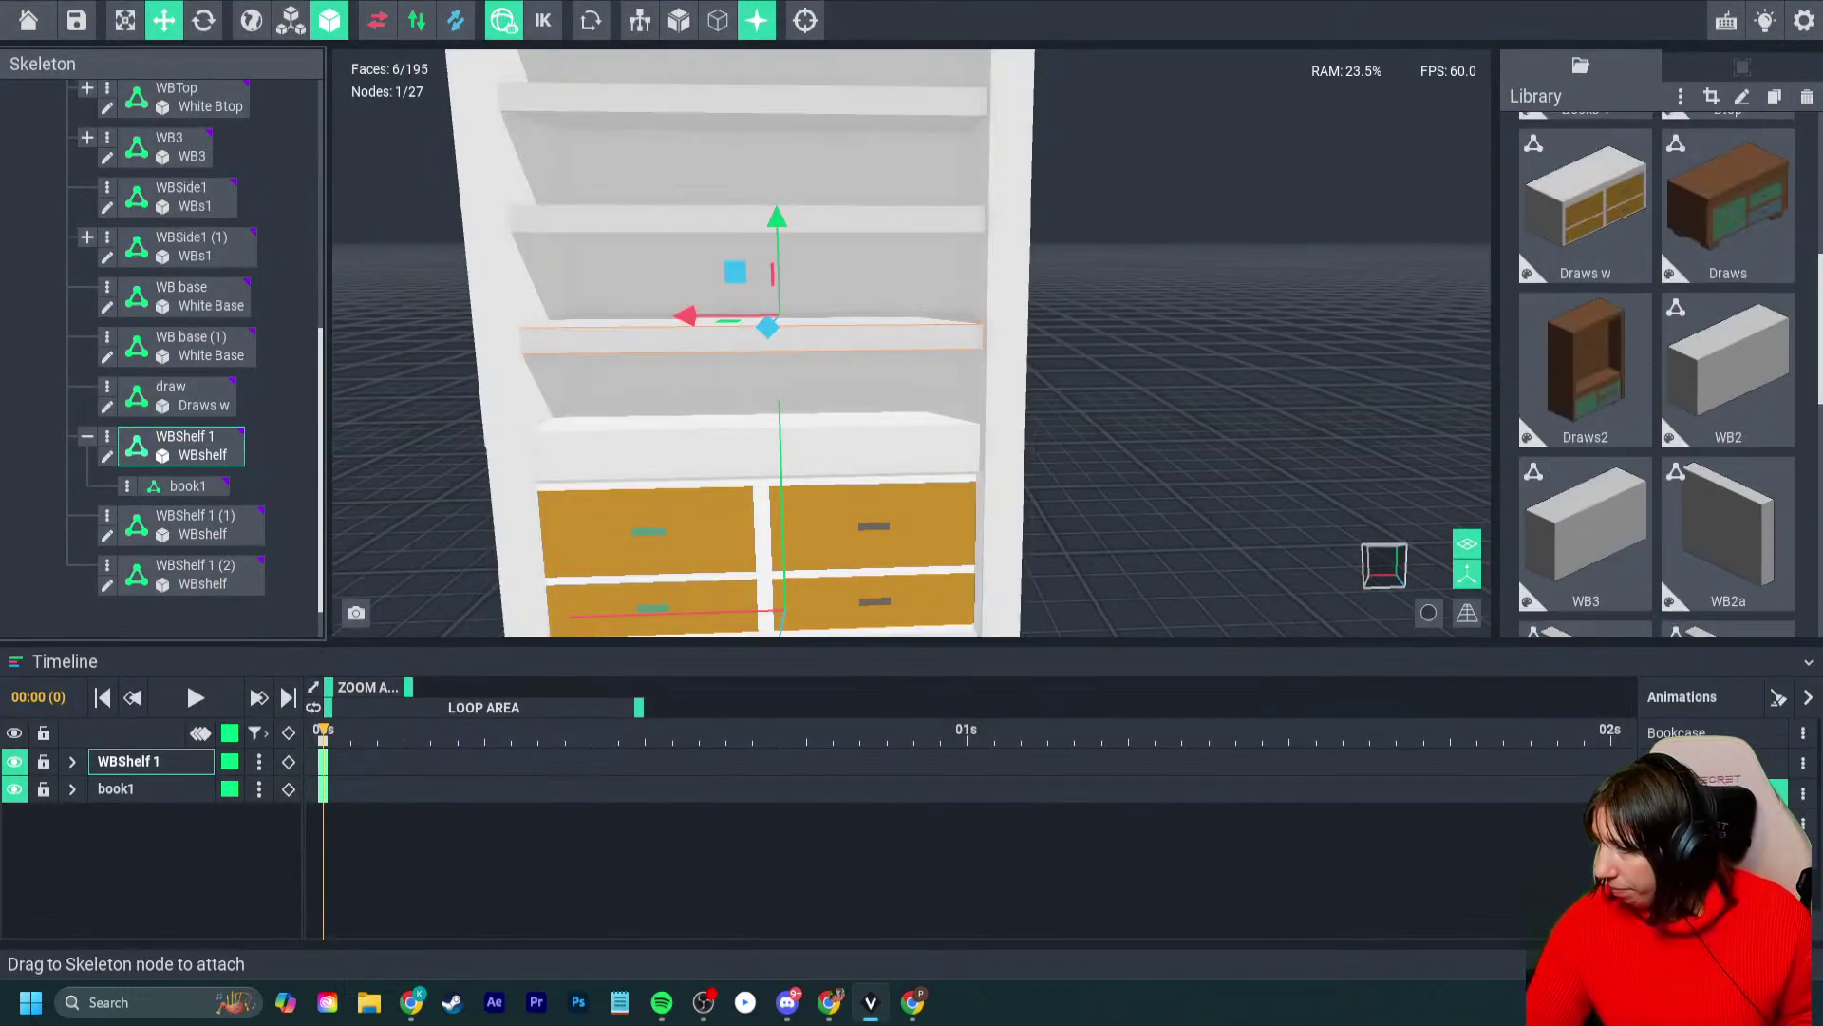
scroll(1657, 380, up, 8)
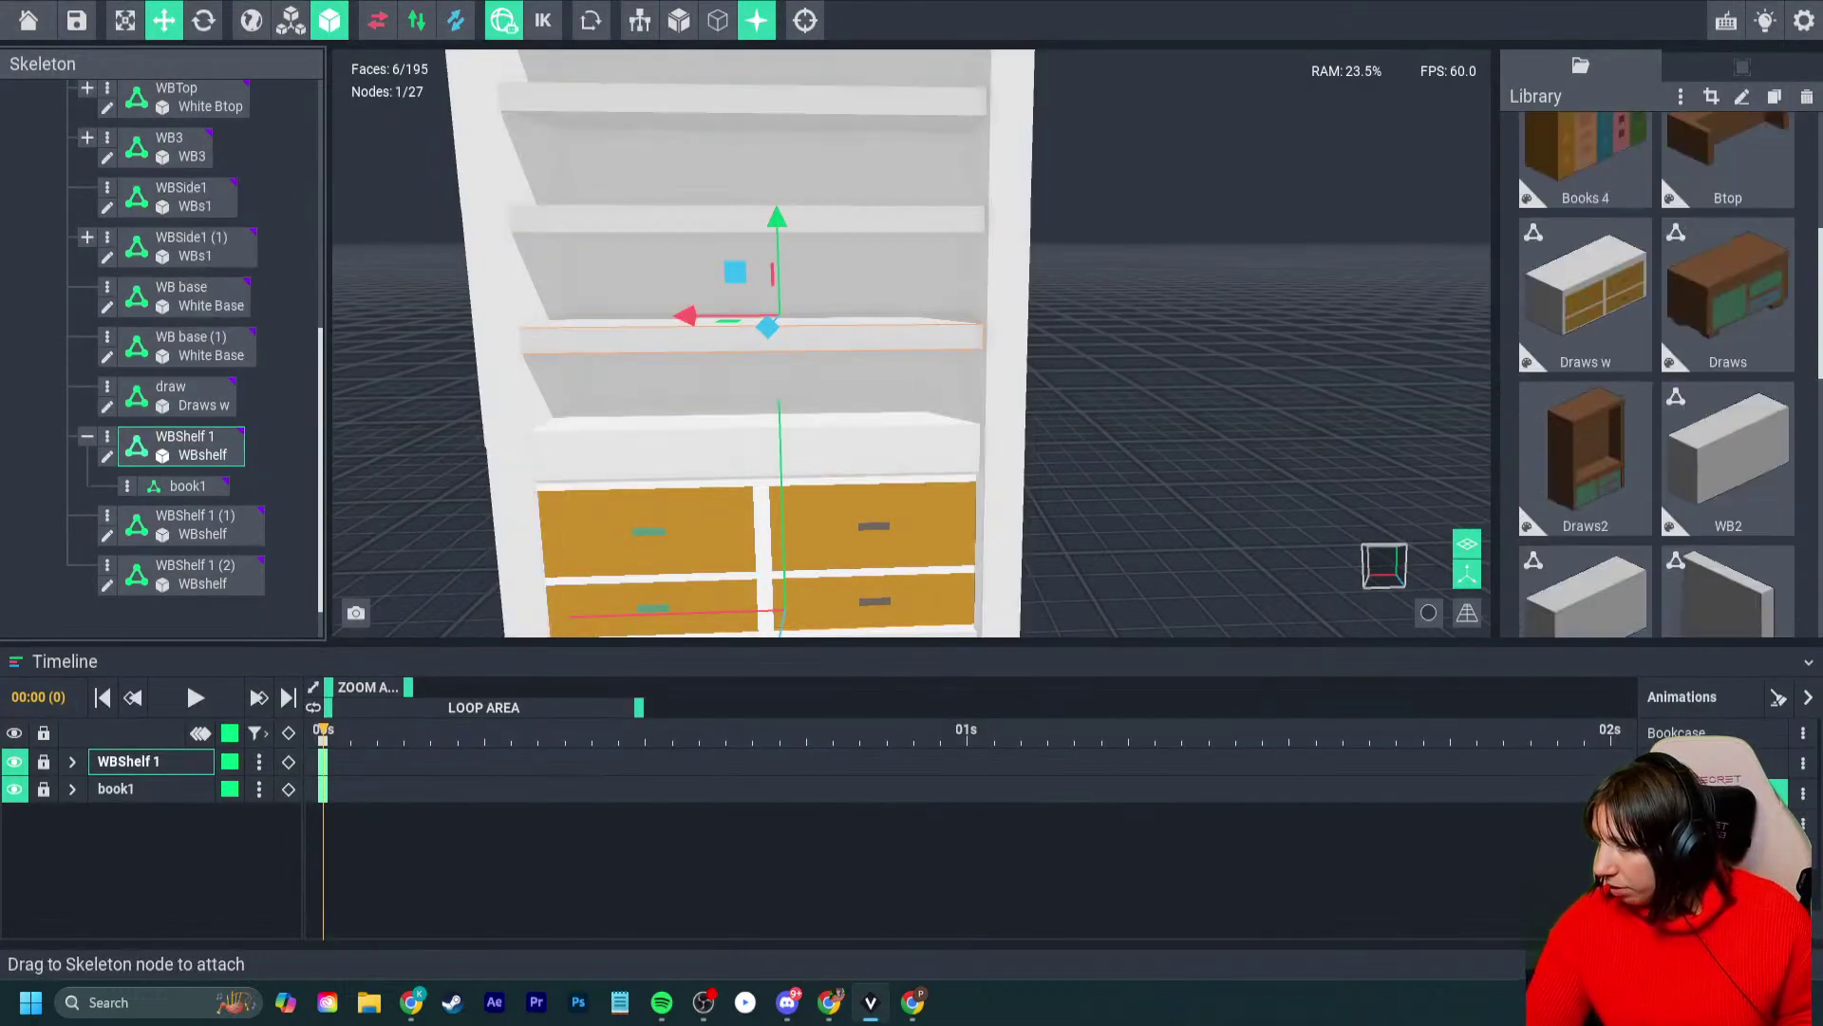
drag(1586, 456, 190, 490)
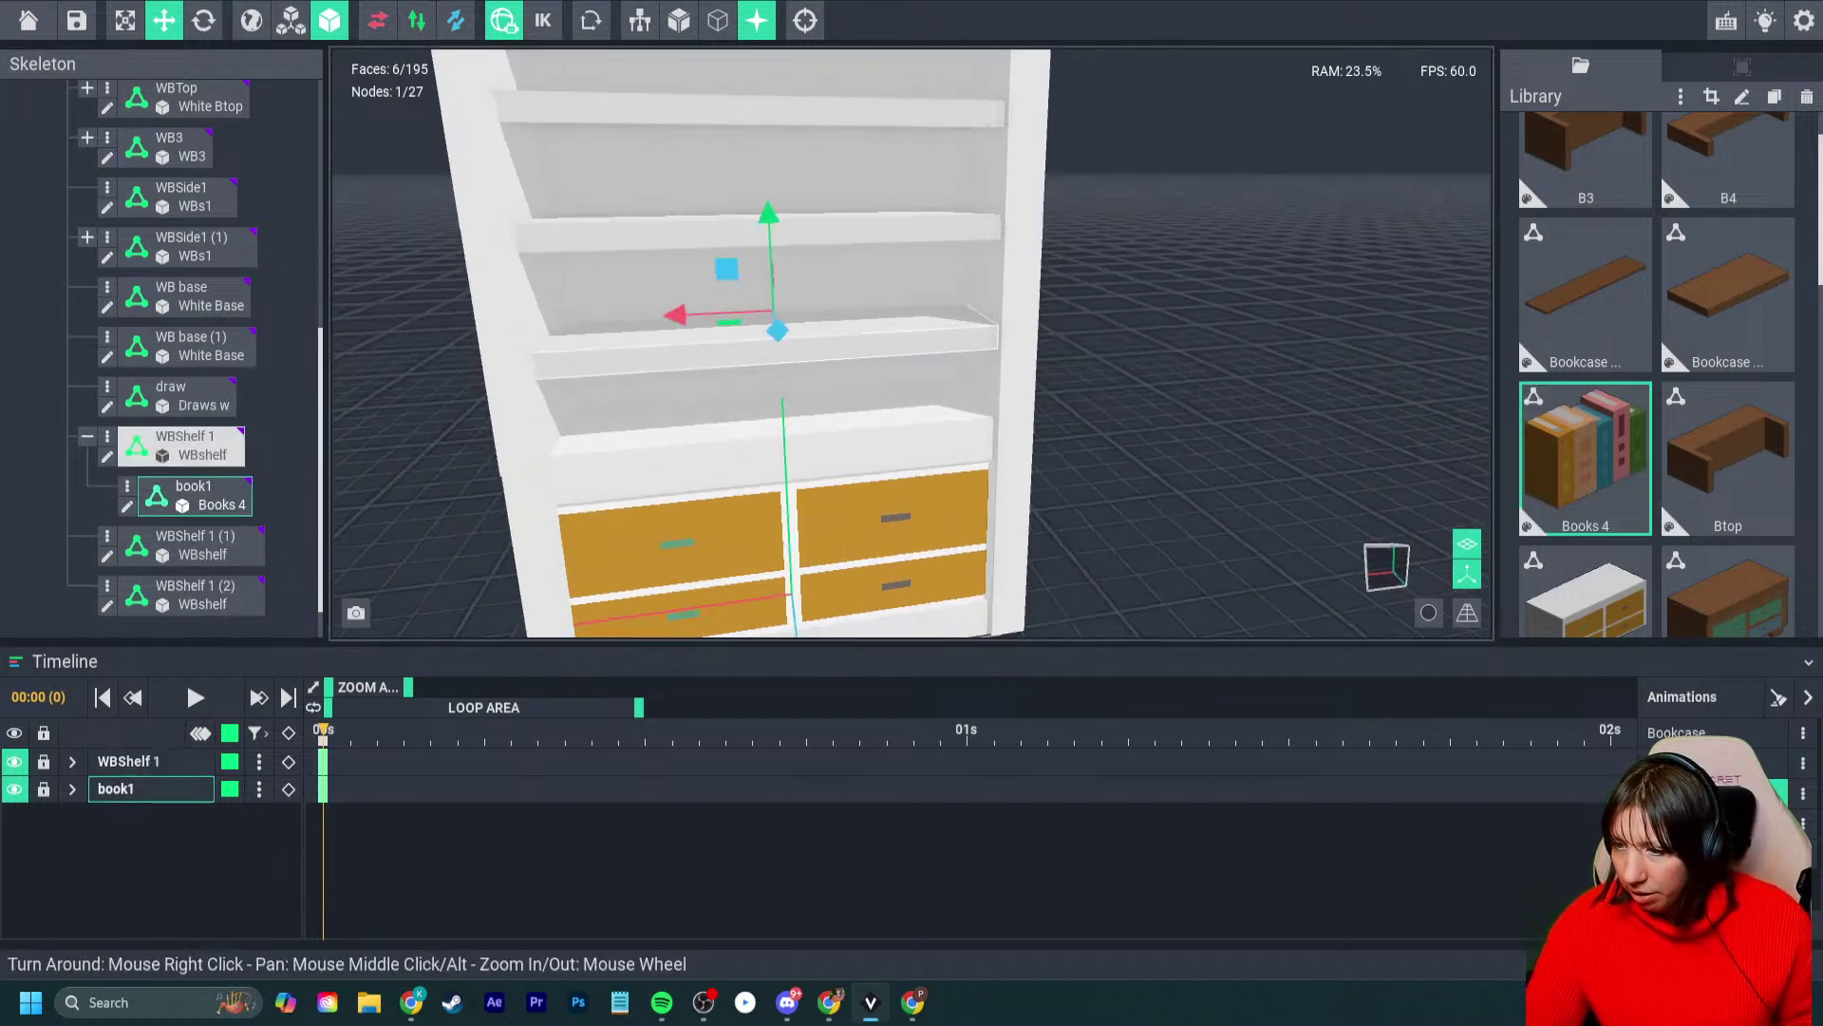
- Place the book1 books at the left end of the WBShelf 1 shelf and fine-tune the shelf's position
drag(681, 346, 521, 349)
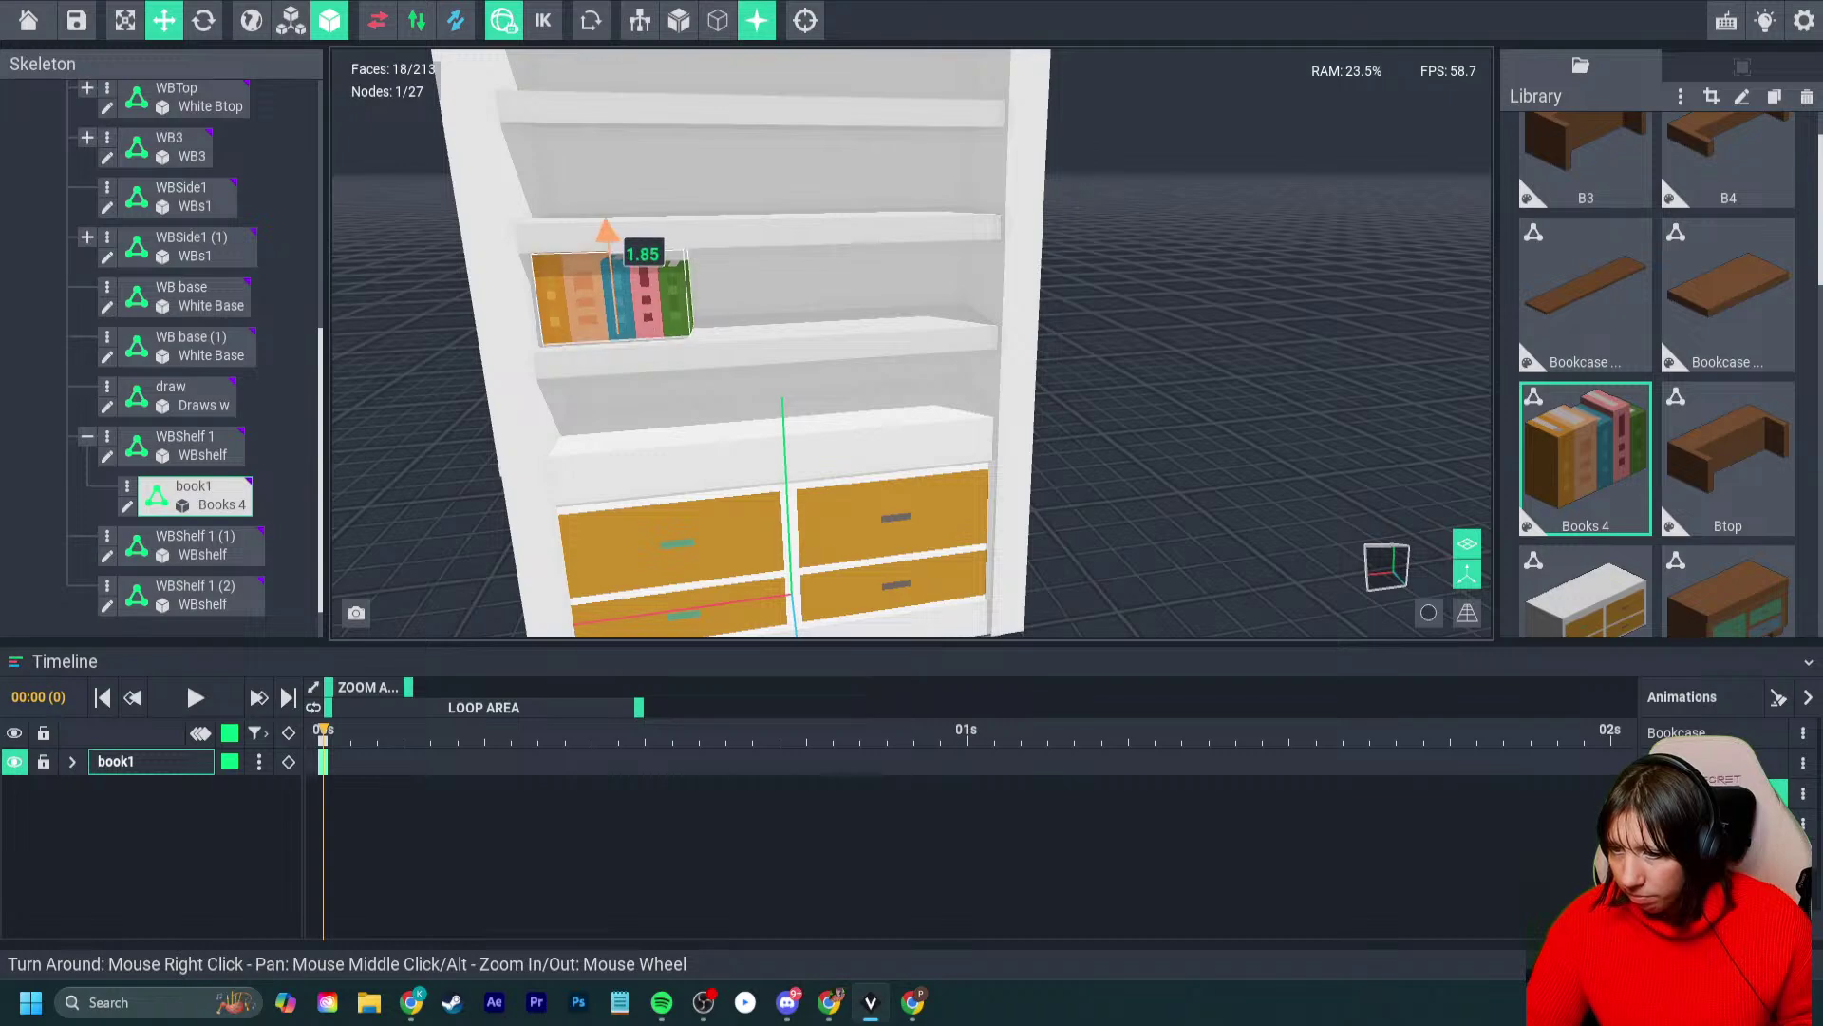
click(805, 308)
right_drag(804, 308, 722, 313)
click(656, 297)
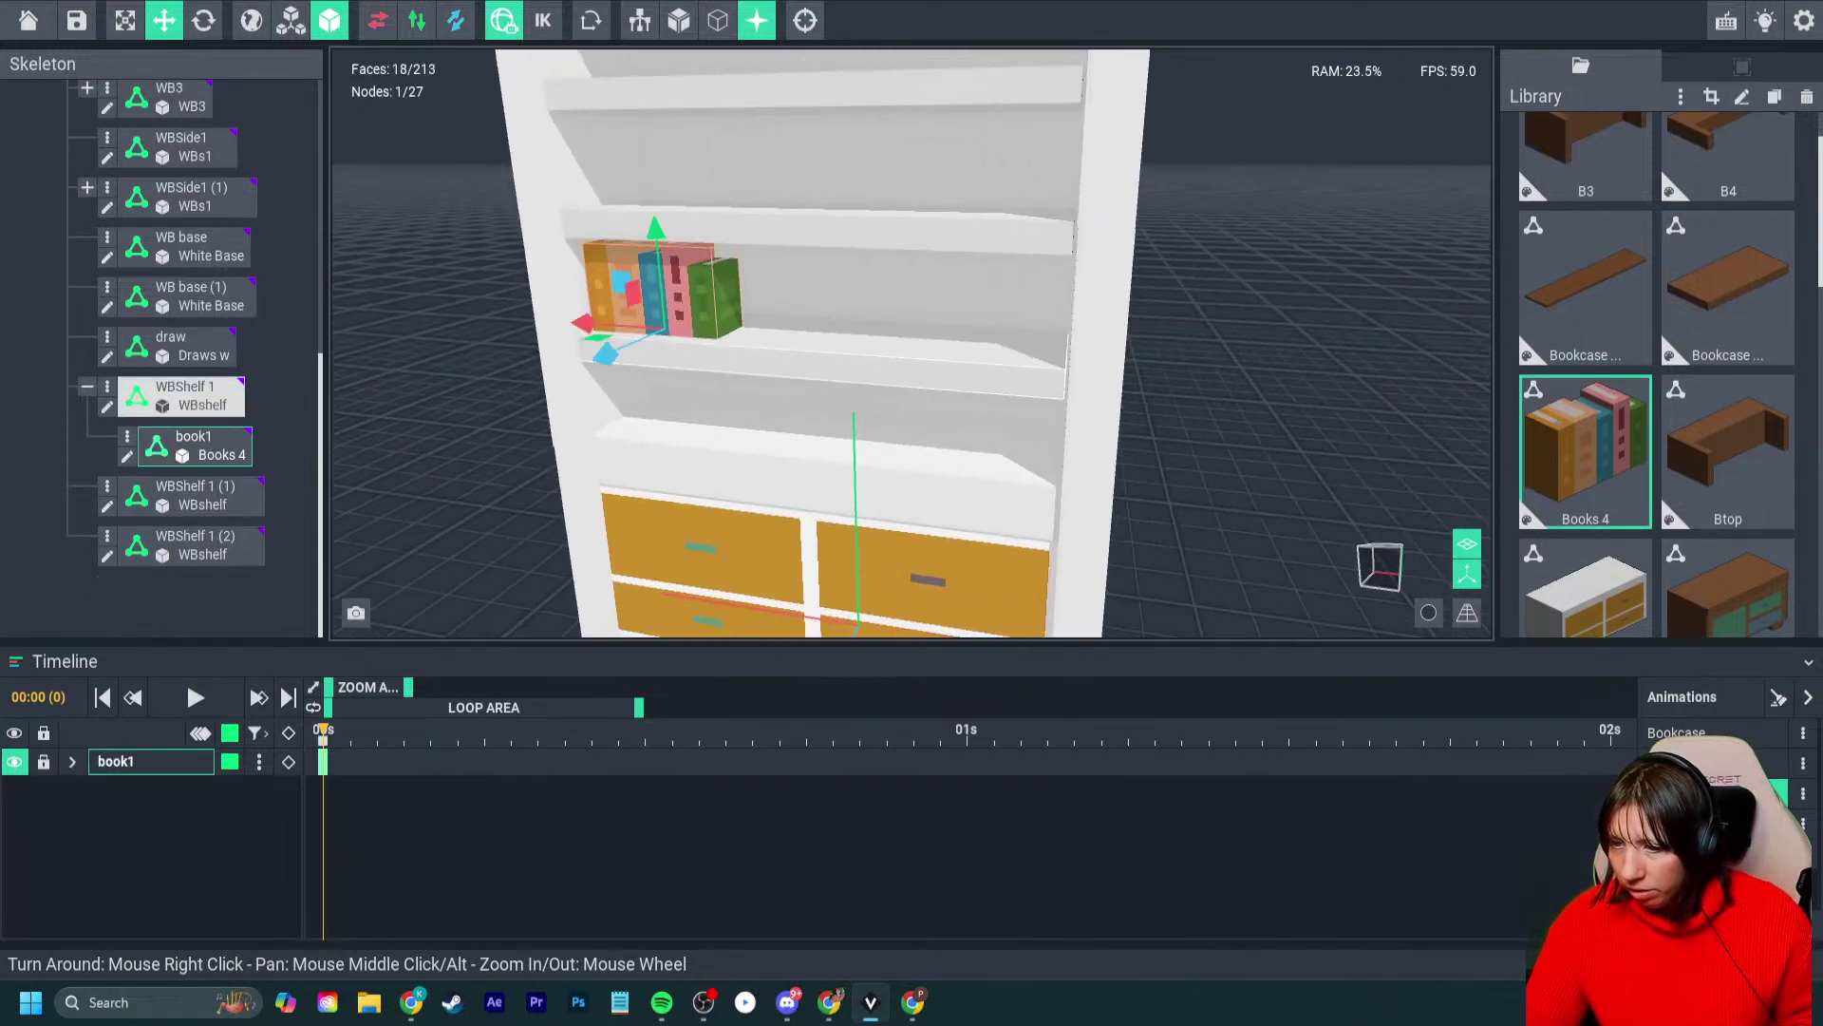
click(836, 389)
mouse_move(861, 228)
mouse_down()
mouse_move(861, 249)
mouse_move(861, 226)
mouse_up()
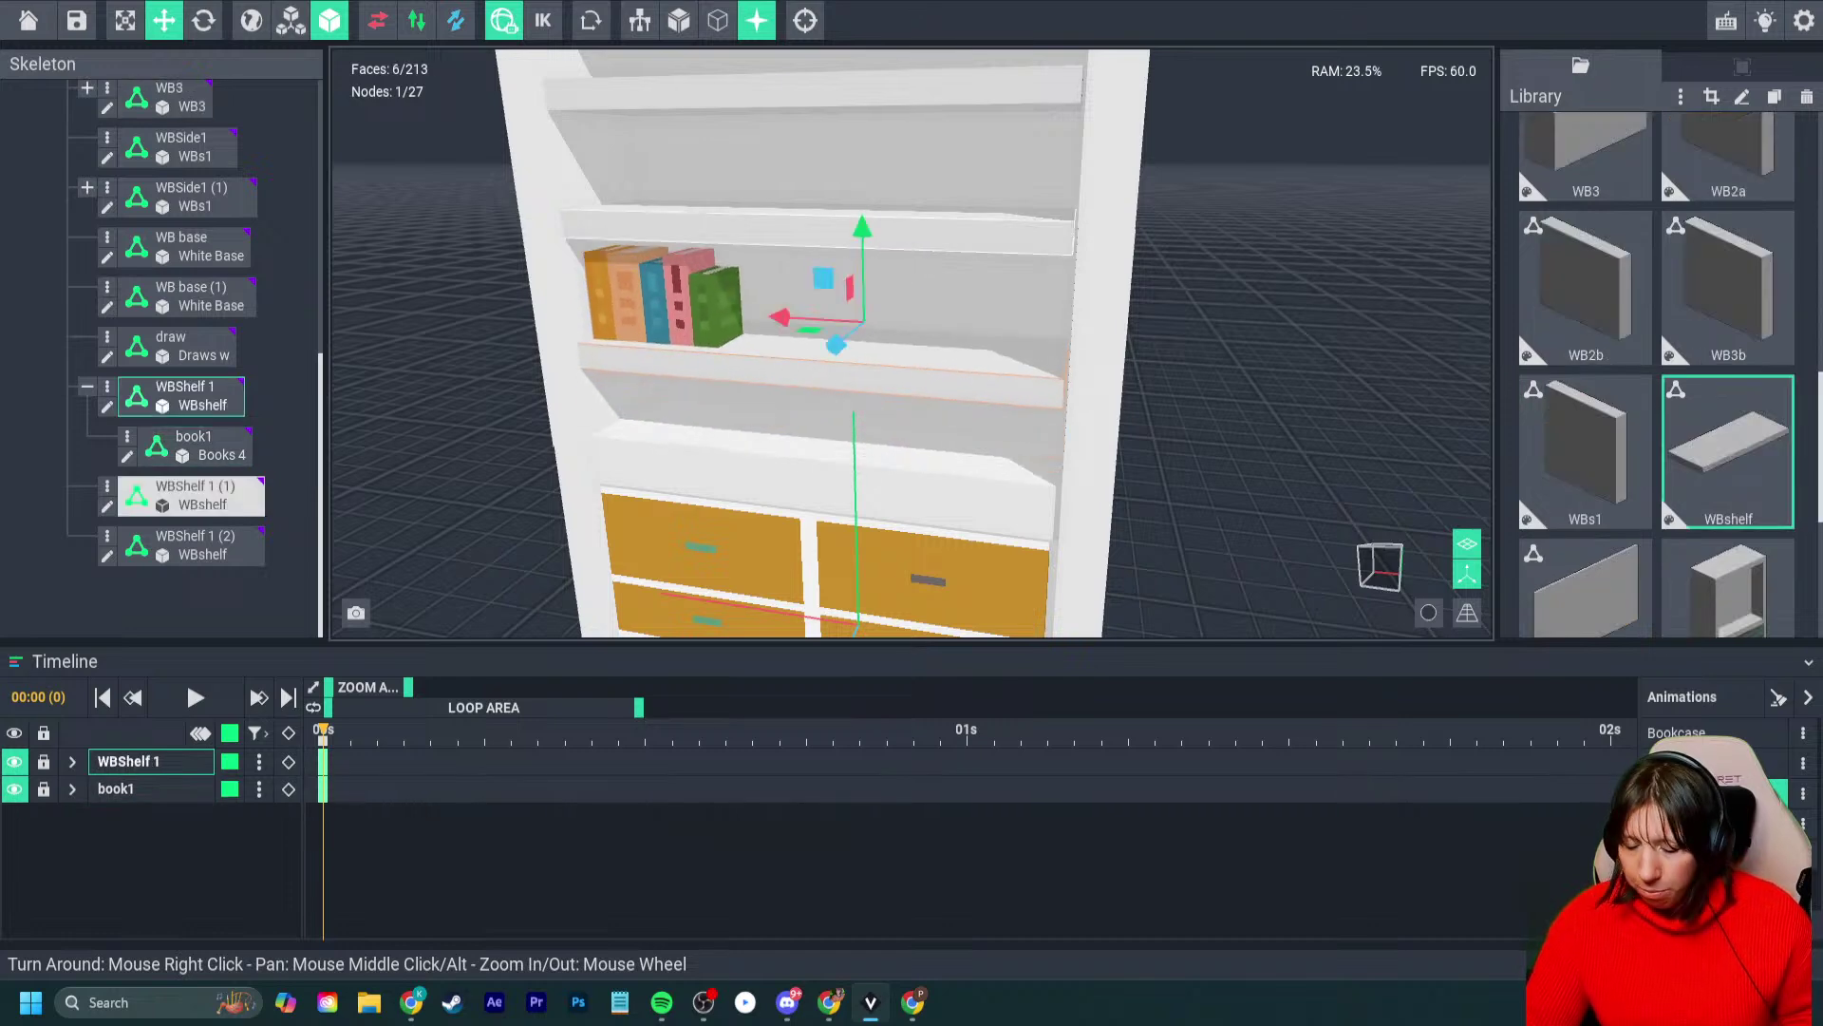
right_drag(836, 342, 810, 330)
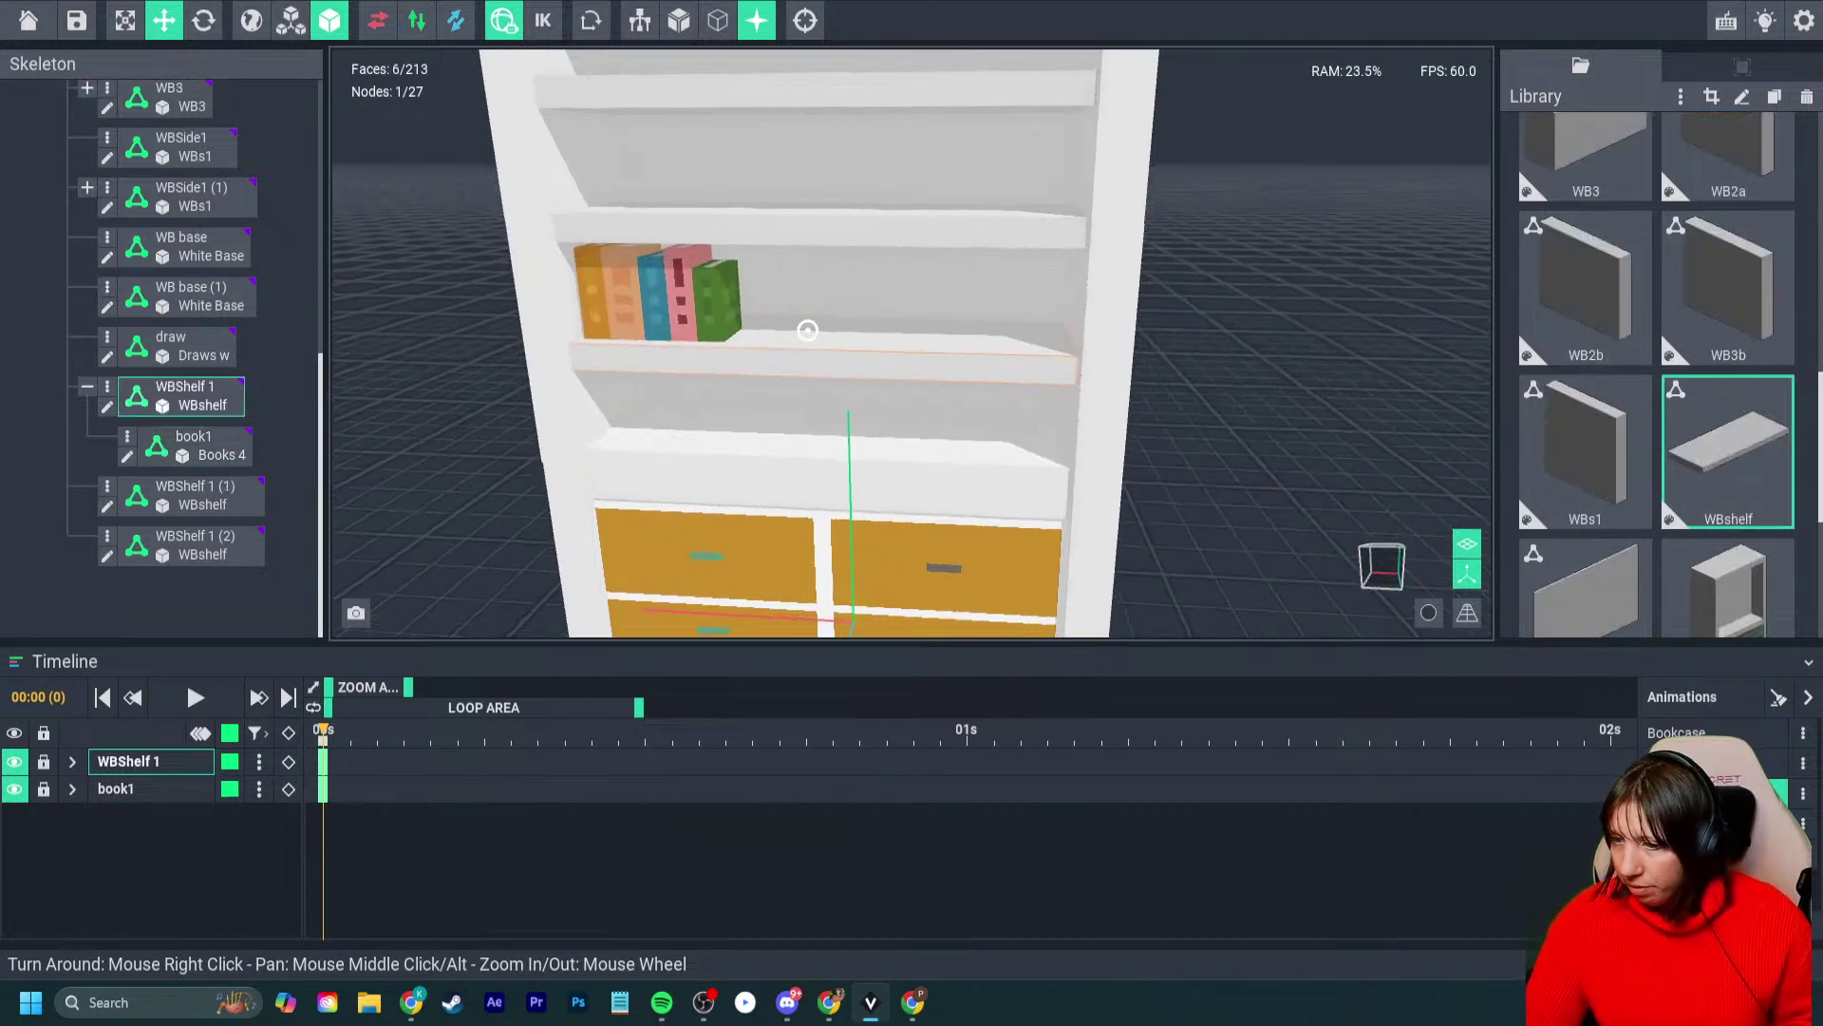
- Duplicate the book1 books to the right end of the same shelf, and duplicate that copy up onto the top shelf
click(655, 296)
shift+drag(572, 332, 899, 342)
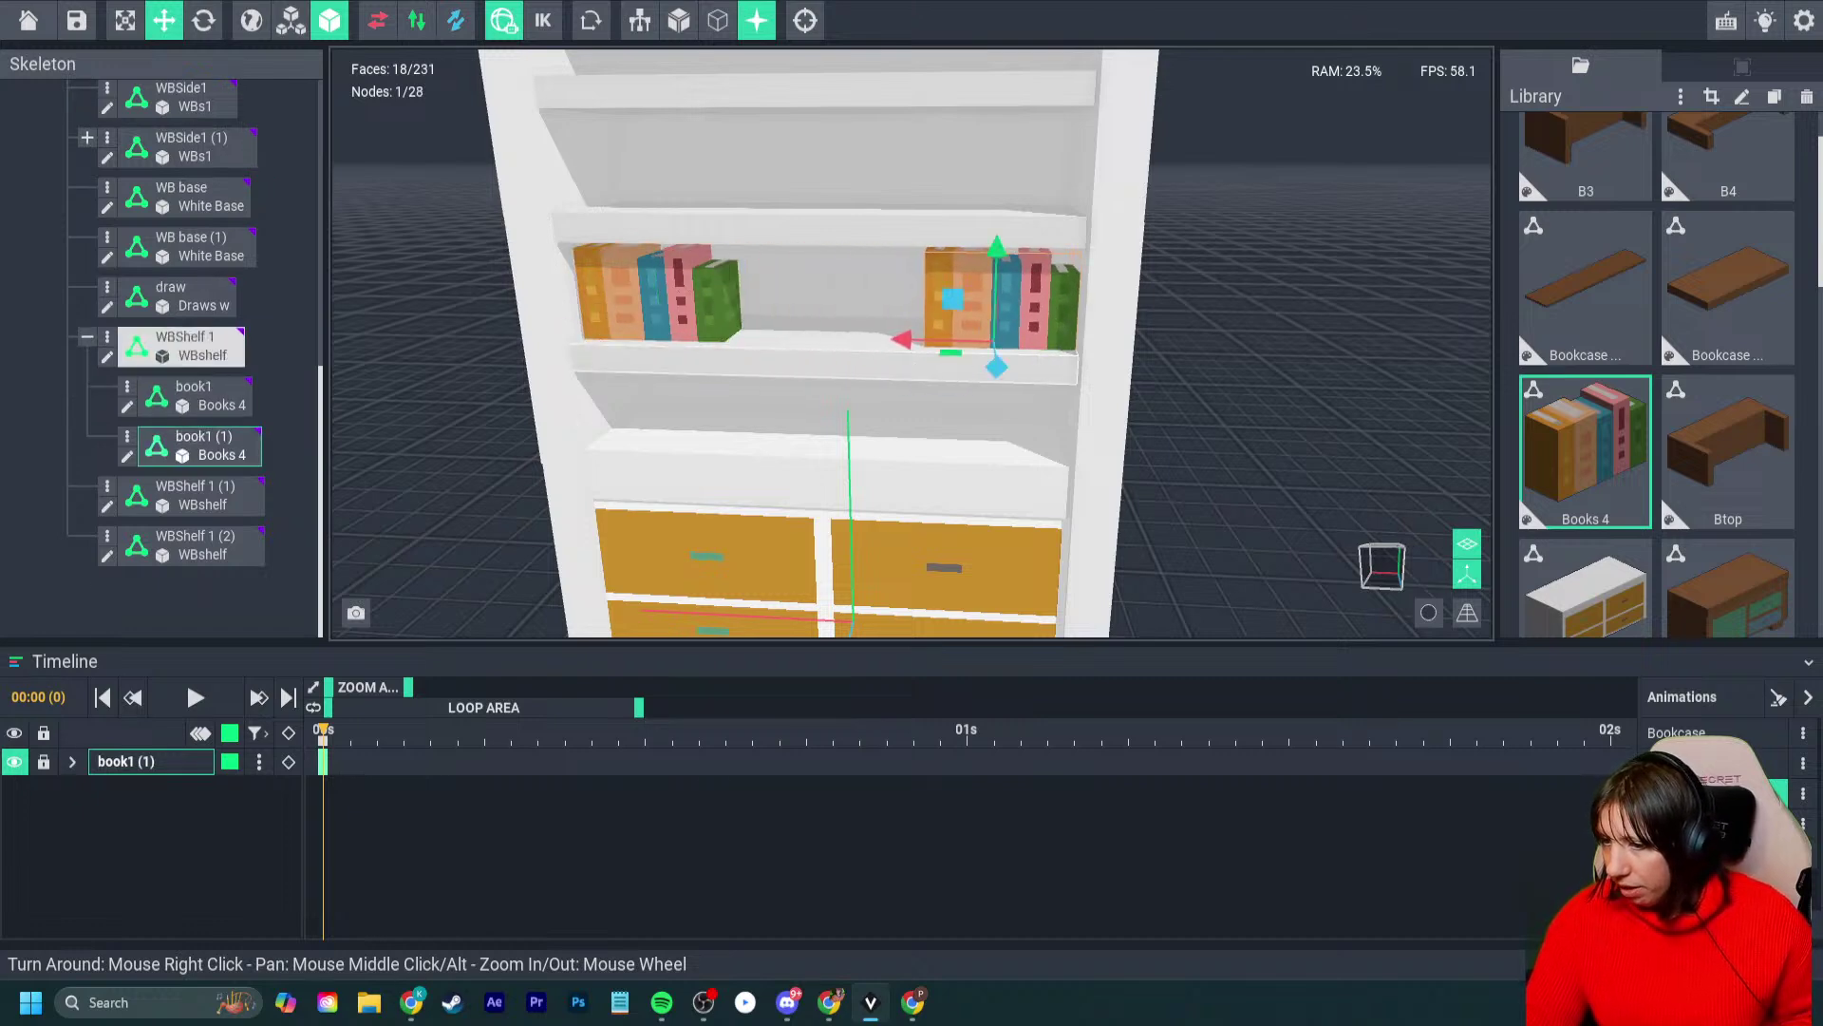
scroll(1016, 366, down, 2)
middle_drag(1016, 366, 1015, 450)
drag(978, 338, 983, 122)
- Import the frame2 model from the day 18 asset folder into the library and save the project
click(1681, 96)
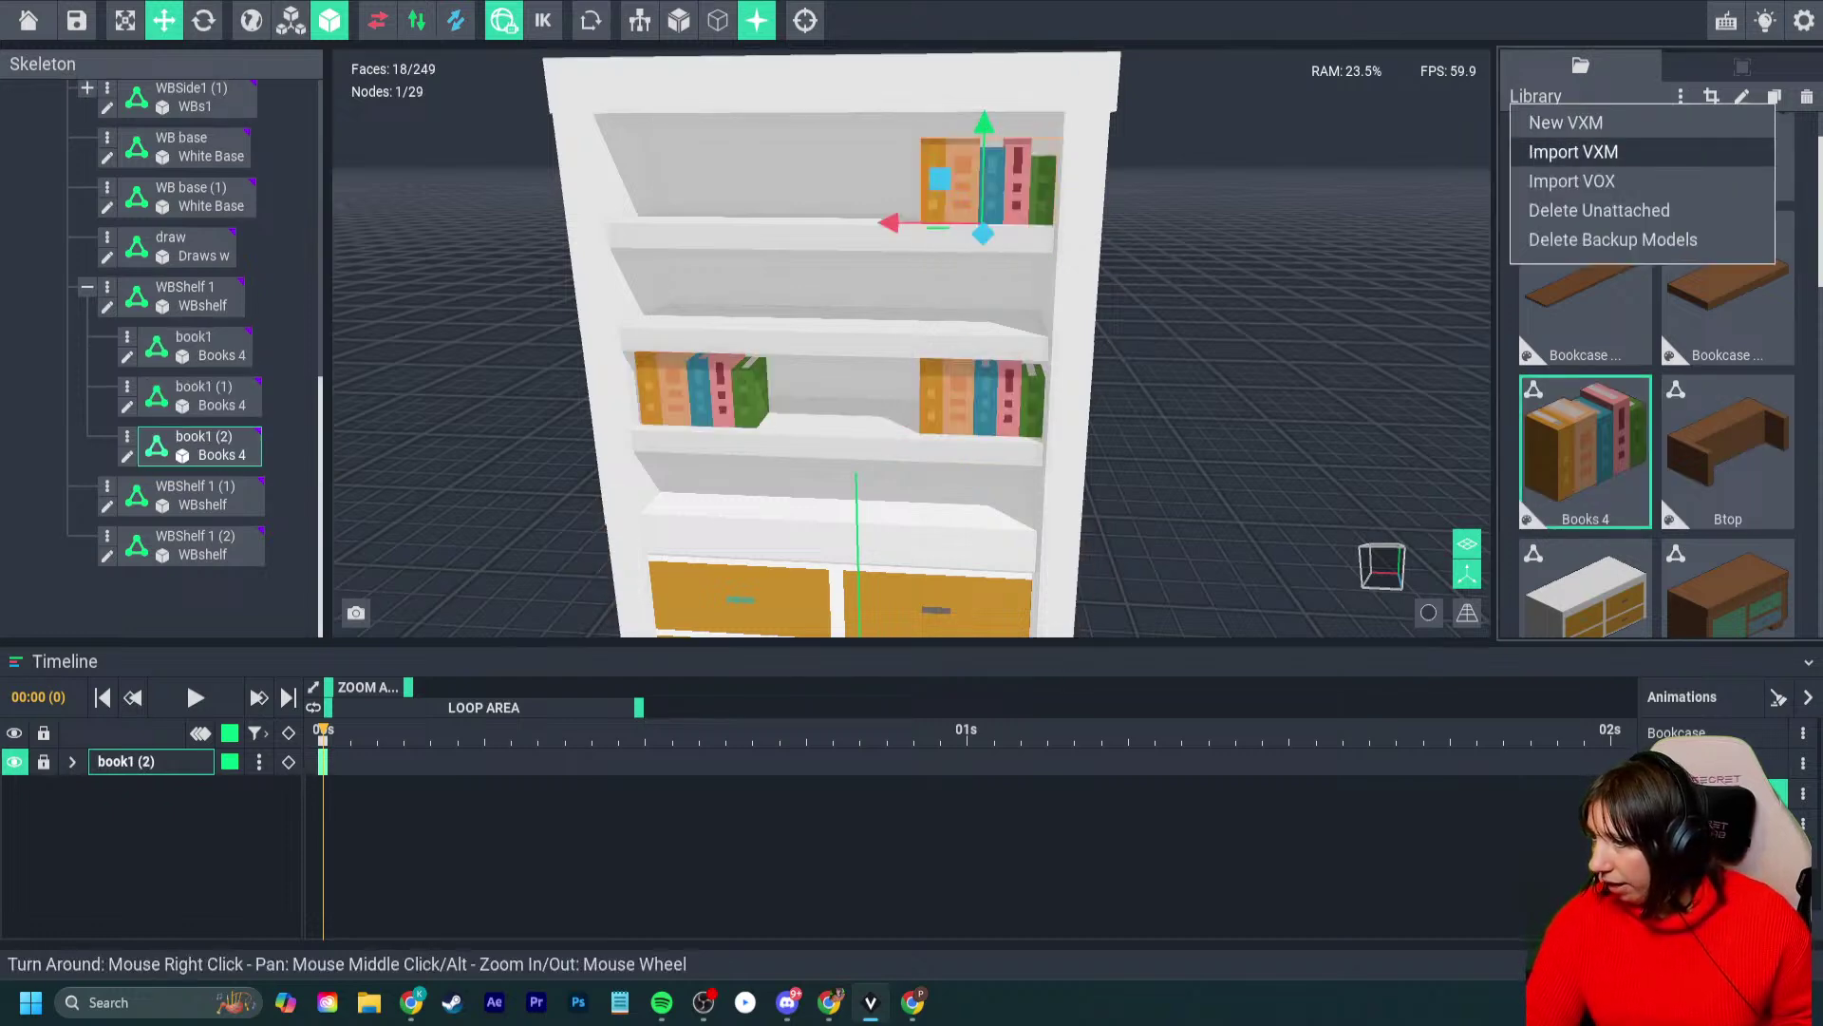
click(1562, 150)
scroll(1129, 474, down, 1)
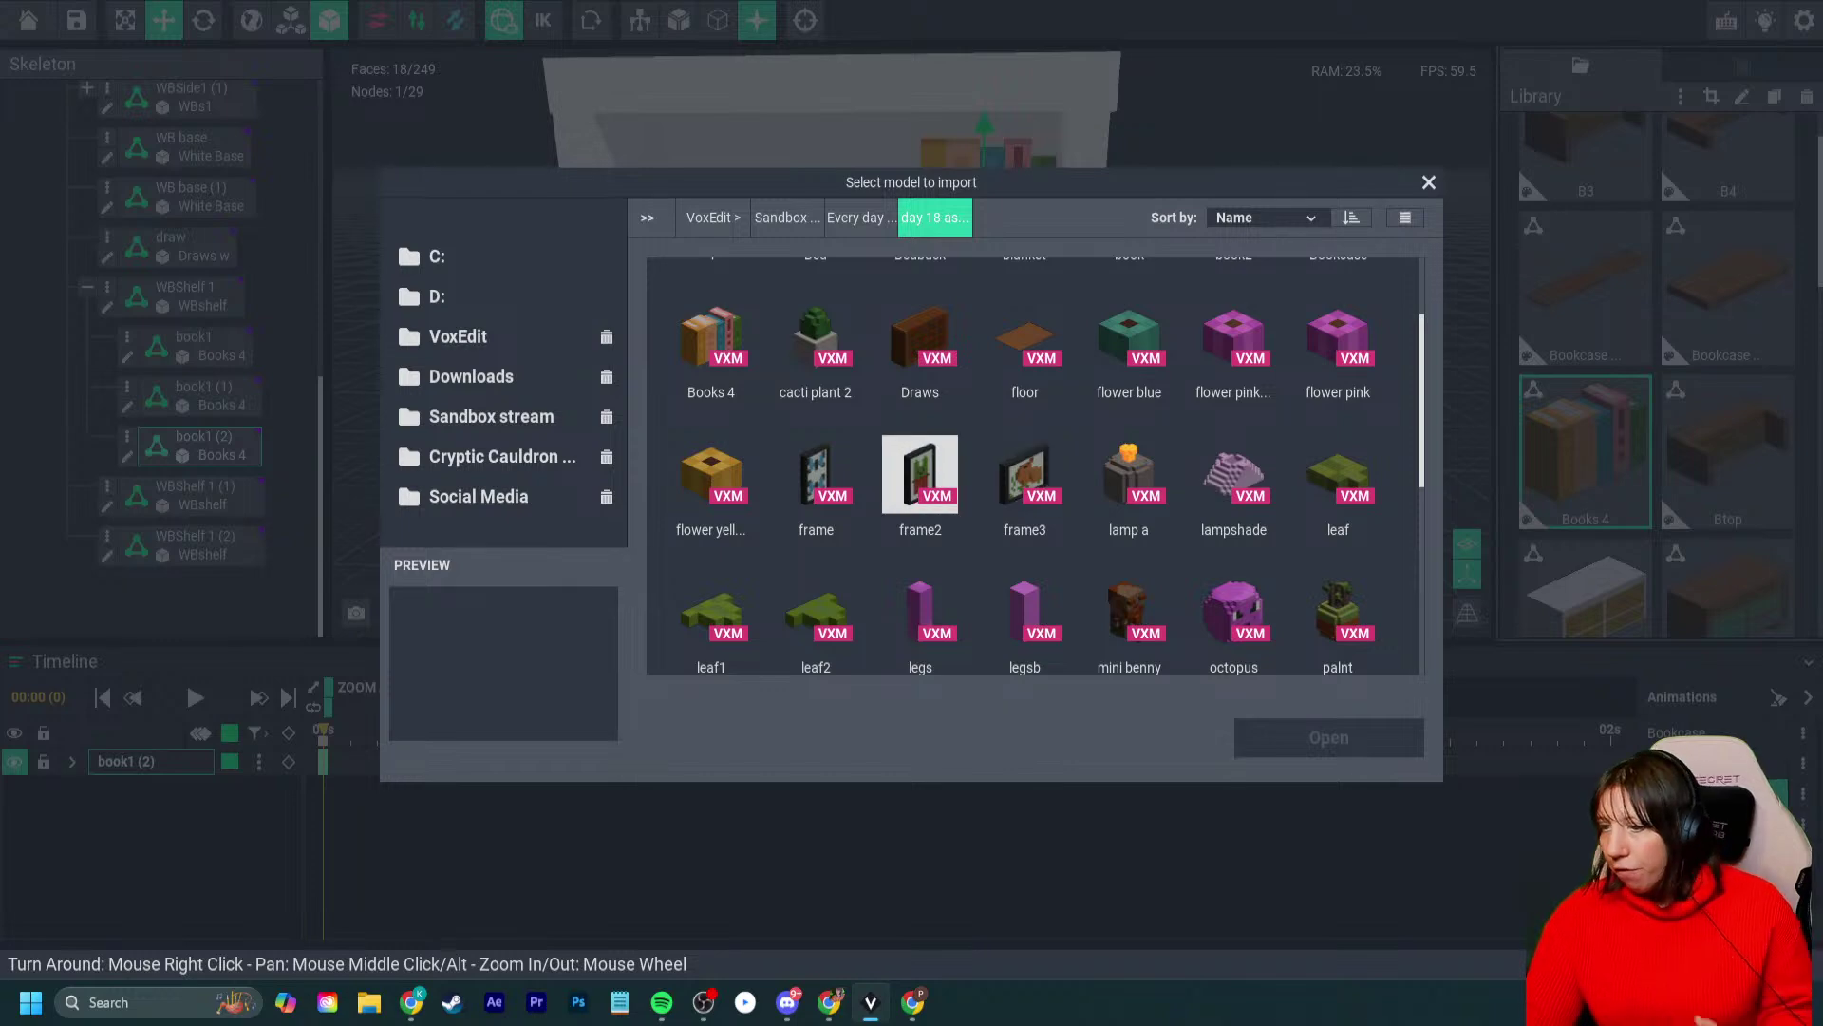
click(920, 474)
click(1328, 738)
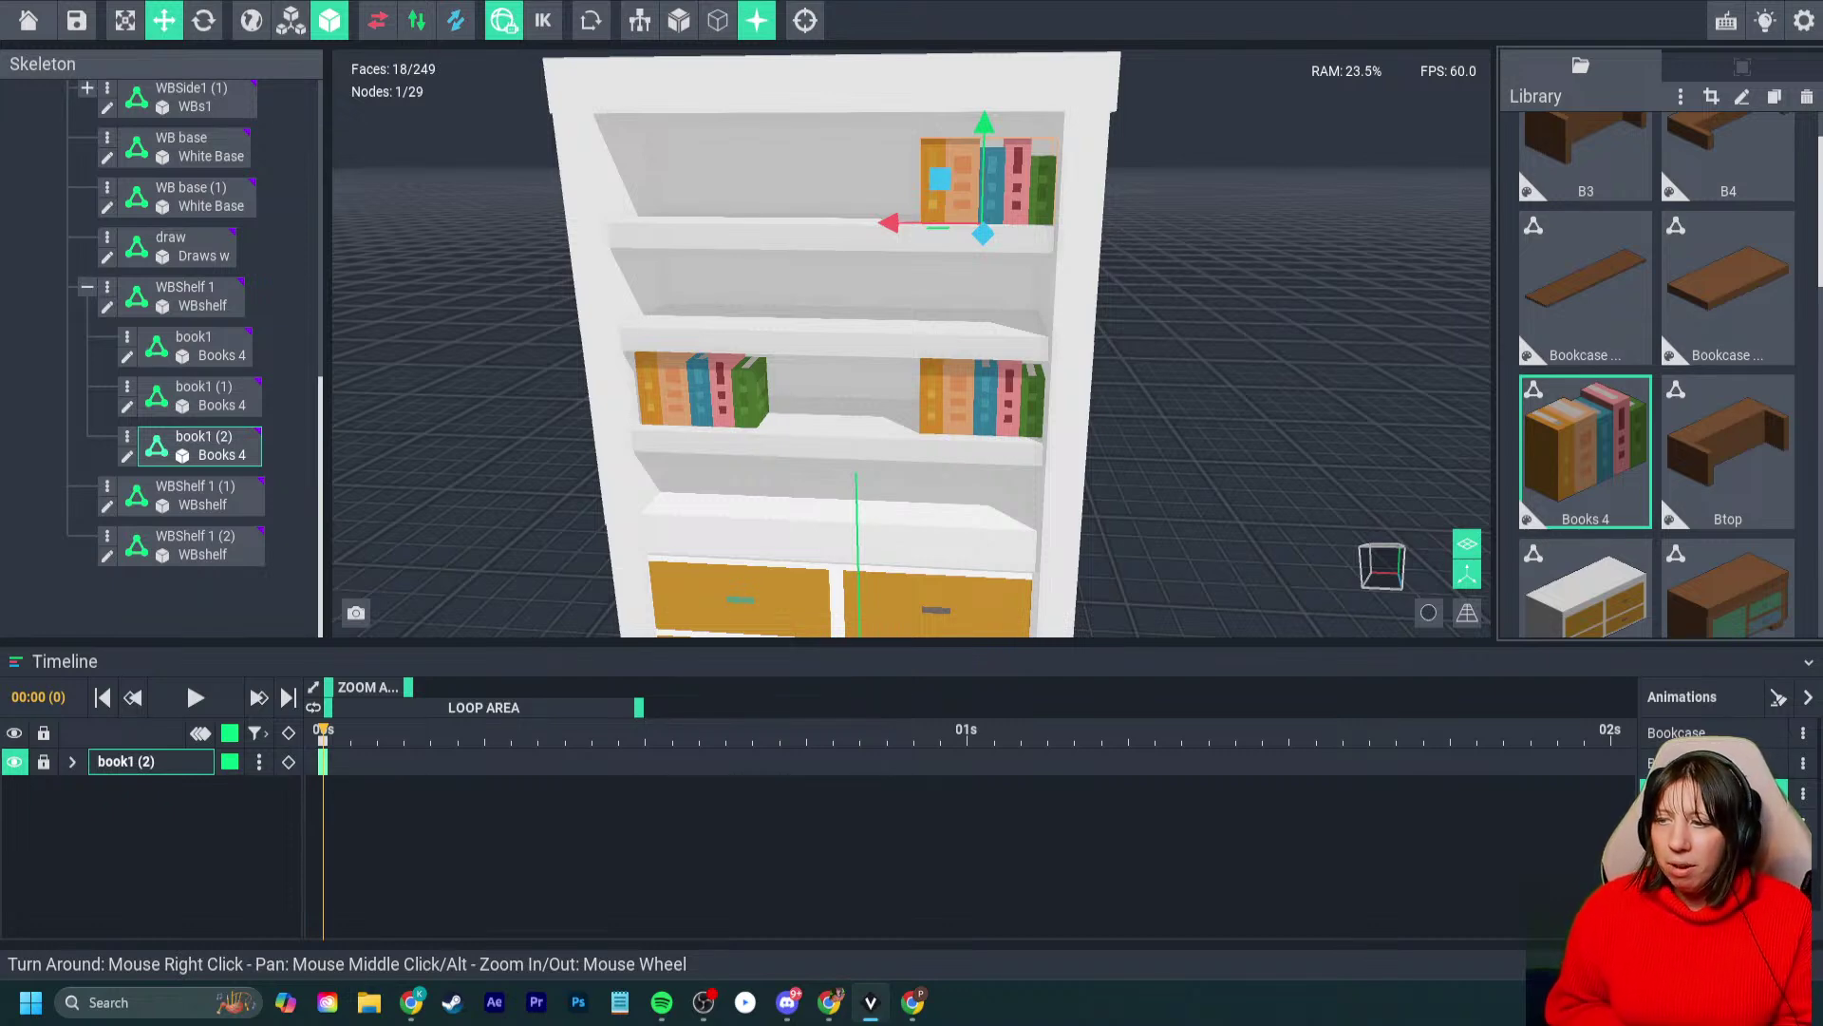
key(ctrl+s)
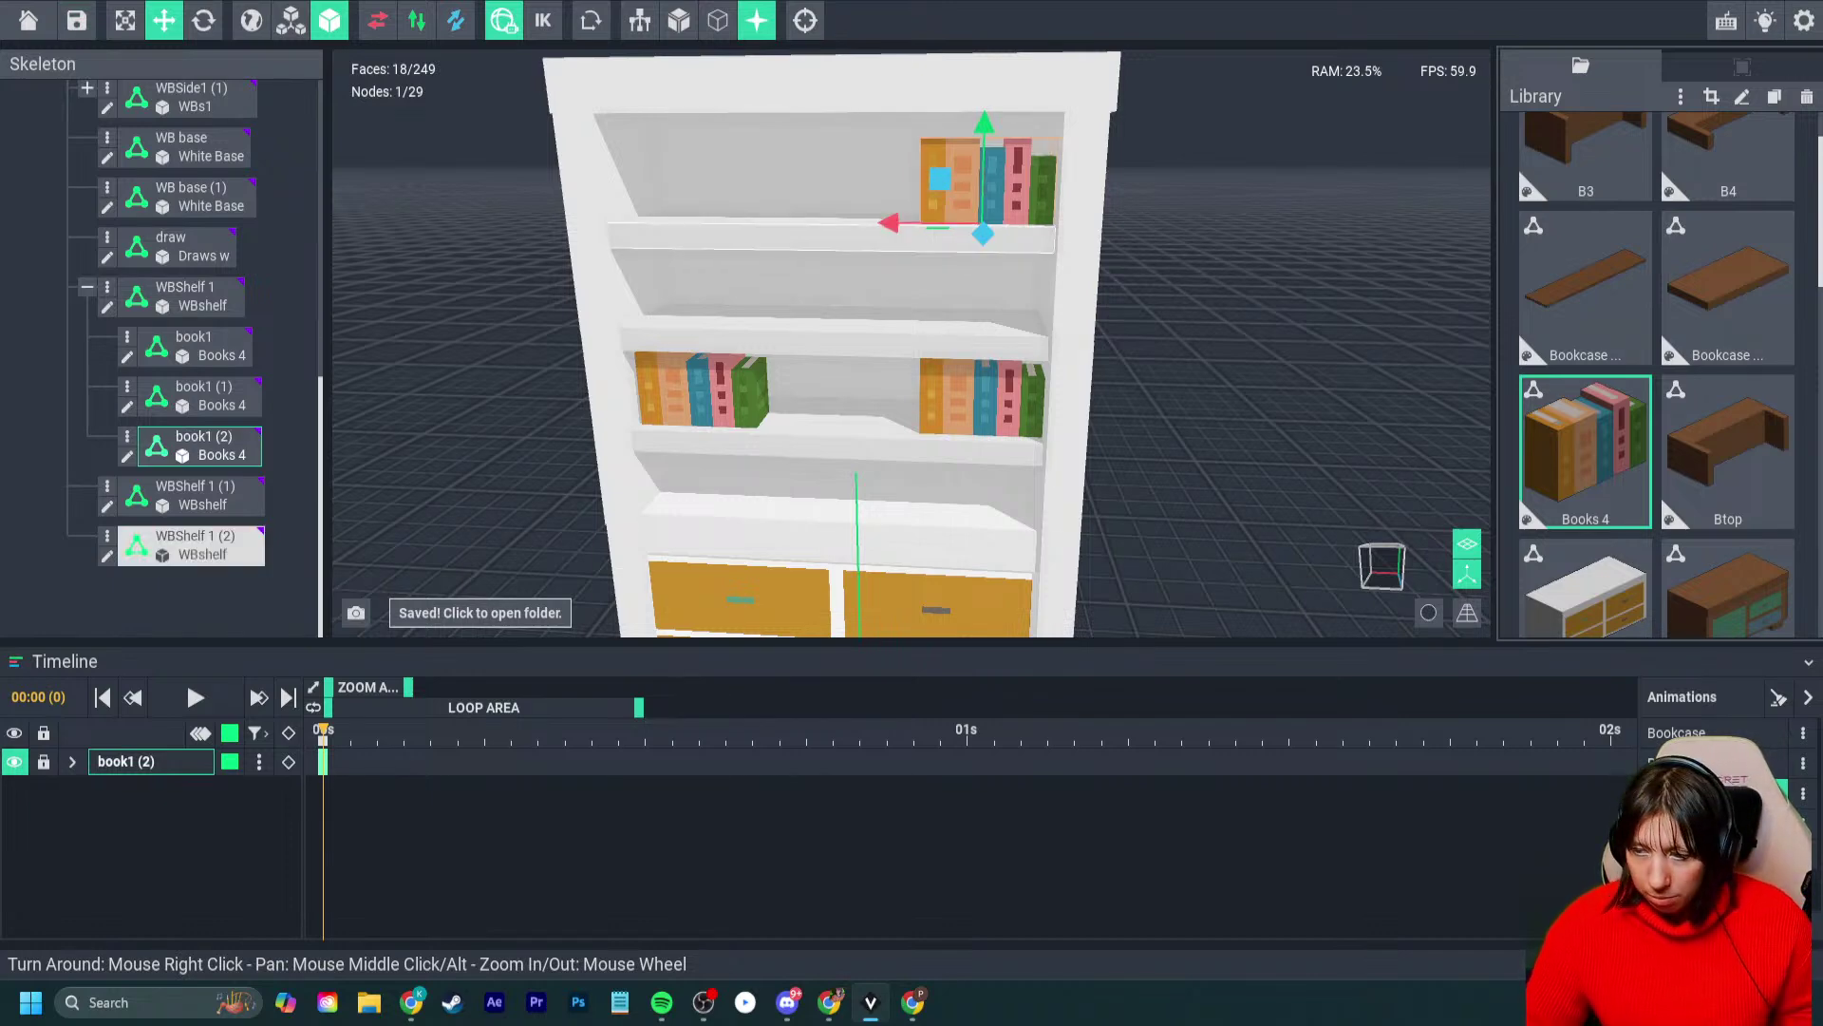
key(ctrl+d)
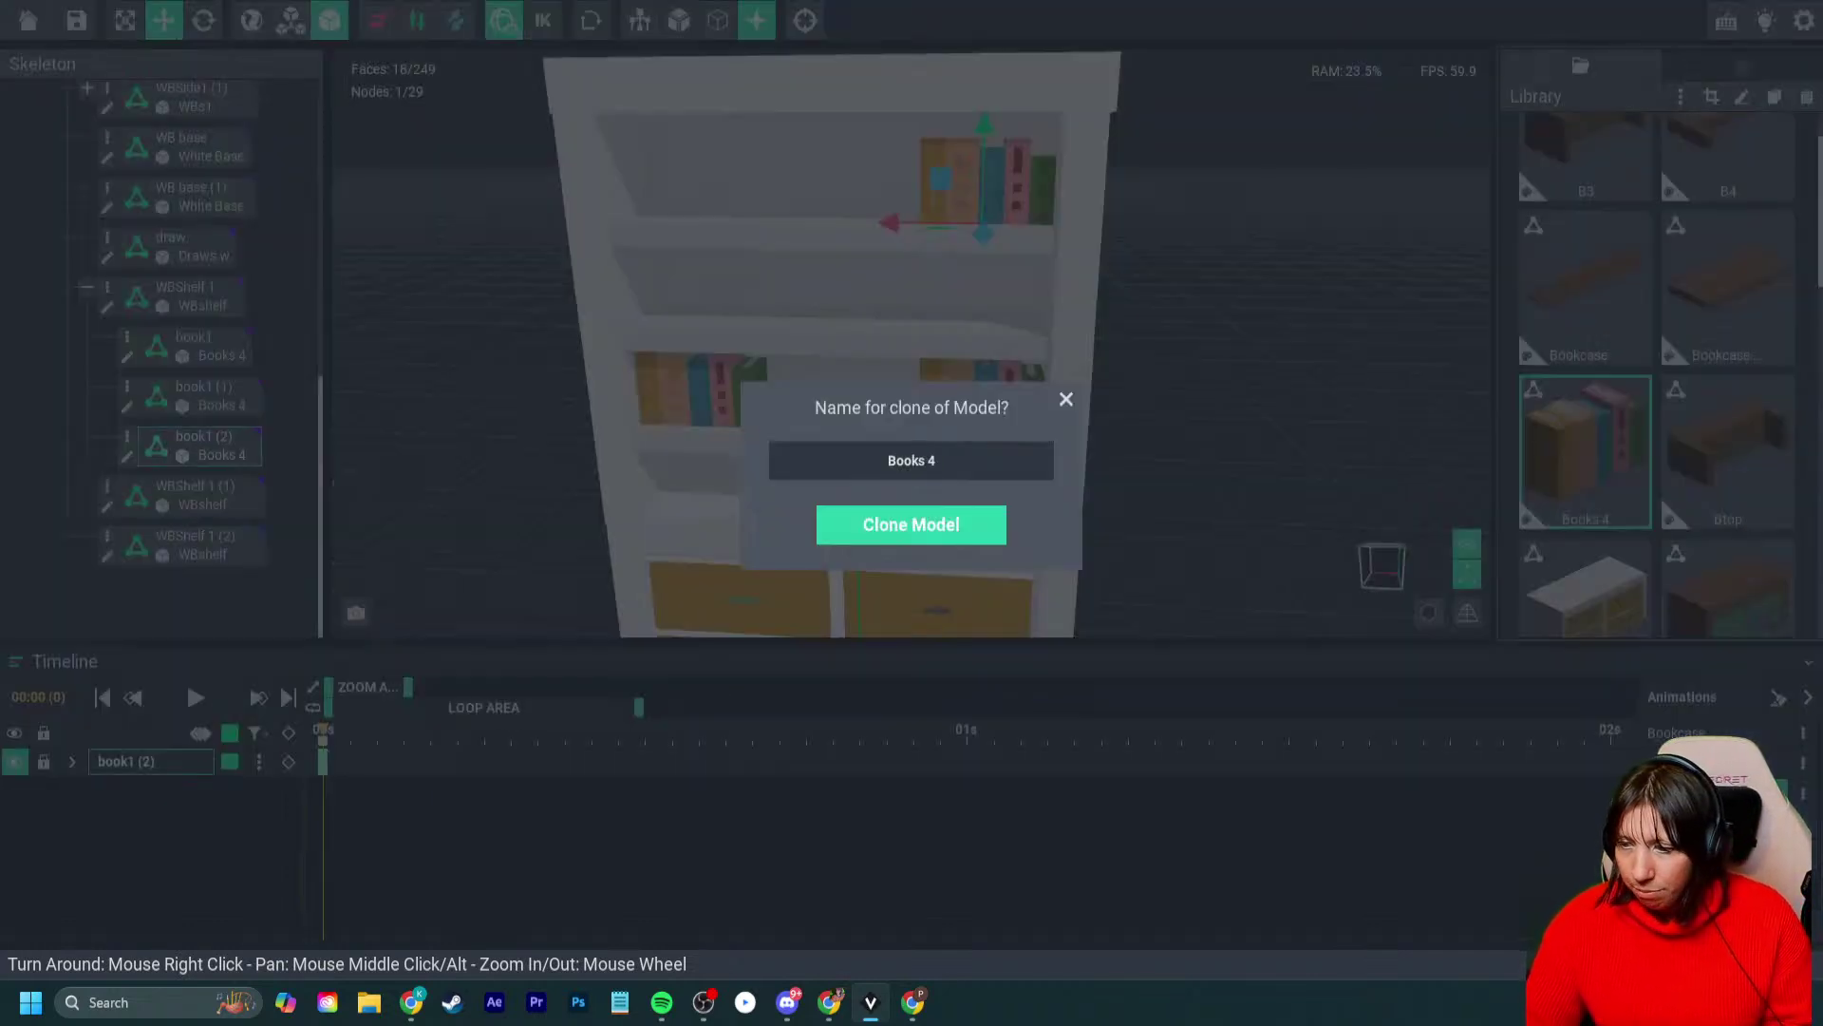
key(Escape)
- Create a child node named paint under WBShelf 1 and attach the frame2 model to it
click(108, 287)
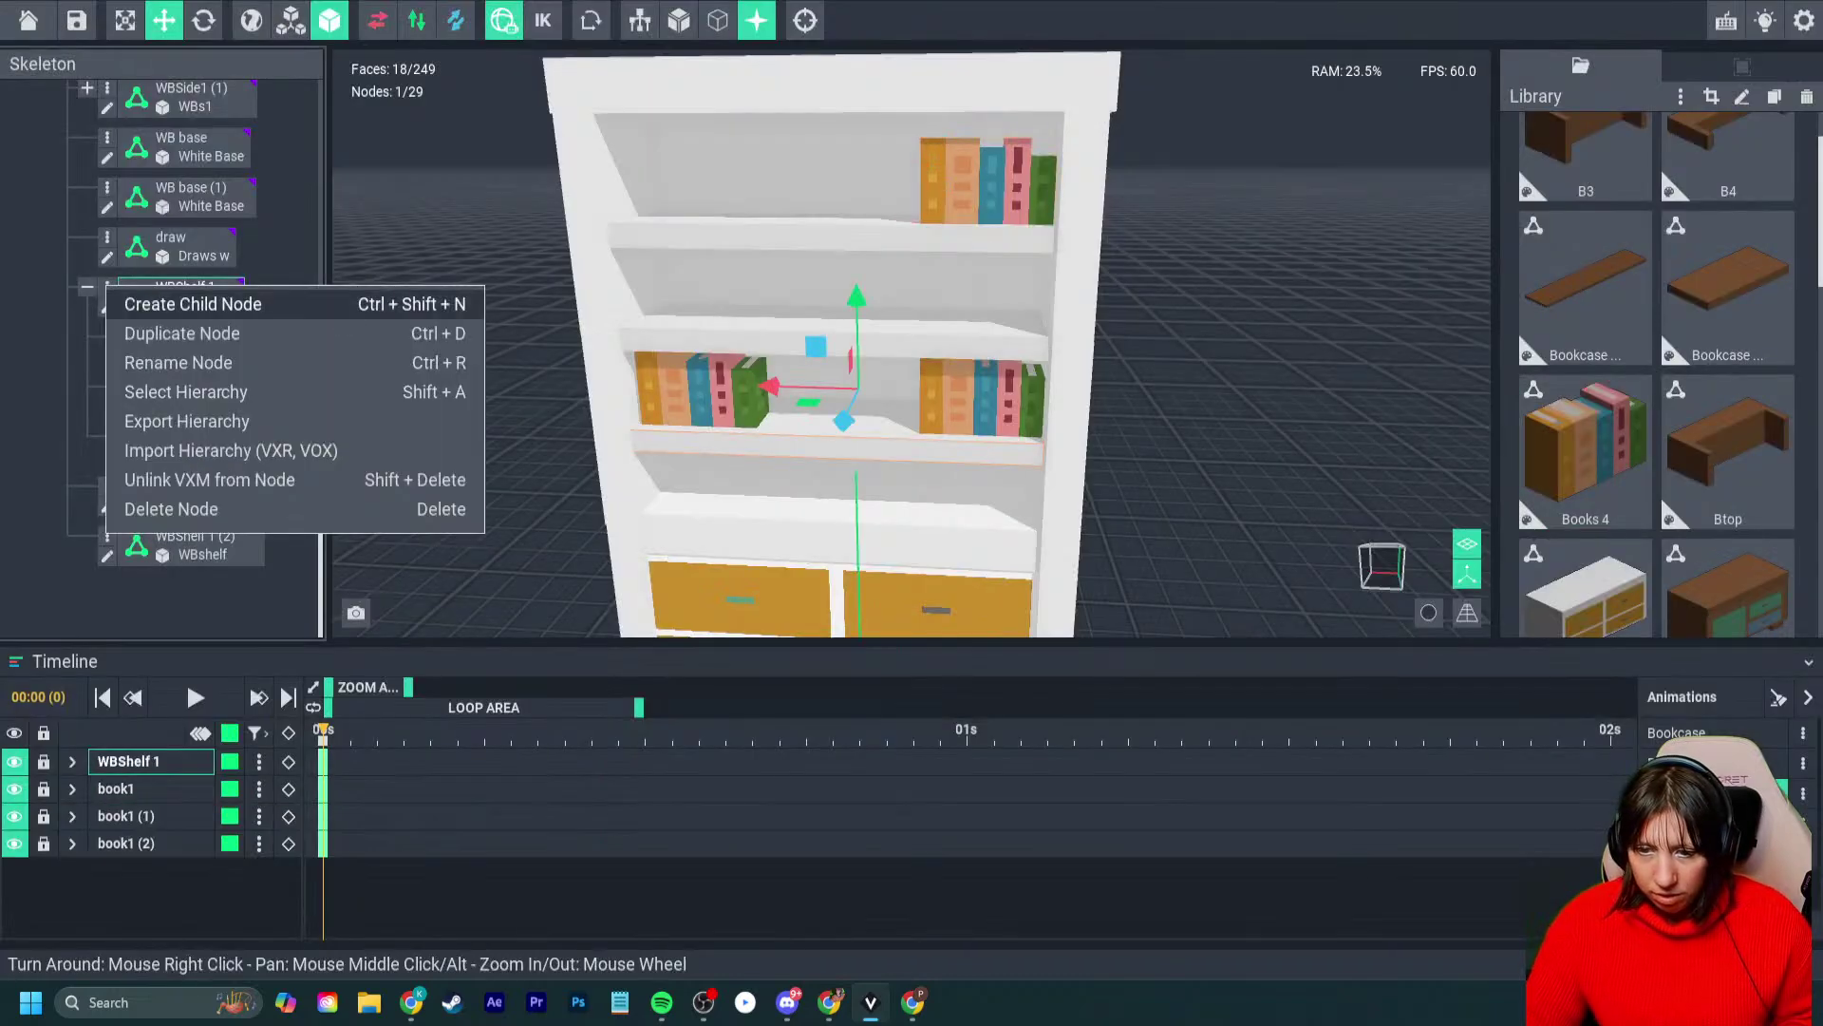
click(181, 299)
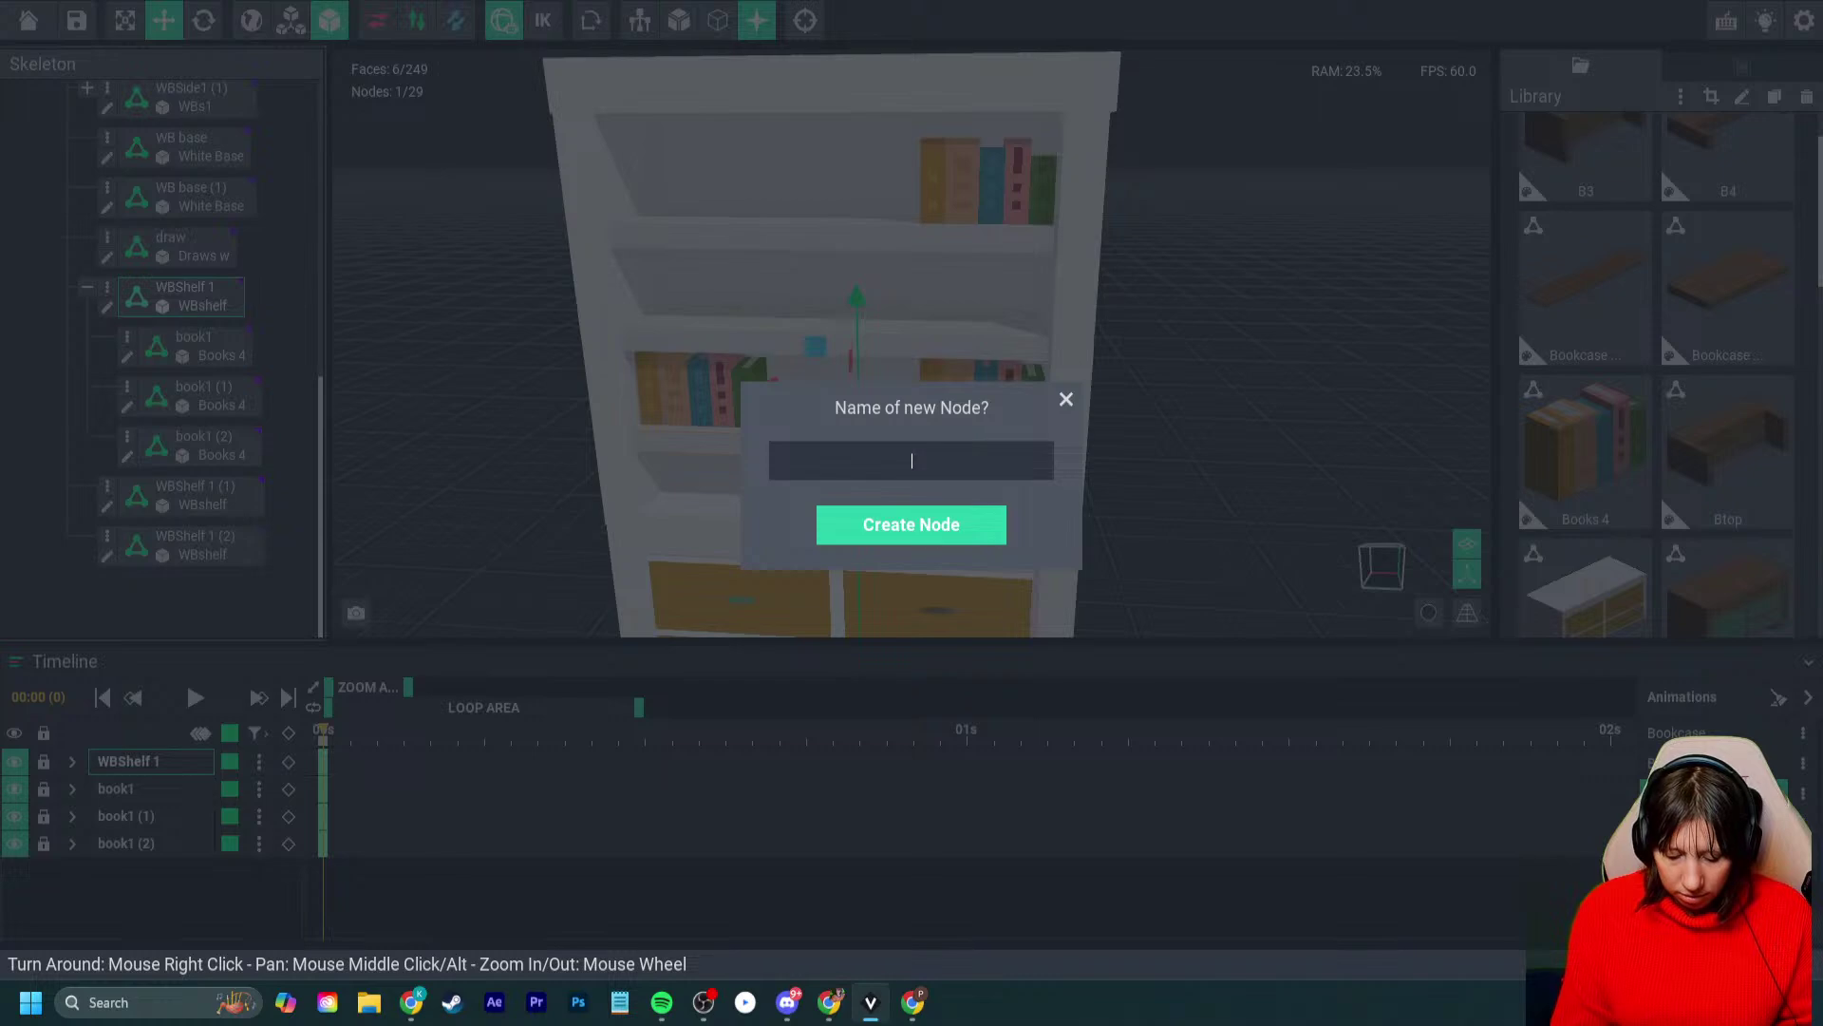
text(paint)
key(Return)
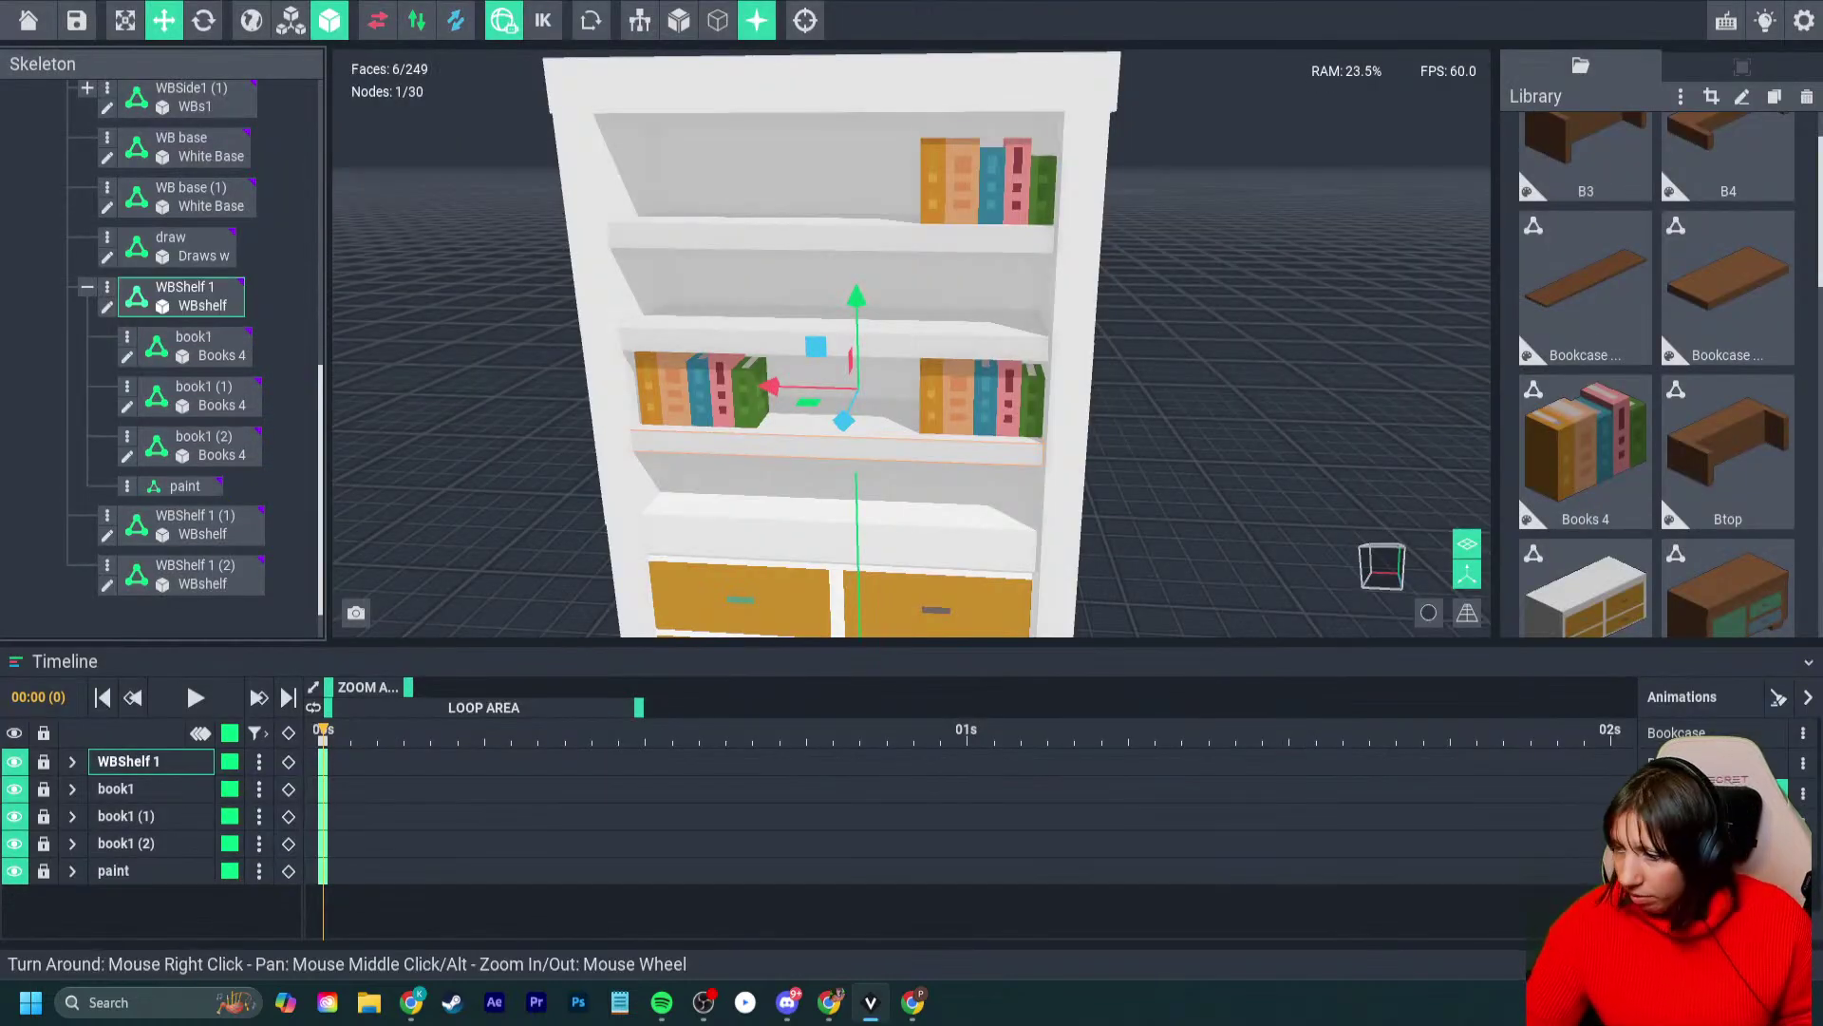
scroll(1657, 380, down, 3)
mouse_move(1728, 370)
mouse_down()
mouse_move(646, 627)
mouse_move(185, 447)
mouse_move(186, 489)
mouse_up()
- Move the frame2 picture up into the bookcase's upper part, beside the top shelf's books, adjusting its depth and height
drag(857, 303, 832, 74)
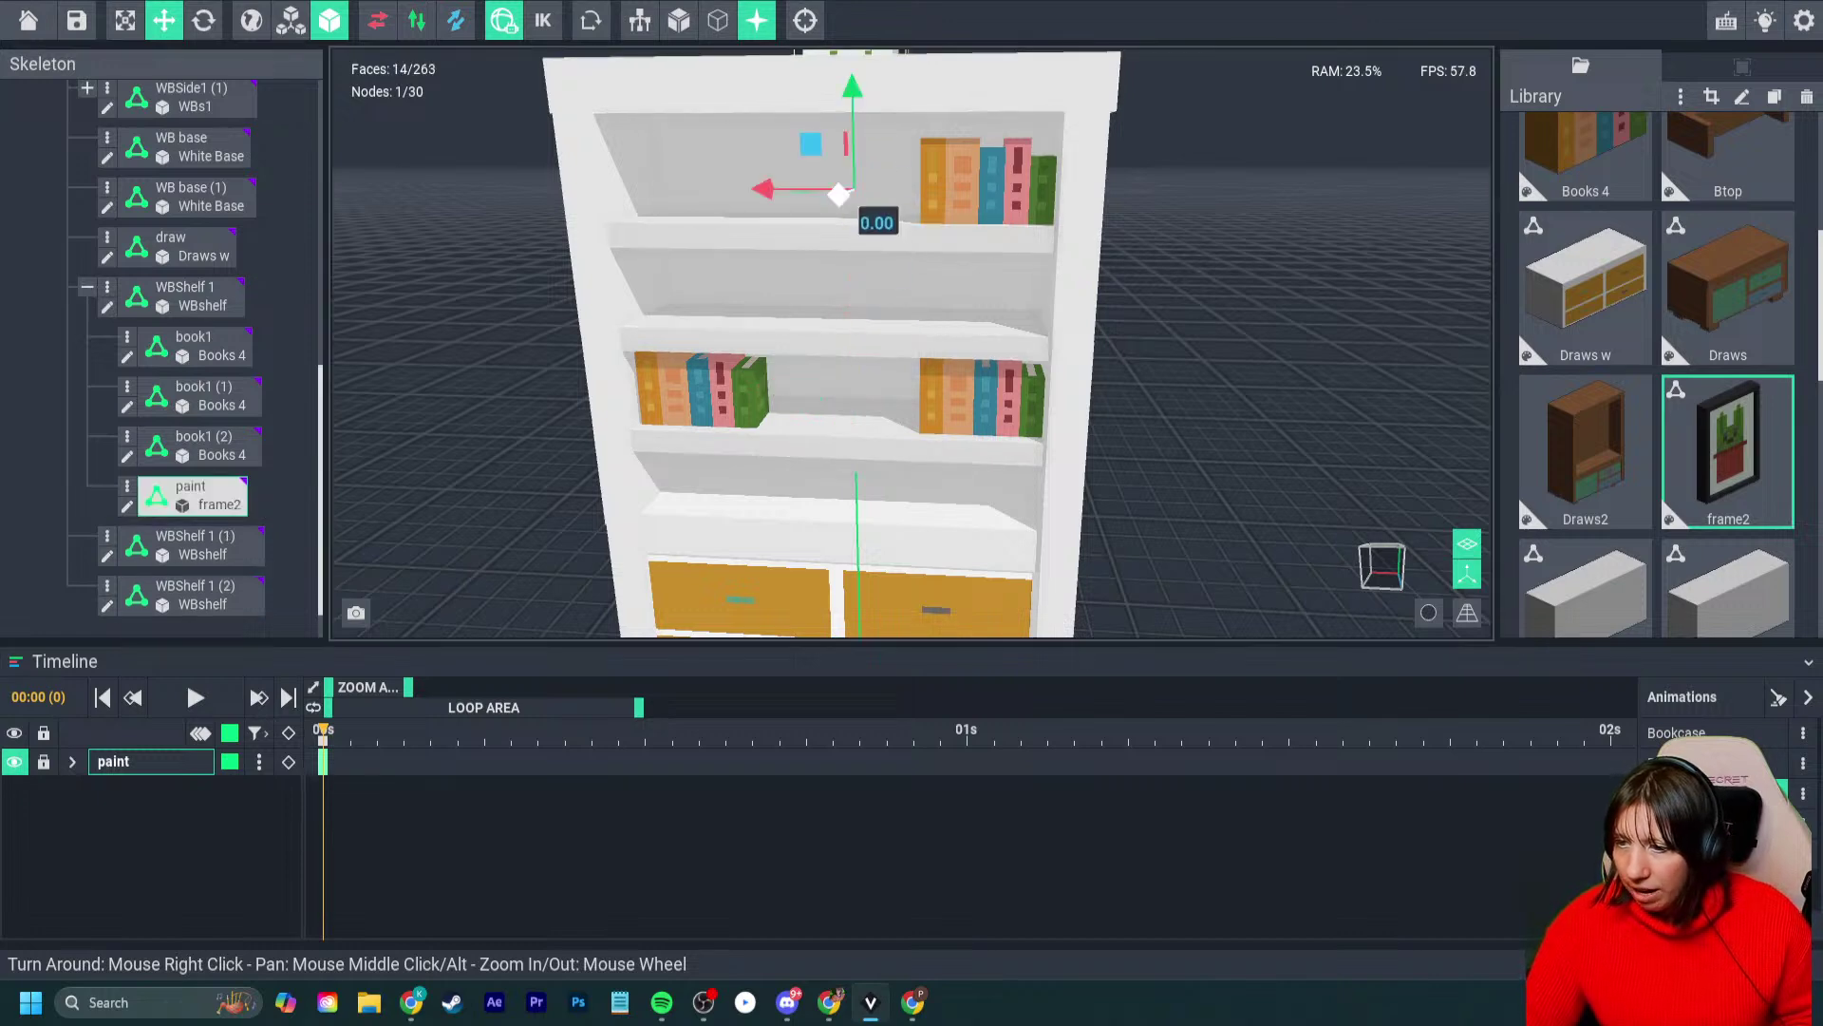
drag(838, 193, 815, 223)
right_drag(798, 223, 841, 252)
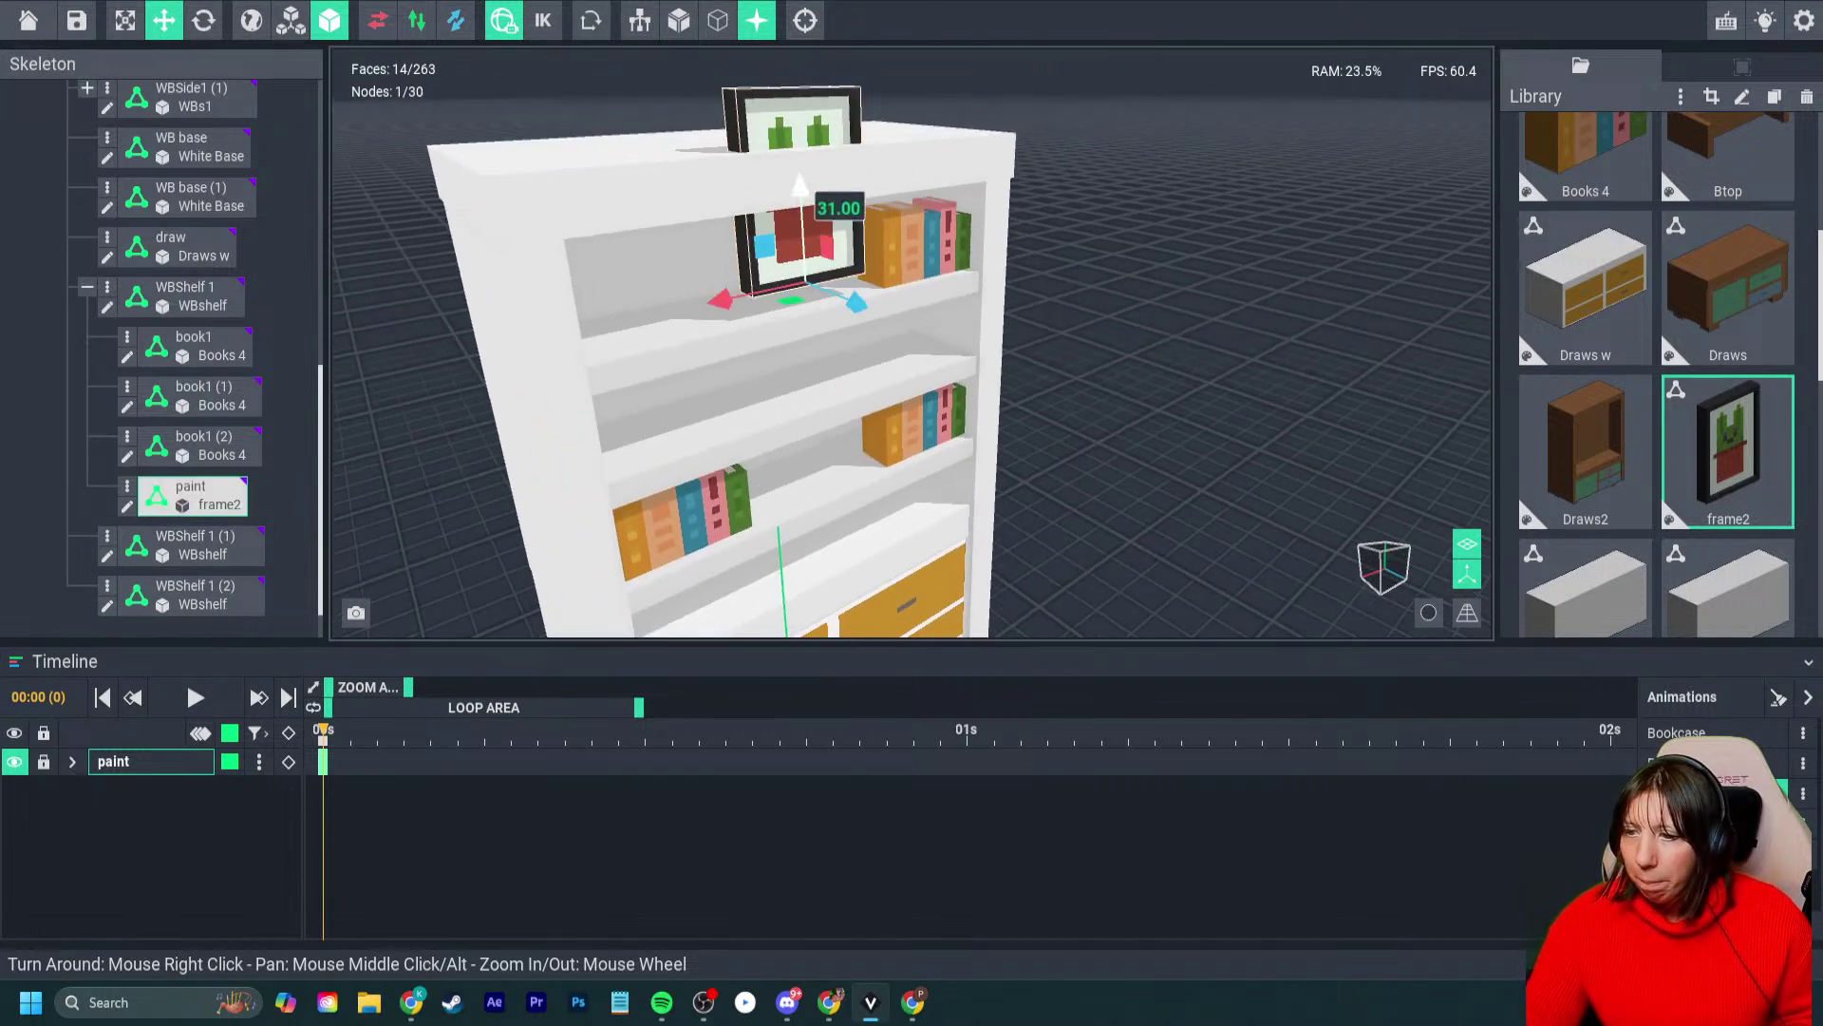
drag(803, 171, 804, 251)
mouse_move(836, 289)
right_down()
mouse_move(794, 275)
mouse_move(816, 256)
right_up()
scroll(798, 275, down, 2)
mouse_move(777, 340)
right_down()
mouse_move(789, 362)
mouse_move(826, 361)
right_up()
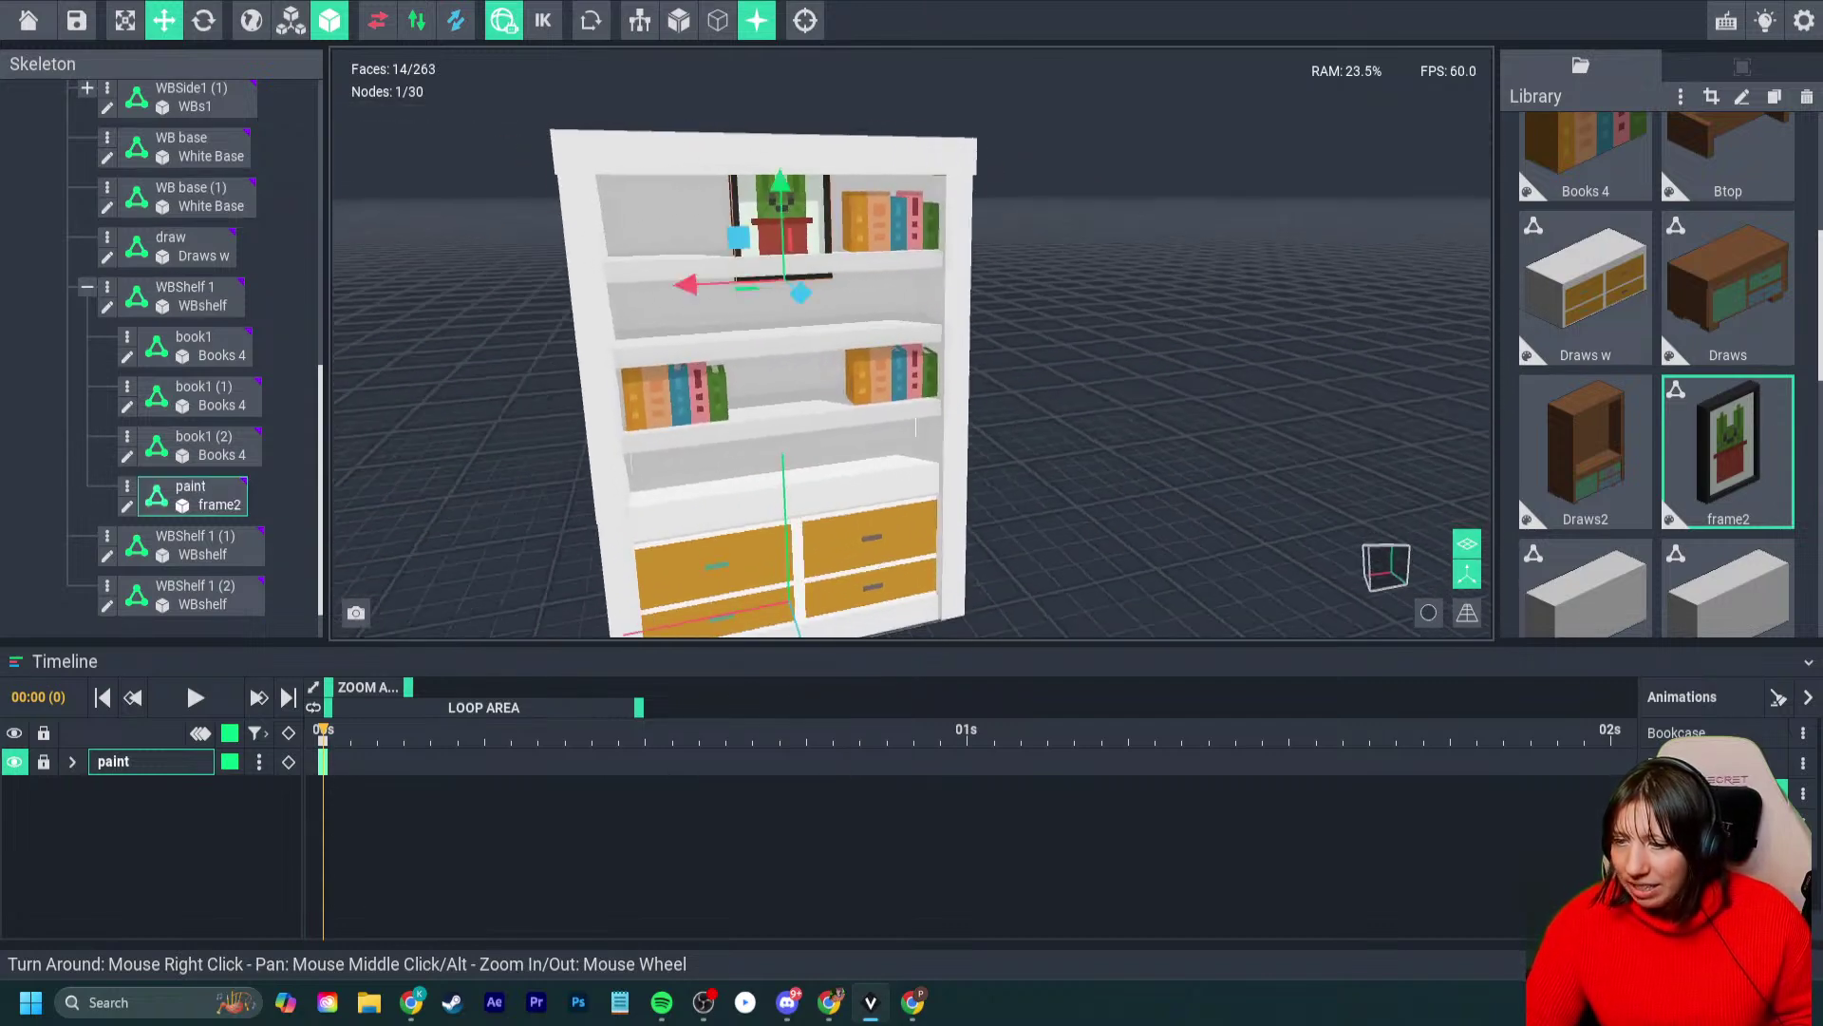
drag(688, 283, 682, 283)
mouse_move(815, 281)
right_down()
mouse_move(771, 278)
mouse_move(807, 279)
right_up()
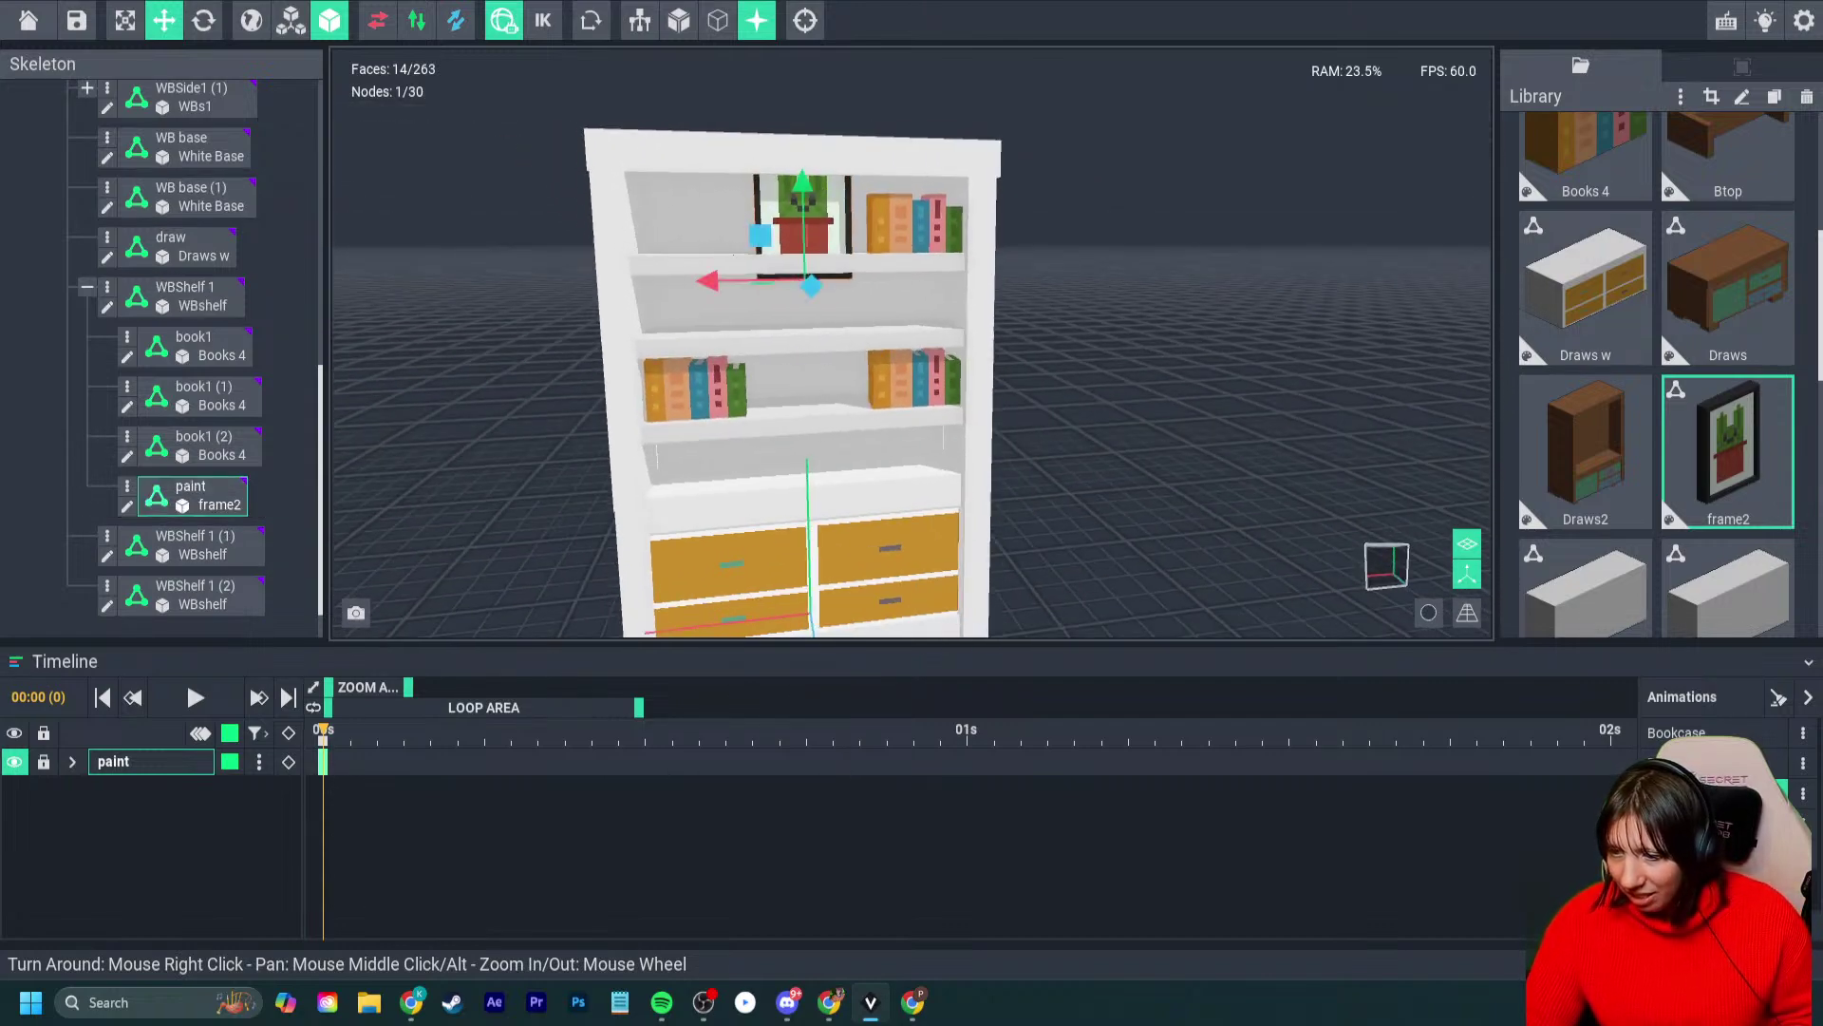
right_drag(744, 392, 796, 418)
scroll(796, 418, up, 2)
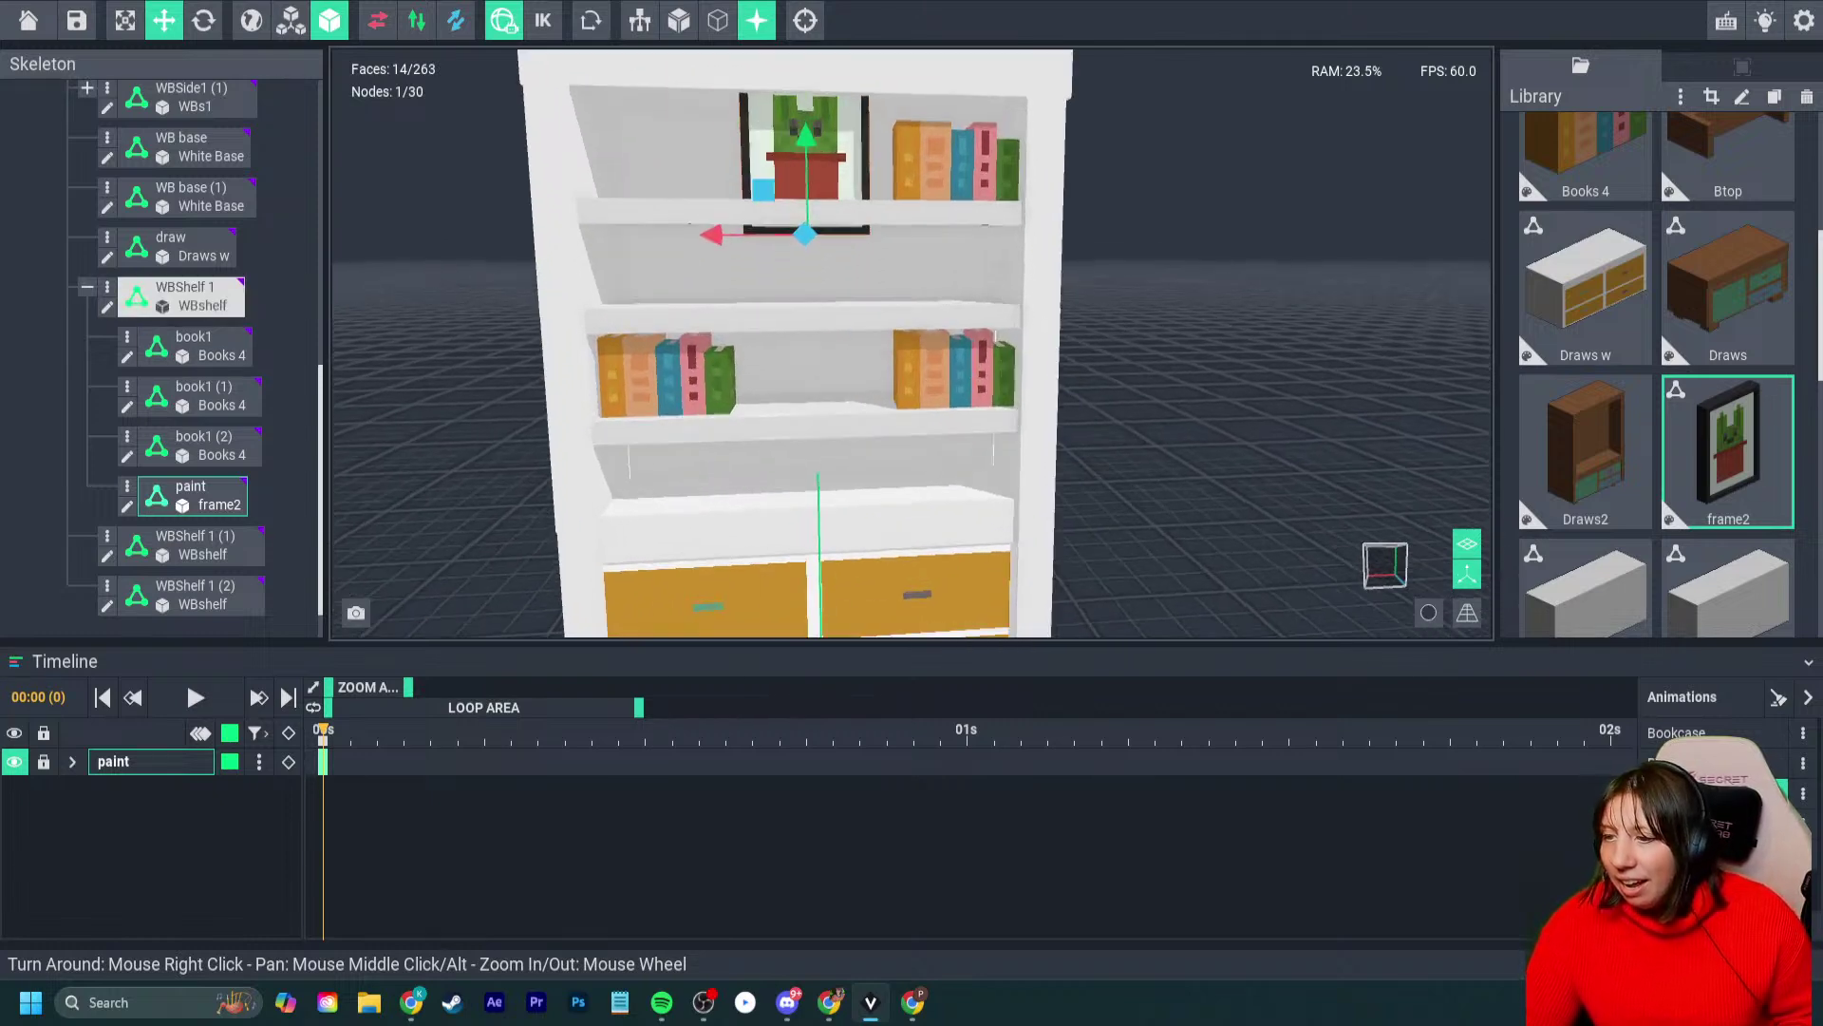
- Lower the WBShelf 1 shelf slightly together with its attached books and picture frame
click(793, 428)
drag(814, 297, 816, 316)
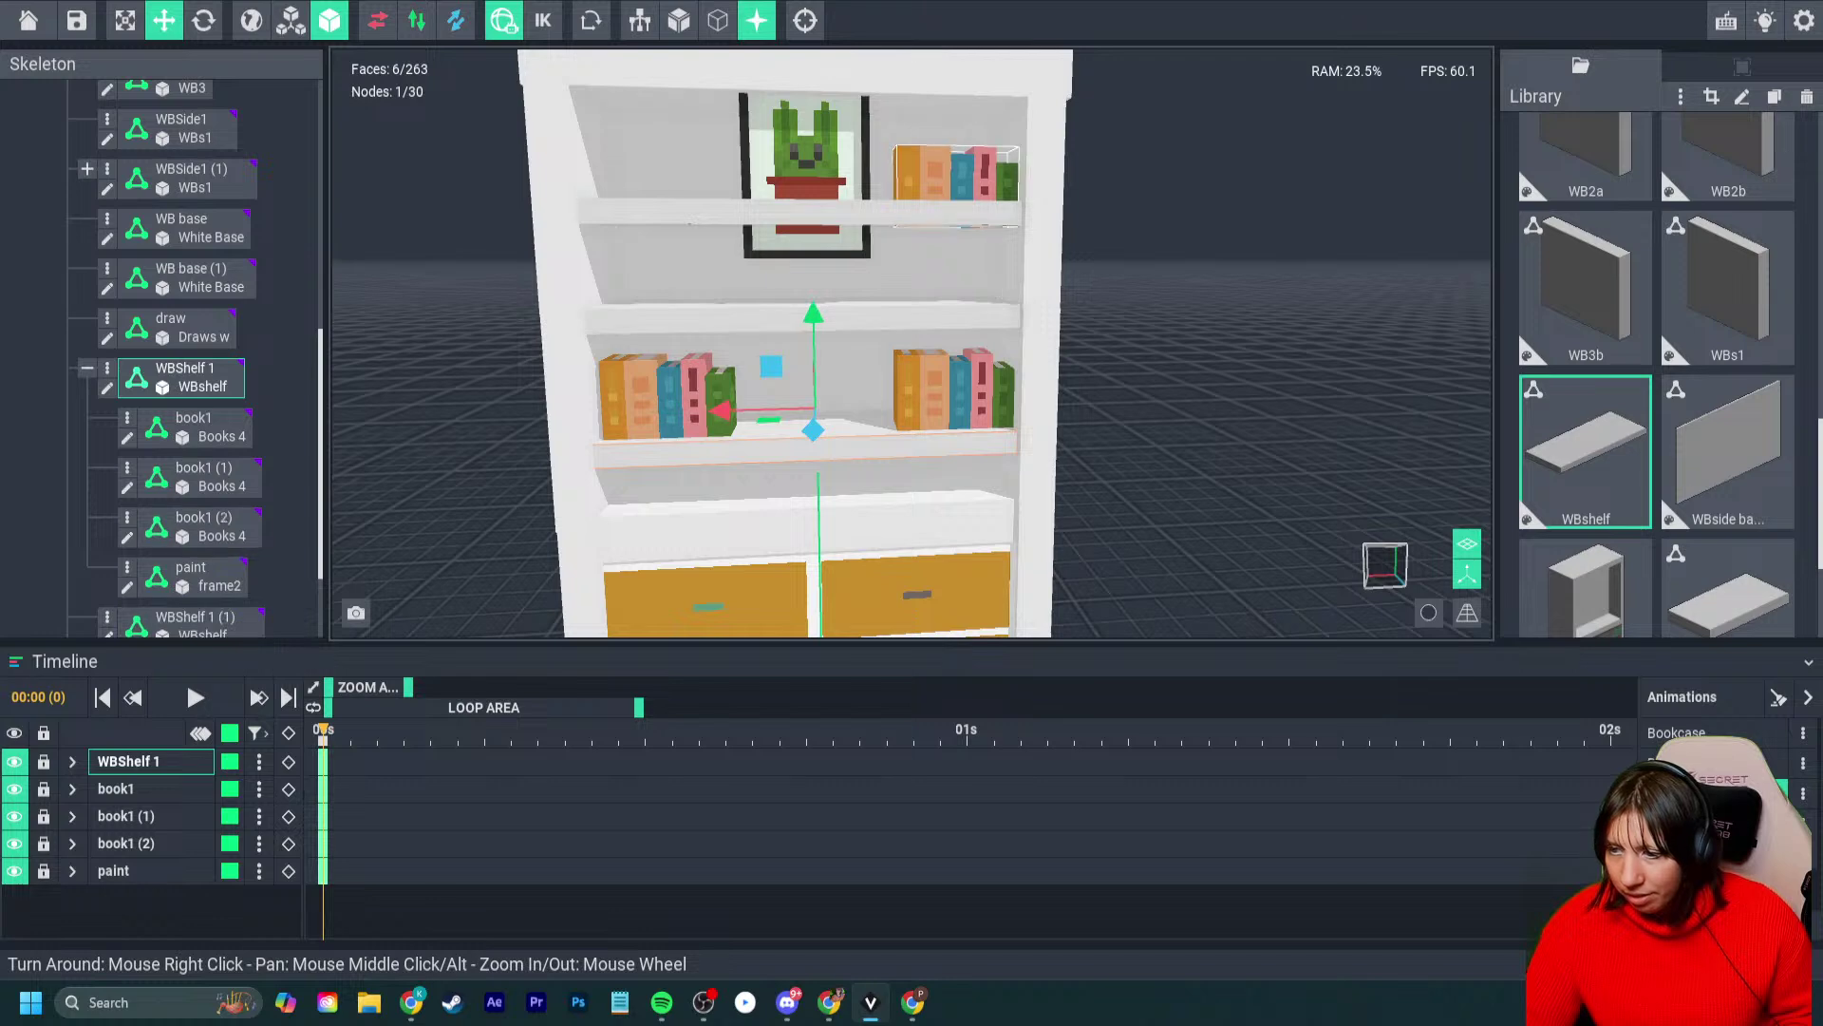
- Delete the book1 (2) book set from the bookcase's upper part
click(954, 181)
key(Delete)
- Lower the paint picture frame between the two book sets and bring WBShelf 1 down to just above the drawers
click(815, 161)
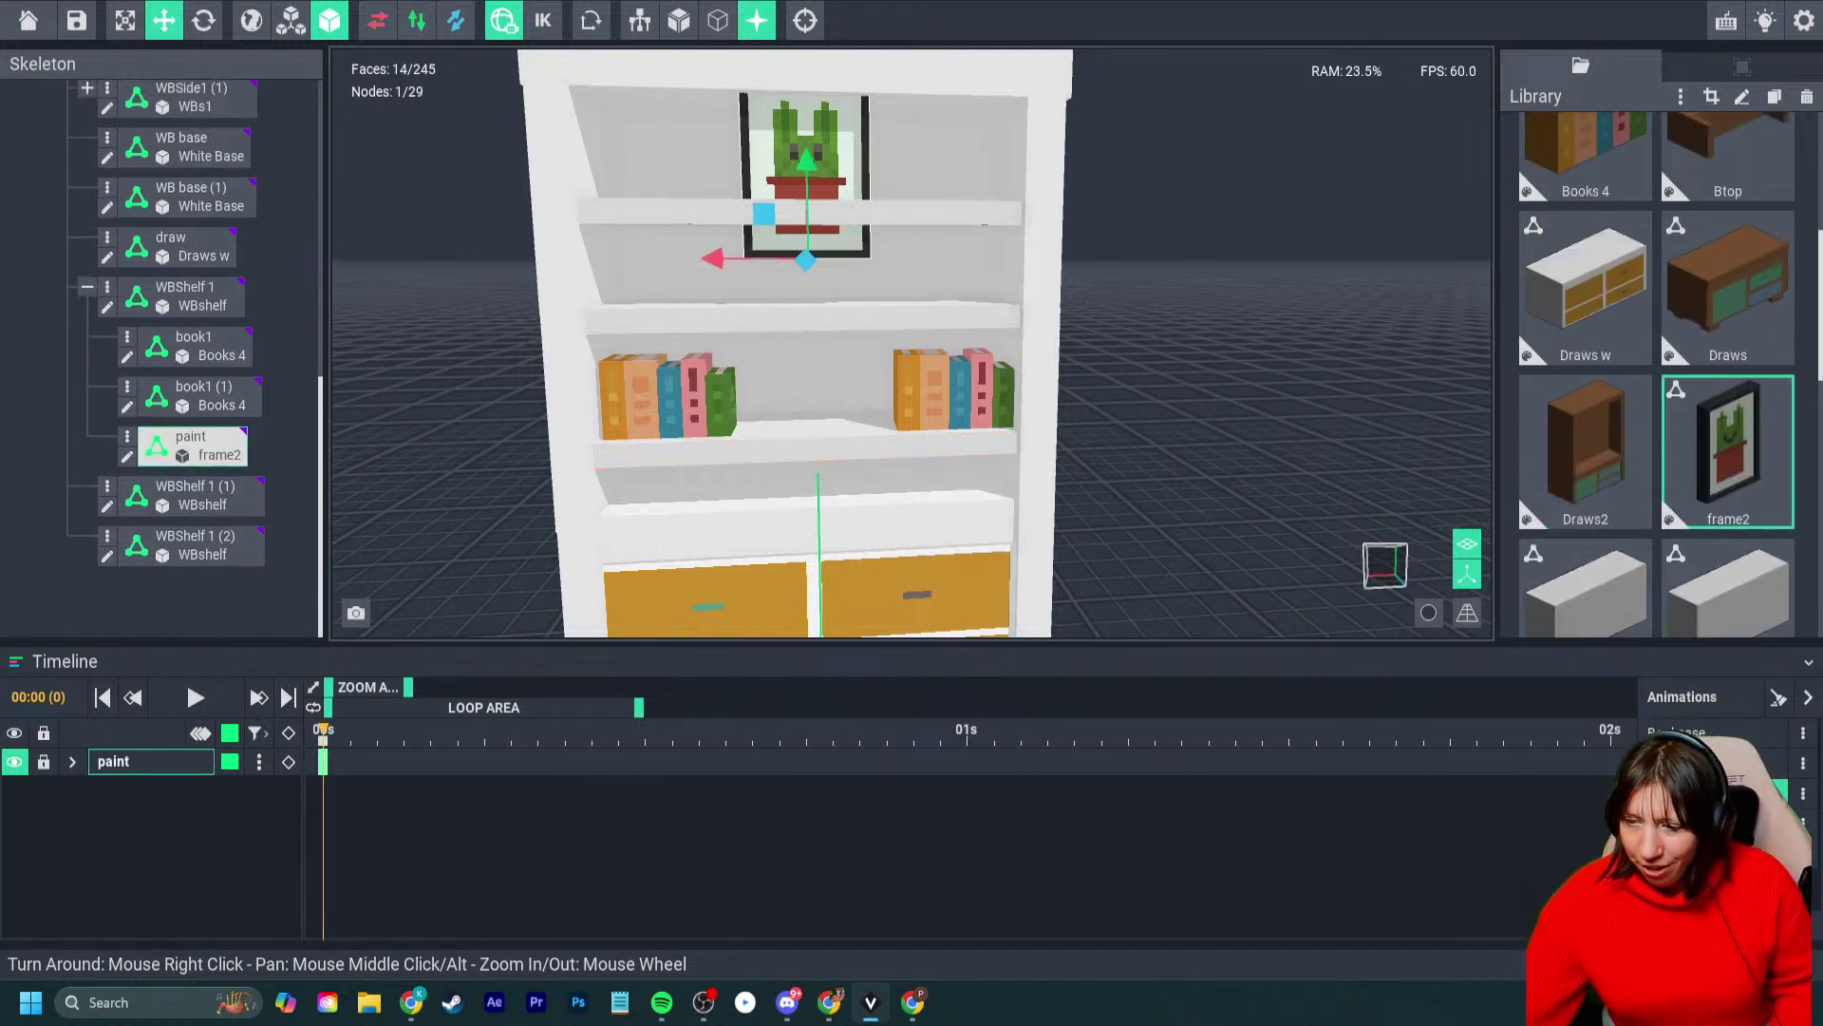
drag(806, 190, 815, 373)
click(840, 451)
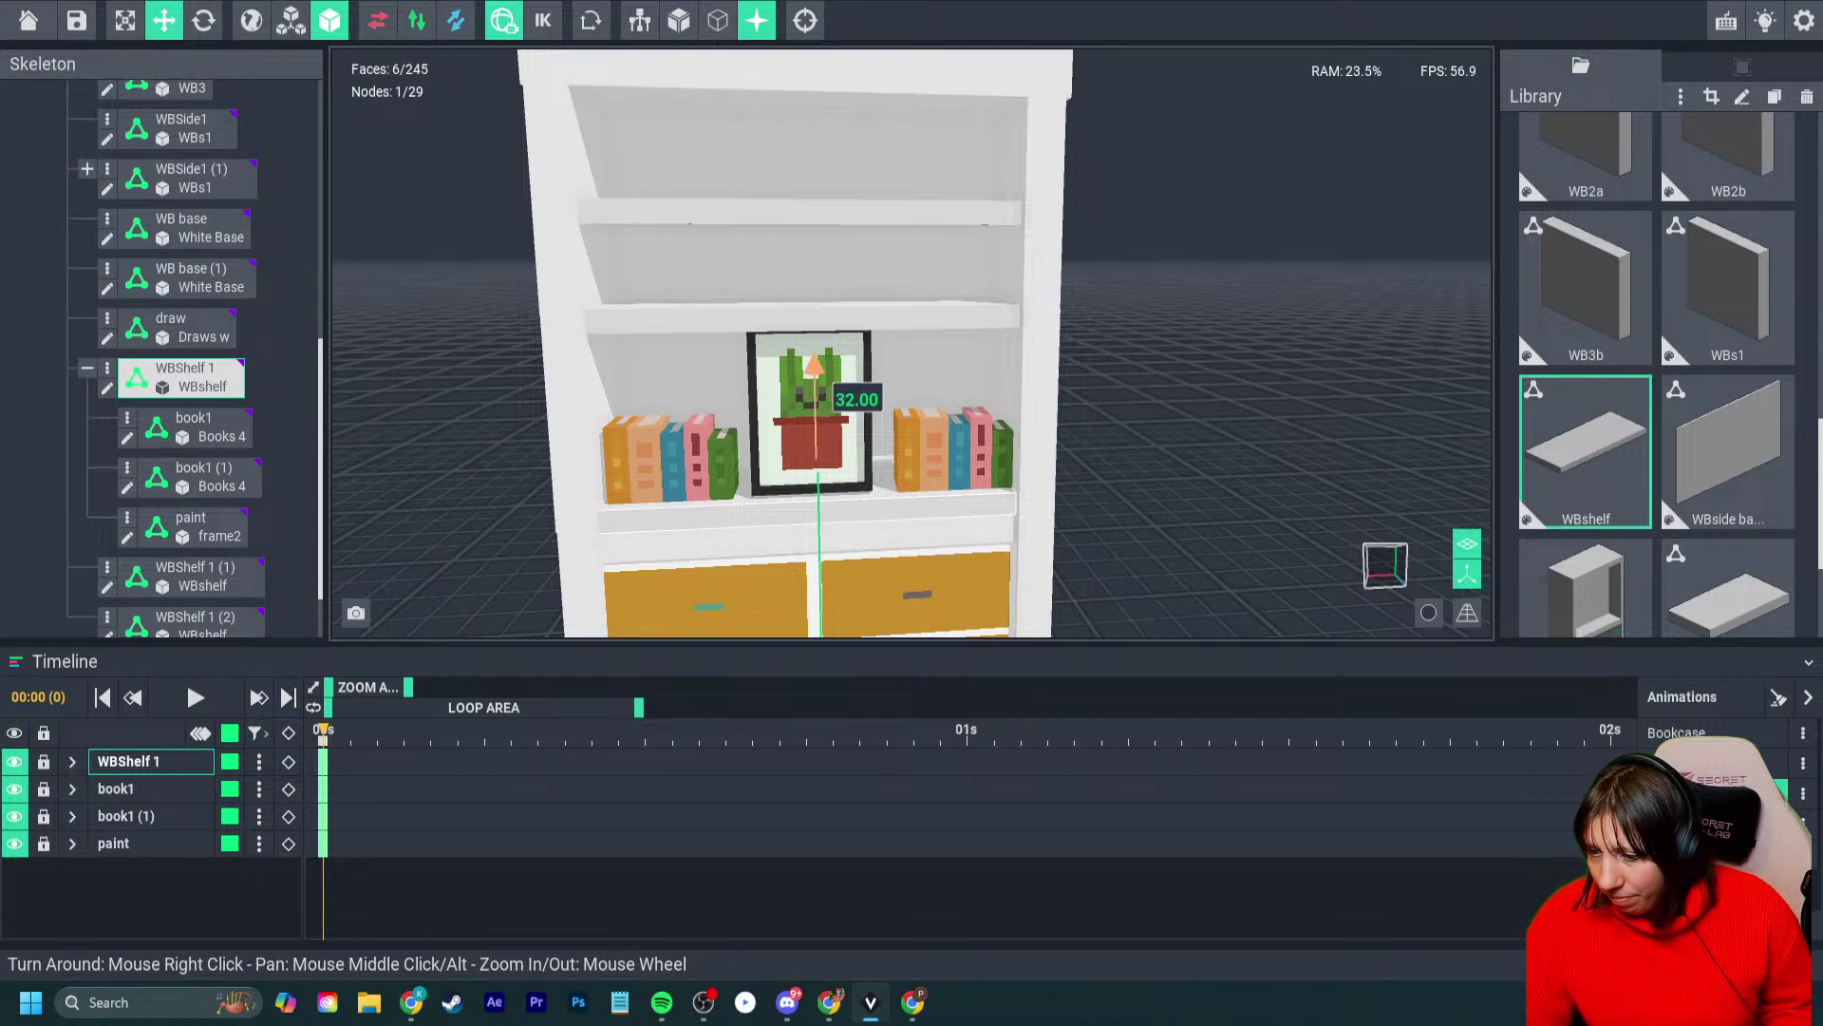
- Tilt the paint picture frame back slightly so that it leans on WBShelf 1
right_drag(819, 390, 883, 447)
key(e)
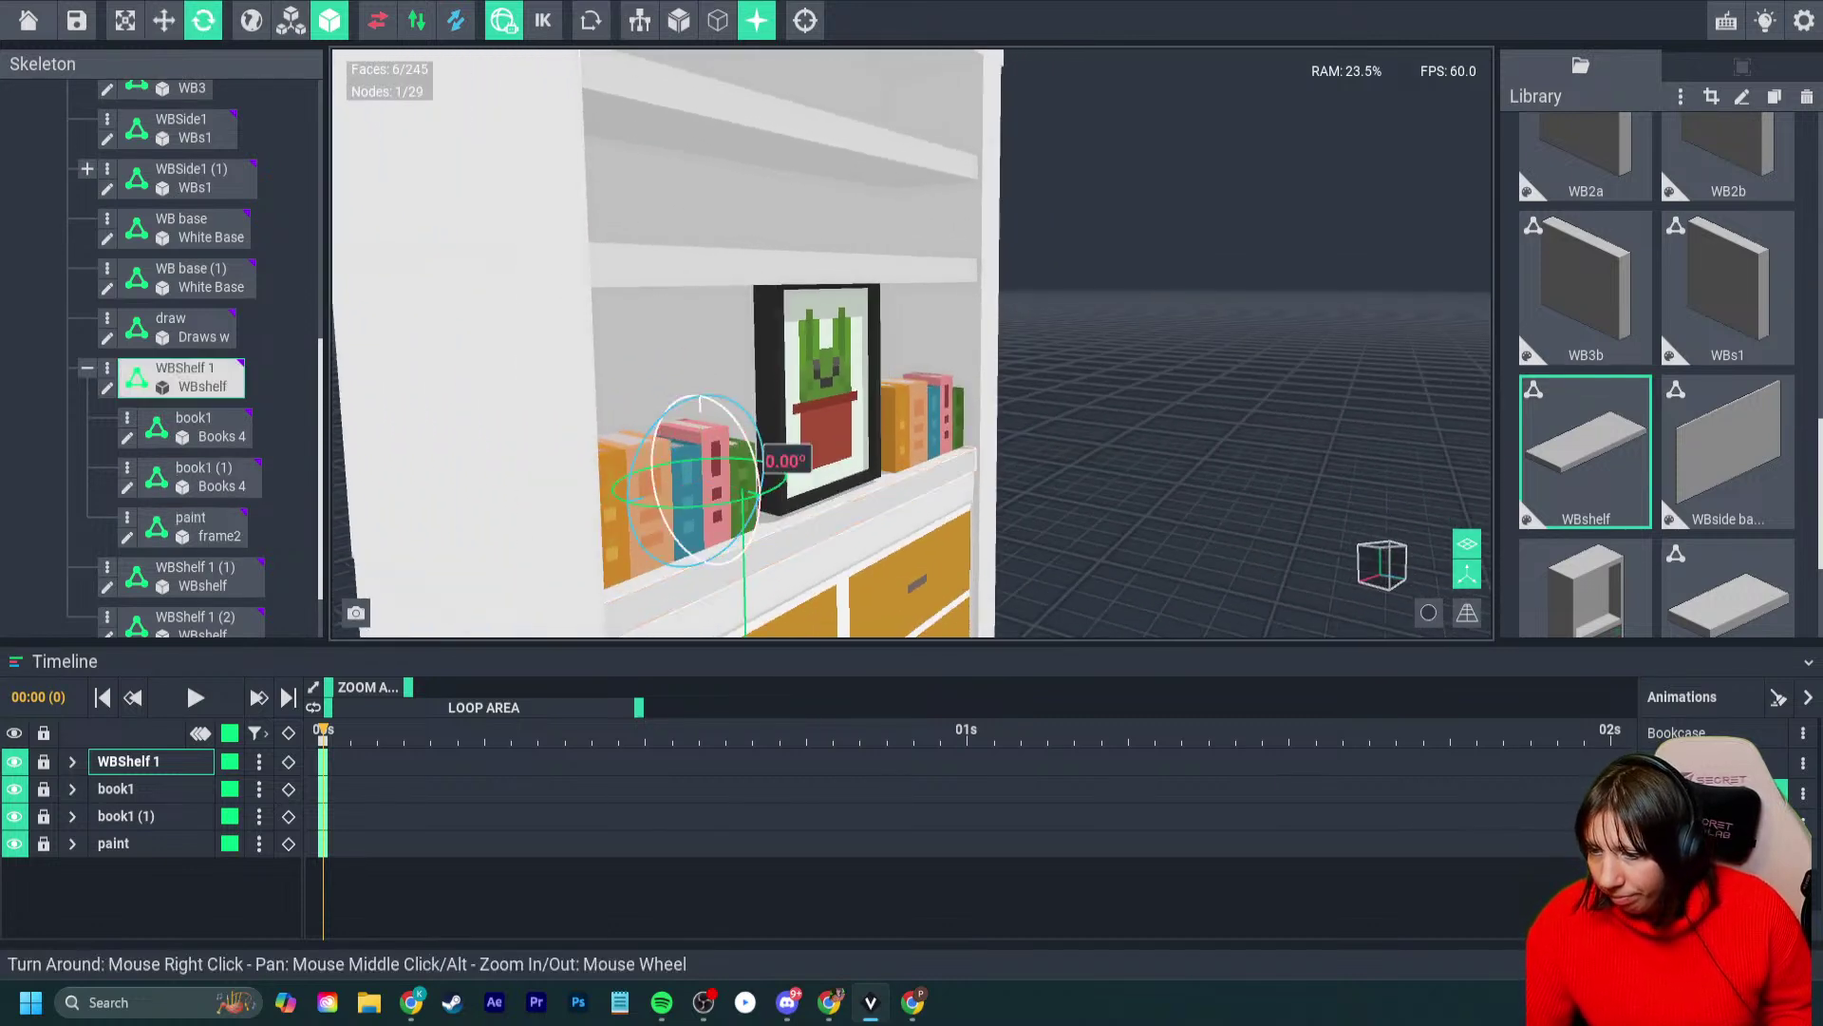
drag(757, 499, 750, 492)
key(ctrl+z)
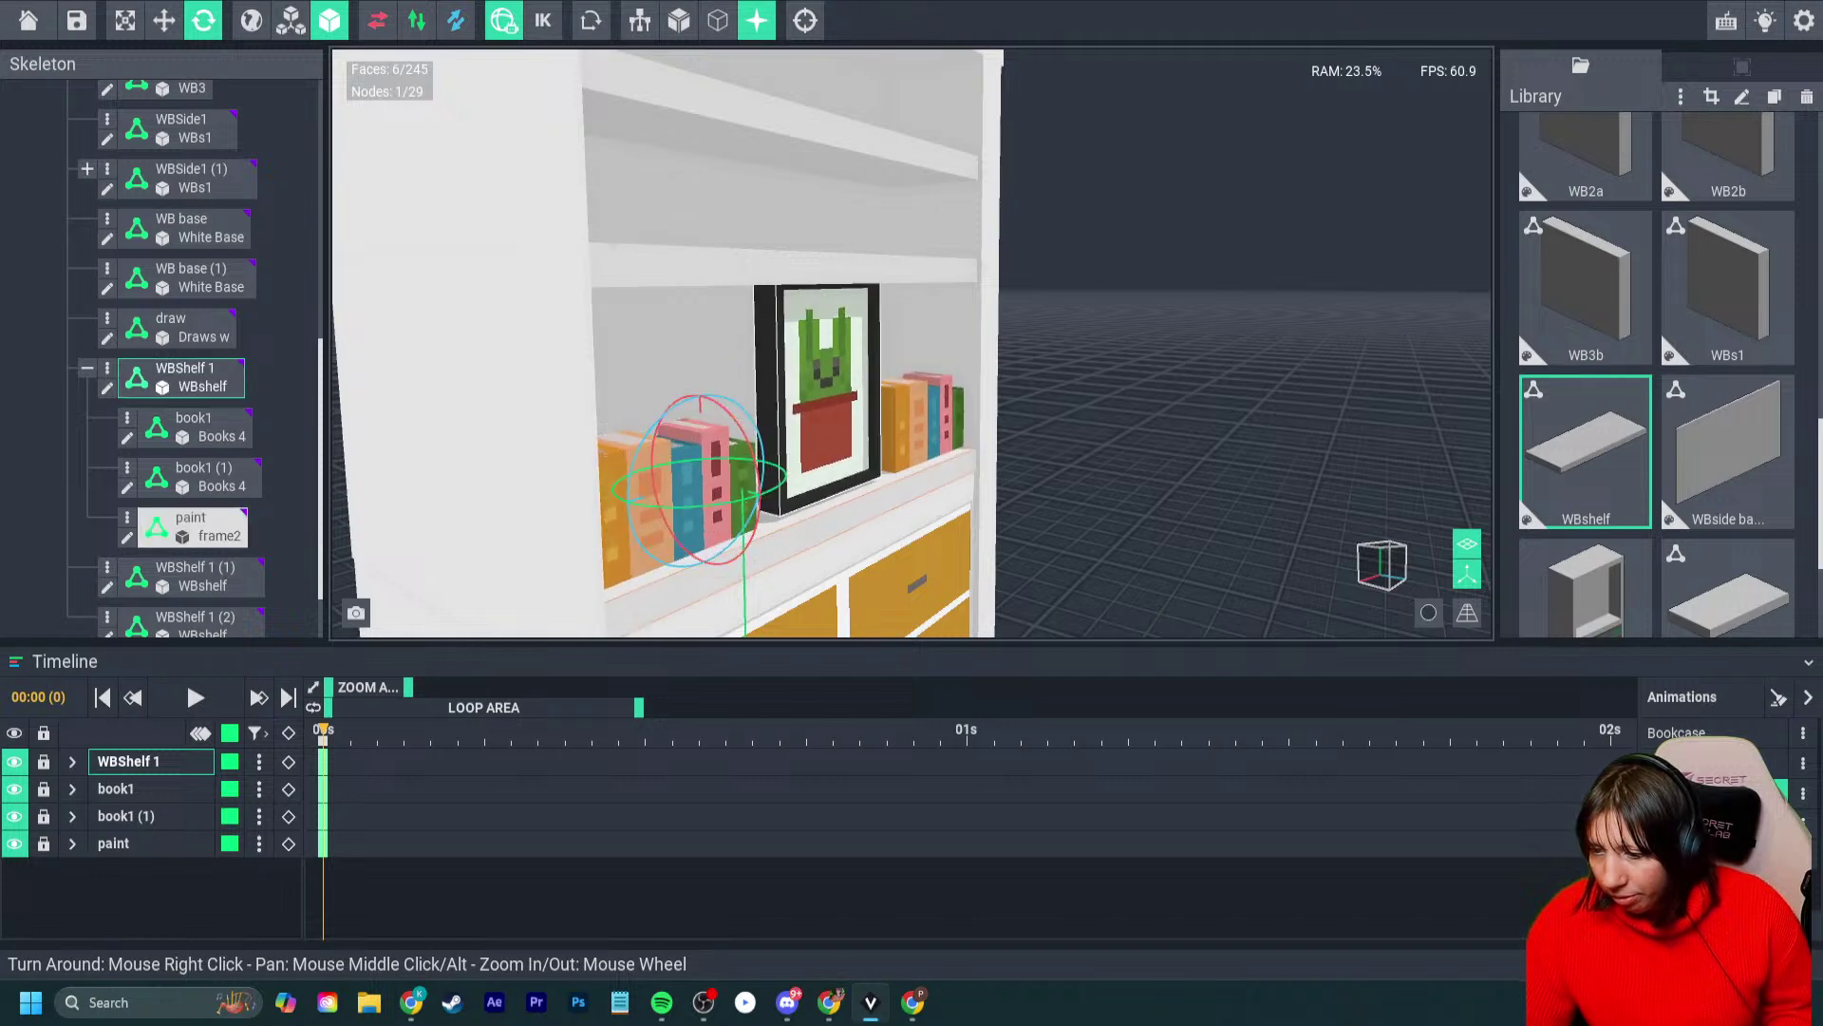
click(813, 424)
drag(876, 460, 870, 449)
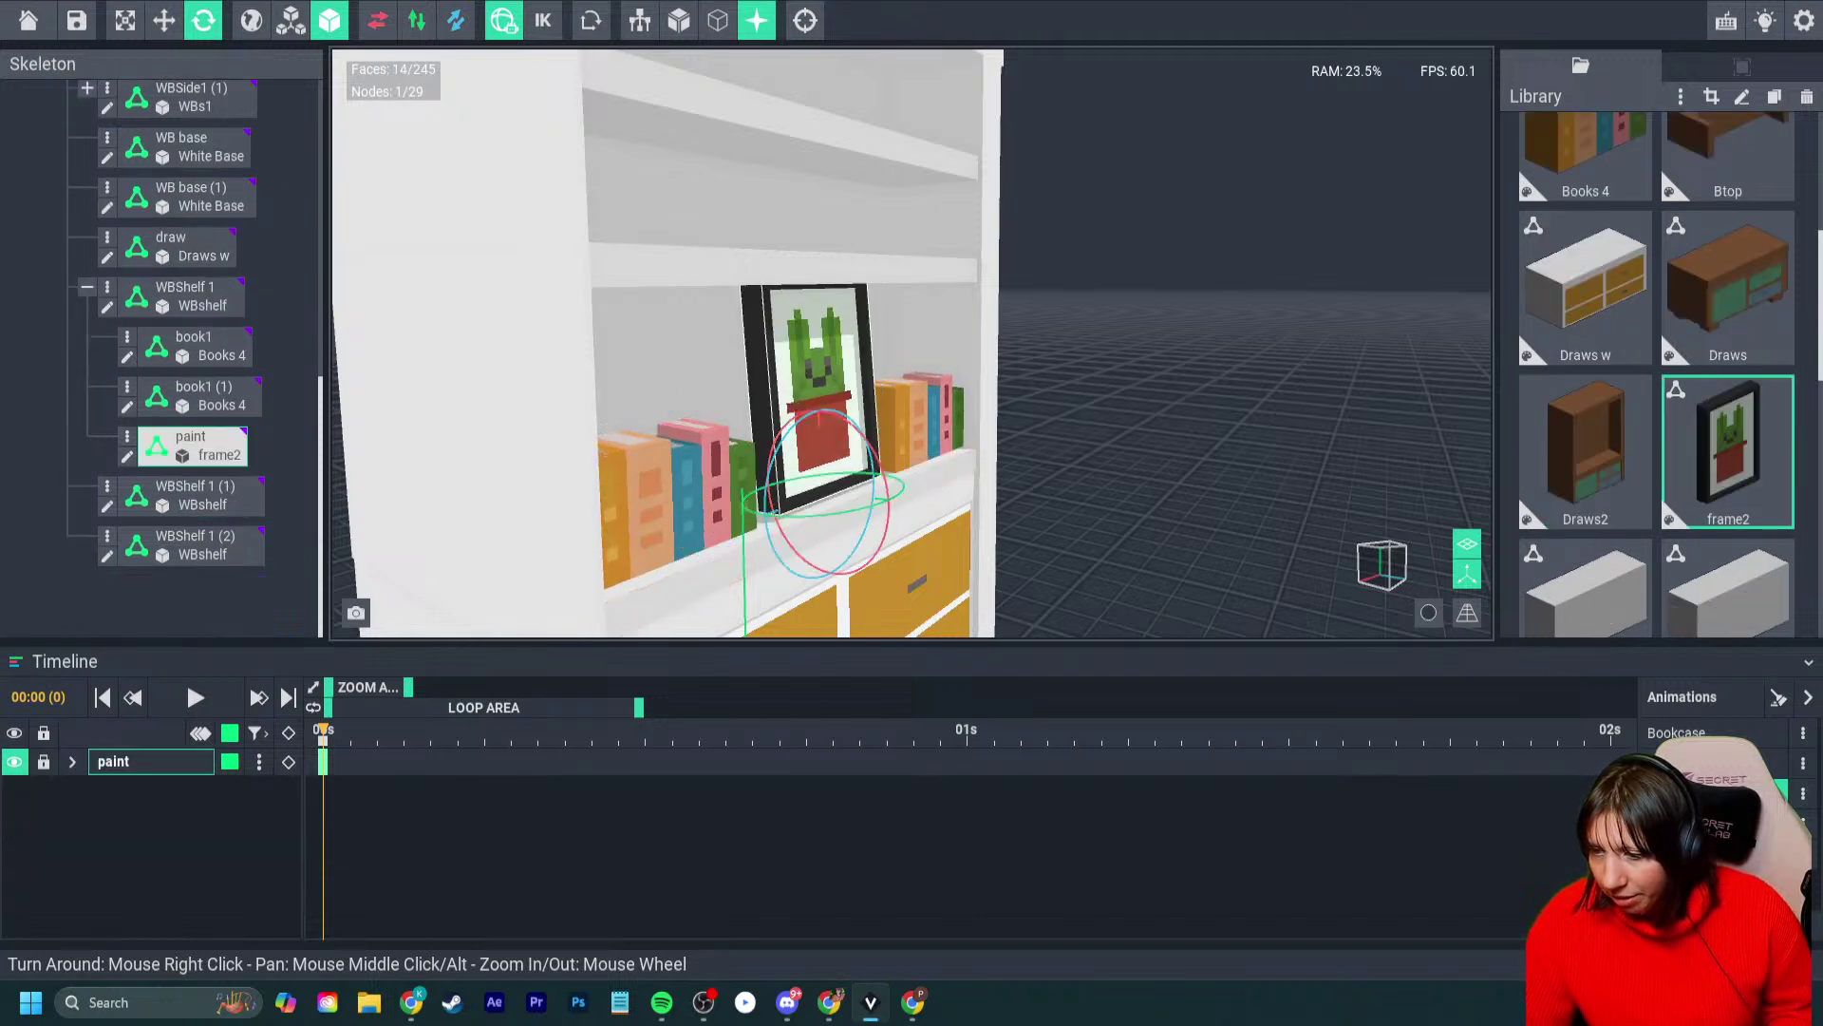
- Examine how the framed picture and books fit between WBShelf 1 and the shelf above it
click(1063, 427)
right_drag(1064, 427, 854, 429)
scroll(855, 427, down, 5)
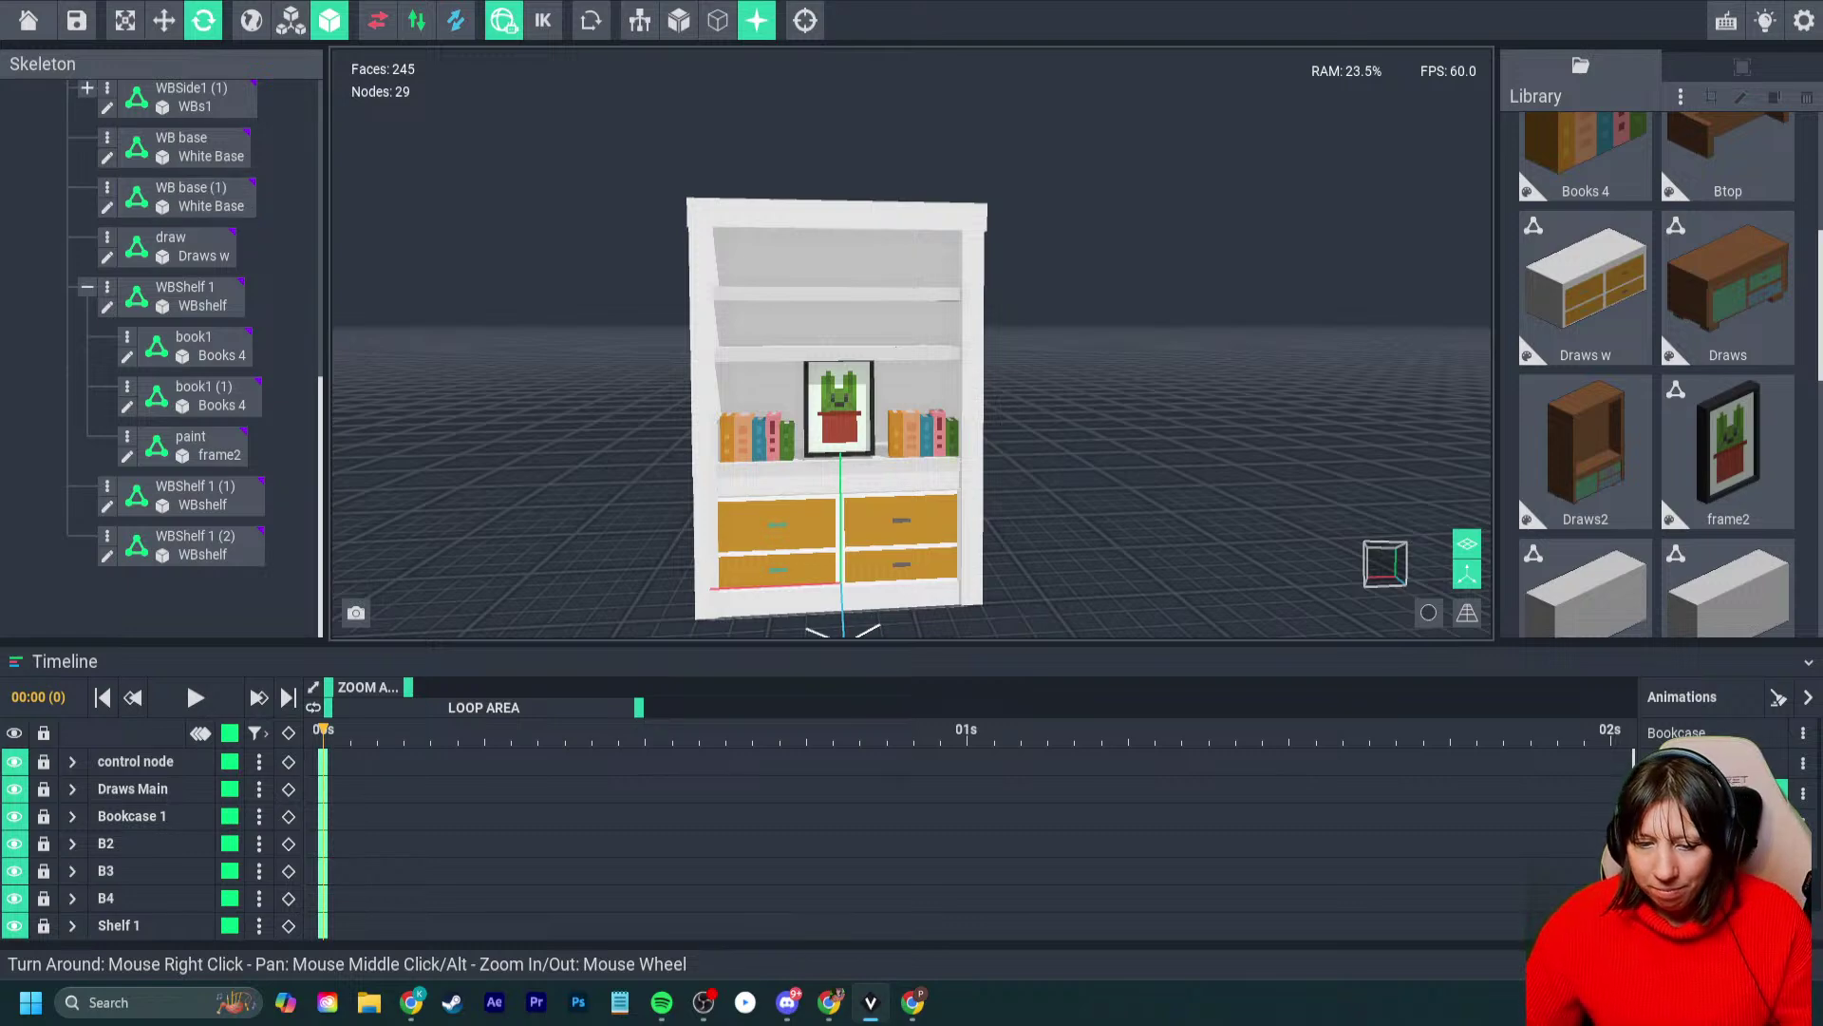
click(839, 410)
click(840, 410)
mouse_move(840, 410)
right_down()
mouse_move(879, 430)
mouse_move(907, 532)
mouse_move(940, 557)
mouse_move(854, 556)
mouse_move(926, 557)
mouse_move(893, 558)
right_up()
scroll(907, 532, up, 3)
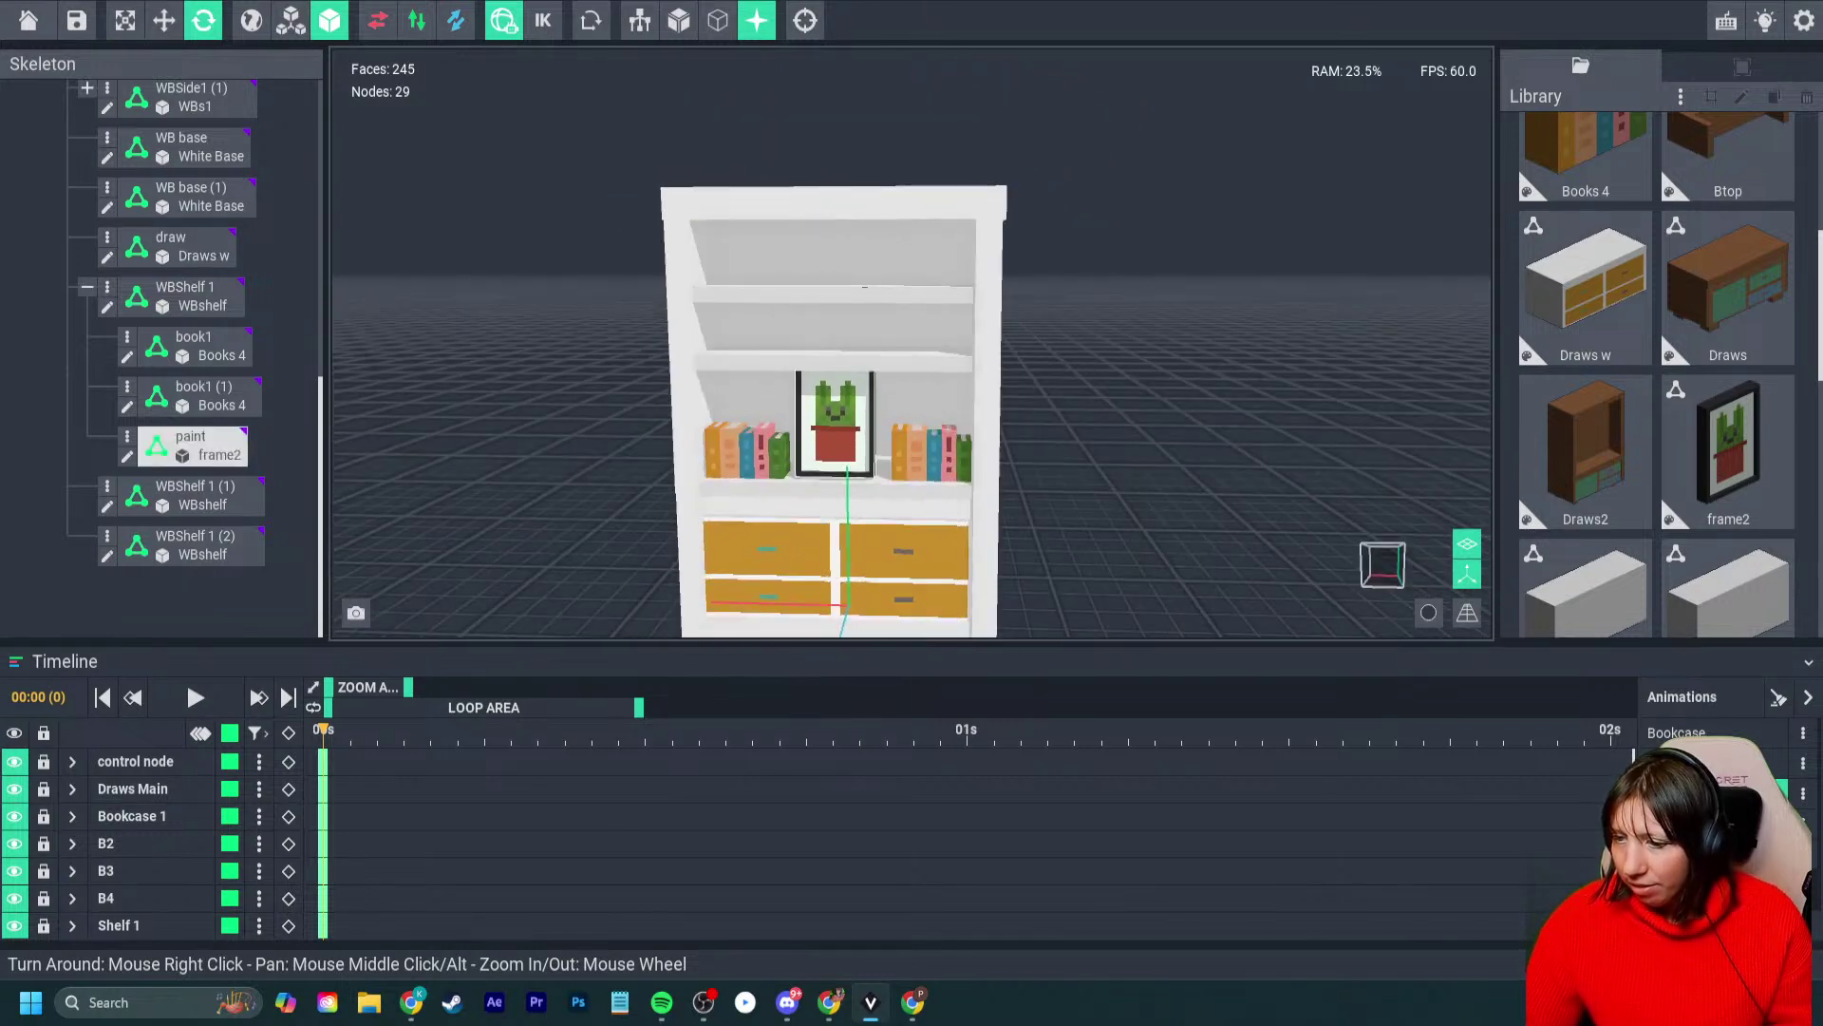
click(738, 360)
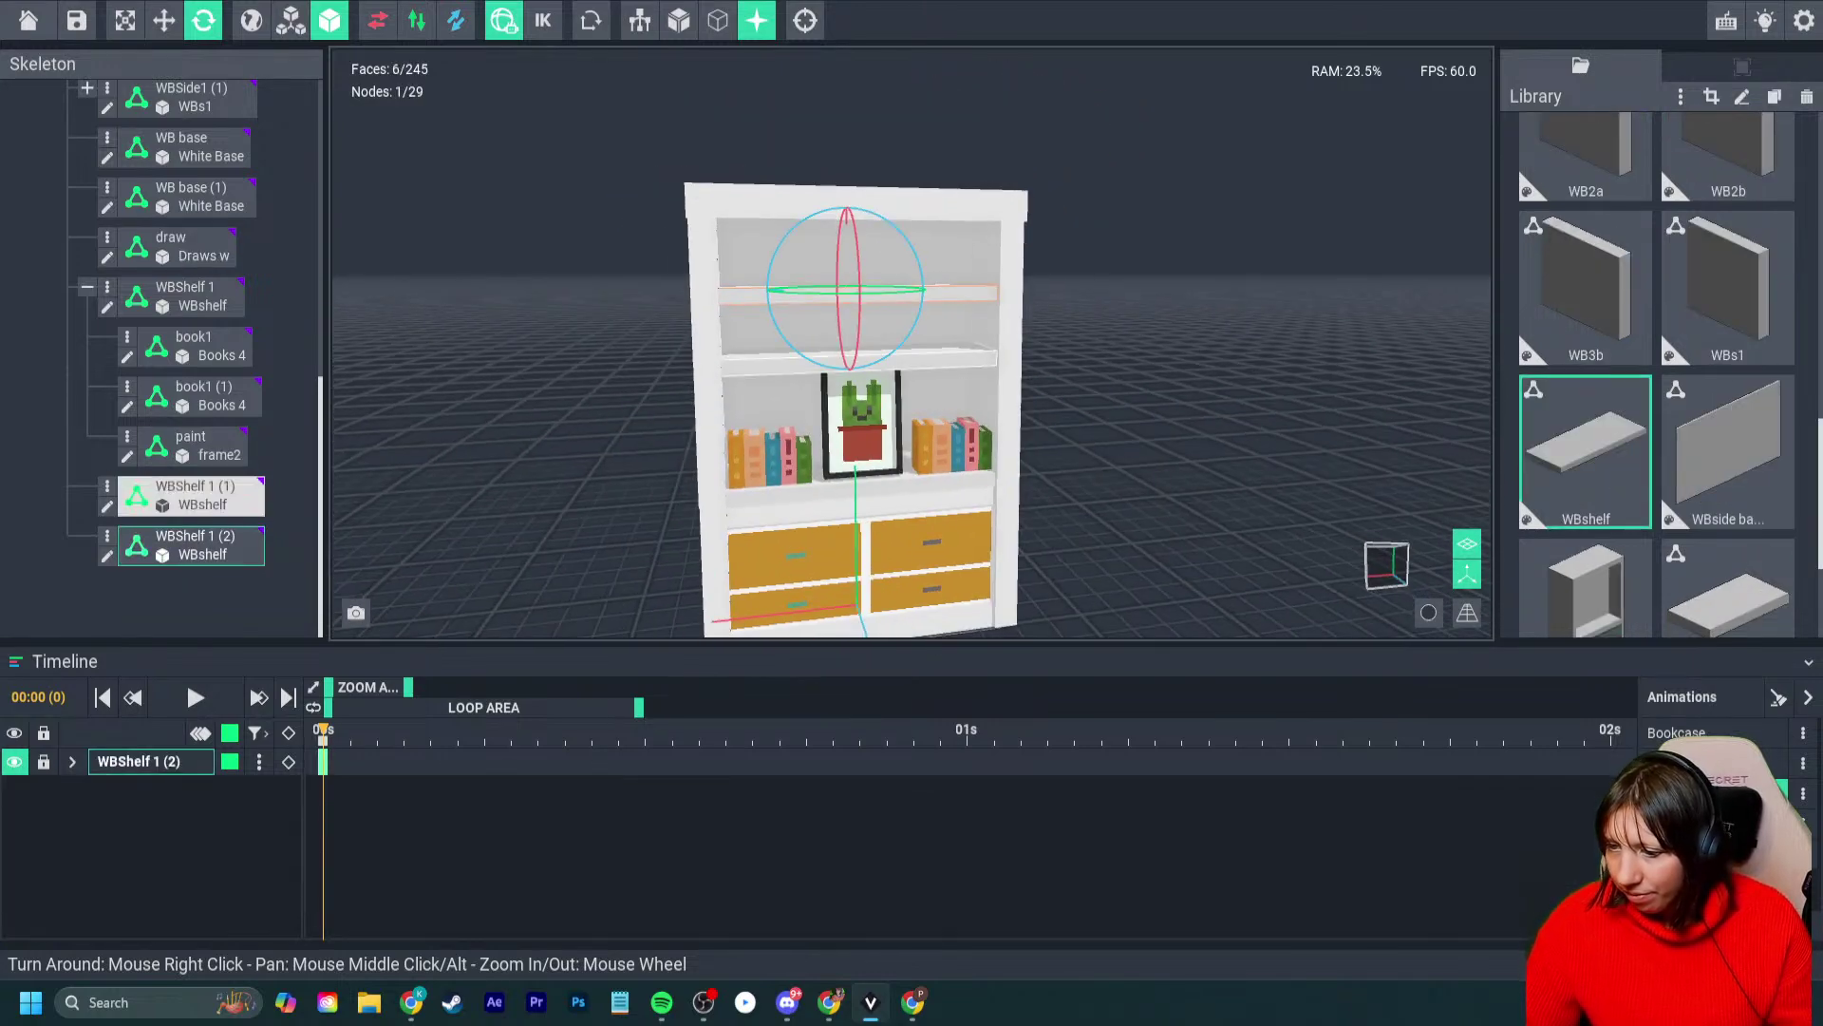
right_drag(738, 360, 737, 365)
click(902, 514)
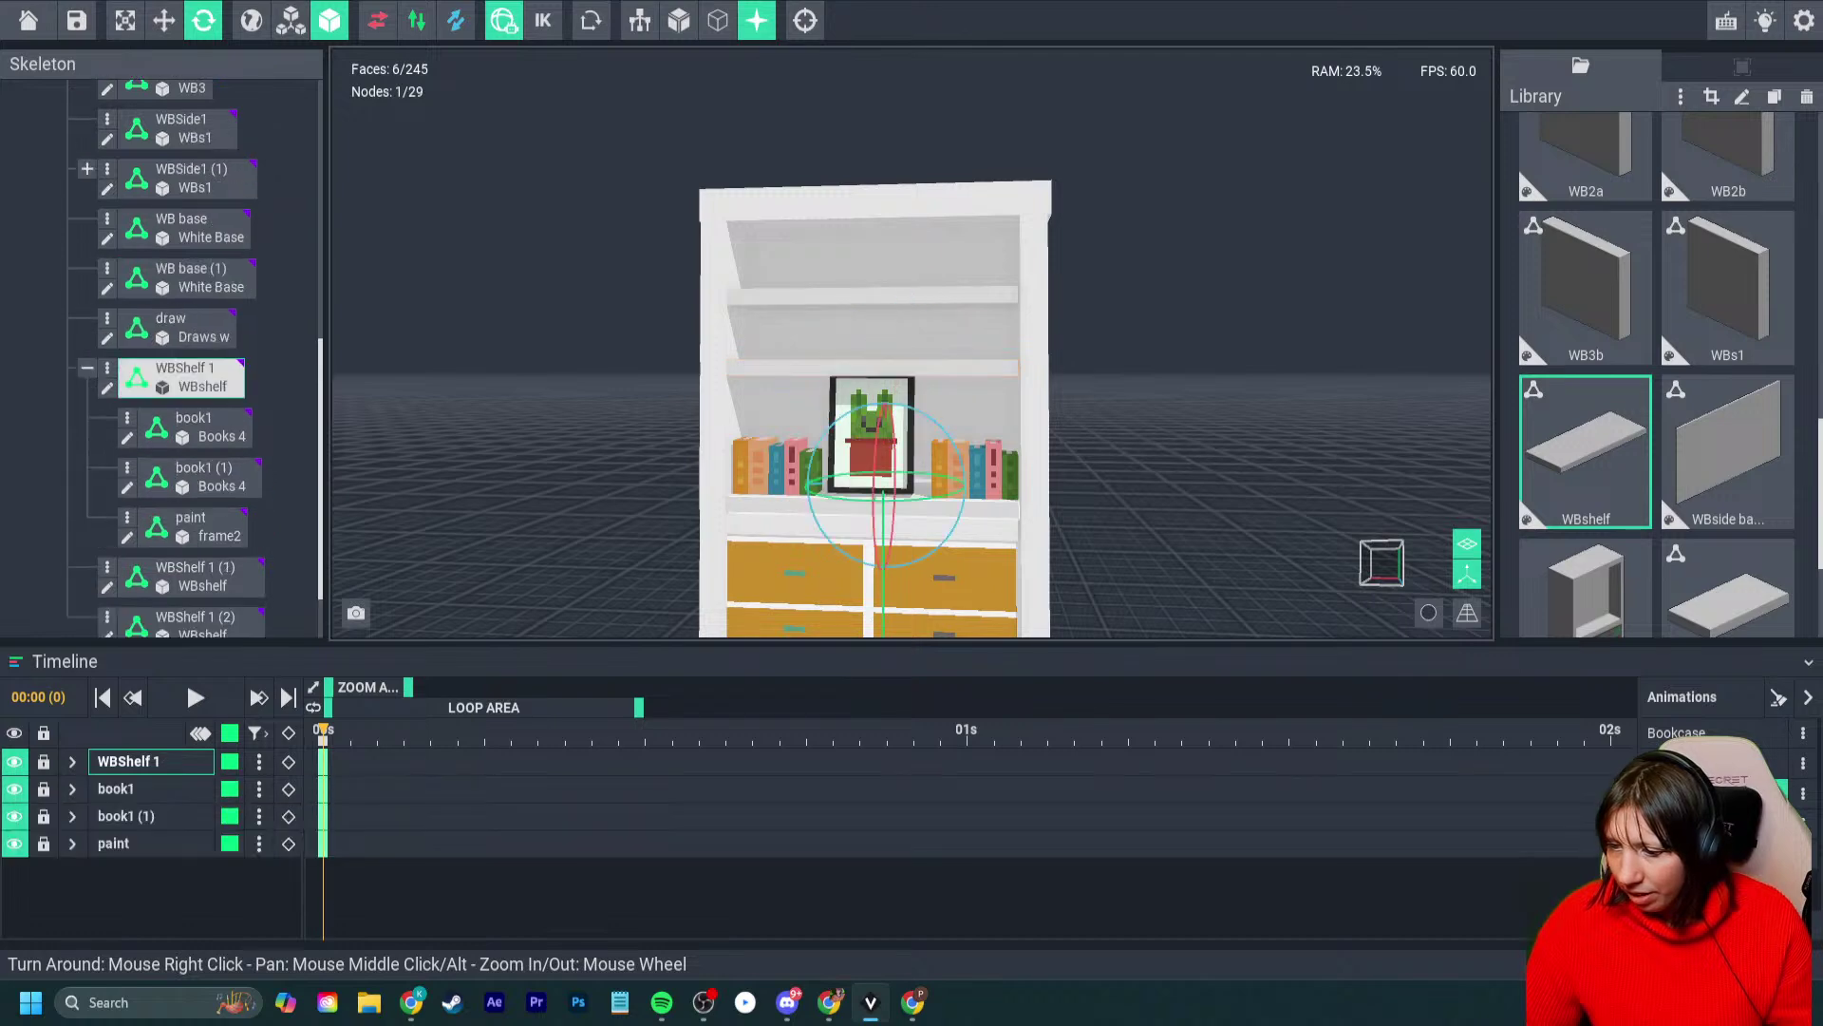
key(w)
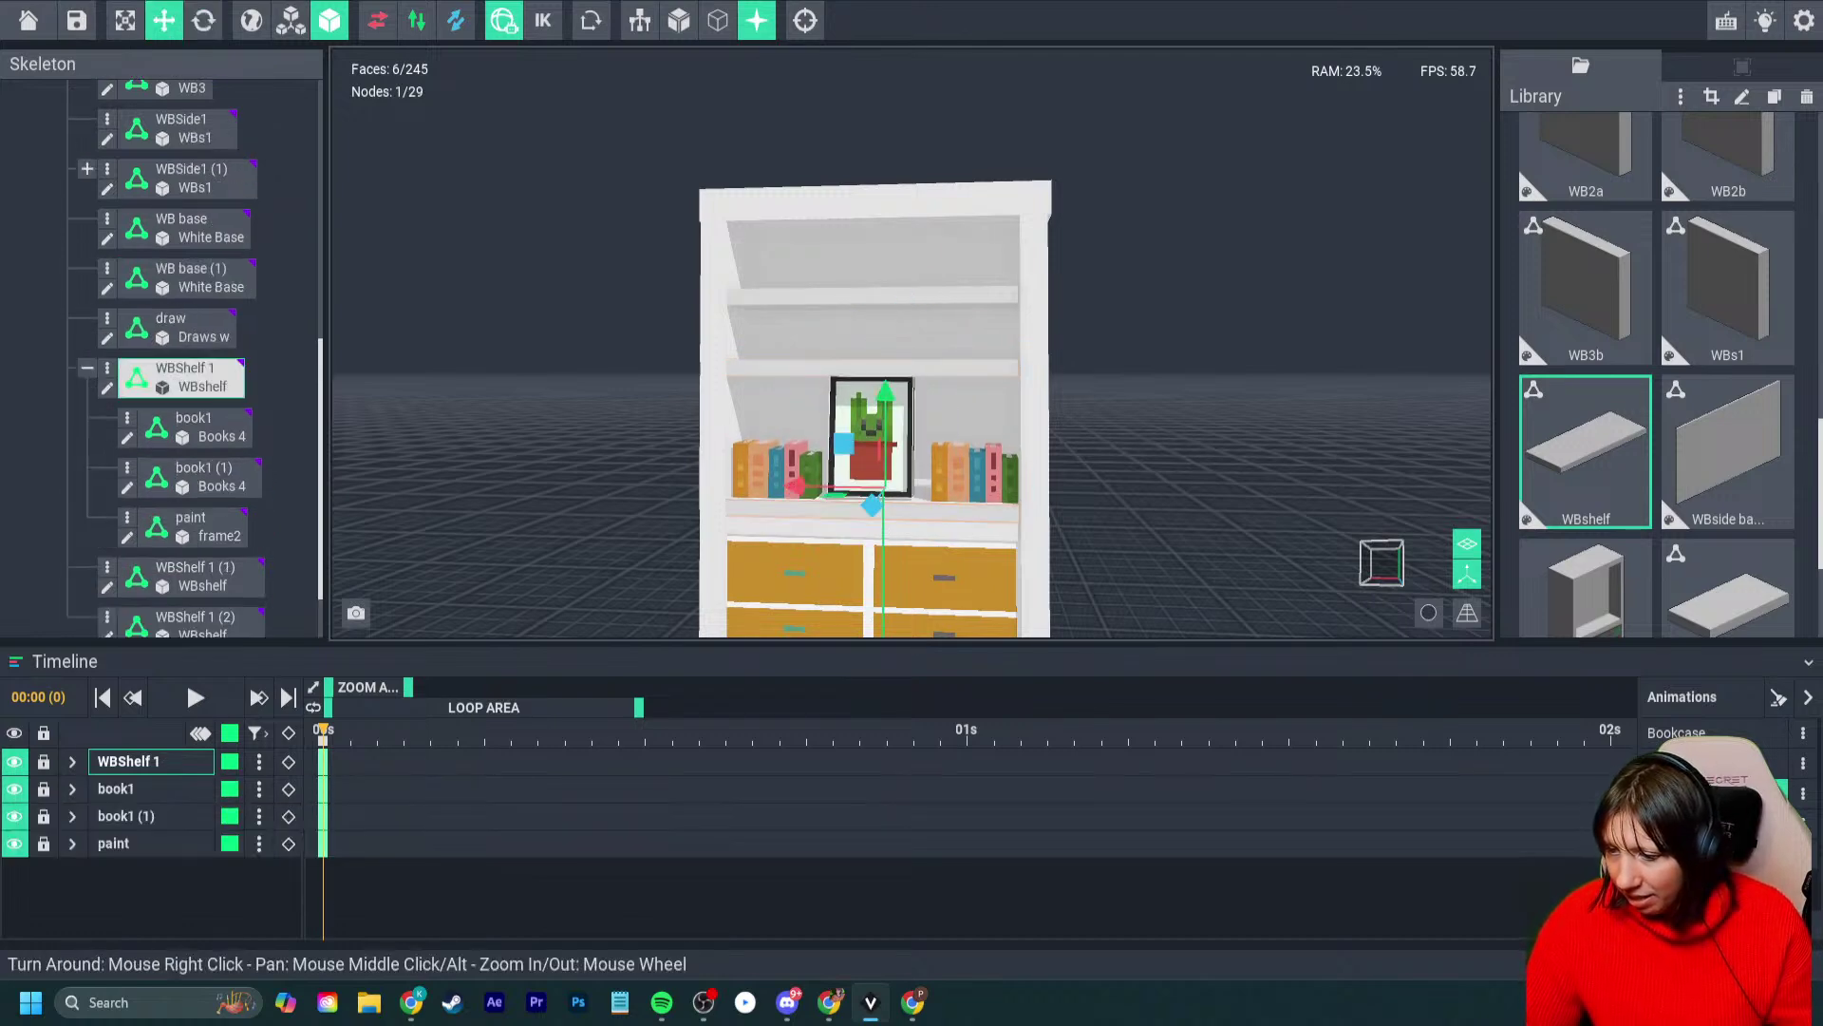
click(1111, 433)
scroll(1073, 433, up, 3)
- Open the frame2 model for voxel editing, sample its dark border colour #302F2F and thicken the bottom border inward by one row
mouse_move(891, 493)
right_down()
mouse_move(817, 486)
mouse_move(879, 484)
right_up()
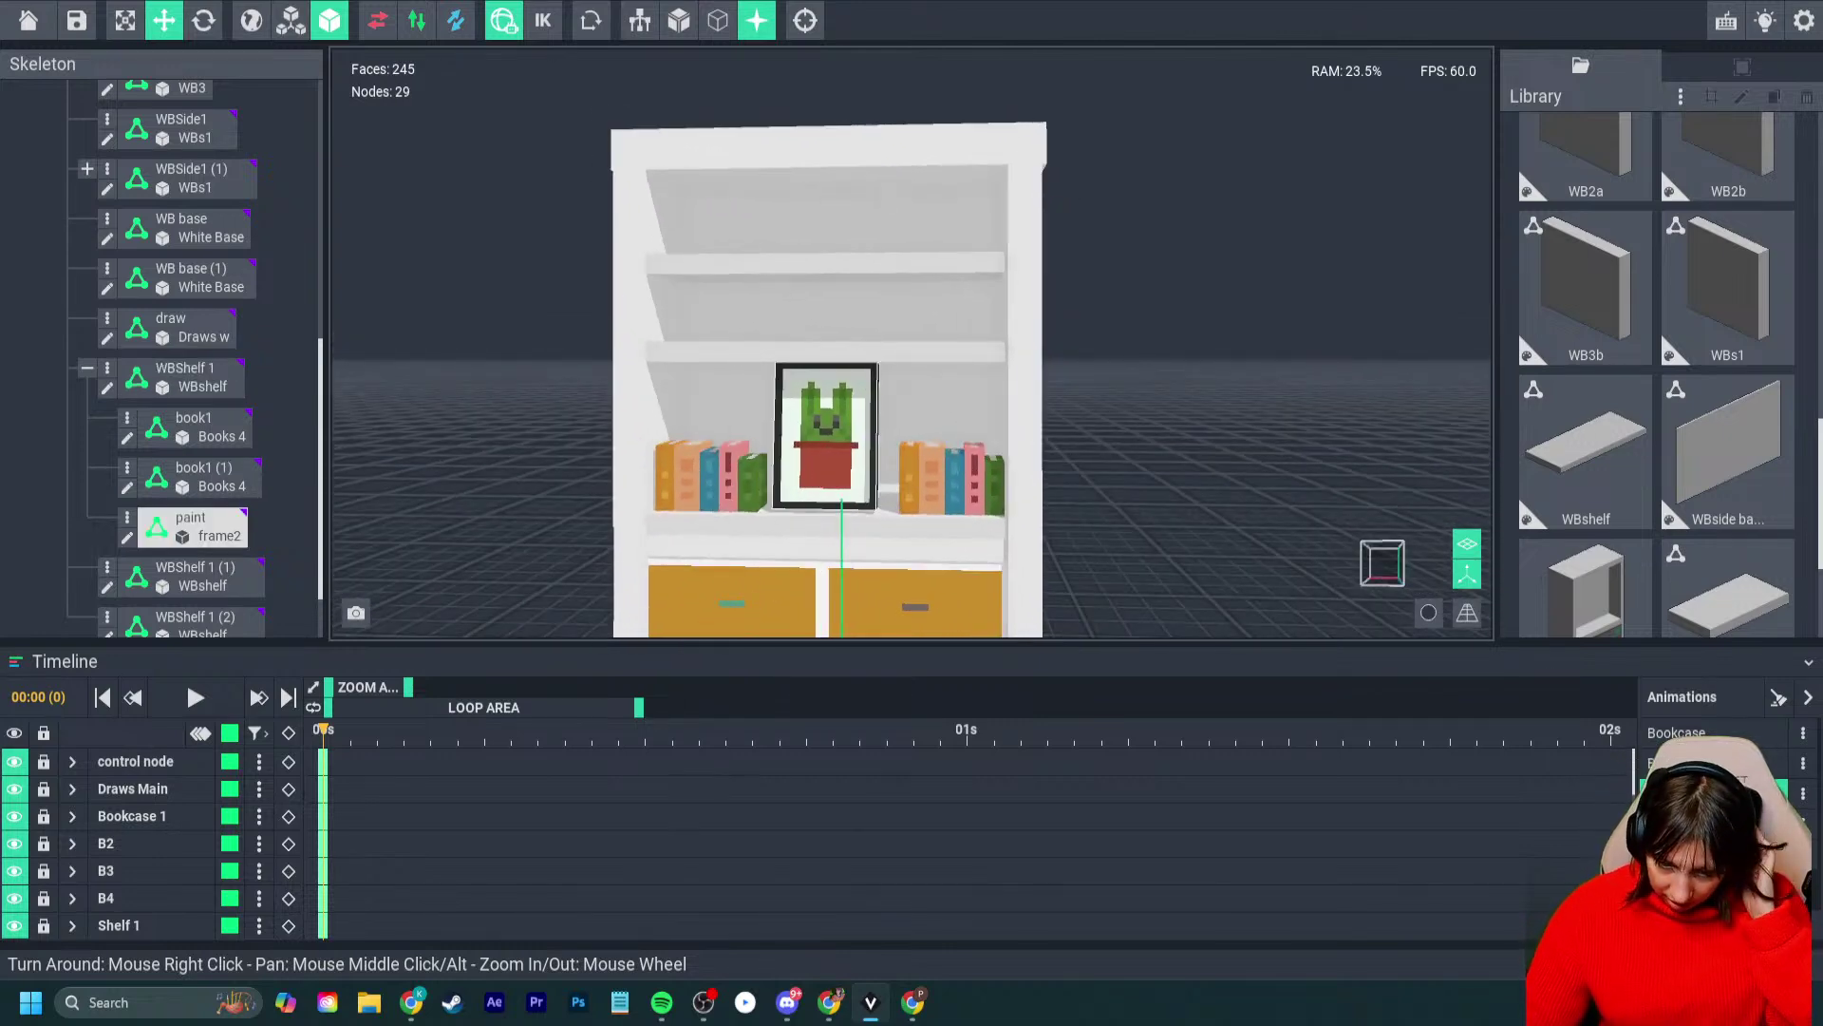
scroll(879, 484, up, 3)
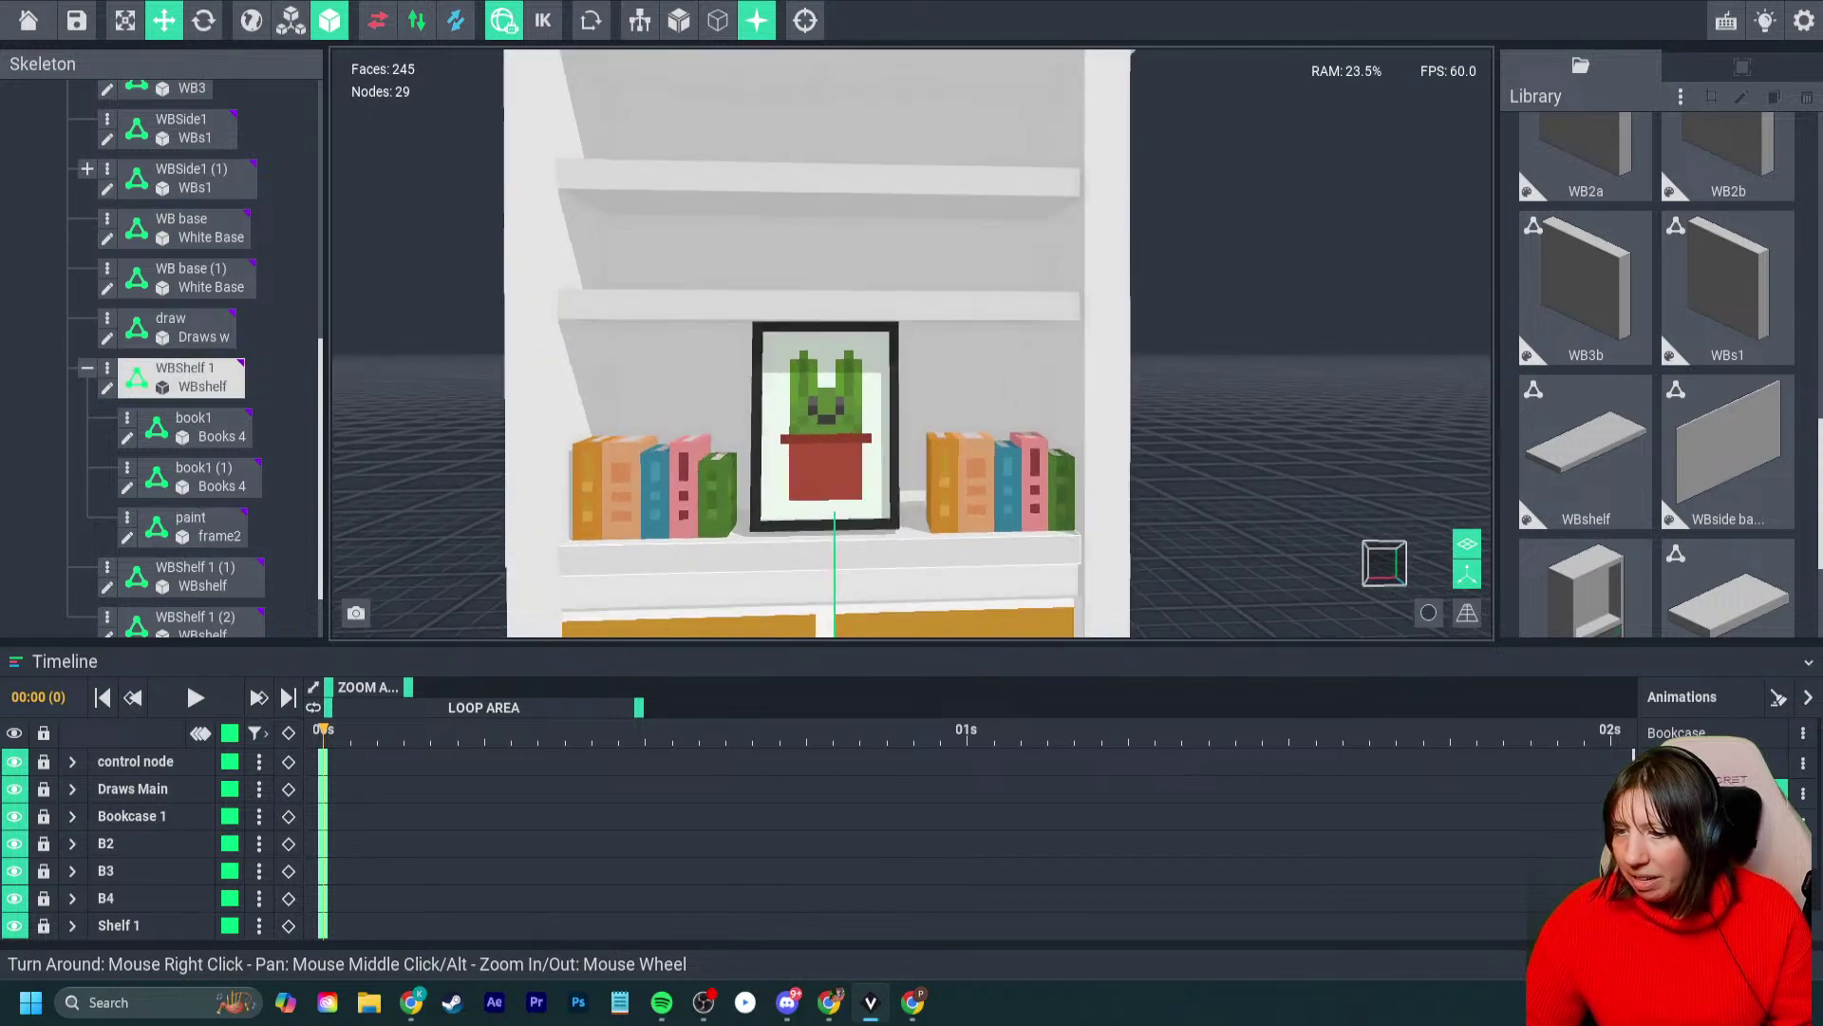
right_drag(879, 484, 815, 507)
click(815, 507)
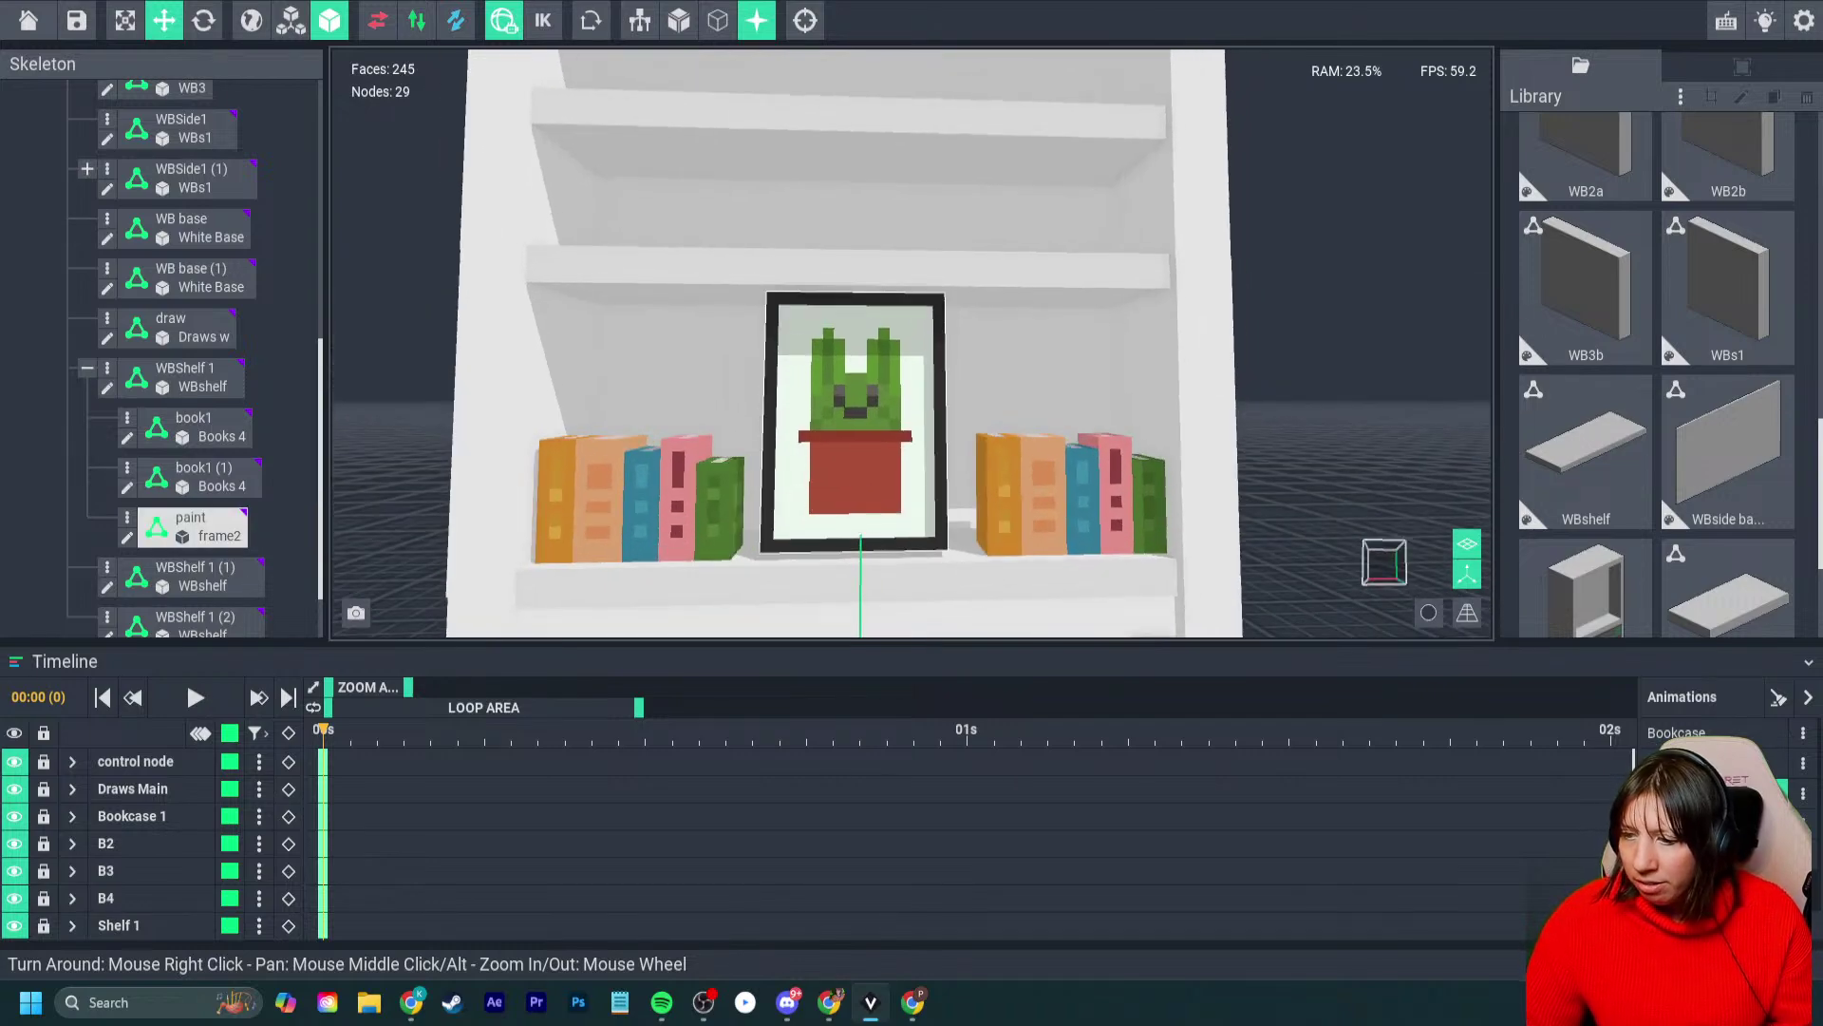
key(Tab)
mouse_move(714, 631)
right_down()
mouse_move(731, 532)
mouse_move(712, 679)
mouse_move(690, 654)
right_up()
key(i)
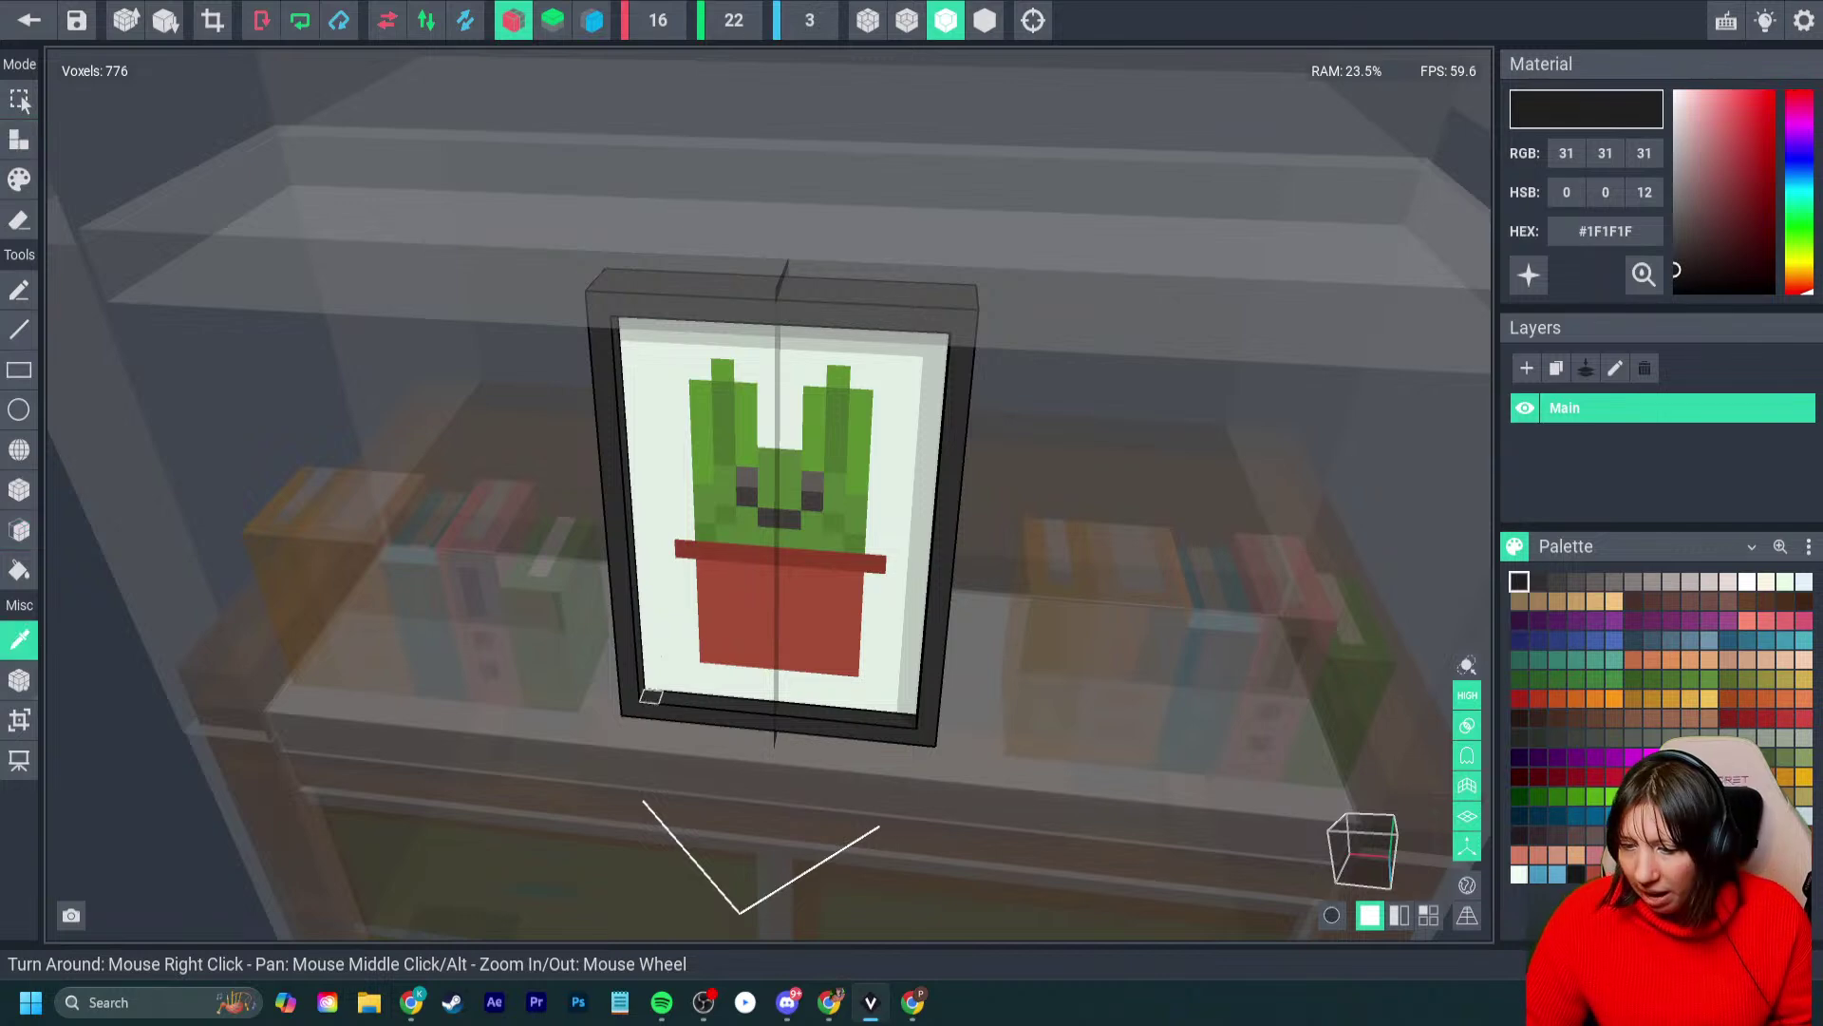
click(649, 698)
mouse_move(662, 656)
right_down()
mouse_move(652, 692)
mouse_move(689, 691)
mouse_move(688, 642)
right_up()
click(653, 693)
right_drag(687, 703, 660, 626)
- Erase the frame's outermost bottom row and extend the top and bottom borders inward with dark voxels
click(704, 700)
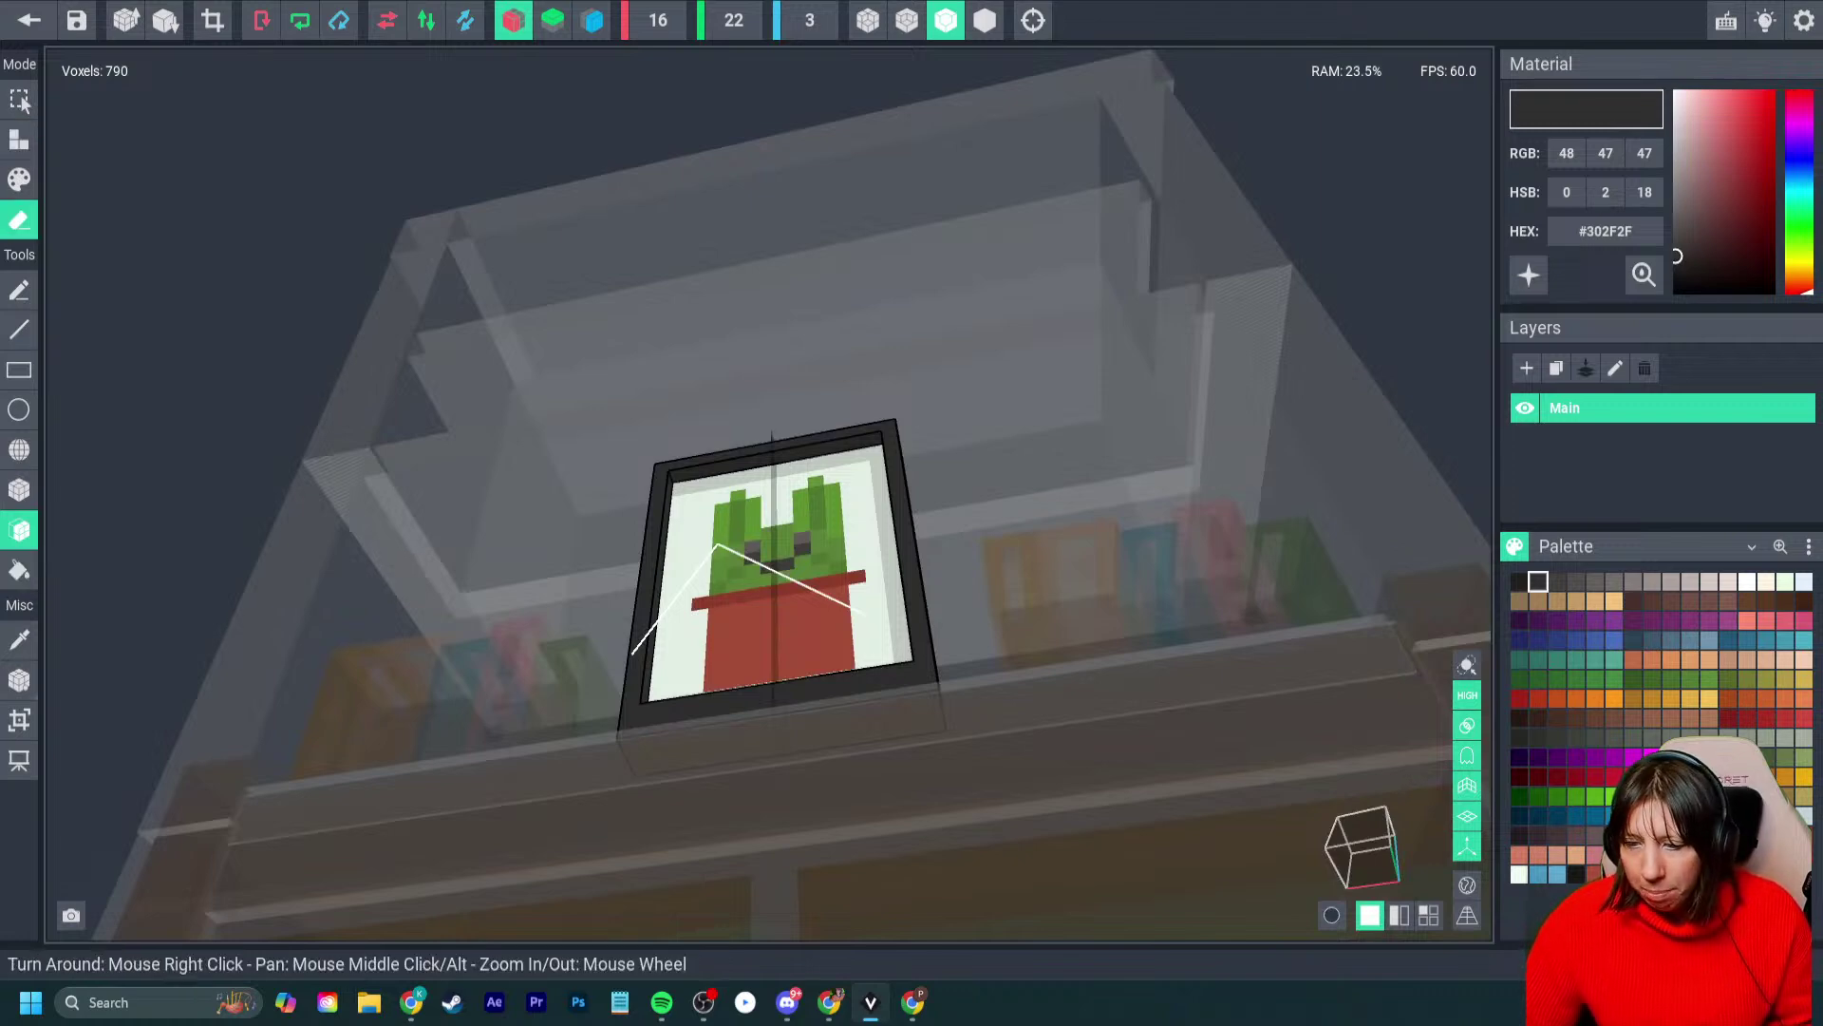
right_drag(706, 731, 841, 358)
click(19, 140)
right_drag(761, 722, 679, 380)
drag(655, 334, 654, 362)
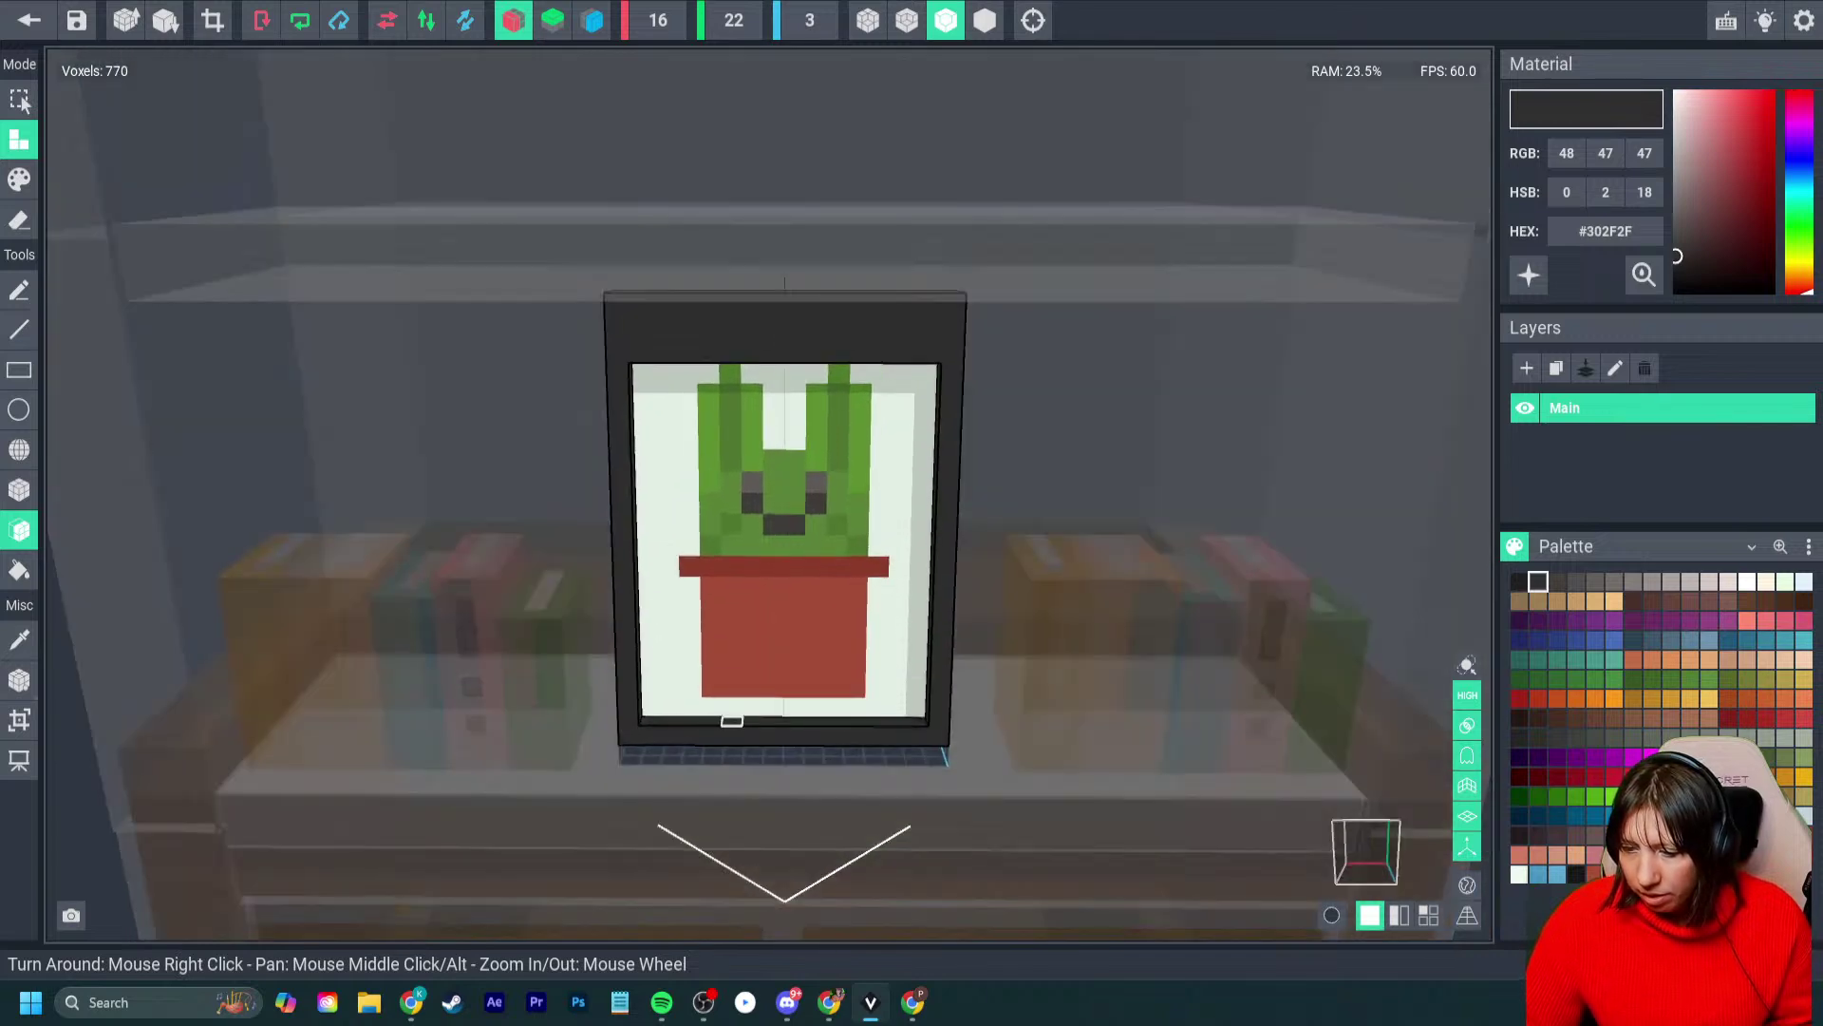
drag(725, 716, 725, 720)
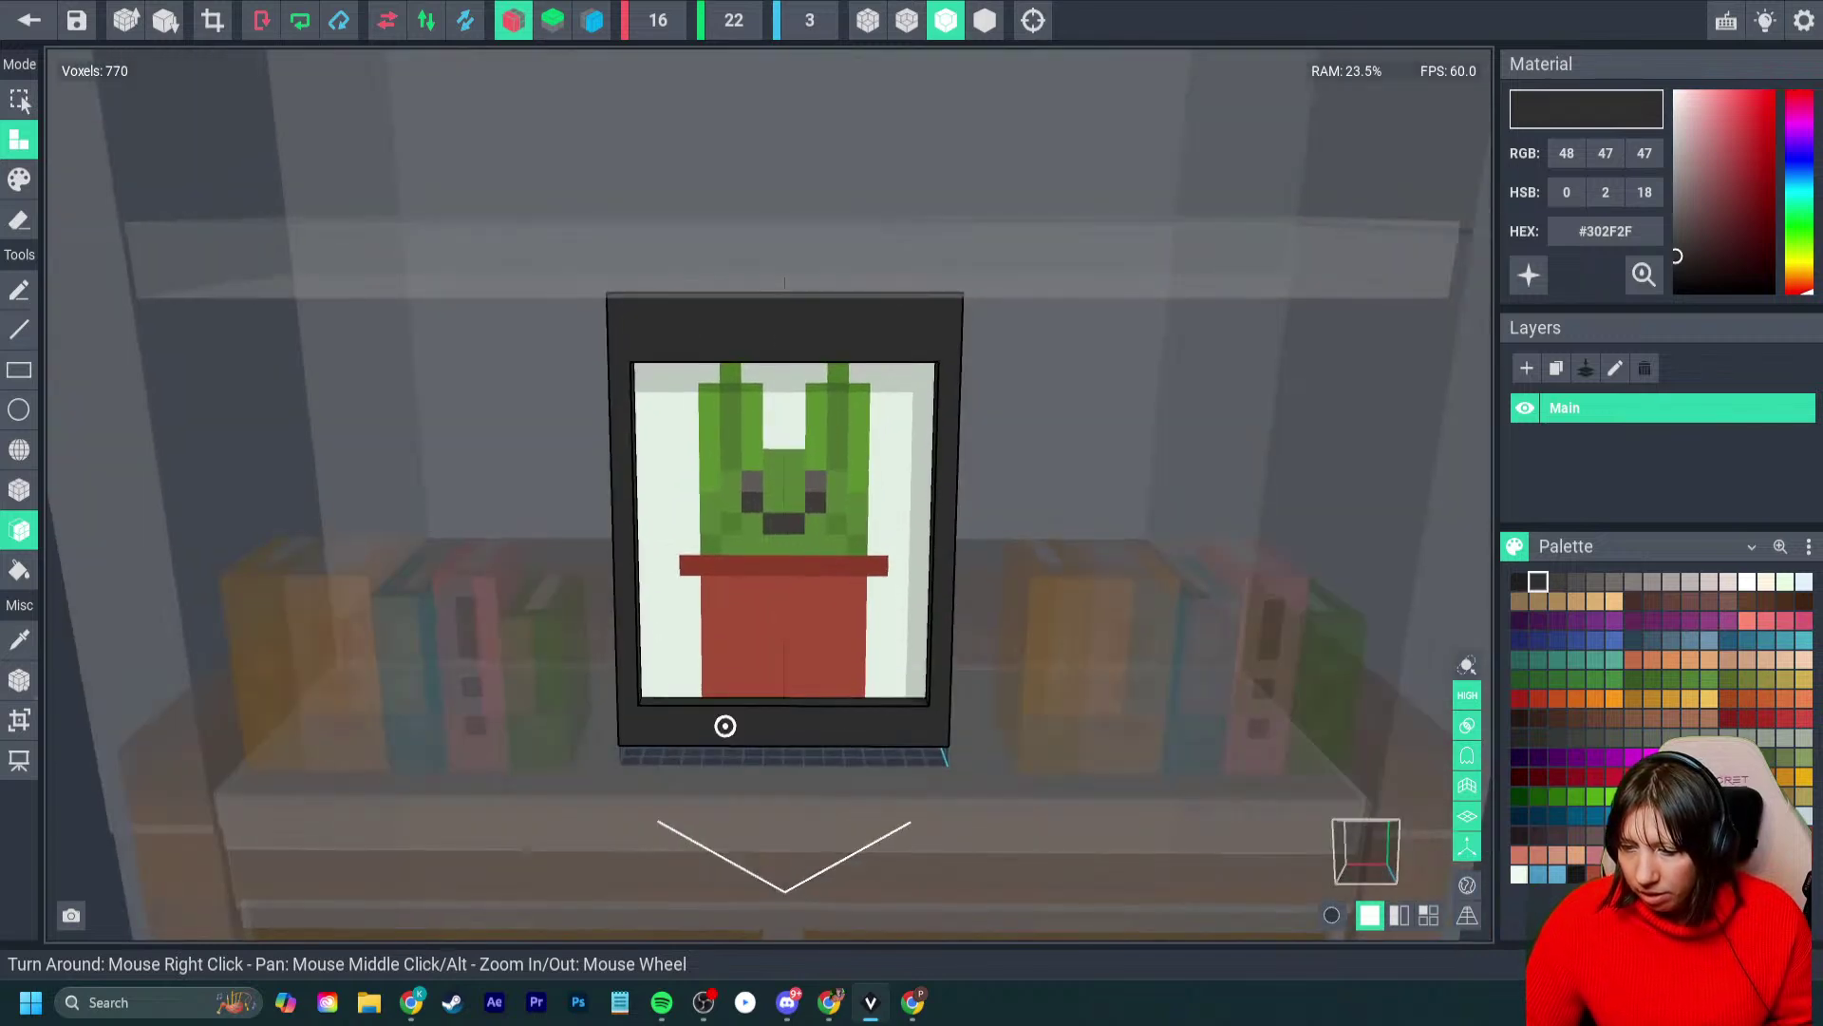
right_drag(726, 721, 728, 807)
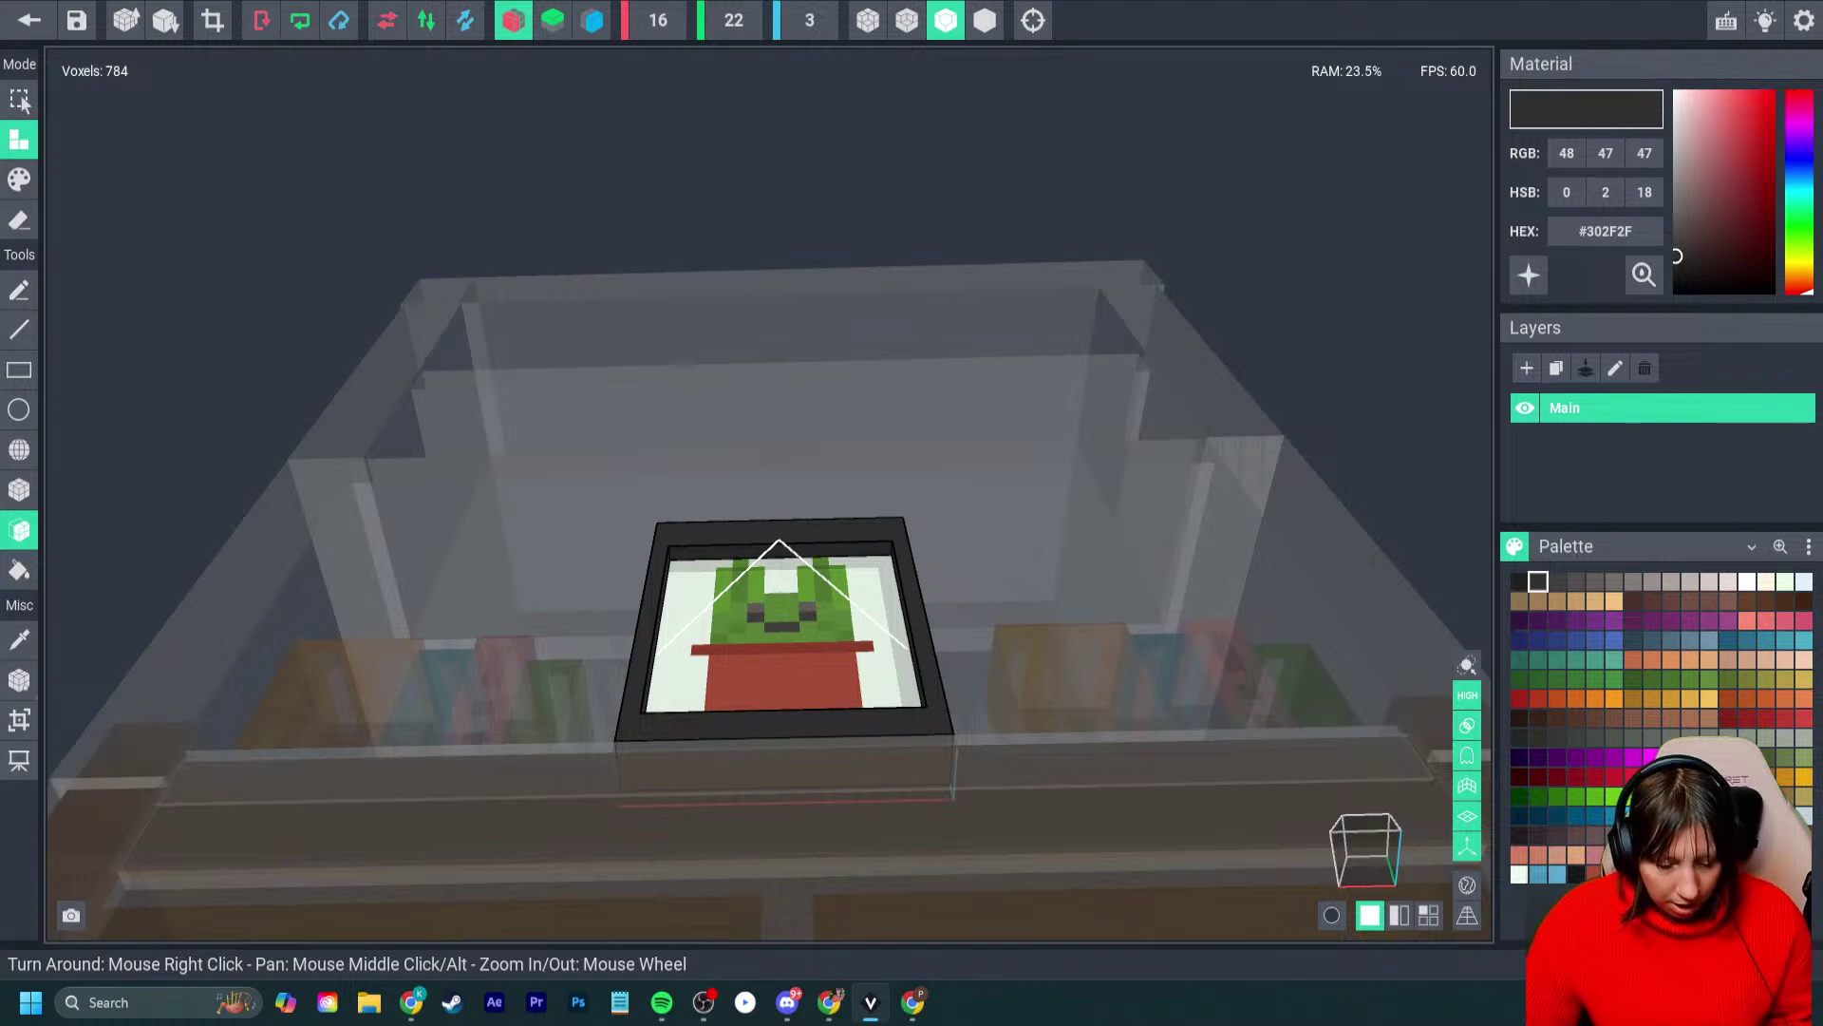
click(813, 716)
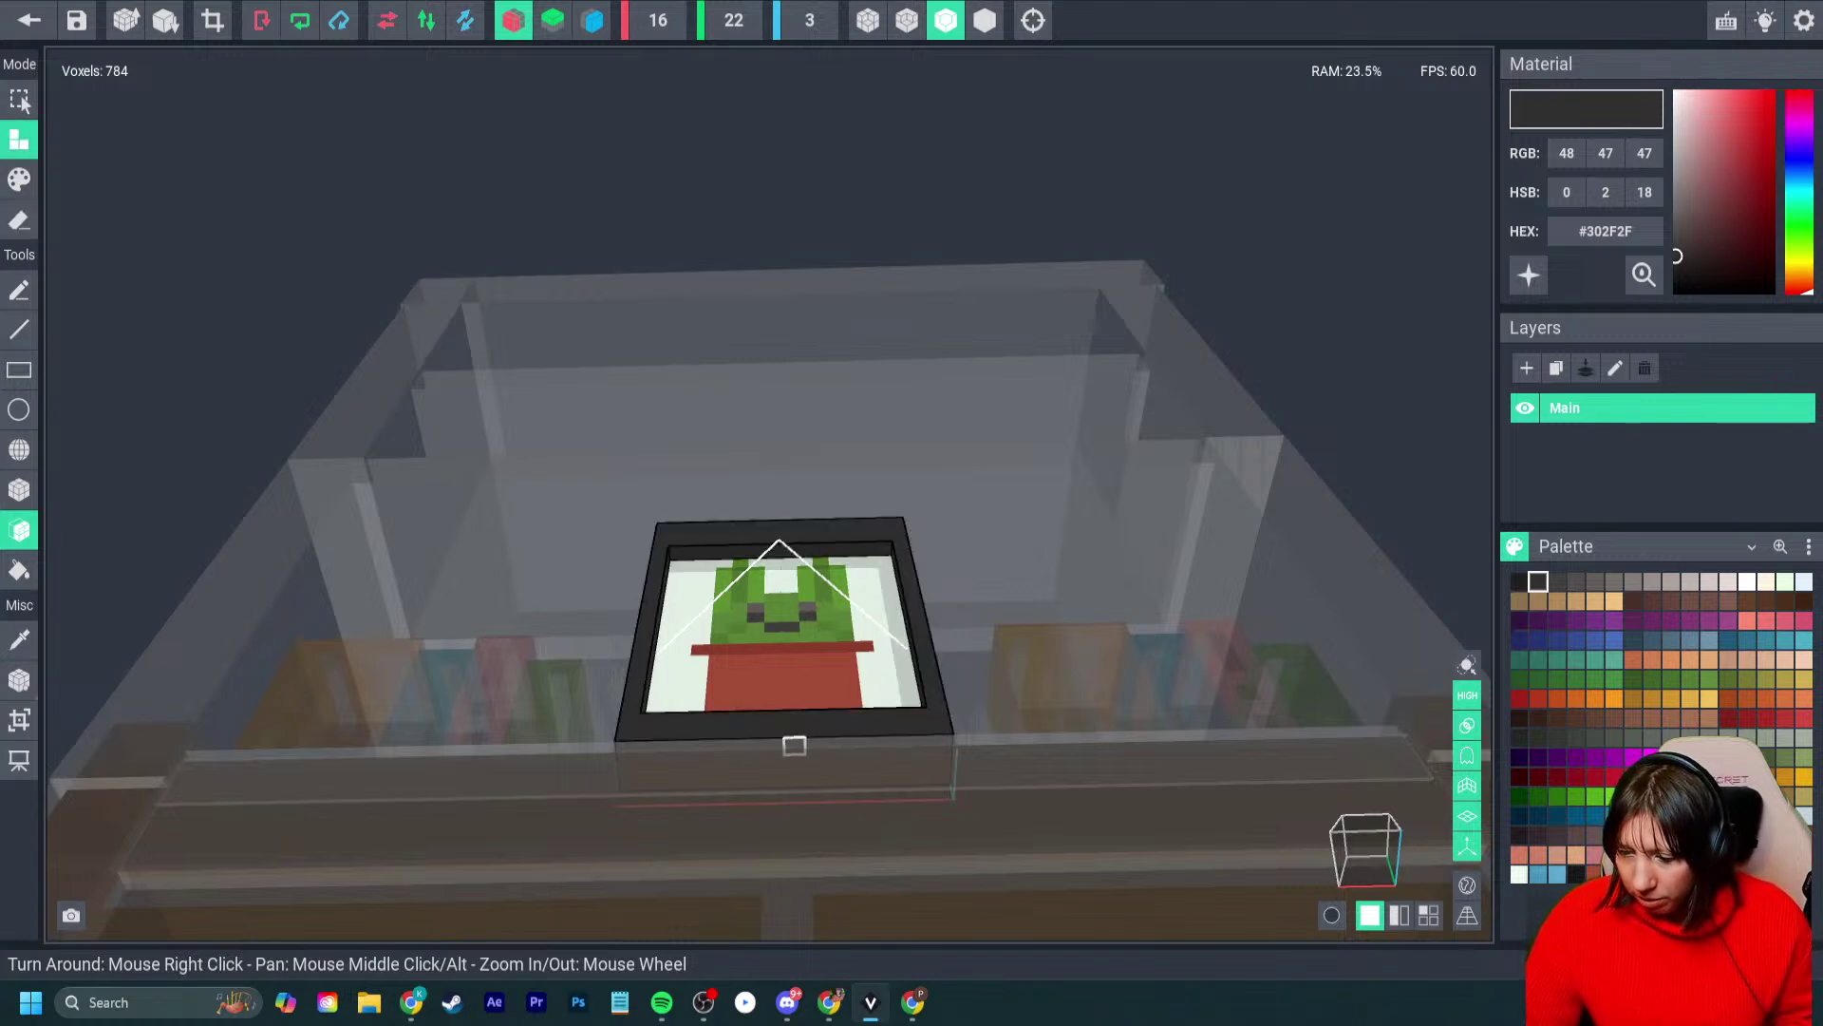
right_drag(815, 746, 796, 794)
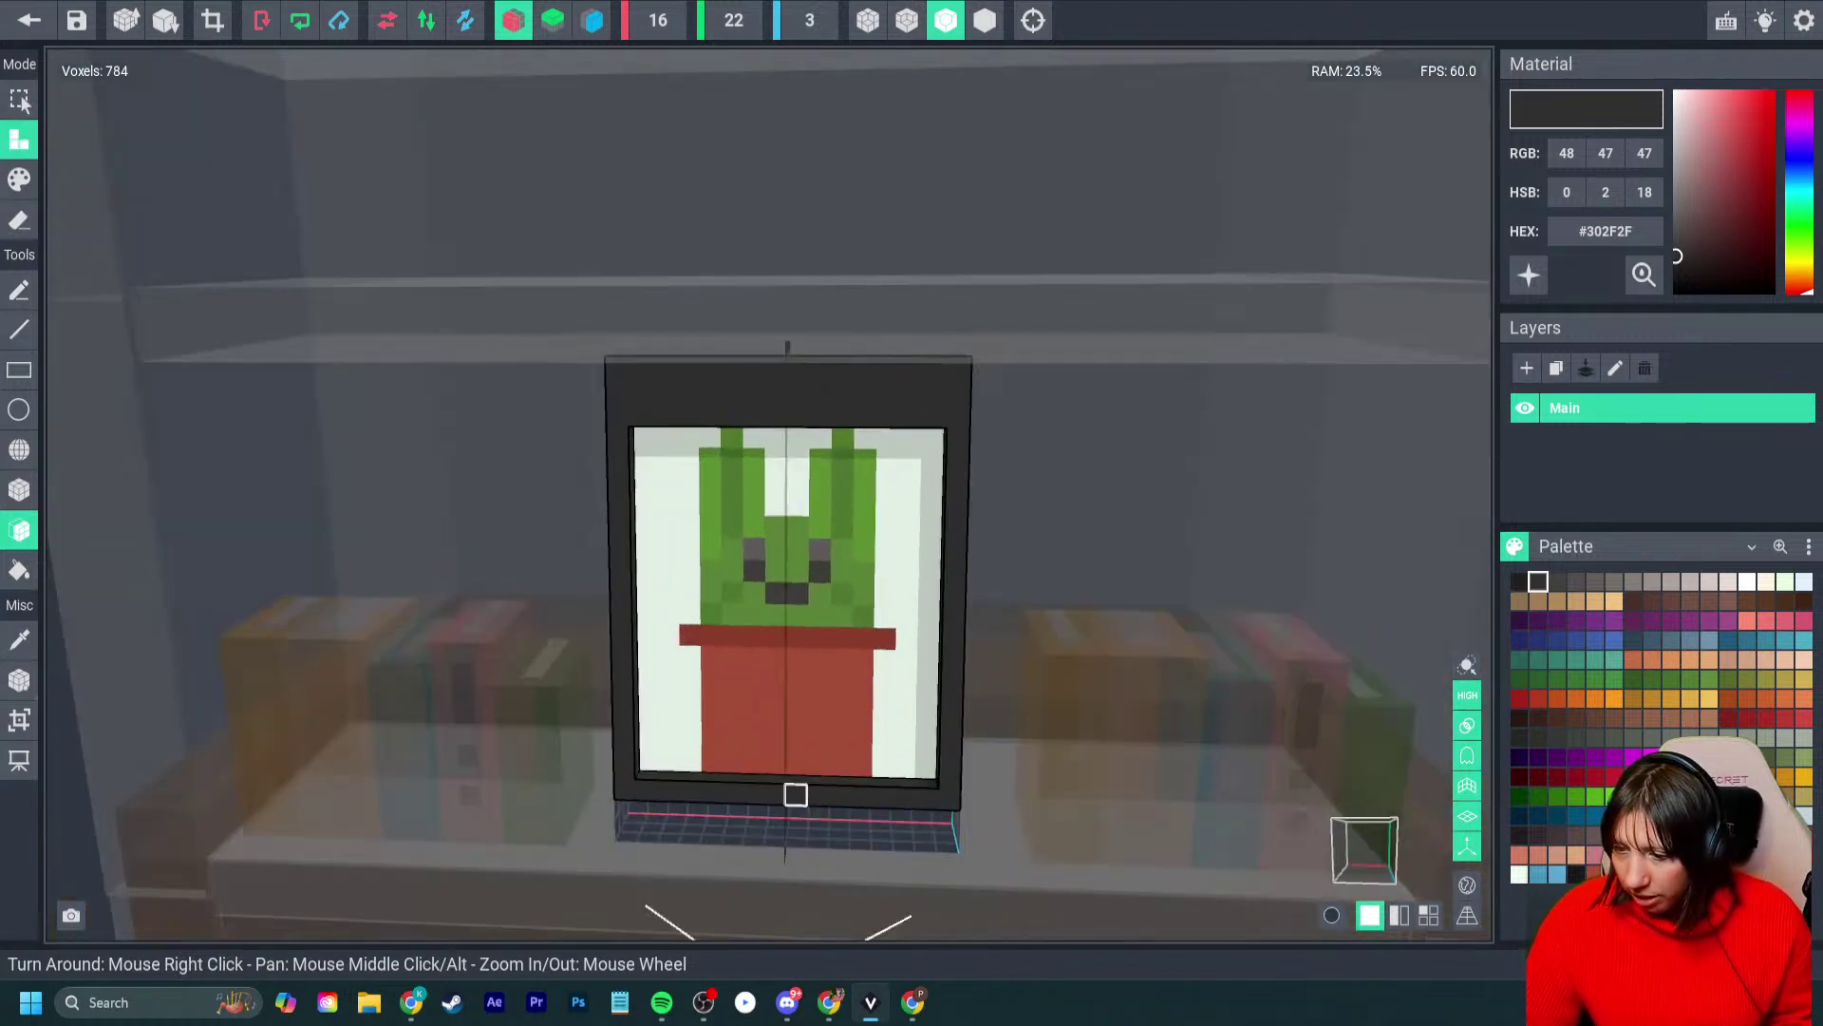
- Erase the two outermost rows along the frame's top edge
mouse_move(751, 368)
right_down()
mouse_move(692, 353)
mouse_move(700, 428)
mouse_move(643, 644)
right_up()
click(722, 365)
click(691, 352)
- Thicken both side borders inward by one column and erase the frame's outermost side columns
key(2)
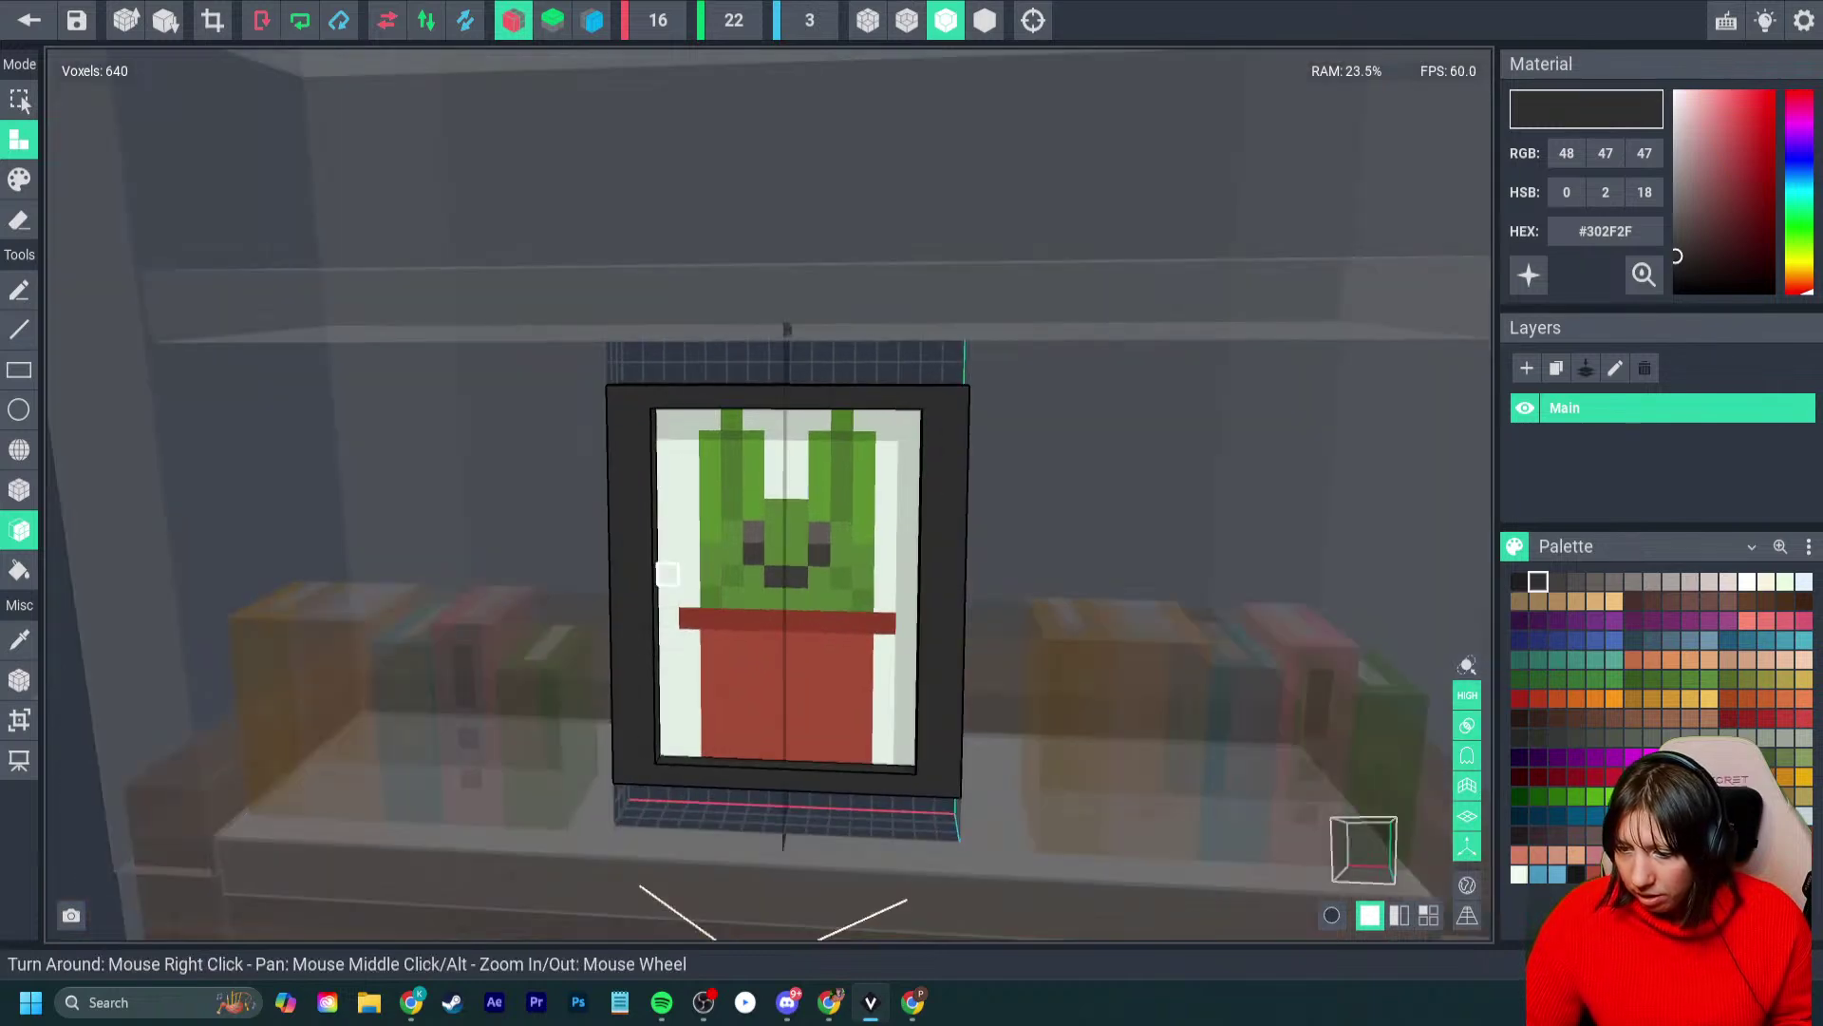
mouse_move(658, 412)
right_down()
mouse_move(675, 452)
mouse_move(646, 454)
mouse_move(725, 472)
mouse_move(616, 525)
right_up()
key(3)
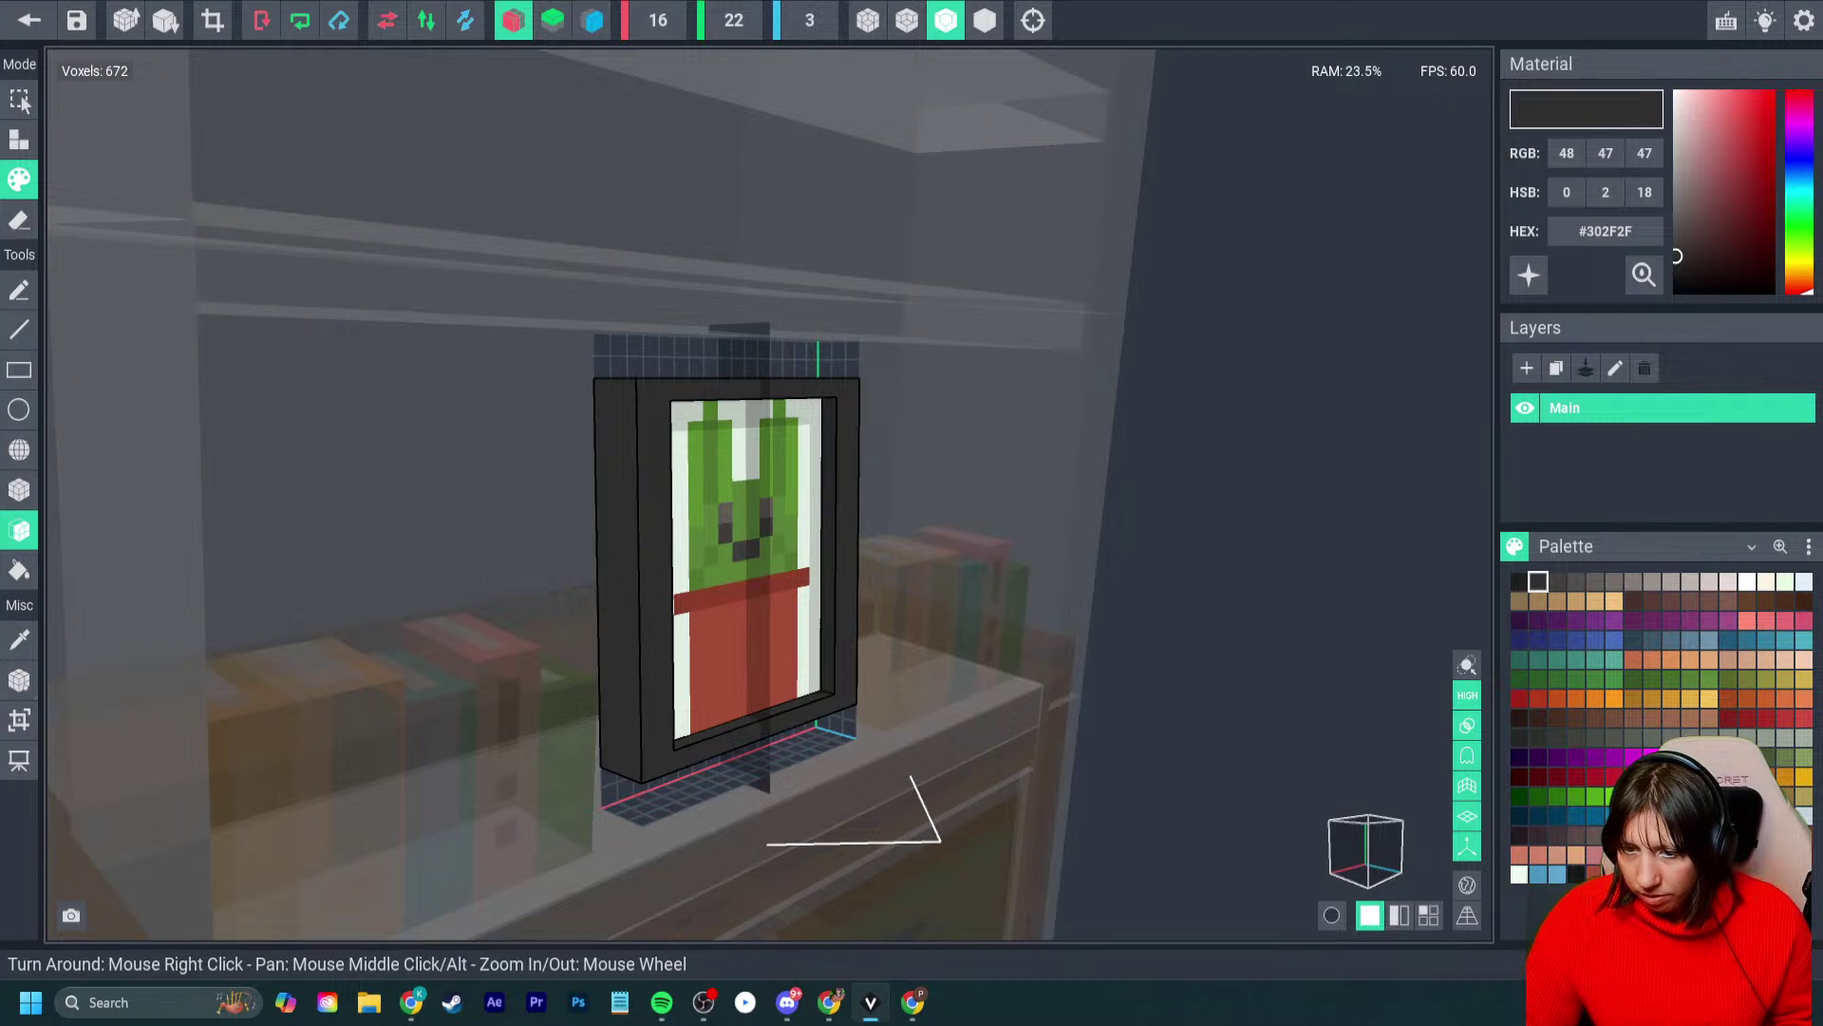
key(4)
click(618, 580)
mouse_move(617, 579)
right_down()
mouse_move(826, 546)
mouse_move(794, 522)
mouse_move(839, 521)
mouse_move(788, 659)
right_up()
key(3)
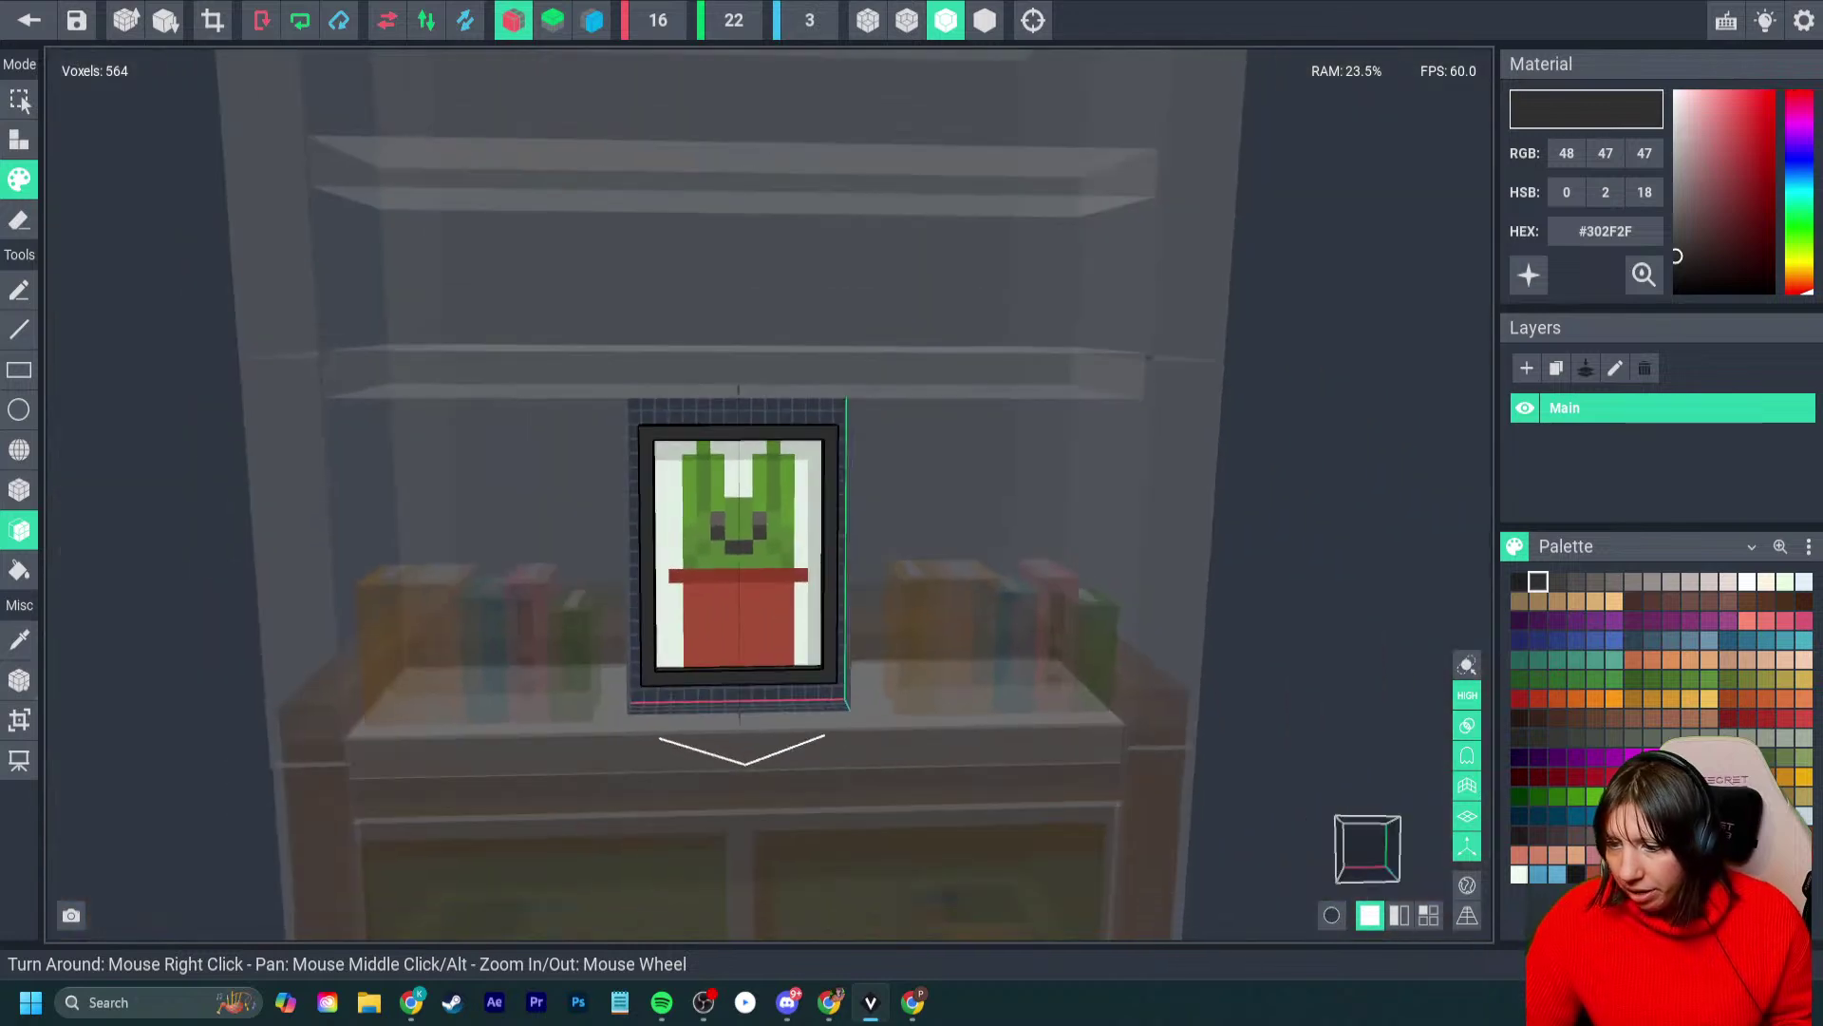
- Crop the volume to the smaller frame, 14 × 18 × 3 voxels, and place its pivot at the frame's bottom centre
click(213, 20)
click(19, 680)
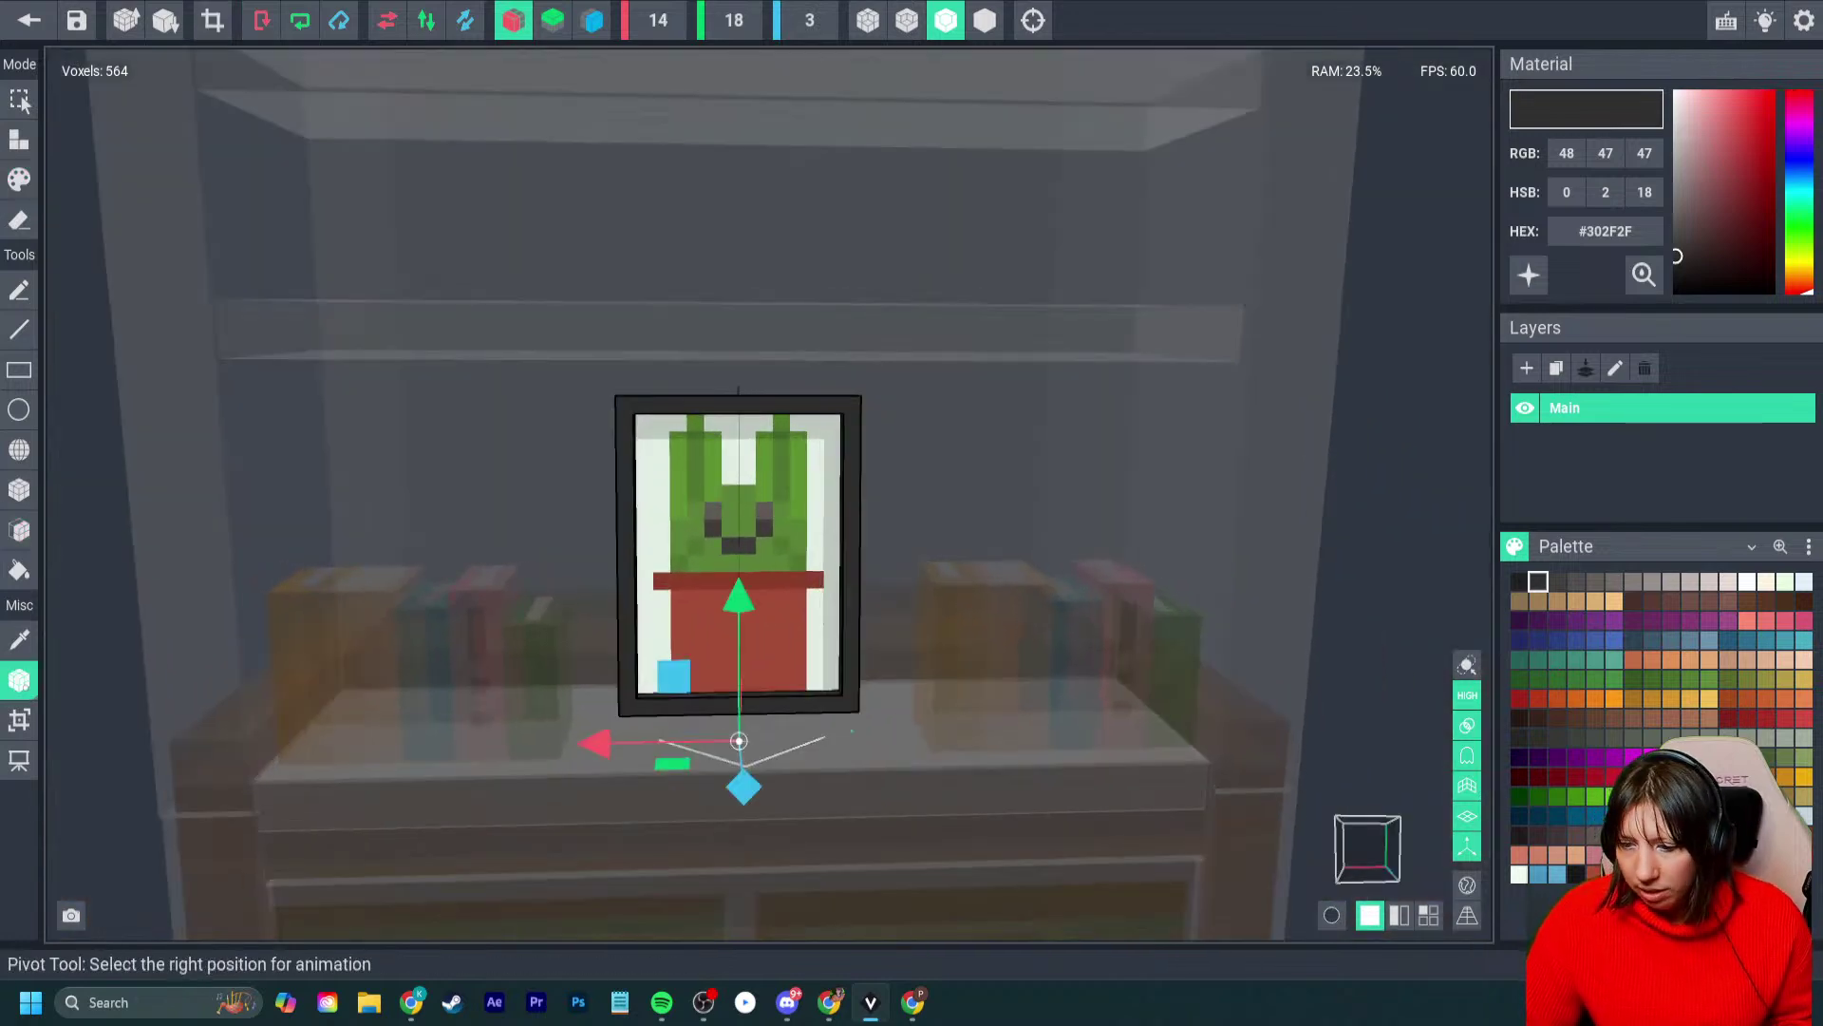
click(76, 696)
- Save the changes to frame2.vxm and return to the bookcase scene
click(28, 20)
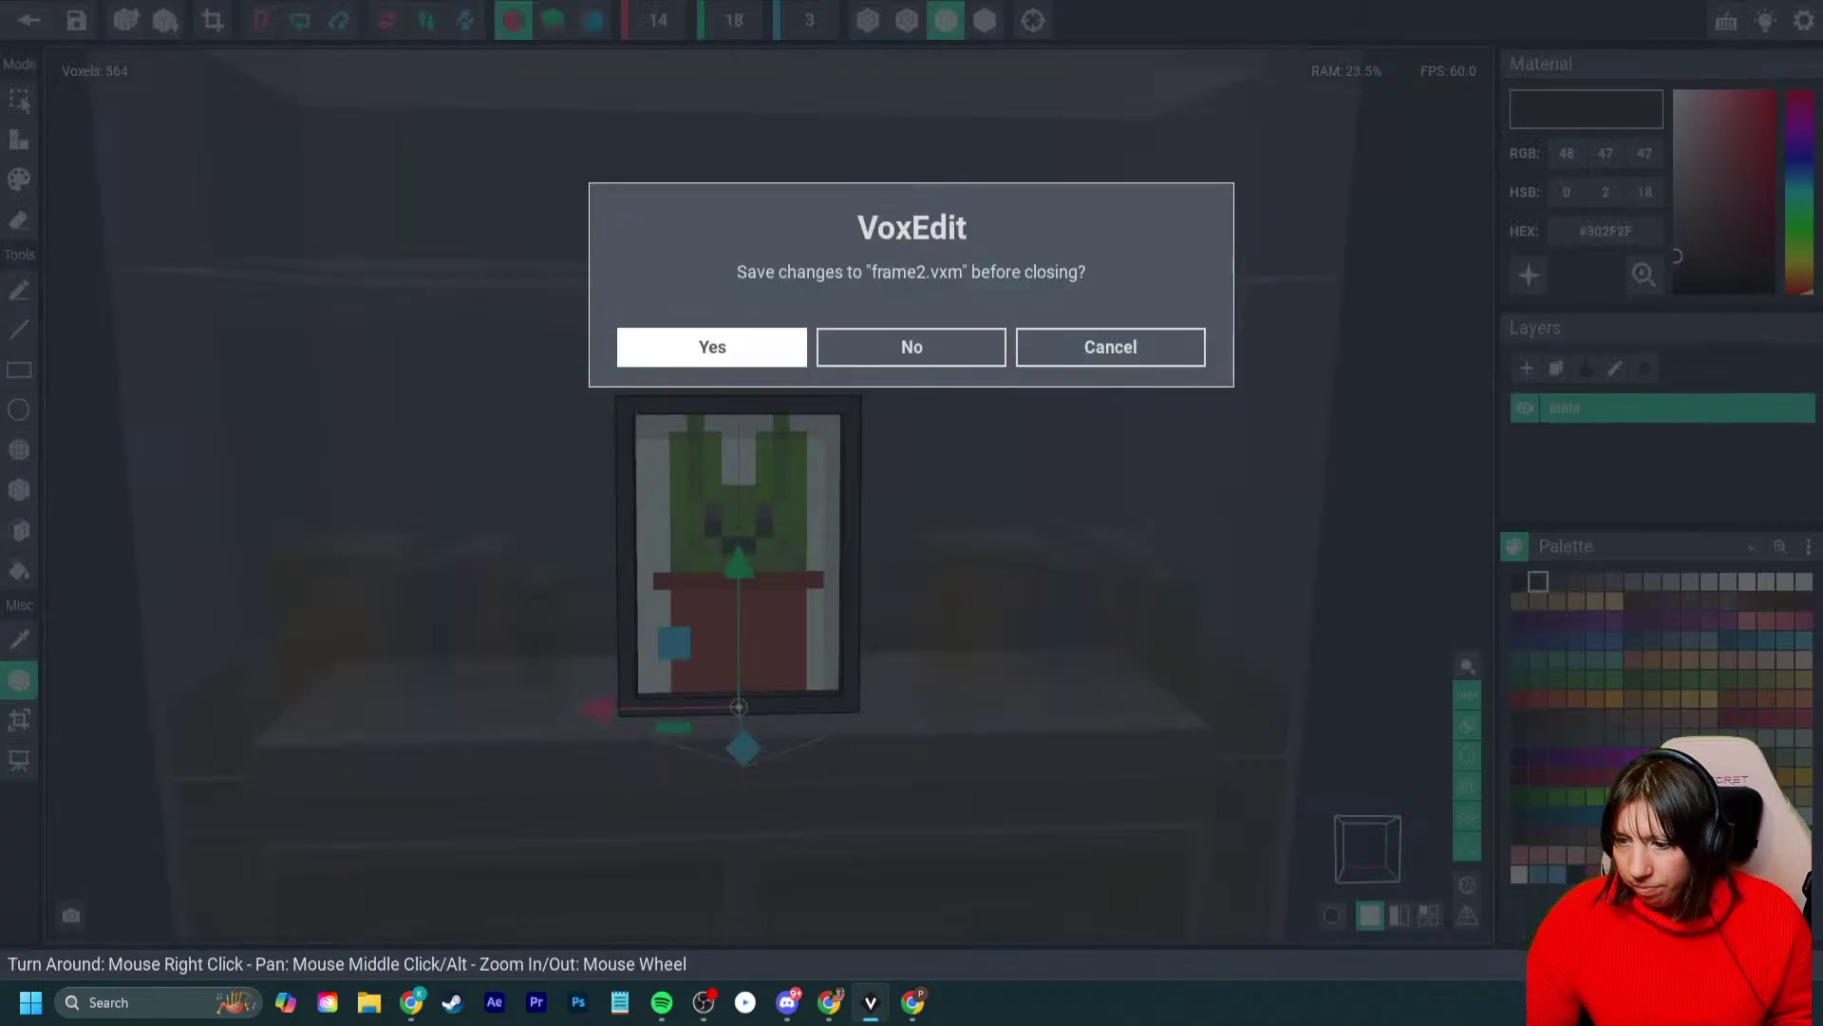
click(713, 345)
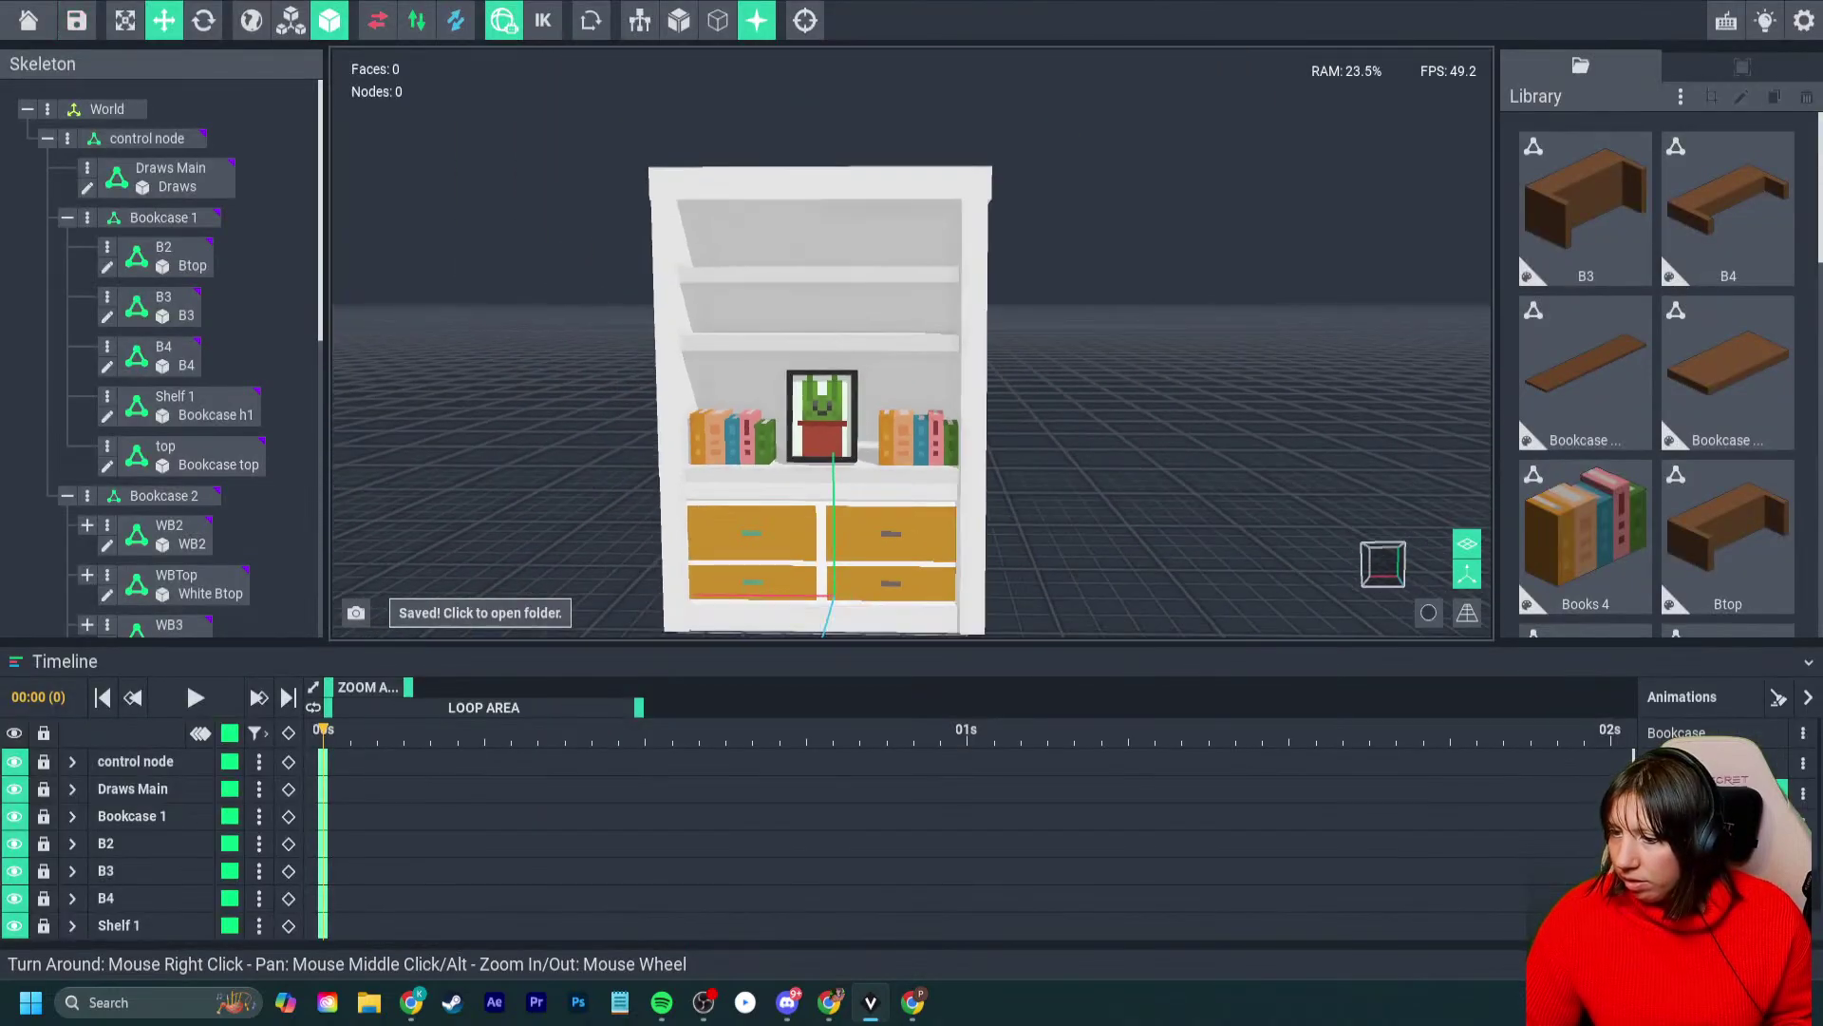
mouse_move(836, 513)
right_down()
mouse_move(874, 513)
mouse_move(825, 513)
right_up()
scroll(826, 513, up, 3)
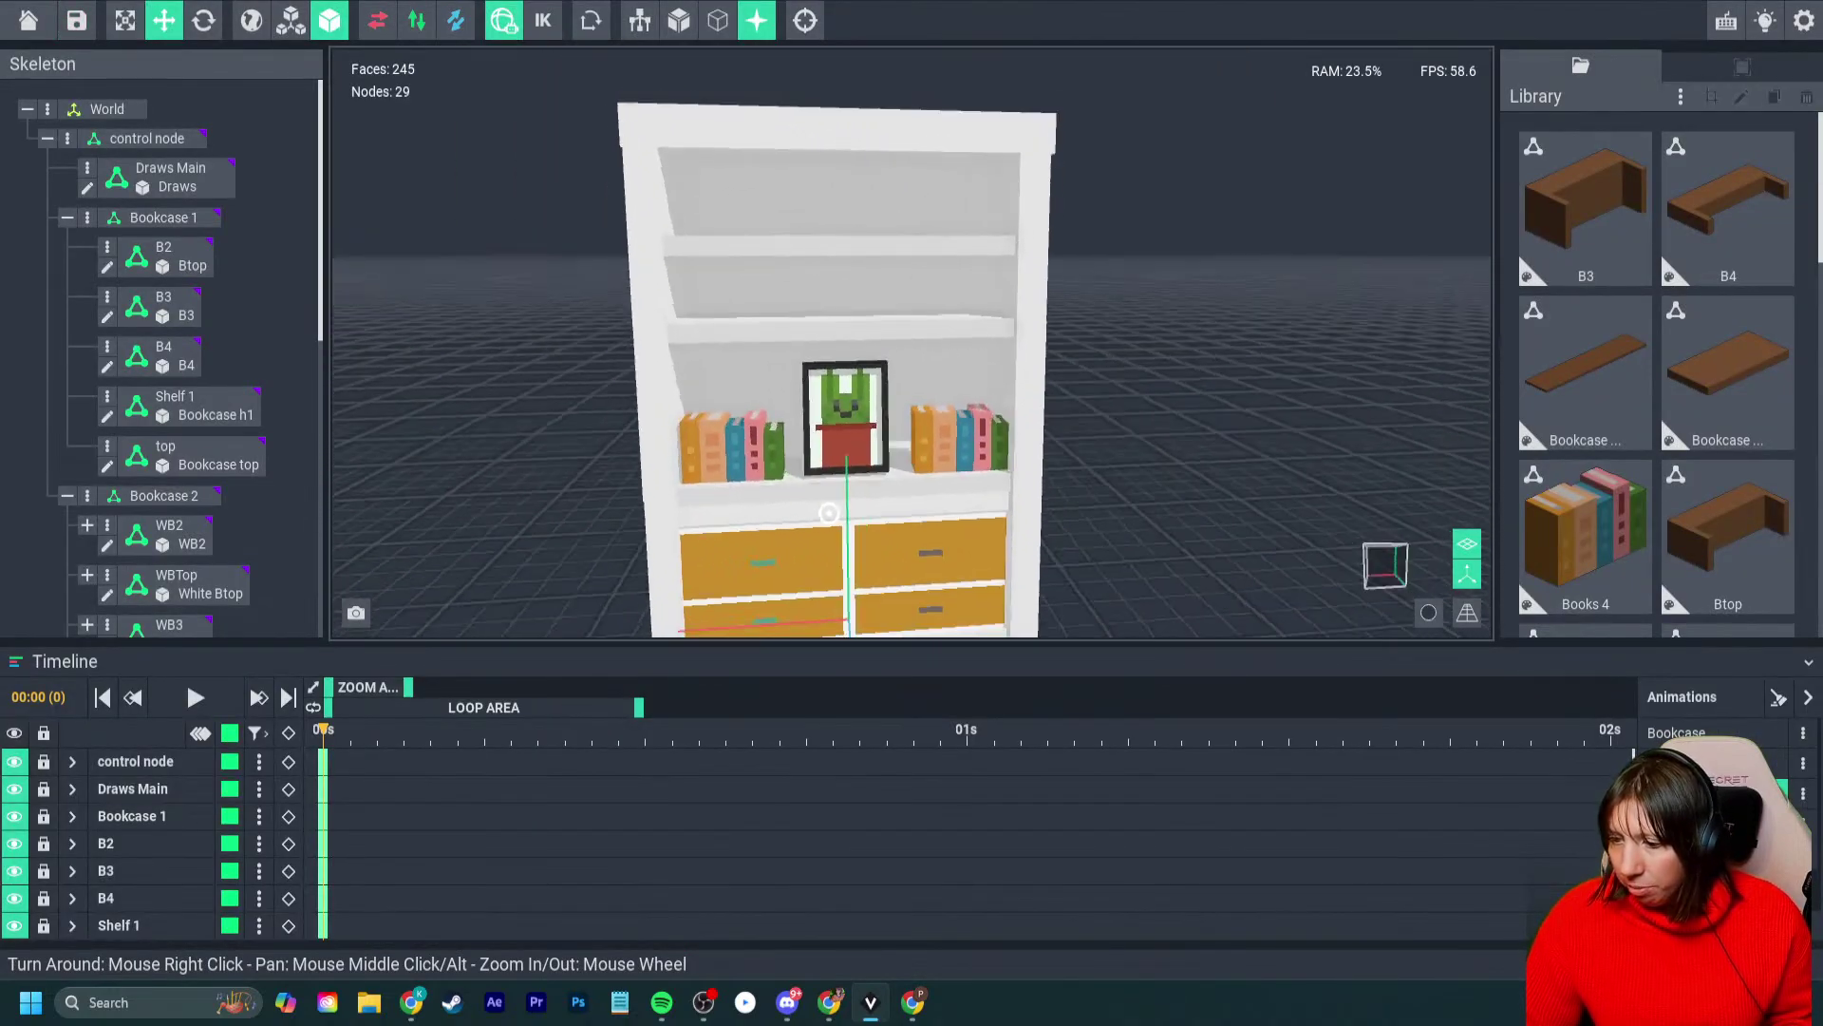
- Shift the smaller paint picture frame slightly in depth on WBShelf 1 and deselect it
click(841, 417)
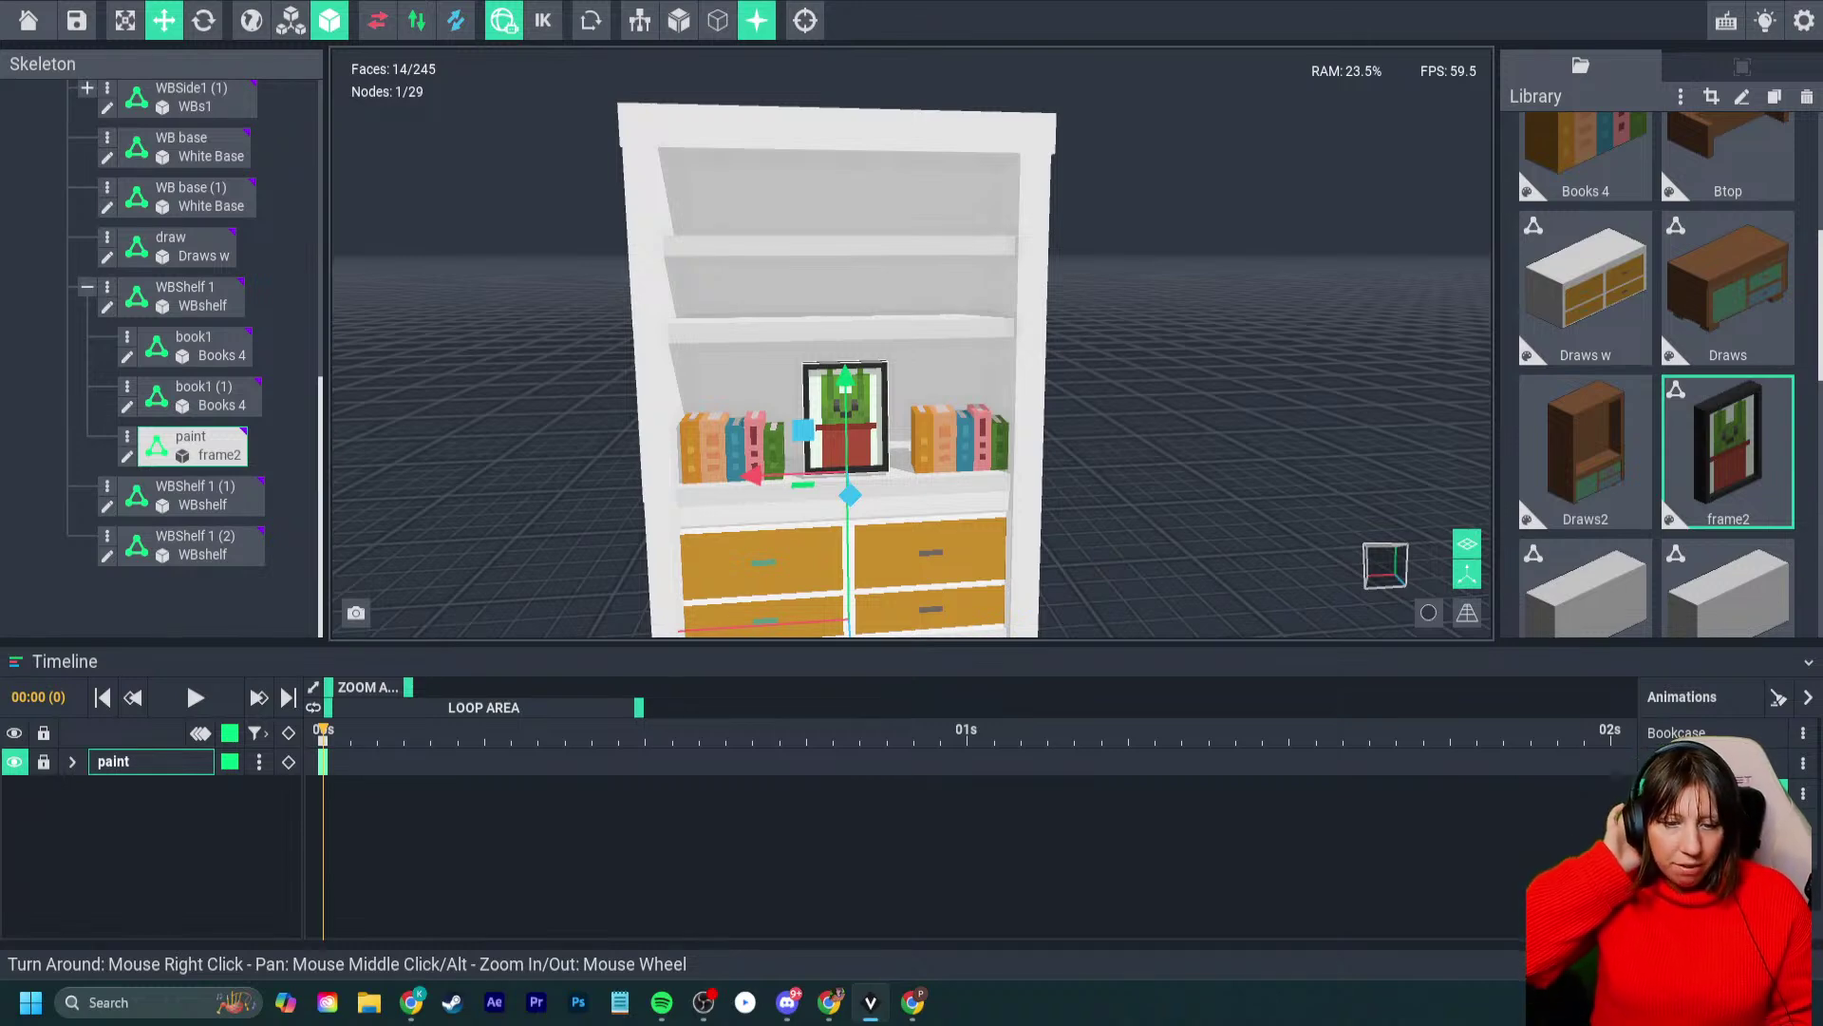
click(1092, 527)
right_drag(1092, 527, 911, 527)
click(764, 409)
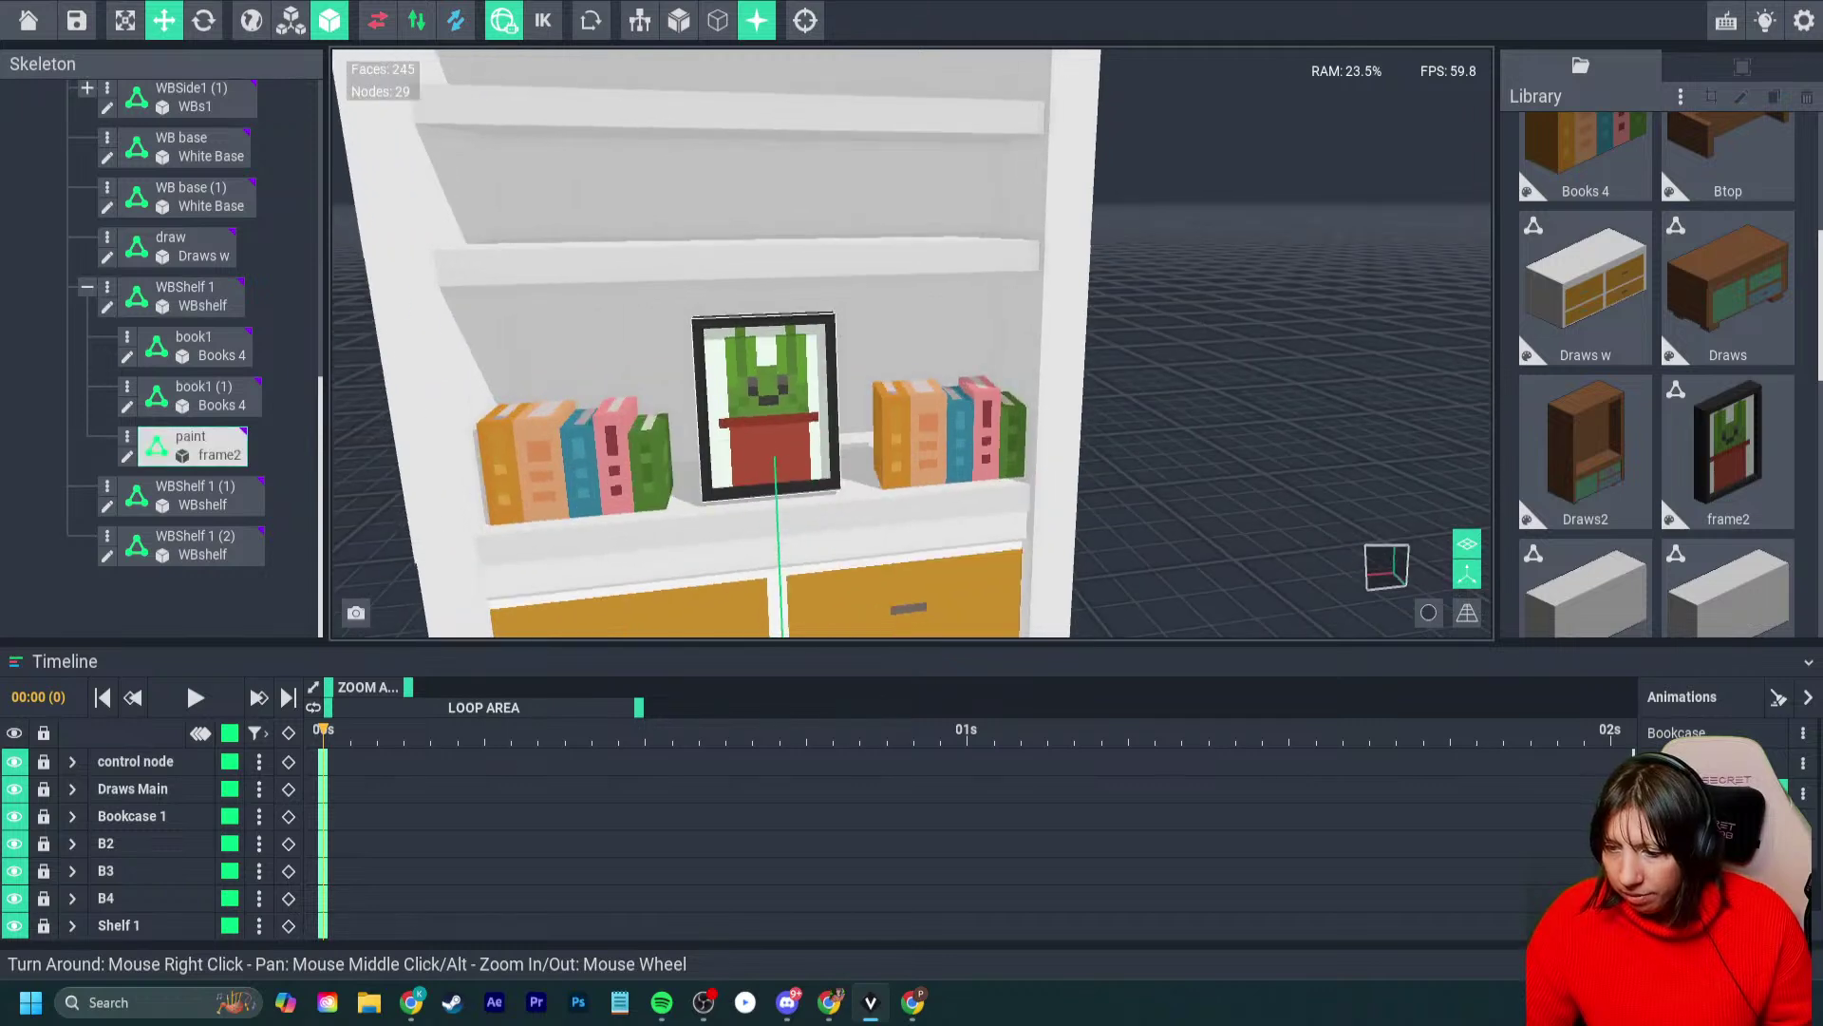
drag(774, 524, 757, 520)
scroll(836, 346, down, 5)
click(836, 347)
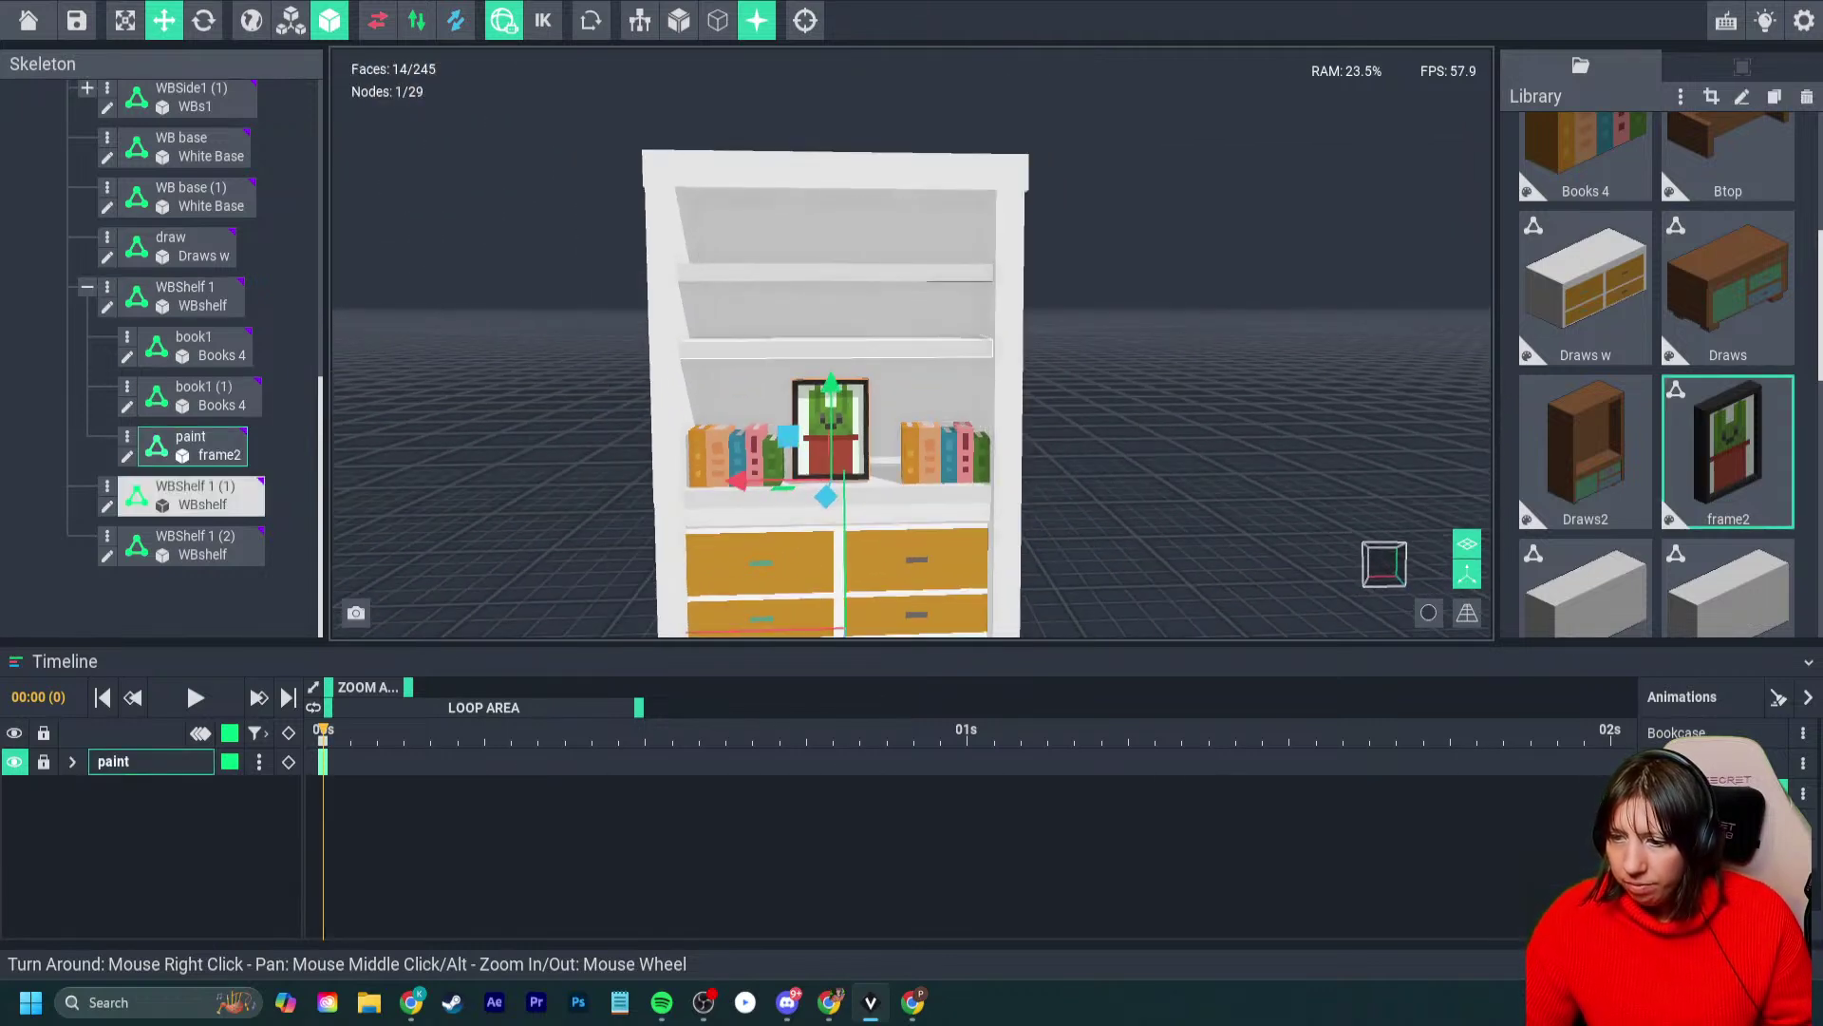
key(Escape)
scroll(911, 342, up, 3)
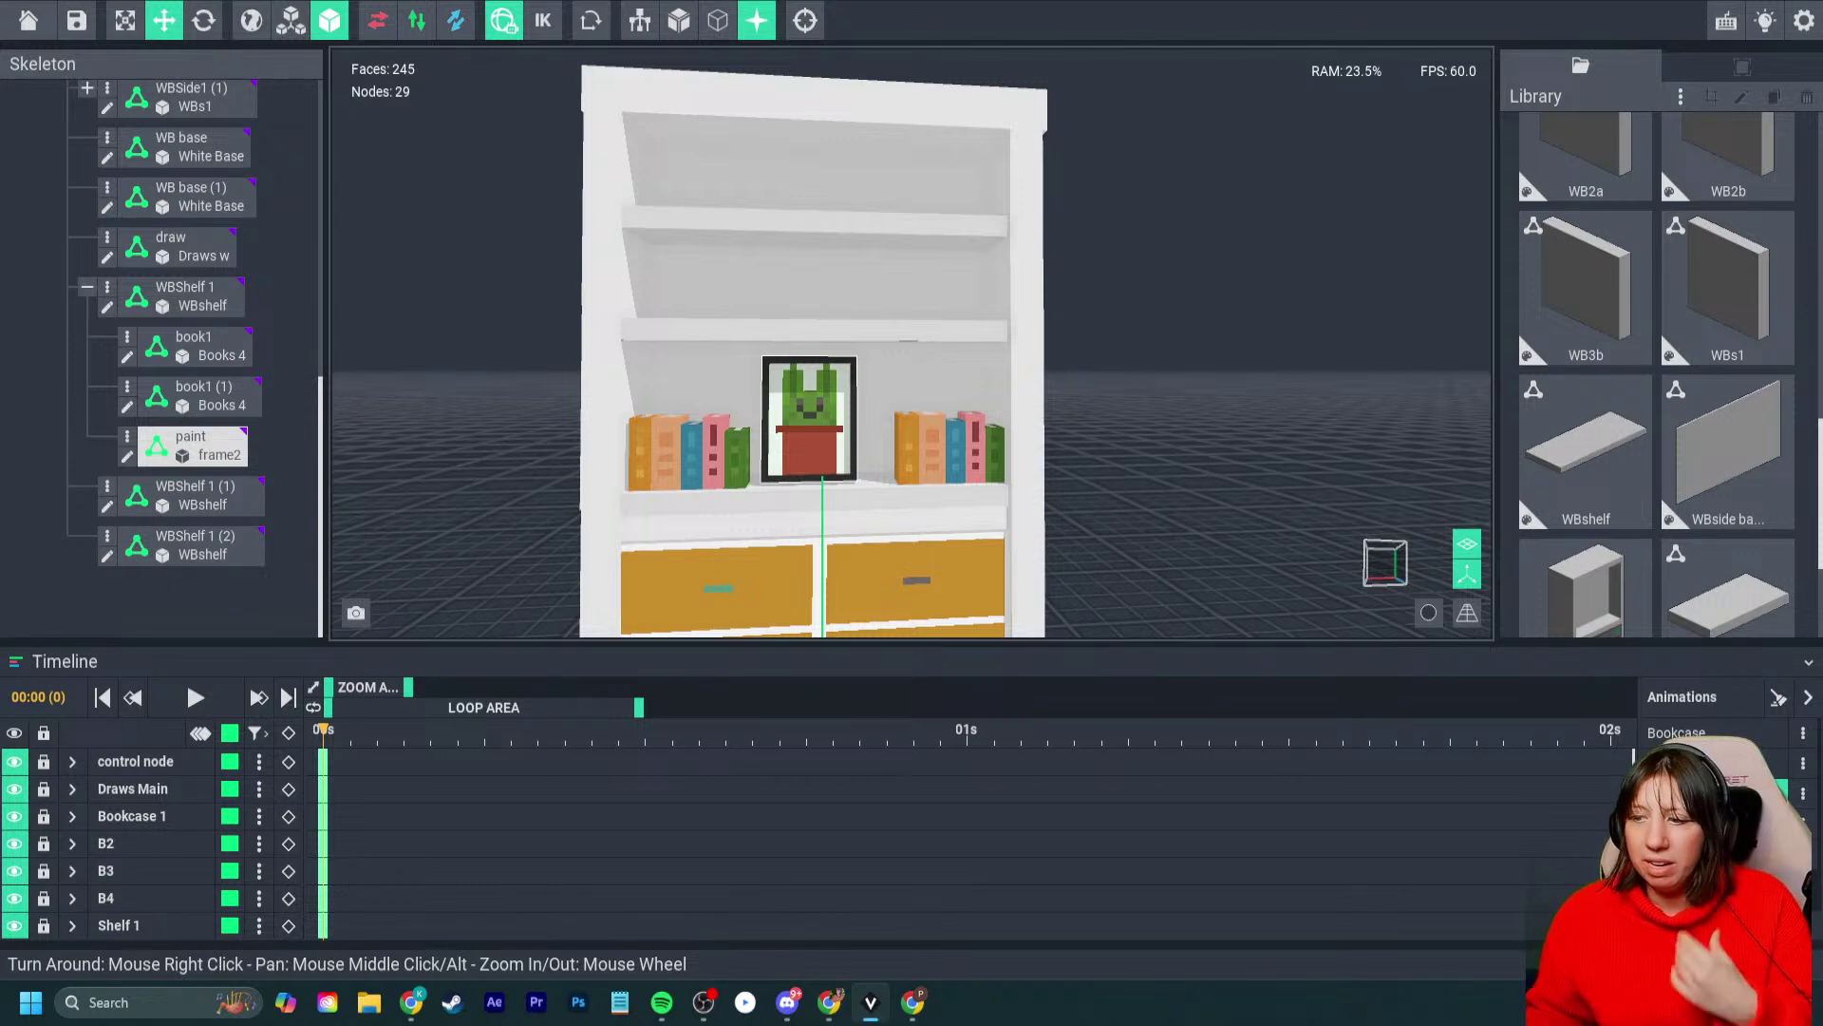
- Clone the frame2 model in the library under the name delete
scroll(1657, 371, up, 4)
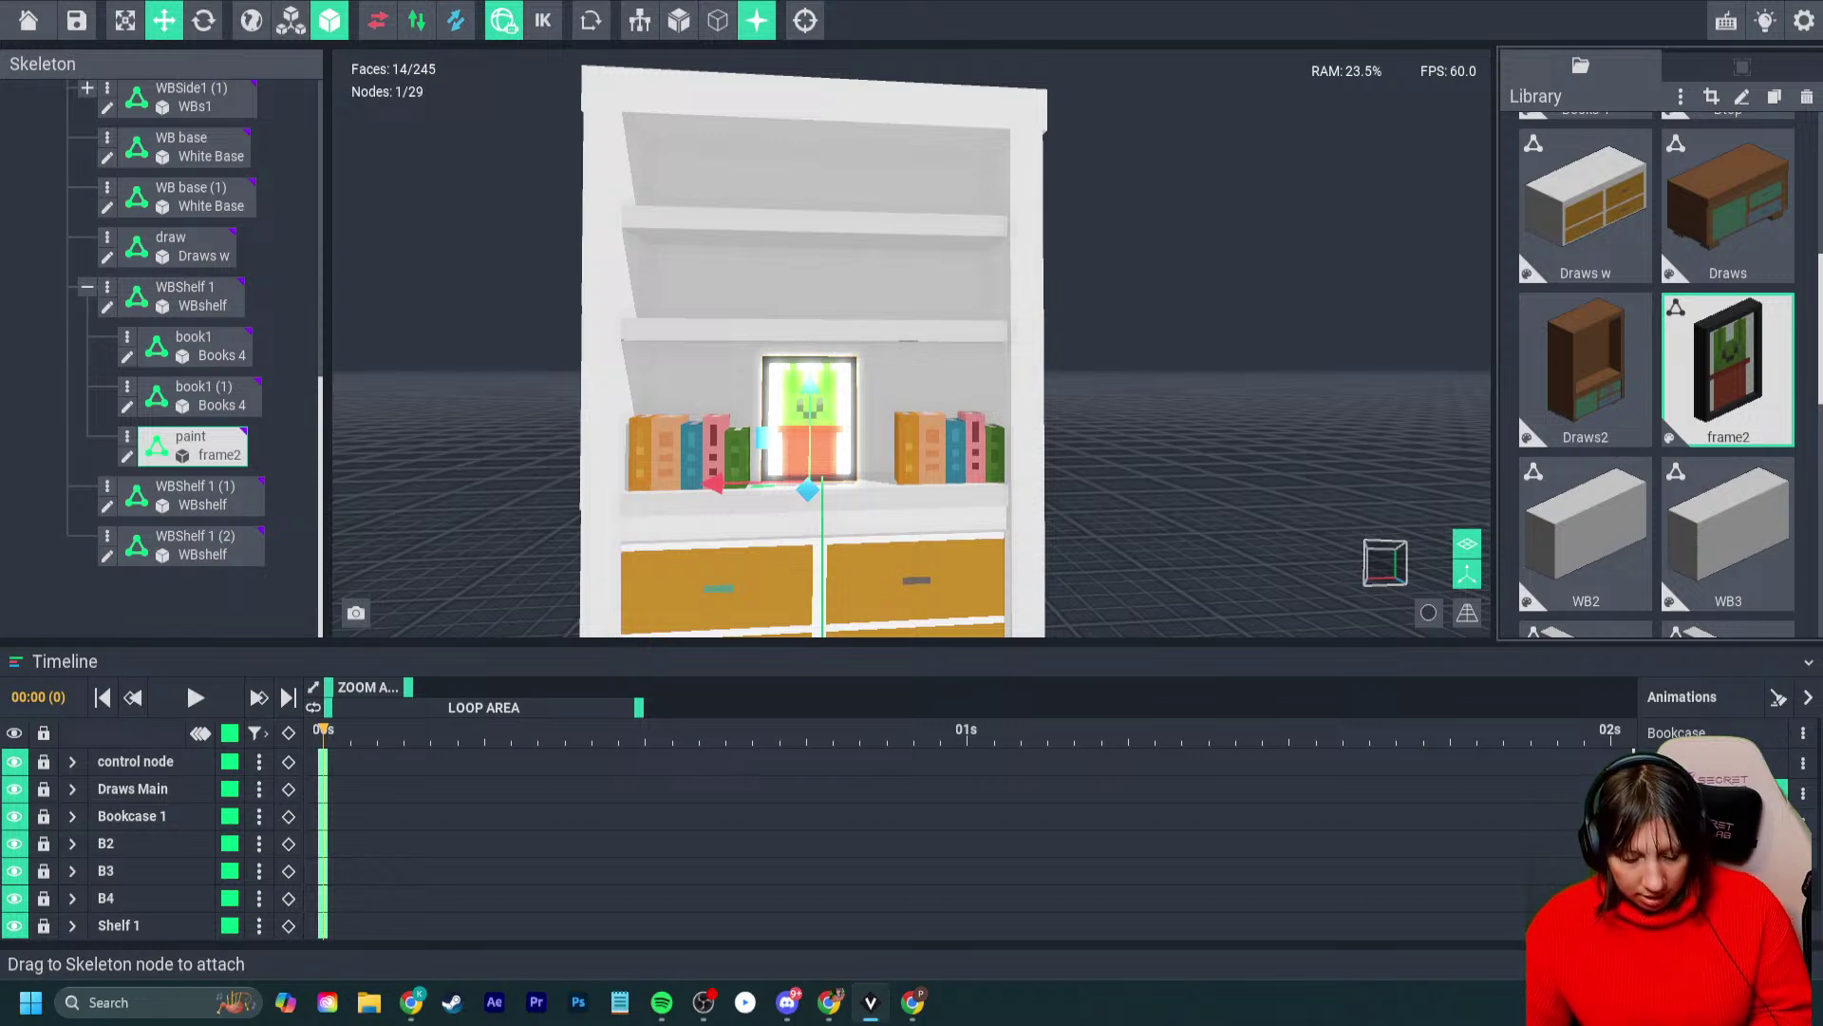
key(F2)
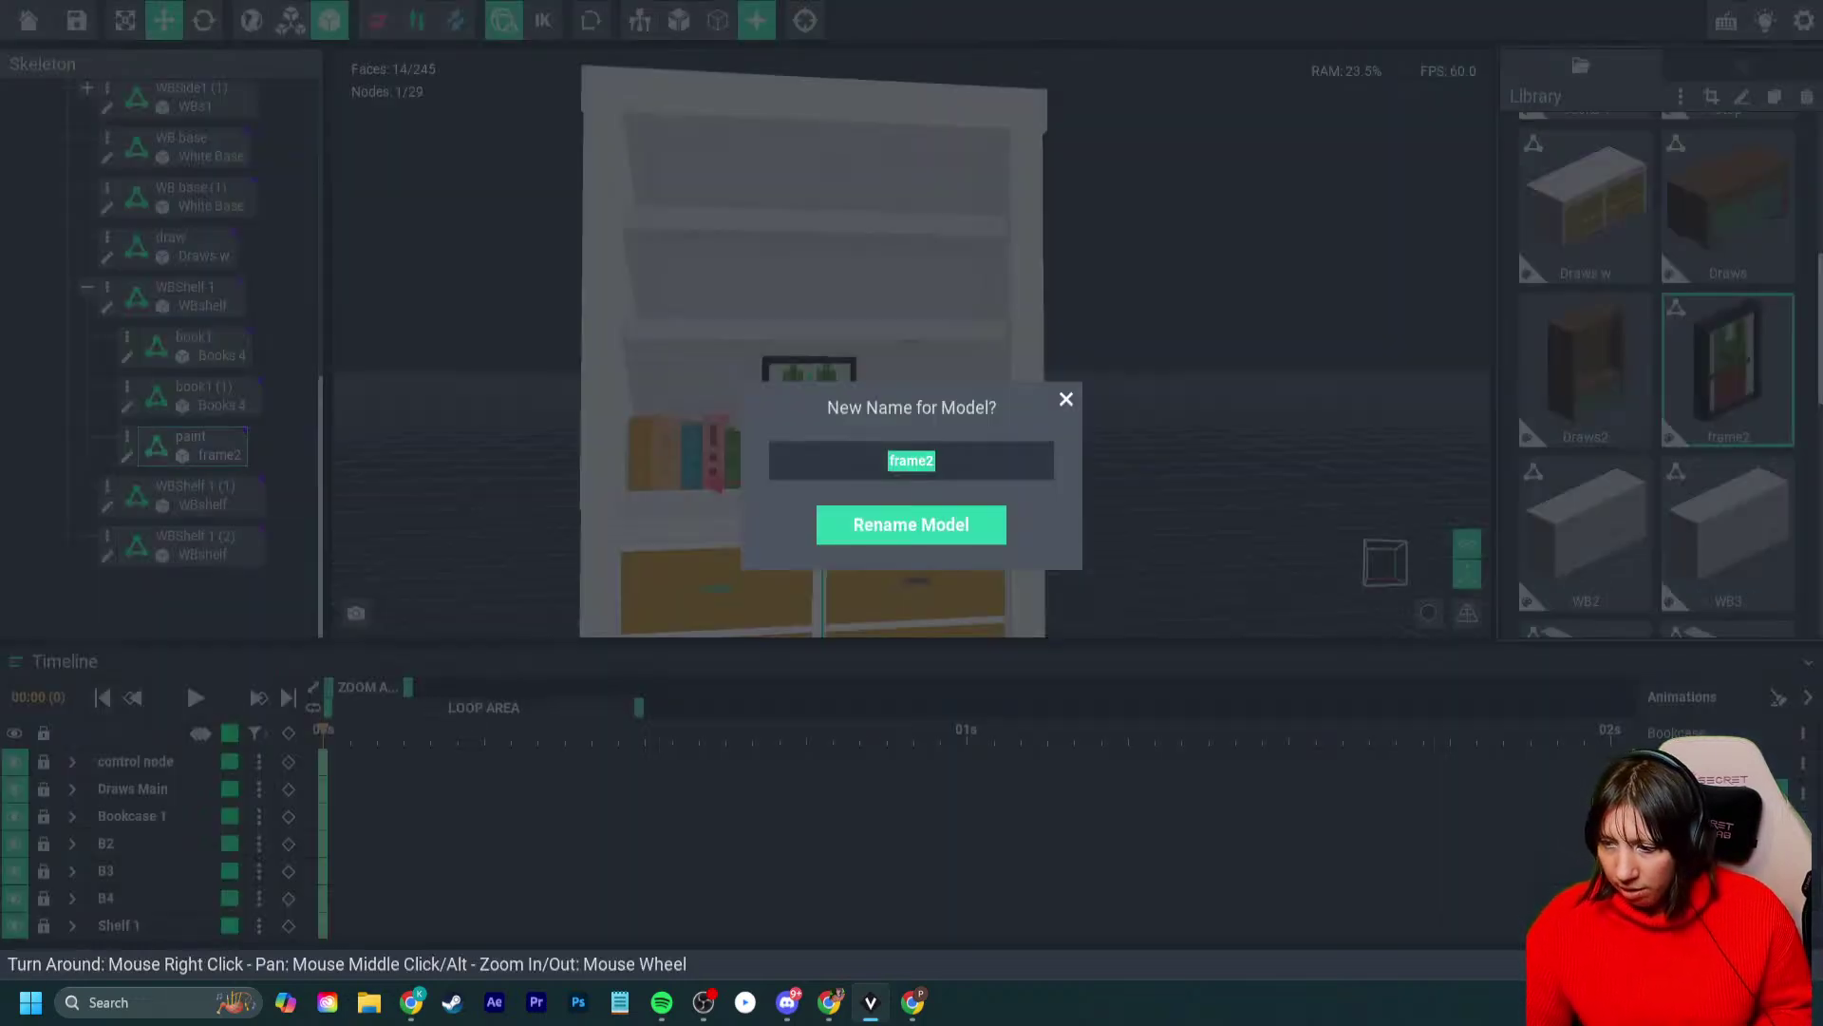
key(Escape)
key(ctrl+d)
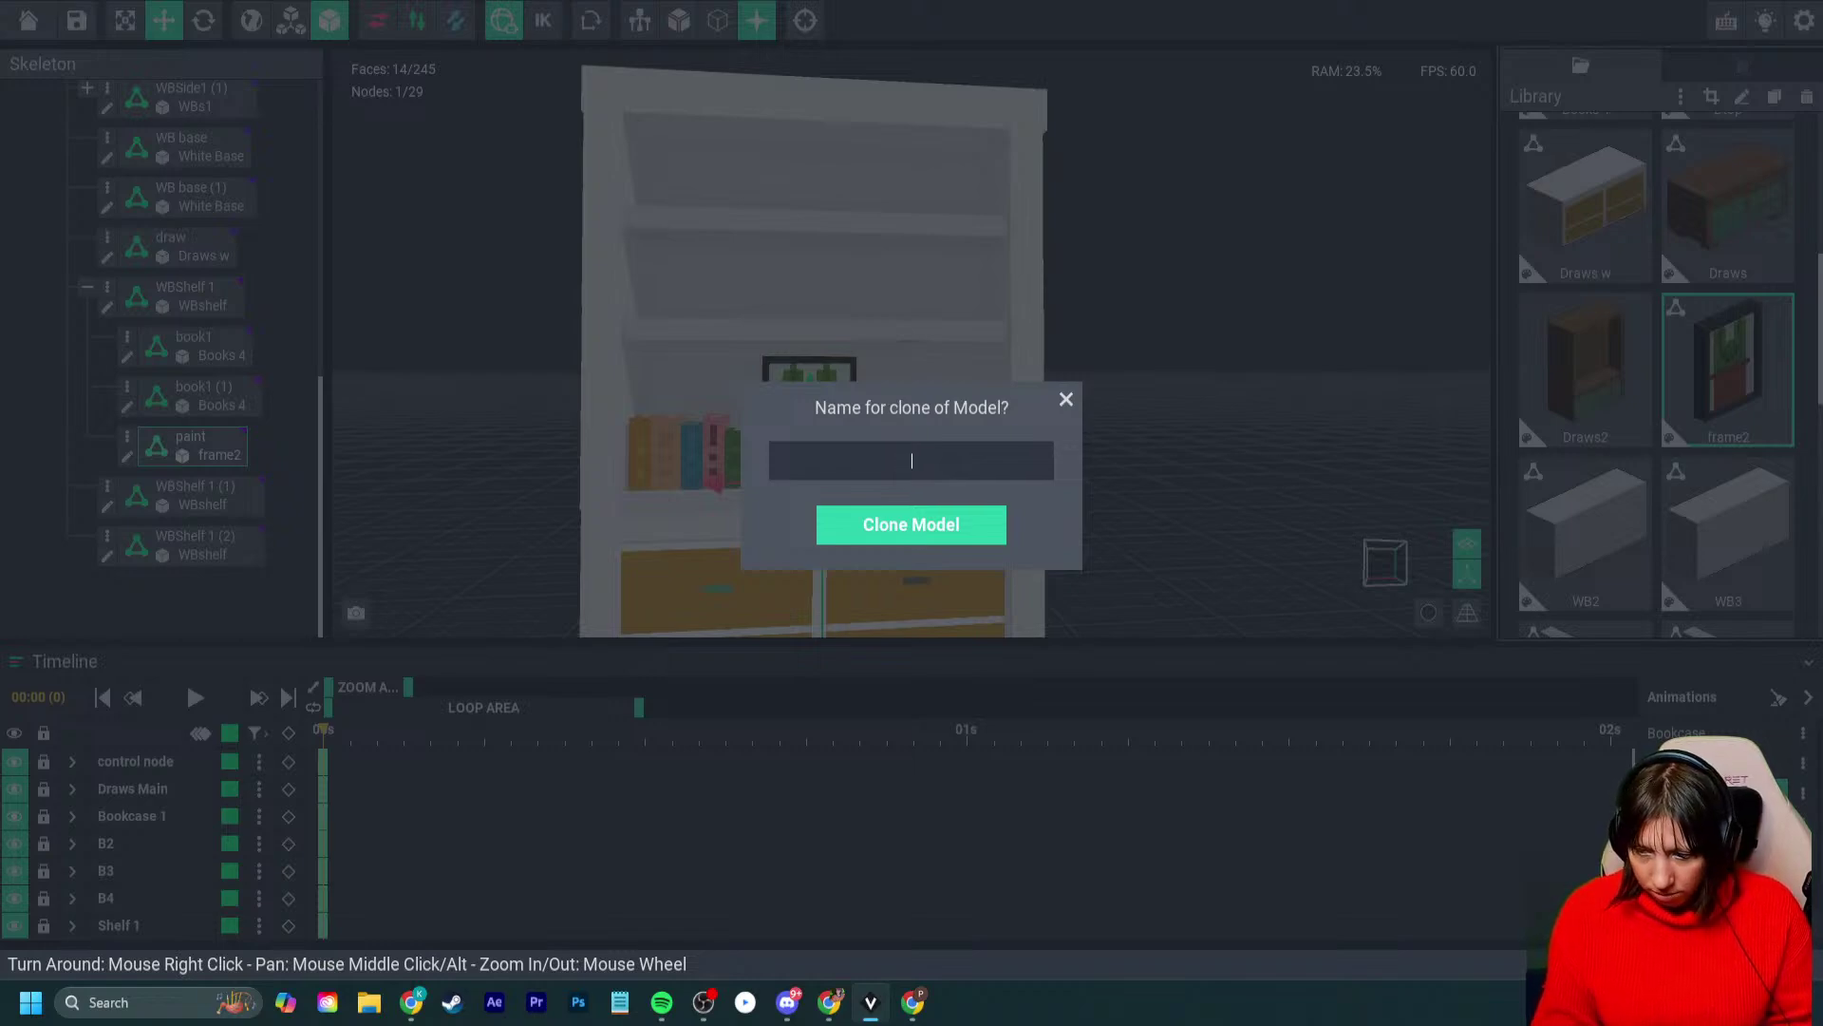
text(delete)
key(Return)
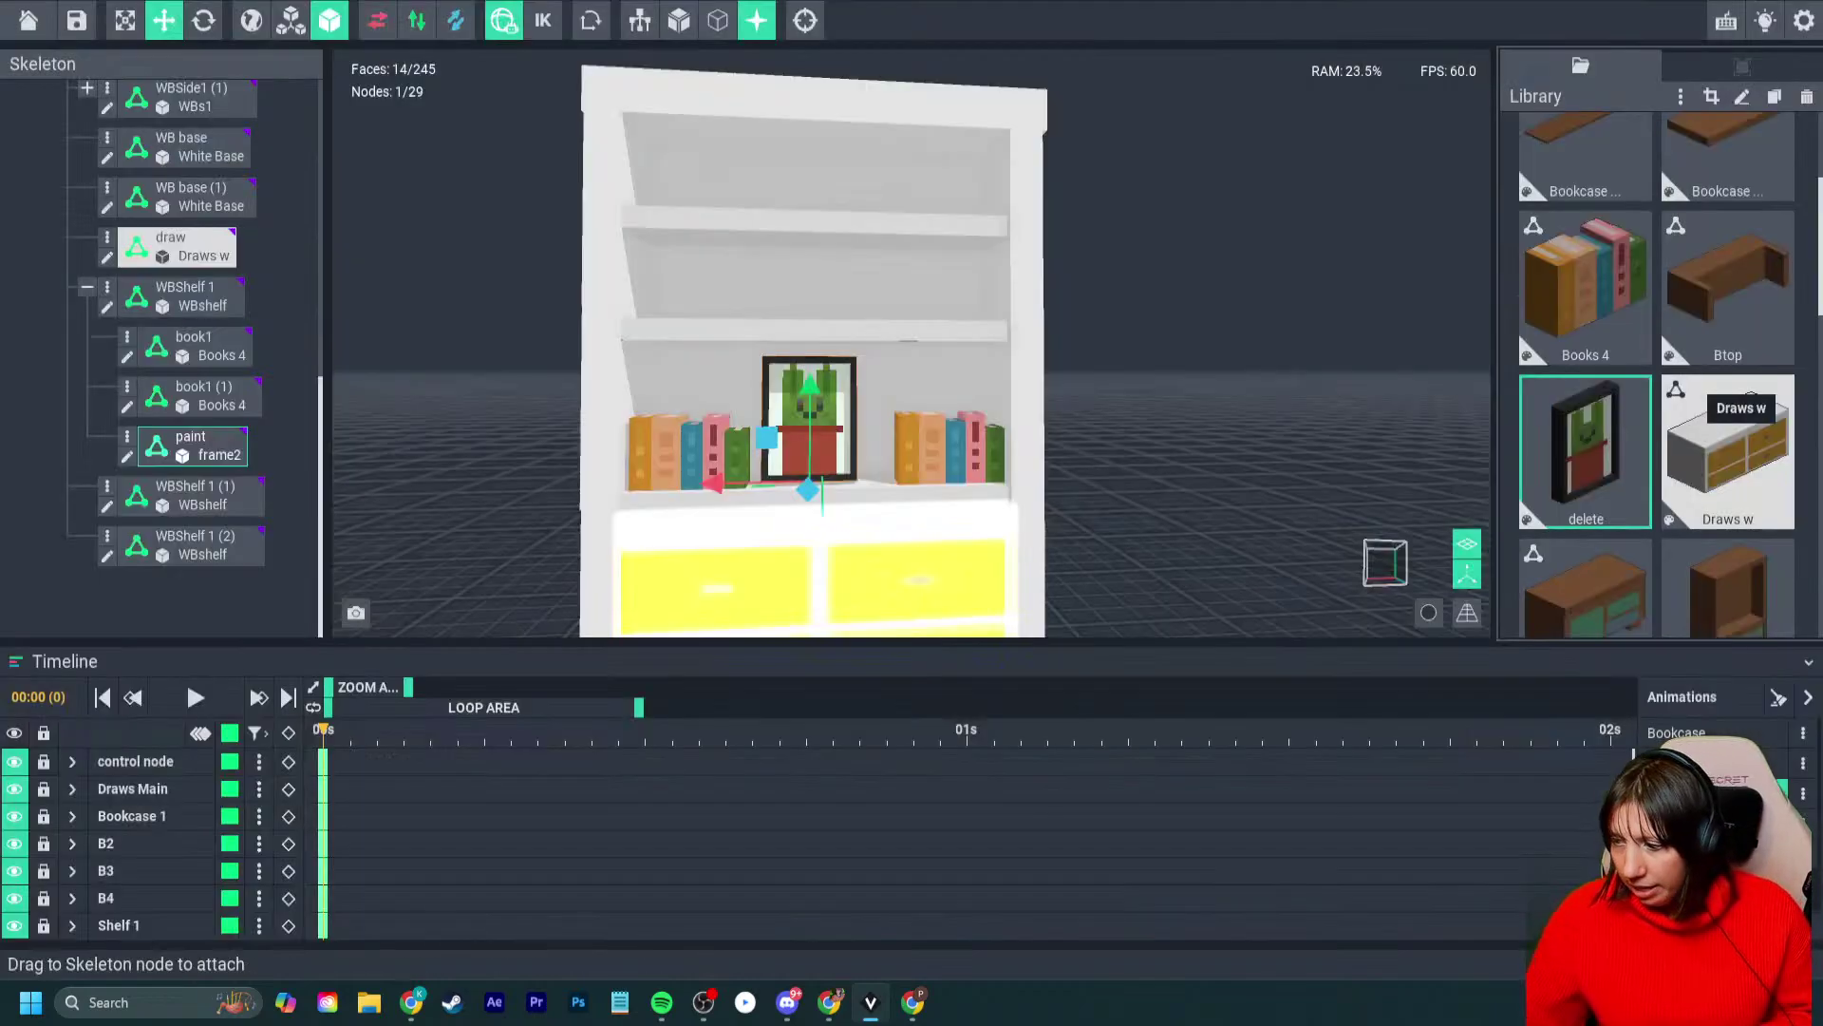
- Open the library model delete for editing and turn off mirroring on the X axis
double_click(1588, 452)
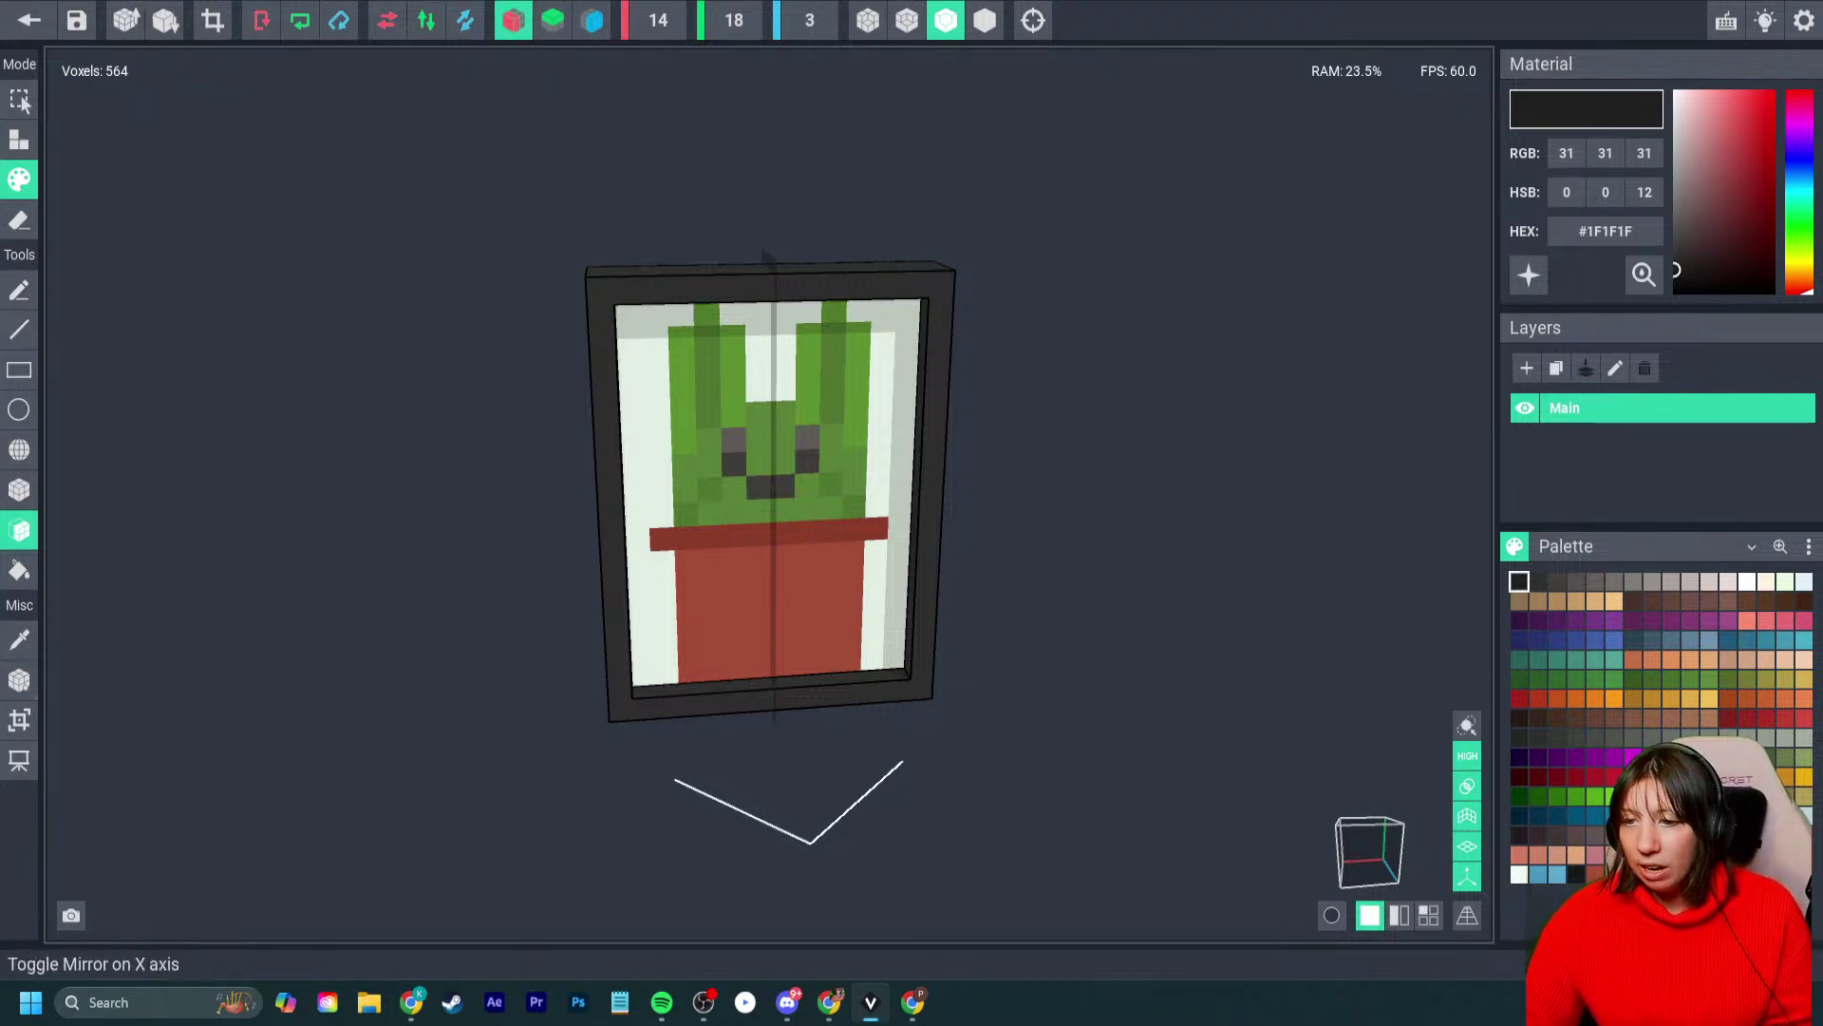
click(513, 20)
right_drag(601, 320, 733, 444)
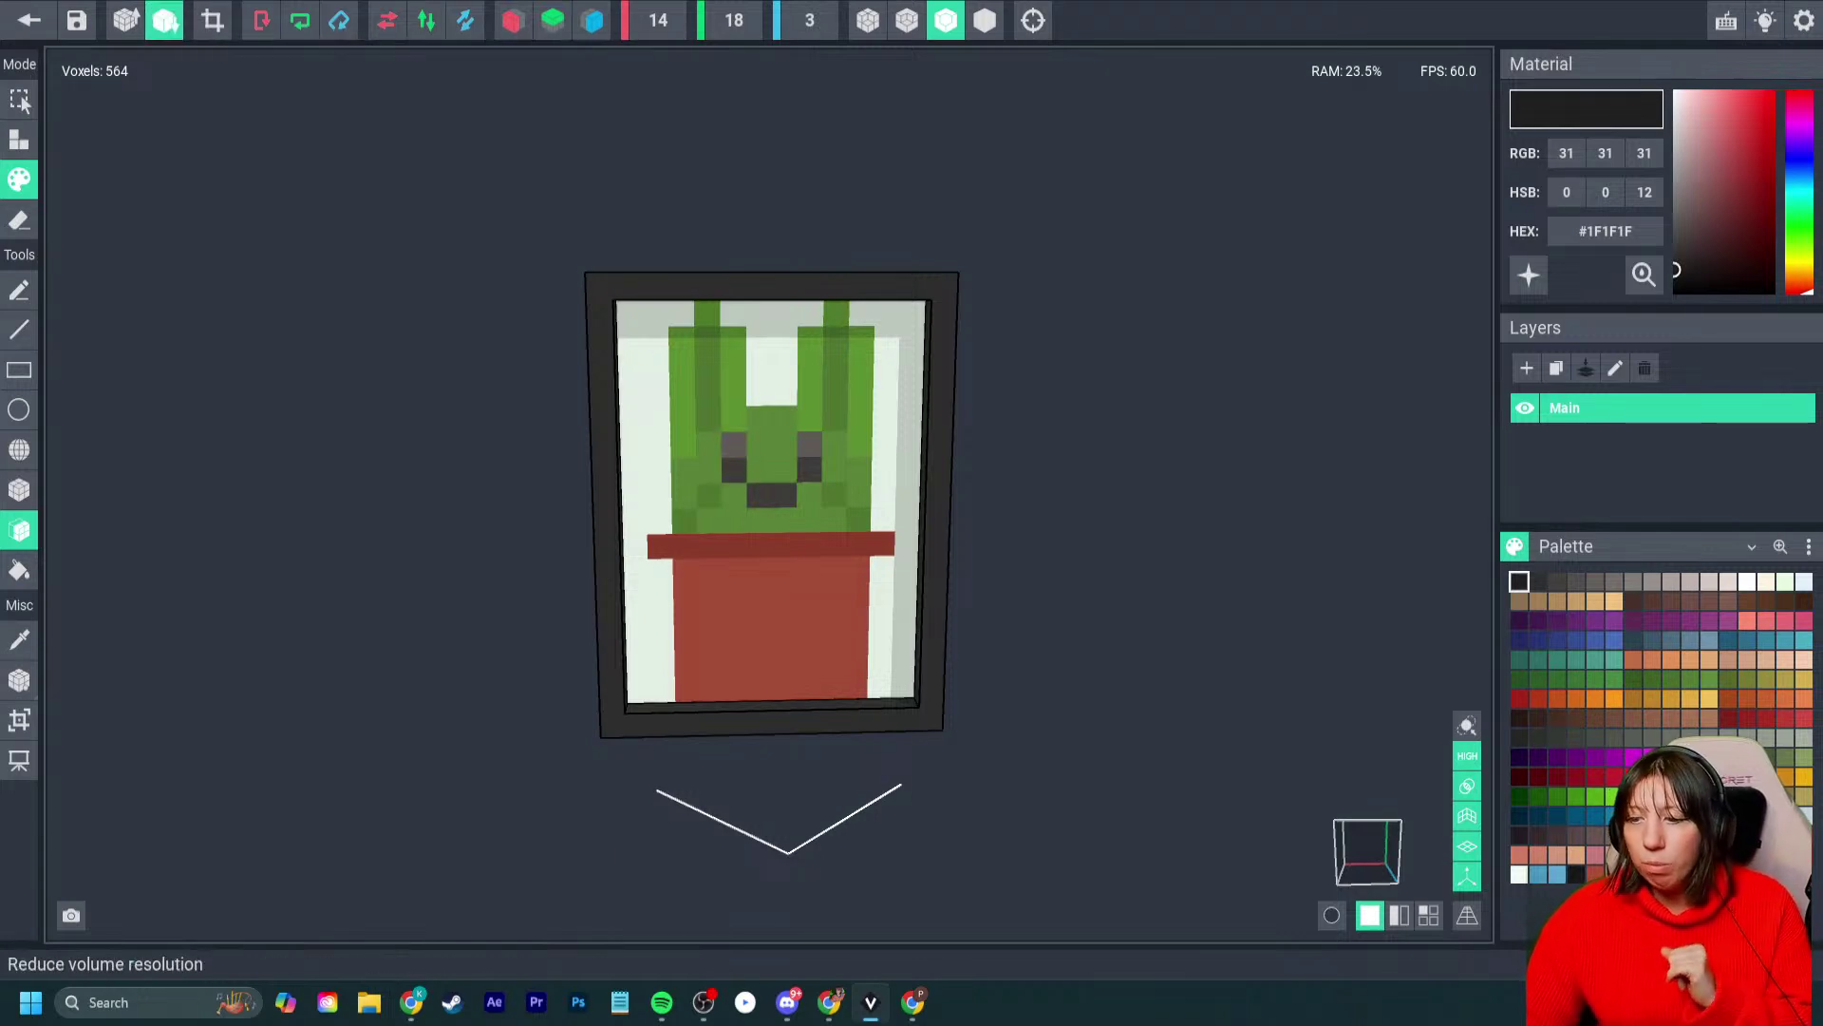
- Try to reduce the volume resolution of the framed cactus picture with its frame intact
click(164, 20)
right_drag(626, 569, 672, 610)
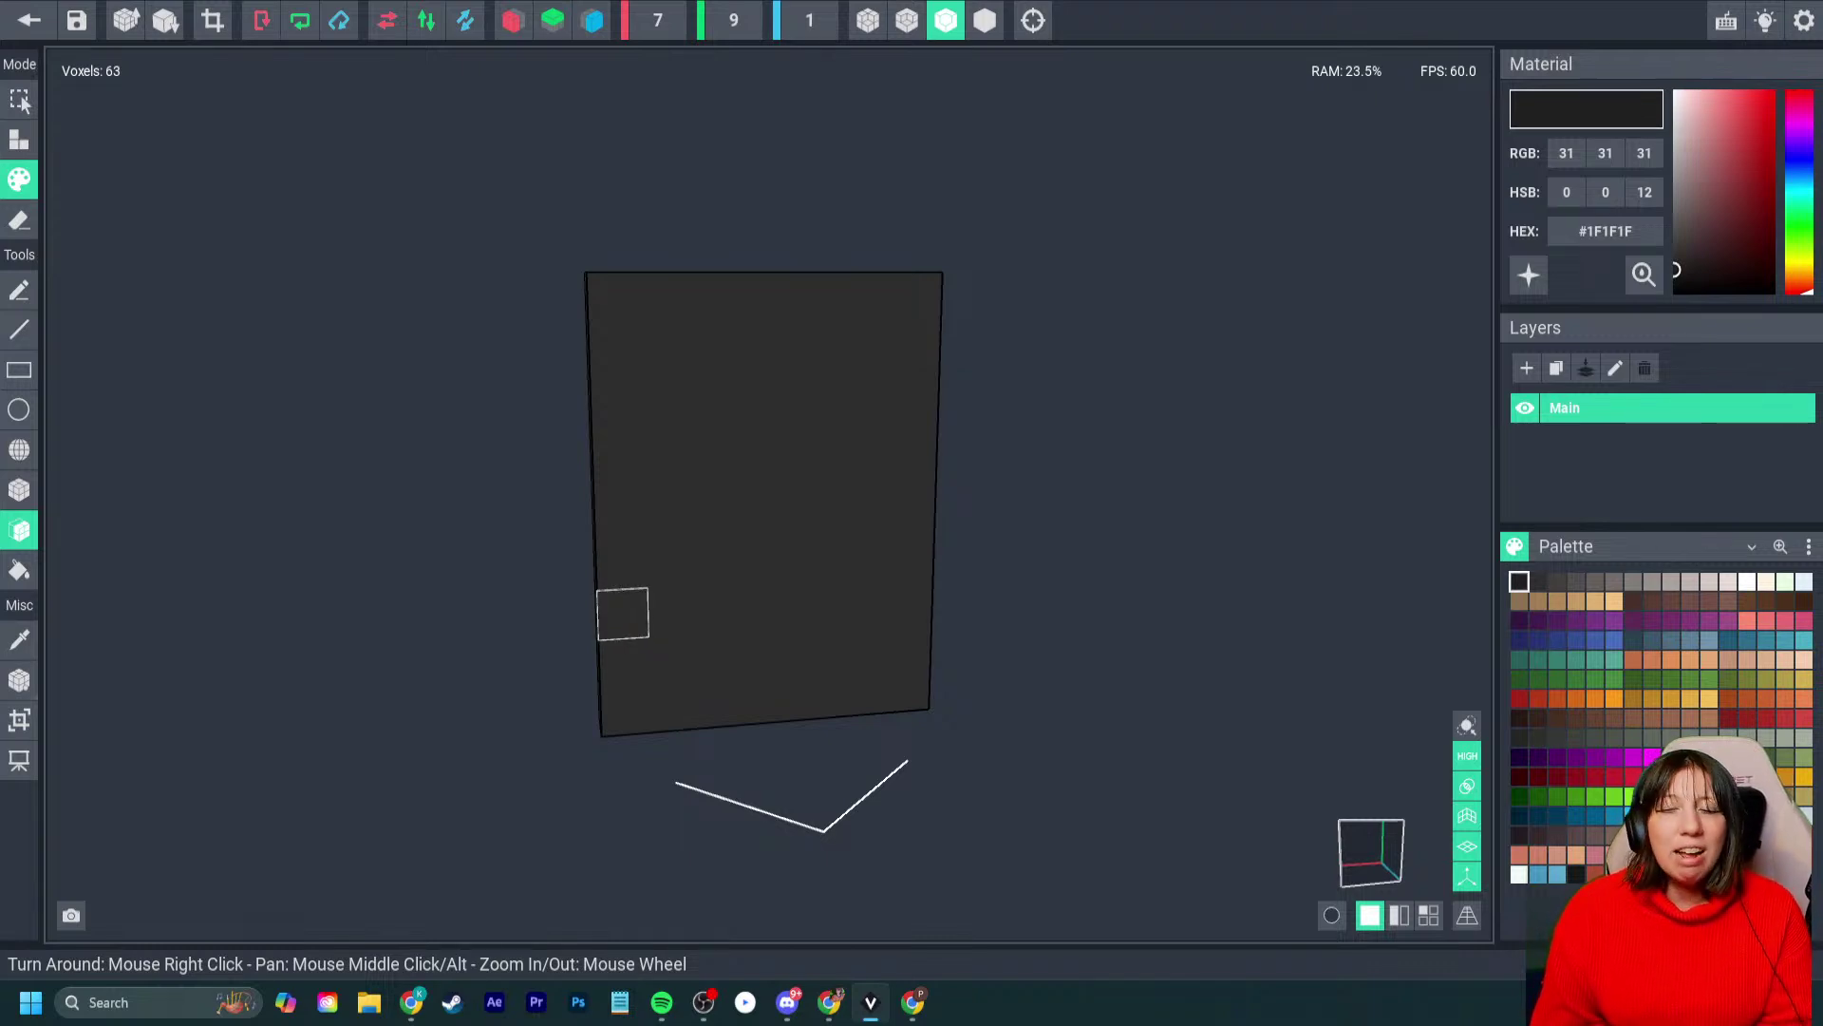
key(ctrl+z)
right_drag(623, 611, 604, 304)
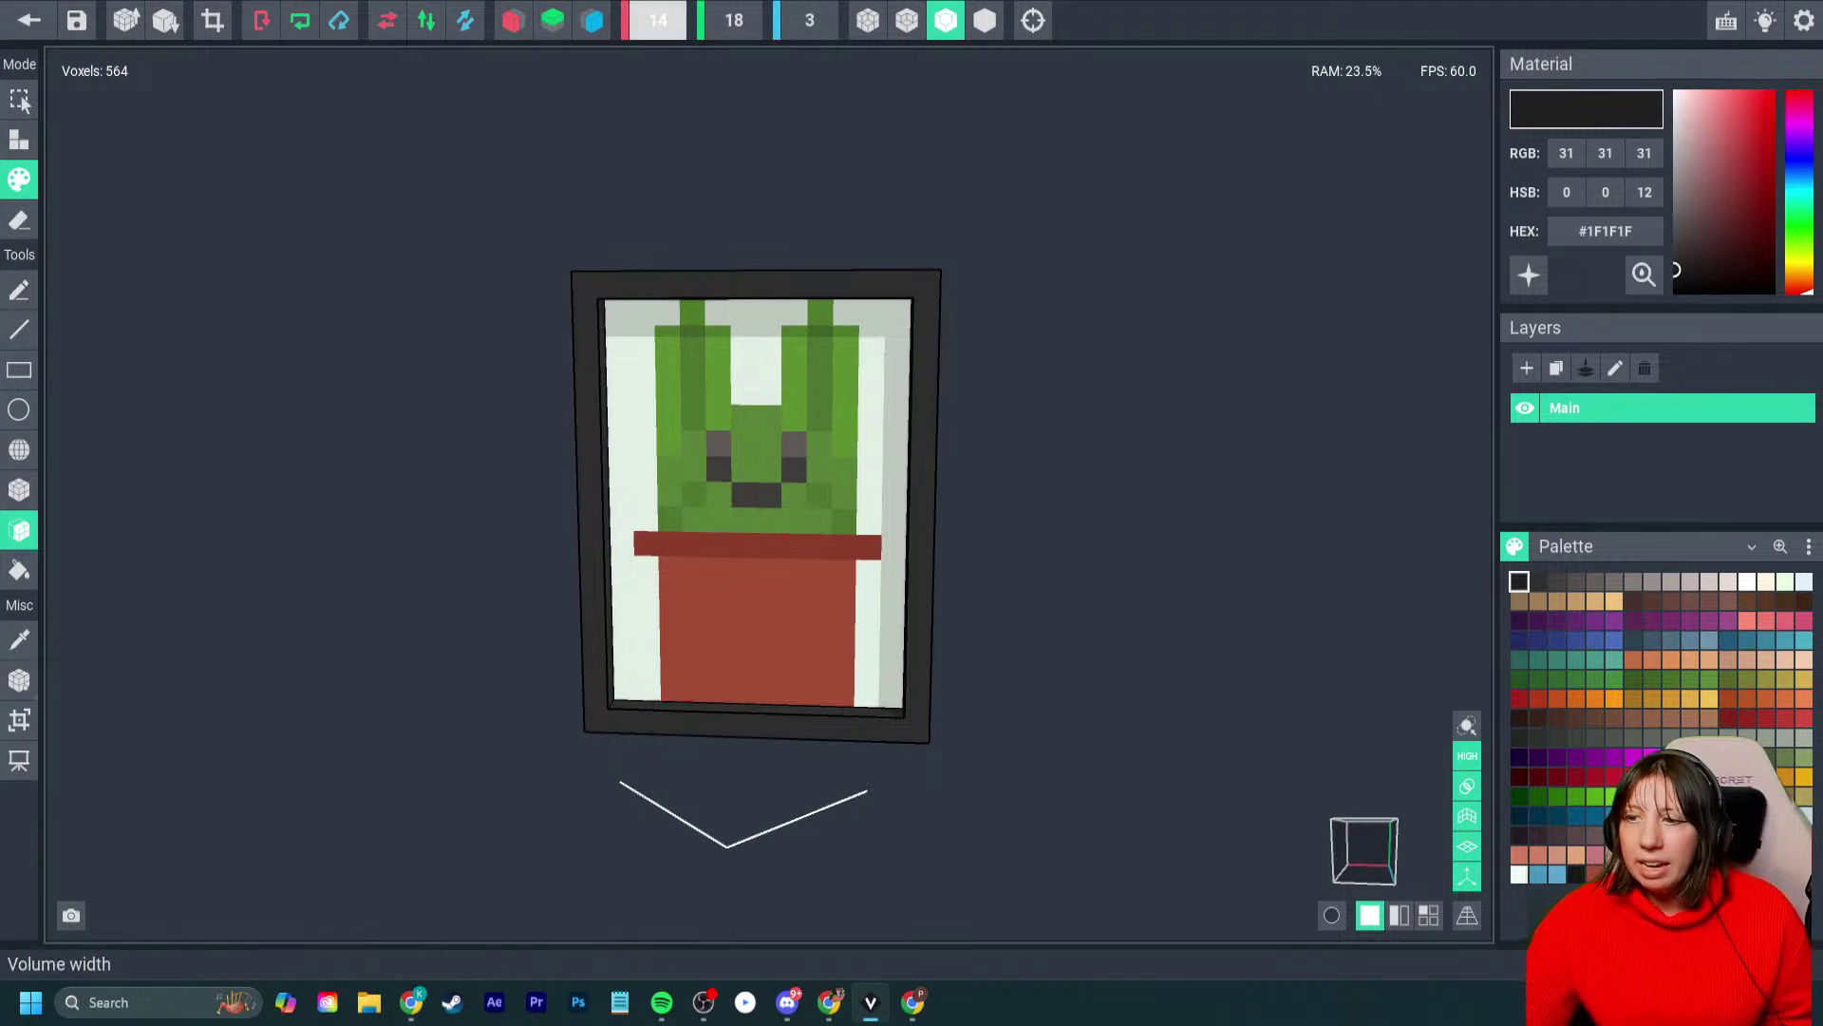
- Erase the back layer and the front frame layer, and reduce the volume resolution to 7 × 9 × 1 voxels
right_drag(769, 418, 489, 380)
click(19, 220)
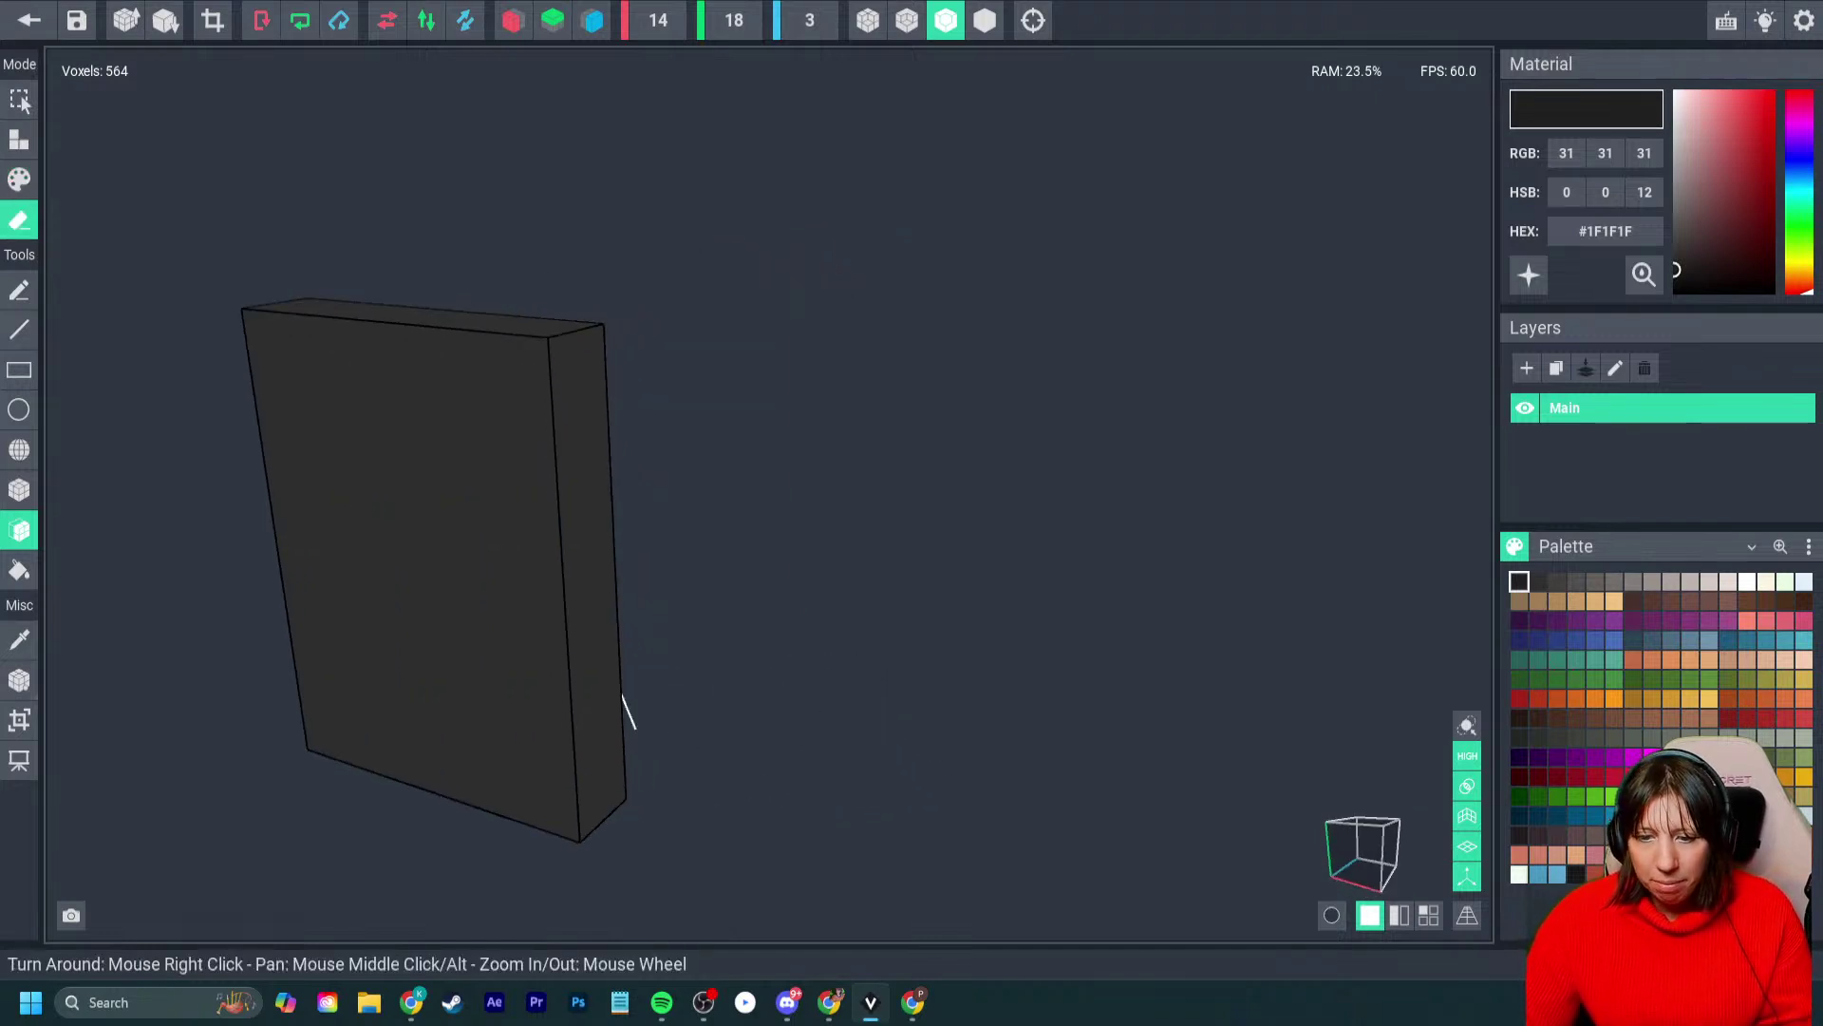
click(318, 491)
mouse_move(361, 503)
right_down()
mouse_move(532, 533)
mouse_move(608, 521)
mouse_move(521, 399)
mouse_move(545, 435)
mouse_move(527, 419)
right_up()
click(525, 416)
click(165, 20)
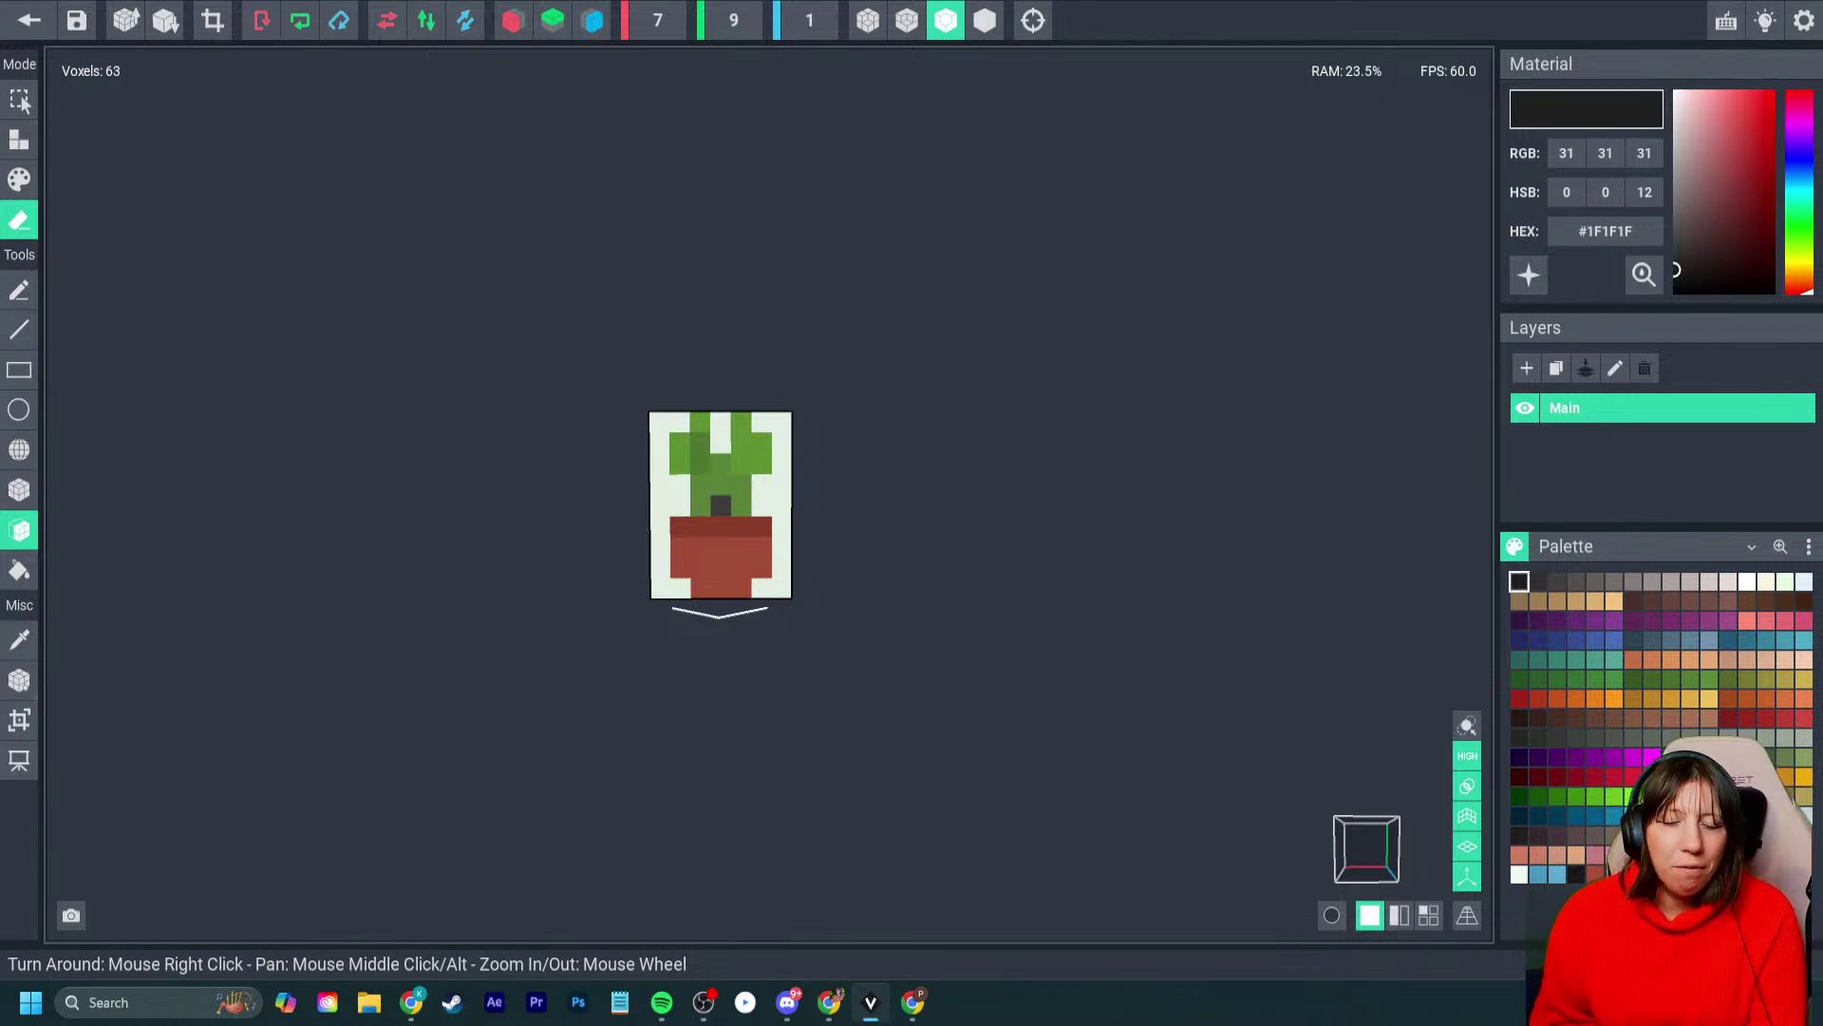
- Save the reduced cactus picture to delete.vxm and return to the bookcase scene
mouse_move(722, 664)
right_down()
mouse_move(684, 665)
mouse_move(760, 665)
mouse_move(631, 682)
mouse_move(696, 665)
right_up()
scroll(704, 539, up, 3)
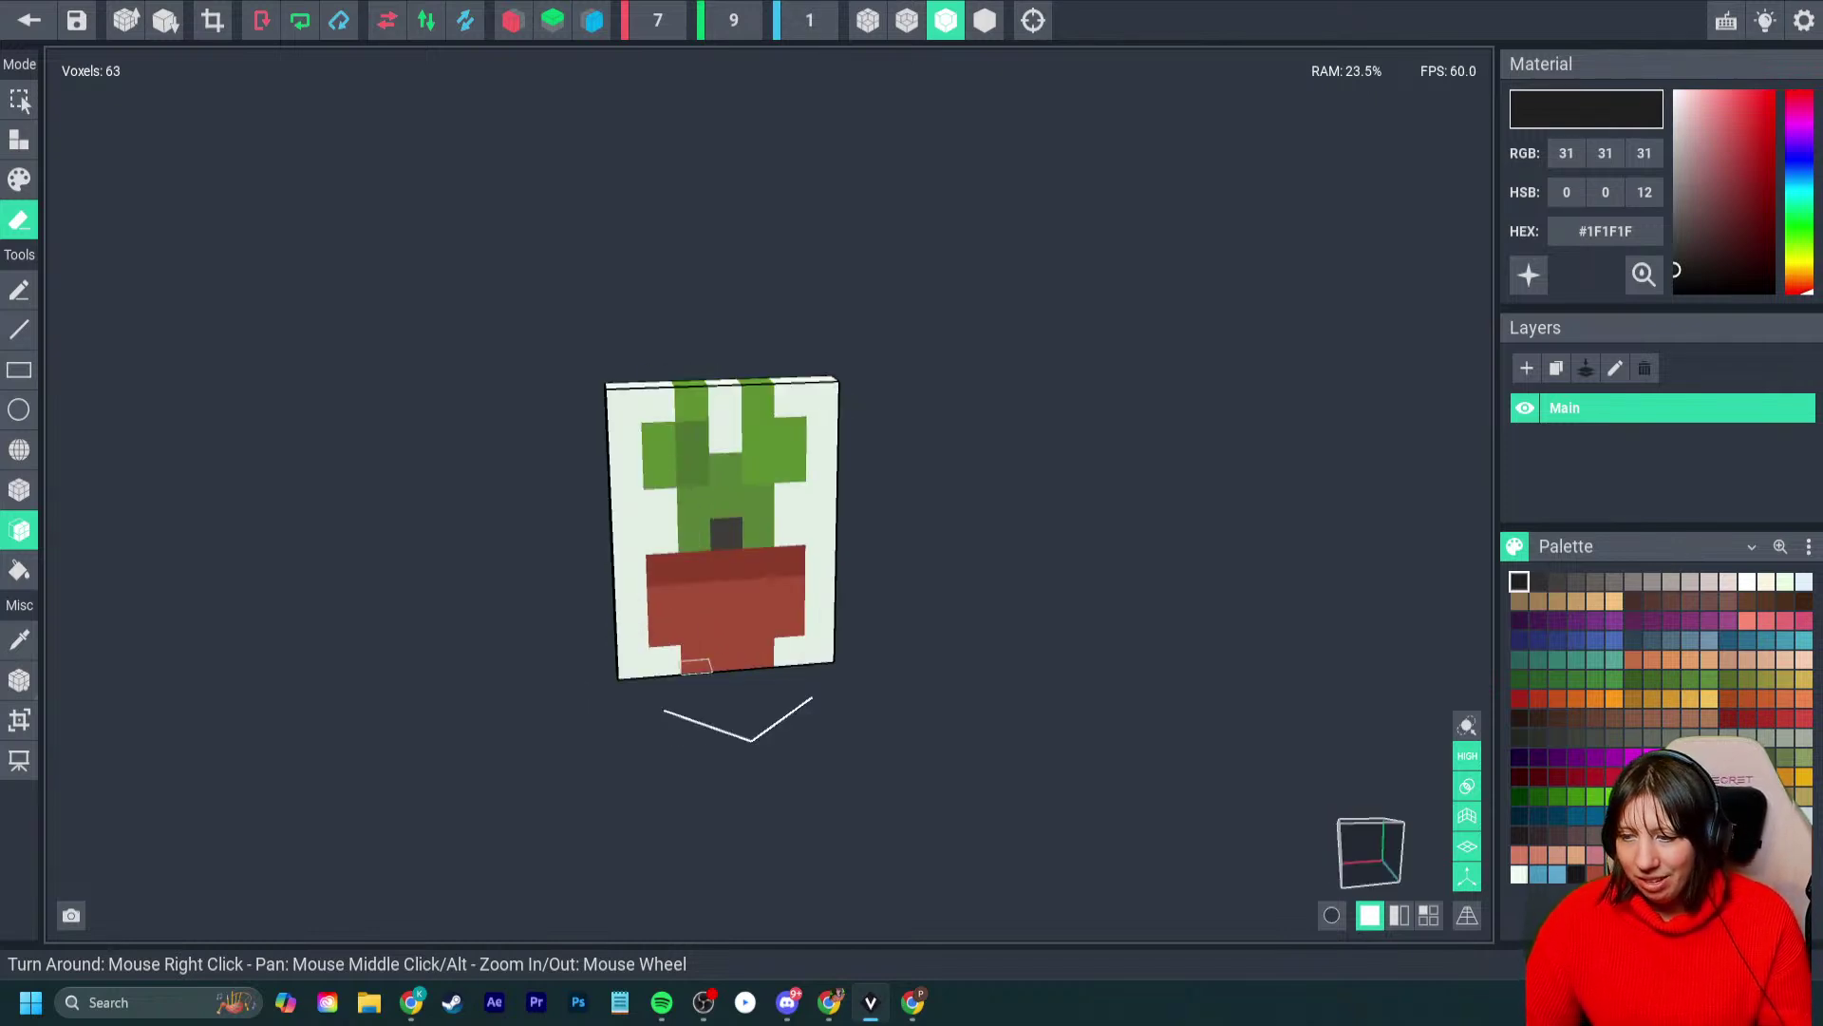
click(29, 20)
click(712, 346)
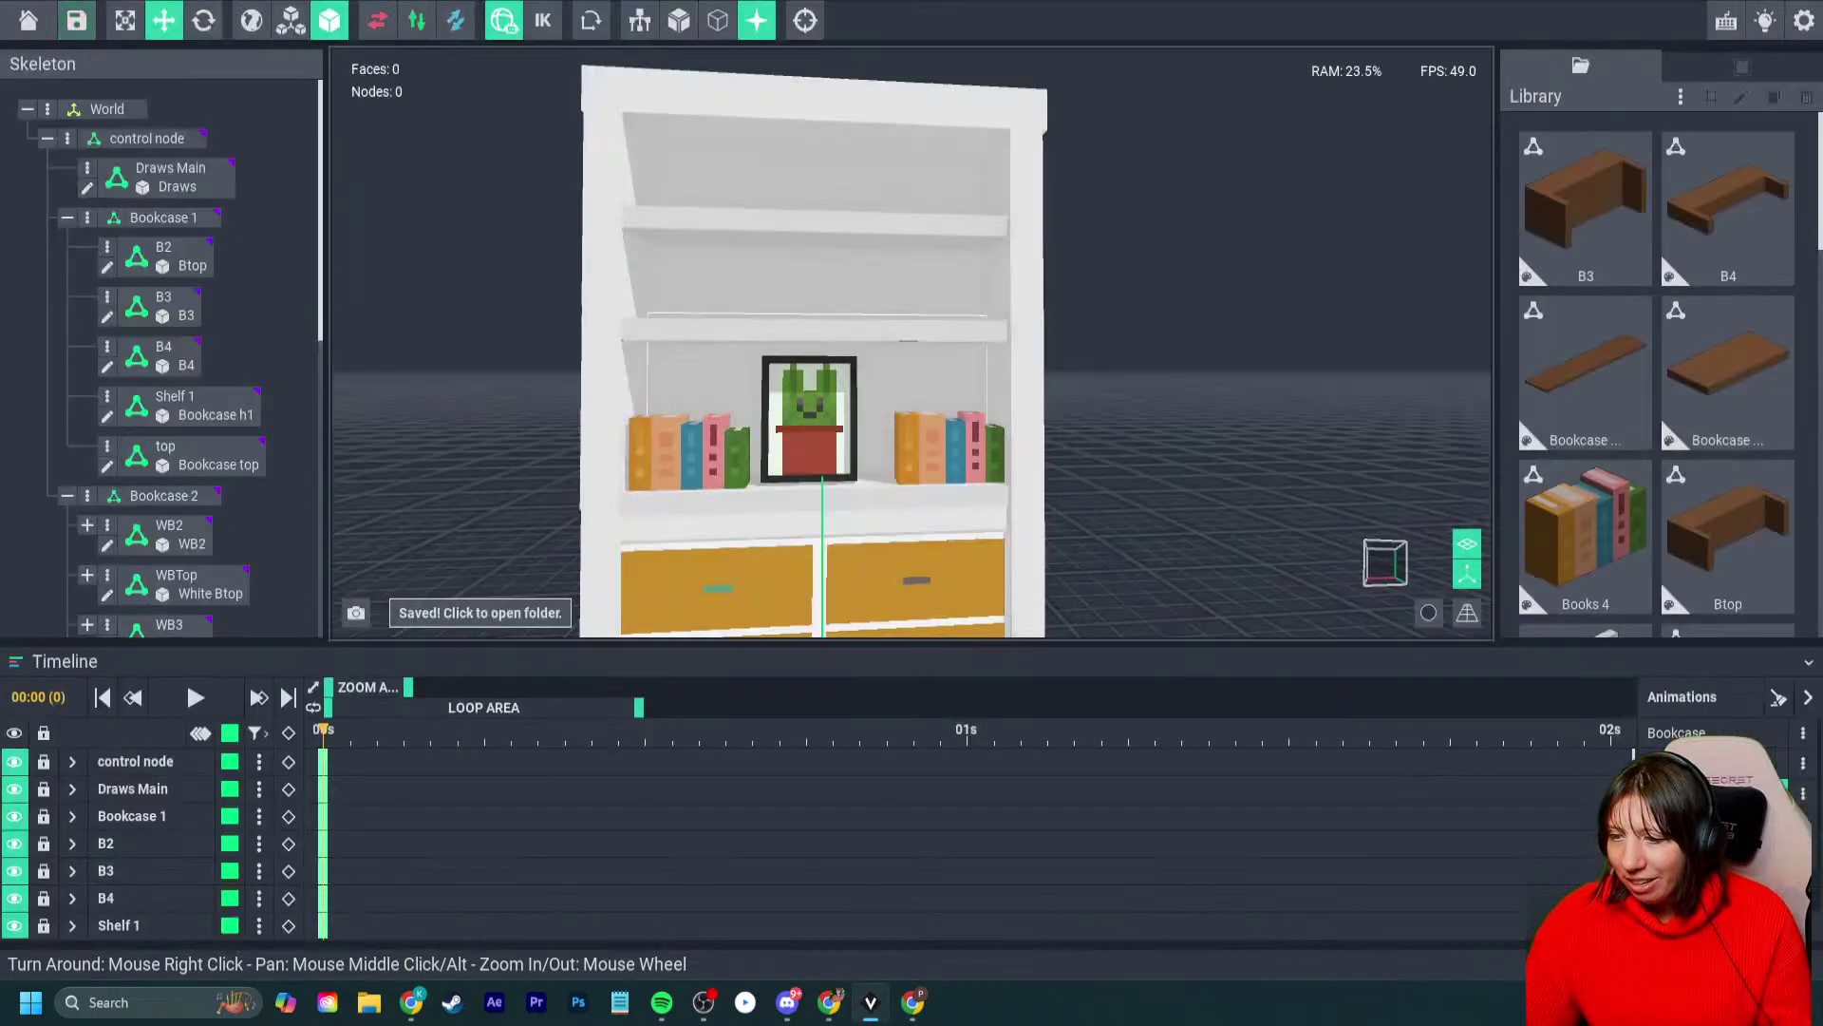
- Duplicate the paint frame beside the original on WBShelf 1, attach the delete model to the copy, and adjust its depth
key(ctrl+d)
drag(714, 485, 792, 483)
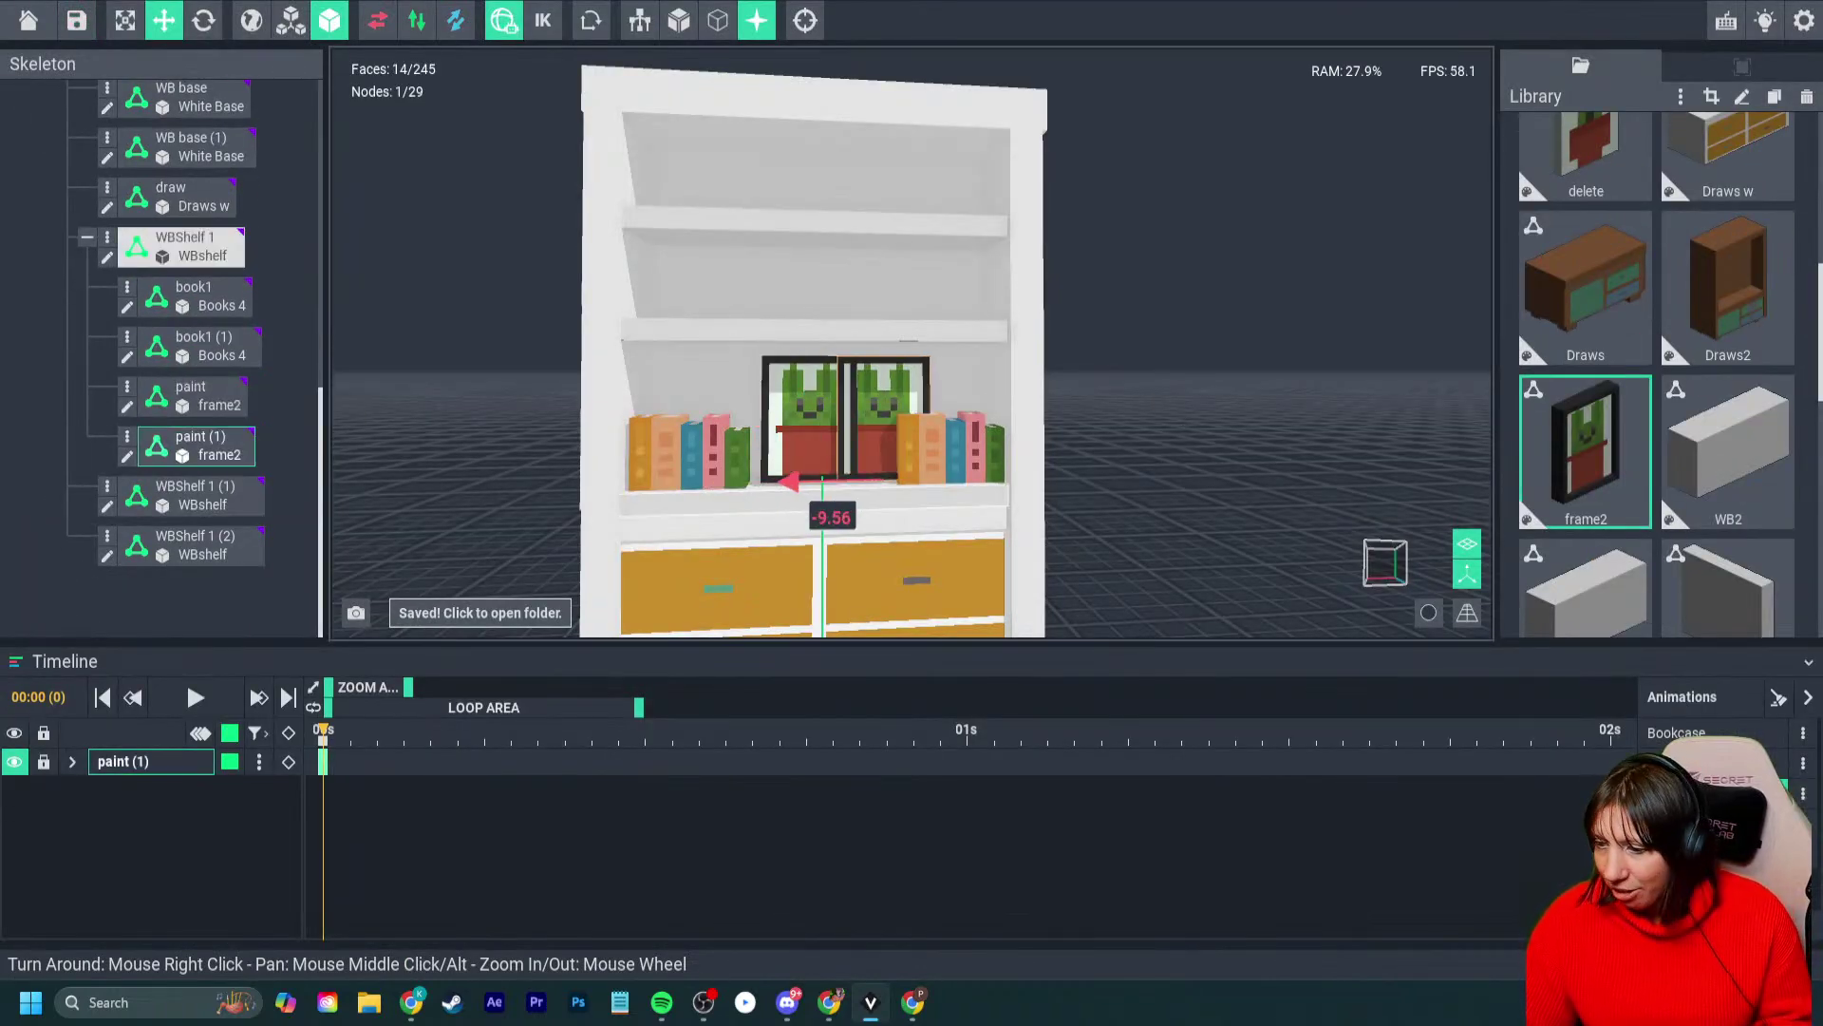
scroll(1586, 447, up, 1)
drag(1586, 206, 850, 454)
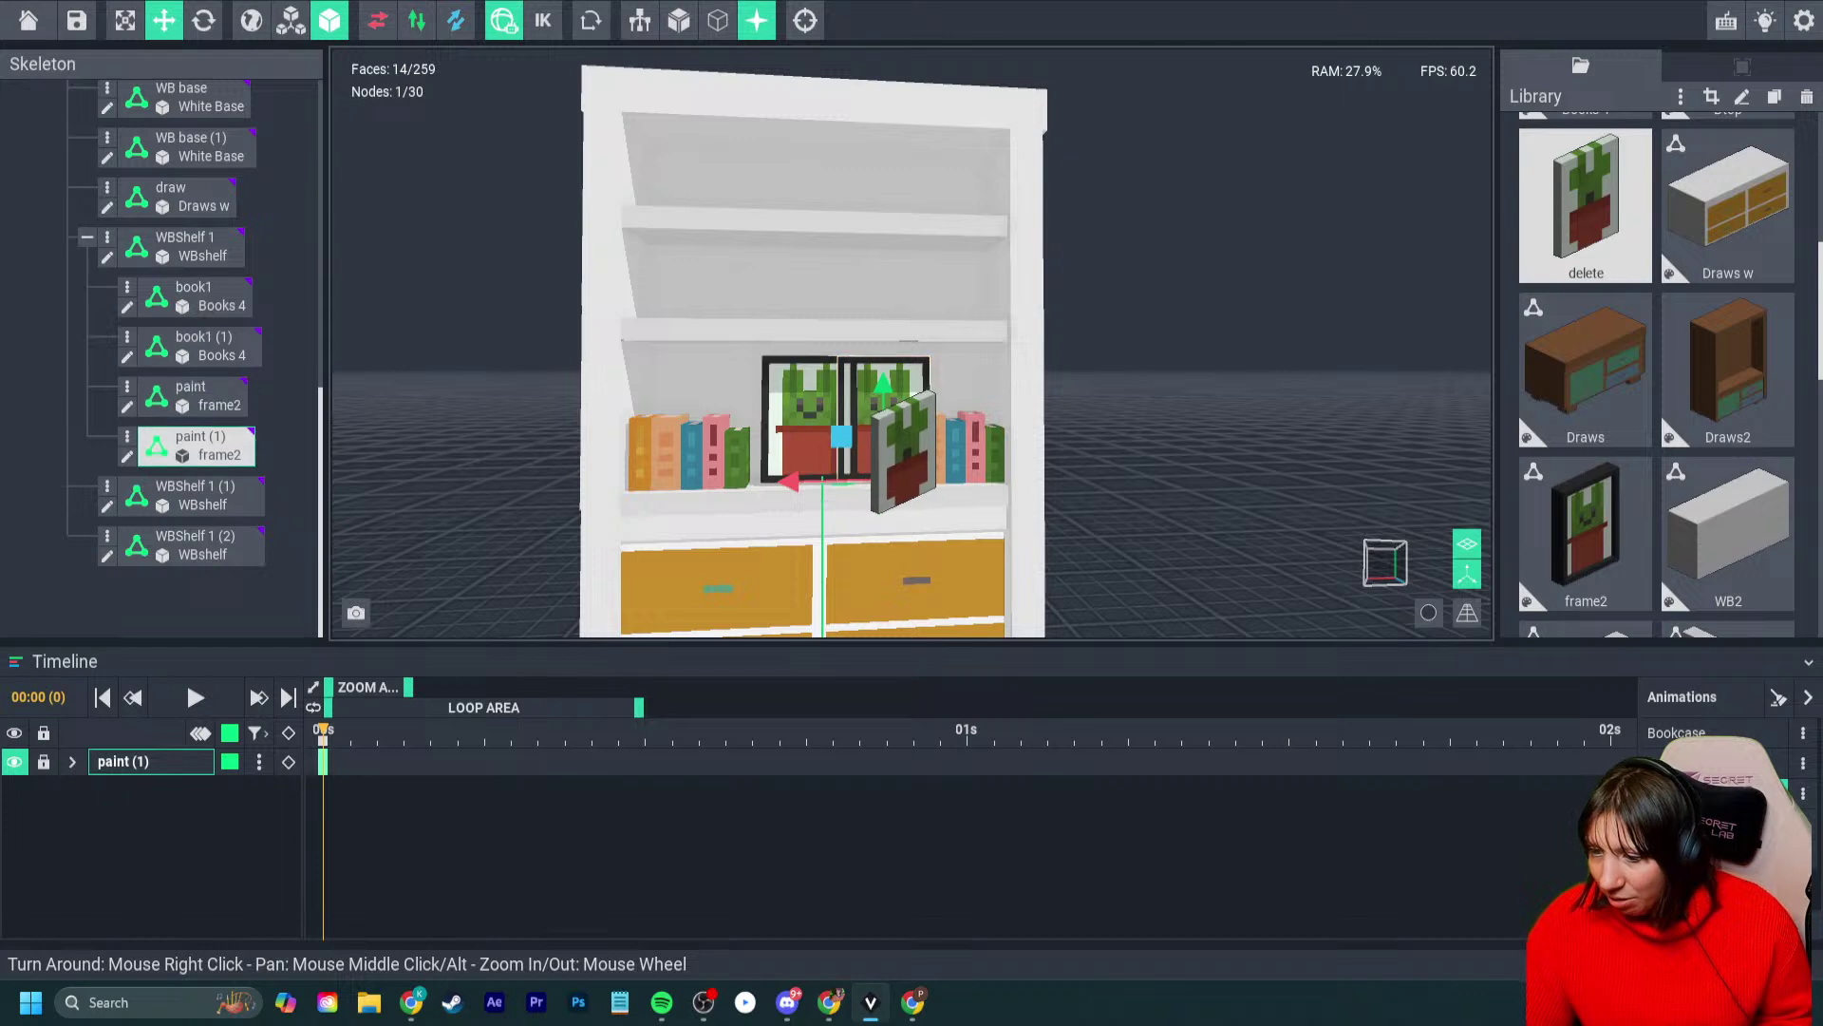
scroll(850, 465, up, 3)
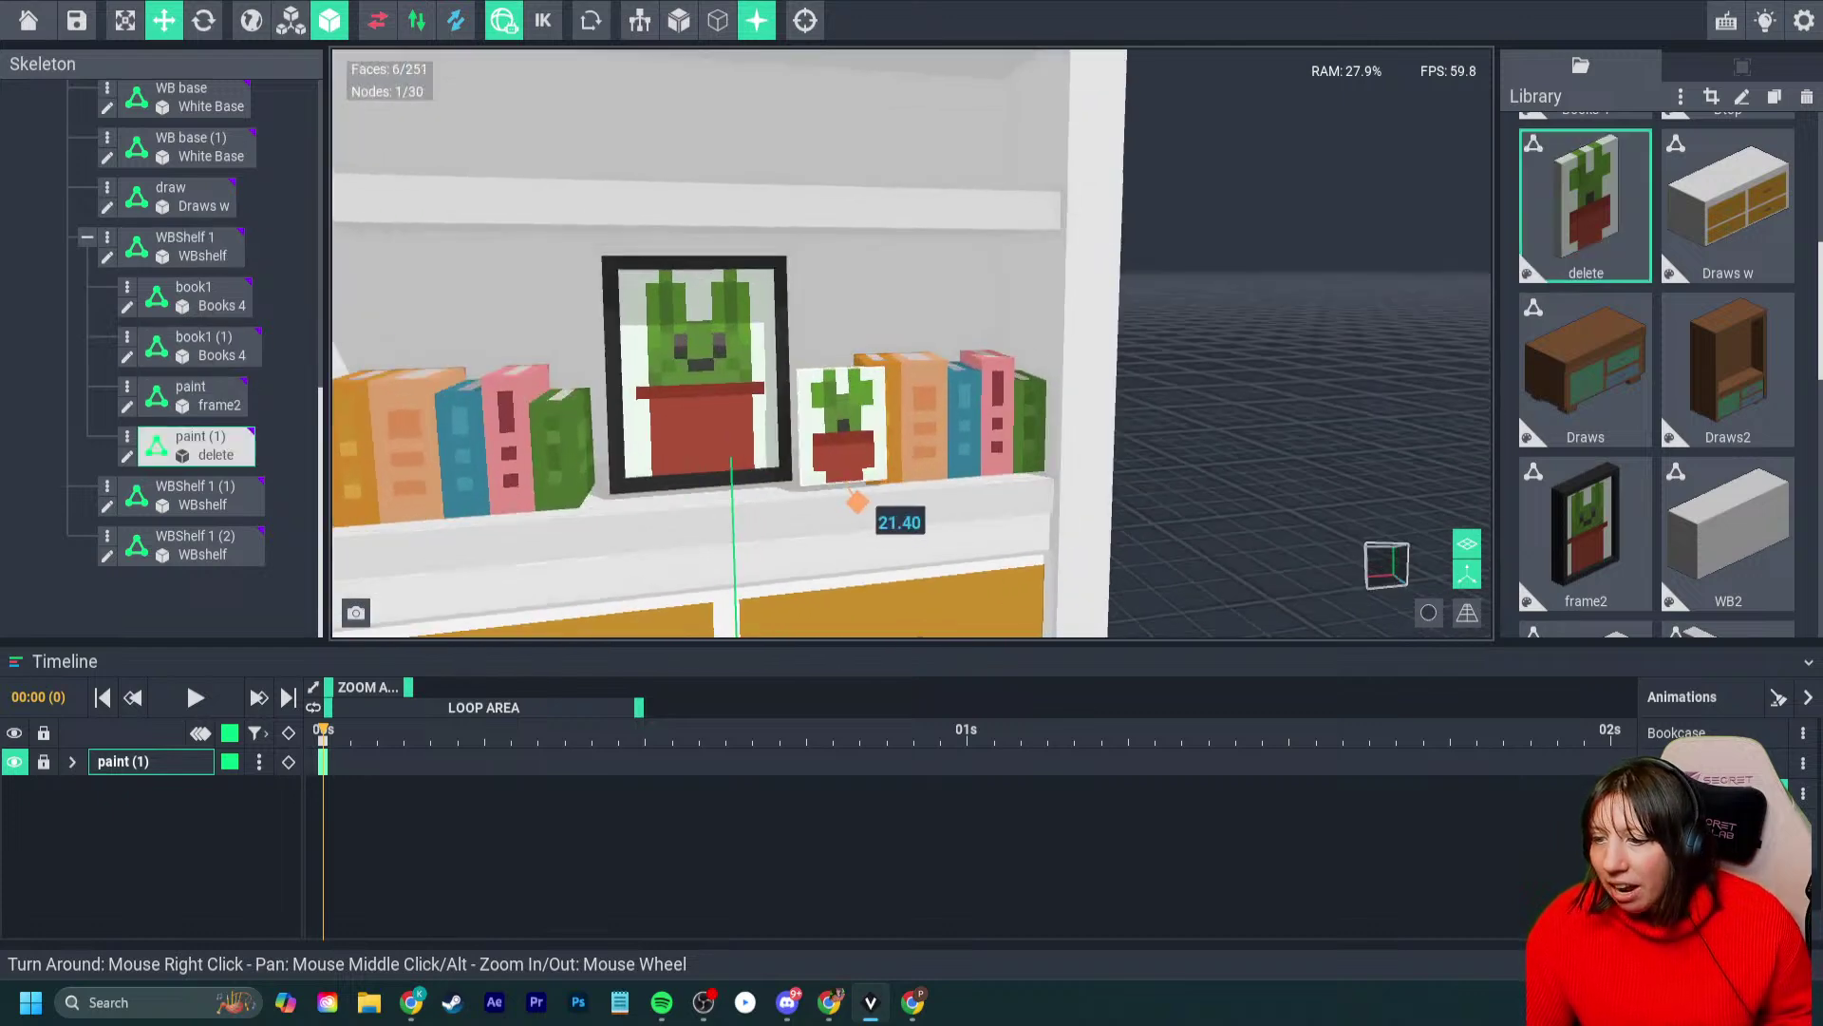
scroll(850, 493, up, 2)
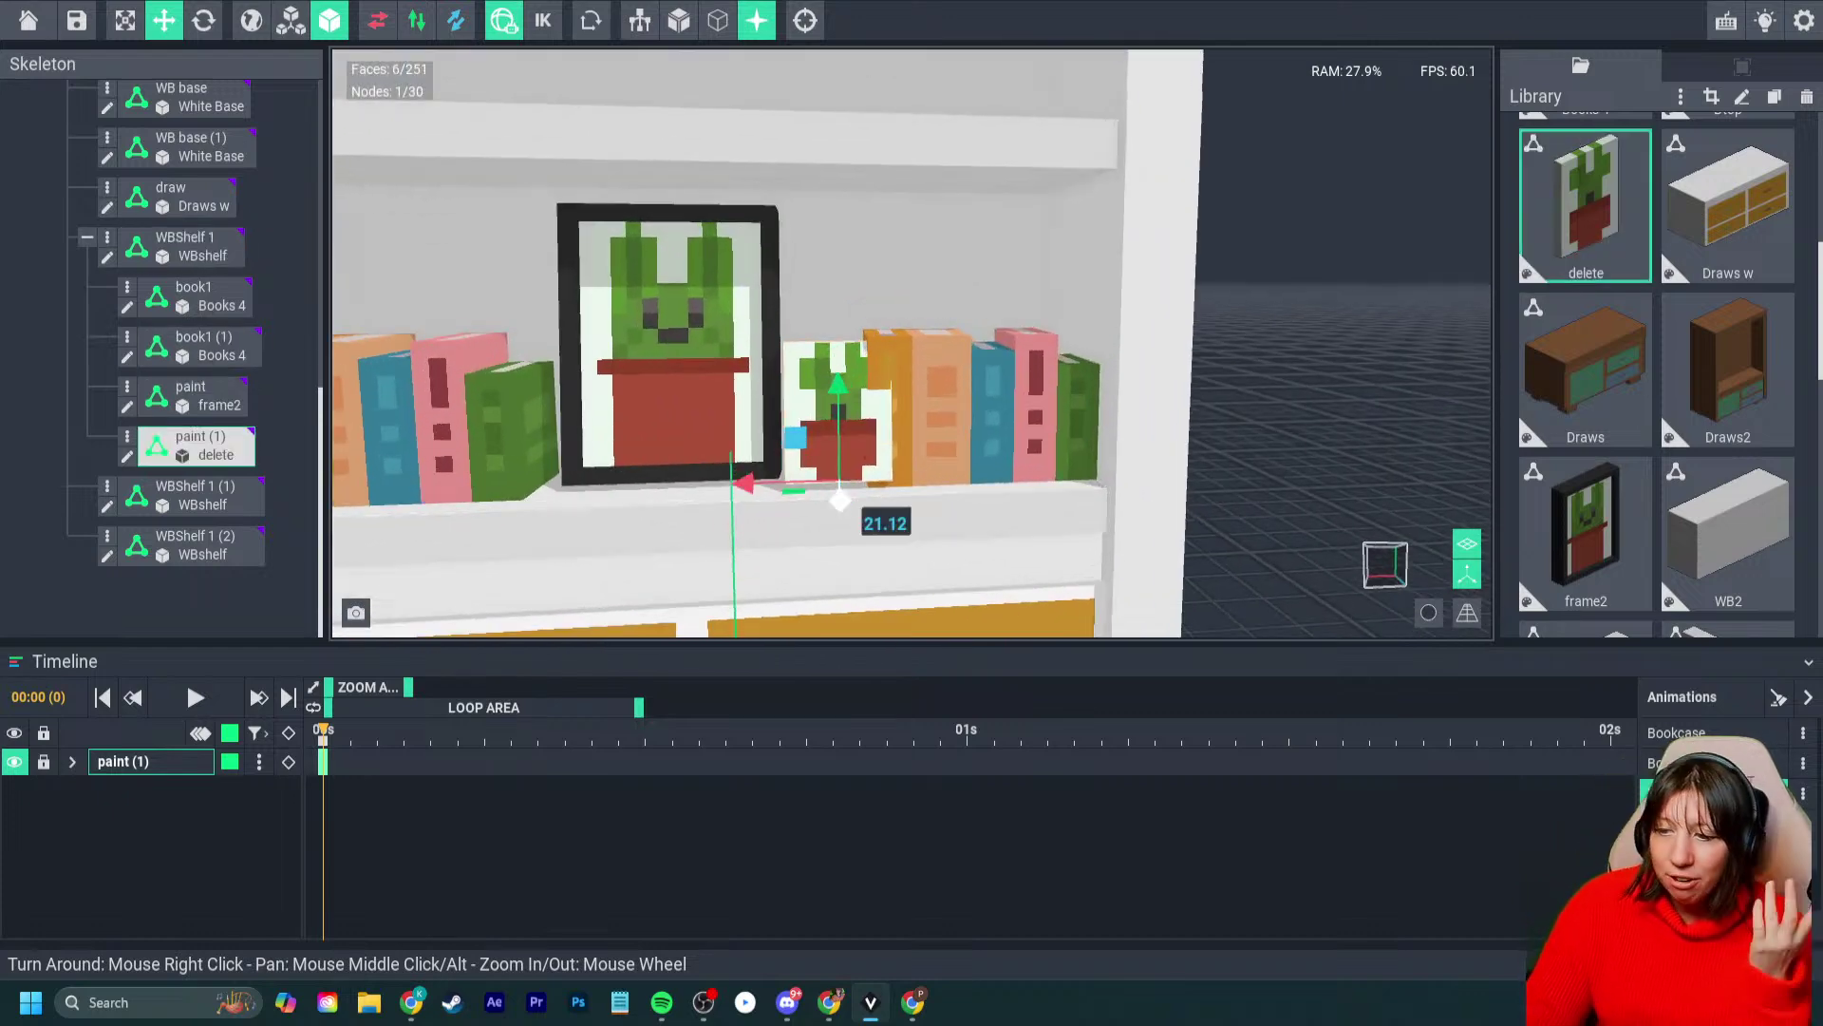
scroll(840, 499, down, 3)
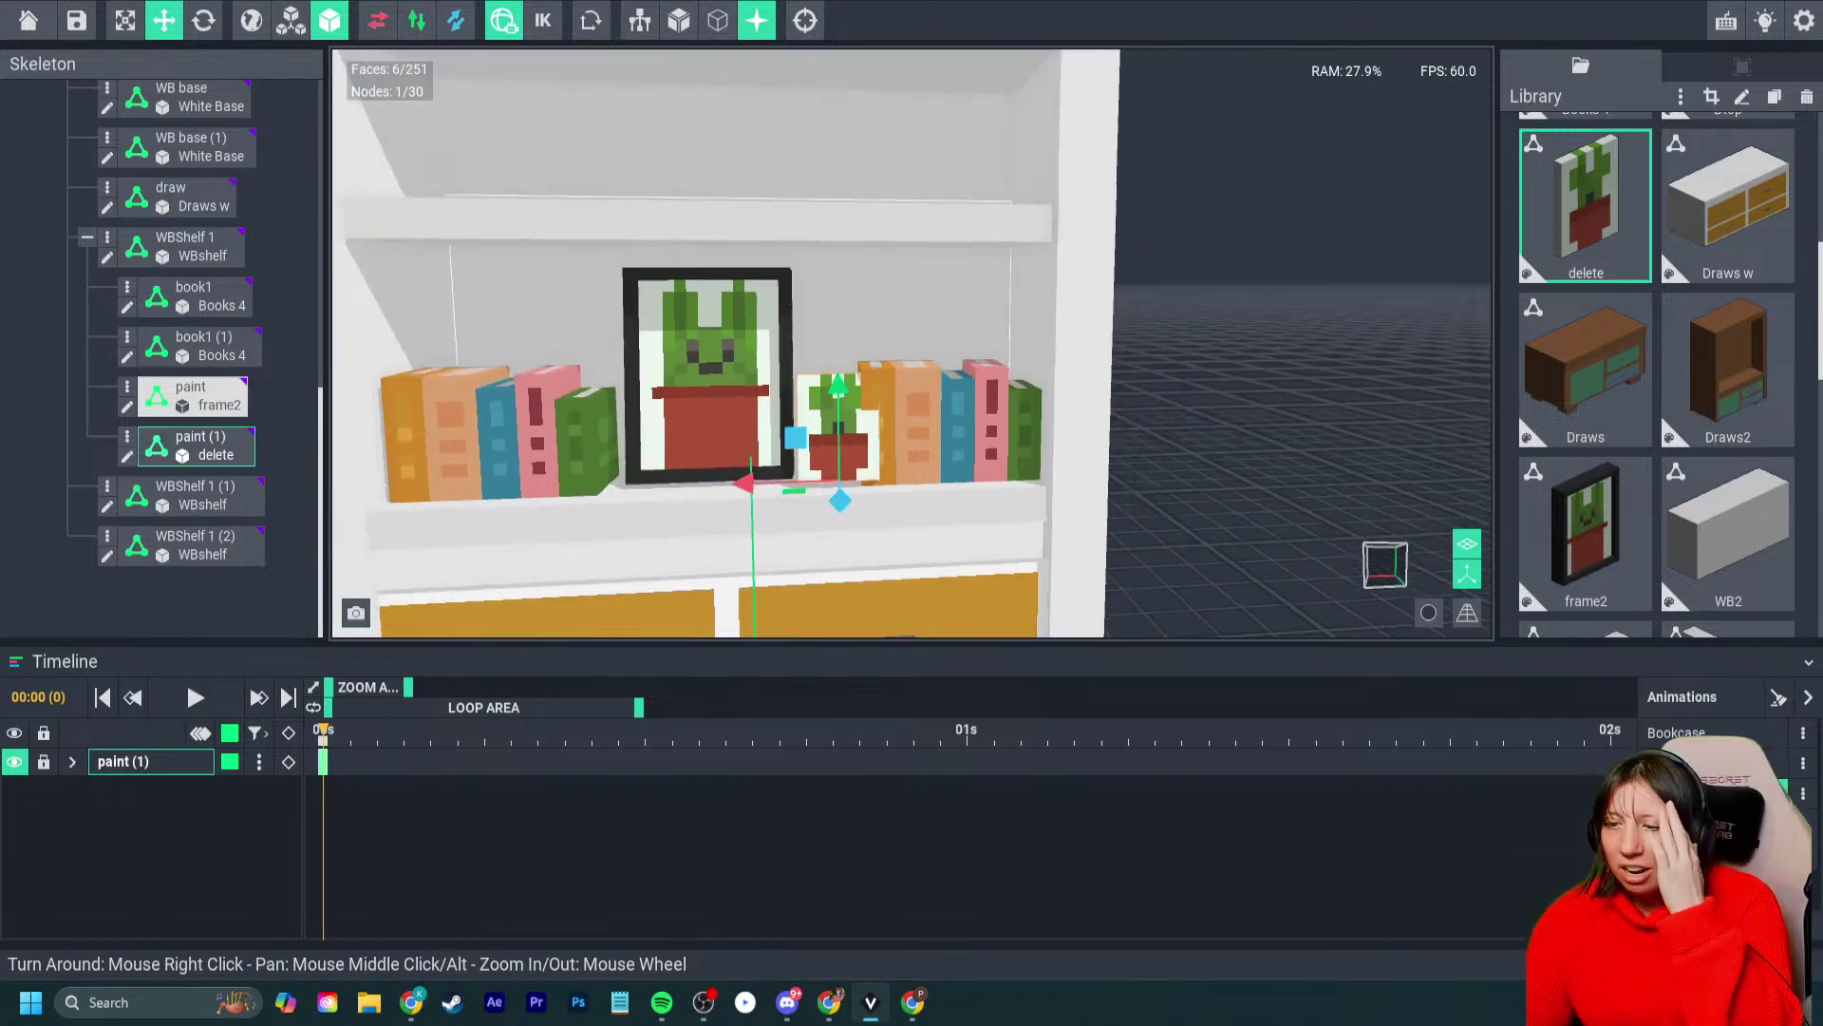
- Raise the small cactus picture to a higher shelf, parent it to WBShelf 1 (1), and adjust its height
mouse_move(843, 389)
mouse_down()
mouse_move(845, 187)
mouse_move(841, 237)
mouse_up()
middle_drag(840, 238, 839, 303)
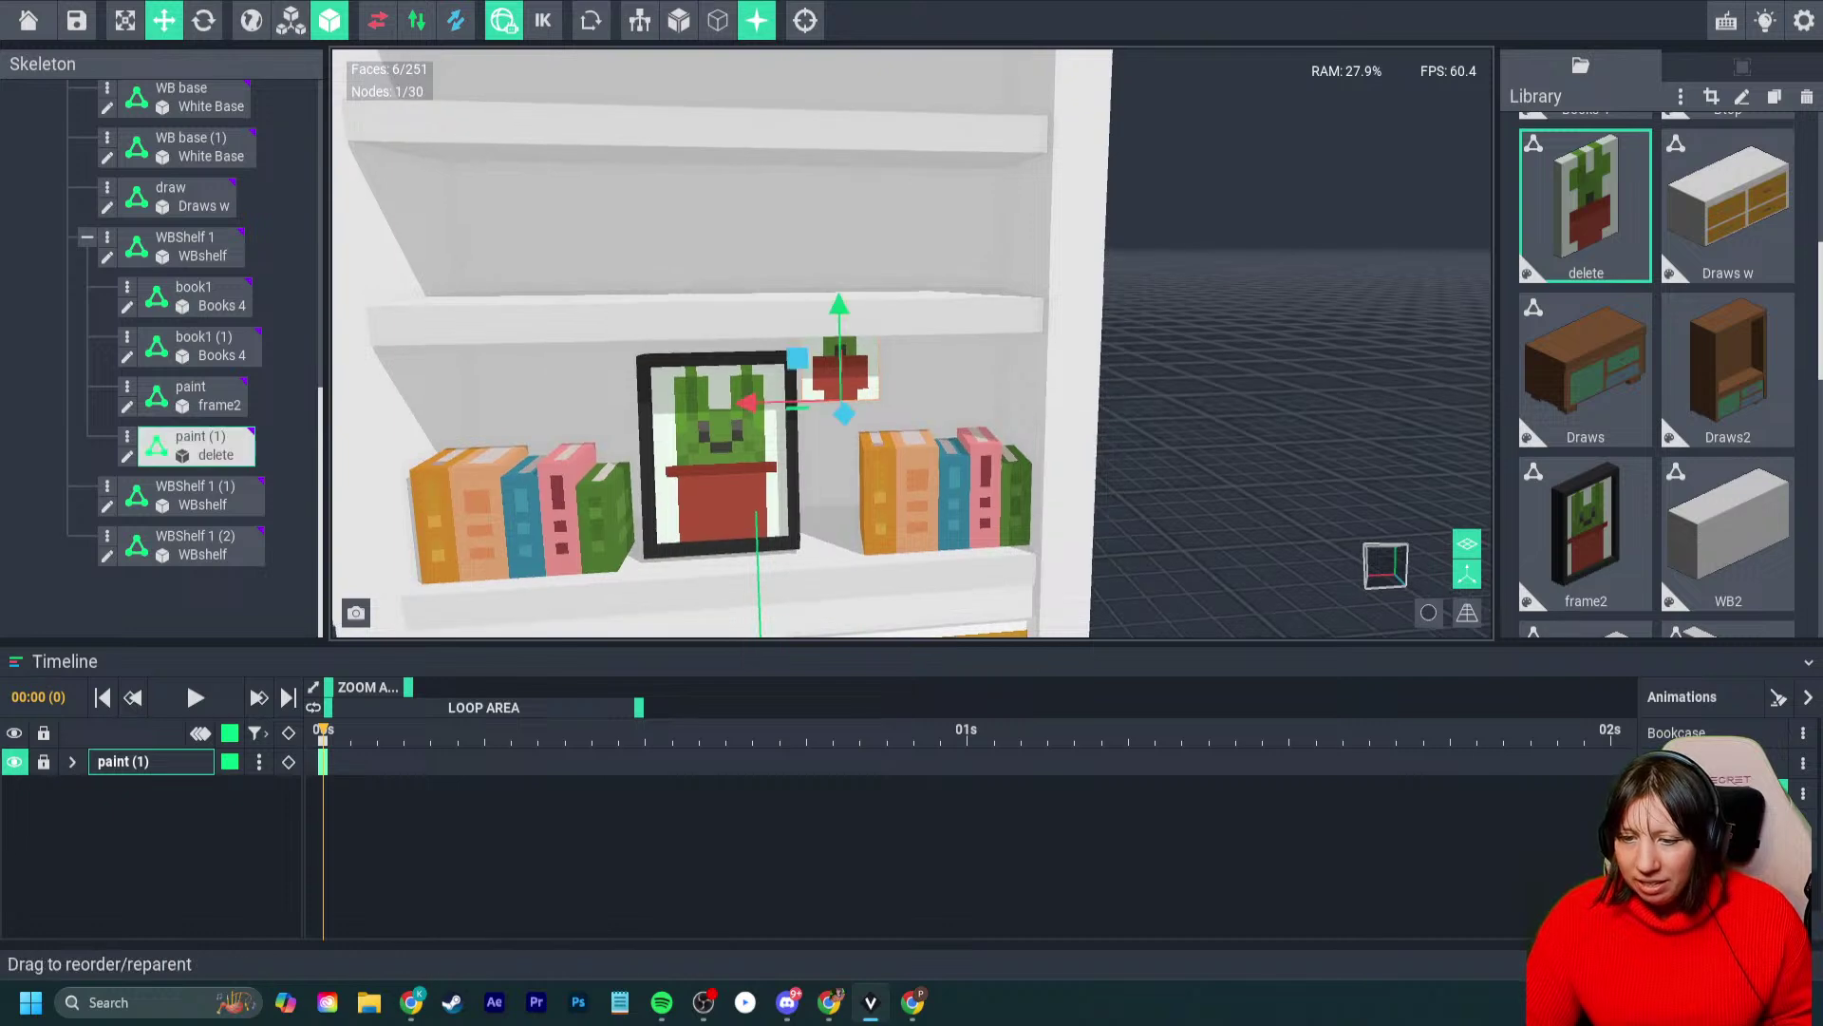
drag(204, 446, 209, 498)
middle_drag(750, 379, 716, 584)
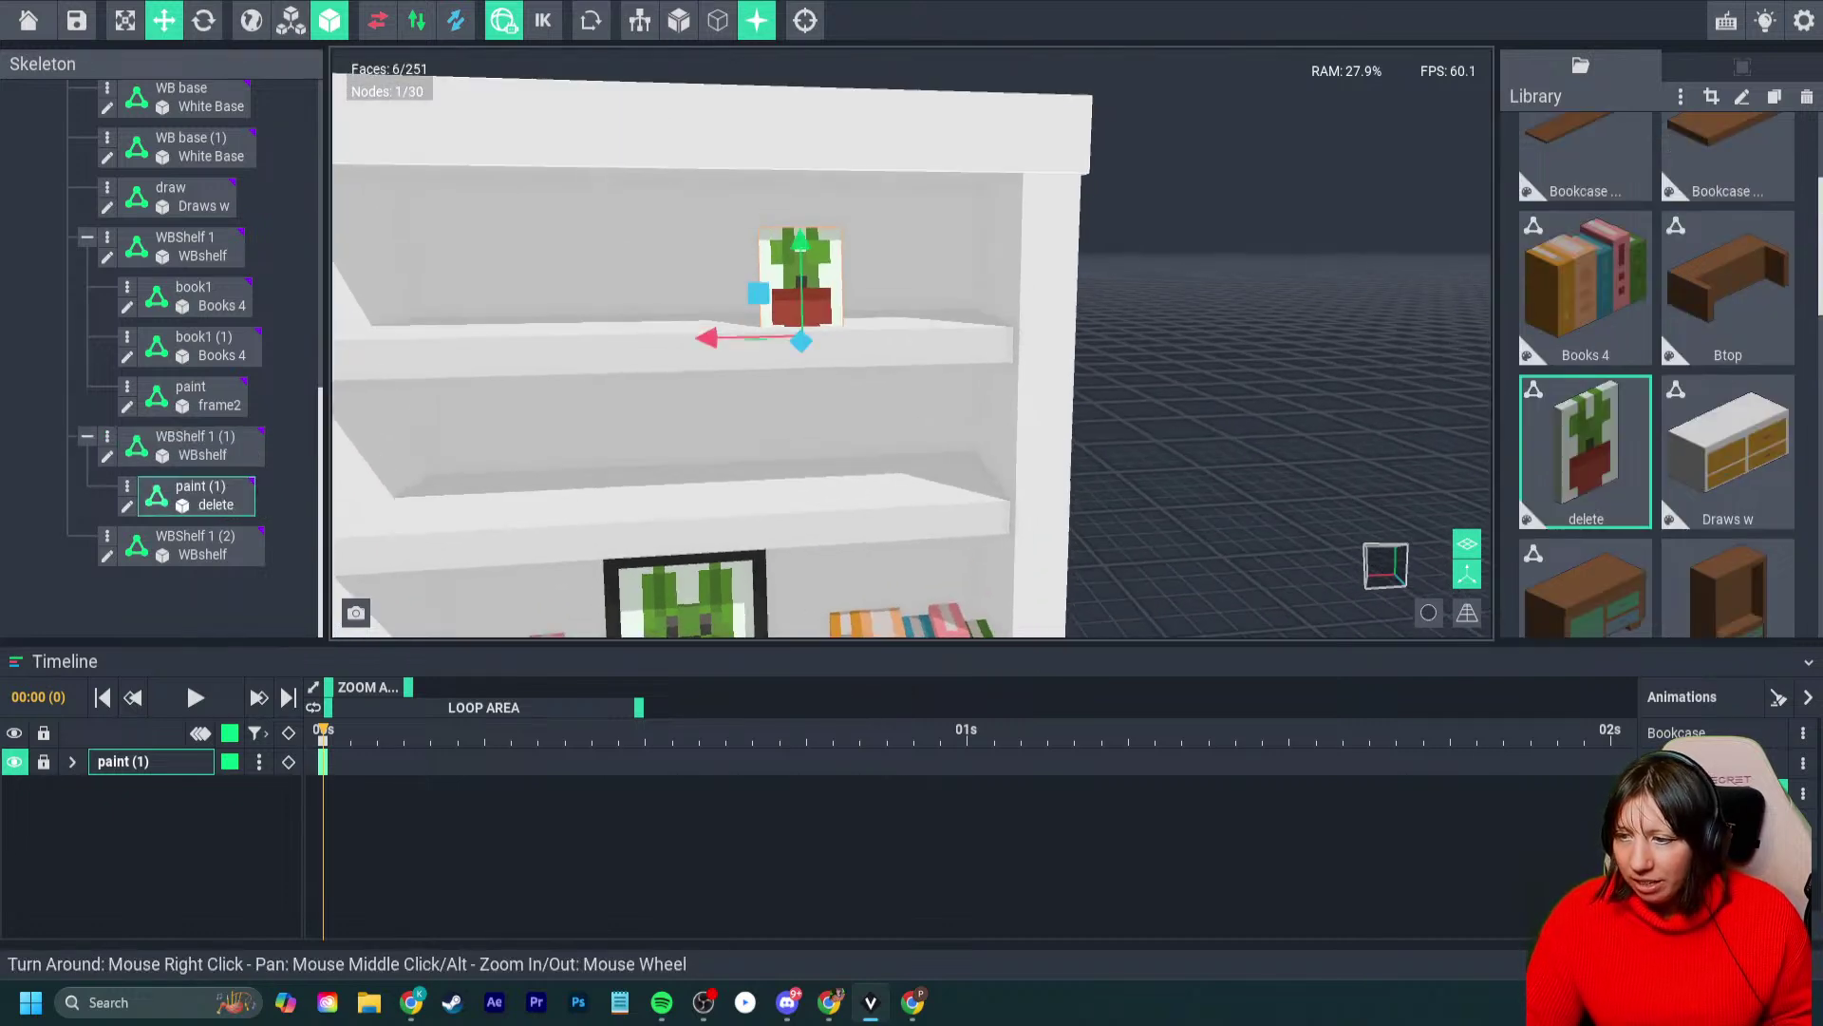
drag(802, 249, 801, 235)
- Open the delete model for editing and apply the Volume Resizer at its existing 7 × 9 × 1 bounds
double_click(1584, 456)
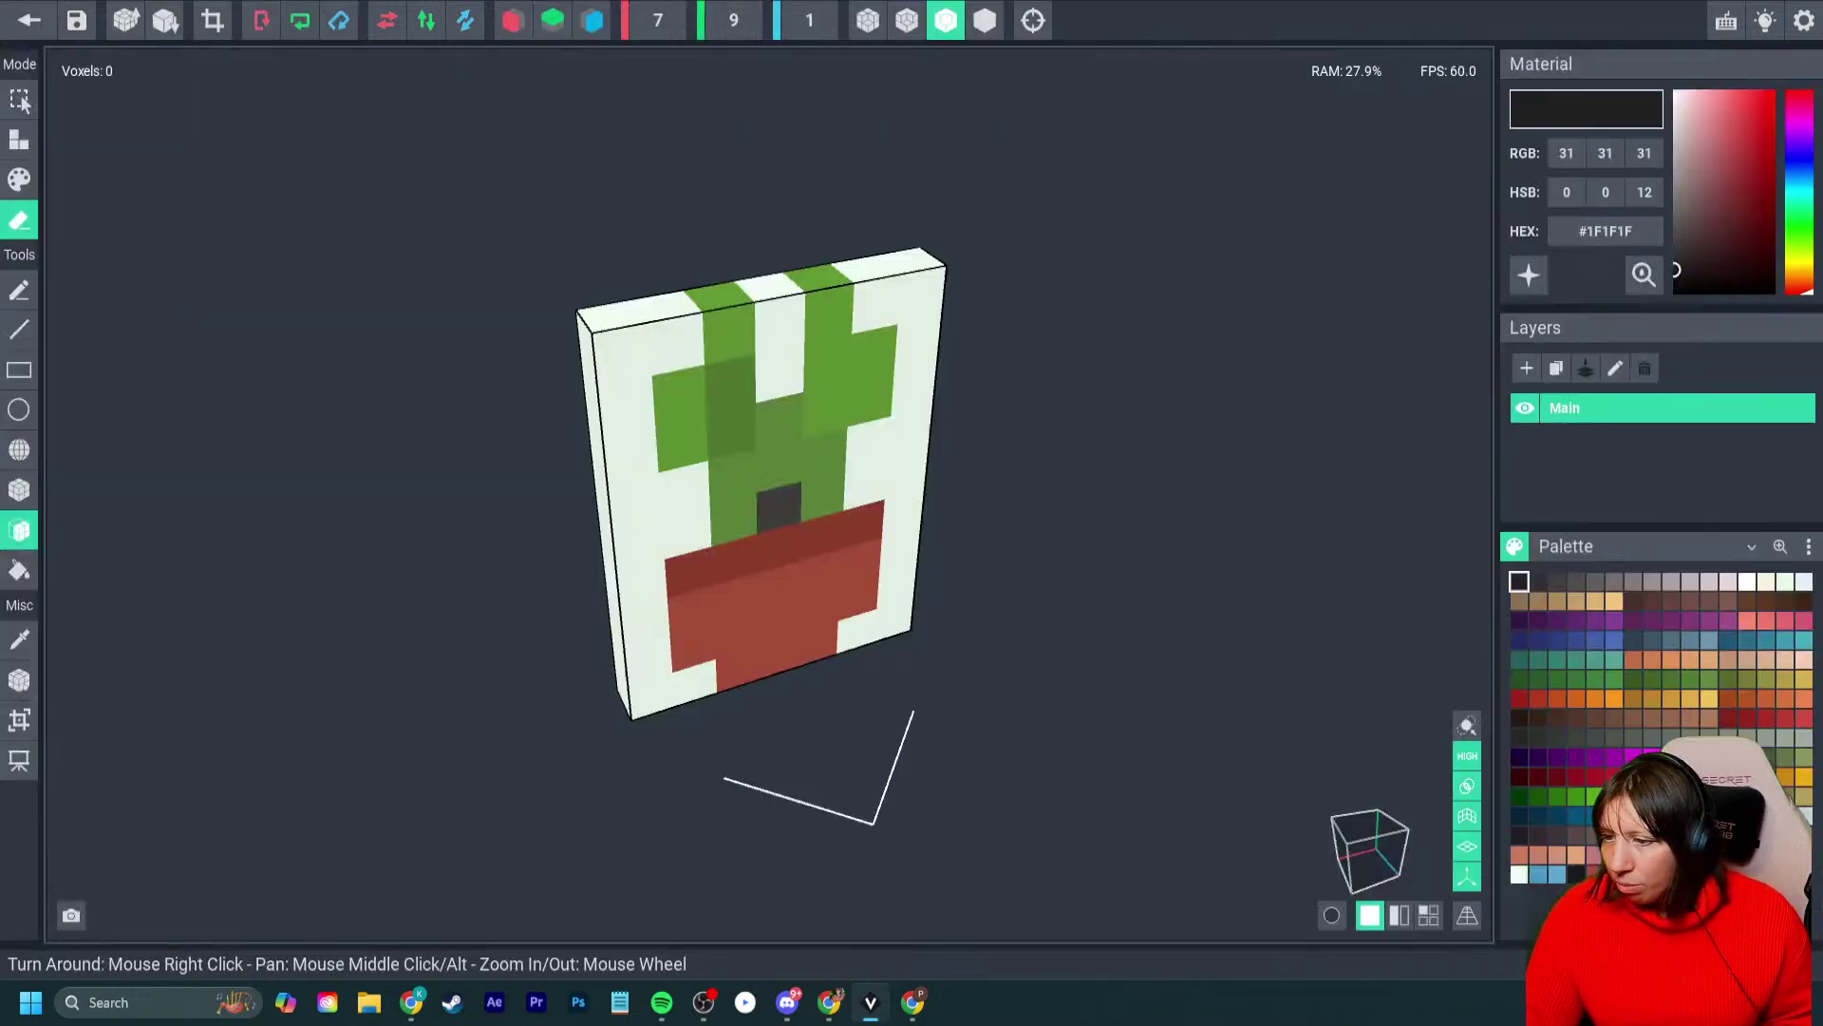
mouse_move(810, 456)
right_down()
mouse_move(714, 428)
mouse_move(783, 432)
right_up()
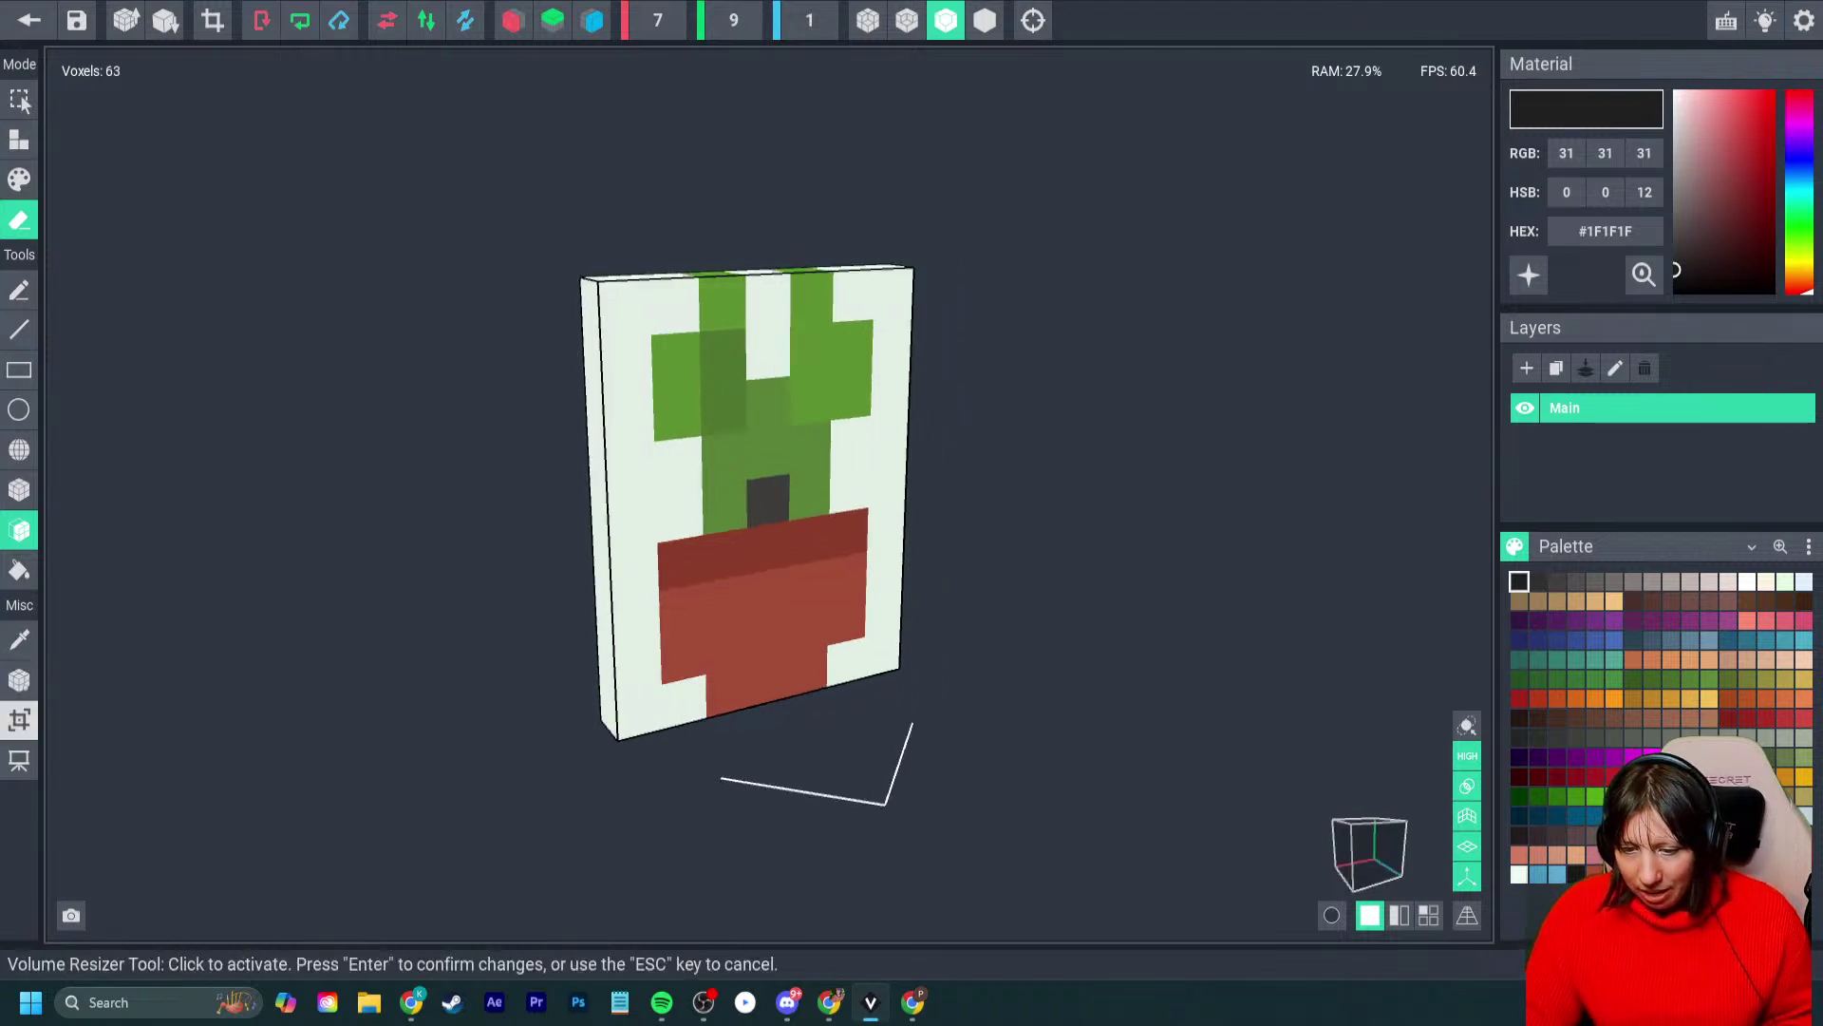
click(19, 720)
scroll(698, 532, down, 2)
right_drag(698, 532, 633, 535)
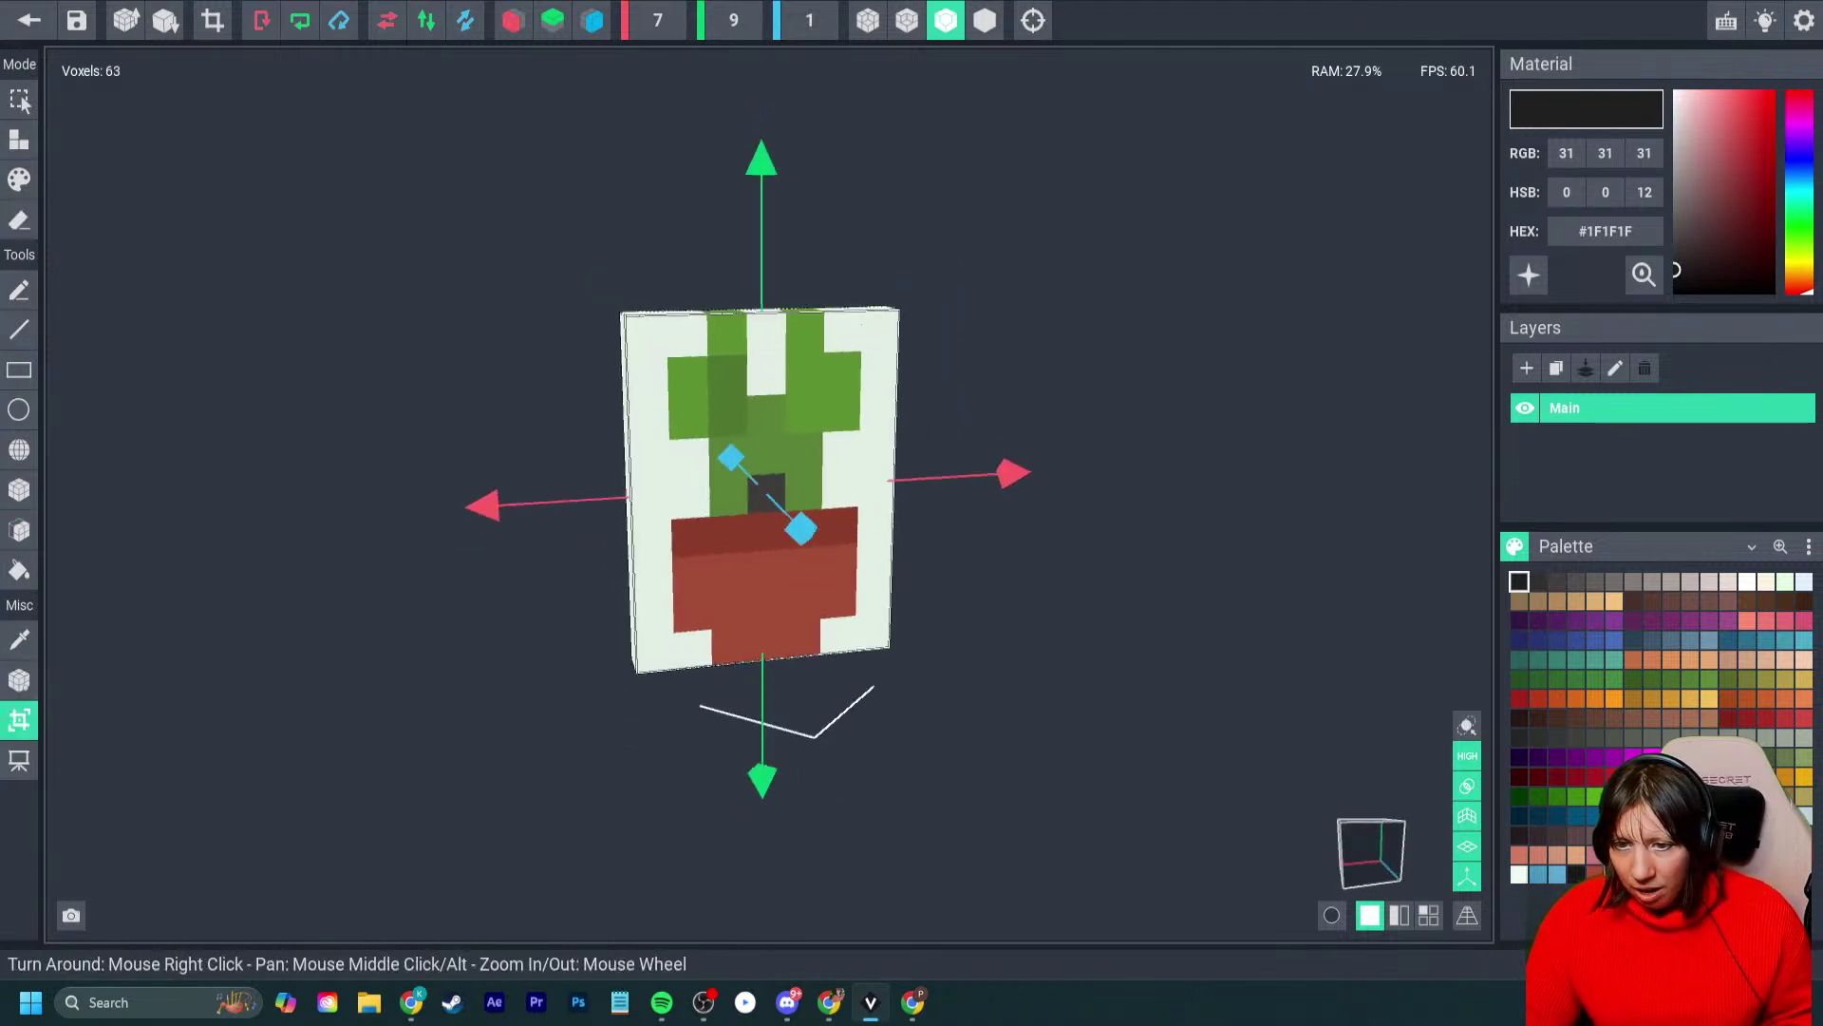
key(Return)
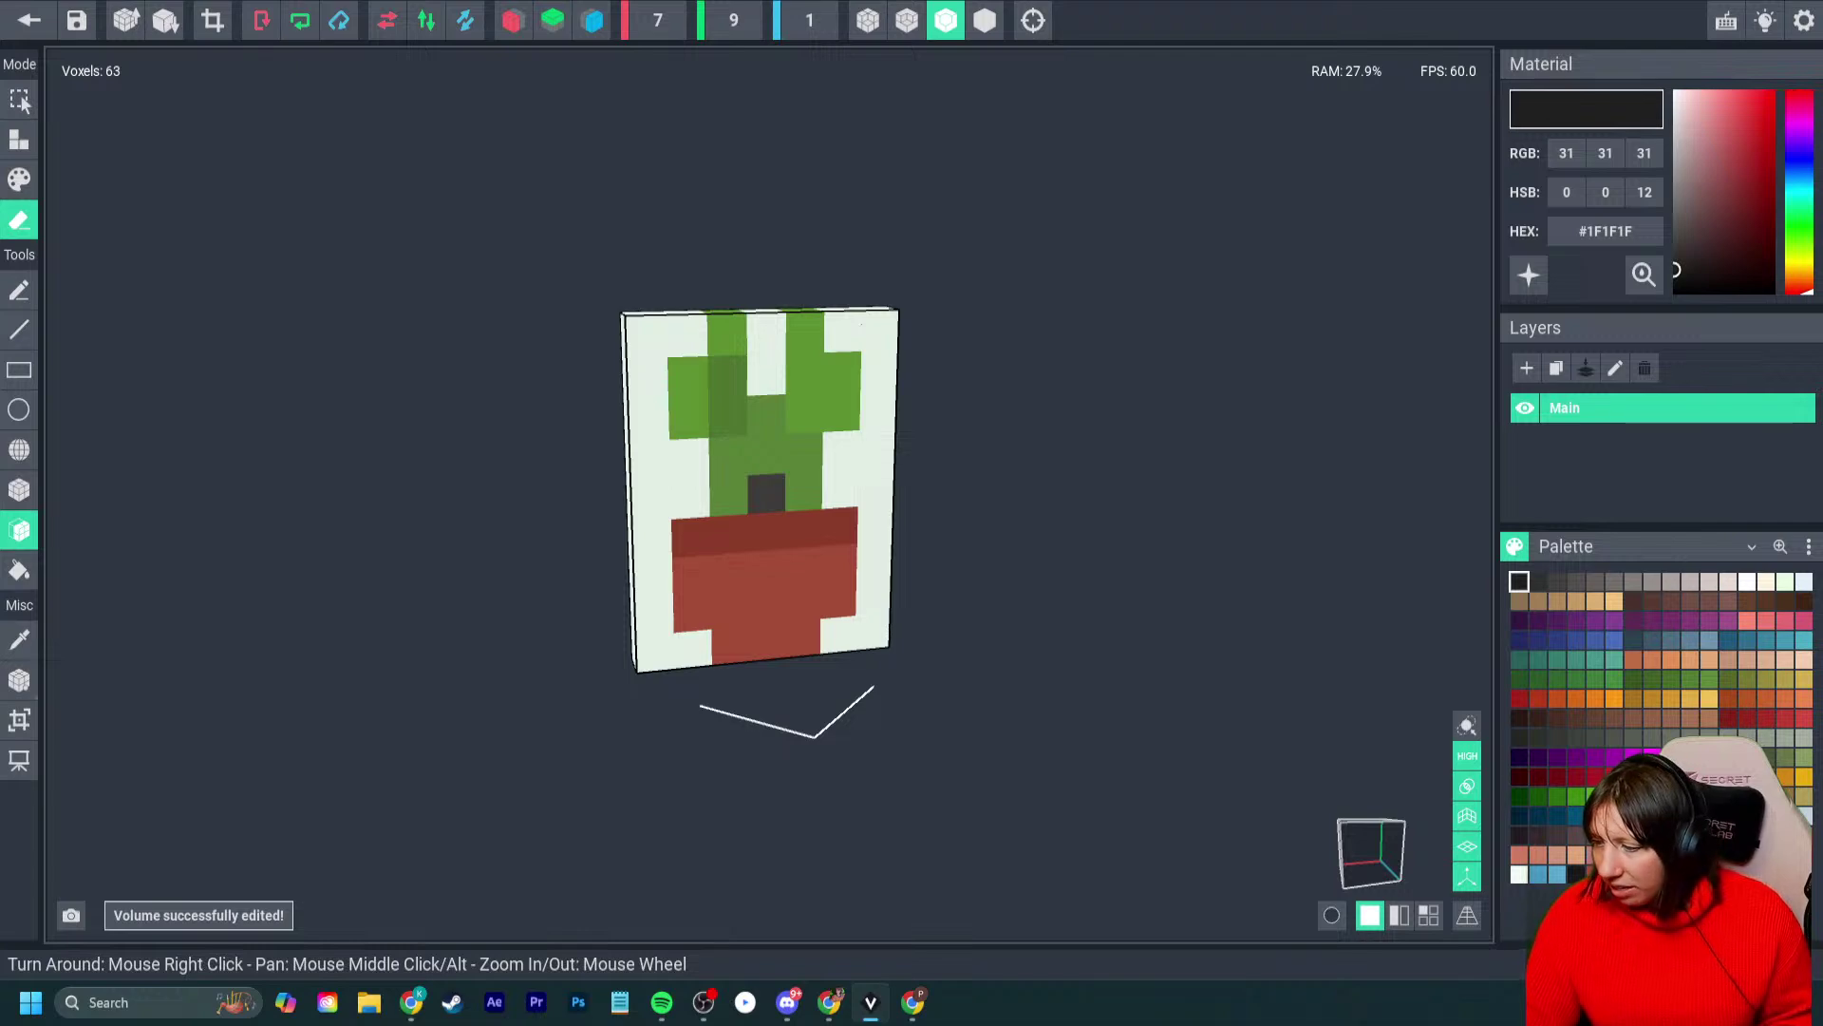
- Sample the cactus picture's off-white background and change that palette colour to the light grey #C8CAC1
right_drag(905, 522, 886, 528)
key(i)
click(847, 493)
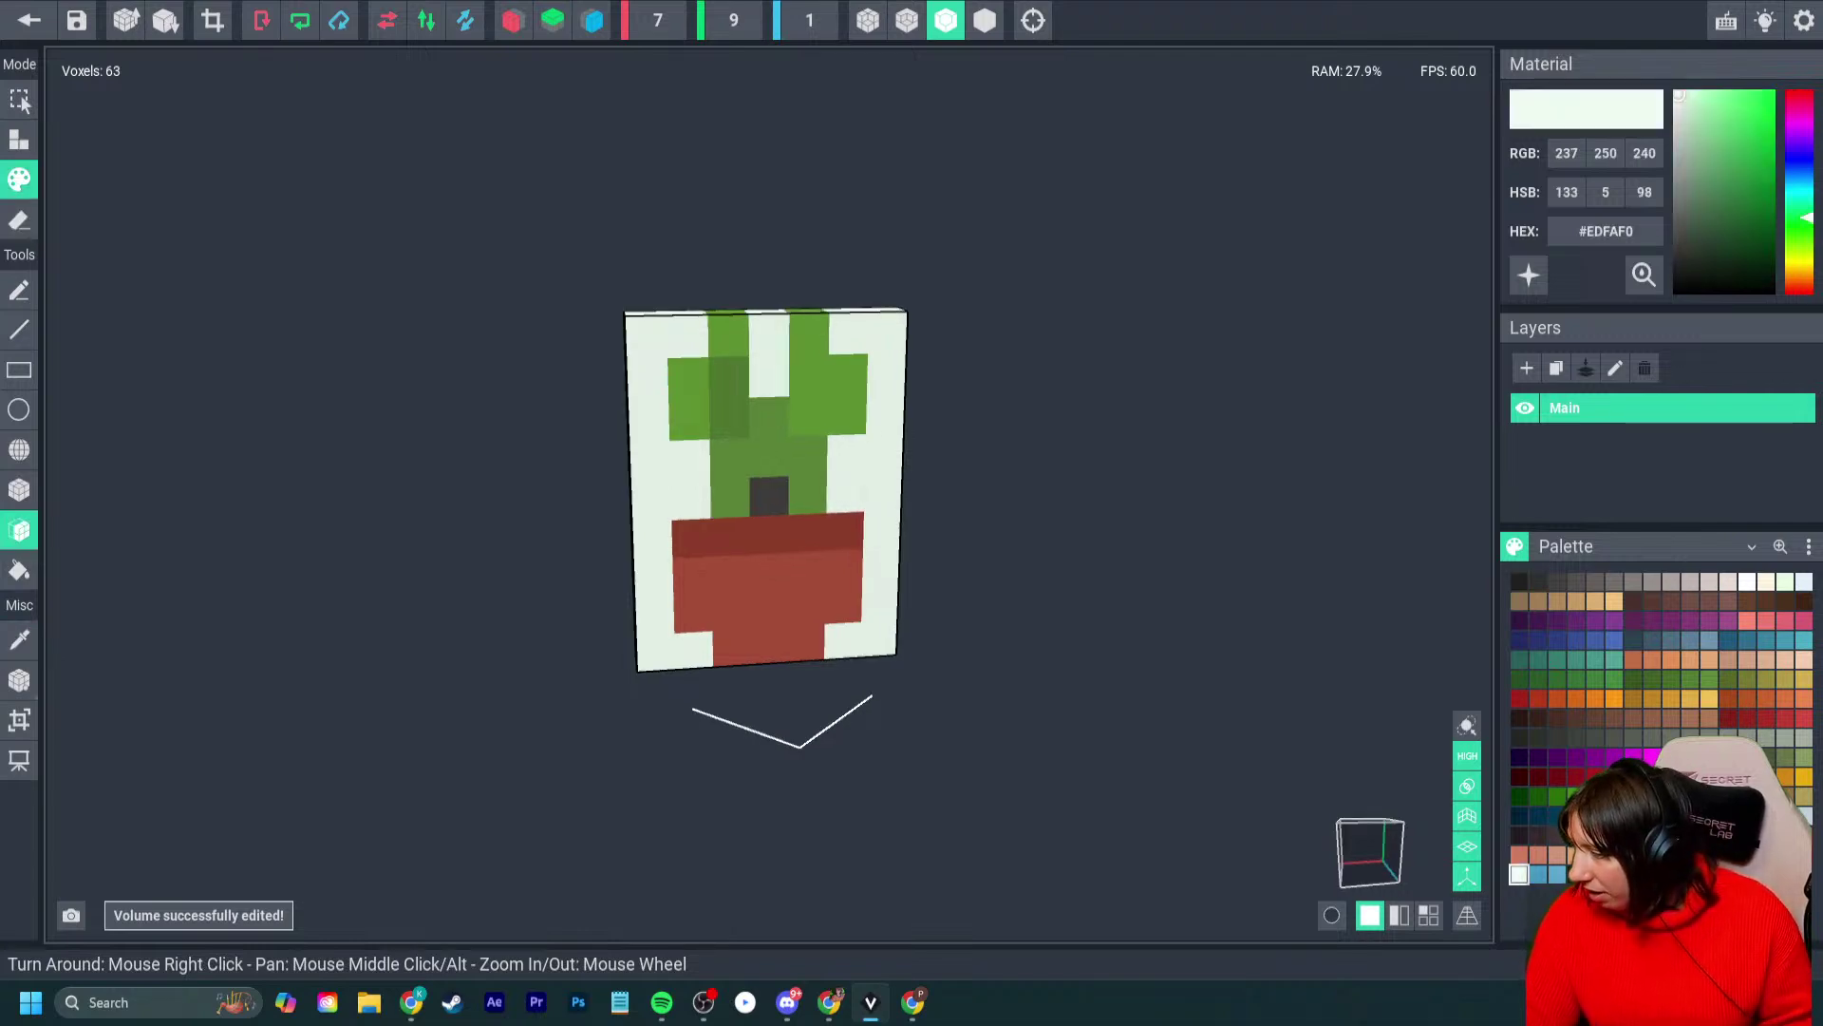
drag(1680, 95, 1677, 125)
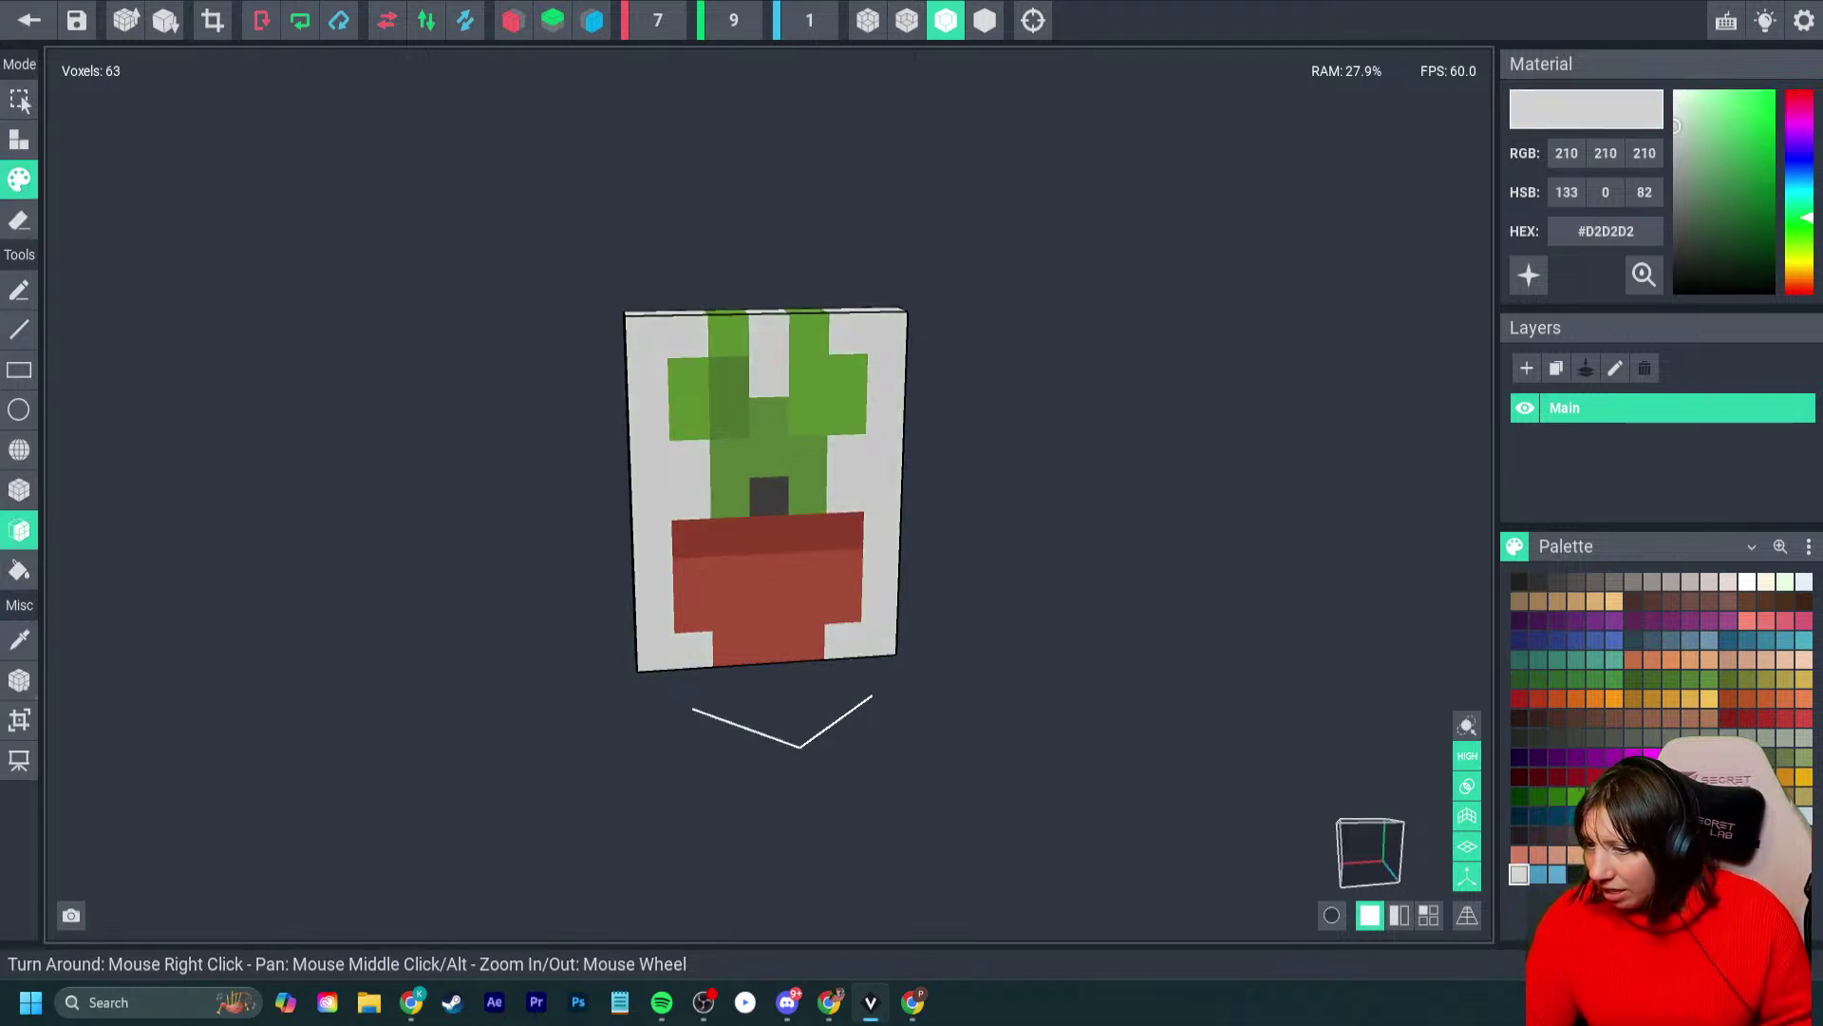
drag(1807, 217, 1808, 251)
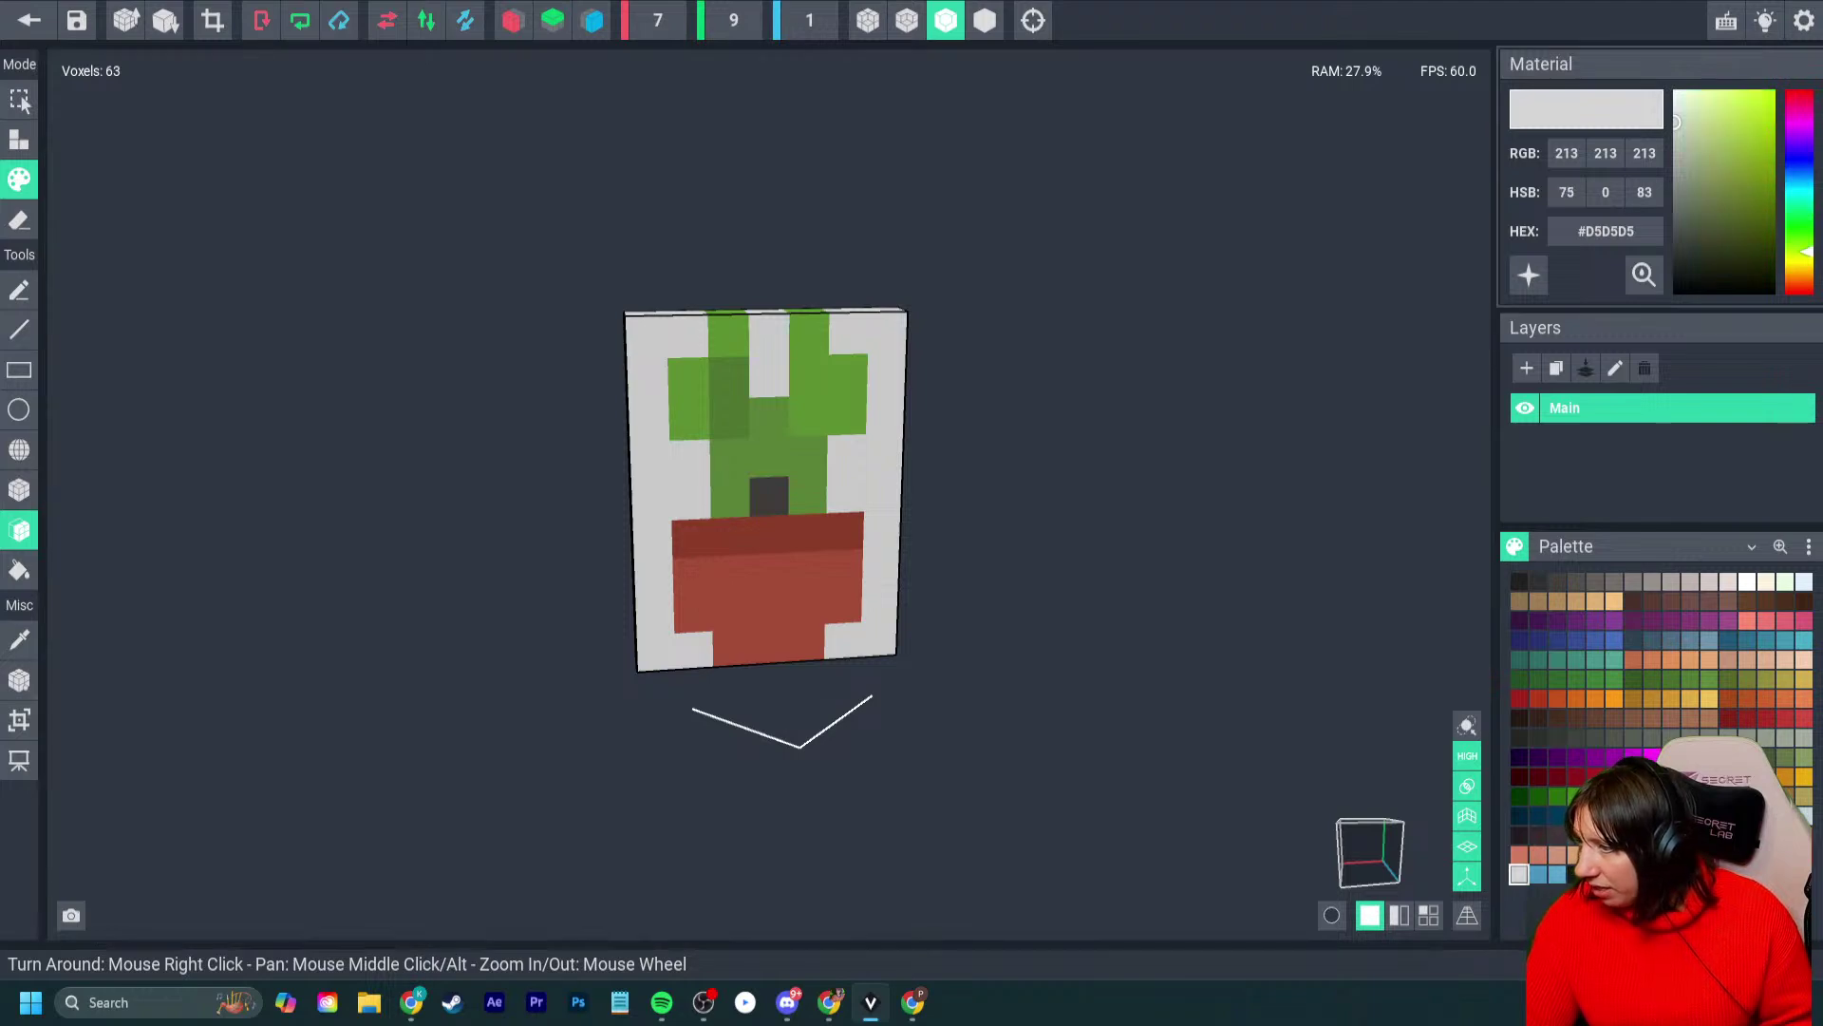
drag(1677, 122, 1678, 134)
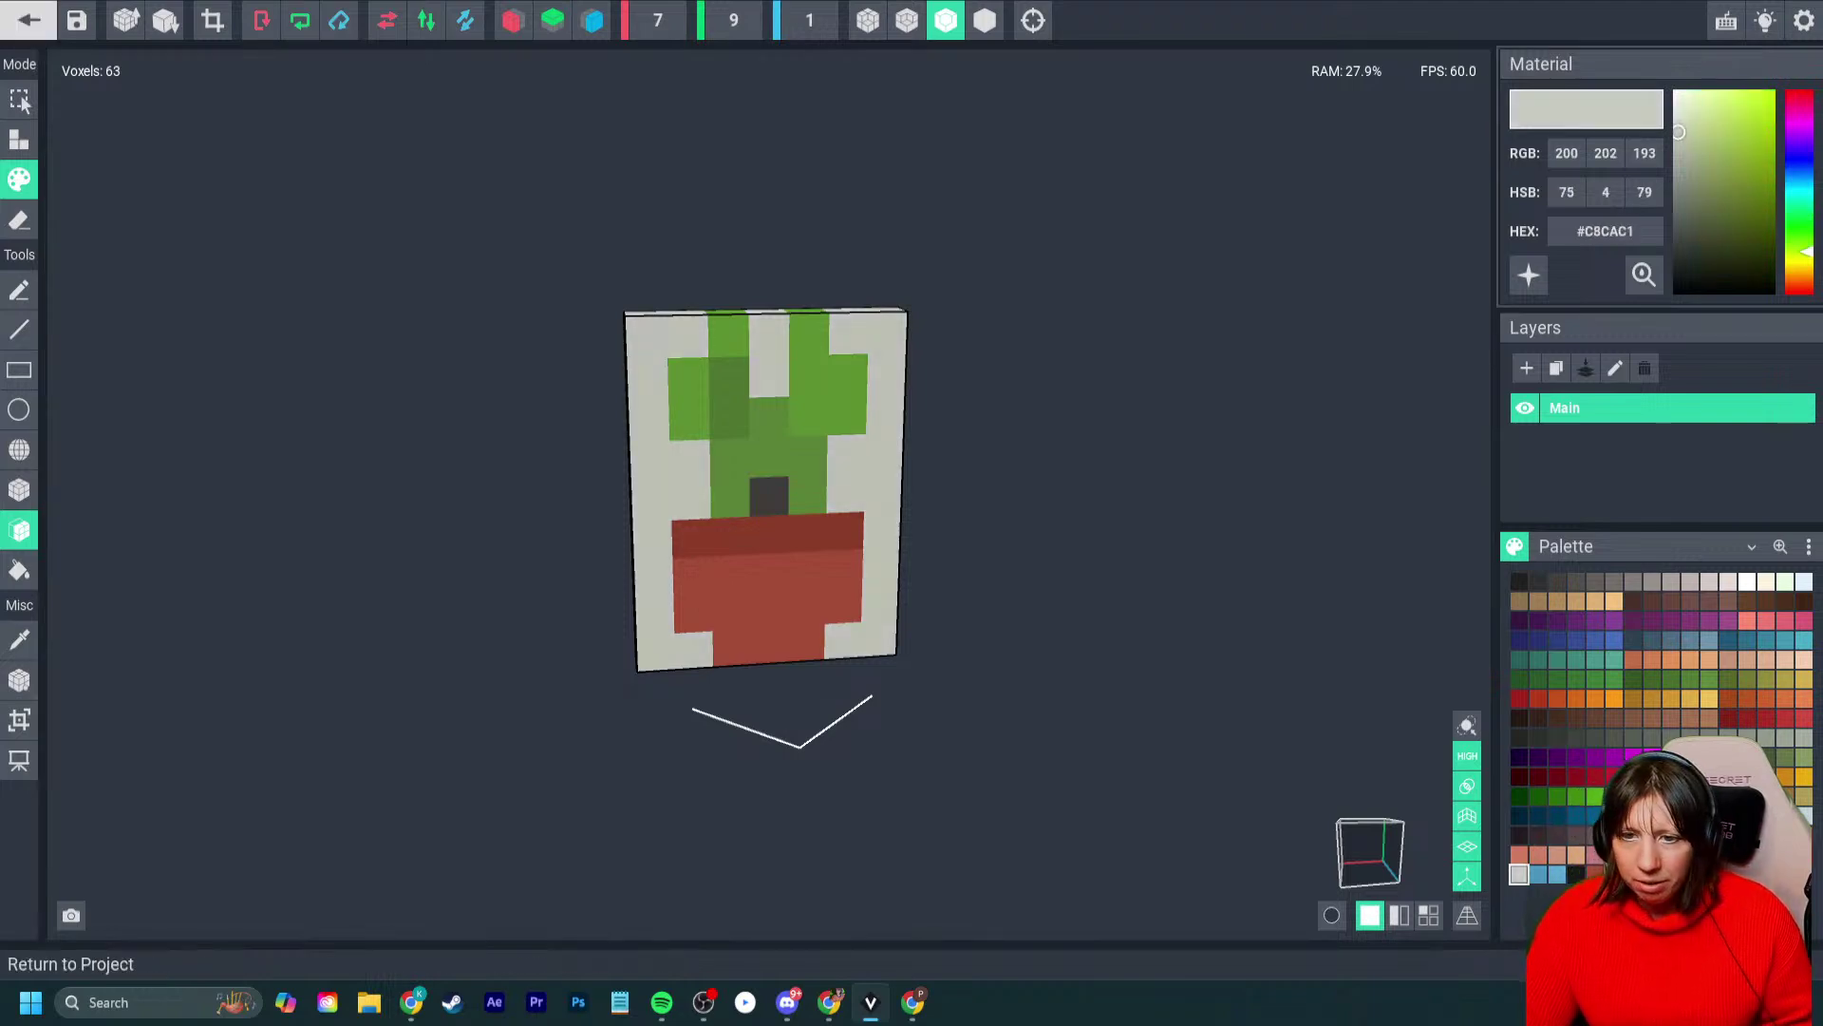
- Save the recoloured delete.vxm, return to the scene, and move the small picture to the right end of its shelf
click(29, 20)
click(712, 347)
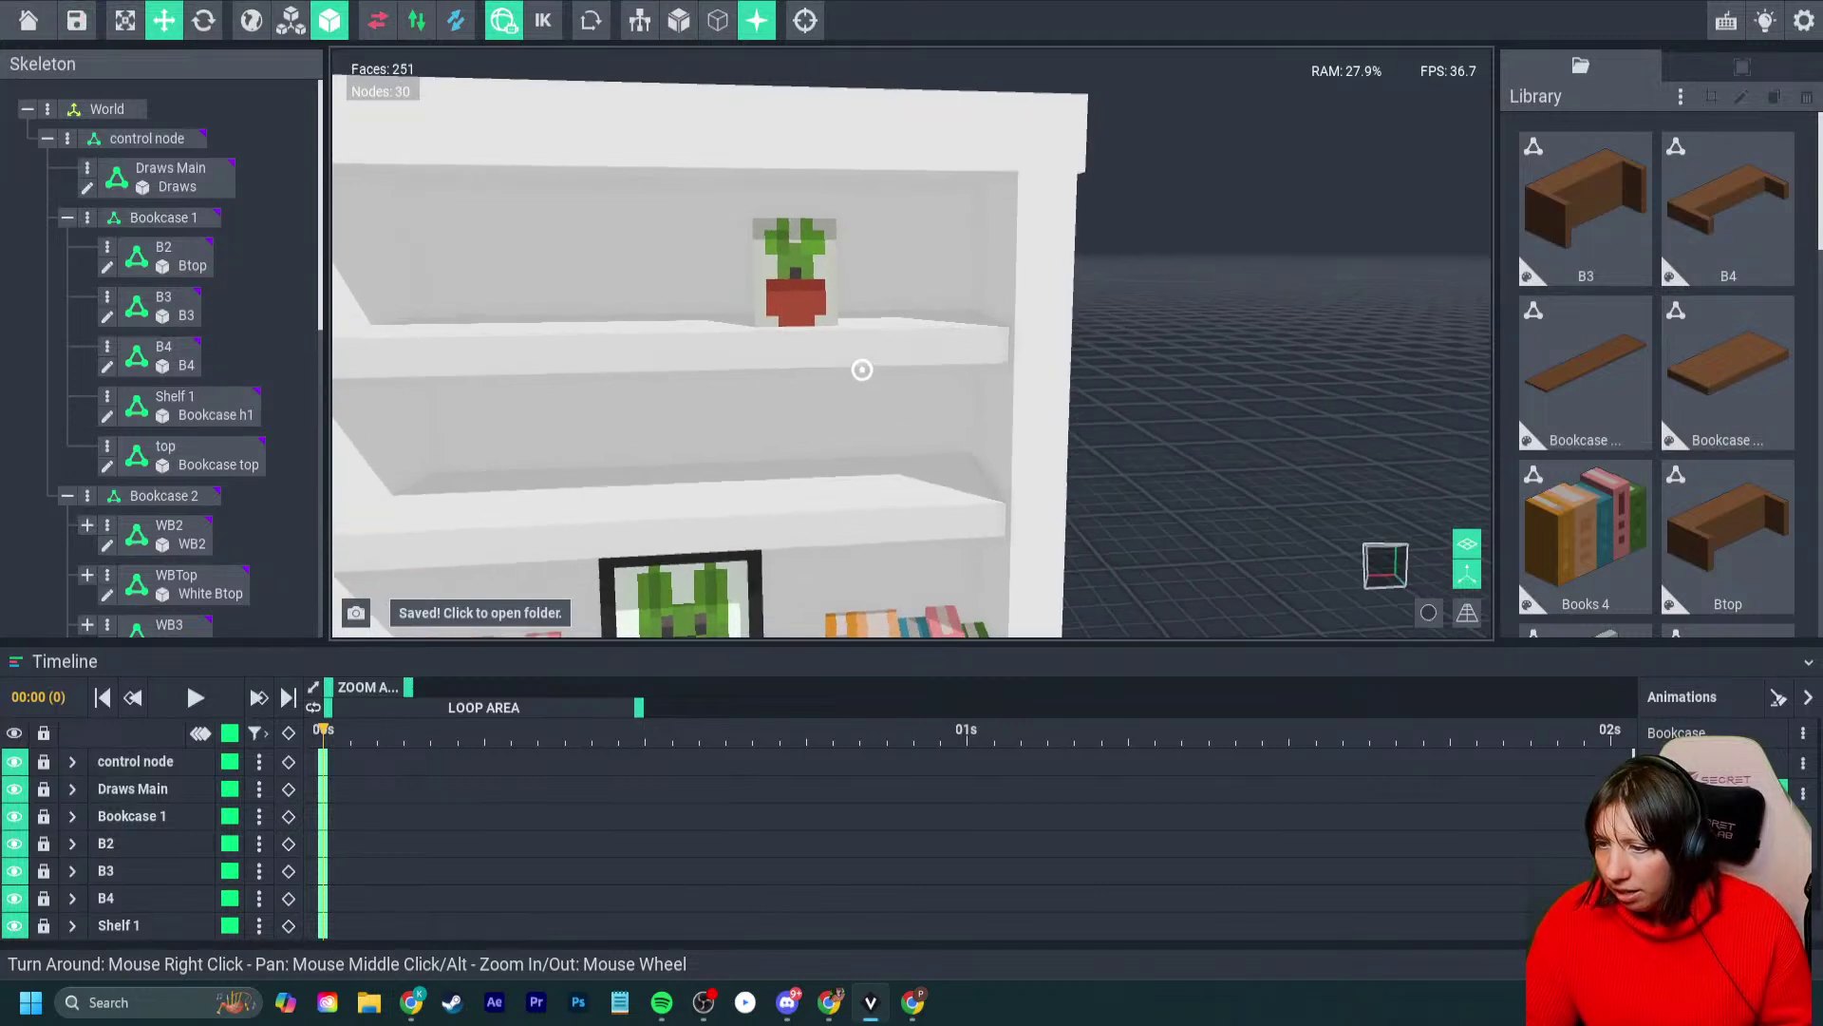
click(800, 285)
drag(703, 326, 867, 327)
- Edit the small picture again, darken its background palette colour to #B3B4AF, and save the changes to delete.vxm
key(Tab)
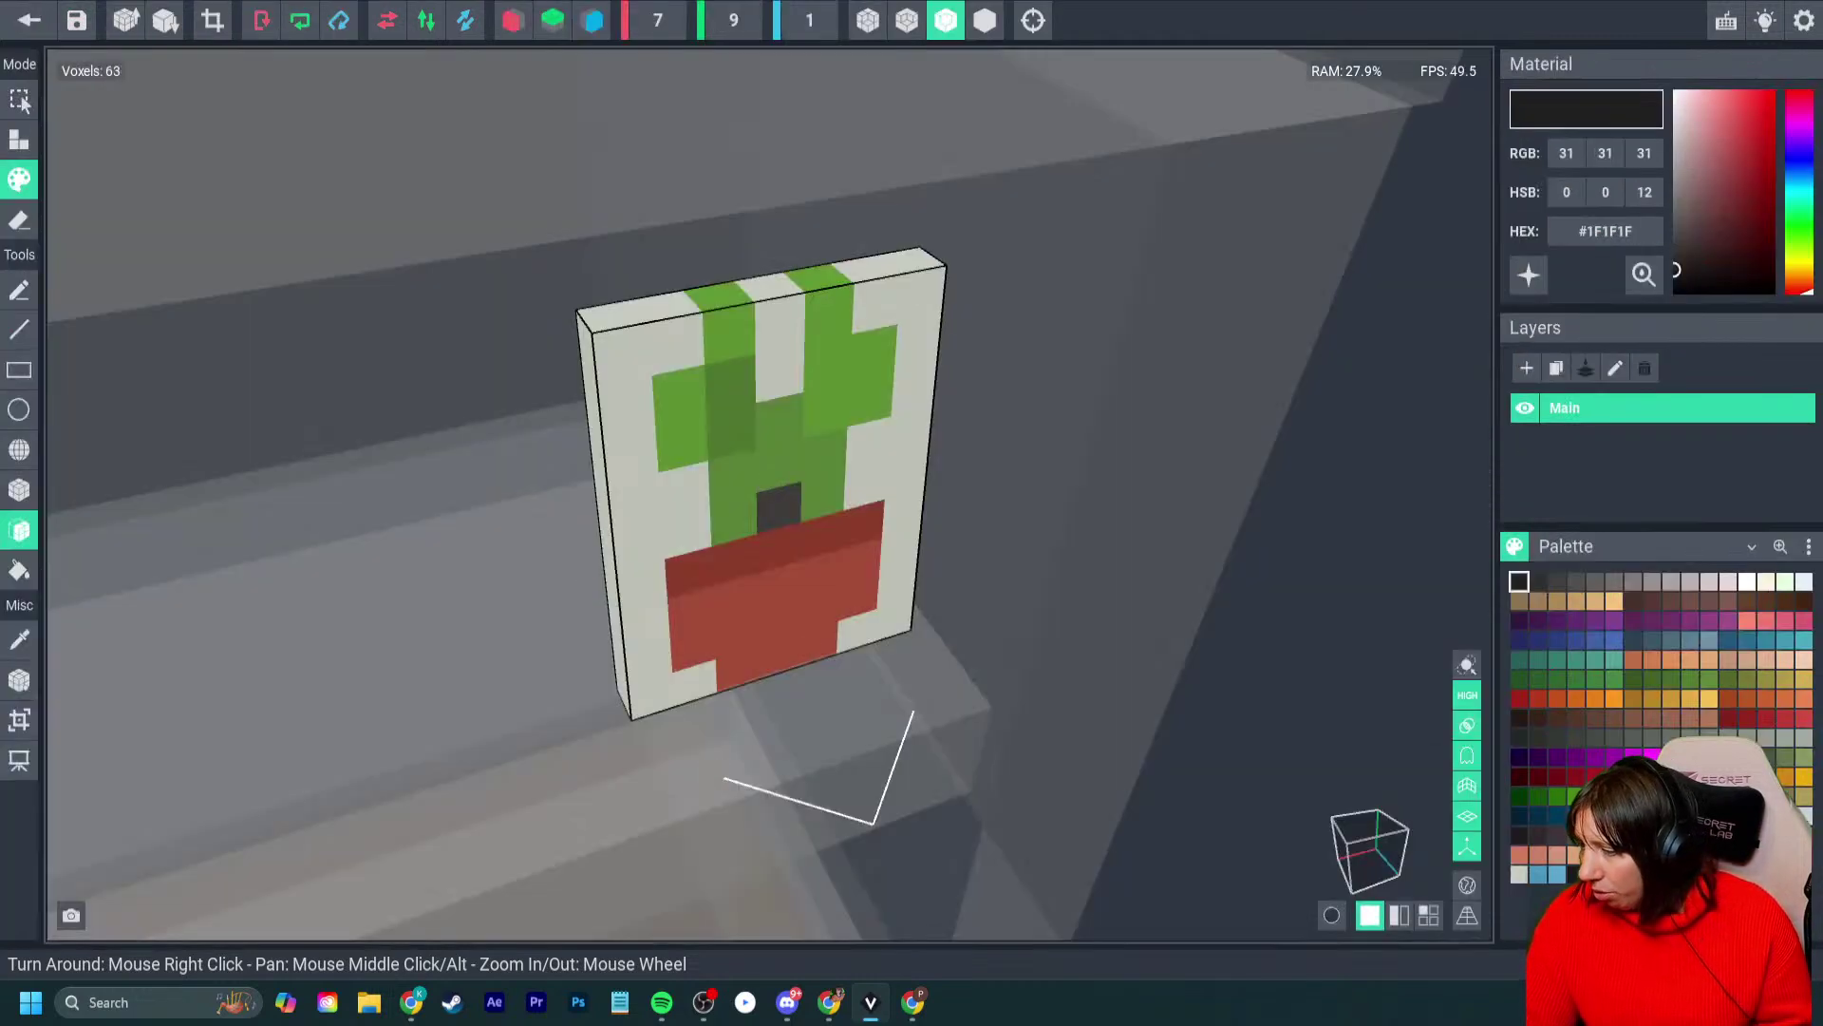
click(1519, 874)
click(1682, 147)
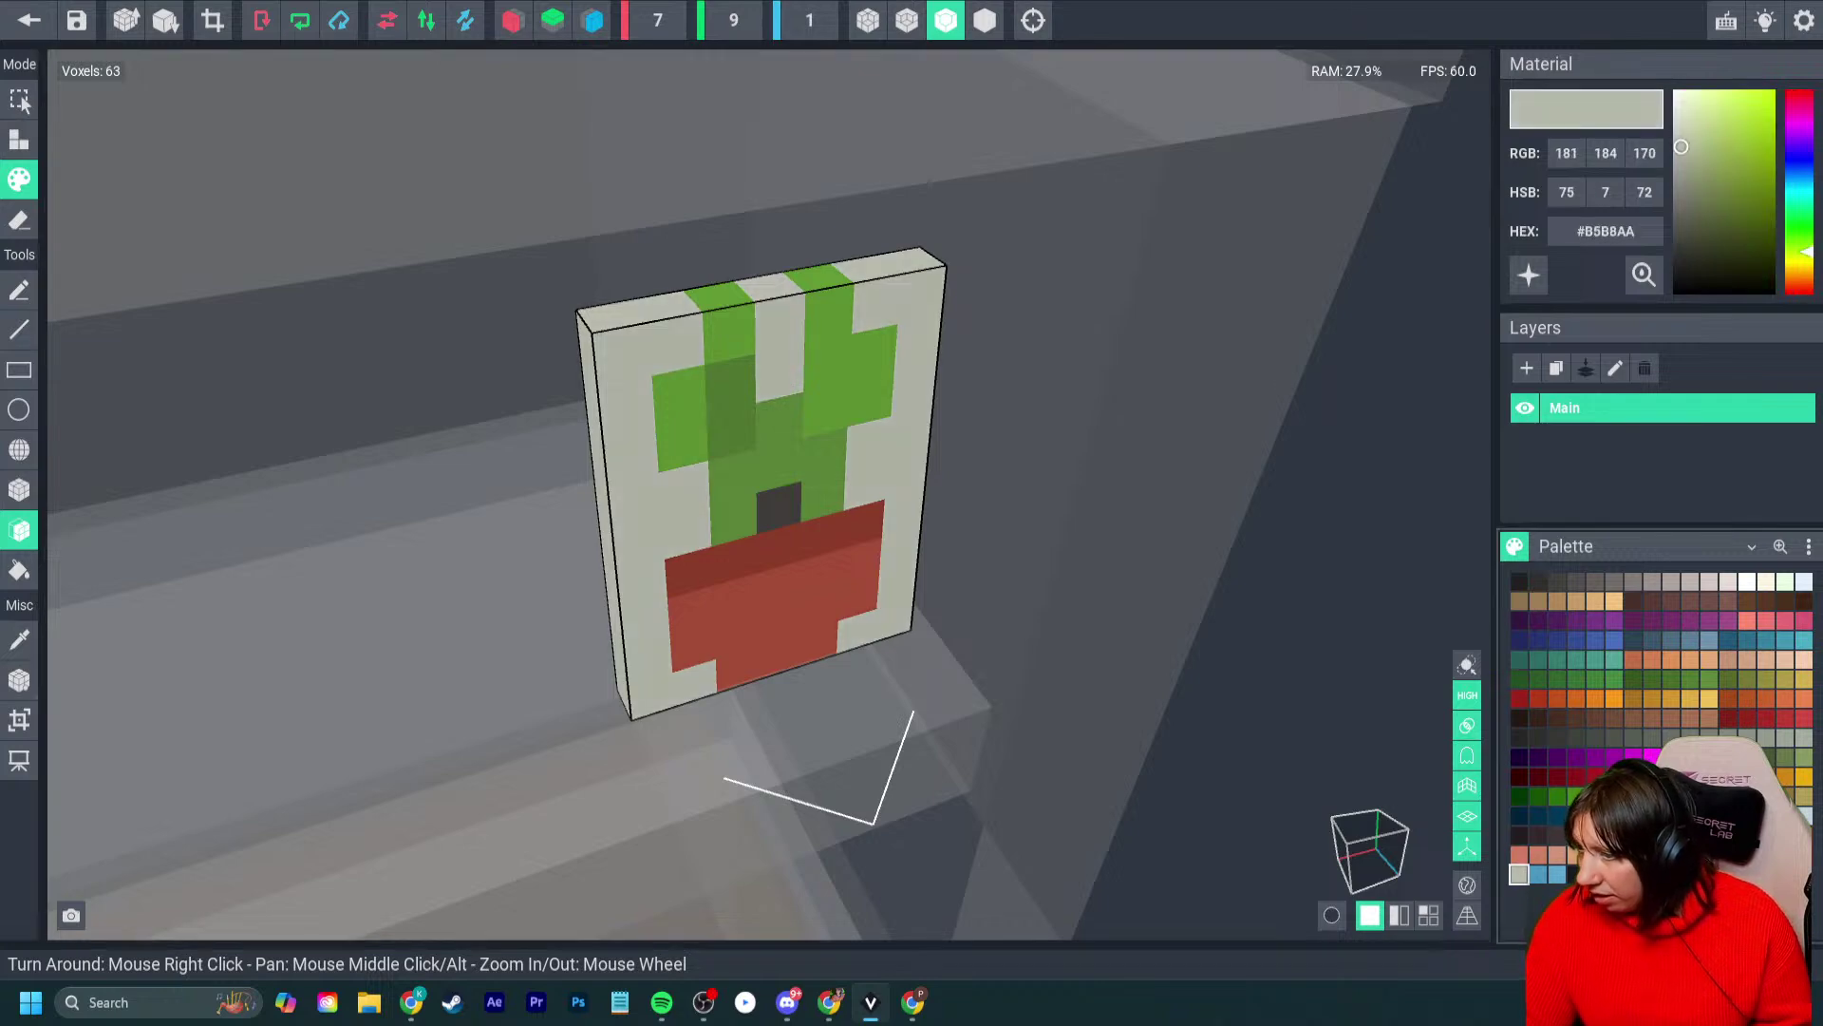
key(Tab)
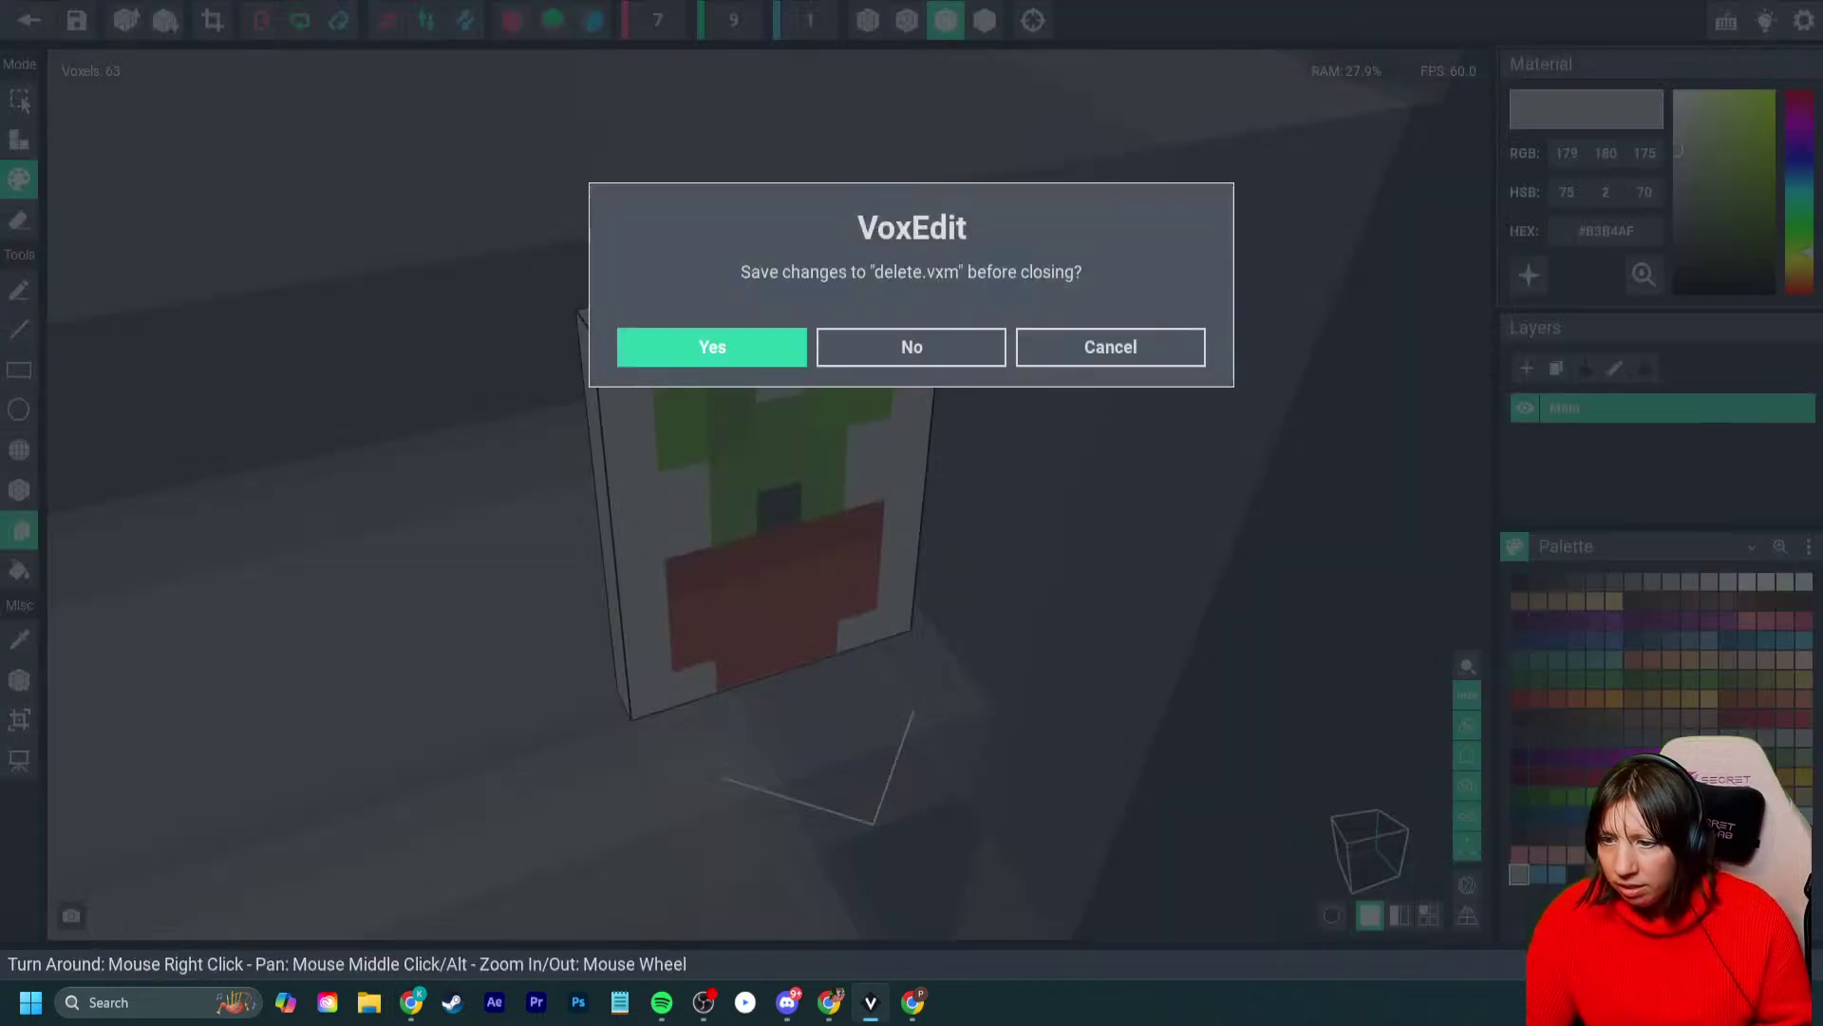
click(741, 348)
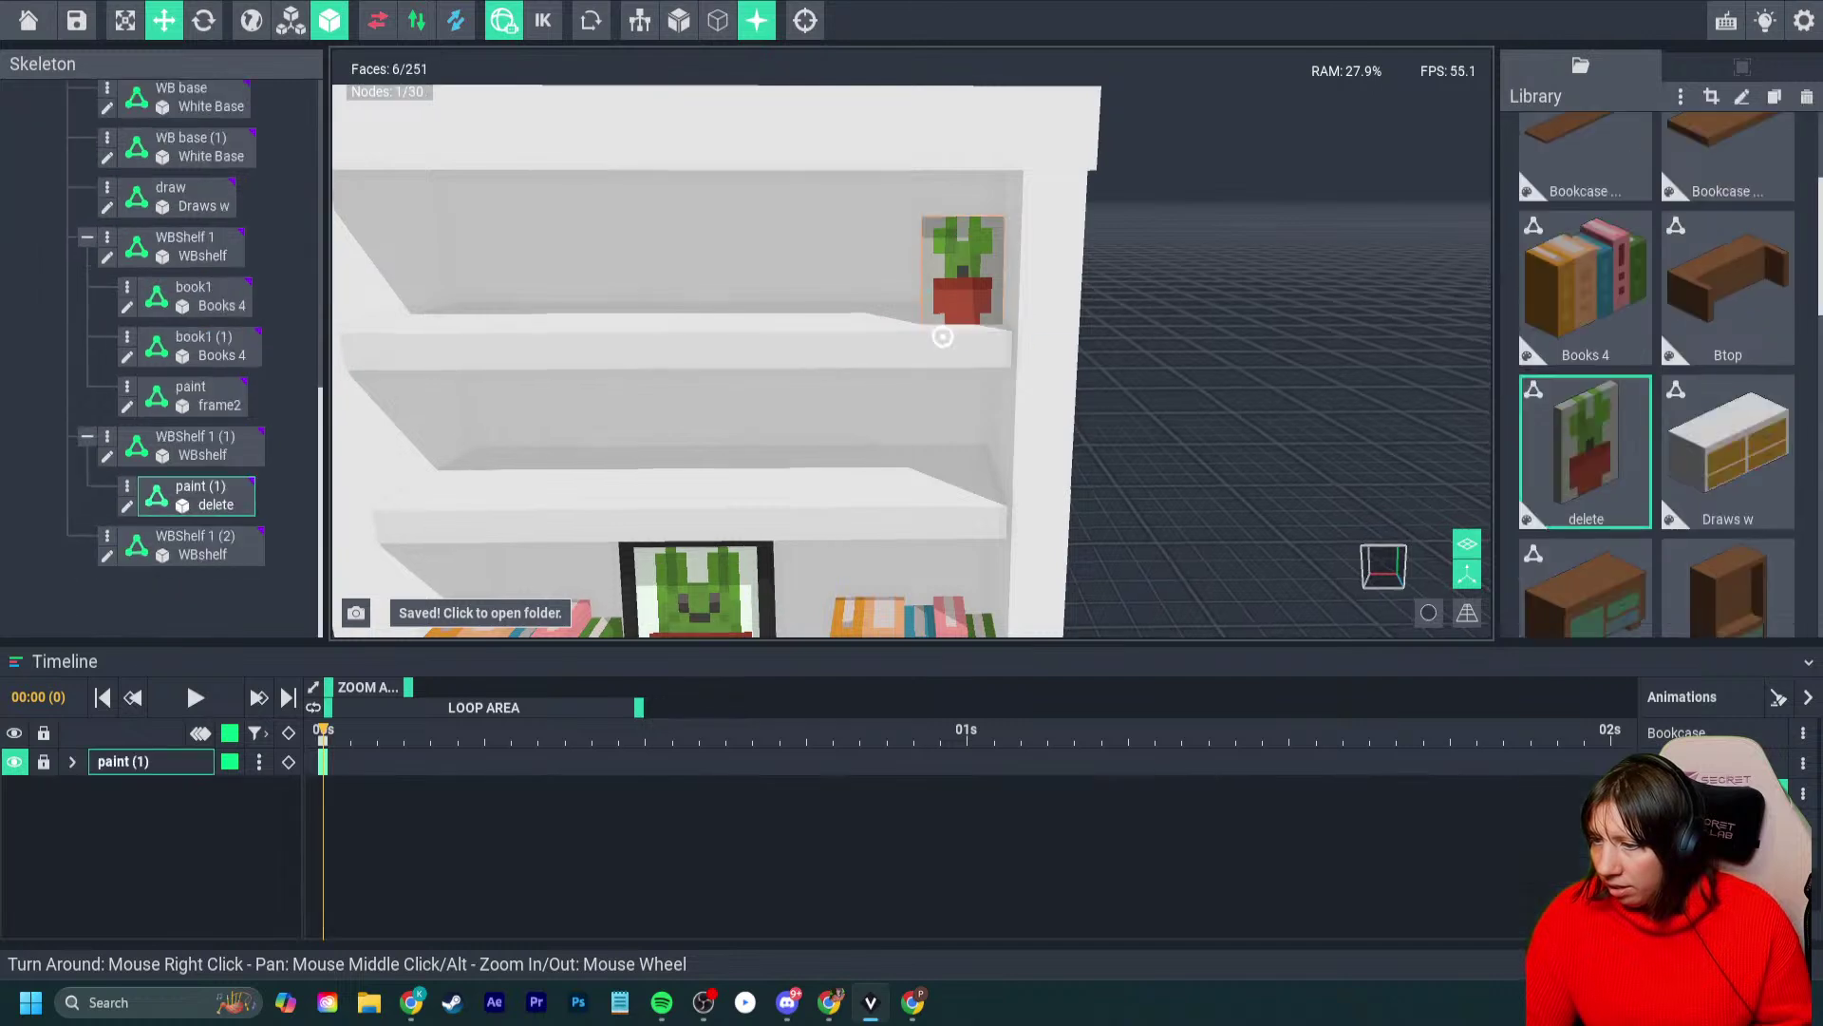
scroll(1008, 537, down, 5)
right_drag(1008, 536, 988, 512)
scroll(920, 521, up, 4)
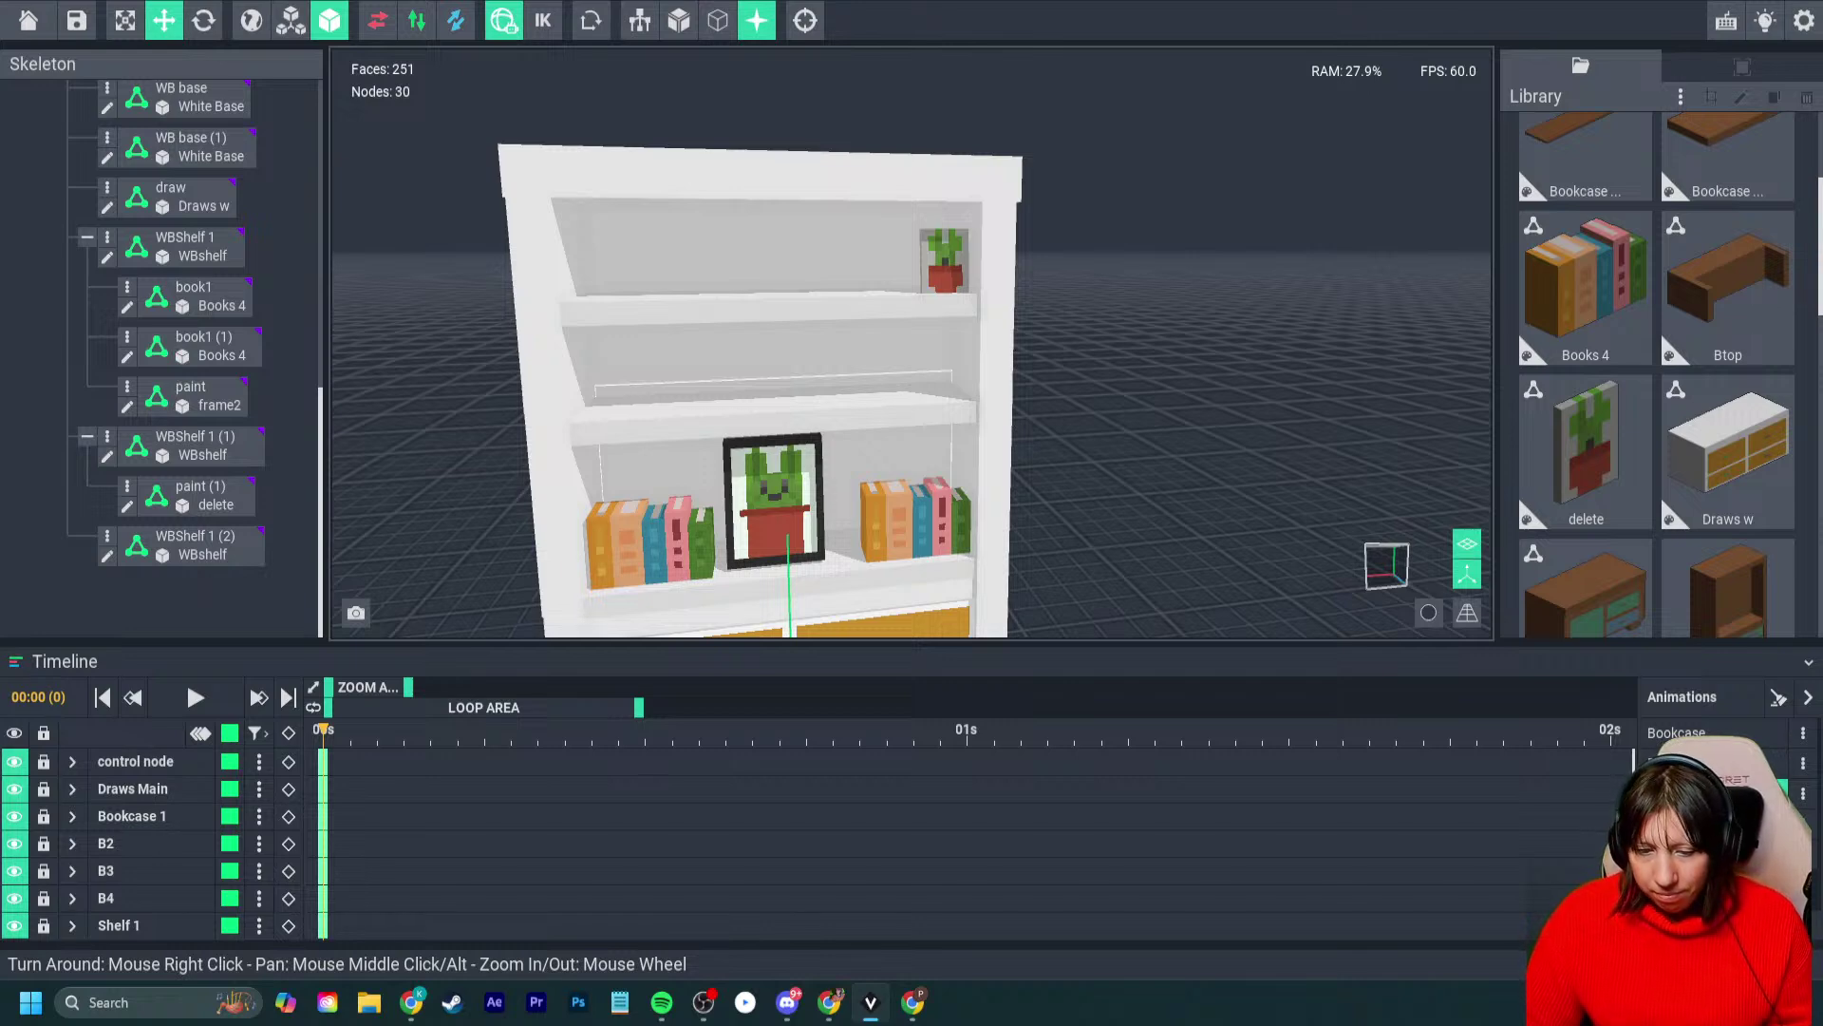
scroll(905, 472, down, 4)
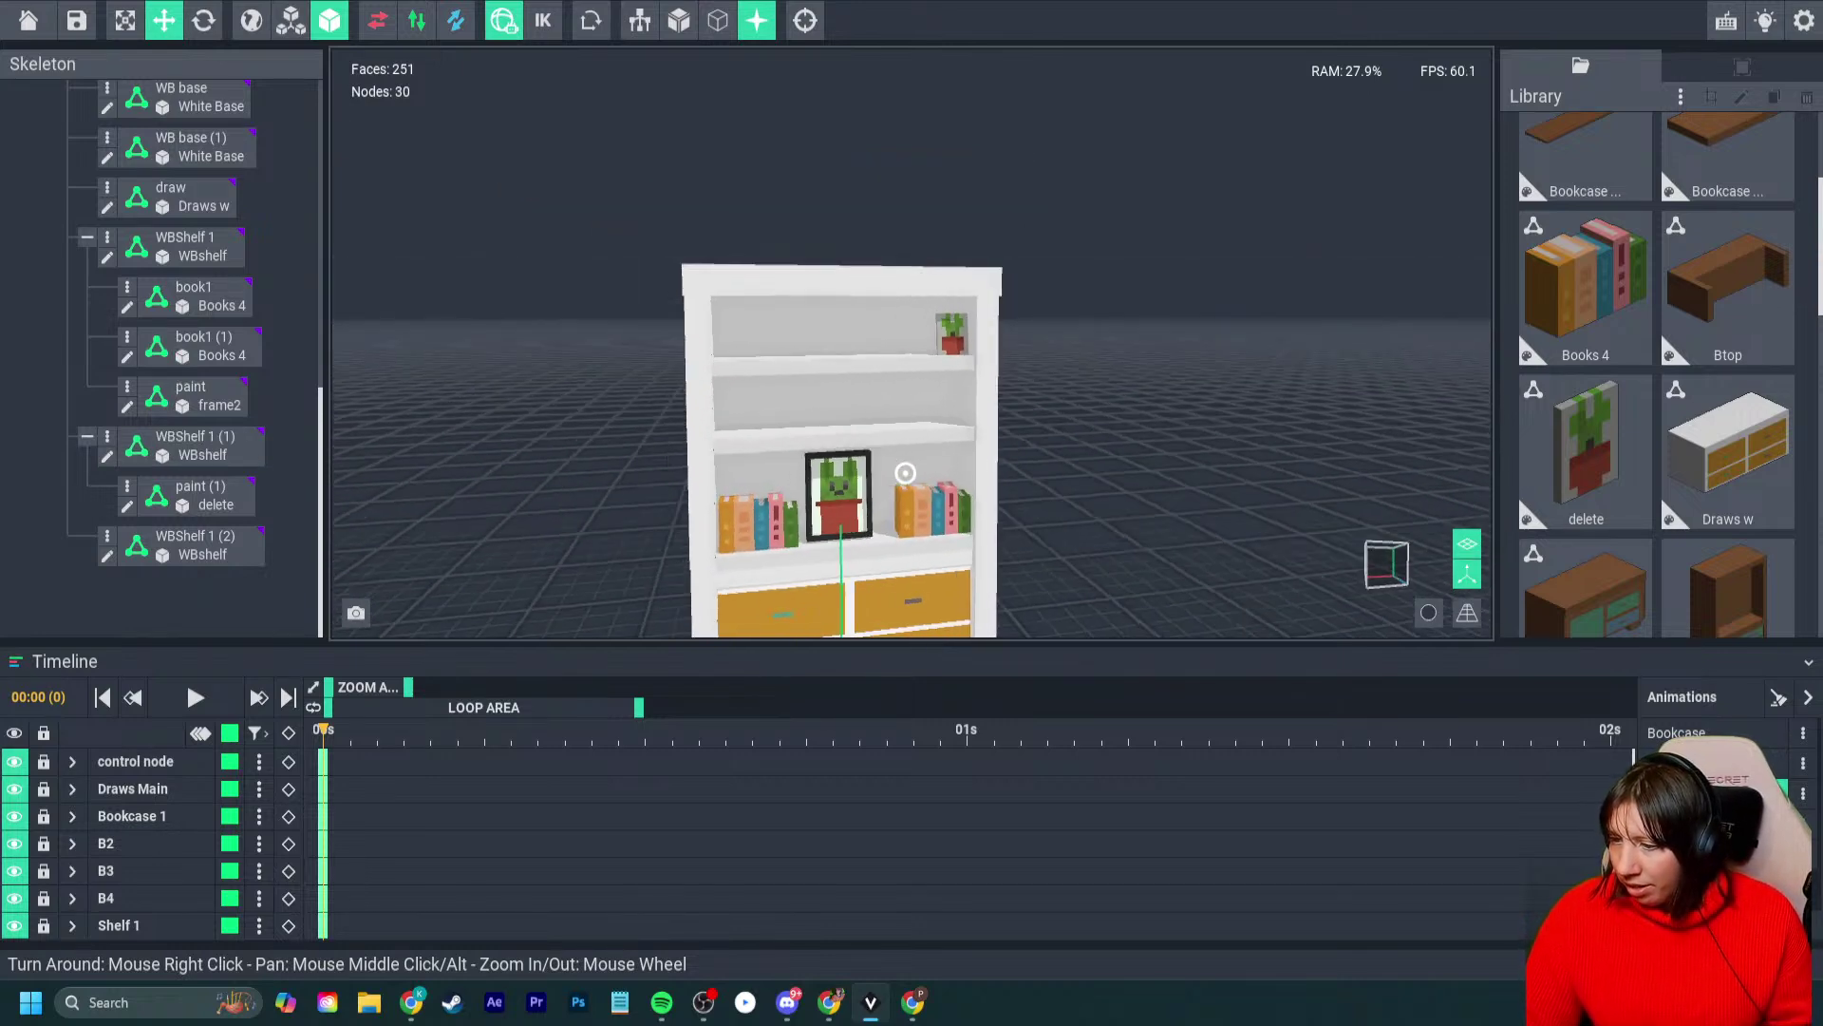
scroll(905, 472, down, 2)
- Import the Plant 1 VXM model from the day 18 assets folder into the library
click(1681, 96)
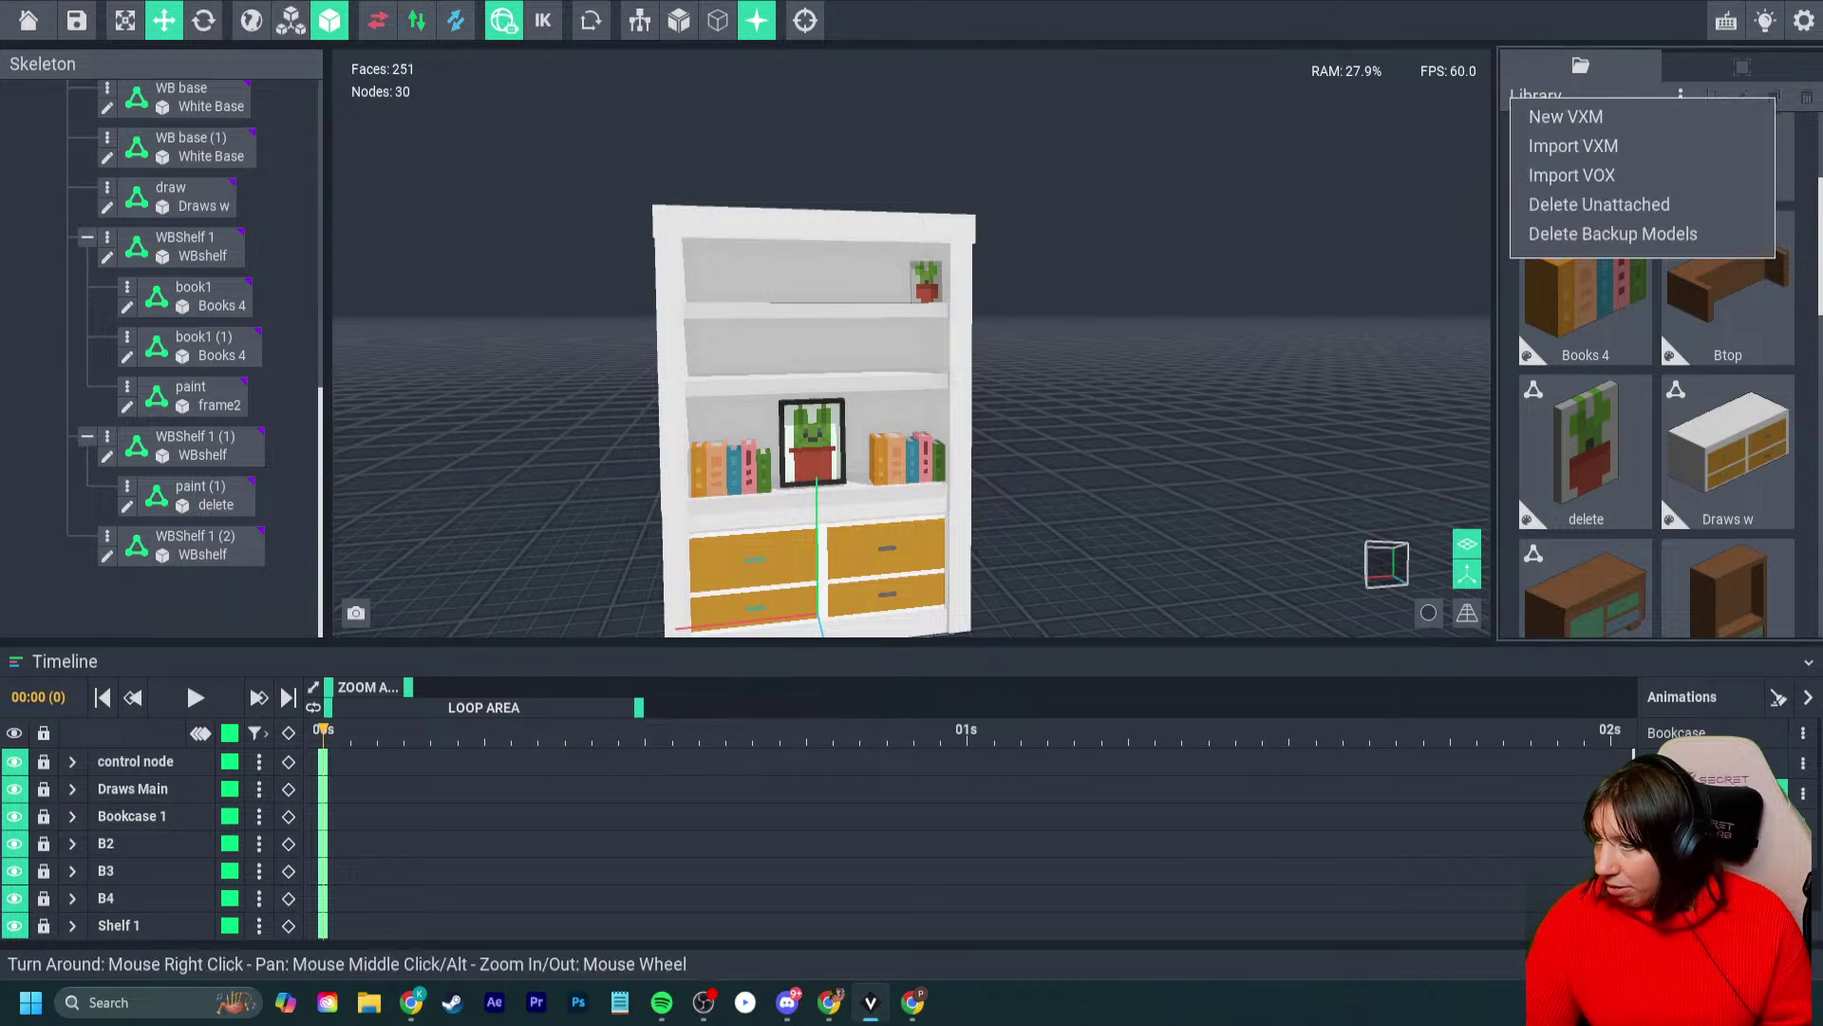
click(1567, 147)
scroll(1225, 475, down, 5)
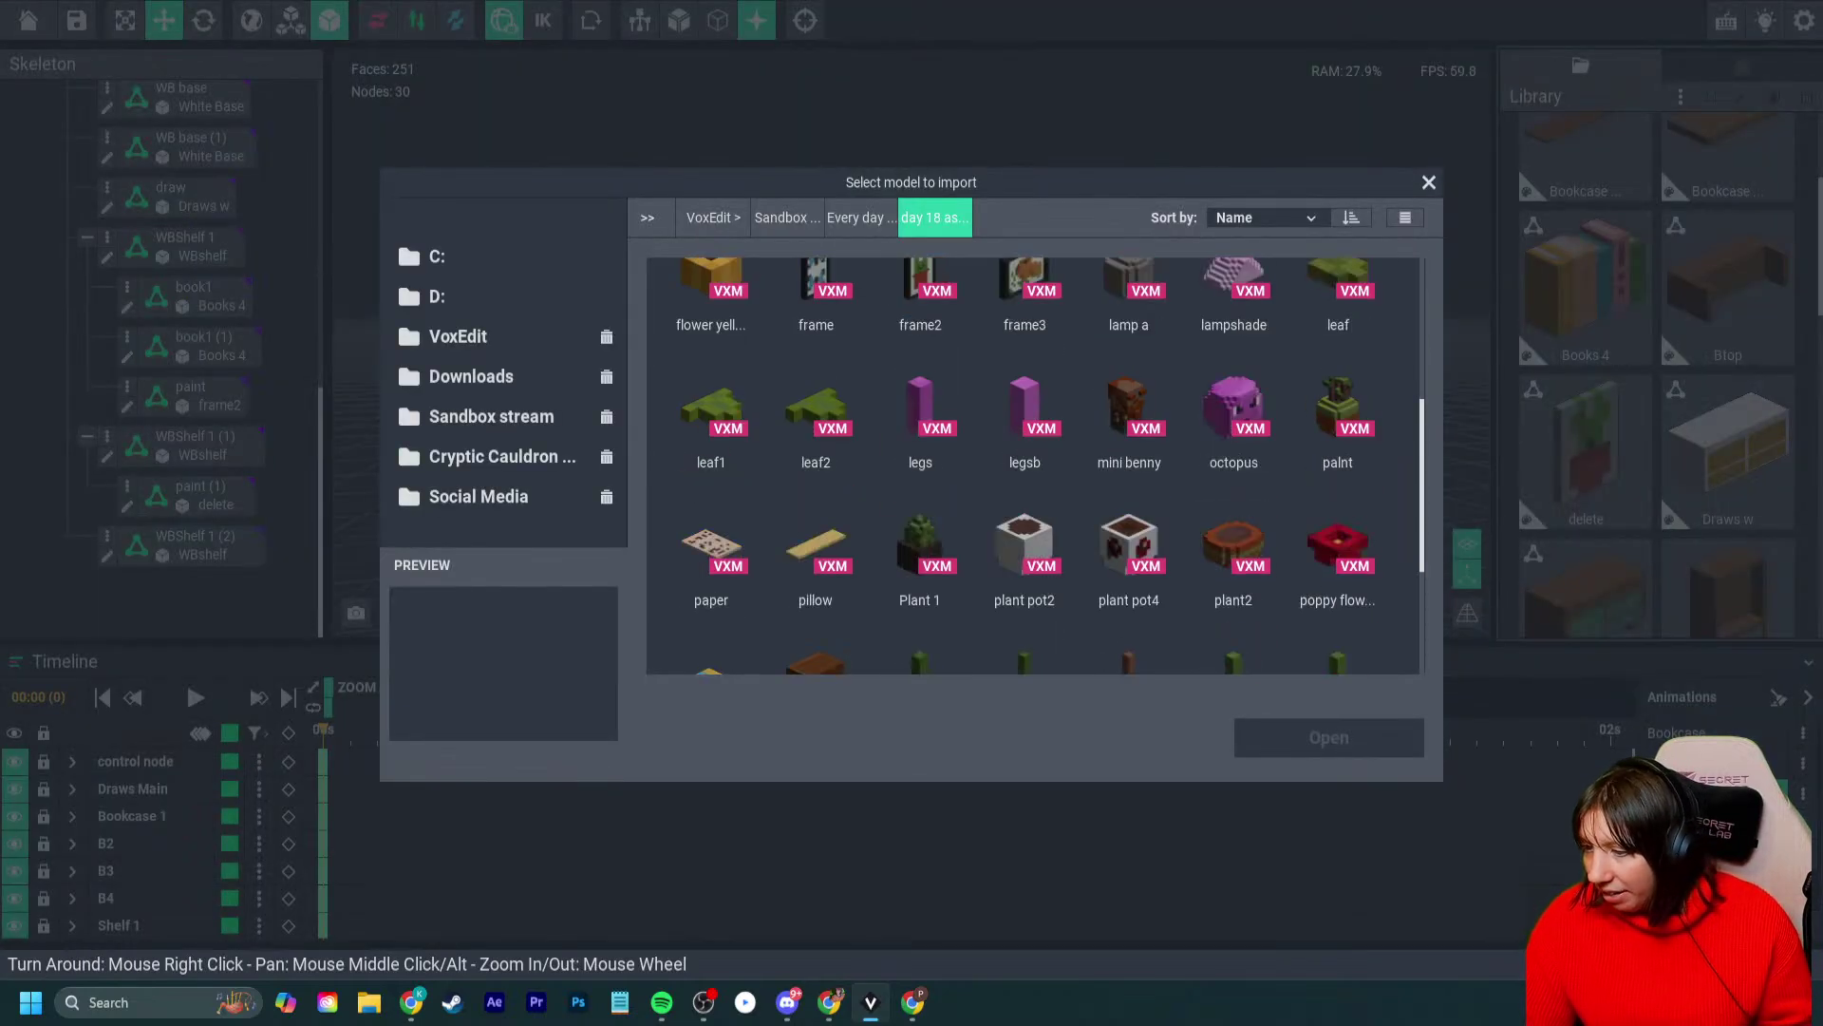
click(921, 418)
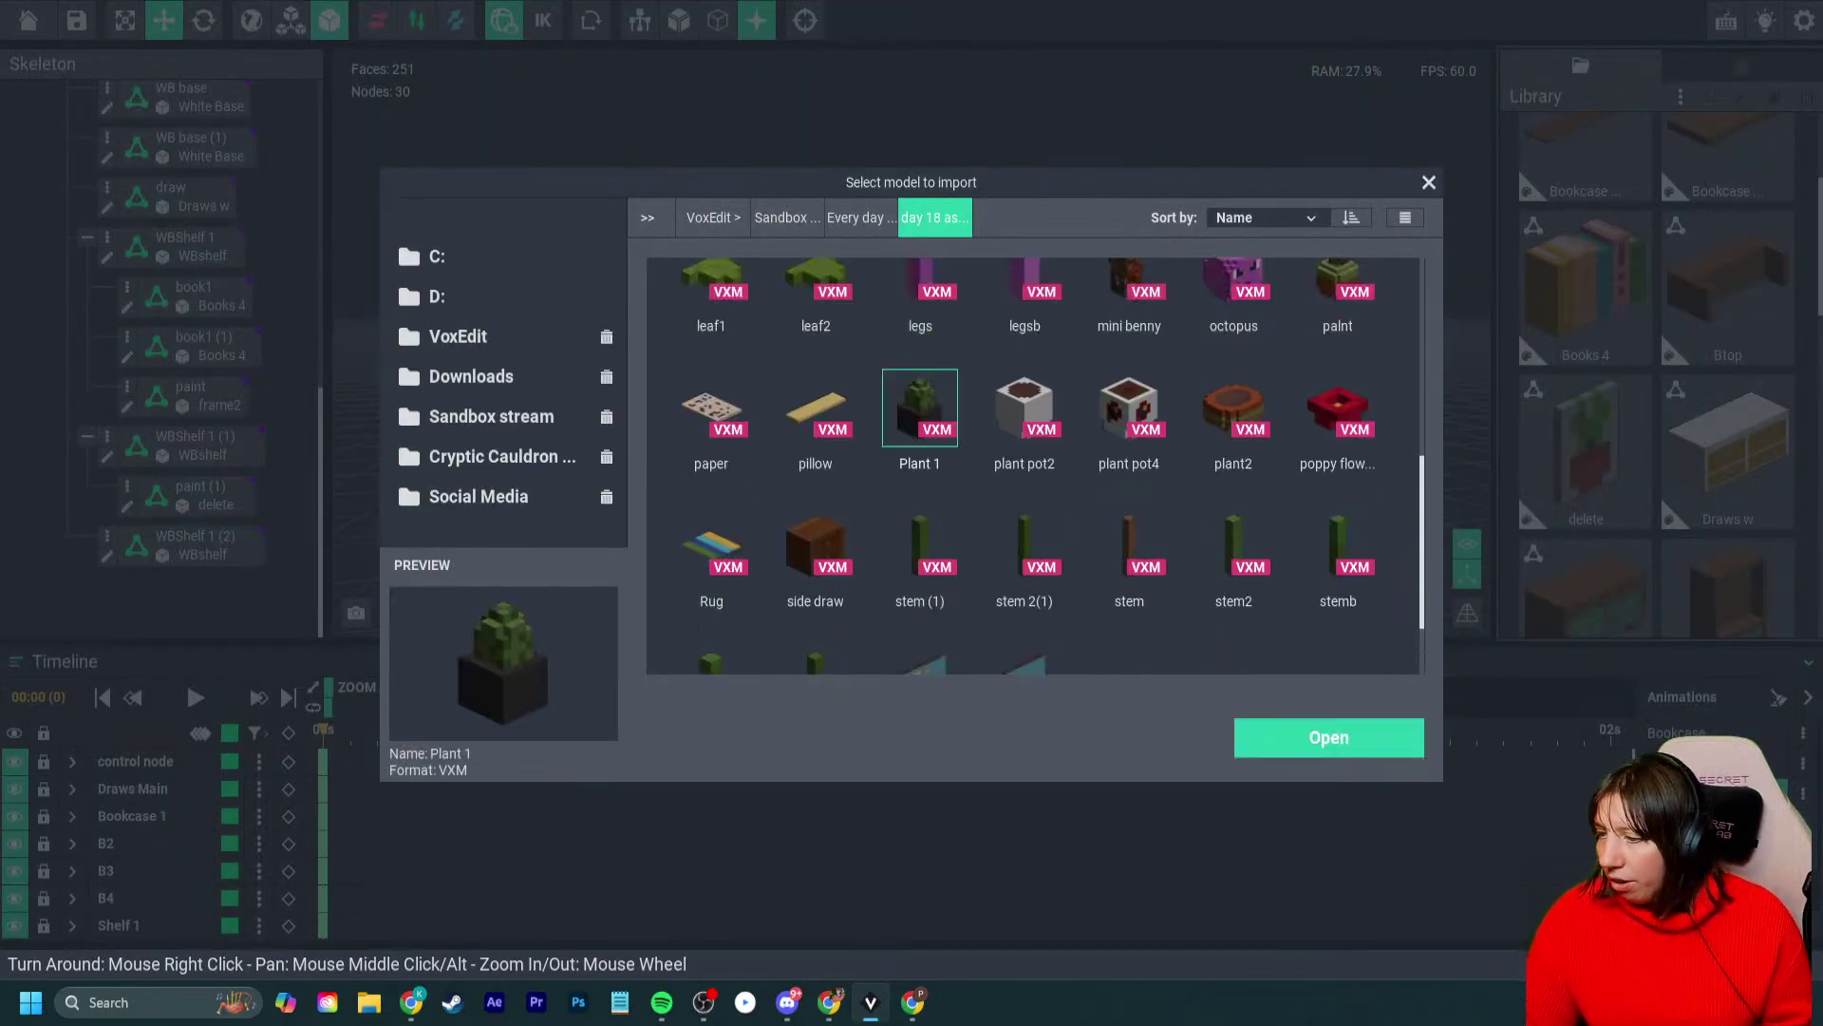
click(1329, 738)
- Import the book2 VXM model from the same assets folder into the library
click(1681, 96)
click(1567, 135)
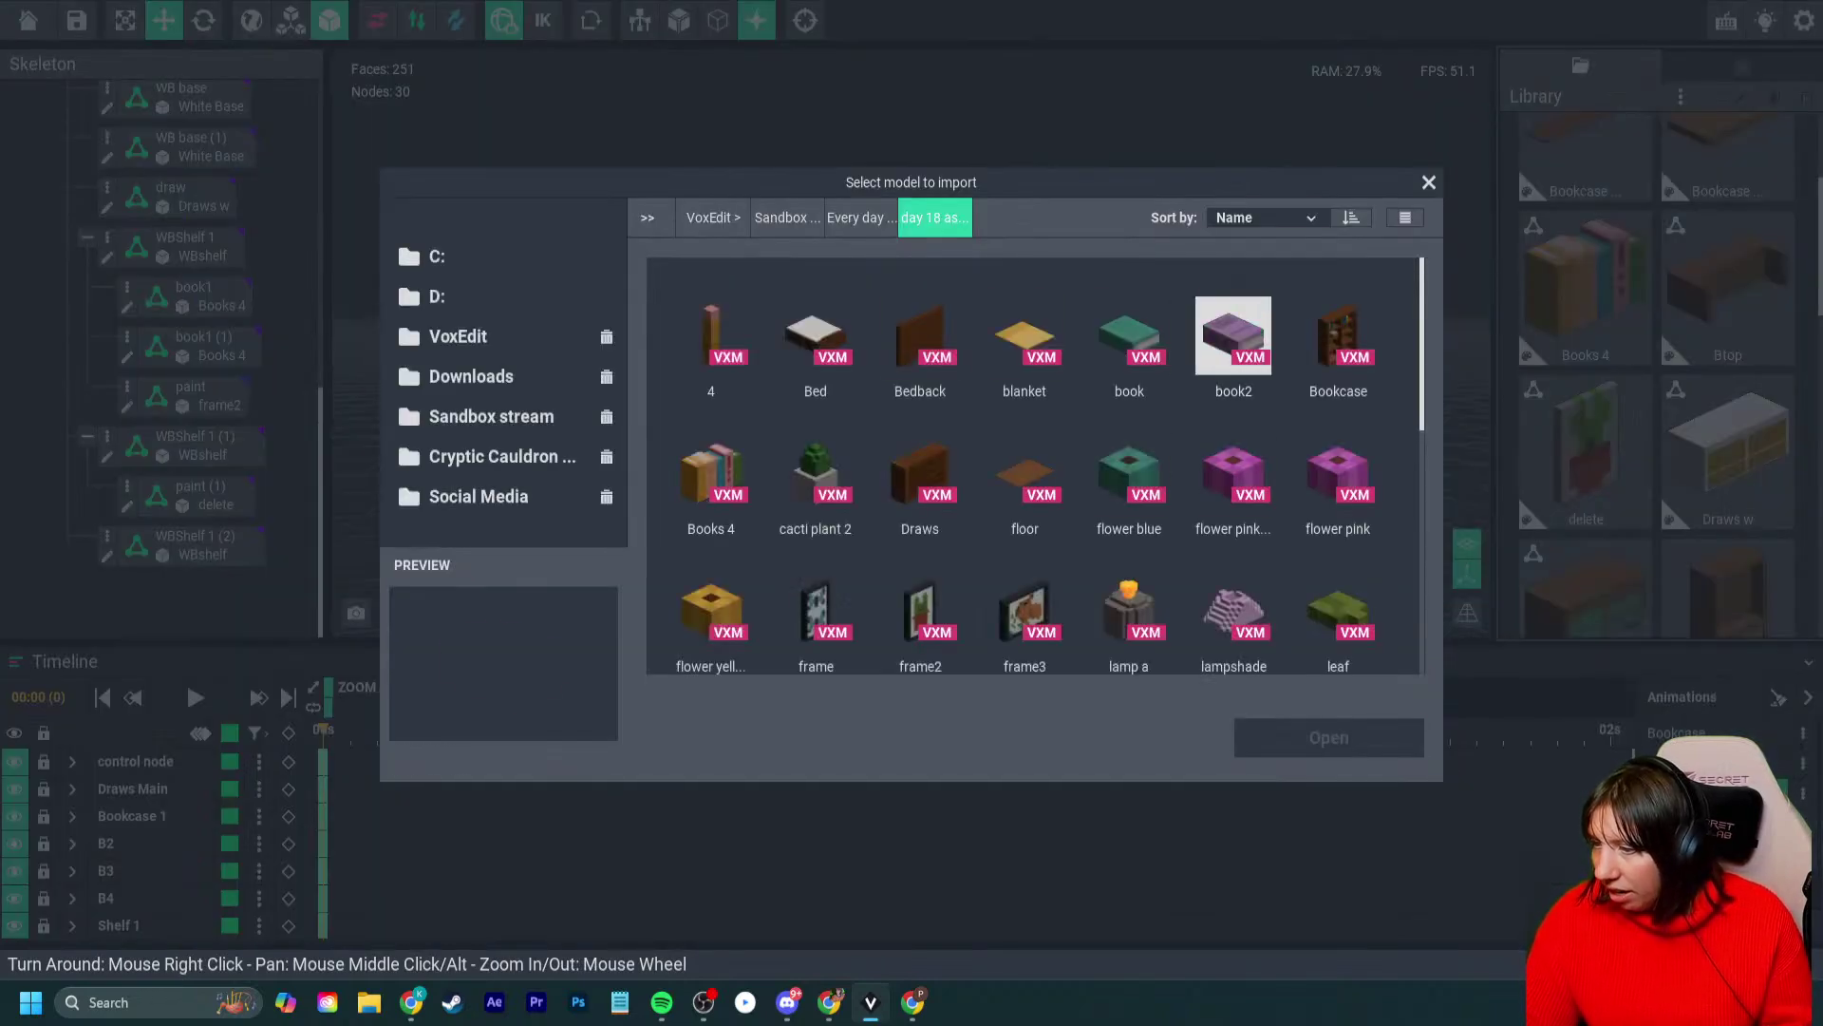
click(1234, 337)
click(1329, 738)
- Start another VXM import and look through the day 18 asset folder for further shelf decorations
click(1681, 96)
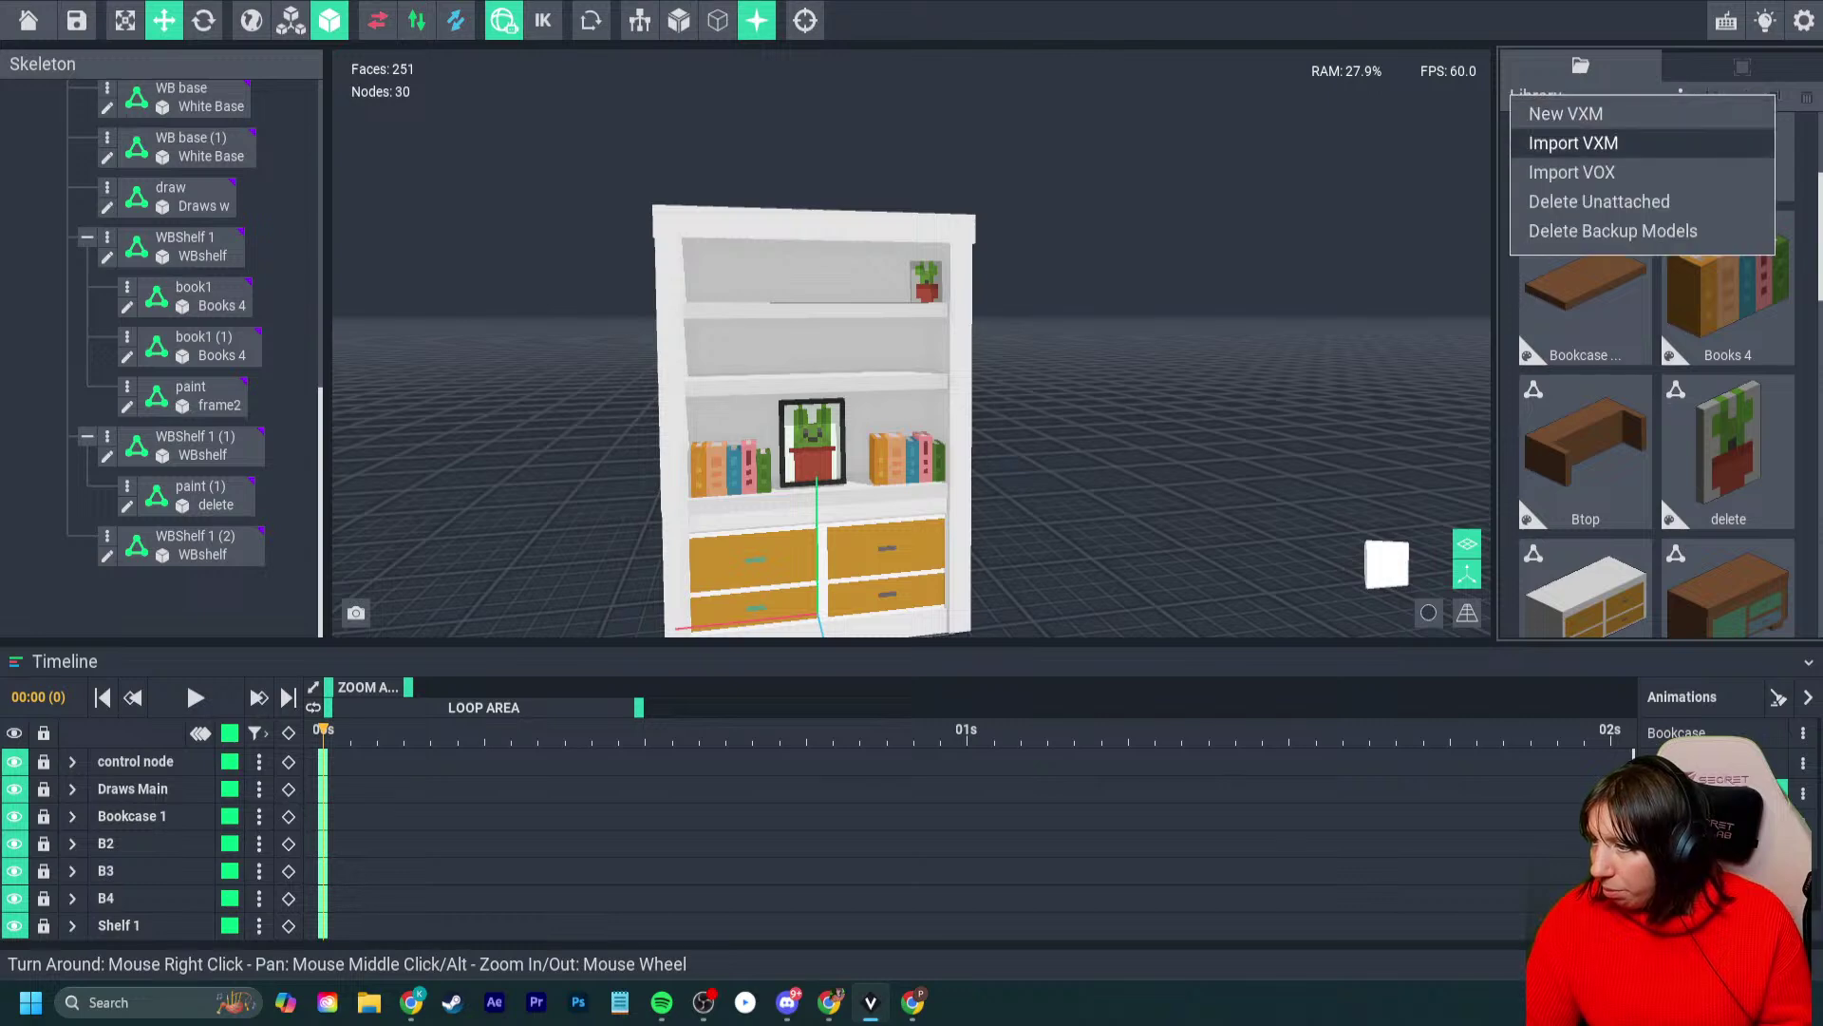
click(1567, 138)
scroll(1025, 475, down, 2)
scroll(1025, 475, up, 1)
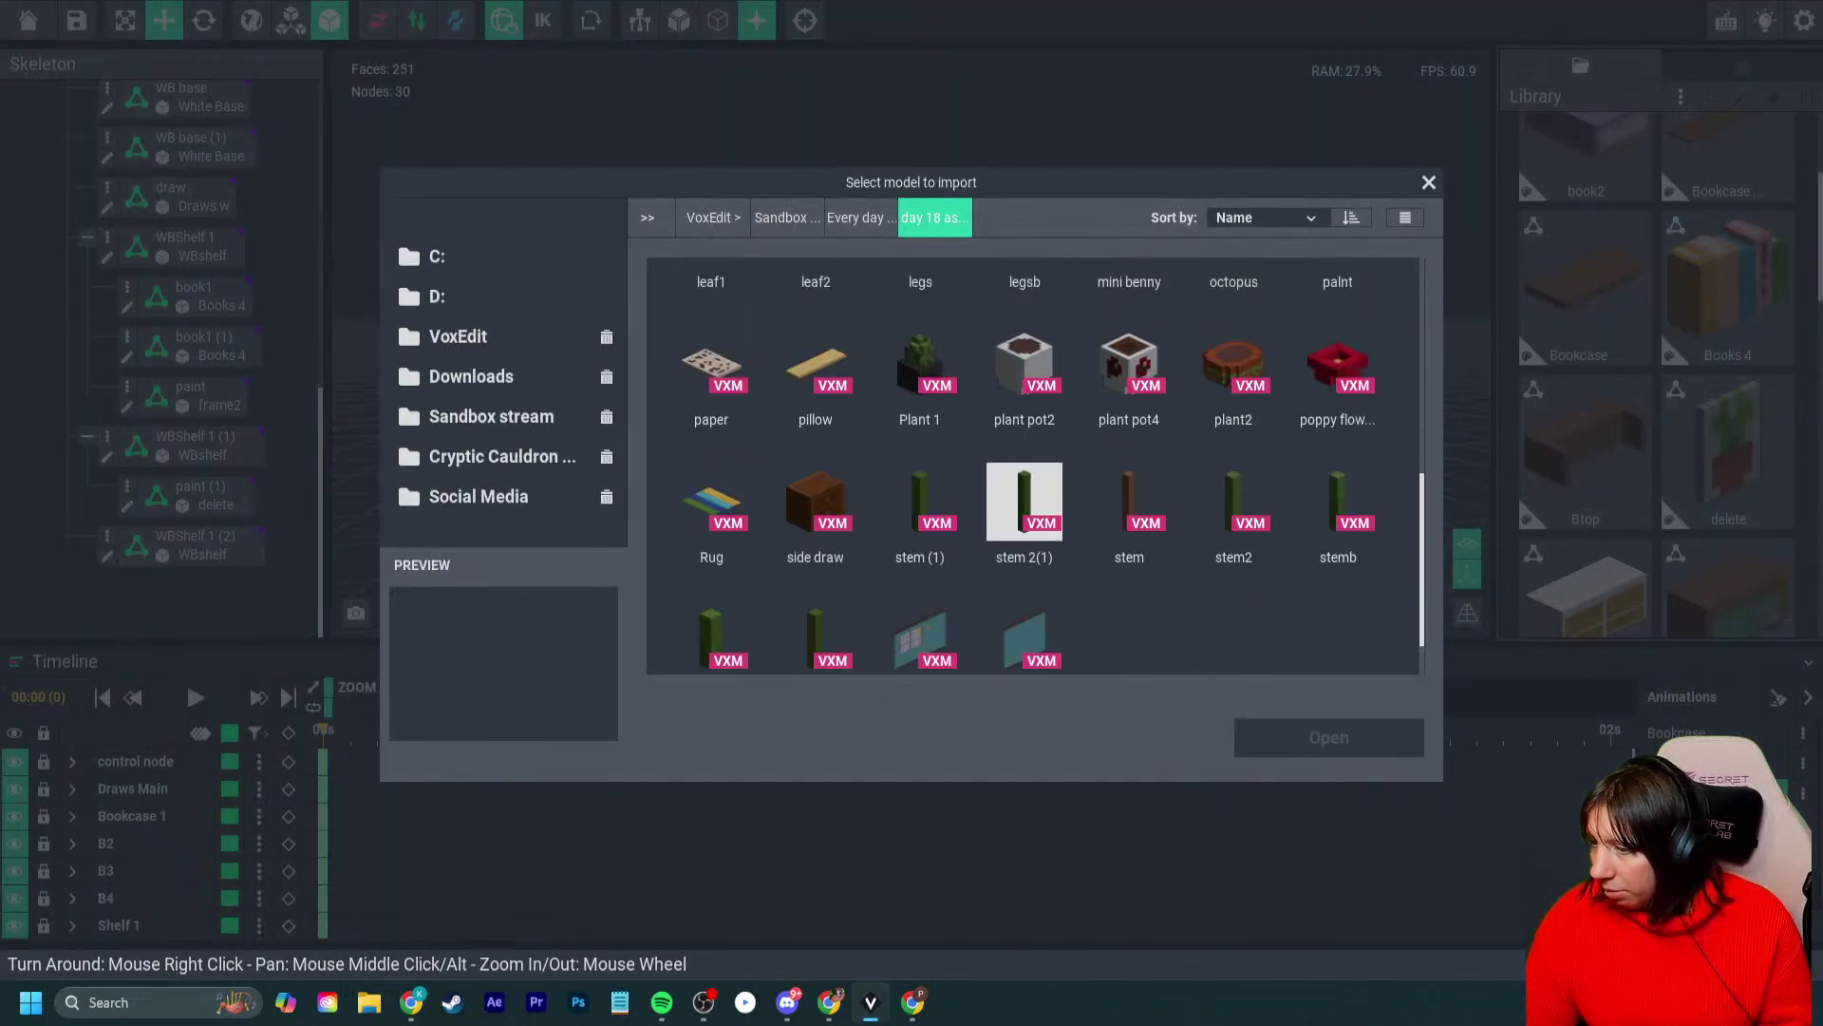
scroll(1024, 475, down, 1)
scroll(1233, 475, up, 5)
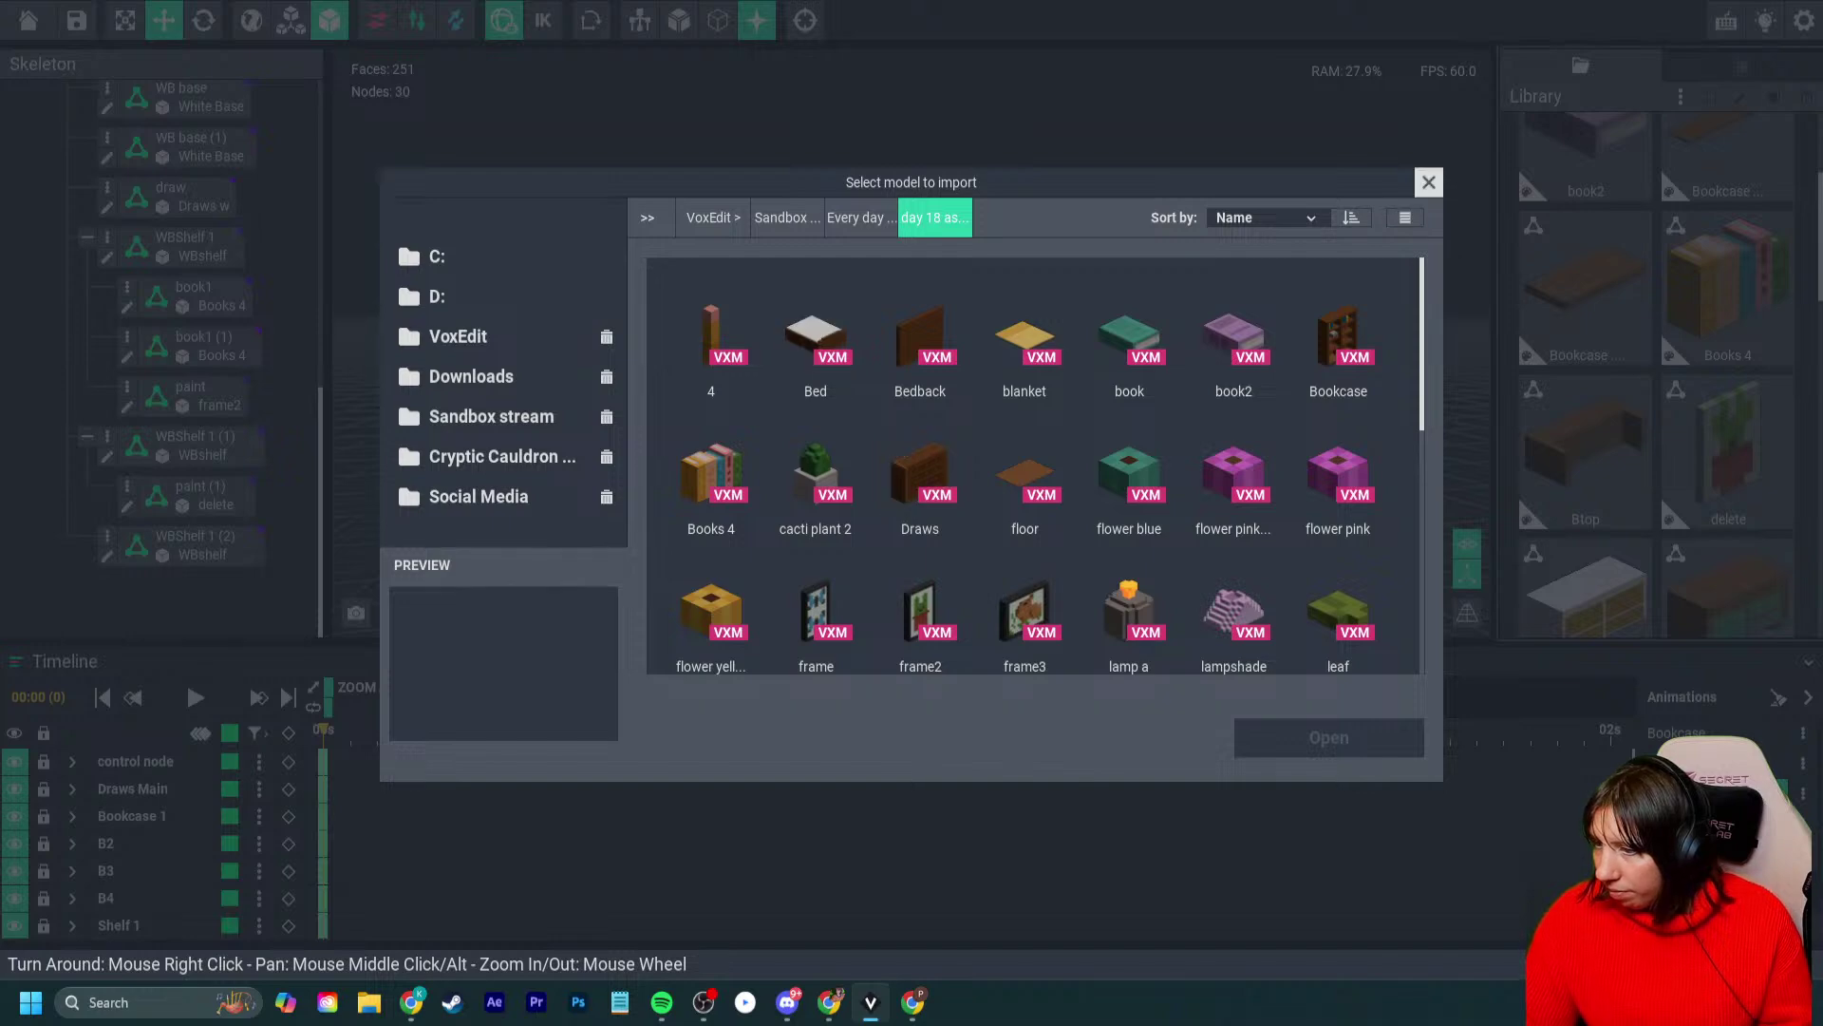
click(711, 337)
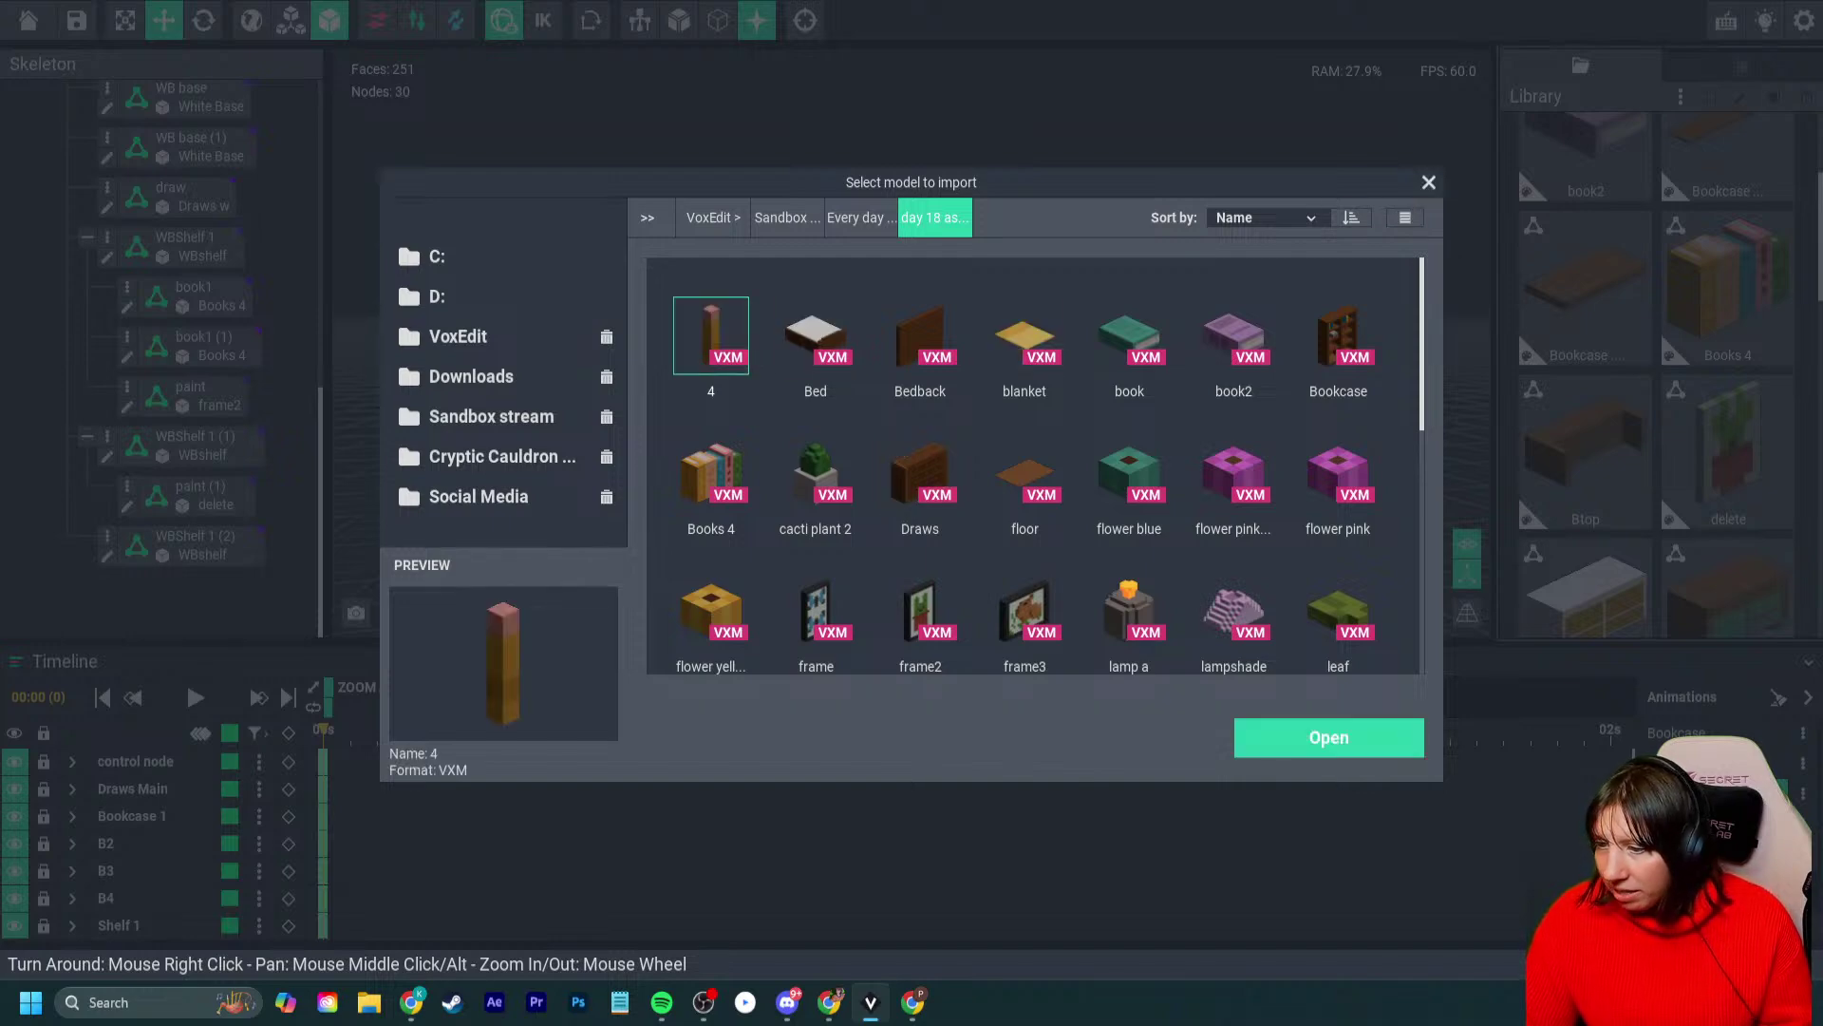
scroll(1025, 475, down, 3)
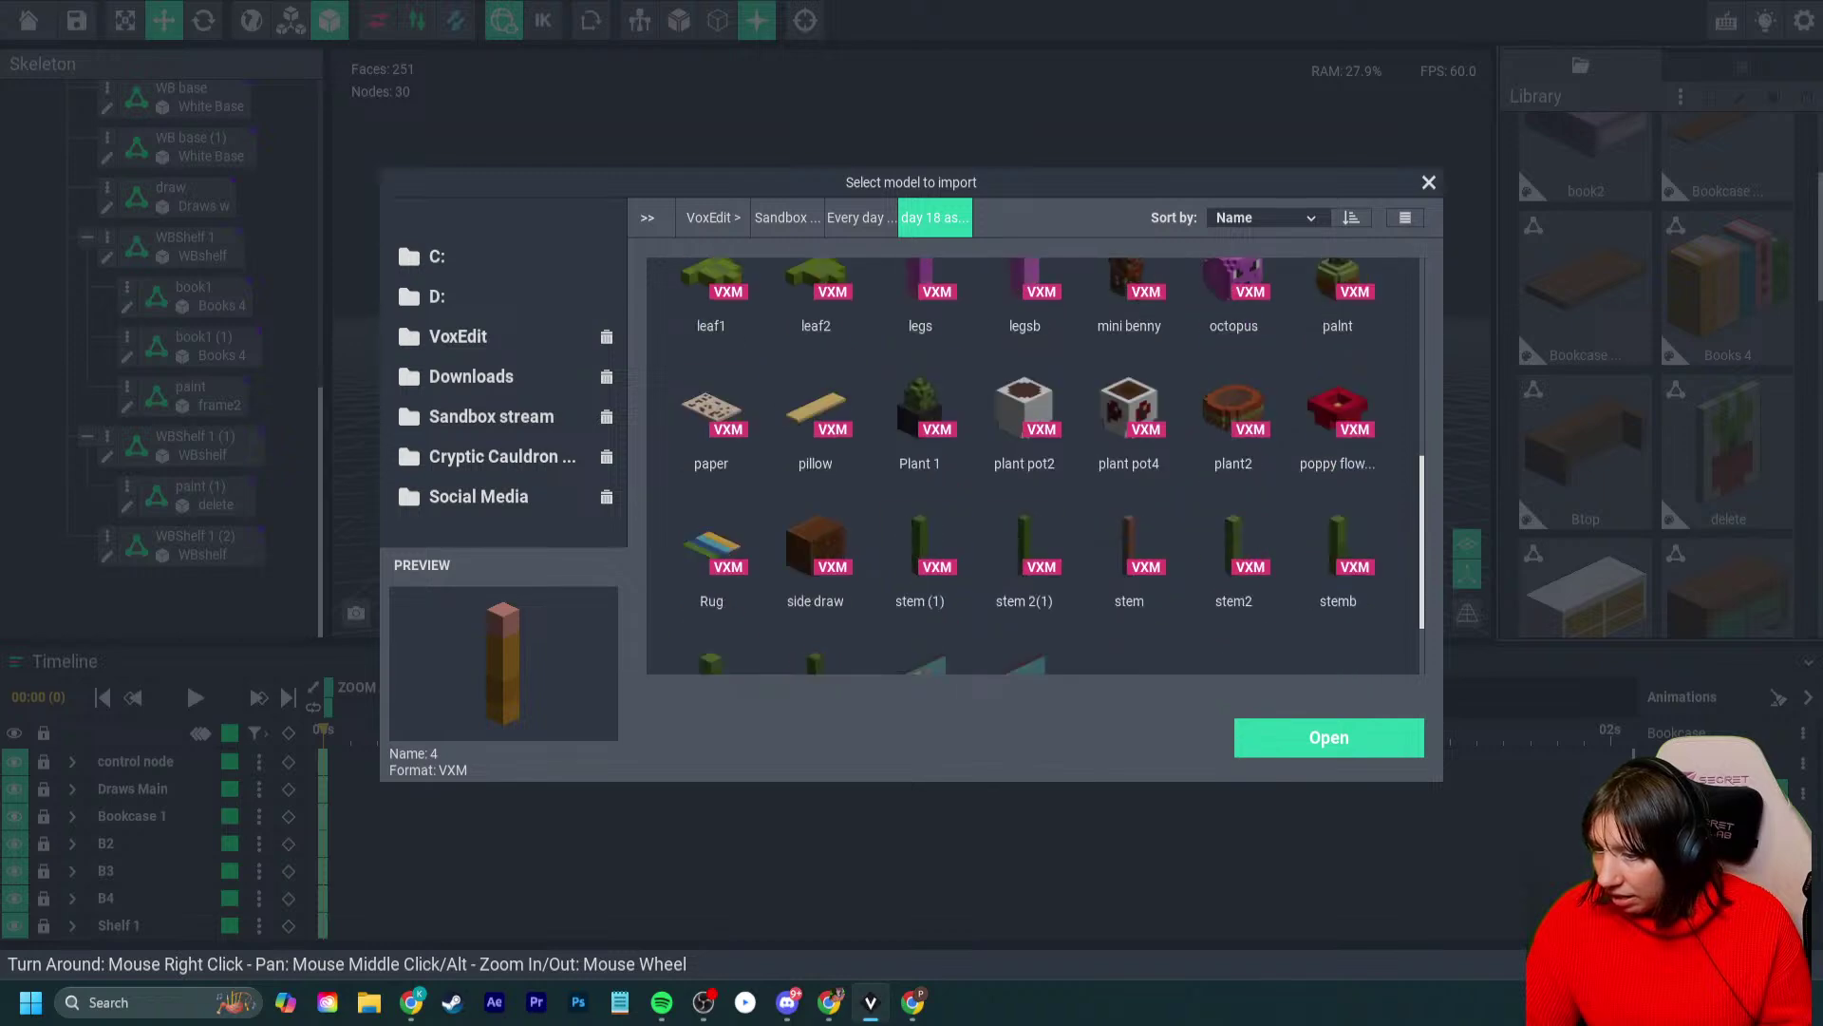
scroll(921, 561, down, 1)
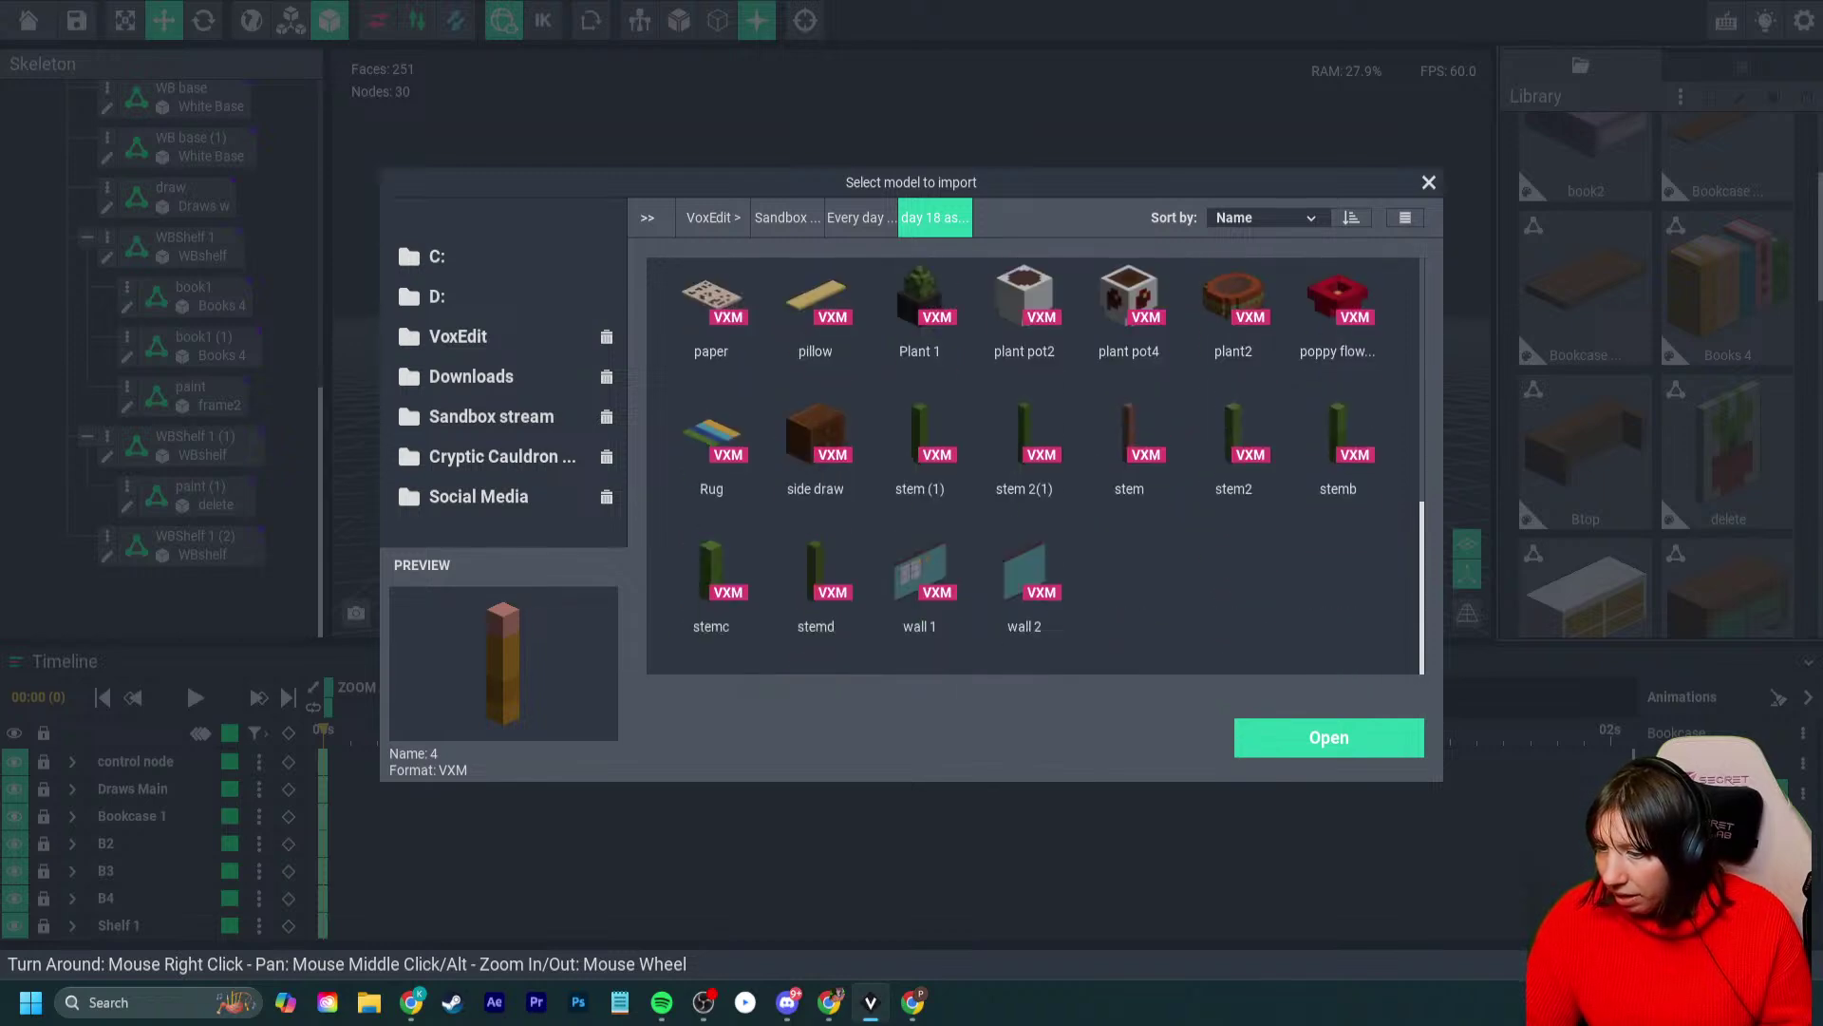
- Browse the daily asset folders, including Day 33, Day 27, Day 31, Day 28 and dAY 48, for models that suit the bookcase
click(860, 217)
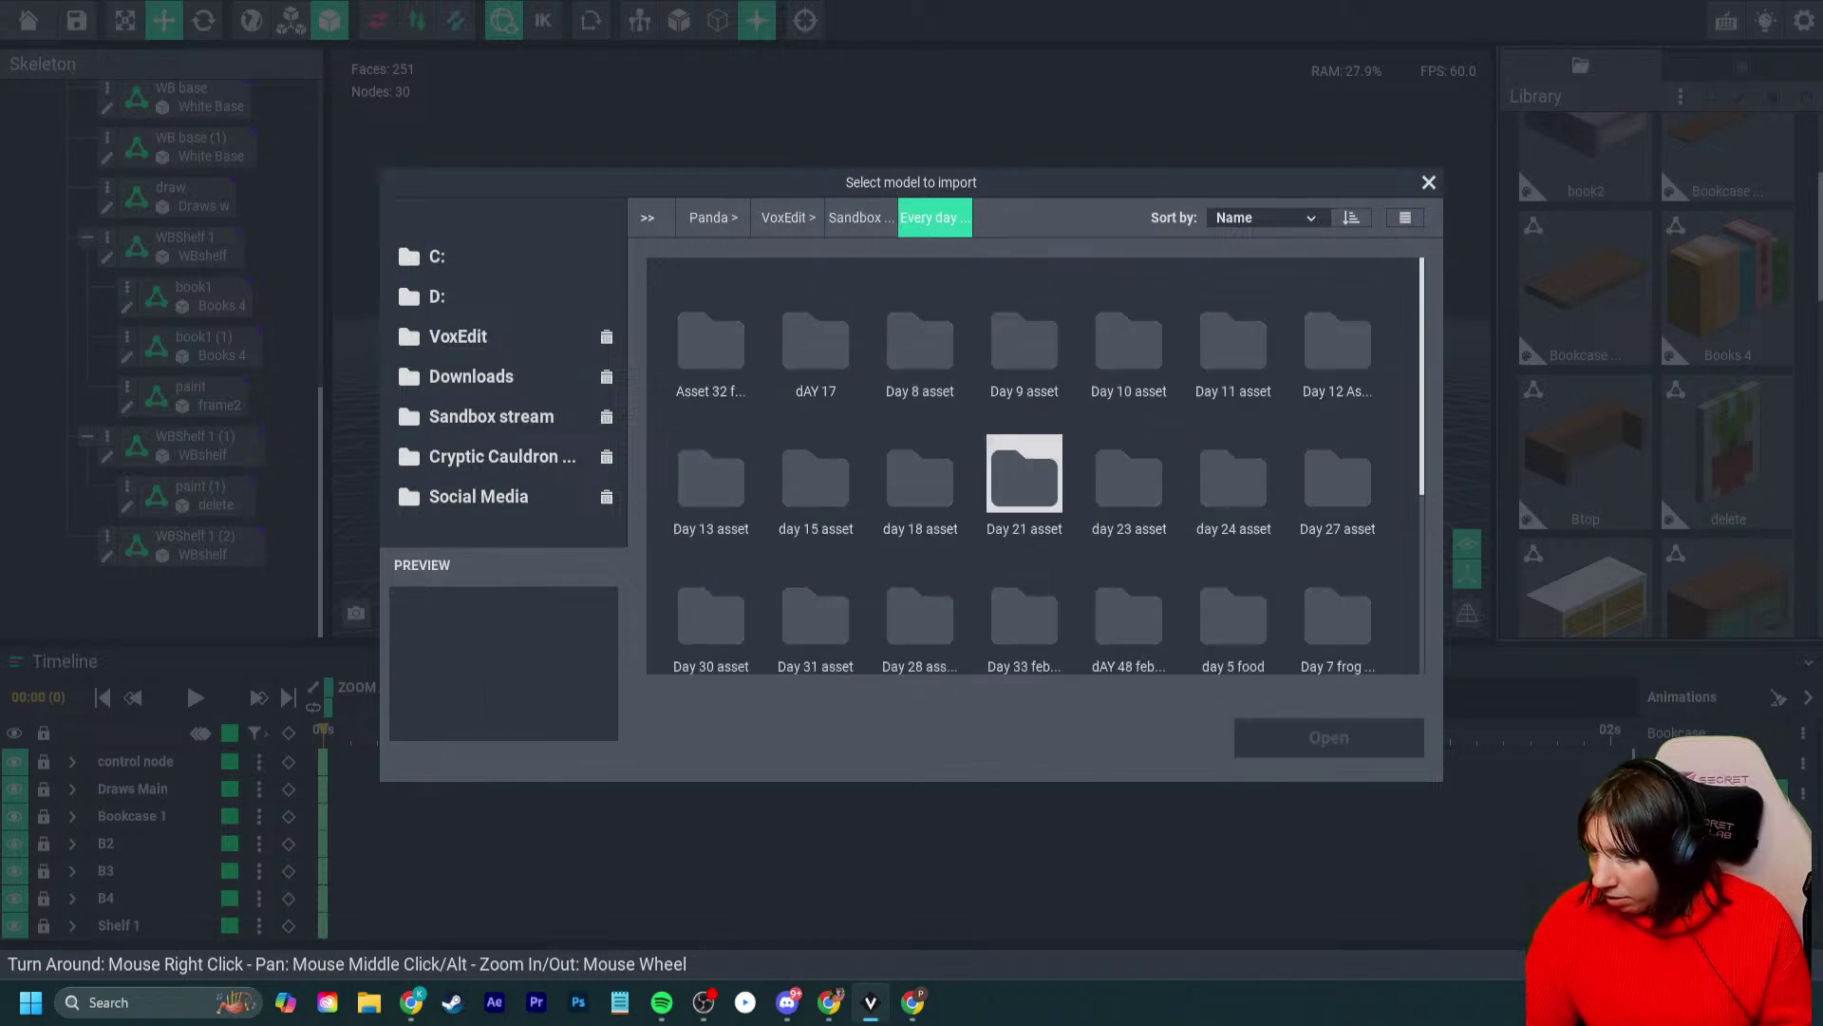
scroll(1024, 408, down, 1)
double_click(1025, 409)
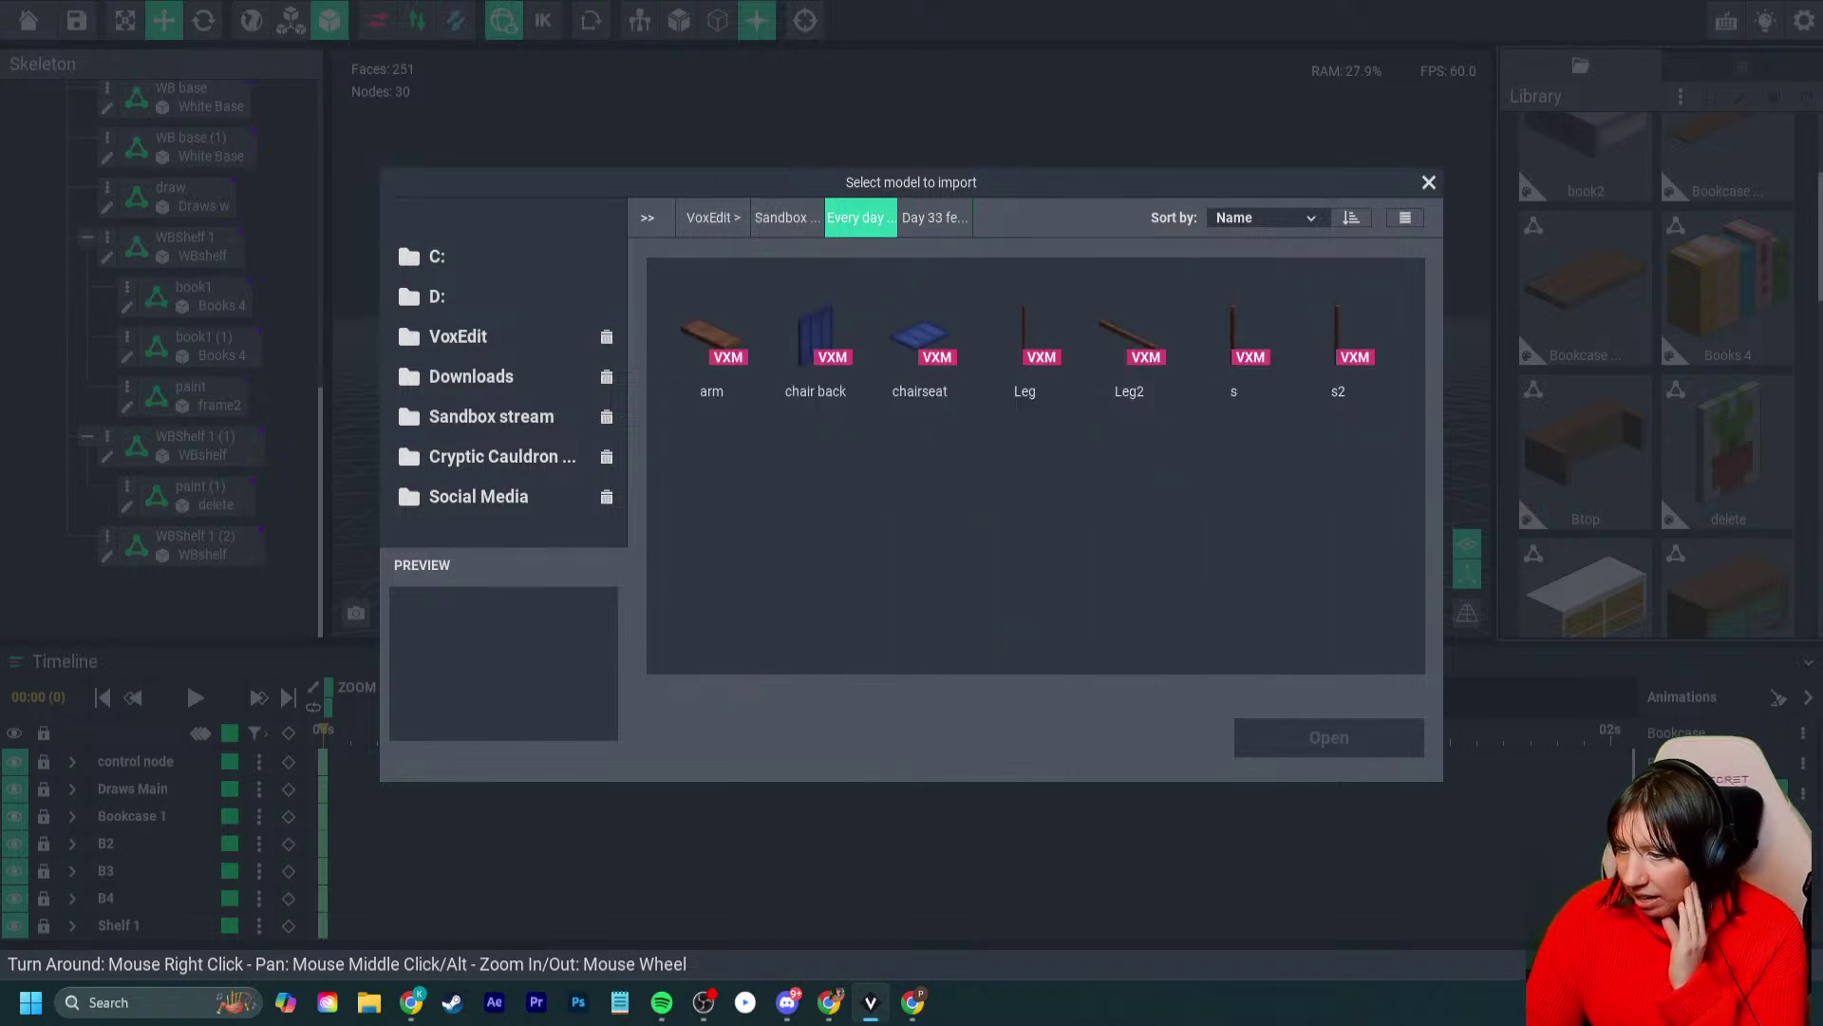
click(859, 218)
double_click(1129, 466)
click(859, 218)
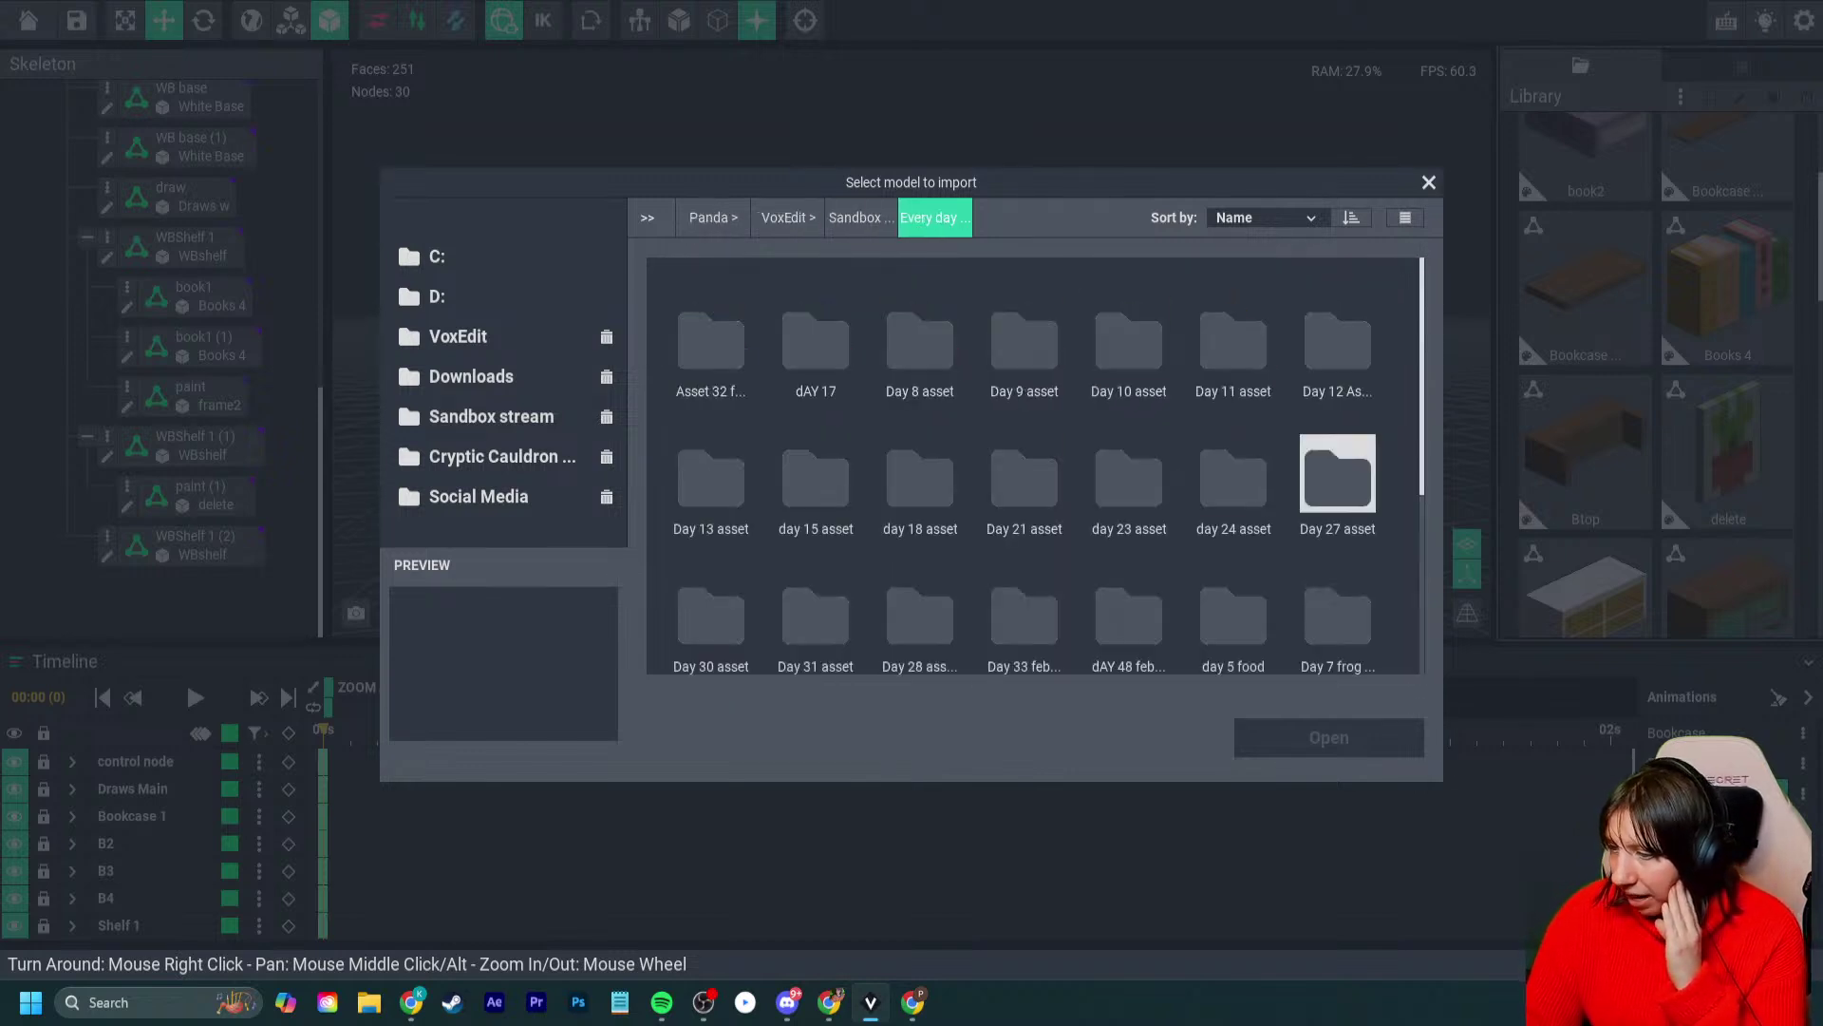
double_click(1334, 474)
click(860, 217)
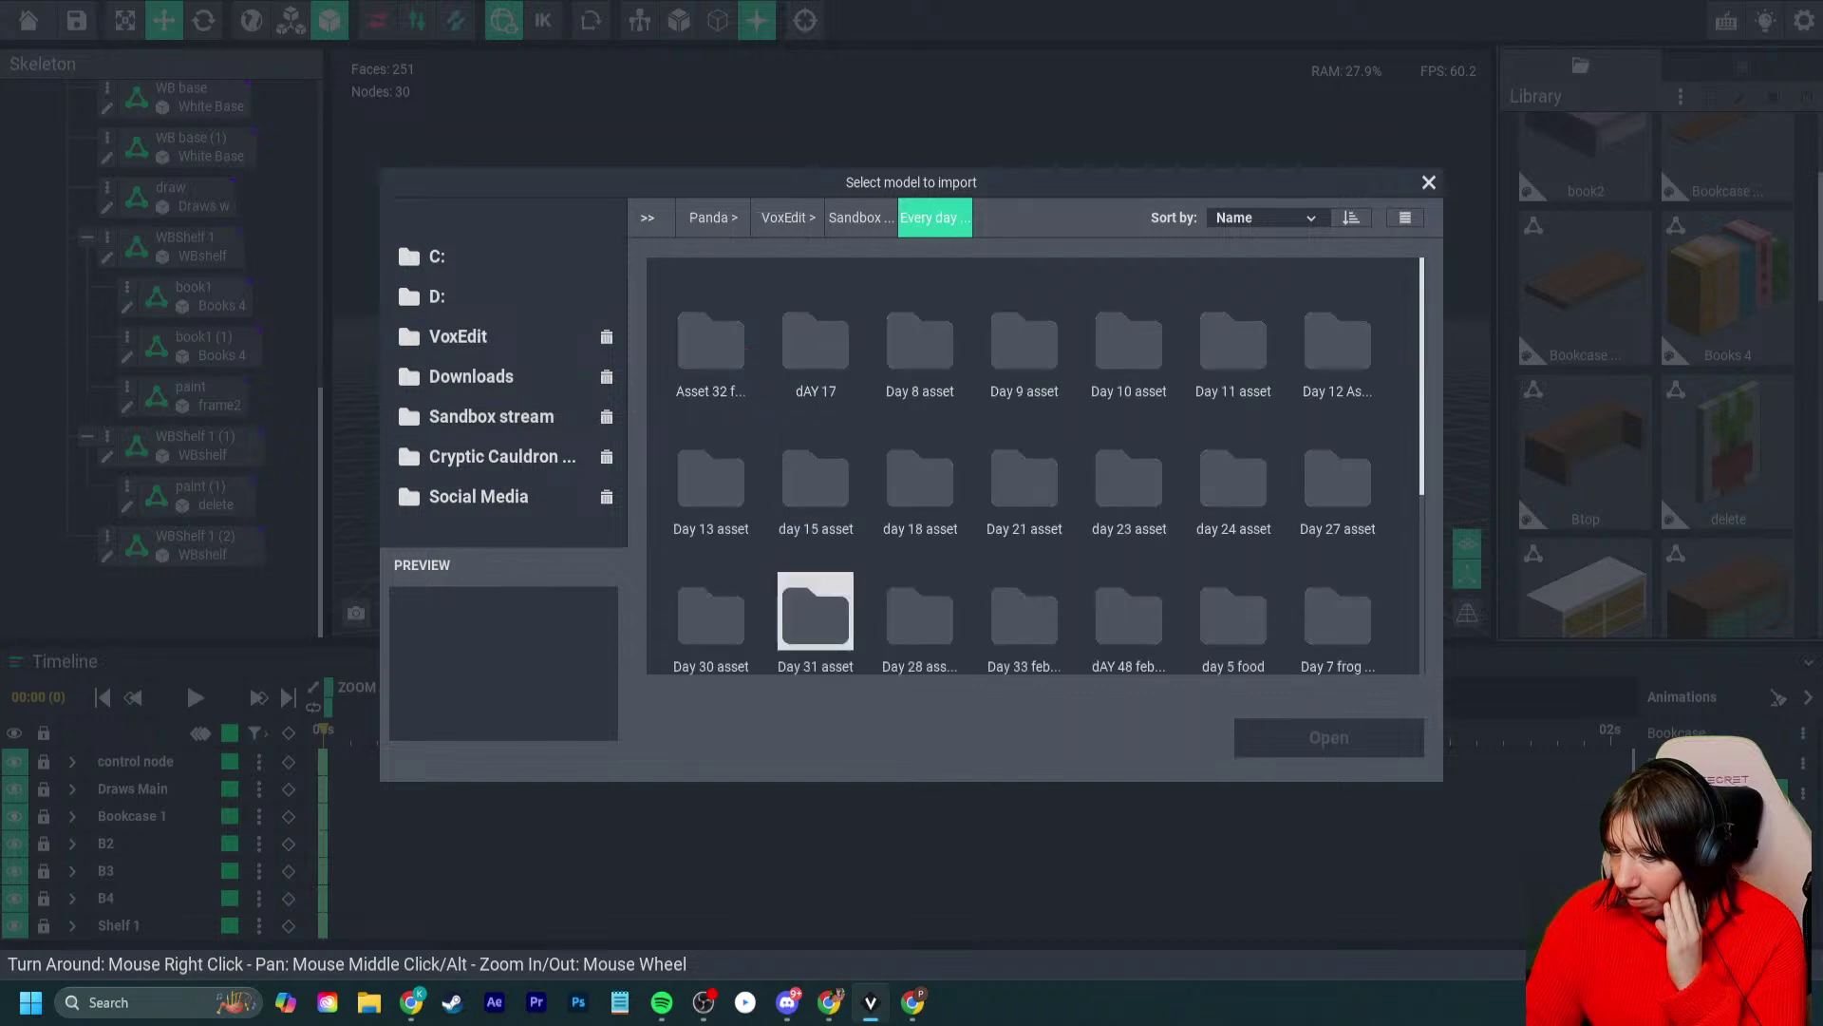
scroll(815, 532, down, 1)
double_click(815, 503)
click(860, 218)
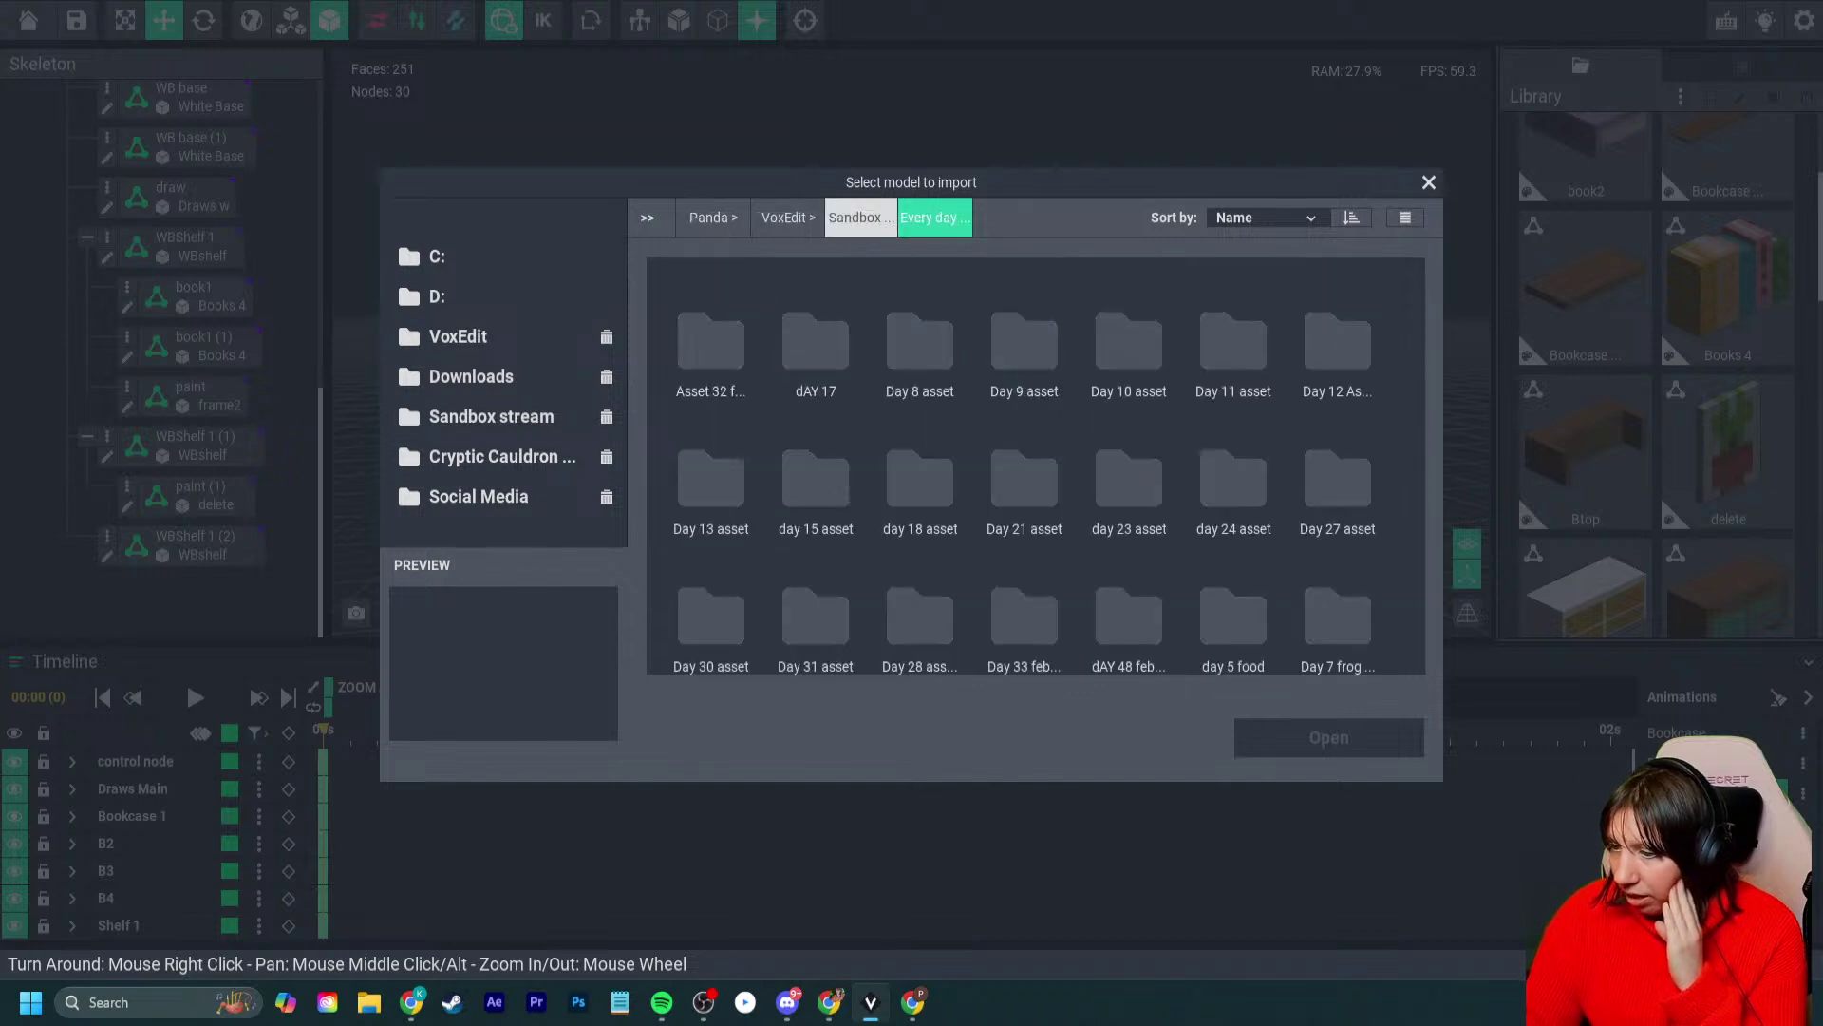
double_click(921, 594)
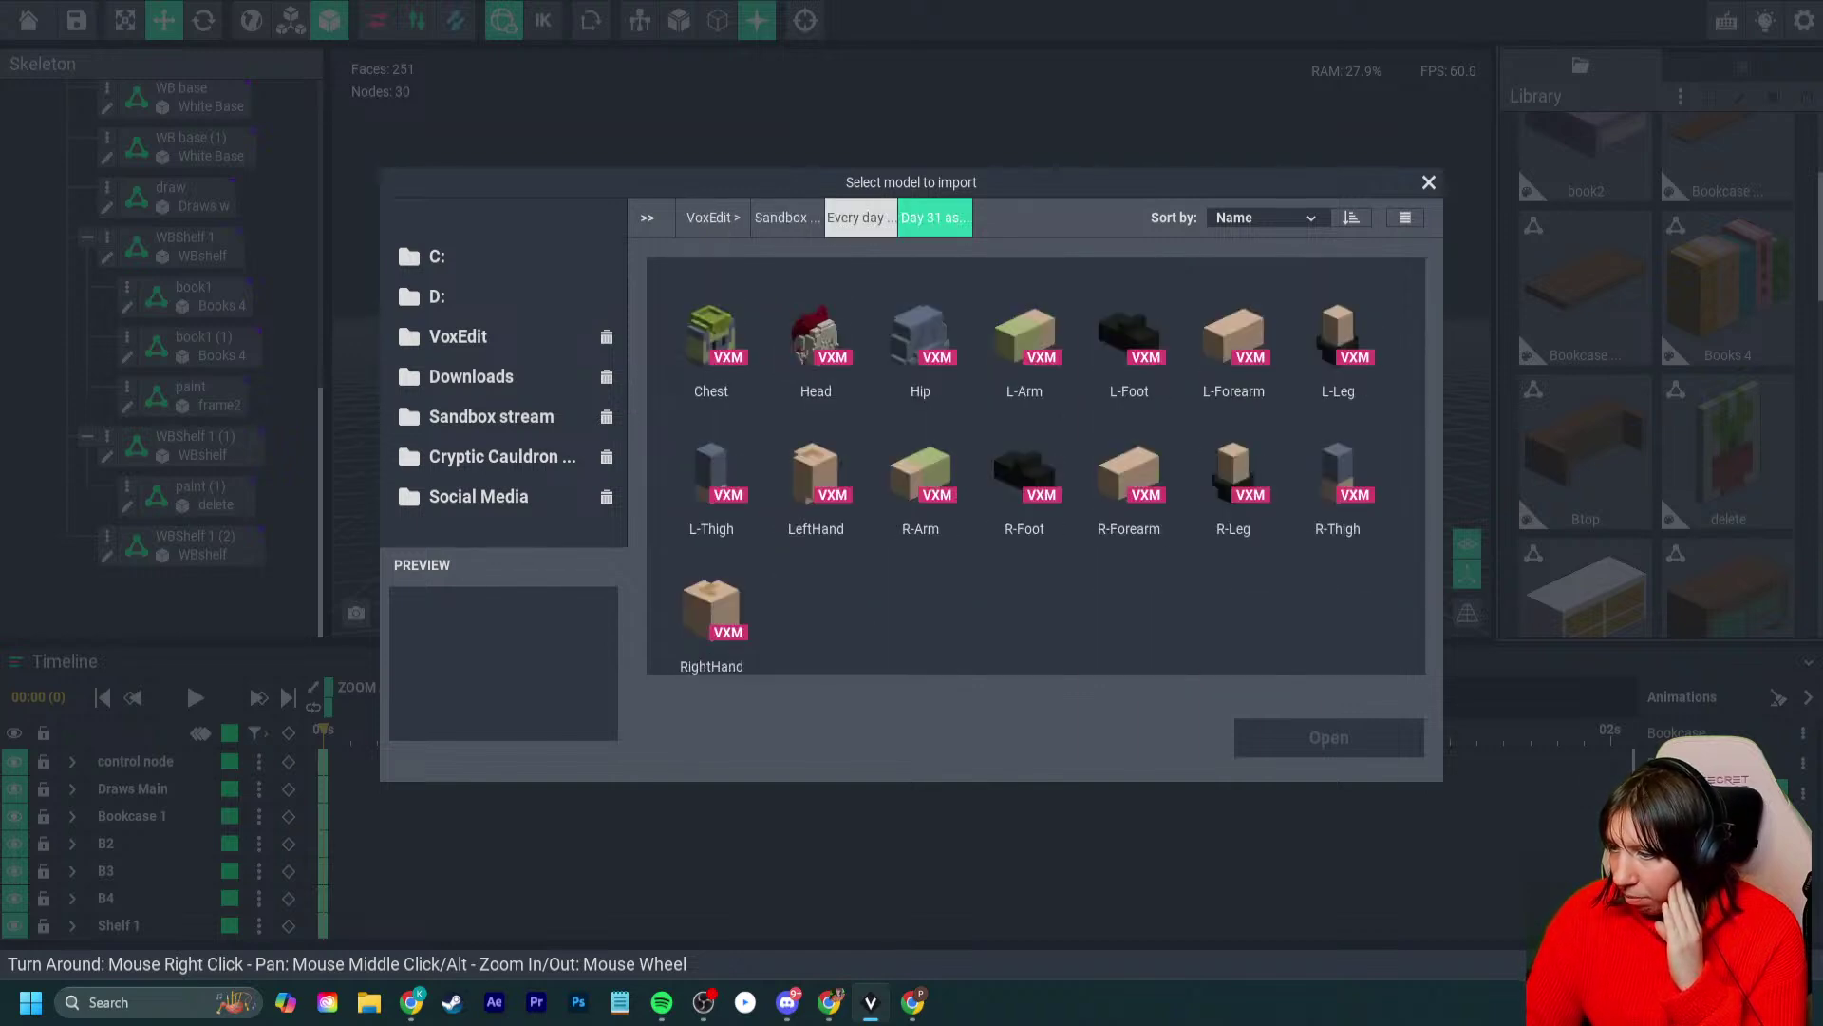
click(860, 218)
double_click(920, 407)
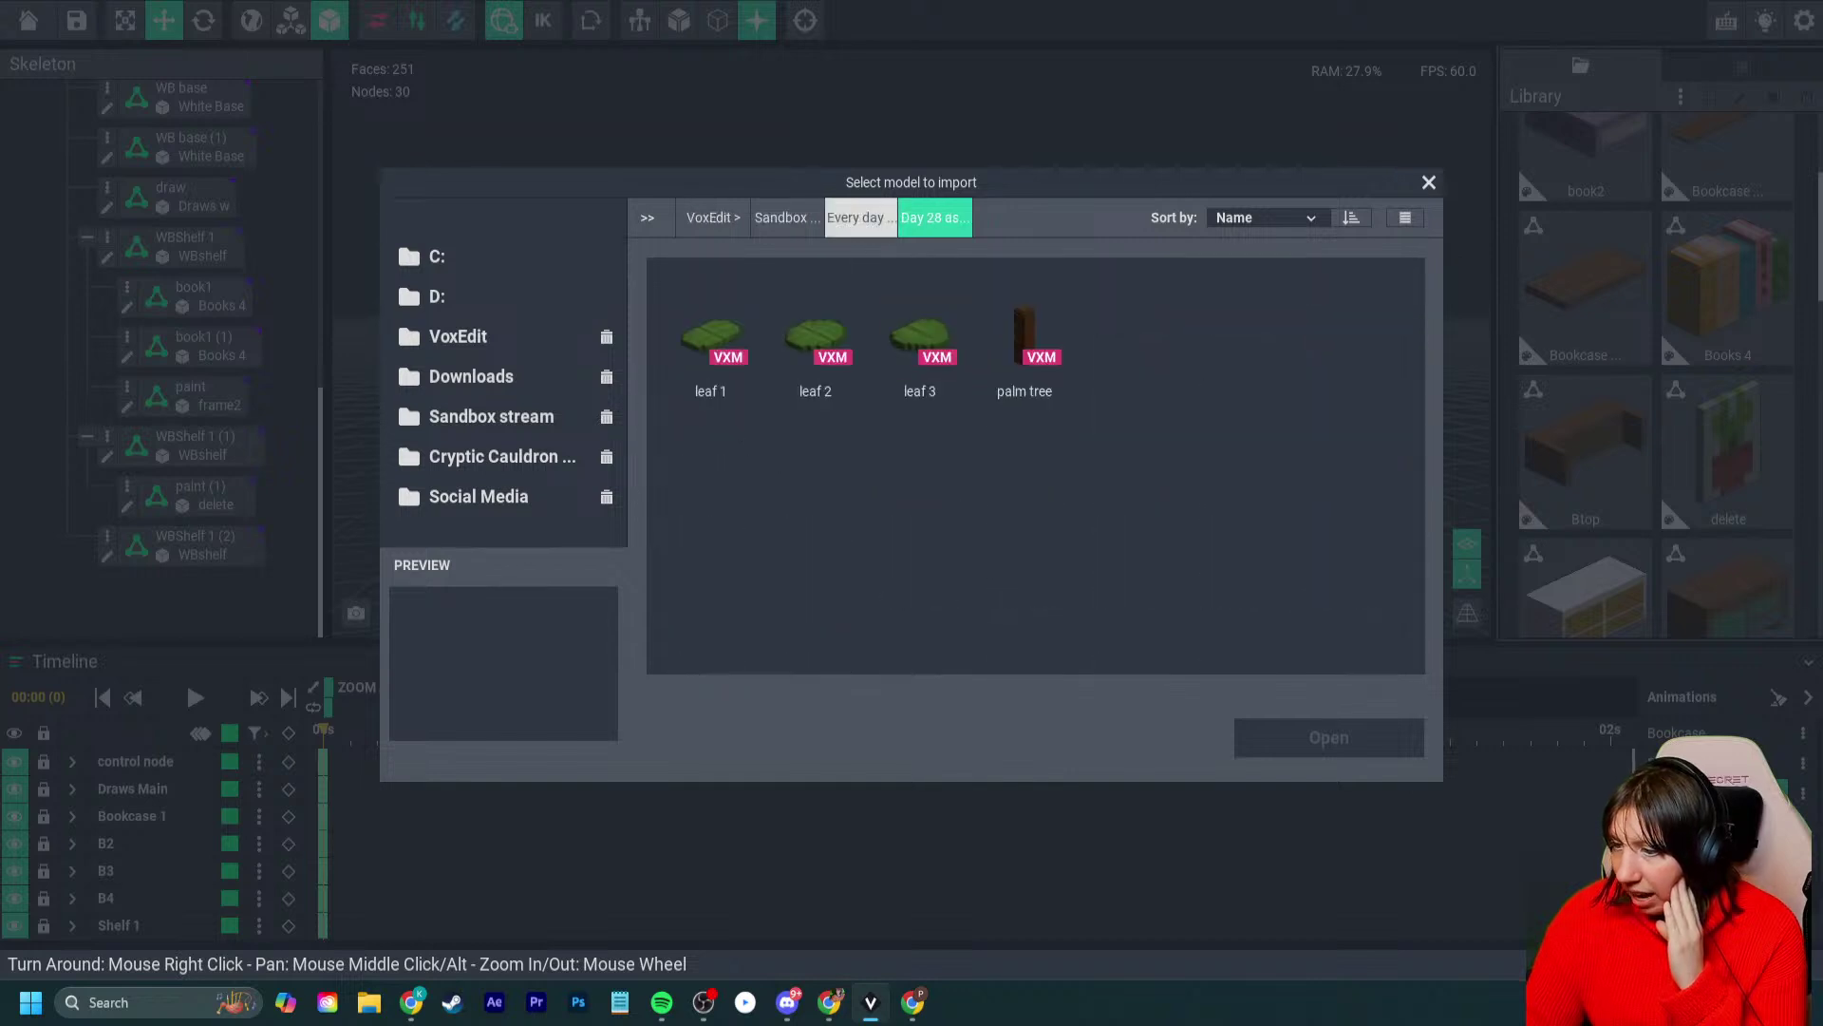
click(860, 218)
double_click(1024, 618)
click(859, 218)
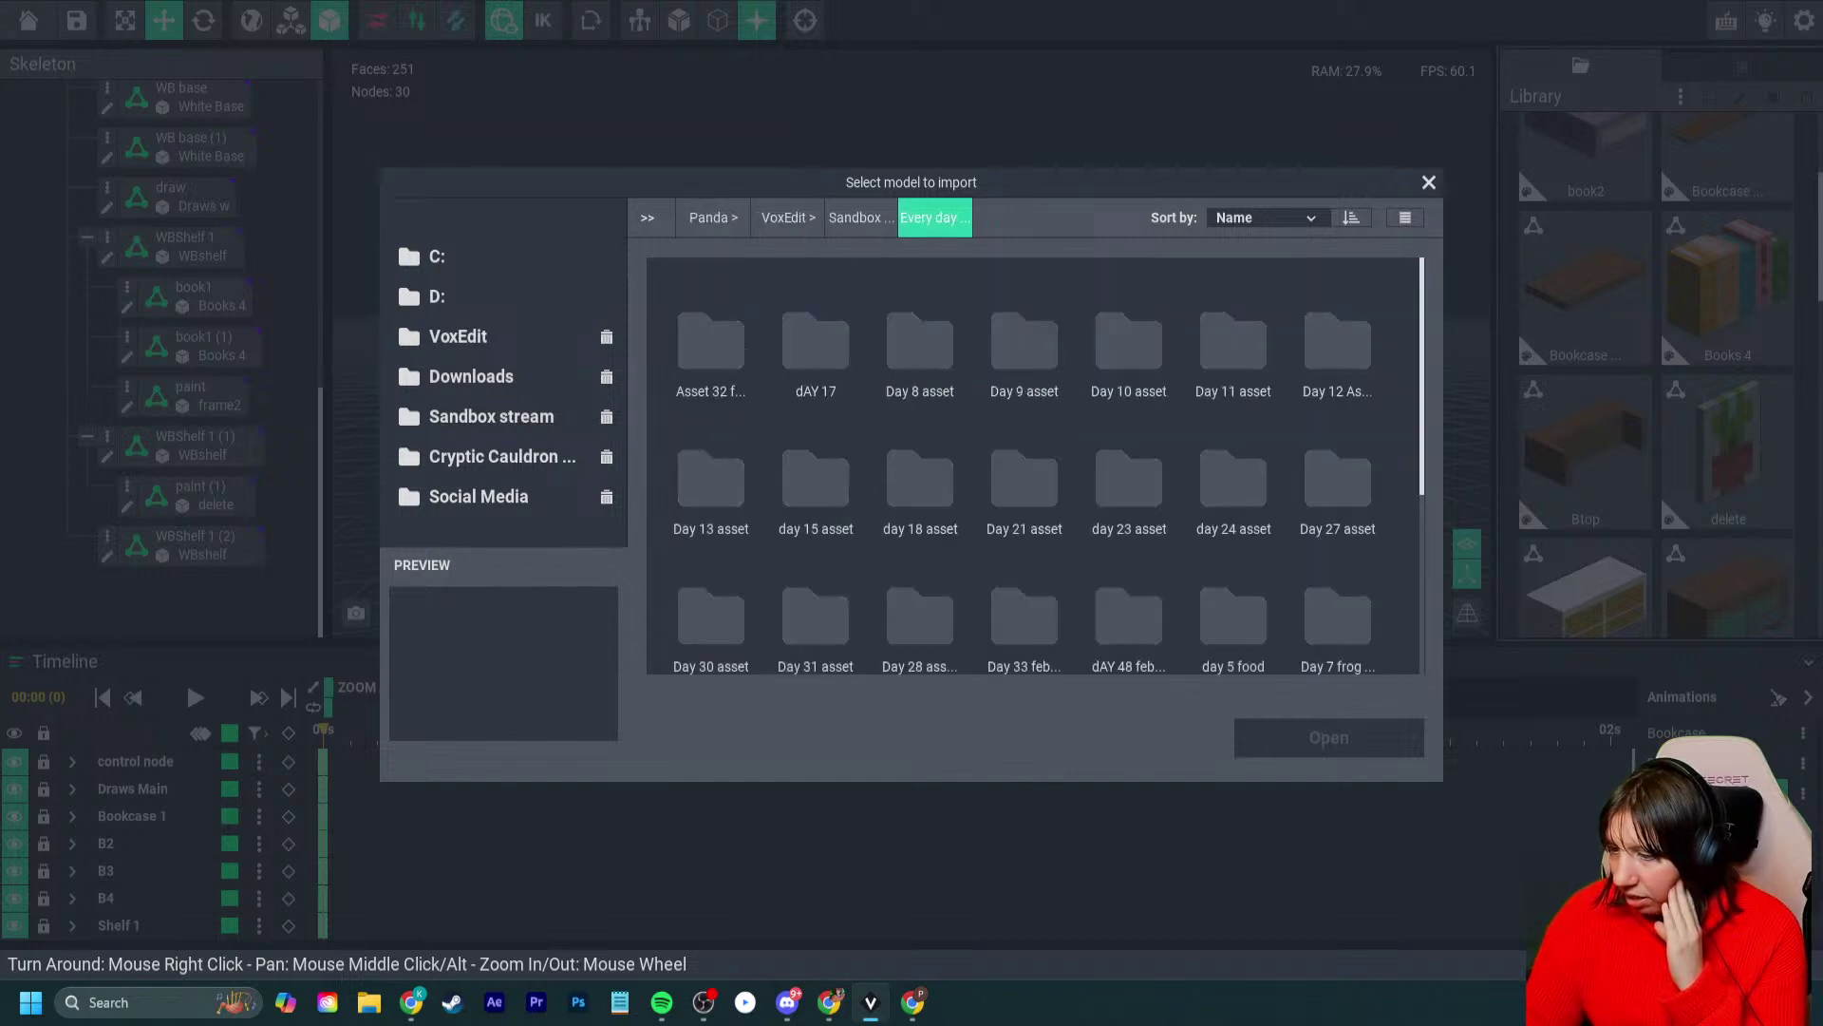
scroll(1035, 465, down, 2)
double_click(1128, 409)
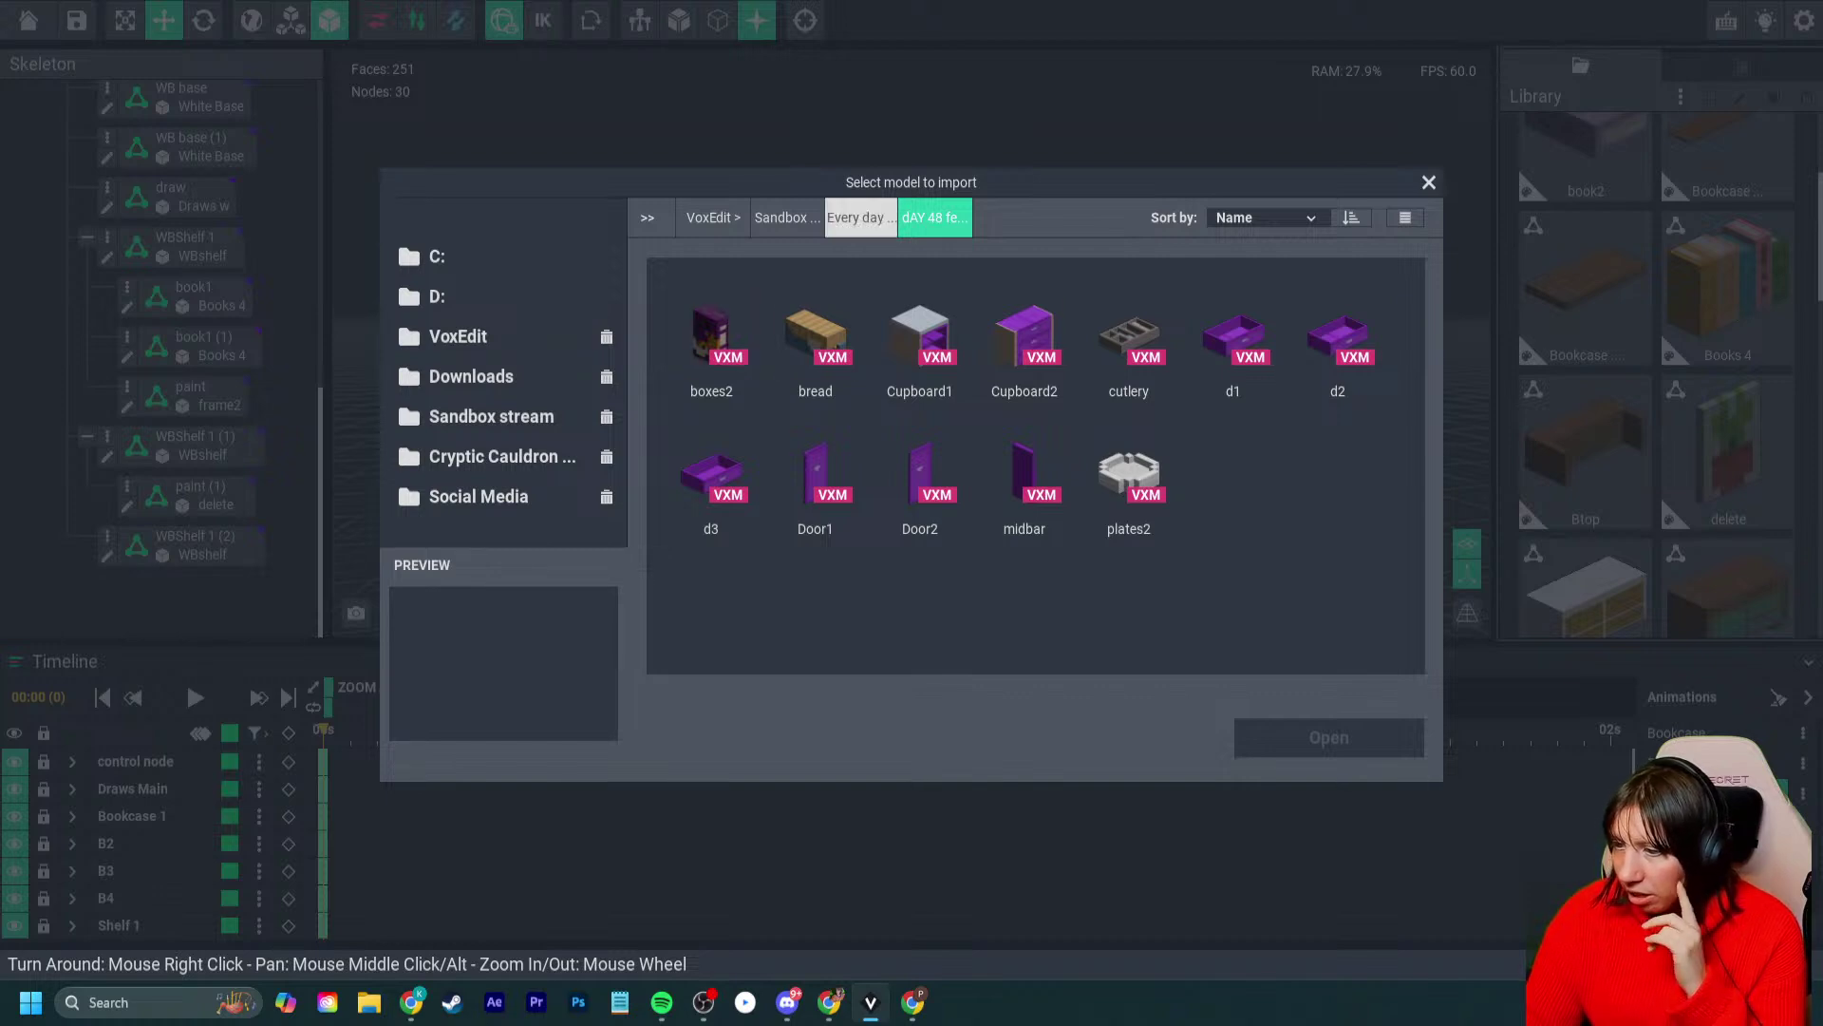
- Check the Day 36, Day 37, Day 7 frog, Day 27, day 5 food, dAY 48 and Day 33 folders for decoration models
click(859, 218)
scroll(1130, 570, down, 2)
double_click(1232, 543)
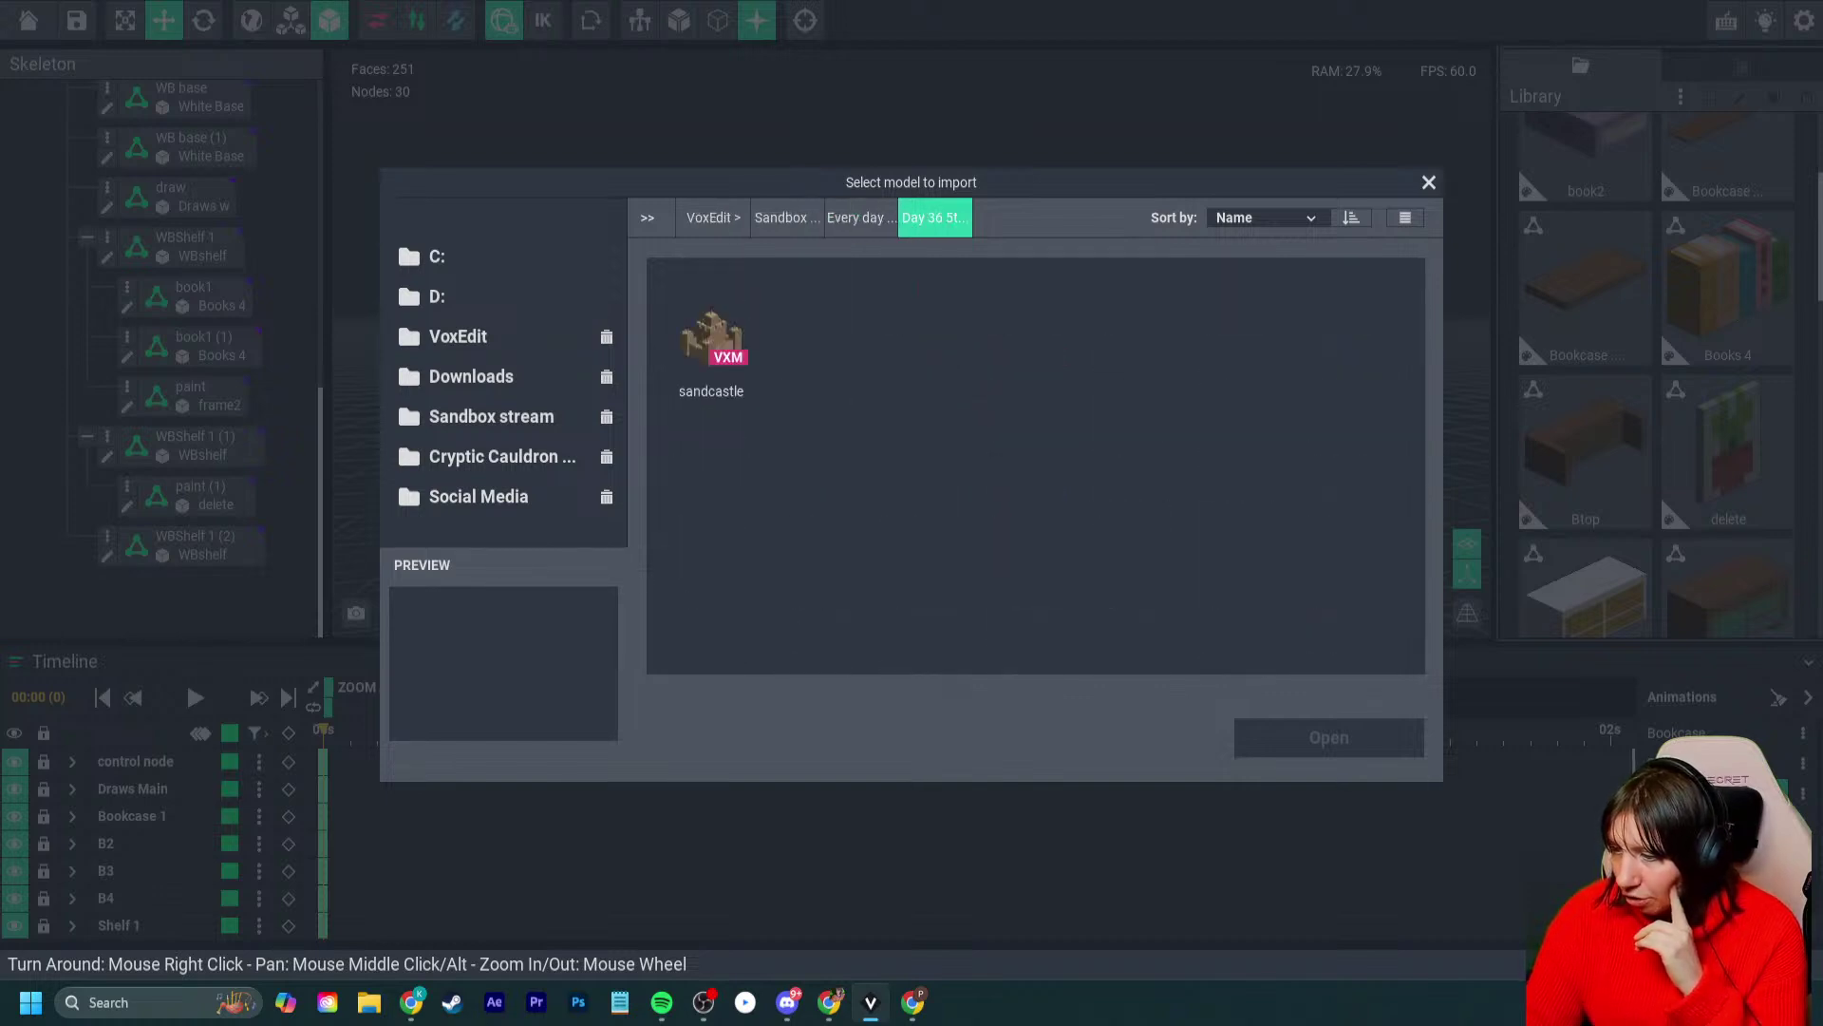
click(859, 217)
scroll(1130, 608, down, 2)
double_click(1337, 544)
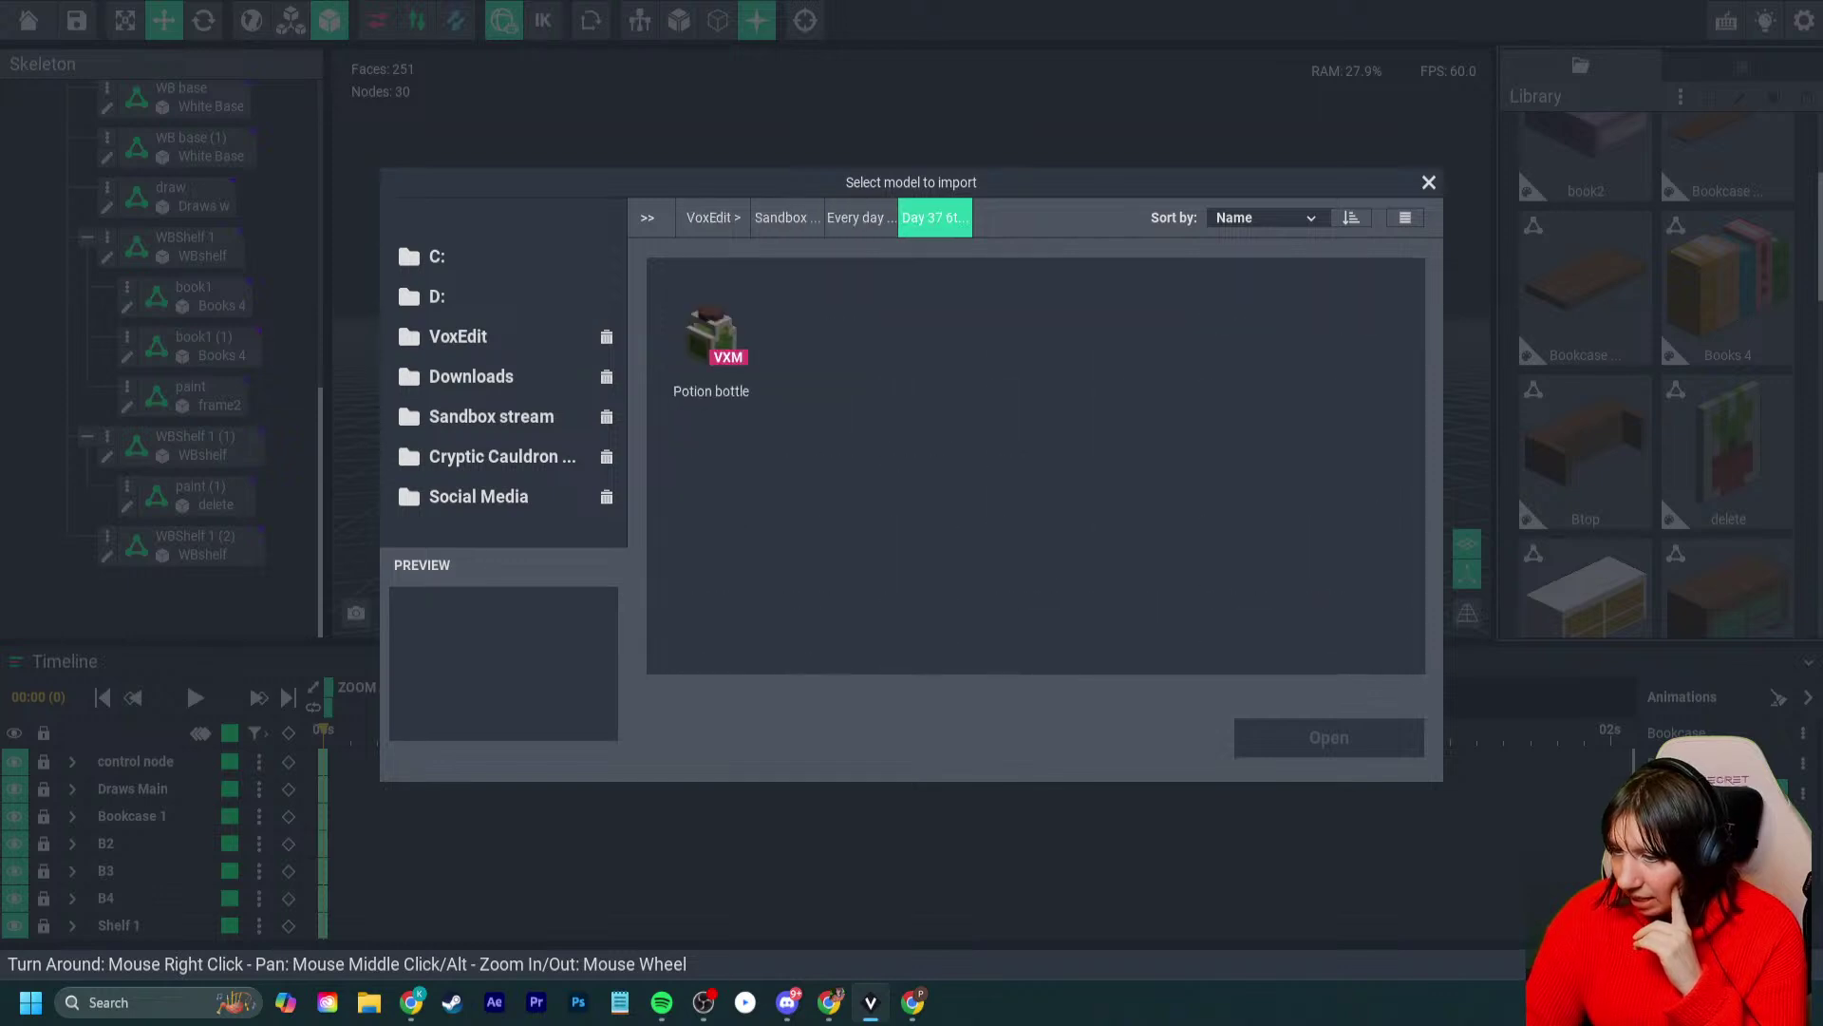
click(860, 218)
scroll(1337, 577, down, 2)
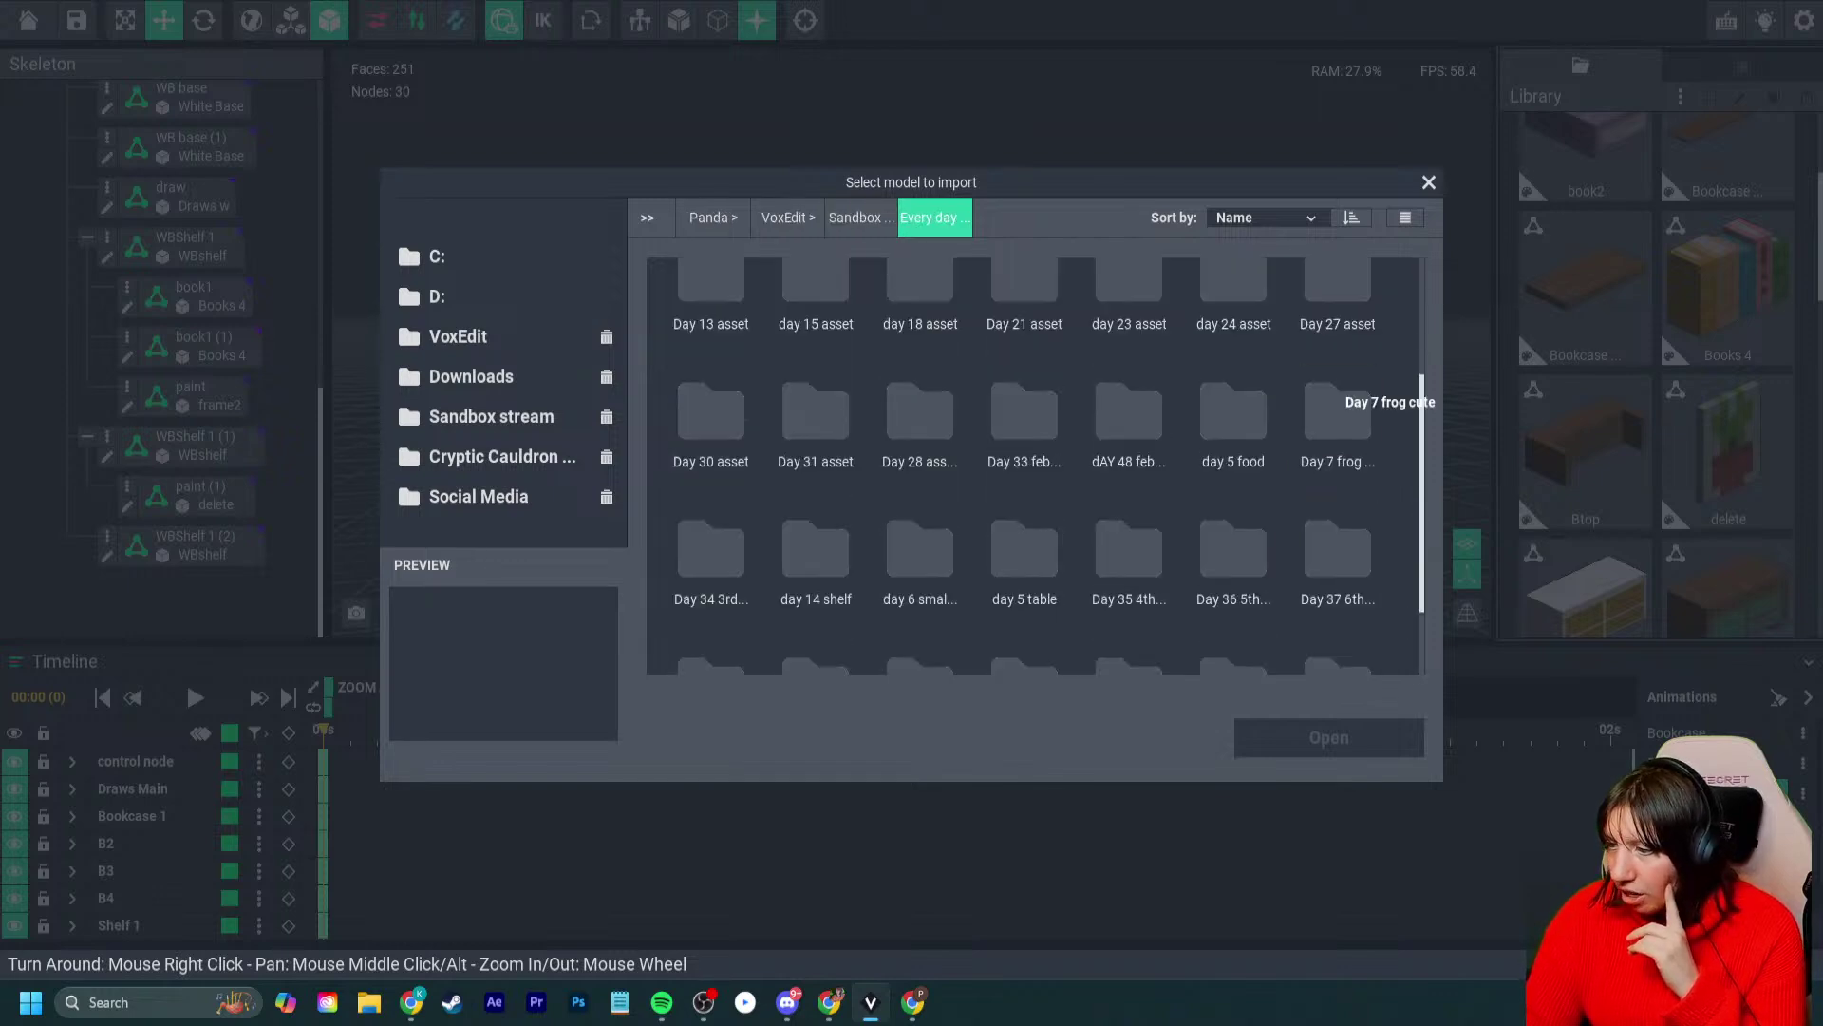
double_click(1337, 414)
click(859, 218)
double_click(1337, 472)
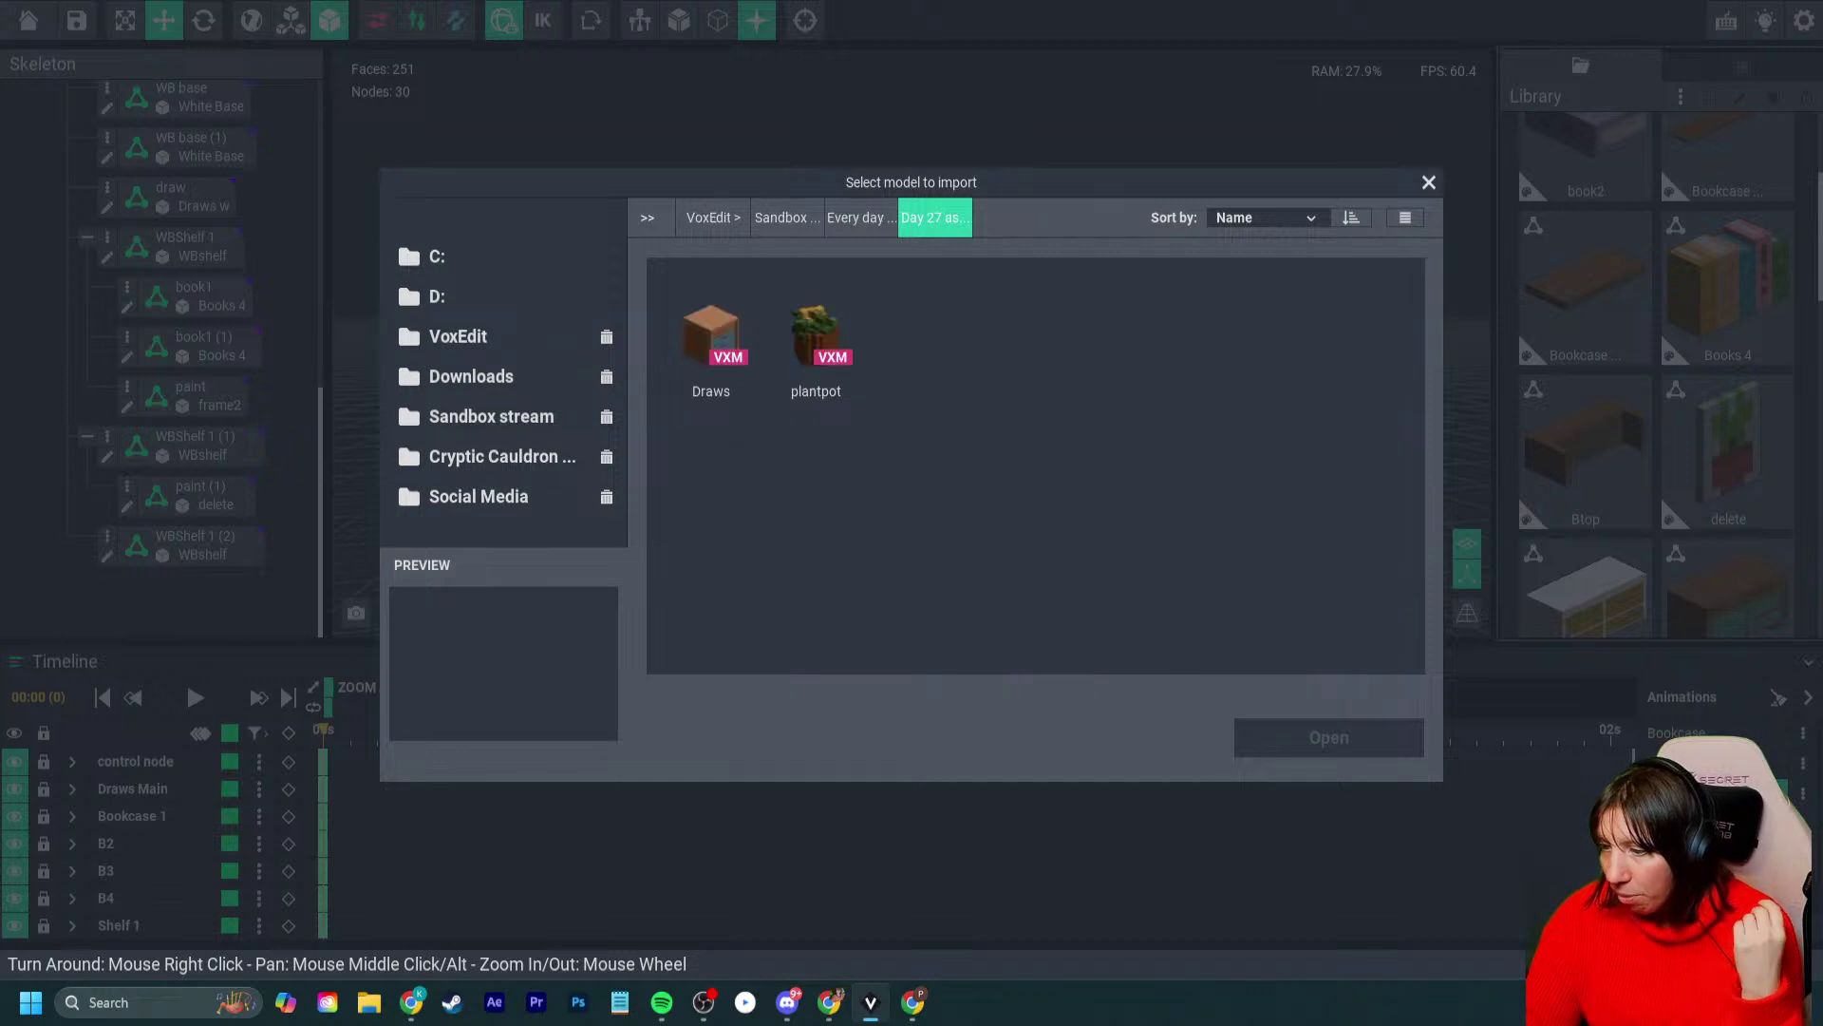
click(859, 217)
double_click(1234, 608)
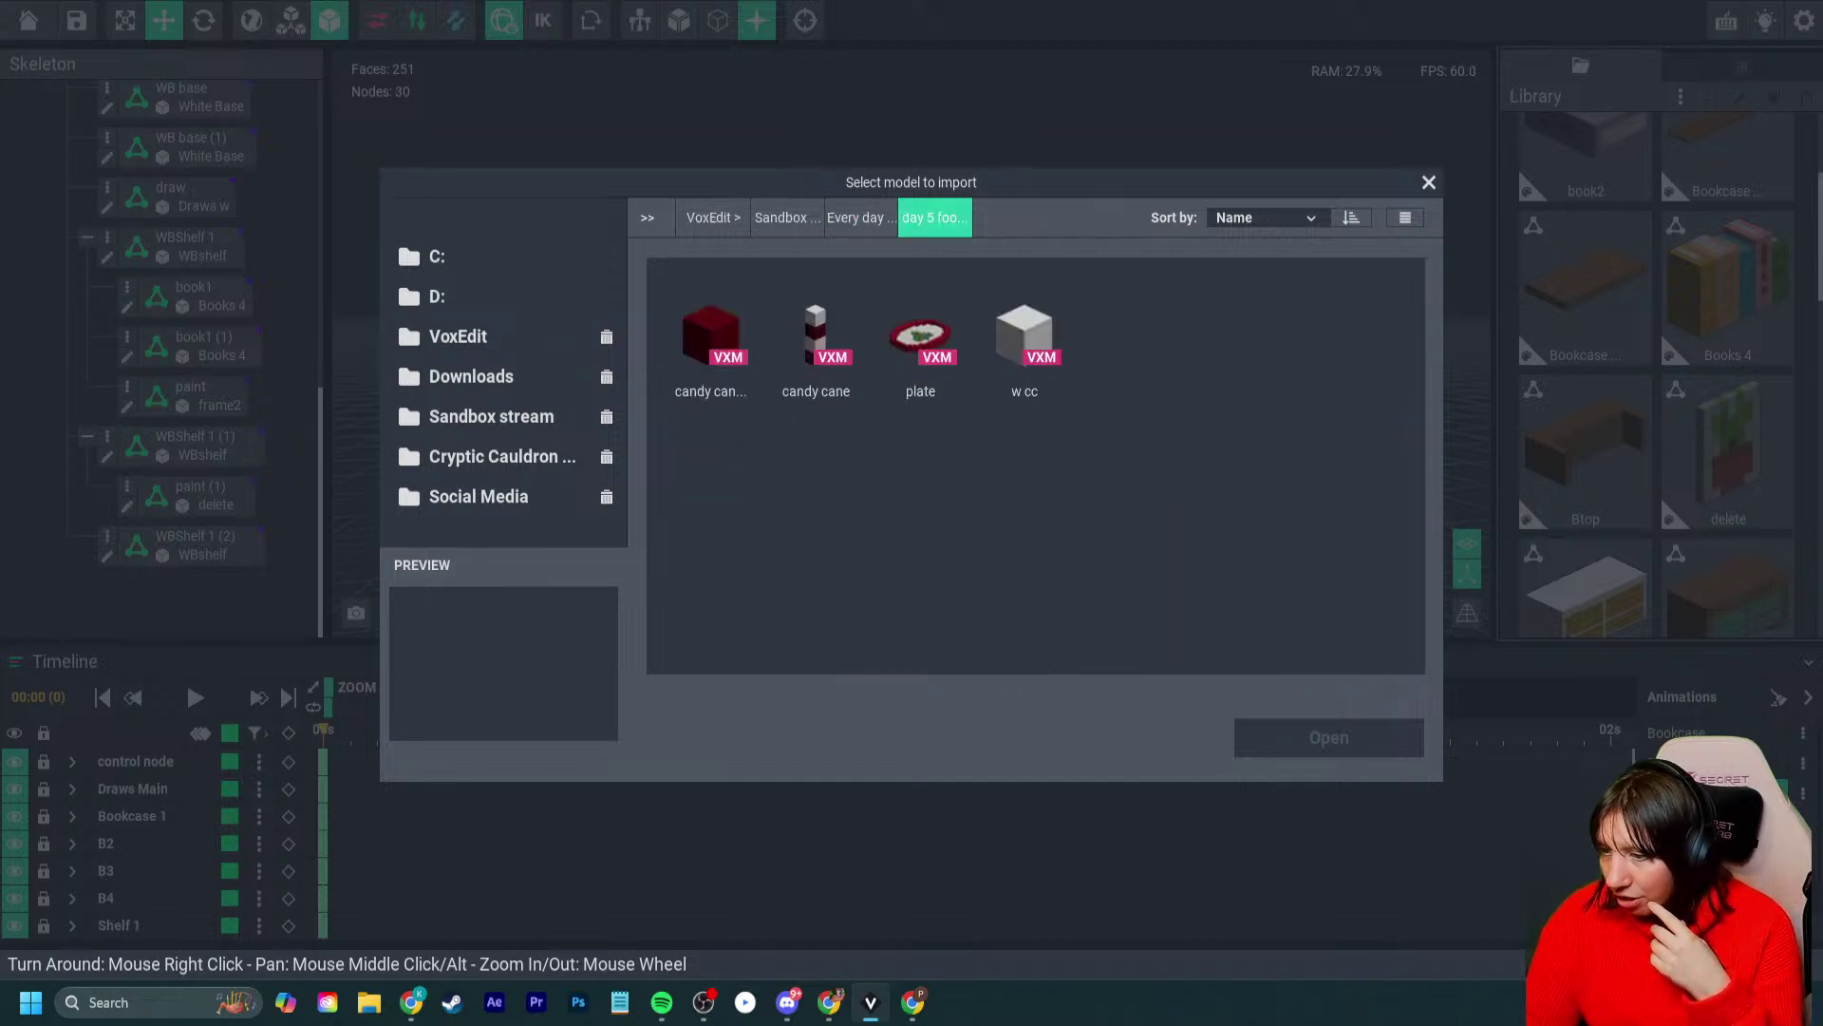
key(BackSpace)
double_click(1130, 608)
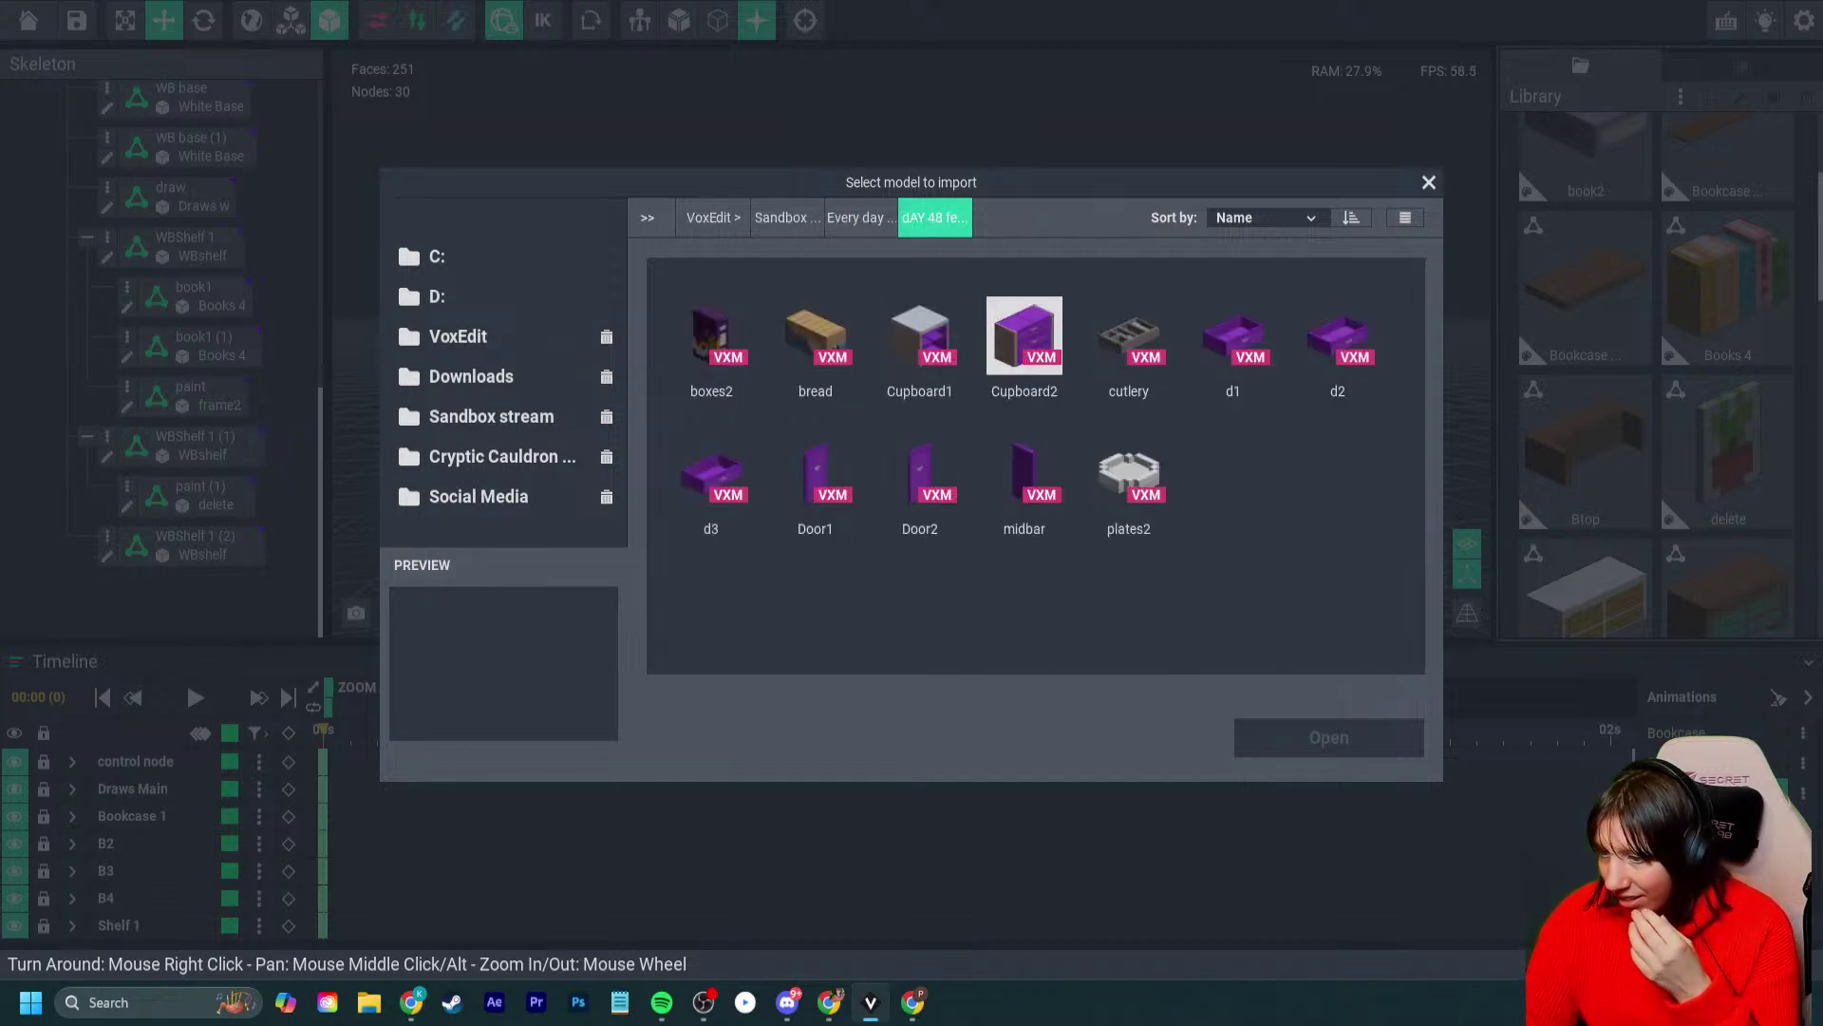
click(859, 218)
double_click(1024, 608)
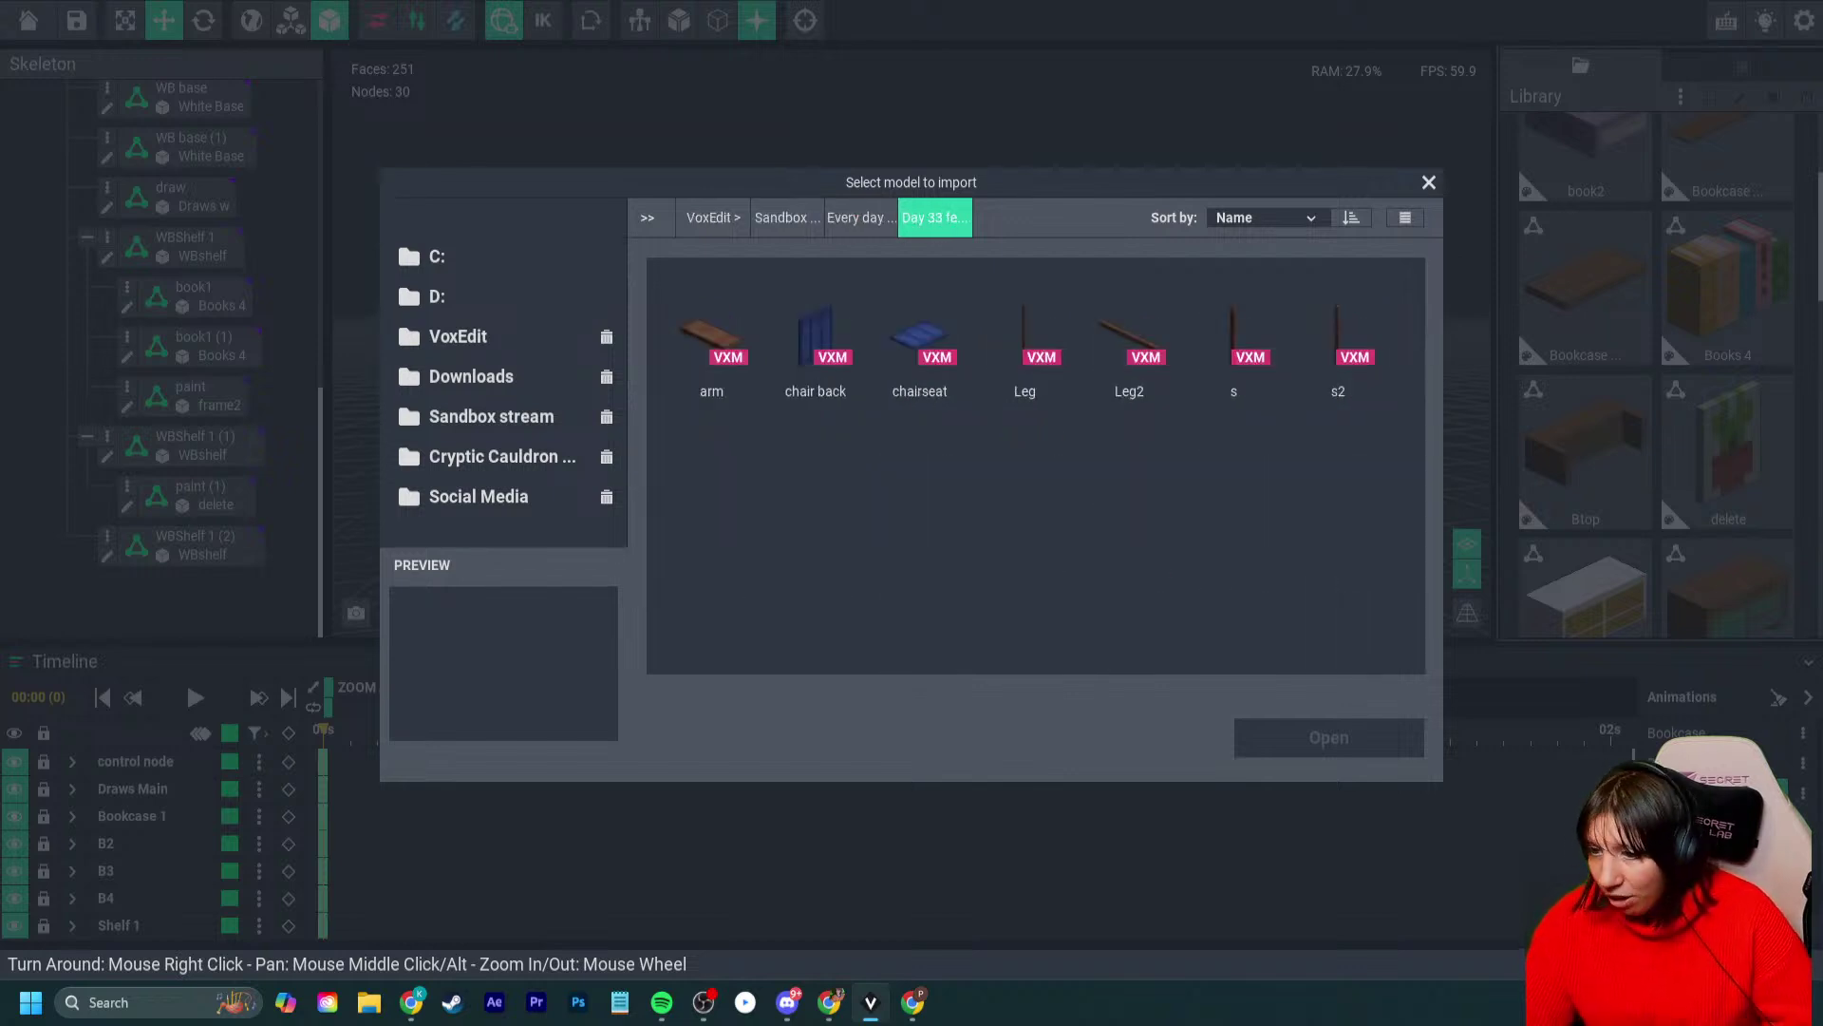
key(BackSpace)
- Import the Book VXM model from the Feb 24th folder into the library
double_click(1233, 612)
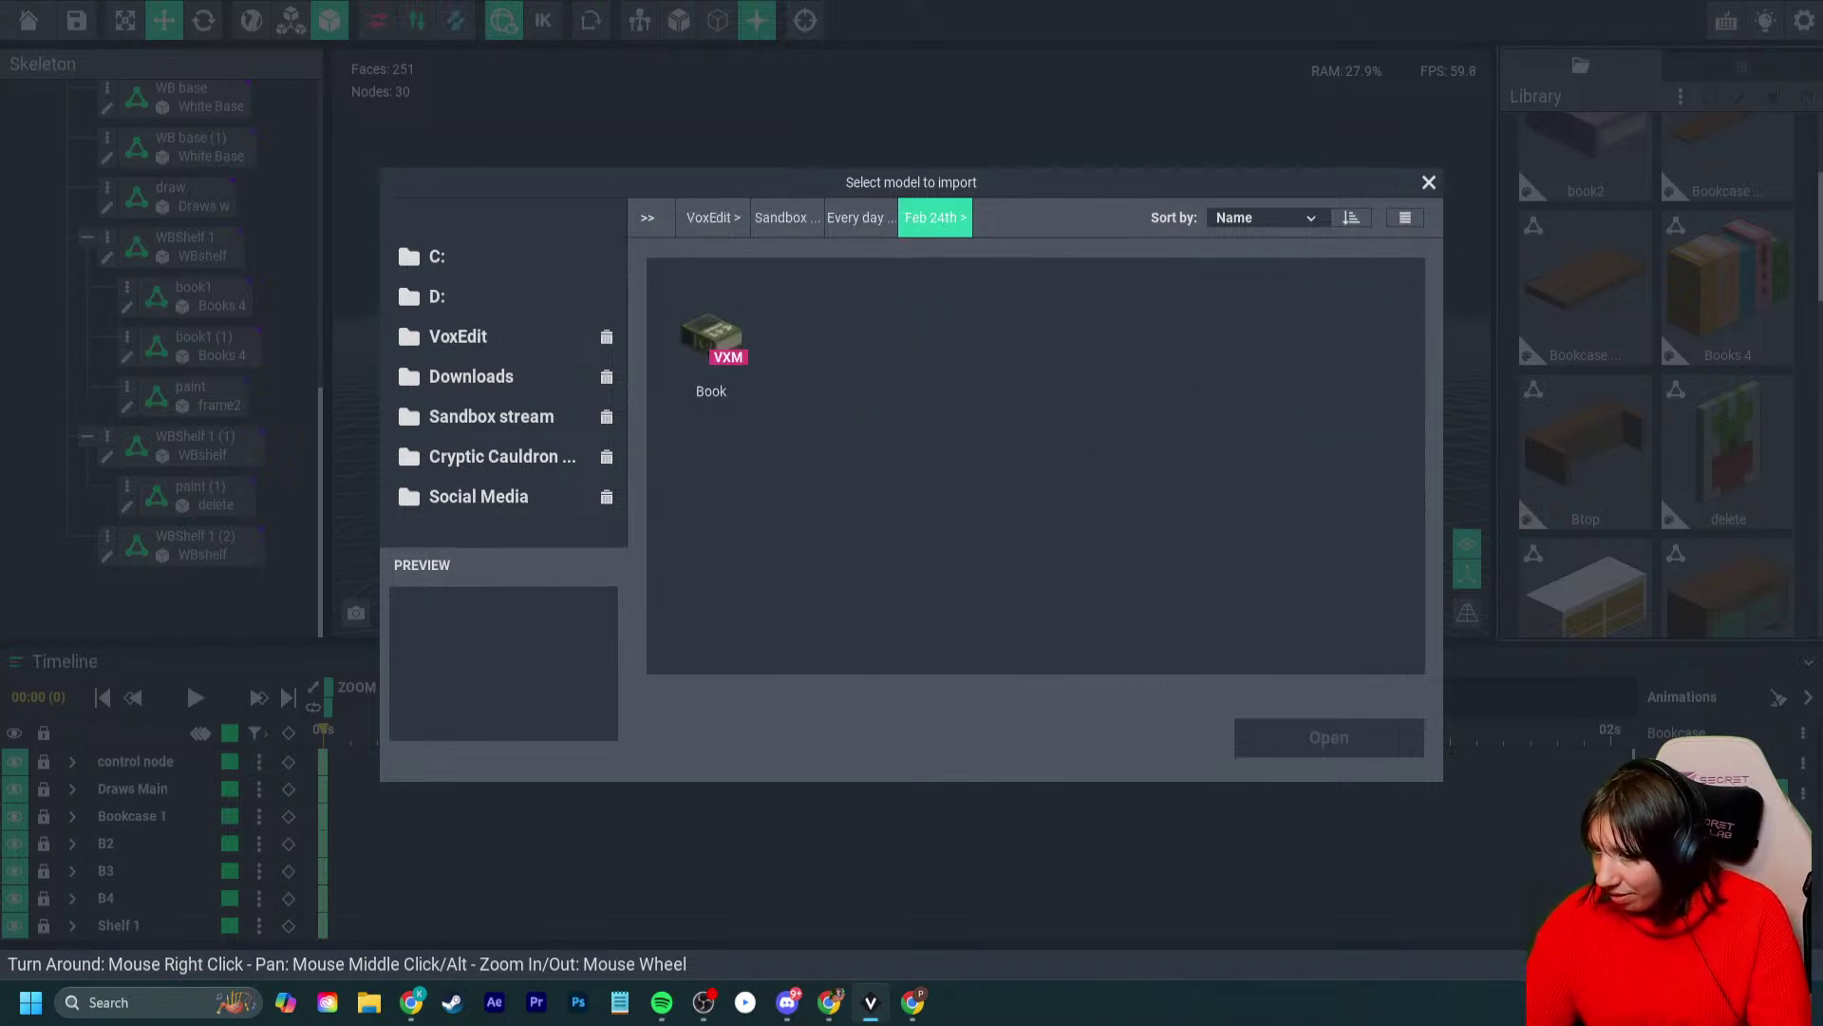
click(711, 346)
click(1328, 738)
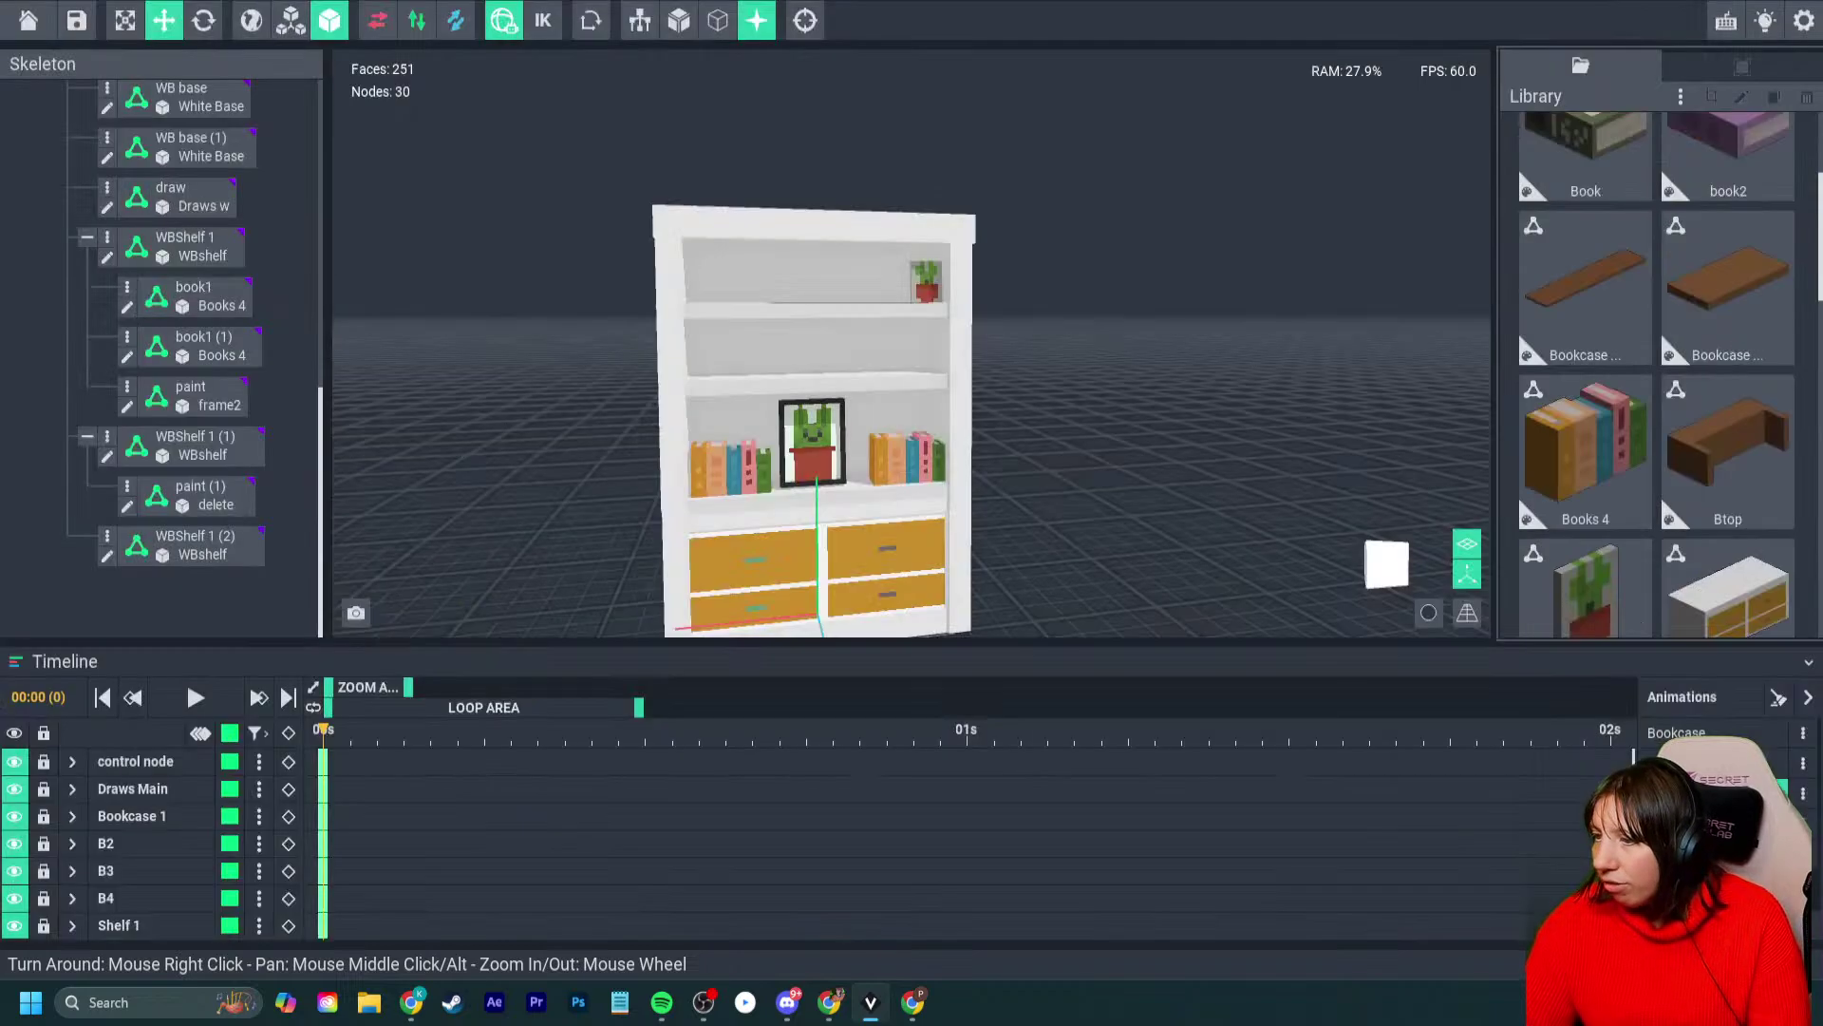
- Start another VXM import and look through the Day 44 and second Feb 24th folders for more decoration models
click(1681, 96)
click(1569, 141)
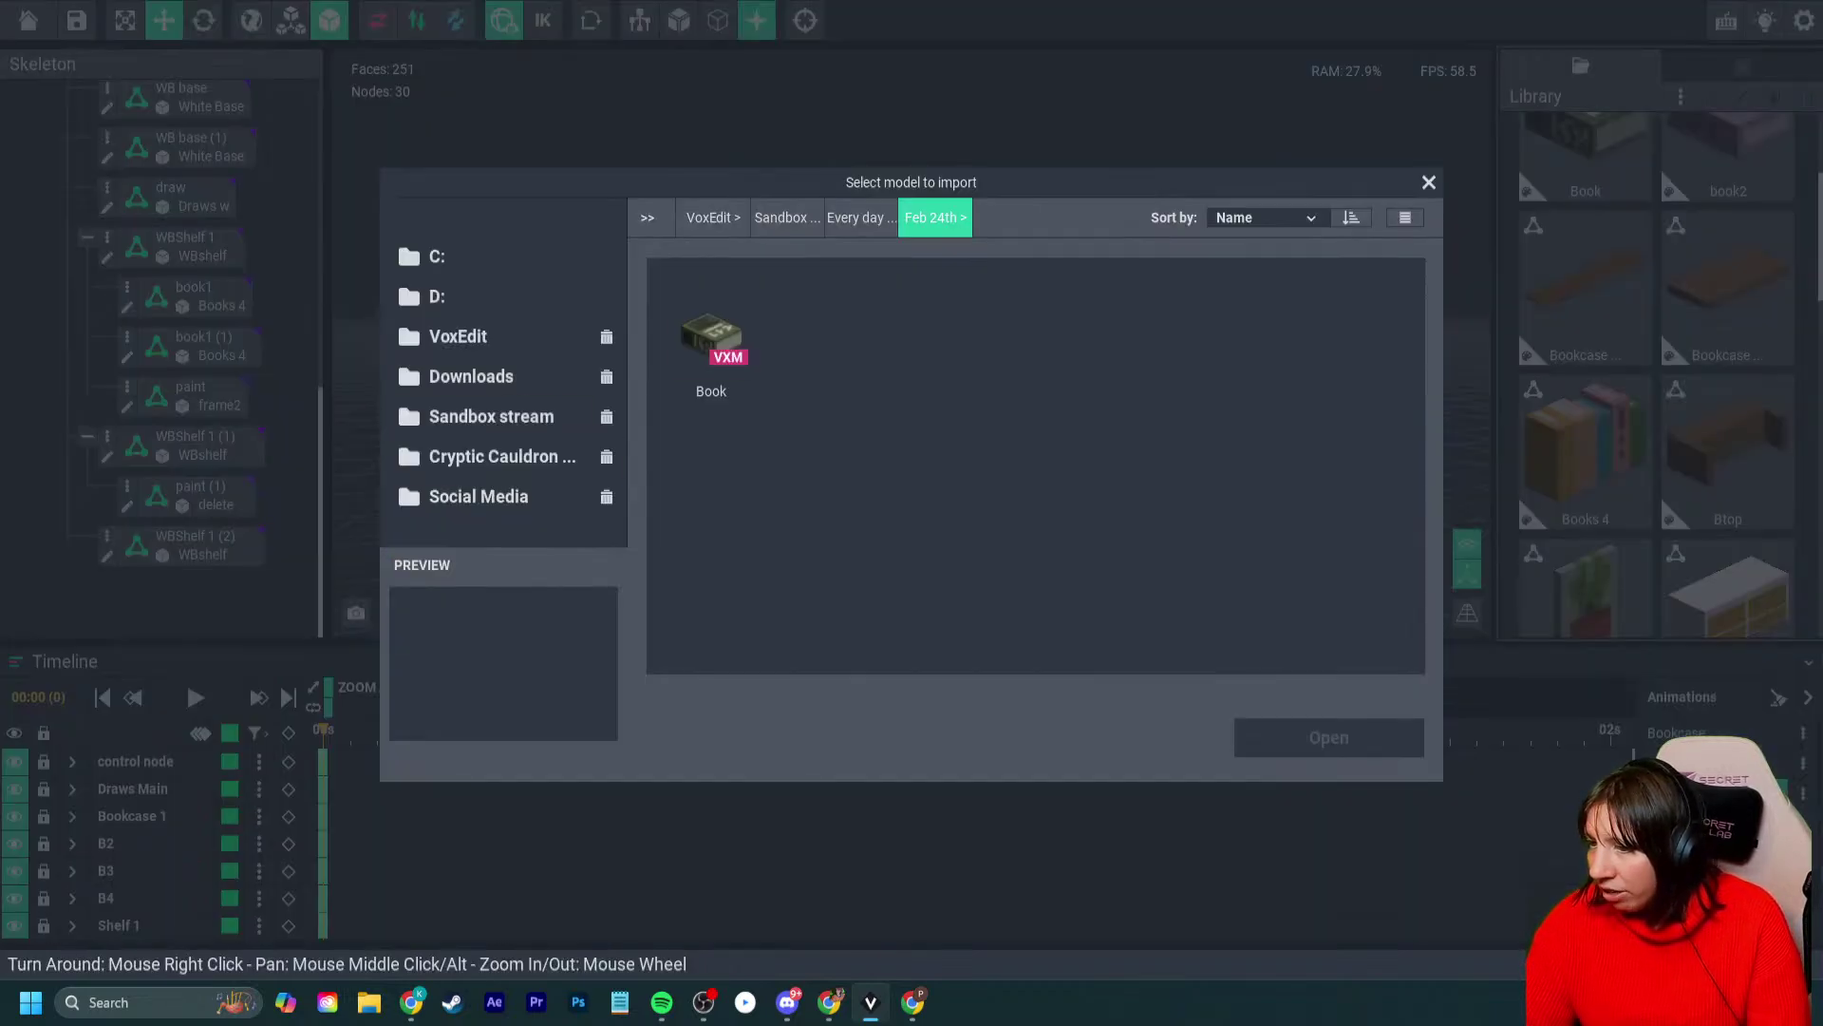
click(861, 217)
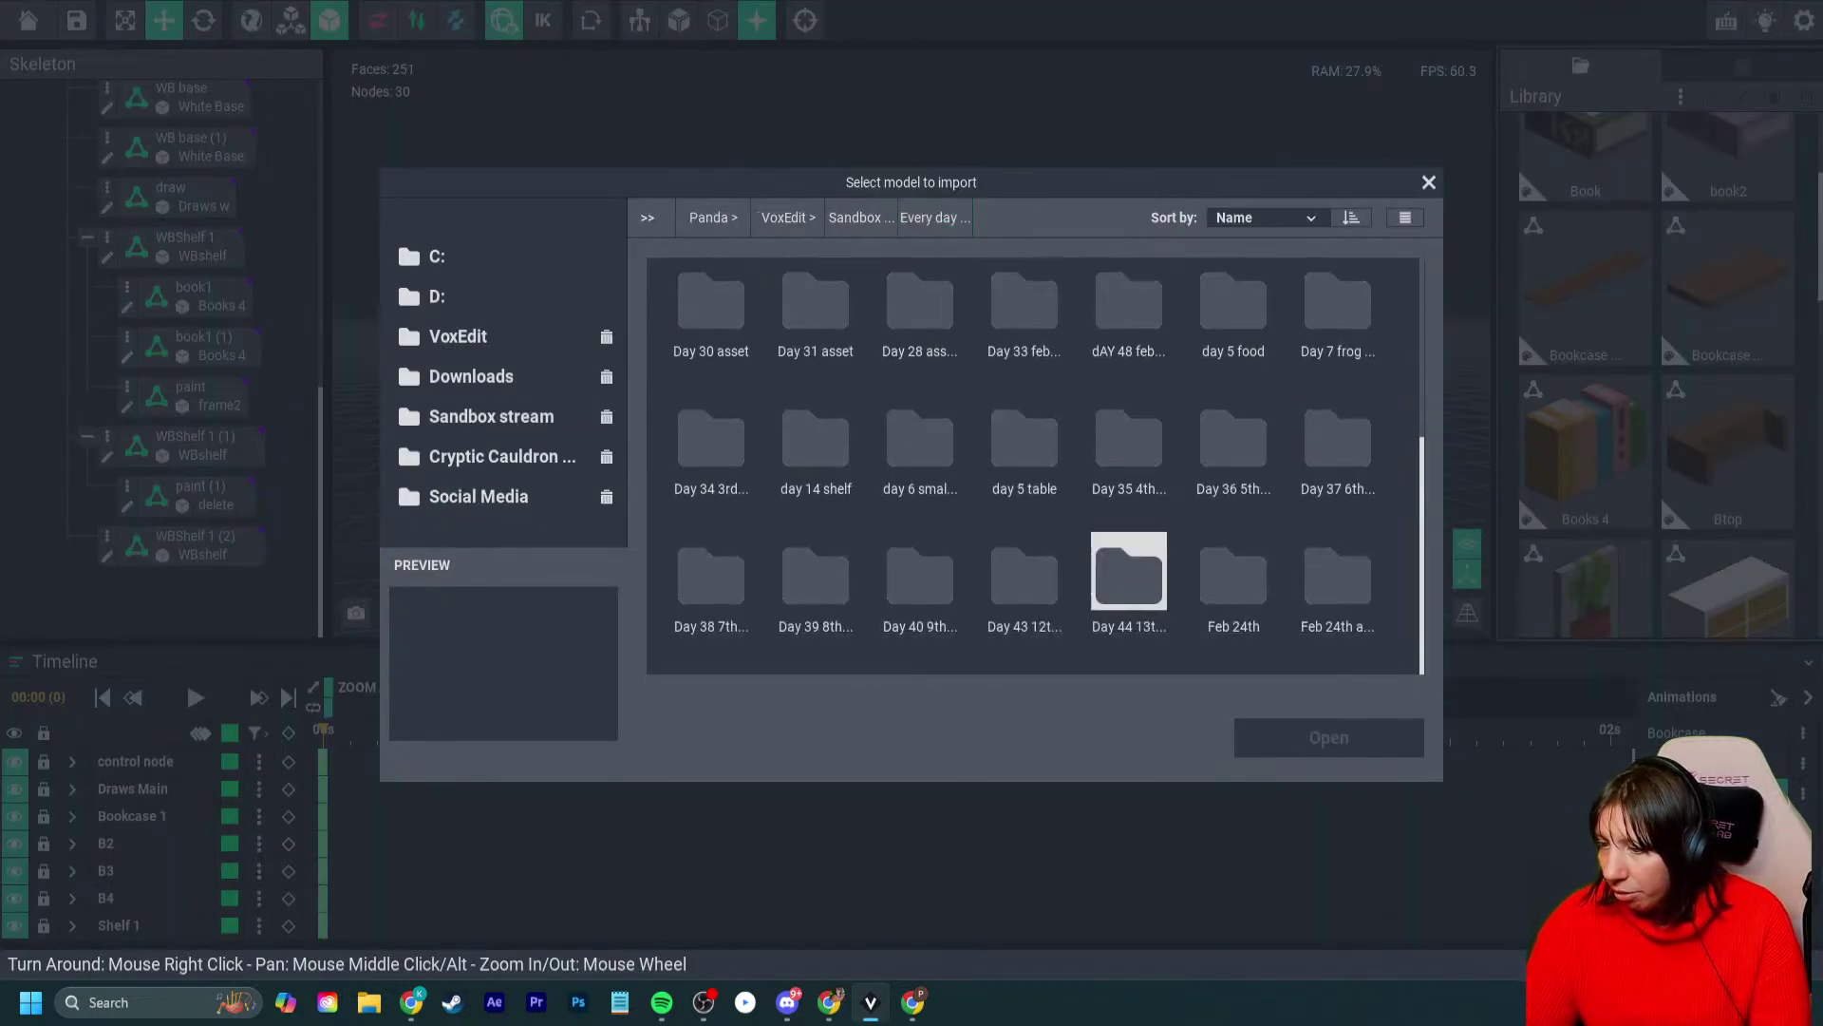
double_click(1129, 570)
scroll(1036, 465, down, 3)
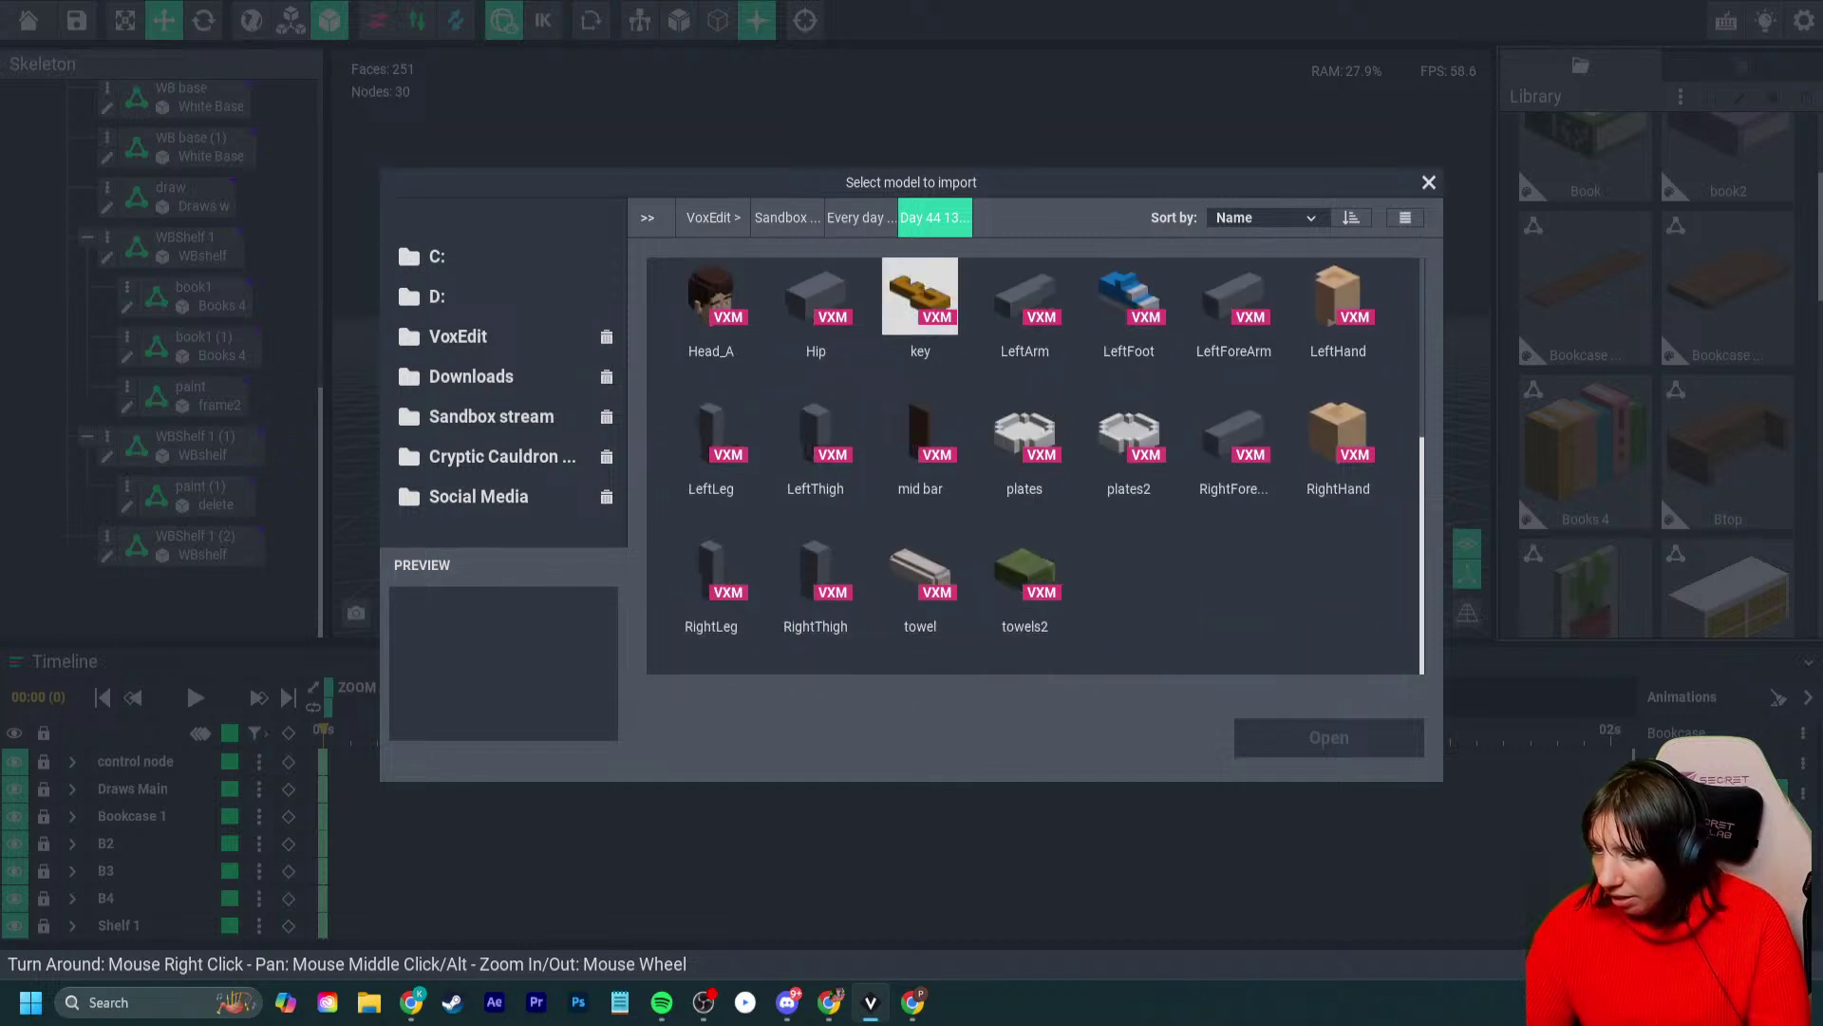
click(861, 218)
double_click(1338, 579)
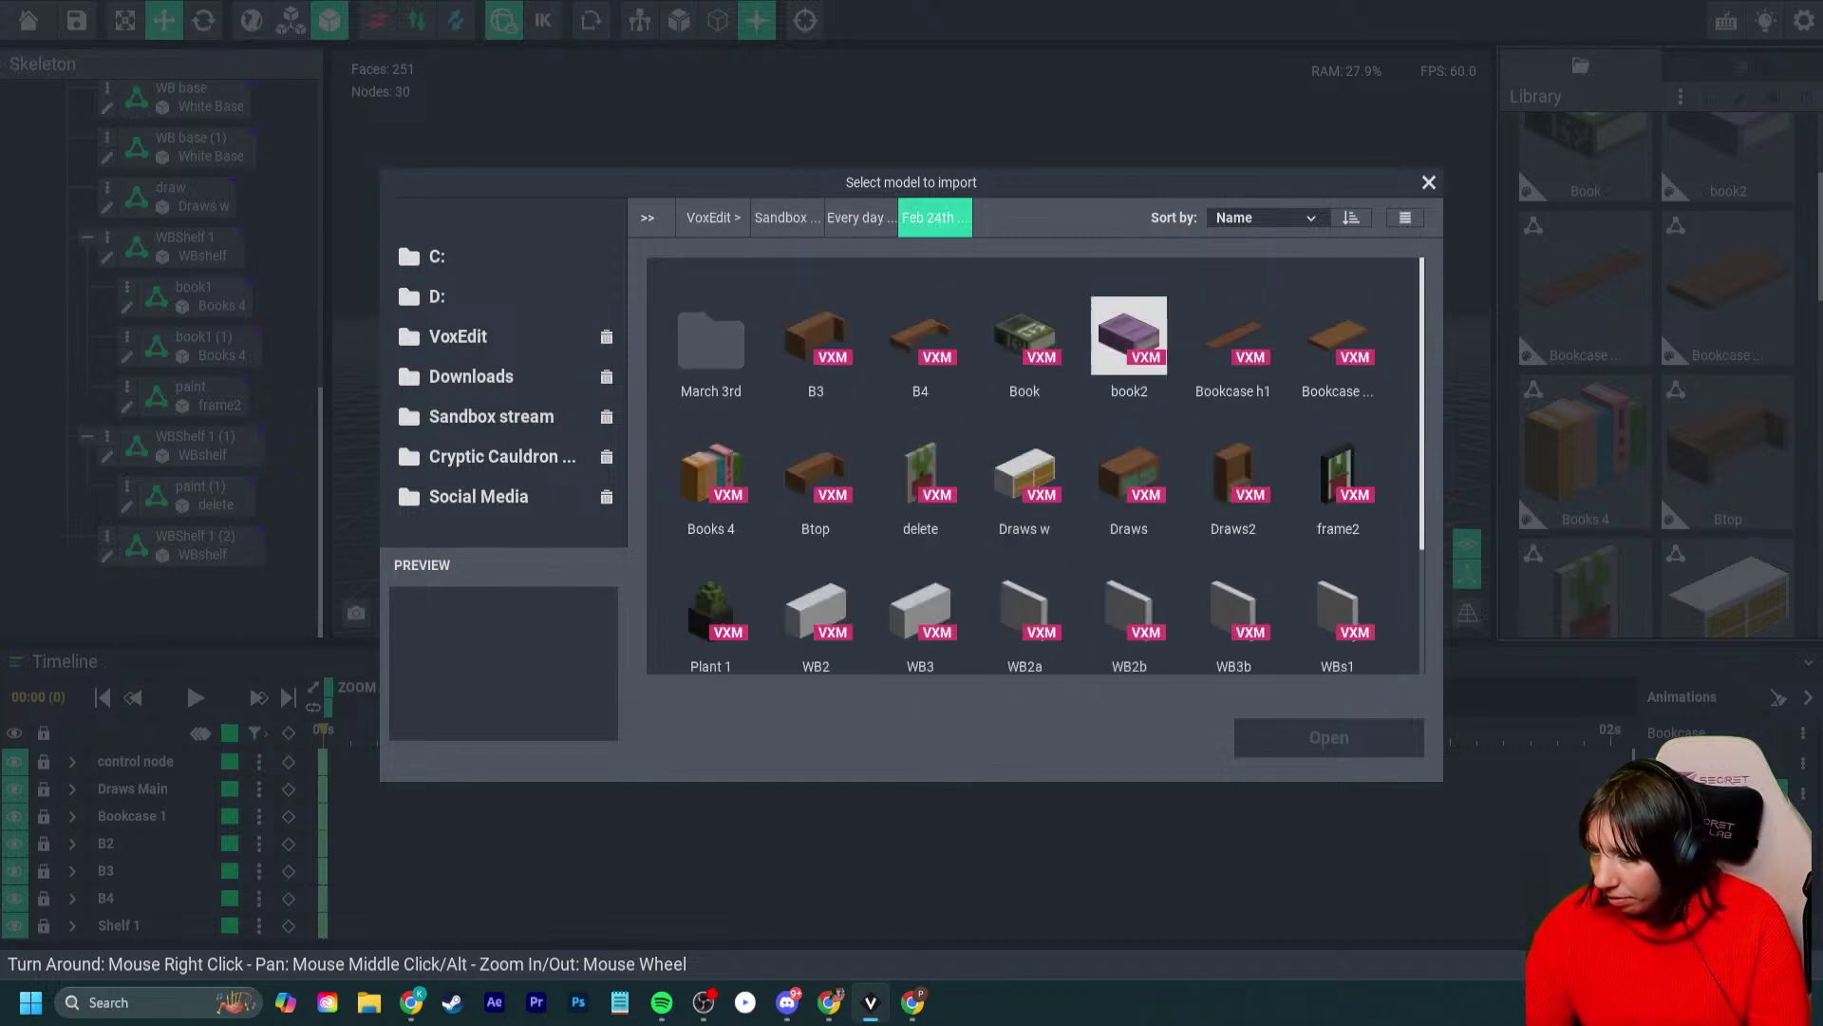
- Look through the Feb 24th, Day 43 and Day 40 asset folders for a model to decorate the shelves
scroll(920, 617, down, 2)
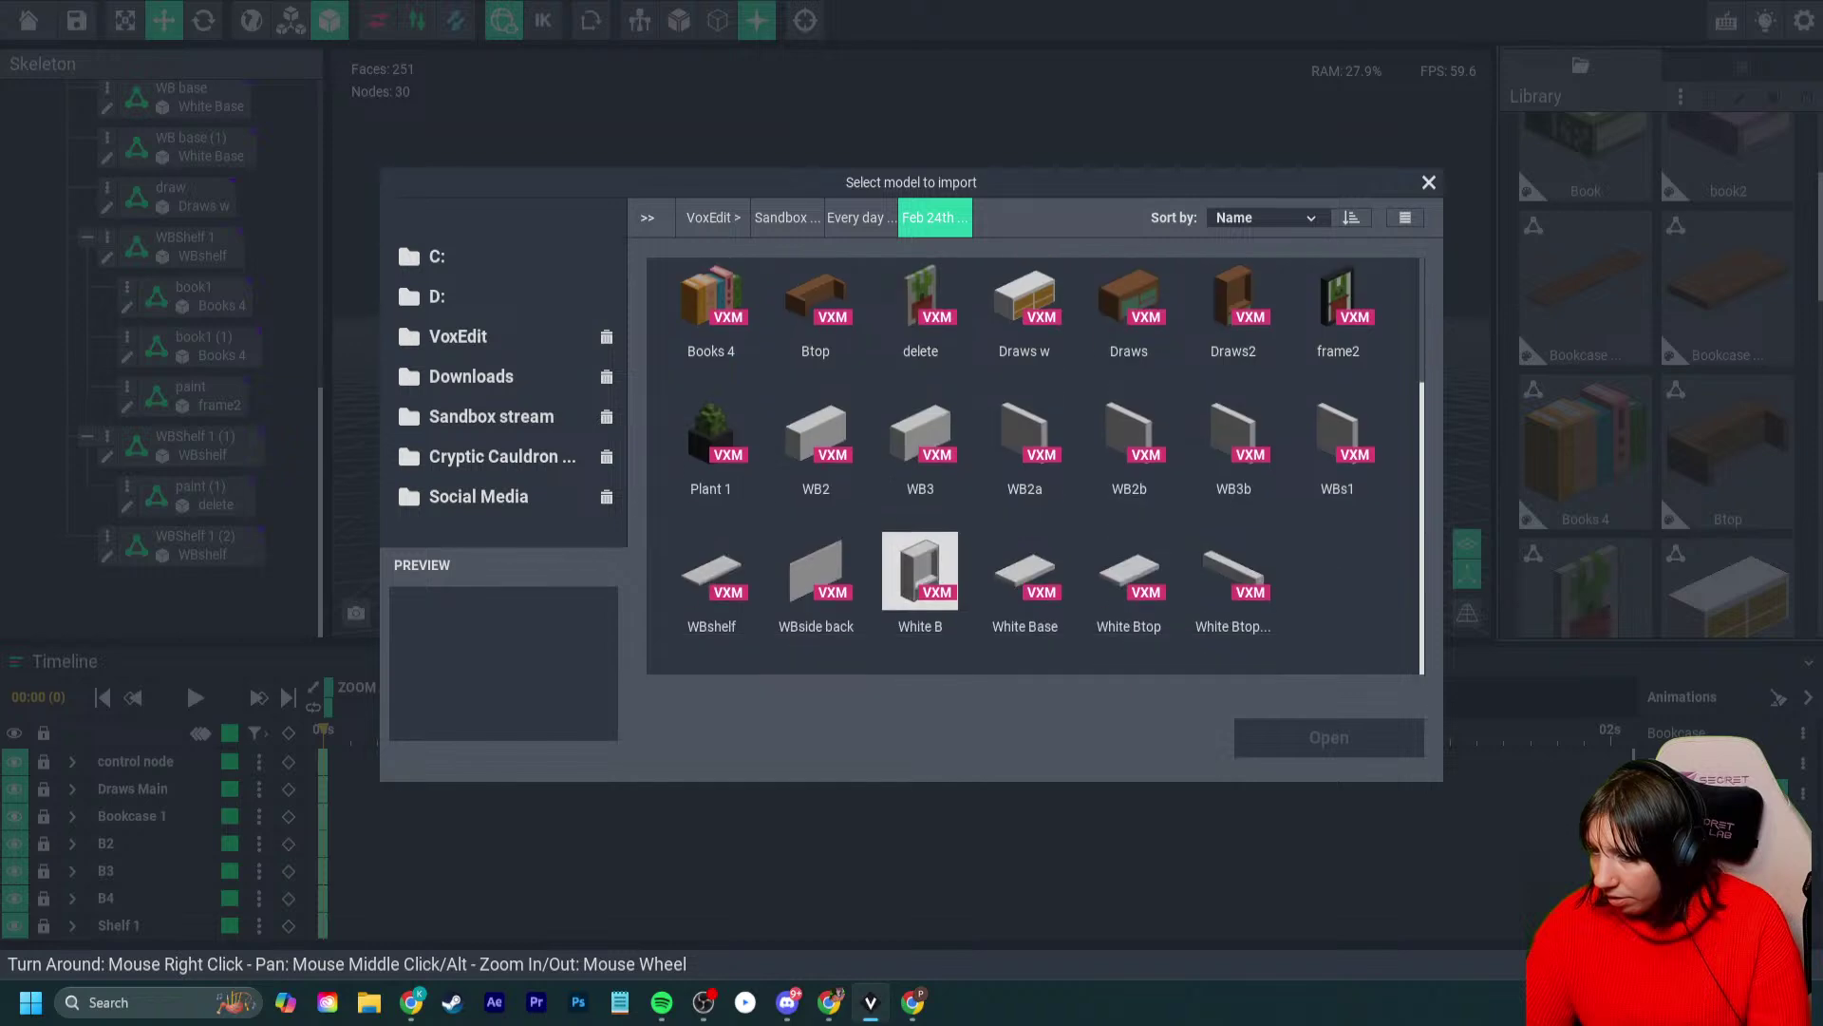
click(860, 217)
scroll(1035, 466, down, 2)
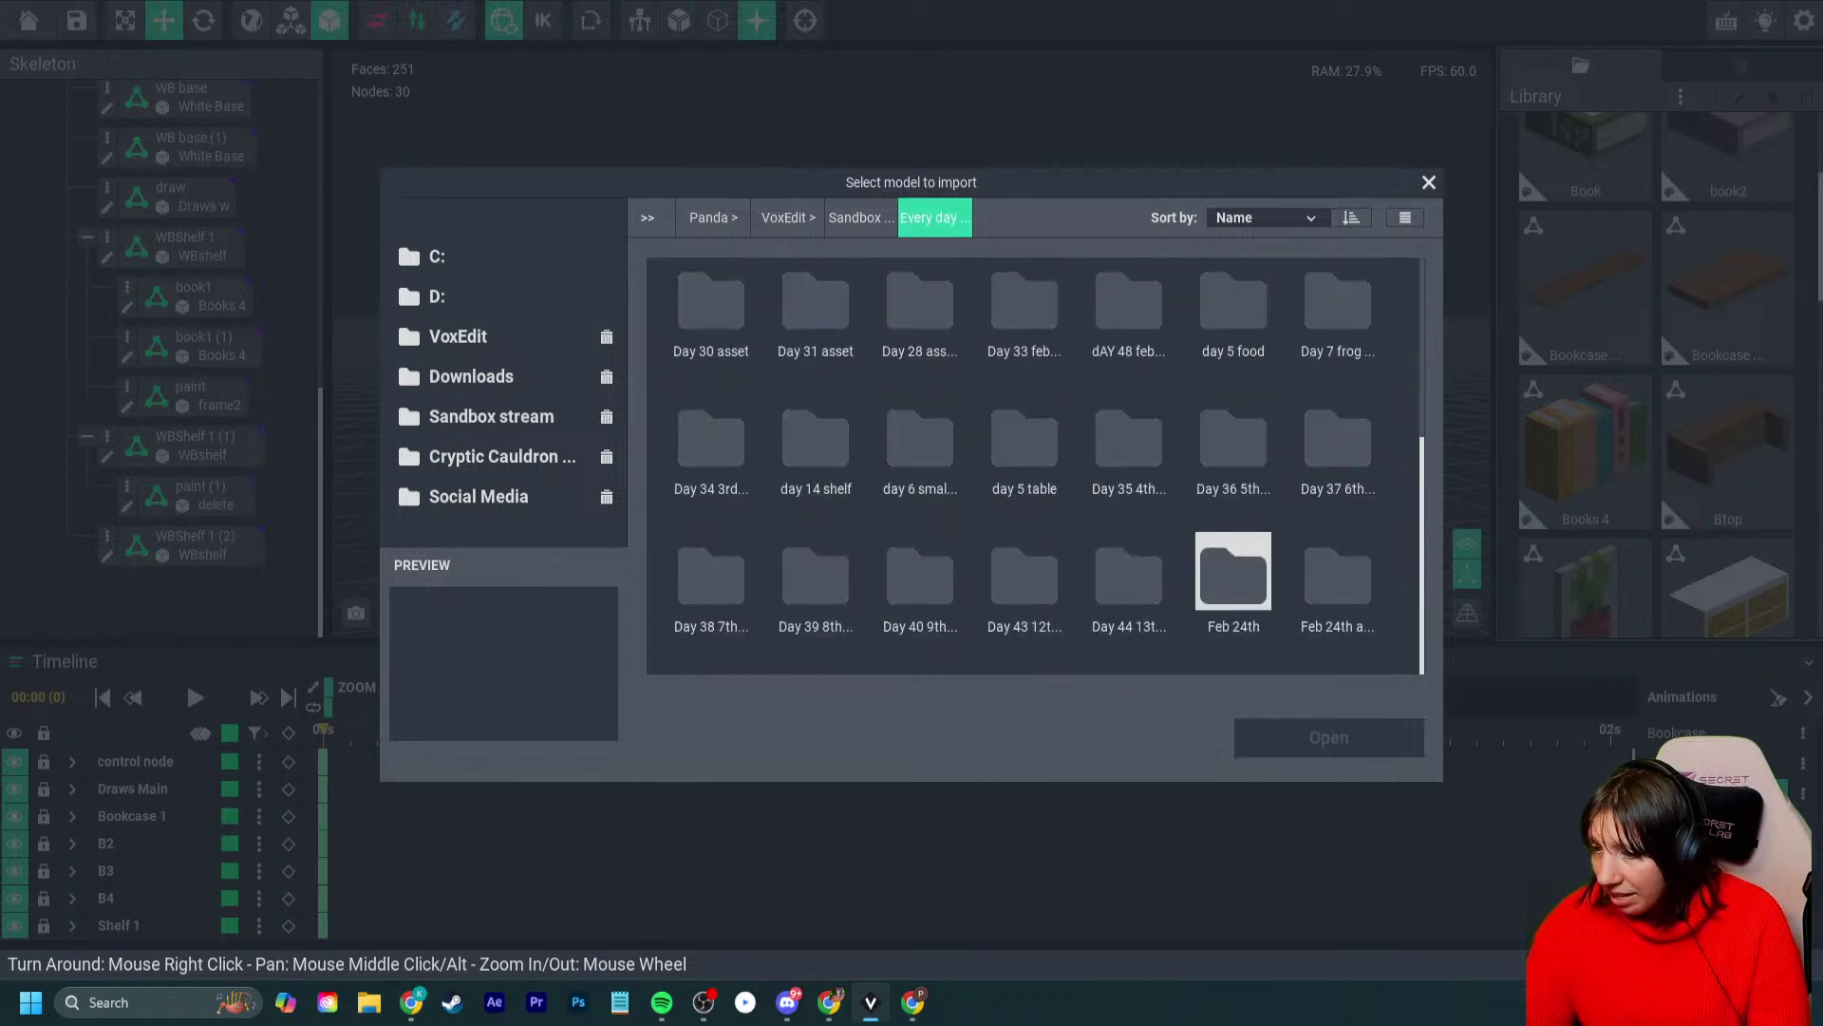
double_click(1233, 579)
key(BackSpace)
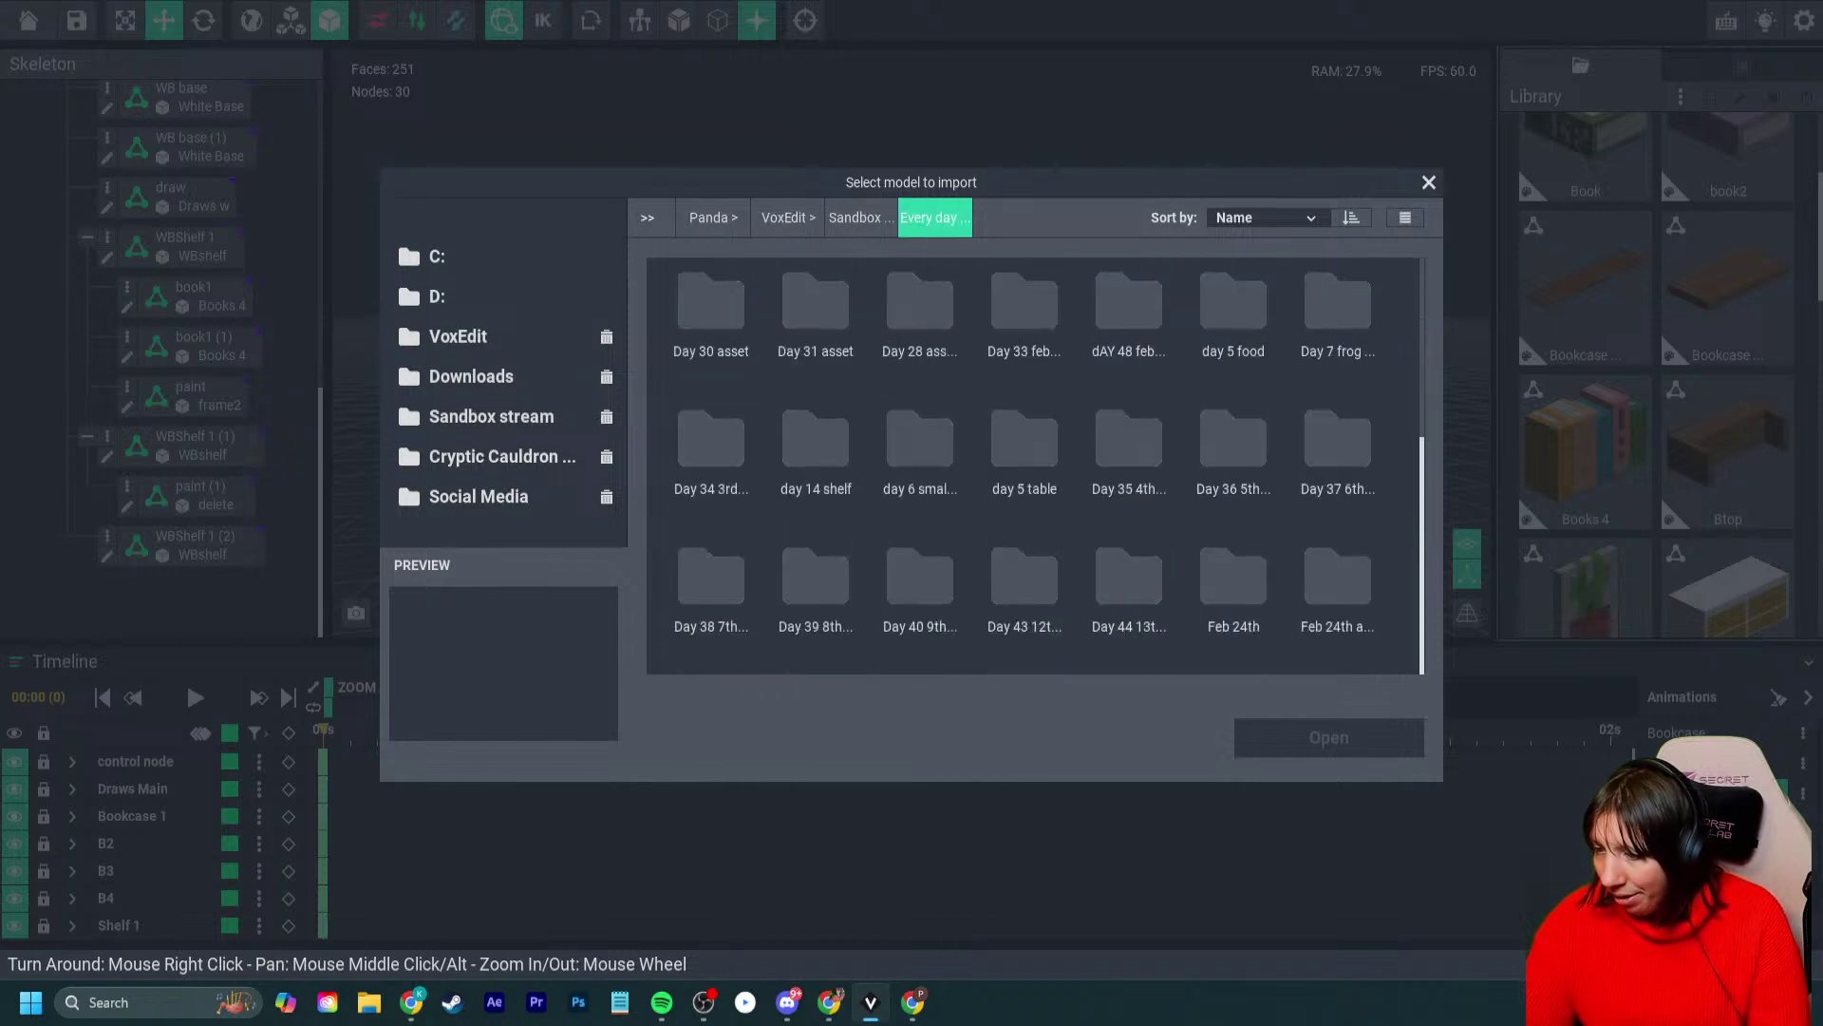
double_click(1024, 574)
key(BackSpace)
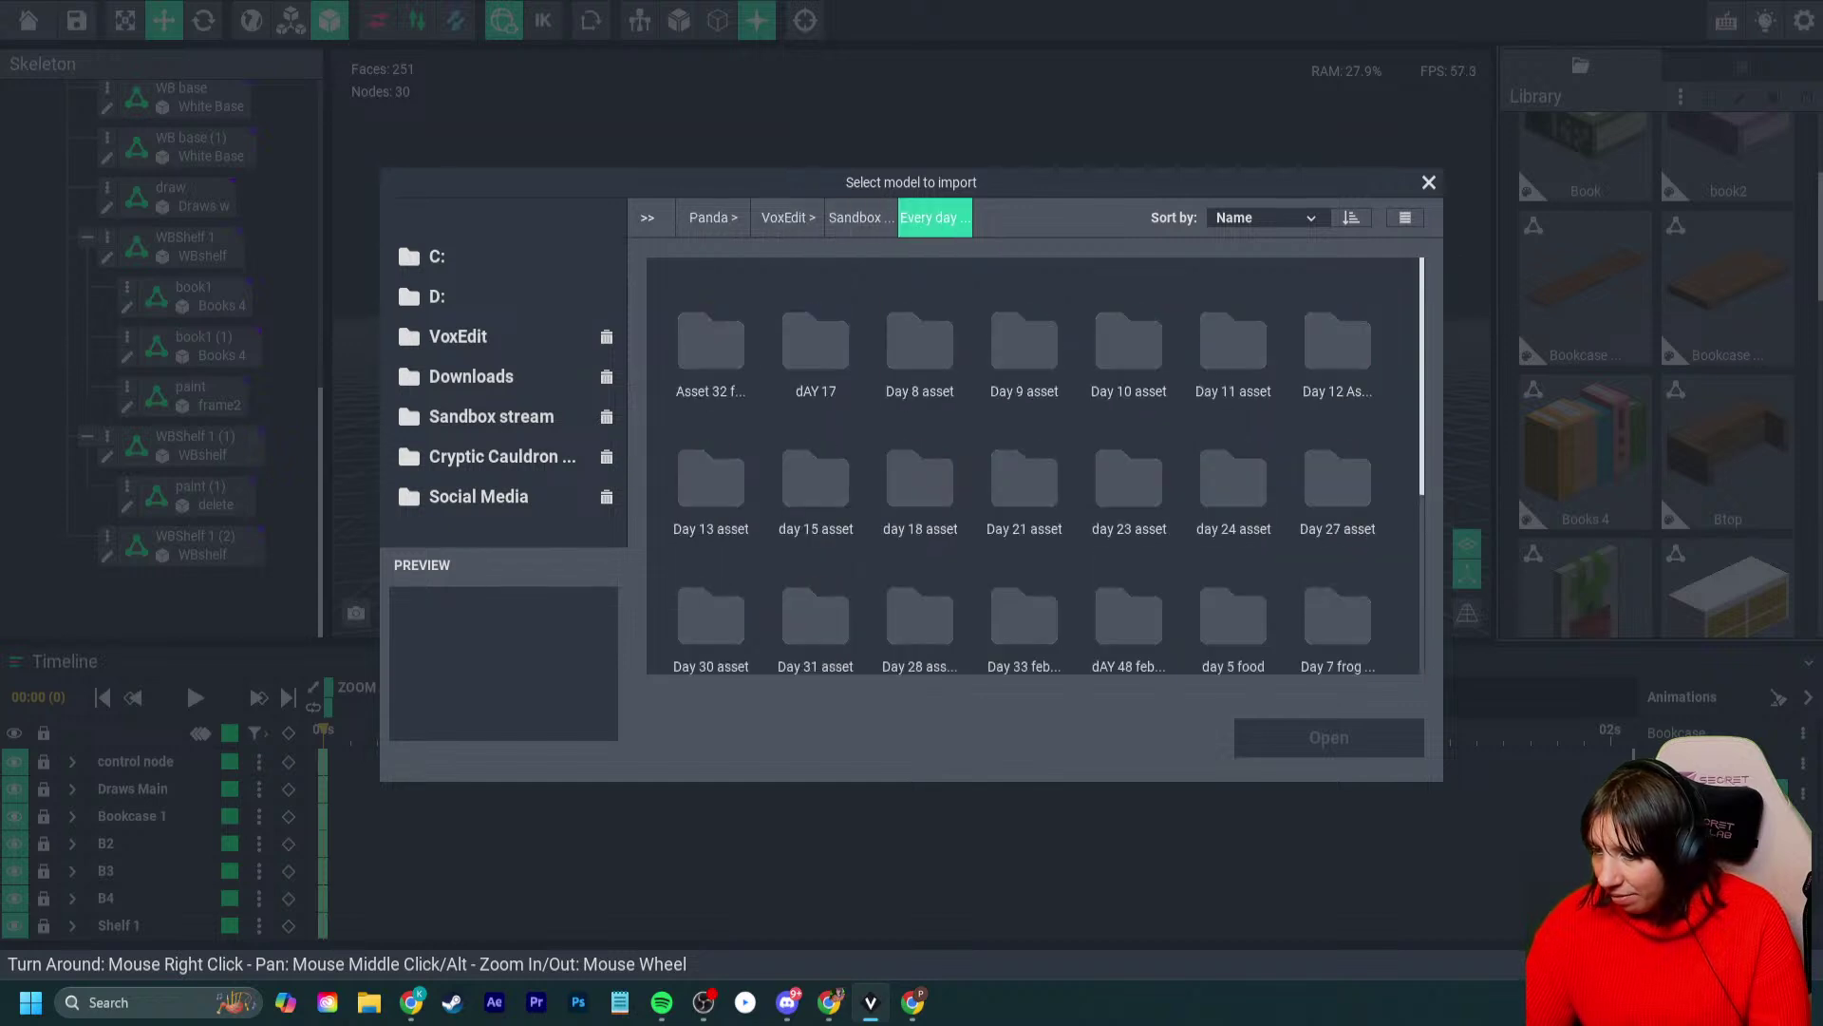
scroll(1035, 465, down, 3)
double_click(920, 569)
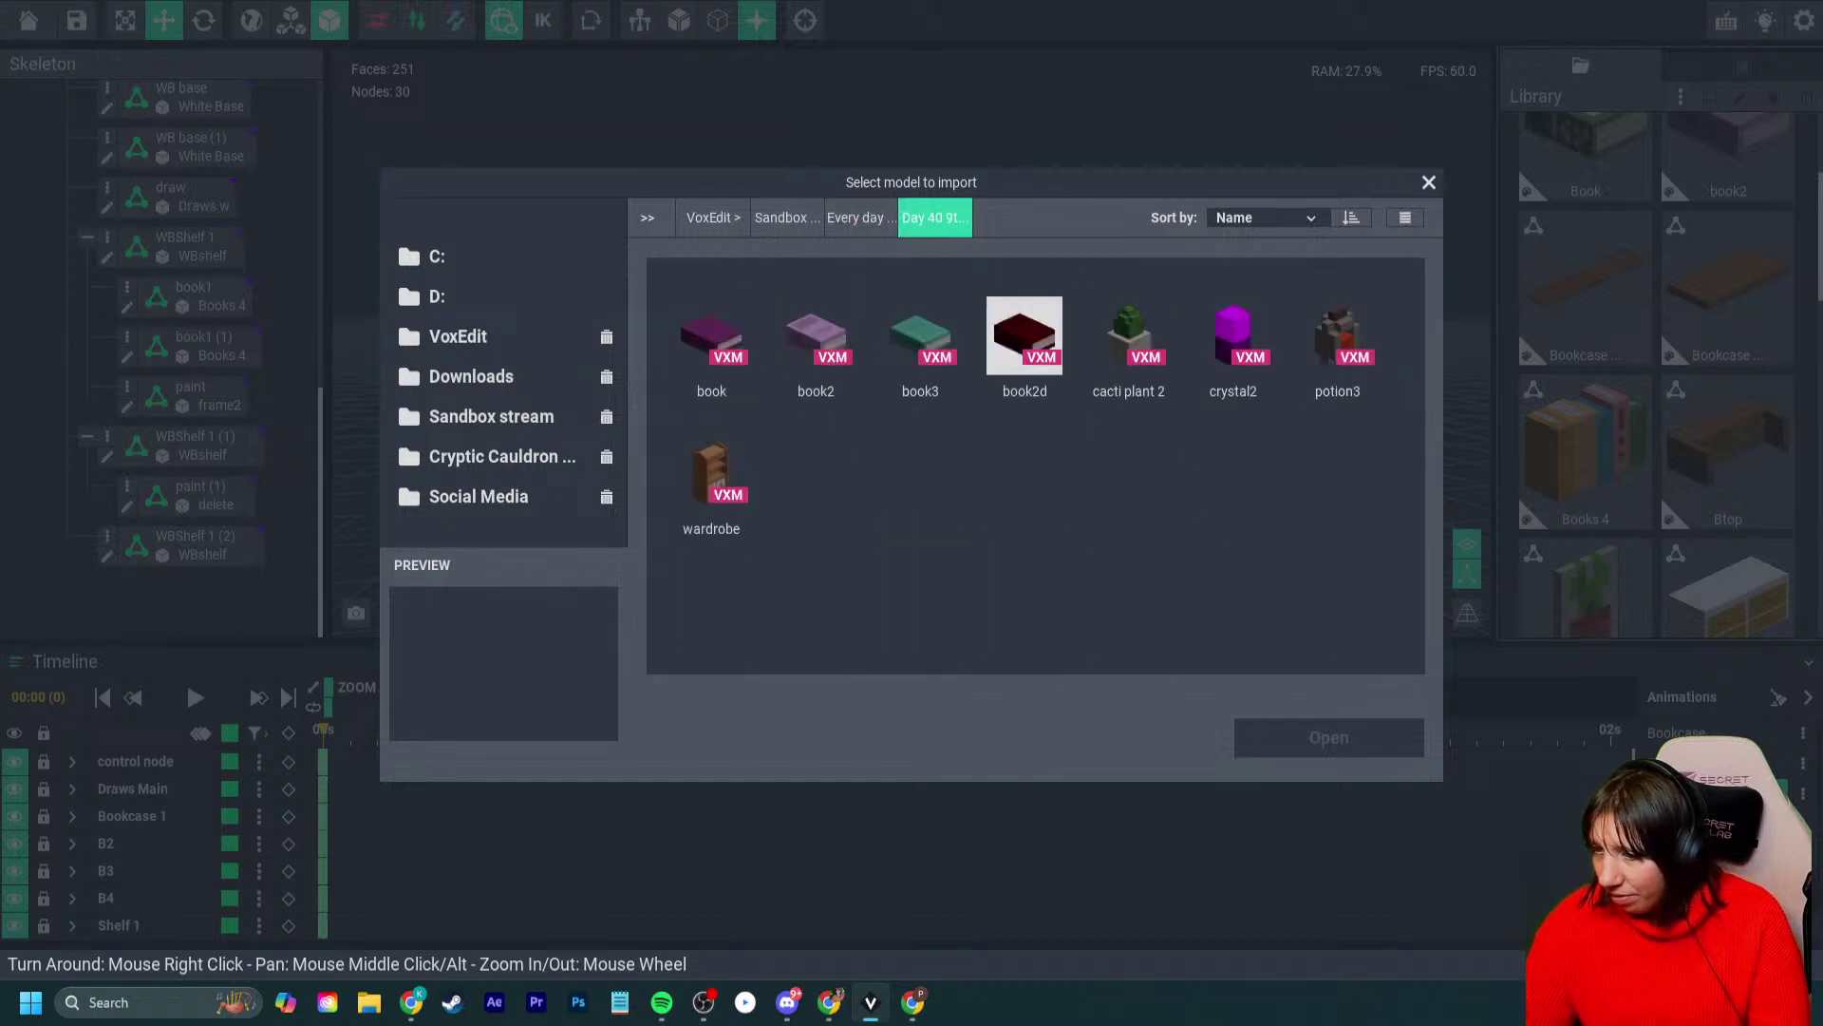
click(861, 218)
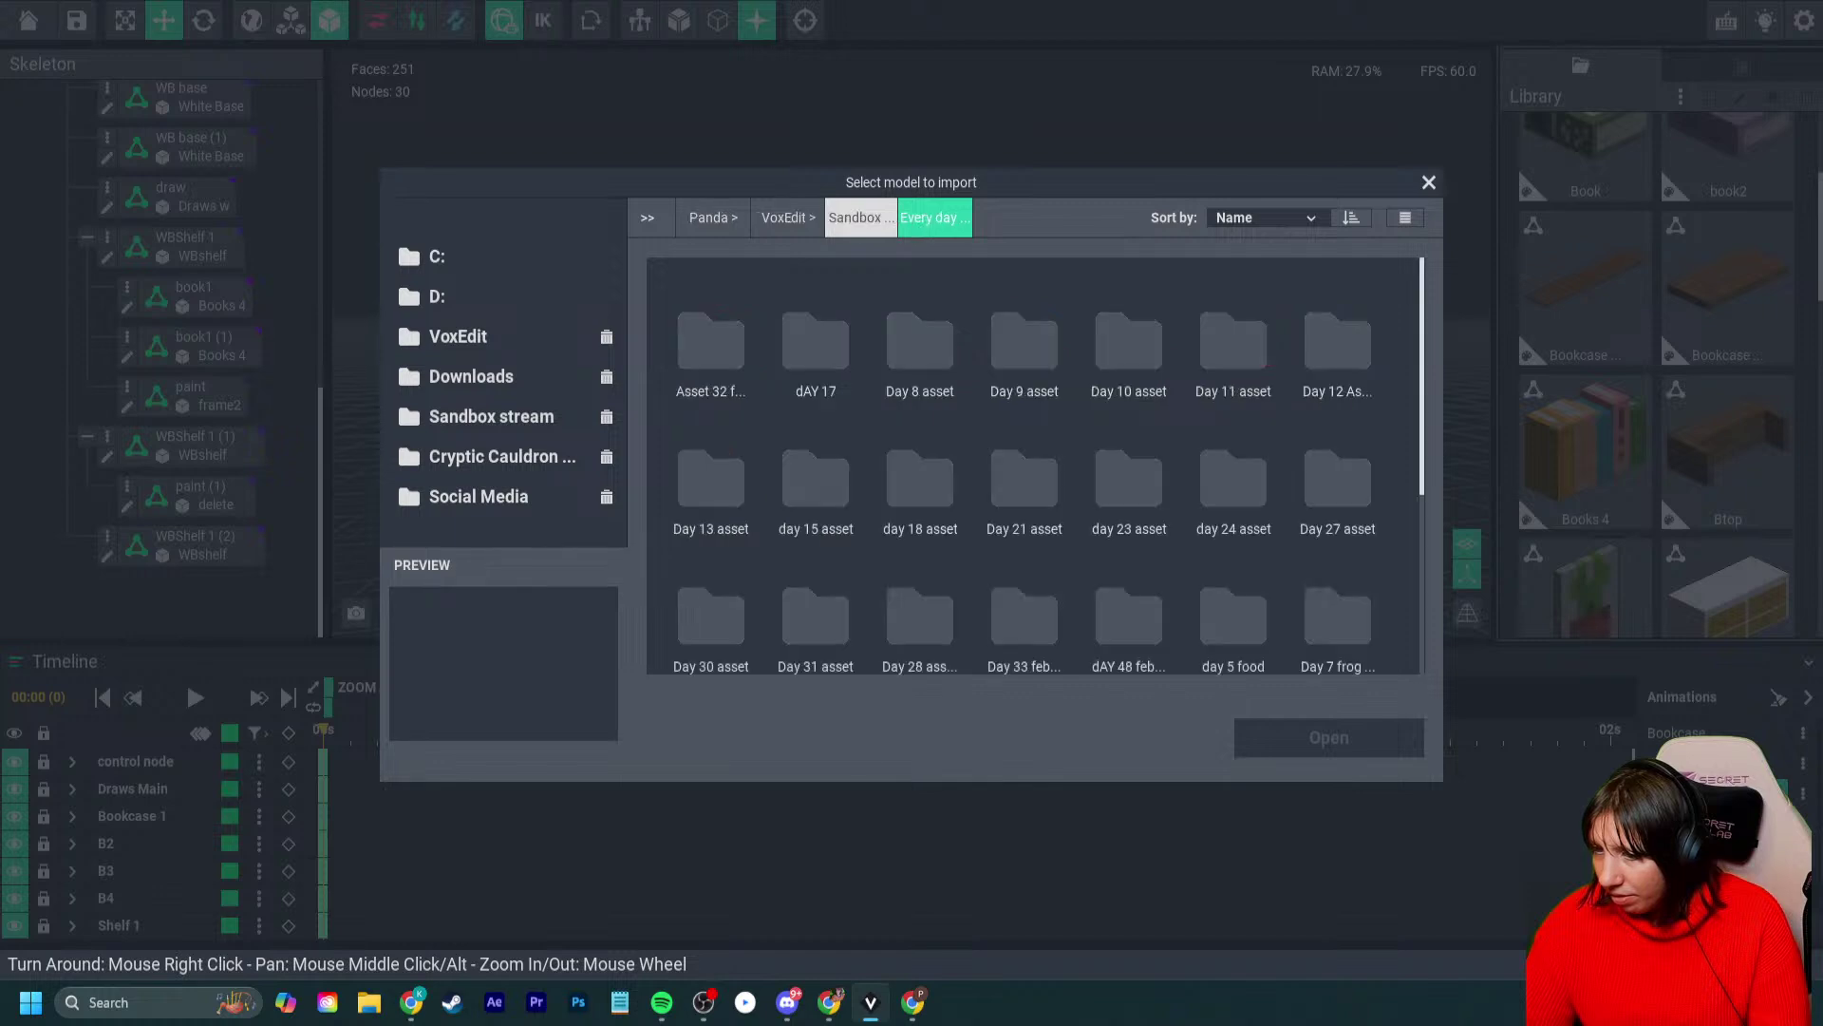
scroll(815, 570, down, 5)
double_click(710, 304)
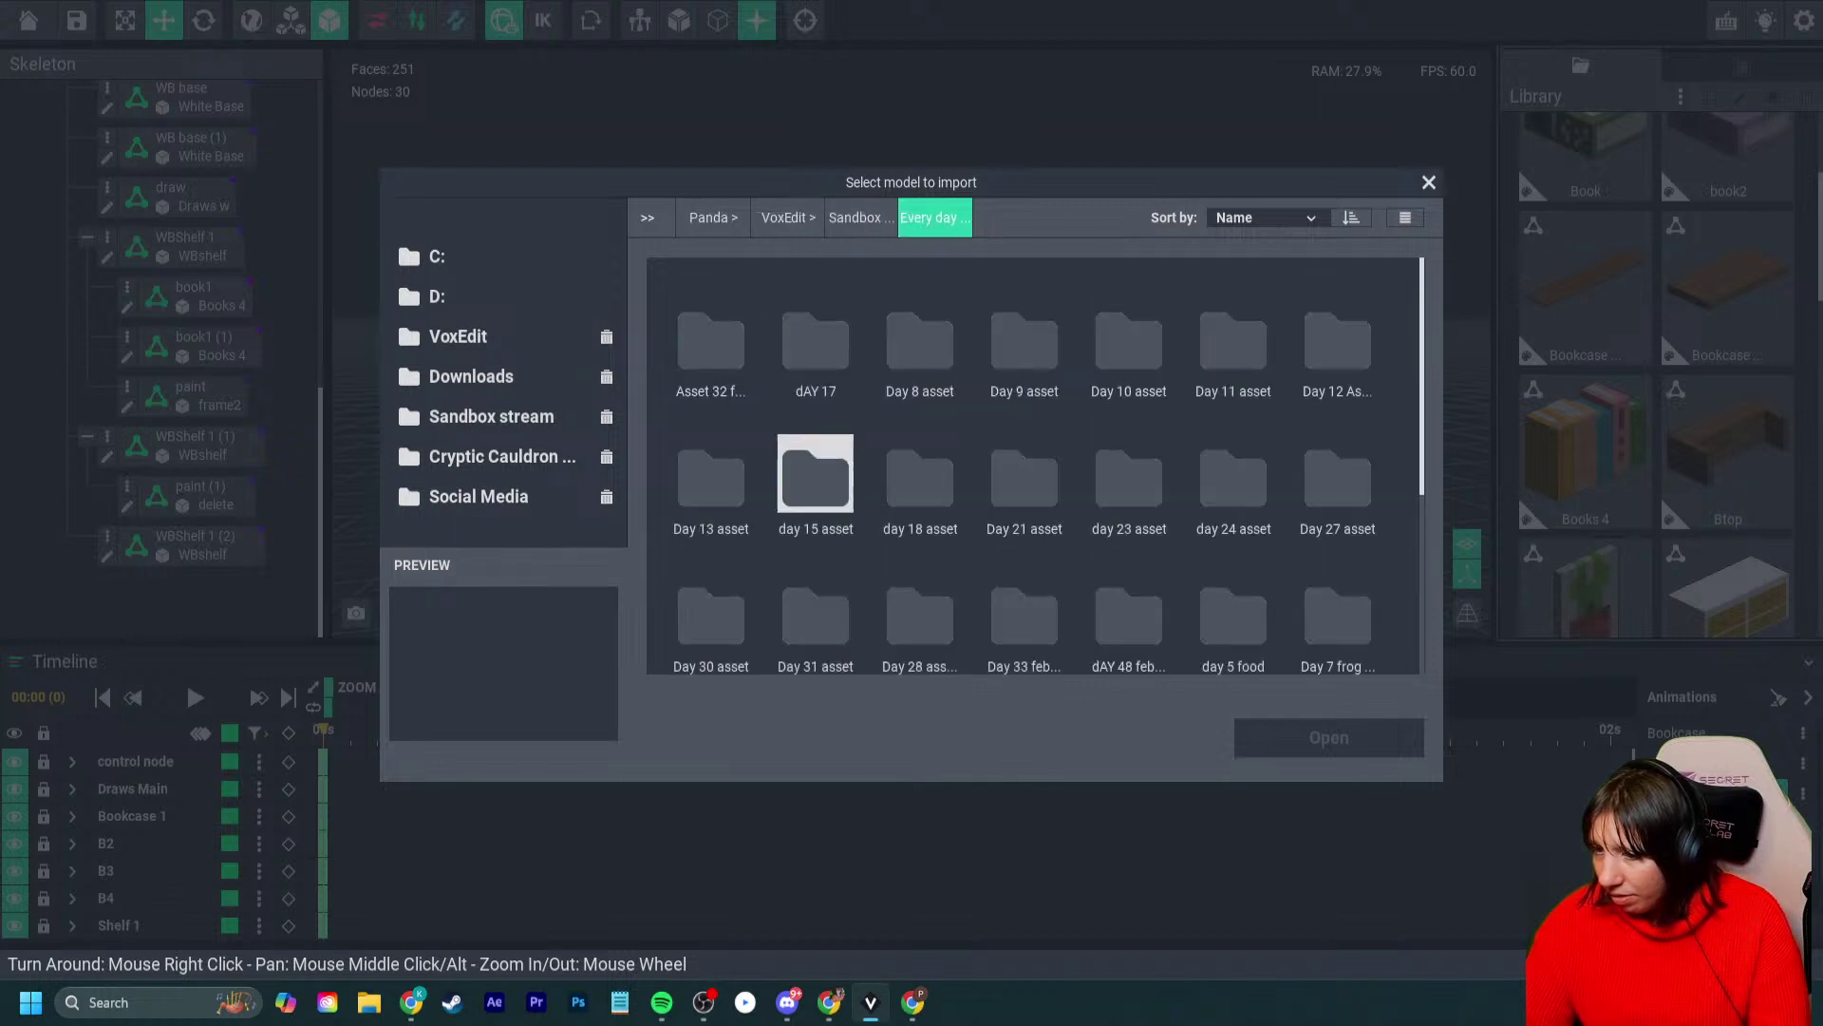
click(860, 218)
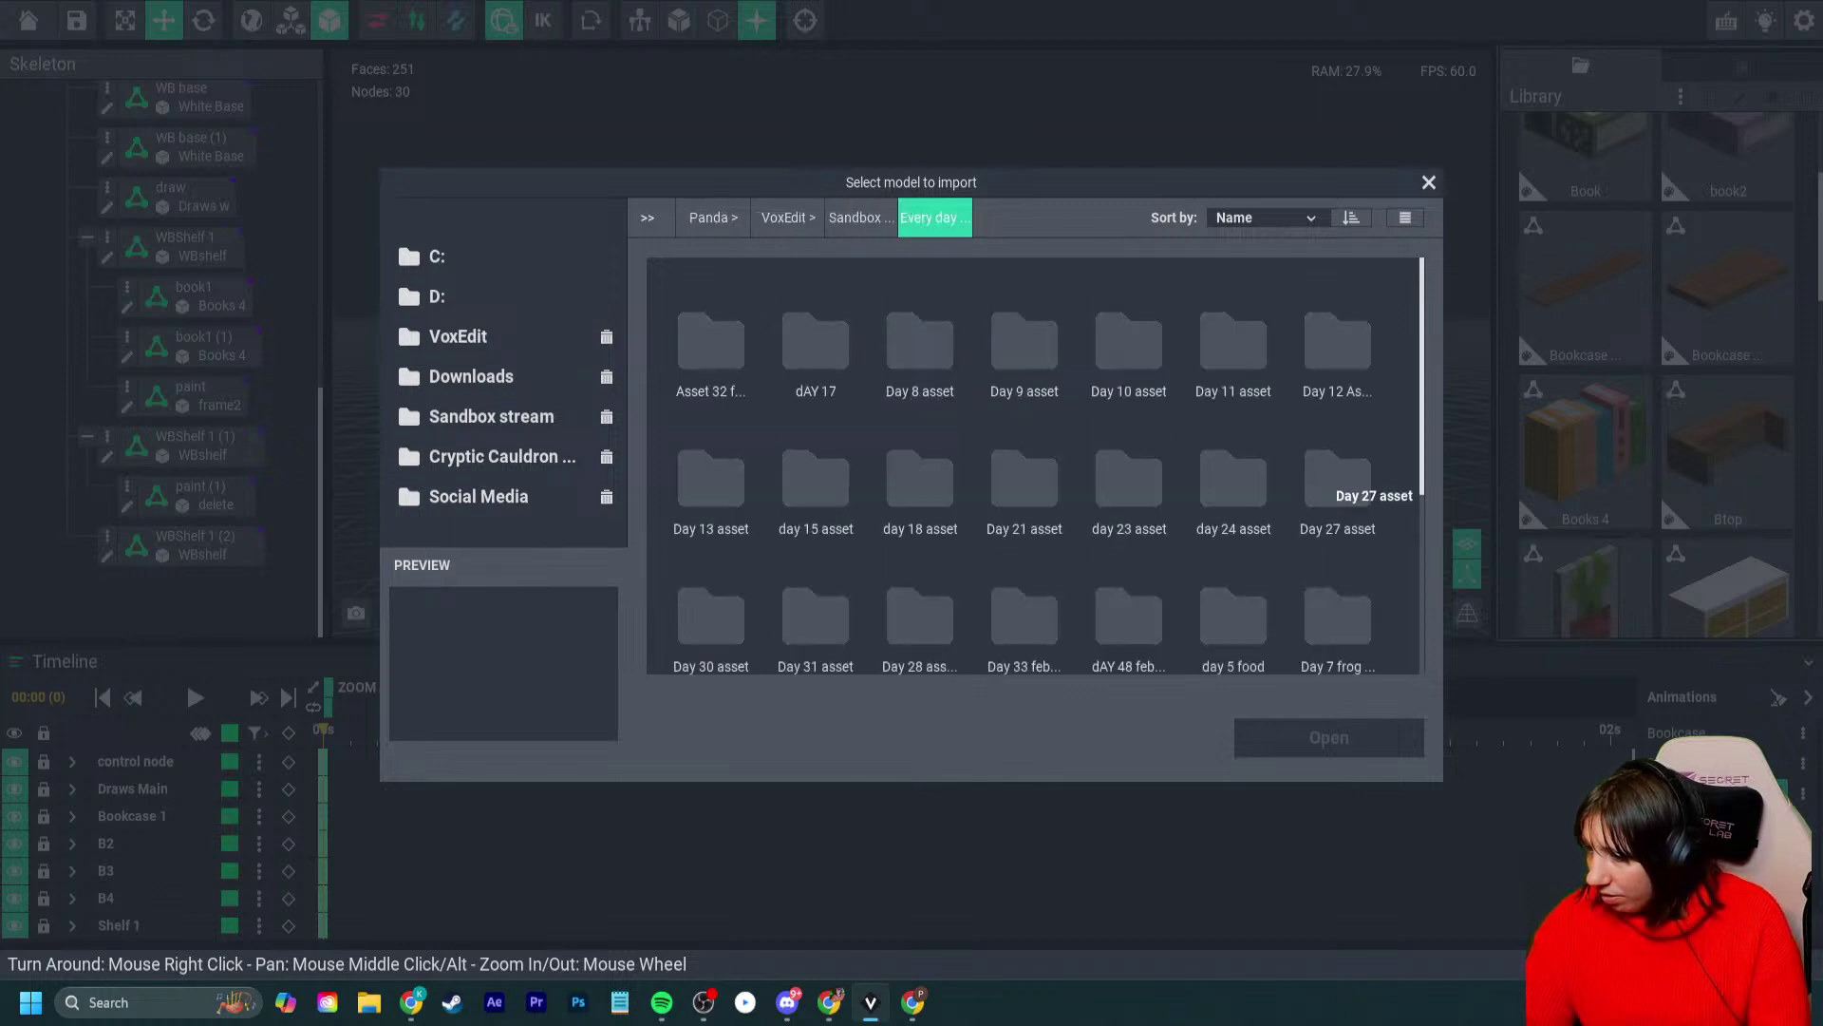
- Check the Day 27, Day 7 frog, day 5 food, Day 33, Day 28, Day 31 and Day 30 folders for shelf decorations
double_click(1338, 479)
click(860, 218)
double_click(1338, 617)
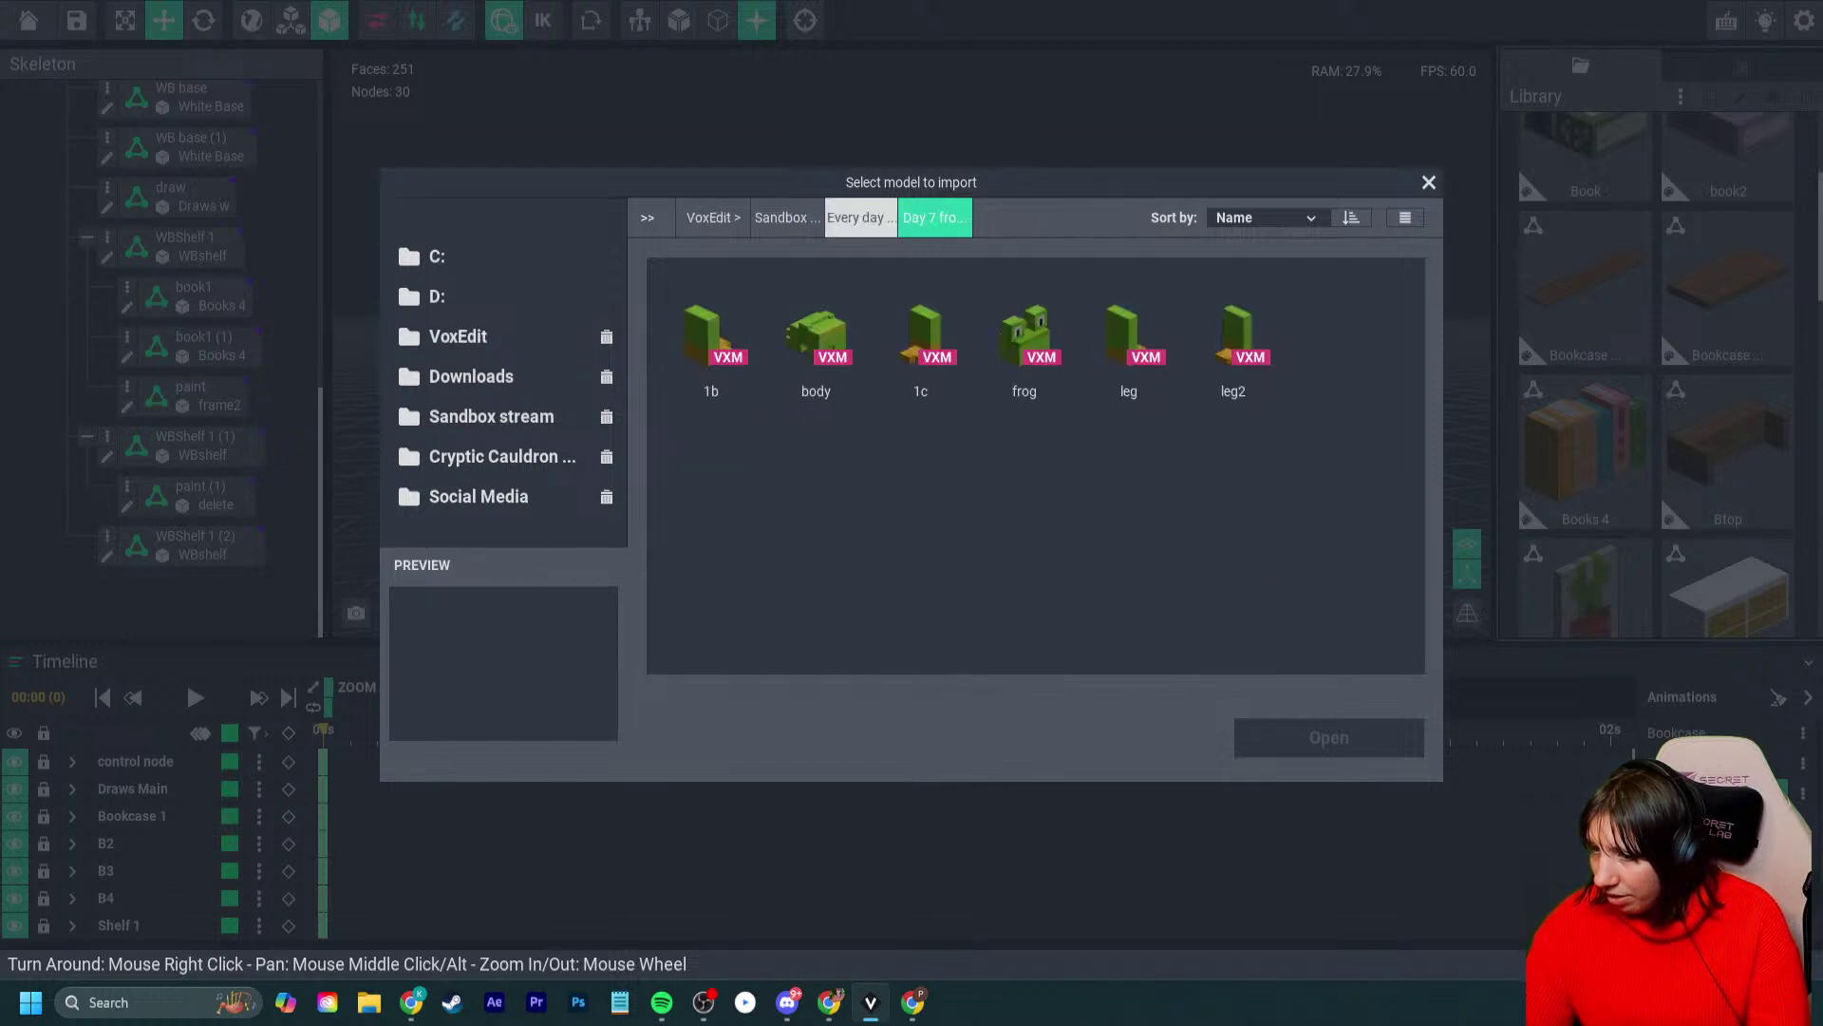
click(860, 217)
double_click(1234, 617)
click(860, 217)
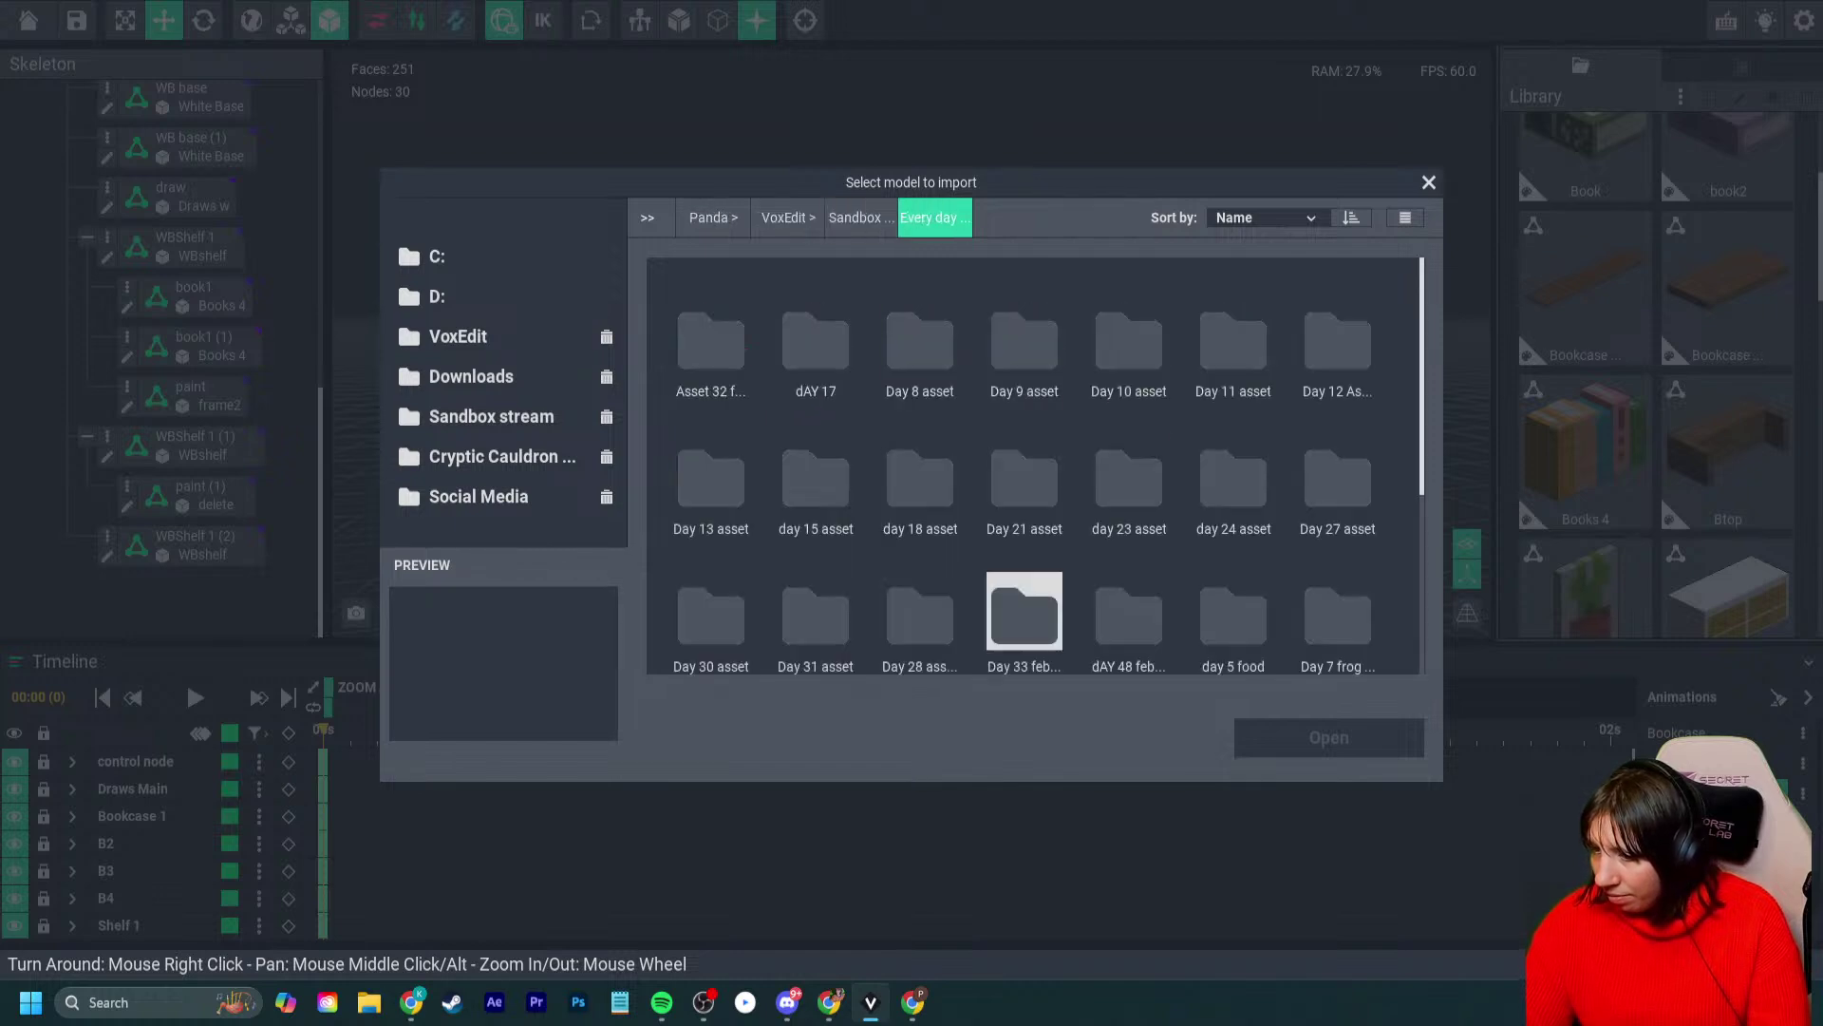
double_click(1024, 610)
click(861, 217)
double_click(920, 611)
click(860, 217)
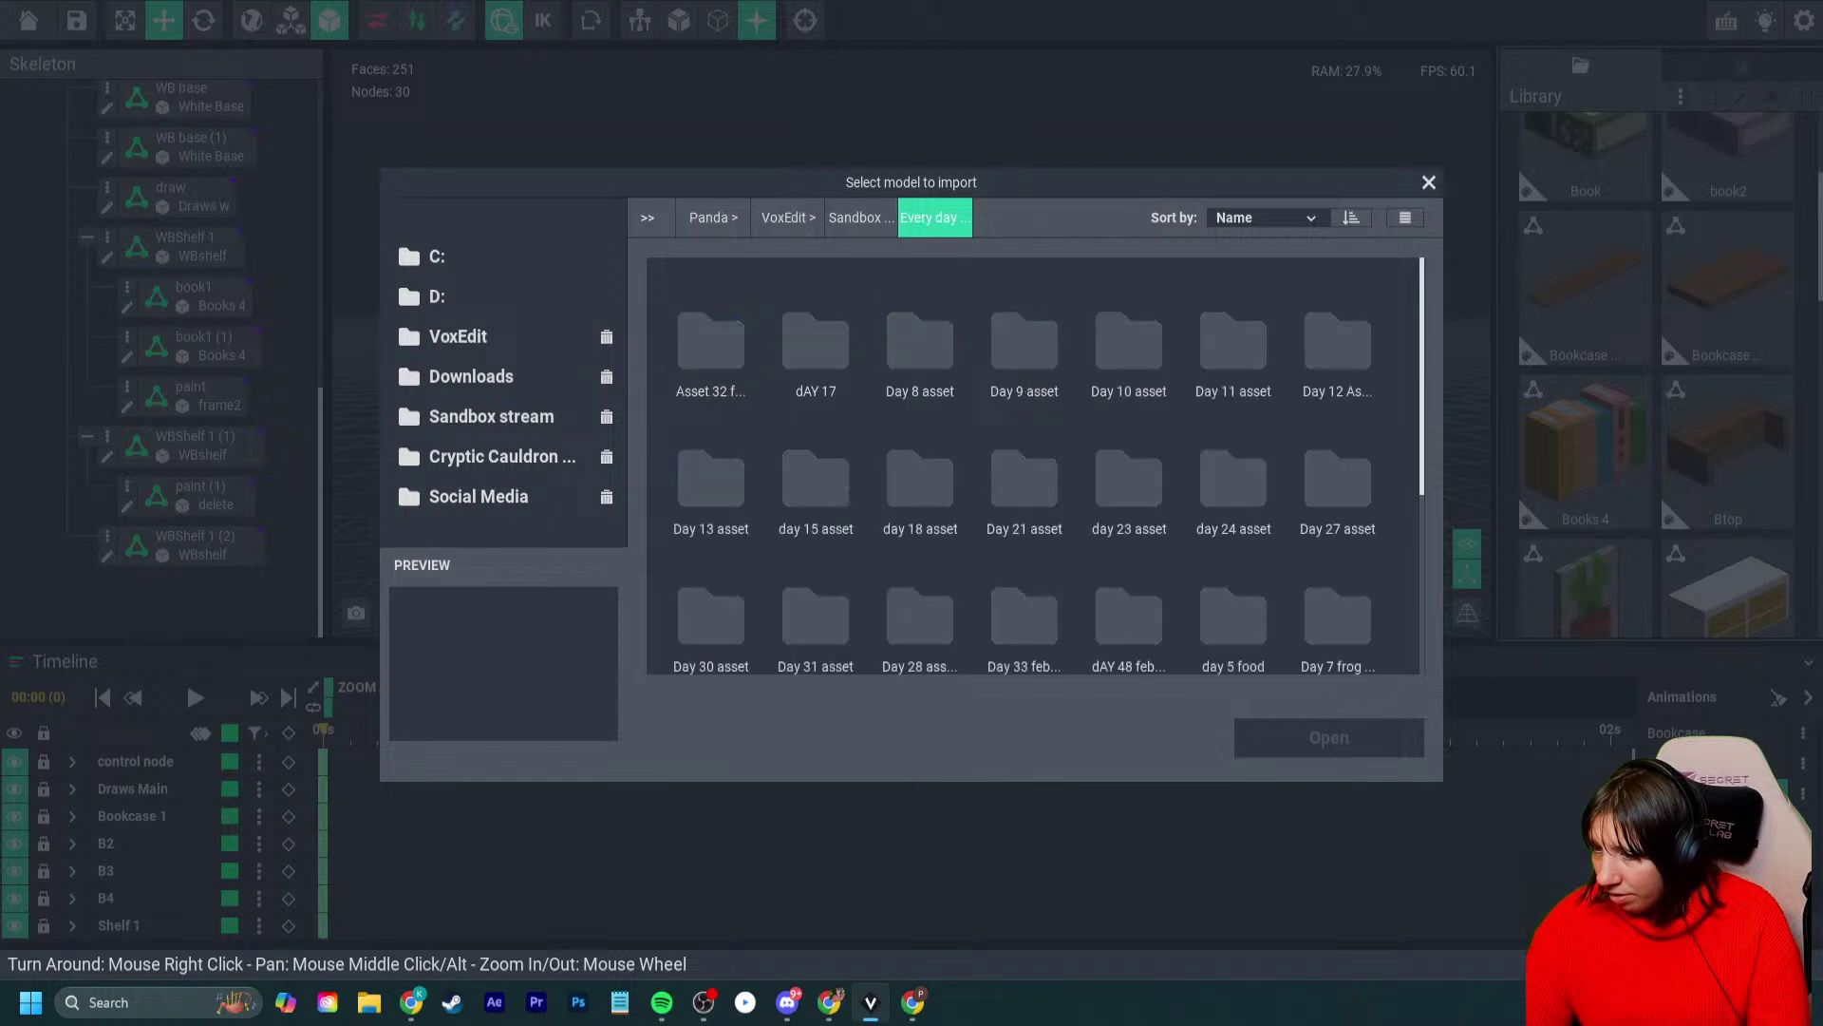
double_click(816, 610)
click(861, 218)
double_click(711, 611)
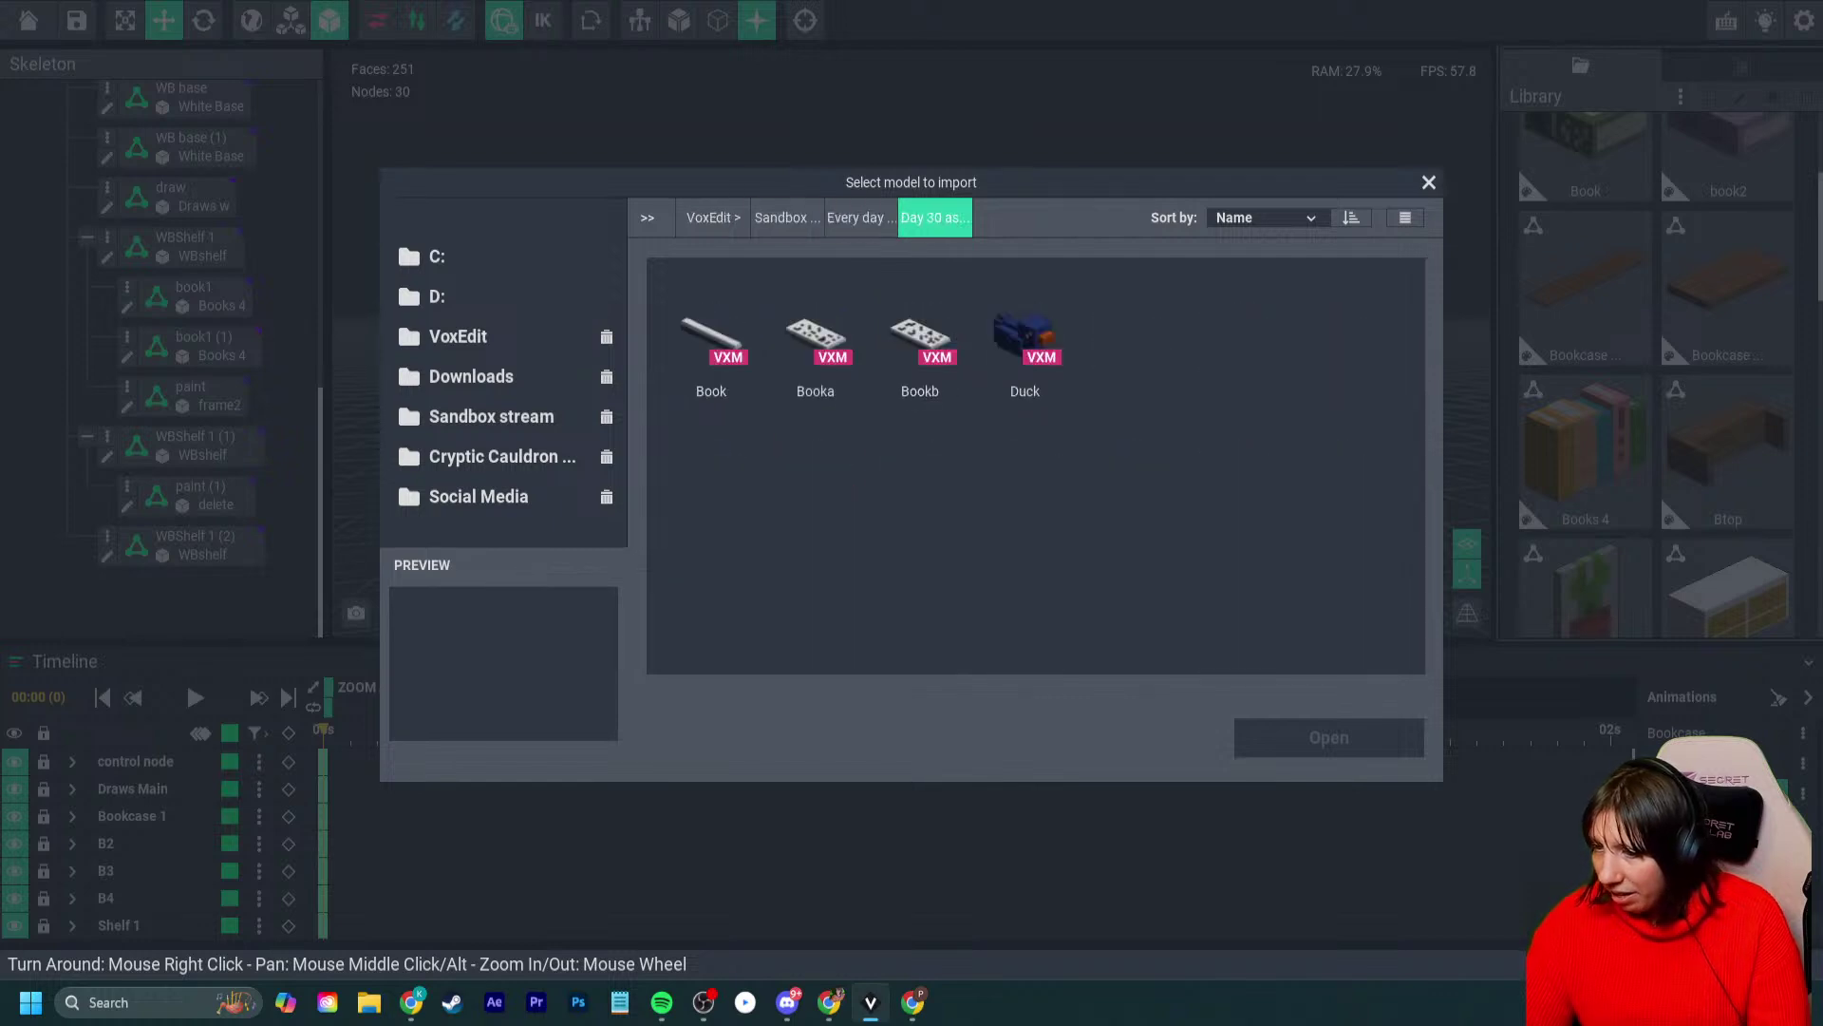
- Browse the models in the Day 27, day 24, day 23, Day 21 and day 18 asset folders for shelf decorations
click(860, 217)
double_click(1337, 473)
click(860, 217)
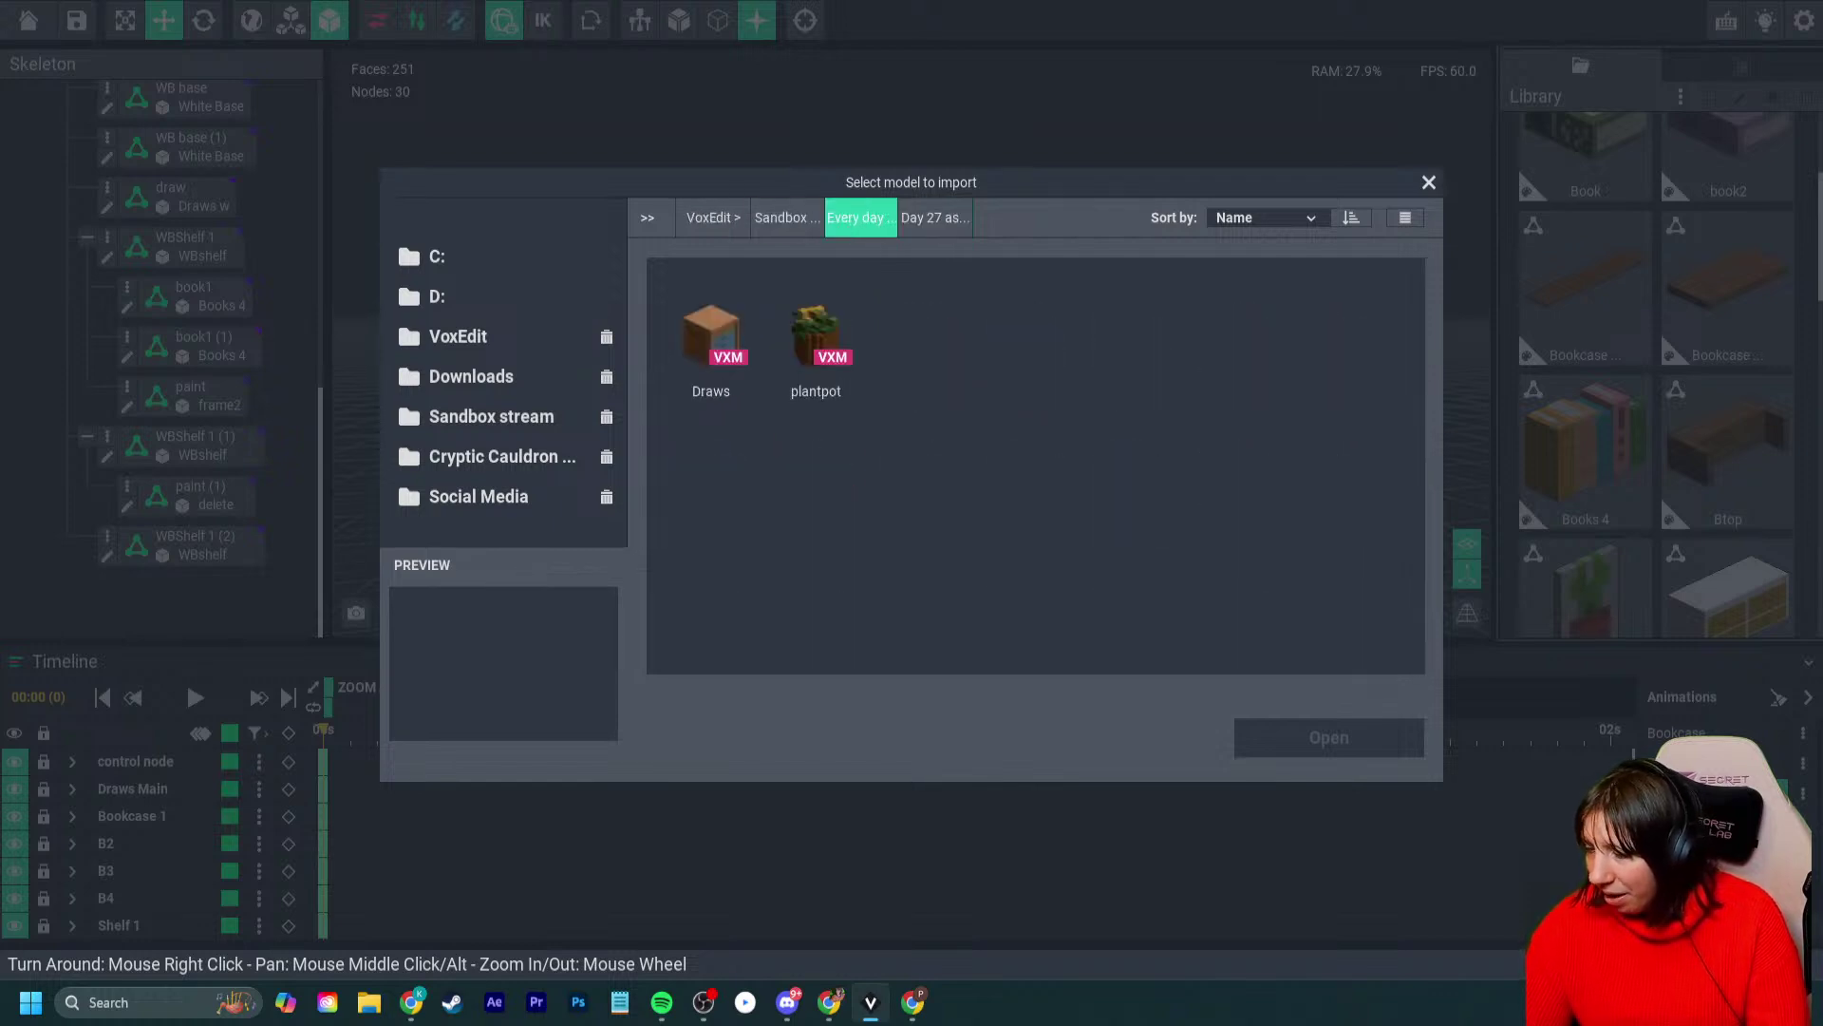
double_click(1233, 473)
click(861, 218)
double_click(1129, 473)
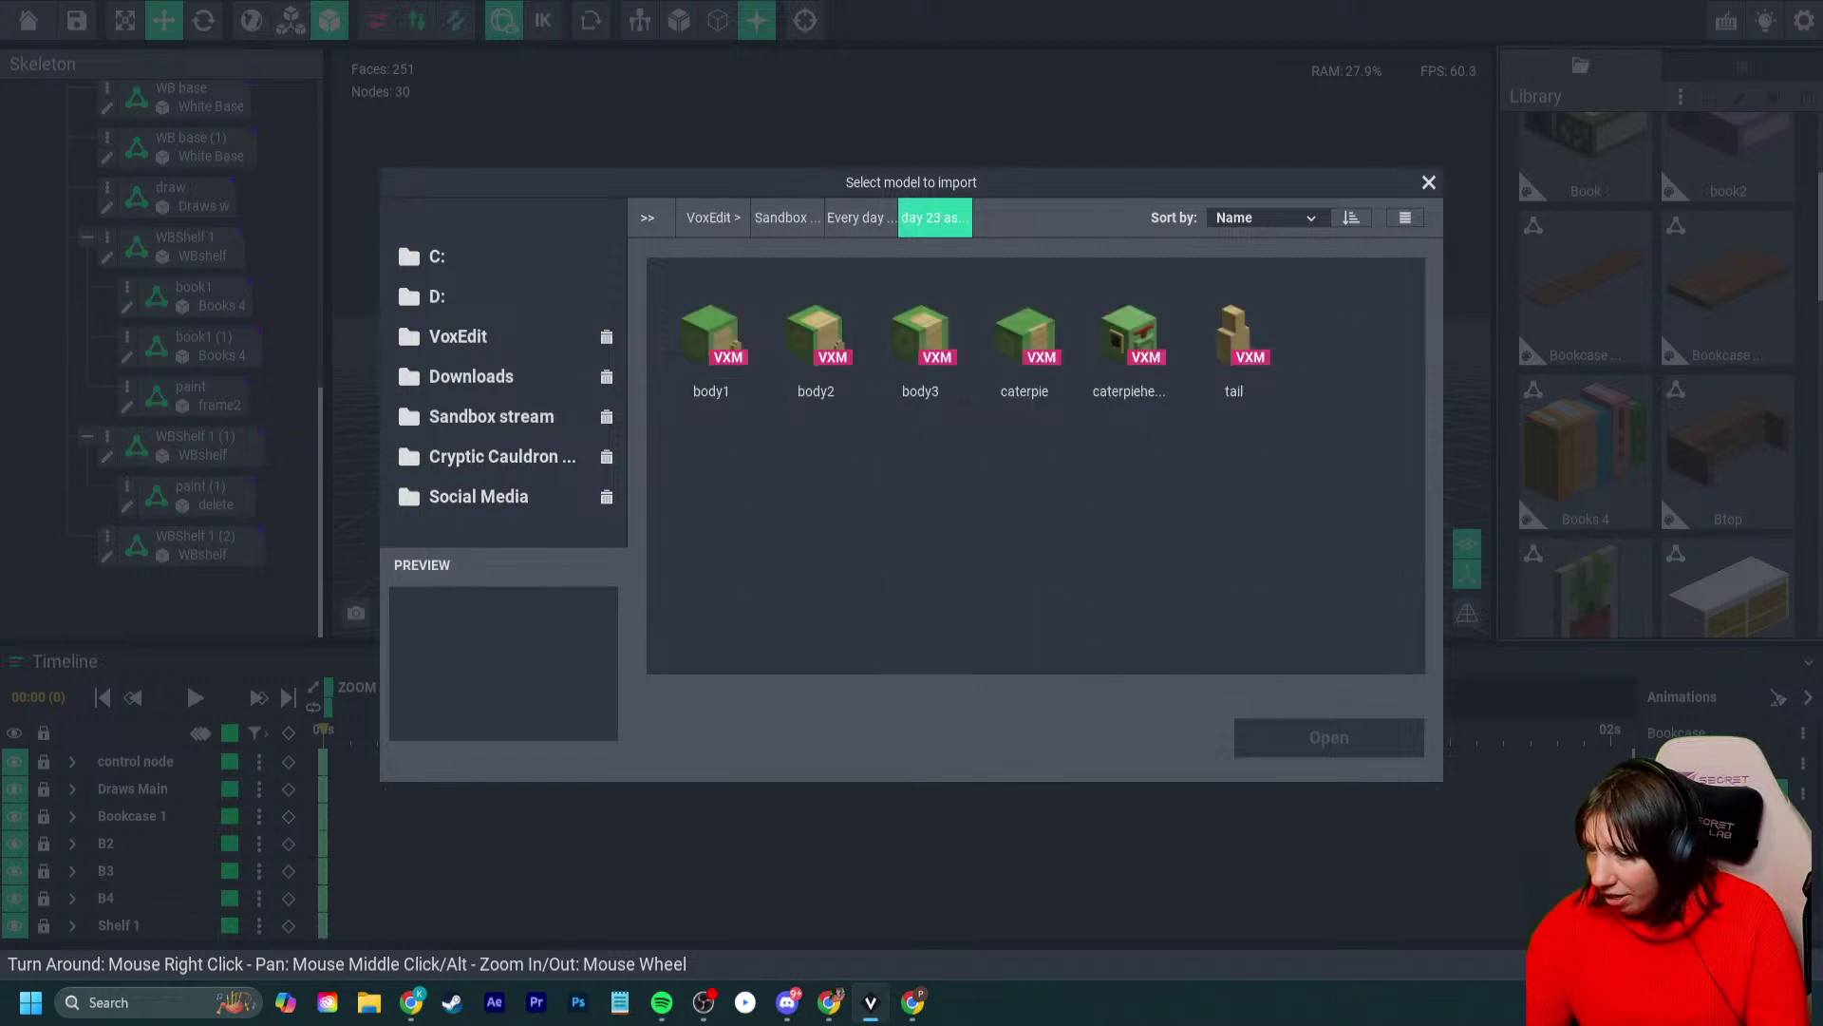
click(860, 217)
double_click(1025, 473)
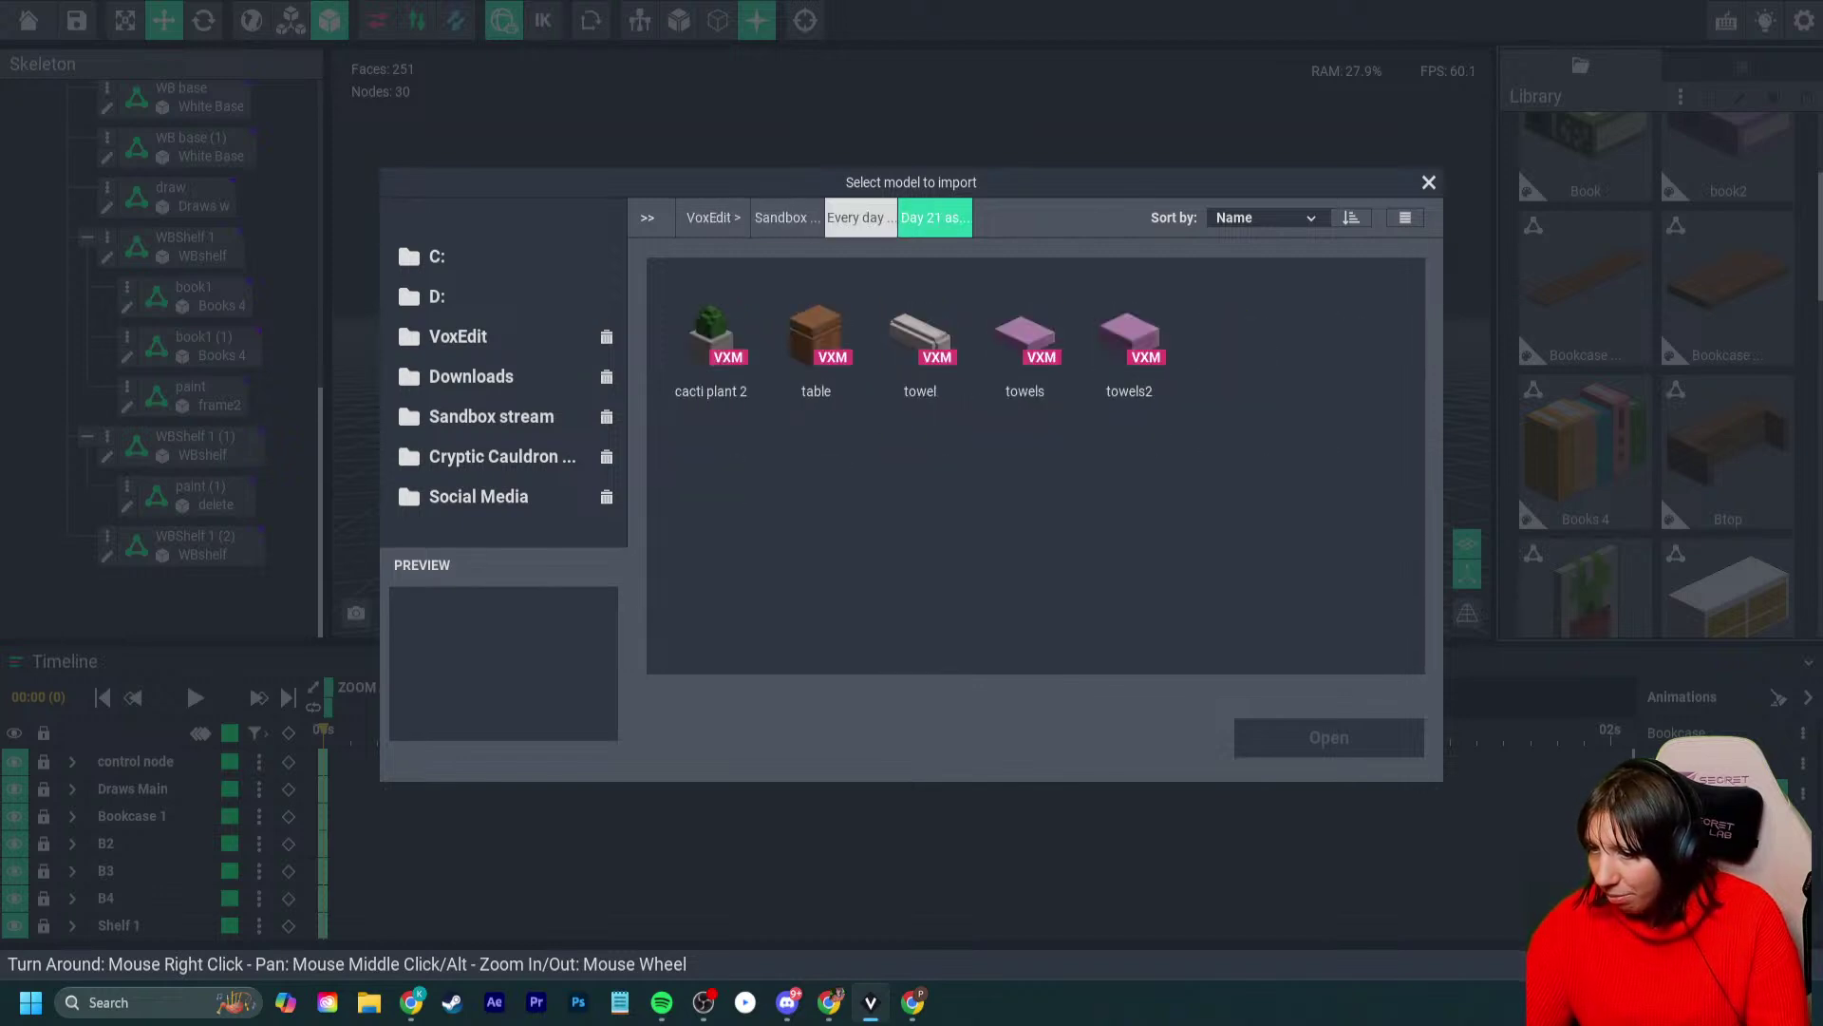
click(861, 218)
double_click(920, 473)
scroll(1130, 610, down, 5)
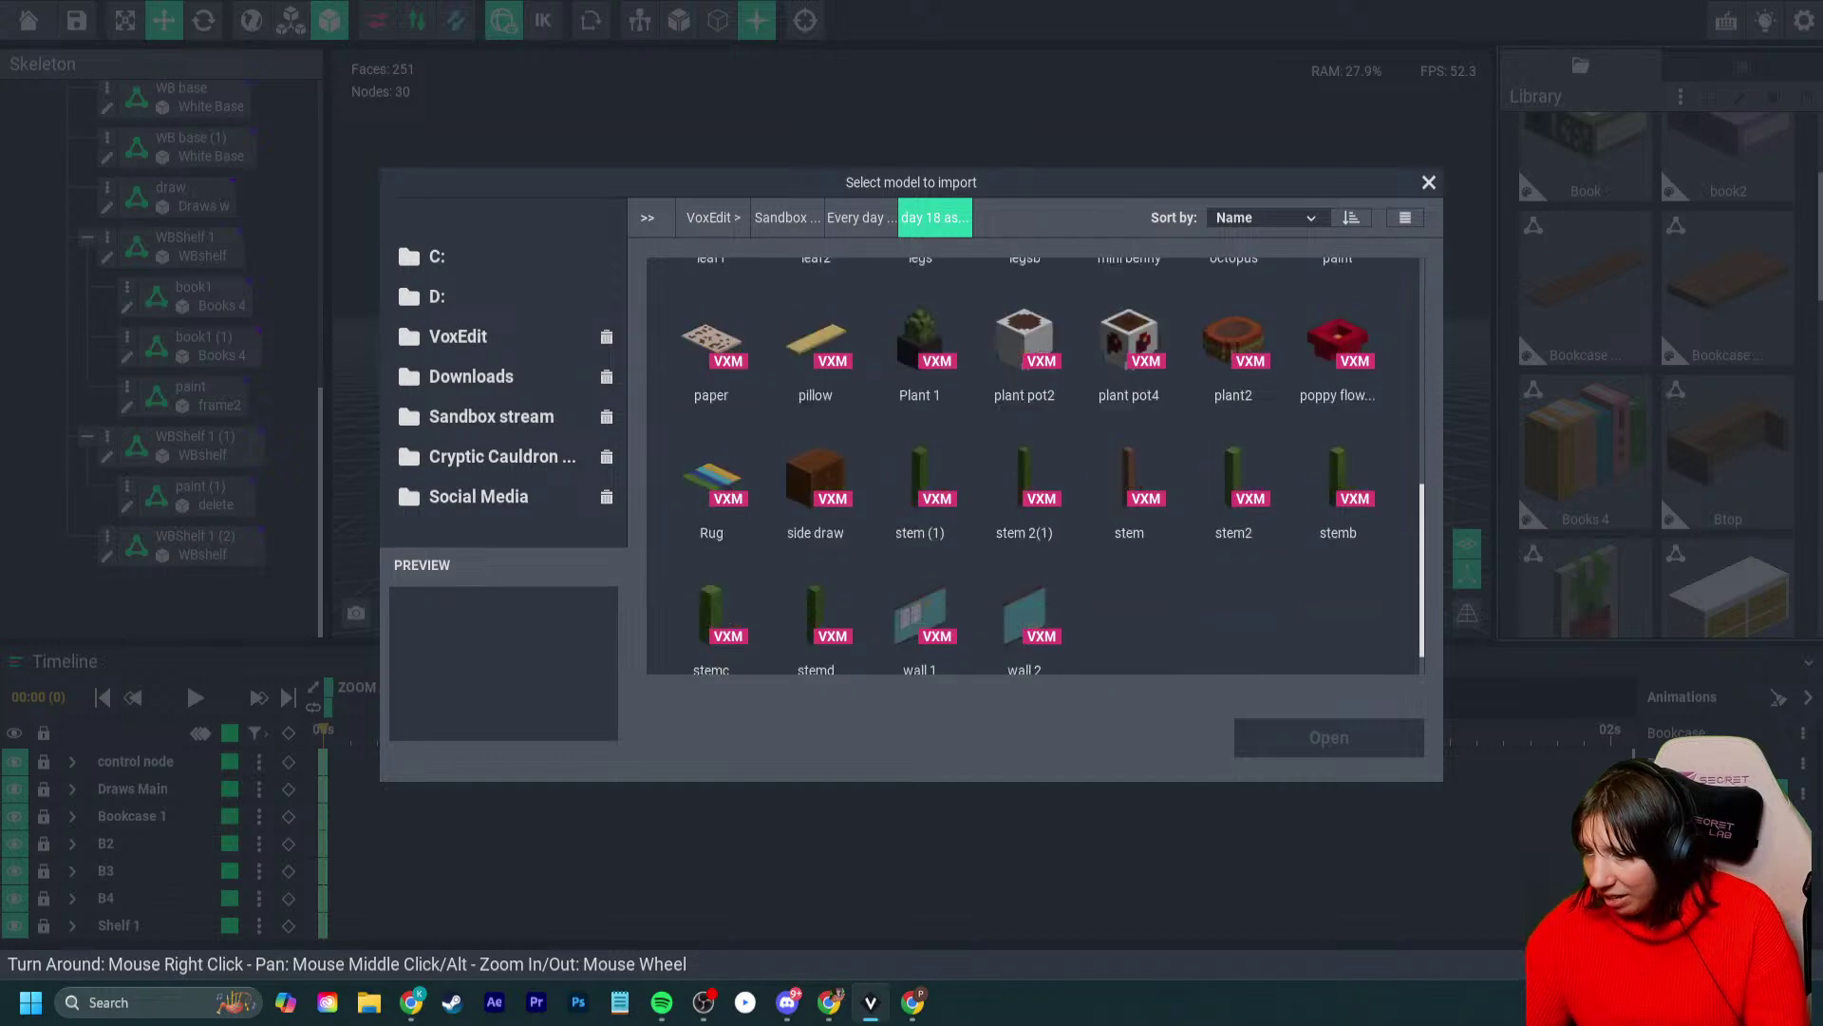
scroll(920, 304, up, 5)
click(861, 217)
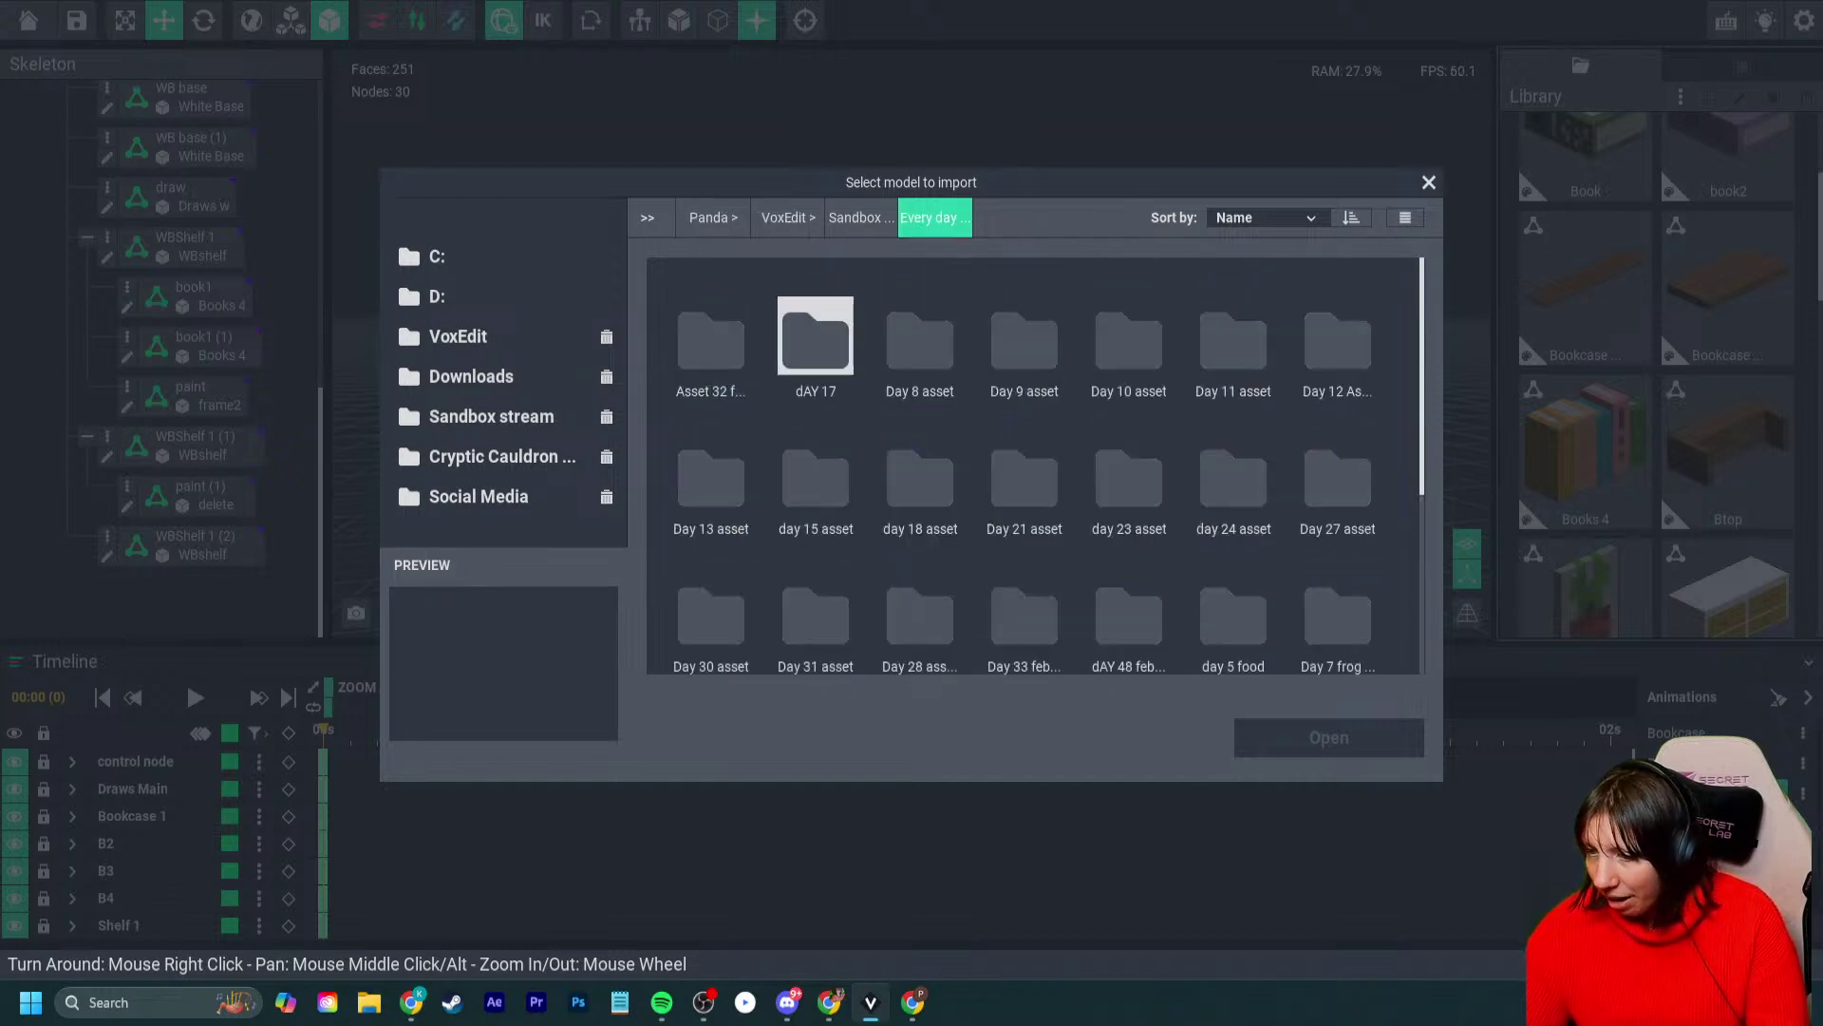
- Find the cupcake model in the dAY 17 folder and import it into the library
double_click(711, 337)
click(860, 218)
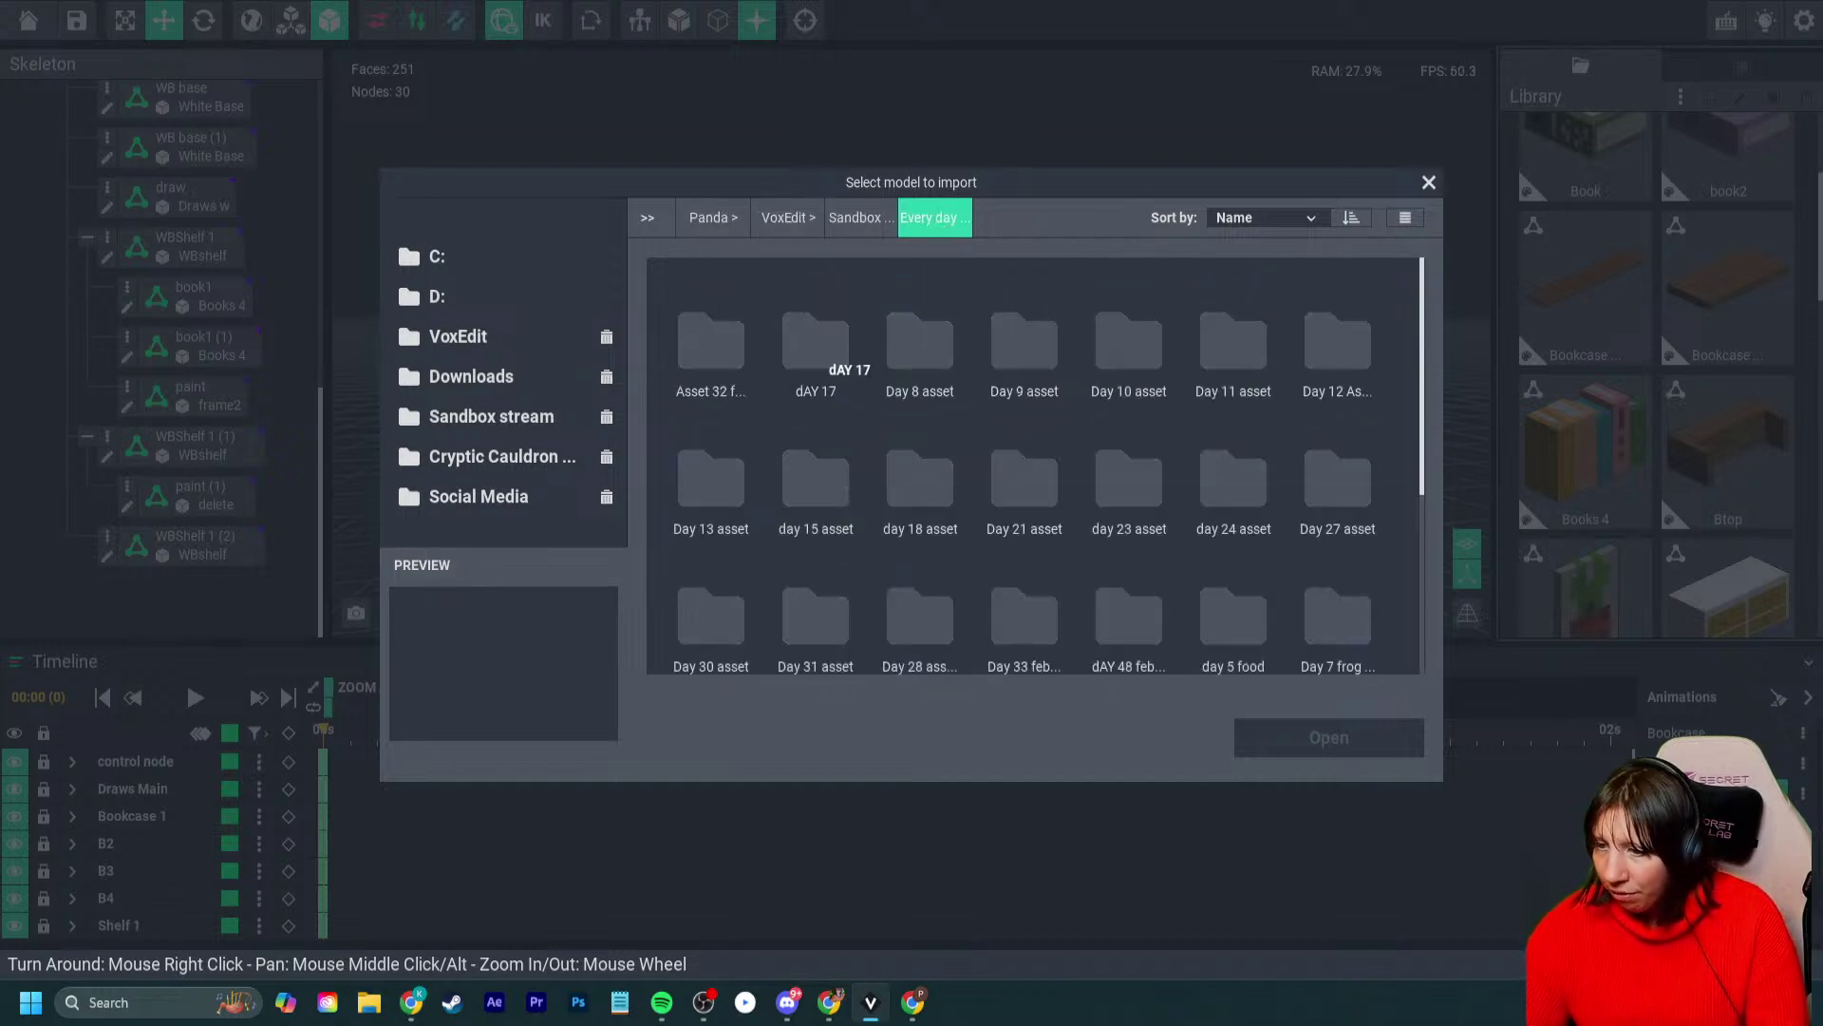
double_click(816, 338)
scroll(1024, 427, down, 3)
scroll(1024, 475, up, 1)
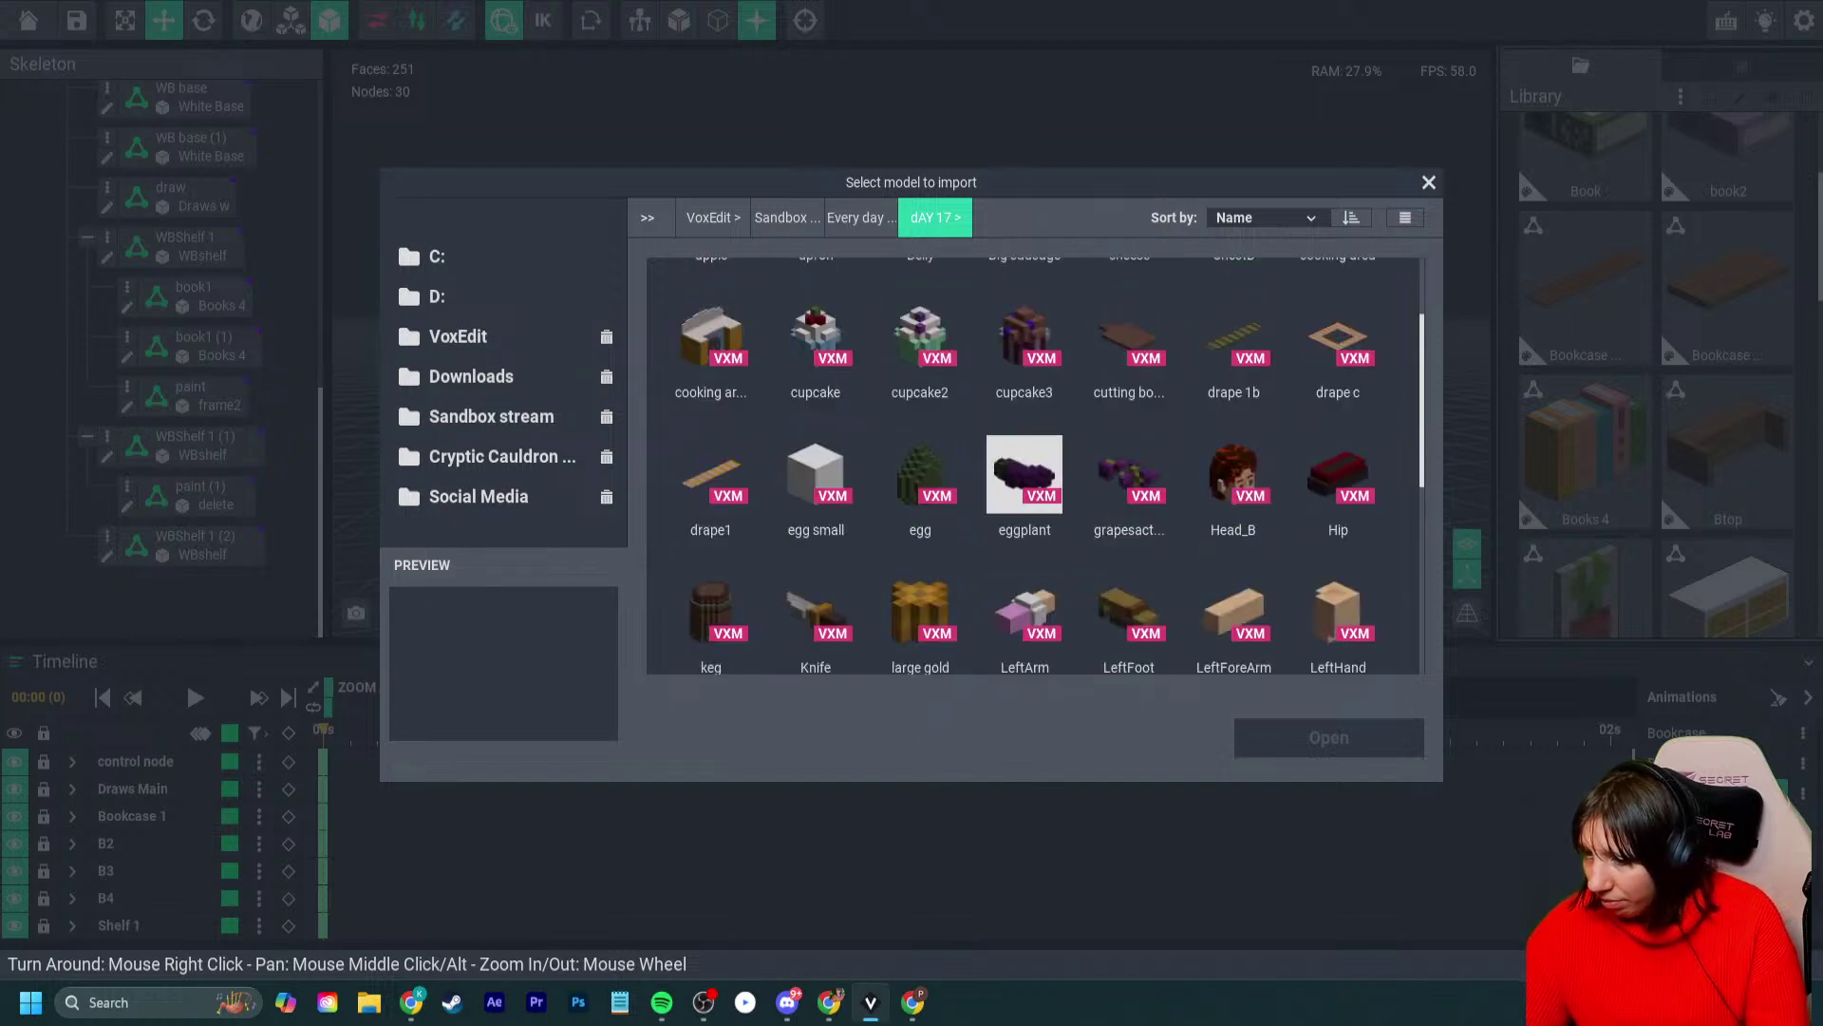
scroll(926, 451, down, 7)
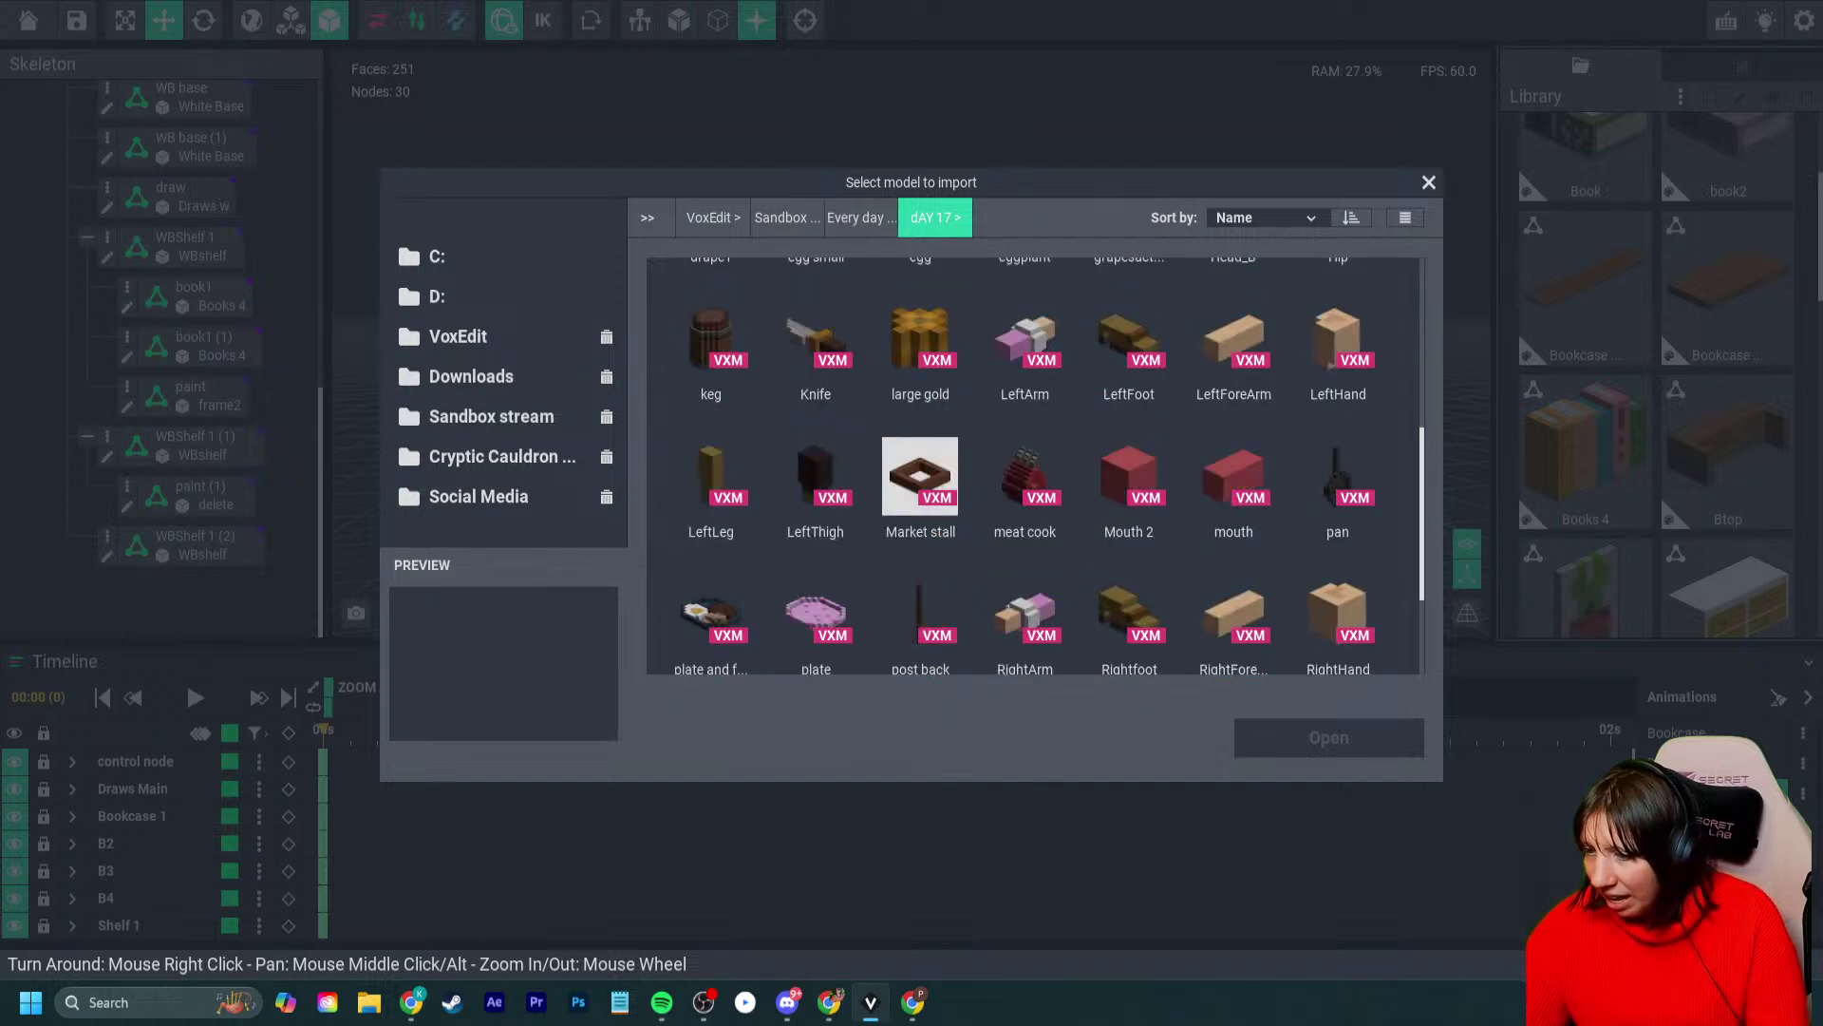
click(861, 217)
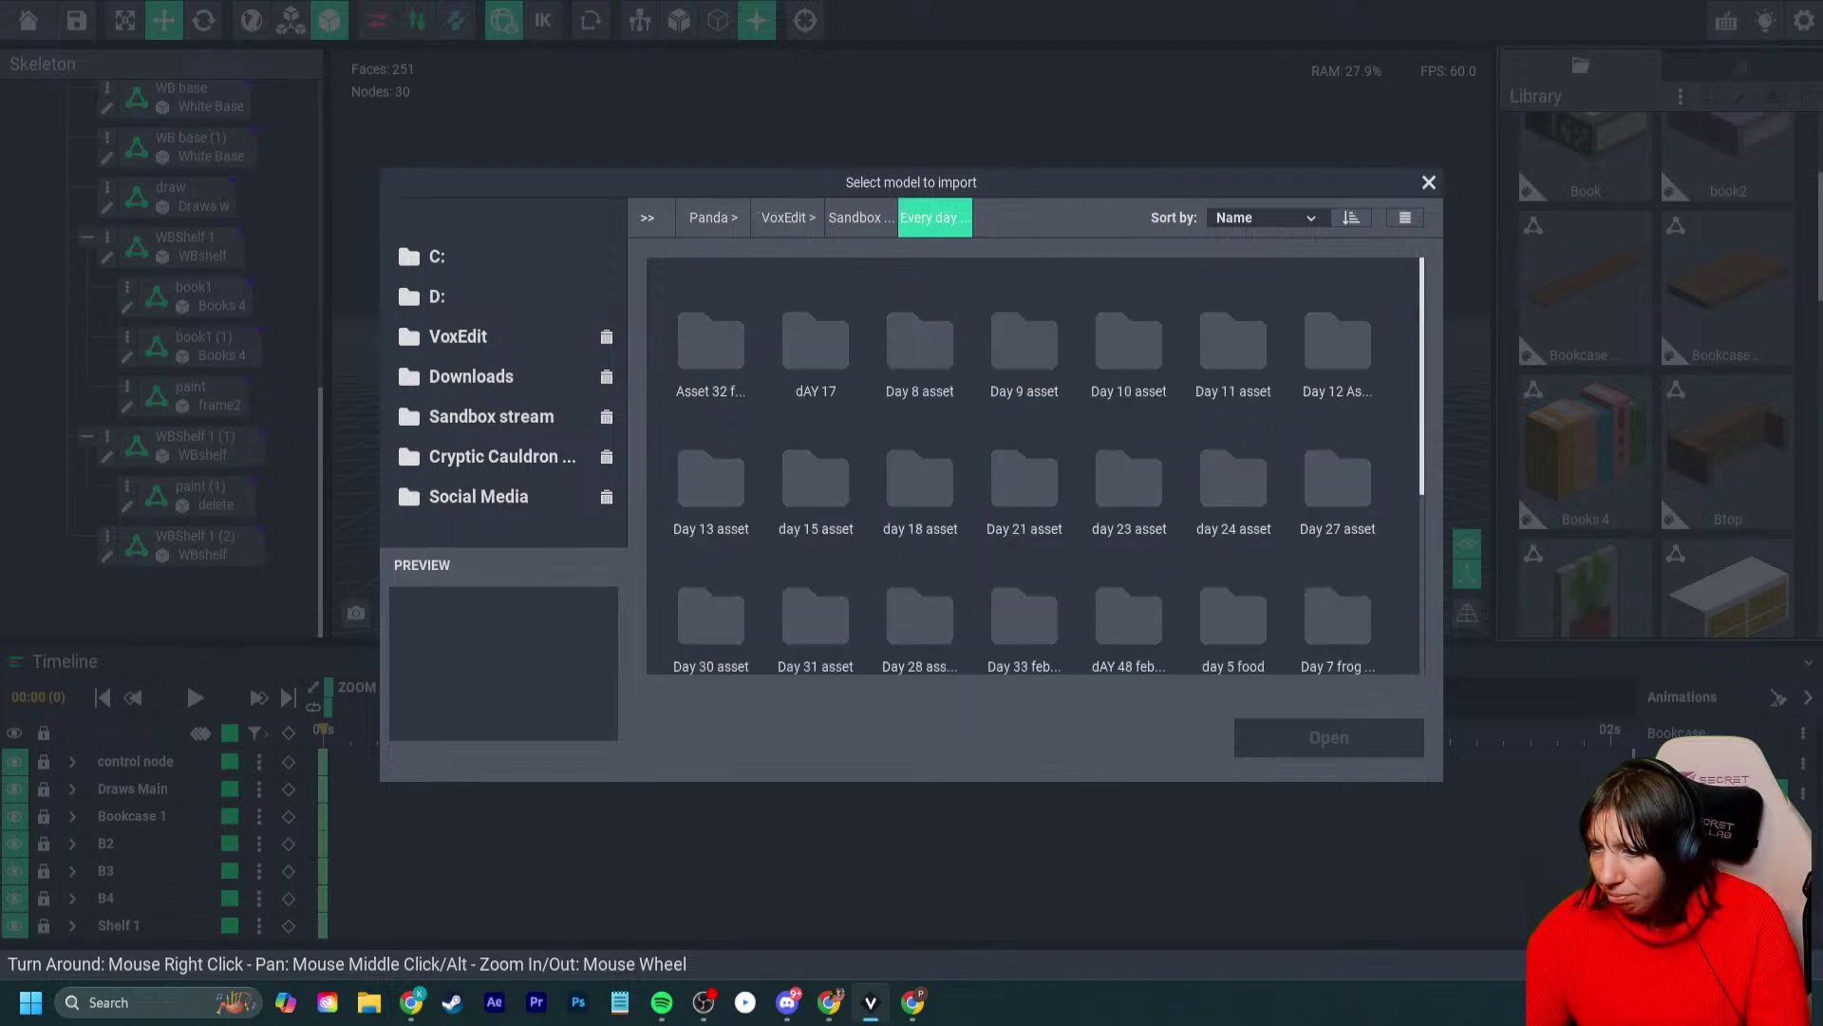
double_click(815, 338)
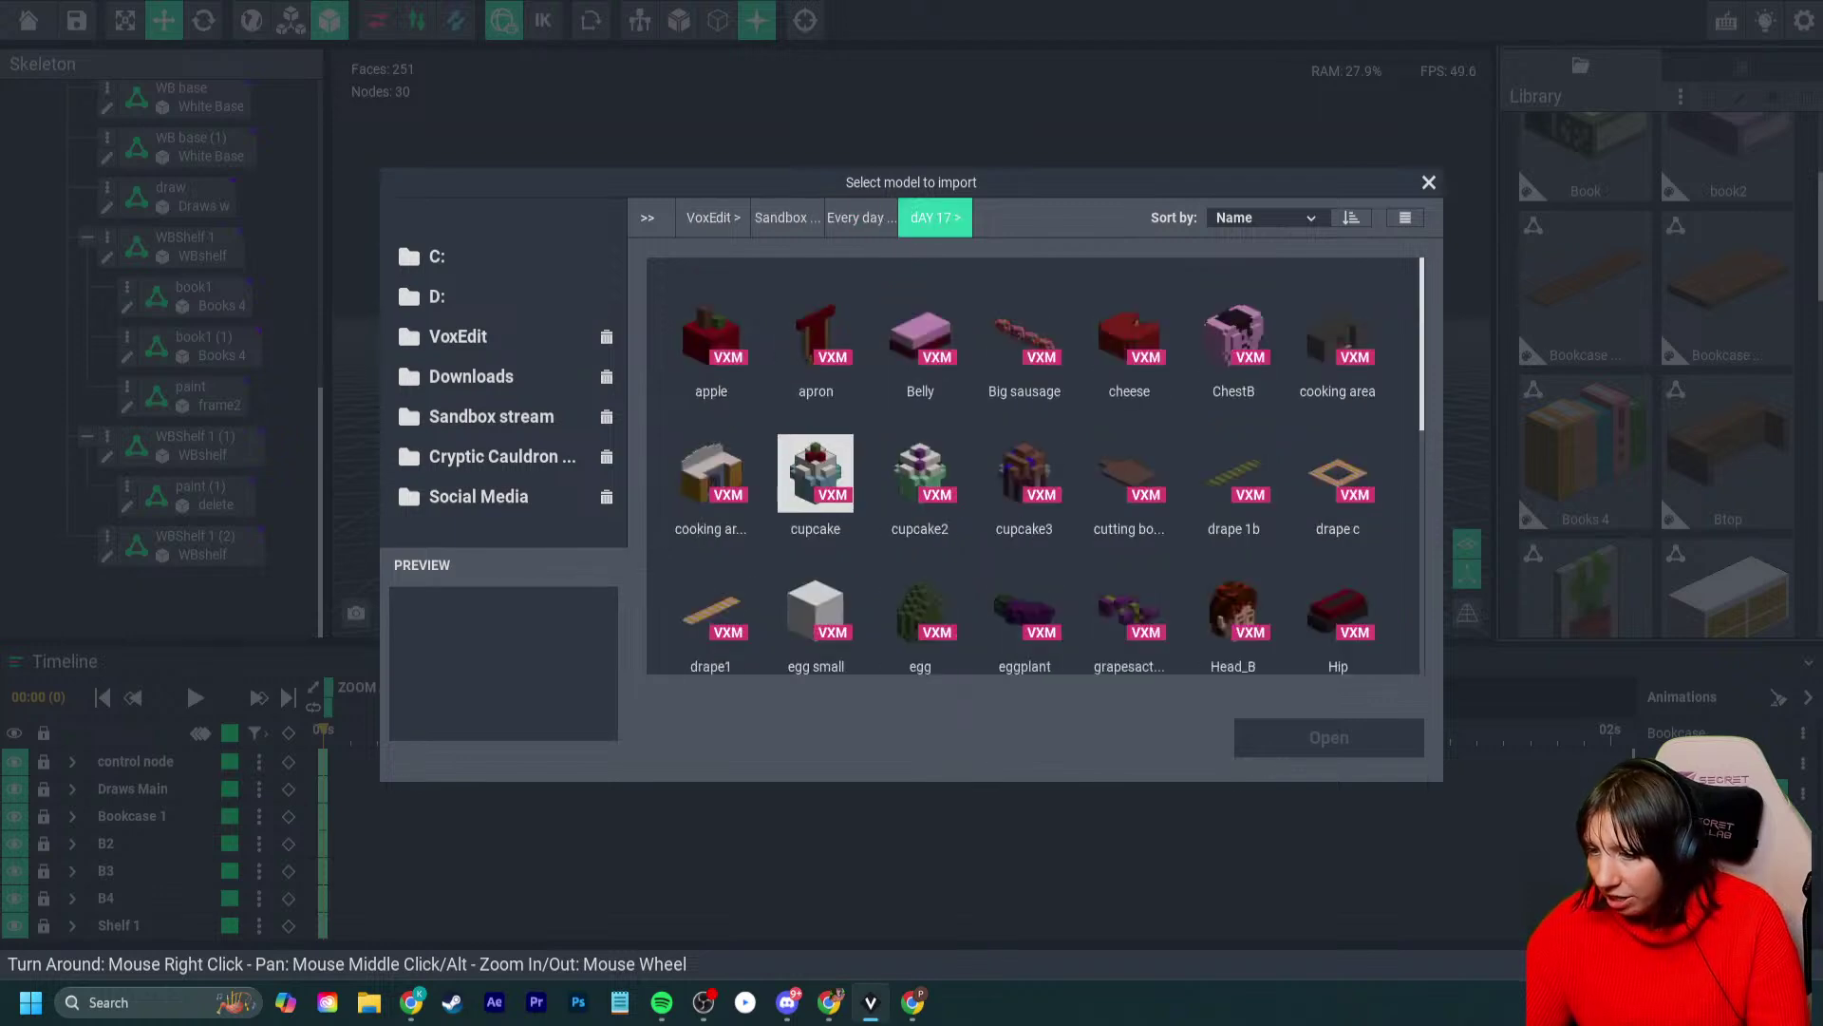
click(816, 472)
click(1329, 738)
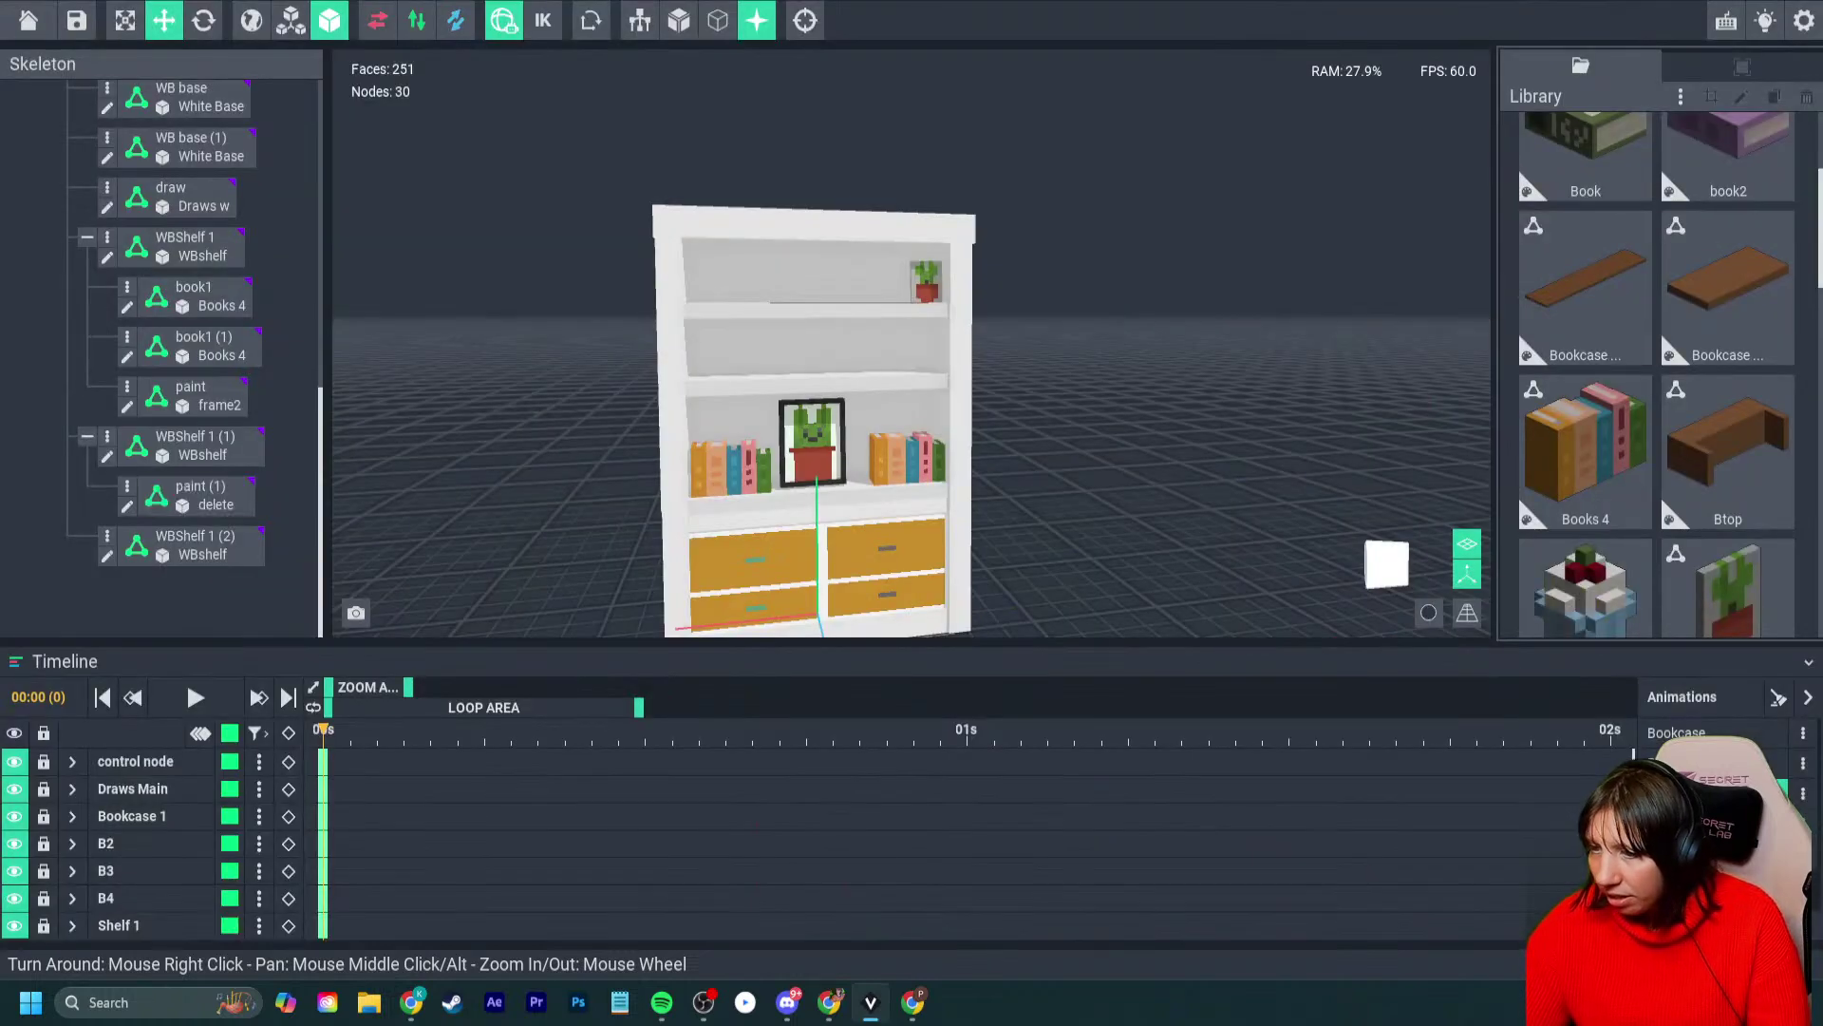
- Move the small cactus picture, paint (1), from the top shelf down onto the shelf below
scroll(817, 361, up, 4)
right_drag(816, 332, 803, 404)
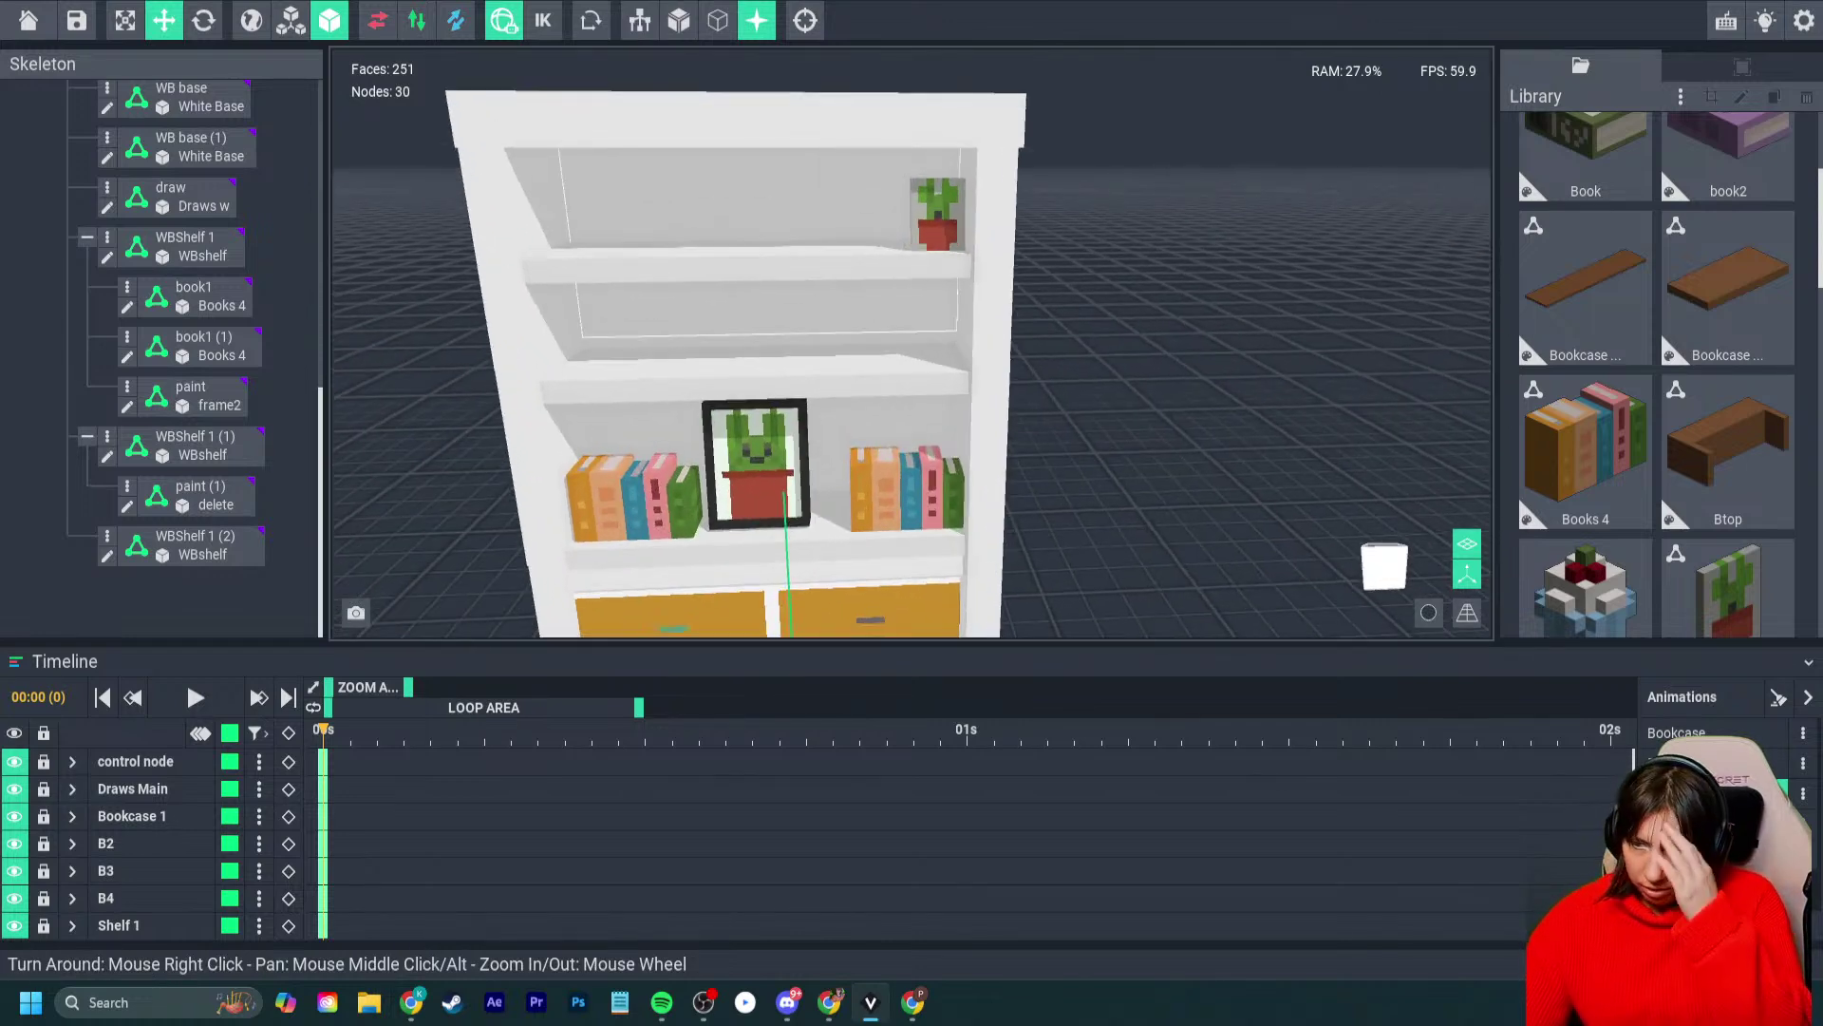
click(750, 267)
right_click(110, 539)
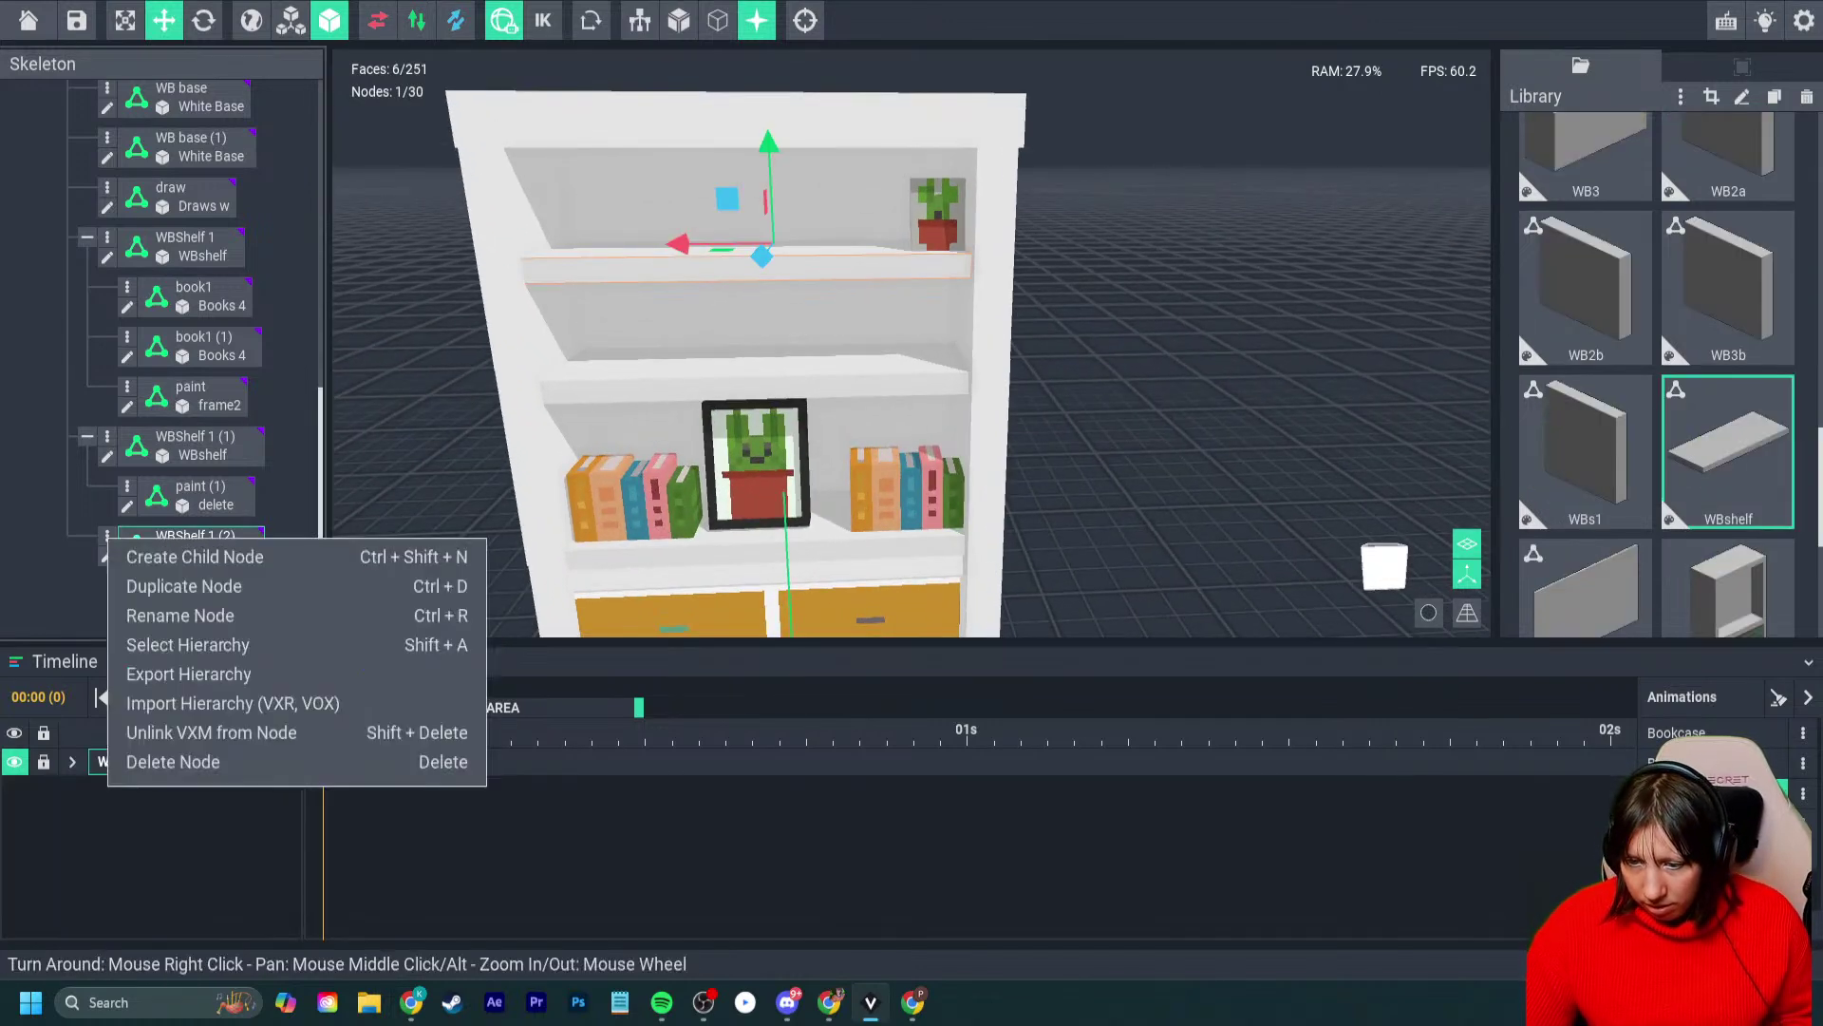
click(190, 495)
click(190, 495)
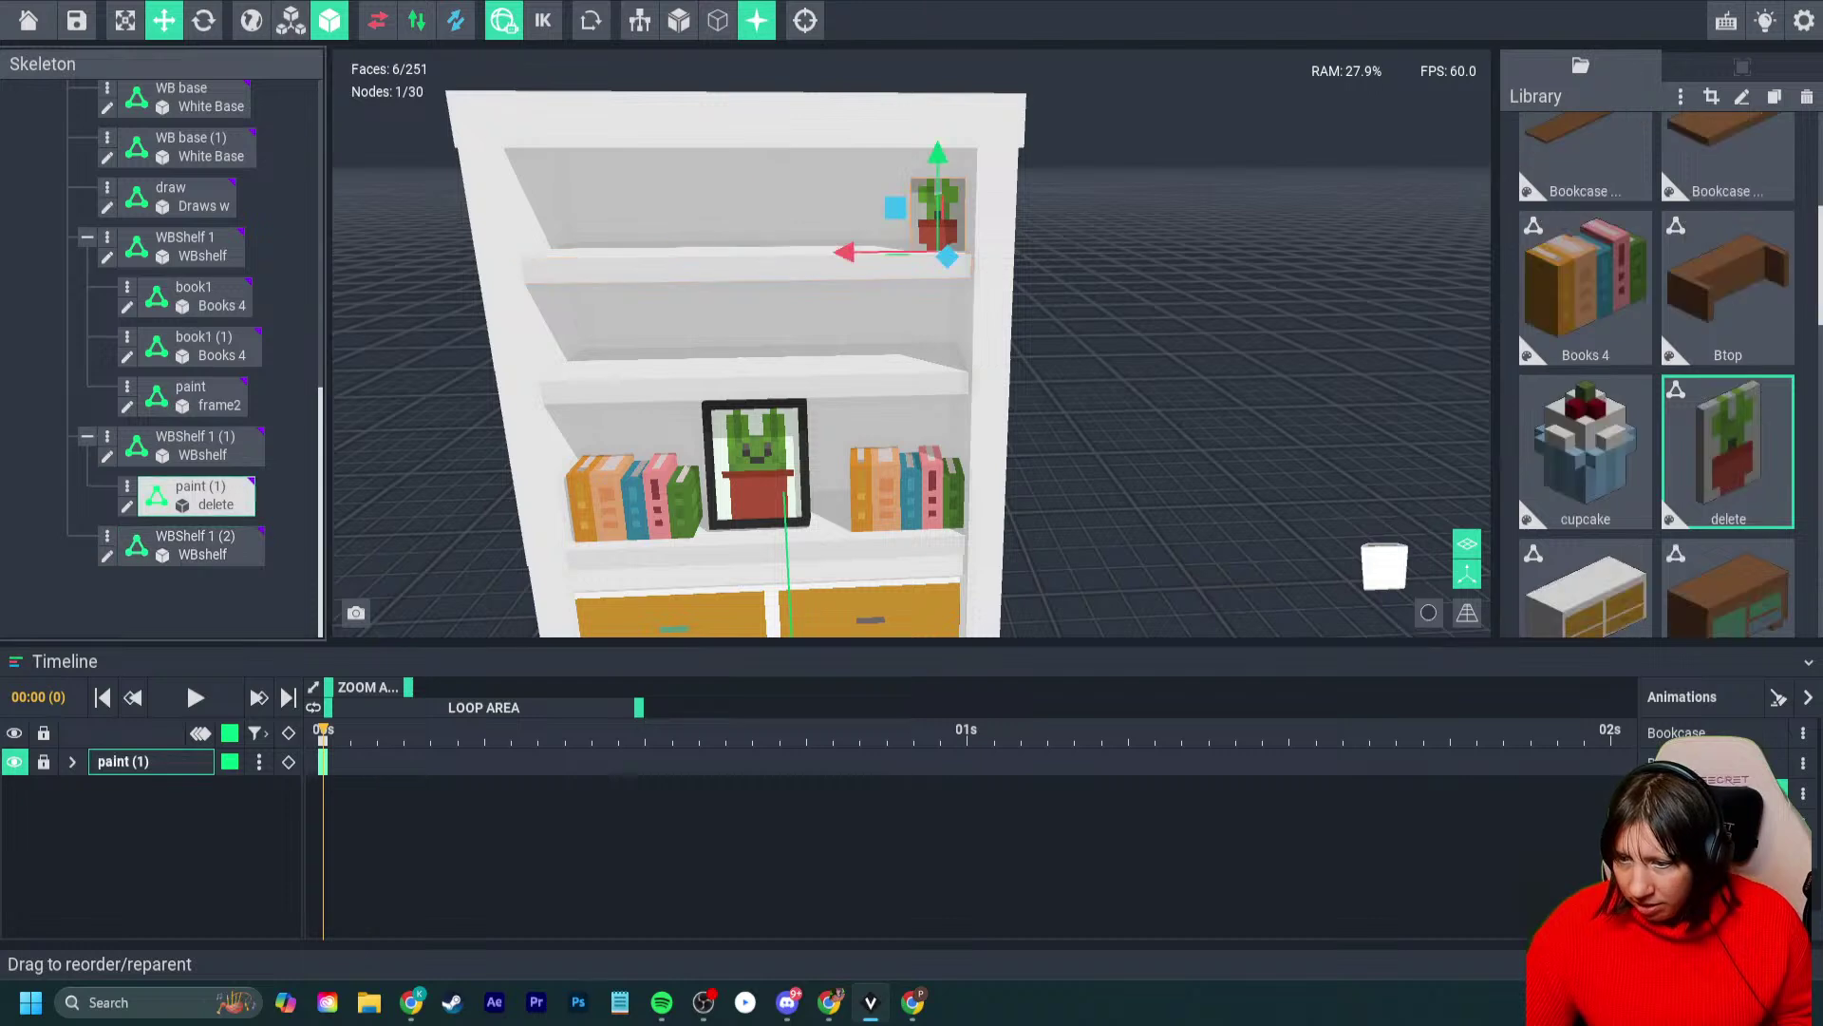
click(189, 445)
click(939, 215)
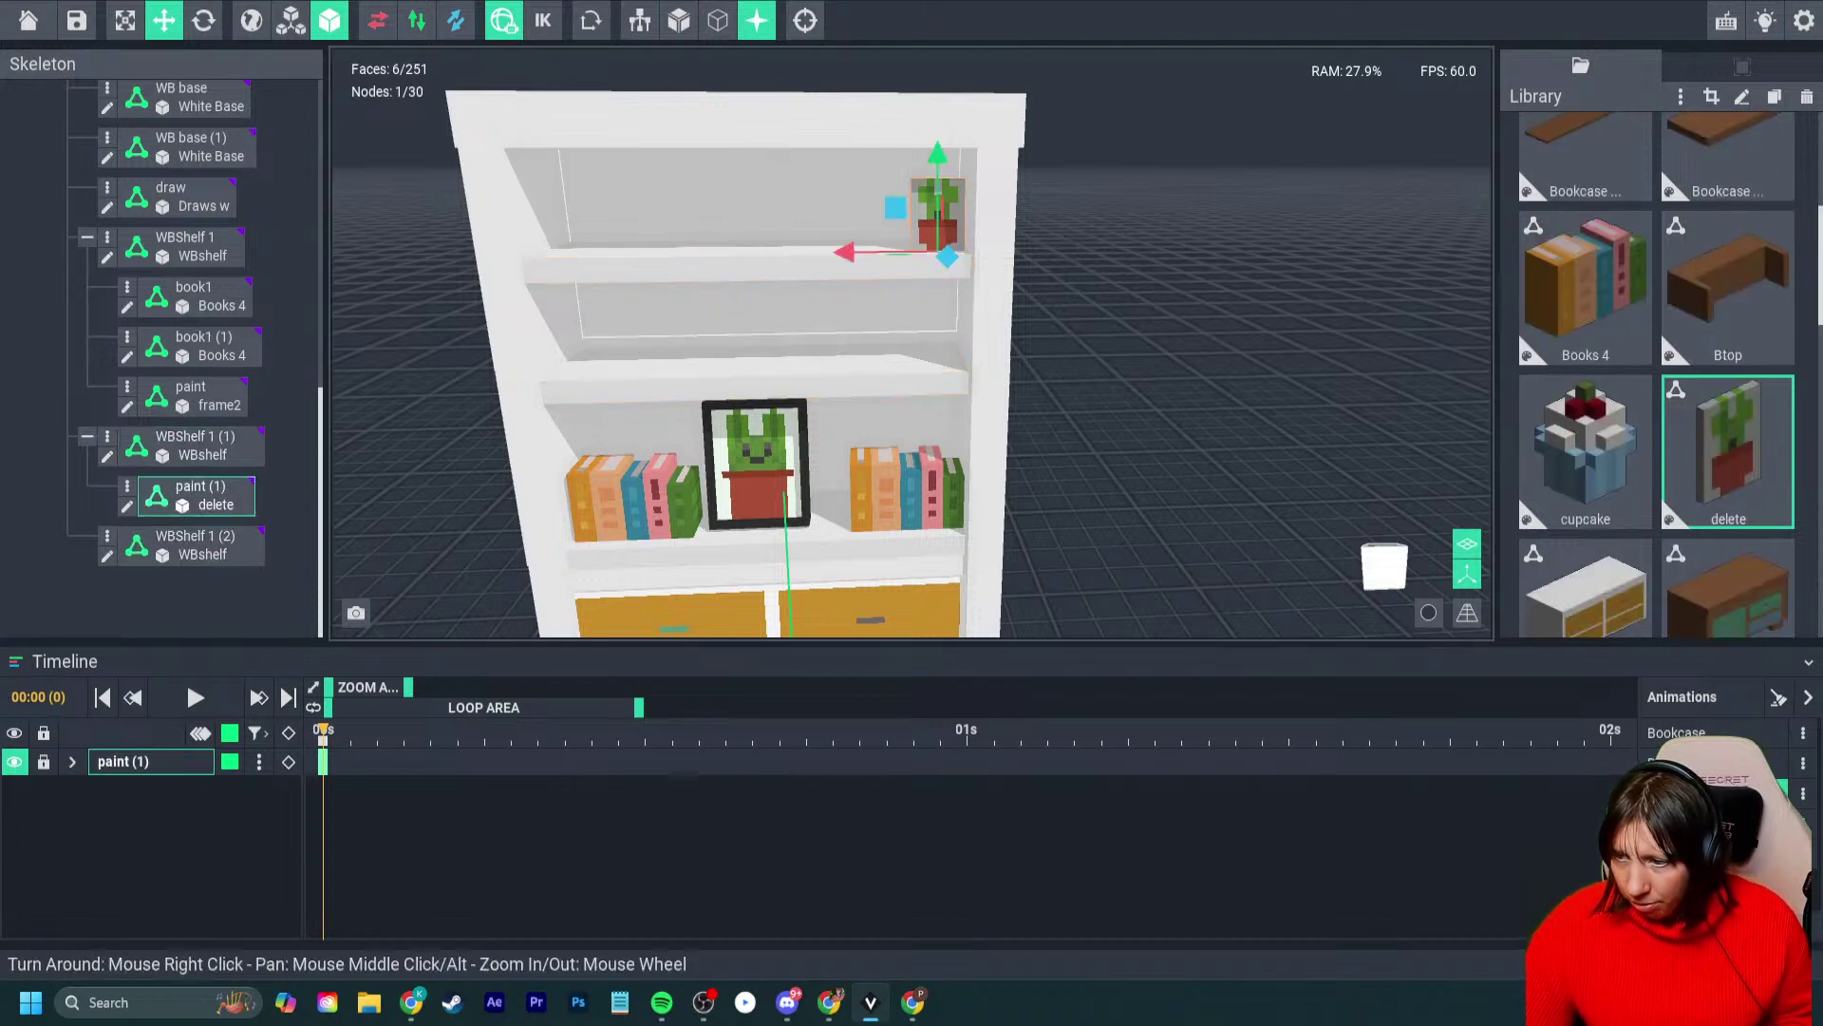
drag(938, 157, 938, 276)
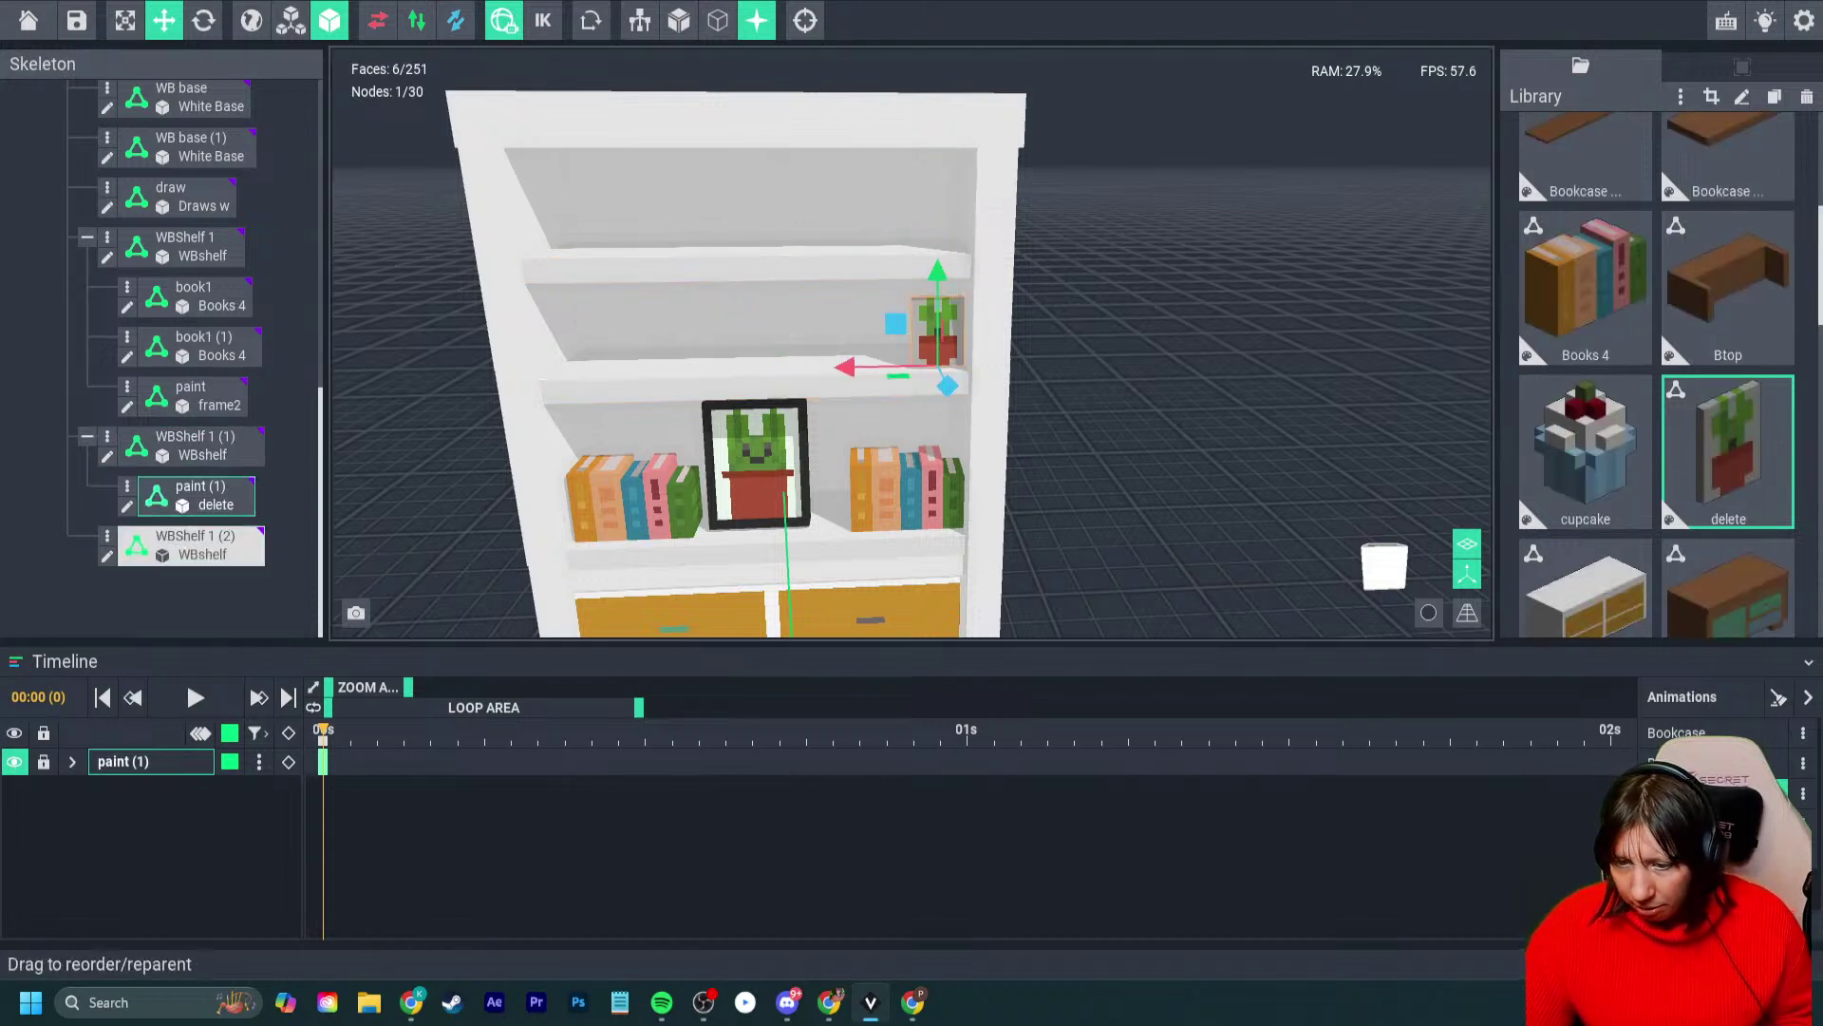
- Create a child node named cake under WBShelf 1 (1) and assign the cupcake model to it
right_click(110, 443)
click(192, 459)
text(cake)
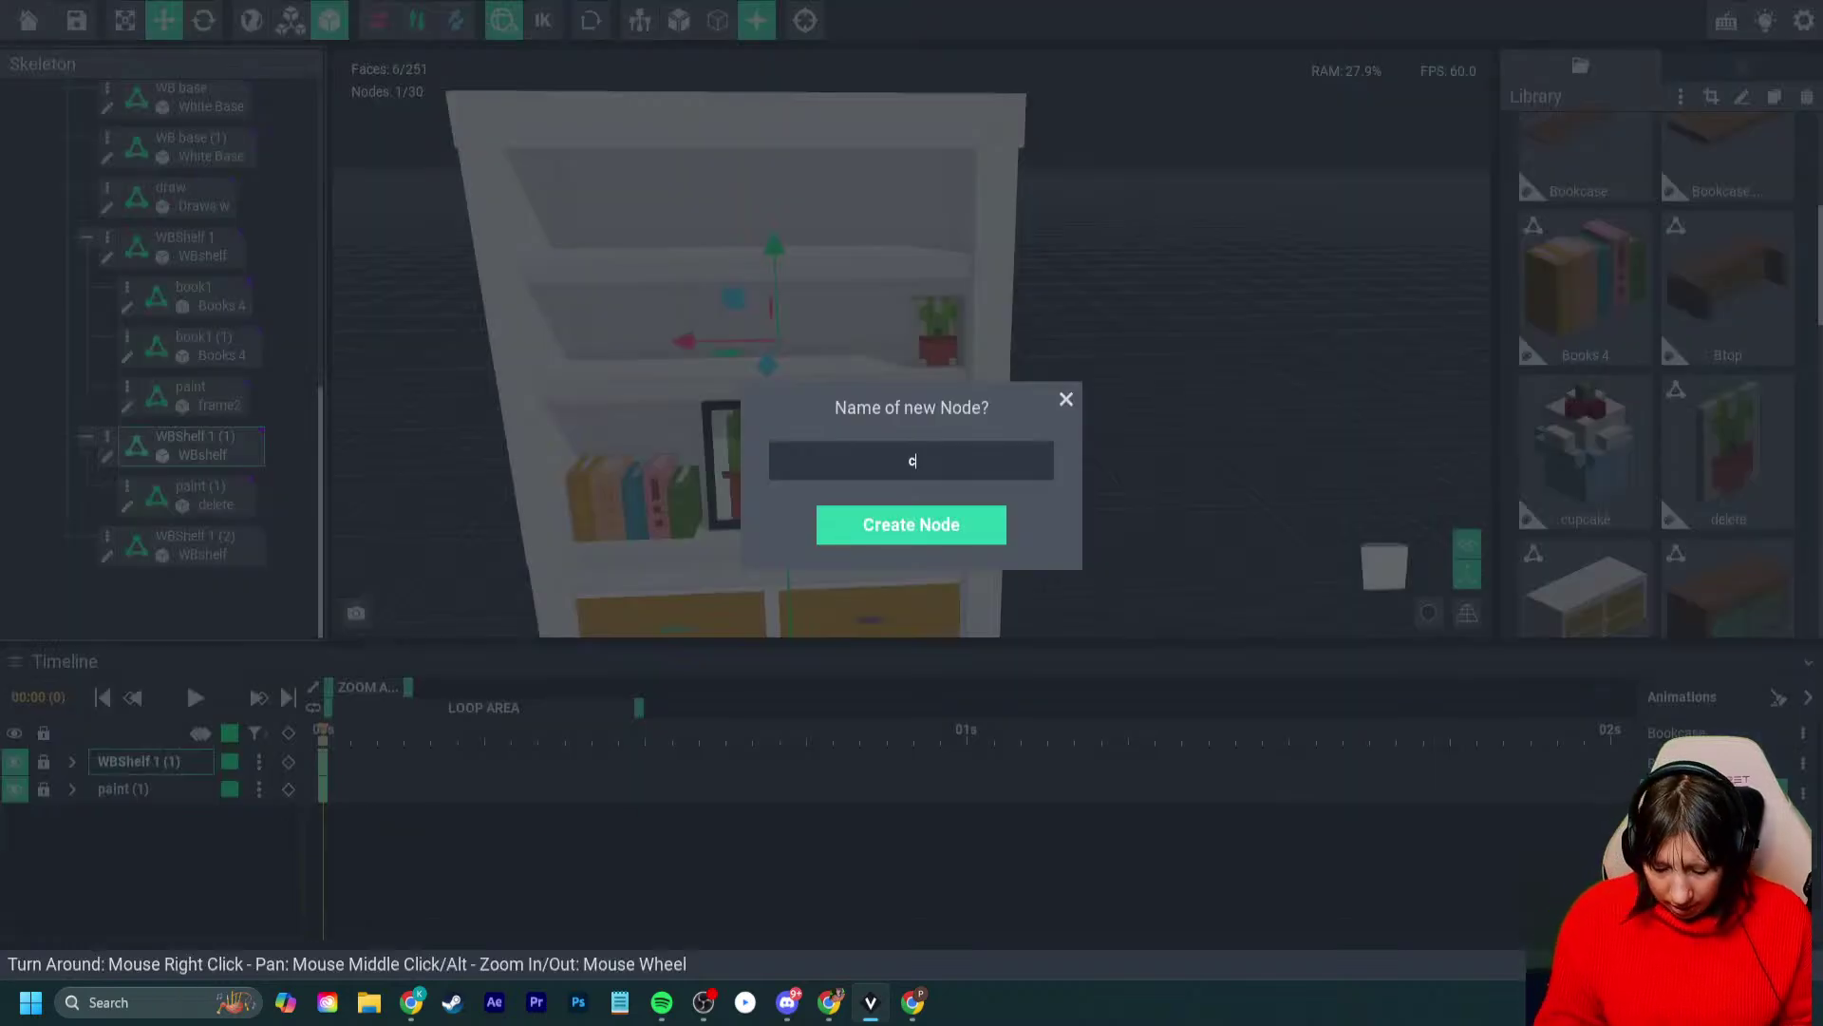
key(Return)
drag(1586, 451, 195, 543)
- Bring the cupcake forward by about 13 units and slide it along the shelf until it sits beside the small cactus picture
right_drag(707, 328, 788, 371)
drag(727, 362, 759, 408)
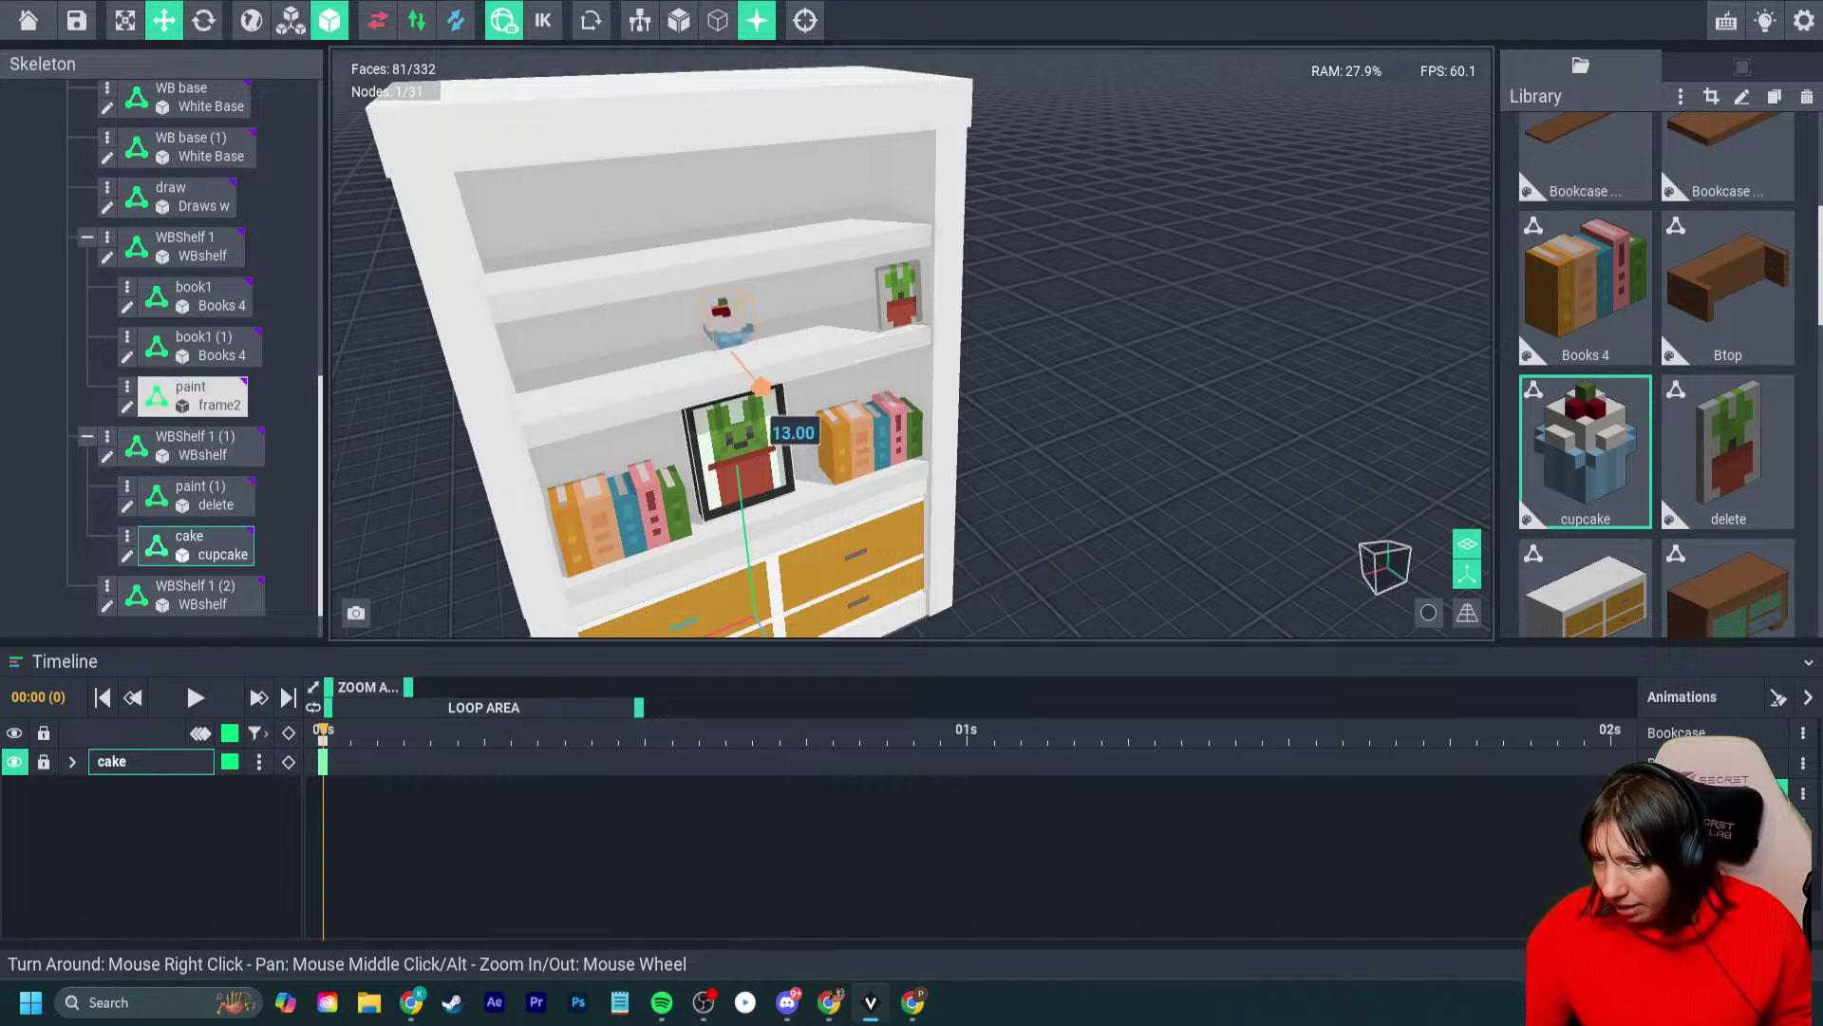
drag(728, 274, 721, 256)
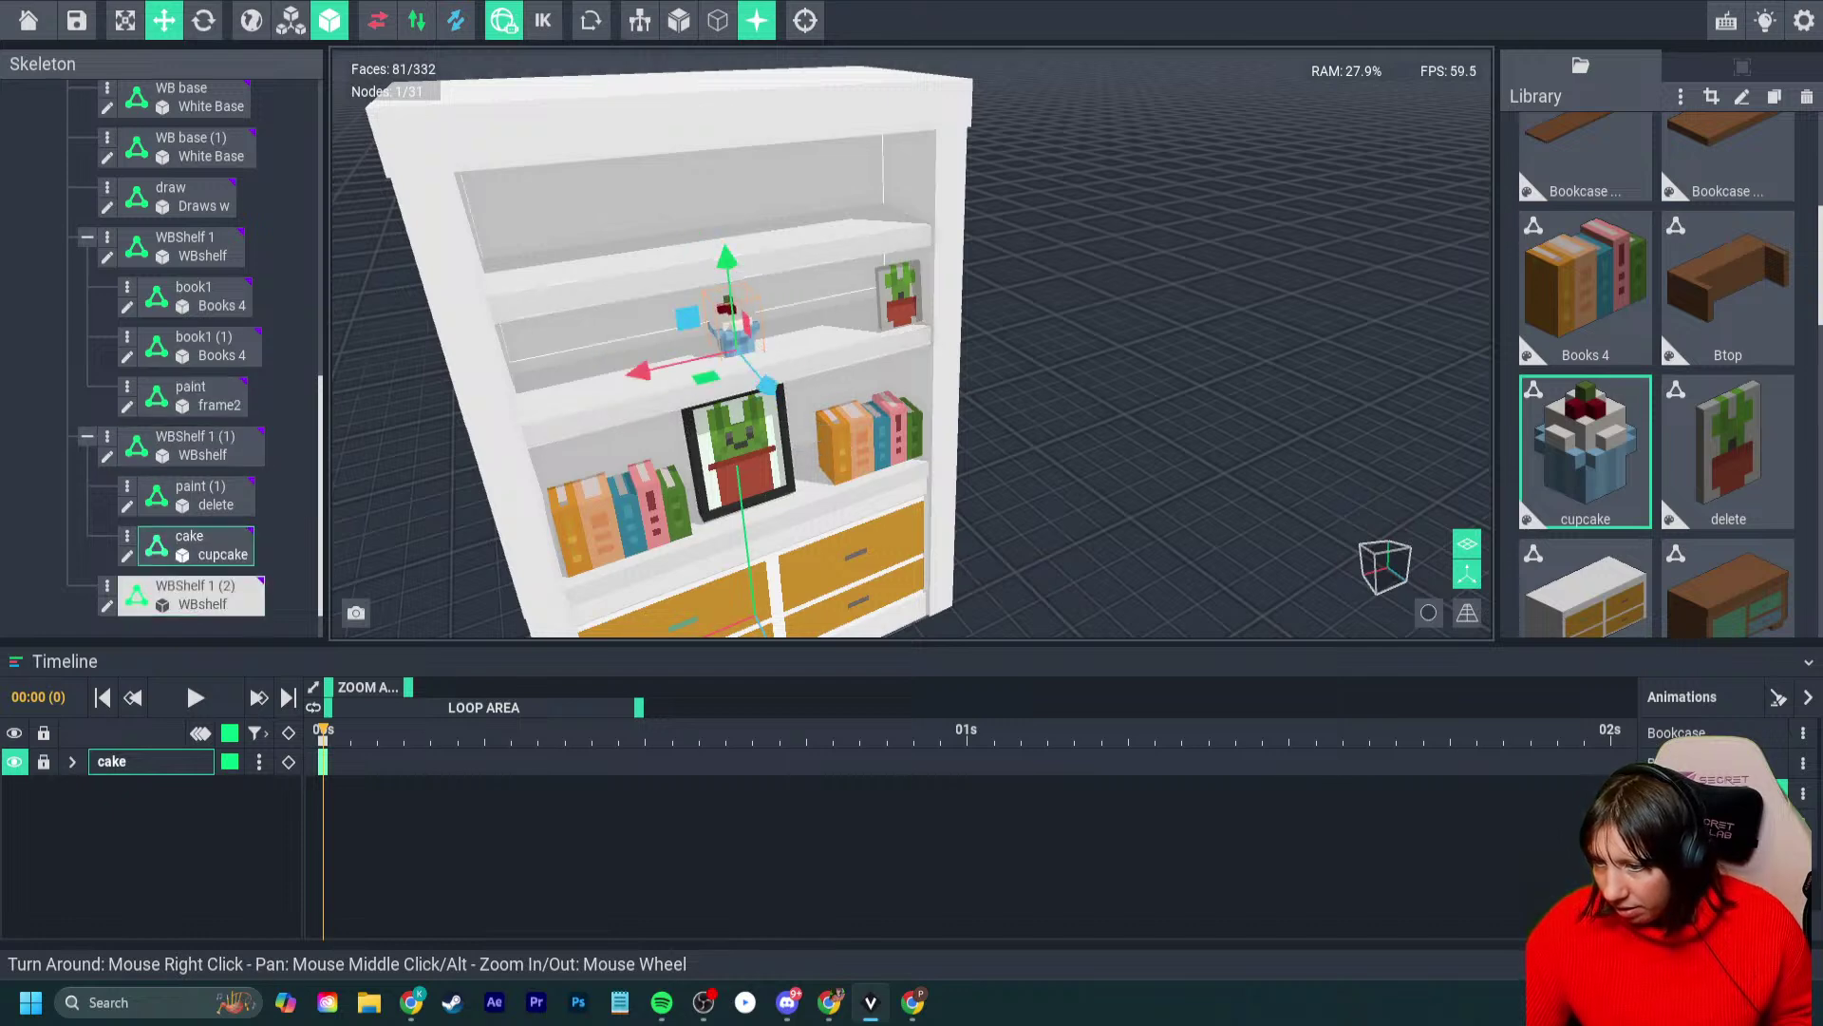
drag(641, 371, 766, 347)
click(1111, 379)
right_drag(1111, 380, 1018, 335)
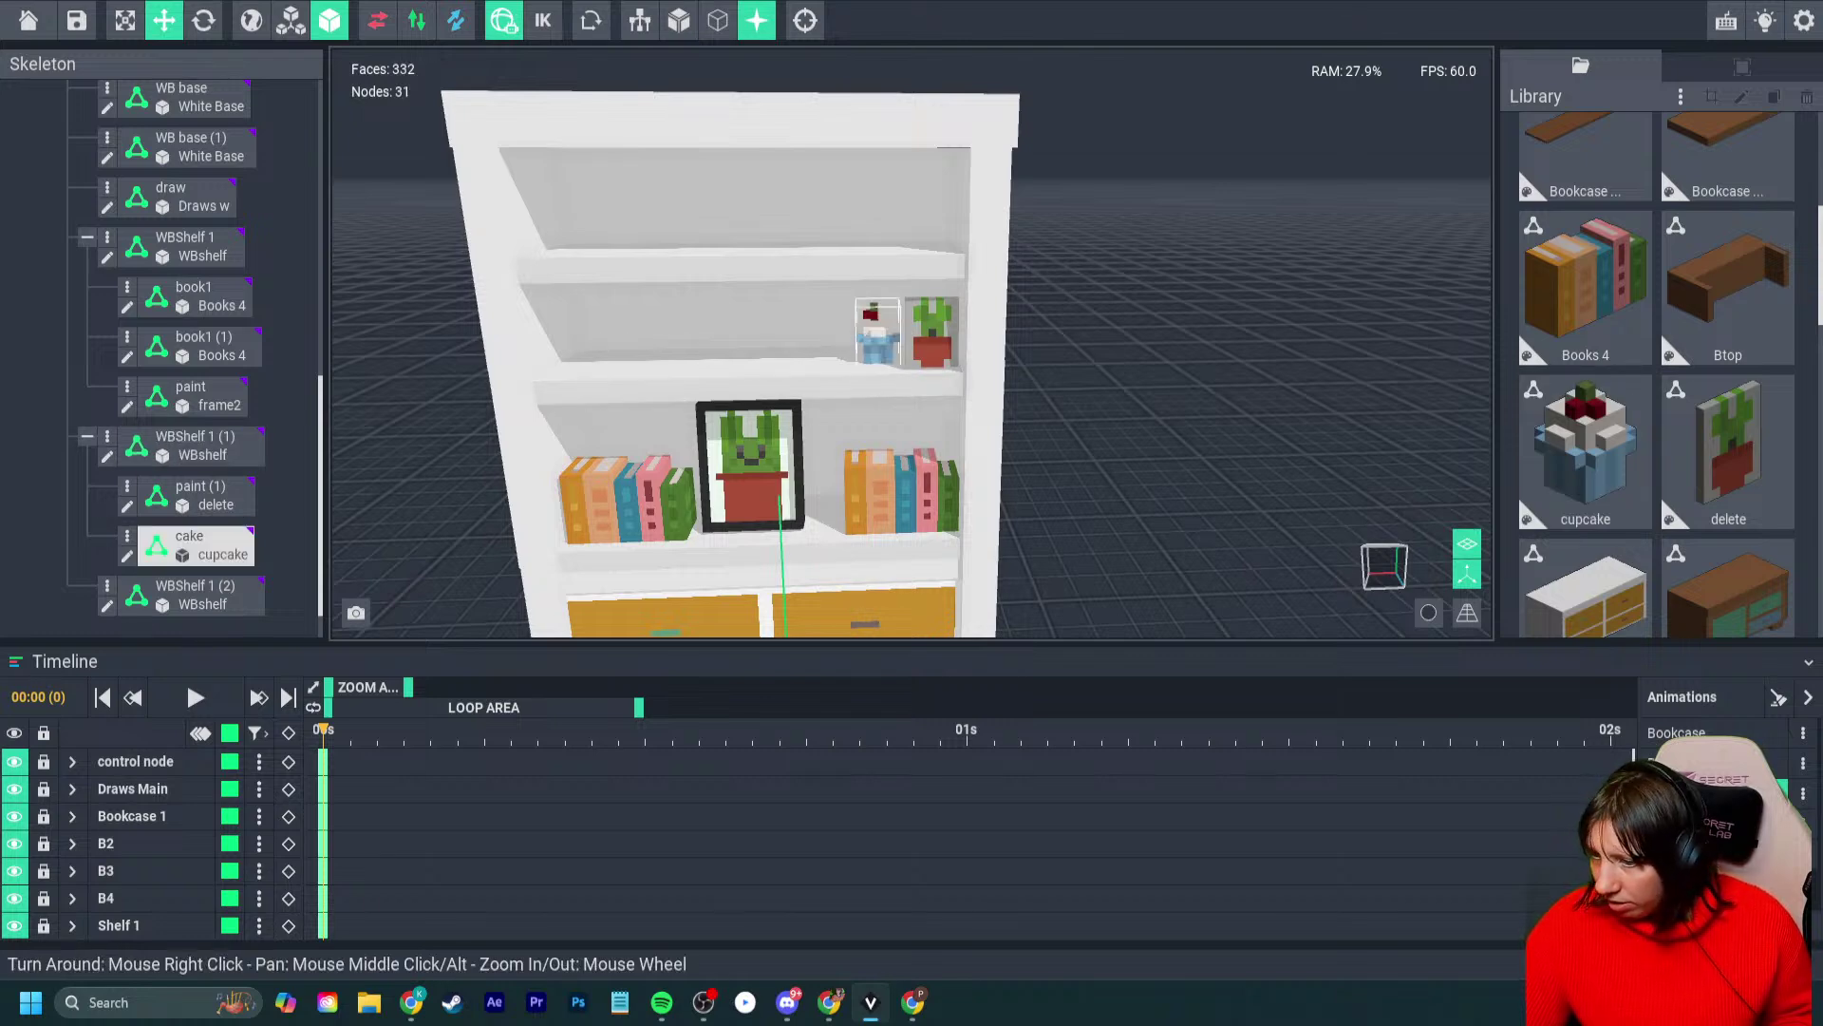
- Rotate the cupcake slightly around its vertical axis on the shelf
click(878, 336)
click(203, 20)
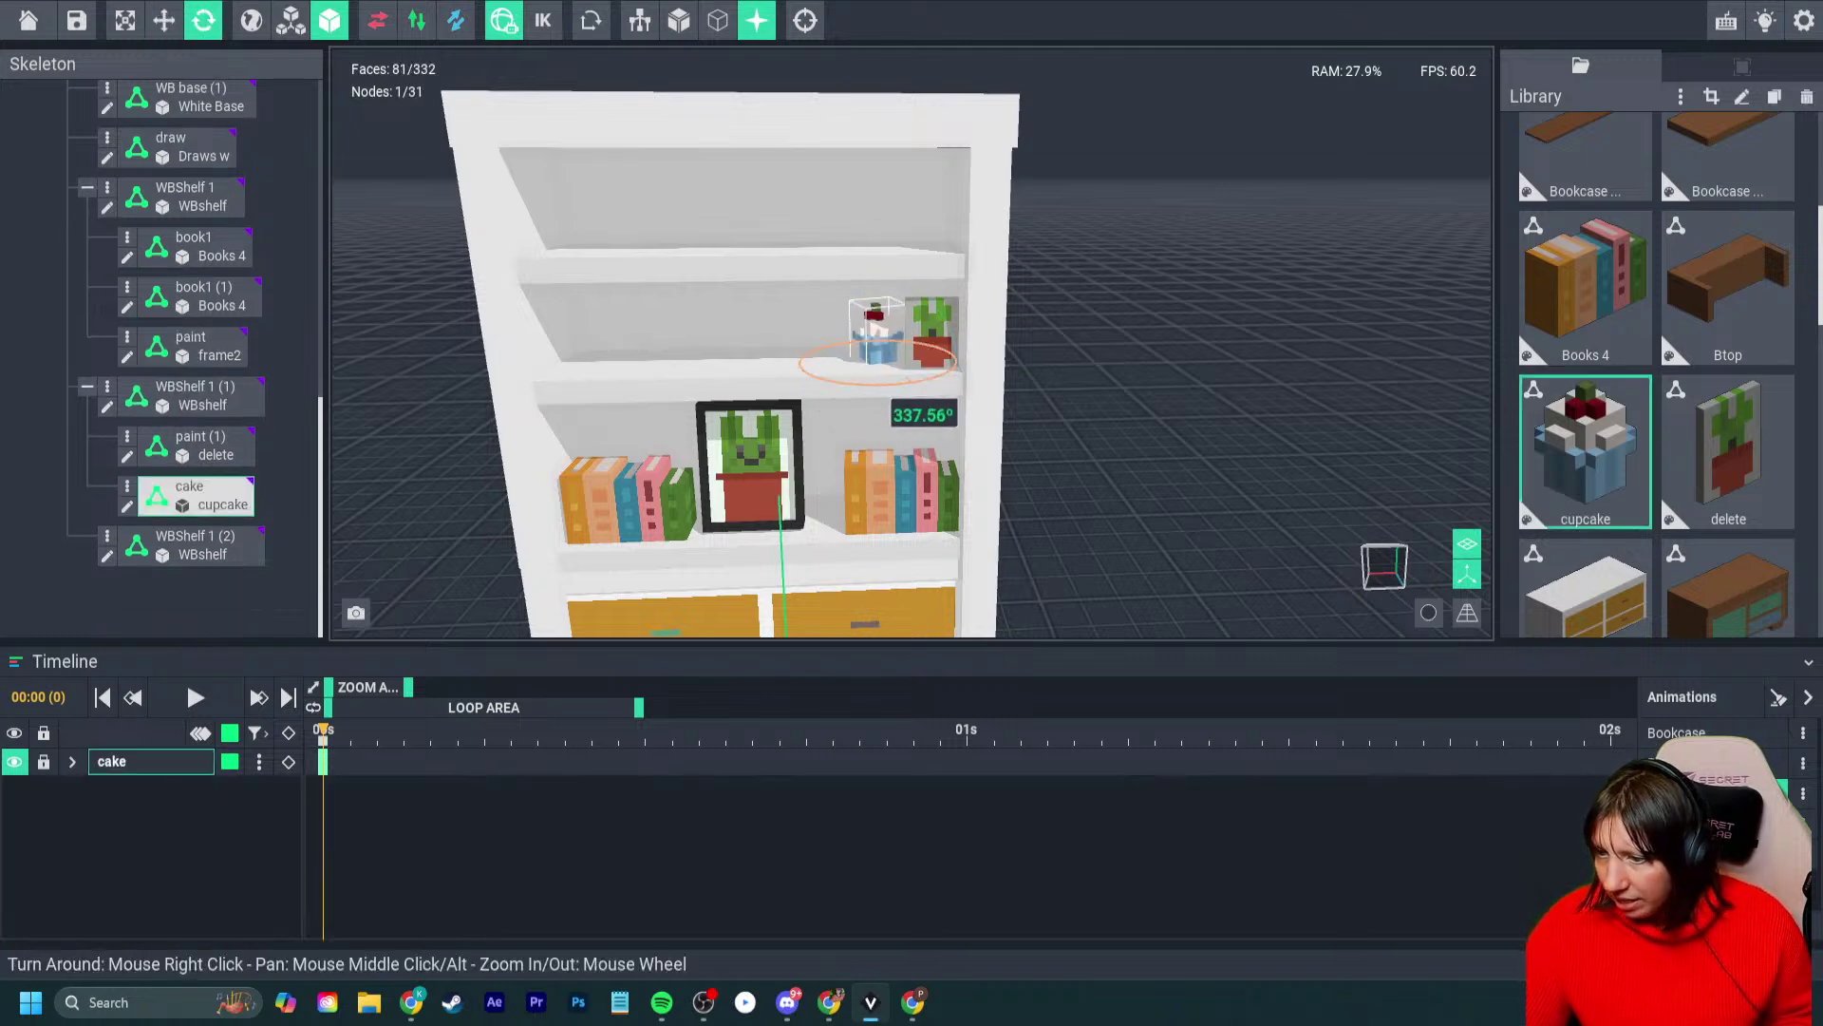
drag(878, 384, 876, 382)
click(875, 340)
middle_drag(1111, 380, 1006, 437)
scroll(1006, 437, down, 3)
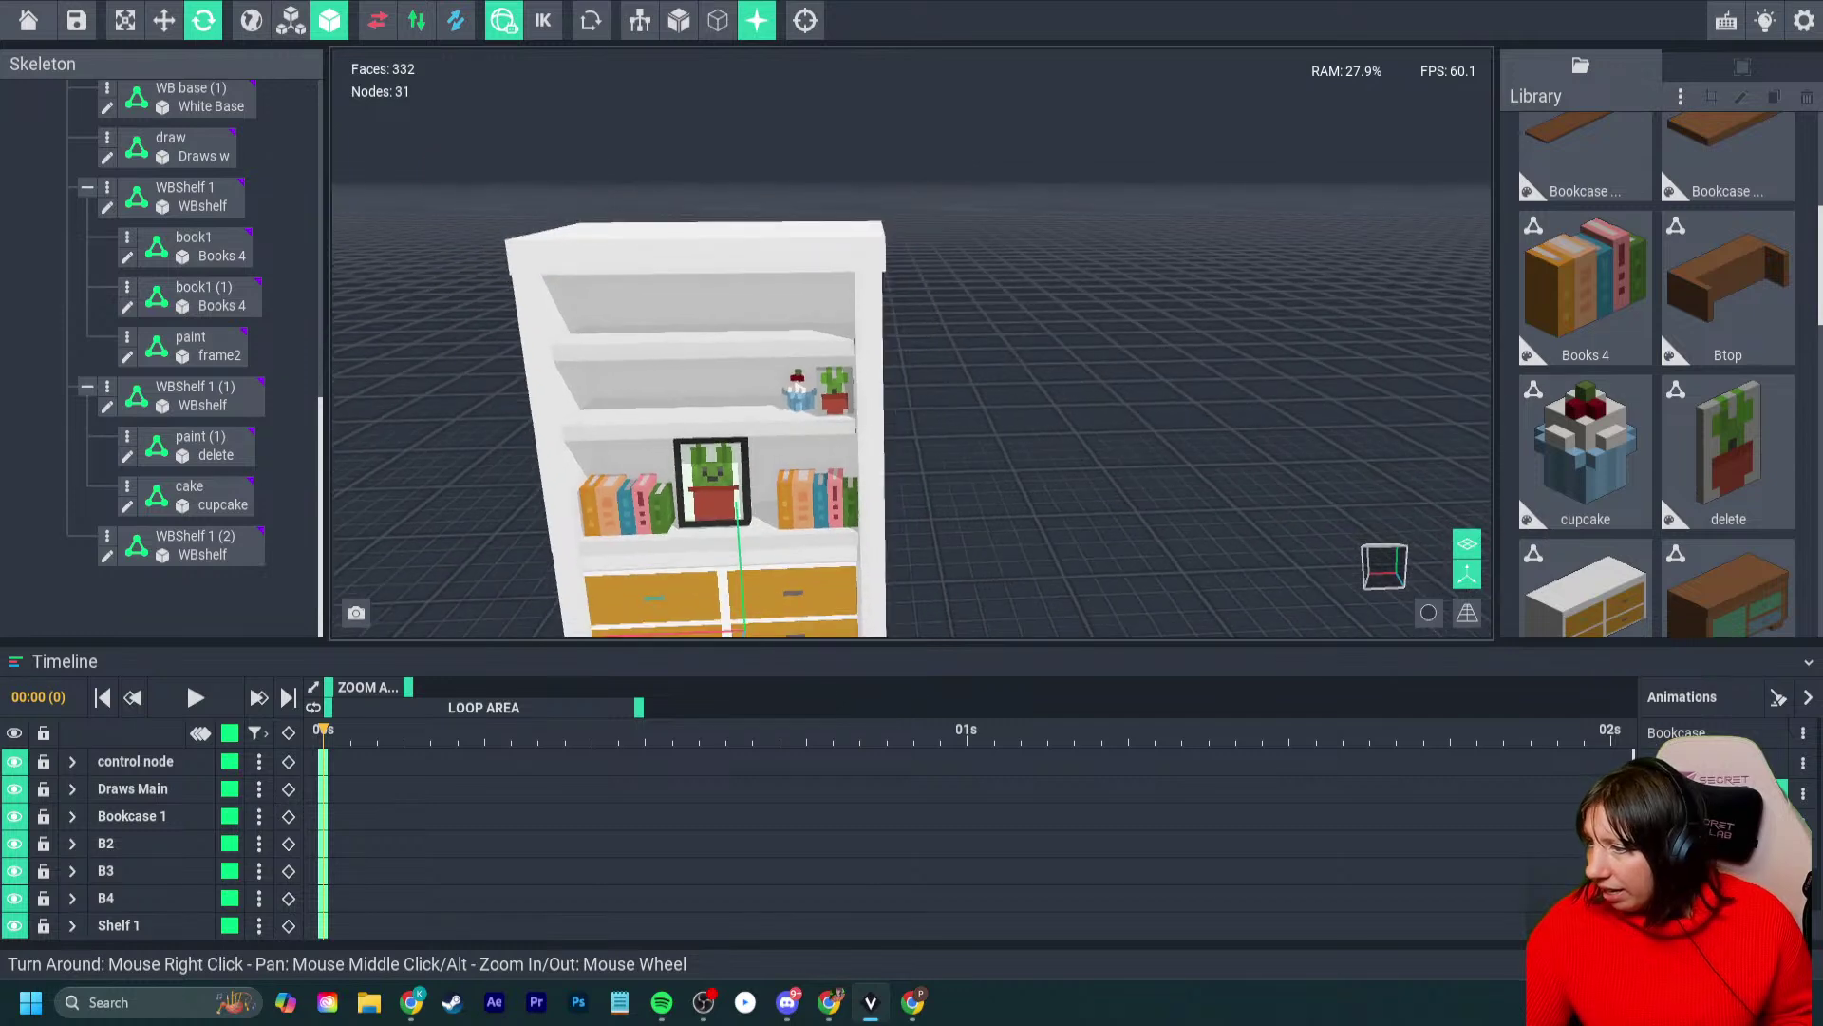
scroll(1657, 380, down, 5)
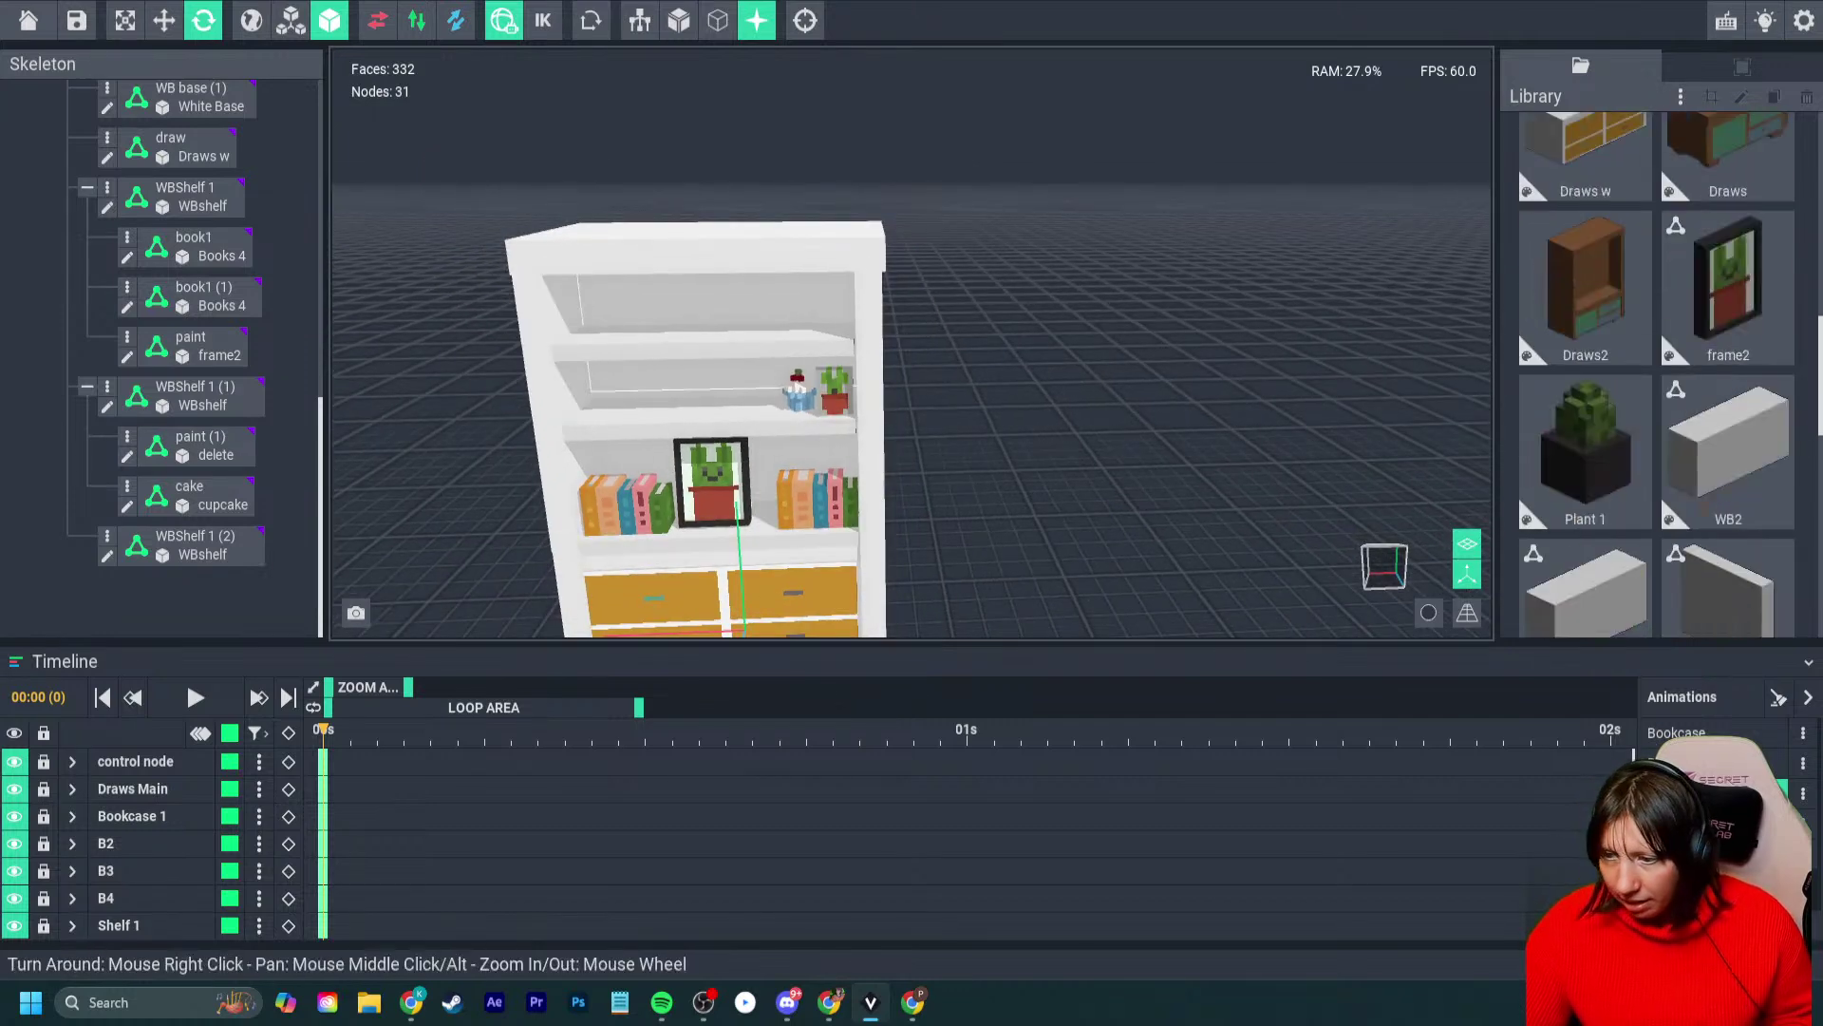
- Create a child node named palnt under WBShelf 1 (2) and assign the Plant 1 model to it
click(190, 546)
click(107, 538)
click(195, 557)
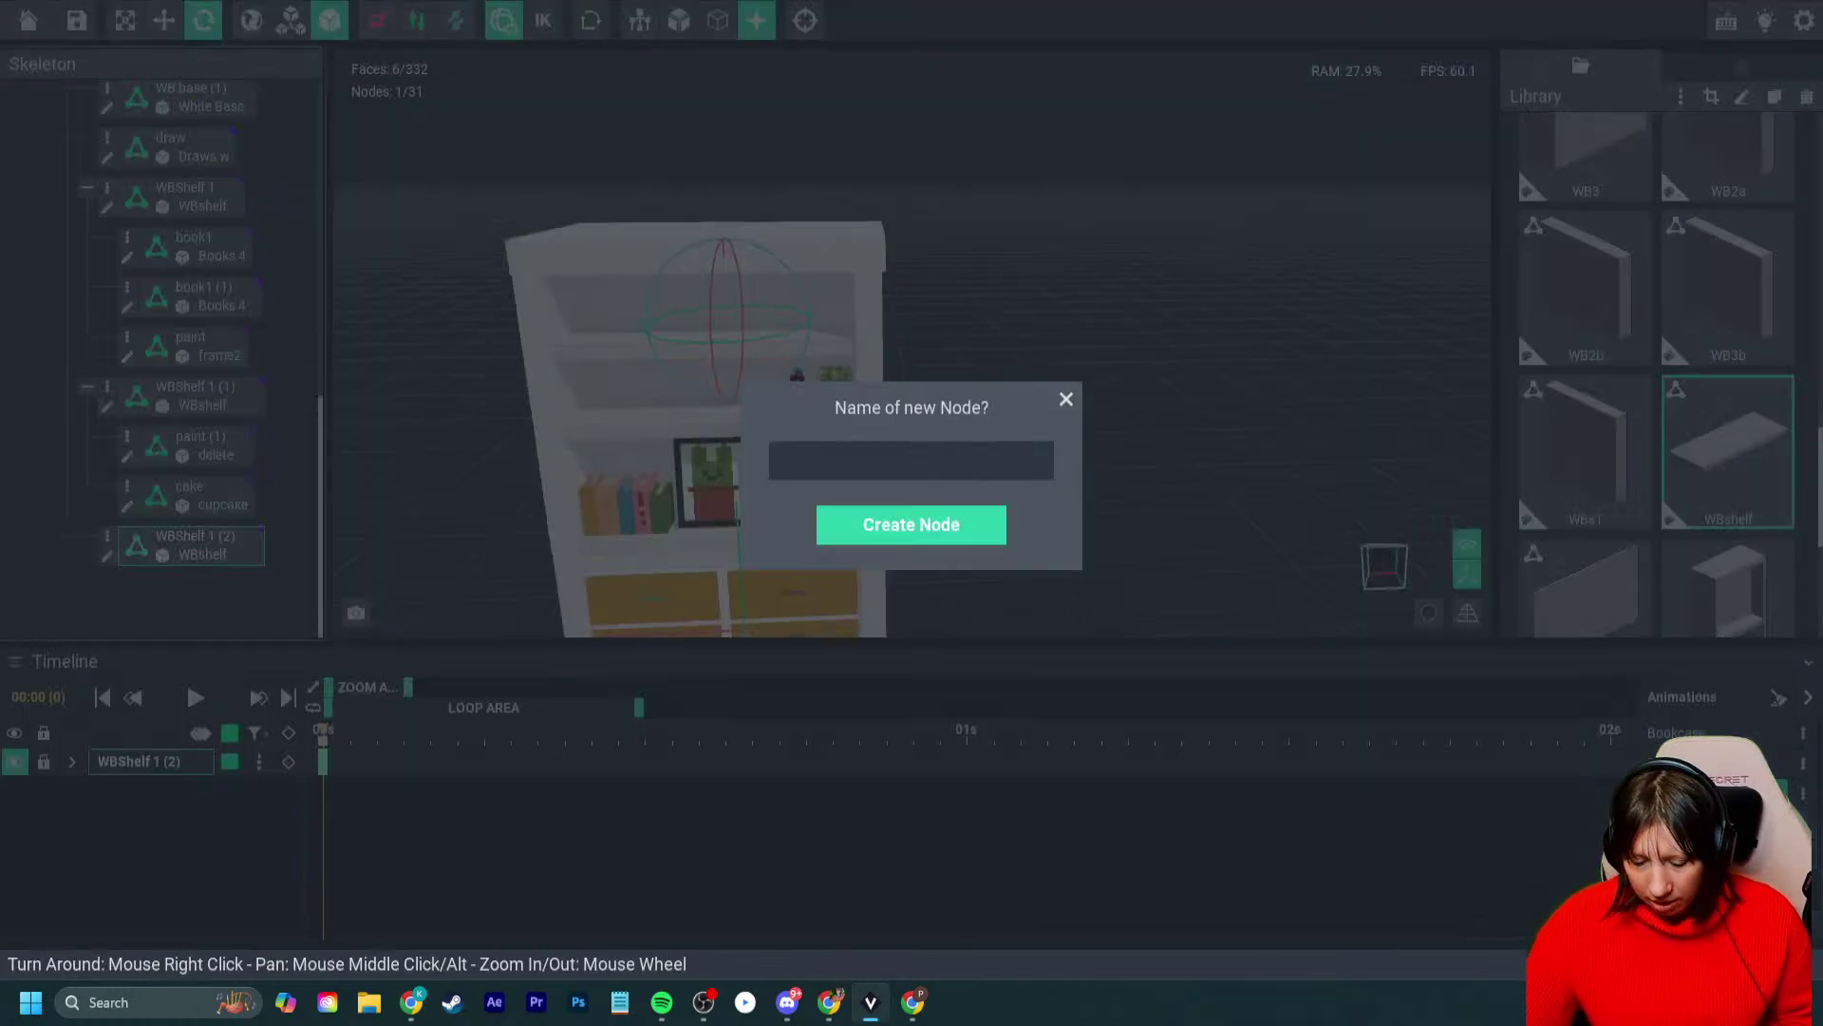
text(palnt)
key(Return)
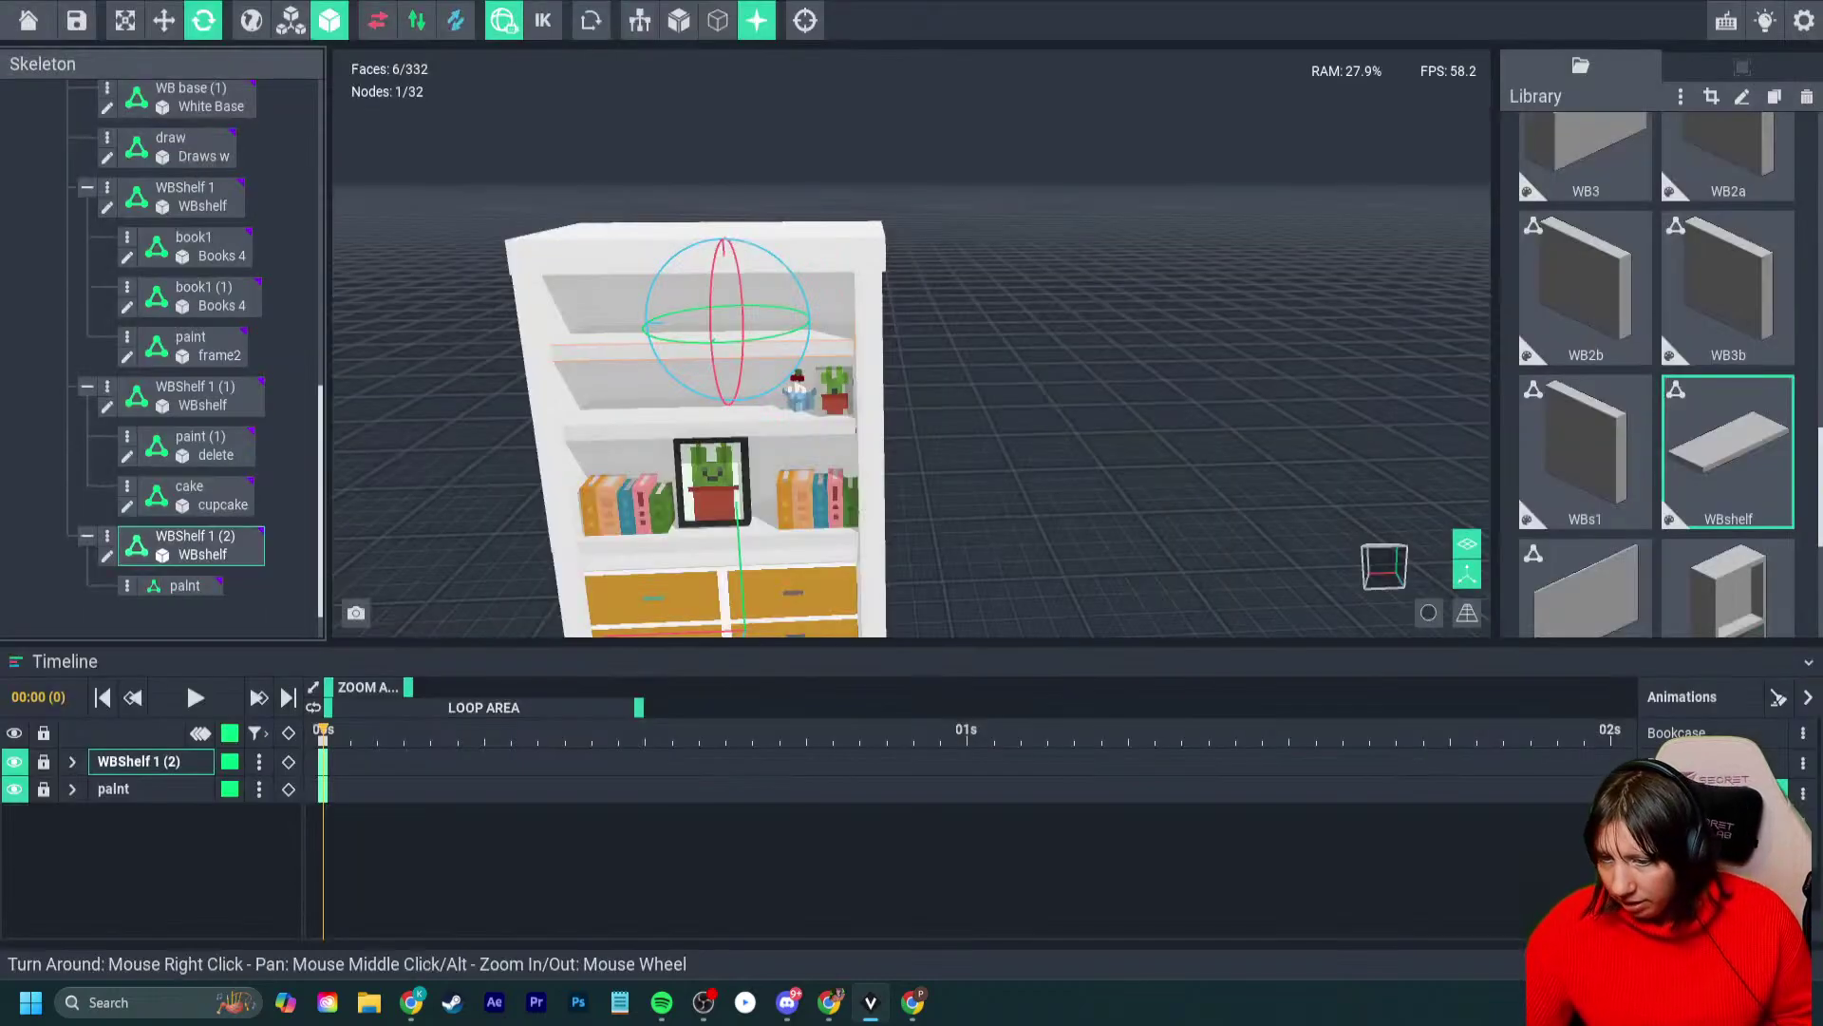
scroll(1586, 532, up, 1)
drag(1586, 532, 195, 594)
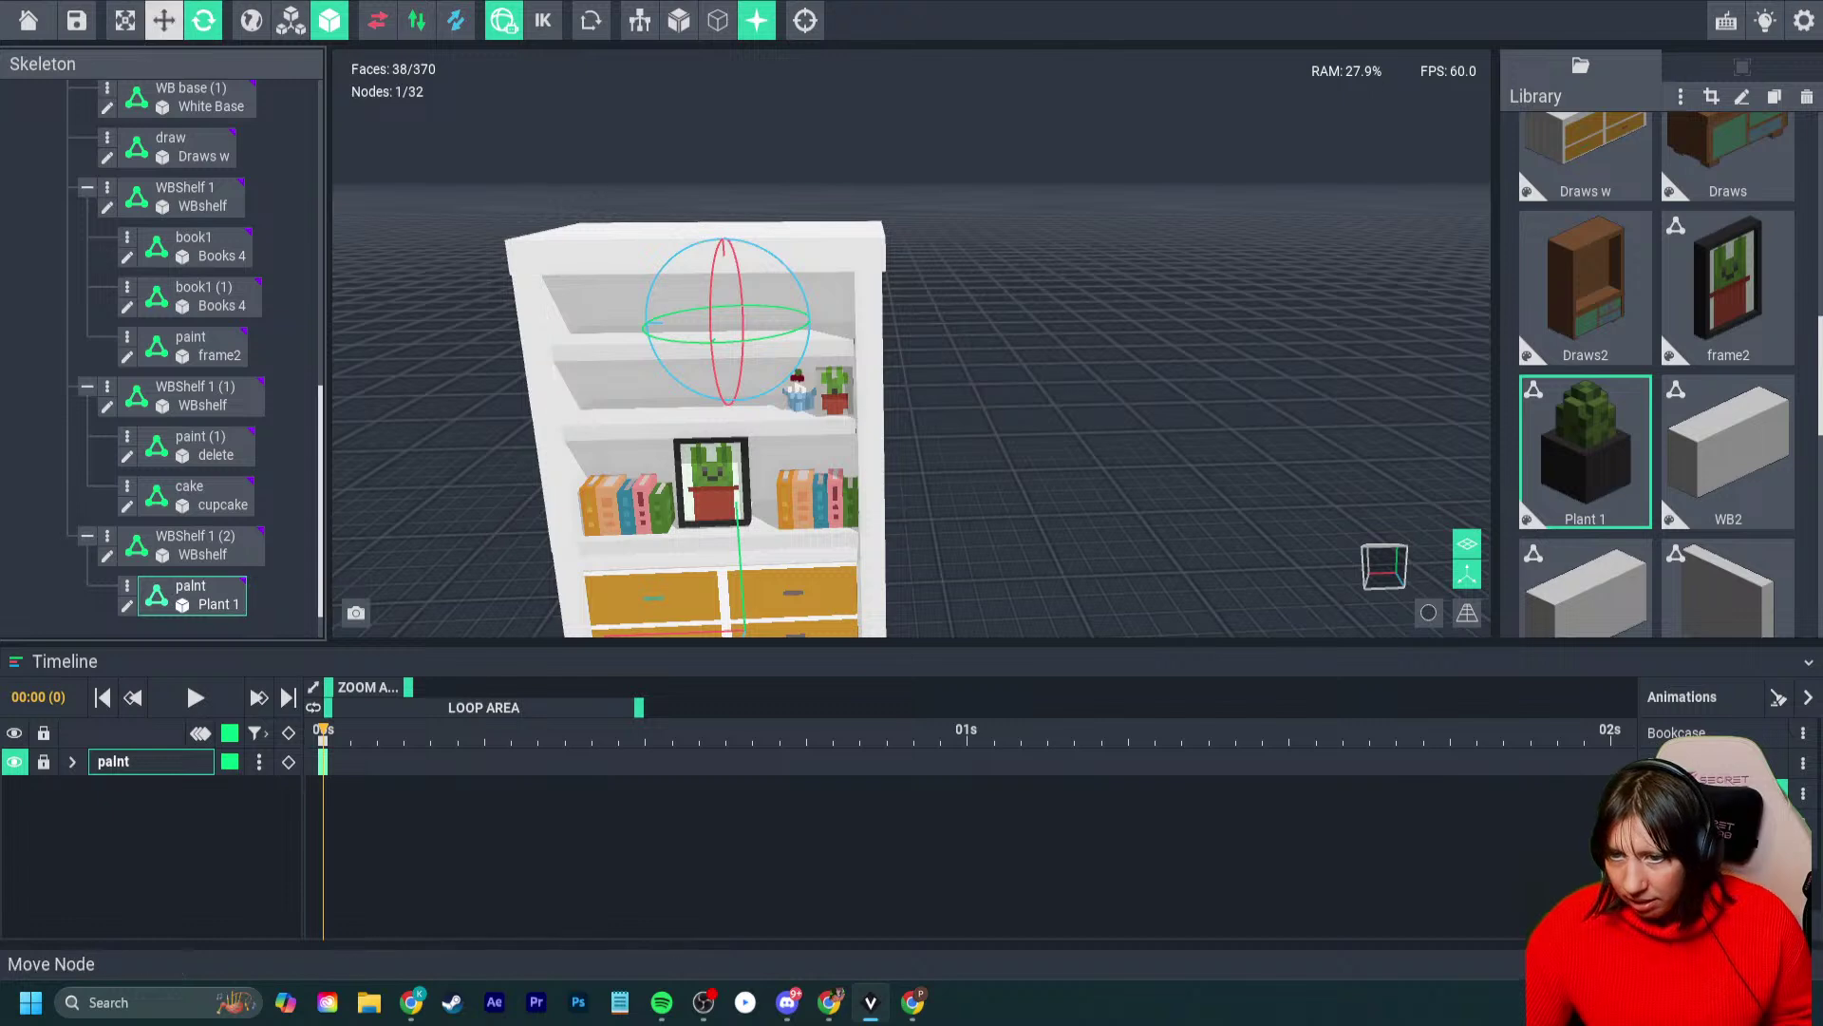
- Move the plant to the cupcake's end of the top shelf, at a height of about 1.5 and a depth of about 19
click(163, 20)
drag(710, 344, 699, 376)
right_drag(701, 380, 760, 403)
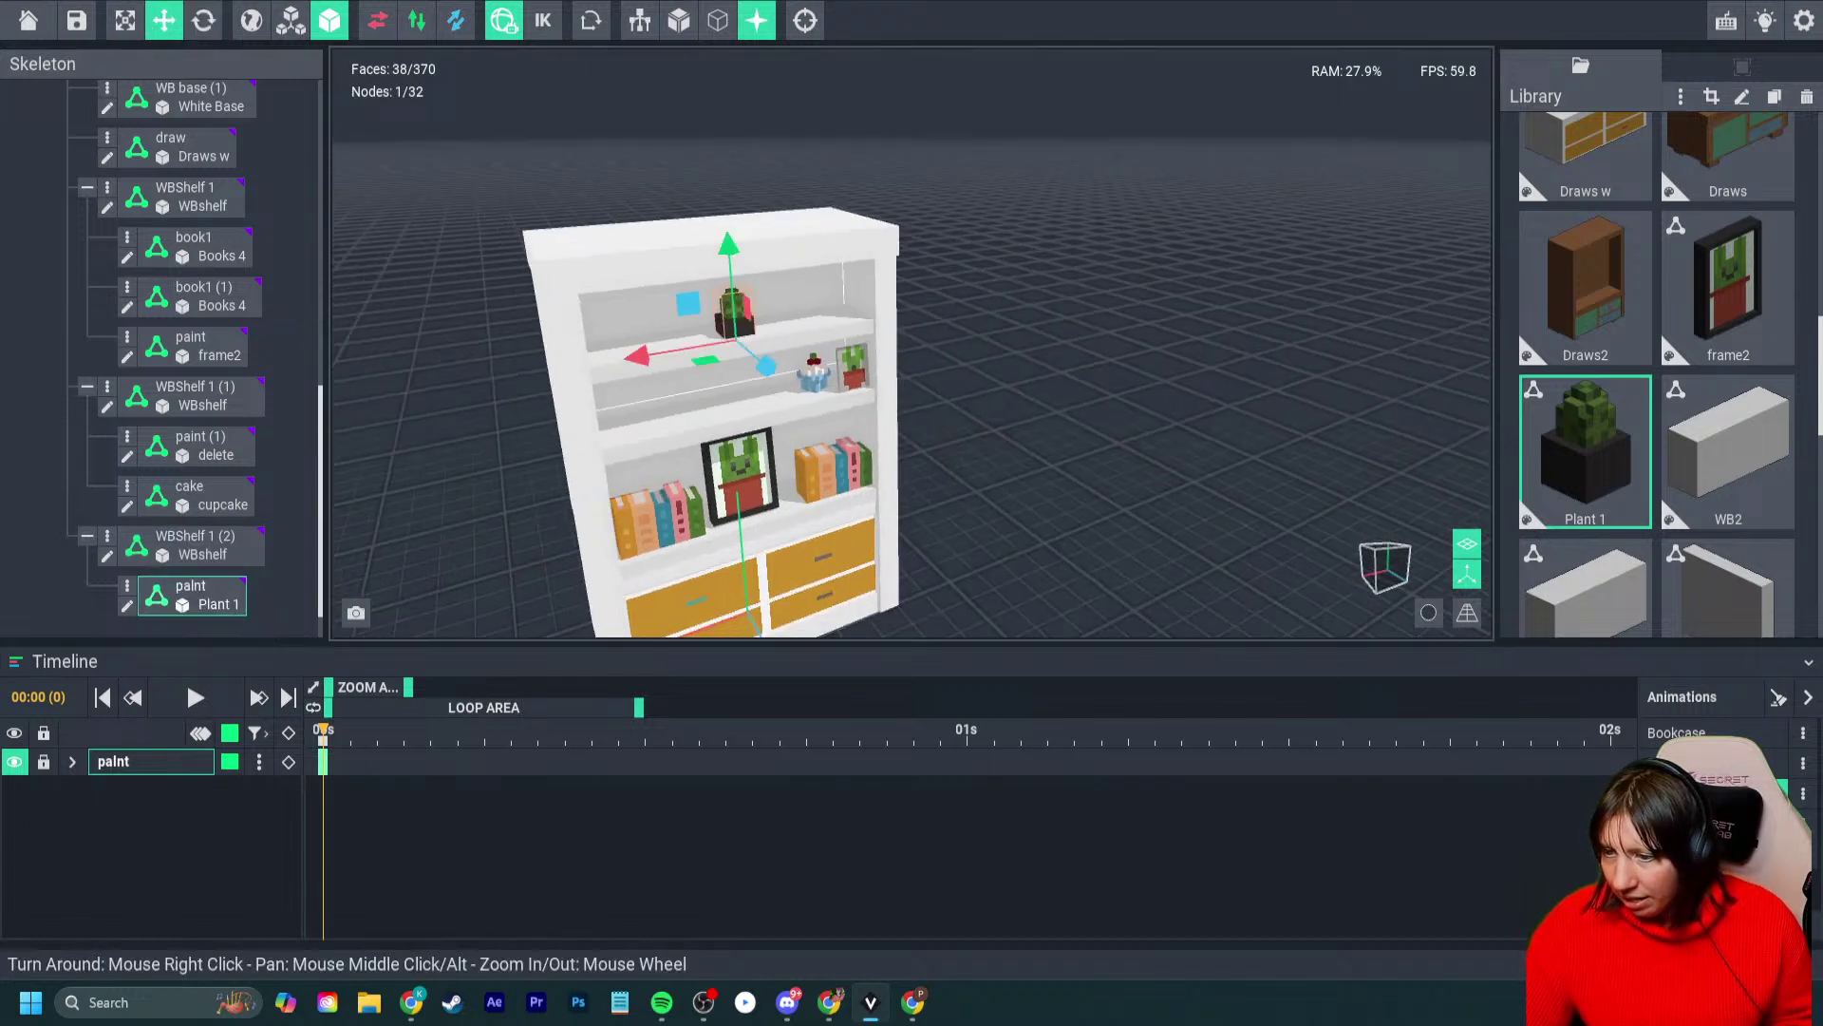
drag(643, 358, 731, 353)
drag(826, 266, 825, 228)
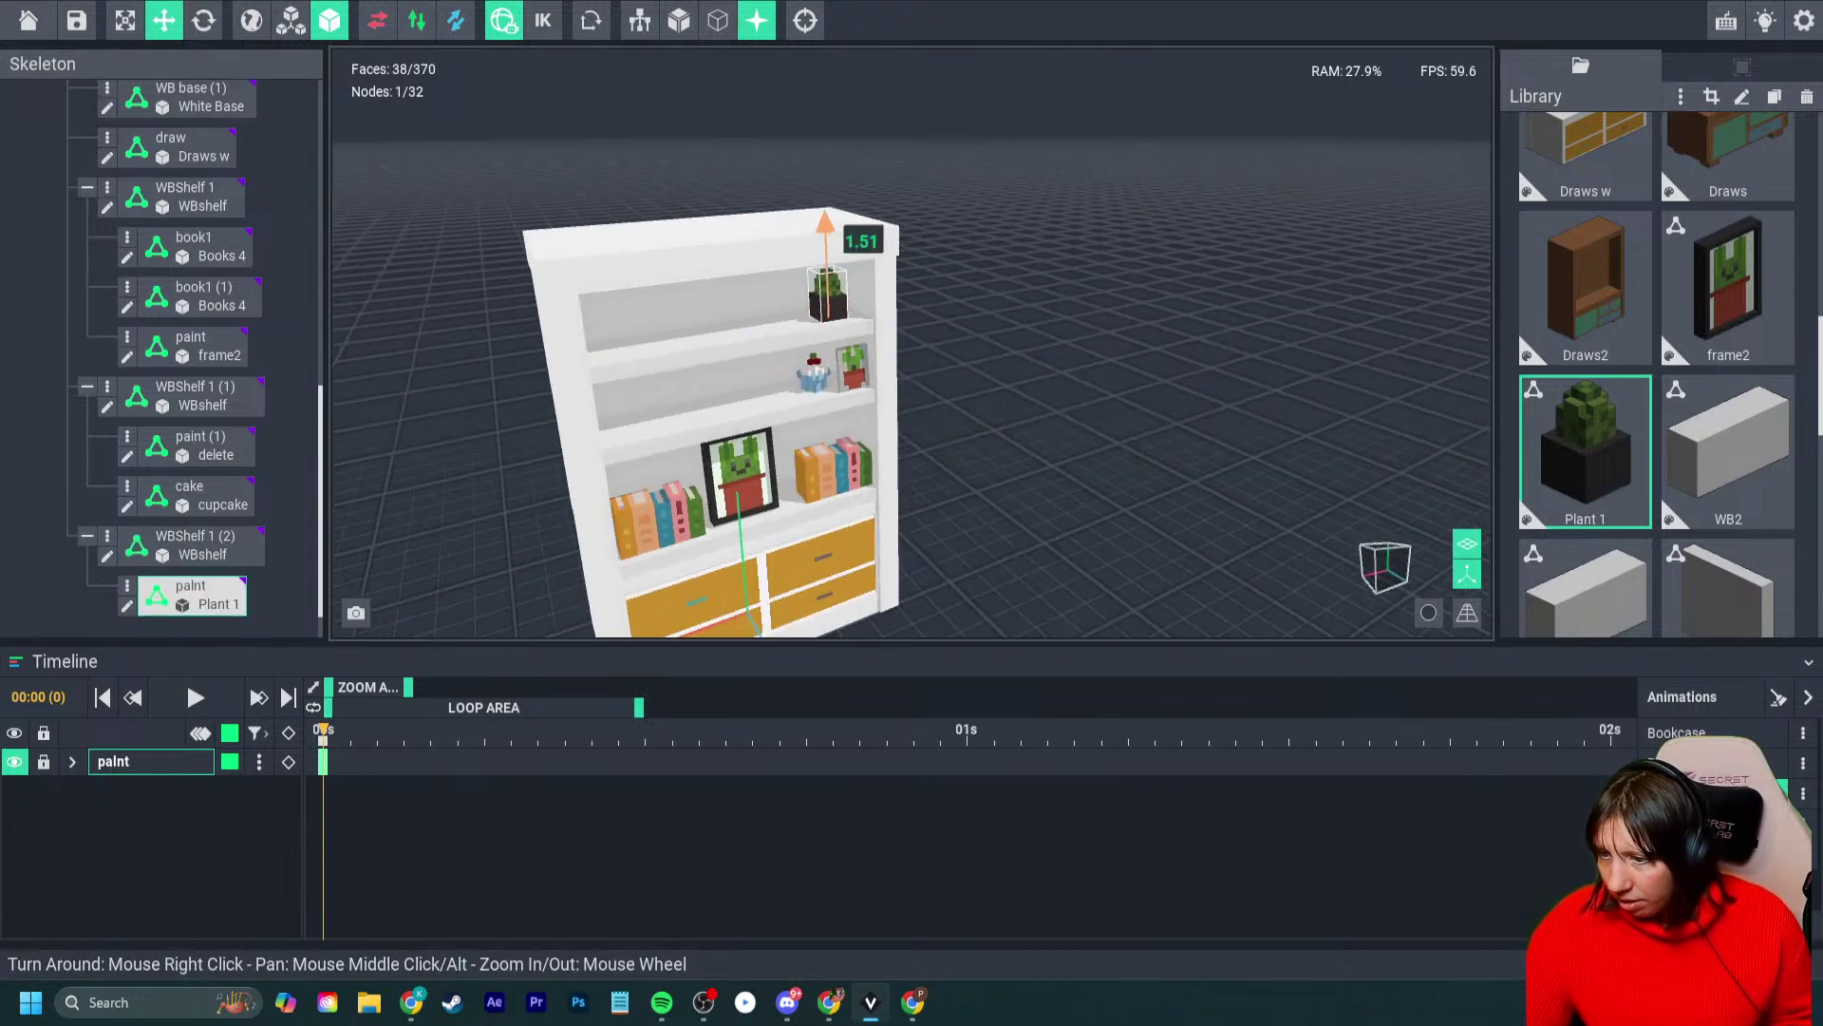
drag(851, 332, 881, 350)
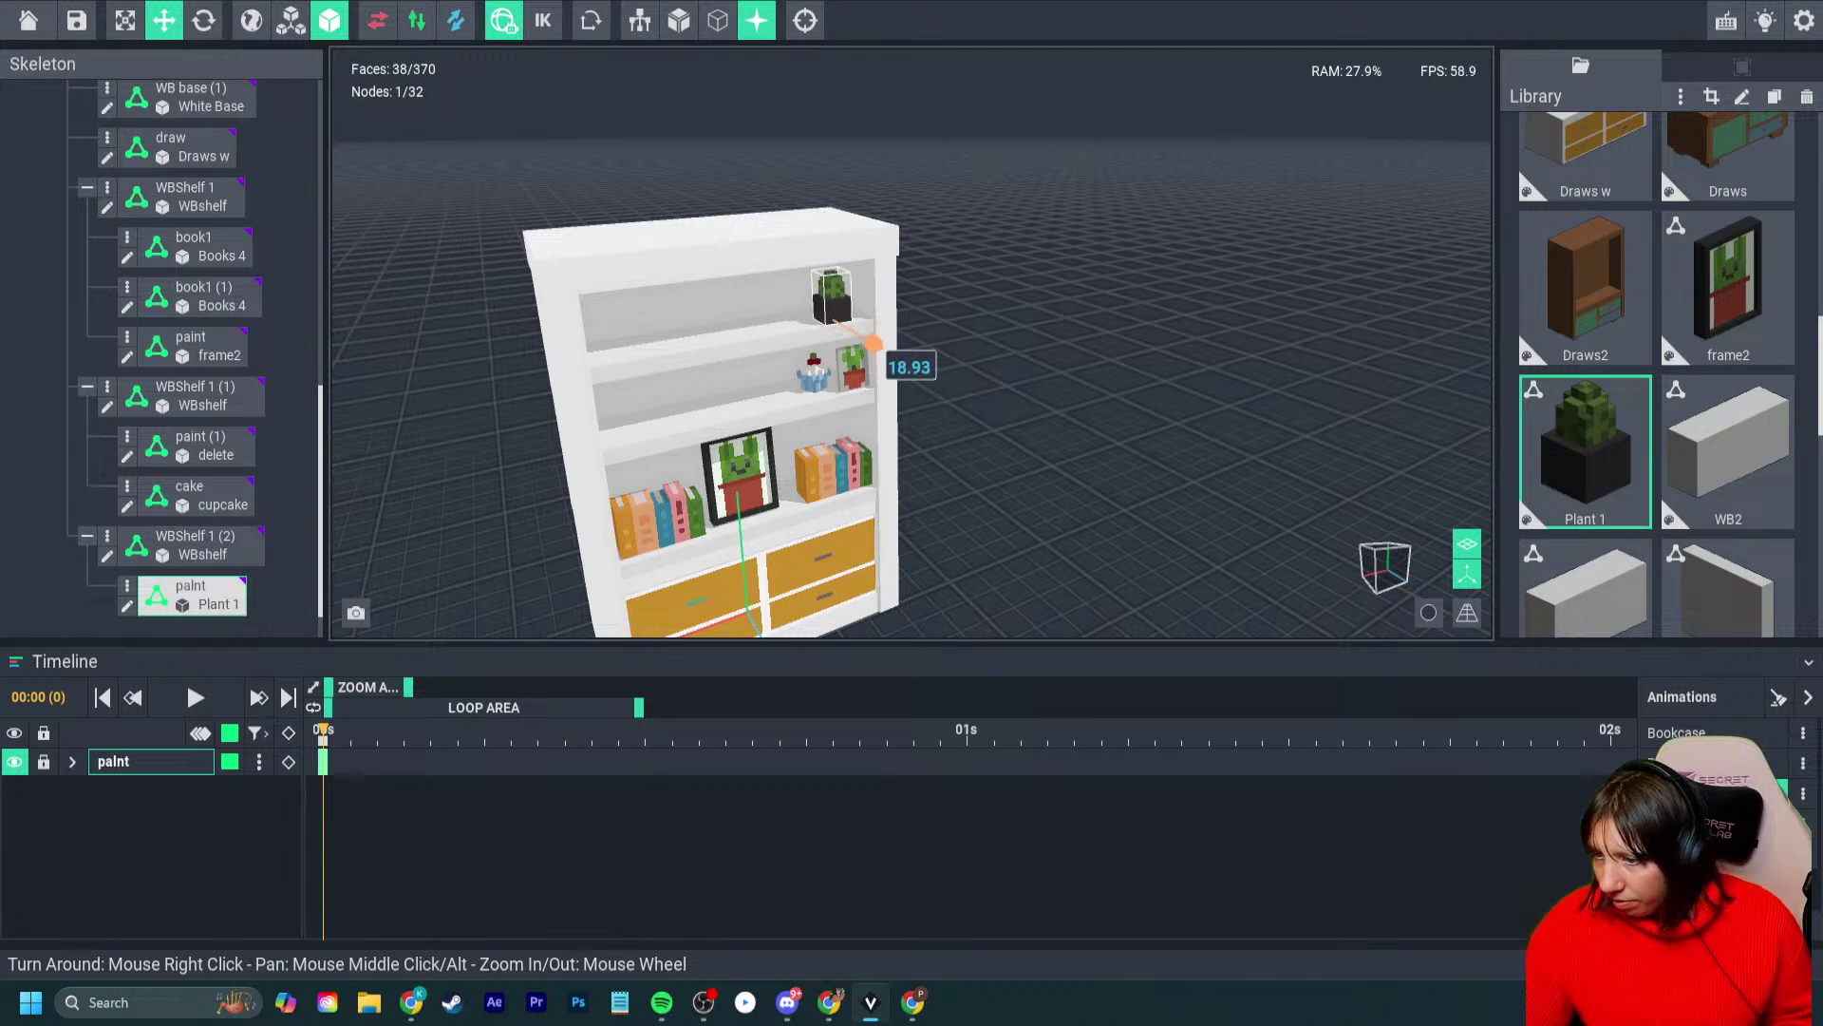
- Duplicate the plant at the opposite end of the top shelf, rename the copy b1 and assign the book2 model to it
key(ctrl+d)
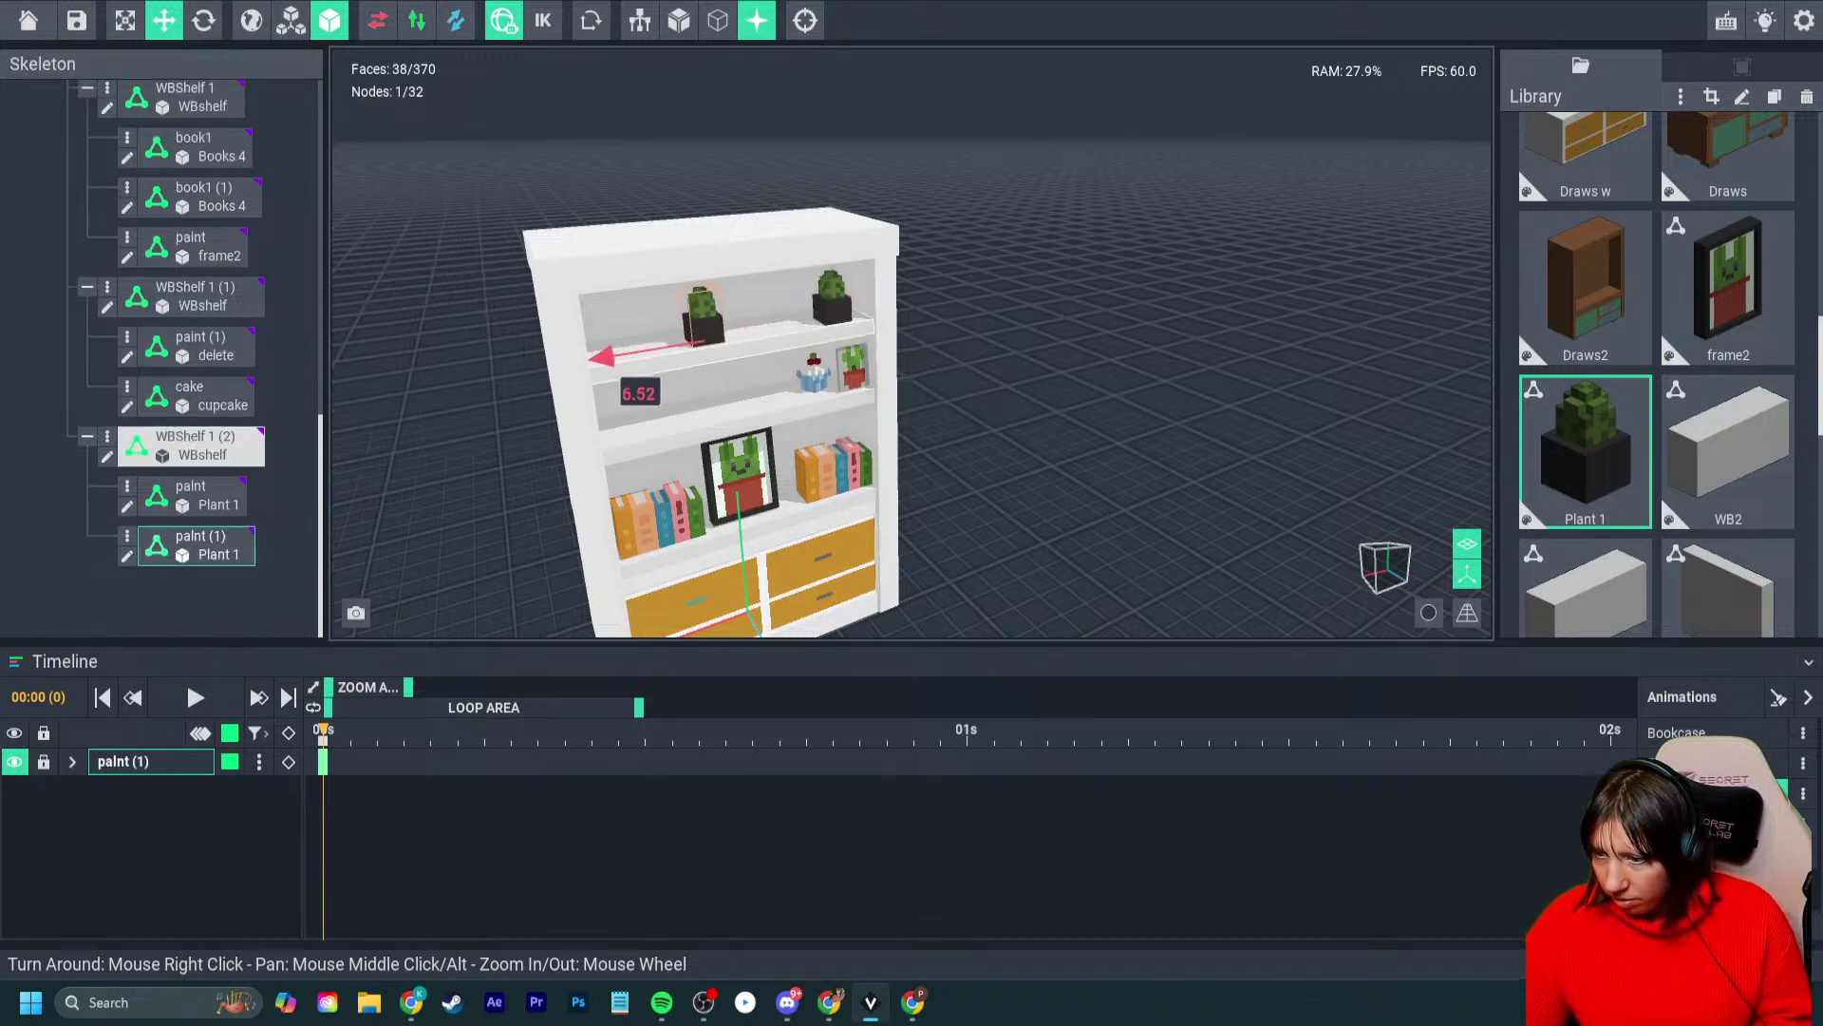
key(F2)
text(b1)
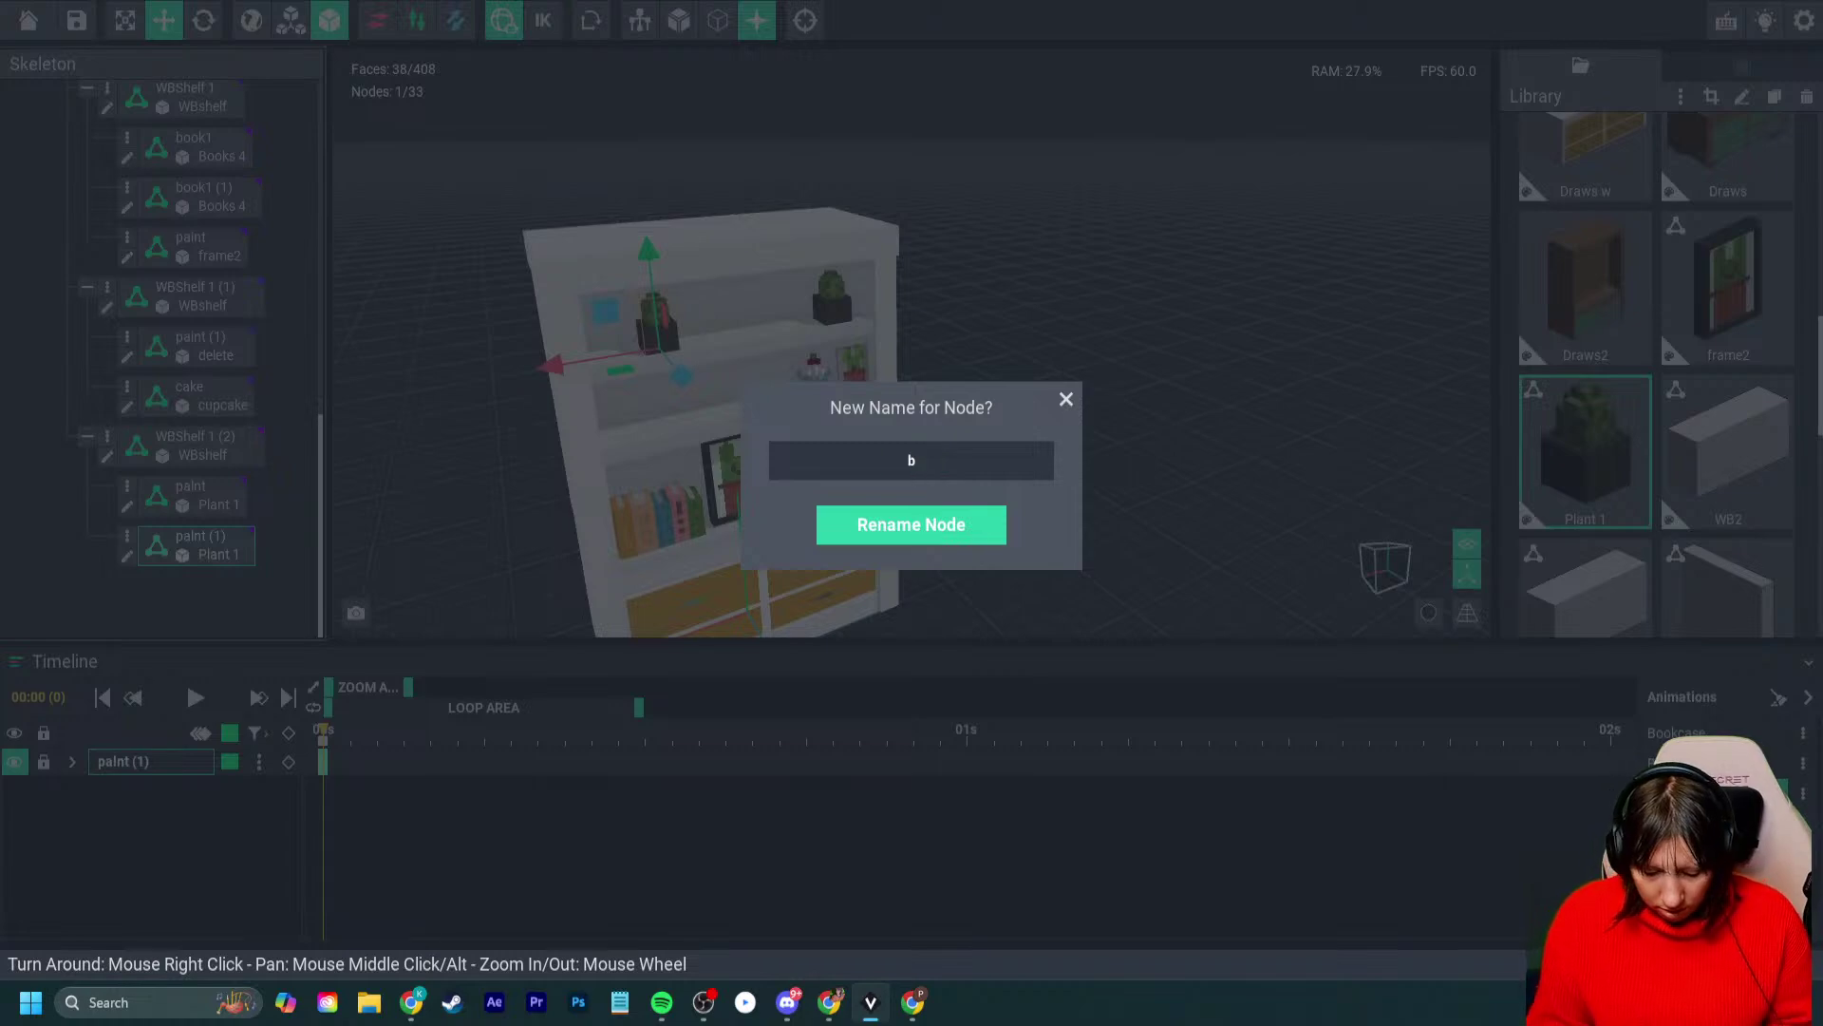
key(Return)
scroll(1738, 380, up, 10)
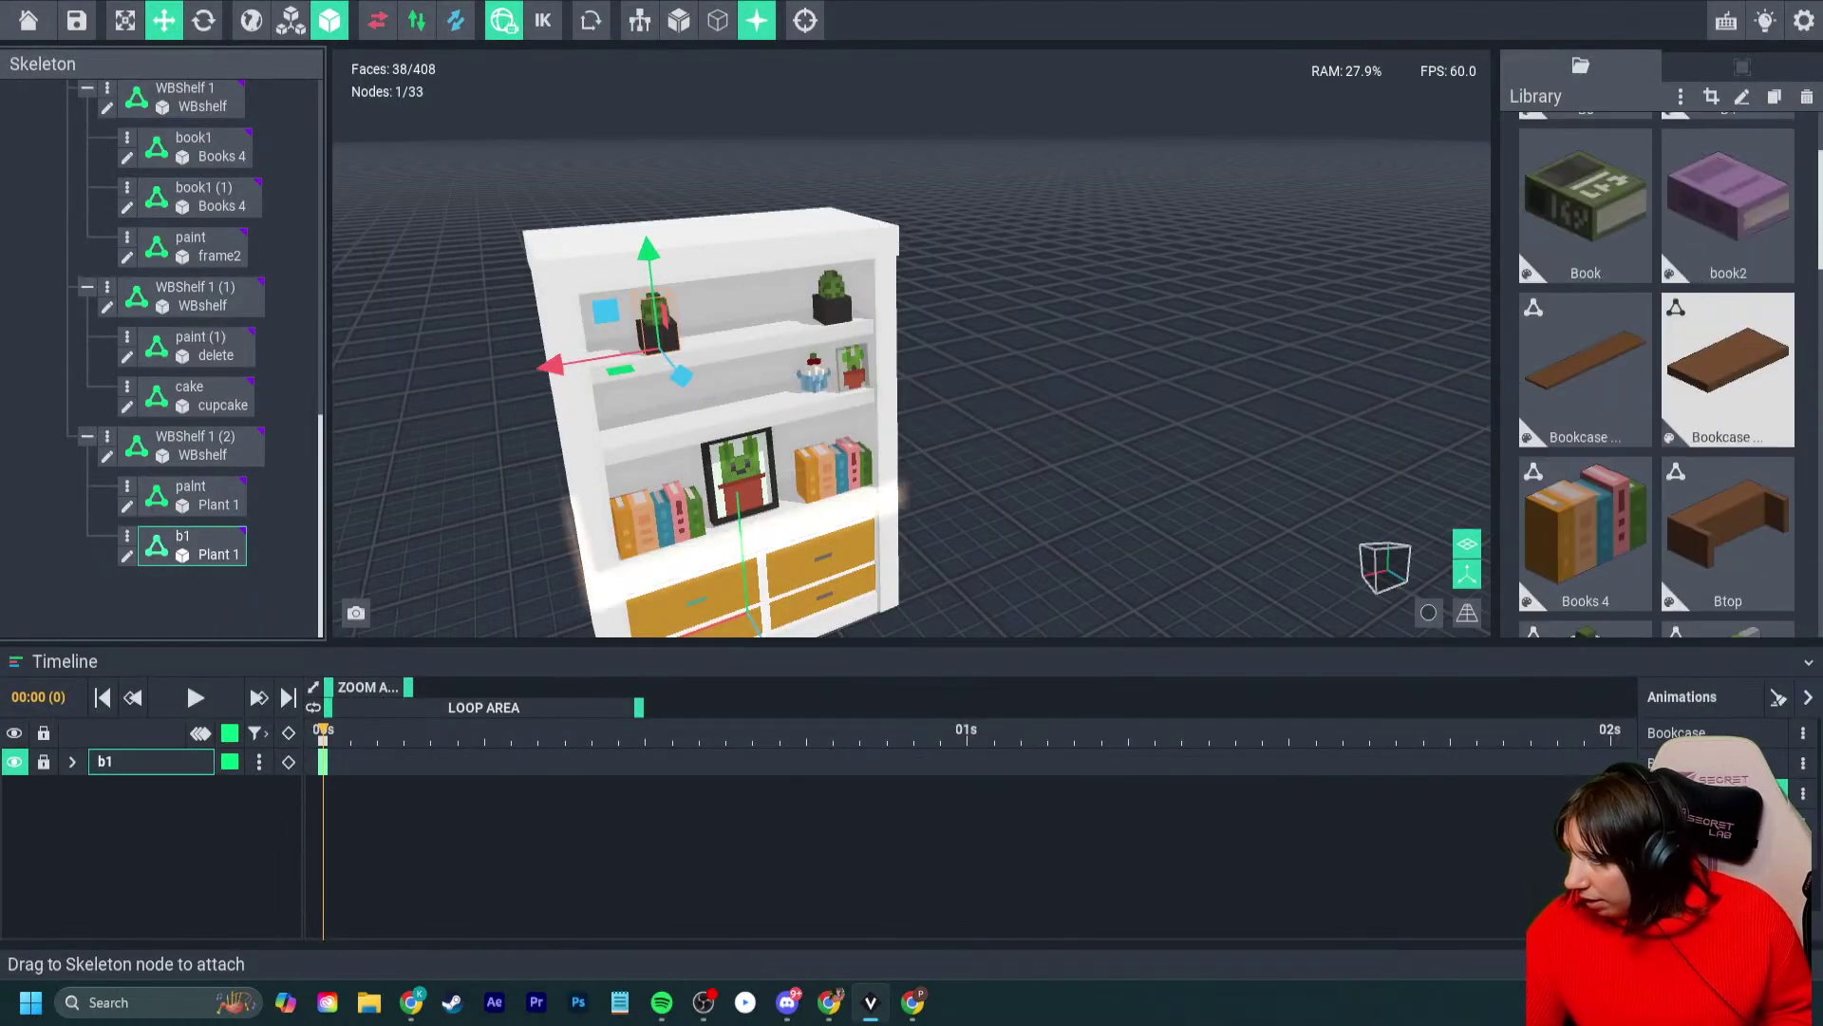
drag(1733, 347, 198, 544)
right_drag(620, 391, 635, 428)
scroll(634, 428, up, 3)
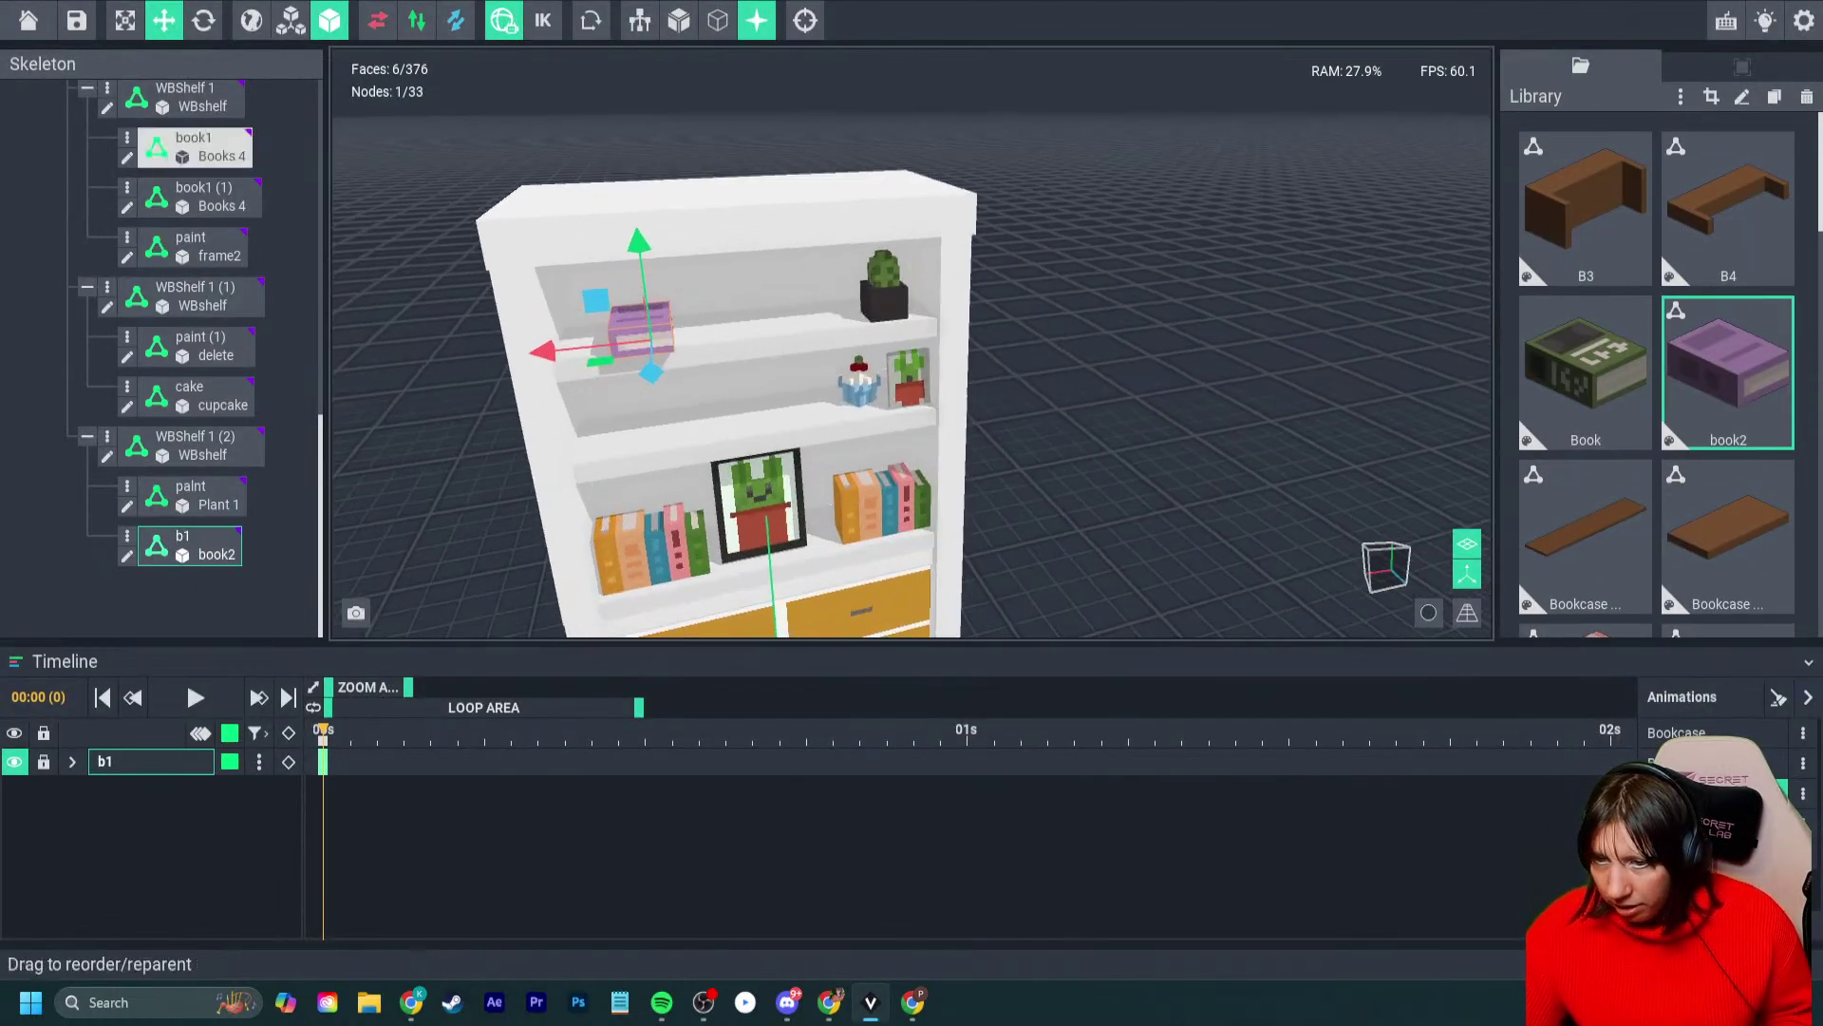
- Rotate the purple book to about 292° around its vertical axis and shift it along its Z axis on the top shelf
click(203, 20)
drag(583, 365, 724, 356)
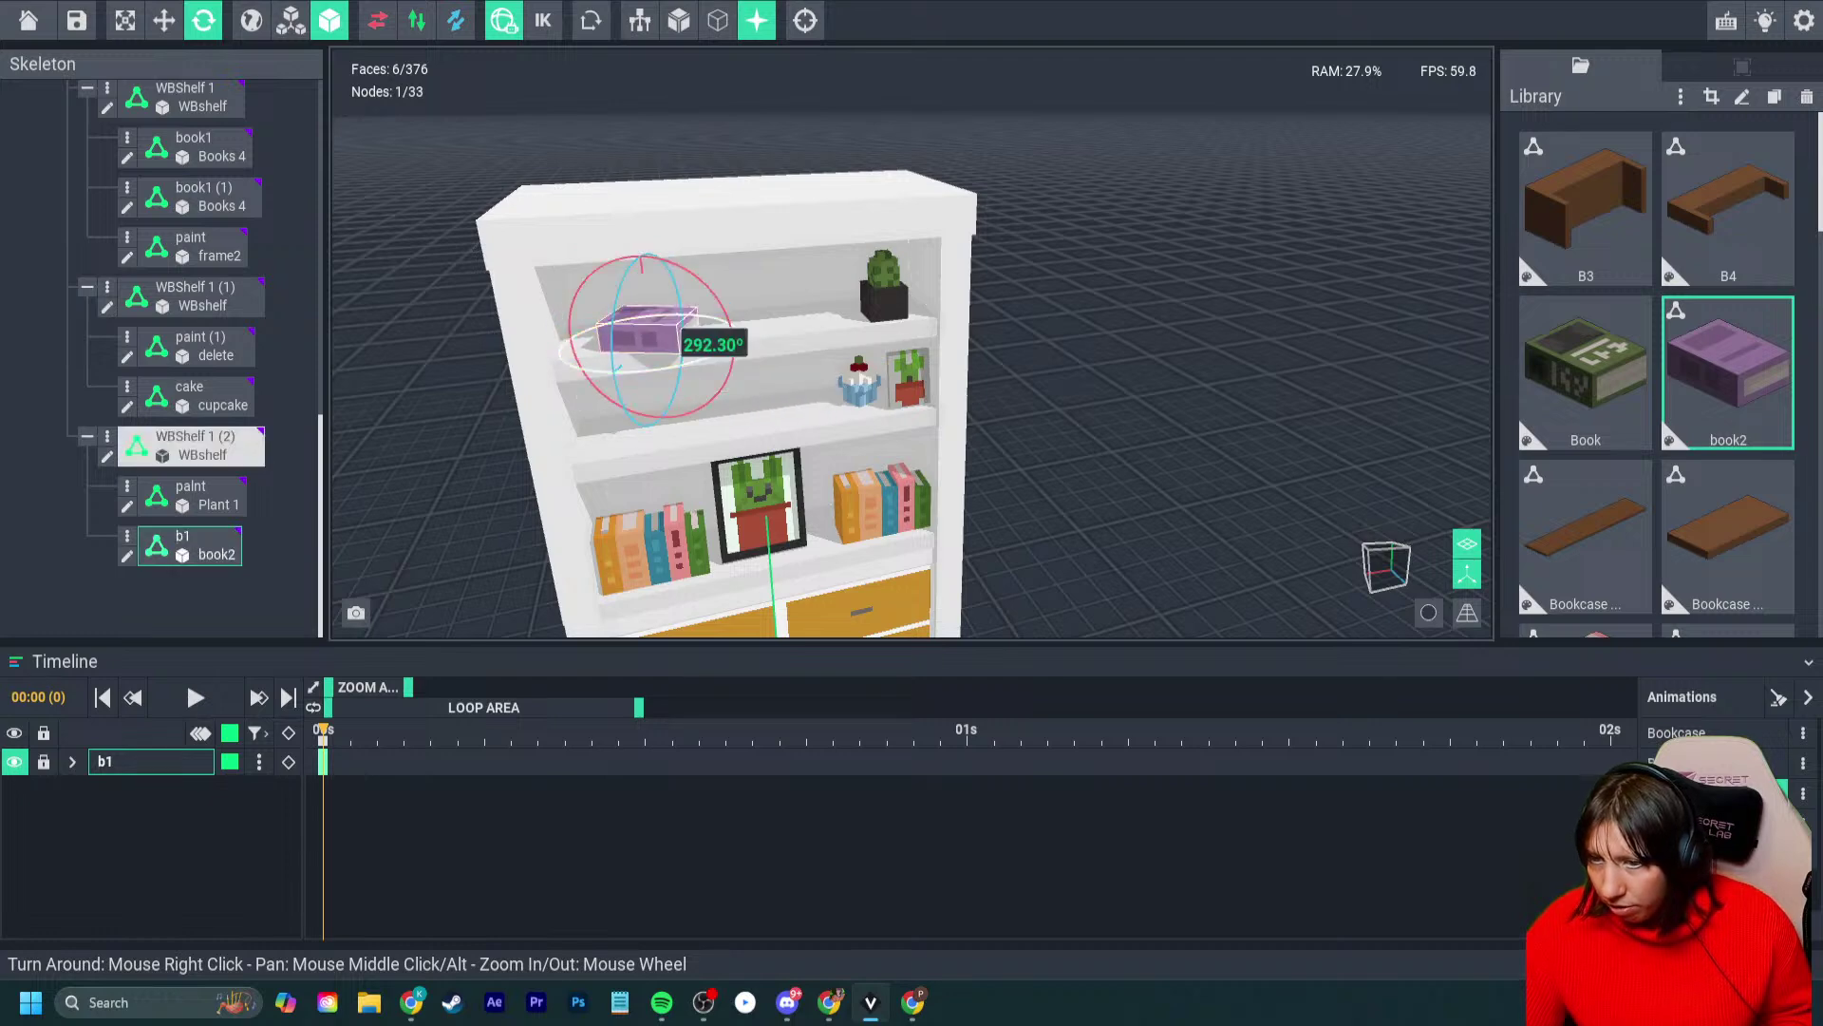
click(163, 20)
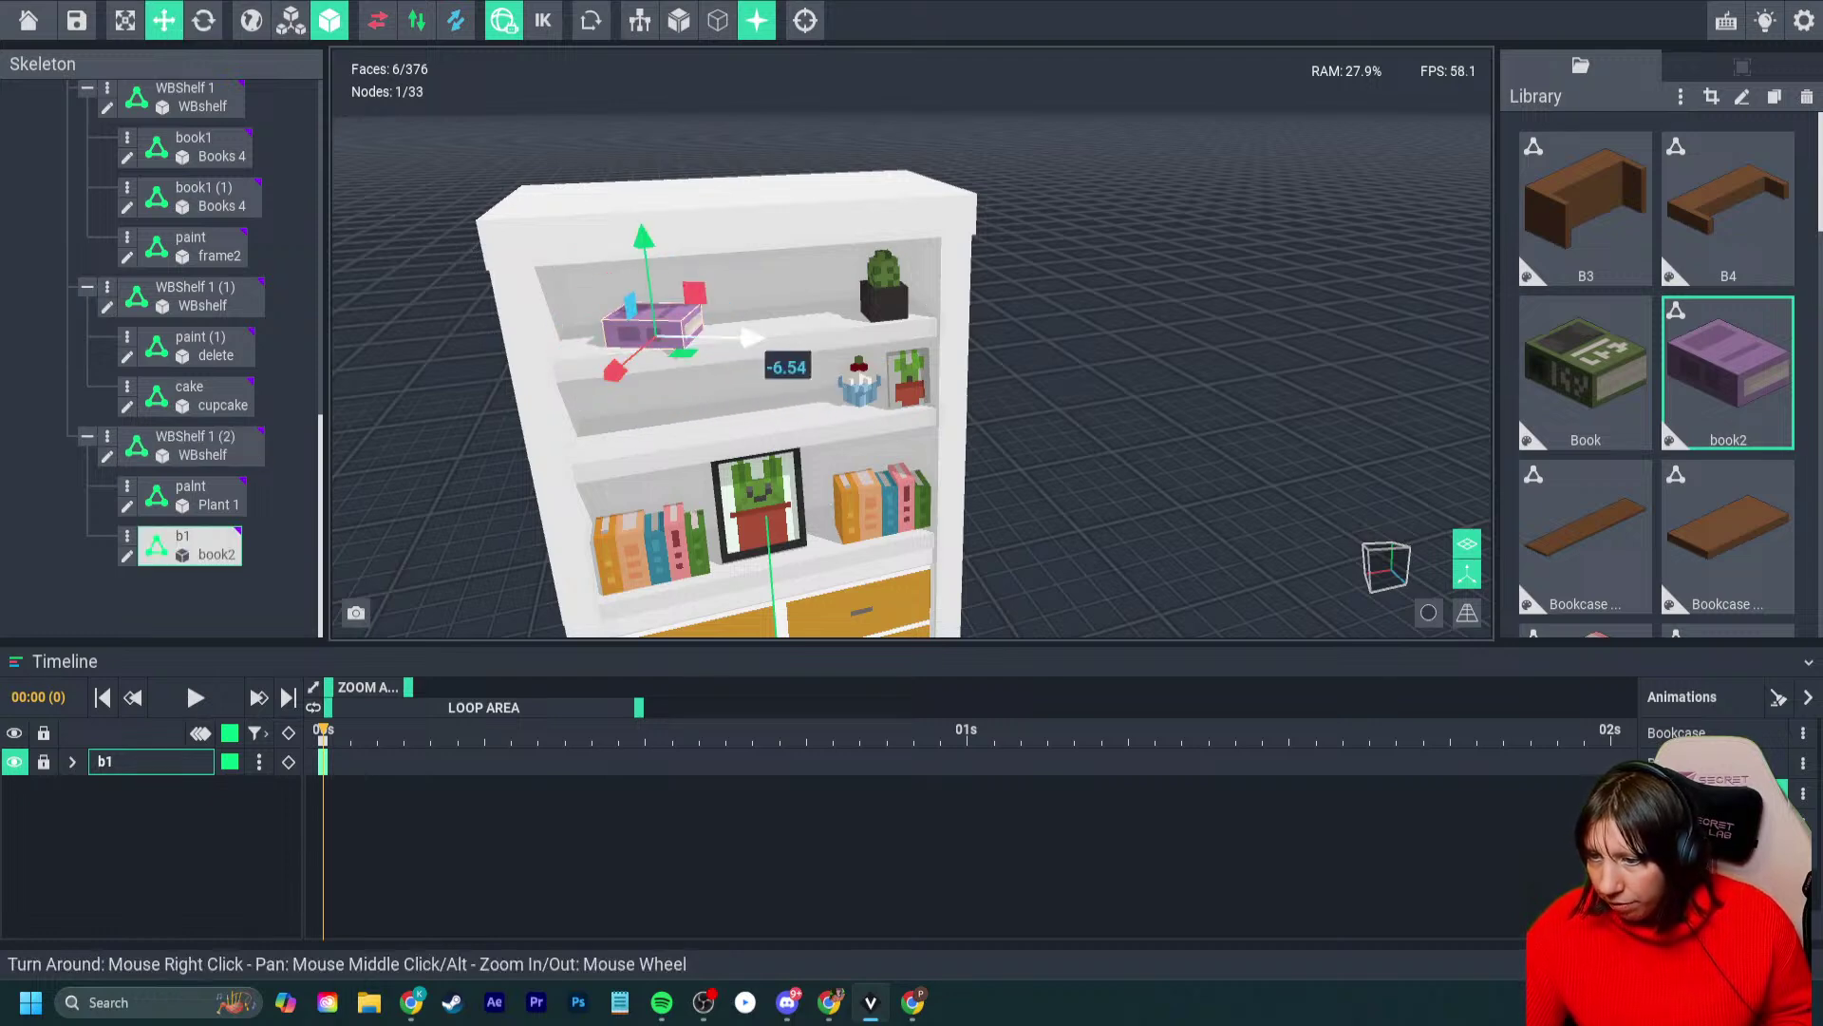
click(1120, 380)
- Examine the decorated white bookcase as a whole and its nodes in the skeleton
scroll(1121, 380, down, 3)
right_drag(1121, 380, 1092, 332)
scroll(1044, 332, down, 3)
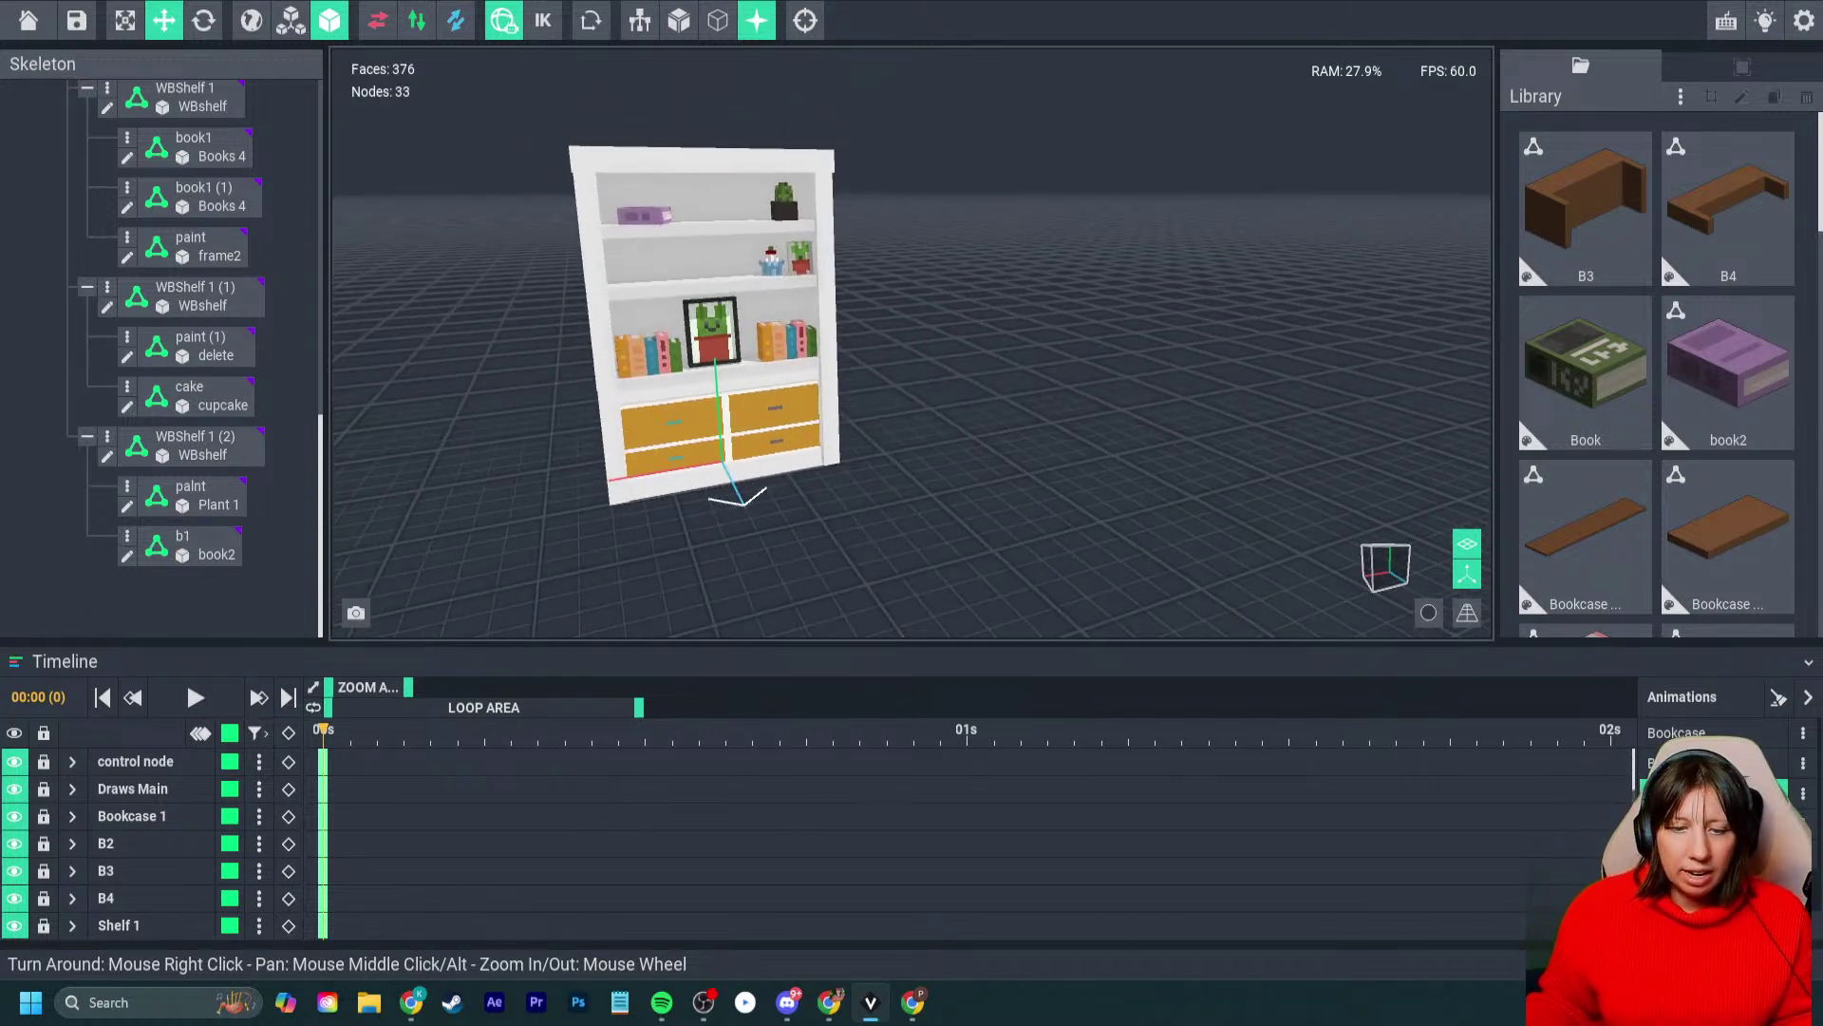
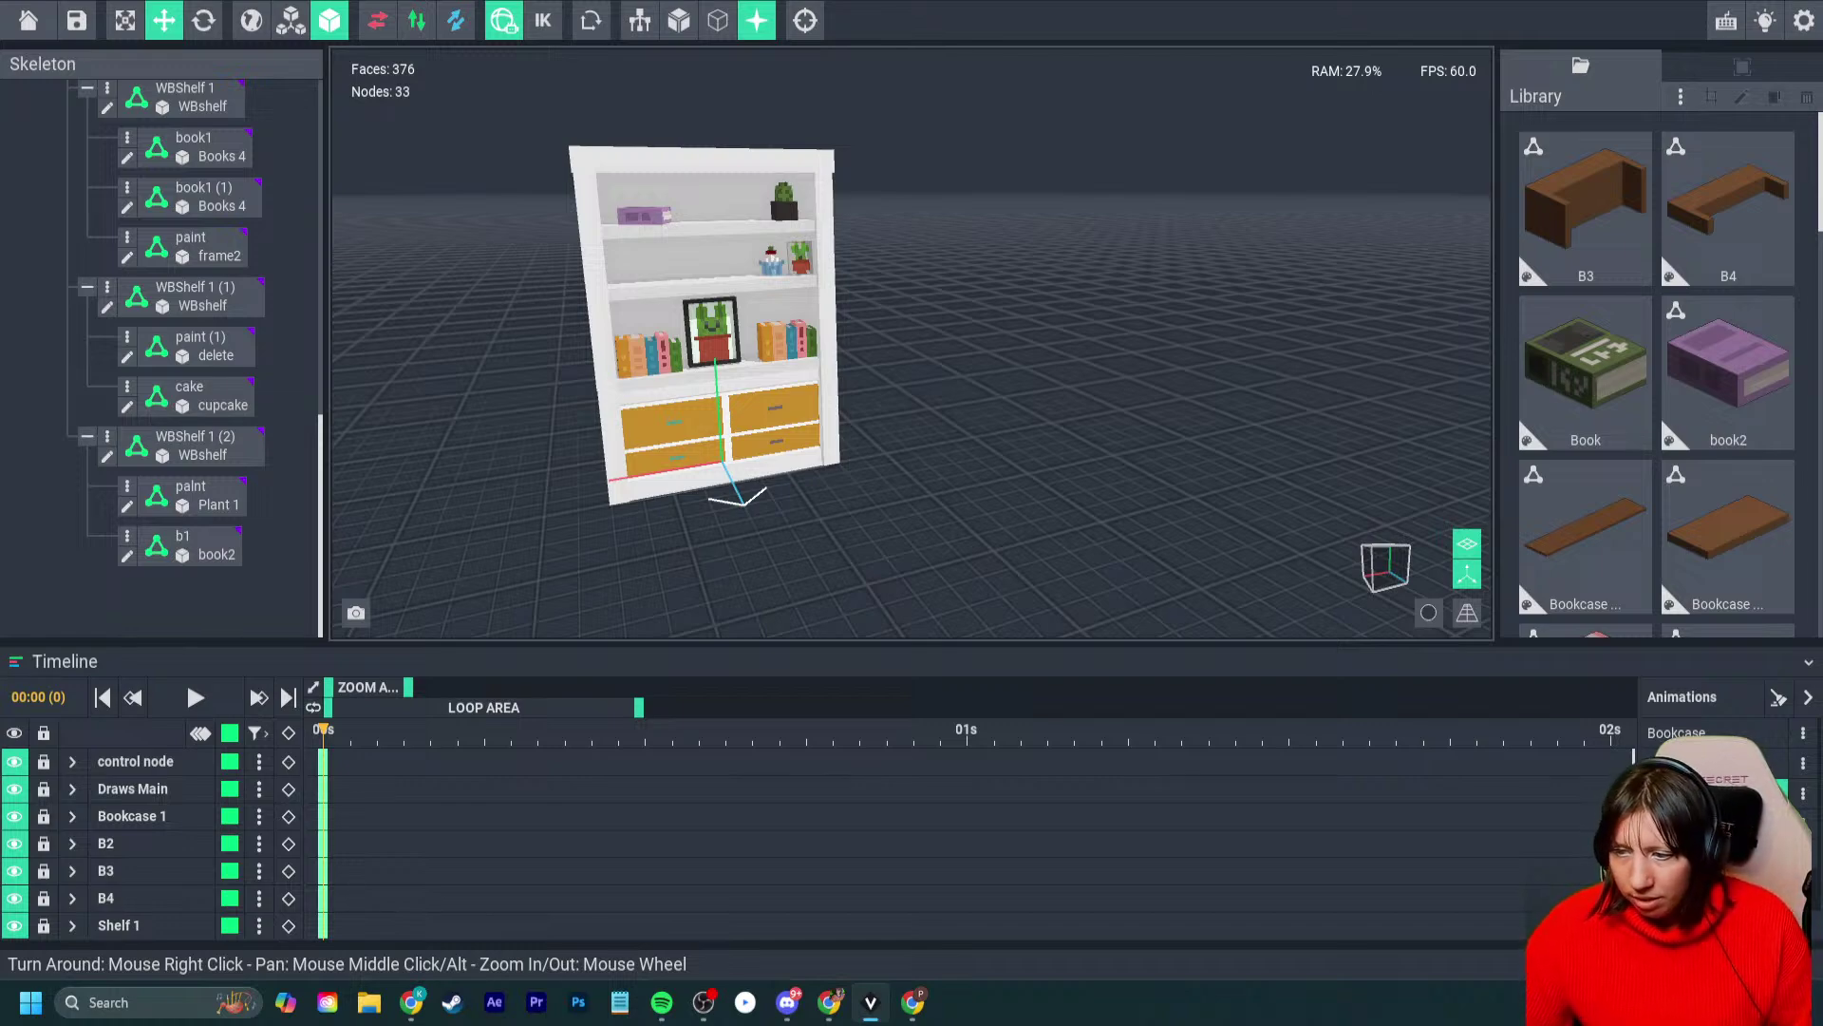
scroll(817, 285, up, 5)
click(817, 252)
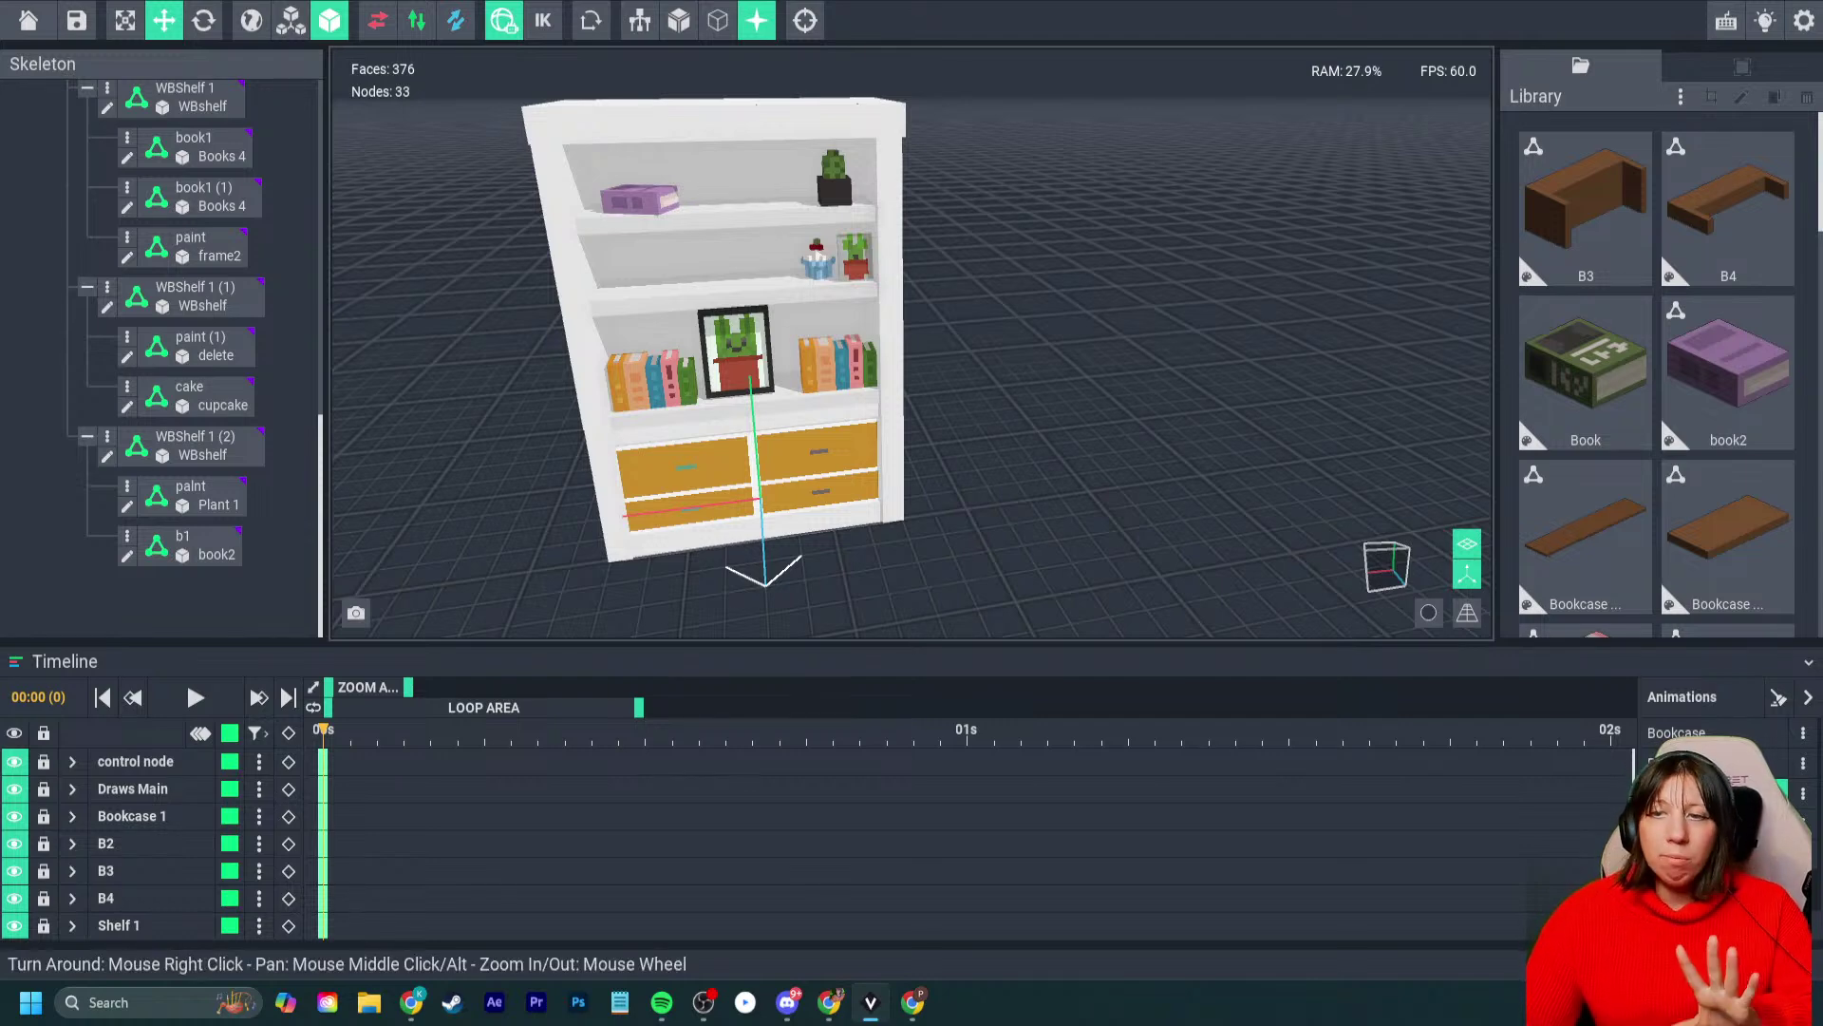
scroll(912, 361, down, 3)
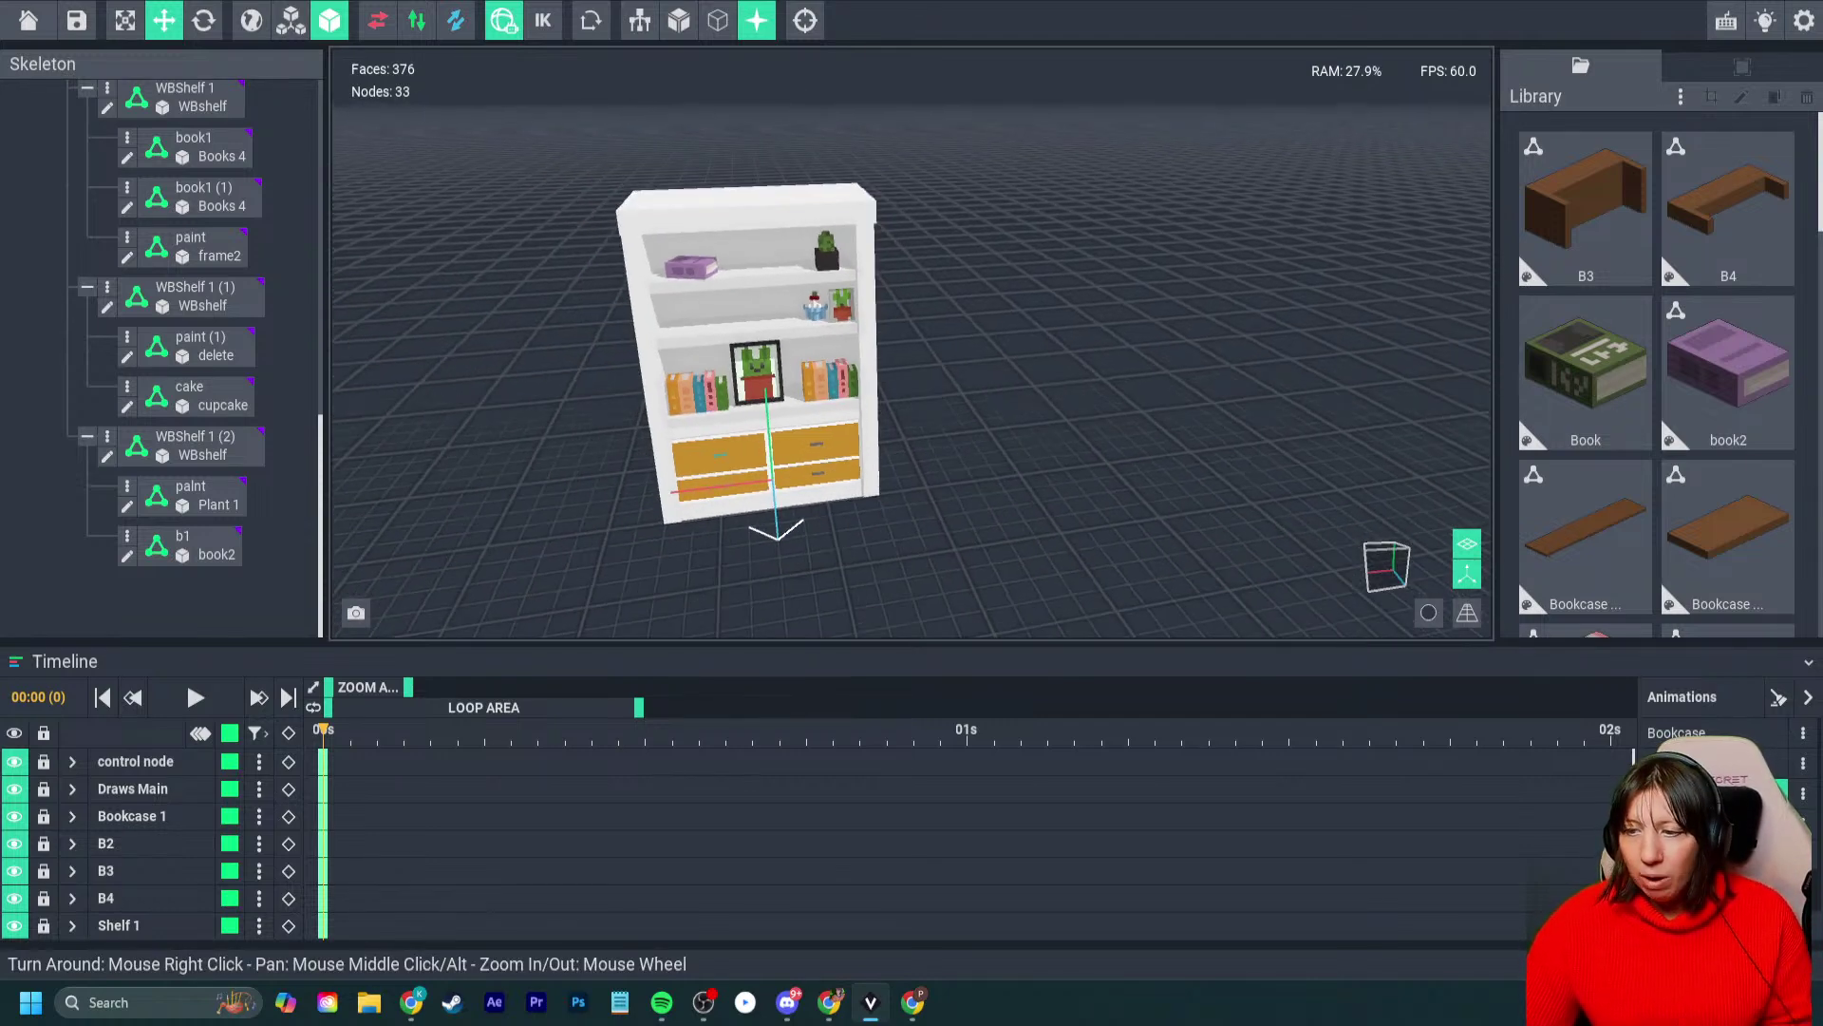
scroll(911, 361, down, 1)
scroll(181, 361, up, 3)
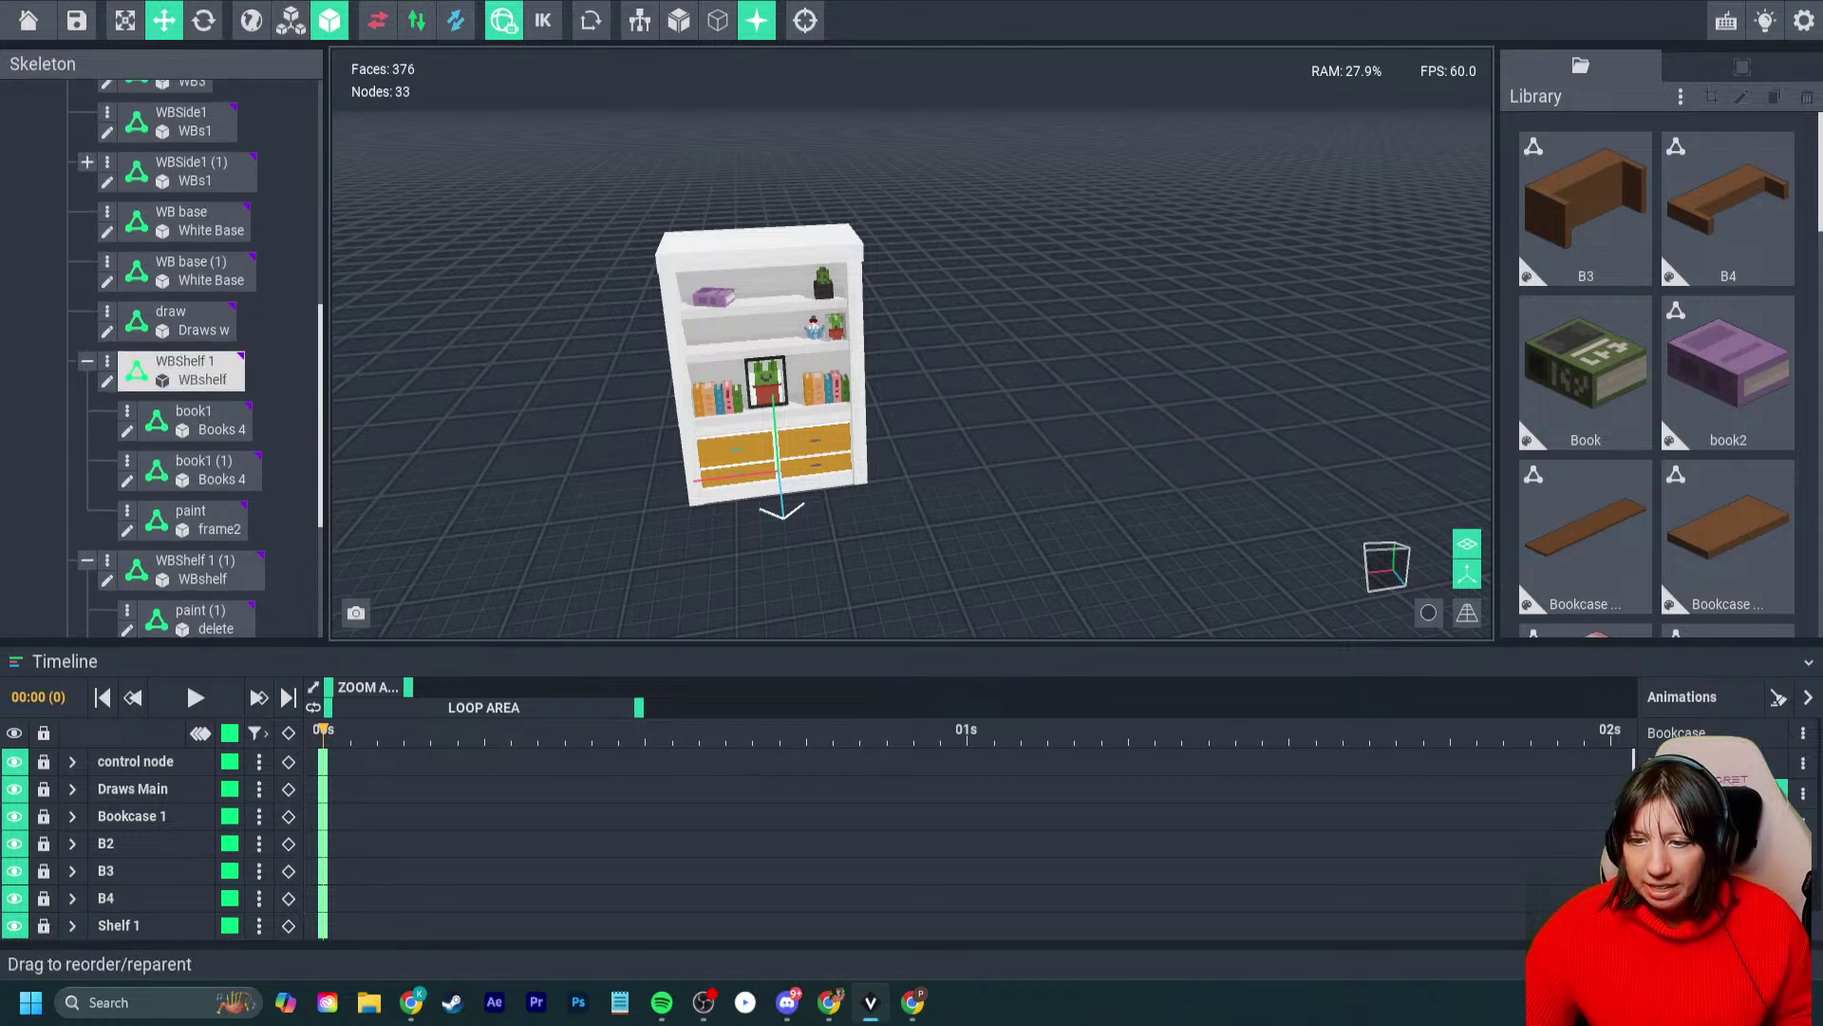
scroll(180, 370, up, 3)
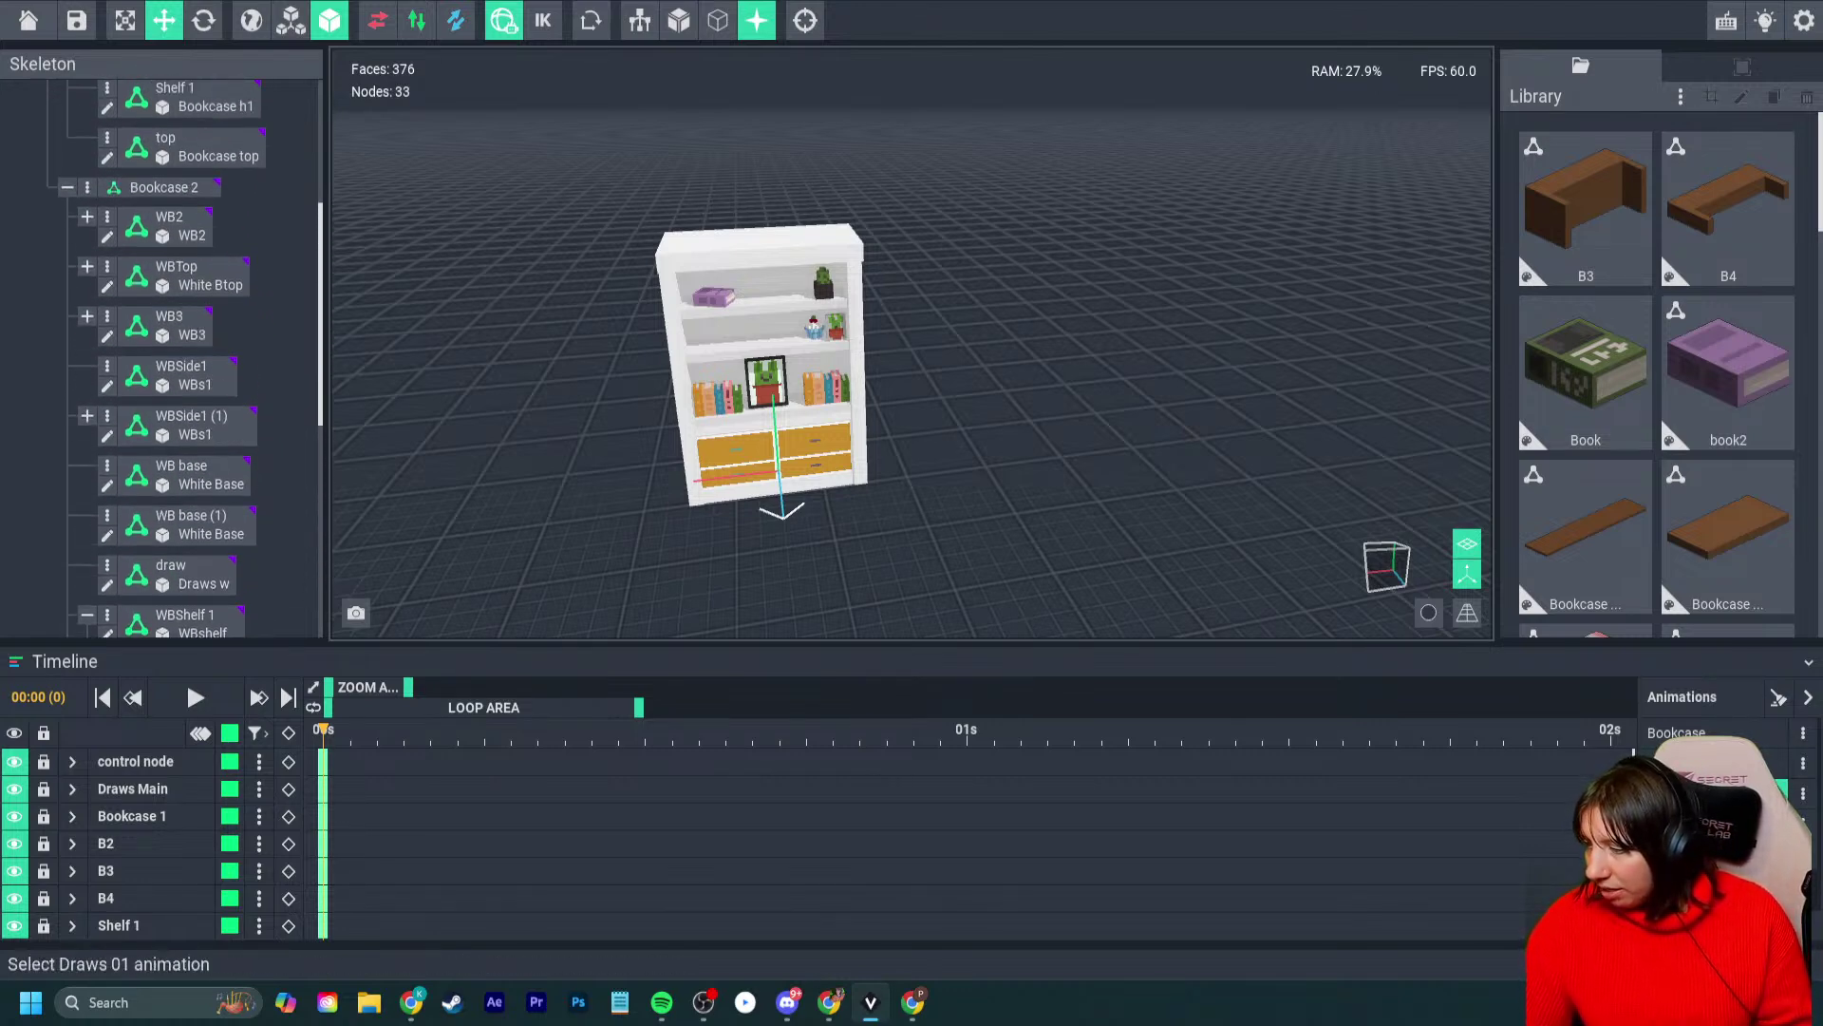
- Check where the white bookcase parts sit in the Draws 01 and brown bookcase animations
click(1700, 823)
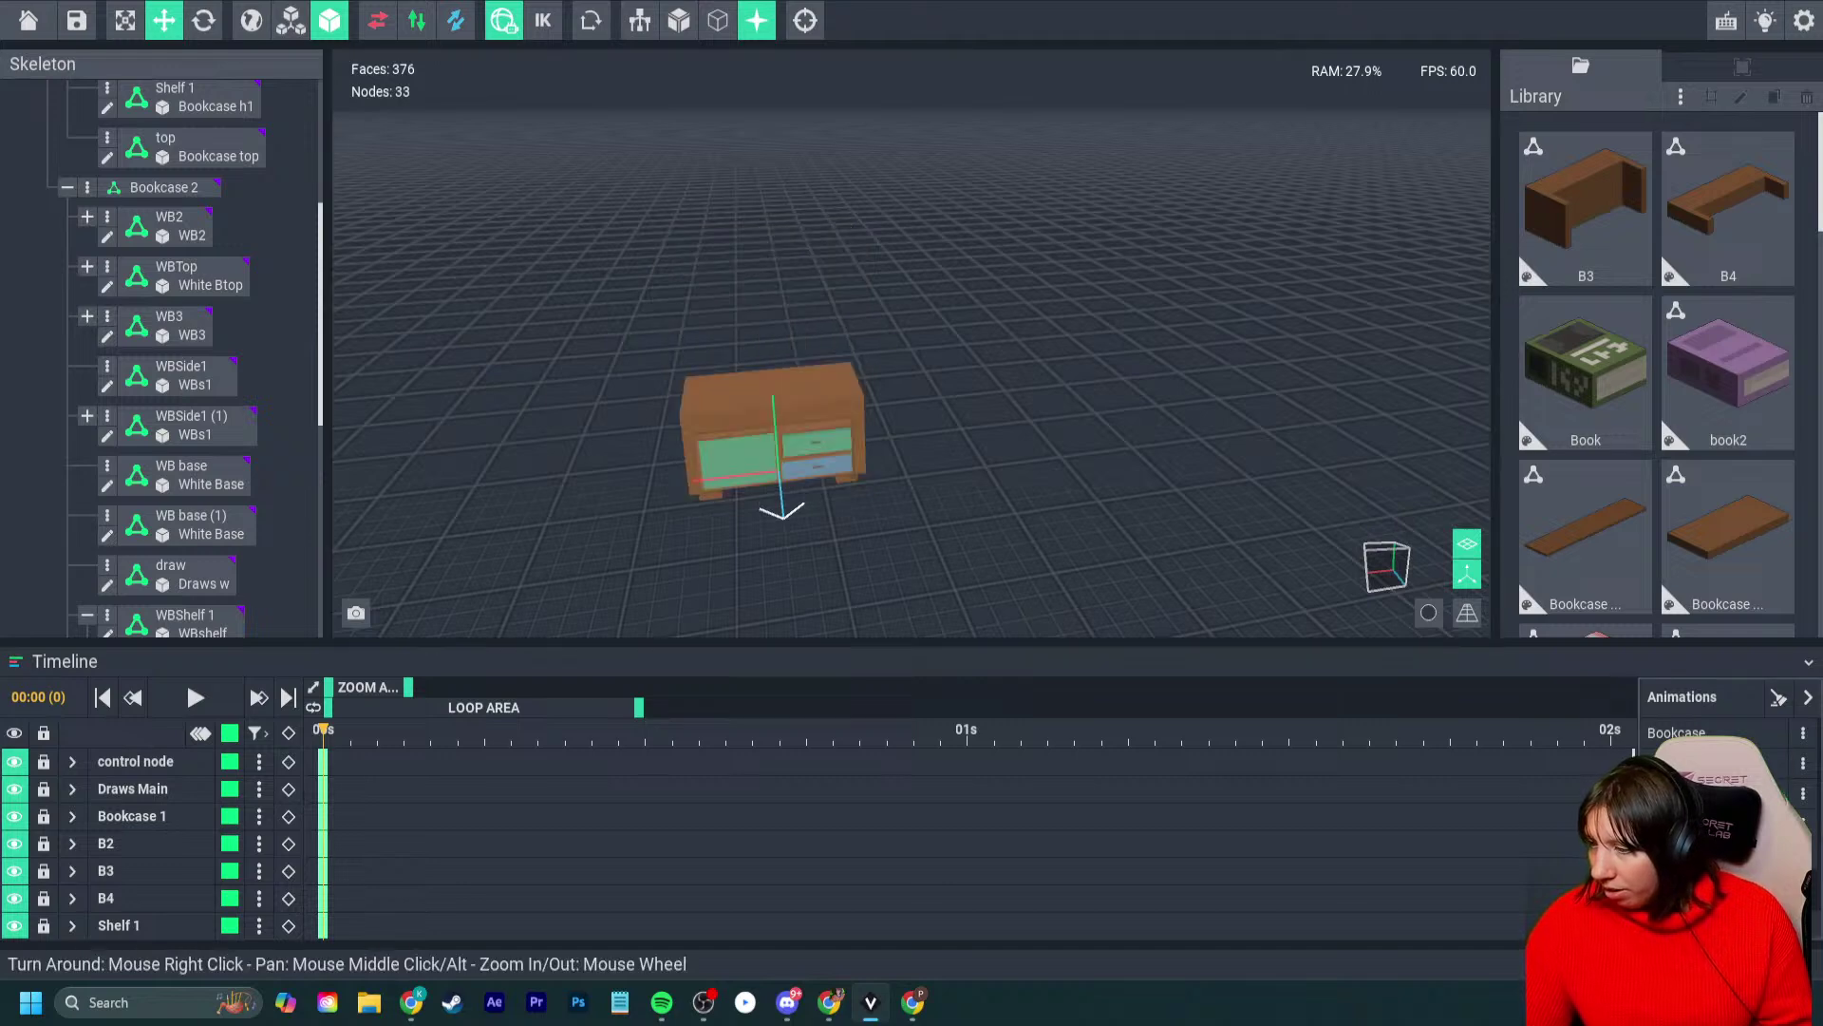
right_drag(572, 452, 784, 435)
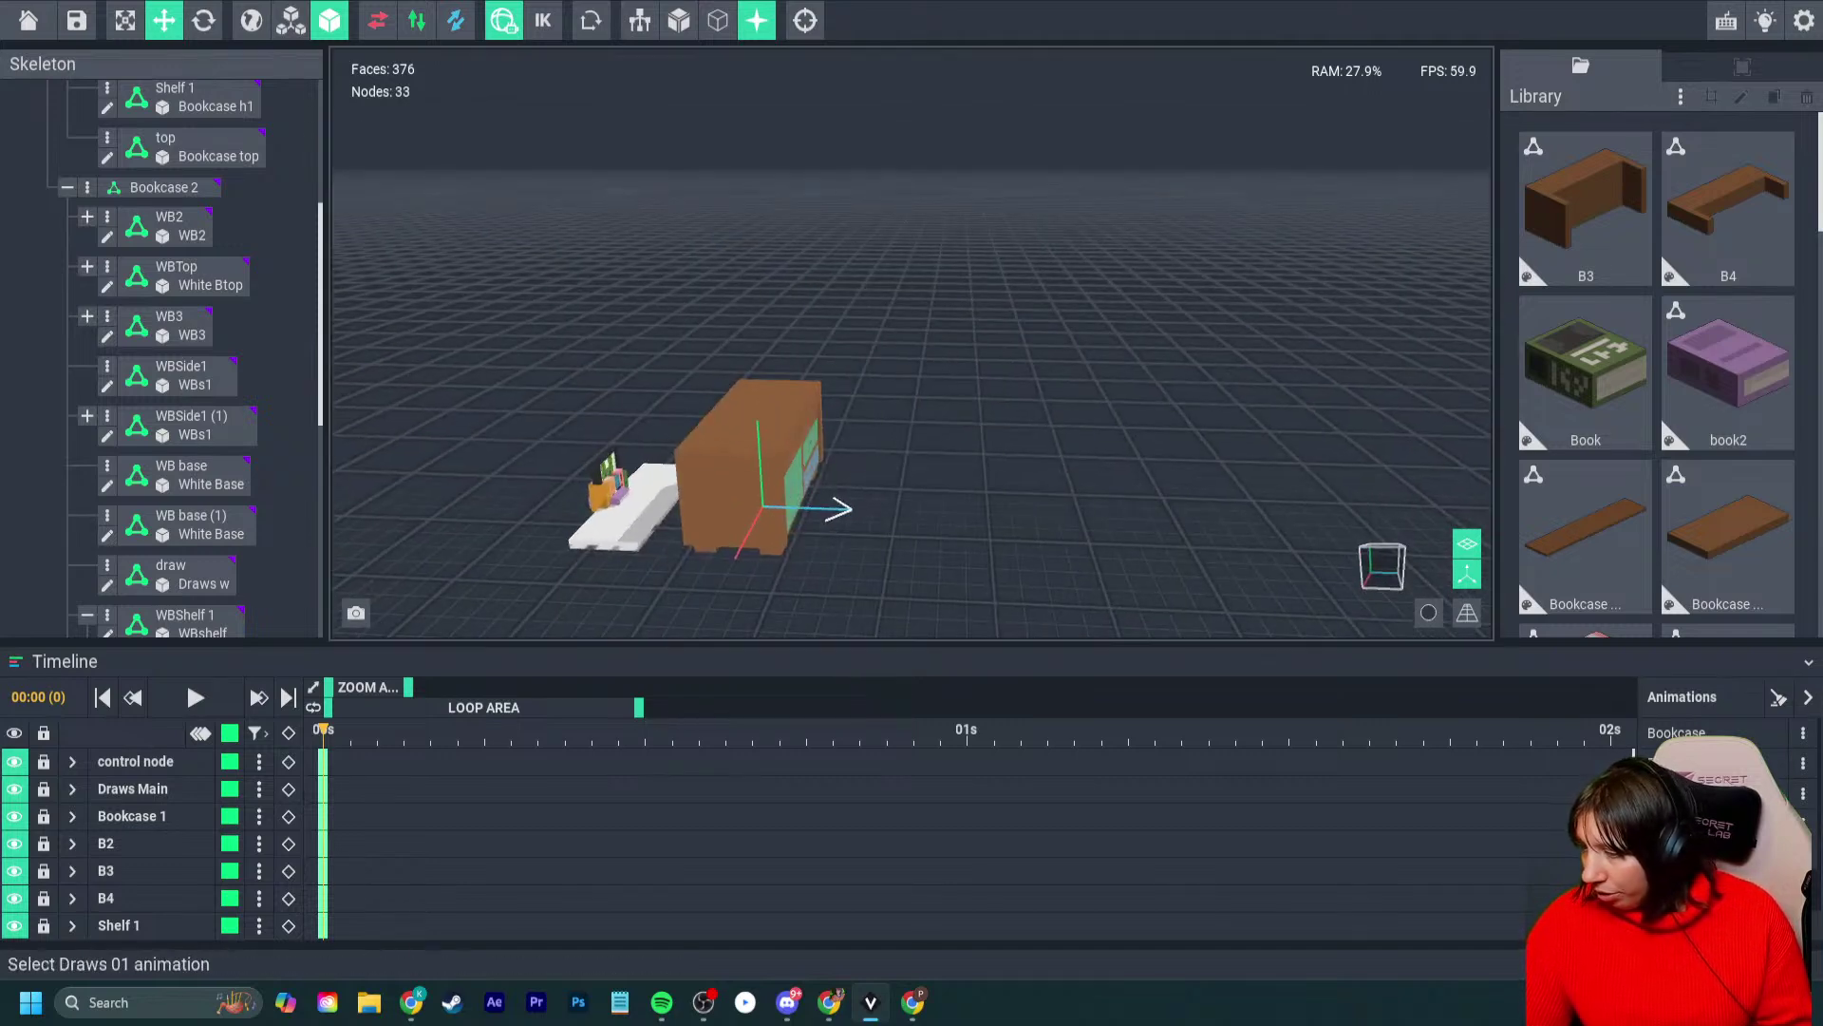
click(1709, 763)
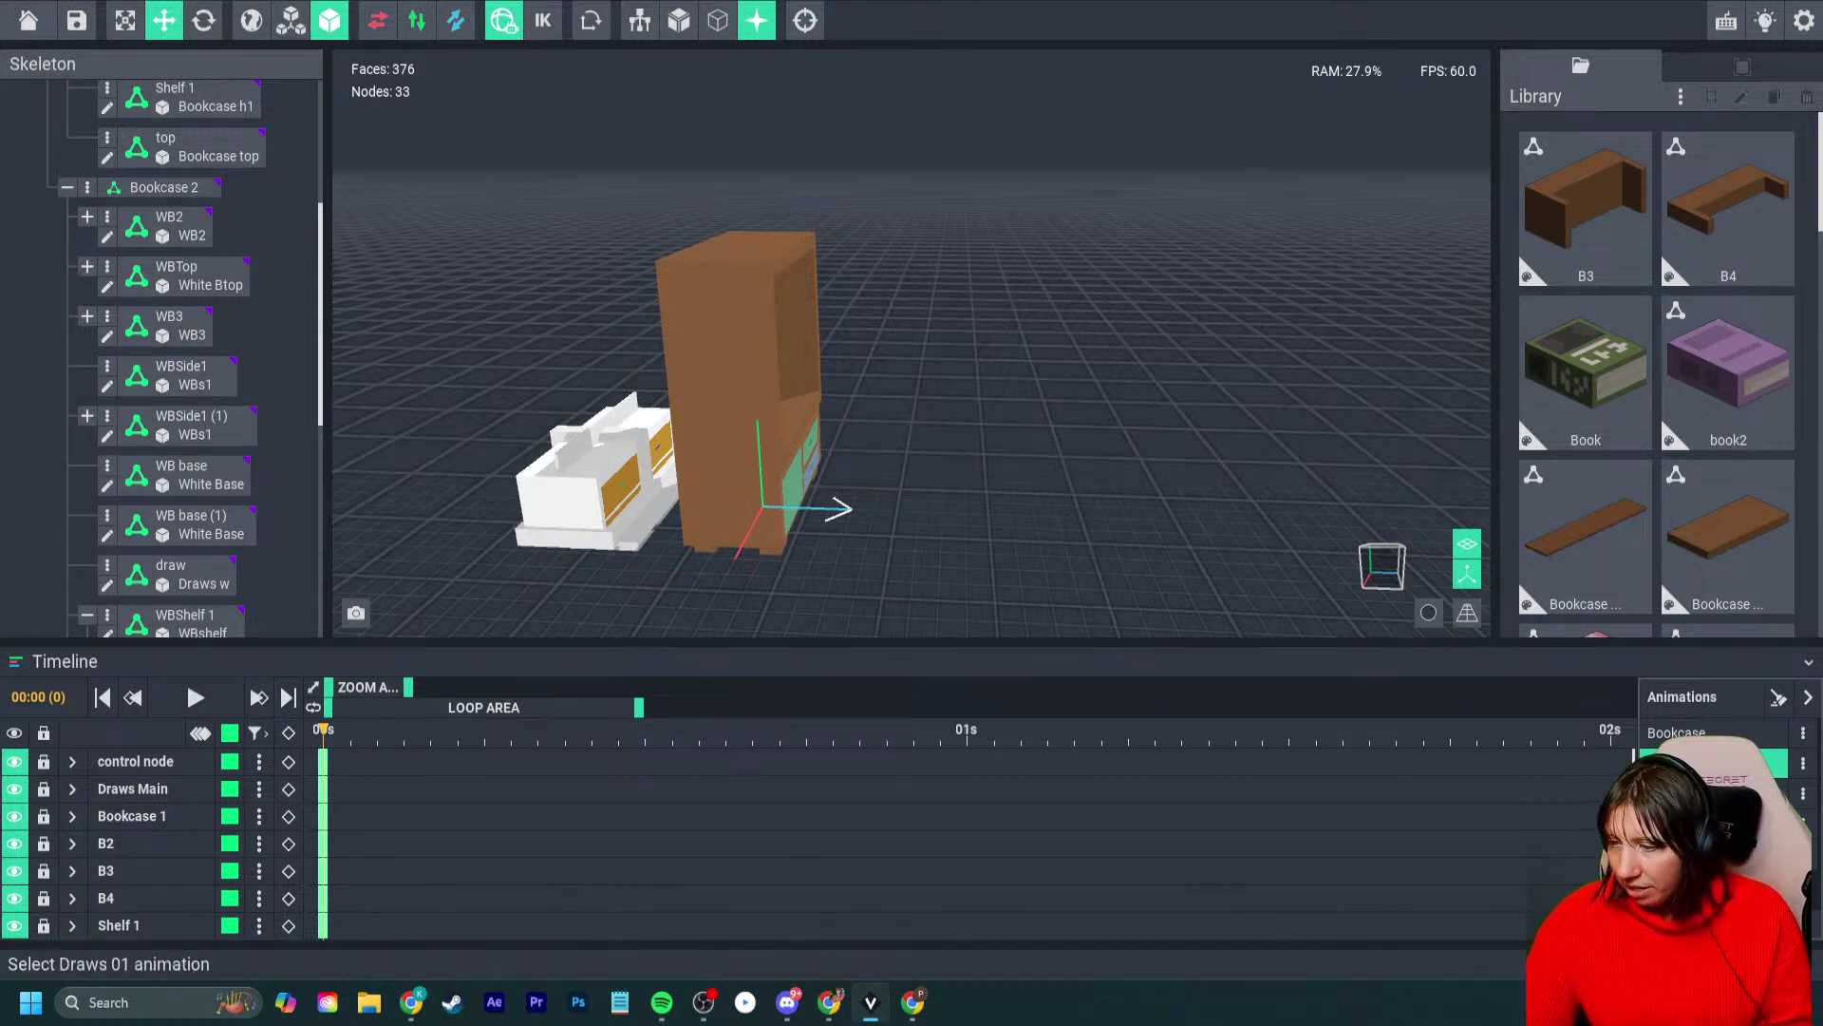
- In the Draws 01 animation, move the white shelf WBShelf 1 (2) and its decorations inside the brown drawer cabinet
click(1710, 763)
right_drag(950, 428, 1121, 403)
click(679, 479)
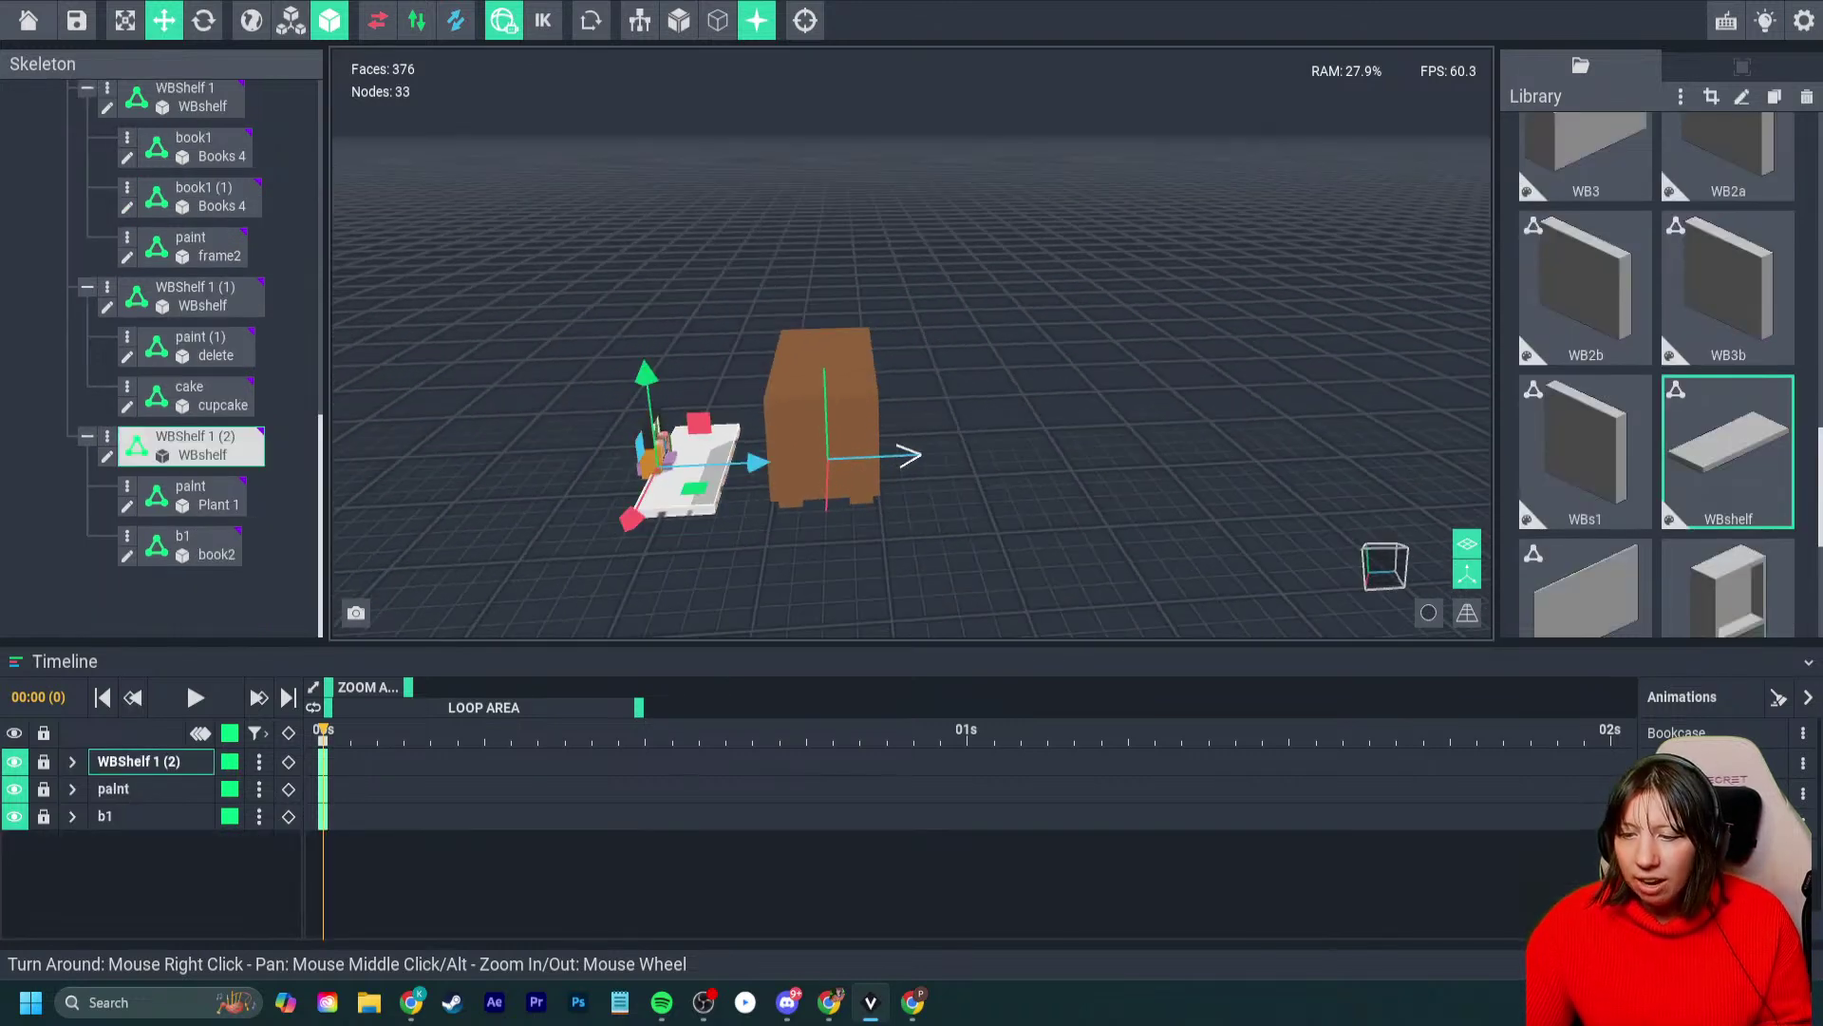
scroll(738, 440, up, 3)
drag(738, 441, 932, 432)
drag(839, 351, 834, 276)
mouse_move(823, 318)
right_down()
mouse_move(862, 305)
mouse_move(836, 337)
right_up()
drag(903, 363, 919, 361)
right_drag(922, 364, 760, 372)
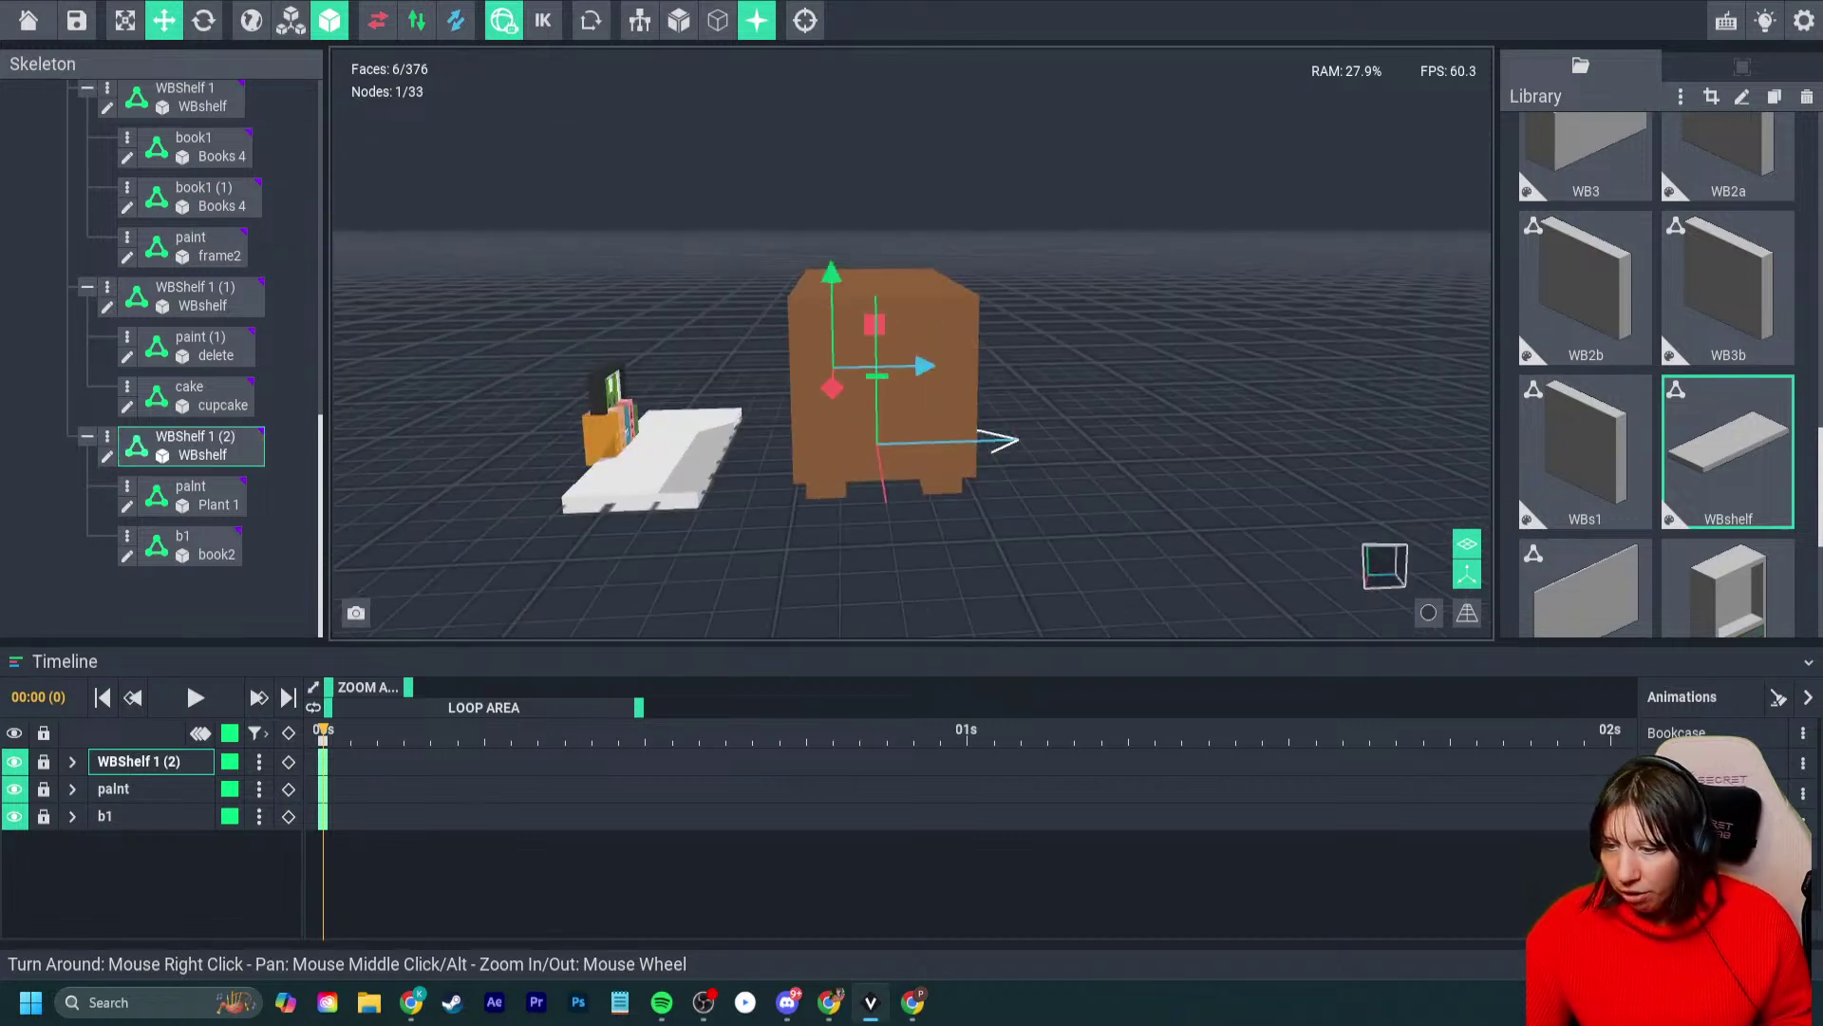
- Move the second white shelf, WBShelf 1 (1), and its decorations inside the drawer cabinet
click(656, 446)
drag(665, 429, 931, 456)
drag(818, 353, 817, 293)
mouse_move(793, 404)
right_down()
mouse_move(831, 370)
mouse_move(807, 394)
right_up()
- Move the remaining shelf, WBShelf 1, forward and up, adjusting its depth so it is hidden within the drawer cabinet
click(612, 494)
drag(622, 489, 912, 480)
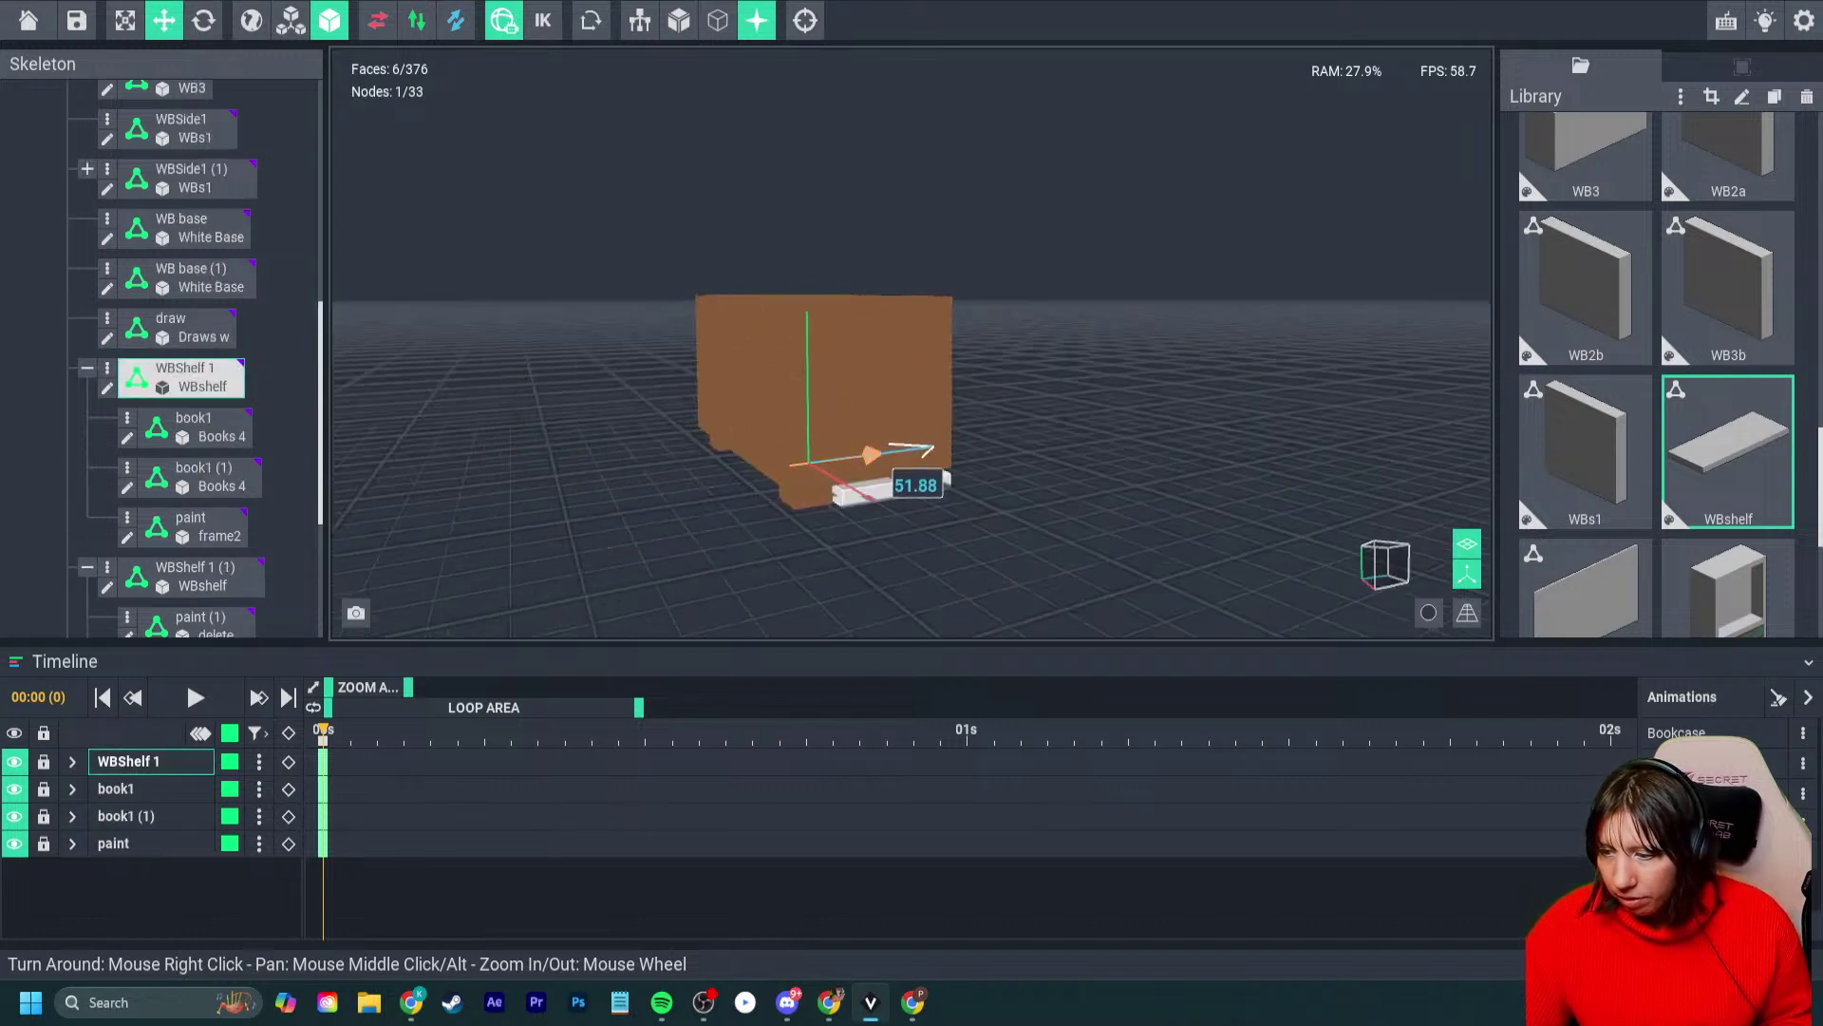
drag(834, 375, 835, 341)
right_drag(834, 342, 792, 406)
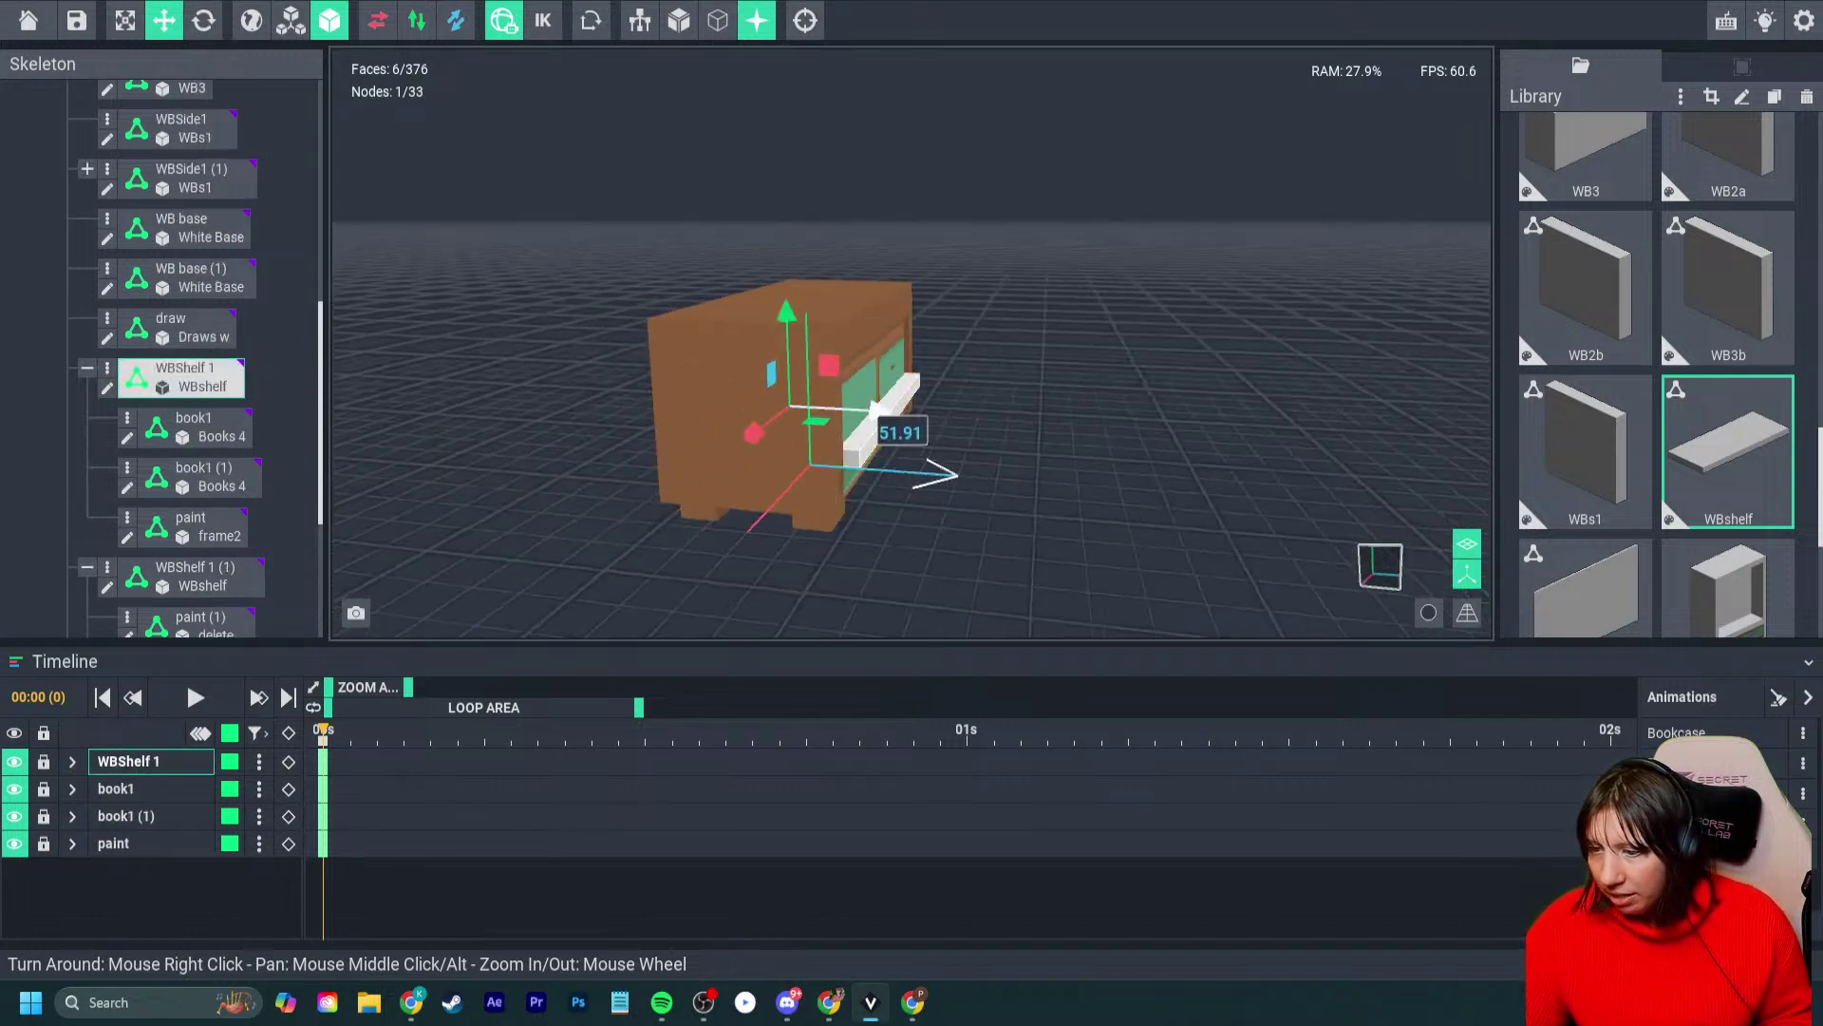
drag(868, 414, 848, 415)
right_drag(847, 416, 819, 410)
- Select Bookcase 2 together with all its child nodes down to b1 in the skeleton
scroll(199, 475, up, 3)
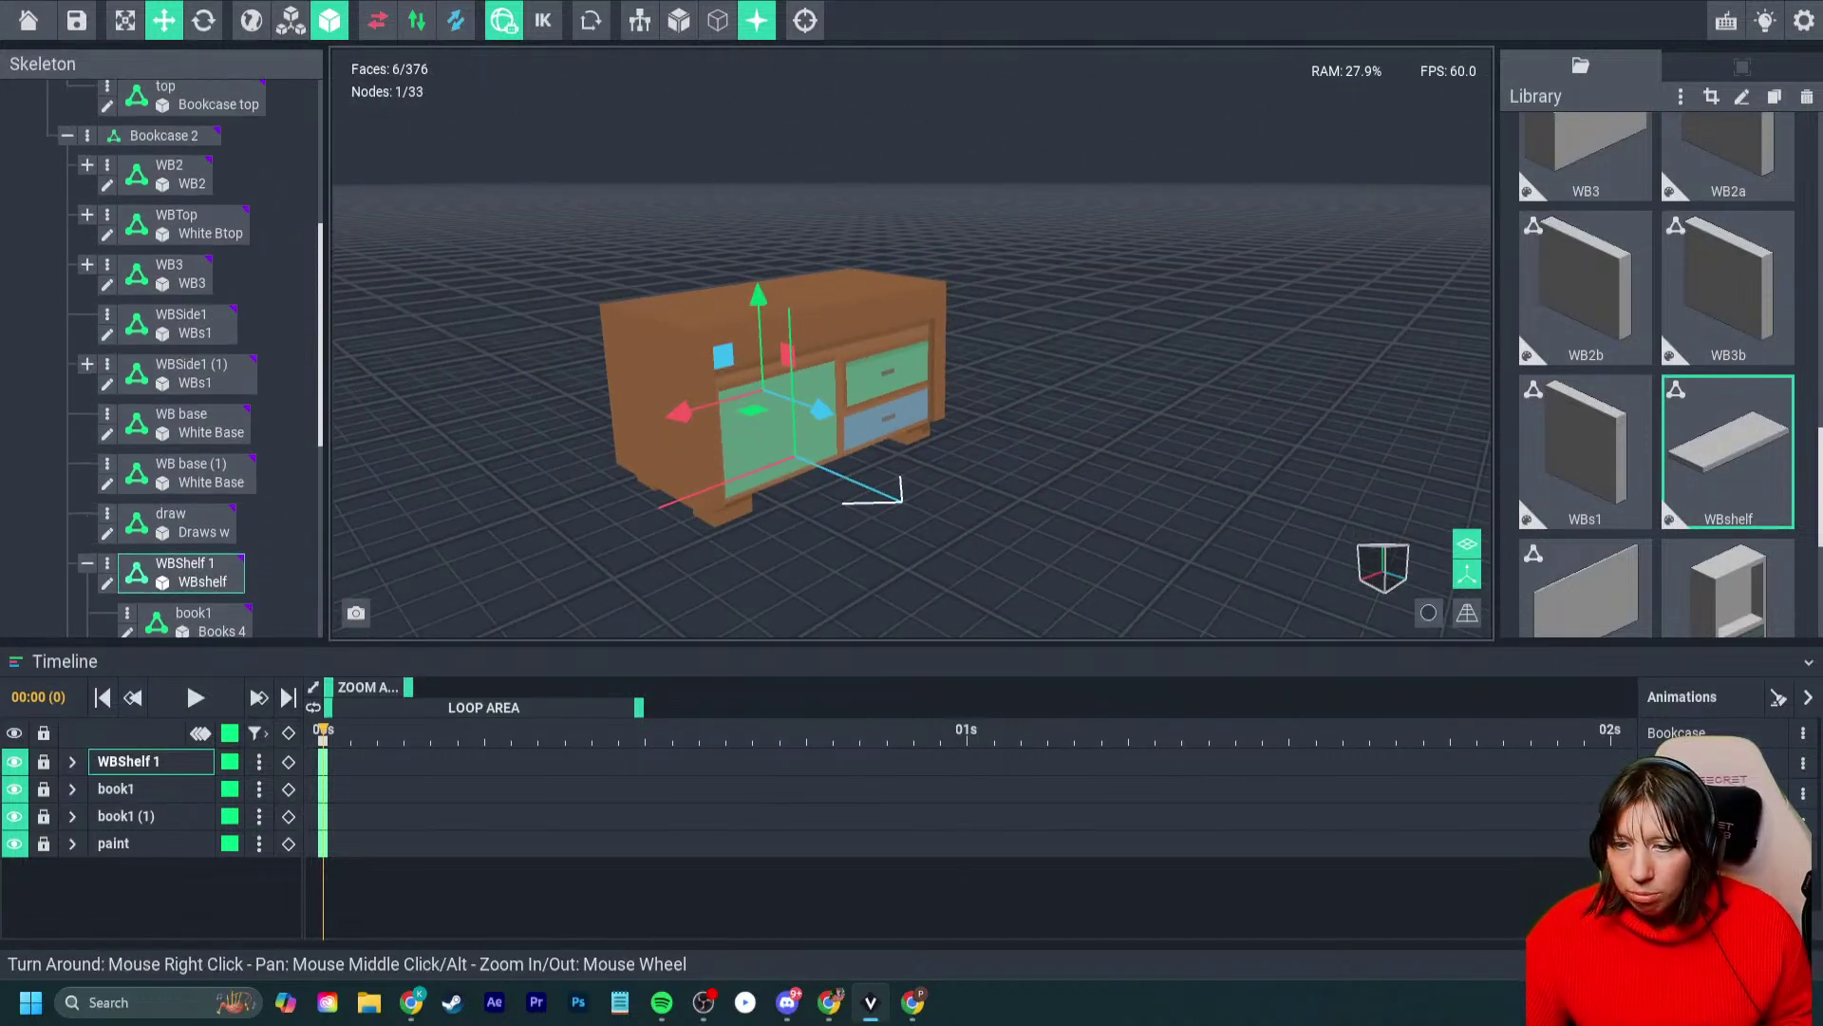
click(161, 213)
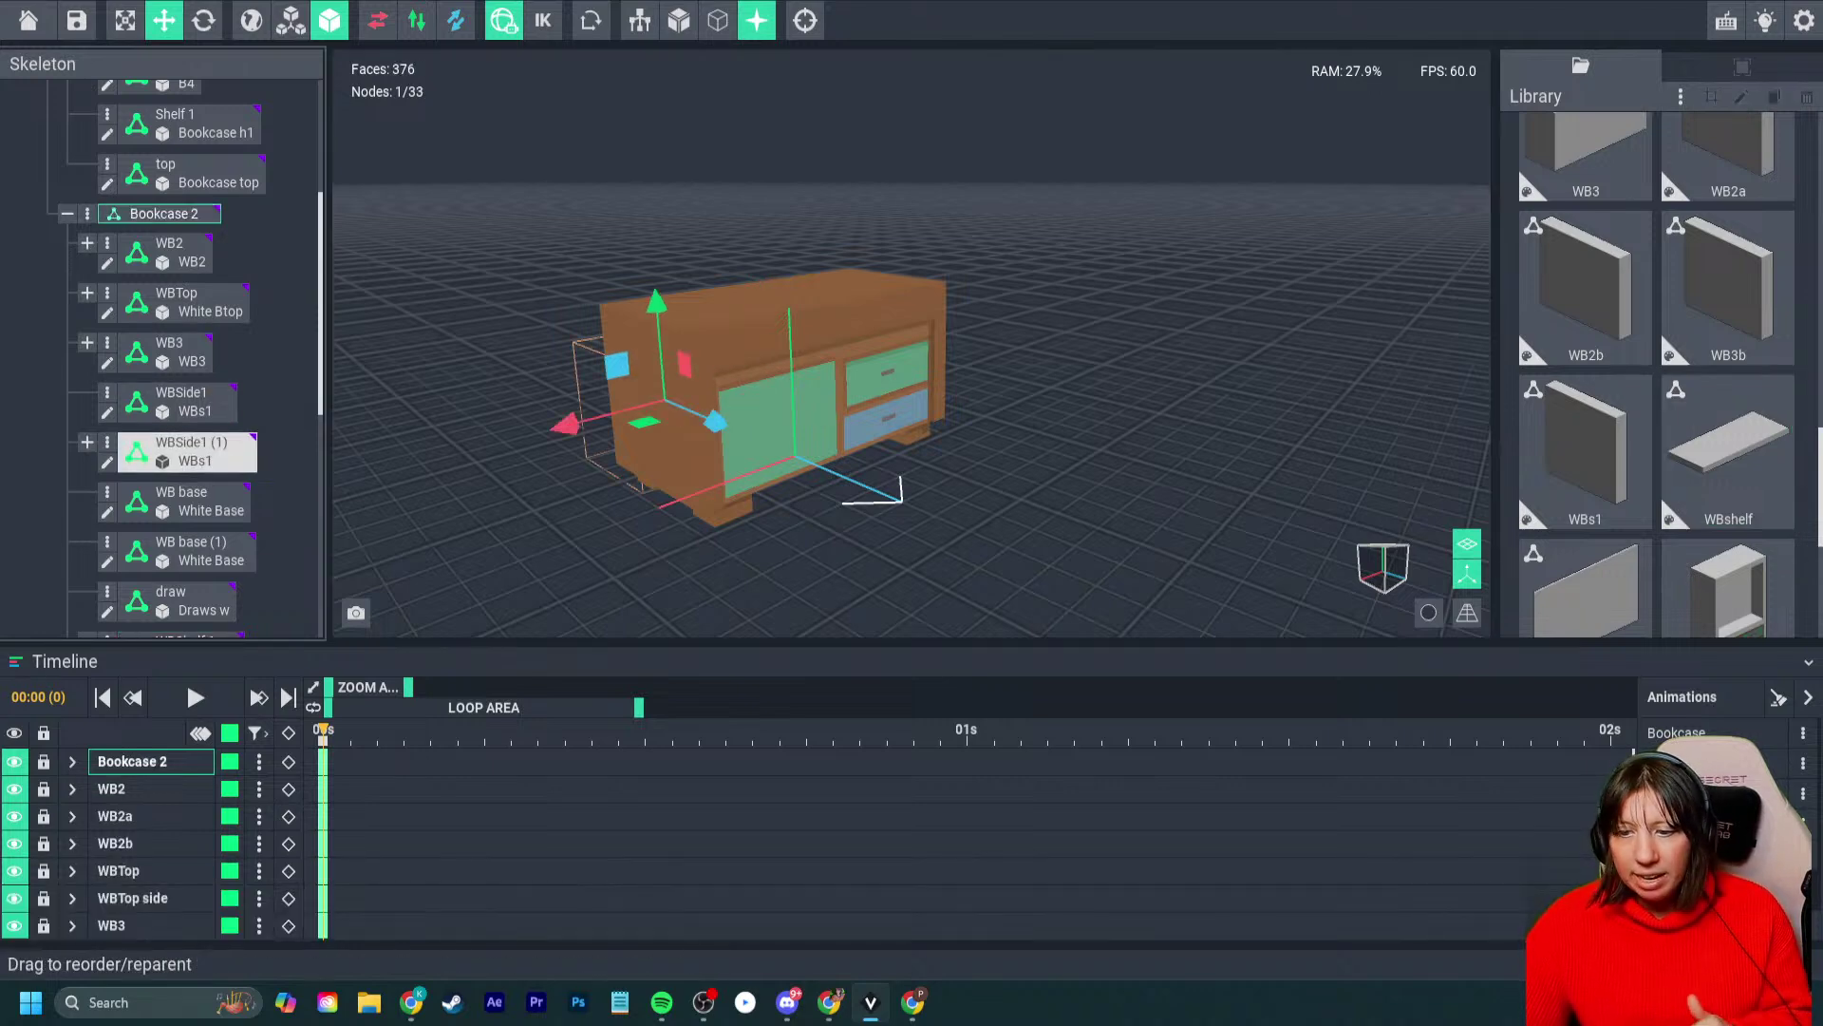
scroll(181, 427, down, 10)
shift+click(190, 545)
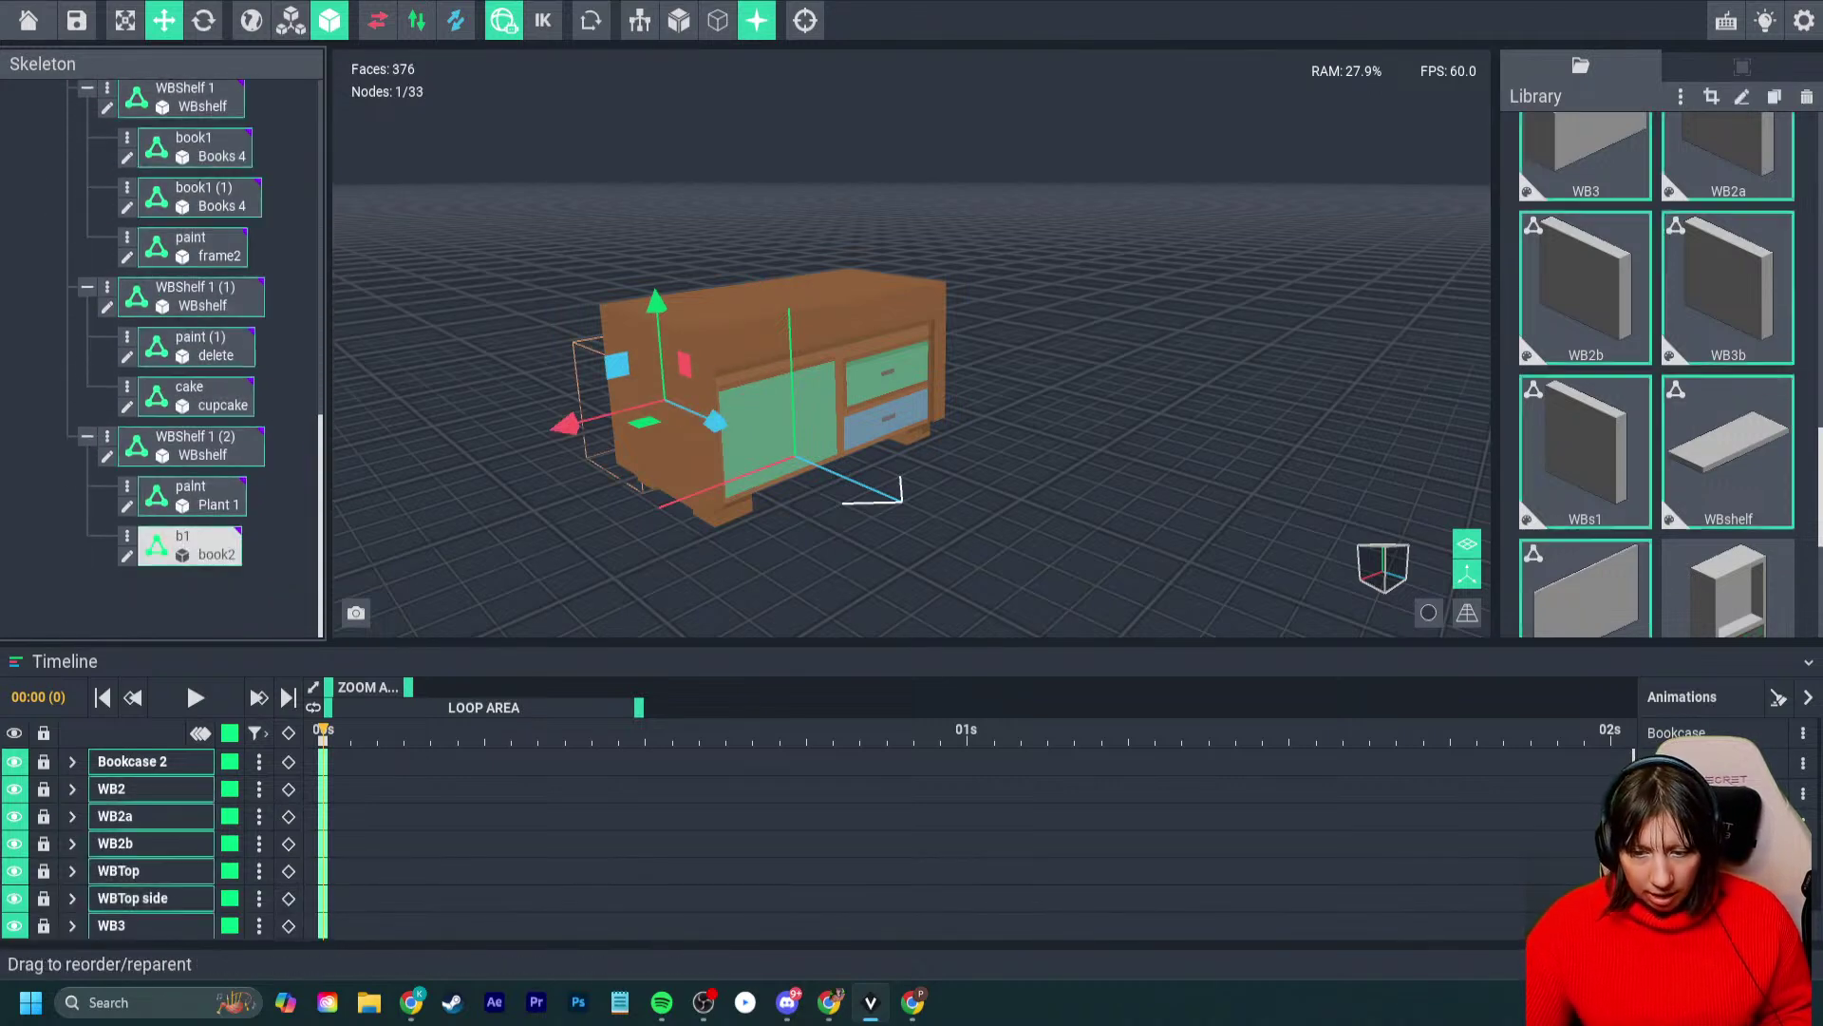
- Expand the collapsed groups under Bookcase 2 to check their selection, and copy the selected nodes' keyframes at frame 0
scroll(162, 361, up, 10)
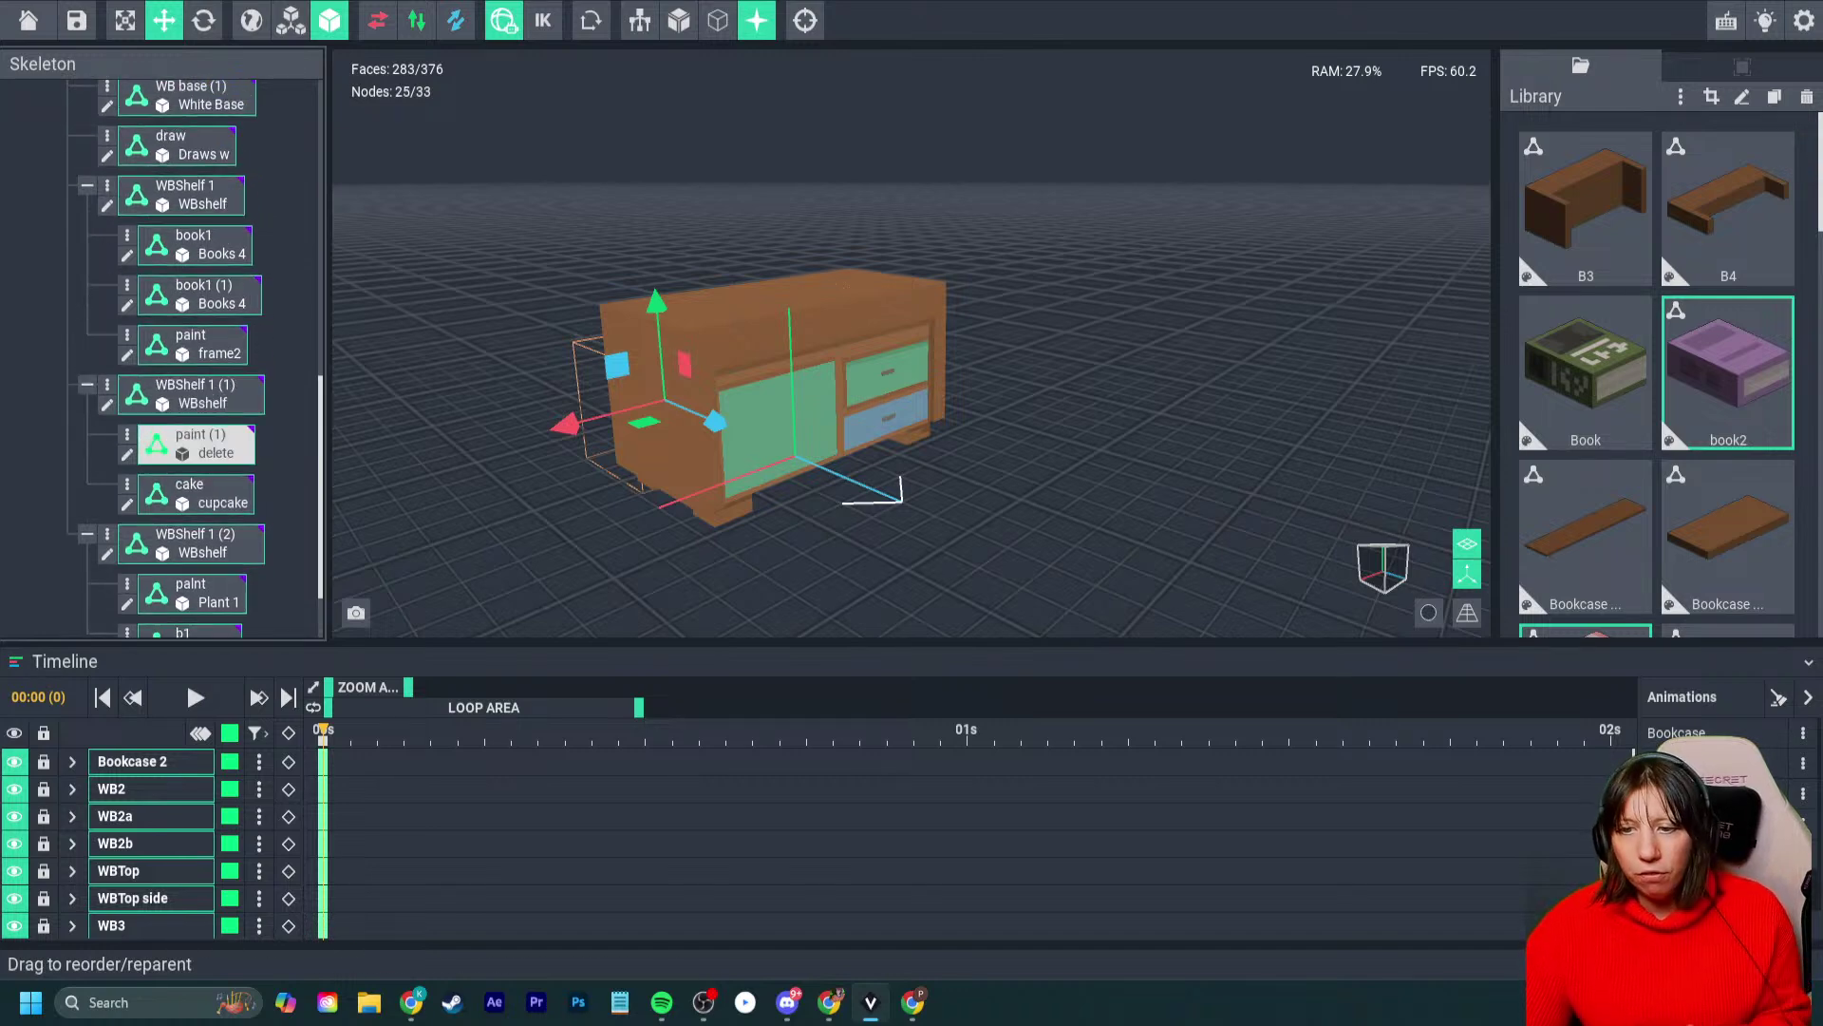
scroll(175, 413, down, 5)
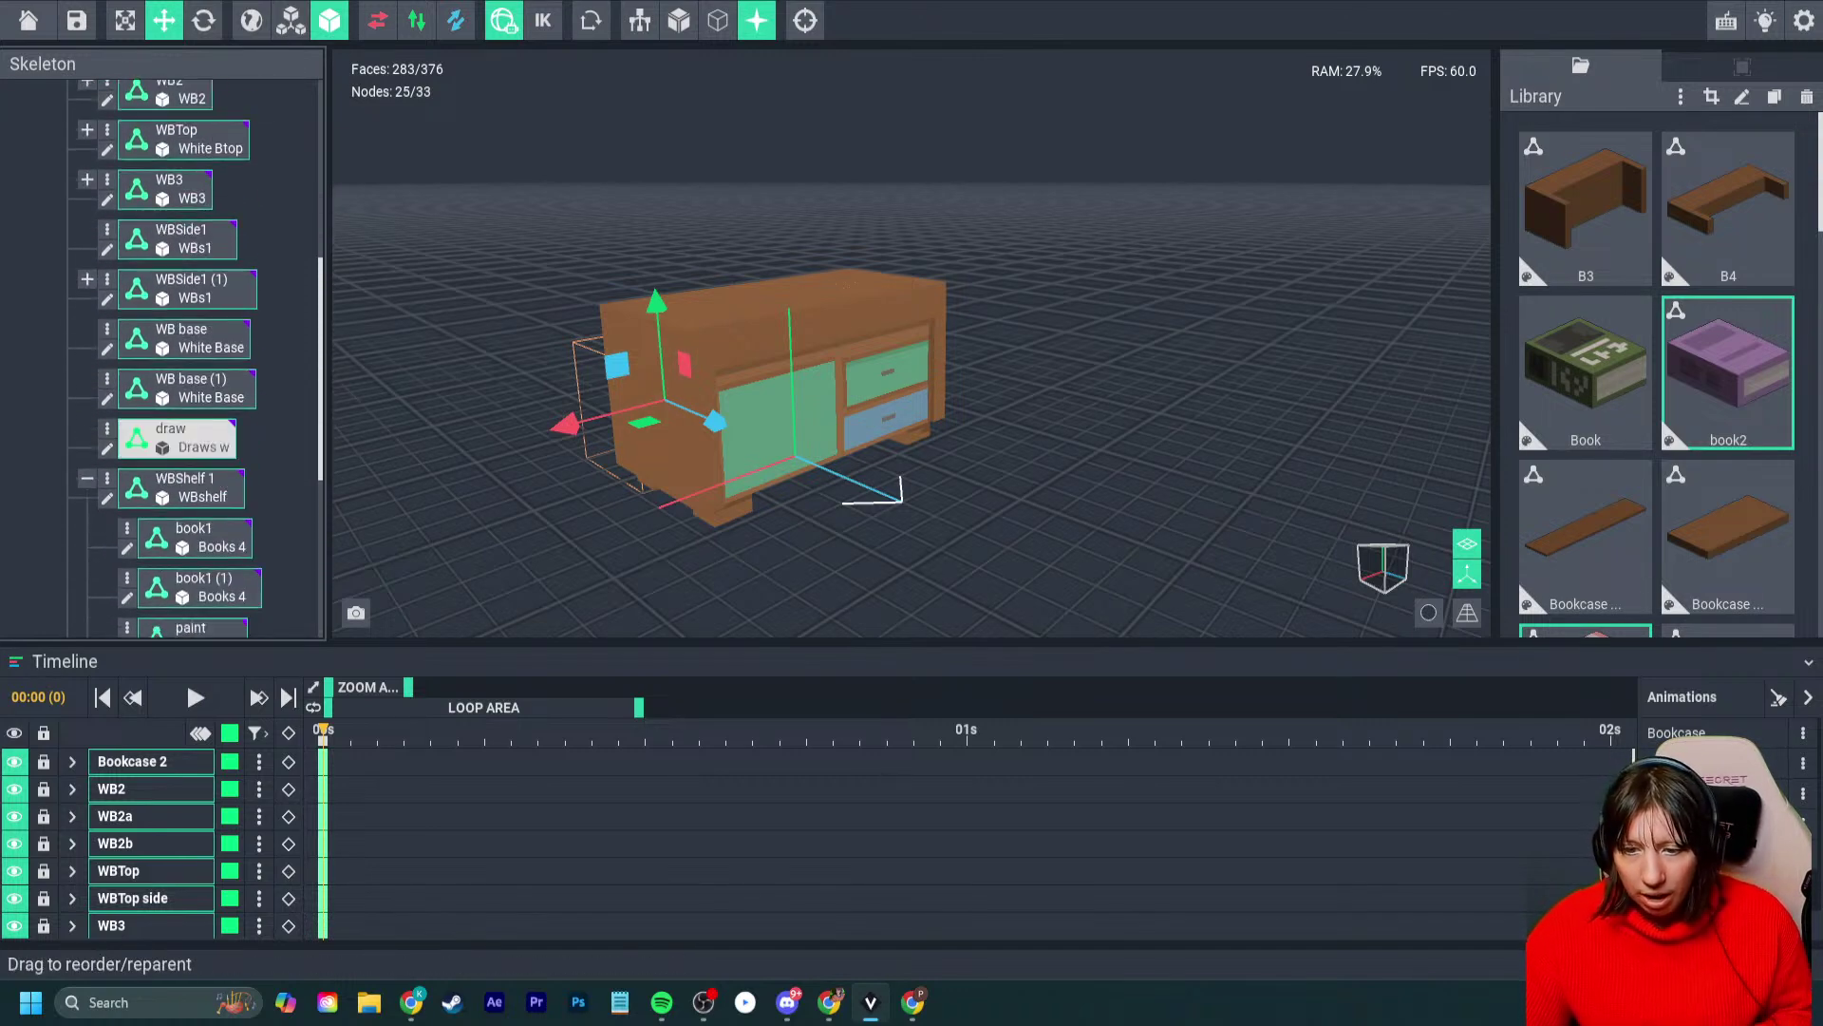
scroll(107, 247, up, 5)
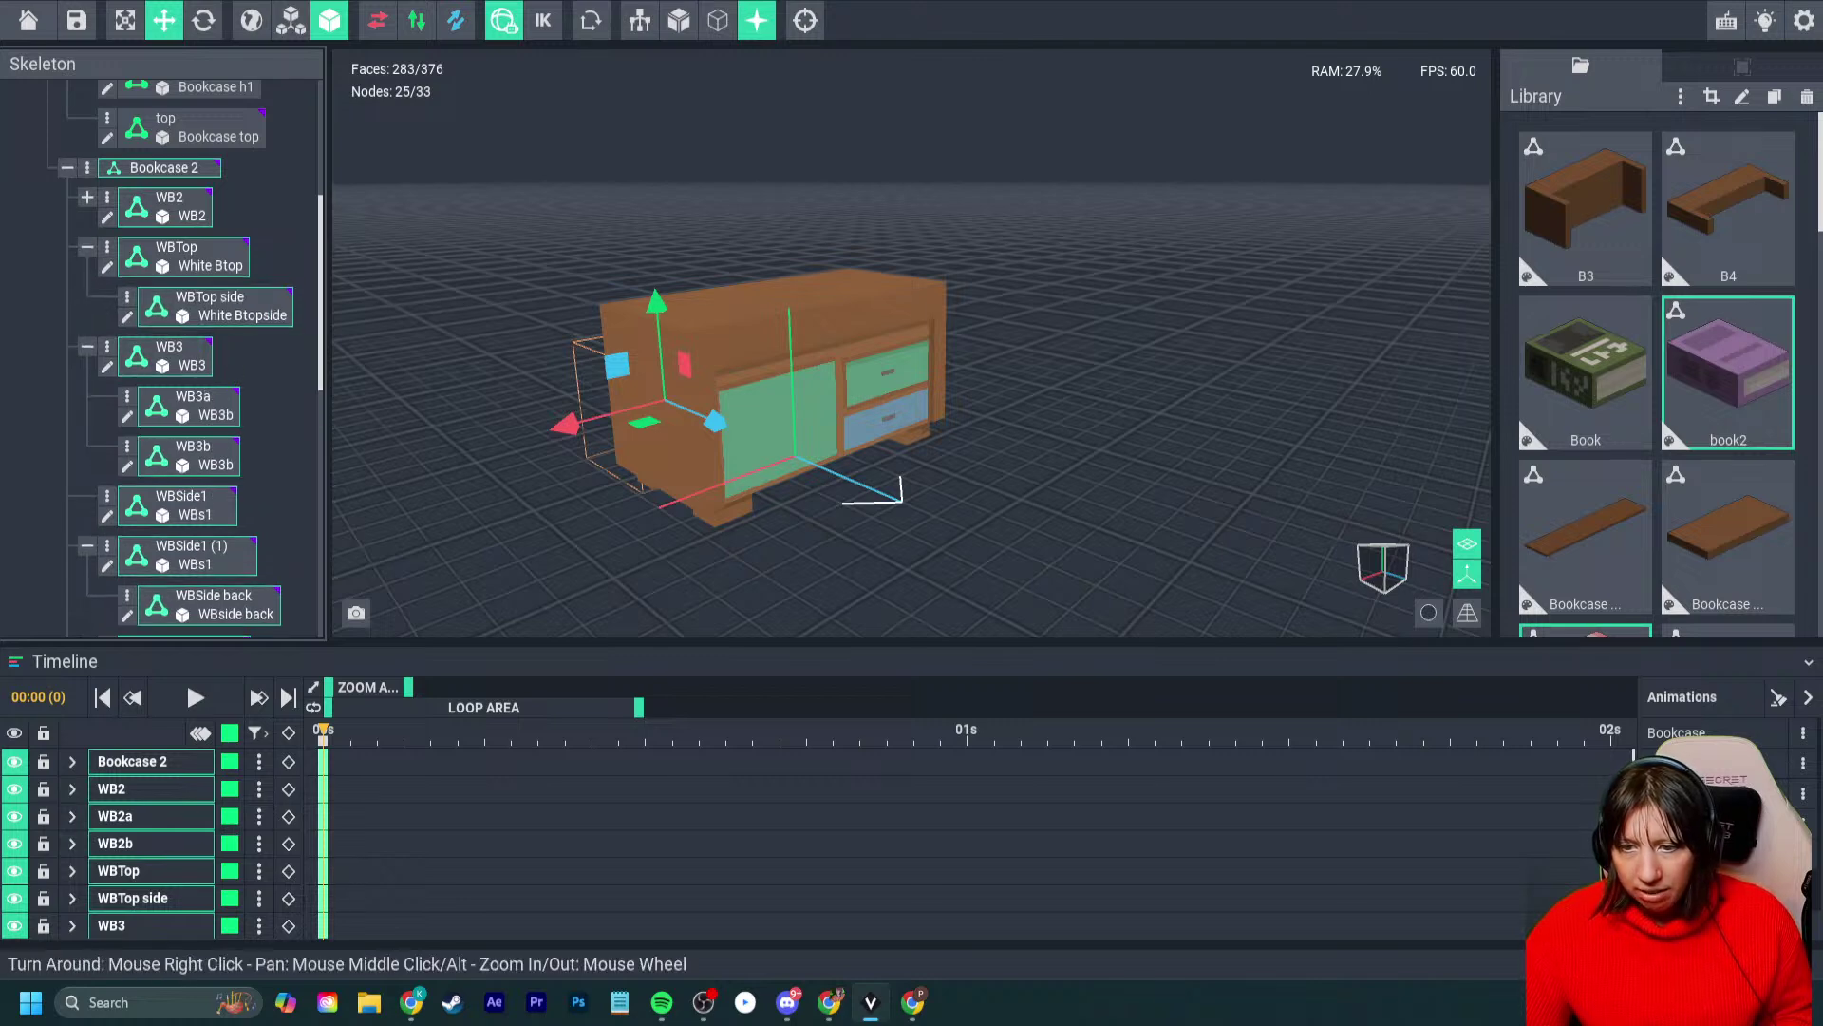
click(87, 196)
scroll(161, 285, down, 3)
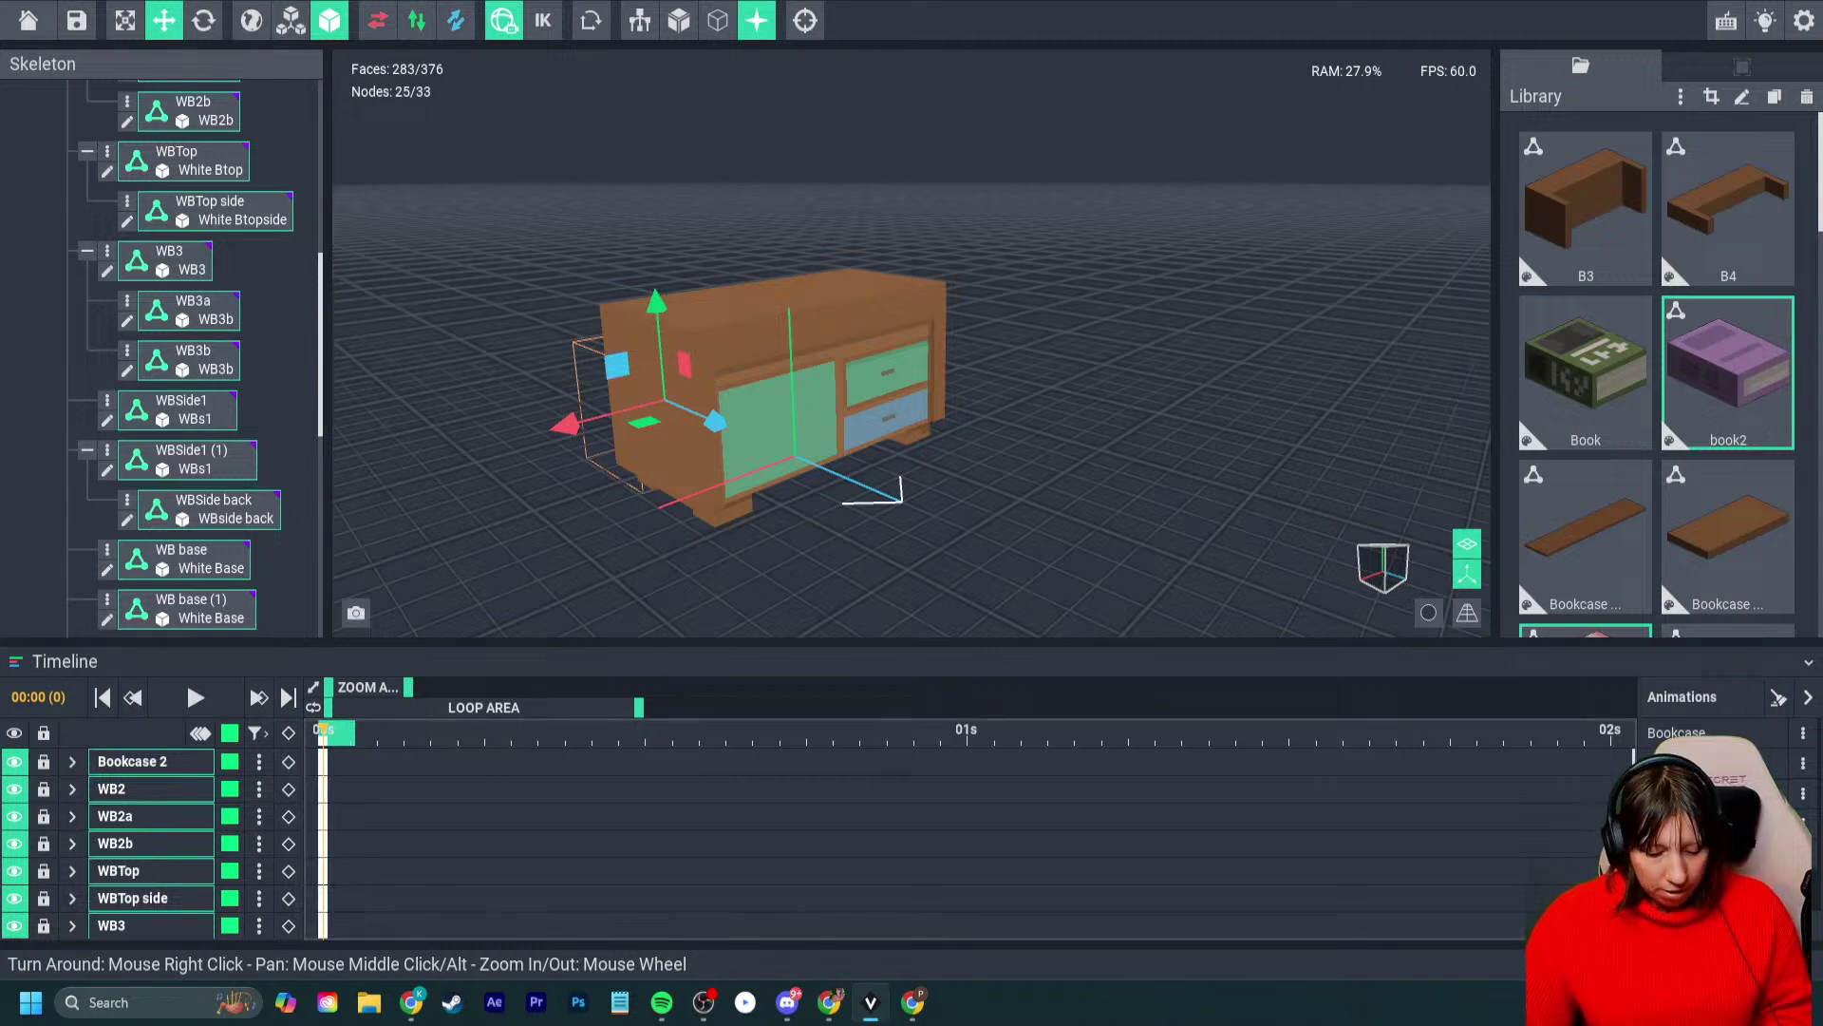
right_click(352, 733)
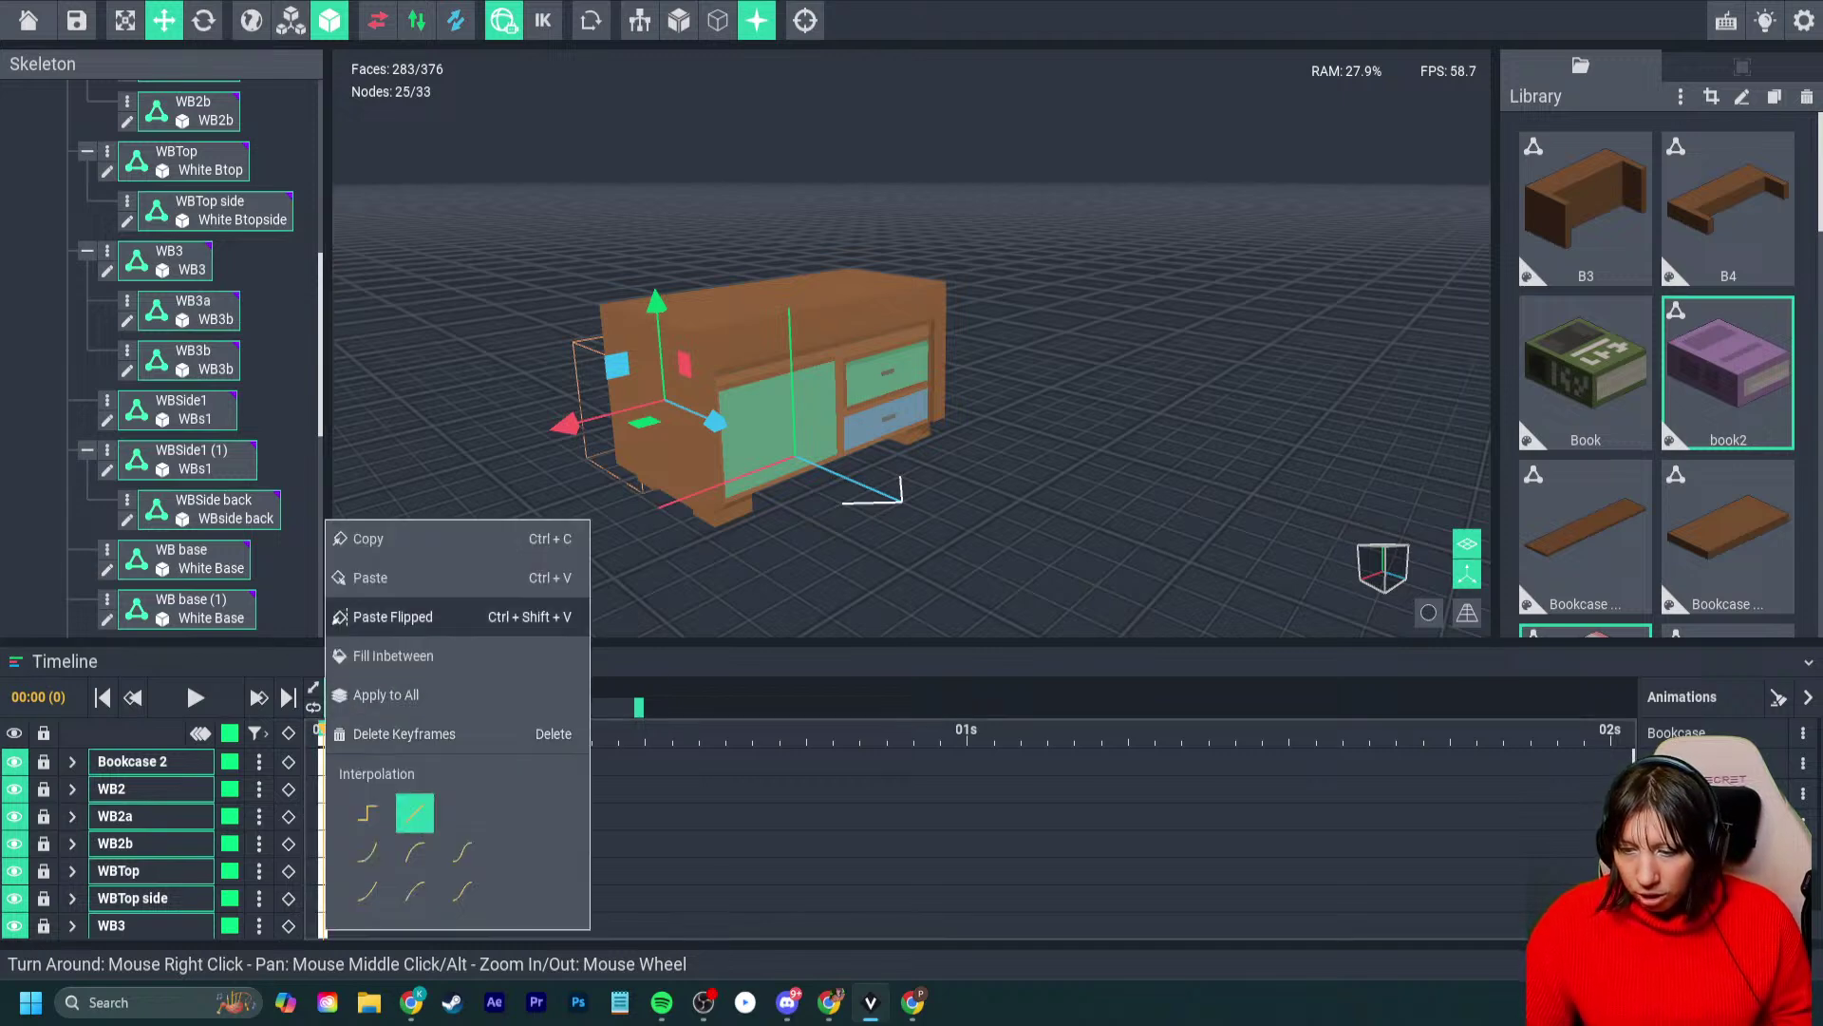
click(347, 534)
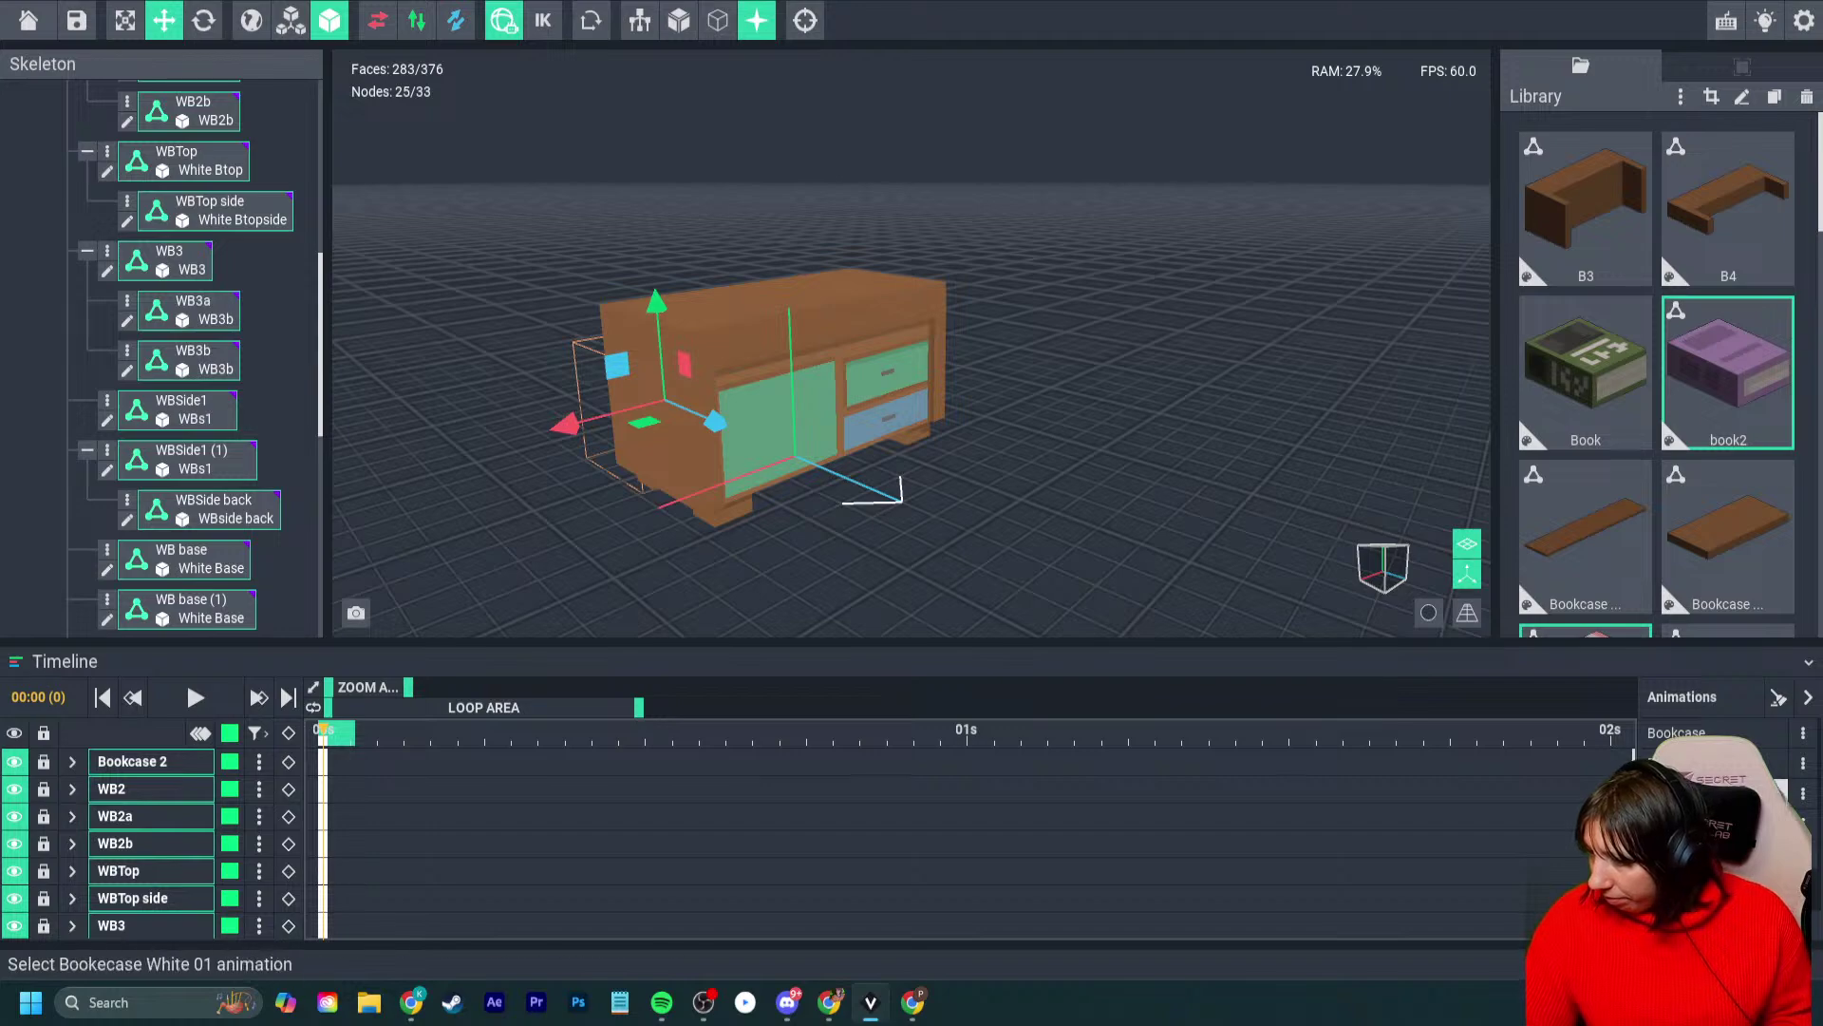
- Open the brown bookcase animation and paste the copied Bookcase 2 keyframes at frame 0
click(1691, 762)
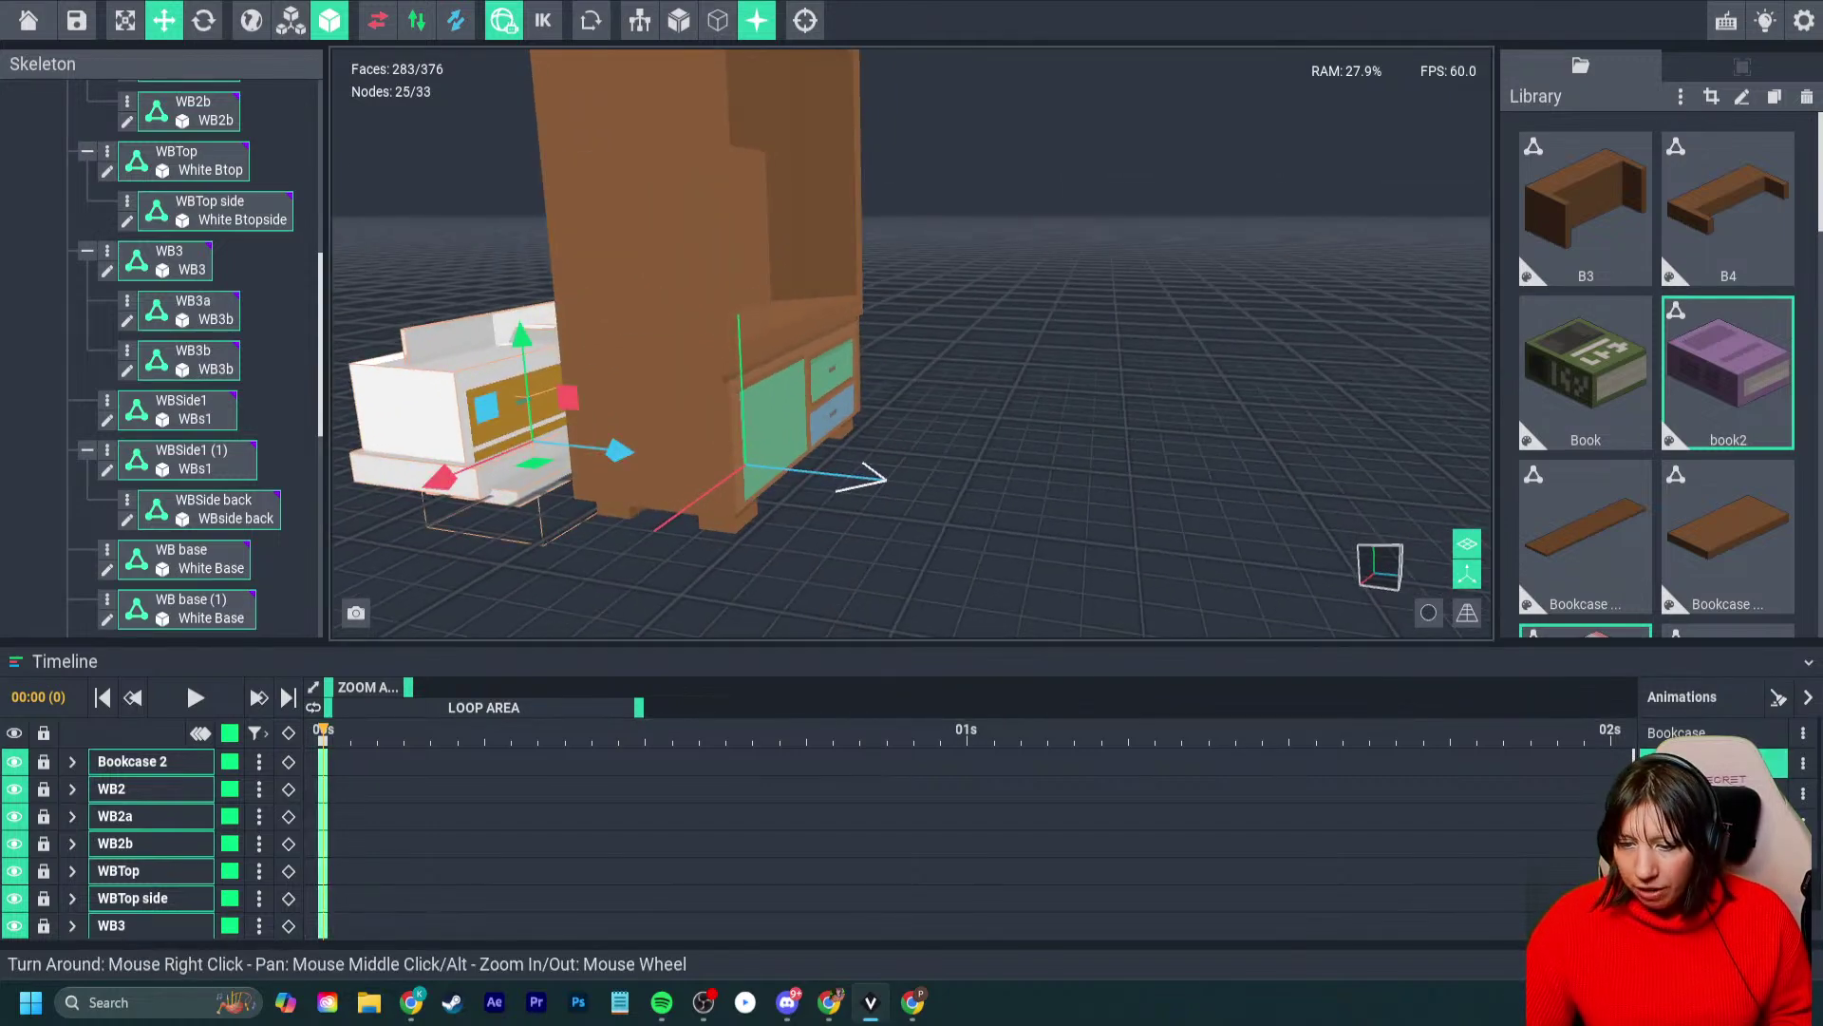
right_drag(741, 498, 812, 418)
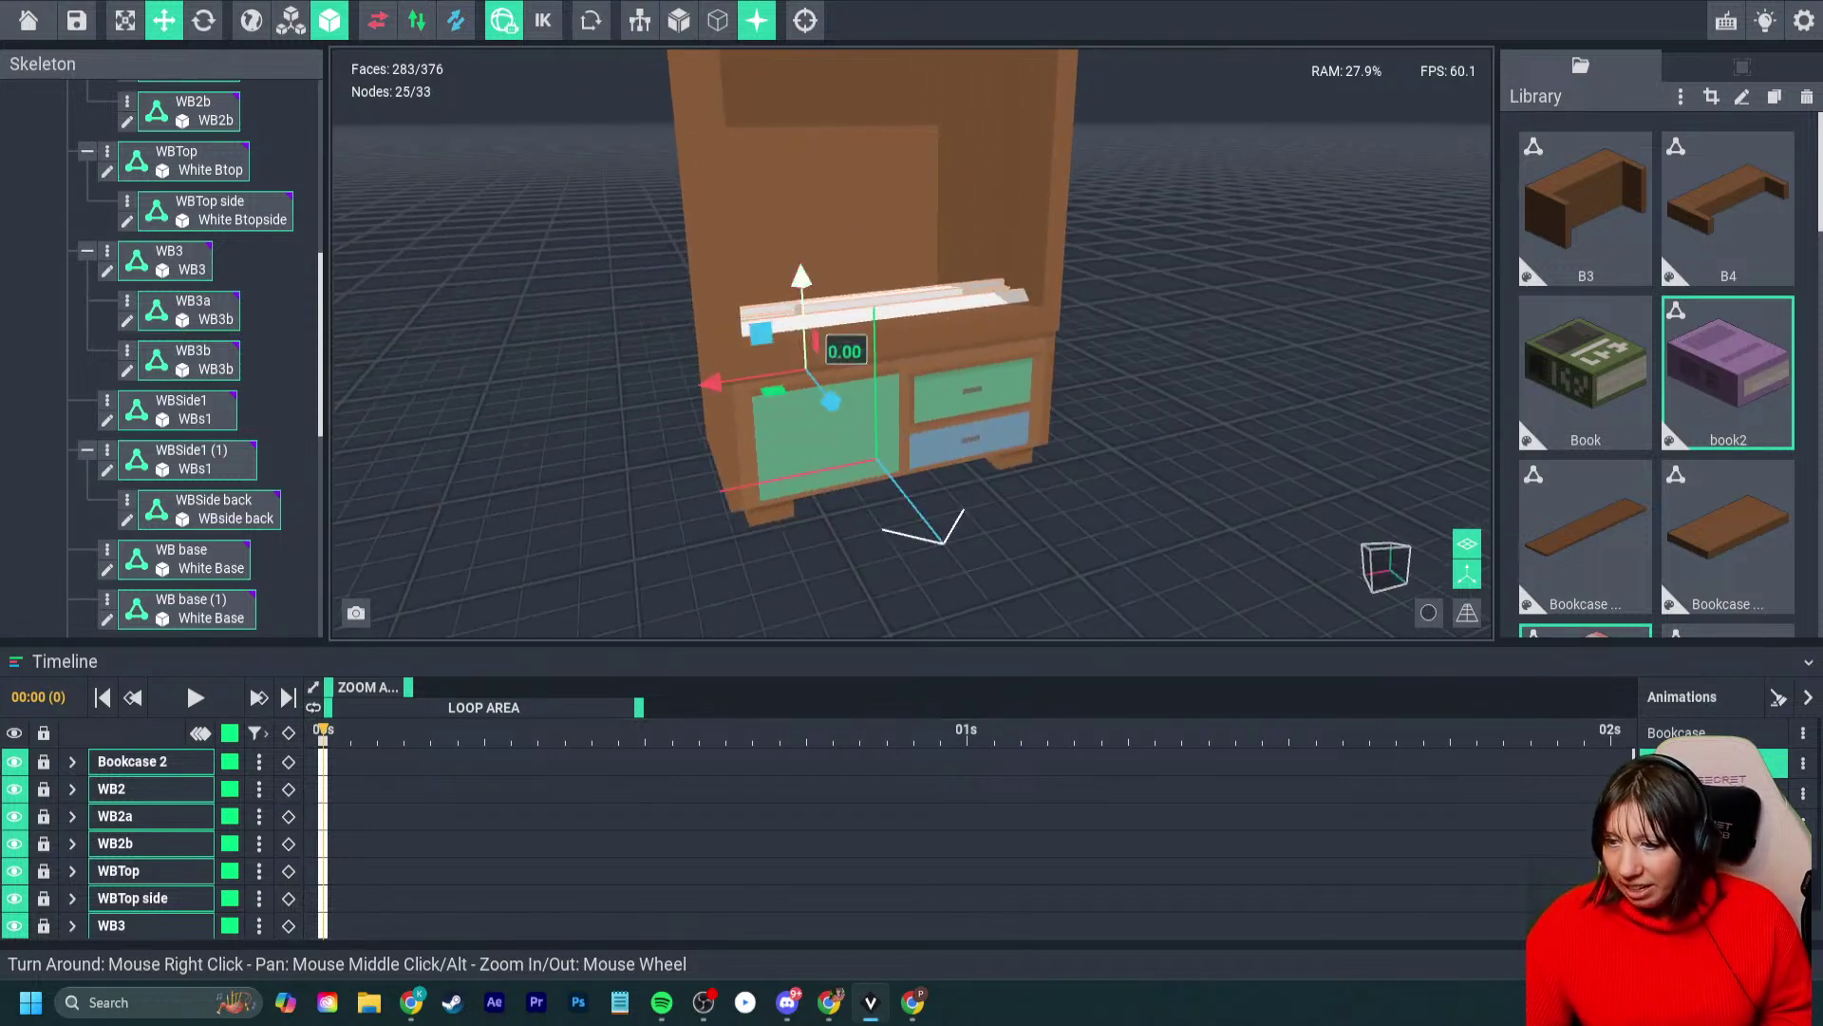
- Adjust the depth of the white base WB base (1) so it sits inside the brown drawer cabinet
click(190, 608)
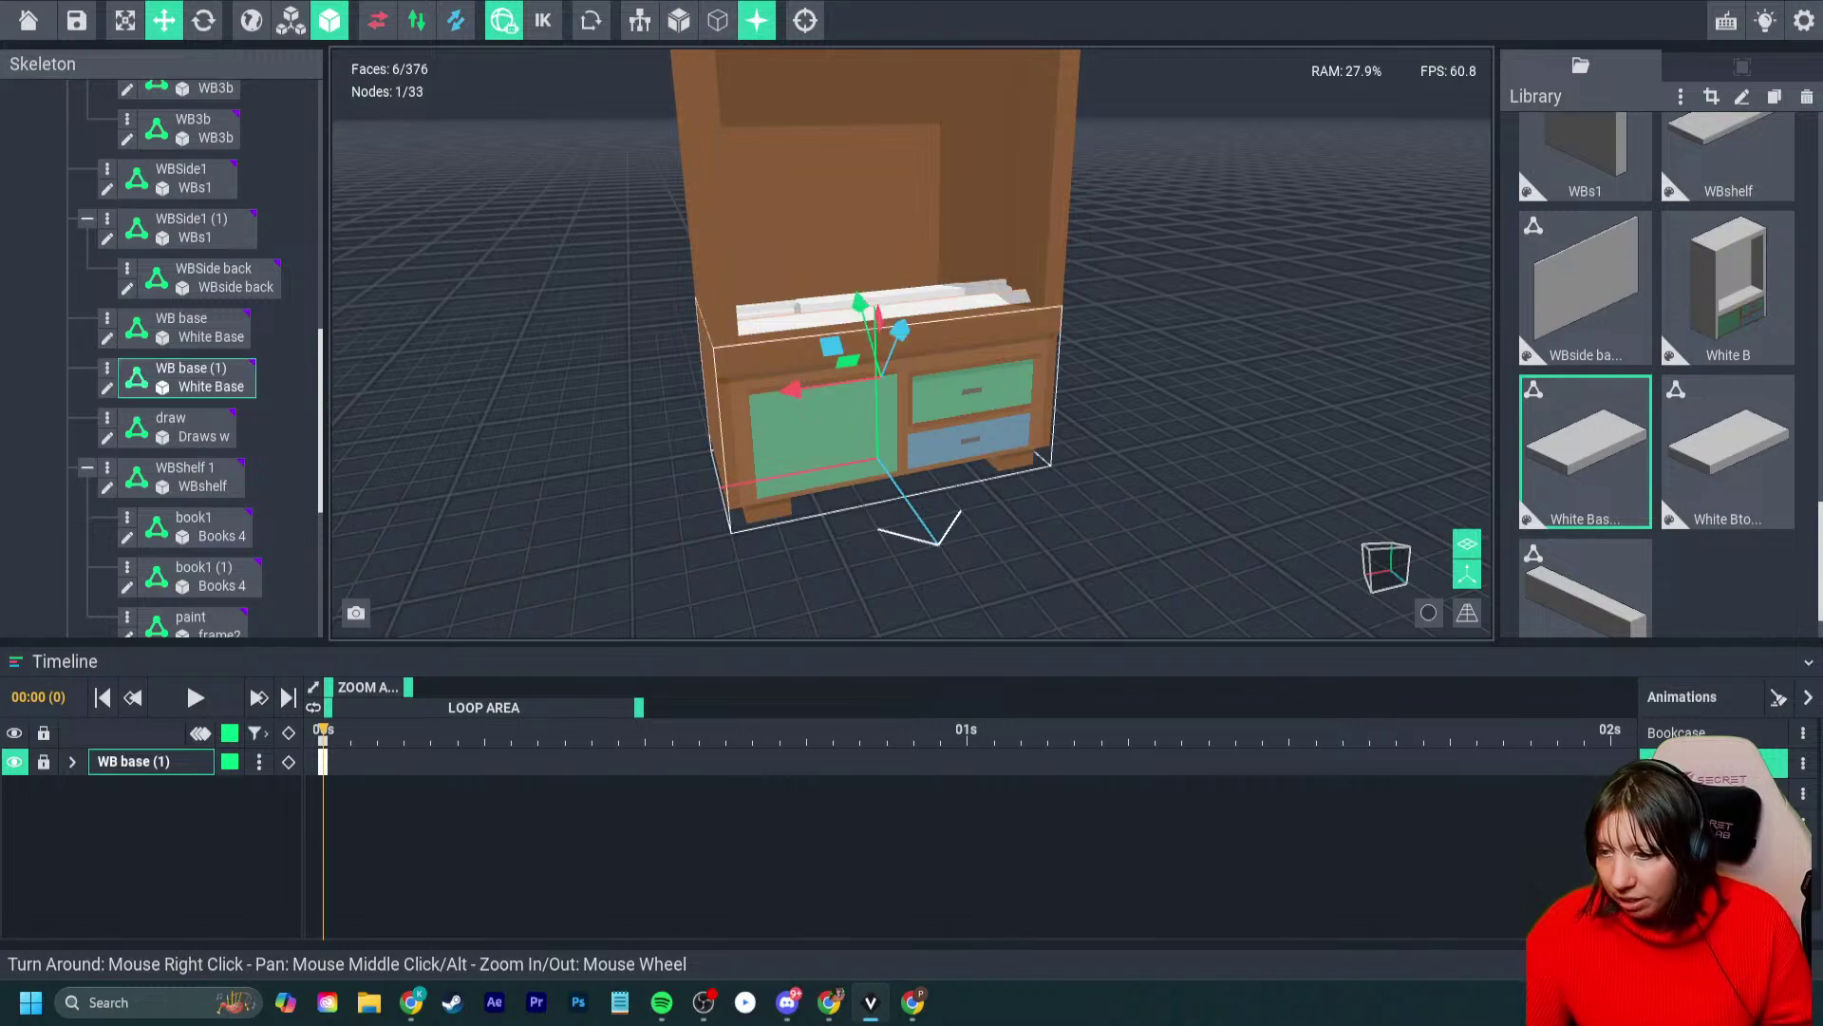
scroll(874, 339, up, 5)
right_drag(881, 339, 886, 340)
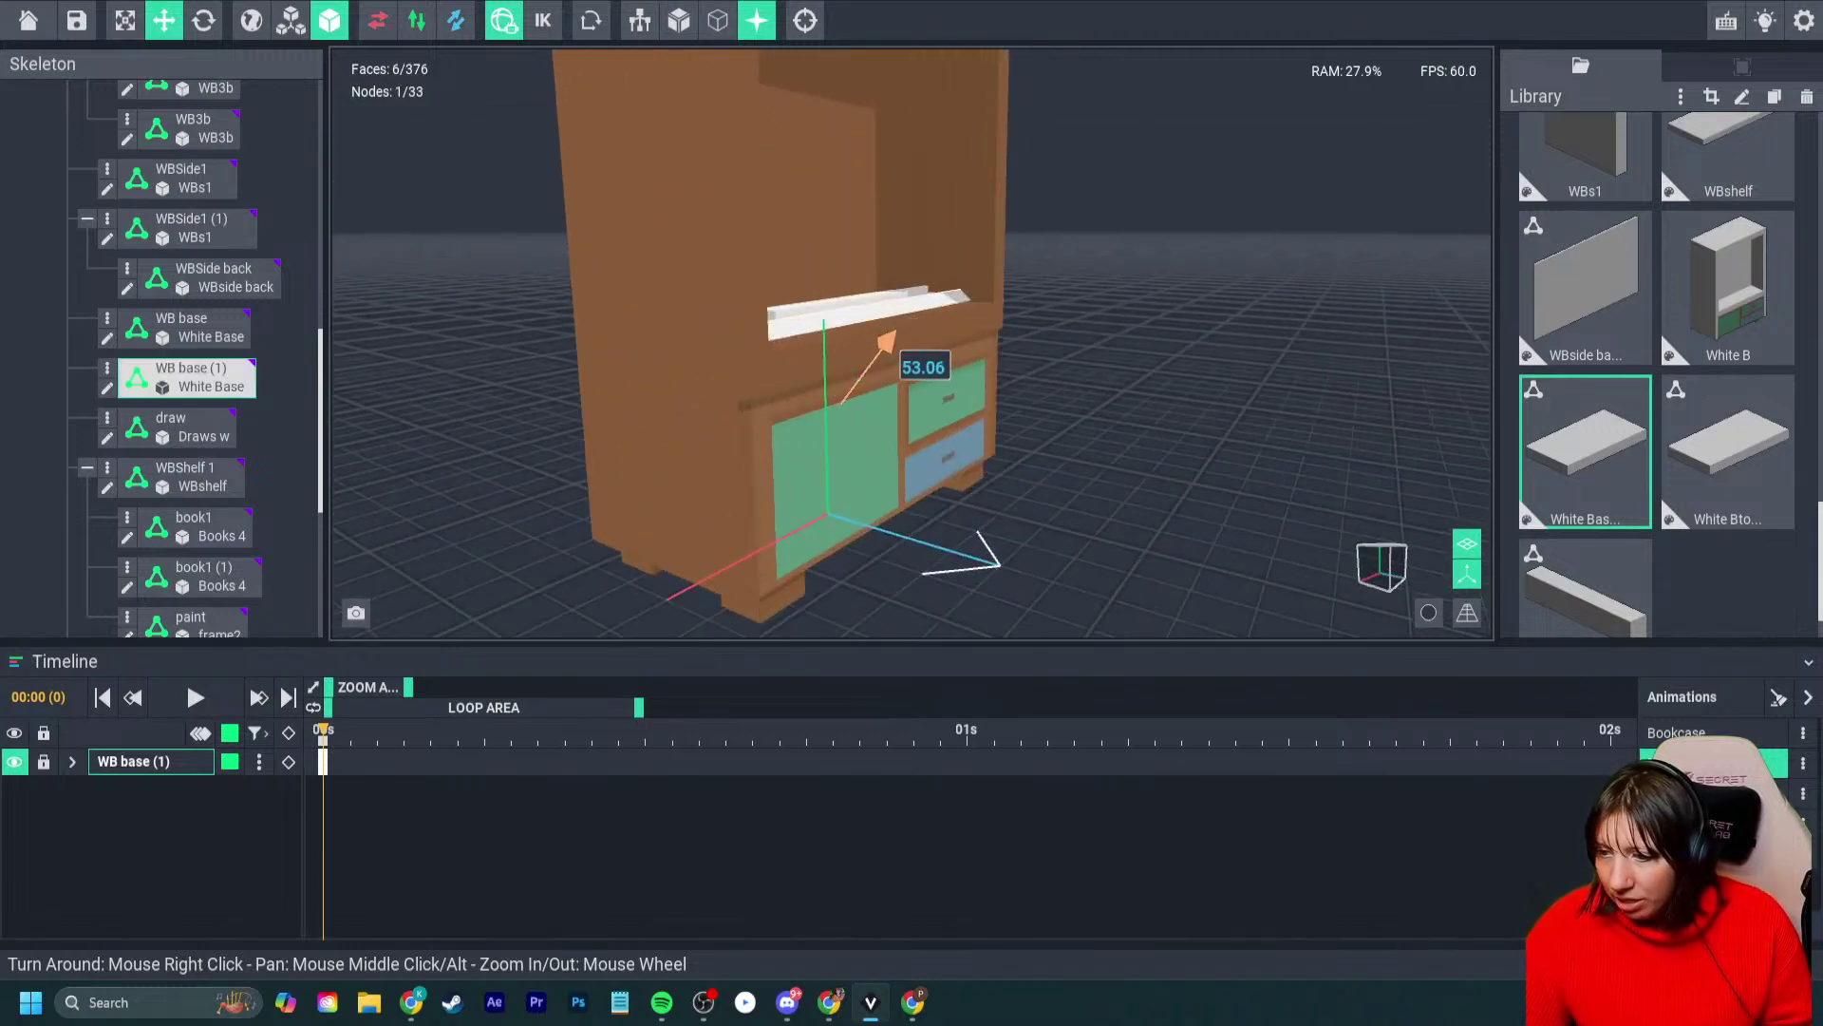
drag(873, 356, 888, 339)
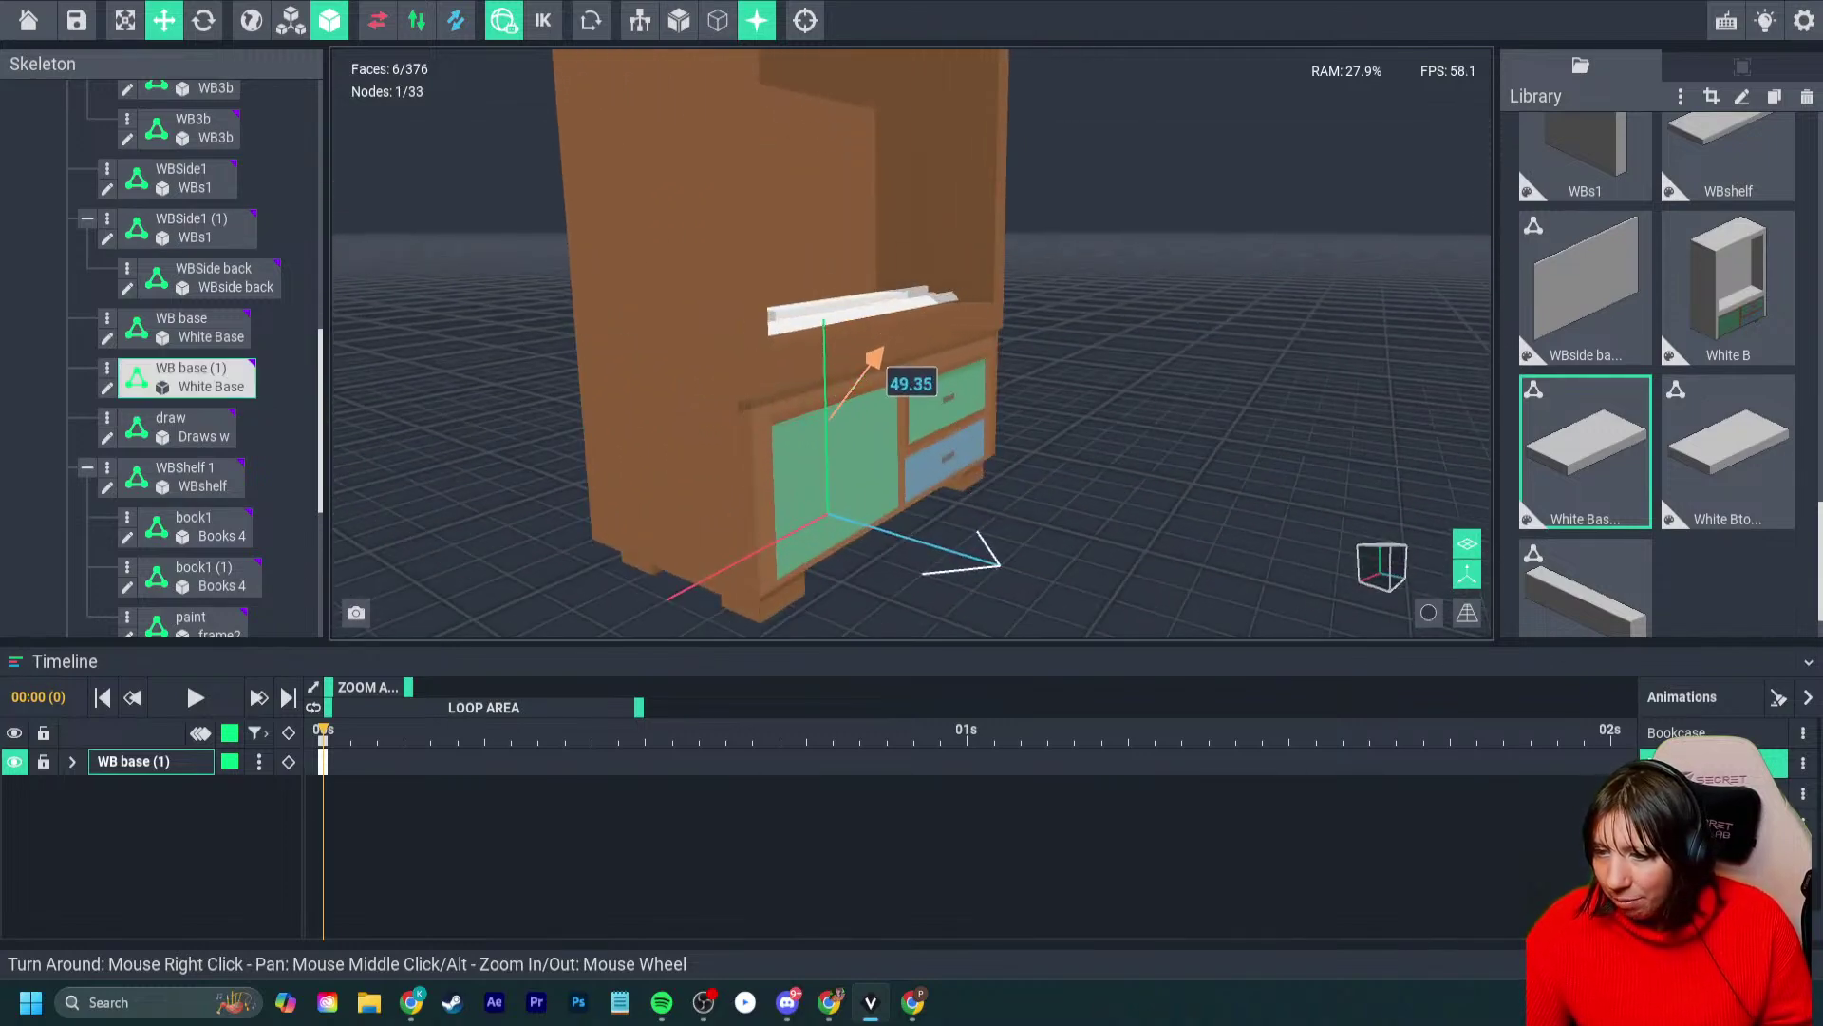
right_drag(874, 356, 830, 418)
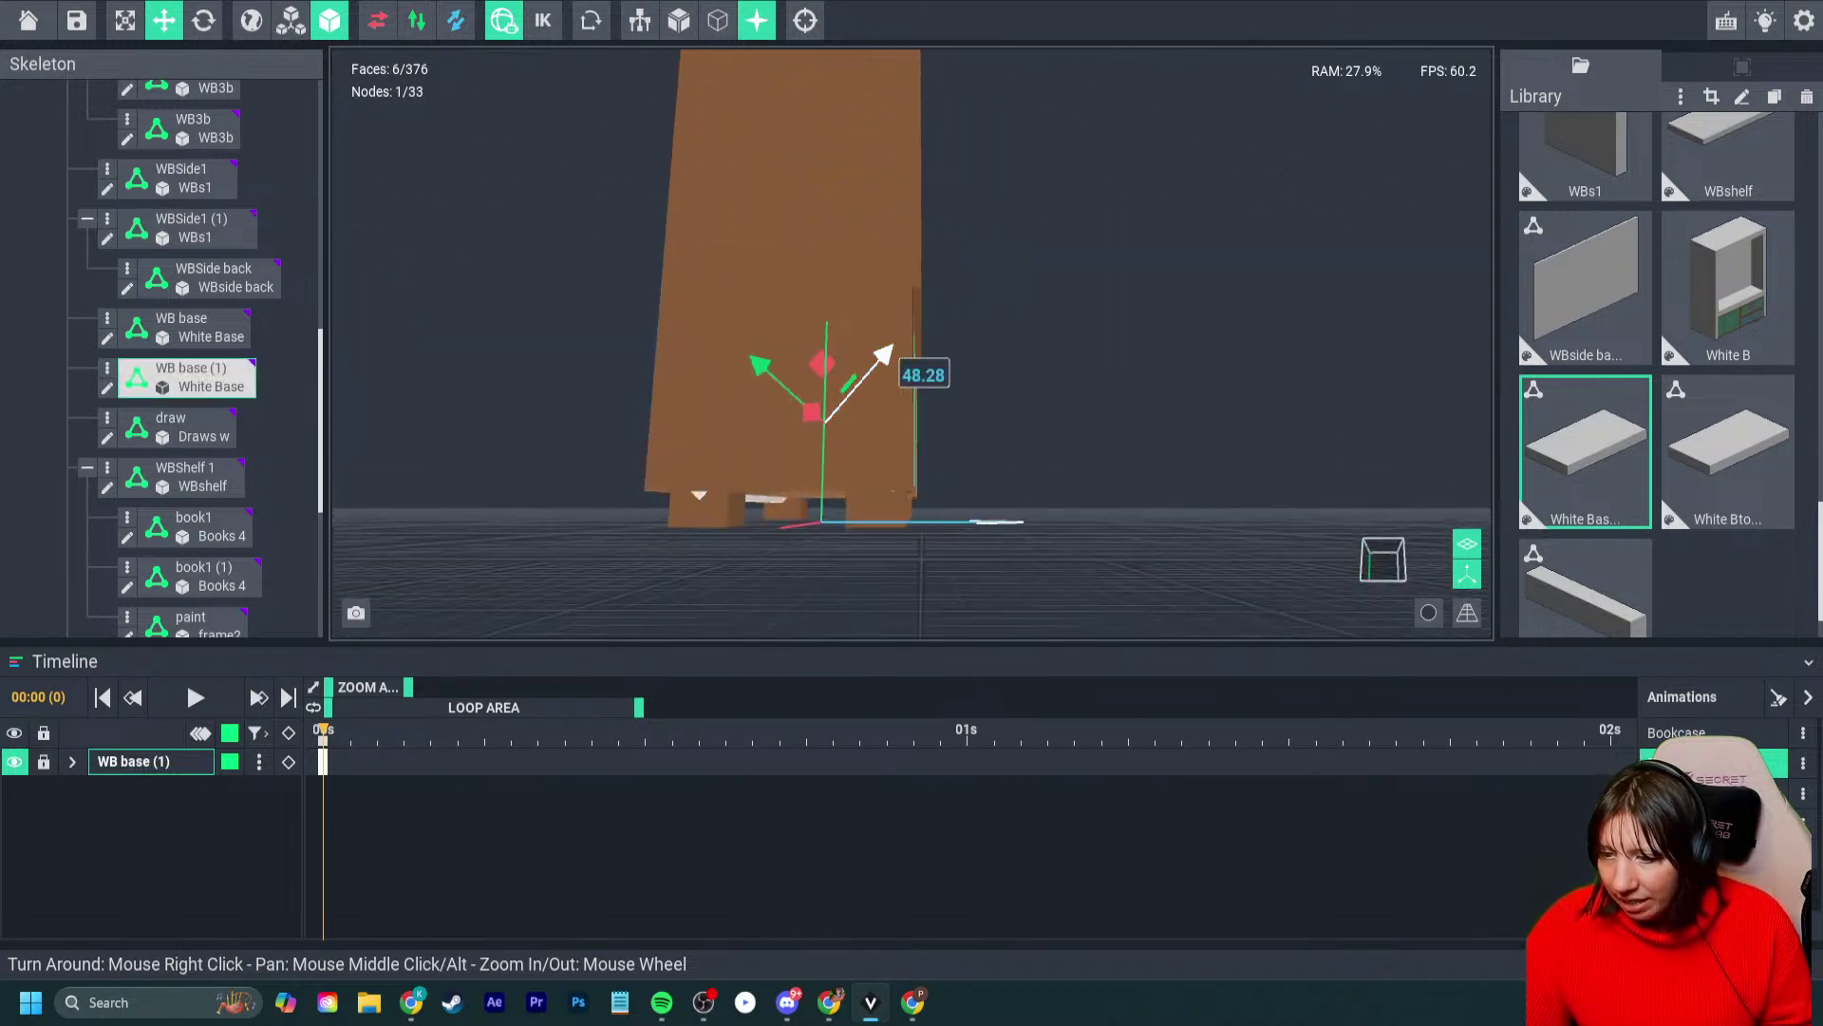
drag(880, 358, 885, 353)
mouse_move(885, 353)
right_down()
mouse_move(859, 358)
mouse_move(912, 361)
right_up()
- Reposition the white side panel WBSide1 so it is tucked further inside the cabinet
click(859, 358)
drag(907, 339, 911, 243)
right_drag(911, 243, 845, 275)
drag(865, 304, 907, 304)
right_drag(906, 304, 940, 311)
click(895, 293)
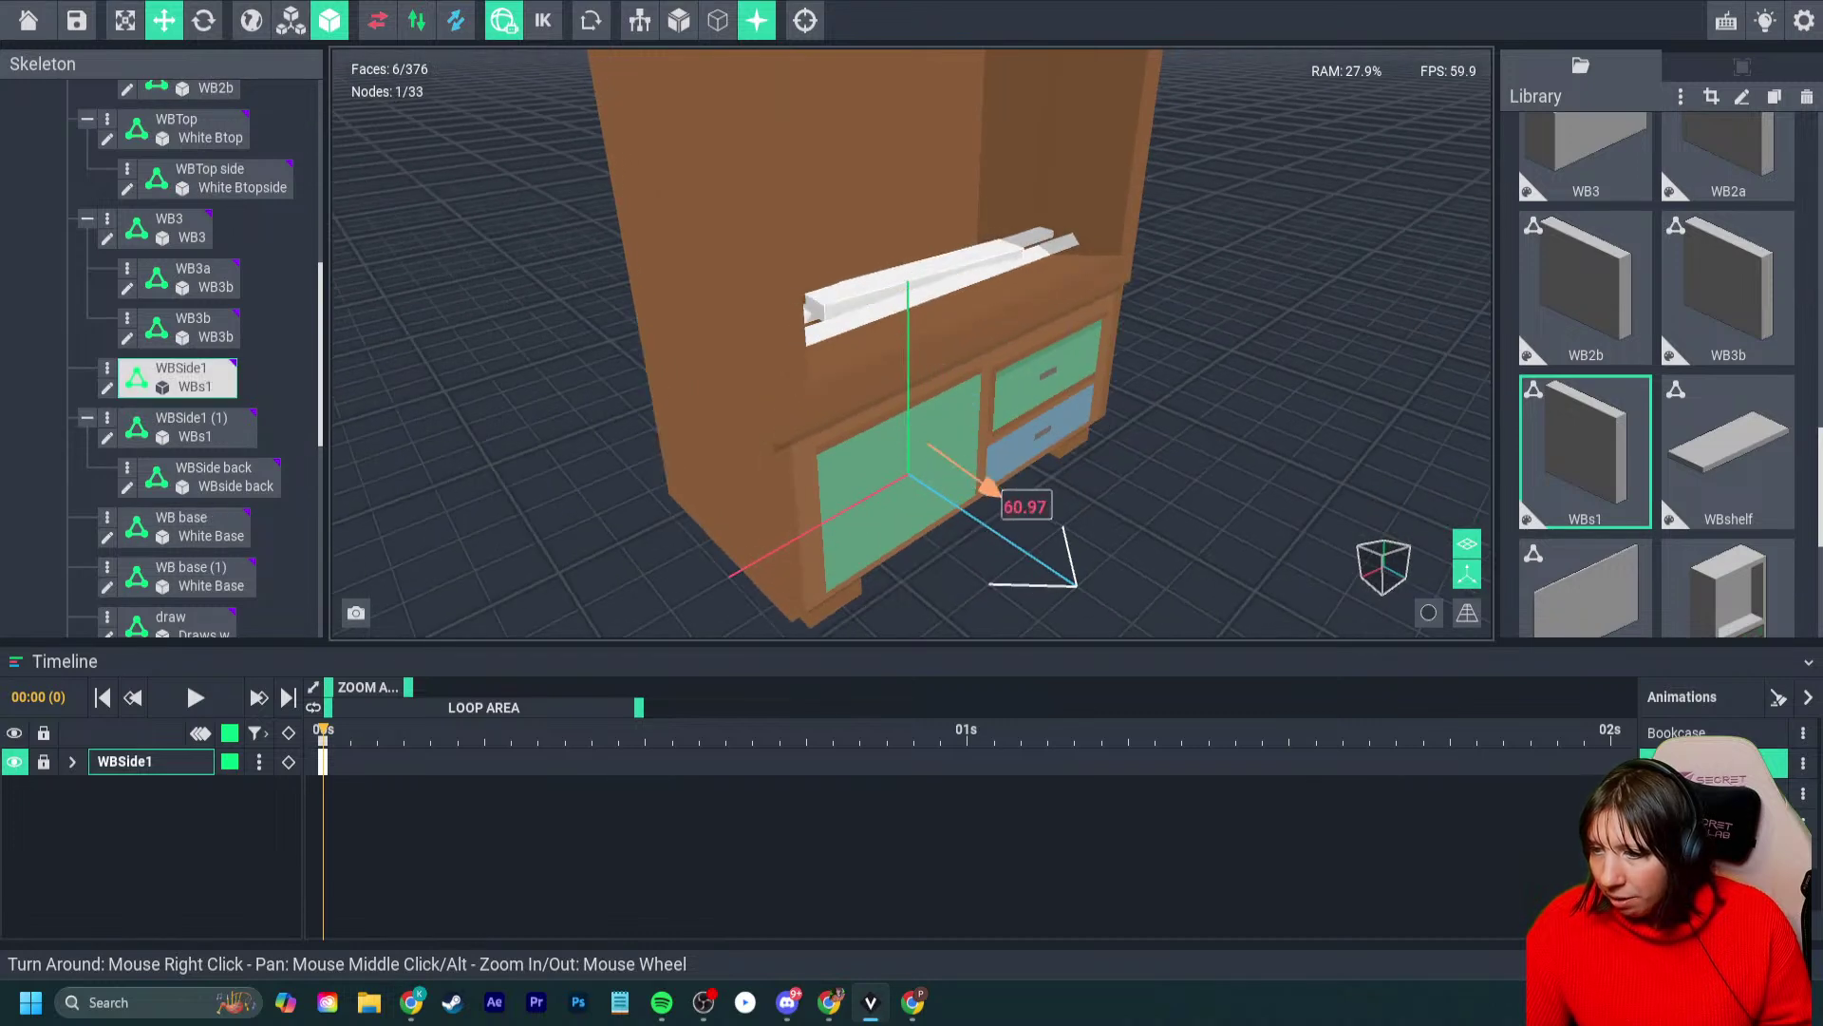
drag(991, 491, 1024, 513)
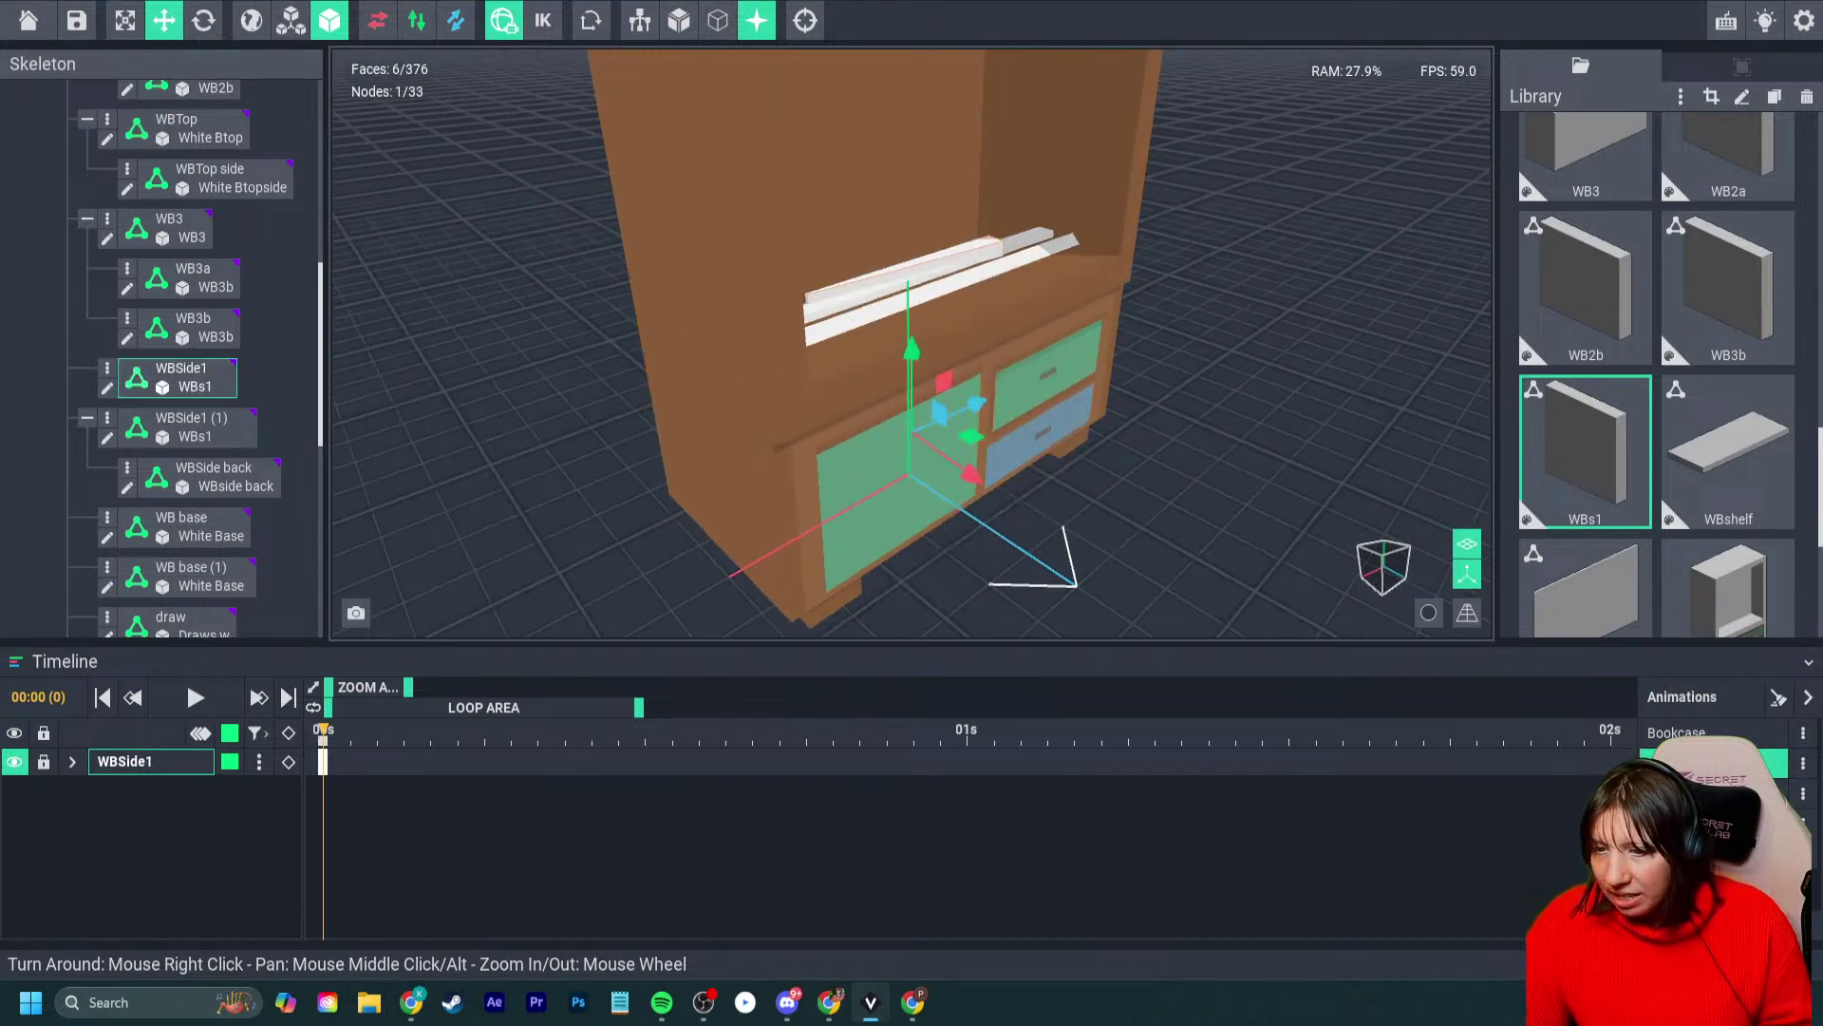
- Rotate WBSide1 to fit within the cabinet and return to the move tool
click(203, 20)
right_drag(854, 304, 789, 323)
drag(967, 467, 1033, 478)
click(164, 20)
- Select WB base and adjust its depth and height so it is hidden inside the drawer cabinet
right_drag(978, 447, 978, 407)
mouse_move(1021, 233)
right_down()
mouse_move(950, 256)
mouse_move(1030, 224)
right_up()
click(950, 237)
click(927, 325)
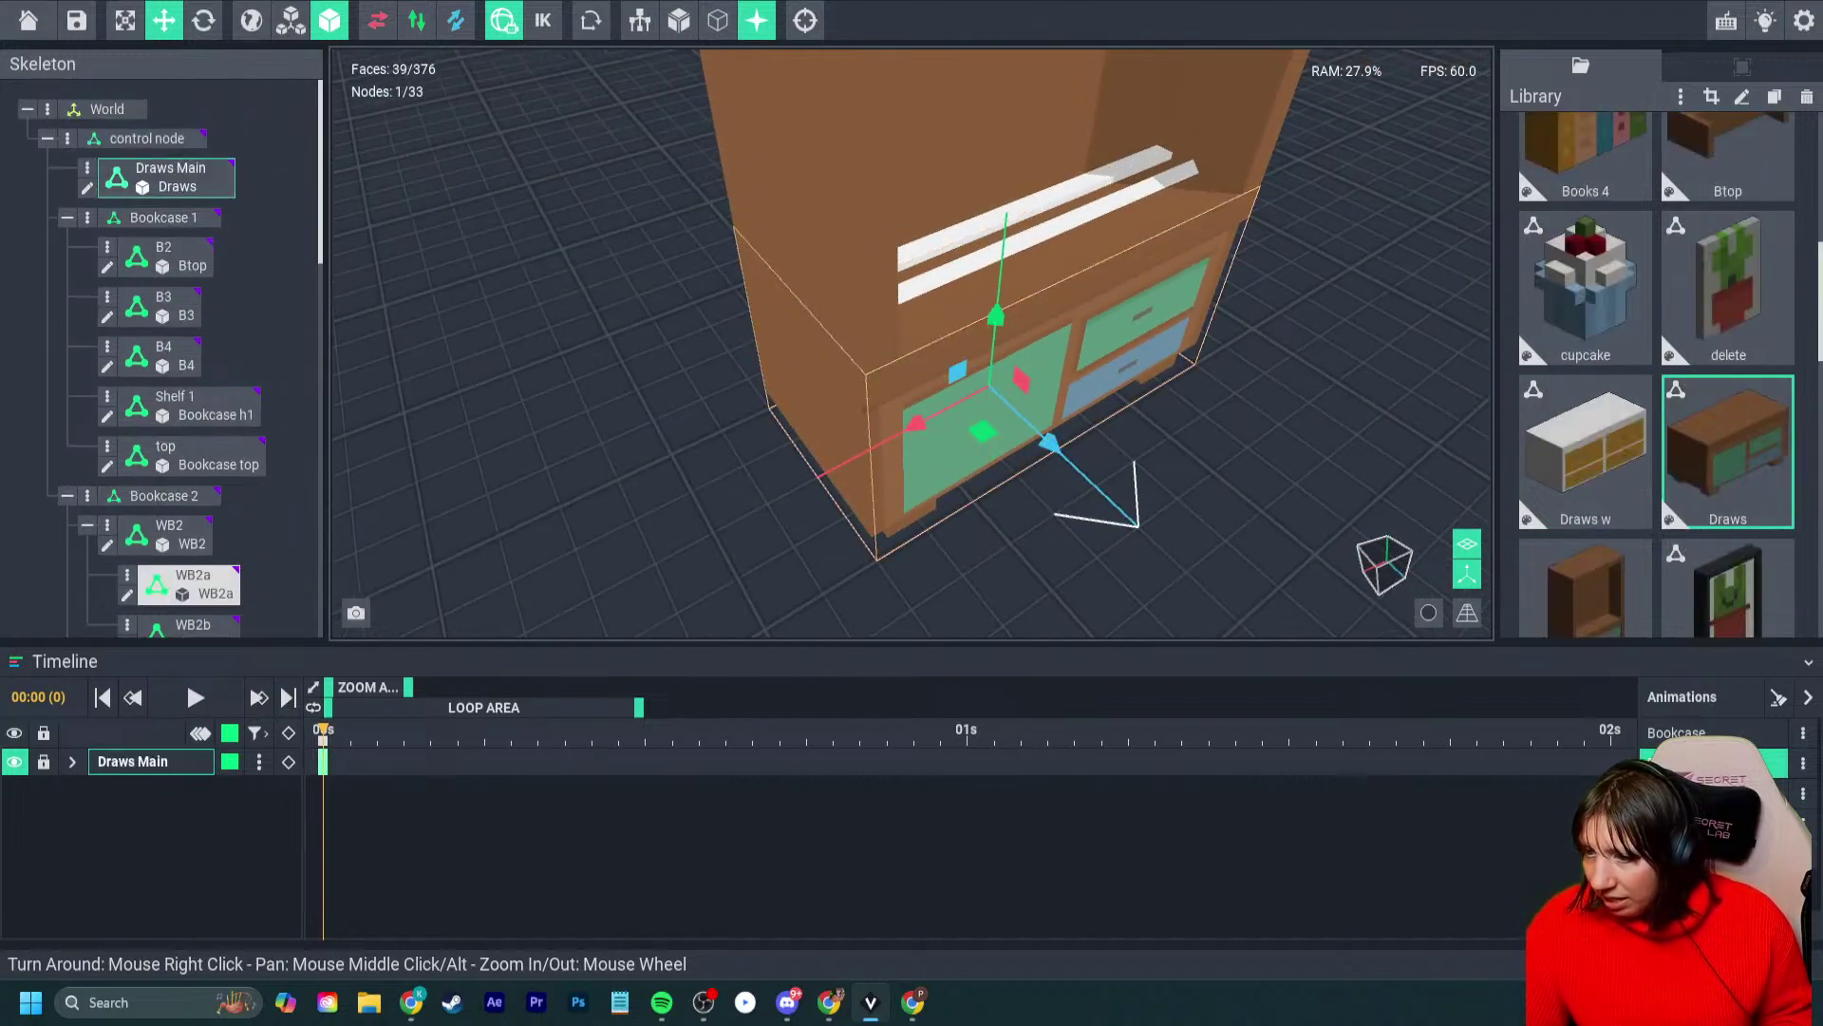
click(950, 239)
click(959, 333)
right_drag(959, 332, 982, 271)
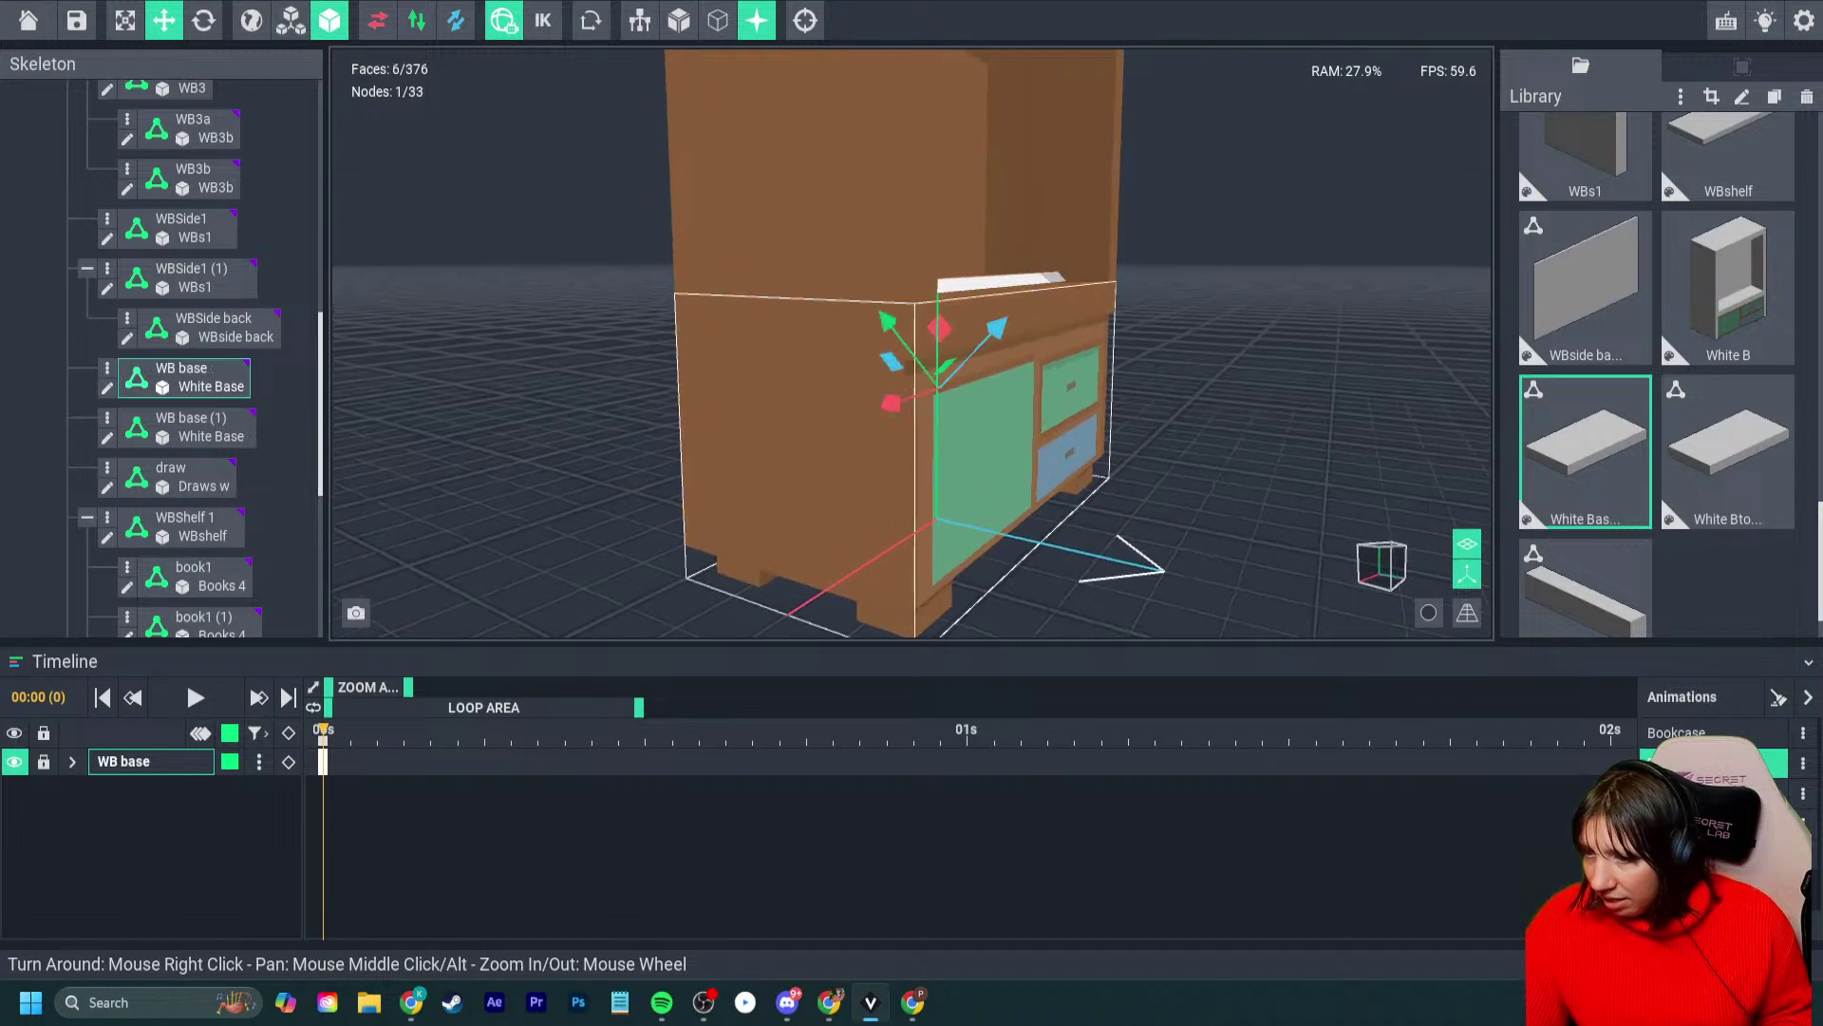
drag(988, 338, 991, 336)
right_drag(988, 338, 1059, 311)
drag(888, 337, 891, 340)
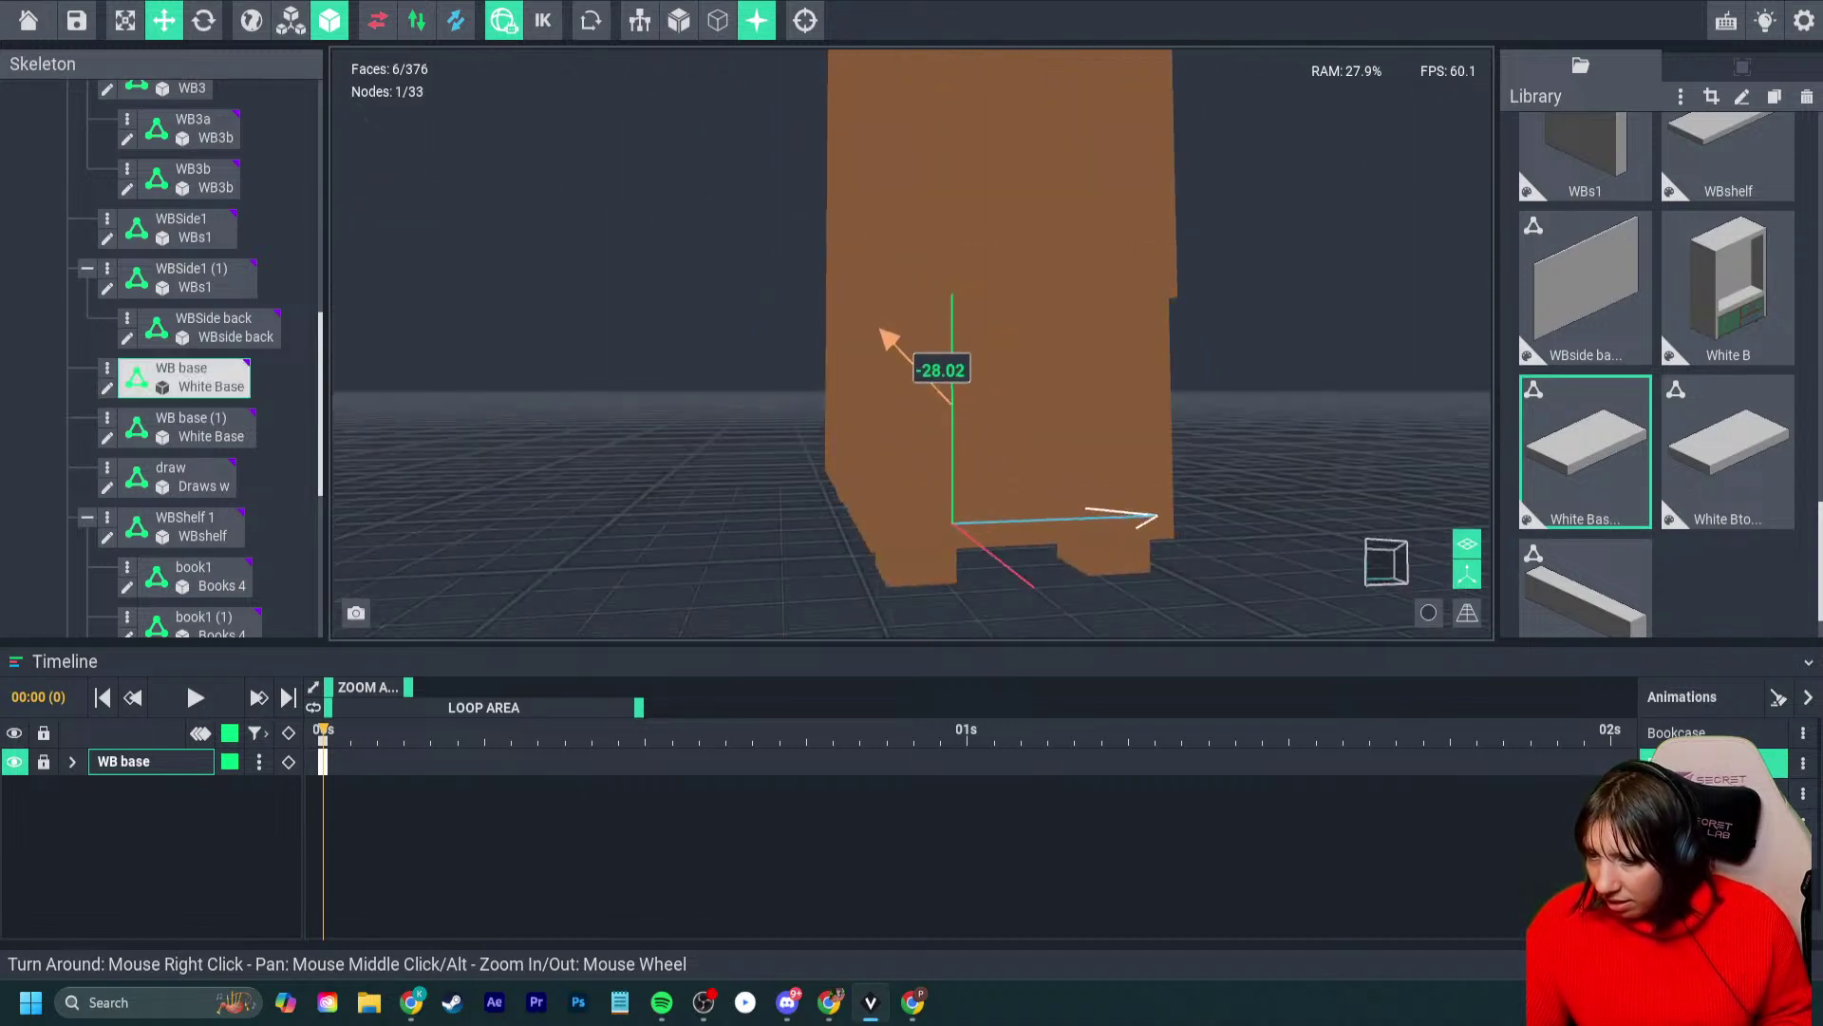
right_drag(891, 340, 978, 466)
drag(921, 325, 920, 322)
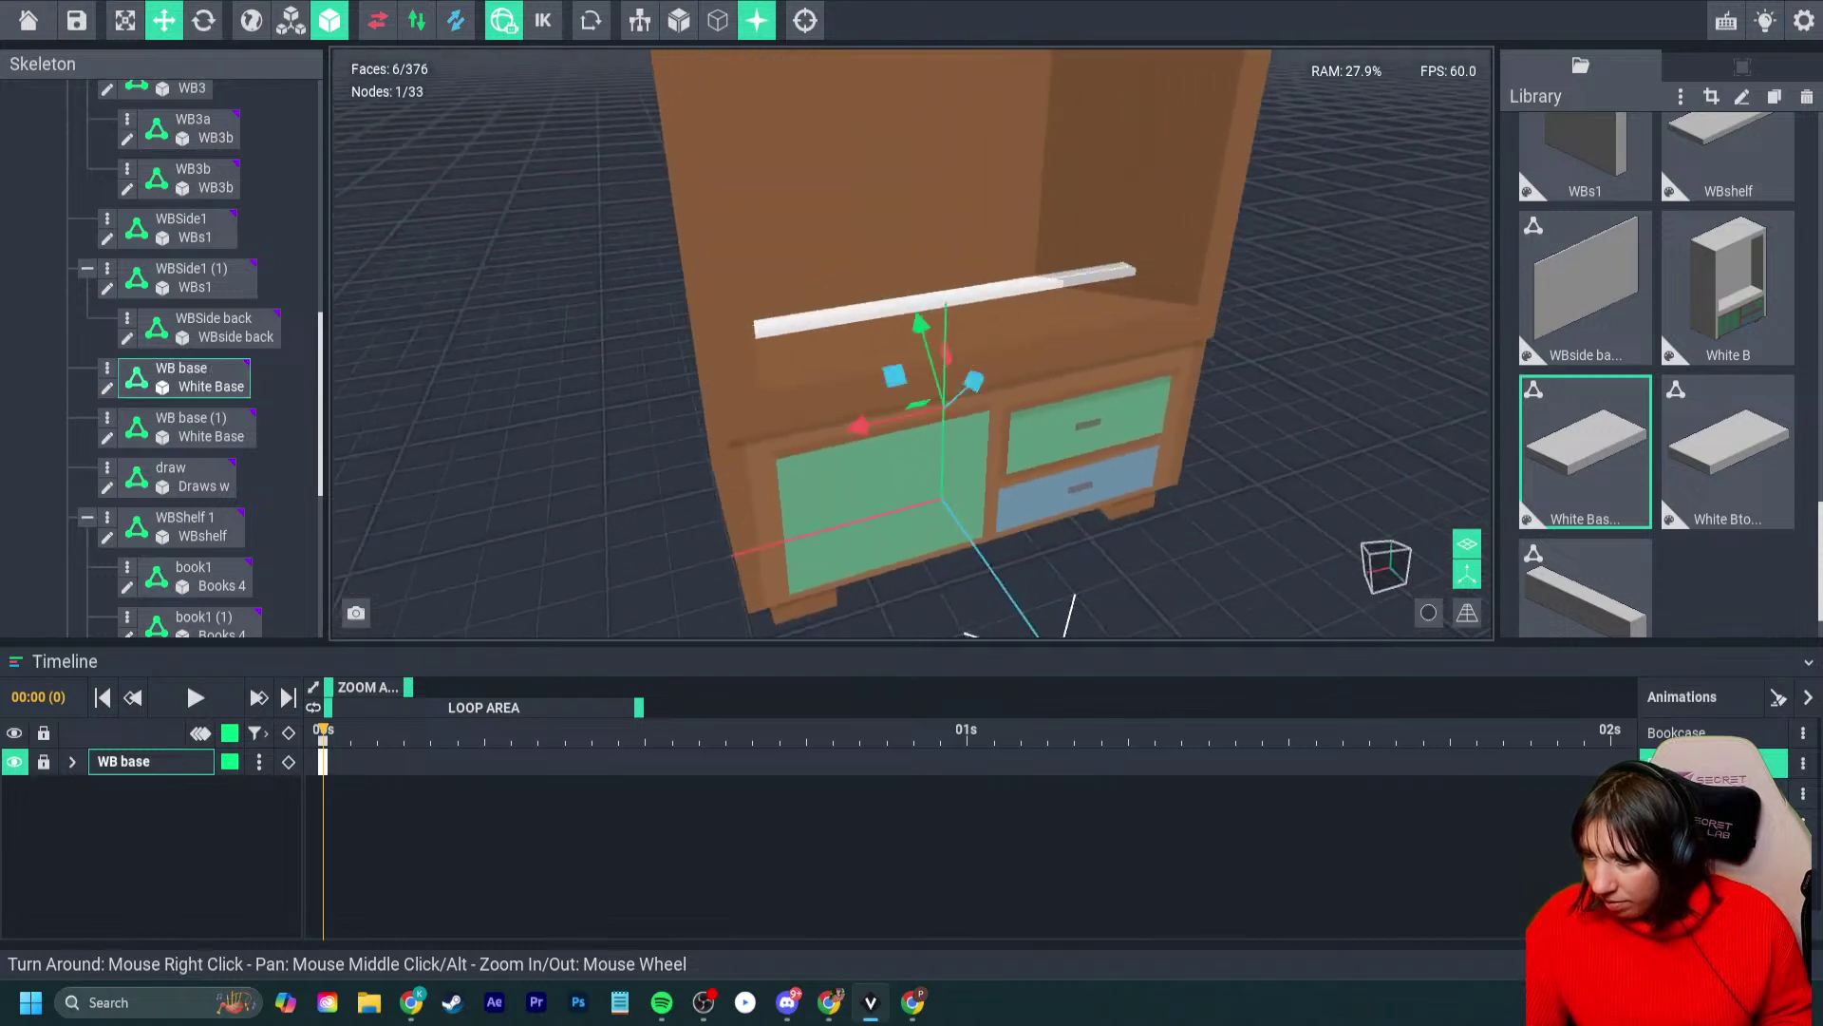
- Move WB2 with its child panels along its depth axis to about 46.7 within the brown cabinet
click(864, 347)
right_drag(864, 347, 878, 314)
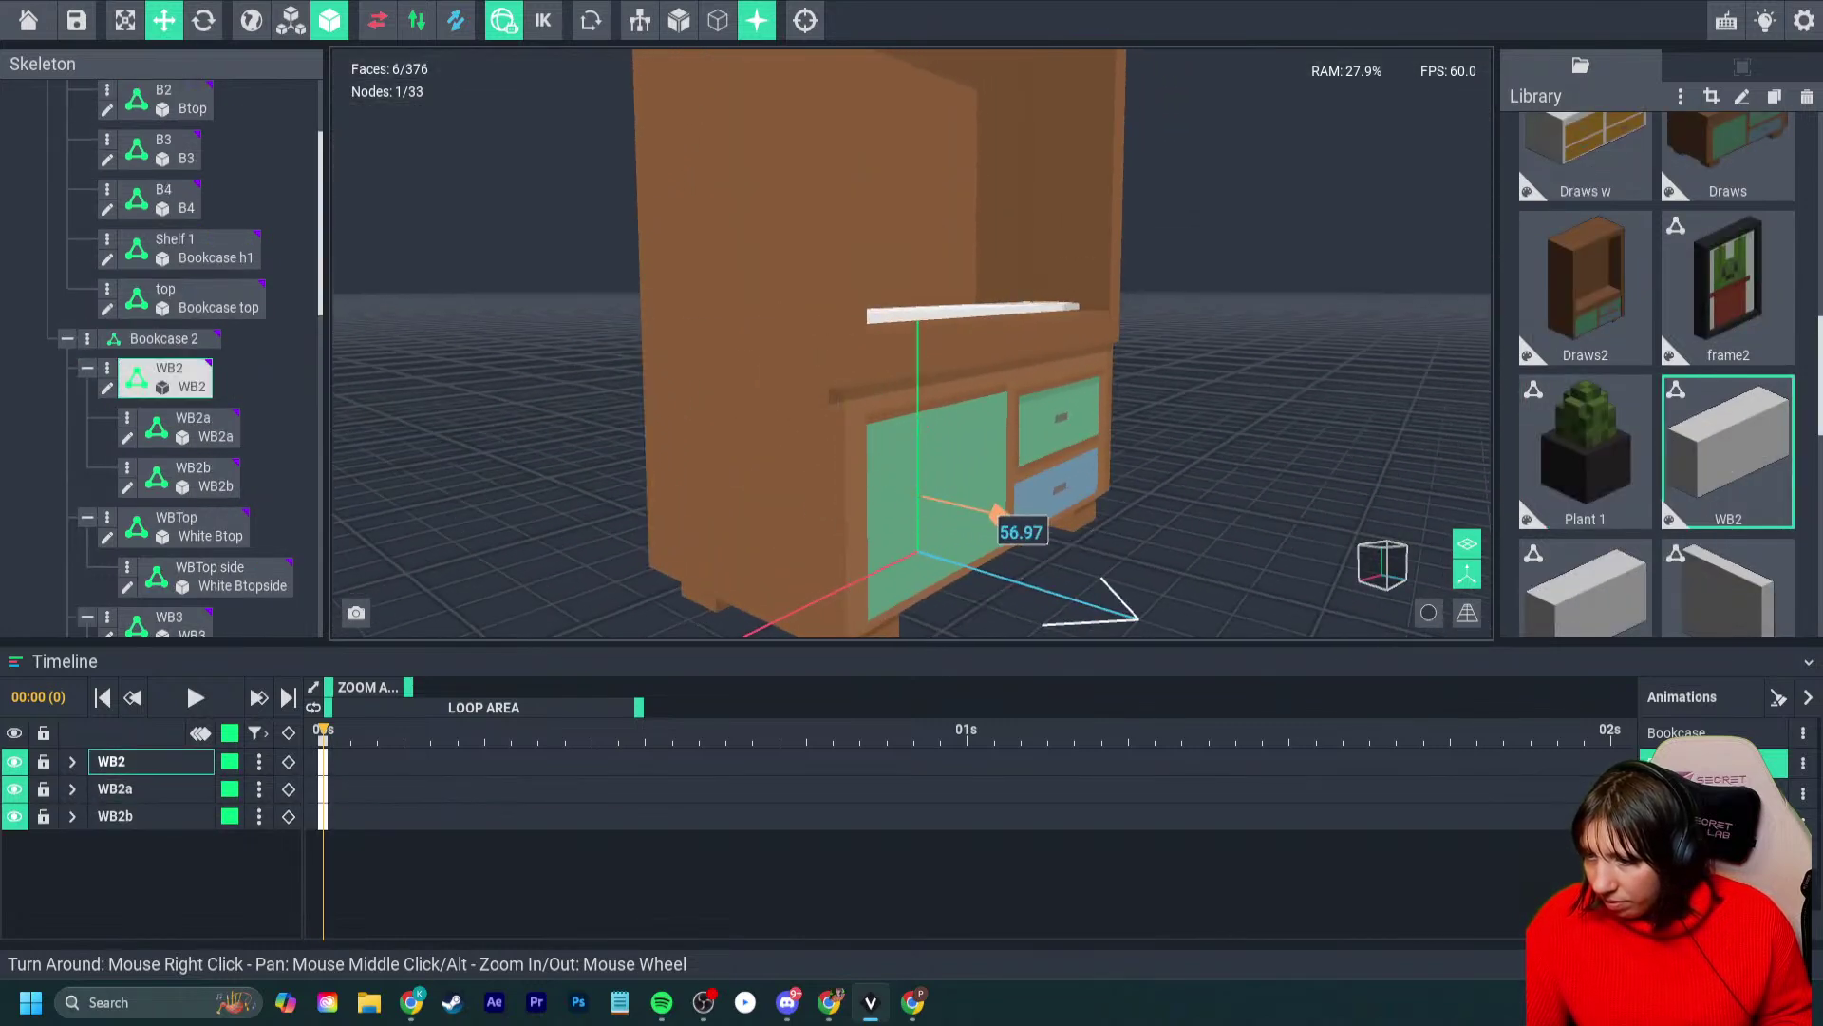
mouse_move(995, 514)
mouse_down()
mouse_move(1043, 518)
mouse_move(999, 514)
mouse_up()
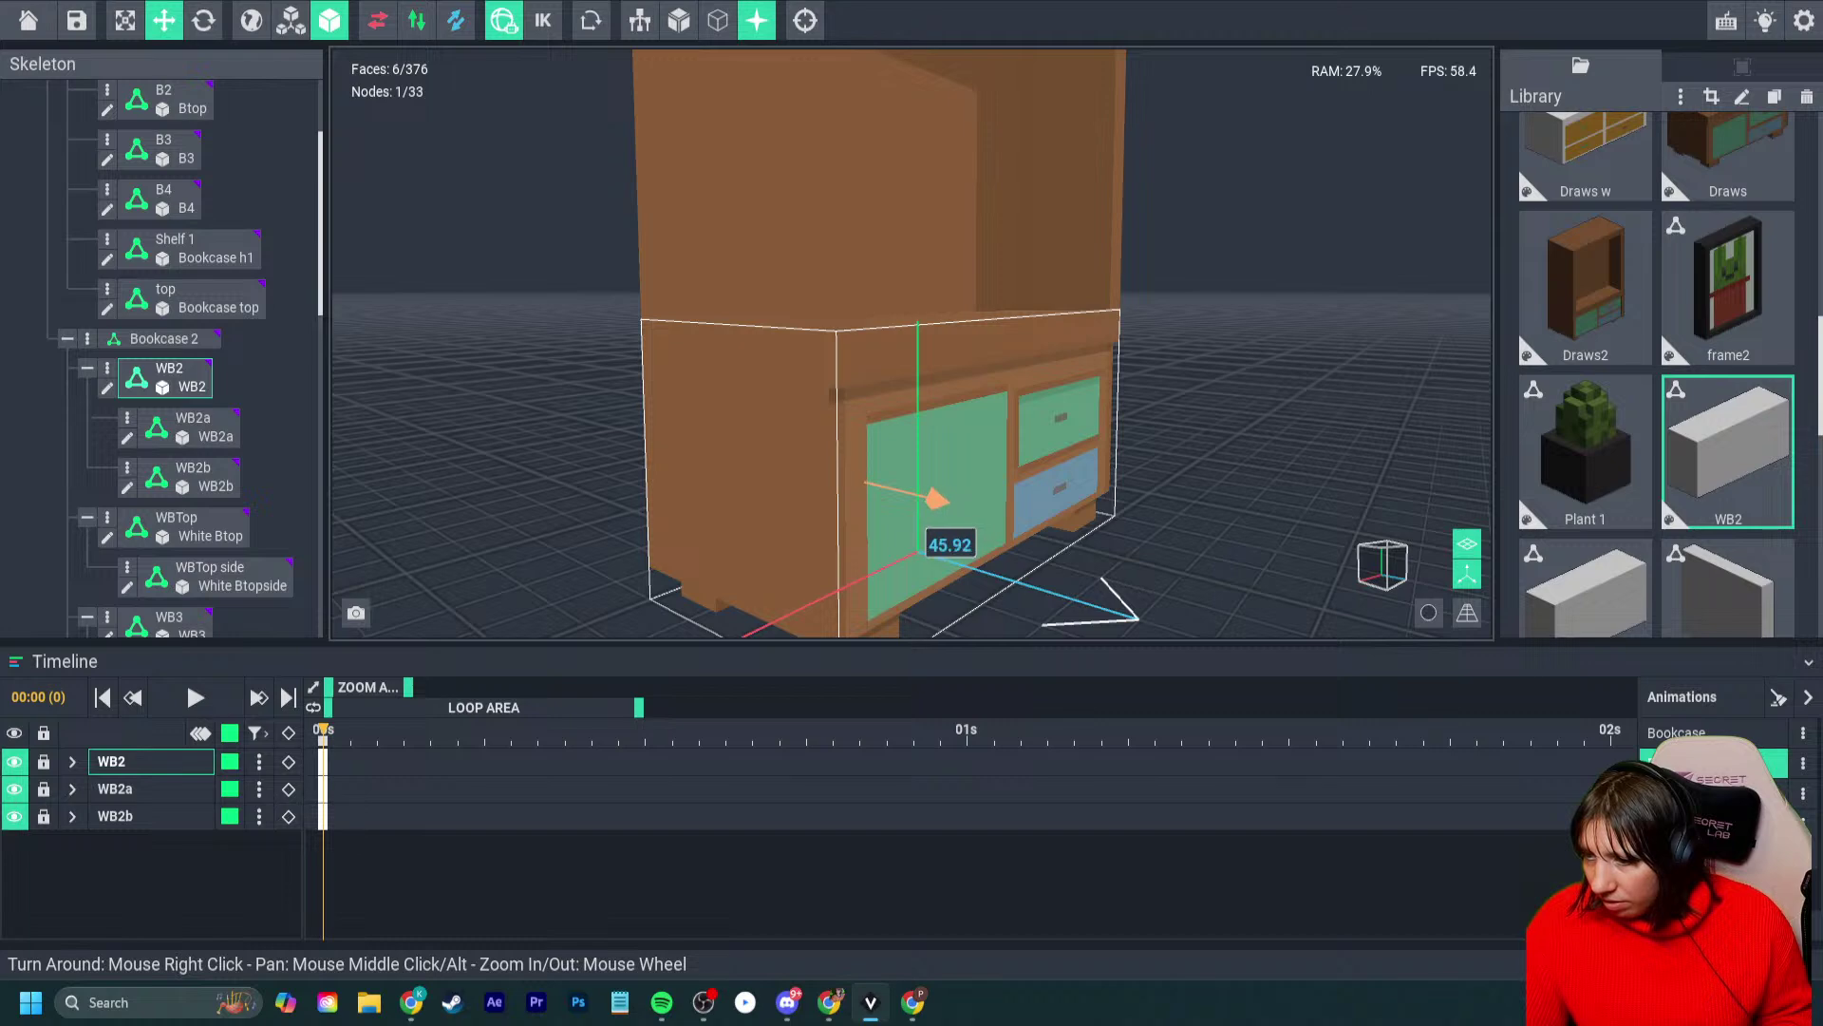
right_drag(912, 380, 964, 387)
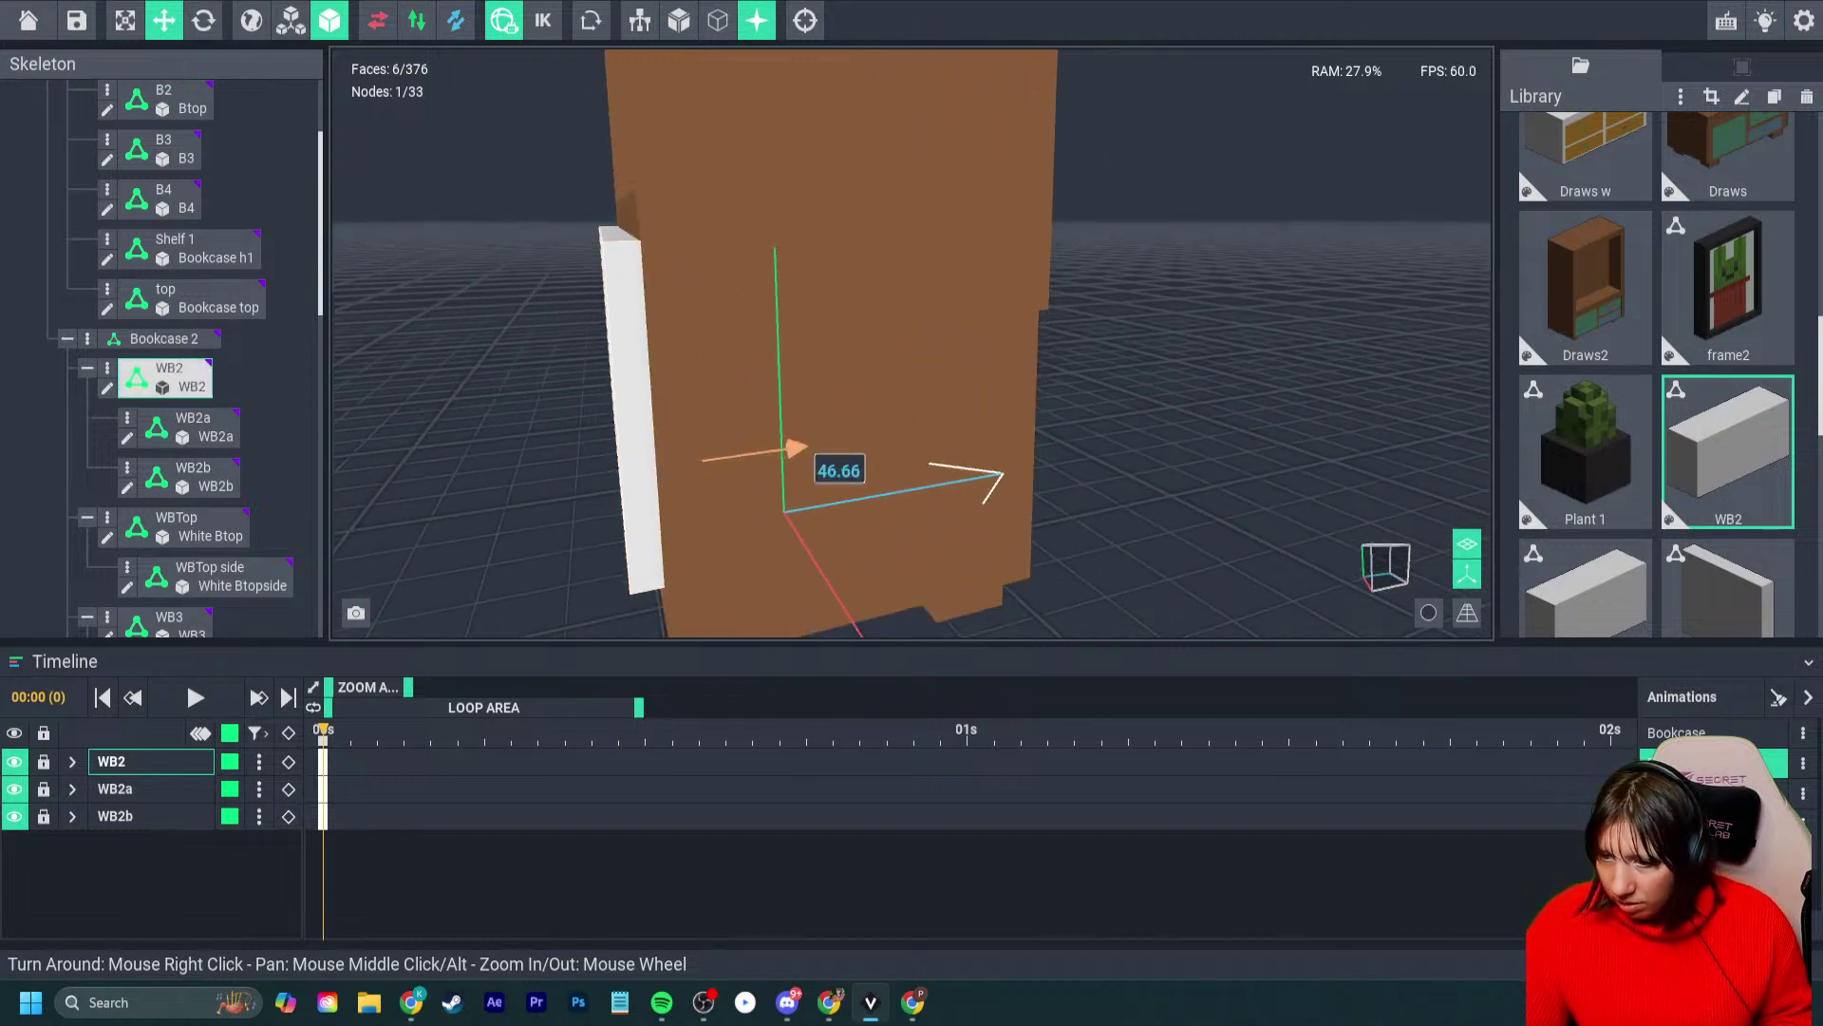
right_drag(821, 446, 745, 498)
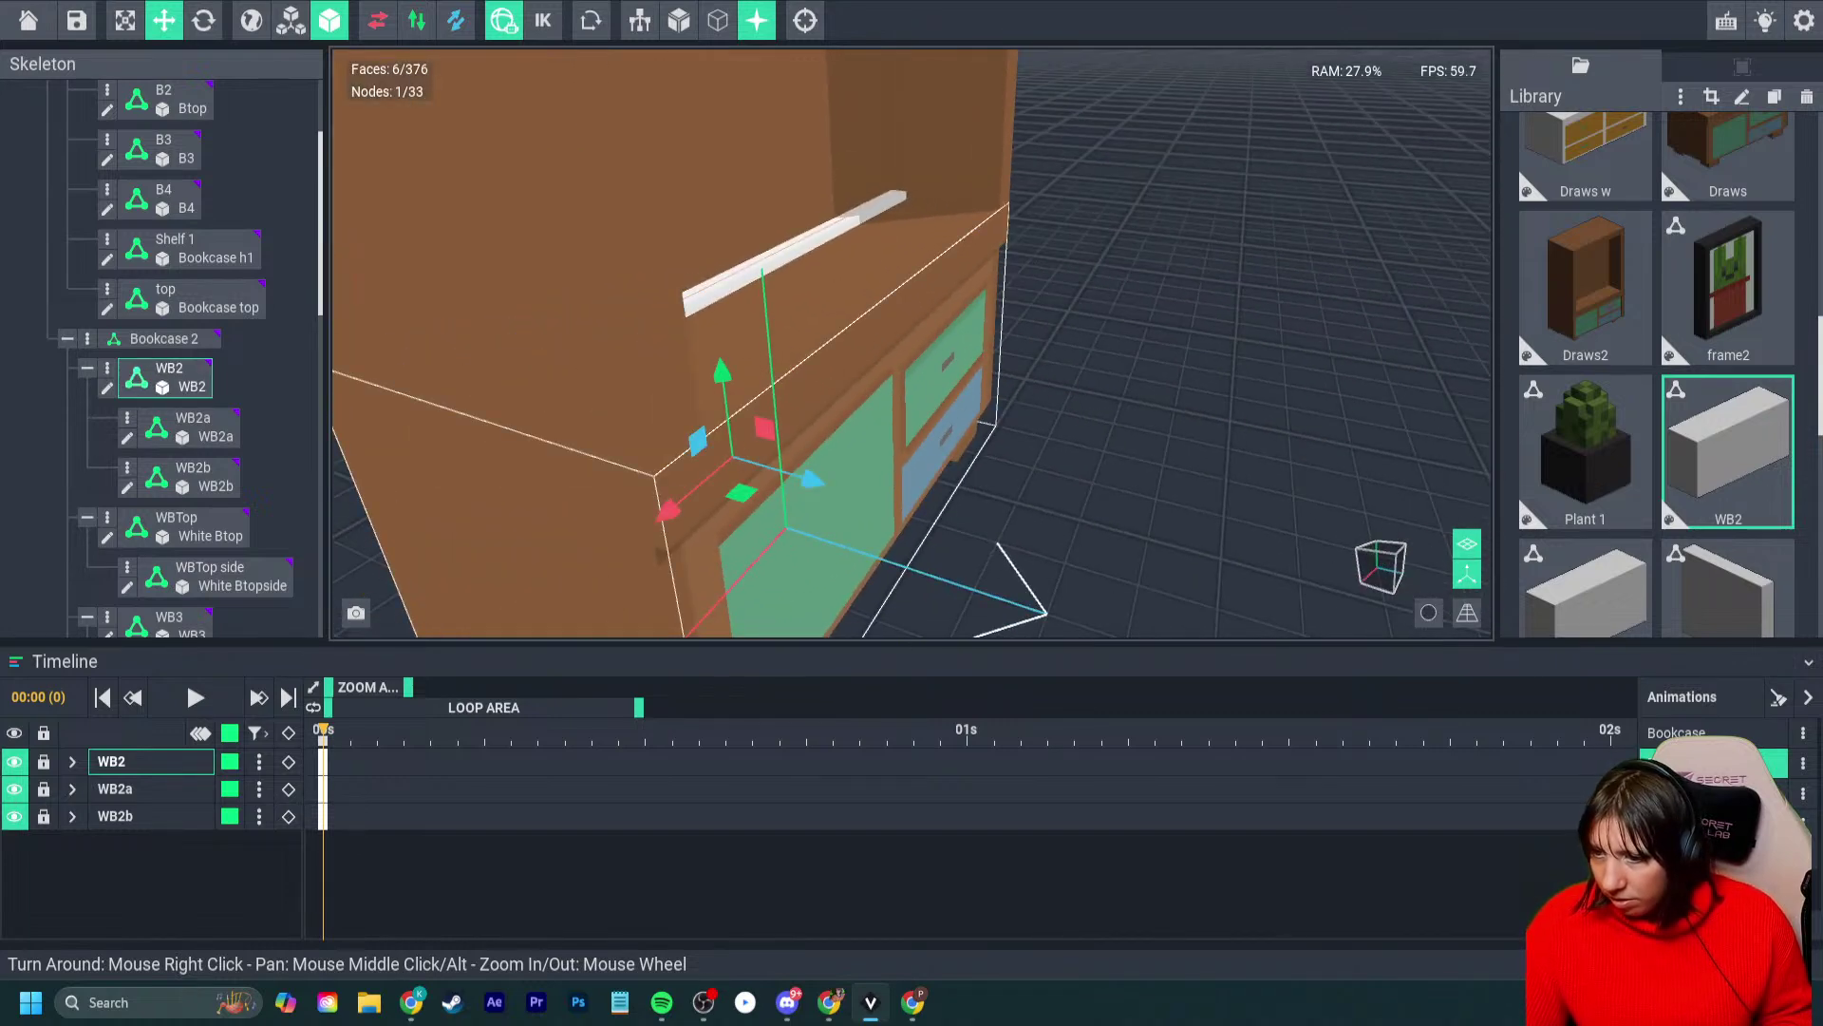
- Nudge the WB2a panel inside the cabinet and save the project
right_drag(582, 378, 854, 561)
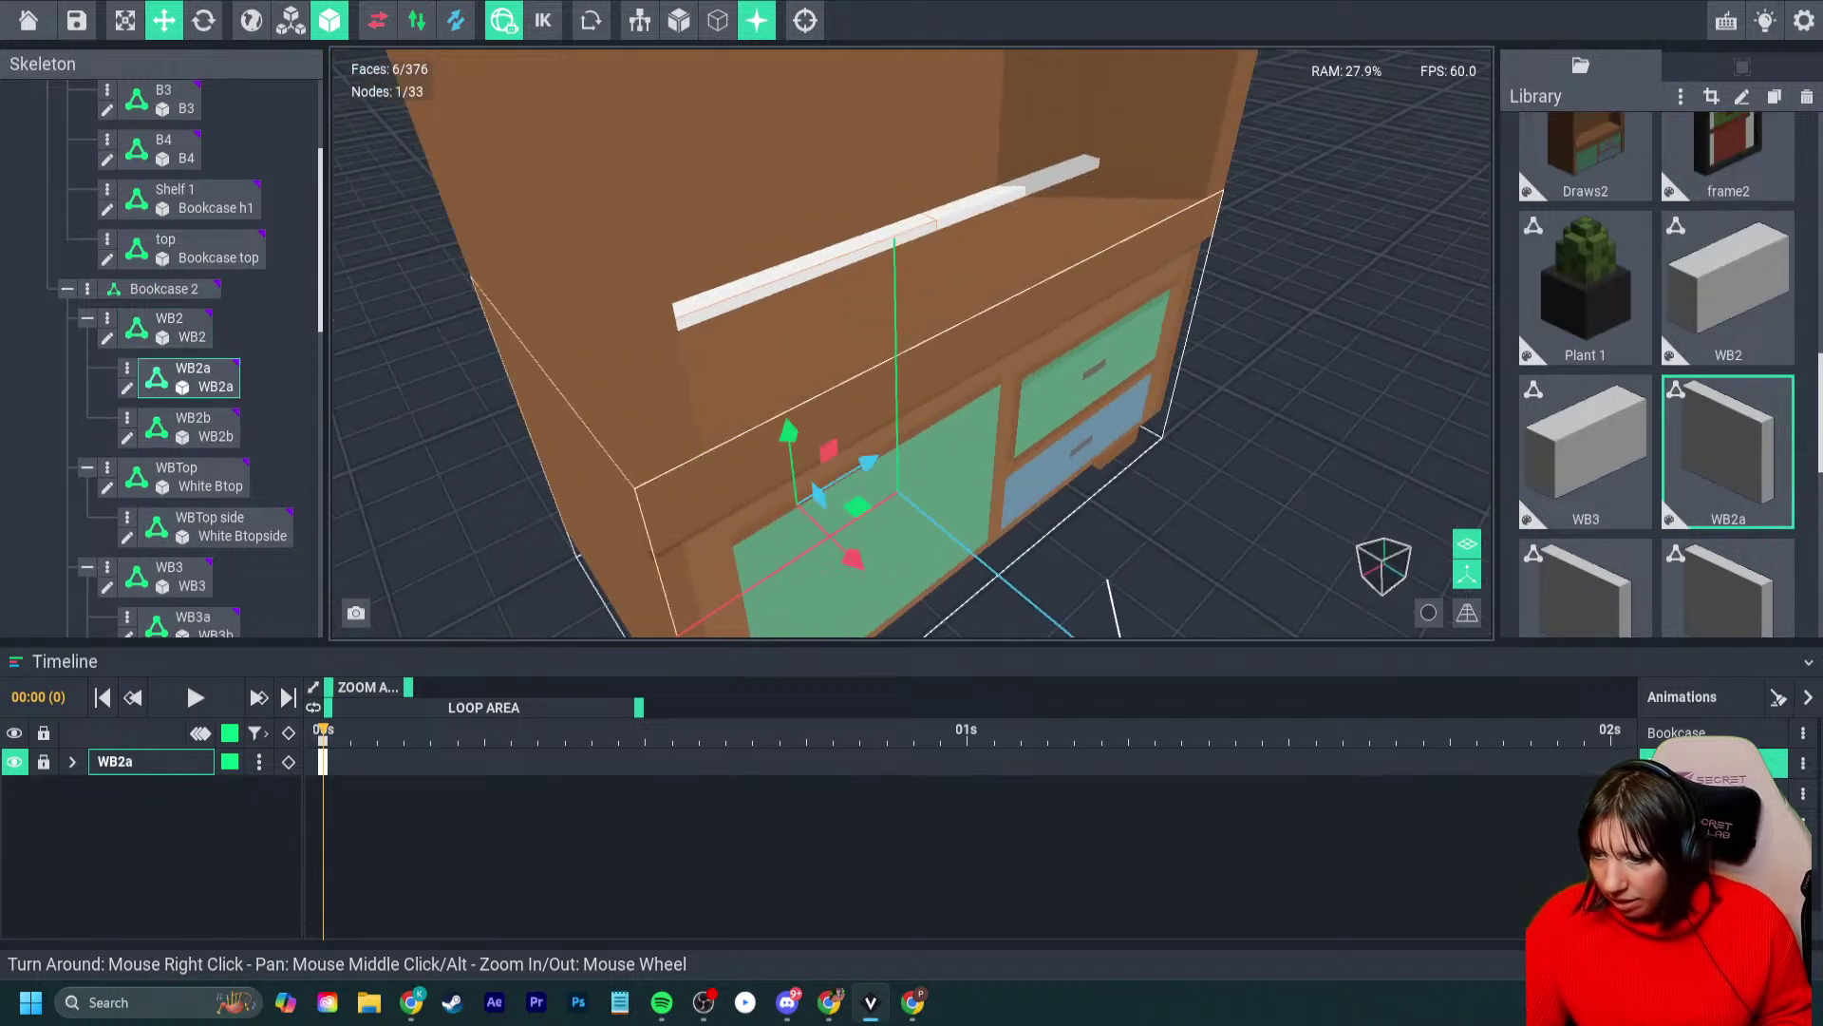
mouse_move(855, 560)
mouse_down()
mouse_move(940, 617)
mouse_move(872, 580)
mouse_up()
key(ctrl+s)
- Raise WB2 and its panels out of the cabinet and bring them forward to a depth of about 48
right_drag(902, 190, 836, 224)
click(840, 252)
drag(919, 196, 924, 95)
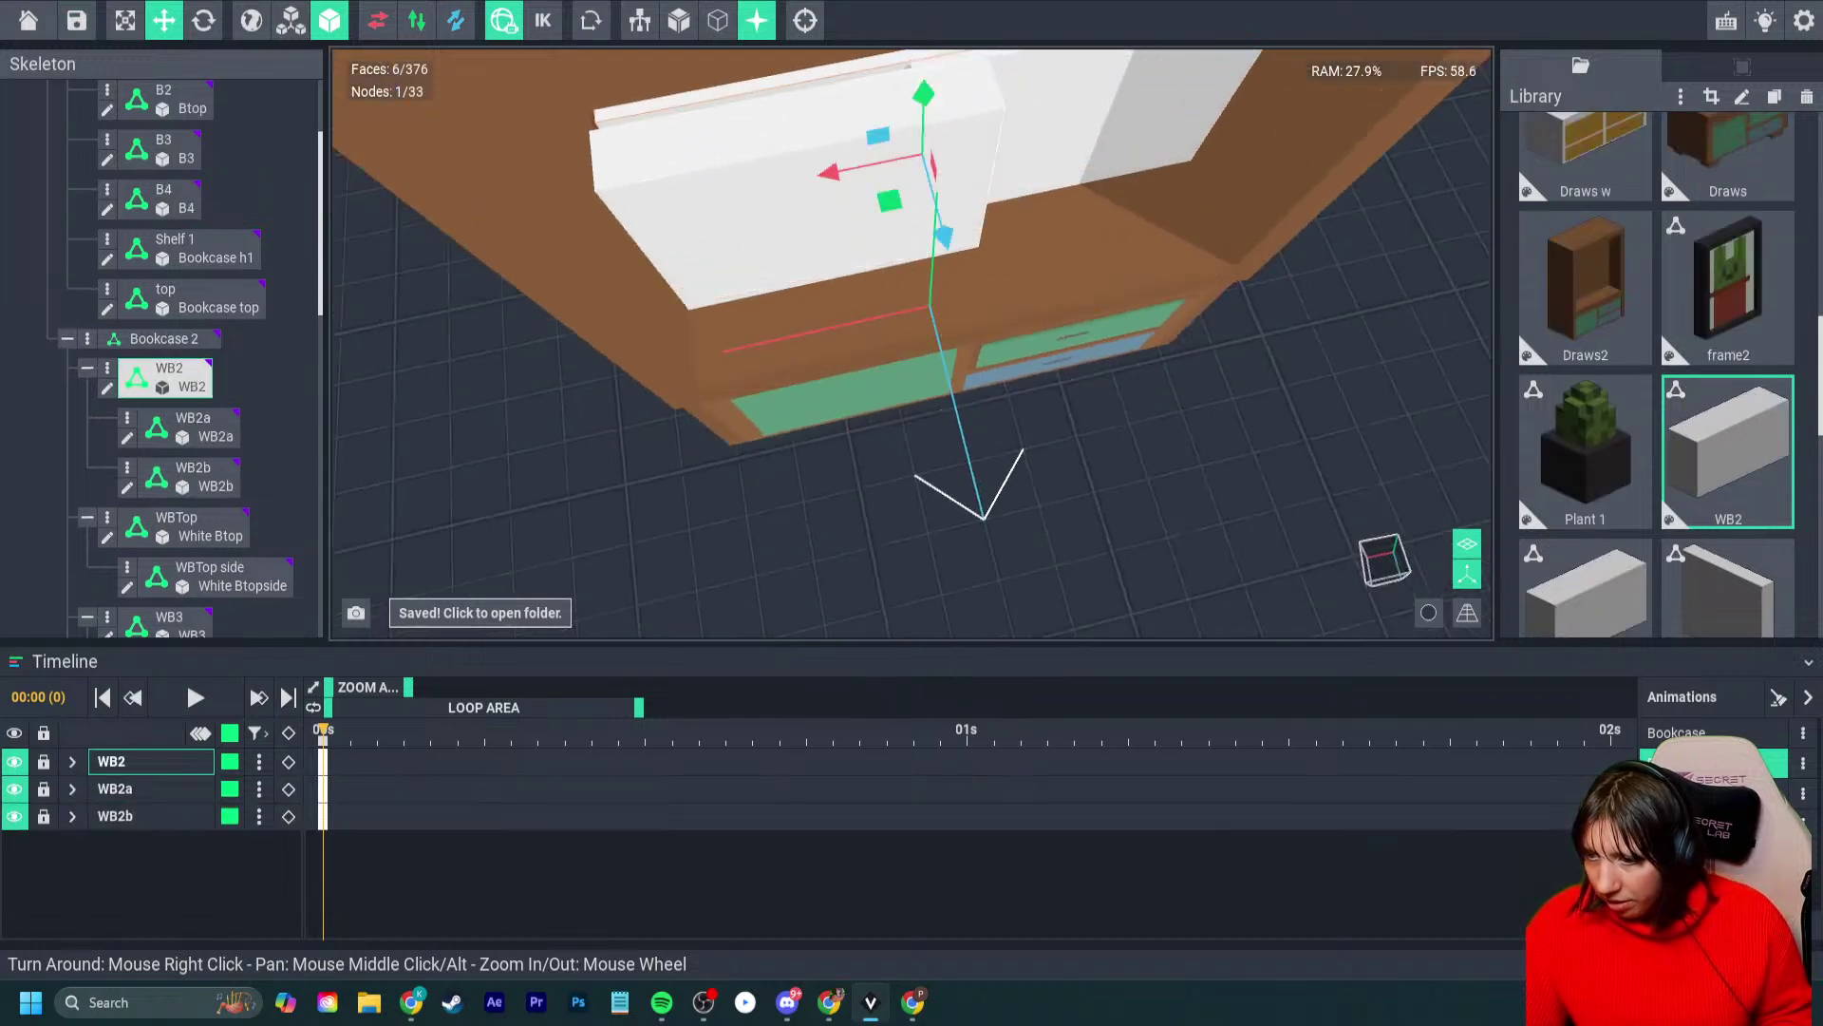
right_drag(912, 218, 935, 123)
right_drag(911, 313, 859, 342)
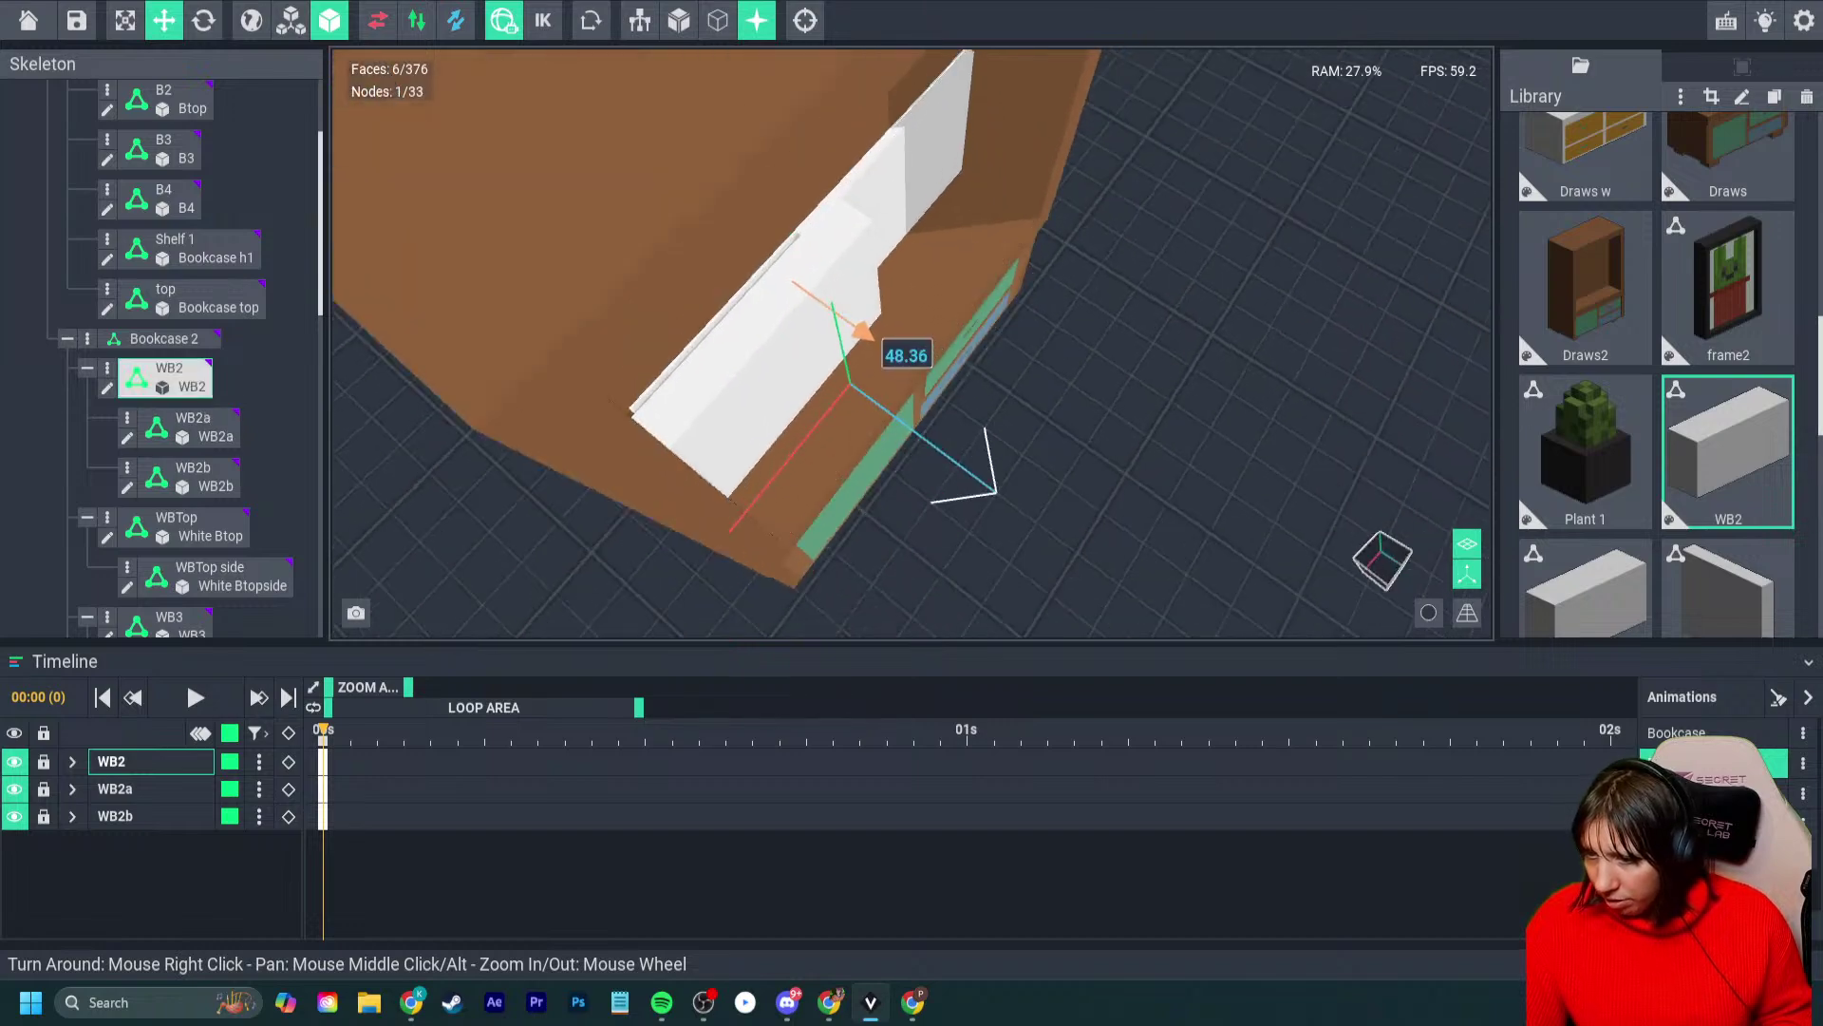
drag(862, 329, 870, 336)
right_drag(870, 336, 888, 214)
- Shift the WB2b panel closer to its parent, and readjust the WB2 group's depth above the drawer cabinet
click(888, 214)
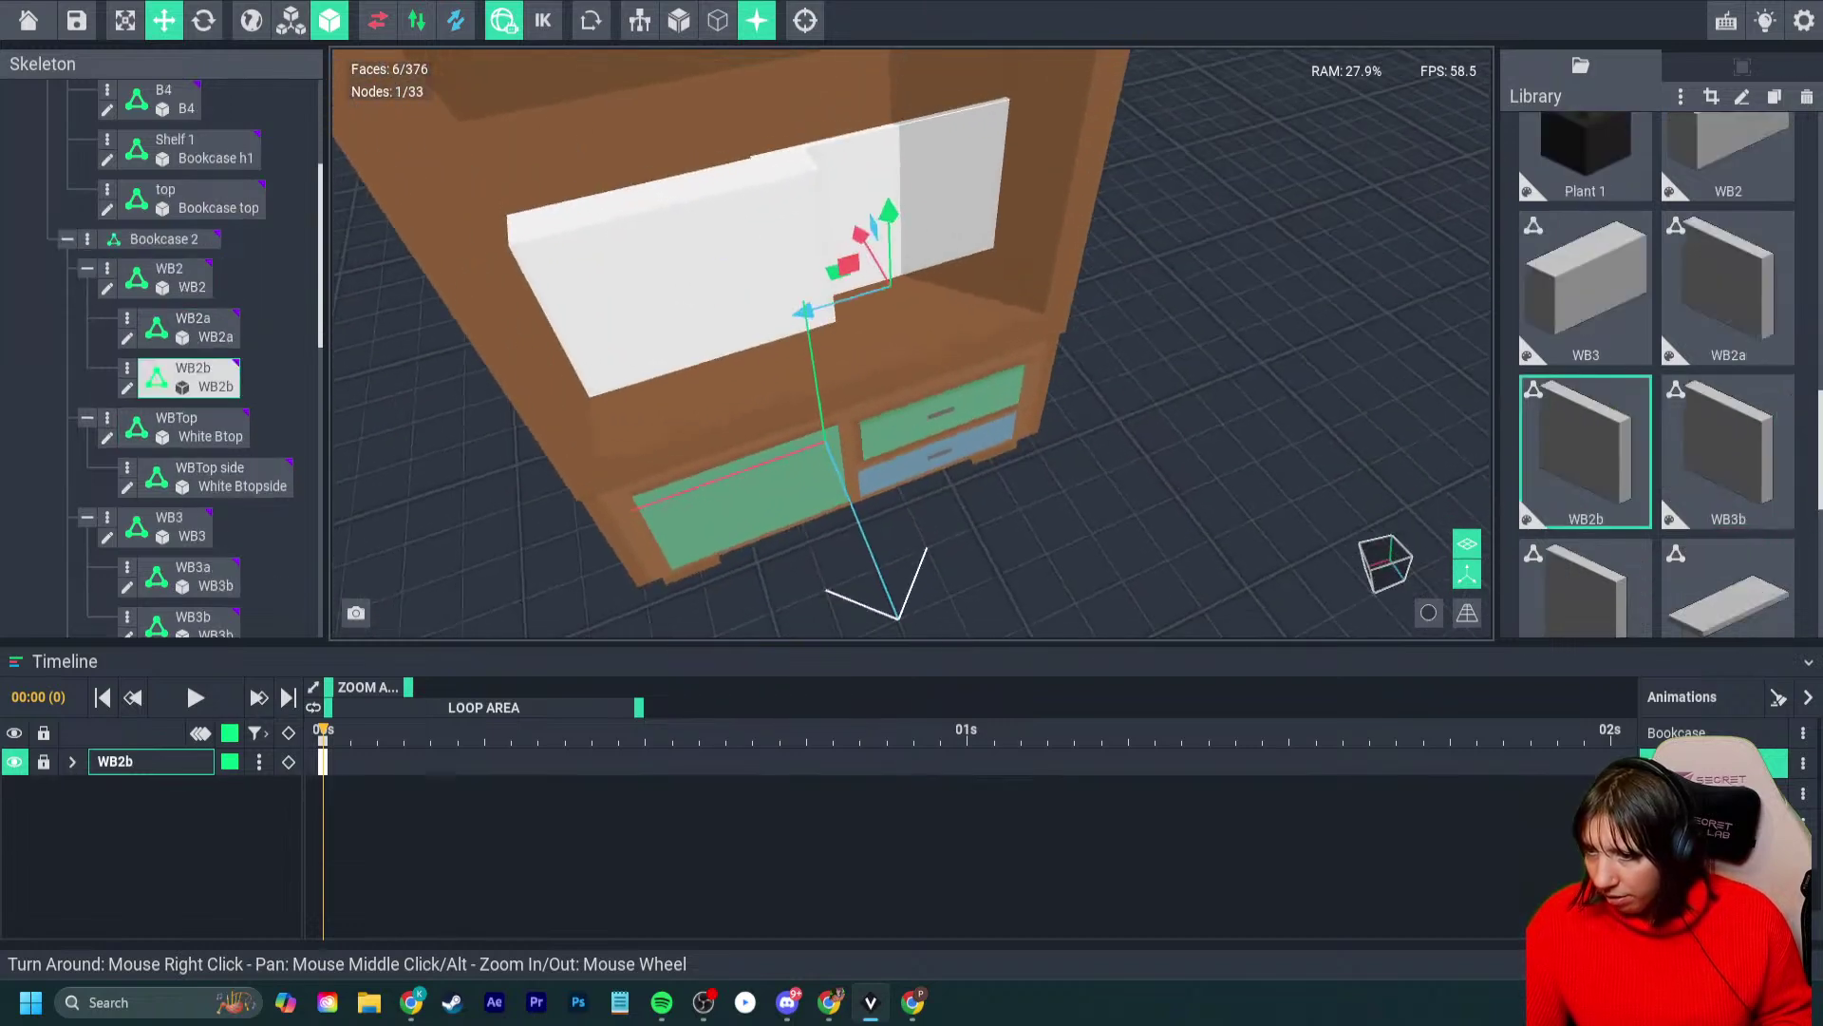
drag(860, 234, 854, 229)
right_drag(855, 229, 1054, 214)
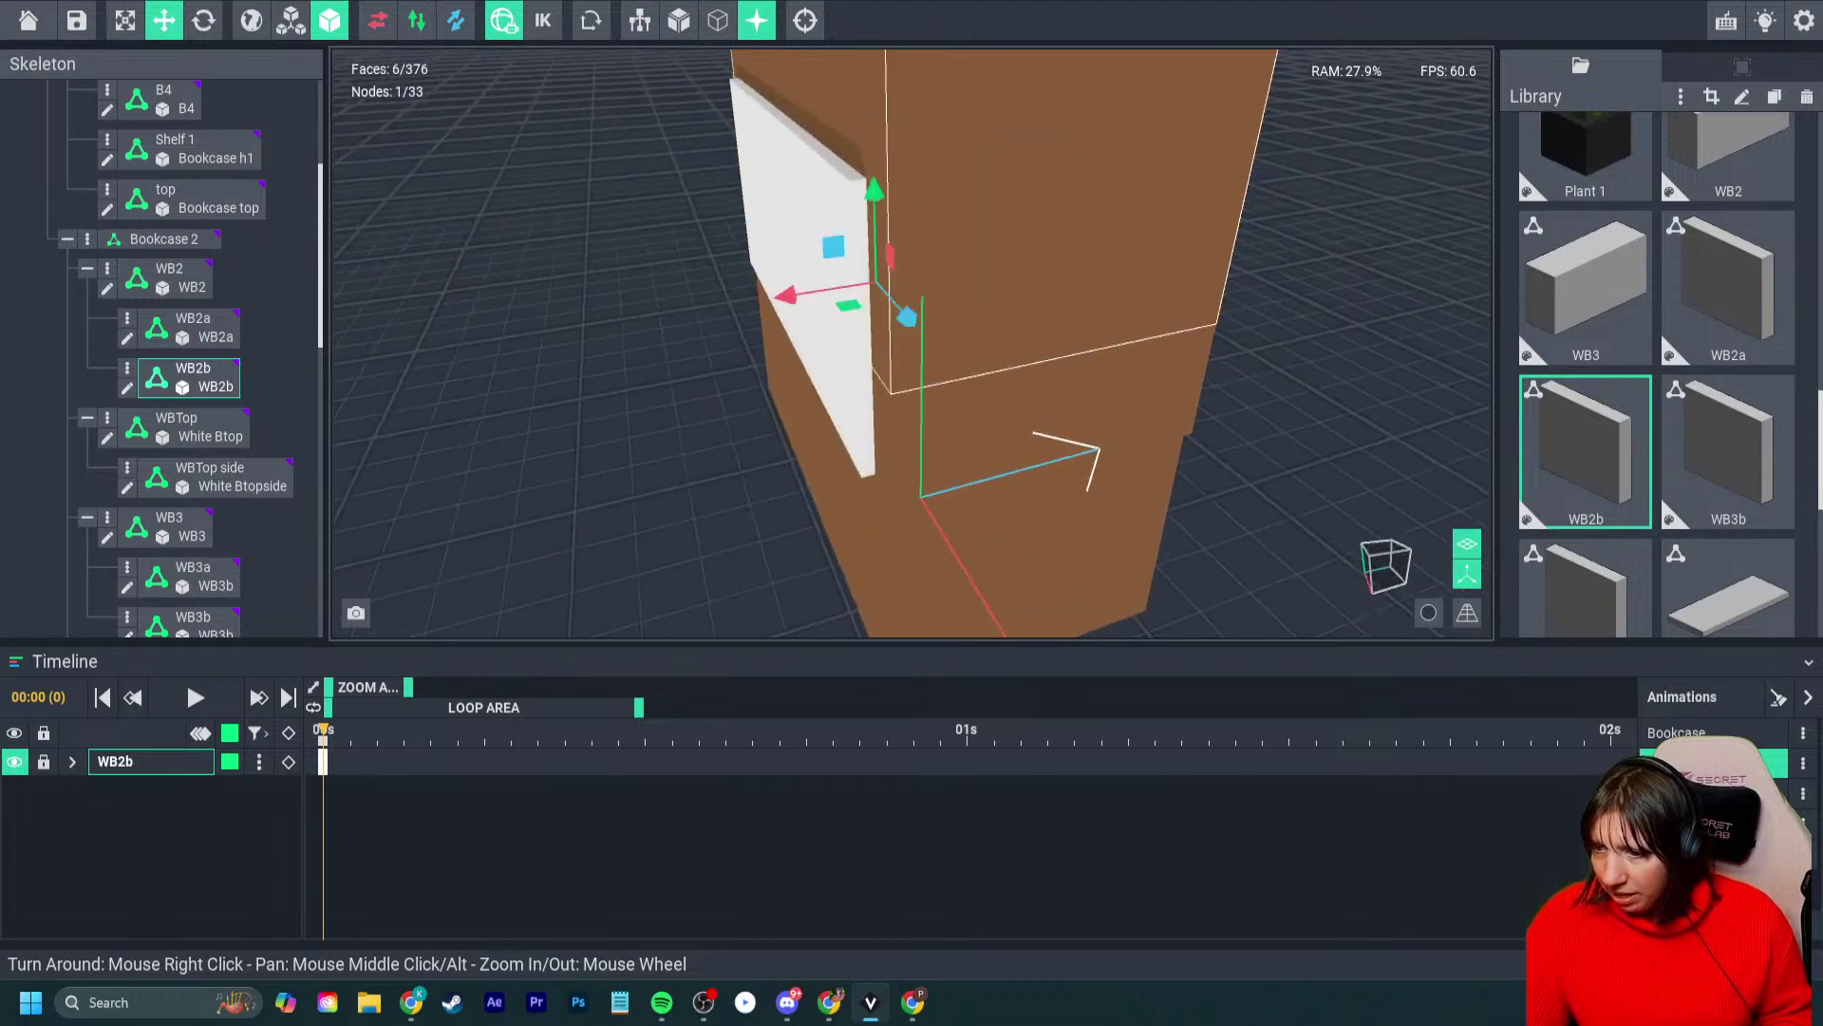
click(832, 256)
right_drag(832, 257, 788, 233)
drag(998, 354, 1011, 353)
right_drag(1011, 354, 897, 314)
- Rotate WB2 together with its child panels so the group can lie flat in the cabinet
click(203, 20)
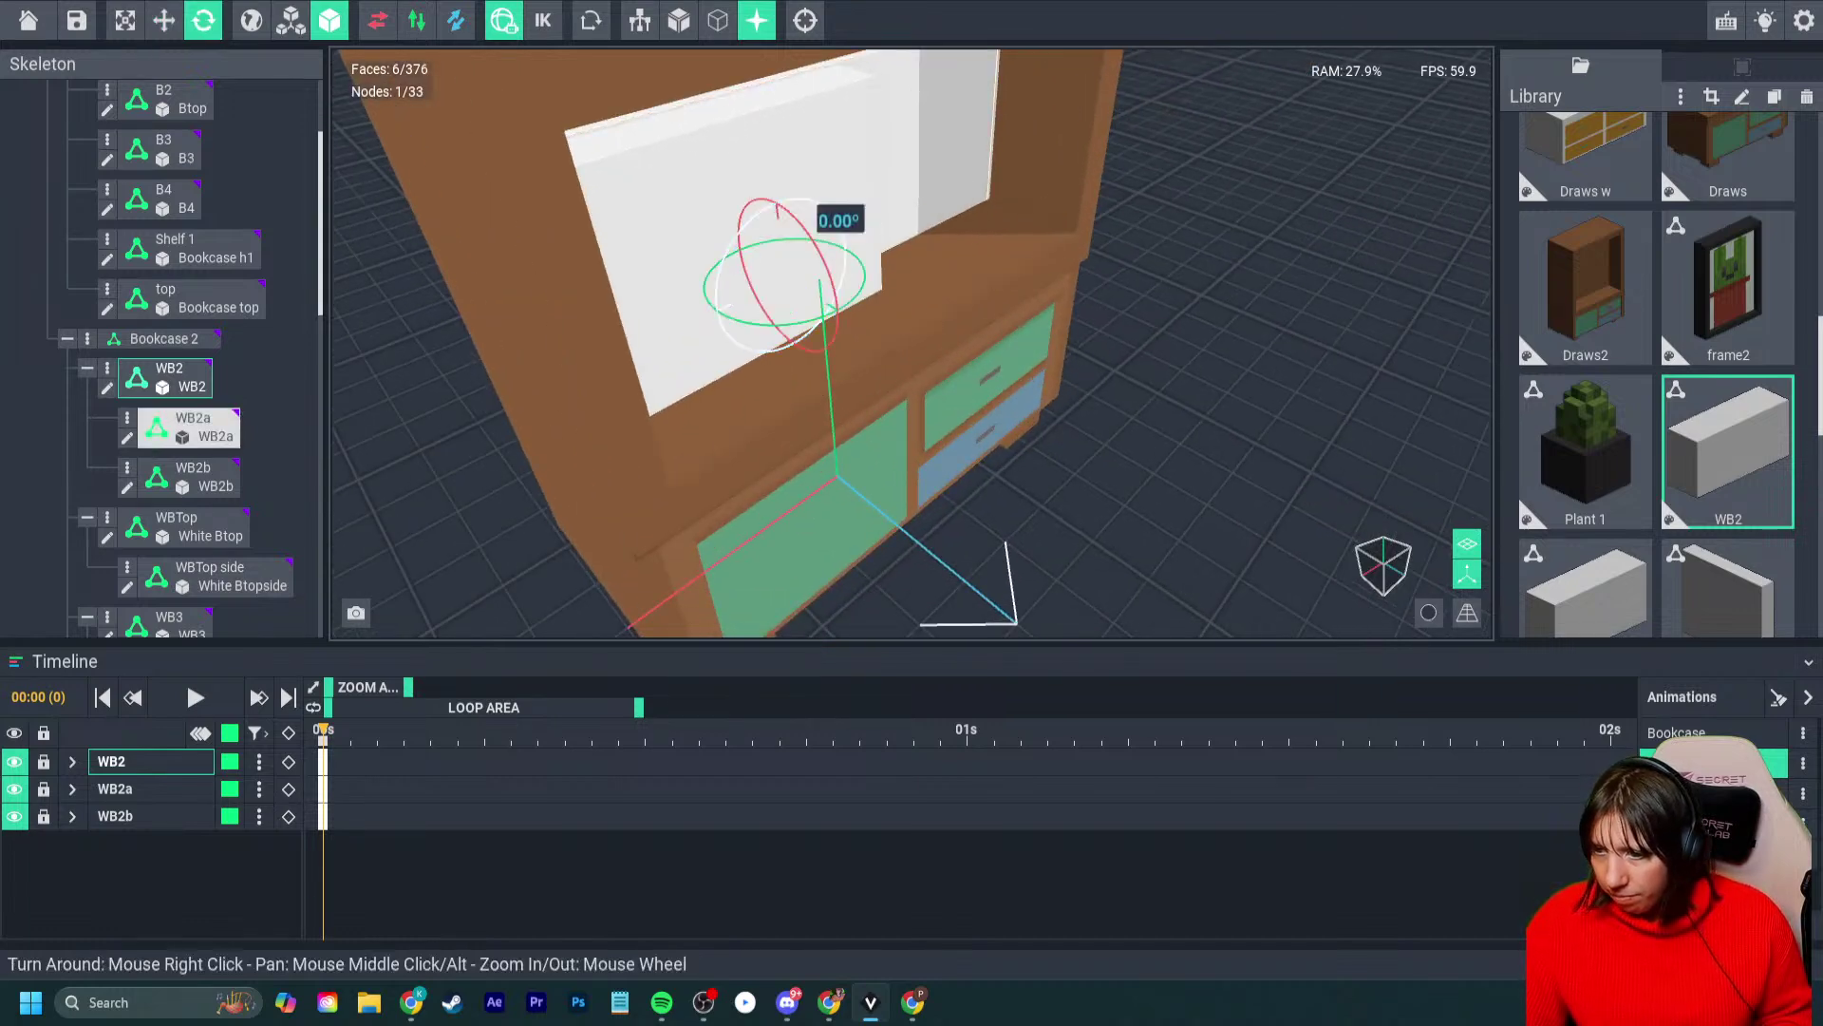
drag(825, 269, 932, 477)
mouse_move(931, 465)
right_down()
mouse_move(903, 423)
mouse_move(936, 425)
mouse_move(935, 456)
right_up()
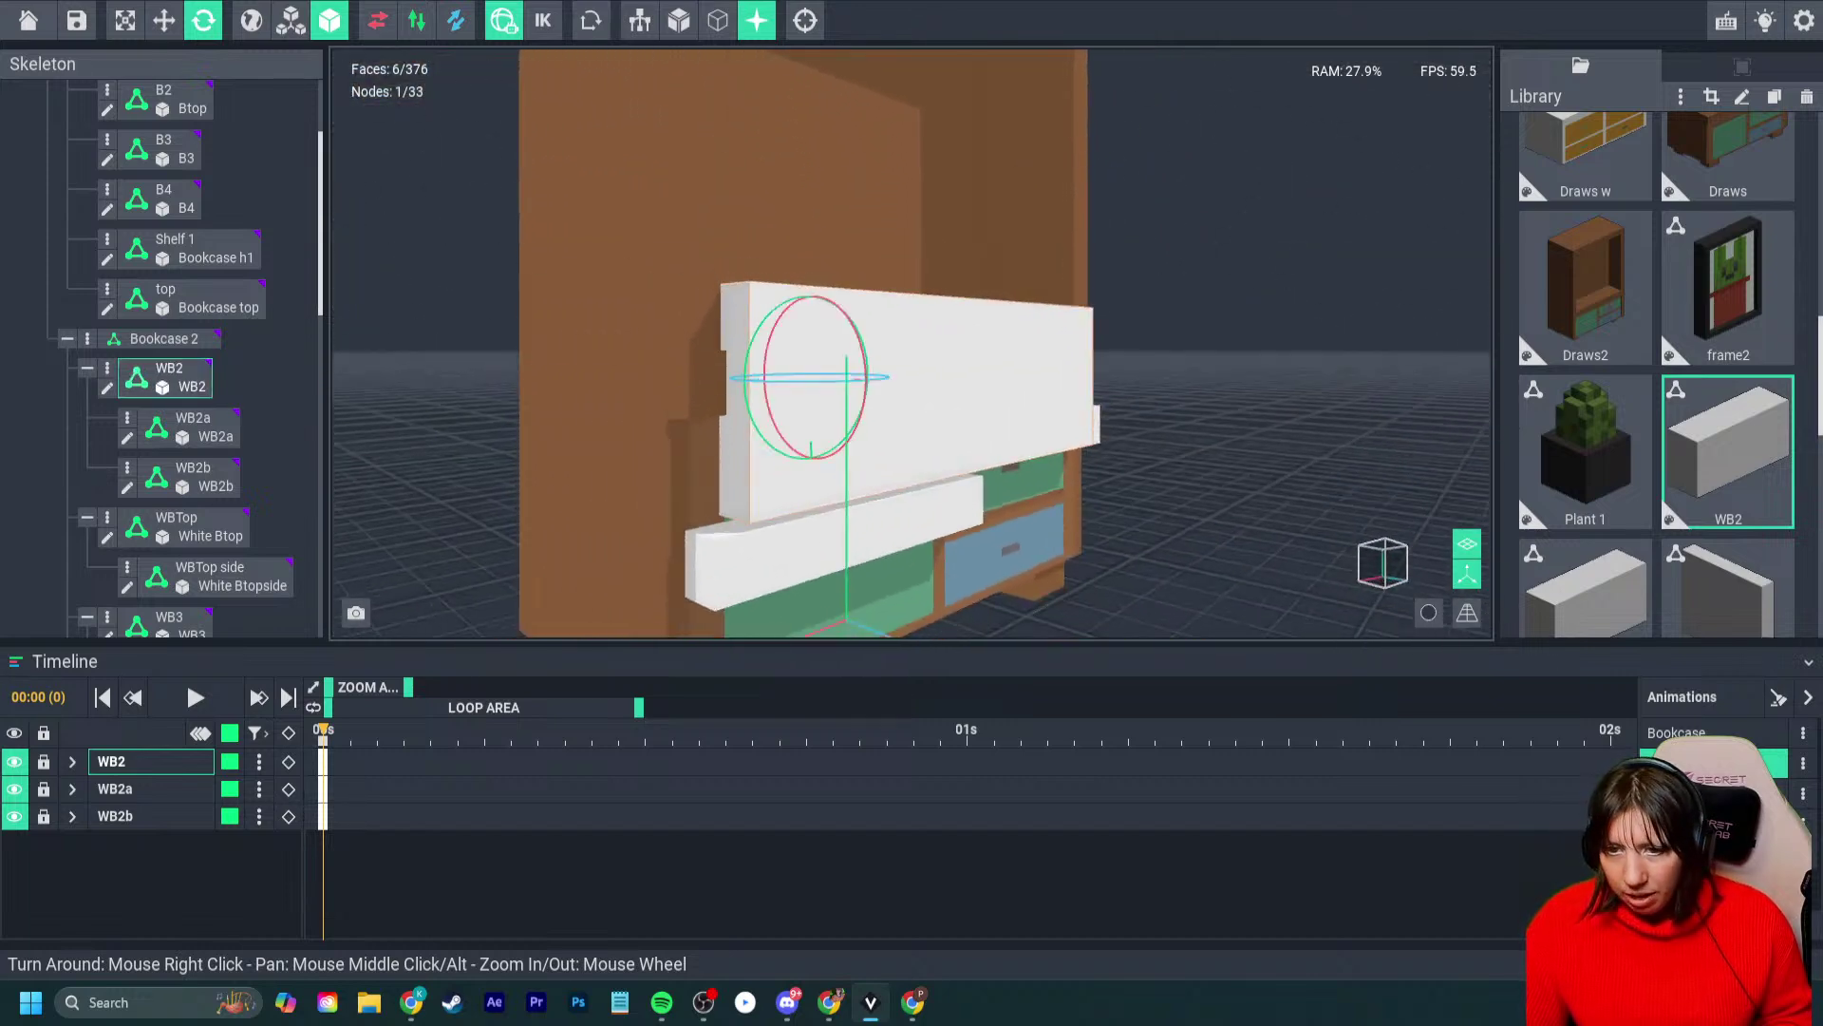
- Move the rotated WB2 group backward and down until it is hidden inside the brown drawer cabinet
key(w)
drag(873, 381, 845, 379)
click(878, 375)
click(883, 328)
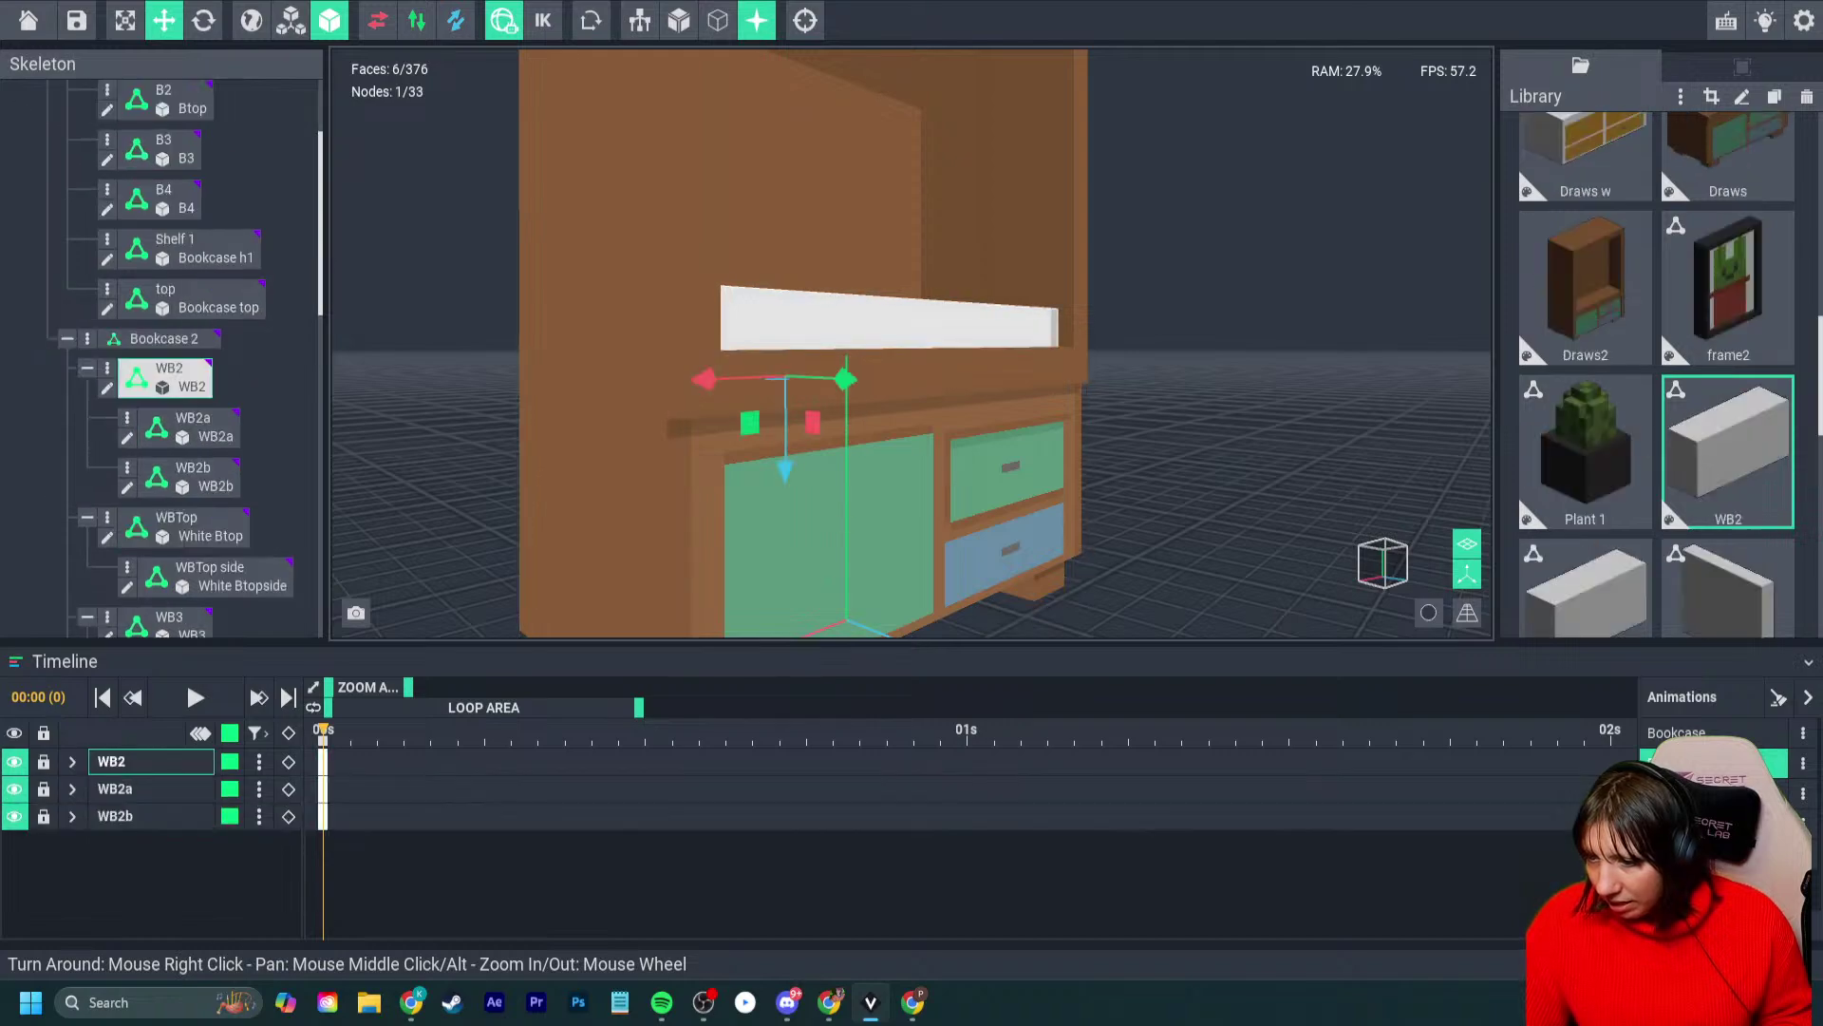
drag(786, 472, 788, 534)
right_drag(804, 533, 765, 475)
scroll(765, 475, down, 6)
click(997, 437)
right_drag(987, 437, 850, 442)
scroll(760, 427, down, 3)
scroll(855, 380, down, 2)
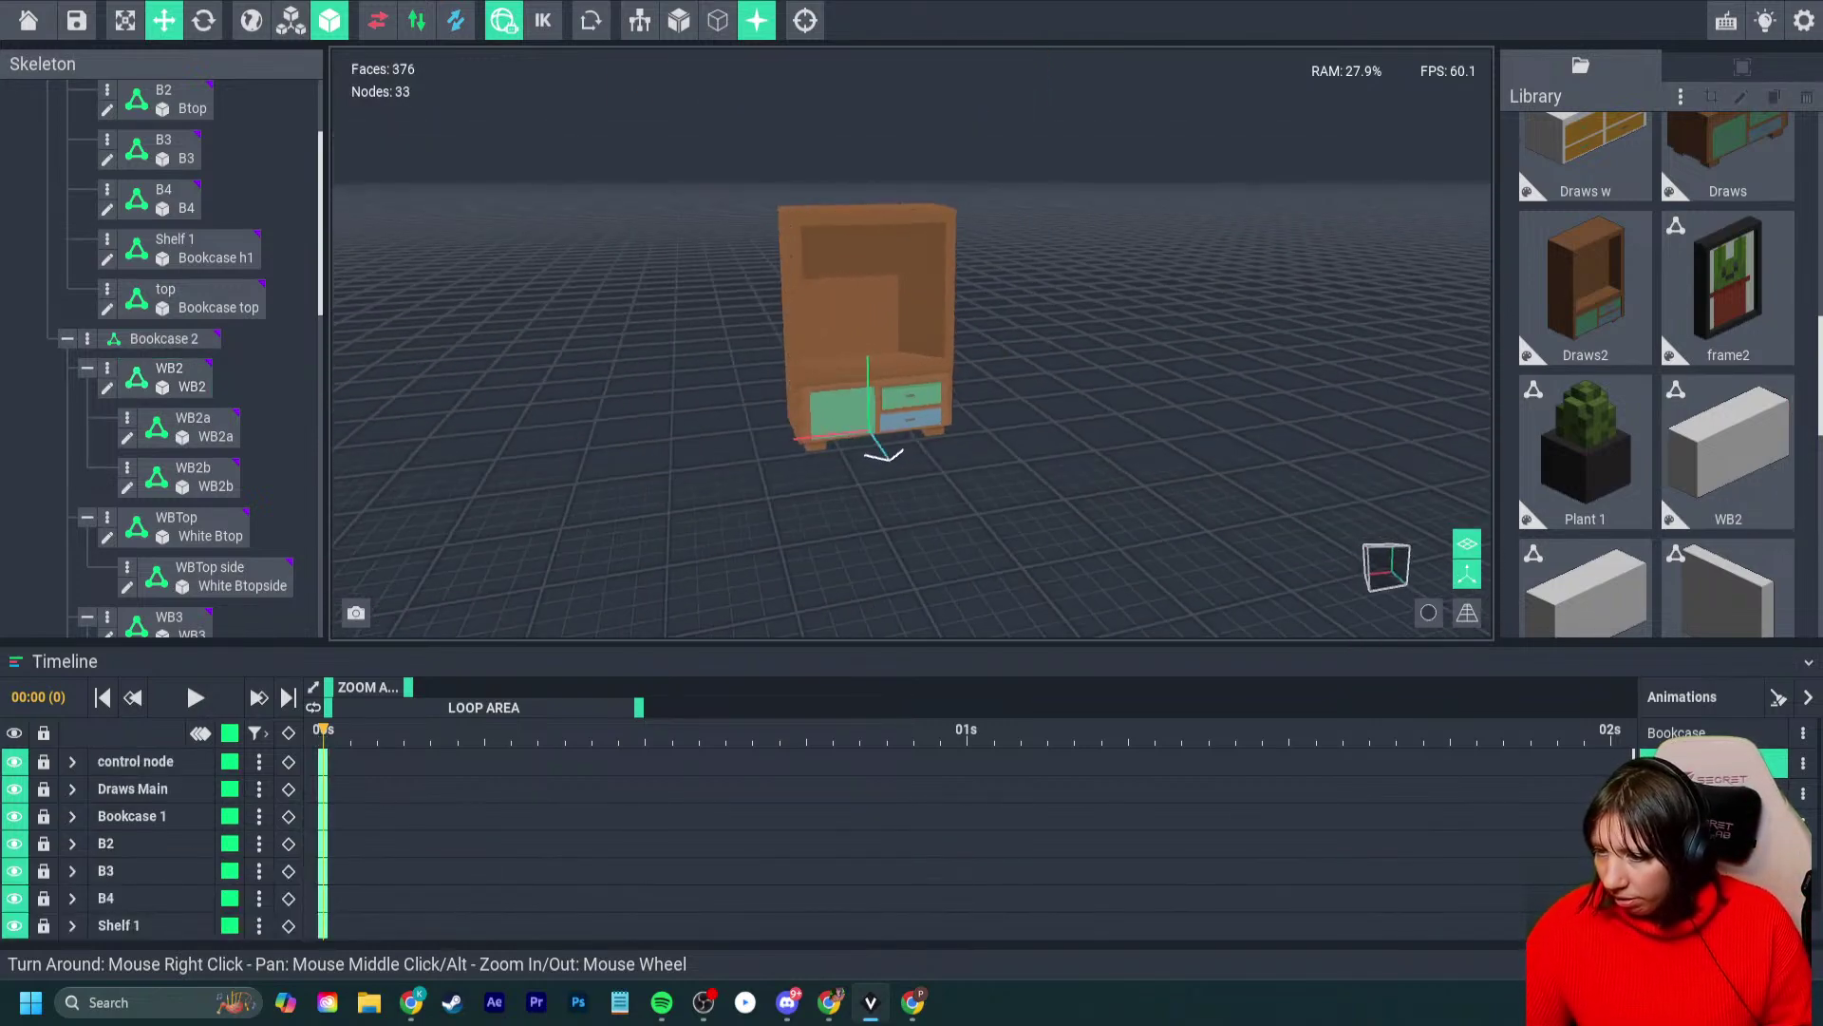
- Switch to the first Bookcase animation and delete the white side, base, drawer and shelf nodes with their decorations
scroll(846, 435, up, 4)
click(1677, 733)
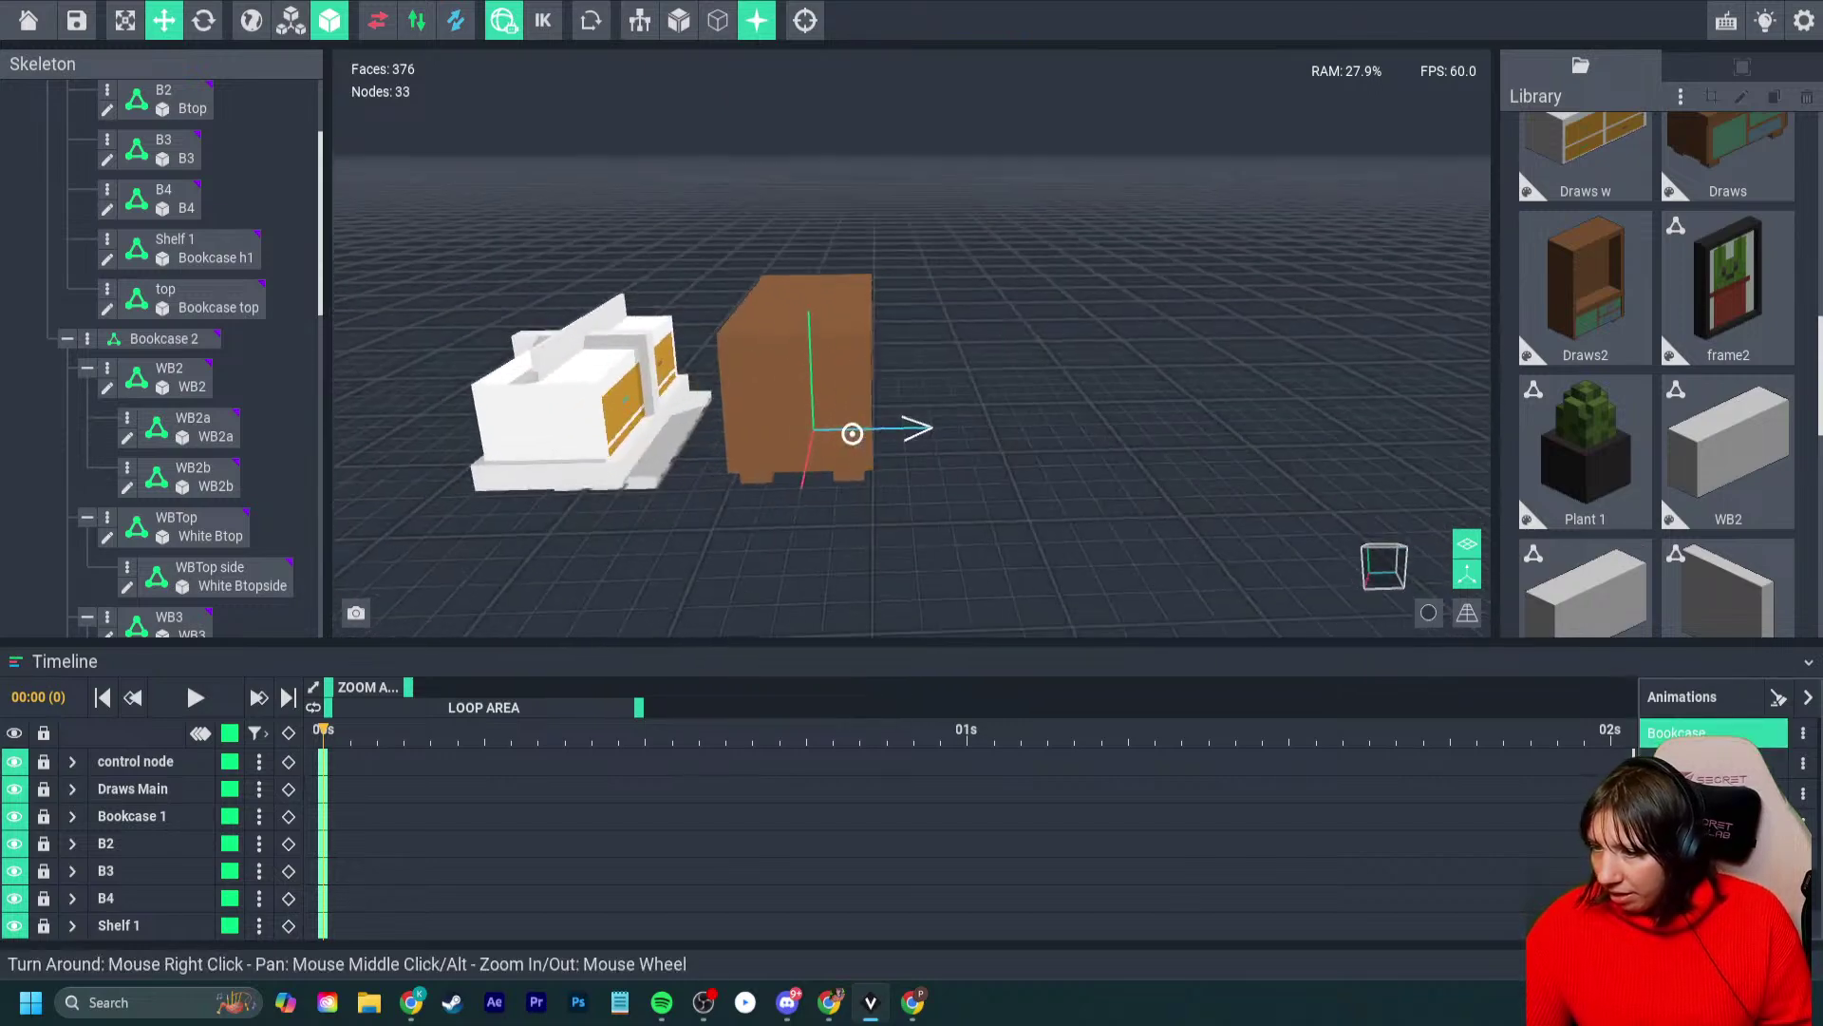
click(579, 399)
right_drag(673, 570, 522, 542)
key(Delete)
- Delete the selected Bookcase animation and the Idle animation, confirming both deletions
right_click(1677, 732)
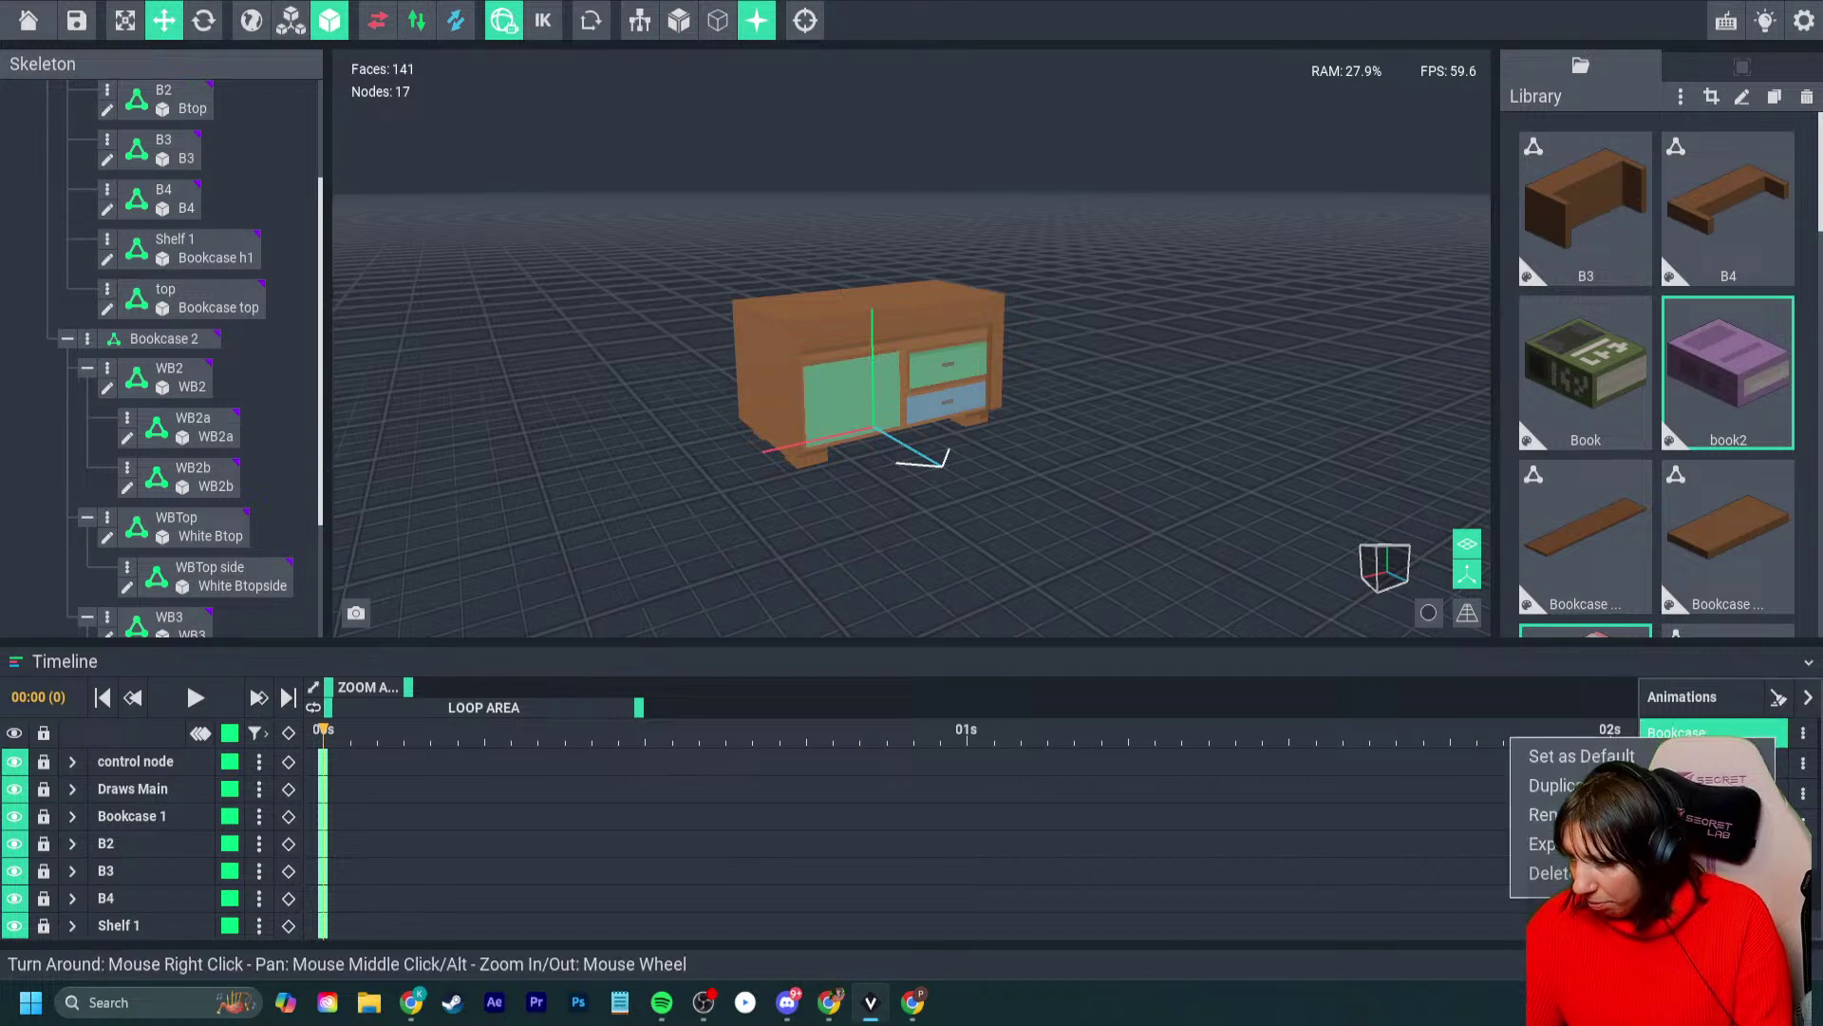
click(1548, 873)
click(810, 346)
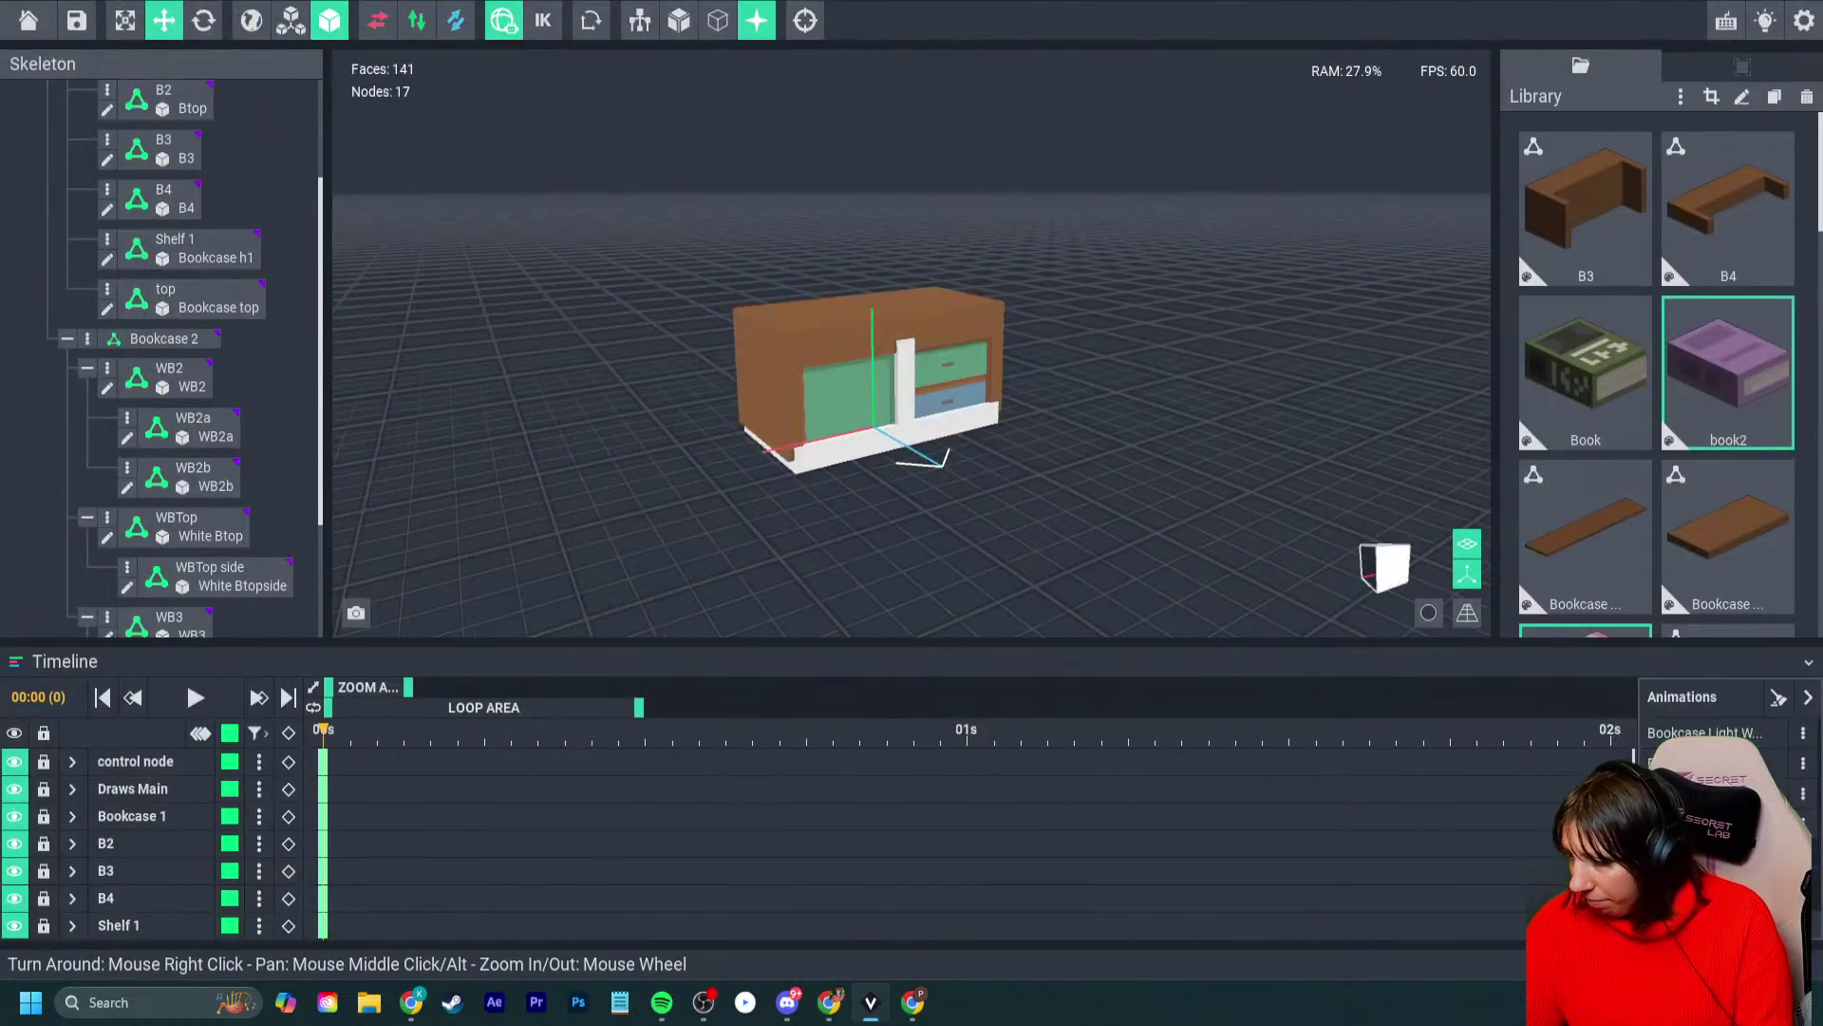
click(1539, 904)
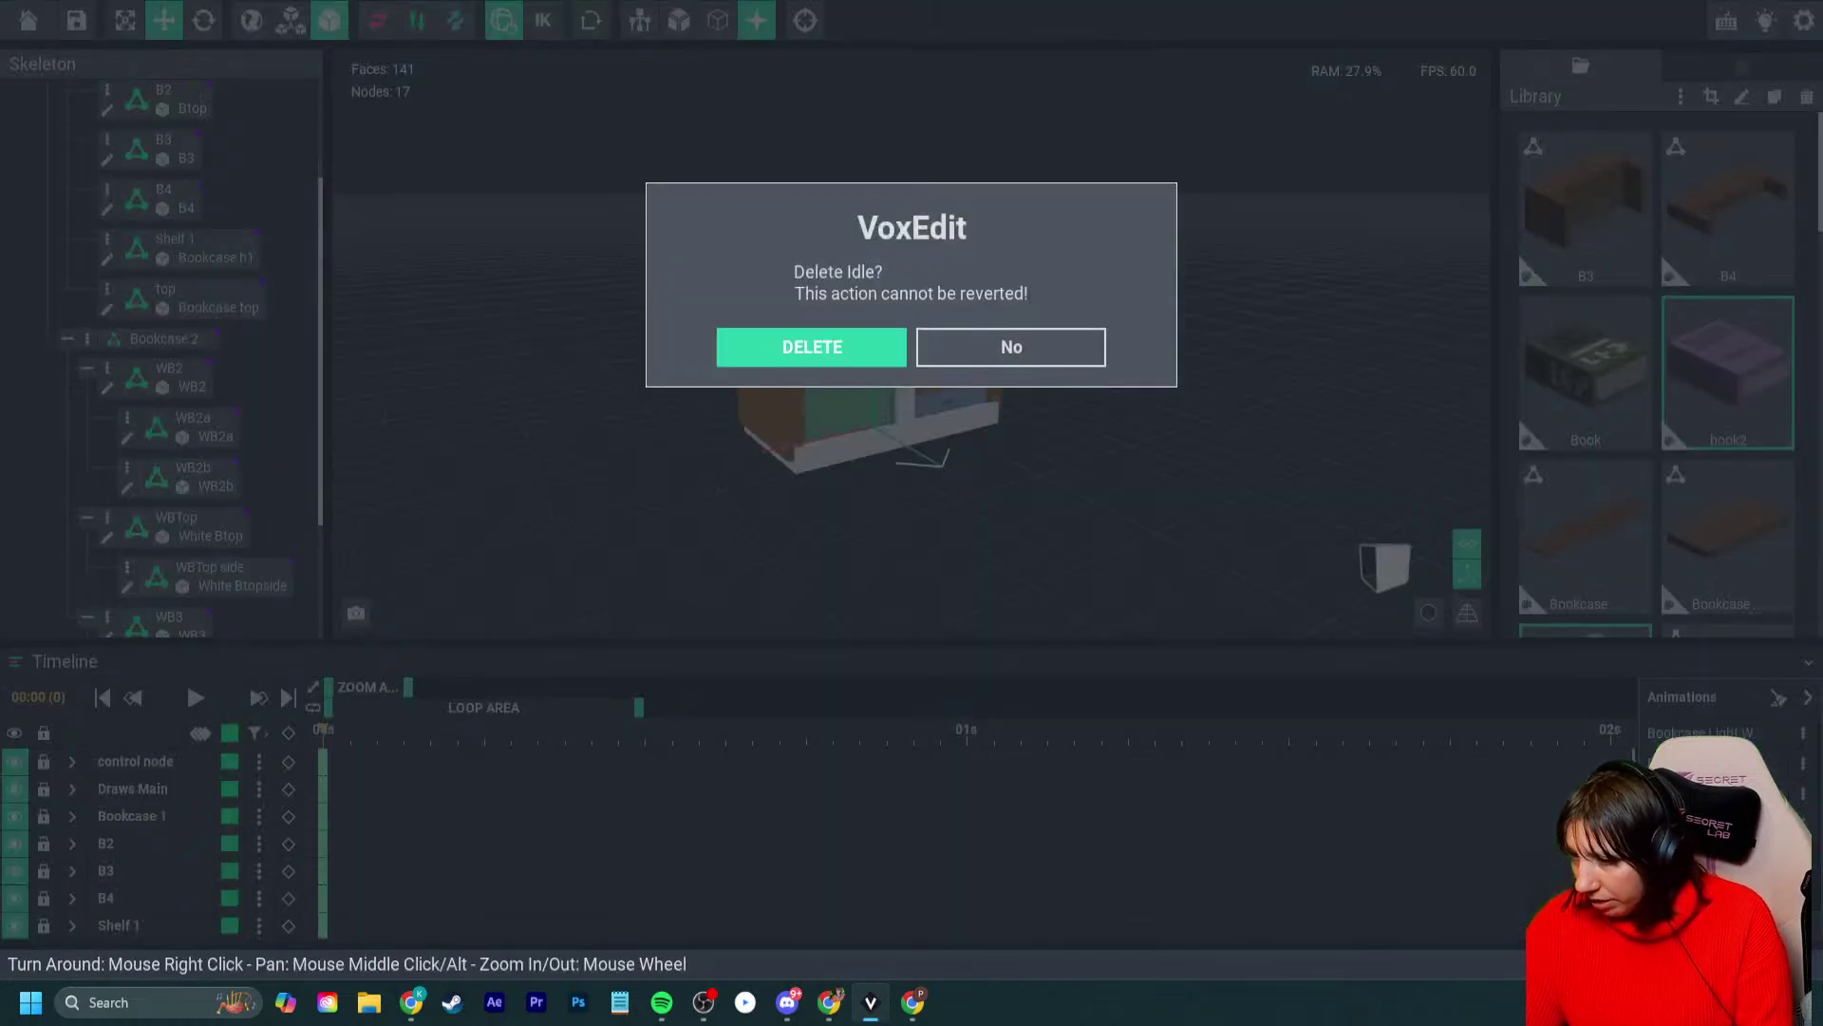
click(810, 346)
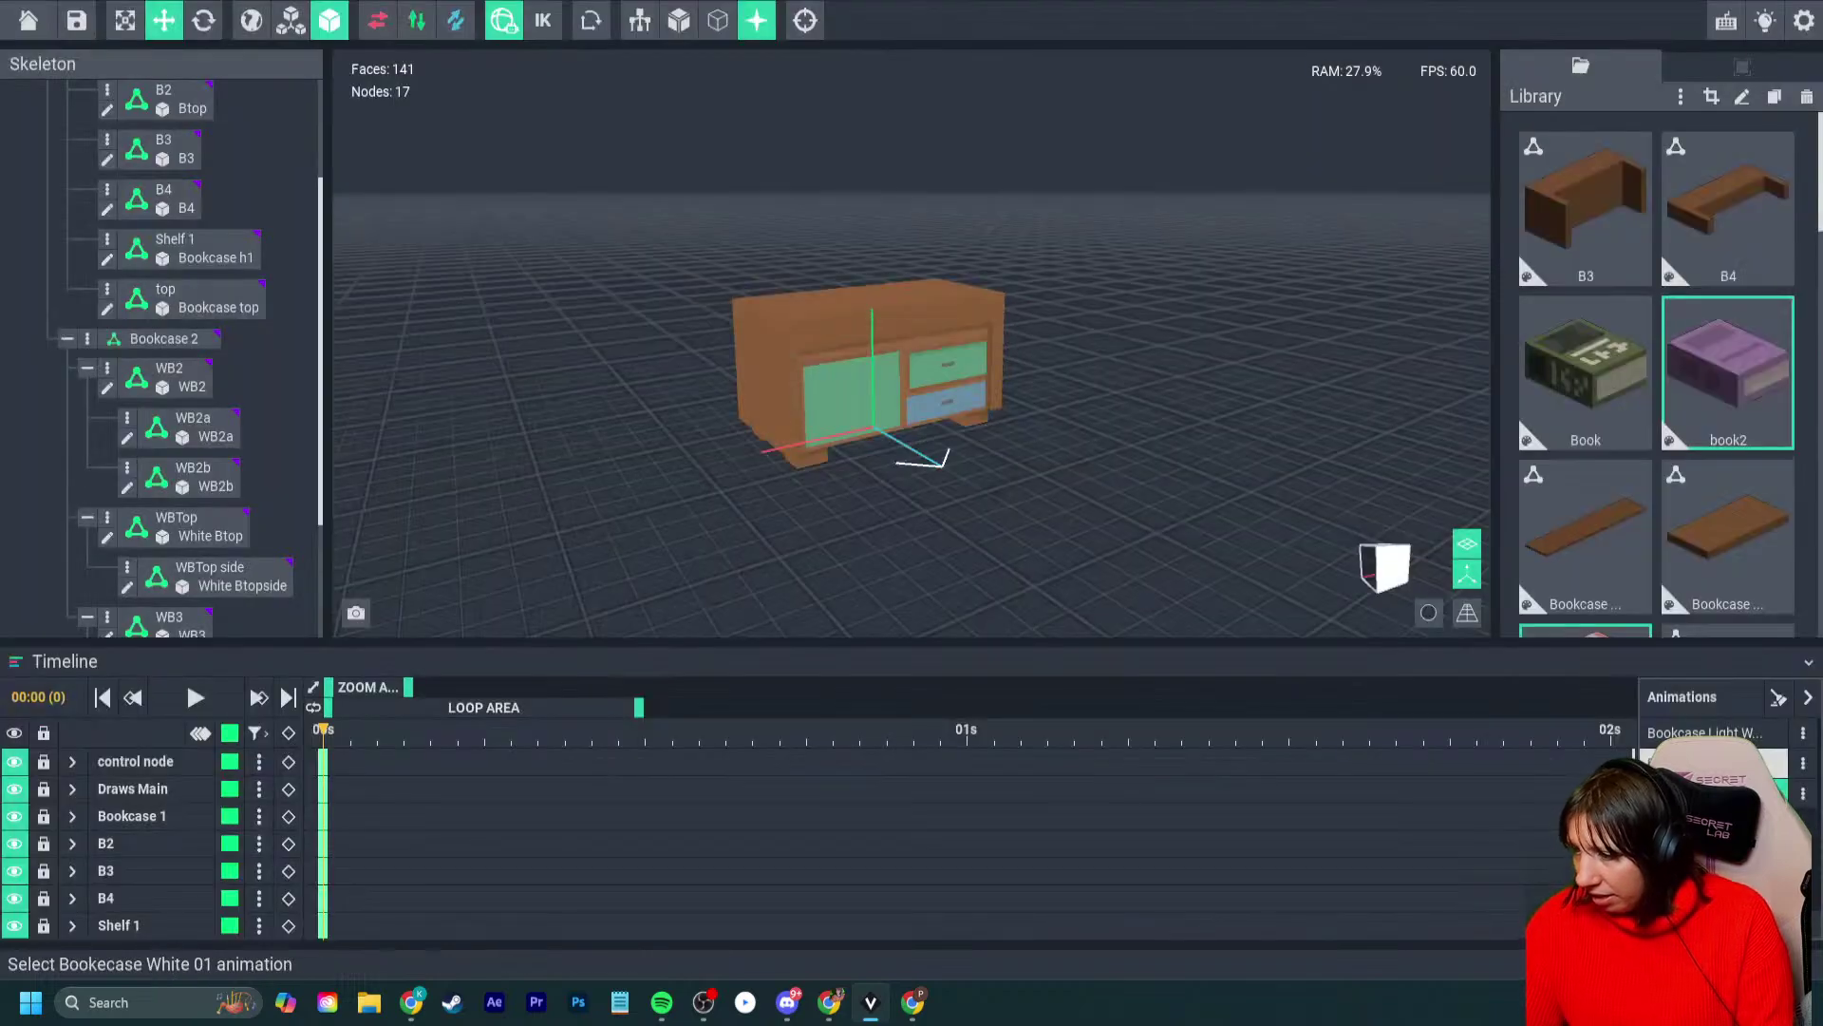
- Open the Bookecase White 01 animation and shift WB3 with its child panels forward
click(1714, 763)
click(1714, 734)
click(1714, 763)
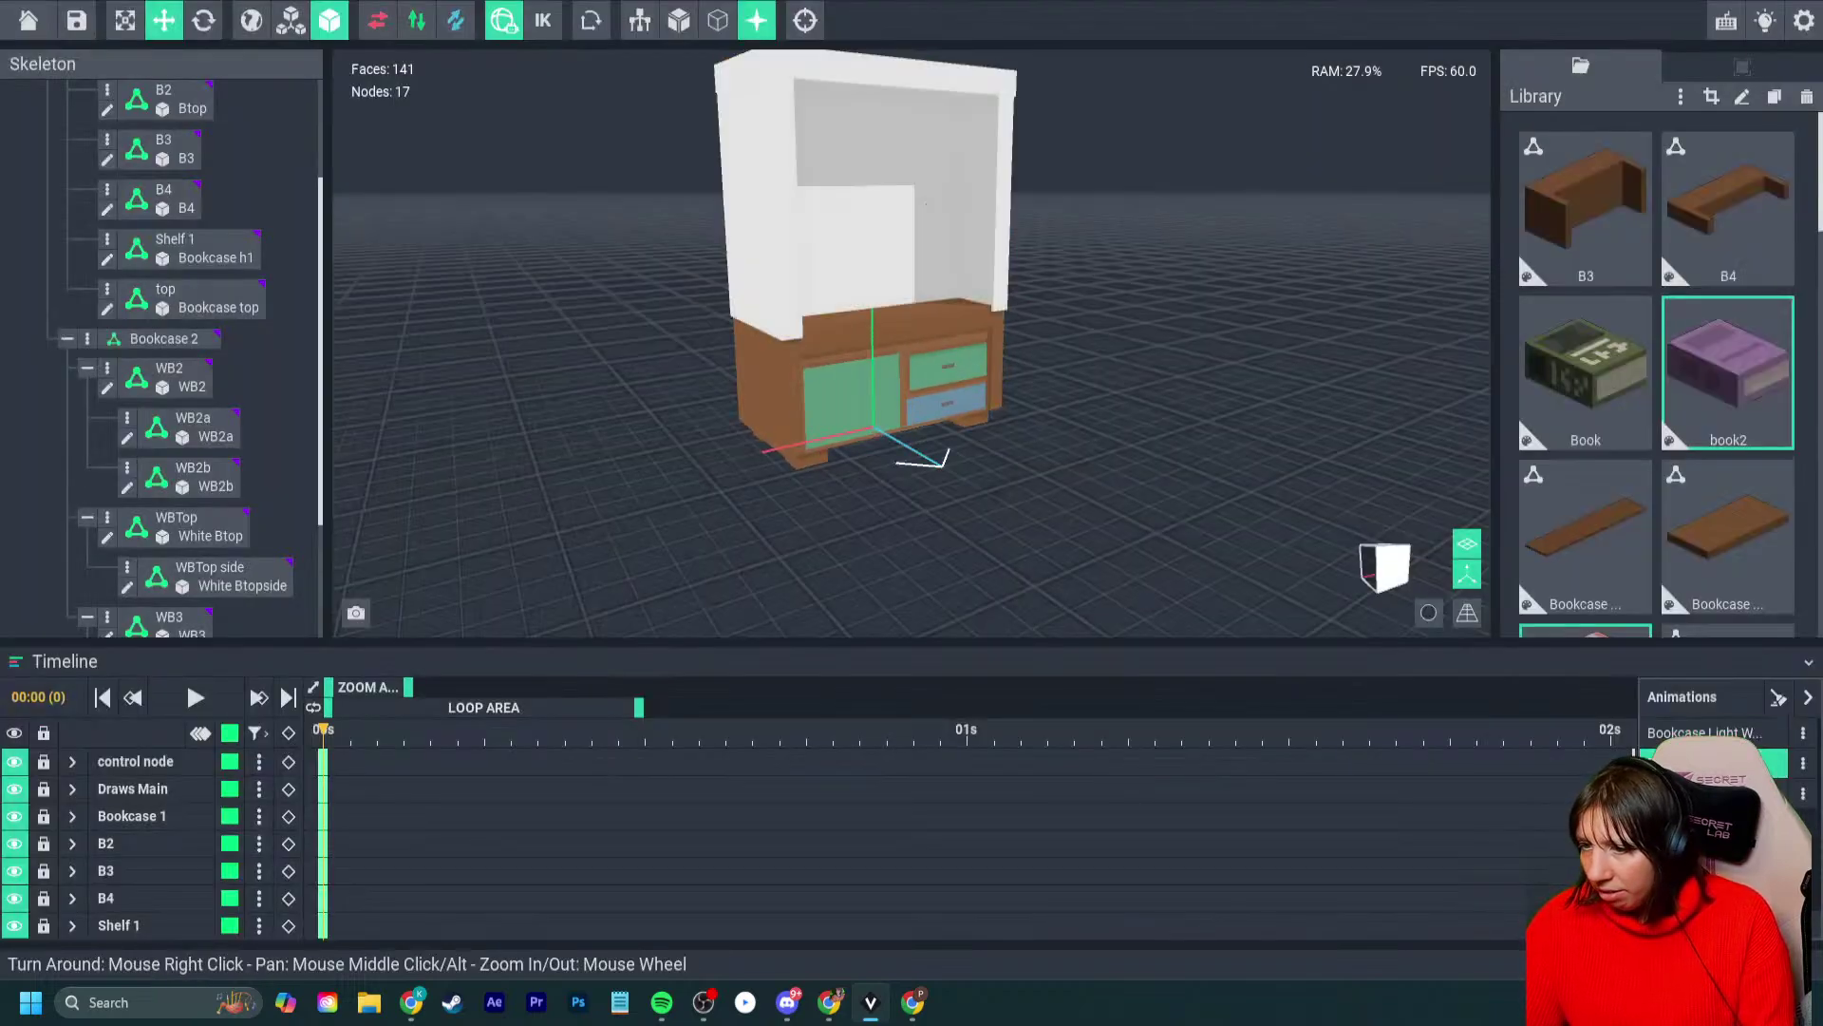
right_drag(1102, 447, 960, 394)
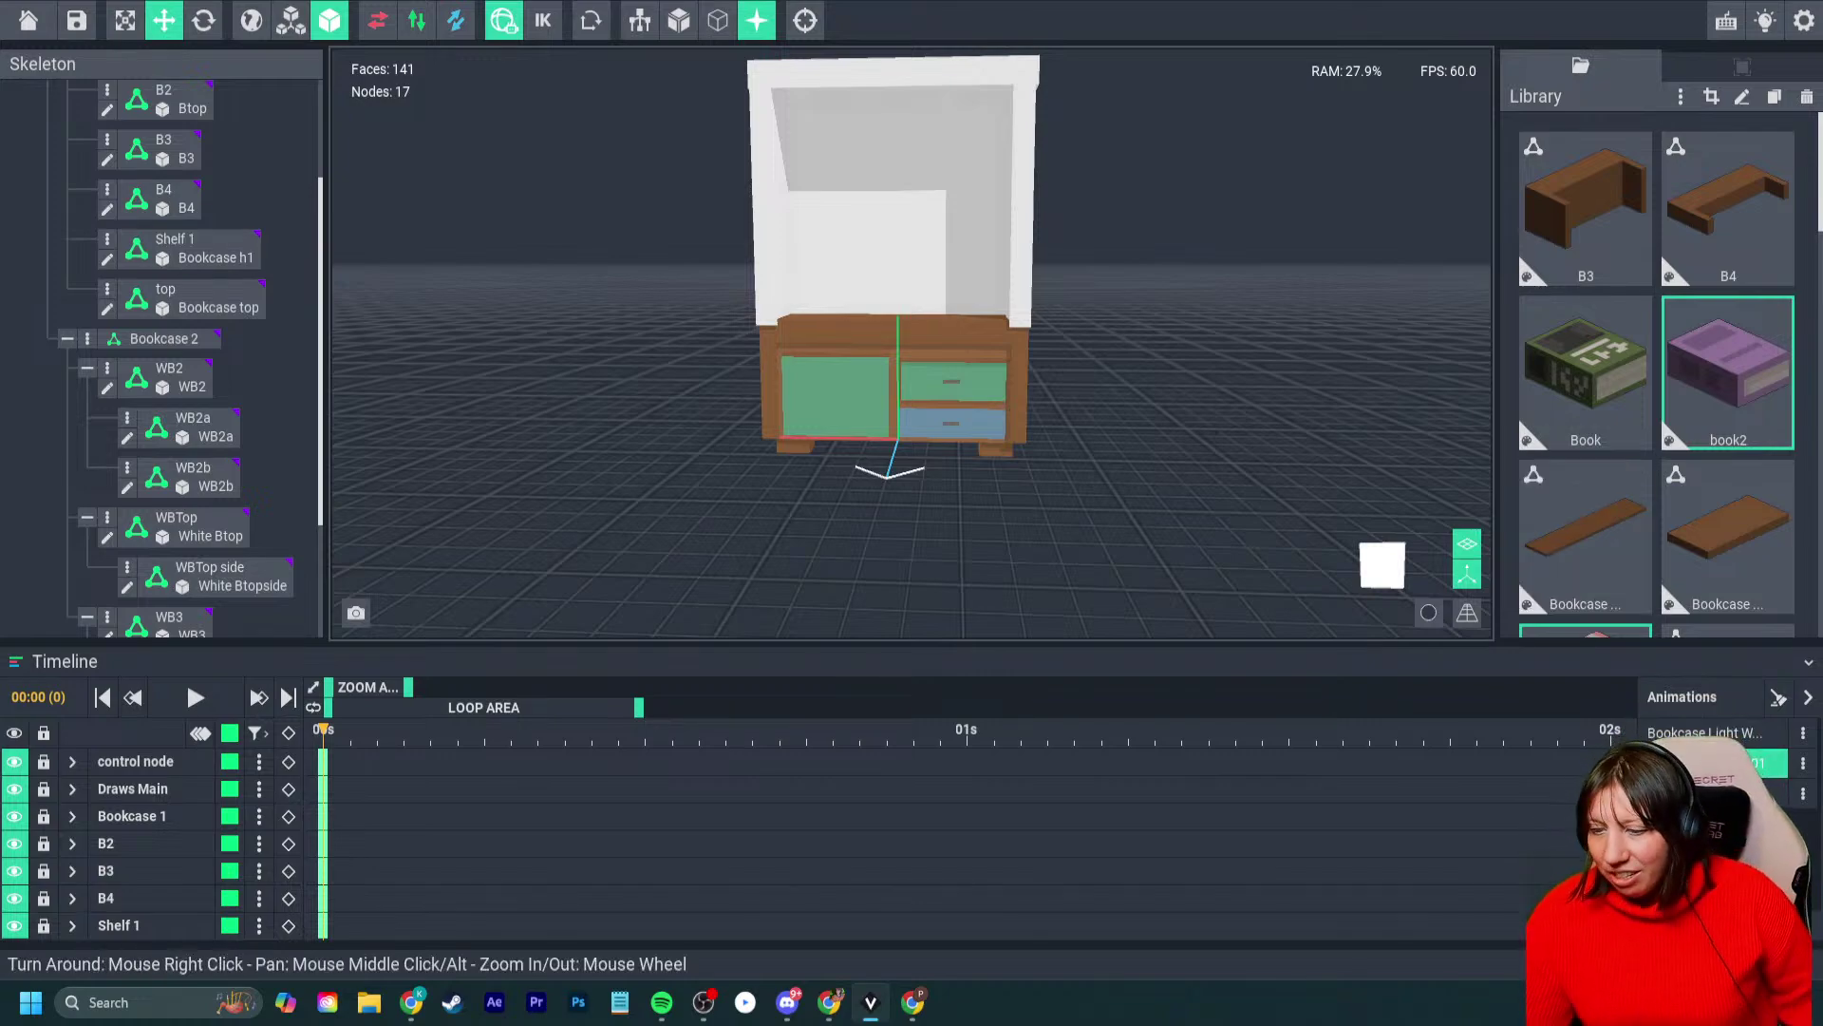
right_drag(774, 438, 1082, 428)
scroll(161, 380, down, 3)
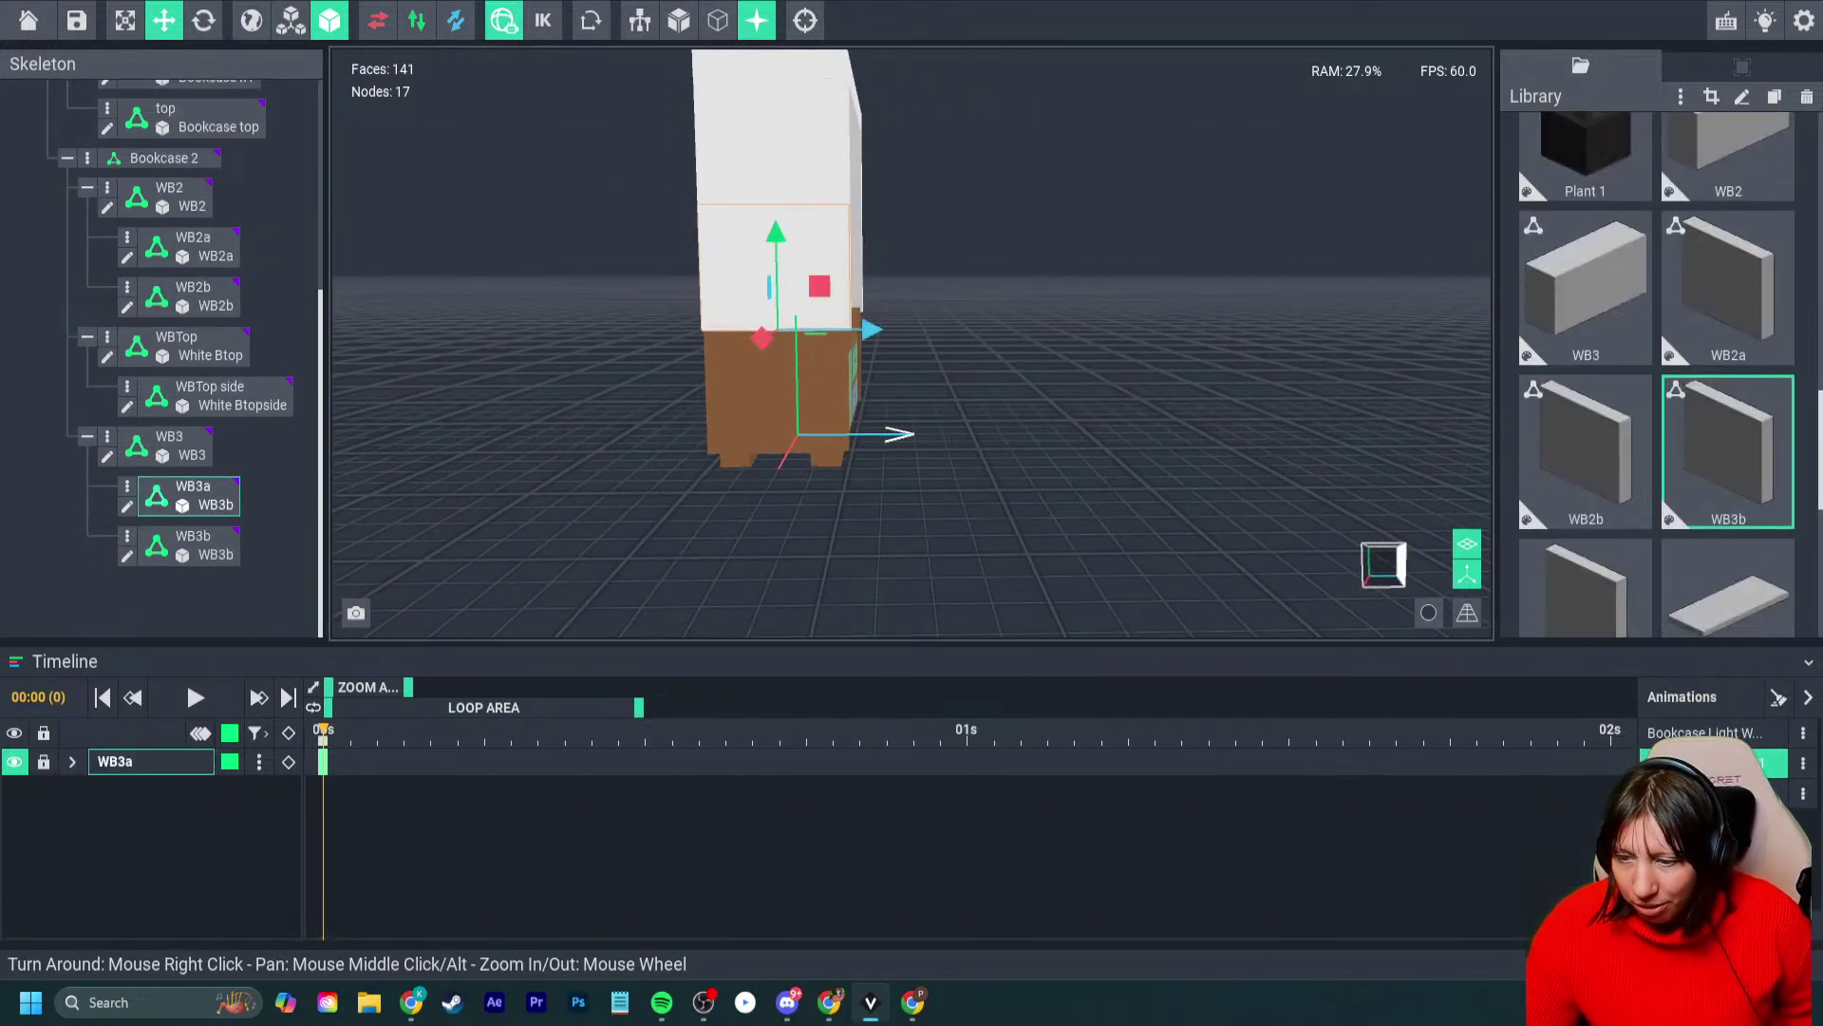
click(166, 445)
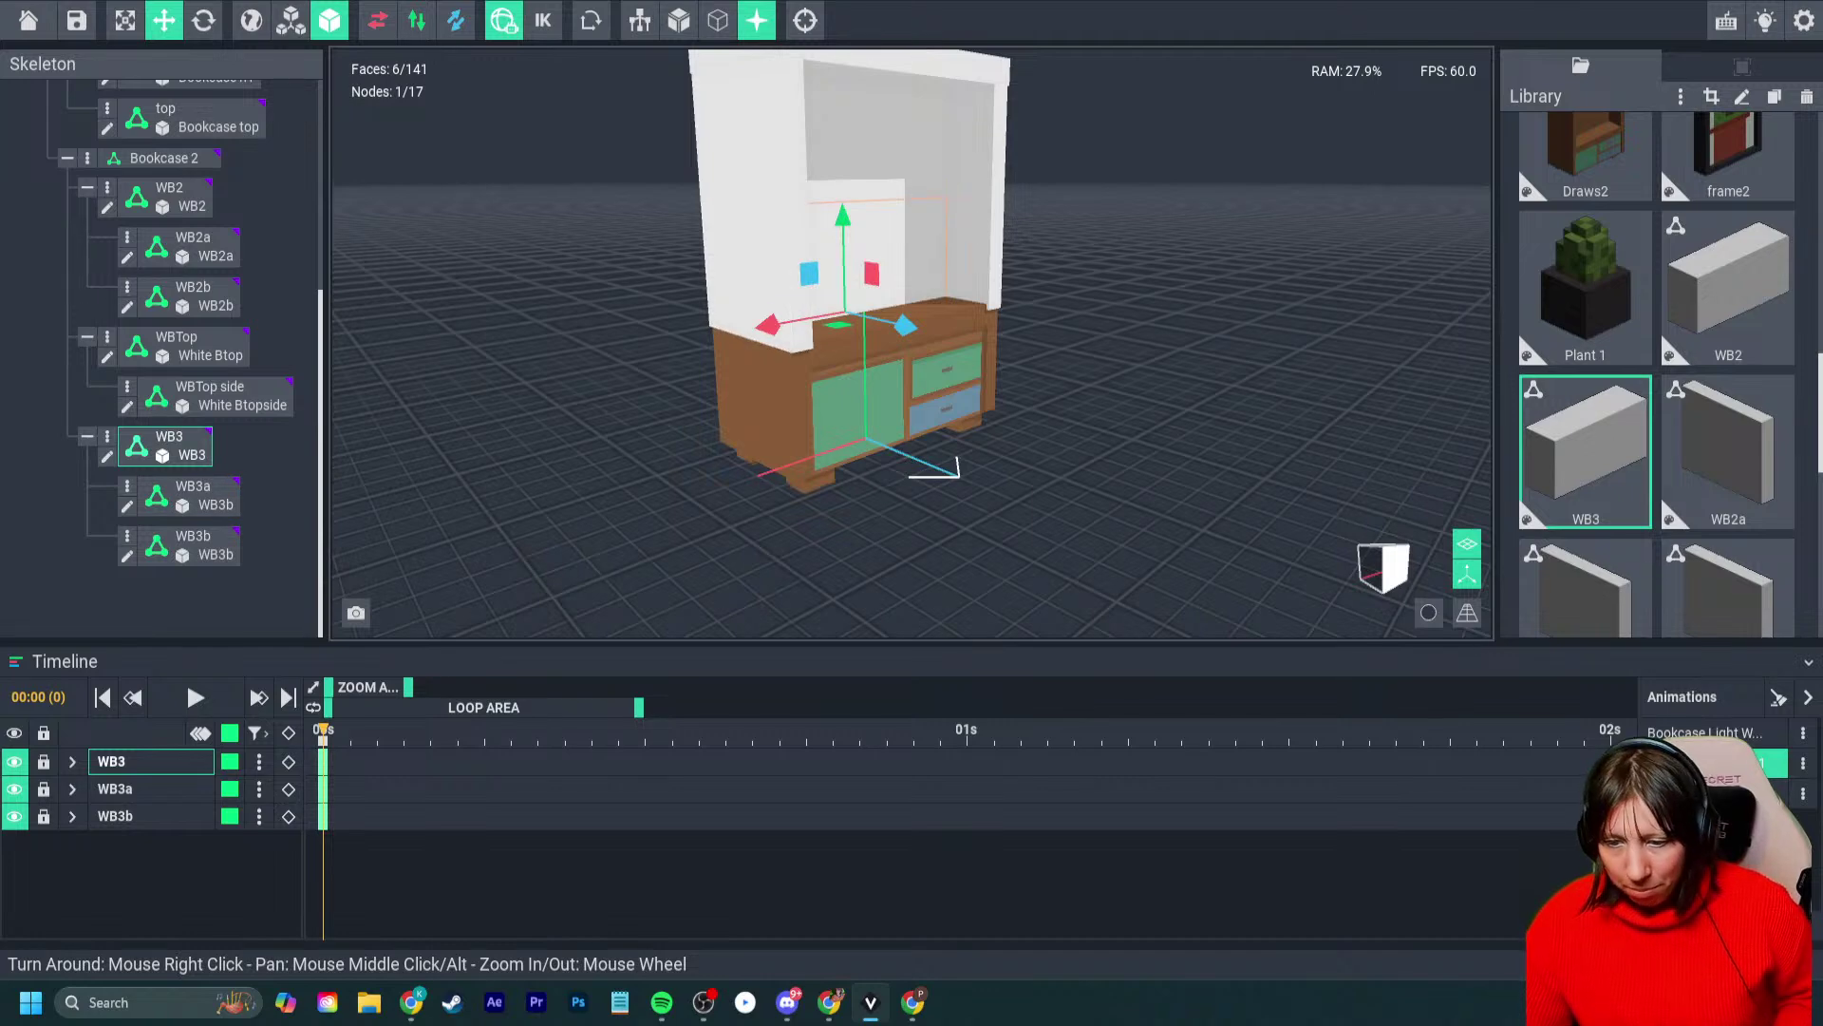
drag(905, 325, 988, 346)
- Close VoxEdit and return to the desktop
key(Escape)
click(912, 346)
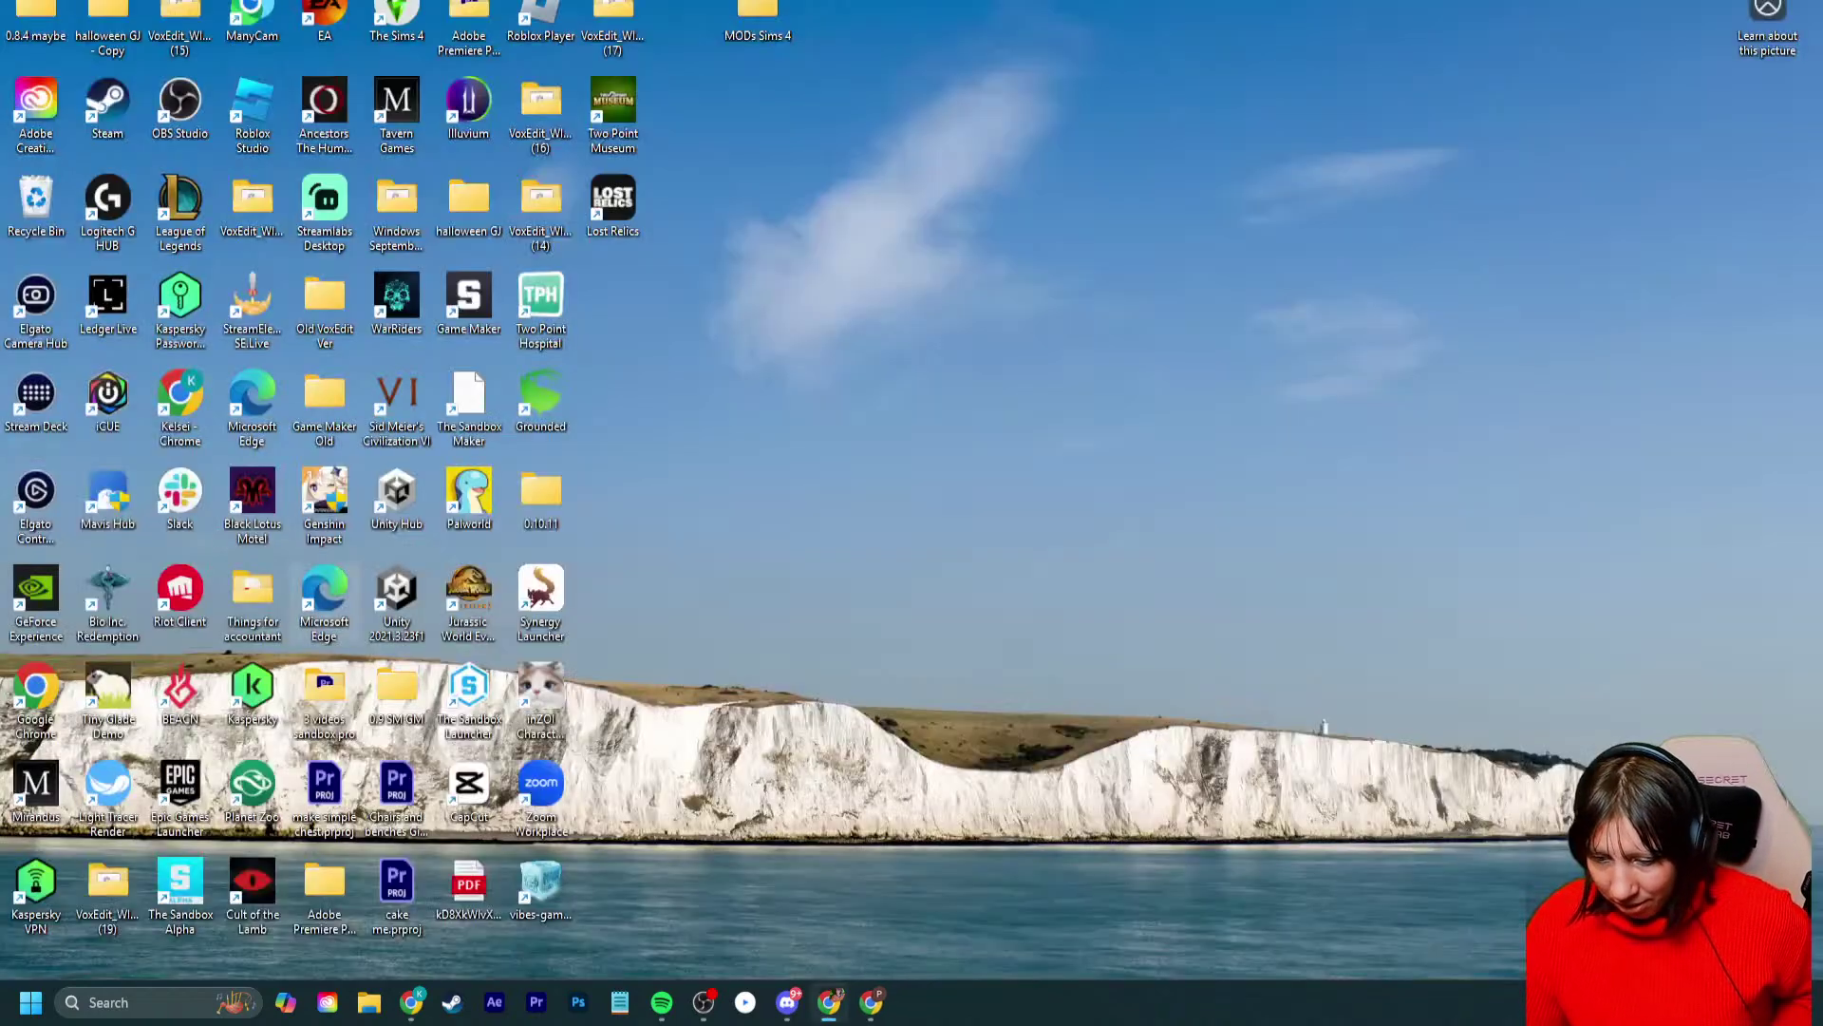
- Compare the Bookcase Light Wood 01, white bookcase and Draws 01 animations, checking the furniture for stray white parts
mouse_move(829, 1002)
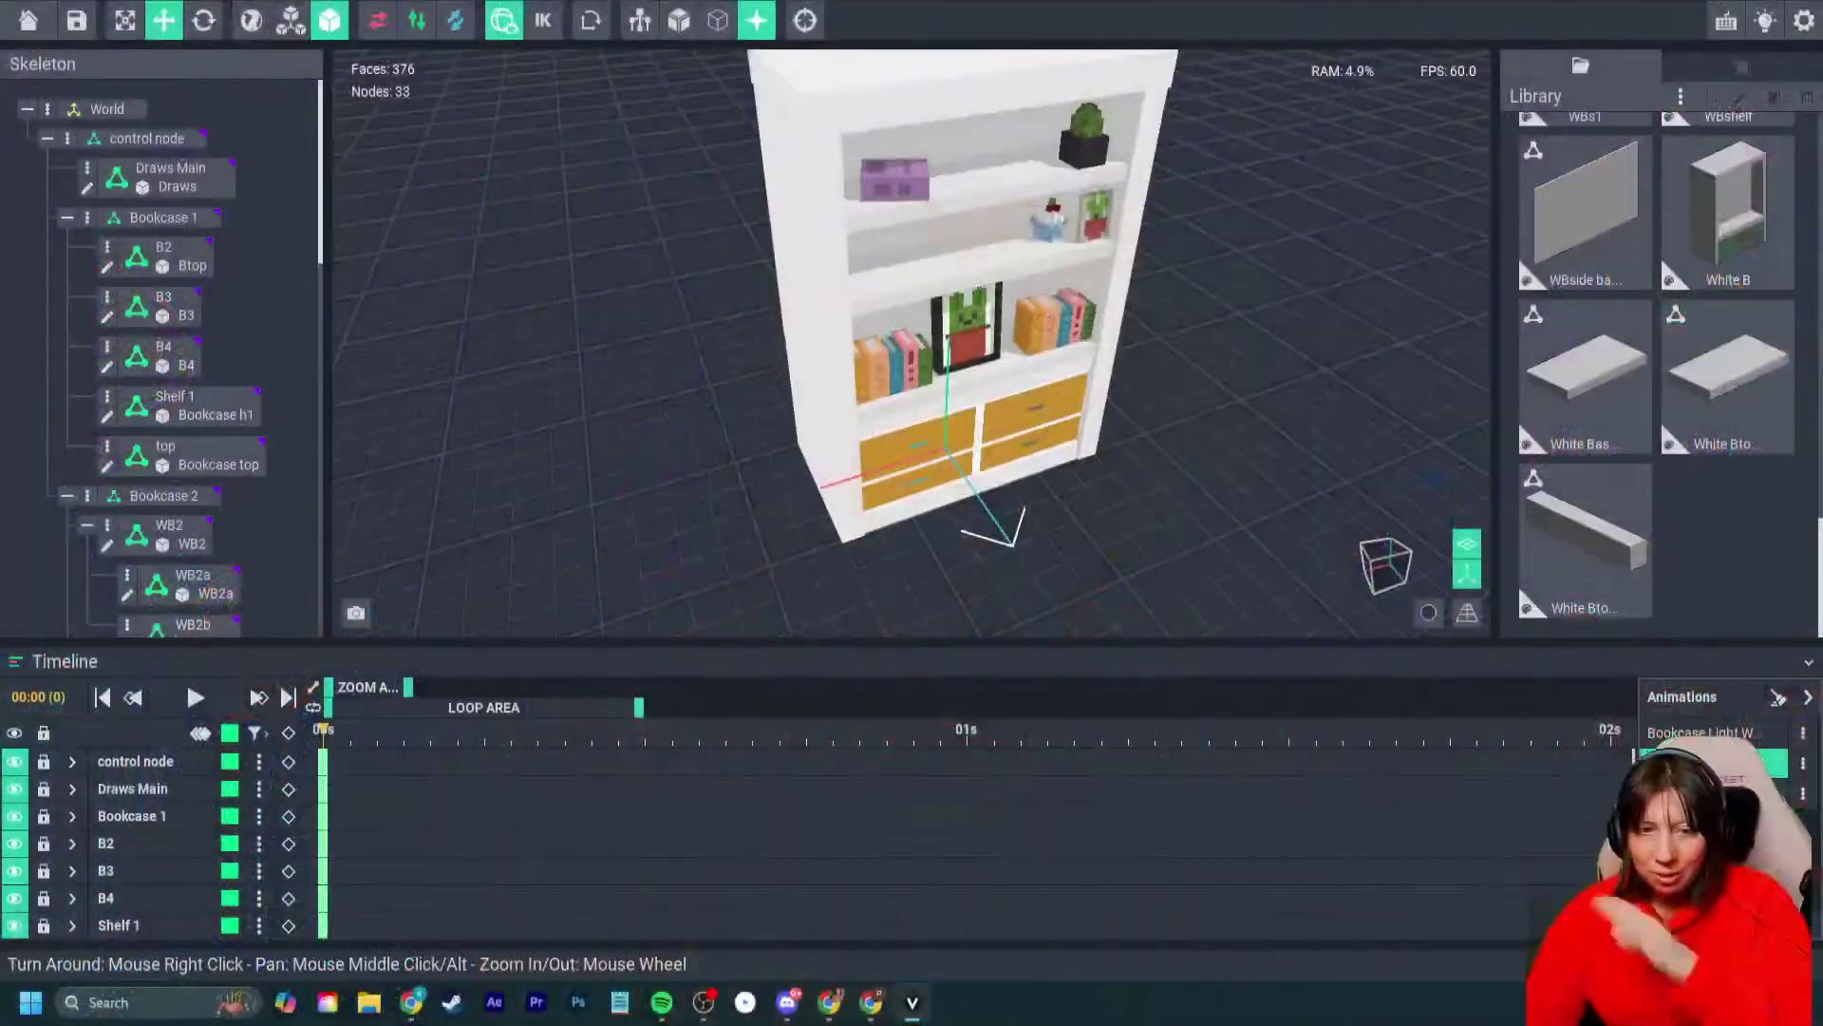
right_drag(1139, 399, 1115, 356)
click(1709, 732)
click(1709, 763)
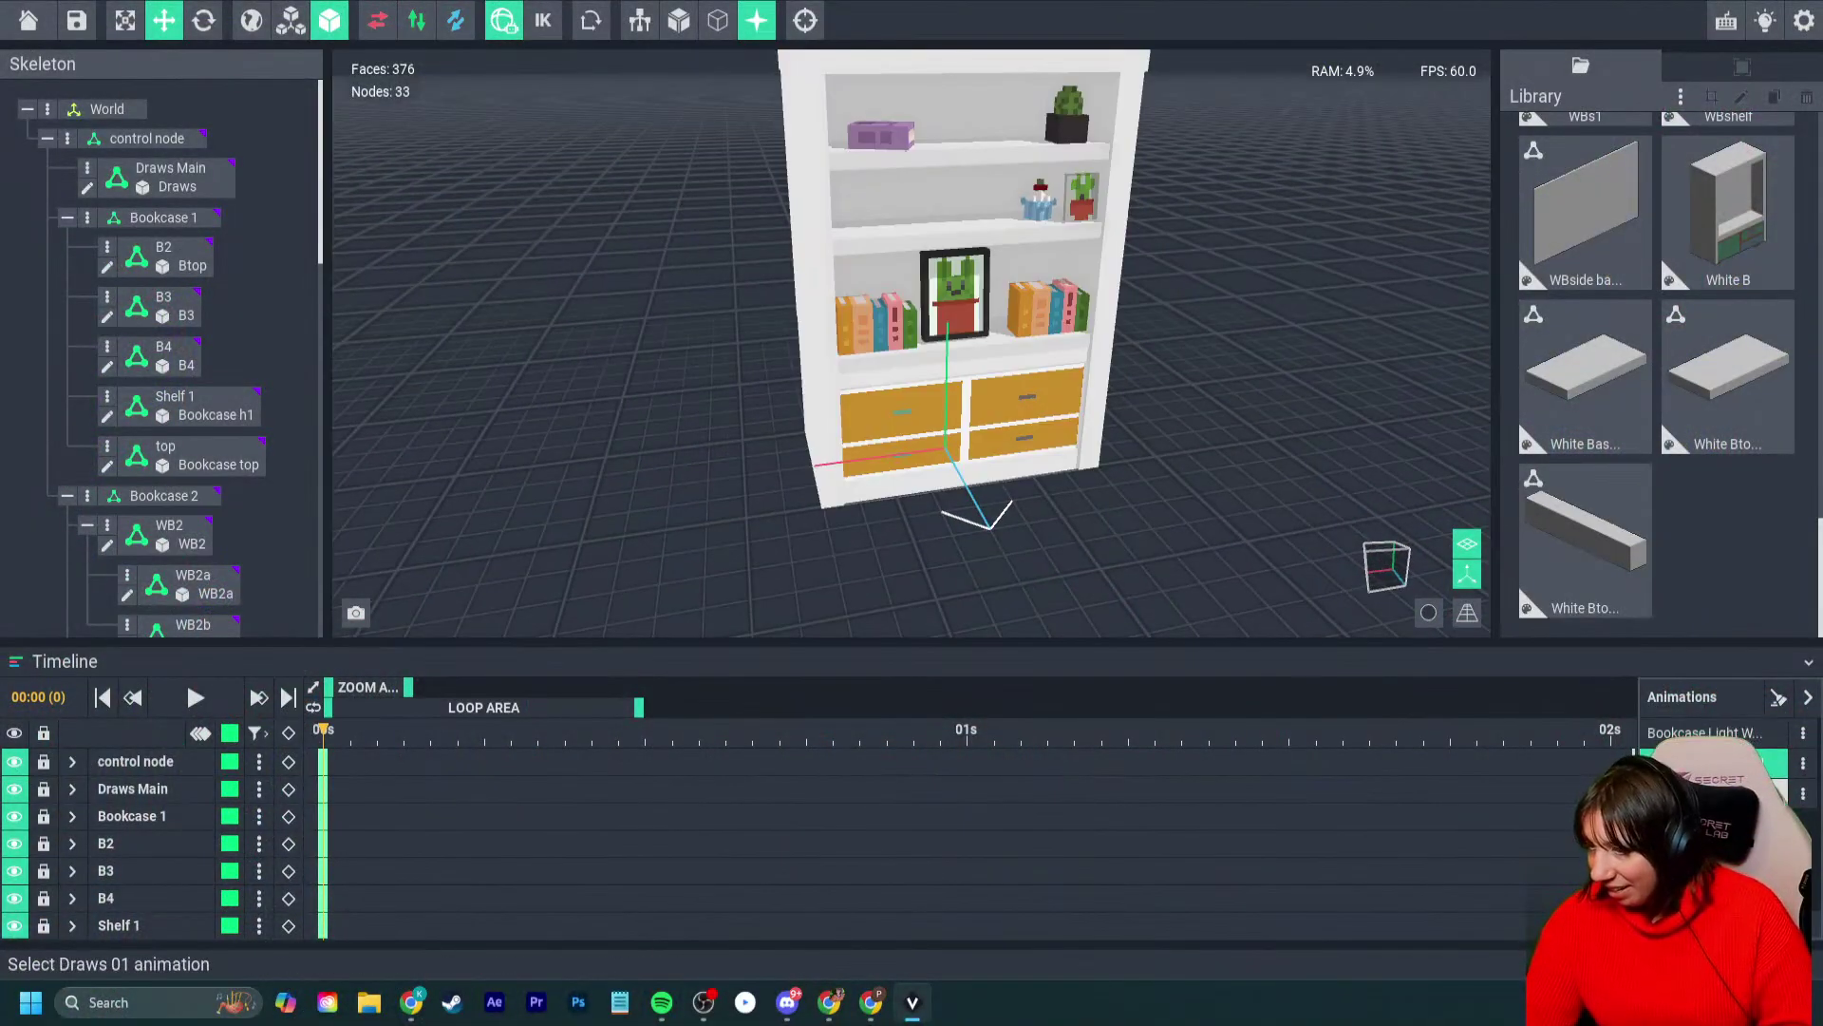
click(1709, 793)
click(1710, 762)
click(1709, 732)
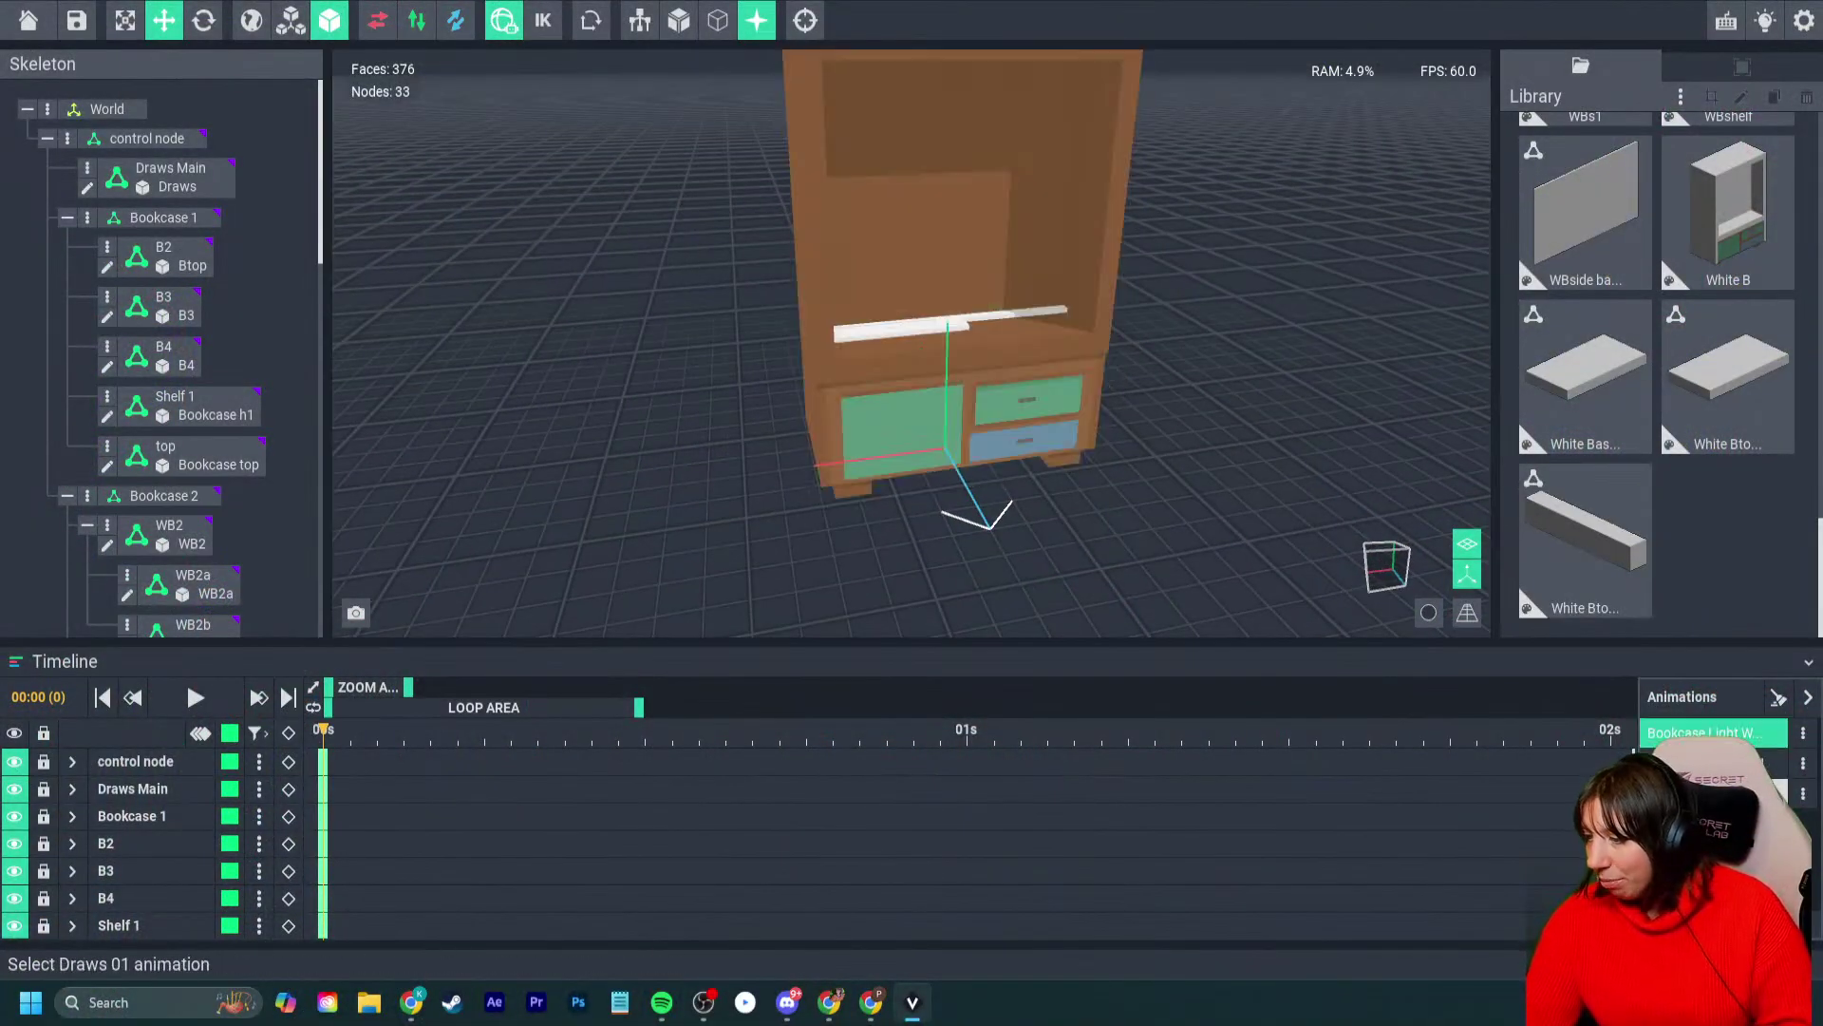
click(1709, 793)
click(1710, 762)
click(1709, 732)
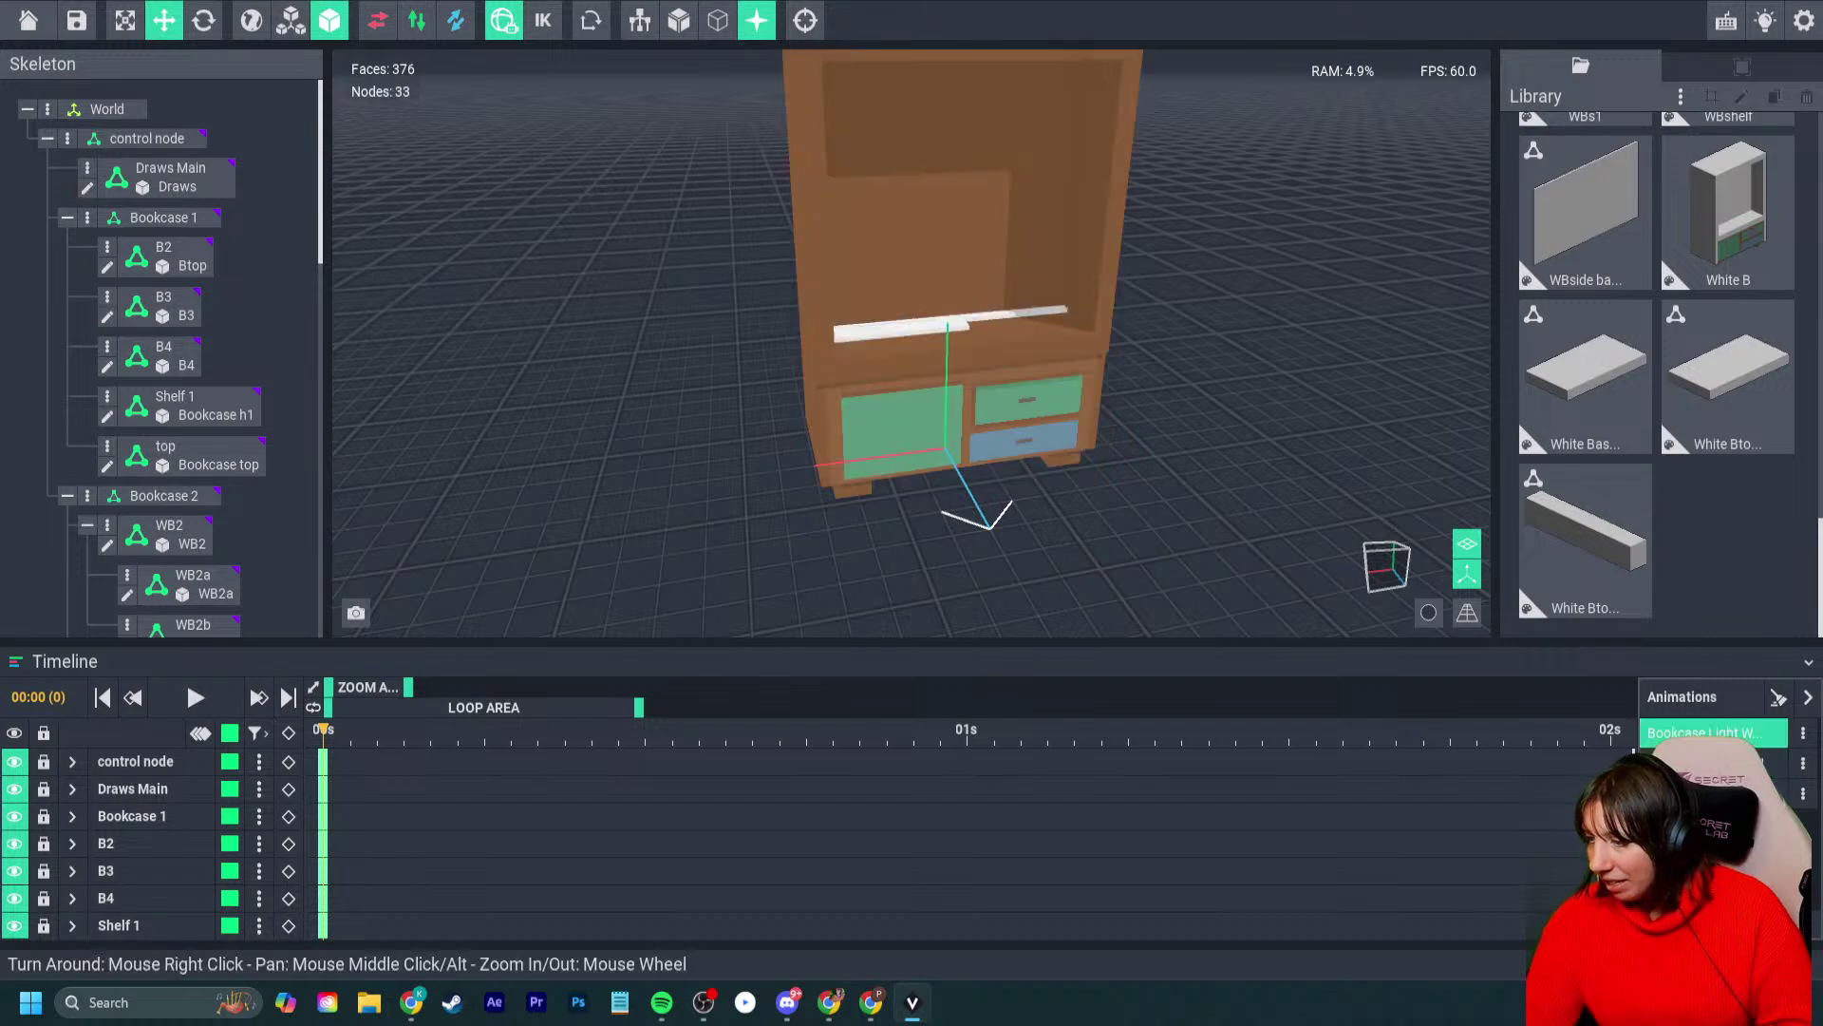
click(1710, 763)
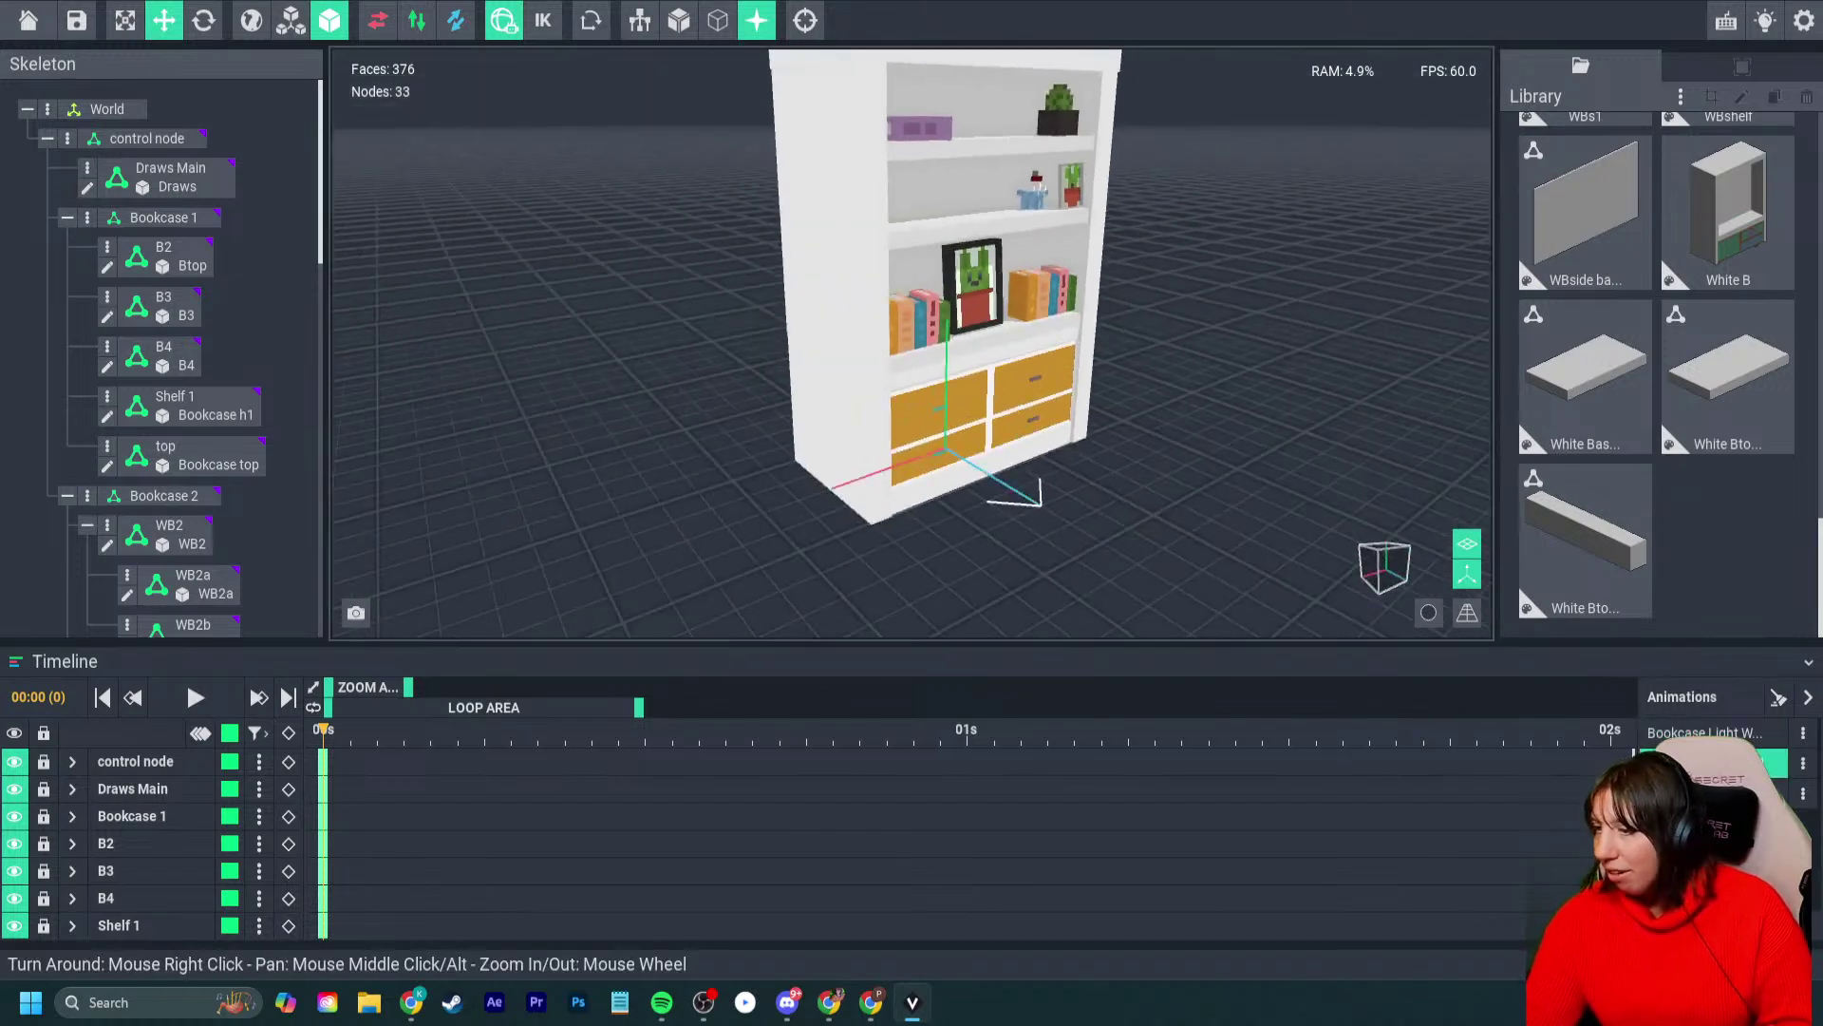
click(1709, 732)
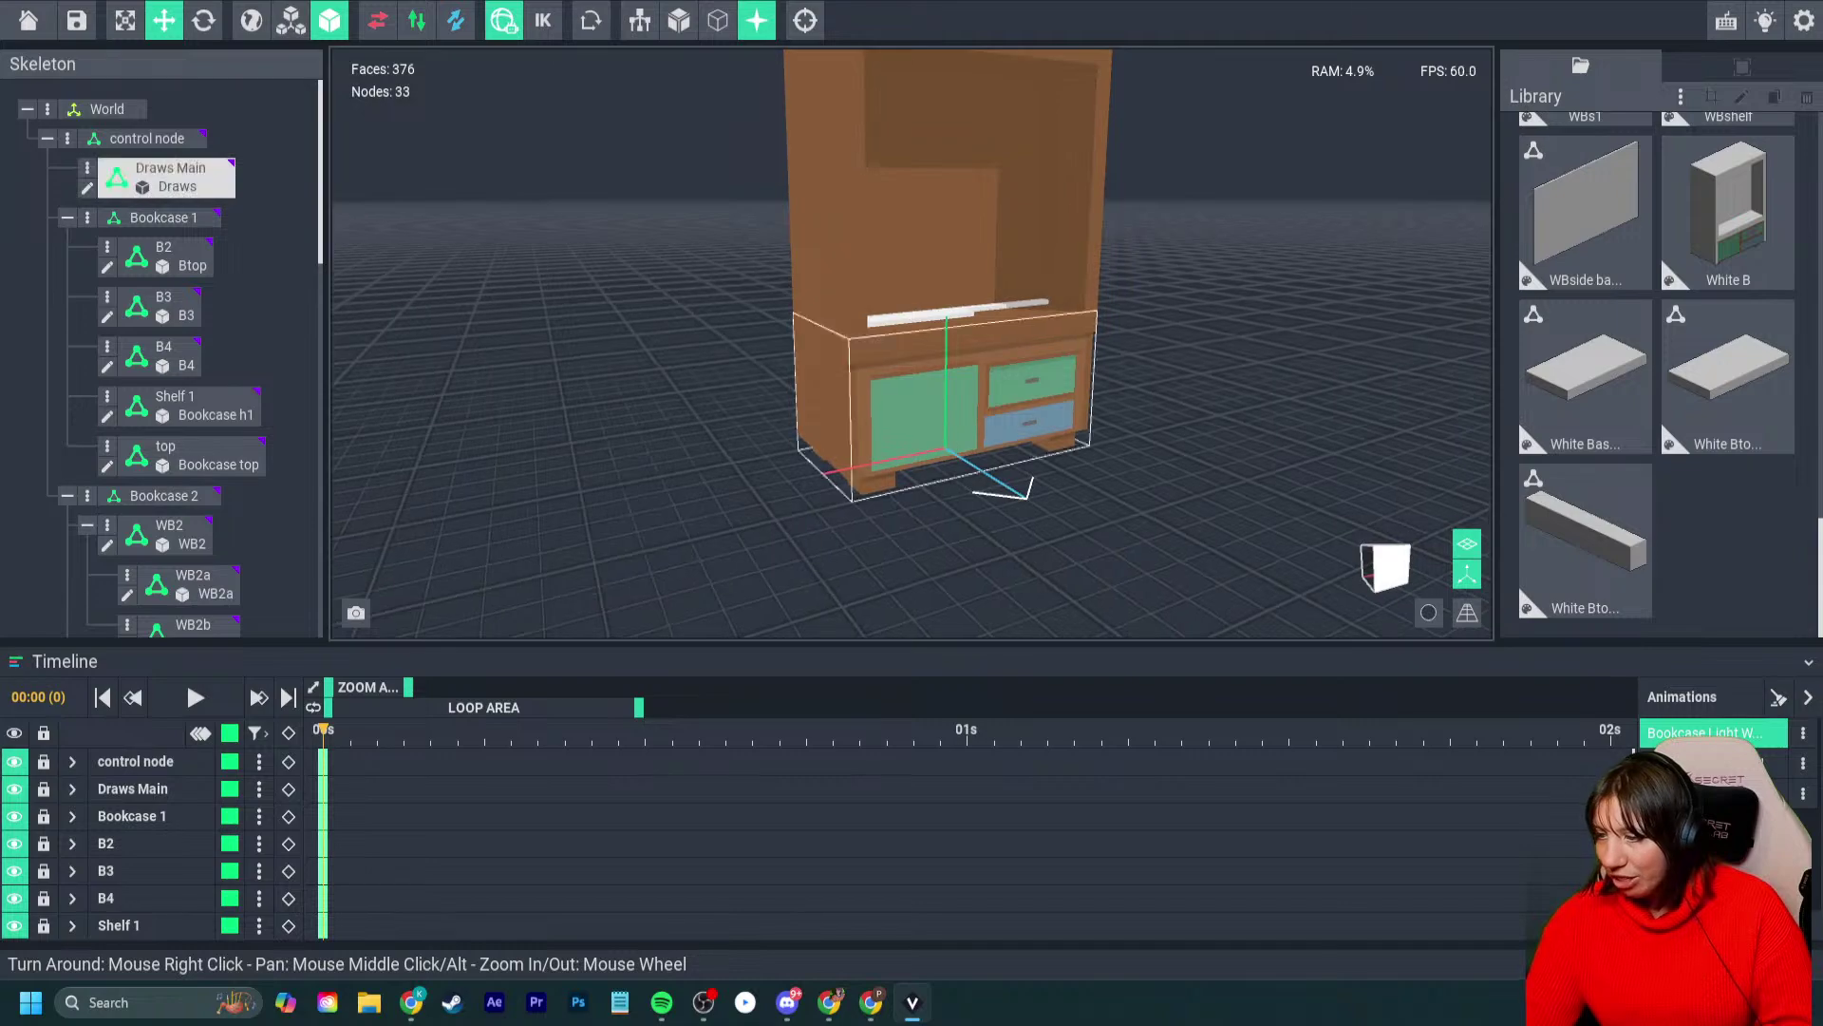
click(1710, 793)
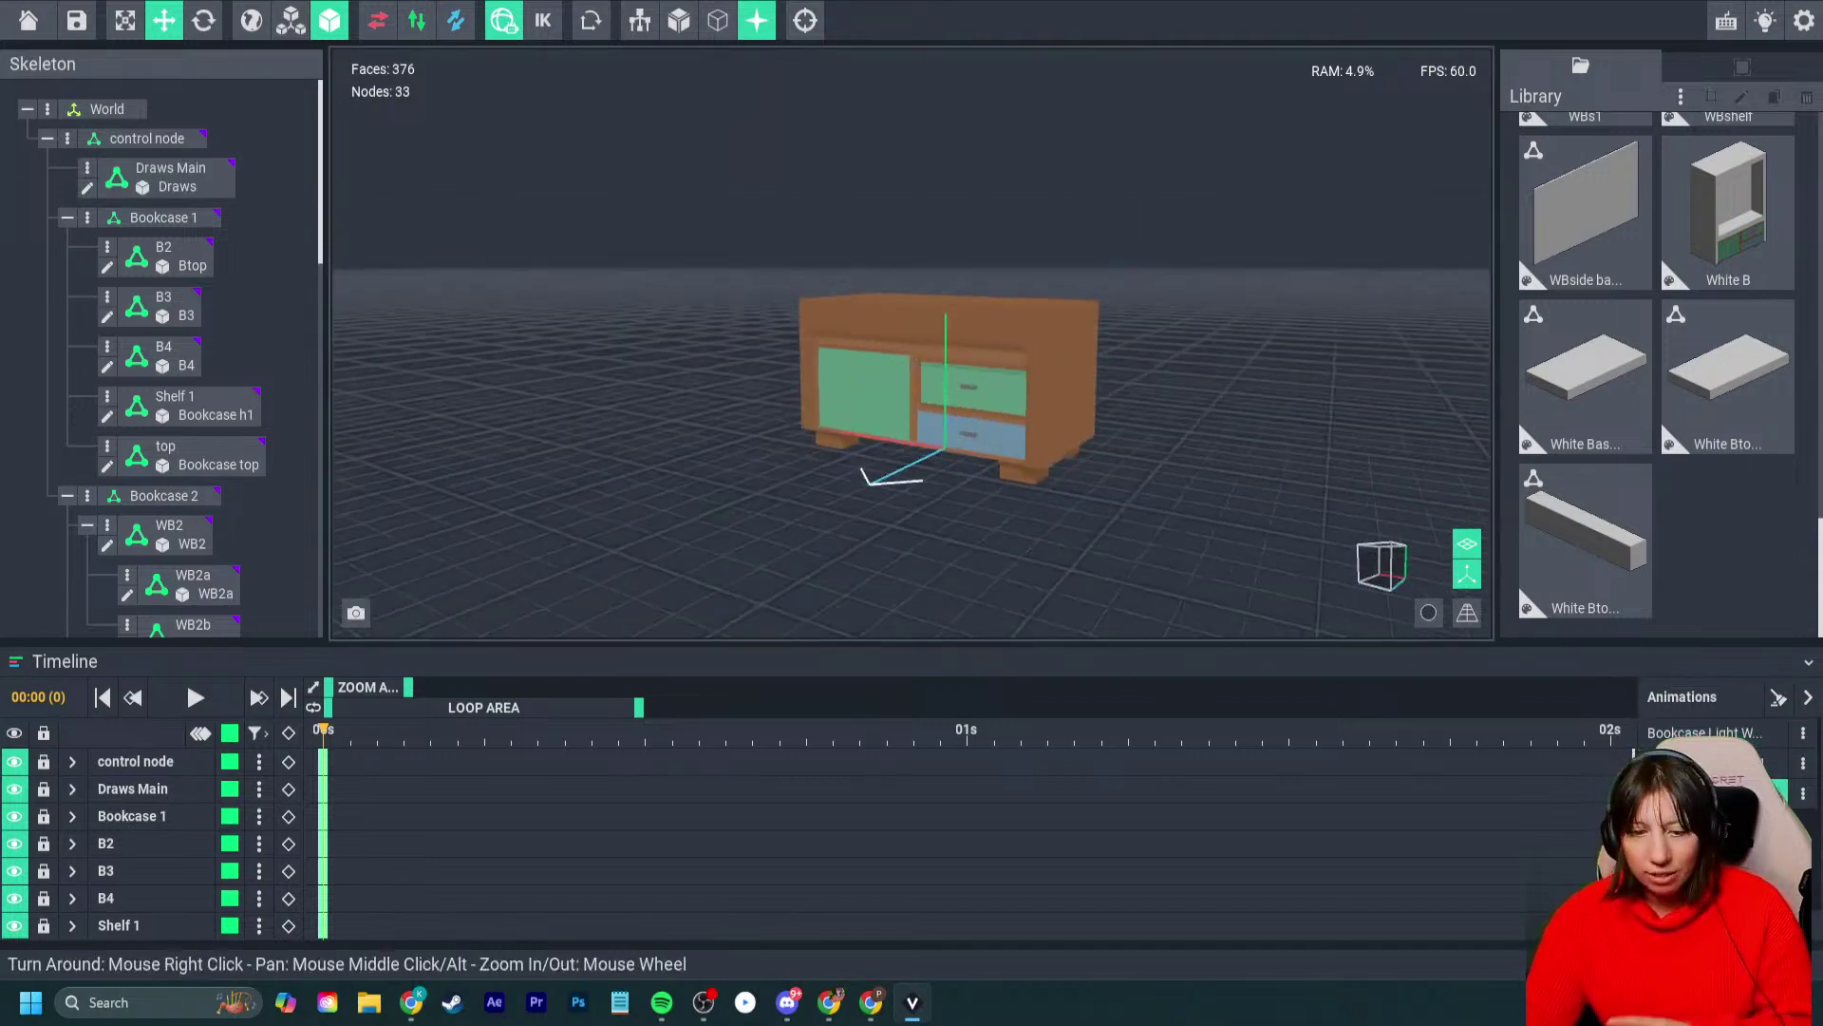
- In the Bookcase Light Wood 01 animation, lower WB2a, WB2b and WB2 into the brown drawer unit
click(1704, 732)
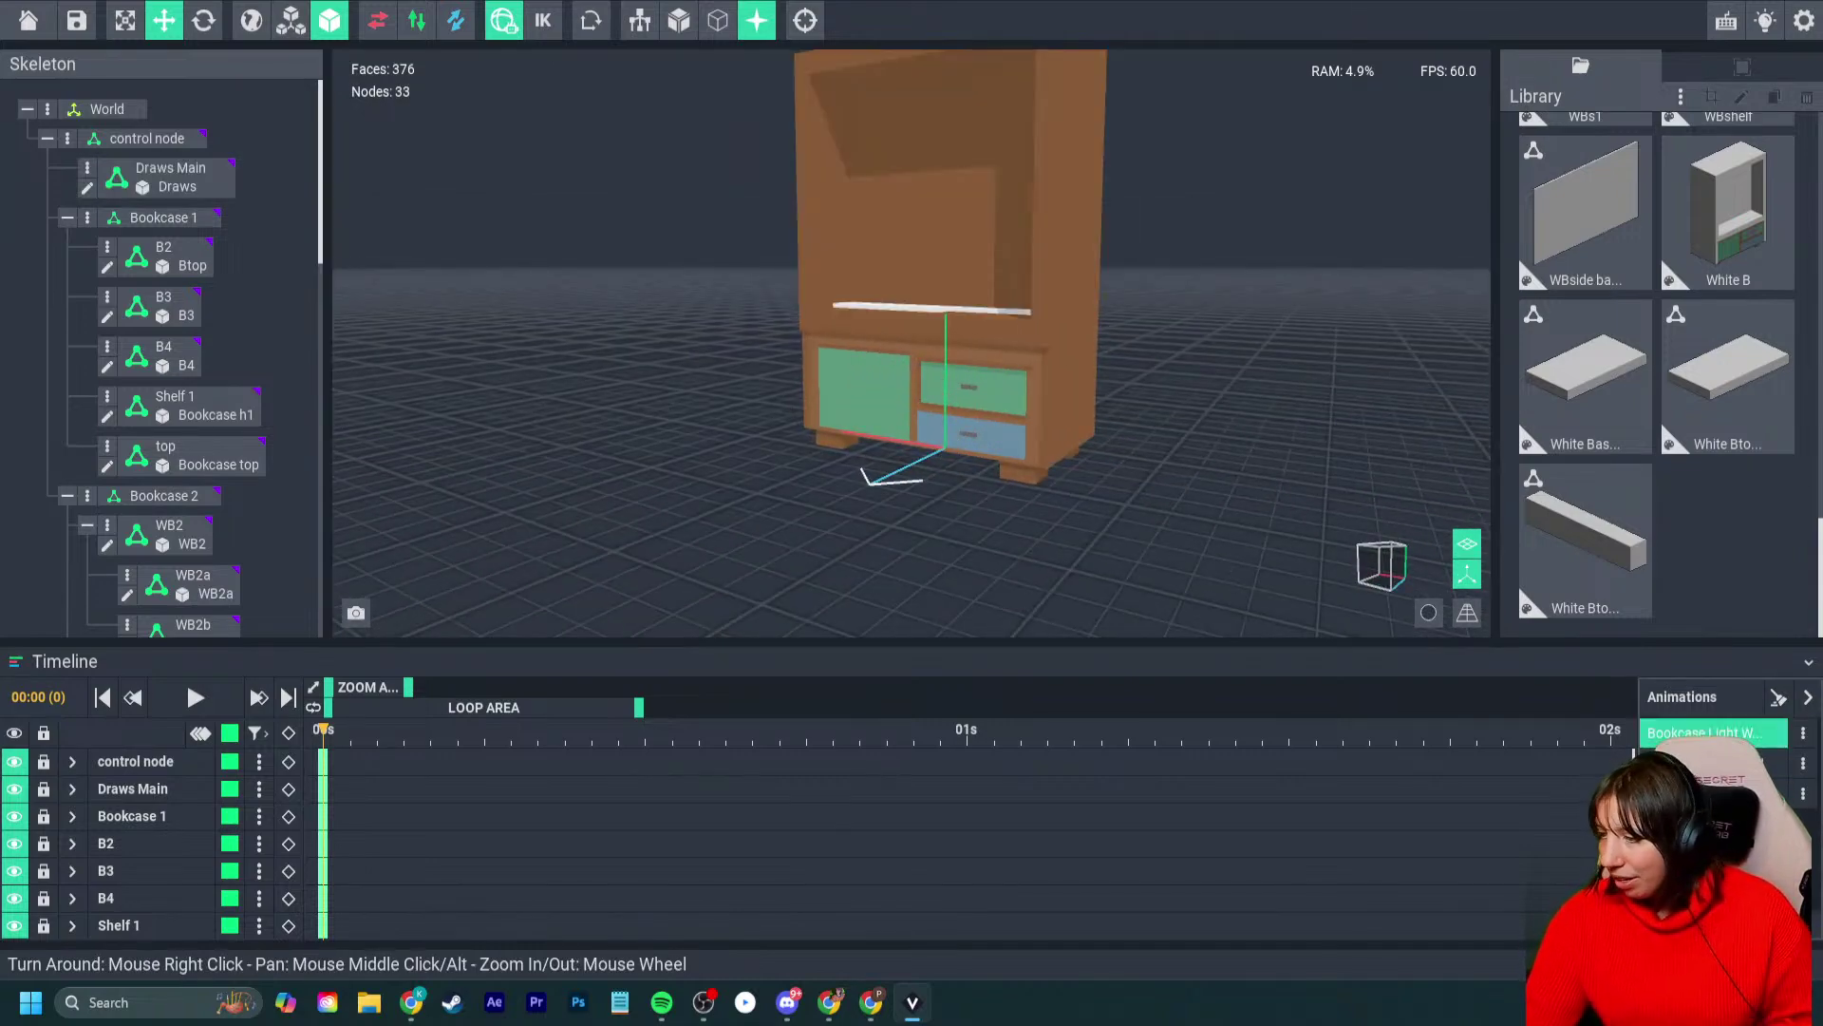
click(190, 583)
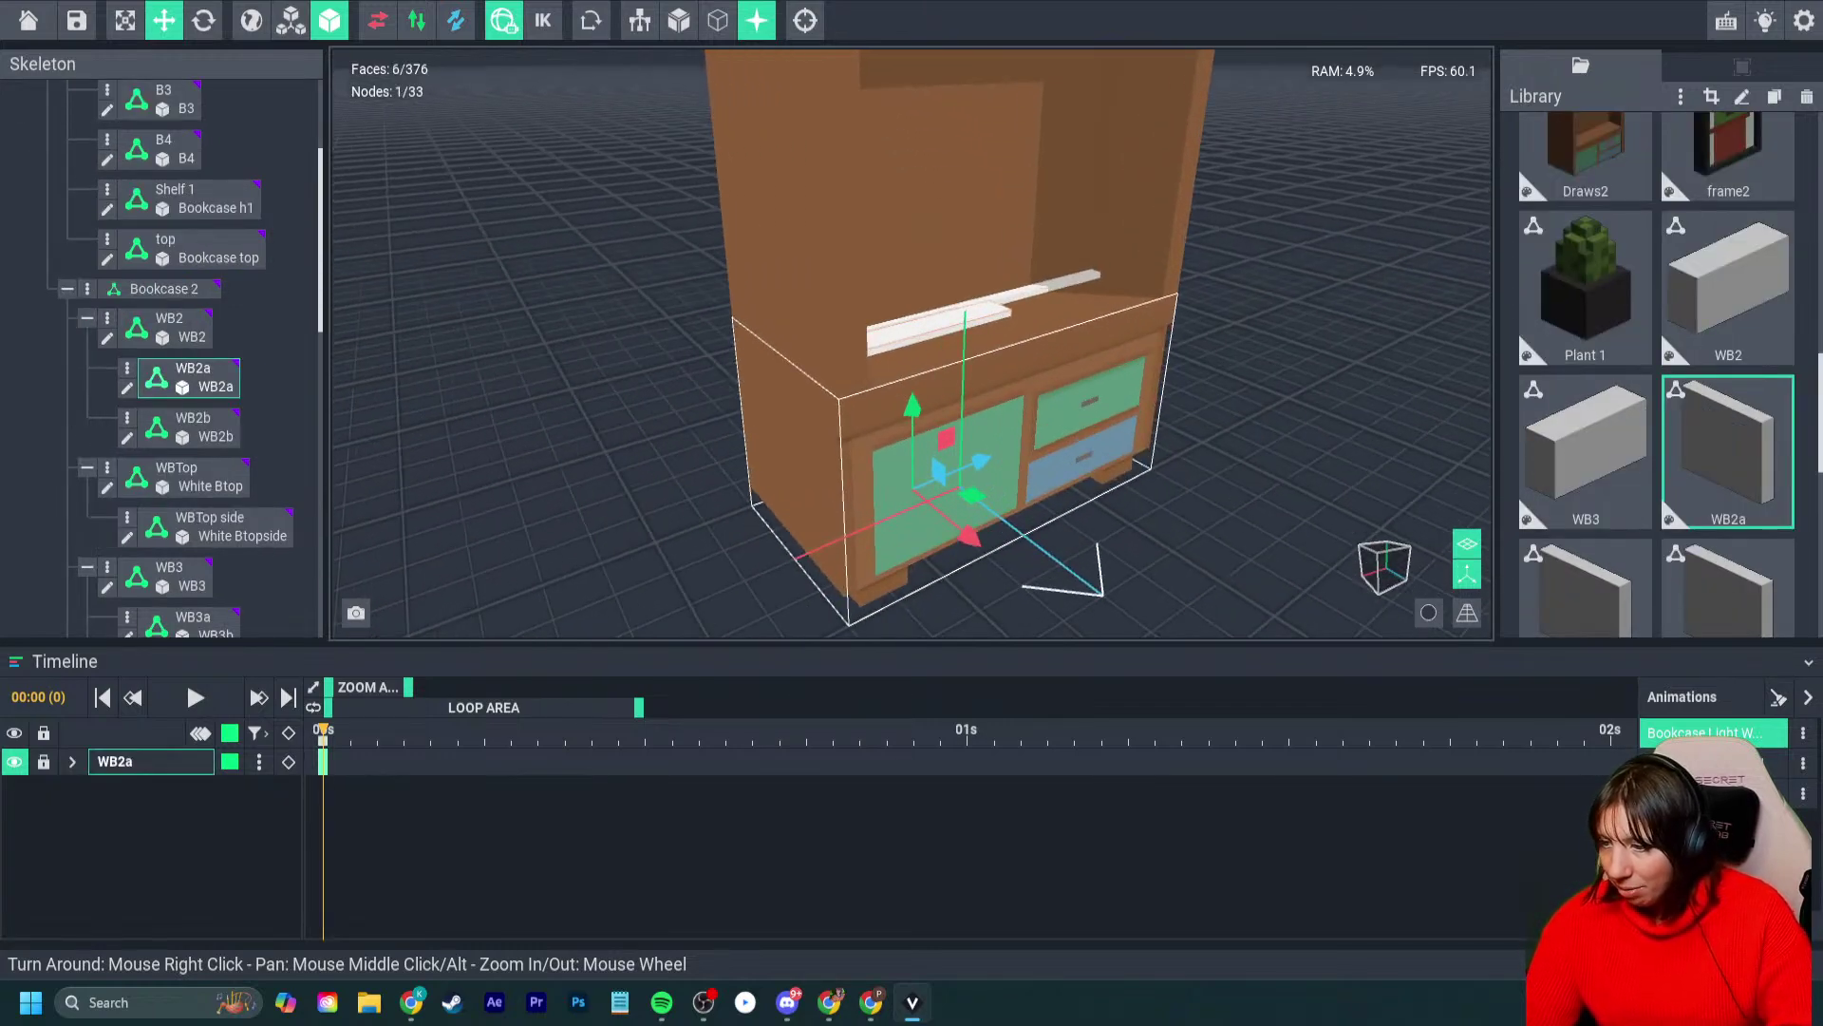
click(941, 418)
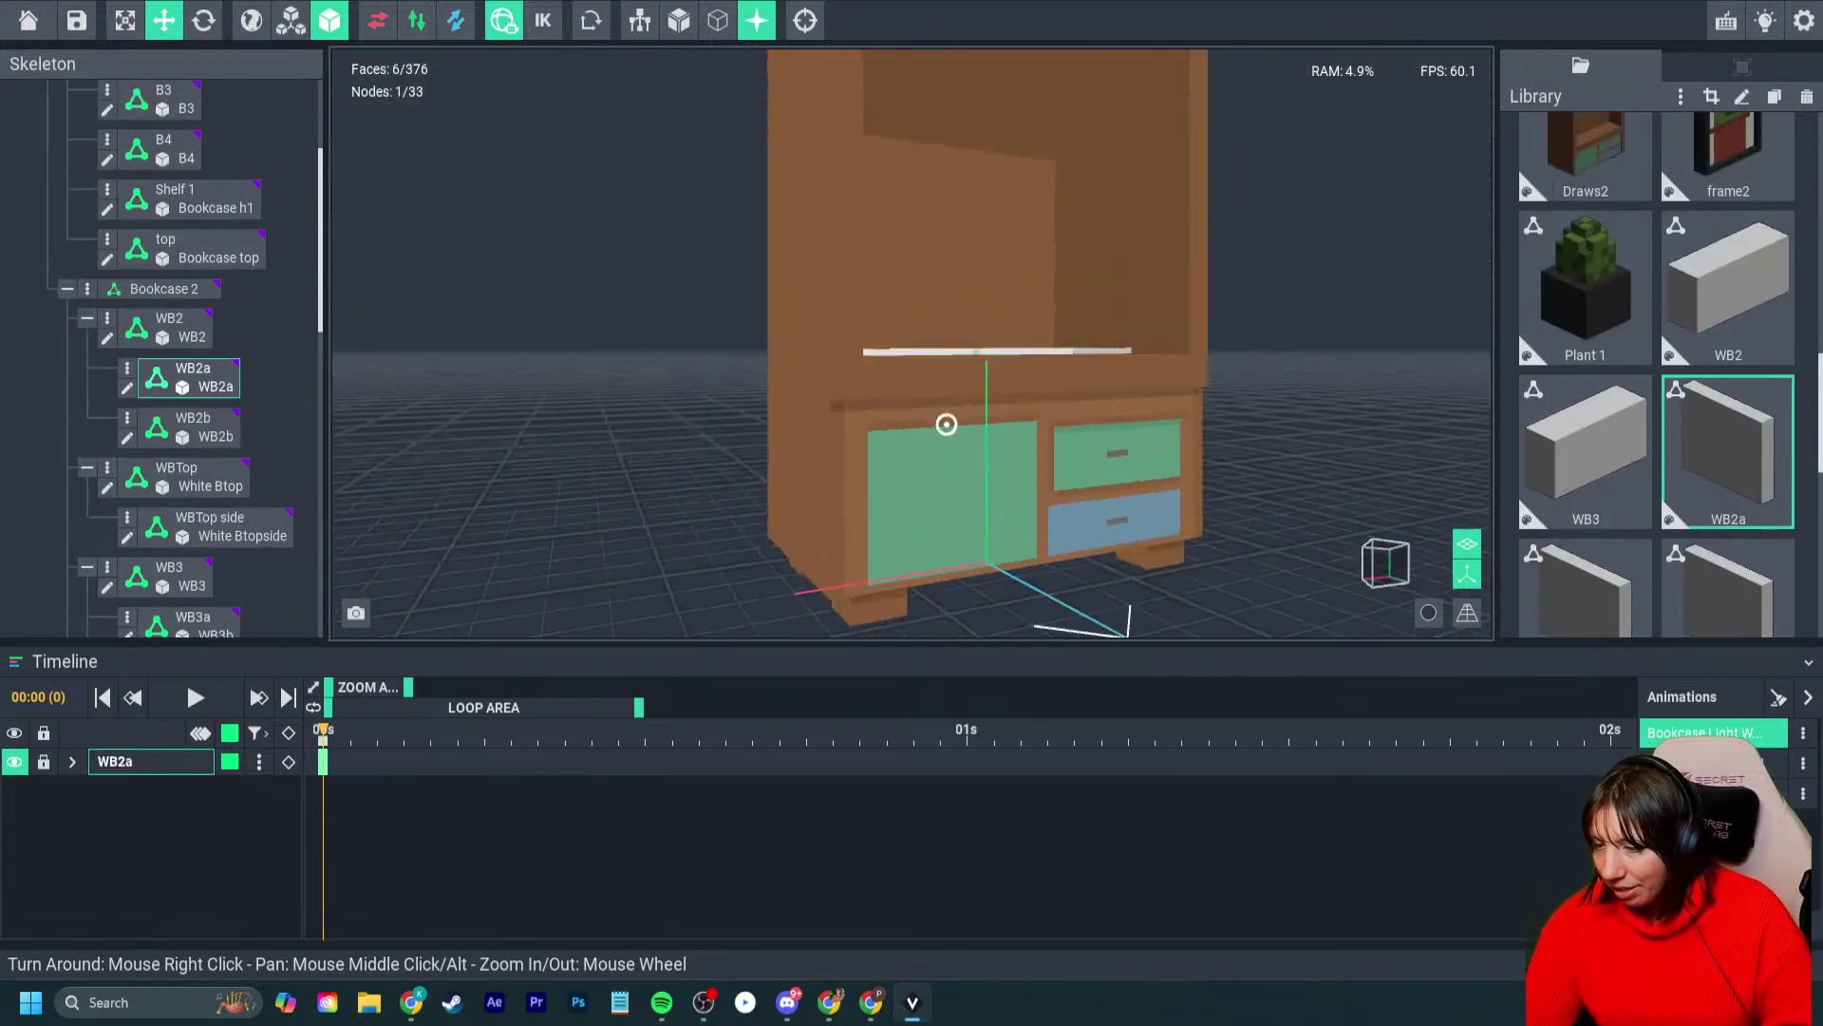
click(193, 477)
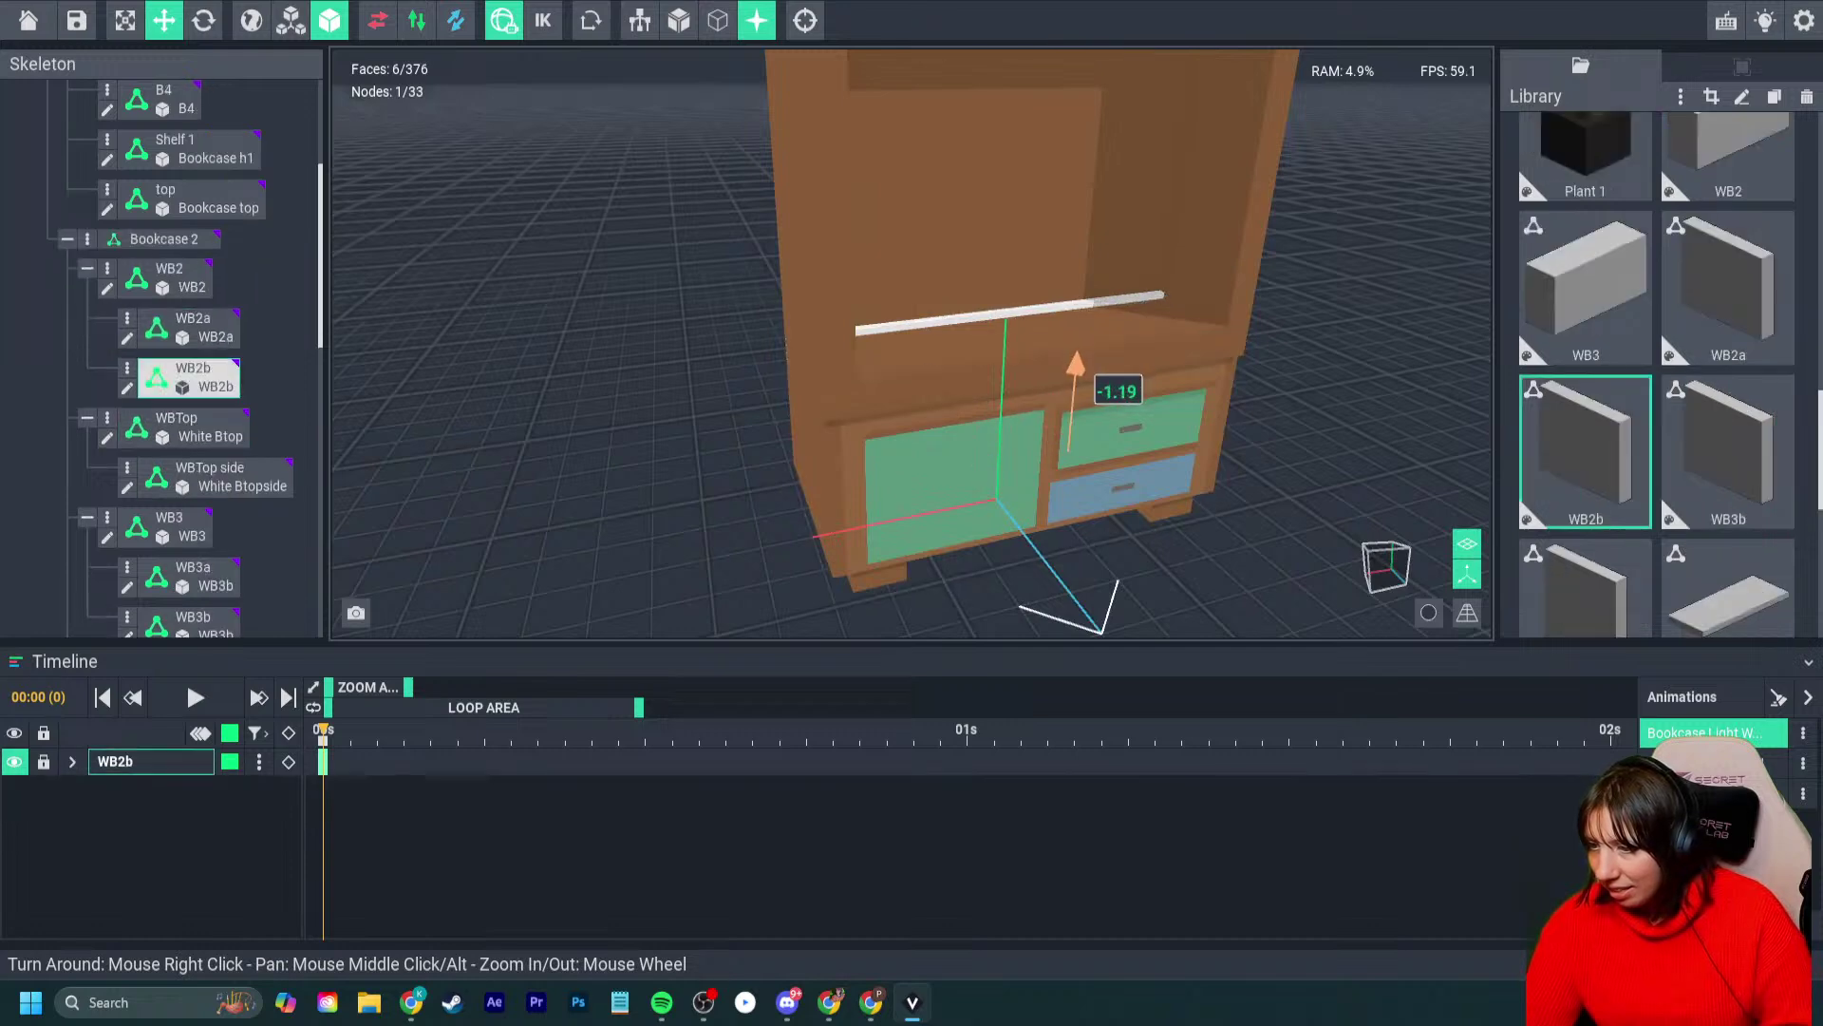
click(1066, 447)
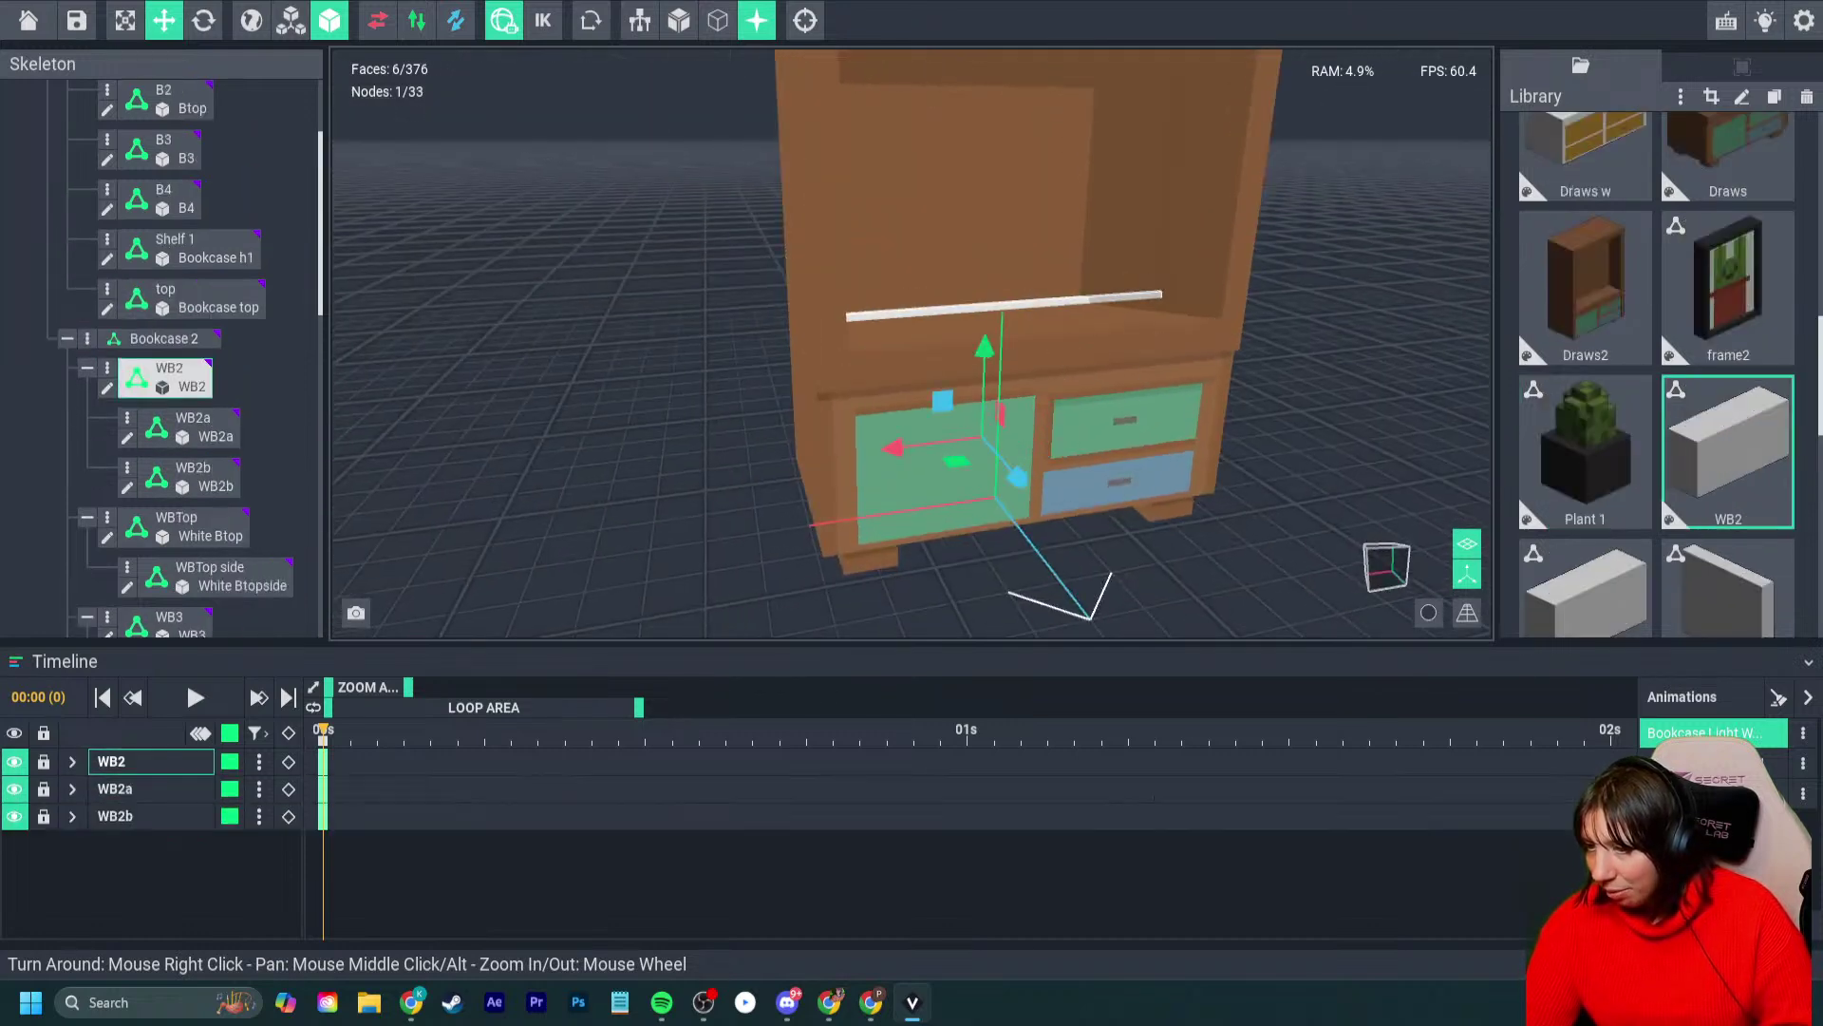
drag(985, 357, 989, 361)
right_drag(989, 362, 988, 362)
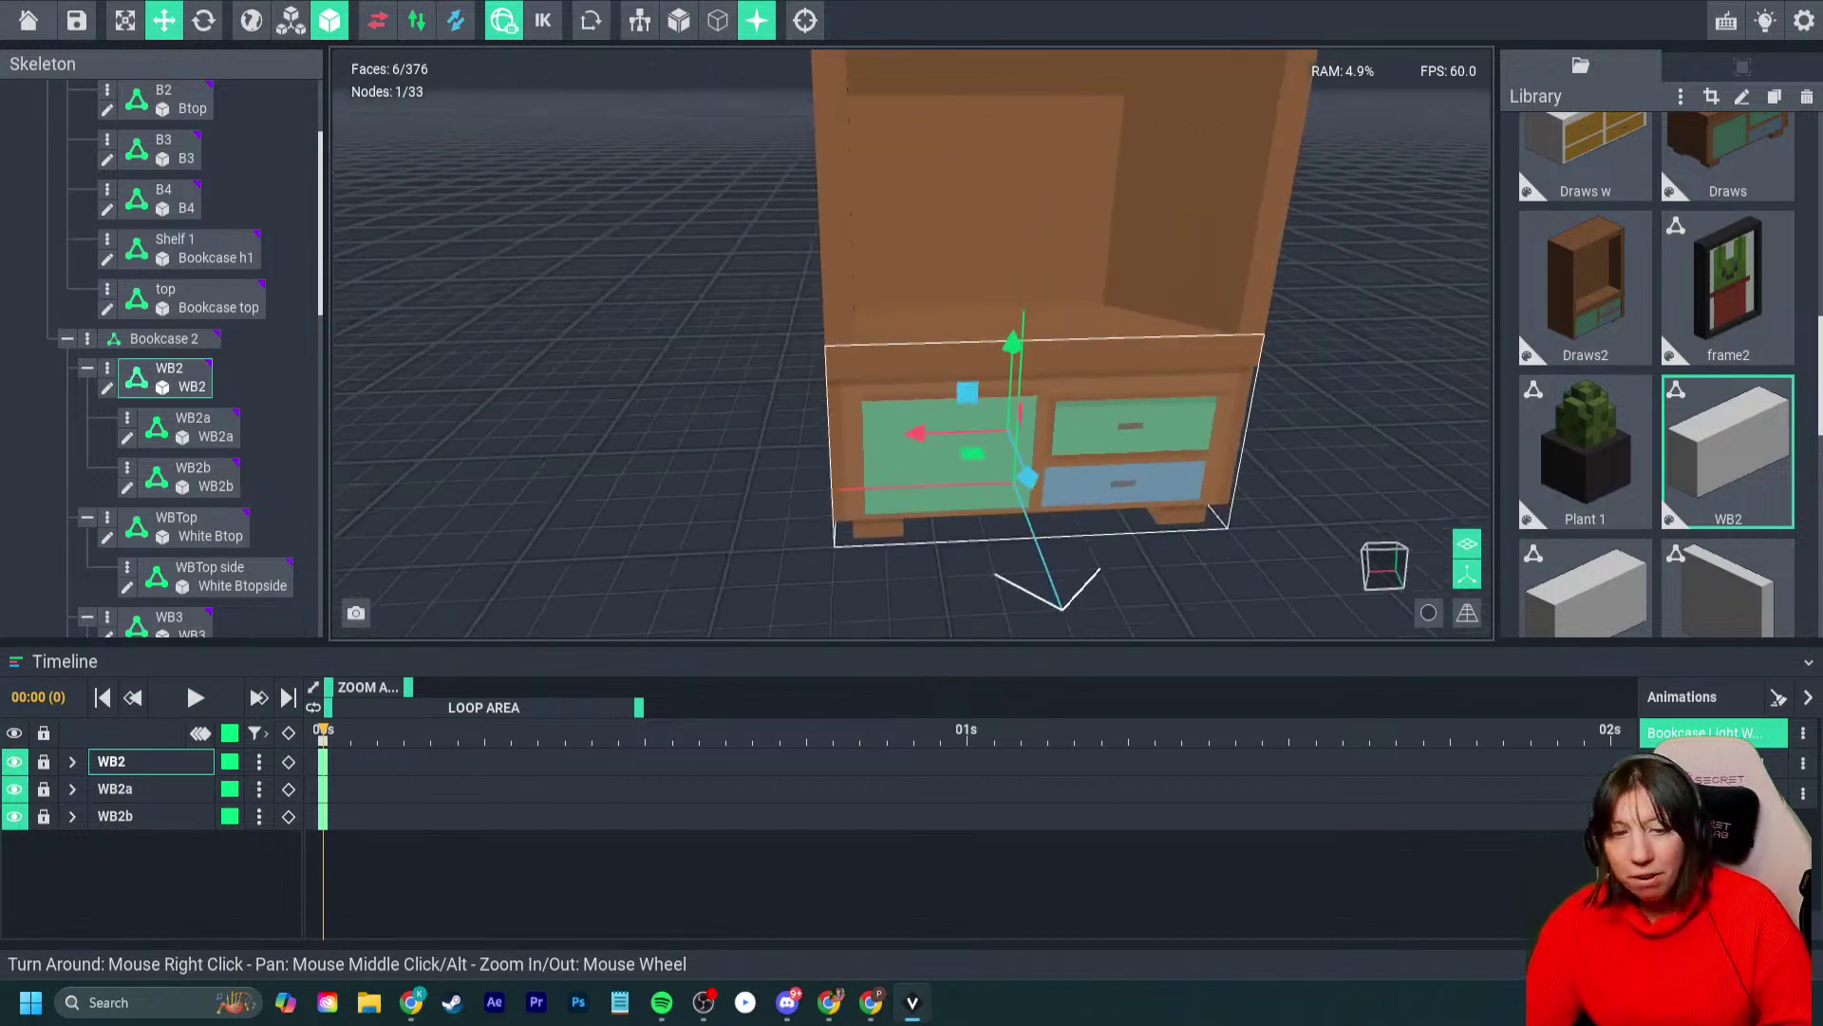
- Check the Draws 01 animation with nothing selected and save the project
scroll(989, 362, down, 5)
key(Escape)
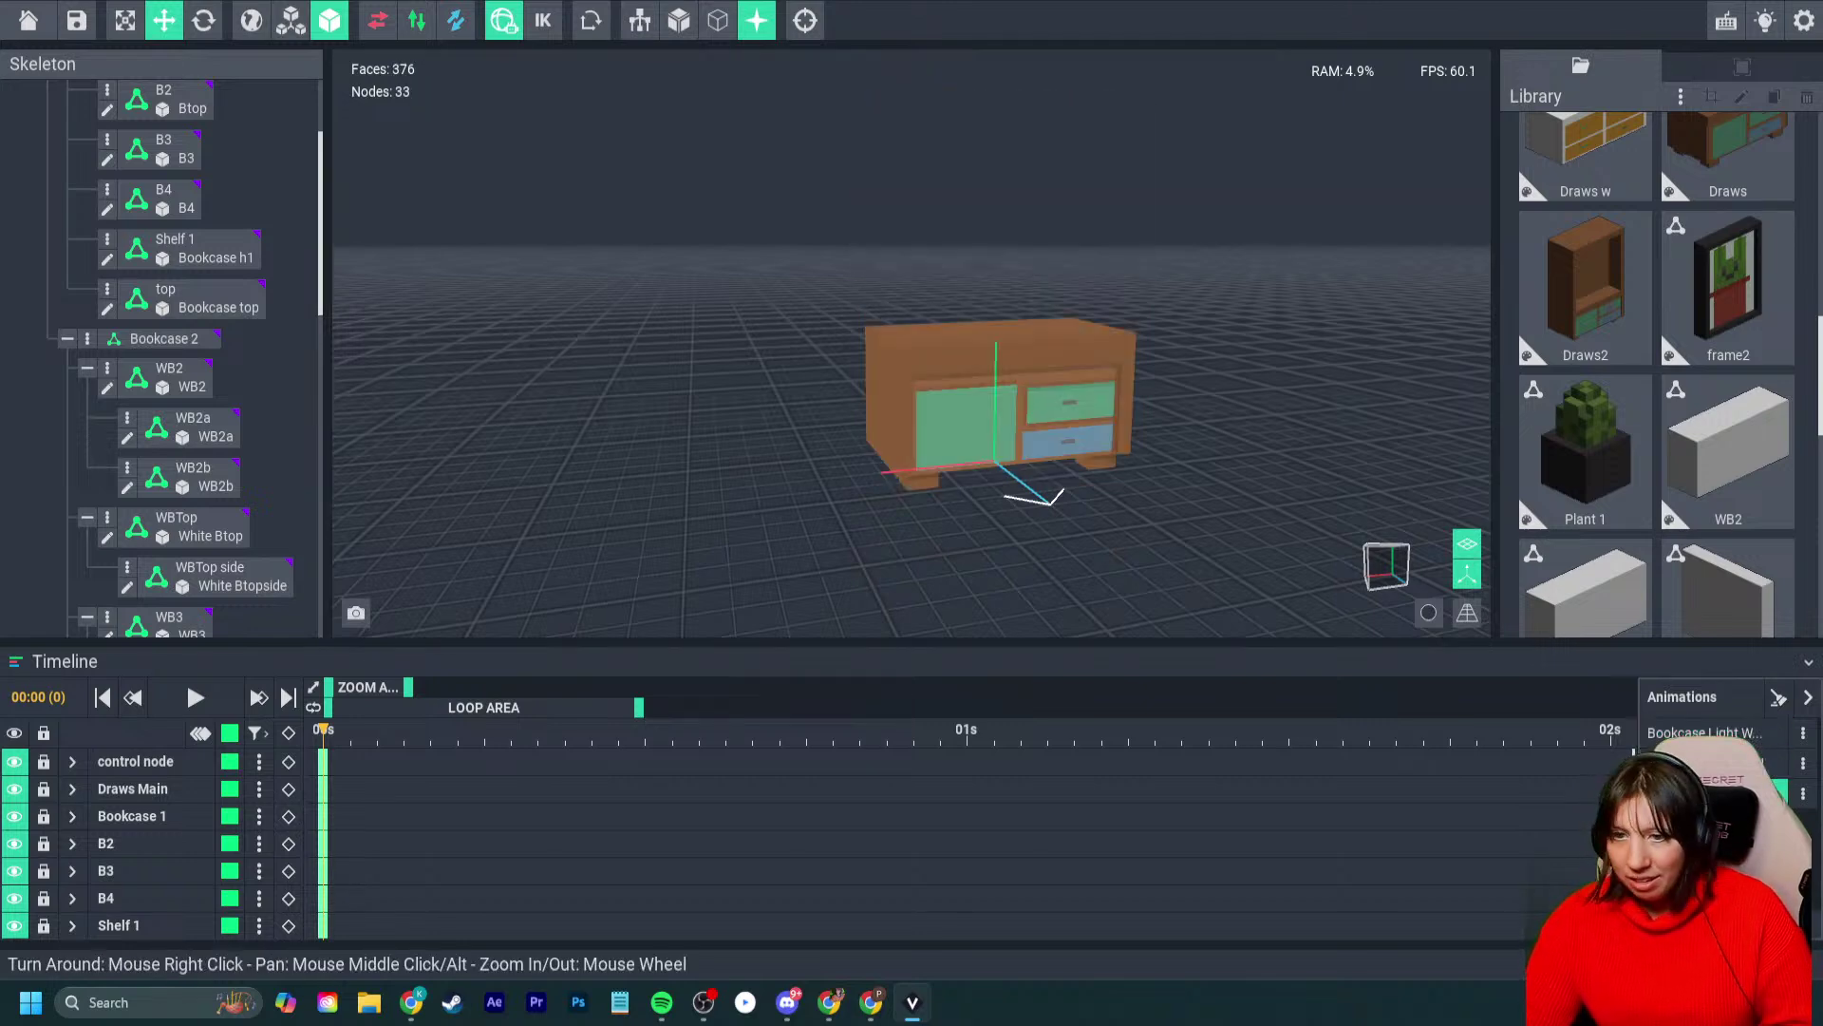
click(76, 20)
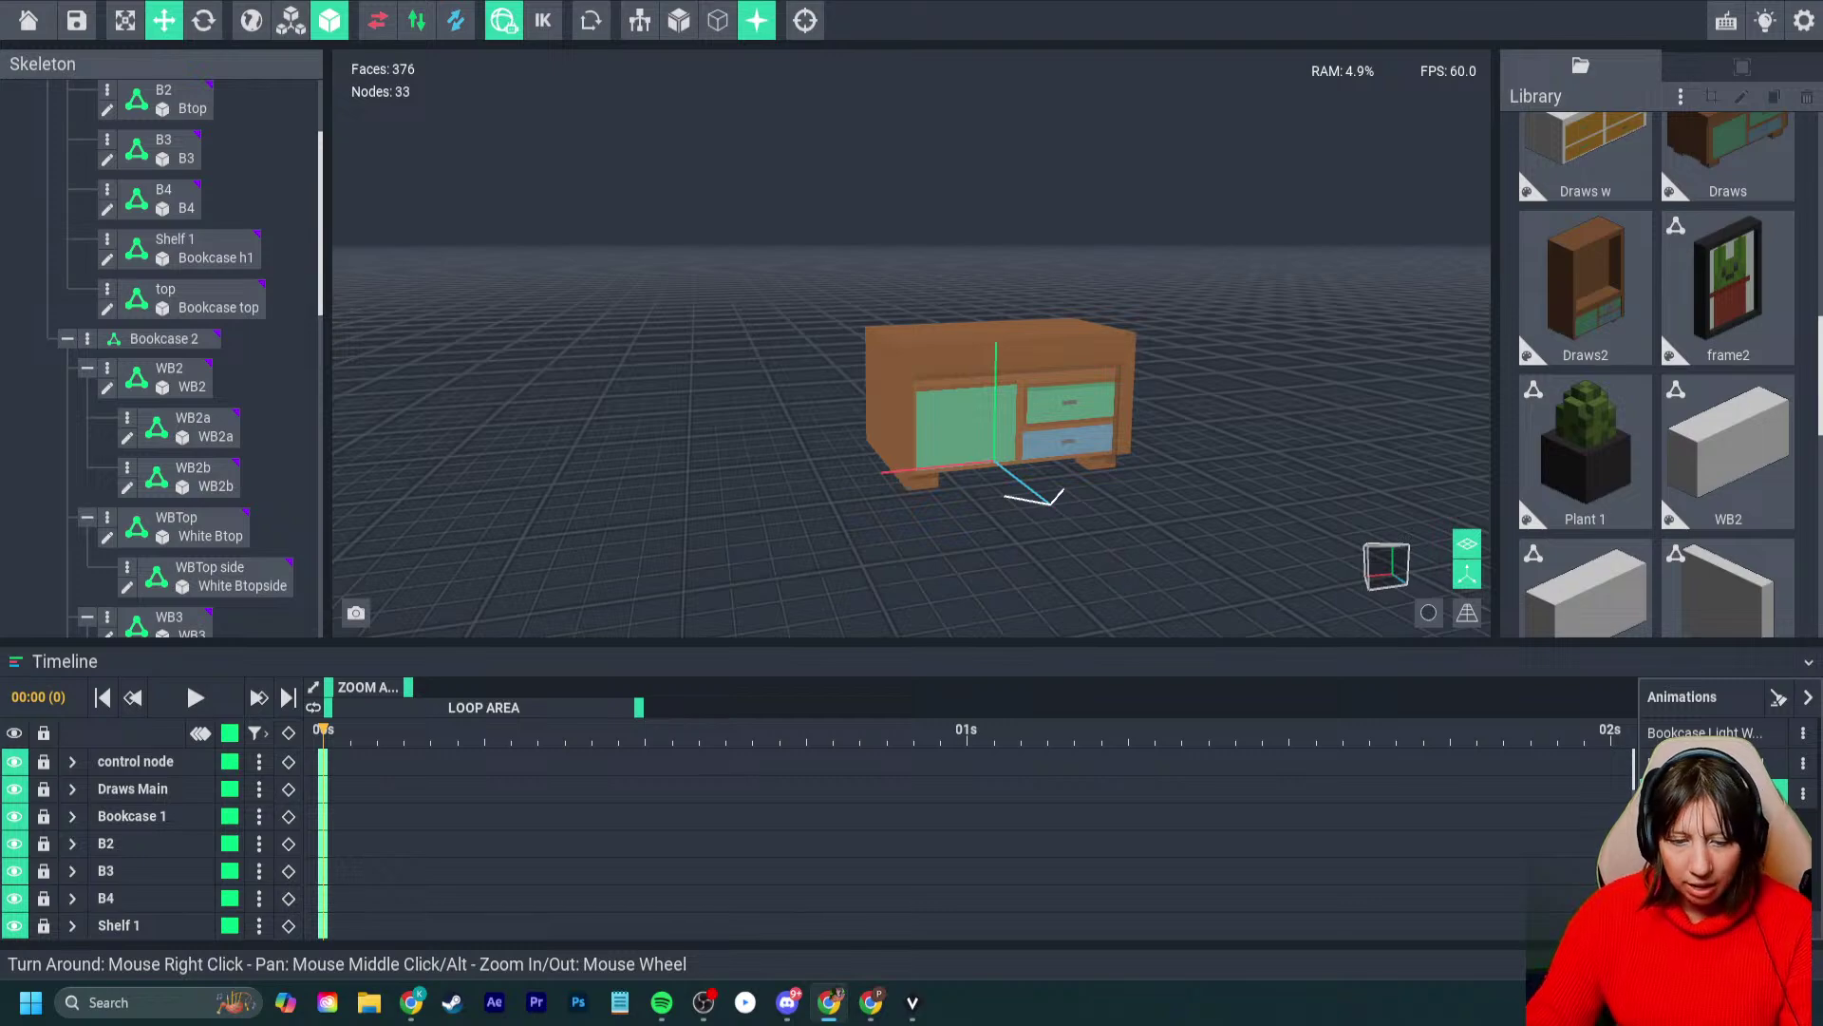
right_drag(912, 380, 808, 371)
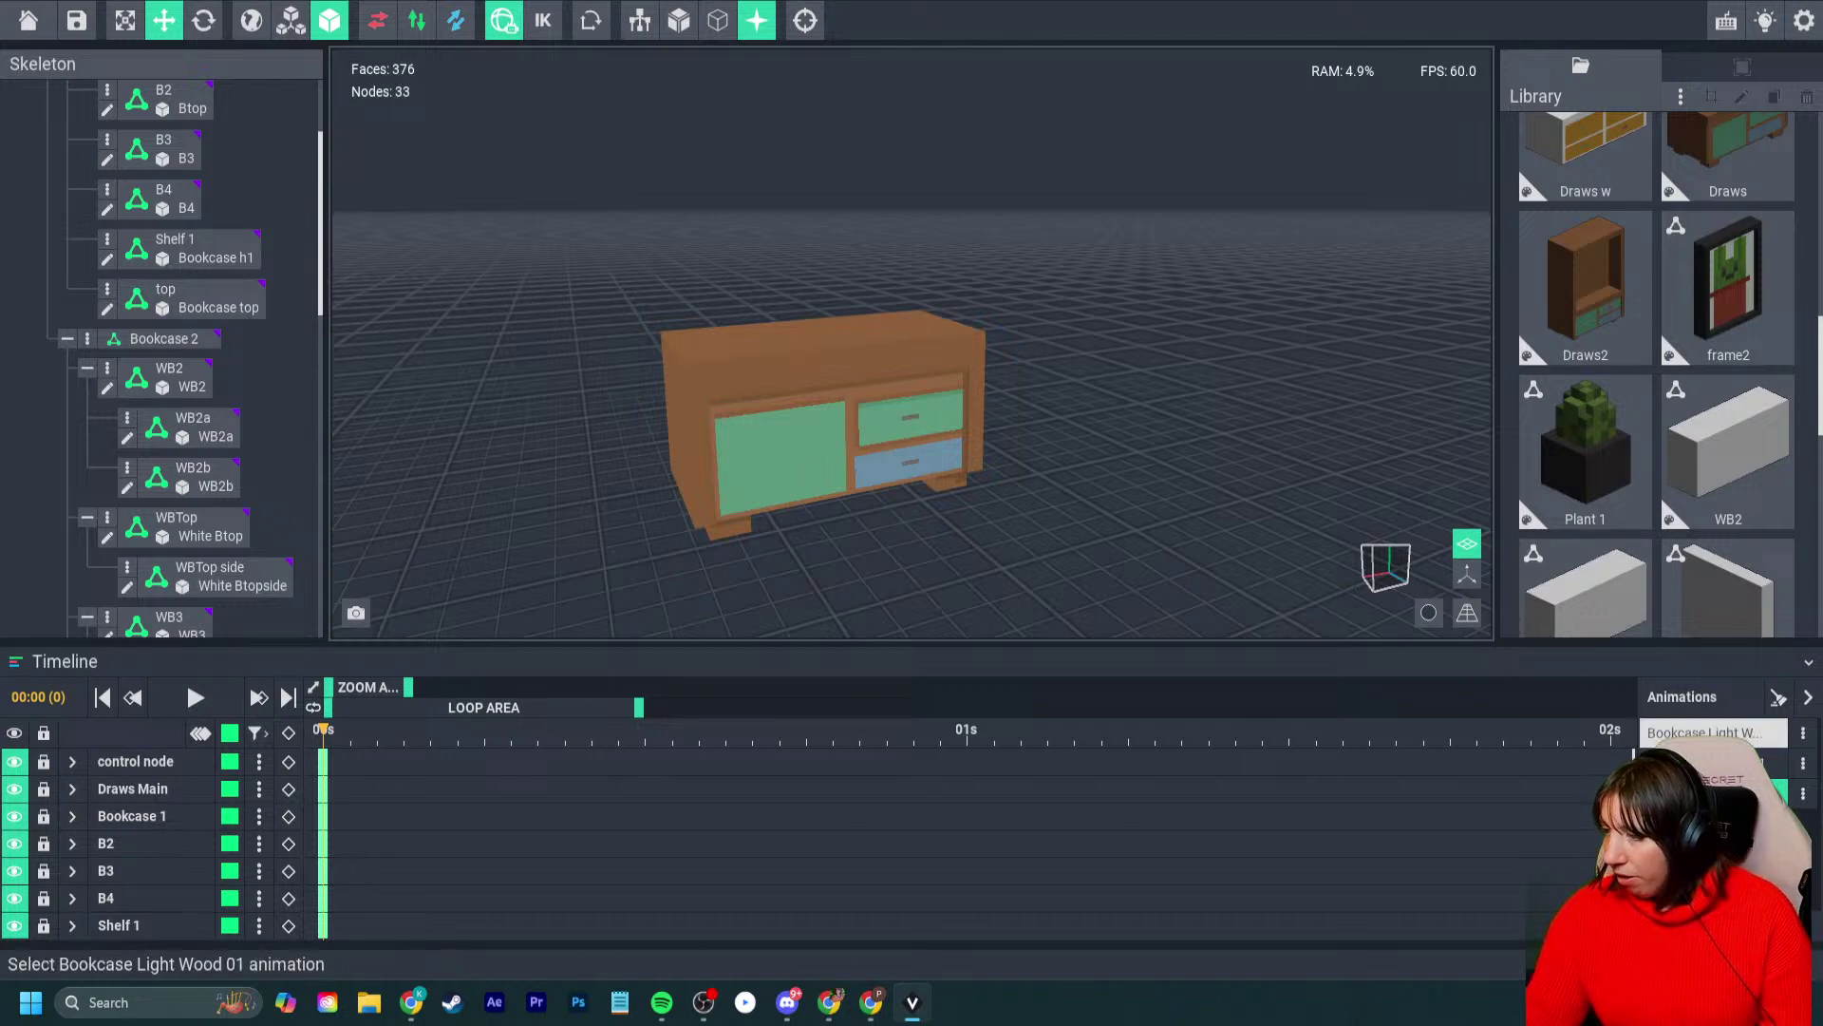
- In the Bookcase Light Wood 01 animation, raise Shelf 1 above the drawer unit and align its depth with the bookcase interior
click(1705, 732)
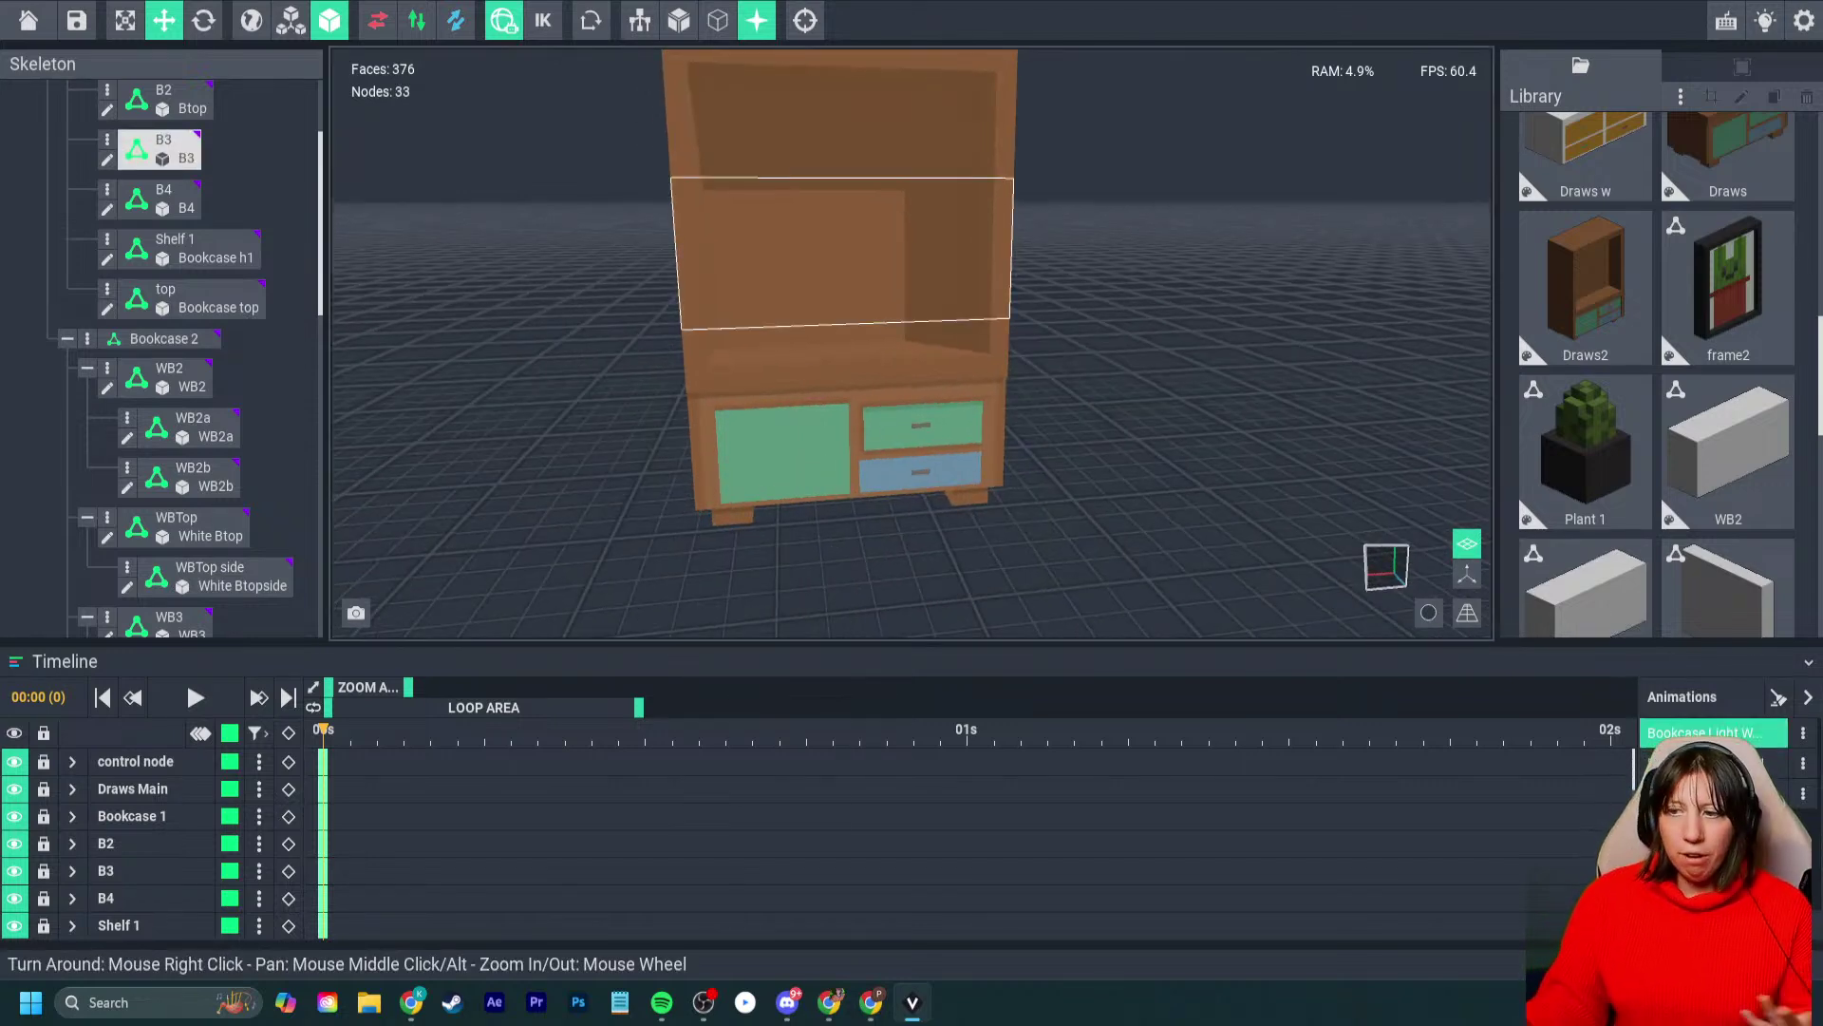
scroll(1586, 451, up, 6)
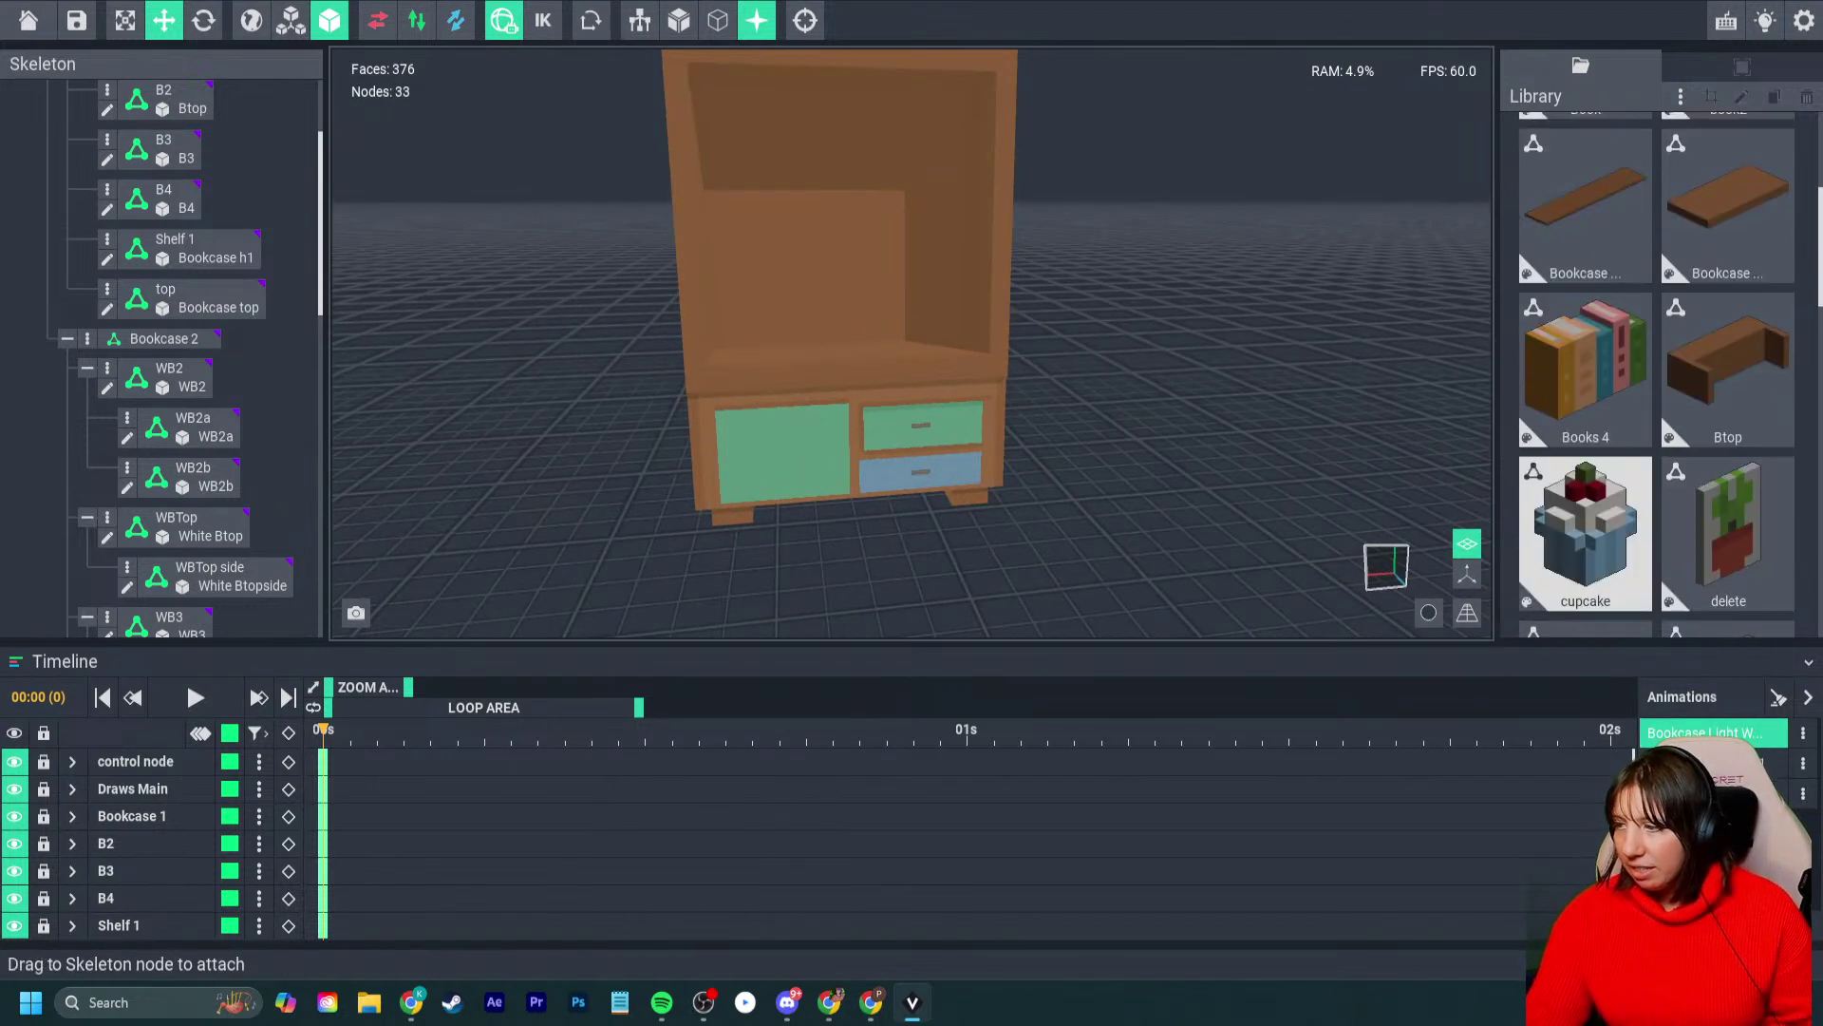
click(1586, 451)
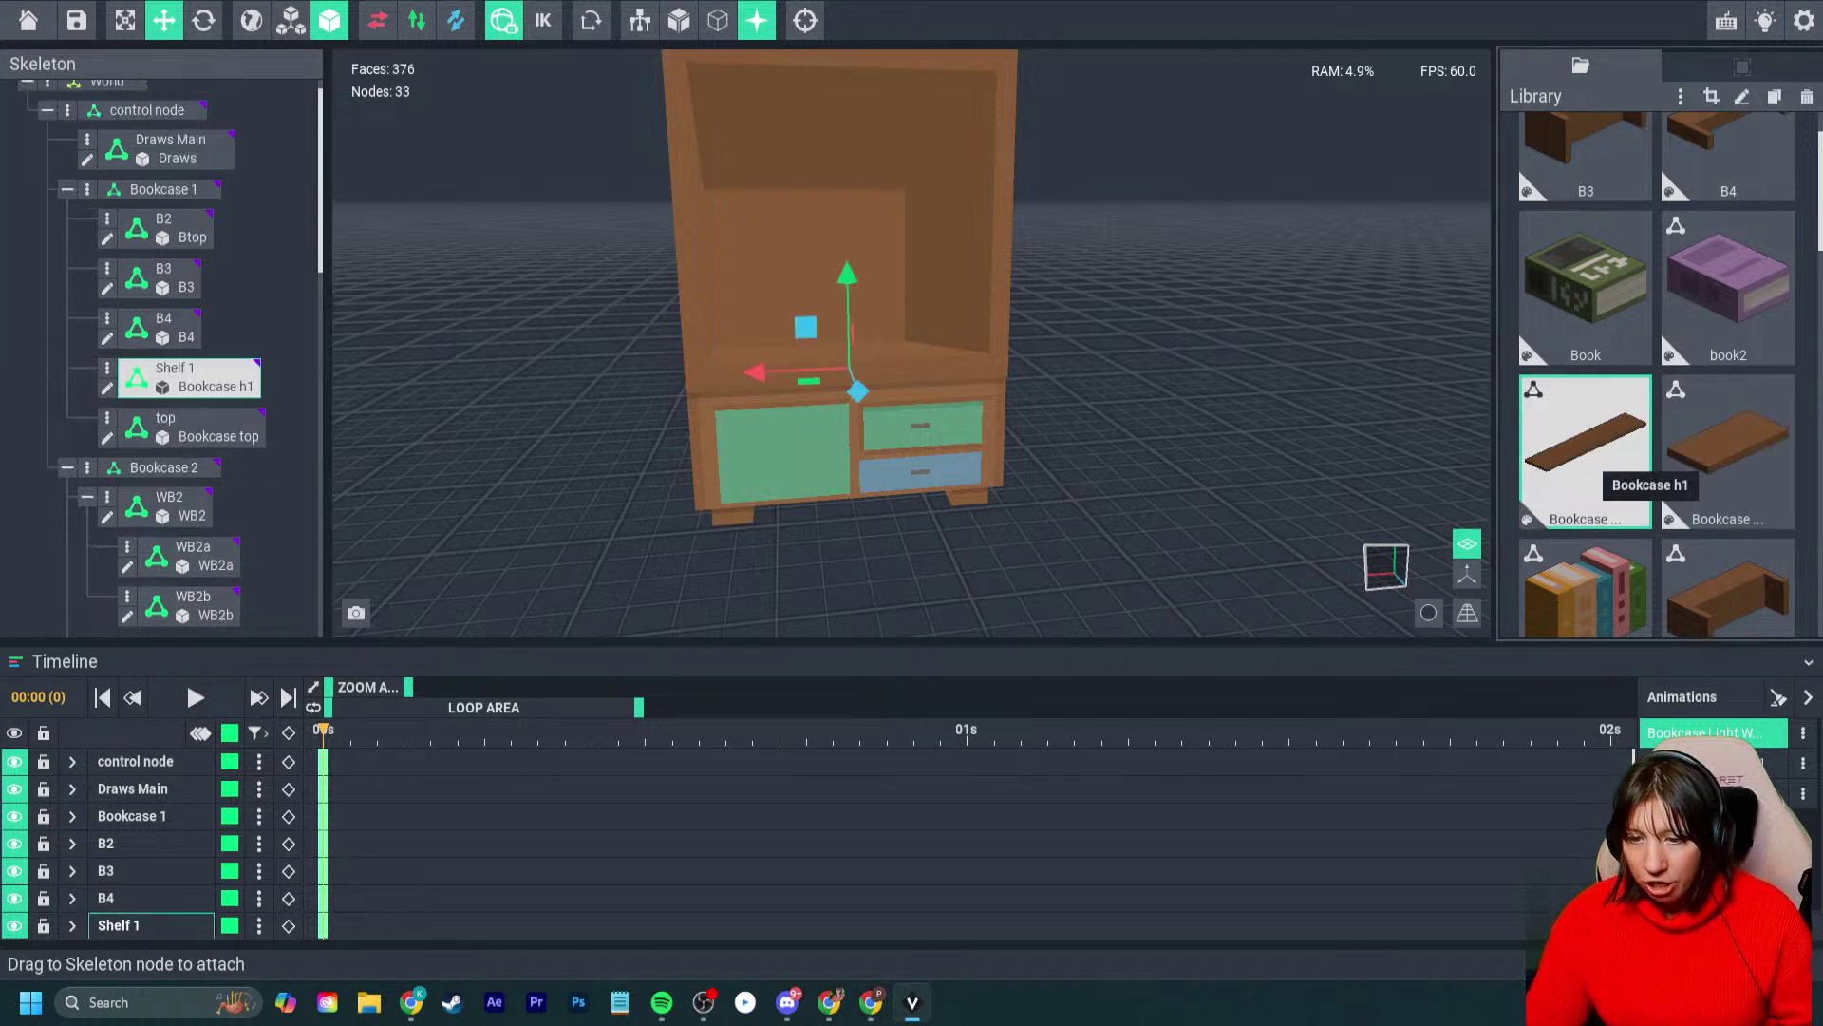
right_drag(1045, 380, 928, 374)
drag(835, 304, 834, 185)
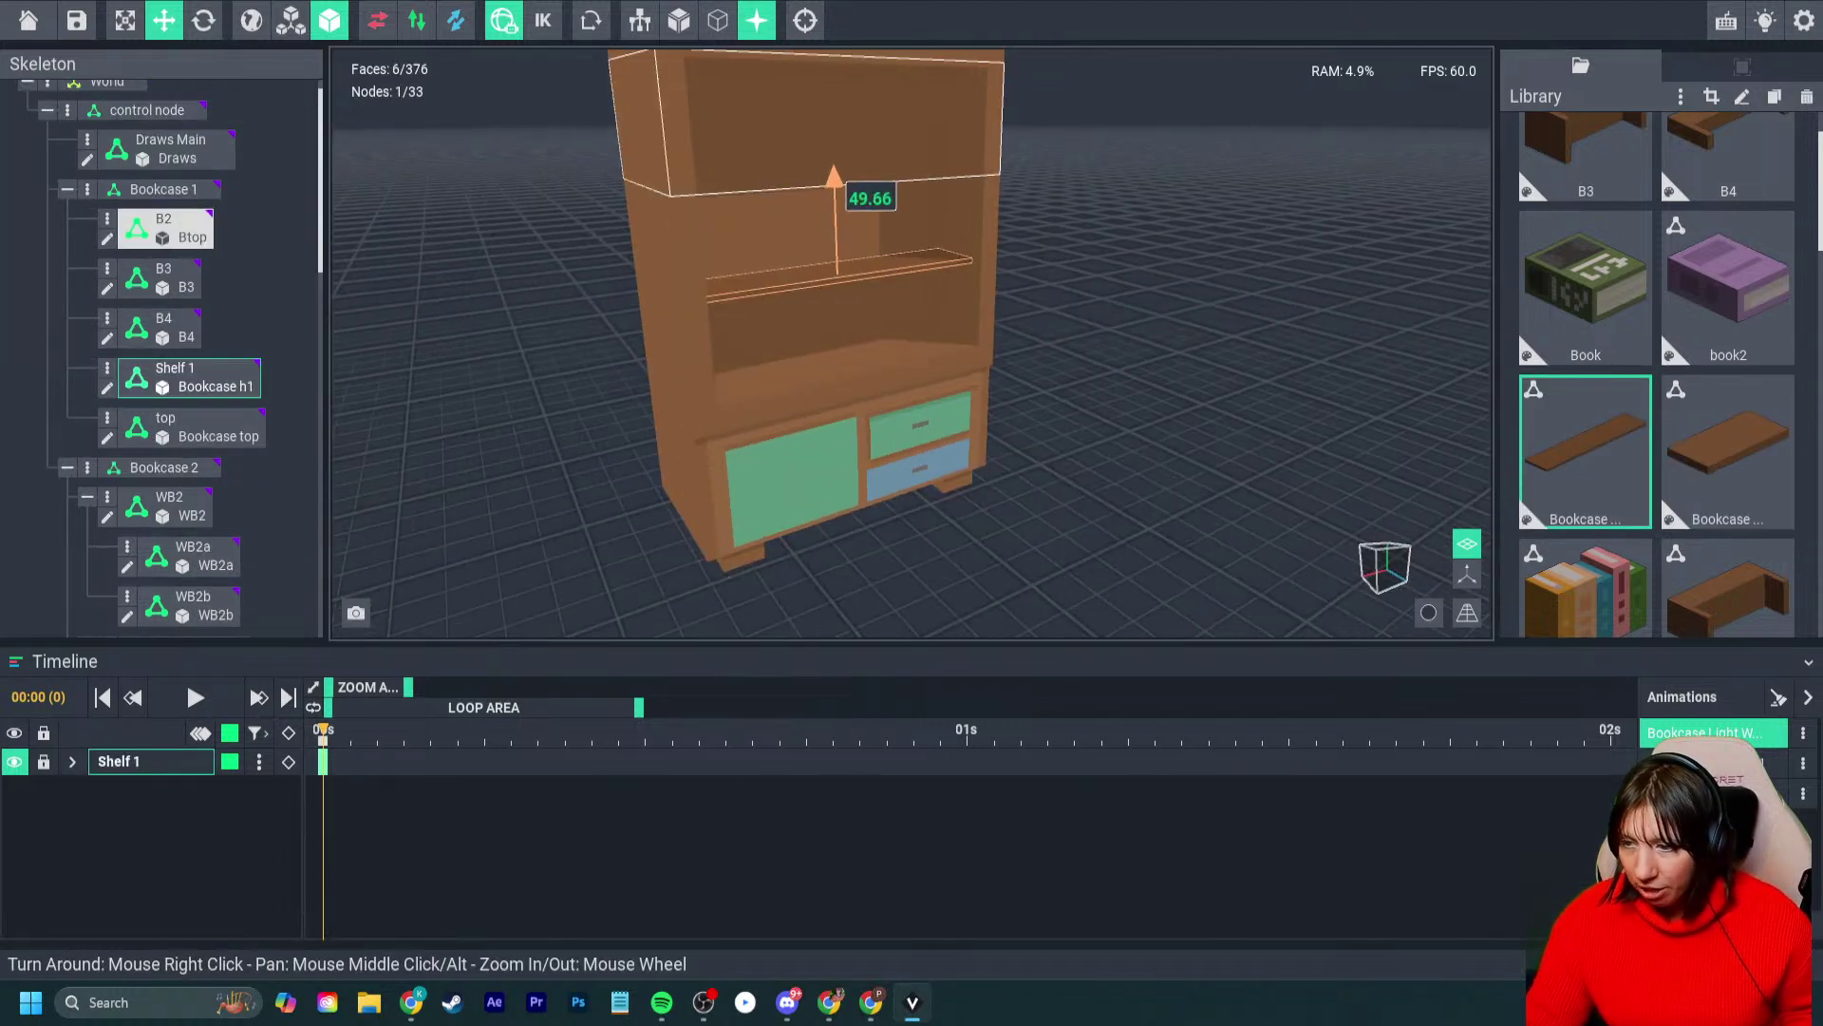
scroll(895, 304, up, 5)
drag(823, 283, 864, 317)
right_drag(863, 317, 863, 374)
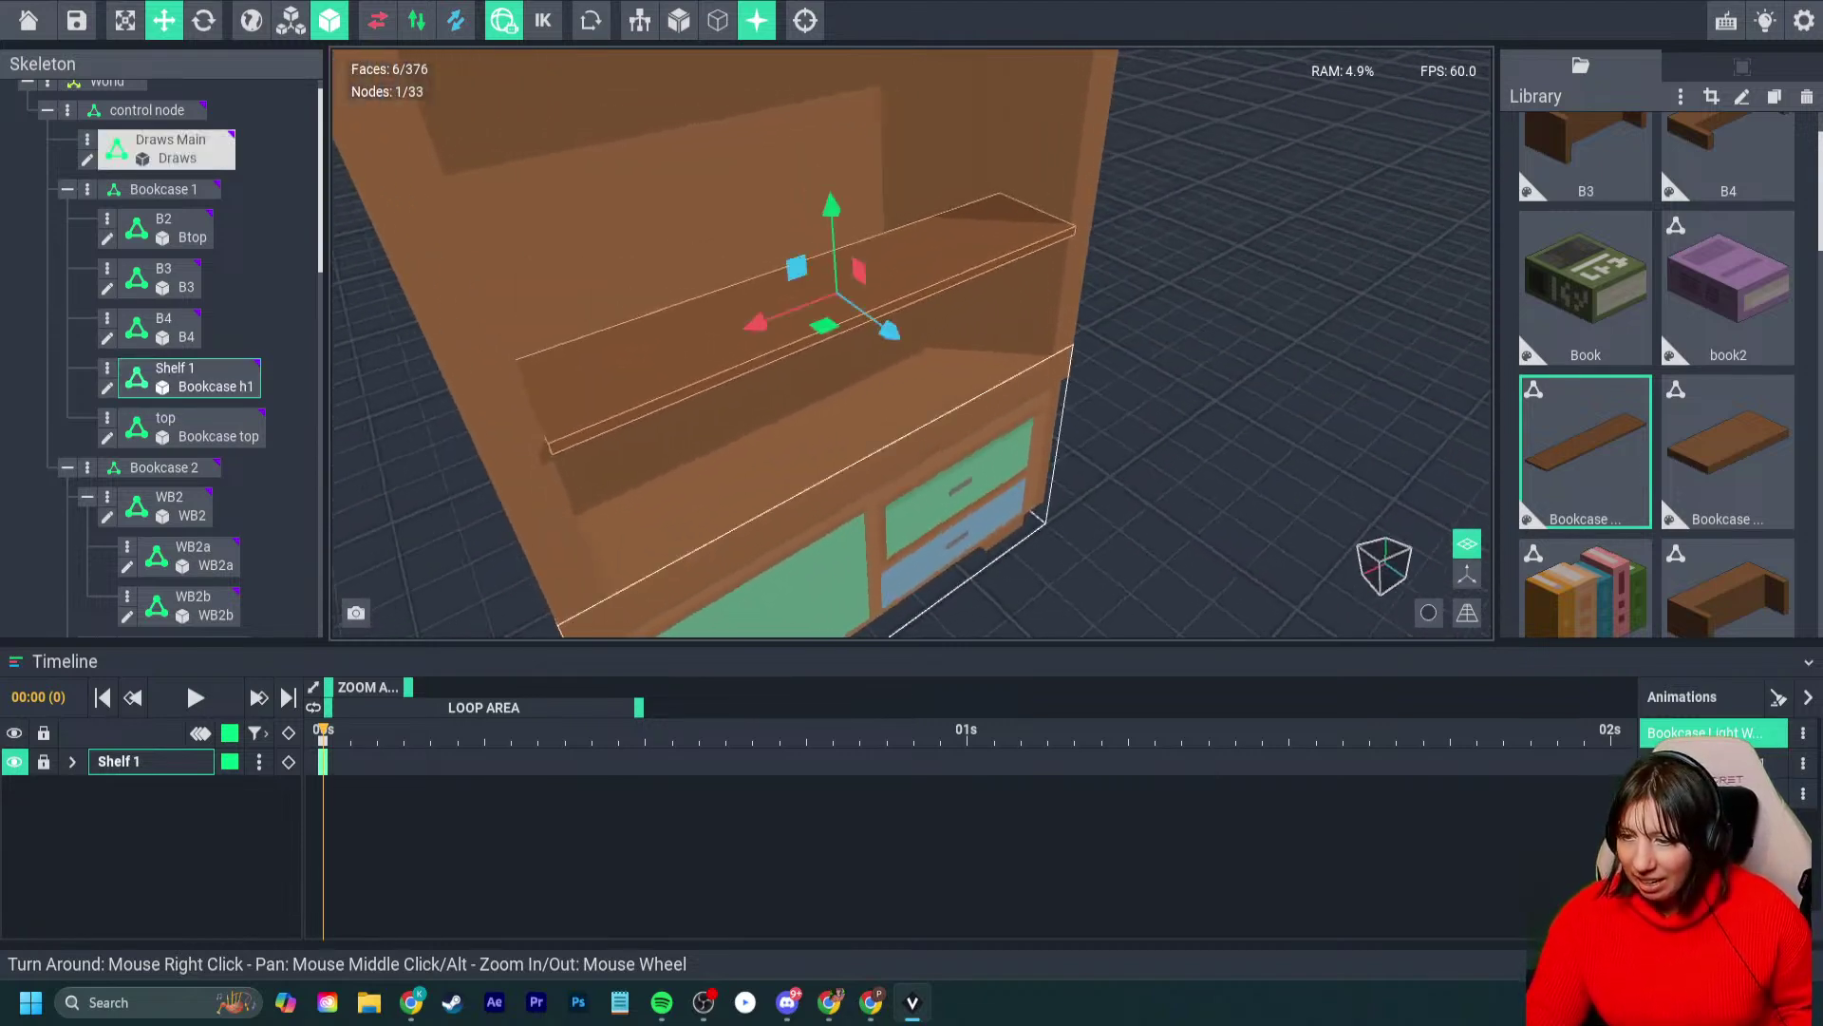
drag(890, 330, 869, 320)
right_drag(869, 320, 855, 342)
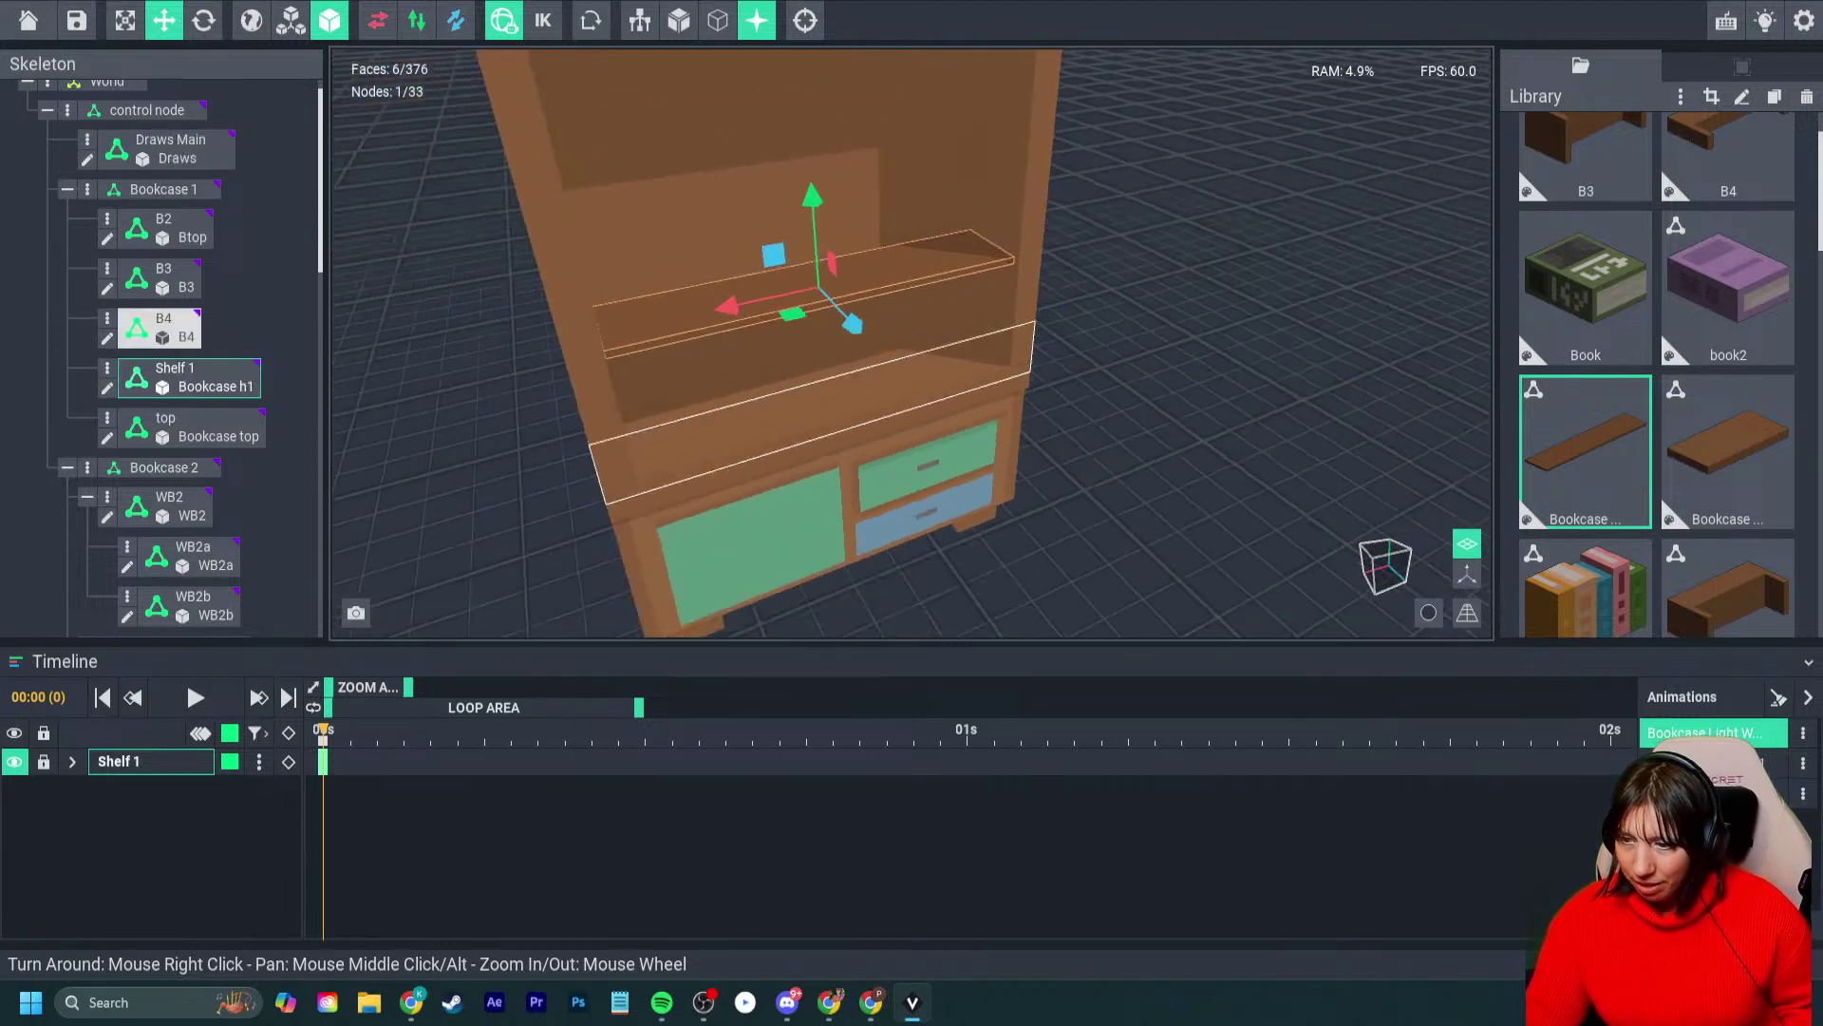
- Duplicate Shelf 1 twice and raise the copies to form the middle and upper shelves
drag(813, 228, 808, 95)
right_drag(807, 95, 807, 152)
key(ctrl+d)
drag(807, 195, 808, 71)
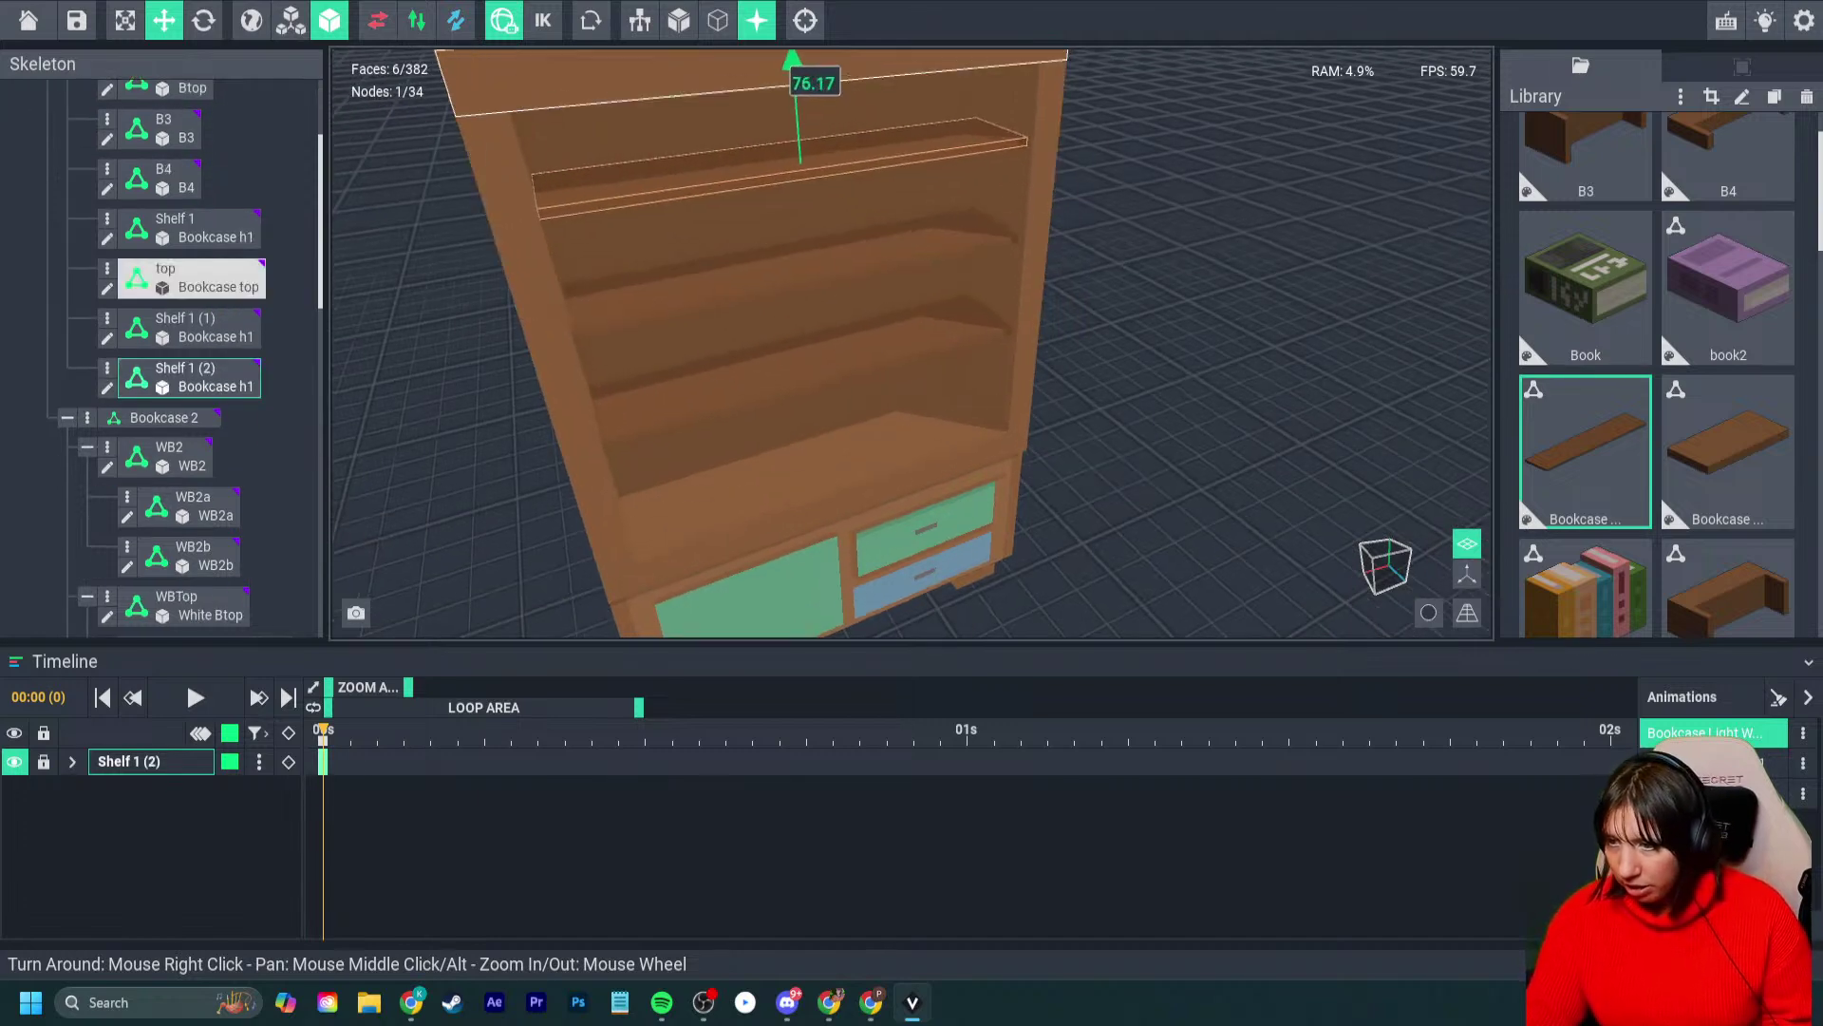
right_drag(808, 71, 808, 104)
drag(781, 54, 783, 64)
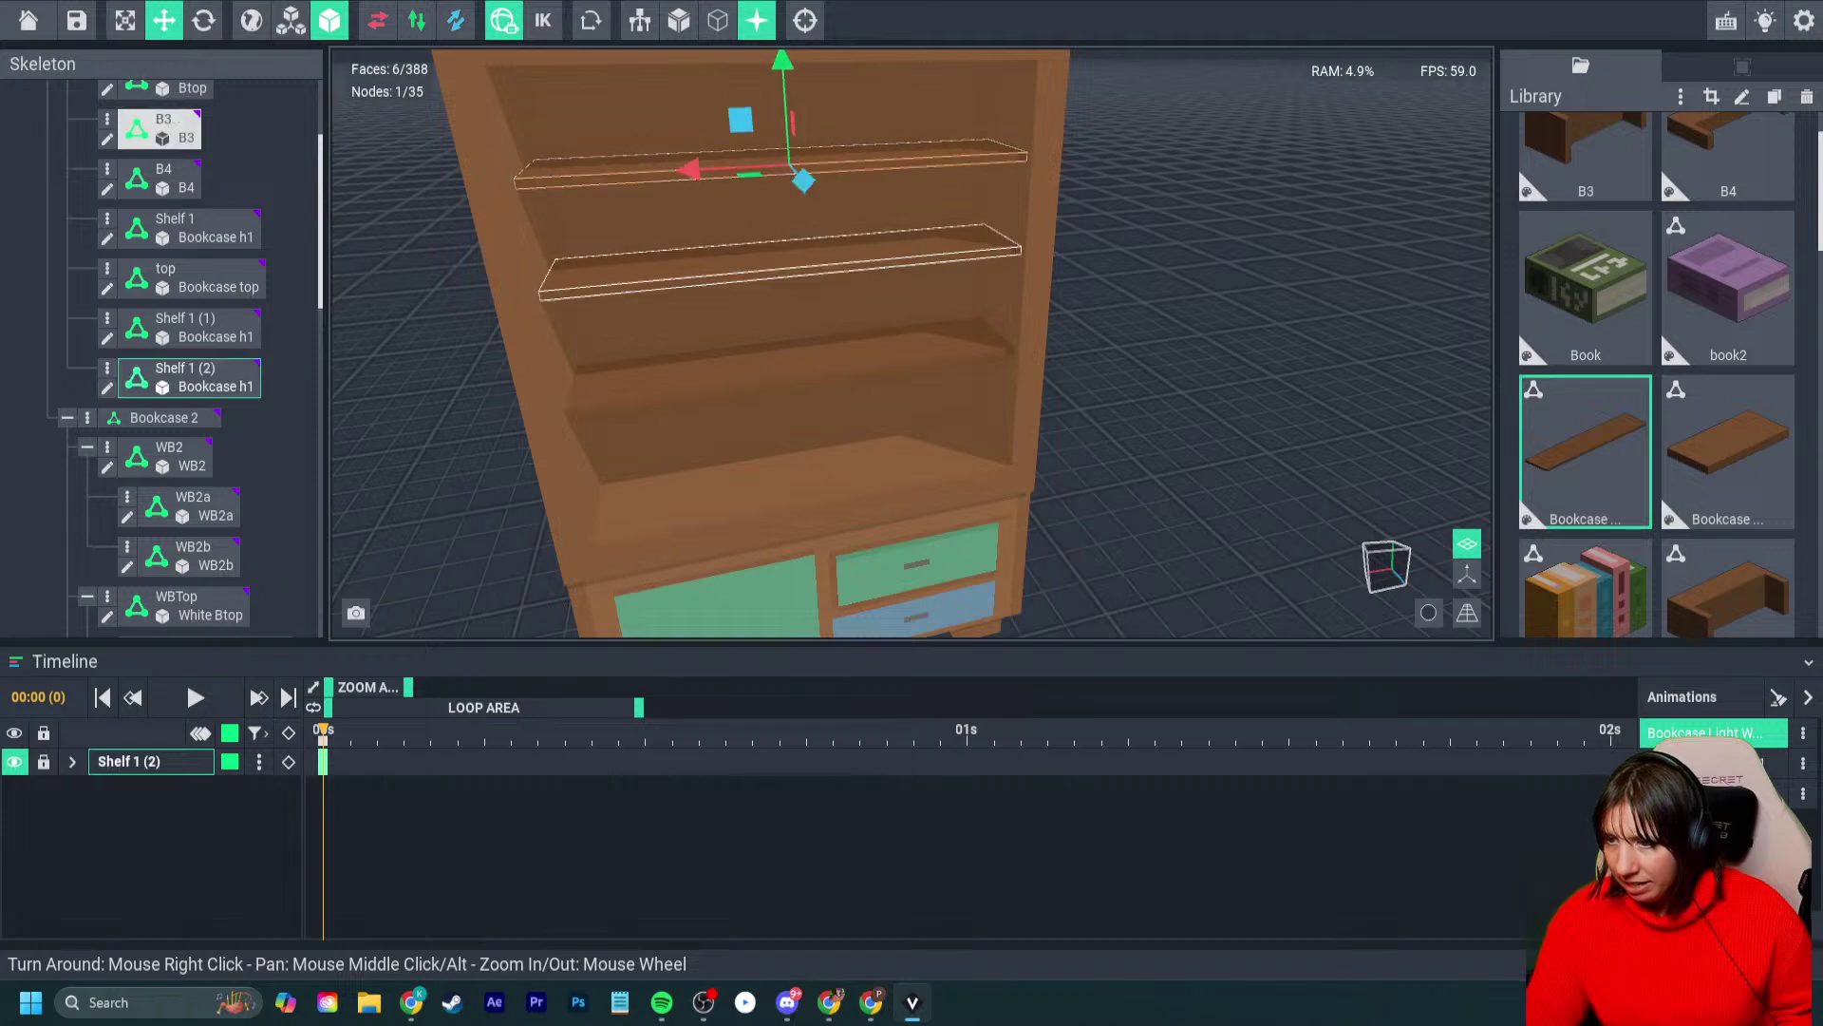
- Lower Shelf 1 and the middle shelf copy slightly to even out the shelf spacing
click(796, 359)
drag(797, 275, 799, 298)
click(796, 253)
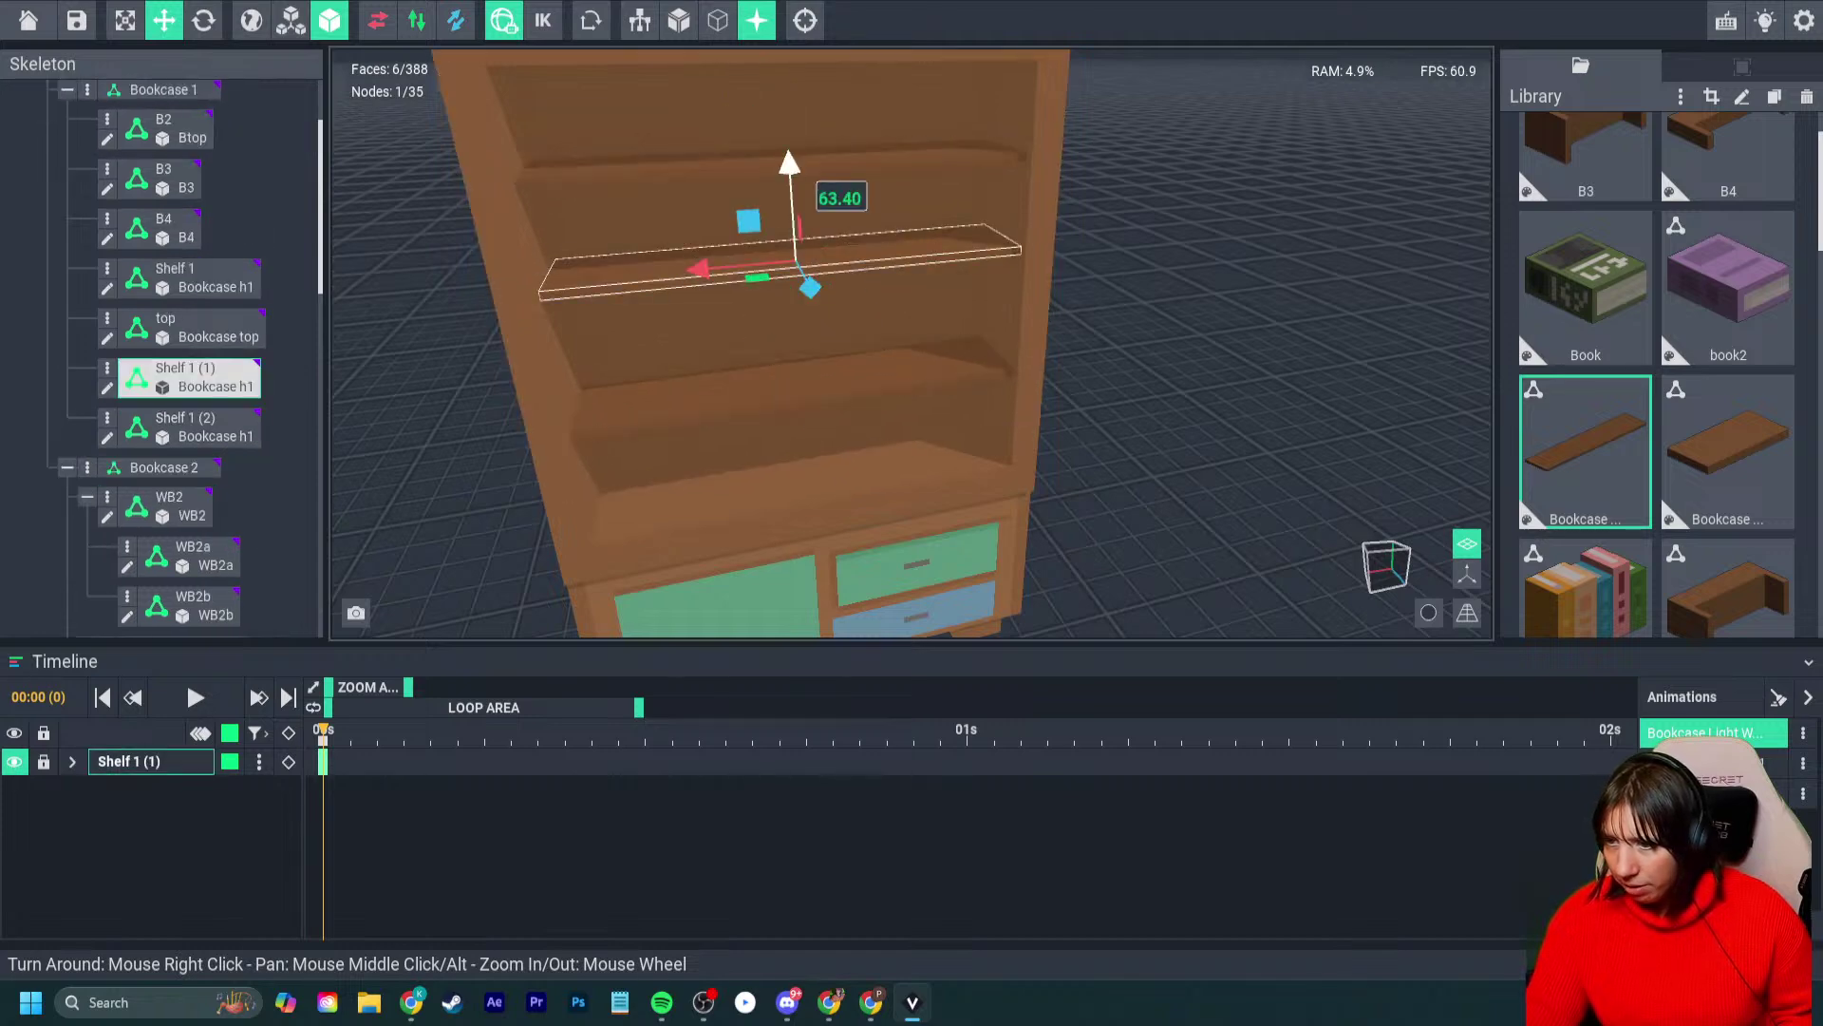
drag(790, 168, 790, 181)
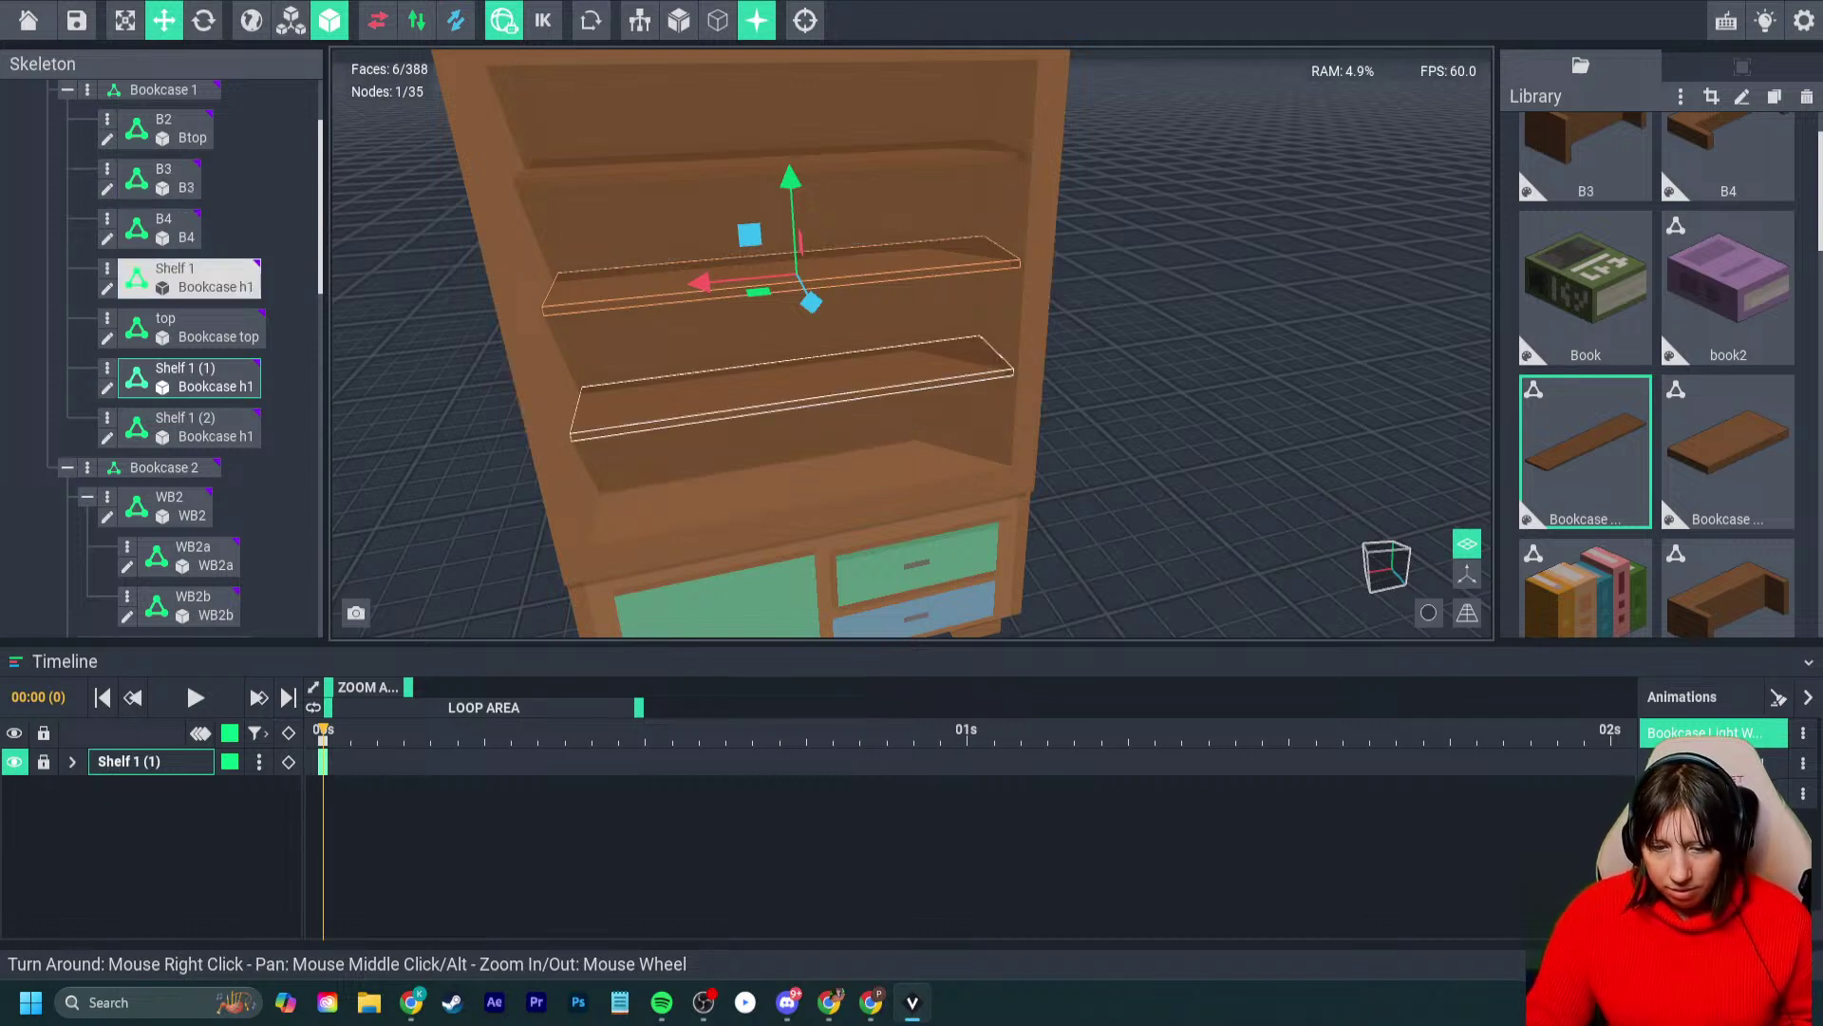
- Select the node holding the Plant 1 model, raise it to the lowest shelf and bring it forward into the open
click(1586, 287)
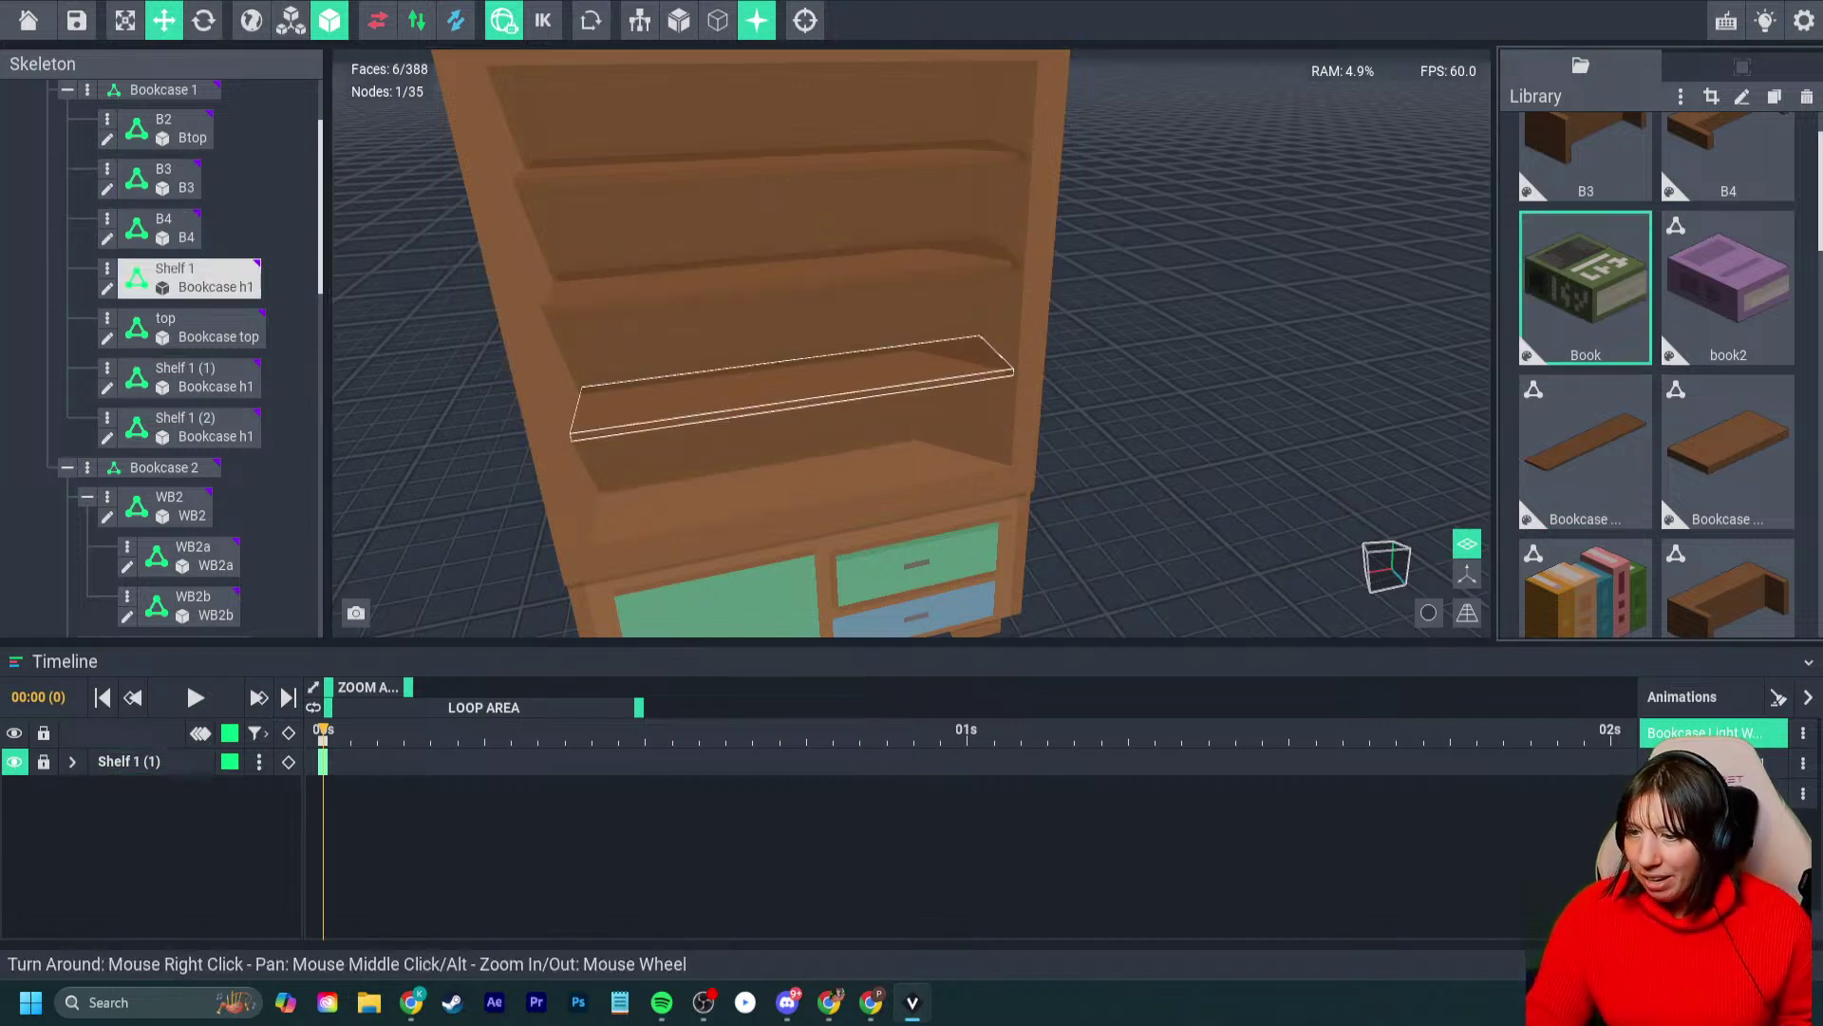
click(792, 389)
scroll(1658, 379, down, 5)
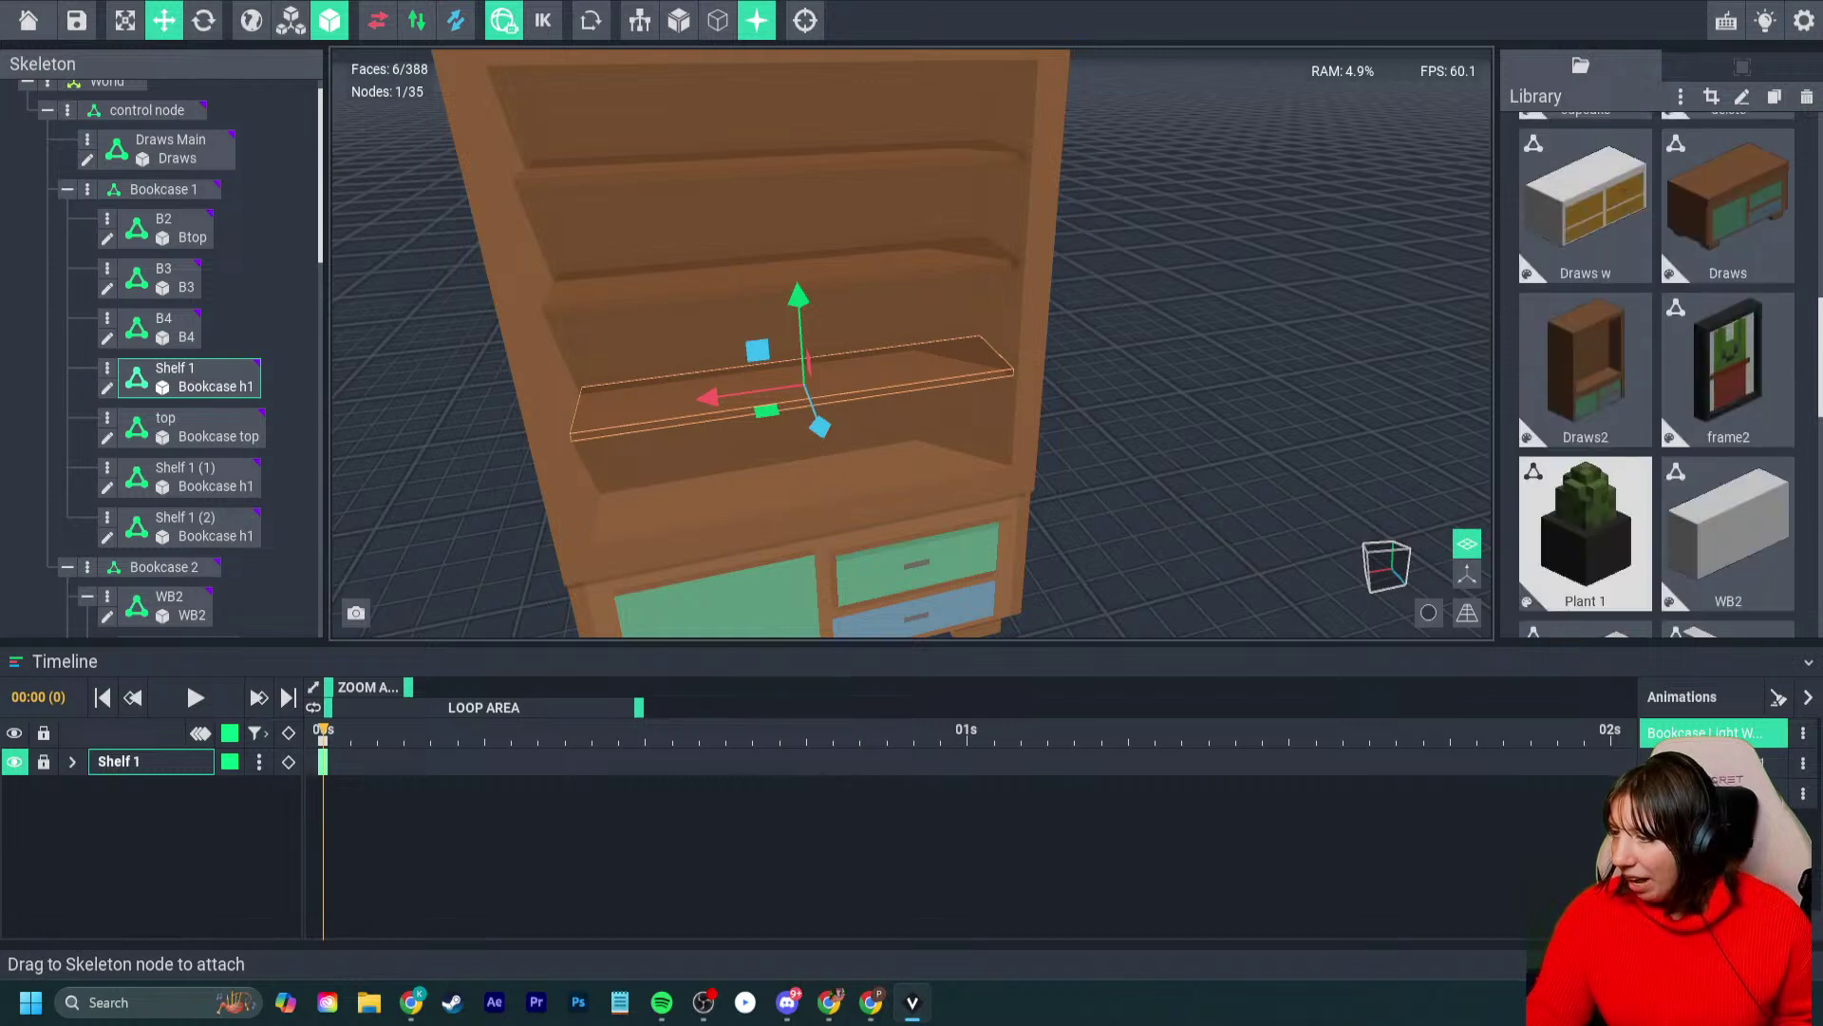
scroll(1586, 447, up, 10)
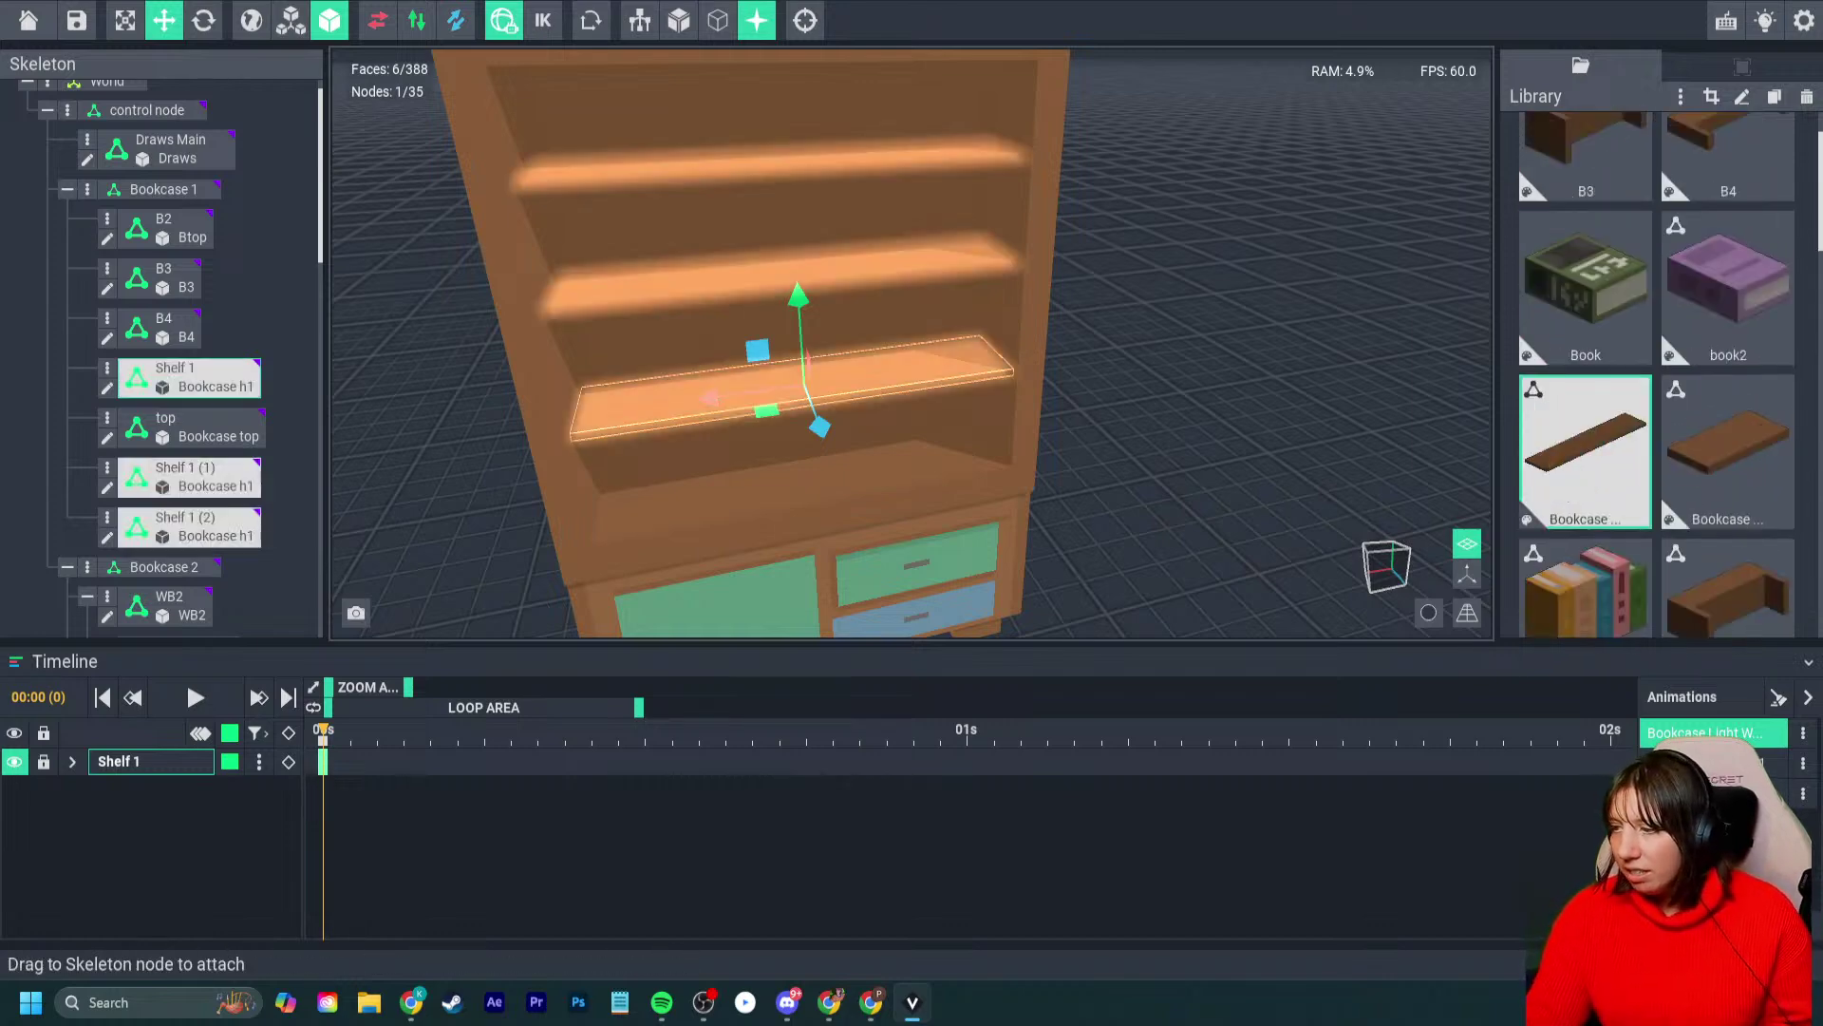
scroll(1586, 447, down, 5)
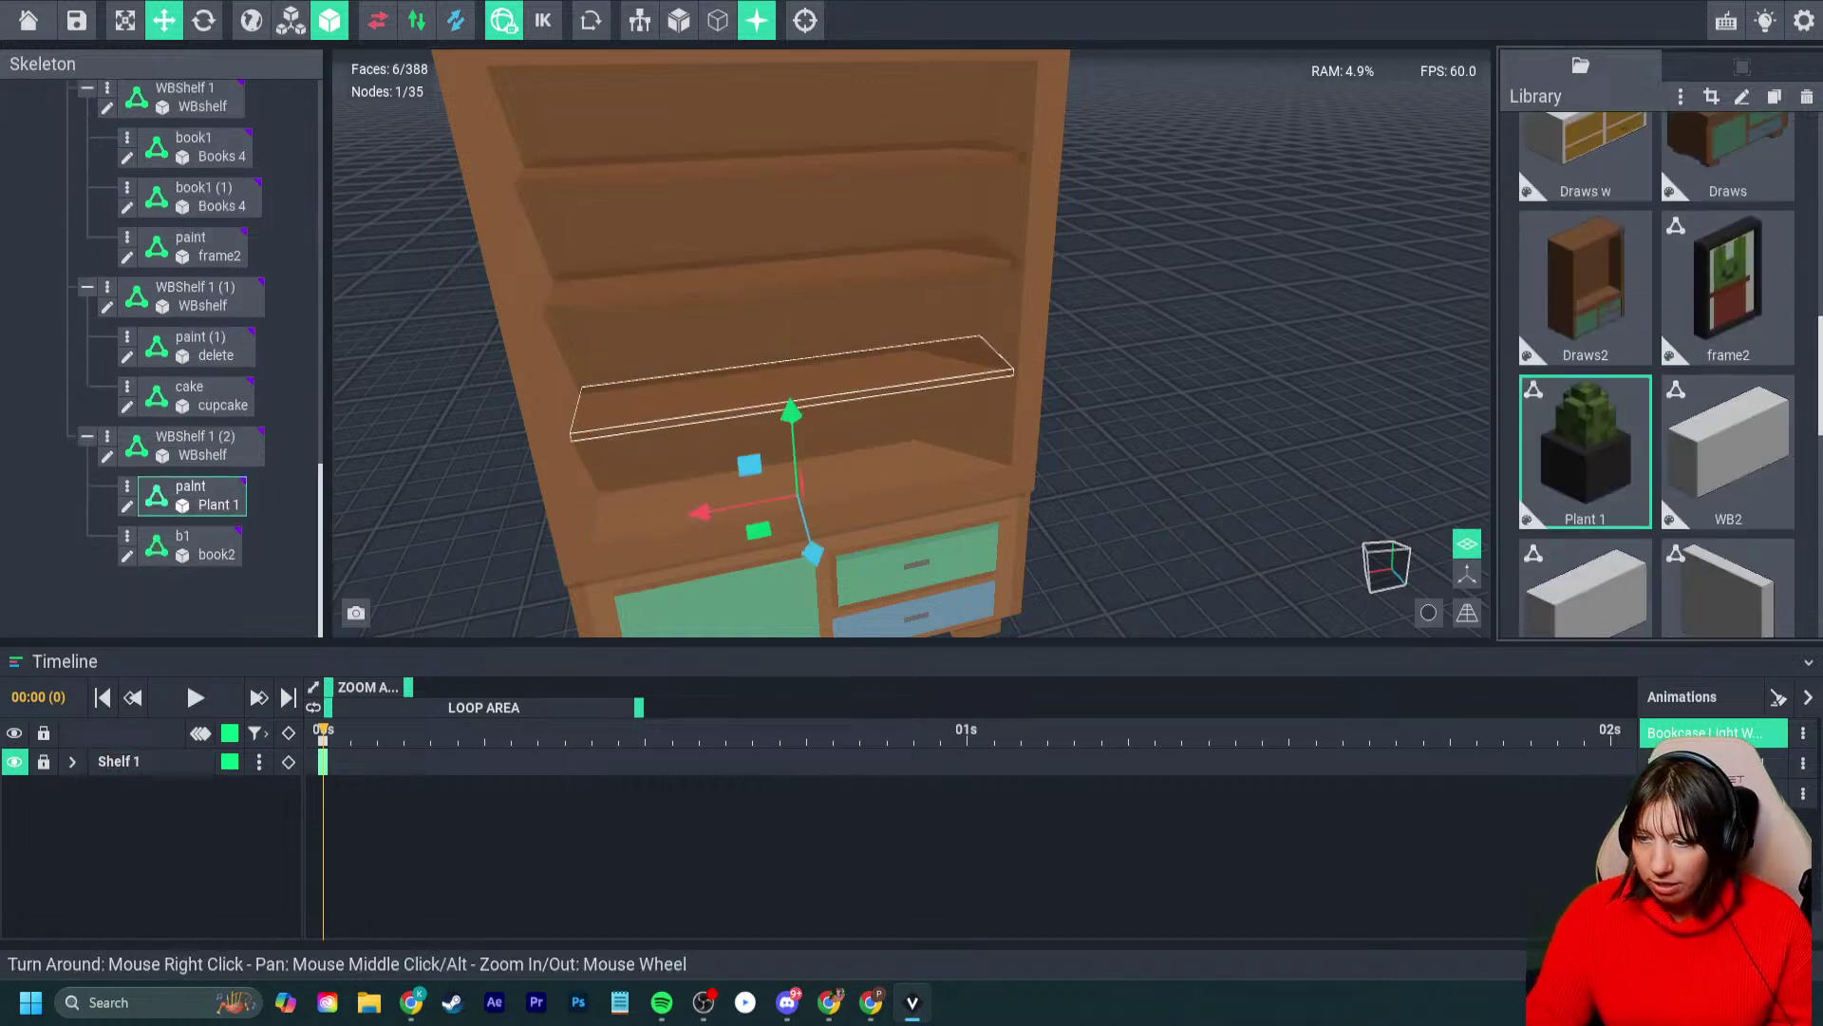
drag(791, 413, 780, 256)
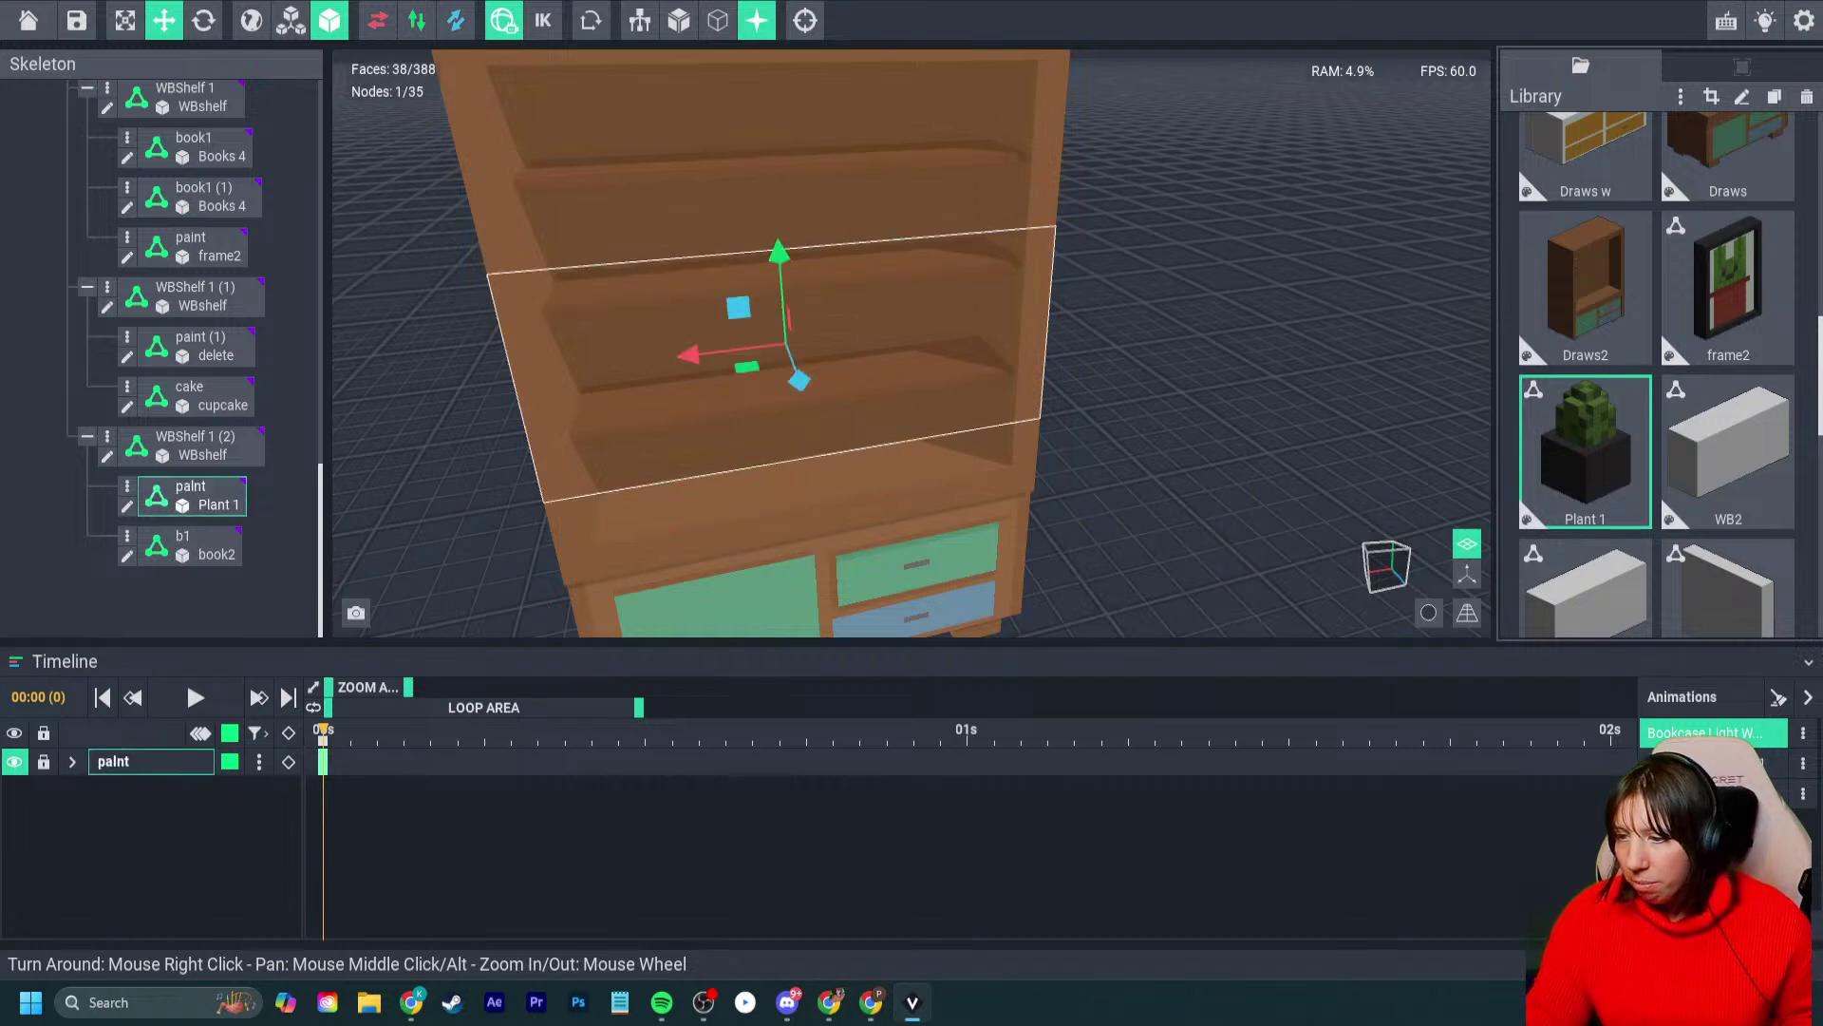
drag(798, 379, 819, 436)
- Move the plant along the lowest shelf to its right end and adjust its depth
click(799, 281)
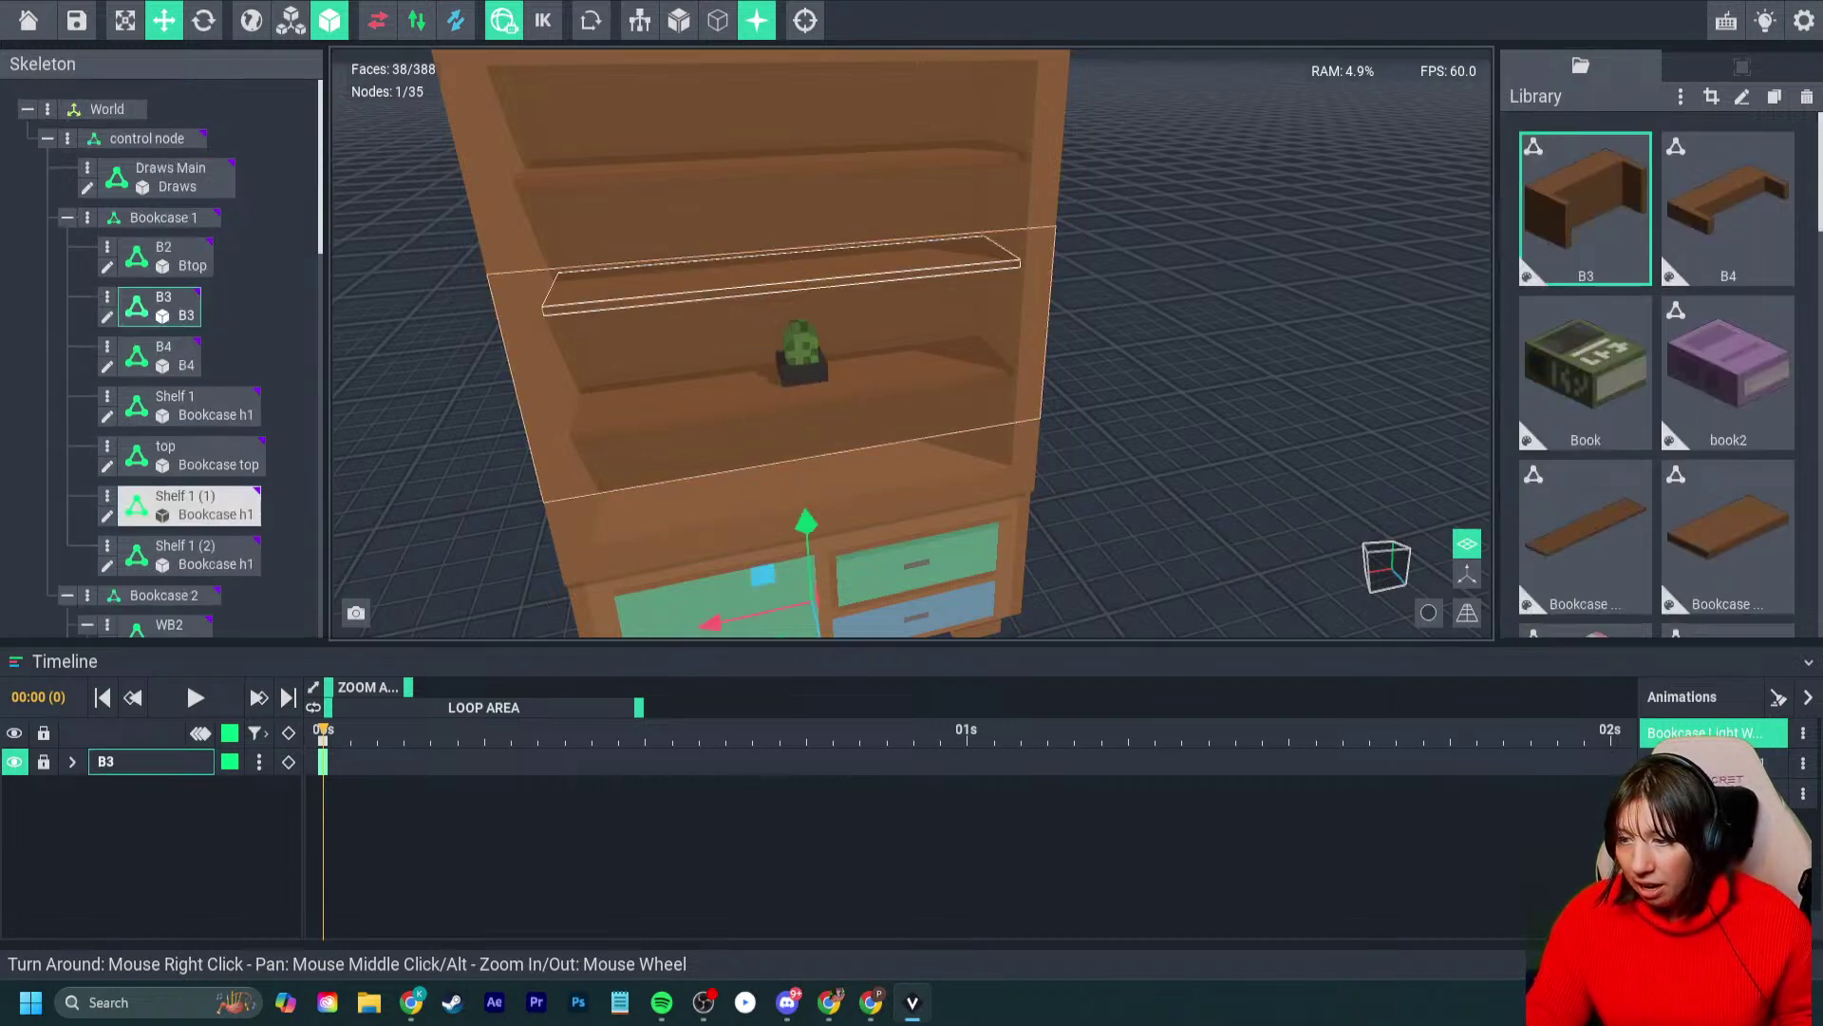
click(805, 352)
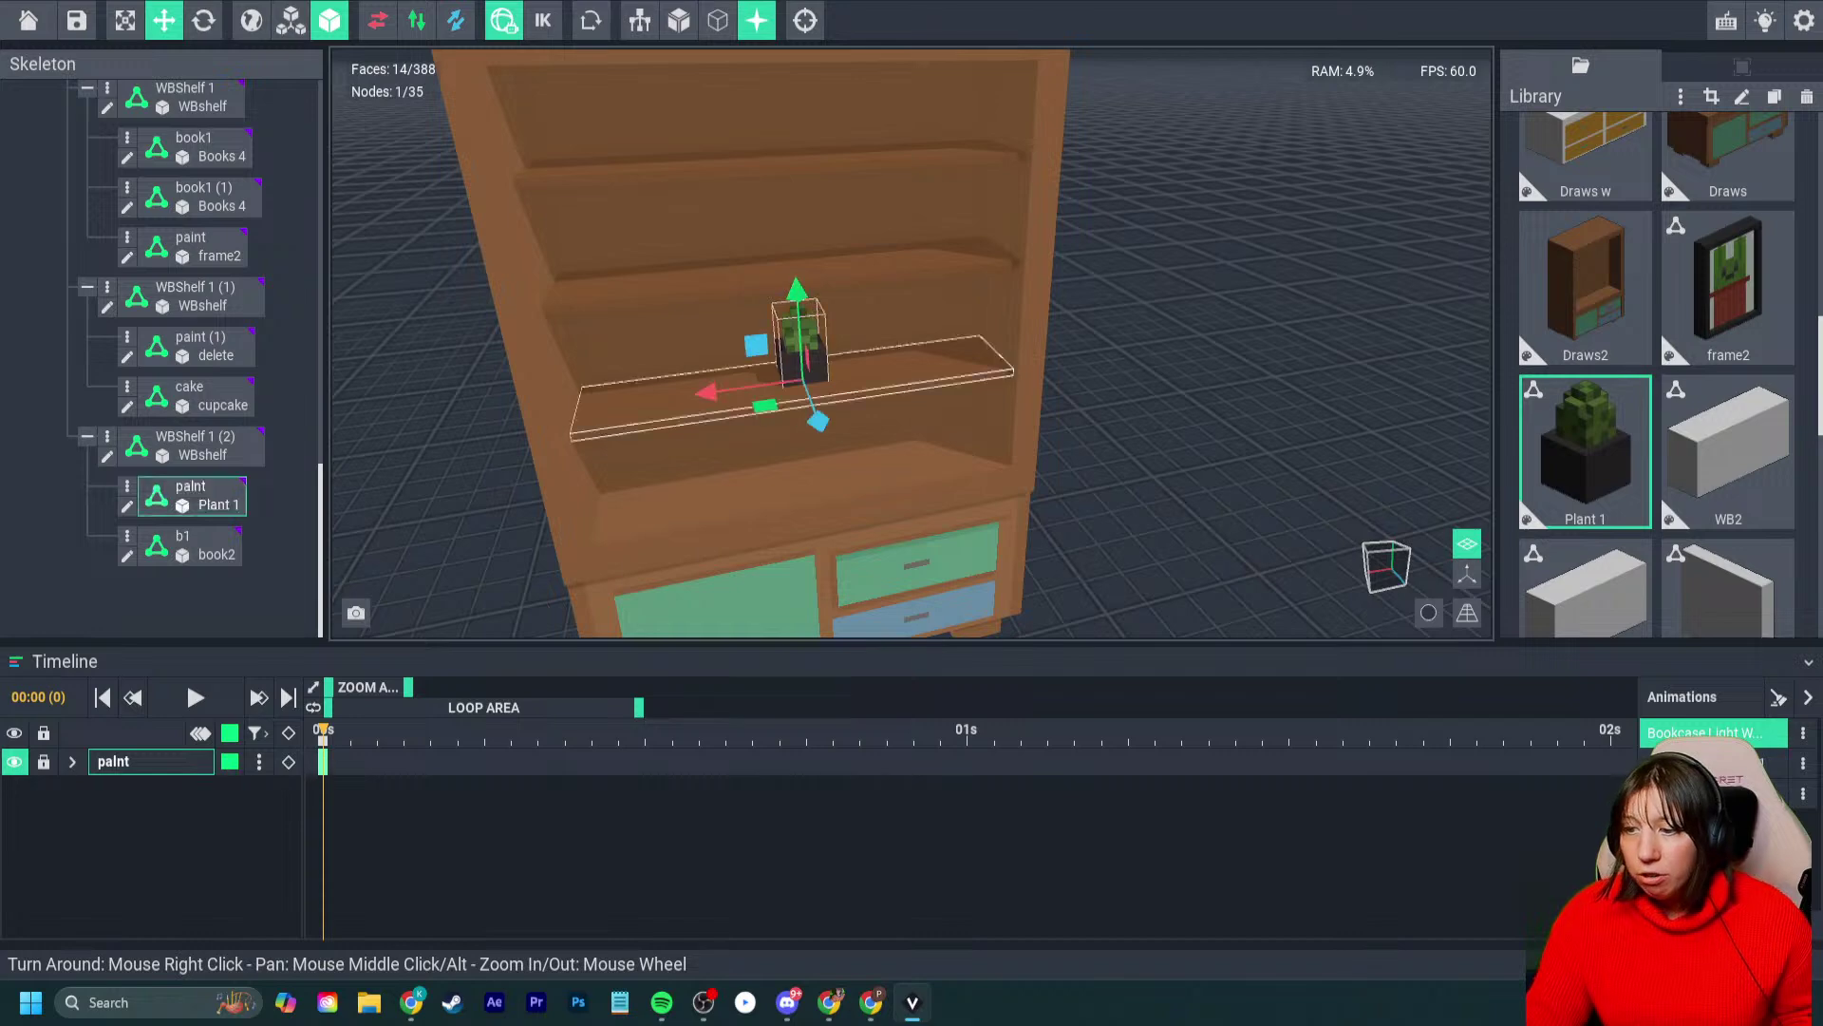
drag(710, 391, 872, 370)
drag(992, 397, 1002, 407)
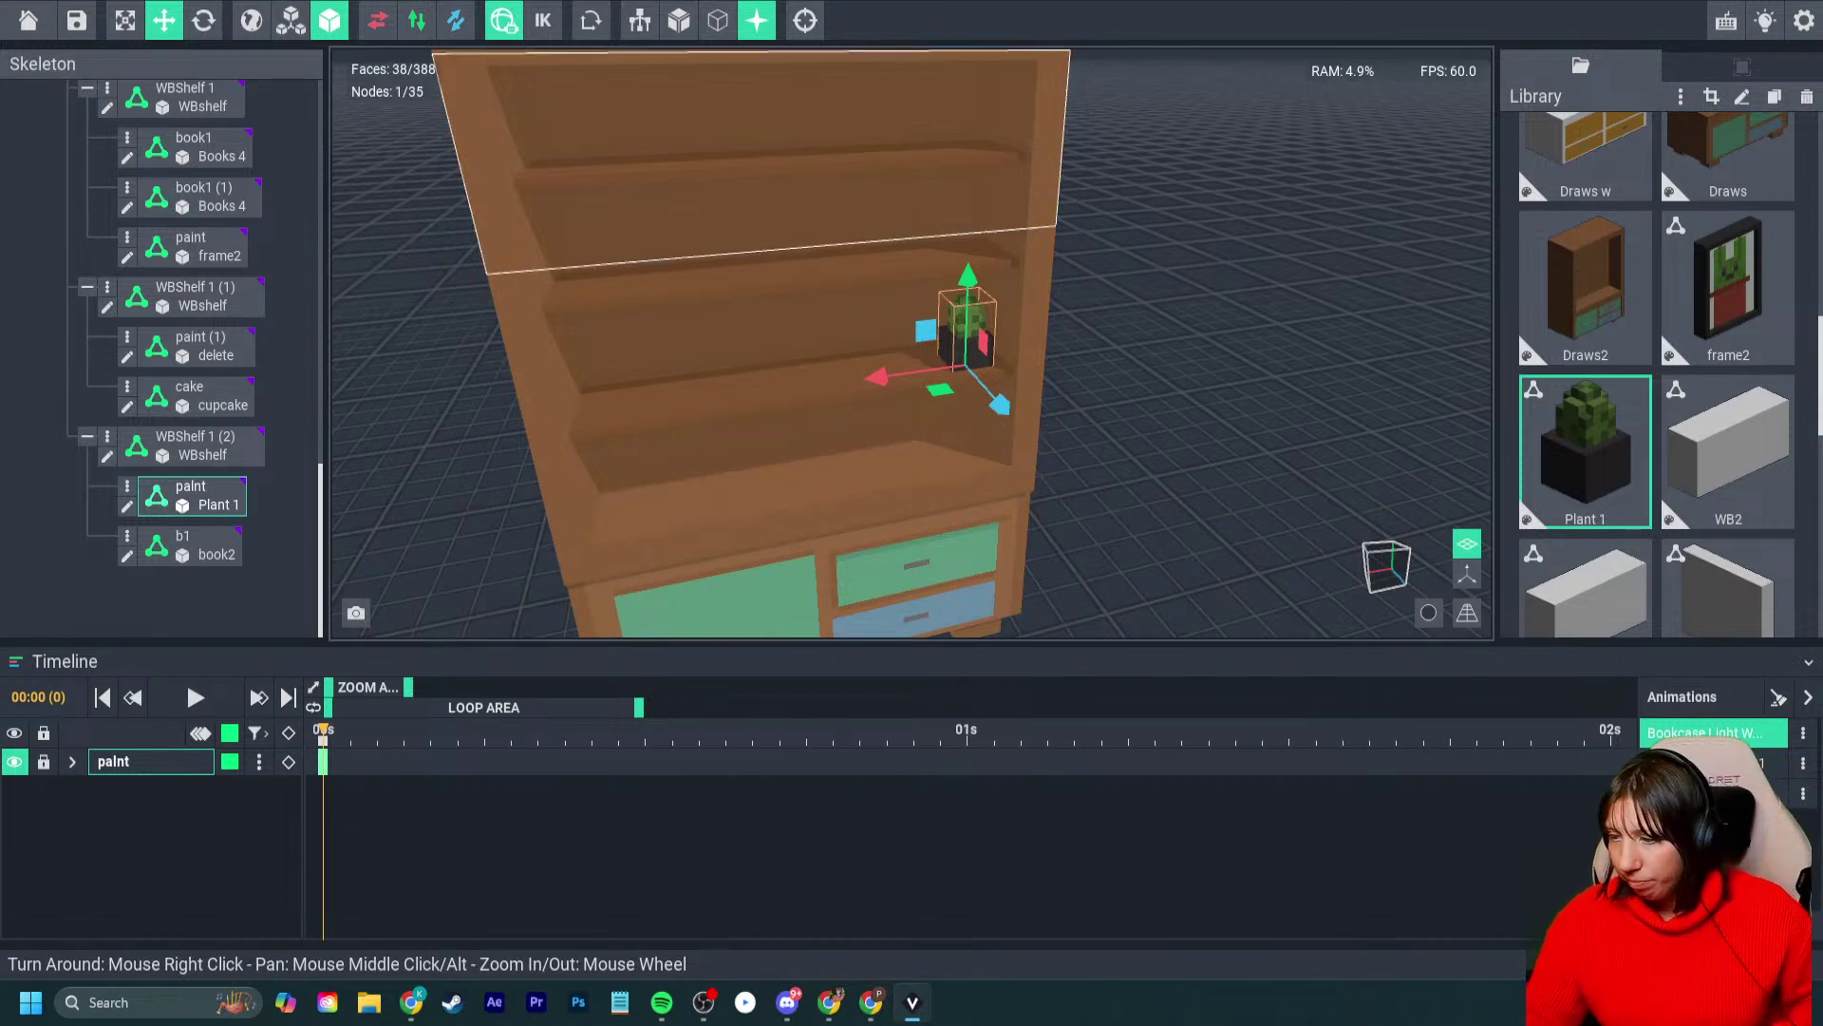
mouse_move(965, 347)
right_down()
mouse_move(888, 353)
mouse_move(997, 361)
right_up()
middle_drag(950, 346, 949, 382)
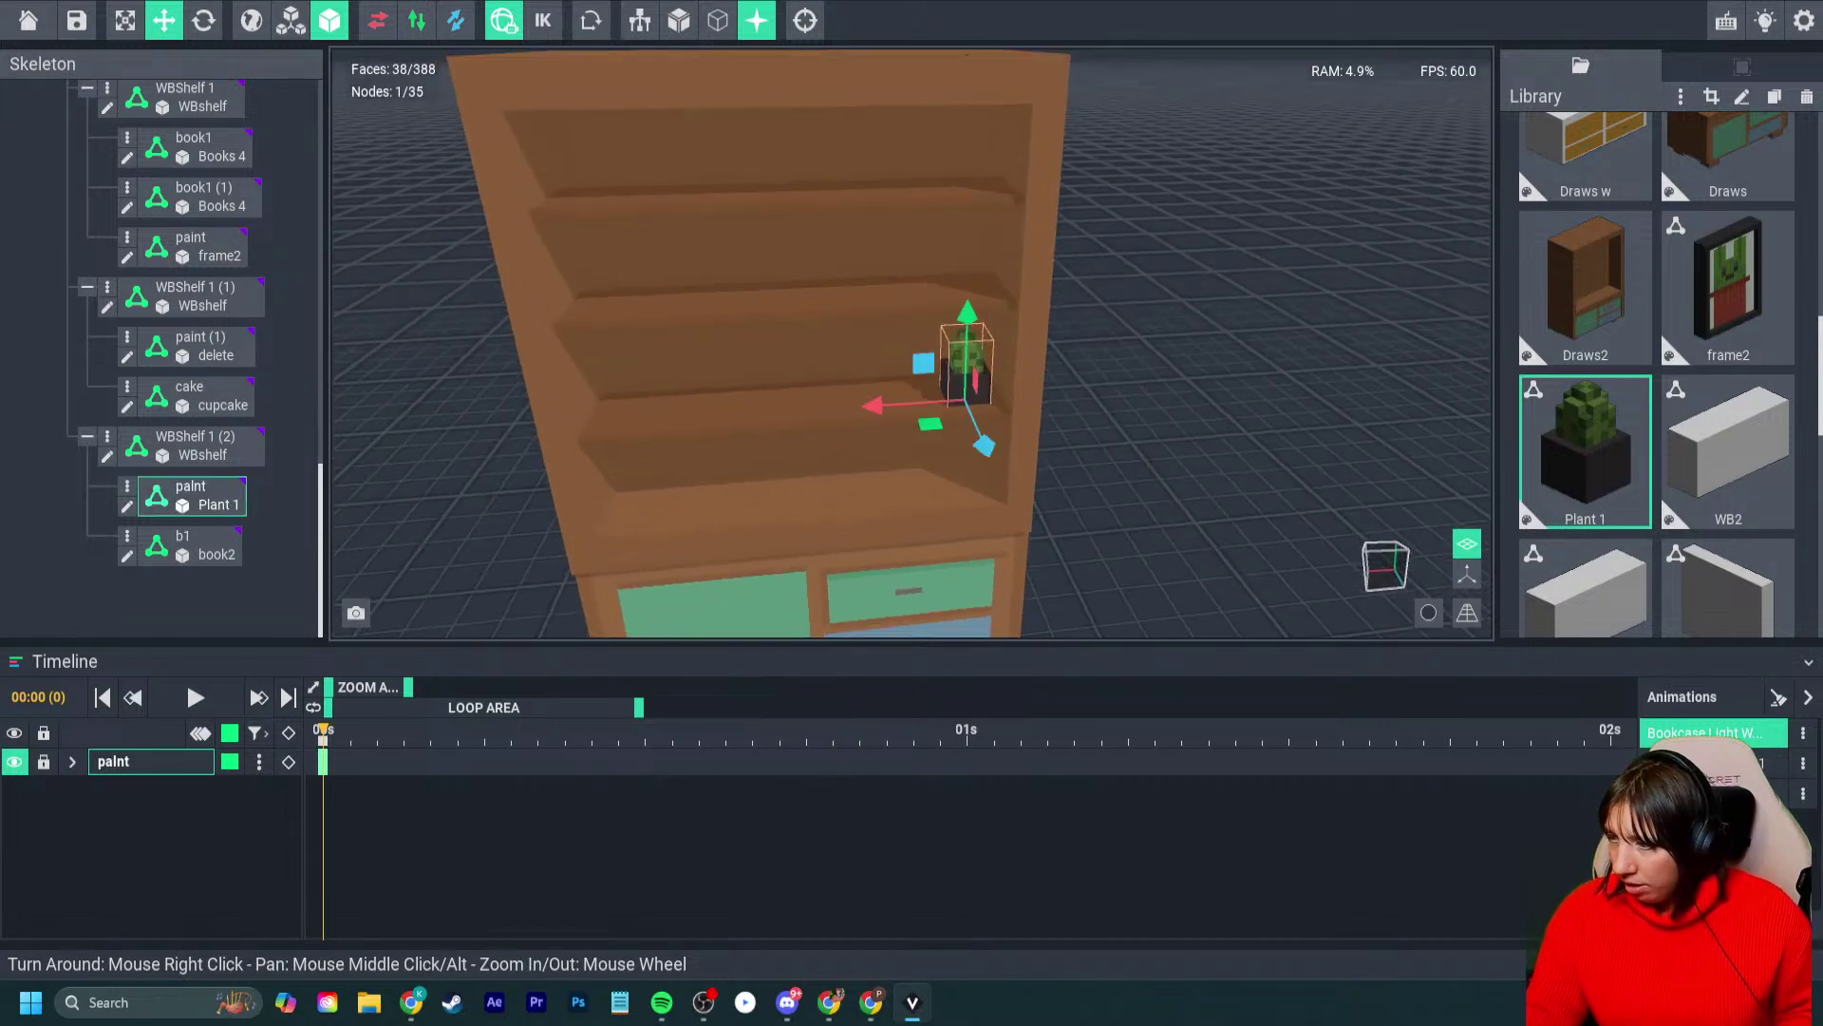
- Create a child node named Book2 under Shelf 1 and attach the Book model to it
scroll(1586, 451, up, 3)
scroll(1586, 451, up, 3)
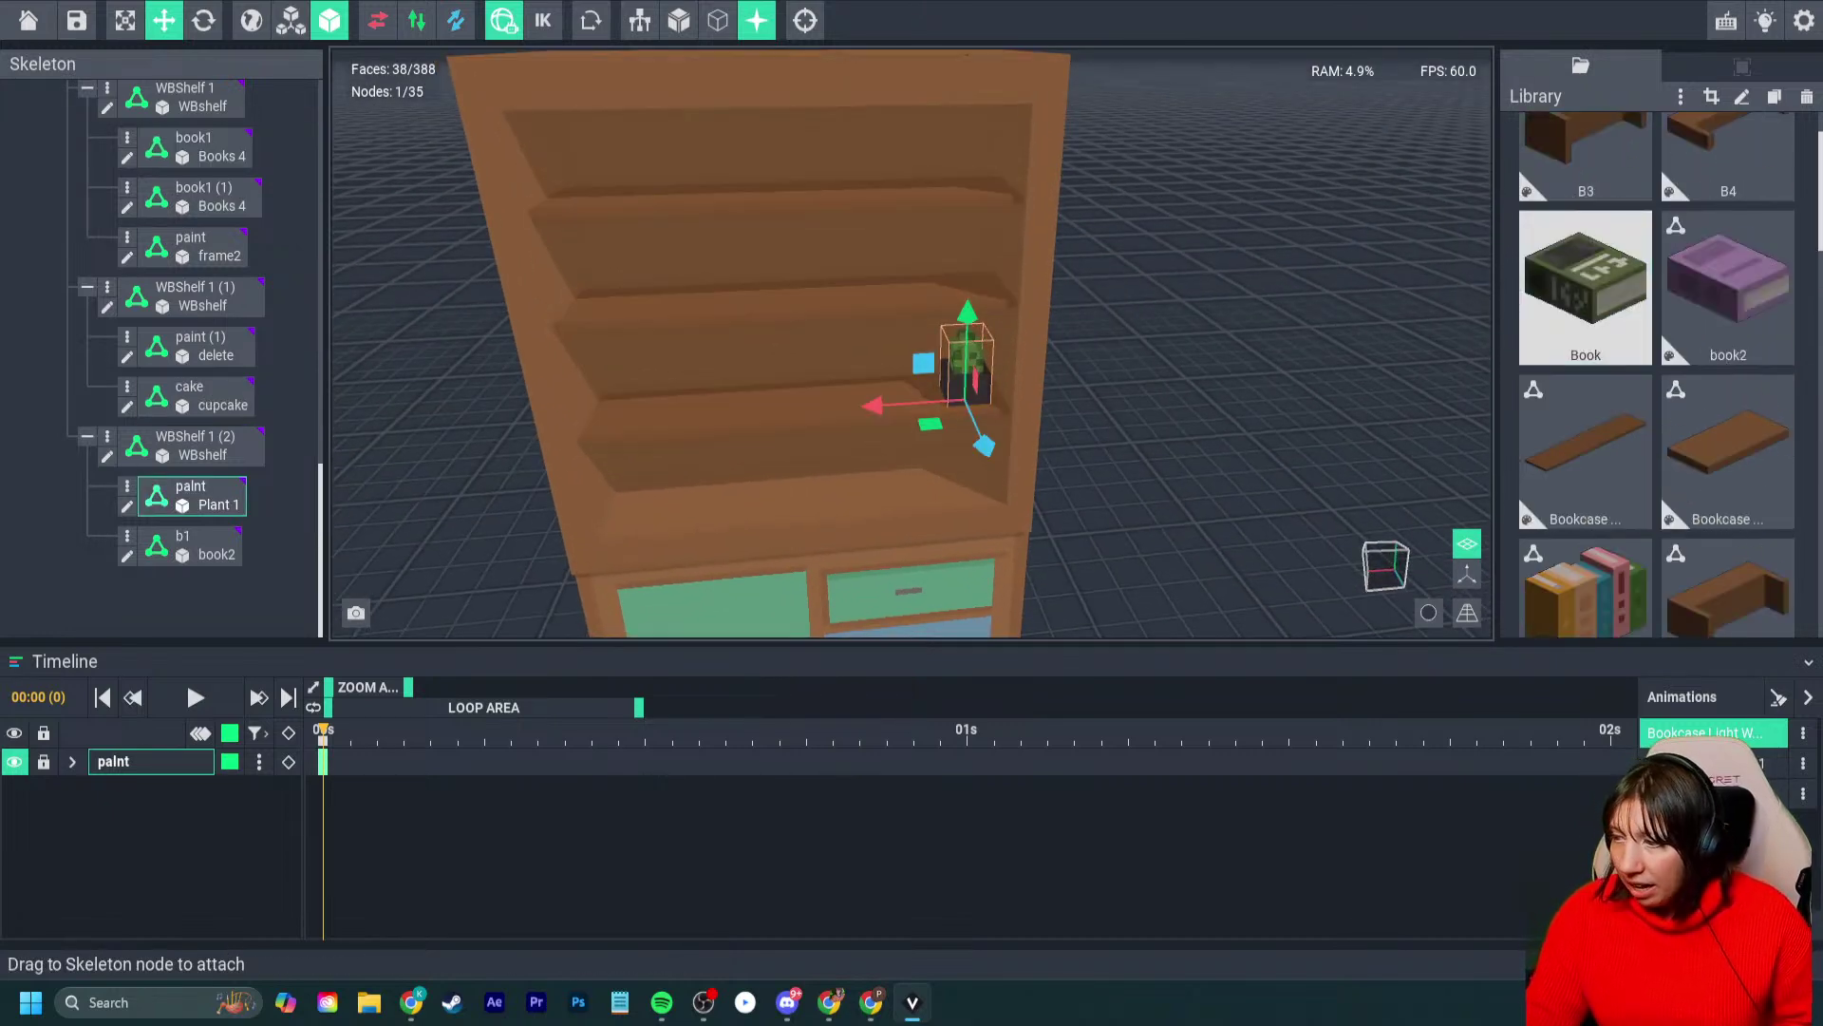
click(1586, 290)
click(788, 418)
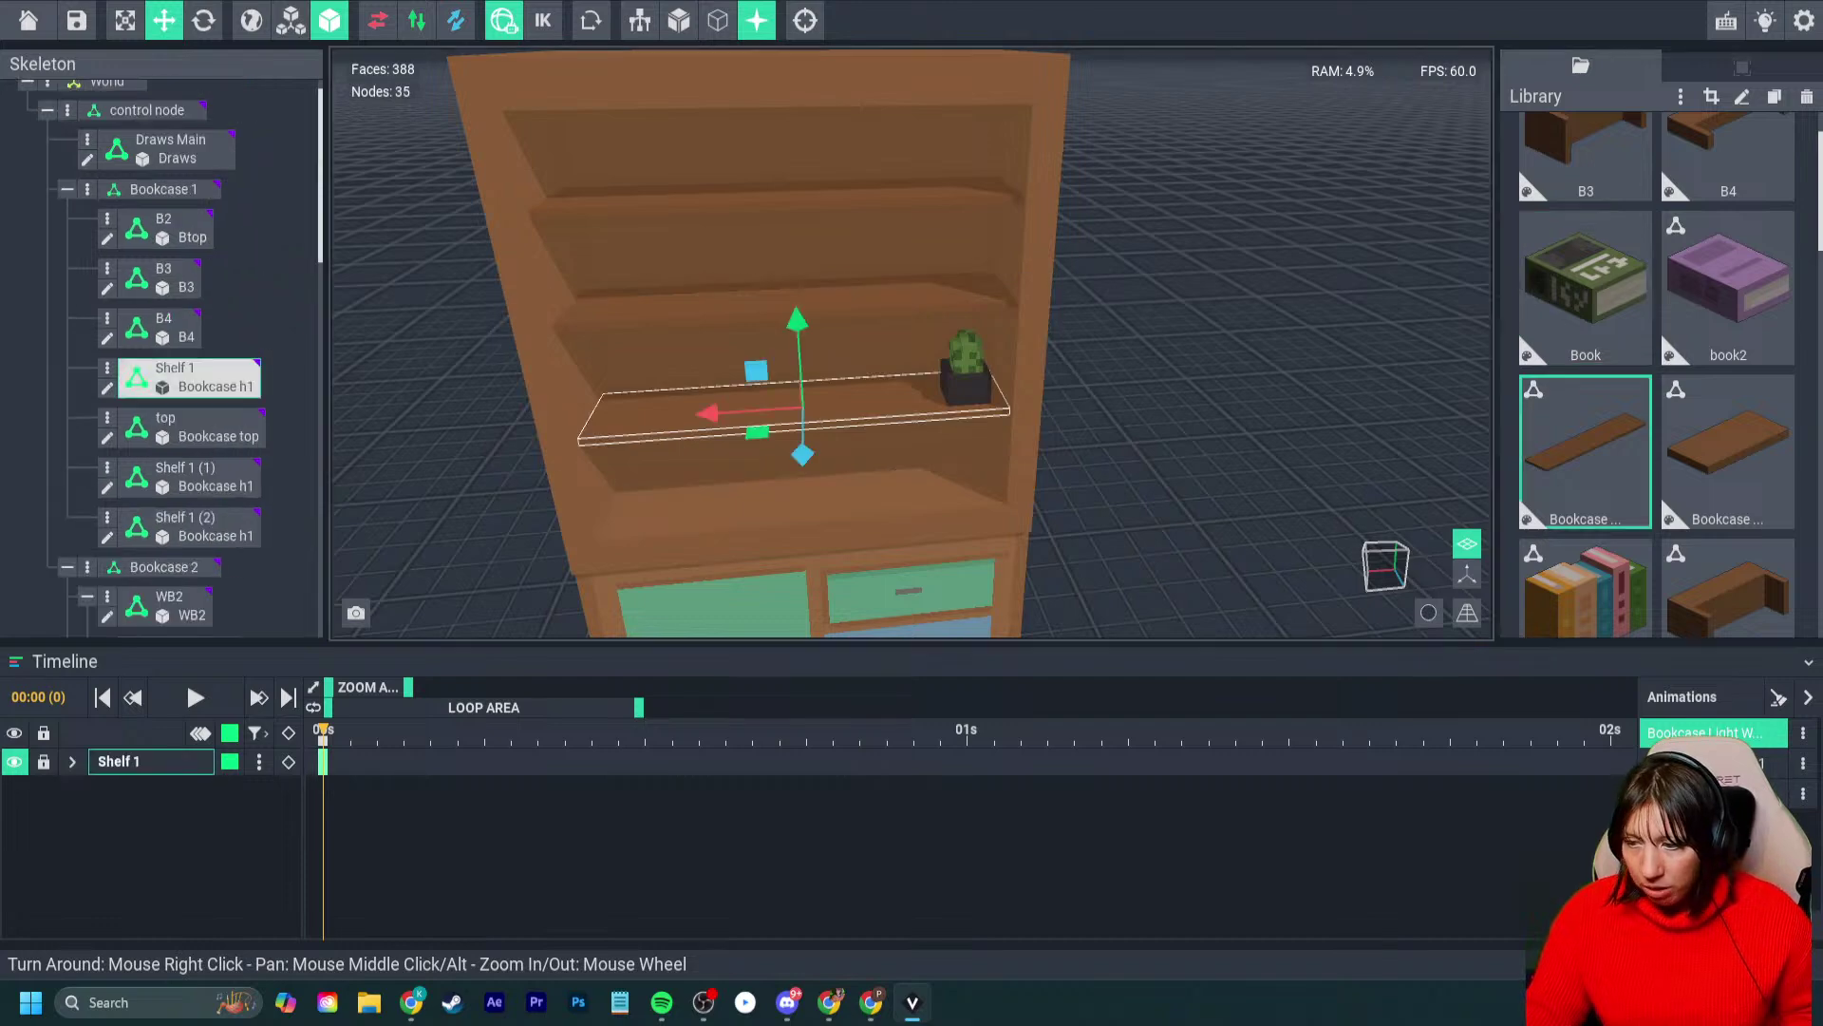
right_click(114, 371)
click(124, 385)
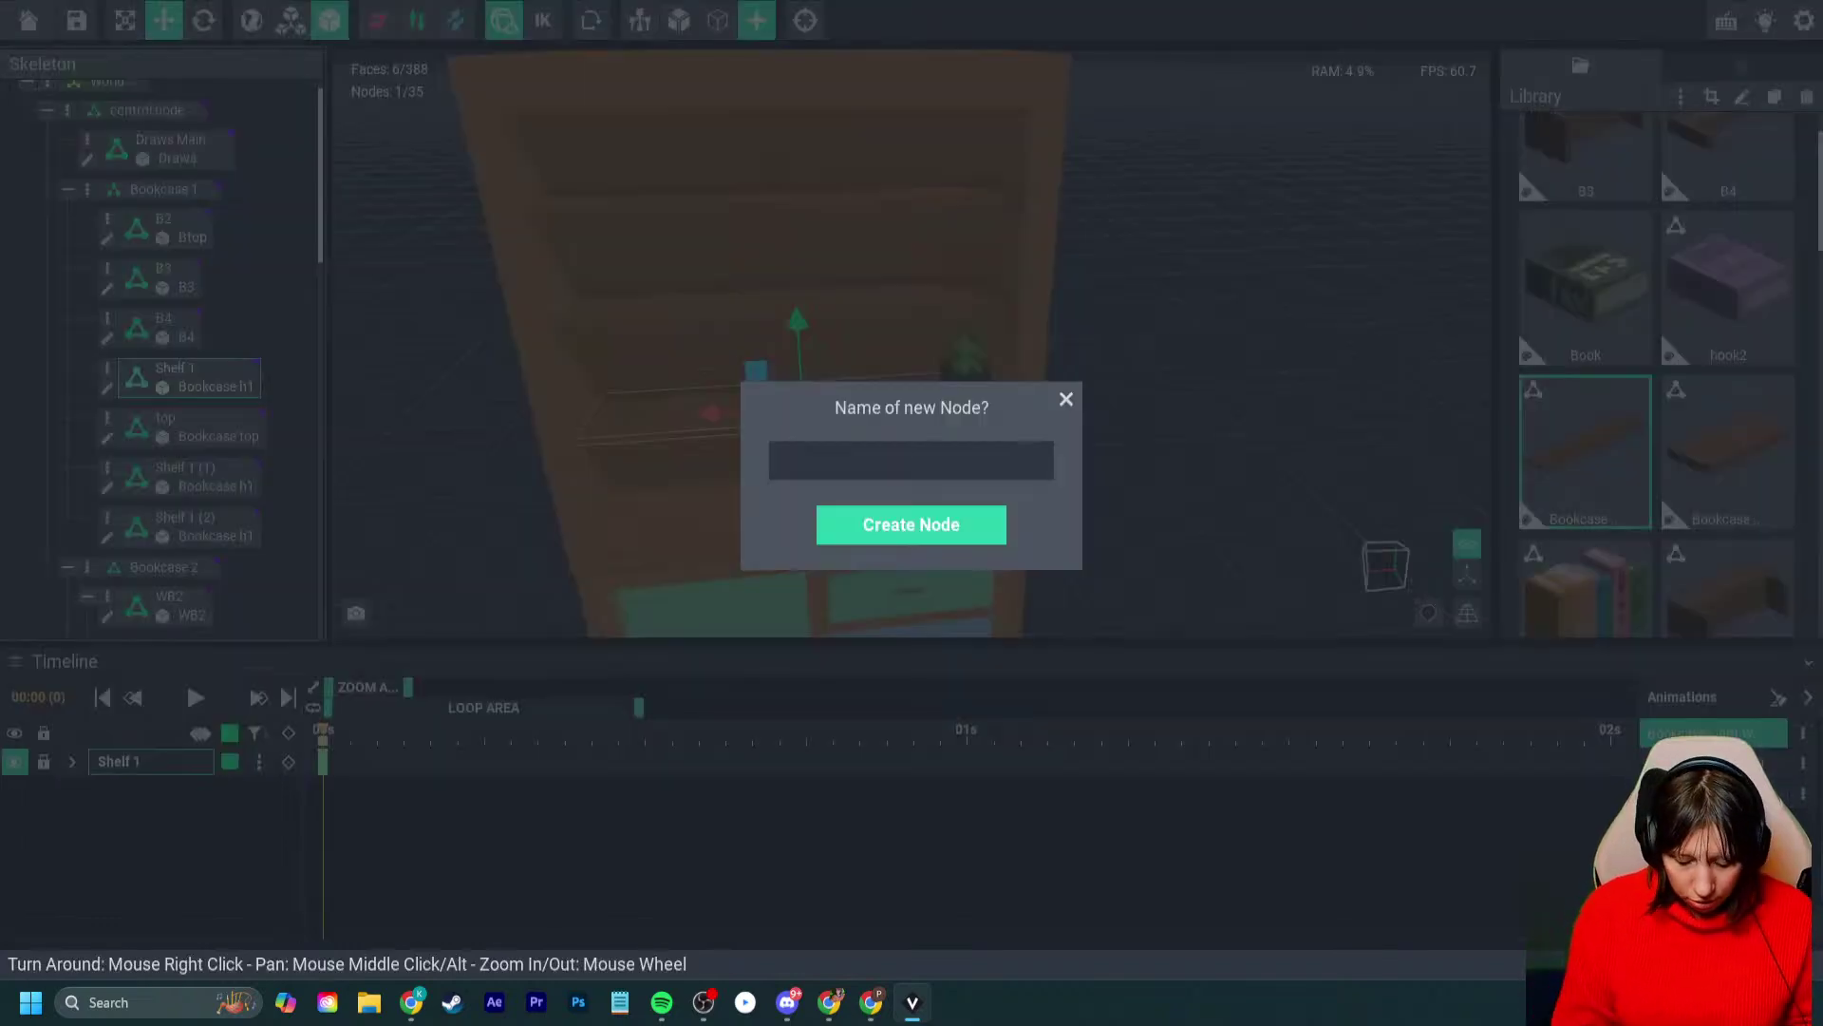
text(B2)
click(921, 461)
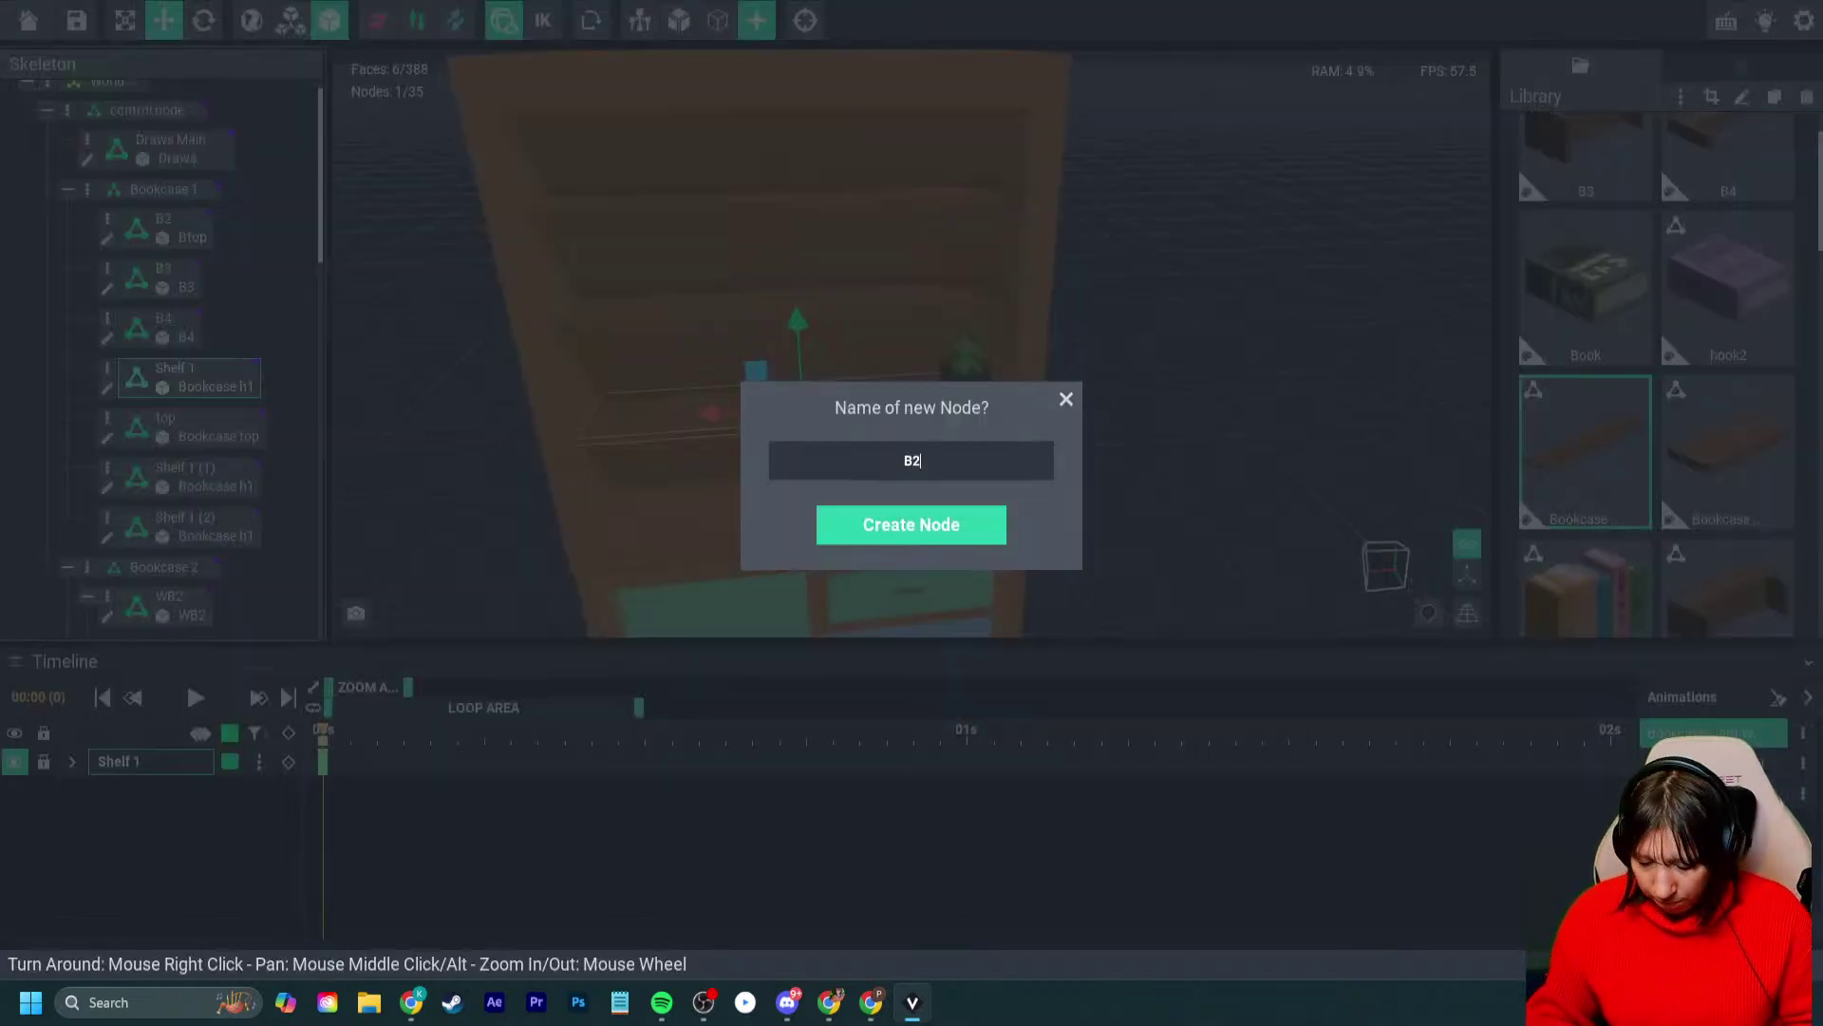
text(ook2)
key(Return)
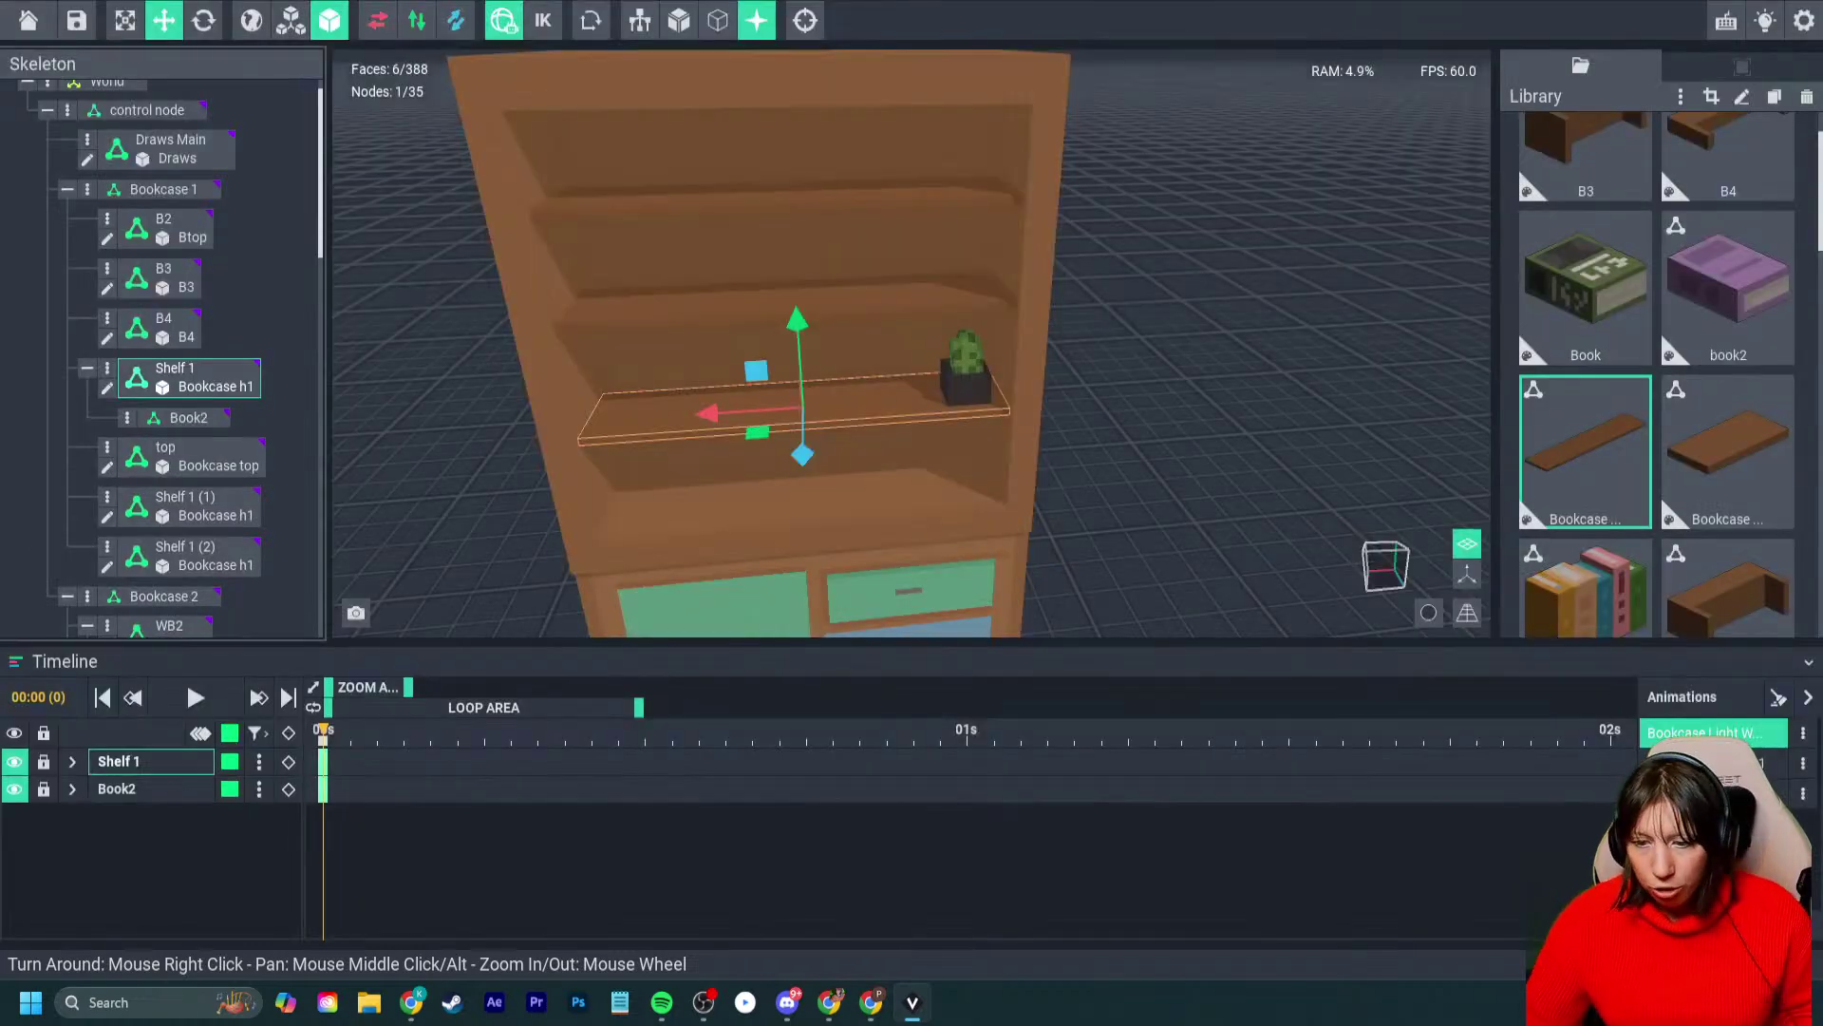
drag(1595, 285, 182, 423)
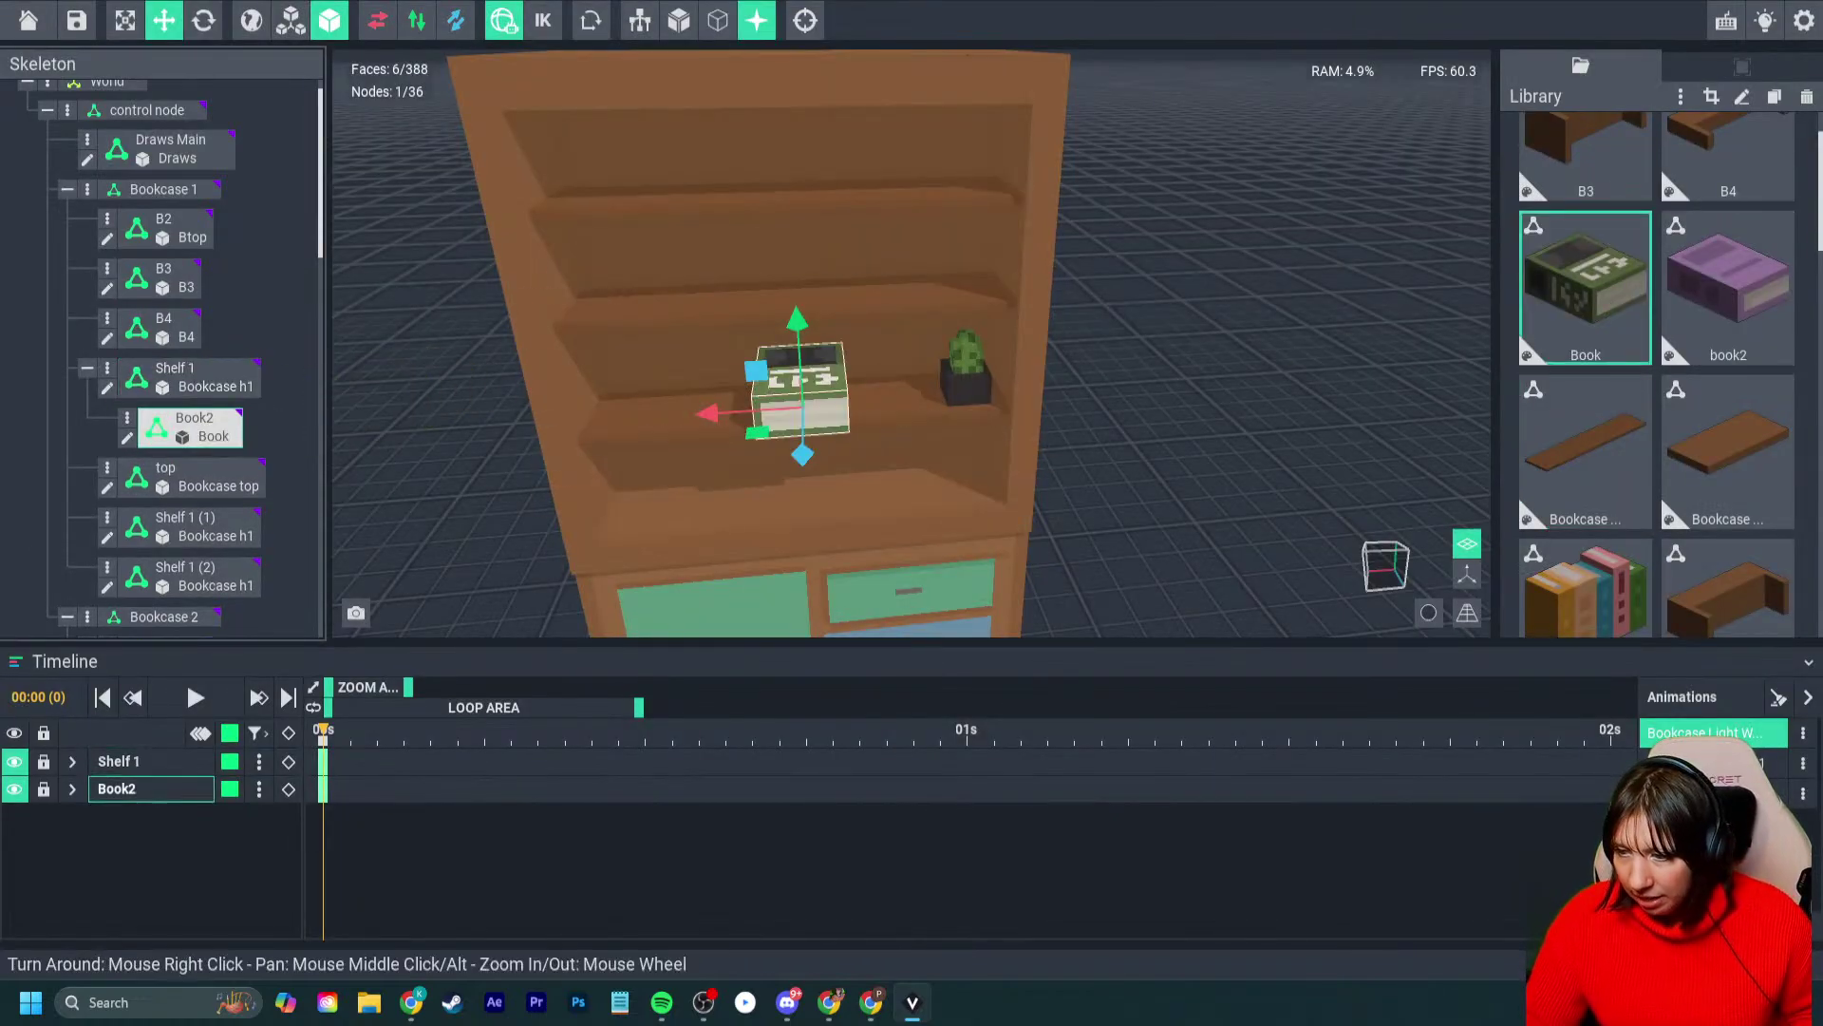
- Rotate the green book so it stands upright with its spine facing out of the bookcase
click(204, 20)
drag(831, 444, 934, 417)
drag(763, 341, 891, 365)
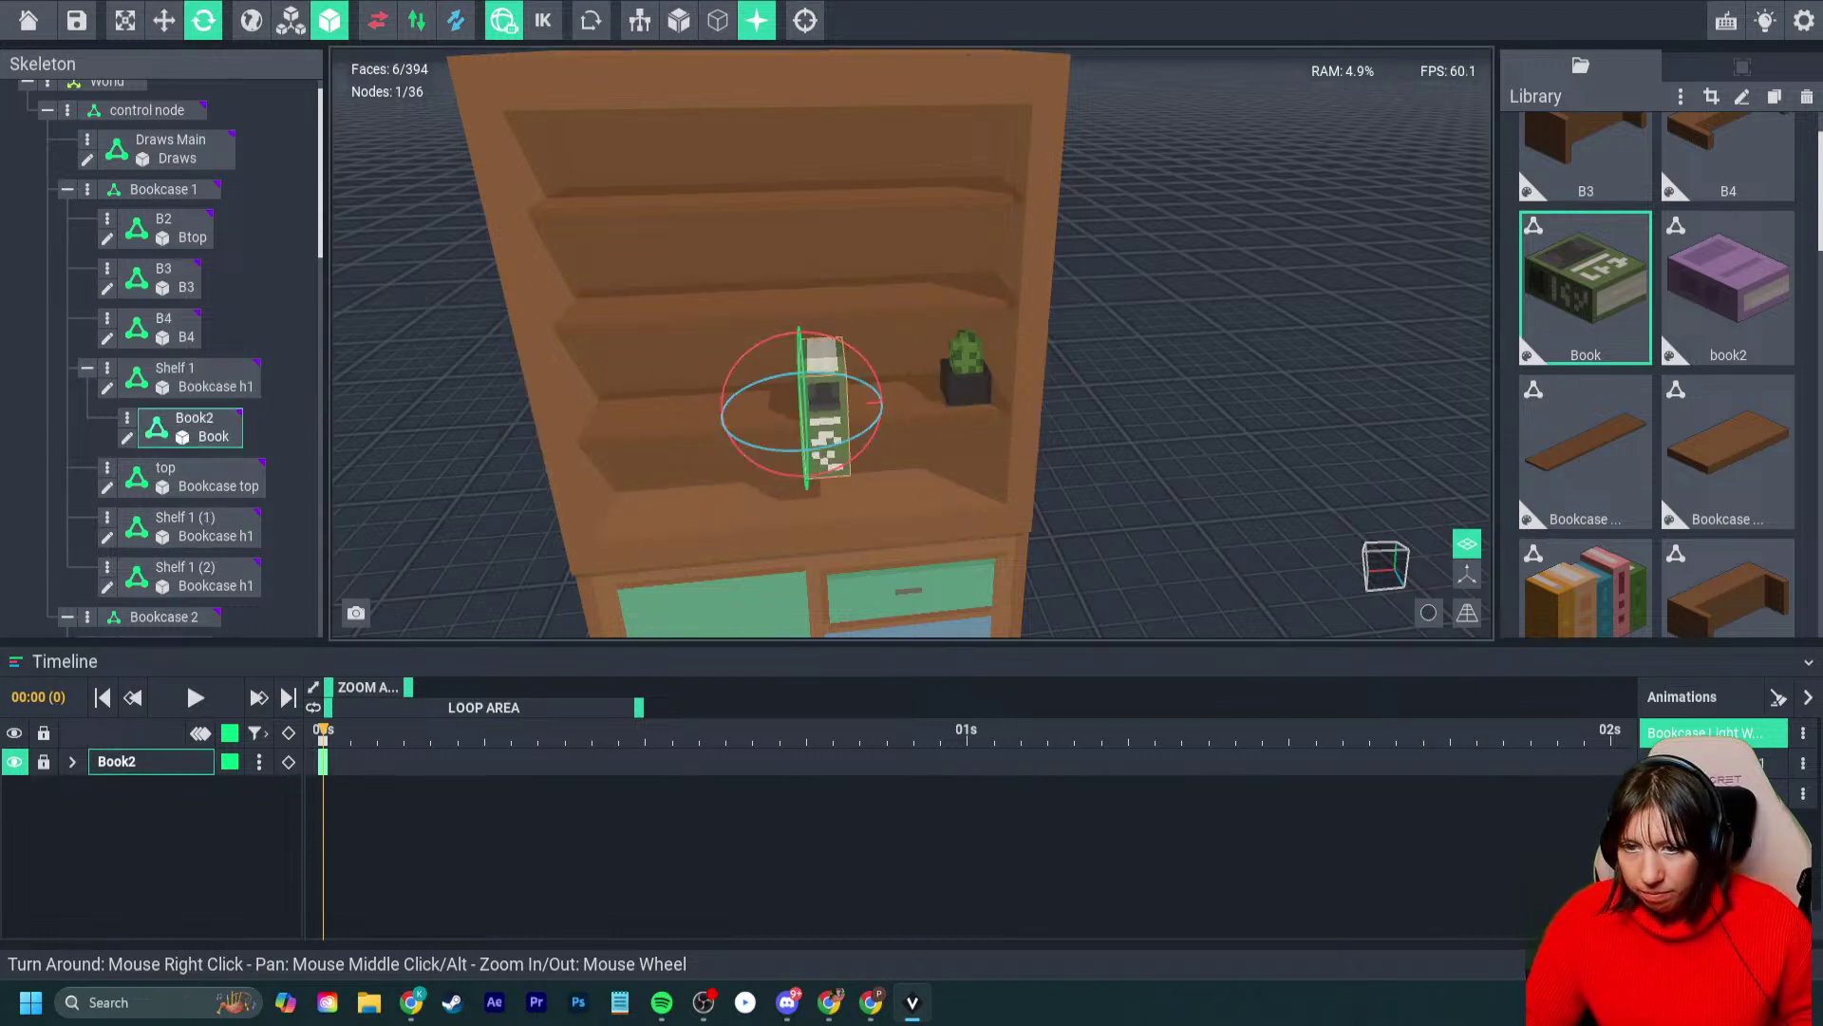
- Raise the upright book to the level of the lowest shelf and move it to the shelf's left end
click(165, 20)
drag(808, 484, 807, 450)
click(808, 471)
click(821, 404)
right_drag(822, 404, 872, 422)
scroll(827, 393, up, 3)
drag(879, 355, 585, 361)
- Push the book slightly back, shift it clear of the left wall and raise it a little
right_drag(618, 432, 578, 446)
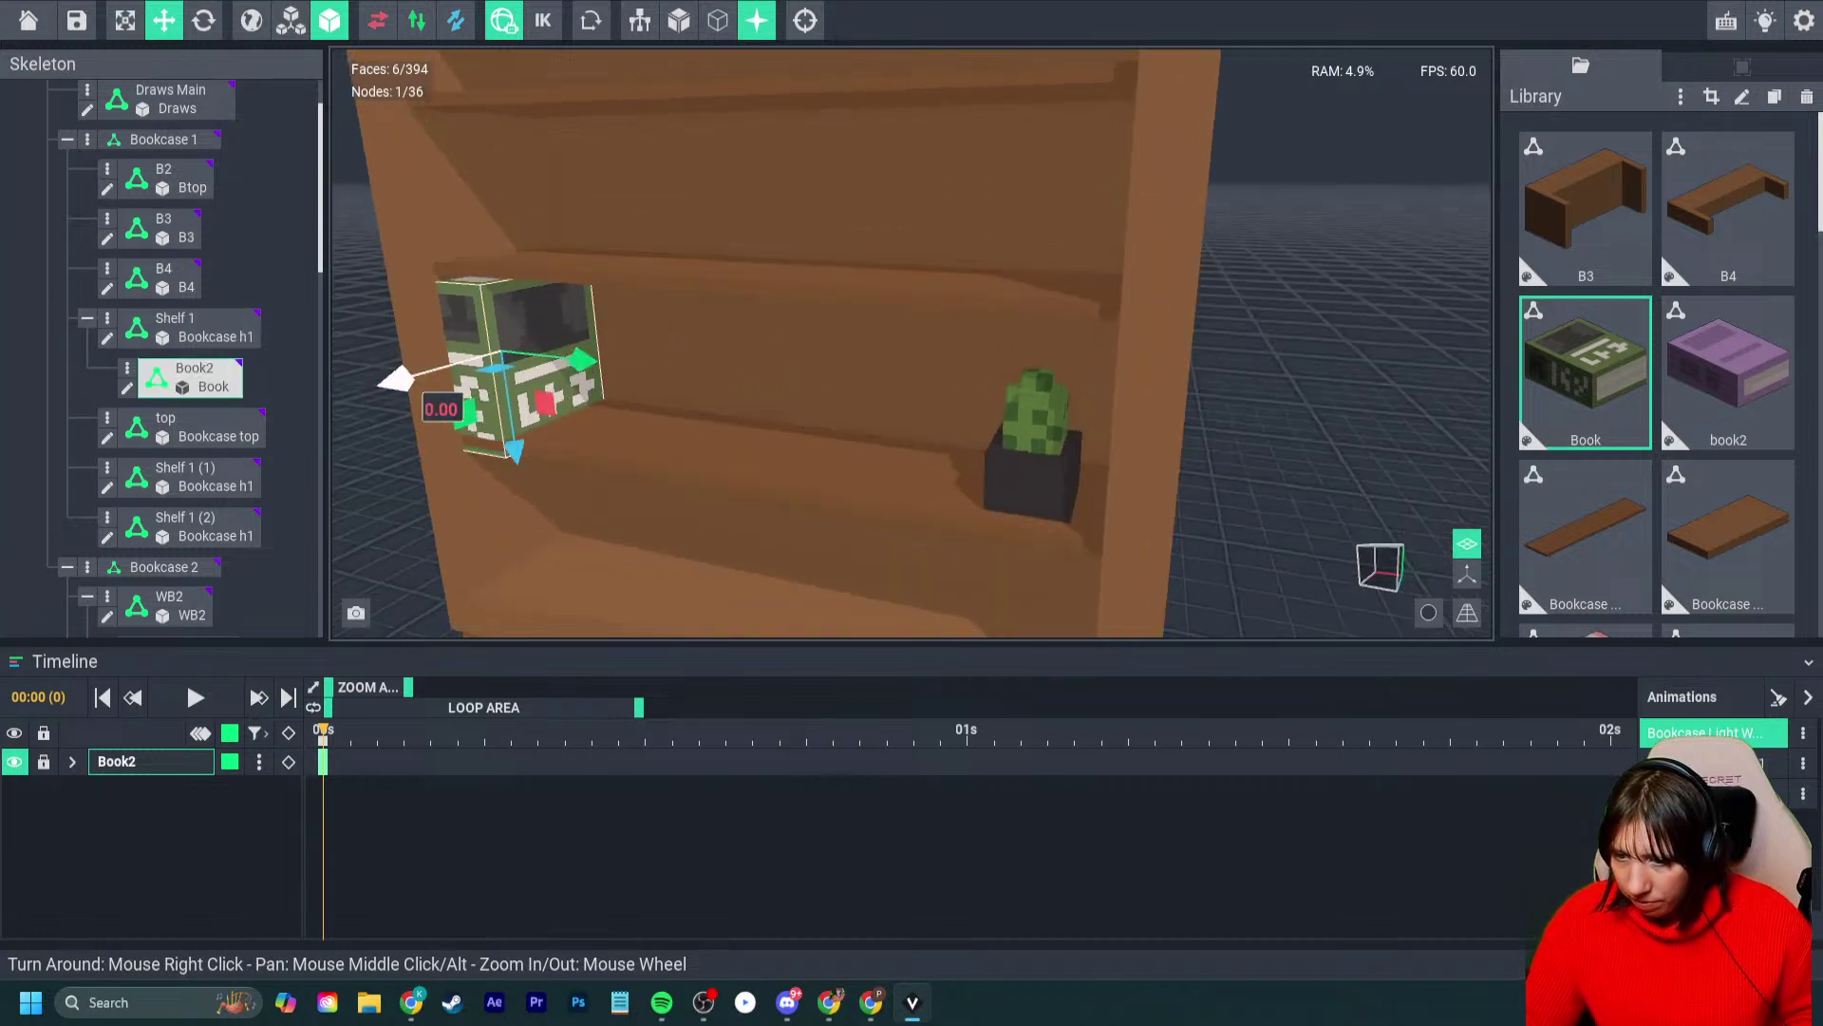
drag(395, 380, 408, 377)
right_drag(541, 418, 597, 372)
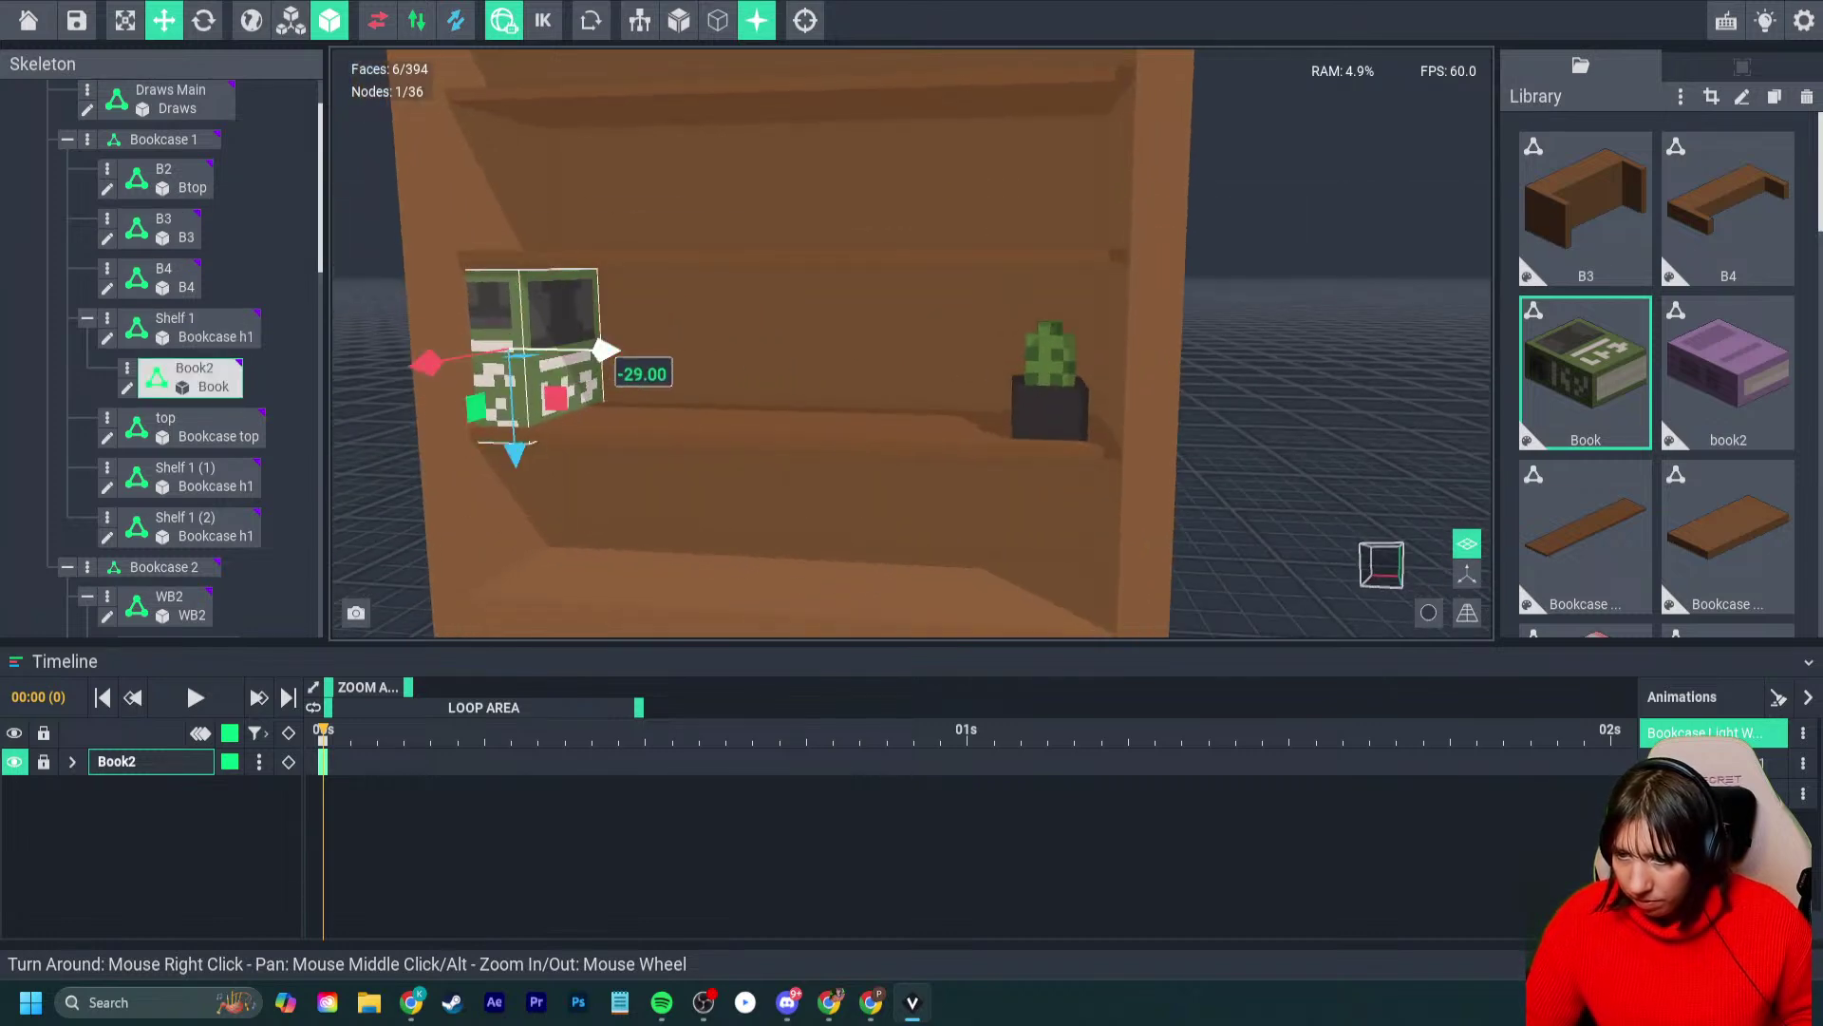
drag(604, 350, 626, 351)
drag(536, 451, 536, 445)
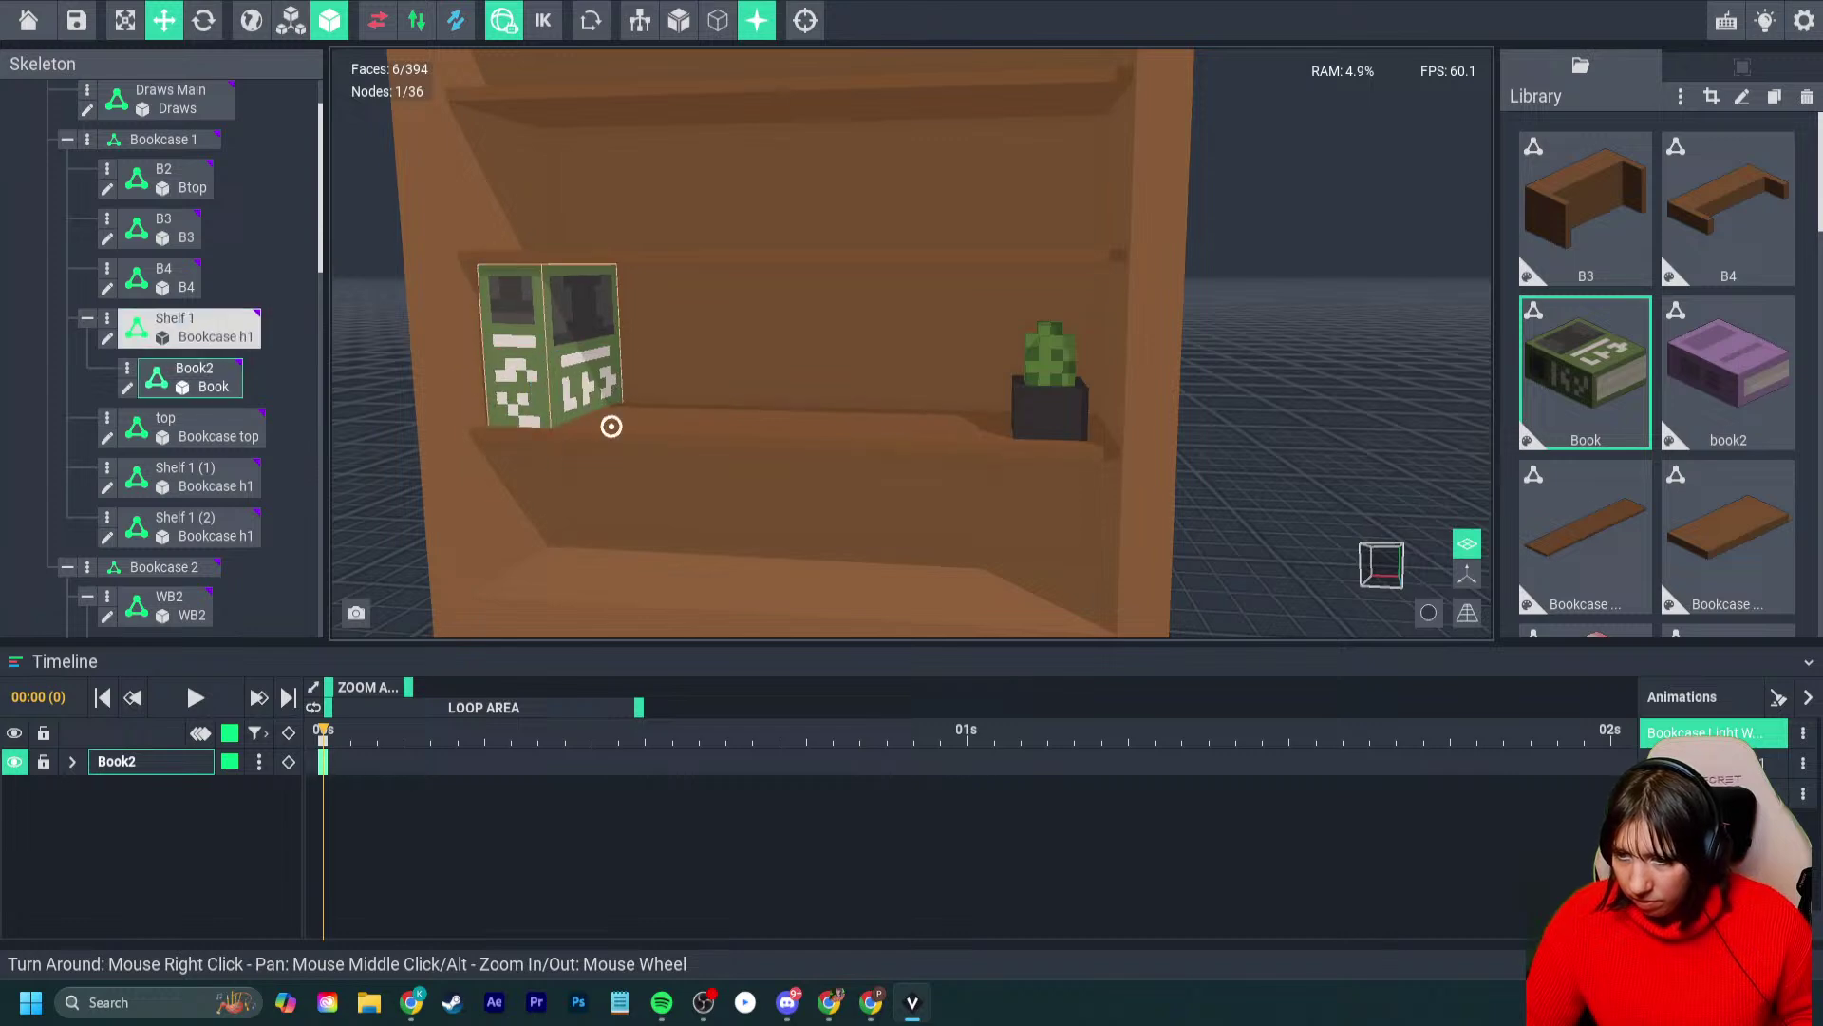
- Lower Shelf 1 slightly and lower the plant to match it
click(684, 439)
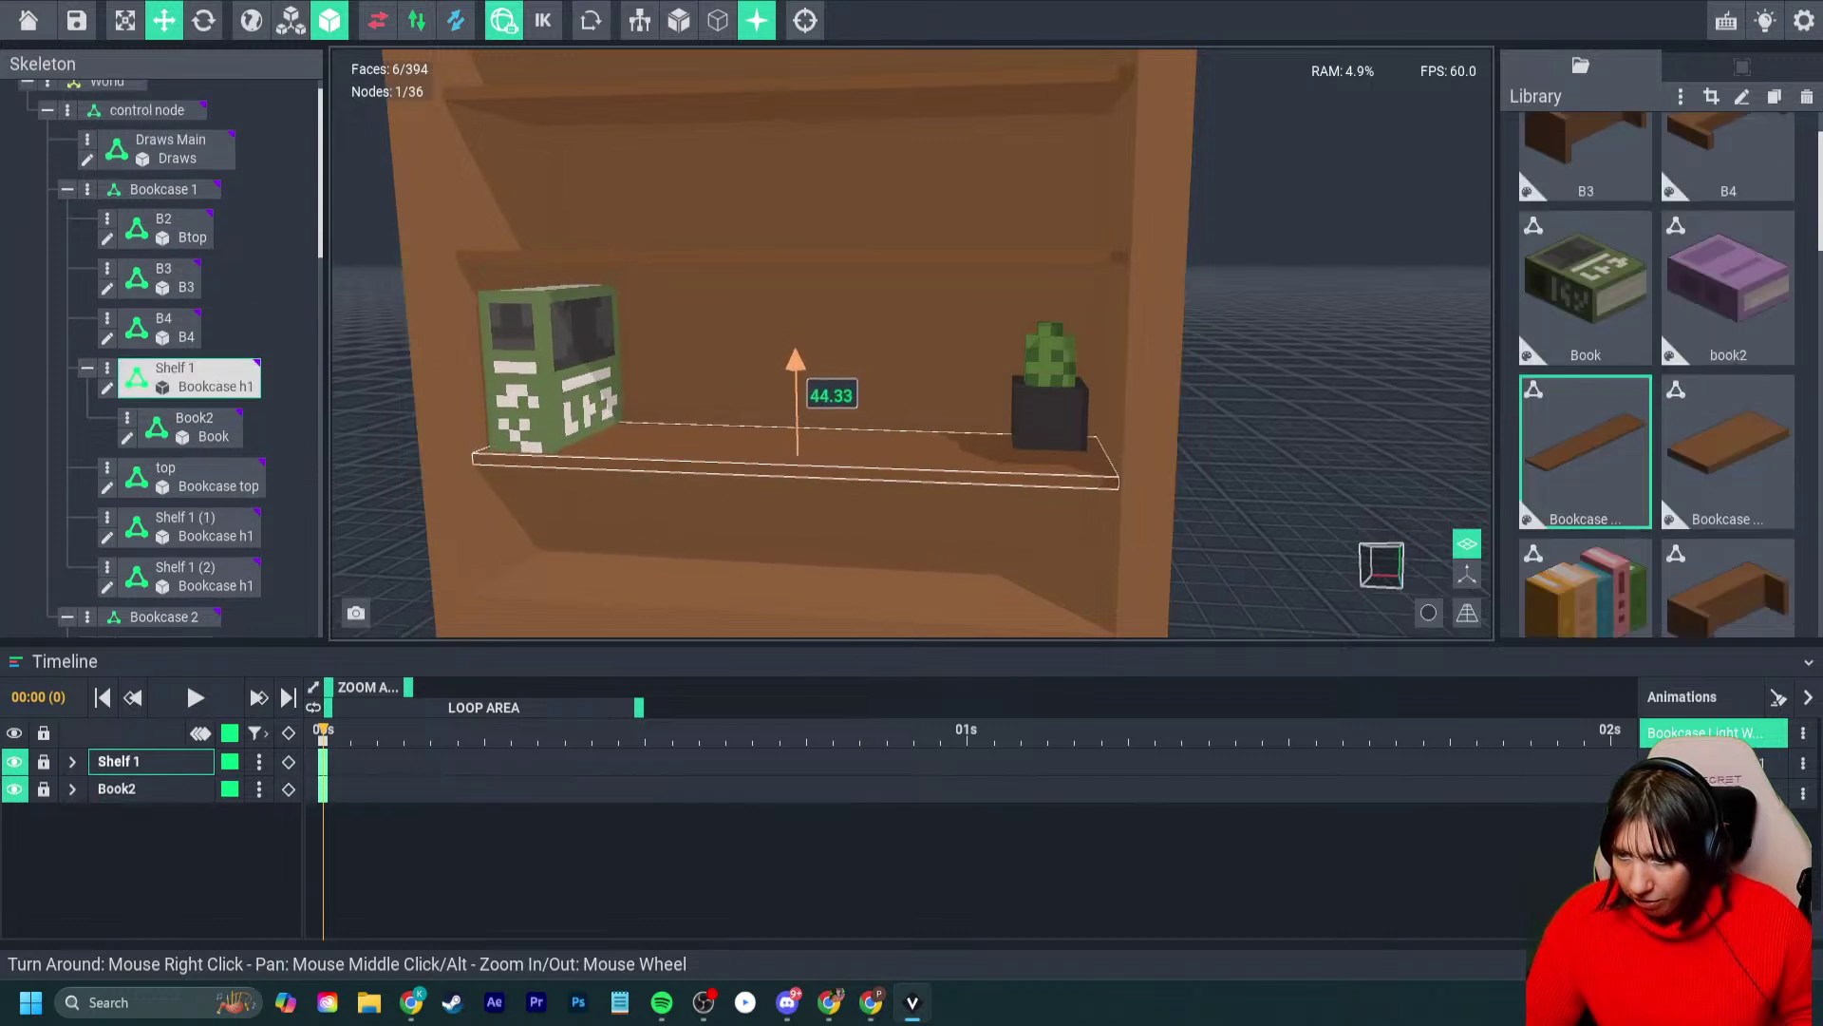
drag(796, 363, 796, 368)
click(1050, 410)
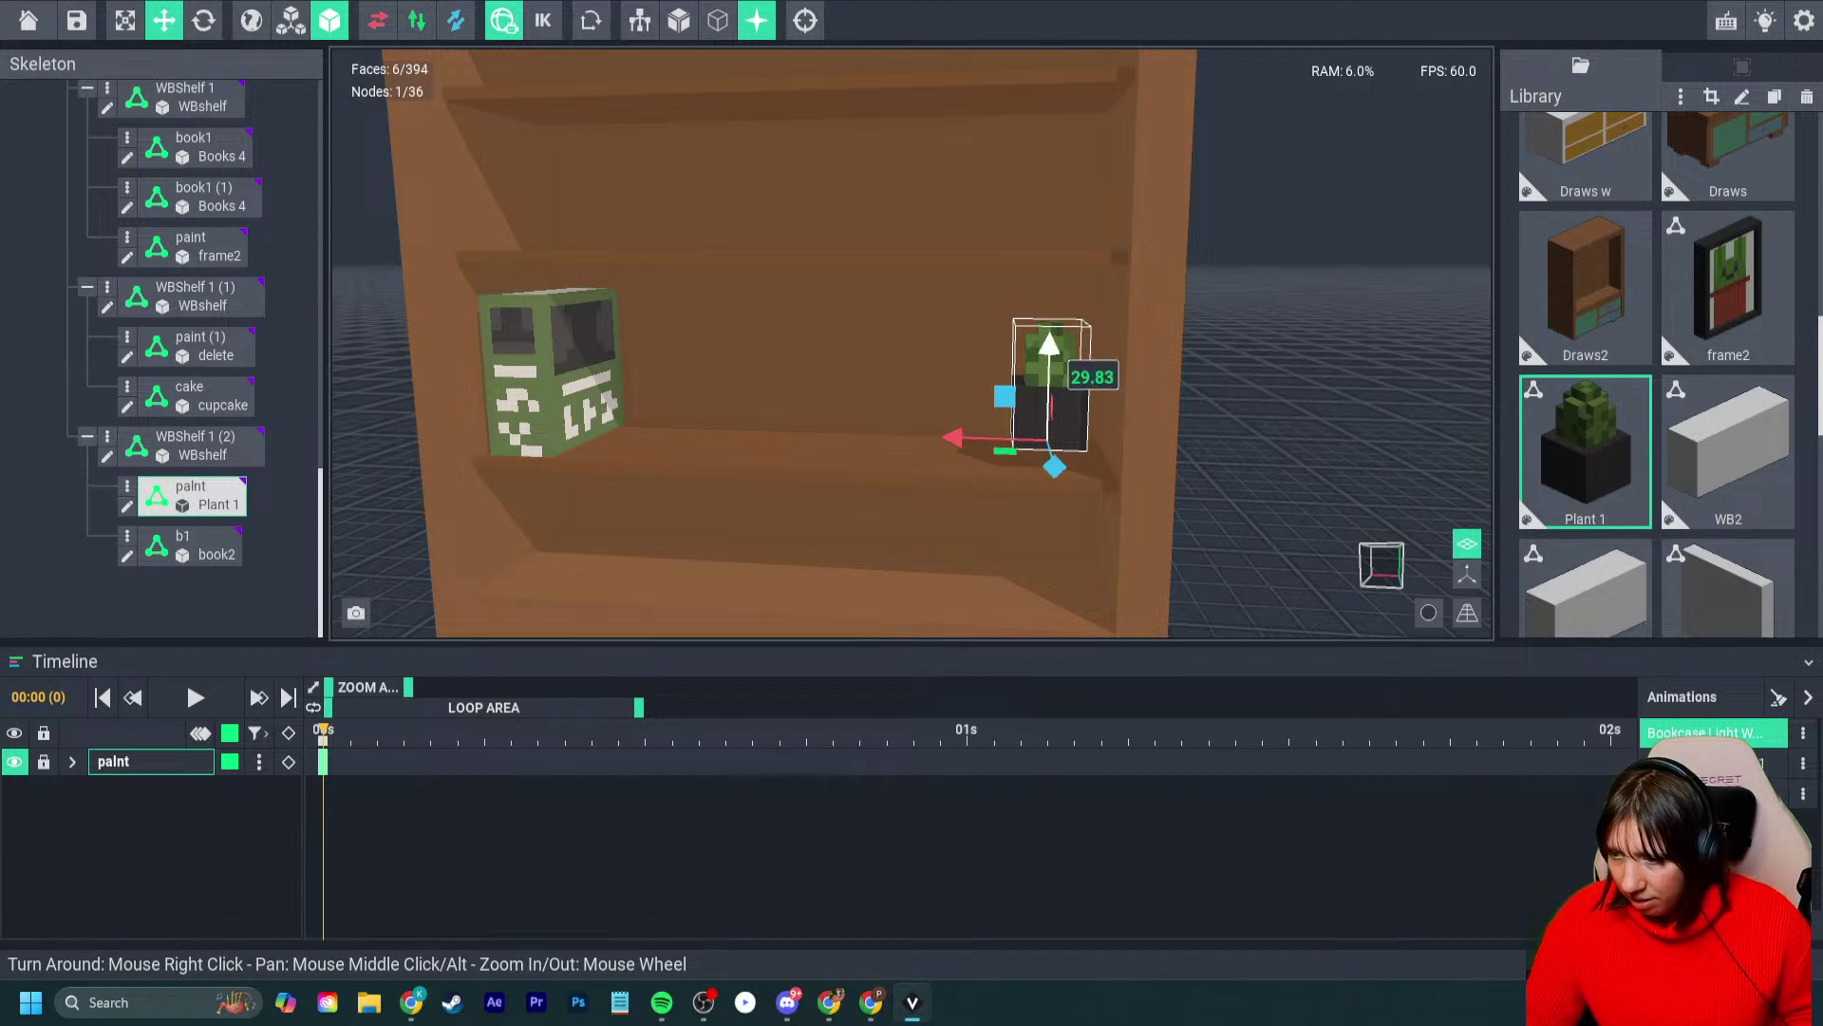
drag(1048, 348, 1049, 367)
- Fine-tune the book's position along the lowest shelf, checking its placement from several angles
click(549, 399)
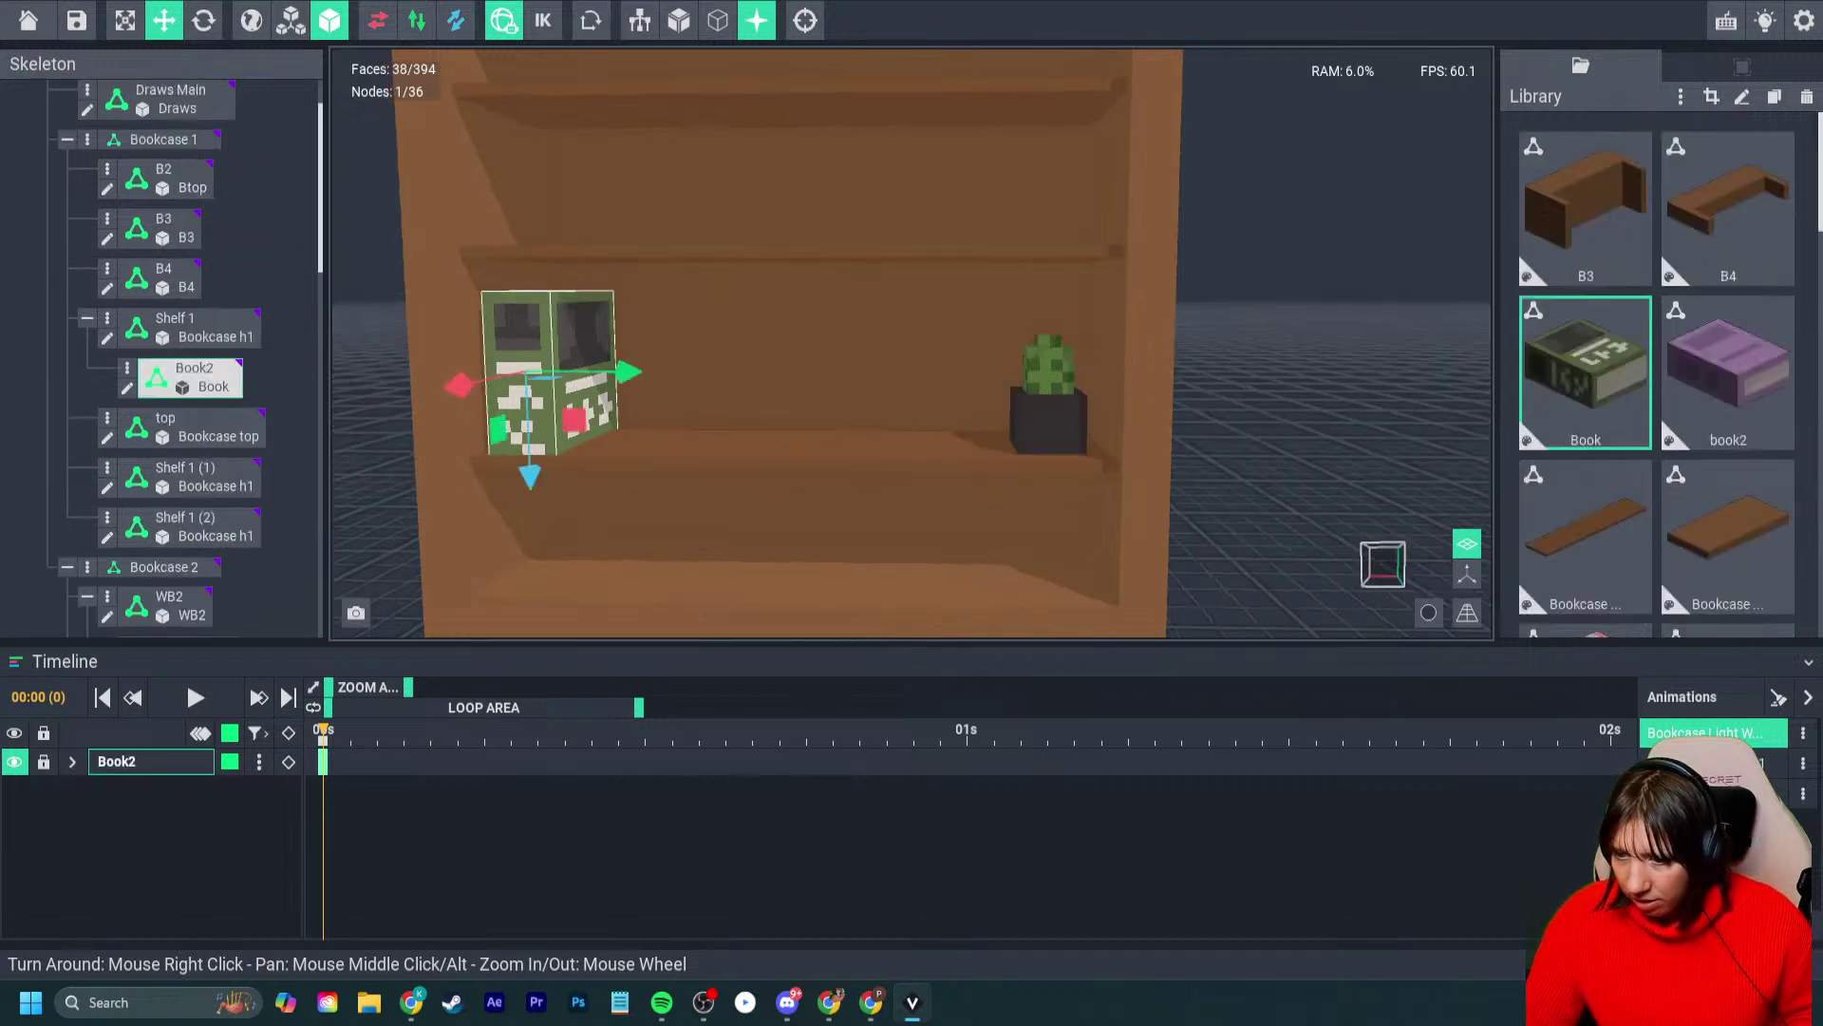
drag(634, 373, 634, 372)
click(647, 549)
mouse_move(647, 550)
right_down()
mouse_move(731, 579)
mouse_move(660, 581)
right_up()
click(565, 432)
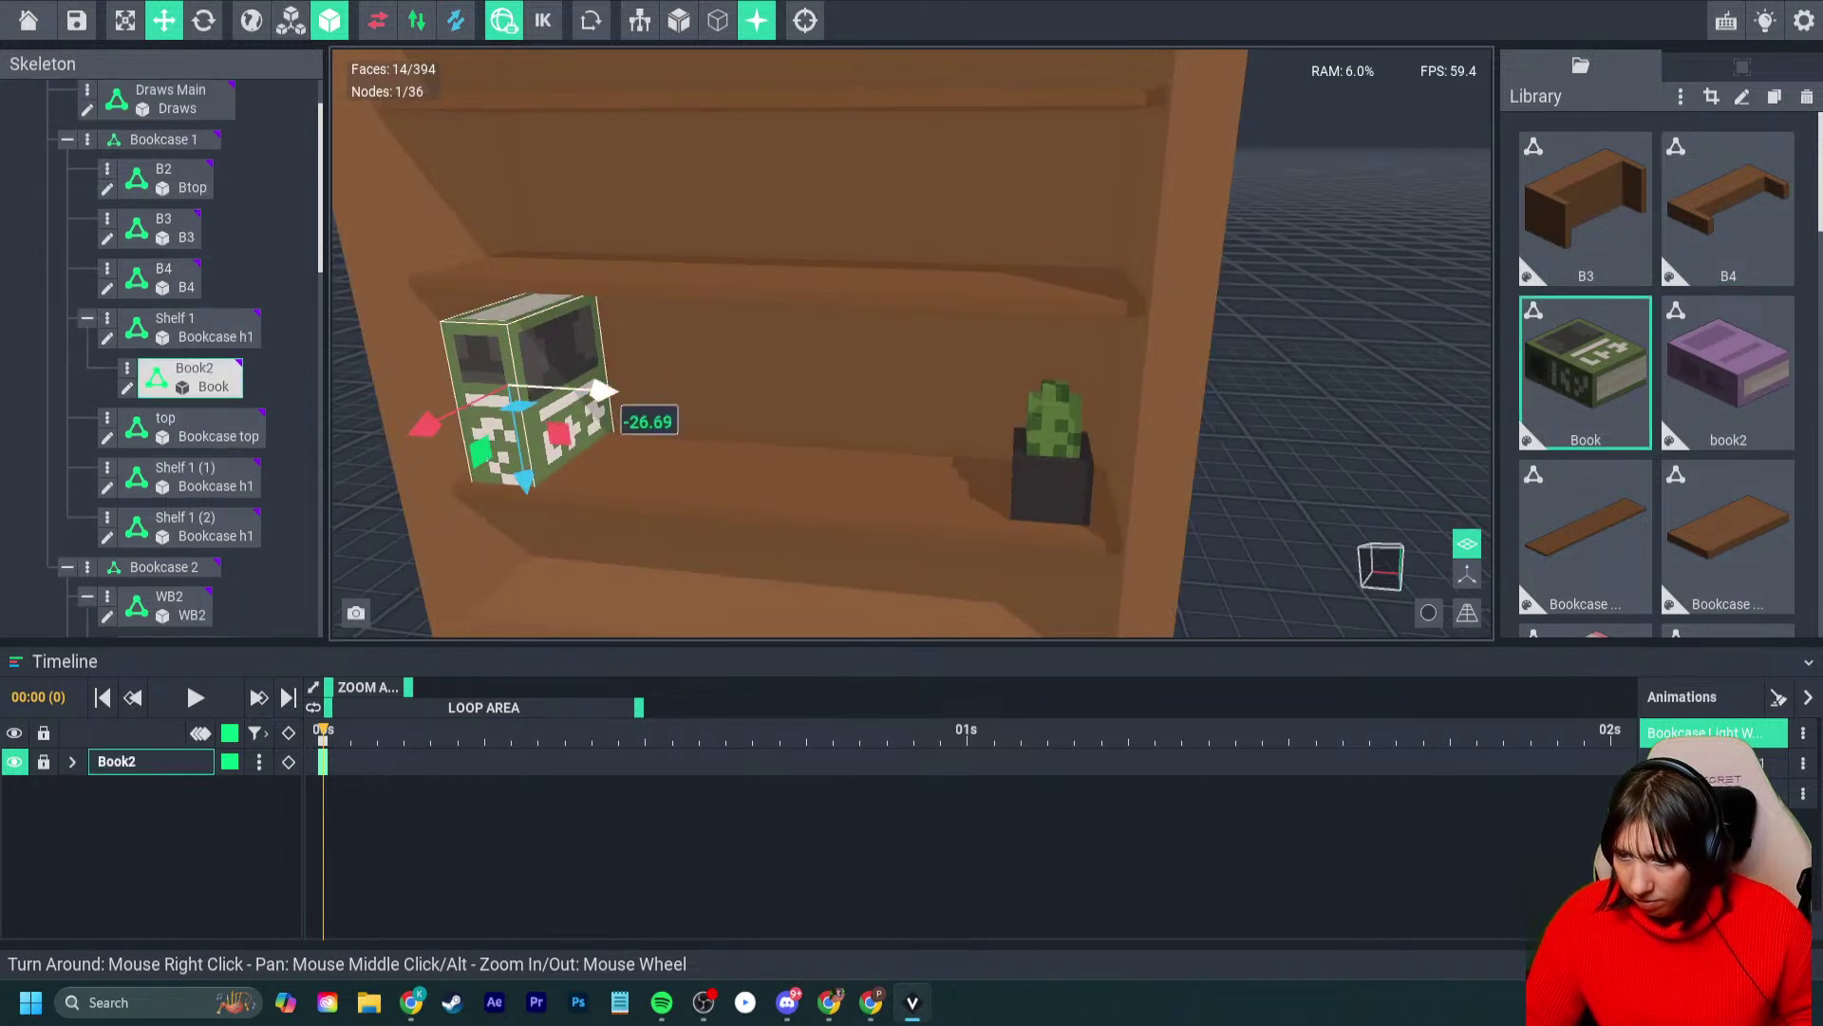
right_drag(729, 472, 730, 475)
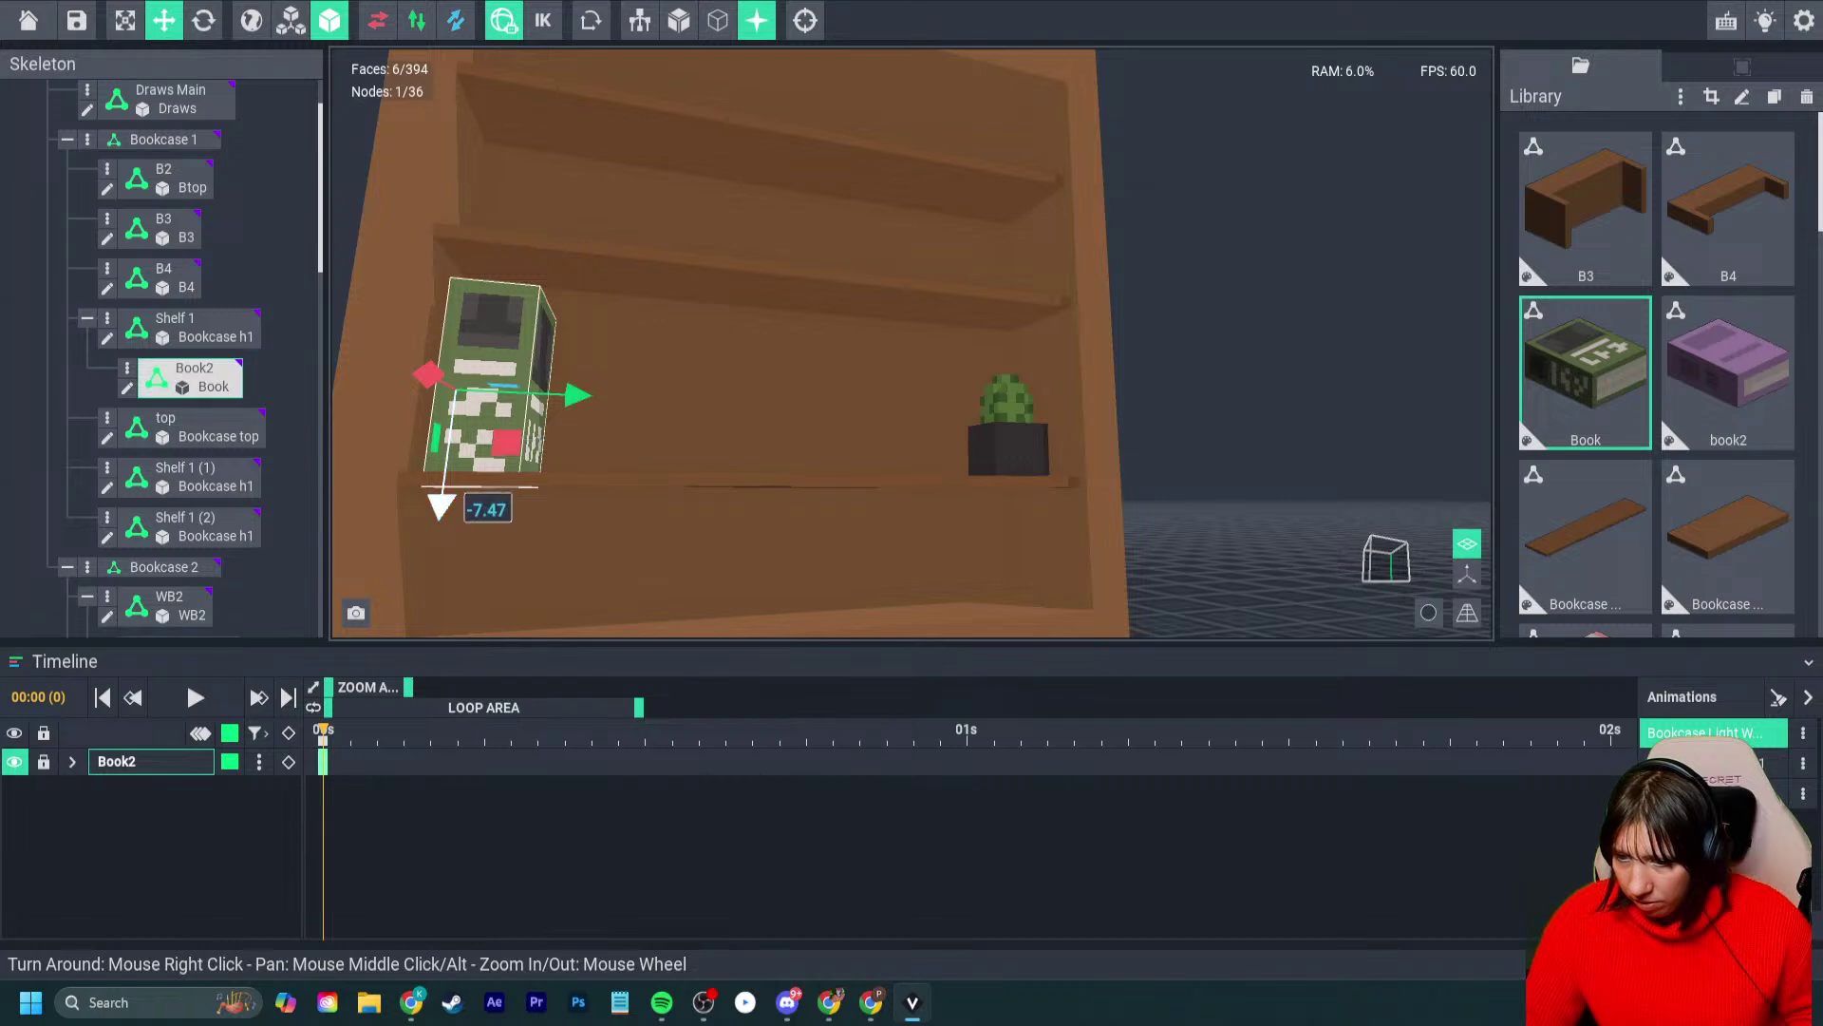
right_drag(618, 505, 619, 504)
- Thicken the Shelf 1 model to a height of 2 voxels, fill the added layer with brown #815430 and save it
click(660, 470)
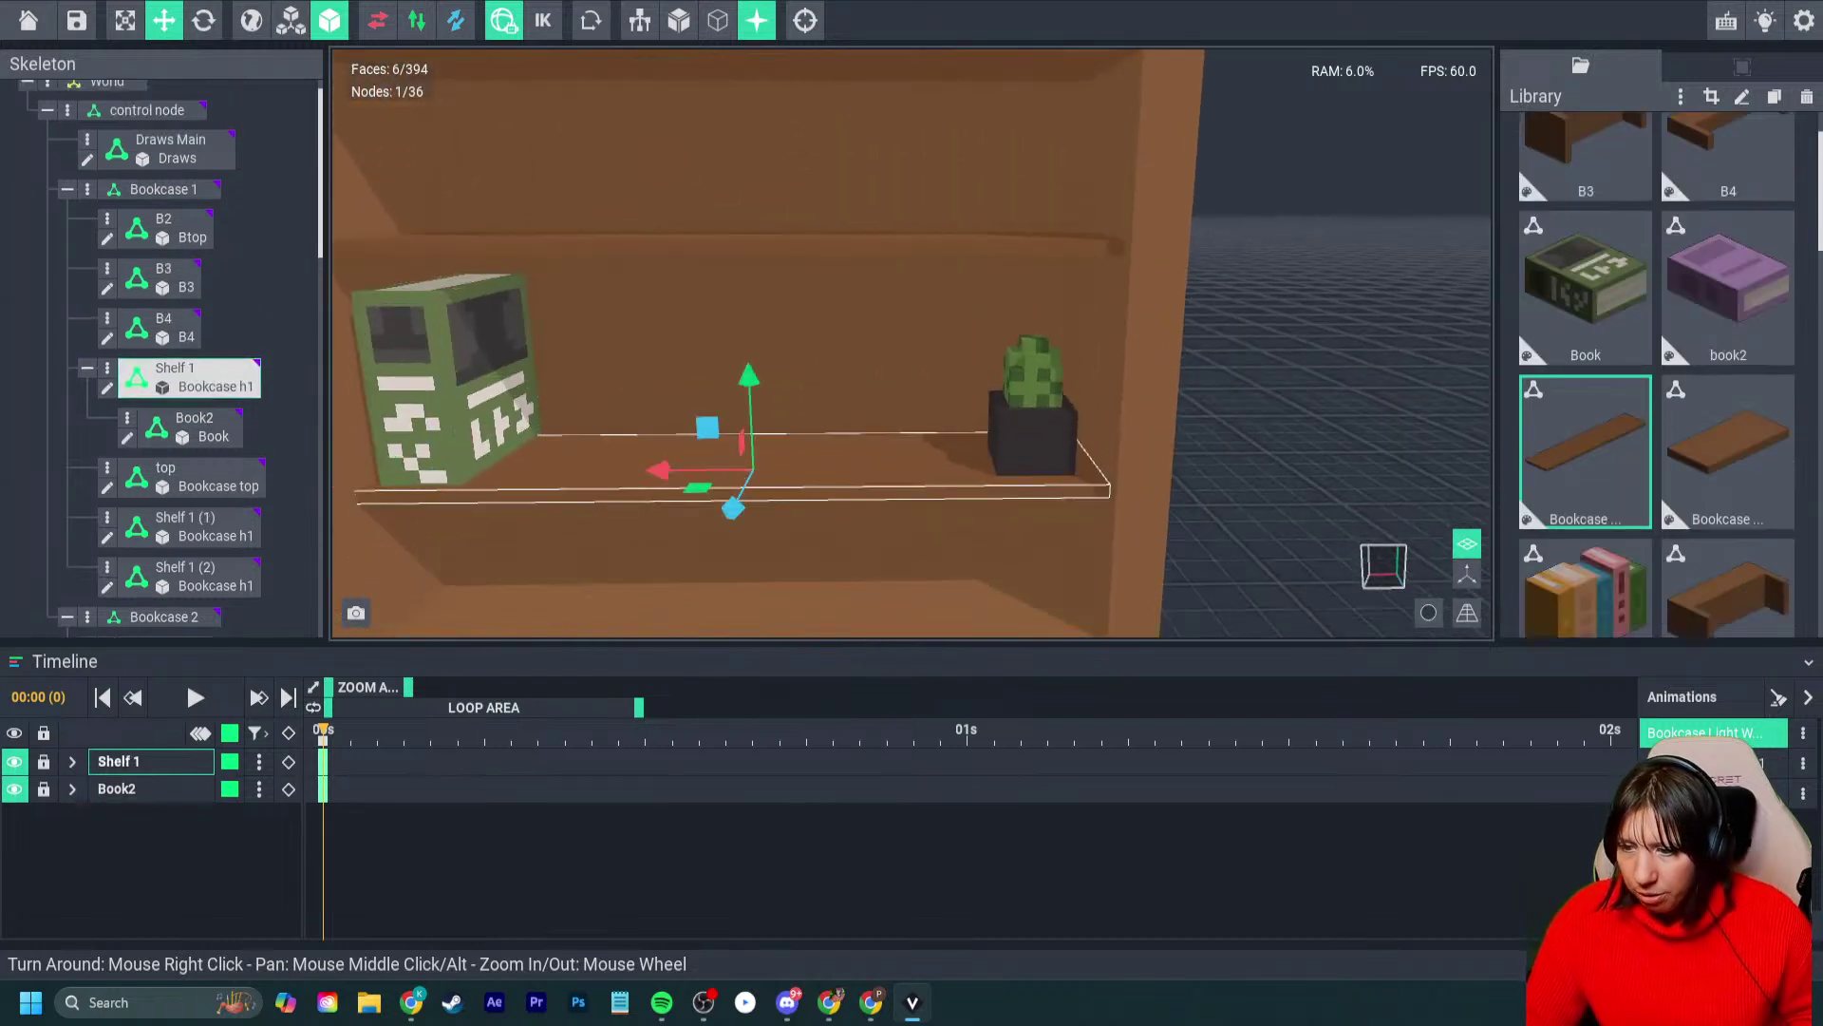
key(Tab)
right_drag(806, 516, 800, 514)
scroll(799, 514, up, 3)
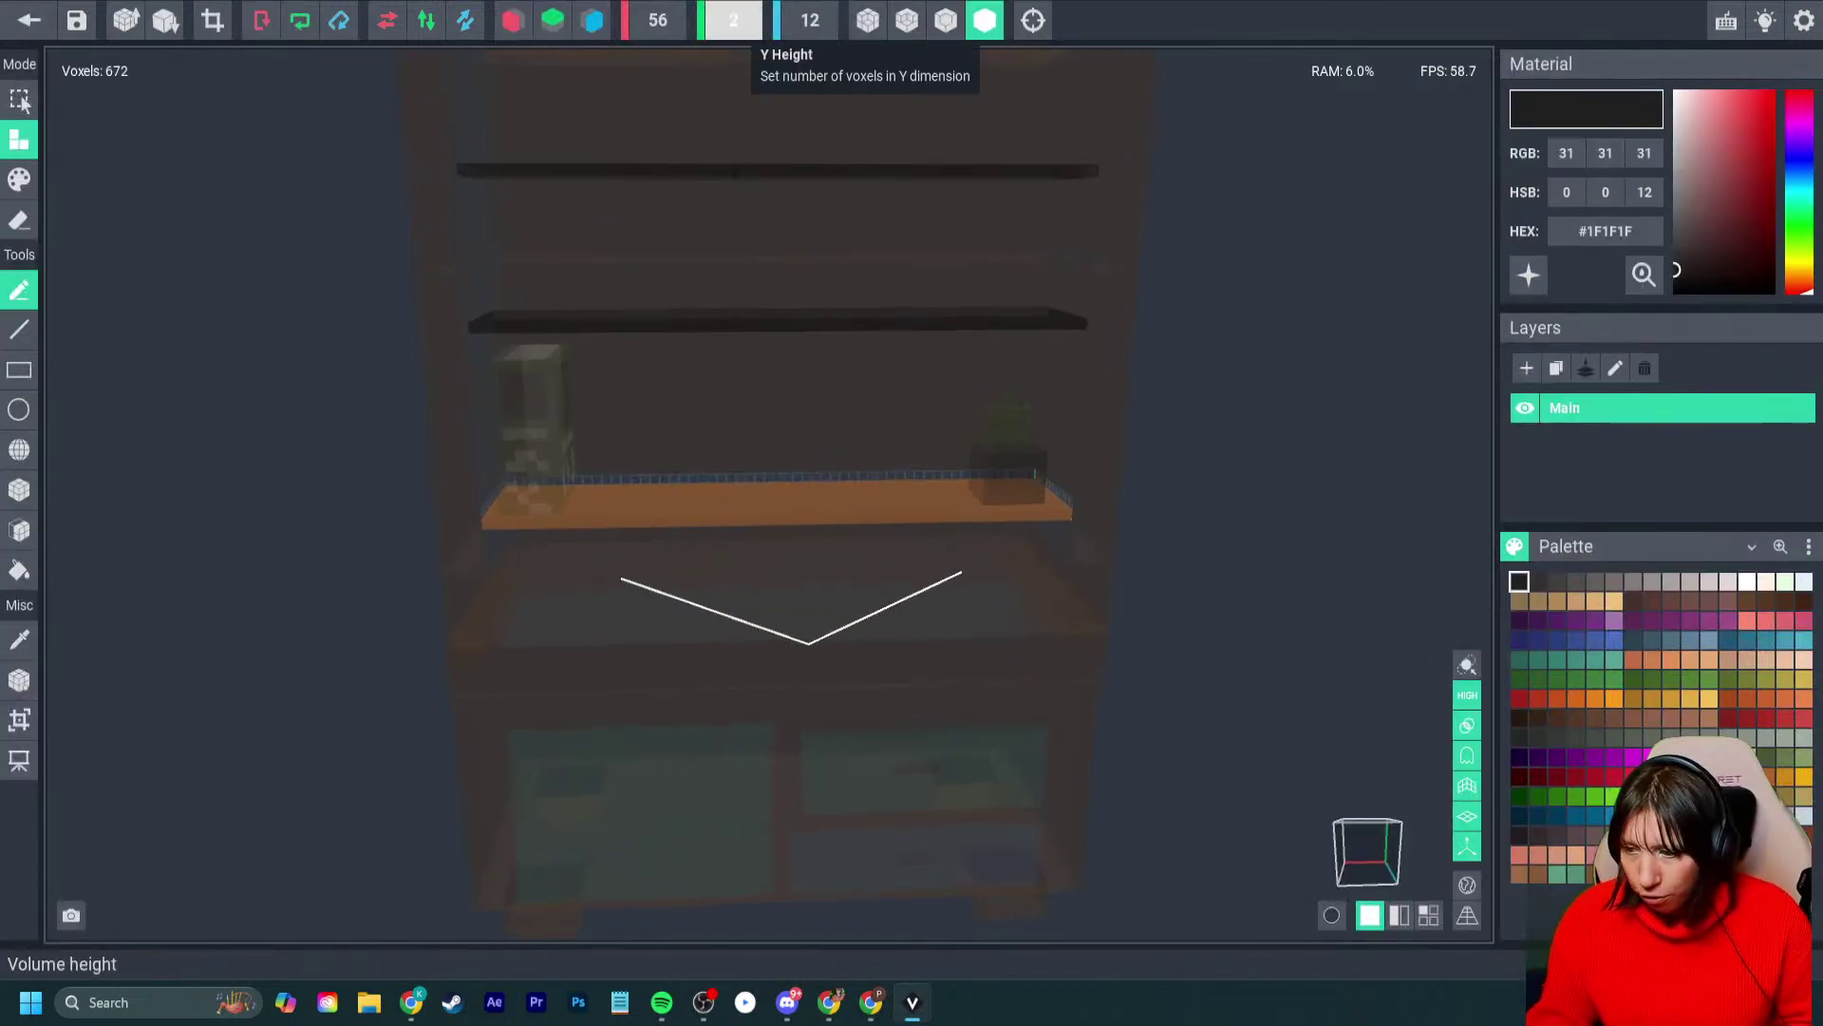
text(2)
key(Return)
key(f)
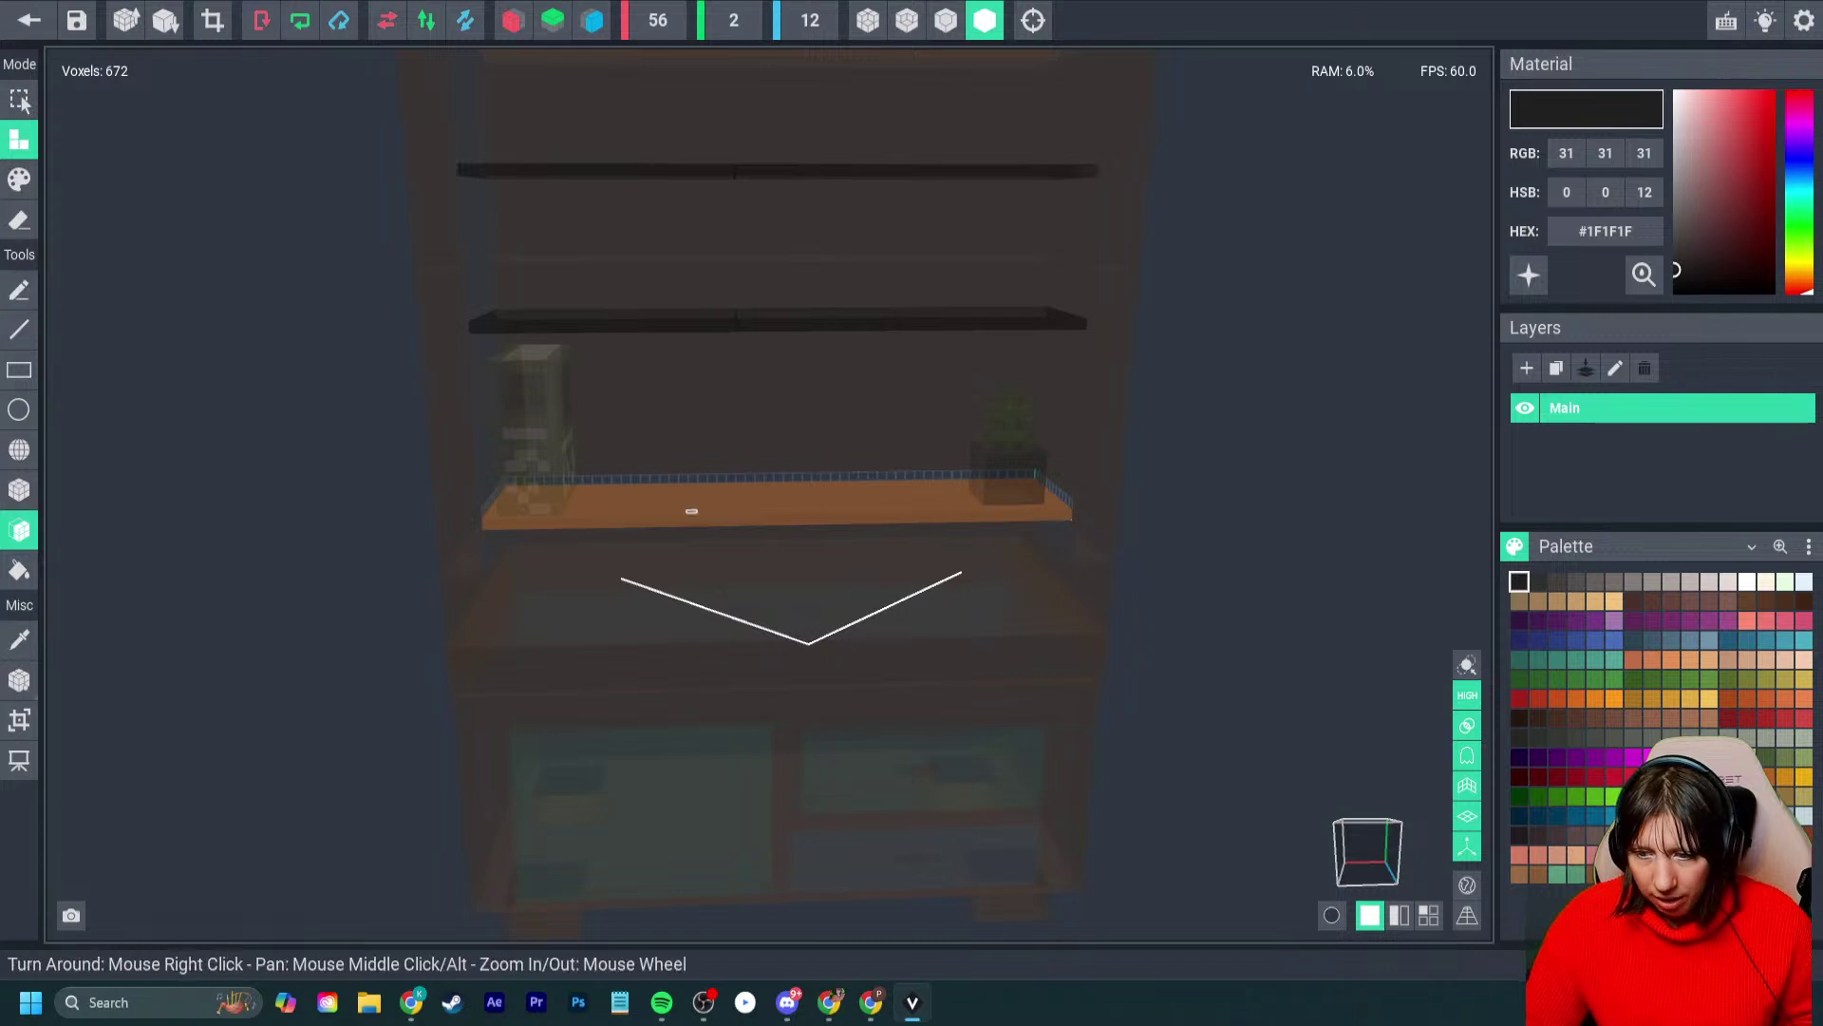
key(i)
click(741, 494)
right_drag(741, 494, 740, 501)
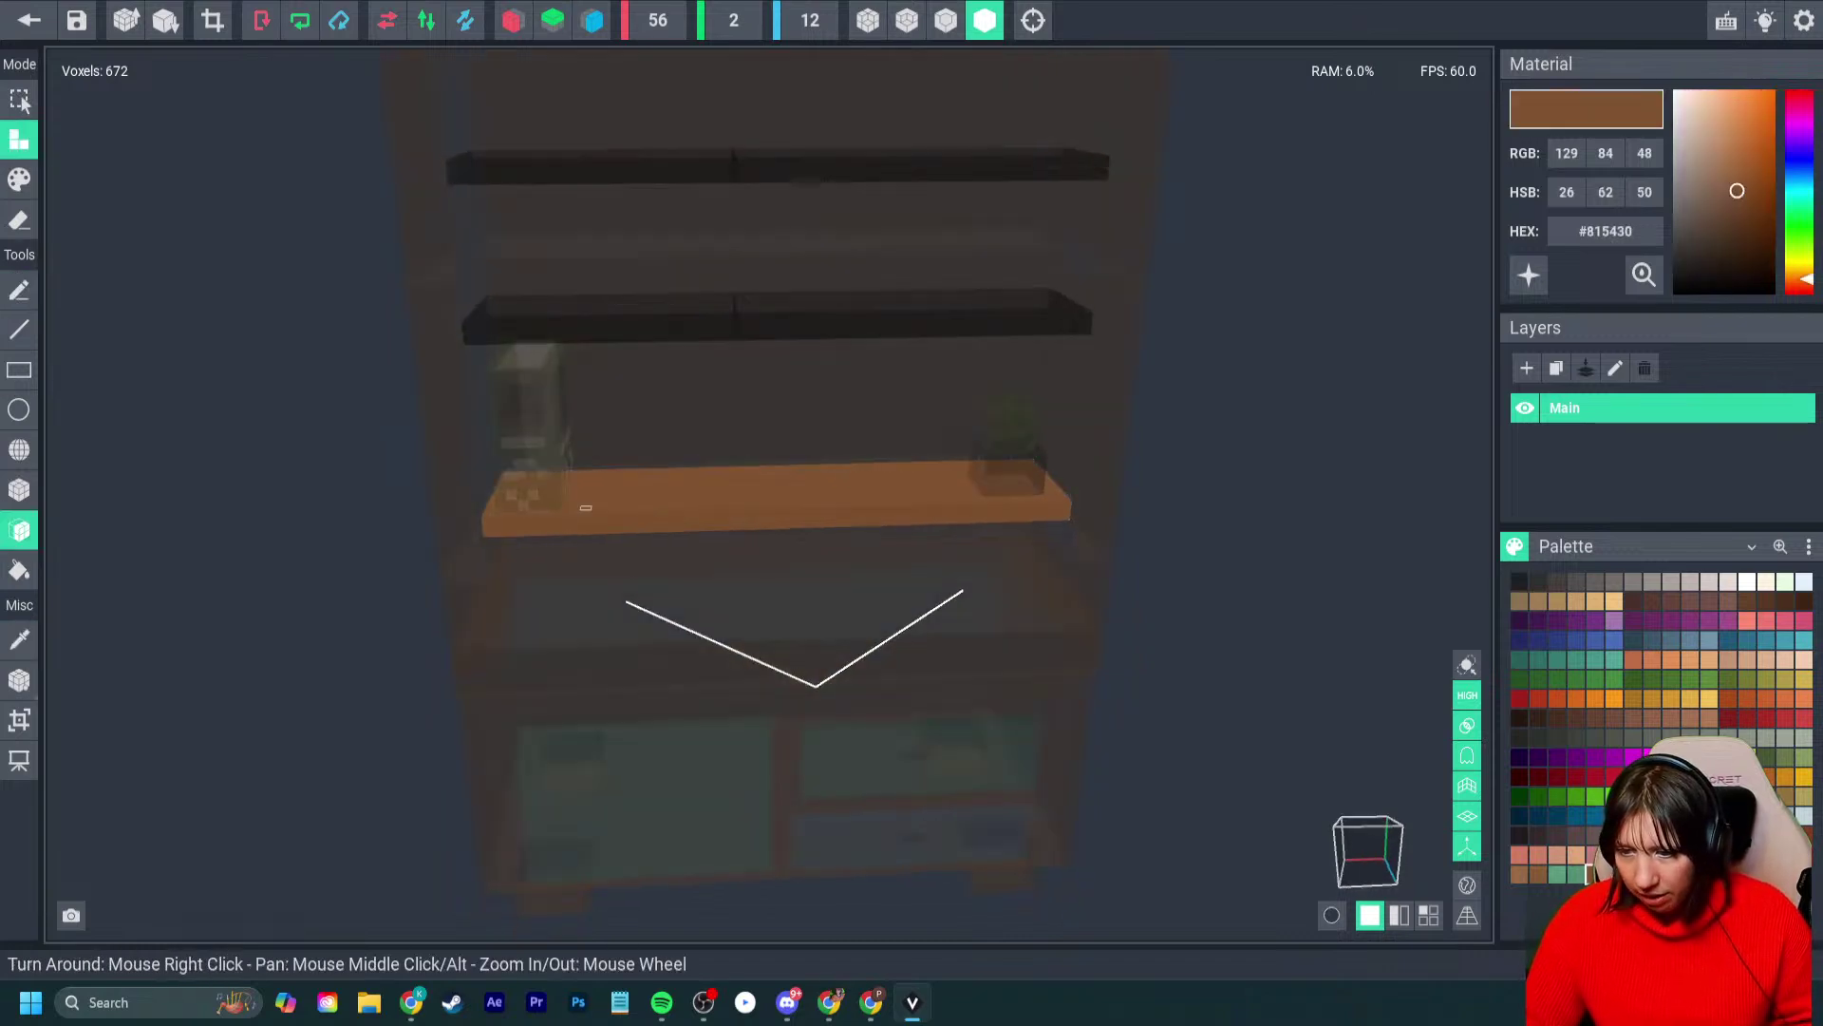
click(28, 20)
click(713, 348)
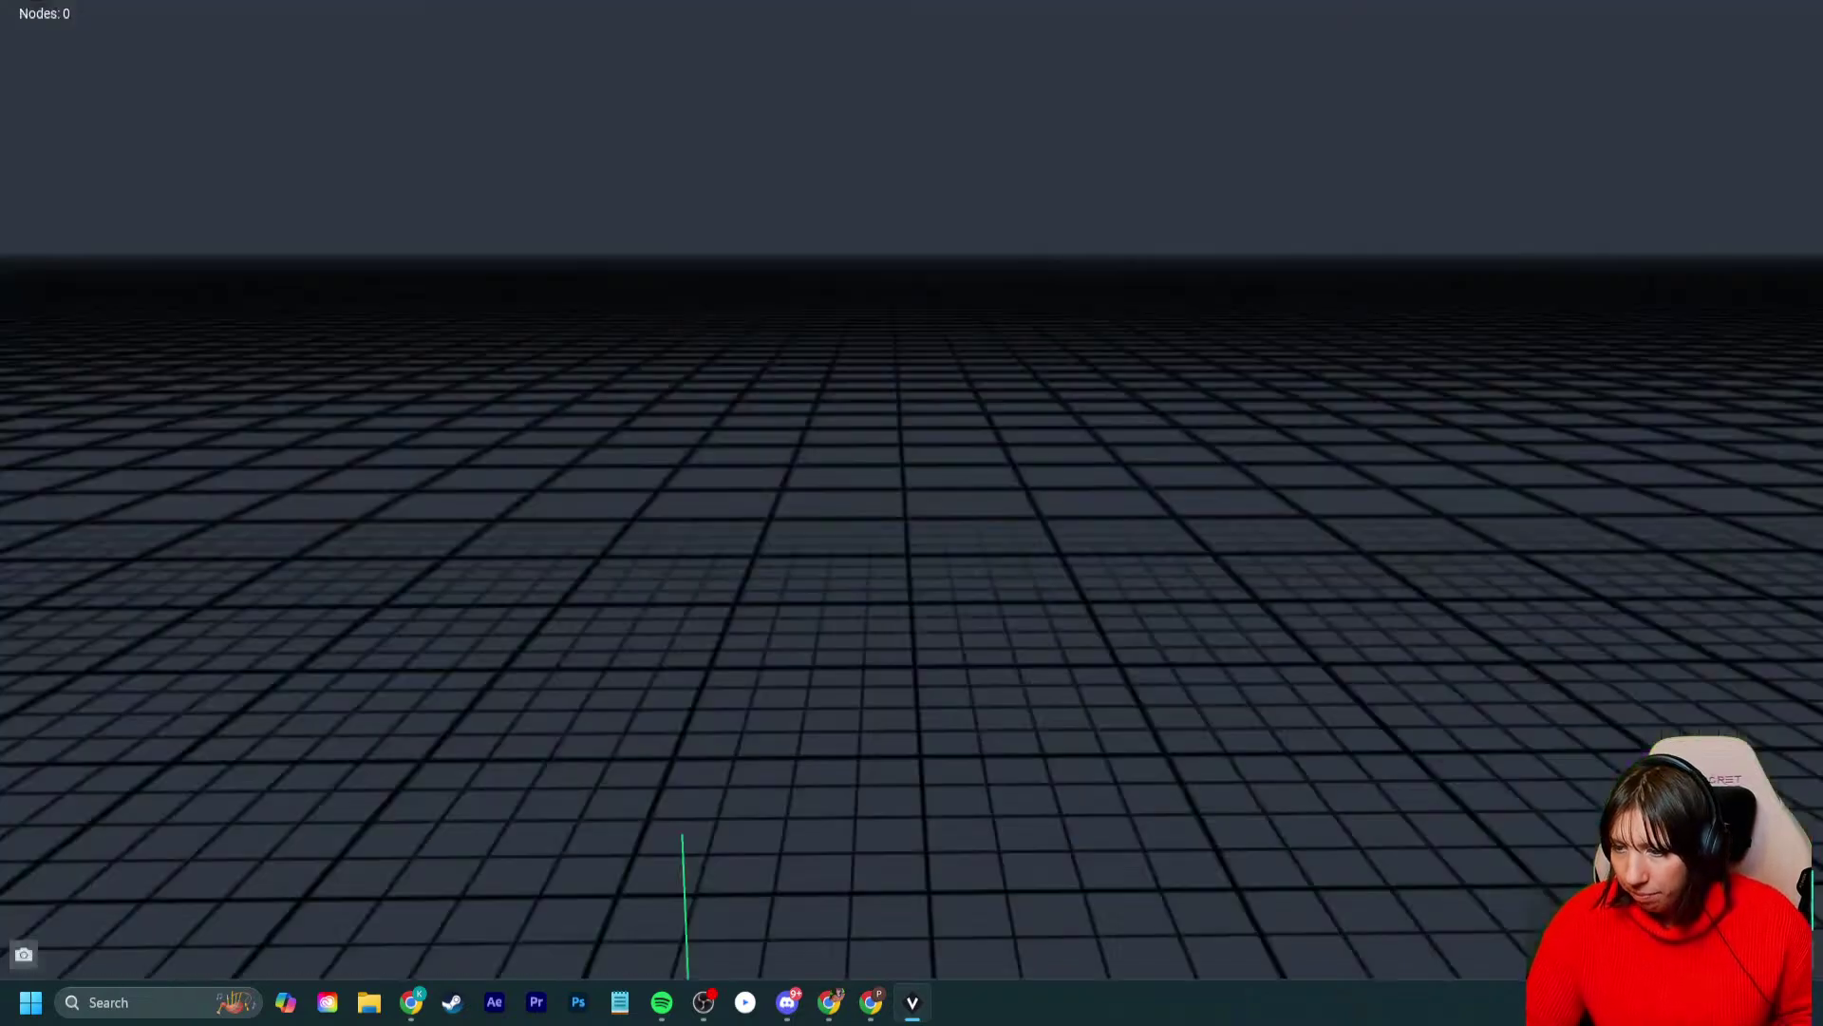
- Lower the thickened Shelf 1 slightly, raise the book to sit on it and bring the book a little forward
drag(748, 376, 748, 385)
click(456, 379)
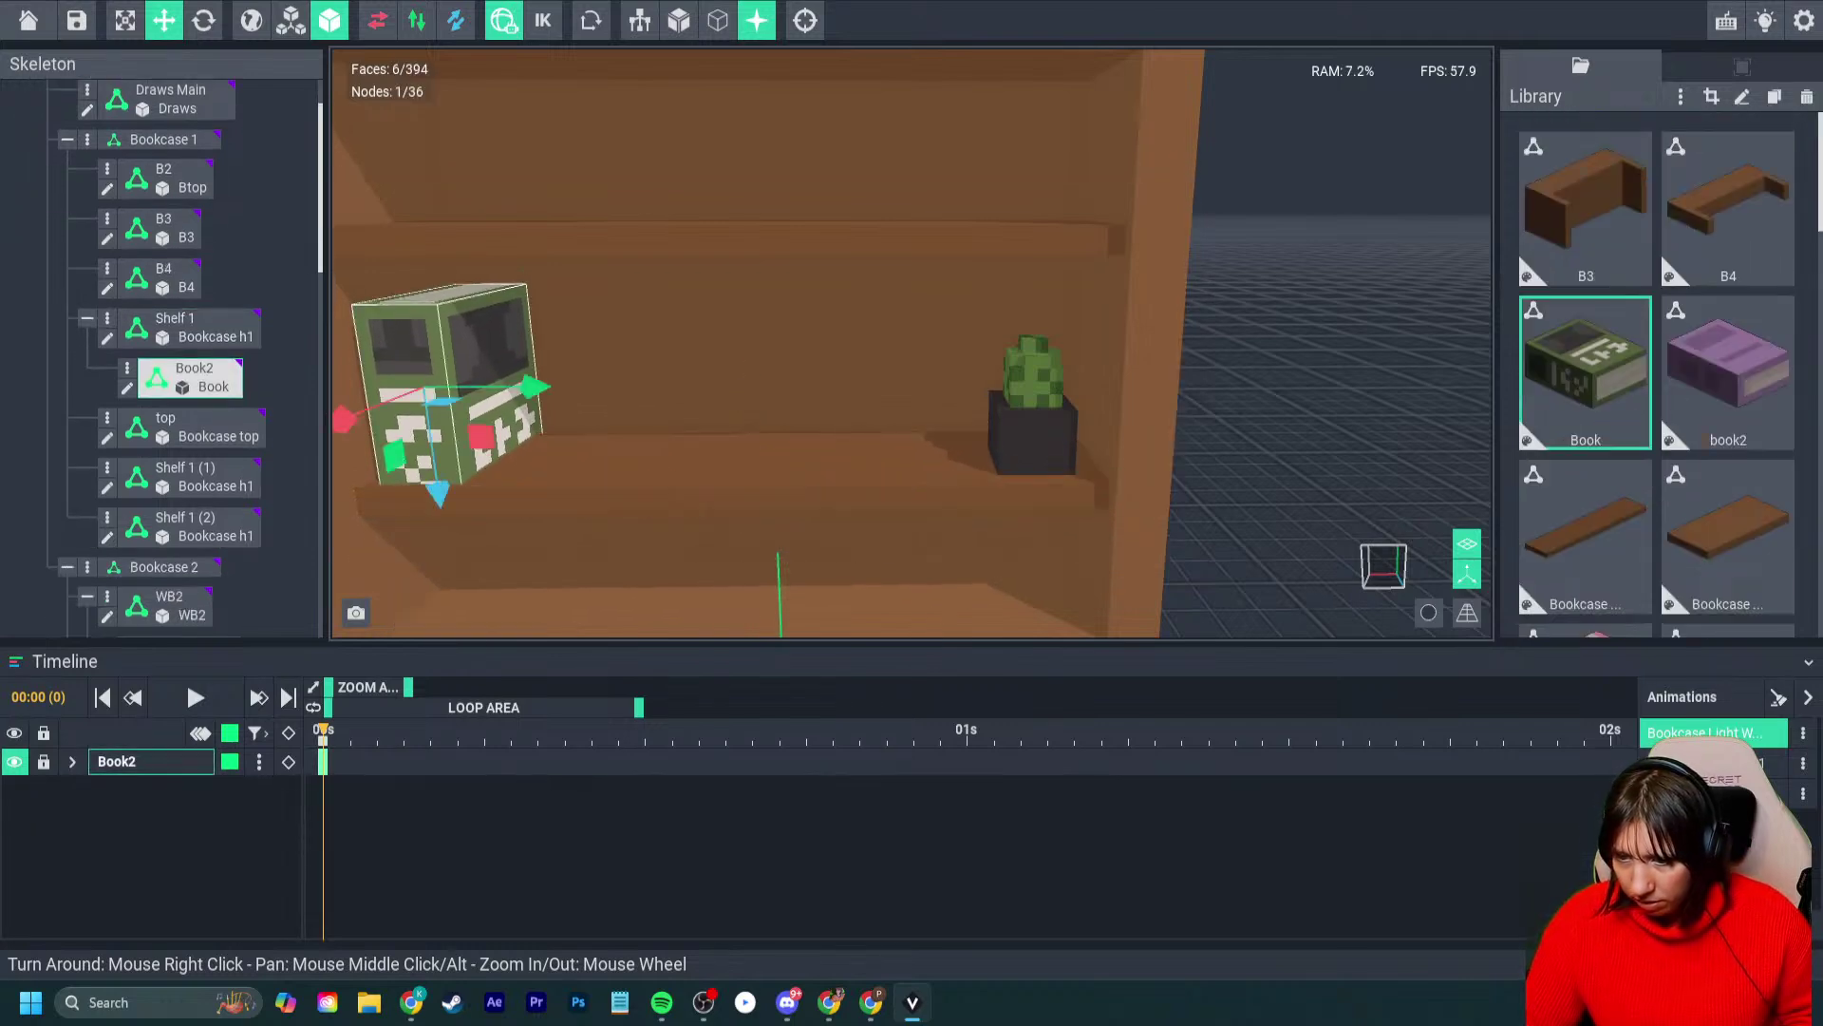
drag(439, 496, 442, 480)
right_drag(529, 472, 529, 472)
drag(364, 390, 354, 394)
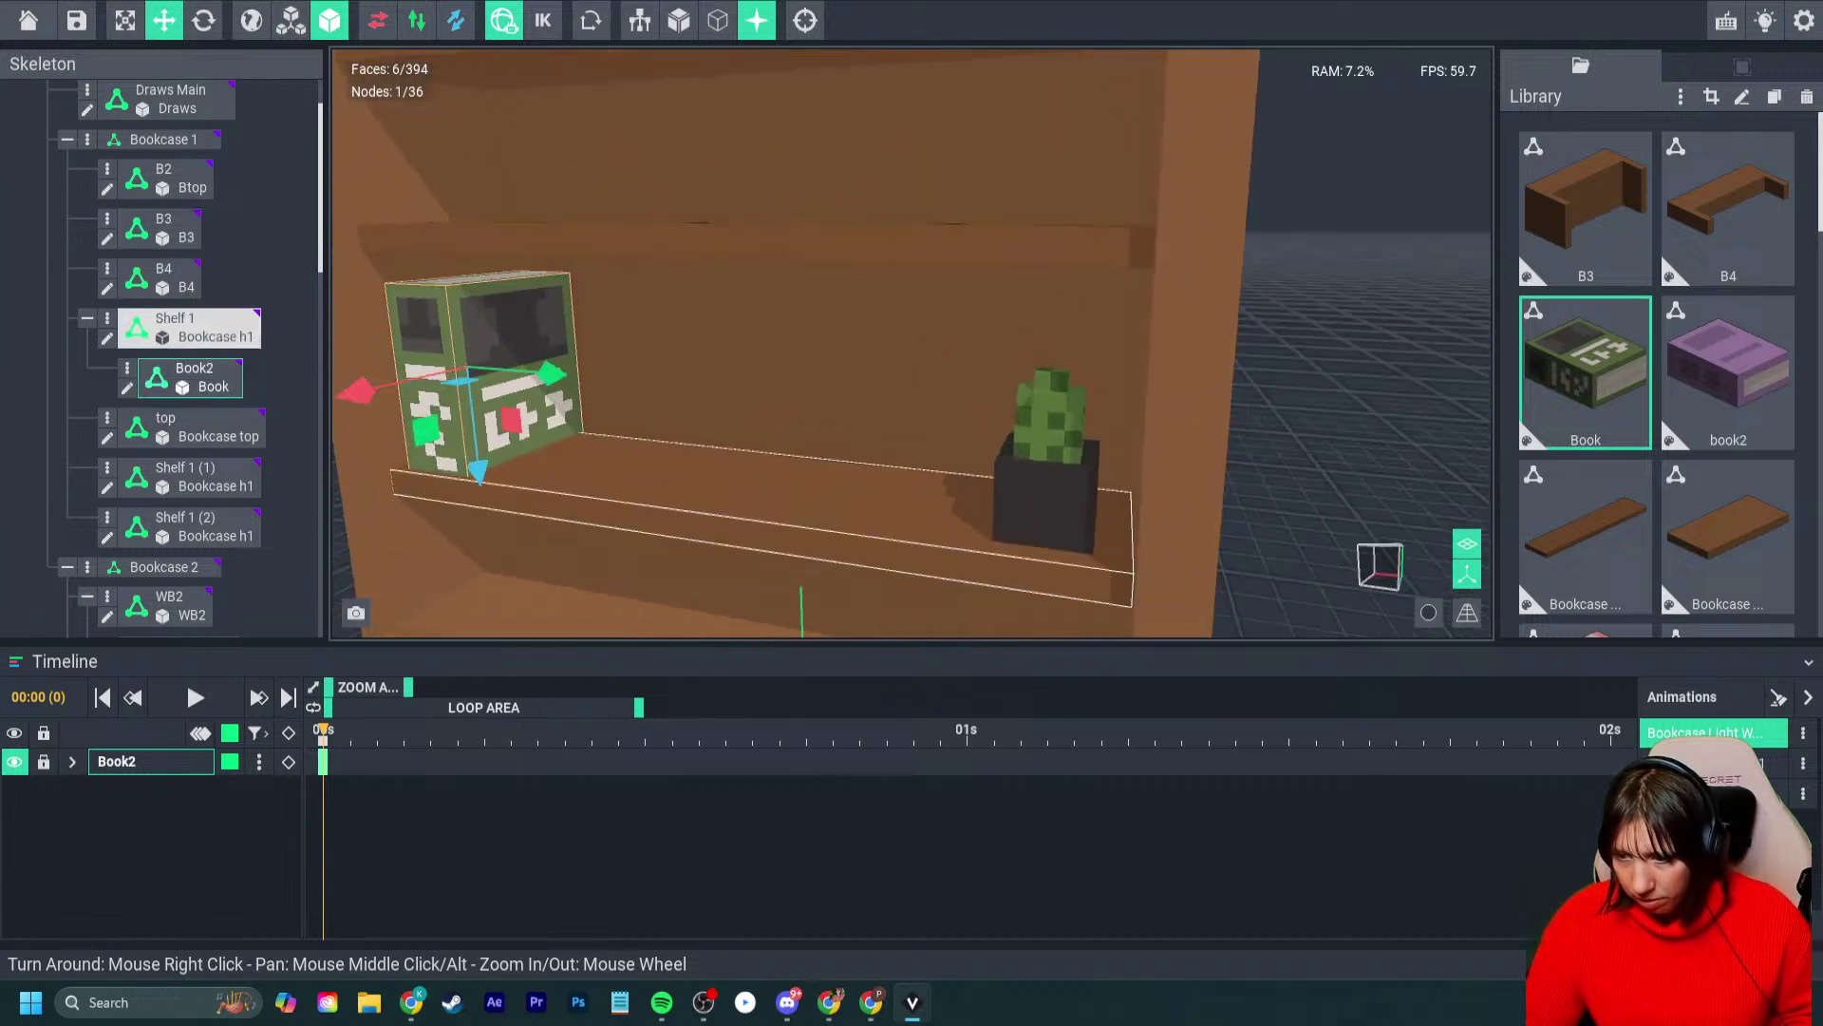
- Extend the Shelf 1 model toward the back to a depth of 14 voxels, fill the added part with brown #815430 and save it
click(688, 476)
right_drag(687, 476, 687, 476)
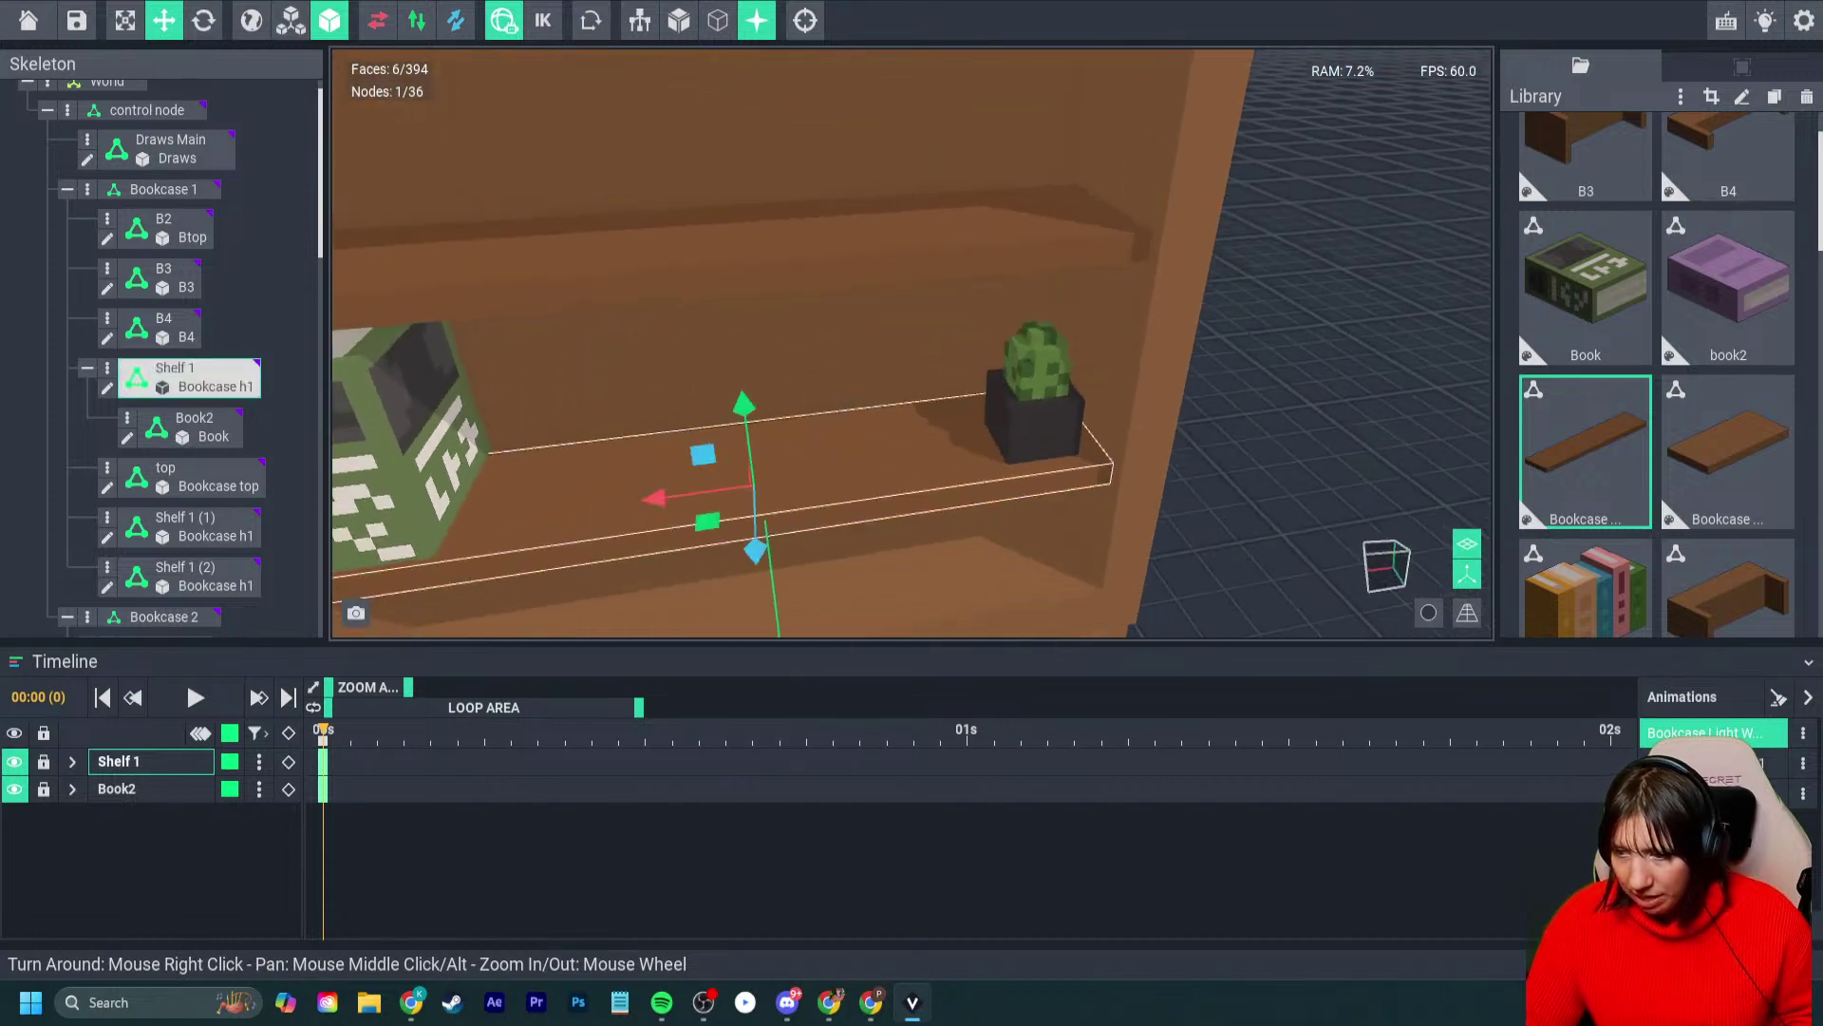
key(Tab)
right_drag(785, 504, 785, 504)
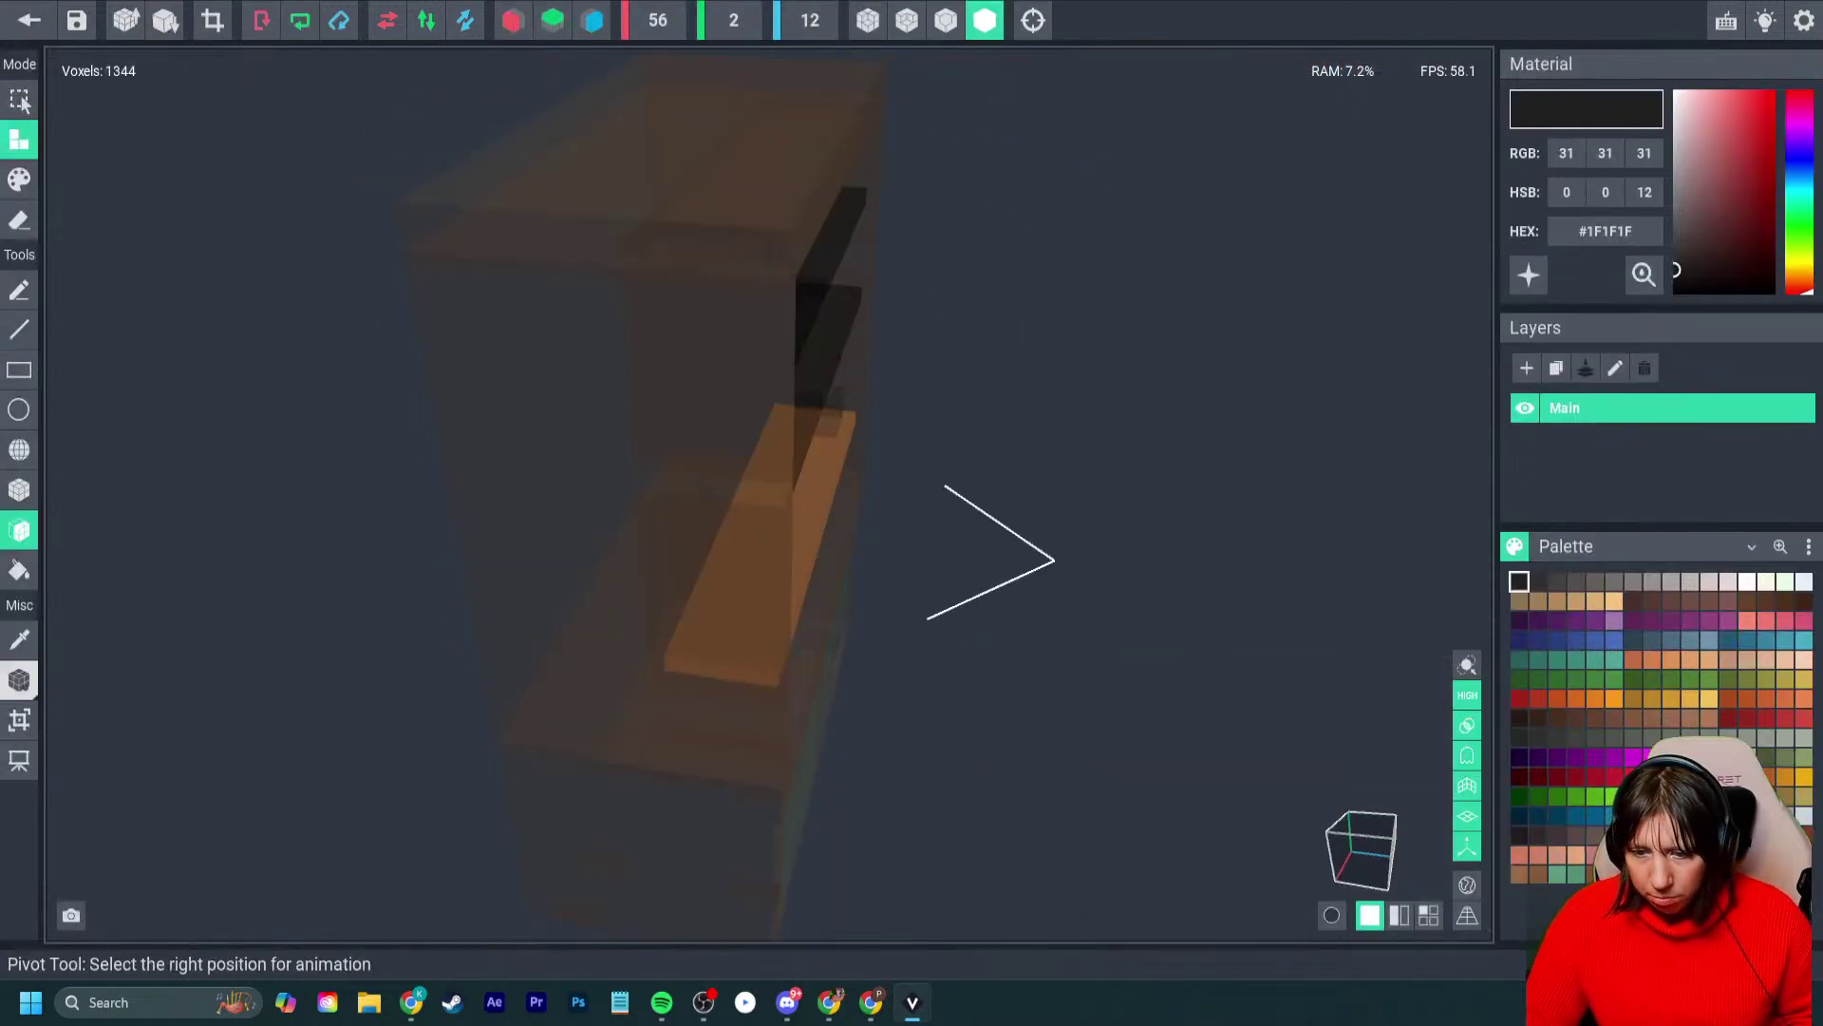
click(19, 720)
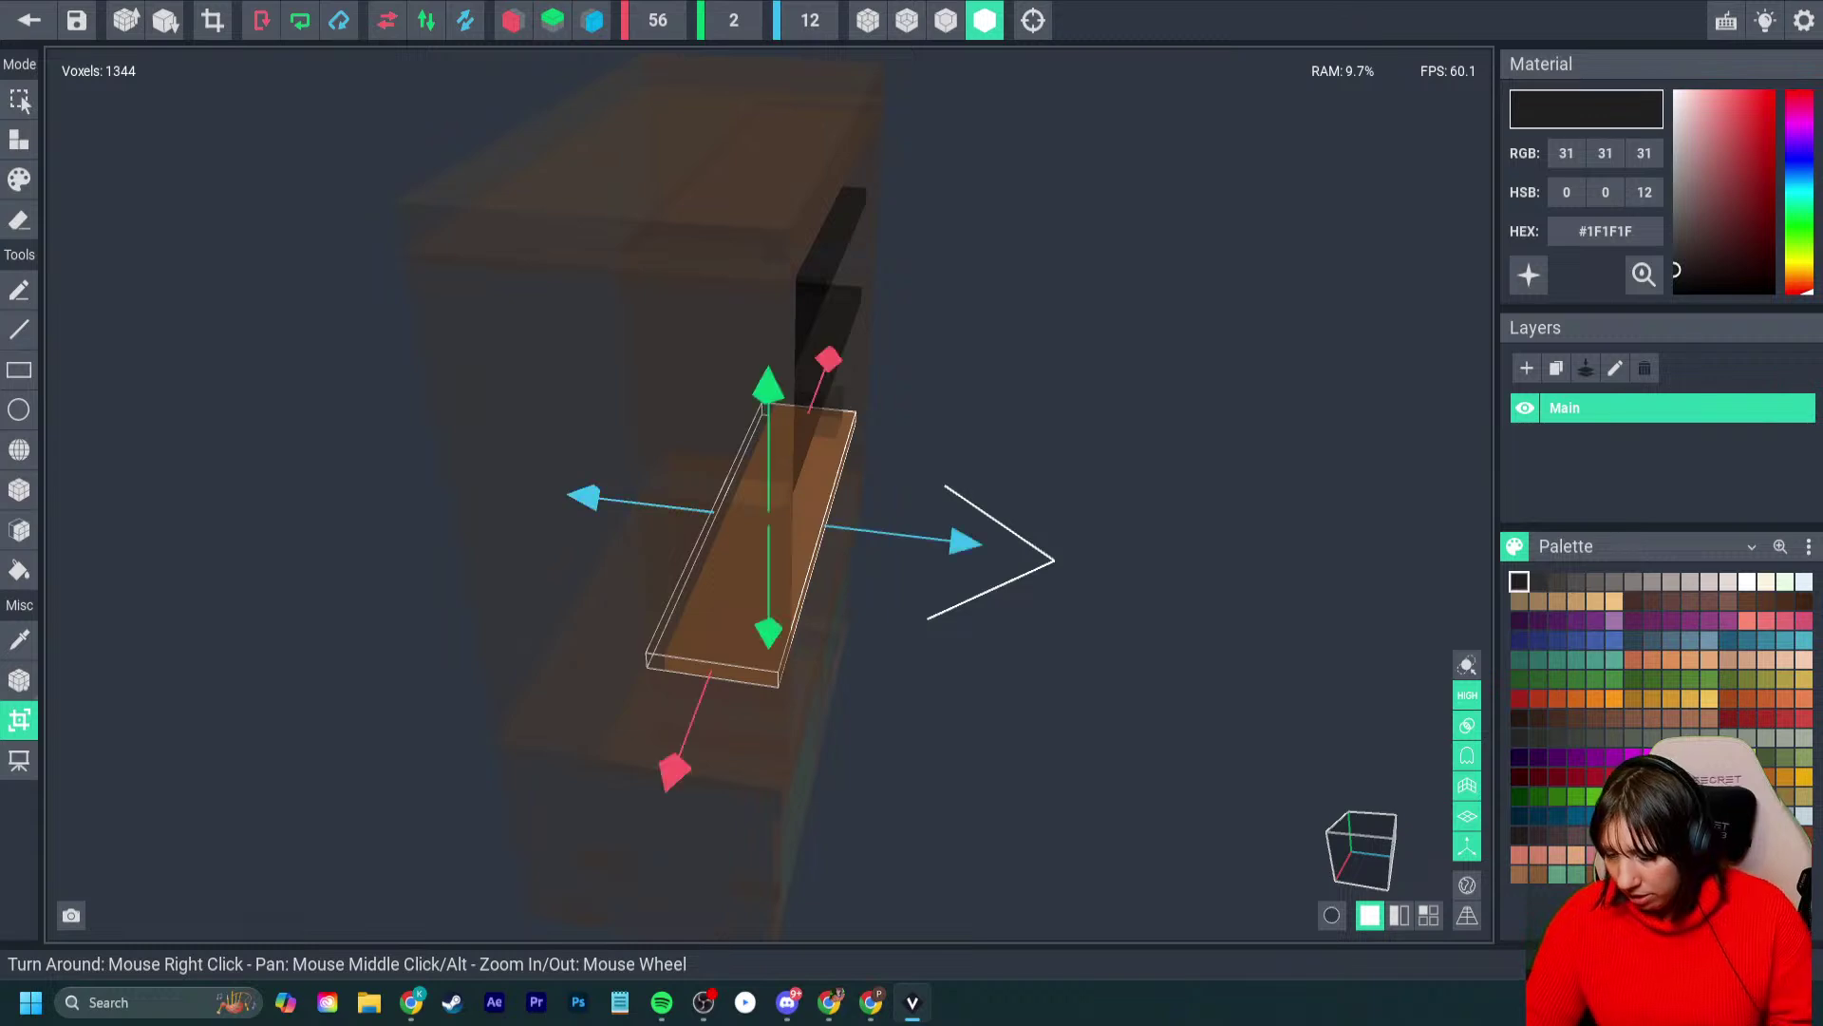
key(Return)
alt+click(749, 600)
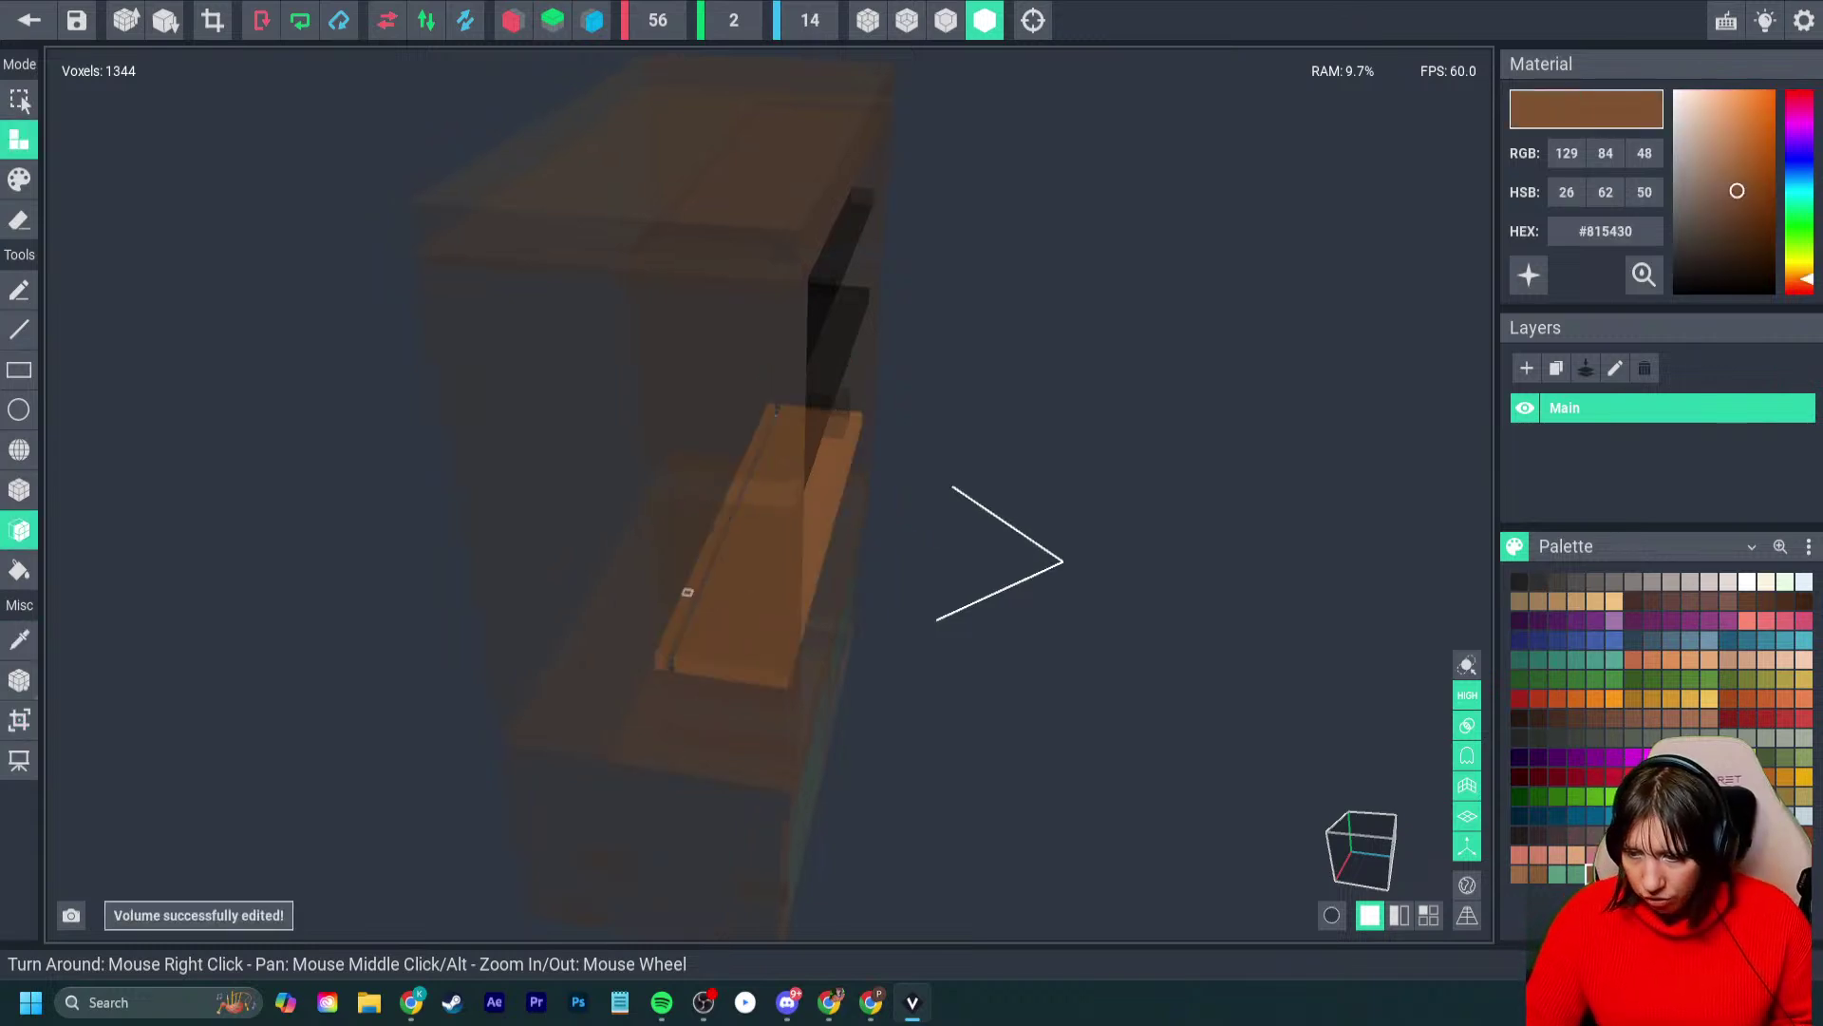
click(28, 20)
click(712, 347)
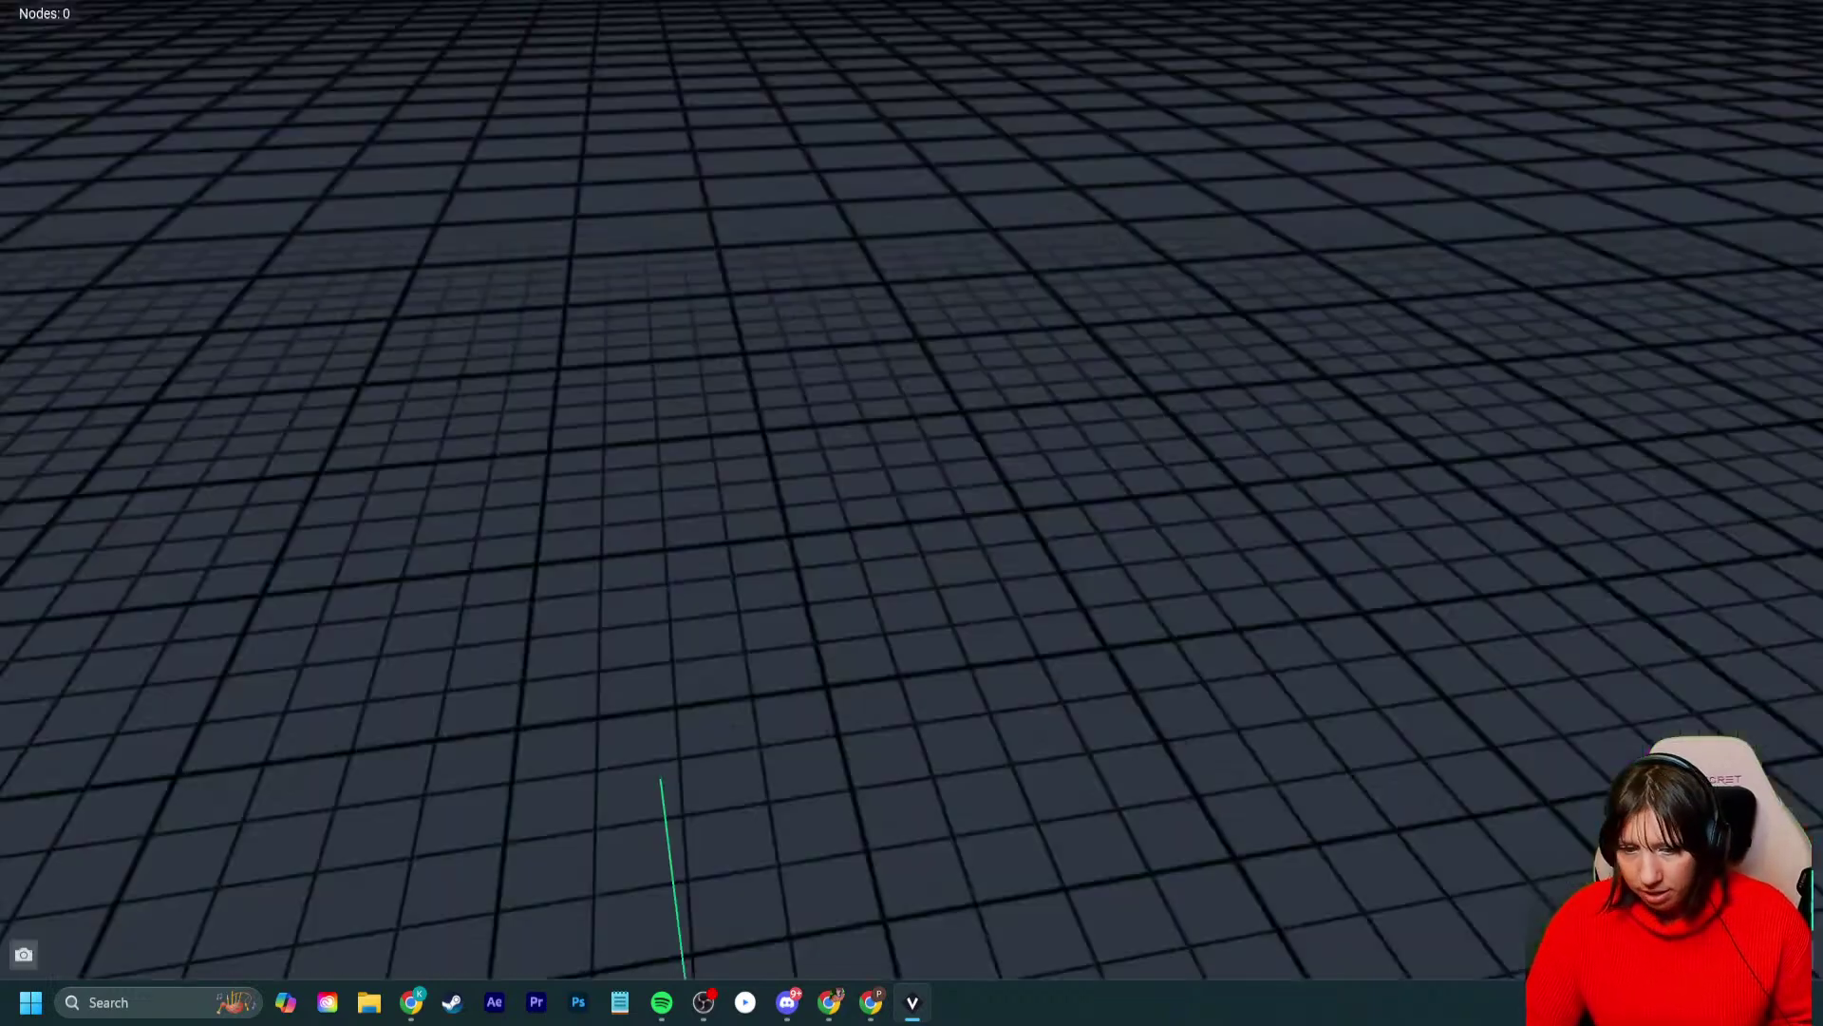
- Select the node holding the frame2 model and raise the picture to the lowest brown shelf
right_drag(730, 361, 809, 382)
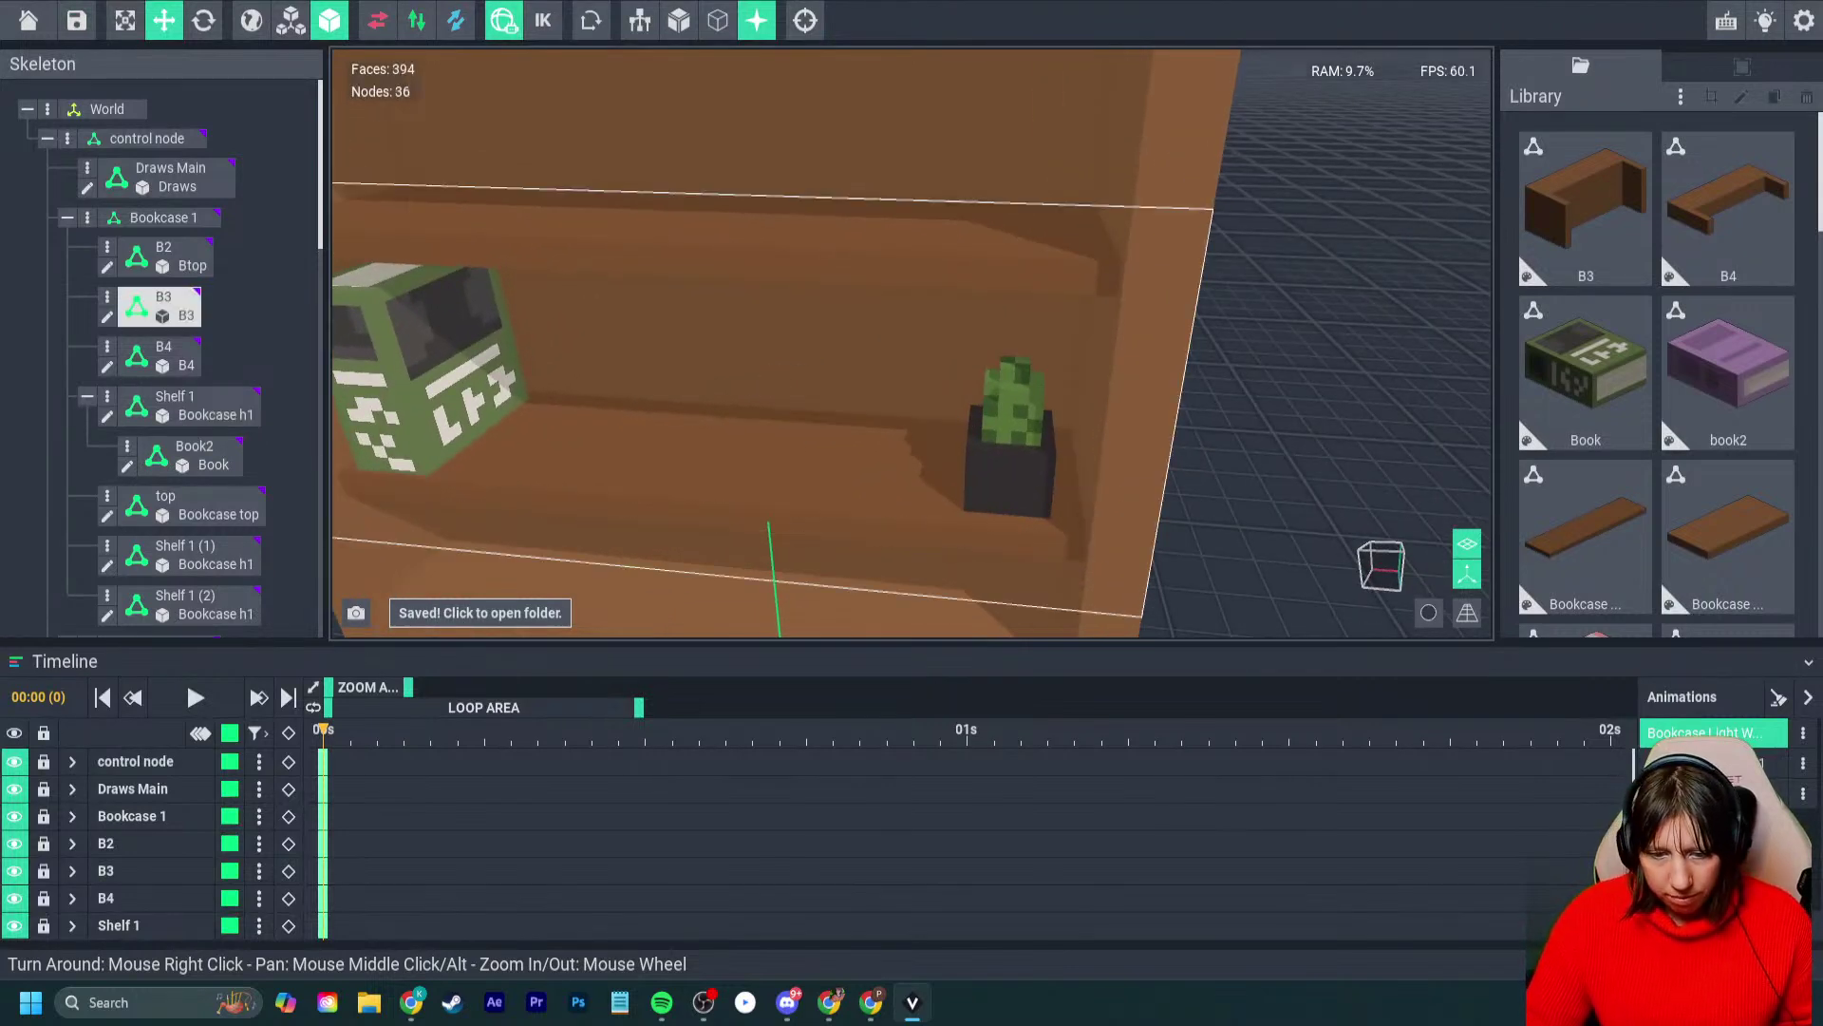
scroll(751, 475, down, 5)
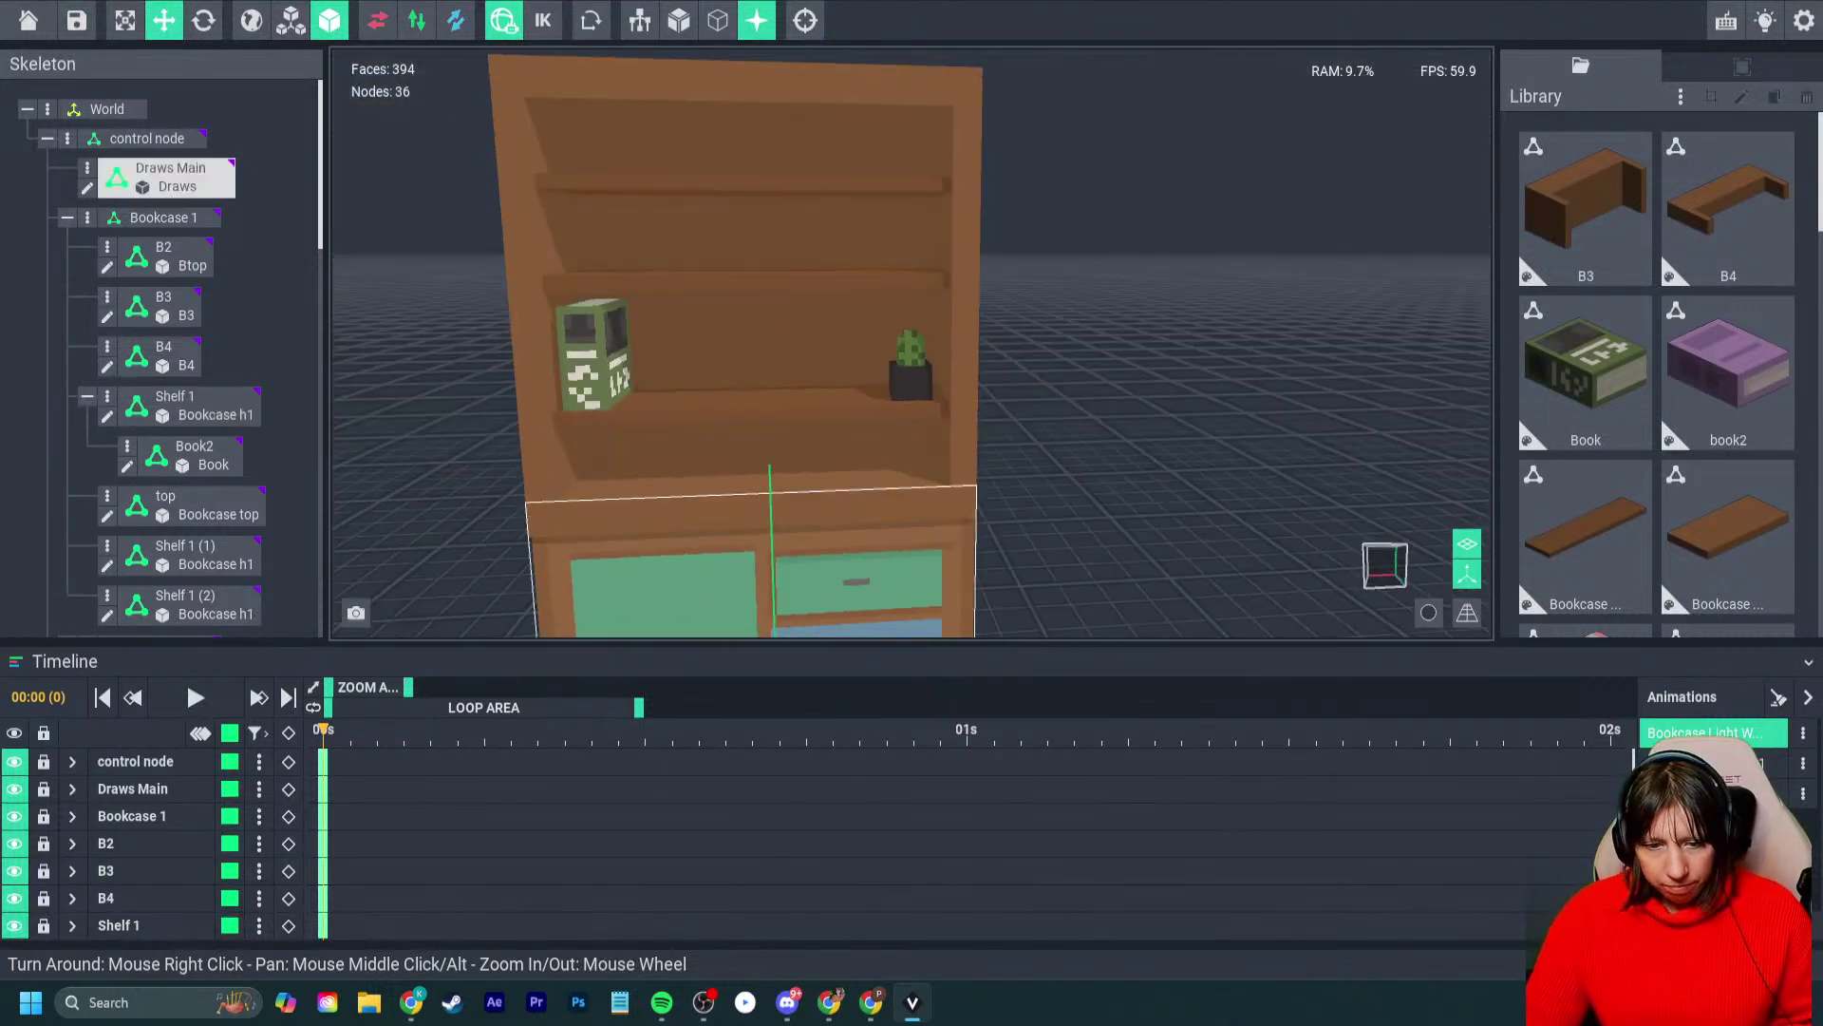
middle_drag(788, 536, 749, 562)
scroll(1657, 380, down, 5)
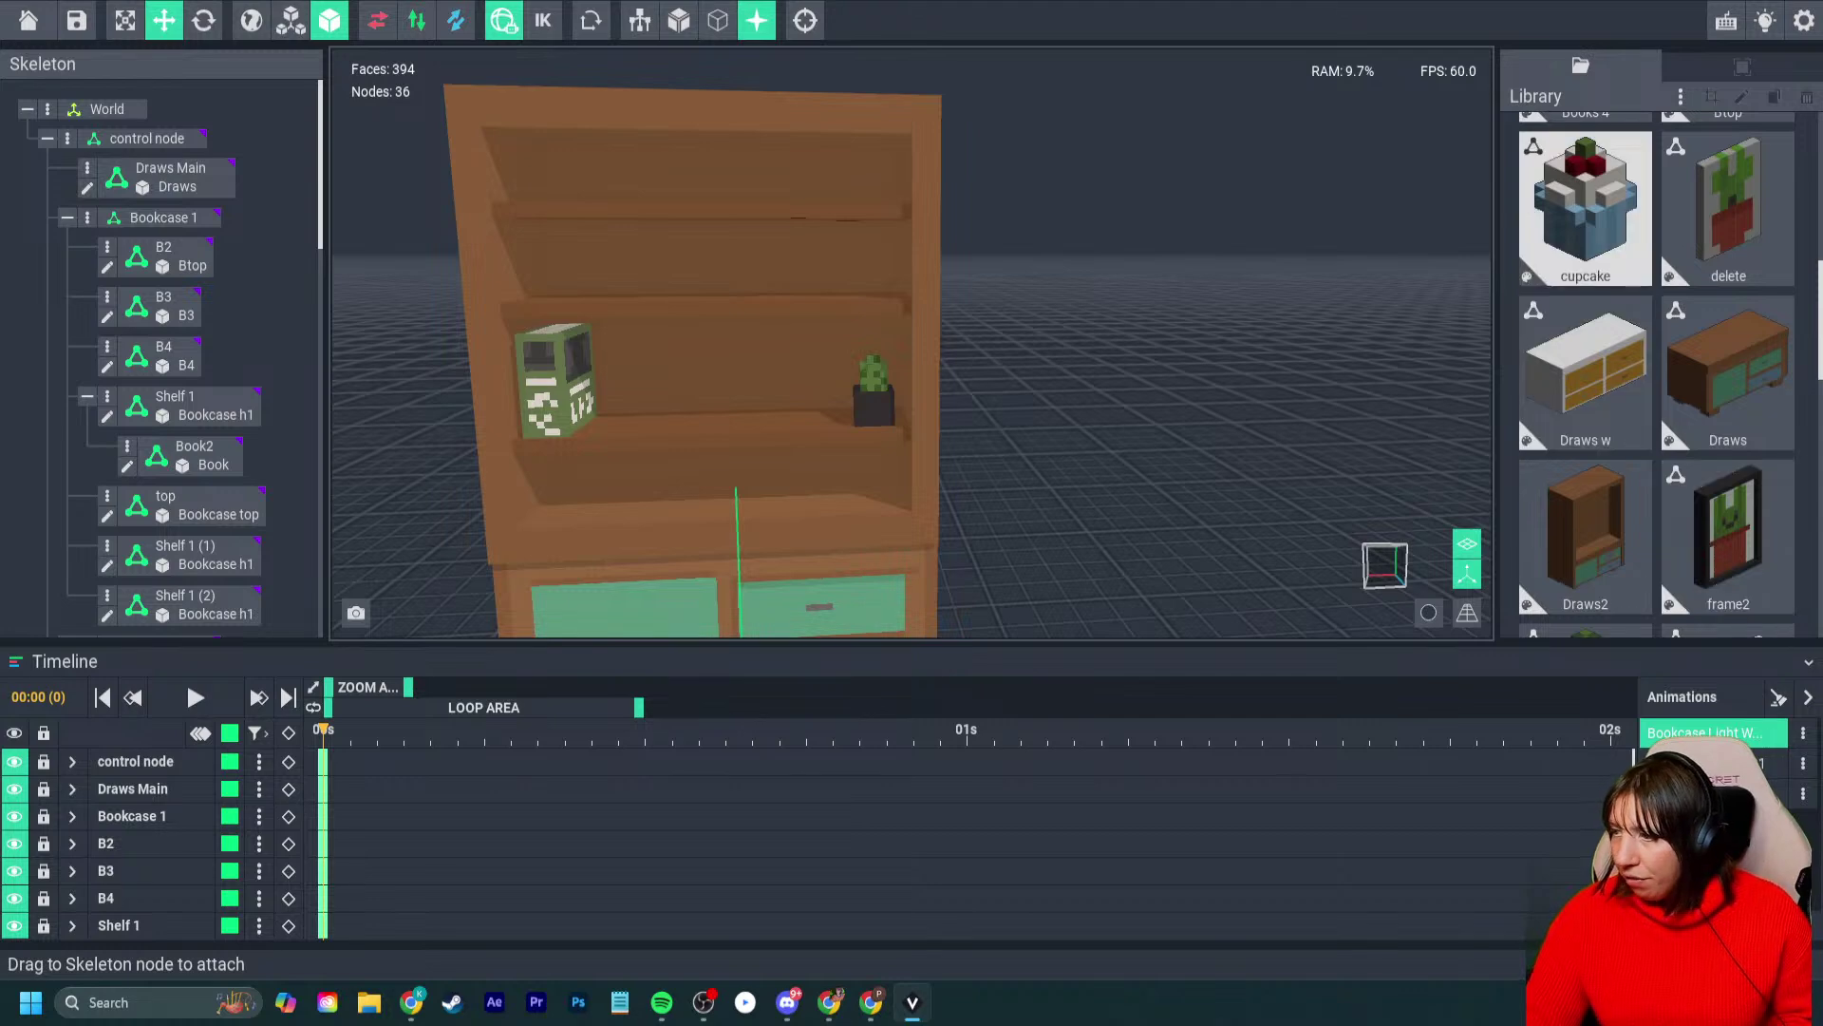
scroll(722, 380, down, 2)
scroll(1577, 409, down, 6)
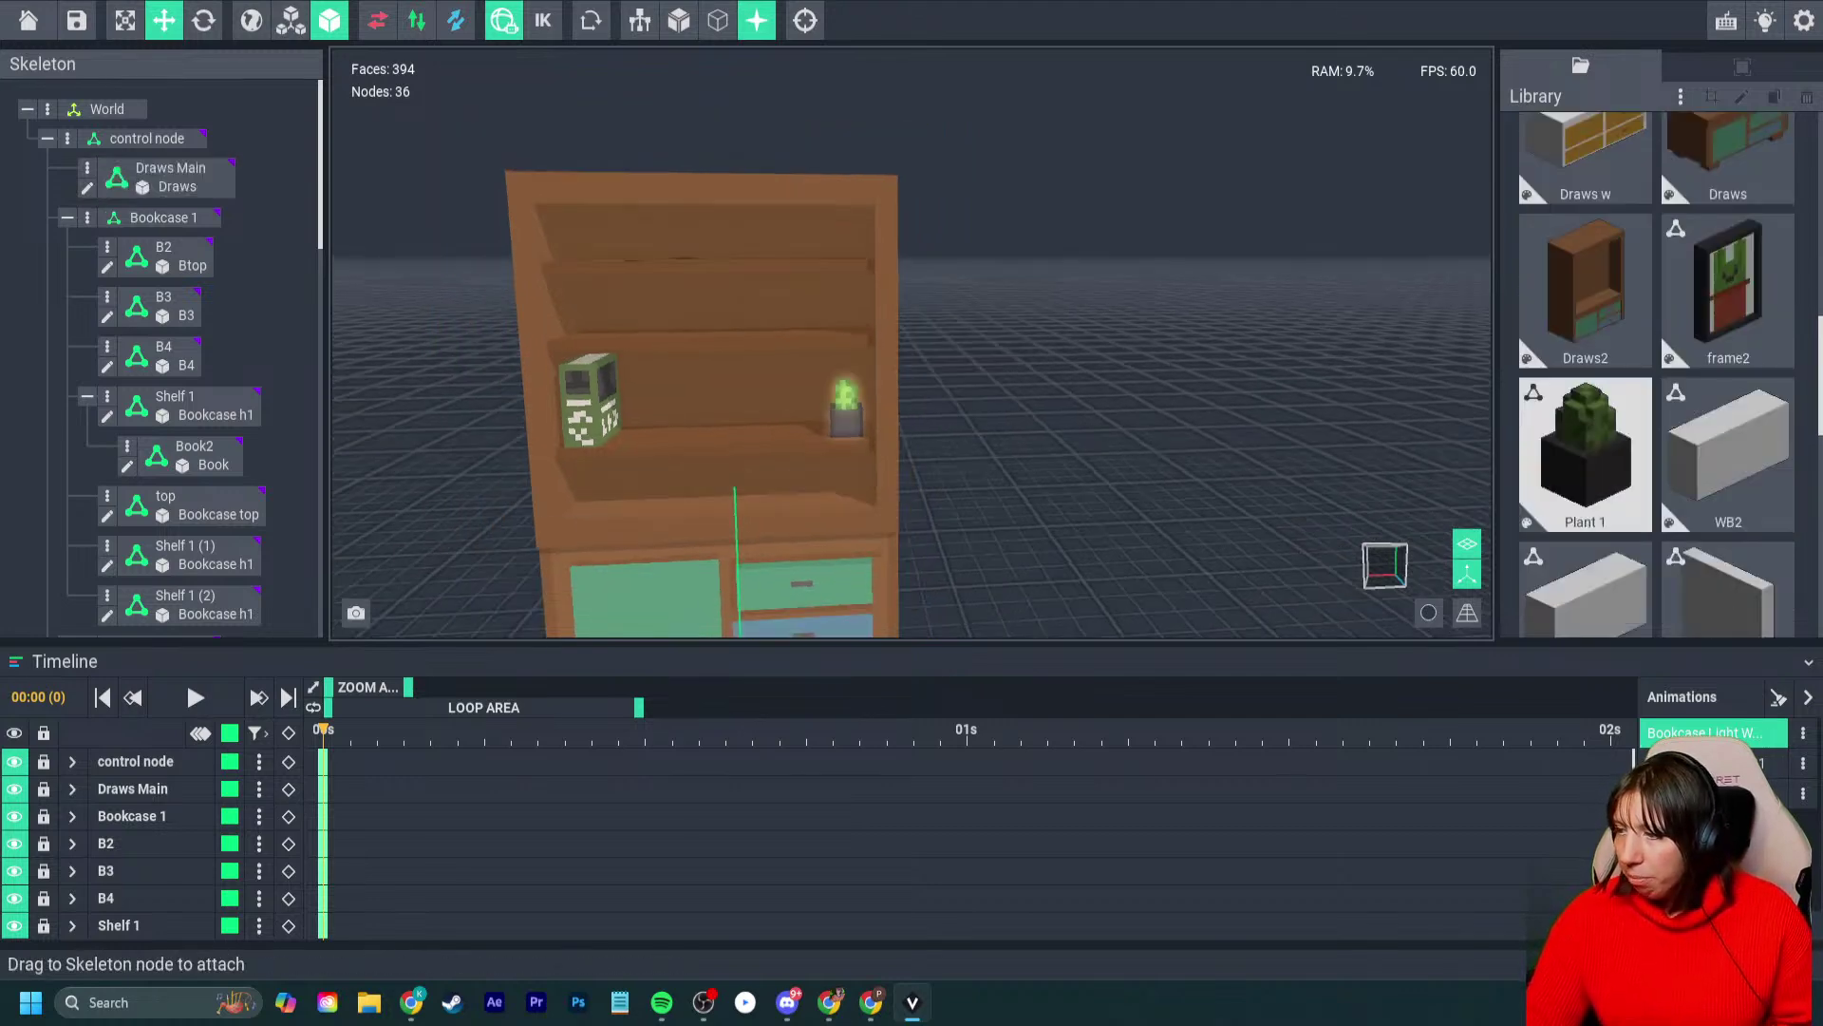
scroll(1615, 379, up, 3)
click(1728, 209)
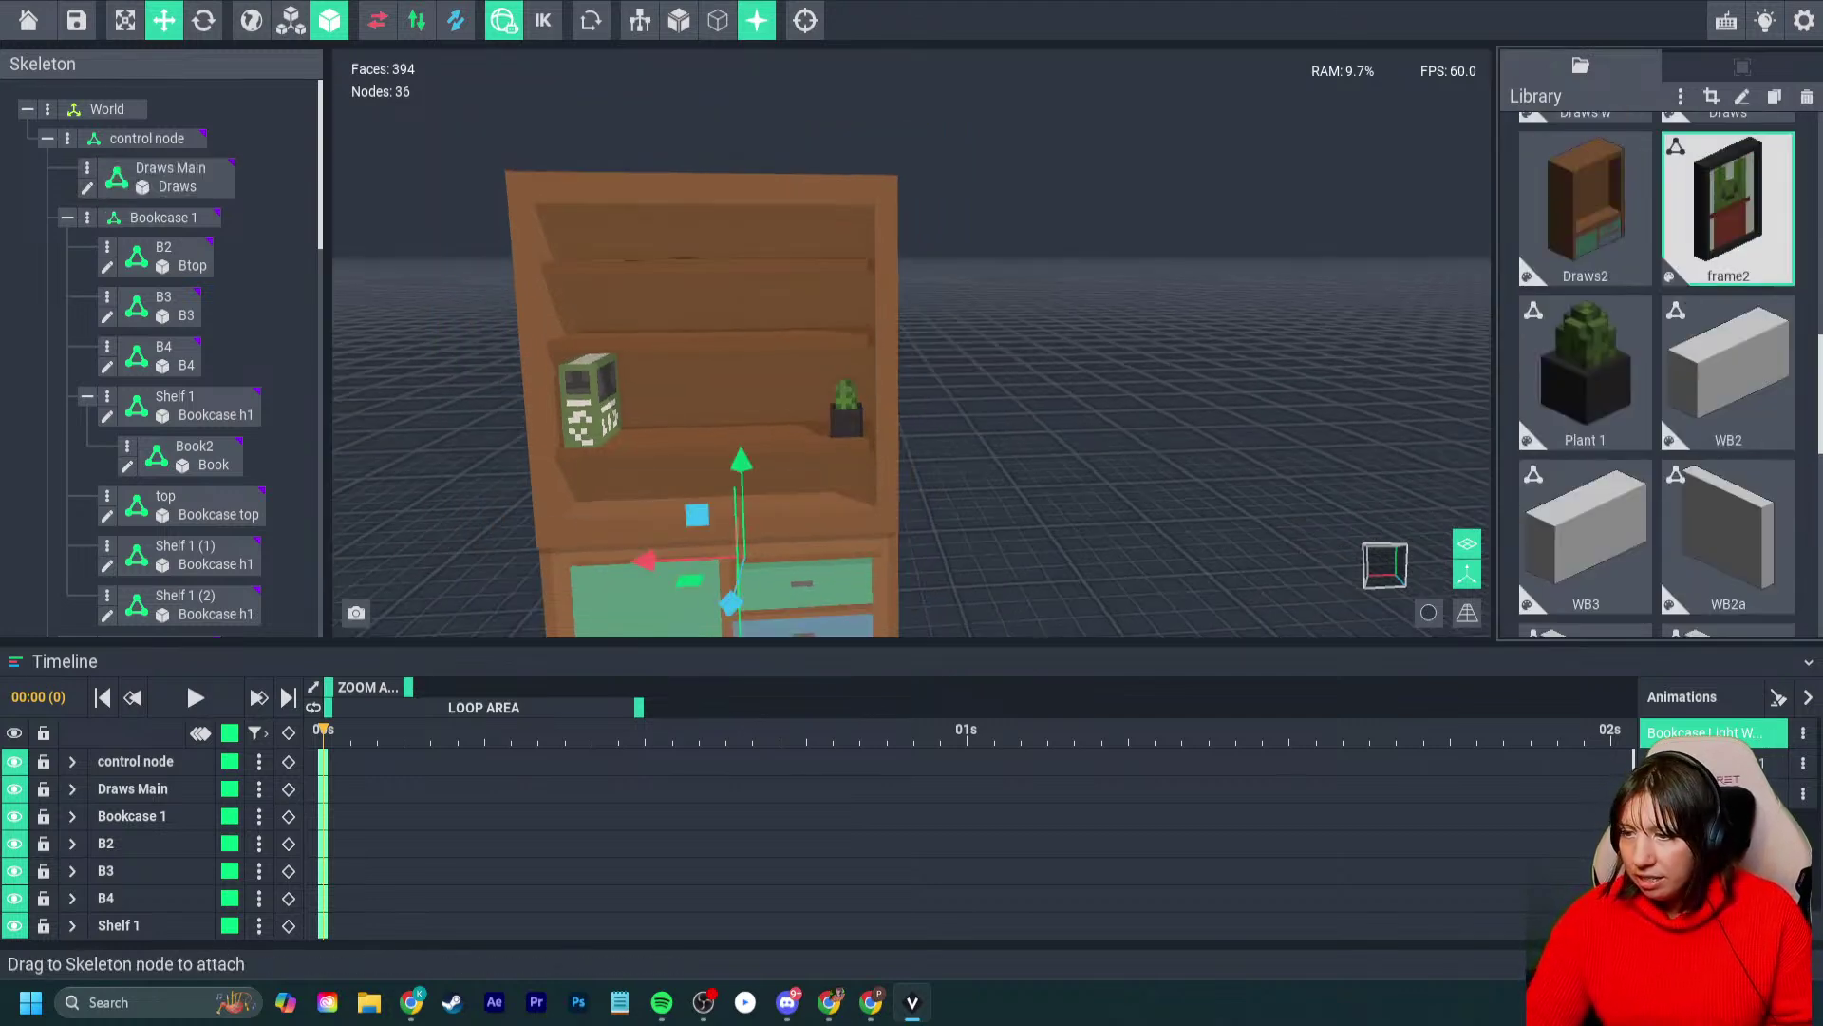
drag(742, 467, 717, 347)
drag(719, 228, 720, 353)
- Move the framed picture right until it stands beside the plant, adjusting its height and depth on the shelf
right_drag(721, 355, 729, 366)
scroll(714, 376, up, 4)
drag(652, 462, 721, 462)
drag(804, 372, 805, 387)
right_drag(807, 408, 840, 433)
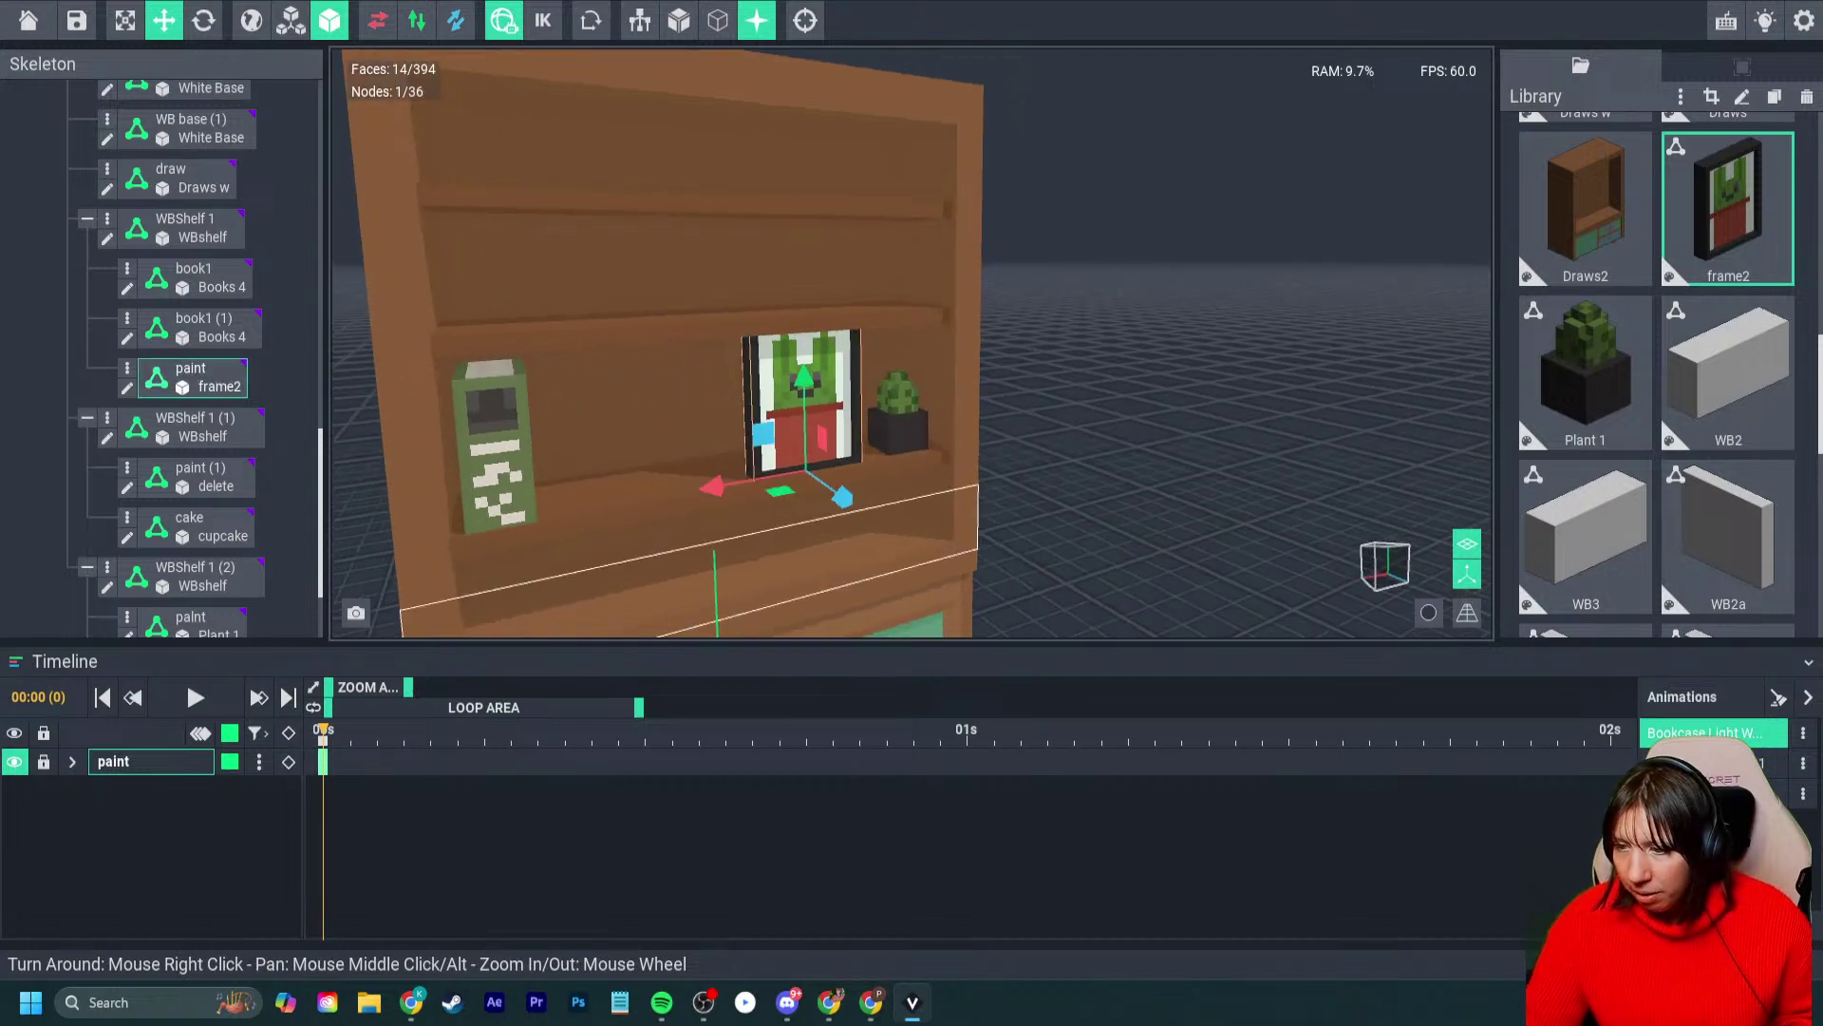
drag(843, 497, 831, 486)
right_drag(831, 485, 759, 461)
drag(712, 468, 723, 468)
- Lower Shelf 1, together with the green book on it, slightly inside the bookcase
click(1083, 399)
right_drag(1083, 399, 1059, 356)
scroll(814, 401, down, 2)
scroll(814, 408, up, 3)
right_drag(797, 418, 774, 467)
scroll(817, 427, up, 1)
click(819, 486)
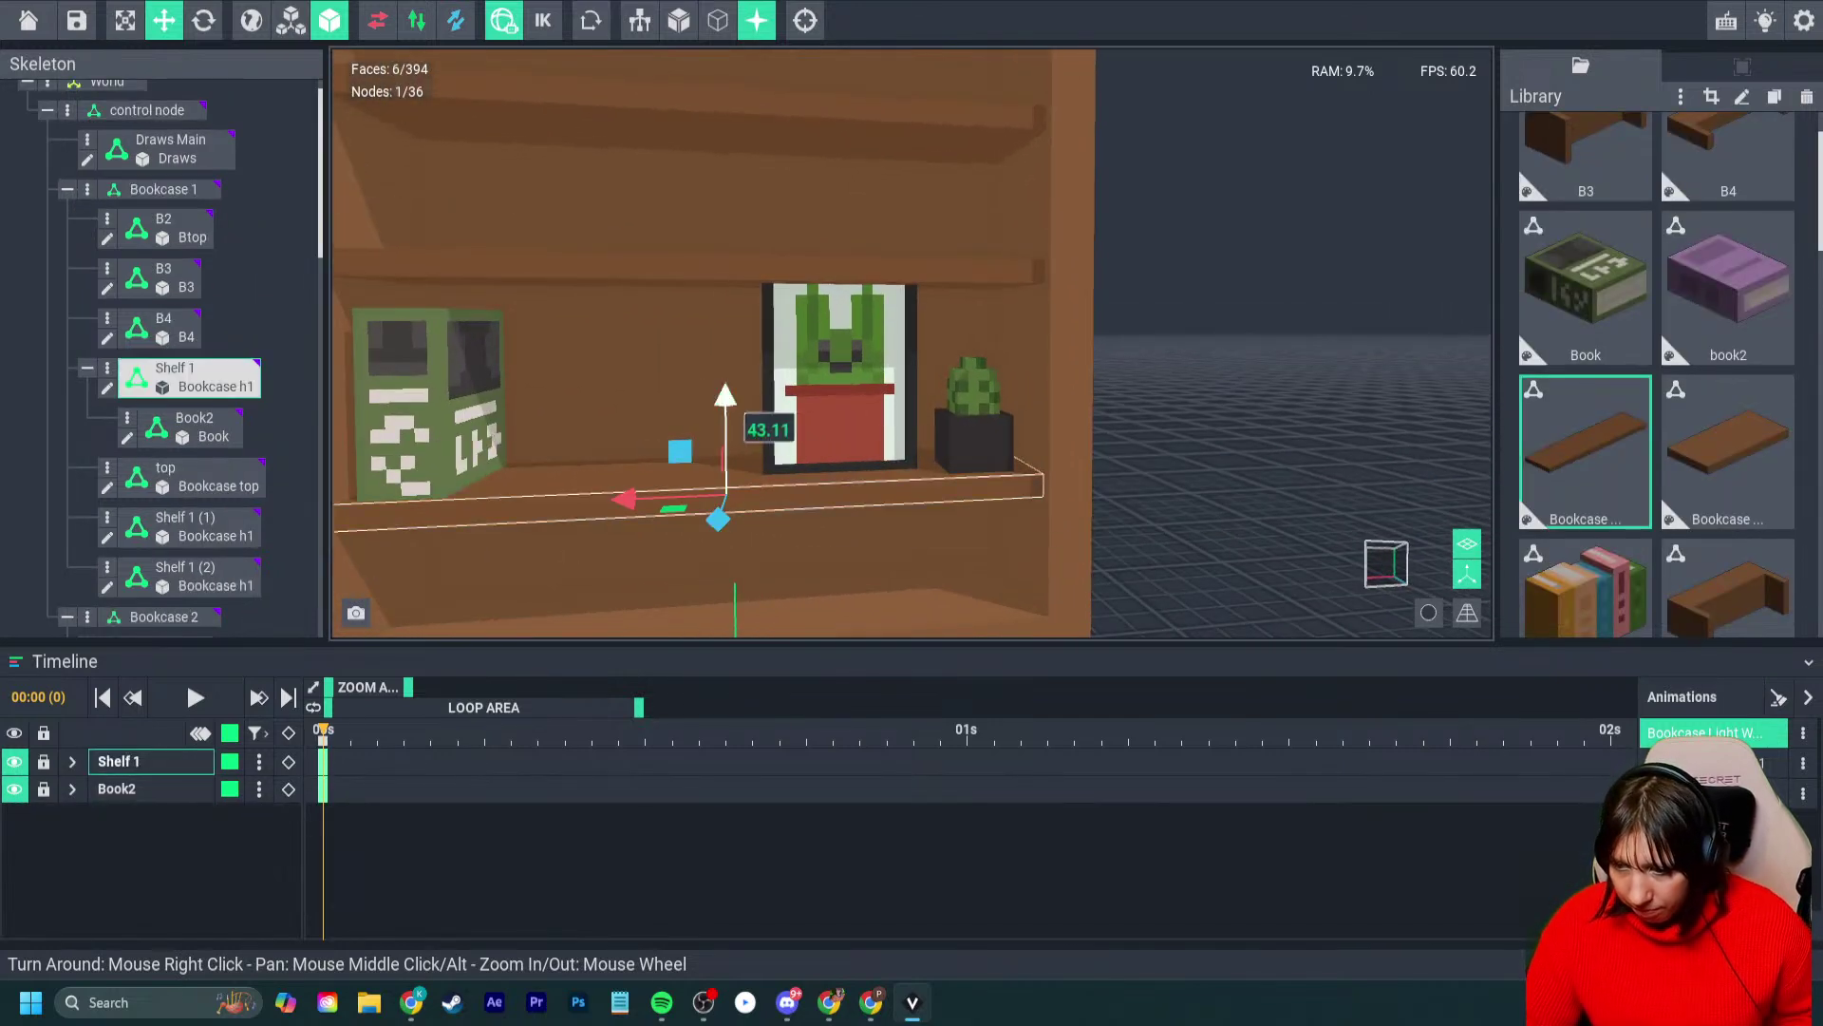
drag(726, 403, 727, 432)
- Lower the framed bunny picture and the potted plant so both rest on the lowered shelf
click(825, 411)
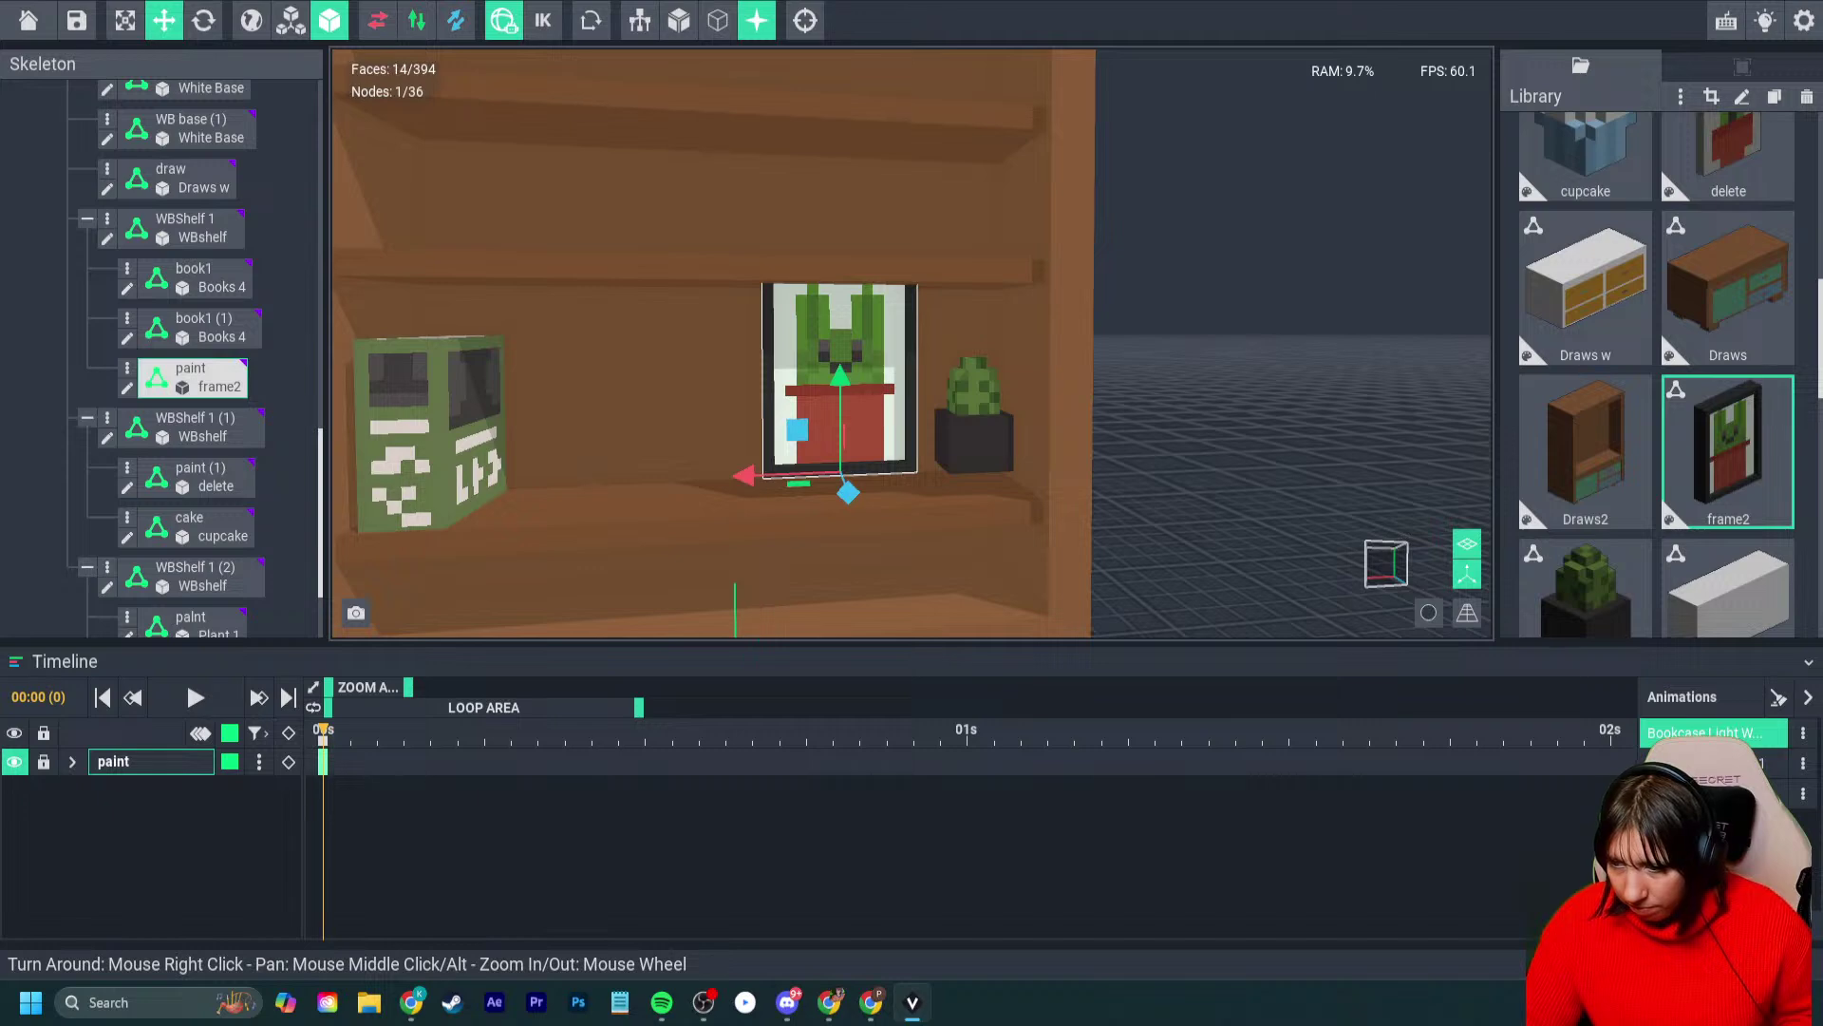
drag(839, 389, 839, 401)
click(973, 427)
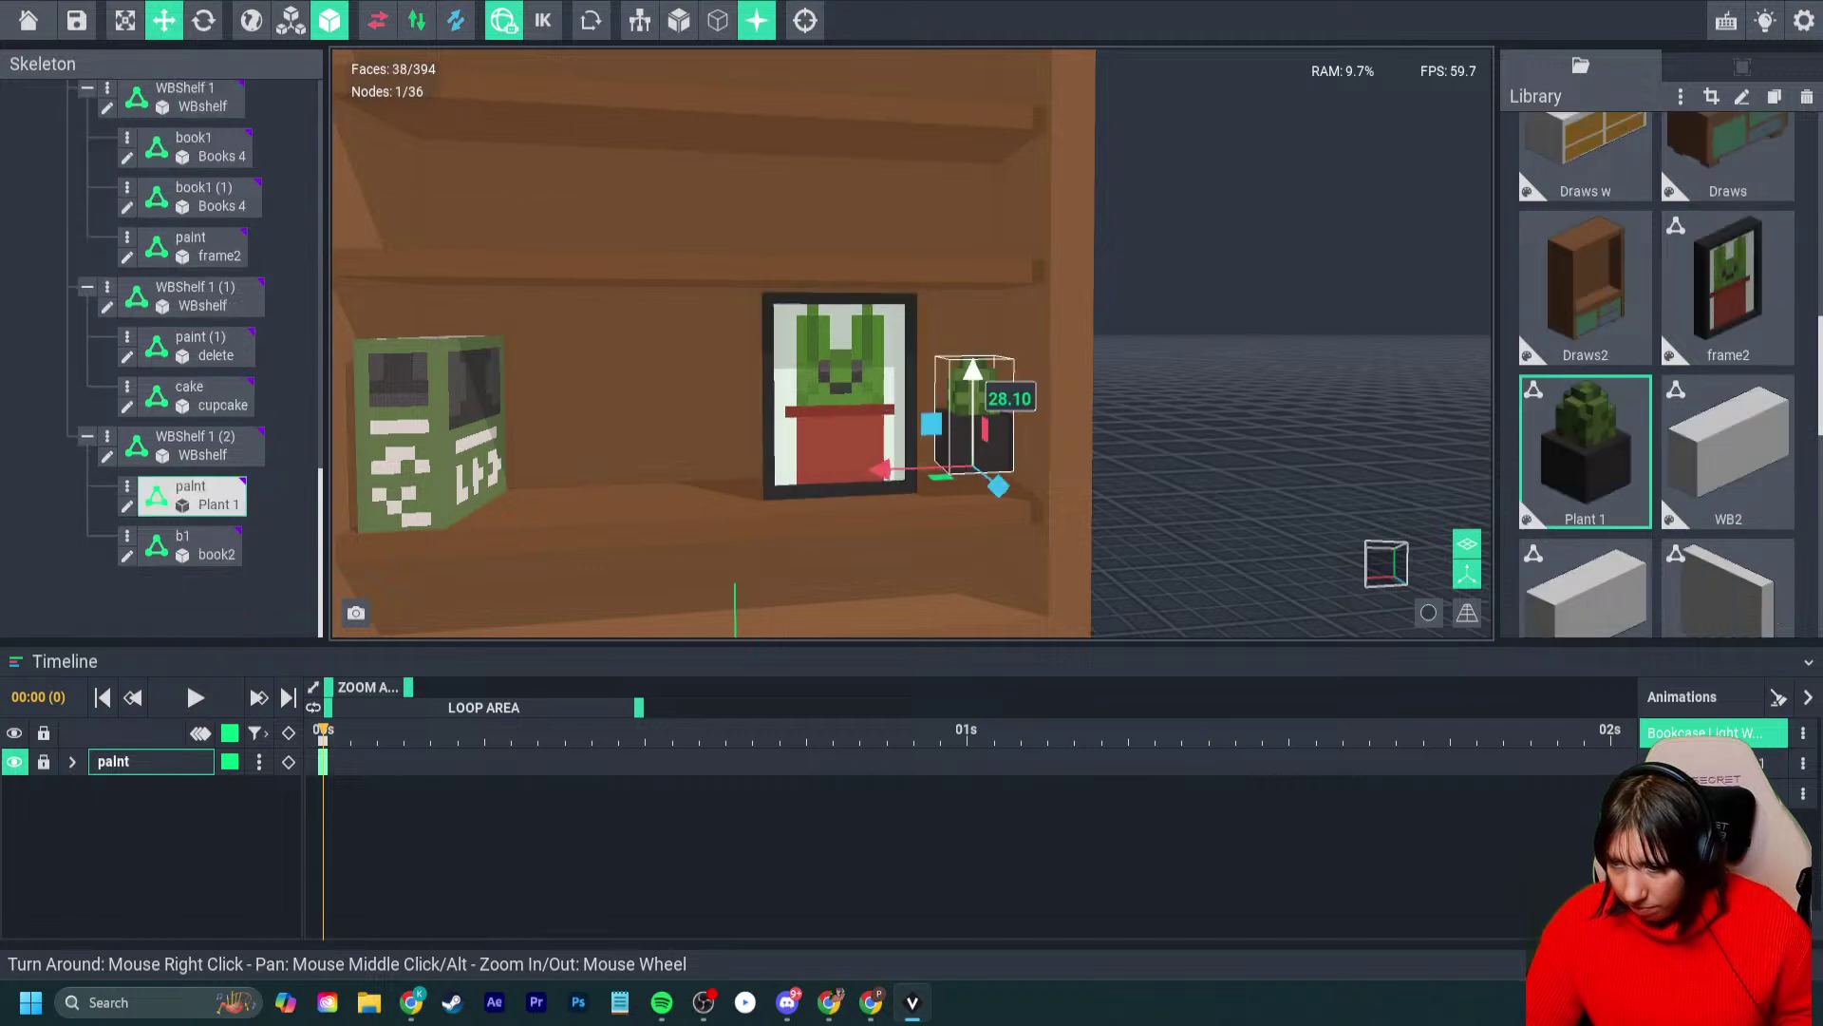
drag(973, 399, 973, 401)
click(1139, 465)
scroll(911, 556, down, 3)
right_drag(888, 561, 911, 558)
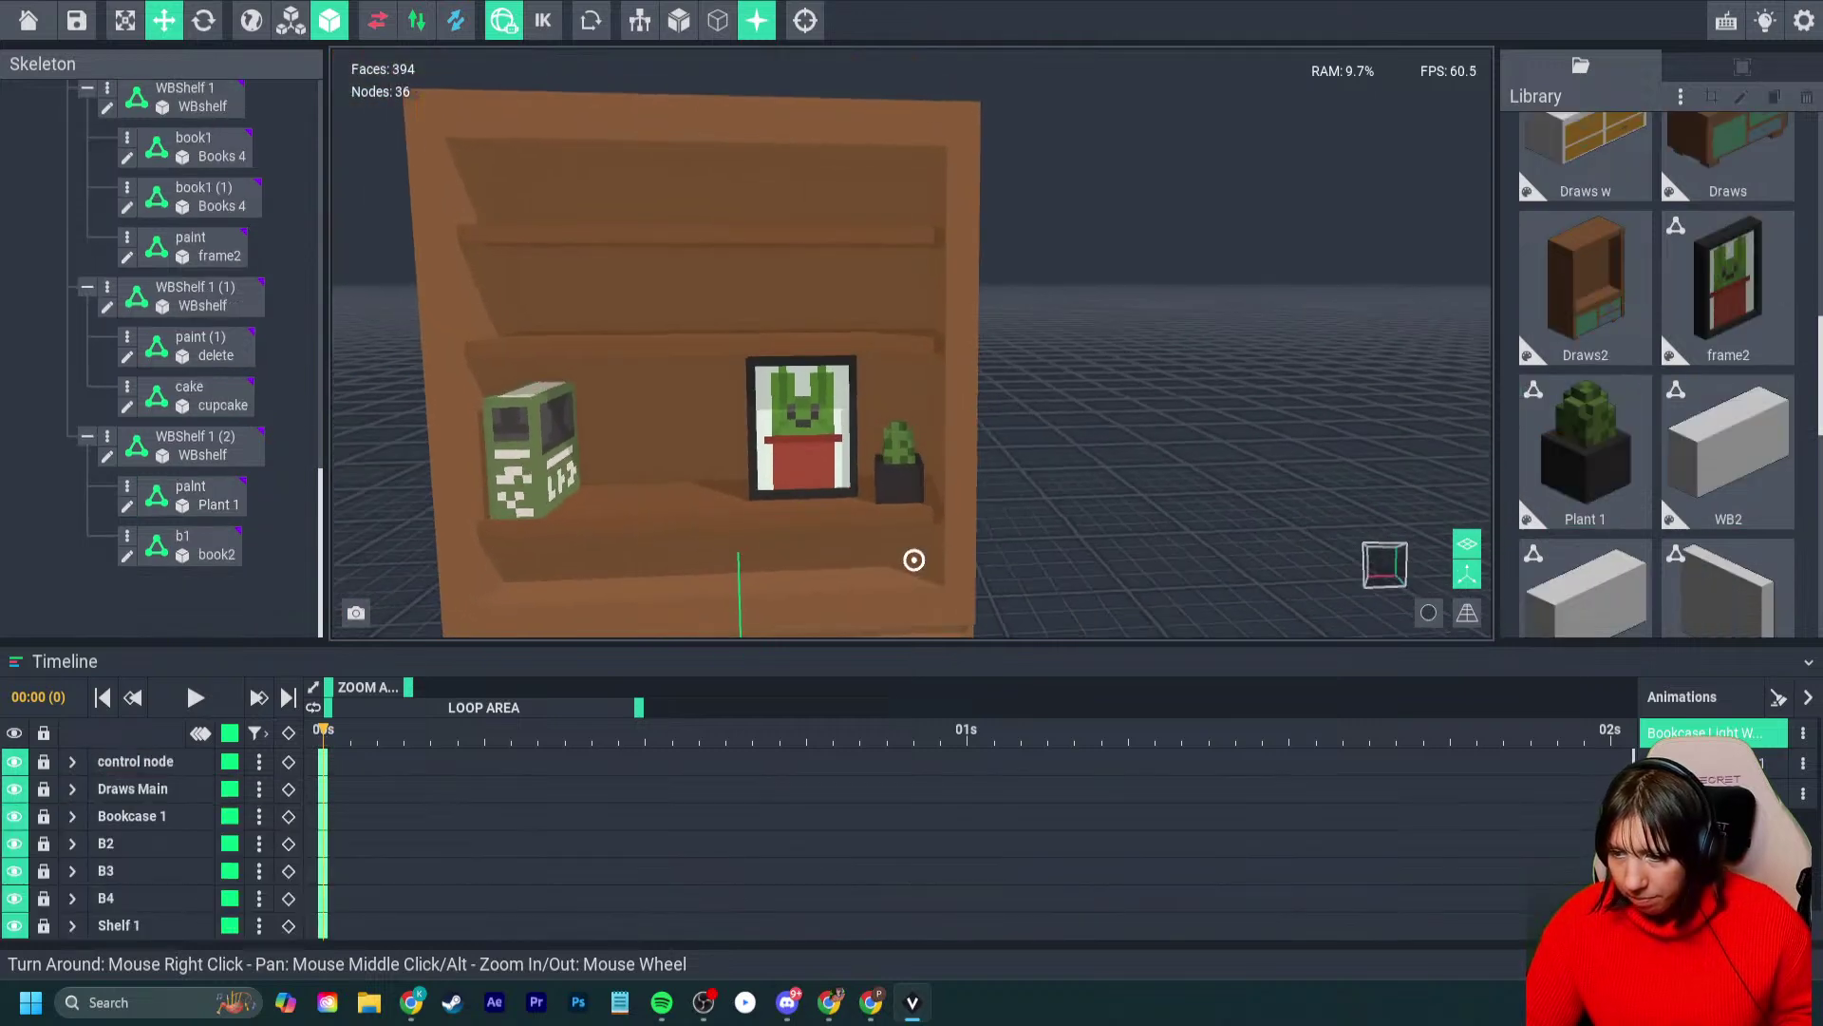
middle_drag(912, 557, 924, 465)
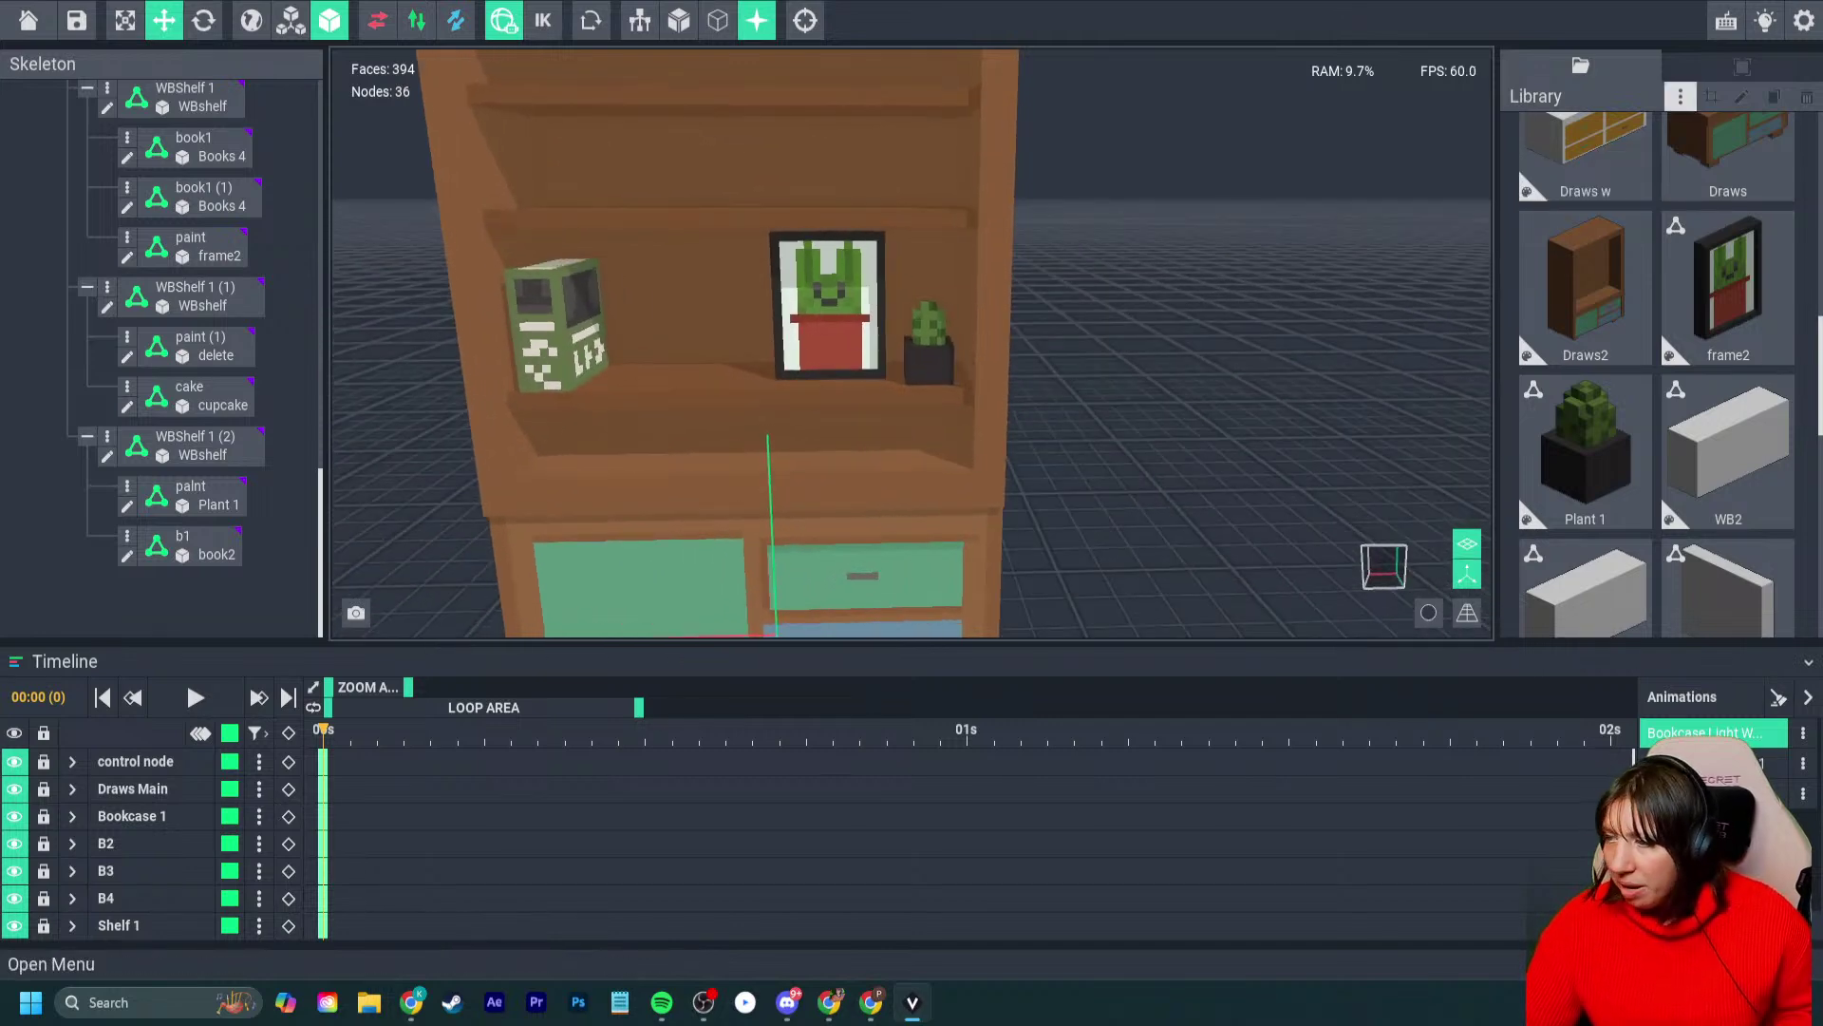
- Create a new model named box and turn on mirroring along its X and Z axes
click(1581, 65)
click(1566, 103)
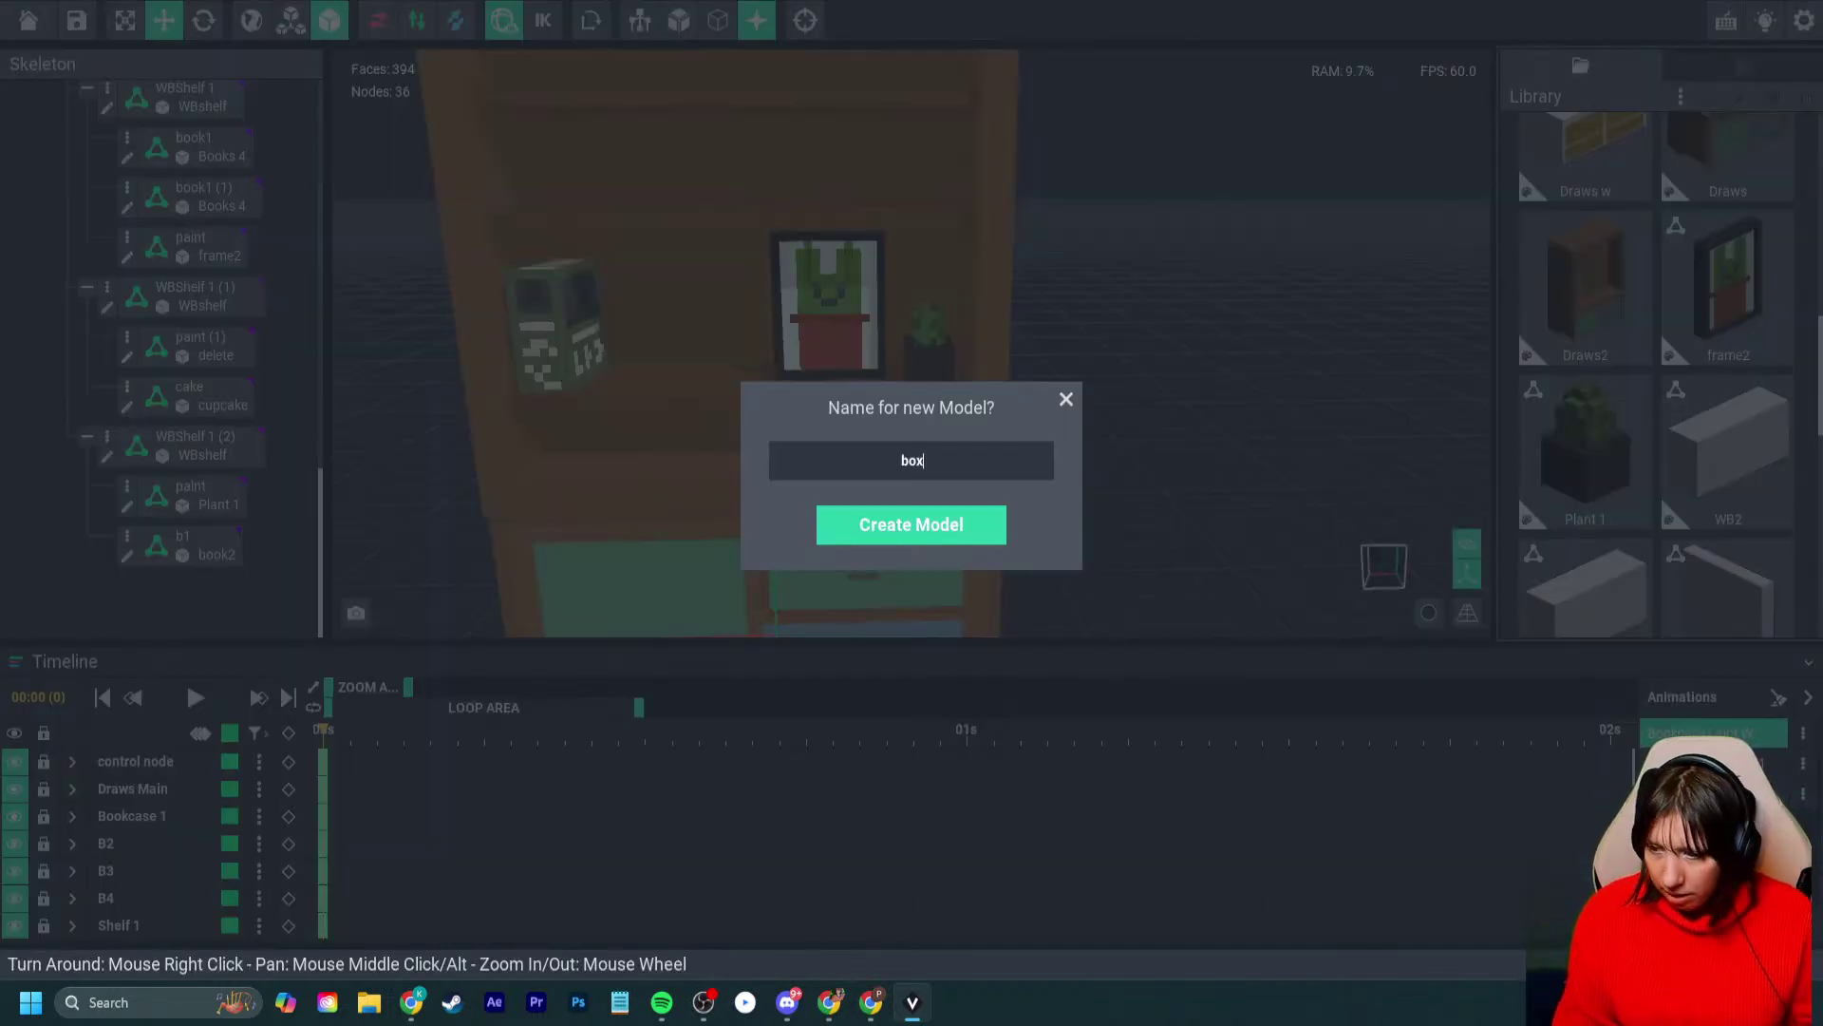
key(Return)
click(513, 20)
click(591, 20)
right_drag(721, 456, 766, 492)
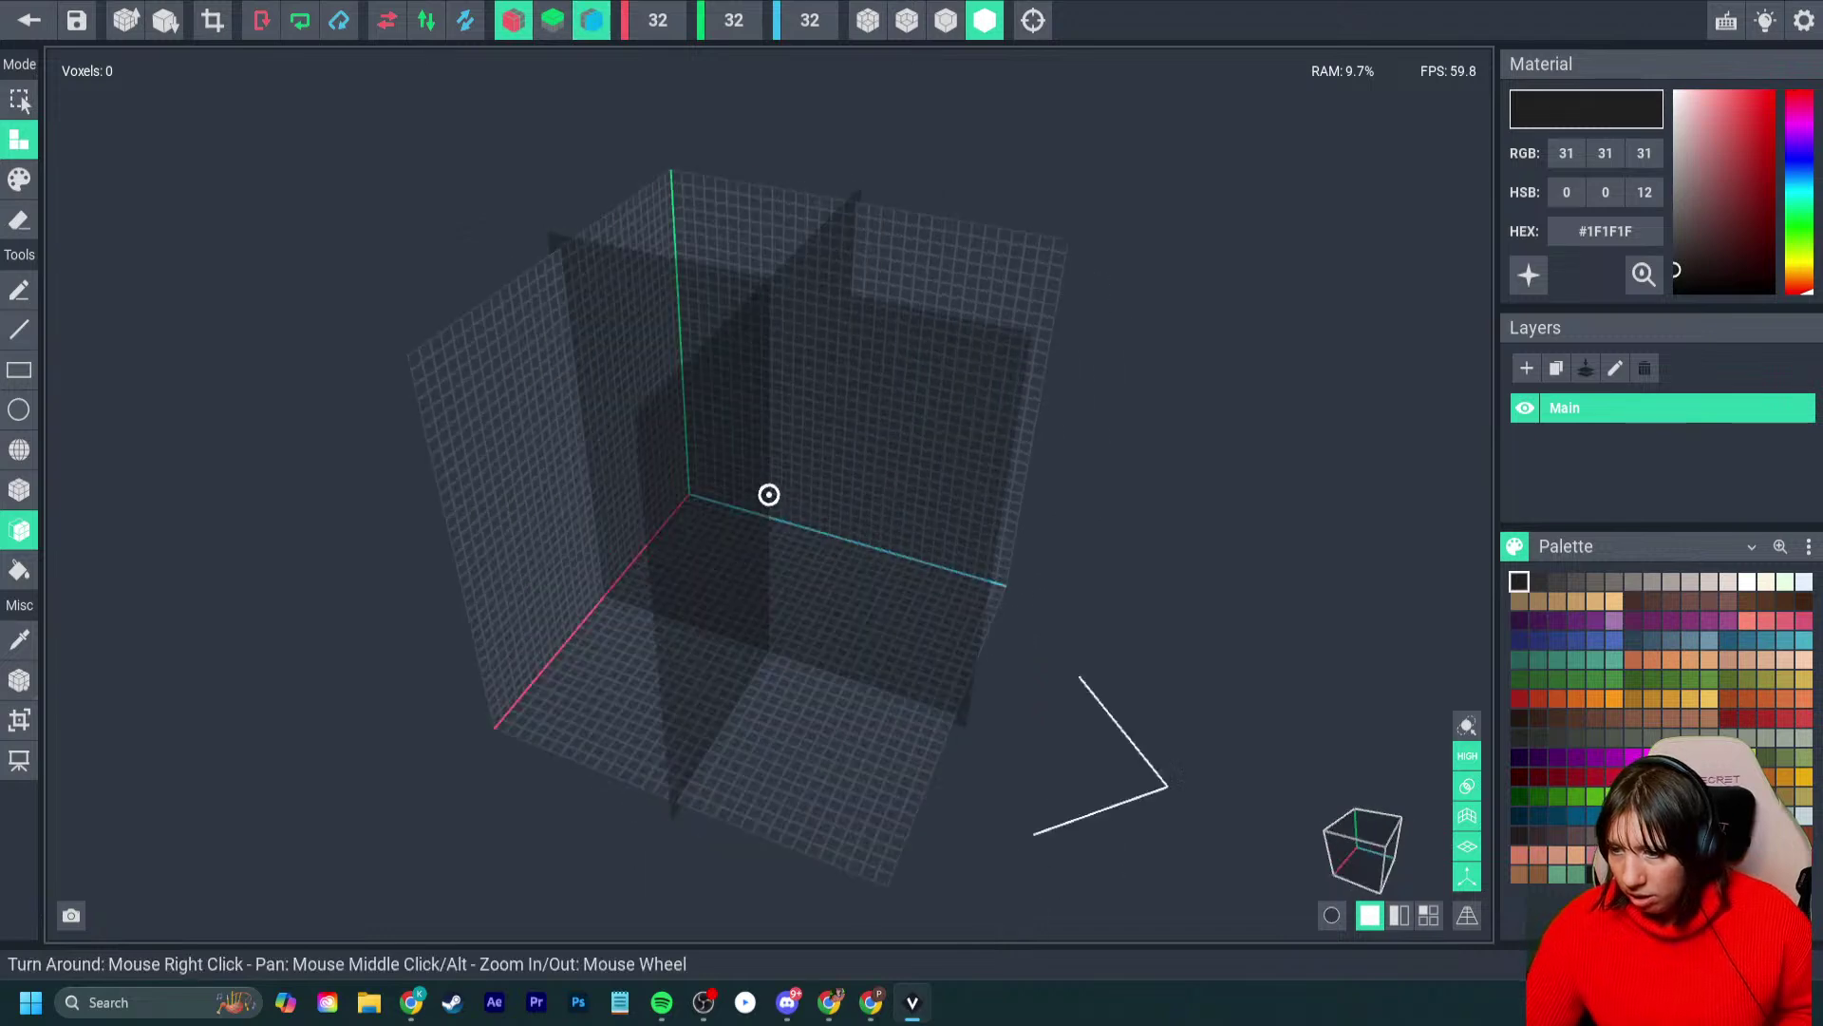
- Build a dark grey #4C4646 block on the grid floor, 10 voxels wide, 8 high and 16 deep
scroll(765, 492, up, 5)
right_drag(832, 668, 798, 670)
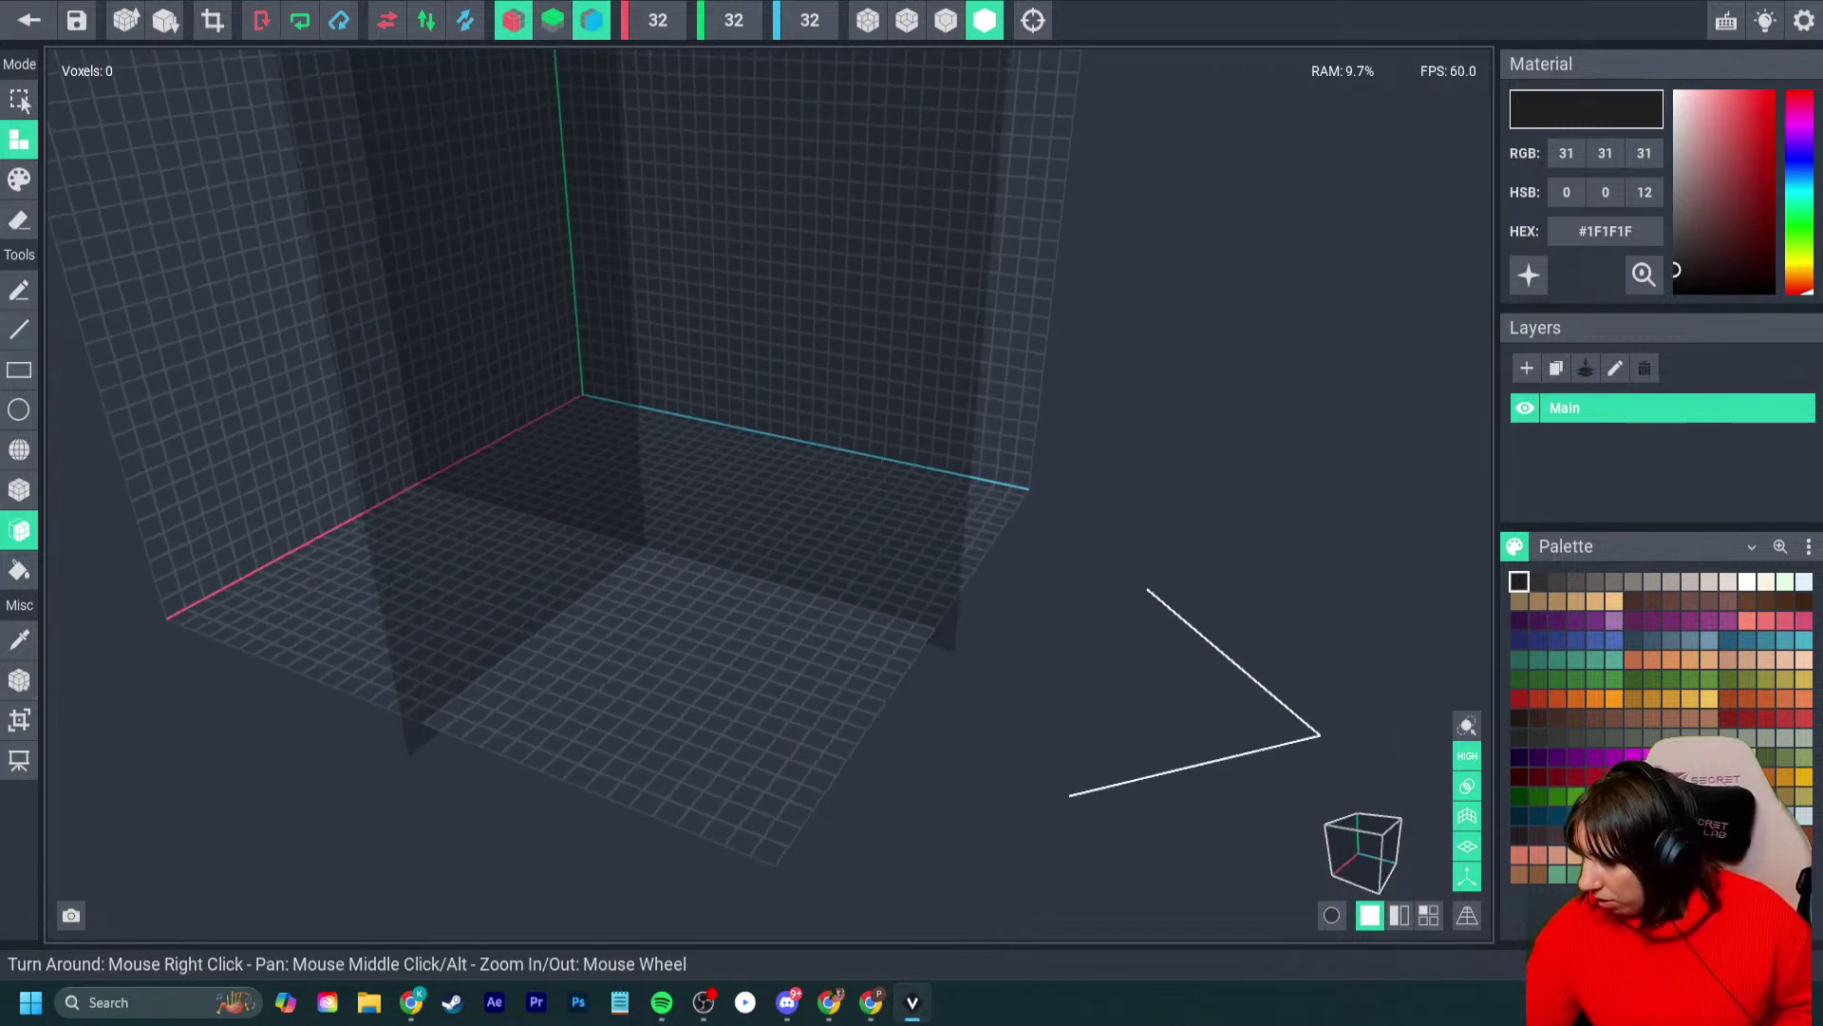
click(1614, 581)
click(1596, 582)
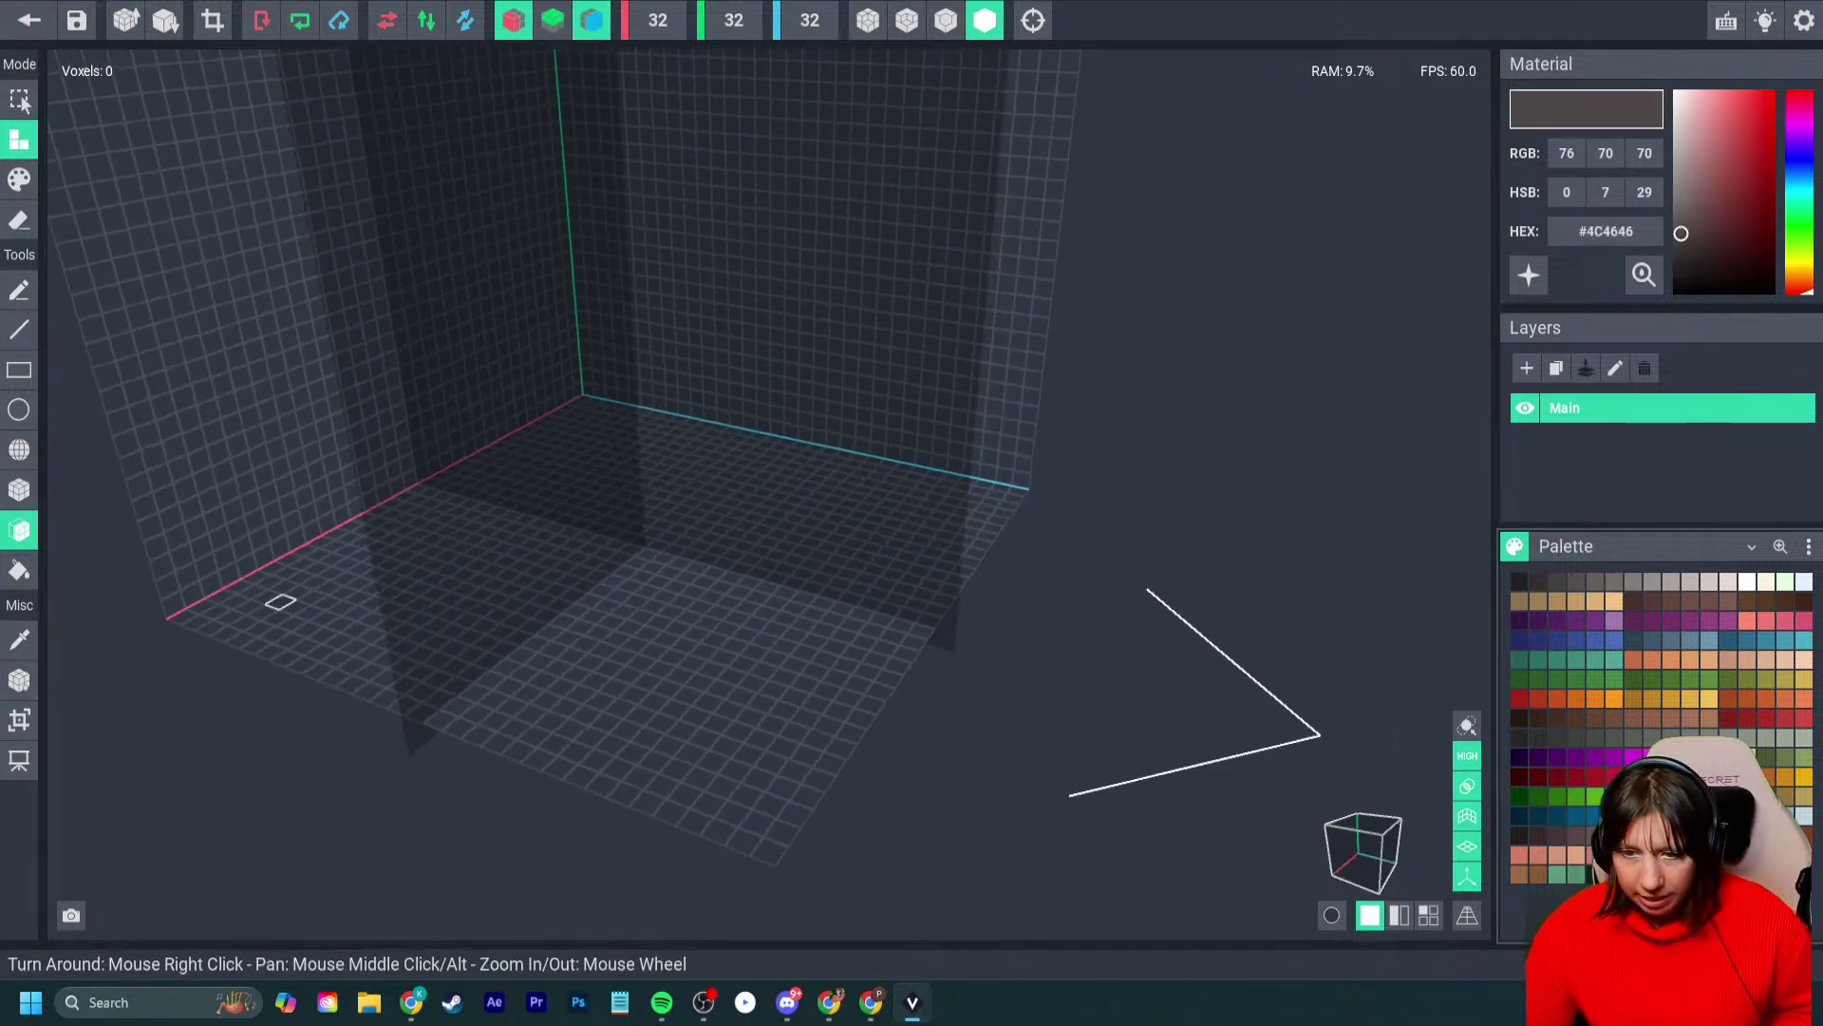
click(19, 490)
right_drag(532, 494, 589, 488)
drag(590, 488, 715, 596)
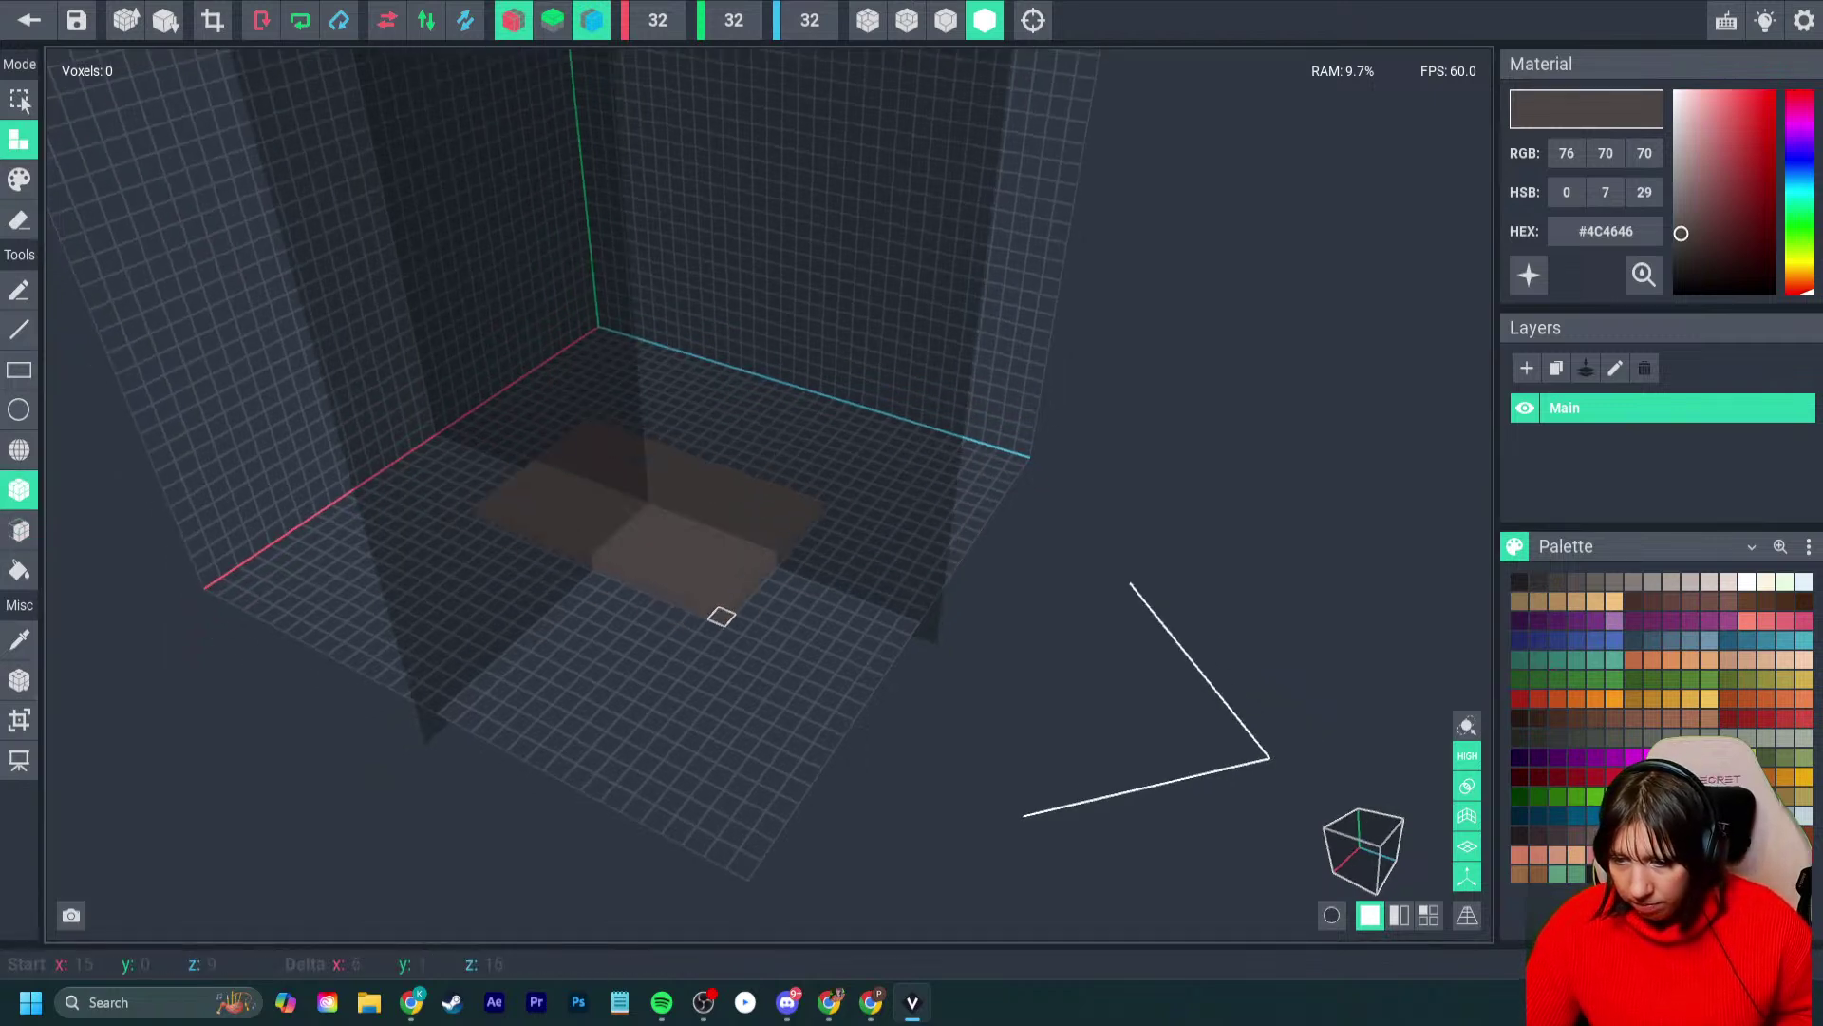
click(19, 530)
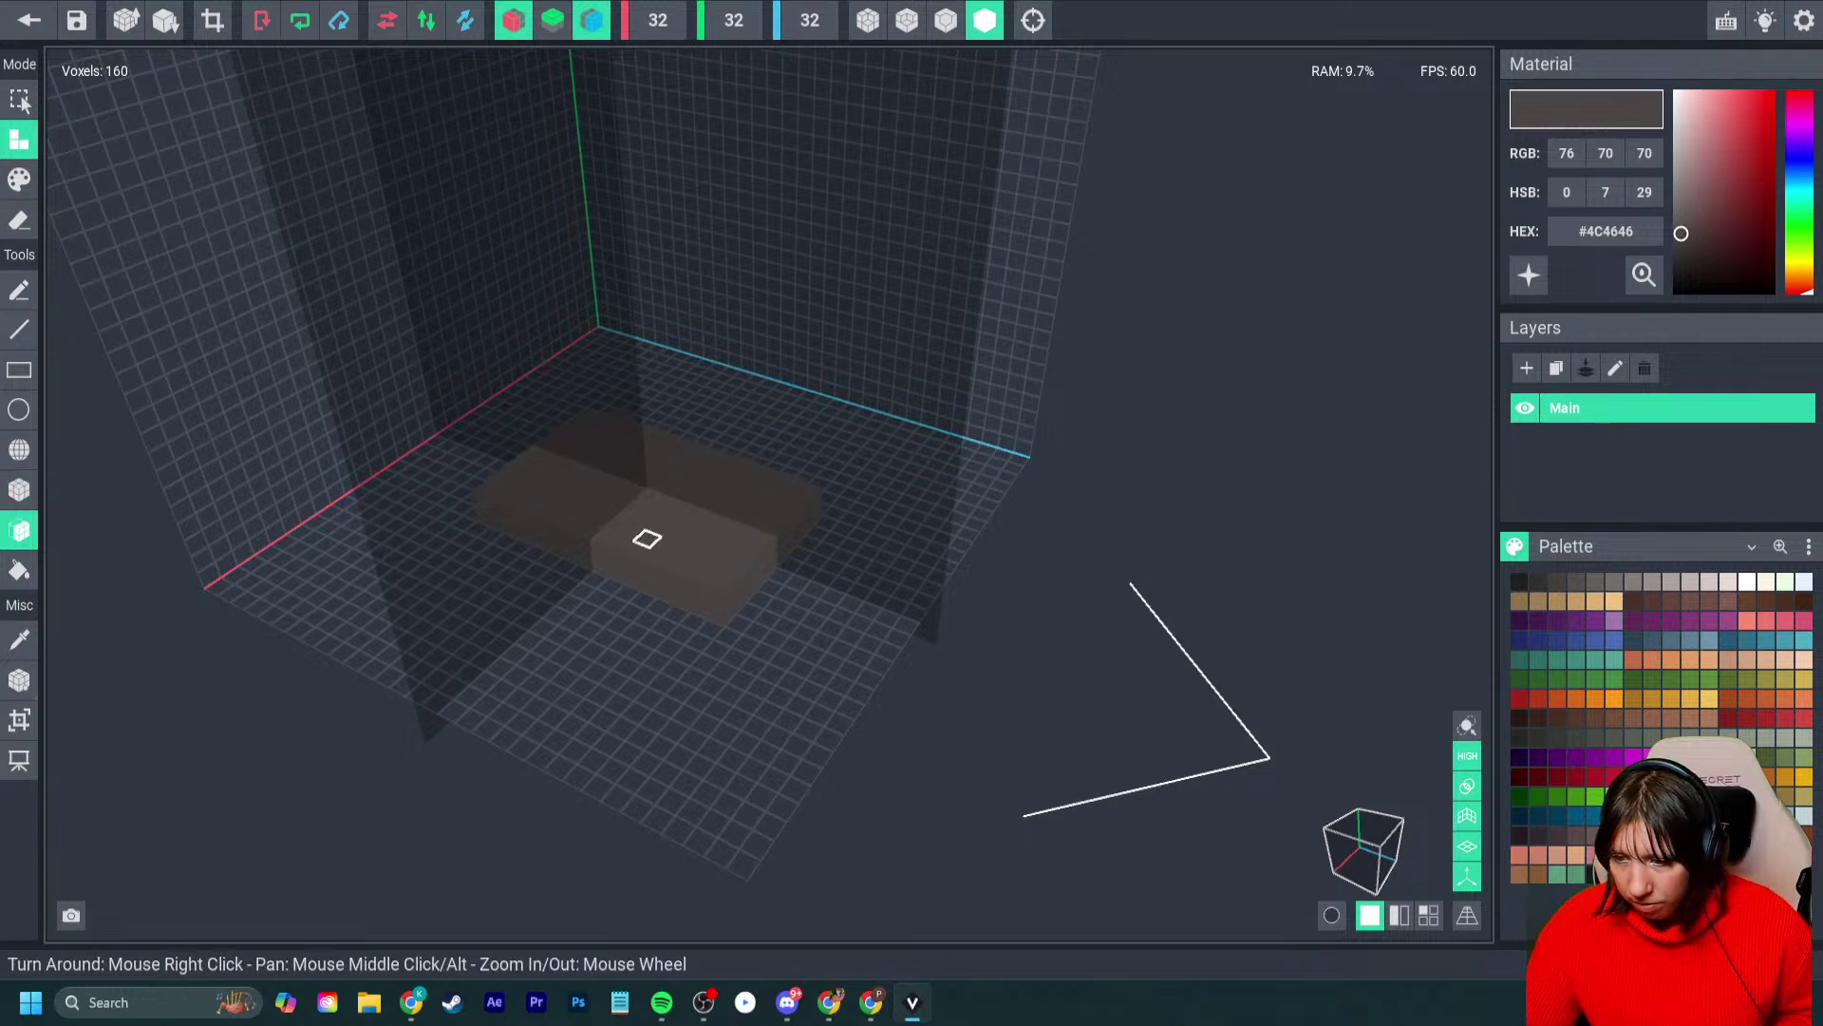
drag(647, 533, 680, 421)
right_drag(680, 420, 767, 427)
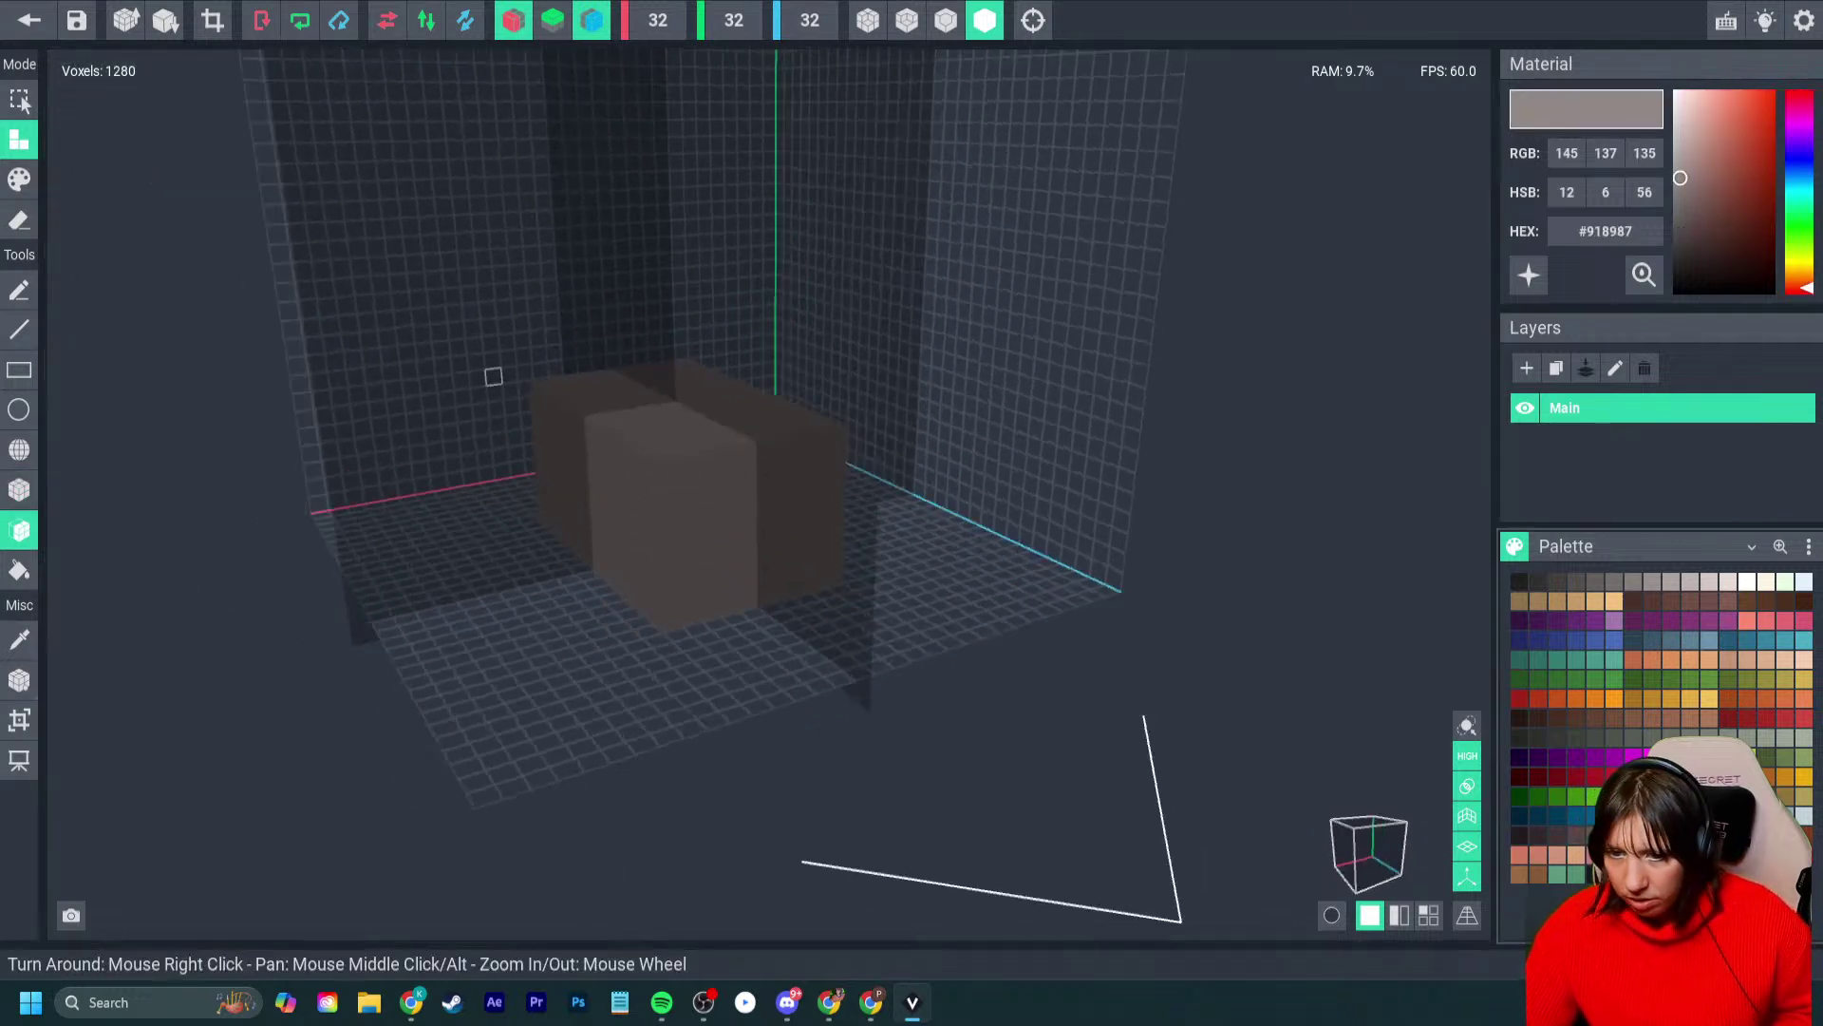
- Paint the box's top and the upper two rows of its sides #403B3B to form a lid
click(19, 179)
mouse_move(659, 59)
right_down()
mouse_move(654, 472)
mouse_move(317, 436)
mouse_move(379, 420)
mouse_move(397, 371)
right_up()
click(480, 509)
right_drag(480, 509, 340, 437)
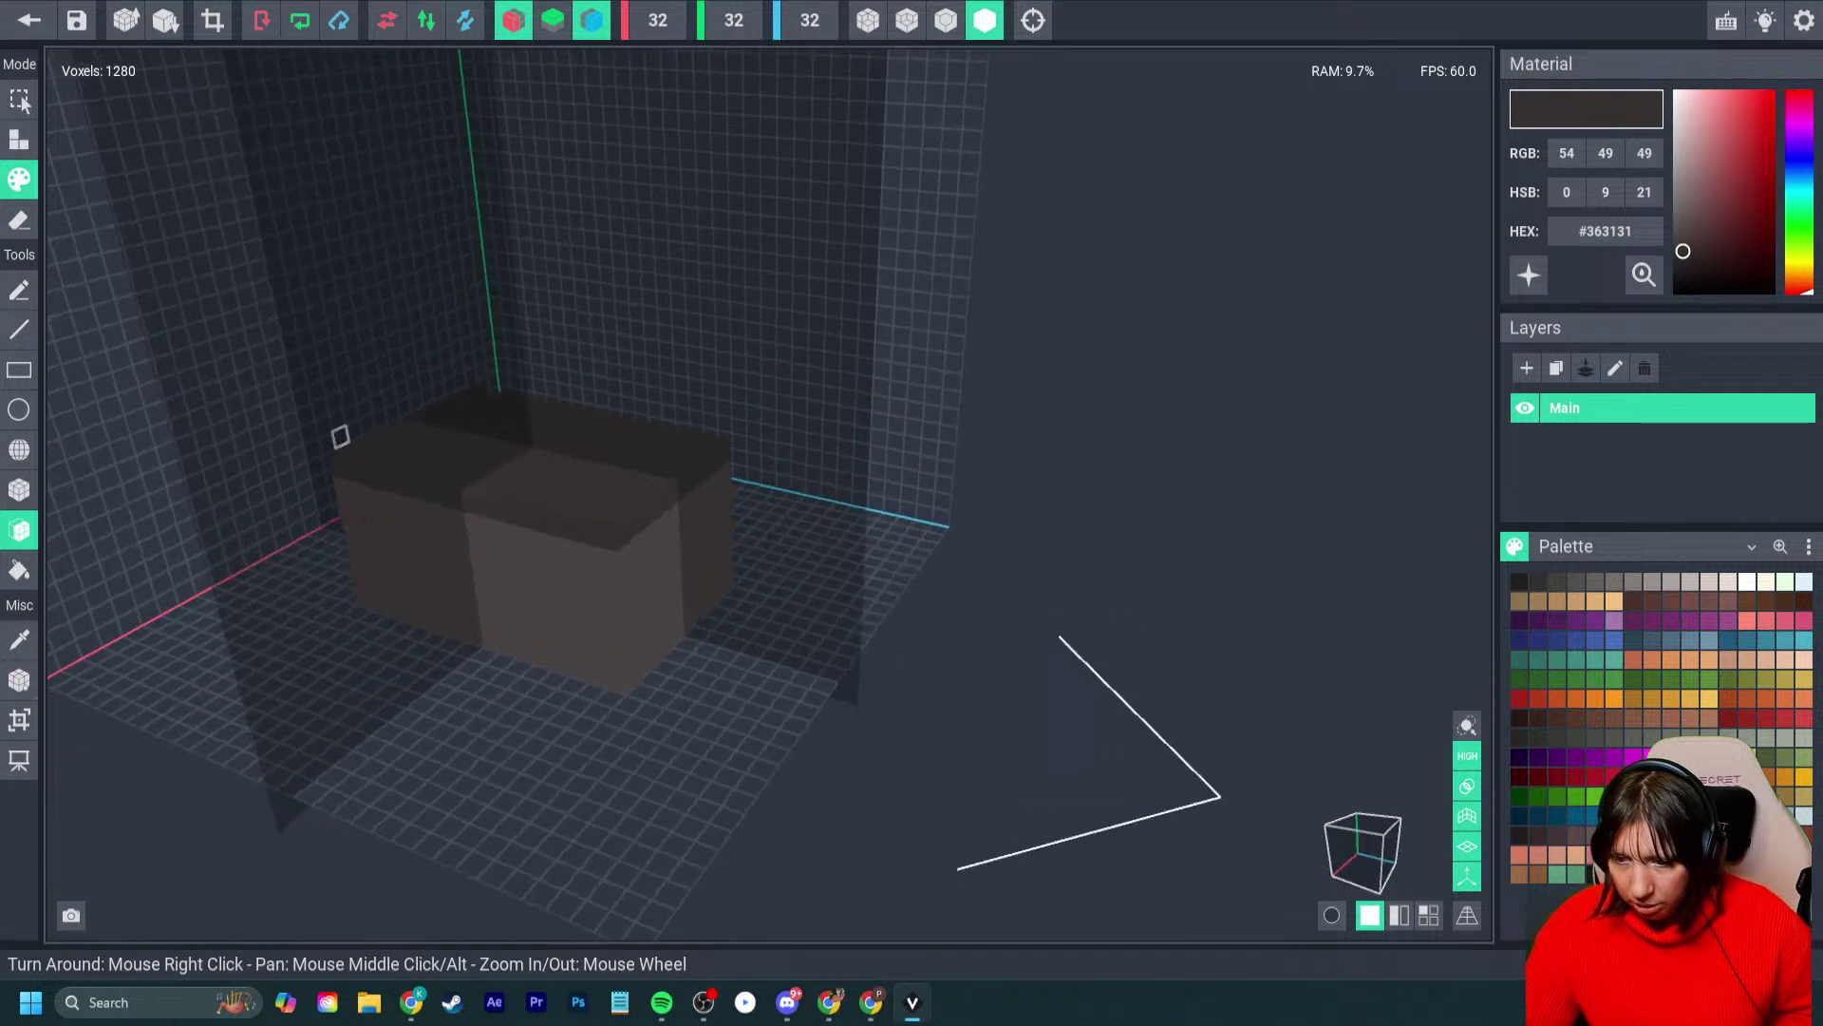
ctrl+click(675, 554)
click(675, 553)
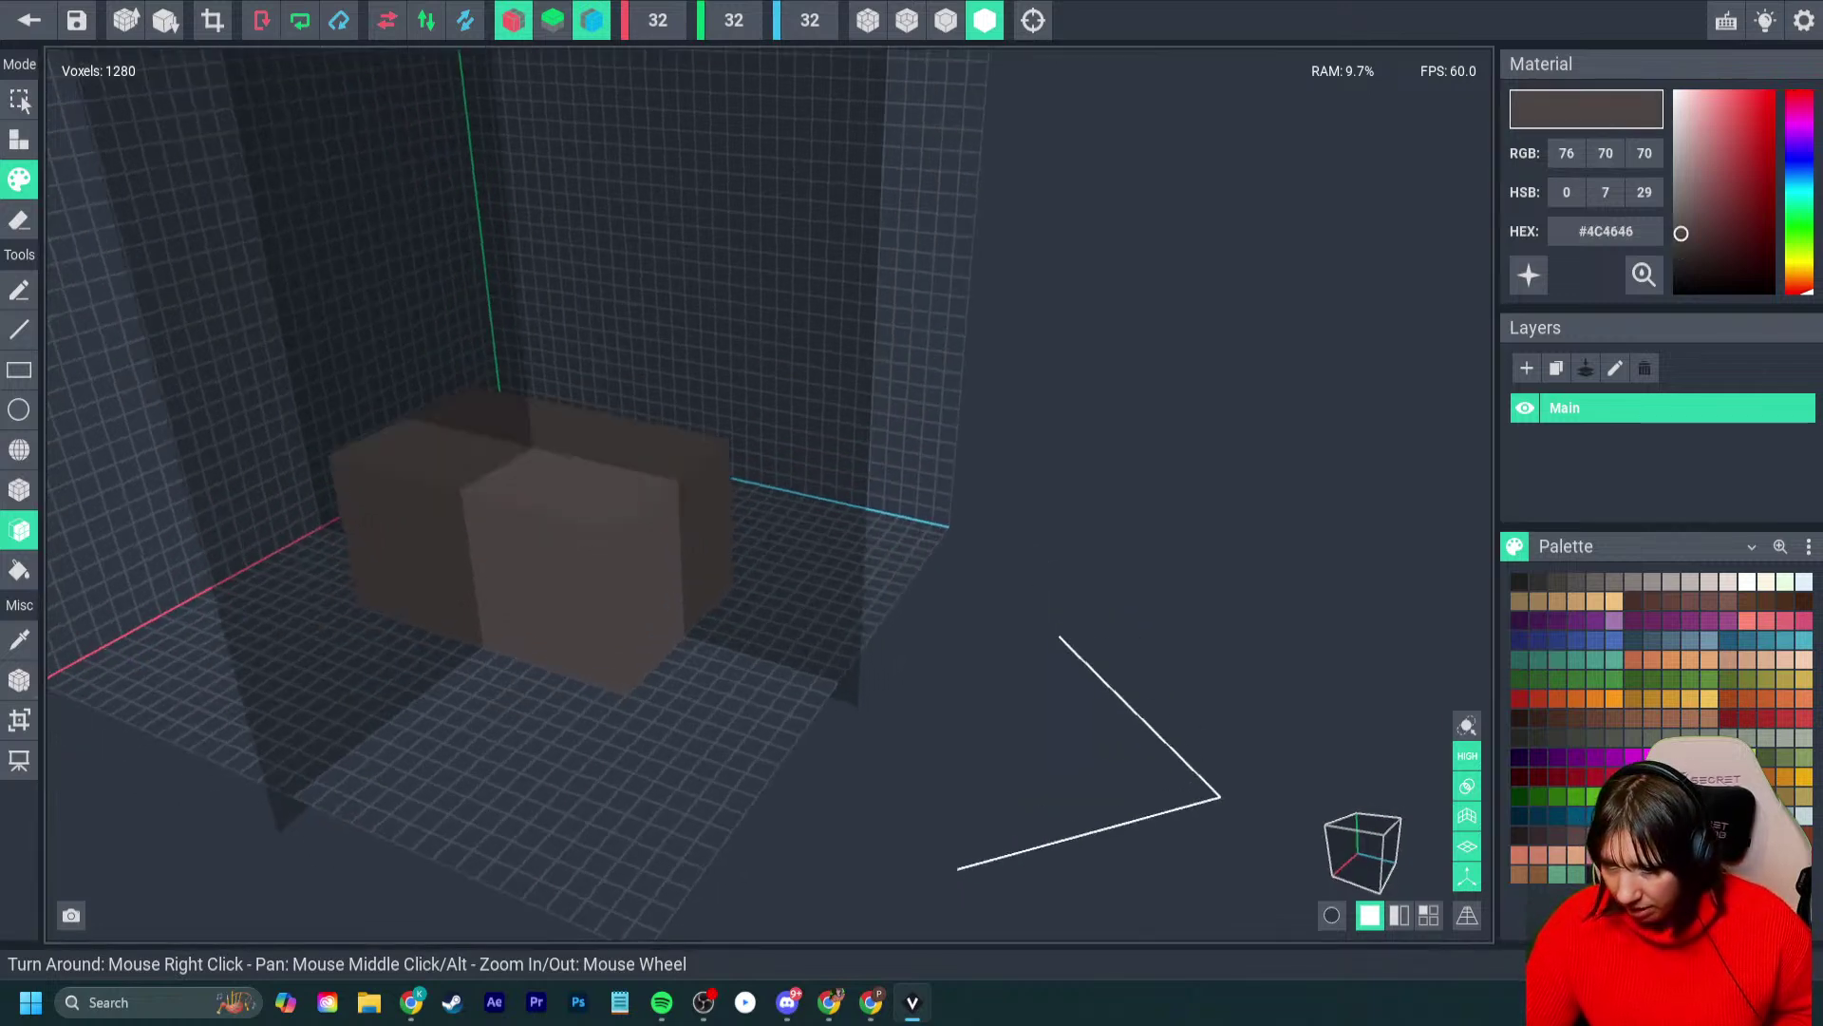
key(ctrl+z)
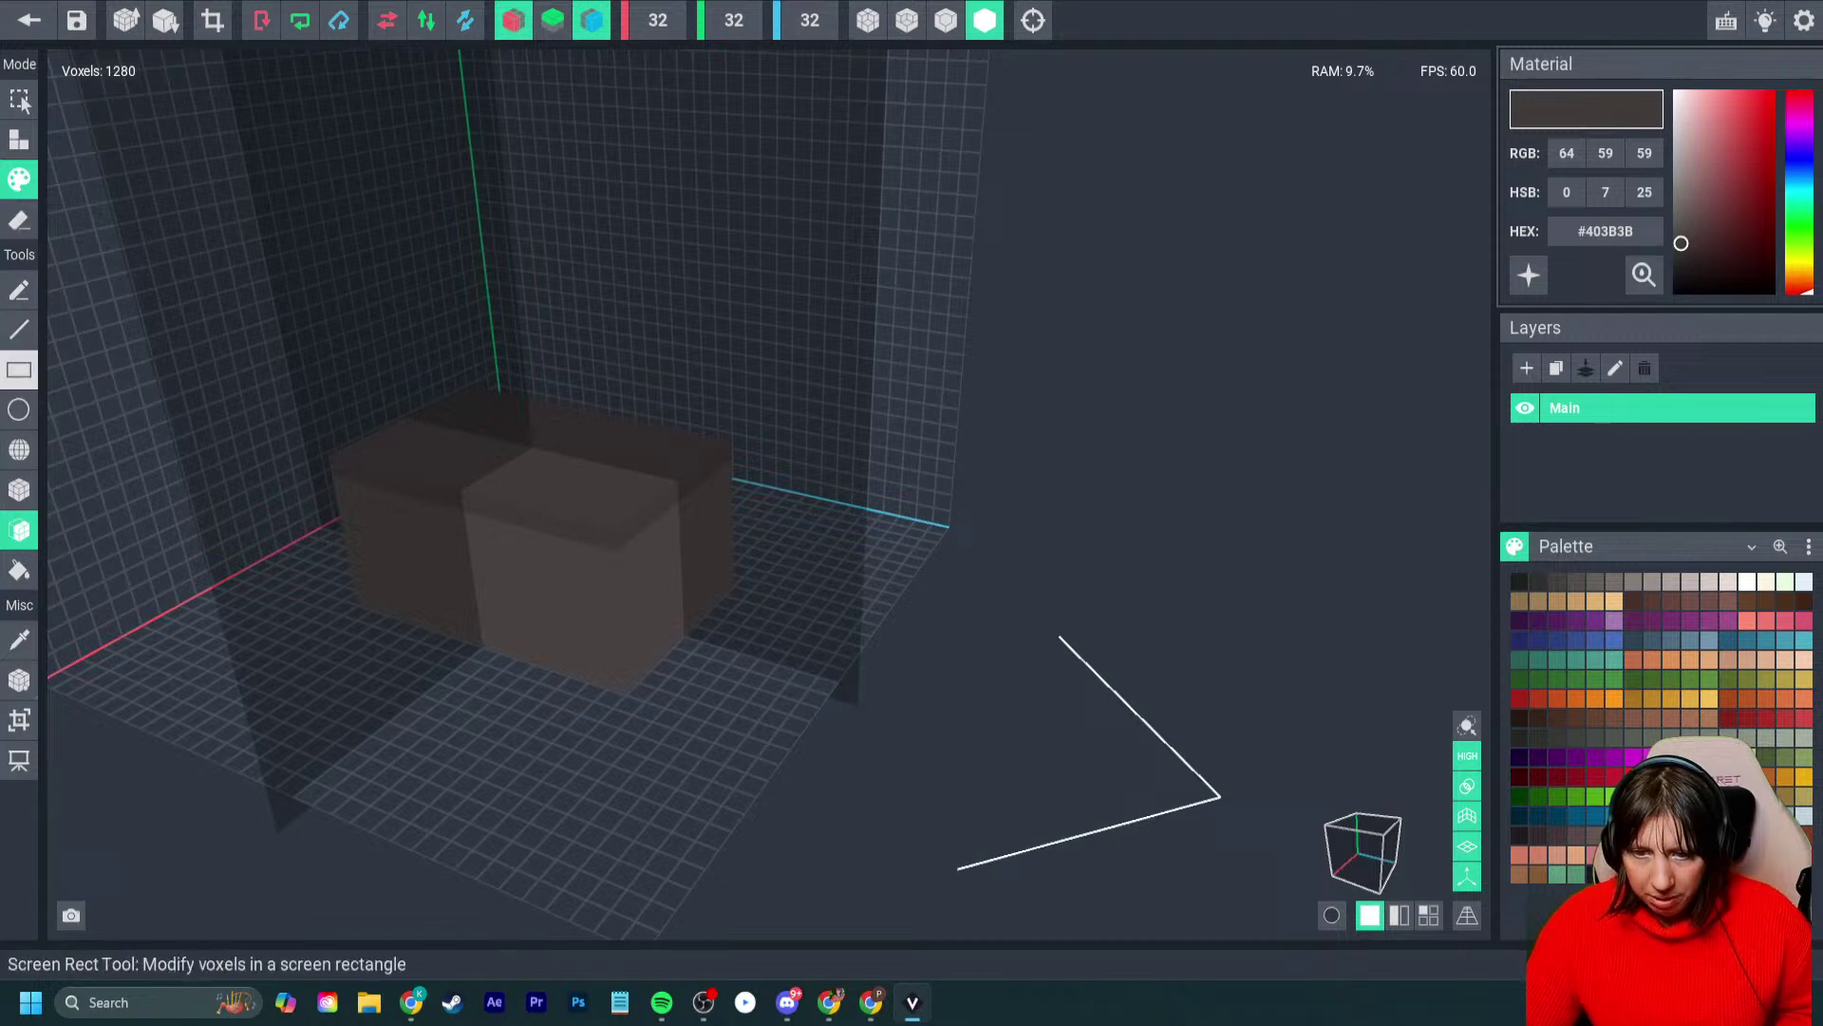
click(19, 489)
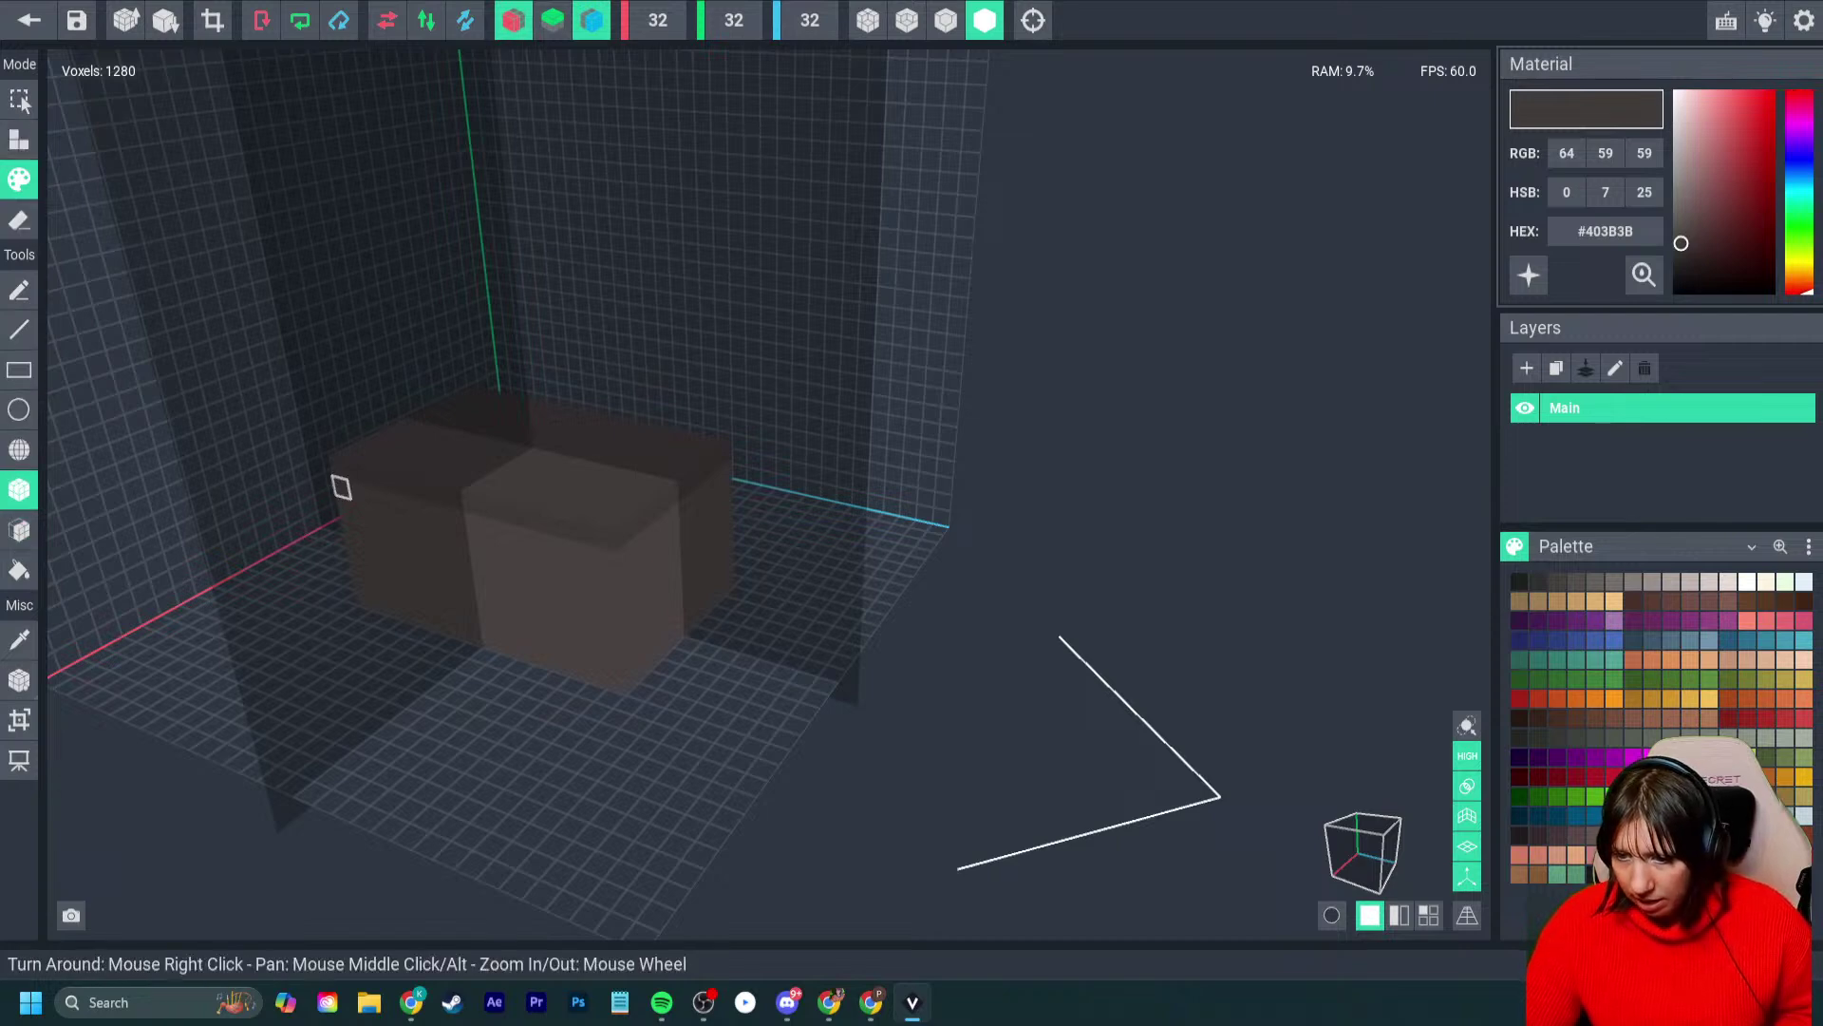
- Paint handle strips in grey #746C6A just below the lid on the box's long and short sides
right_drag(704, 522, 816, 580)
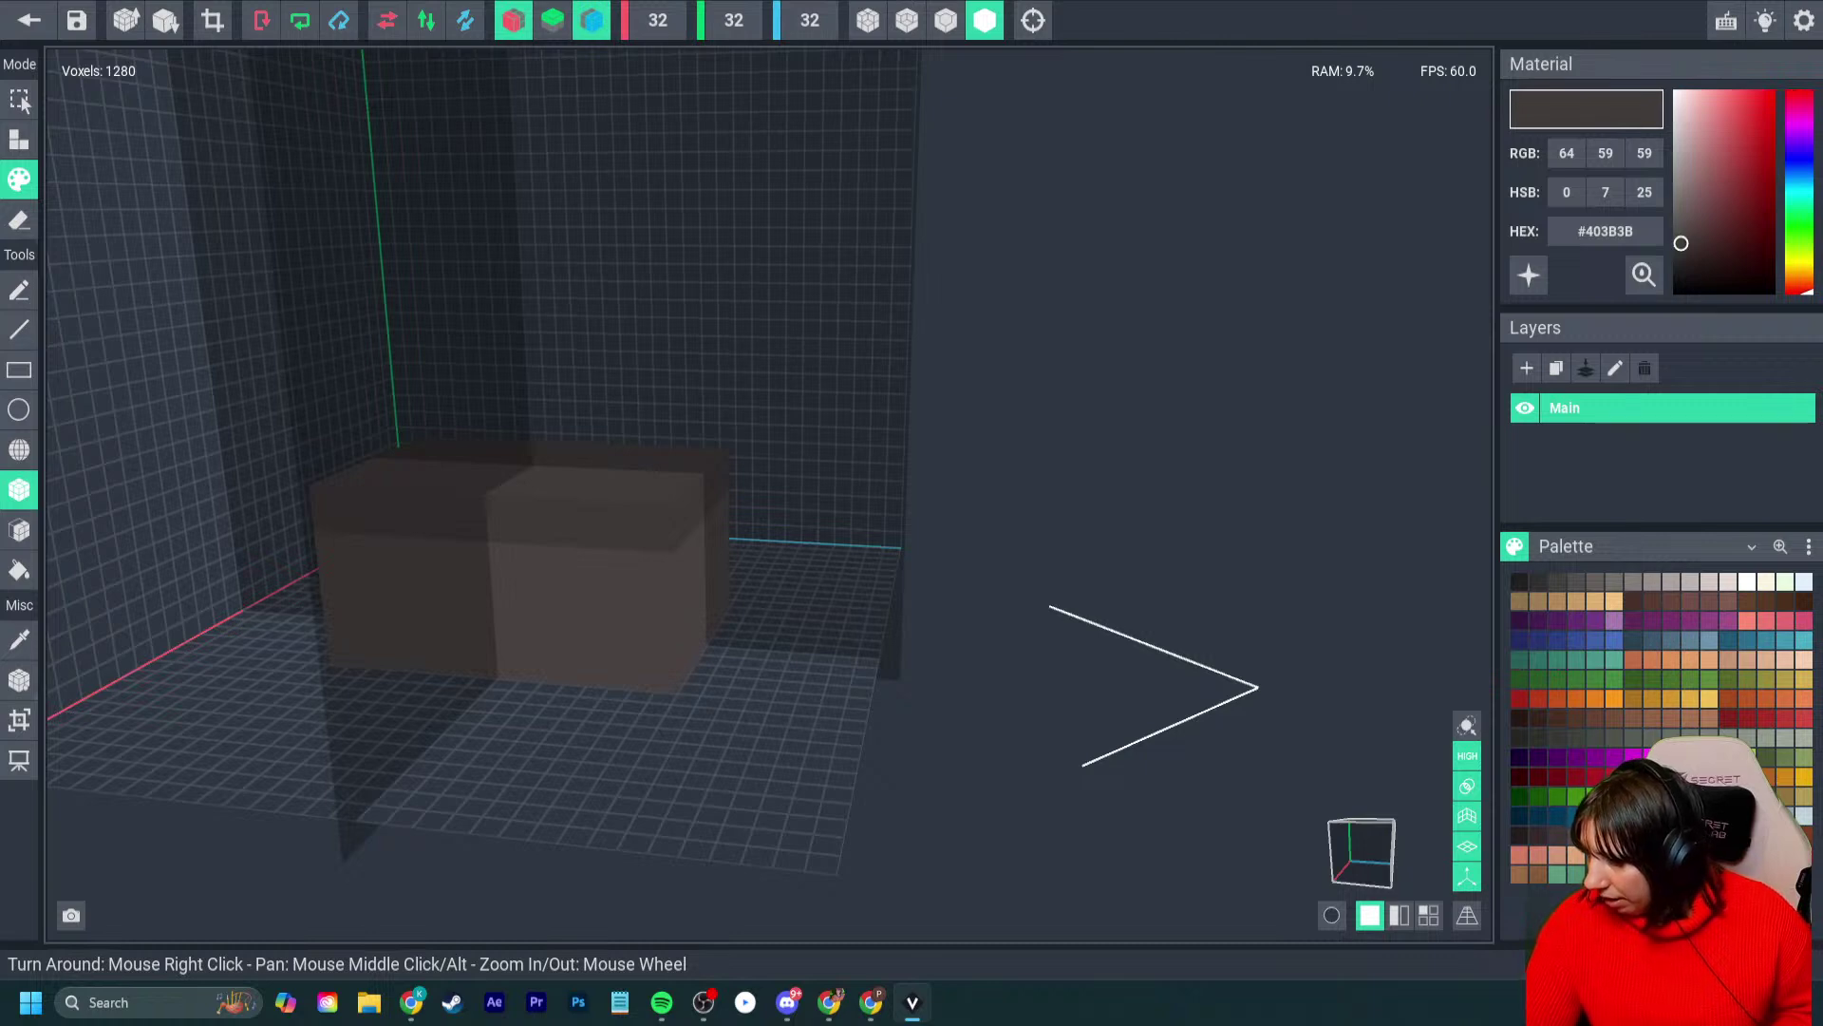
click(371, 569)
click(457, 574)
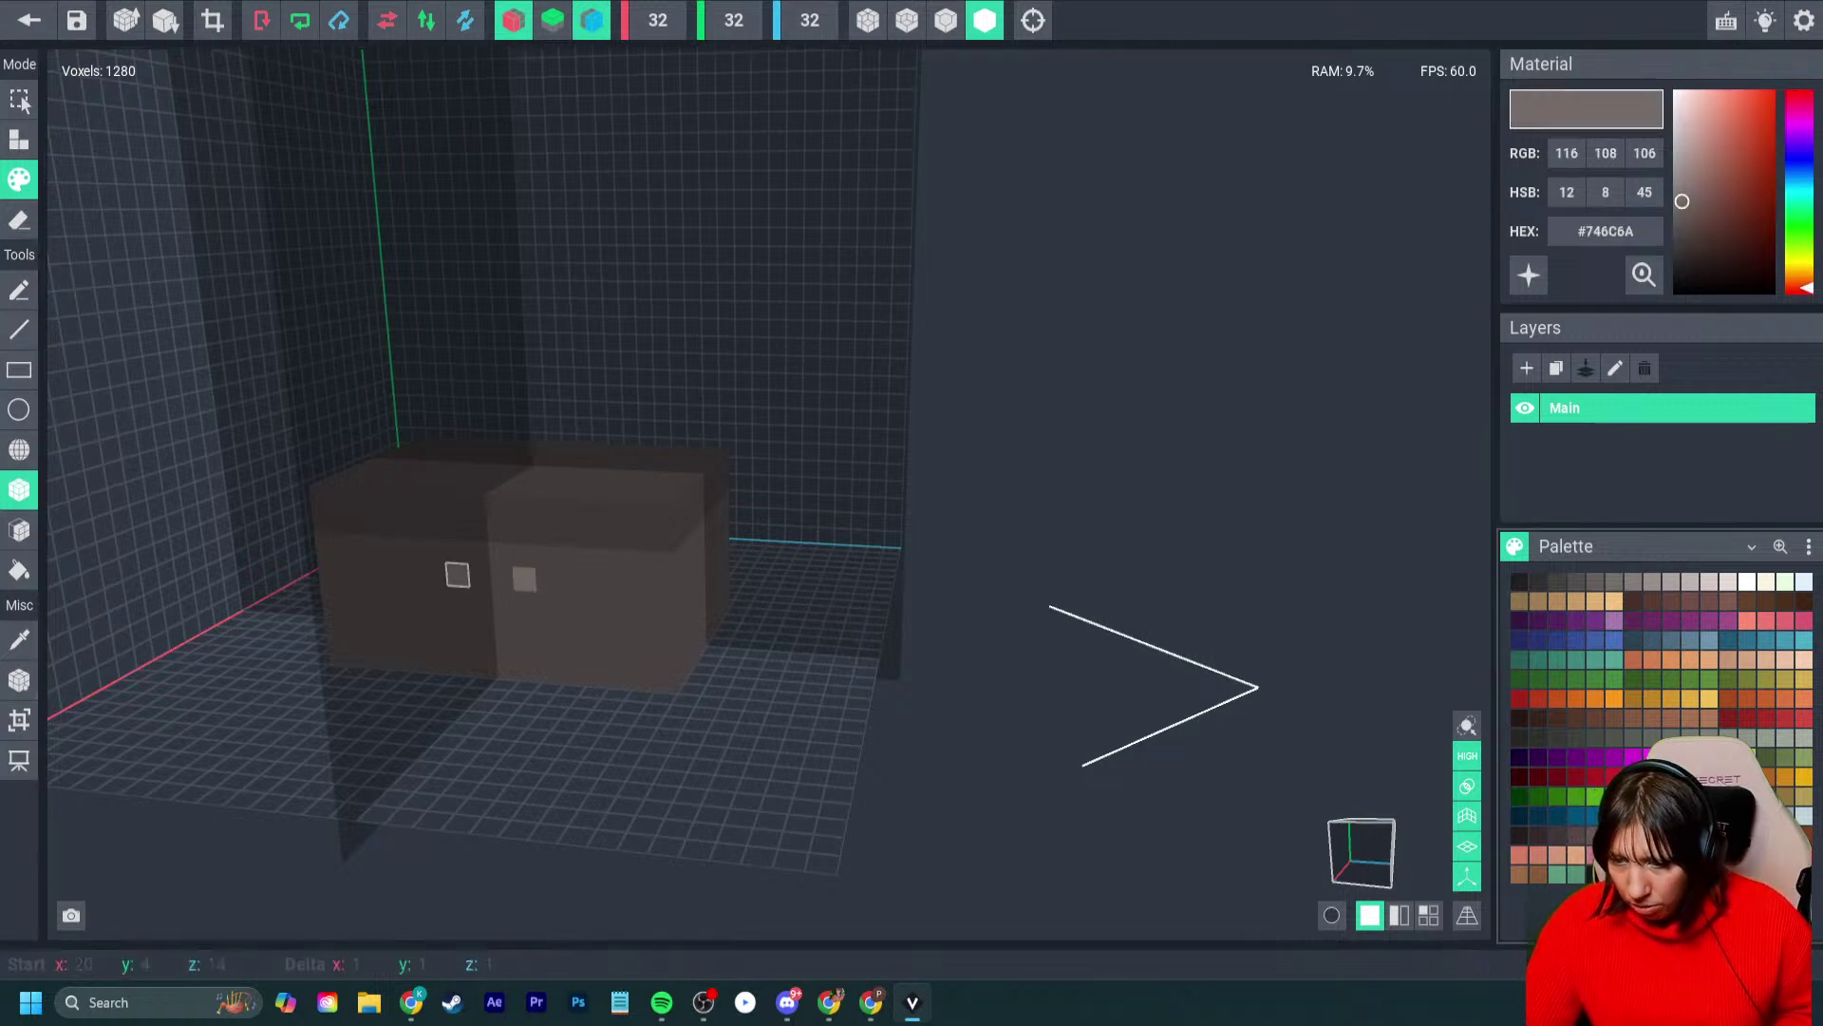
right_drag(548, 604, 621, 599)
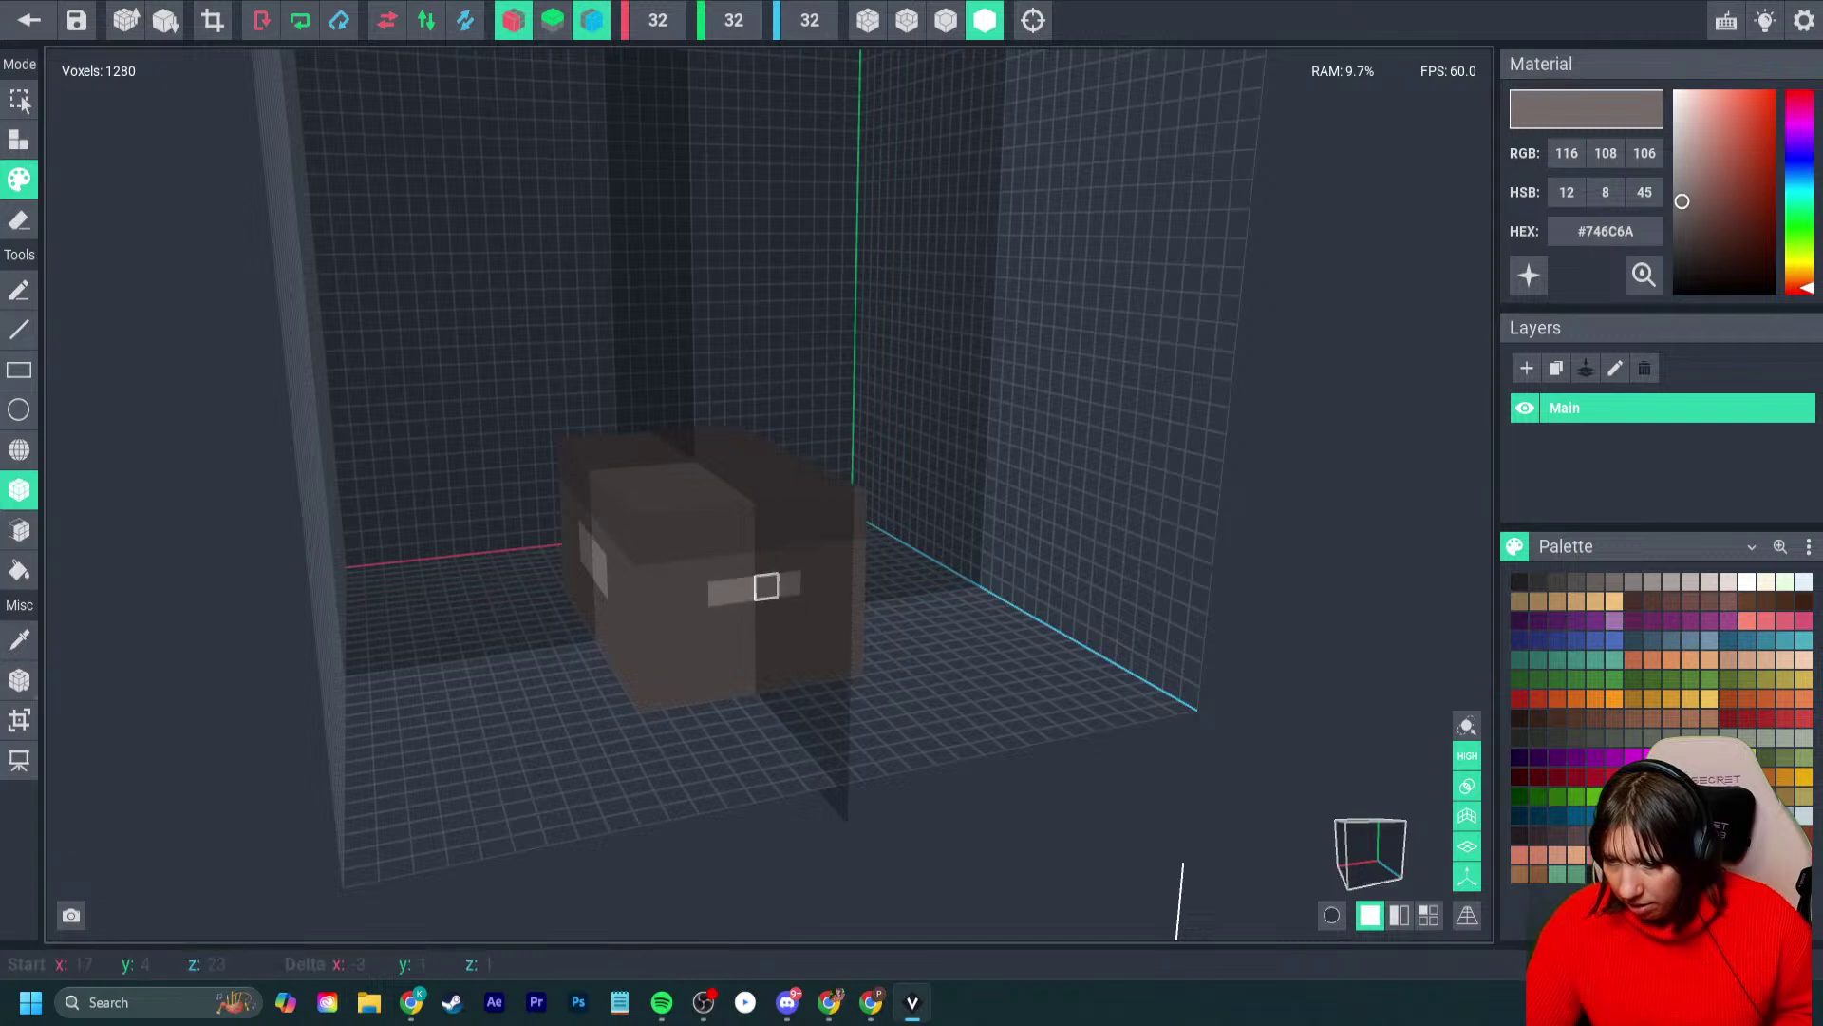
right_drag(757, 608, 643, 614)
- Repaint the lower row of the long side's handle in body colour #4C4646, leaving a one-voxel-high strip
key(i)
click(601, 659)
drag(576, 633, 468, 618)
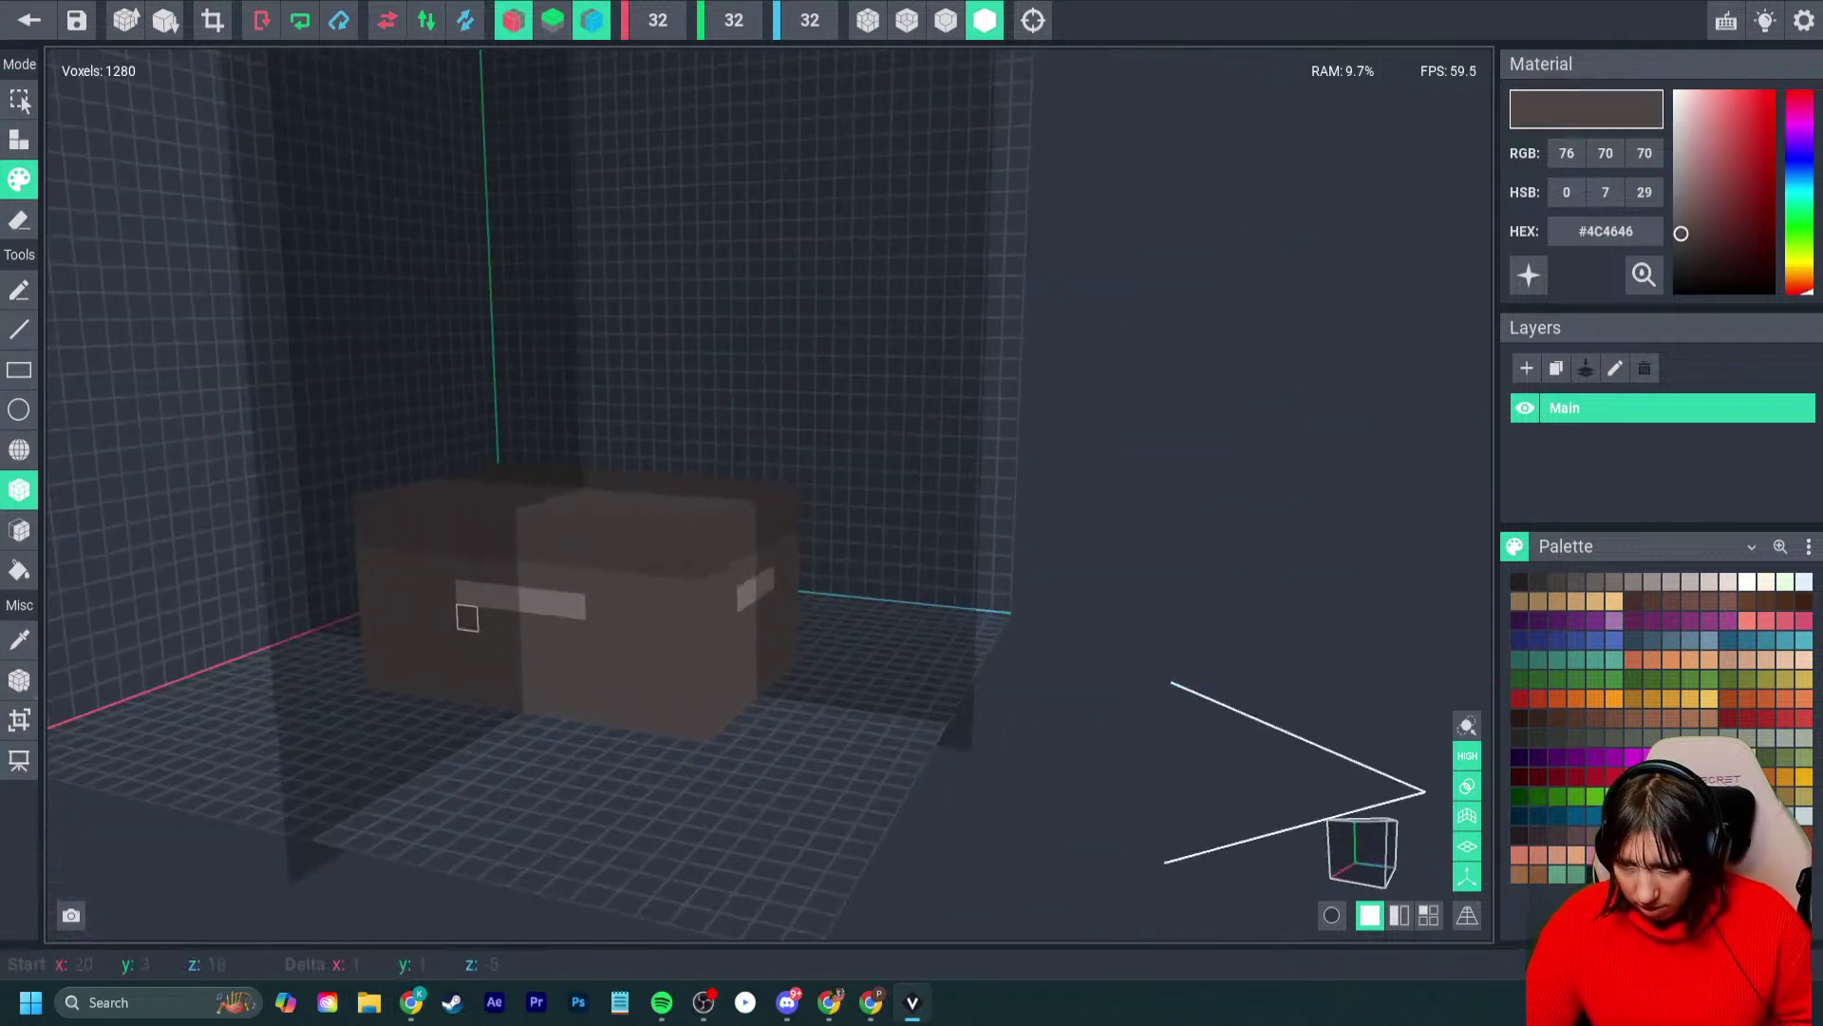
right_drag(608, 651, 603, 659)
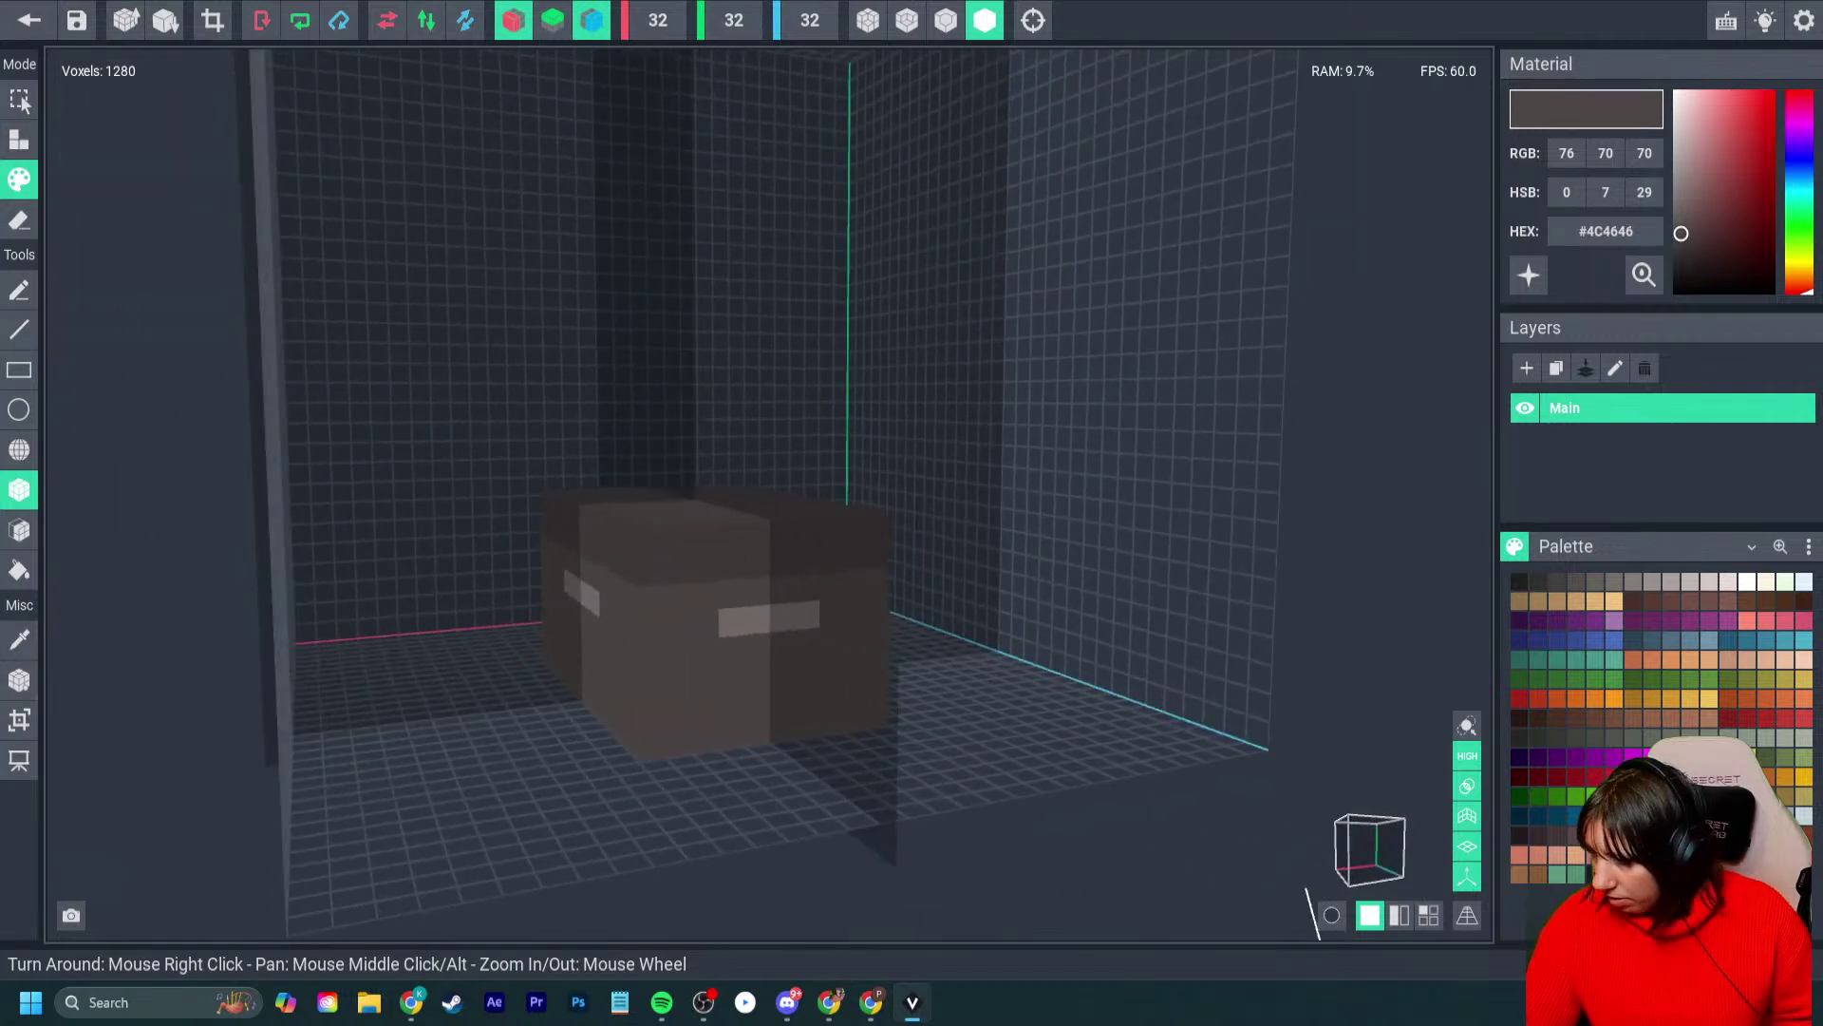
- Try a two-voxel-high label below the handle on the box's short side, first light grey and then tan #AA8A71
click(1614, 581)
right_drag(809, 663, 679, 672)
drag(703, 679, 834, 704)
click(1672, 581)
click(1691, 835)
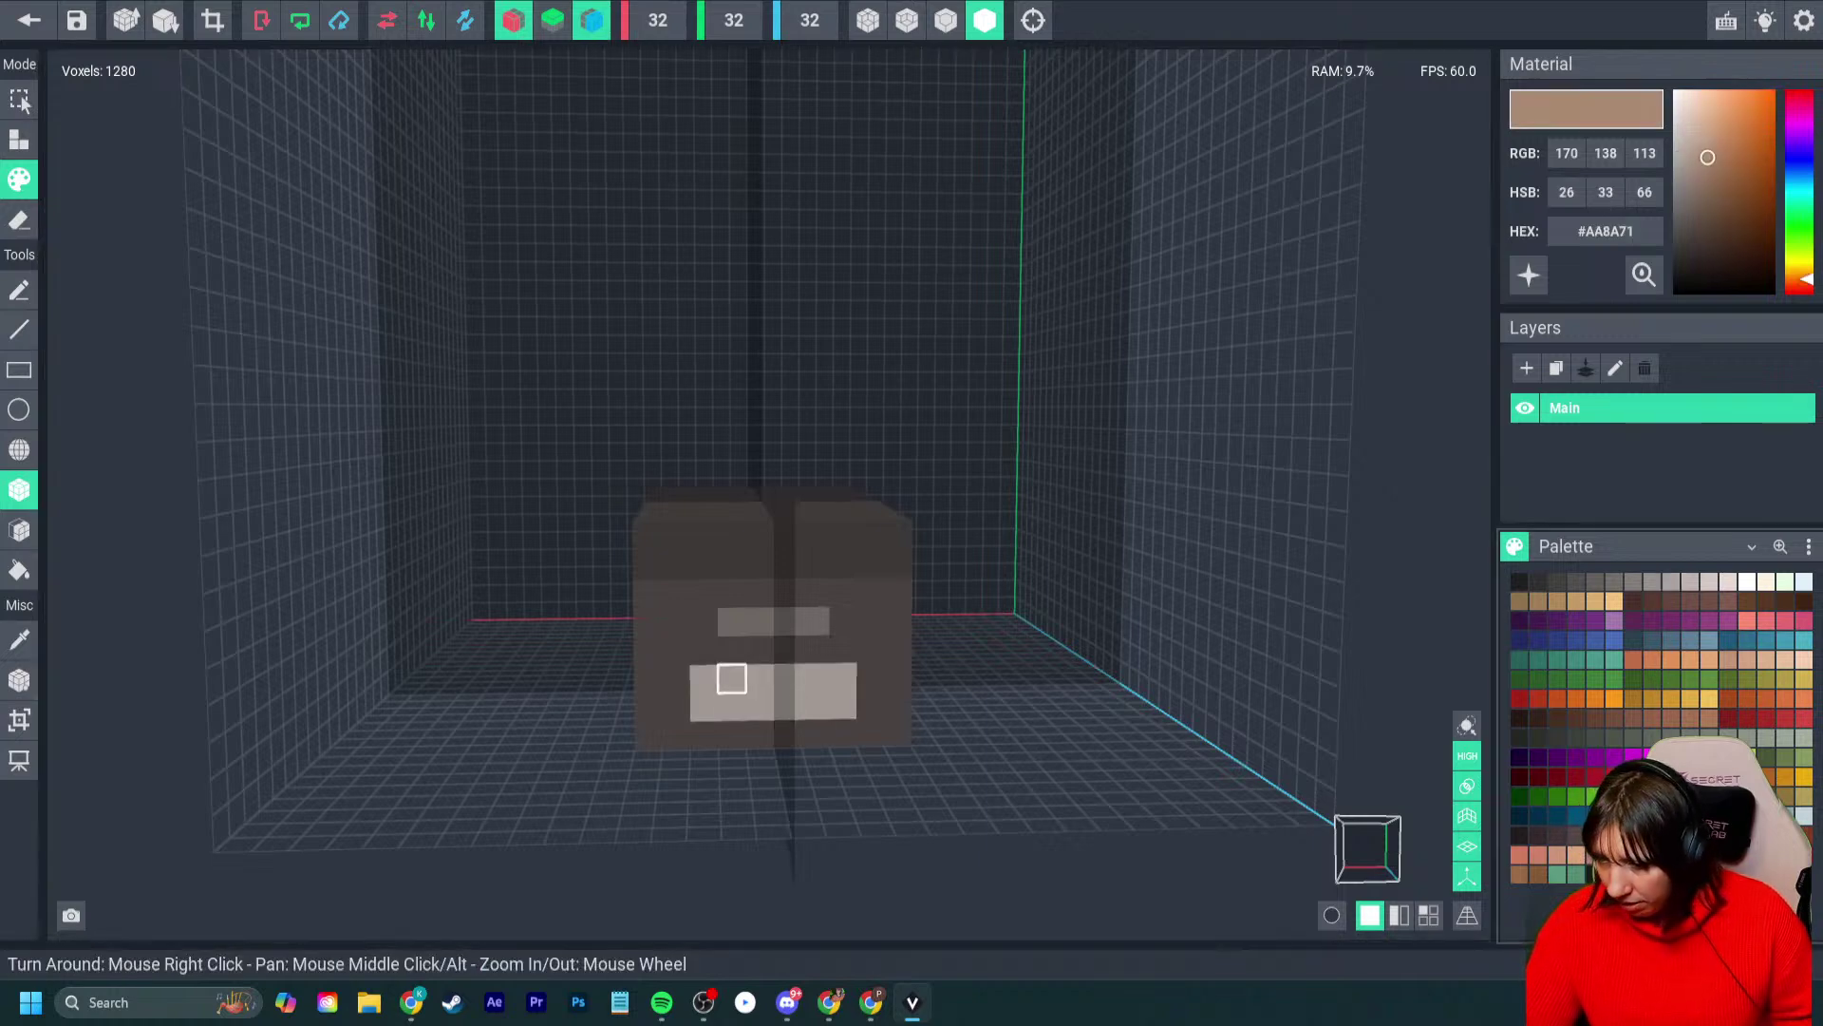
drag(705, 678, 815, 705)
- Paint two-voxel-high labels in grey #98908C below the handles, 6 voxels wide on the short side and 10 on the long side
click(1653, 581)
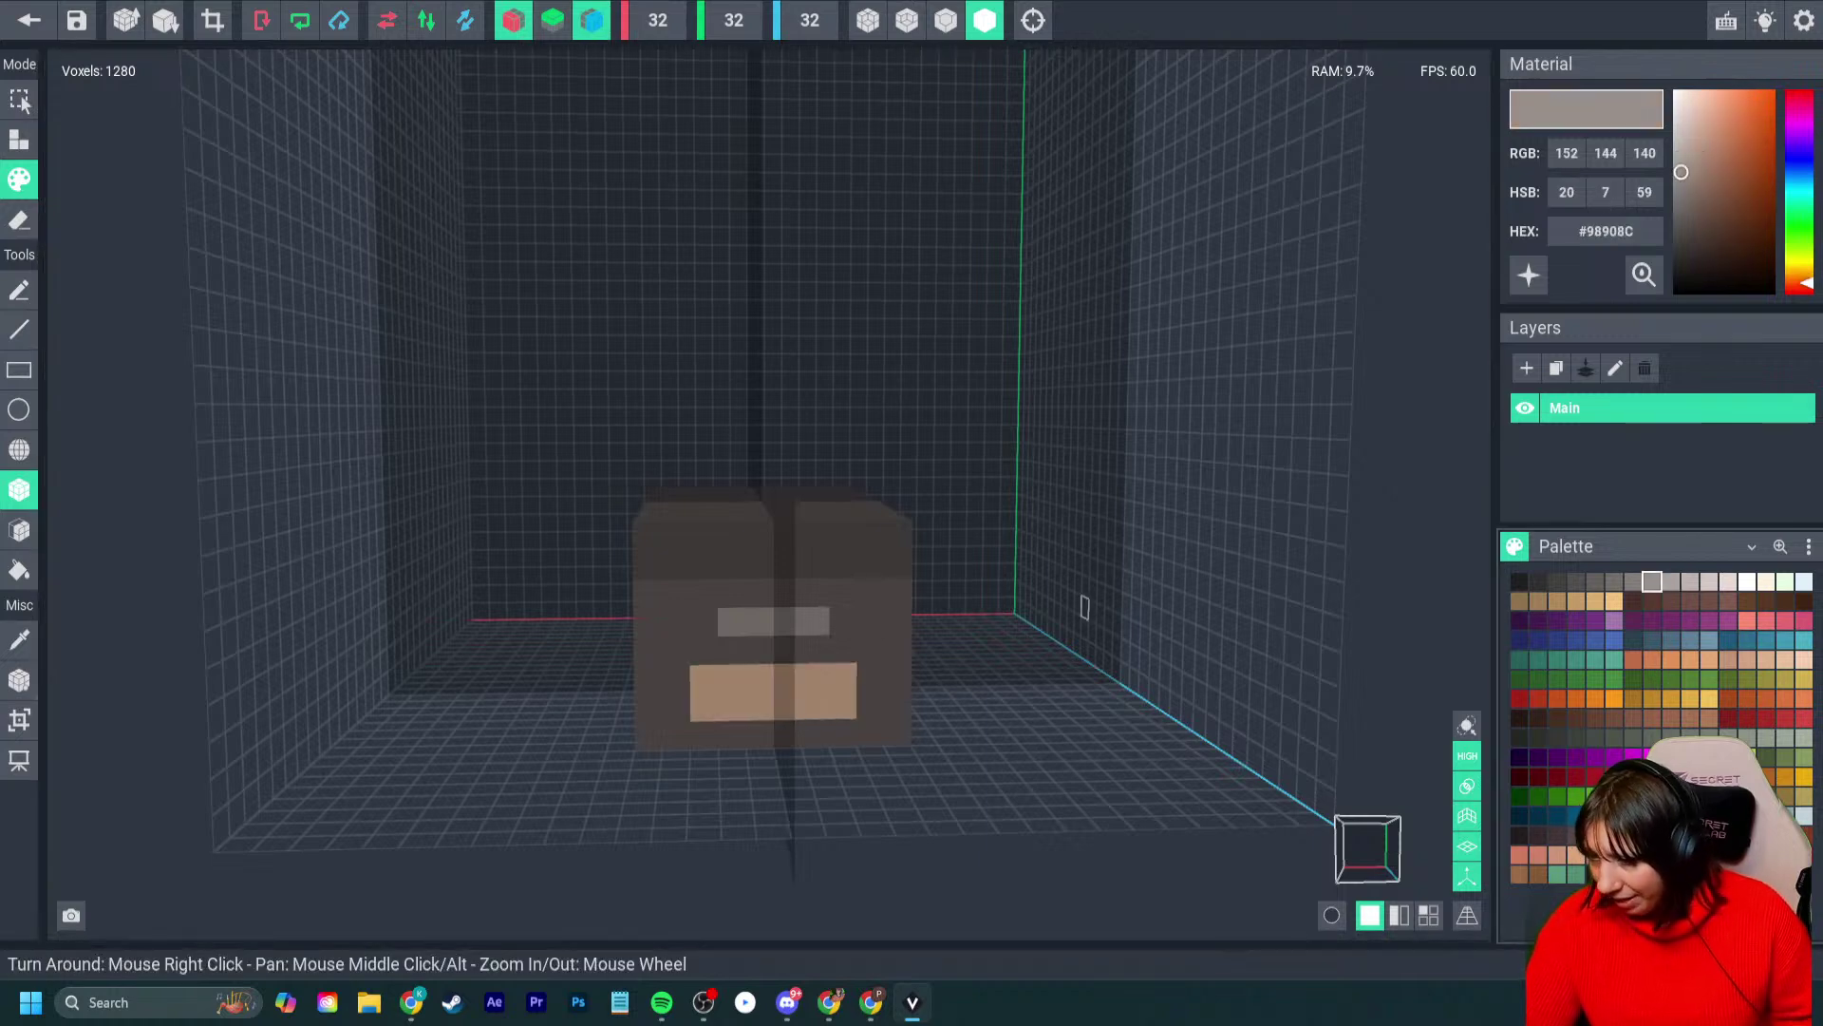
drag(700, 680, 815, 732)
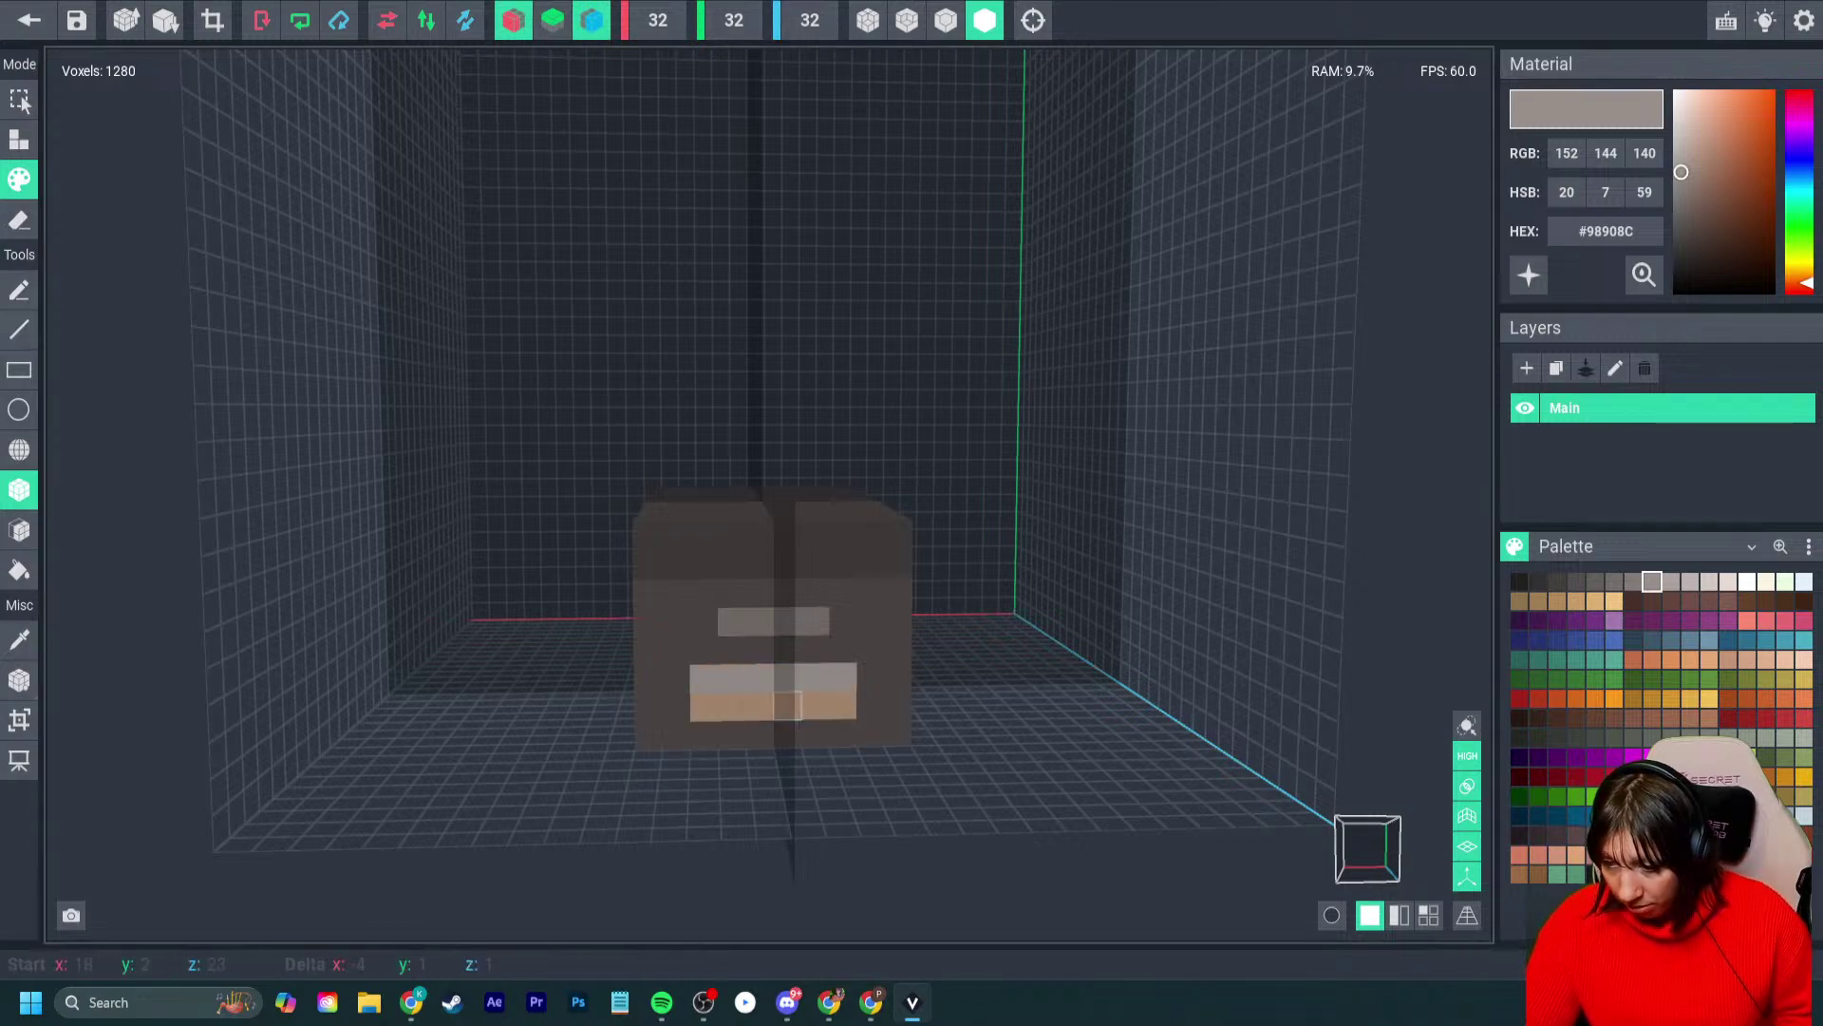
mouse_move(814, 701)
right_down()
mouse_move(880, 701)
mouse_move(881, 668)
mouse_move(721, 676)
mouse_move(712, 703)
right_up()
drag(665, 709, 410, 751)
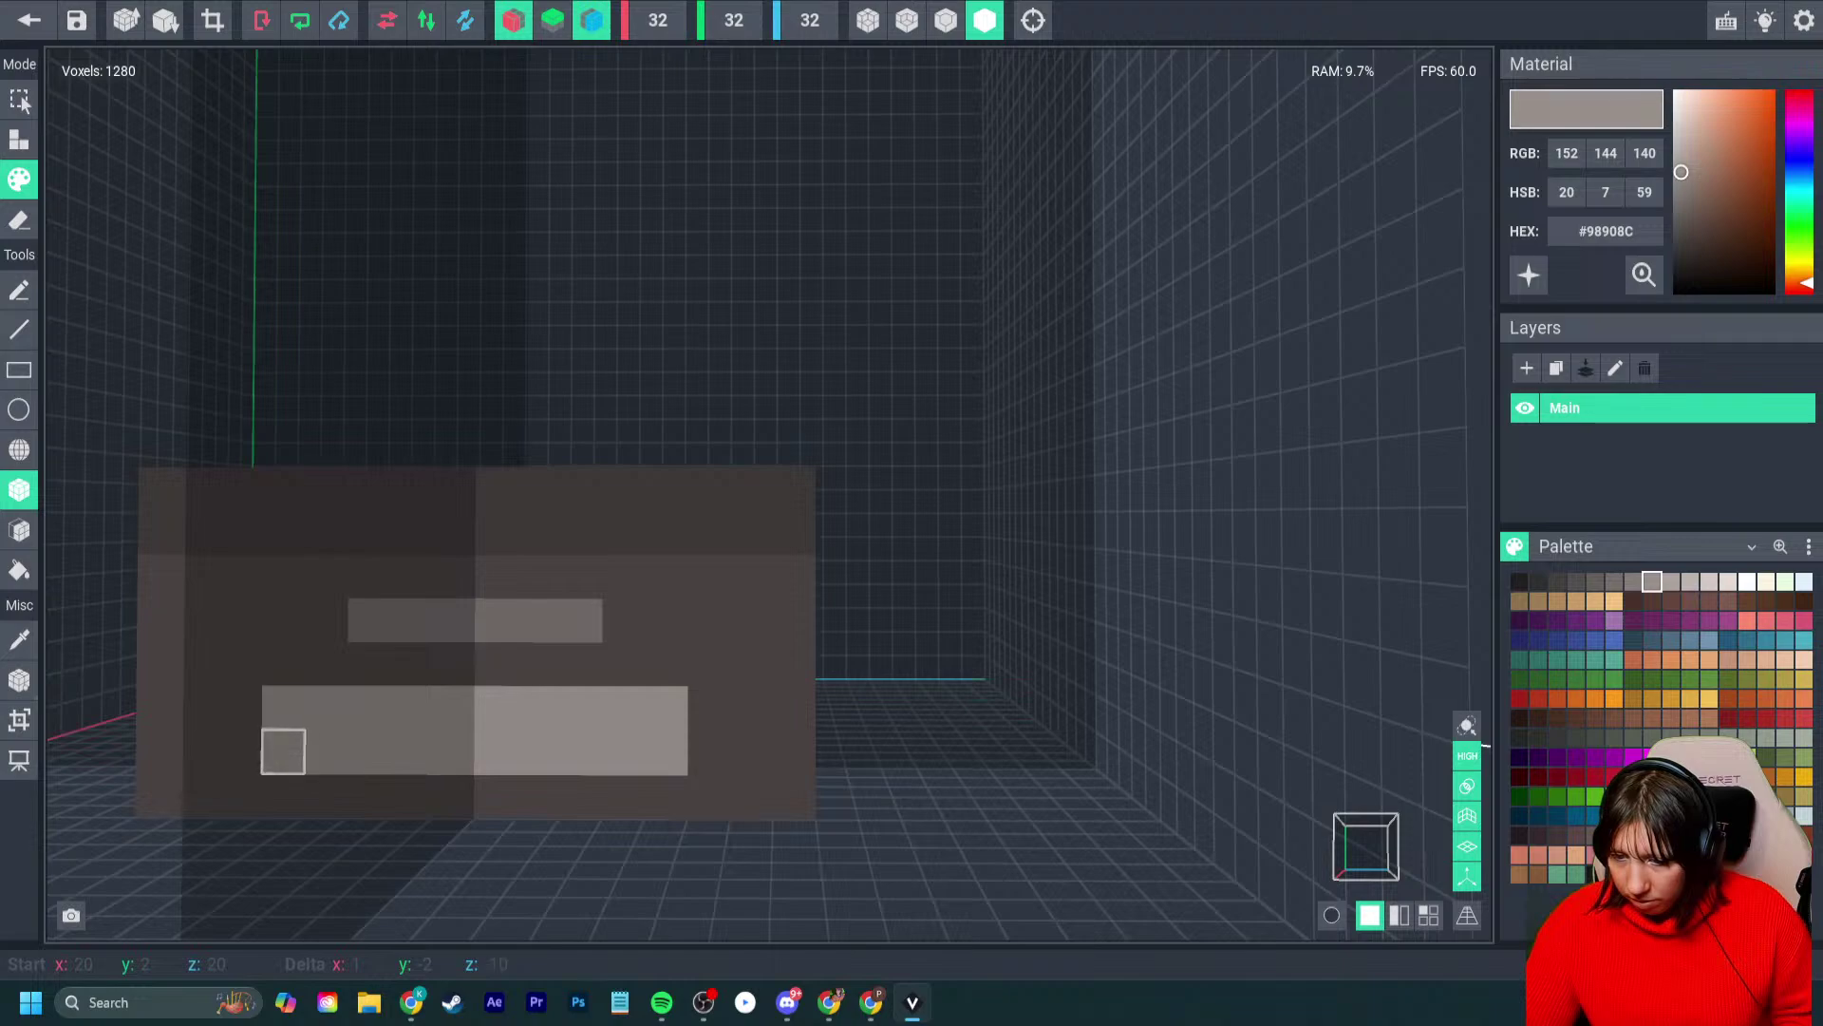
- Turn off mirroring, crop the volume to the box and save the model while returning to the bookcase
click(514, 20)
click(592, 20)
right_drag(822, 707, 803, 705)
scroll(712, 598, down, 5)
right_drag(701, 619, 696, 617)
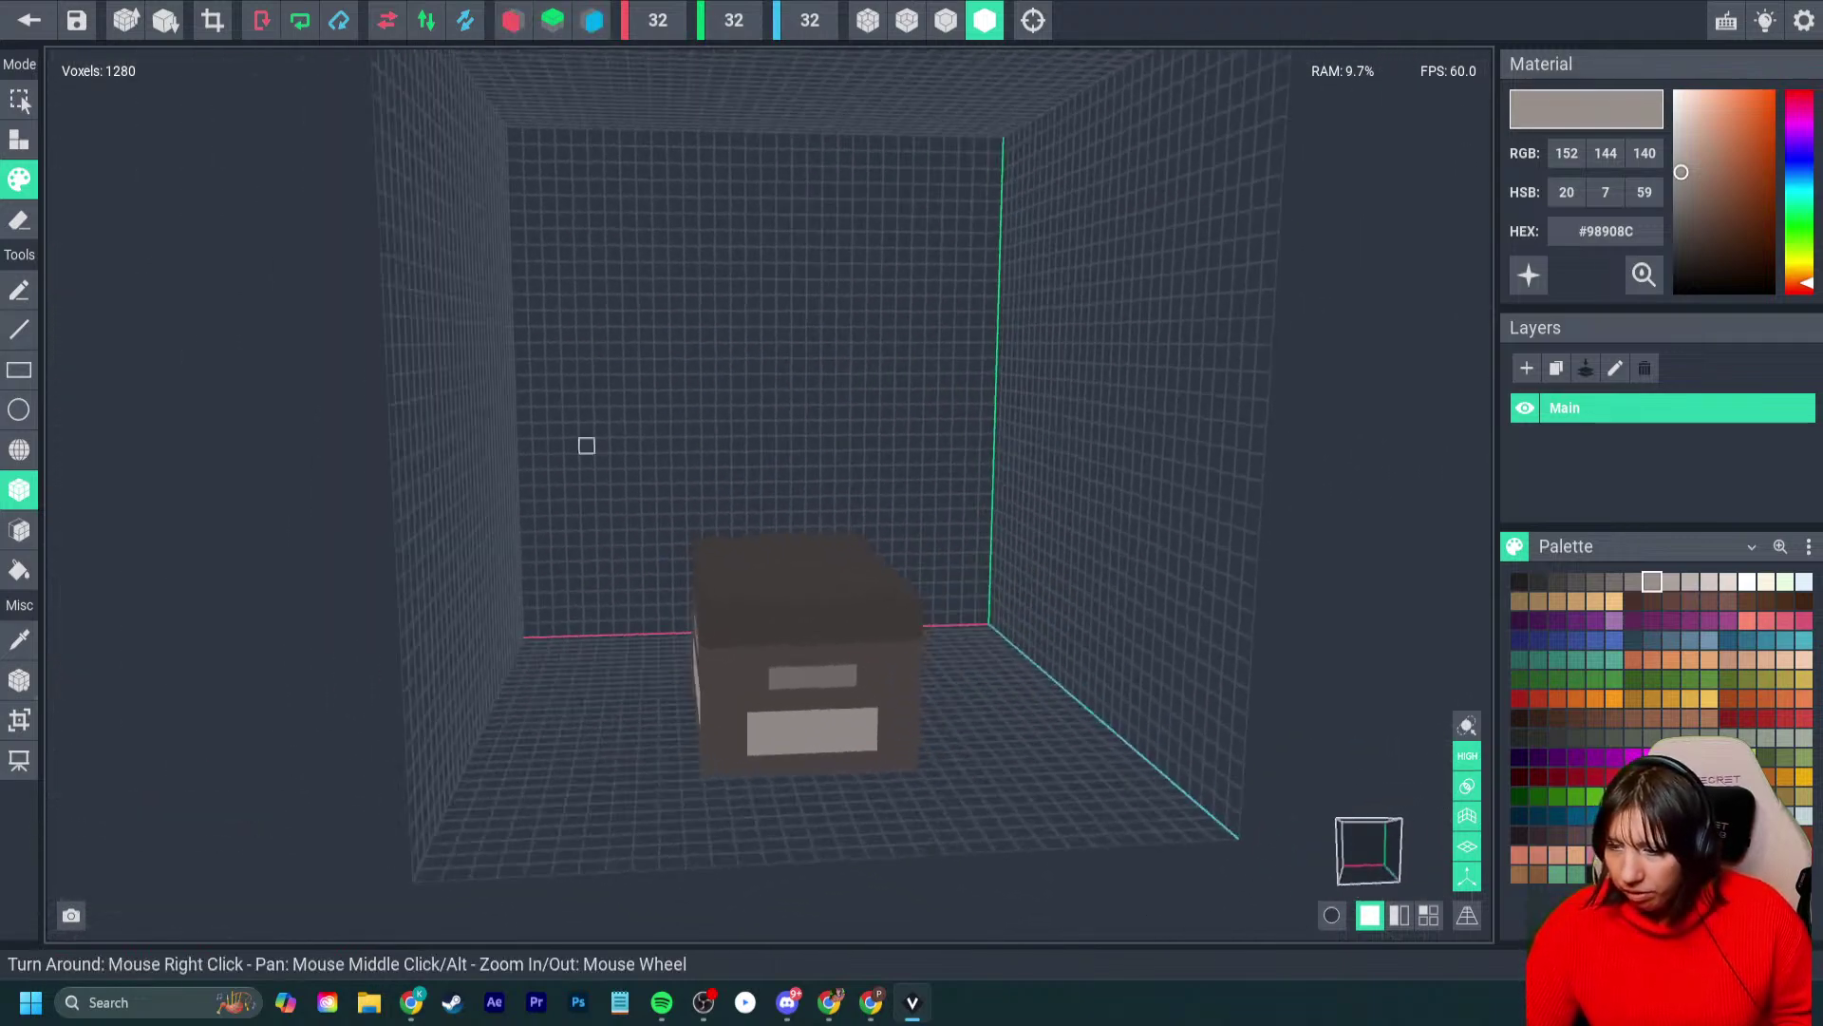
click(211, 20)
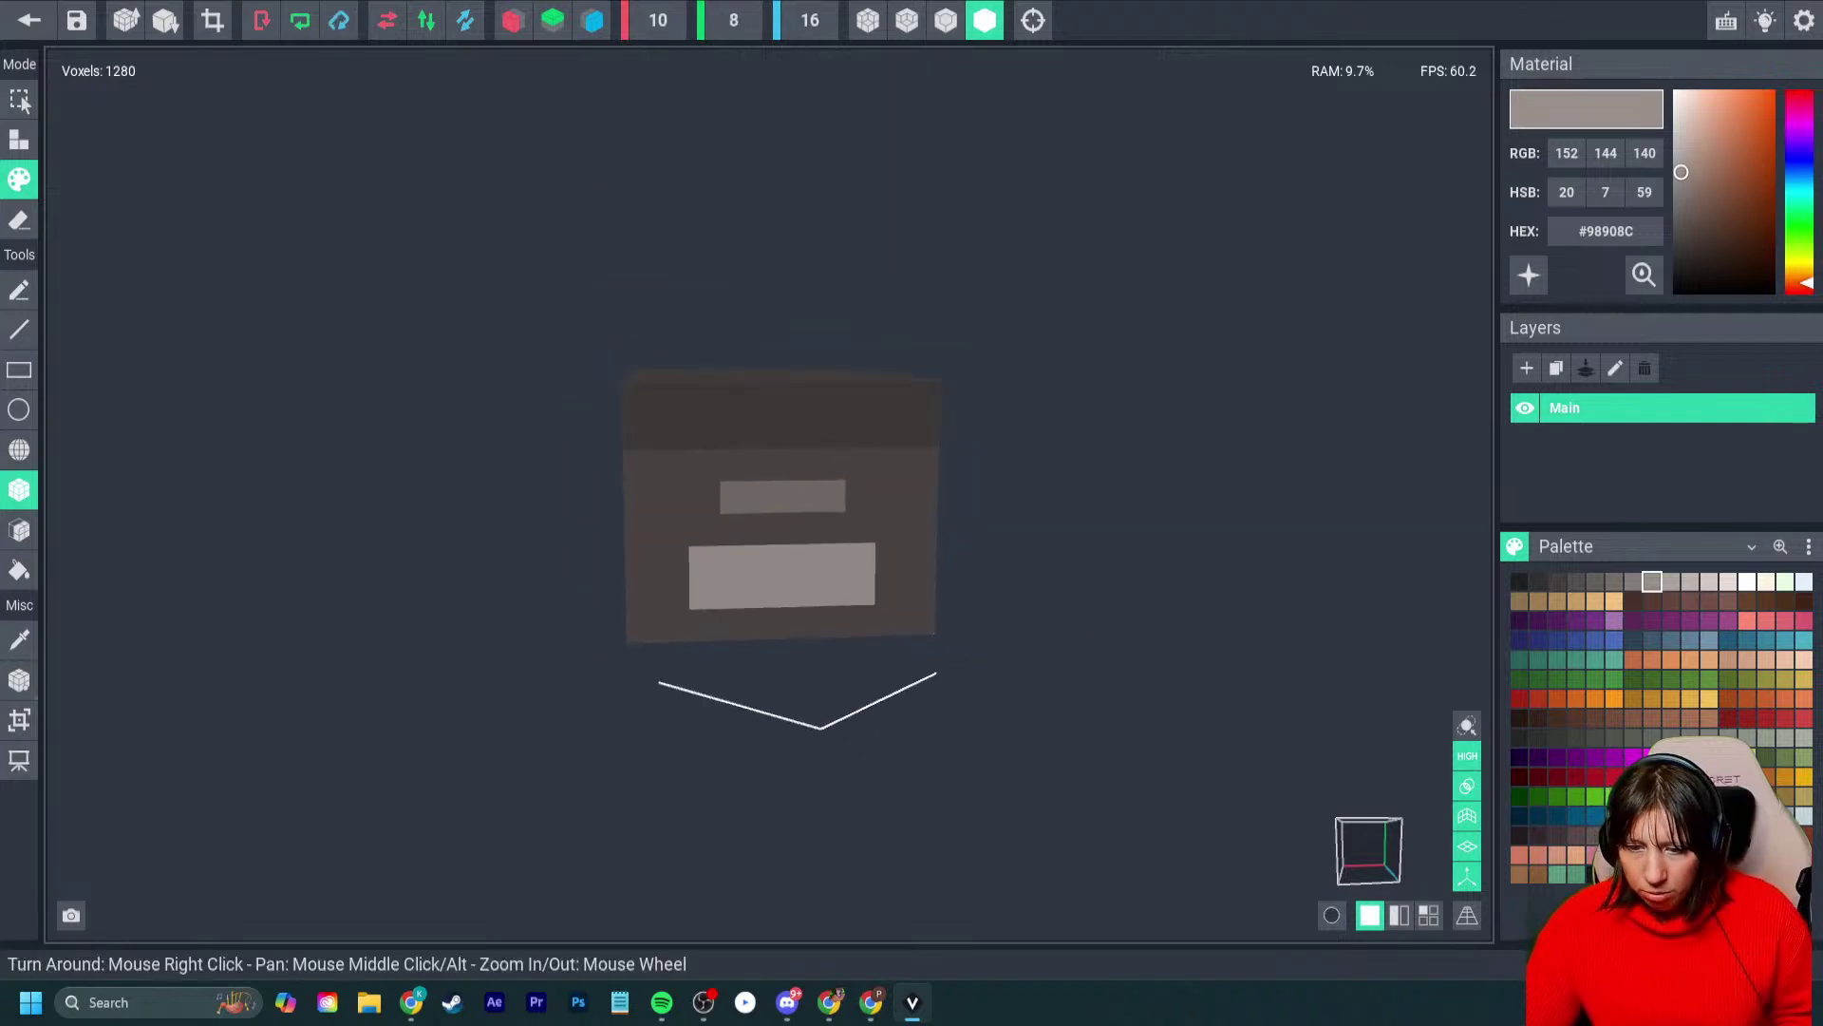
click(19, 680)
click(28, 20)
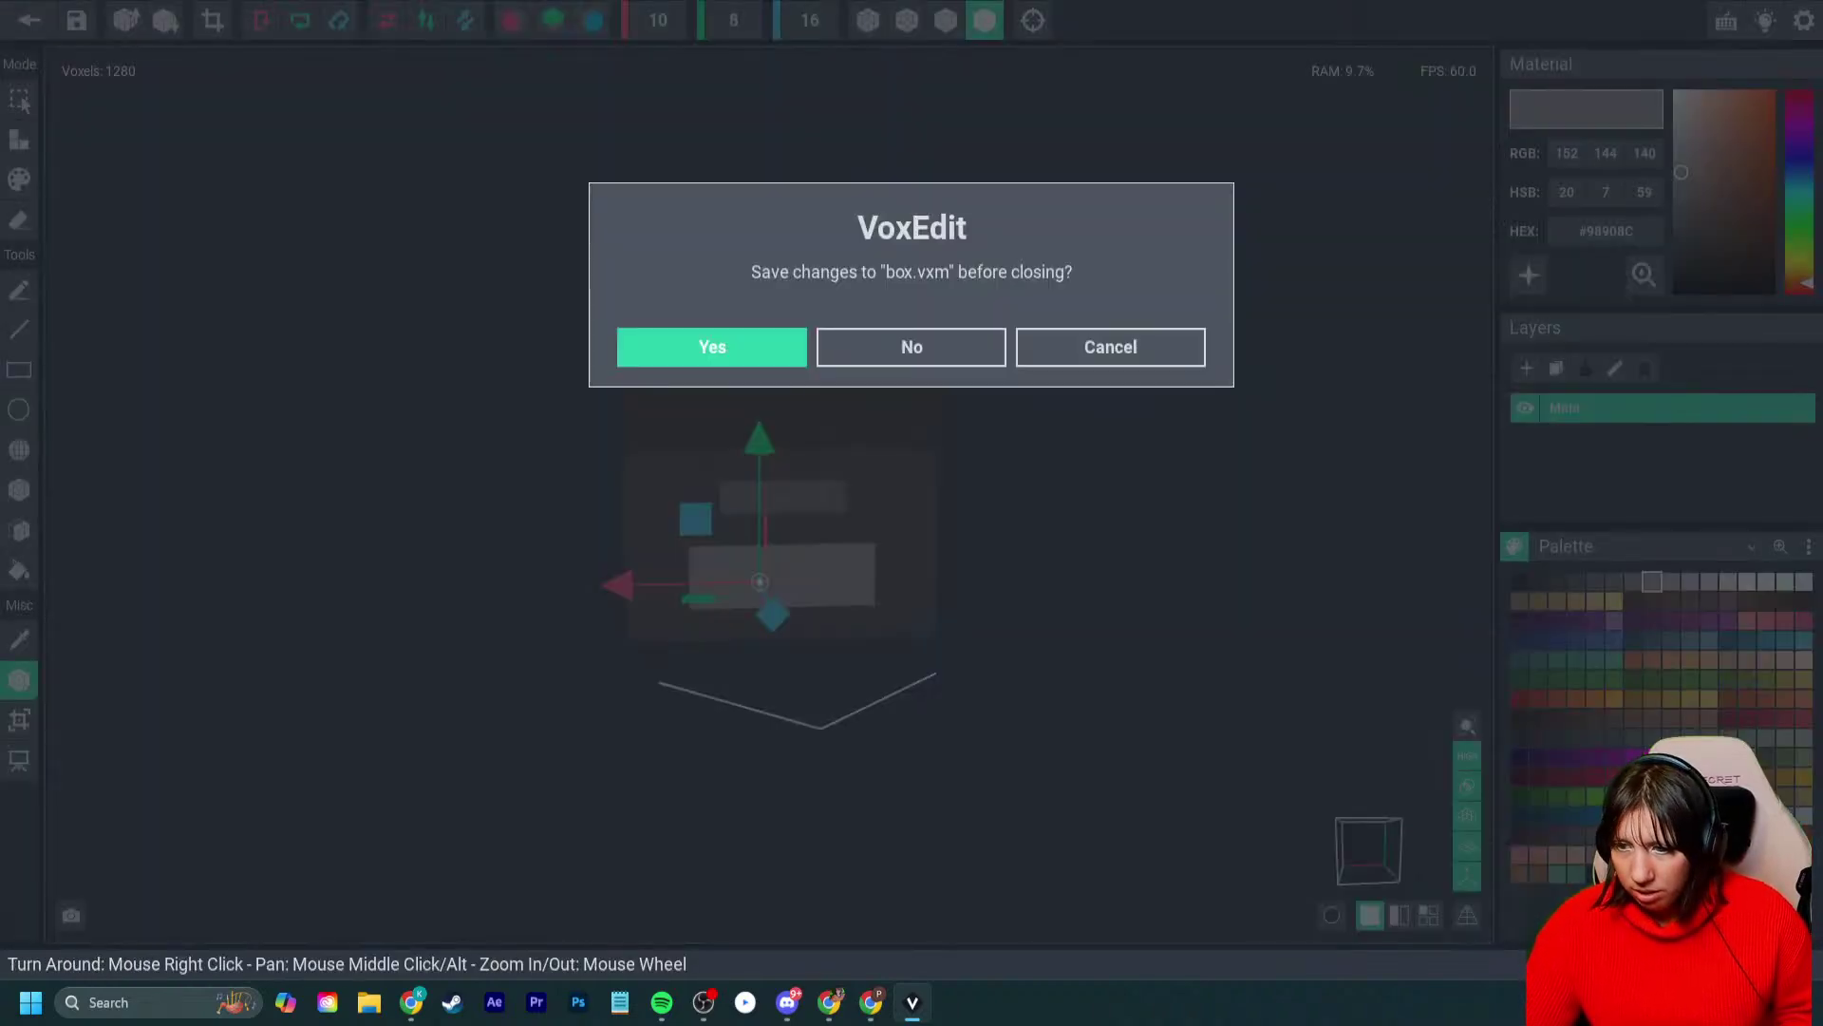
click(712, 347)
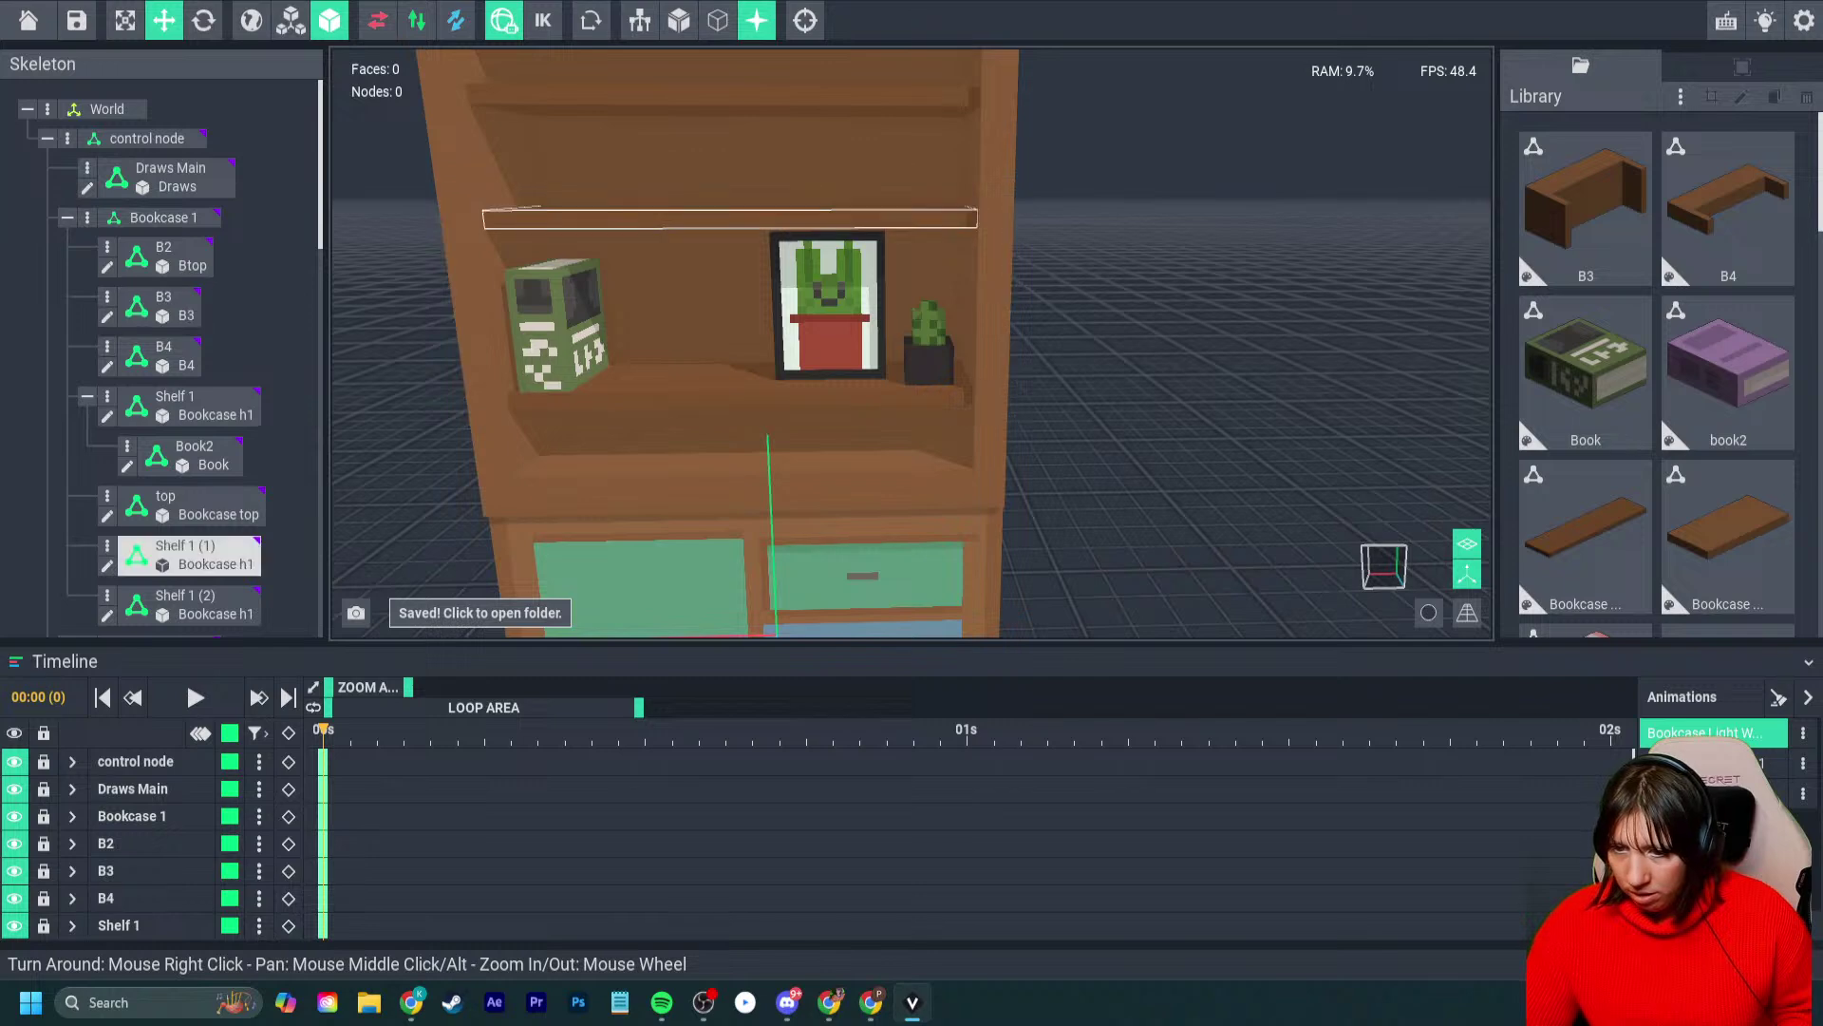
- Create a child node named box1 under Shelf 1 (1) and assign the box model to it
click(664, 219)
right_drag(665, 220, 708, 249)
click(105, 368)
click(105, 368)
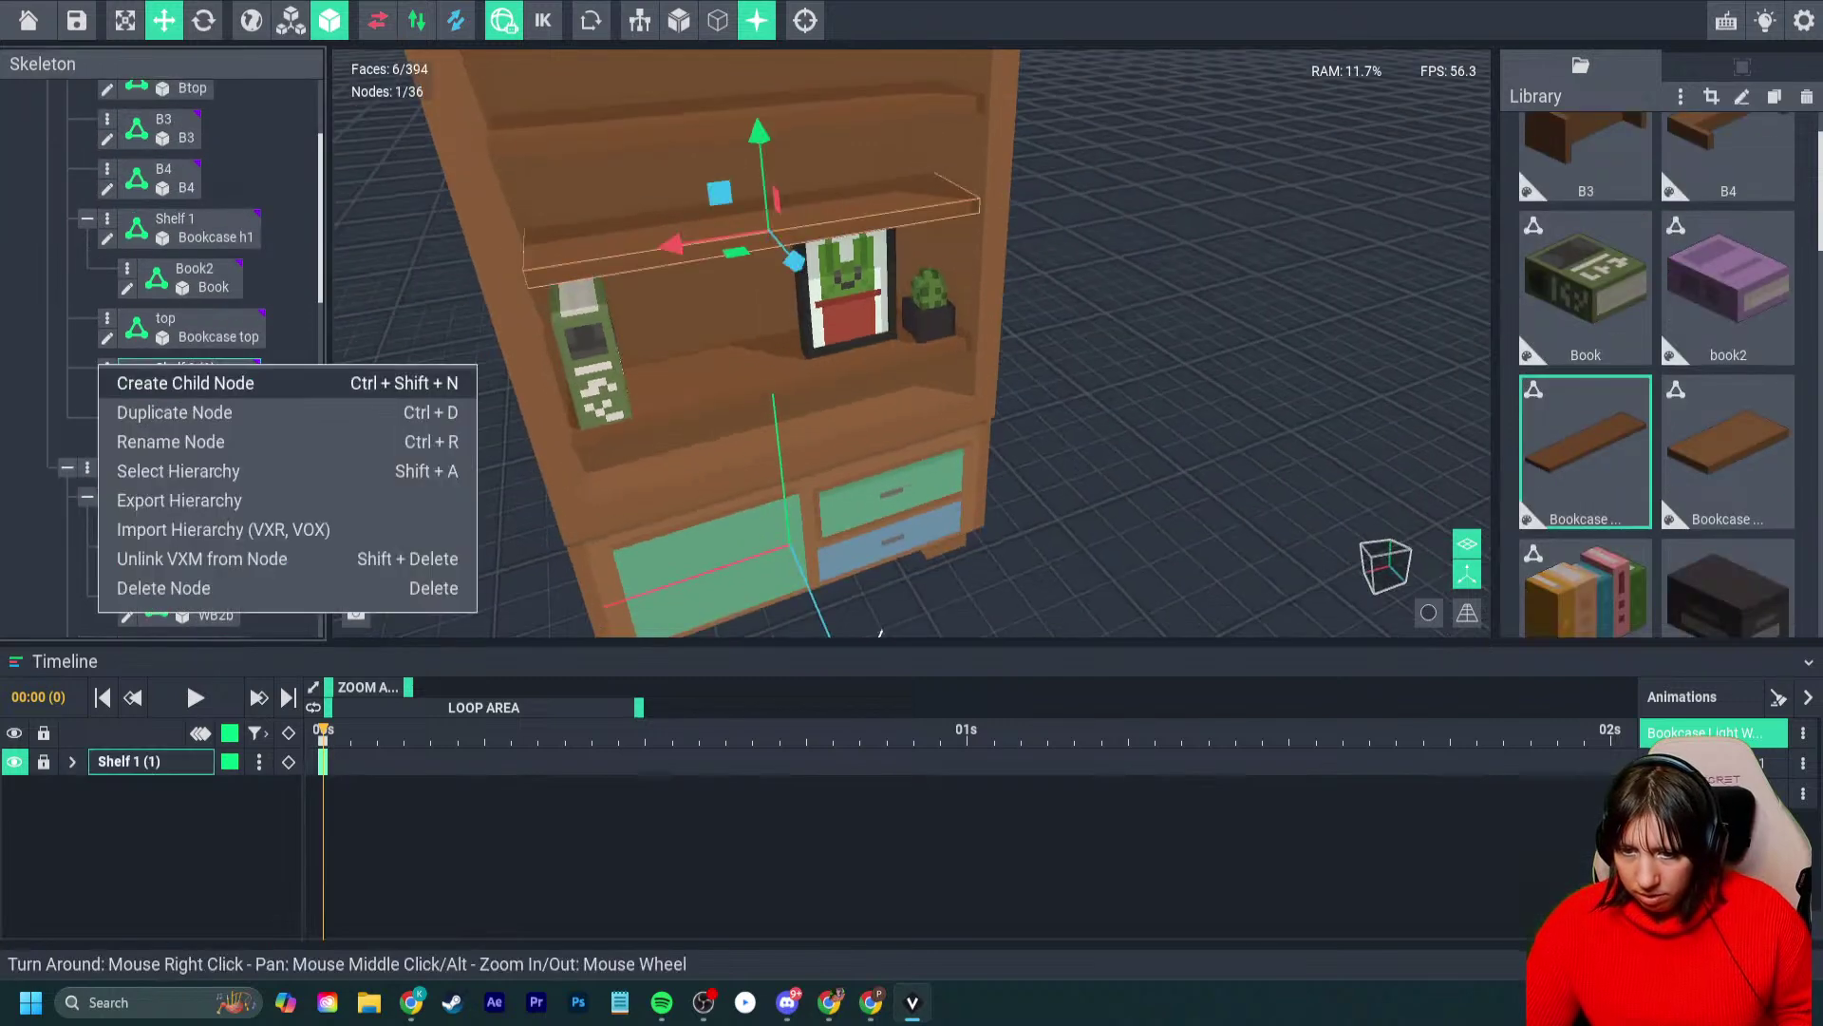
click(185, 382)
text(box1)
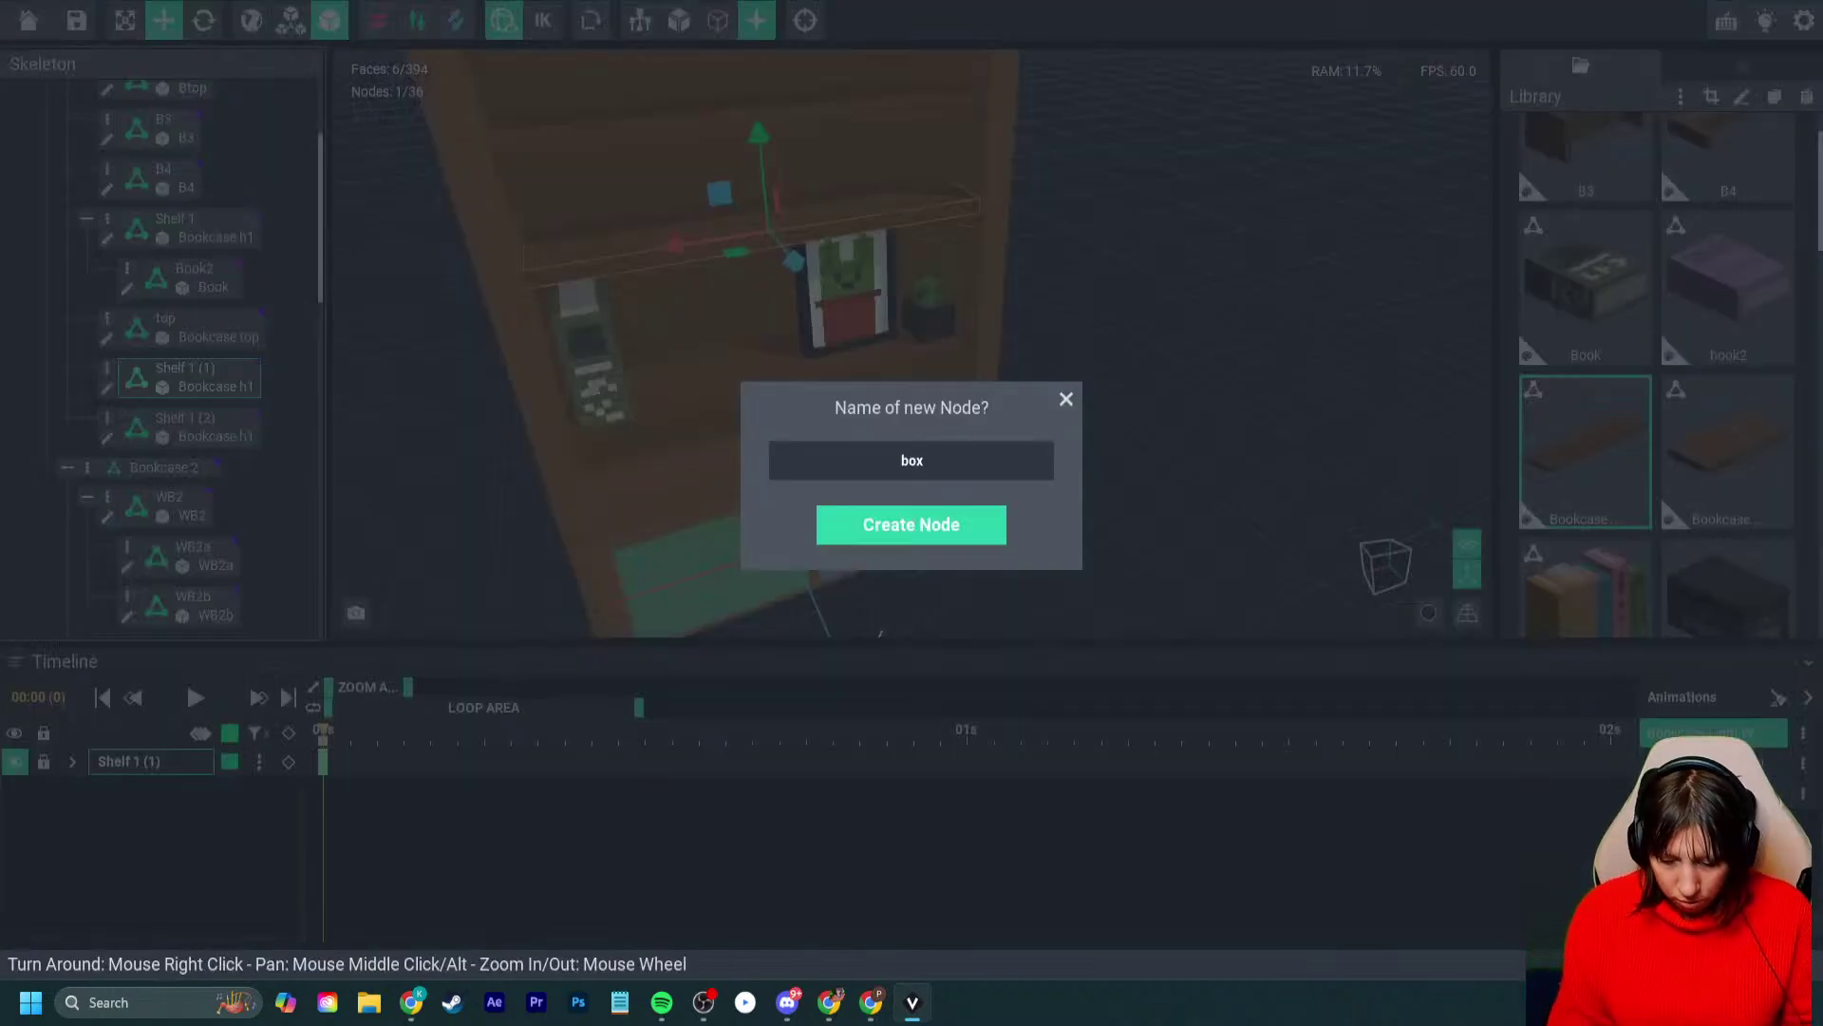
key(Return)
scroll(1657, 380, down, 2)
drag(1728, 451, 185, 420)
scroll(760, 427, up, 2)
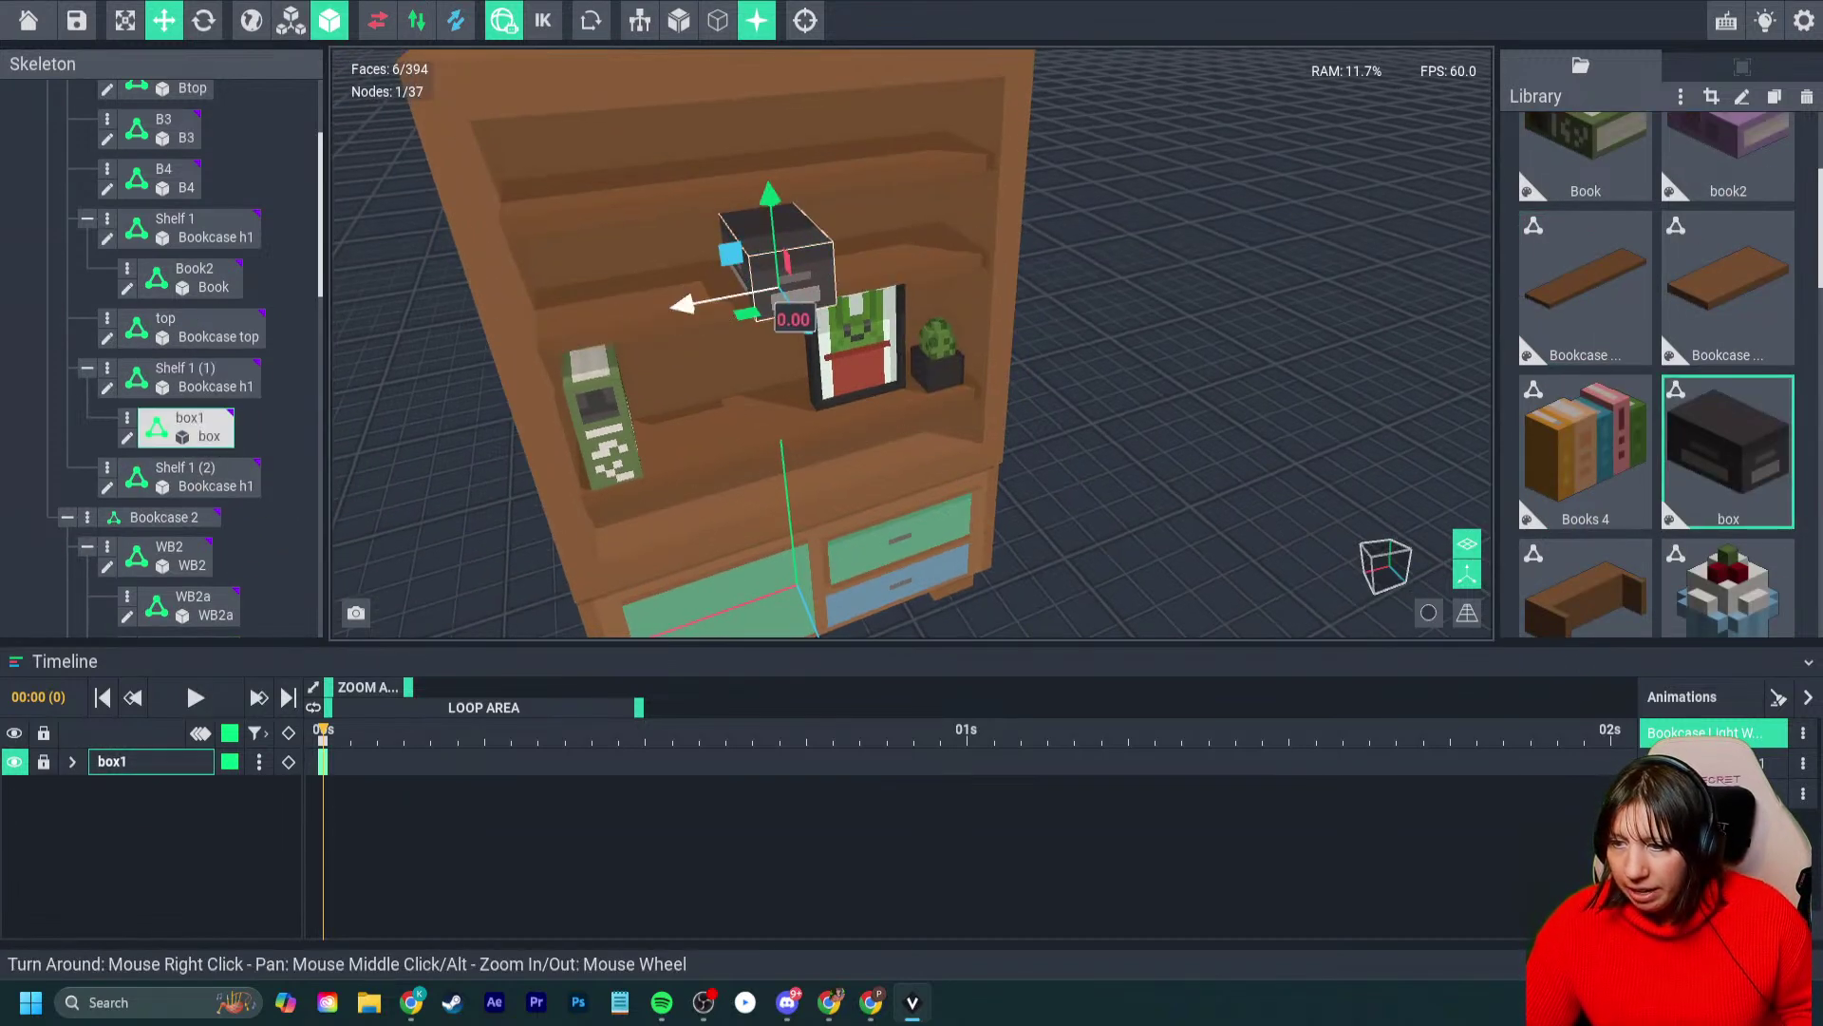
- Set box1 onto Shelf 1 (1) and slide it along to the end above the potted plant
drag(769, 197, 767, 178)
scroll(767, 180, up, 3)
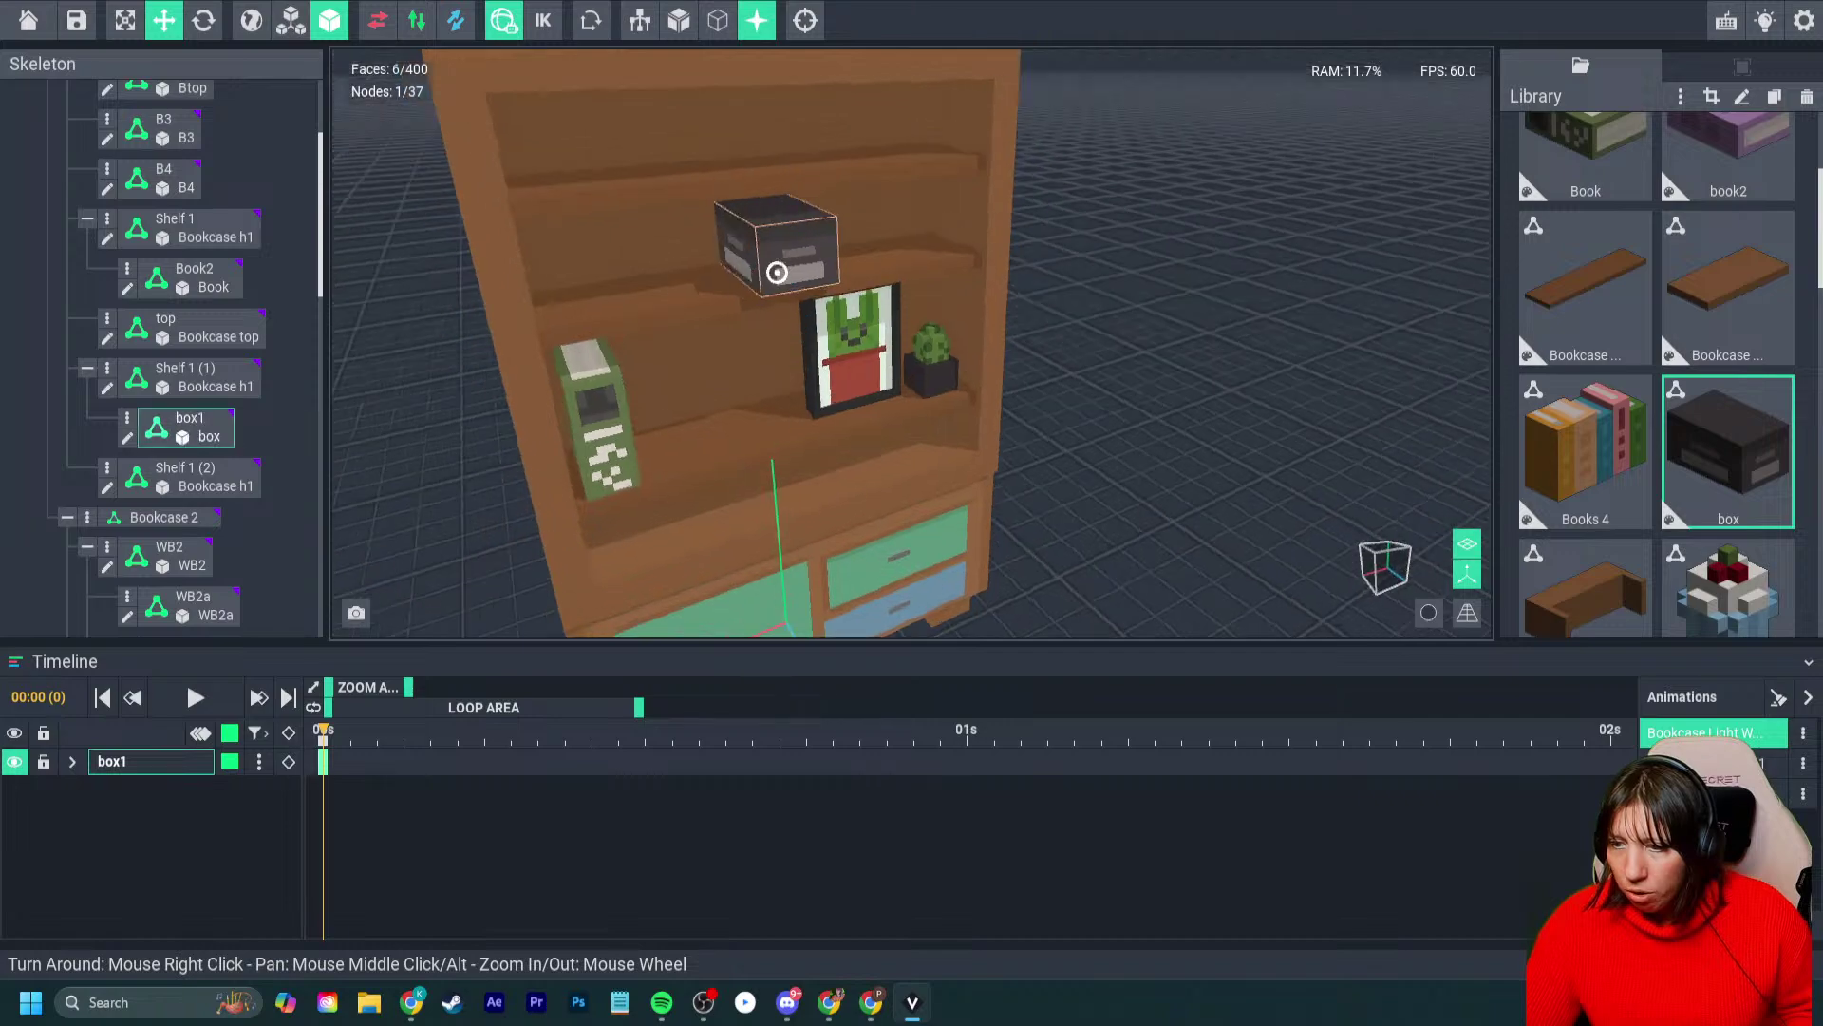
drag(822, 277, 814, 282)
right_drag(814, 282, 909, 273)
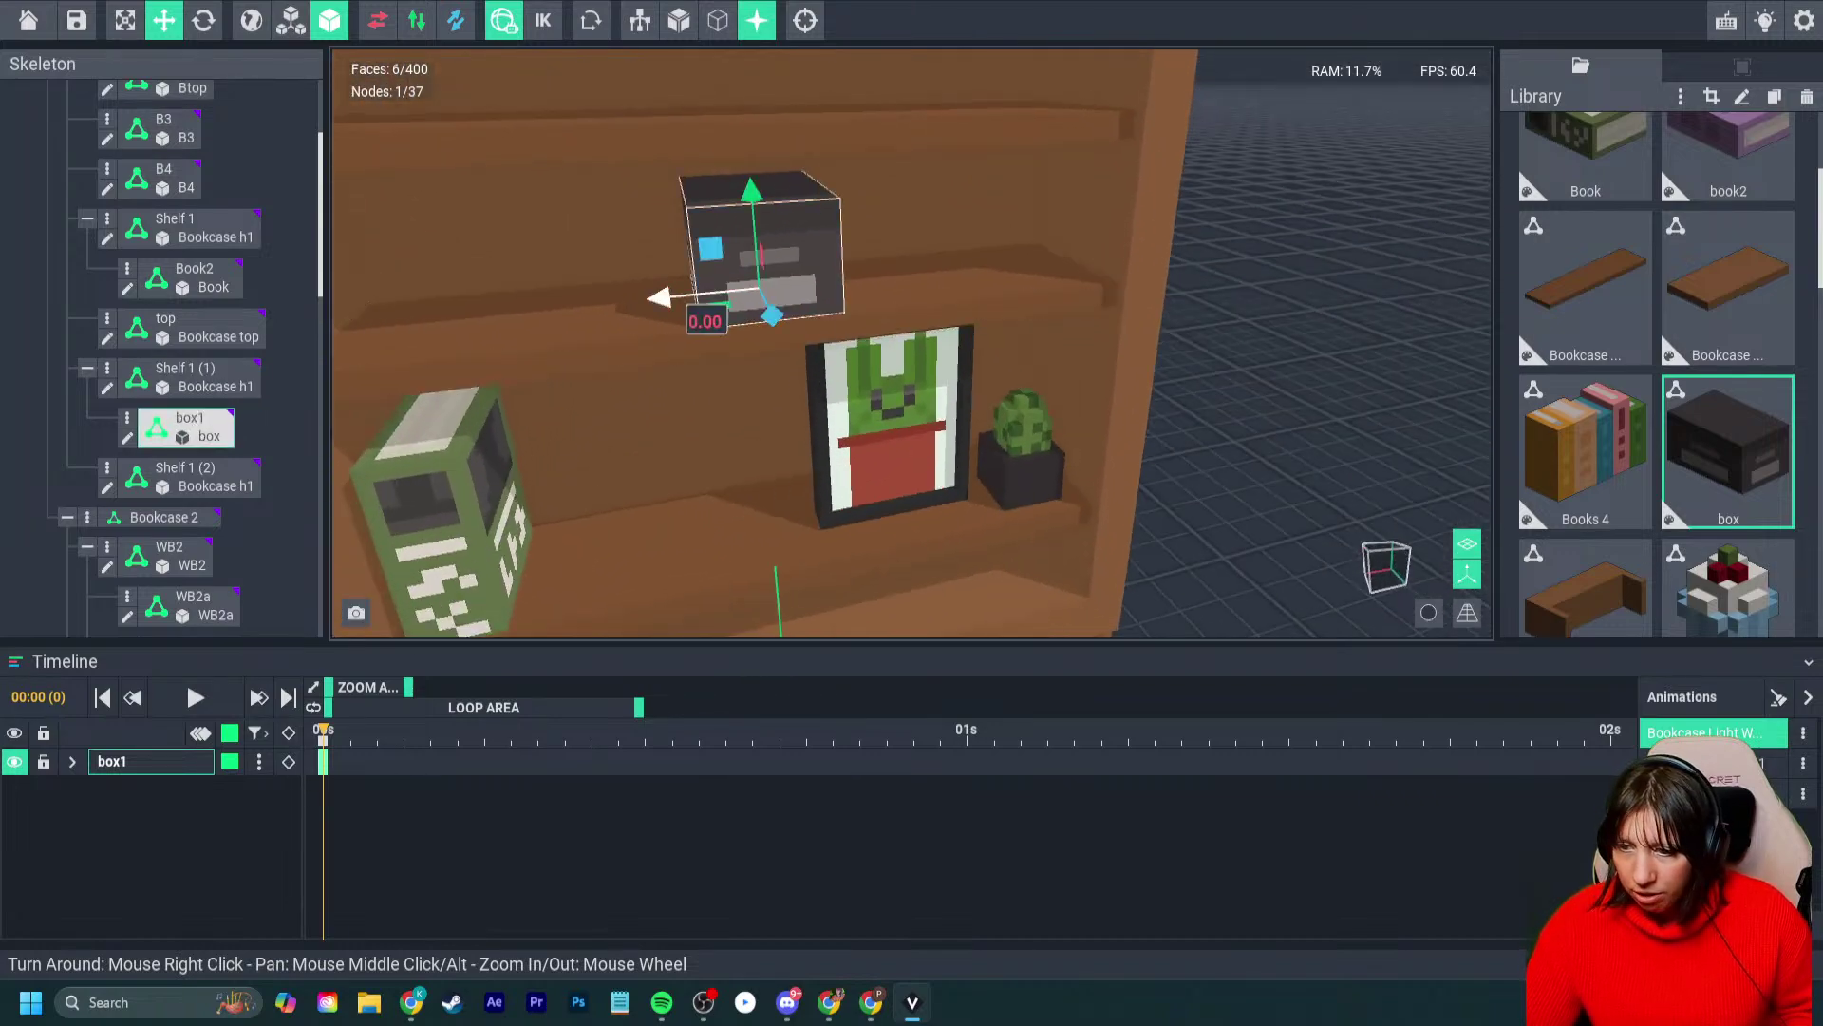
drag(665, 297, 957, 281)
right_drag(957, 281, 973, 276)
- Erase face layers from the inside back wall of the Btop model with the Face tool and save the changes
double_click(836, 228)
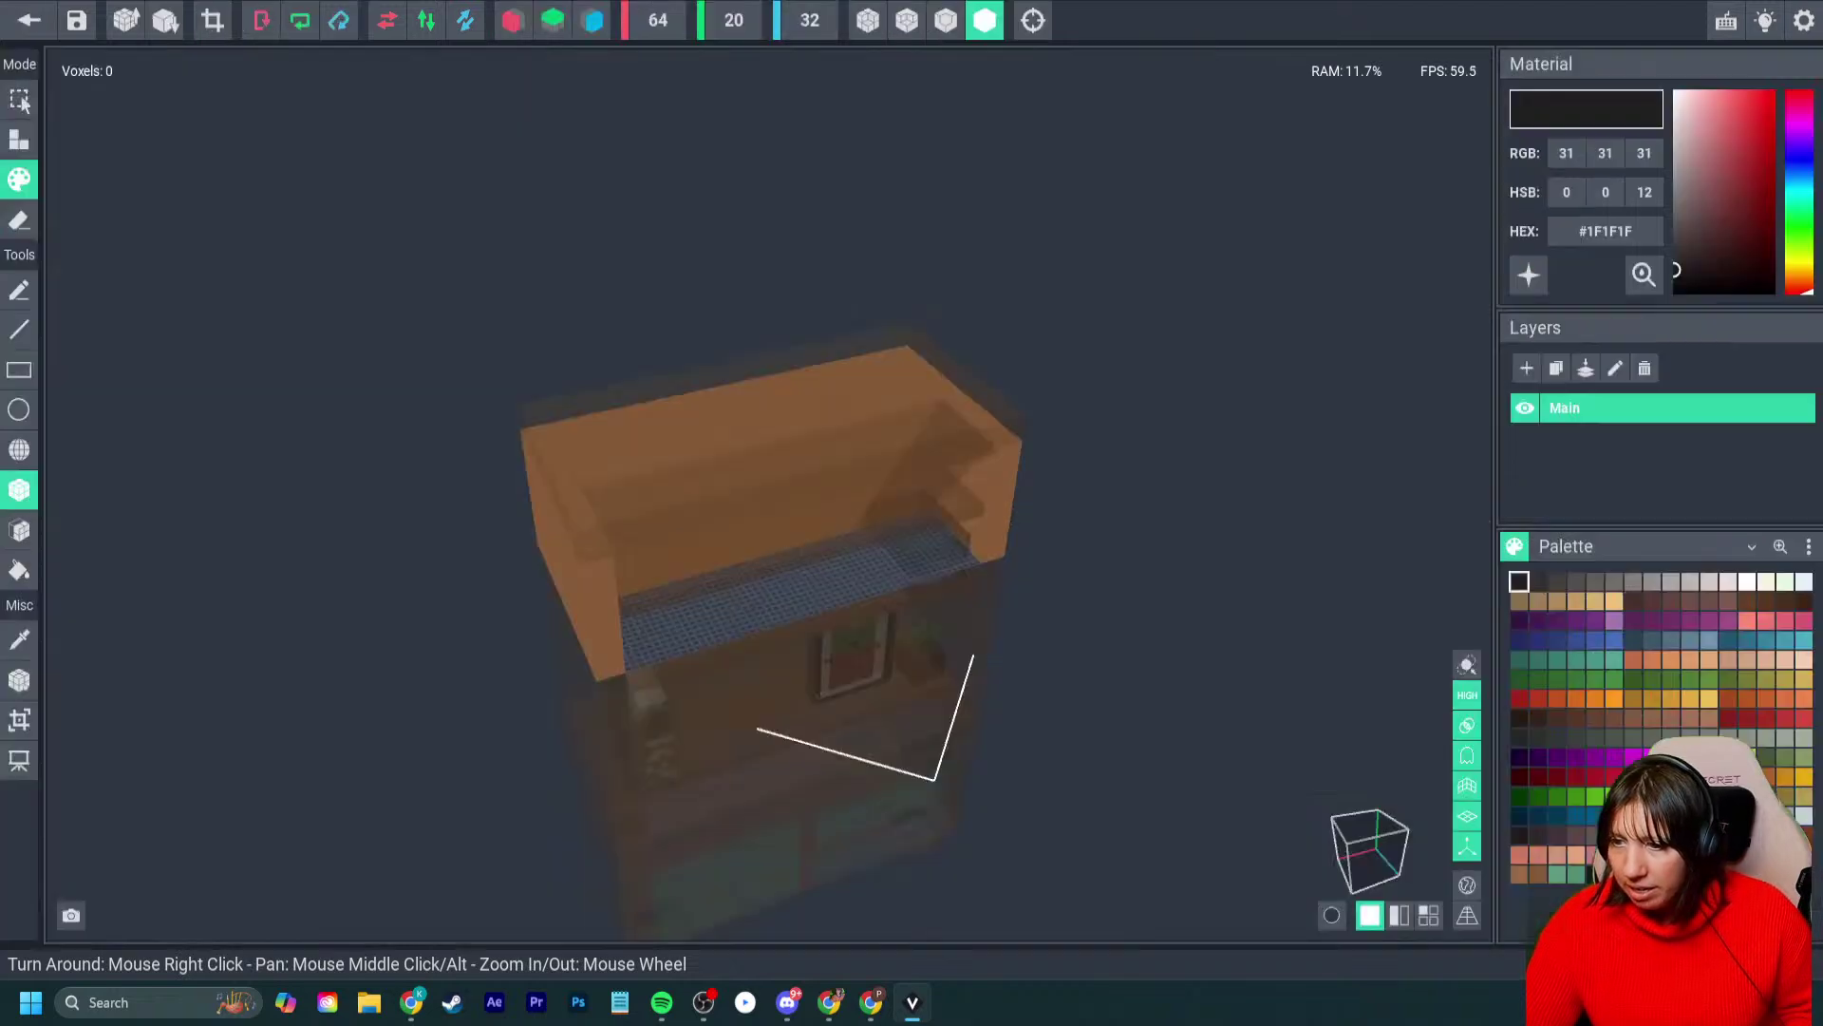
right_drag(679, 522, 712, 482)
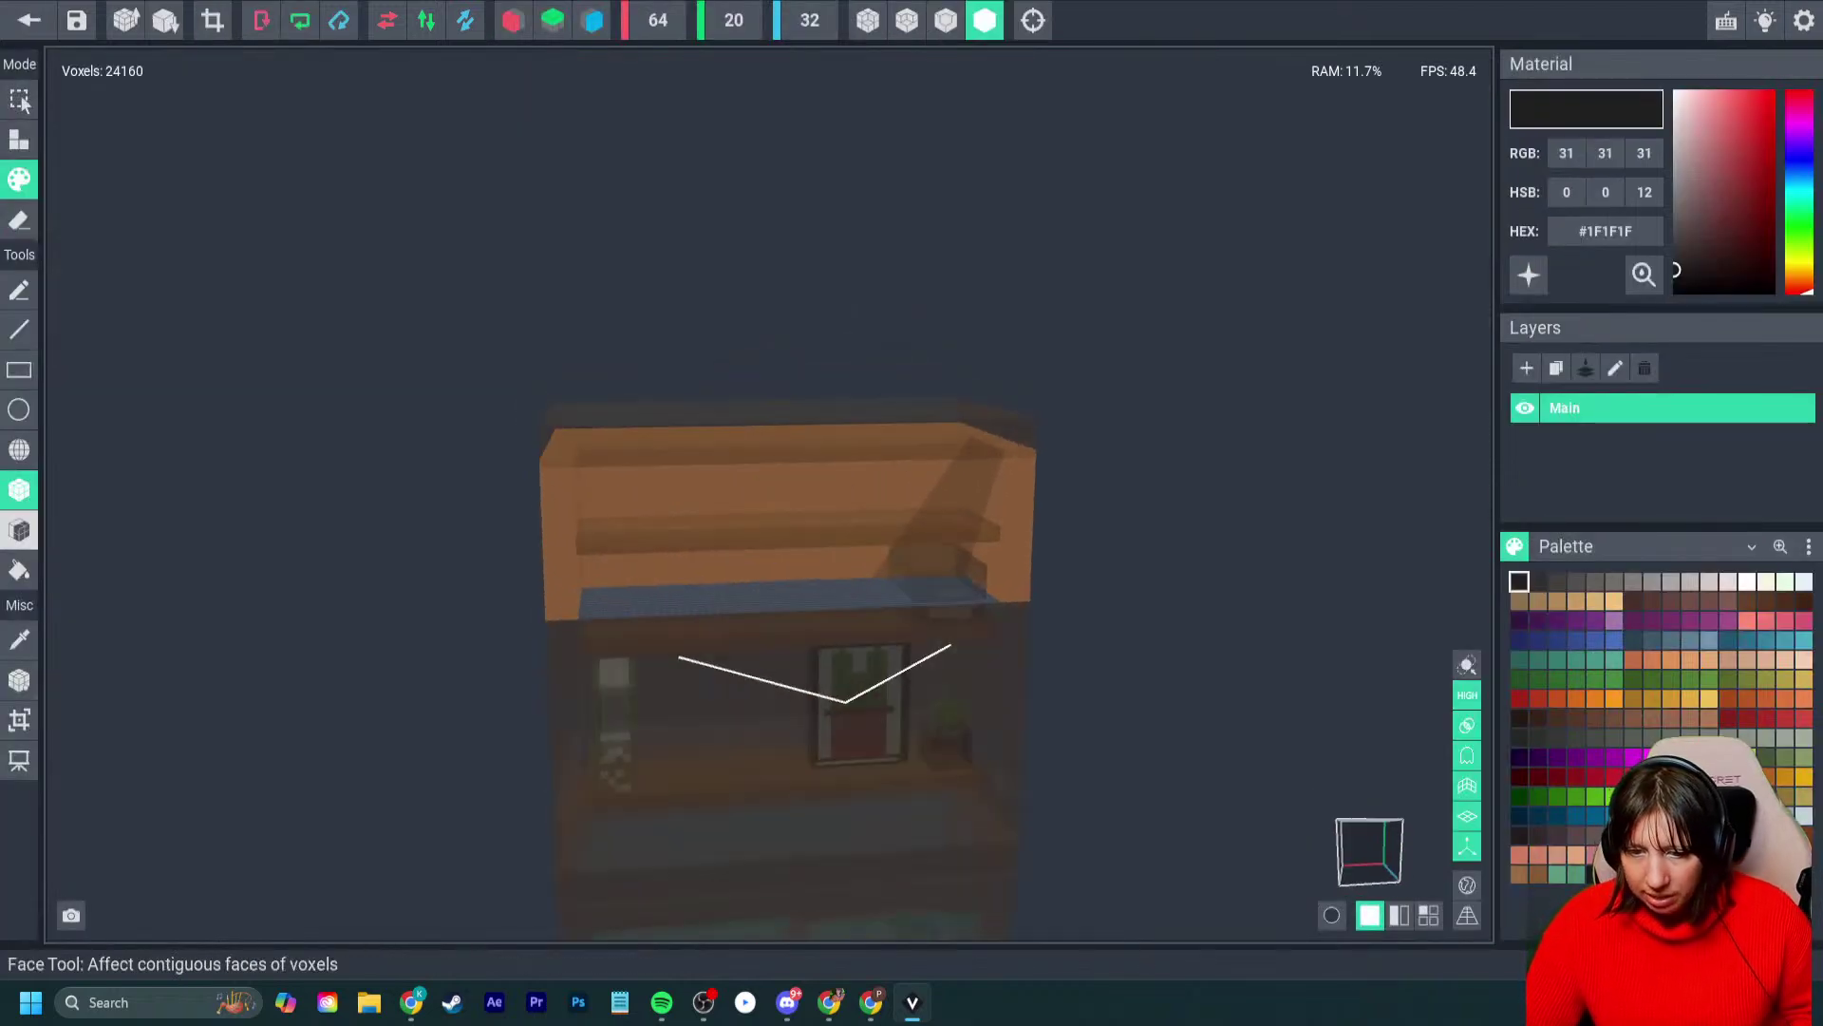
click(19, 530)
click(19, 220)
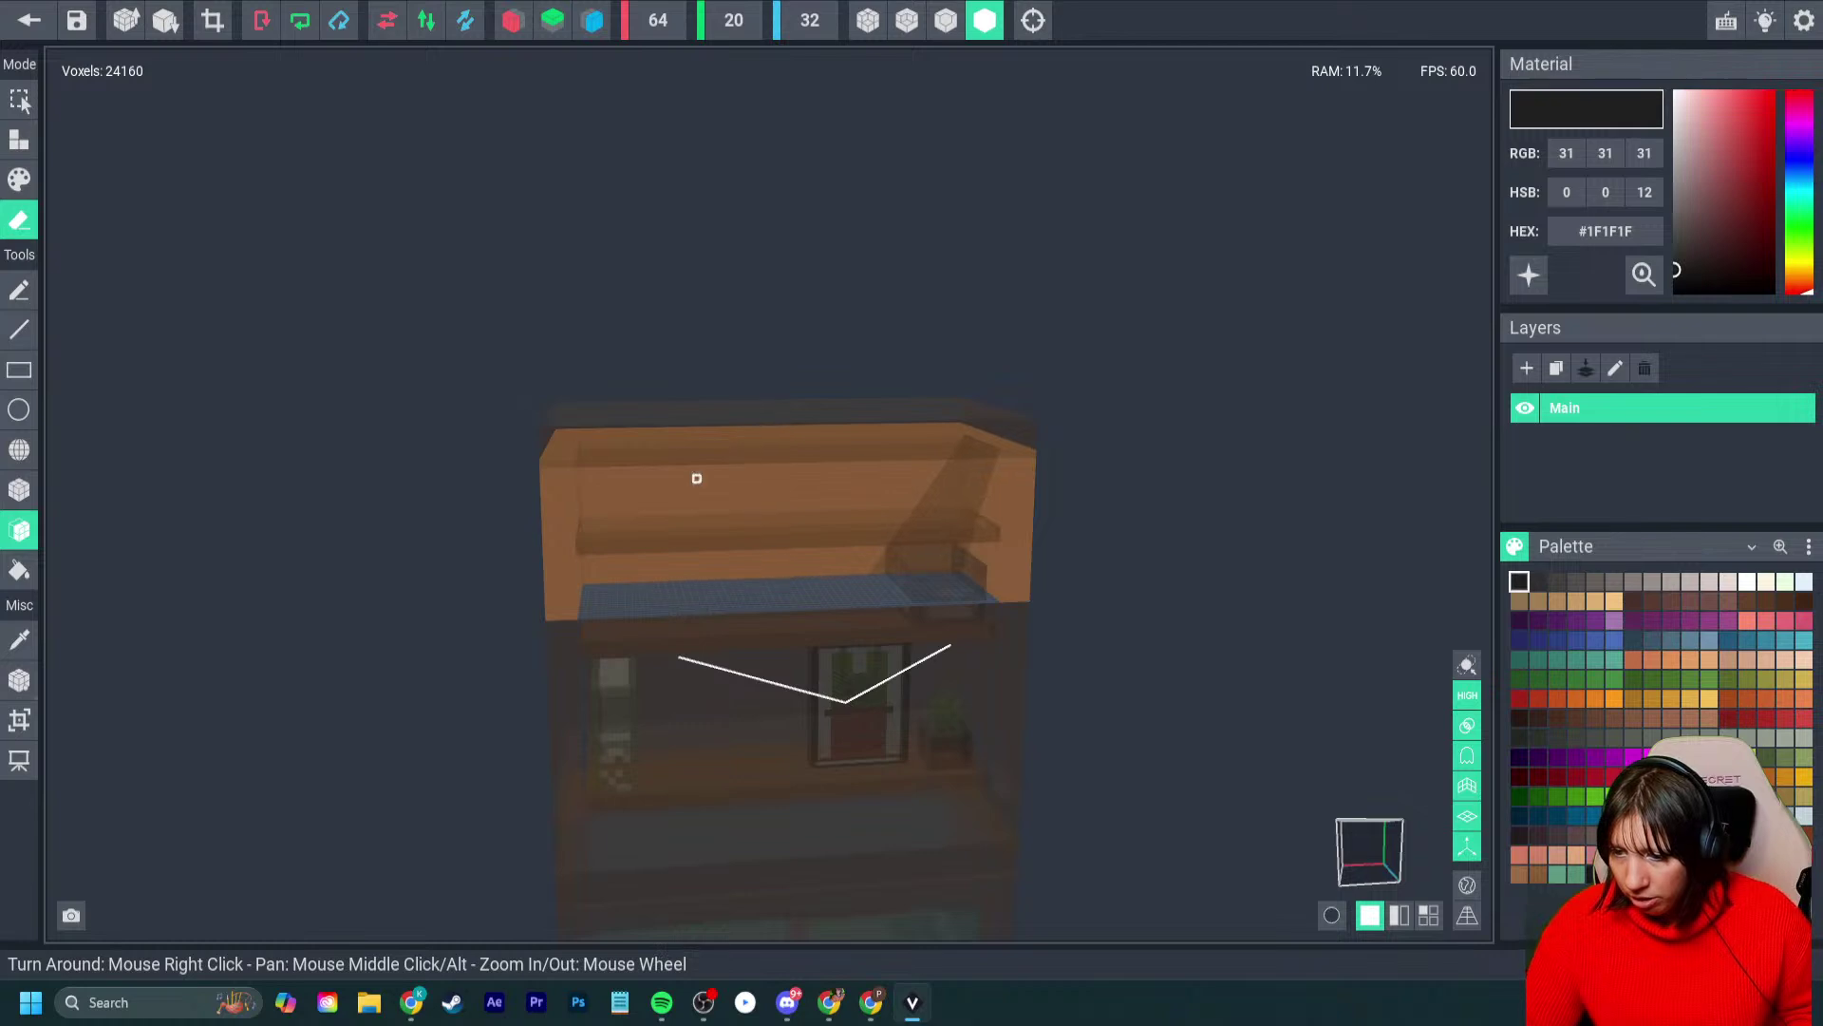
click(29, 20)
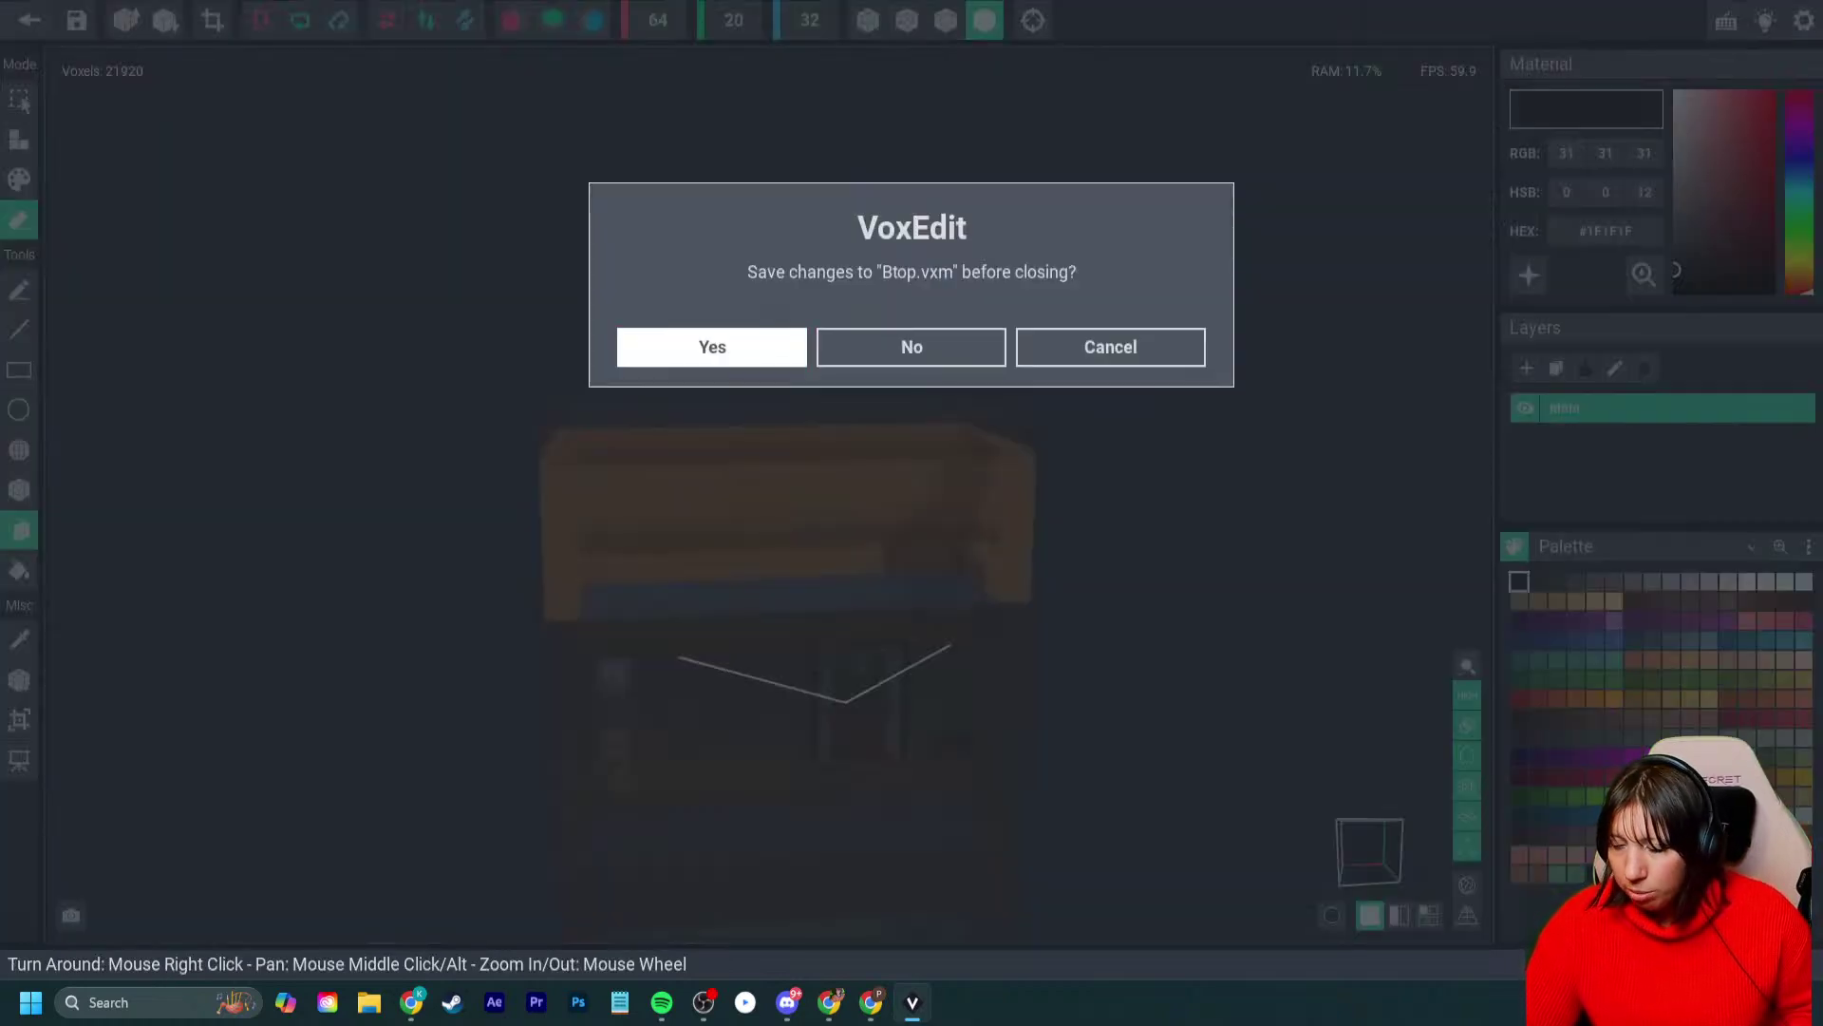
click(713, 348)
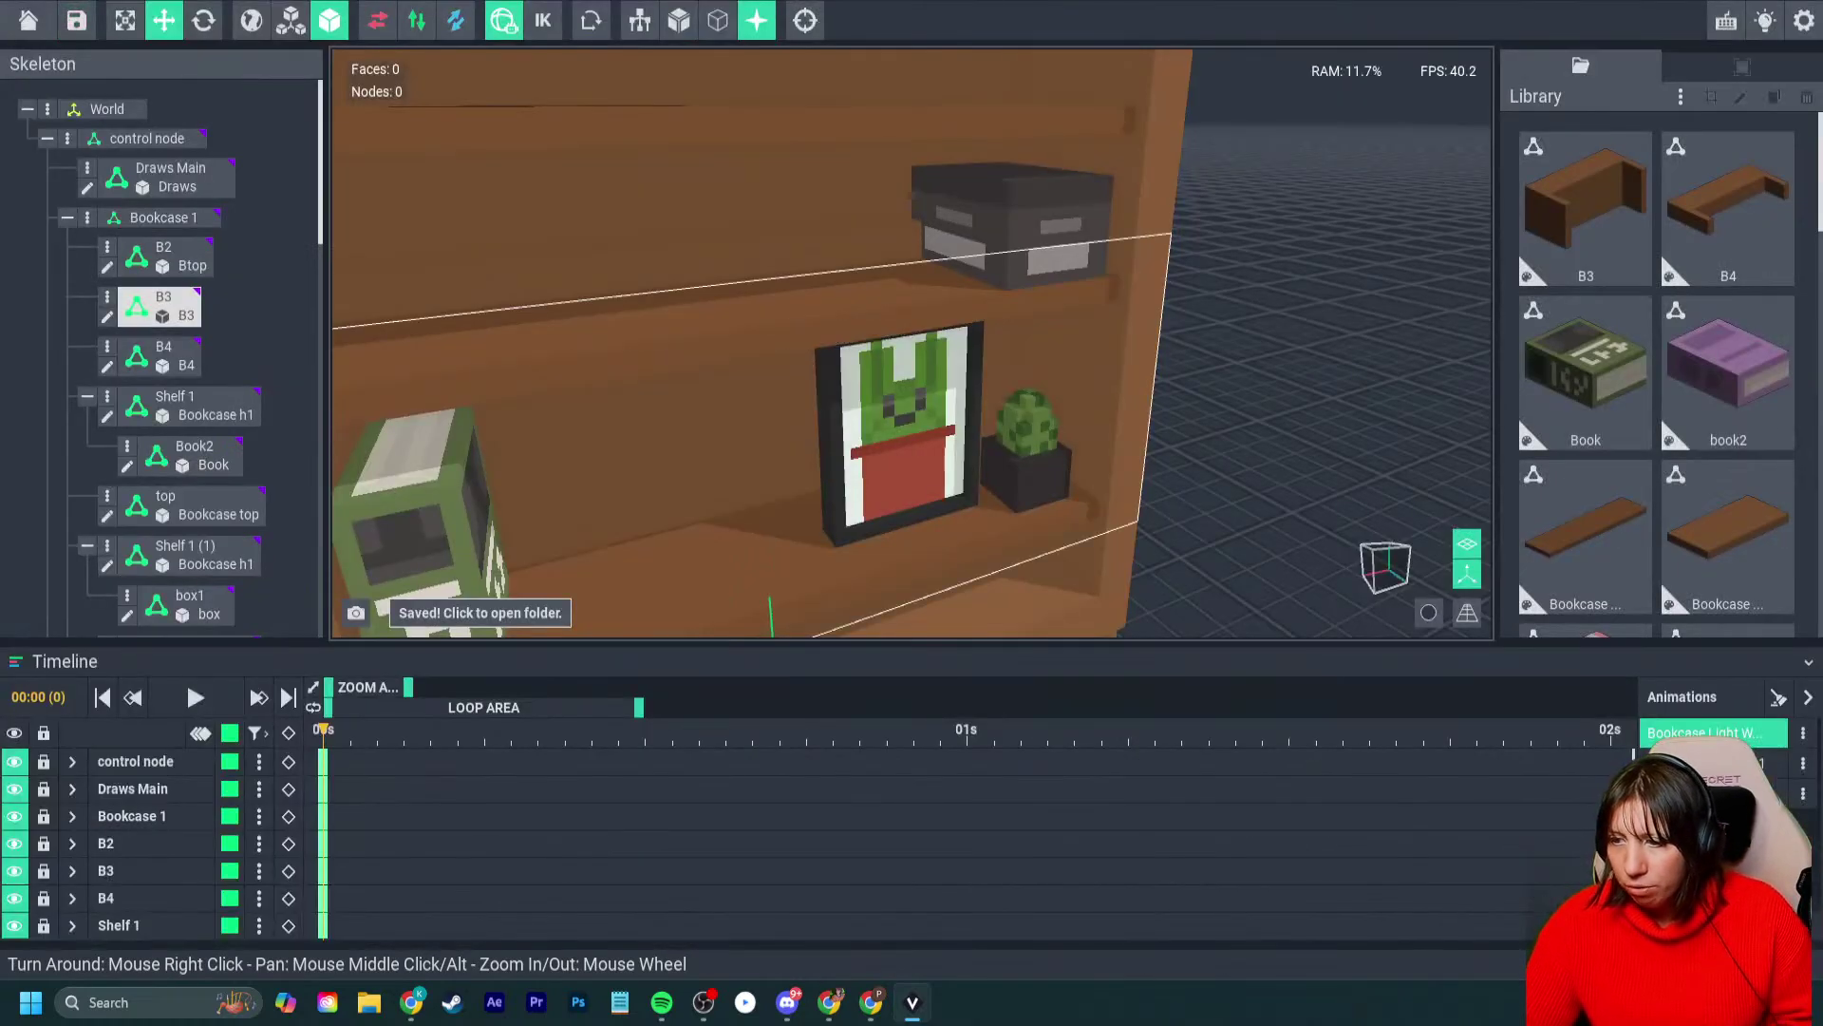
- Move box1 along the depth of the shelf into the thinned back section
click(988, 333)
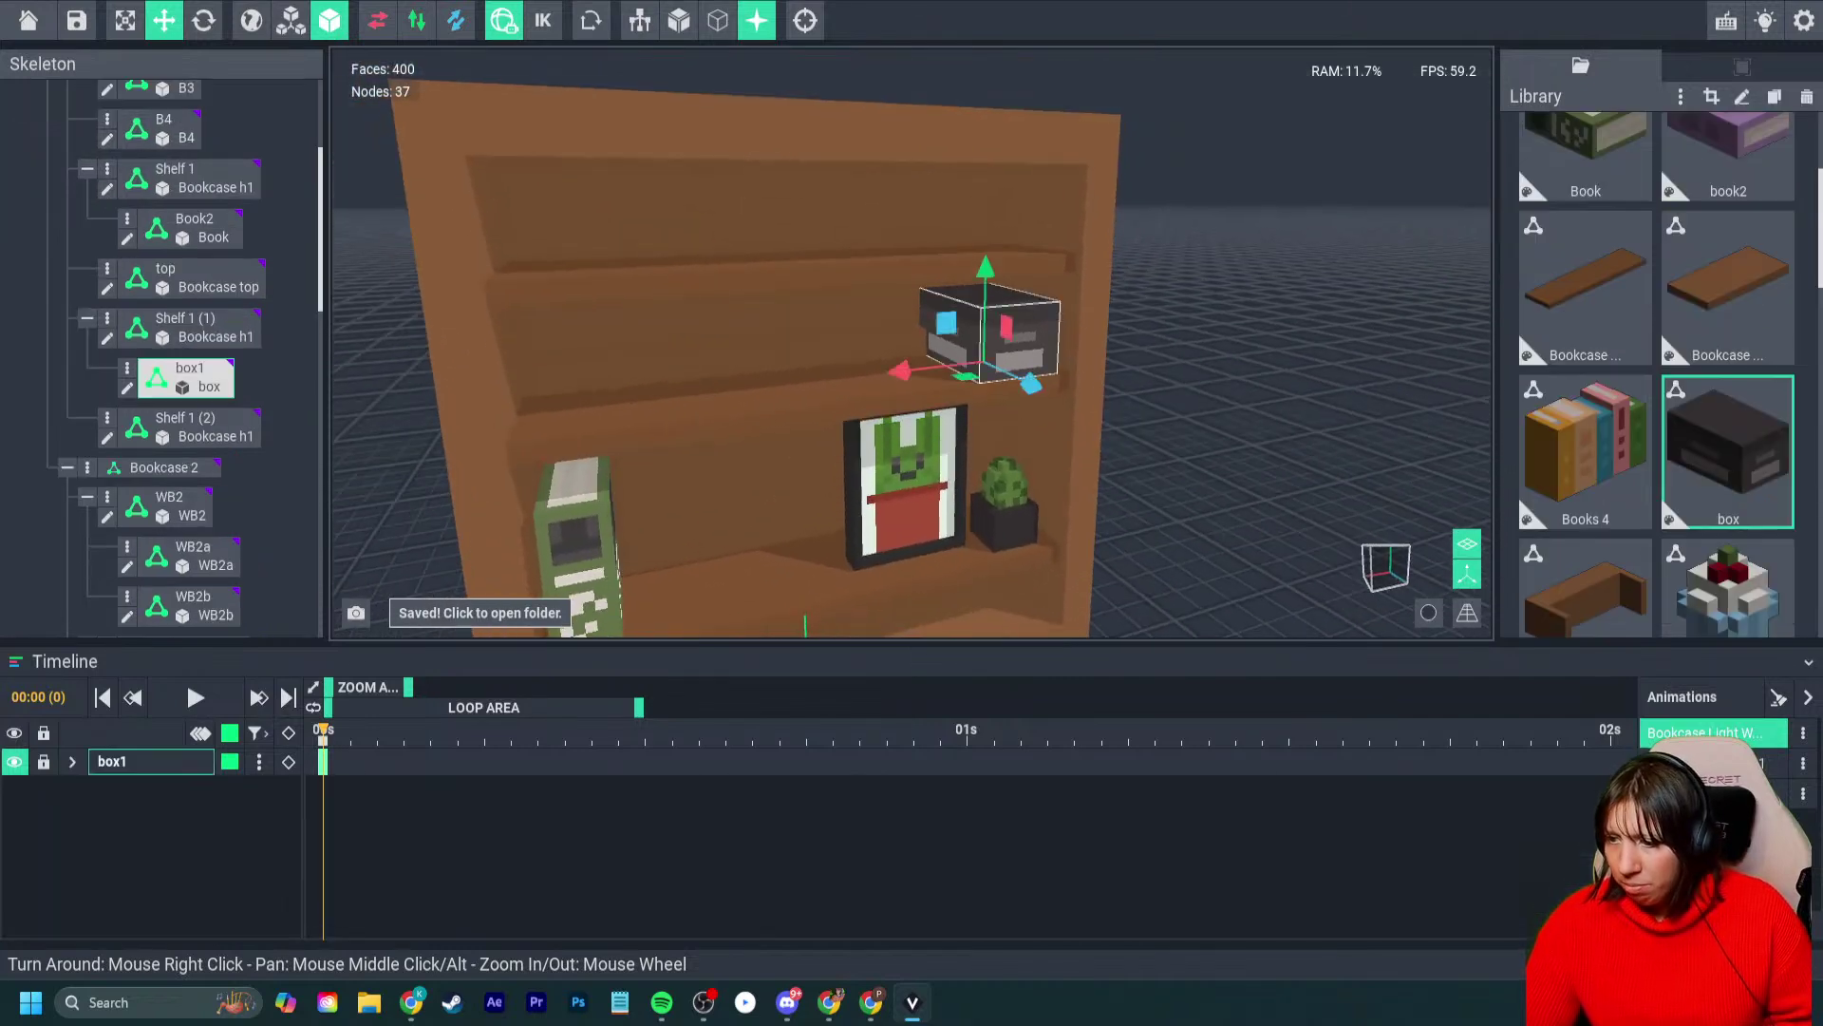
drag(1031, 384, 1038, 387)
scroll(1038, 386, up, 5)
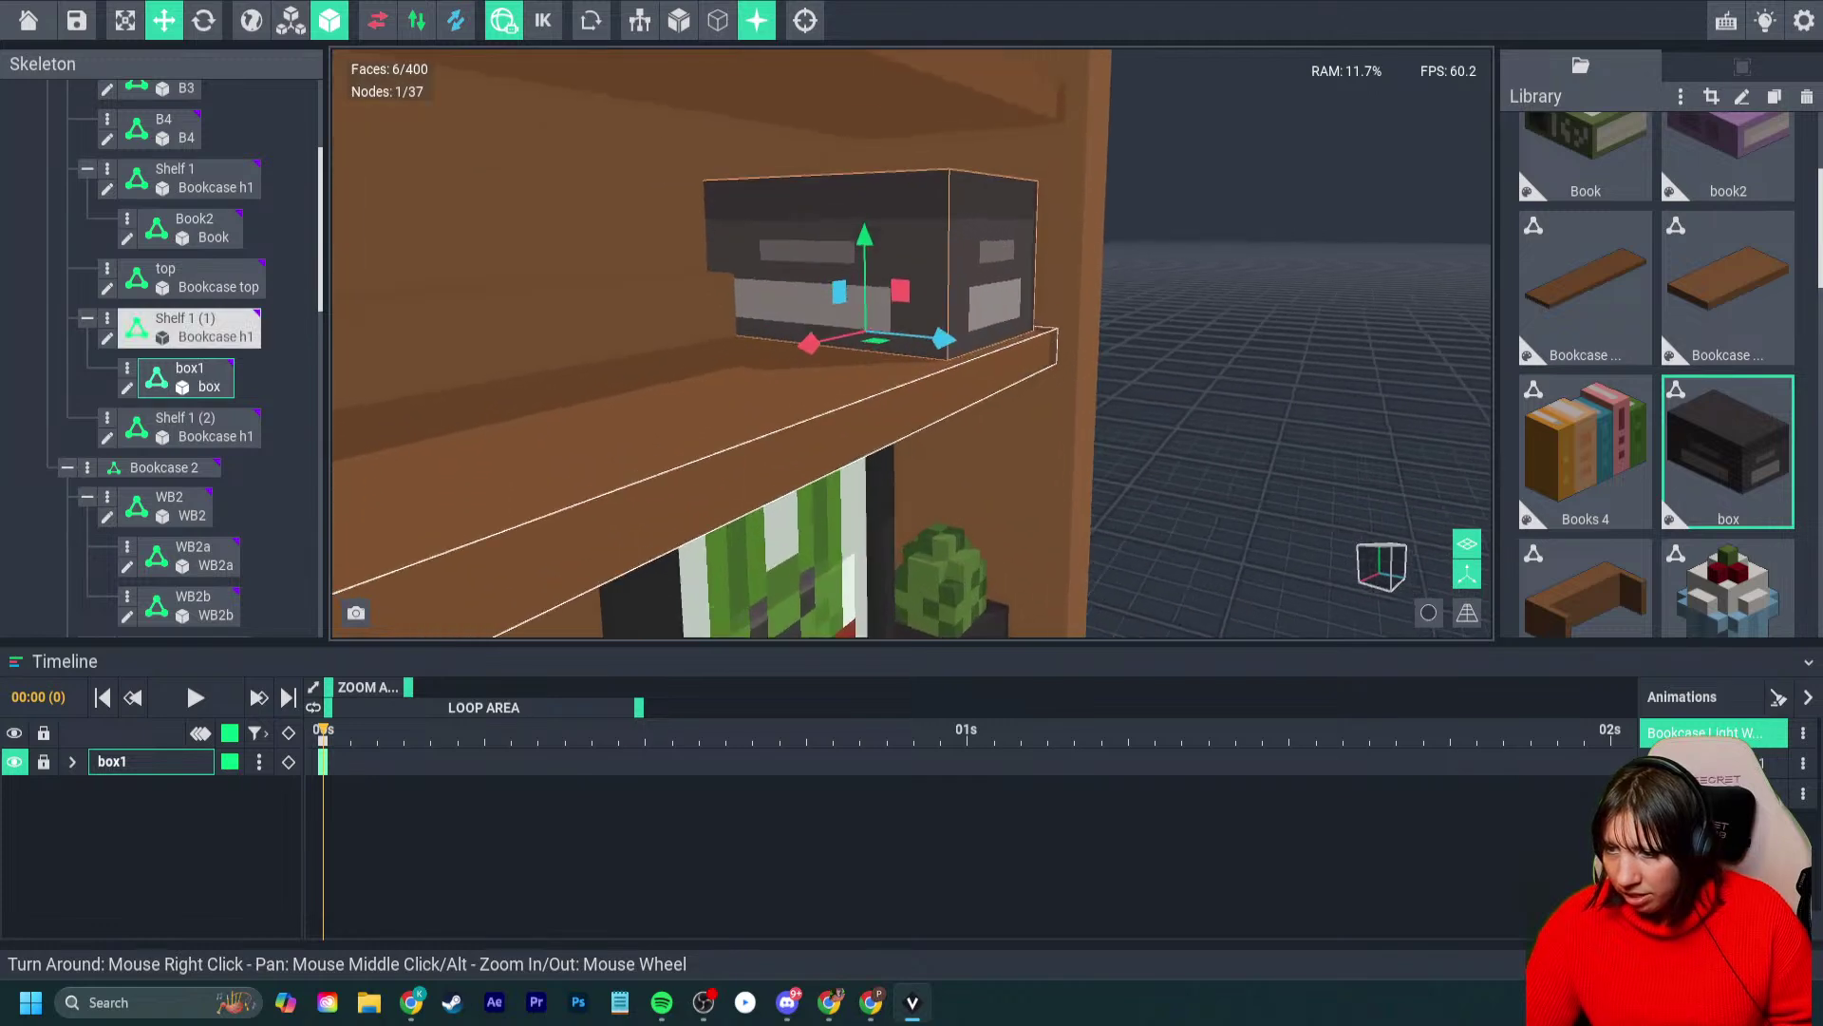
- Erase the face layers from the inside back wall of the B3 model and save the changes
right_drag(902, 397, 718, 455)
double_click(750, 400)
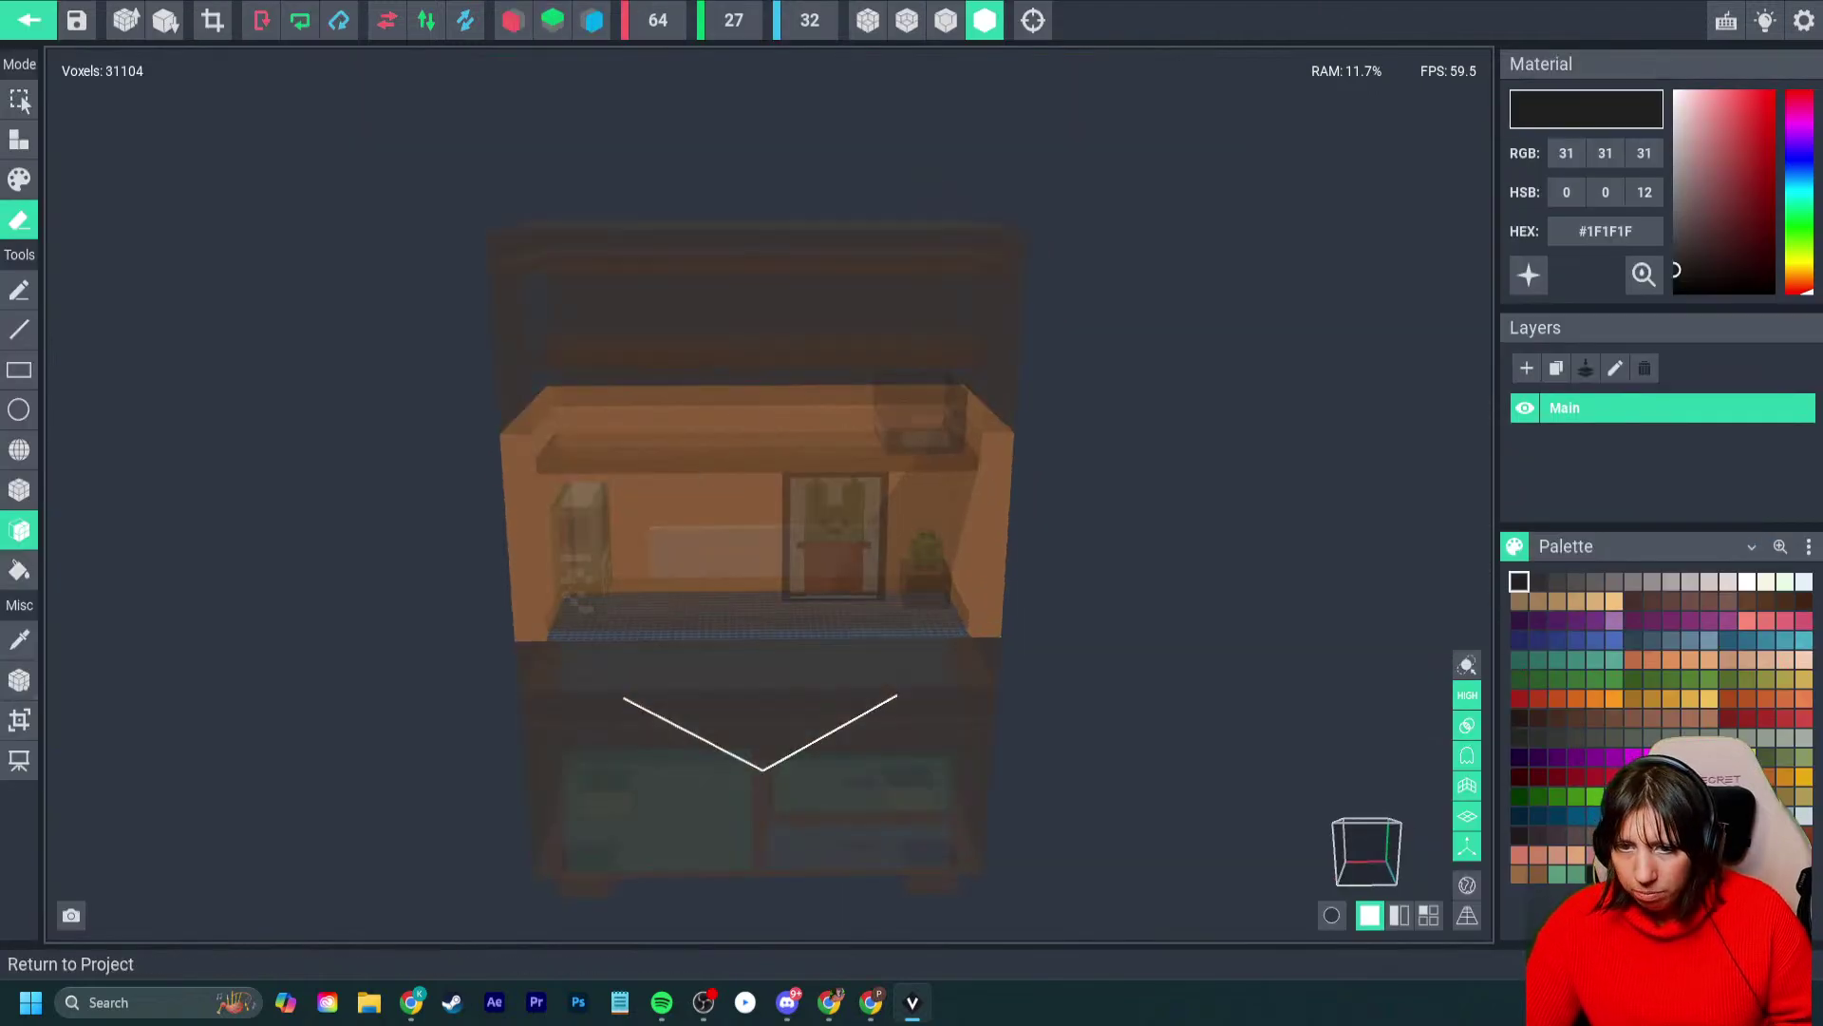
click(28, 20)
click(774, 344)
- Reposition box1 in depth on its shelf, at about -2.46
right_drag(776, 333, 912, 285)
click(988, 304)
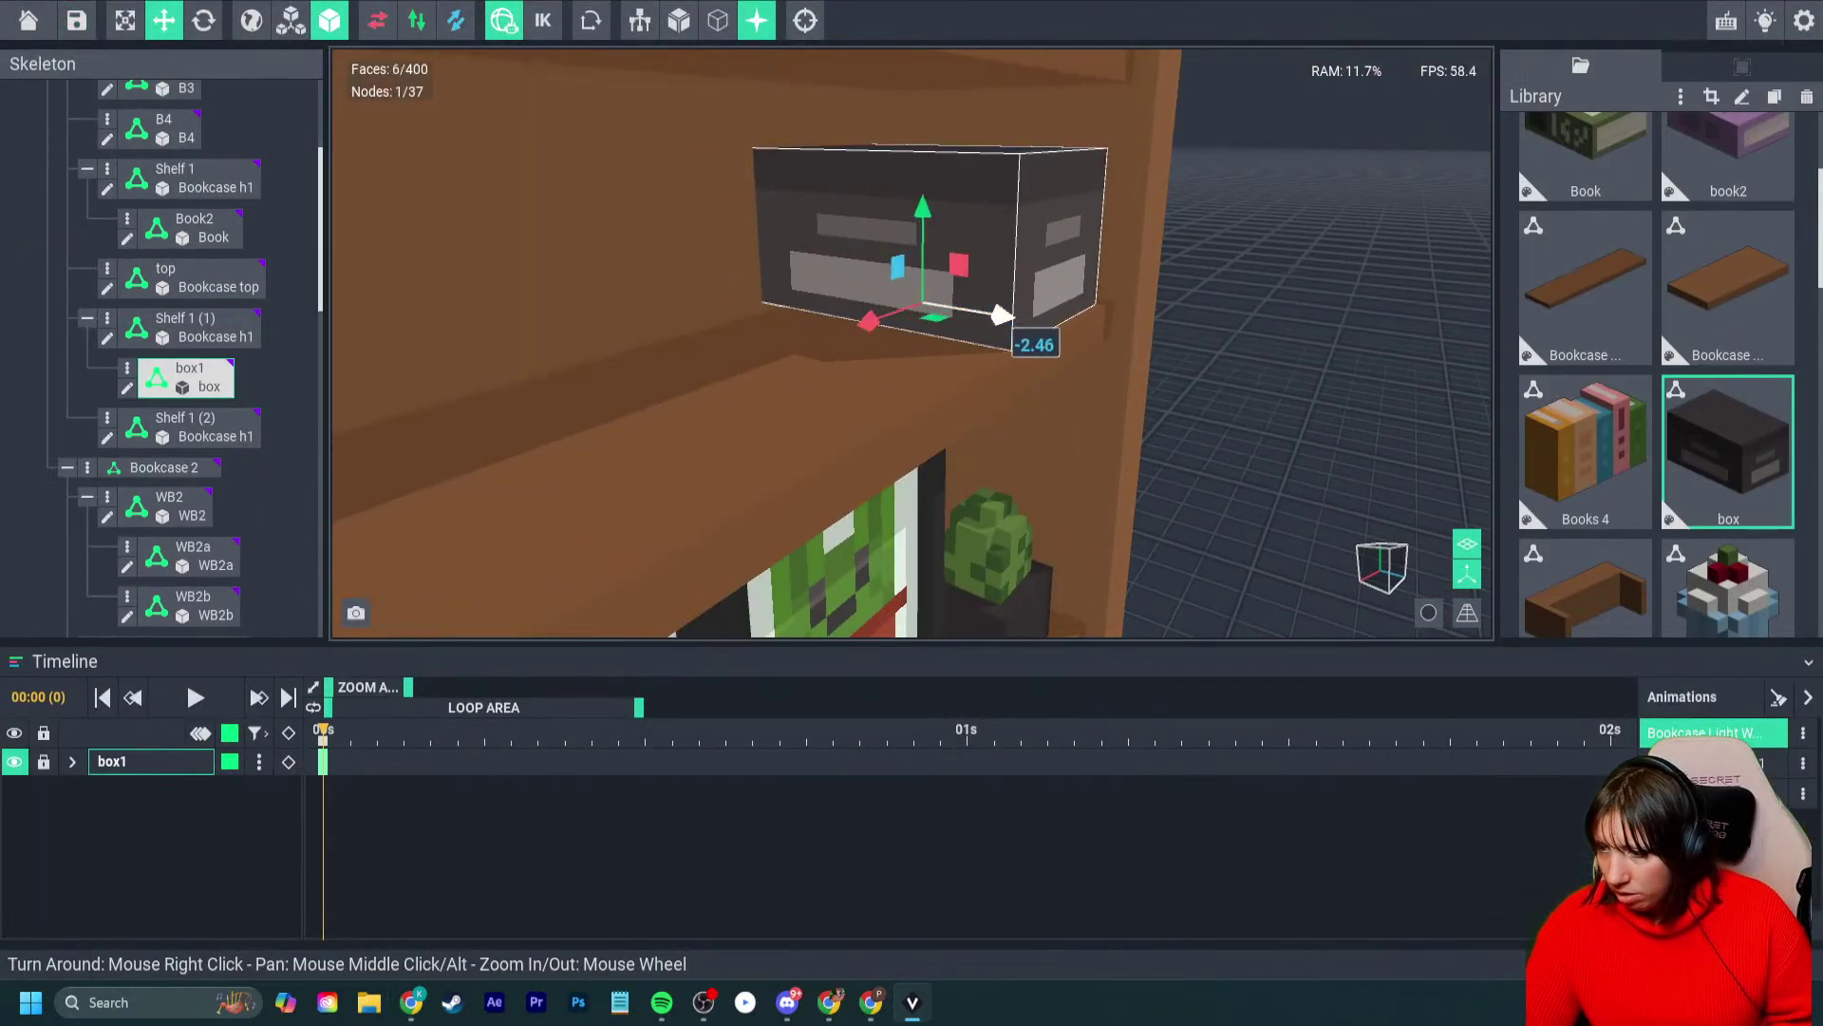
click(670, 575)
drag(665, 564, 674, 569)
right_drag(1263, 333, 1069, 375)
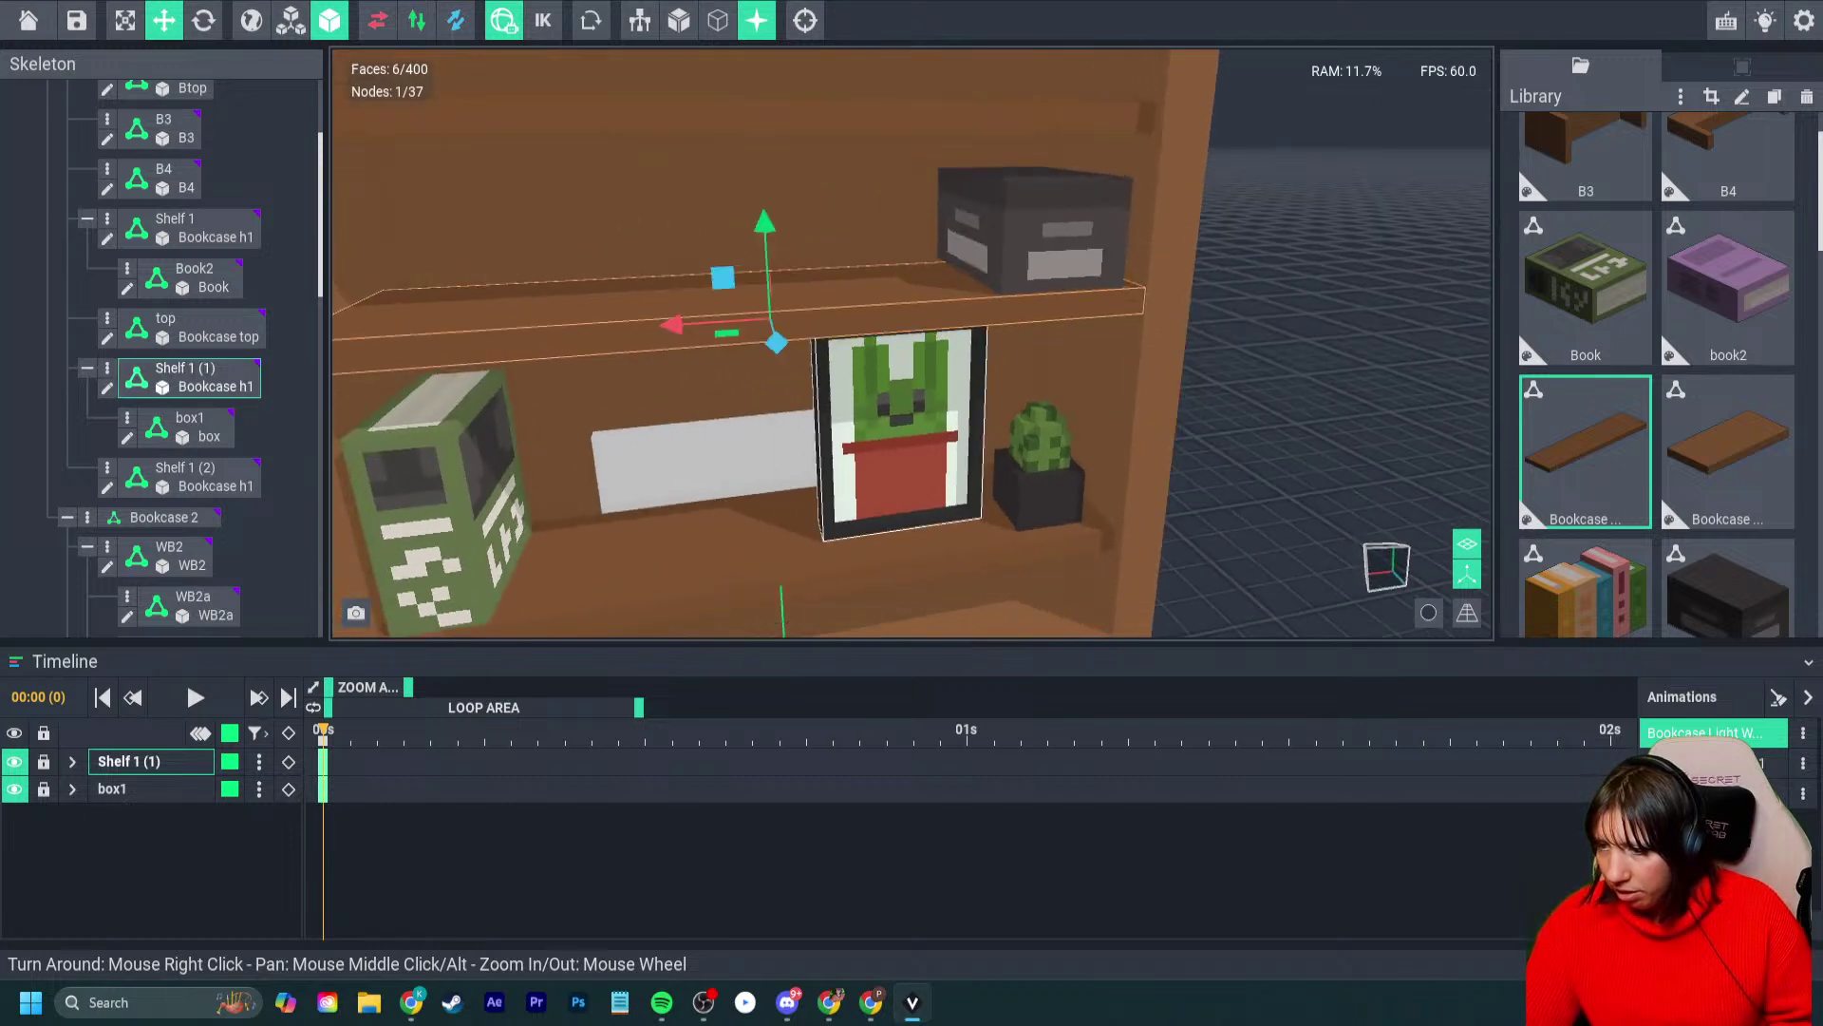
- Duplicate box1 twice and place both copies side by side at the opposite end of Shelf 1 (1)
click(1263, 332)
right_drag(1253, 328, 1120, 380)
scroll(1111, 380, down, 3)
click(1045, 254)
drag(959, 269, 727, 258)
right_drag(1168, 342, 1244, 271)
click(1263, 304)
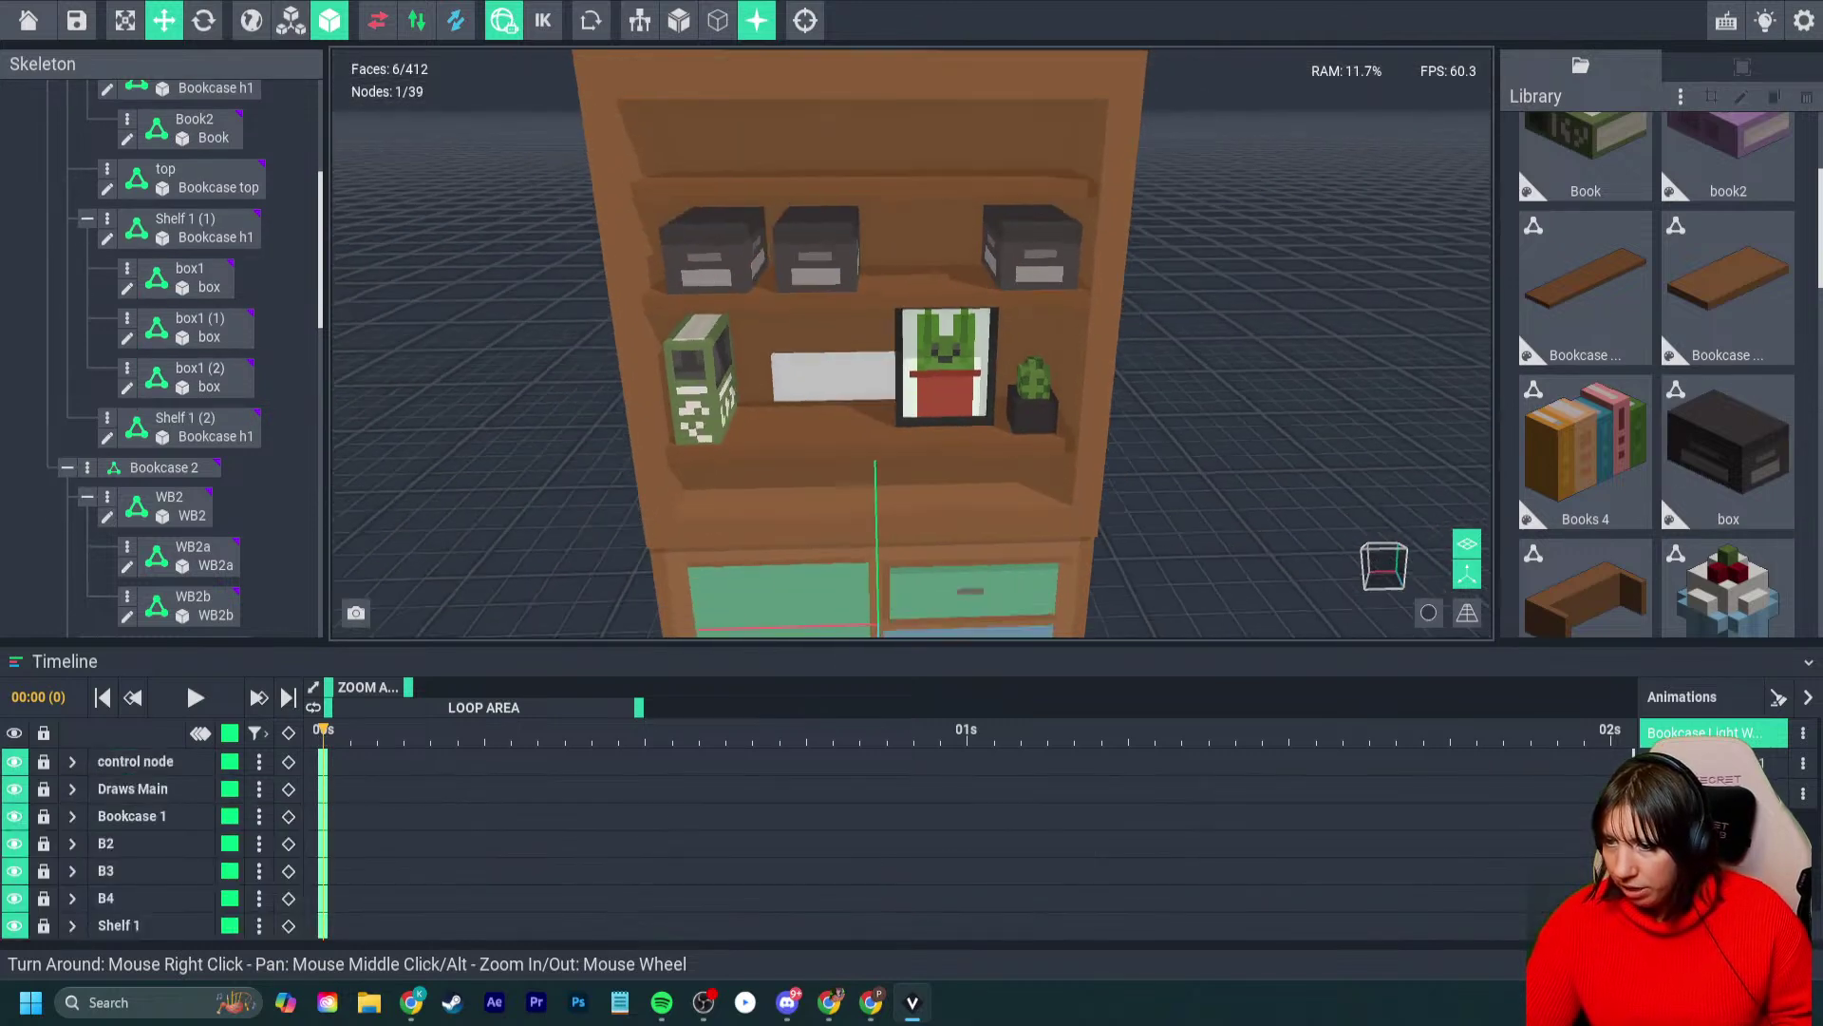
- Shift the white WBSide1 (1) panel and its back vertically so they no longer show through the light wood bookcase's back wall
scroll(988, 380, down, 4)
right_drag(1139, 380, 1206, 394)
click(936, 489)
scroll(911, 475, up, 4)
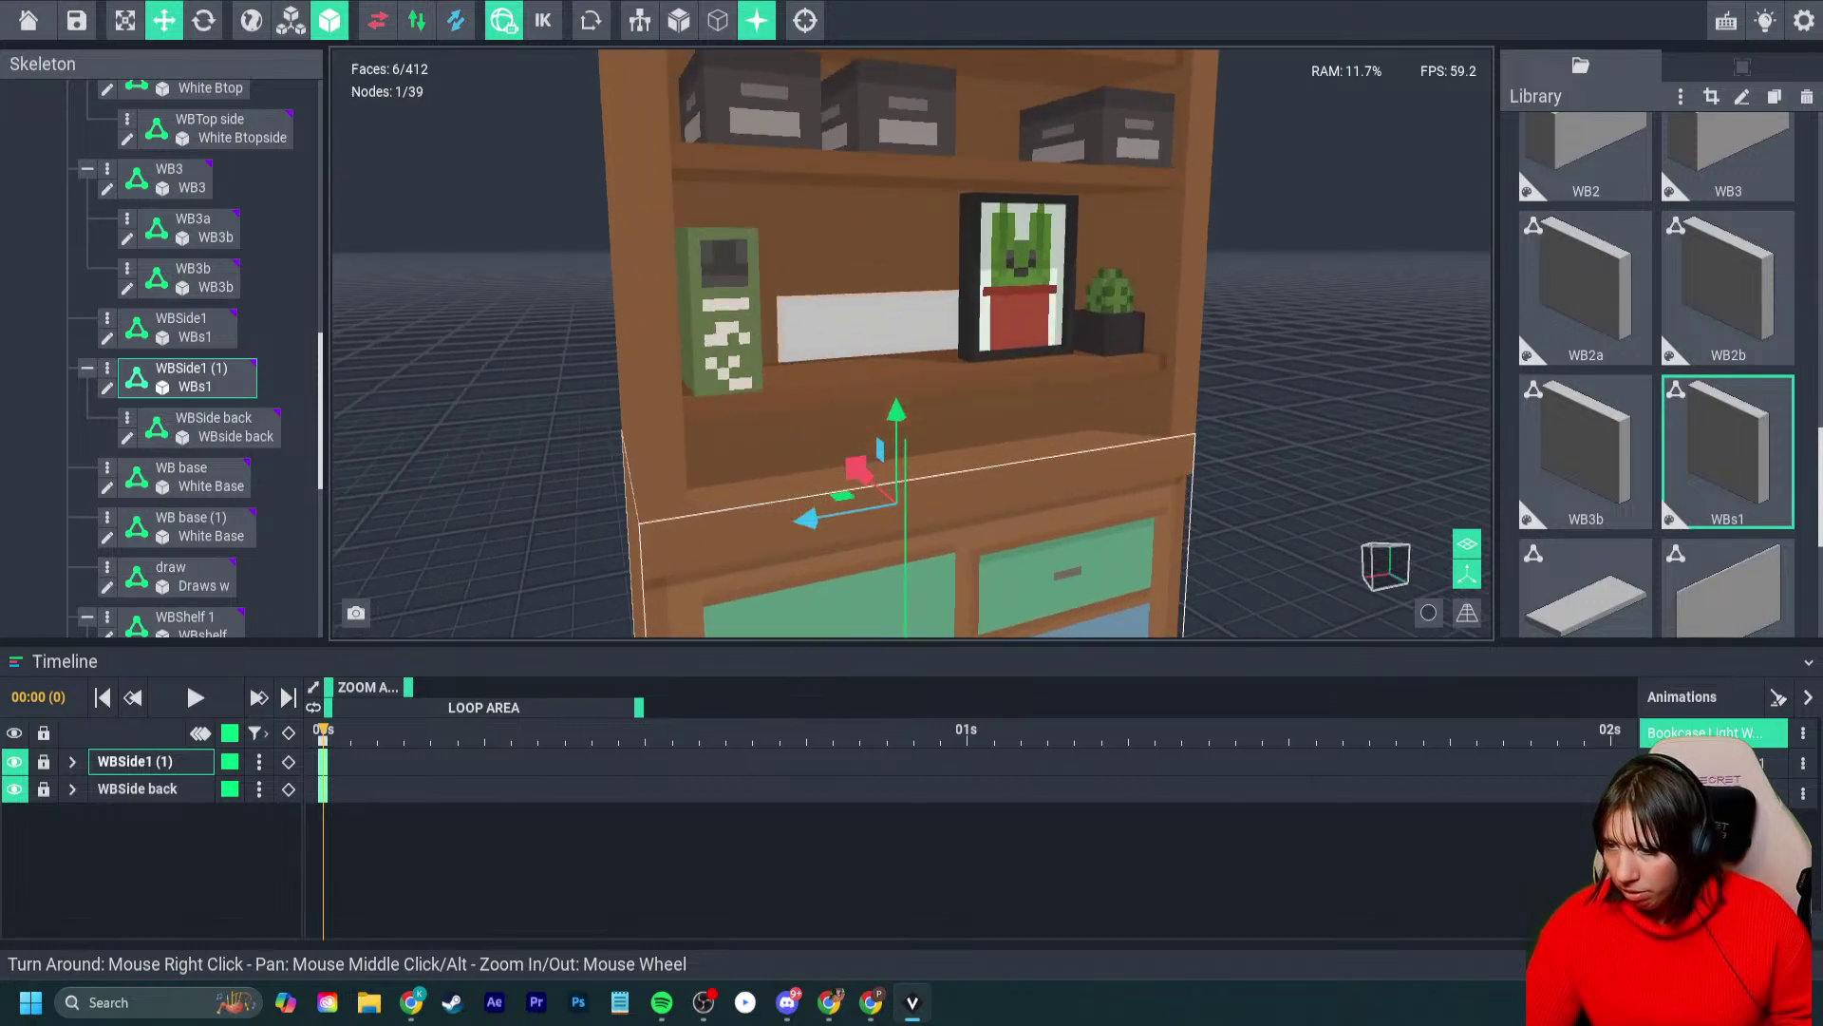
right_drag(936, 380, 926, 418)
drag(894, 440, 893, 435)
right_drag(897, 438, 949, 442)
scroll(1121, 489, down, 3)
right_drag(1140, 494, 1062, 480)
scroll(1062, 480, down, 3)
click(1225, 456)
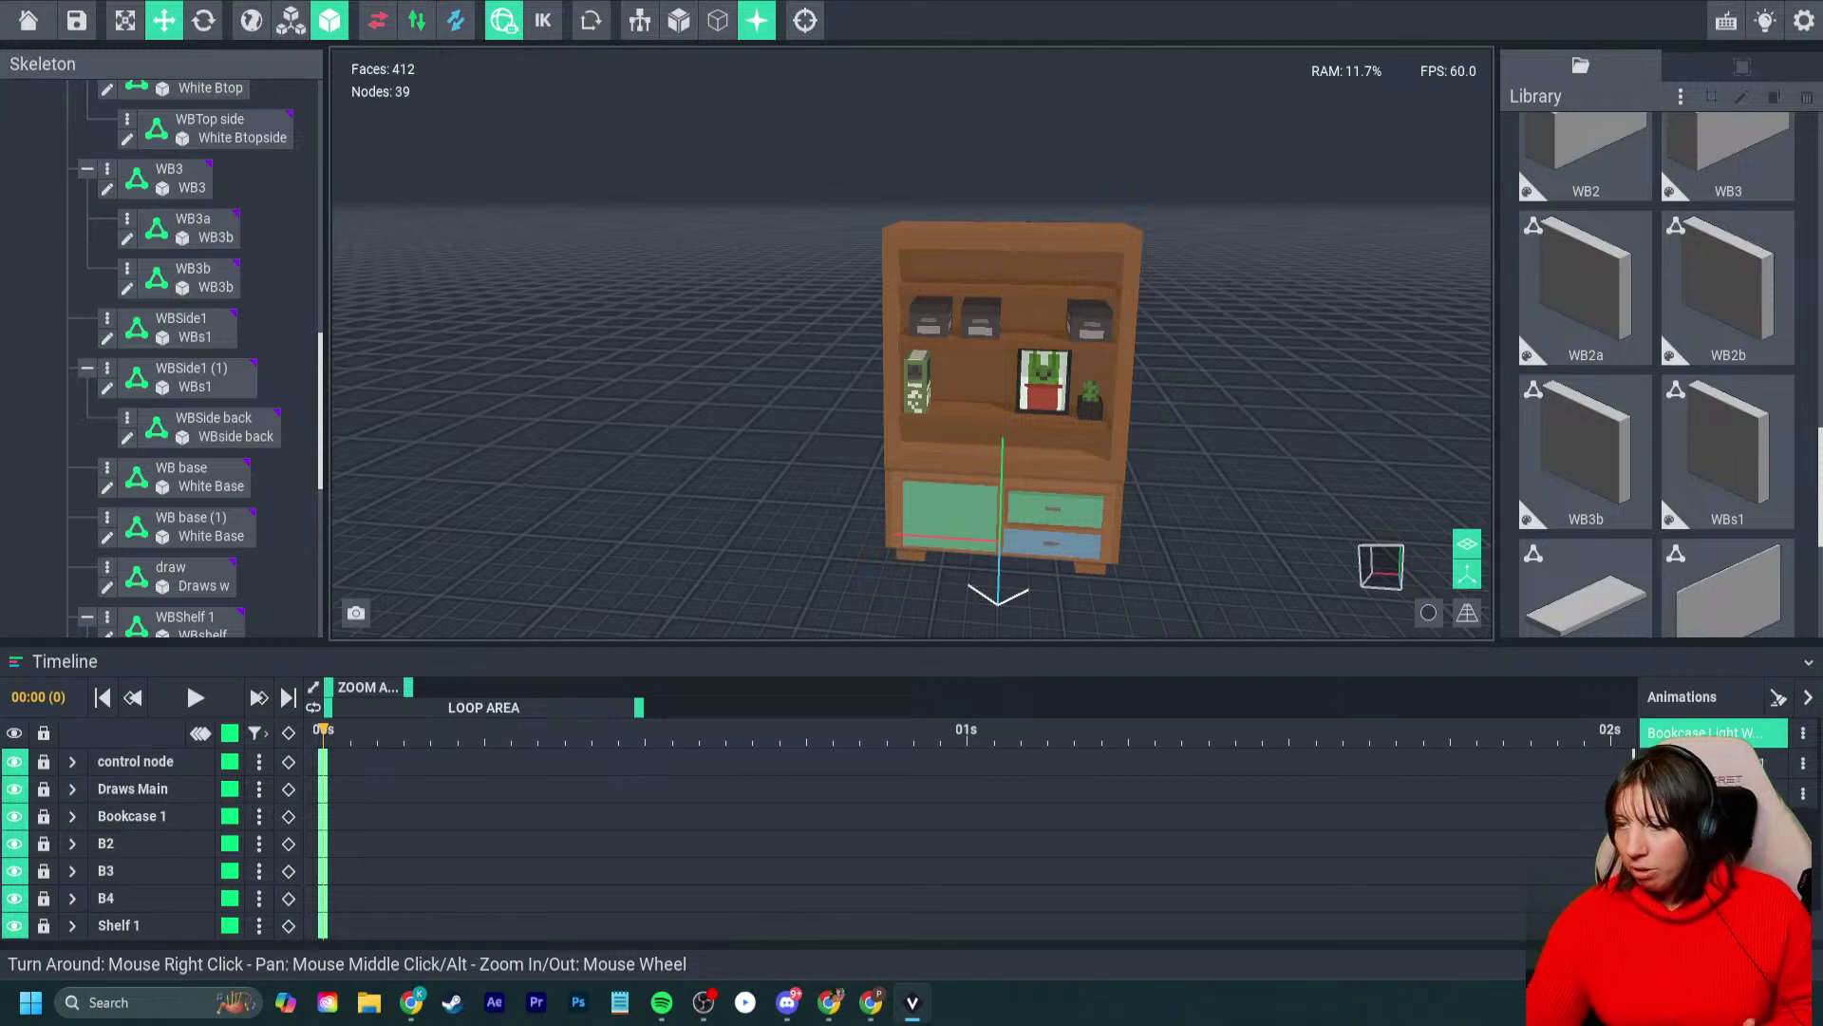
- In the Bookecase White 01 animation, lower Book2 to about -4.24 so it is hidden inside the drawer unit
click(1700, 761)
mouse_move(1092, 493)
right_down()
mouse_move(900, 490)
mouse_move(1092, 490)
right_up()
scroll(1093, 490, up, 2)
scroll(1045, 379, up, 5)
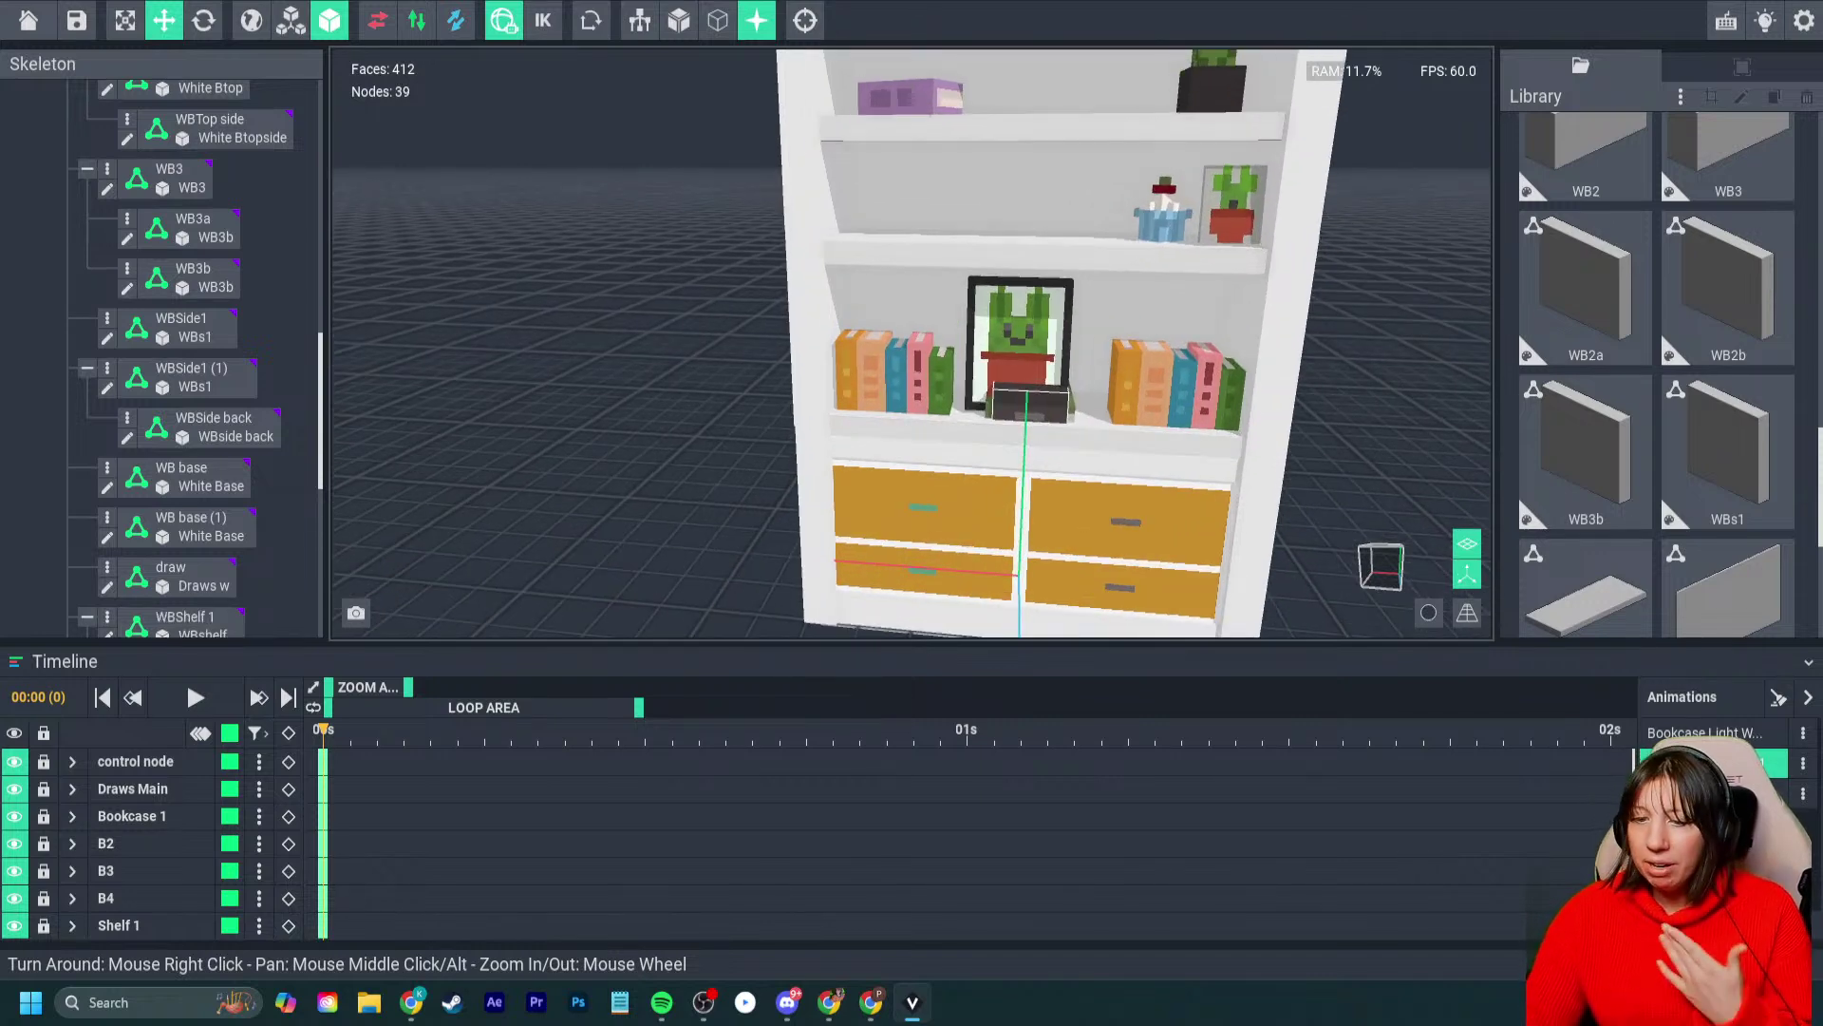
click(1030, 399)
mouse_move(1030, 330)
mouse_down()
mouse_move(1031, 367)
mouse_move(1032, 335)
mouse_up()
click(1031, 401)
click(1030, 400)
click(1016, 313)
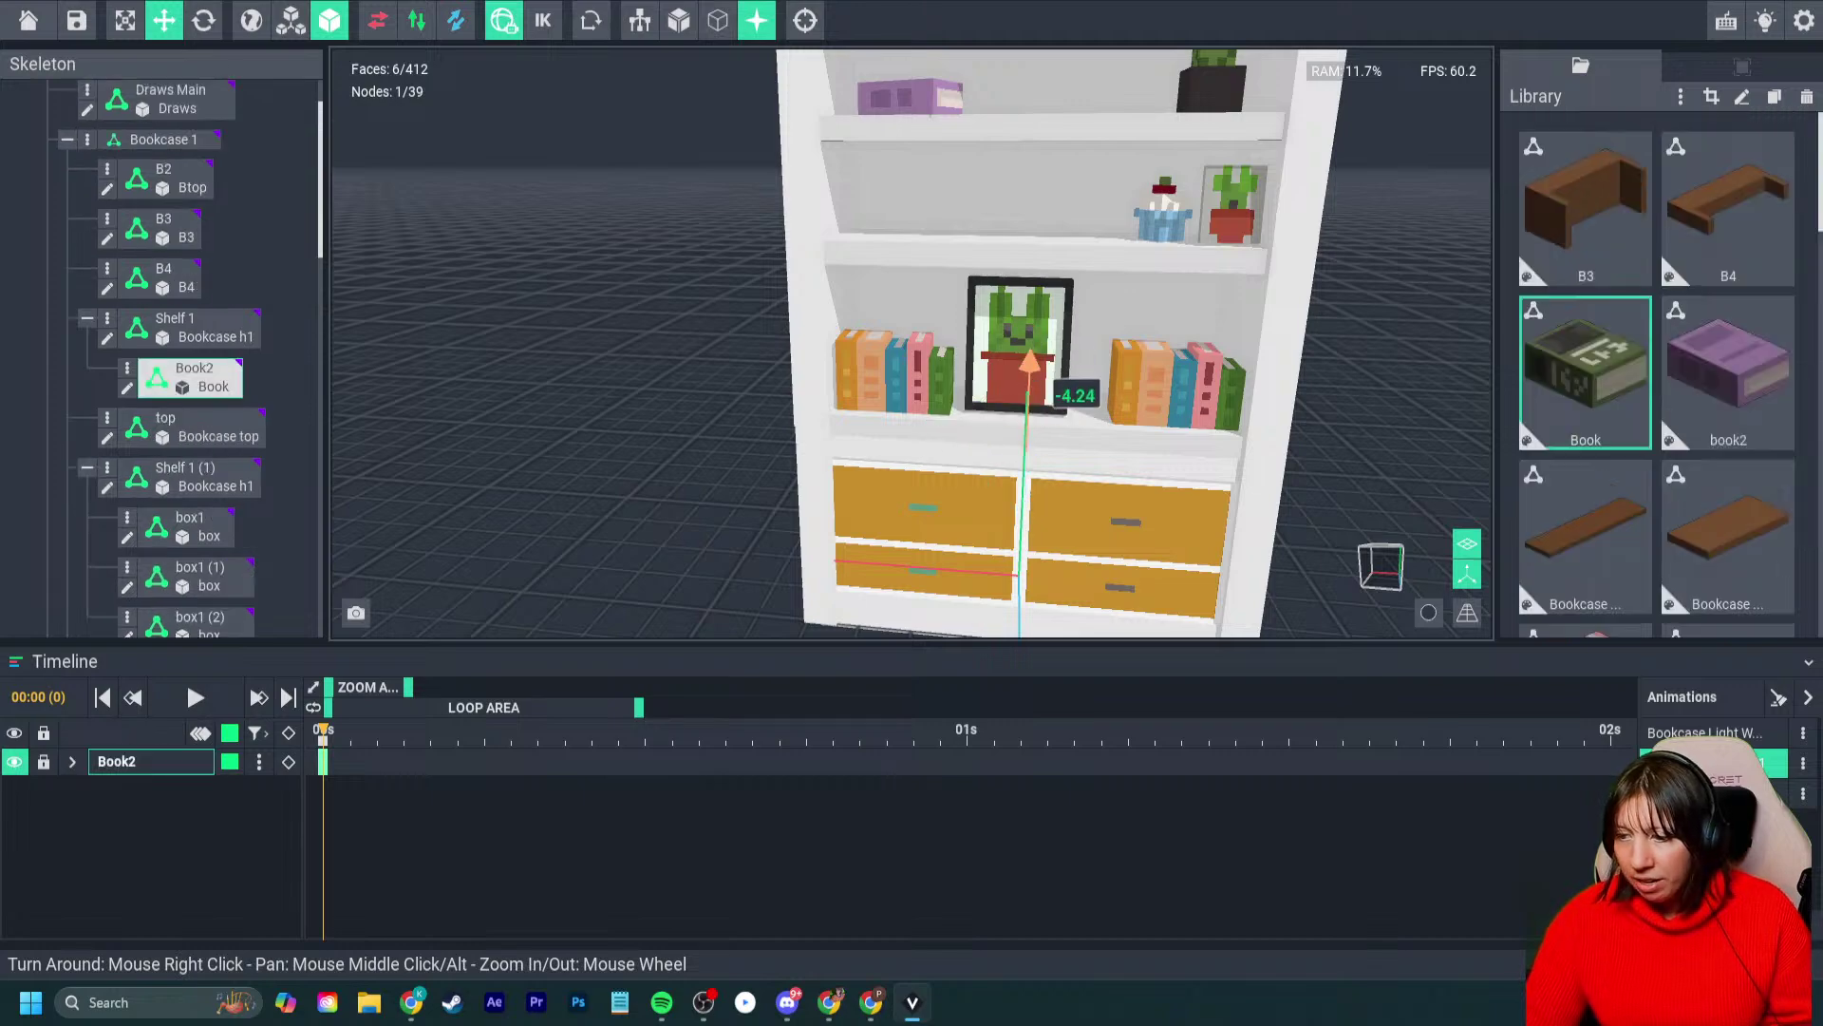
right_drag(1007, 399, 959, 427)
scroll(959, 428, down, 3)
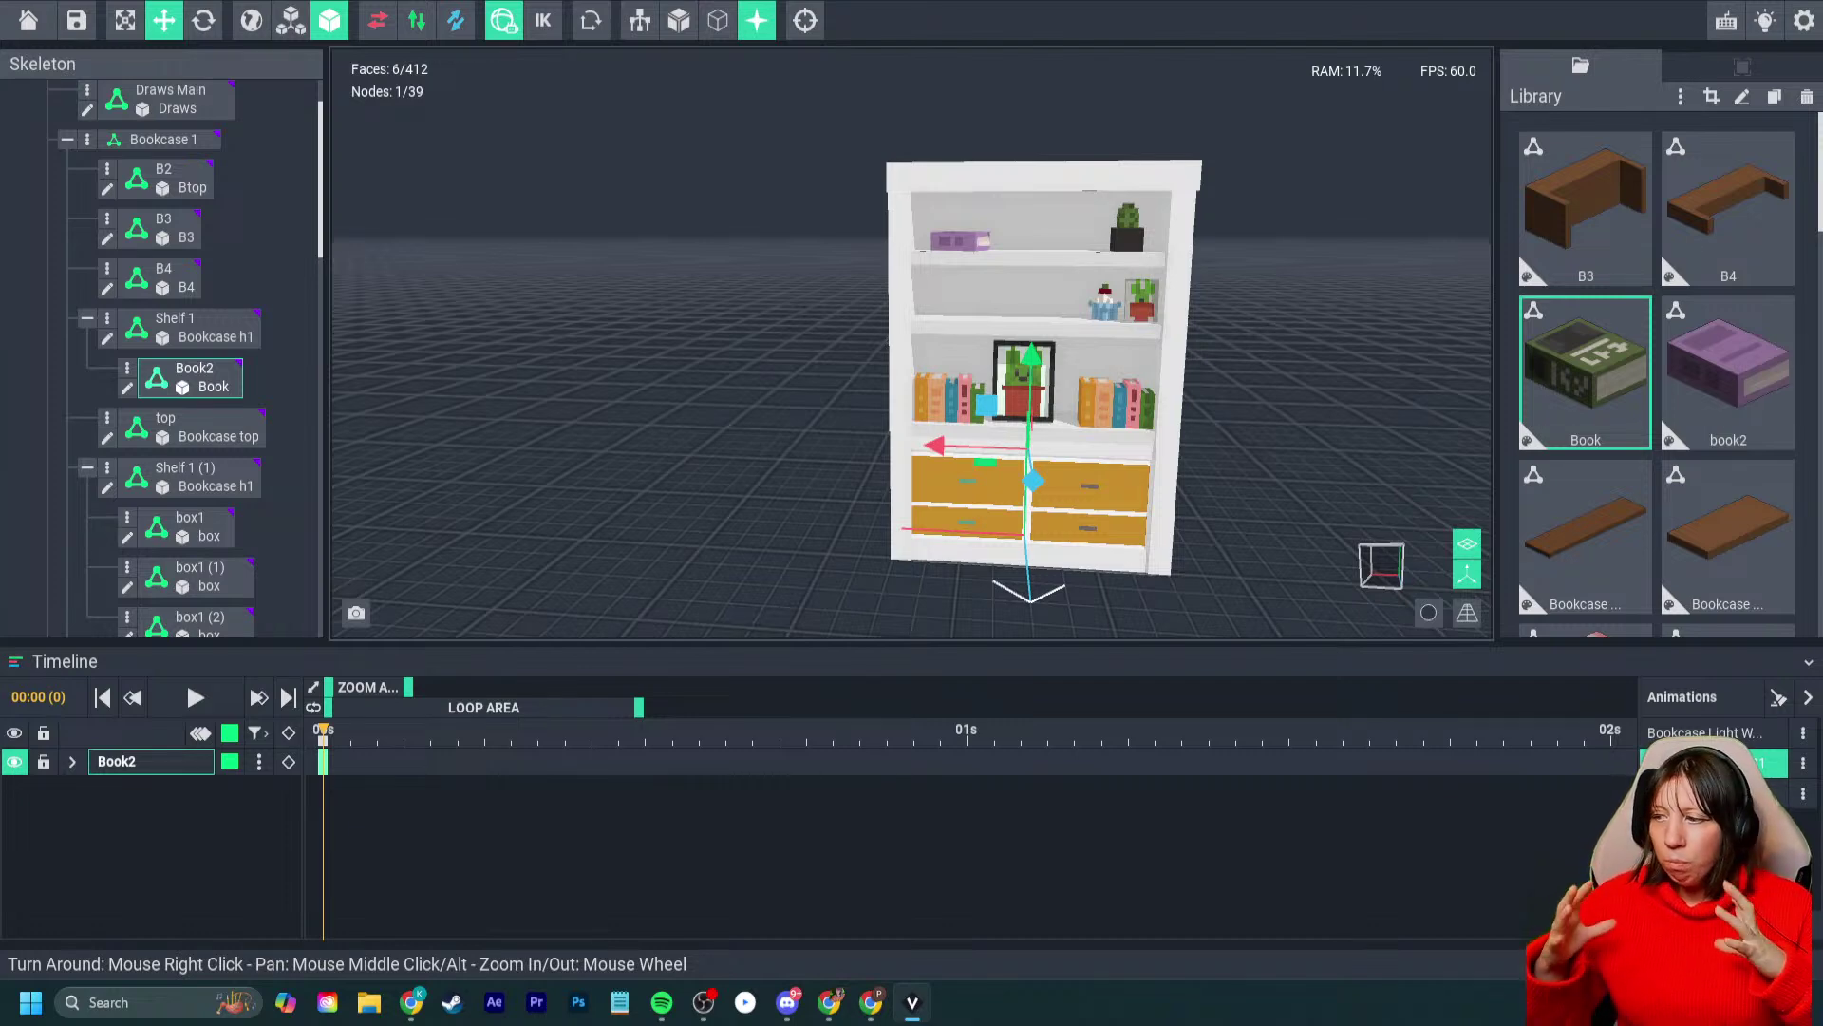
scroll(1657, 380, down, 5)
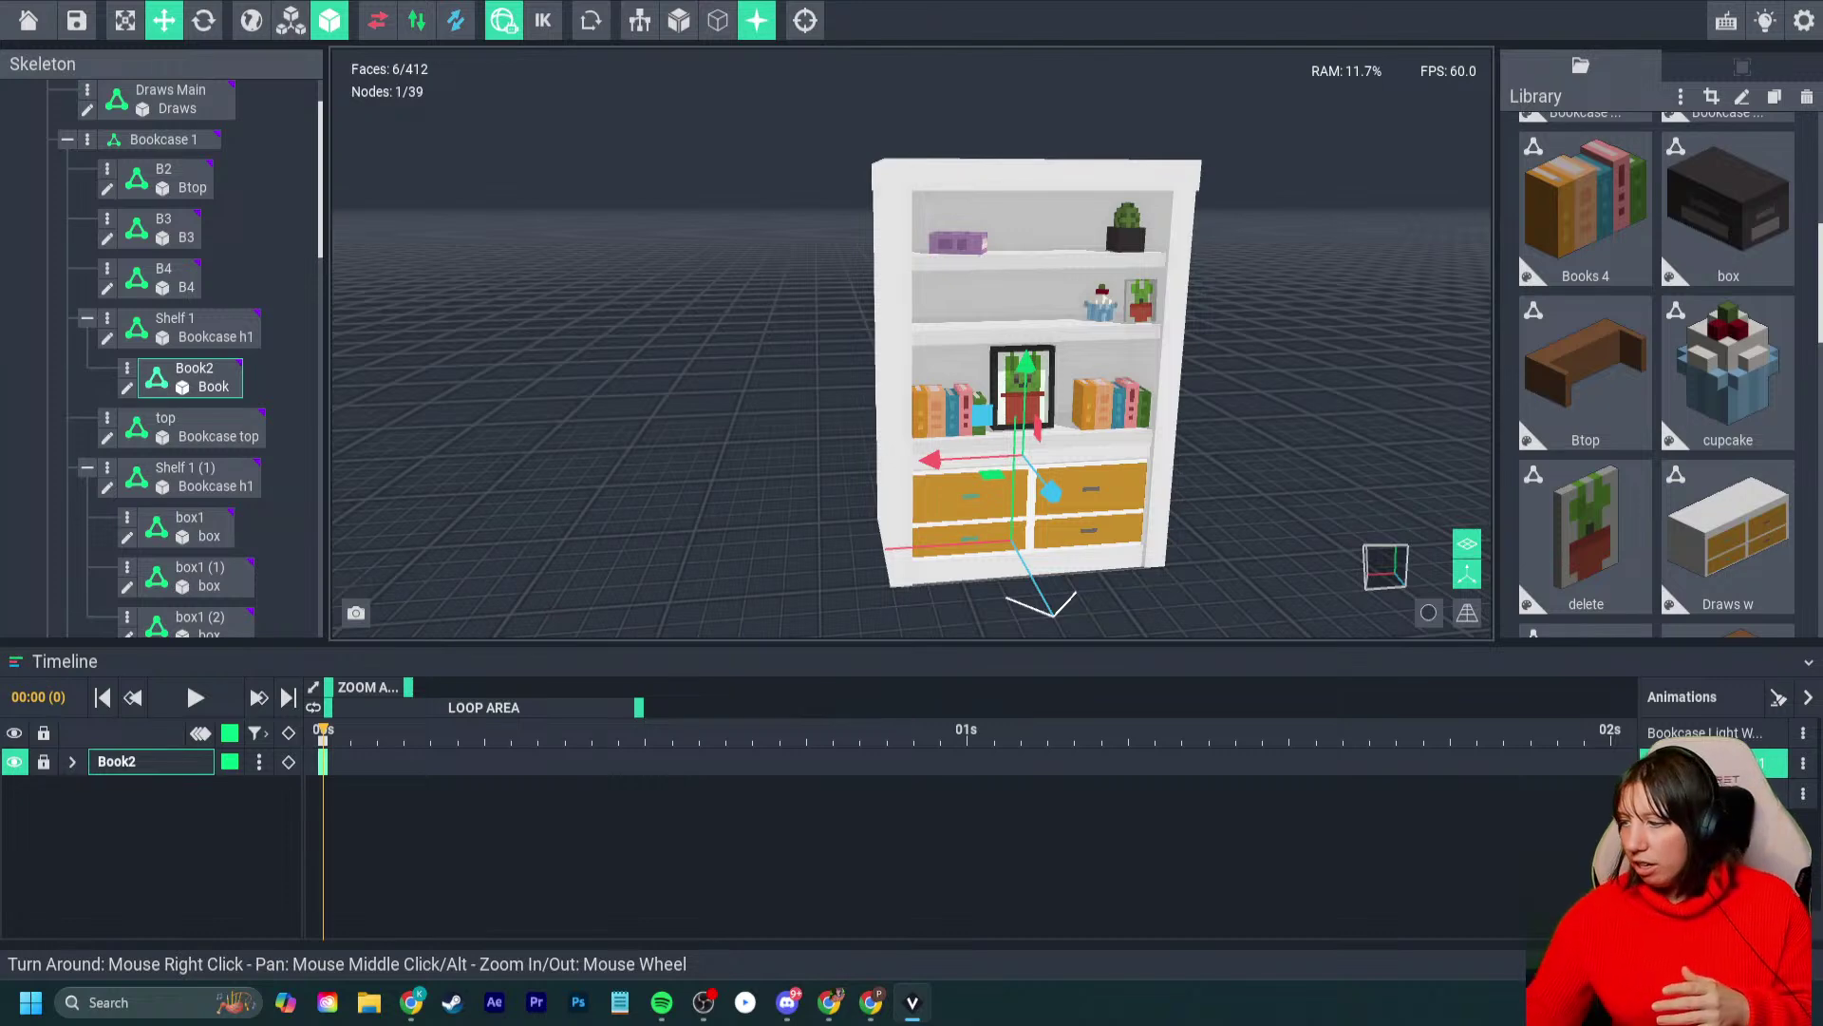
- In the Draws 01 animation, lower box1 (2) and box1 into the drawer unit
click(1702, 732)
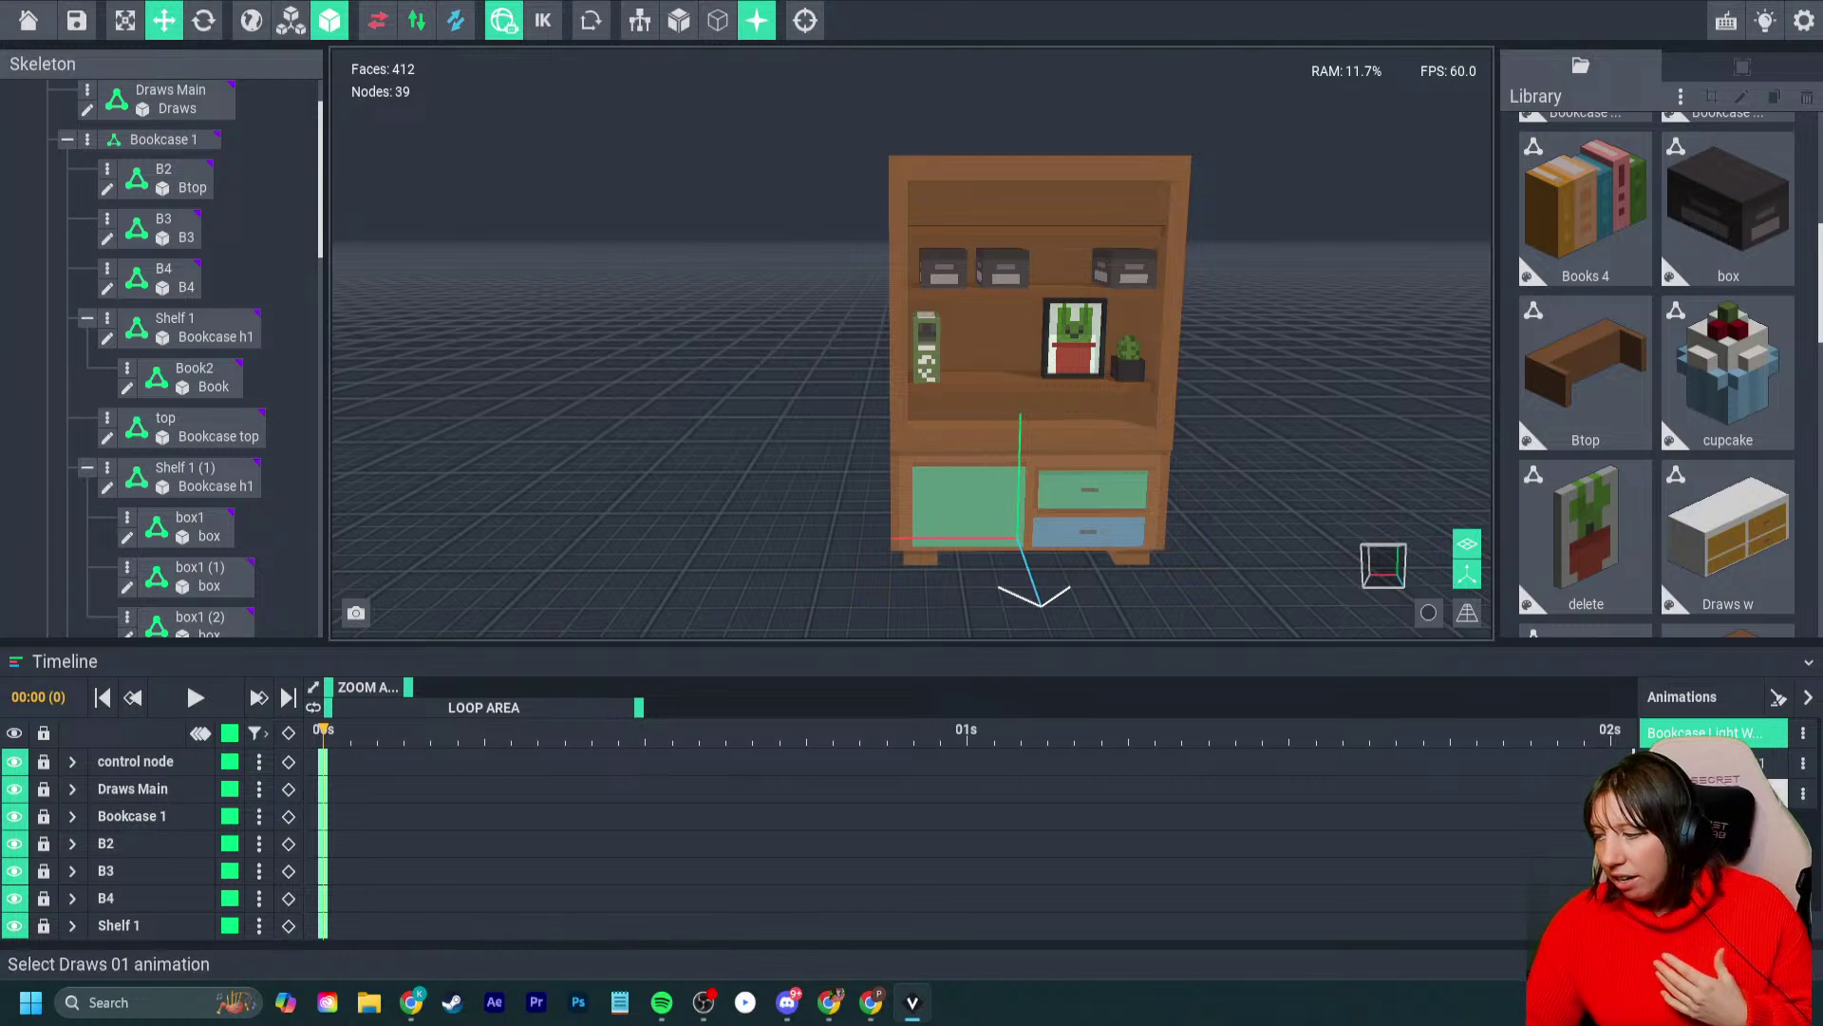
click(1710, 792)
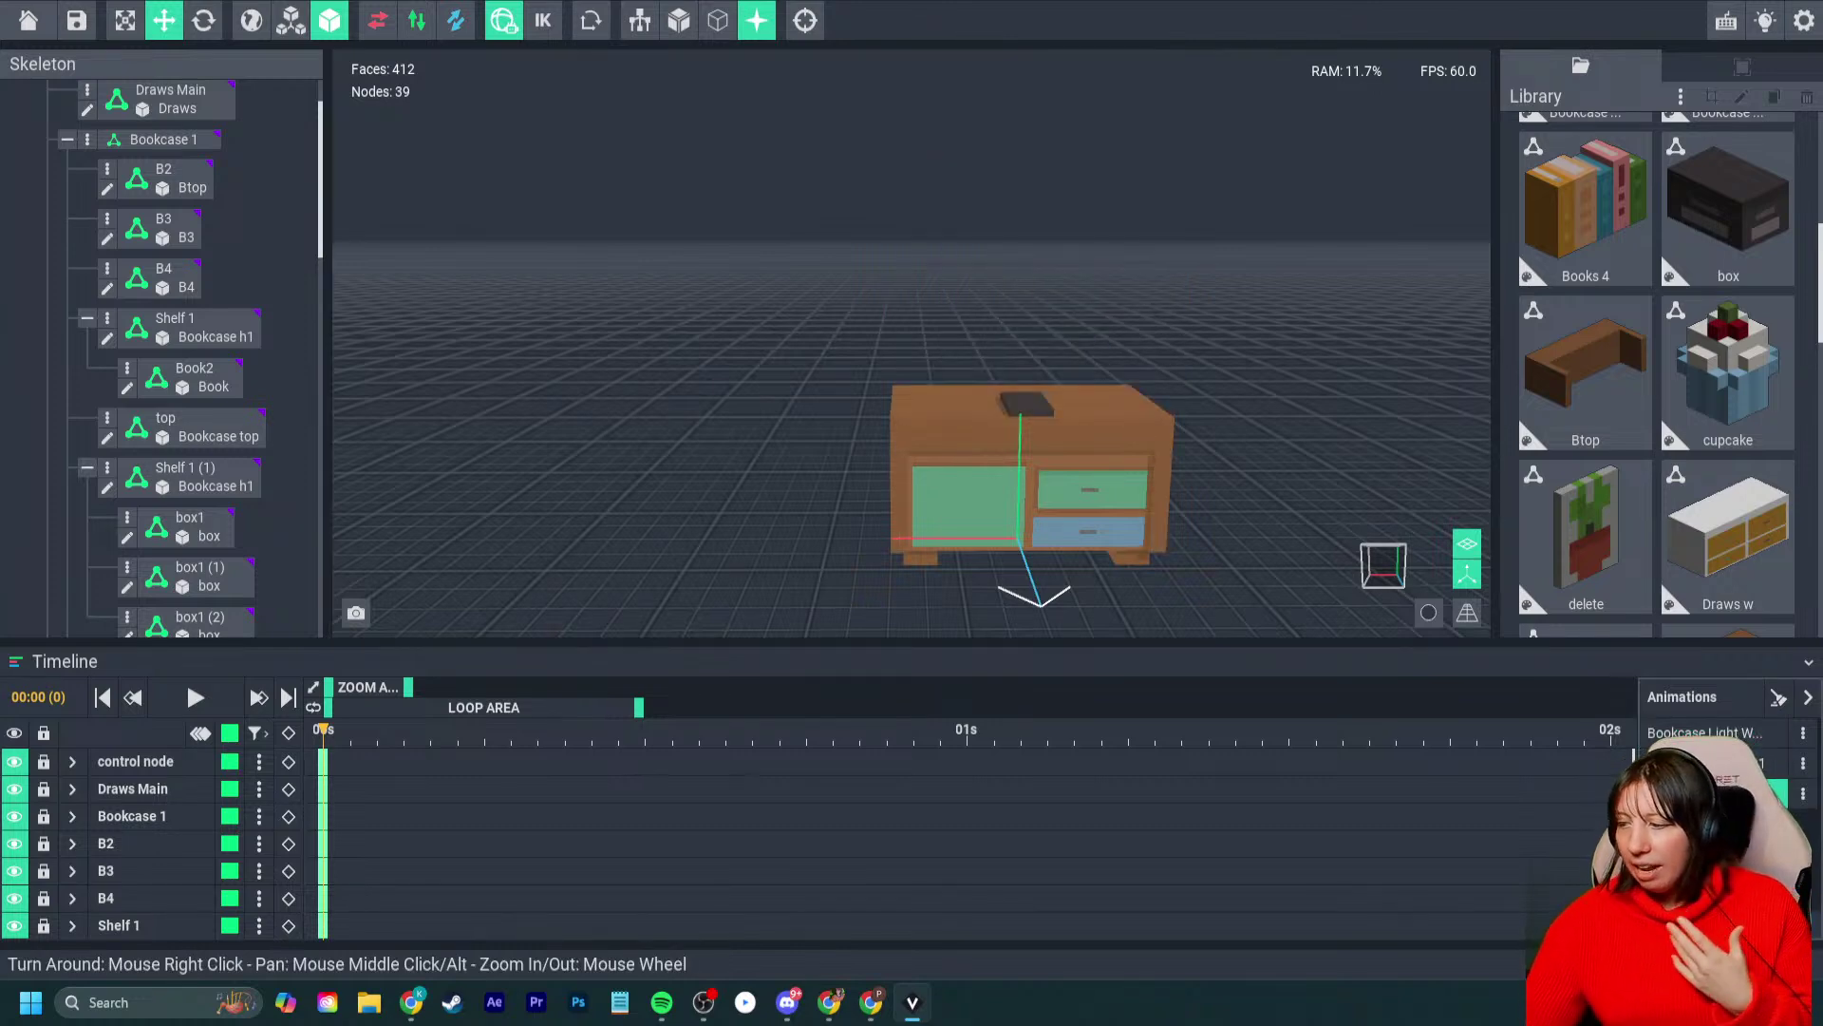
click(1024, 405)
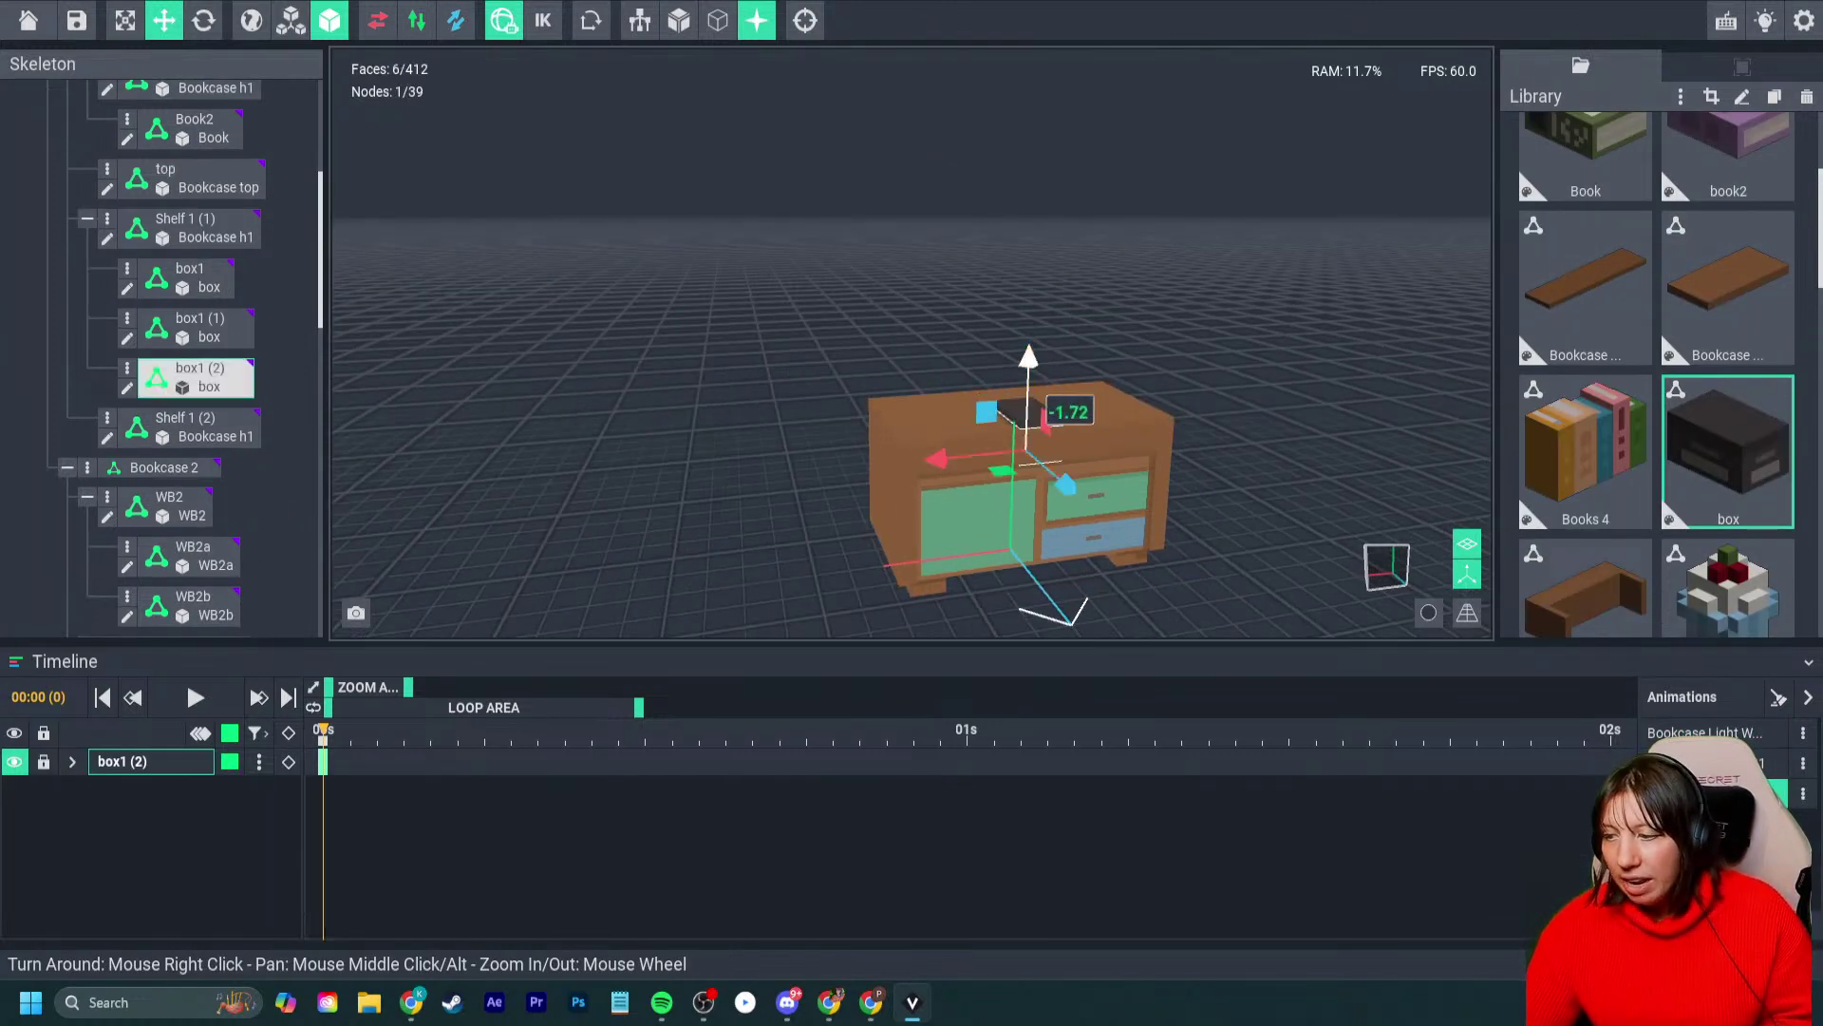
key(Escape)
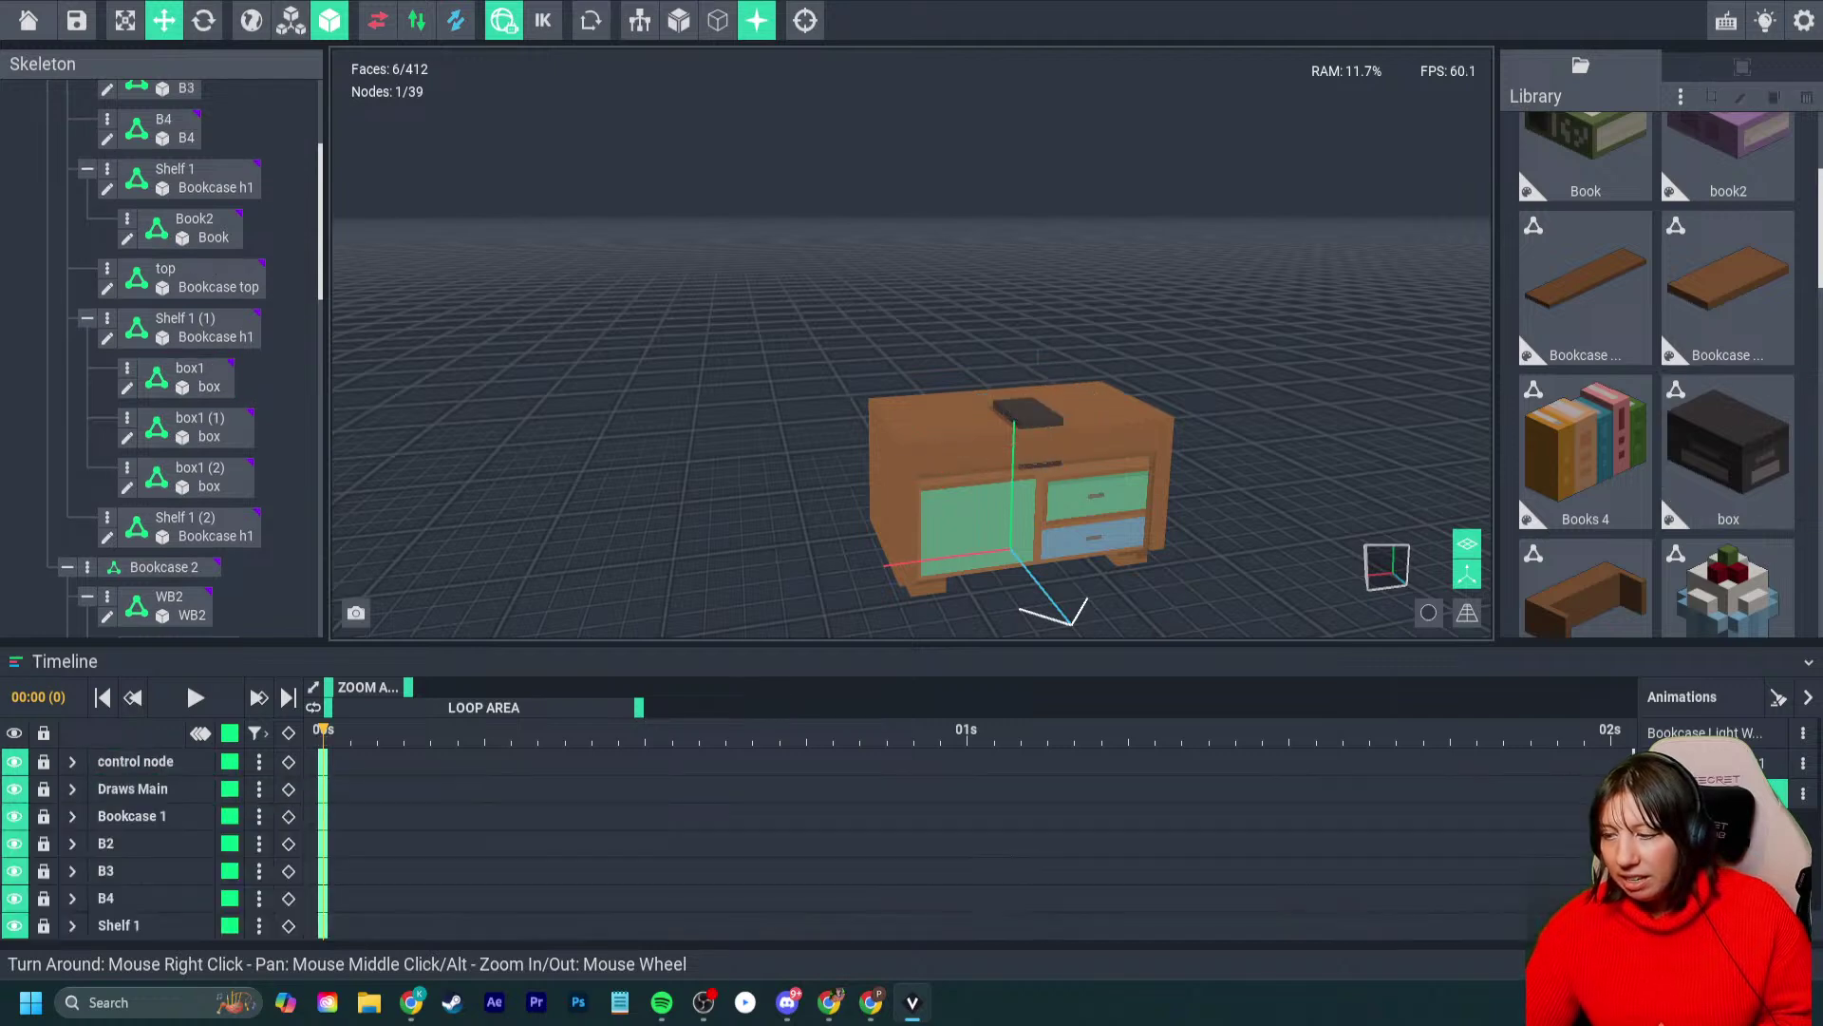
scroll(1038, 418, up, 5)
click(1035, 447)
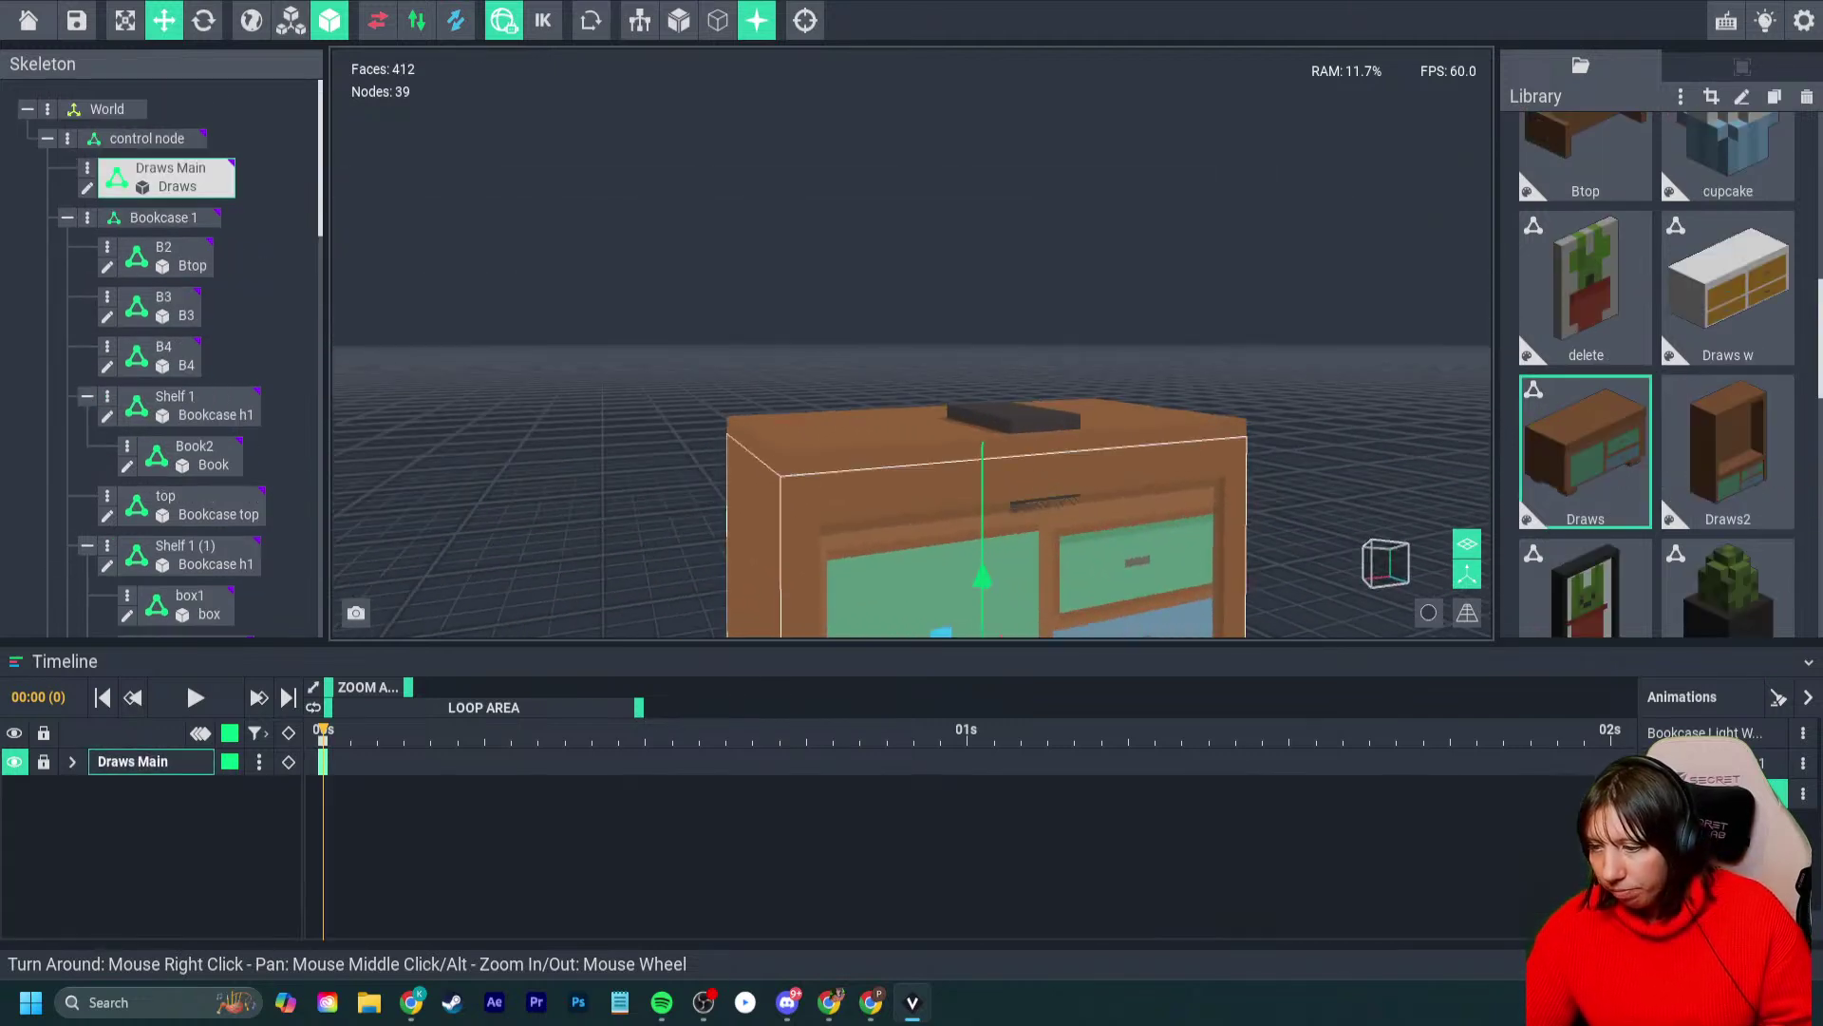
click(1013, 418)
right_drag(1013, 417, 1063, 423)
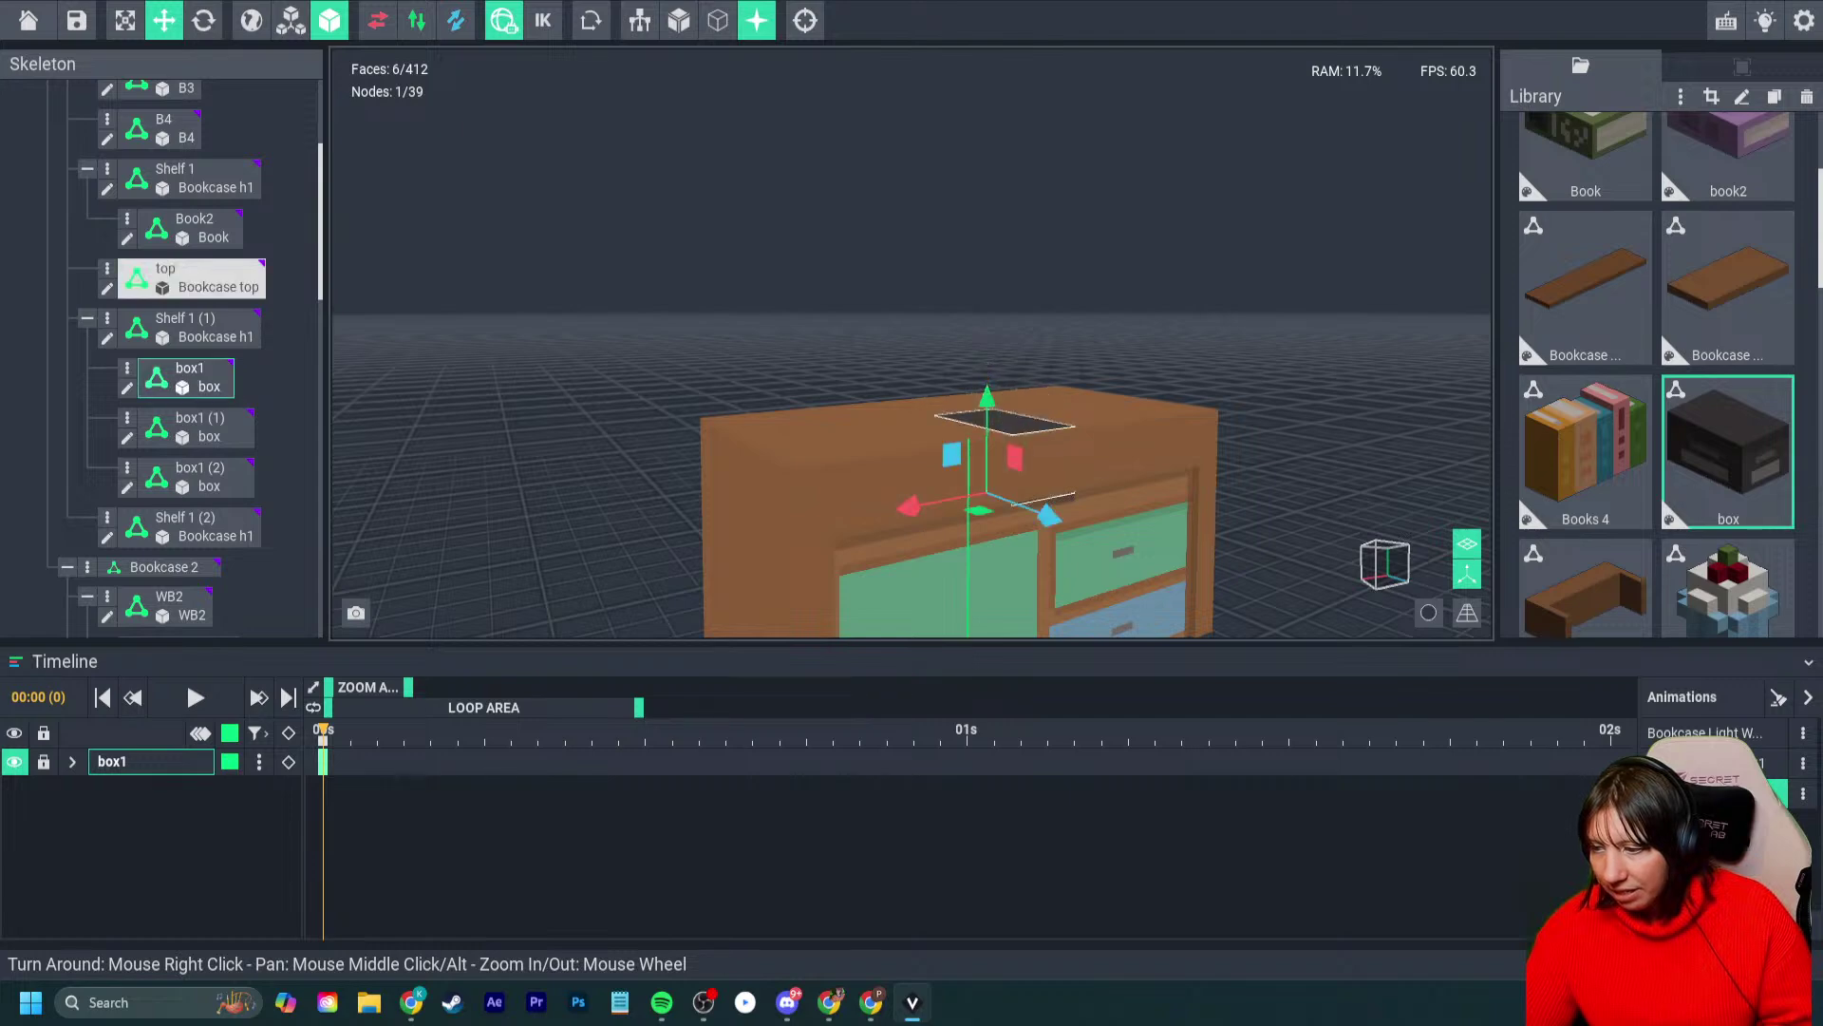
- Sink the remaining box copies, including box1 (1), until no box shows on top of the drawer unit
click(1044, 437)
key(Escape)
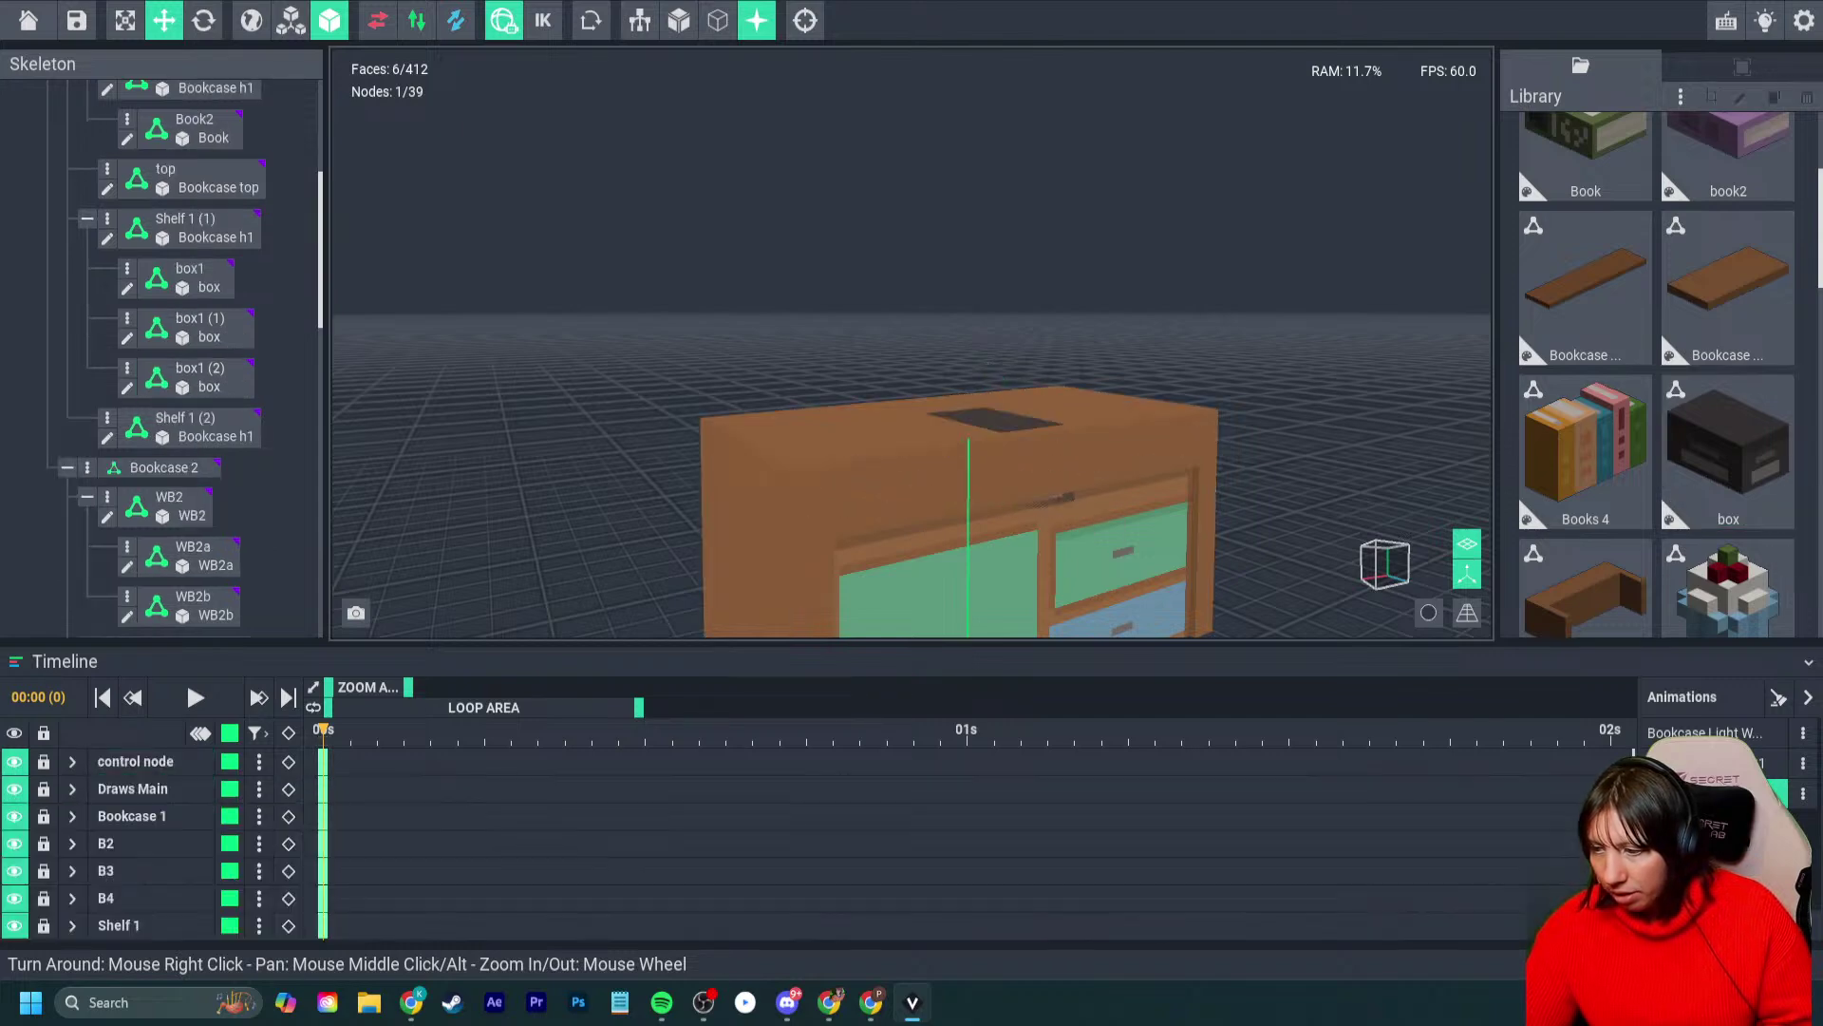
click(992, 418)
key(Escape)
click(993, 418)
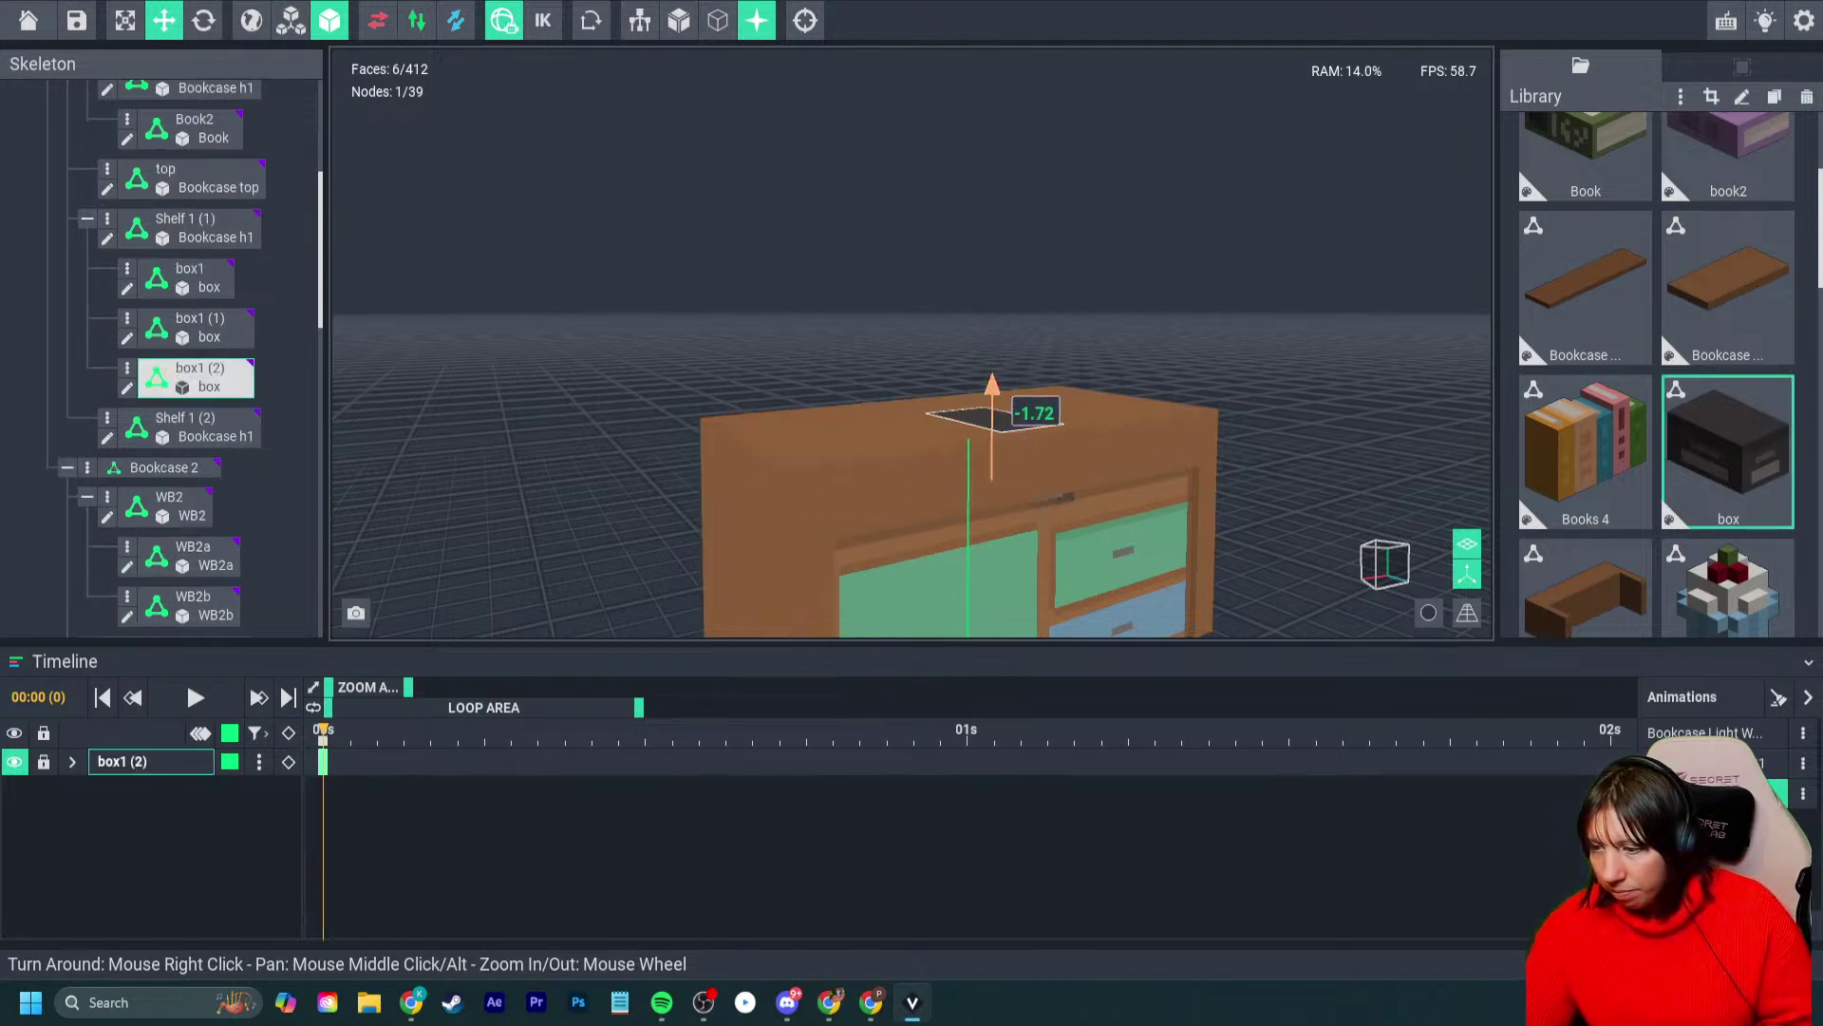
click(185, 418)
click(200, 318)
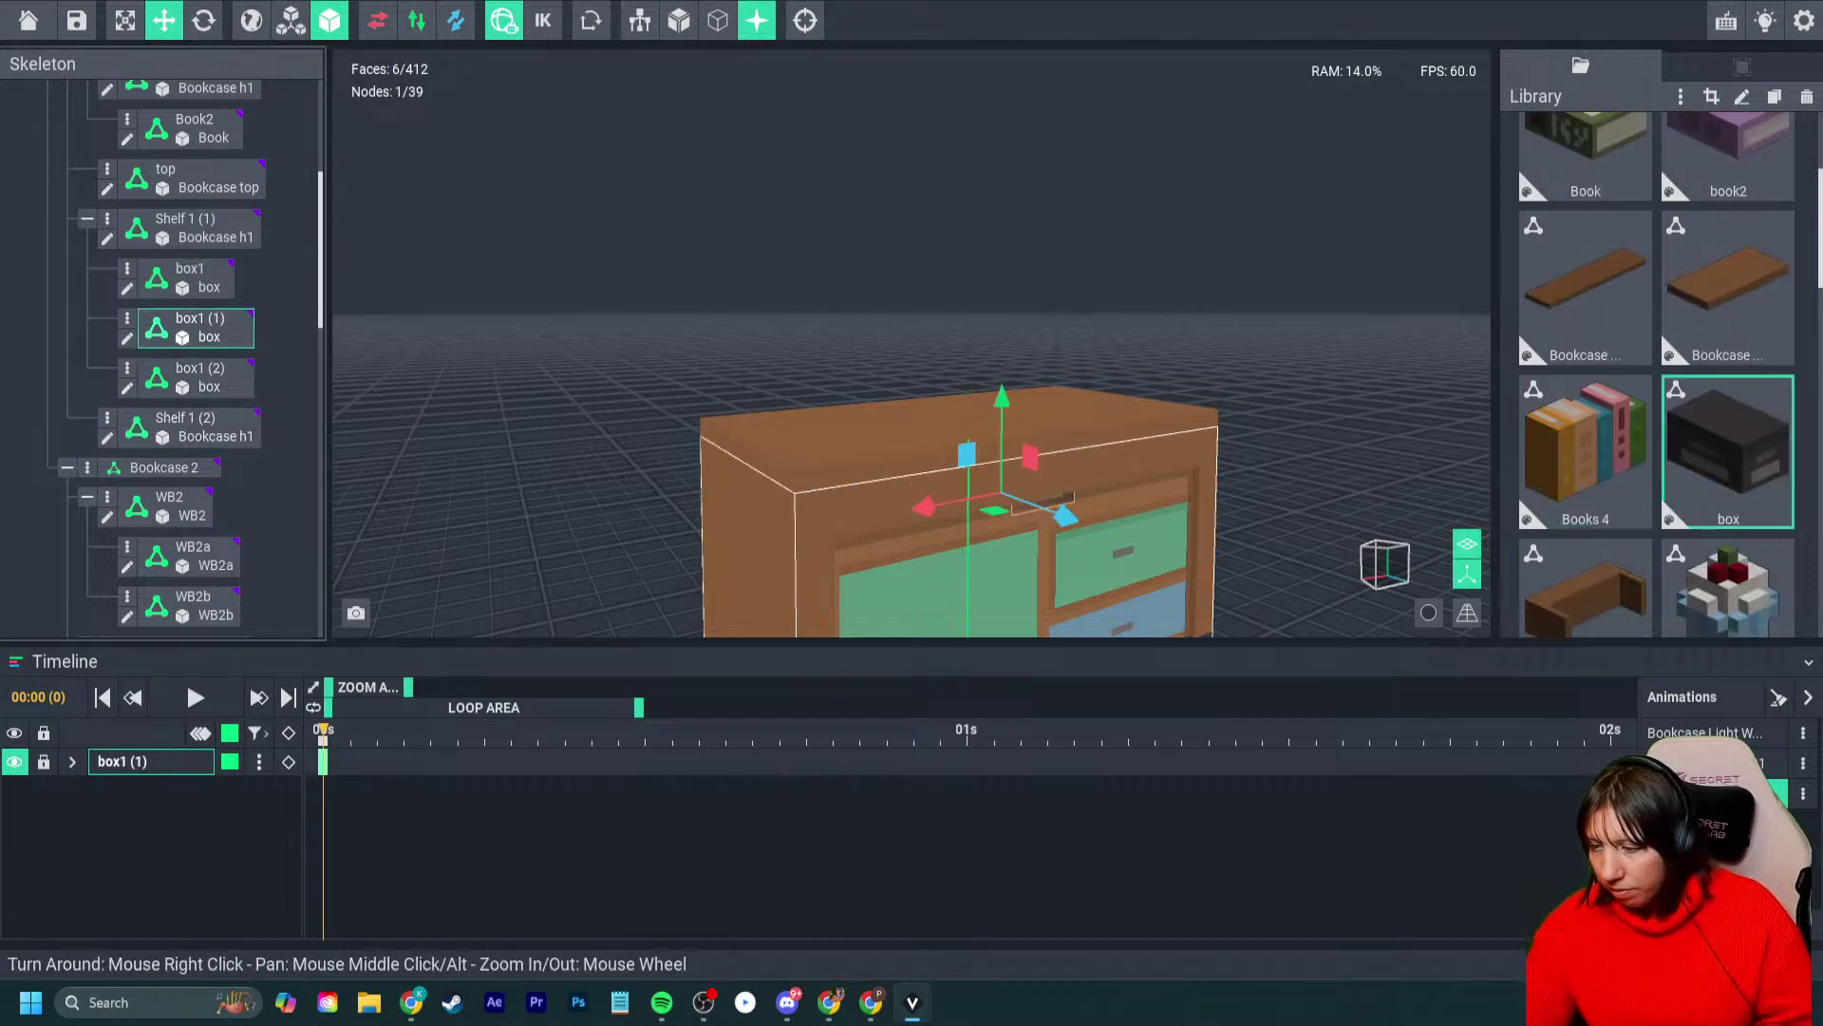
scroll(1103, 513, up, 5)
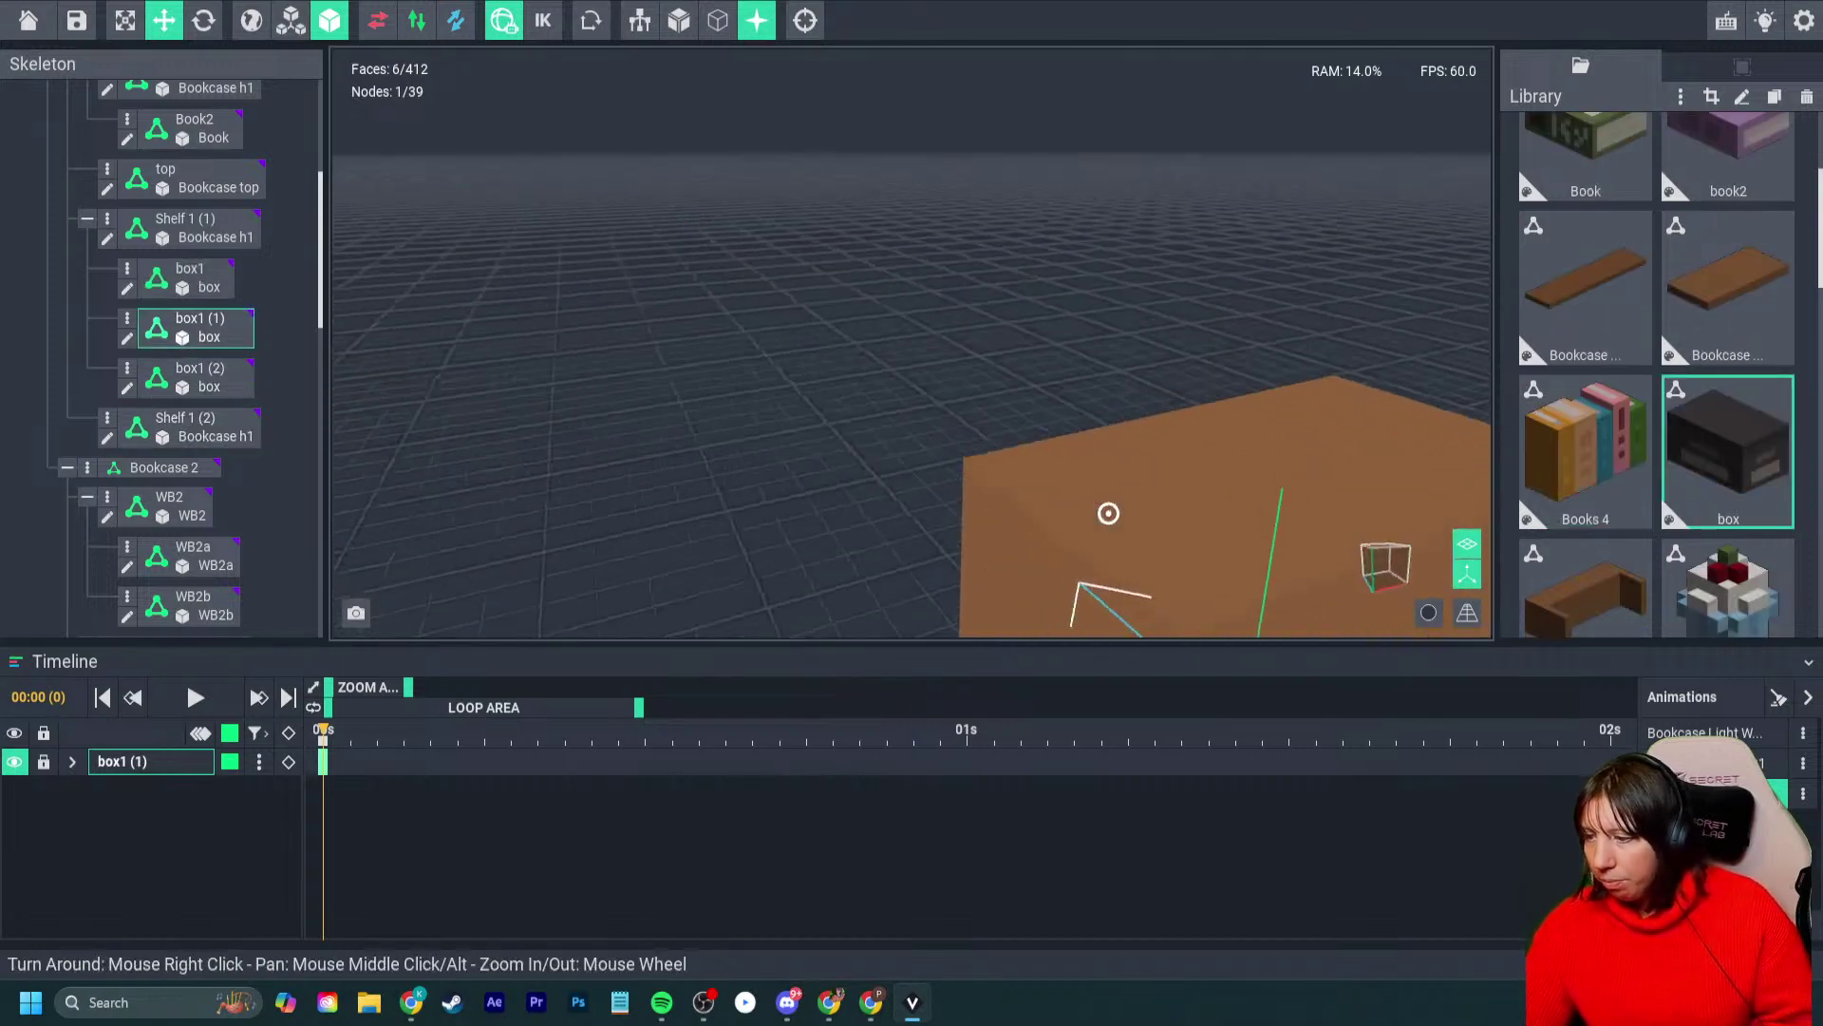
scroll(1108, 513, down, 5)
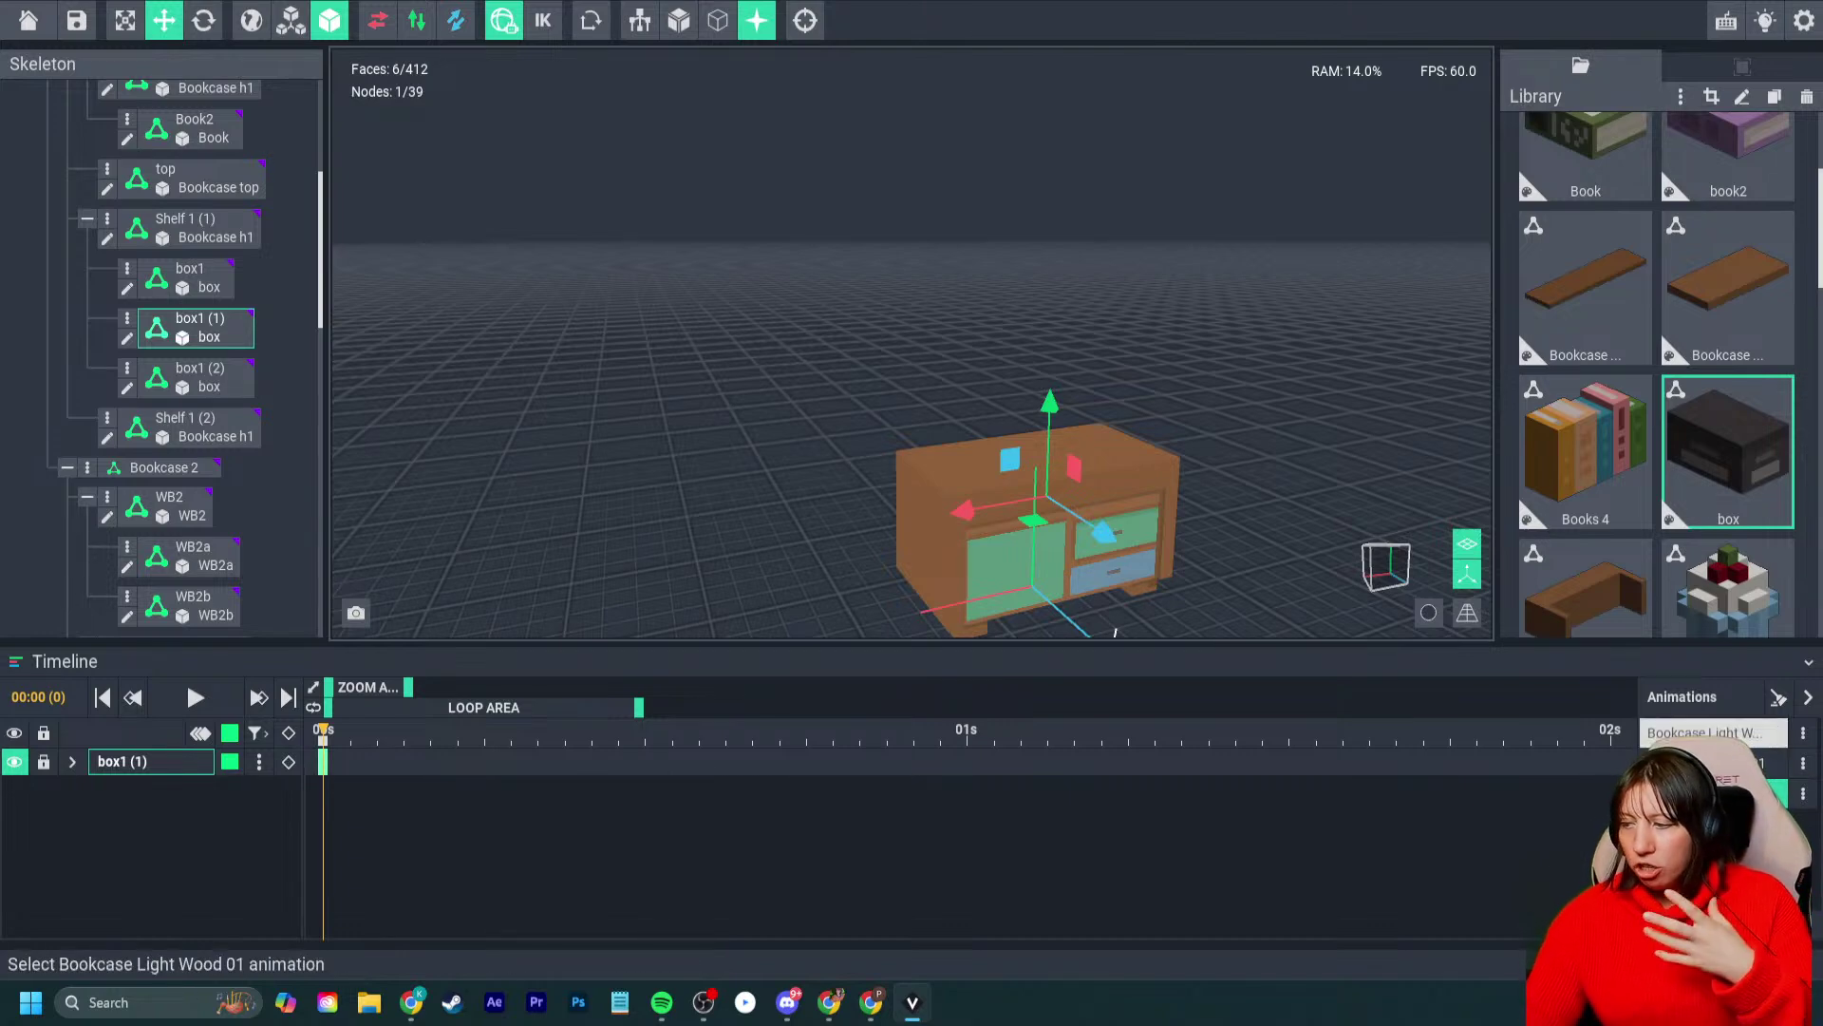
- Compare the Bookcase Light Wood 01, Bookecase White 01 and Draws 01 animations for stray objects and decoration layout
click(1700, 763)
click(1700, 793)
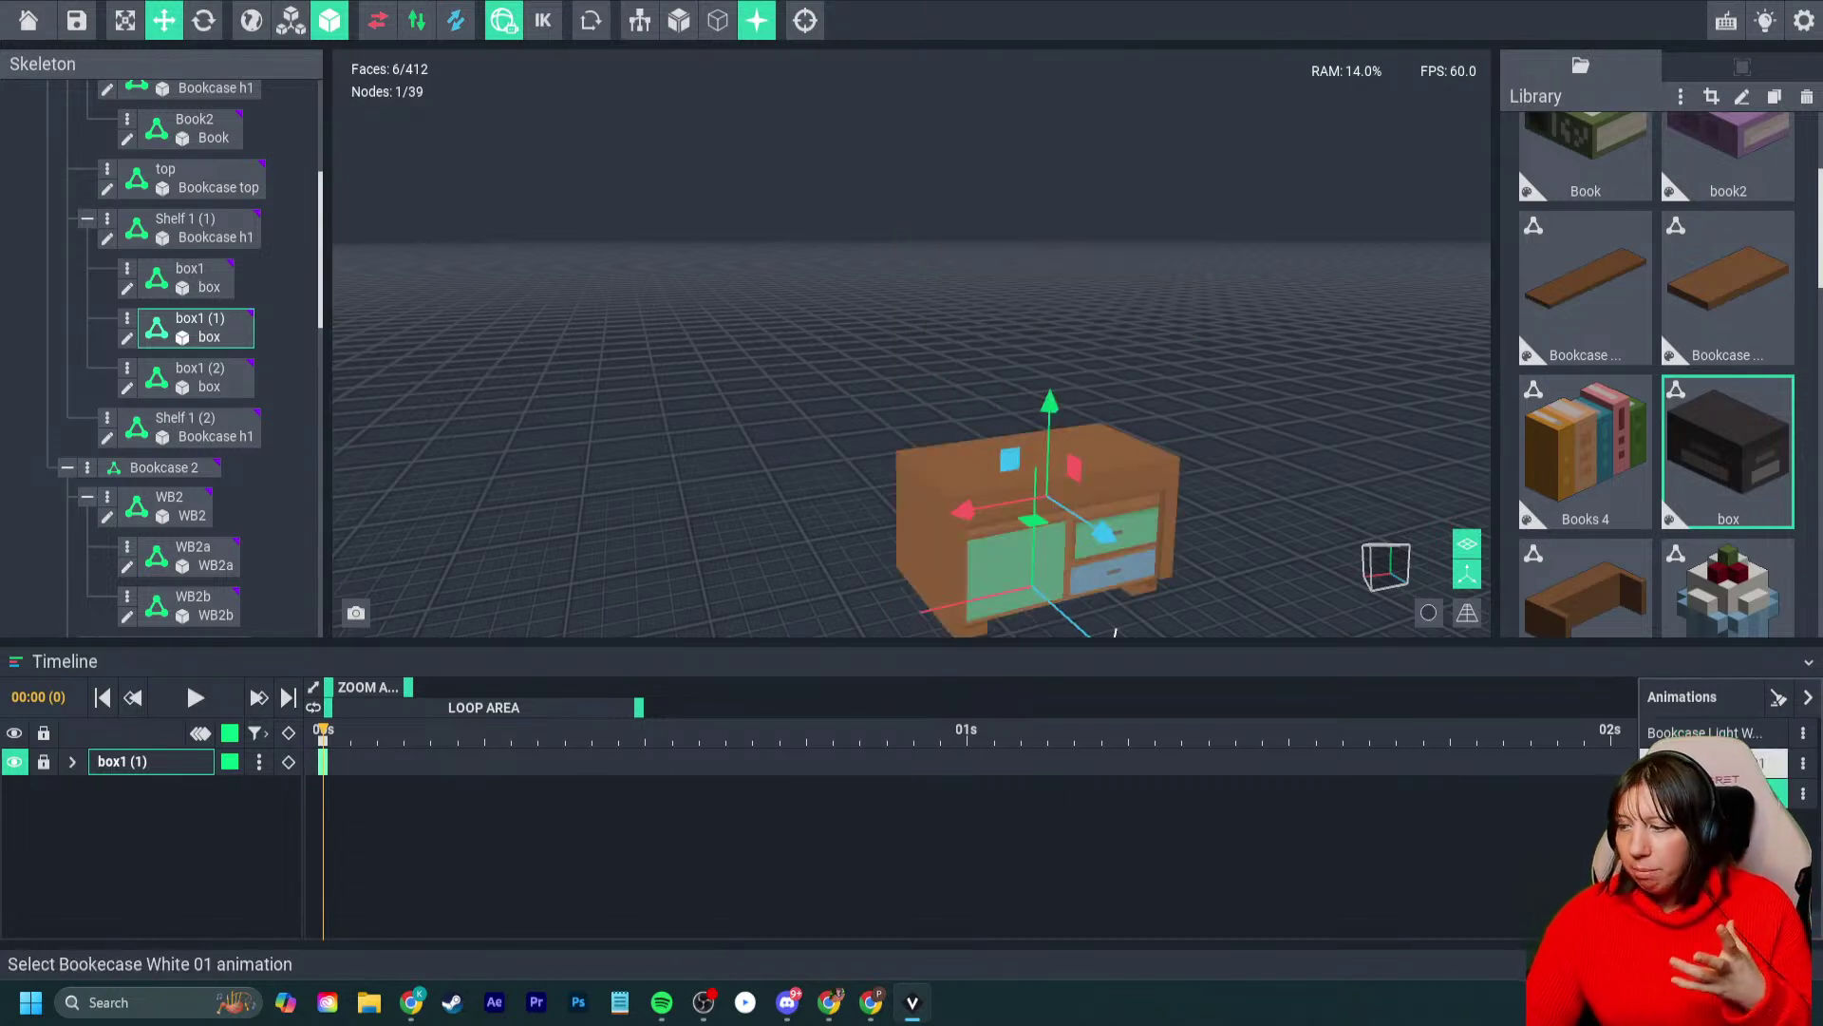
click(1700, 762)
click(1700, 732)
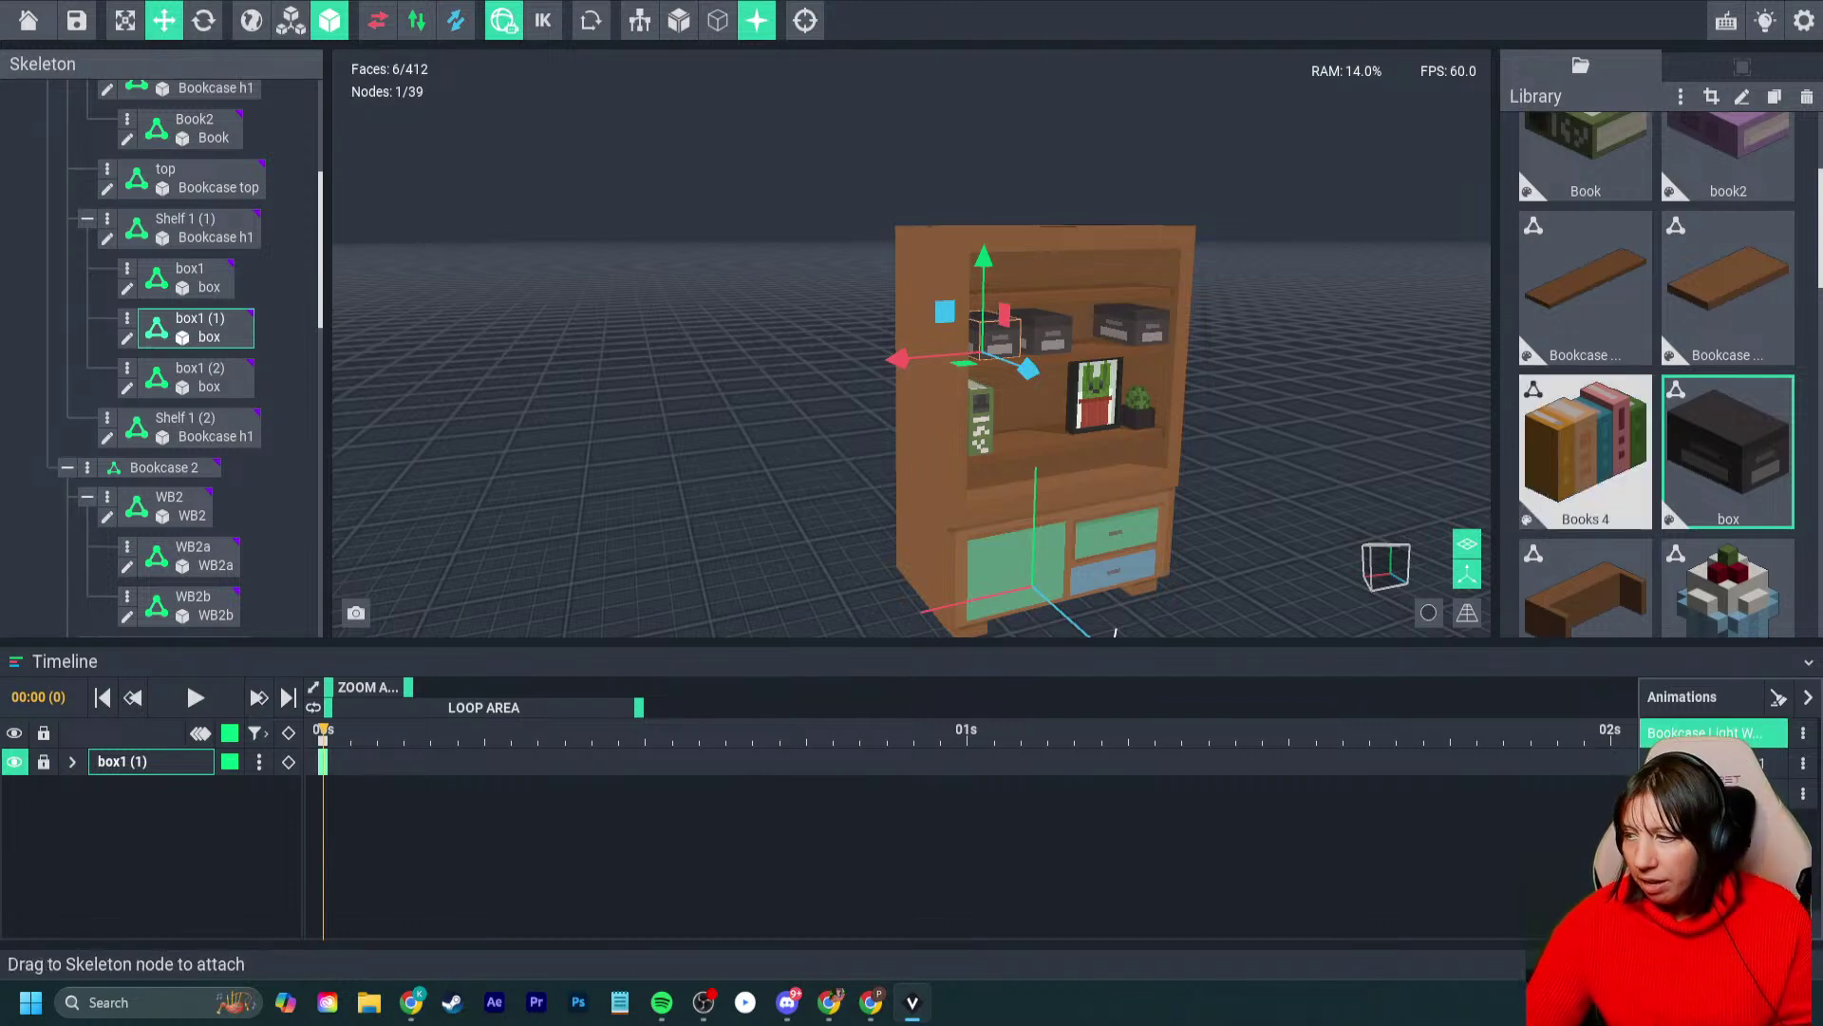
right_drag(1116, 631, 1102, 631)
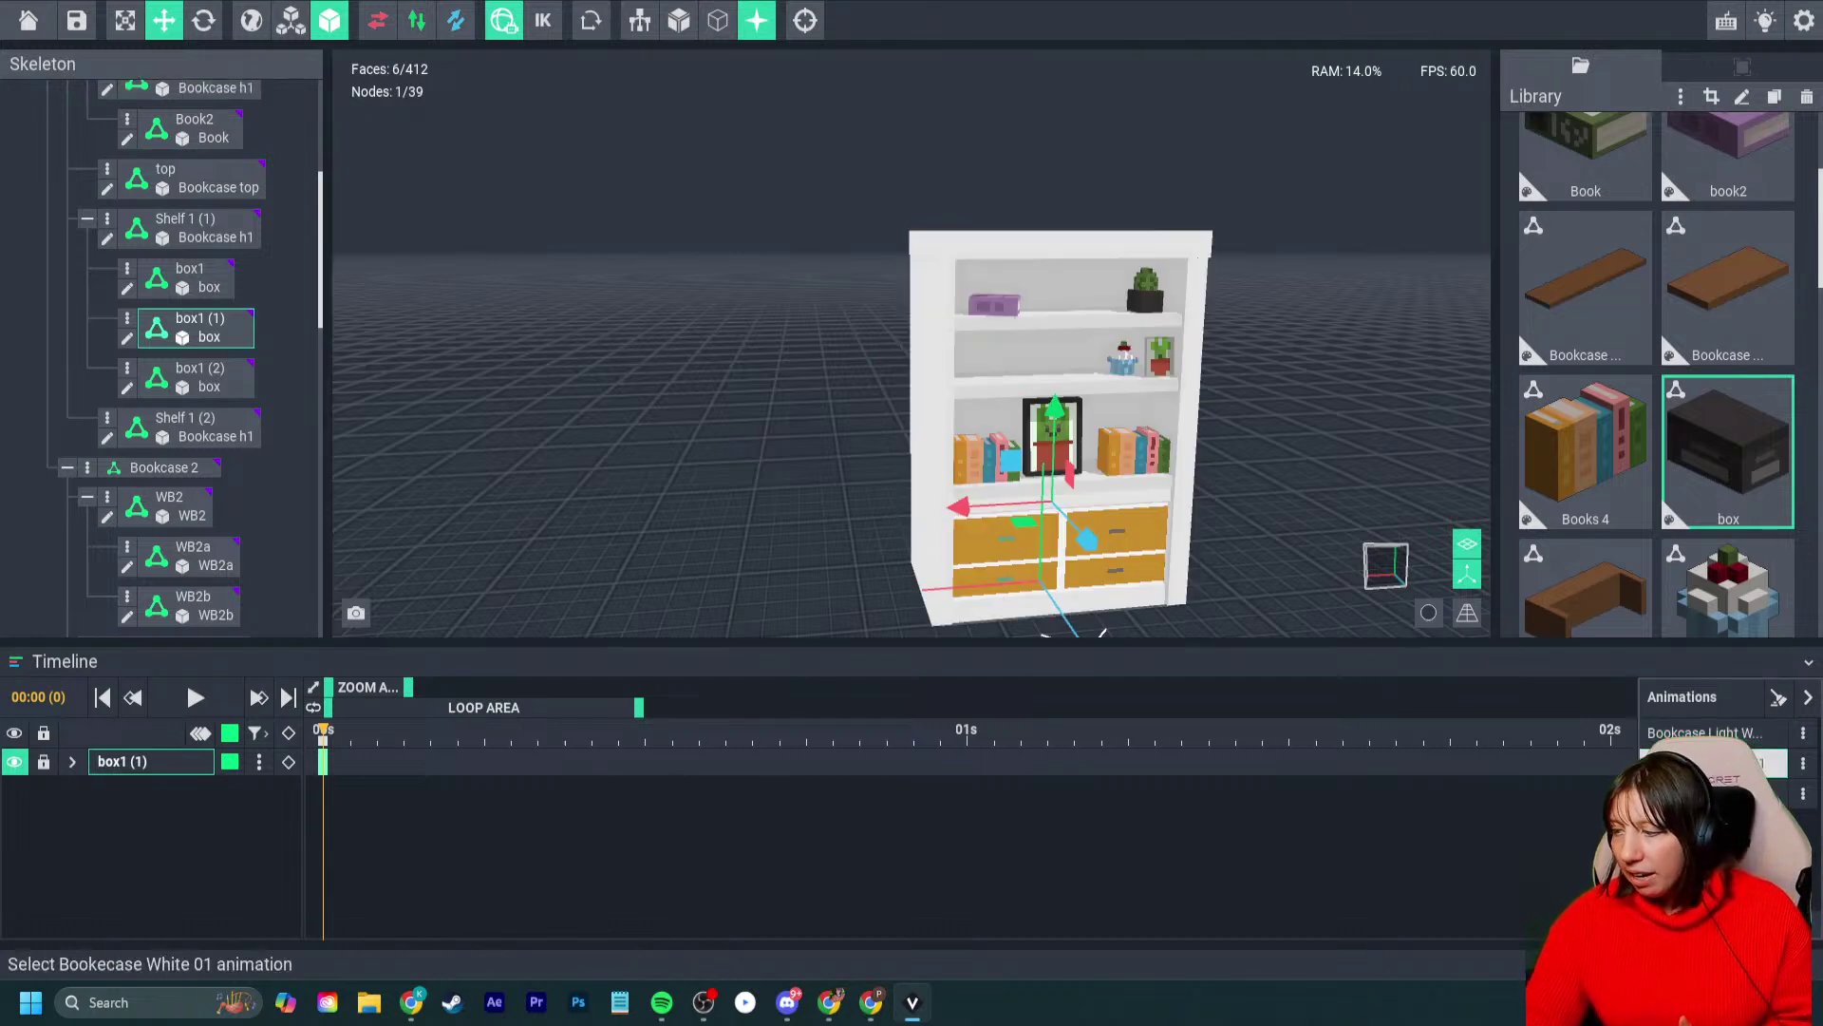
click(1709, 762)
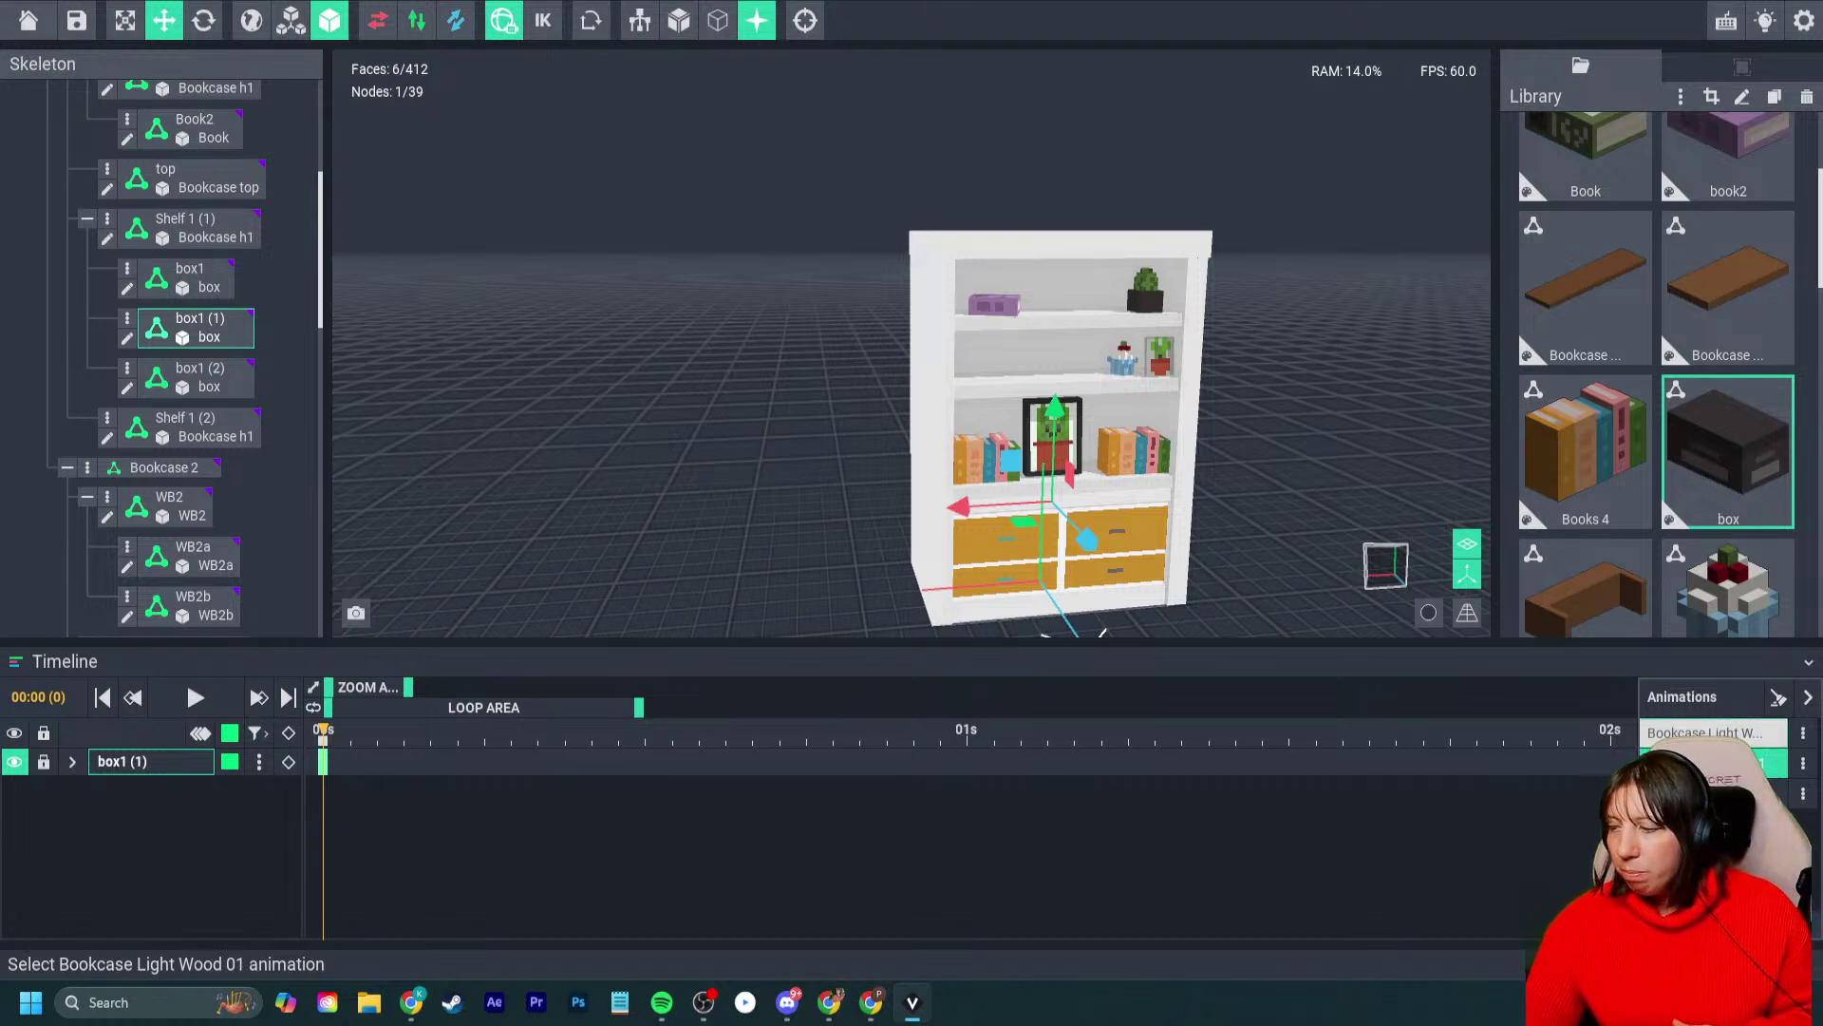
click(1713, 733)
scroll(949, 361, up, 4)
mouse_move(950, 361)
right_down()
mouse_move(988, 375)
mouse_move(931, 368)
right_up()
scroll(950, 361, down, 3)
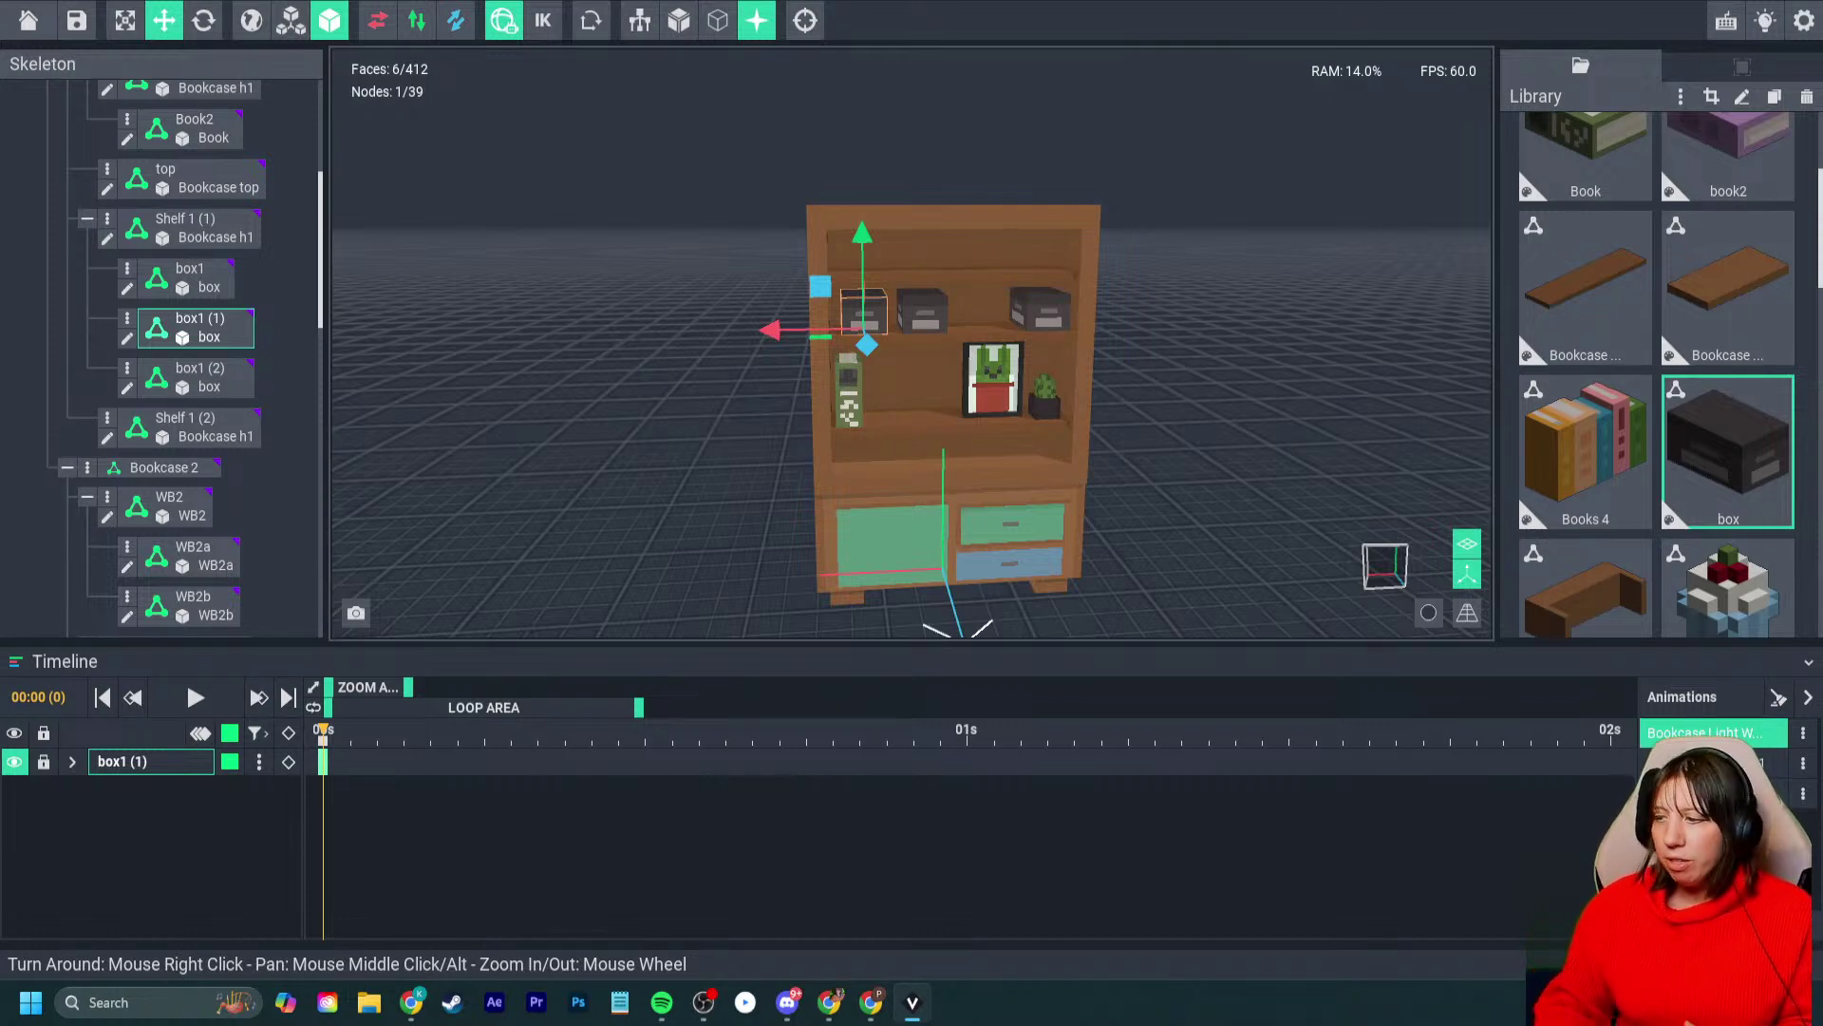
- Inspect where the Books 4, box and frame2 copies sit across the Draws 01, Bookecase White 01 and Bookcase Light Wood 01 animations
click(1700, 793)
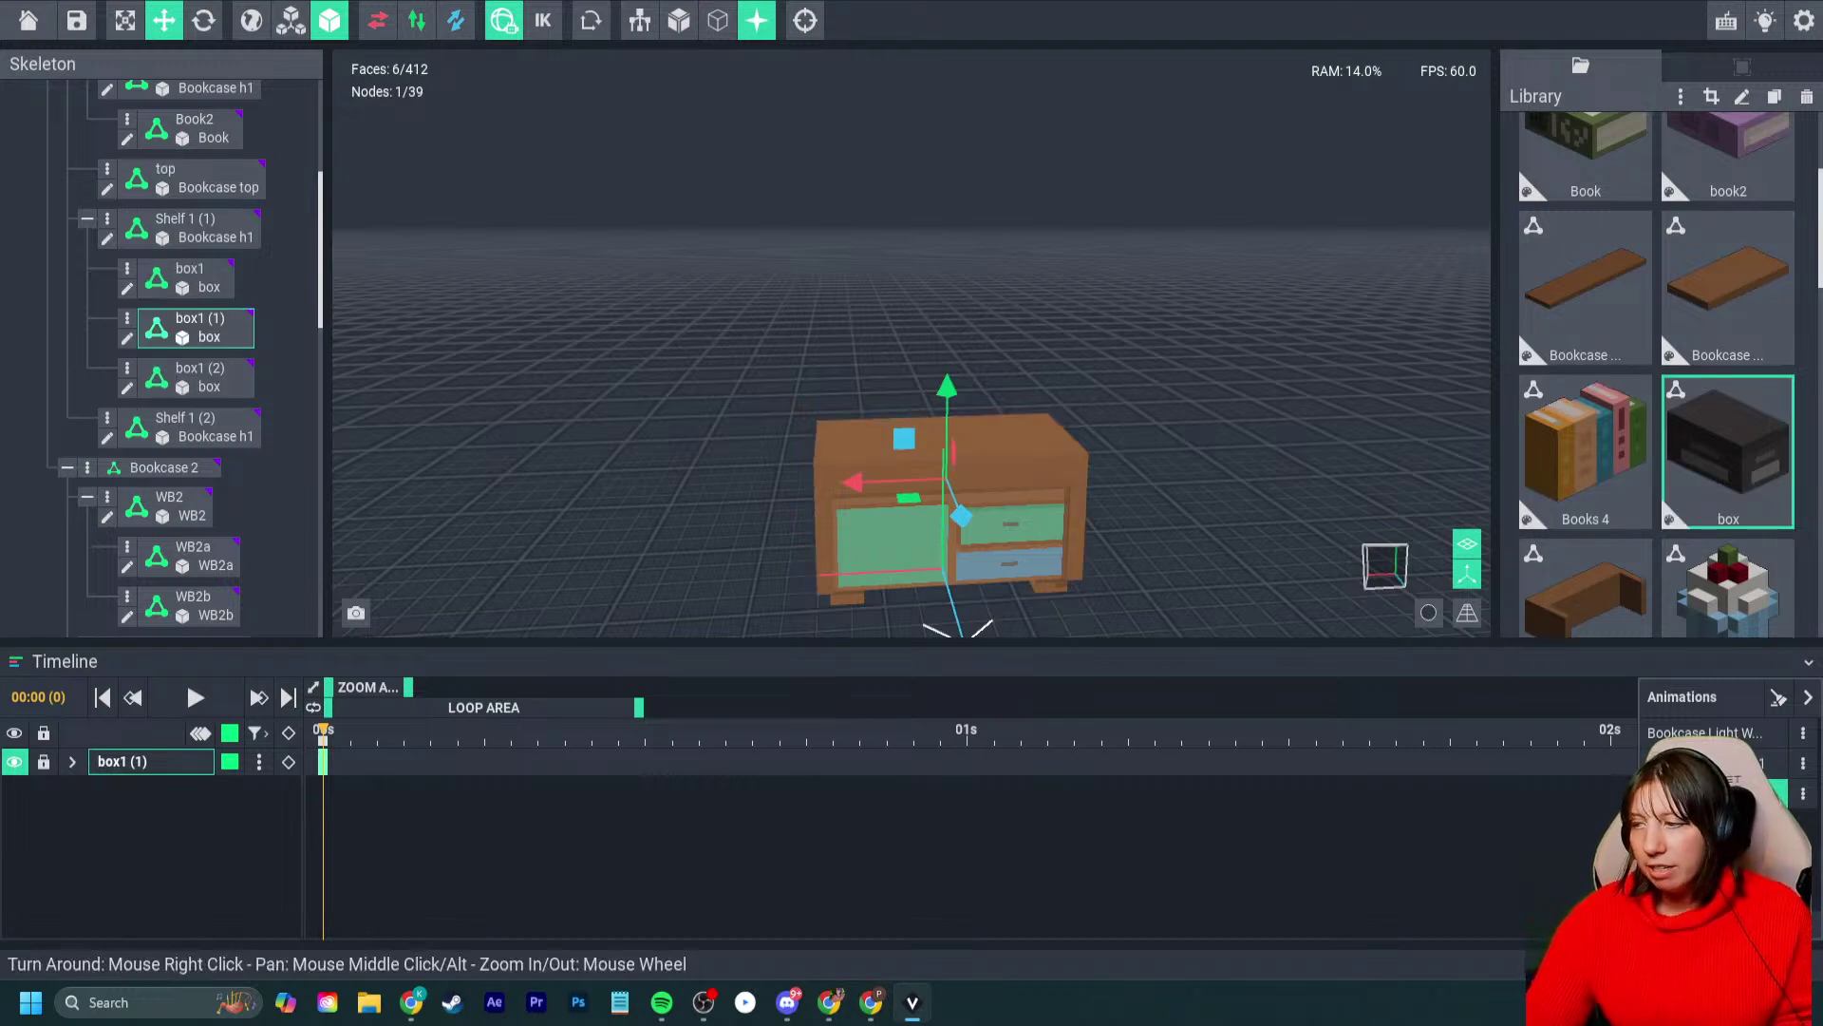
right_drag(1169, 399, 1244, 423)
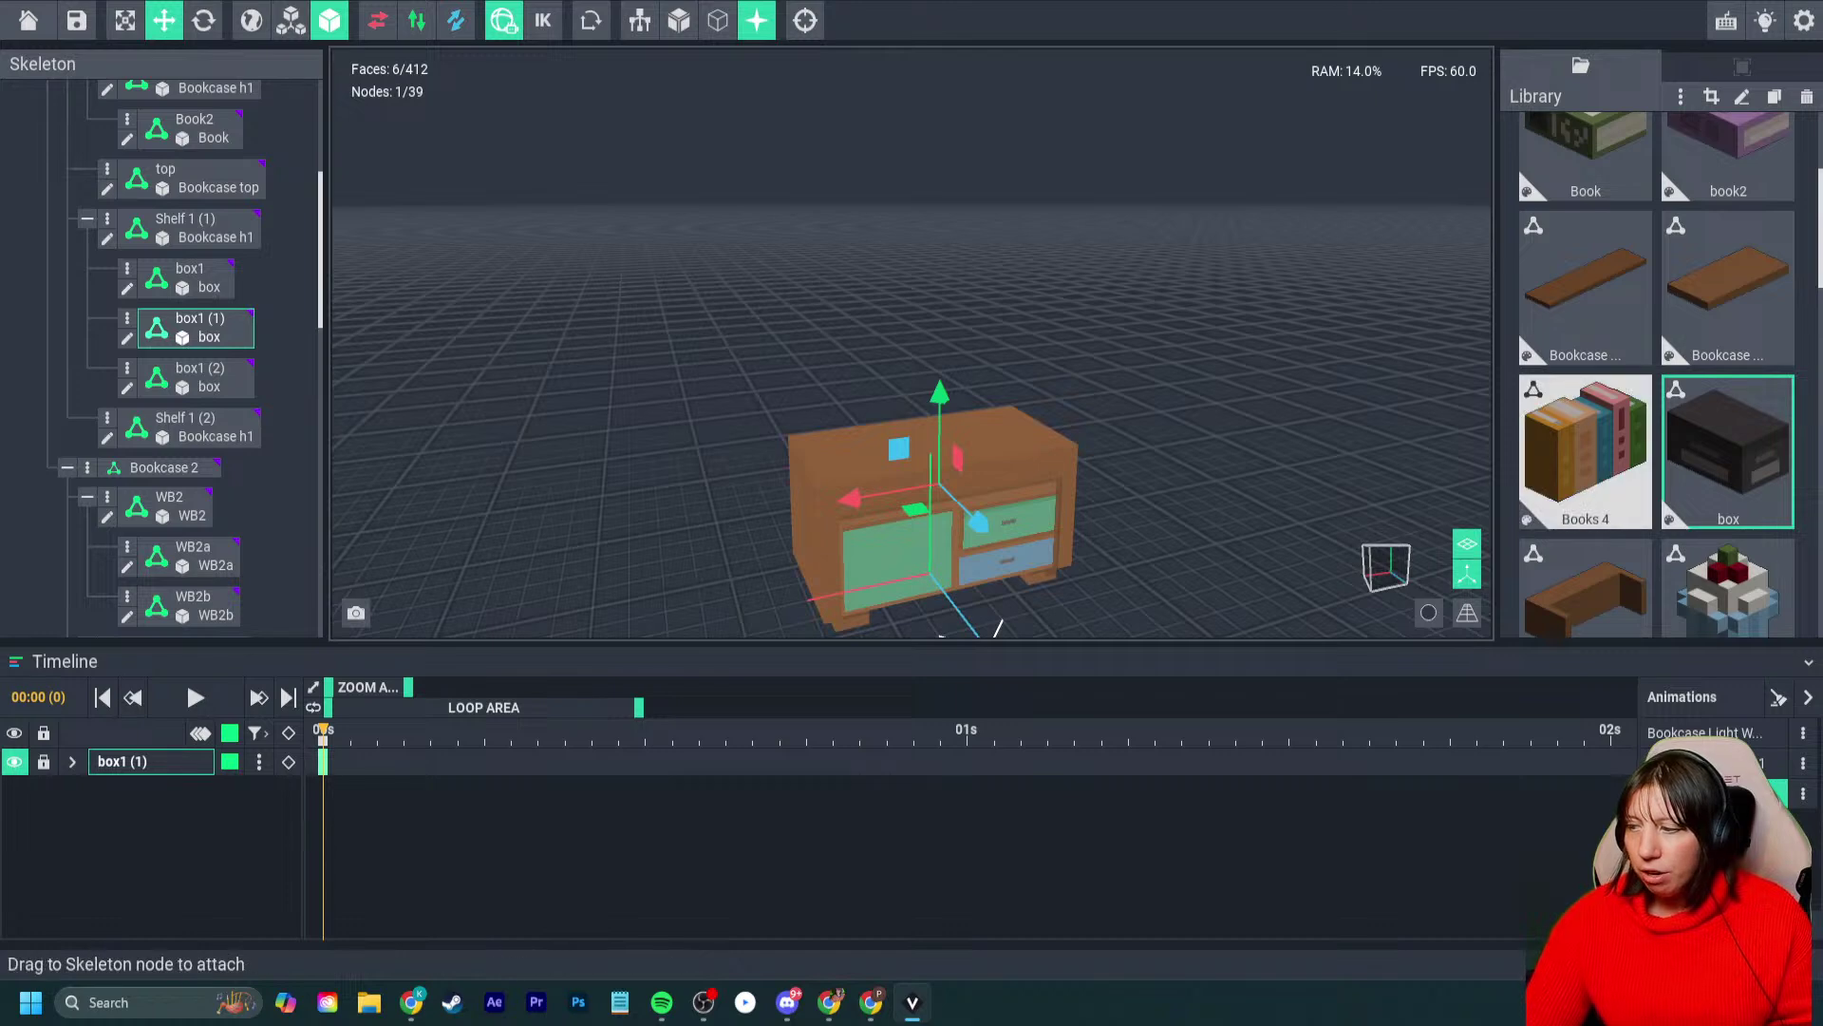
click(1586, 451)
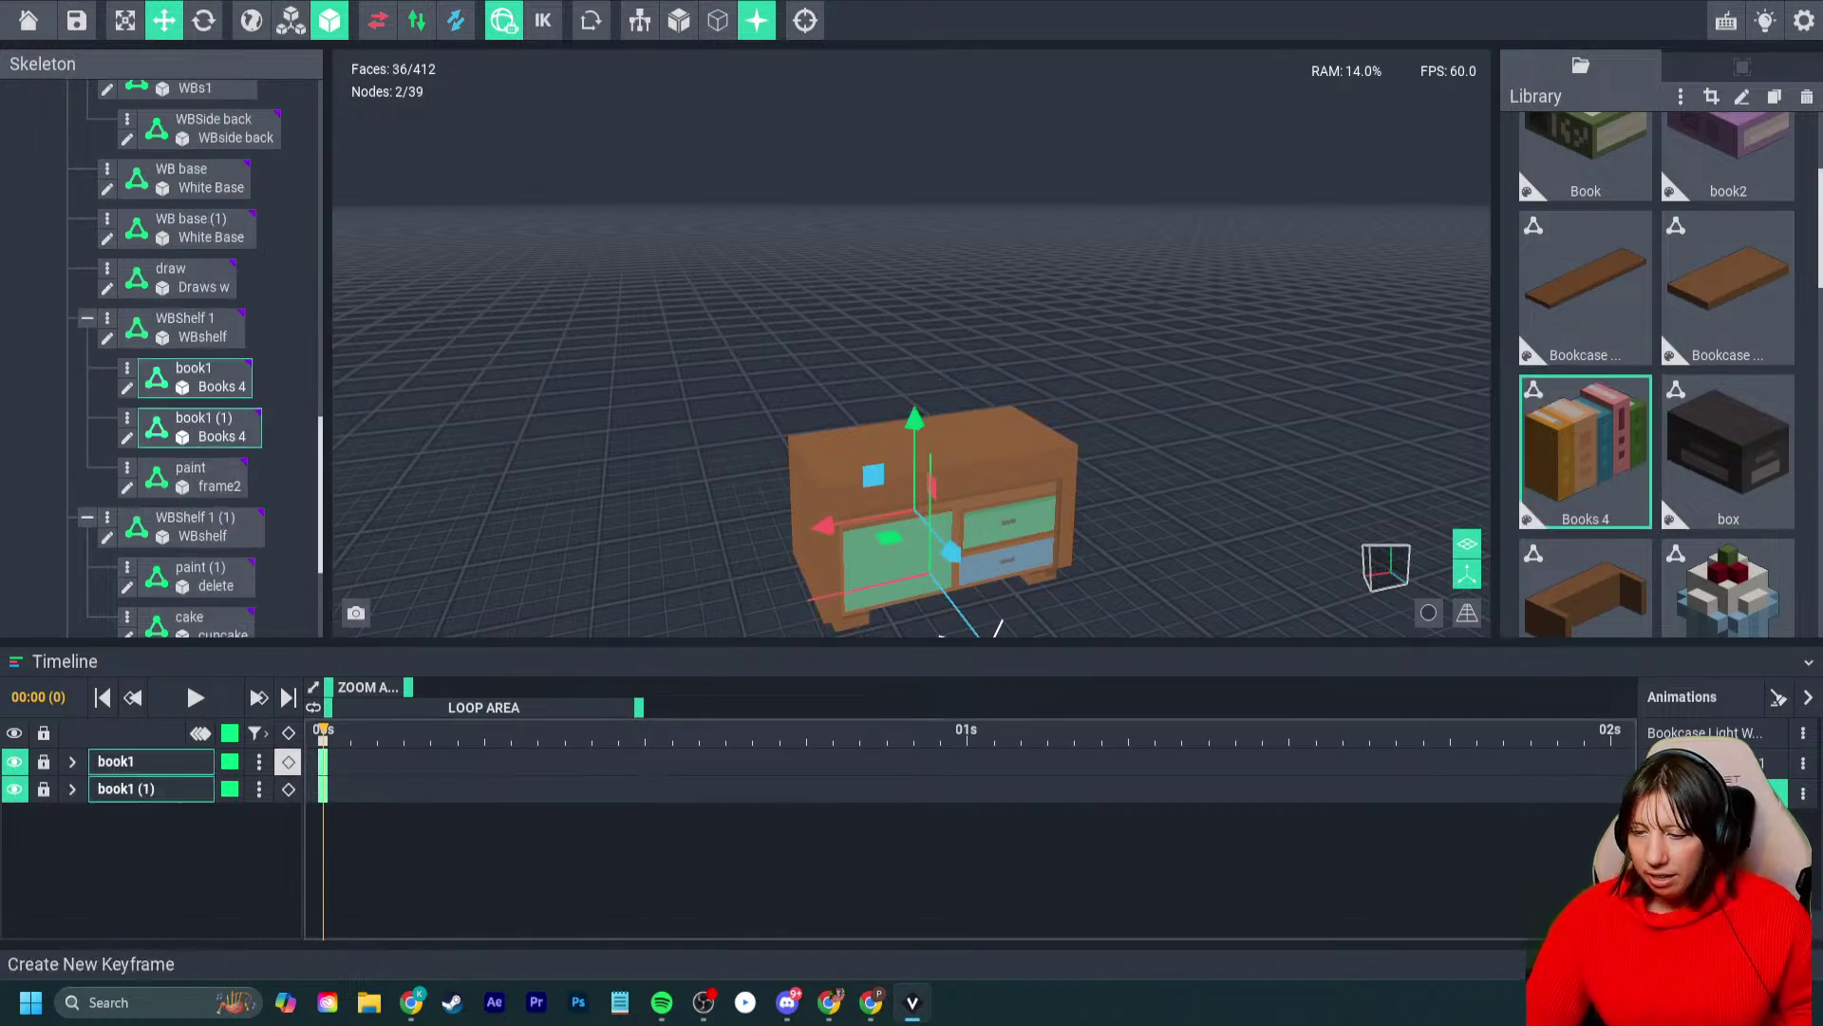
click(1728, 451)
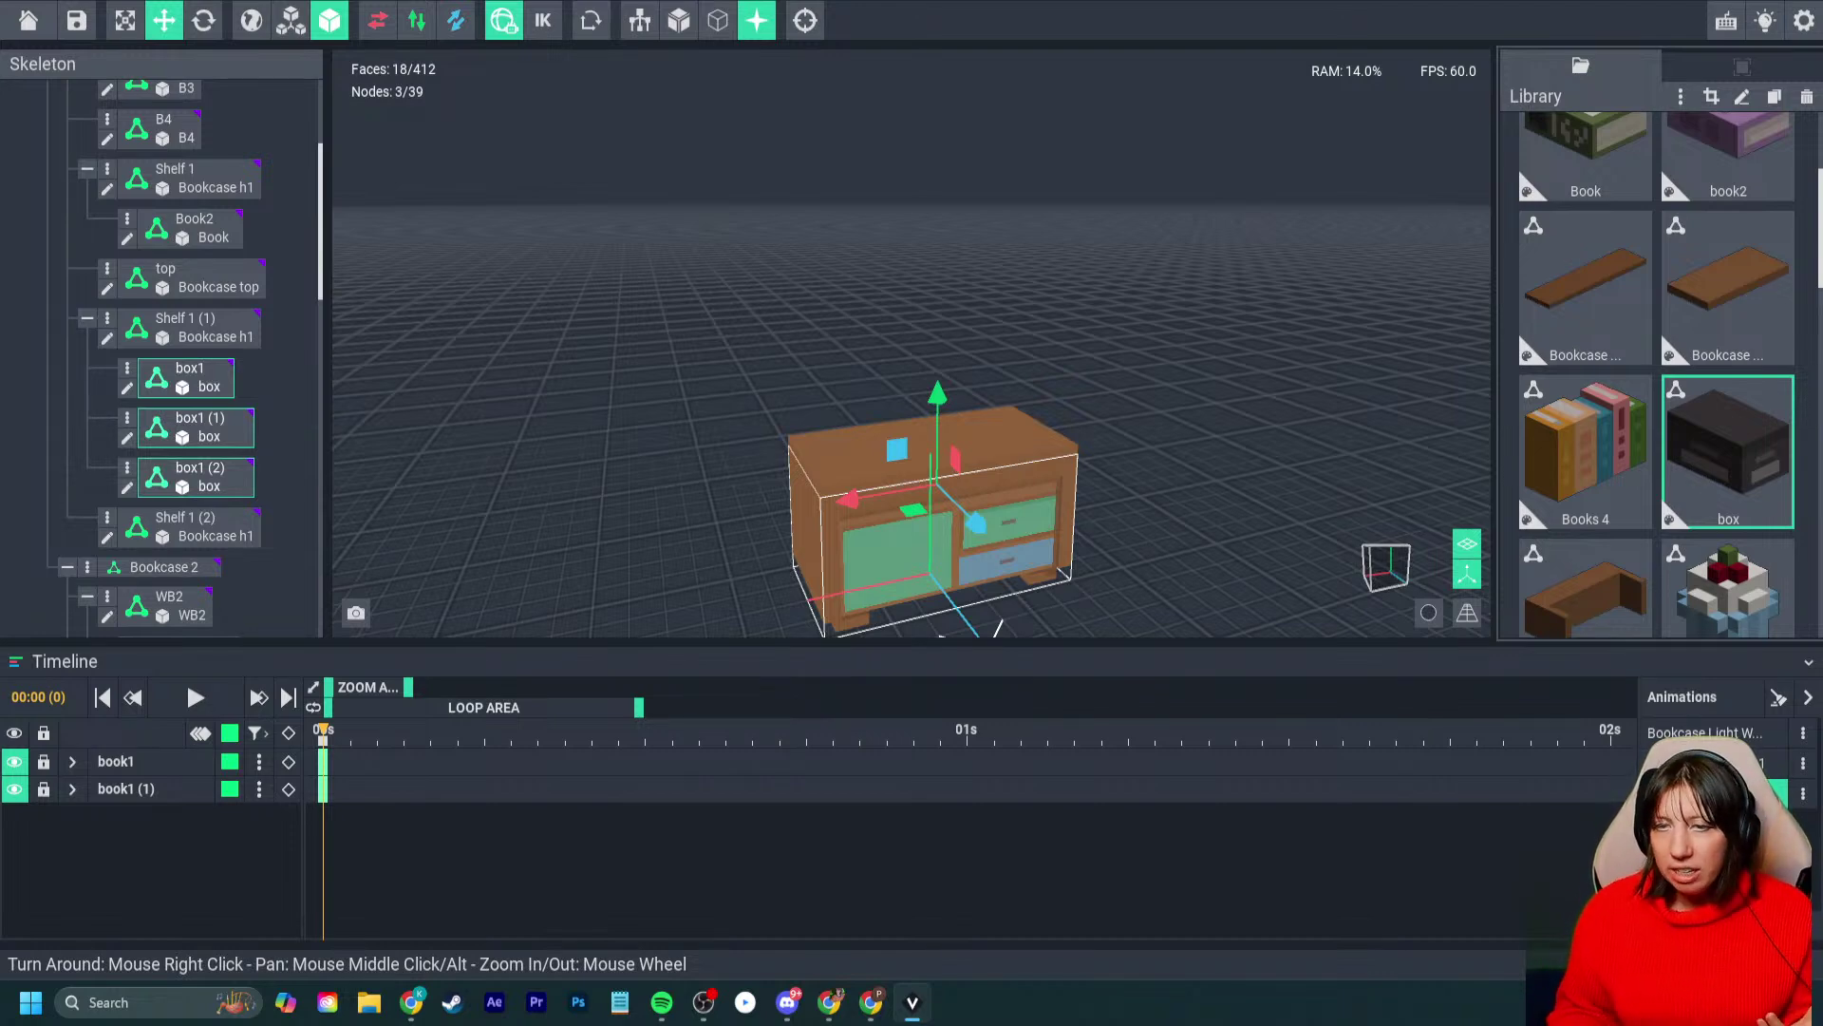
click(1709, 764)
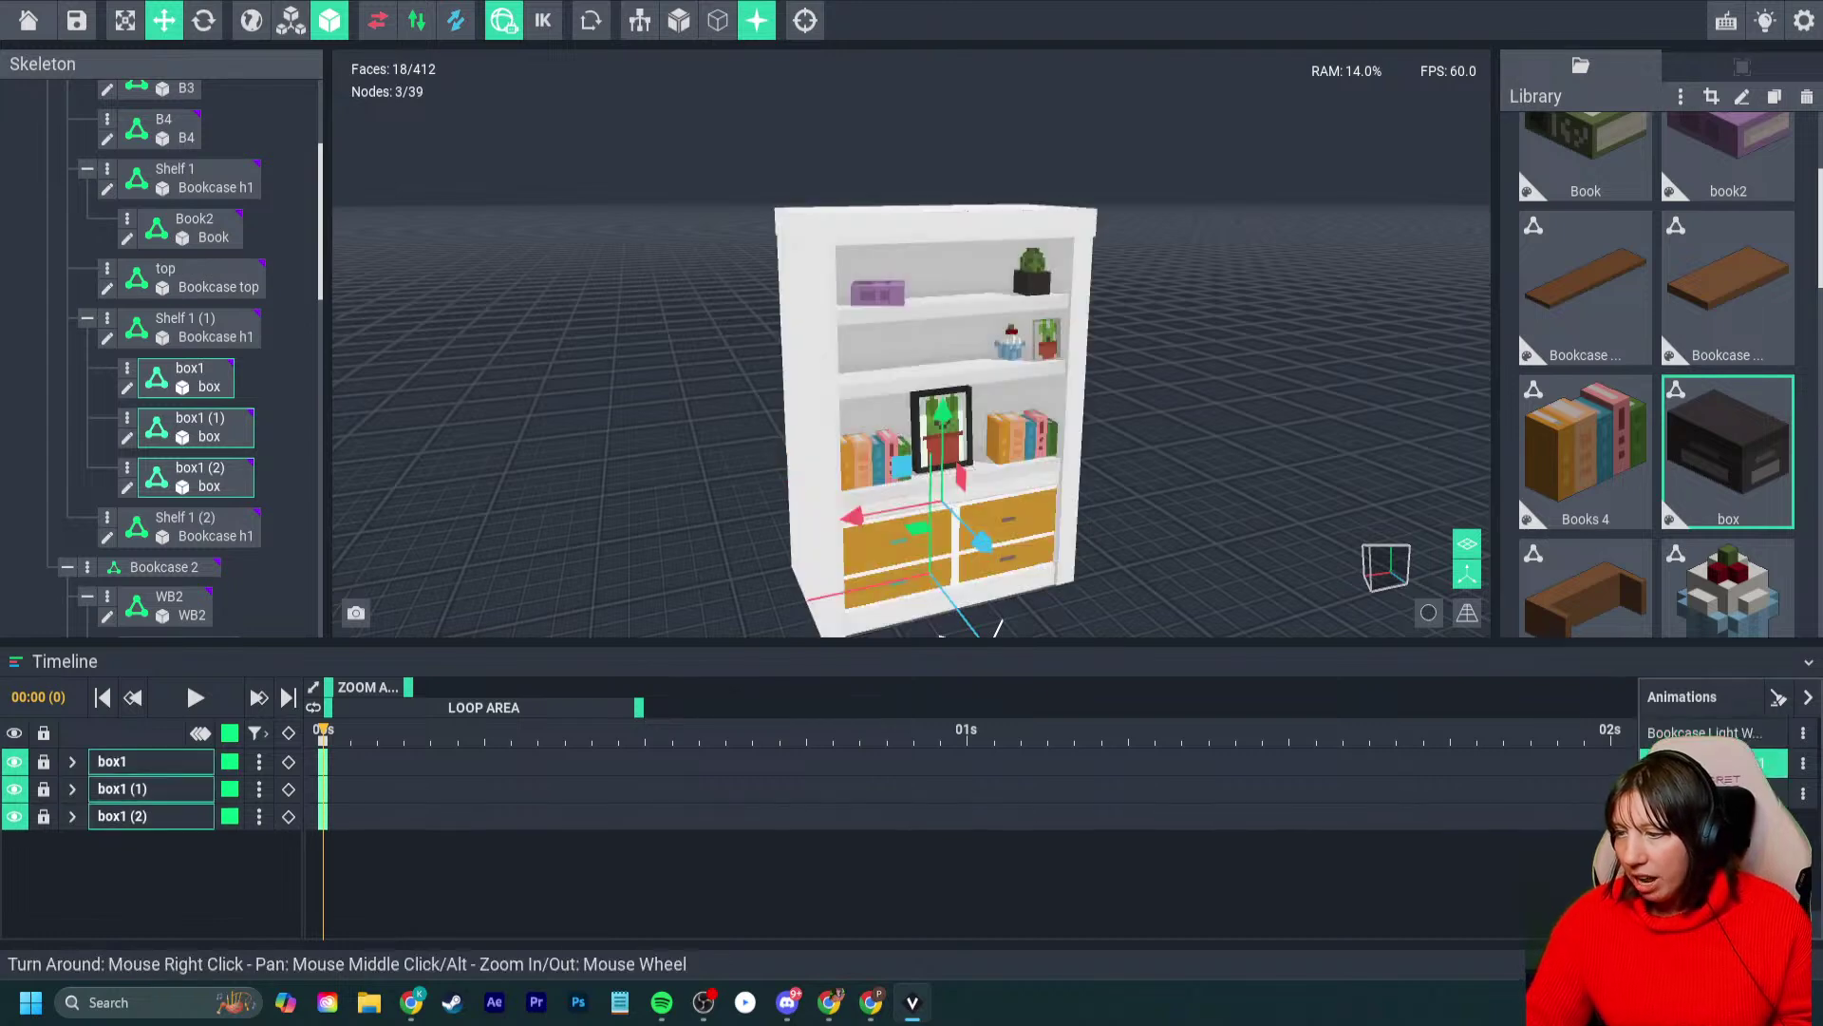
scroll(1002, 503, up, 3)
right_drag(1092, 542, 991, 504)
right_drag(903, 380, 928, 404)
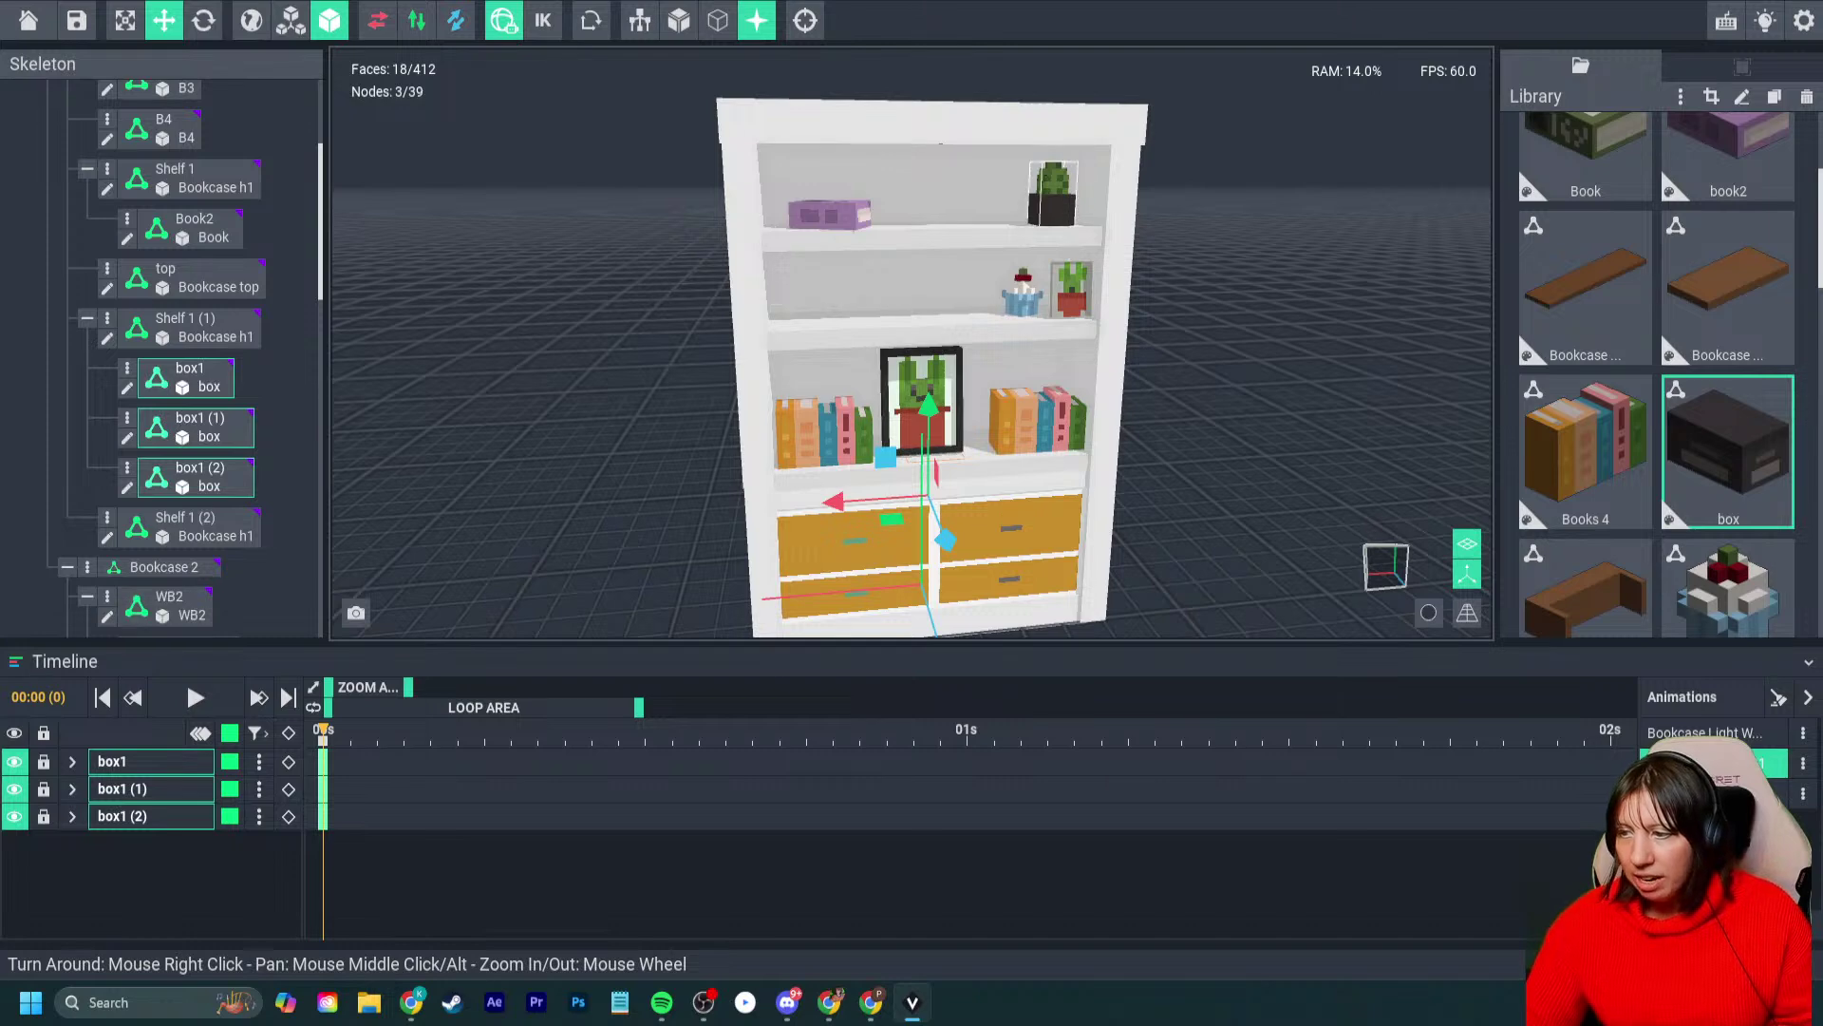
click(923, 398)
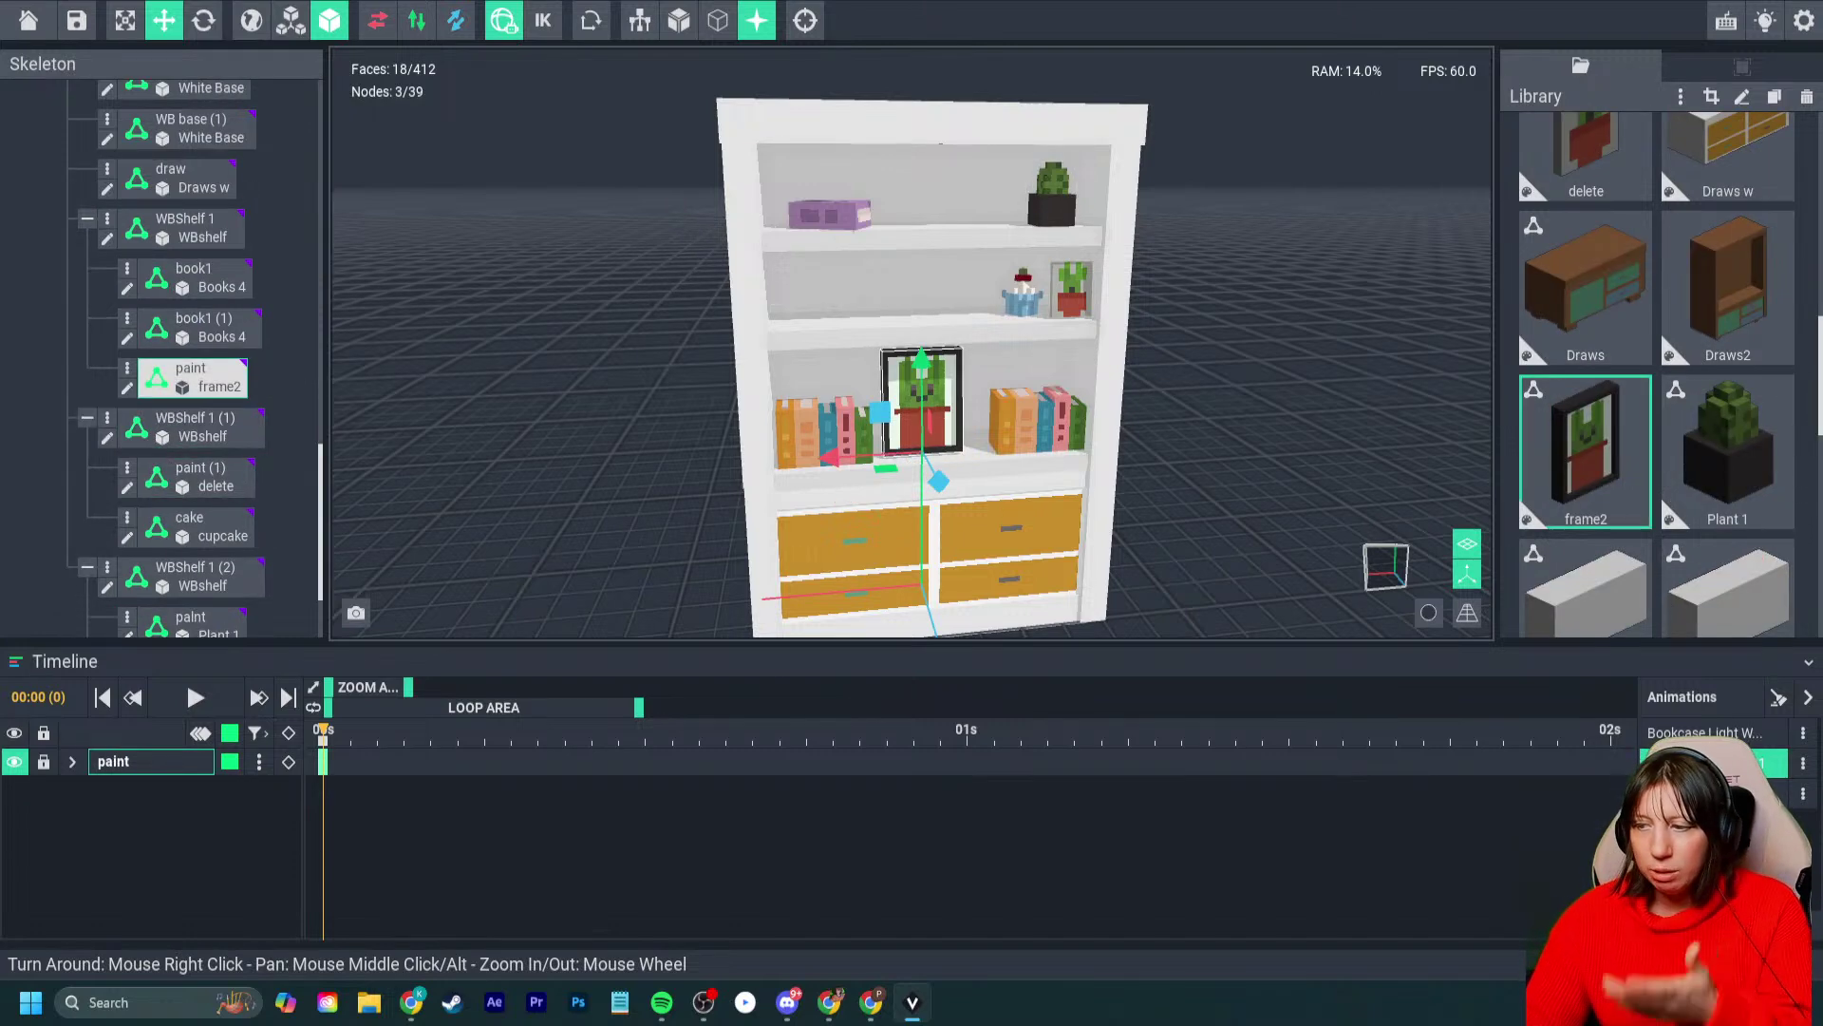
click(1710, 732)
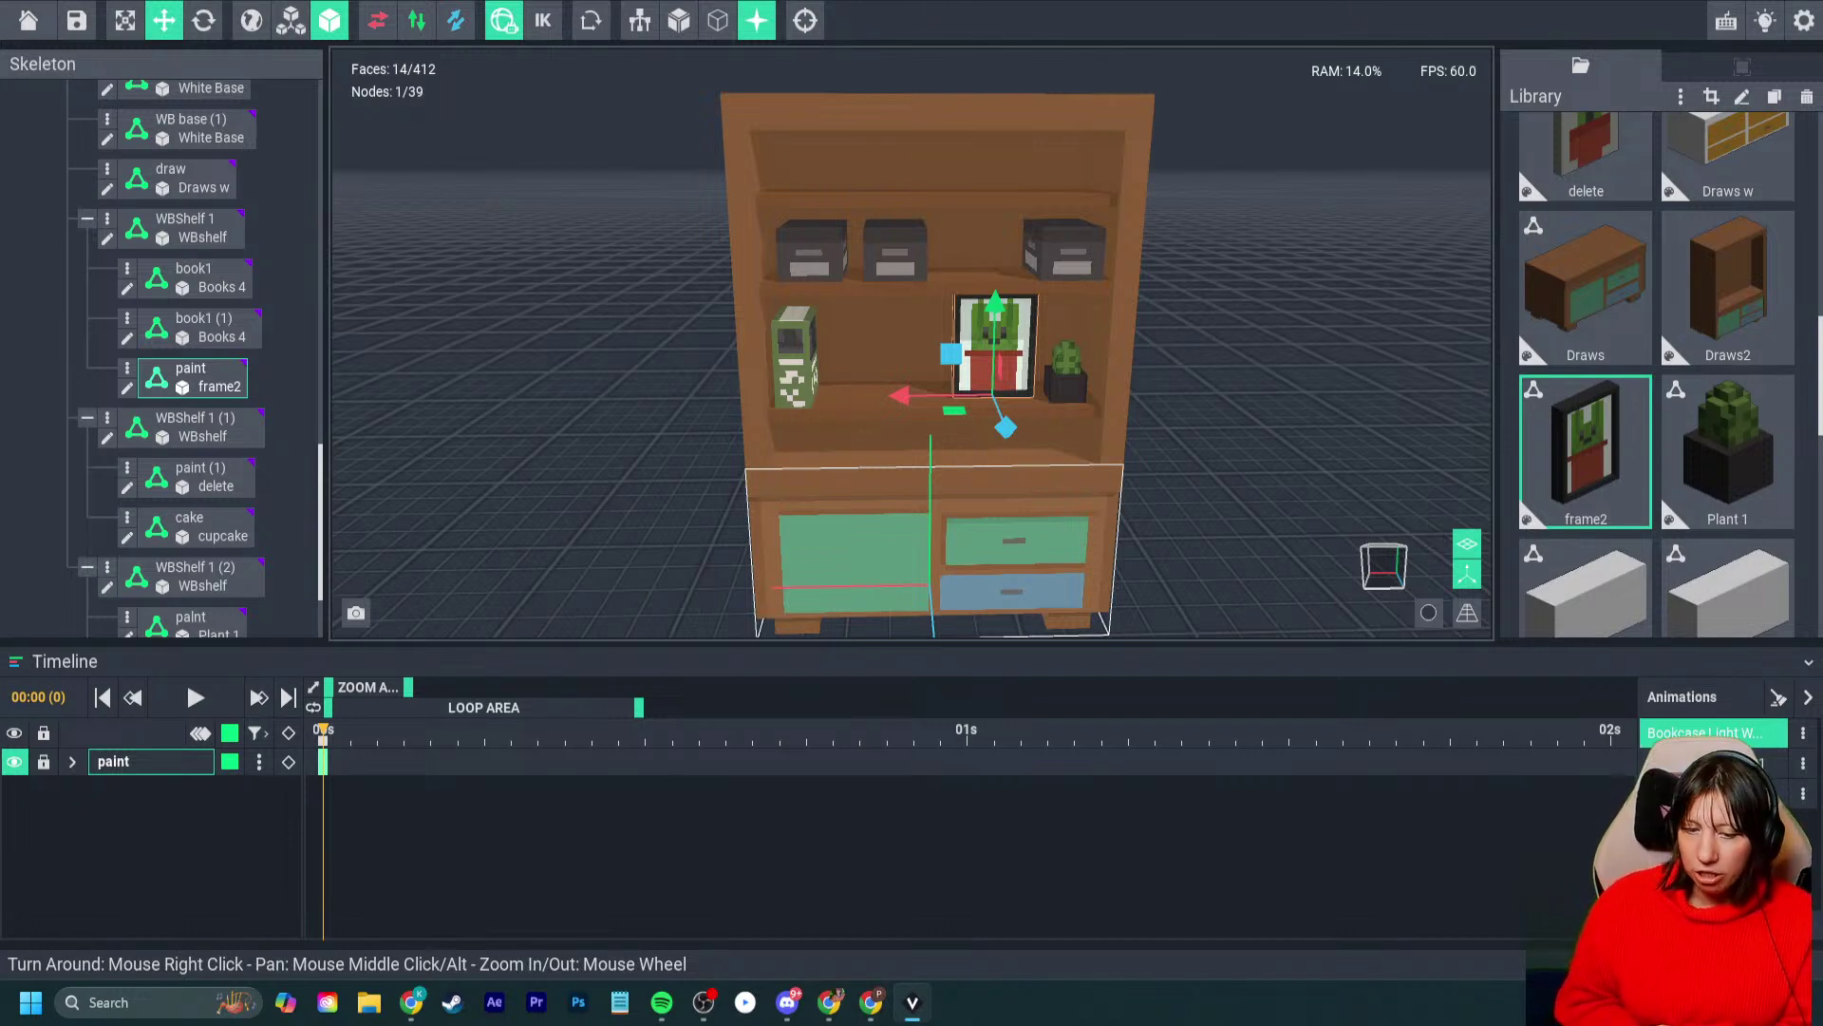
- Open the light wood bookcase's uppermost shelf for voxel editing and set its volume height to 10
scroll(949, 380, up, 2)
mouse_move(950, 380)
right_down()
mouse_move(931, 368)
mouse_move(944, 360)
right_up()
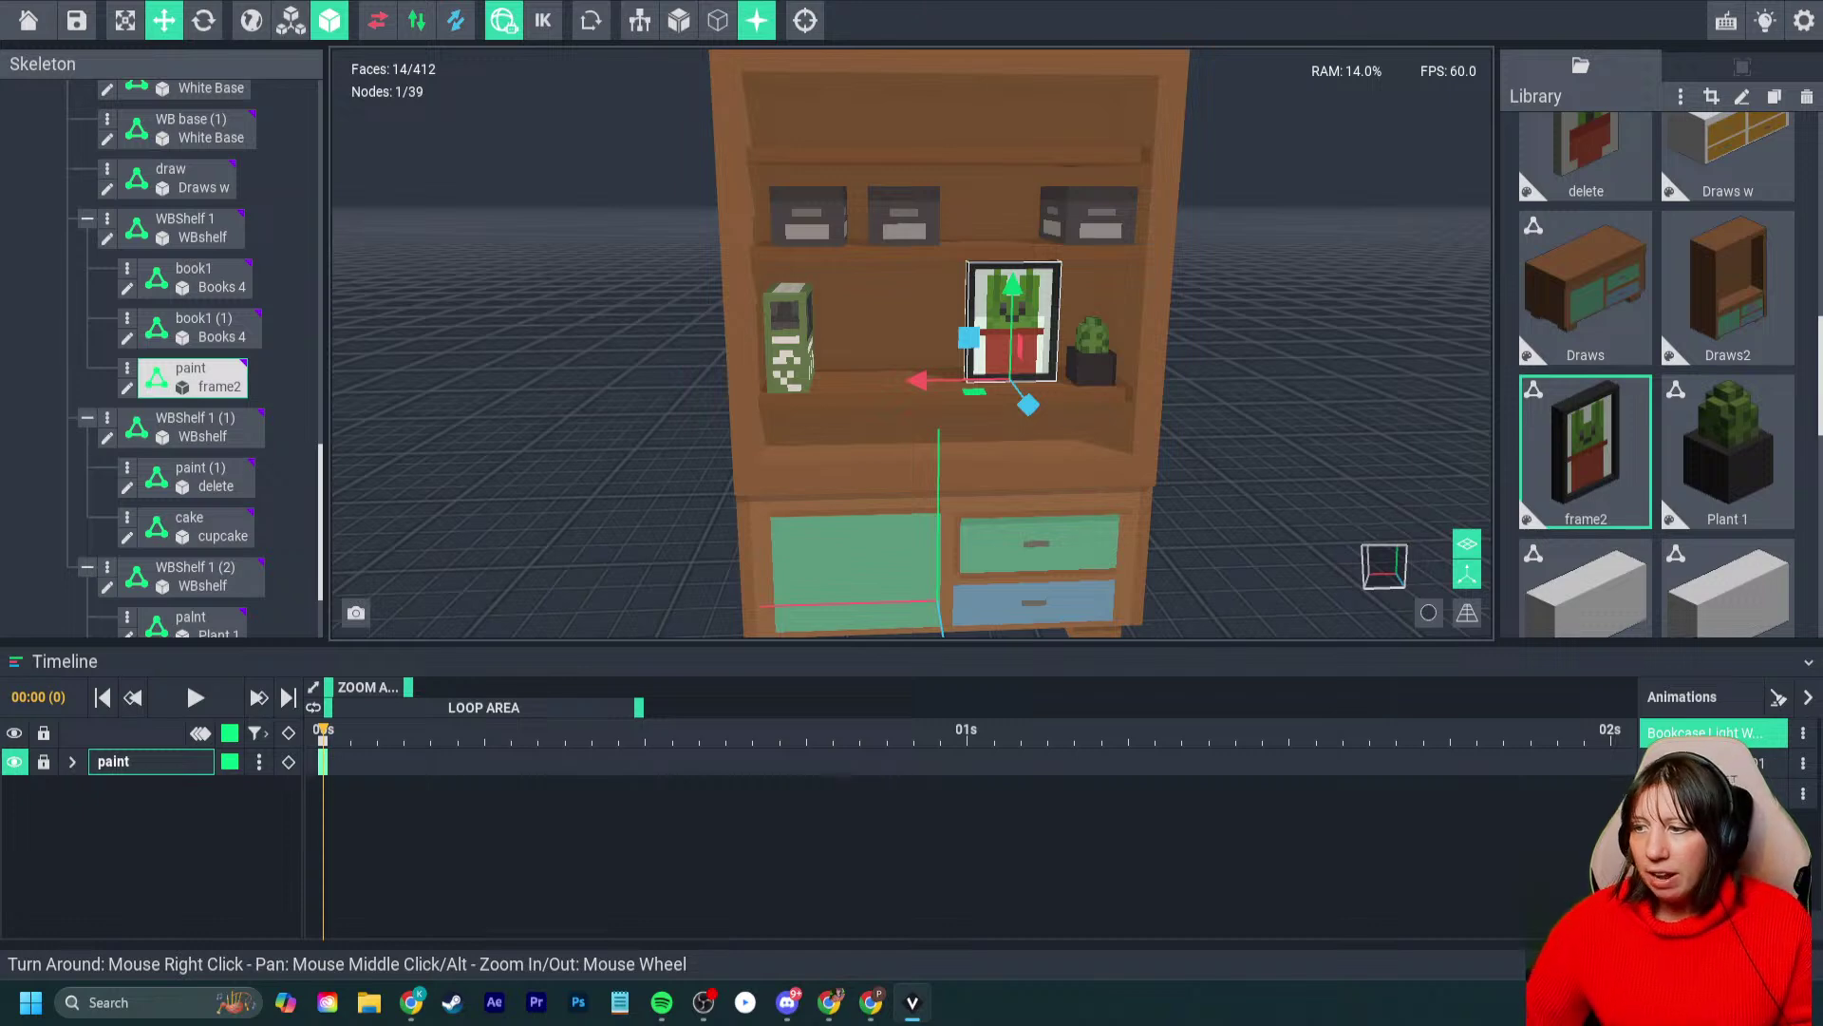
double_click(950, 156)
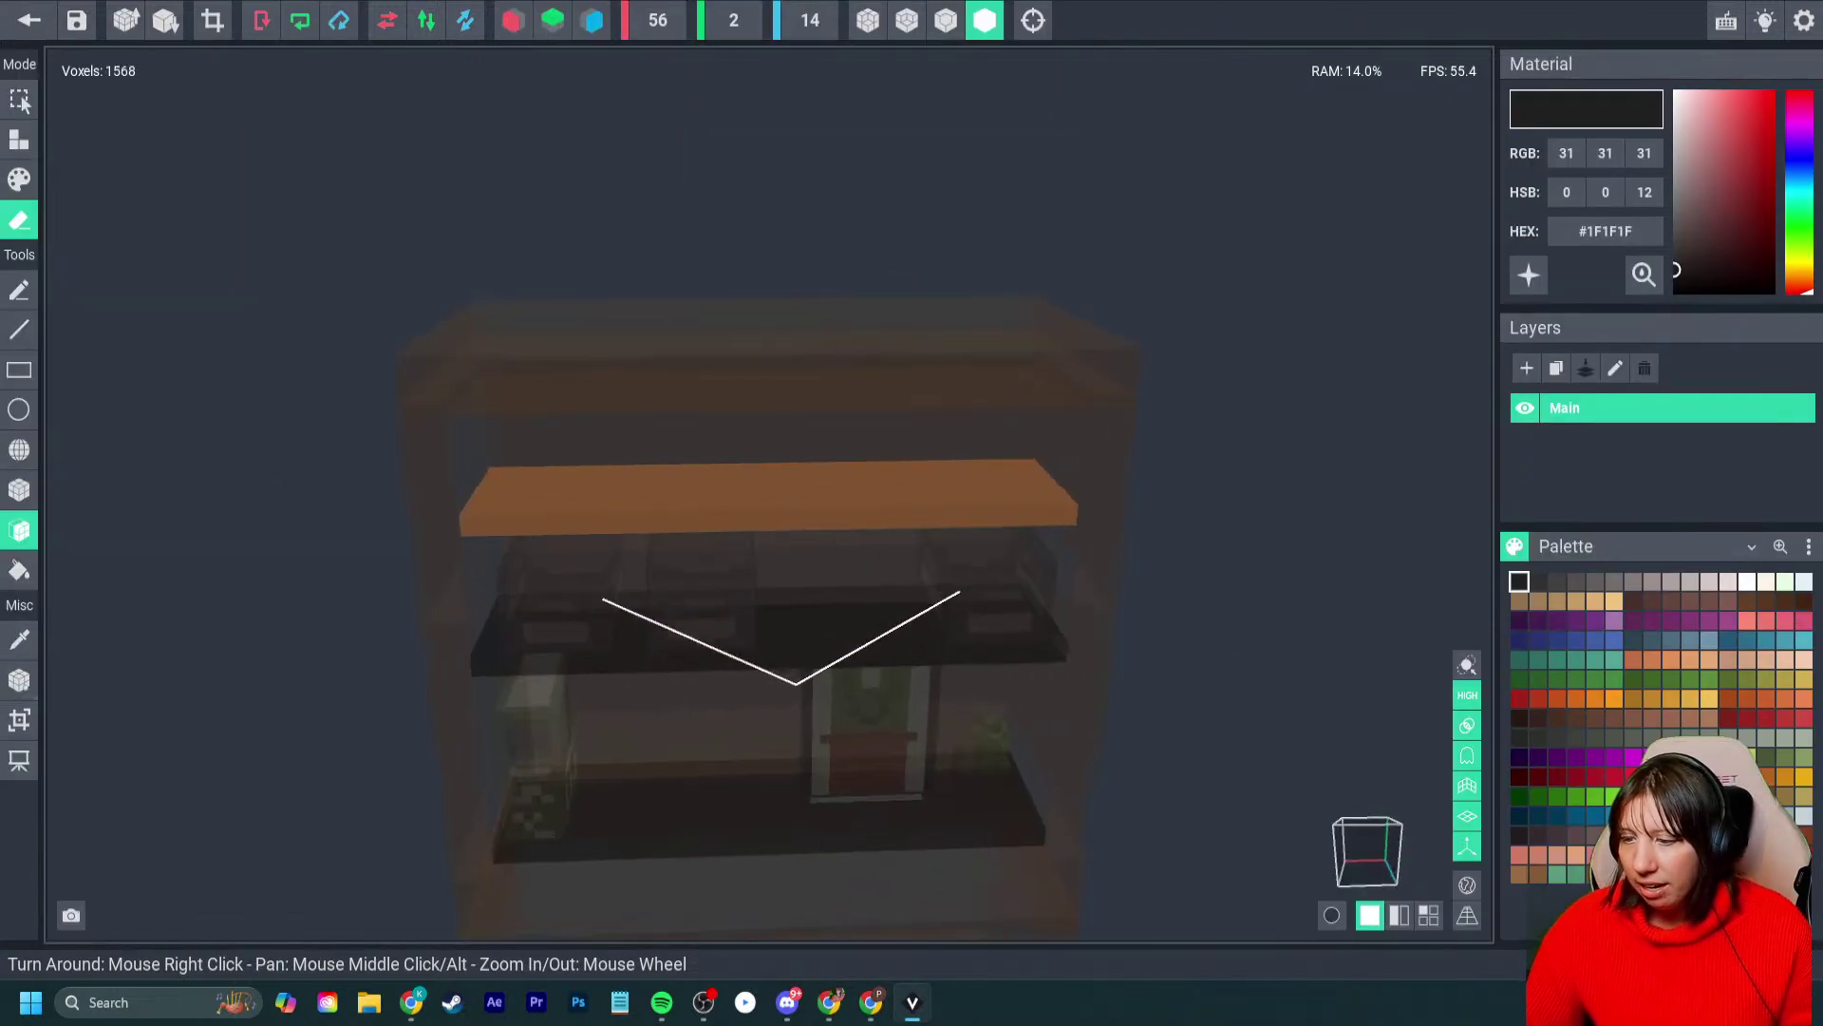
click(19, 718)
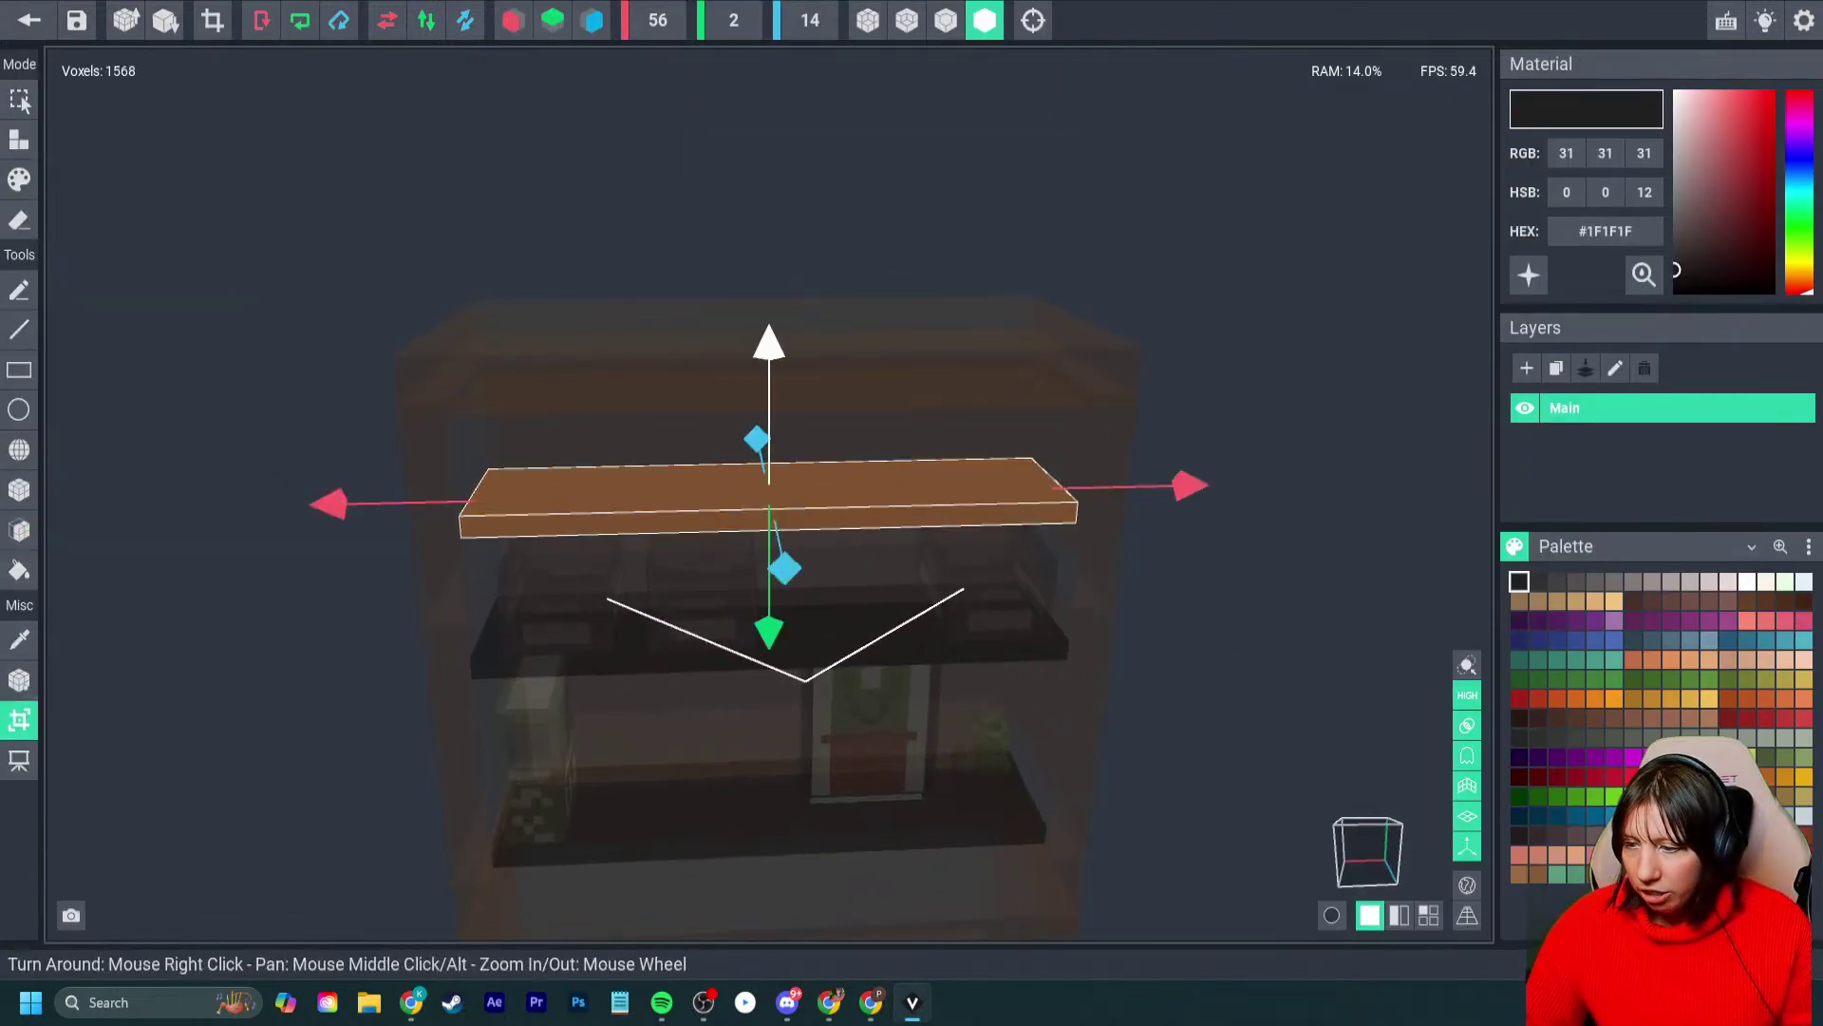
click(769, 343)
right_drag(769, 350, 936, 353)
click(769, 342)
click(736, 20)
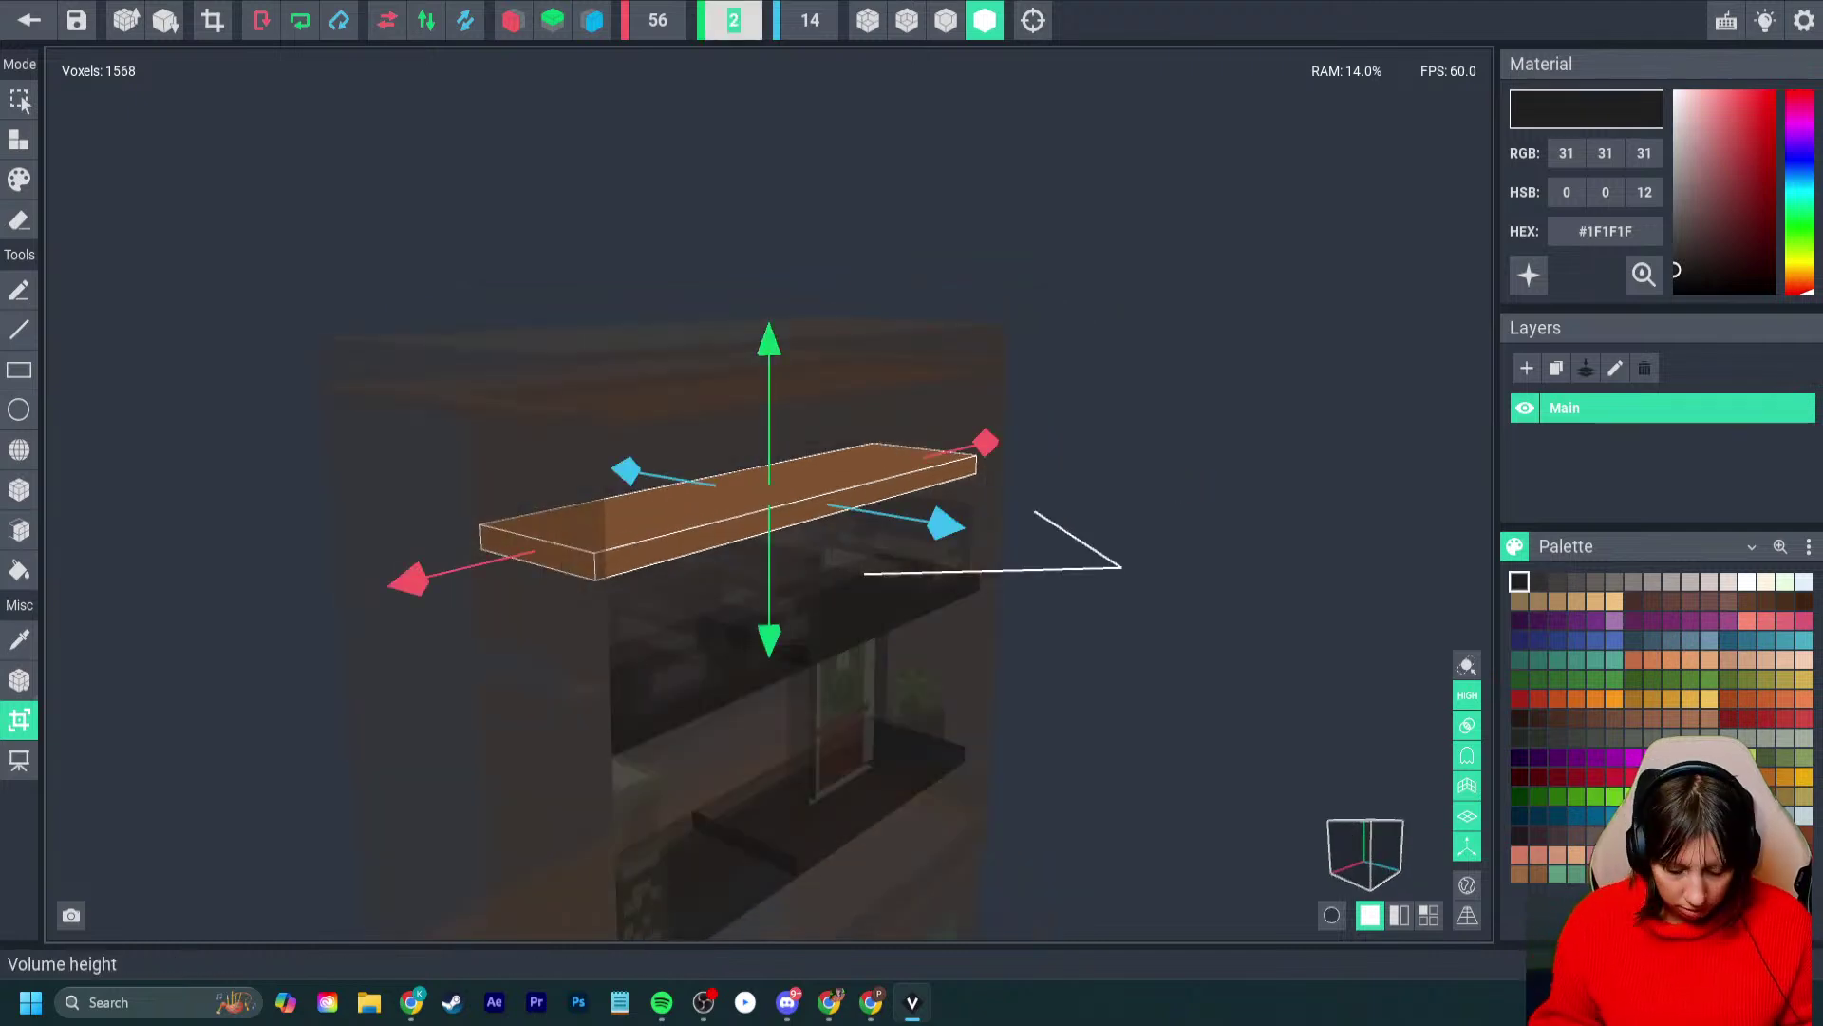
text(10)
key(Return)
right_drag(916, 475, 769, 522)
scroll(765, 493, up, 6)
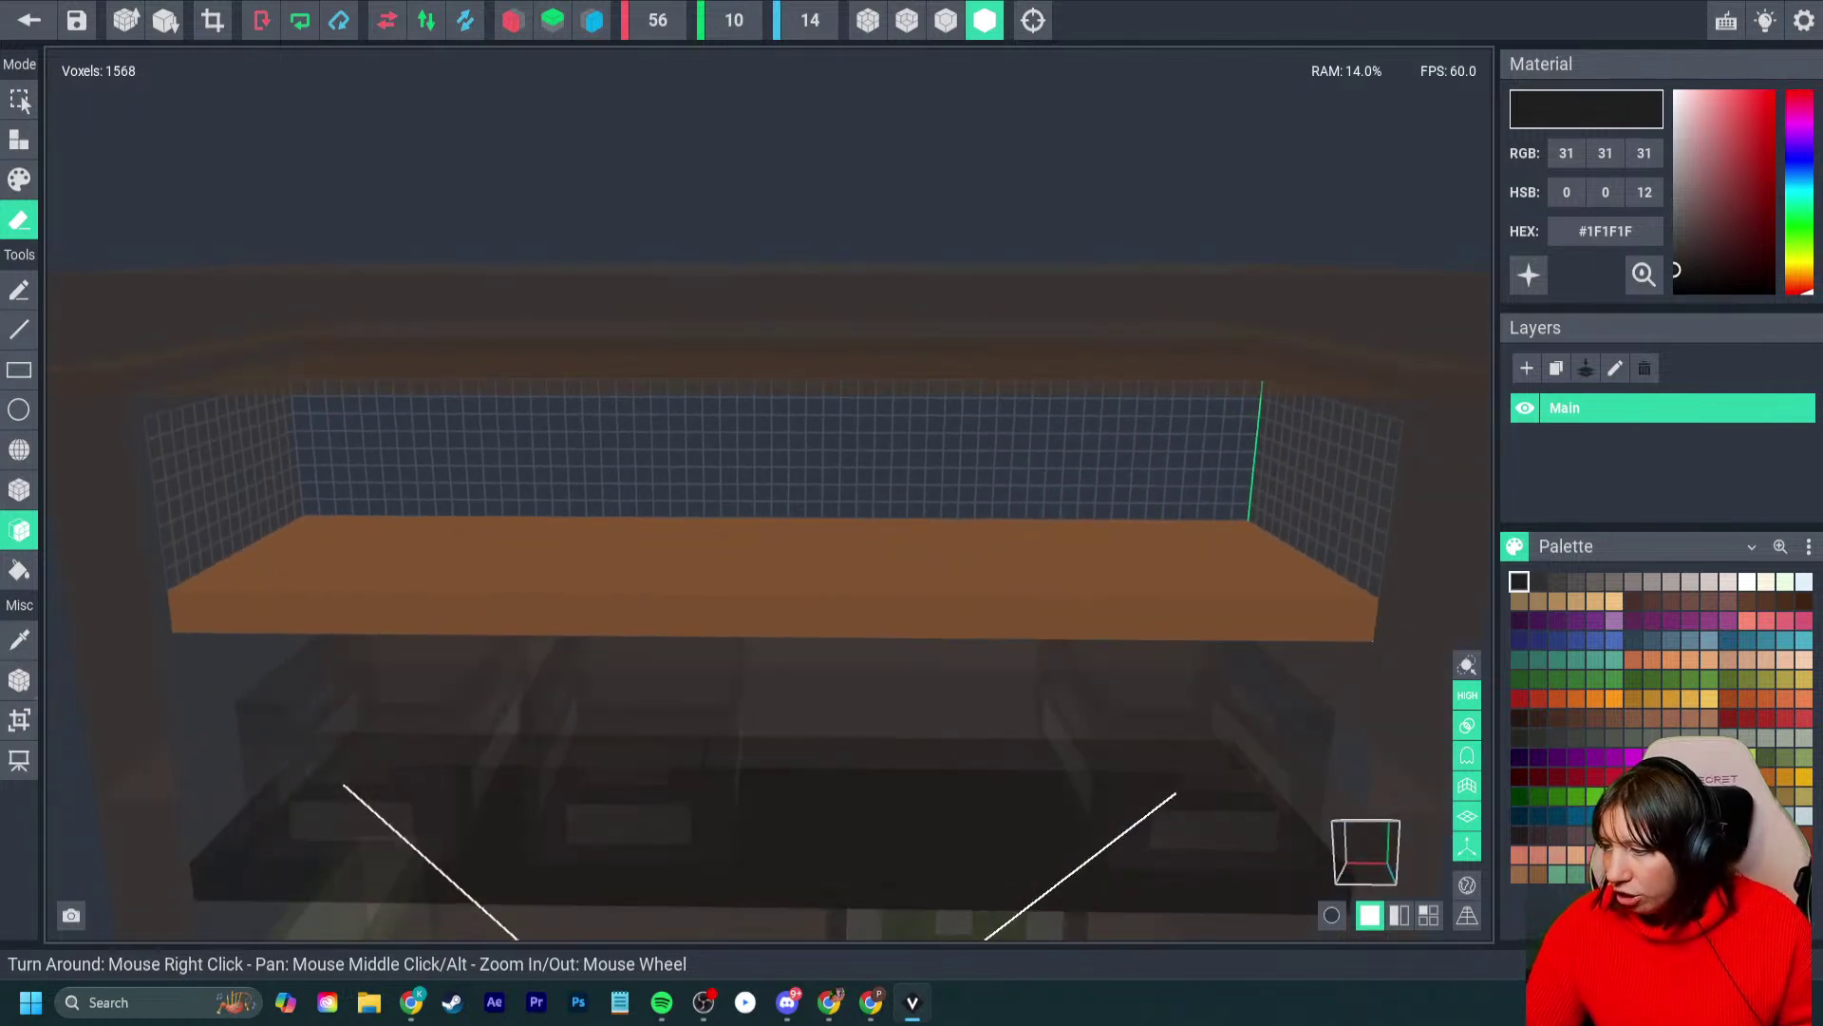
- Build a blue (#344E93) voxel block at one end of the shelf with the Box tool in attach mode
click(1576, 639)
click(19, 140)
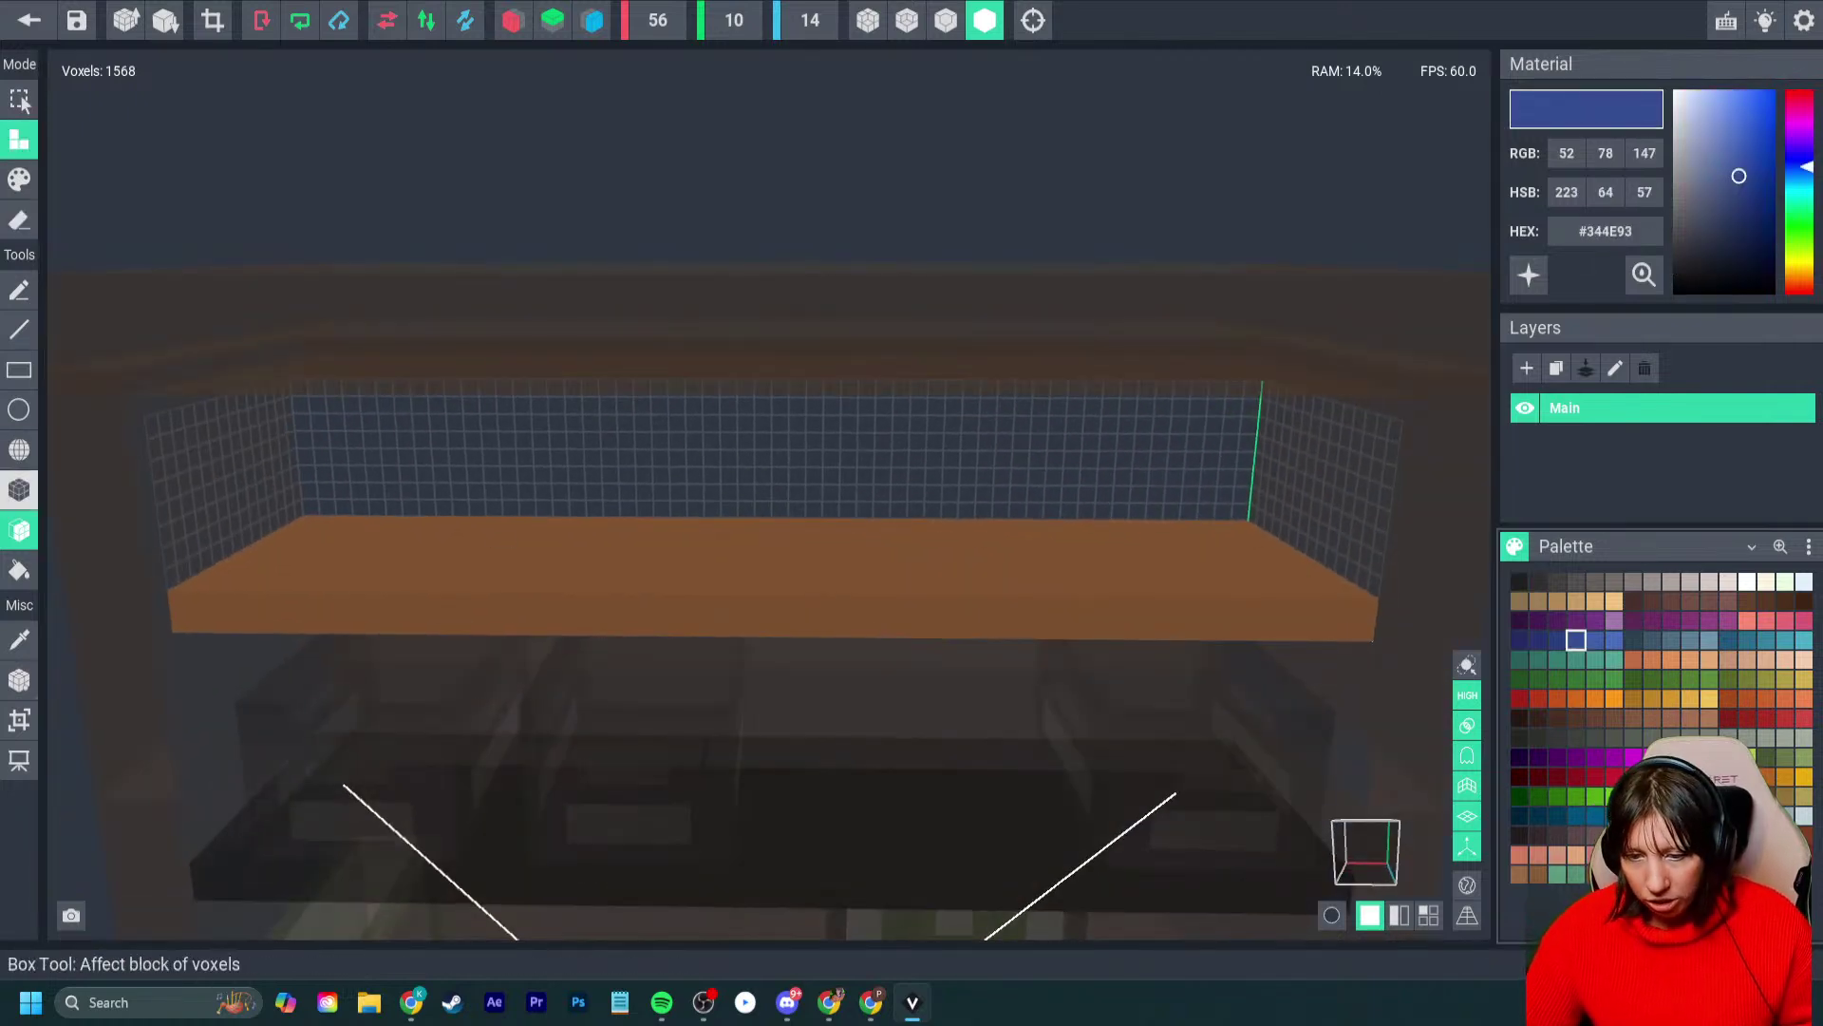
click(19, 490)
right_drag(427, 409, 323, 399)
drag(332, 395, 480, 493)
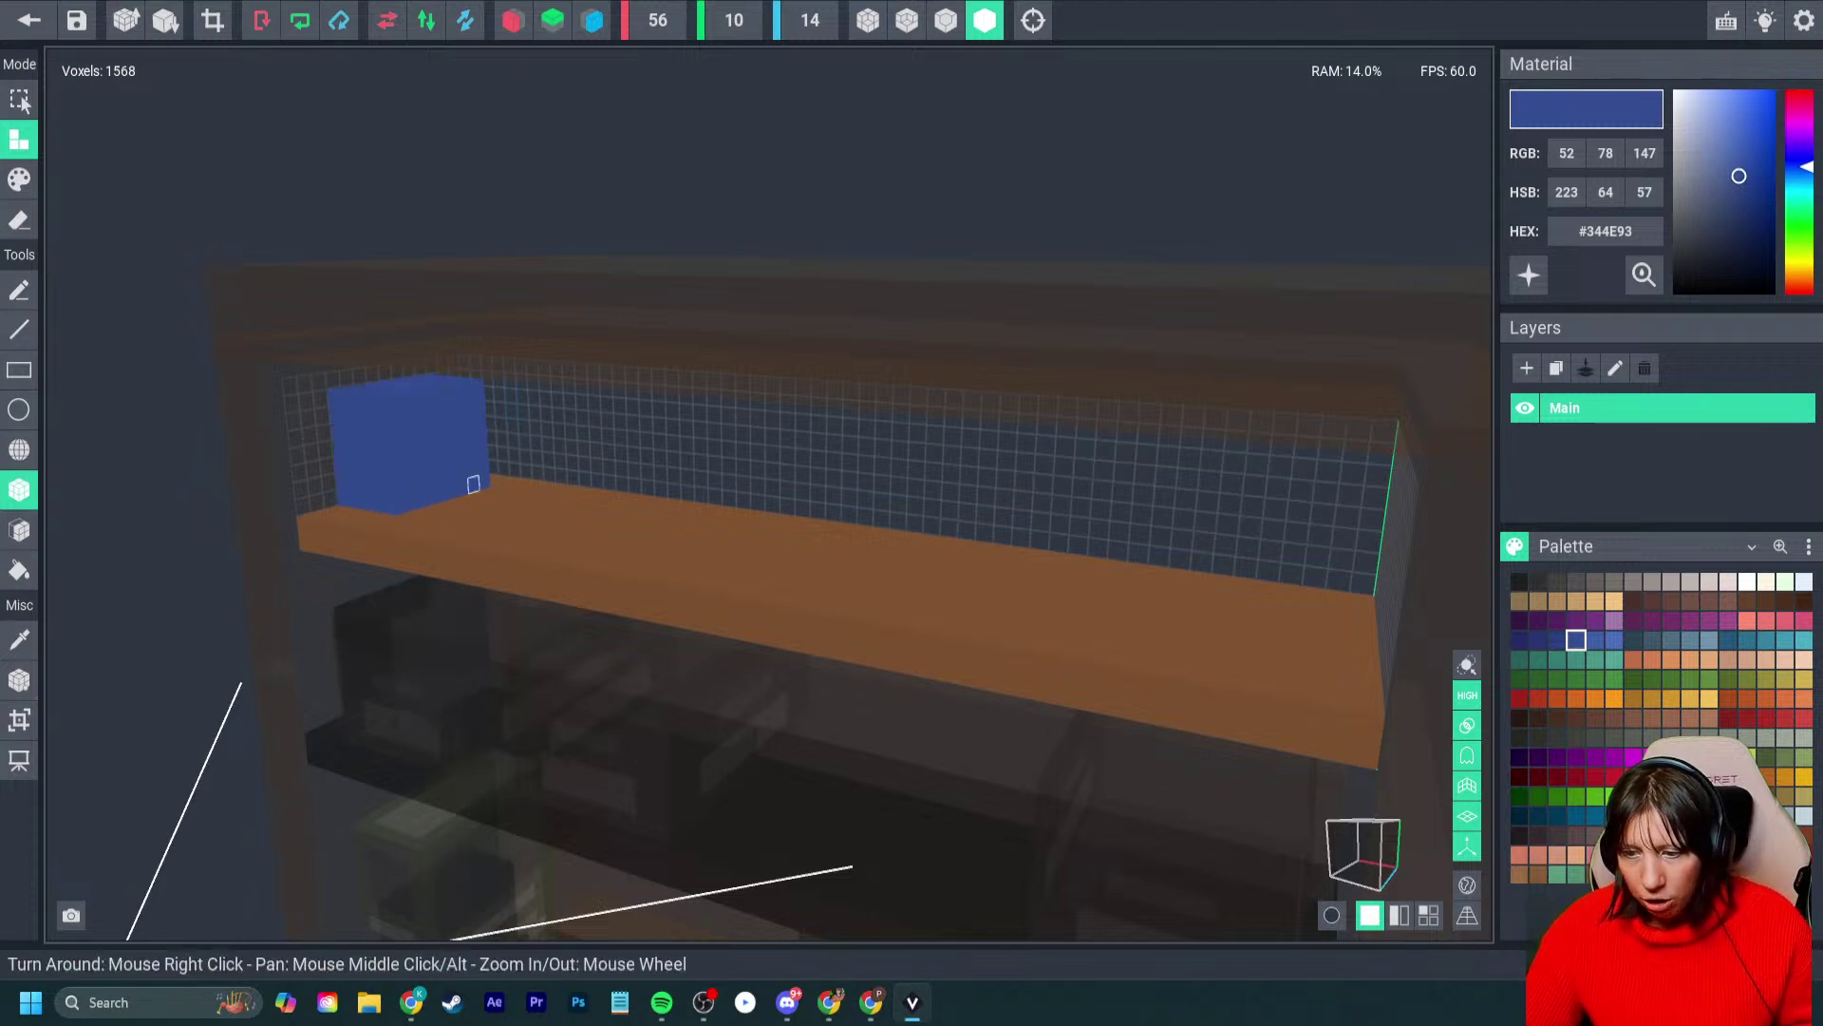
- Extend the blue block sideways along the shelf with the Face tool to nearly half the shelf's length
scroll(436, 520, up, 5)
click(19, 530)
right_drag(608, 447, 468, 436)
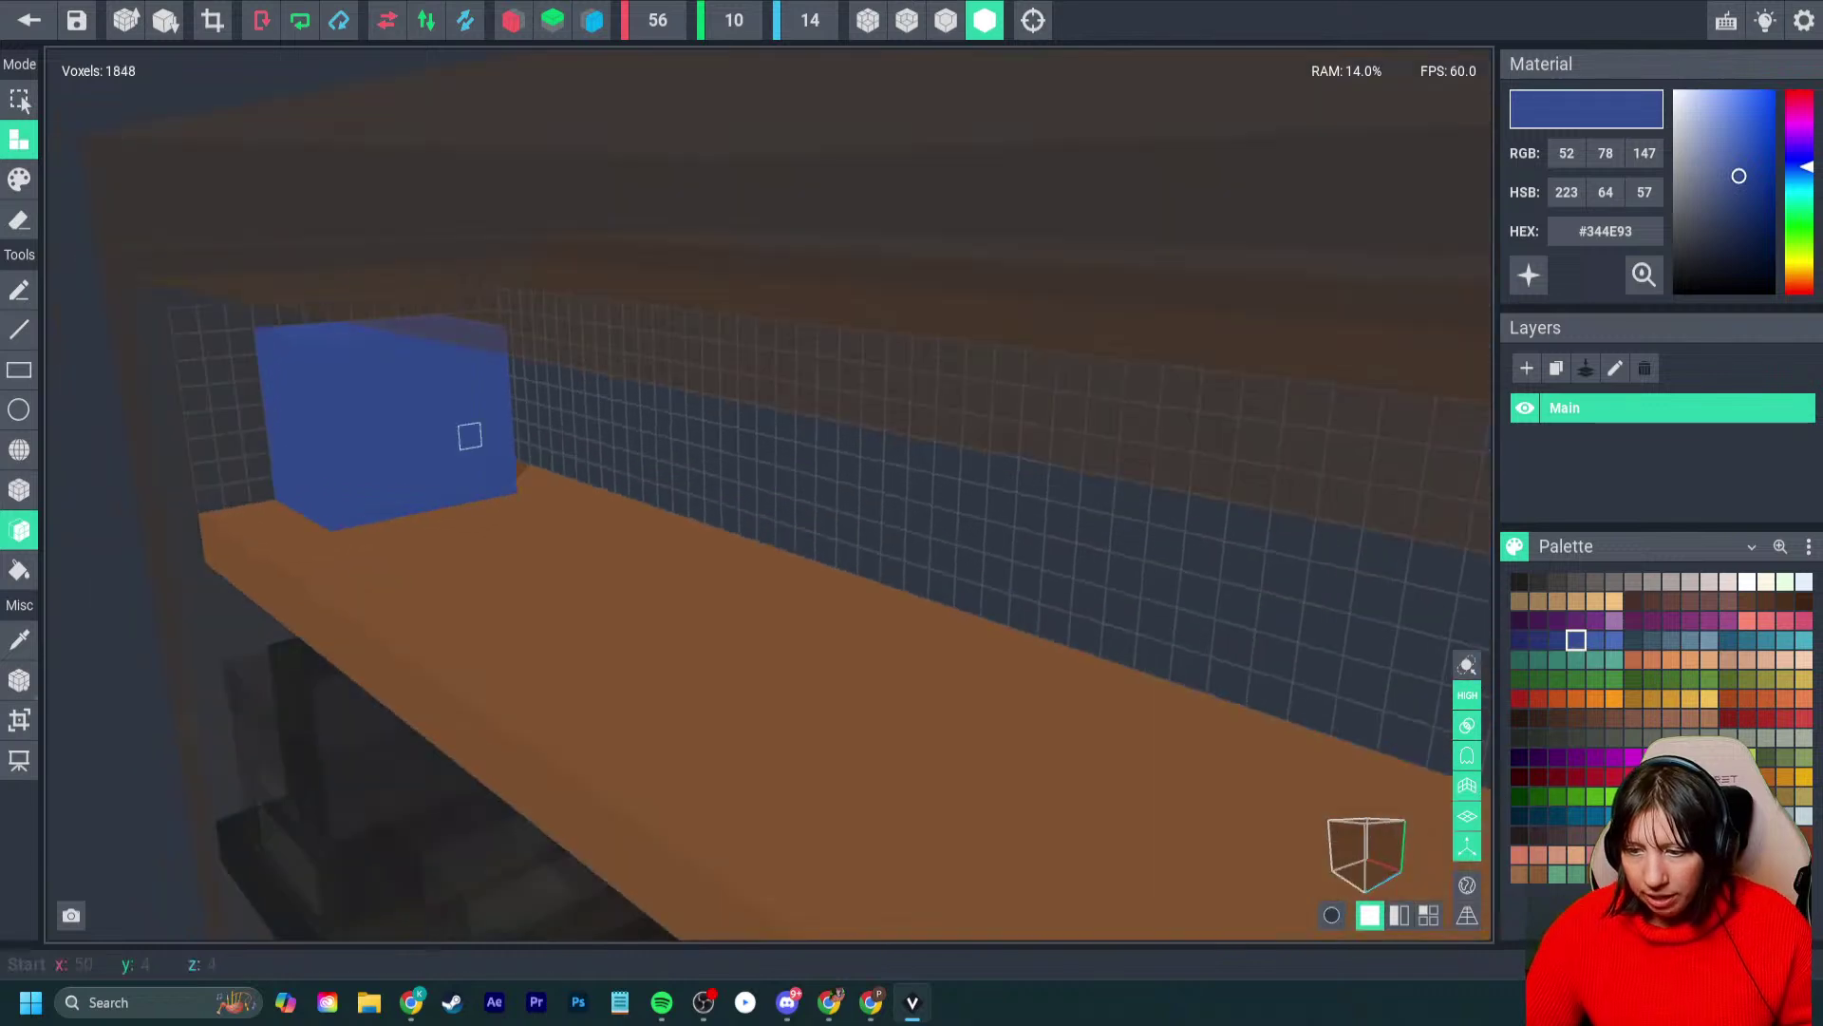
drag(468, 438, 608, 508)
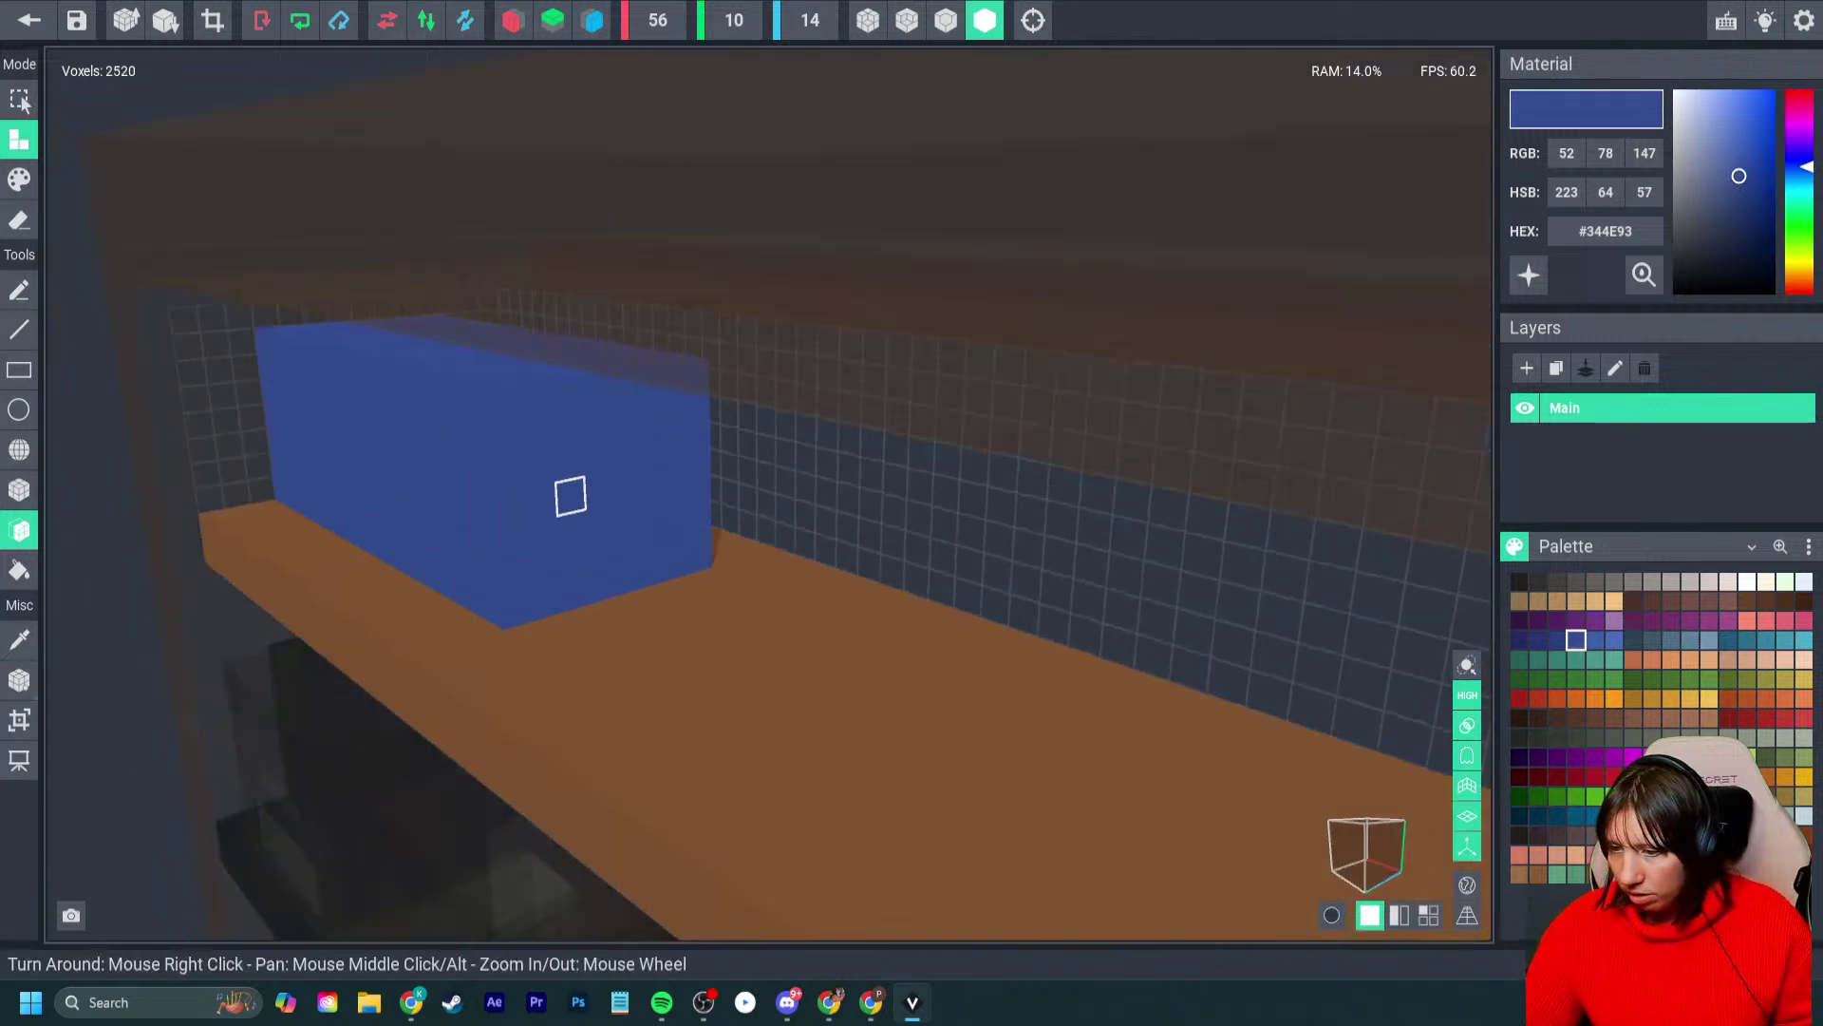
right_drag(390, 522, 529, 540)
- Show edge outlines and paint three darker blue (#293F7F) vertical stripes across the top and front of the blue block
click(946, 21)
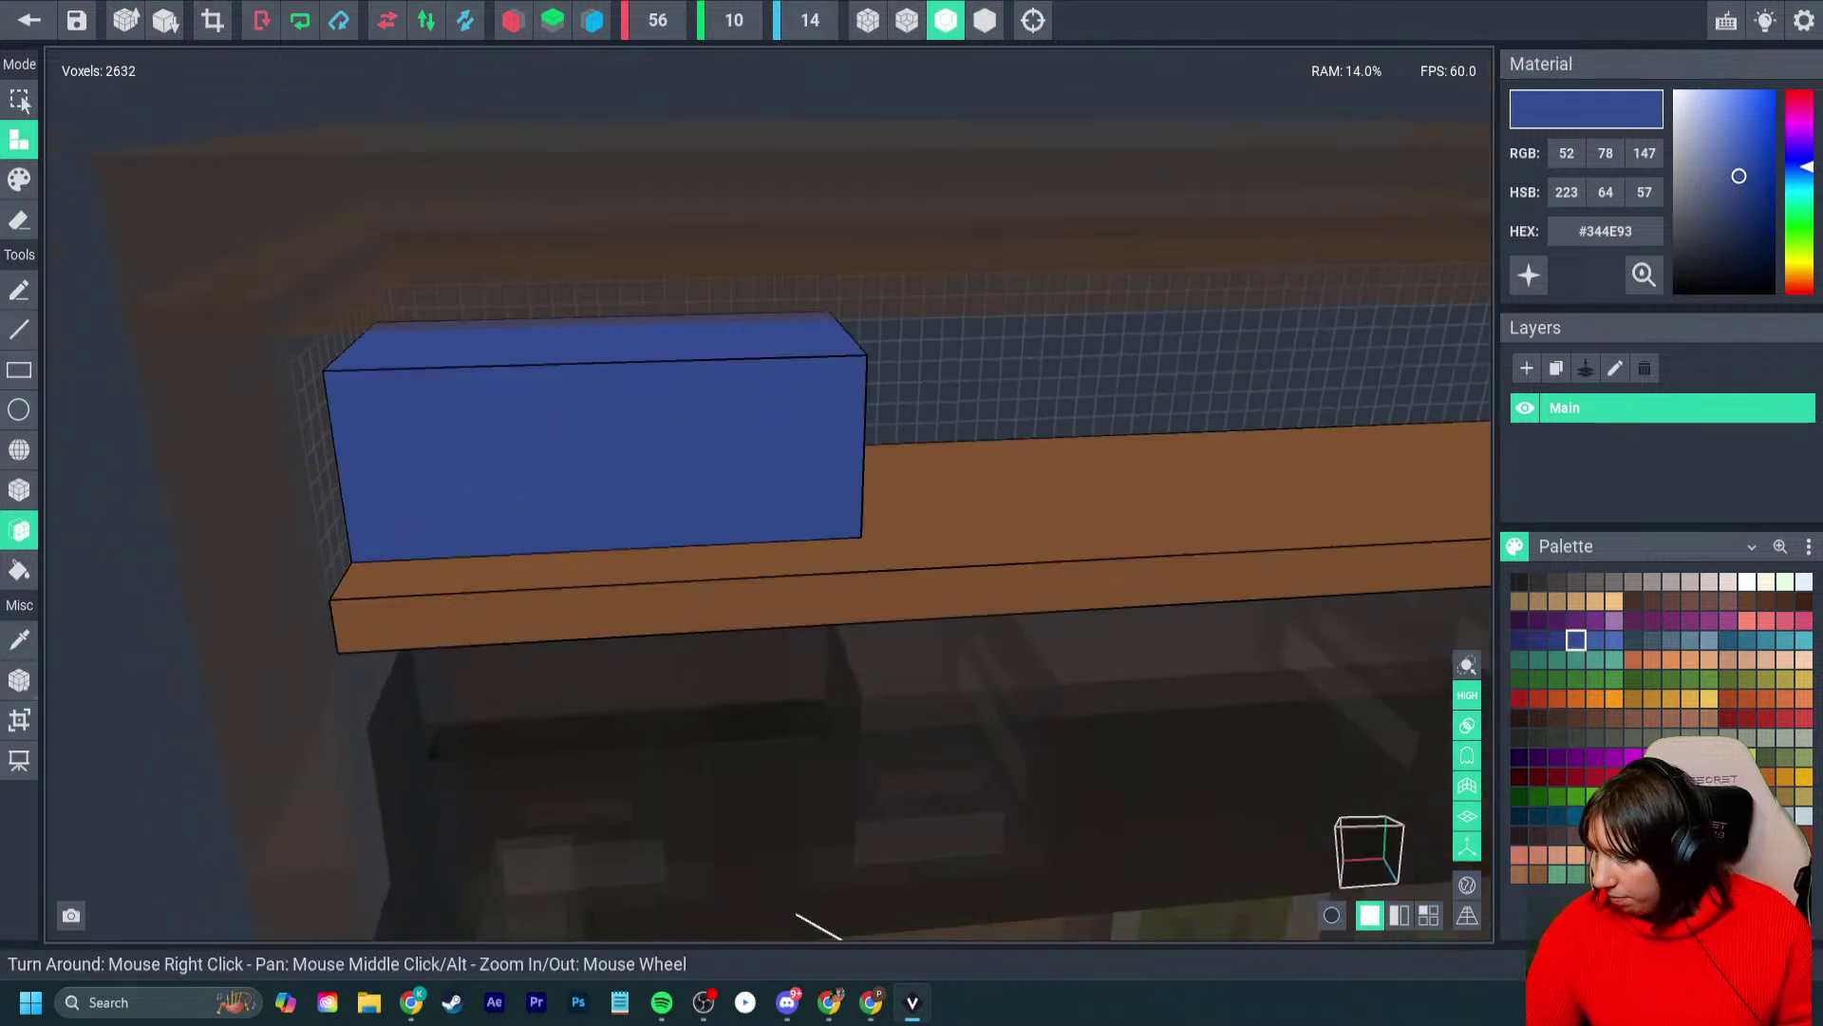
click(1558, 640)
click(19, 180)
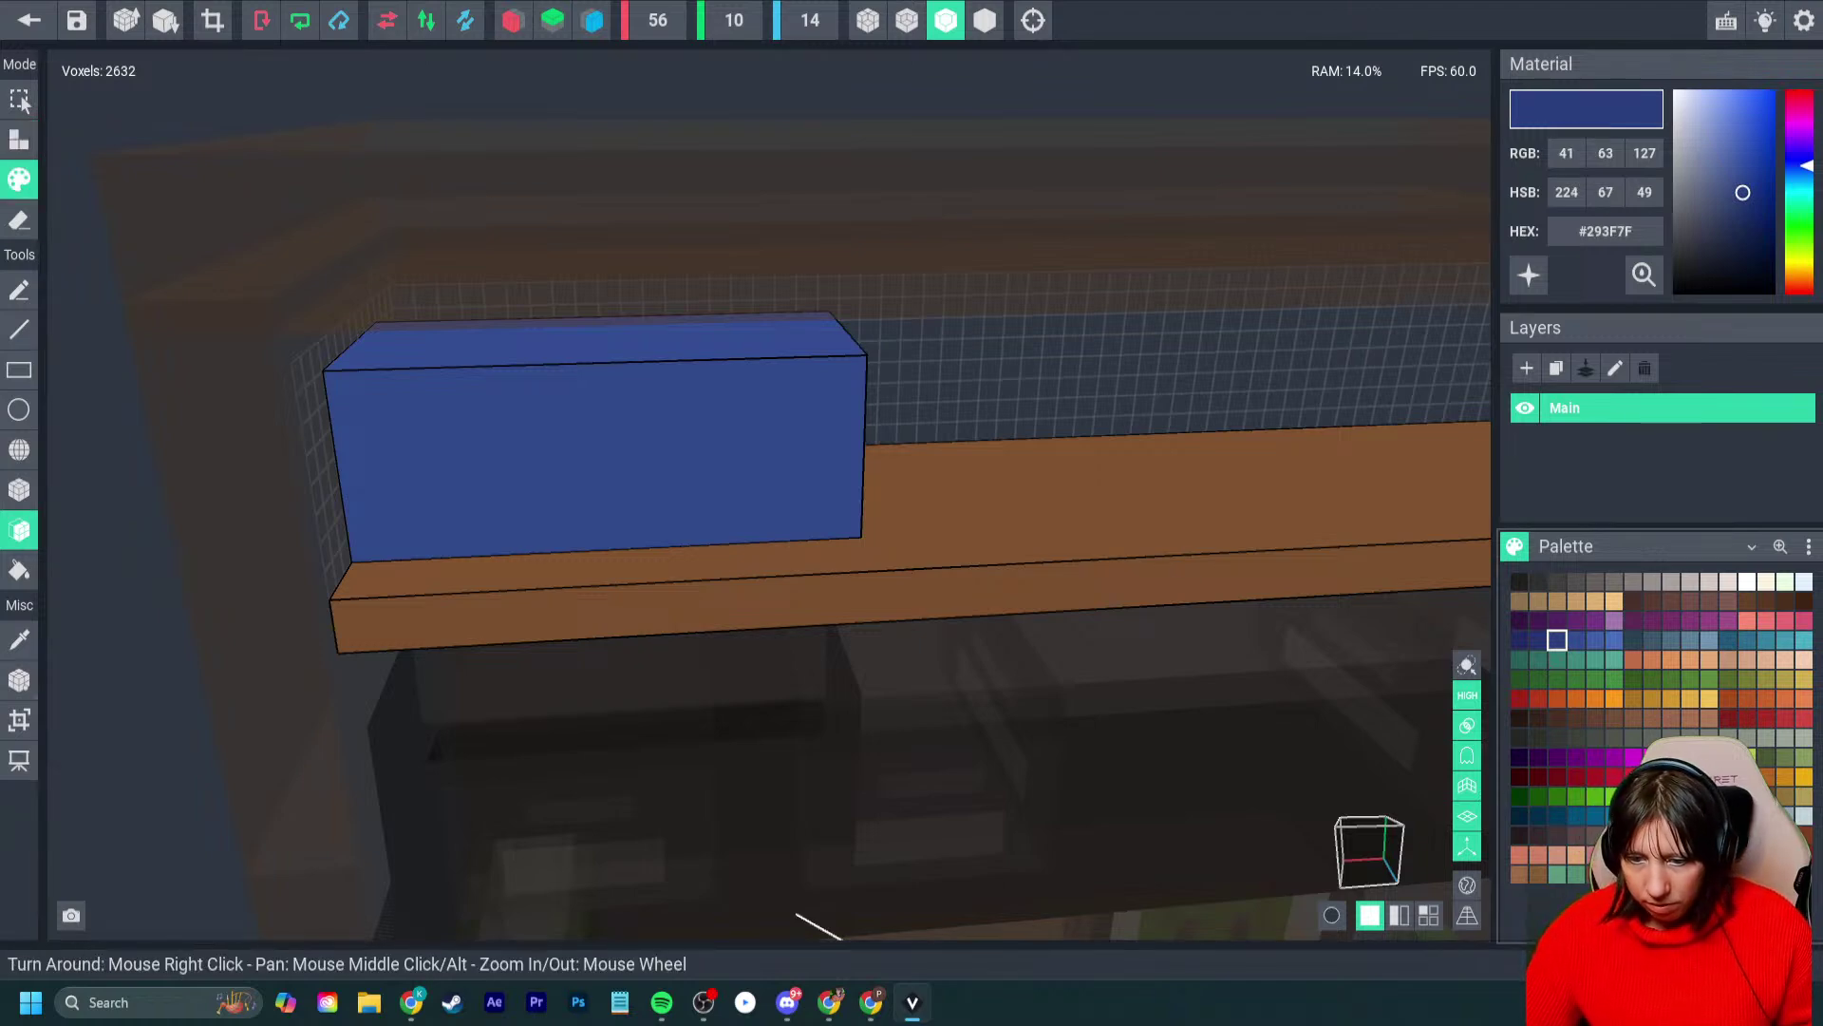
click(19, 490)
right_drag(498, 439, 509, 485)
drag(450, 331, 444, 582)
drag(551, 327, 550, 581)
drag(702, 324, 710, 552)
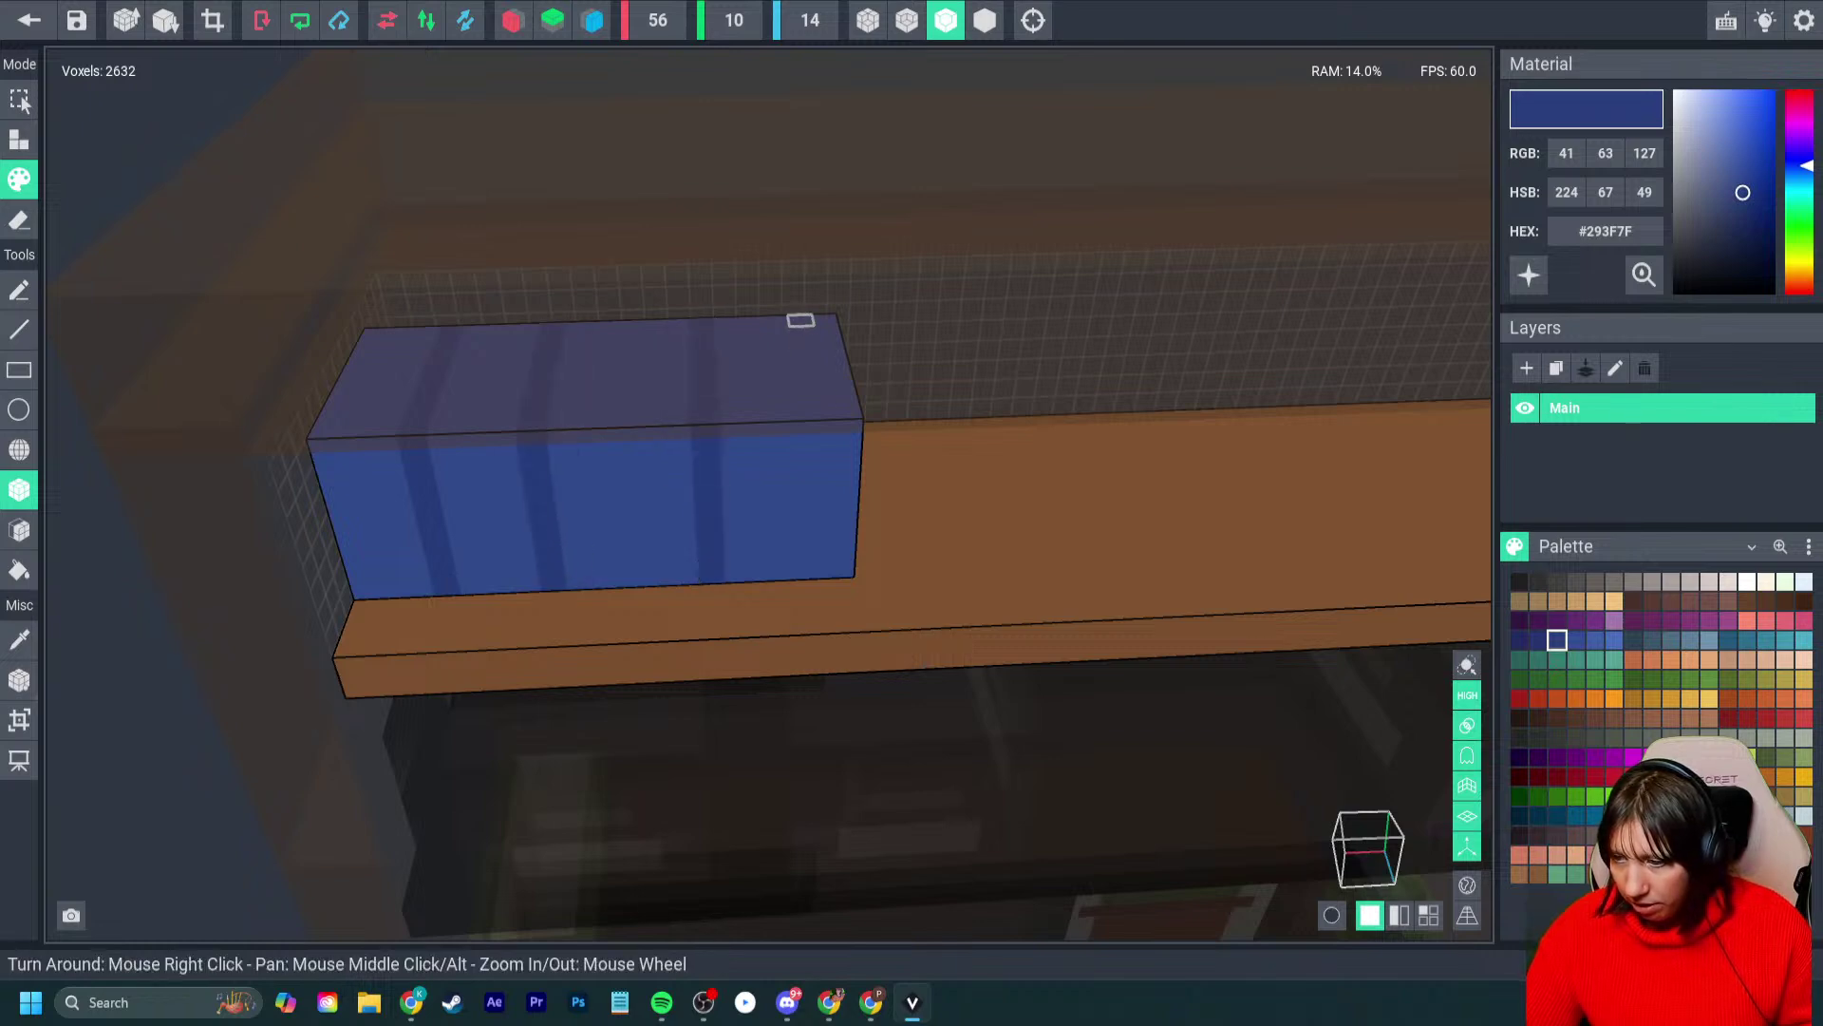
- Try painting a fourth dark blue stripe near the block's inner end
right_drag(814, 566, 773, 566)
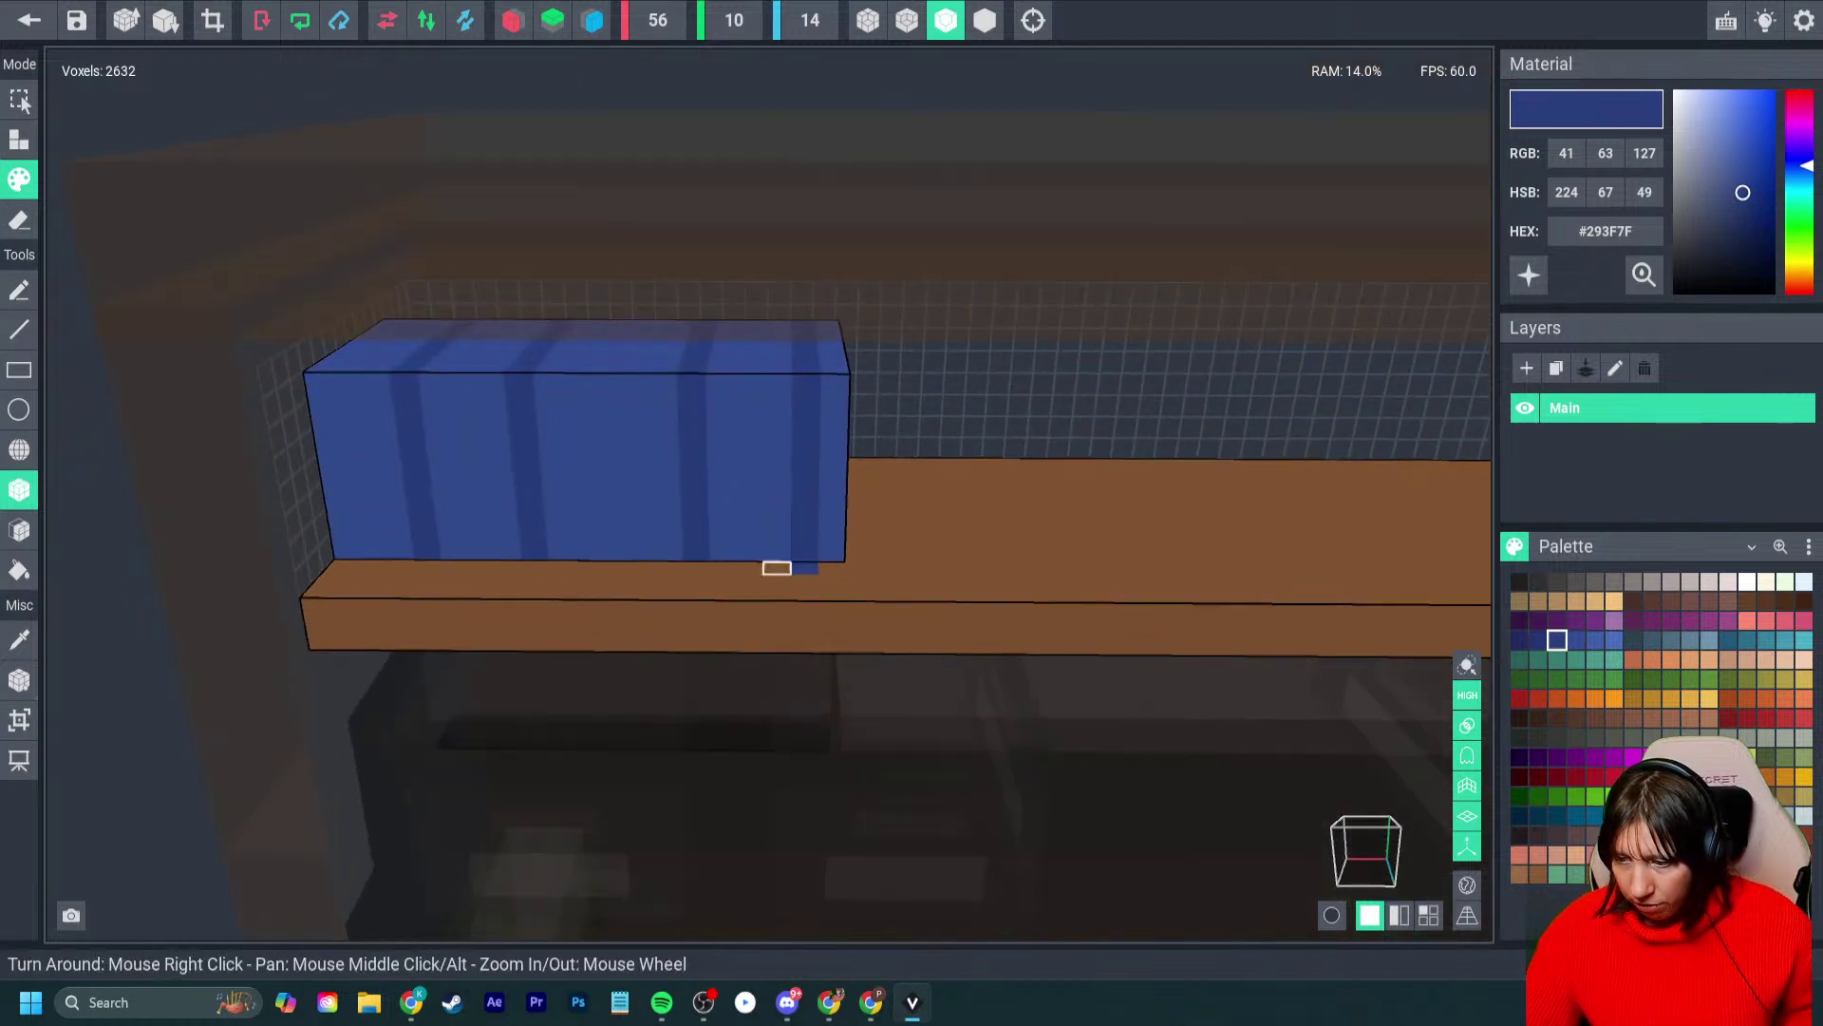
right_drag(777, 415, 802, 328)
click(801, 321)
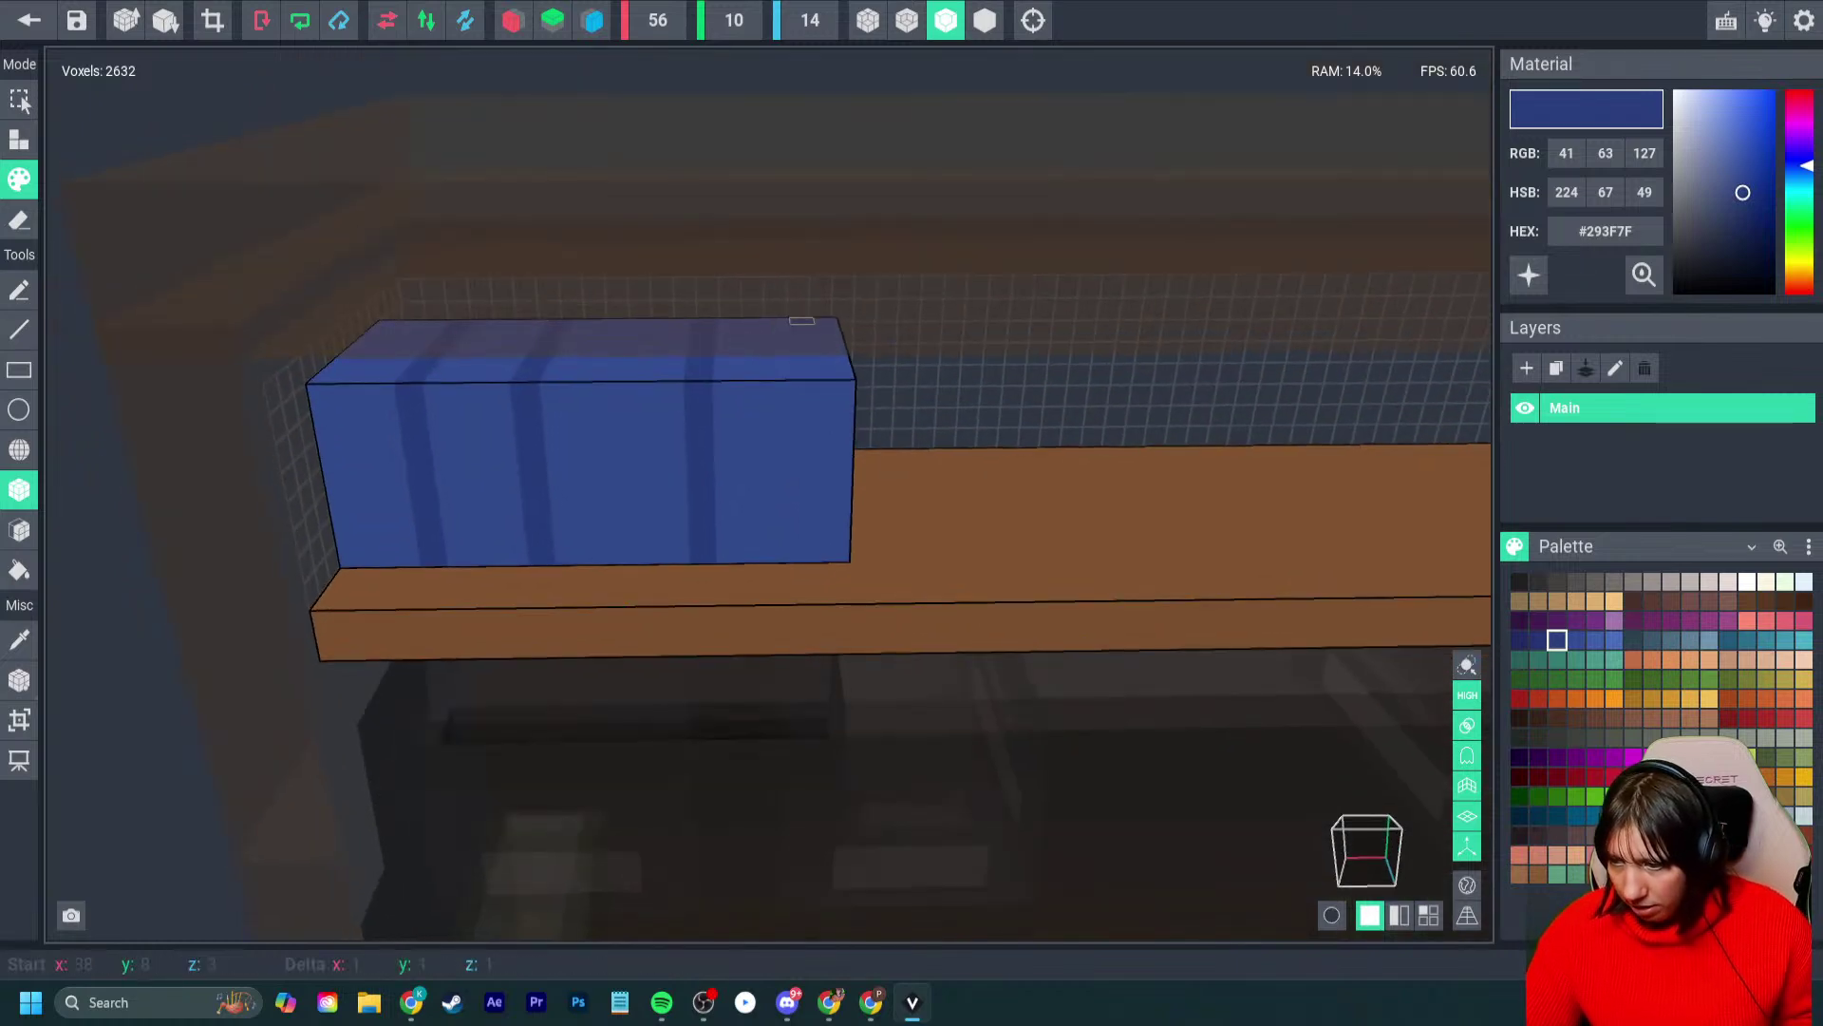
drag(777, 320, 782, 523)
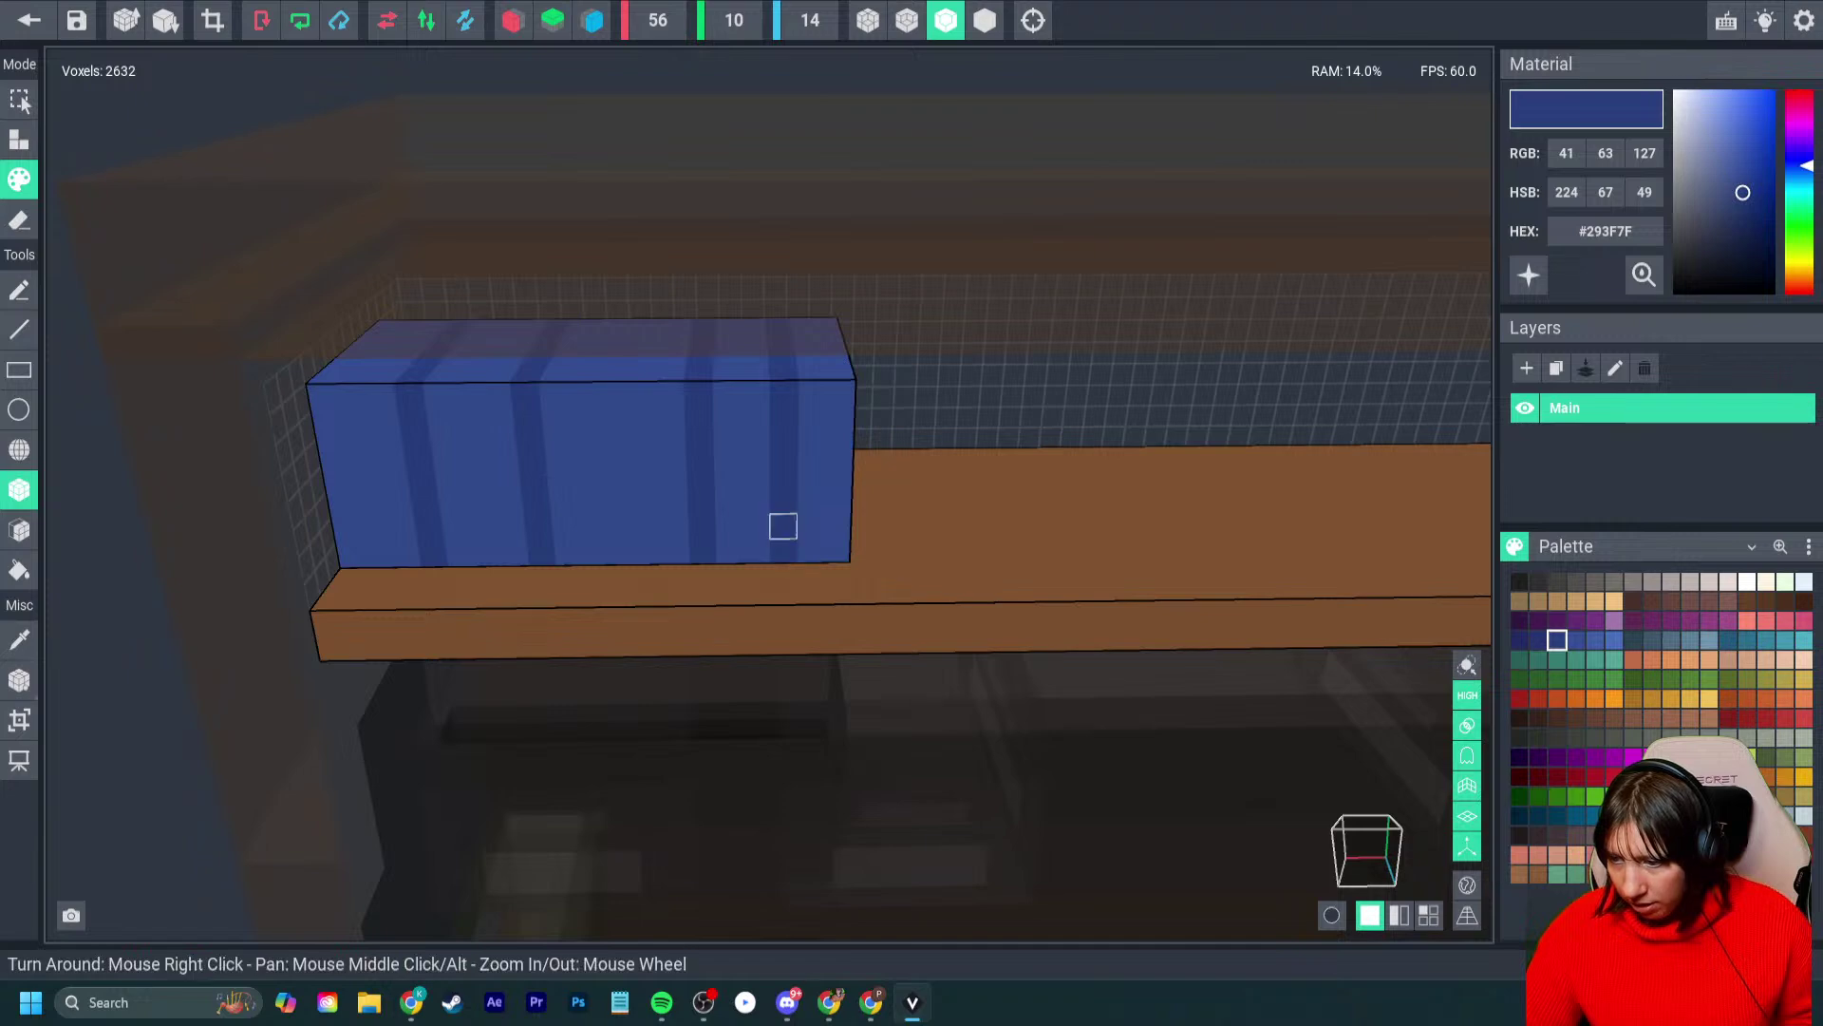
- Thicken the block's inner end by one voxel layer in the base blue (#344E93) using the Face tool
right_drag(814, 436, 798, 424)
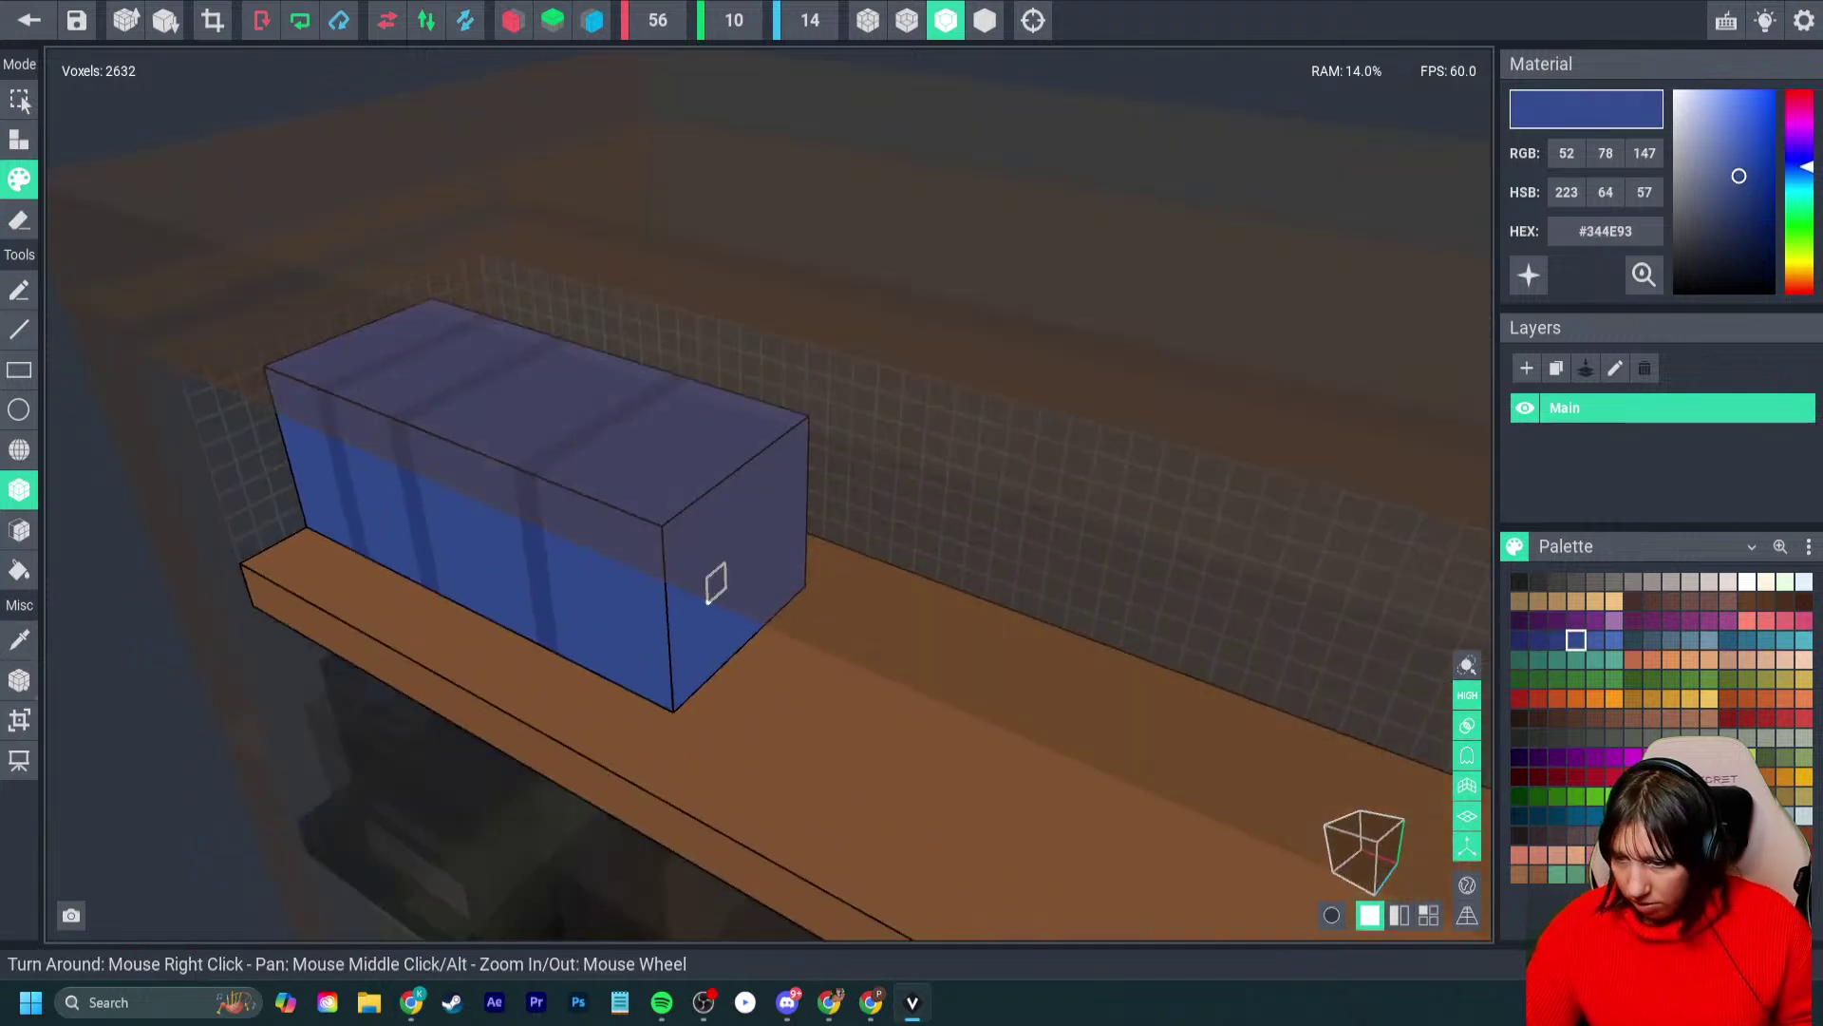
key(ctrl+s)
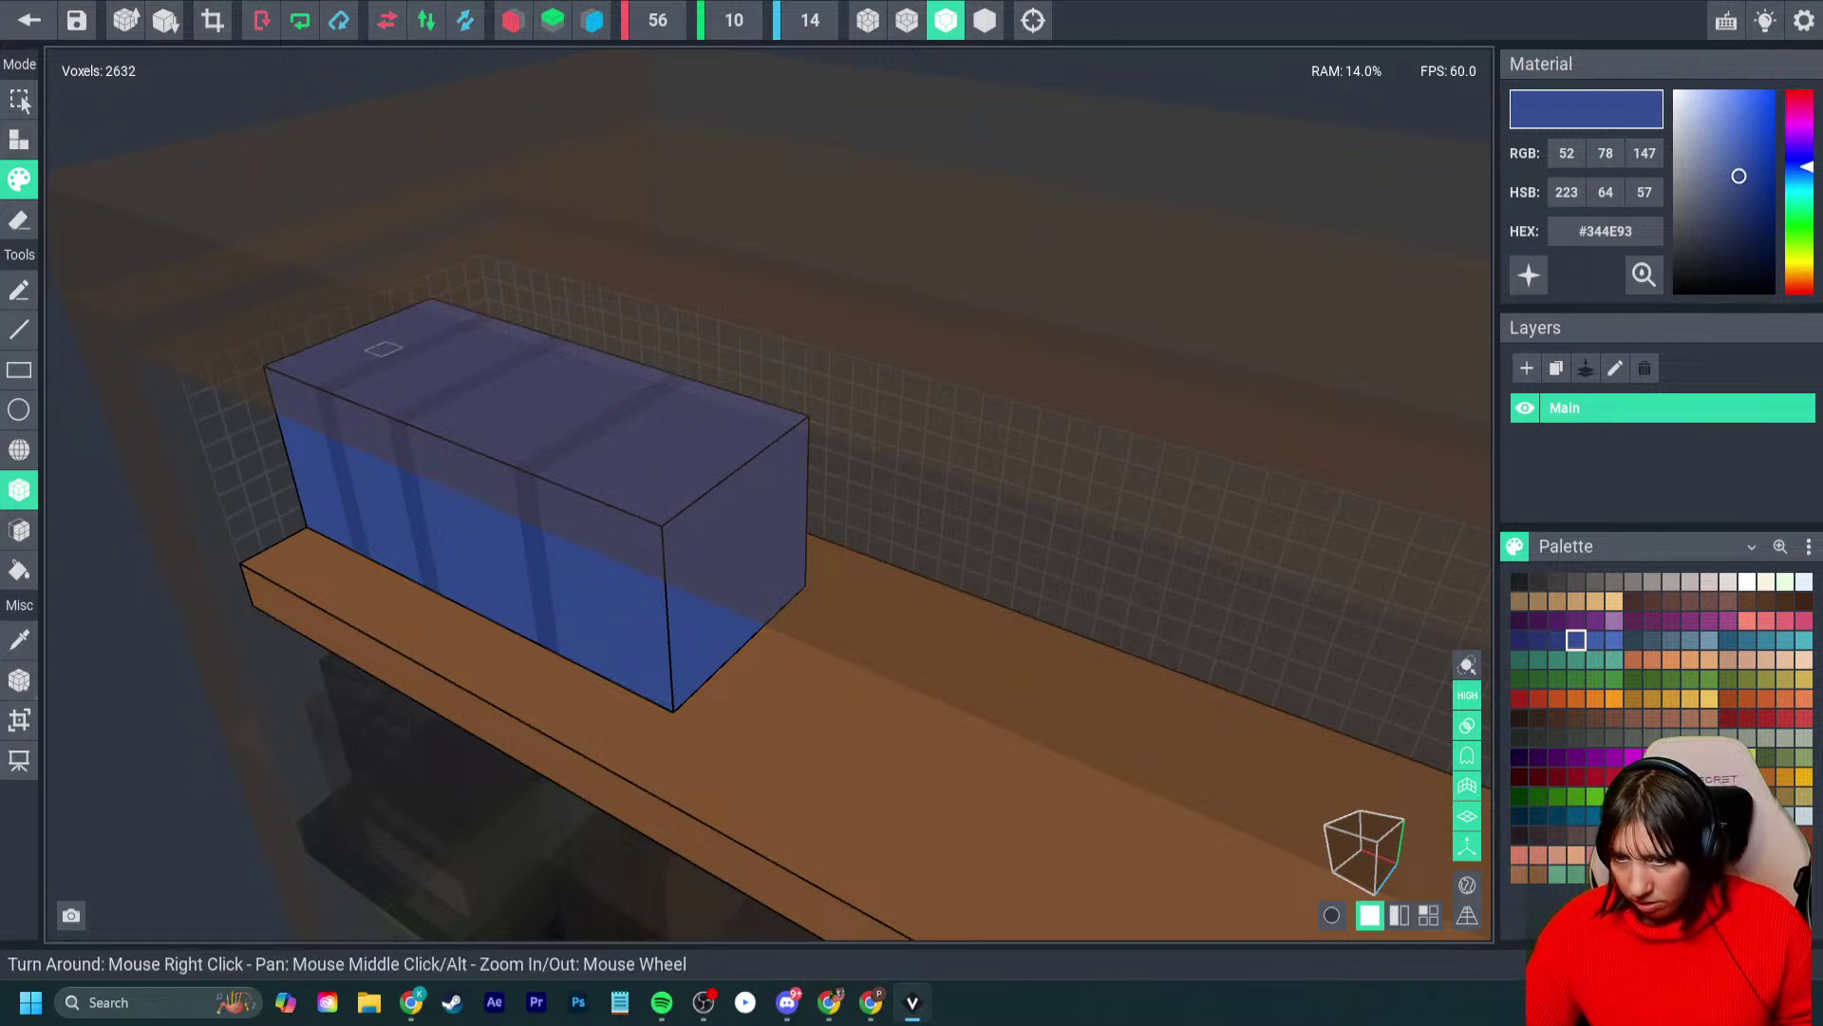
click(19, 139)
click(19, 530)
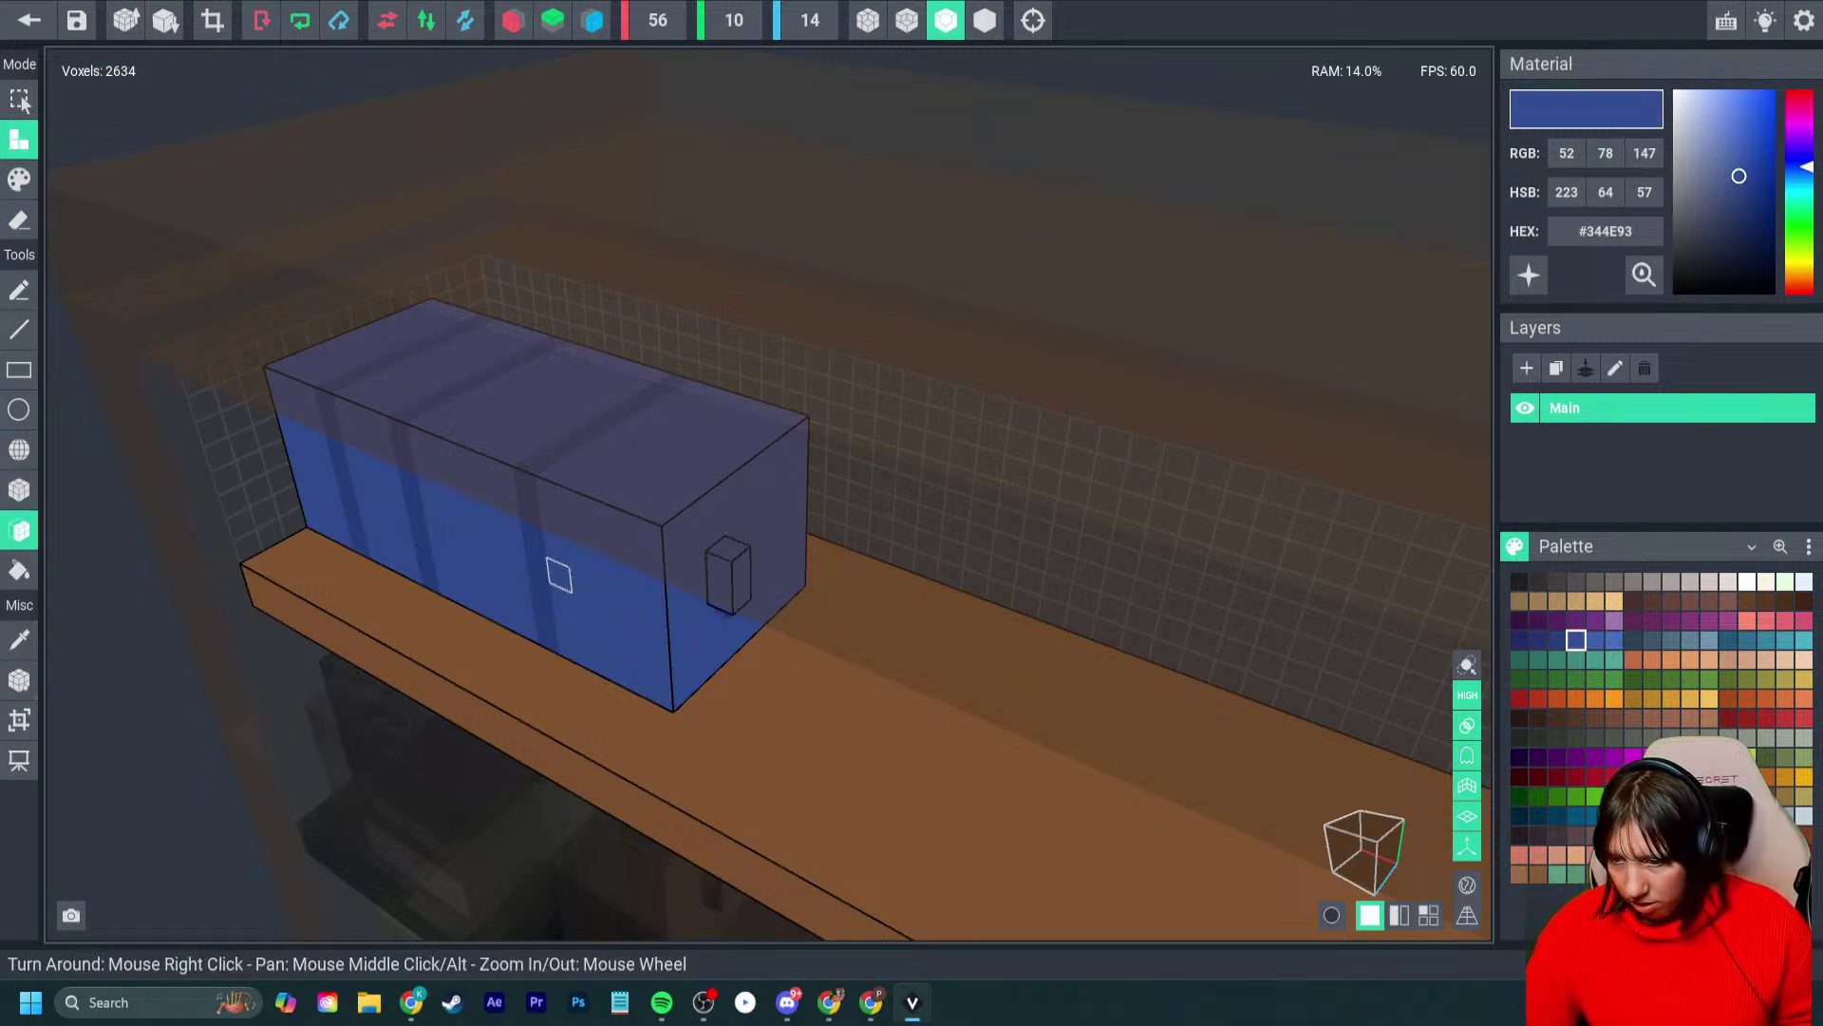
click(717, 596)
click(704, 652)
mouse_move(542, 589)
right_down()
mouse_move(509, 485)
mouse_move(728, 565)
right_up()
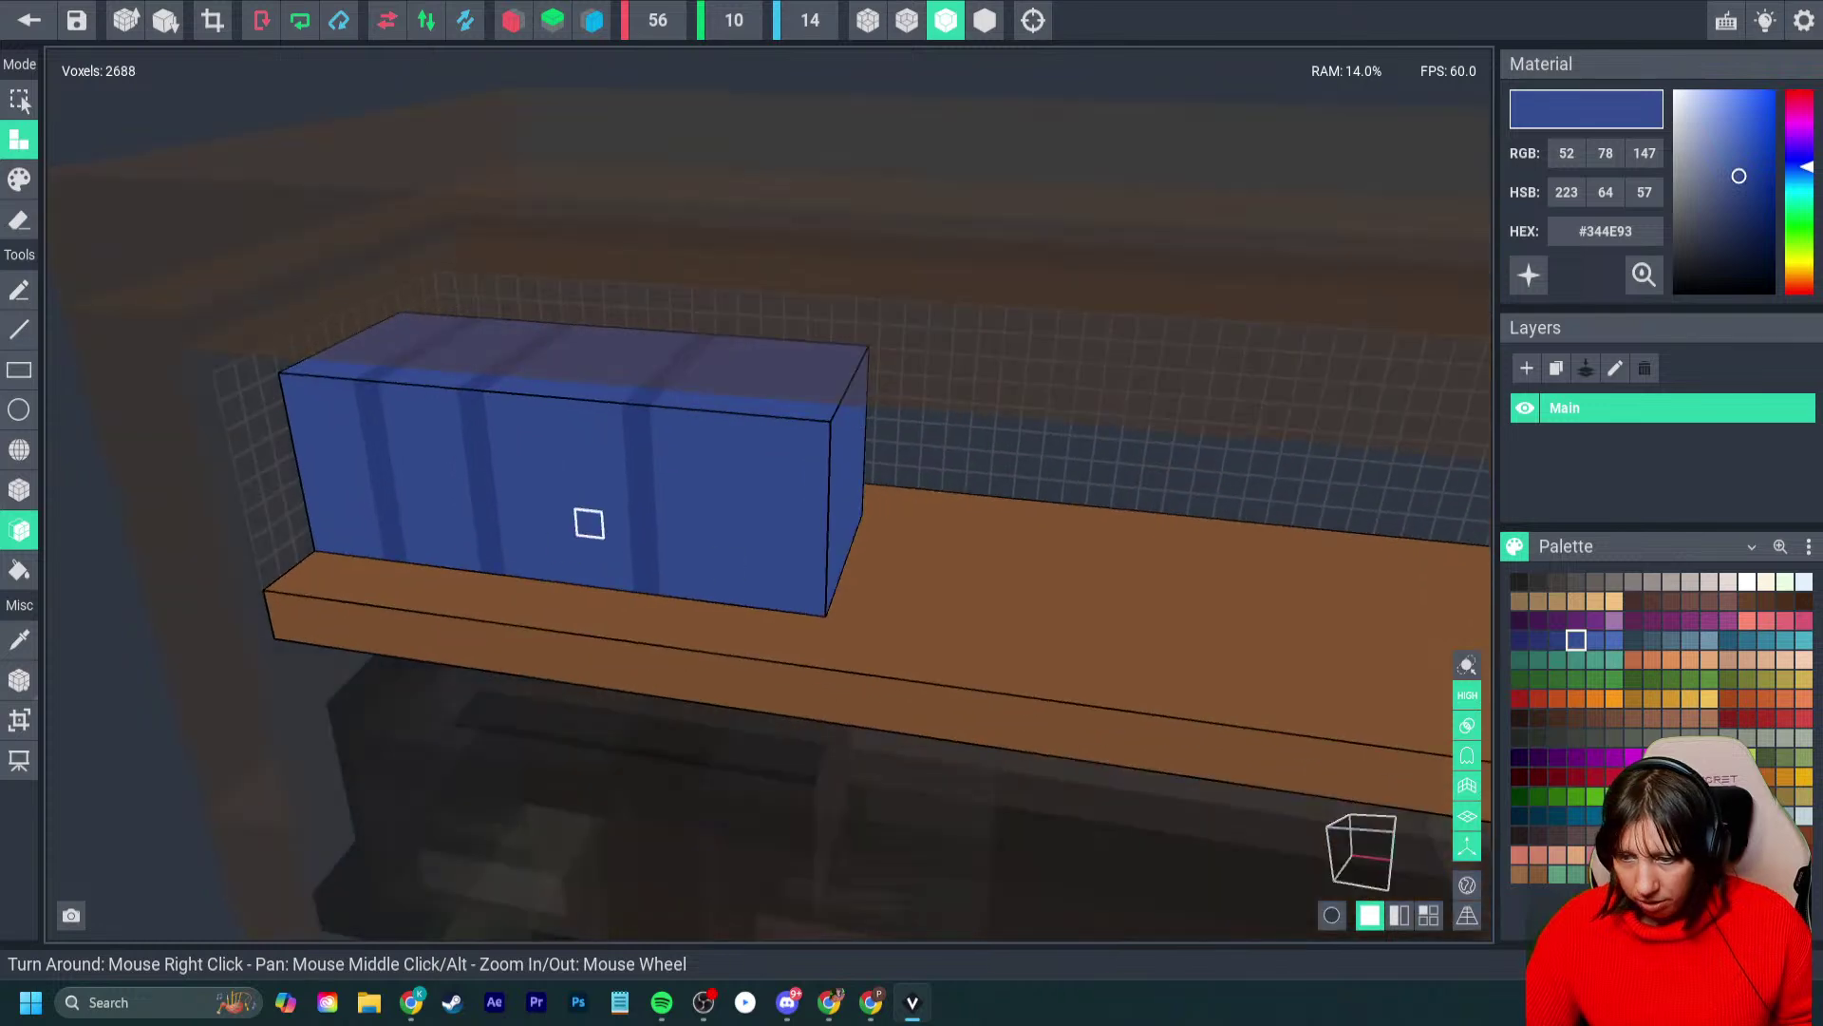
- Sample the dark blue (#293F7F) and paint the fourth vertical stripe near the lengthened inner end of the block
key(i)
click(640, 504)
click(19, 179)
right_drag(504, 486, 790, 345)
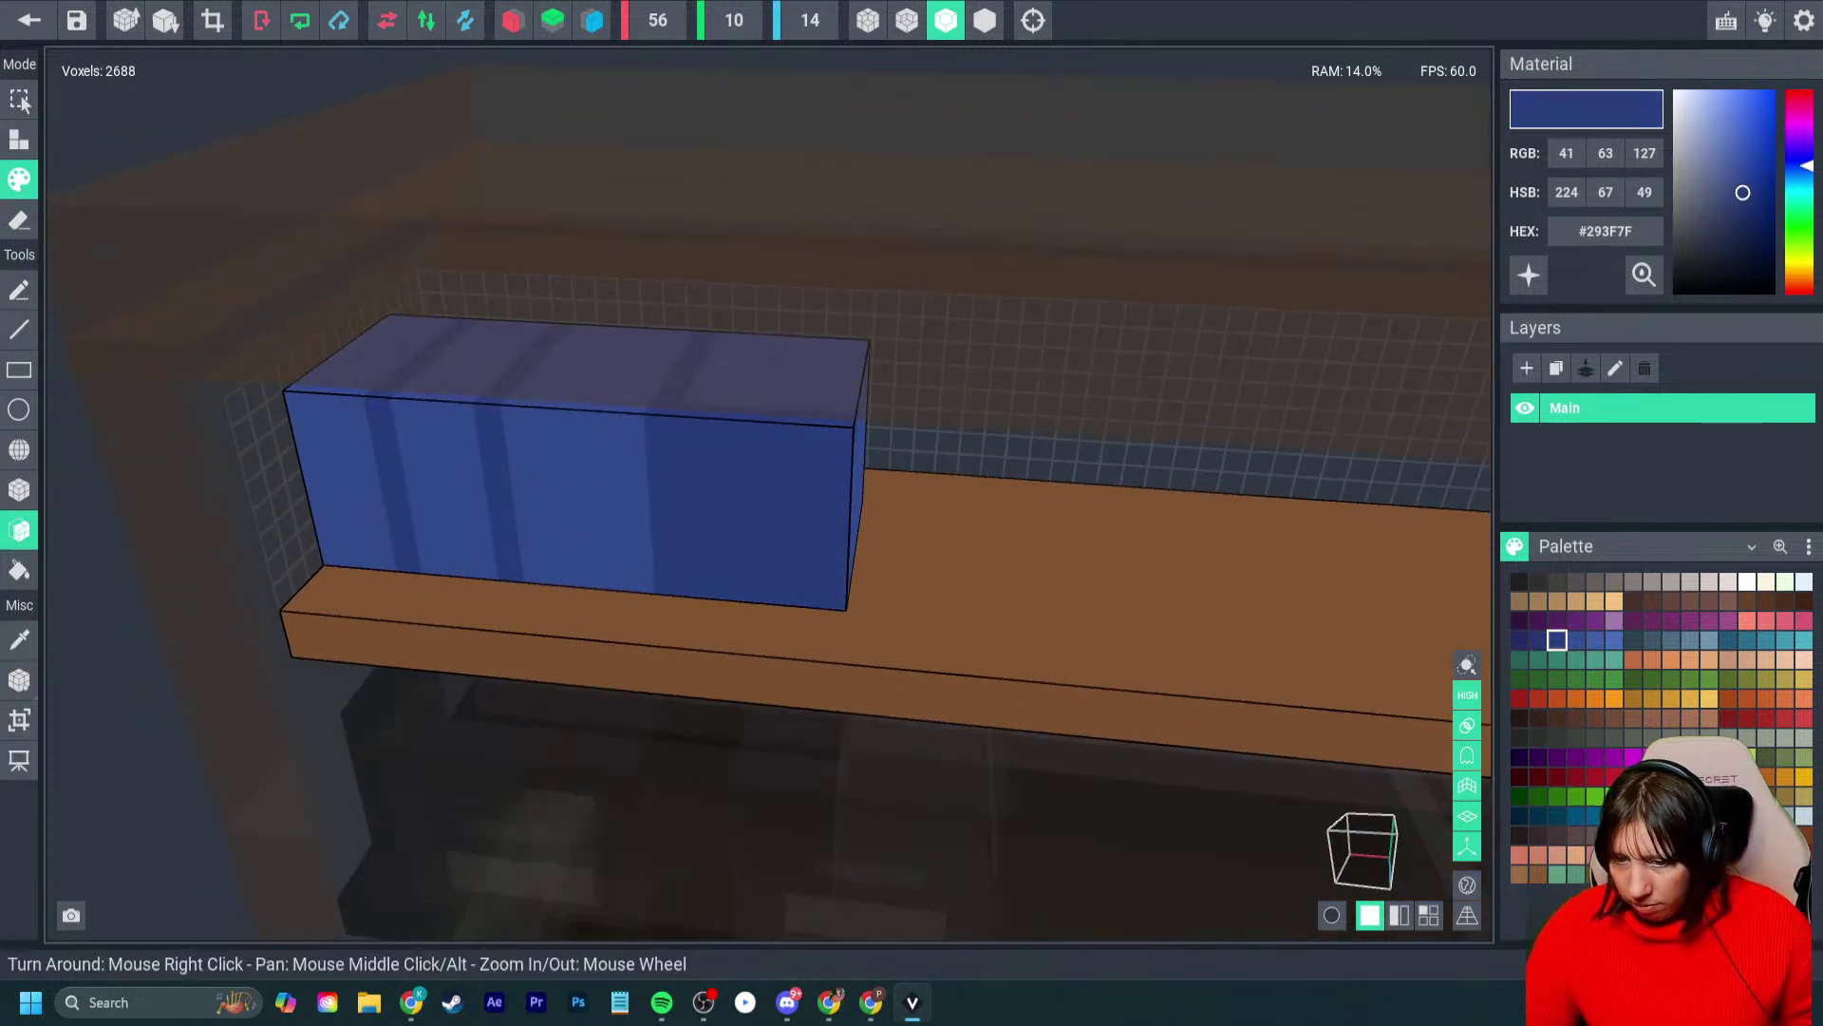
key(b)
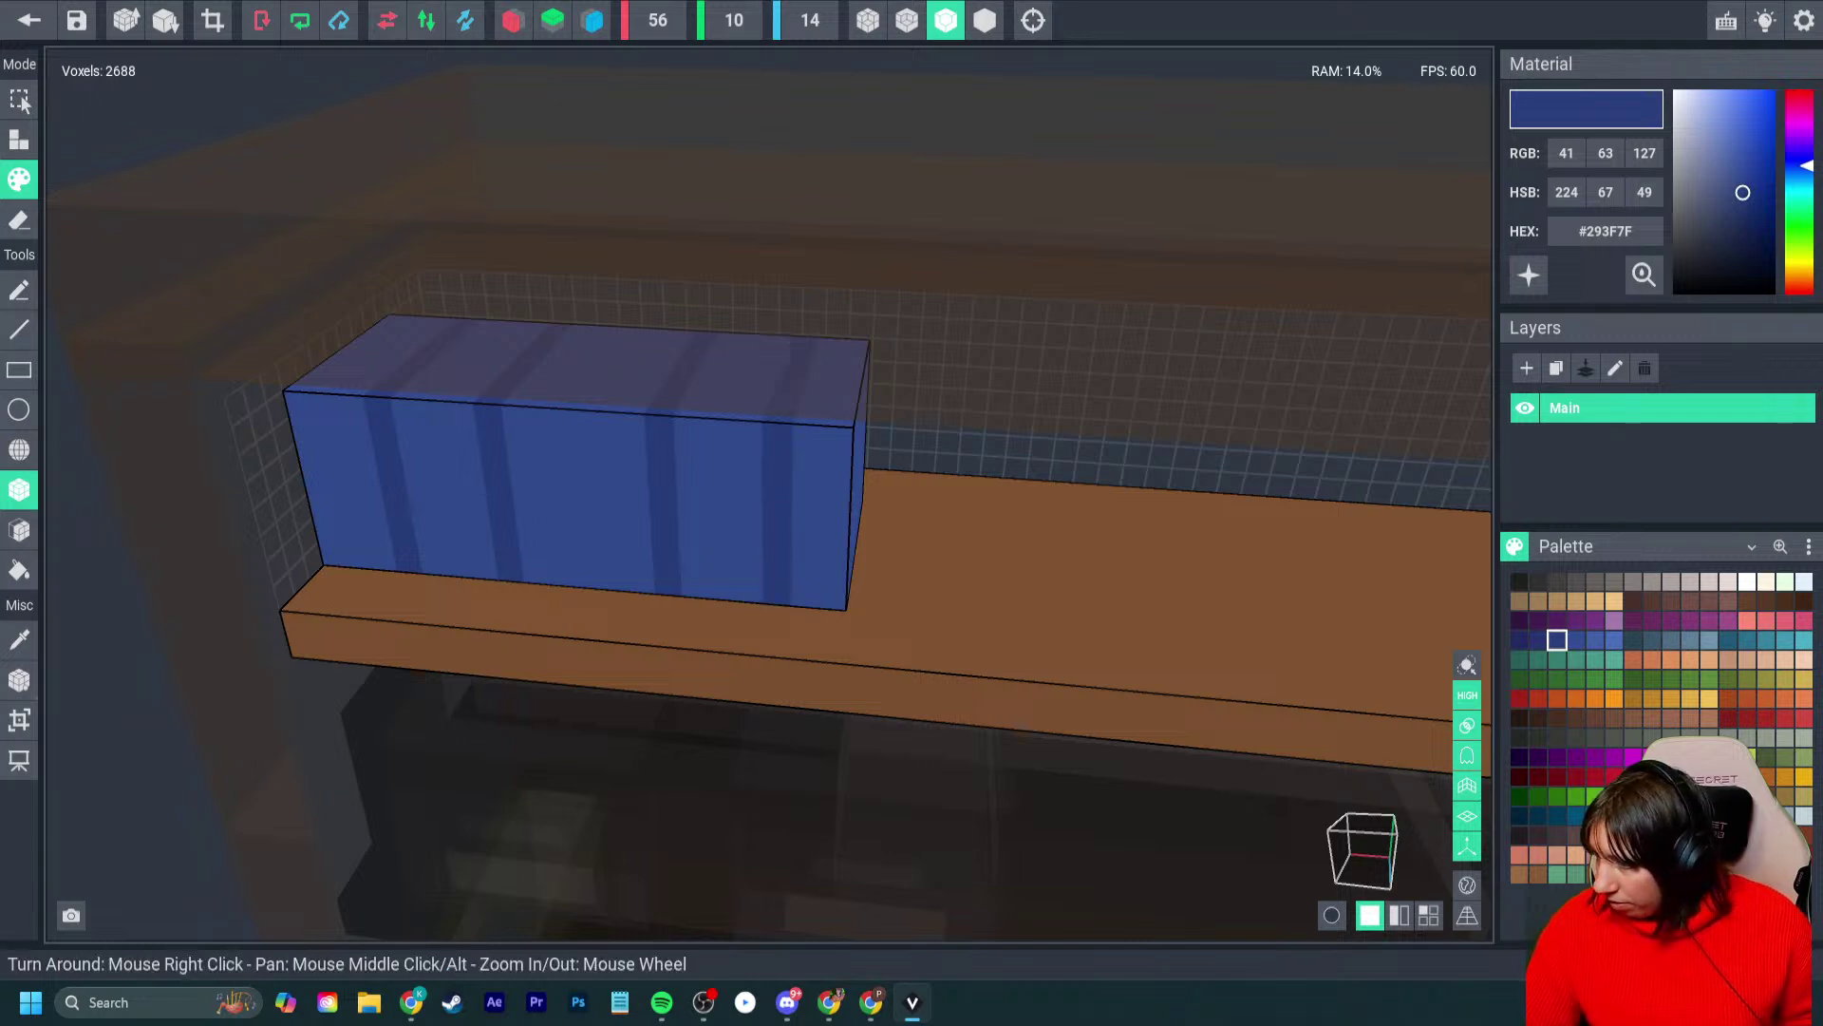
- Paint five light (#D4C8C3) page strips on the block's top, one in each section between the dark stripes
click(1710, 581)
right_drag(454, 462, 518, 490)
mouse_move(376, 331)
mouse_down()
mouse_move(418, 361)
mouse_move(366, 404)
mouse_move(405, 375)
mouse_move(396, 344)
mouse_move(366, 404)
mouse_up()
key(ctrl+z)
key(ctrl+z)
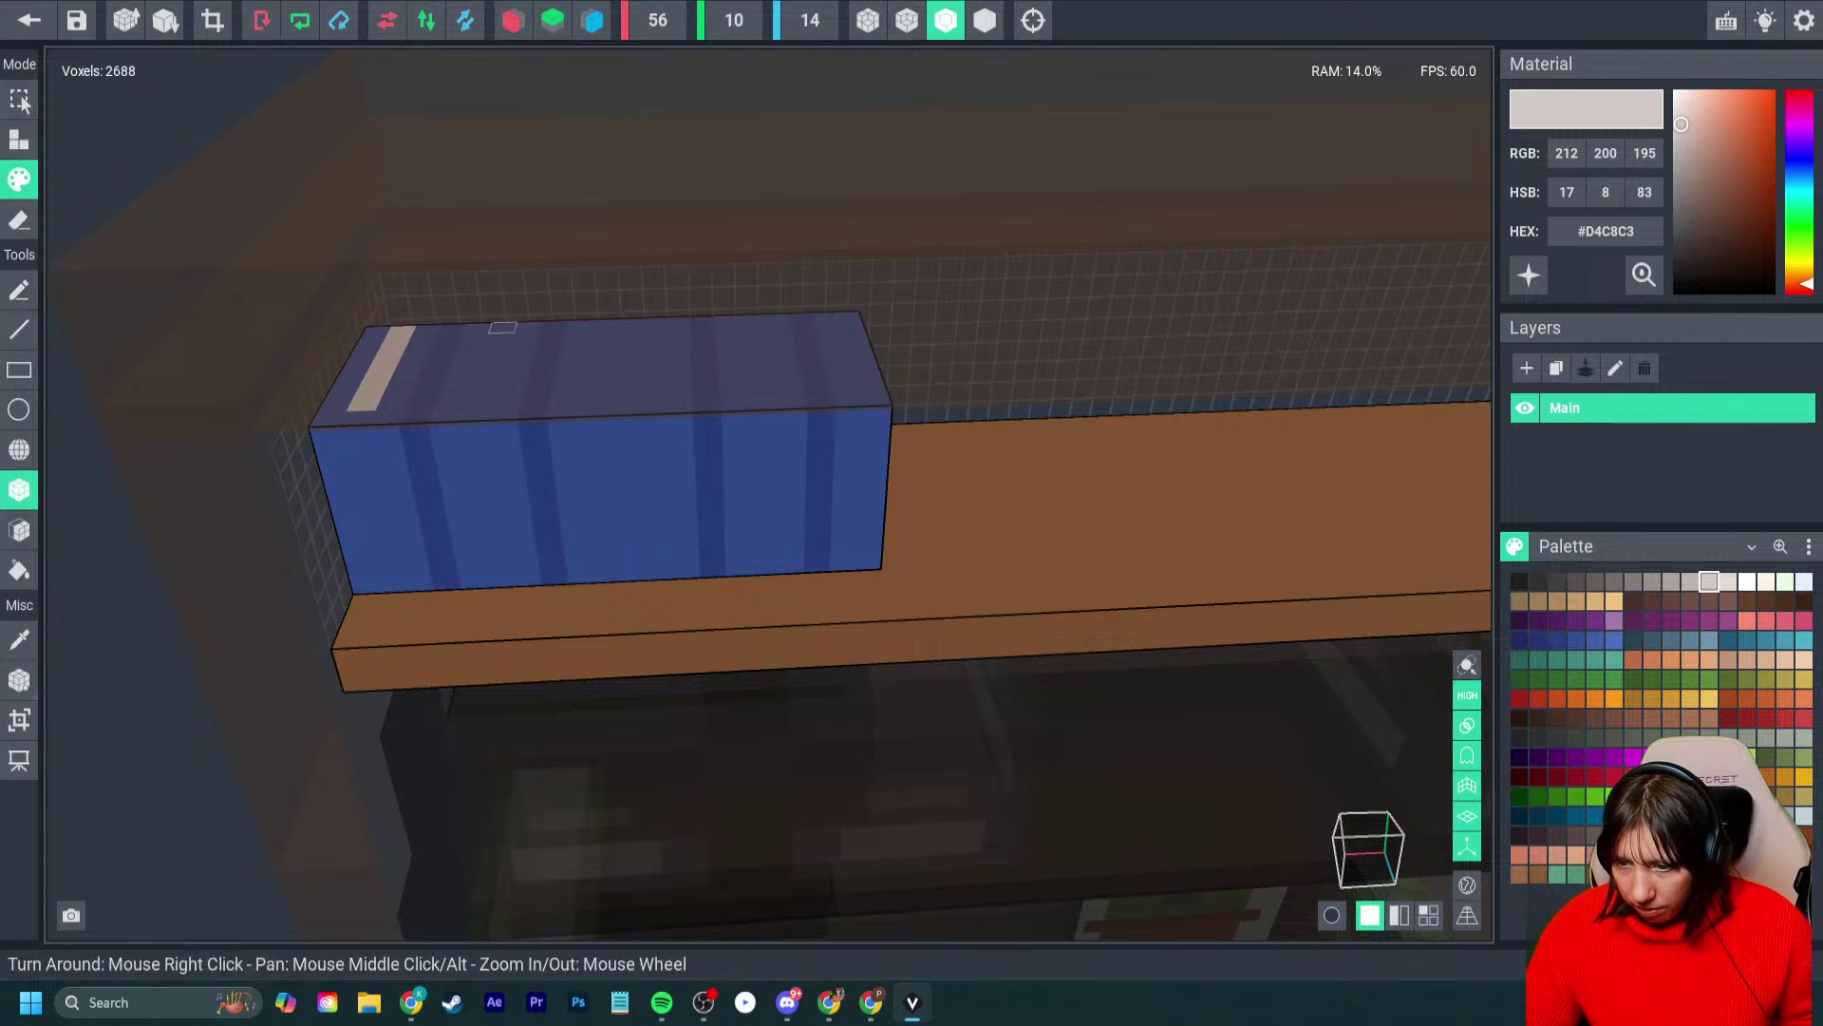
drag(502, 328, 477, 403)
drag(603, 324, 656, 397)
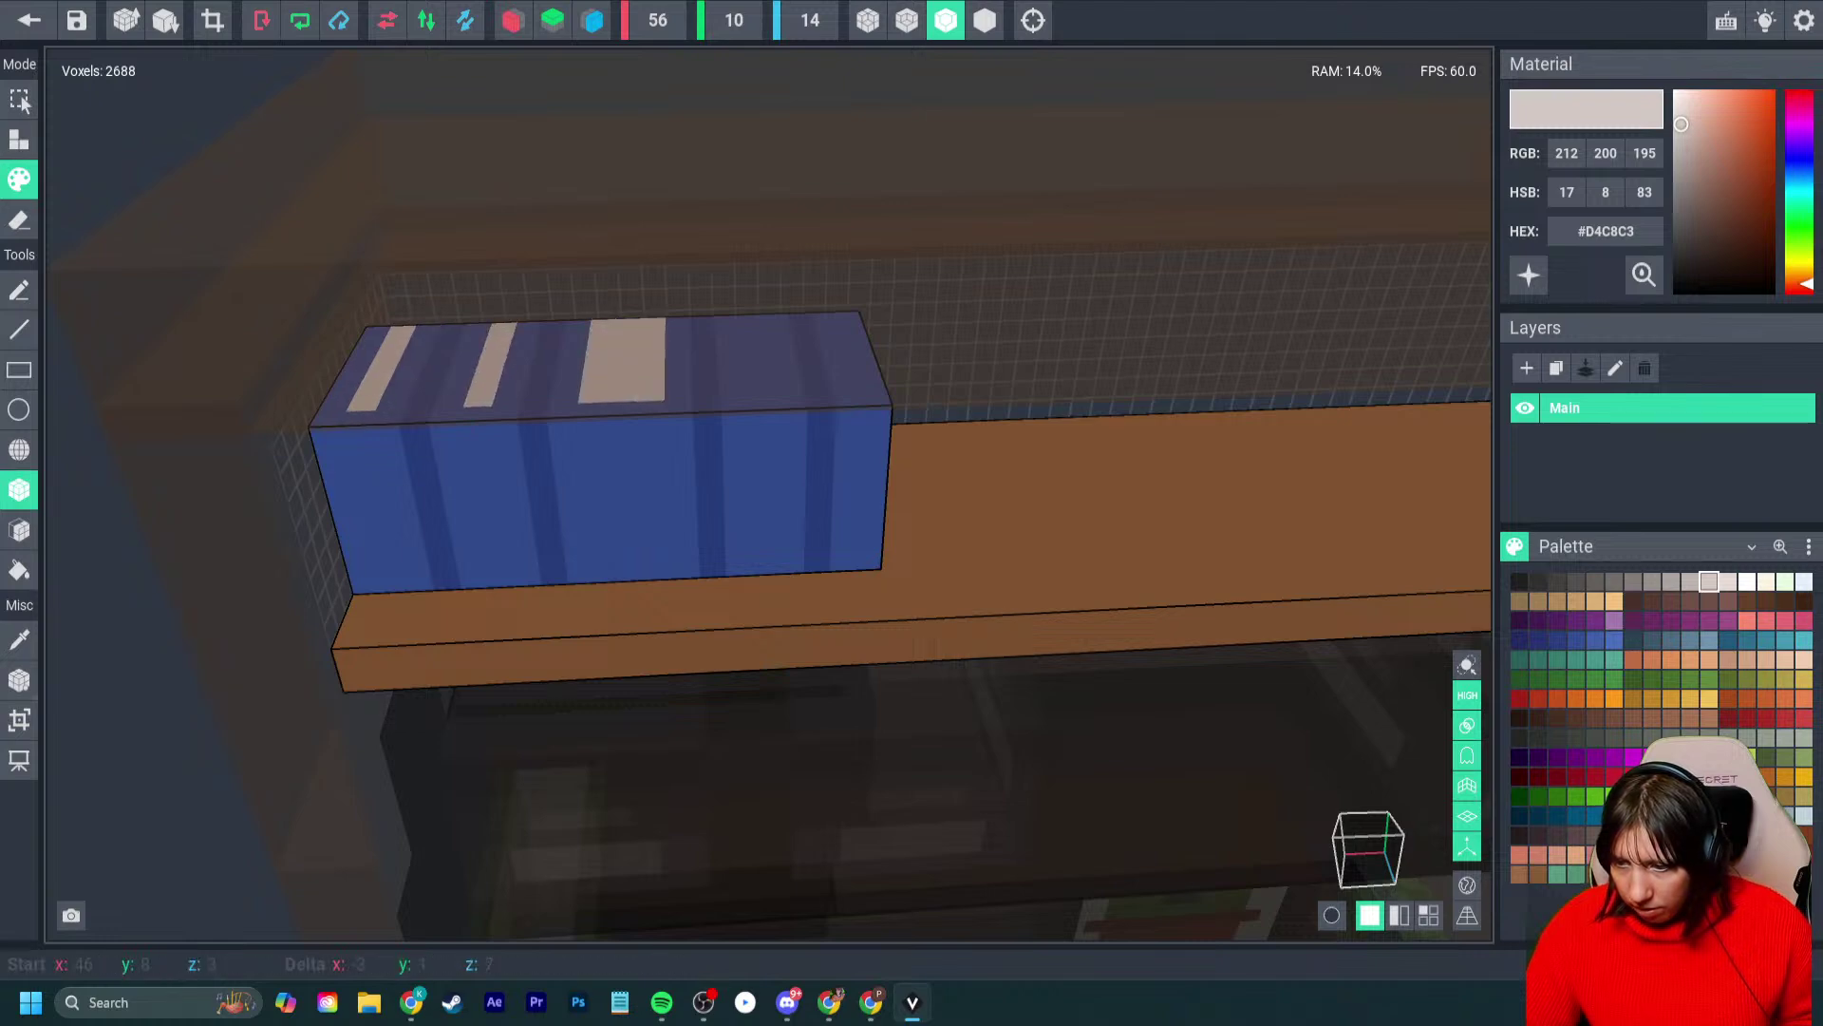
drag(757, 320, 760, 394)
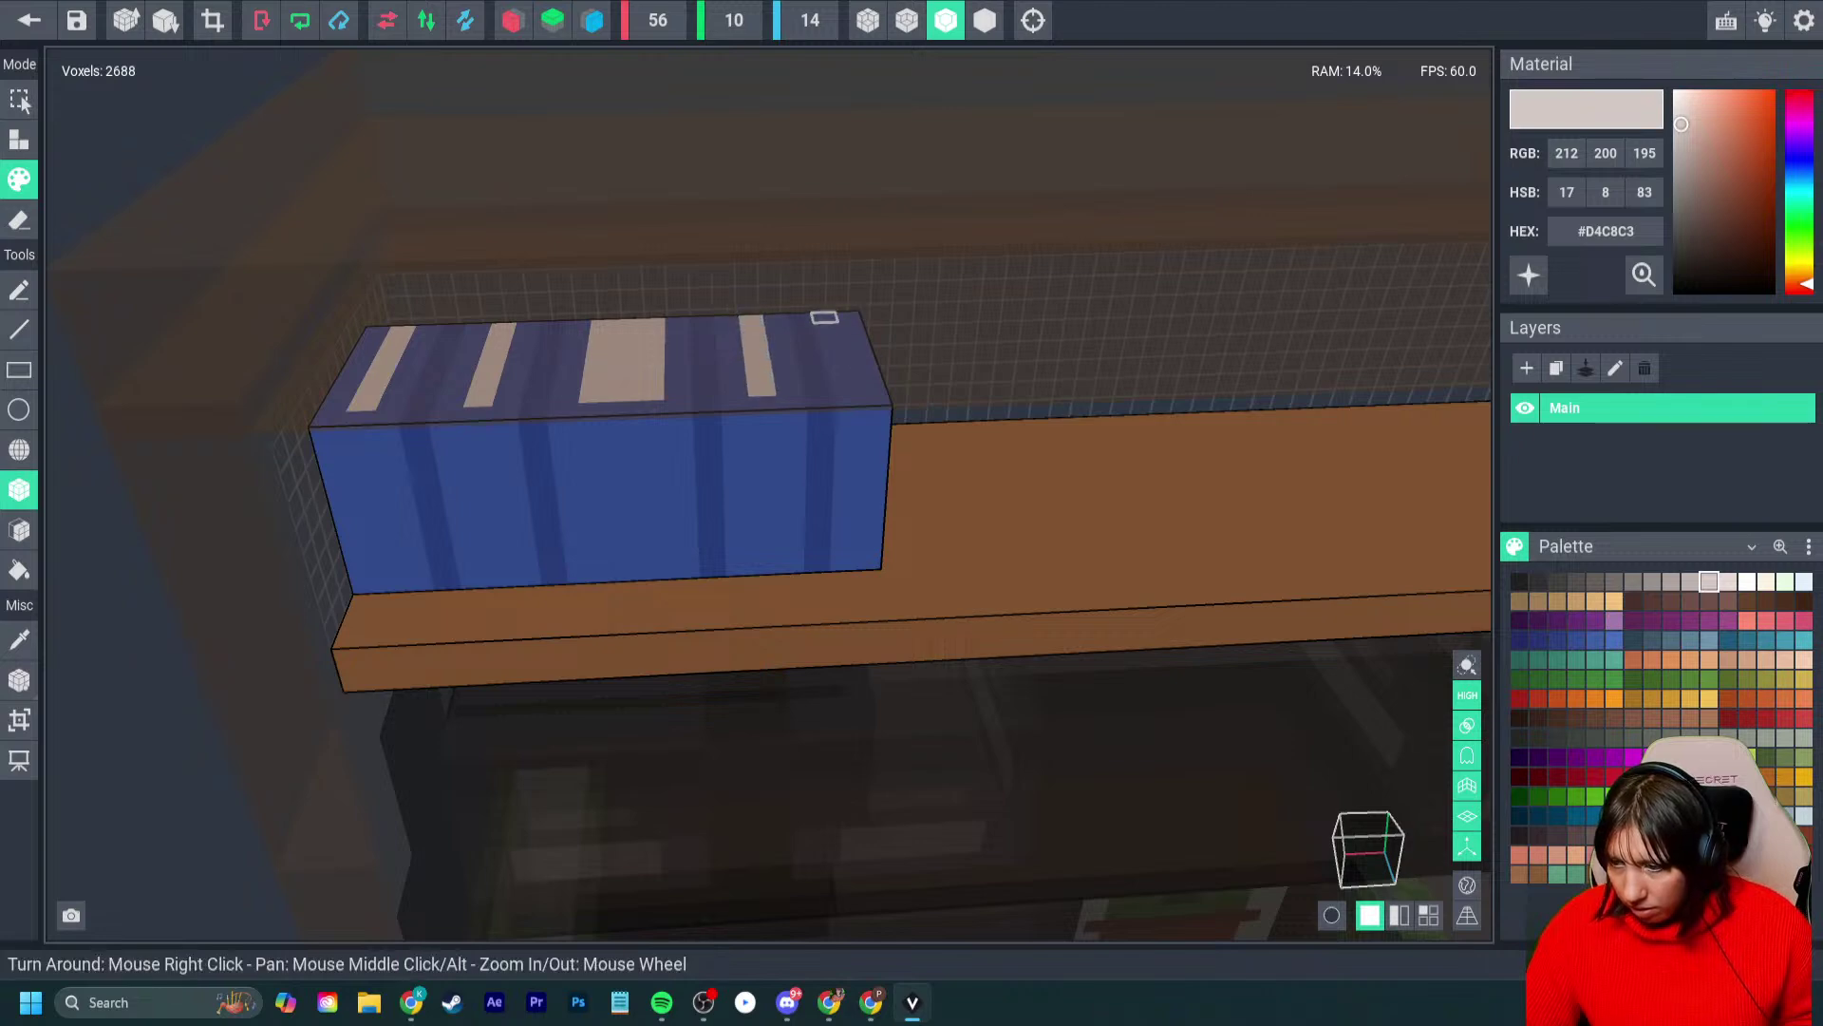
drag(824, 317, 845, 393)
right_drag(899, 447, 855, 513)
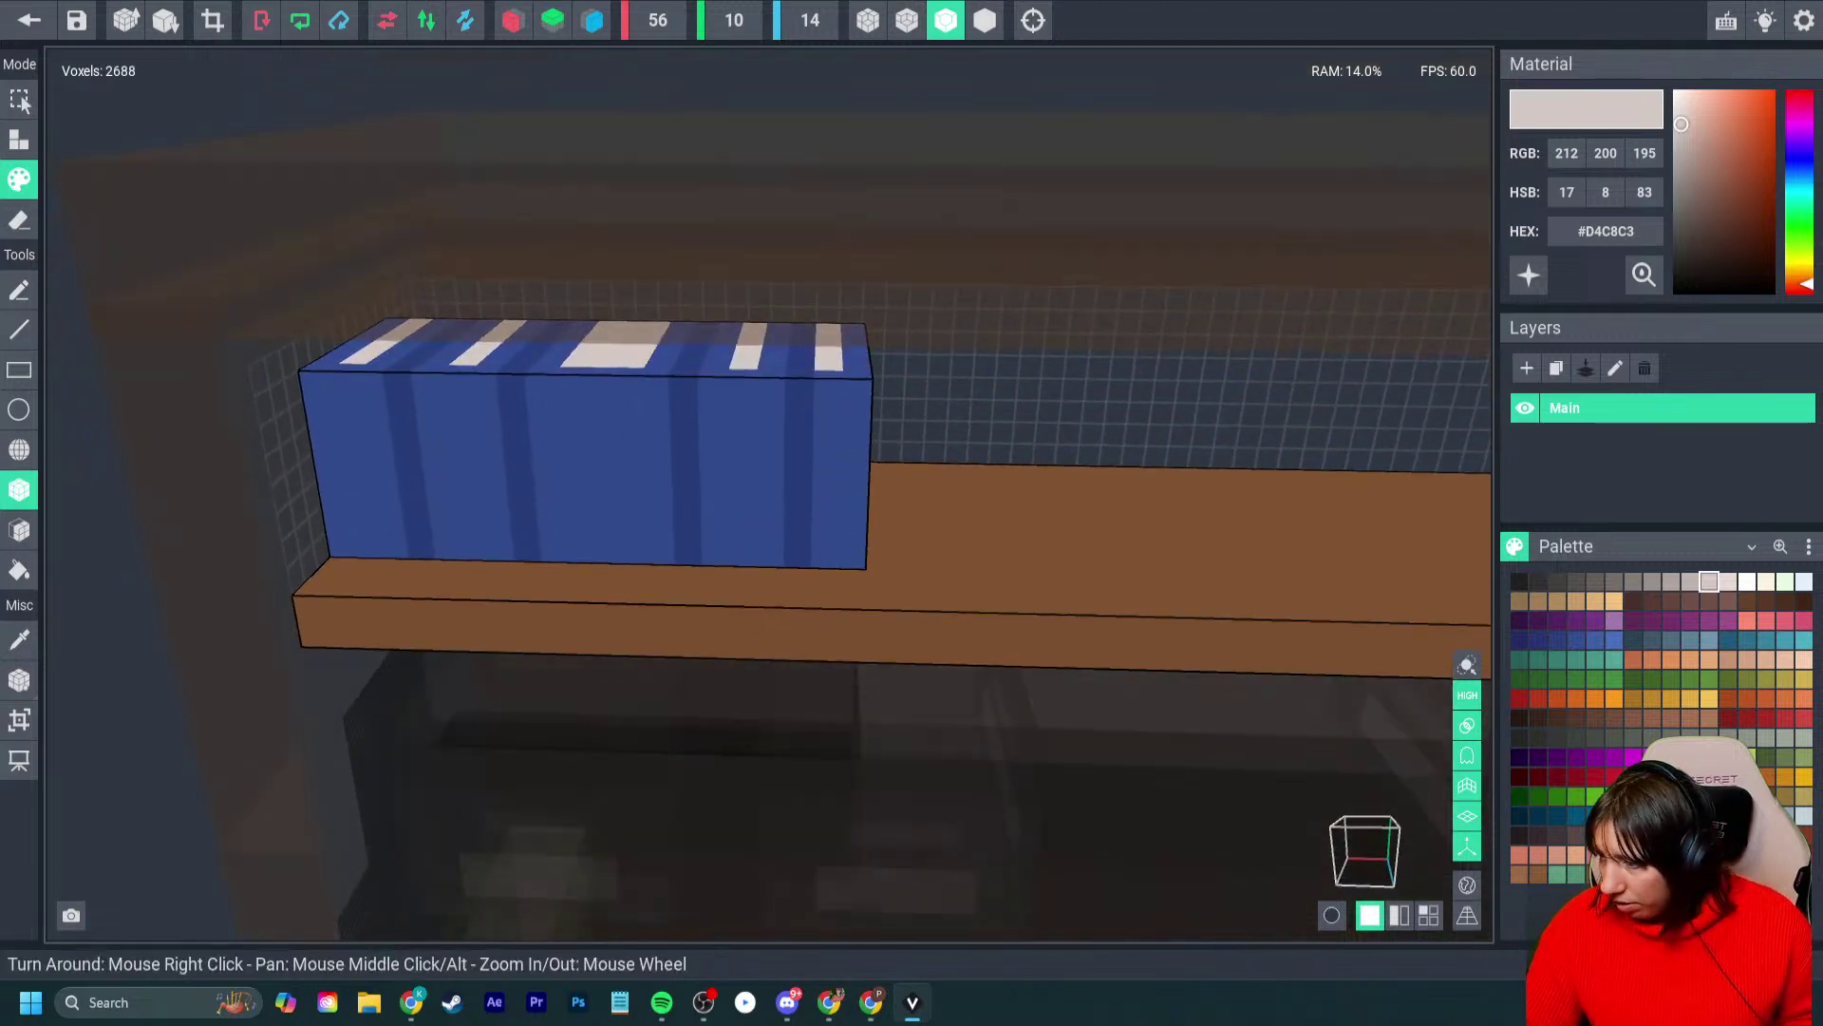
- Paint a dark grey (#534F4E) label patch on the front of each of the block's five blue sections
click(1577, 582)
drag(827, 449, 851, 472)
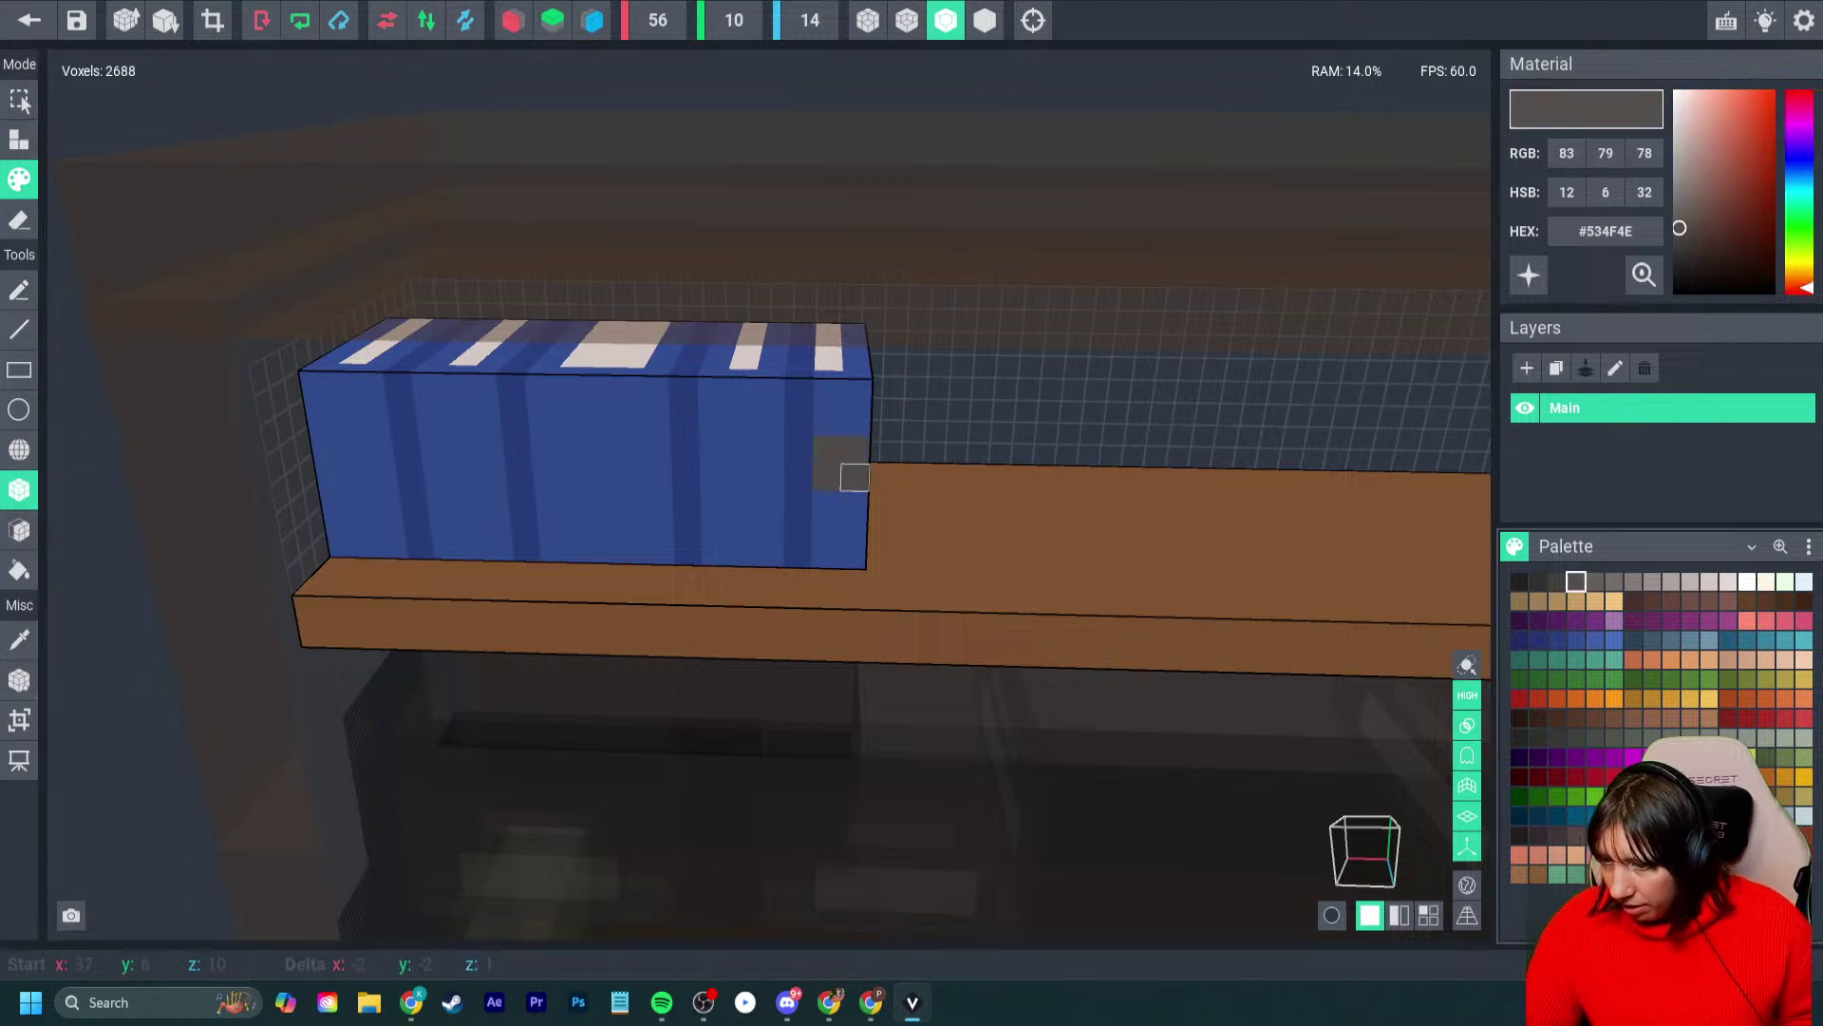
mouse_move(743, 446)
mouse_down()
mouse_move(712, 444)
mouse_move(771, 474)
mouse_up()
mouse_move(629, 473)
mouse_down()
mouse_move(543, 468)
mouse_move(655, 501)
mouse_up()
mouse_move(656, 500)
right_down()
mouse_move(505, 484)
mouse_move(655, 452)
right_up()
mouse_move(518, 431)
mouse_down()
mouse_move(468, 488)
mouse_move(403, 431)
mouse_move(354, 492)
mouse_up()
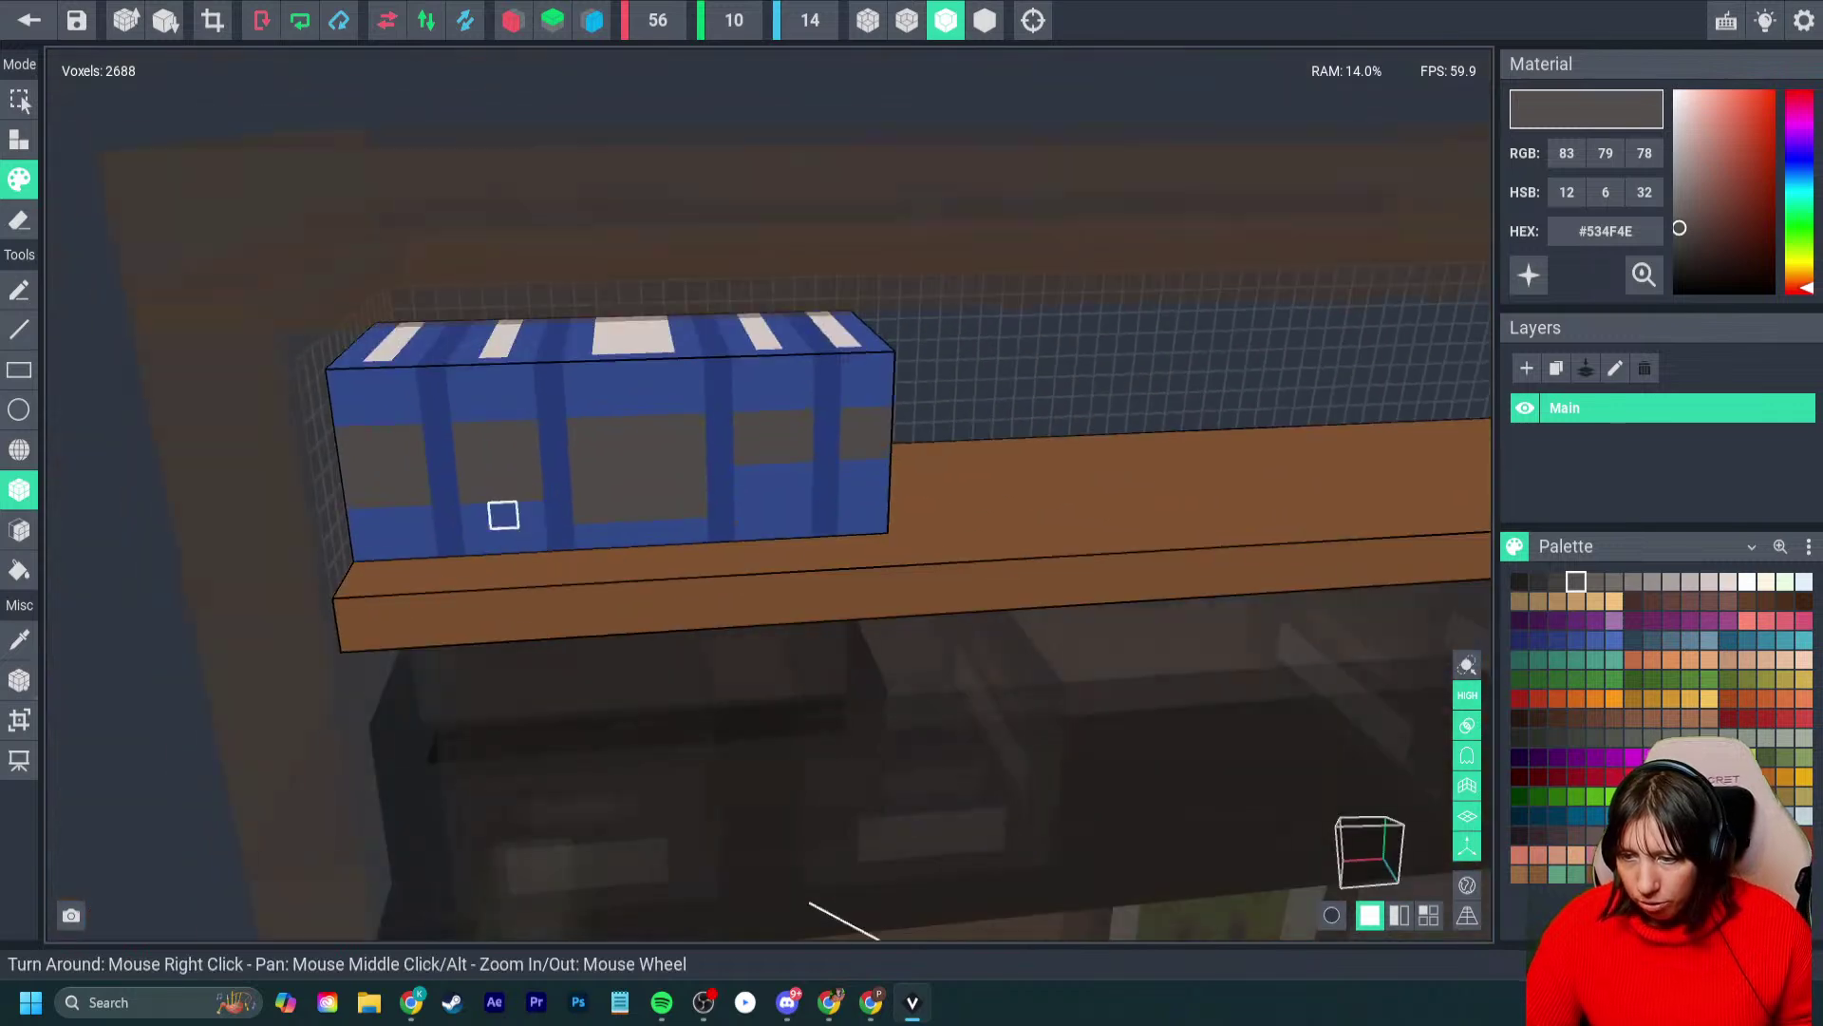
- Sample the lighter blue (#3F5EA7) and paint highlight voxels at the edges and corners of the blue sections on the block's front
right_drag(504, 514, 611, 545)
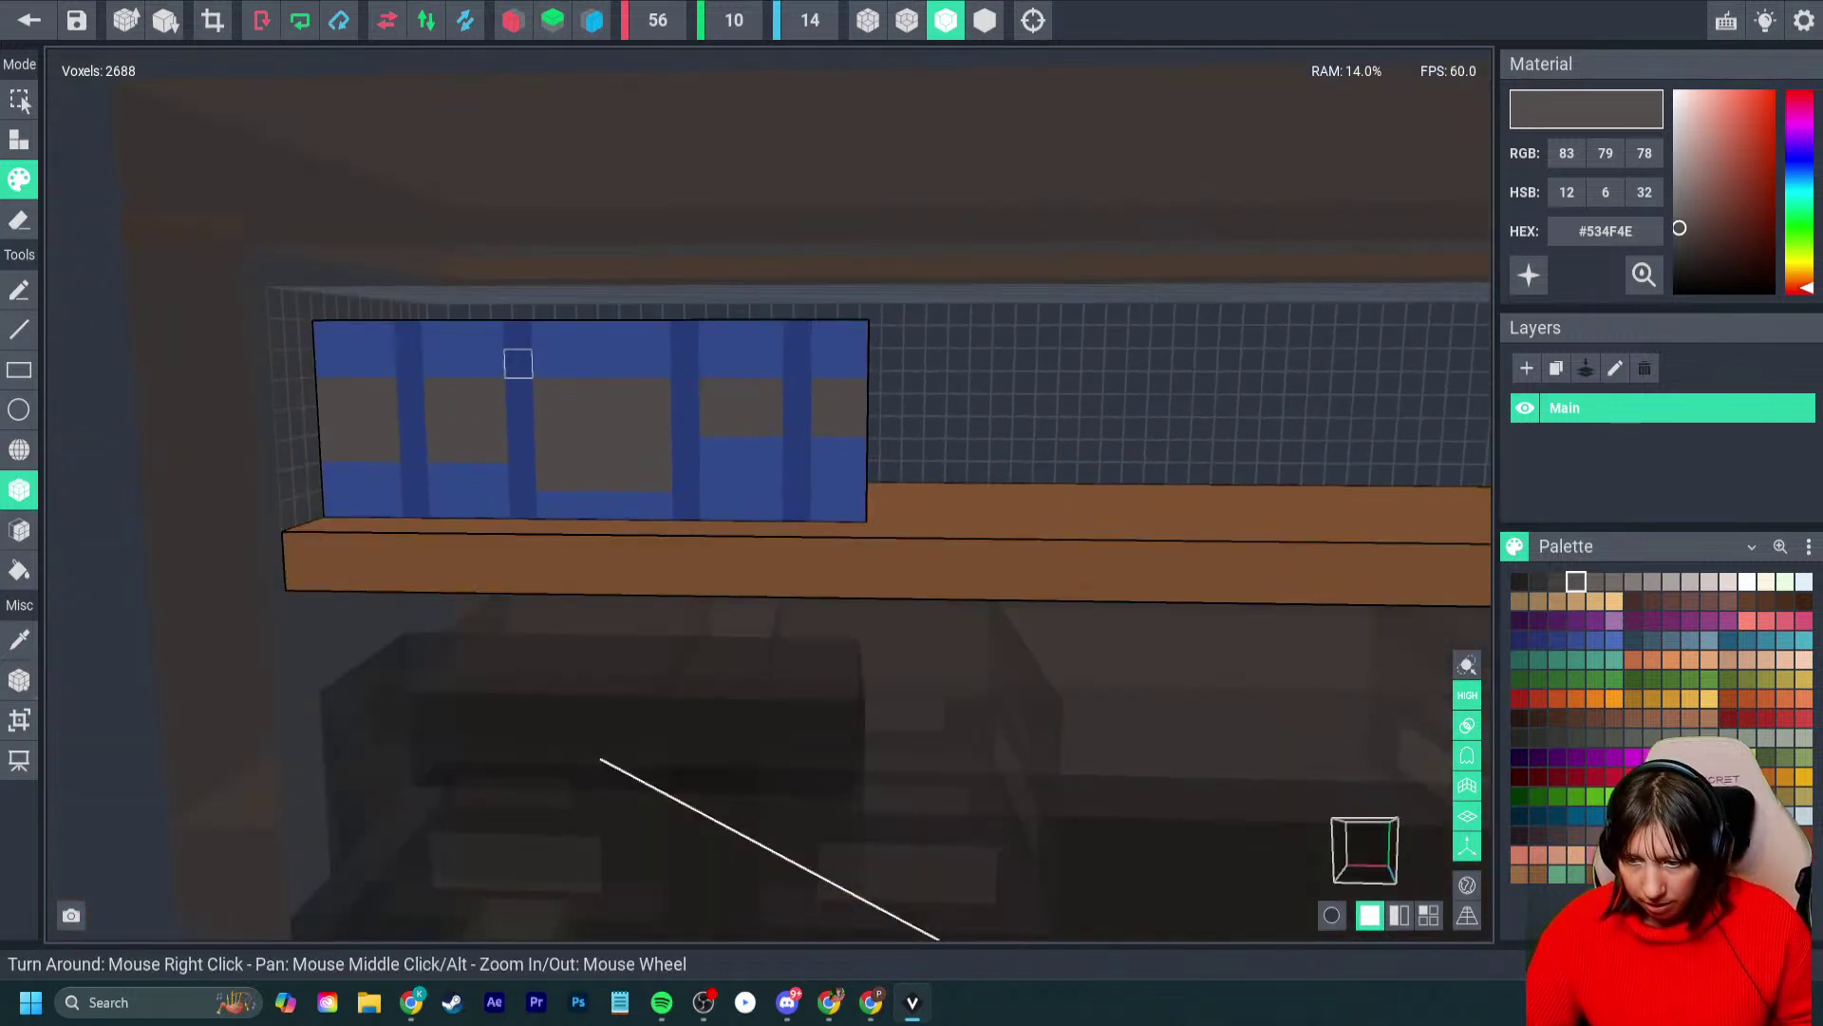
ctrl+click(488, 362)
ctrl+click(468, 504)
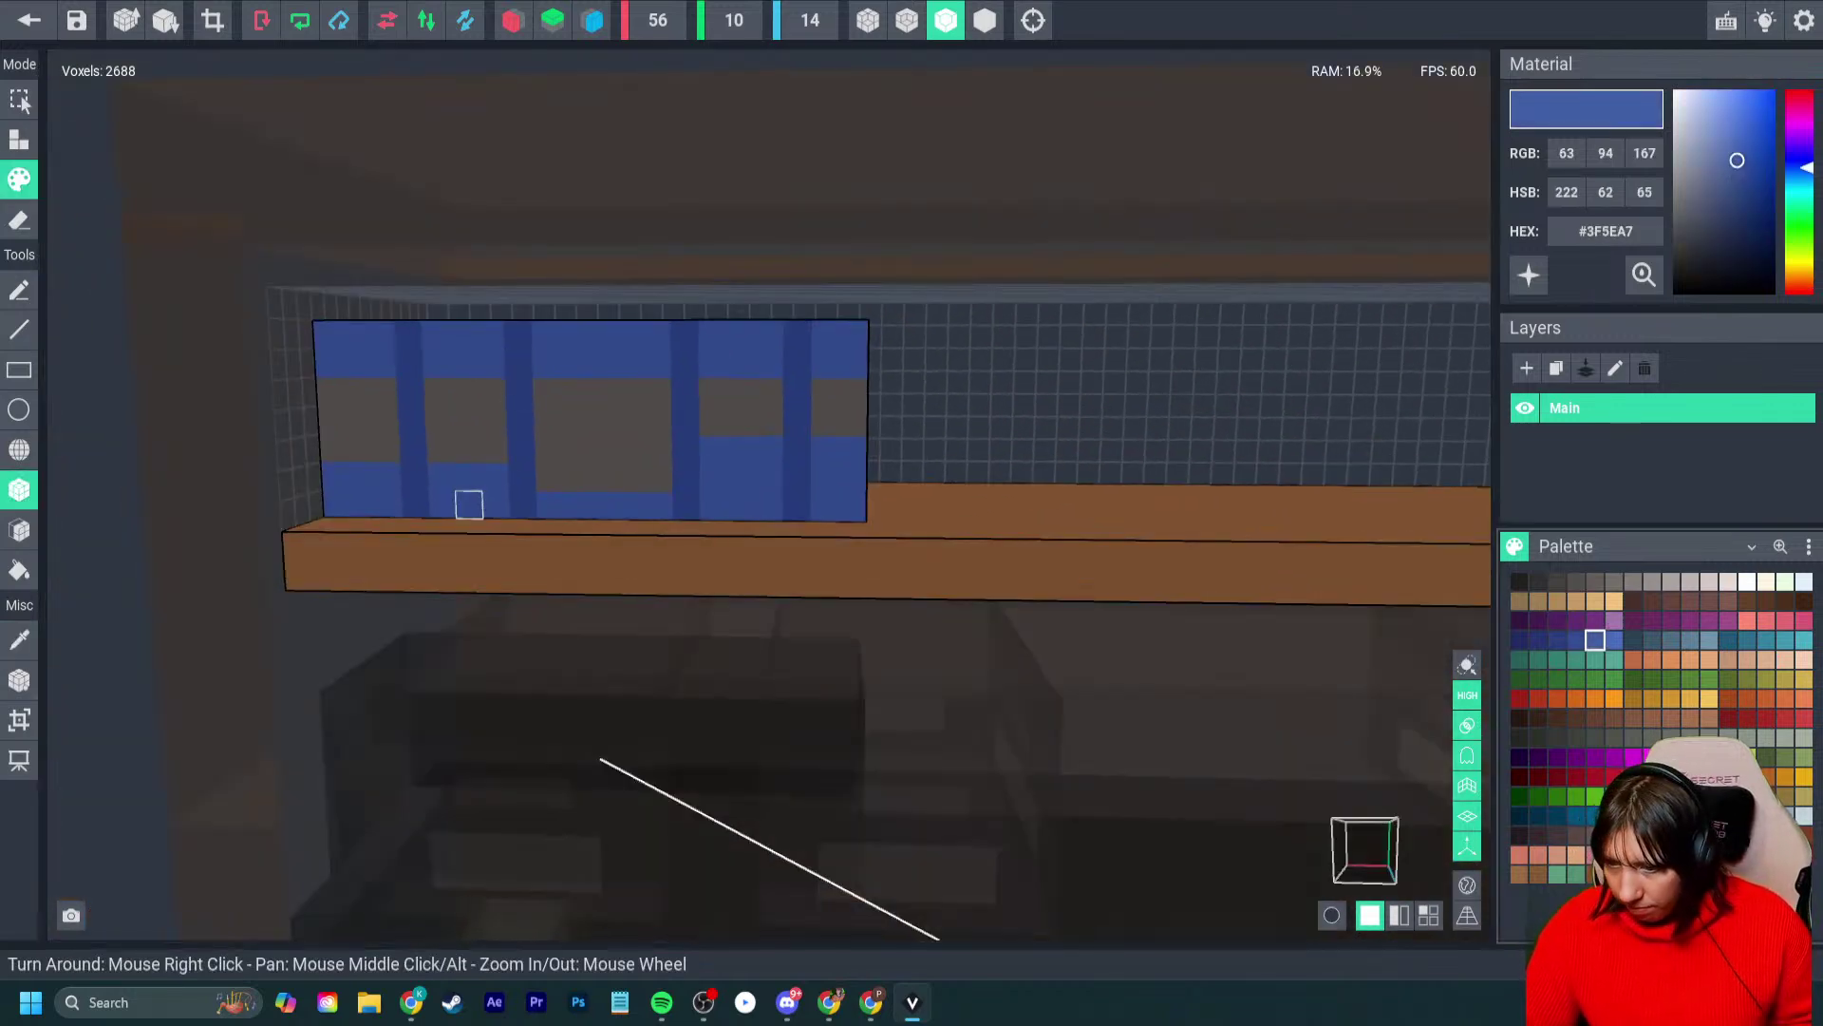
right_drag(488, 504, 476, 416)
click(476, 416)
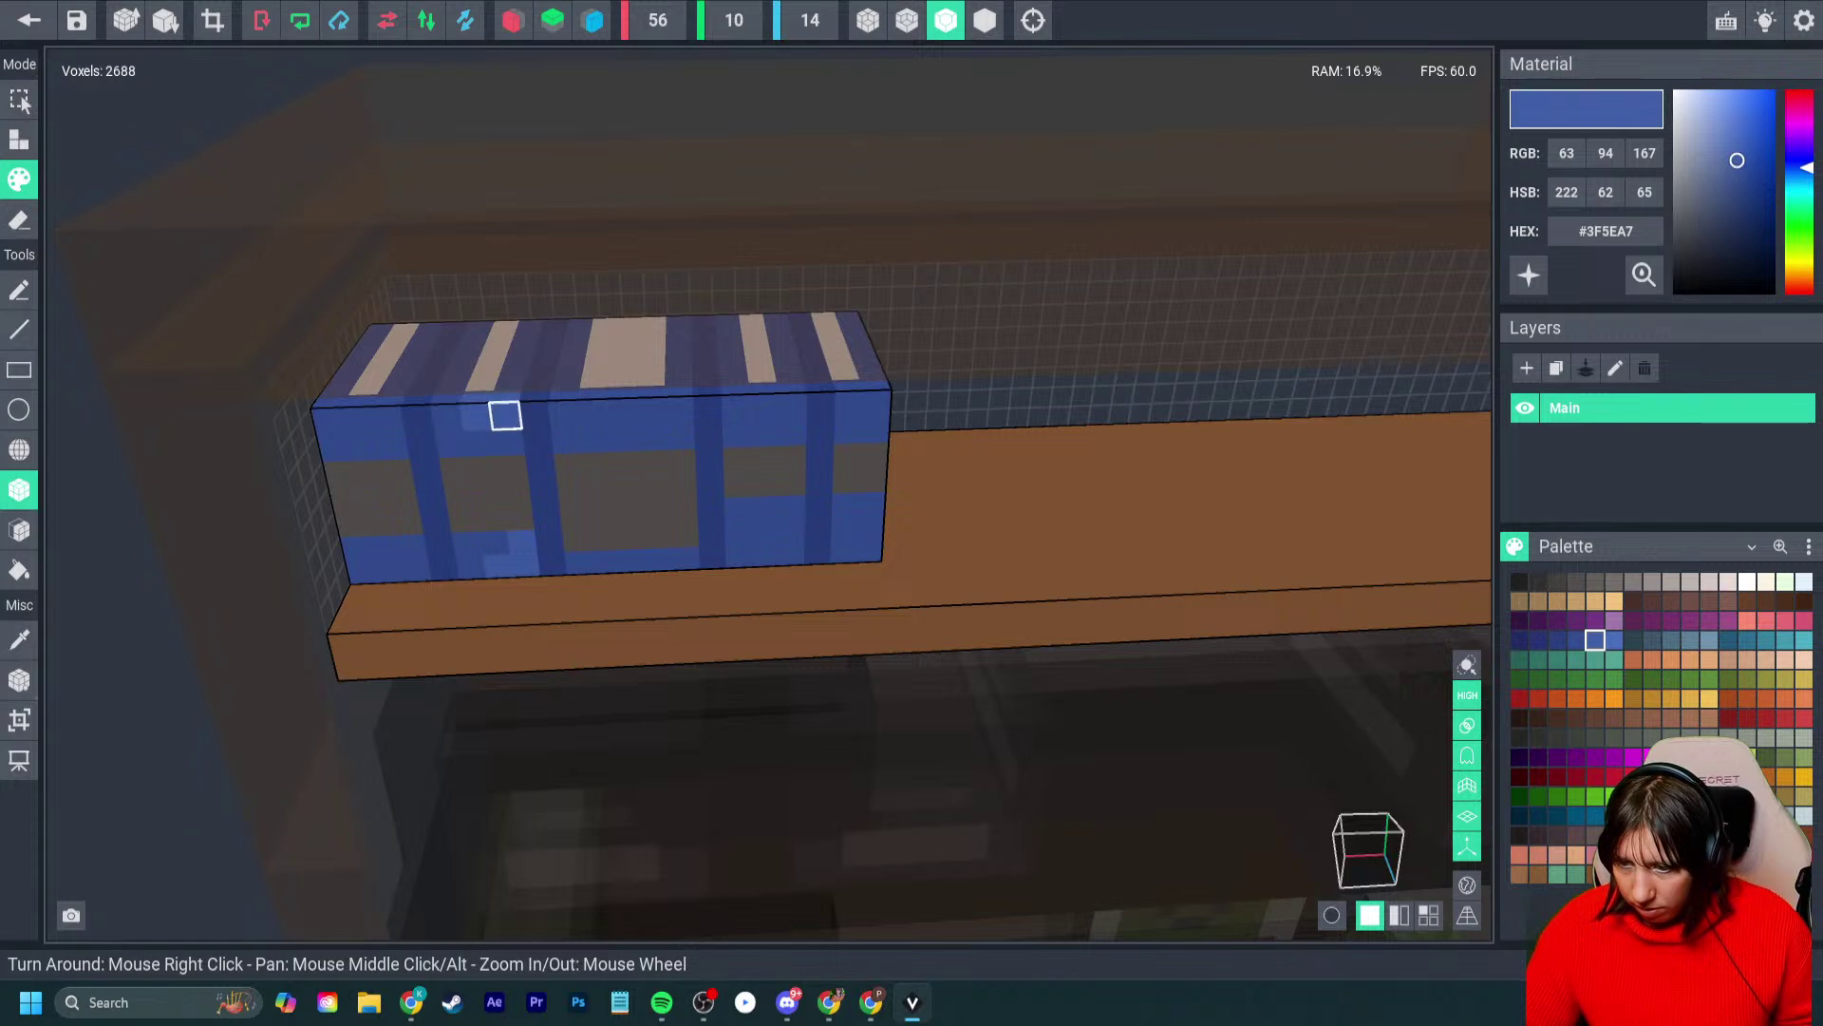
click(651, 431)
click(676, 431)
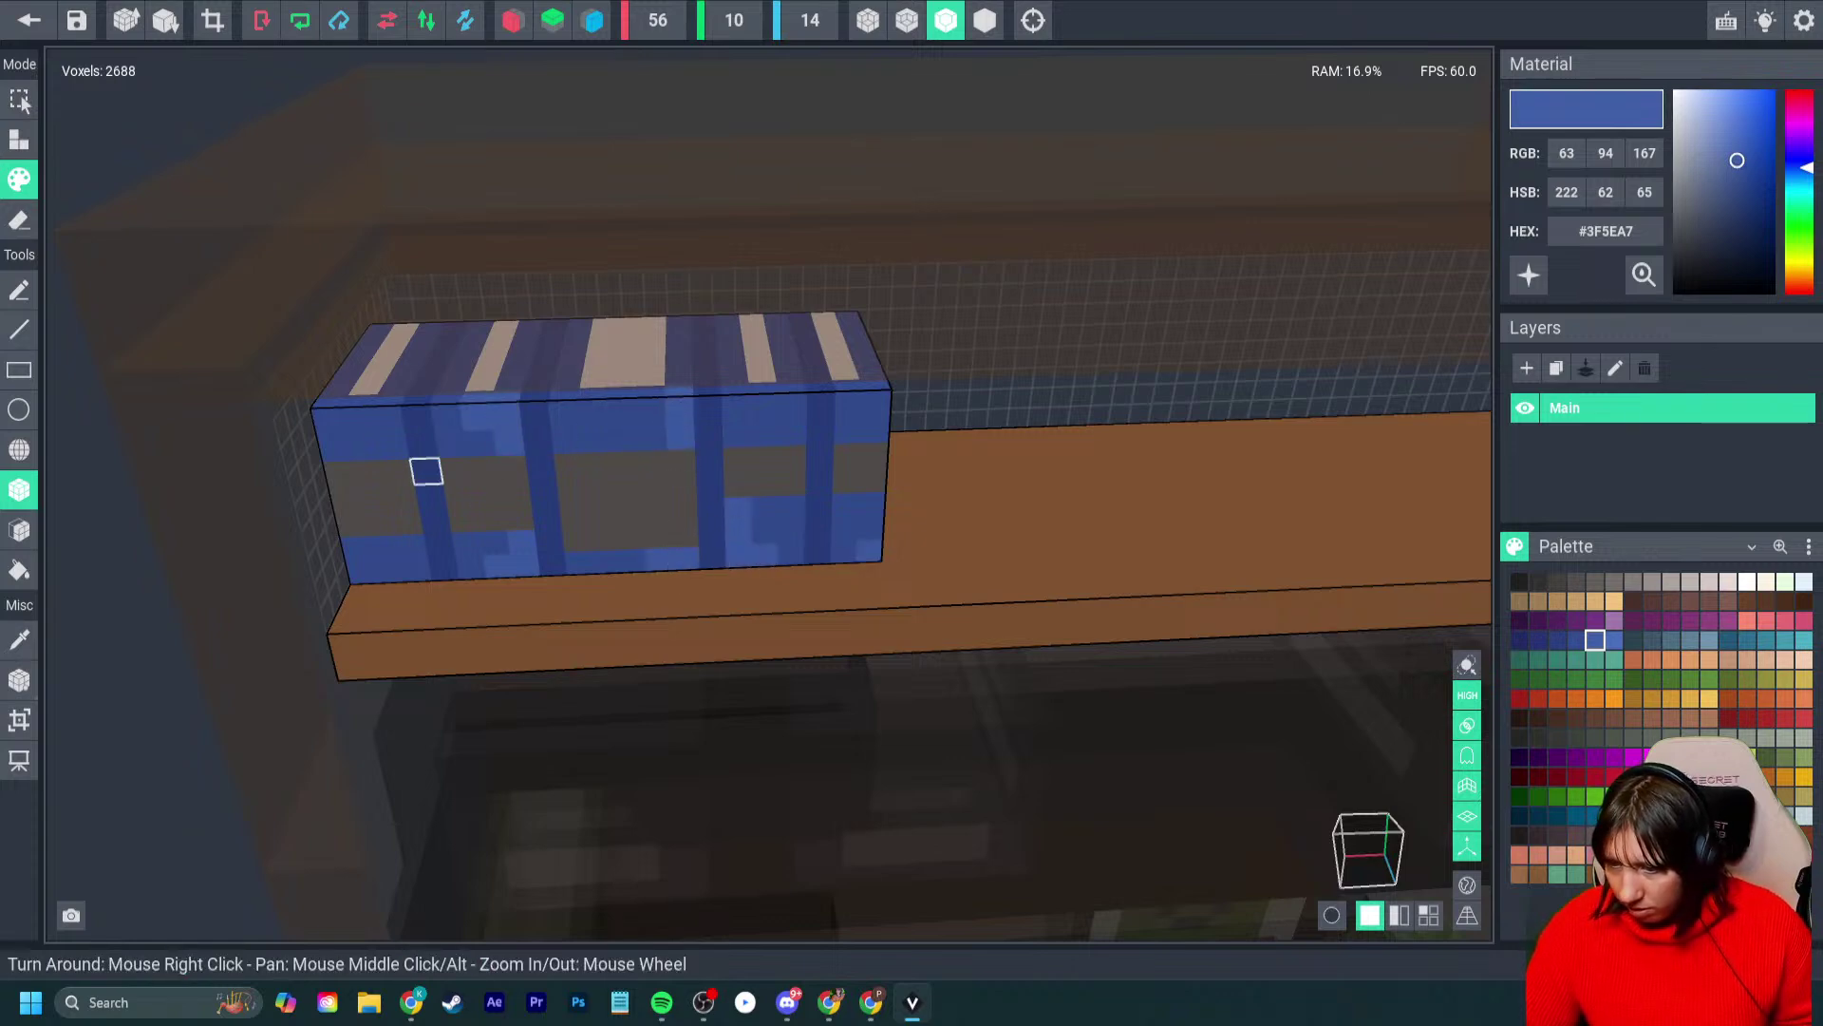
- Shade part of the first label patch with darker grey (#423F3E), then save the shelf model and return to the bookcase animation
ctrl+click(403, 497)
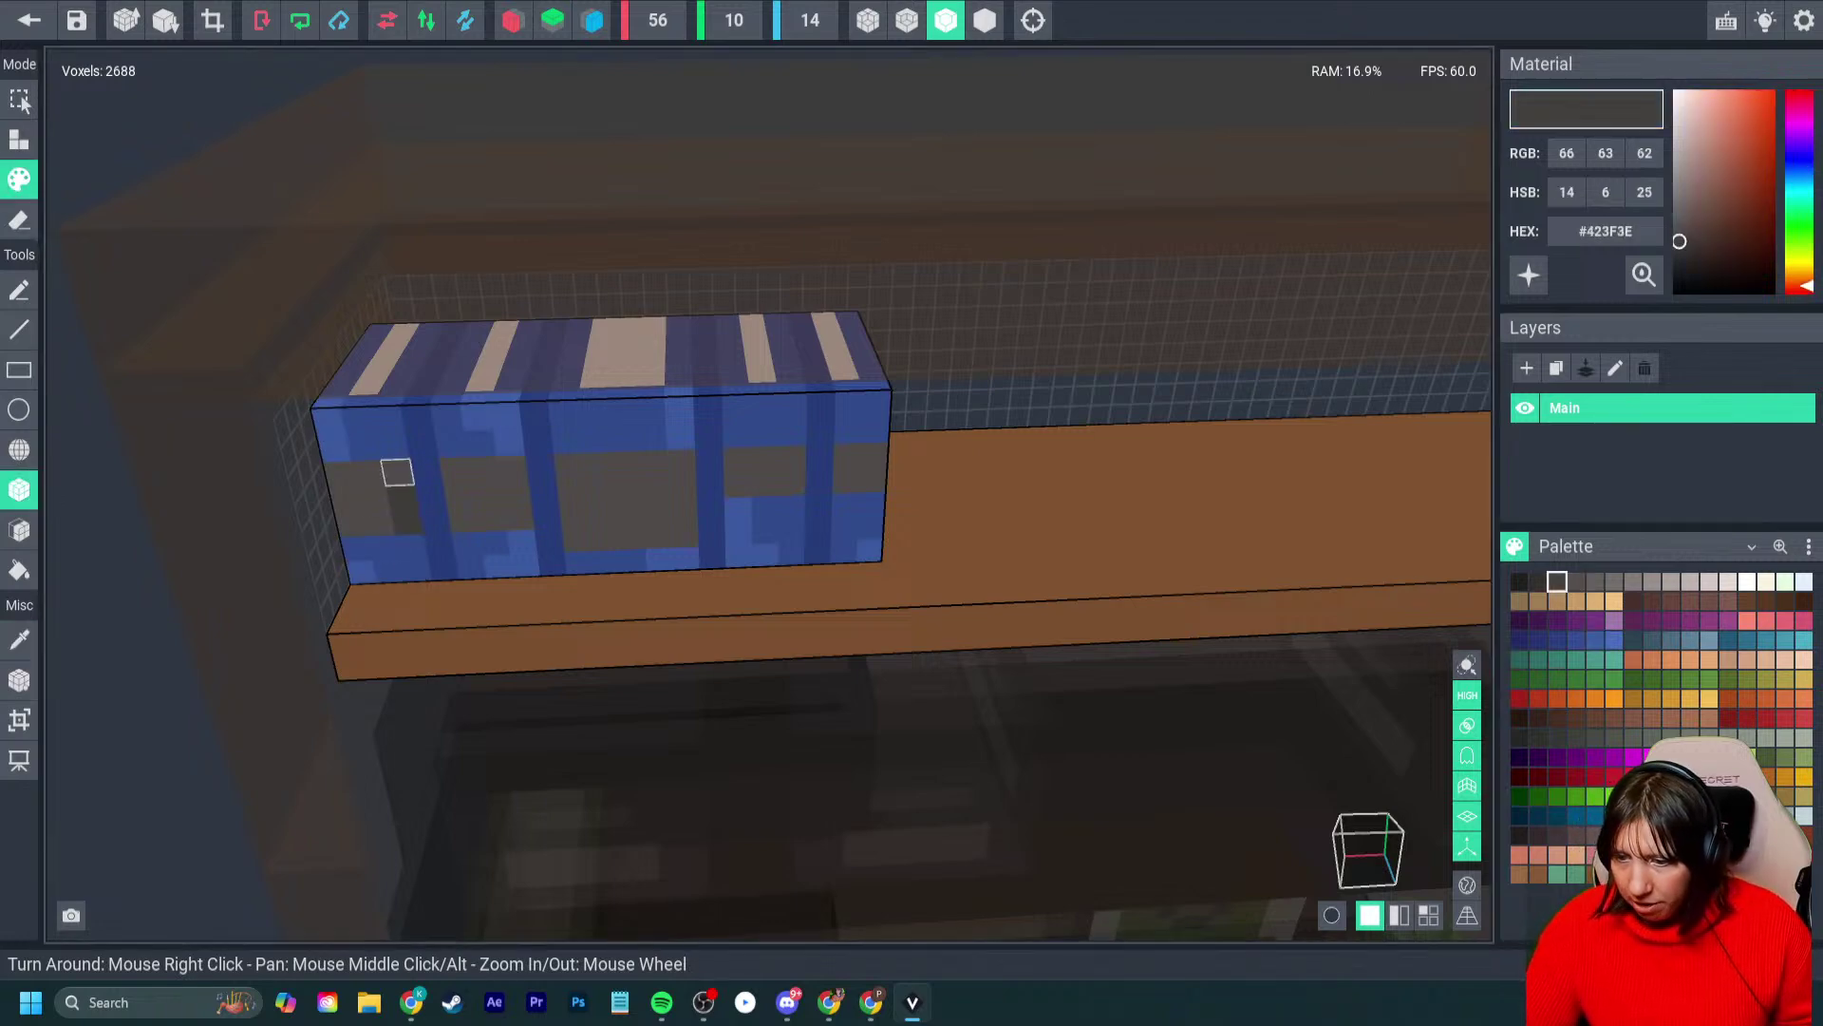
right_drag(395, 472, 569, 434)
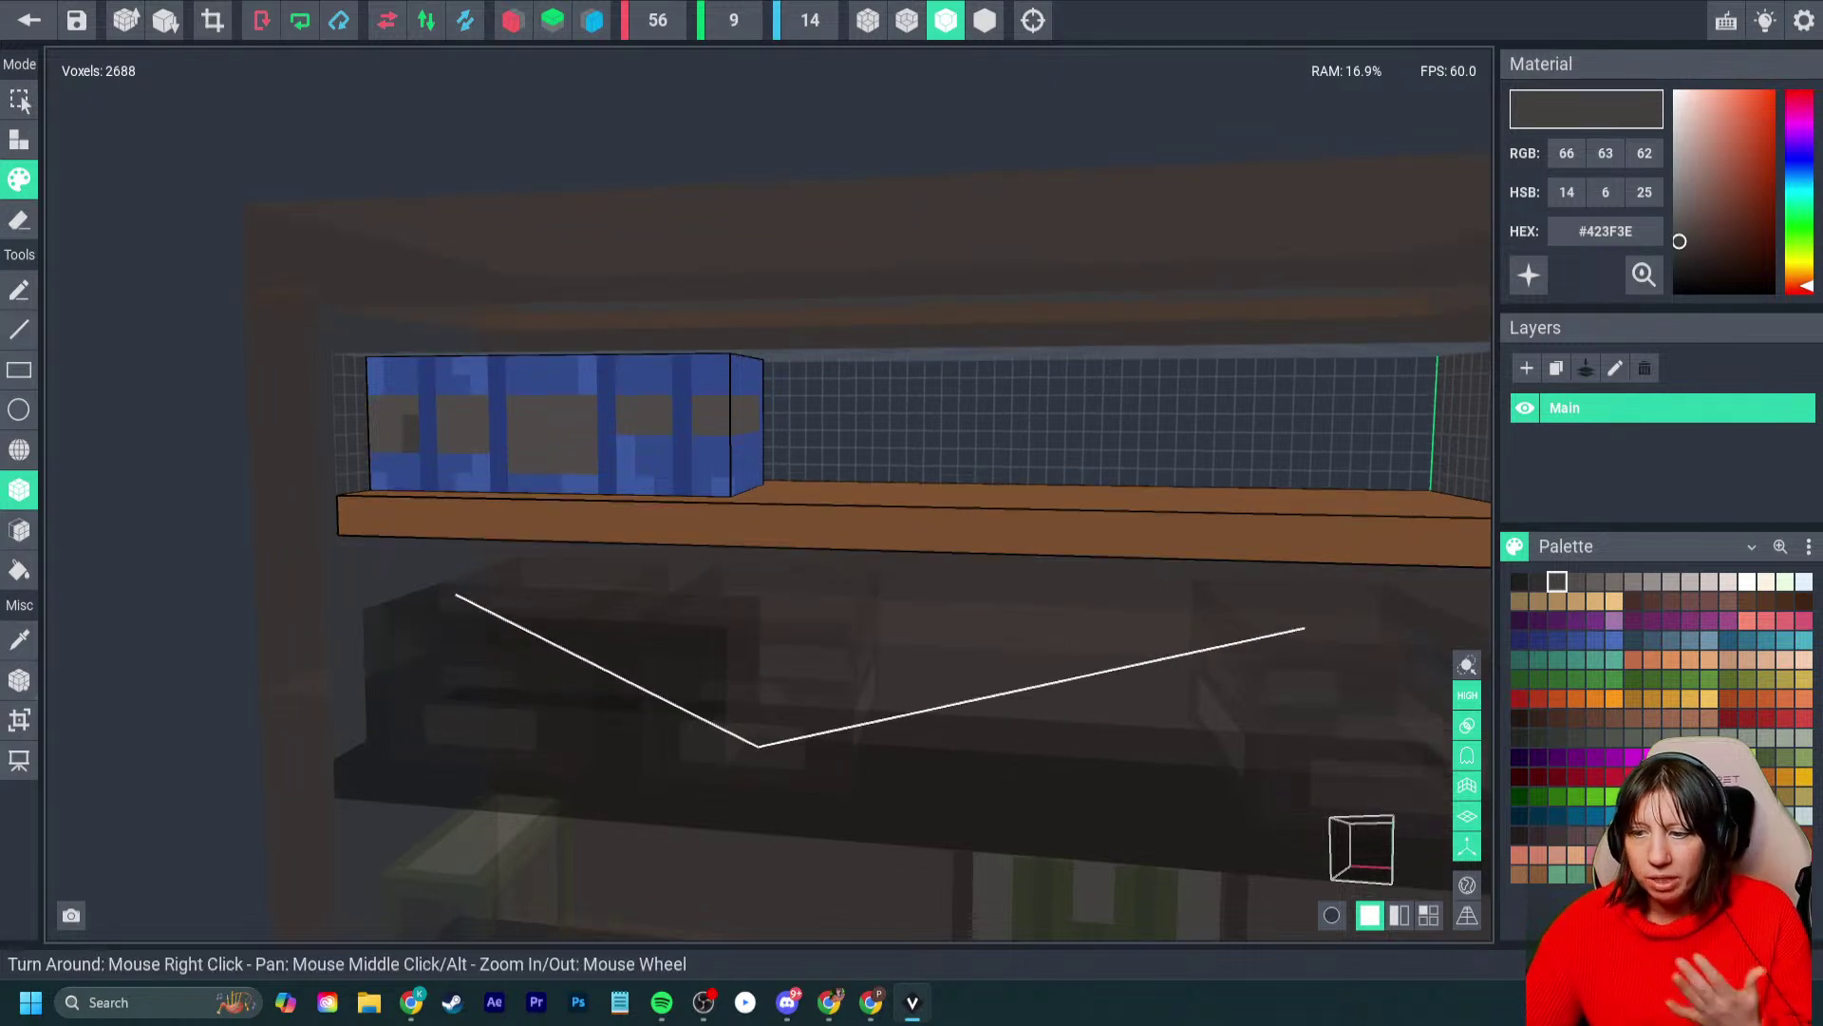
click(29, 20)
key(Return)
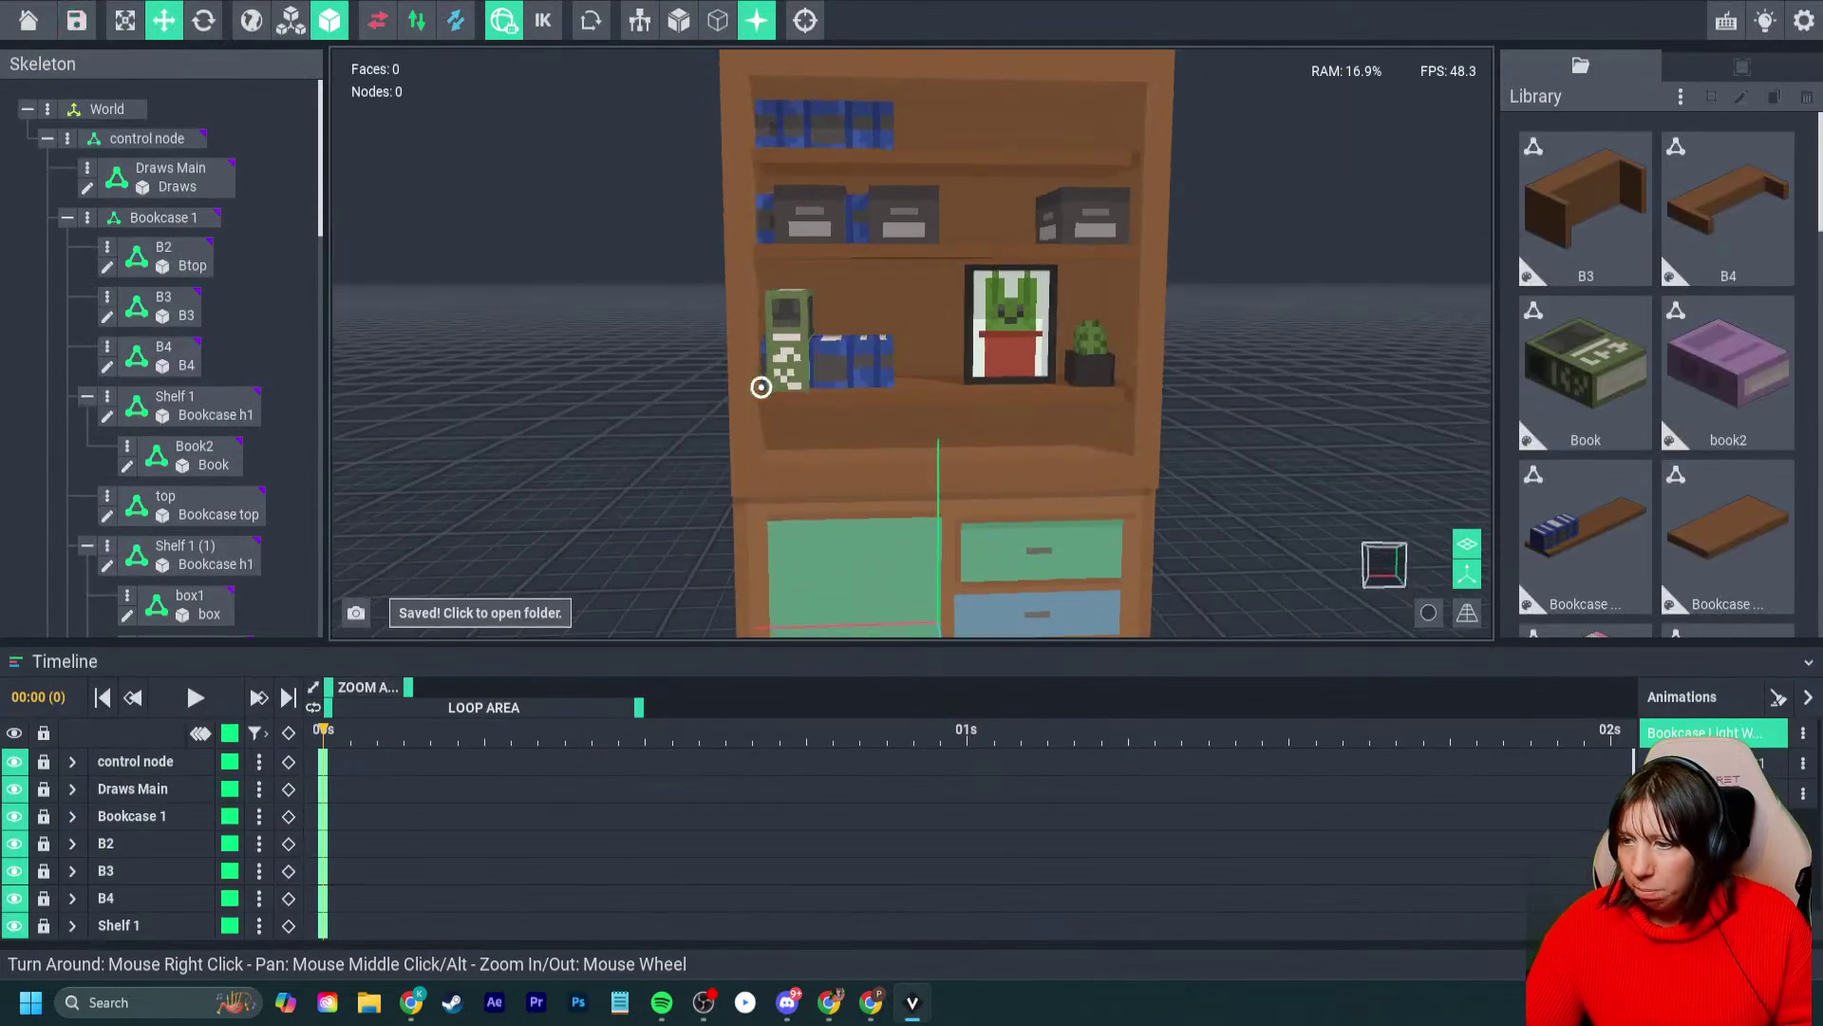
- Clone the shelf model with the blue books under the name "Bookcase shelf b2"
click(848, 361)
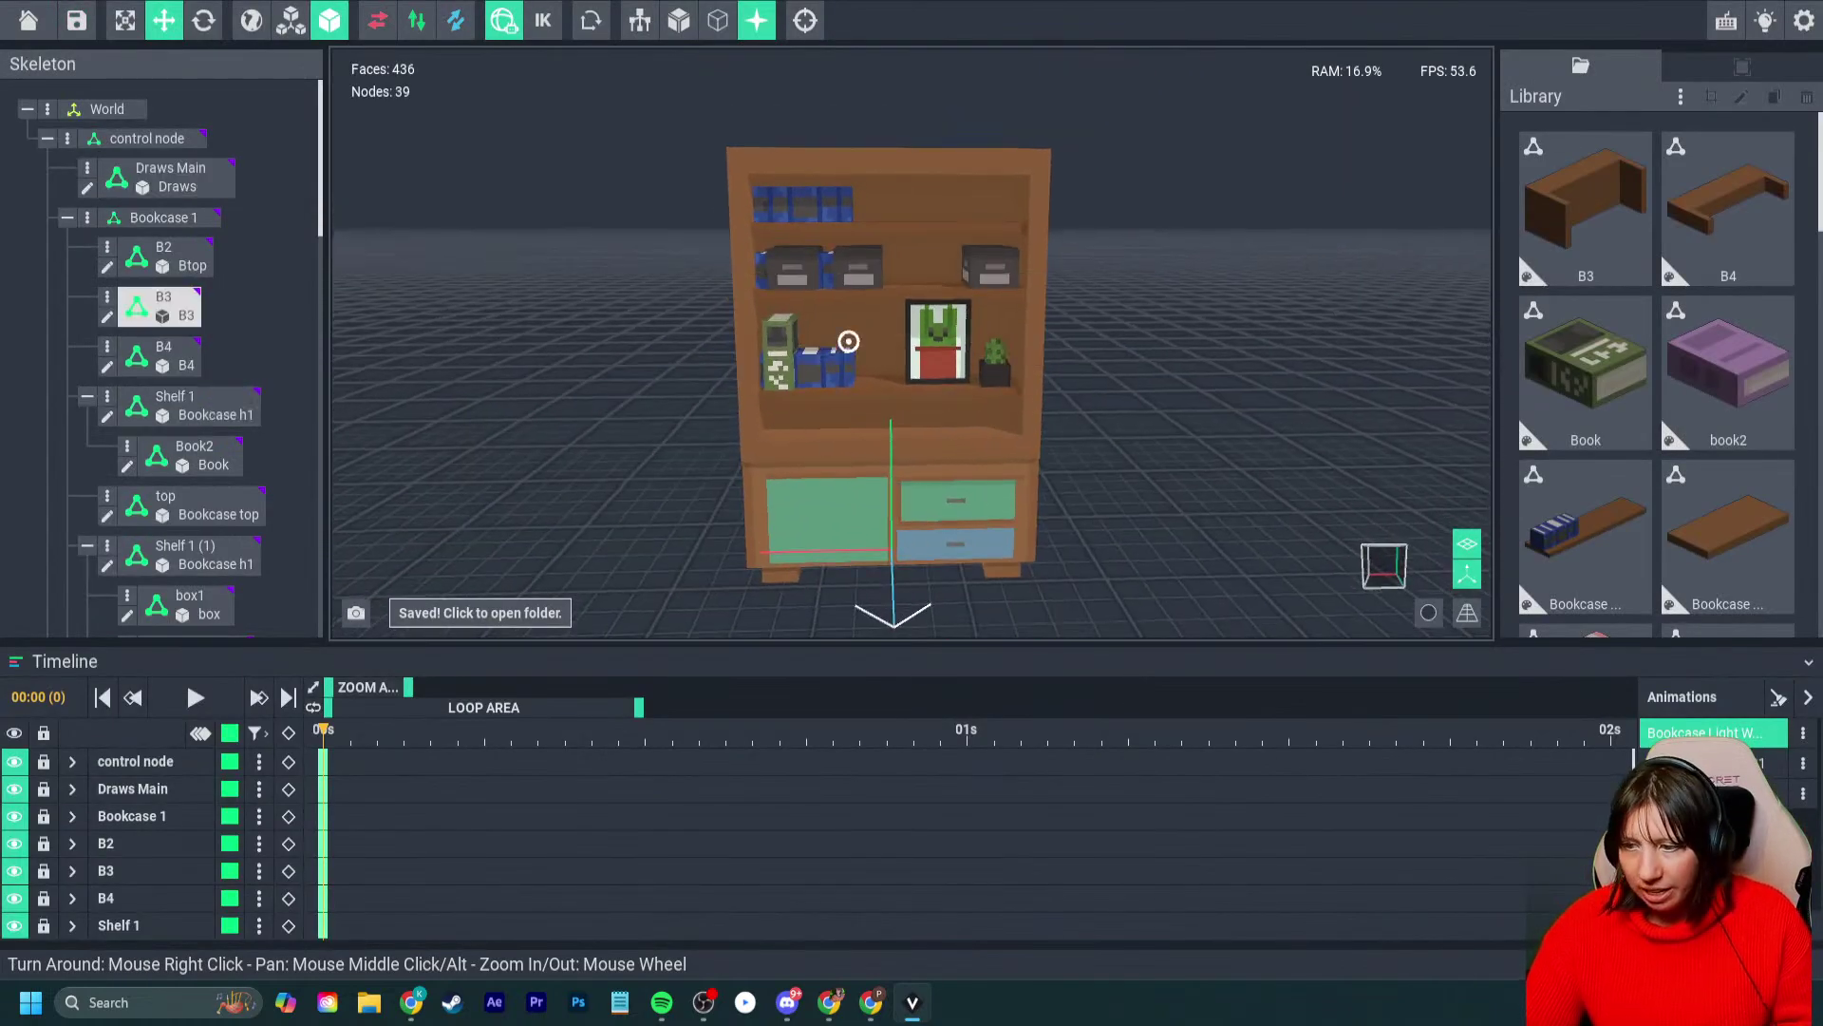
right_drag(848, 347, 864, 353)
click(1585, 537)
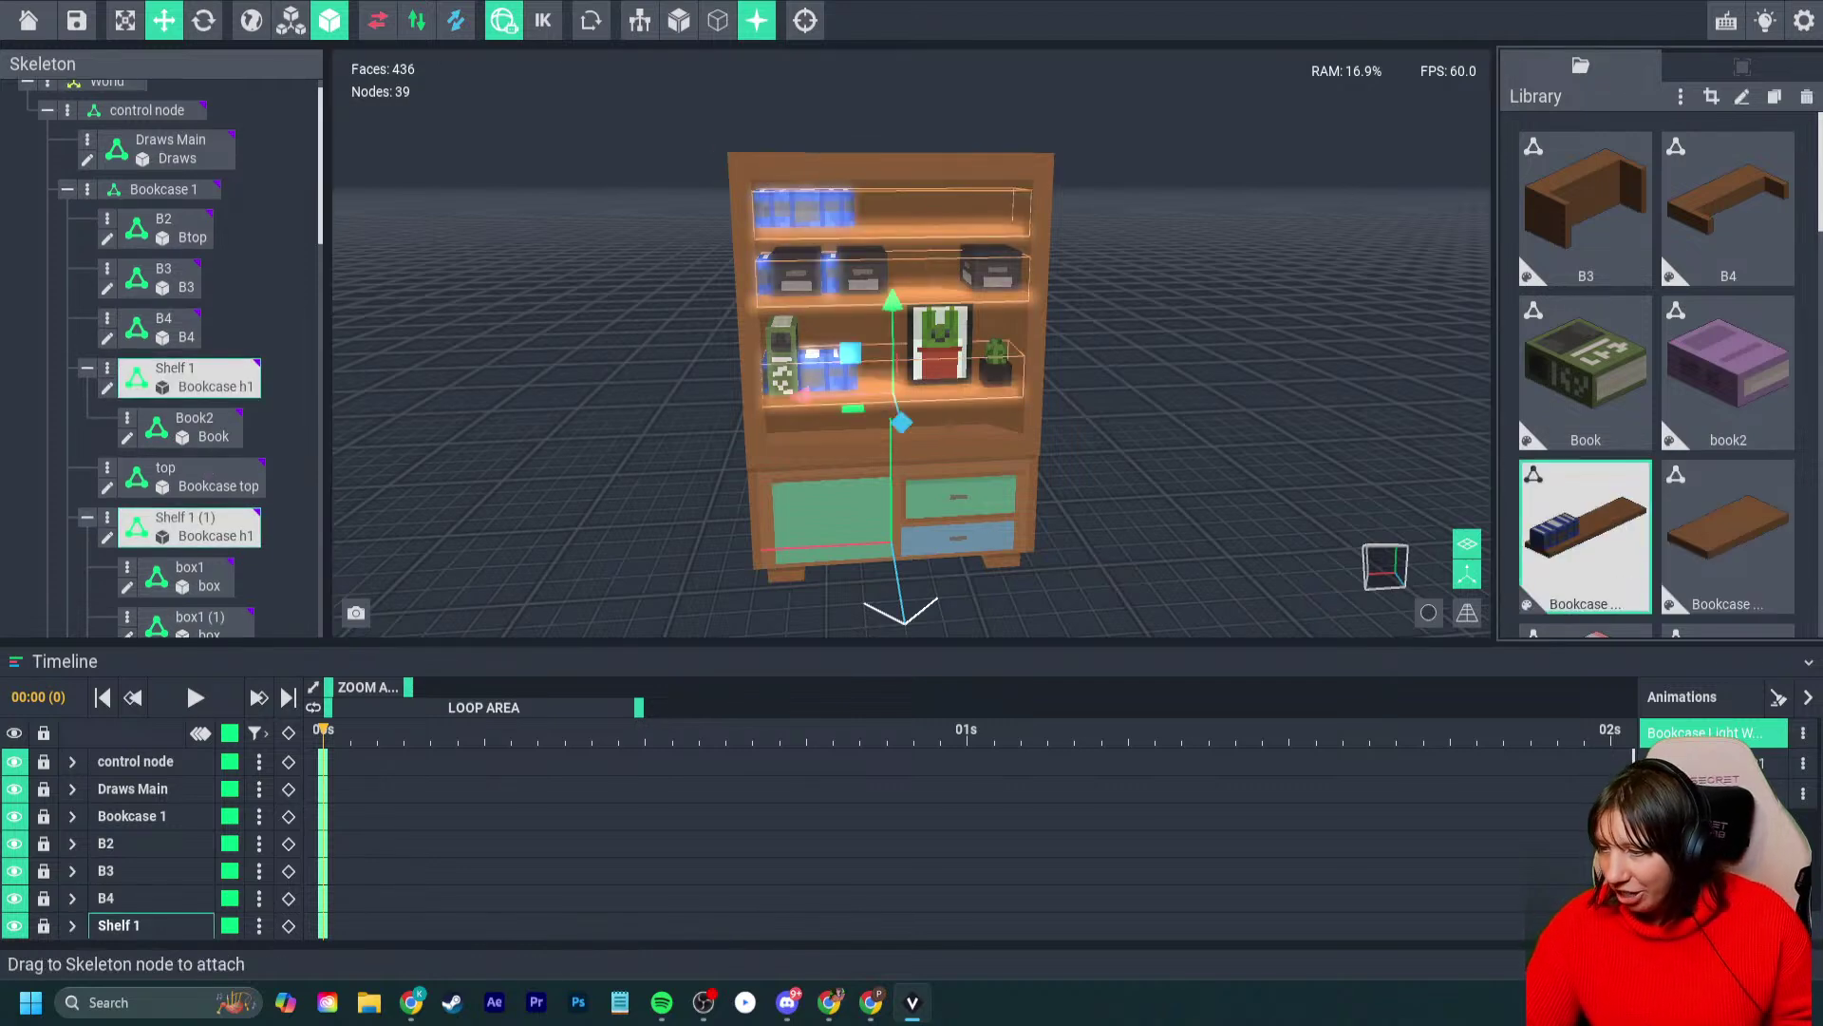
key(ctrl+d)
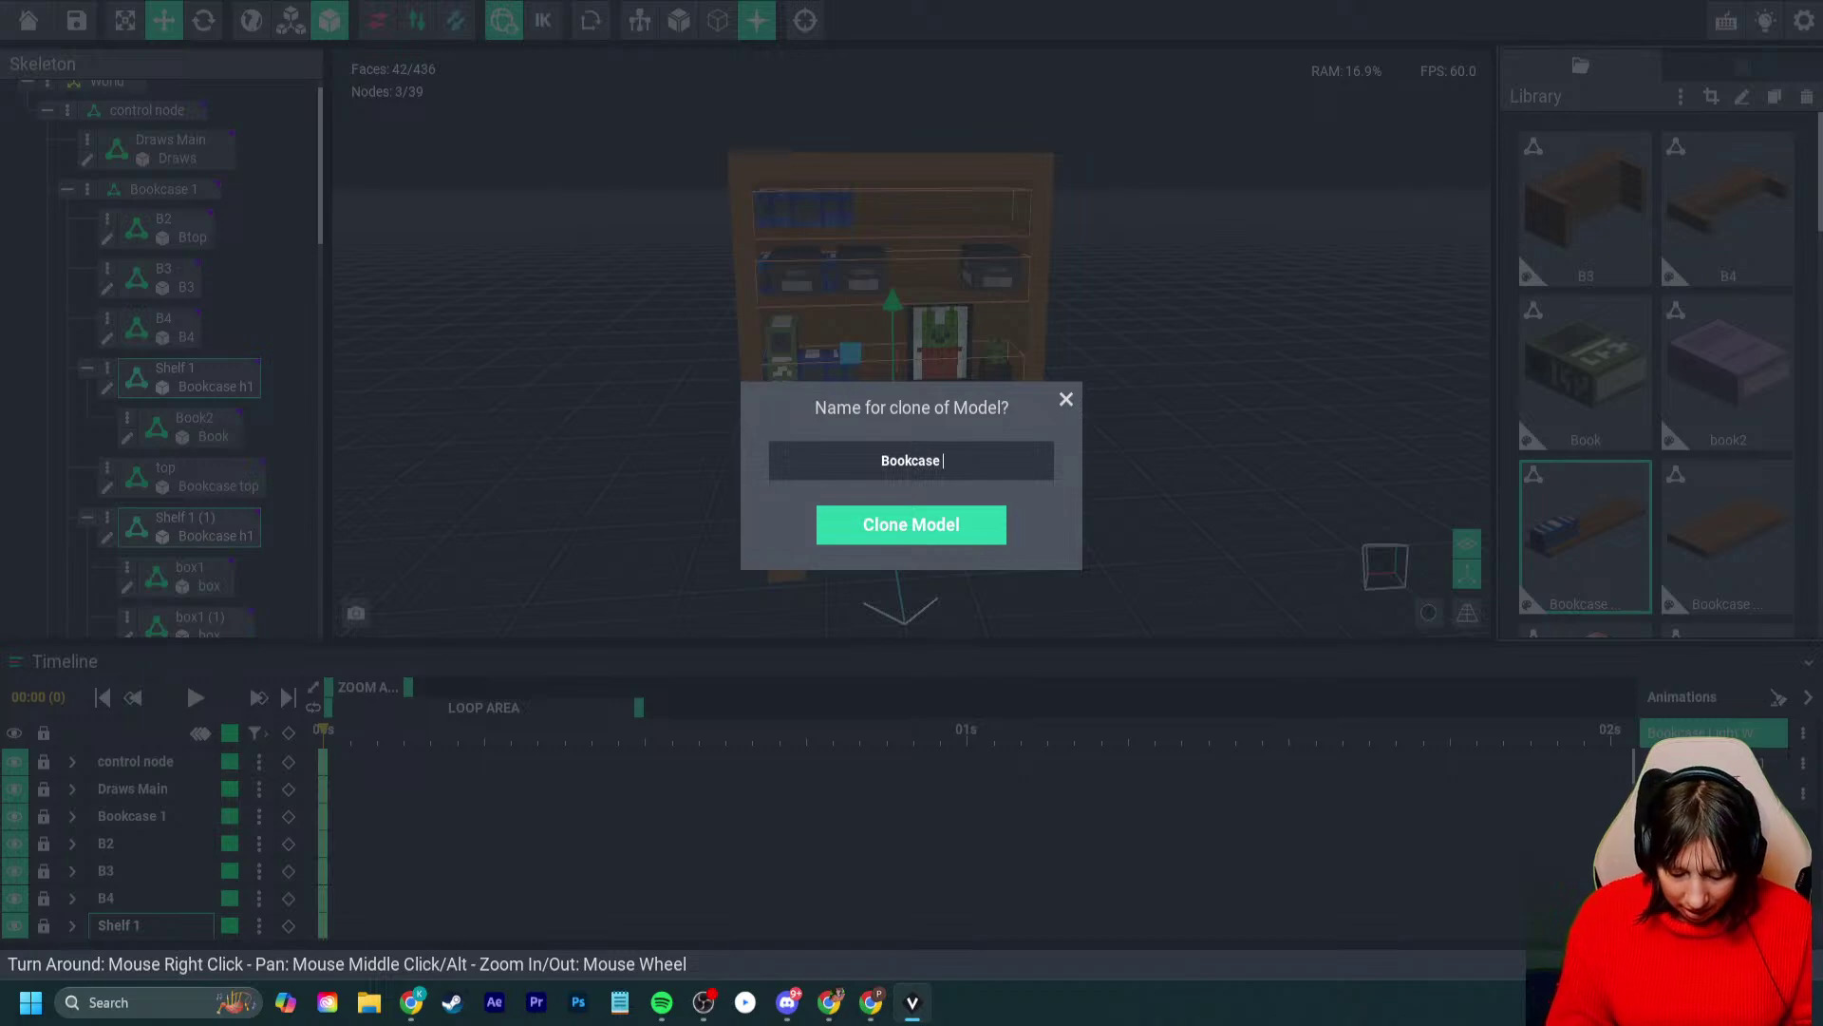
text(shell)
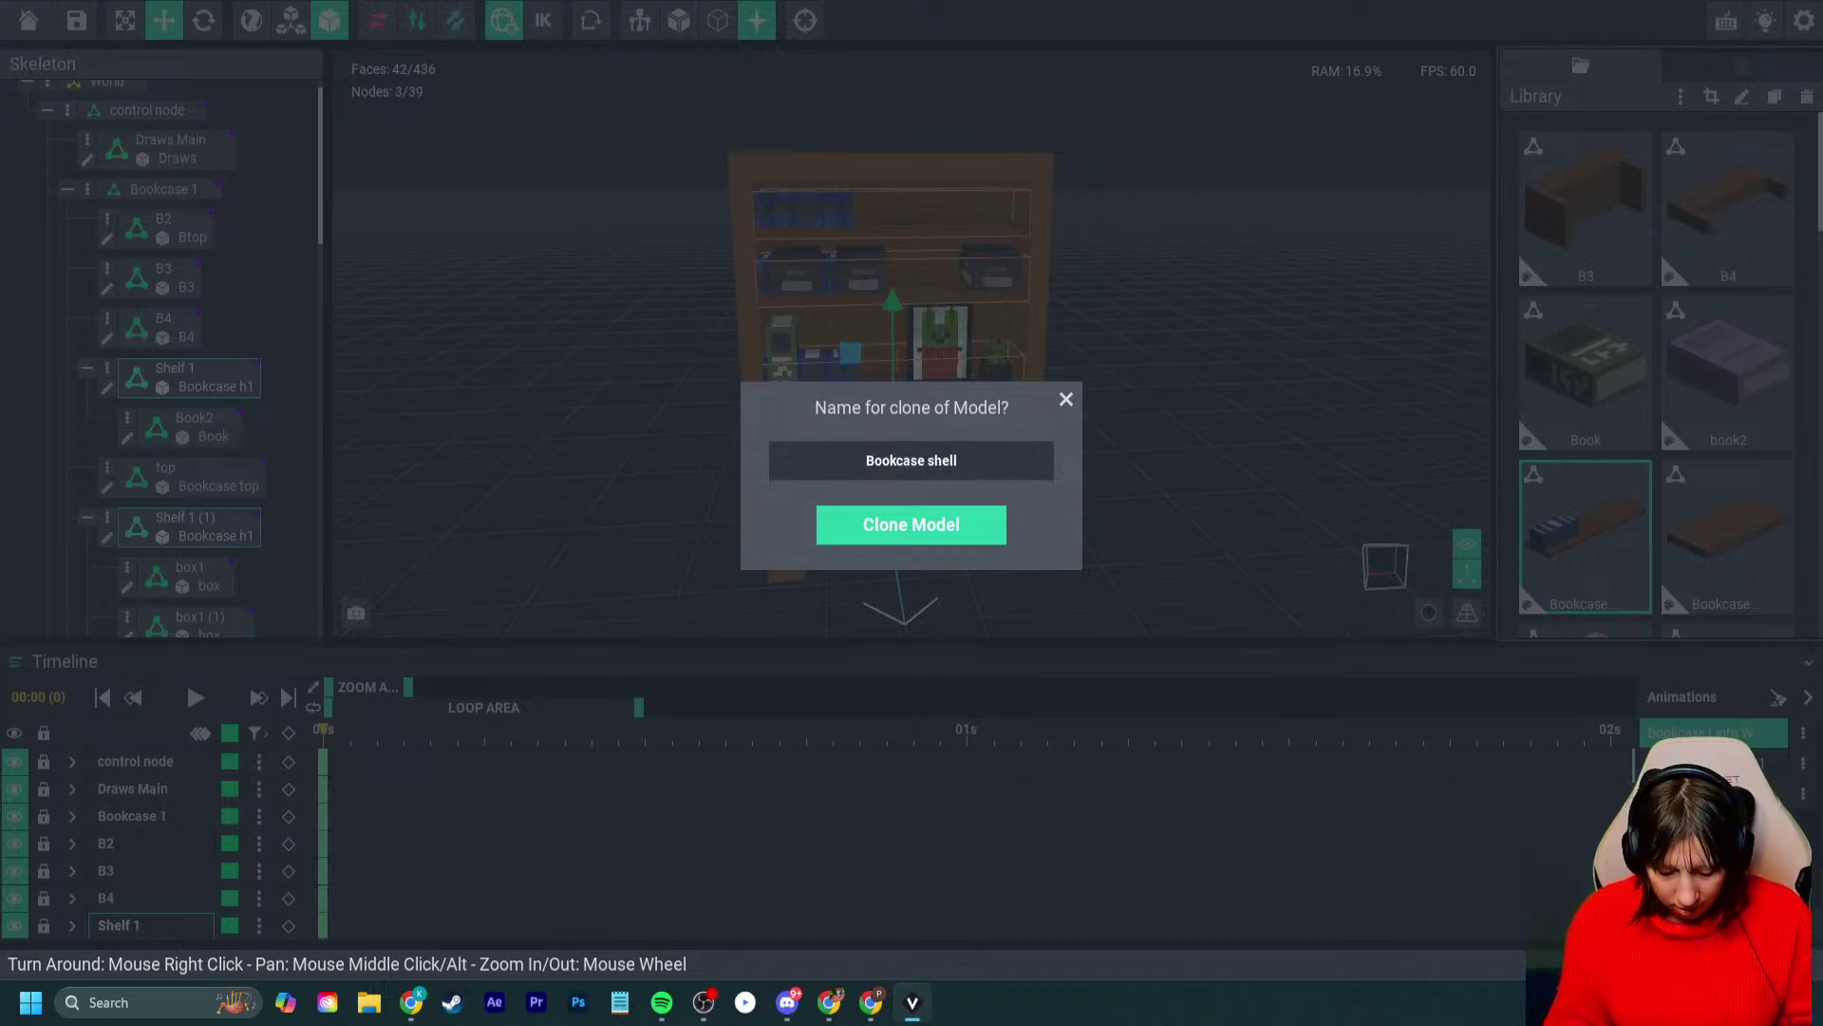
text( 1)
key(Return)
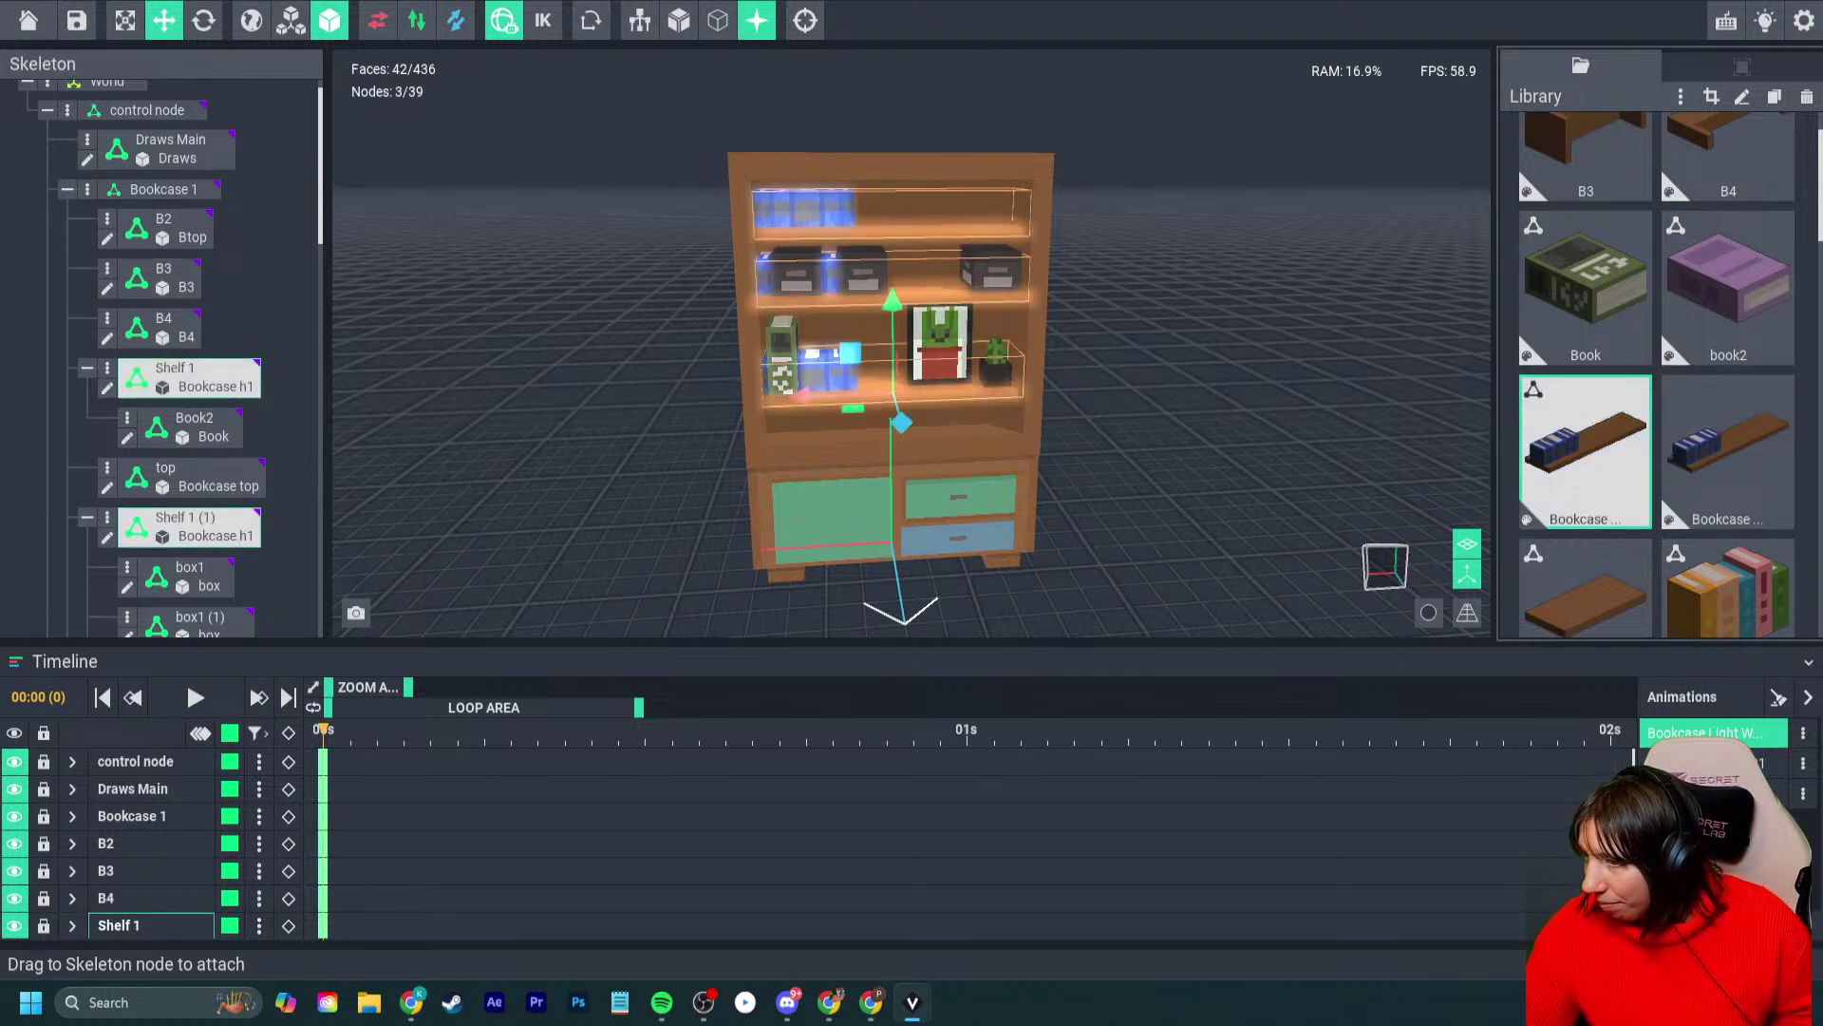
- Crop the cloned shelf's volume to a height of 2 voxels with the Volume Resizer, removing the books
double_click(1729, 451)
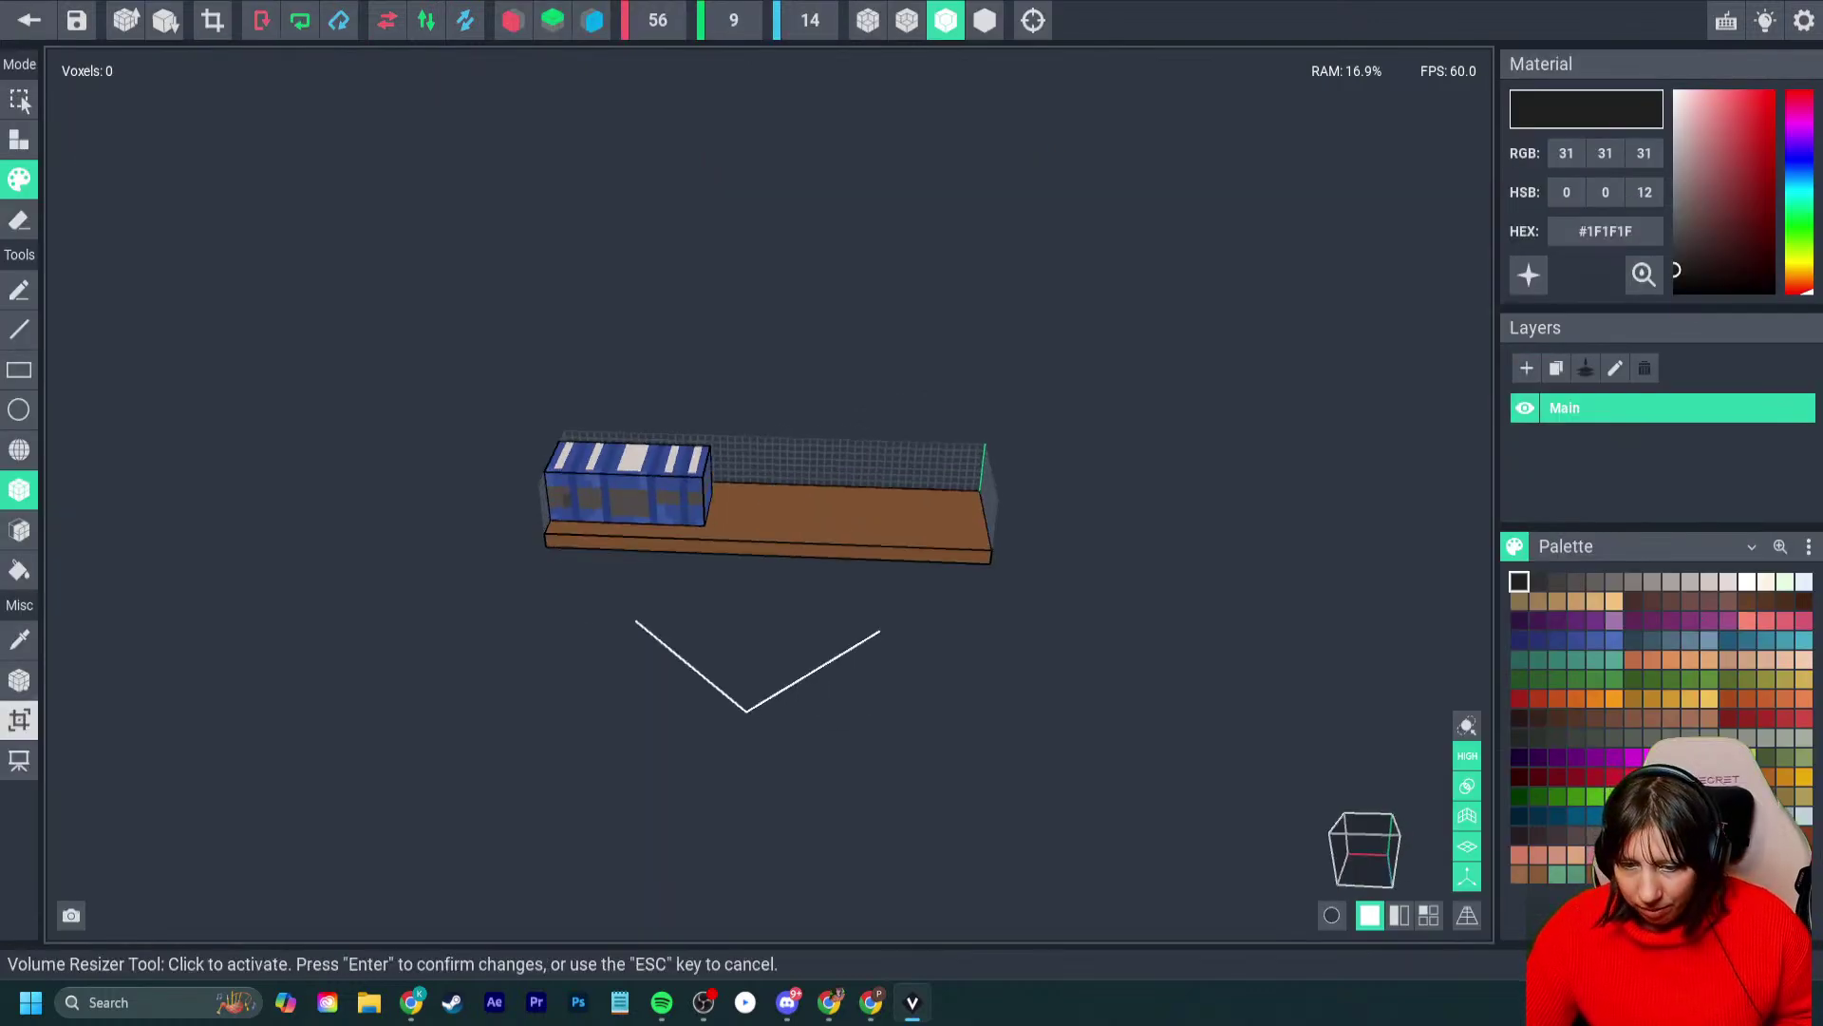
click(19, 719)
drag(769, 332, 769, 446)
key(Return)
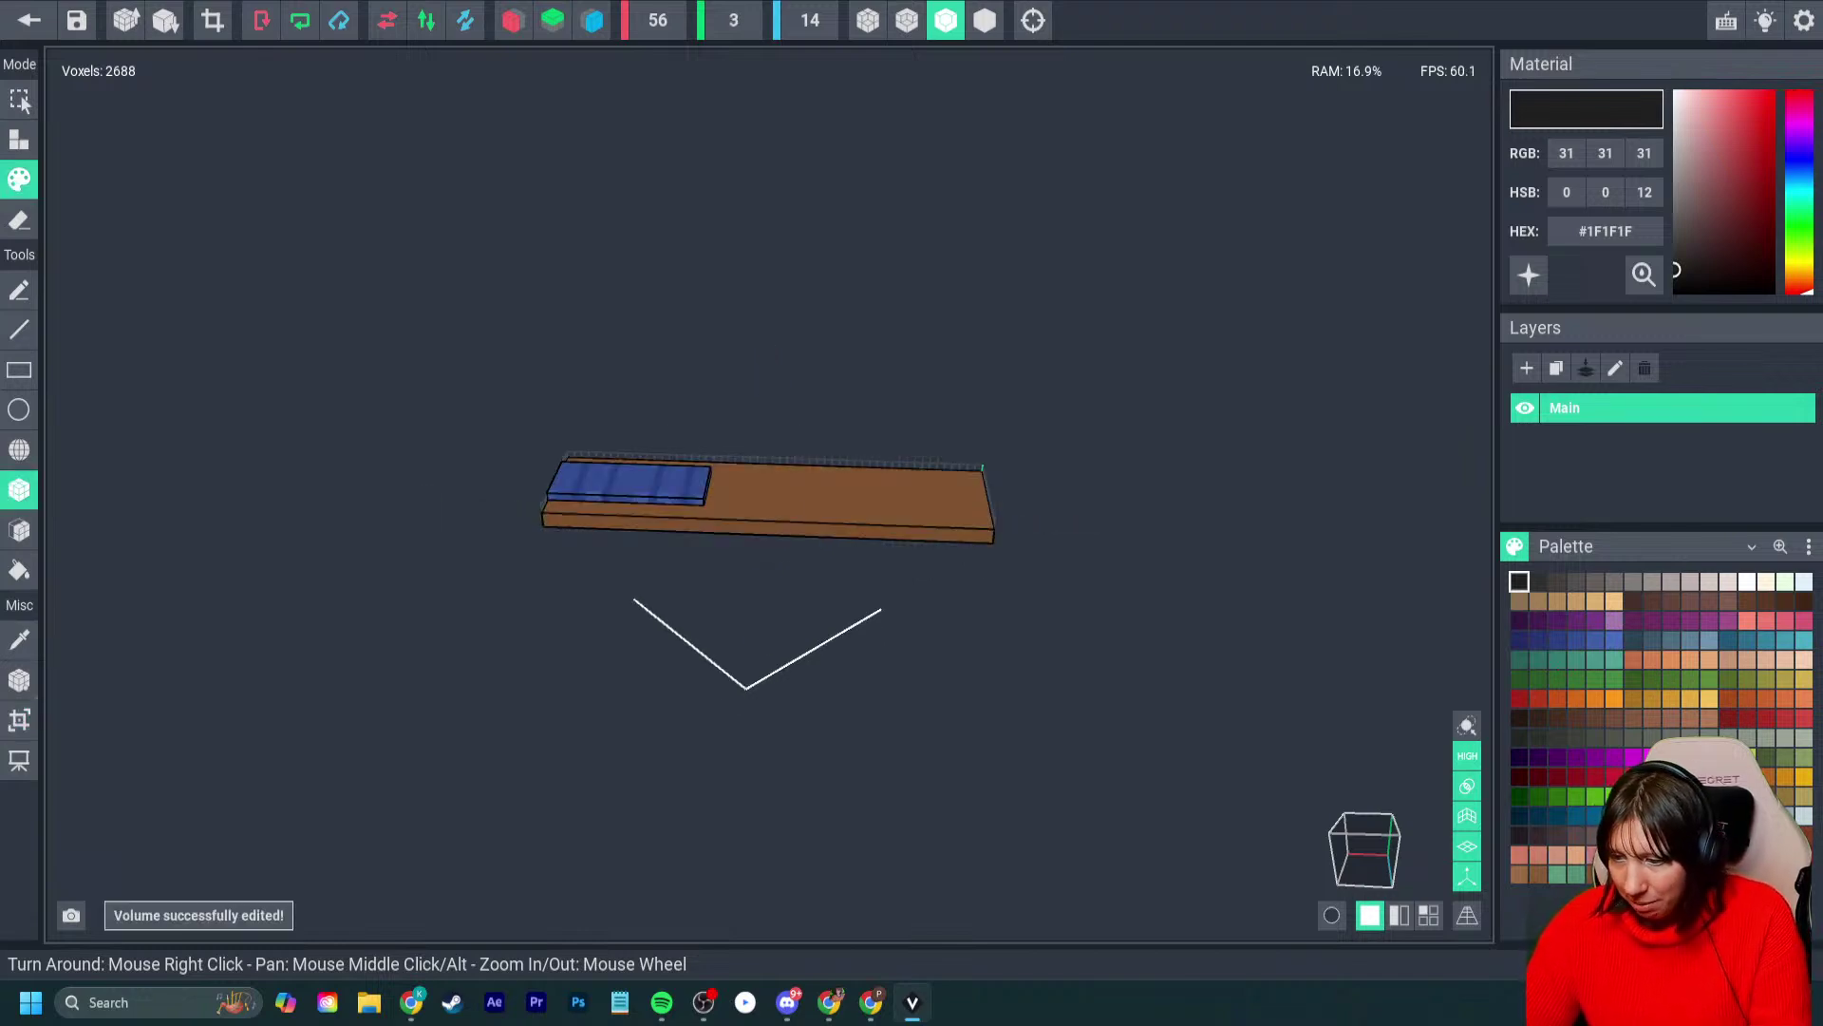
scroll(733, 20, down, 1)
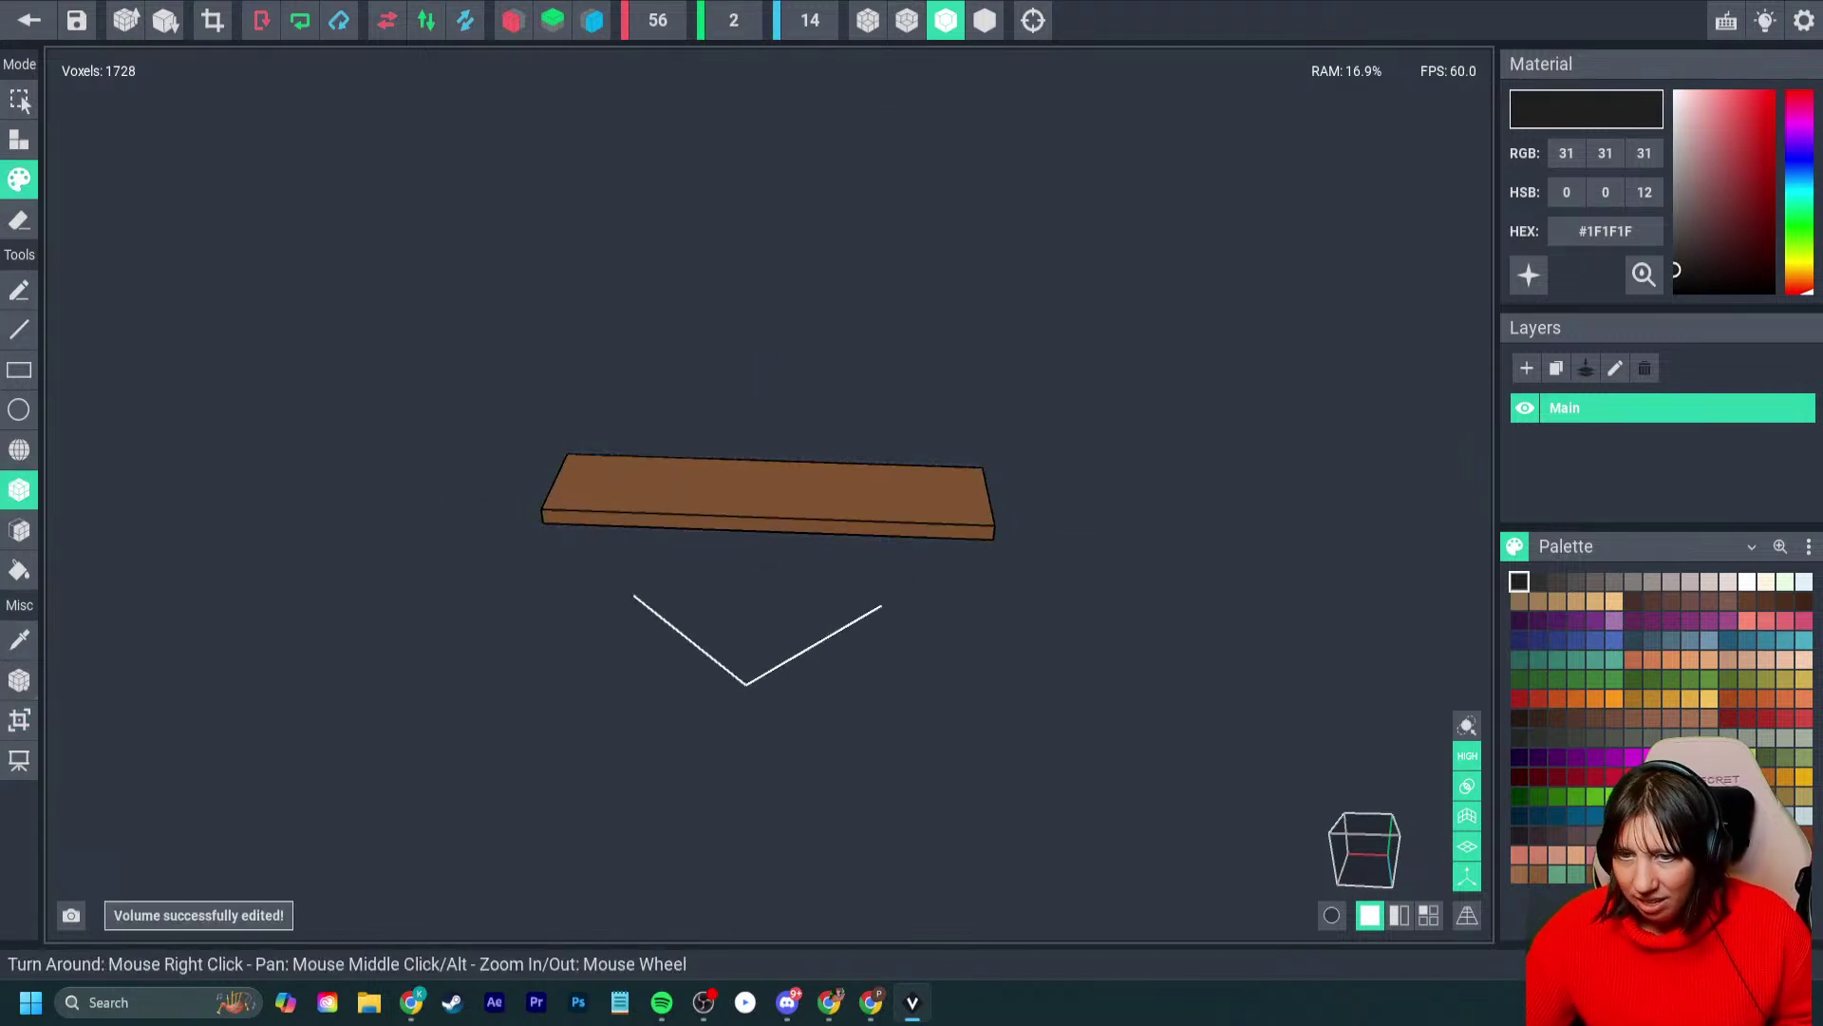
- Return to the animation and assign the plain Bookcase shelf b2 model to Shelf 1 and Shelf 1 (1)
click(28, 20)
click(712, 347)
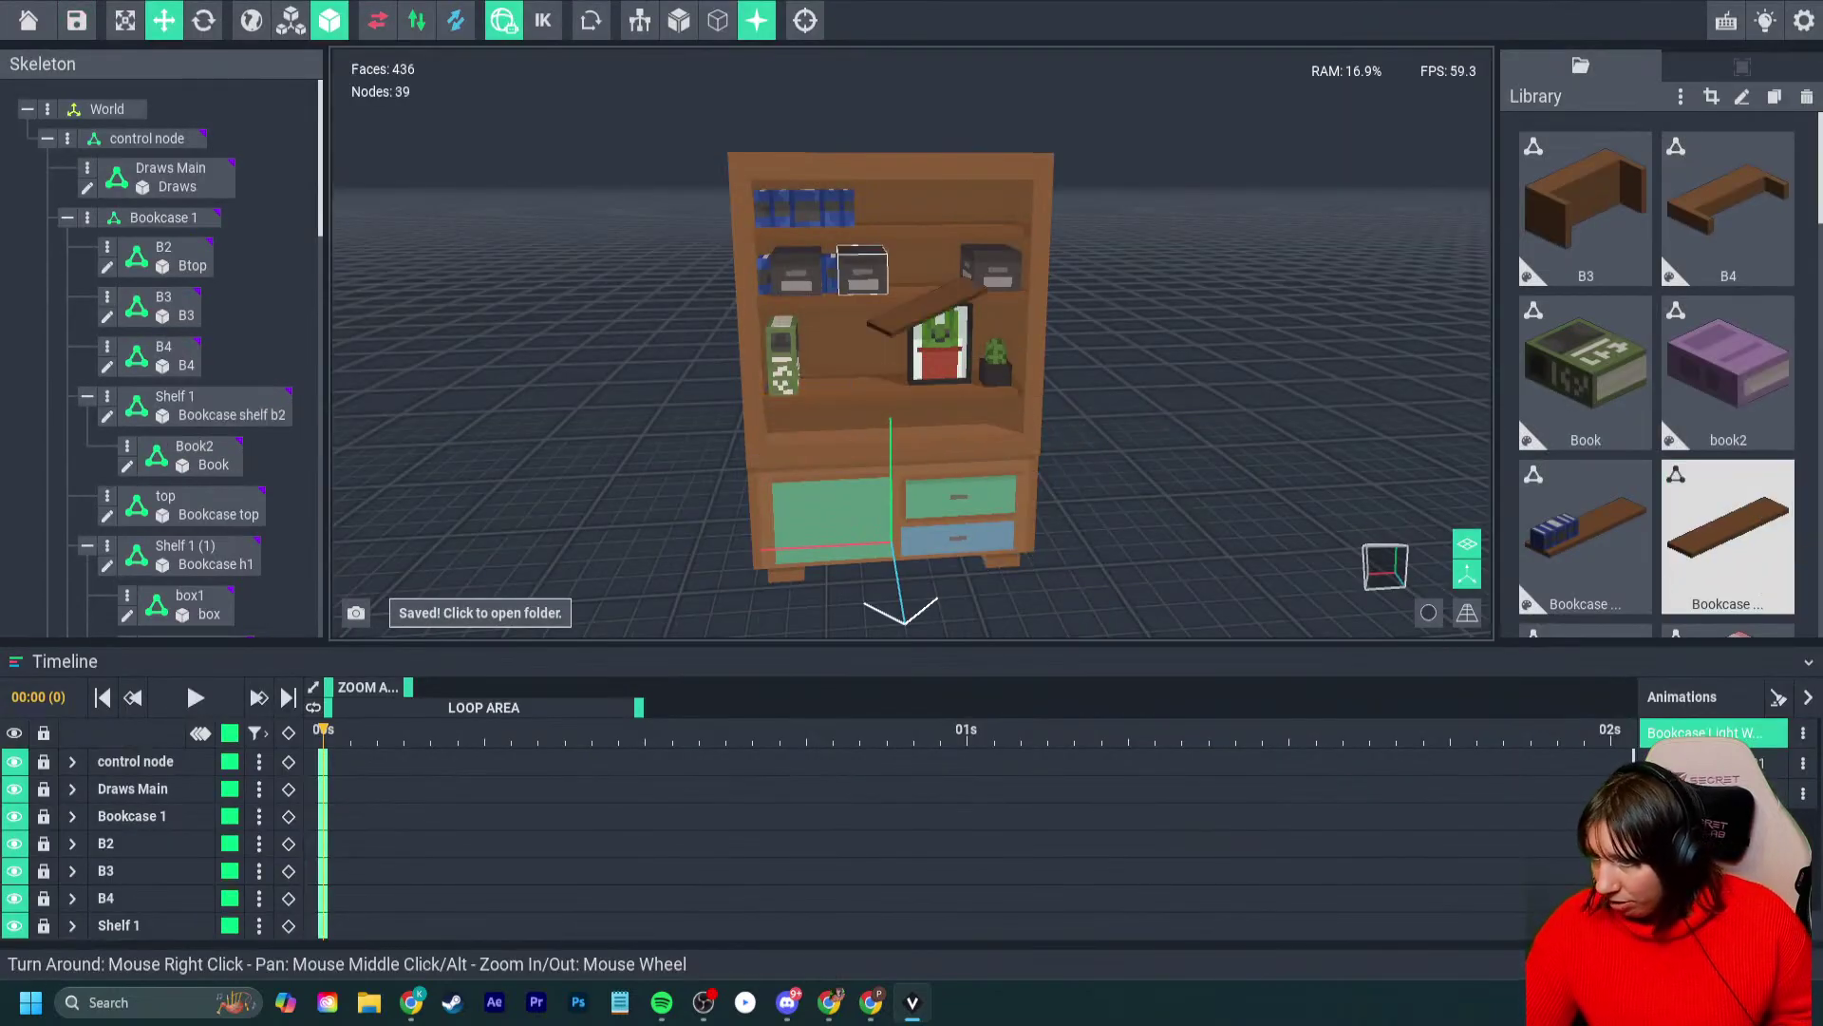
click(1729, 537)
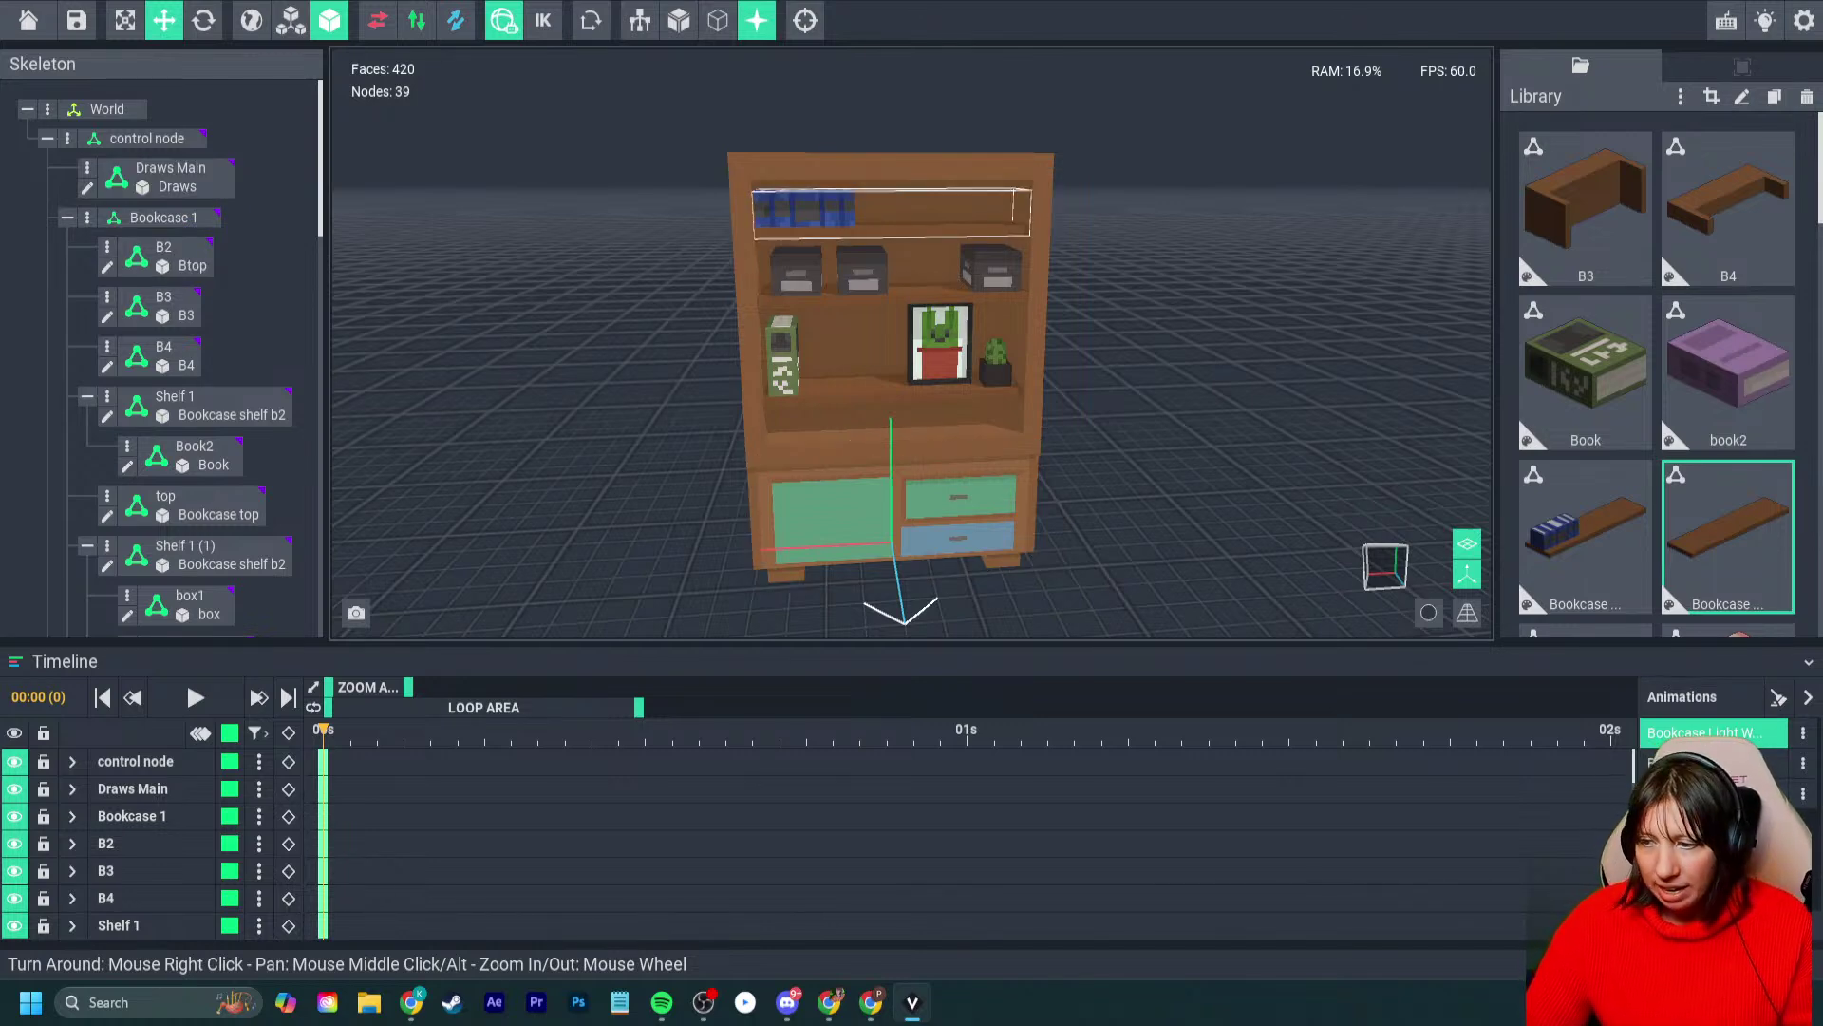
- Check the light wood bookcase's shelves and decorations, and hide the viewport's axis lines
right_drag(878, 270, 941, 285)
scroll(786, 297, up, 4)
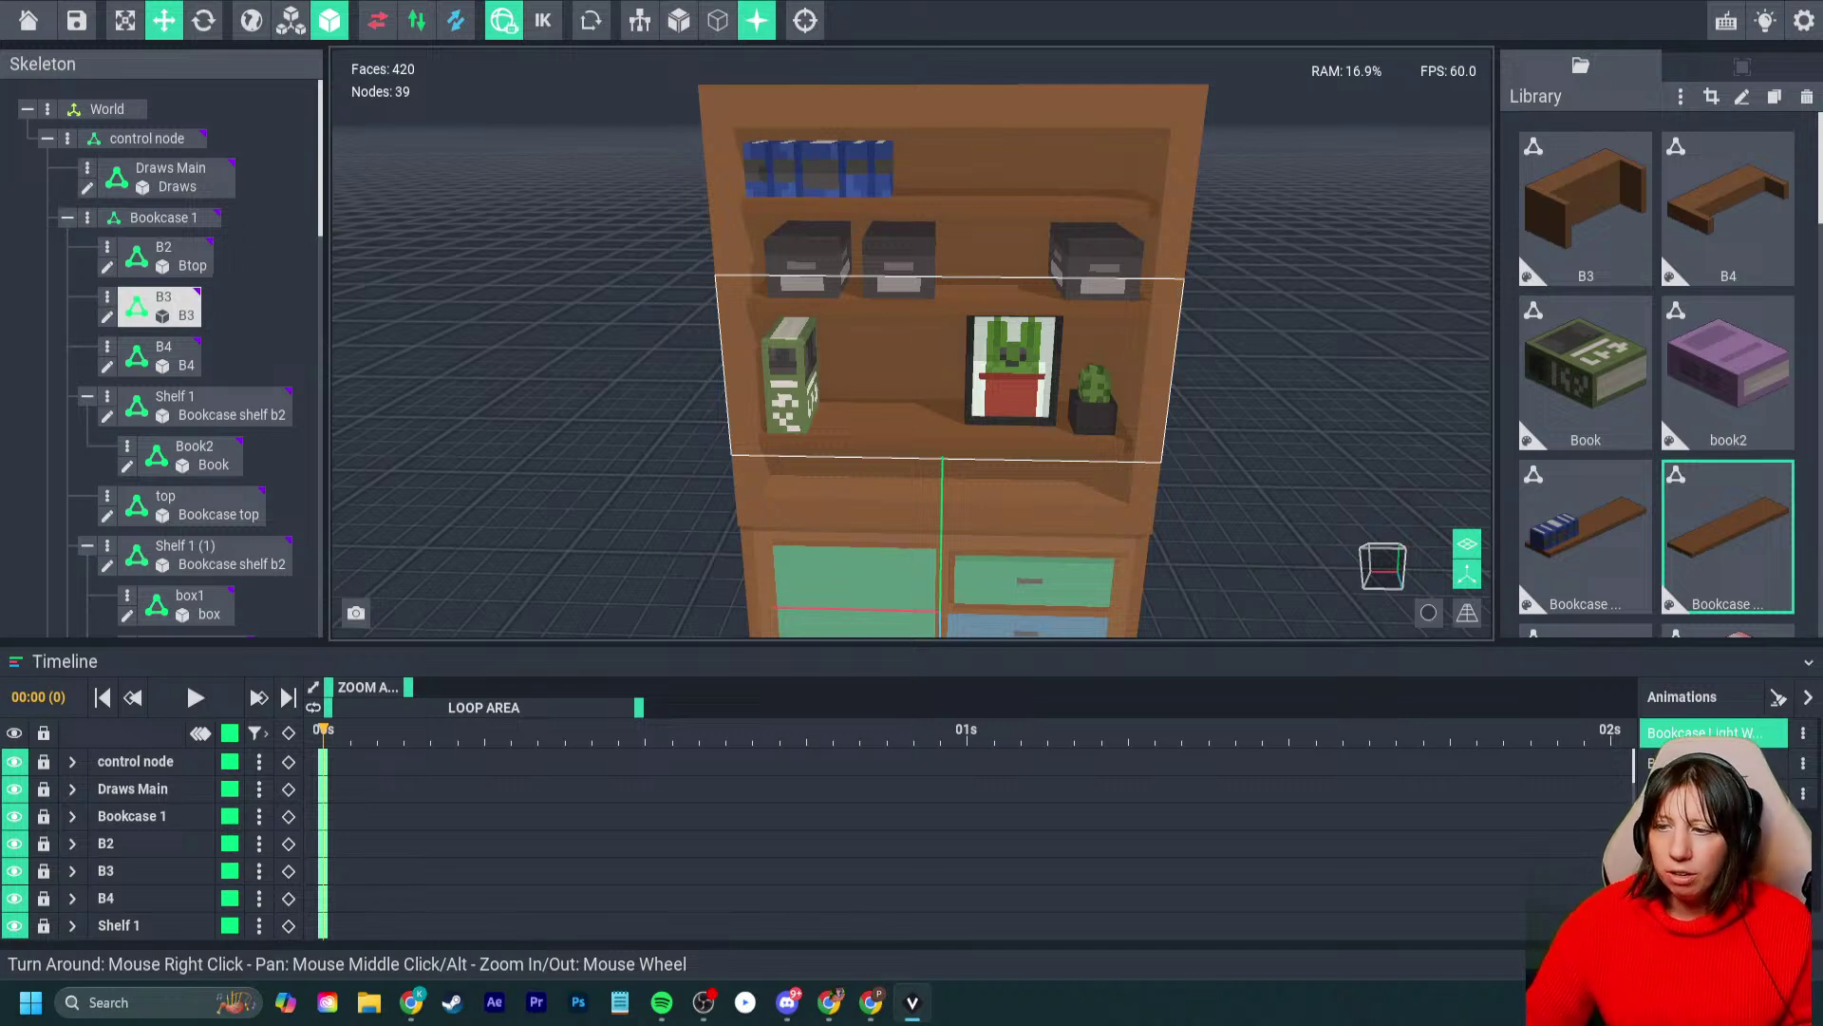
right_drag(900, 258, 923, 245)
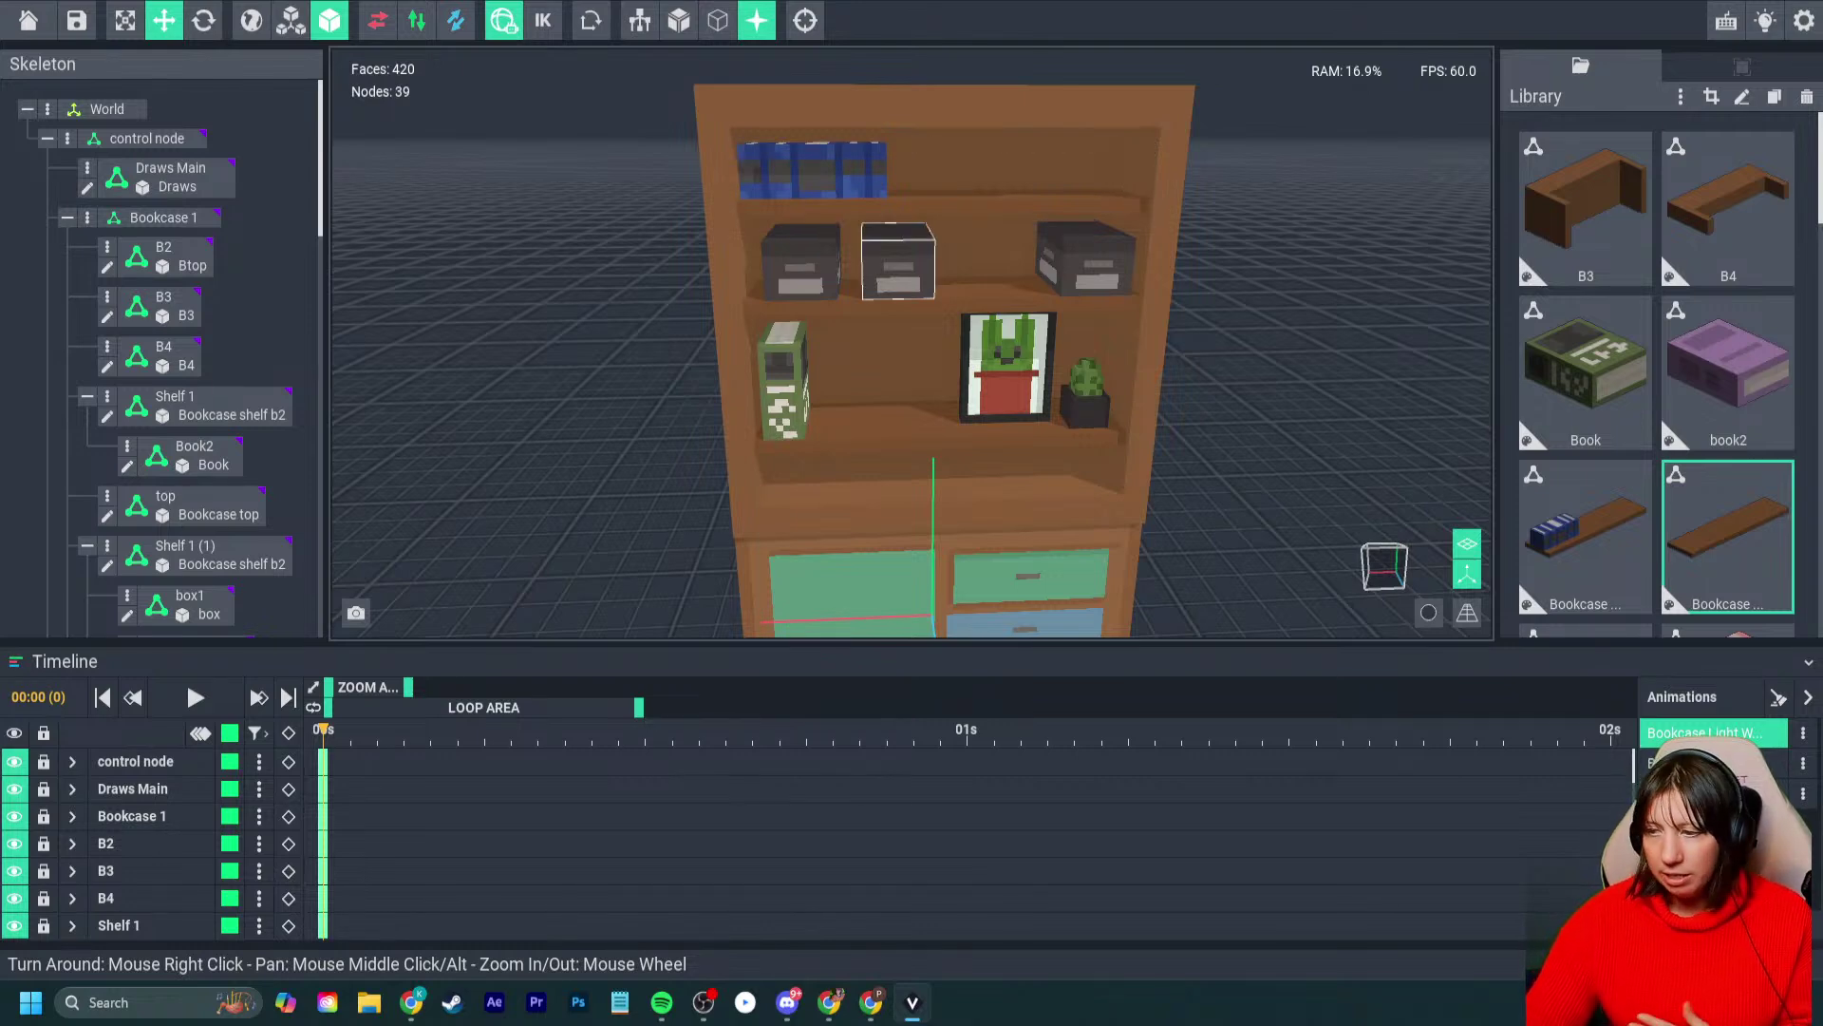
mouse_move(912, 418)
right_down()
mouse_move(928, 403)
mouse_move(914, 394)
right_up()
scroll(913, 395, down, 2)
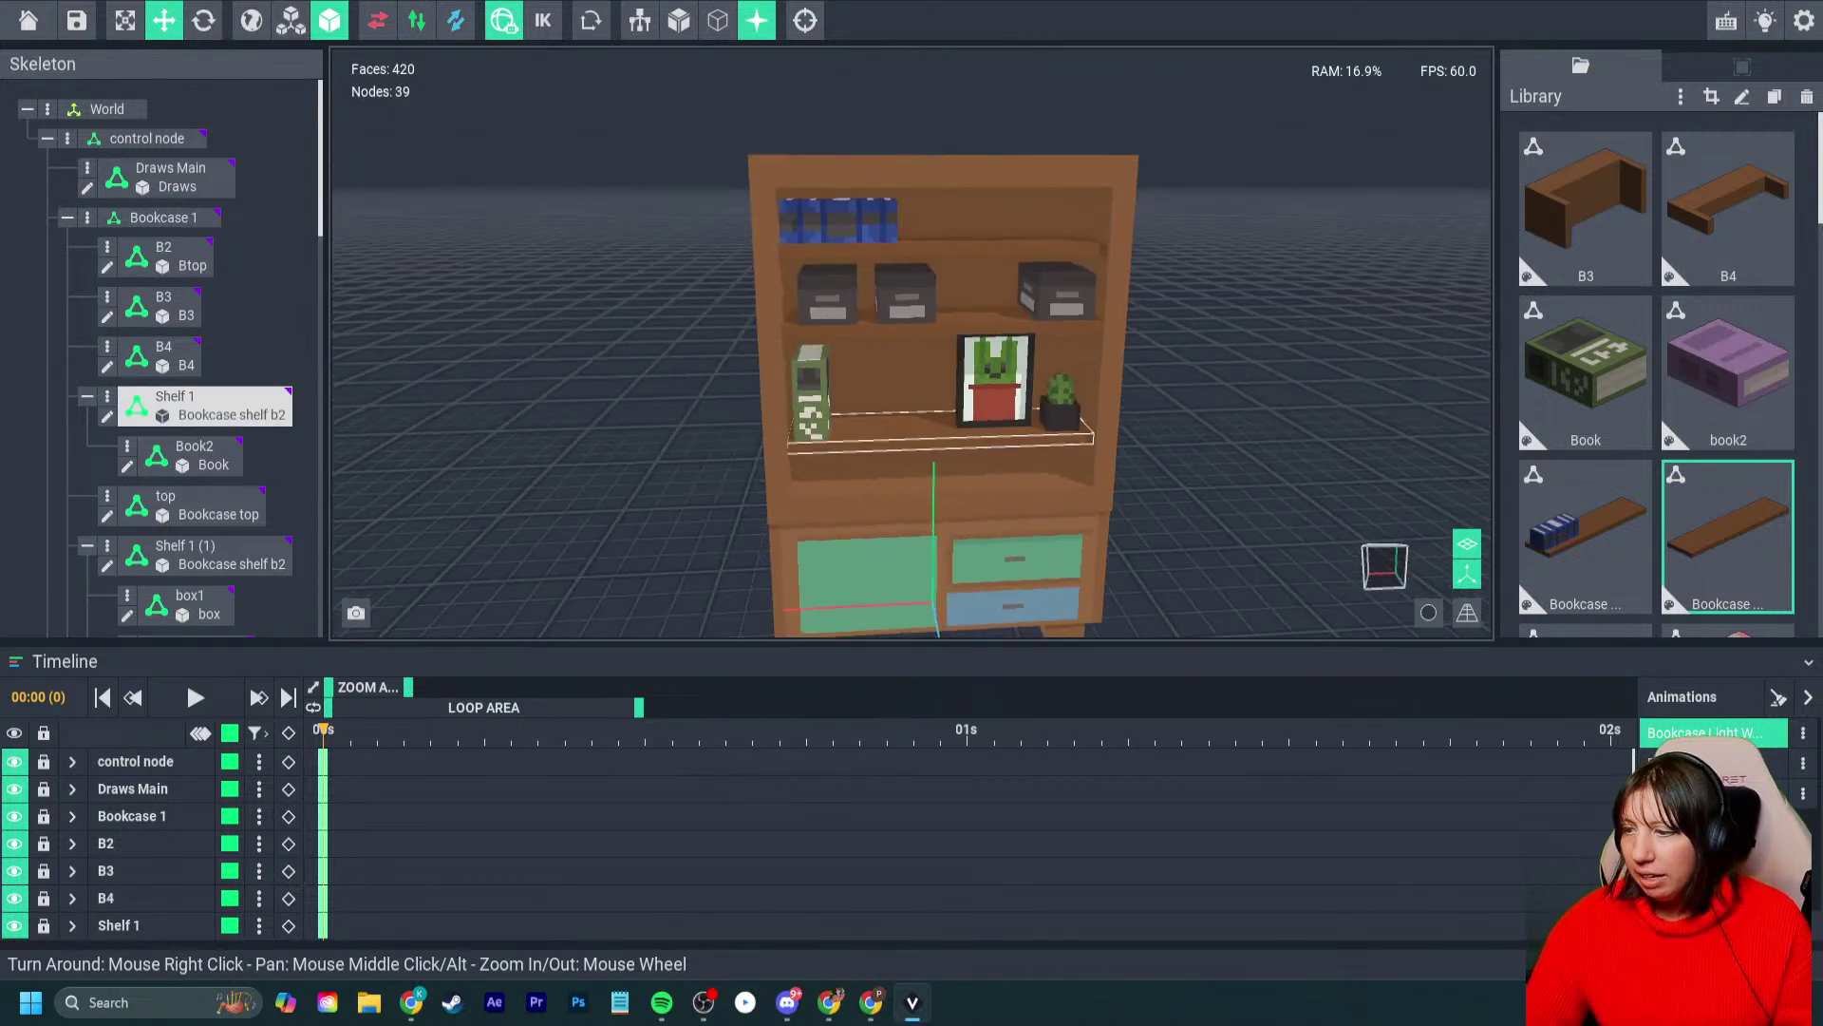
scroll(988, 560, down, 2)
mouse_move(988, 561)
right_down()
mouse_move(955, 508)
mouse_move(1031, 534)
mouse_move(988, 528)
right_up()
click(1467, 573)
scroll(988, 527, up, 2)
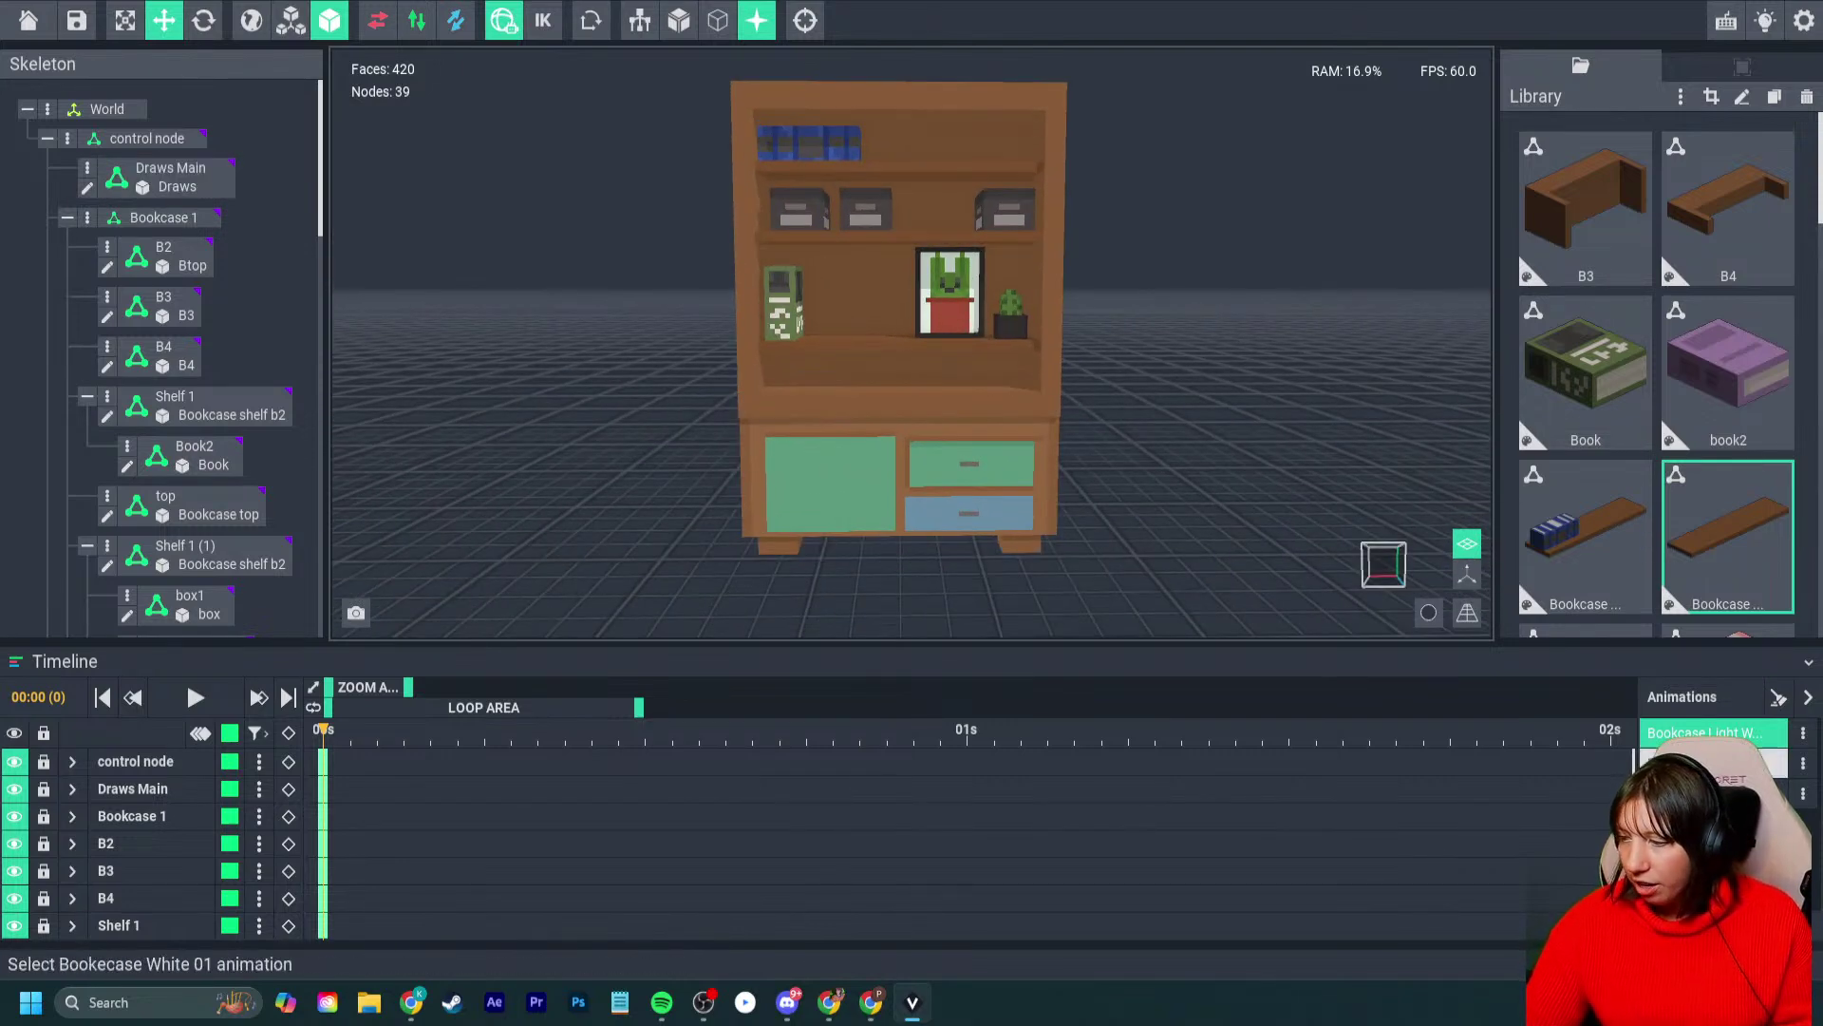
- View the Bookecase White 01 animation to compare it with the light wood bookcase
click(1715, 762)
right_drag(1121, 475, 1159, 486)
scroll(1158, 487, down, 2)
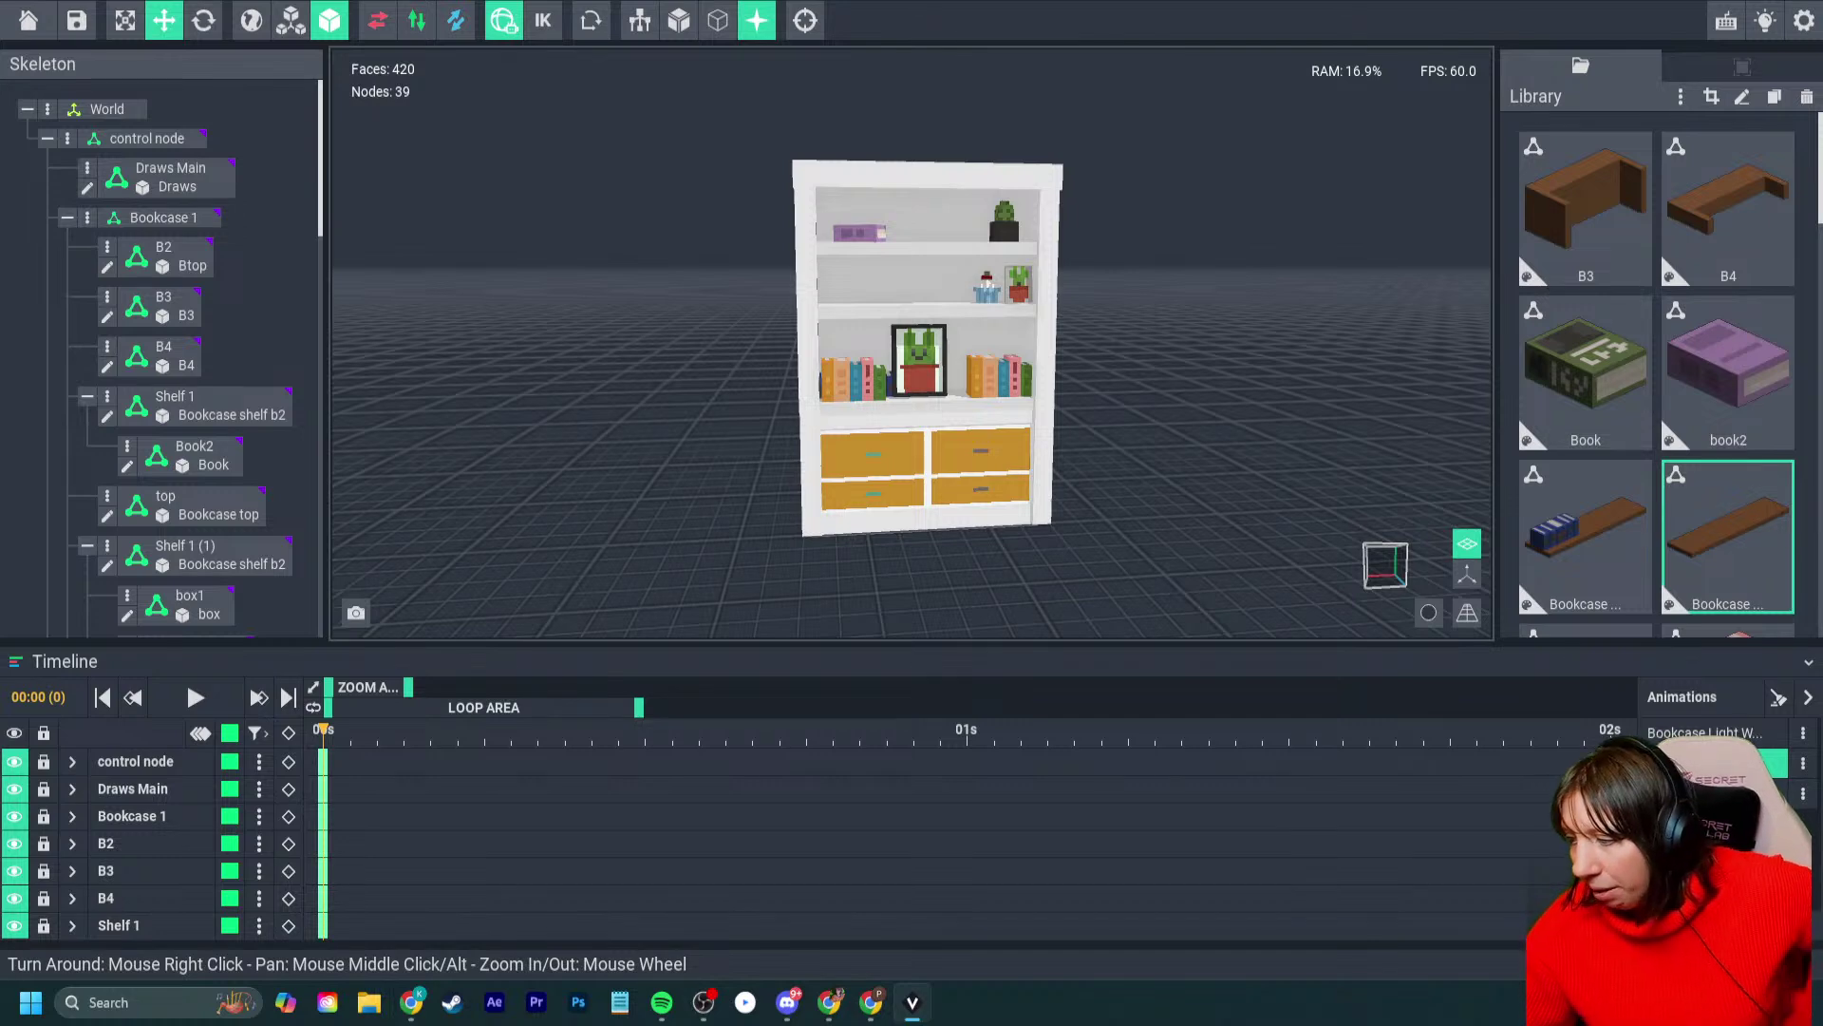
- Switch back to the light wood bookcase animation, review it from the front, and save the project
click(1705, 732)
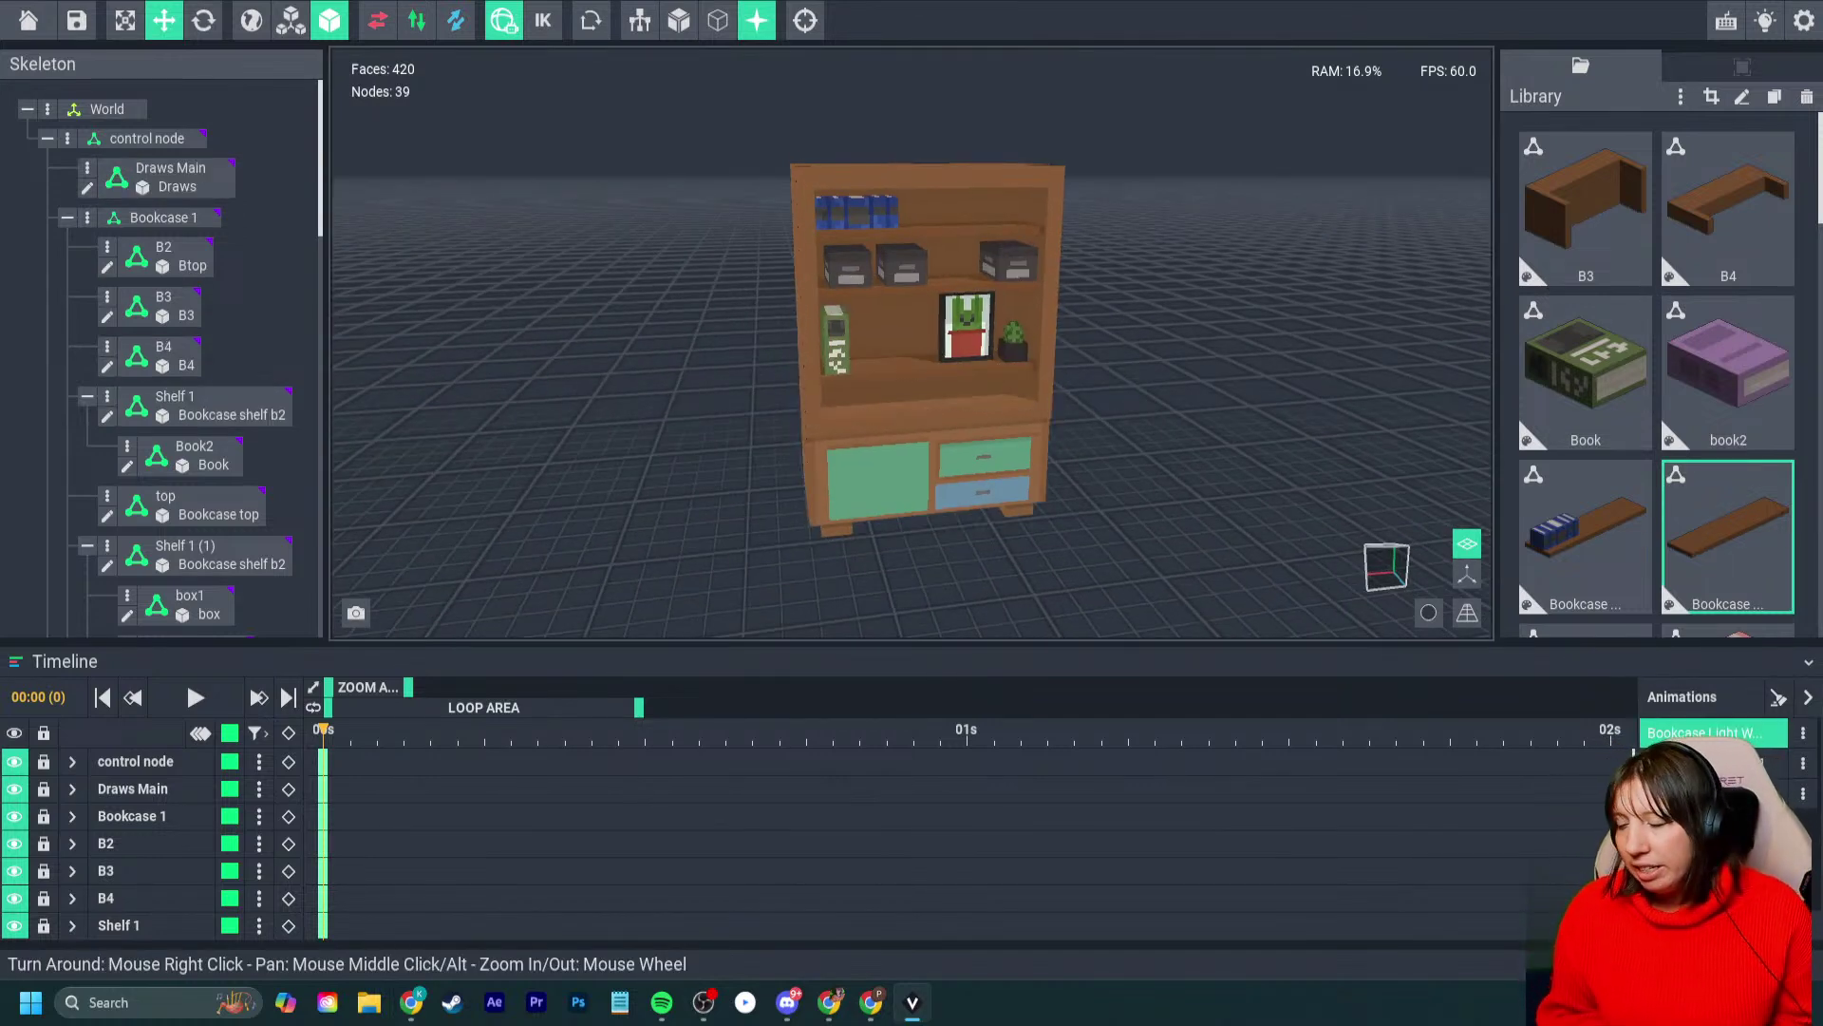
mouse_move(955, 394)
right_down()
mouse_move(1140, 384)
mouse_move(940, 380)
right_up()
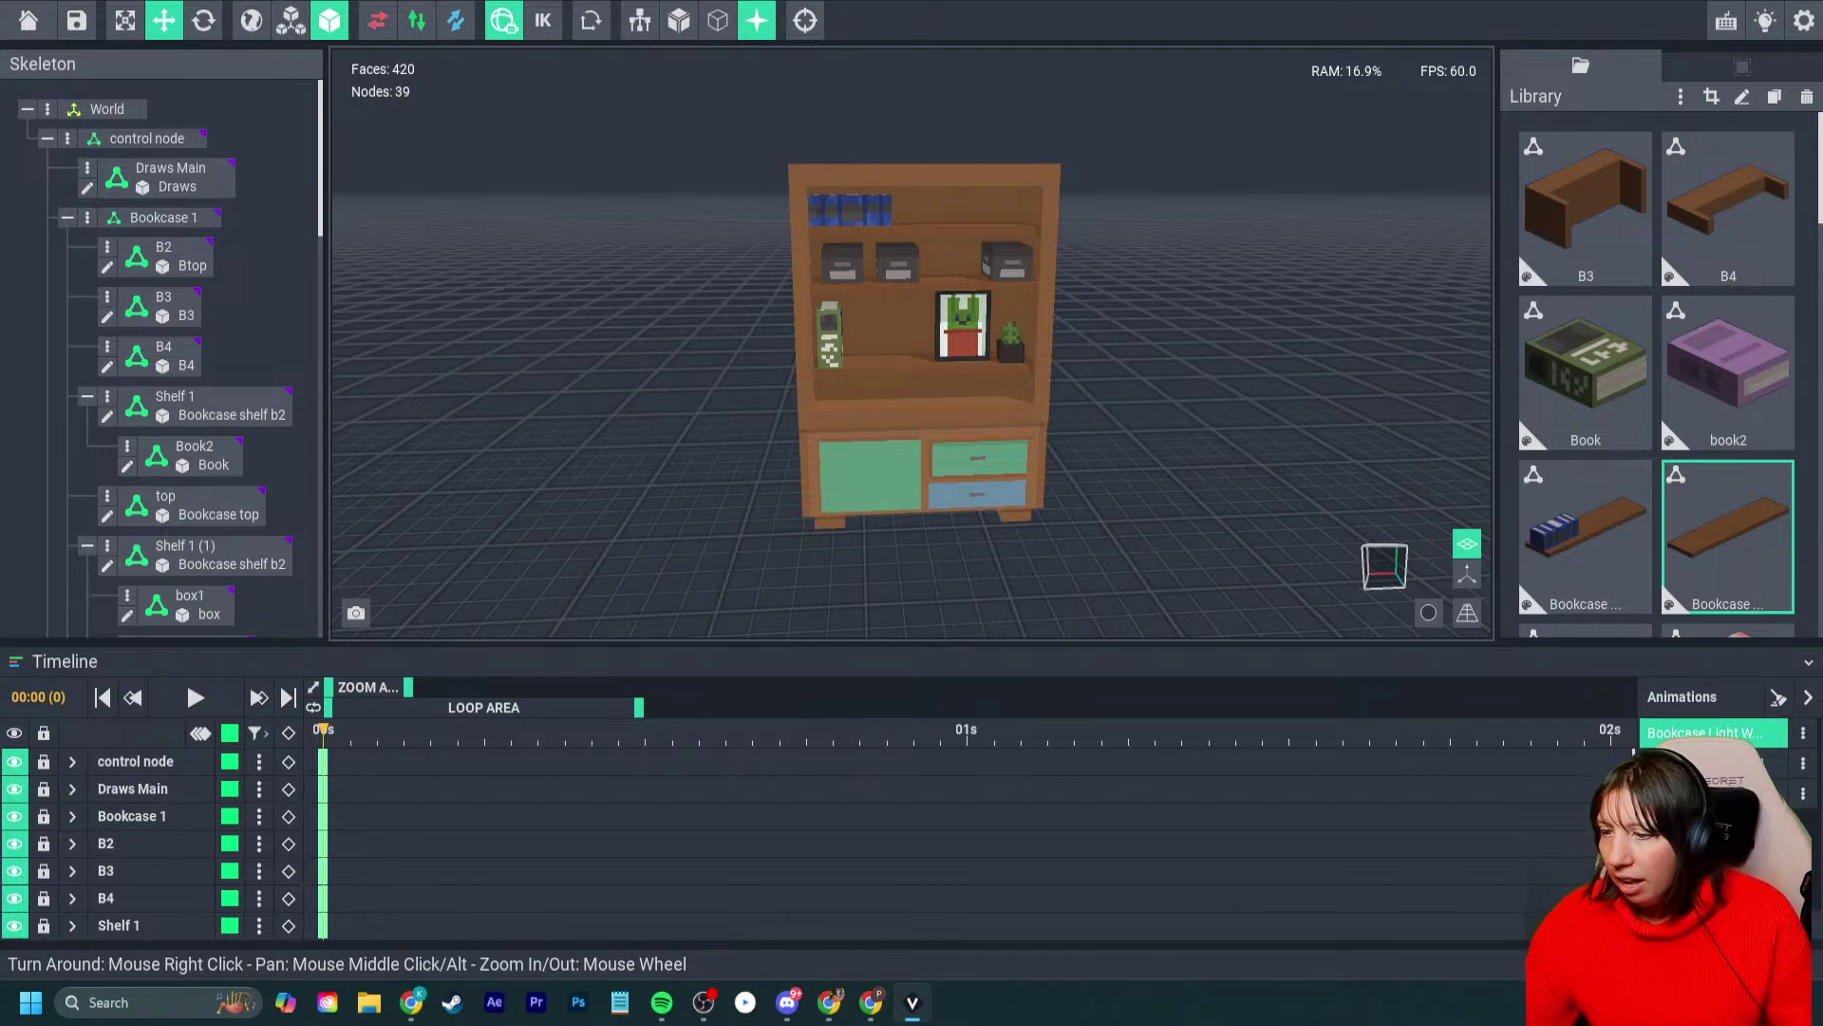
right_drag(916, 466, 935, 451)
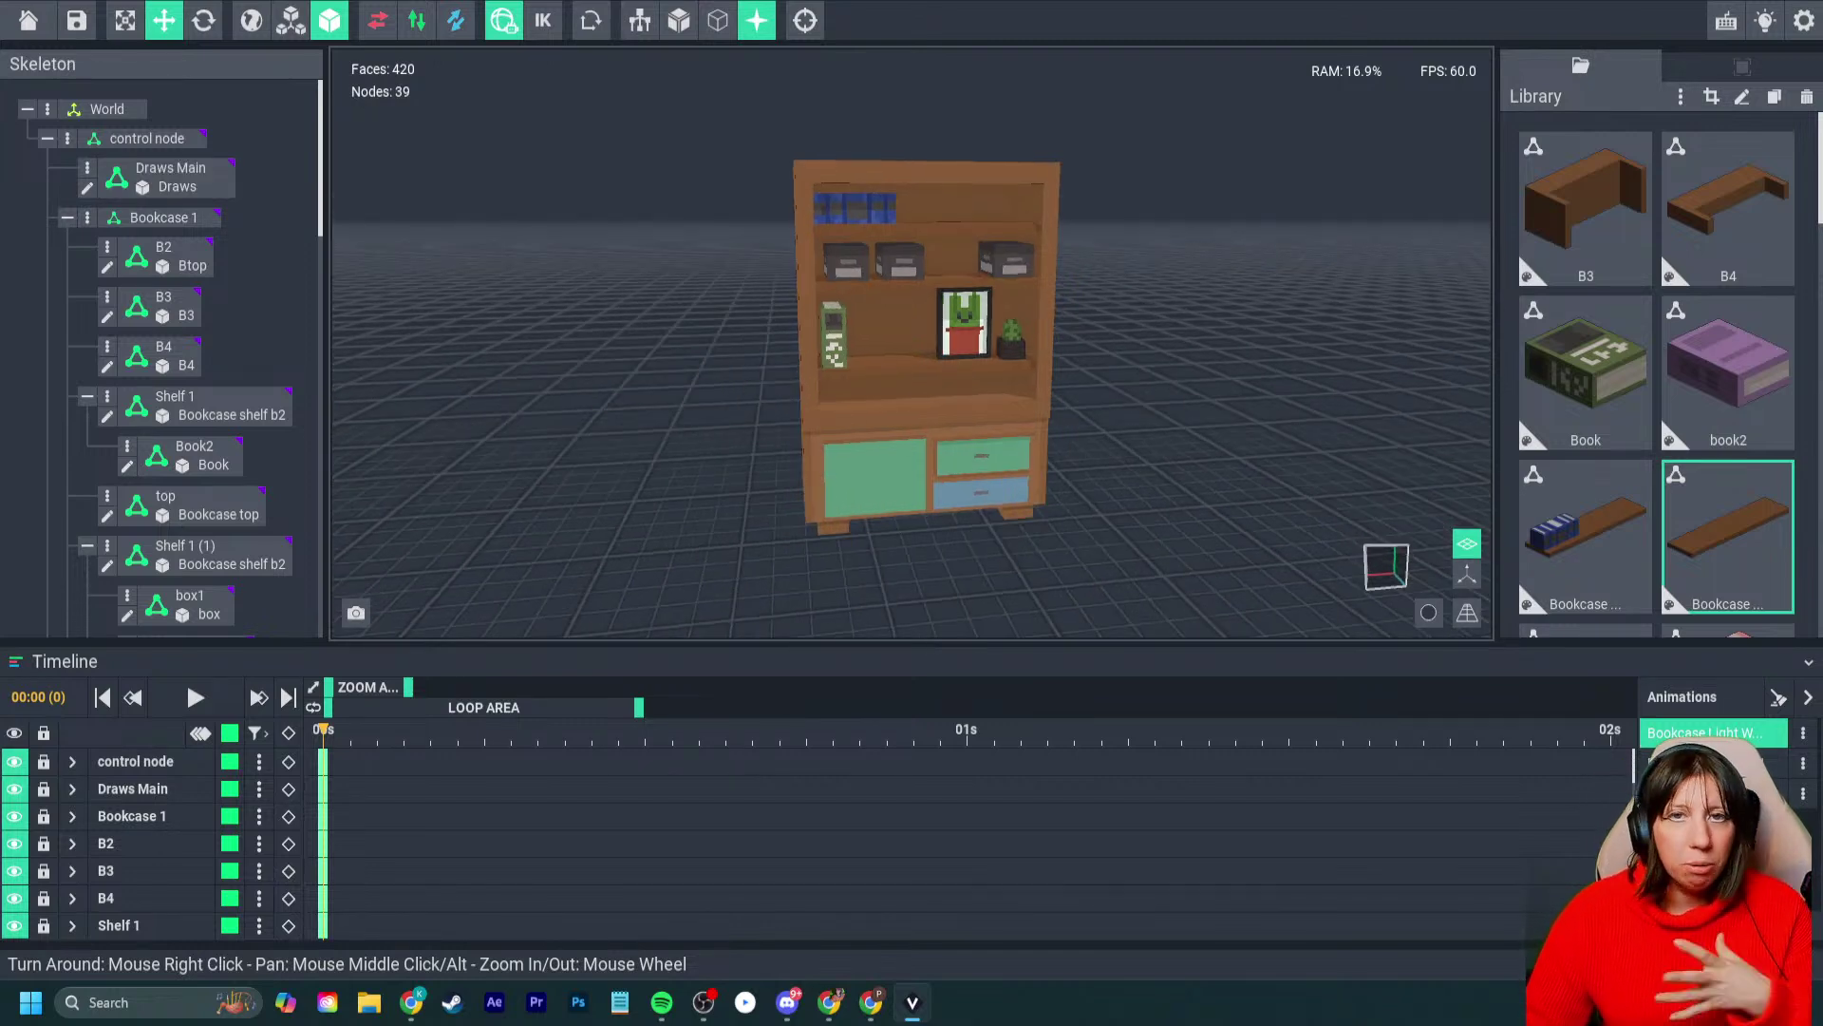
mouse_move(911, 456)
right_down()
mouse_move(949, 446)
mouse_move(884, 456)
mouse_move(922, 484)
right_up()
scroll(836, 532, down, 1)
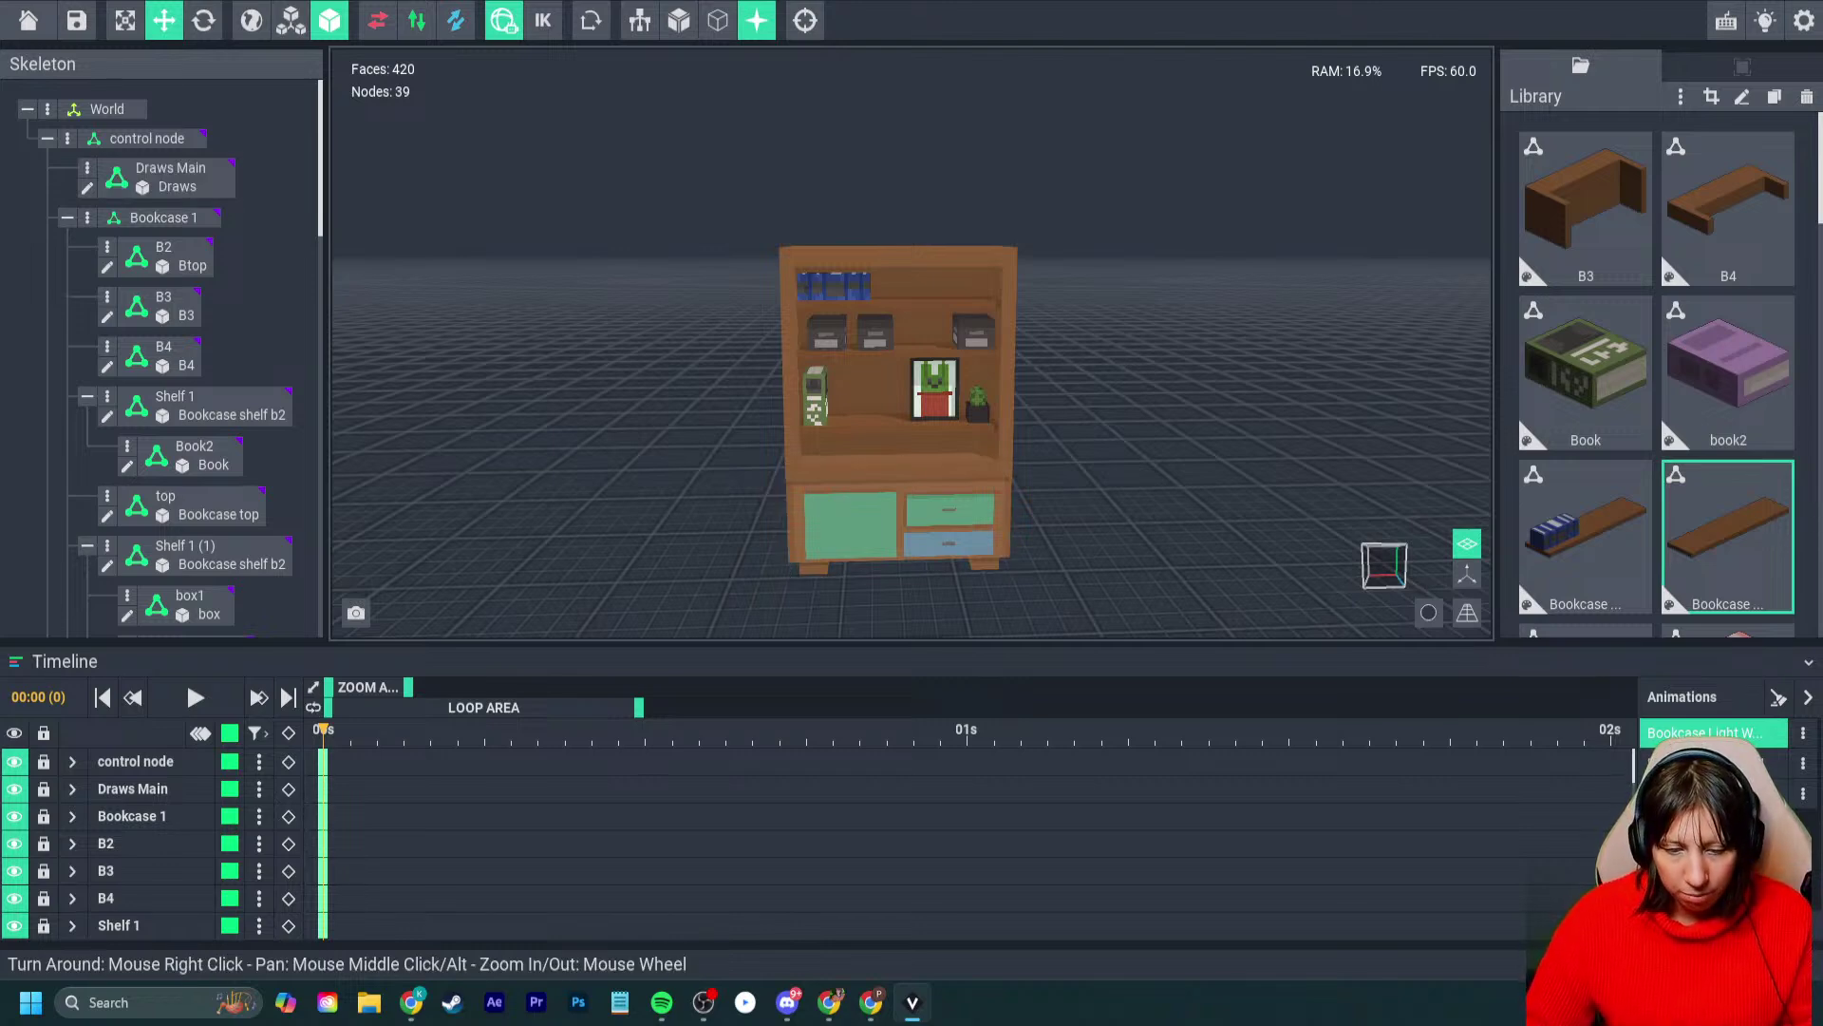
click(76, 20)
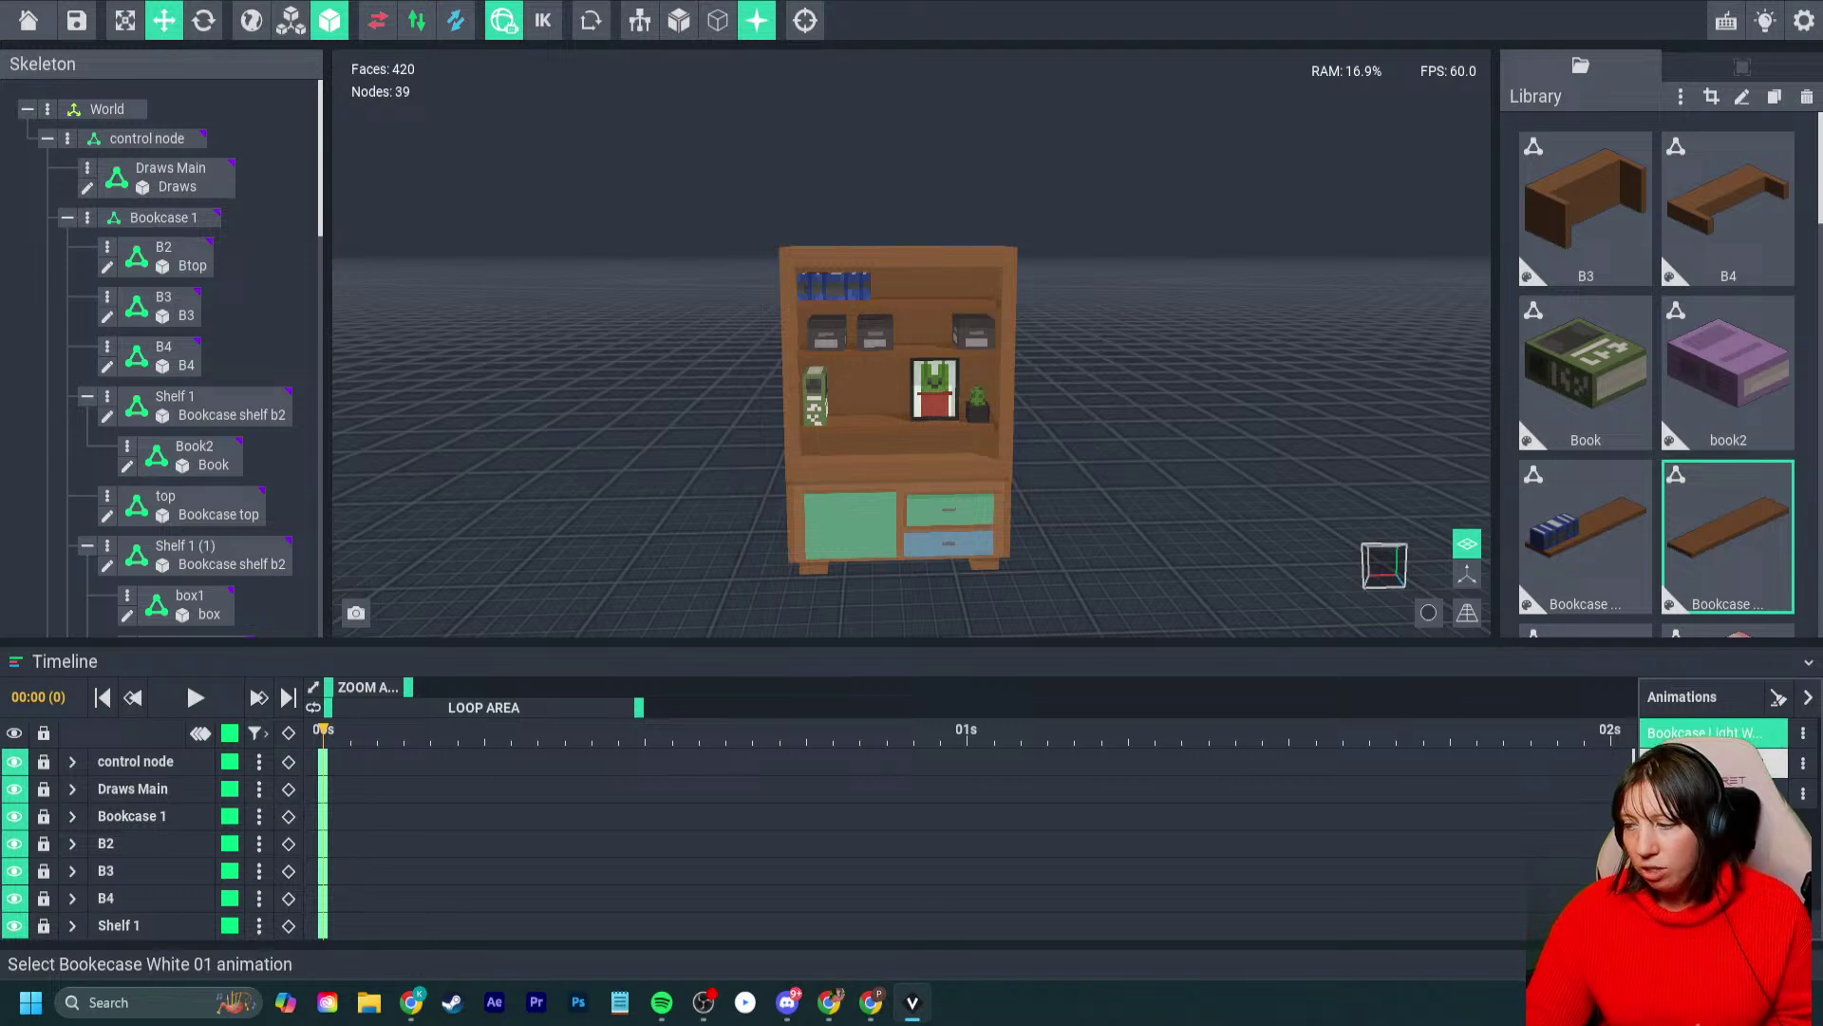
- Create a new animation named "Bookcase White 02" starting from Bookecase White 01, and make it the active animation
click(1709, 763)
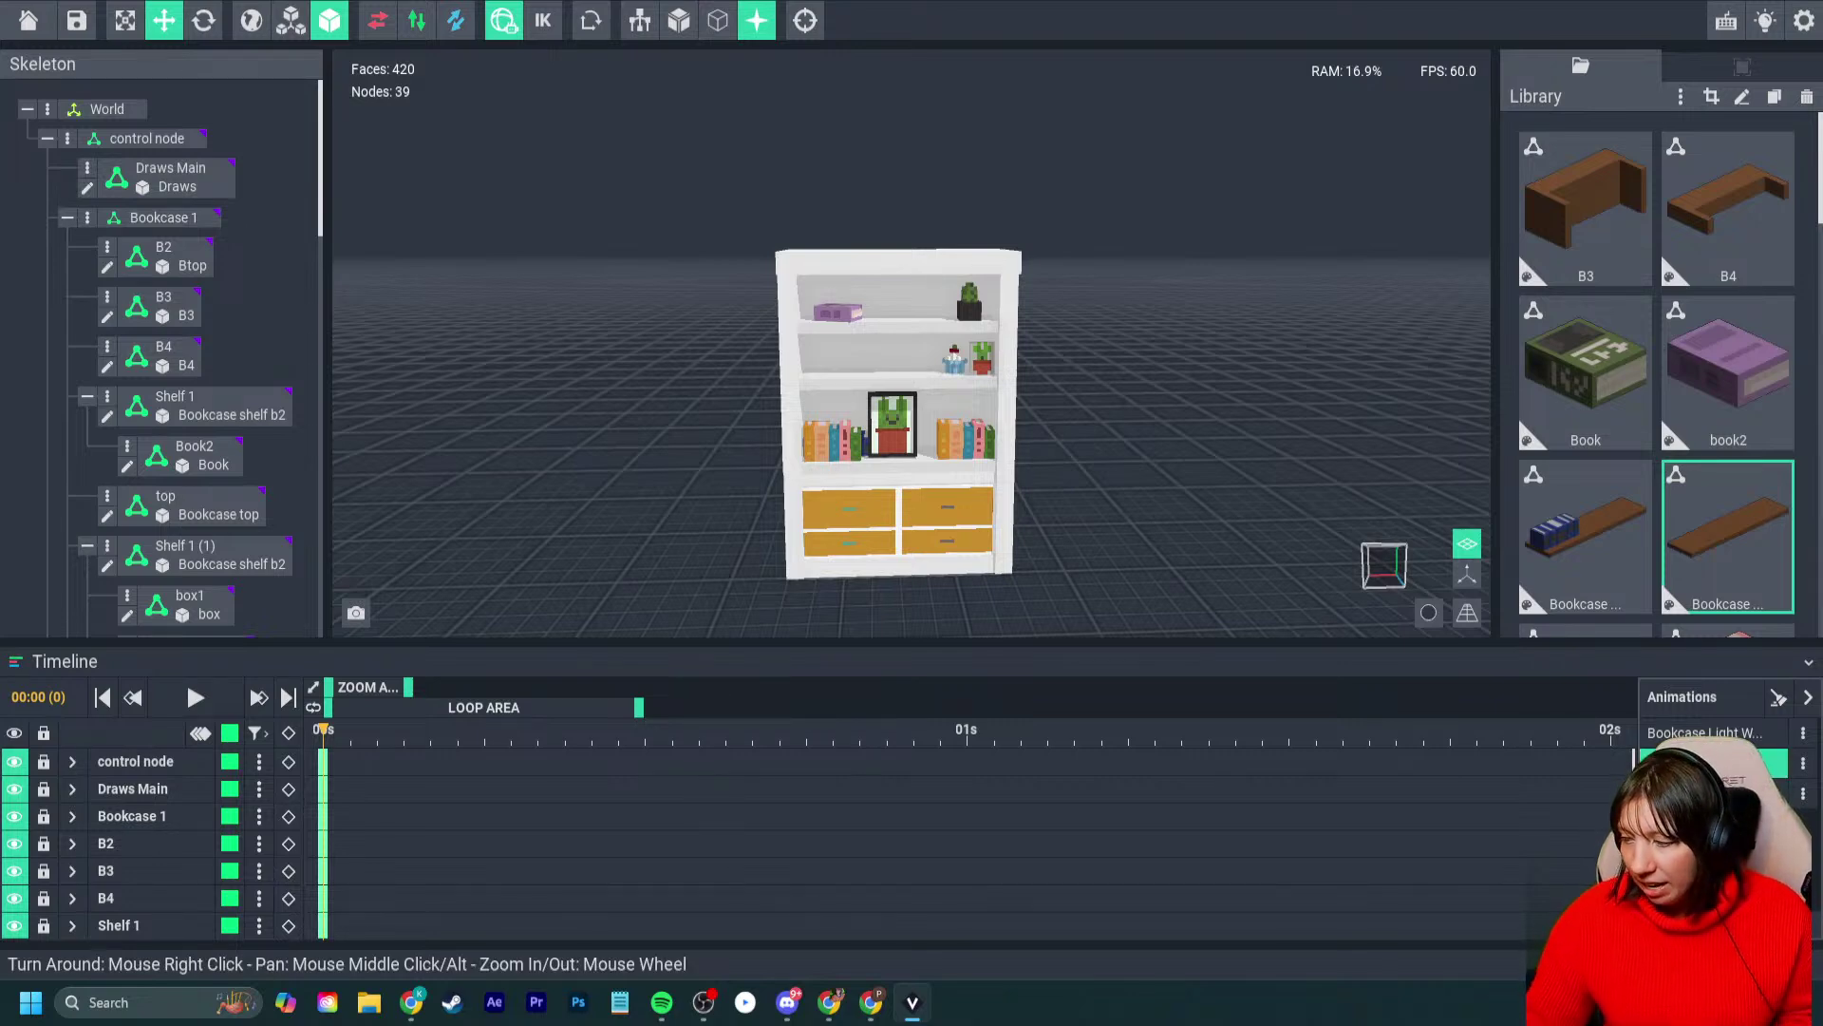
click(1779, 697)
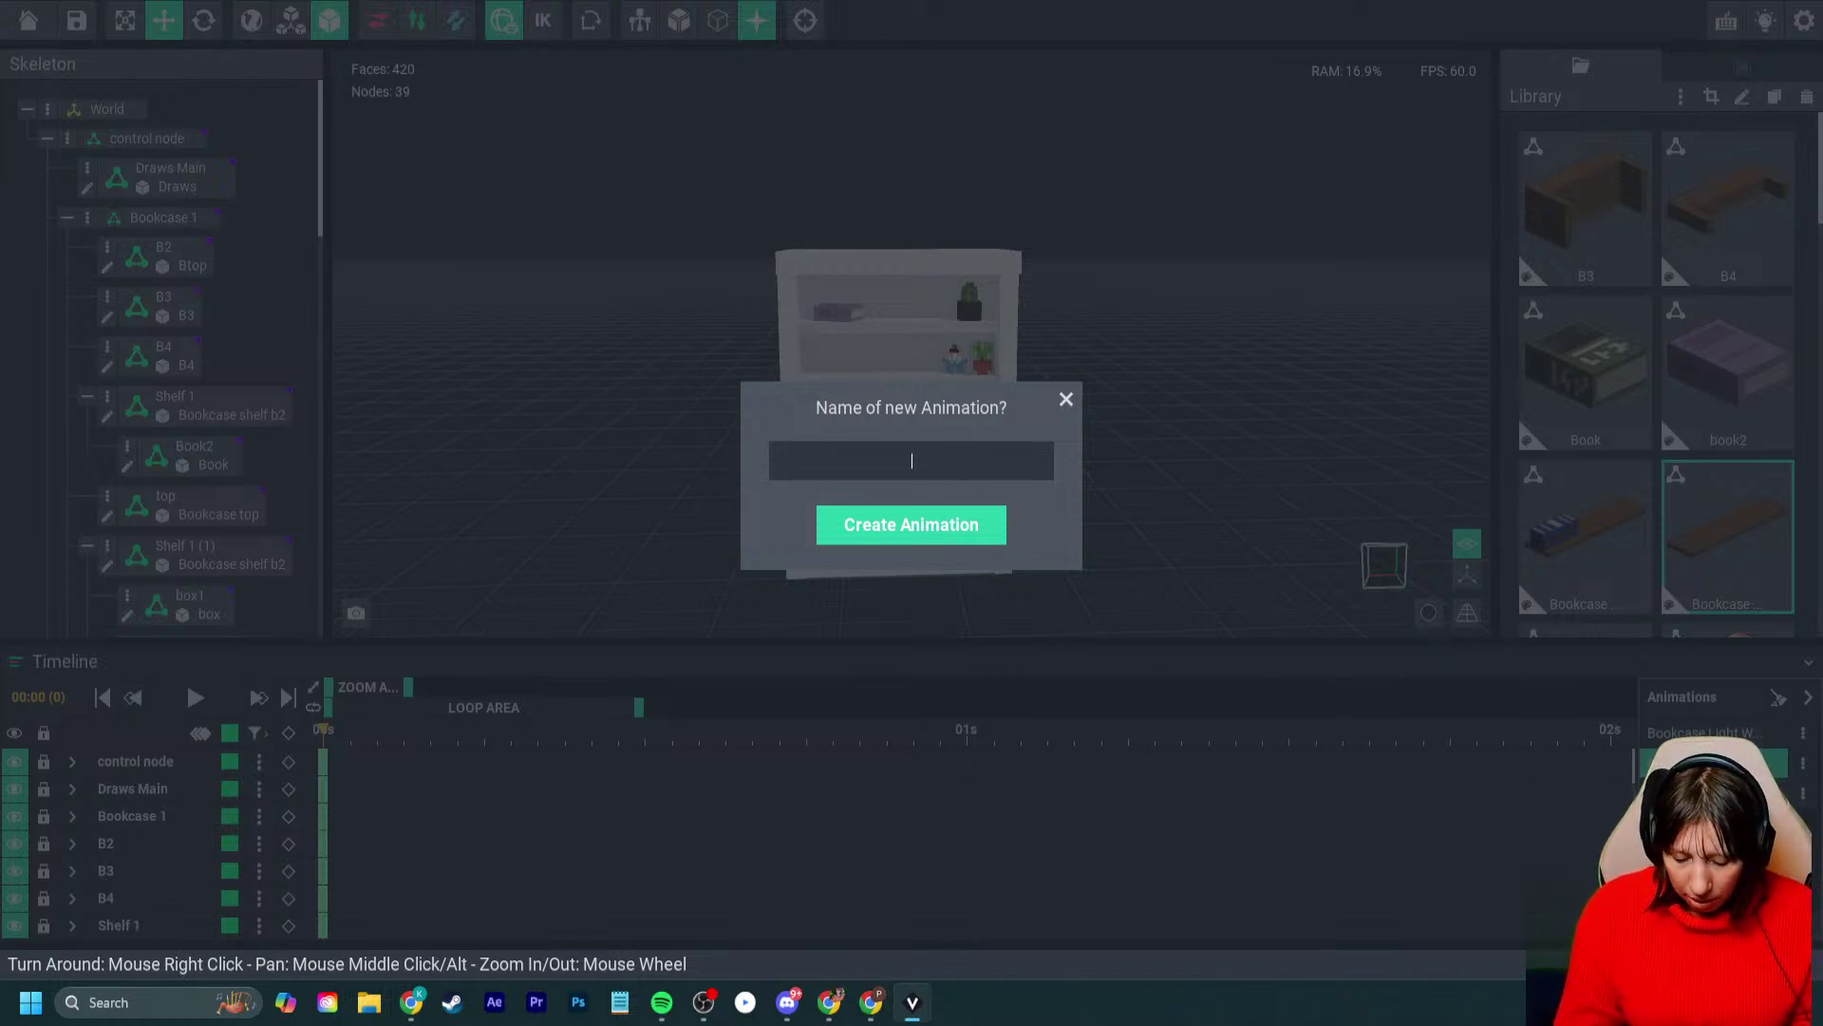
text(Boo)
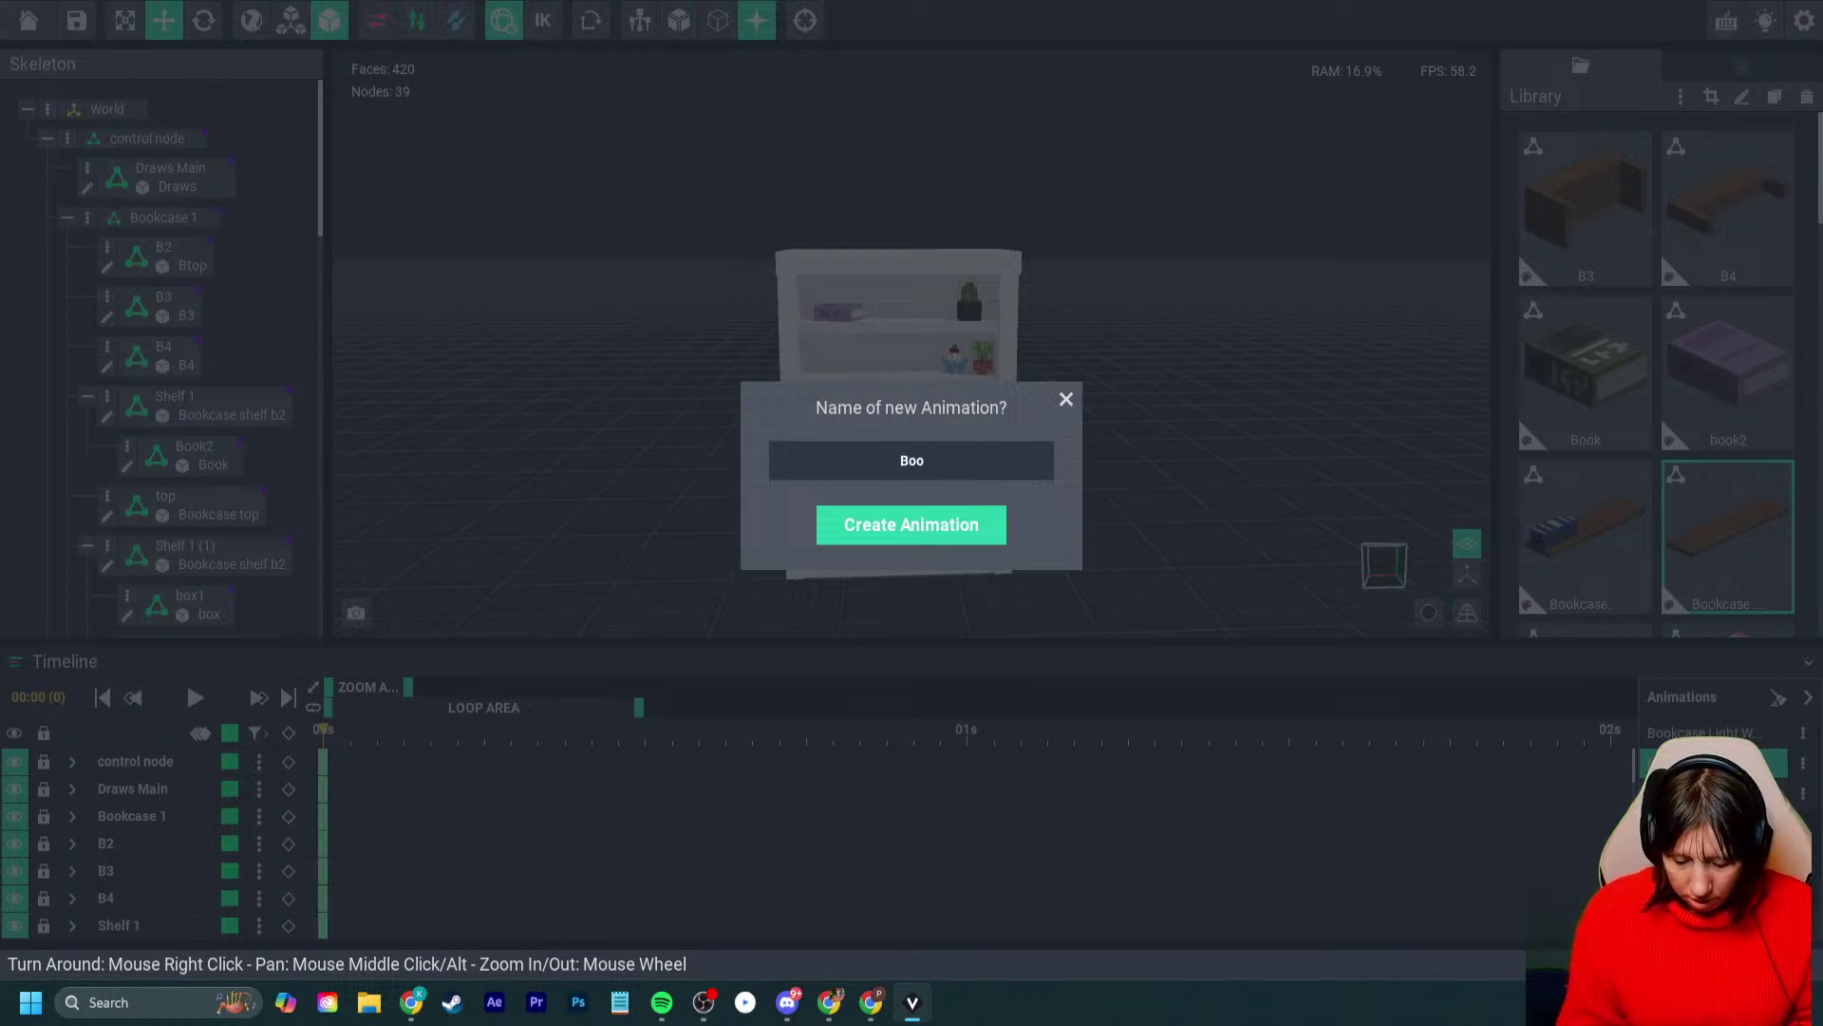
text(kcase White 02)
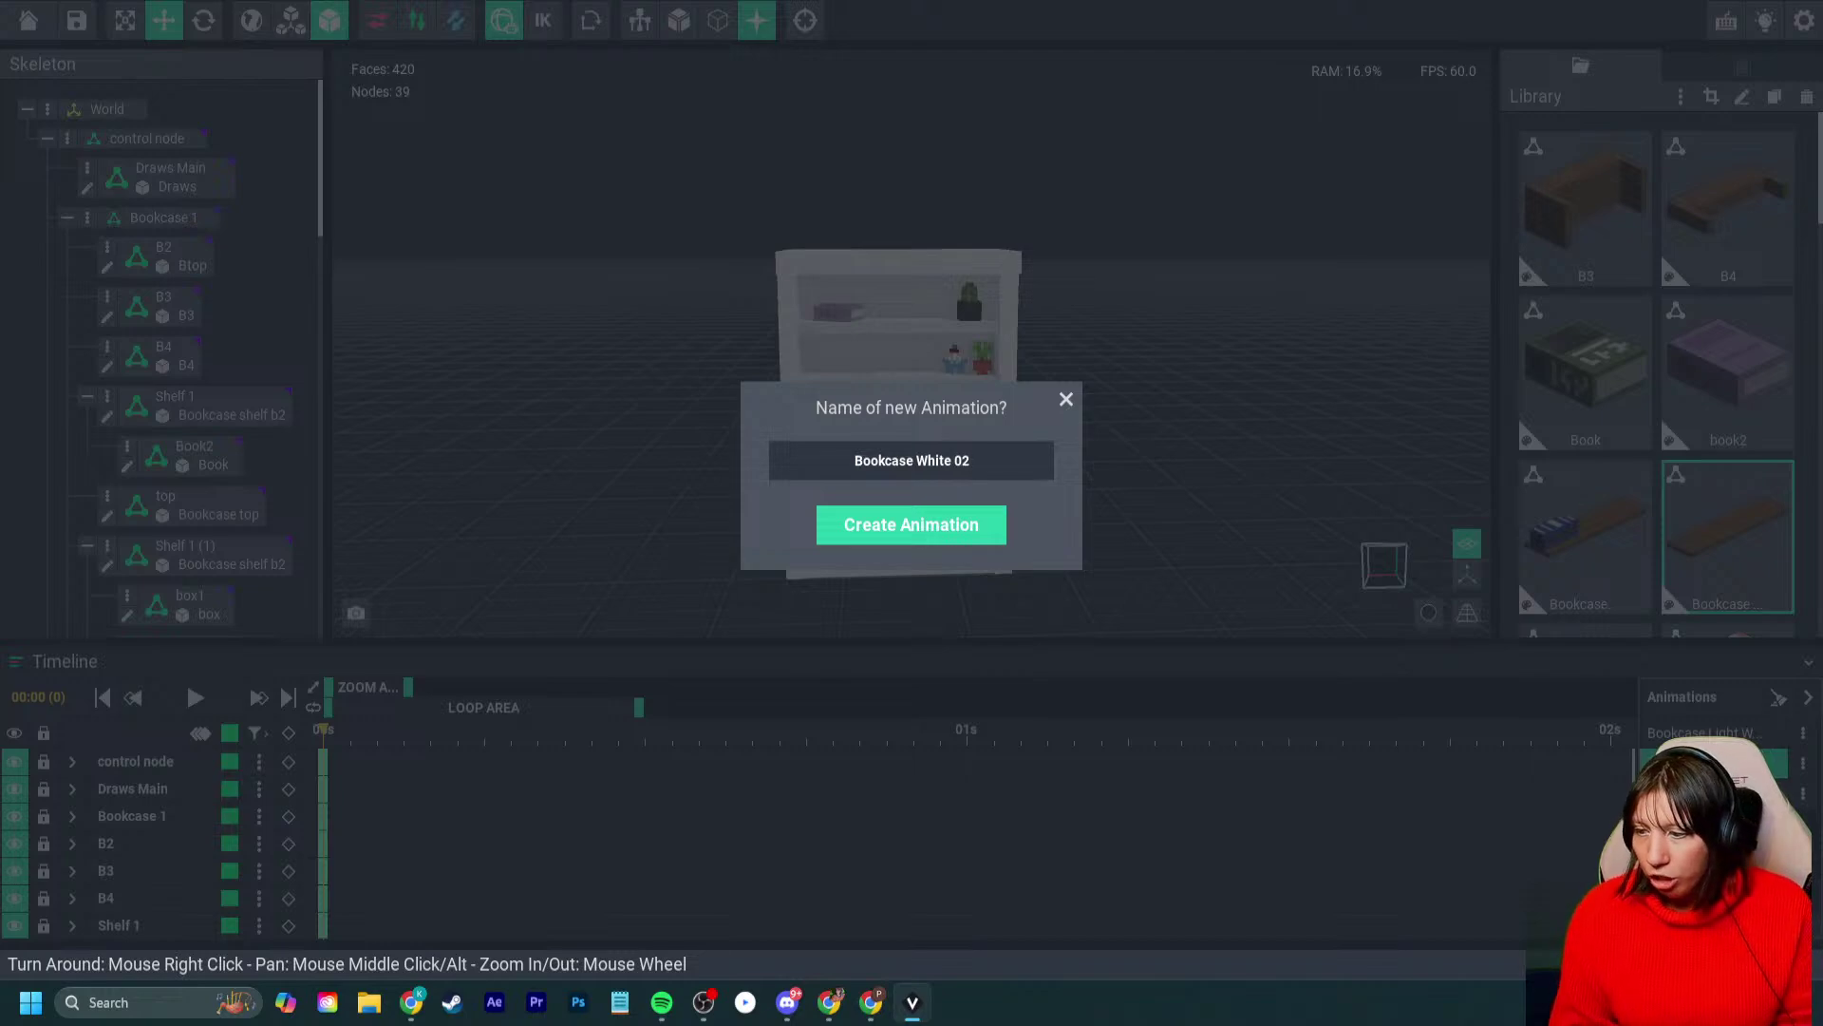
key(Return)
scroll(893, 409, up, 4)
mouse_move(893, 408)
right_down()
mouse_move(988, 422)
mouse_move(893, 404)
right_up()
click(1705, 793)
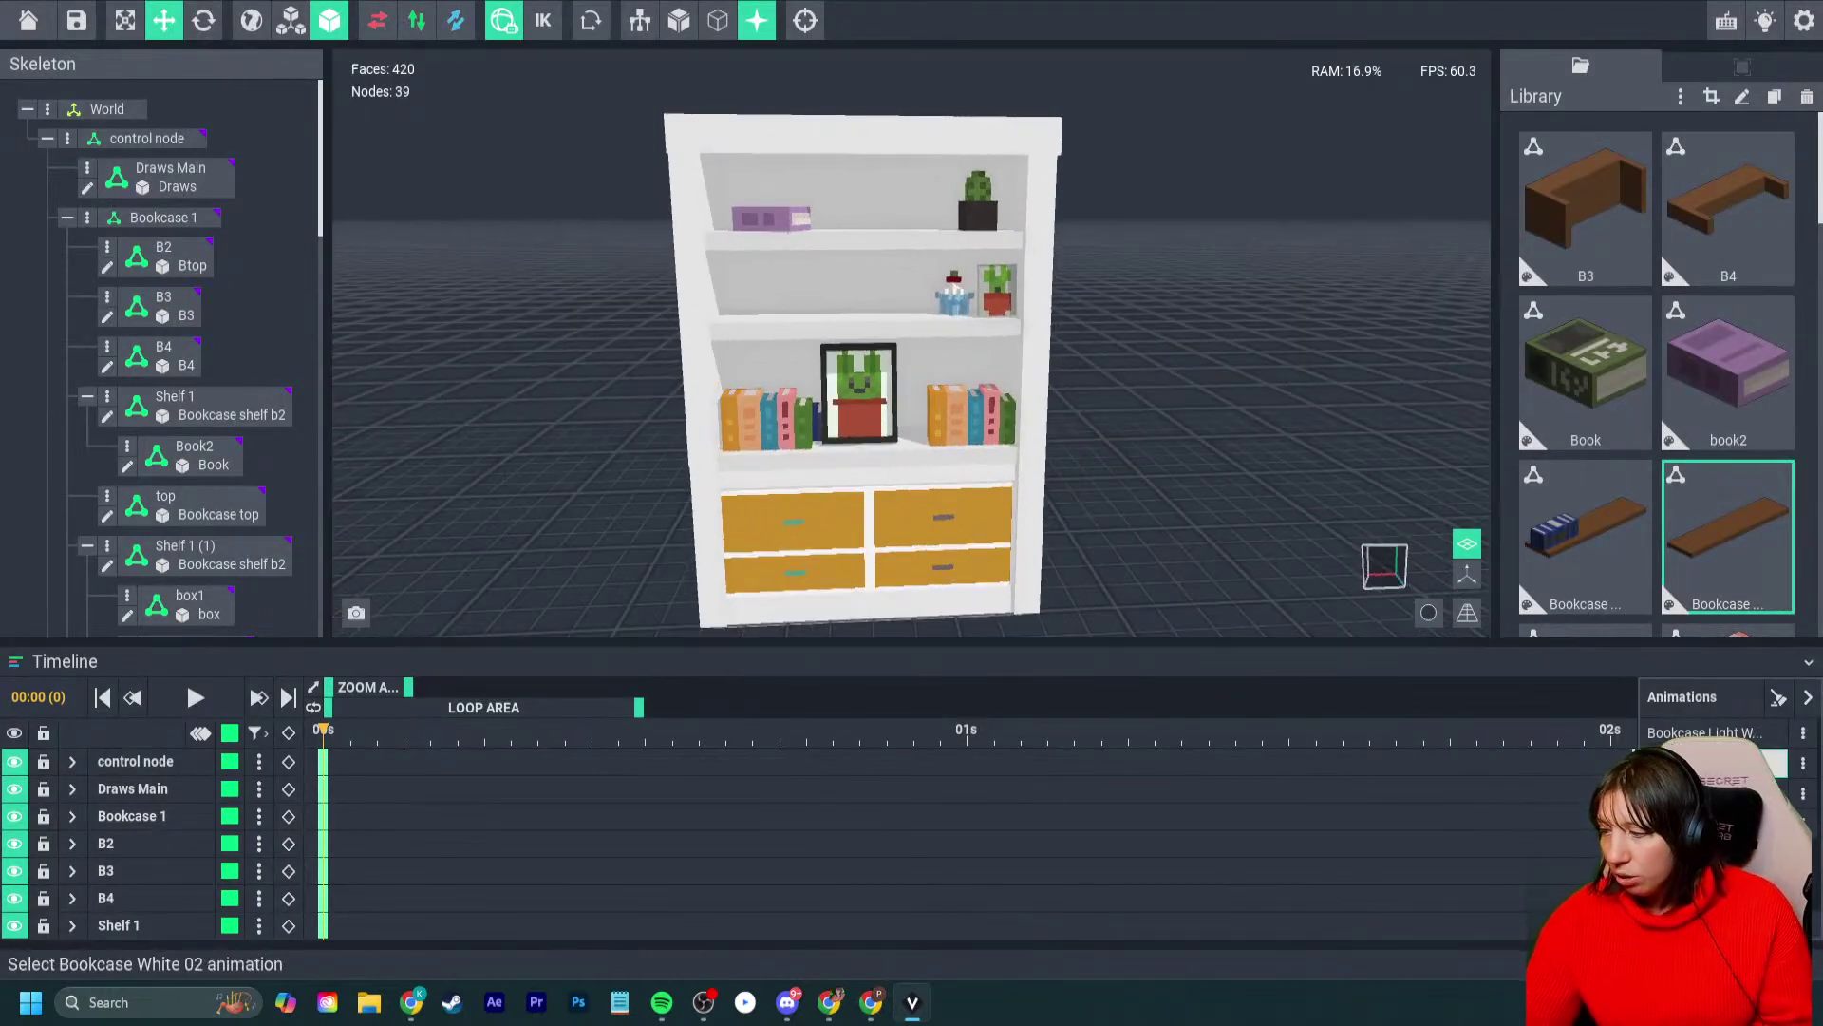
- Move the framed cactus picture straight down from the lower shelf until it is hidden behind the drawers
click(859, 394)
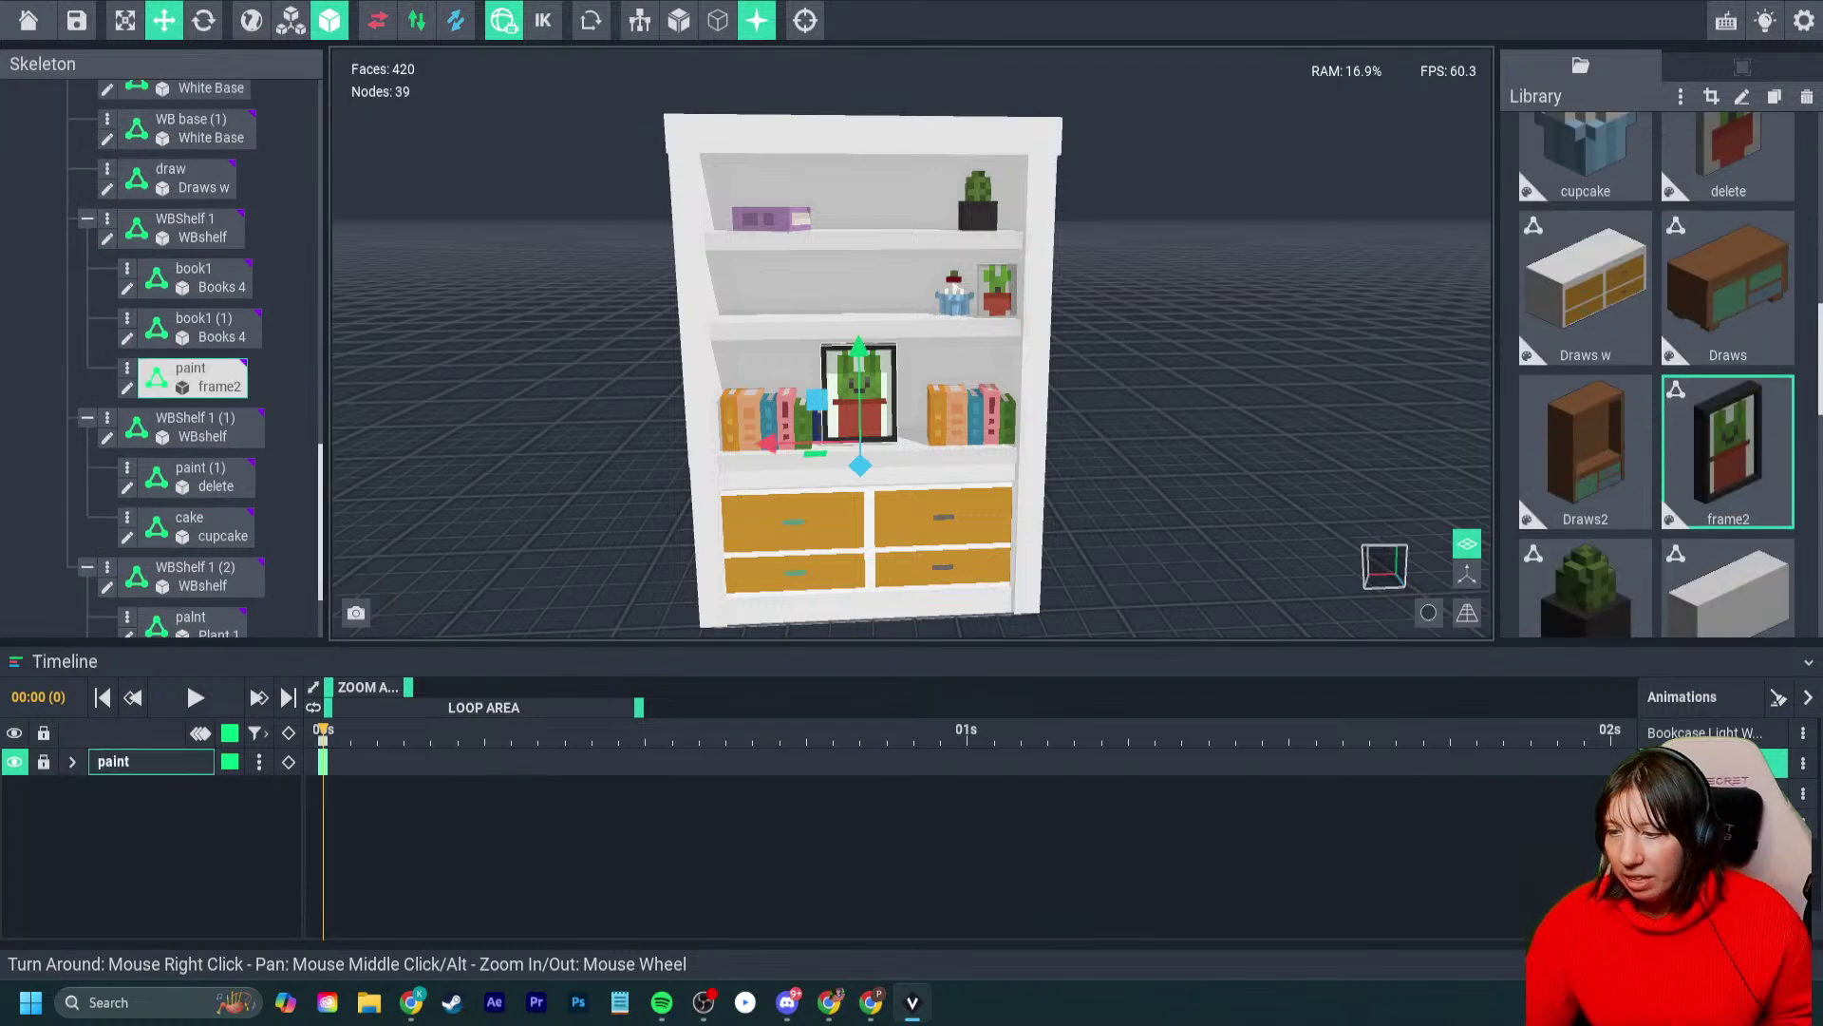
drag(858, 353, 863, 466)
right_drag(860, 471, 847, 505)
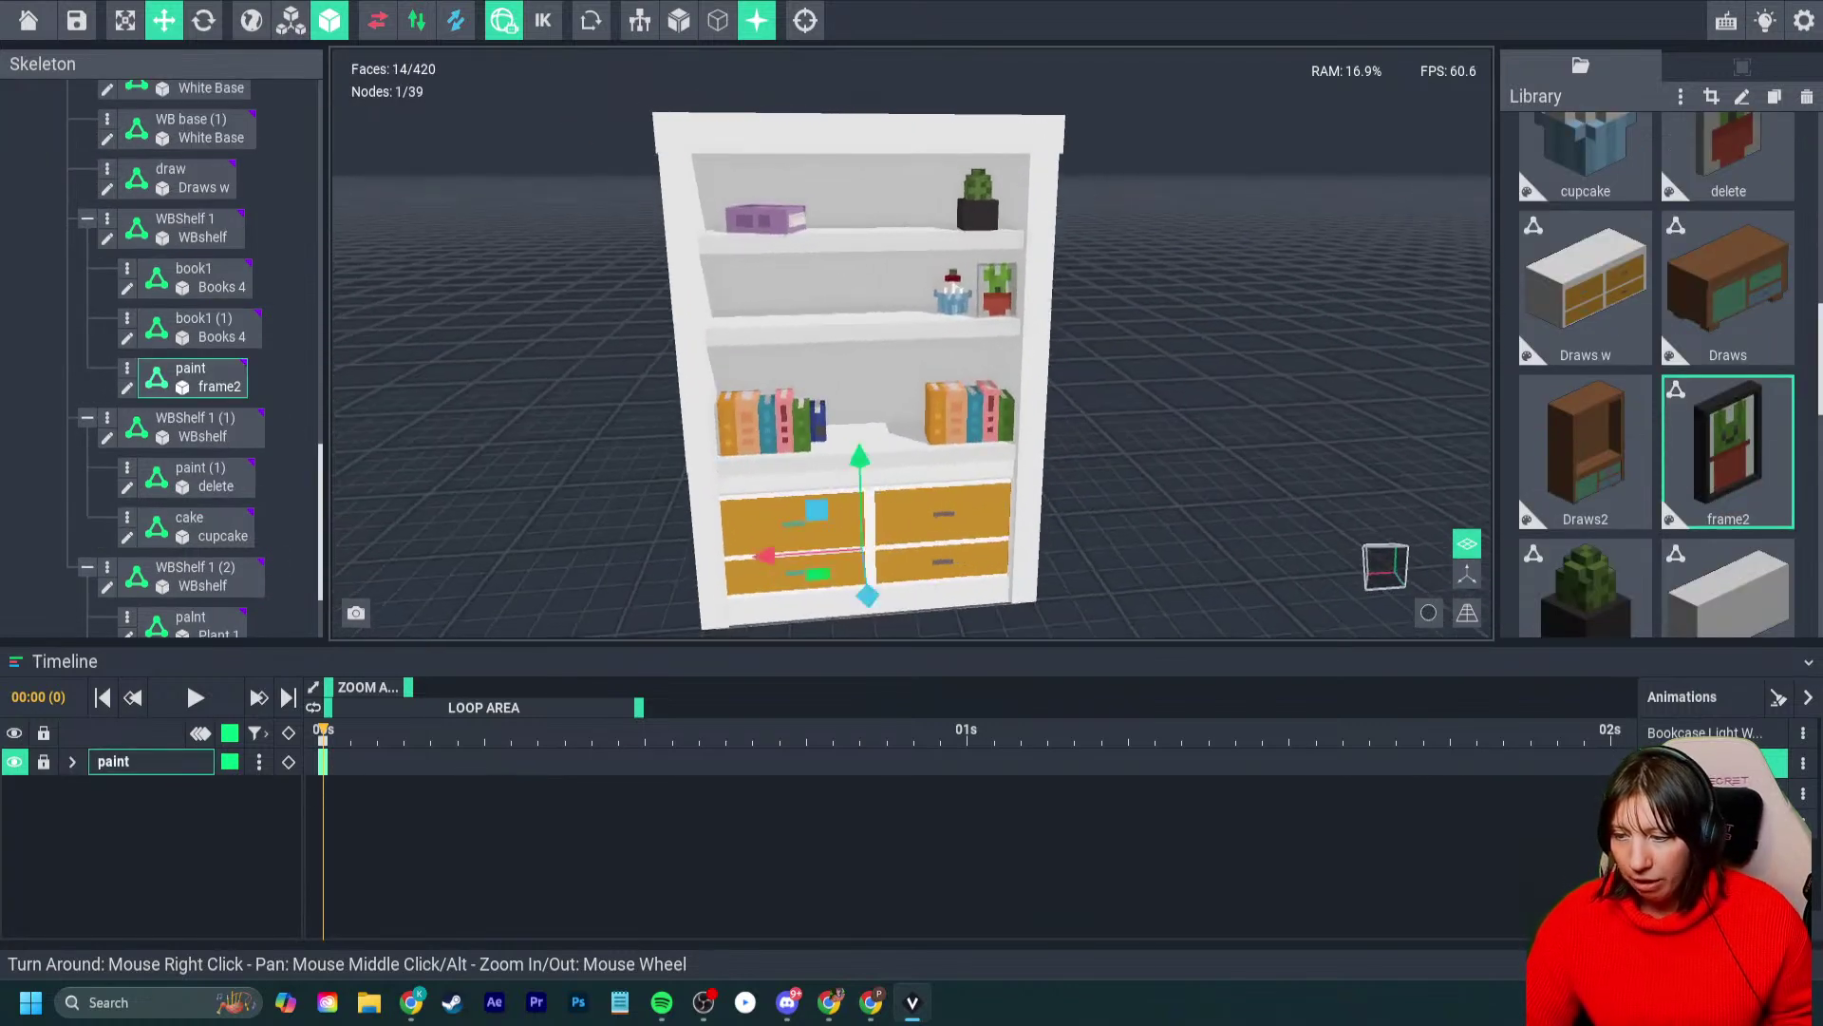
- Lower the brown shelf carrying the blue books until it is hidden behind the white bookcase's drawers
click(960, 416)
click(818, 430)
right_drag(818, 430, 806, 447)
scroll(827, 442, up, 2)
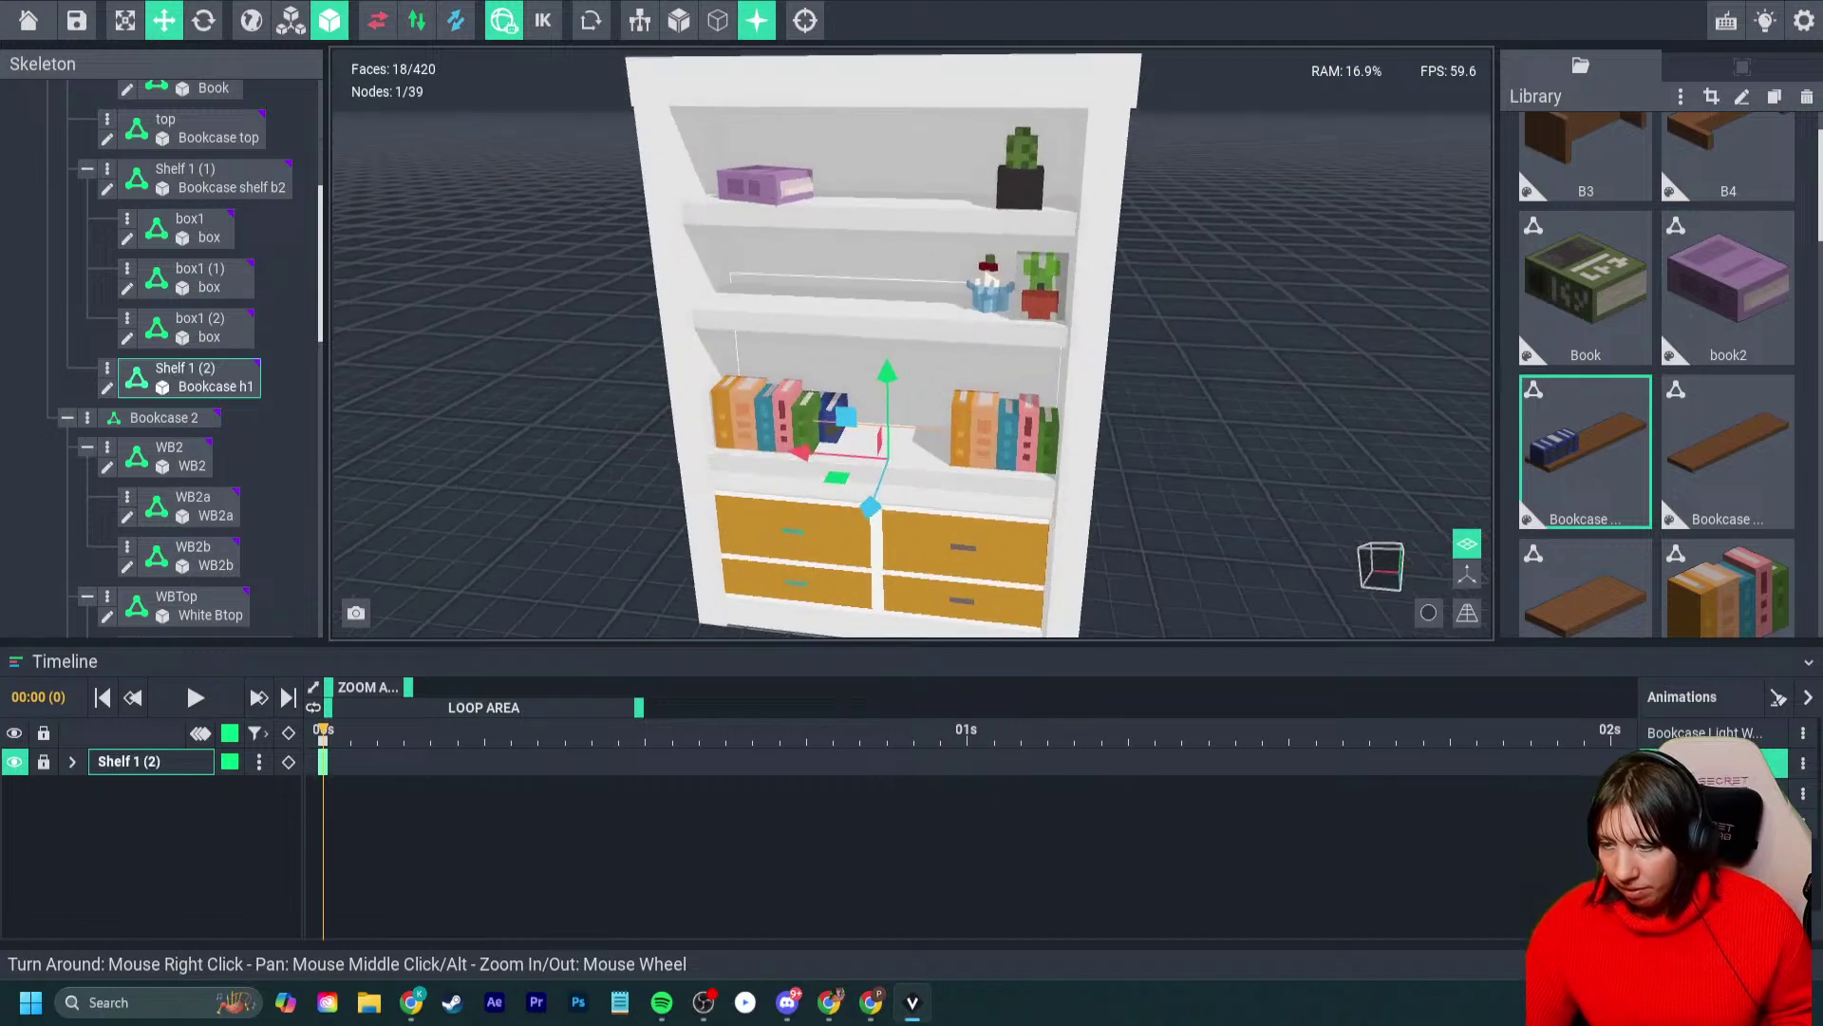
drag(884, 365, 884, 420)
- Move the second row of coloured books to the left end of the middle shelf, and the purple book beside the remaining row on the lower shelf
right_drag(936, 513, 964, 489)
click(978, 428)
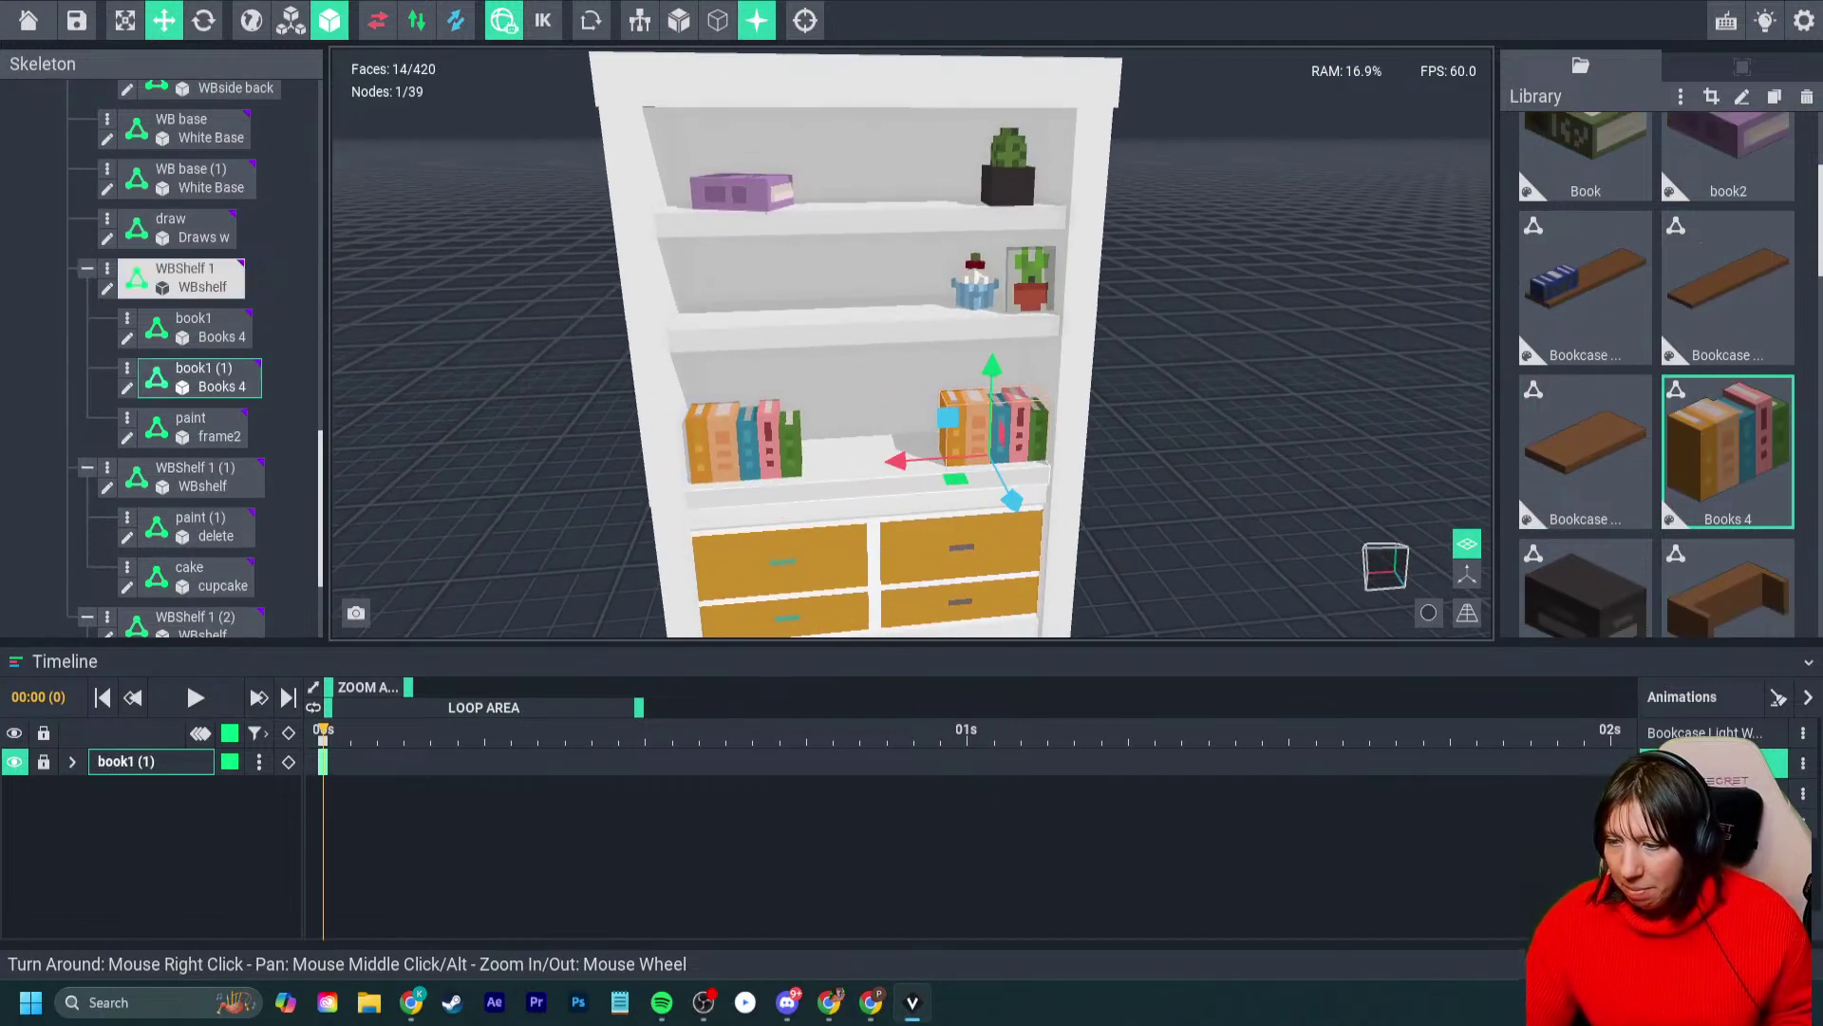
drag(978, 427, 726, 285)
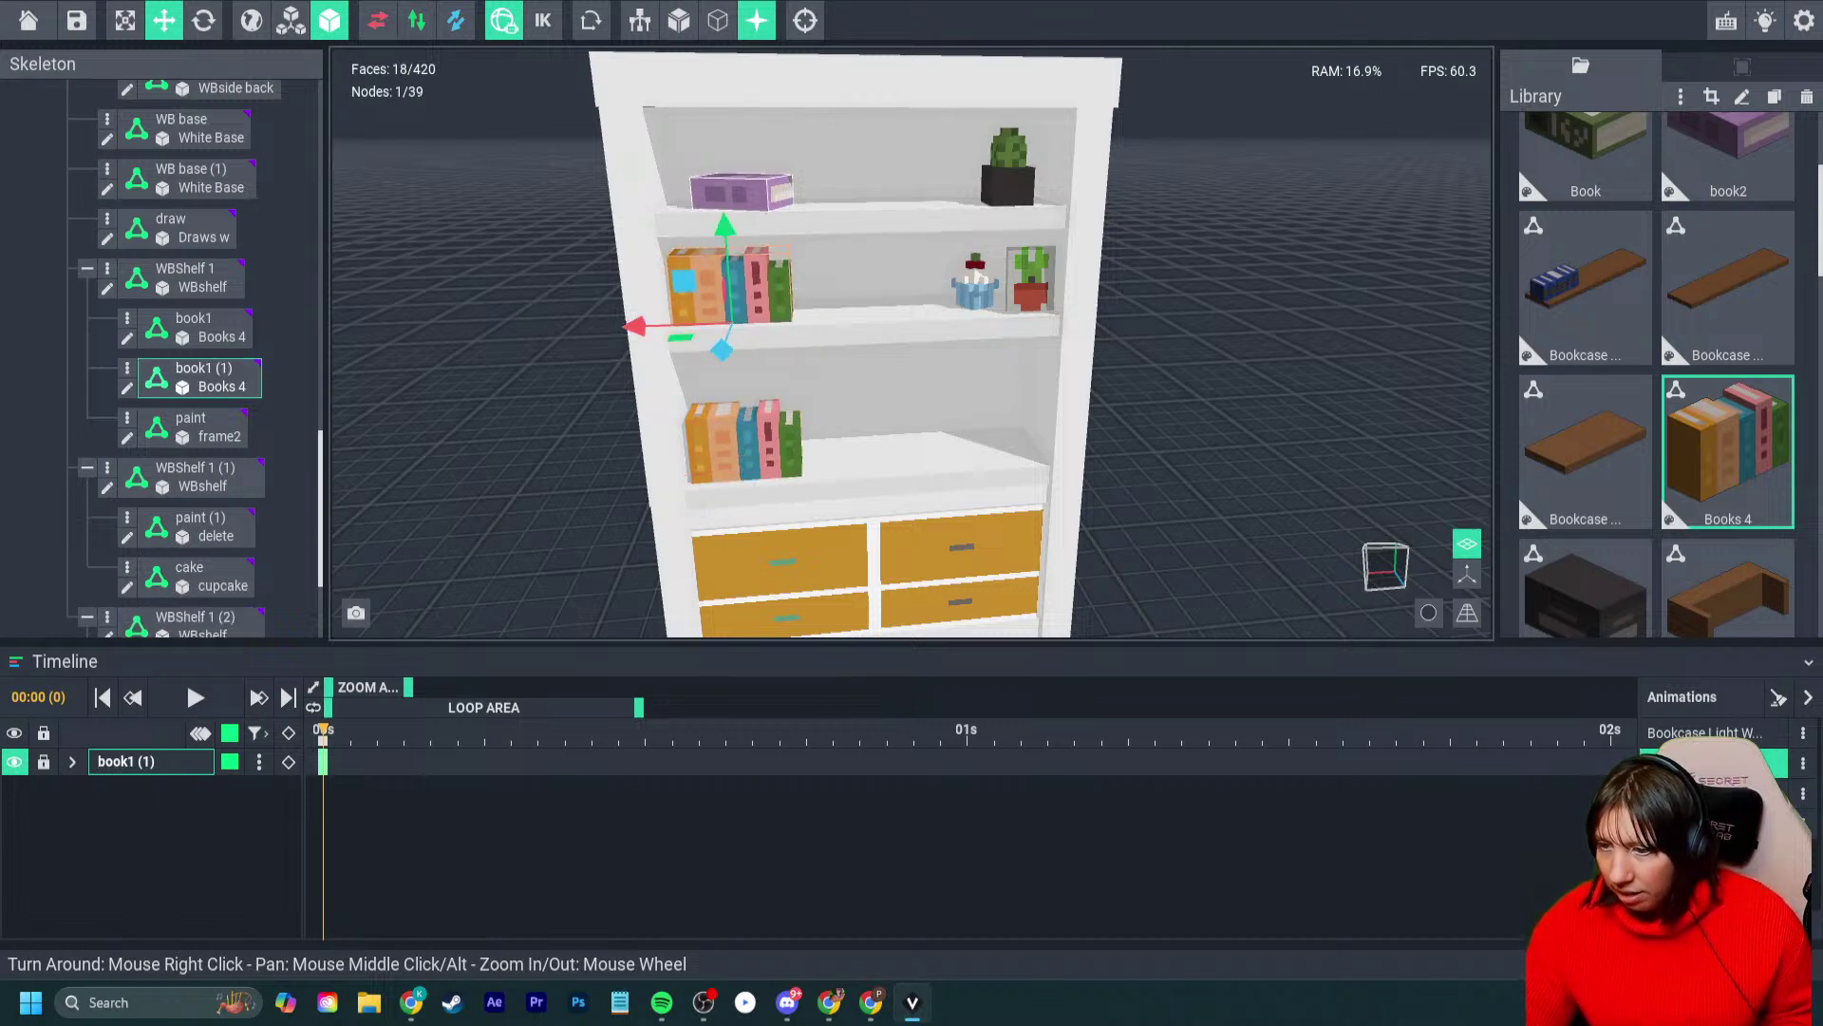
click(740, 194)
drag(741, 195, 852, 439)
- Raise the hidden box node box1 (2) onto the top shelf and slide it next to the potted cactus
scroll(190, 412, up, 7)
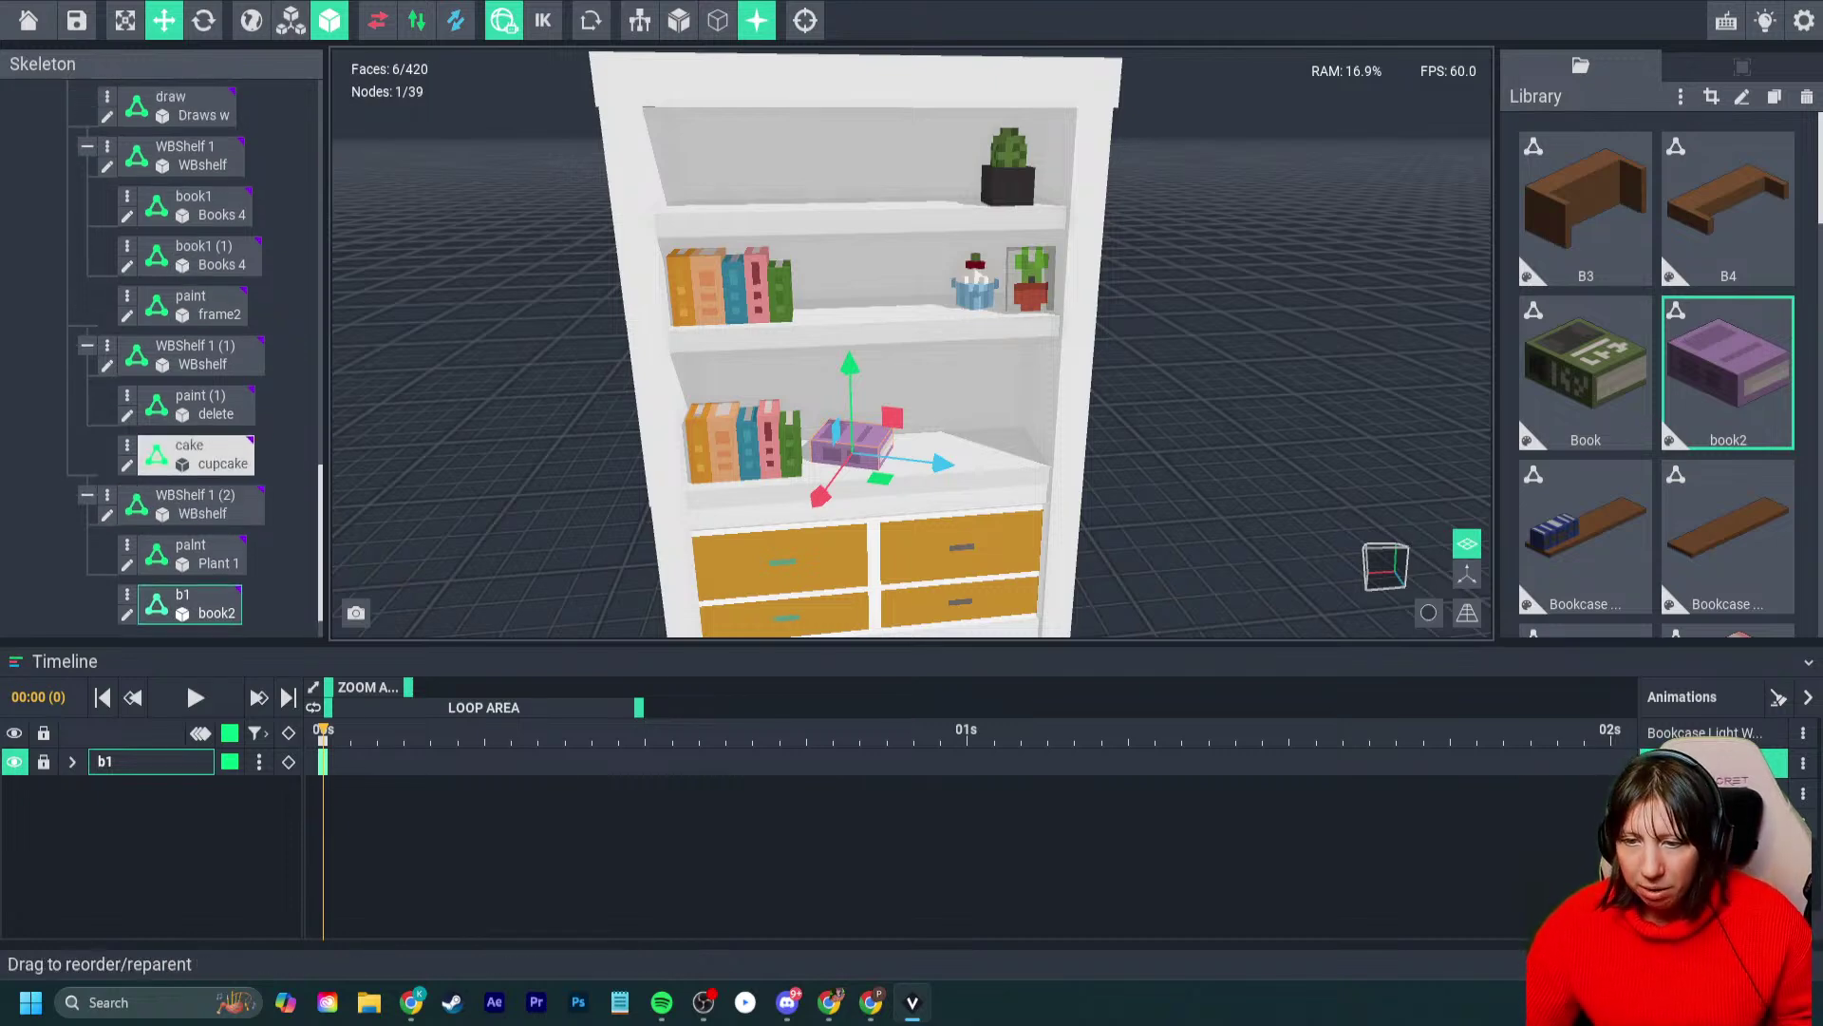
scroll(190, 398, up, 7)
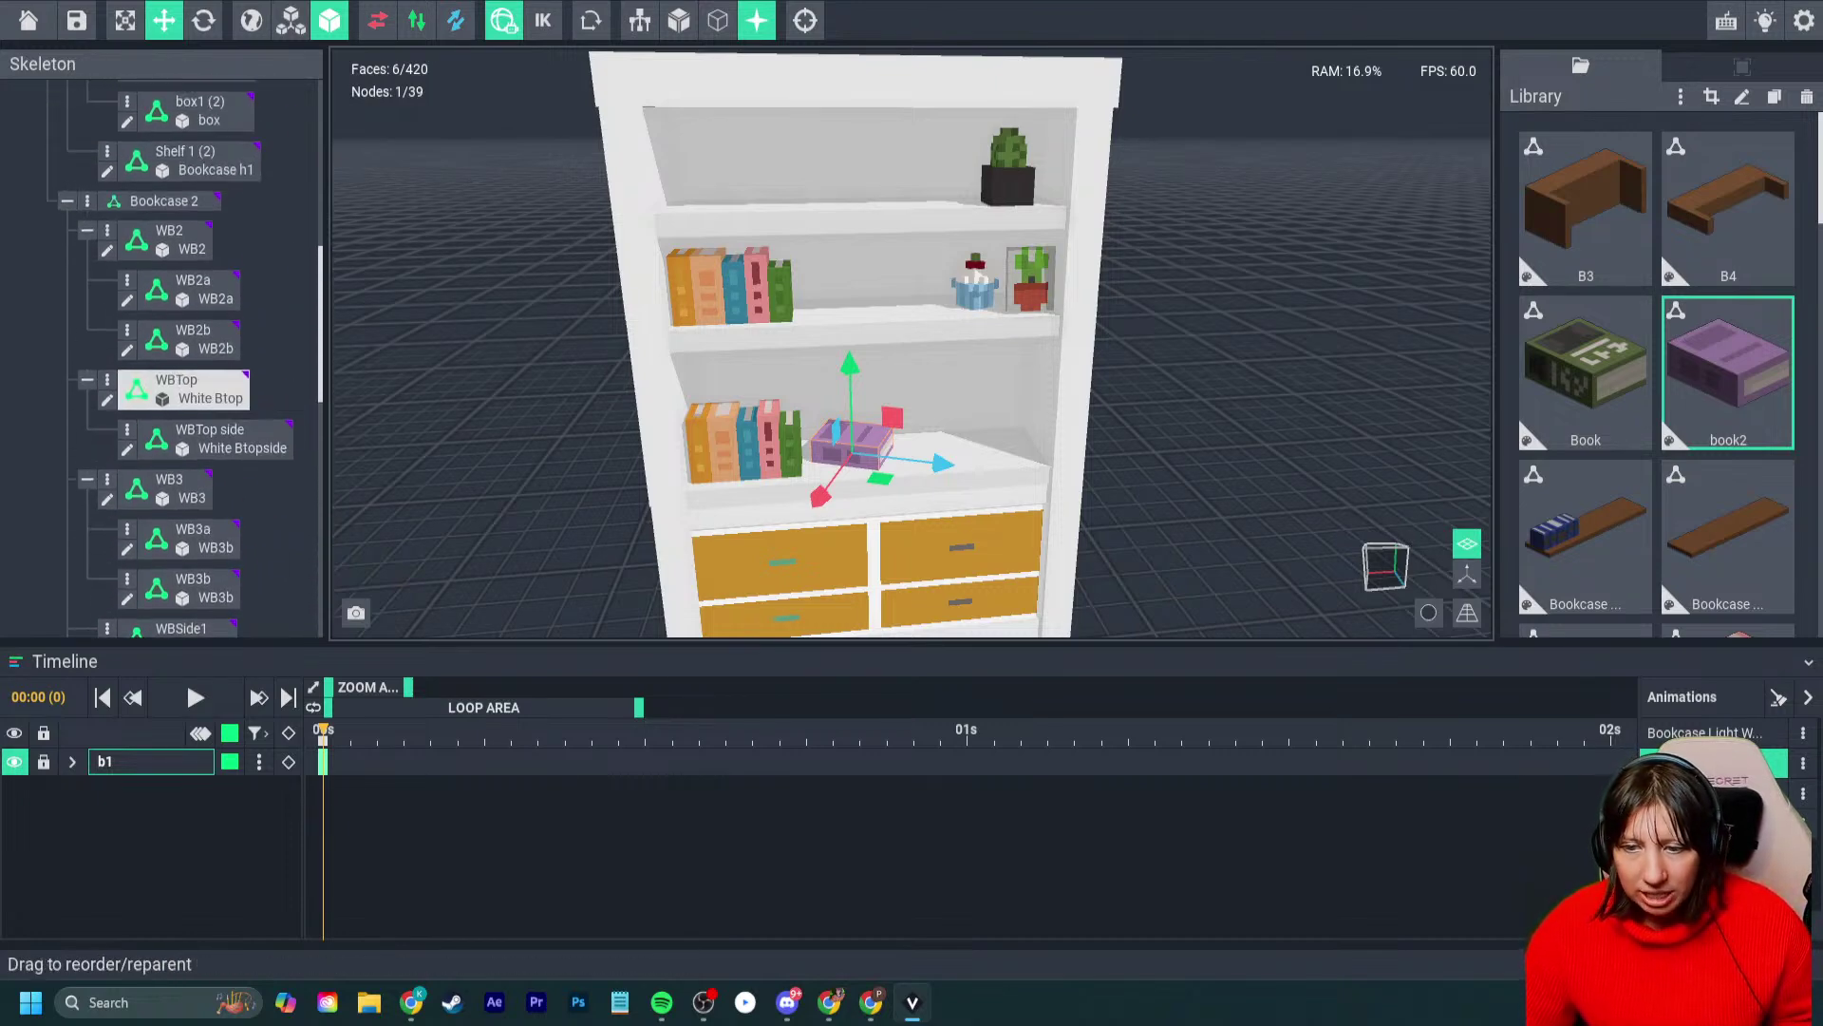
click(198, 307)
drag(860, 446, 866, 175)
right_drag(866, 176, 888, 180)
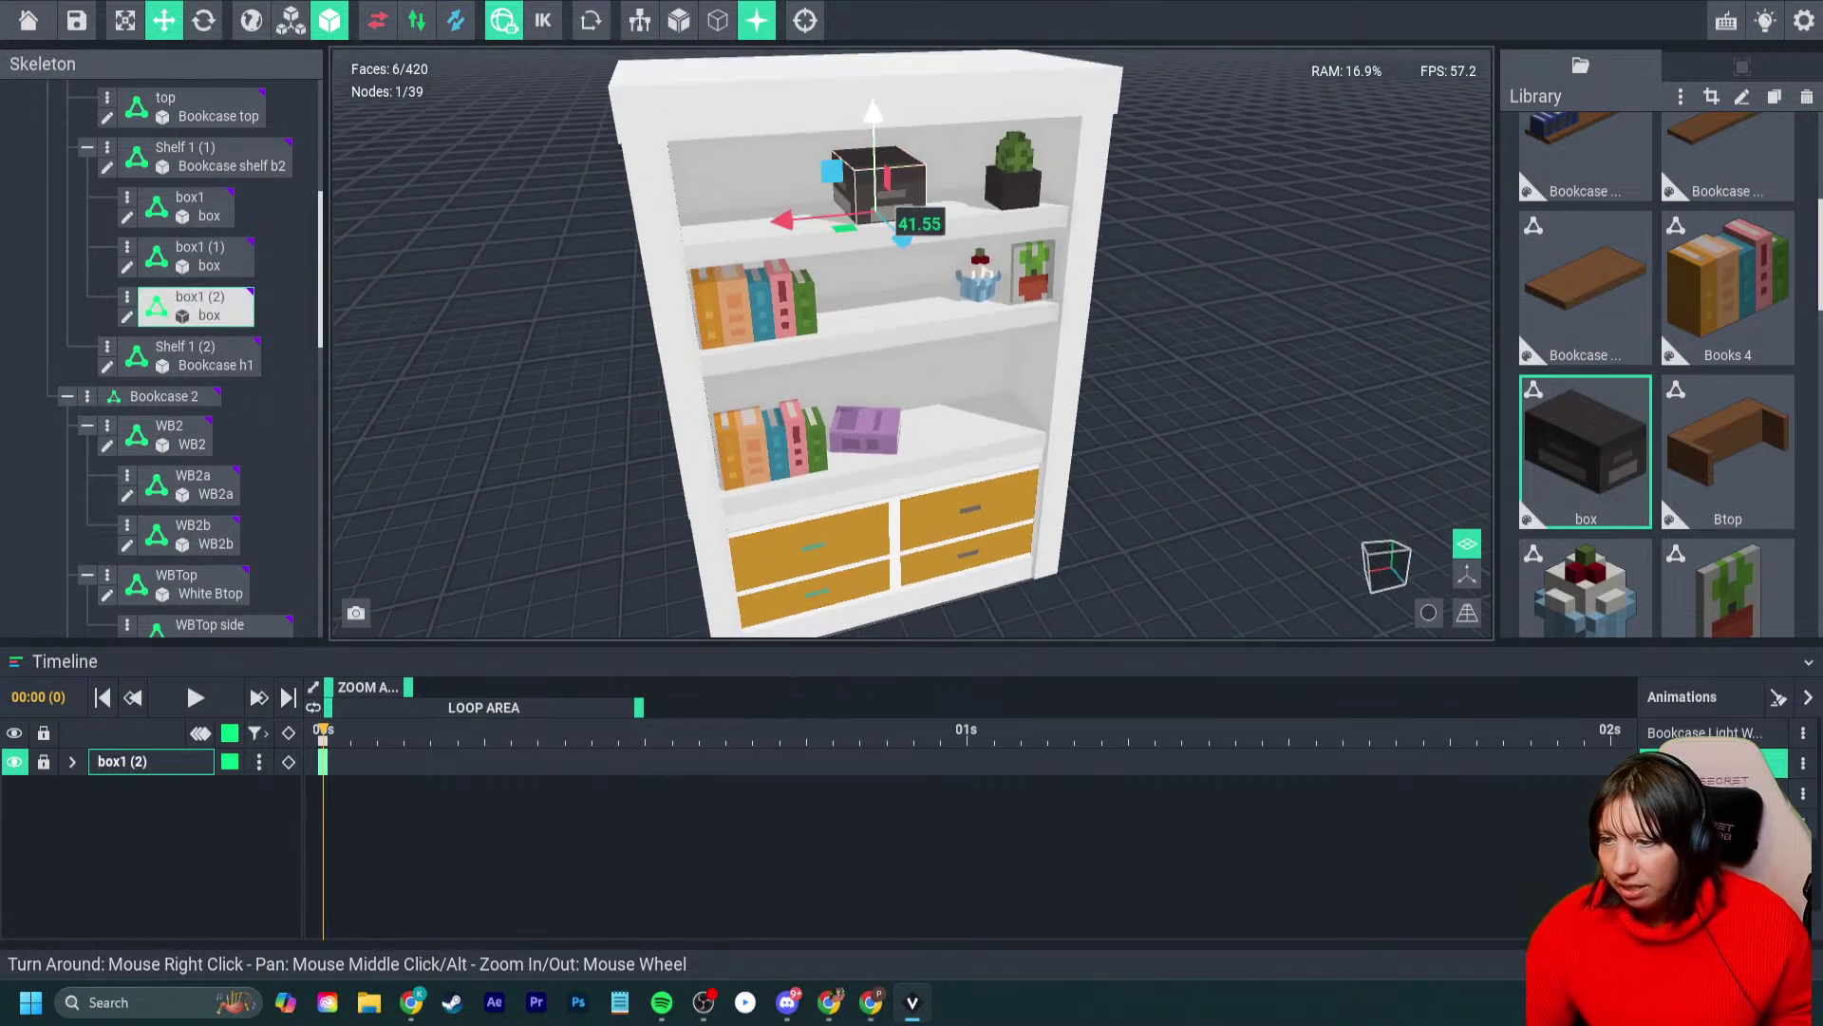
drag(781, 221, 841, 219)
right_drag(840, 218, 850, 220)
drag(850, 221, 860, 219)
- Raise the box node box1 (1) onto the top shelf and move it to the left end
click(199, 254)
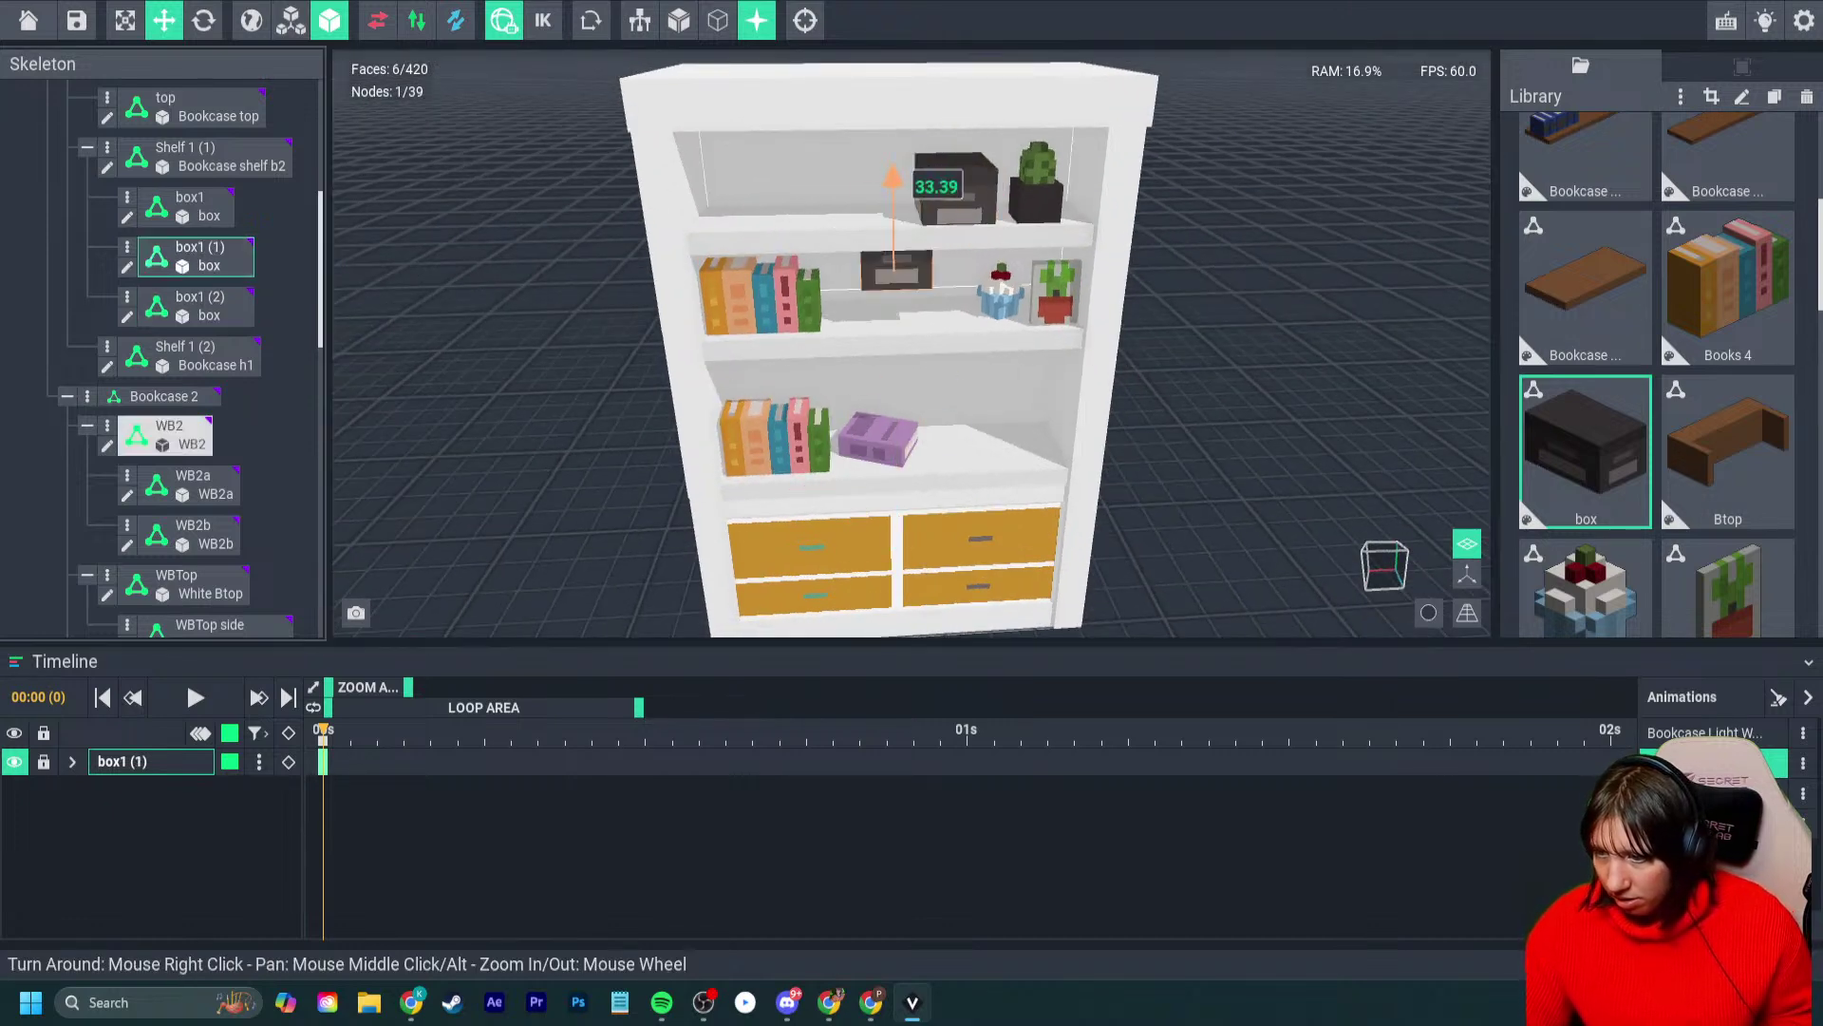
drag(860, 219, 662, 220)
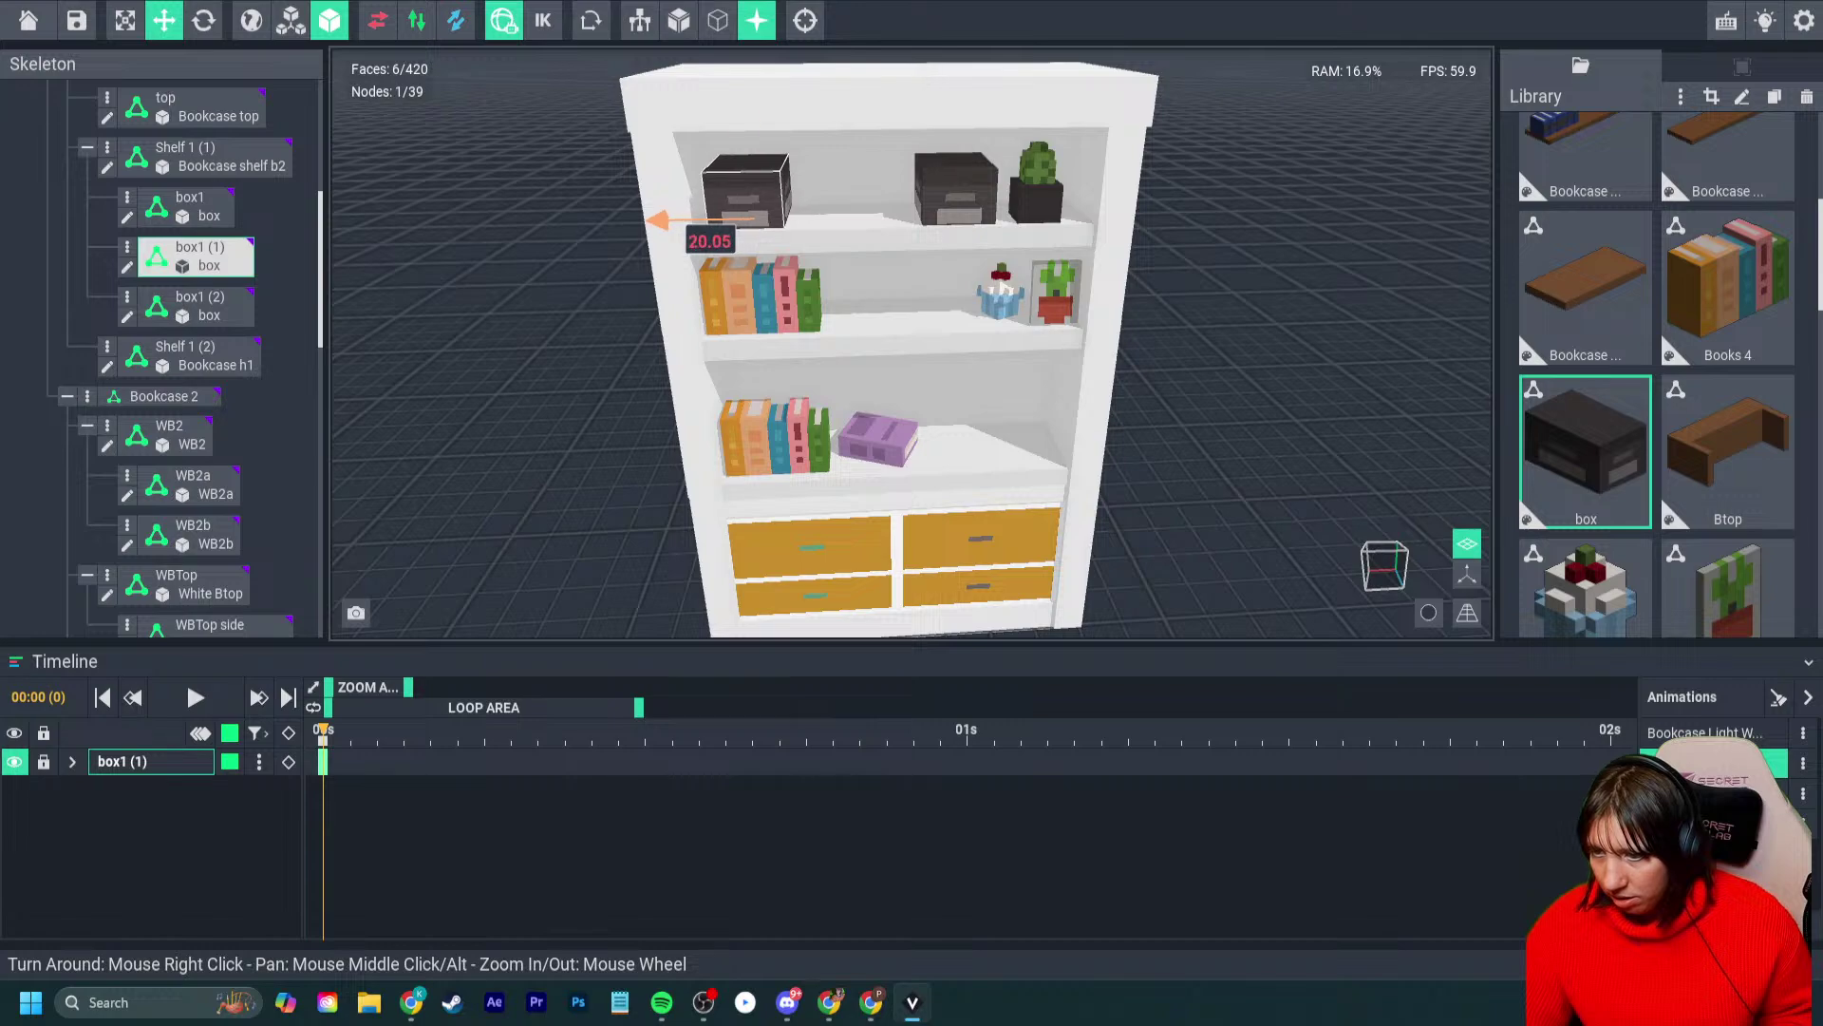
key(Escape)
- Duplicate the cupcake on the middle shelf and place the copy just to the left of the original
scroll(911, 341, down, 3)
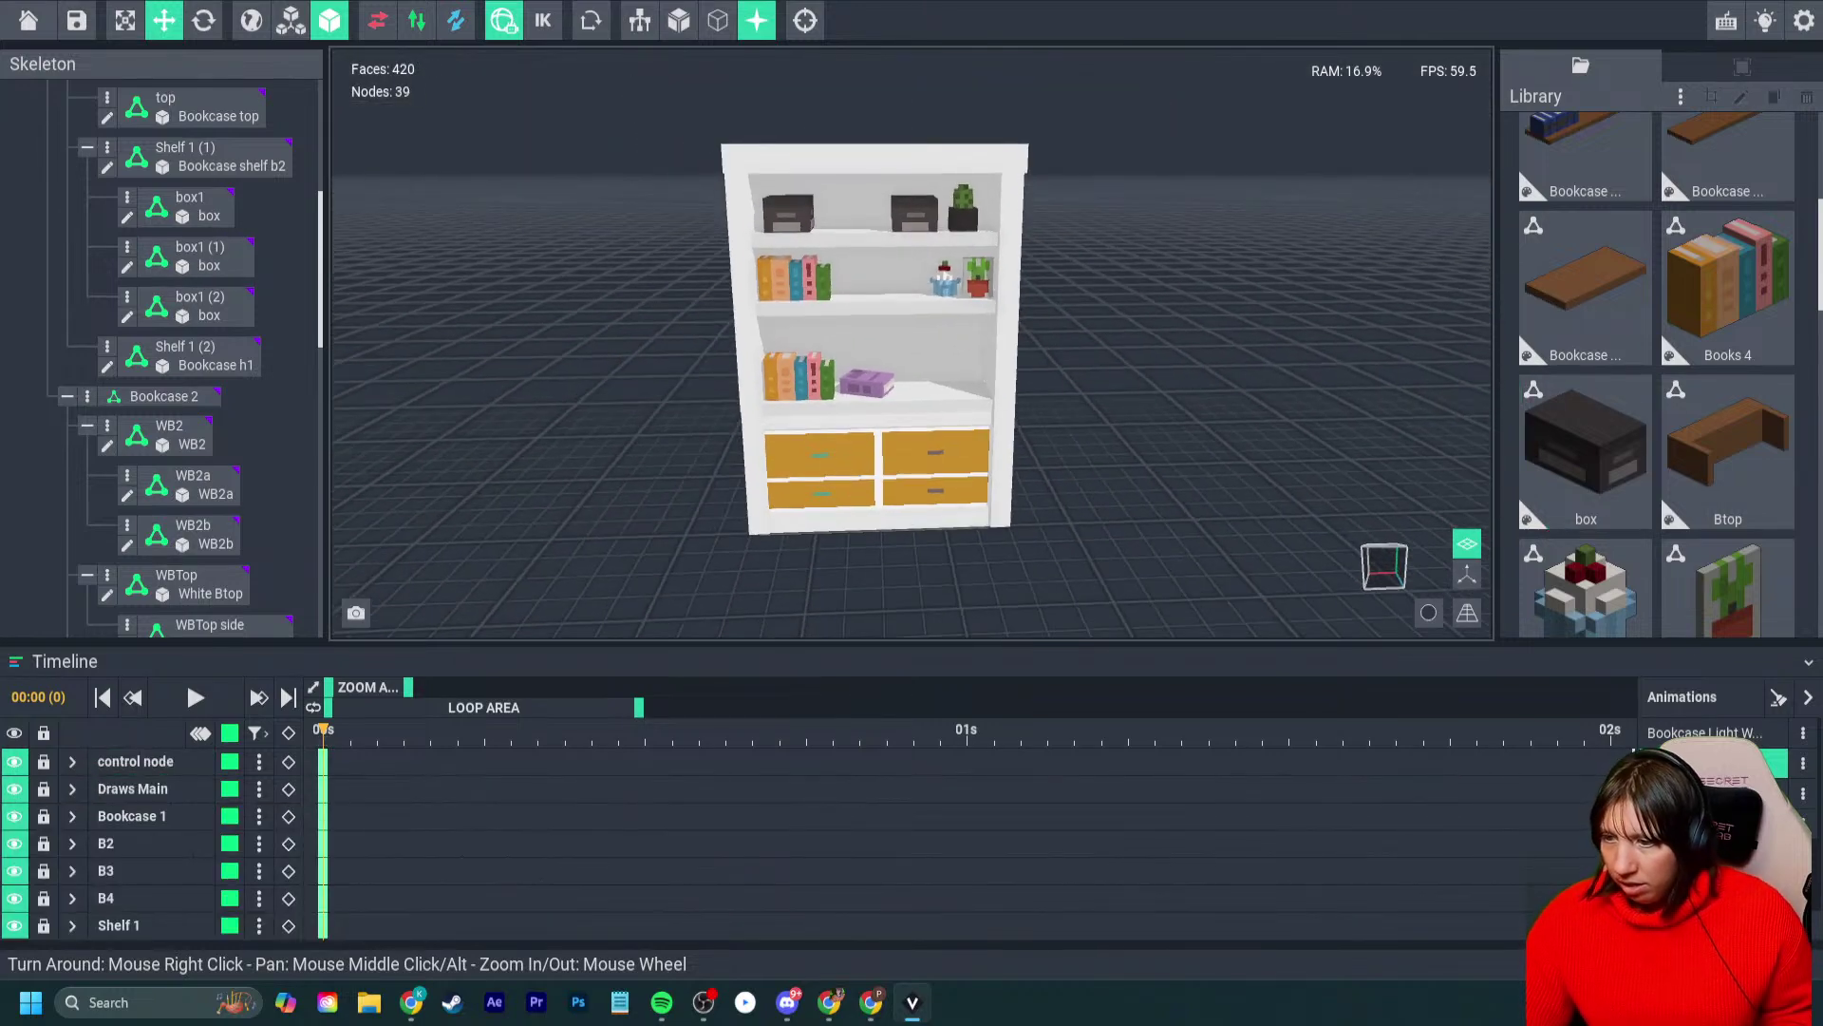
click(943, 275)
scroll(911, 342, up, 3)
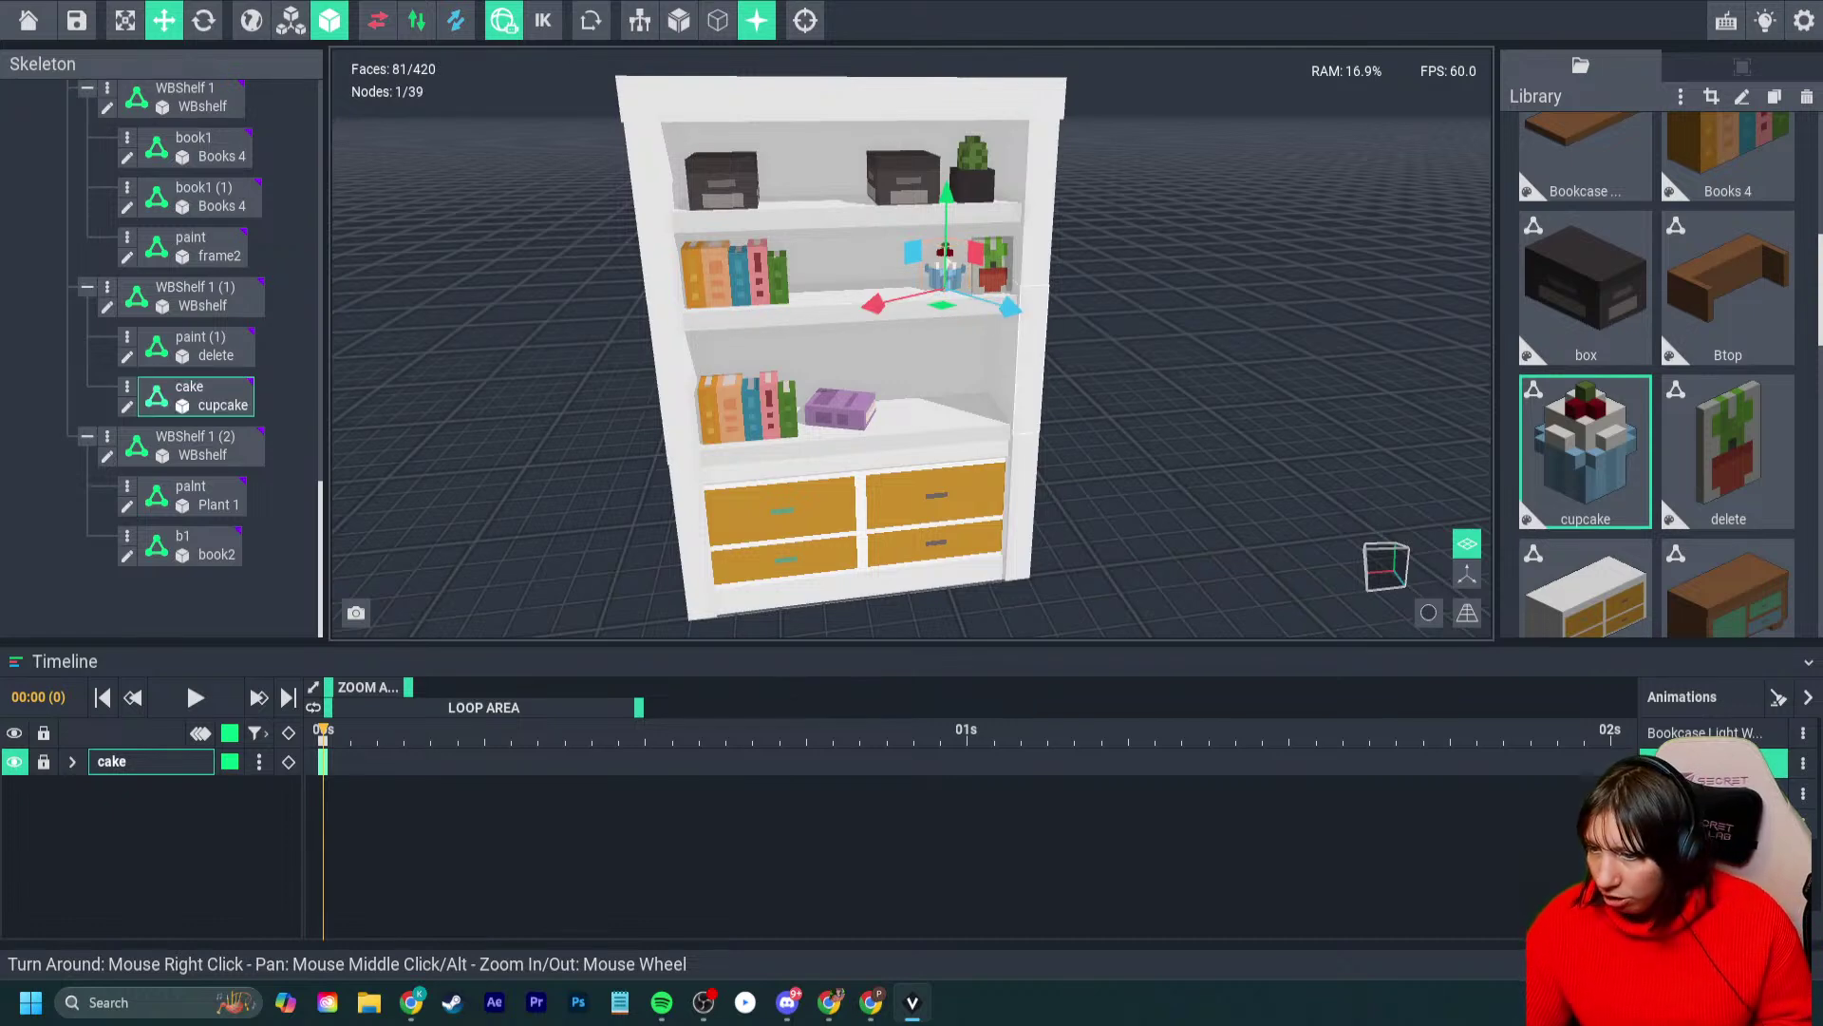
key(ctrl+d)
drag(872, 304, 859, 307)
key(Escape)
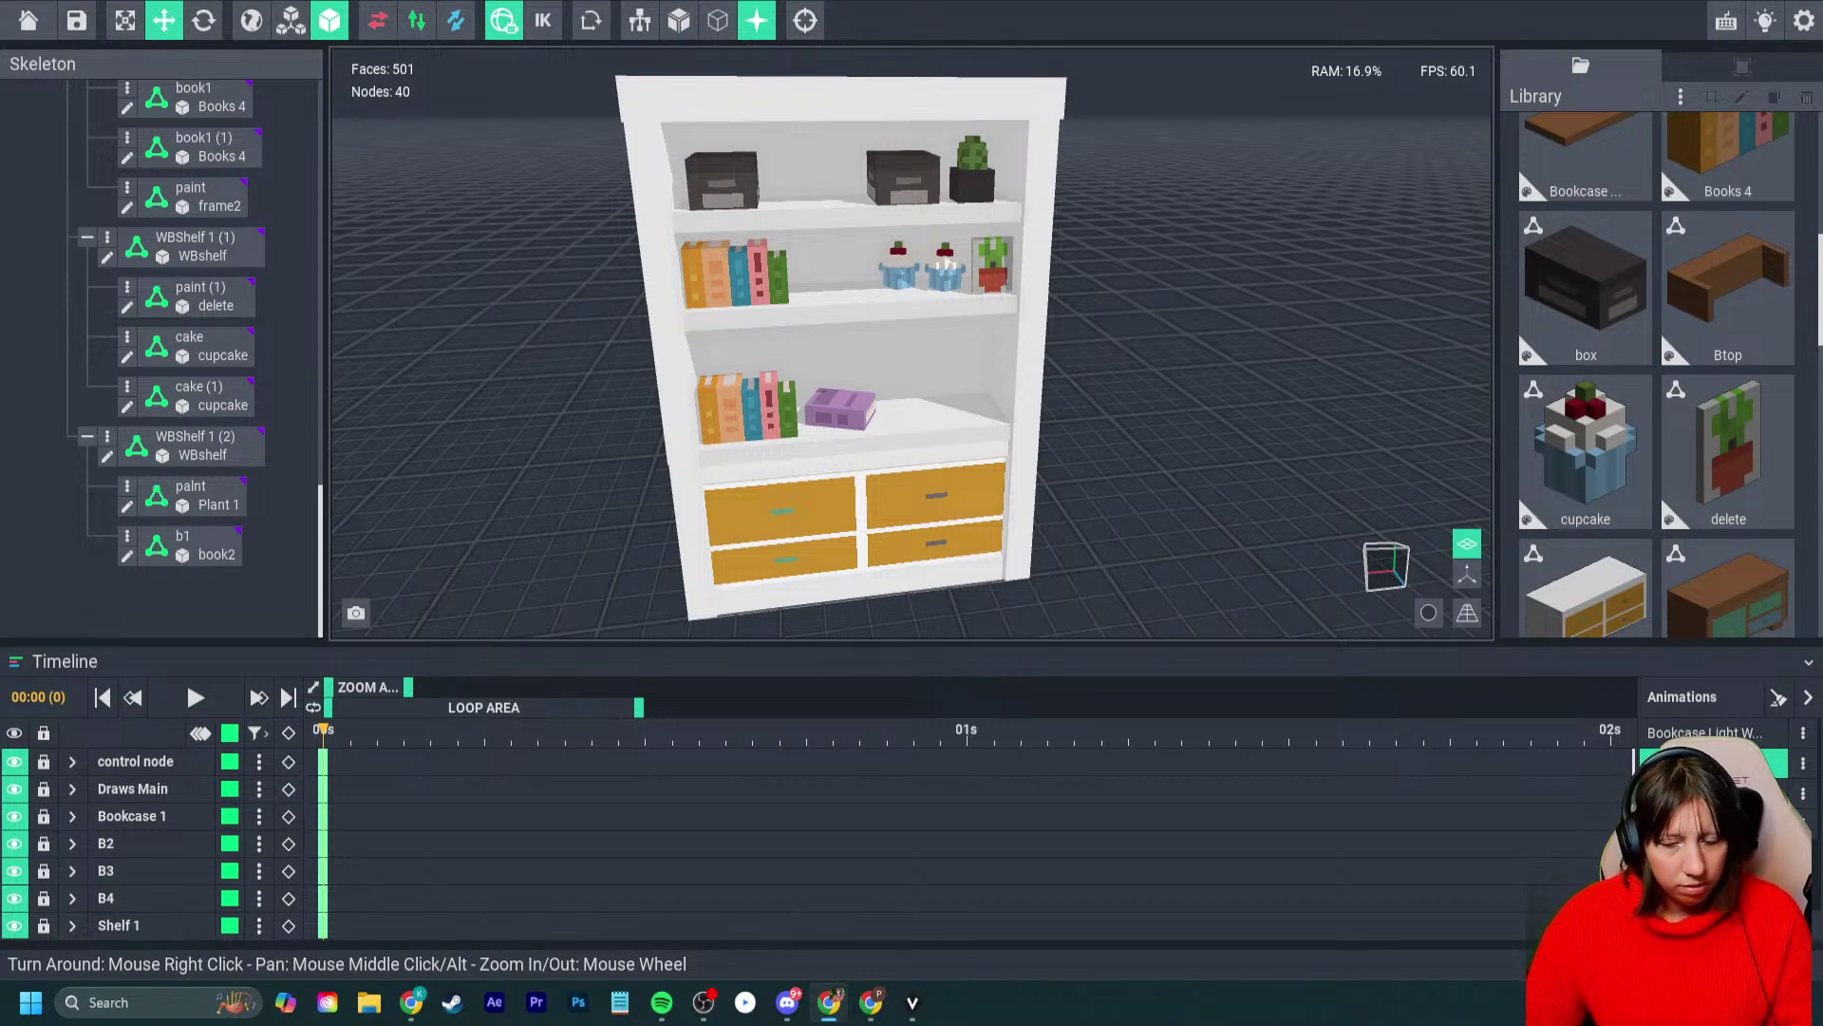
right_drag(947, 258, 960, 329)
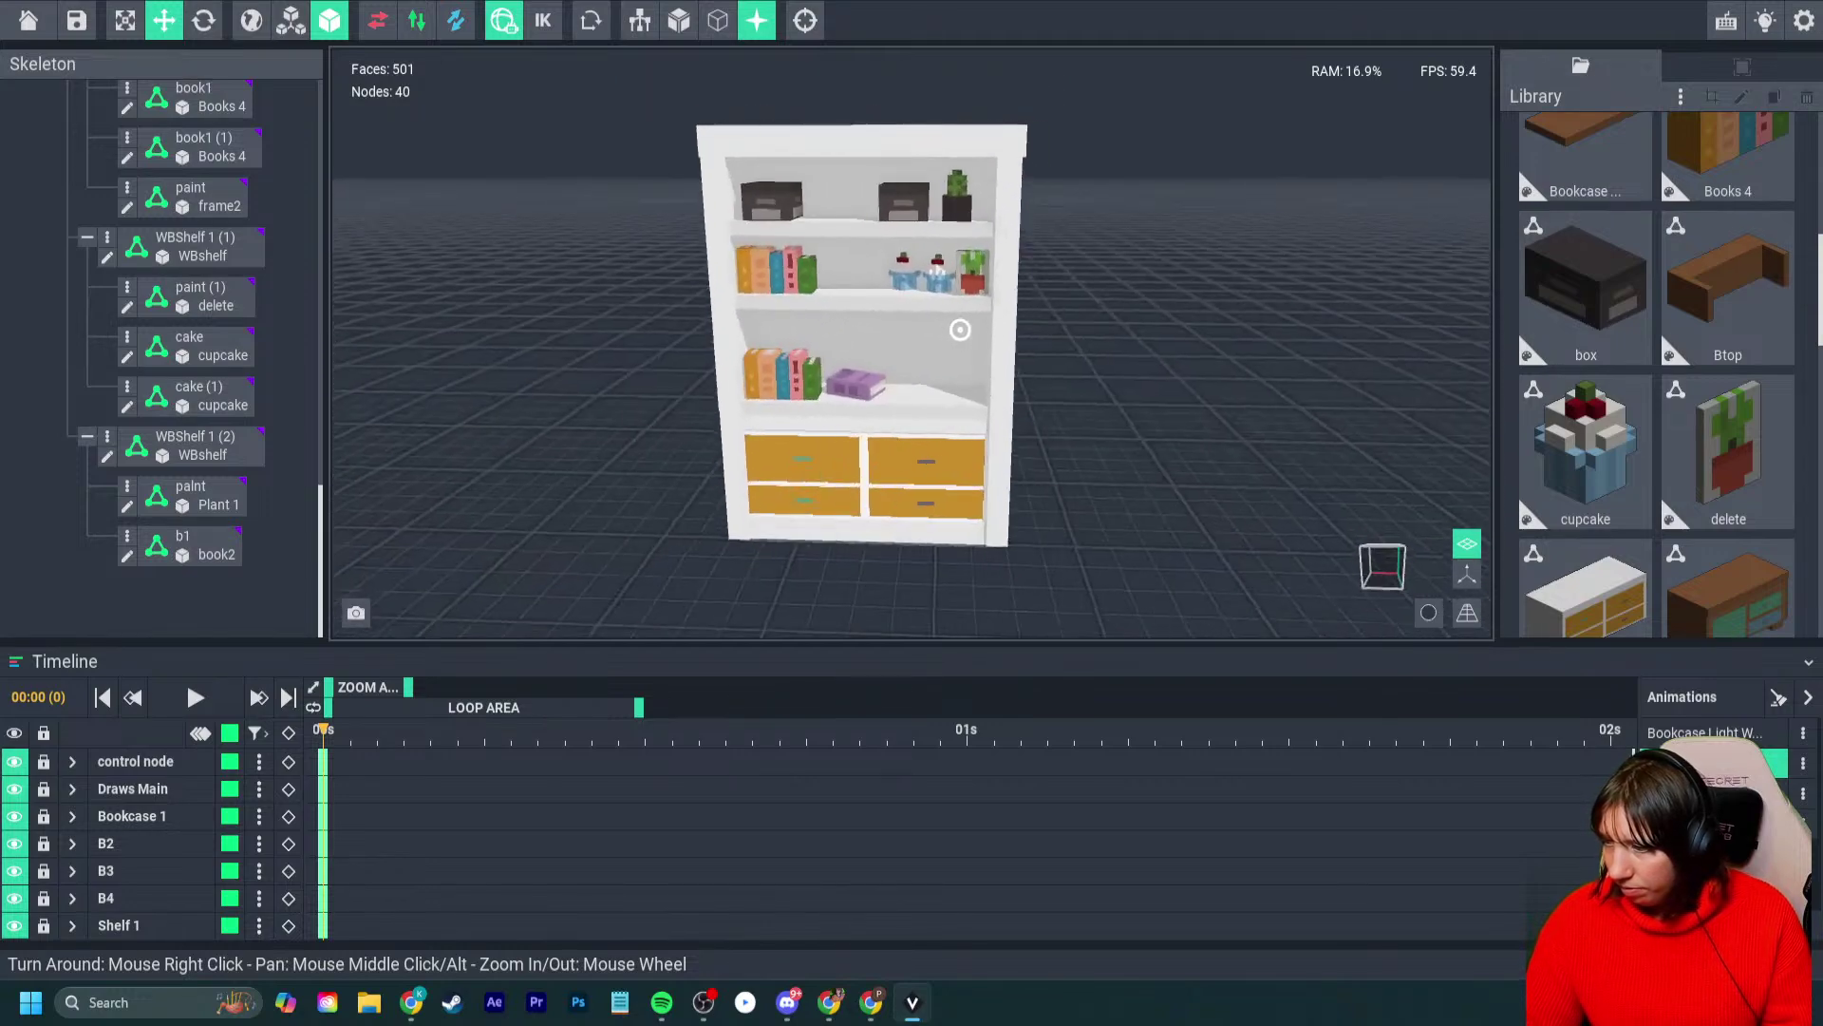
scroll(1586, 380, down, 2)
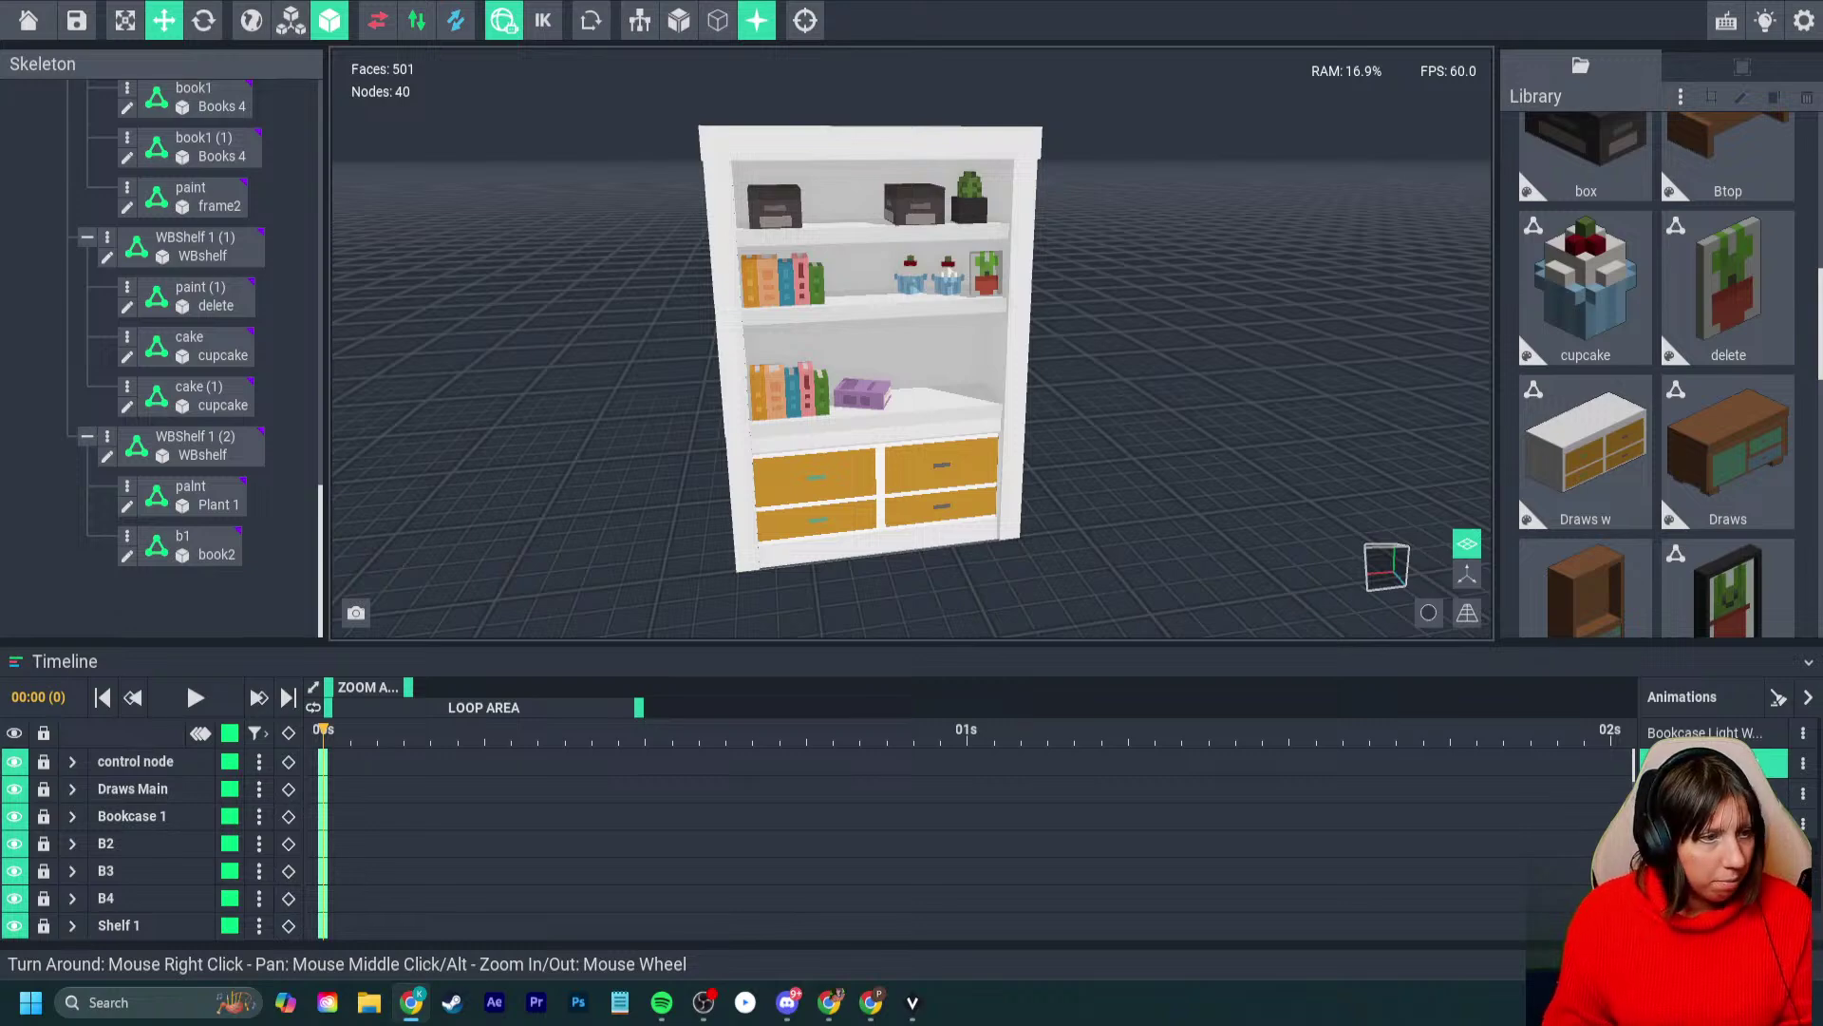
- Switch to the browser and read the Terminator: Dark Fate VoxEdit contest's theme, prizes, important dates and submission instructions
click(411, 1002)
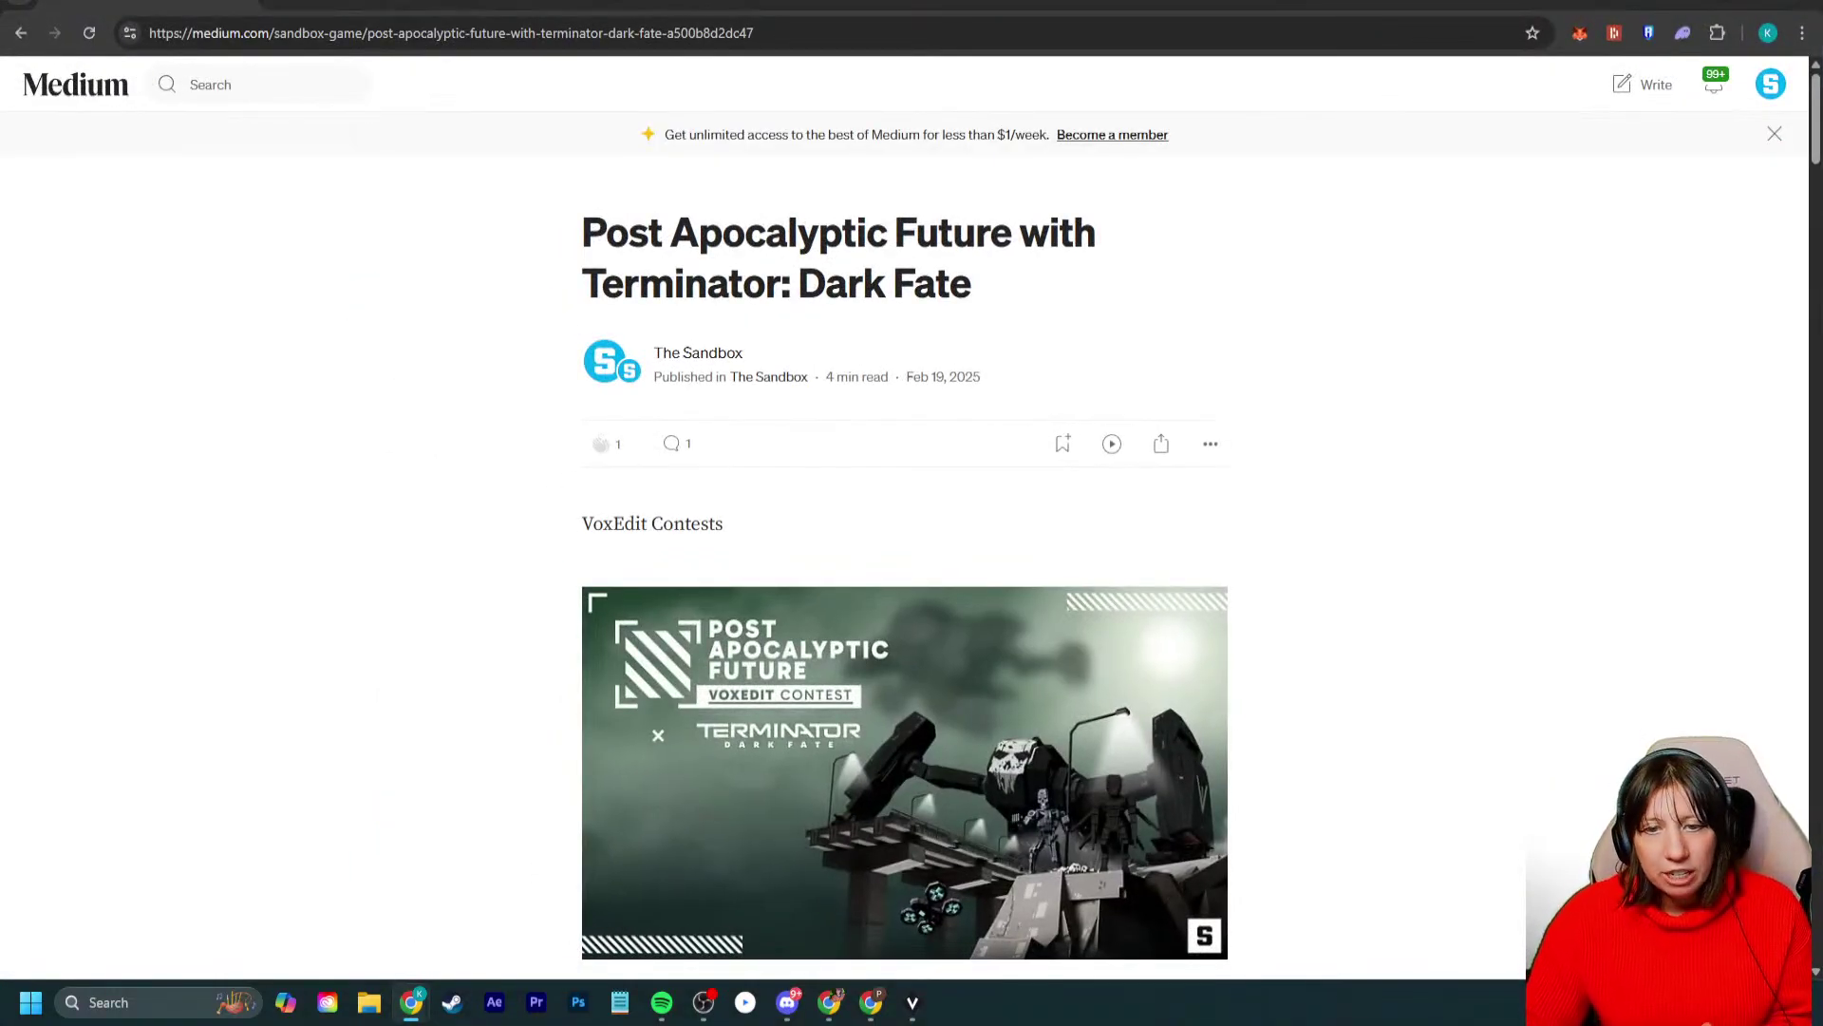
scroll(904, 518, down, 15)
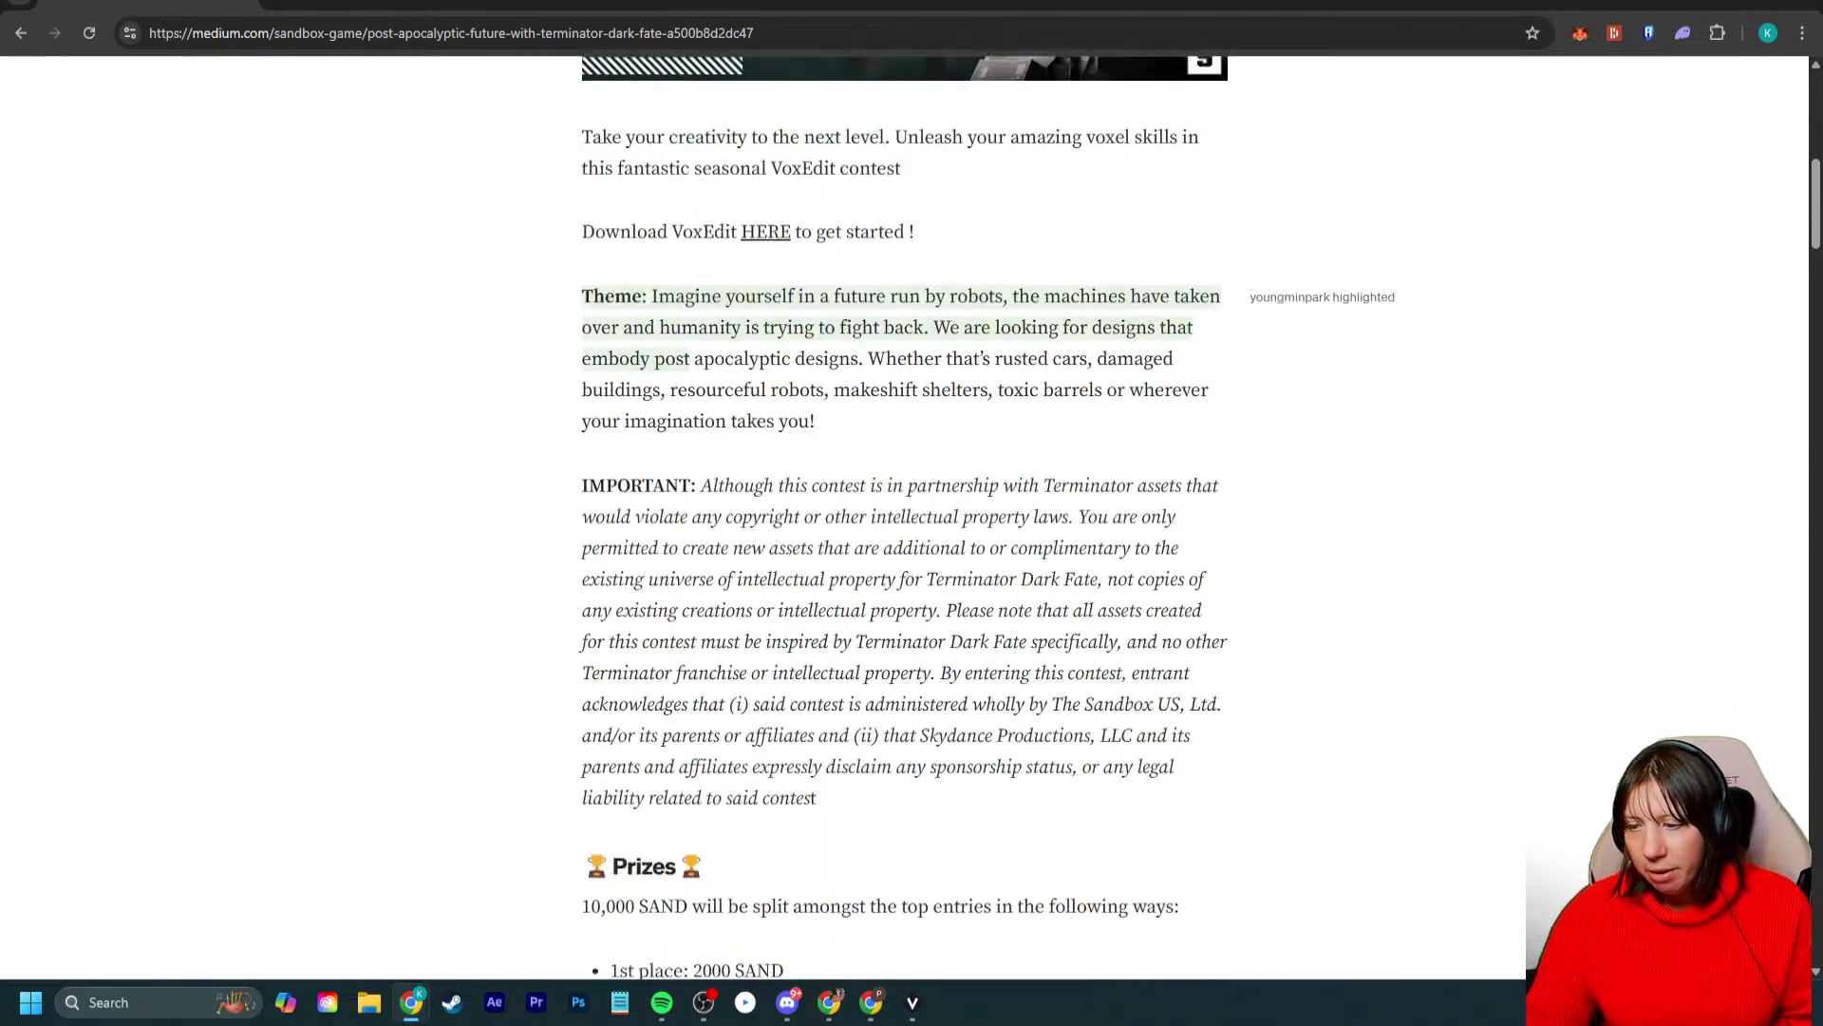
scroll(904, 517, down, 5)
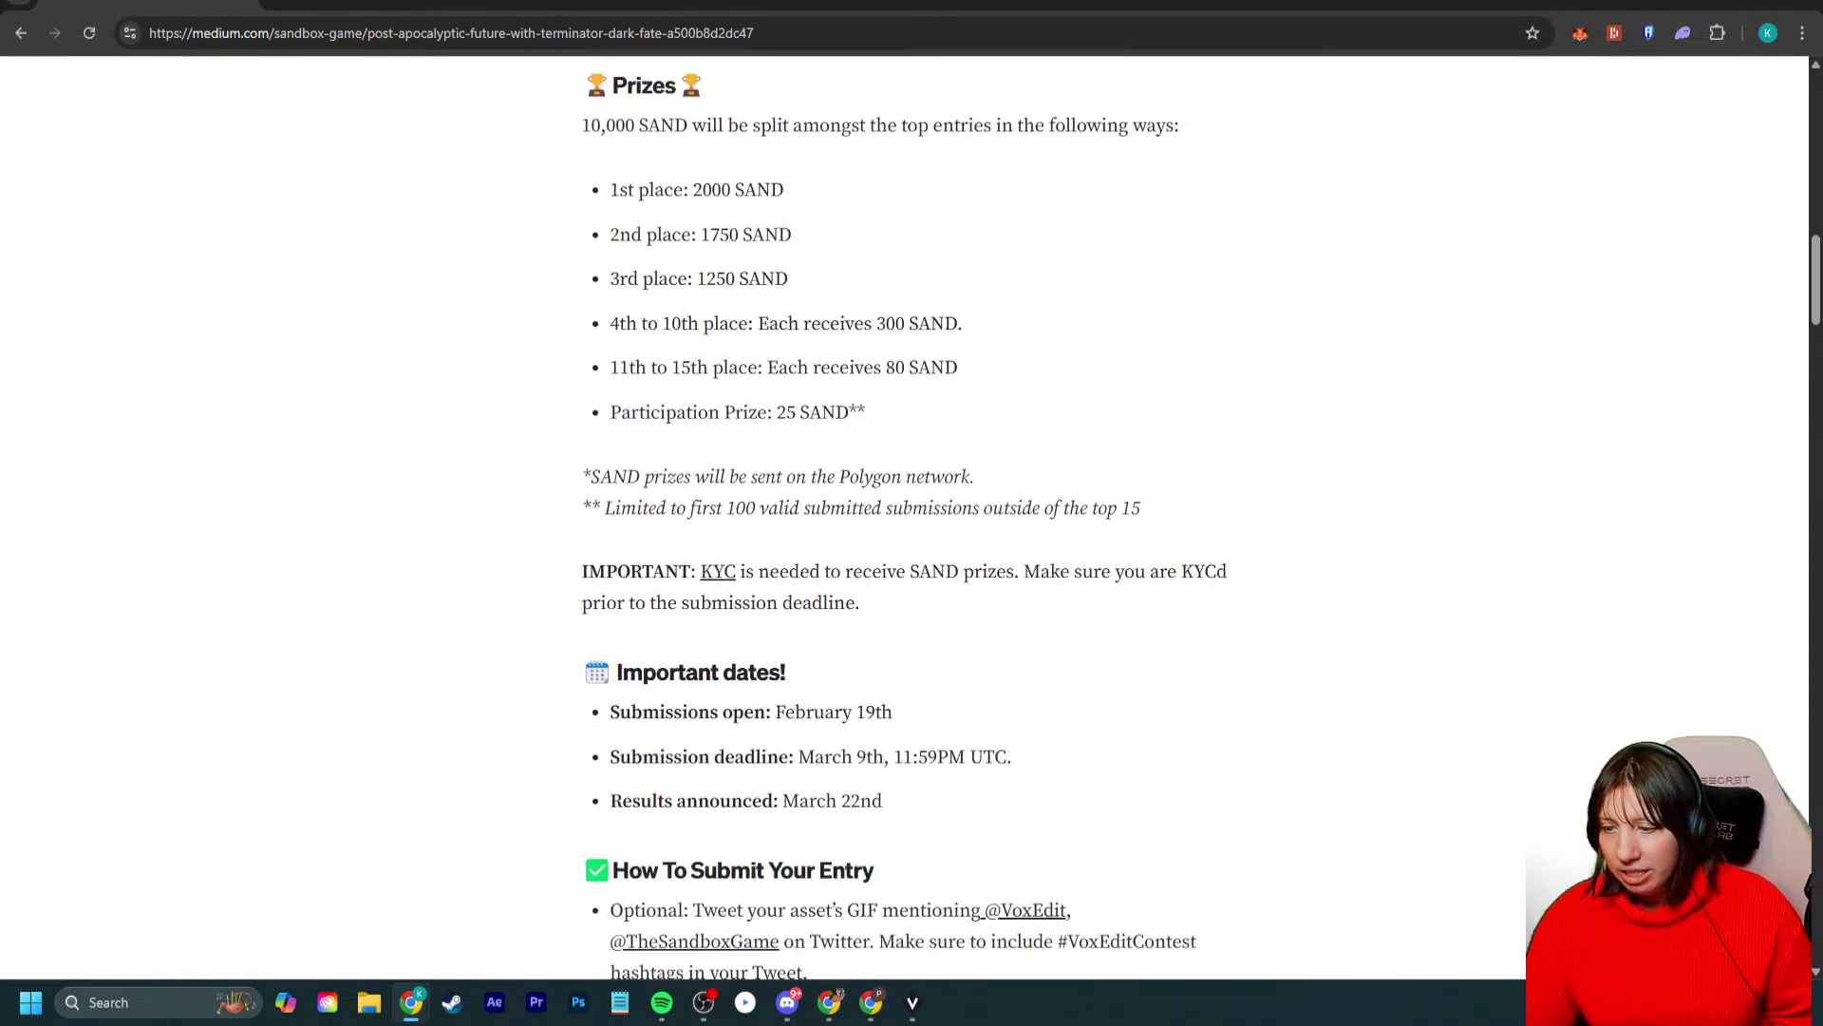
scroll(905, 518, down, 3)
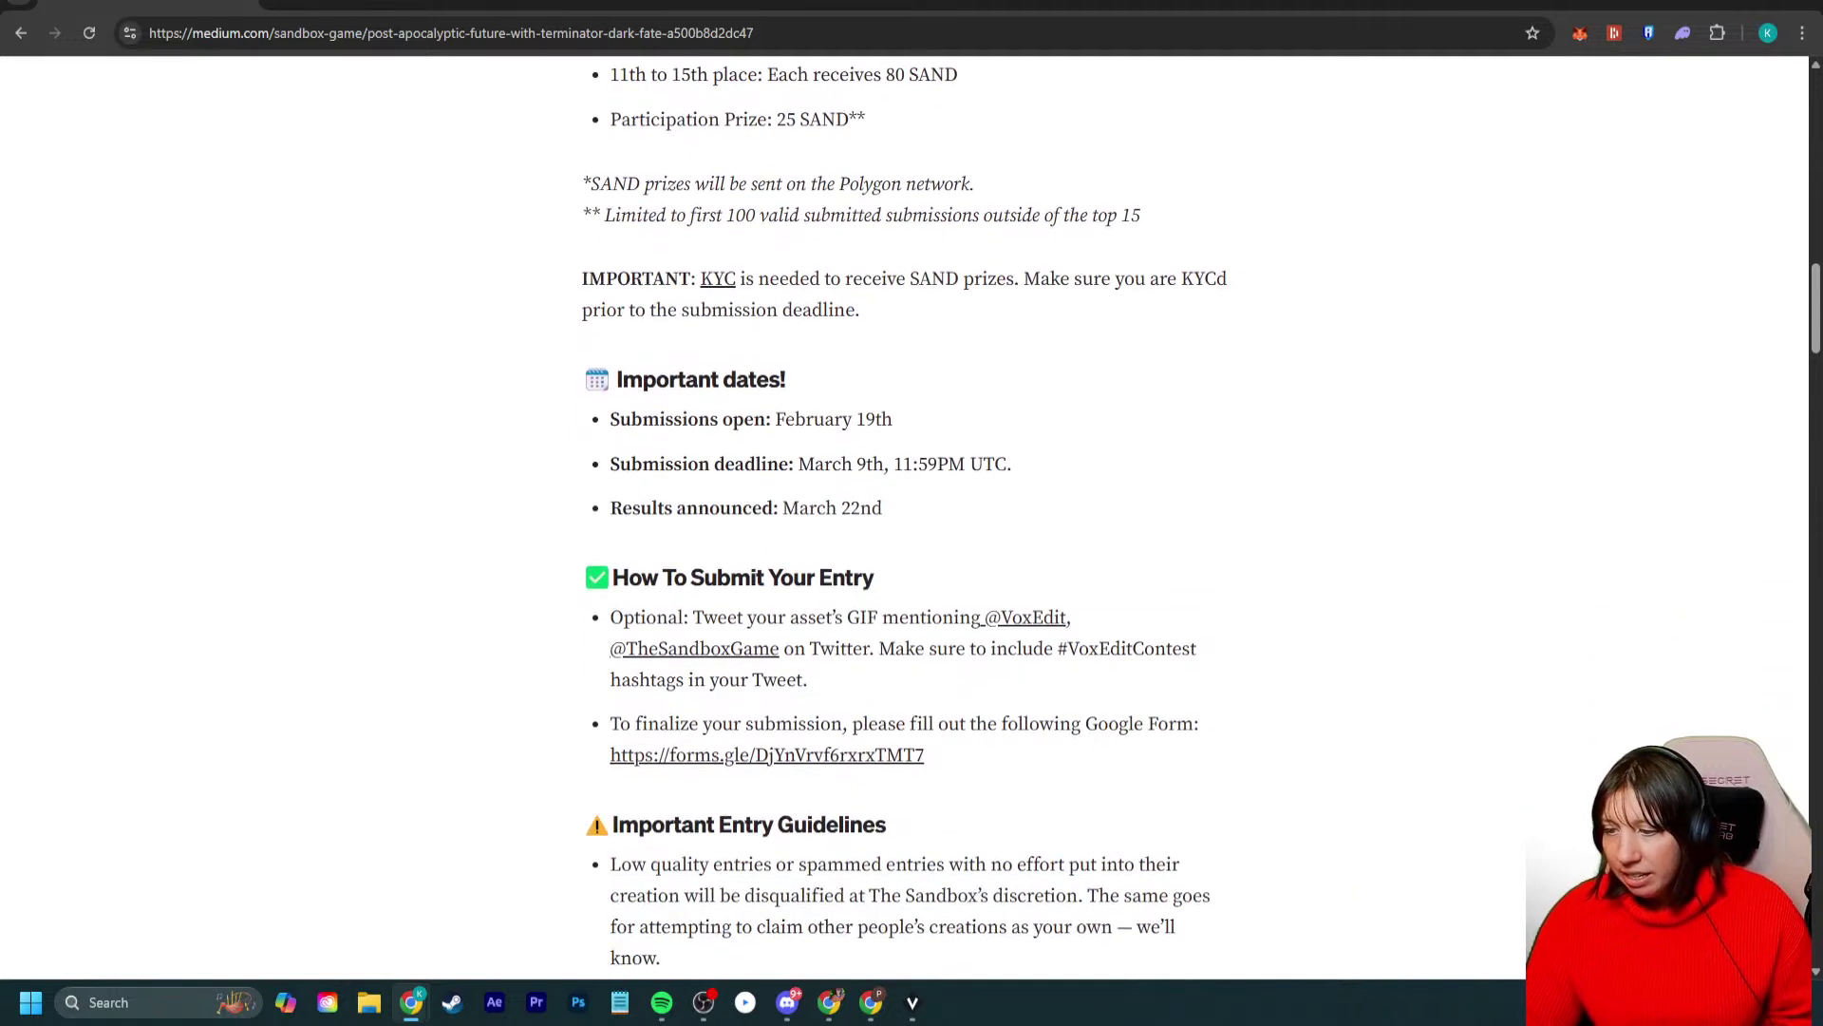
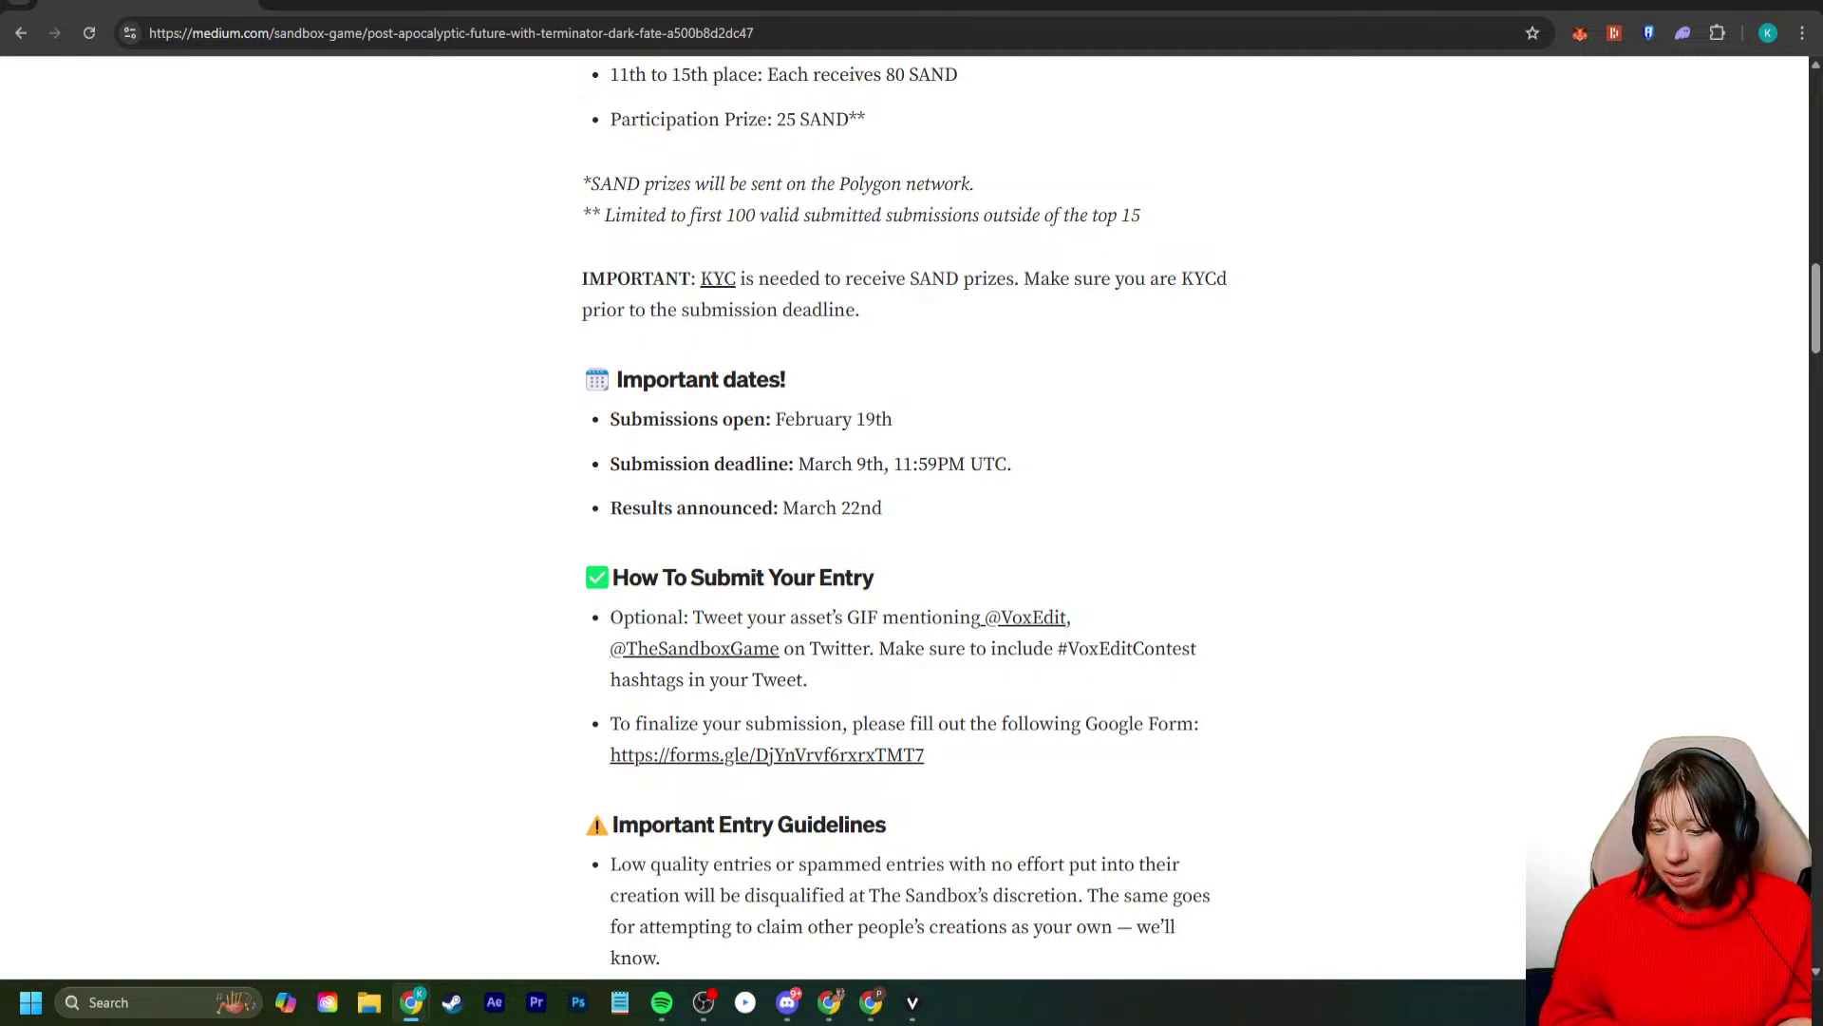
scroll(912, 522, up, 6)
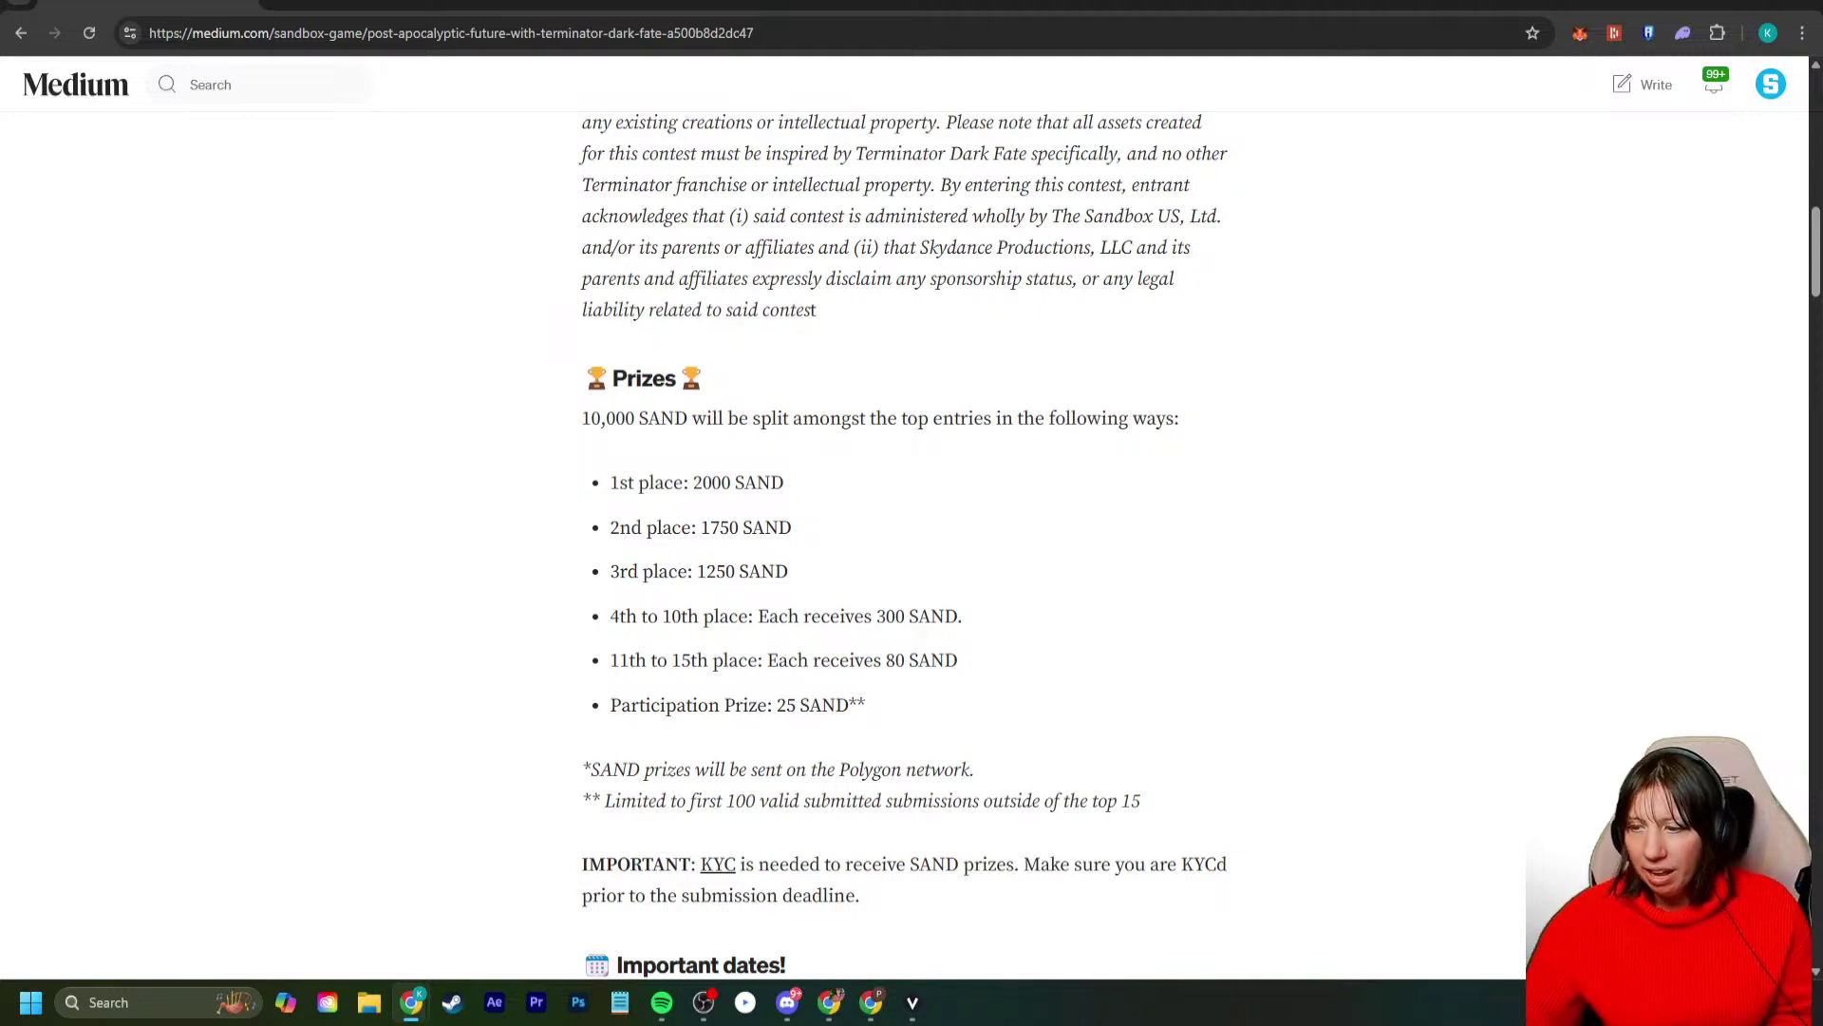
scroll(904, 541, up, 10)
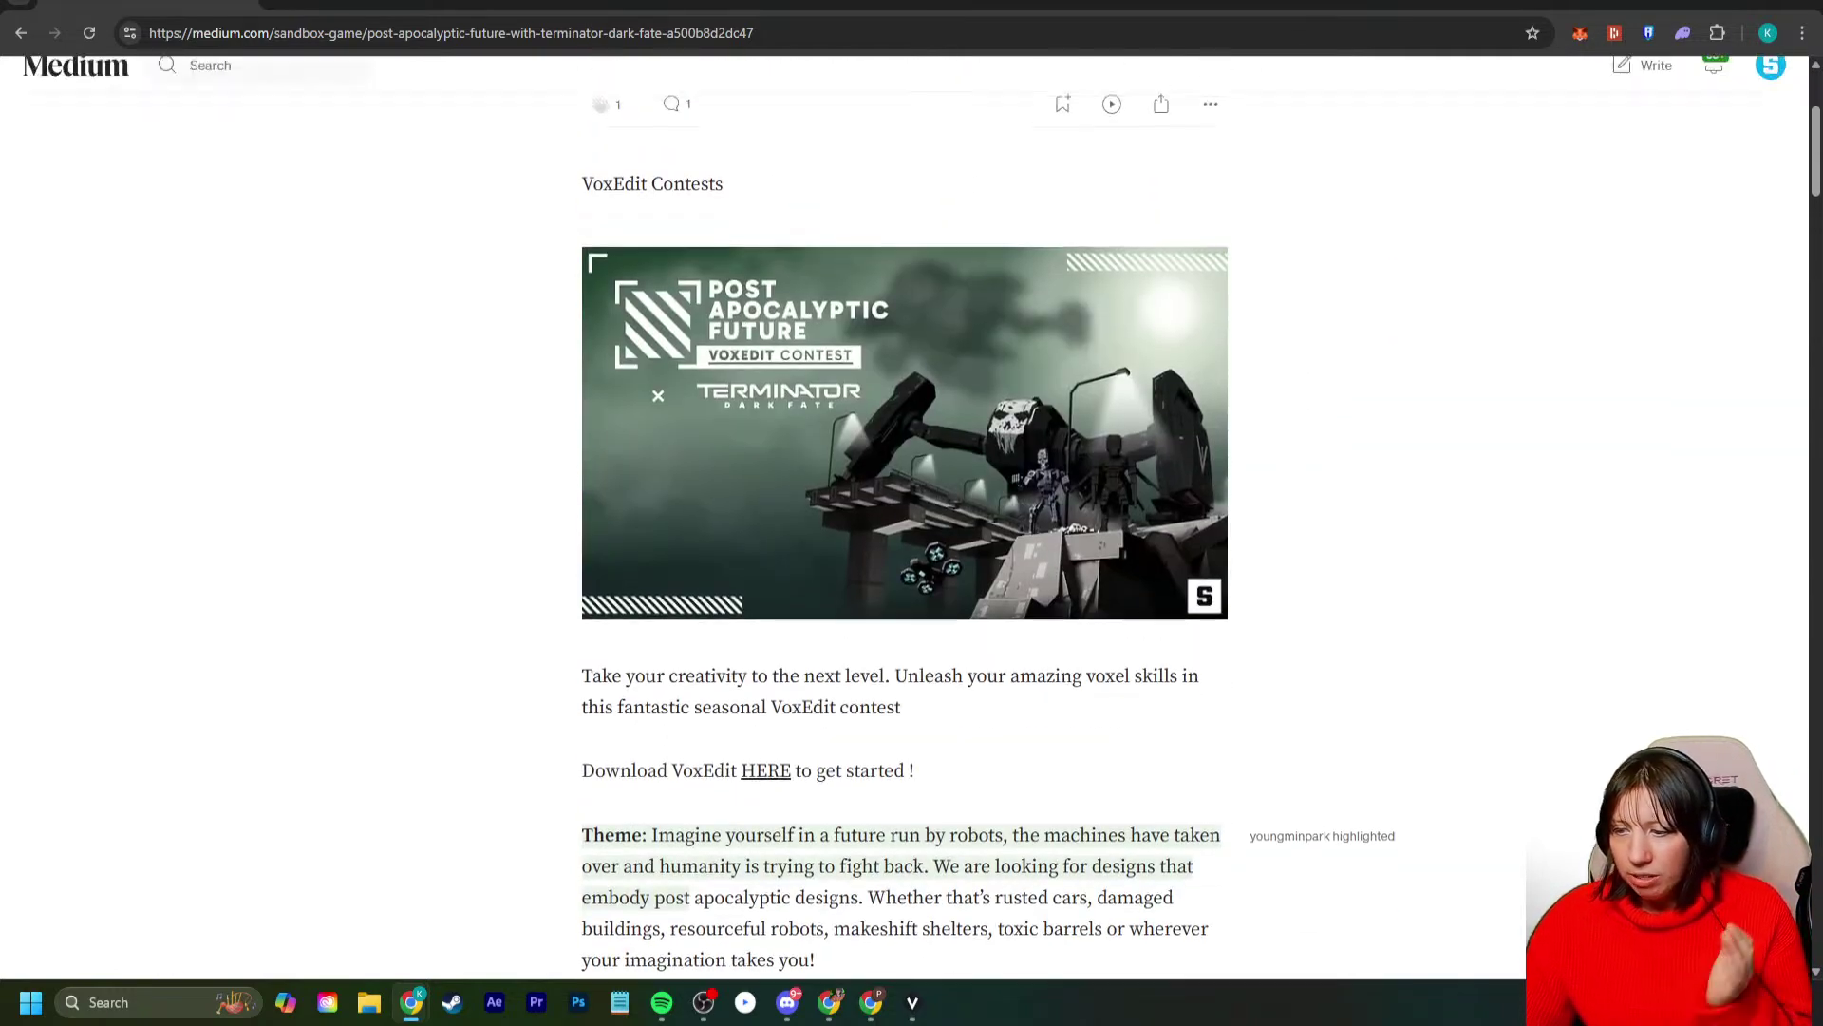
scroll(905, 518, up, 1)
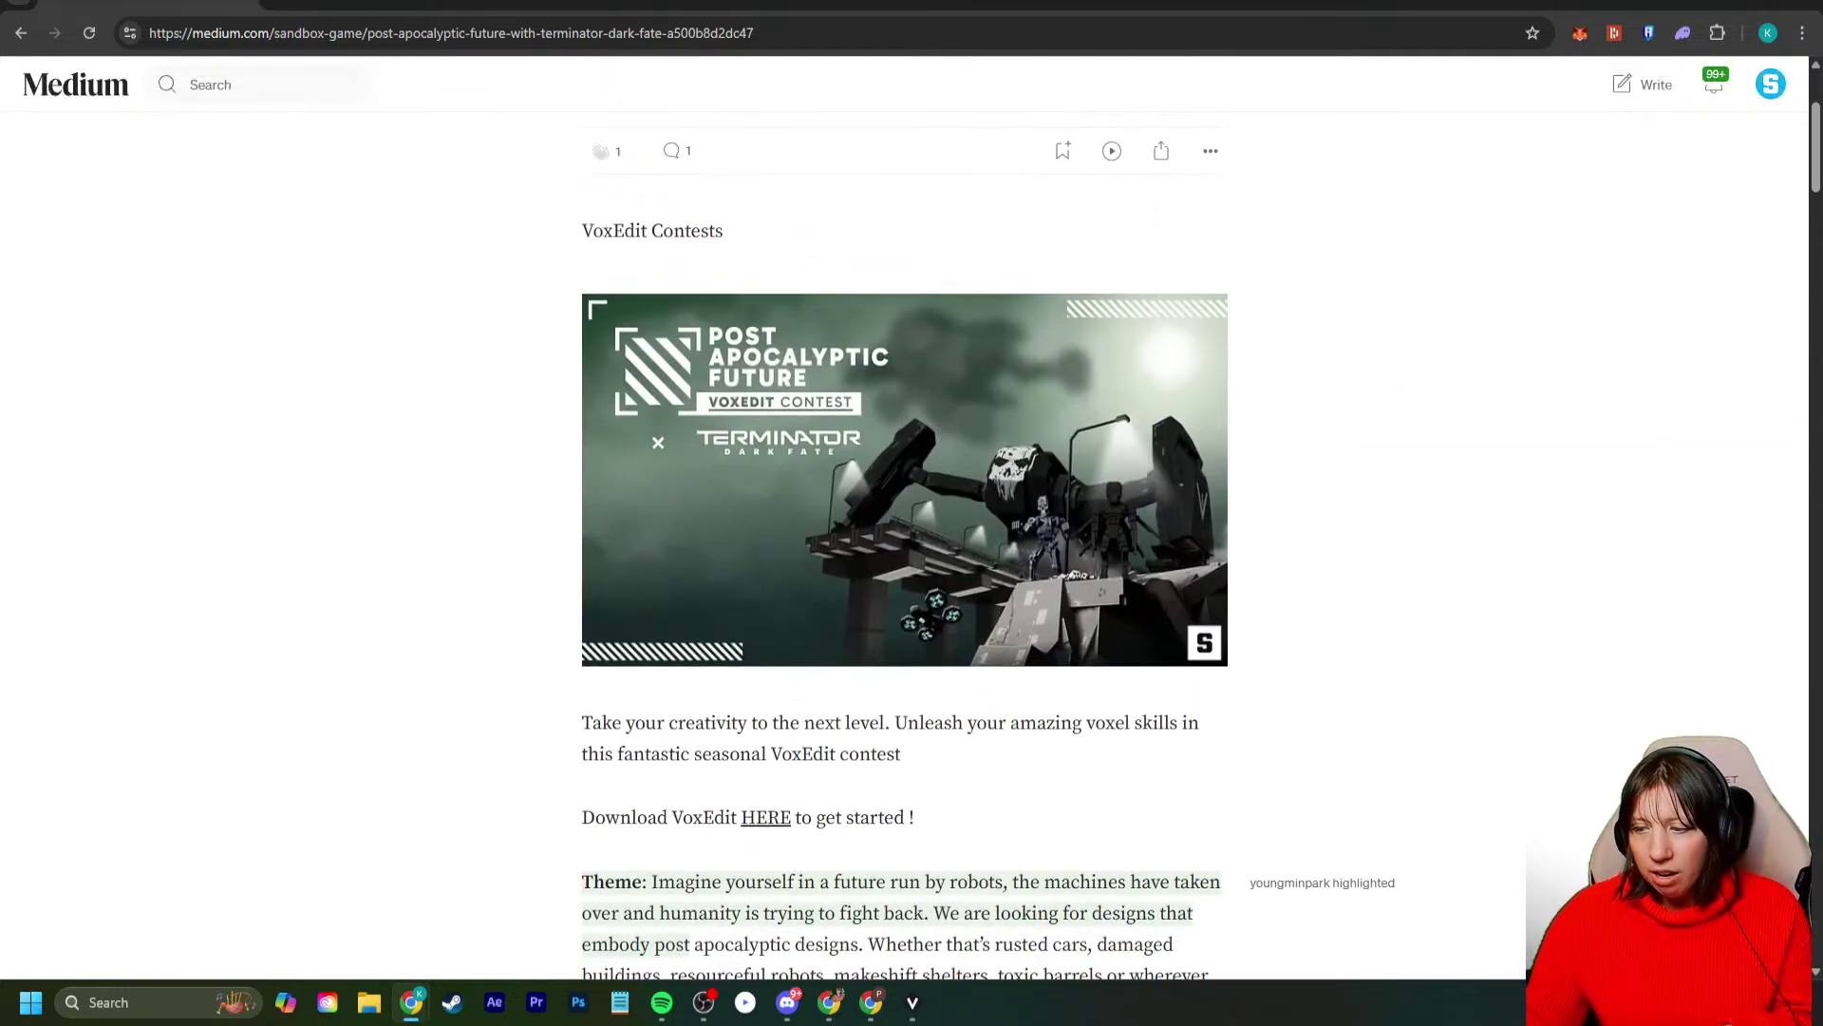
- Review the contest article's copyright note, prizes, entry guidelines and judging criteria
scroll(904, 542, down, 7)
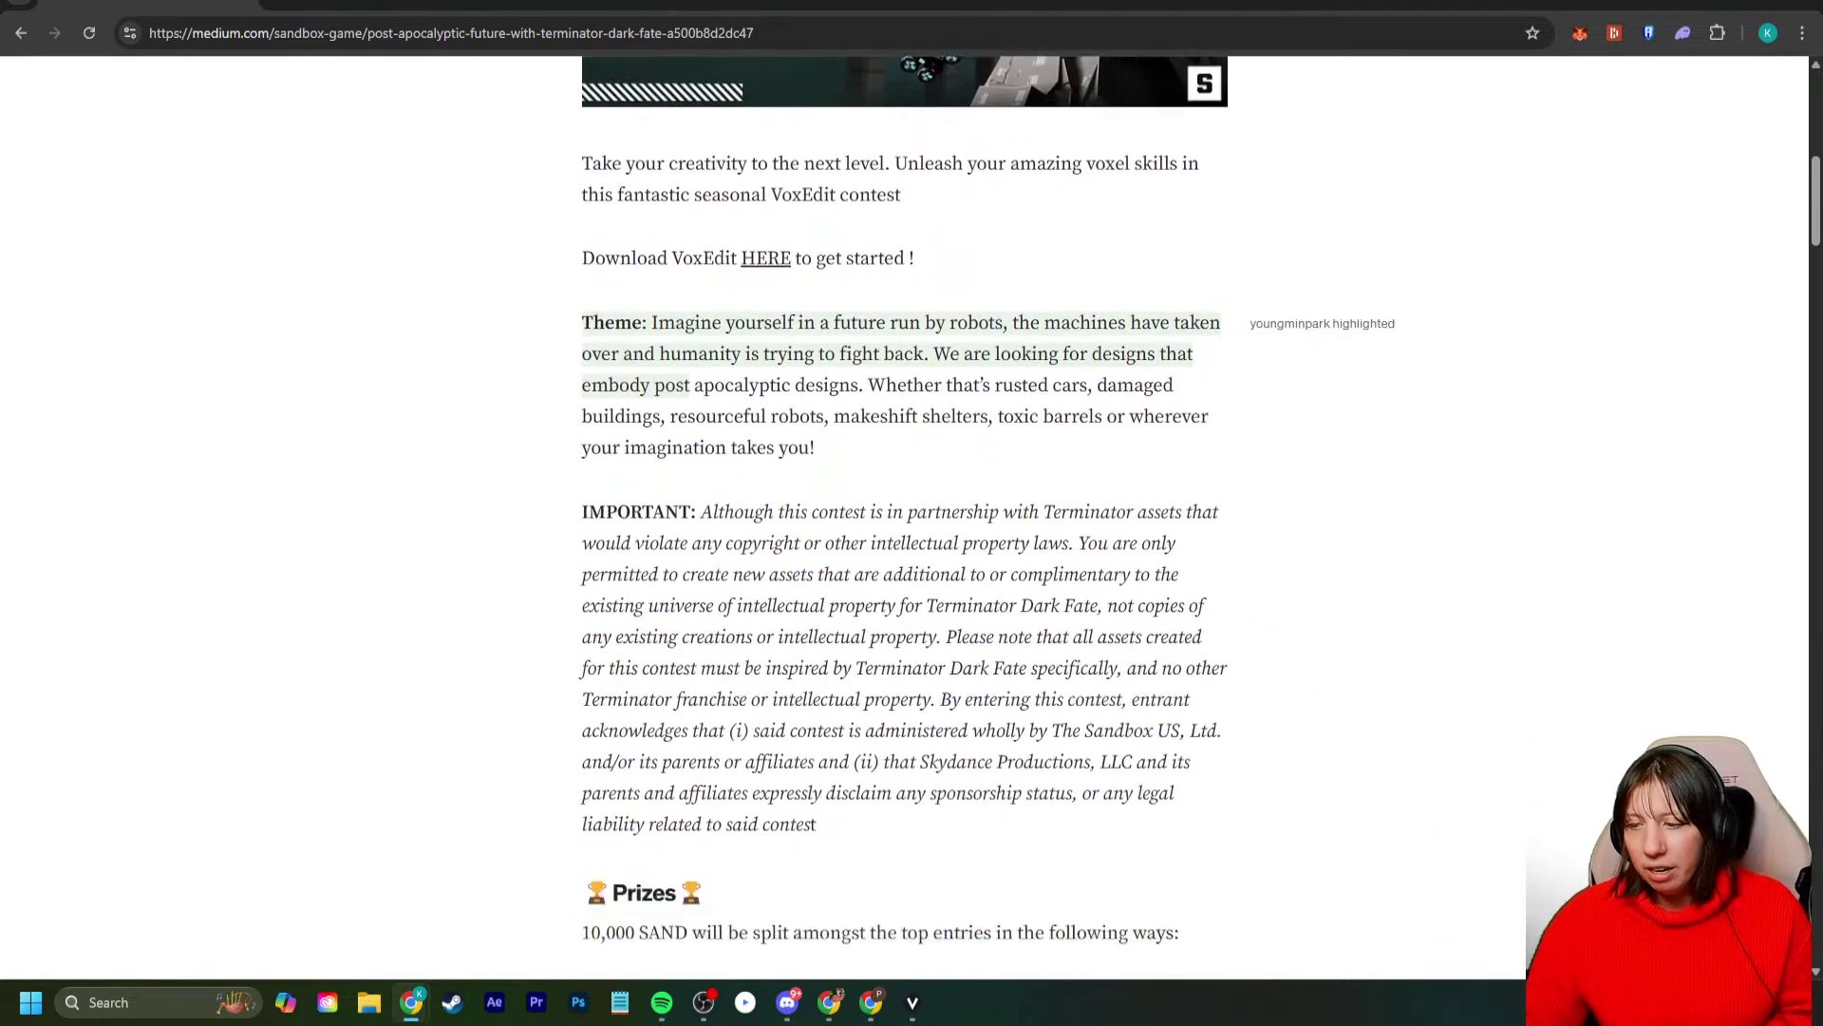
scroll(904, 517, down, 2)
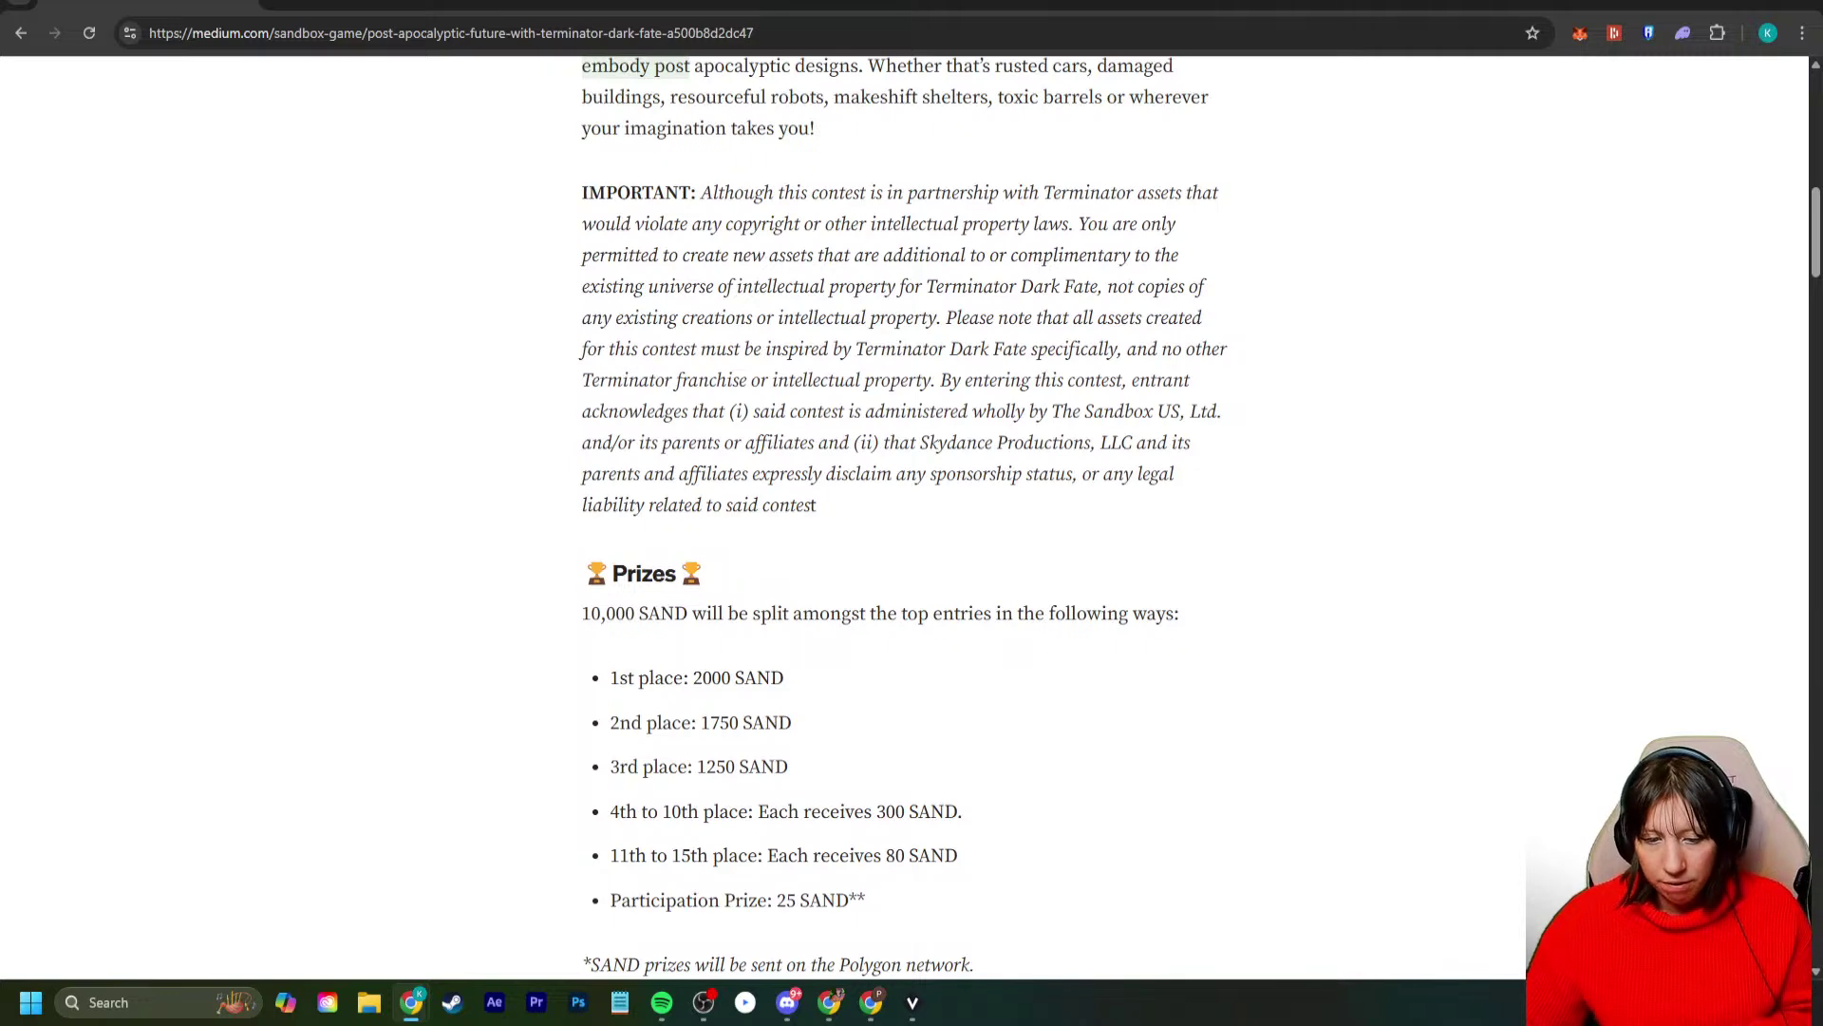
scroll(904, 518, down, 3)
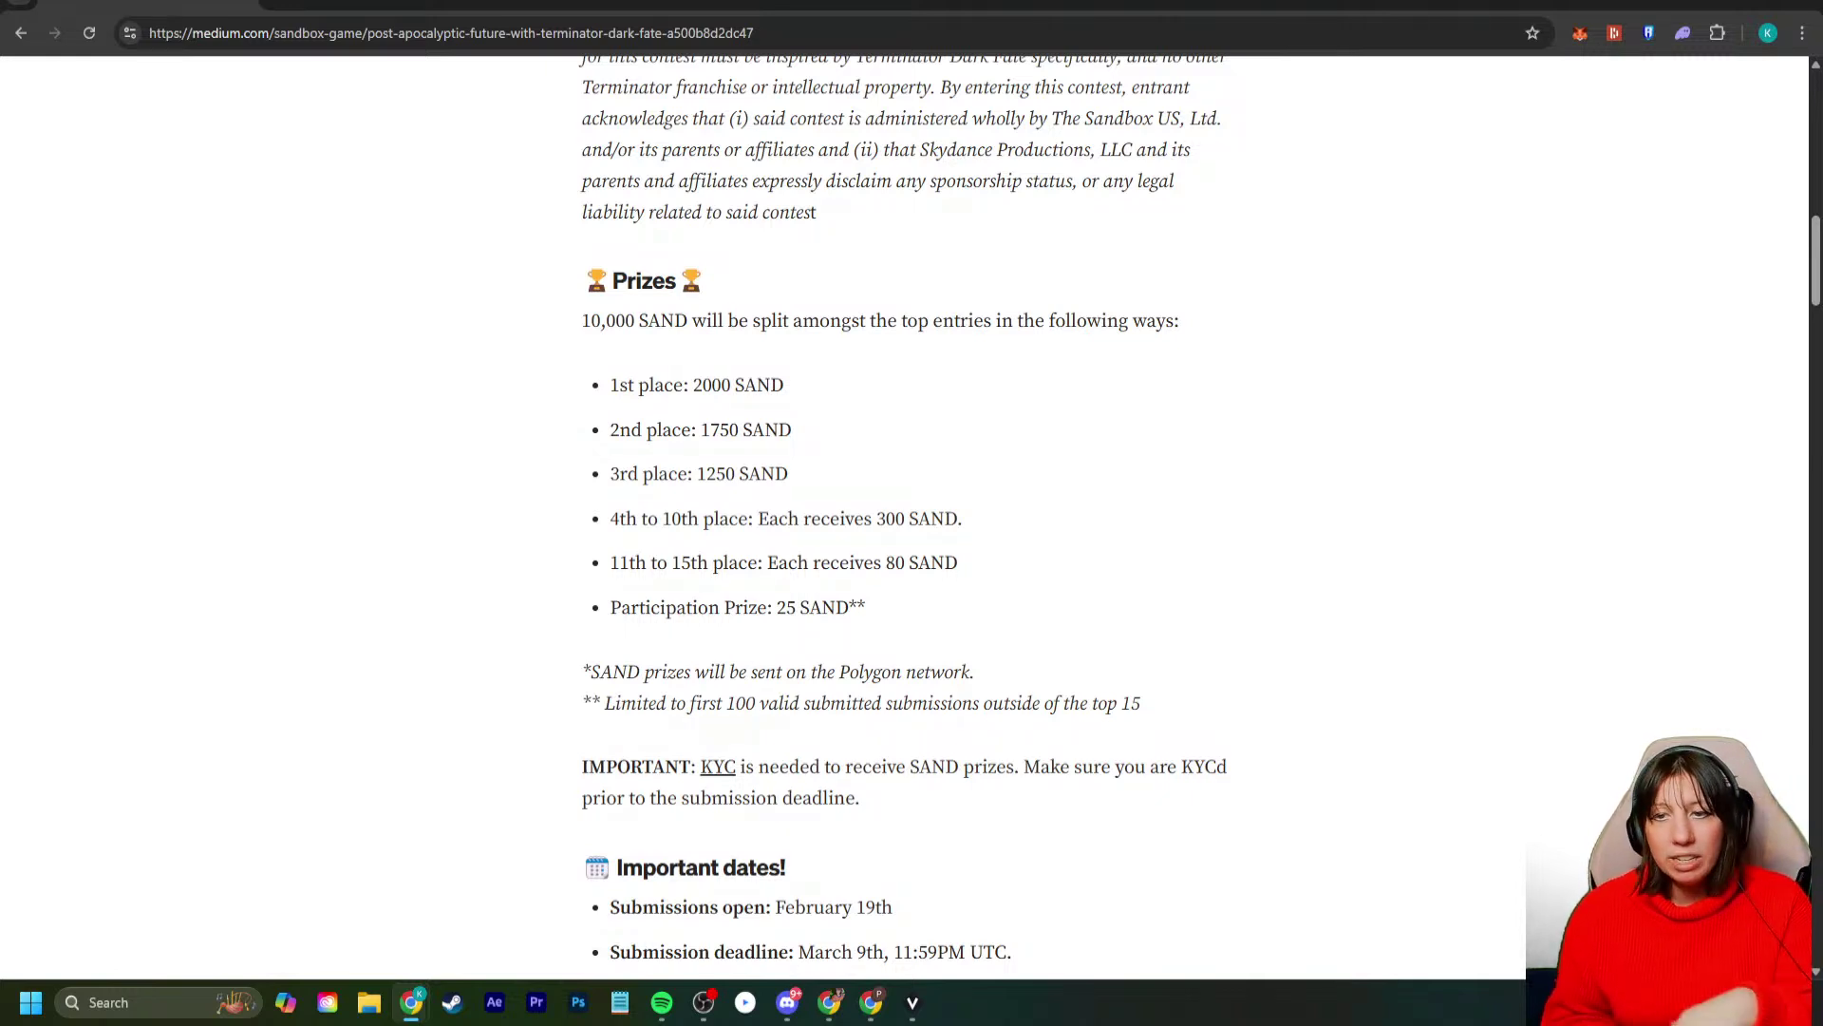
scroll(912, 513, down, 12)
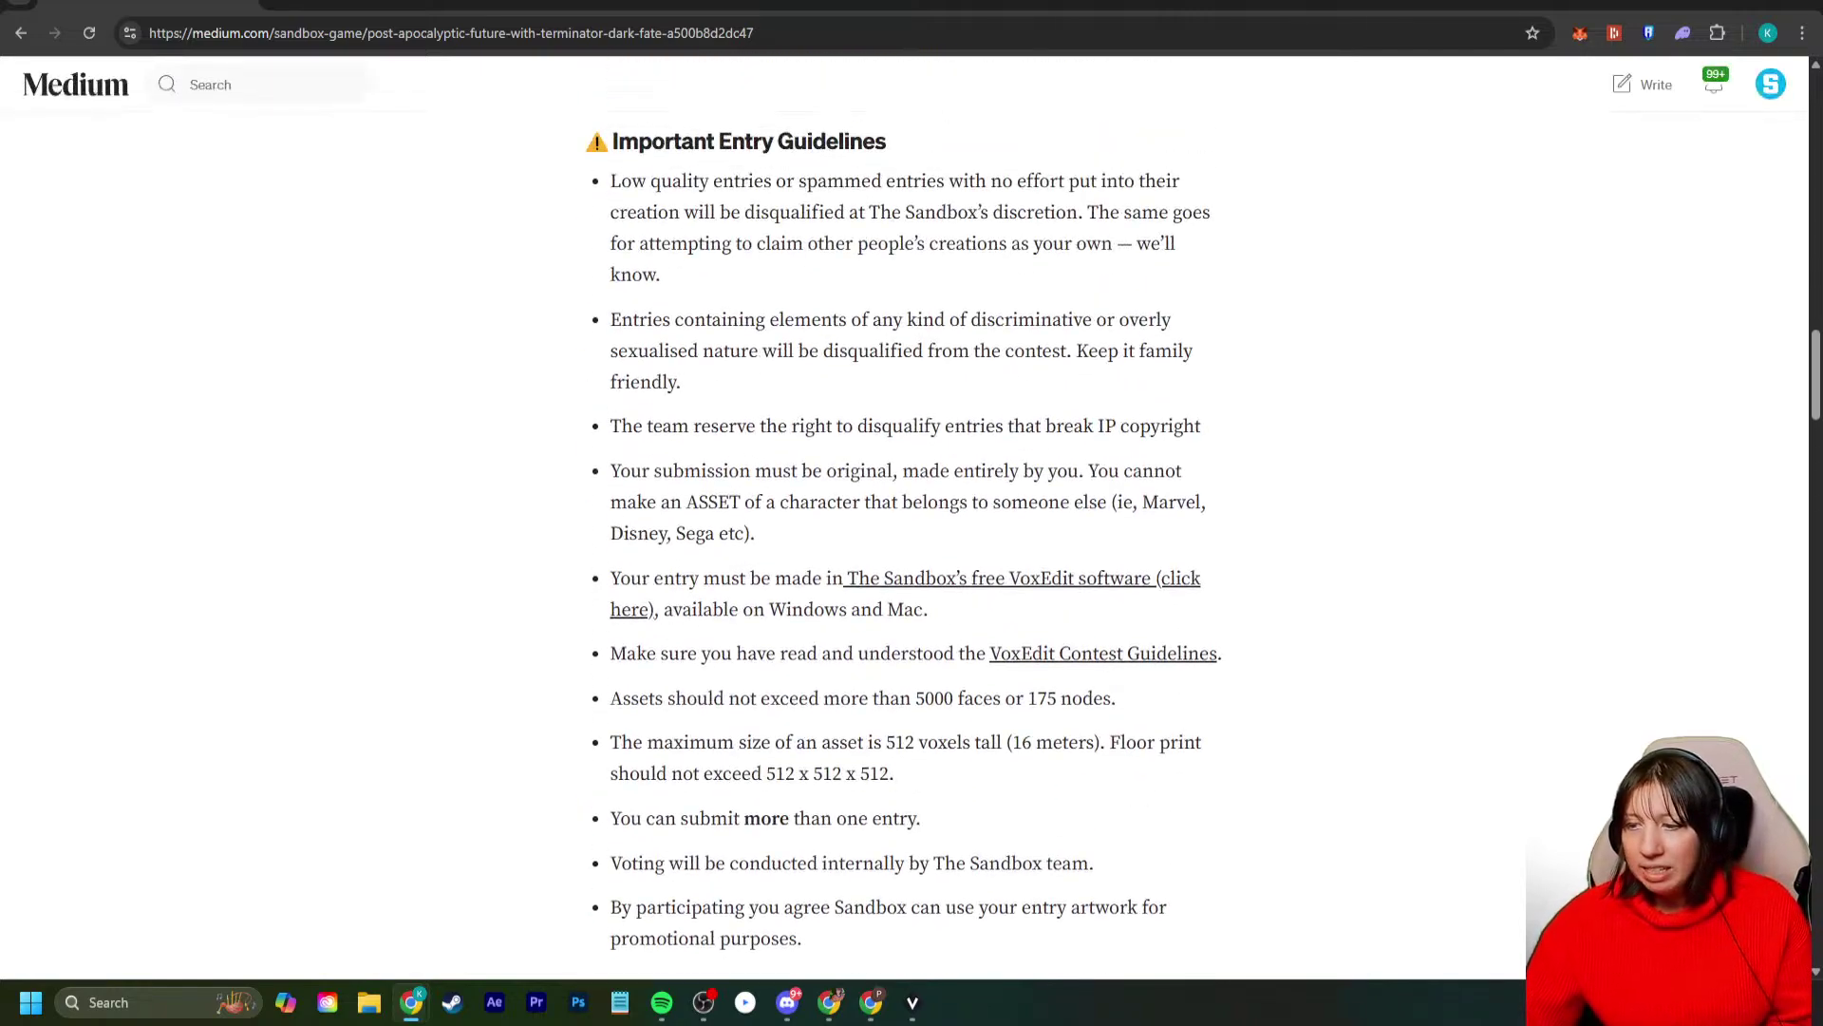
scroll(912, 513, down, 2)
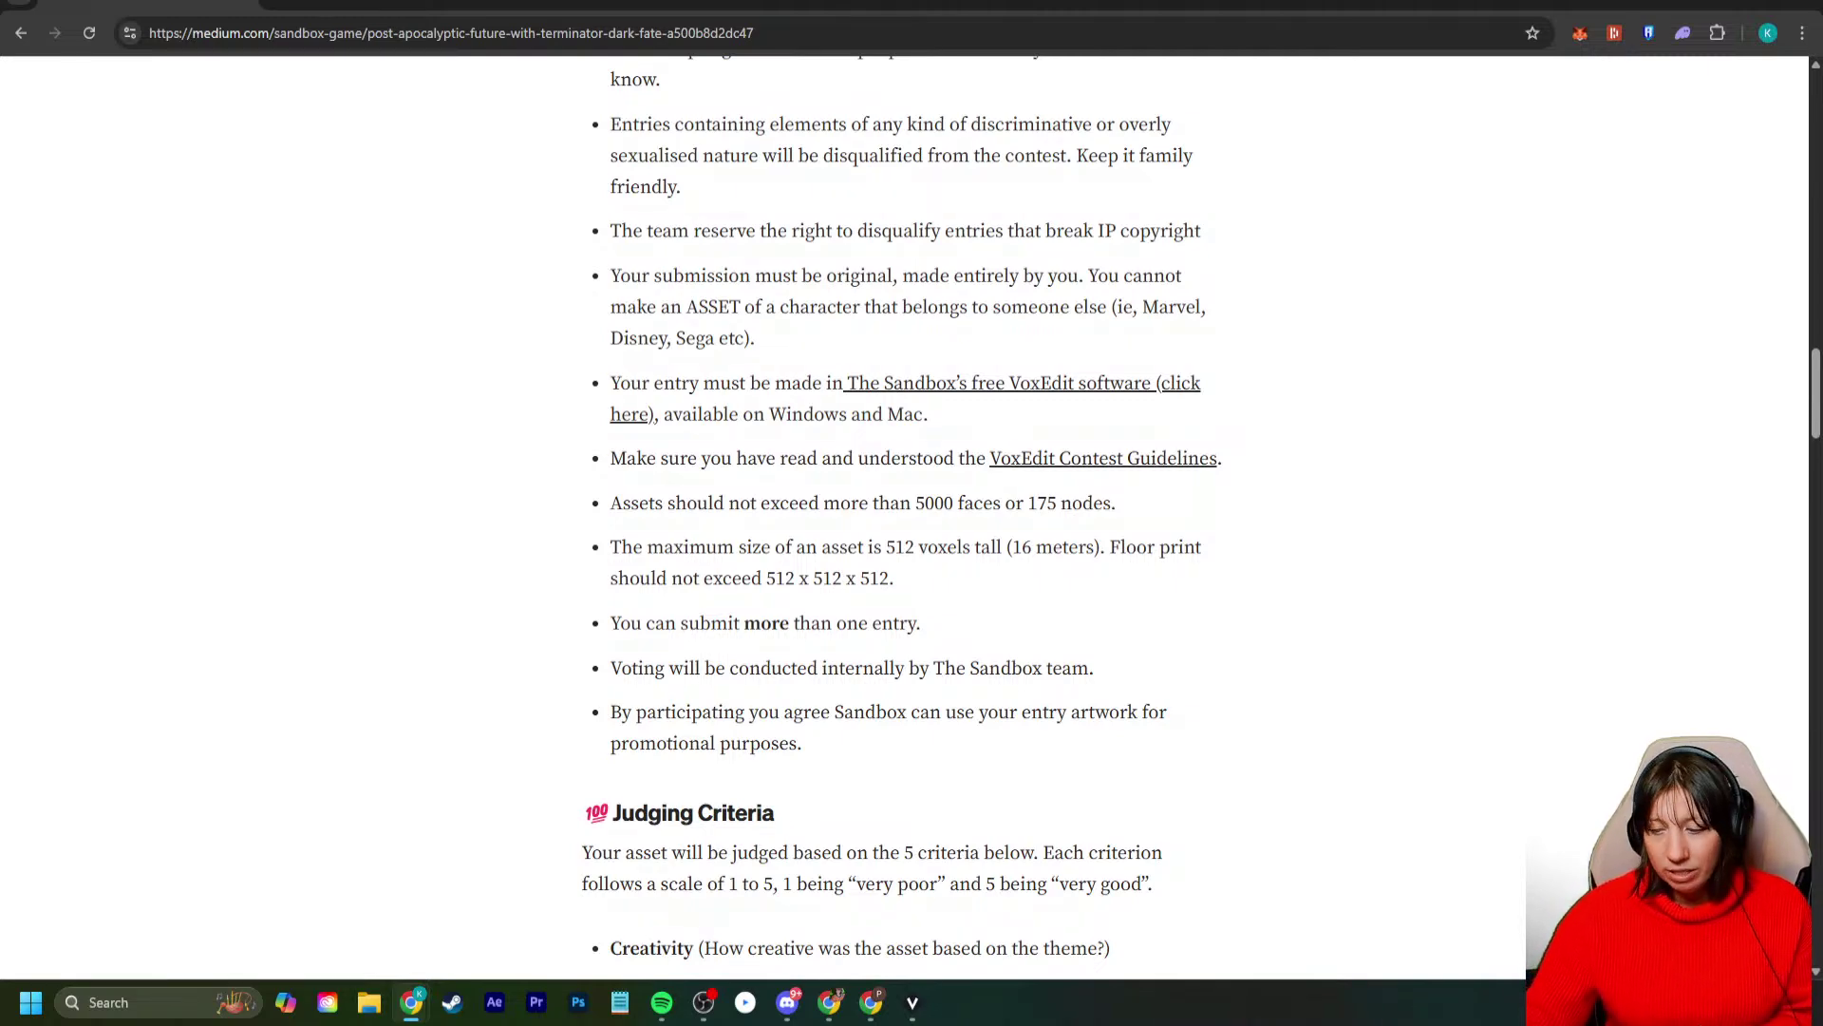
scroll(912, 513, down, 2)
scroll(903, 513, down, 3)
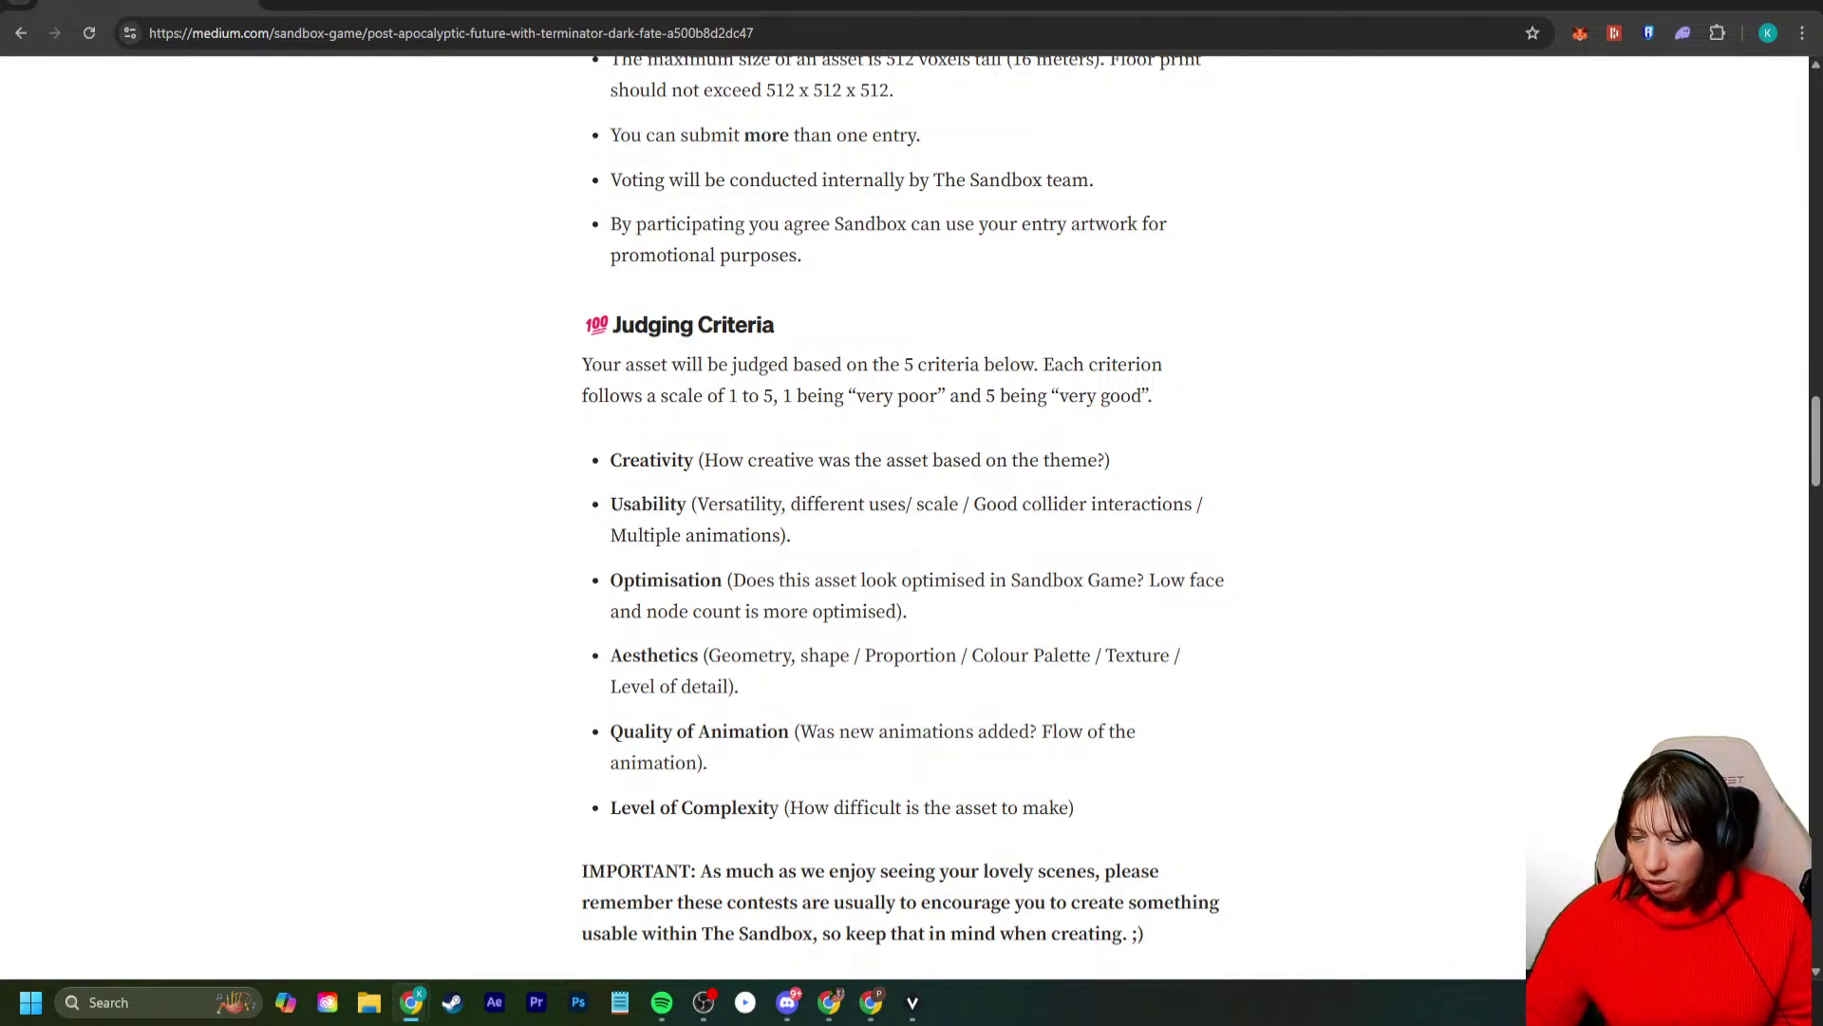
- Switch back to VoxEdit, activate the Draws 01 animation, and lower the shelf with the blue books until it is hidden inside the drawers
key(alt+Tab)
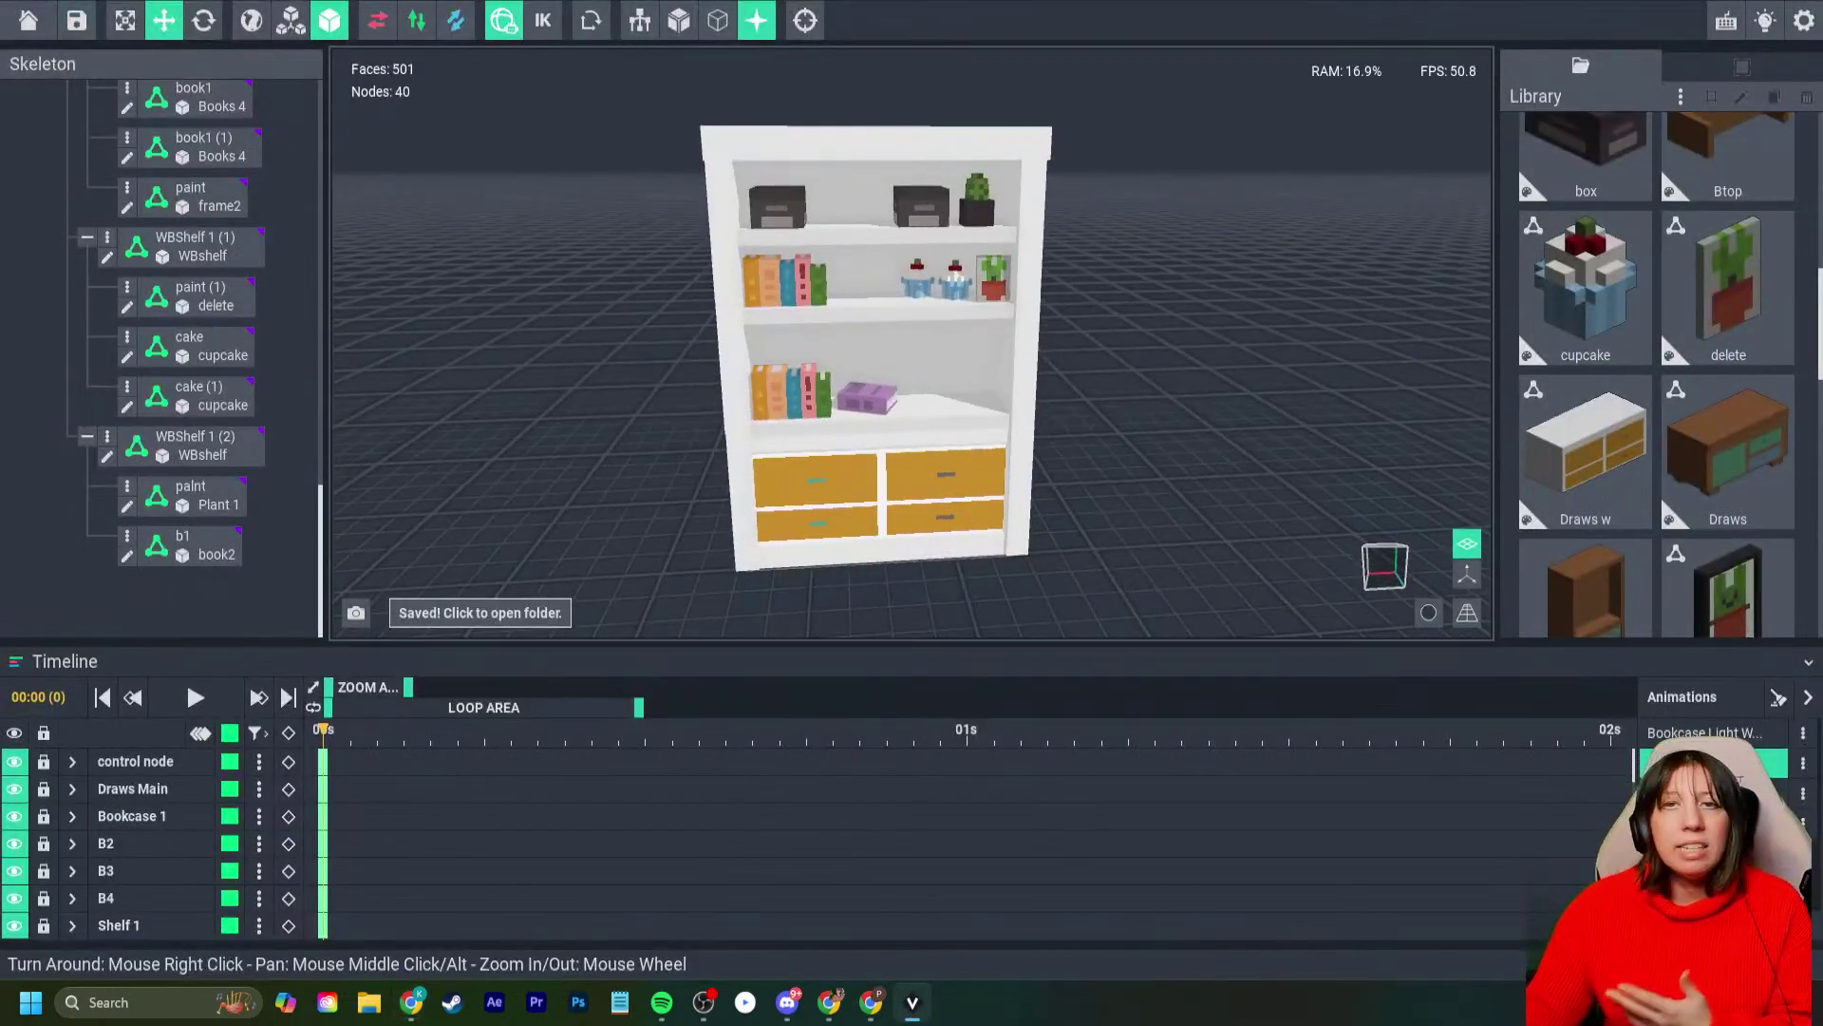
click(1700, 793)
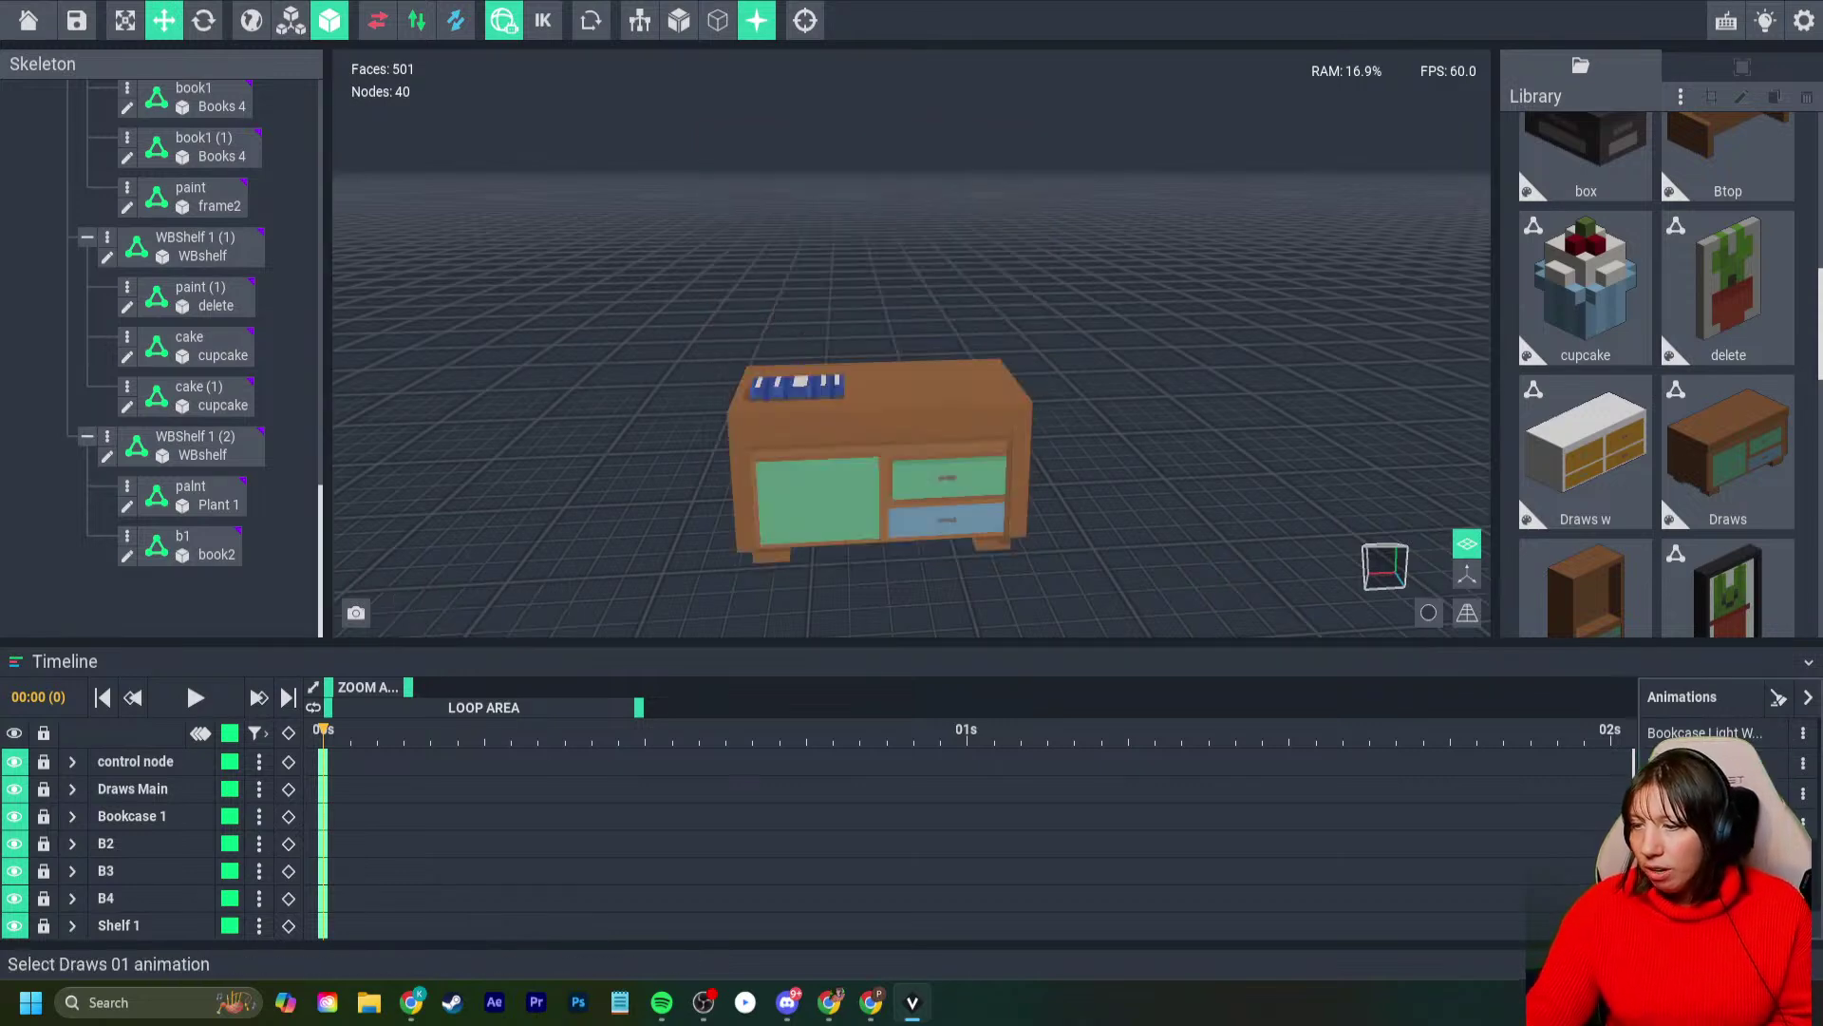
click(883, 391)
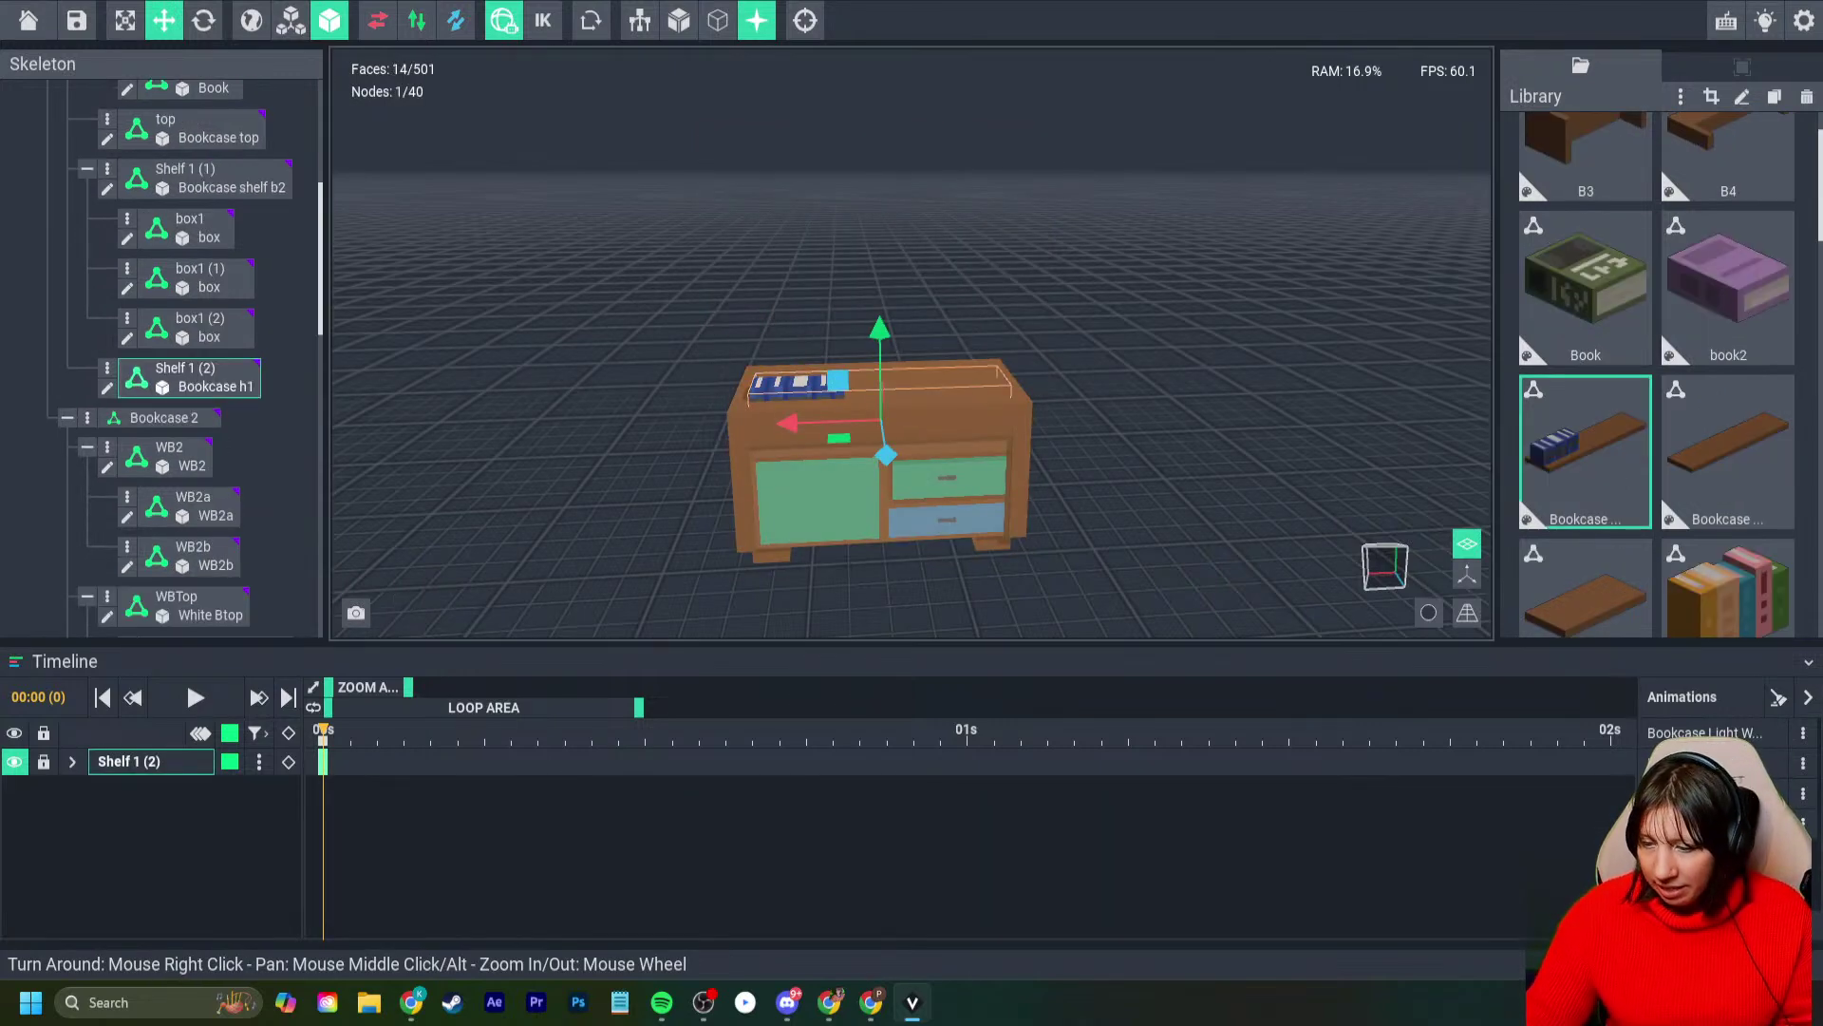
drag(880, 339, 880, 344)
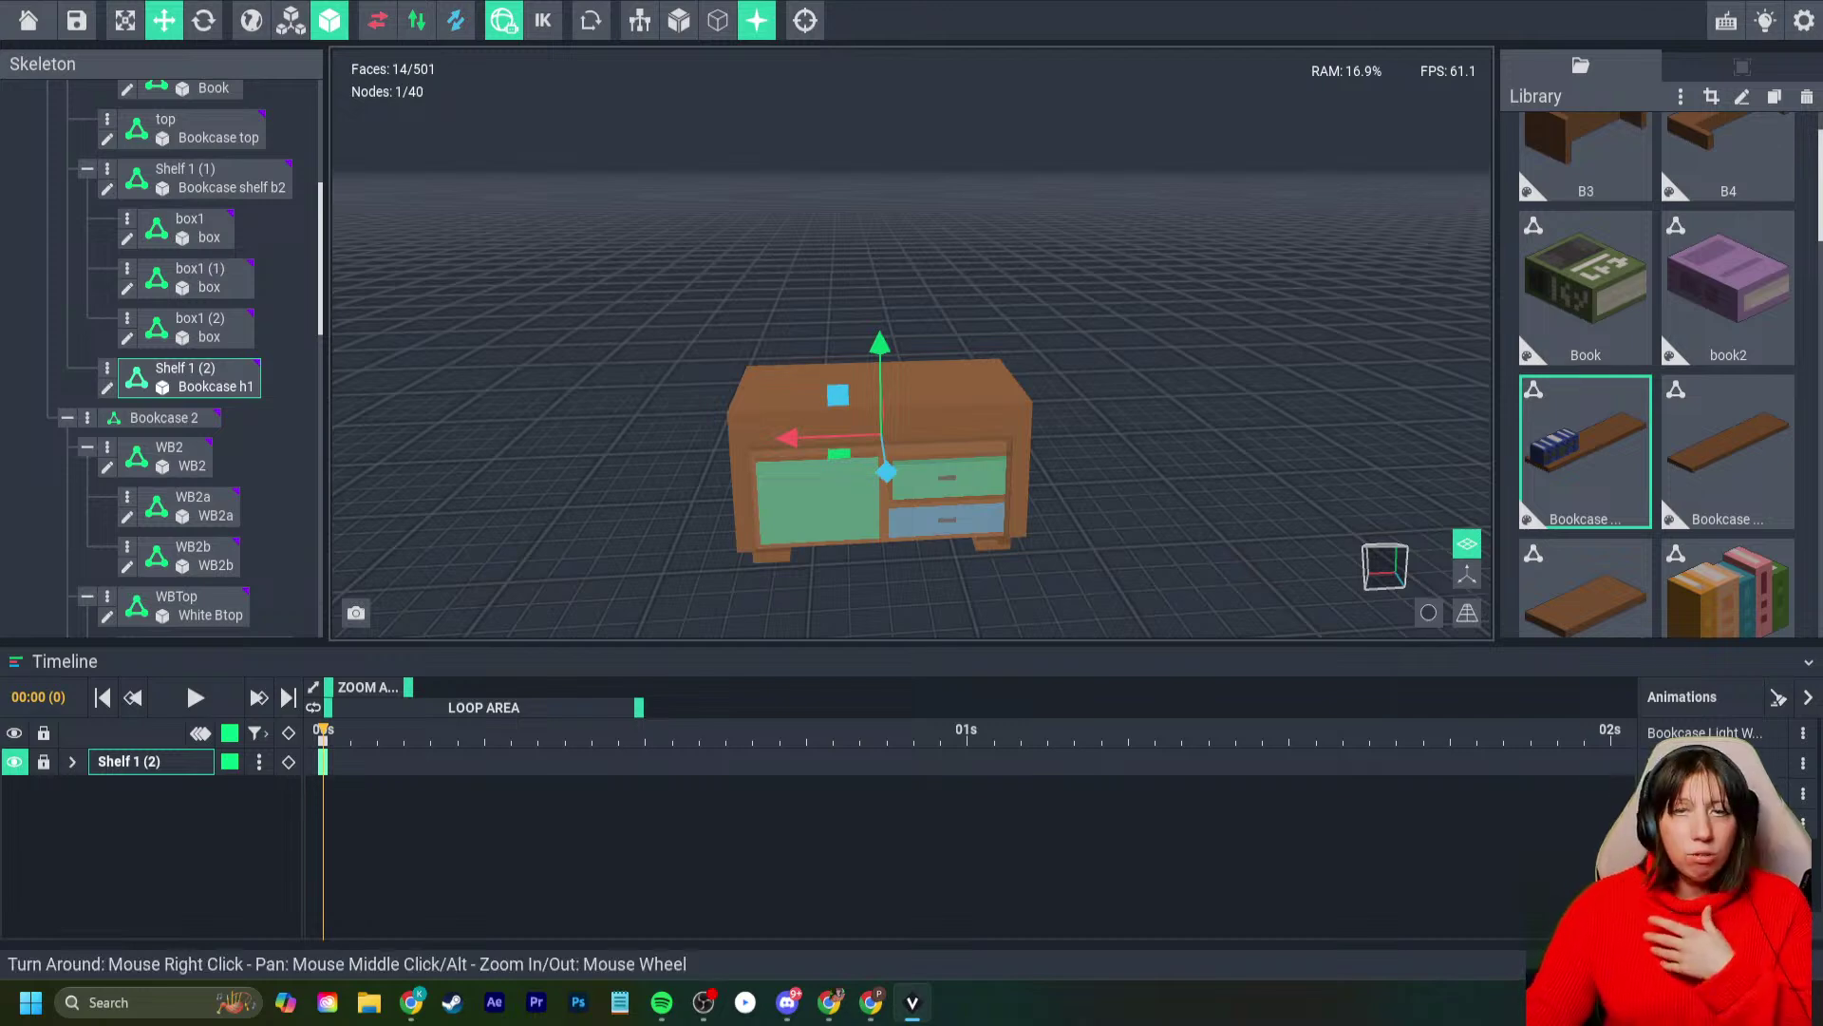
- Compare the white and light wood bookcase animations by switching between them
click(1713, 793)
click(1712, 734)
click(1712, 763)
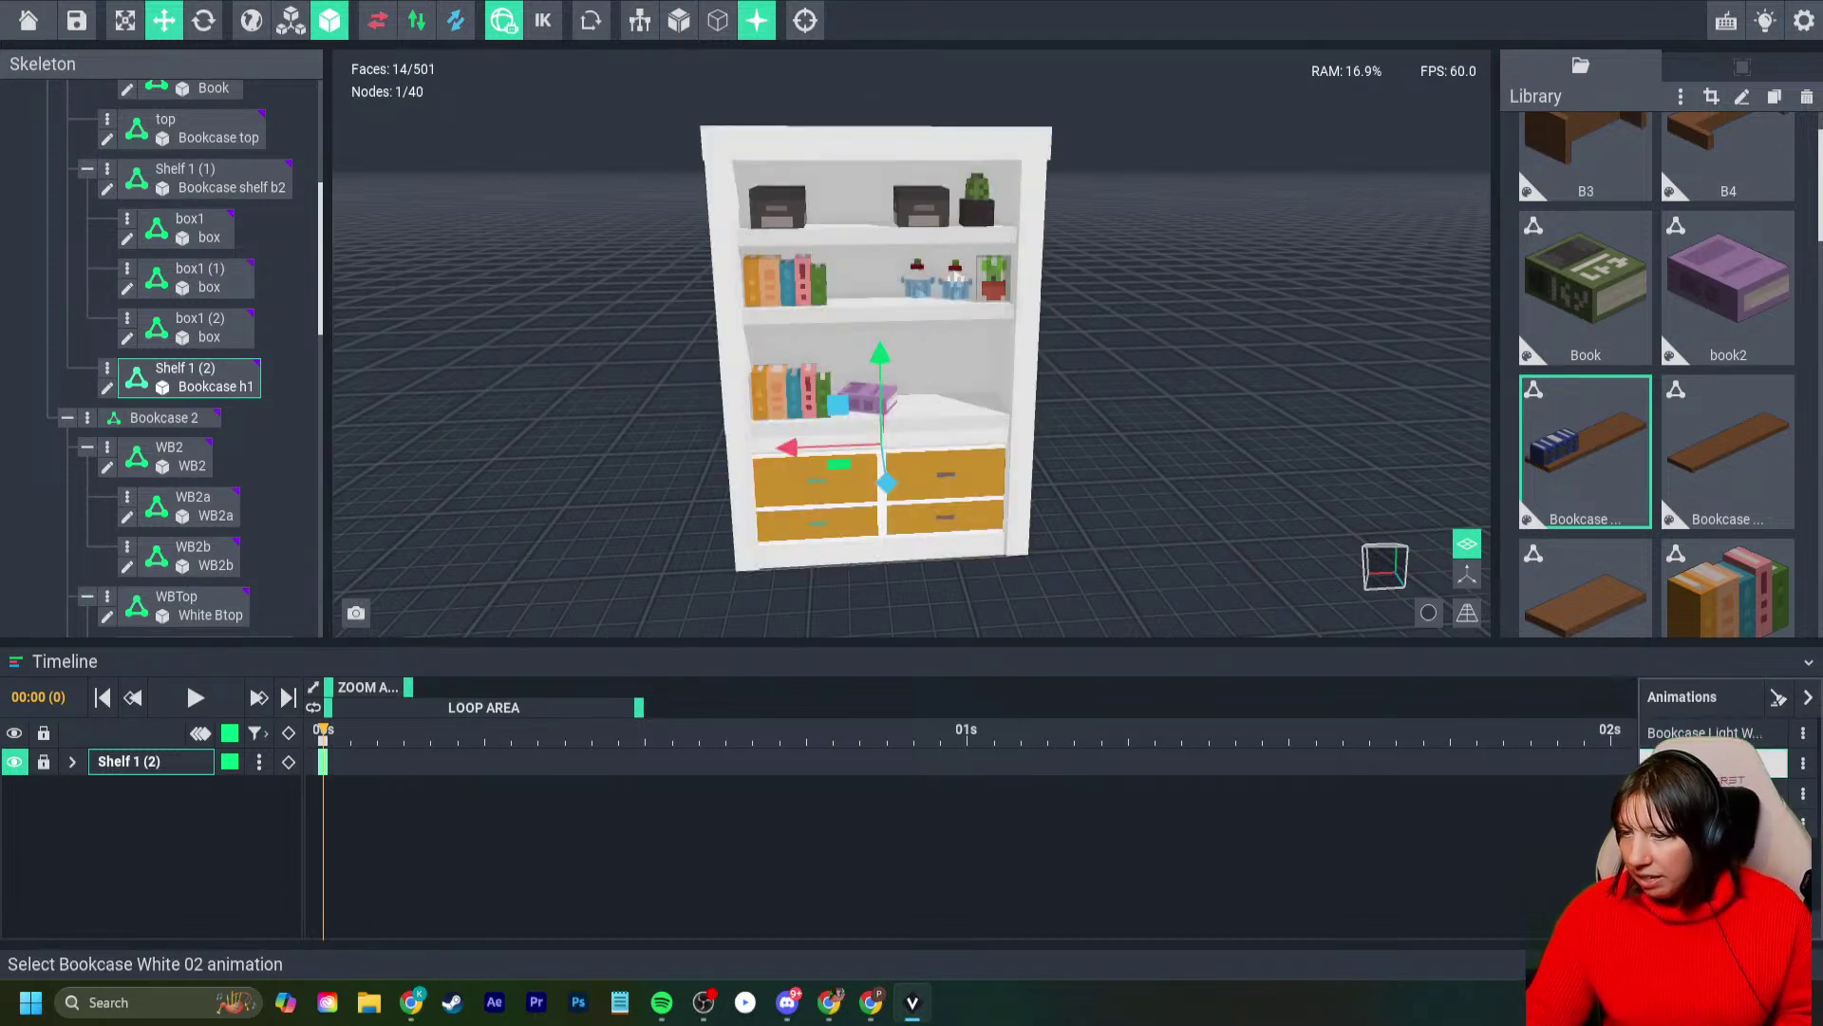
click(1712, 734)
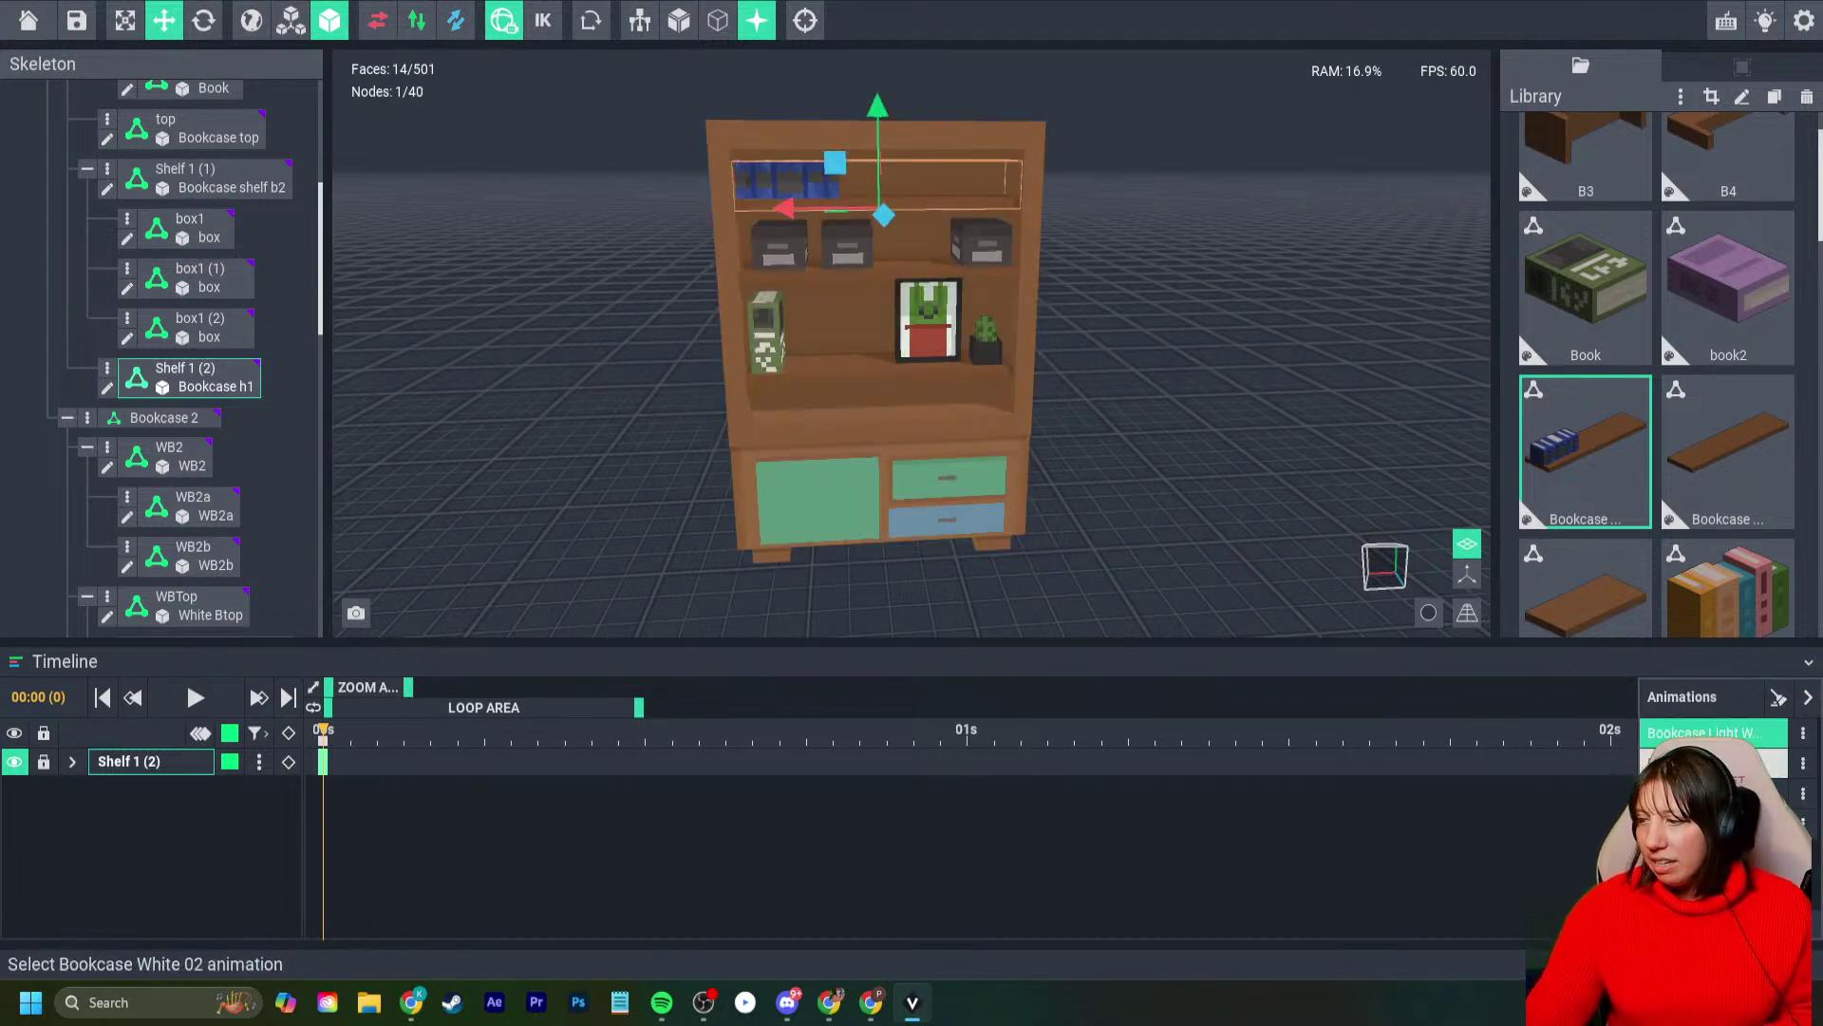
- Activate the Bookcase White 02 animation and move the shelf with the blue books vertically until it is hidden inside the bookcase
click(1712, 793)
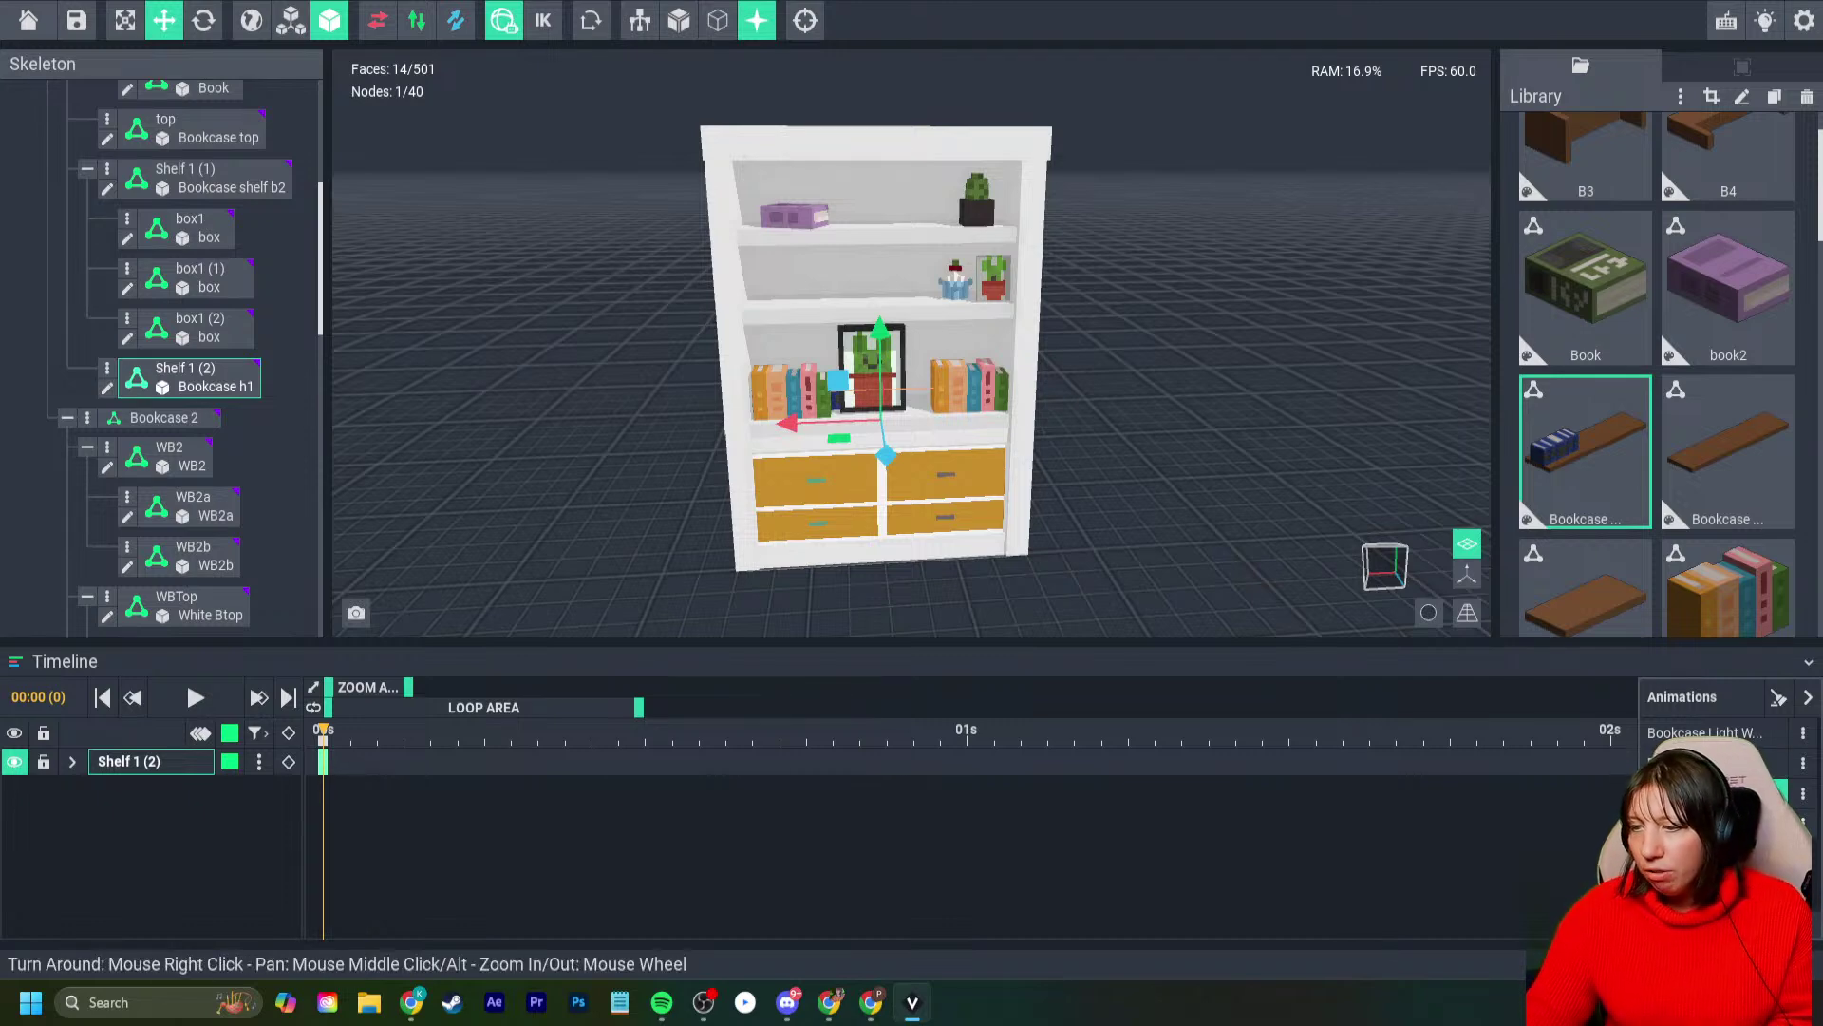
click(836, 427)
drag(881, 337, 880, 334)
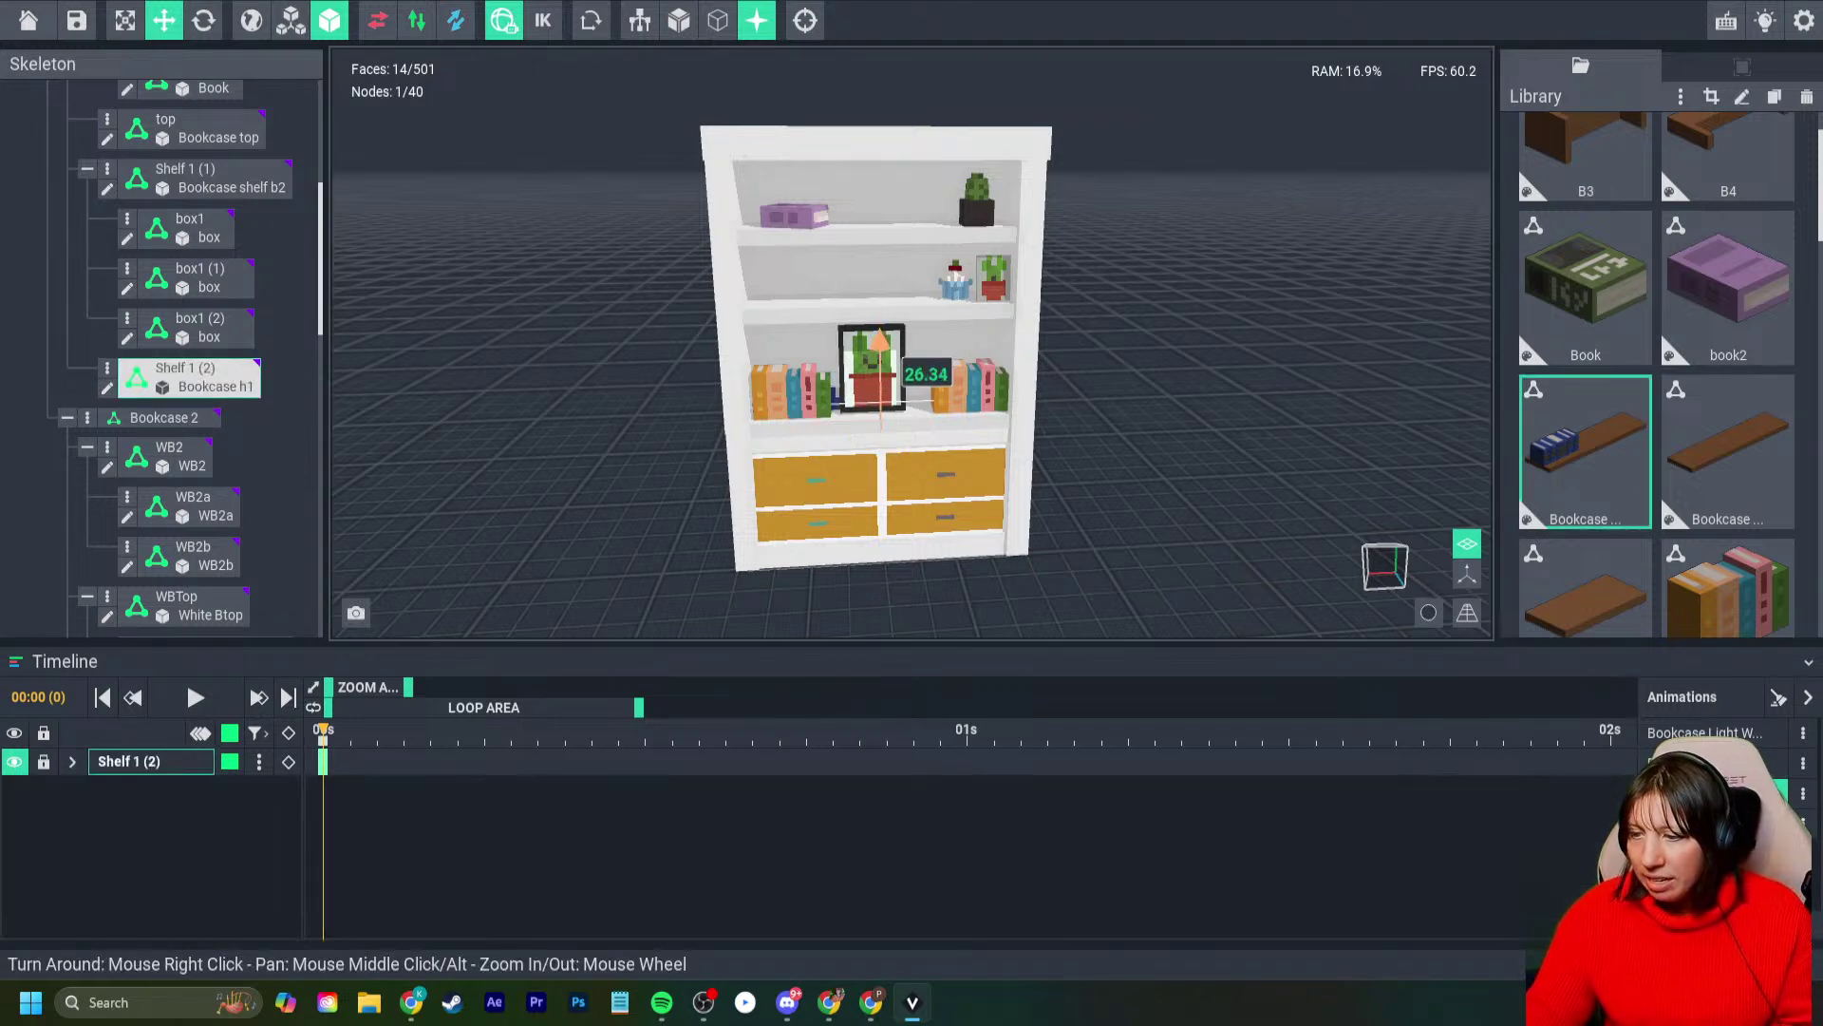
right_drag(880, 334, 760, 543)
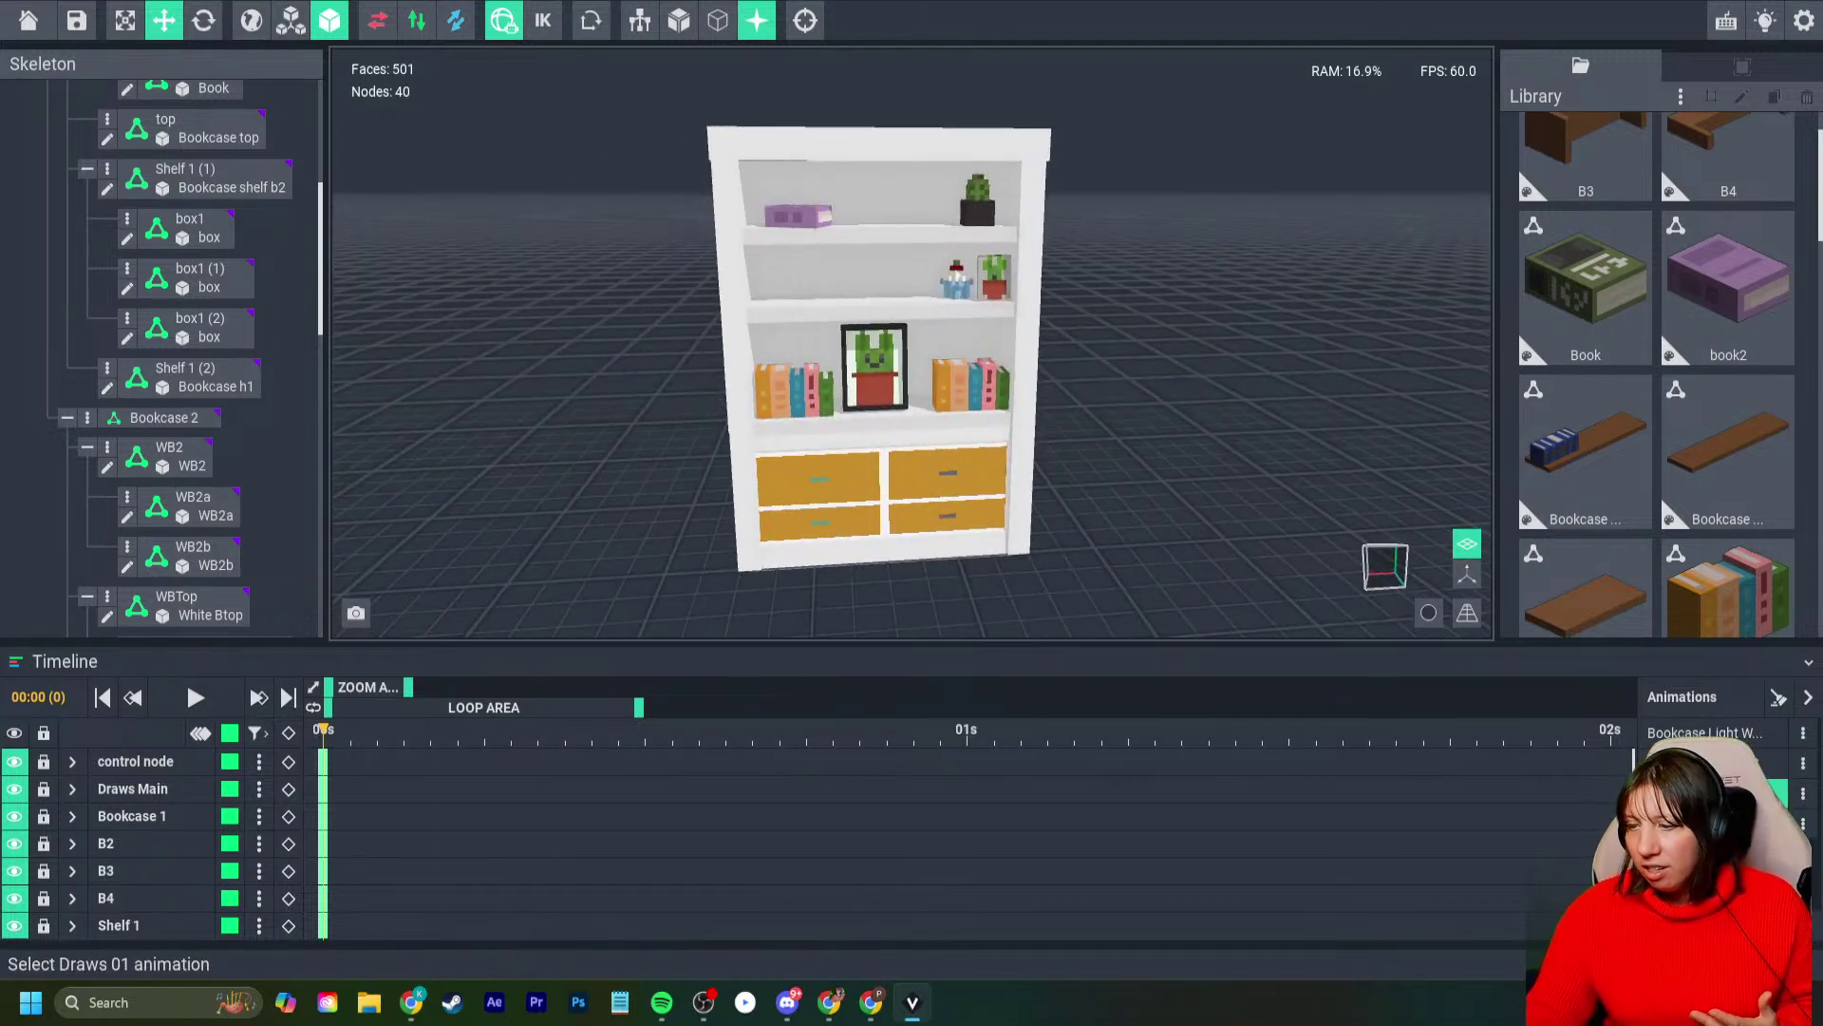
- Check the Draws 01 animation and the white bookcase animation with the storage boxes by activating each one
click(1700, 763)
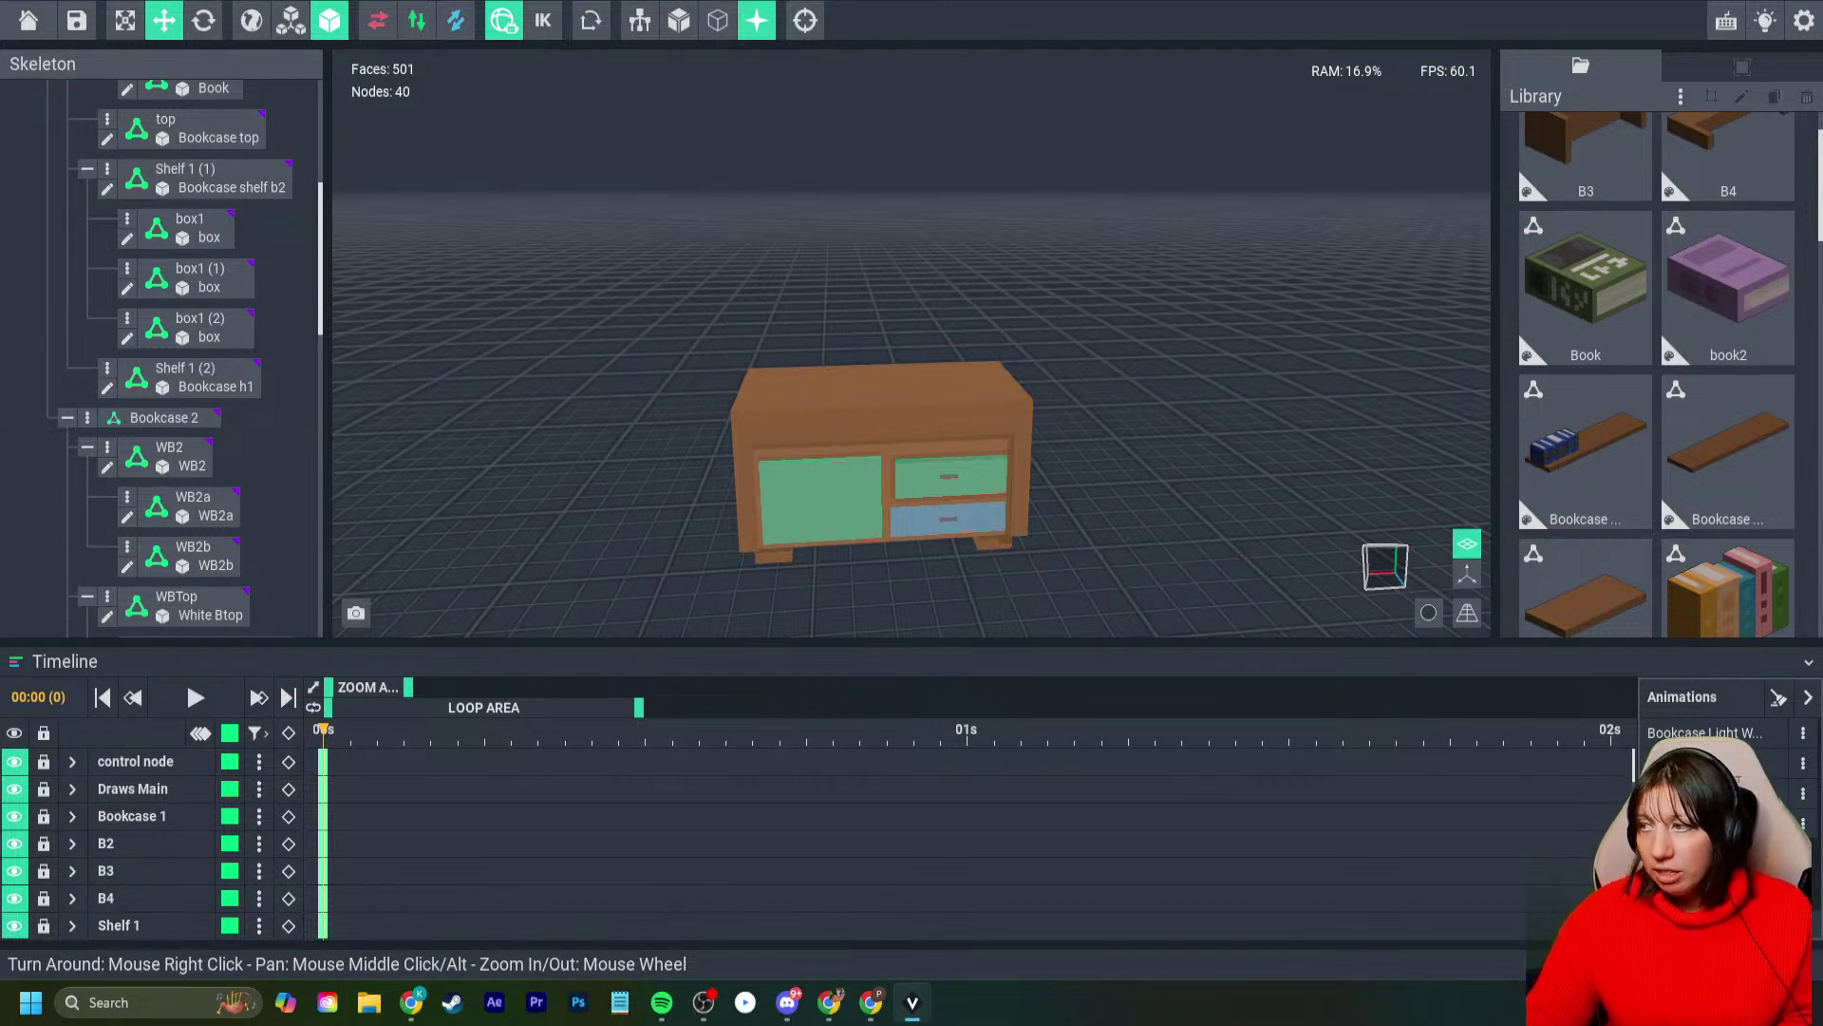
key(alt+Tab)
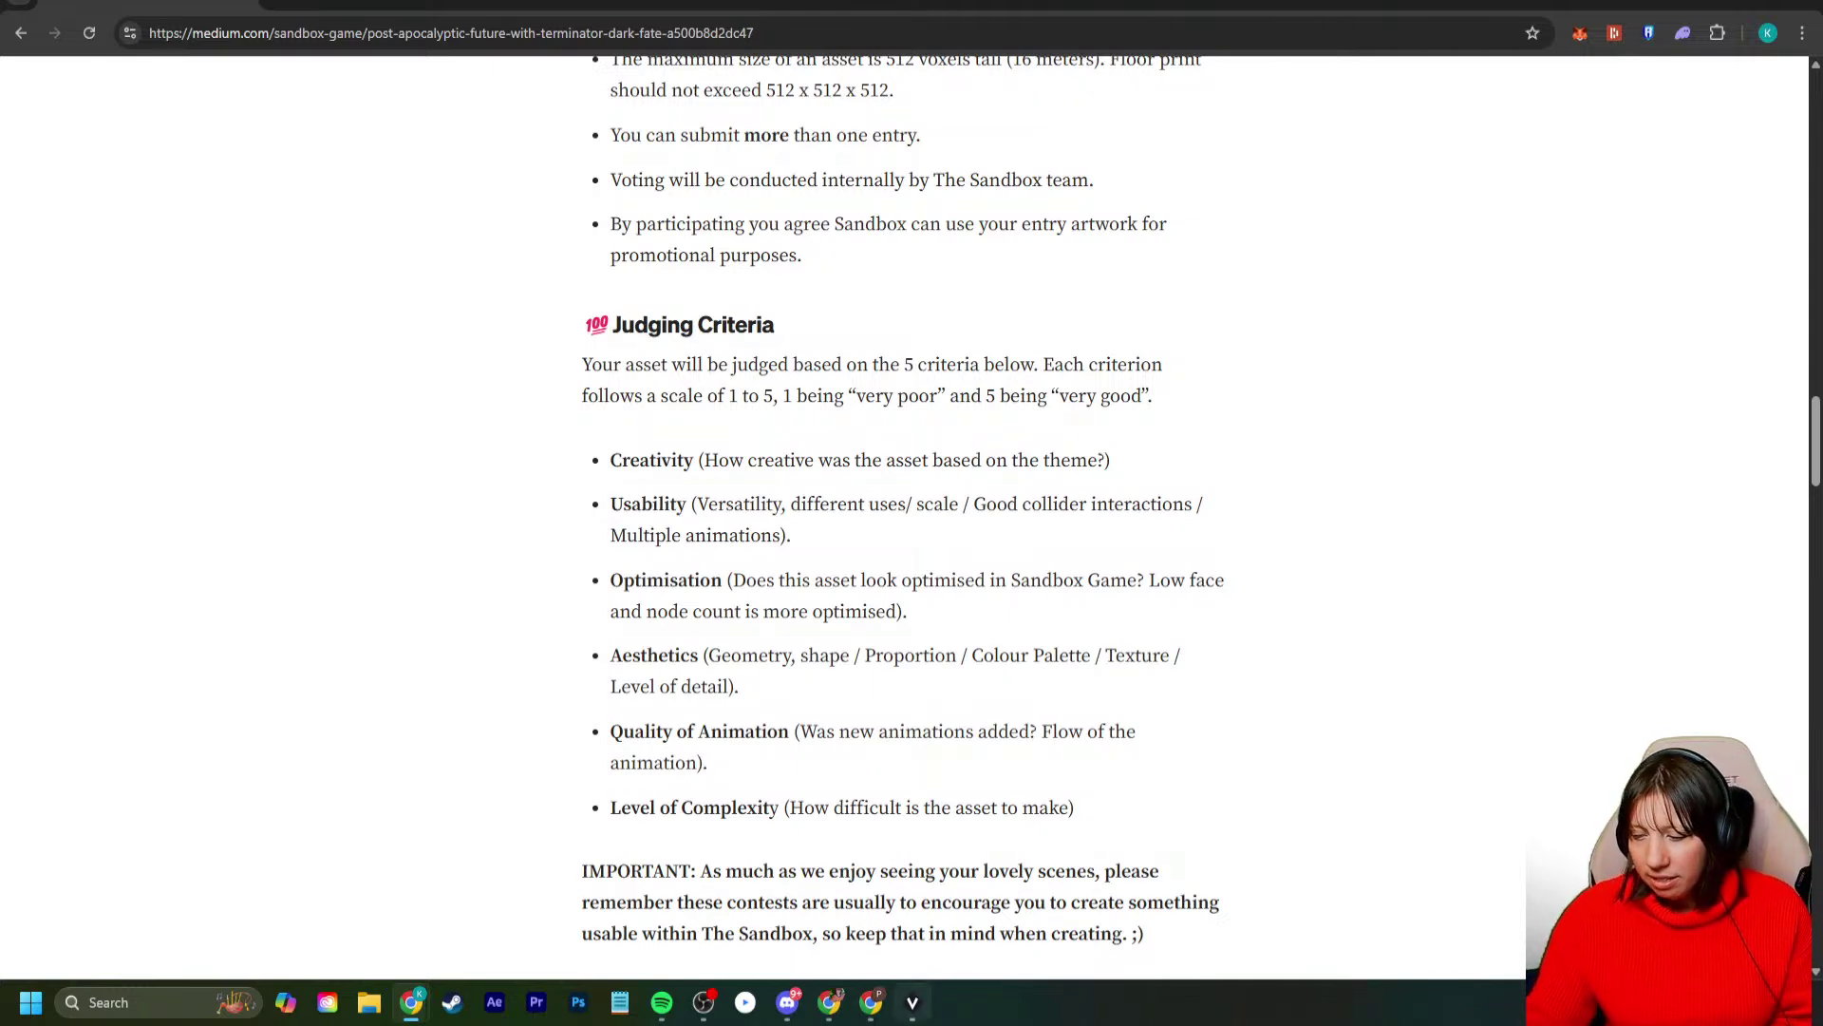
click(913, 1002)
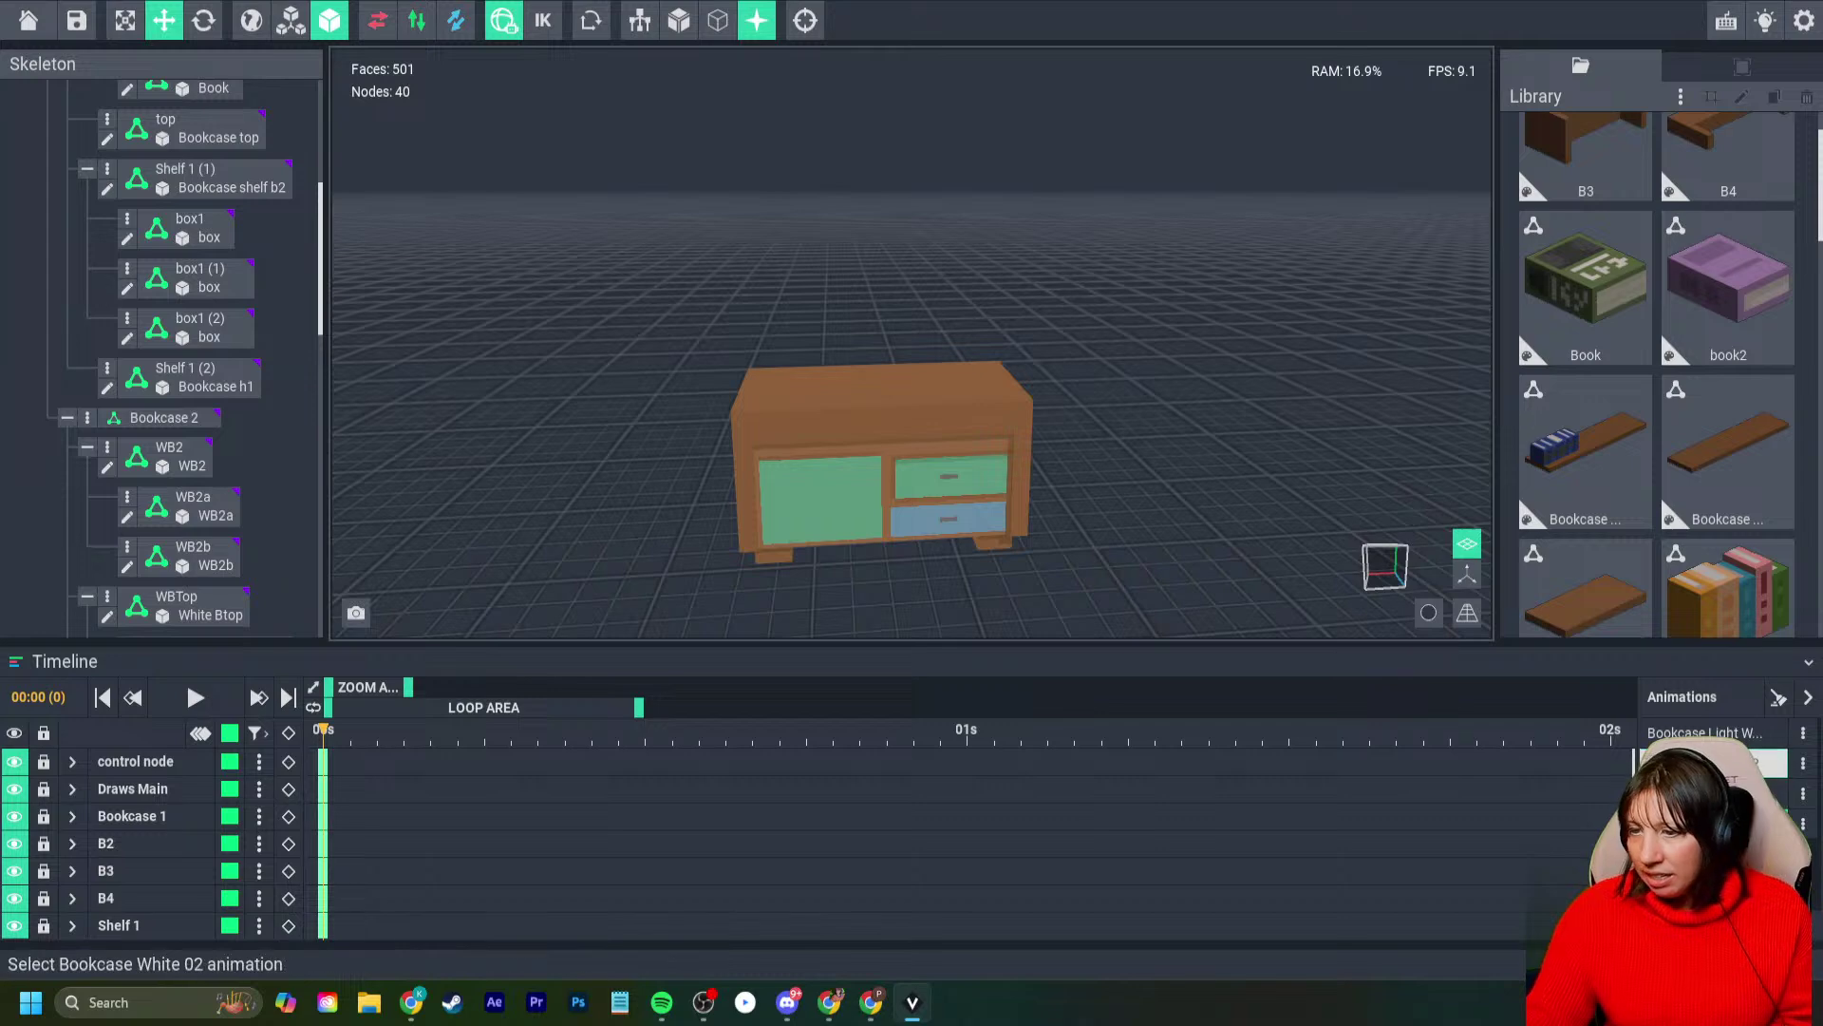
click(1699, 763)
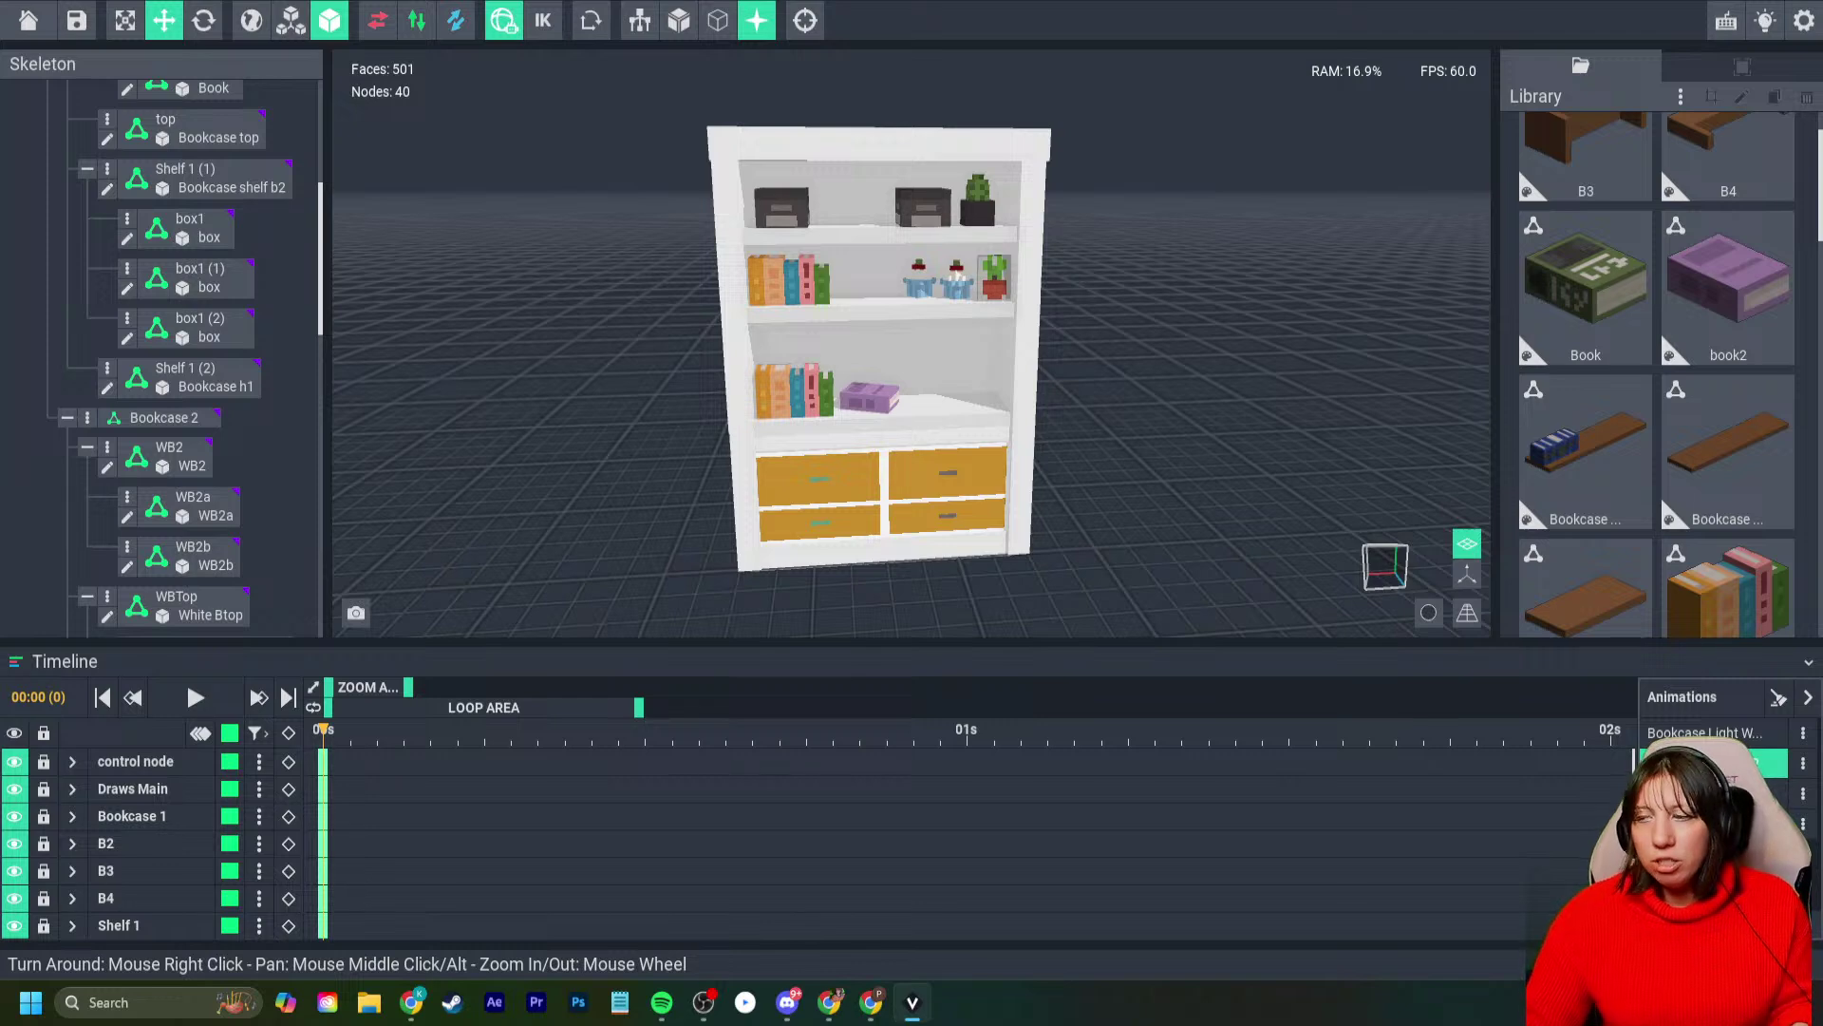
- Switch to the browser and reread the contest article's judging criteria, assistance links, entry guidelines, submission instructions, dates and prizes
key(alt+Tab)
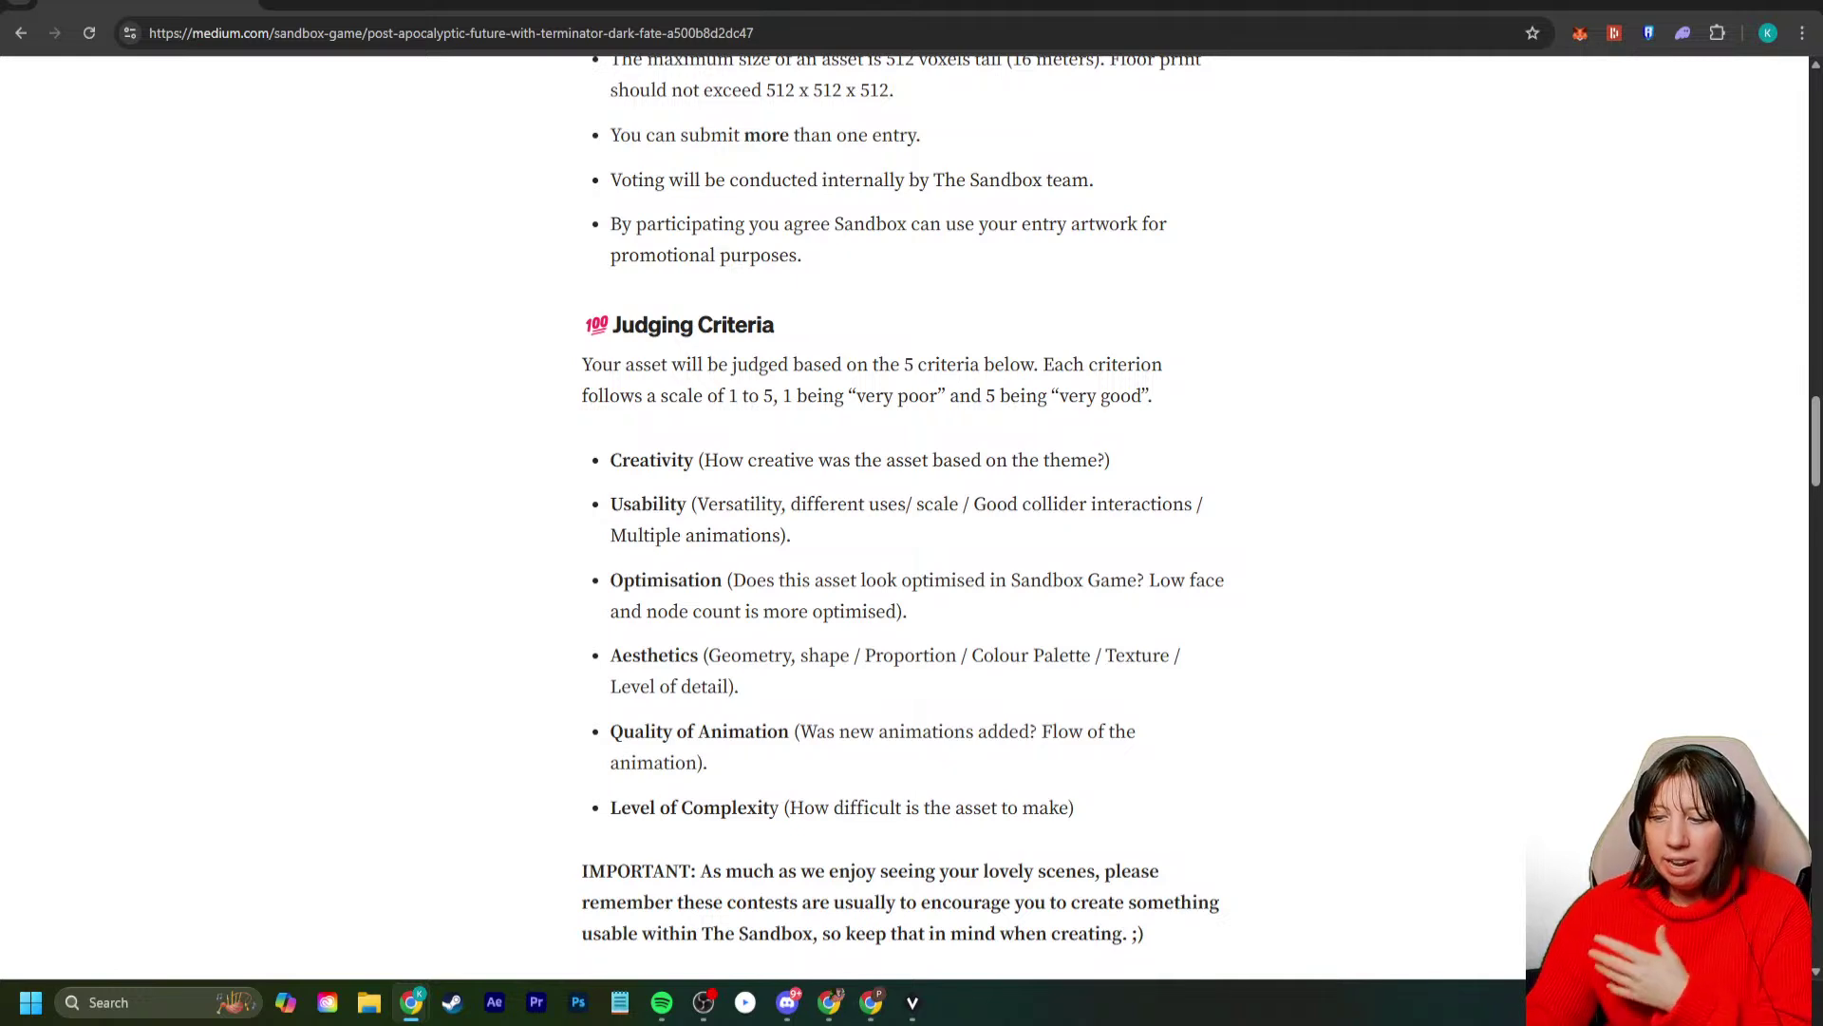
scroll(912, 513, down, 1)
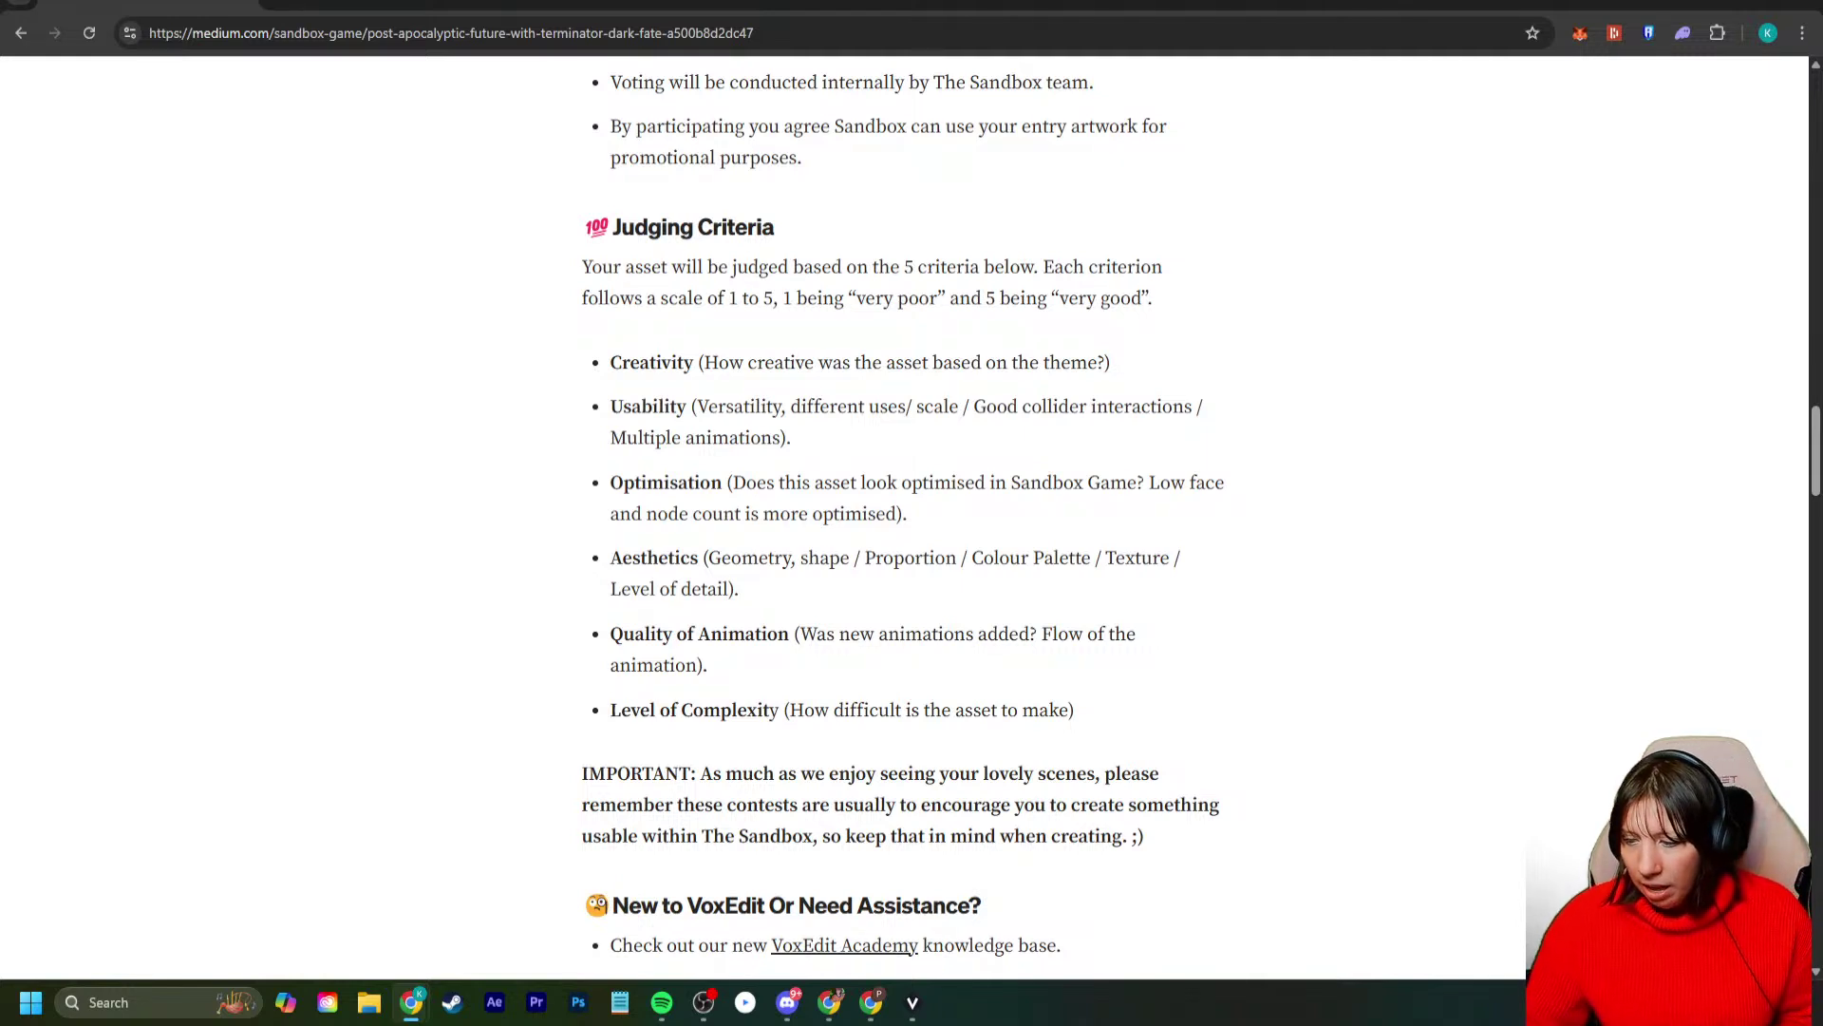
scroll(912, 517, down, 2)
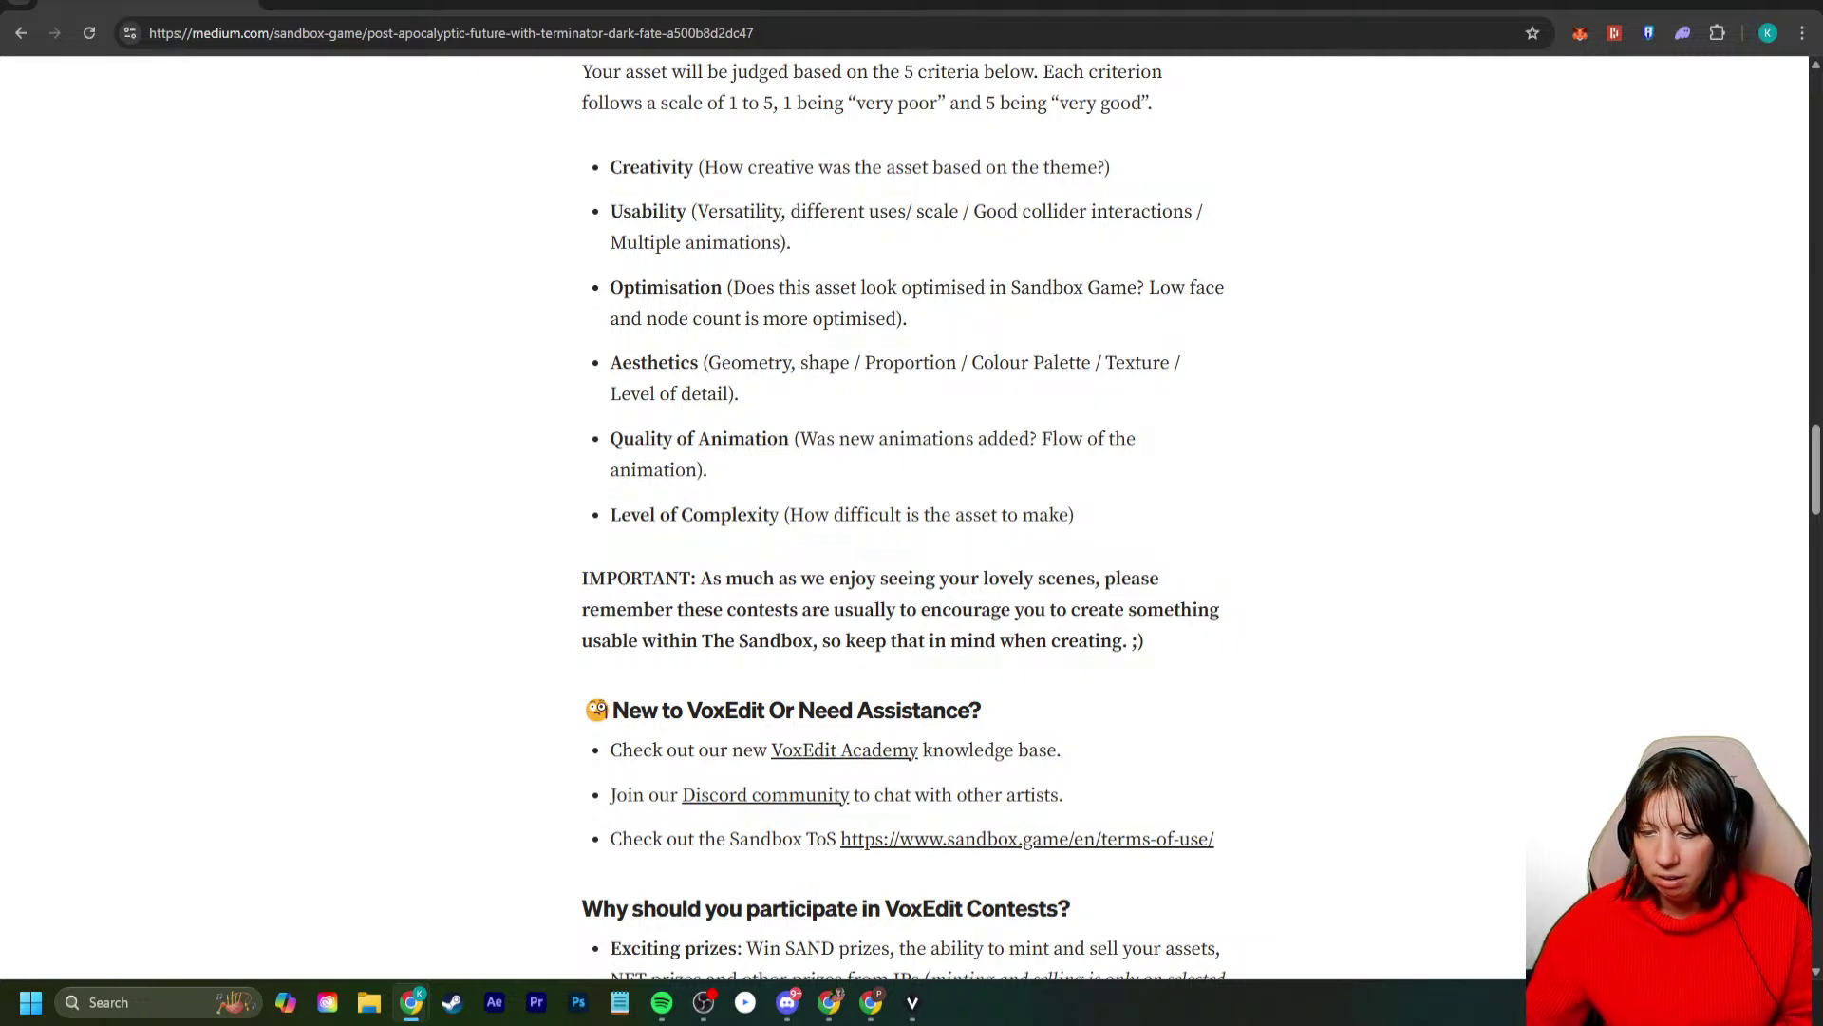
key(alt+Tab)
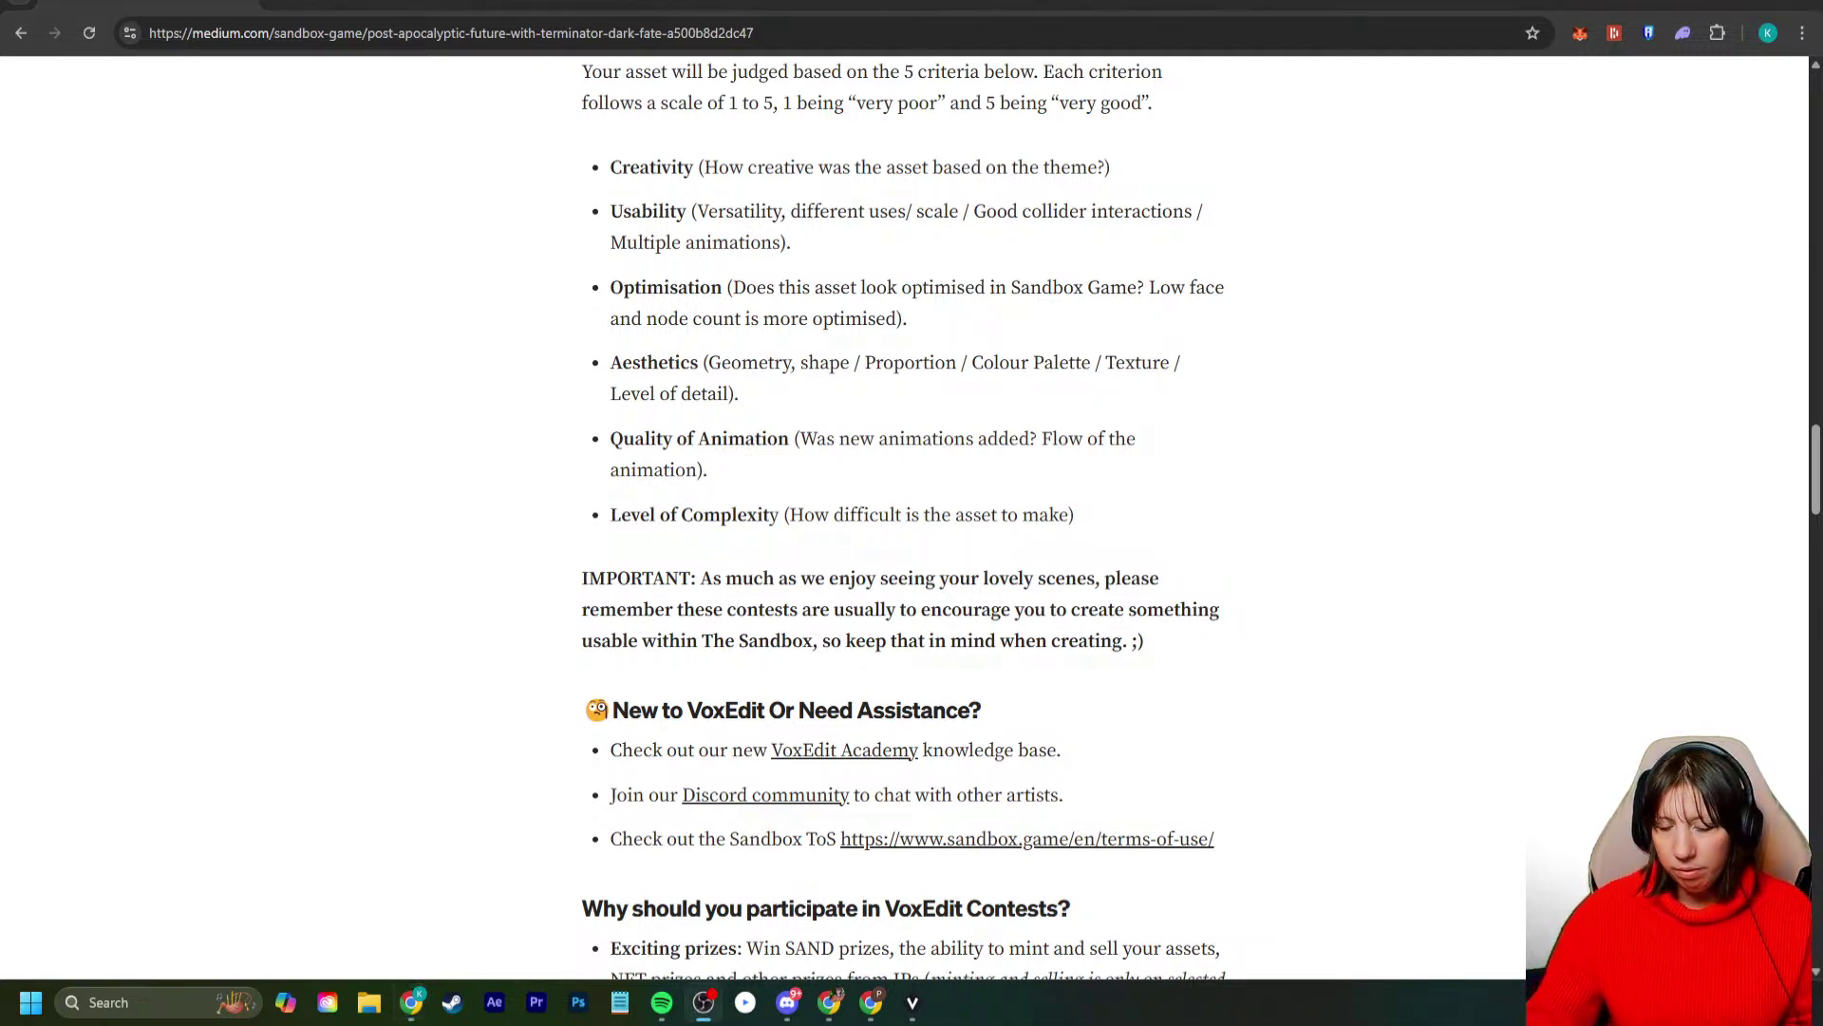
scroll(912, 513, up, 2)
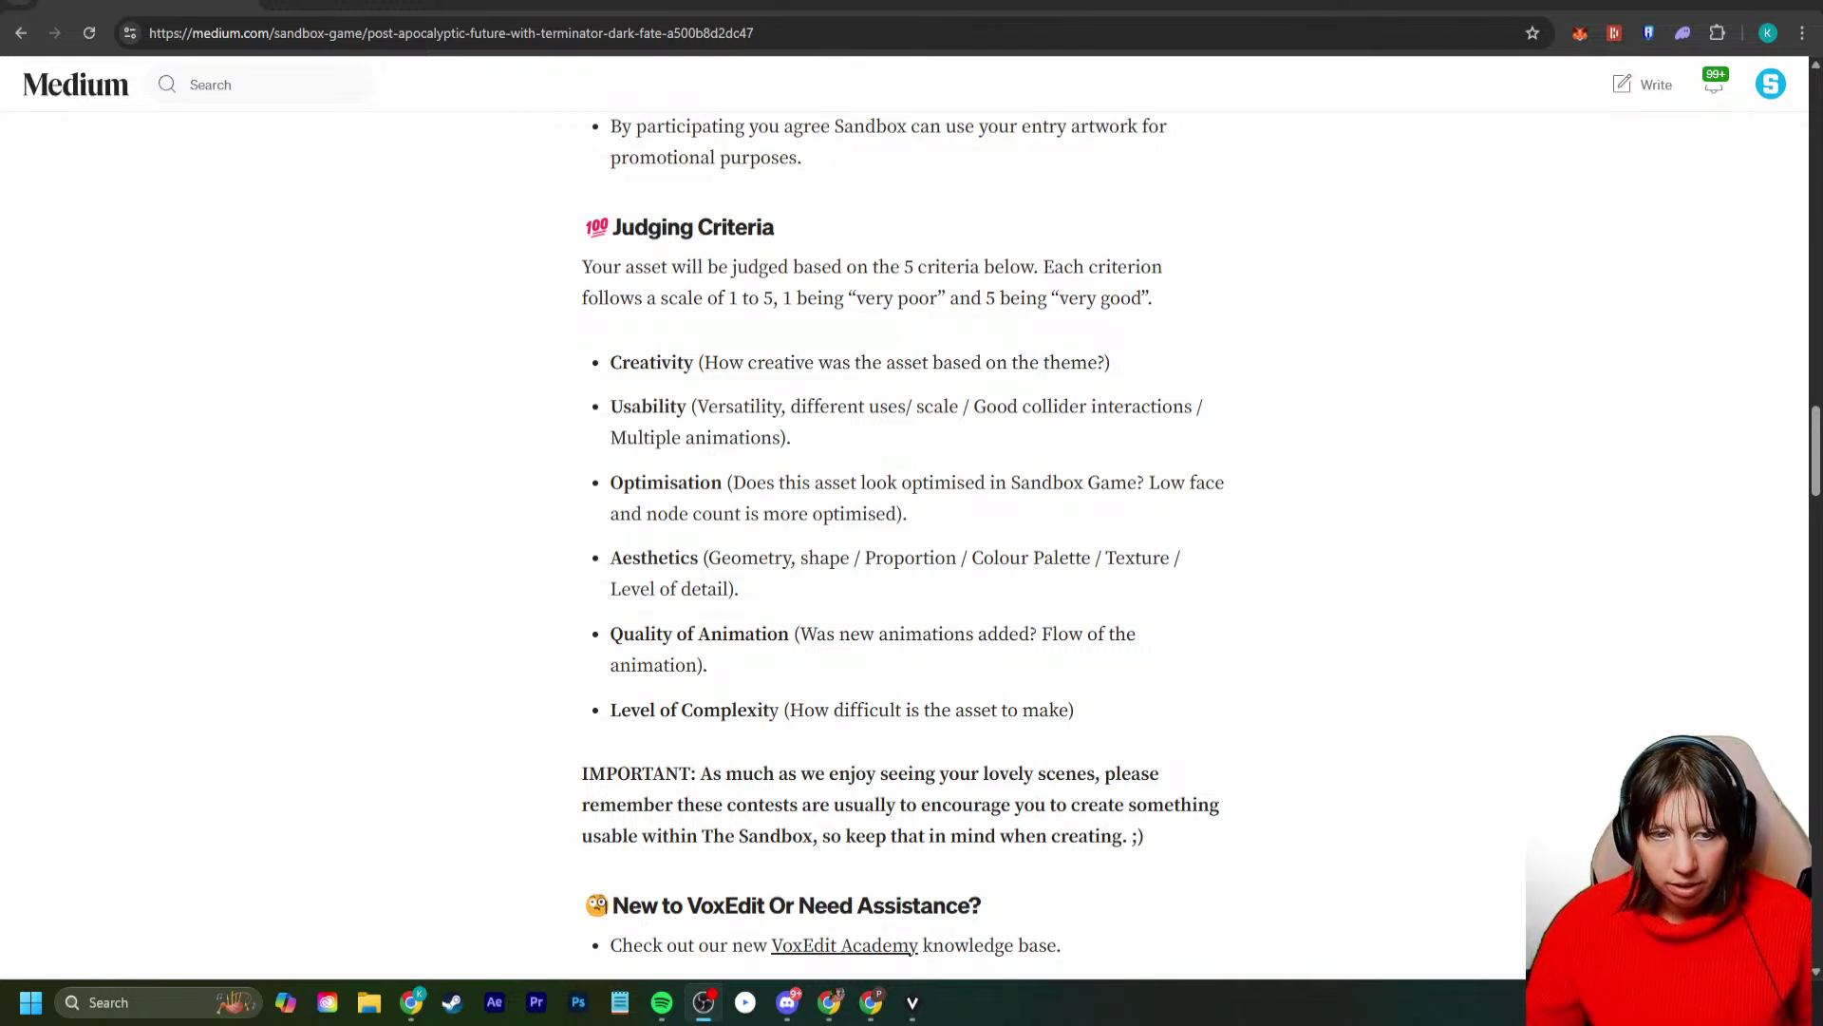
scroll(902, 546, up, 12)
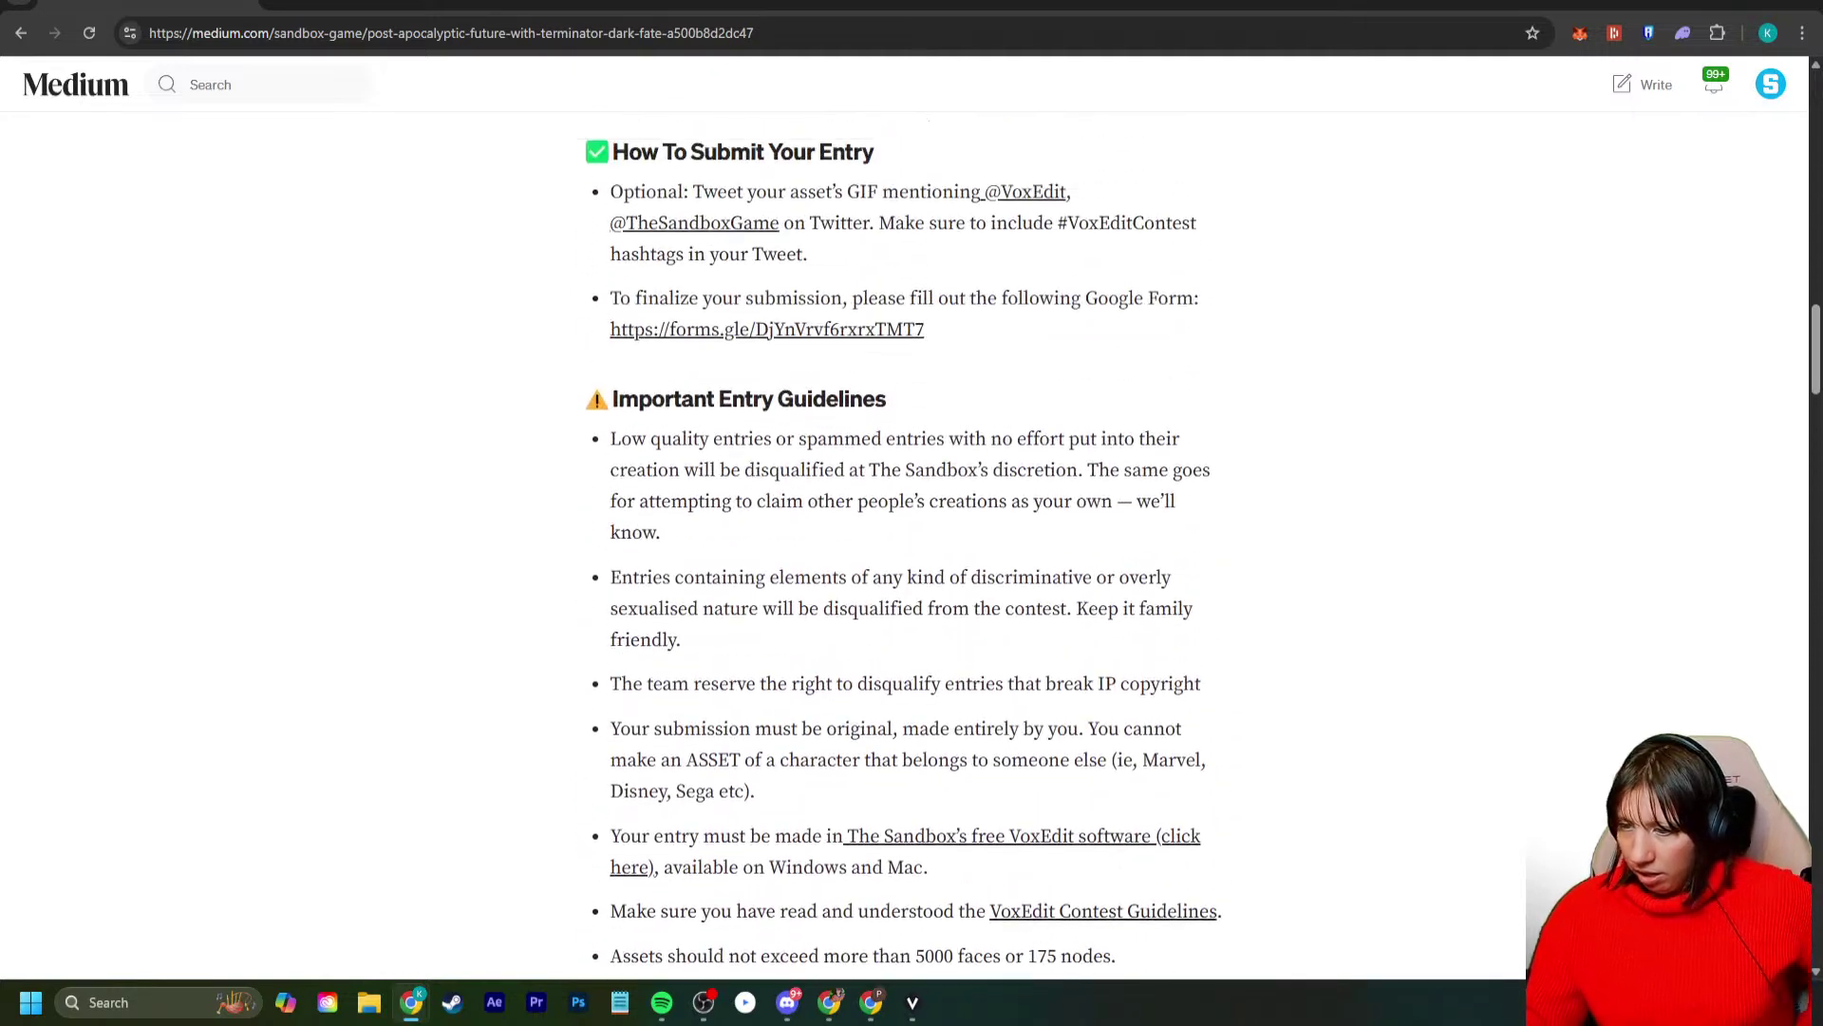
scroll(902, 546, up, 3)
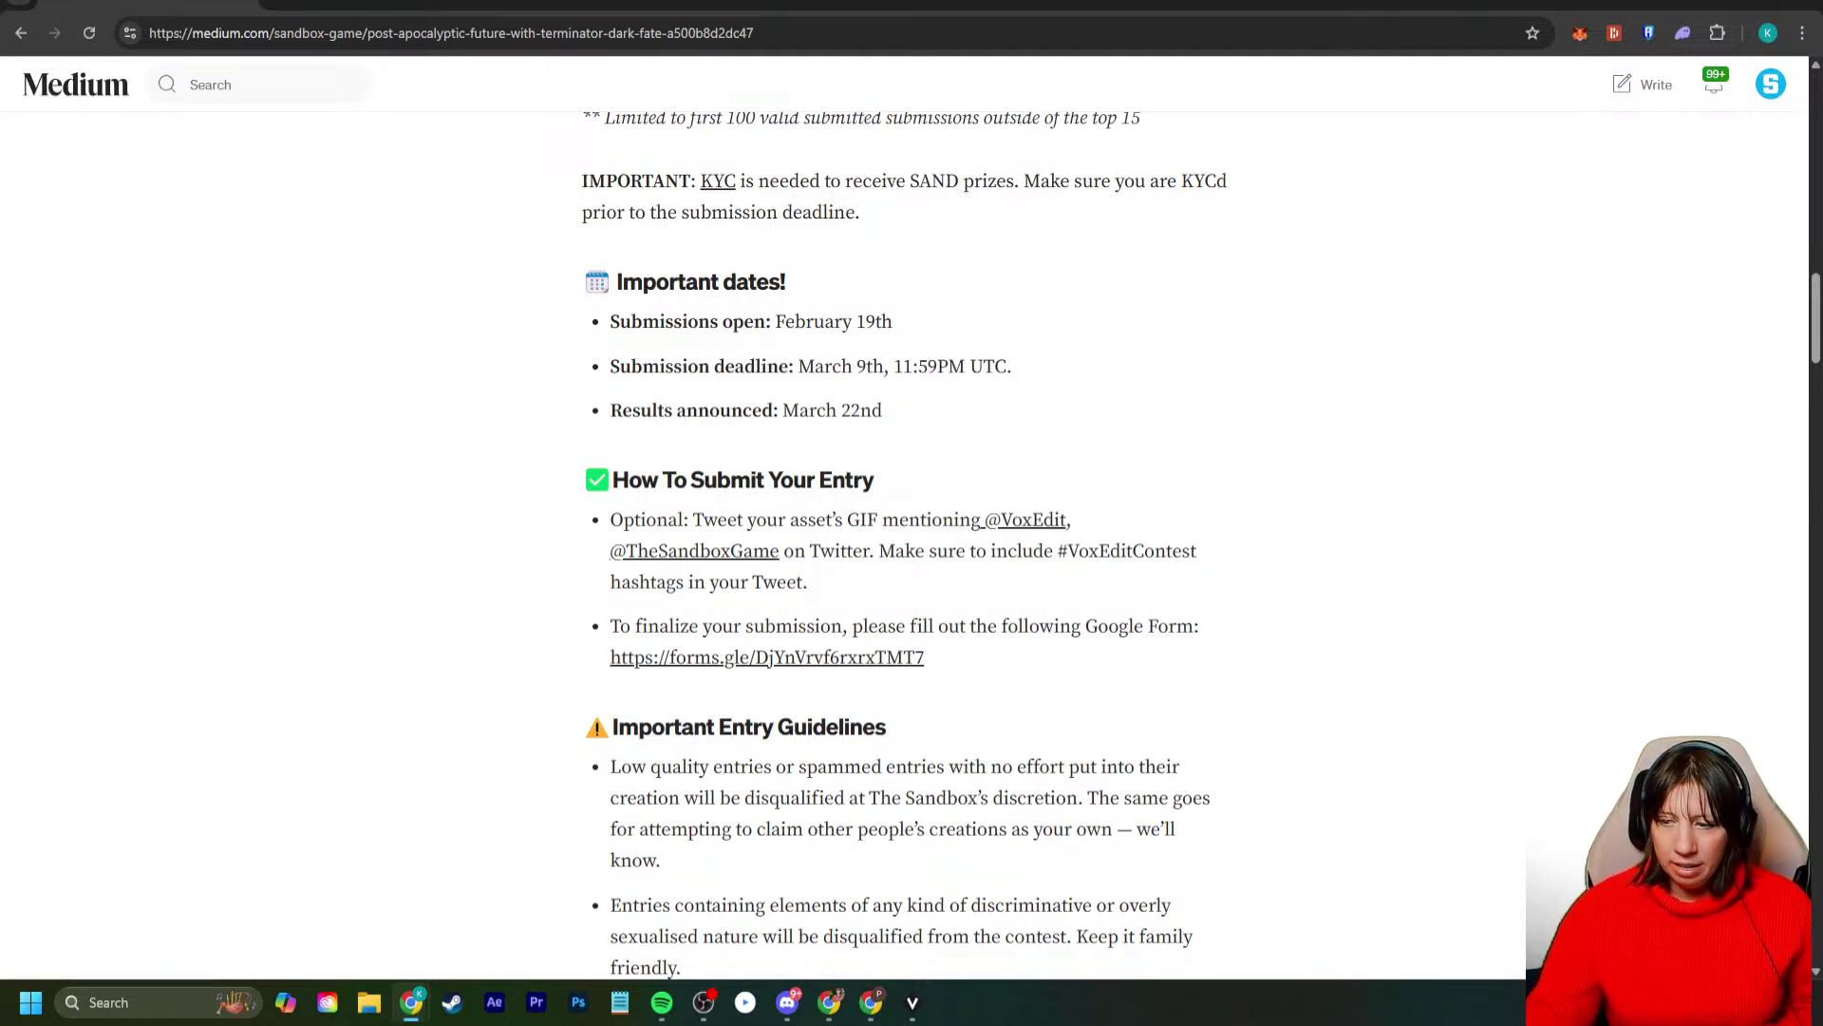
scroll(903, 532, up, 3)
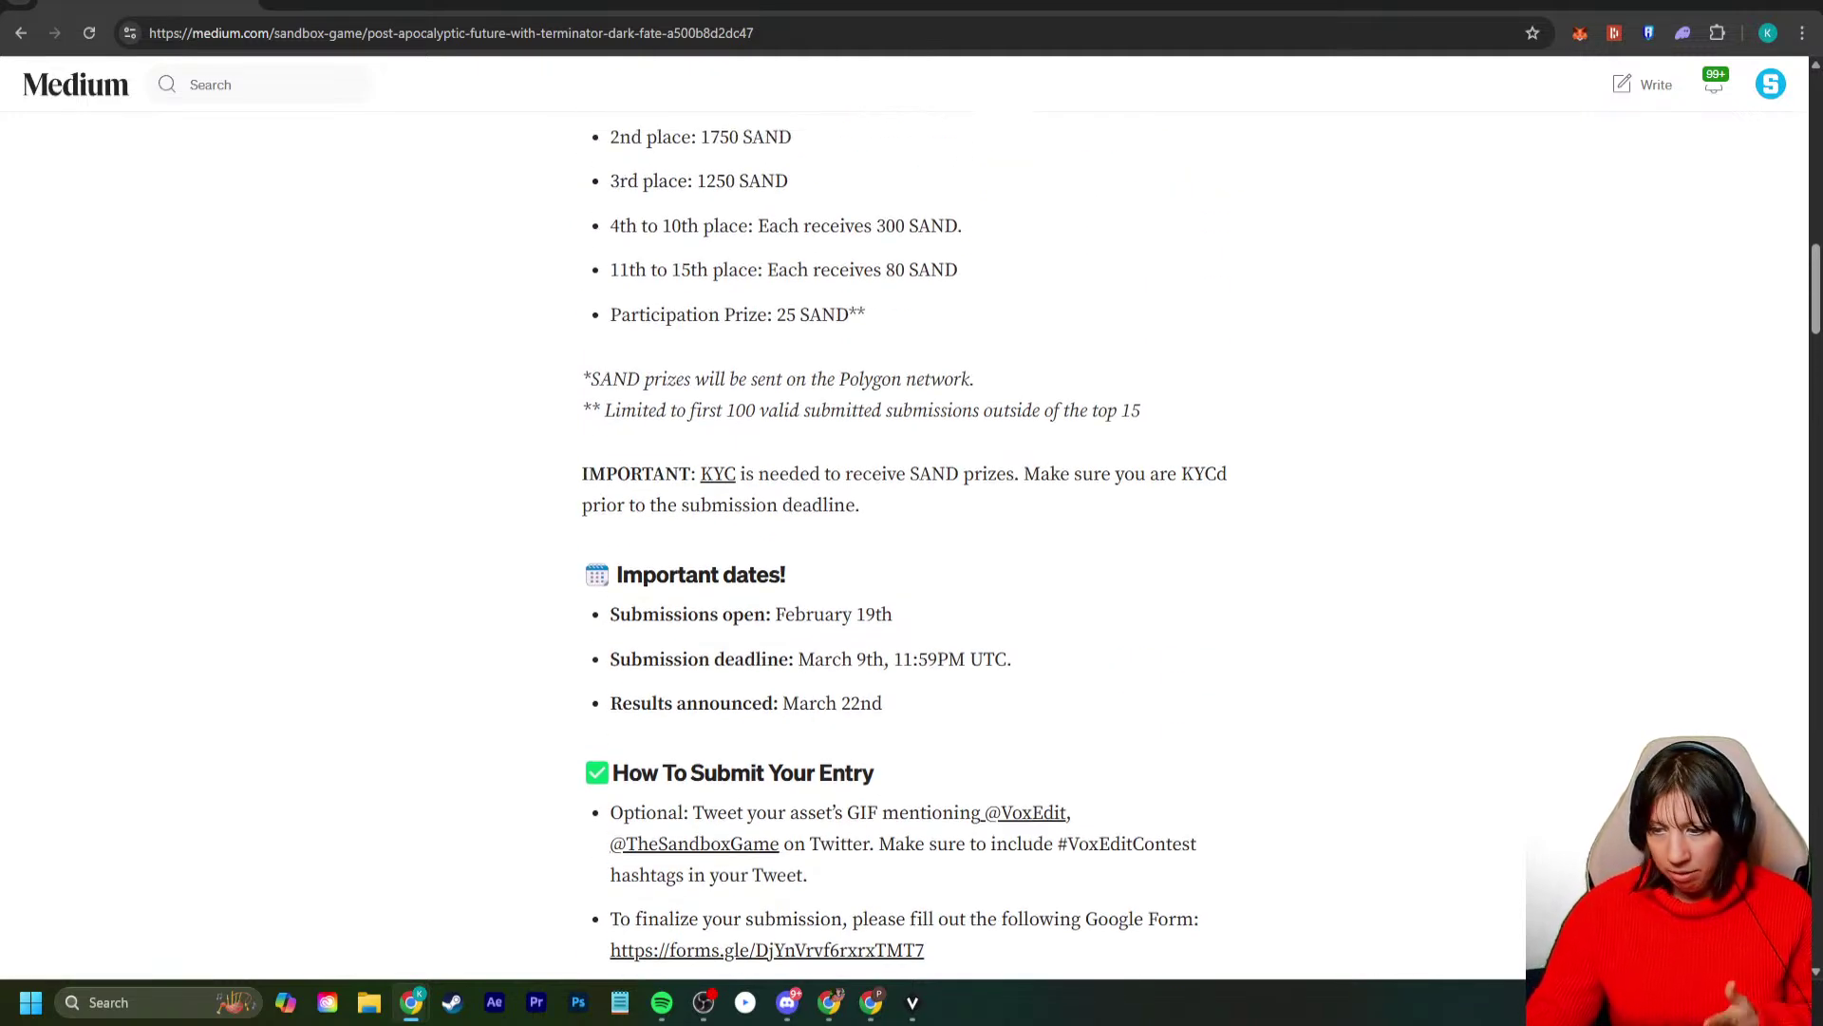
scroll(902, 532, up, 3)
scroll(902, 532, up, 2)
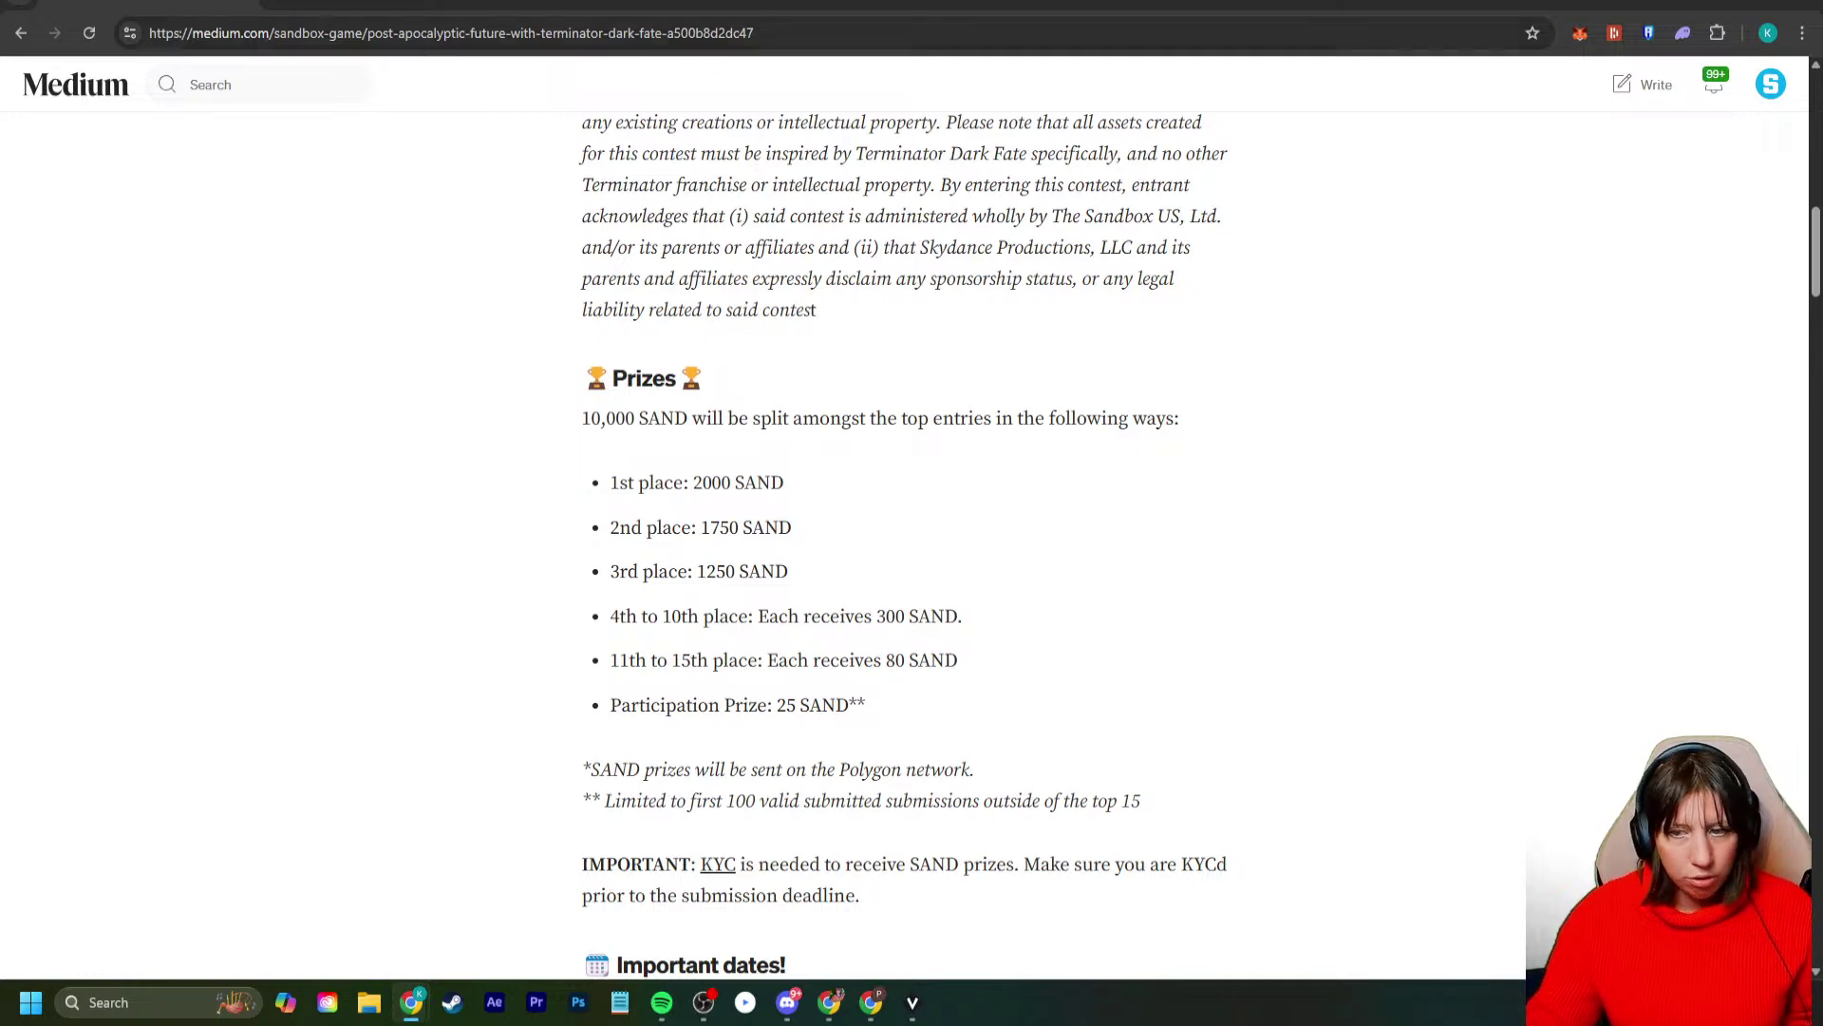
- Search for "rng generator" in a new browser tab, generate a random number between 2 and 16, and return to VoxEdit
key(ctrl+t)
text(rn)
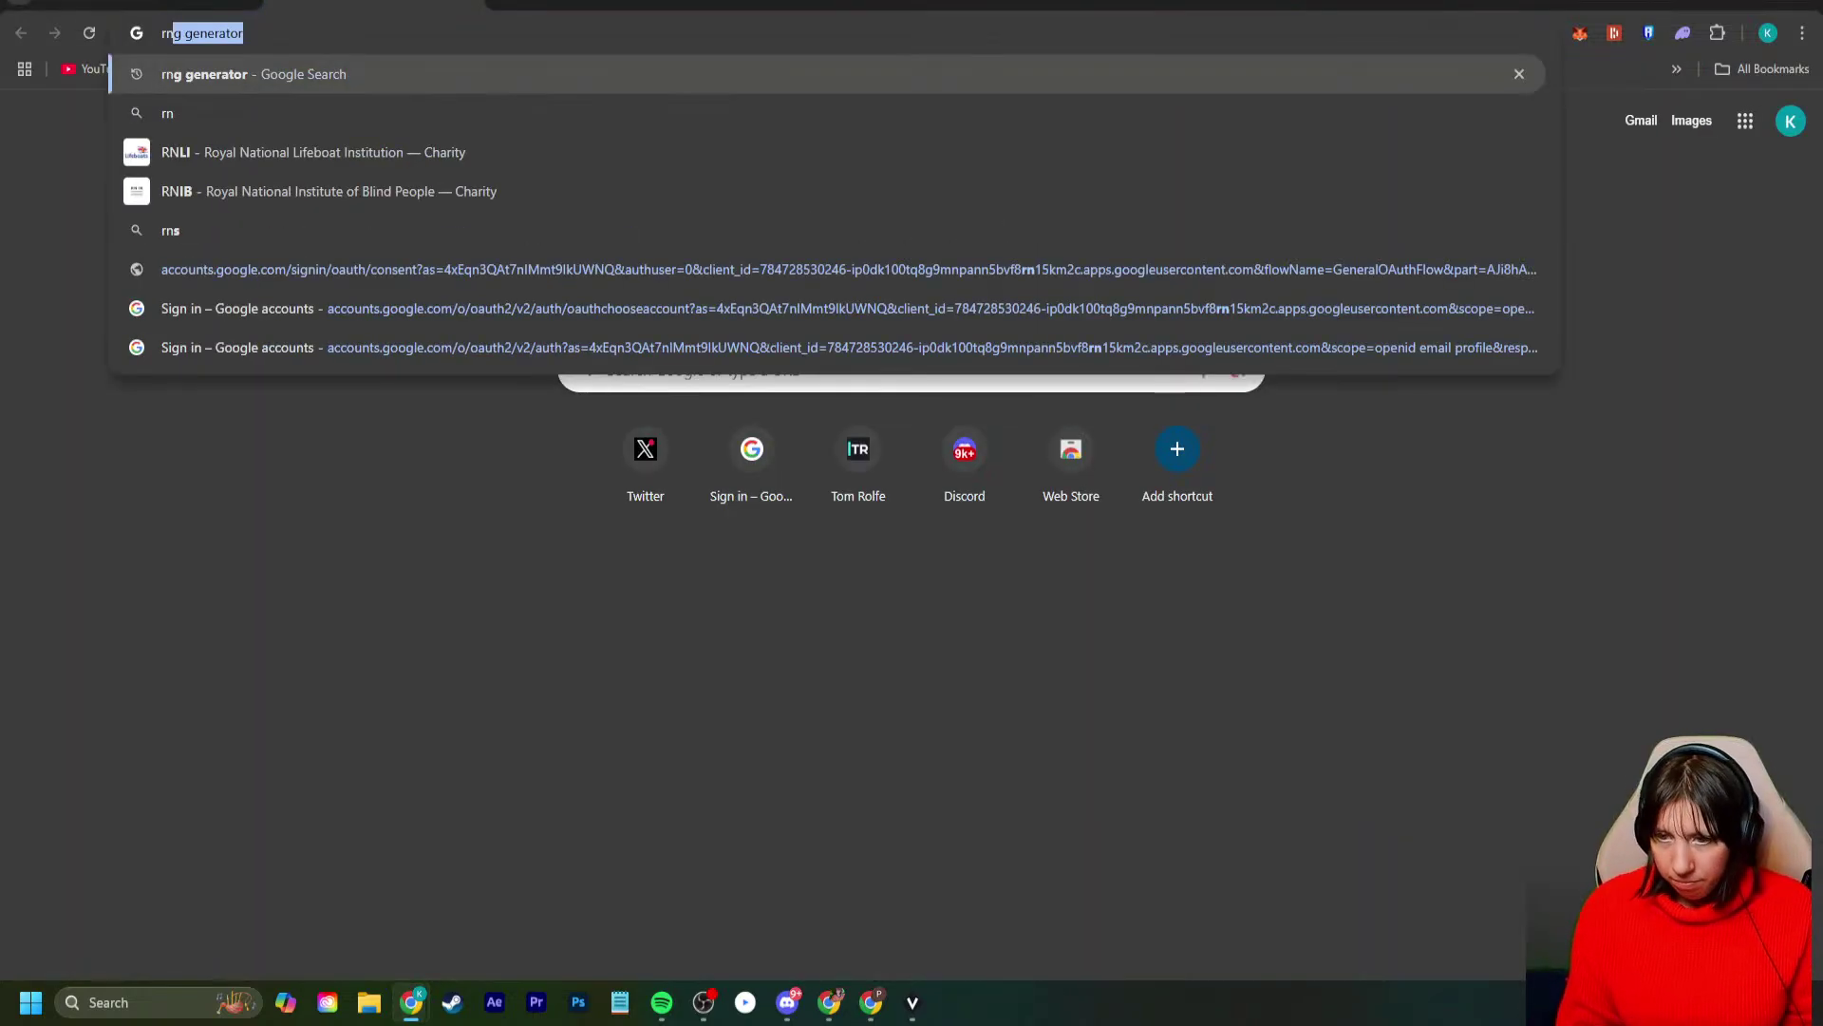
key(Return)
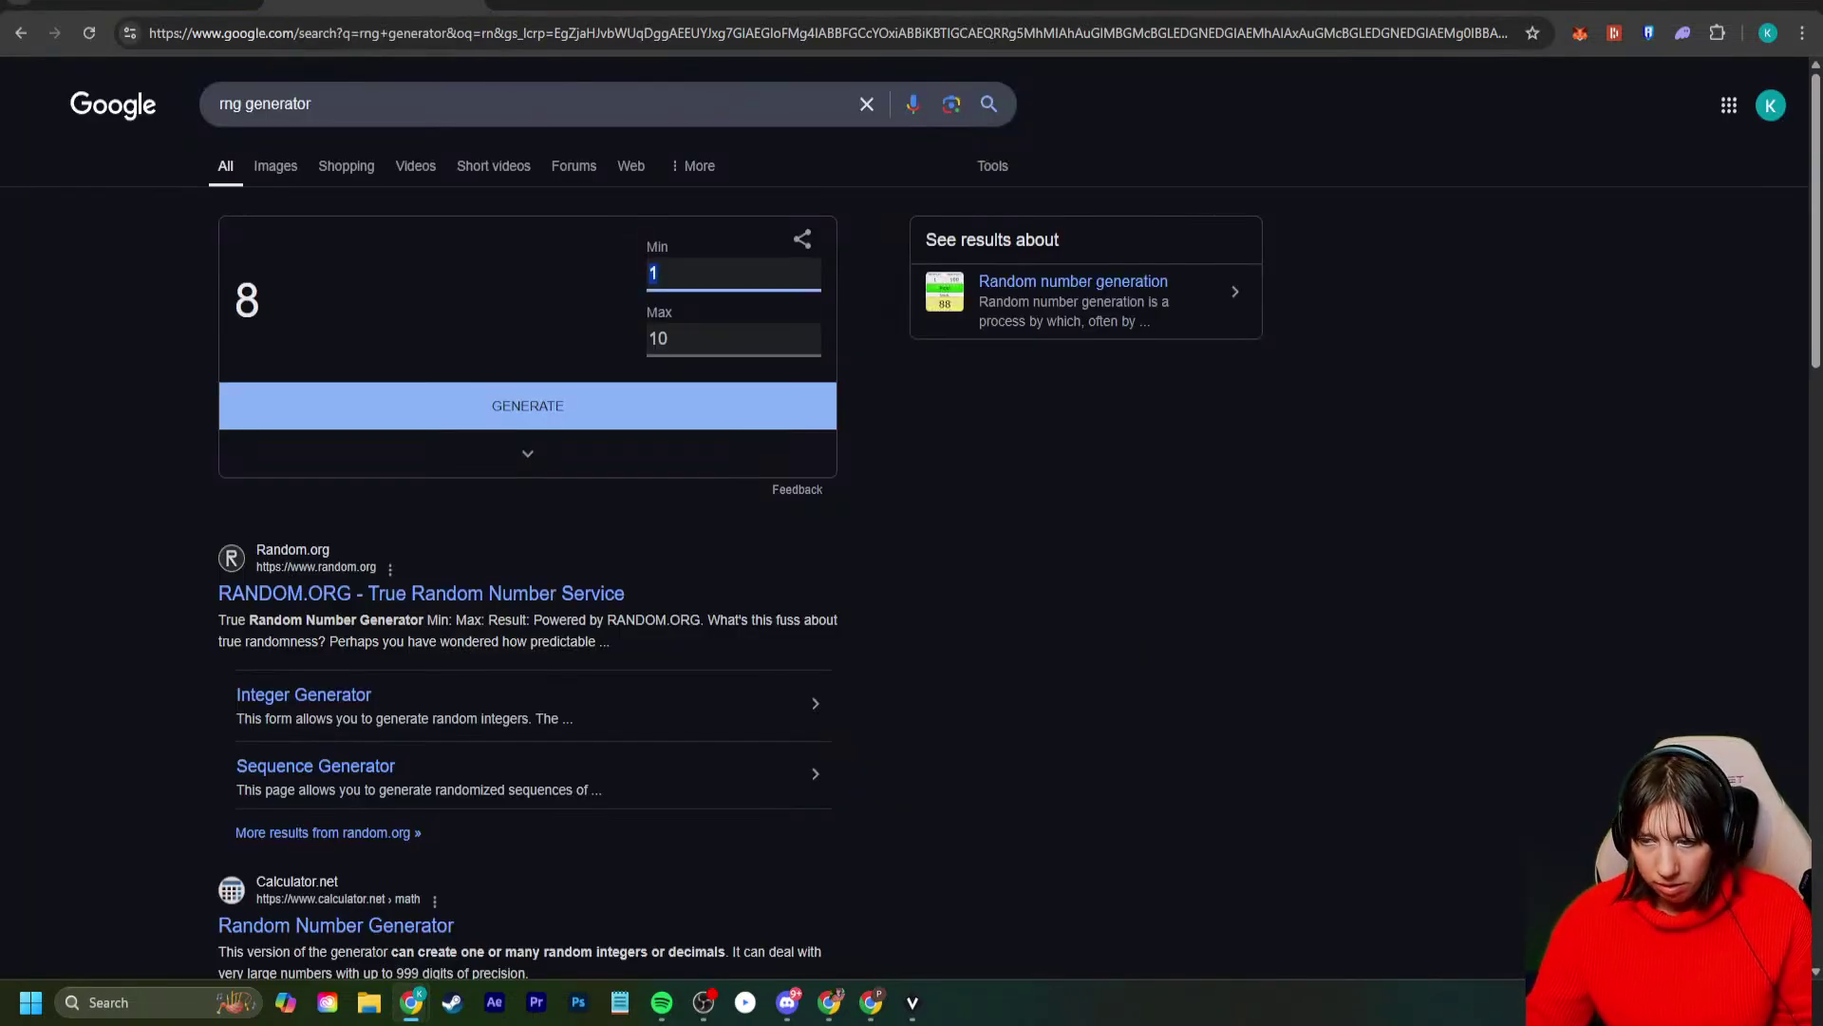
text(2)
key(Tab)
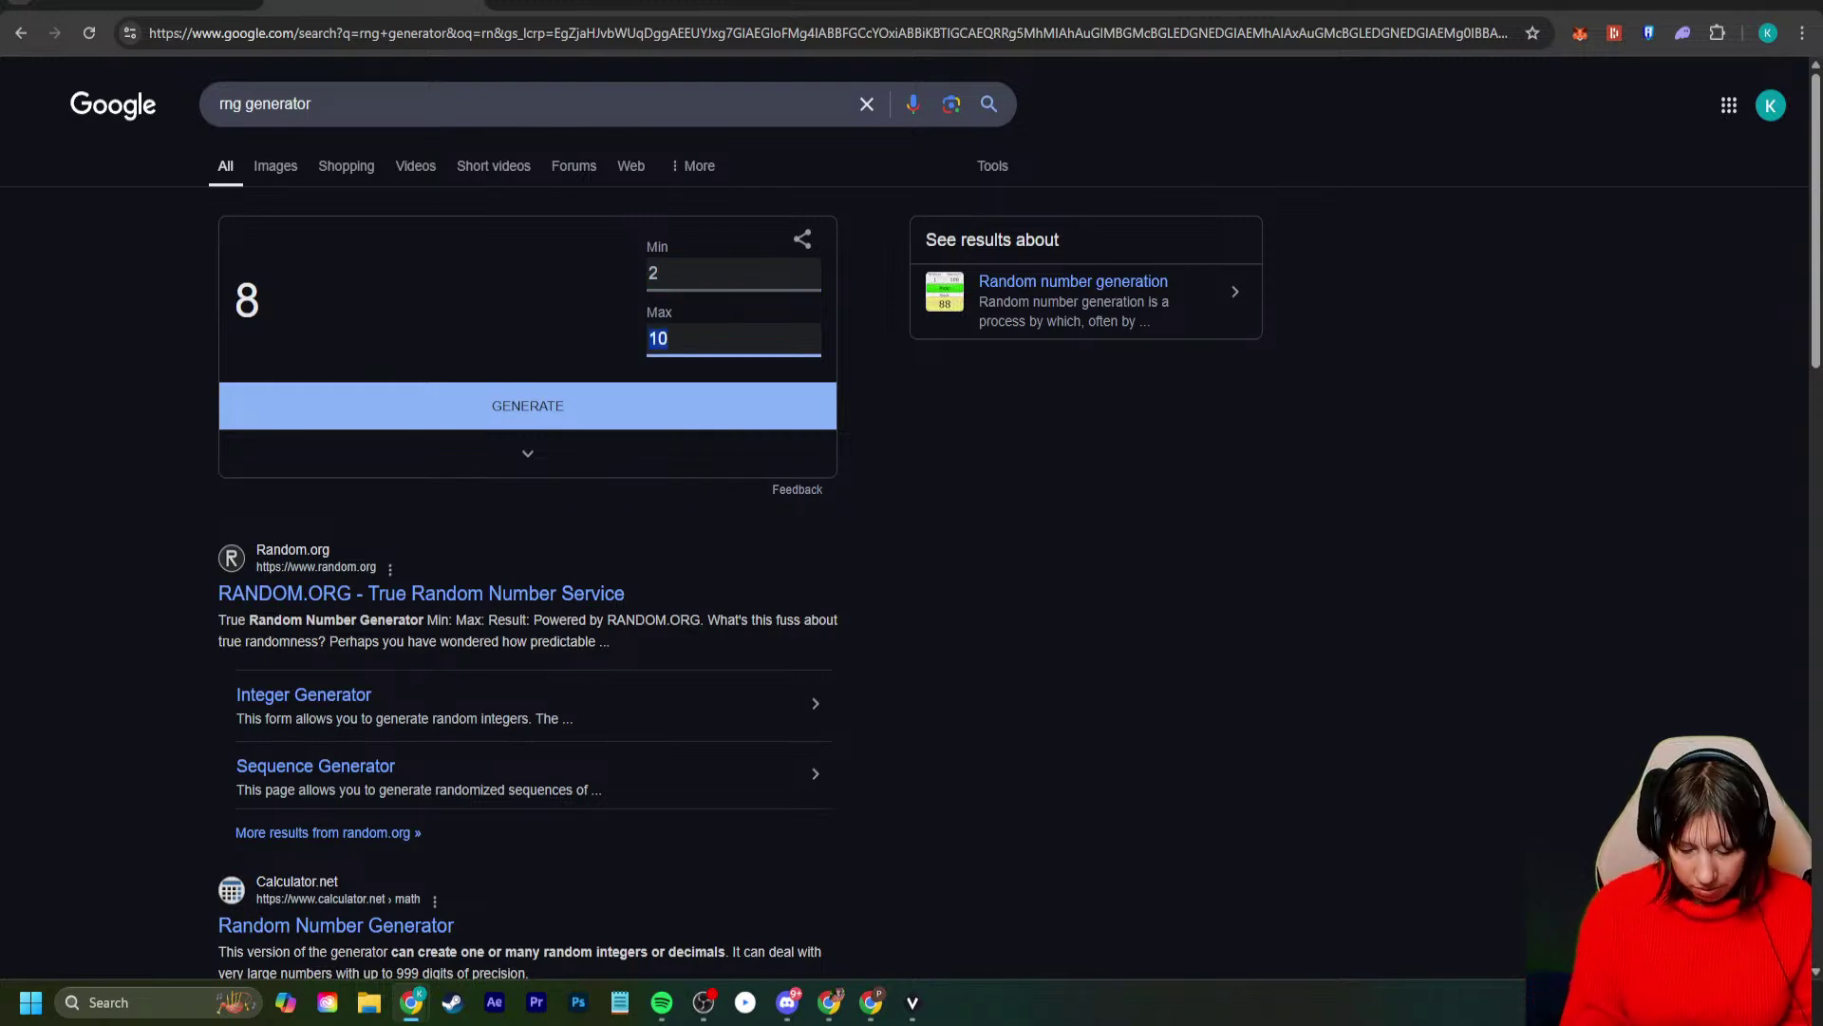
text(16)
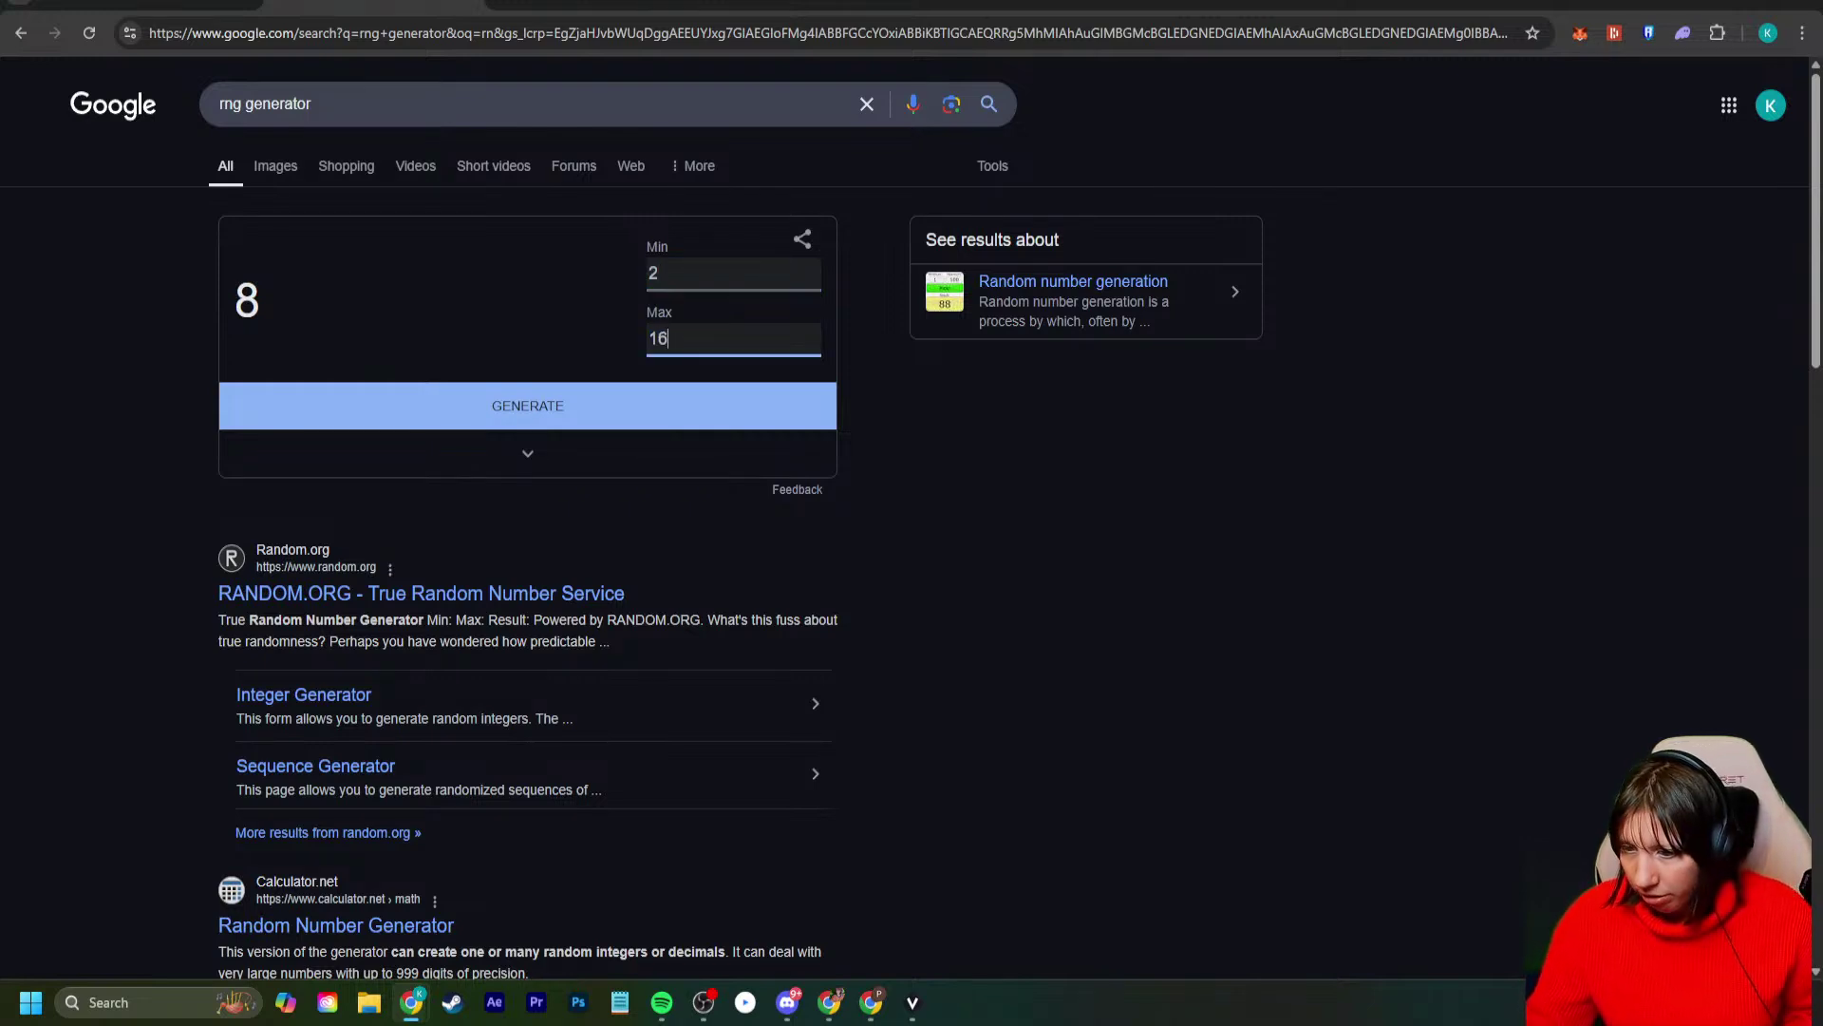
key(Return)
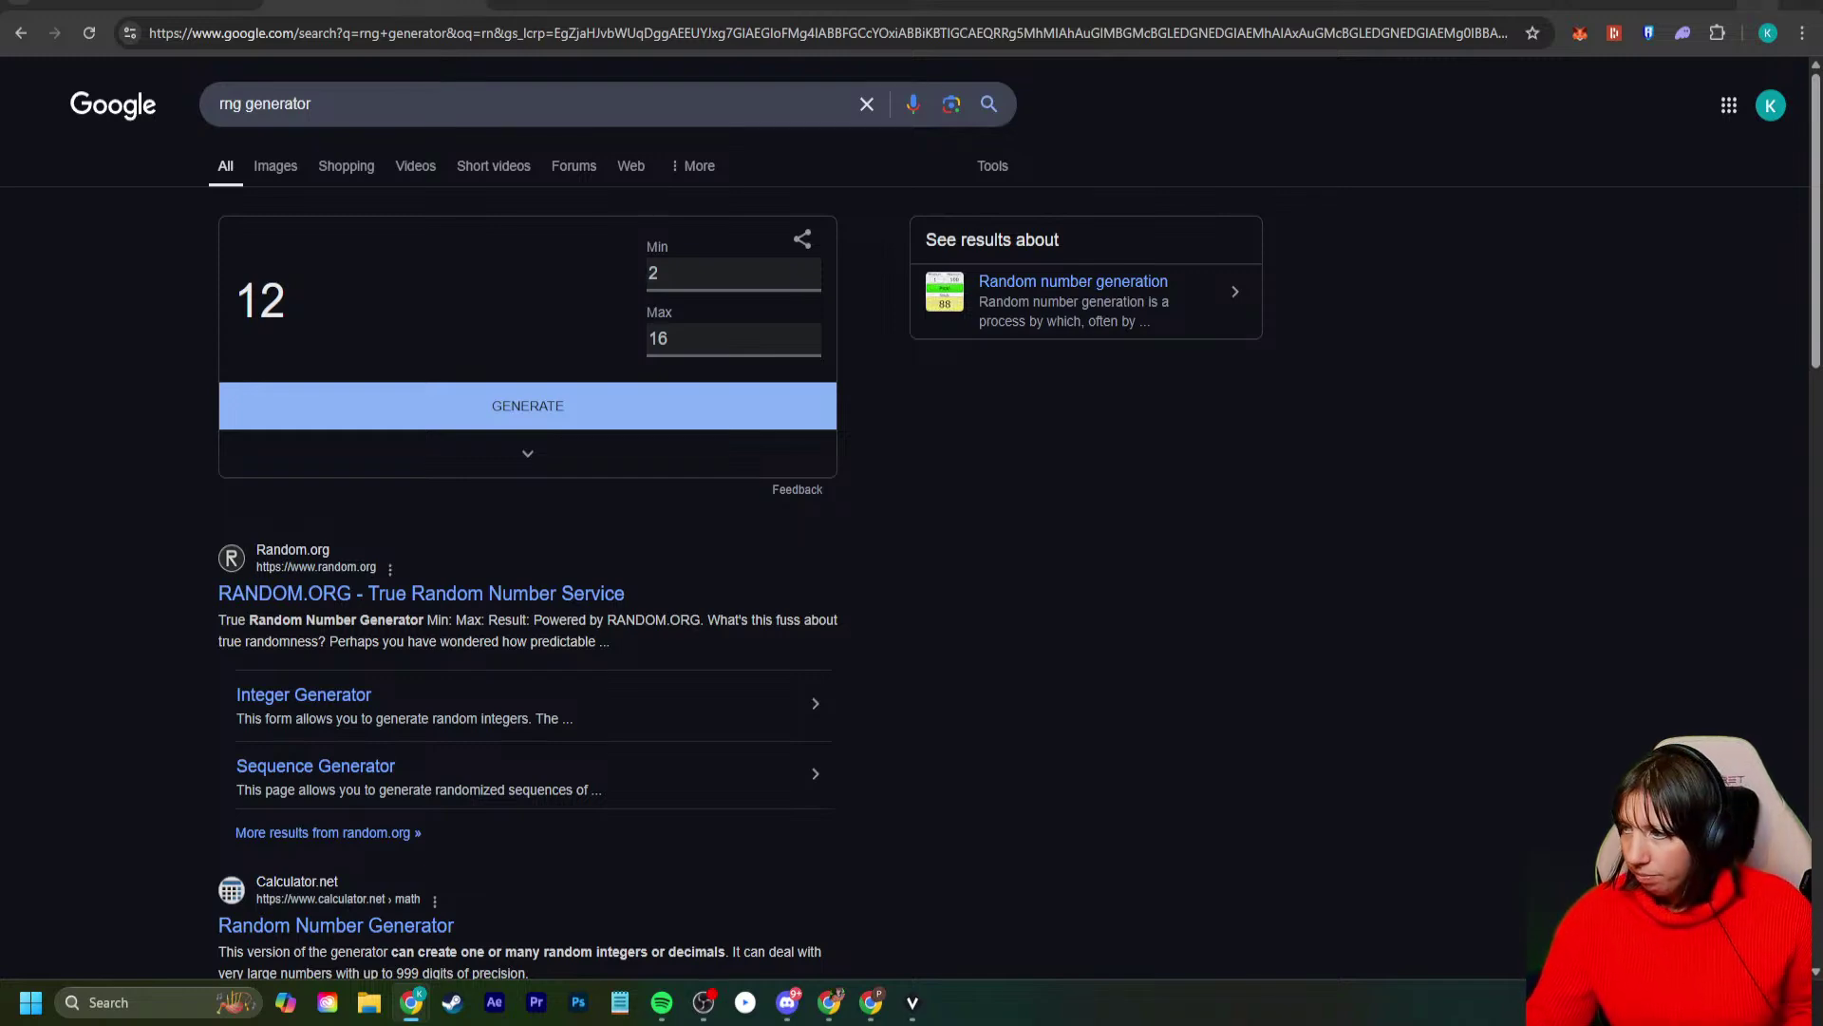
key(super+d)
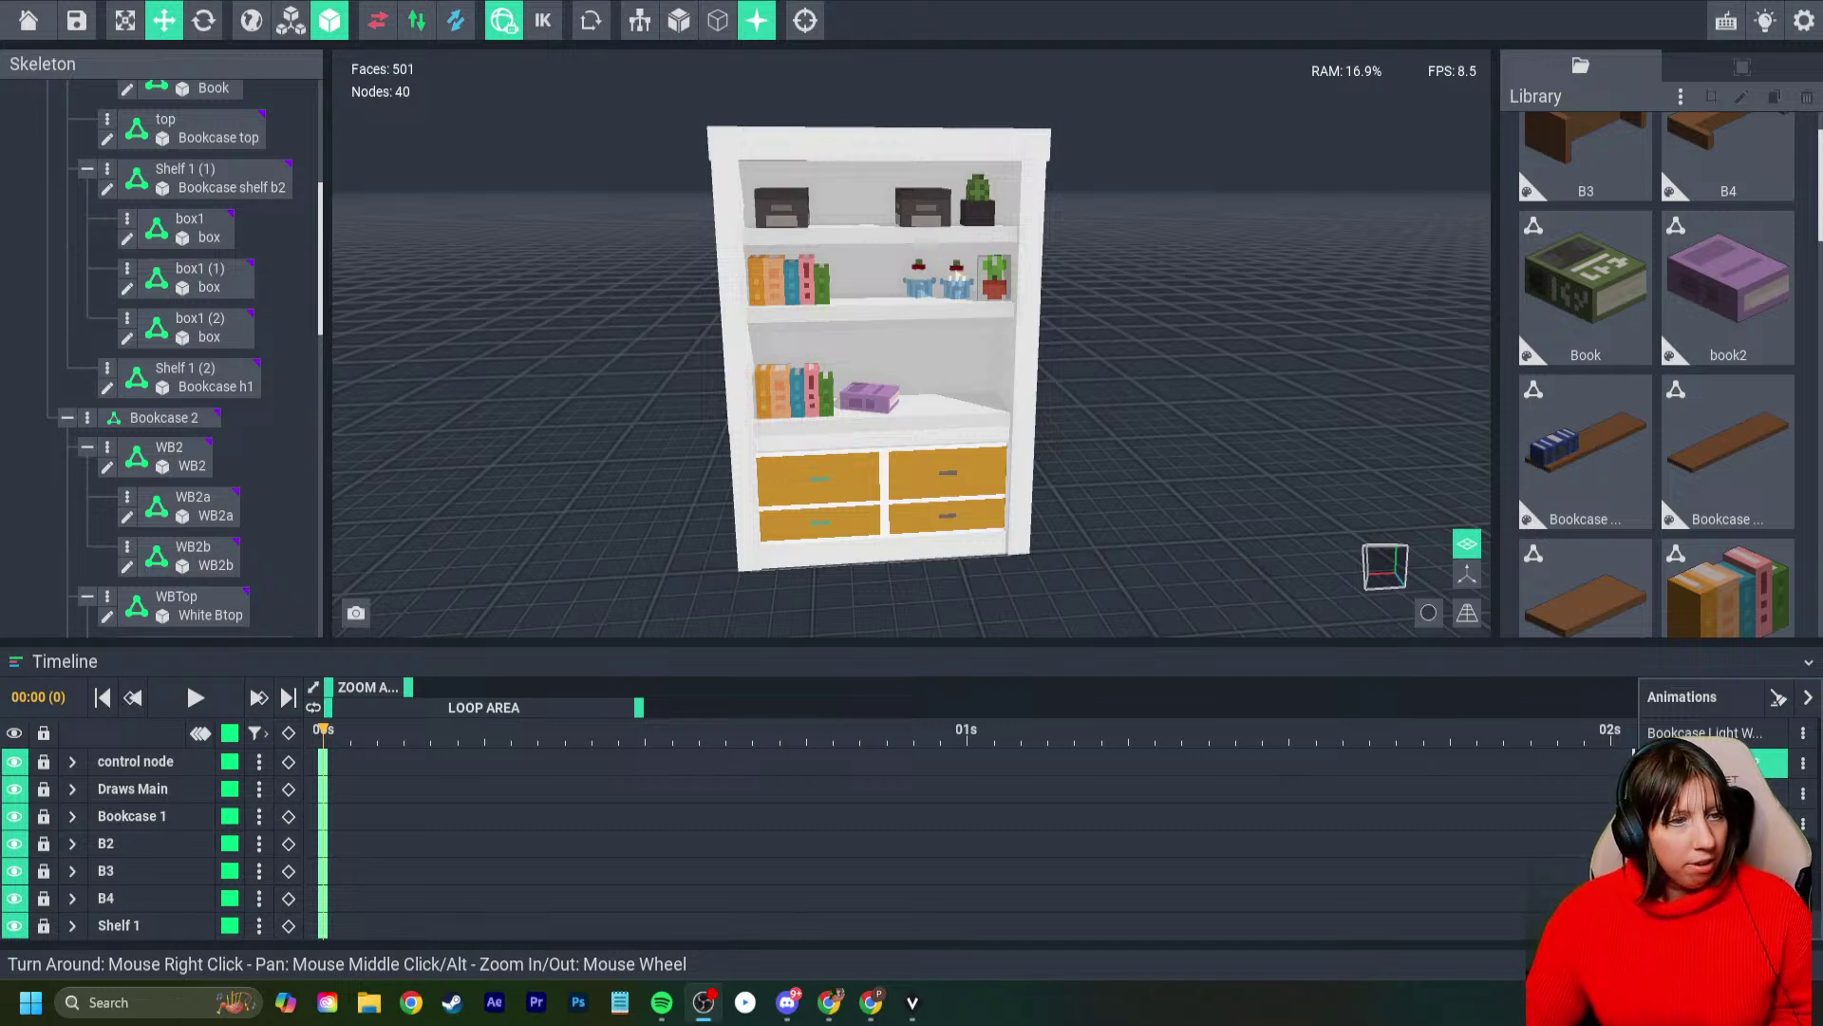
key(alt+Tab)
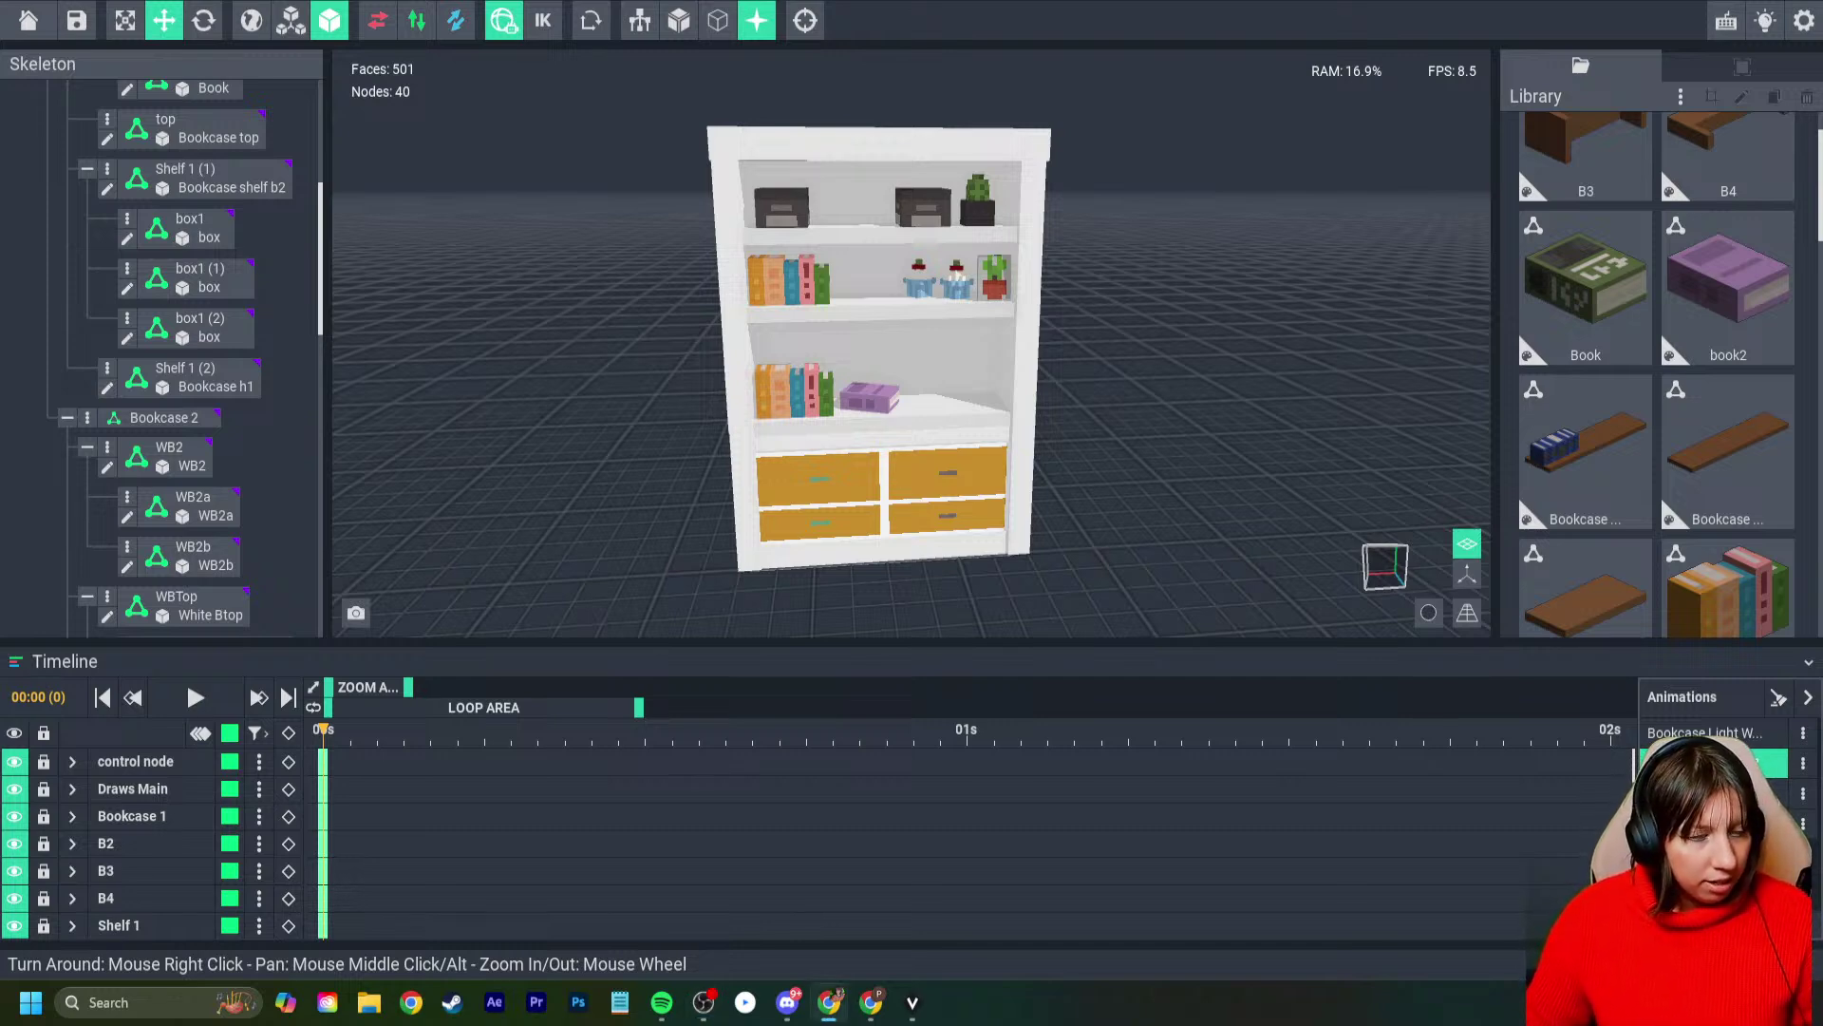